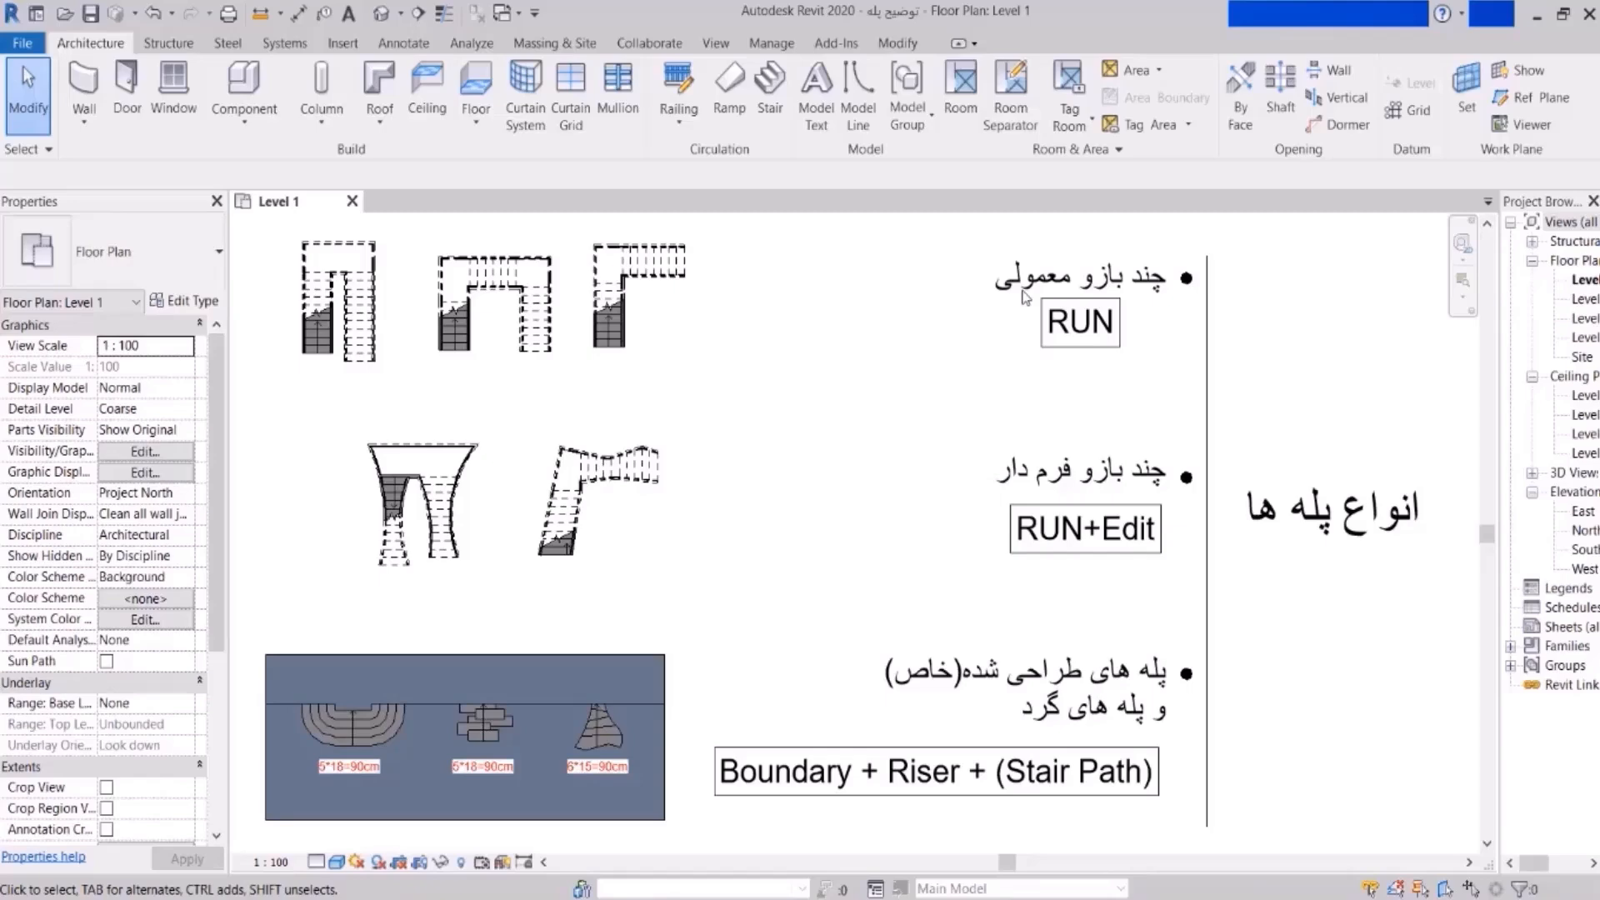
- Start a stair on Level 1 and sketch an upward first run and a rightward second run
{"action": "middle_click_drag", "start_coordinate": [865, 250], "coordinate": [870, 354]}
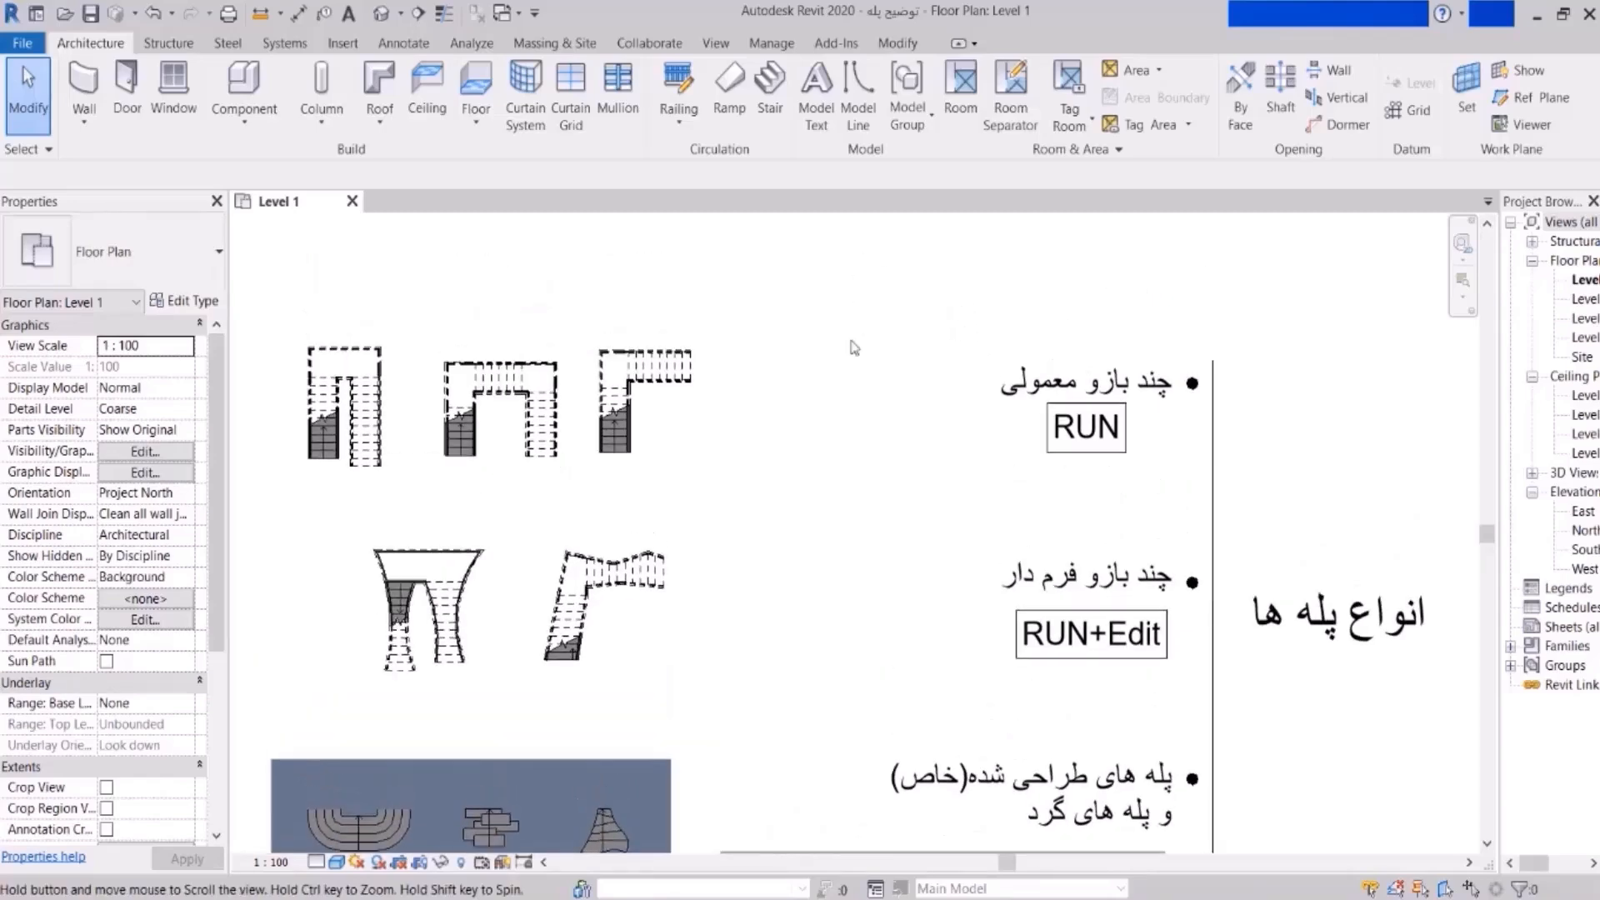
{"action": "scroll", "coordinate": [750, 267], "scroll_direction": "up", "scroll_amount": 1}
{"action": "left_click", "coordinate": [770, 92]}
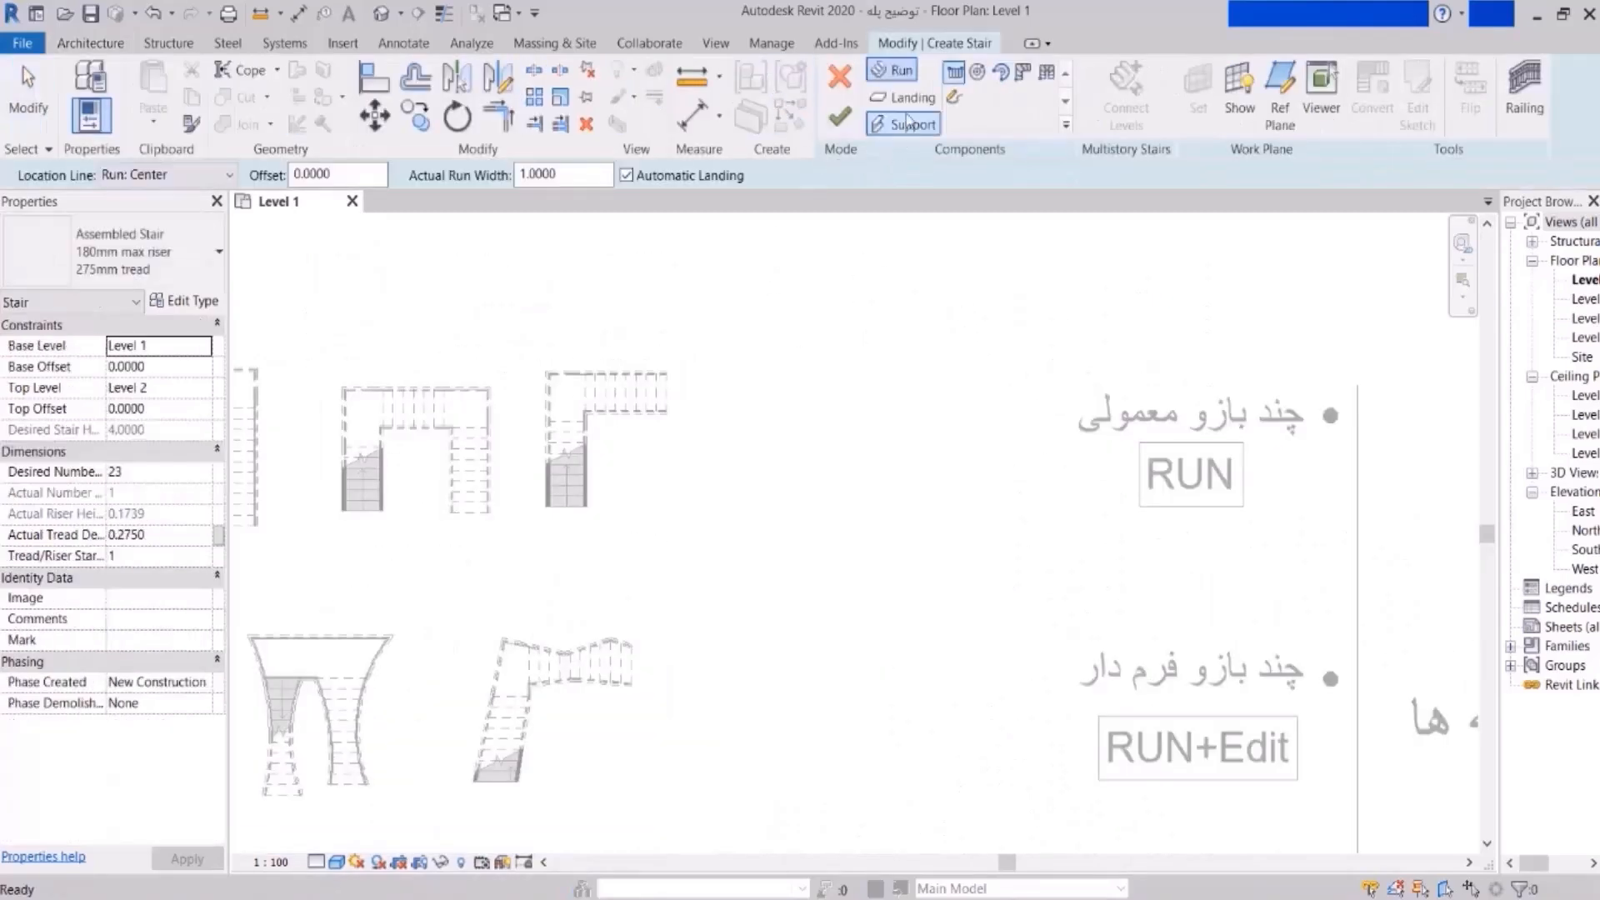
{"action": "scroll", "coordinate": [750, 524], "scroll_direction": "up", "scroll_amount": 2}
{"action": "left_click", "coordinate": [750, 525]}
{"action": "left_click", "coordinate": [751, 406]}
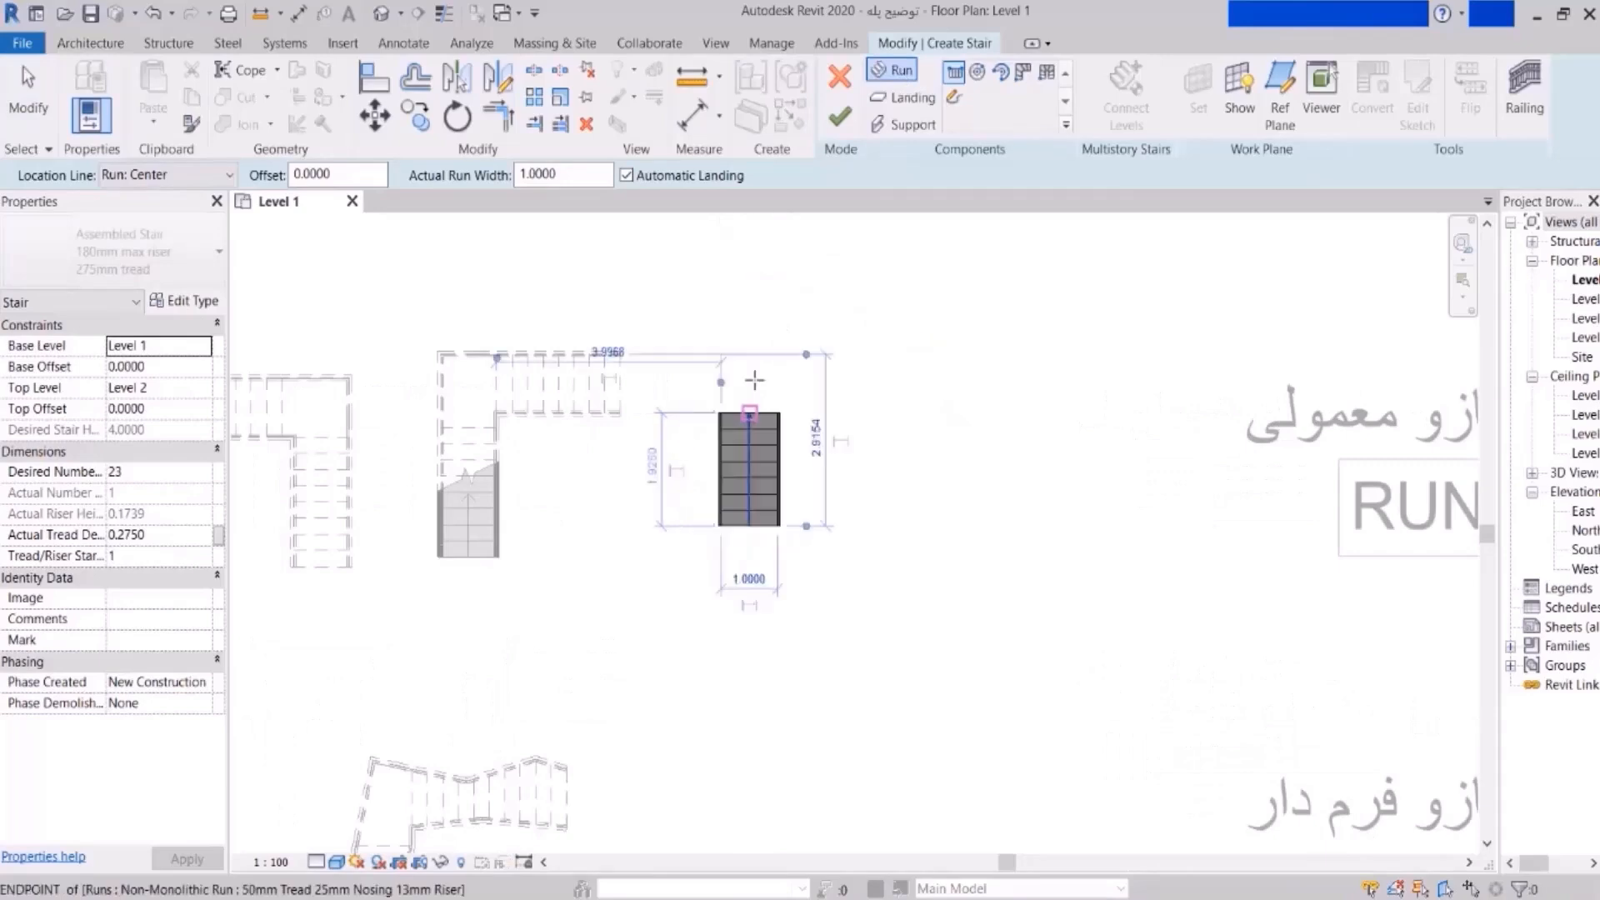
{"action": "left_click", "coordinate": [780, 353]}
{"action": "left_click", "coordinate": [870, 354]}
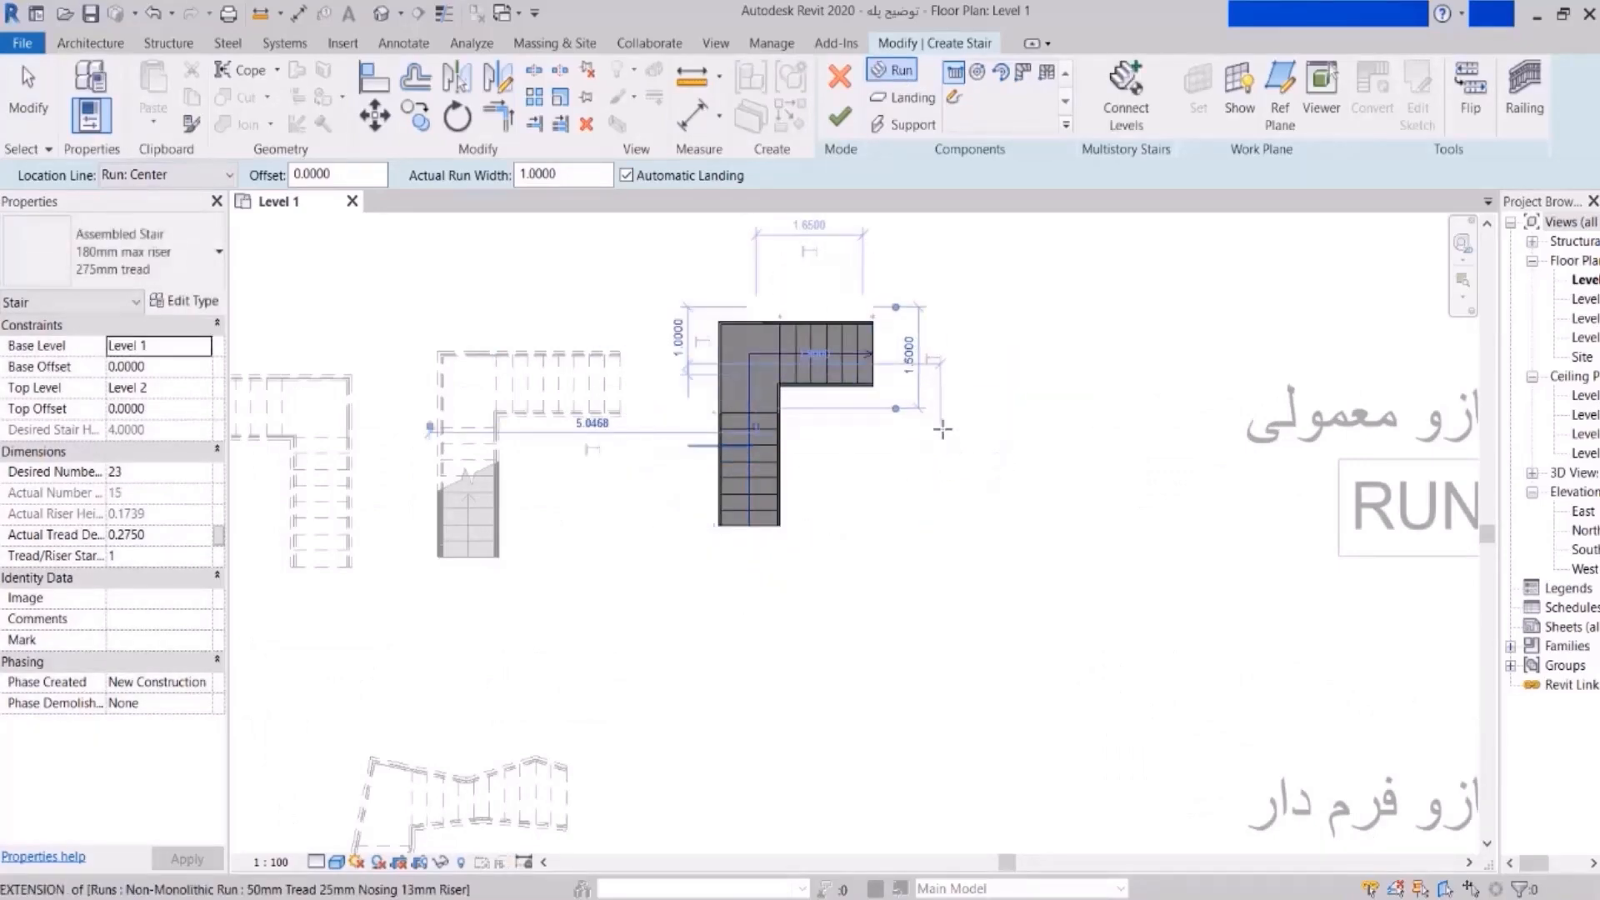
- Sketch the third run down the right side to close the U shape
{"action": "scroll", "coordinate": [942, 433], "scroll_direction": "up", "scroll_amount": 2}
{"action": "left_click", "coordinate": [880, 343]}
{"action": "left_click", "coordinate": [880, 540]}
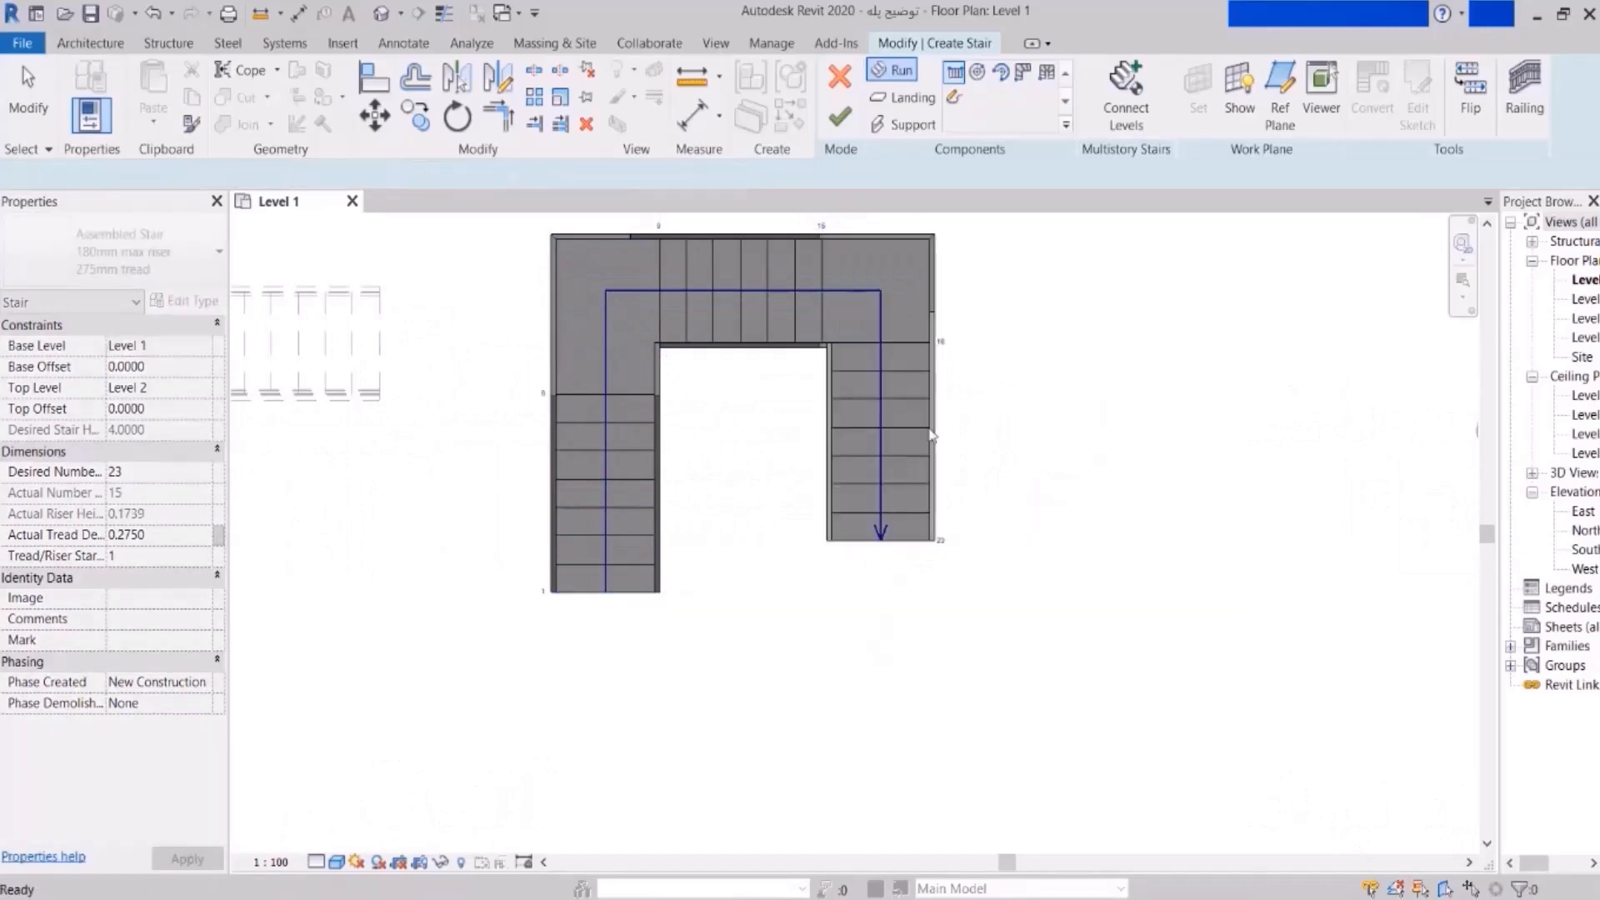
{"action": "scroll", "coordinate": [899, 458], "scroll_direction": "down", "scroll_amount": 4}
{"action": "key", "text": "Escape"}
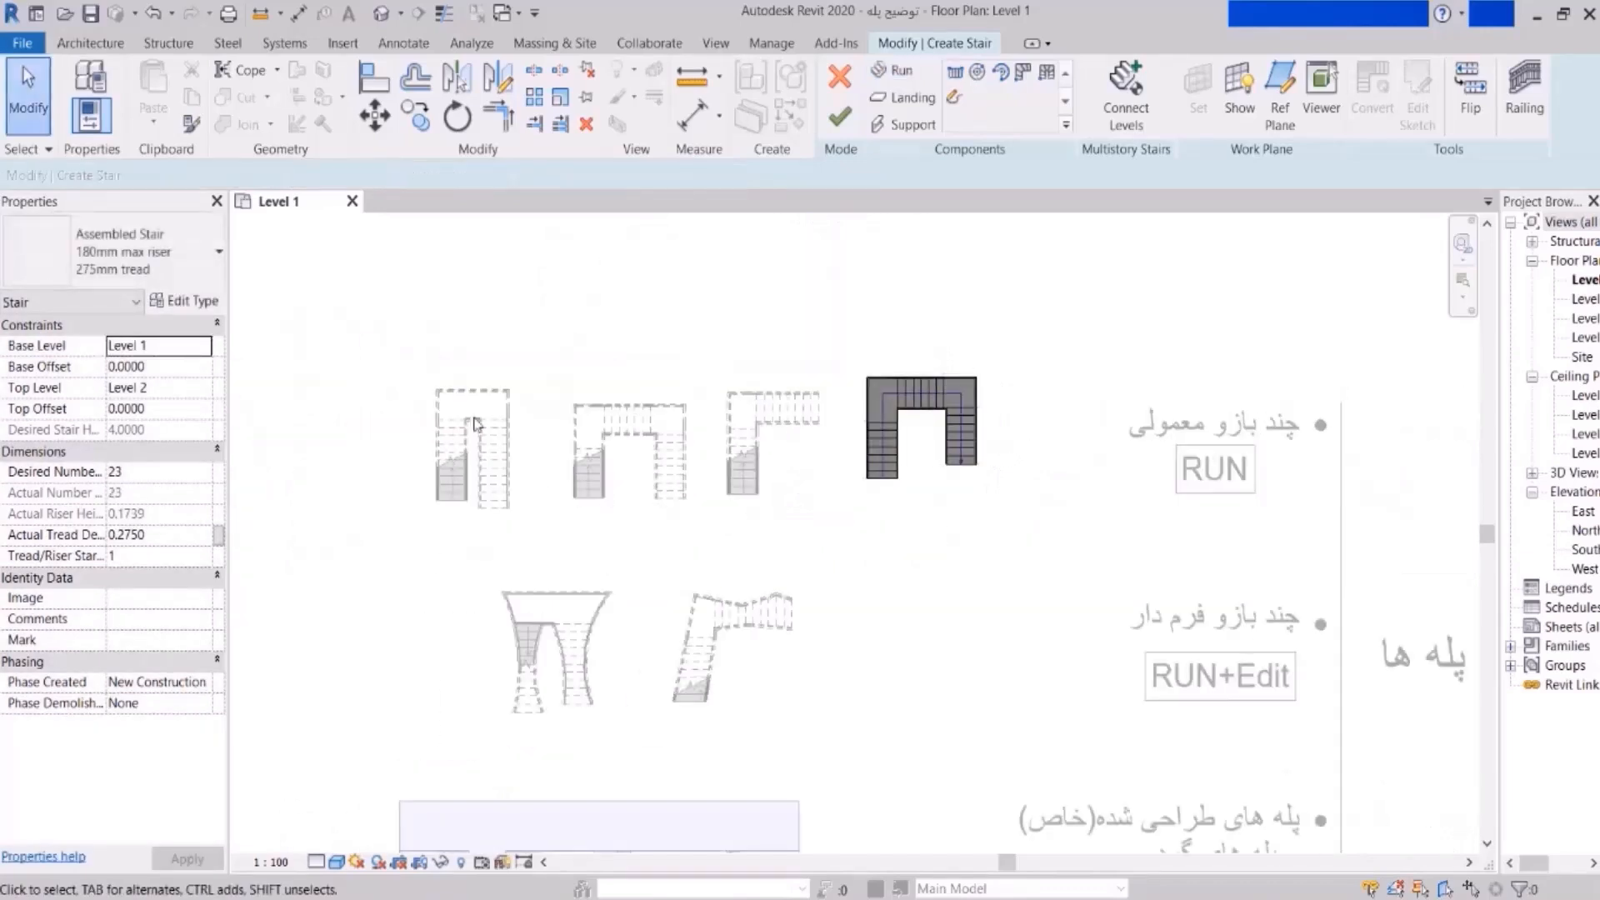
- Finish the U-shaped stair and deselect it
{"action": "left_click", "coordinate": [840, 117]}
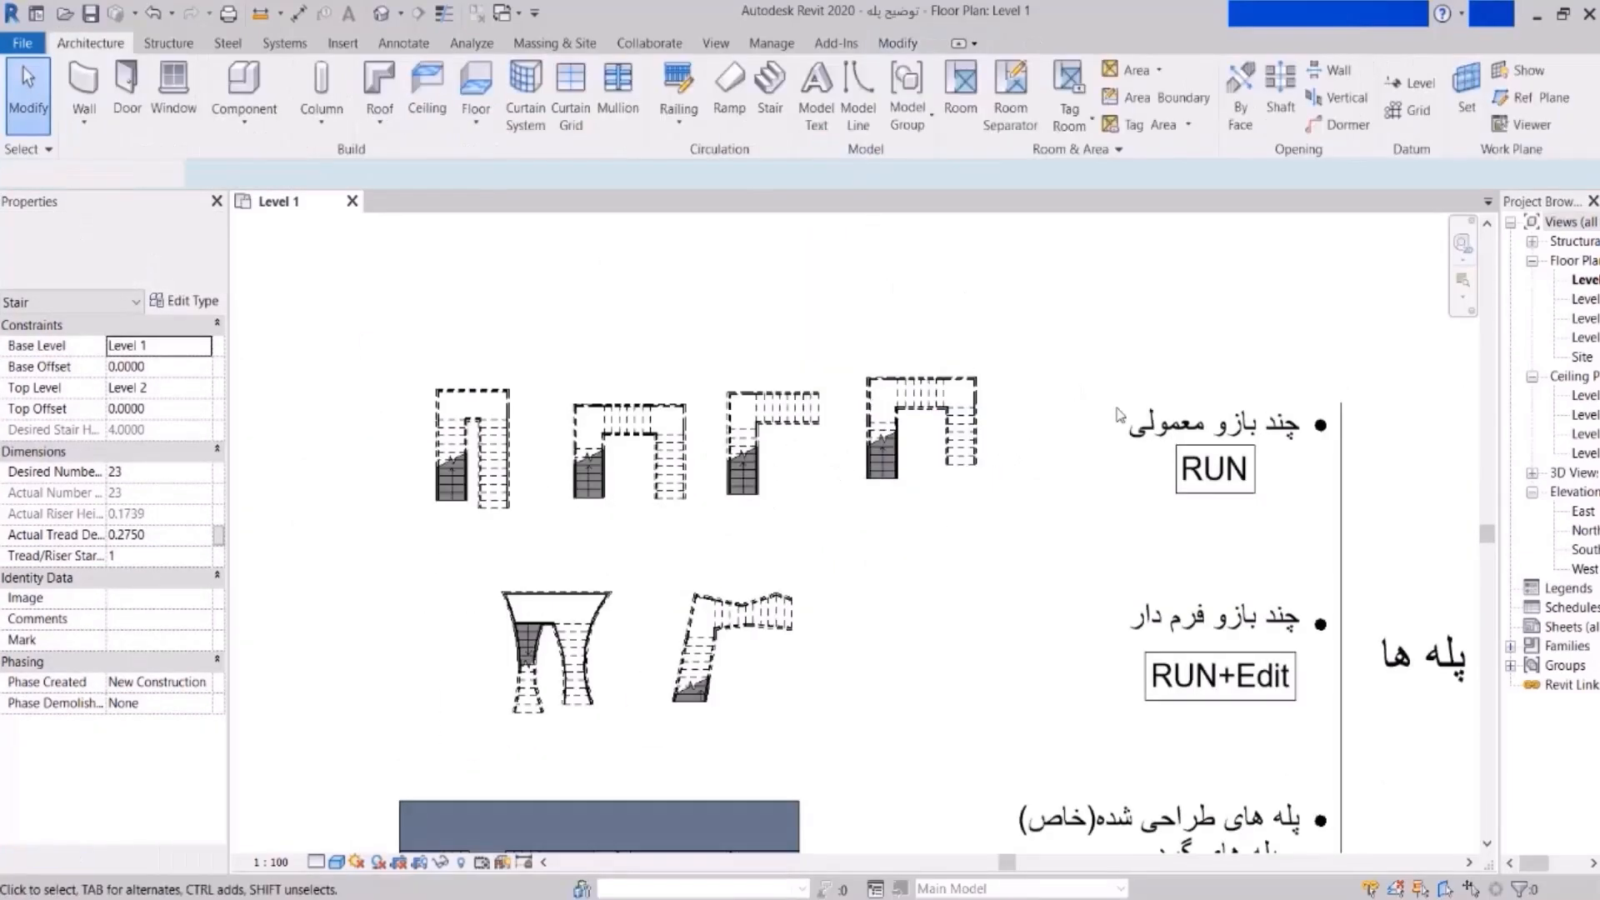
{"action": "left_click", "coordinate": [1095, 402]}
{"action": "scroll", "coordinate": [1242, 449], "scroll_direction": "down", "scroll_amount": 3}
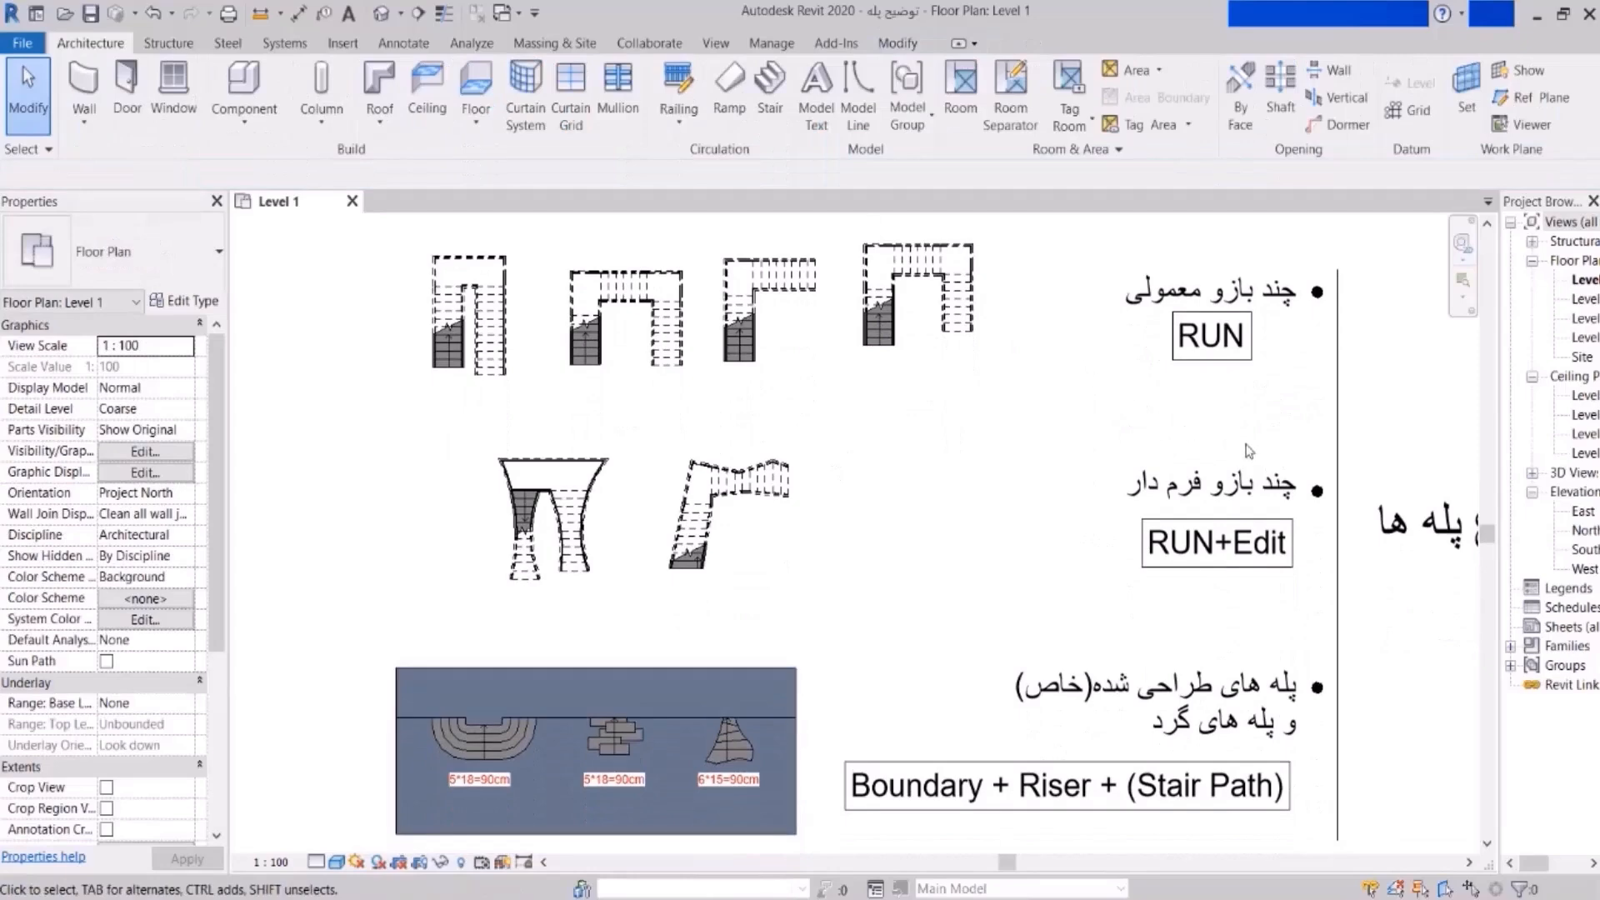
{"action": "scroll", "coordinate": [1262, 473], "scroll_direction": "up", "scroll_amount": 2}
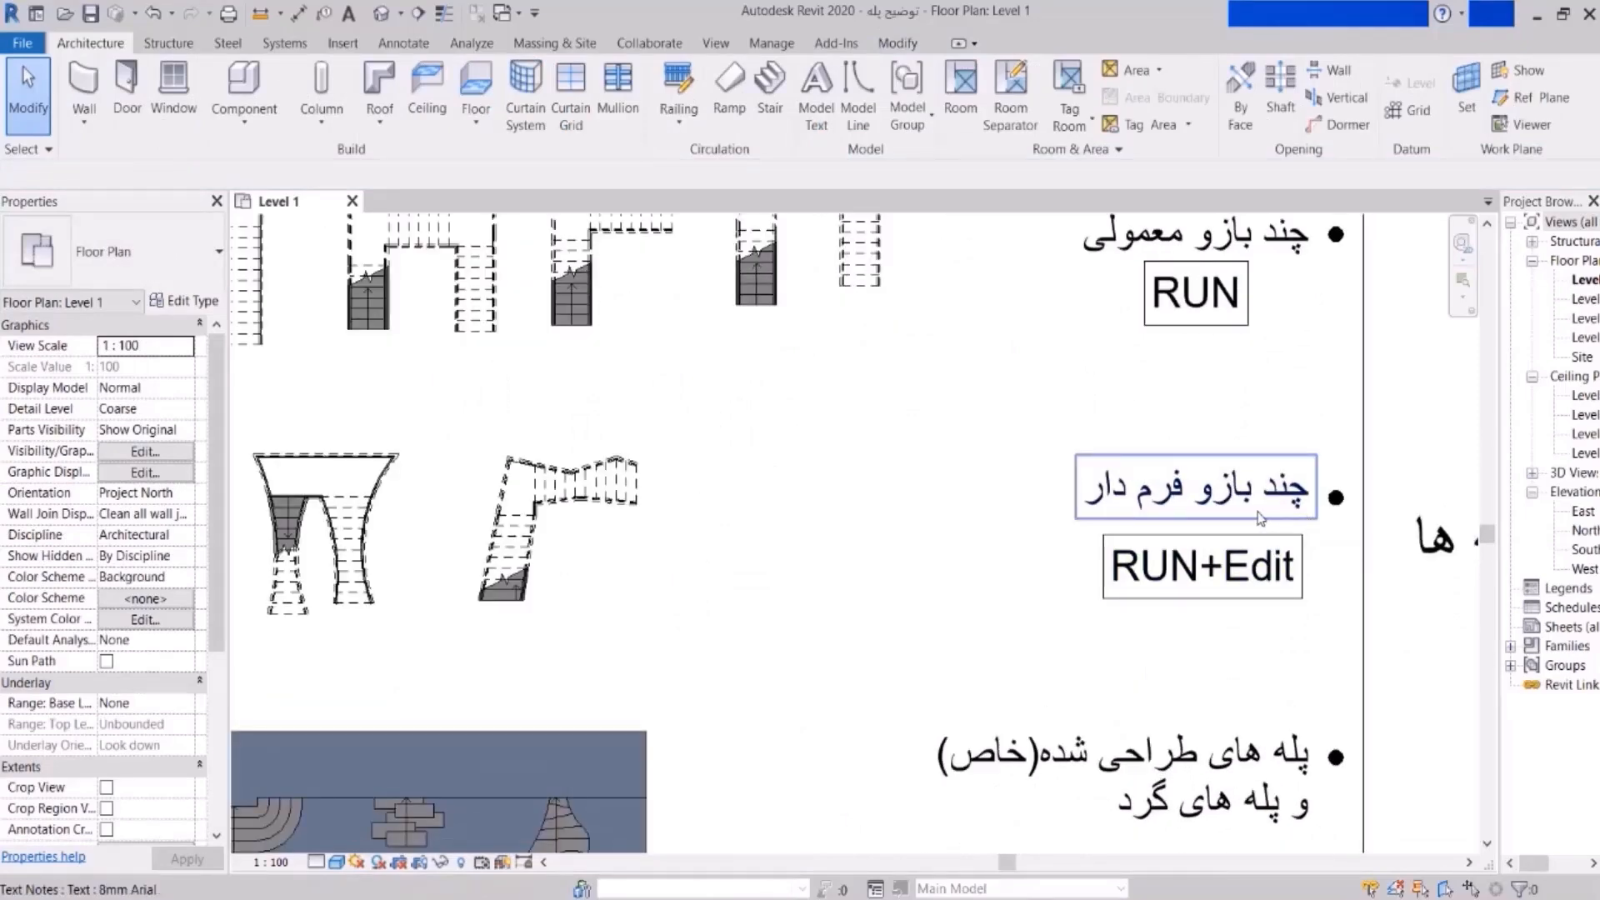
{"action": "scroll", "coordinate": [1162, 509], "scroll_direction": "down", "scroll_amount": 3}
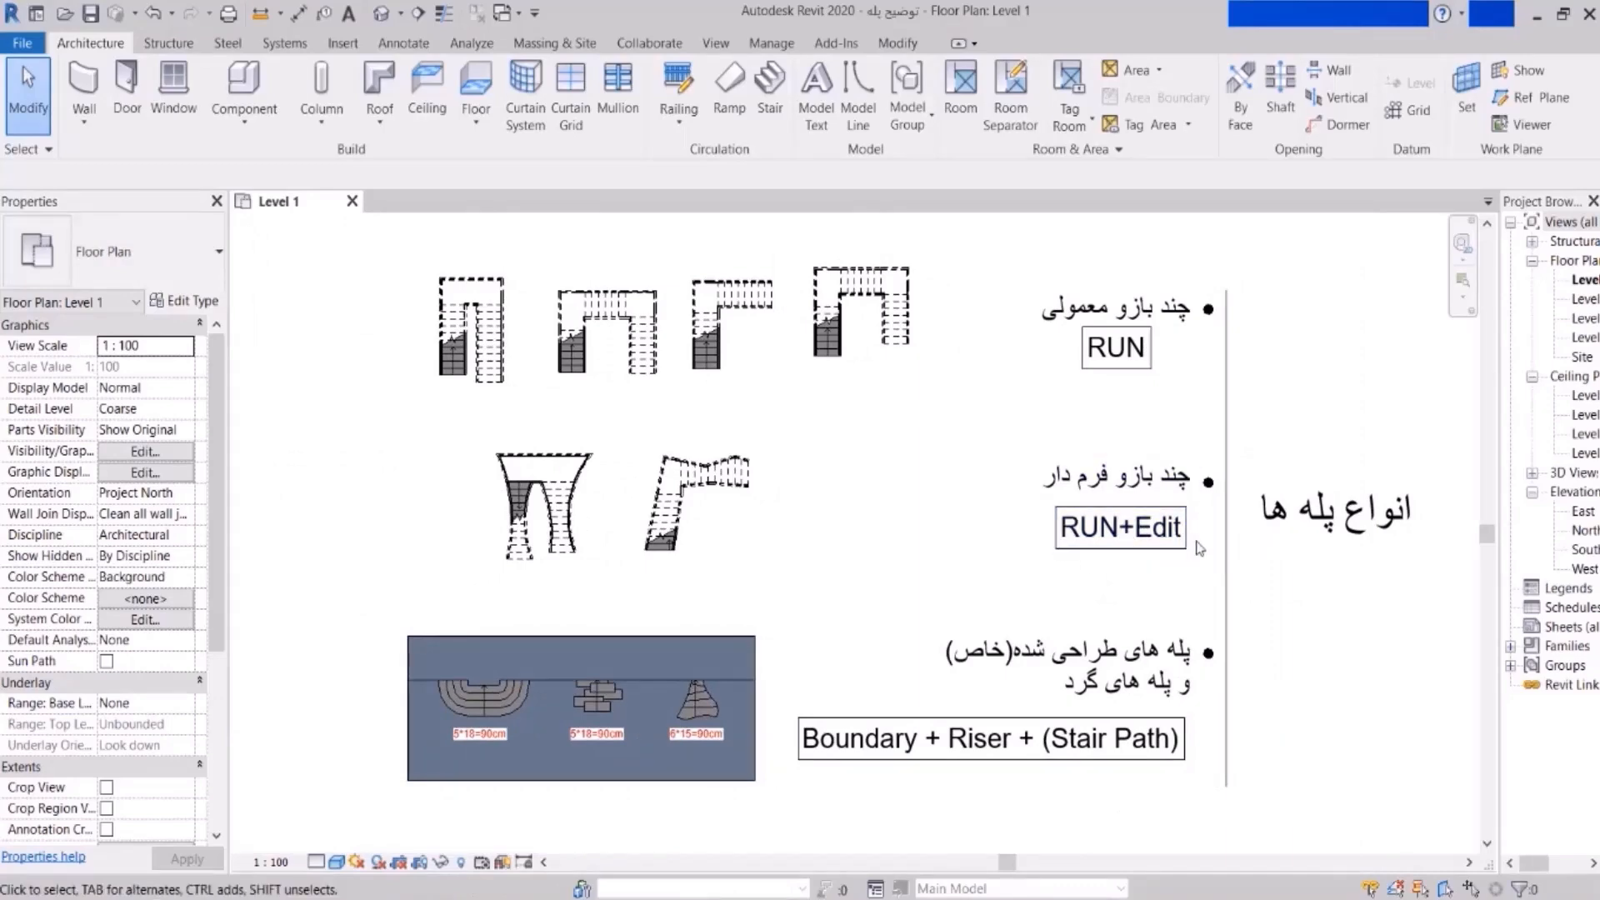
- Create a single straight stair run beside the other examples and finish it
{"action": "left_click", "coordinate": [769, 91]}
{"action": "scroll", "coordinate": [842, 519], "scroll_direction": "up", "scroll_amount": 2}
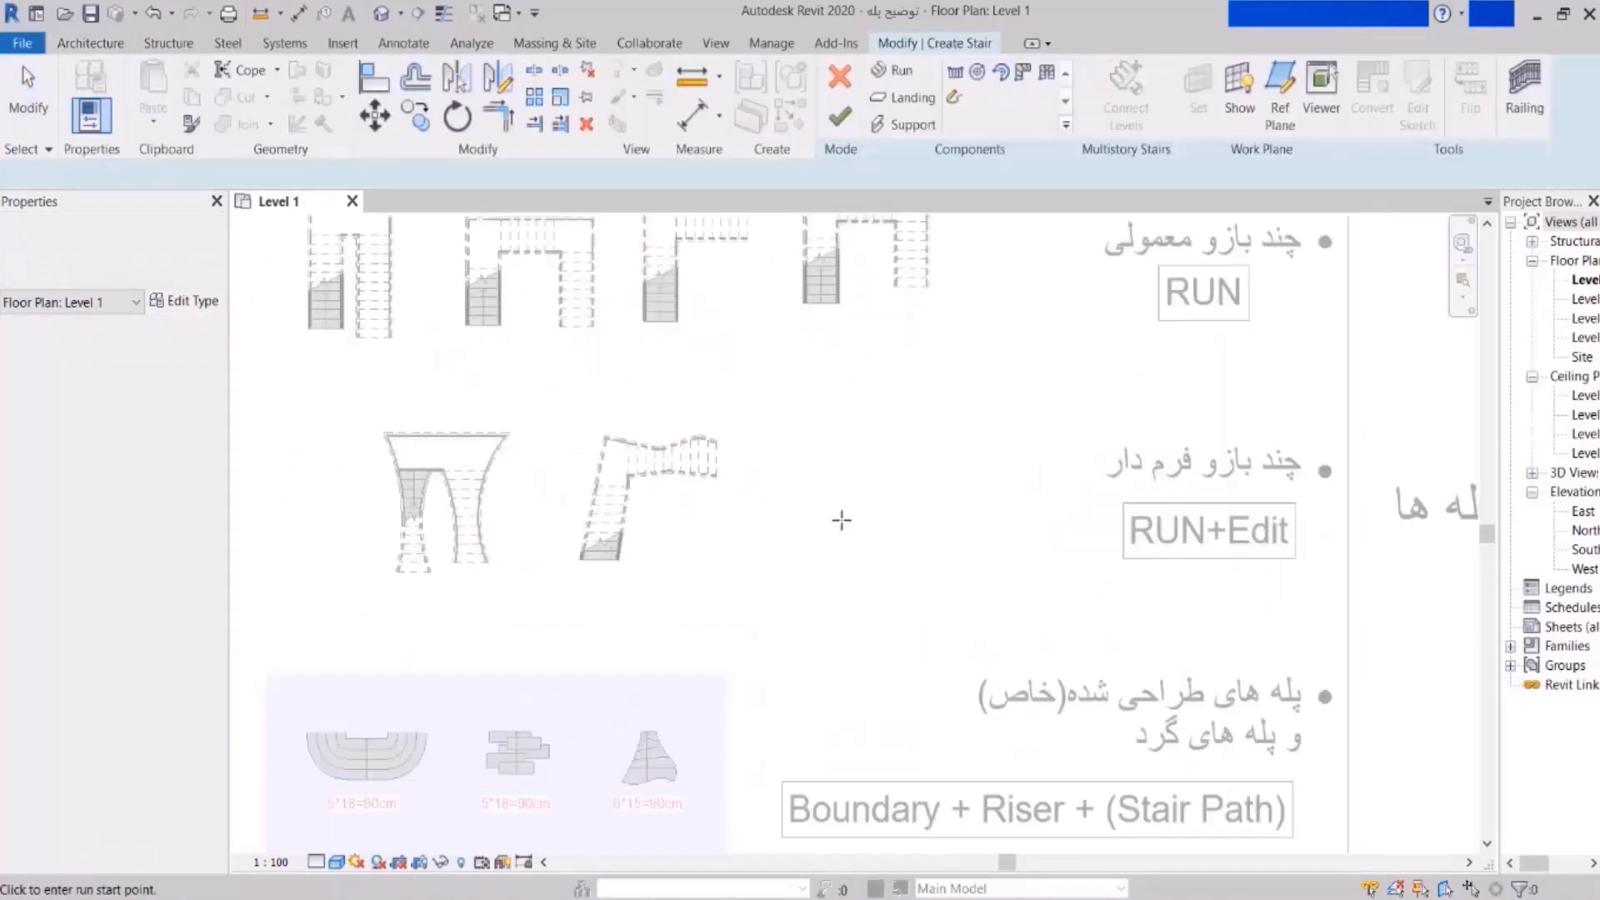
{"action": "scroll", "coordinate": [842, 519], "scroll_direction": "up", "scroll_amount": 3}
{"action": "left_click", "coordinate": [815, 540]}
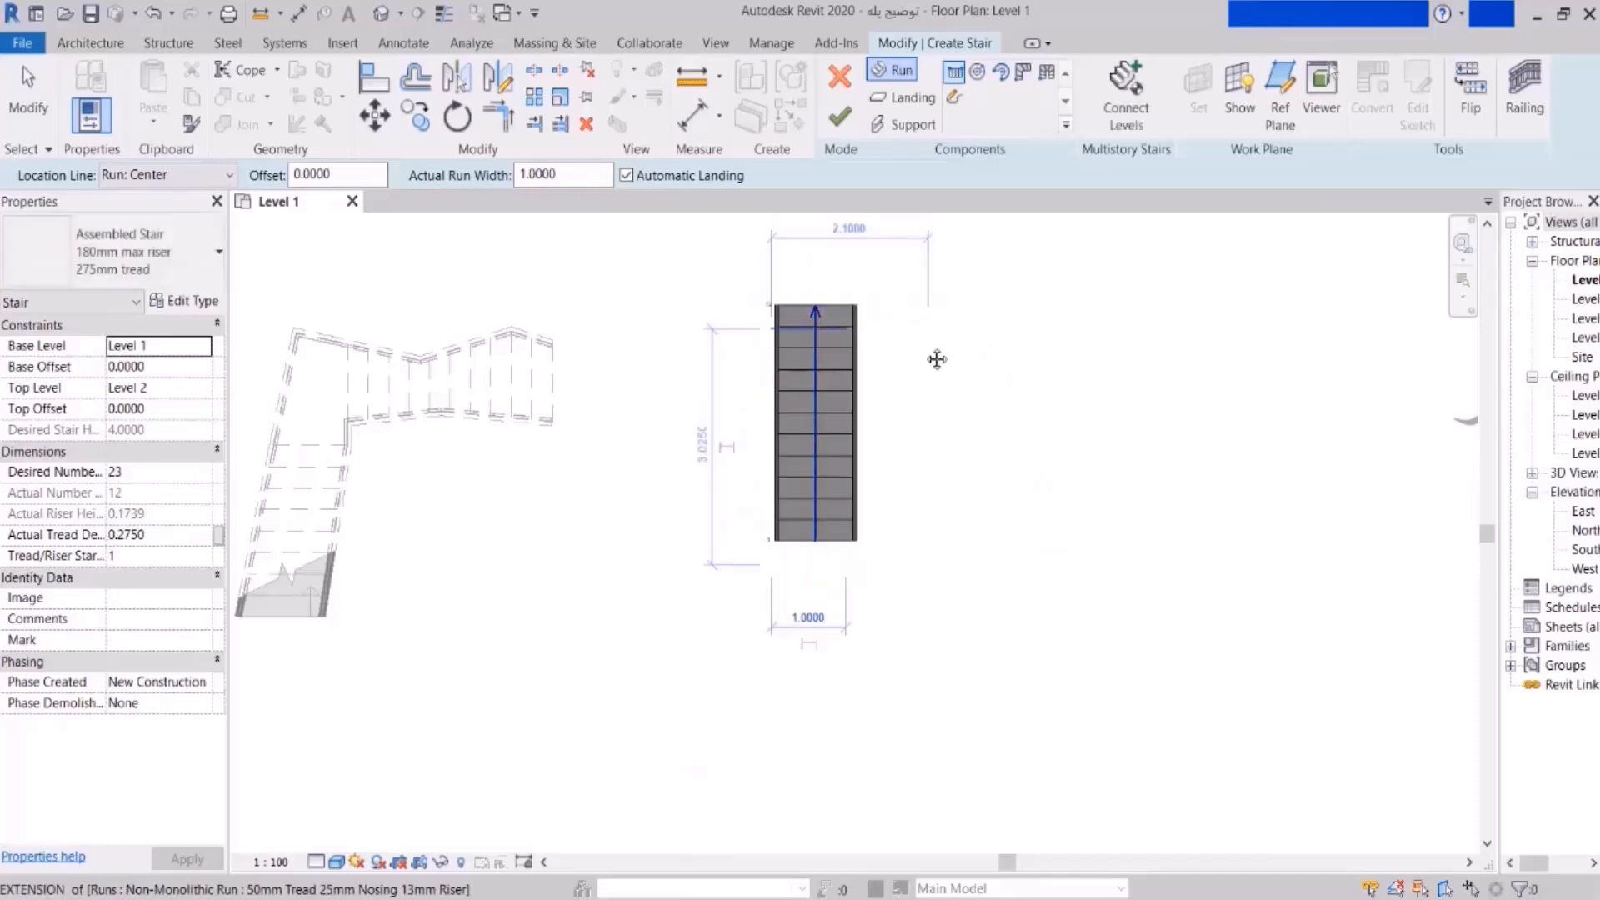
{"action": "left_click", "coordinate": [840, 117]}
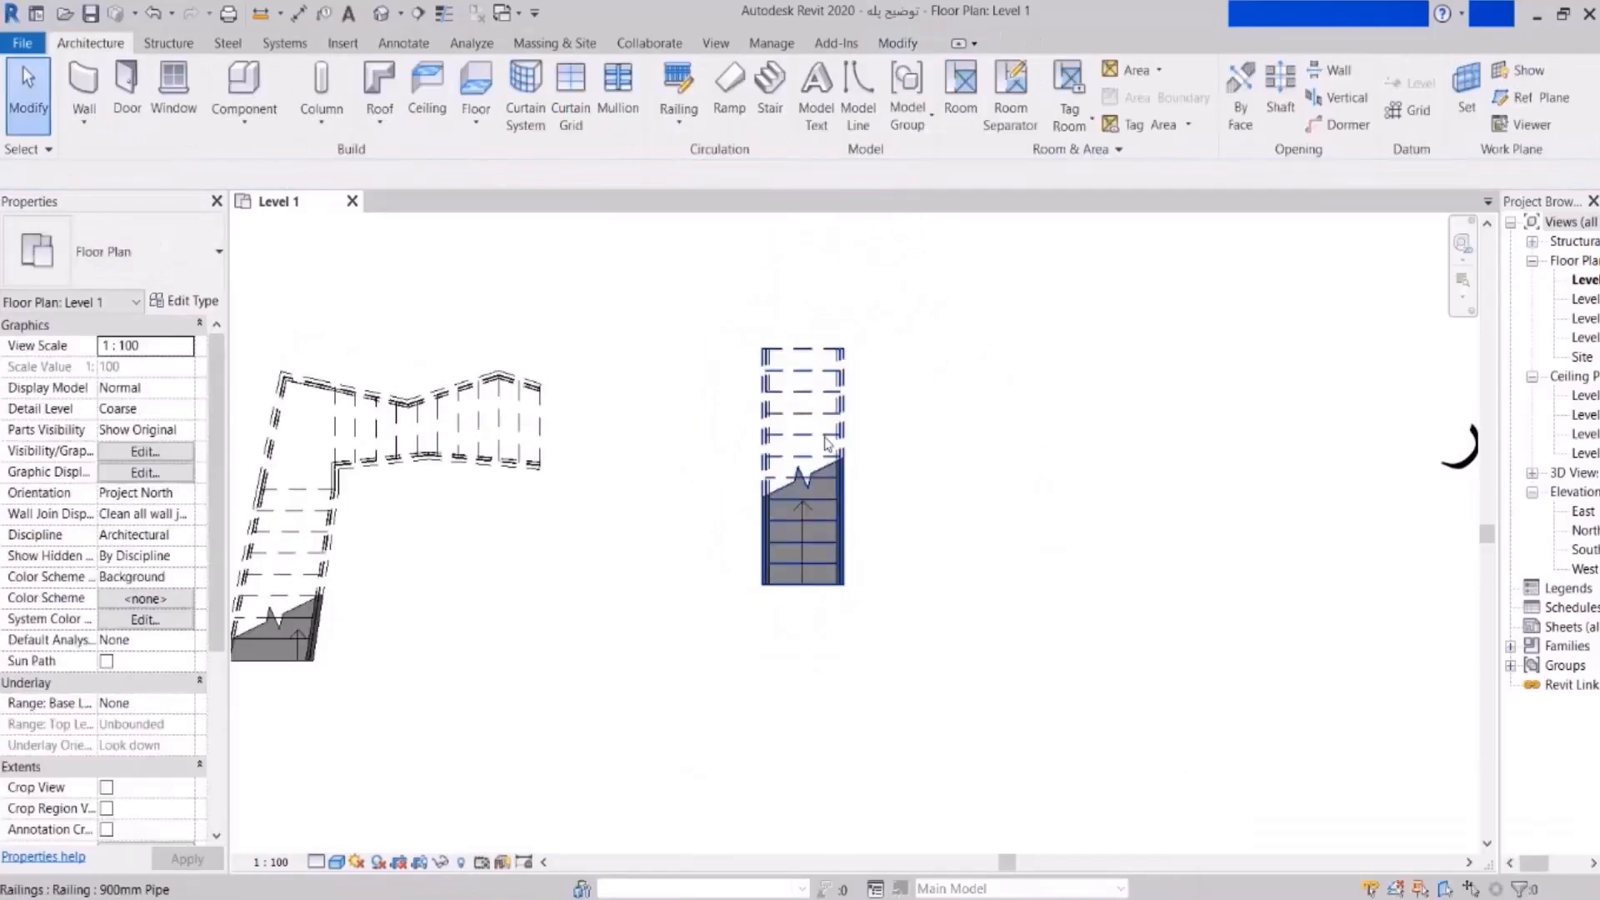
- Convert the straight stair's run into a freely sketchable run, accepting the warning
{"action": "left_click", "coordinate": [829, 444]}
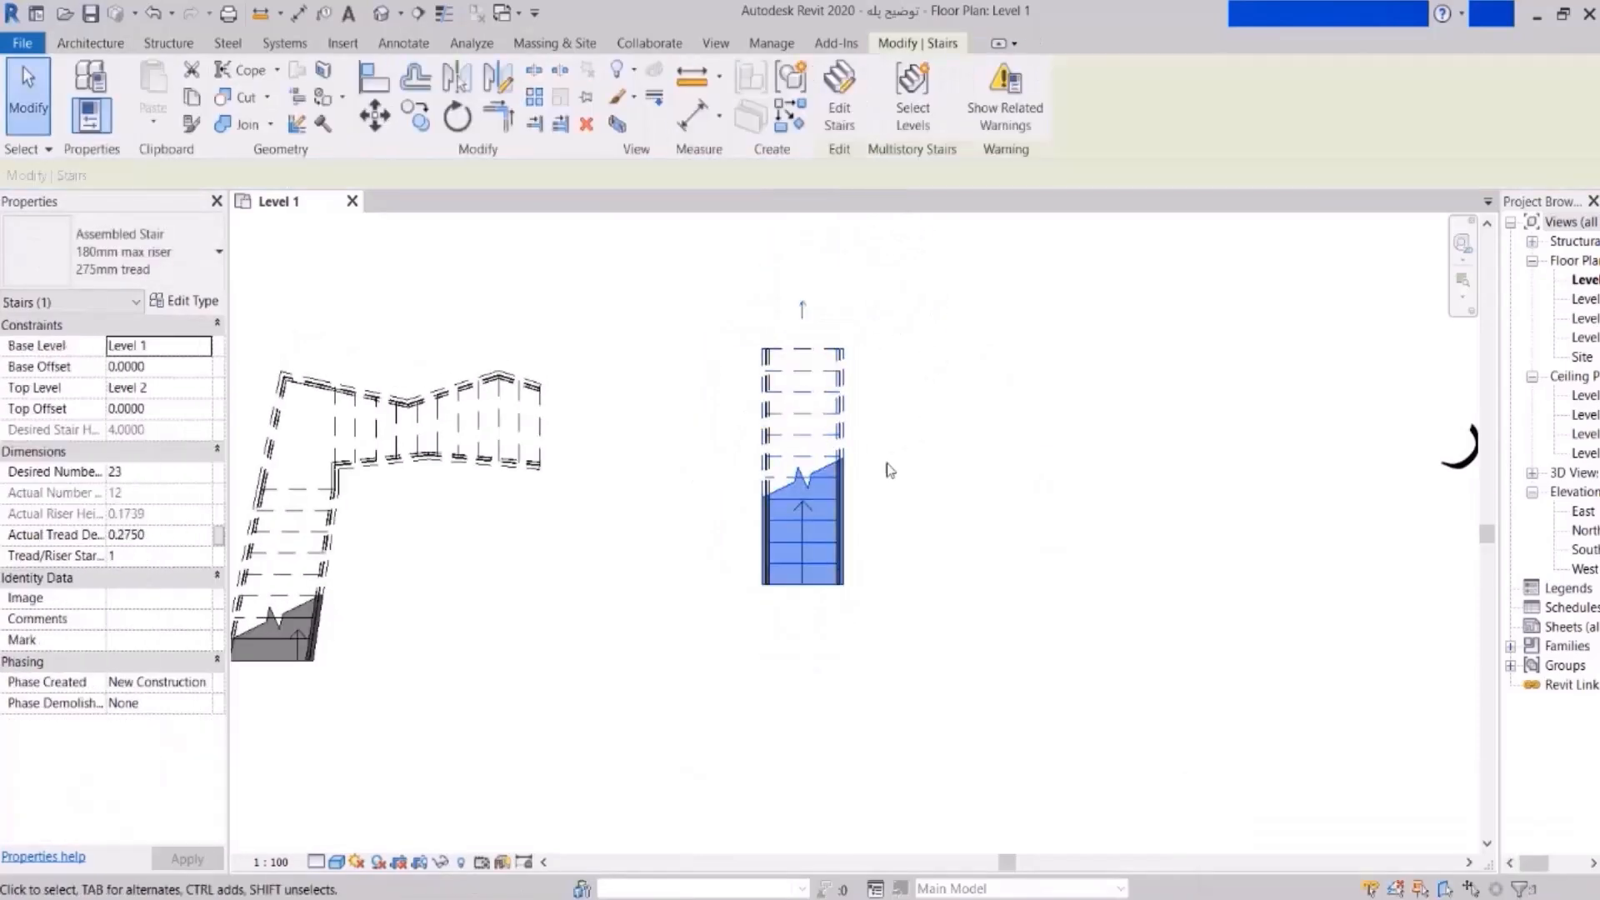
{"action": "left_click", "coordinate": [840, 114]}
{"action": "left_click", "coordinate": [813, 382]}
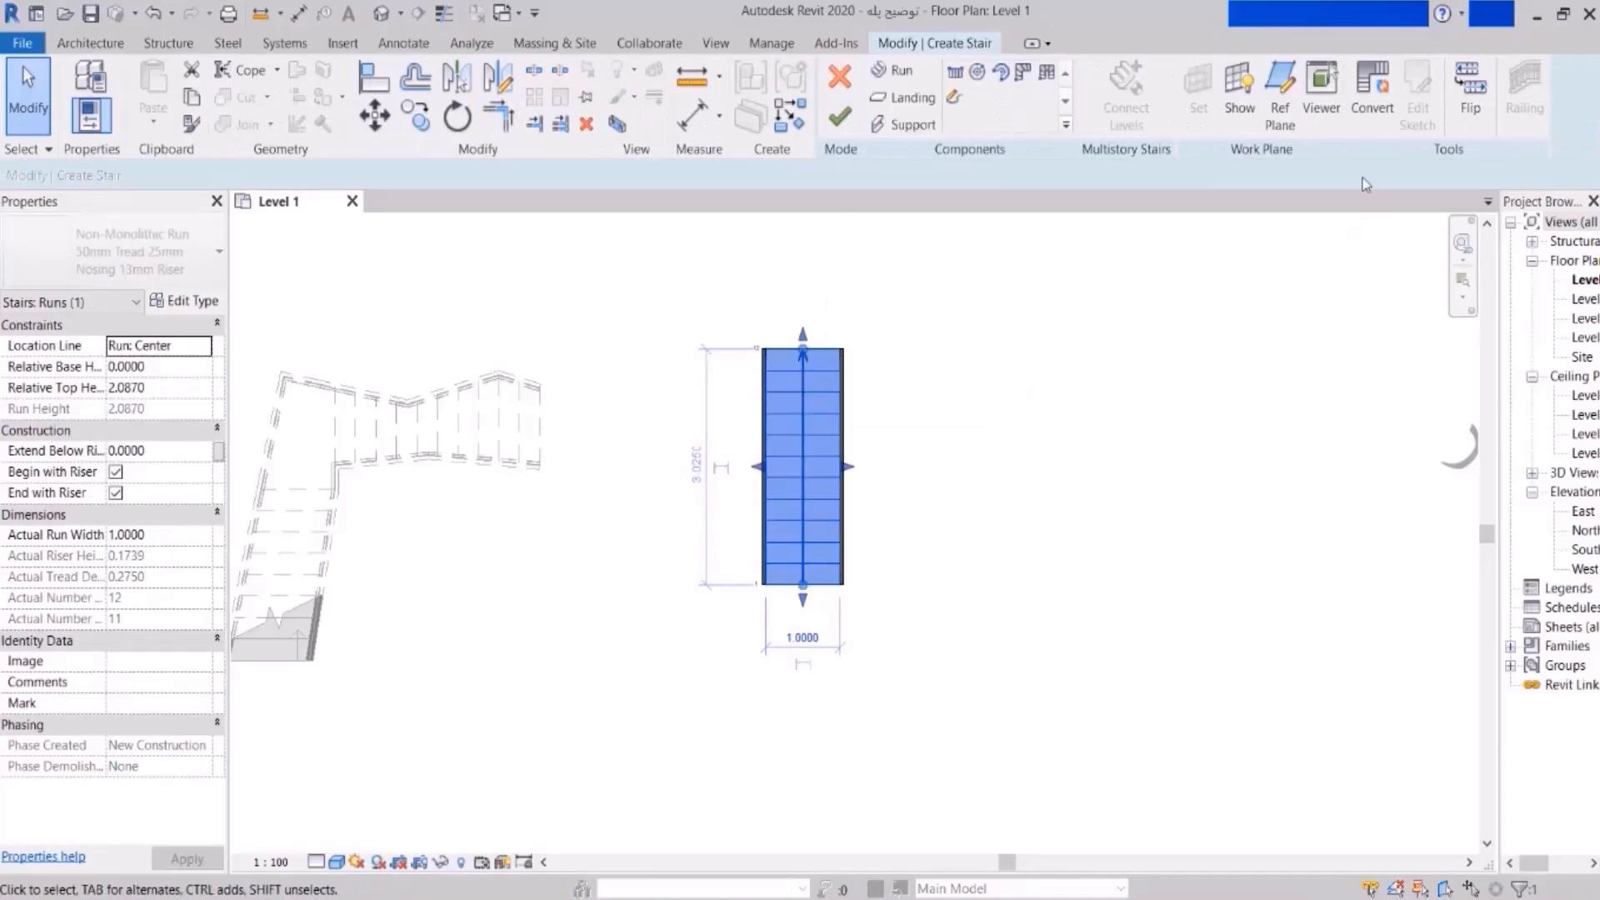
{"action": "left_click", "coordinate": [1372, 98]}
{"action": "left_click", "coordinate": [926, 501]}
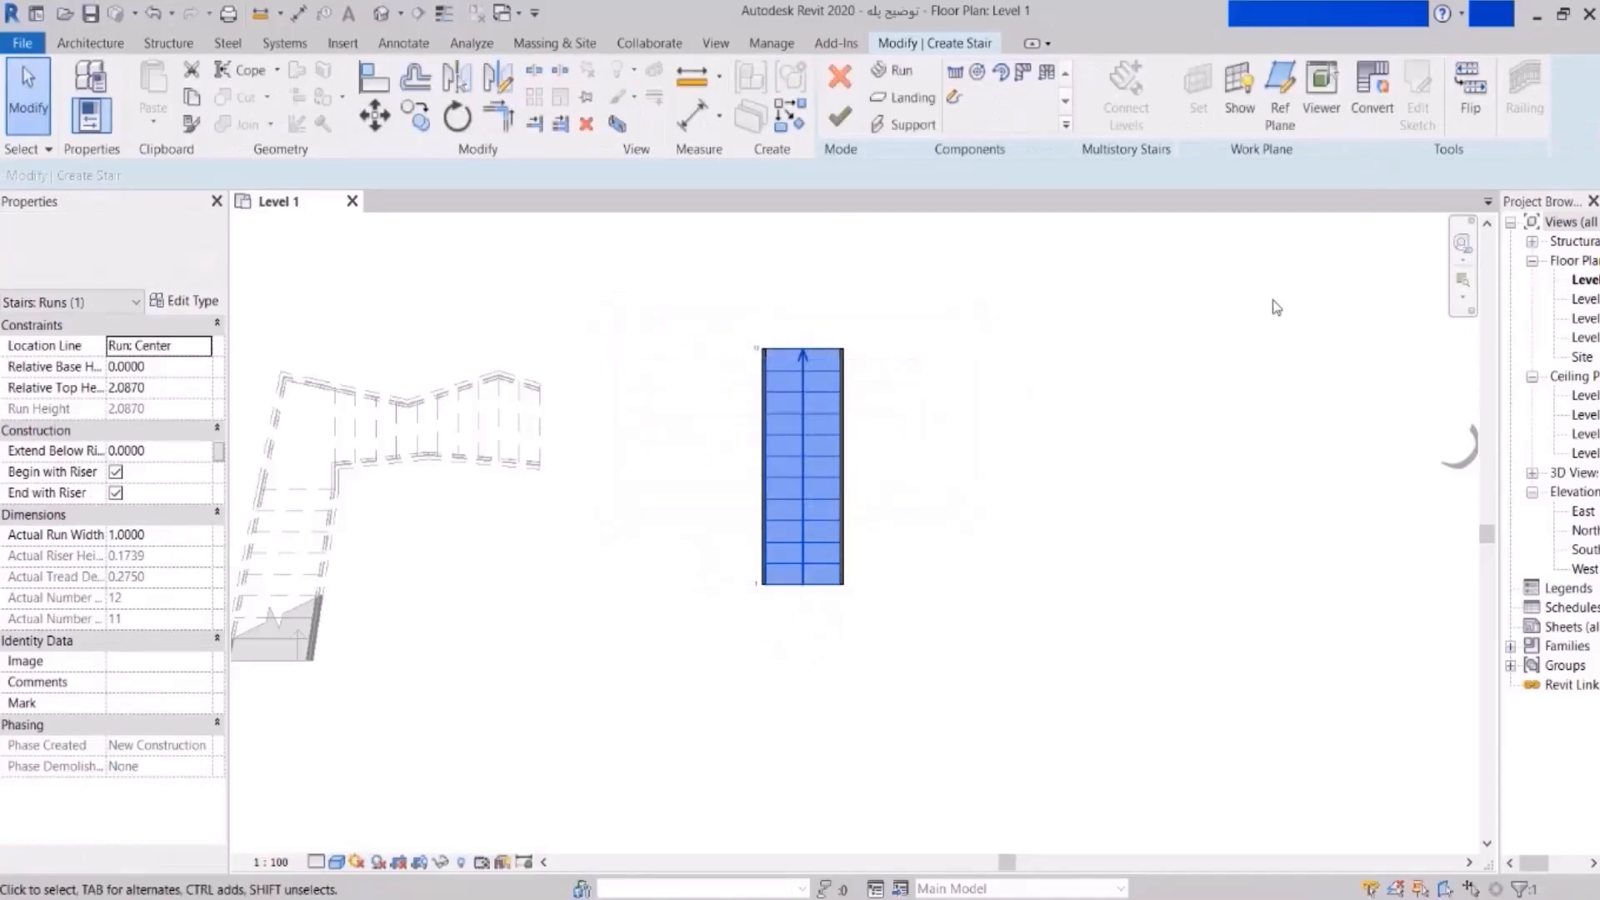
- Slant the run's right boundary inward at the bottom so it tapers, then finish the stair
{"action": "left_click", "coordinate": [1418, 108]}
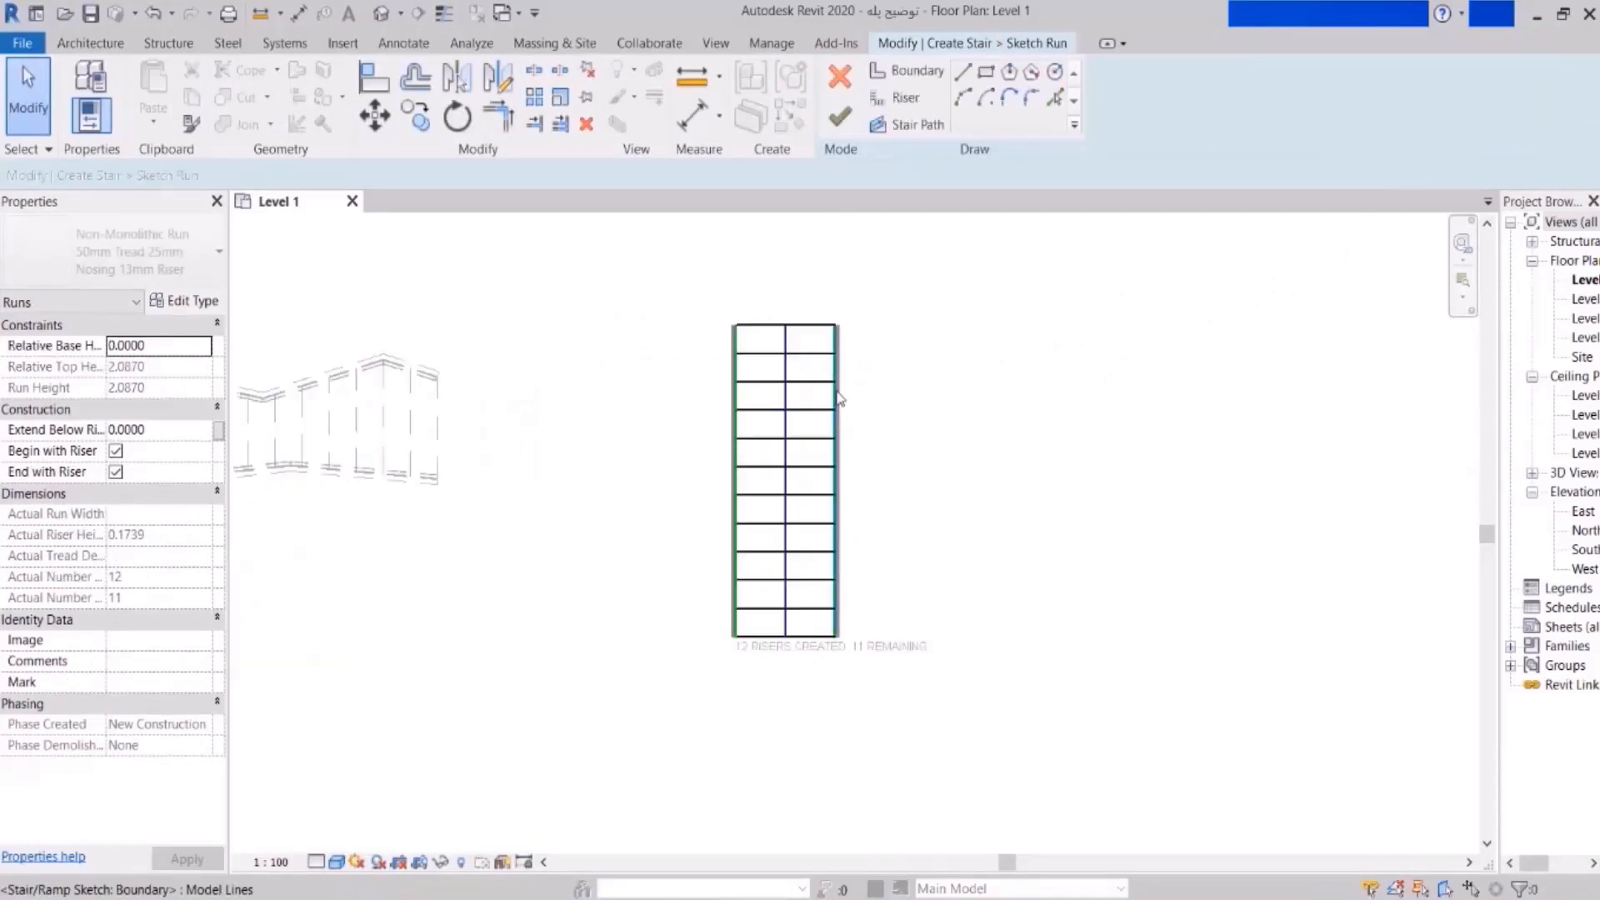
{"action": "left_click", "coordinate": [837, 400]}
{"action": "left_click_drag", "start_coordinate": [835, 638], "coordinate": [809, 637]}
{"action": "left_click", "coordinate": [988, 442]}
{"action": "left_click", "coordinate": [840, 116]}
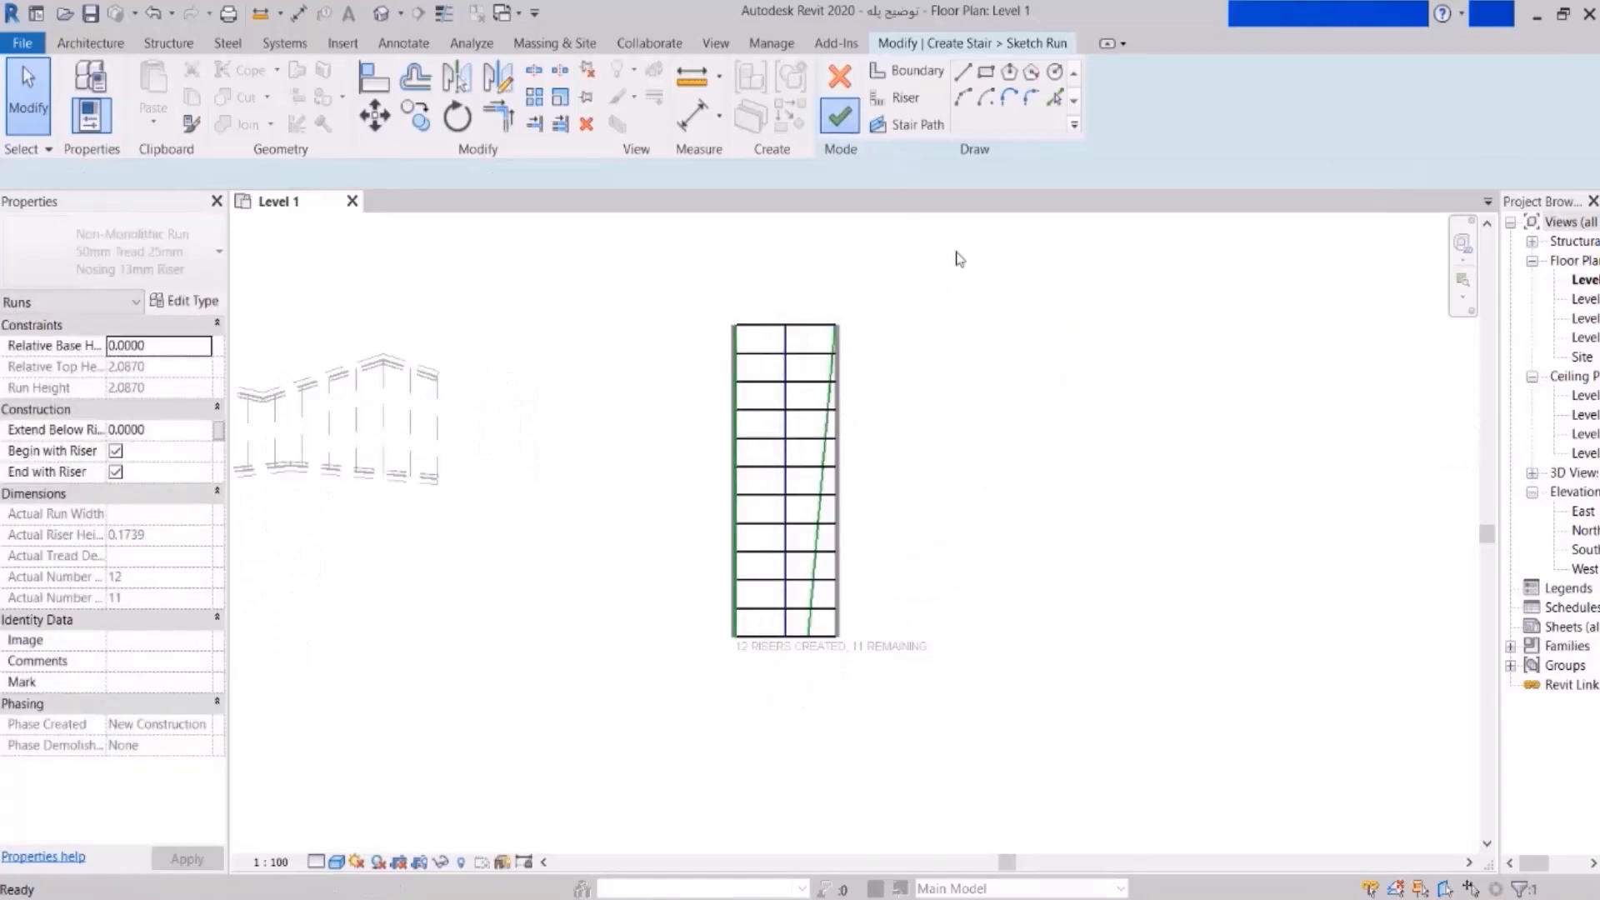
{"action": "left_click", "coordinate": [1058, 437]}
{"action": "scroll", "coordinate": [903, 403], "scroll_direction": "down", "scroll_amount": 4}
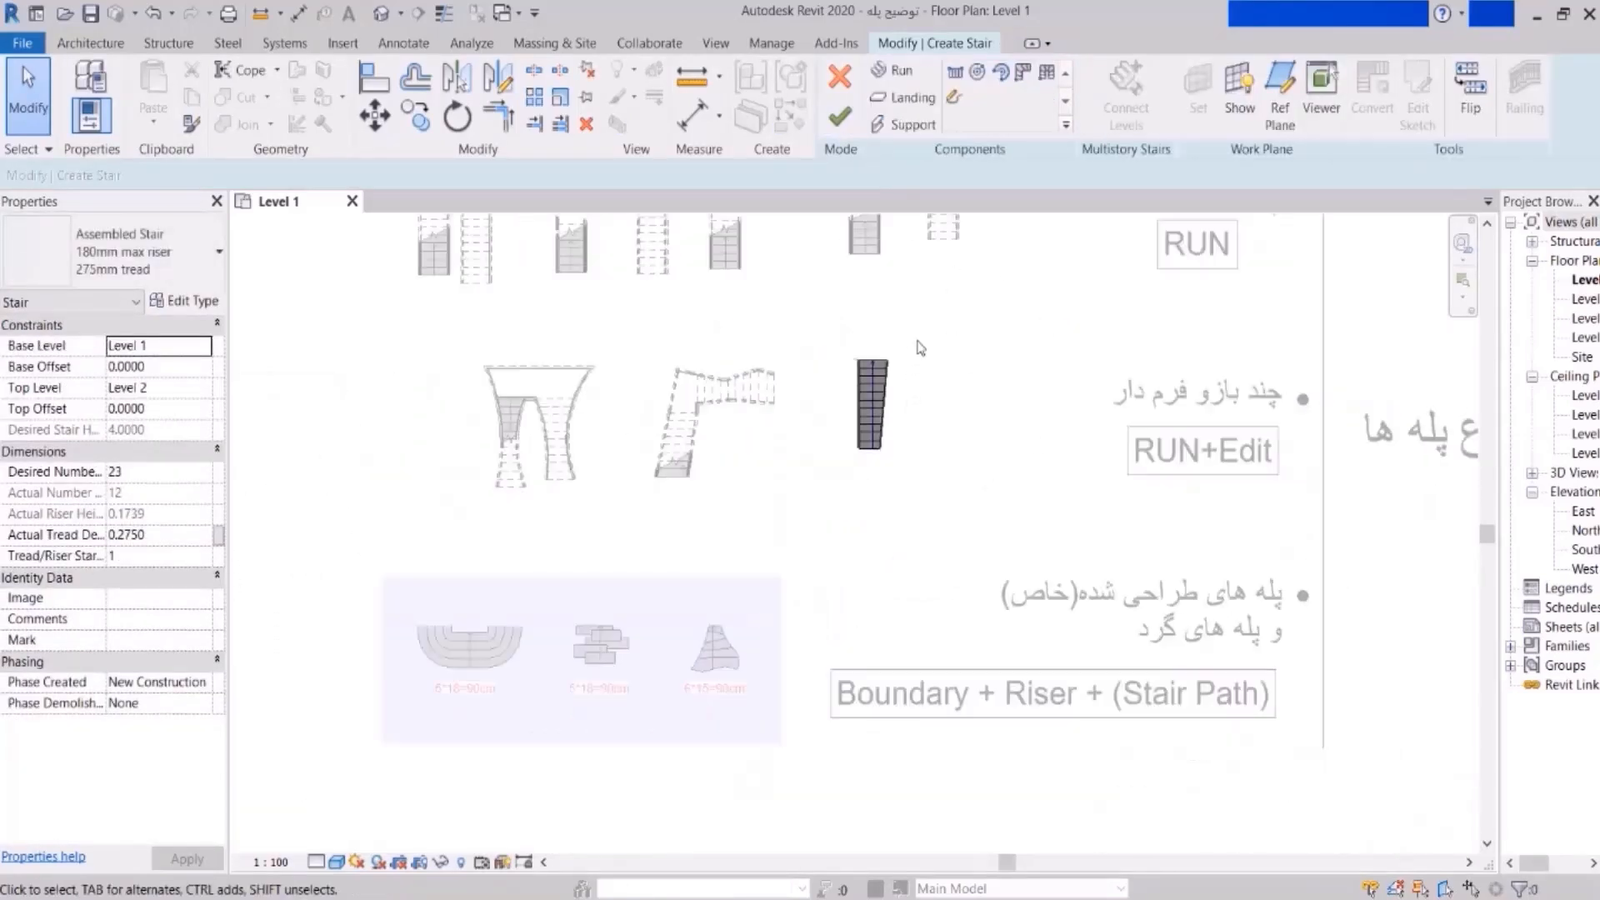
{"action": "left_click", "coordinate": [841, 119]}
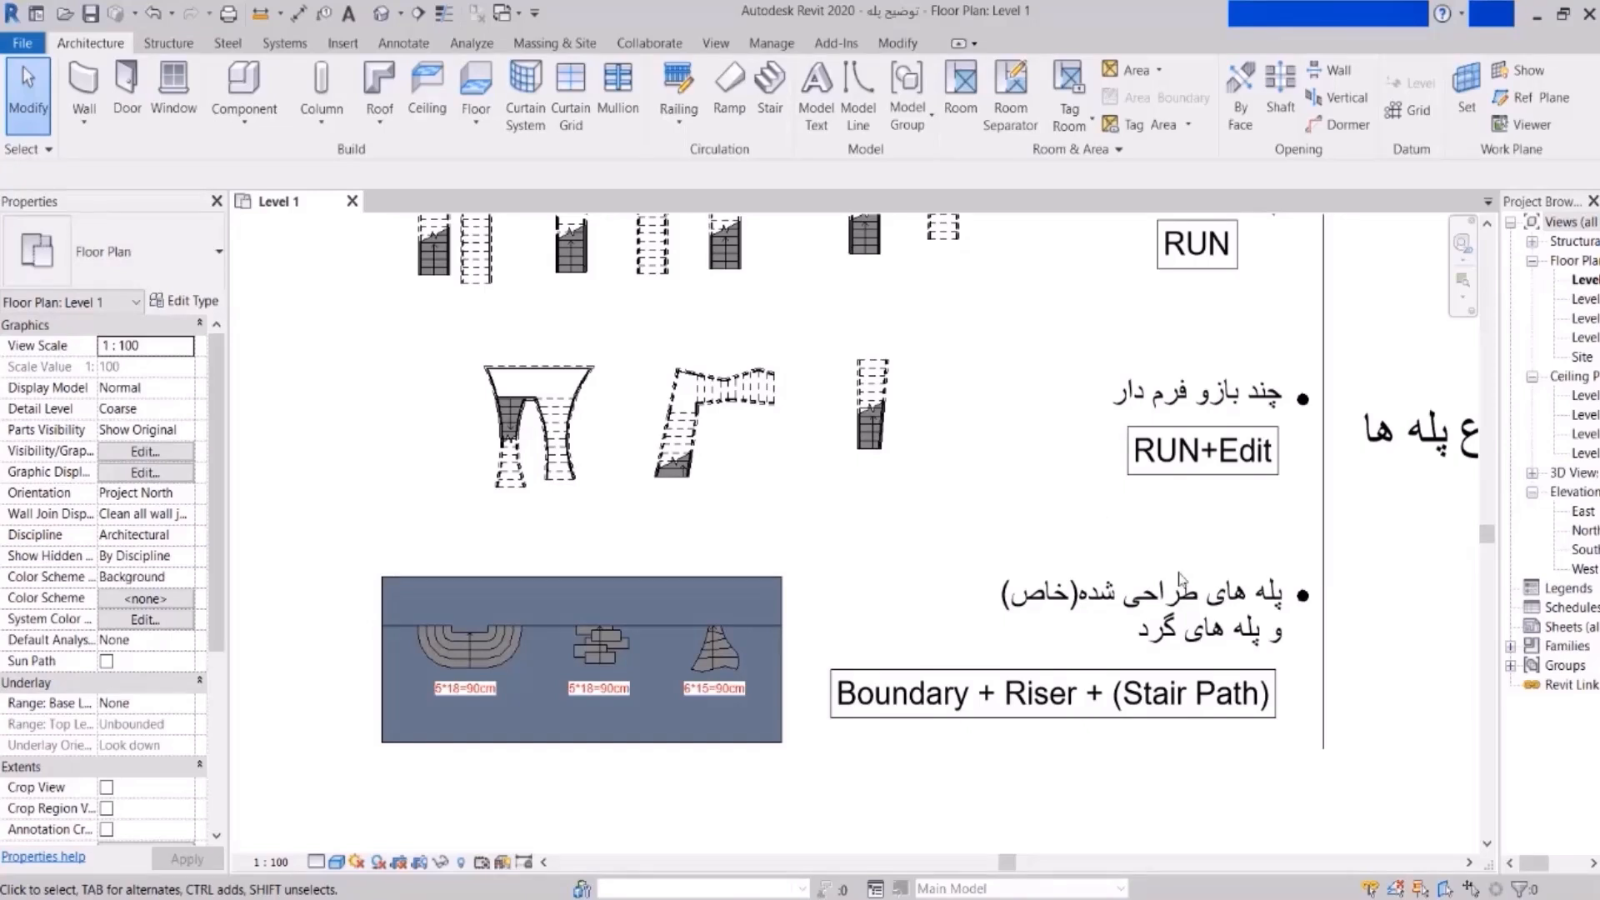
{"action": "scroll", "coordinate": [1317, 617], "scroll_direction": "up", "scroll_amount": 3}
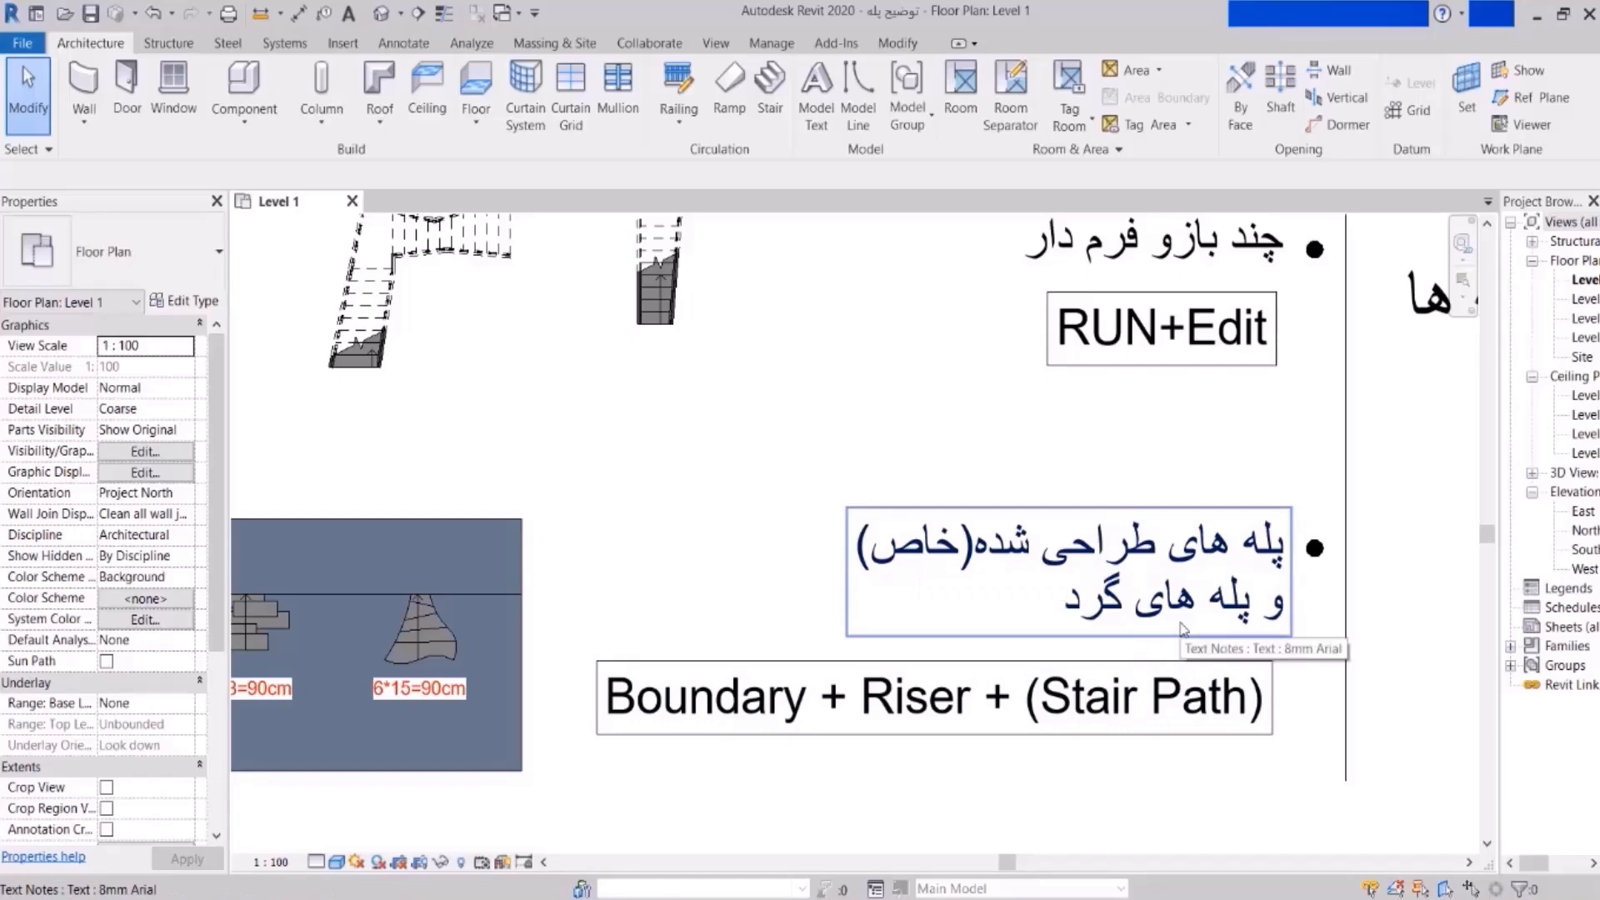
{"action": "scroll", "coordinate": [1250, 575], "scroll_direction": "down", "scroll_amount": 2}
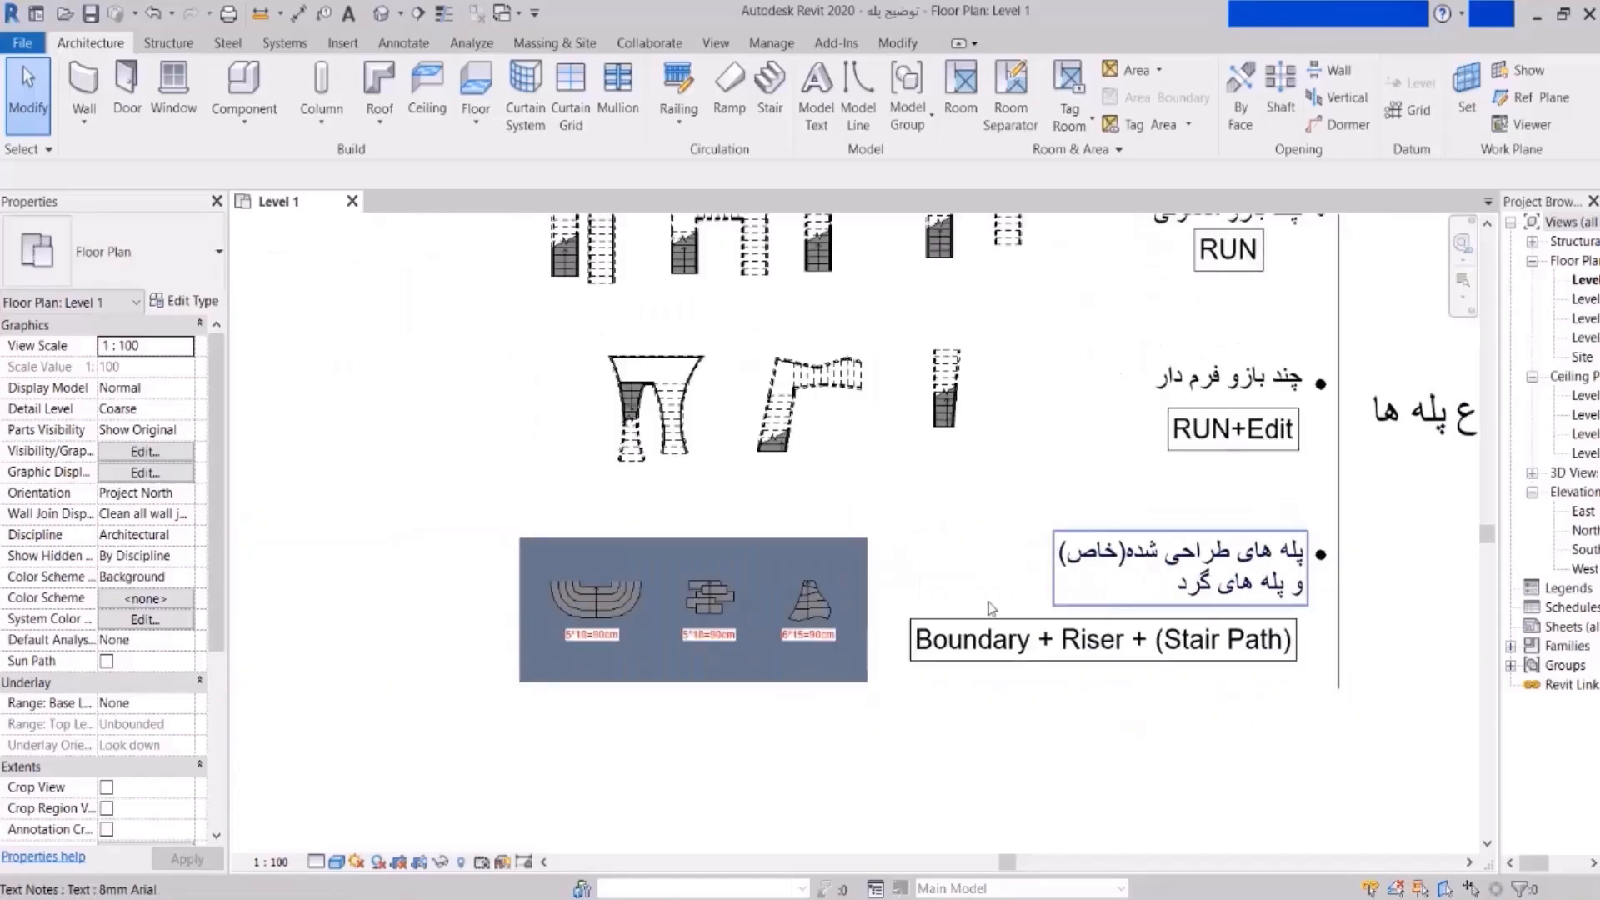
{"action": "scroll", "coordinate": [622, 592], "scroll_direction": "up", "scroll_amount": 2}
{"action": "scroll", "coordinate": [622, 591], "scroll_direction": "up", "scroll_amount": 5}
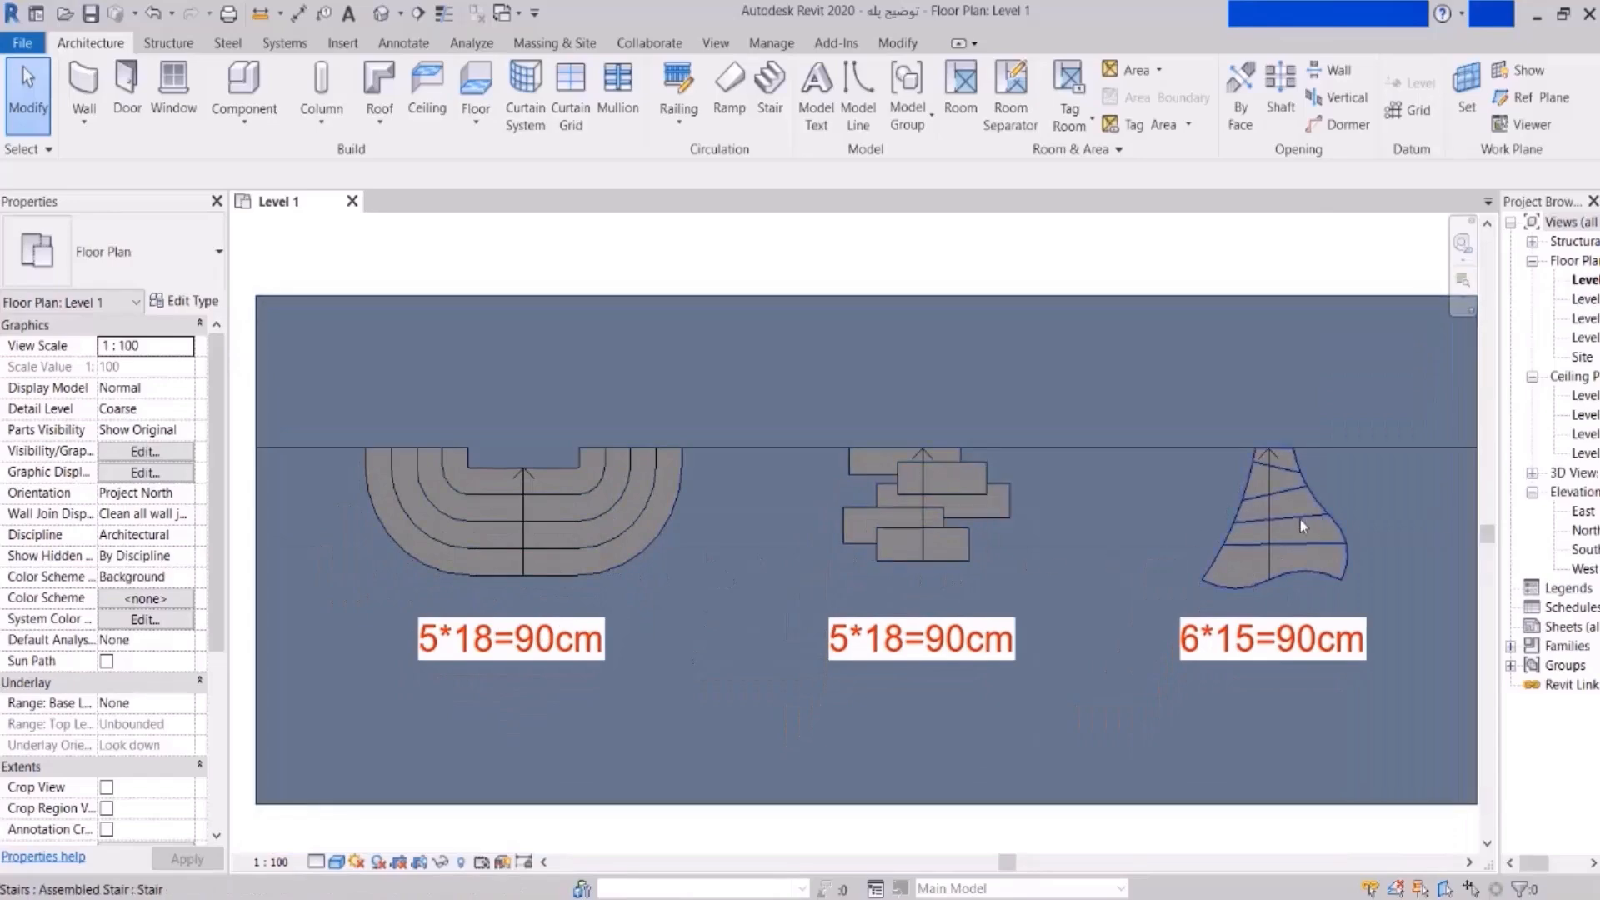
{"action": "scroll", "coordinate": [847, 582], "scroll_direction": "down", "scroll_amount": 3}
{"action": "scroll", "coordinate": [1107, 528], "scroll_direction": "down", "scroll_amount": 3}
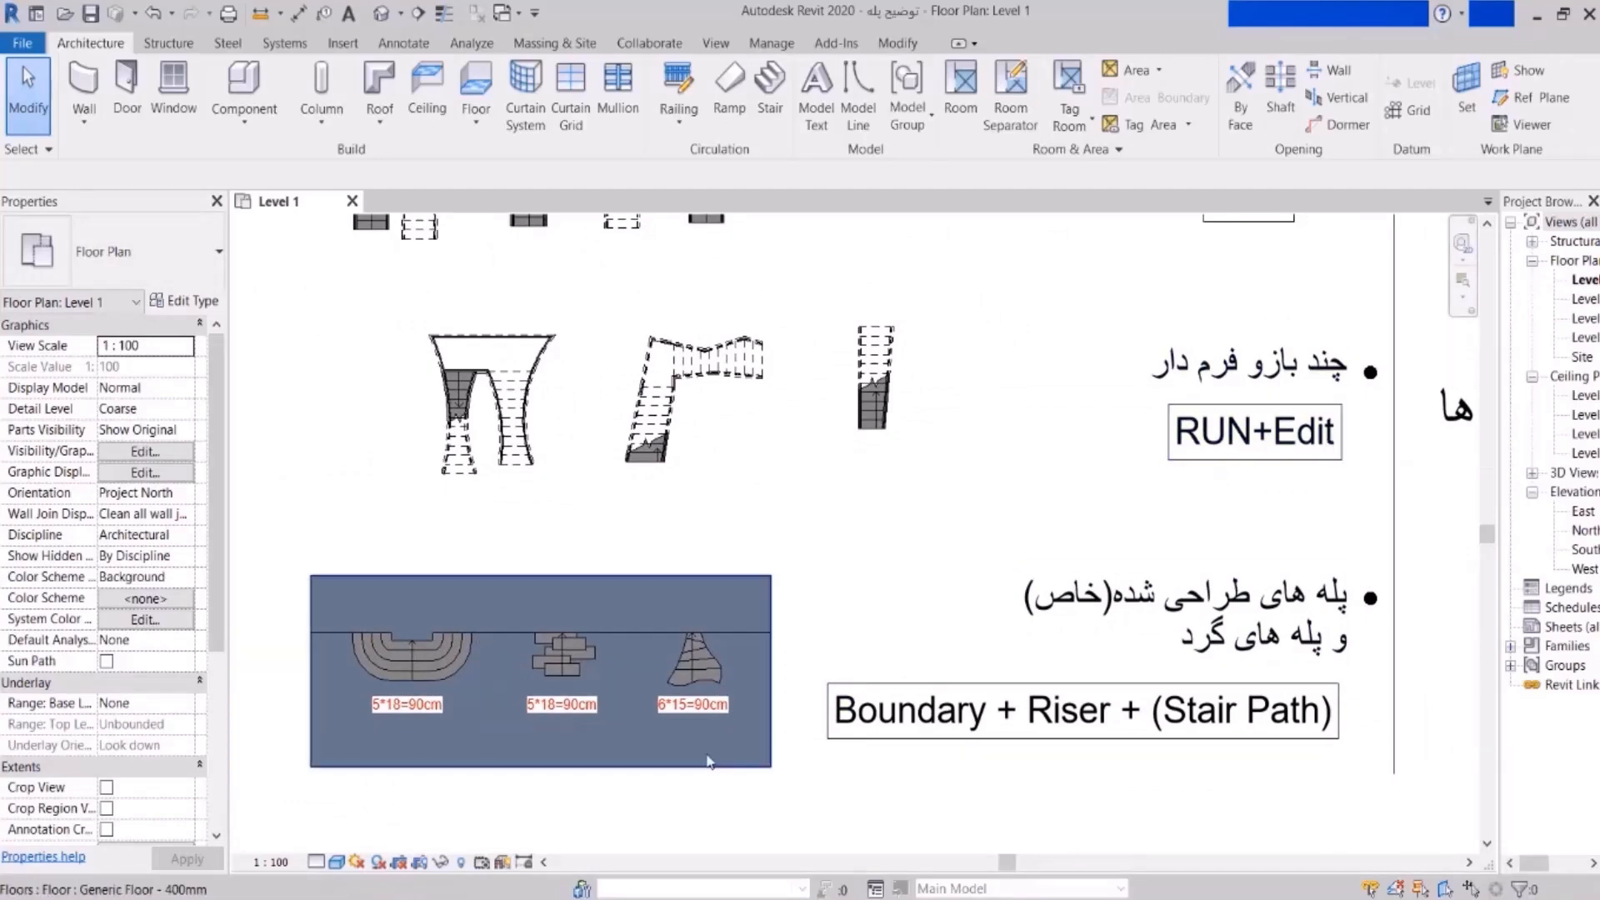
{"action": "scroll", "coordinate": [738, 735], "scroll_direction": "up", "scroll_amount": 6}
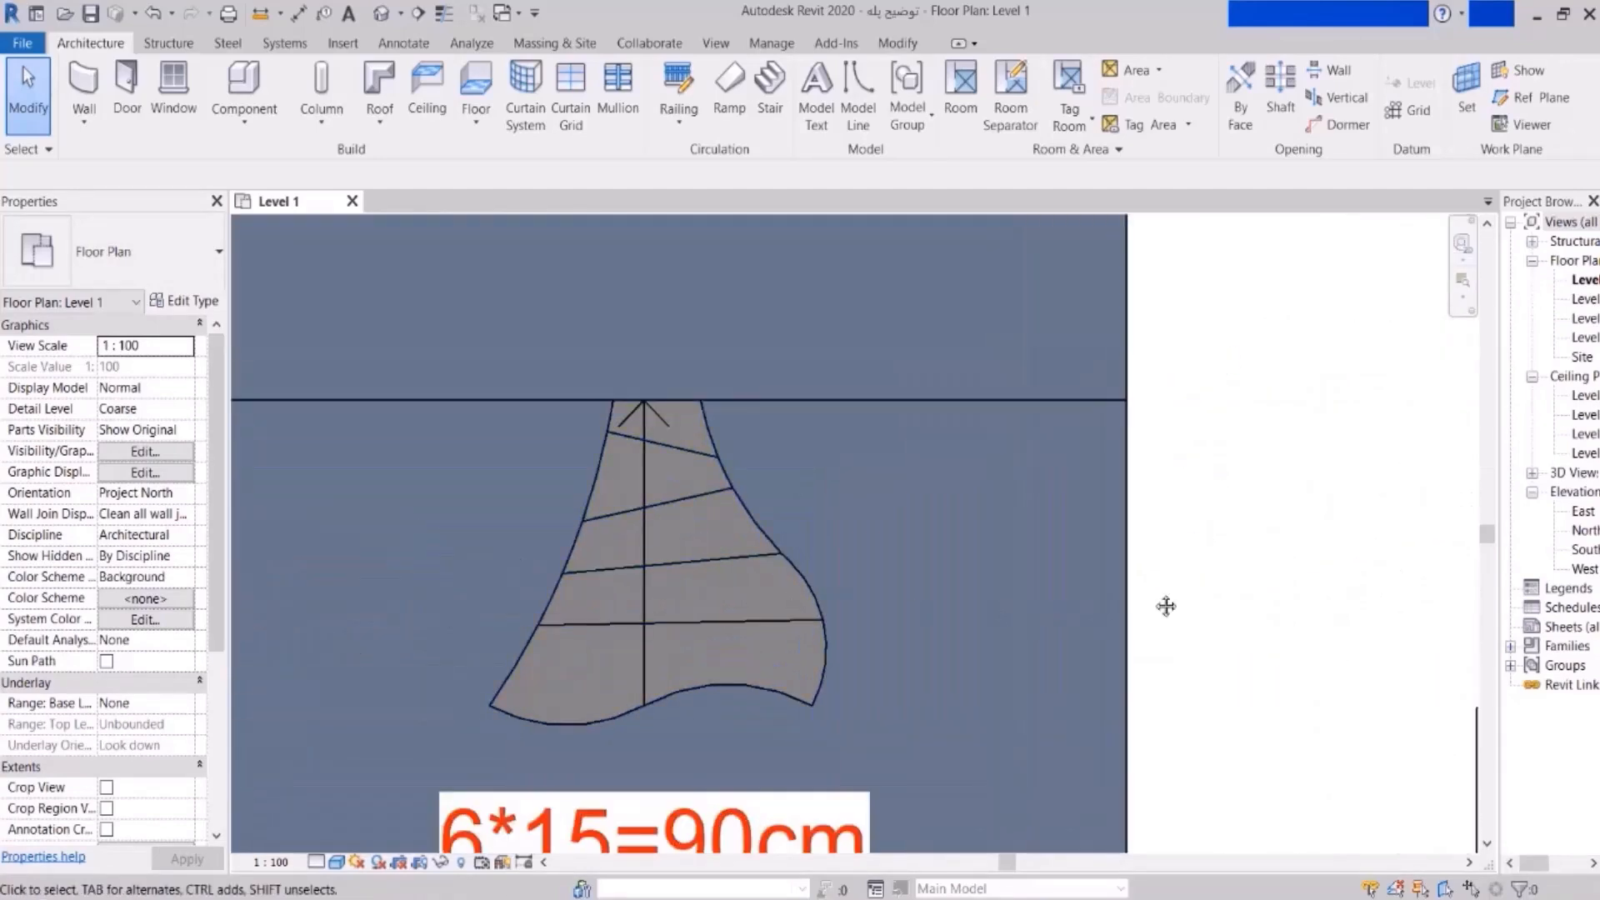
{"action": "middle_click_drag", "start_coordinate": [1181, 608], "coordinate": [974, 597]}
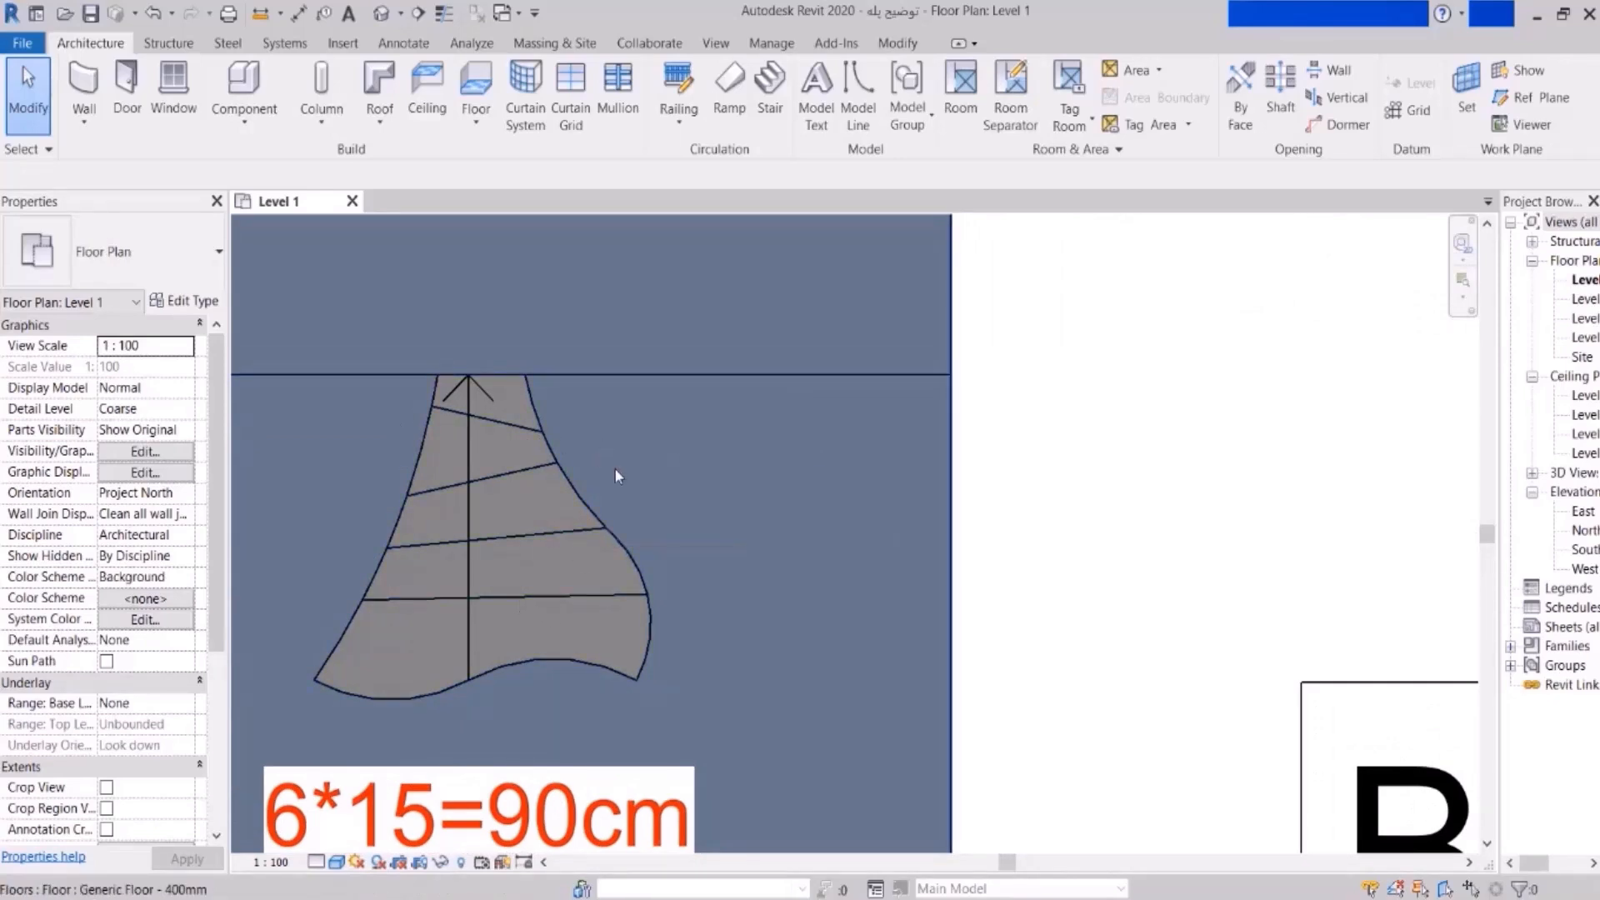
{"action": "left_click", "coordinate": [768, 99]}
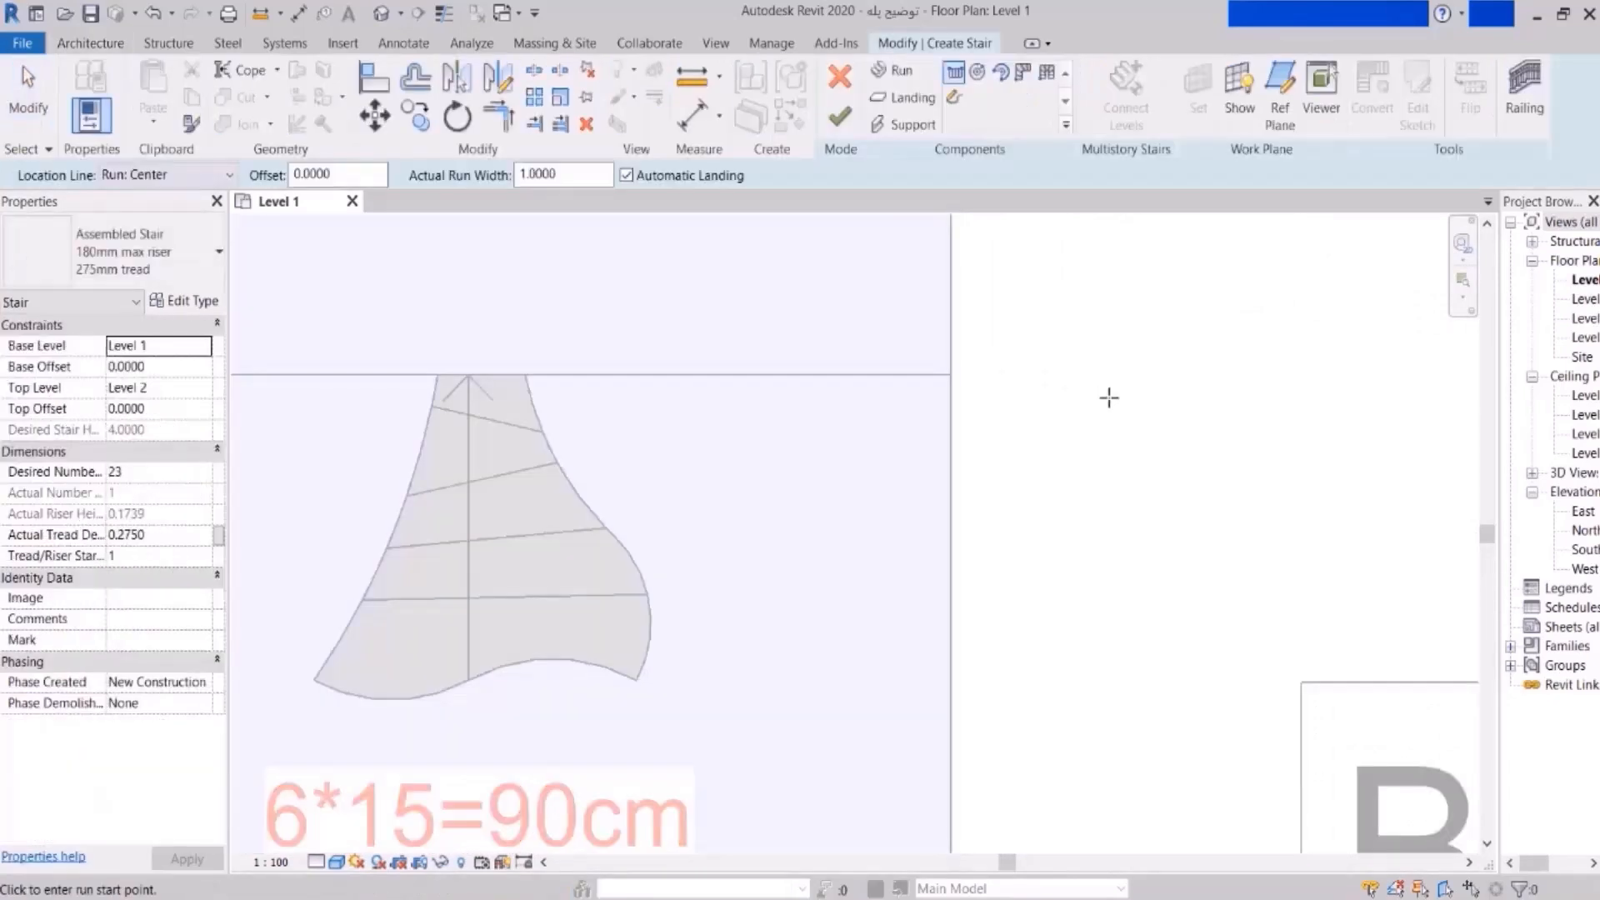
{"action": "left_click", "coordinate": [1037, 613]}
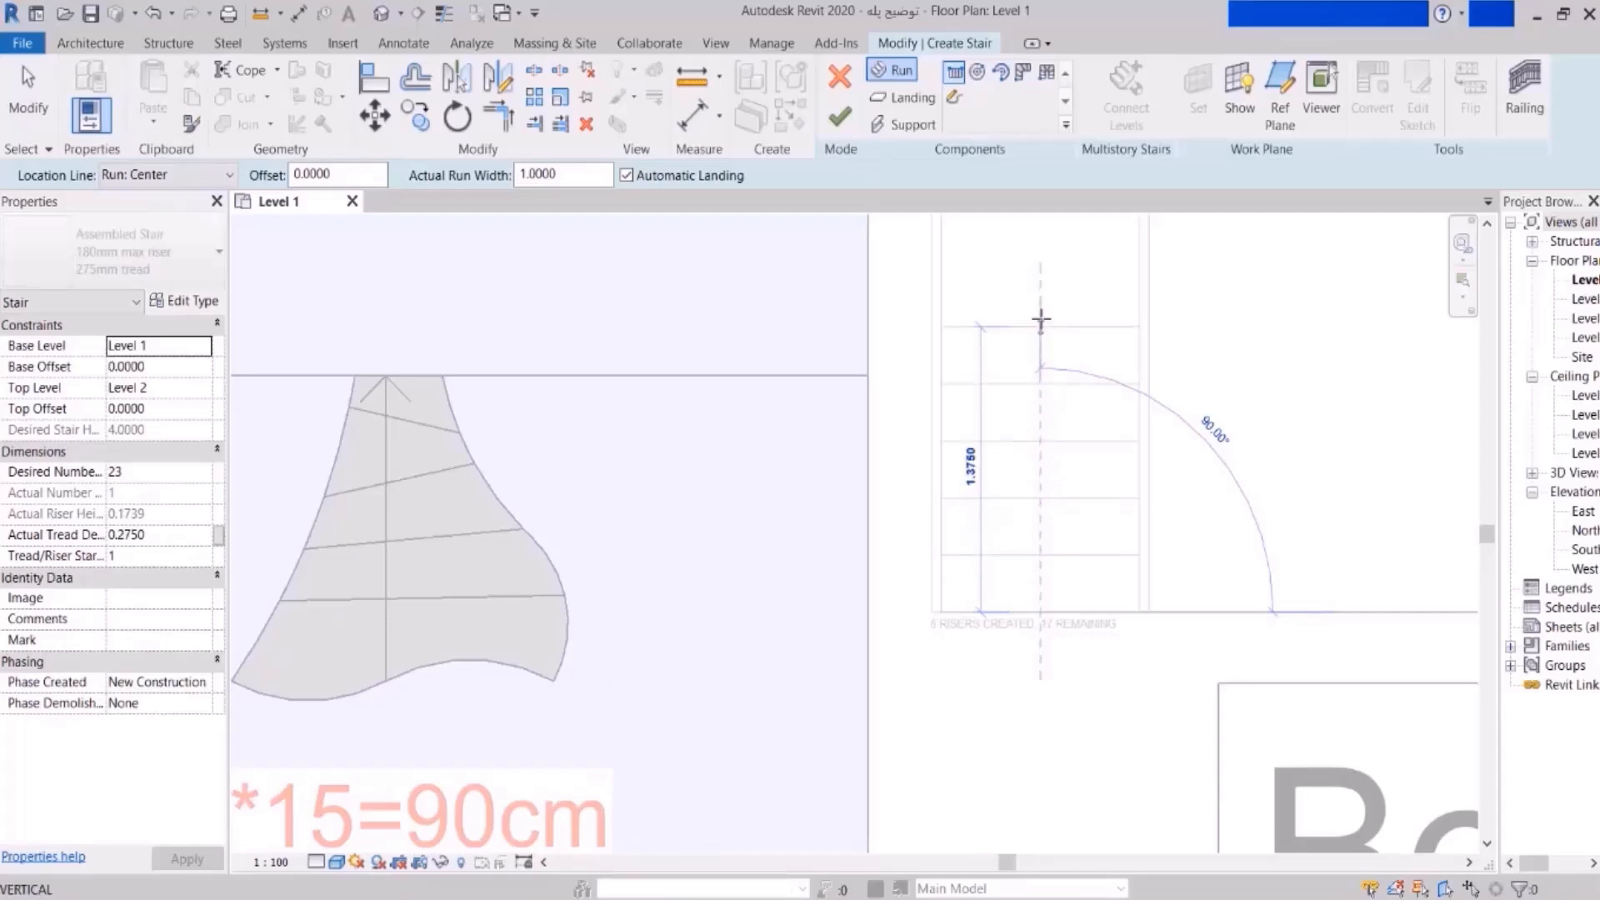
{"action": "left_click", "coordinate": [1040, 323]}
{"action": "left_click", "coordinate": [843, 125]}
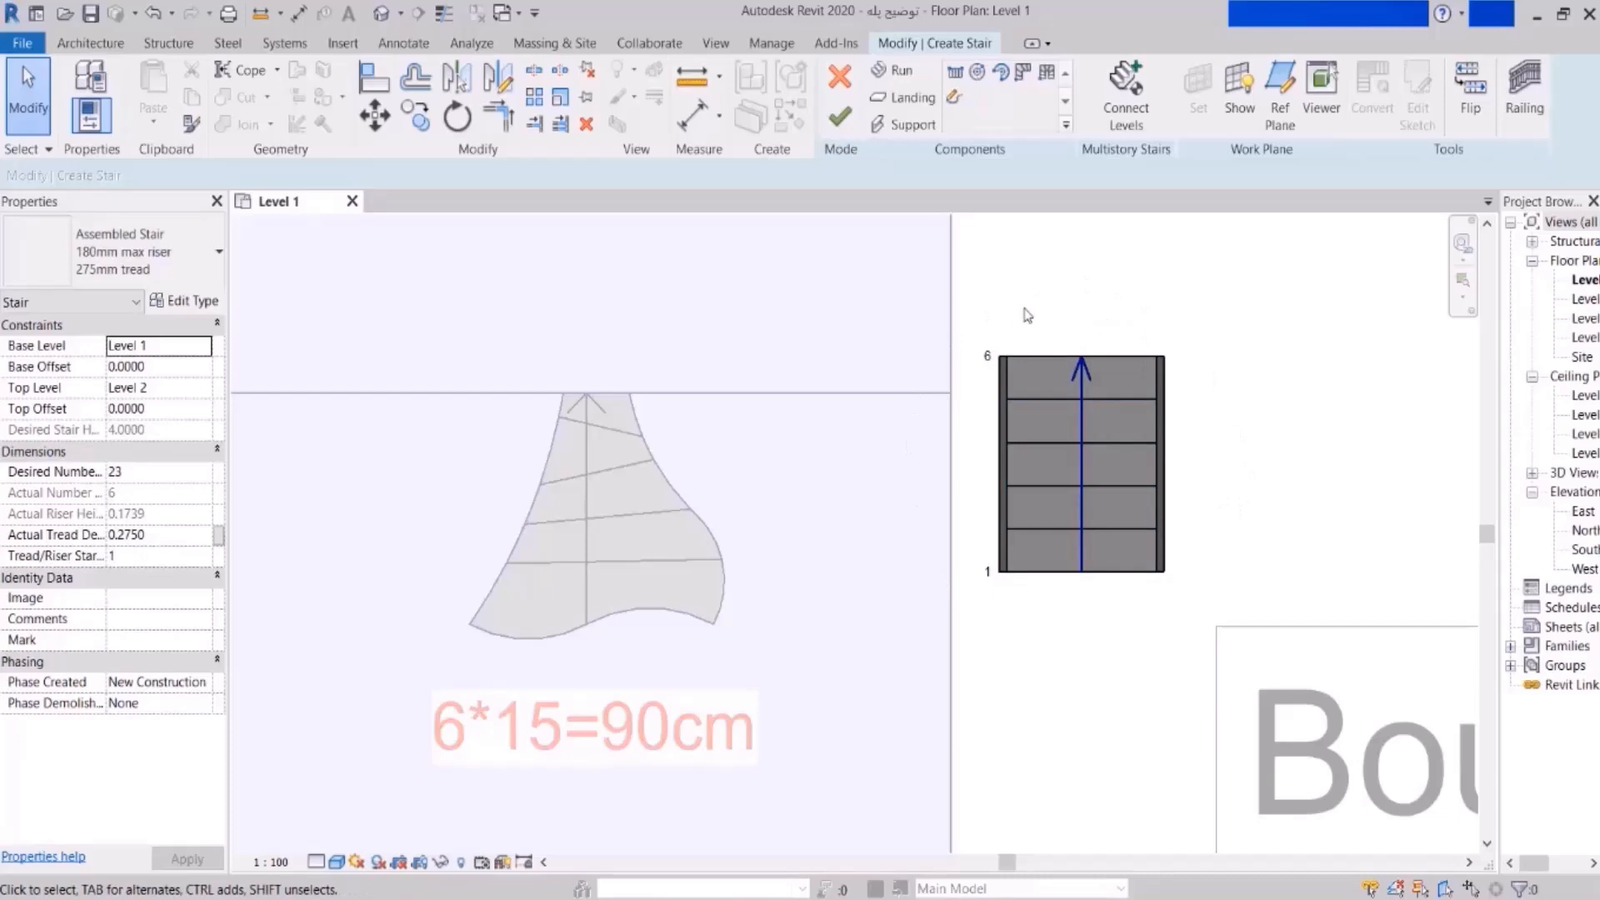
{"action": "left_click", "coordinate": [840, 77]}
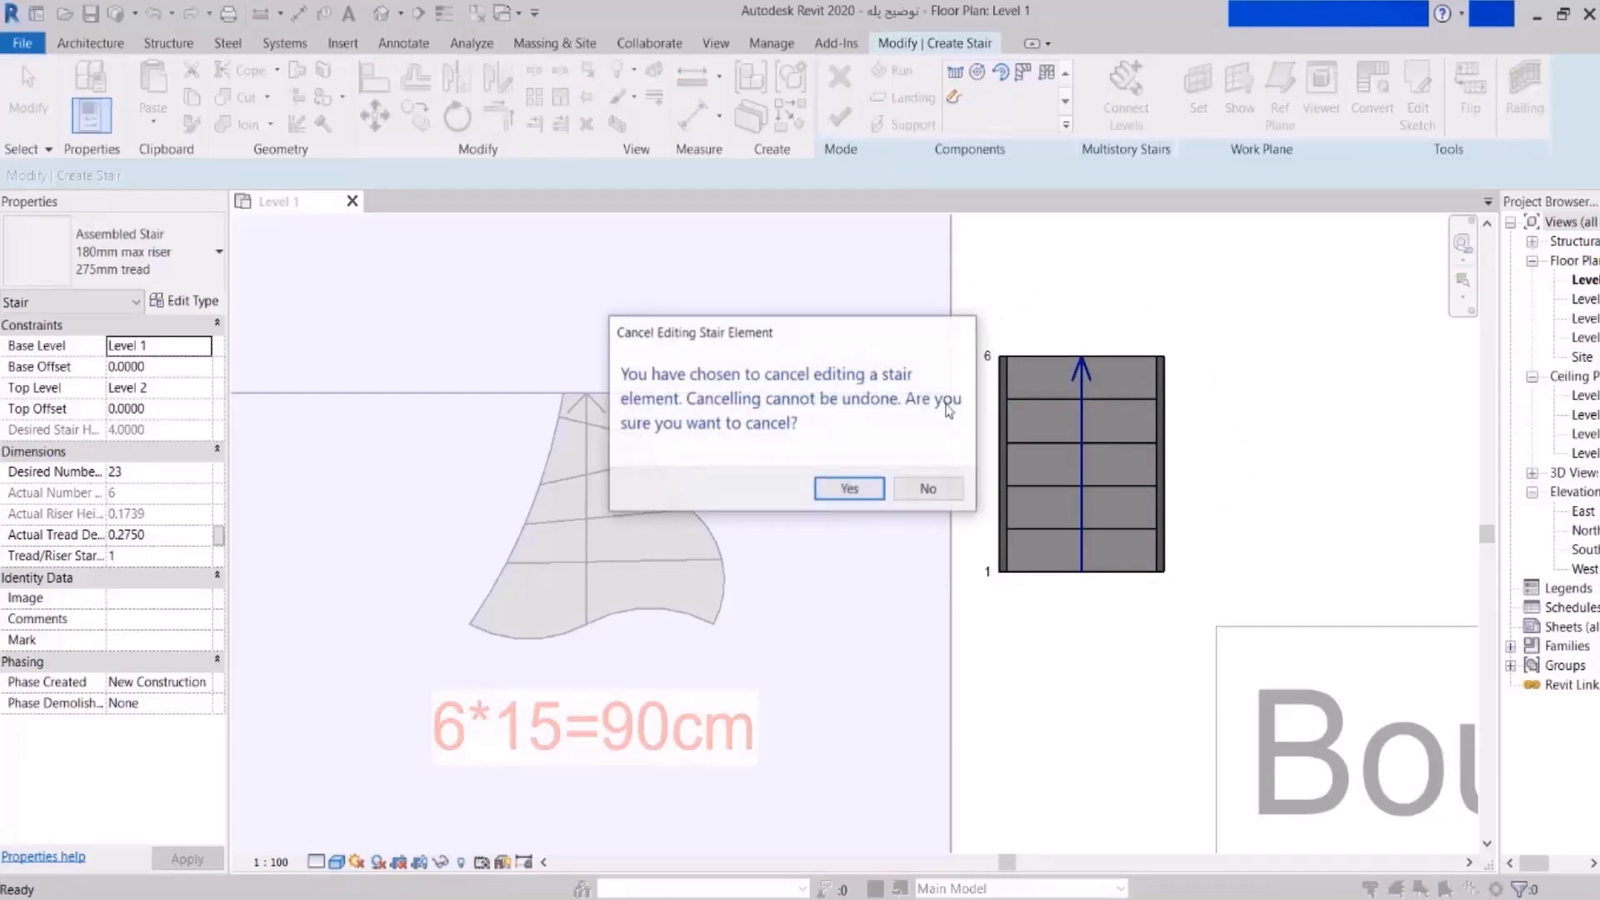
{"action": "left_click", "coordinate": [852, 493]}
{"action": "scroll", "coordinate": [747, 461], "scroll_direction": "down", "scroll_amount": 5}
{"action": "middle_click_drag", "start_coordinate": [977, 548], "coordinate": [717, 555]}
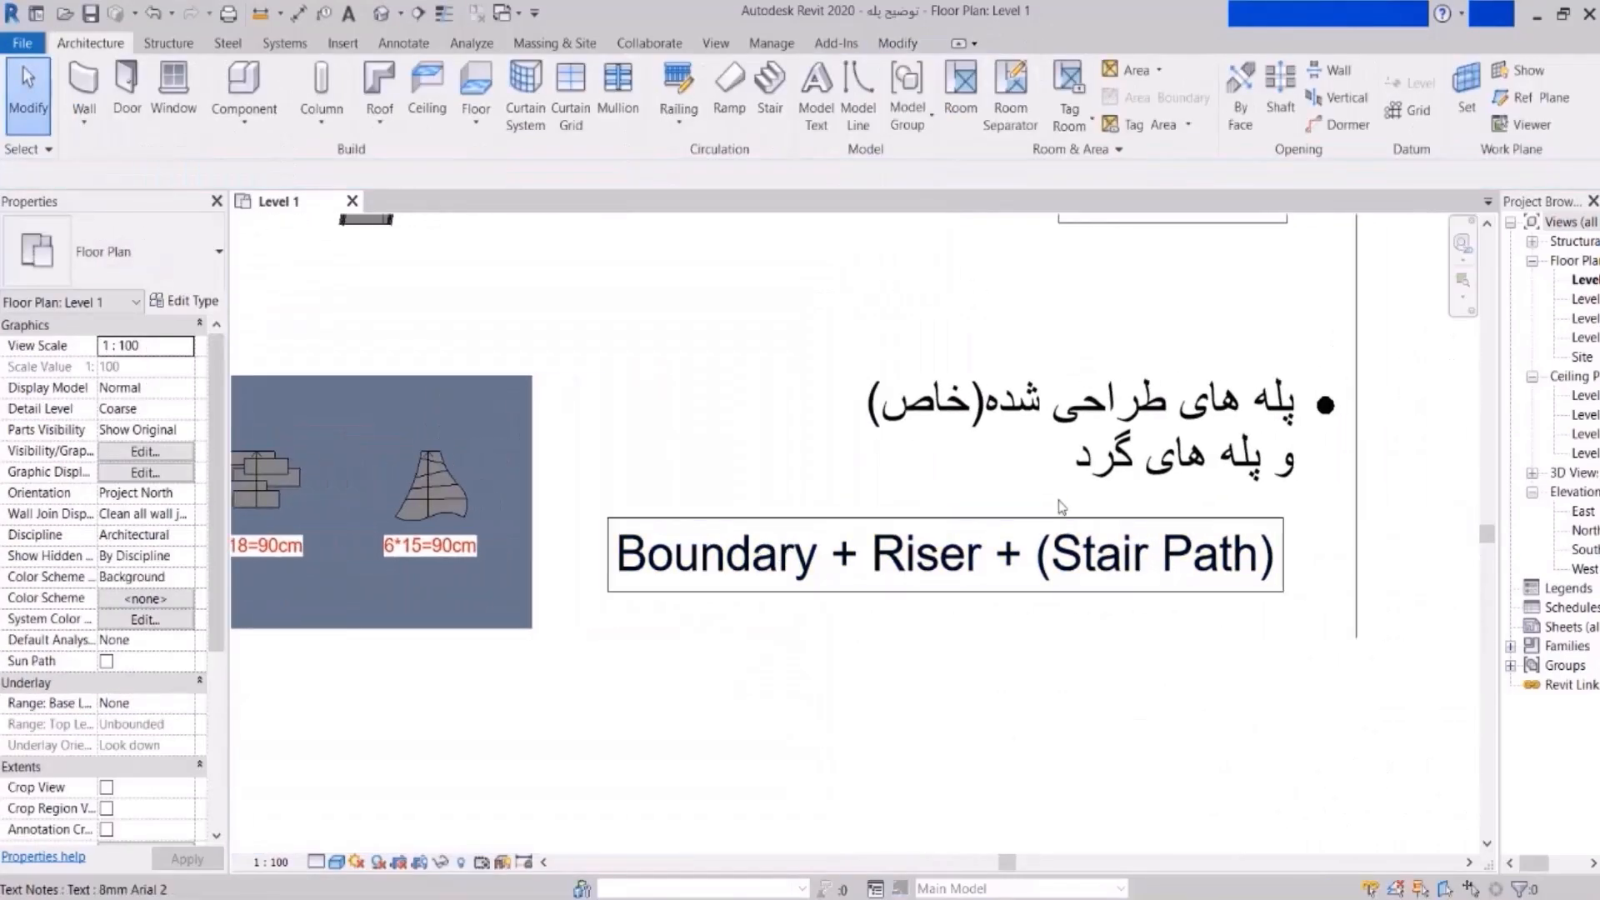
- Zoom and pan to frame the three sketched stairs labelled 5*18=90cm and 6*15=90cm
{"action": "scroll", "coordinate": [1052, 509], "scroll_direction": "up", "scroll_amount": 3}
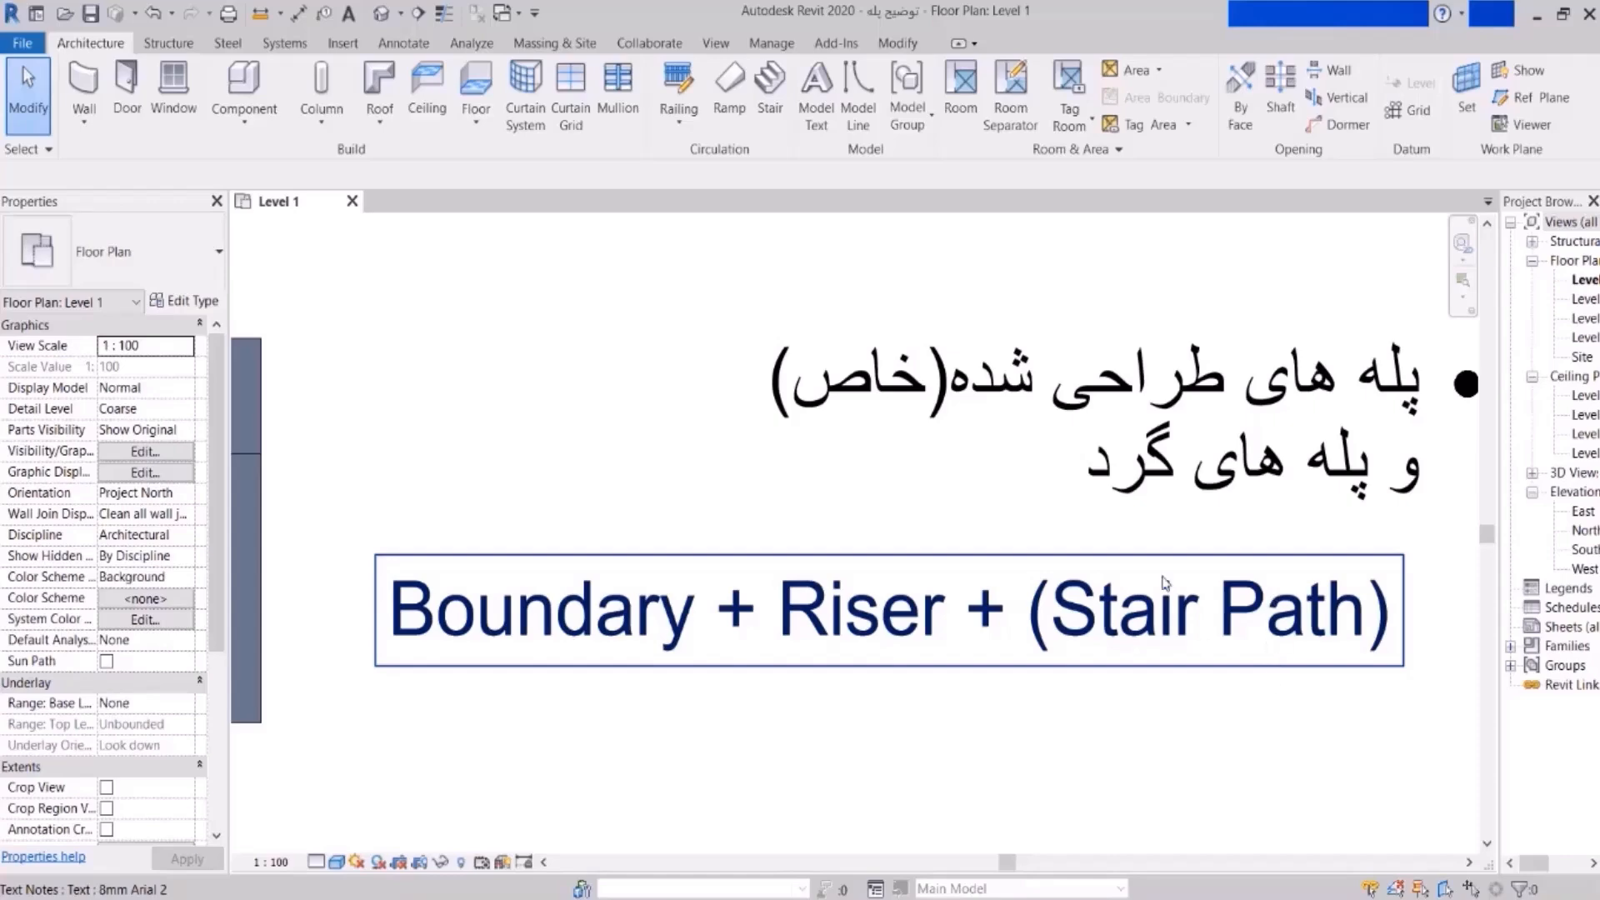
{"action": "scroll", "coordinate": [1328, 564], "scroll_direction": "down", "scroll_amount": 3}
{"action": "scroll", "coordinate": [721, 542], "scroll_direction": "up", "scroll_amount": 5}
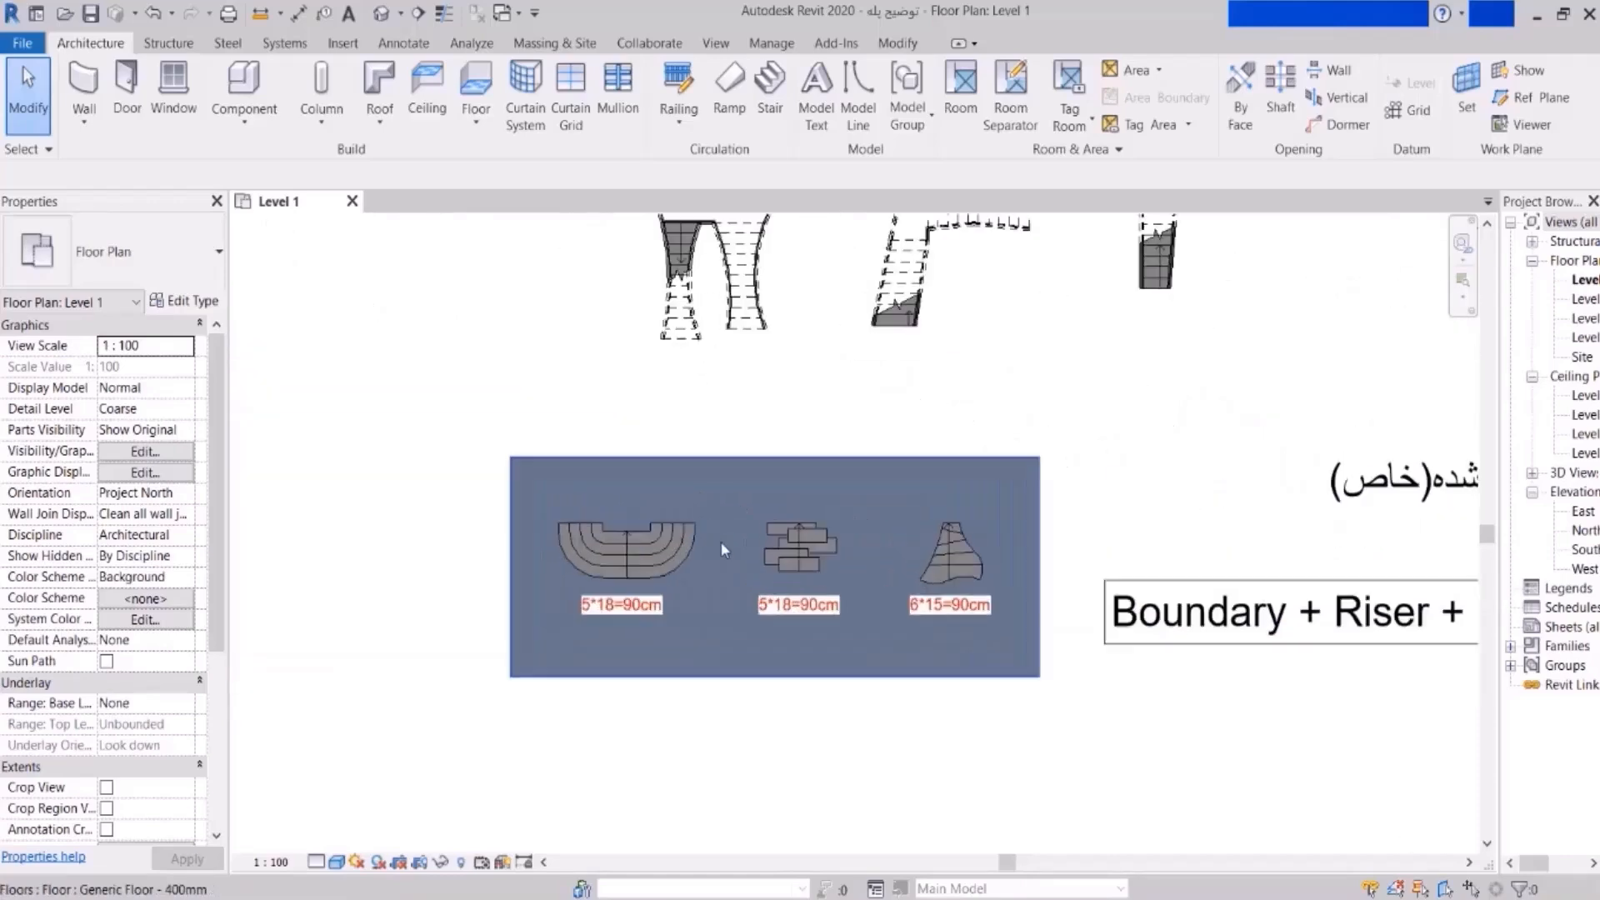
{"action": "middle_click_drag", "start_coordinate": [755, 627], "coordinate": [764, 581]}
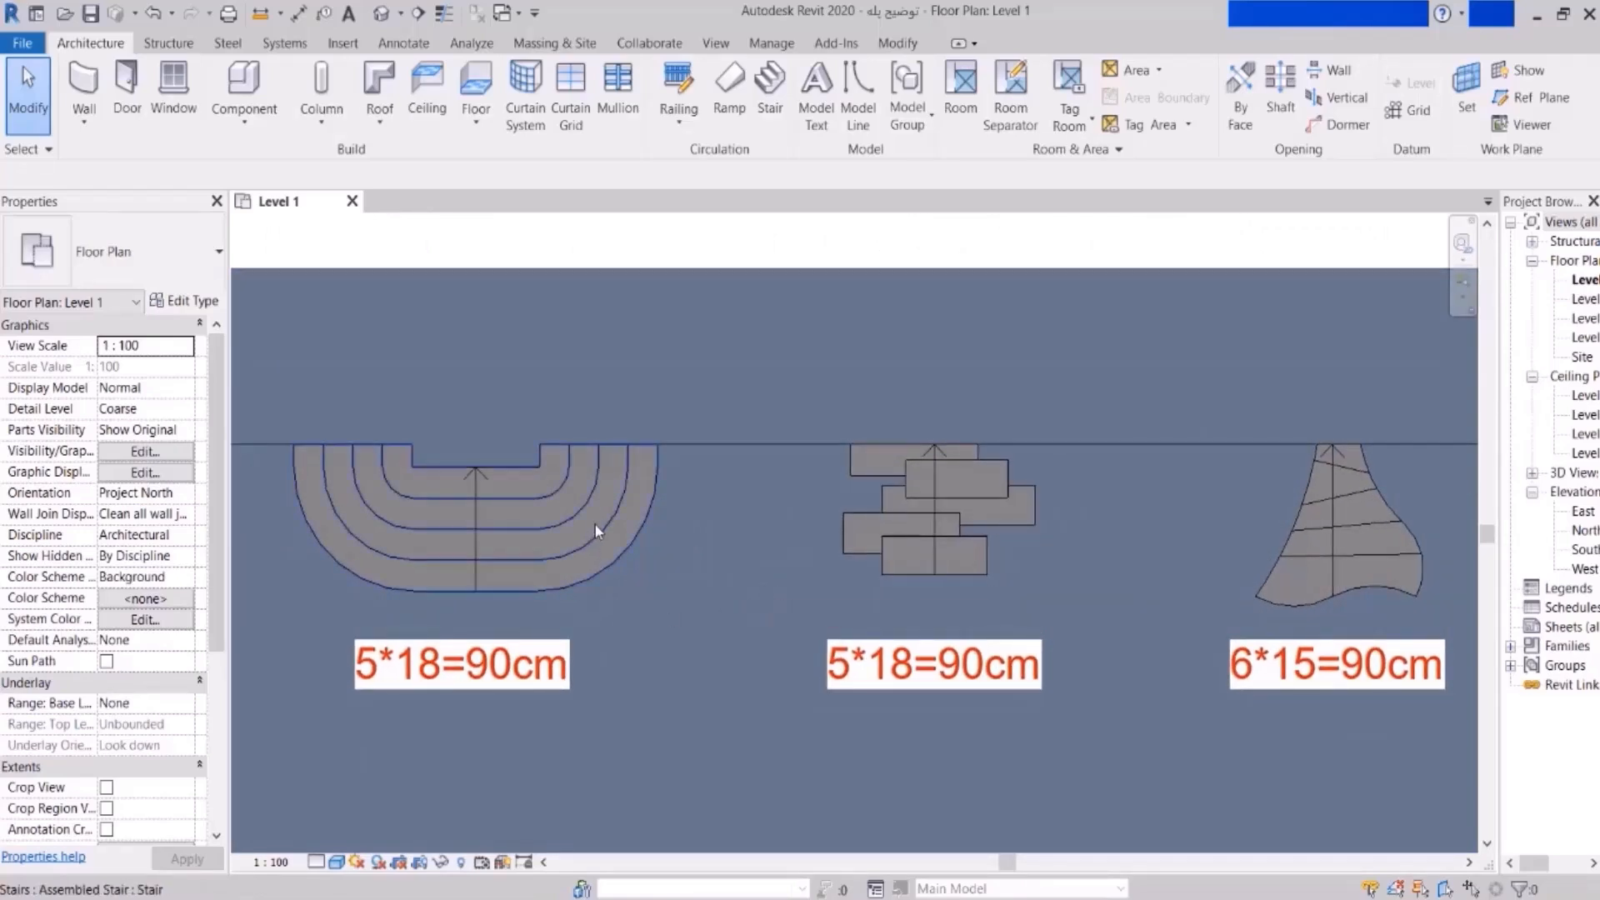
{"action": "middle_click_drag", "start_coordinate": [593, 523], "coordinate": [549, 533]}
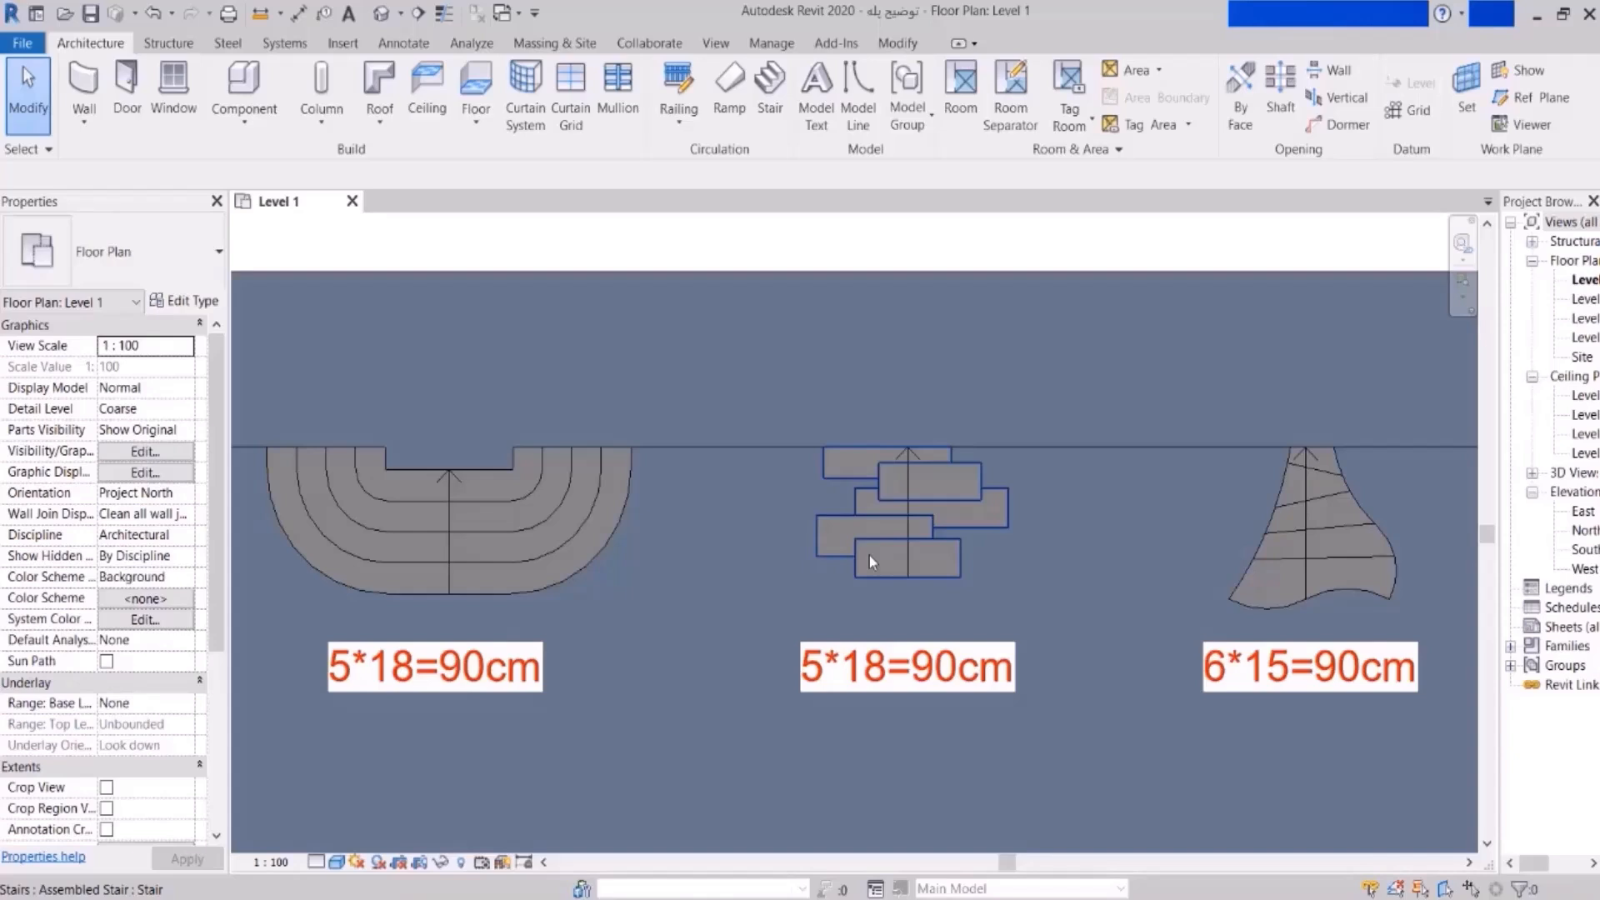
- Clear the selection and inspect the stairs against the levels in the South elevation
{"action": "key", "text": "Escape"}
{"action": "double_click", "coordinate": [1583, 549]}
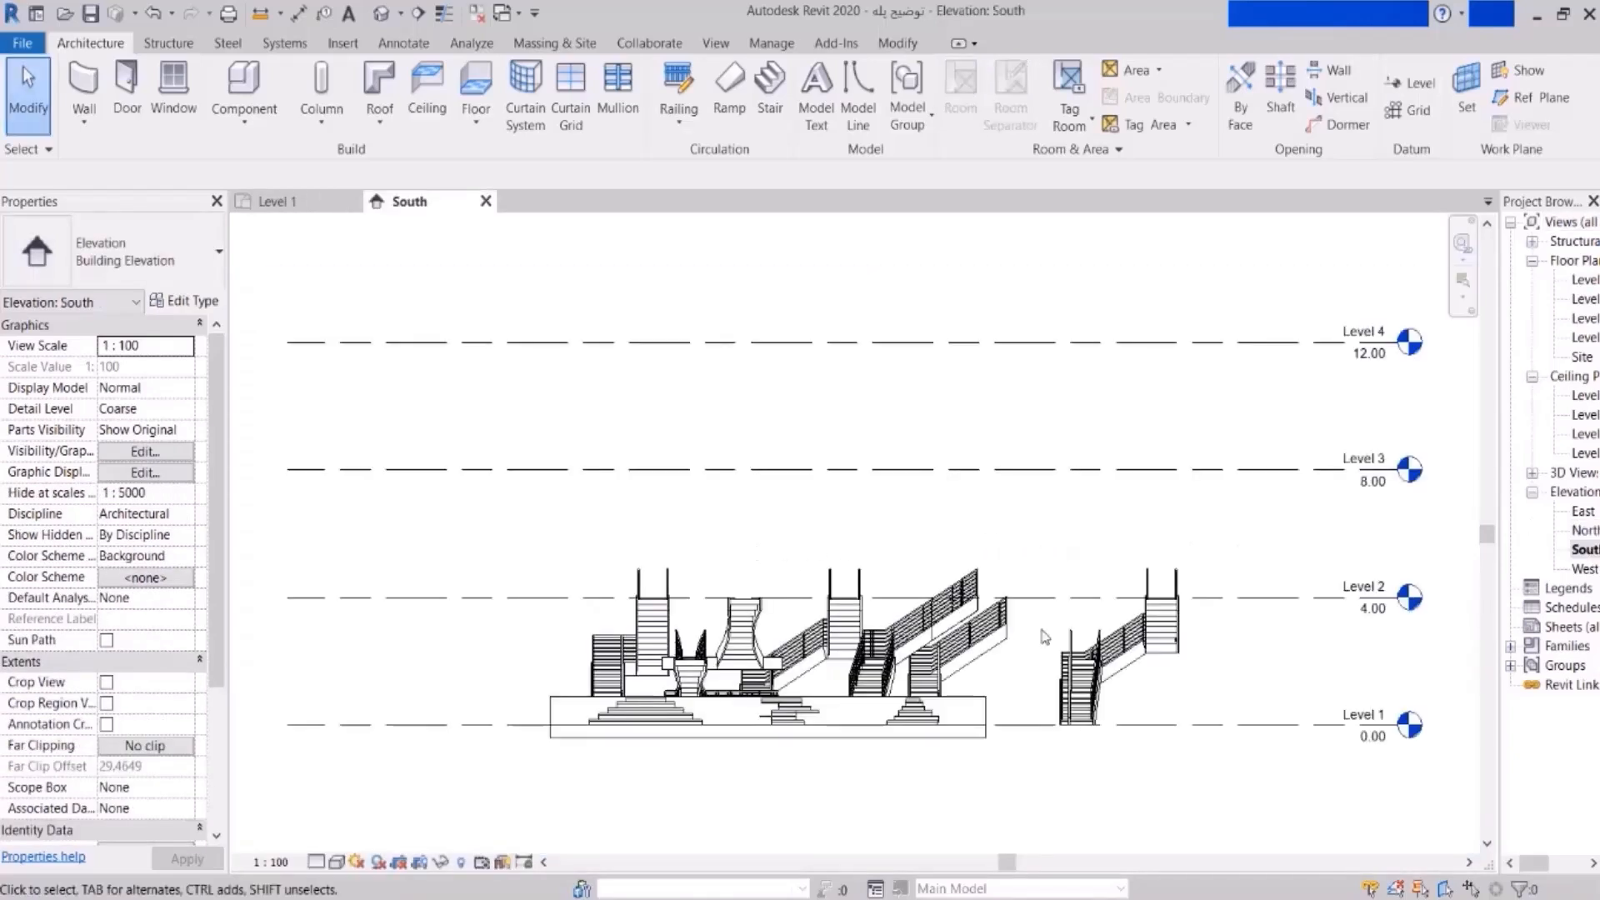
{"action": "scroll", "coordinate": [1167, 674], "scroll_direction": "up", "scroll_amount": 5}
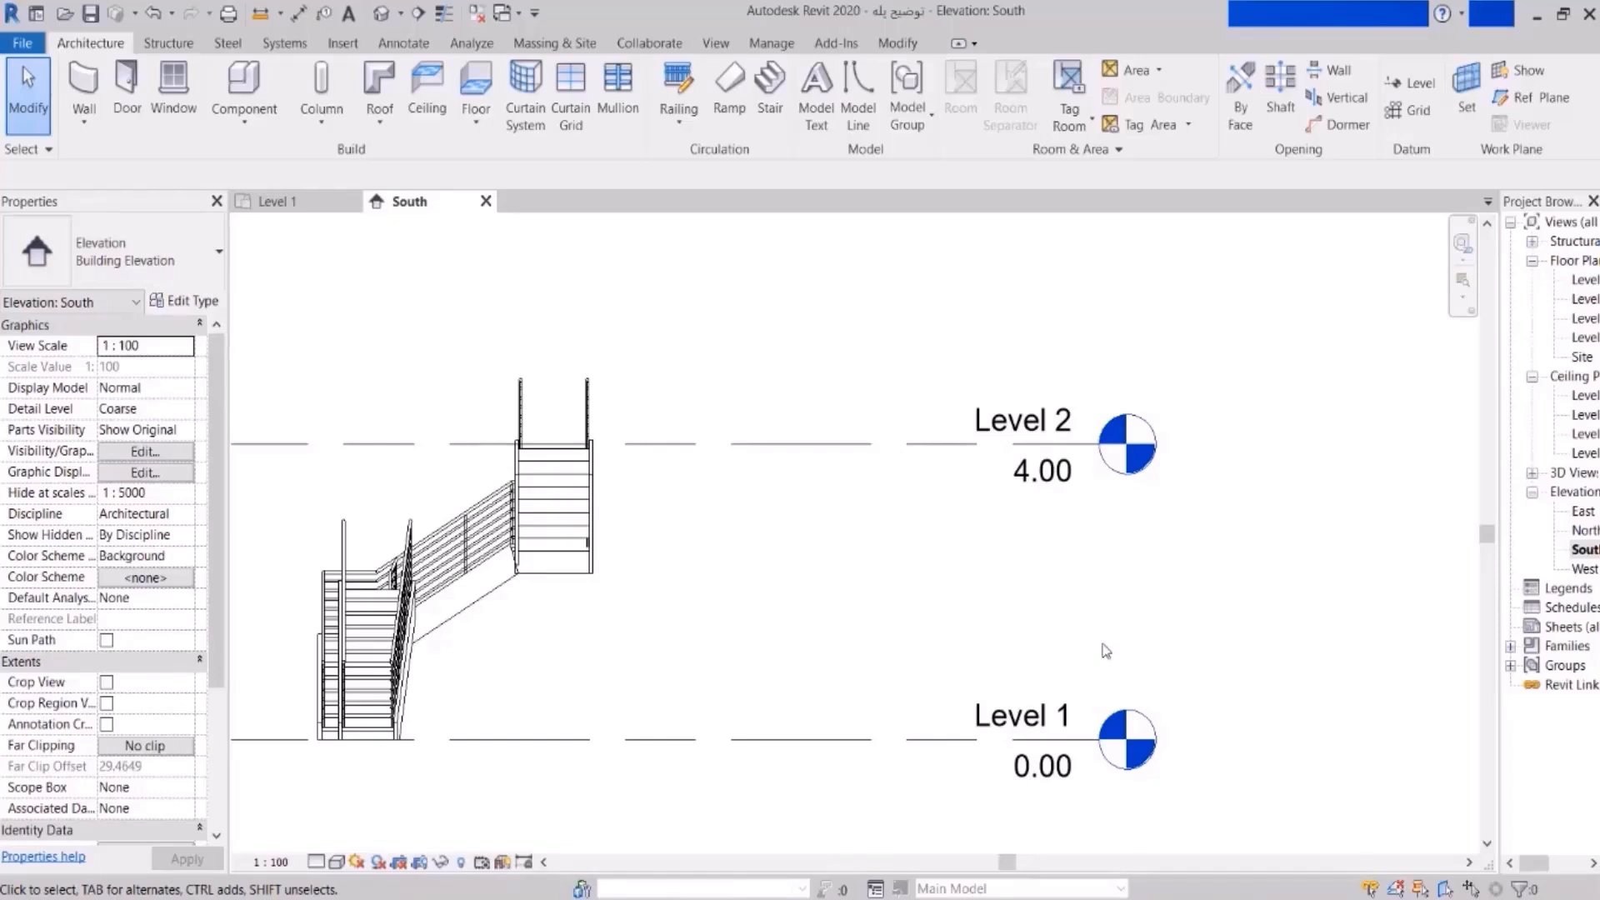
{"action": "scroll", "coordinate": [1157, 636], "scroll_direction": "down", "scroll_amount": 4}
{"action": "scroll", "coordinate": [608, 662], "scroll_direction": "up", "scroll_amount": 5}
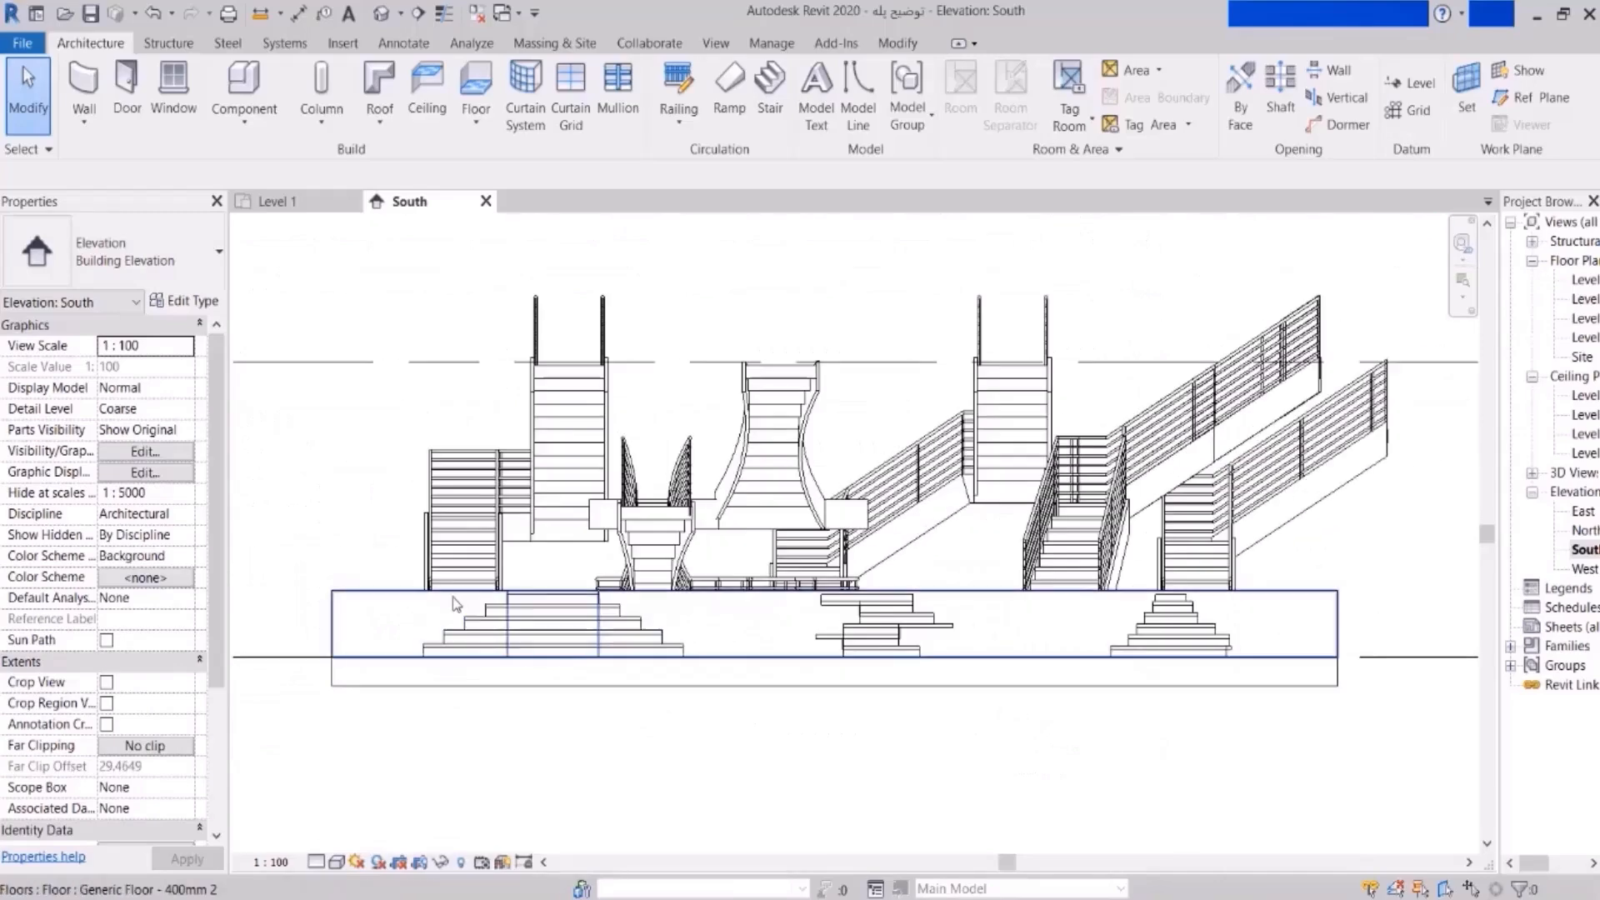
{"action": "scroll", "coordinate": [452, 596], "scroll_direction": "down", "scroll_amount": 3}
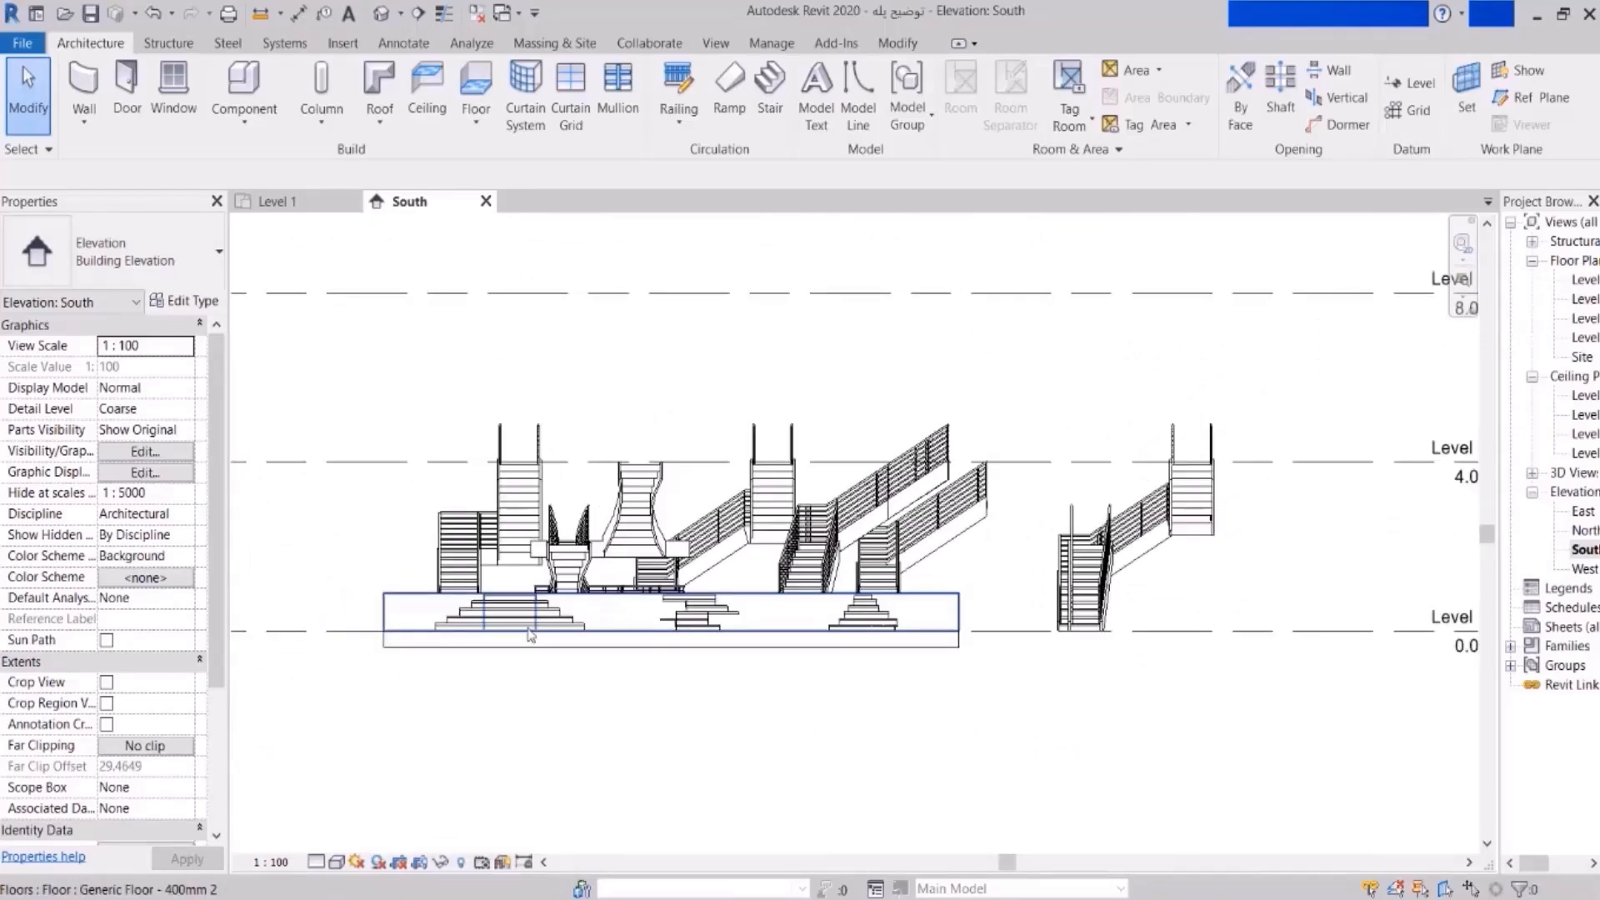
- Return to the Level 1 plan and start creating a floor
{"action": "double_click", "coordinate": [1583, 281]}
{"action": "scroll", "coordinate": [874, 471], "scroll_direction": "down", "scroll_amount": 2}
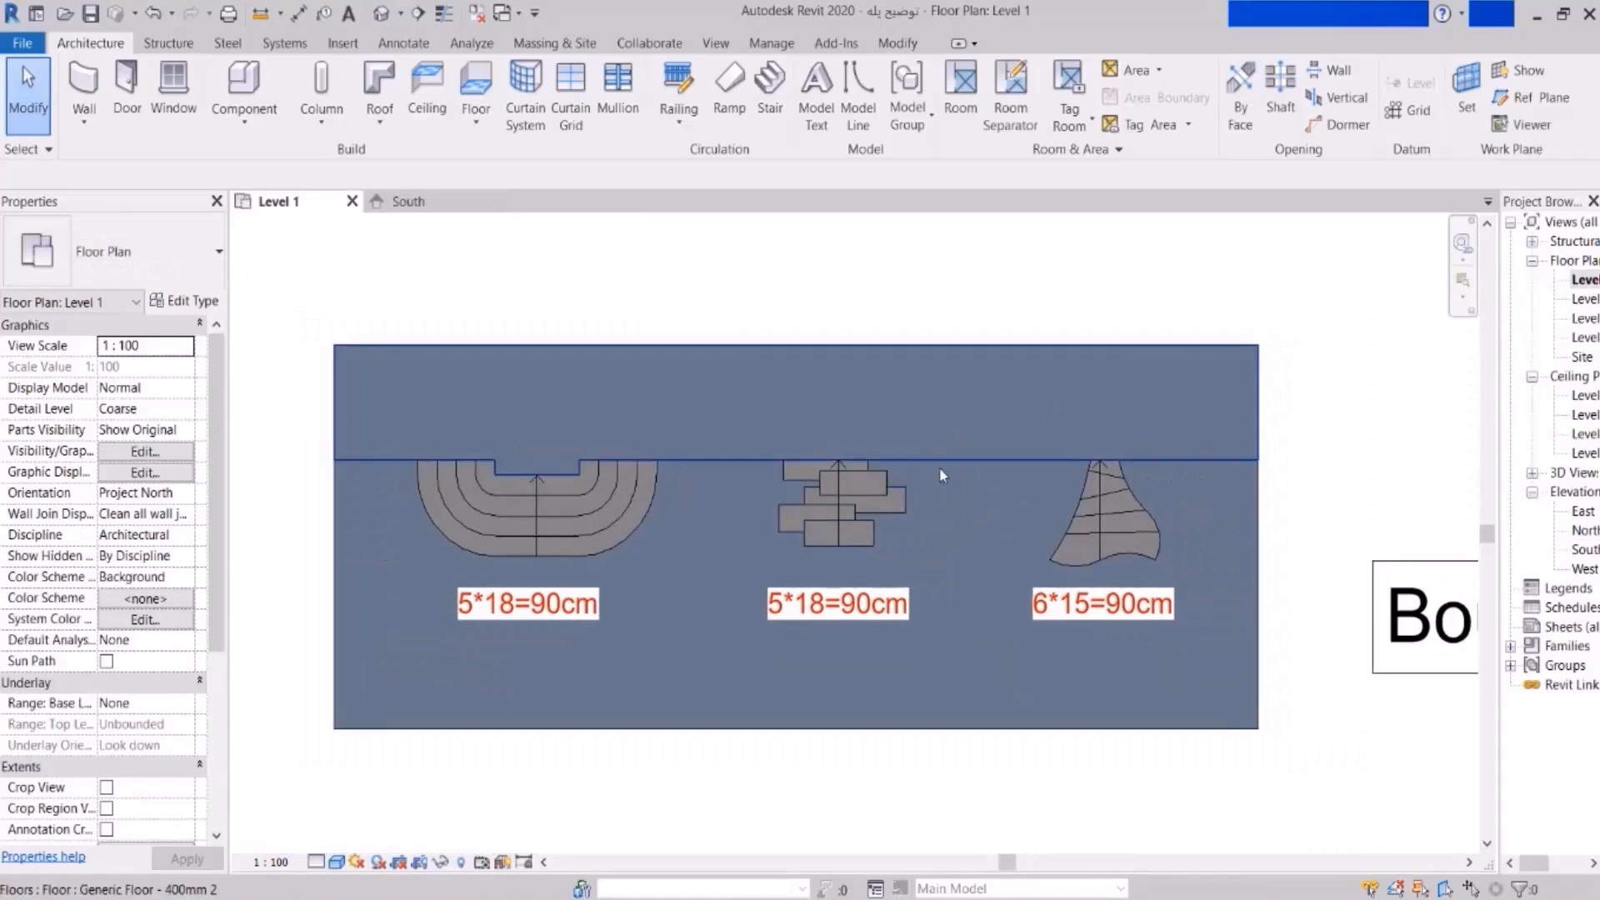
{"action": "scroll", "coordinate": [1104, 555], "scroll_direction": "up", "scroll_amount": 1}
{"action": "middle_click_drag", "start_coordinate": [1104, 555], "coordinate": [886, 527]}
{"action": "scroll", "coordinate": [884, 526], "scroll_direction": "down", "scroll_amount": 2}
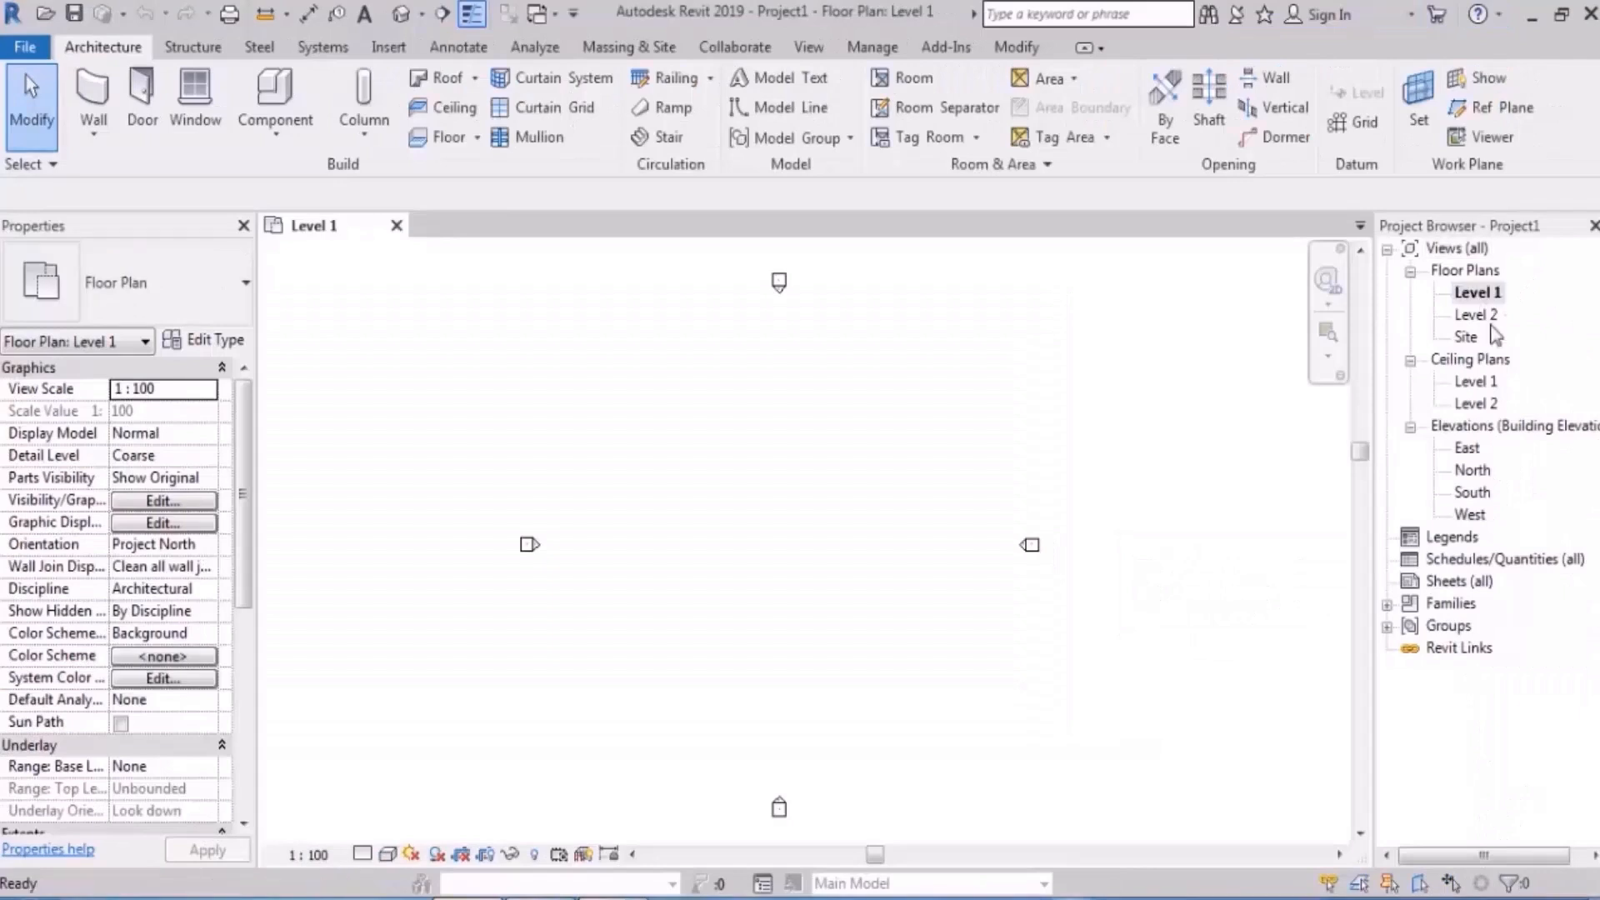
{"action": "left_click", "coordinate": [440, 137]}
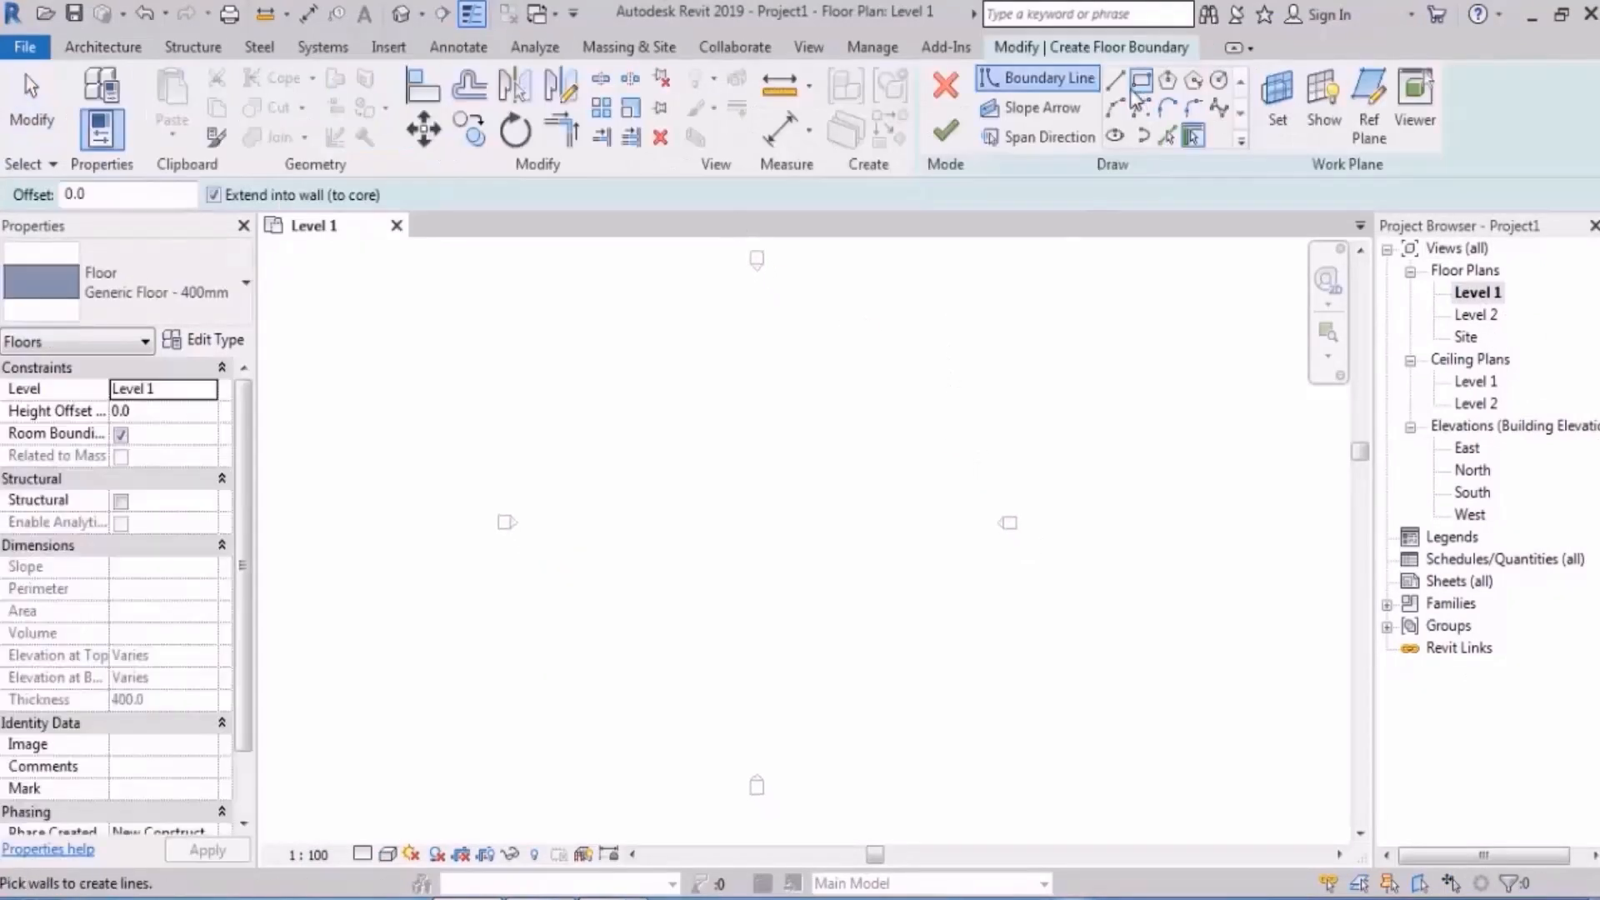
- Sketch a 39000 × 29000 rectangular floor boundary on Level 1 and finish the floor
{"action": "left_click", "coordinate": [1142, 80]}
{"action": "left_click", "coordinate": [958, 335]}
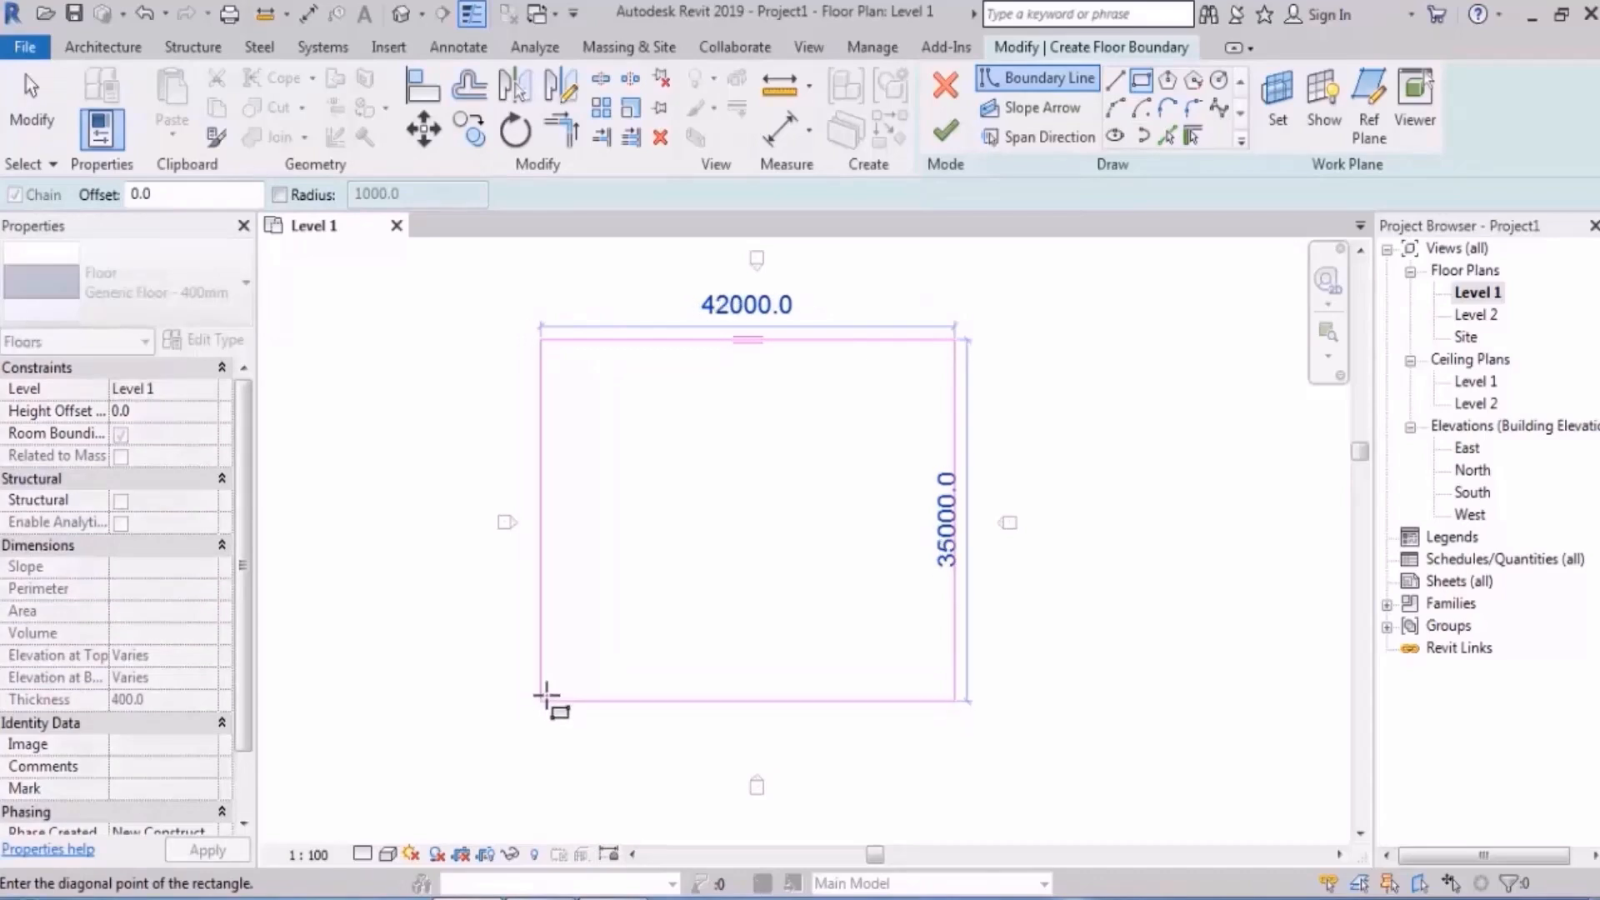
{"action": "left_click", "coordinate": [569, 642]}
{"action": "scroll", "coordinate": [867, 392], "scroll_direction": "up", "scroll_amount": 2}
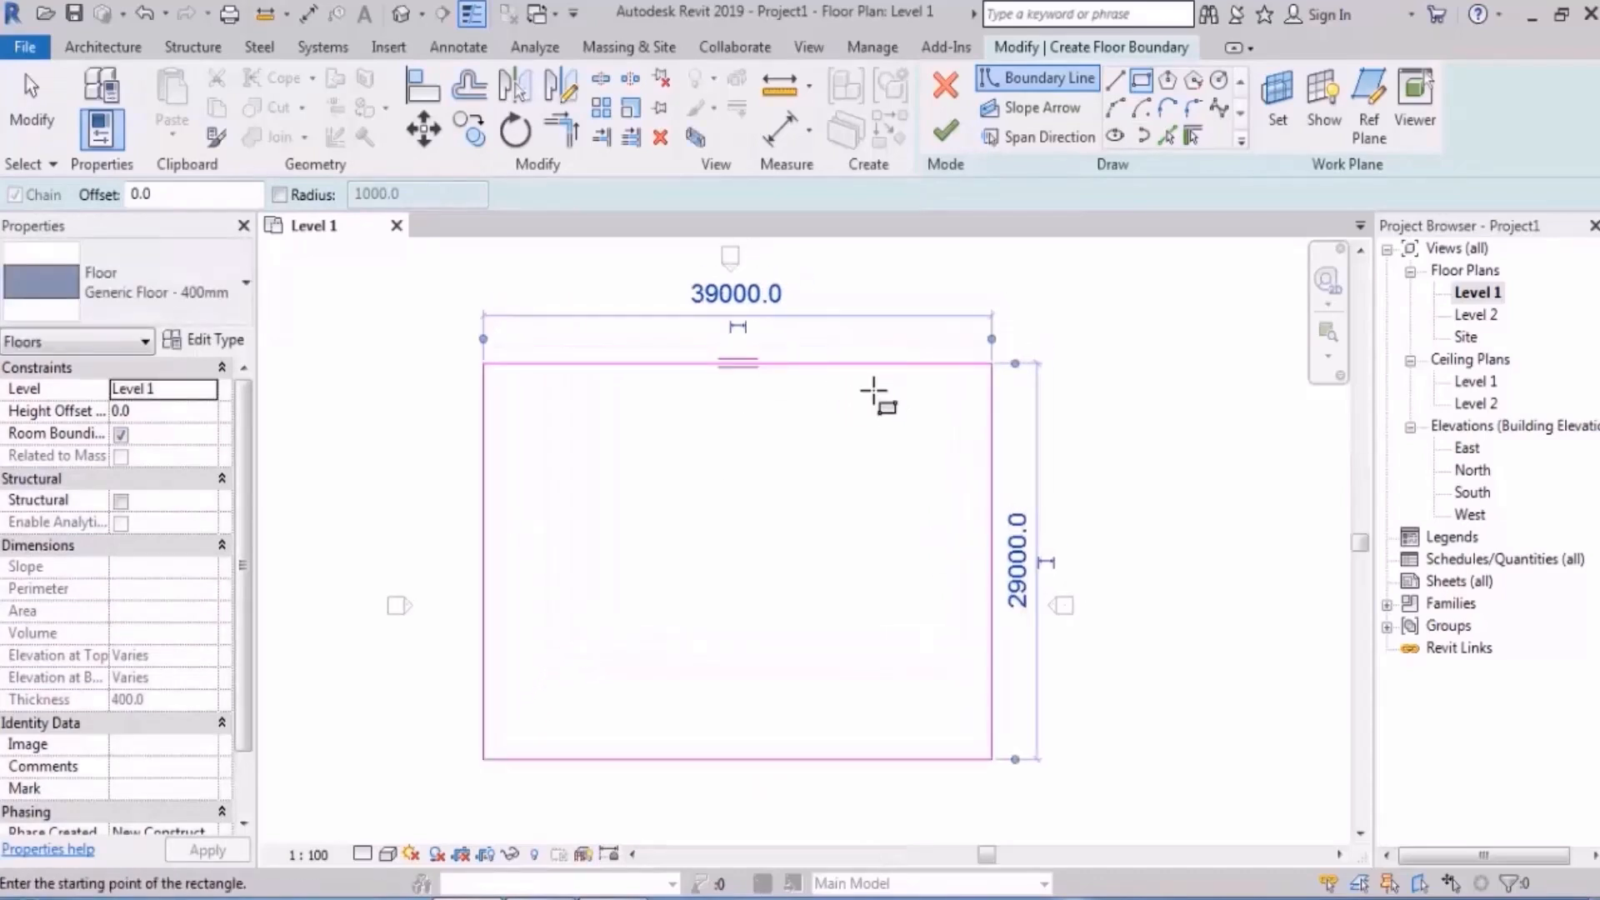
{"action": "left_click", "coordinate": [945, 130]}
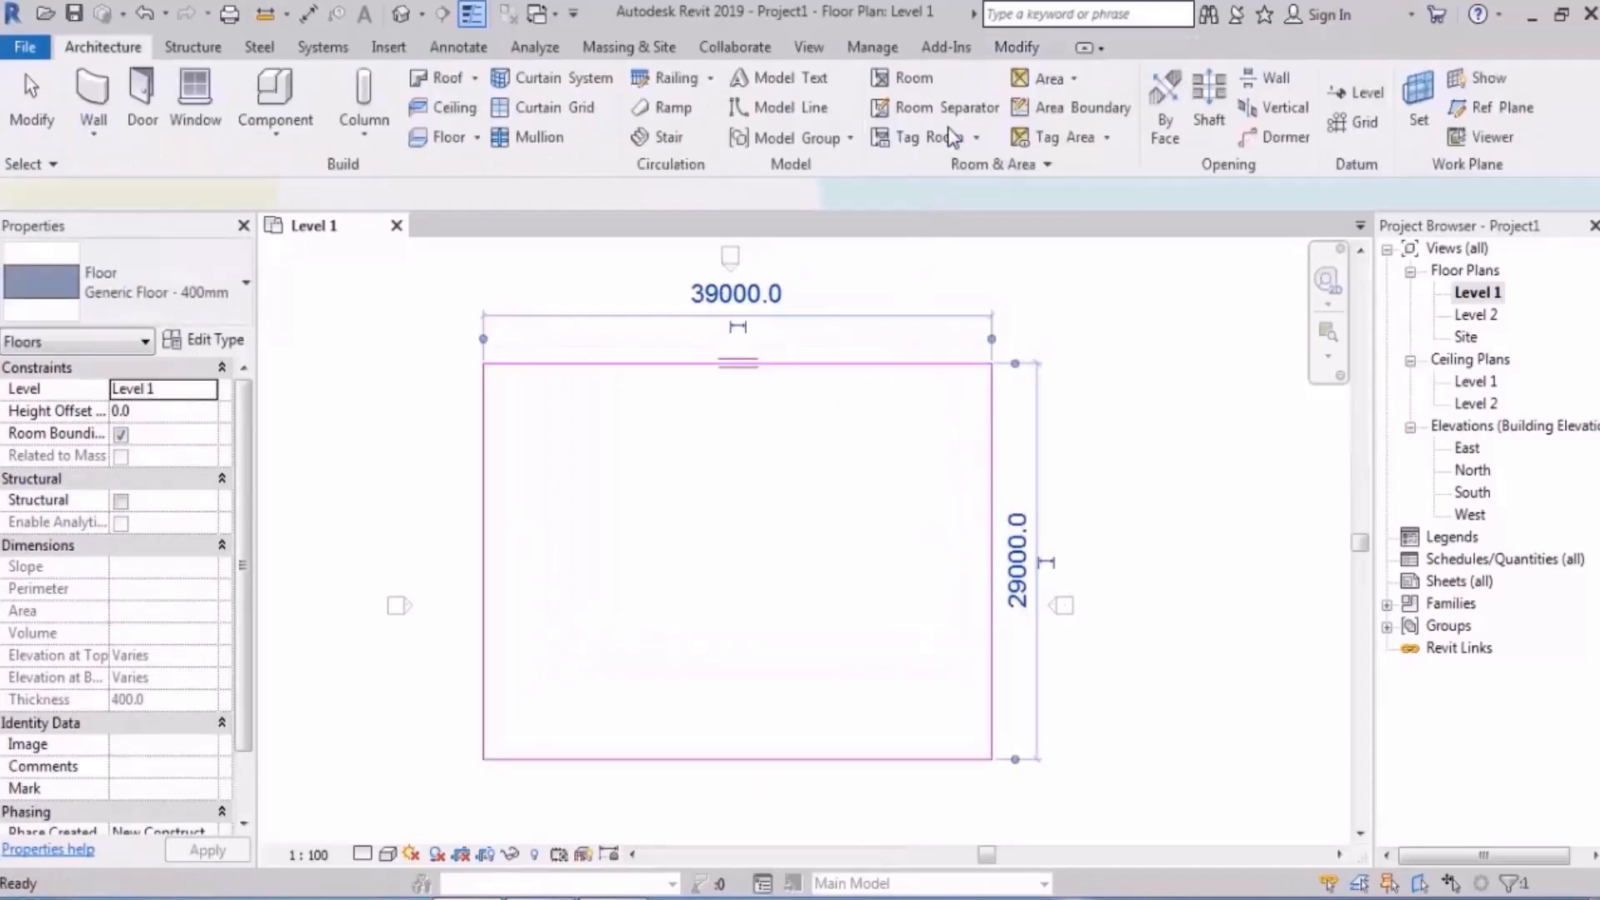
{"action": "left_click", "coordinate": [1091, 343]}
{"action": "middle_click_drag", "start_coordinate": [775, 397], "coordinate": [747, 370]}
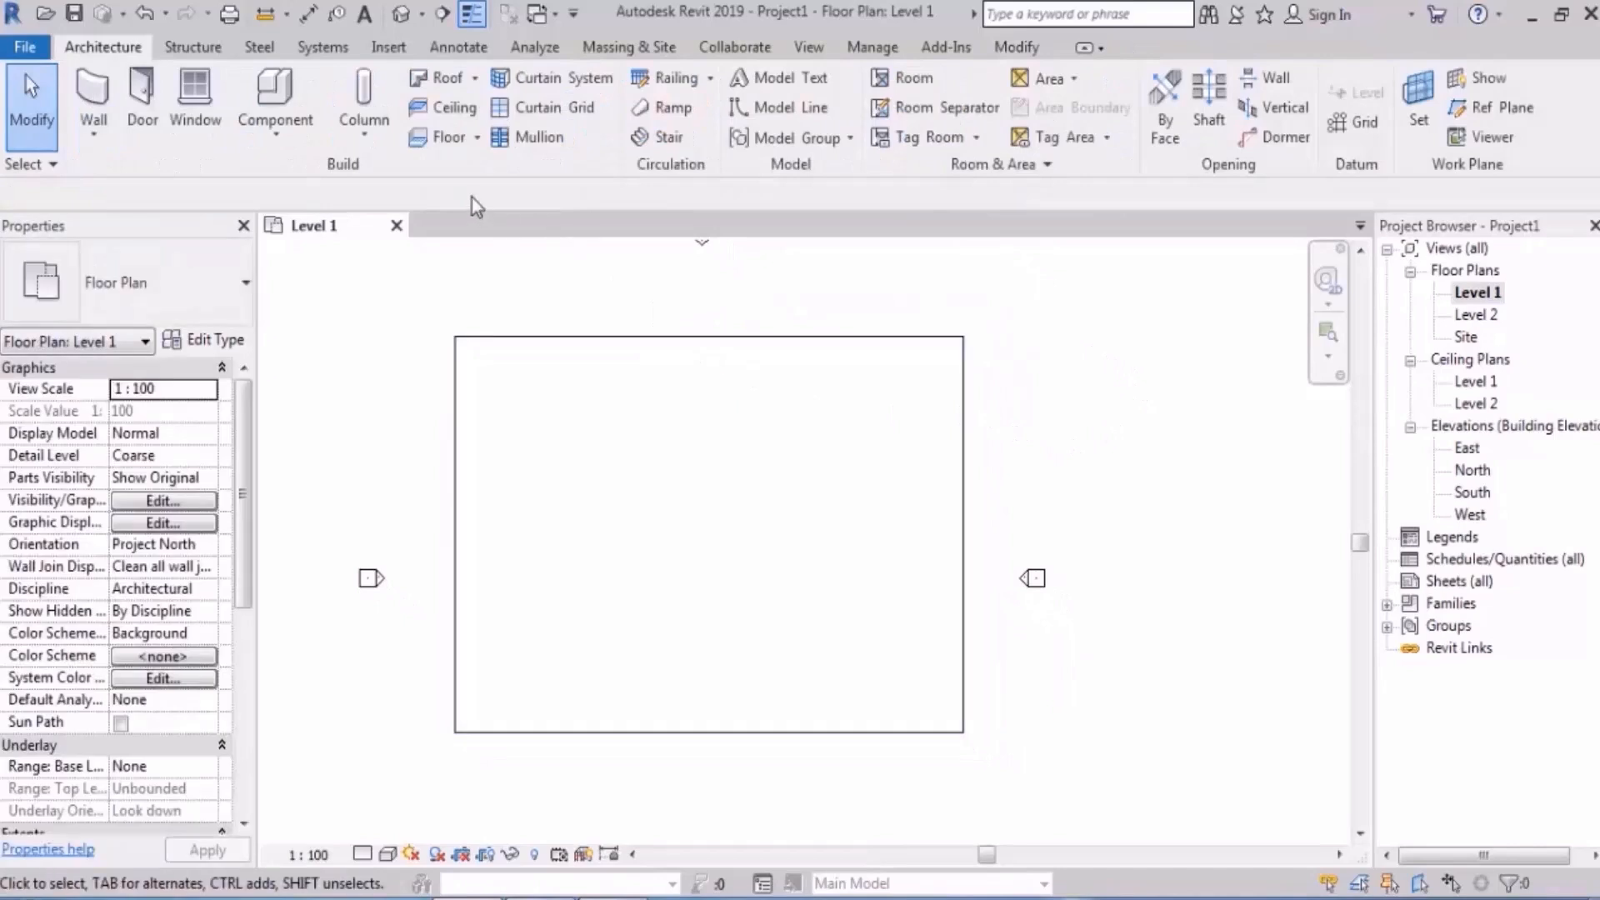
- Start a second floor with a Height Offset of 900
{"action": "left_click", "coordinate": [436, 138]}
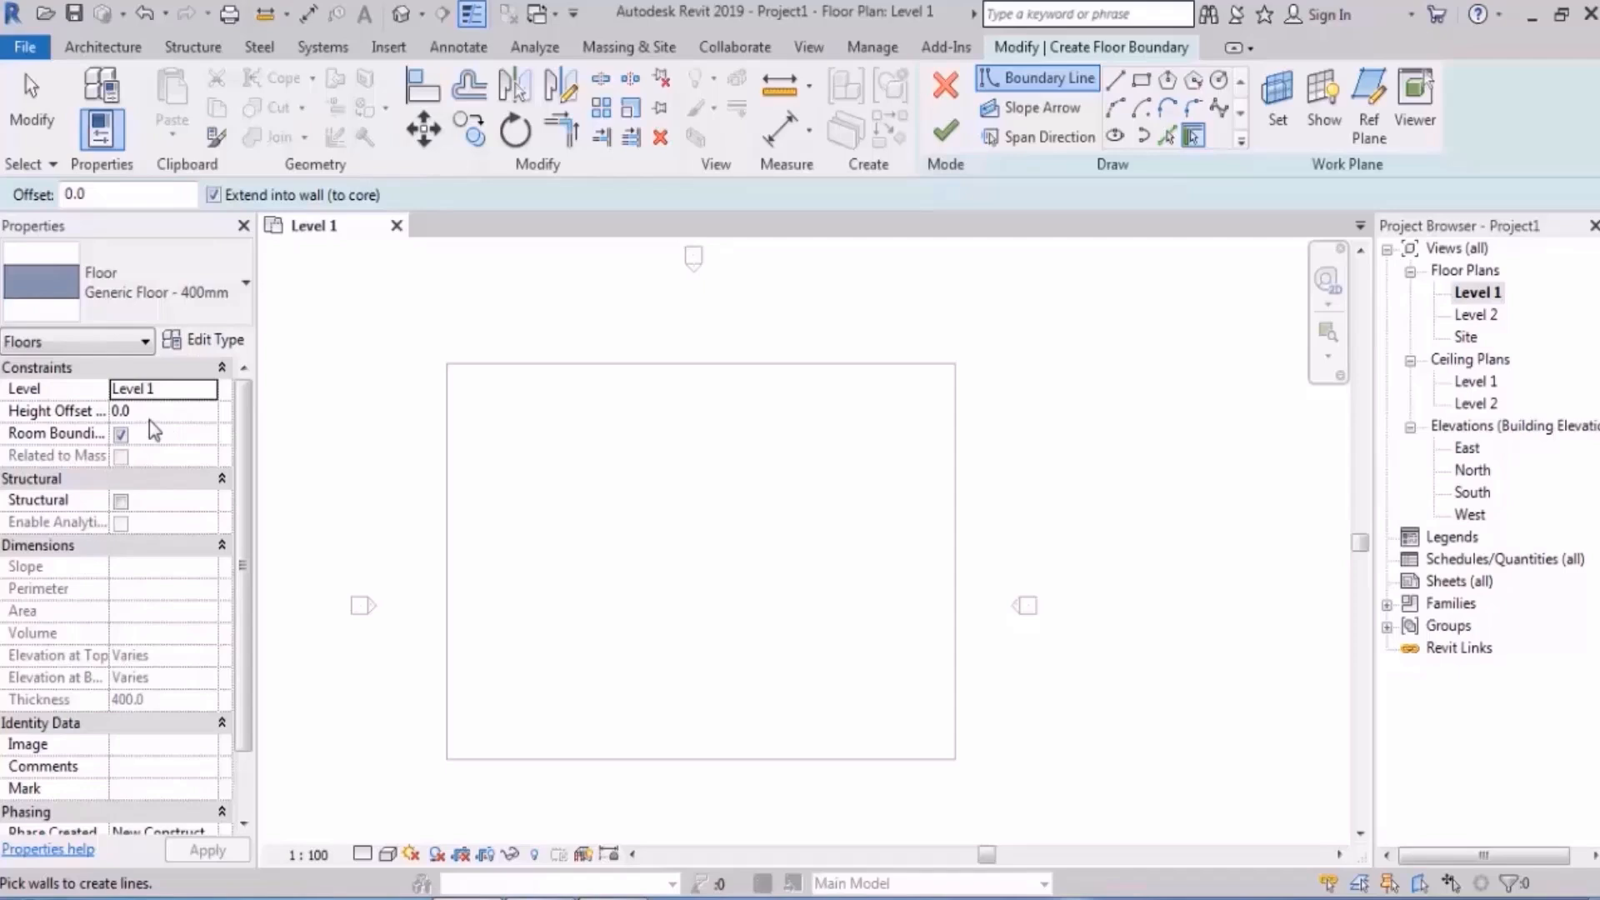
{"action": "left_click", "coordinate": [163, 412]}
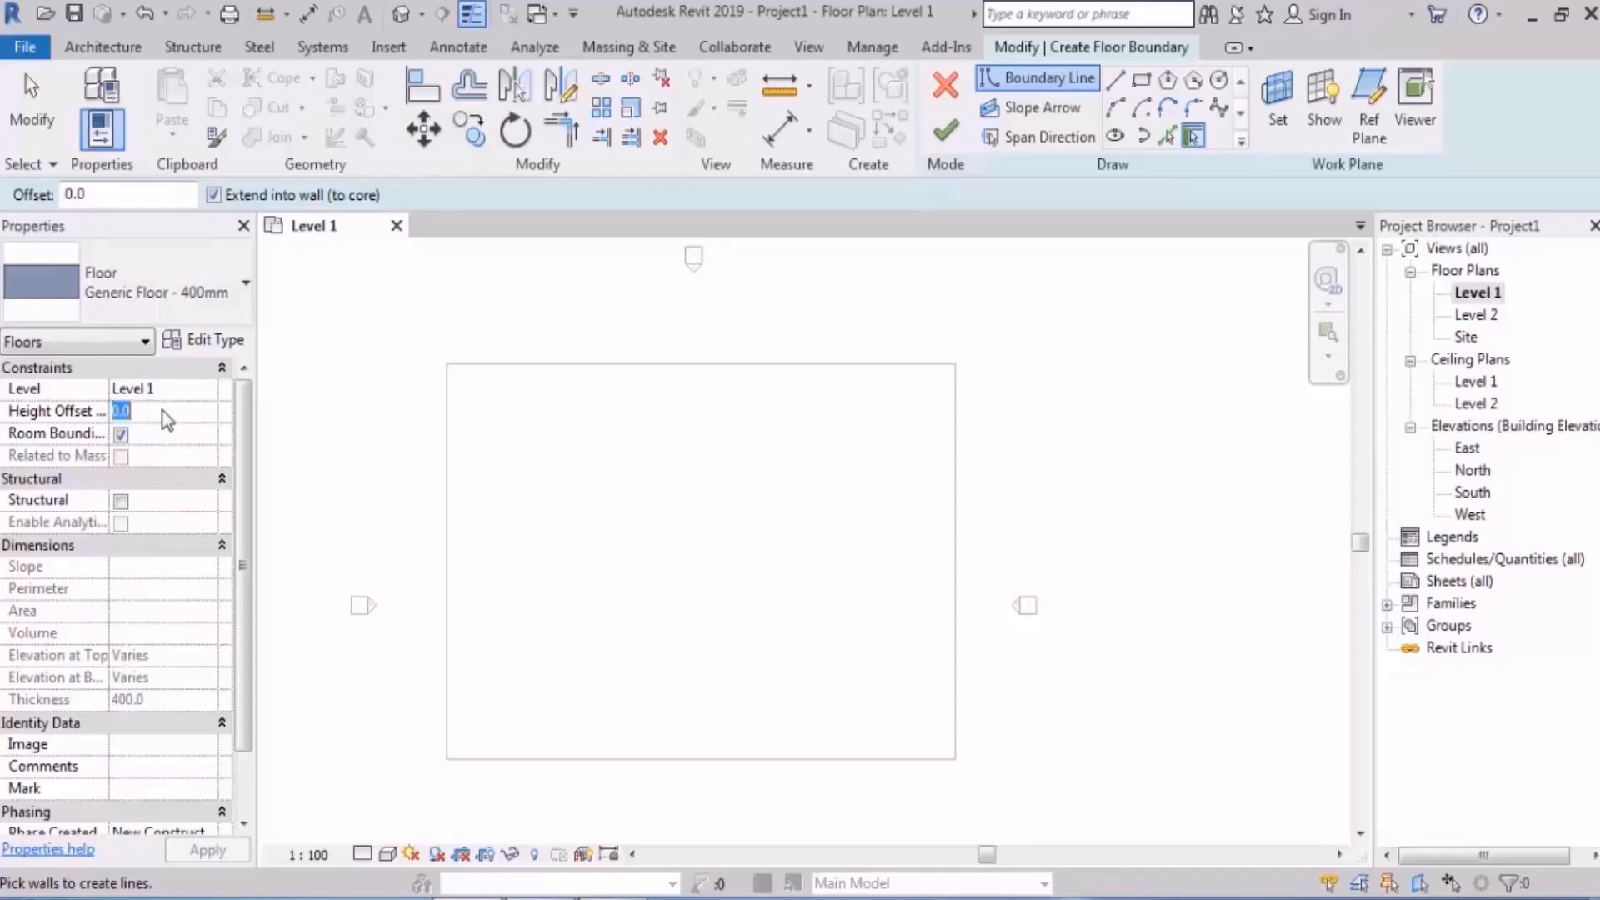
{"action": "type", "text": "900"}
{"action": "key", "text": "Return"}
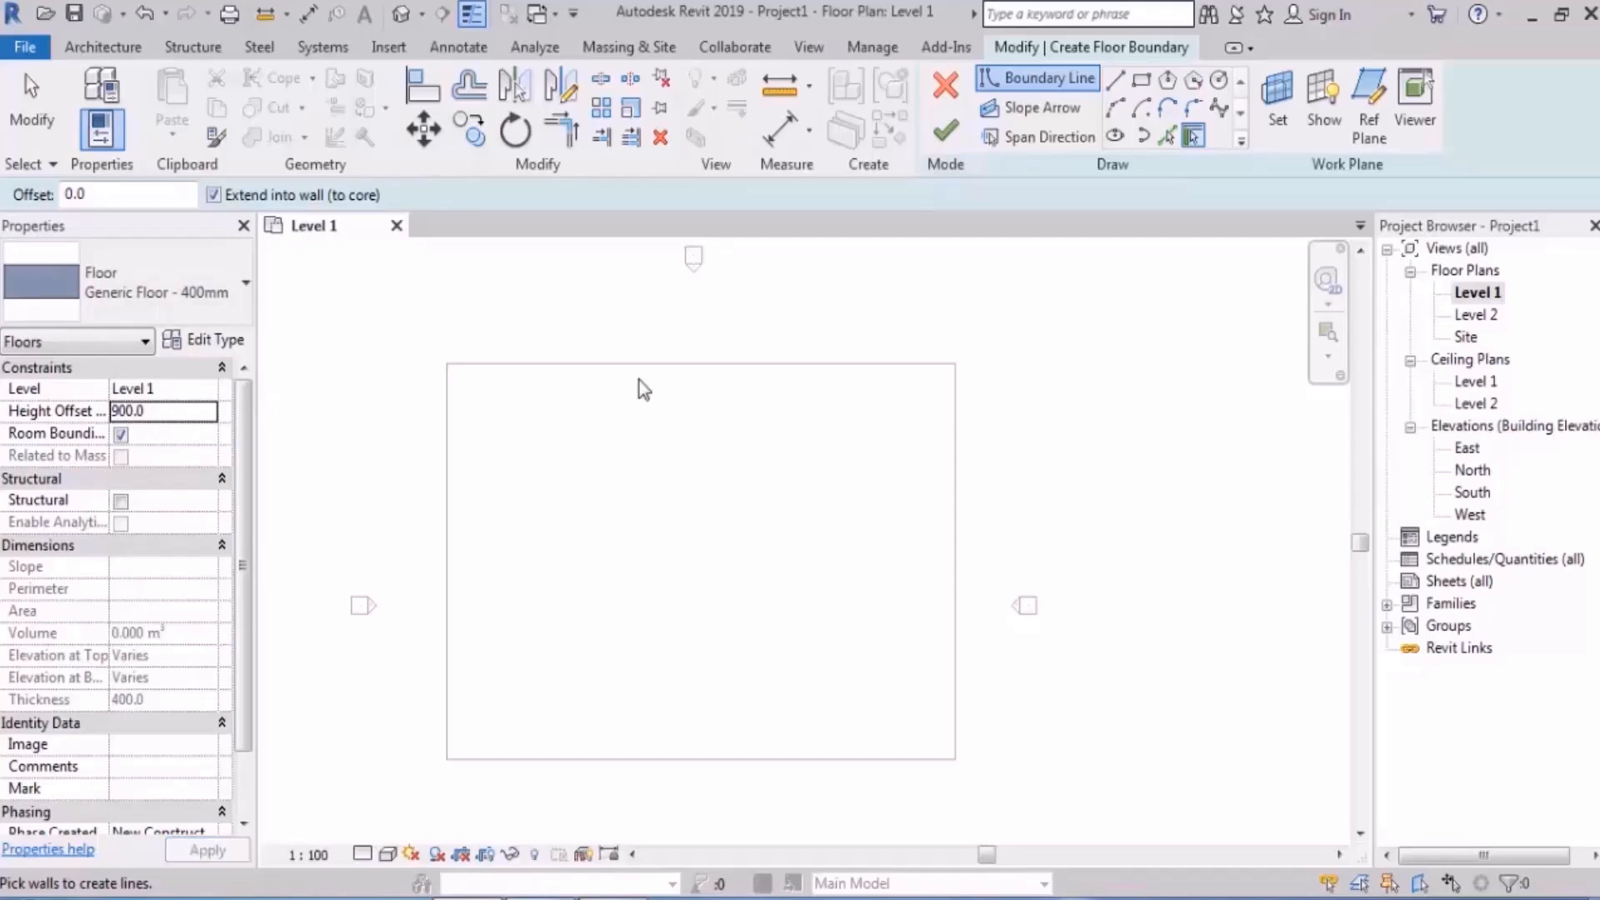
- Draw the 39000 × 14500 rectangle over the top half, finish it, and view in 3D
{"action": "middle_click_drag", "start_coordinate": [728, 483], "coordinate": [738, 470]}
{"action": "left_click", "coordinate": [1141, 80]}
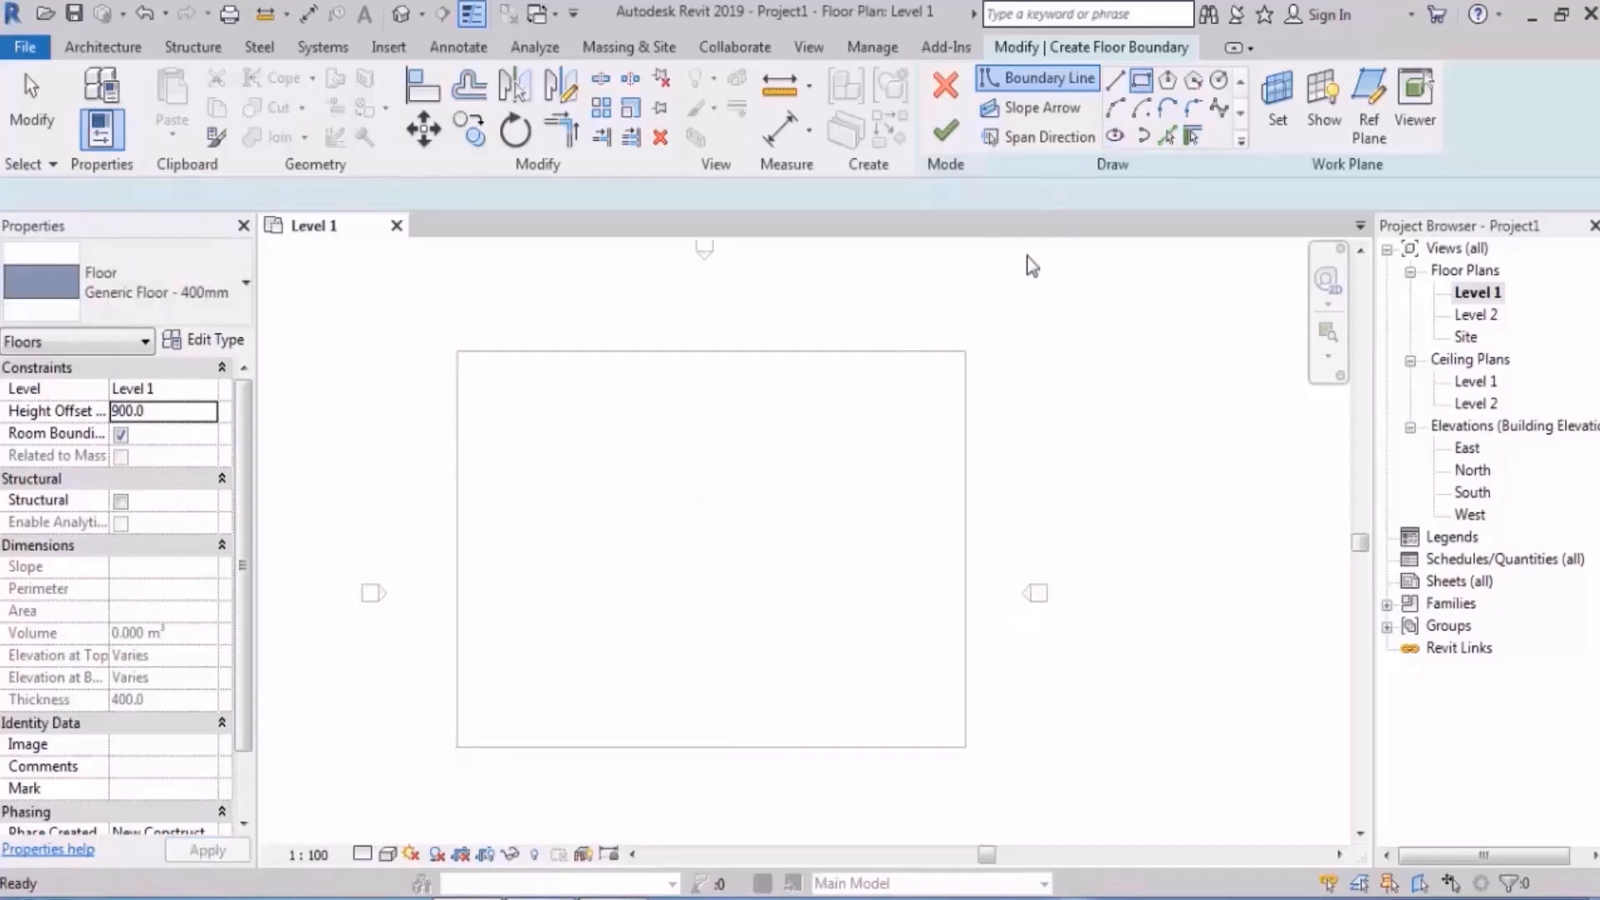
{"action": "left_click", "coordinate": [966, 350]}
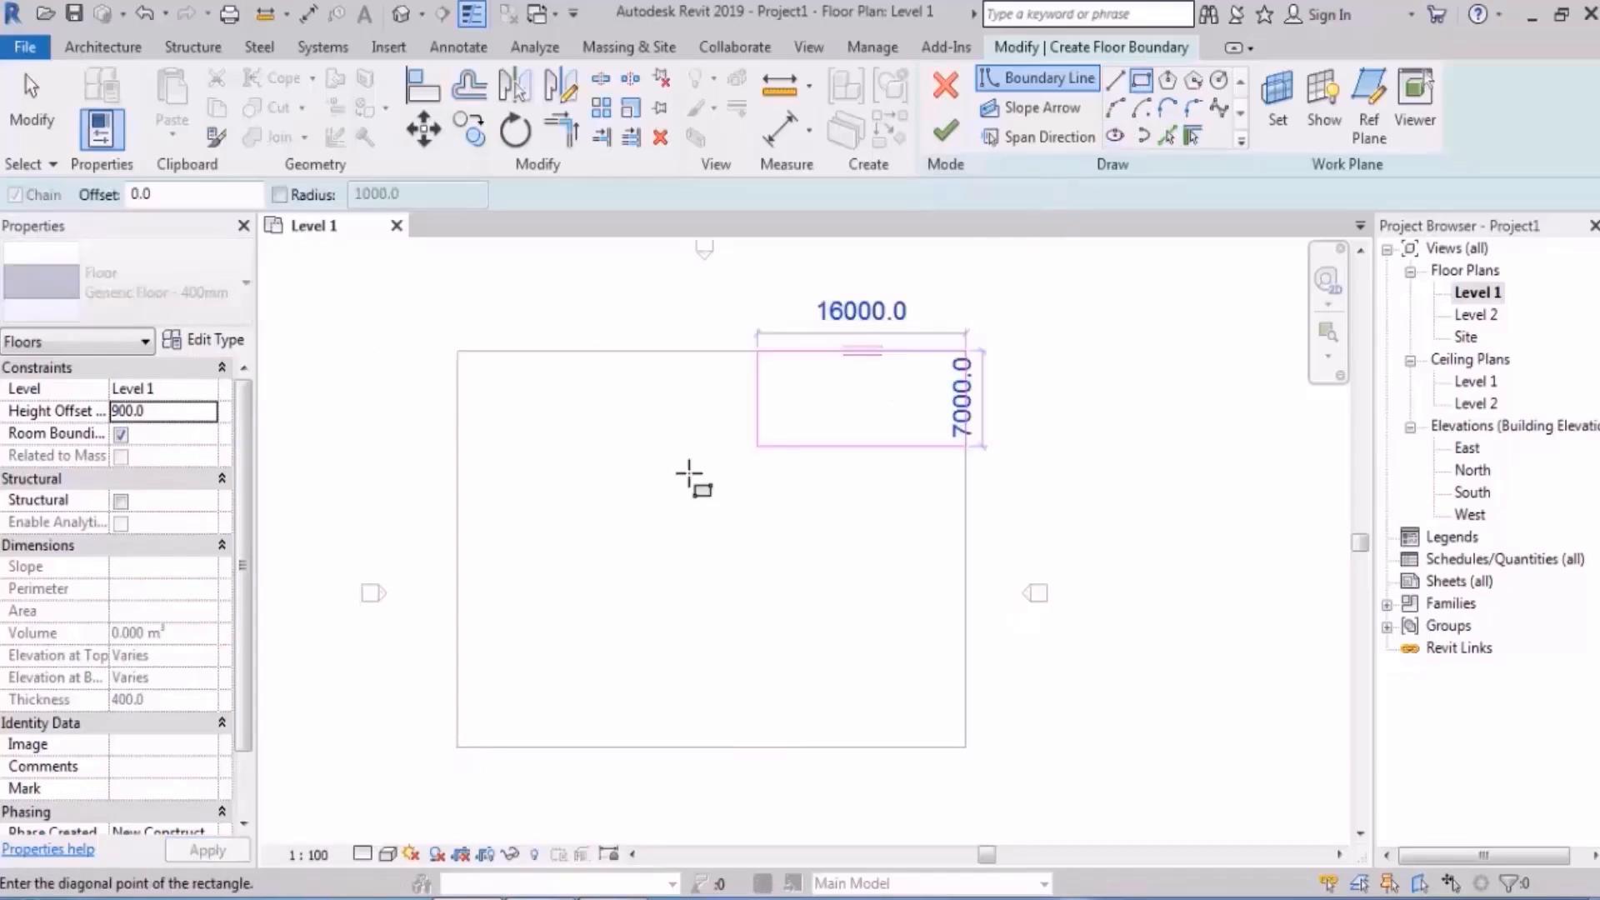
{"action": "left_click", "coordinate": [456, 548]}
{"action": "middle_click_drag", "start_coordinate": [875, 364], "coordinate": [863, 384]}
{"action": "left_click", "coordinate": [945, 134]}
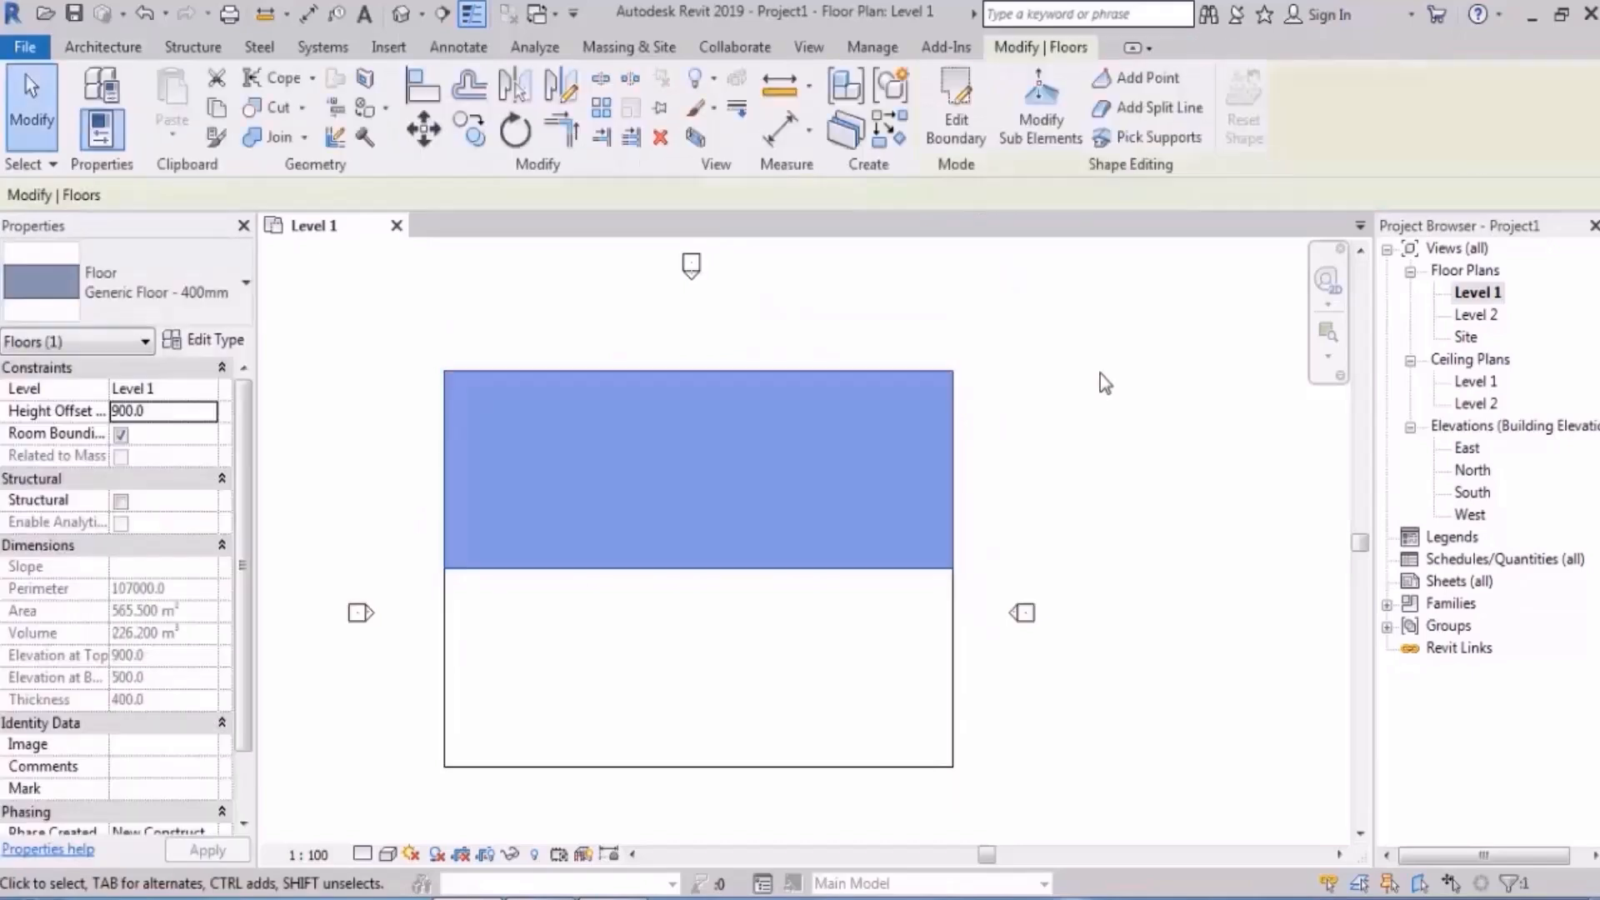
{"action": "left_click", "coordinate": [1099, 373]}
{"action": "left_click", "coordinate": [401, 13]}
- Orbit the 3D model, return to the Level 1 plan, and begin an assembled stair
{"action": "middle_click_drag", "start_coordinate": [445, 565], "coordinate": [883, 420], "text": "shift"}
{"action": "double_click", "coordinate": [1475, 292]}
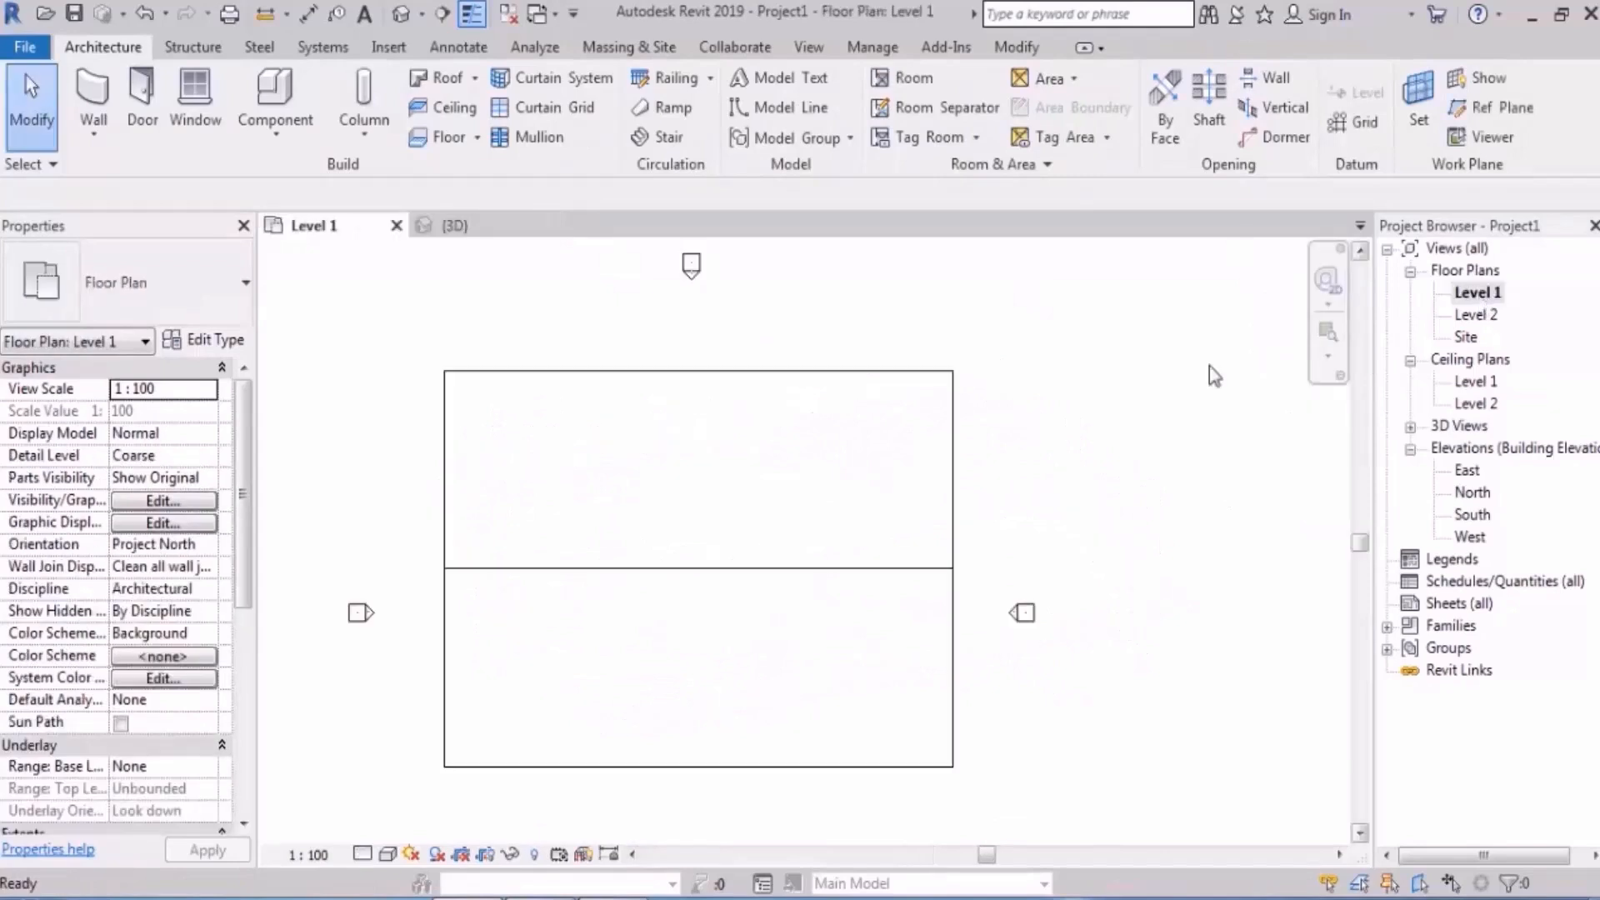
{"action": "middle_click_drag", "start_coordinate": [1018, 499], "coordinate": [878, 477]}
{"action": "scroll", "coordinate": [671, 346], "scroll_direction": "up", "scroll_amount": 1}
{"action": "middle_click_drag", "start_coordinate": [671, 342], "coordinate": [686, 377]}
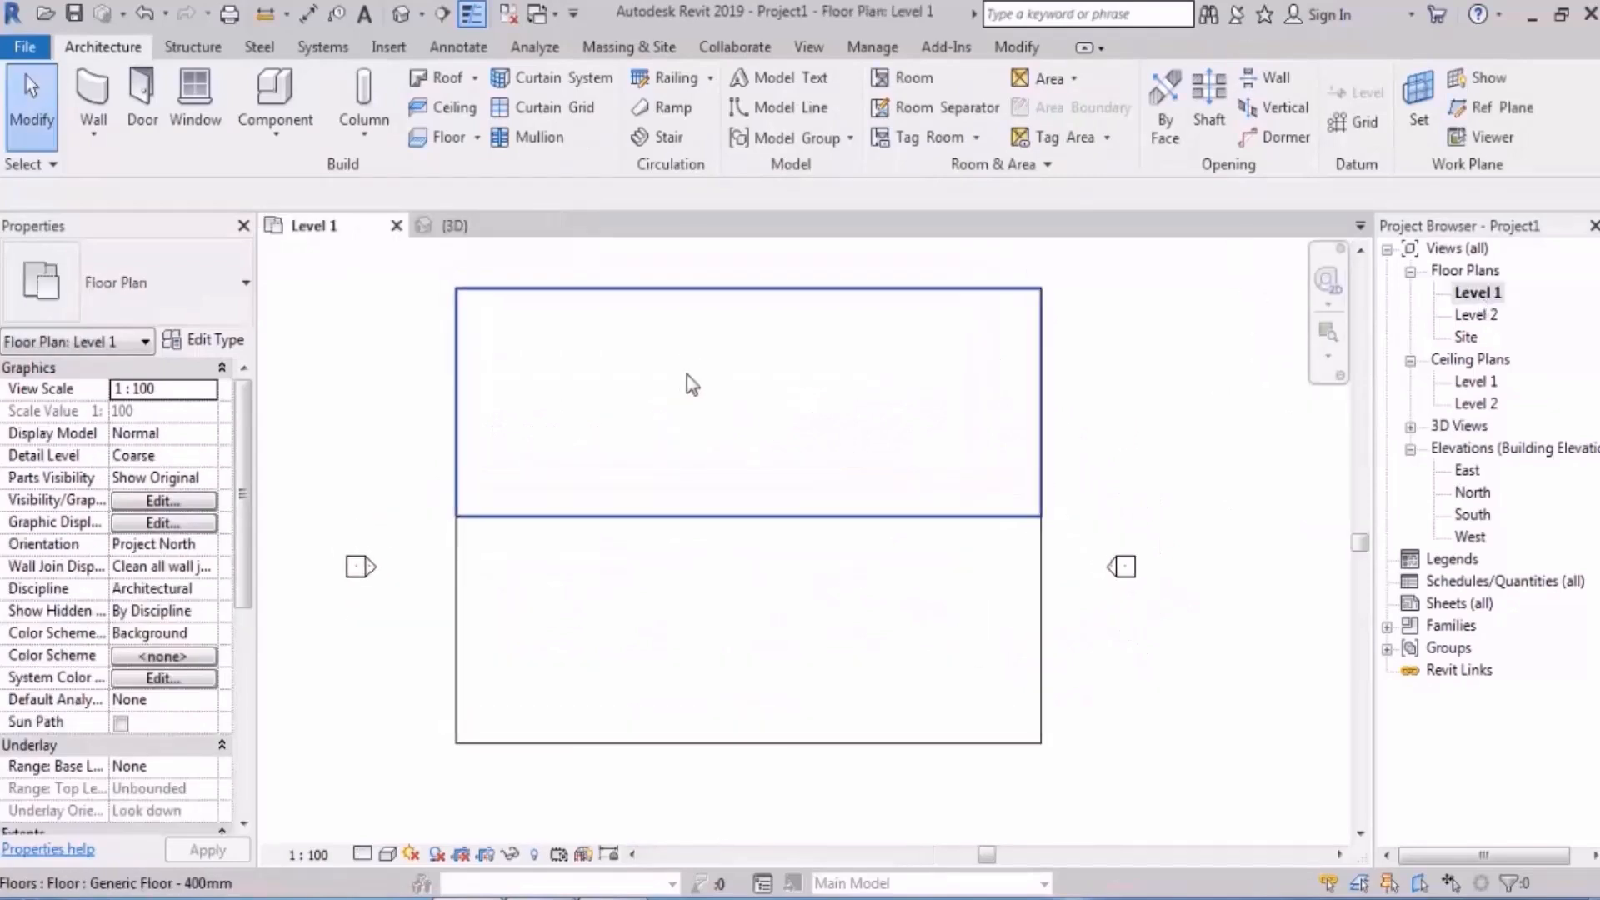
{"action": "left_click", "coordinate": [667, 138]}
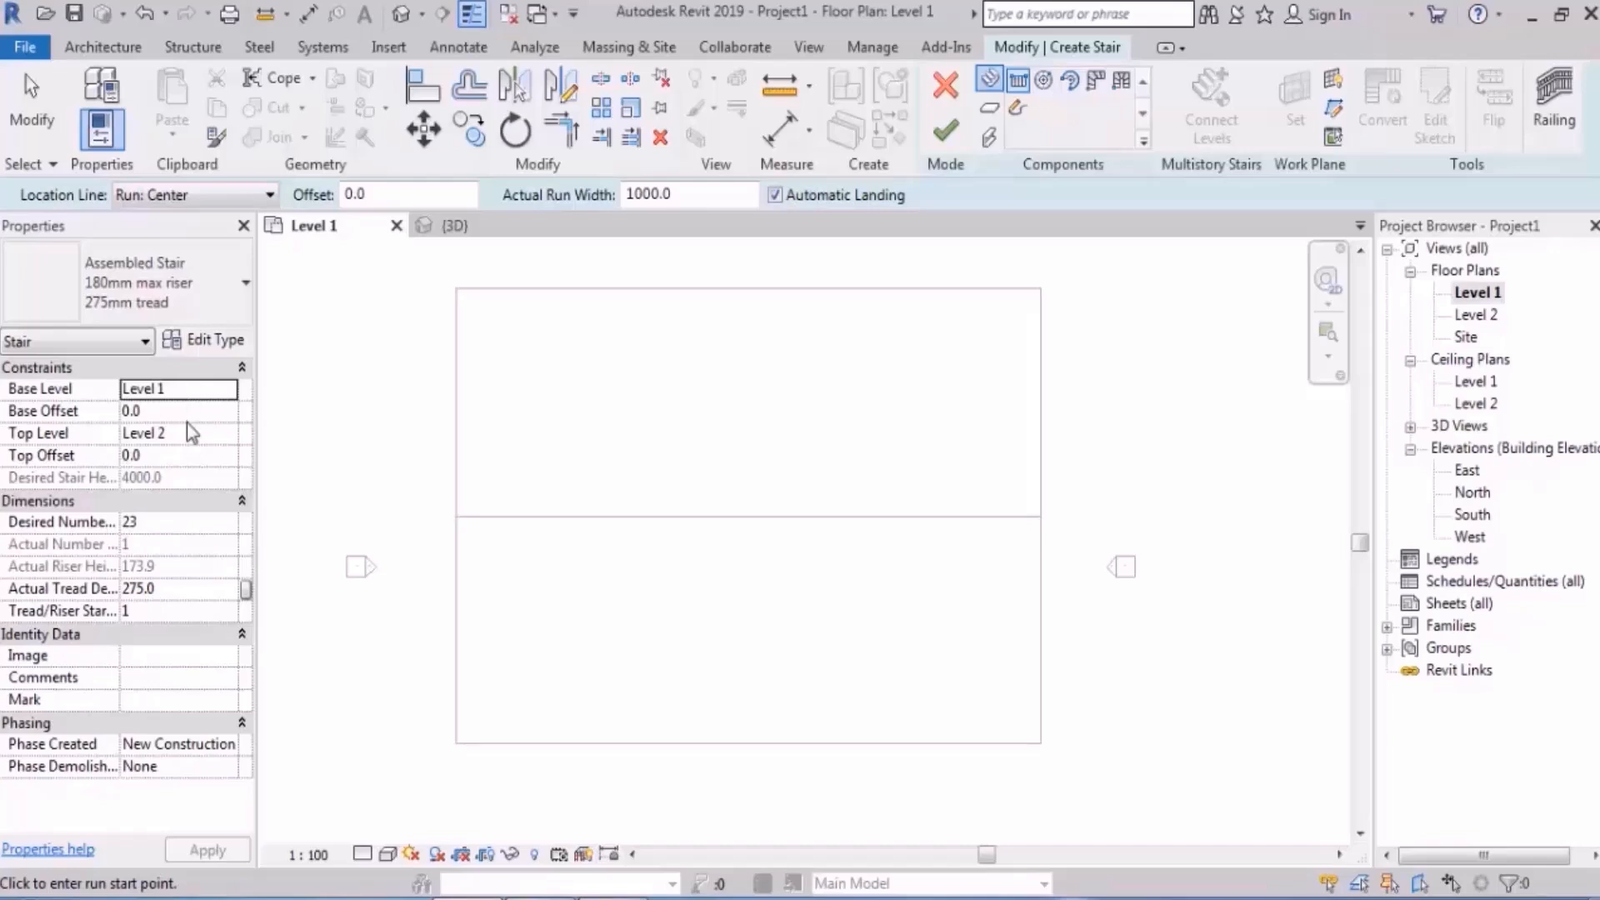
- Set the stair's Top Level to Level 1 with a Top Offset of 900
{"action": "left_click", "coordinate": [210, 434]}
{"action": "left_click", "coordinate": [227, 434]}
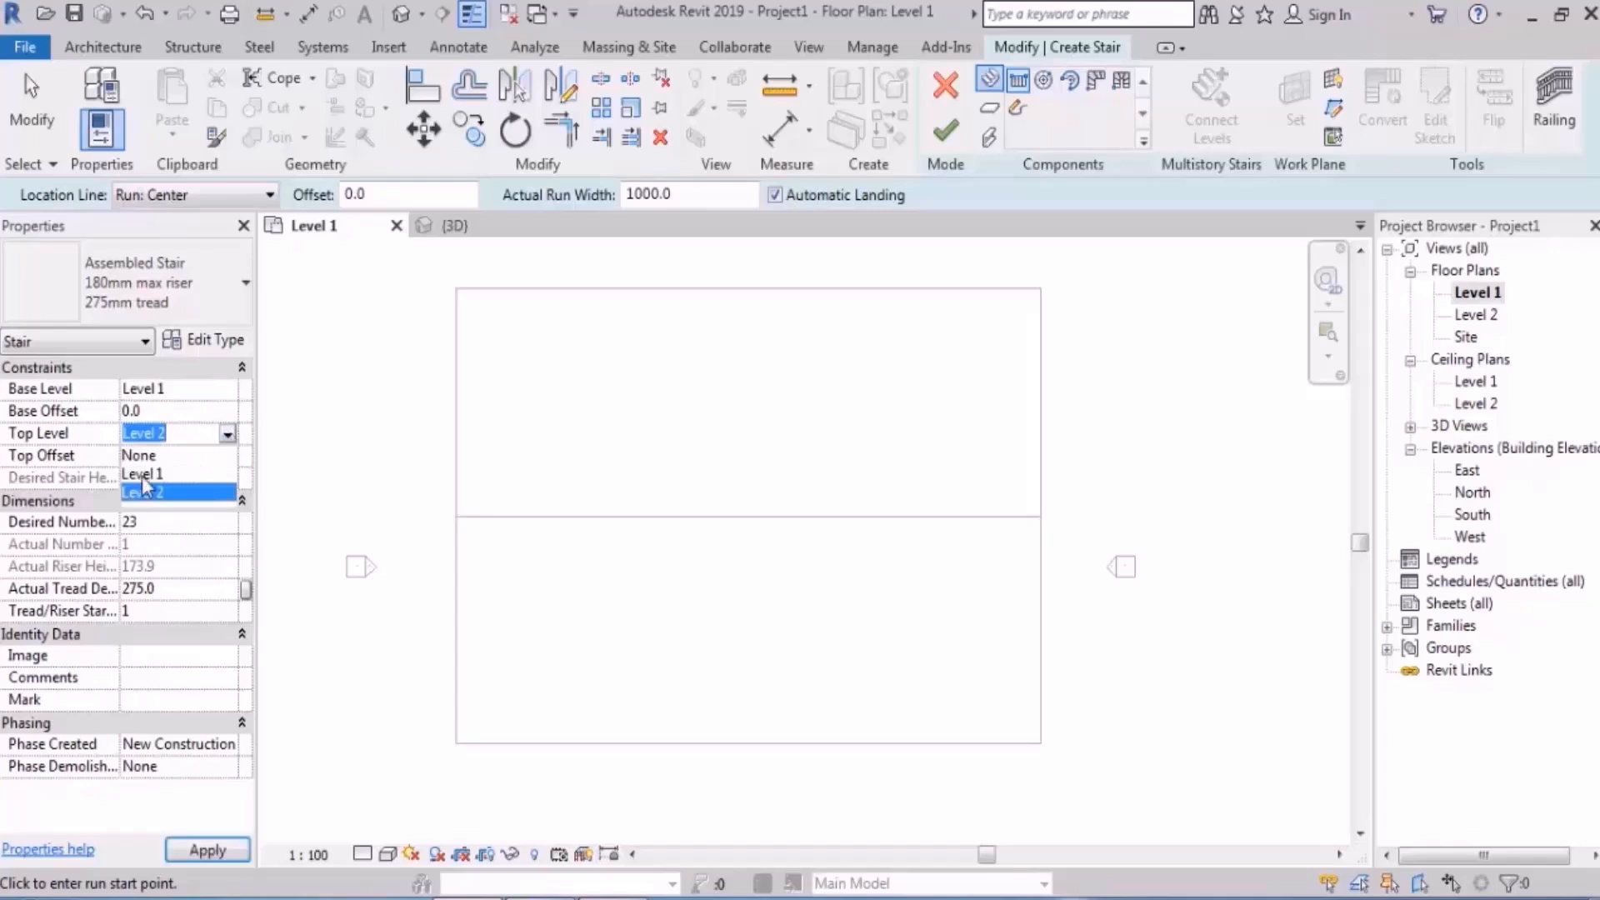
{"action": "left_click", "coordinate": [148, 476]}
{"action": "left_click", "coordinate": [163, 457]}
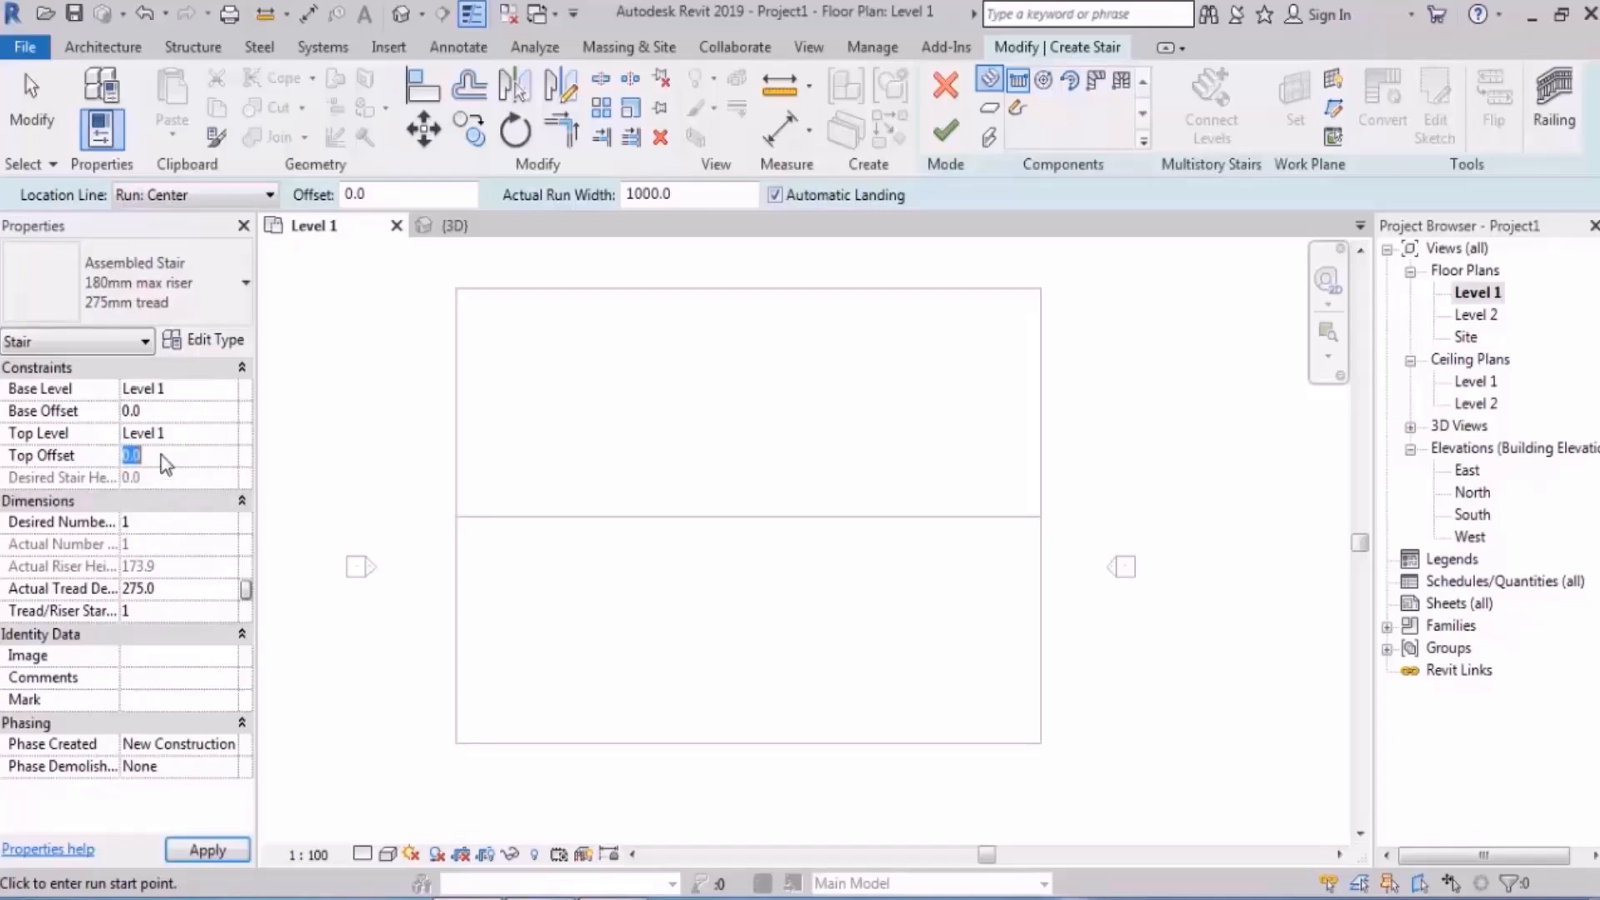
{"action": "type", "text": "900"}
{"action": "key", "text": "Return"}
- Reapply Top Level 1 with the 900 offset and enter 6 as the desired number of risers
{"action": "left_click", "coordinate": [229, 433]}
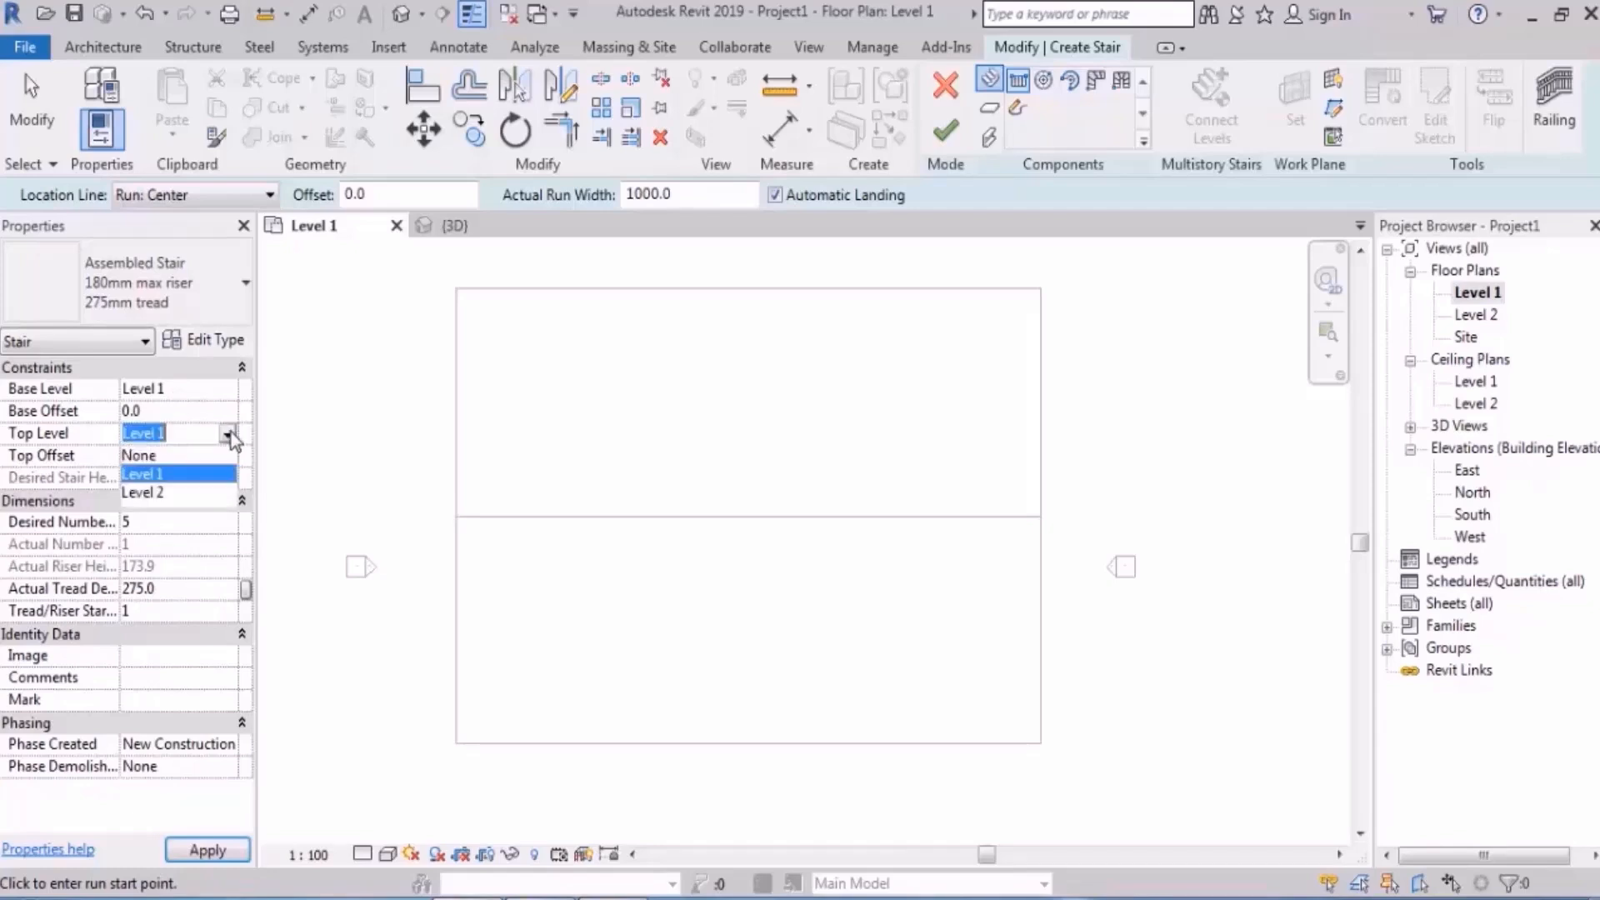
{"action": "left_click", "coordinate": [173, 457]}
{"action": "left_click", "coordinate": [188, 483]}
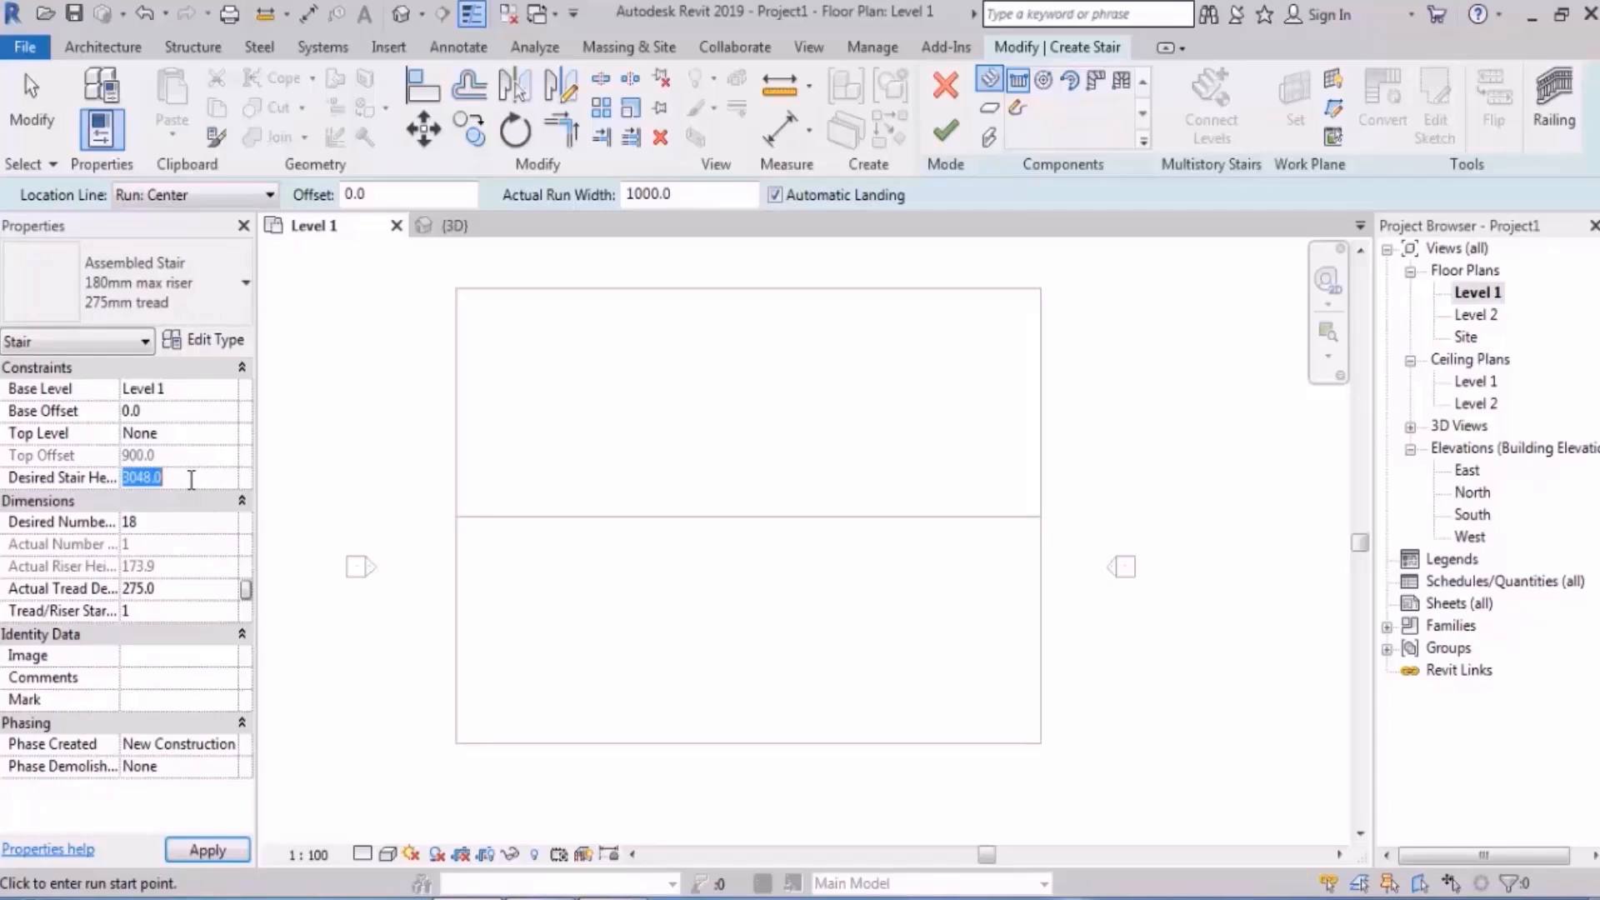
{"action": "left_click", "coordinate": [226, 434]}
{"action": "left_click", "coordinate": [167, 471]}
{"action": "left_click", "coordinate": [175, 456]}
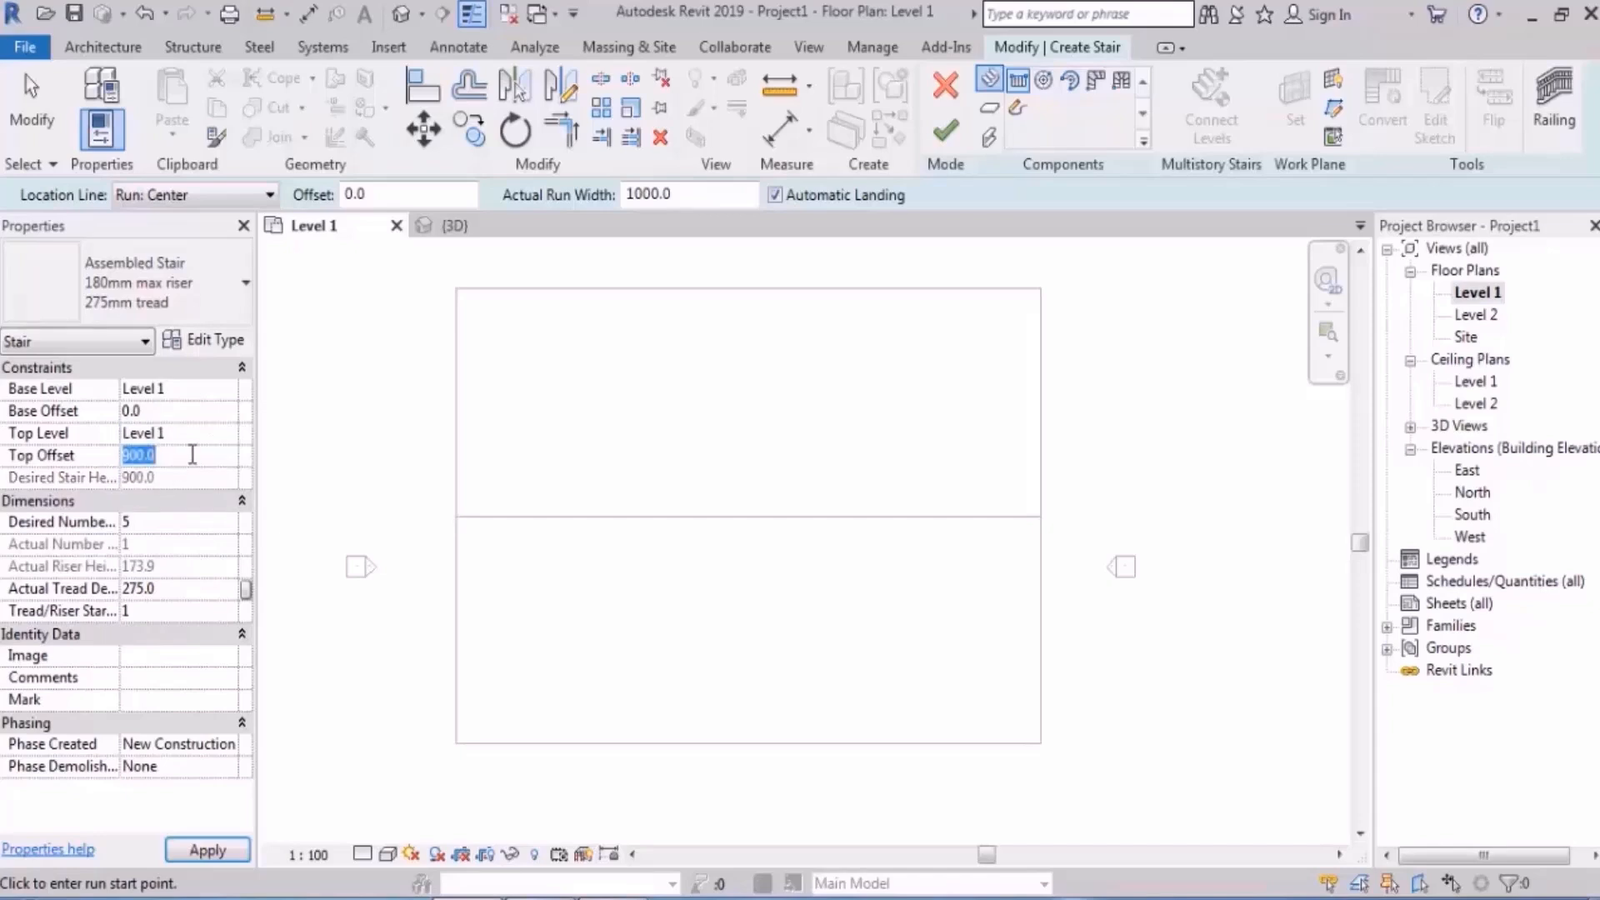
{"action": "left_click", "coordinate": [175, 477]}
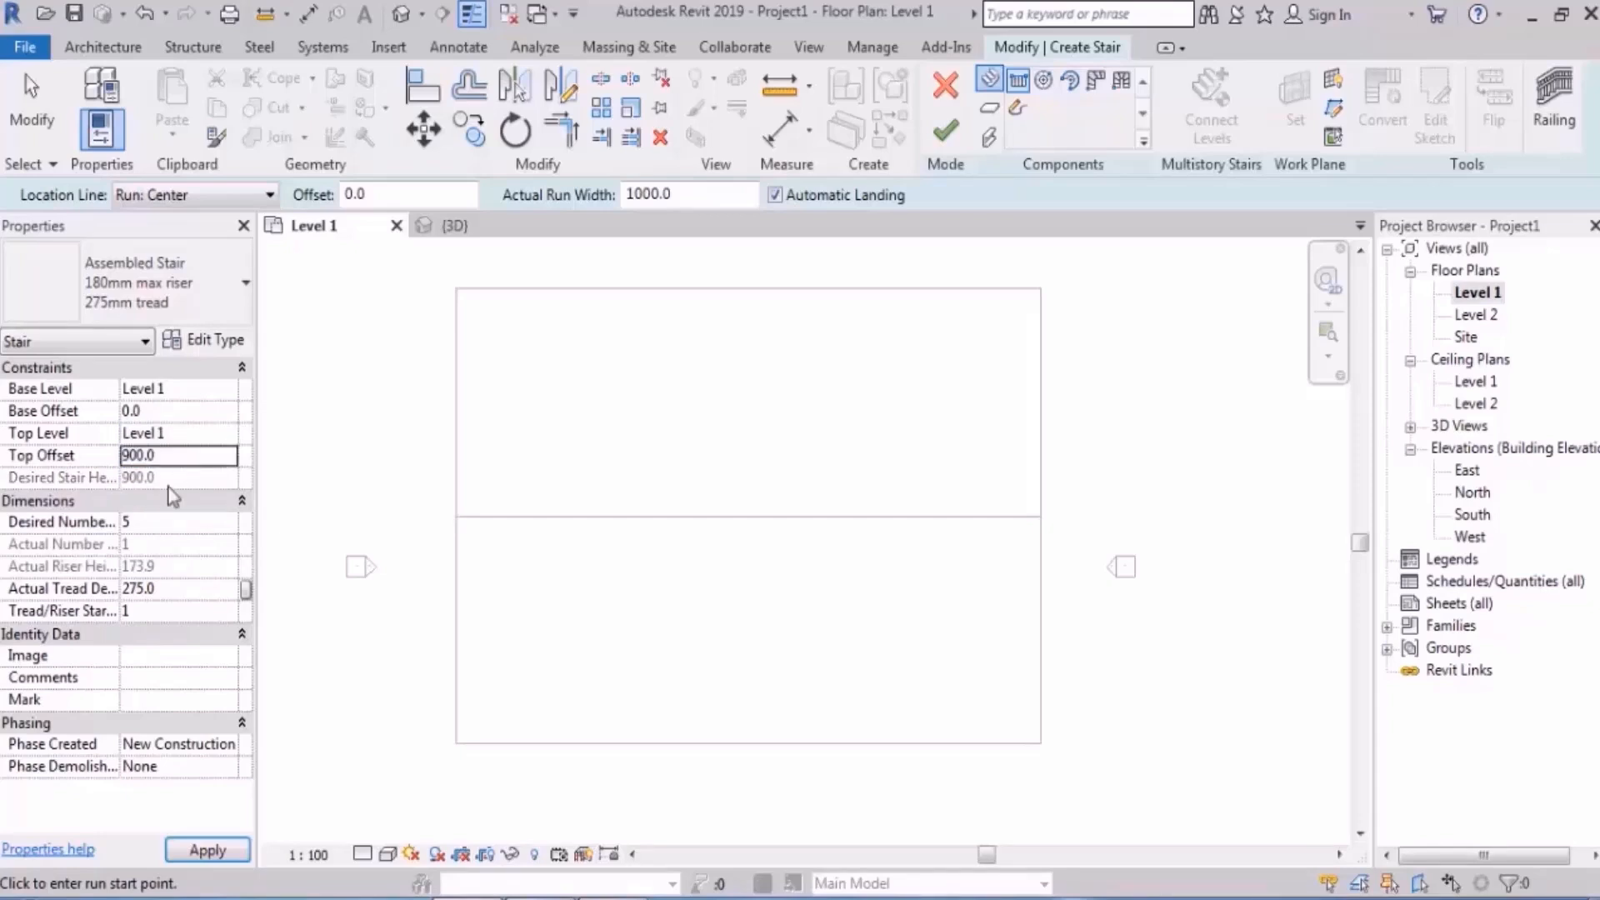
{"action": "left_click", "coordinate": [166, 522]}
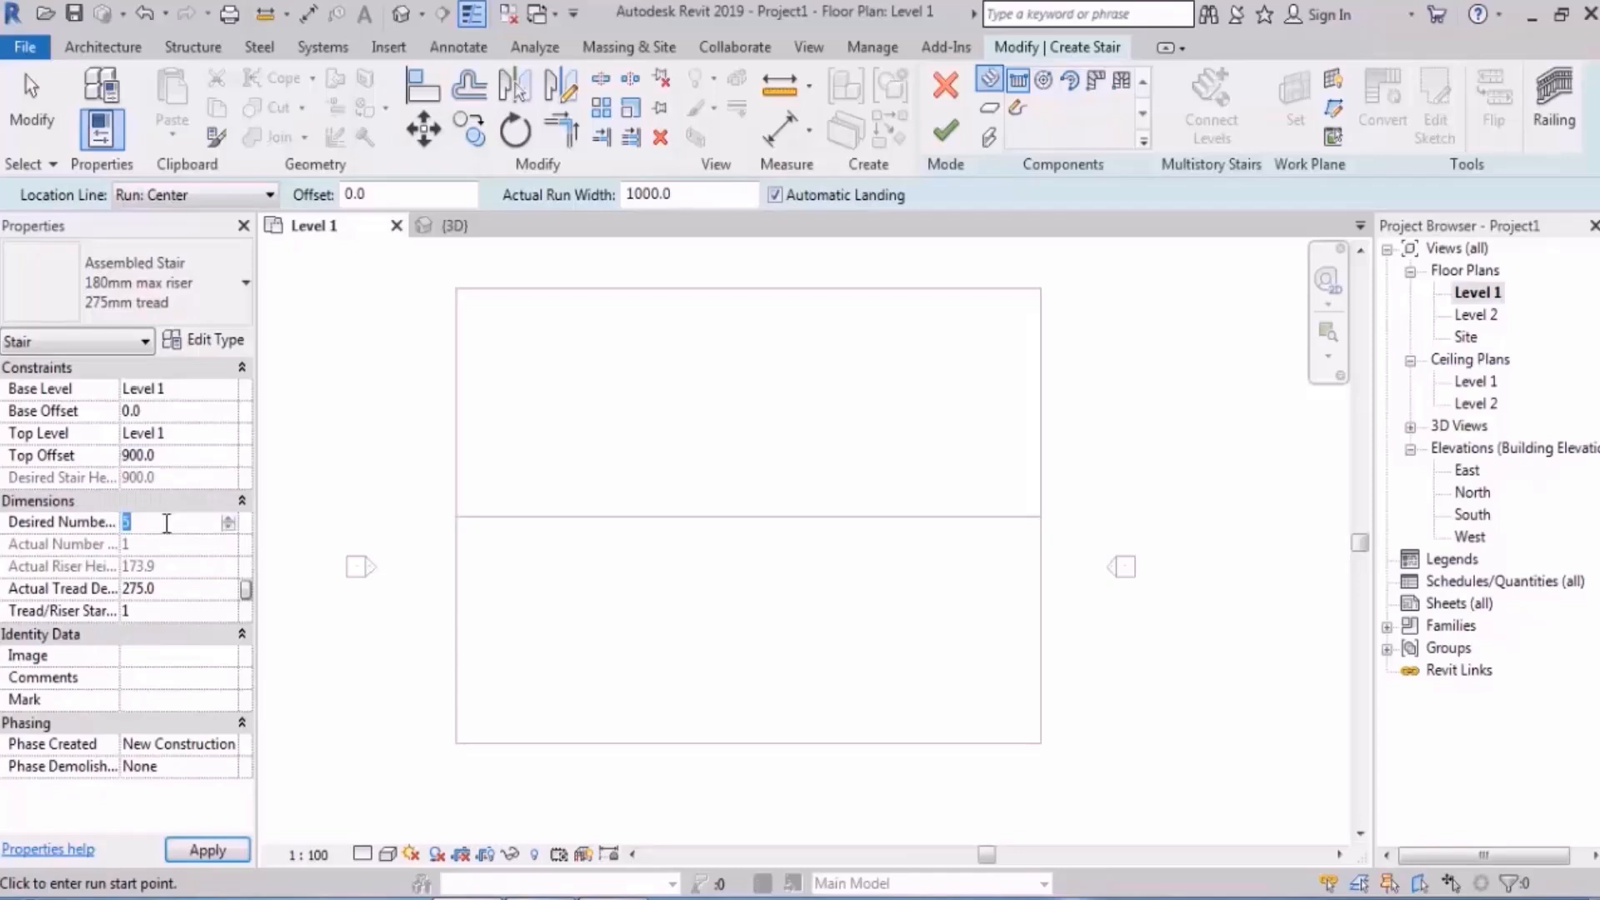
{"action": "type", "text": "6"}
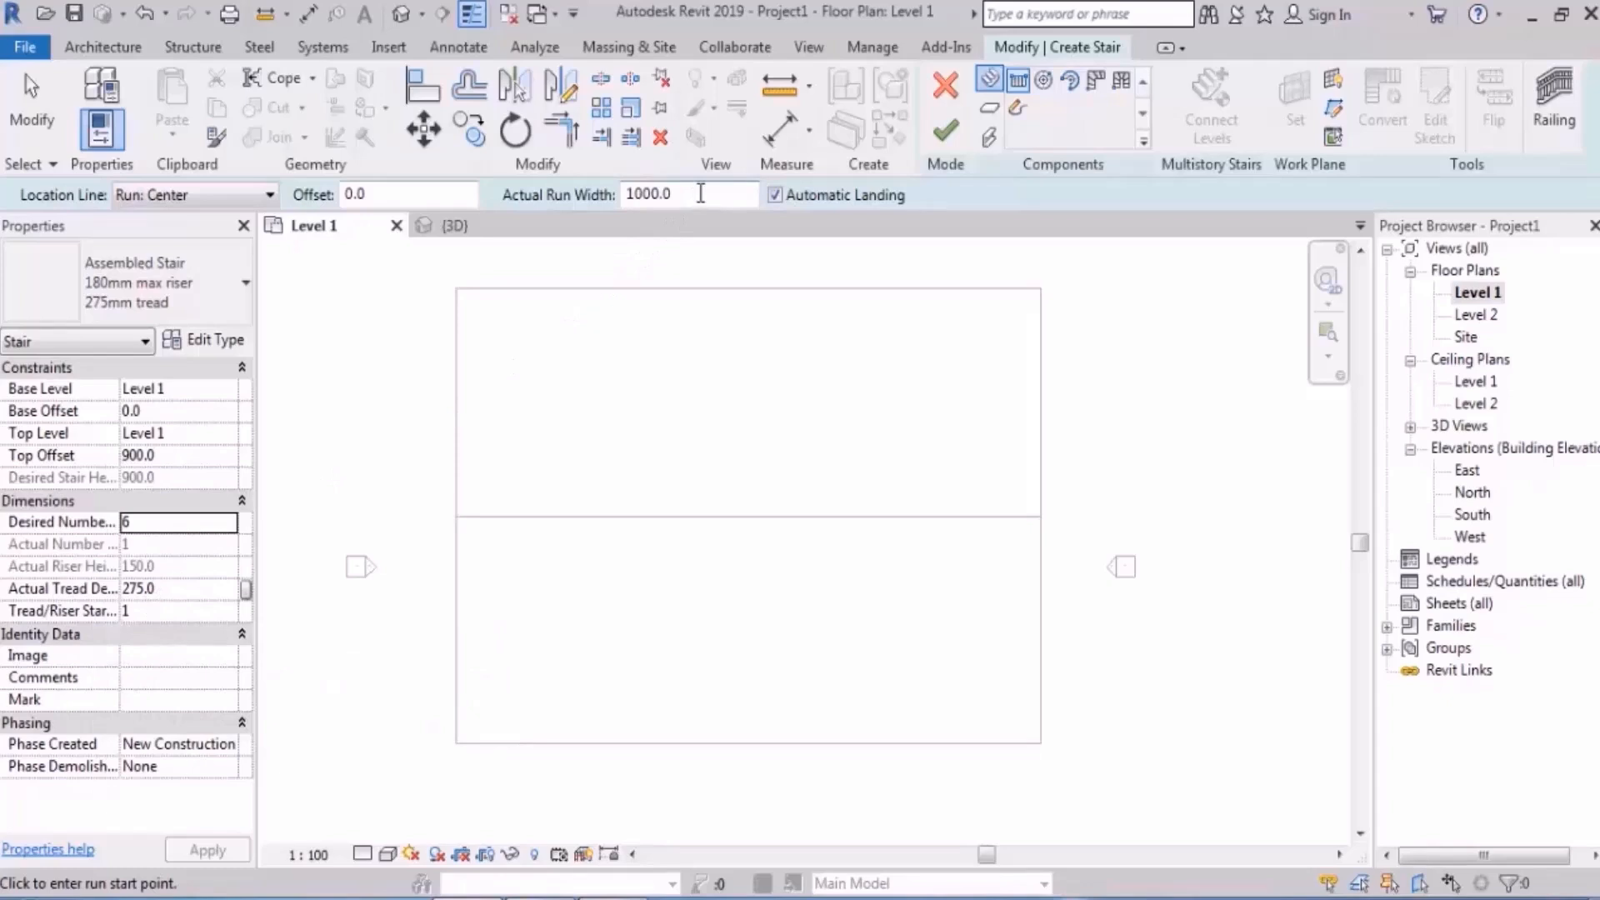
- Switch the 6-riser stair to Create Sketch mode to draw its run directly
{"action": "left_click", "coordinate": [1018, 109]}
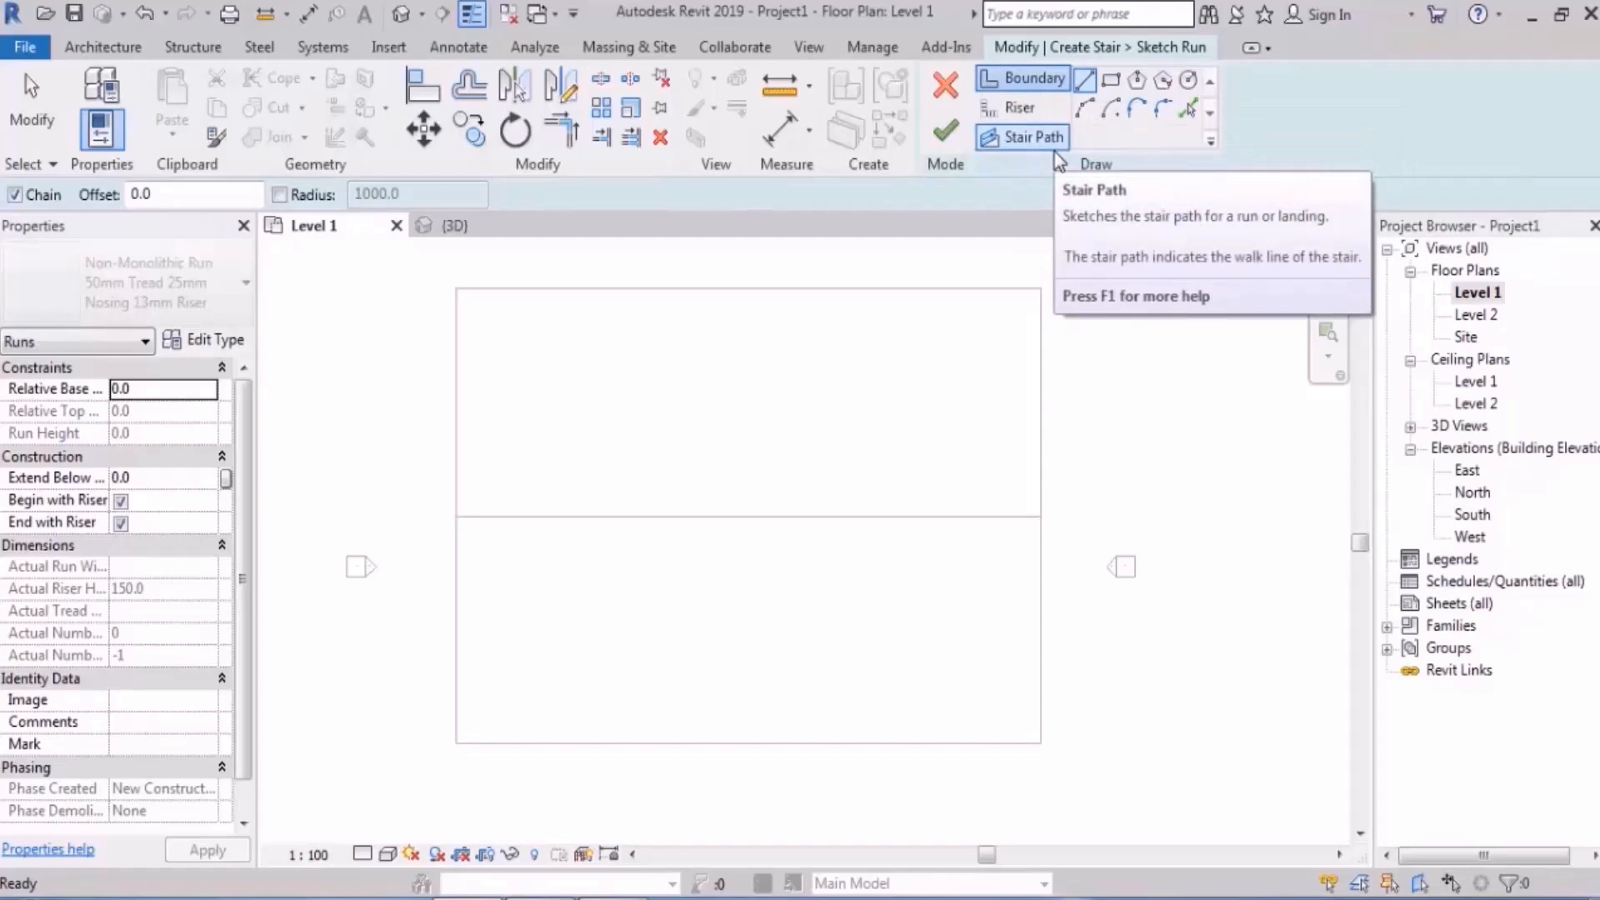
- Sketch the left stair boundary as two chained arcs using the arc boundary tool
{"action": "mouse_move", "coordinate": [839, 475]}
{"action": "middle_mouse_down"}
{"action": "mouse_move", "coordinate": [825, 439]}
{"action": "mouse_move", "coordinate": [635, 478]}
{"action": "middle_mouse_up"}
{"action": "scroll", "coordinate": [705, 432], "scroll_direction": "up", "scroll_amount": 3}
{"action": "mouse_move", "coordinate": [743, 446]}
{"action": "middle_mouse_down"}
{"action": "mouse_move", "coordinate": [856, 382]}
{"action": "mouse_move", "coordinate": [817, 433]}
{"action": "middle_mouse_up"}
{"action": "scroll", "coordinate": [836, 394], "scroll_direction": "down", "scroll_amount": 2}
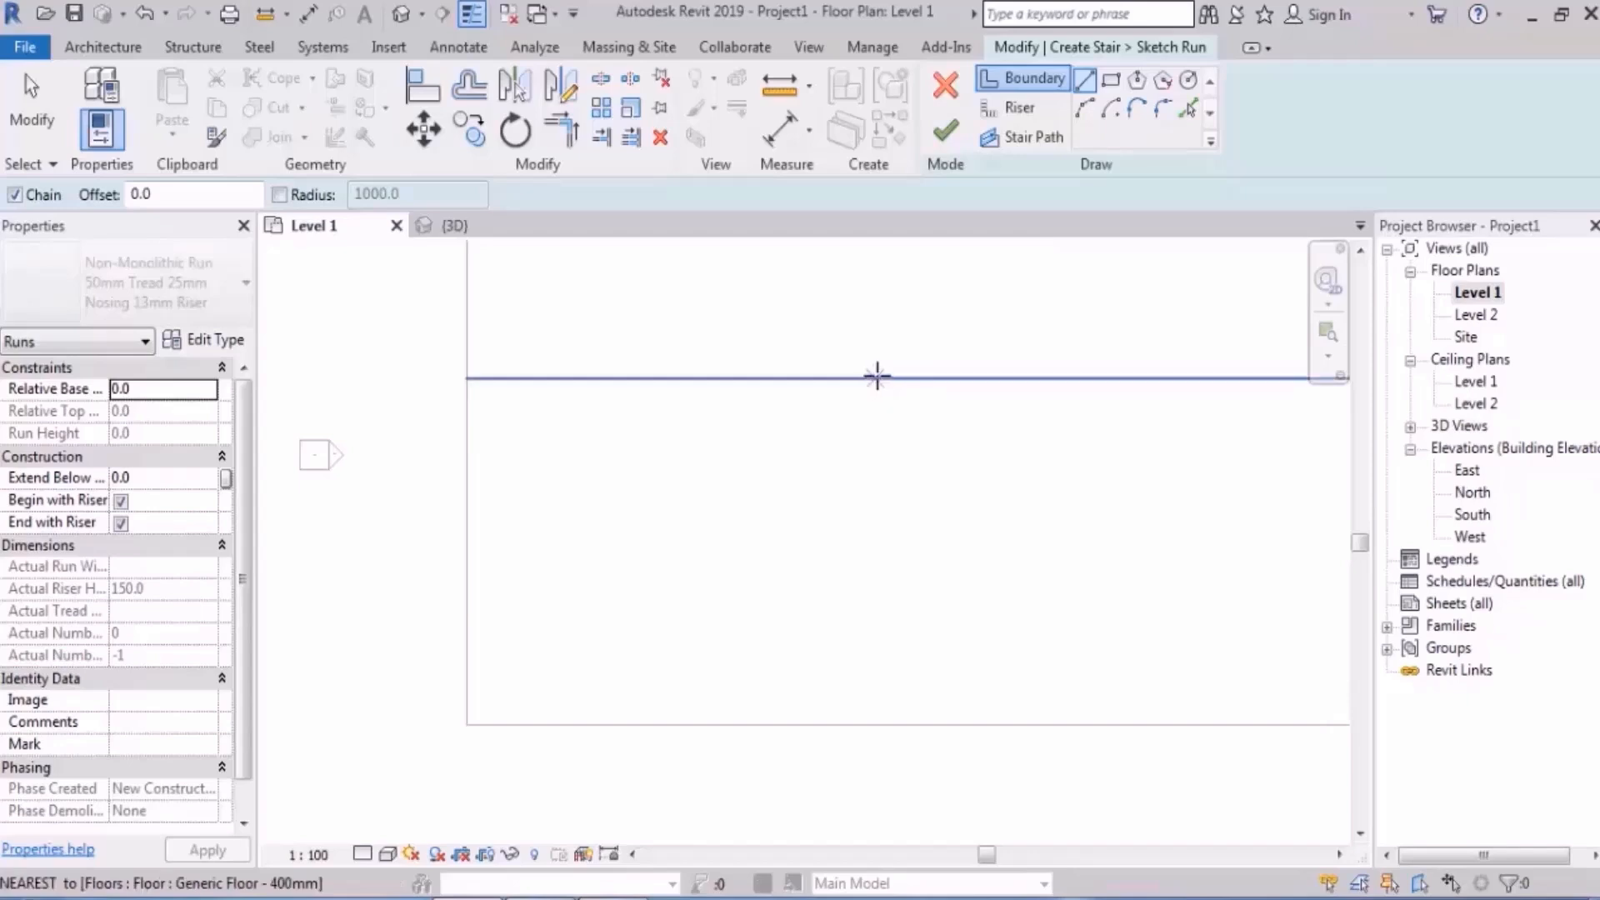
{"action": "left_click", "coordinate": [1044, 86]}
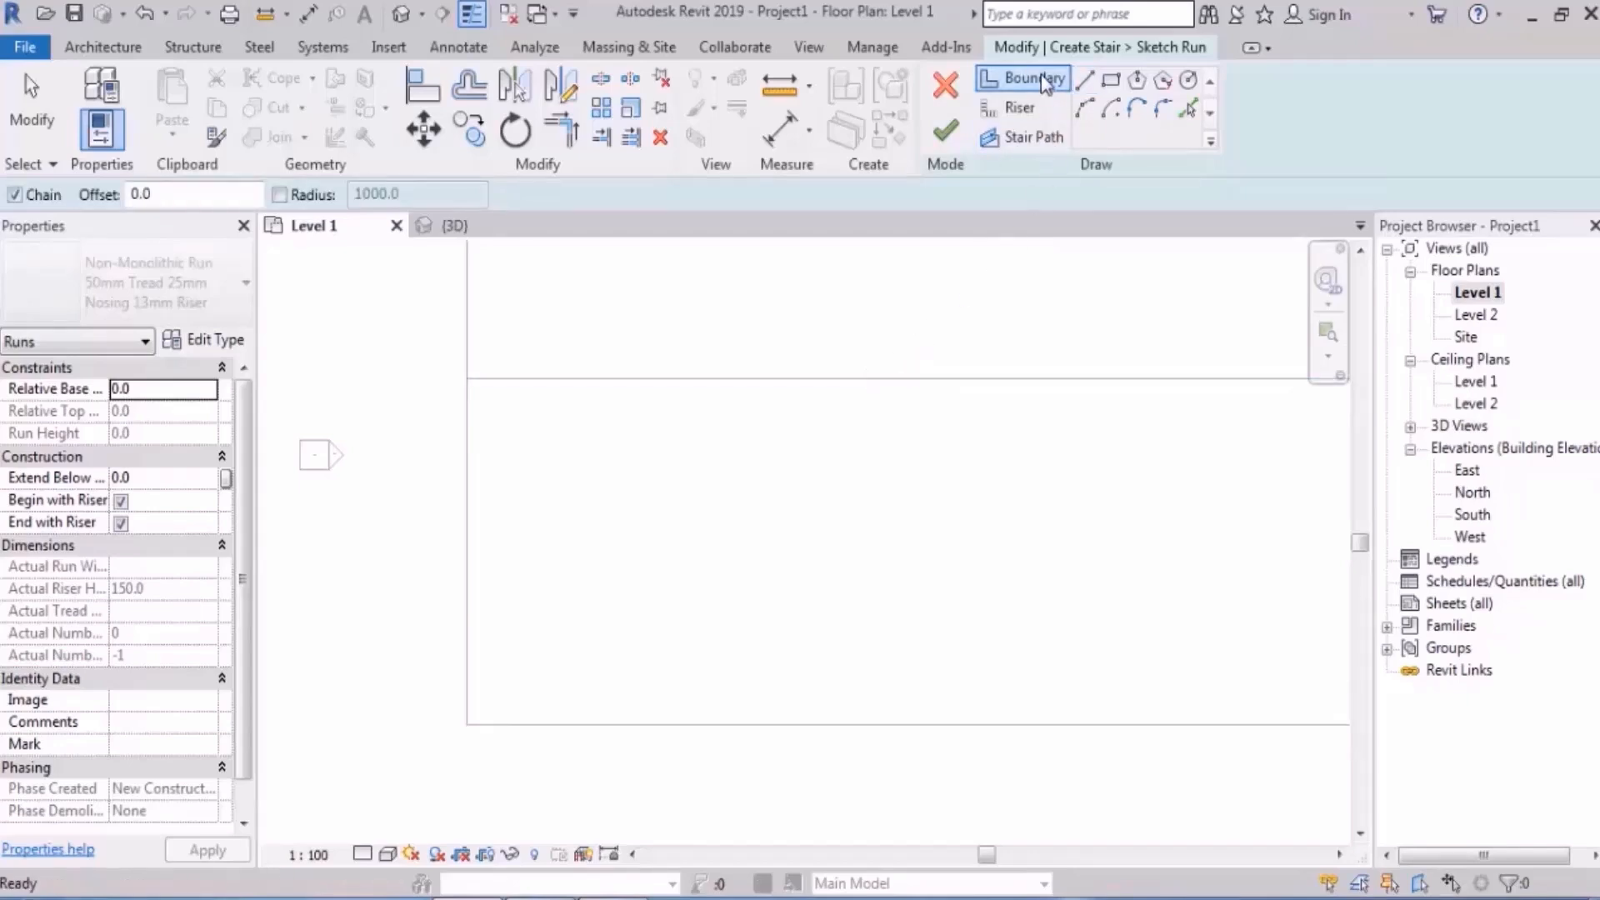
{"action": "left_click", "coordinate": [1084, 107]}
{"action": "scroll", "coordinate": [761, 442], "scroll_direction": "up", "scroll_amount": 1}
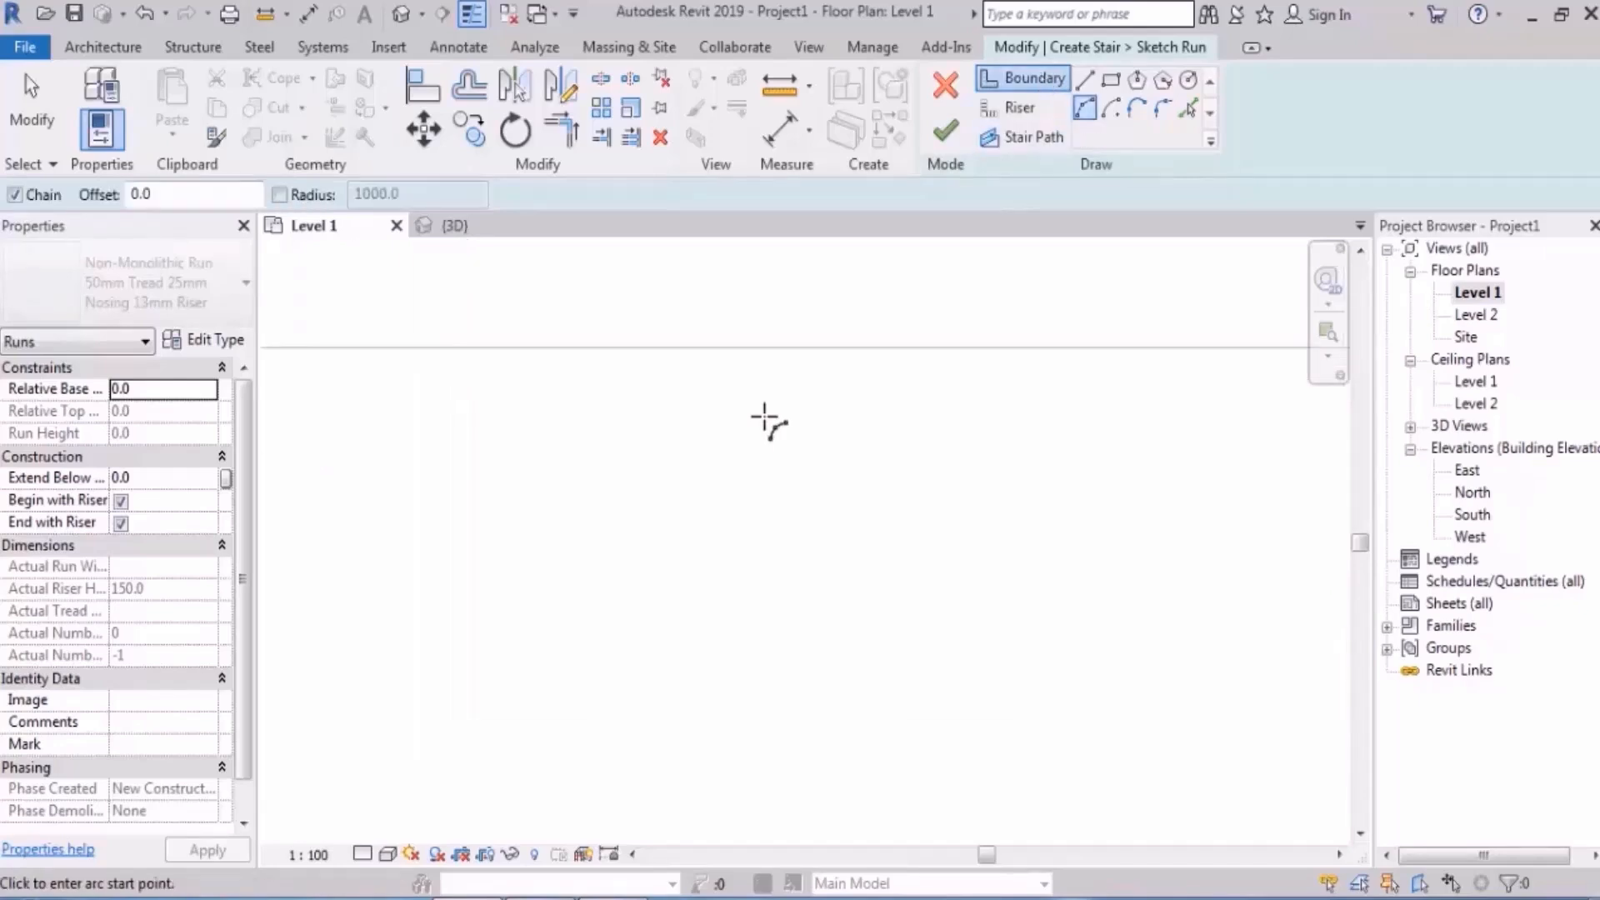
{"action": "left_click", "coordinate": [783, 348]}
{"action": "scroll", "coordinate": [794, 367], "scroll_direction": "down", "scroll_amount": 1}
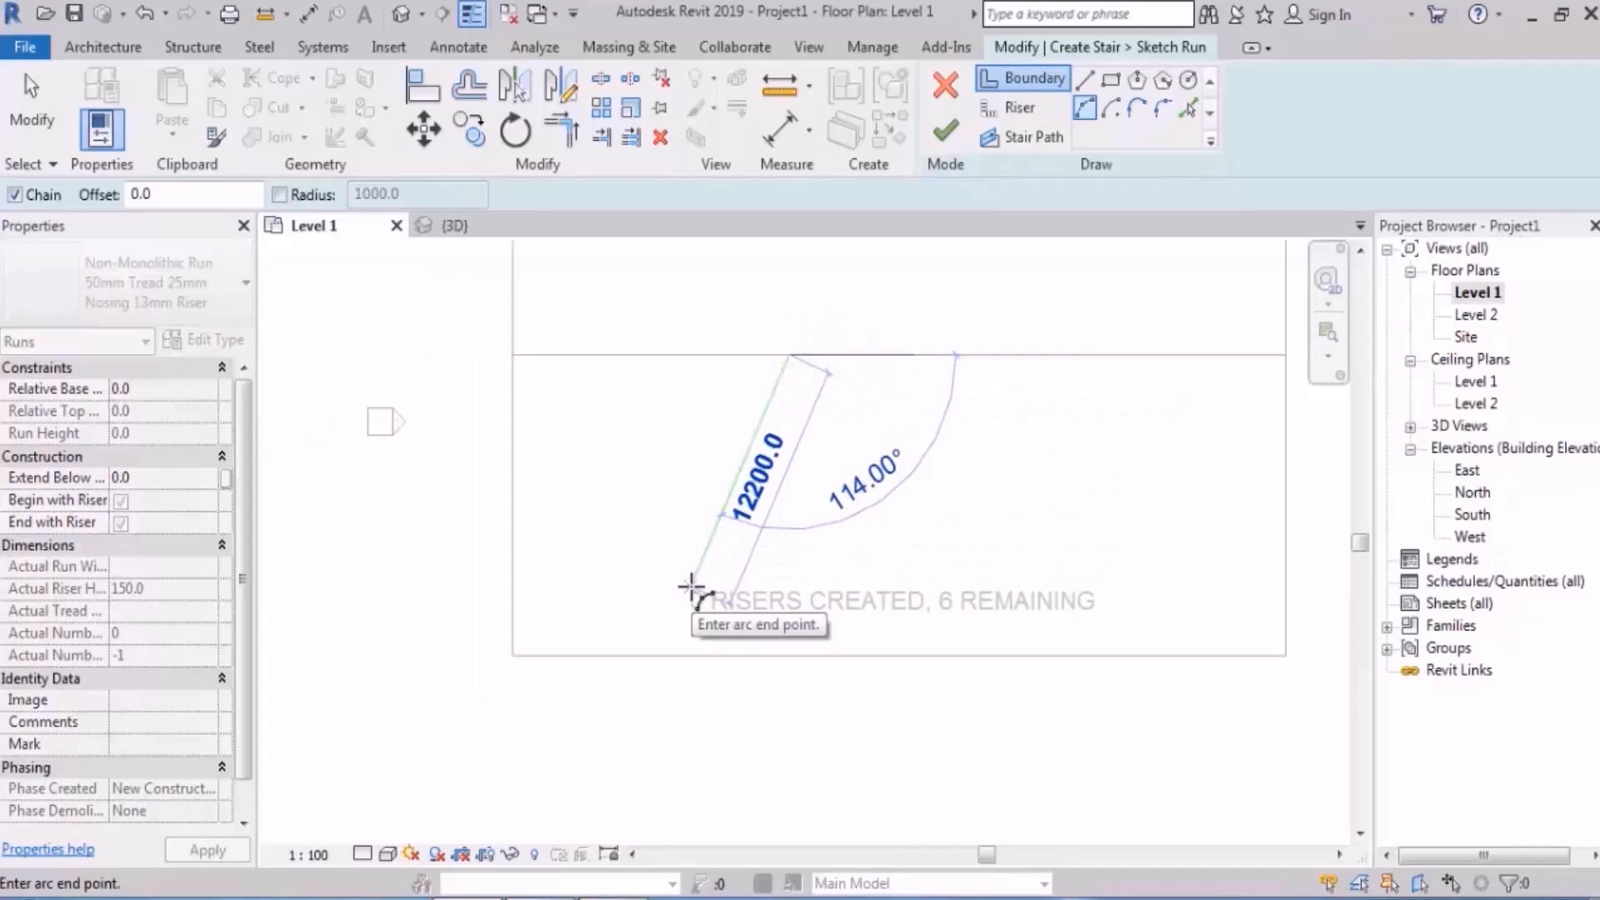
{"action": "scroll", "coordinate": [779, 436], "scroll_direction": "up", "scroll_amount": 2}
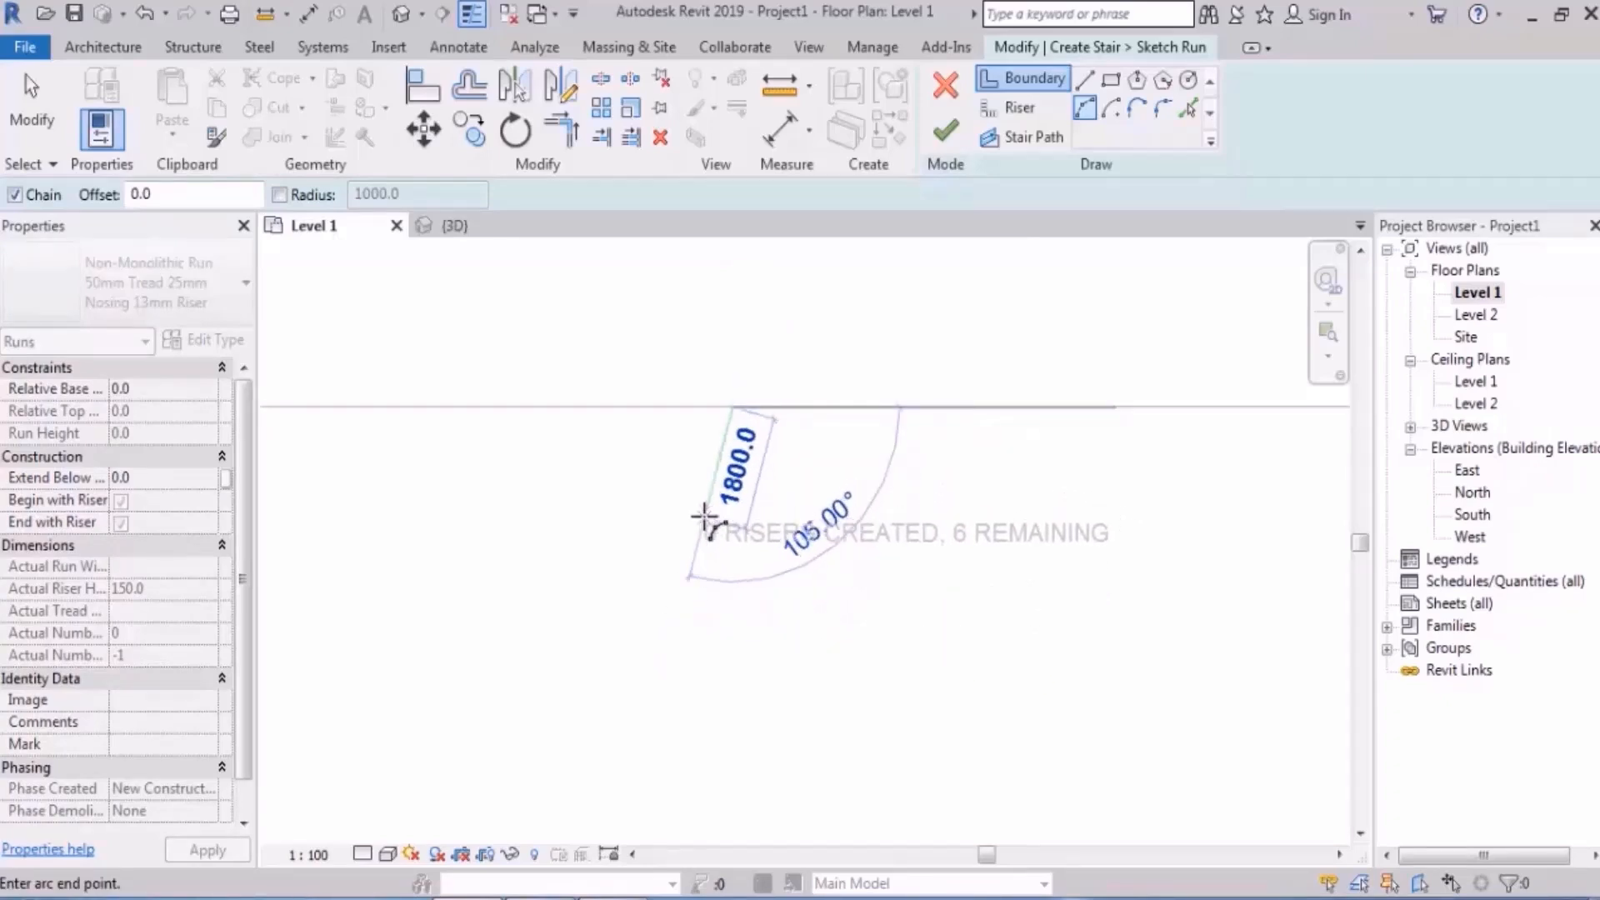
{"action": "left_click", "coordinate": [697, 515]}
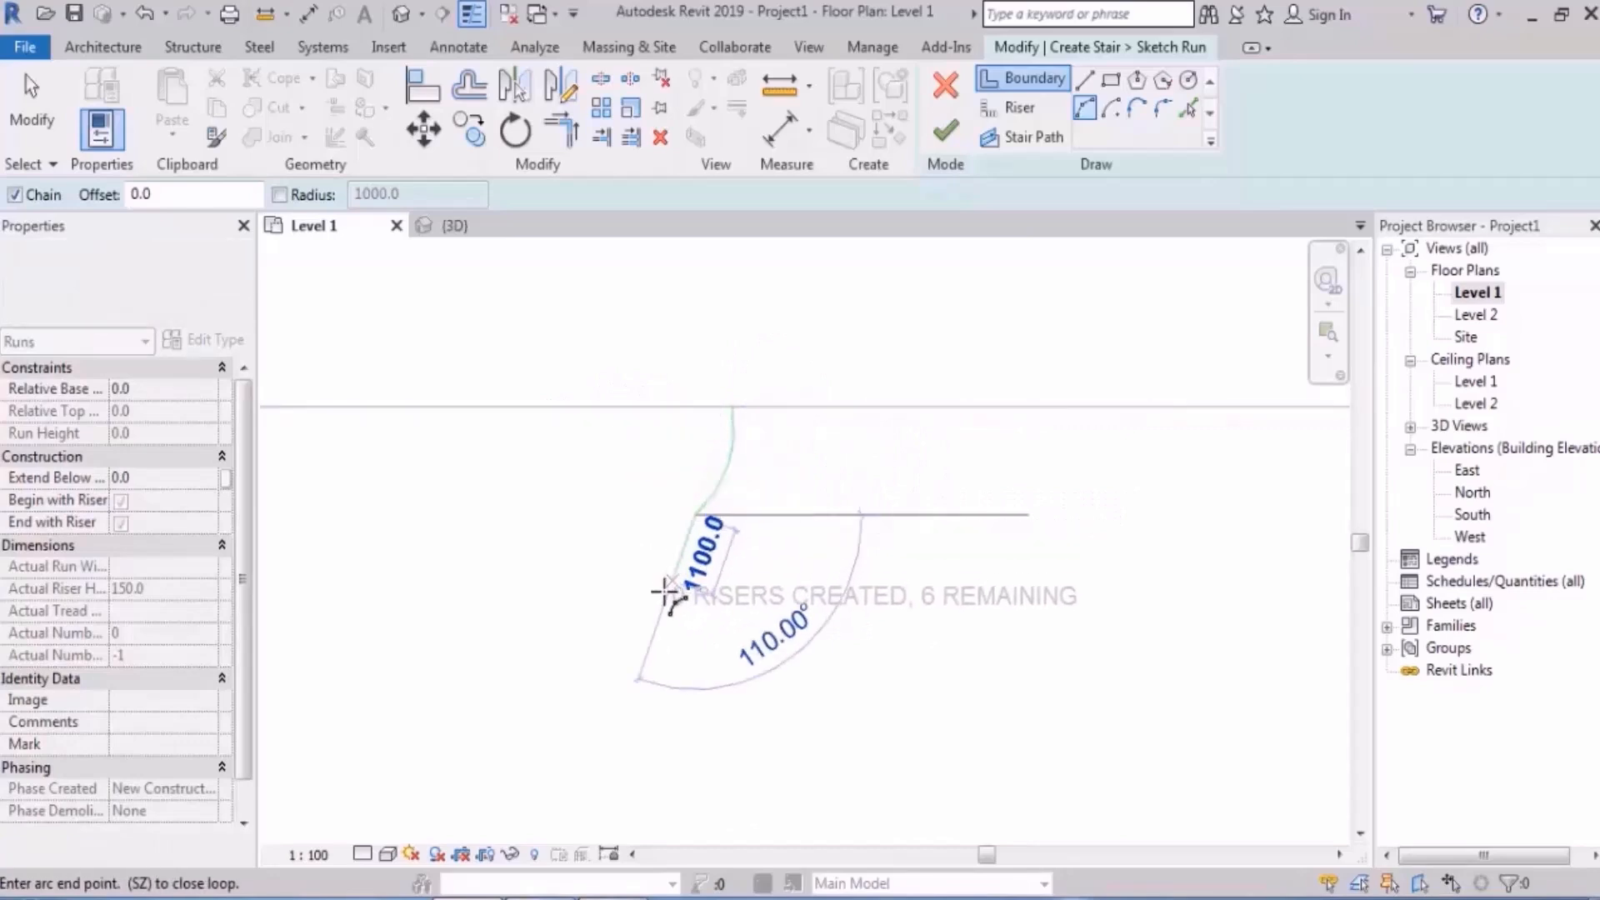
{"action": "left_click", "coordinate": [658, 604]}
{"action": "key", "text": "Escape"}
{"action": "key", "text": "Escape"}
- Sketch the right boundary as a curved arc and centre both boundaries in view
{"action": "scroll", "coordinate": [847, 460], "scroll_direction": "up", "scroll_amount": 2}
{"action": "middle_click_drag", "start_coordinate": [848, 459], "coordinate": [756, 455]}
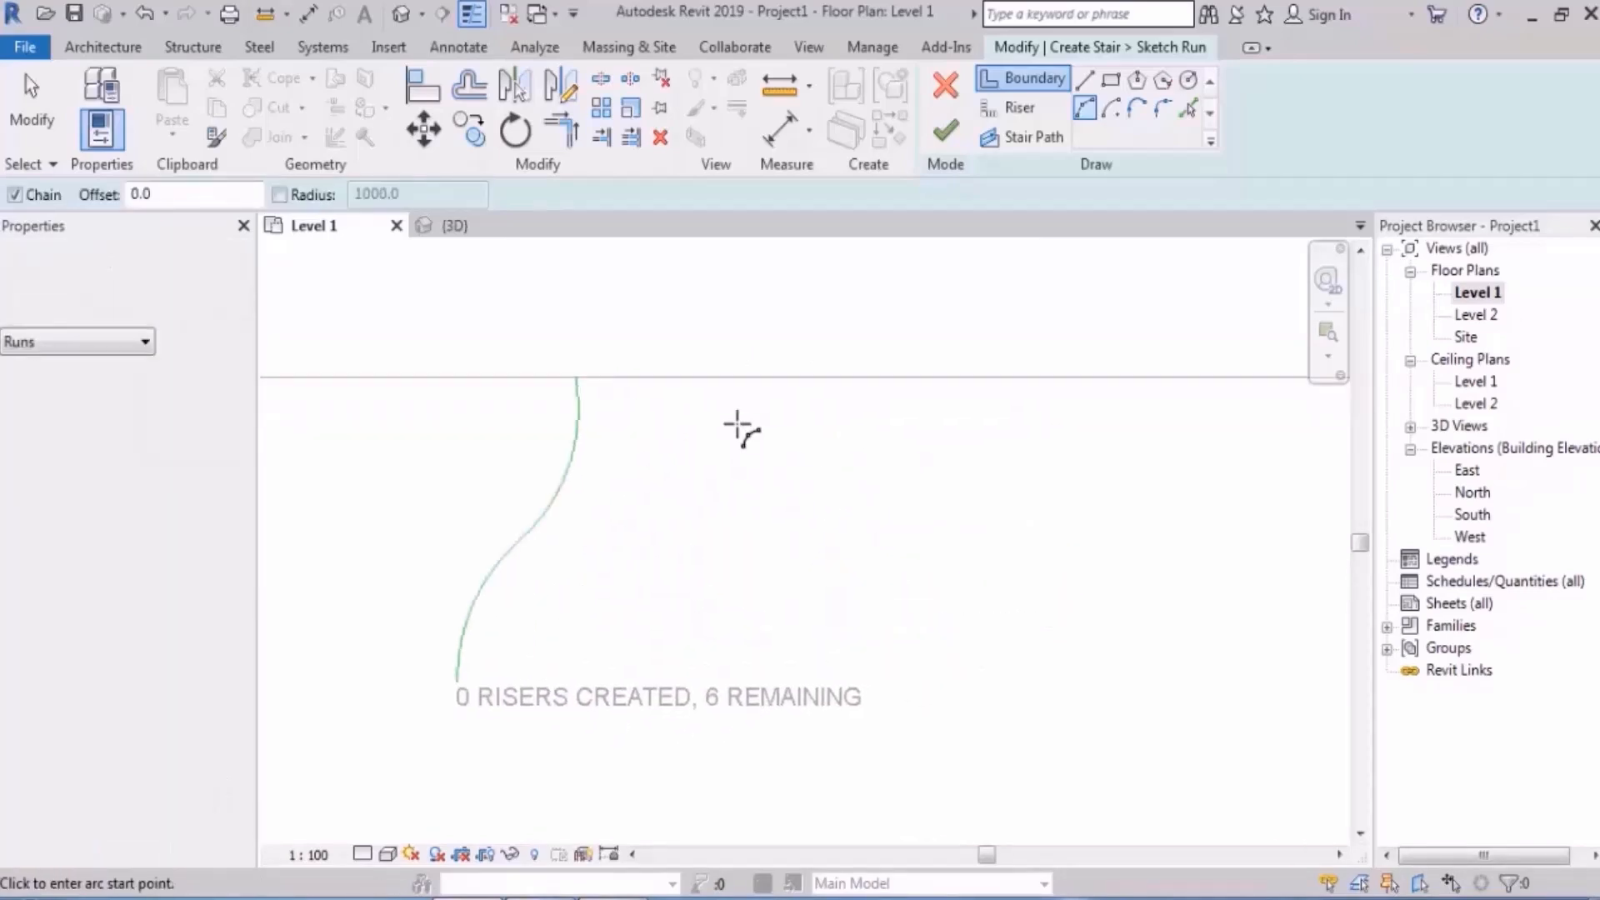
{"action": "left_click", "coordinate": [696, 380]}
{"action": "left_click", "coordinate": [783, 701]}
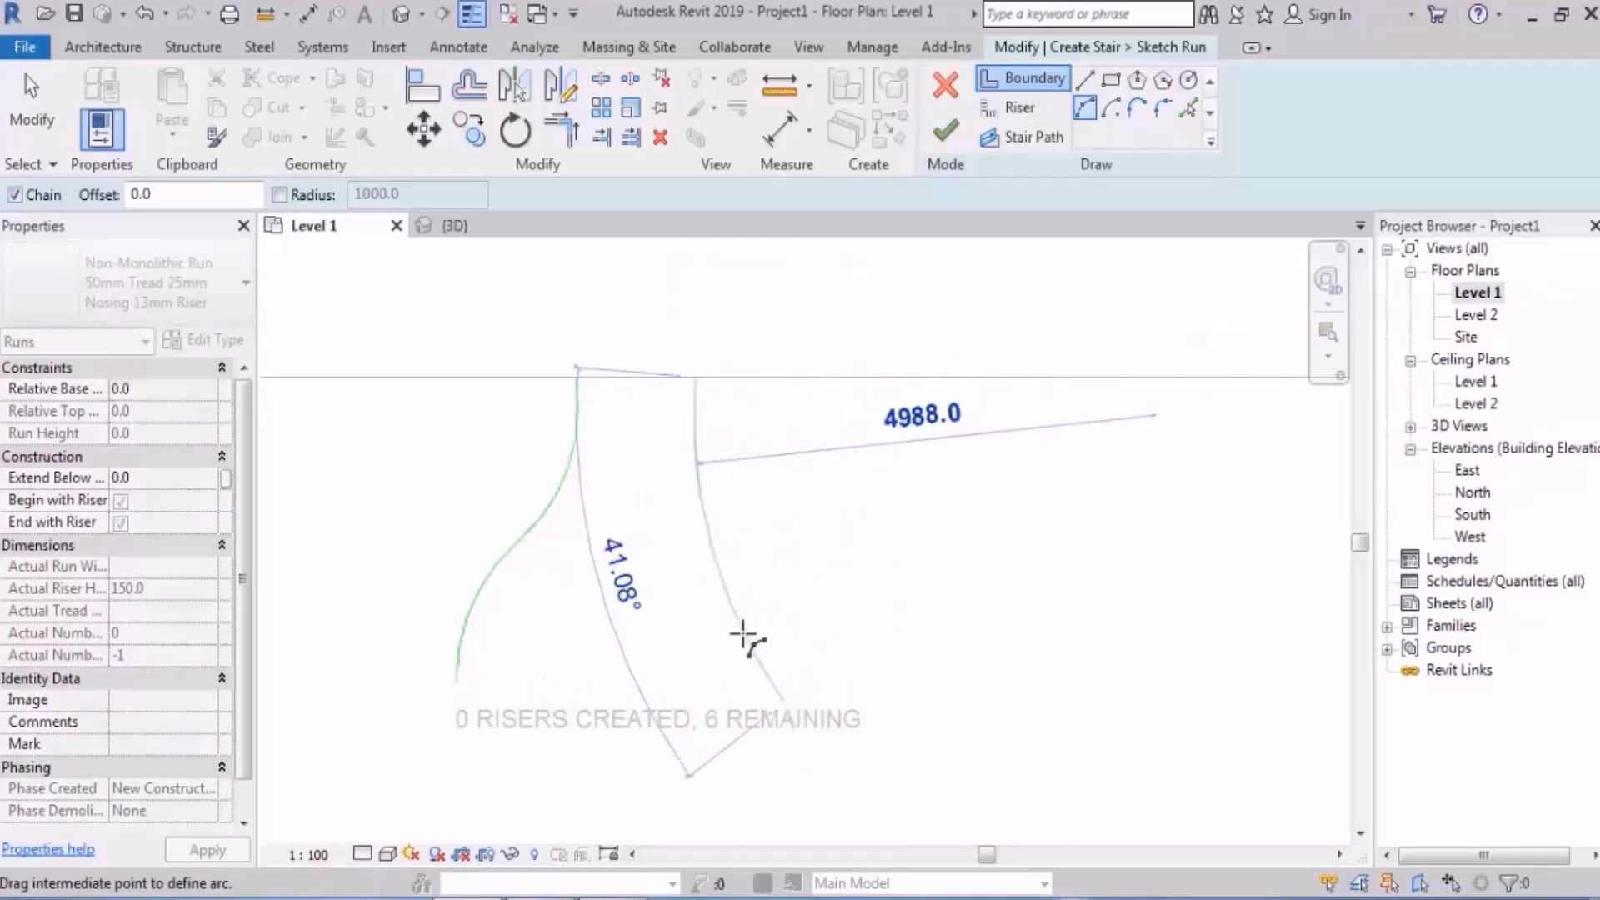
{"action": "left_click", "coordinate": [727, 624]}
{"action": "key", "text": "Escape"}
{"action": "middle_click_drag", "start_coordinate": [959, 589], "coordinate": [988, 534]}
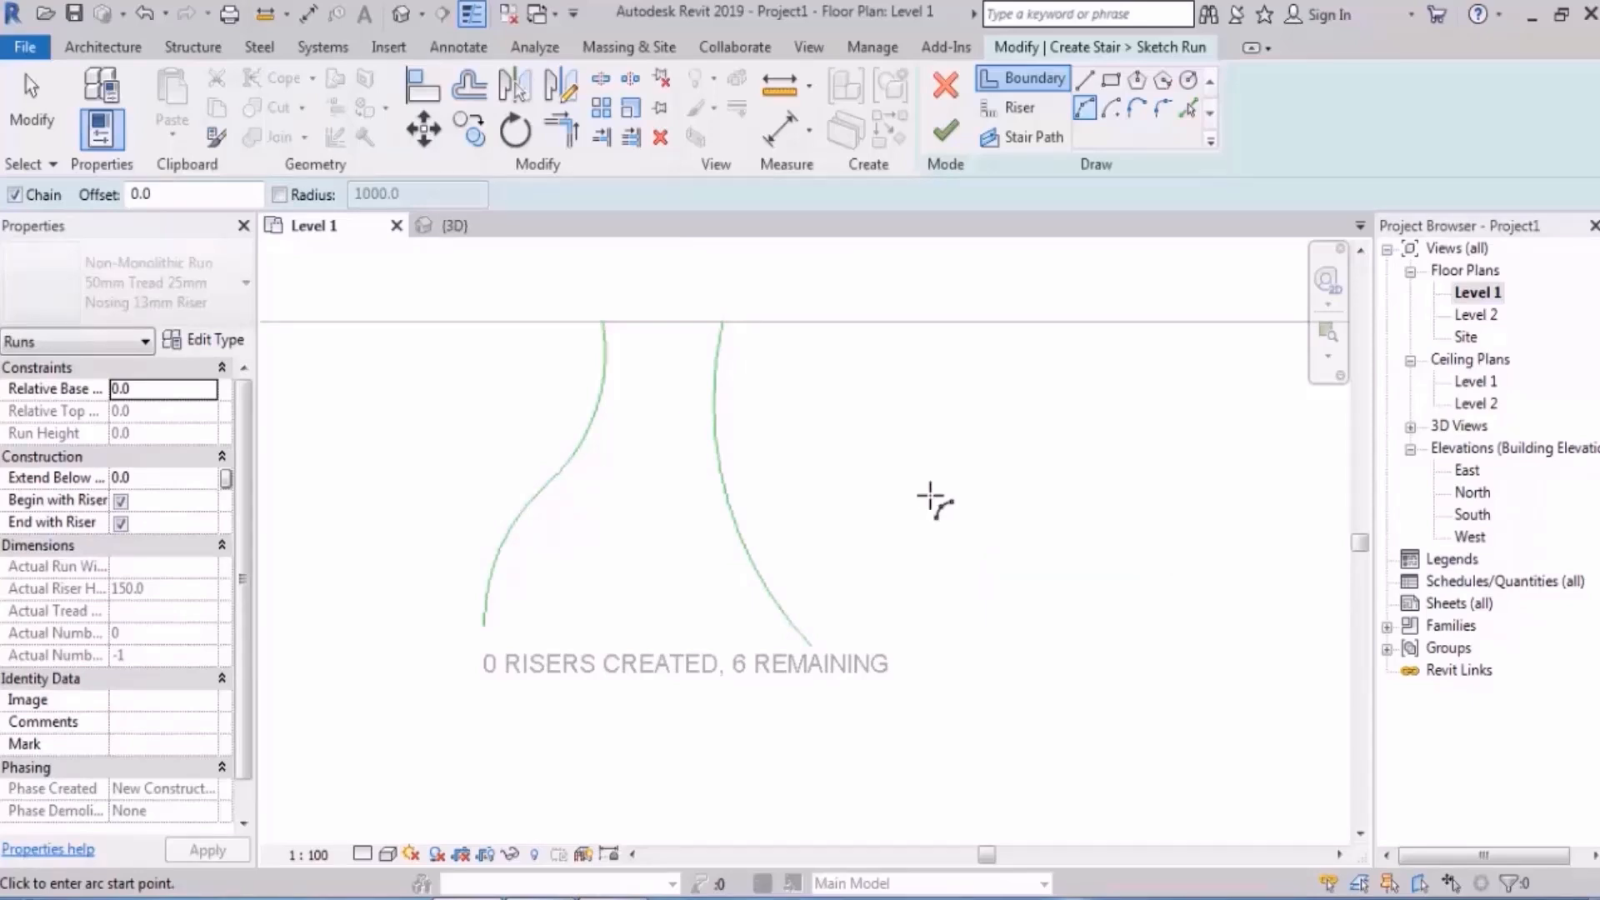
{"action": "middle_click_drag", "start_coordinate": [914, 428], "coordinate": [974, 436]}
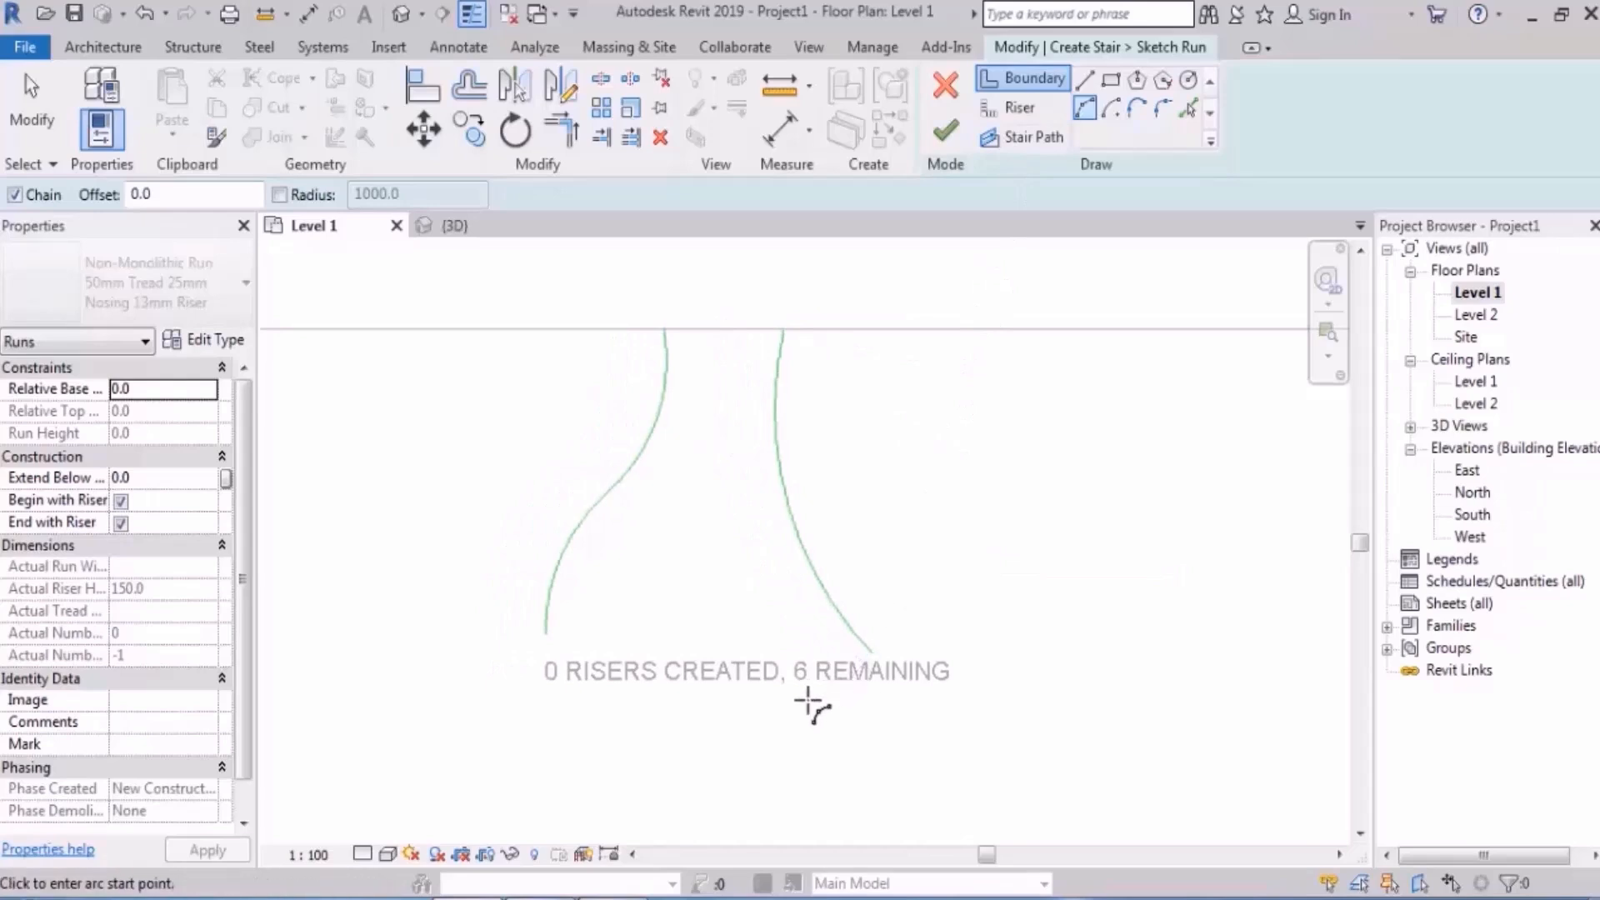
- Sketch the first two risers as start-end-radius arcs across the curved run
{"action": "left_click", "coordinate": [1019, 110]}
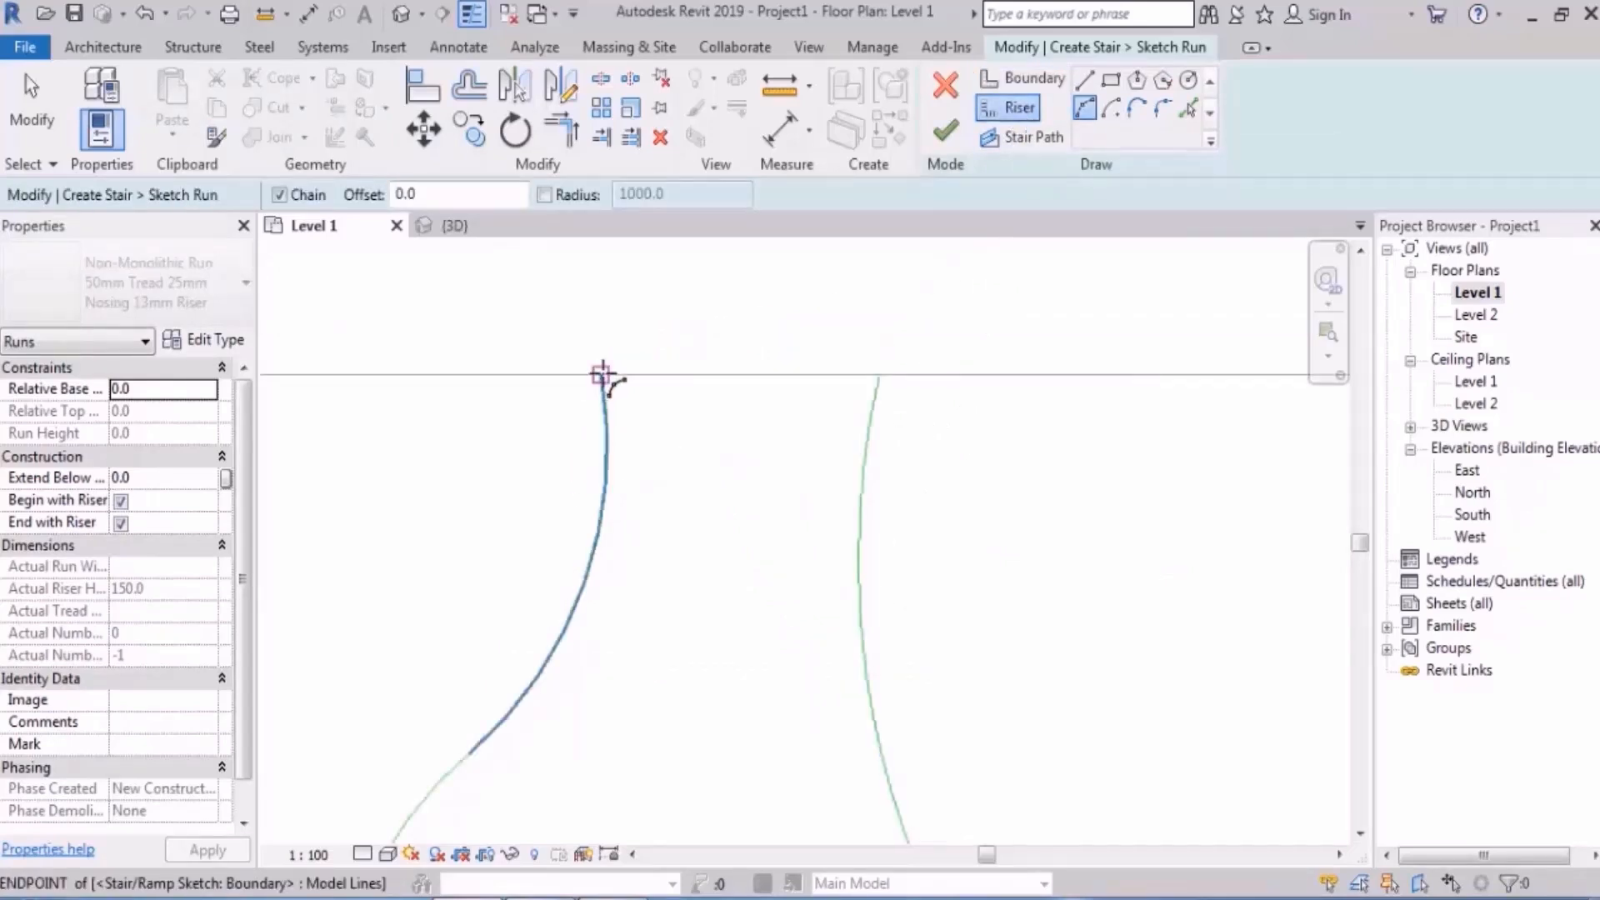
{"action": "left_click", "coordinate": [603, 375]}
{"action": "left_click", "coordinate": [876, 374]}
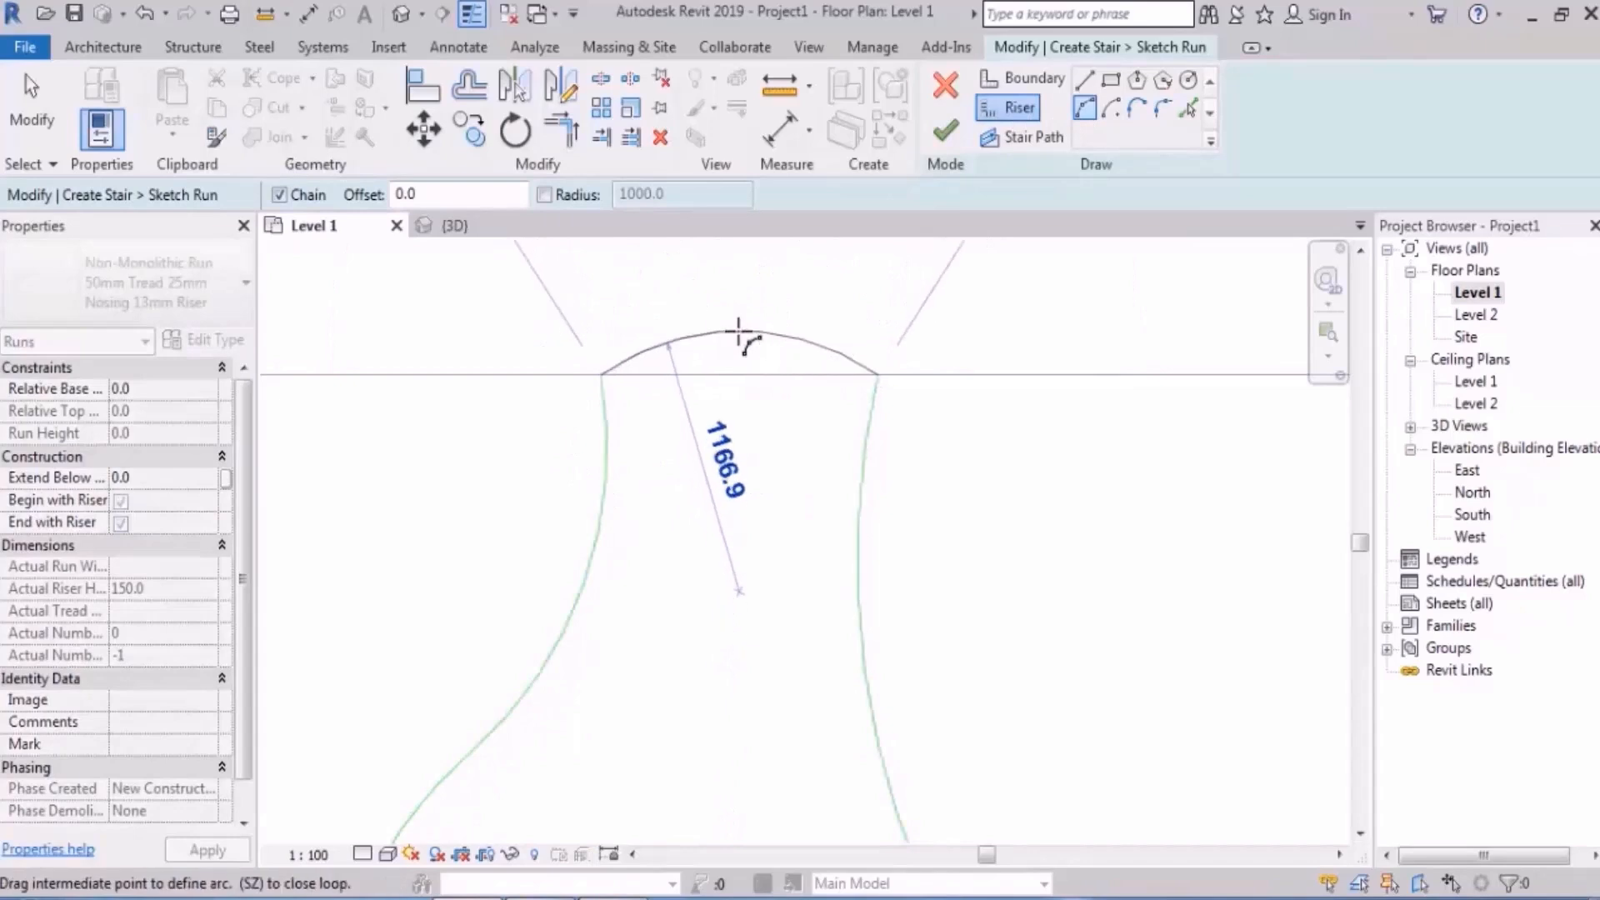
{"action": "left_click", "coordinate": [738, 331]}
{"action": "scroll", "coordinate": [764, 561], "scroll_direction": "up", "scroll_amount": 2}
{"action": "scroll", "coordinate": [653, 453], "scroll_direction": "down", "scroll_amount": 3}
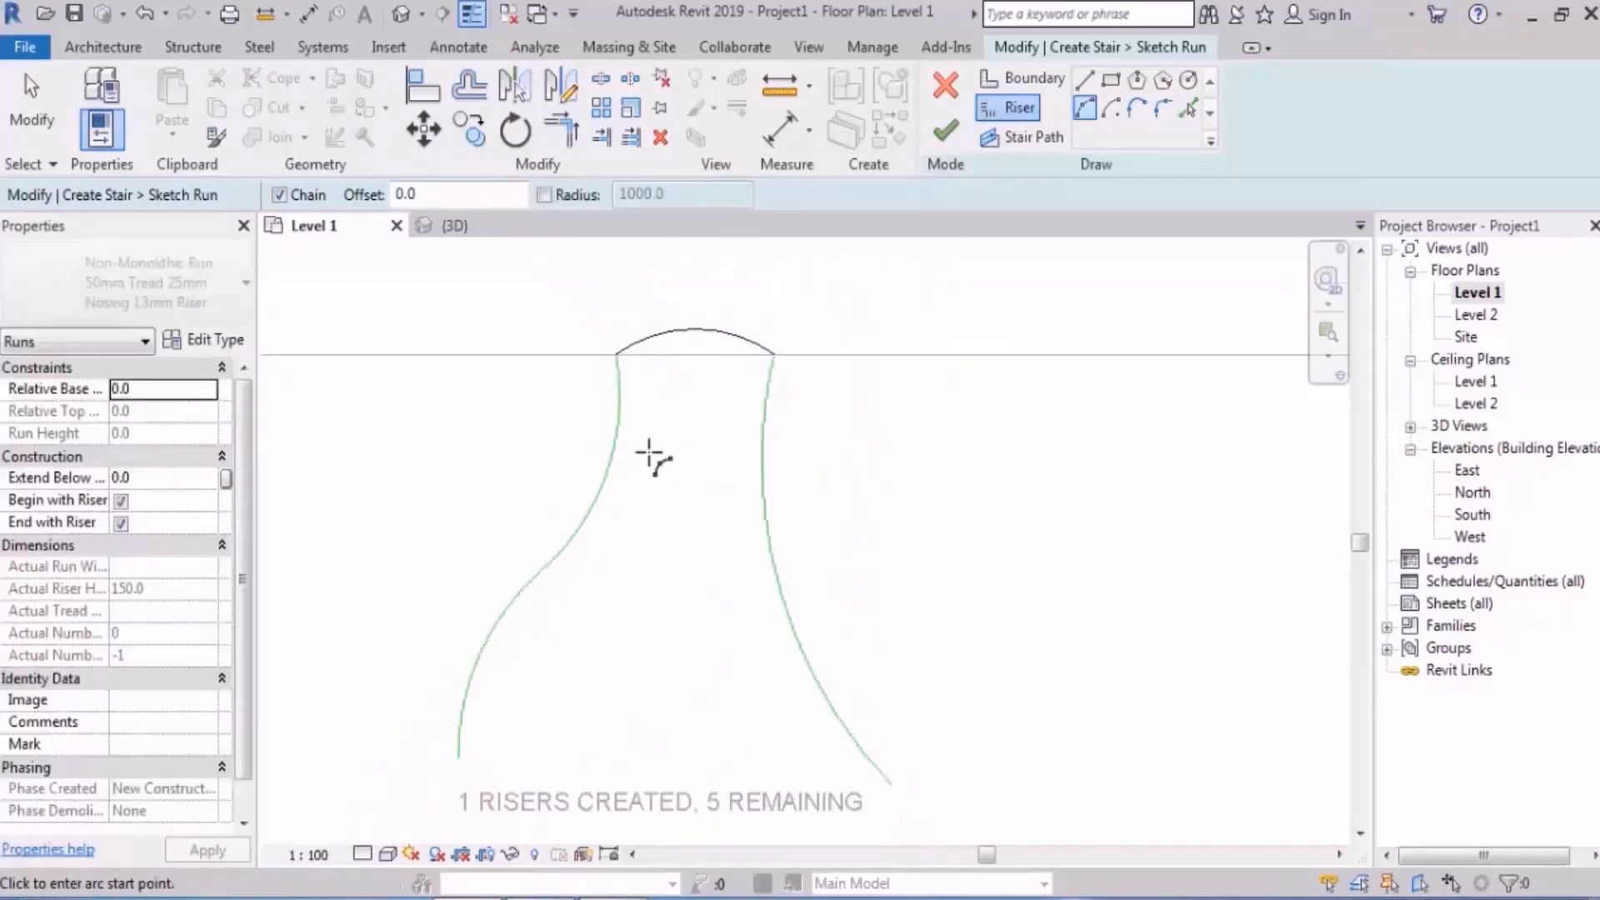
{"action": "left_click", "coordinate": [615, 394]}
{"action": "left_click", "coordinate": [761, 434]}
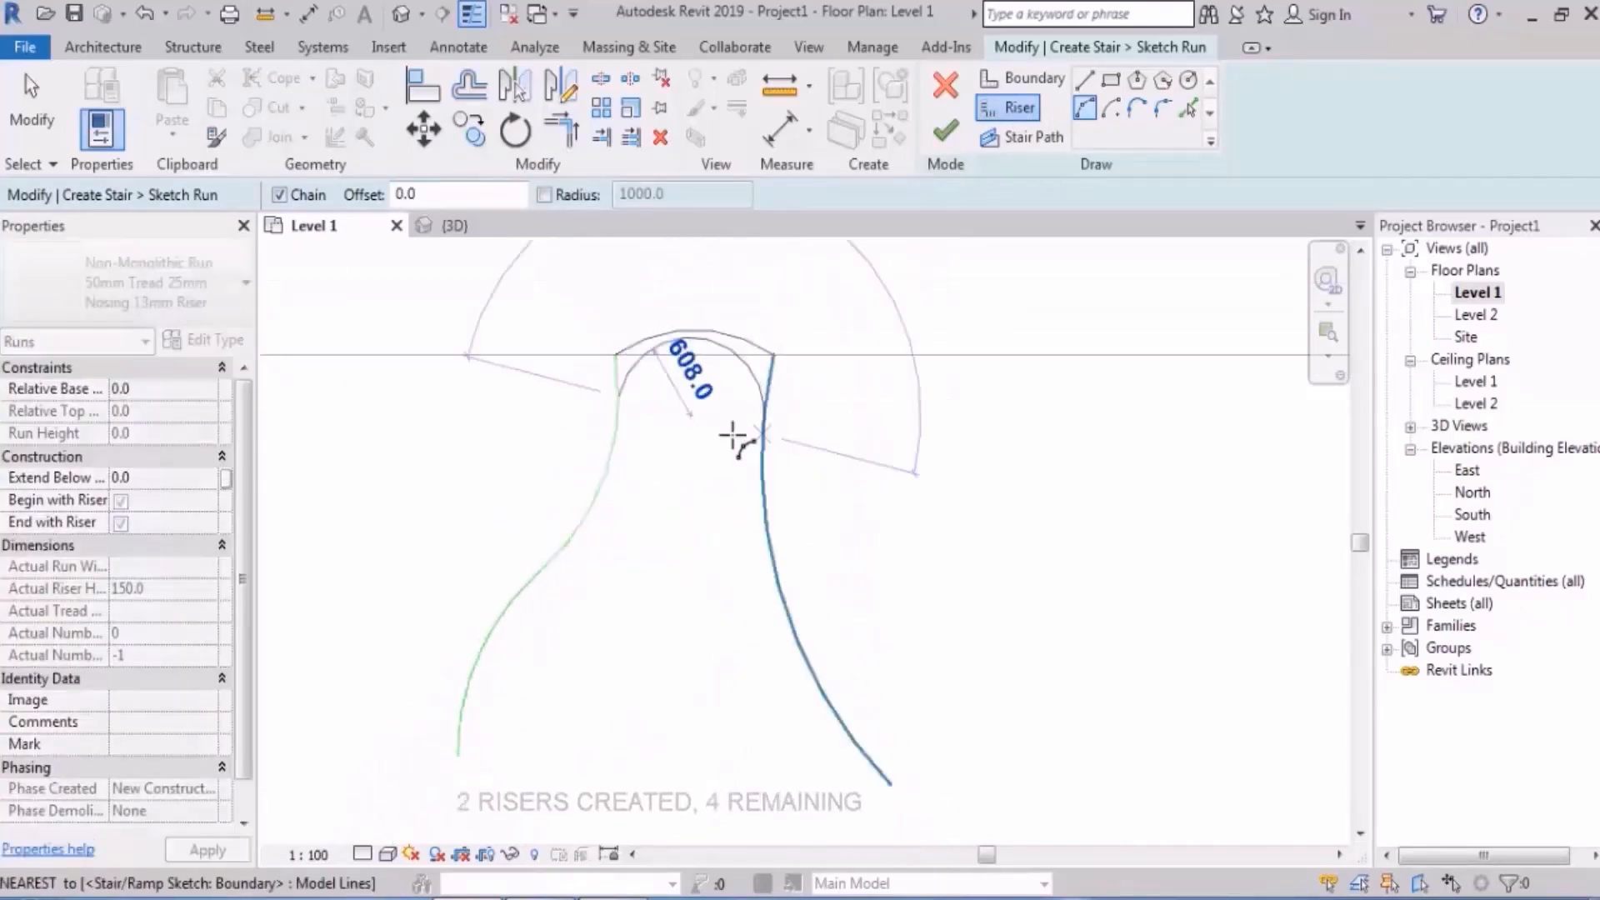
{"action": "left_click", "coordinate": [689, 439]}
{"action": "middle_click_drag", "start_coordinate": [846, 475], "coordinate": [859, 421]}
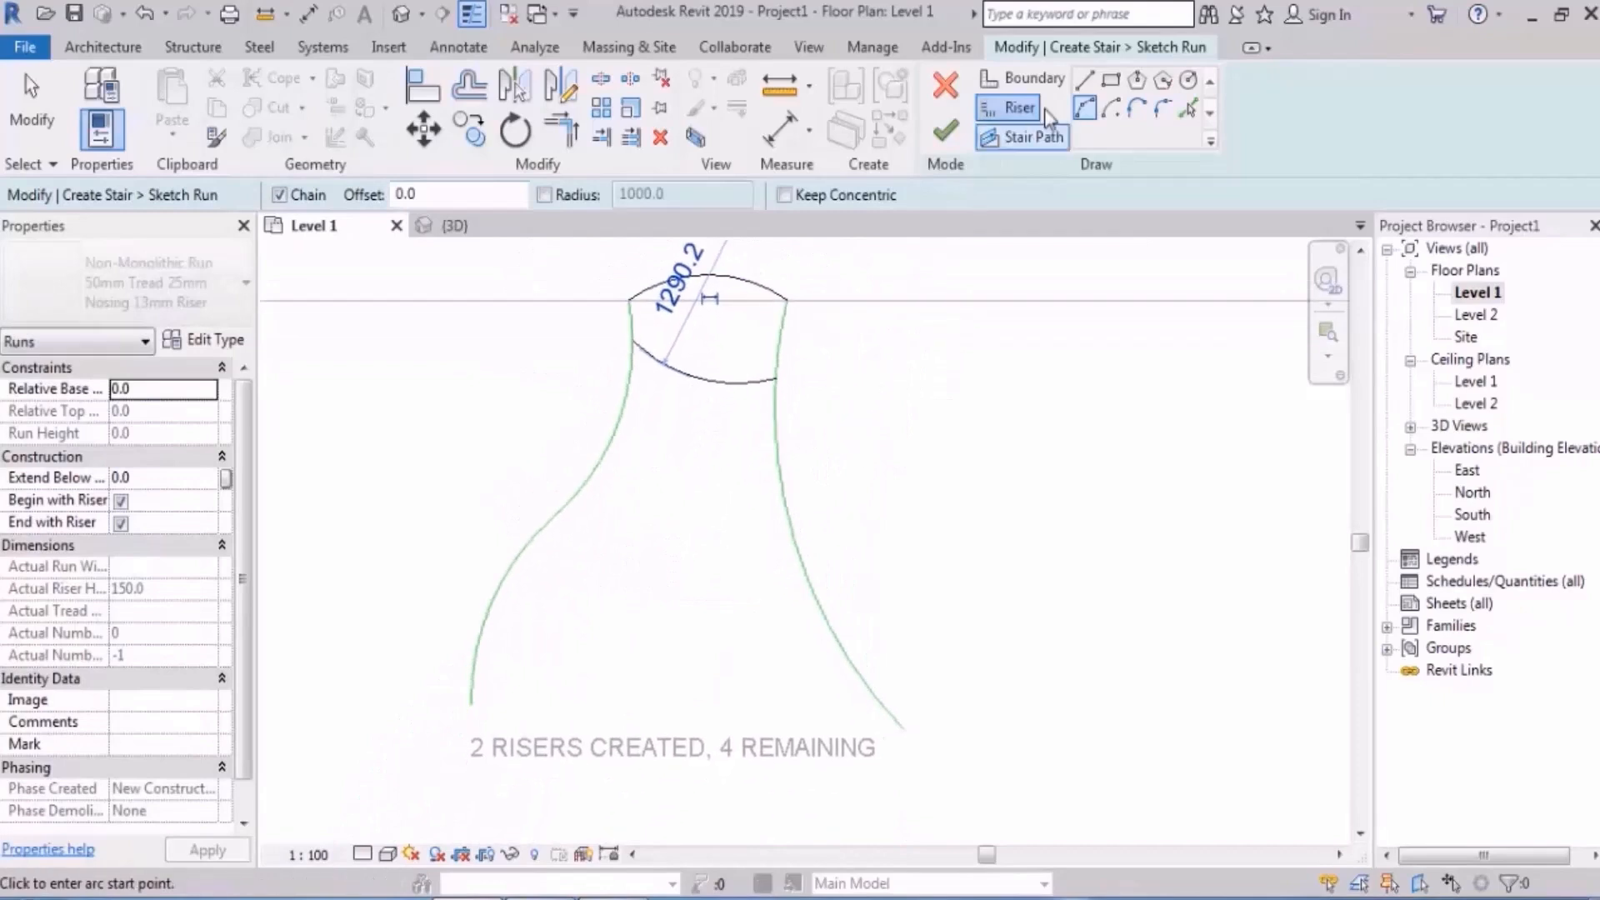
- Sketch the third riser as a bent straight-line chain between the boundaries
{"action": "left_click", "coordinate": [1086, 81]}
{"action": "scroll", "coordinate": [616, 445], "scroll_direction": "up", "scroll_amount": 2}
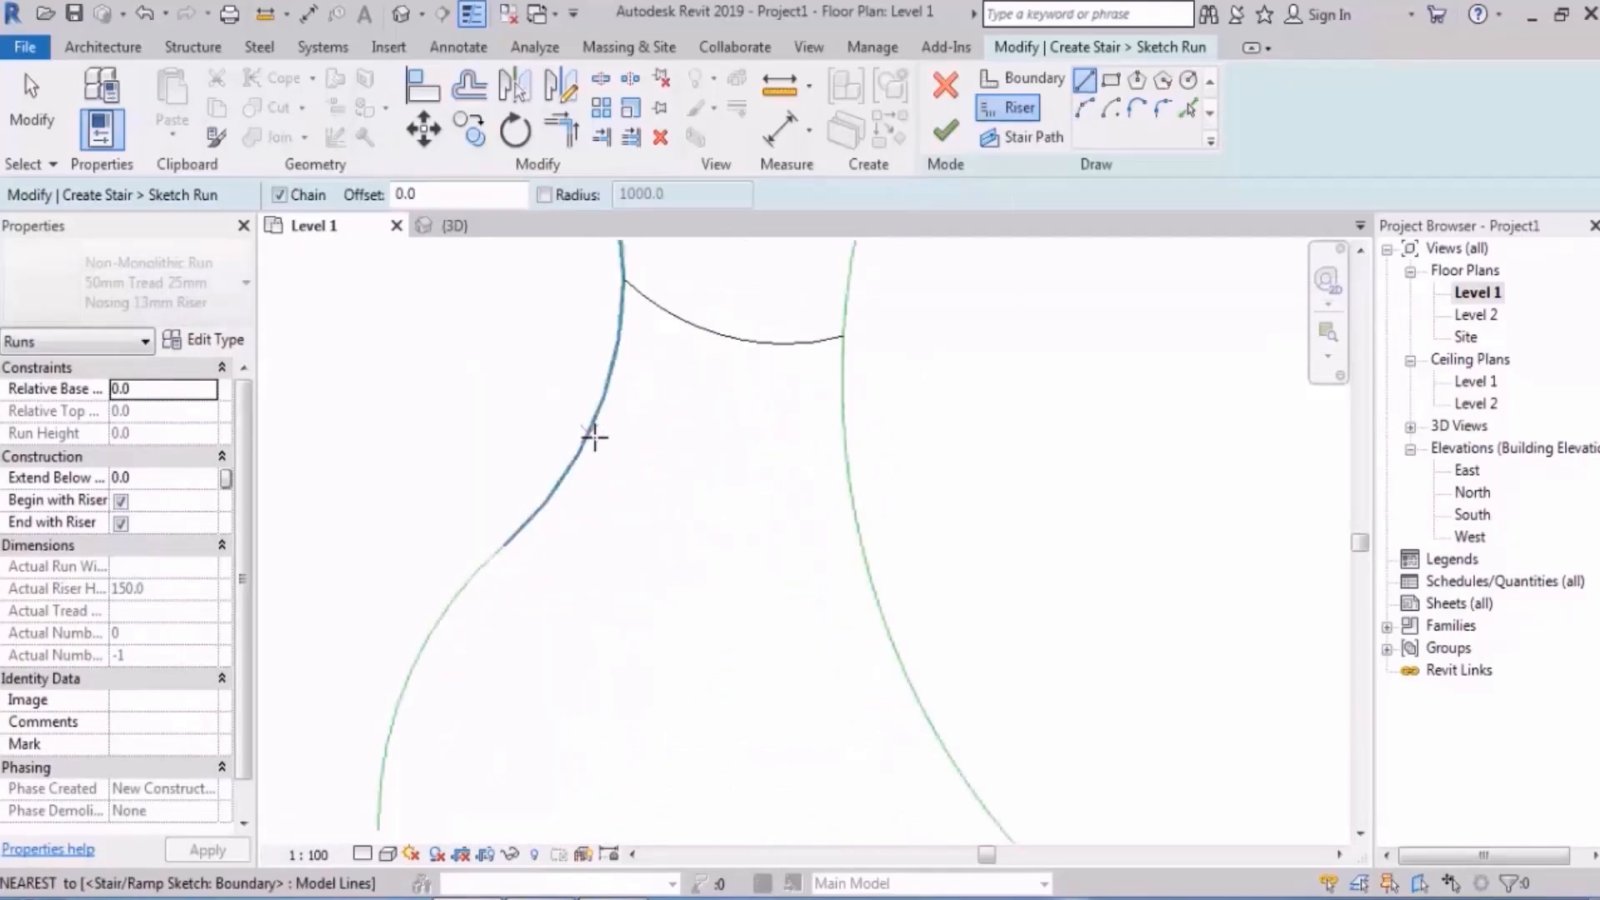
{"action": "left_click", "coordinate": [588, 431]}
{"action": "left_click", "coordinate": [669, 471]}
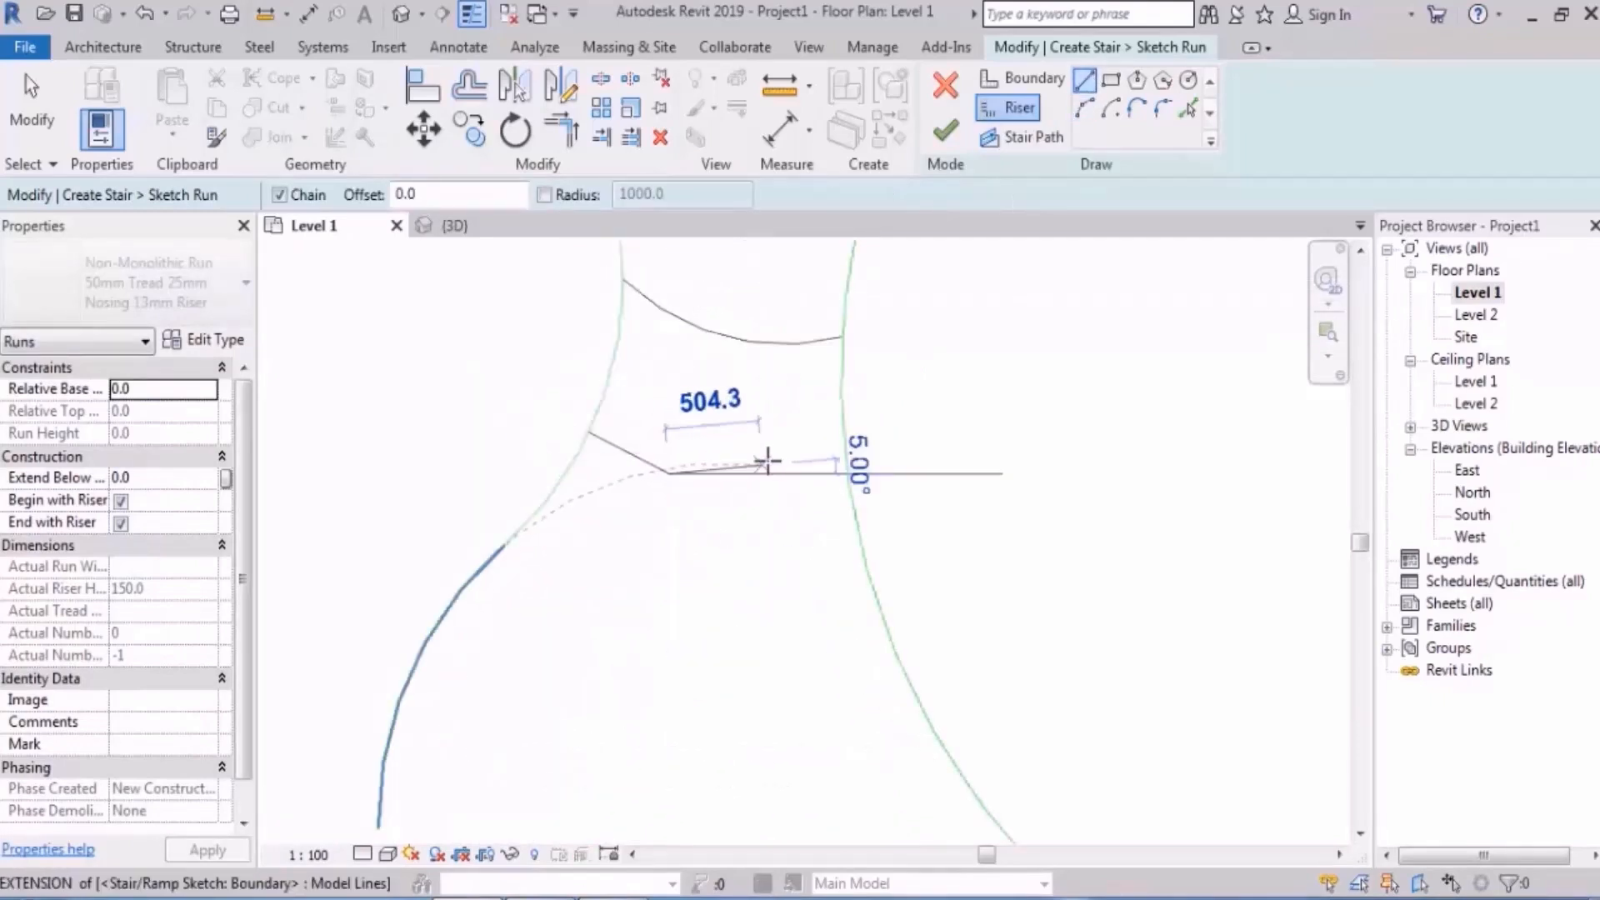
{"action": "scroll", "coordinate": [775, 461], "scroll_direction": "up", "scroll_amount": 2}
{"action": "left_click", "coordinate": [813, 466]}
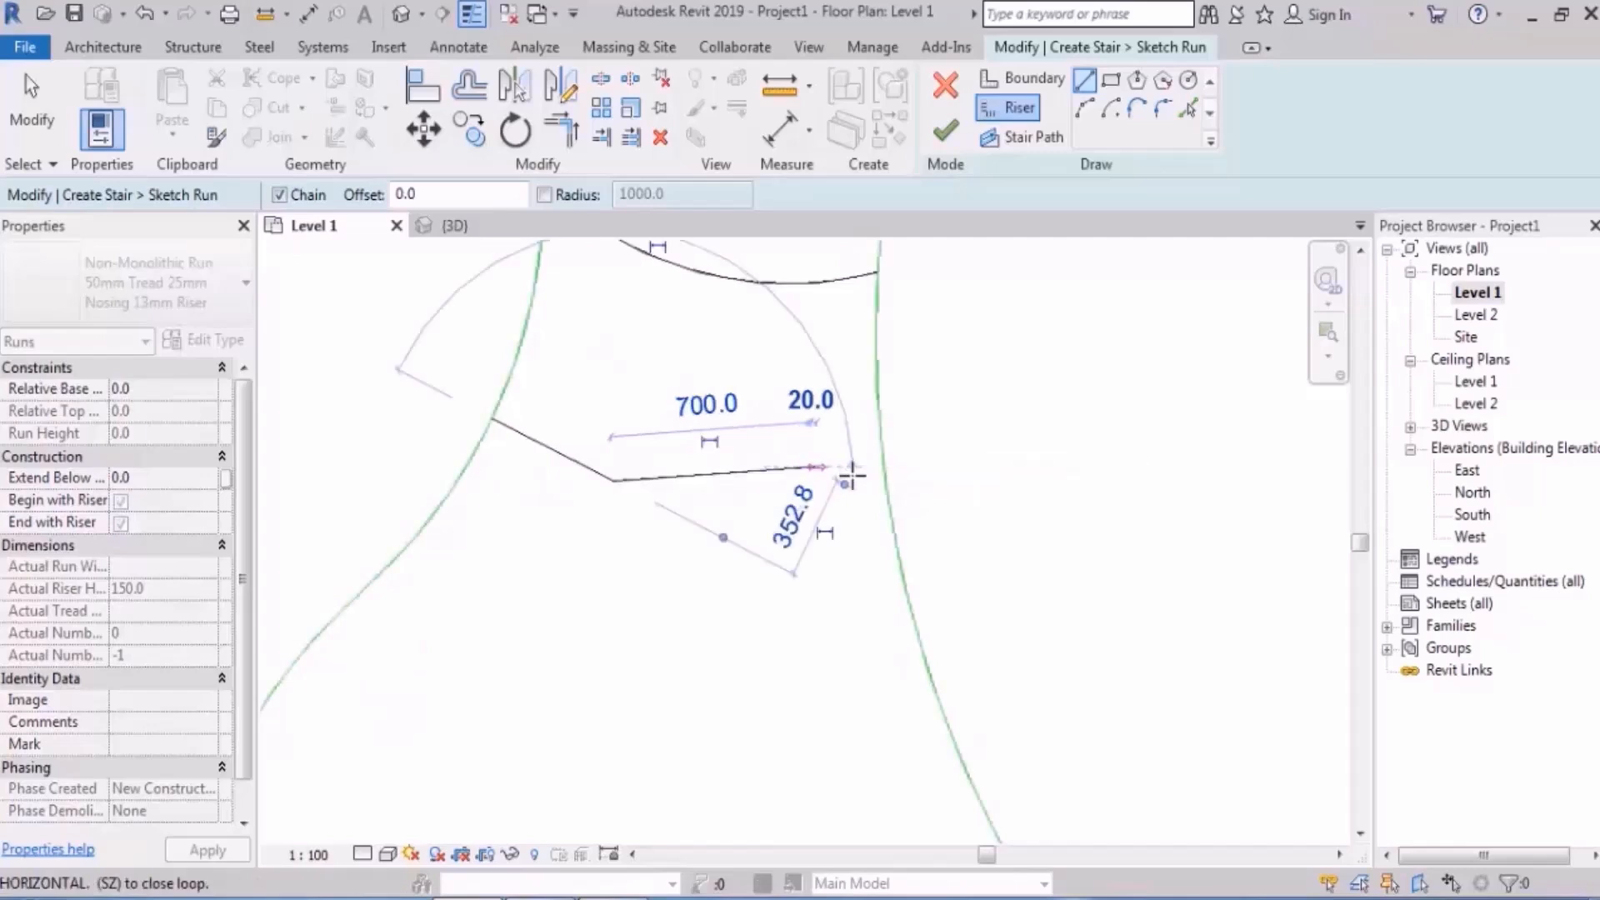
{"action": "left_click", "coordinate": [887, 482]}
{"action": "key", "text": "Escape"}
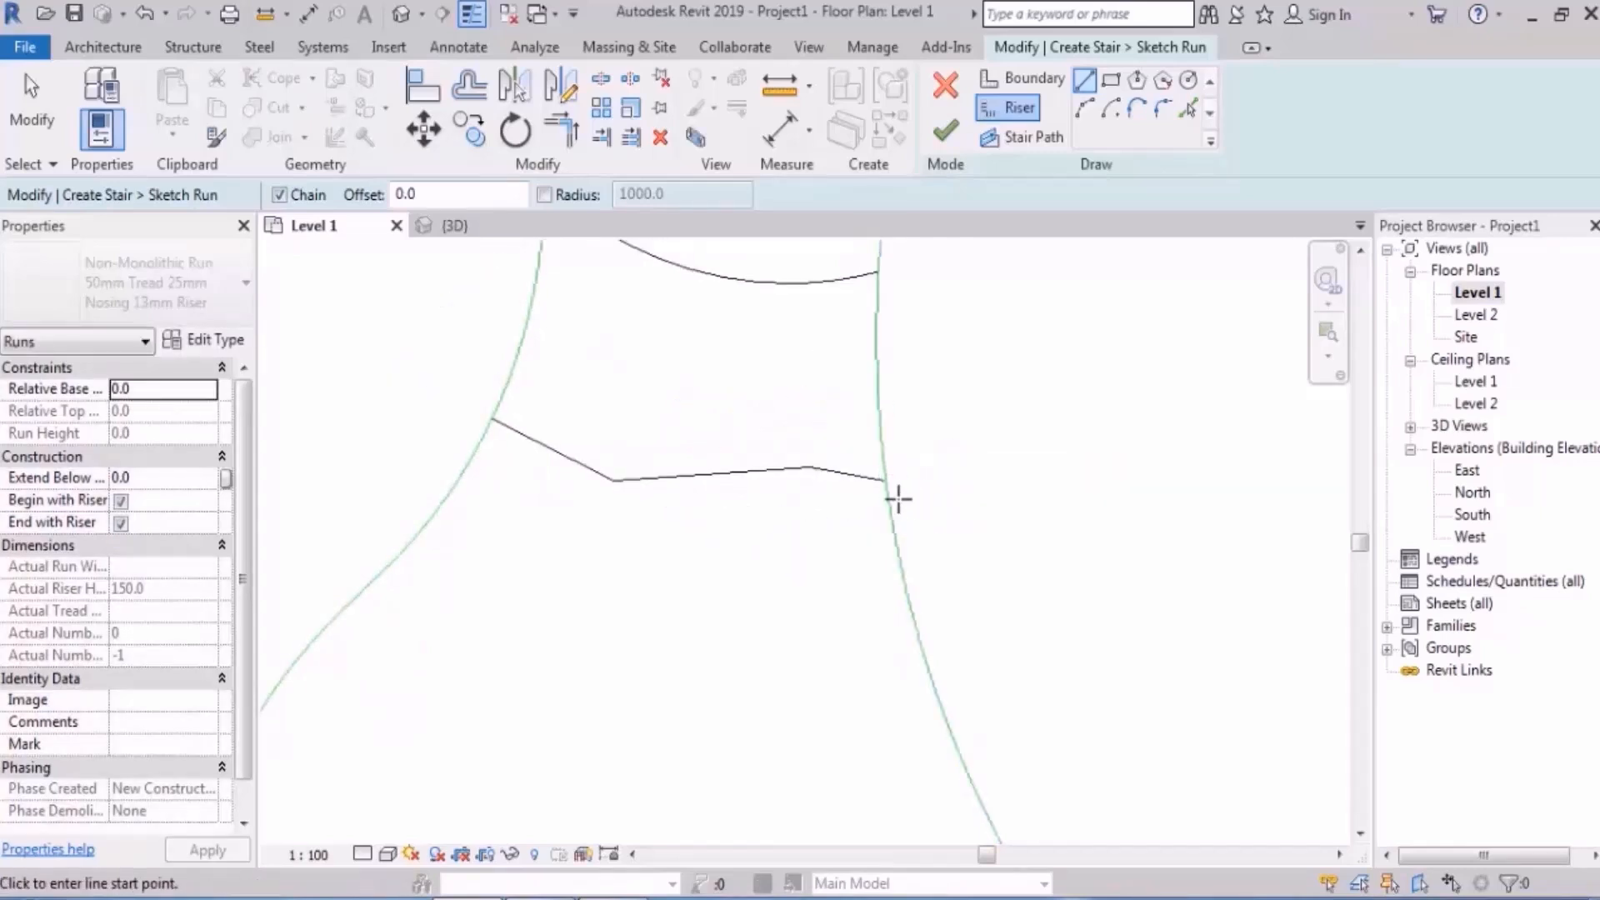
{"action": "key", "text": "Escape"}
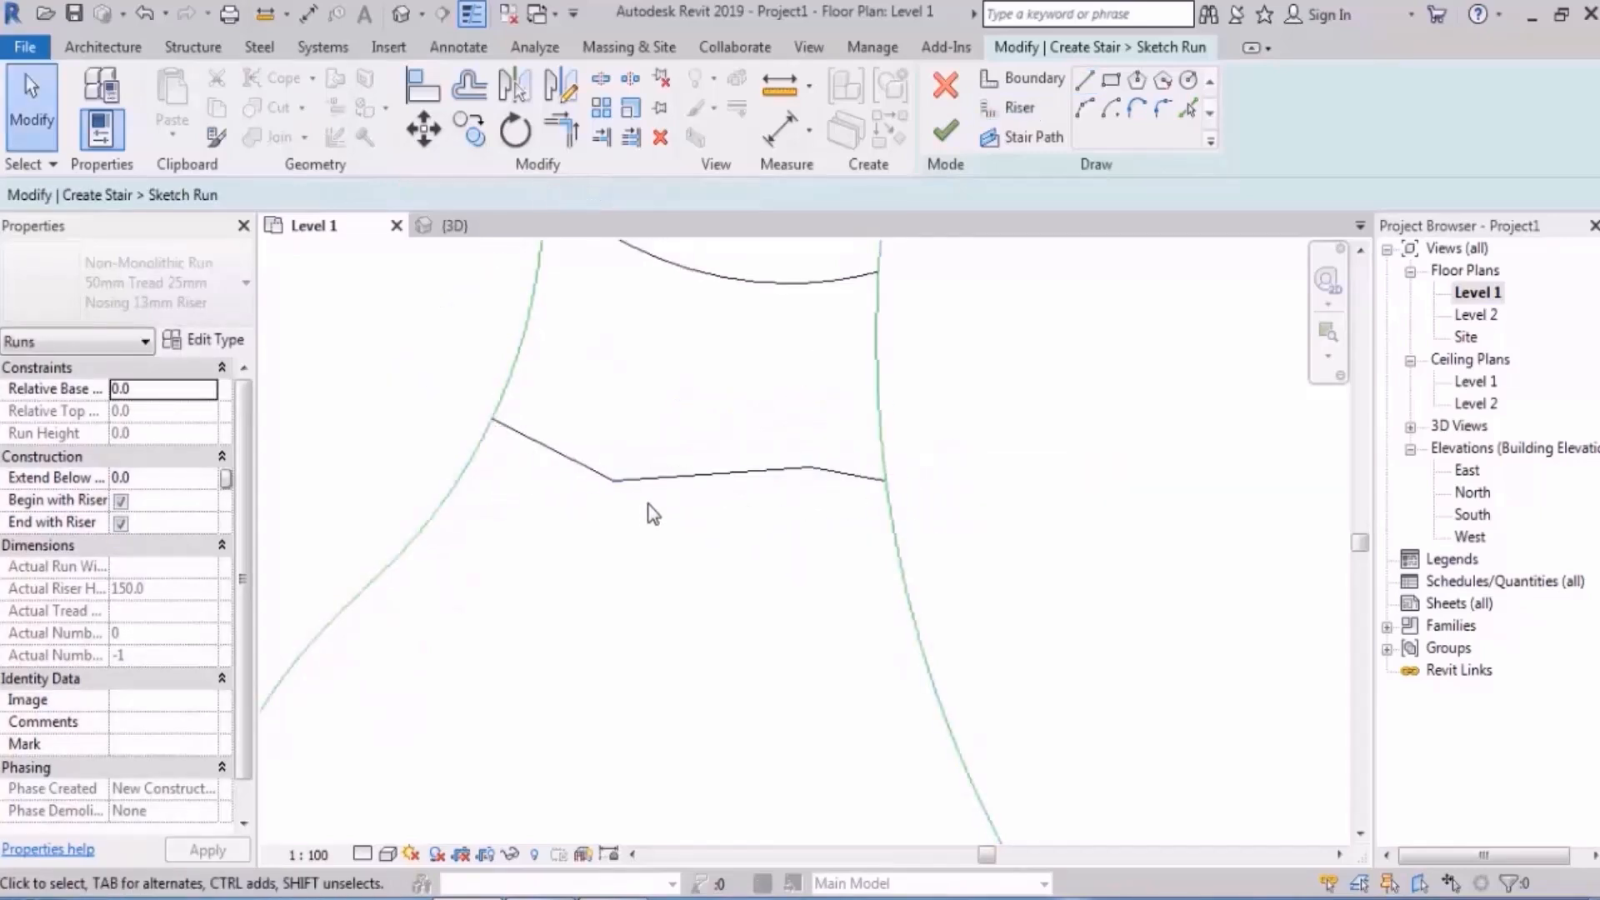
{"action": "scroll", "coordinate": [684, 525], "scroll_direction": "down", "scroll_amount": 3}
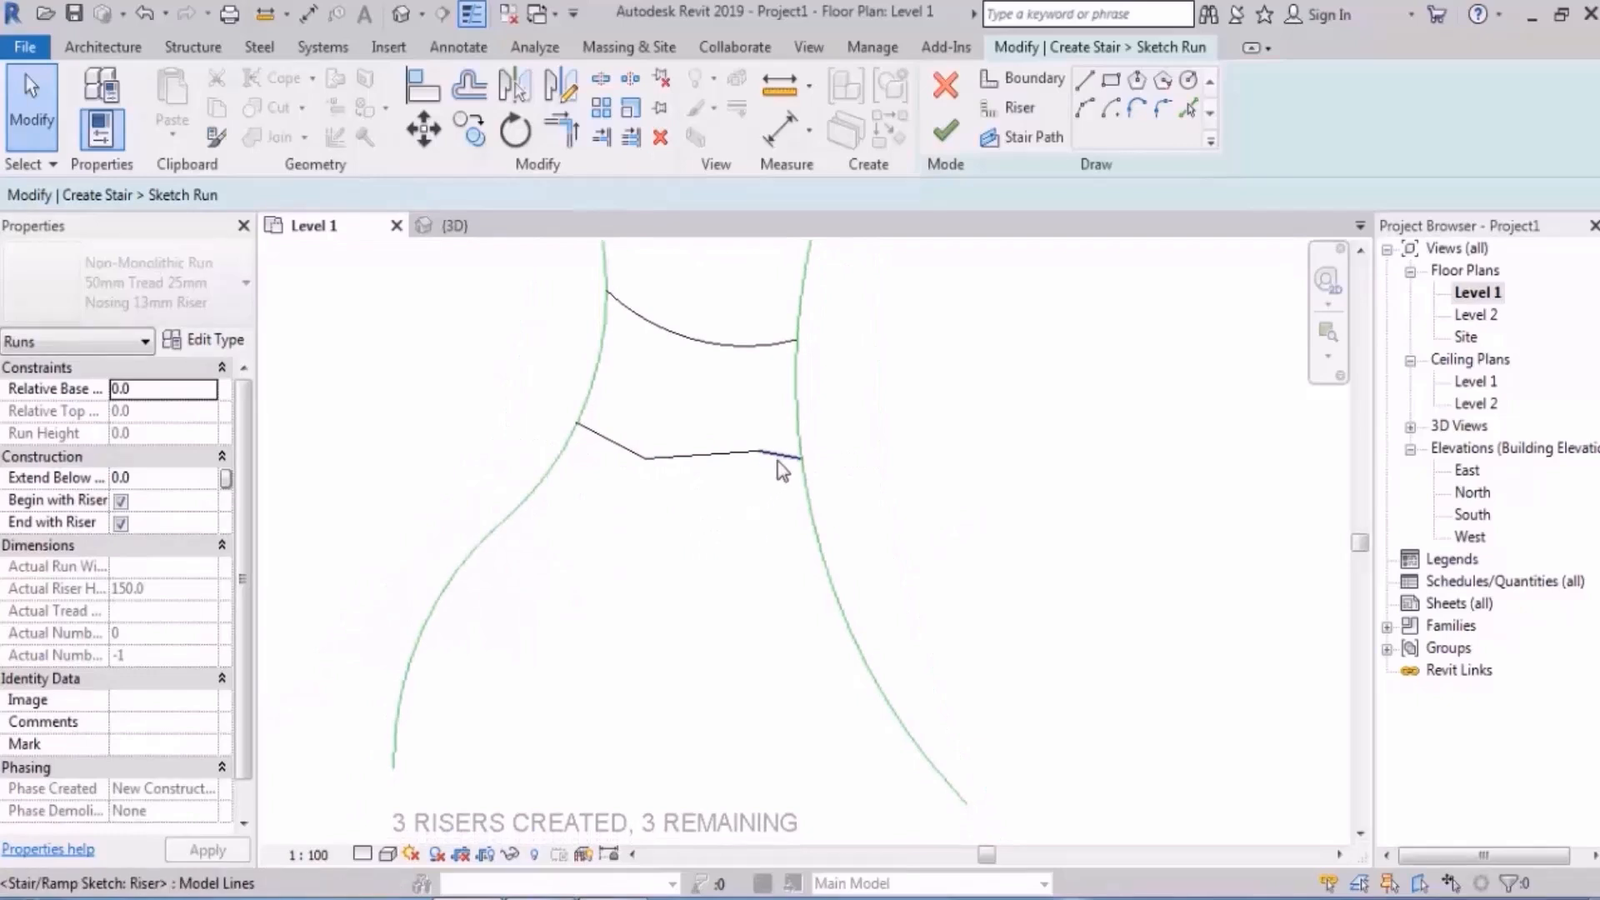
- Draw a bent boundary line across the lower run, then delete the misdrawn line
{"action": "left_click", "coordinate": [1023, 78]}
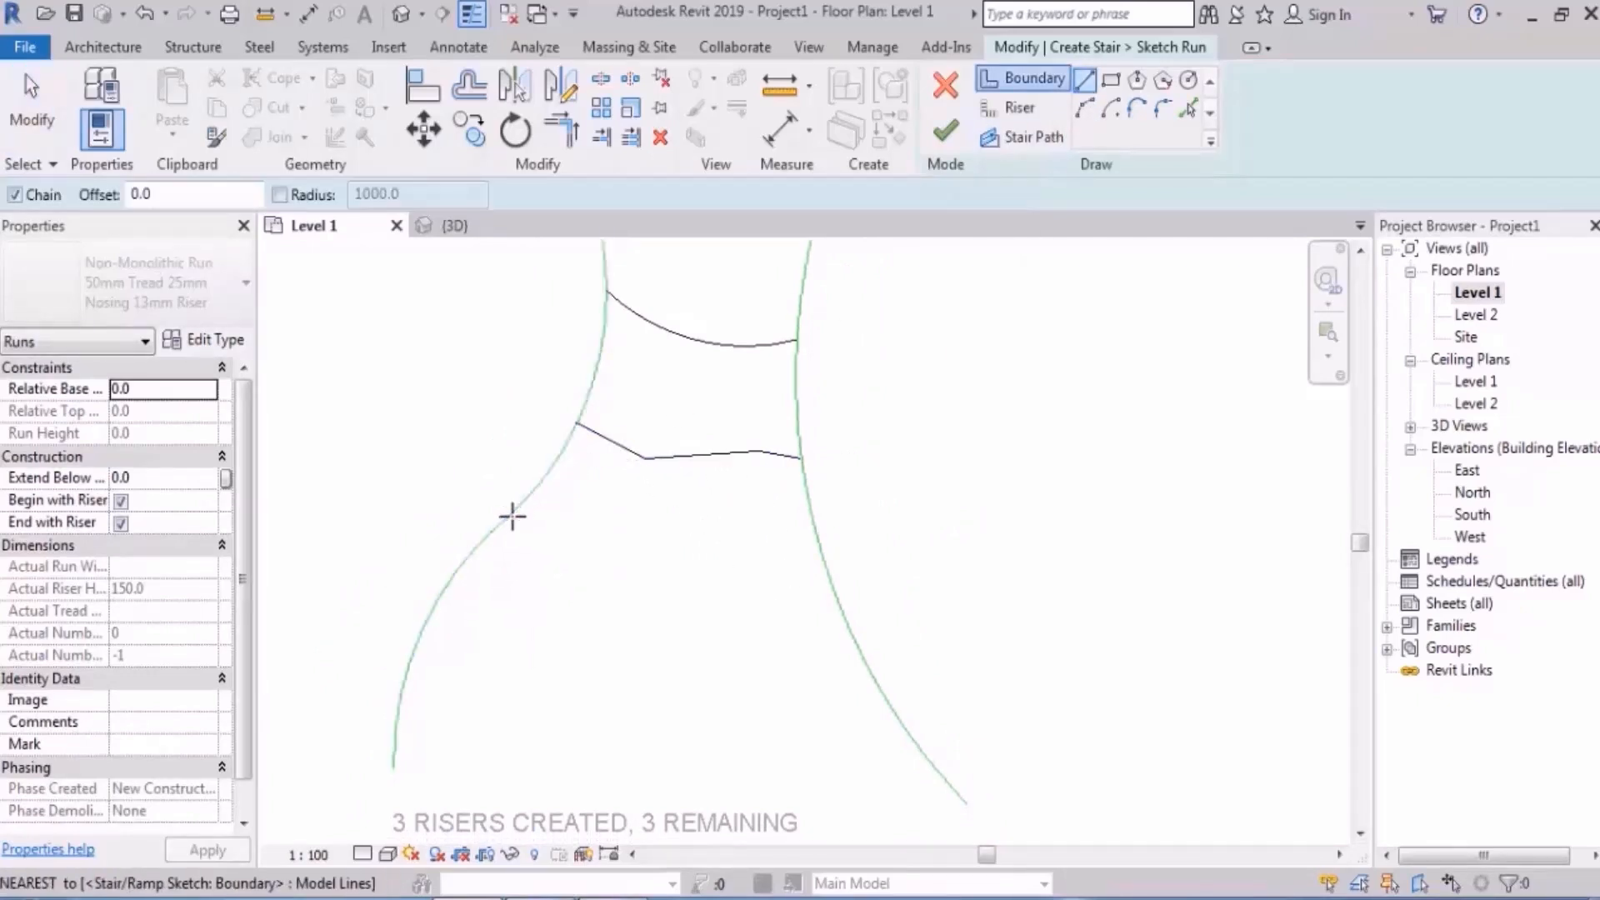
{"action": "left_click", "coordinate": [512, 516]}
{"action": "left_click", "coordinate": [708, 573]}
{"action": "left_click", "coordinate": [825, 565]}
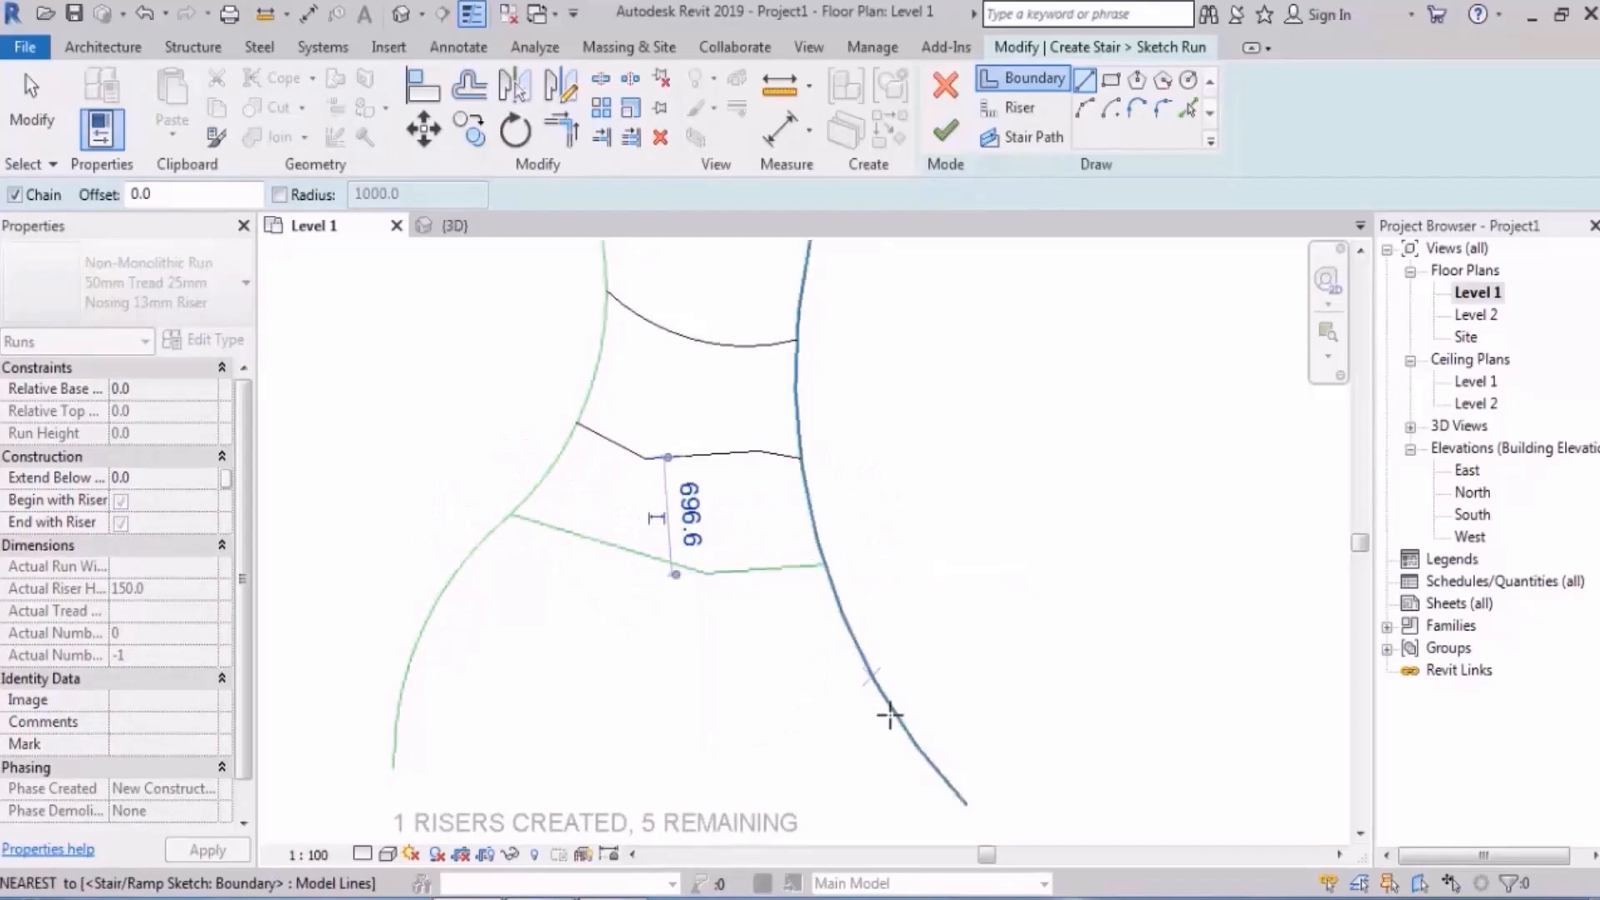
{"action": "key", "text": "Escape"}
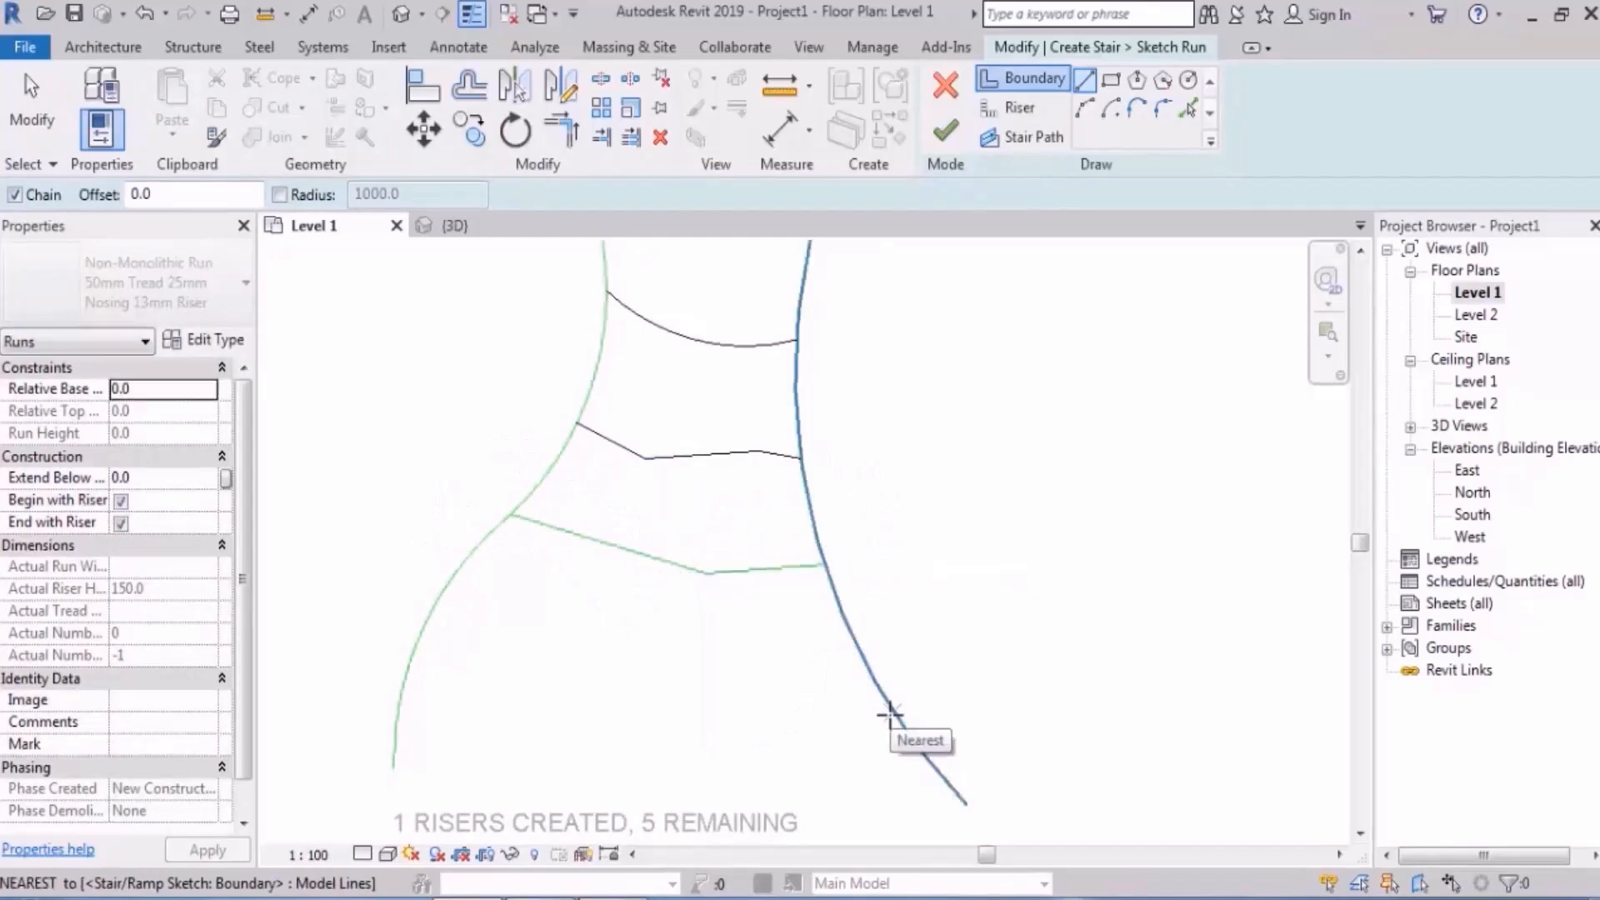
{"action": "key", "text": "Escape"}
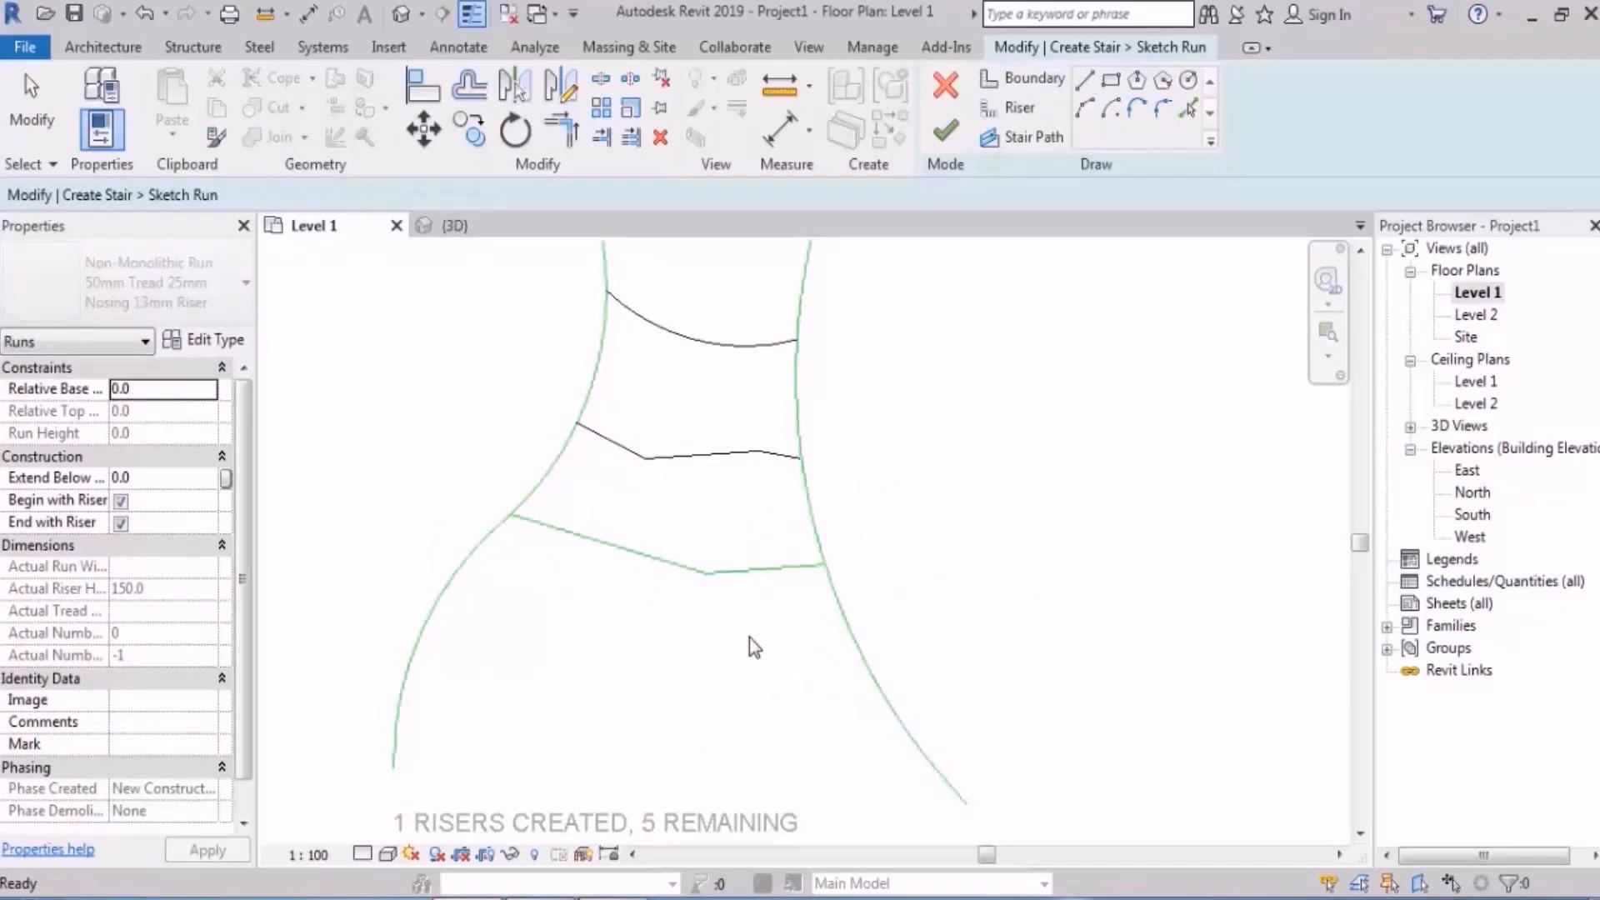
{"action": "left_click", "coordinate": [666, 537]}
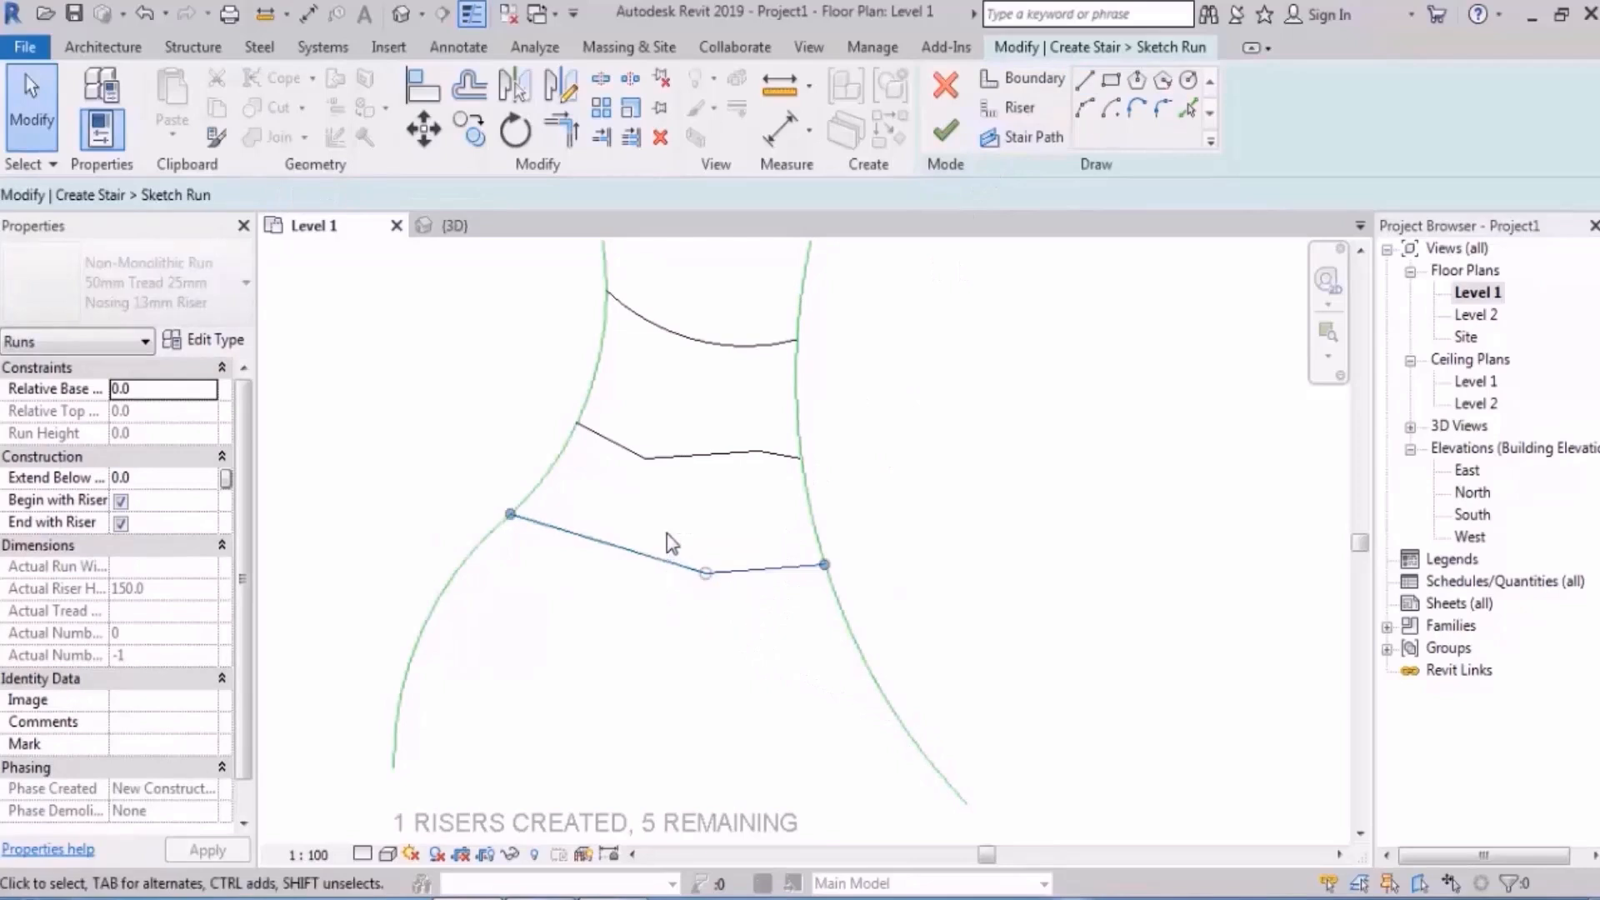
{"action": "key", "text": "Delete"}
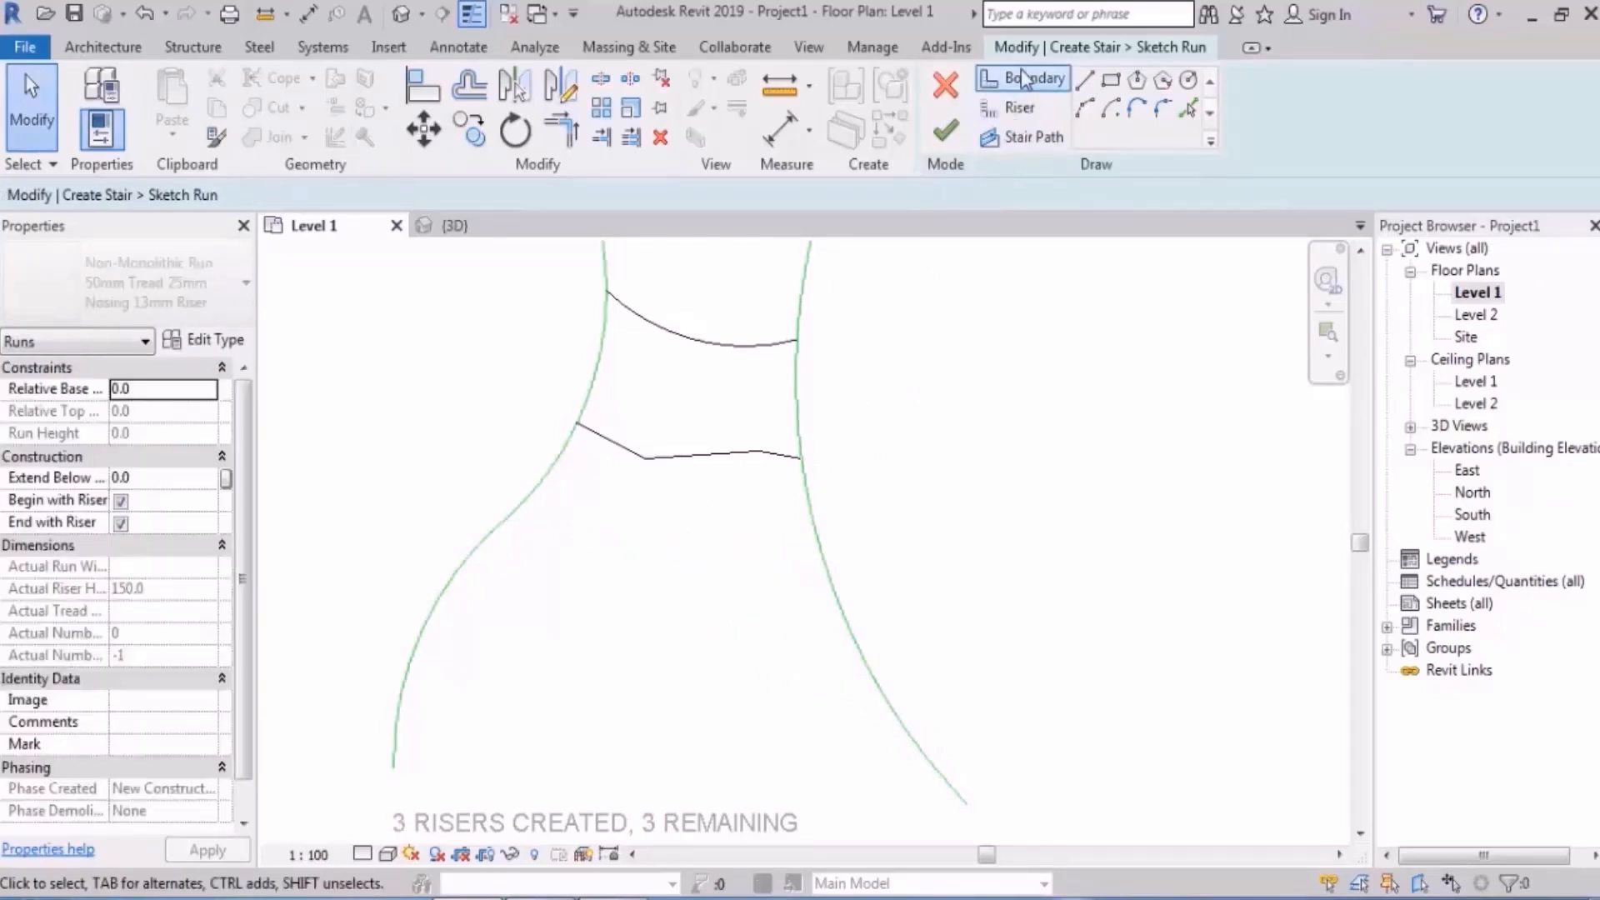
- Sketch the fourth riser as a bent line from the left to the right boundary
{"action": "left_click", "coordinate": [1026, 111]}
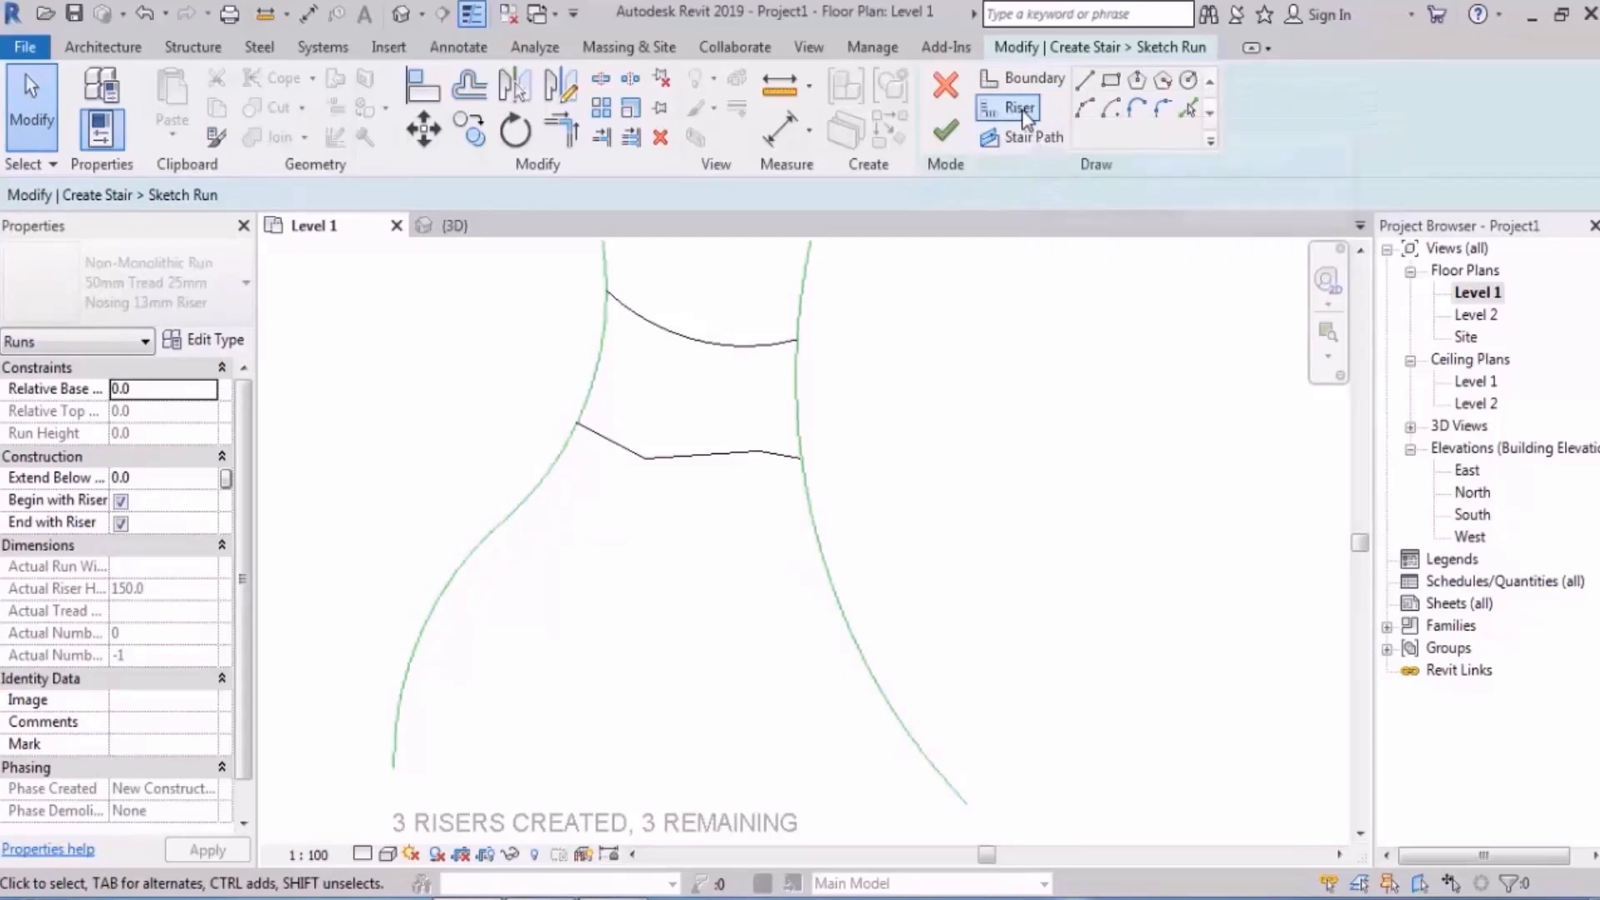
{"action": "left_click", "coordinate": [511, 515]}
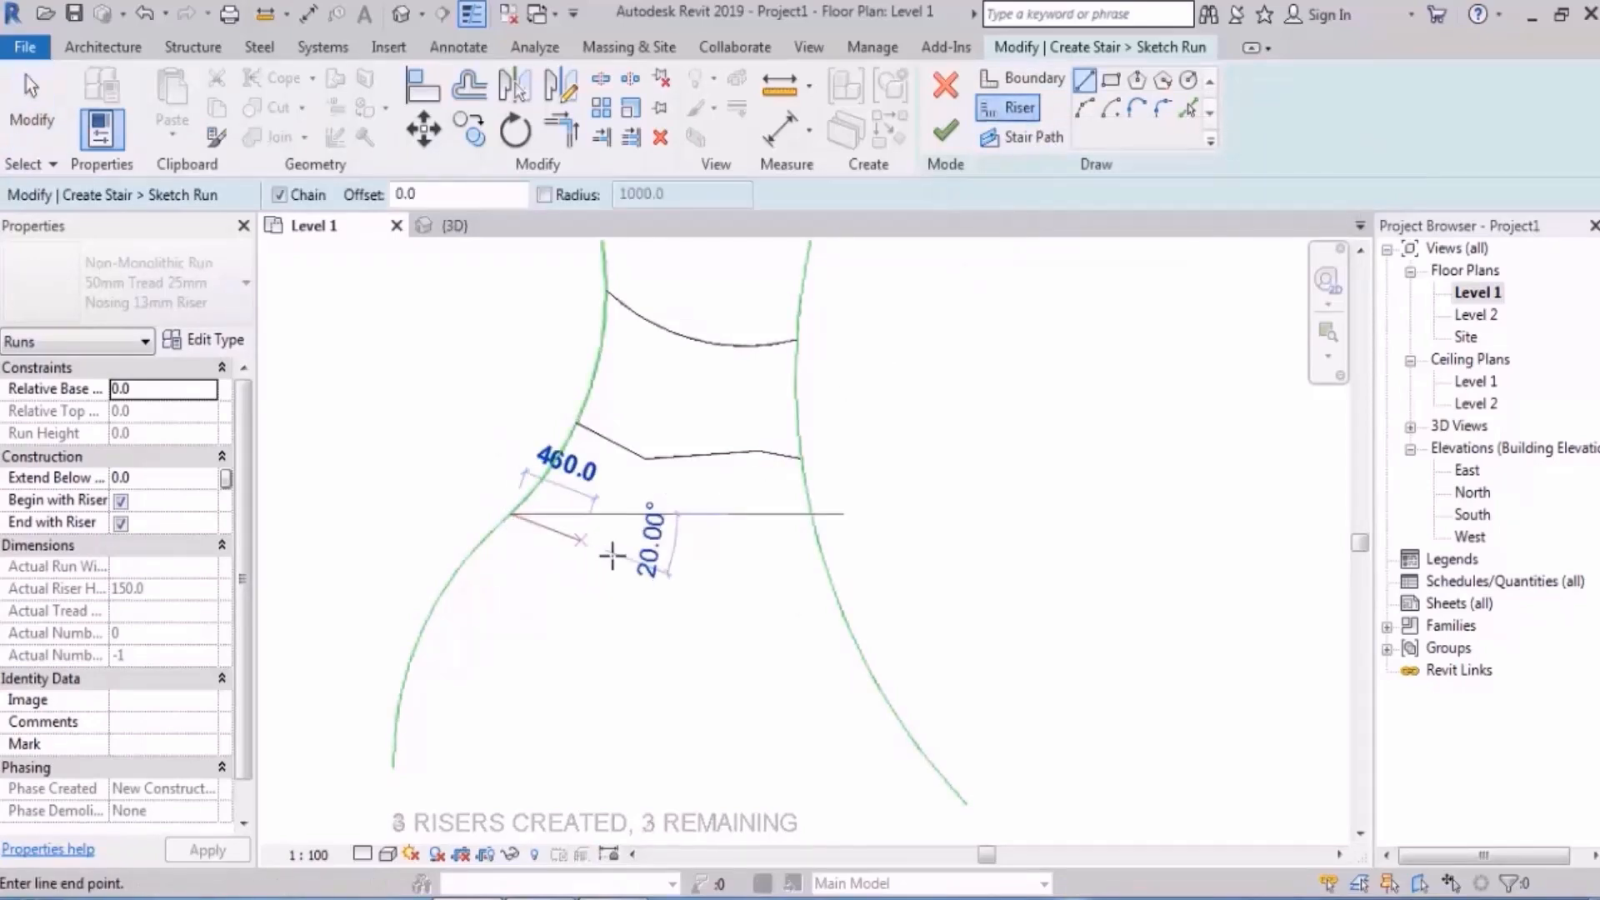
{"action": "left_click", "coordinate": [672, 573]}
{"action": "left_click", "coordinate": [827, 573]}
{"action": "key", "text": "Escape"}
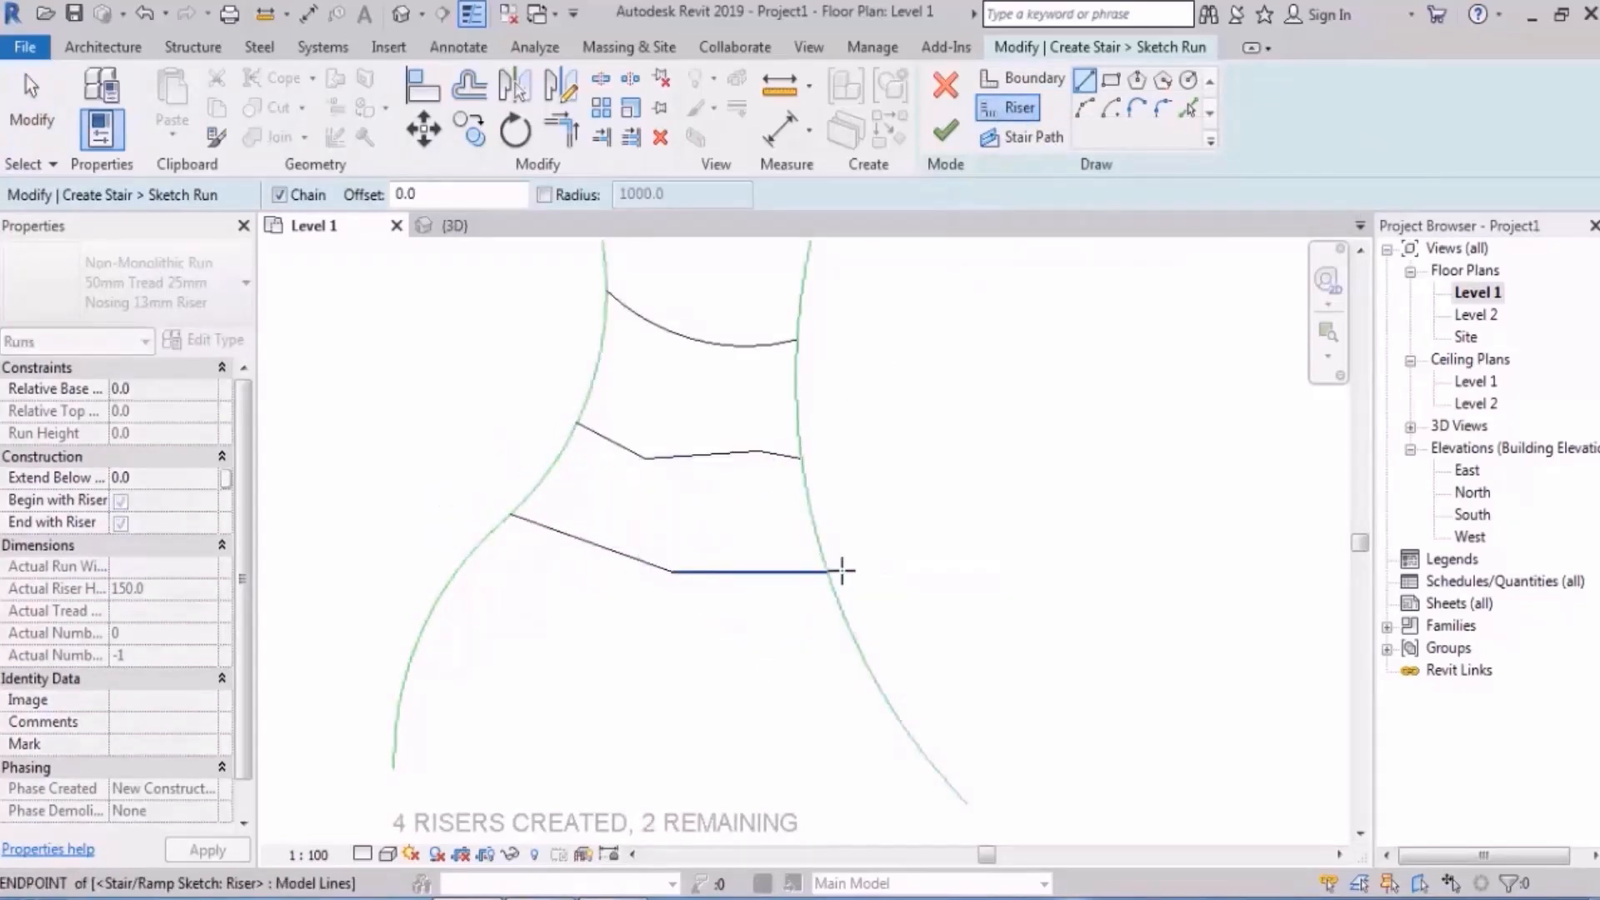
{"action": "scroll", "coordinate": [871, 691], "scroll_direction": "down", "scroll_amount": 1}
{"action": "middle_click_drag", "start_coordinate": [870, 691], "coordinate": [852, 589]}
- Sketch the fifth and sixth risers as arcs, the last one large and wide
{"action": "left_click", "coordinate": [1084, 108]}
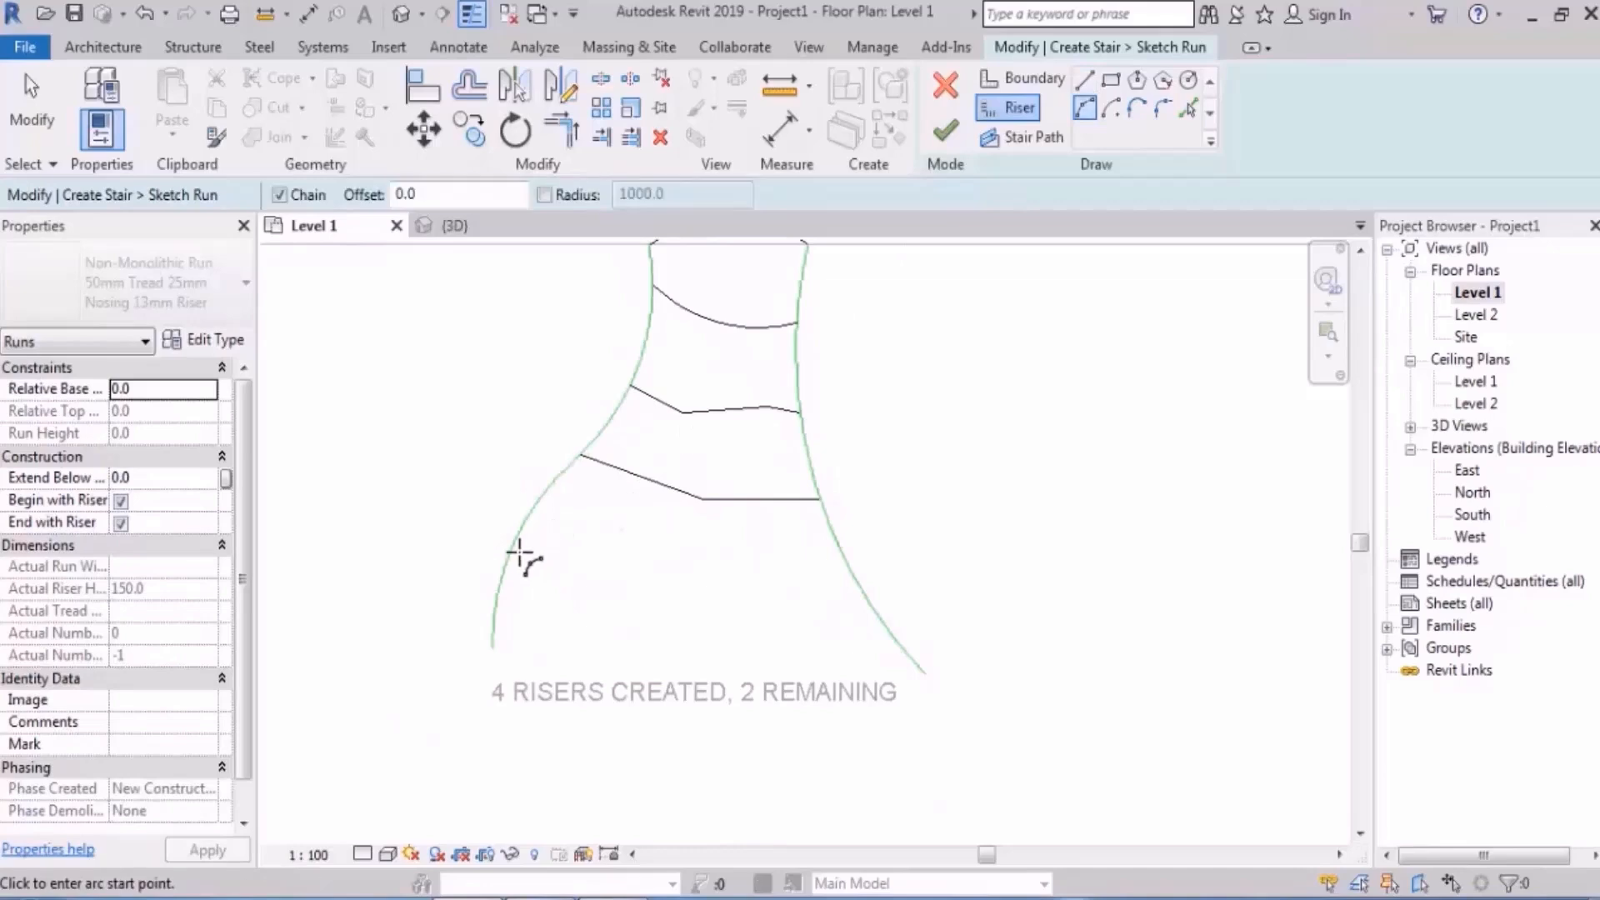
{"action": "left_click", "coordinate": [512, 550]}
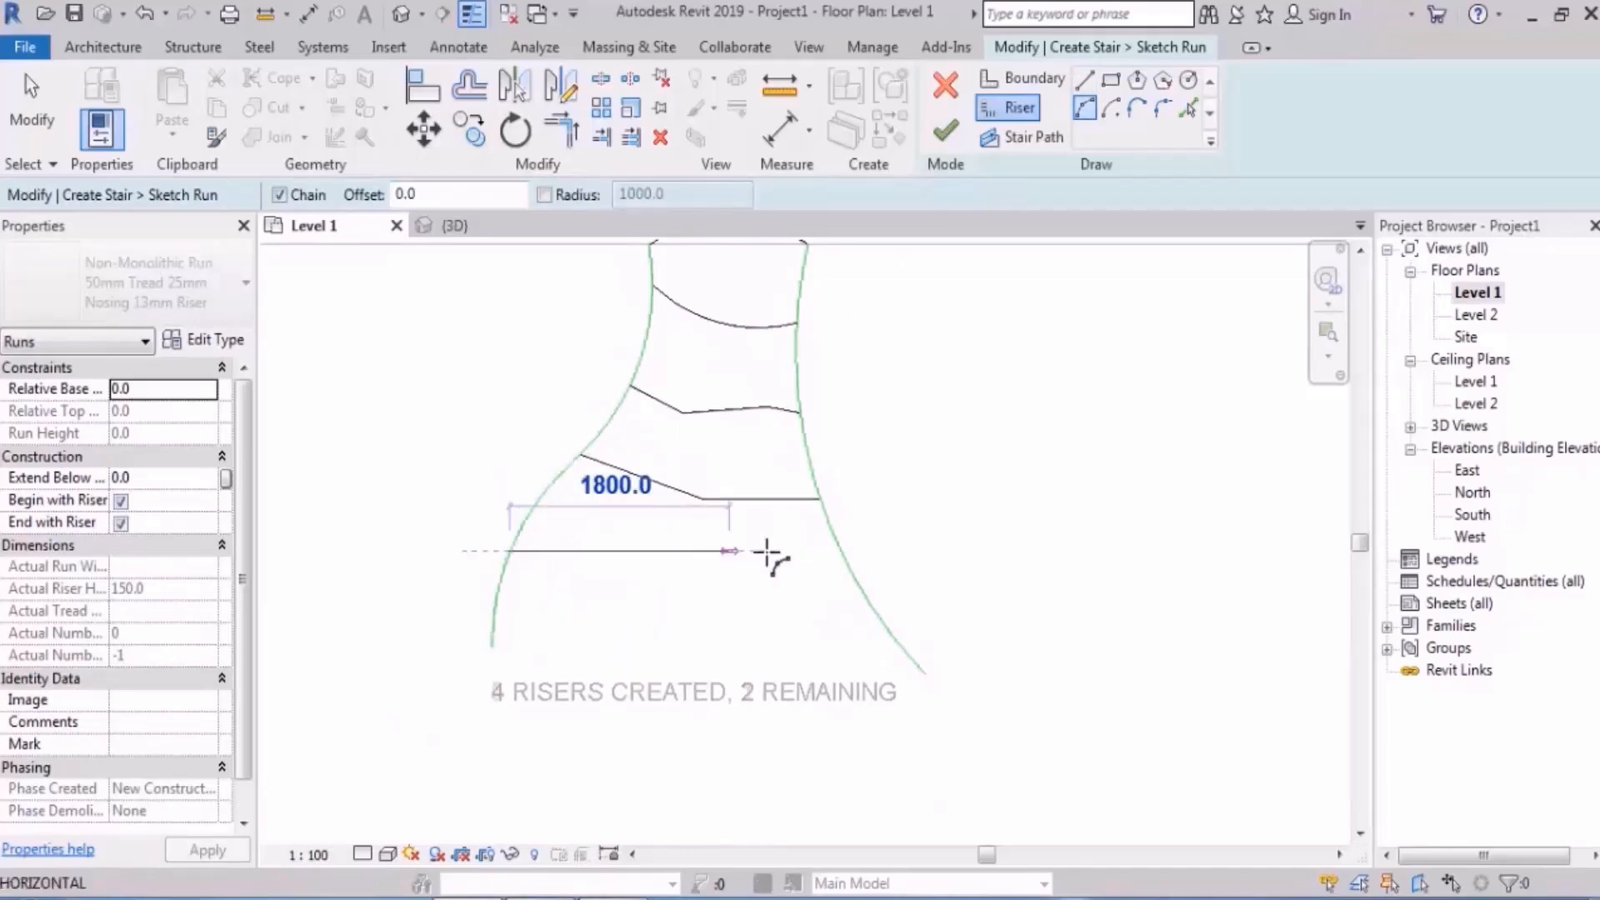
{"action": "left_click", "coordinate": [863, 589]}
{"action": "left_click", "coordinate": [735, 622]}
{"action": "key", "text": "Escape"}
{"action": "middle_click_drag", "start_coordinate": [643, 688], "coordinate": [650, 543]}
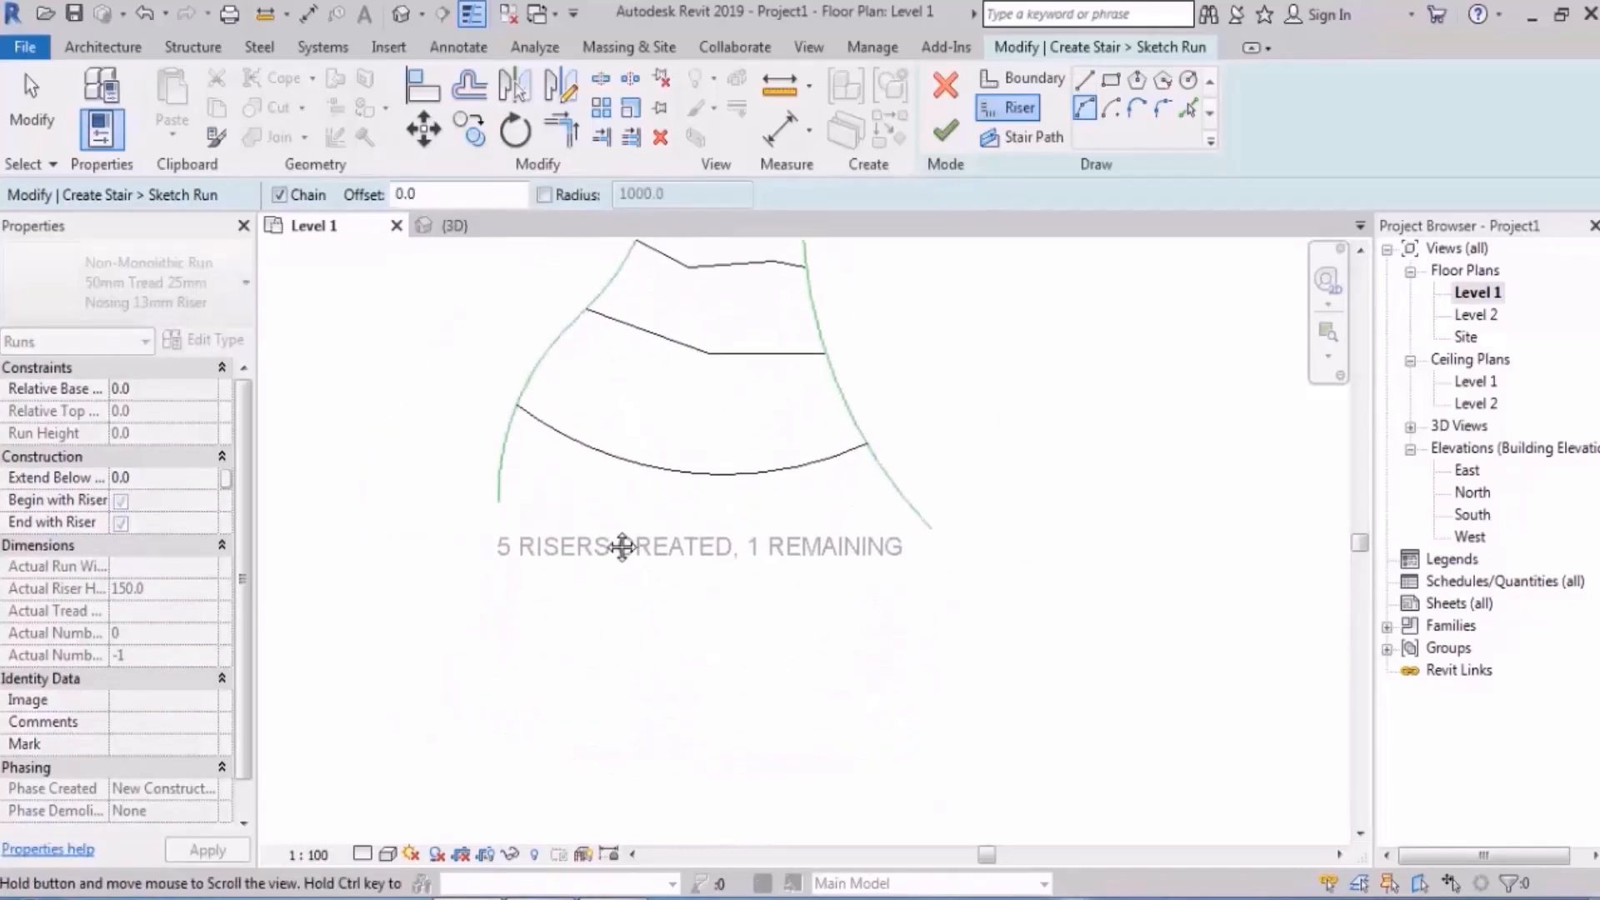
{"action": "left_click", "coordinate": [402, 487]}
{"action": "left_click", "coordinate": [988, 519]}
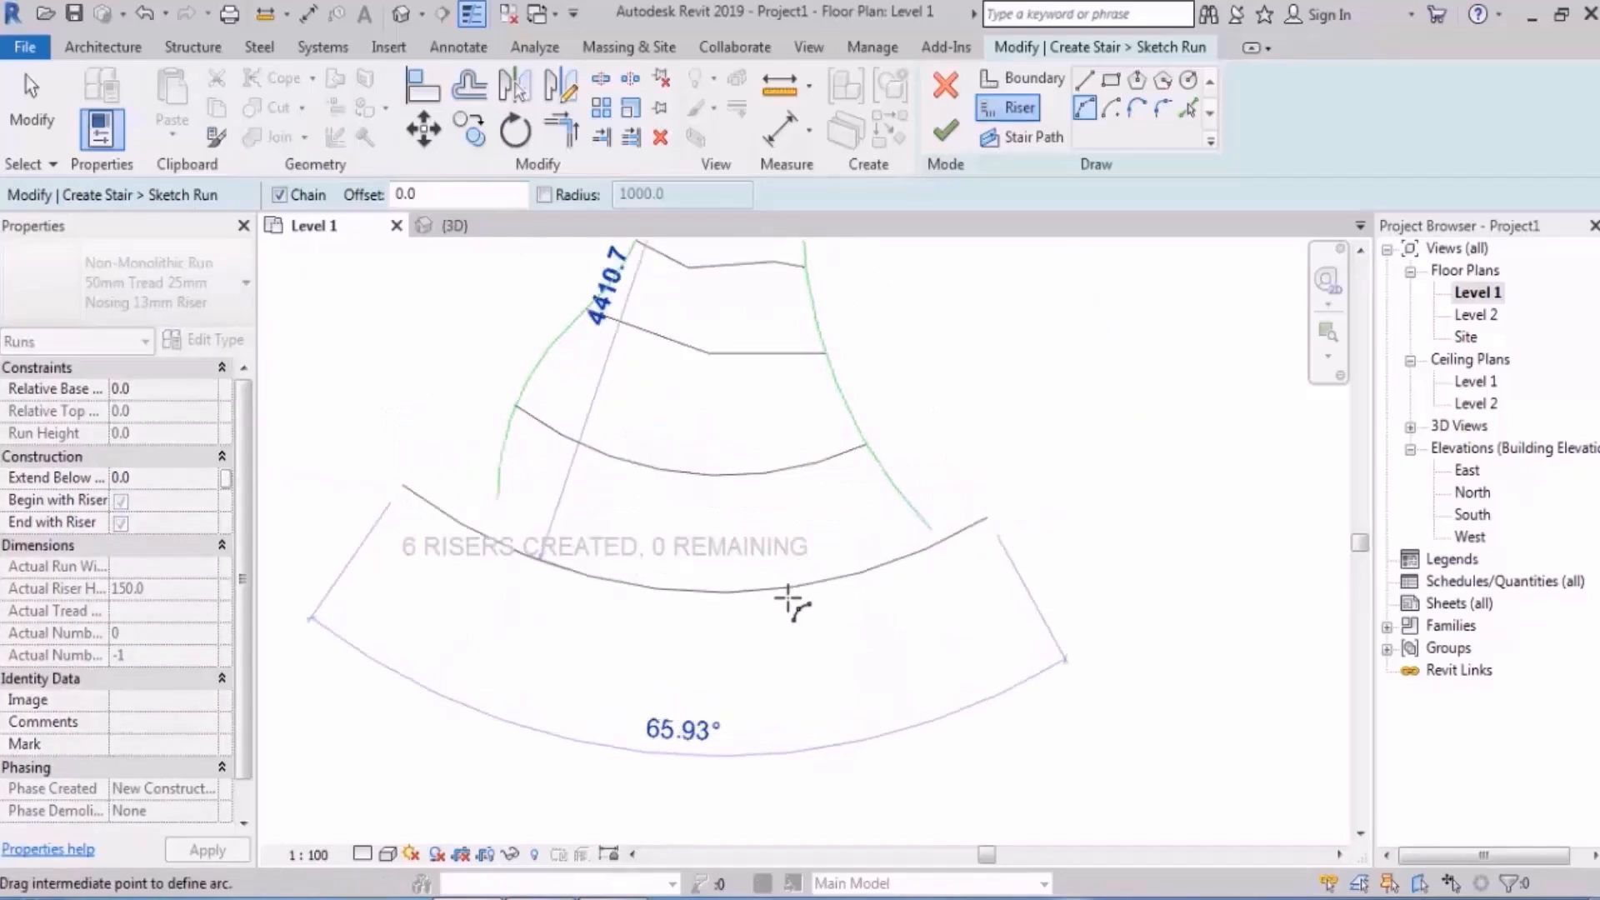
{"action": "left_click", "coordinate": [763, 651]}
{"action": "scroll", "coordinate": [1039, 422], "scroll_direction": "up", "scroll_amount": 3}
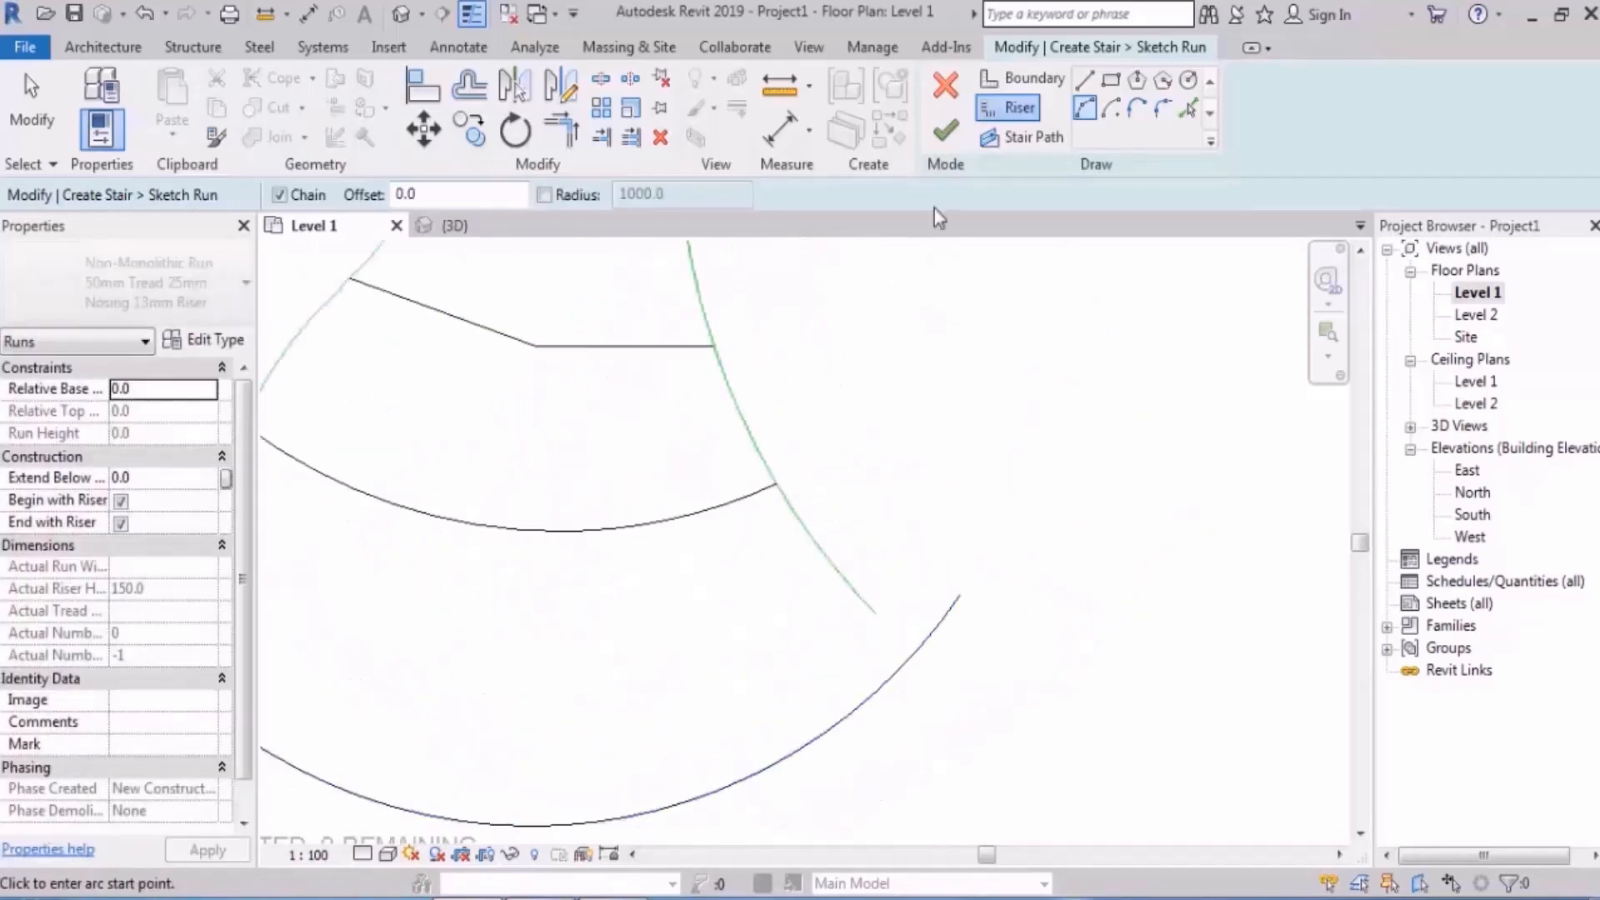
- Join the big arc's right end to the right boundary with a short 420 riser line
{"action": "left_click", "coordinate": [1085, 82]}
{"action": "left_click", "coordinate": [958, 594]}
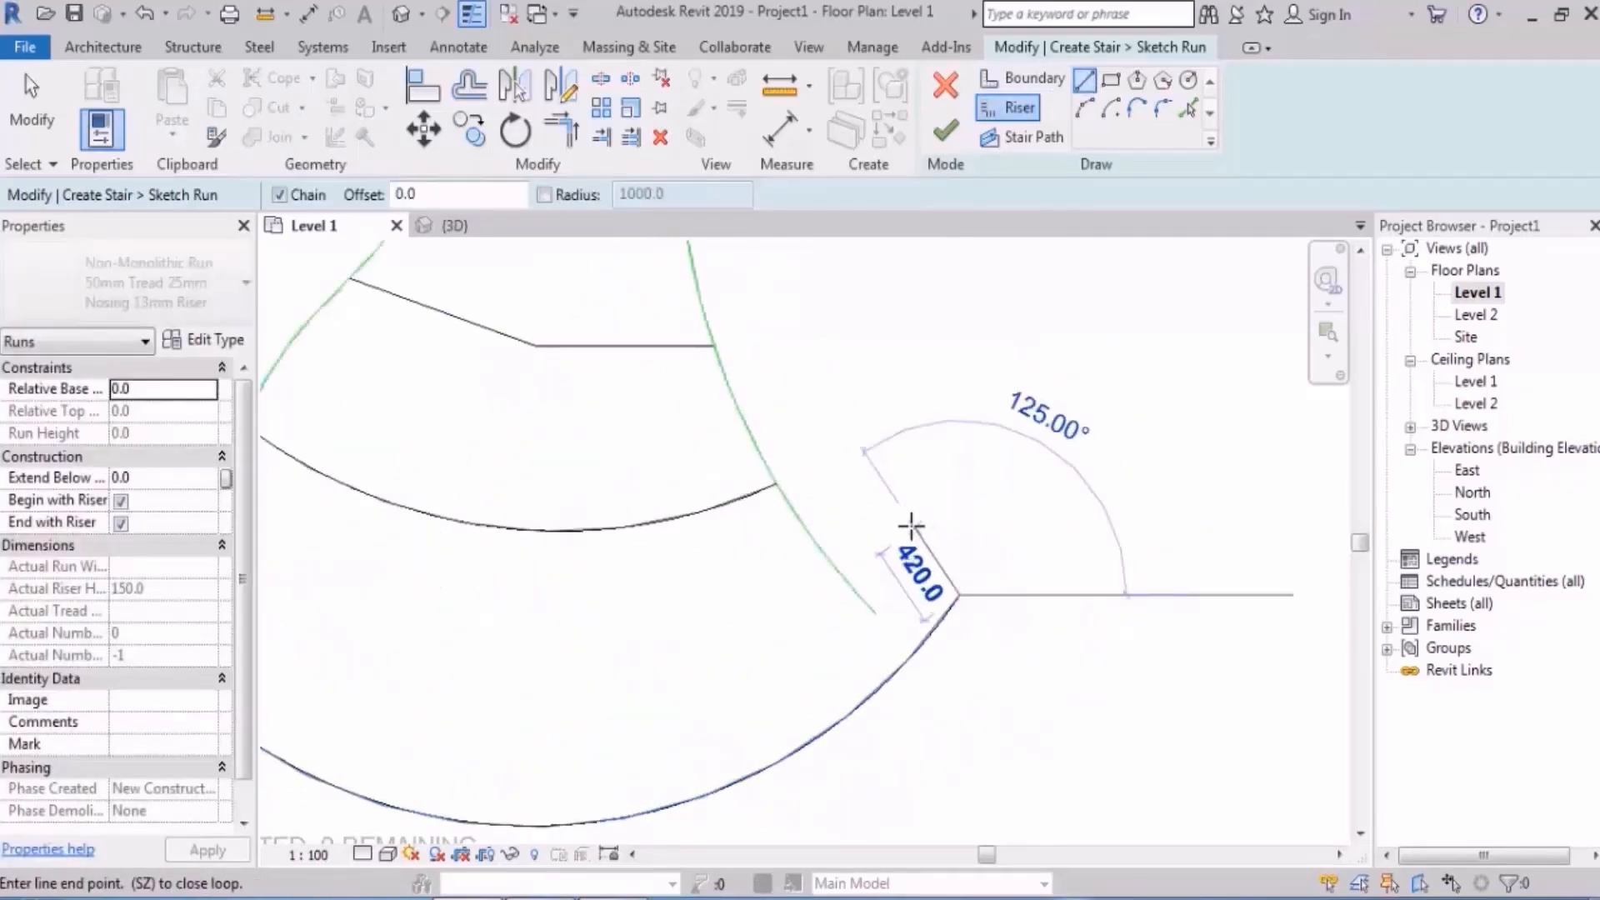
{"action": "left_click", "coordinate": [907, 526]}
{"action": "left_click", "coordinate": [838, 572]}
{"action": "key", "text": "Escape"}
- Join the arc's left end to the left boundary with a 440 line at 60°
{"action": "middle_click_drag", "start_coordinate": [287, 603], "coordinate": [662, 607]}
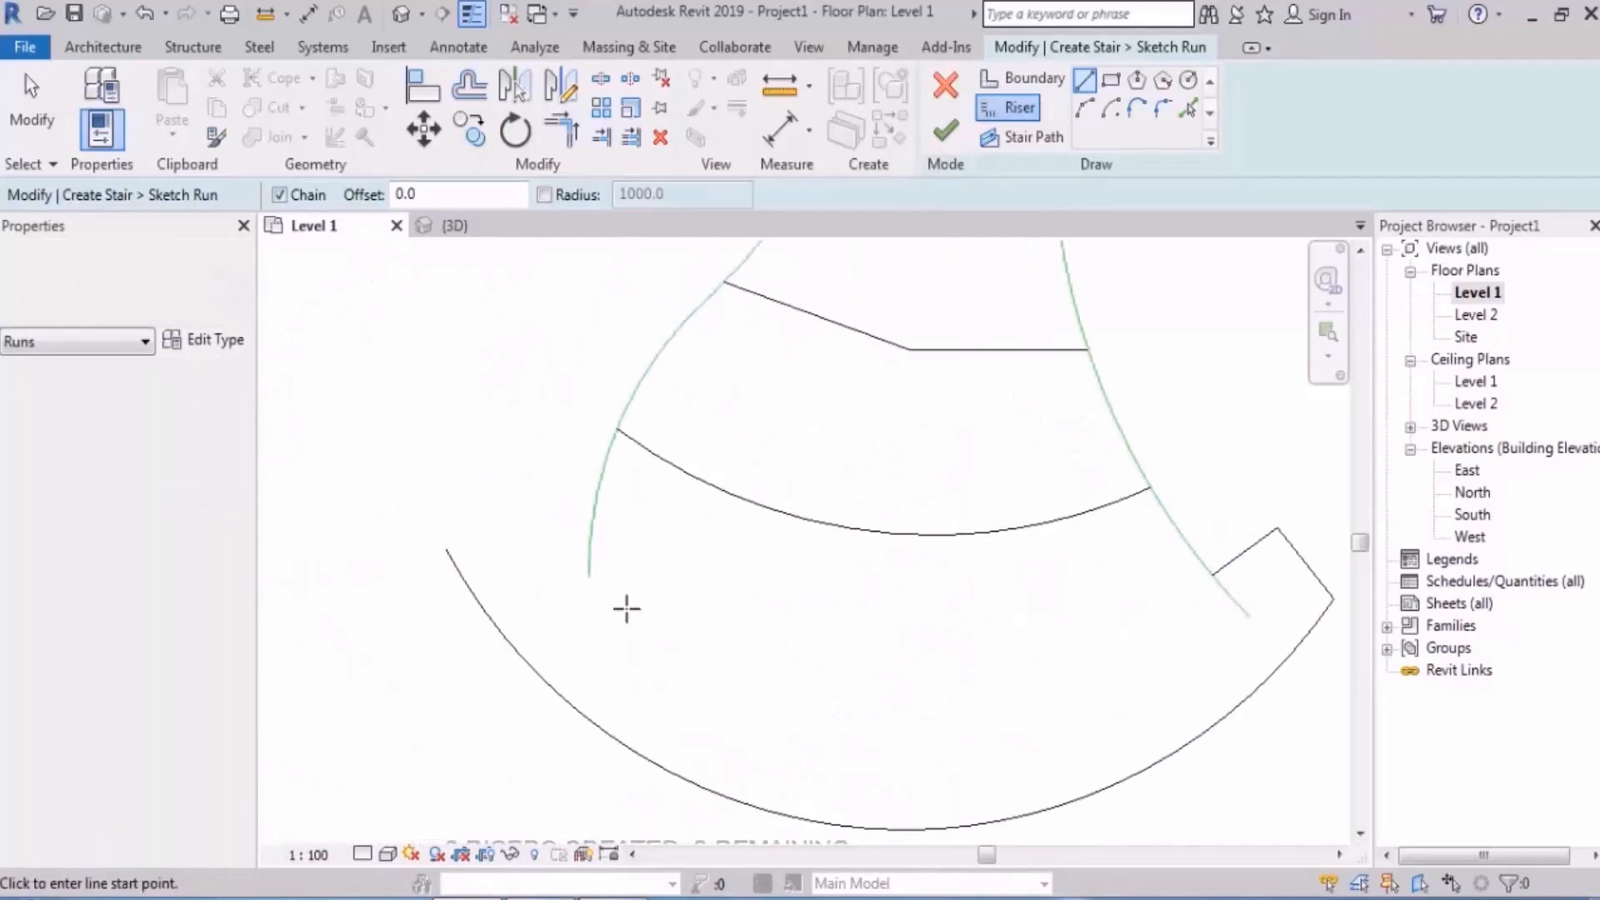
{"action": "left_click", "coordinate": [445, 548]}
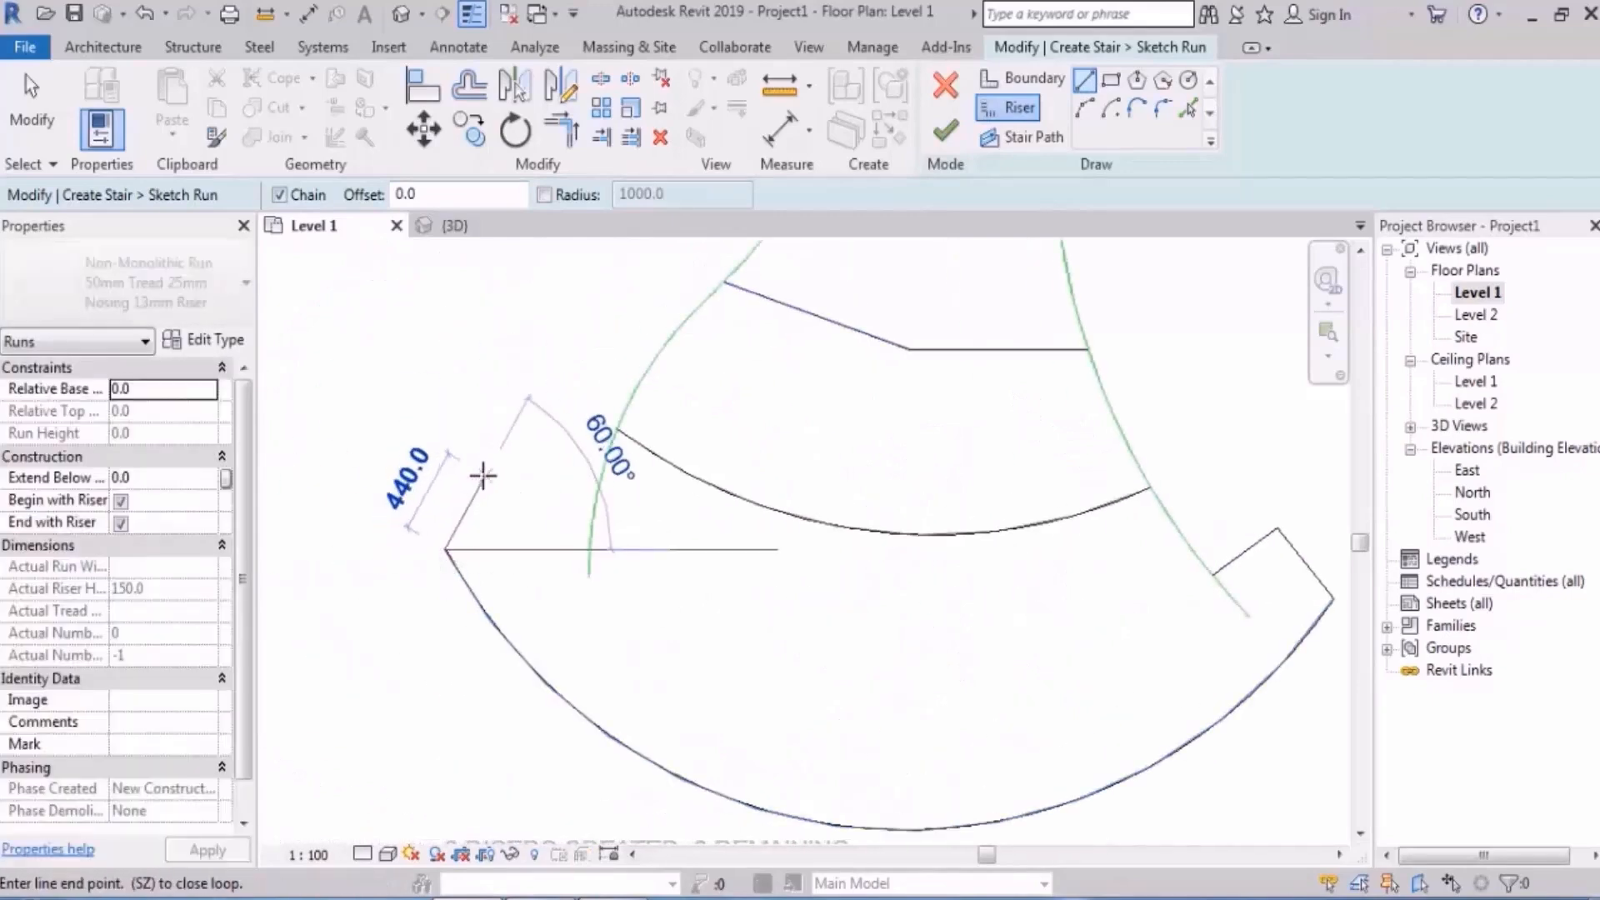
{"action": "left_click", "coordinate": [483, 474]}
{"action": "left_click", "coordinate": [596, 518]}
{"action": "key", "text": "Escape"}
{"action": "scroll", "coordinate": [658, 537], "scroll_direction": "down", "scroll_amount": 6}
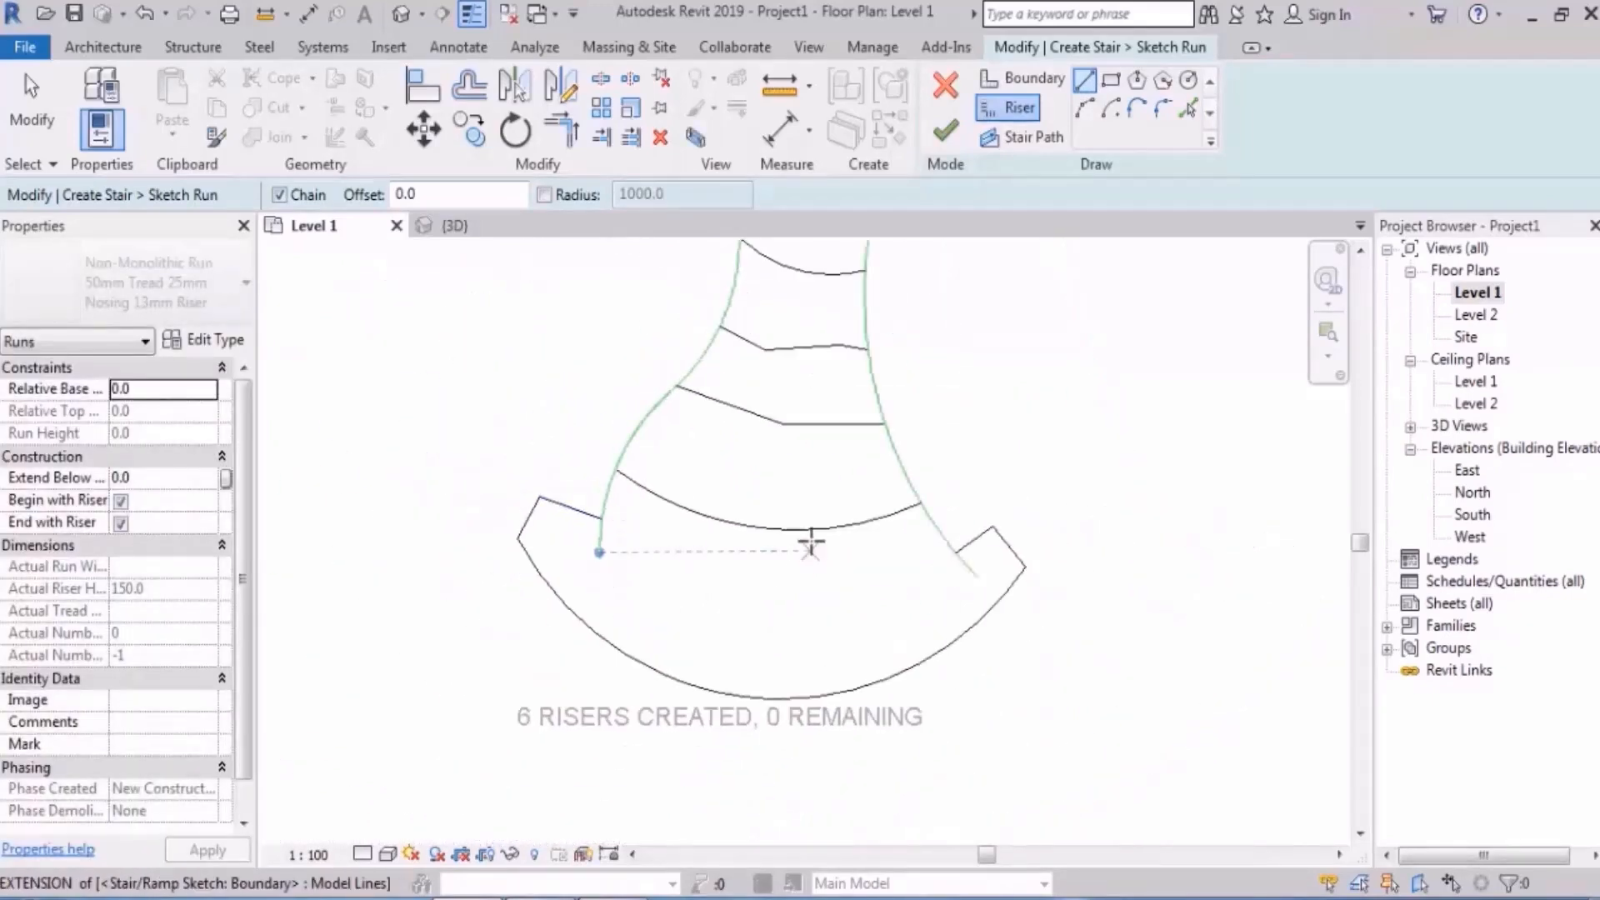
{"action": "middle_click_drag", "start_coordinate": [948, 459], "coordinate": [894, 519]}
{"action": "key", "text": "Escape"}
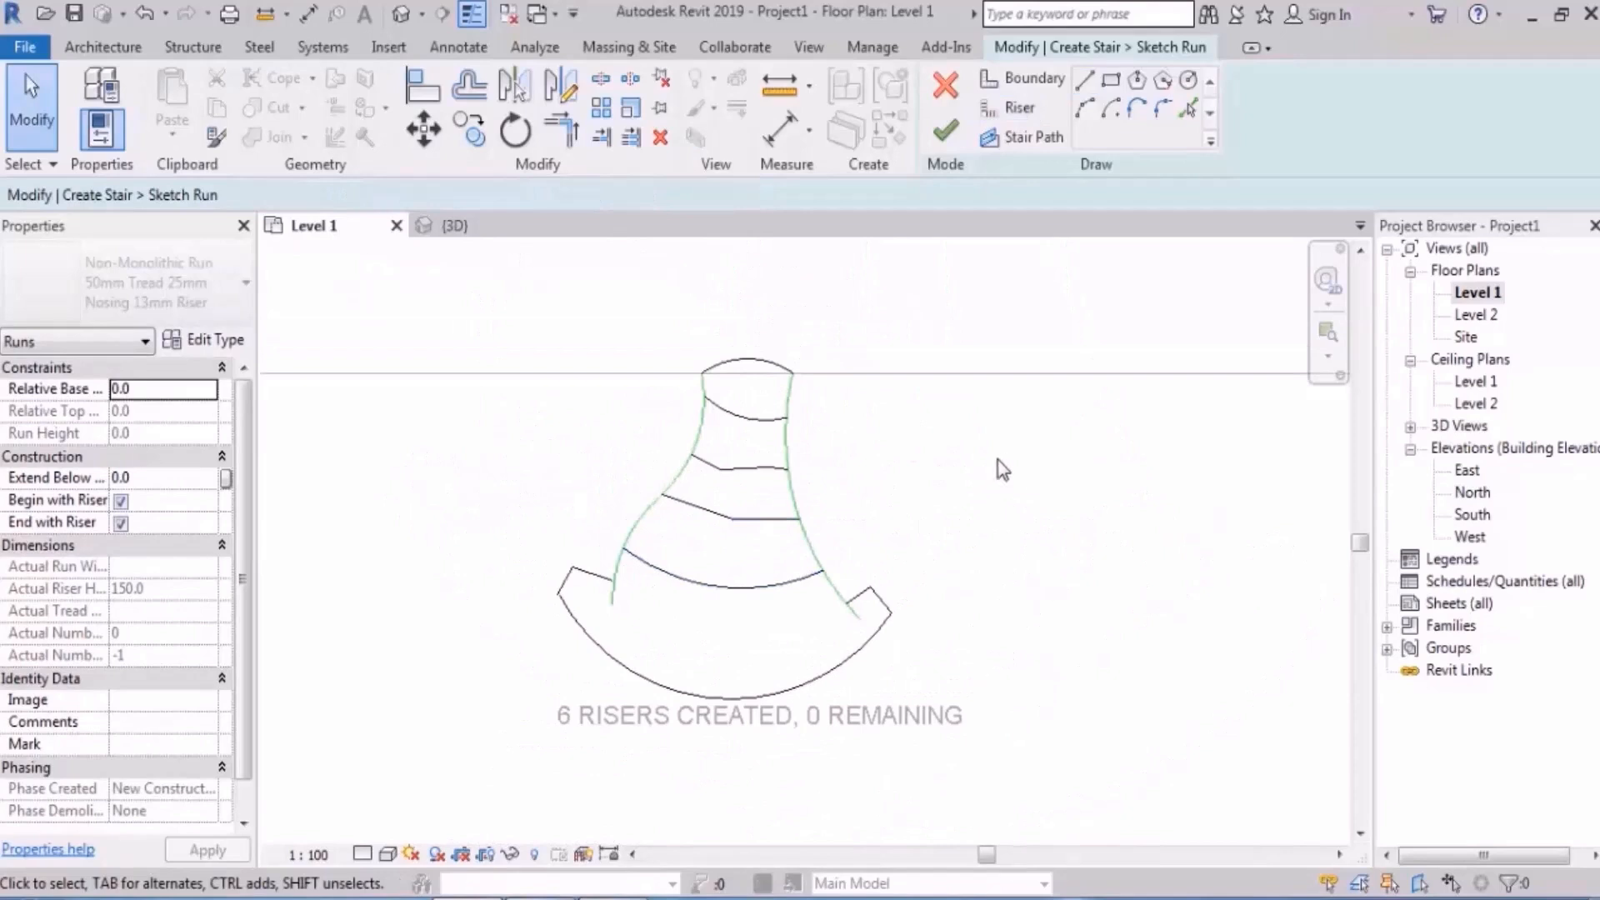
- Finish the run sketch, view the flared stair in default 3D, and flip its direction
{"action": "left_click", "coordinate": [945, 138]}
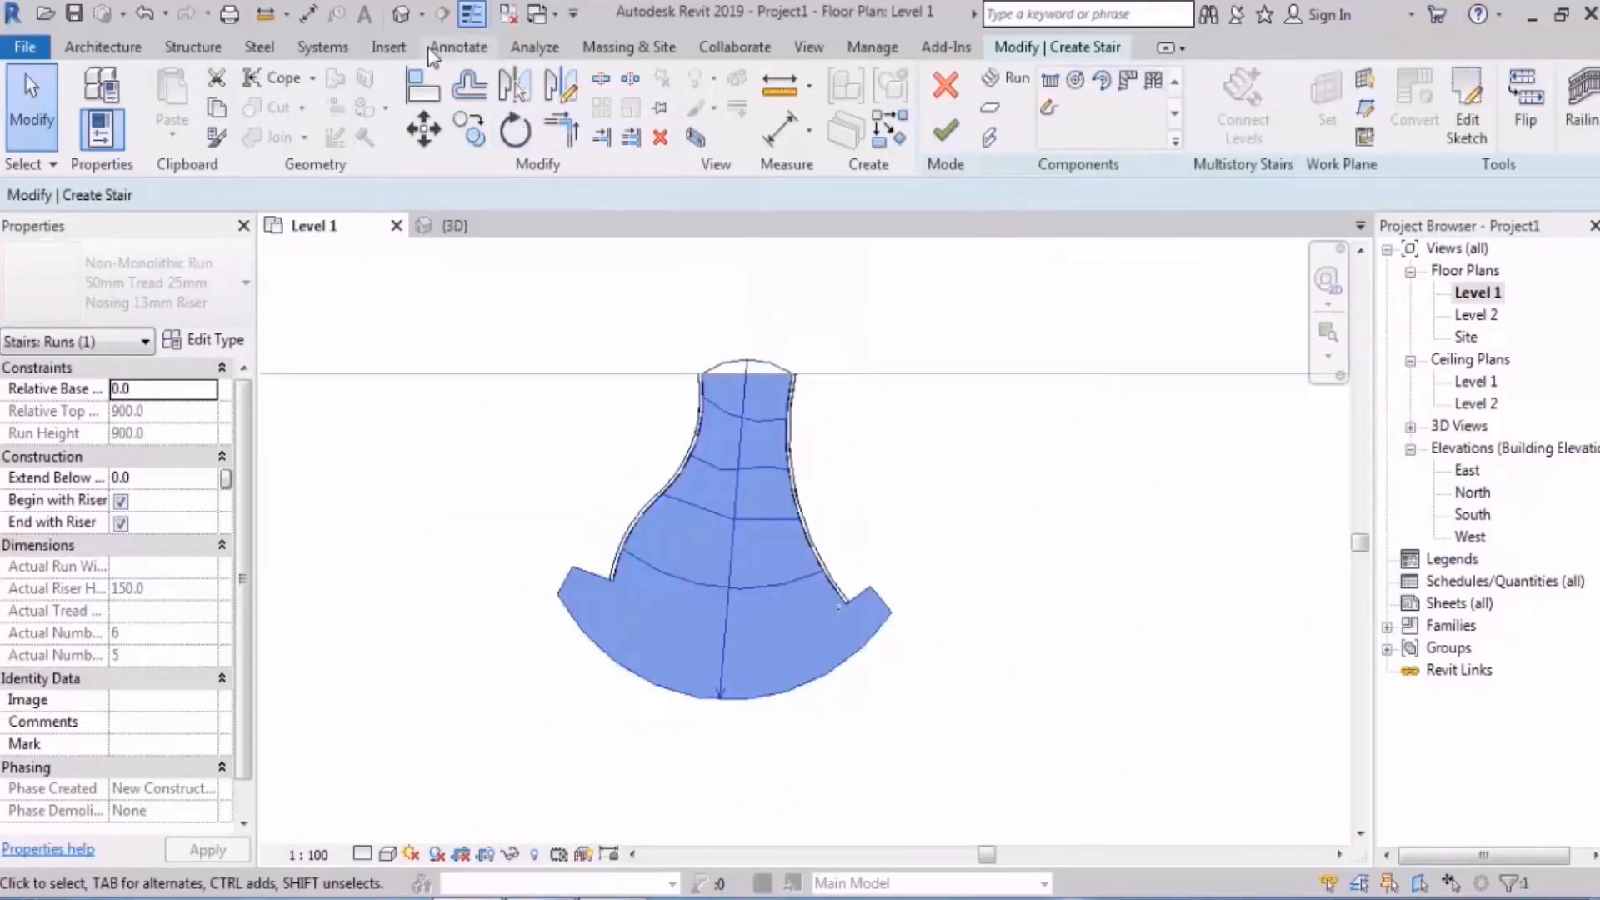
{"action": "left_click", "coordinate": [403, 15]}
{"action": "middle_click_drag", "start_coordinate": [612, 562], "coordinate": [964, 610], "text": "shift"}
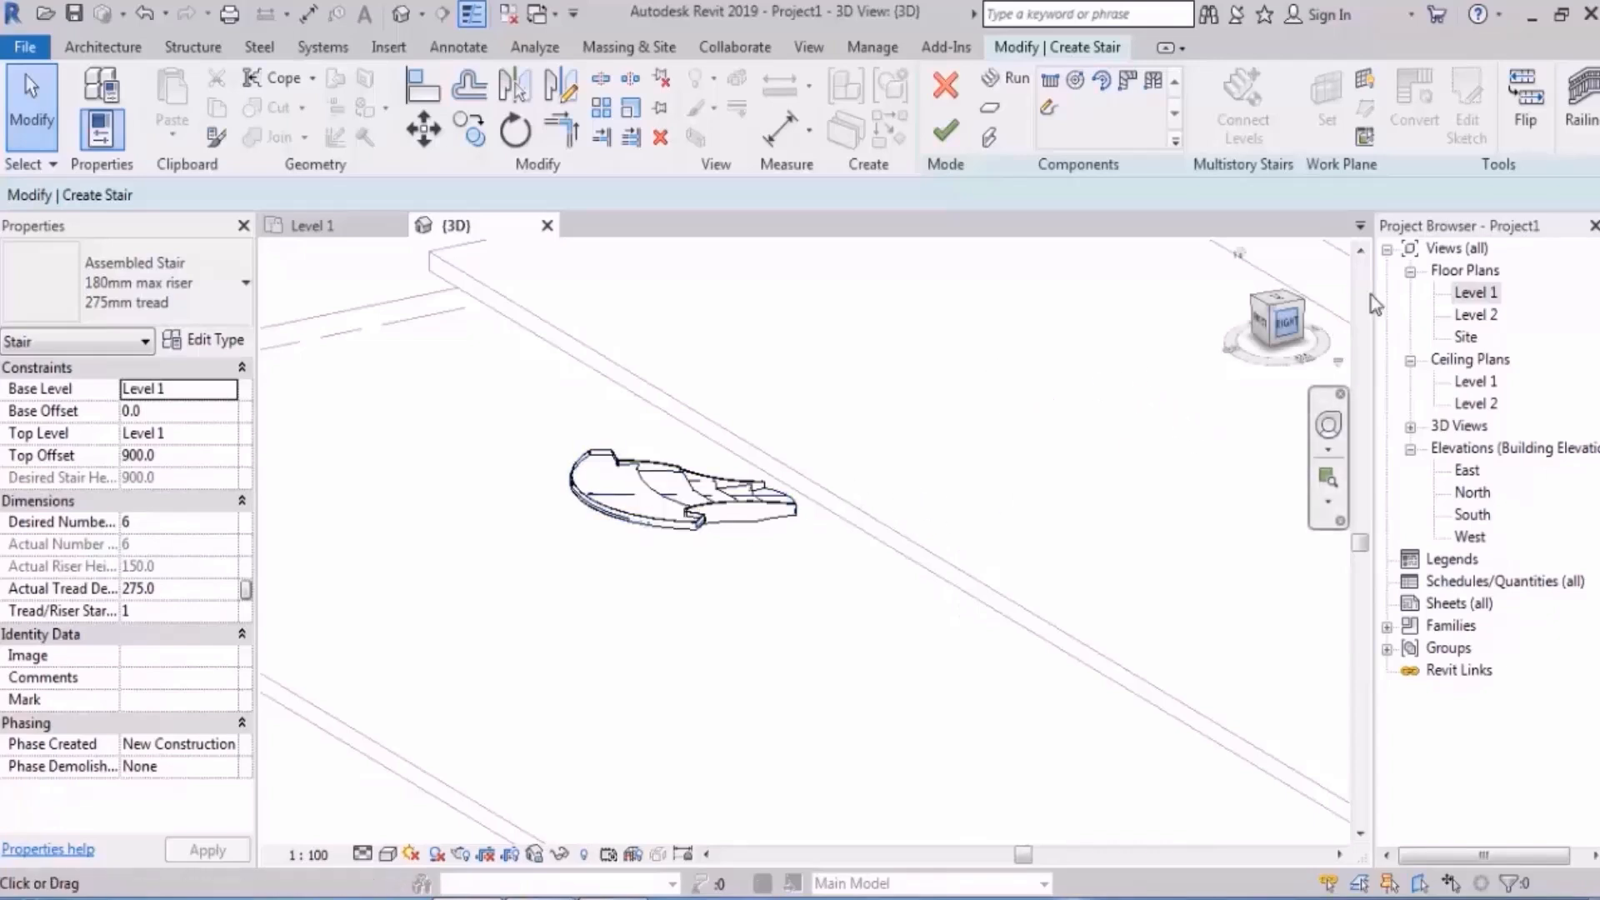
{"action": "left_click", "coordinate": [1533, 137]}
{"action": "mouse_move", "coordinate": [1104, 621]}
{"action": "middle_mouse_down", "text": "shift"}
{"action": "mouse_move", "coordinate": [1003, 515]}
{"action": "mouse_move", "coordinate": [1036, 516]}
{"action": "mouse_move", "coordinate": [1118, 625]}
{"action": "middle_mouse_up", "text": "shift"}
- Flip the stair back and inspect it with railings in Shaded display
{"action": "left_click", "coordinate": [1530, 134]}
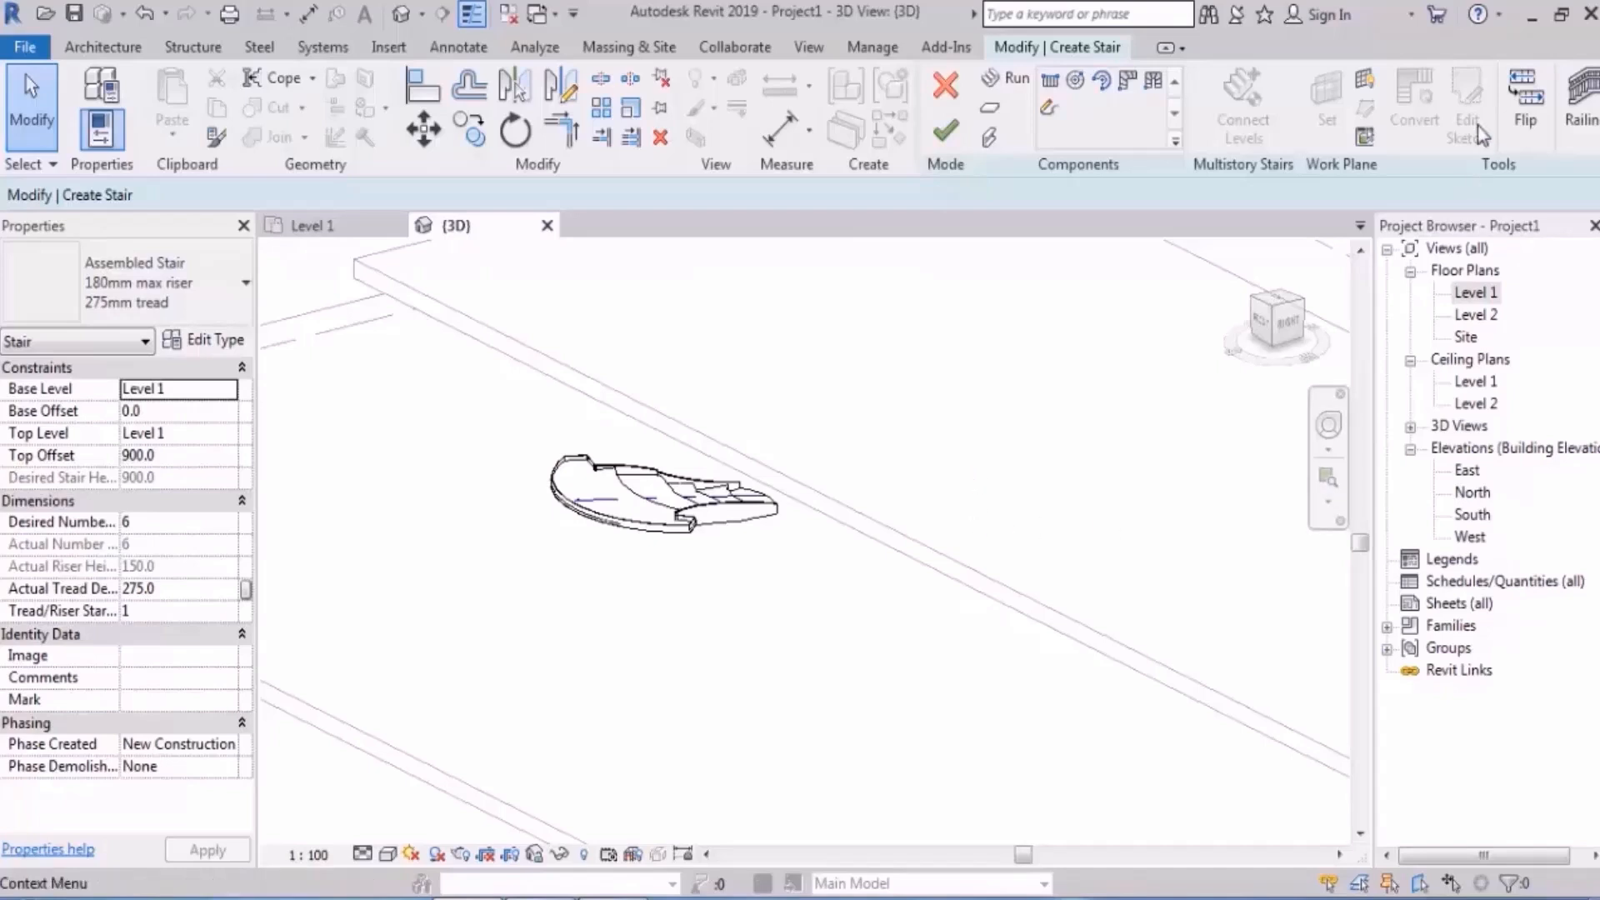
{"action": "middle_click_drag", "start_coordinate": [971, 480], "coordinate": [925, 533], "text": "shift"}
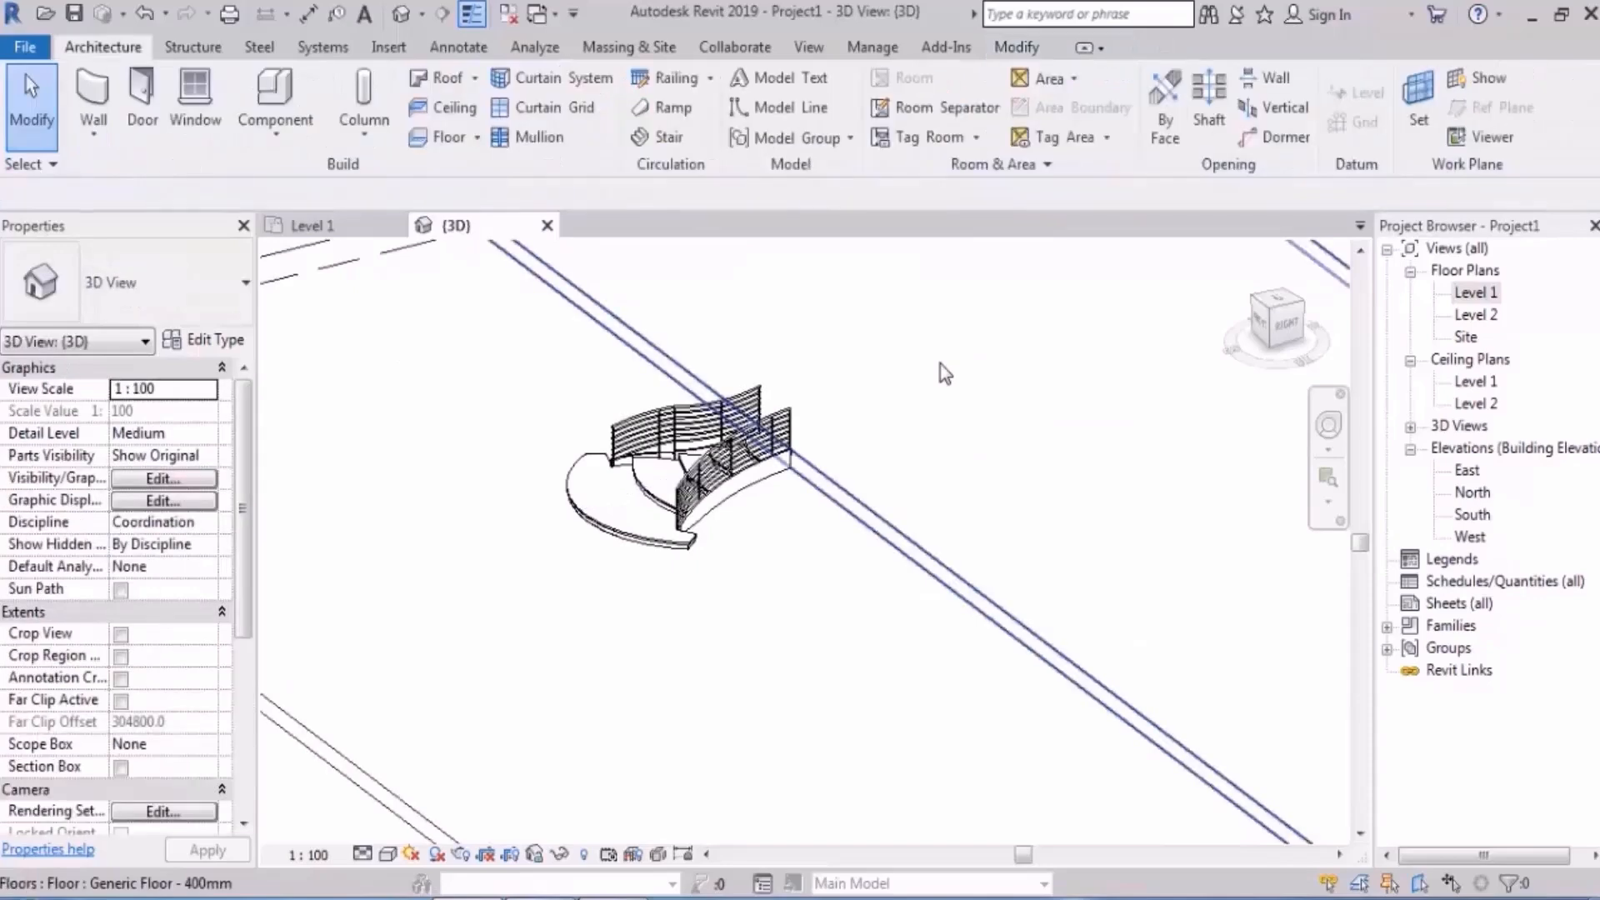
{"action": "middle_click_drag", "start_coordinate": [885, 543], "coordinate": [953, 534]}
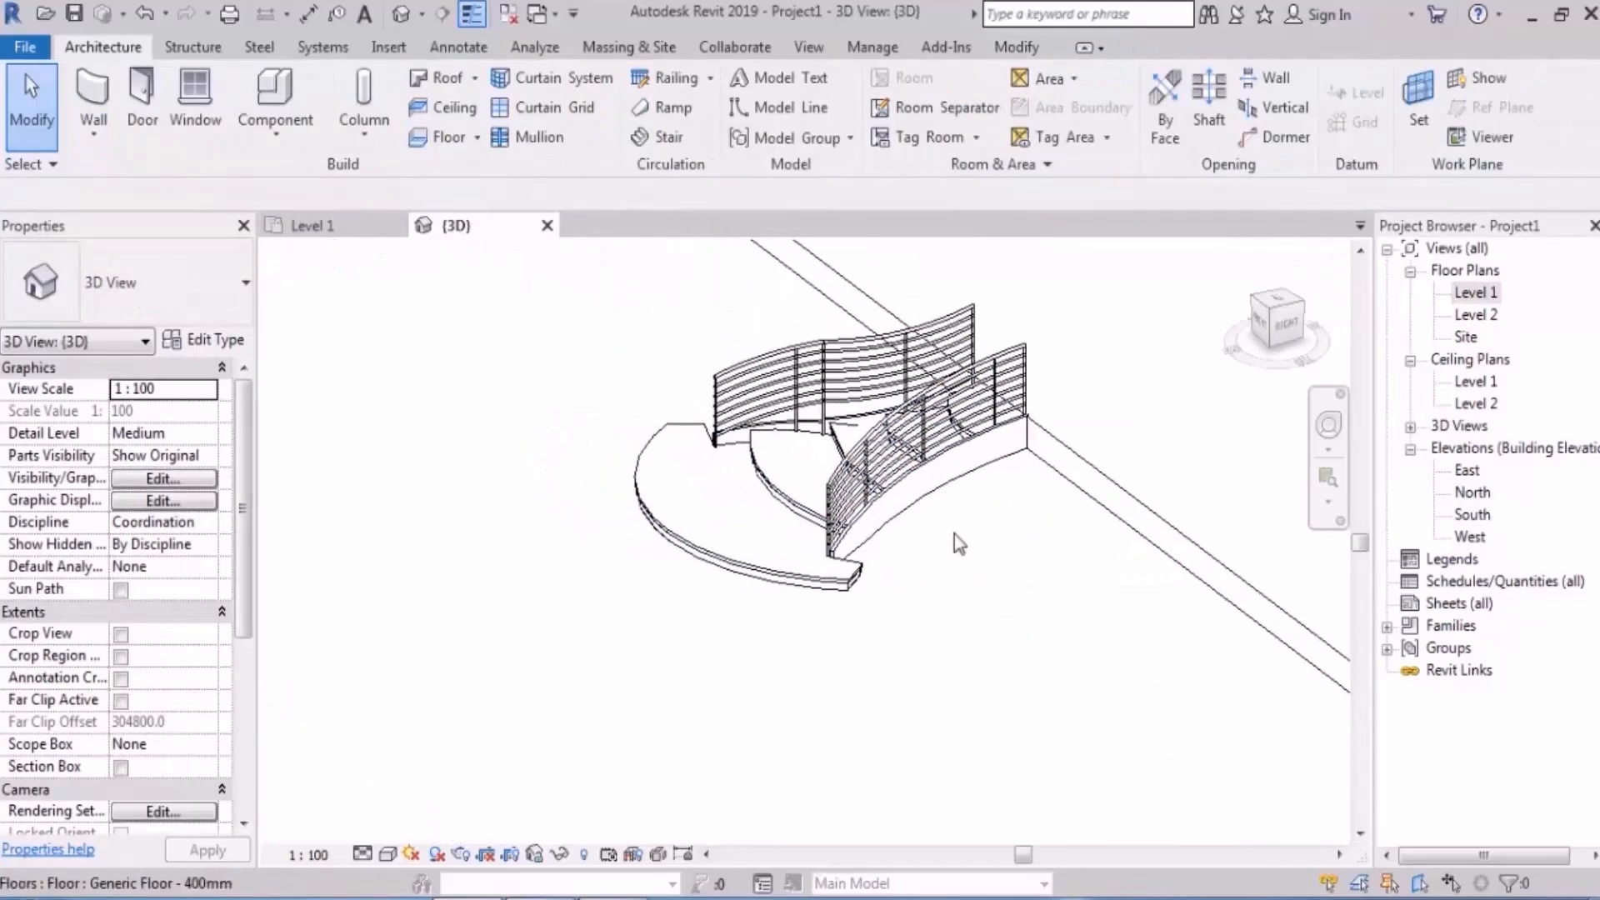
{"action": "key", "text": "s"}
{"action": "key", "text": "d"}
{"action": "left_click", "coordinate": [746, 512]}
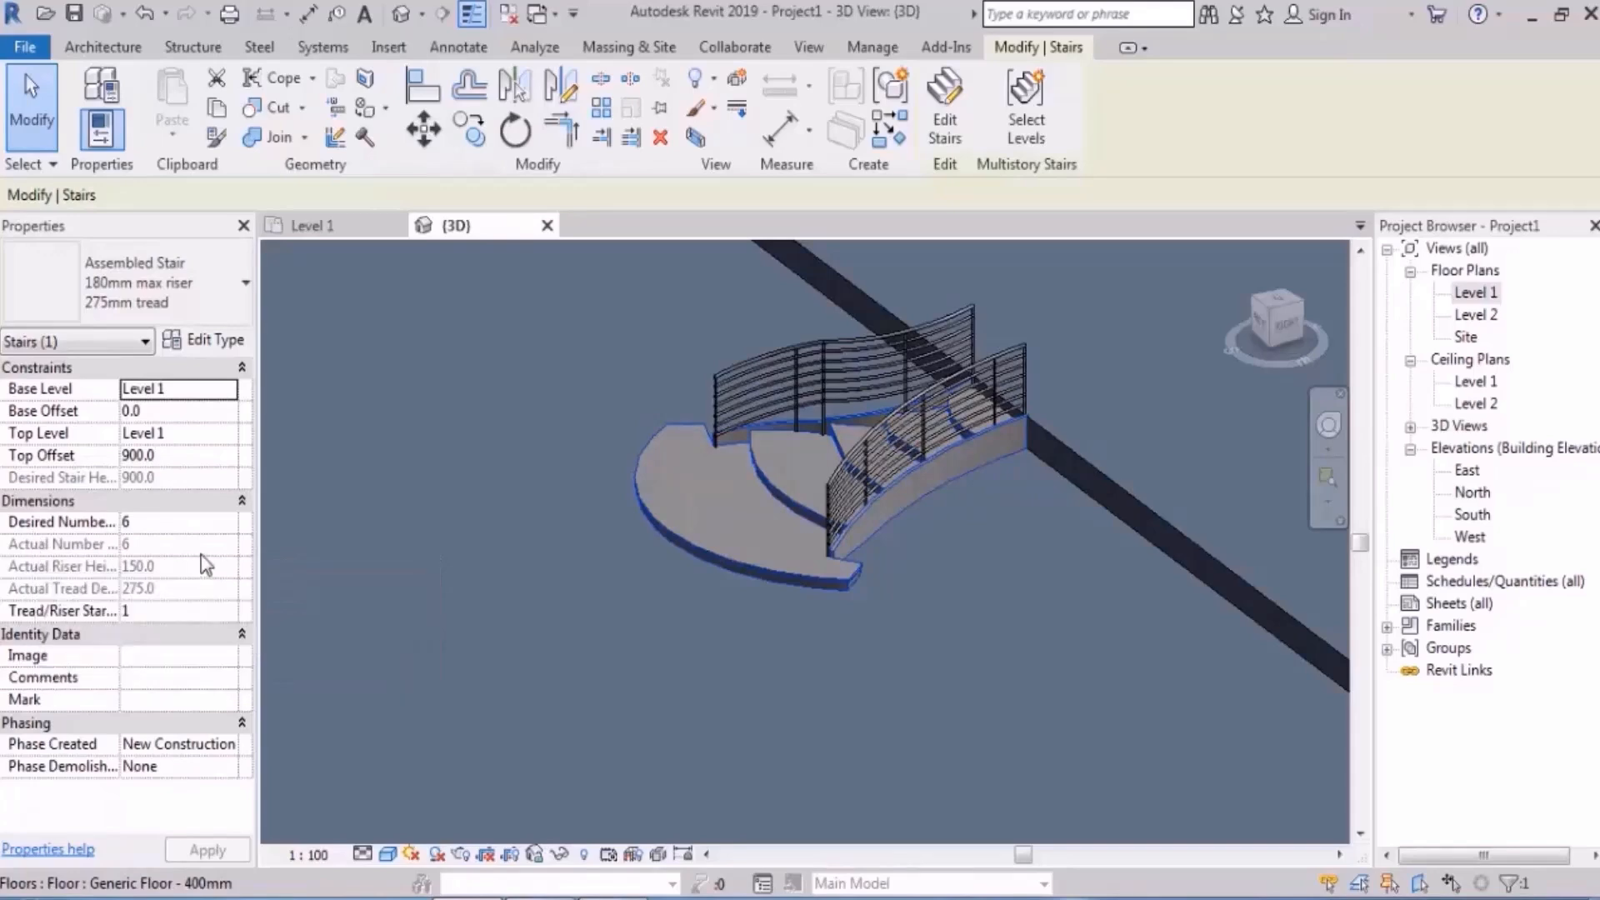
{"action": "key", "text": "Escape"}
- Orbit over the floor slabs, then open the Level 1 floor plan
{"action": "scroll", "coordinate": [625, 500], "scroll_direction": "down", "scroll_amount": 5}
{"action": "middle_click_drag", "start_coordinate": [623, 502], "coordinate": [555, 444]}
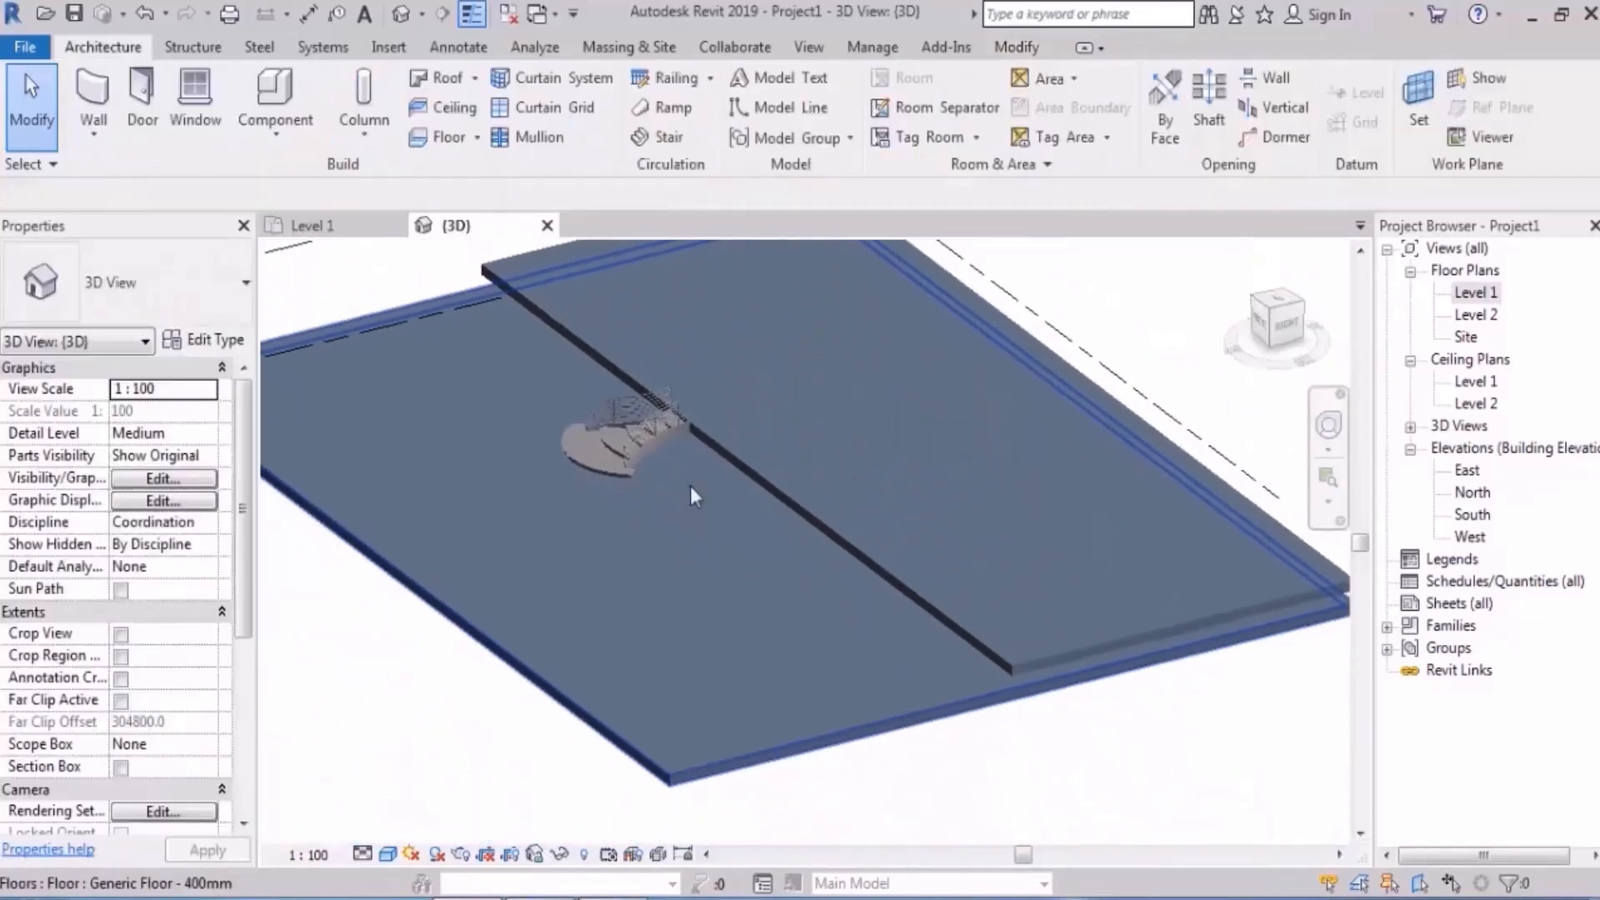
{"action": "middle_click_drag", "start_coordinate": [838, 465], "coordinate": [858, 473], "text": "shift"}
{"action": "scroll", "coordinate": [625, 333], "scroll_direction": "up", "scroll_amount": 5}
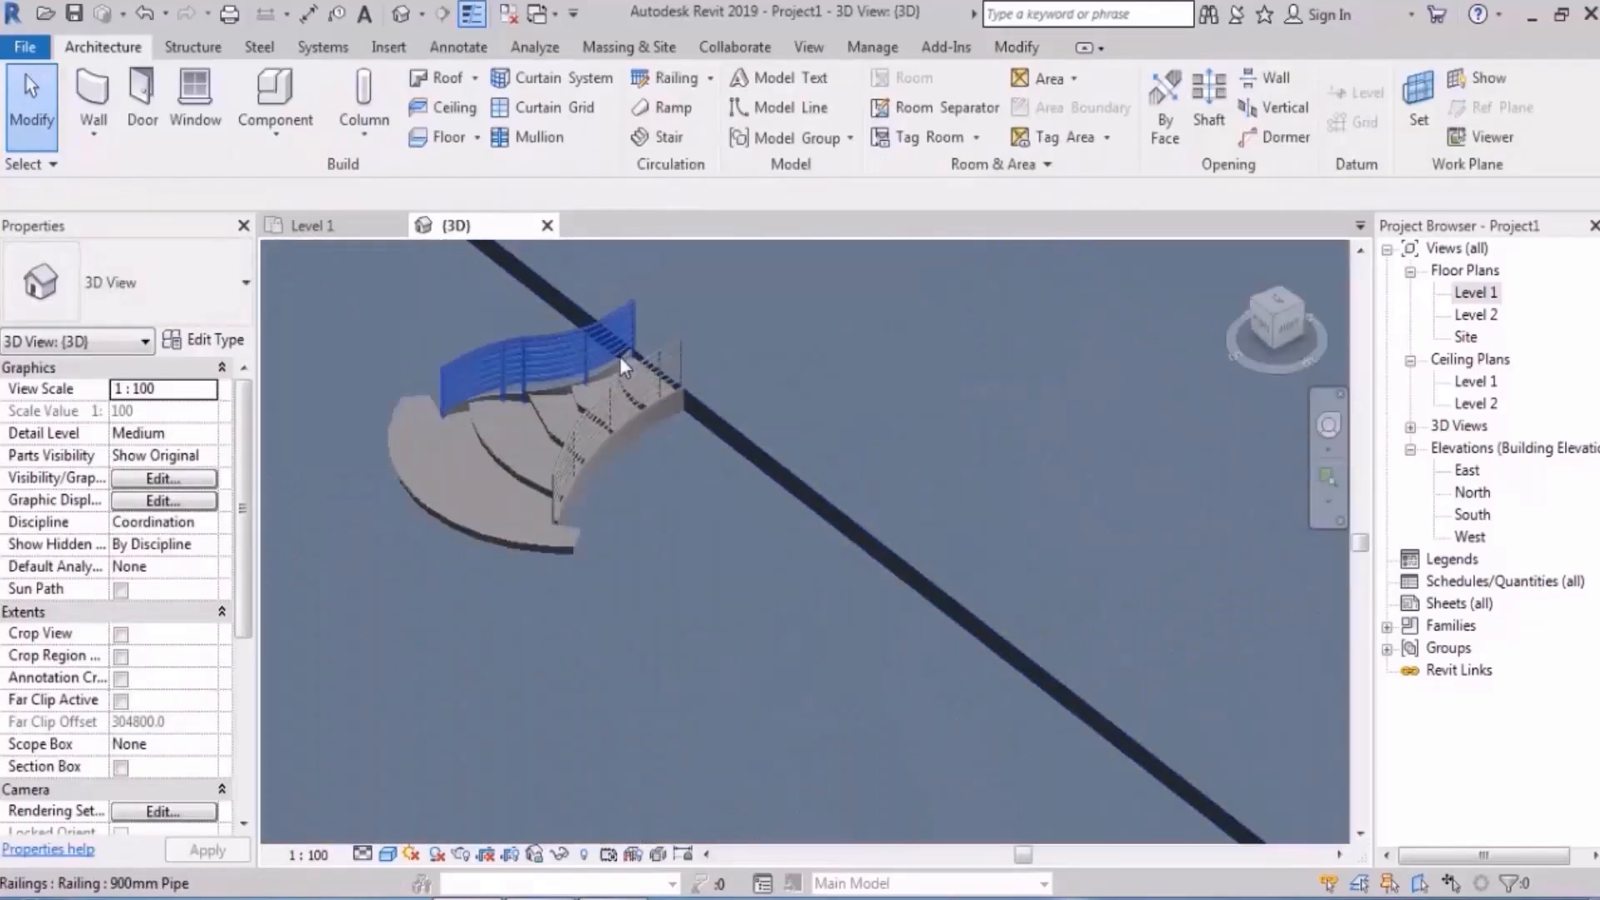
{"action": "double_click", "coordinate": [1474, 293]}
{"action": "scroll", "coordinate": [925, 541], "scroll_direction": "down", "scroll_amount": 5}
- Sketch a new stair with two parallel runs joined by a landing on Level 1
{"action": "scroll", "coordinate": [858, 439], "scroll_direction": "up", "scroll_amount": 2}
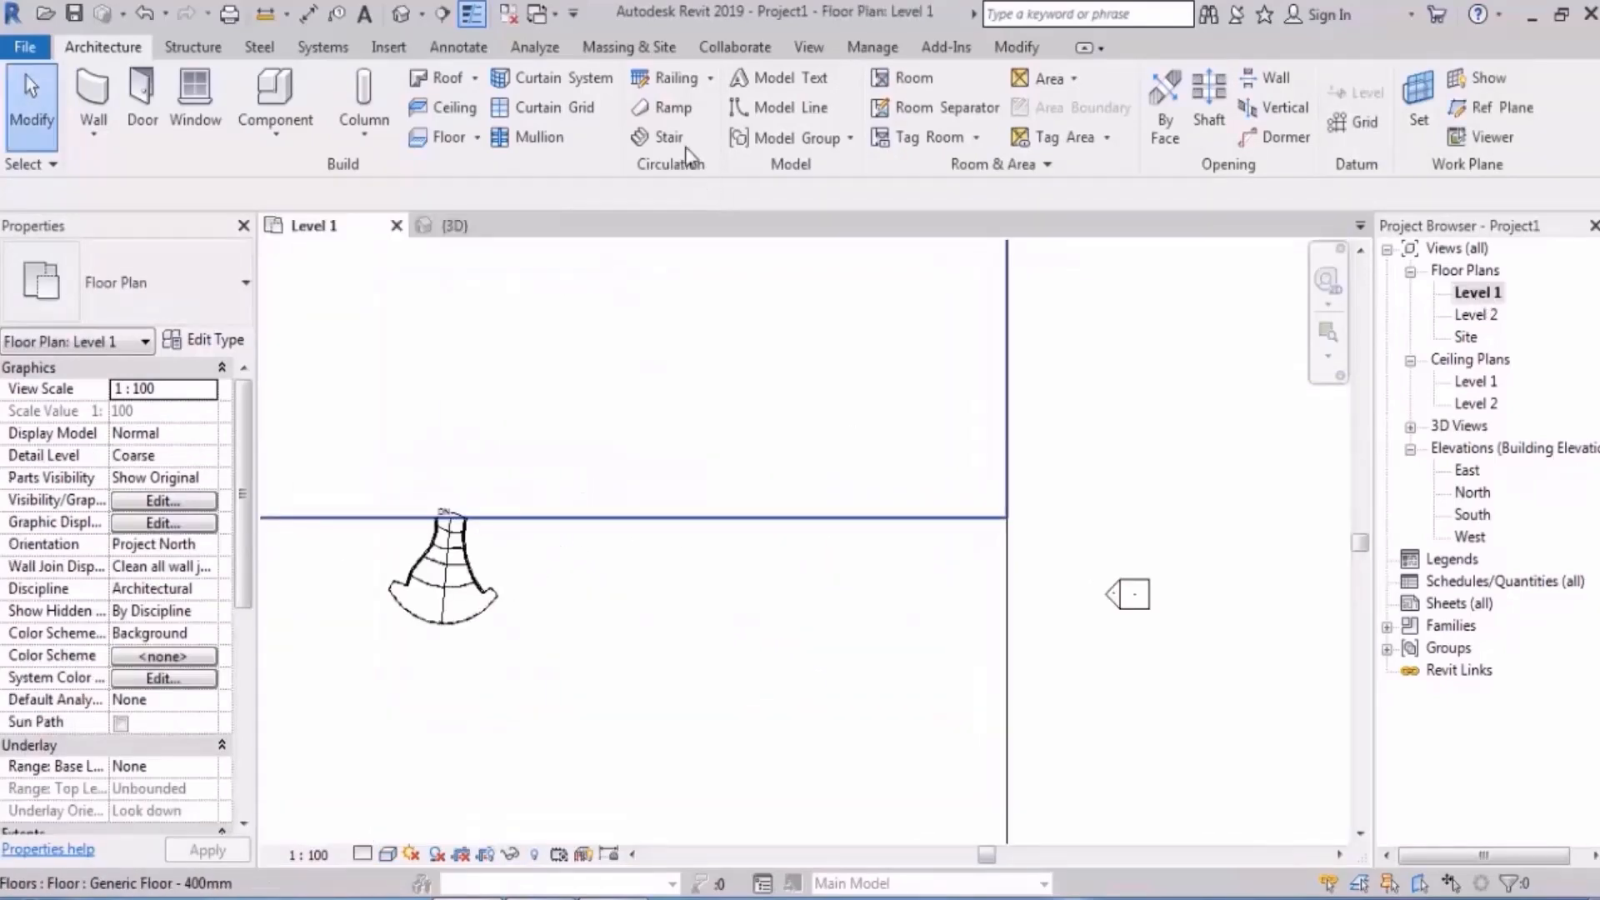
{"action": "left_click", "coordinate": [659, 137]}
{"action": "scroll", "coordinate": [702, 610], "scroll_direction": "up", "scroll_amount": 2}
{"action": "left_click", "coordinate": [702, 609]}
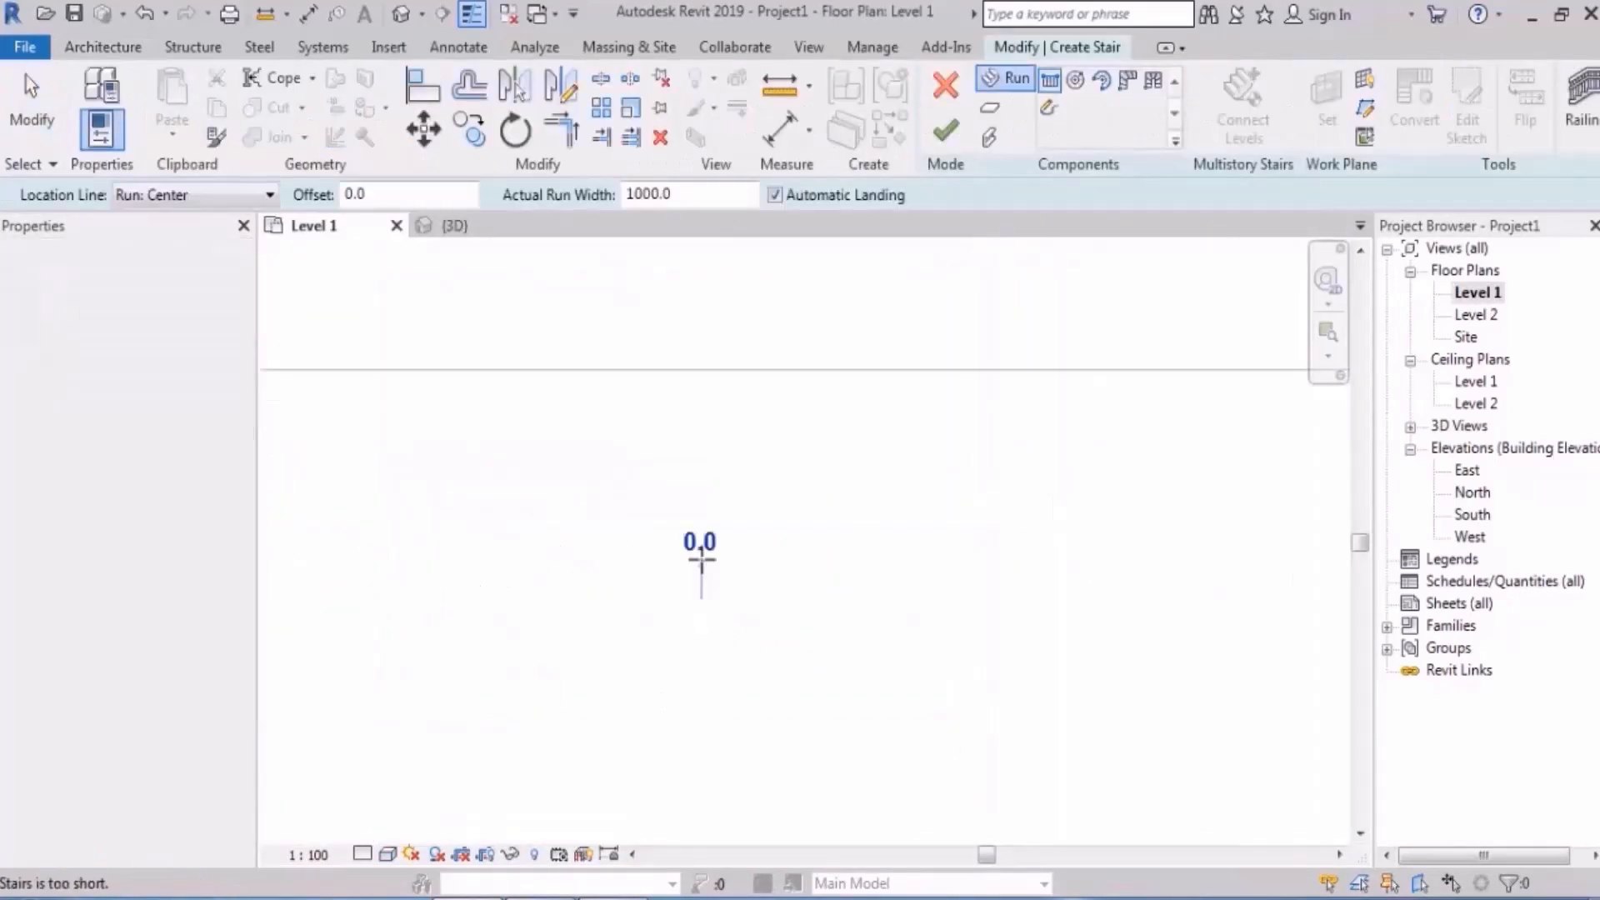
{"action": "left_click", "coordinate": [702, 457]}
{"action": "left_click", "coordinate": [810, 457]}
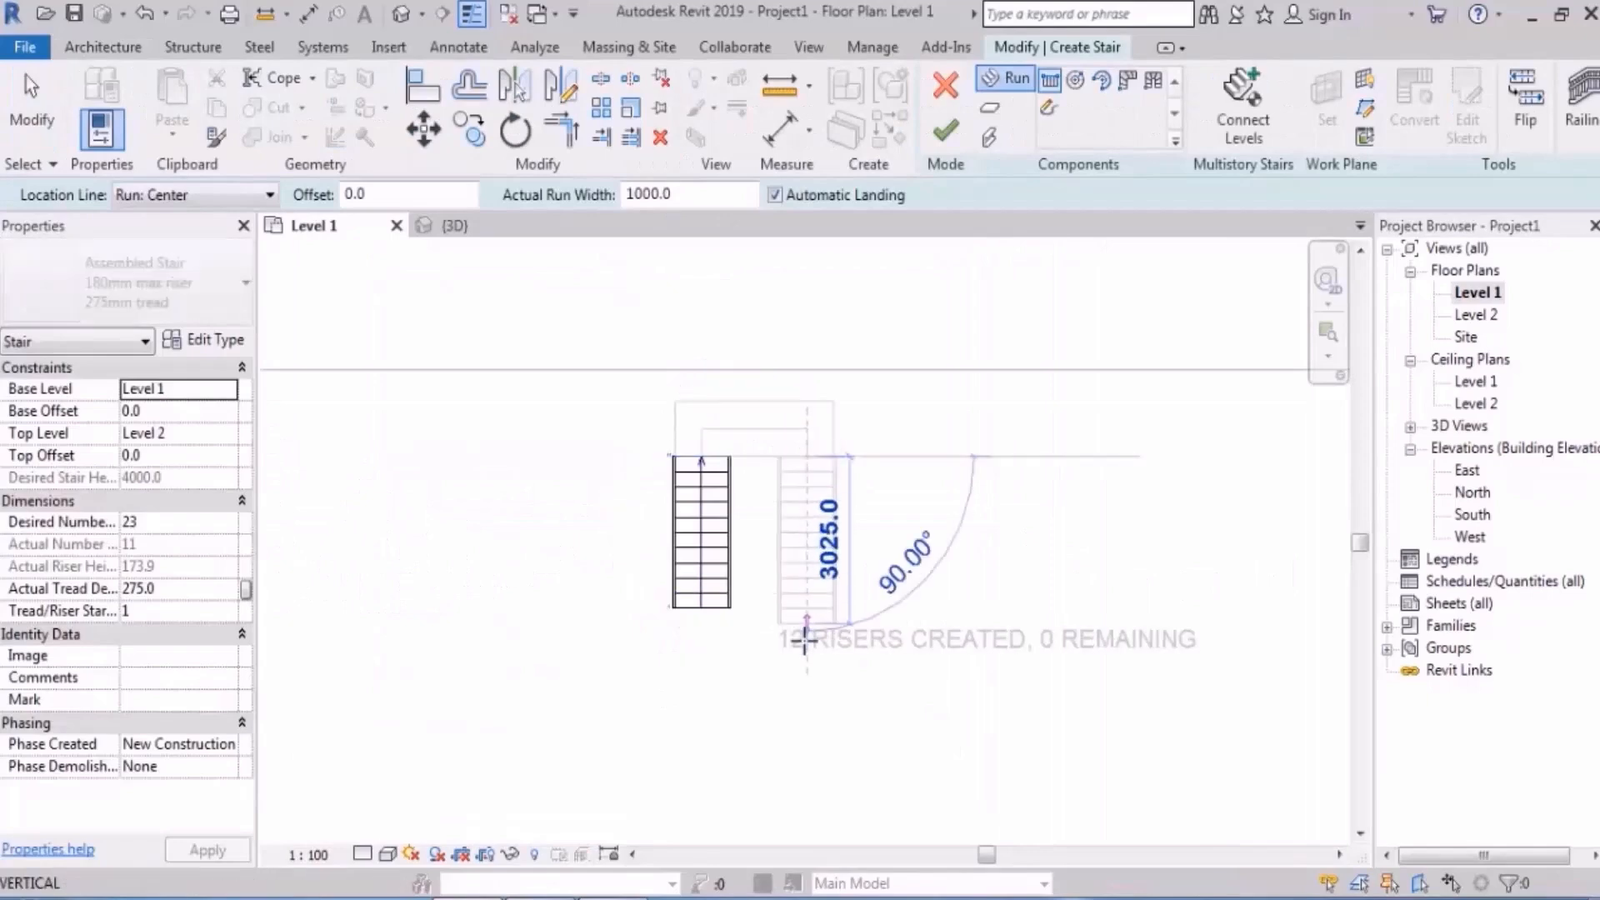
{"action": "left_click", "coordinate": [807, 669]}
- Finish the two-run stair in the default 3D view and select it
{"action": "left_click", "coordinate": [401, 14]}
{"action": "scroll", "coordinate": [753, 466], "scroll_direction": "down", "scroll_amount": 4}
{"action": "middle_click_drag", "start_coordinate": [874, 624], "coordinate": [896, 336], "text": "shift"}
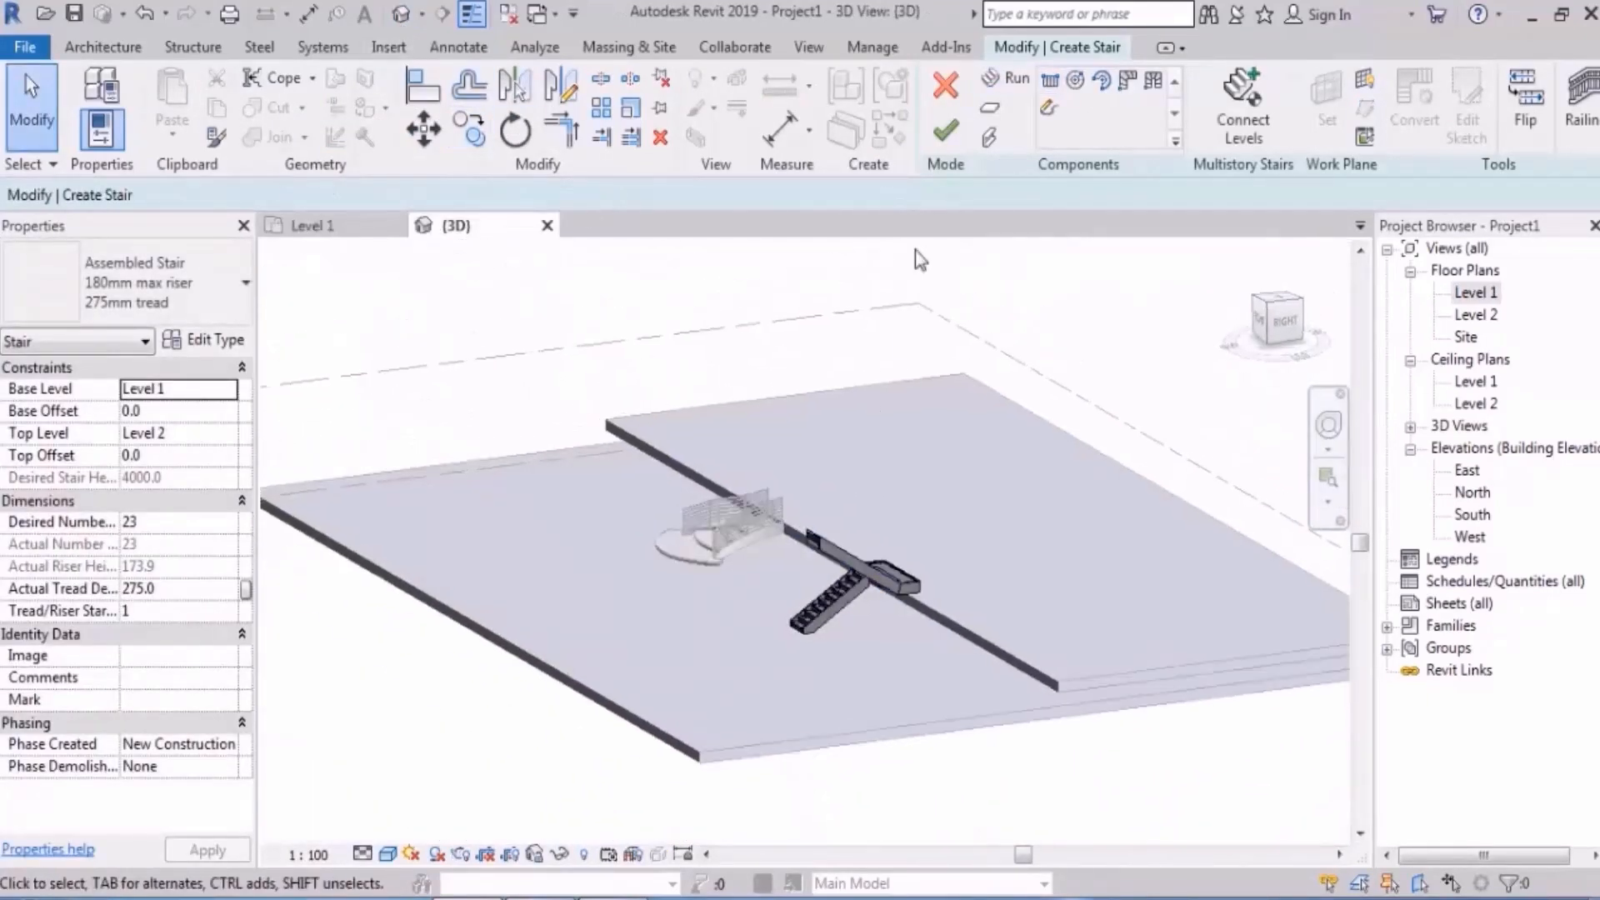
{"action": "left_click", "coordinate": [947, 134]}
{"action": "middle_click_drag", "start_coordinate": [906, 606], "coordinate": [936, 582], "text": "shift"}
{"action": "middle_click_drag", "start_coordinate": [983, 631], "coordinate": [894, 553]}
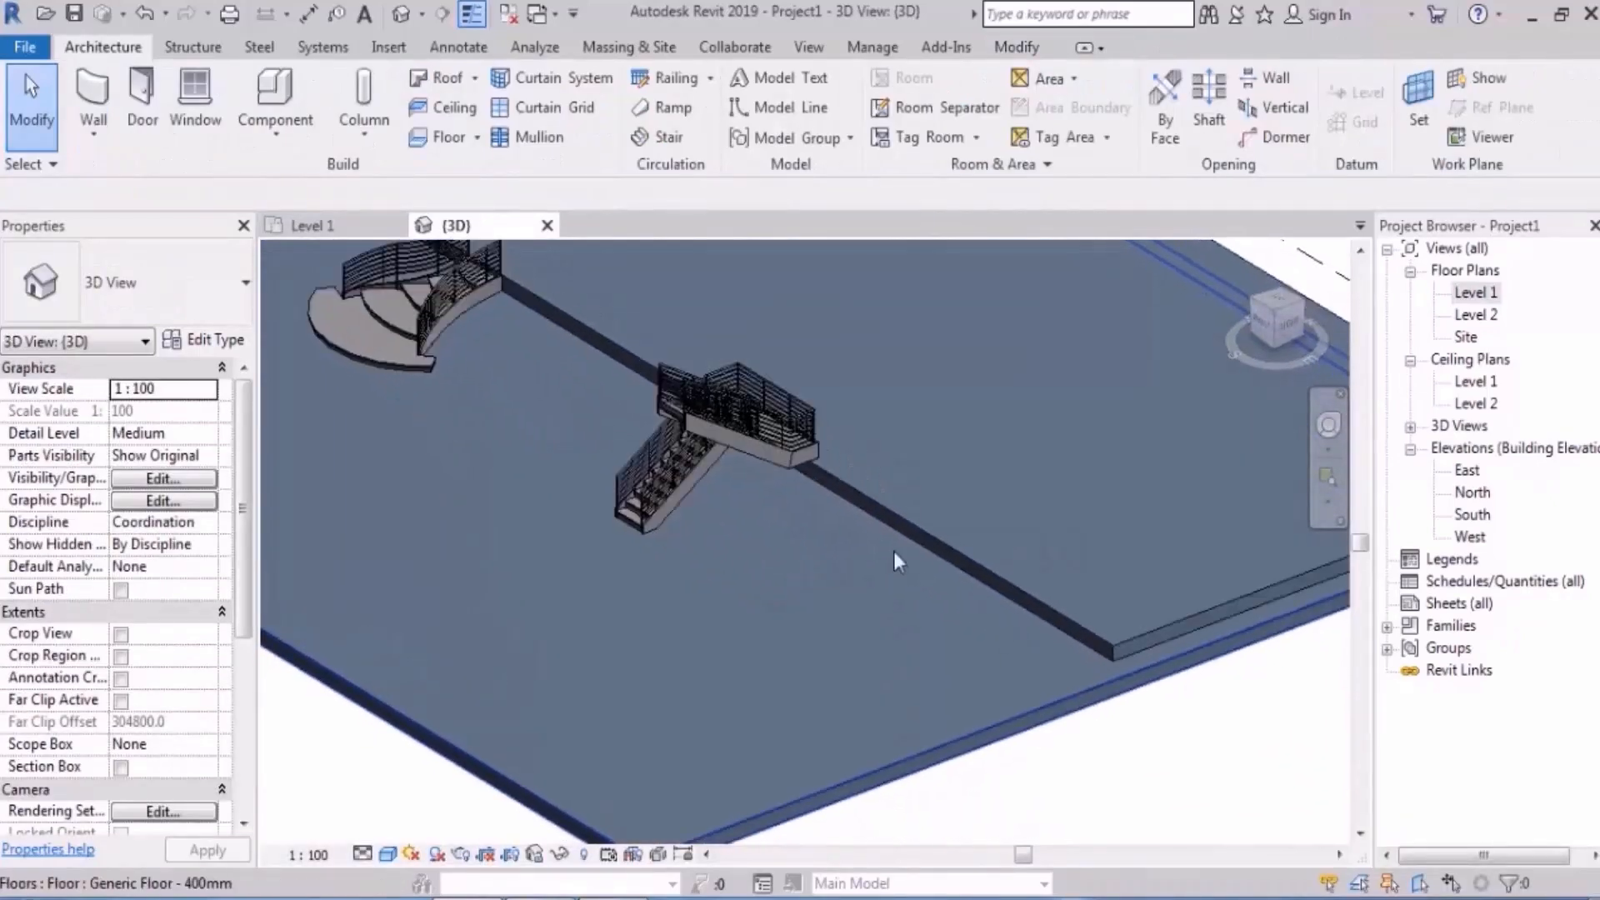
{"action": "scroll", "coordinate": [747, 513], "scroll_direction": "up", "scroll_amount": 4}
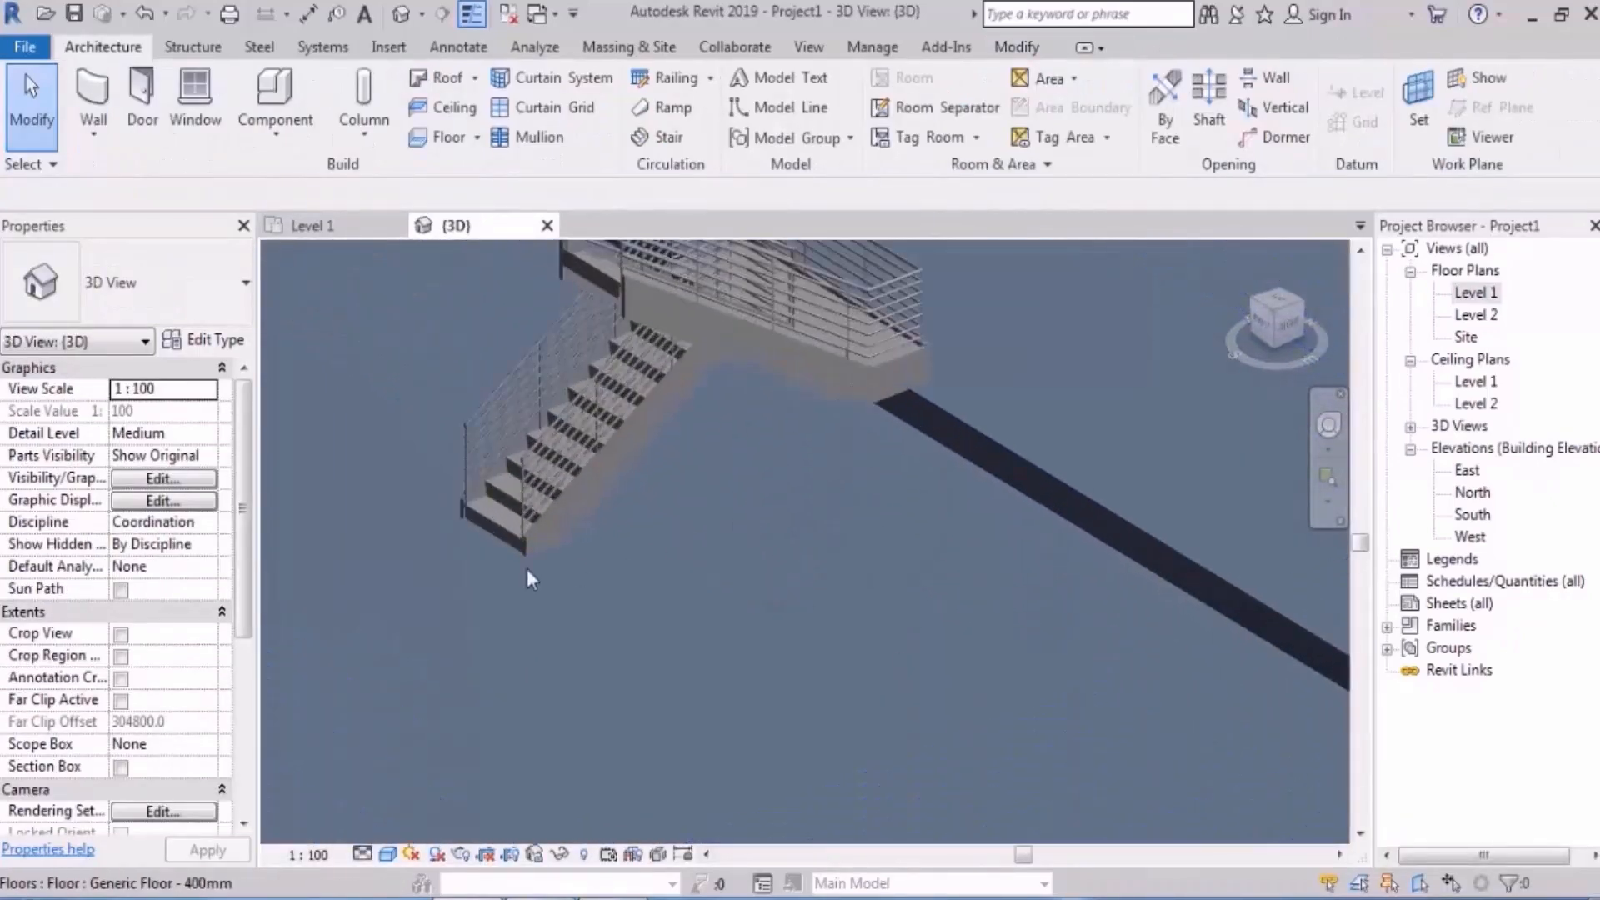
{"action": "left_click", "coordinate": [488, 527]}
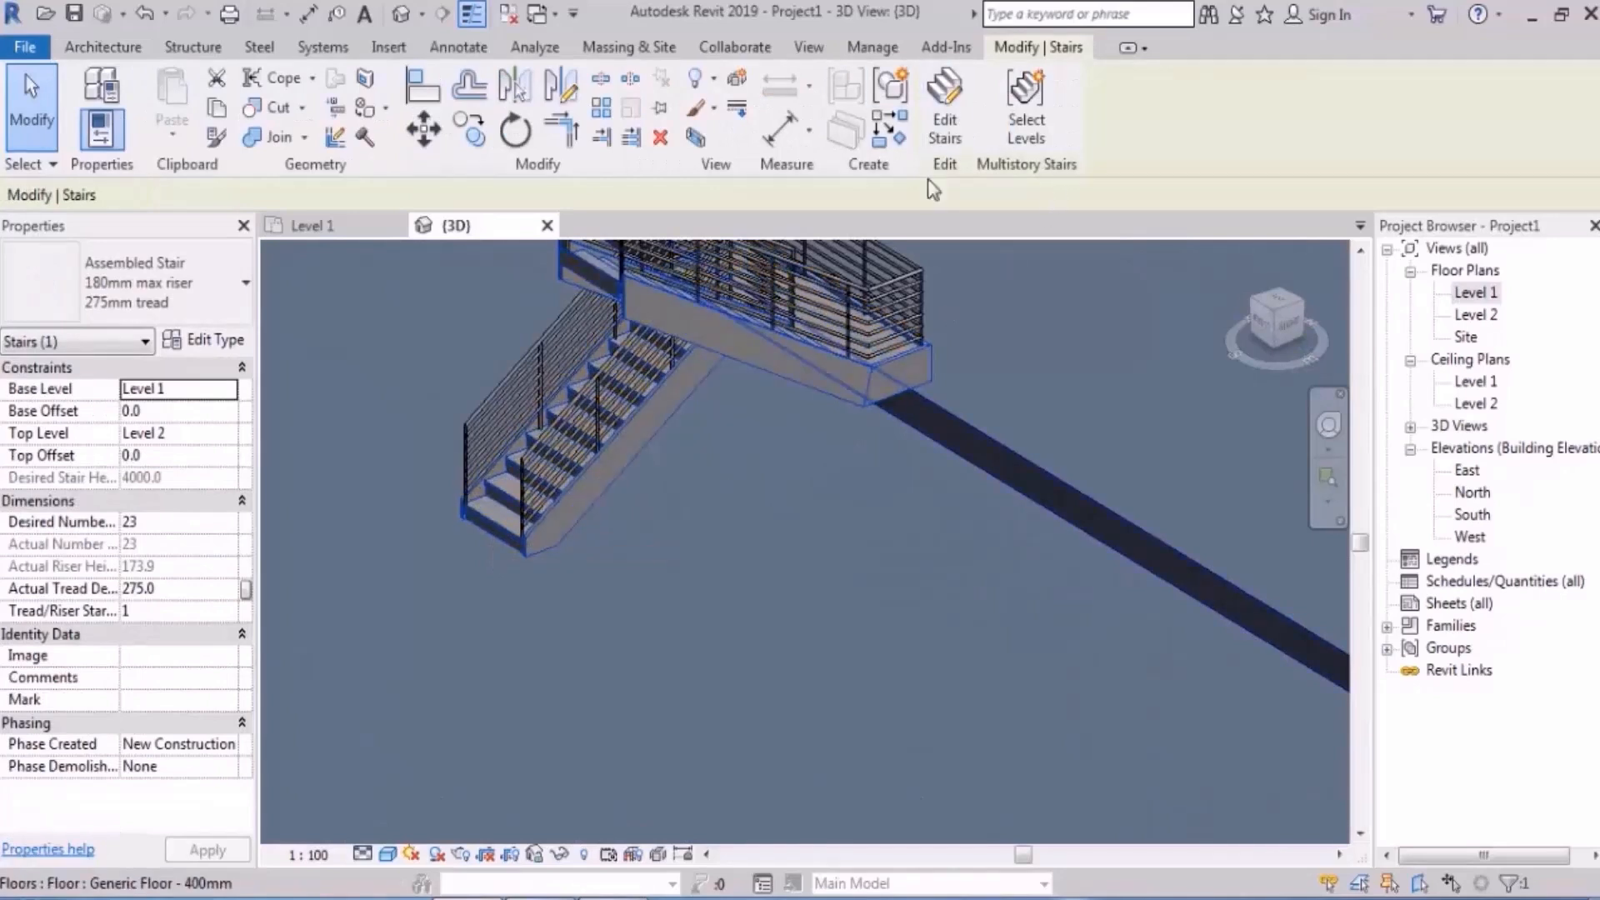
- Edit the straight stair, flip its runs around the landing five times, and finish editing
{"action": "left_click", "coordinate": [953, 132]}
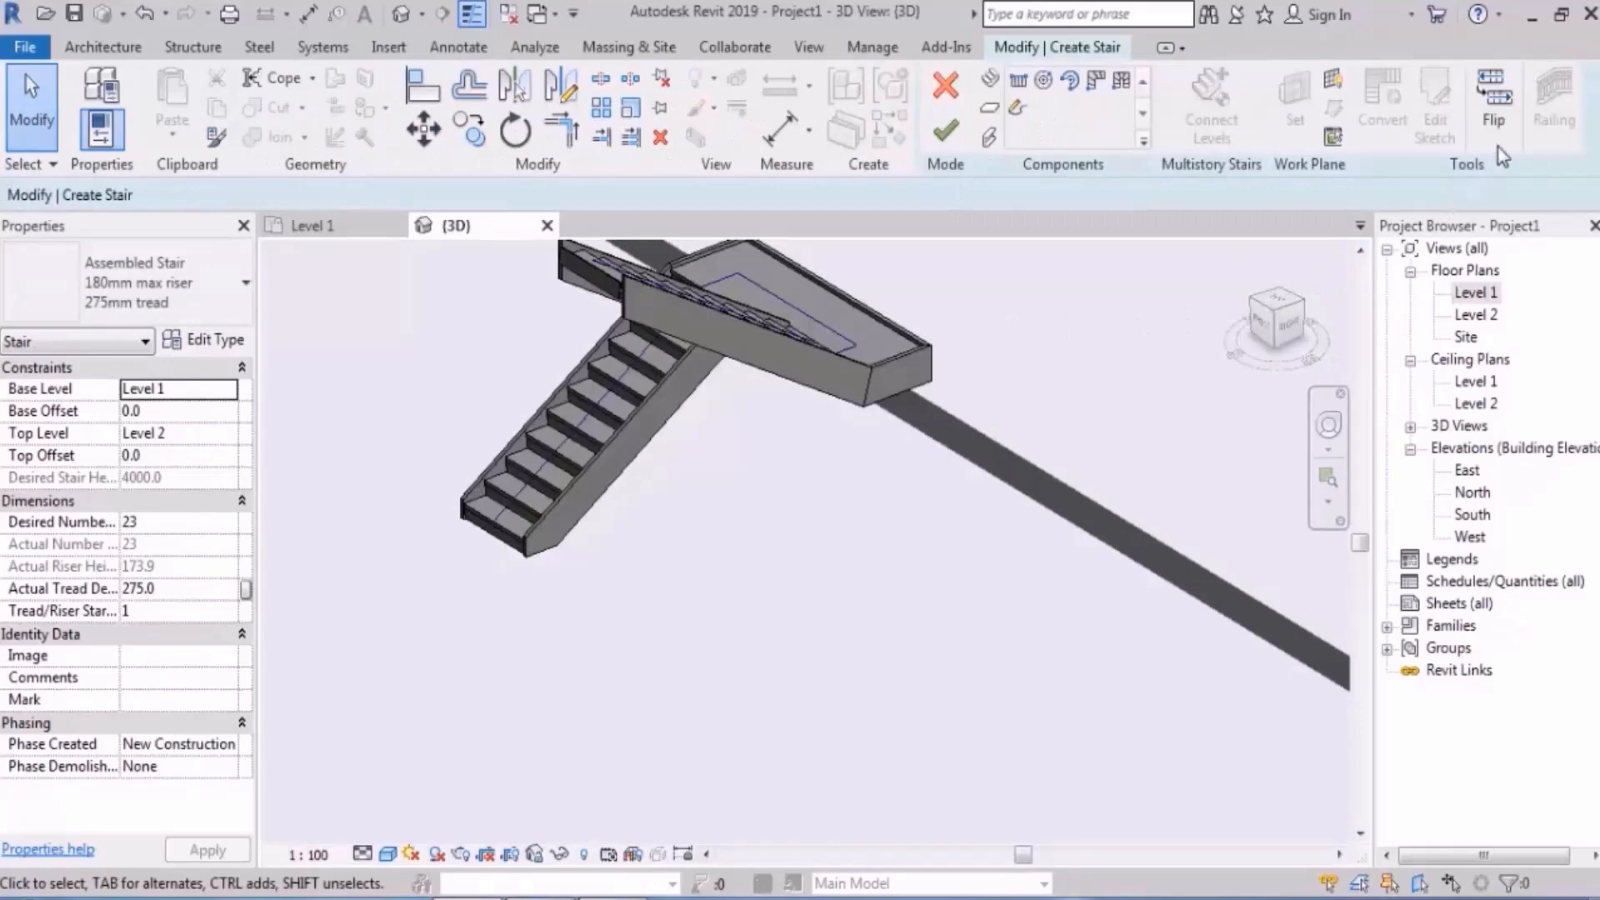
{"action": "middle_click_drag", "start_coordinate": [786, 683], "coordinate": [976, 601], "text": "shift"}
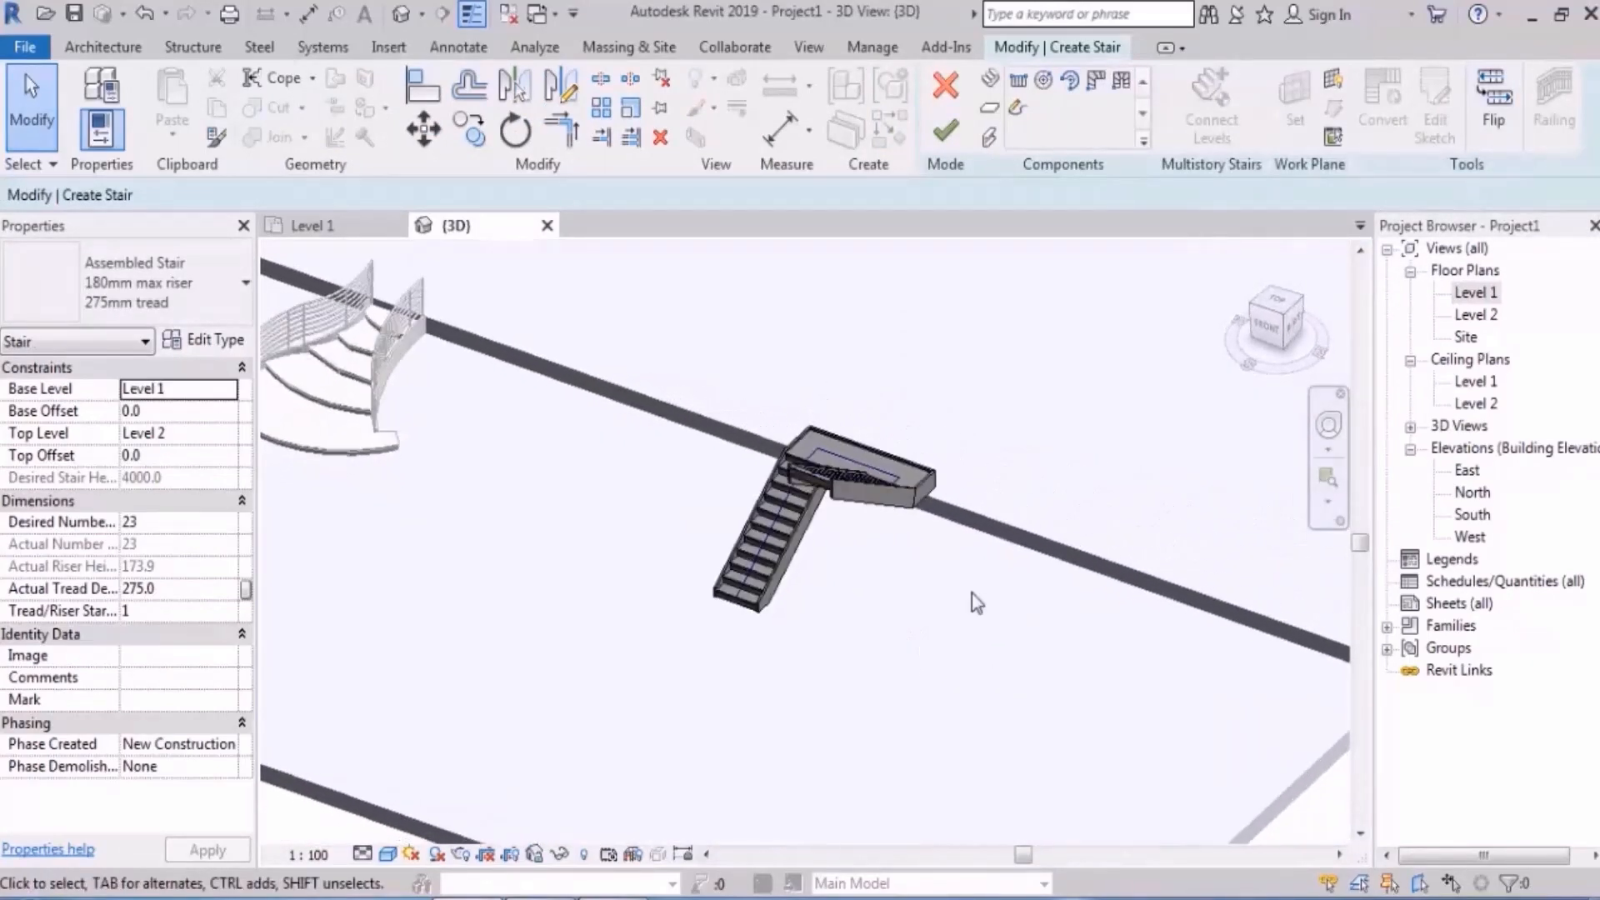
{"action": "left_click", "coordinate": [1505, 121]}
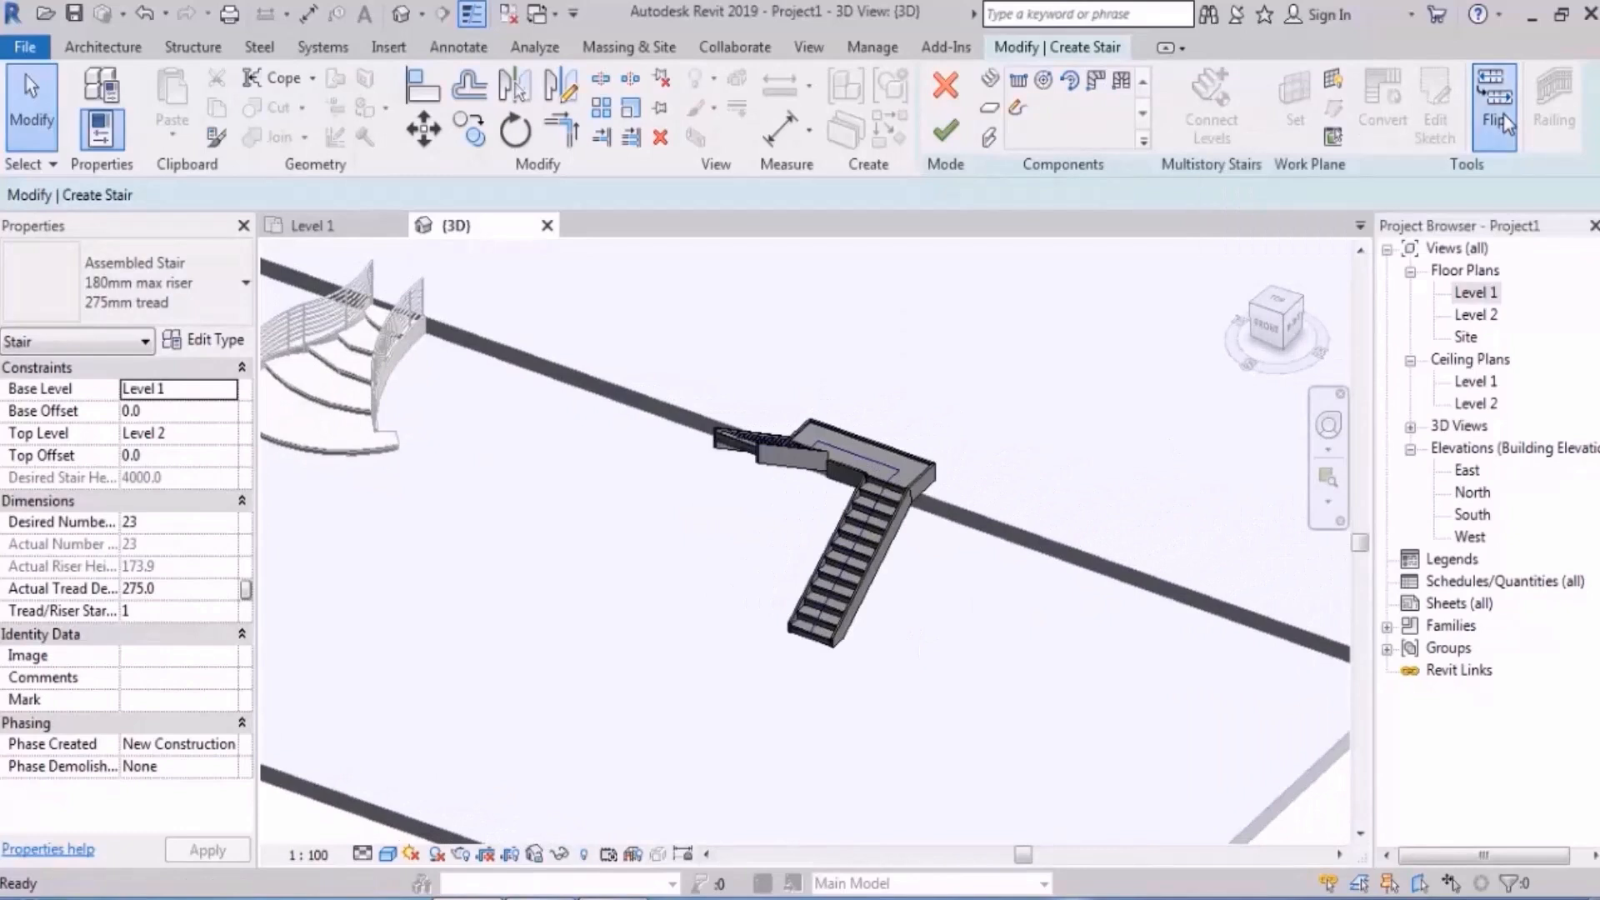
{"action": "left_click", "coordinate": [1504, 121]}
{"action": "left_click", "coordinate": [1505, 122]}
{"action": "left_click", "coordinate": [1505, 121]}
{"action": "left_click", "coordinate": [1505, 122]}
{"action": "left_click", "coordinate": [946, 133]}
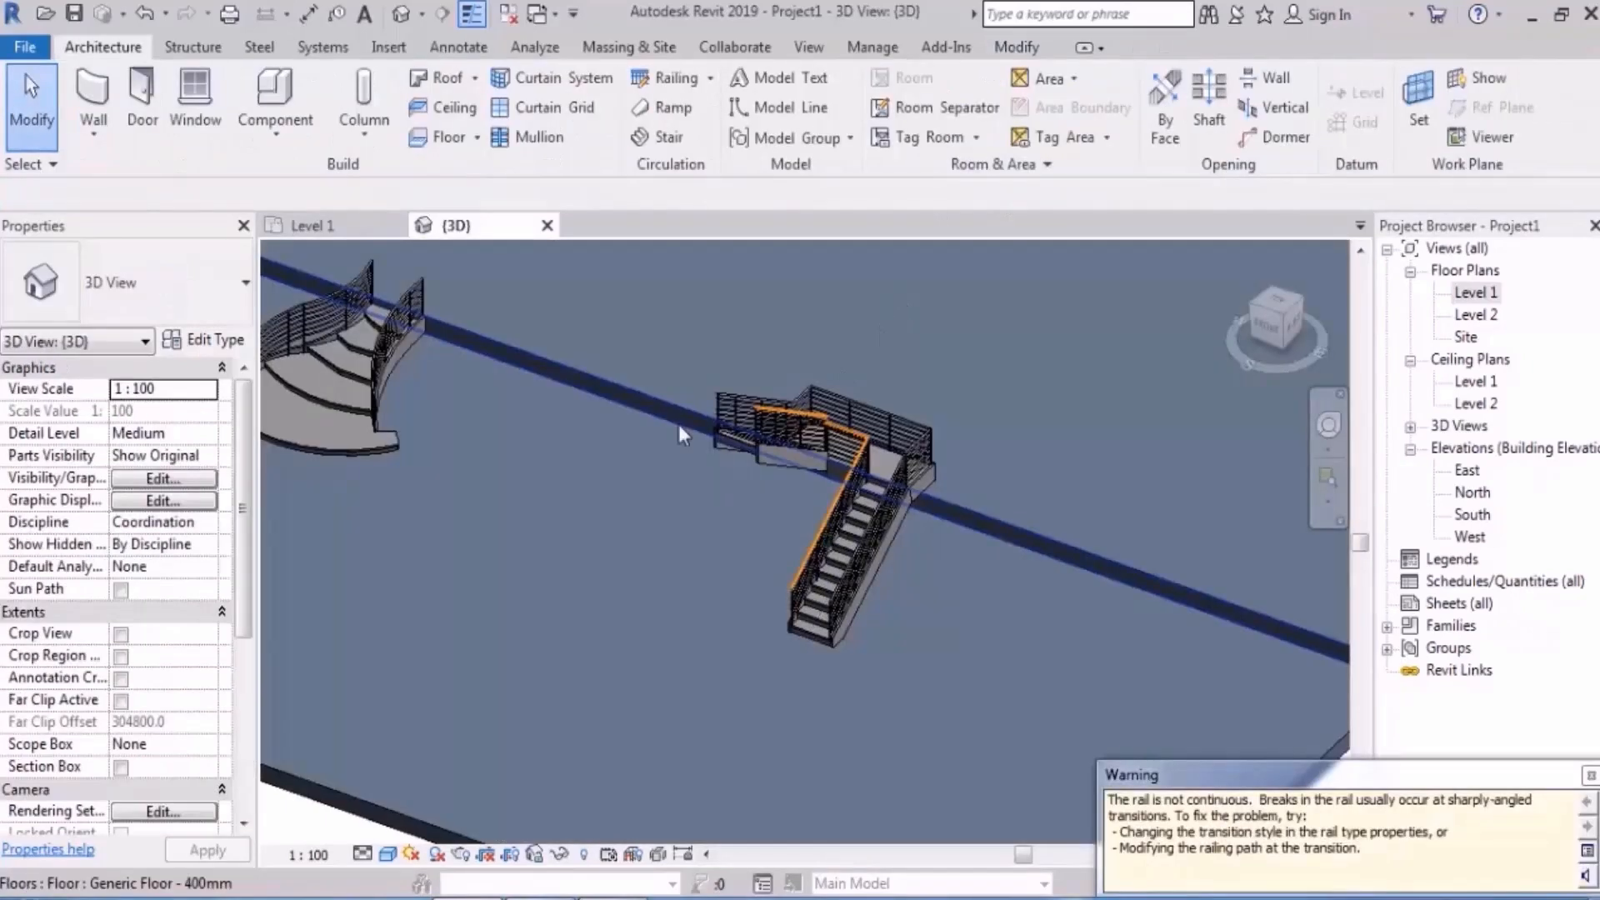
{"action": "left_click", "coordinate": [818, 629]}
- Deselect the stair, open the Level 1 plan, and zoom in on the flared curved stair
{"action": "left_click", "coordinate": [842, 632]}
{"action": "double_click", "coordinate": [1476, 292]}
{"action": "scroll", "coordinate": [645, 505], "scroll_direction": "down", "scroll_amount": 6}
{"action": "scroll", "coordinate": [491, 492], "scroll_direction": "up", "scroll_amount": 9}
{"action": "middle_click_drag", "start_coordinate": [940, 576], "coordinate": [875, 476]}
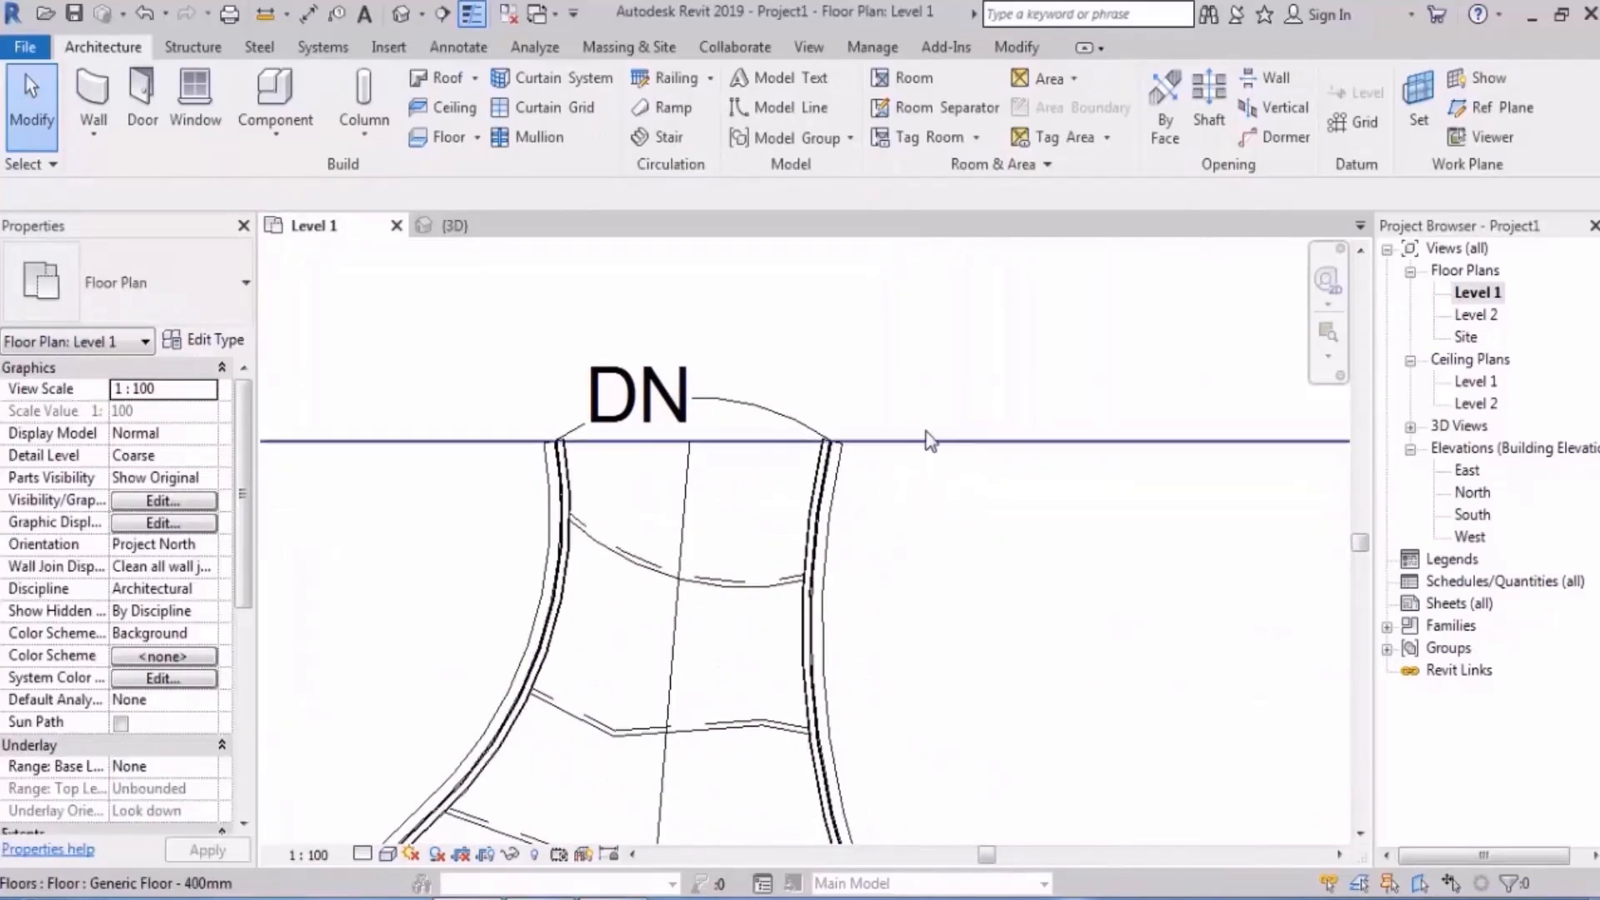
{"action": "scroll", "coordinate": [879, 491], "scroll_direction": "down", "scroll_amount": 5}
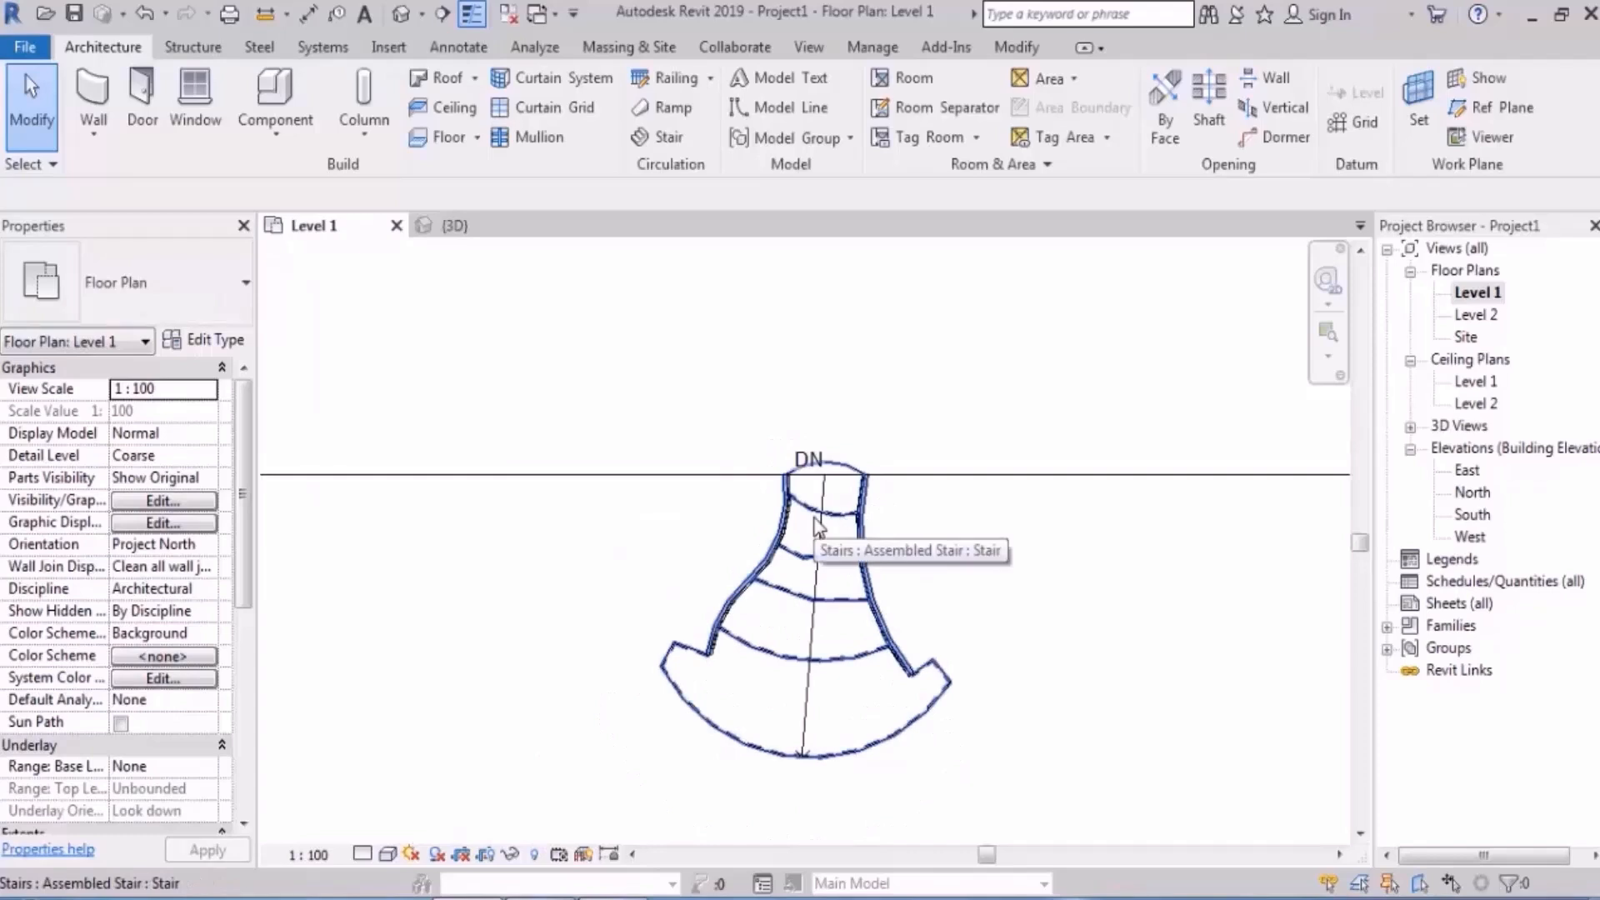
{"action": "scroll", "coordinate": [931, 490], "scroll_direction": "up", "scroll_amount": 3}
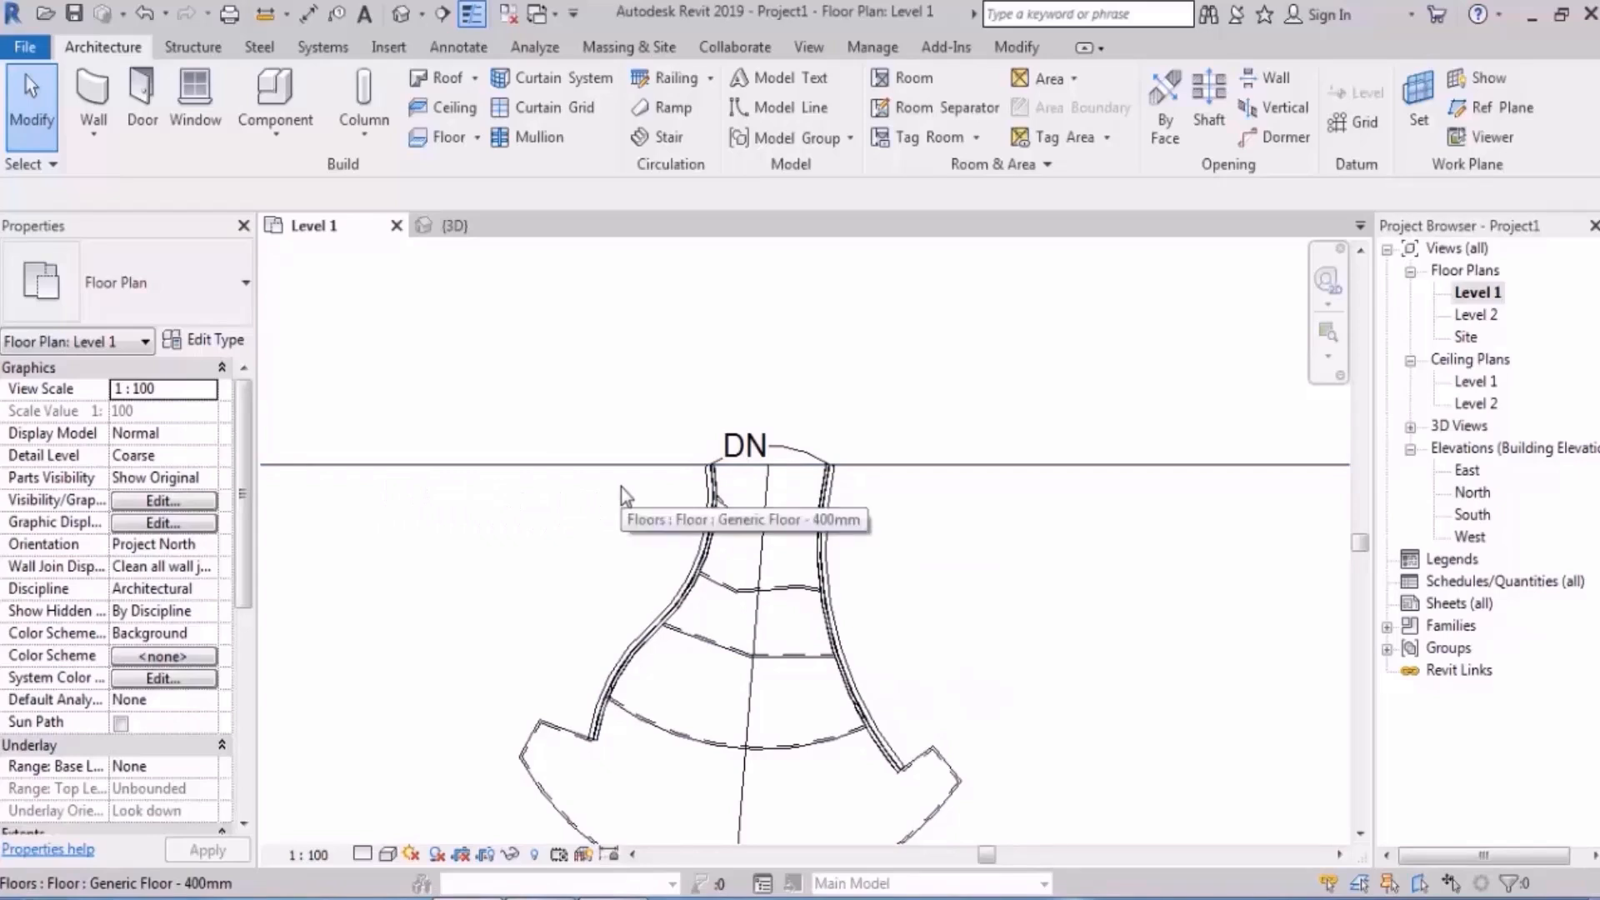
- Save the project to the Desktop with the file name 'stair'
{"action": "left_click", "coordinate": [74, 15]}
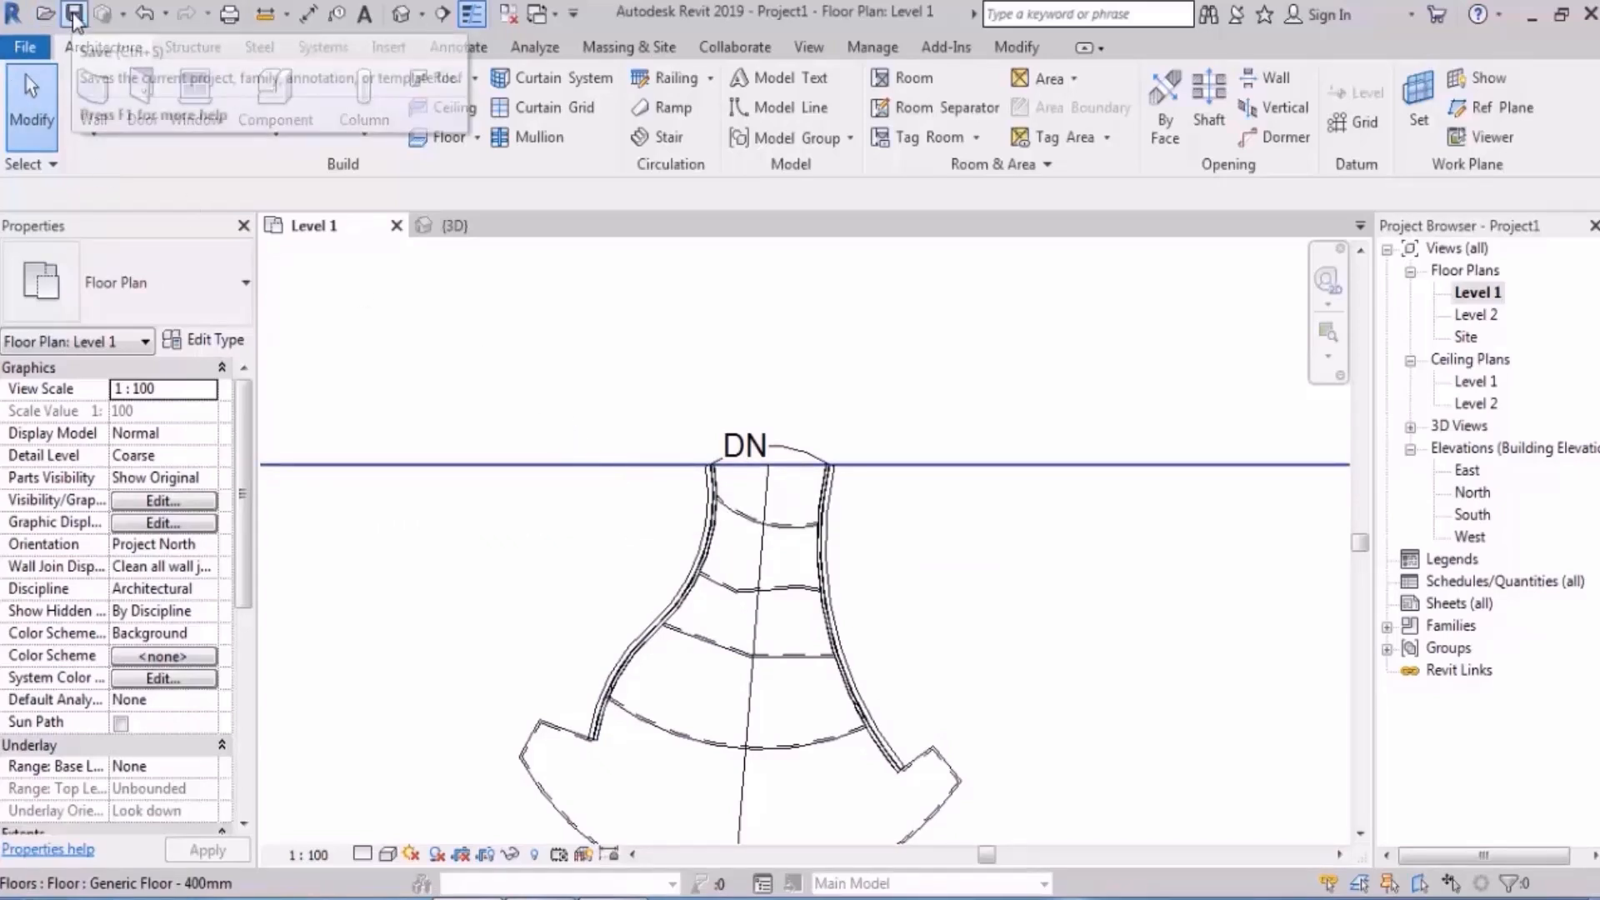
{"action": "left_click", "coordinate": [410, 629]}
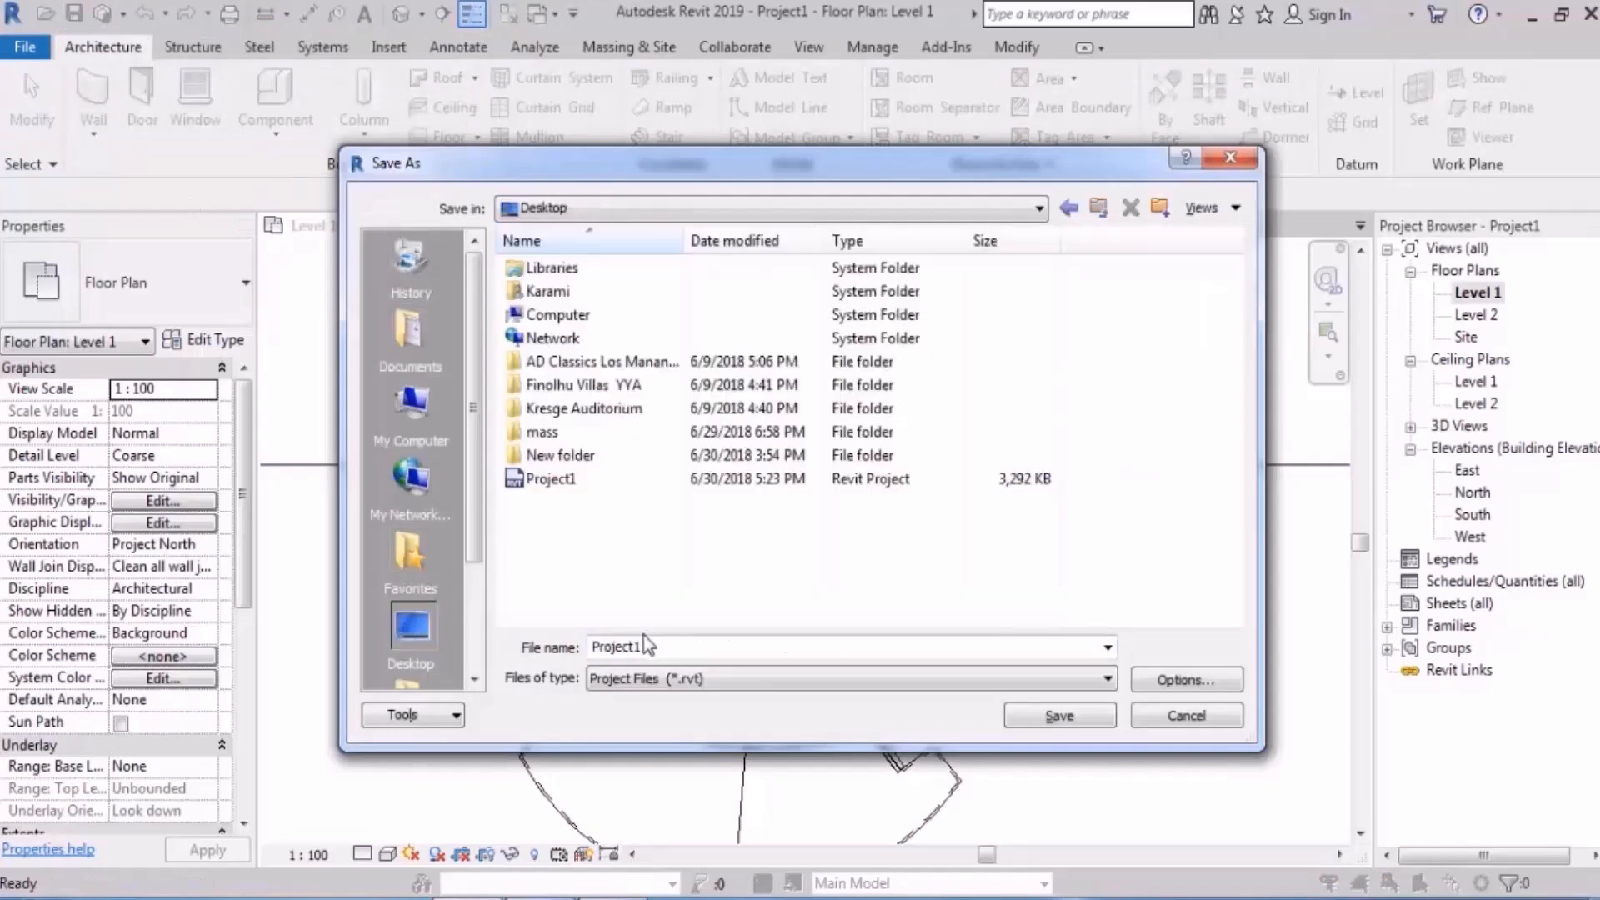
{"action": "type", "text": "stair"}
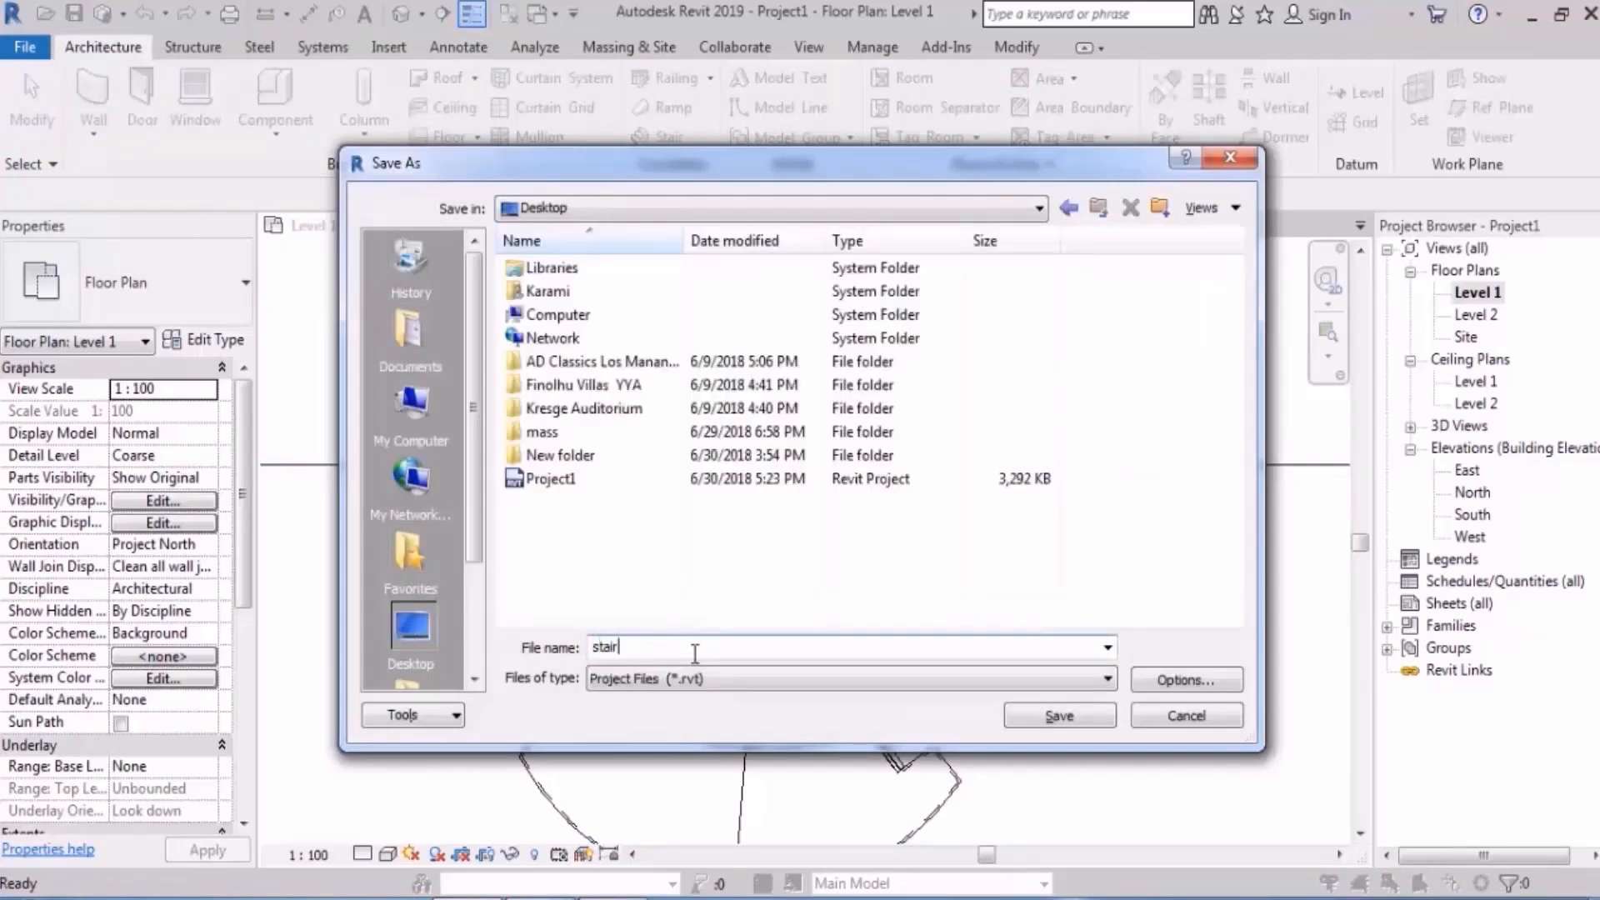
{"action": "key", "text": "Return"}
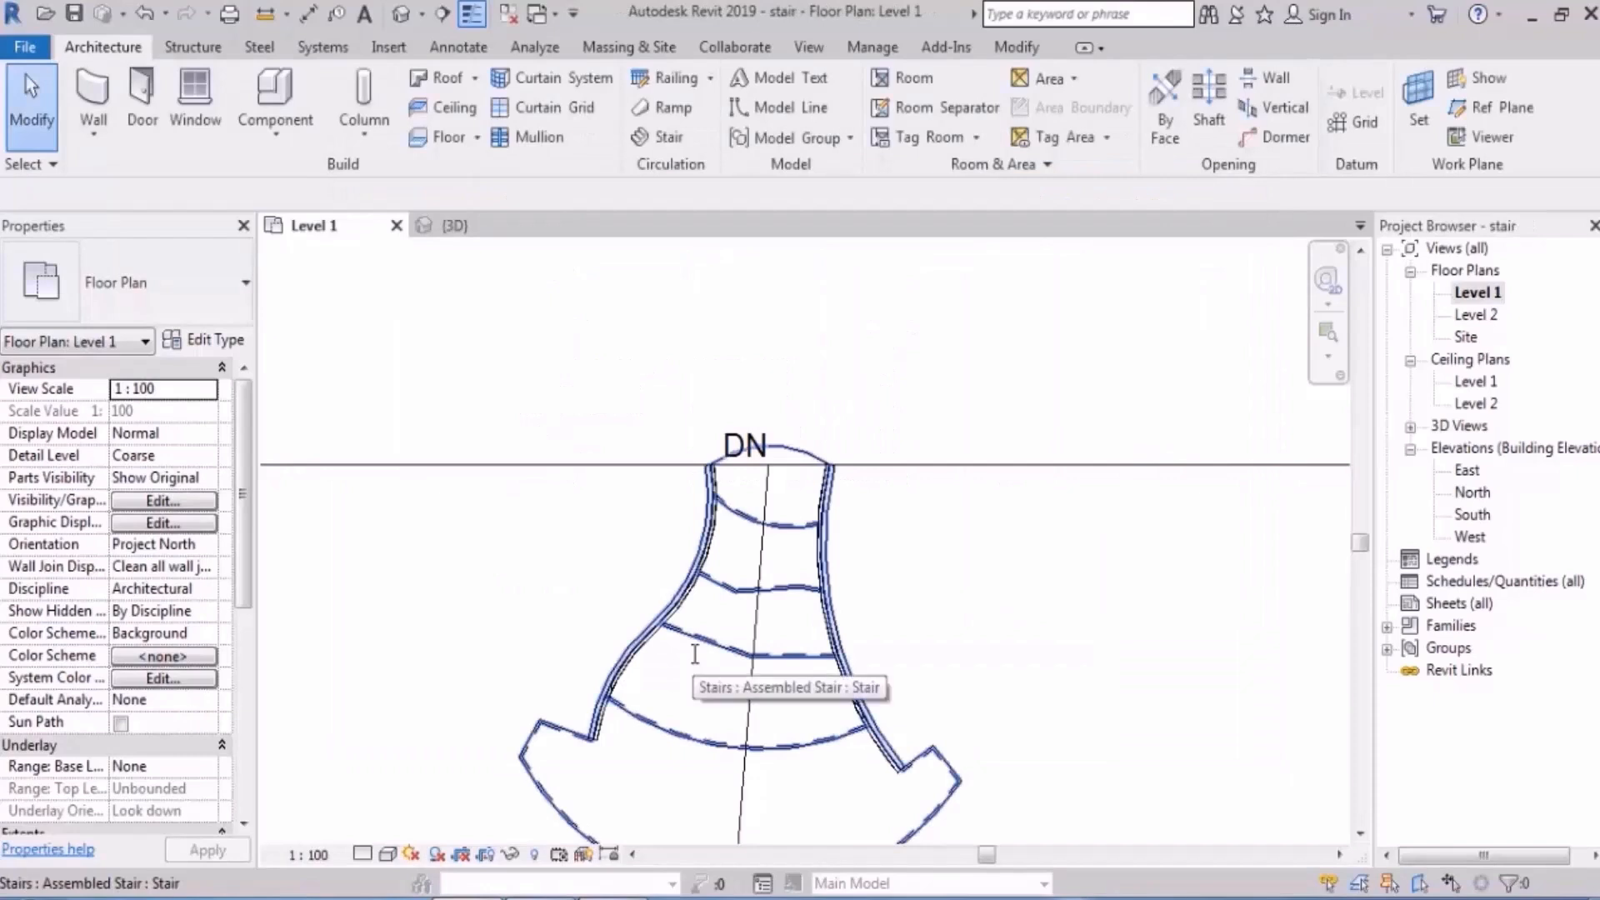
- Edit the floor boundary and pick the stair's curved top edge as a boundary line
{"action": "left_click", "coordinate": [775, 387]}
{"action": "left_click", "coordinate": [956, 116]}
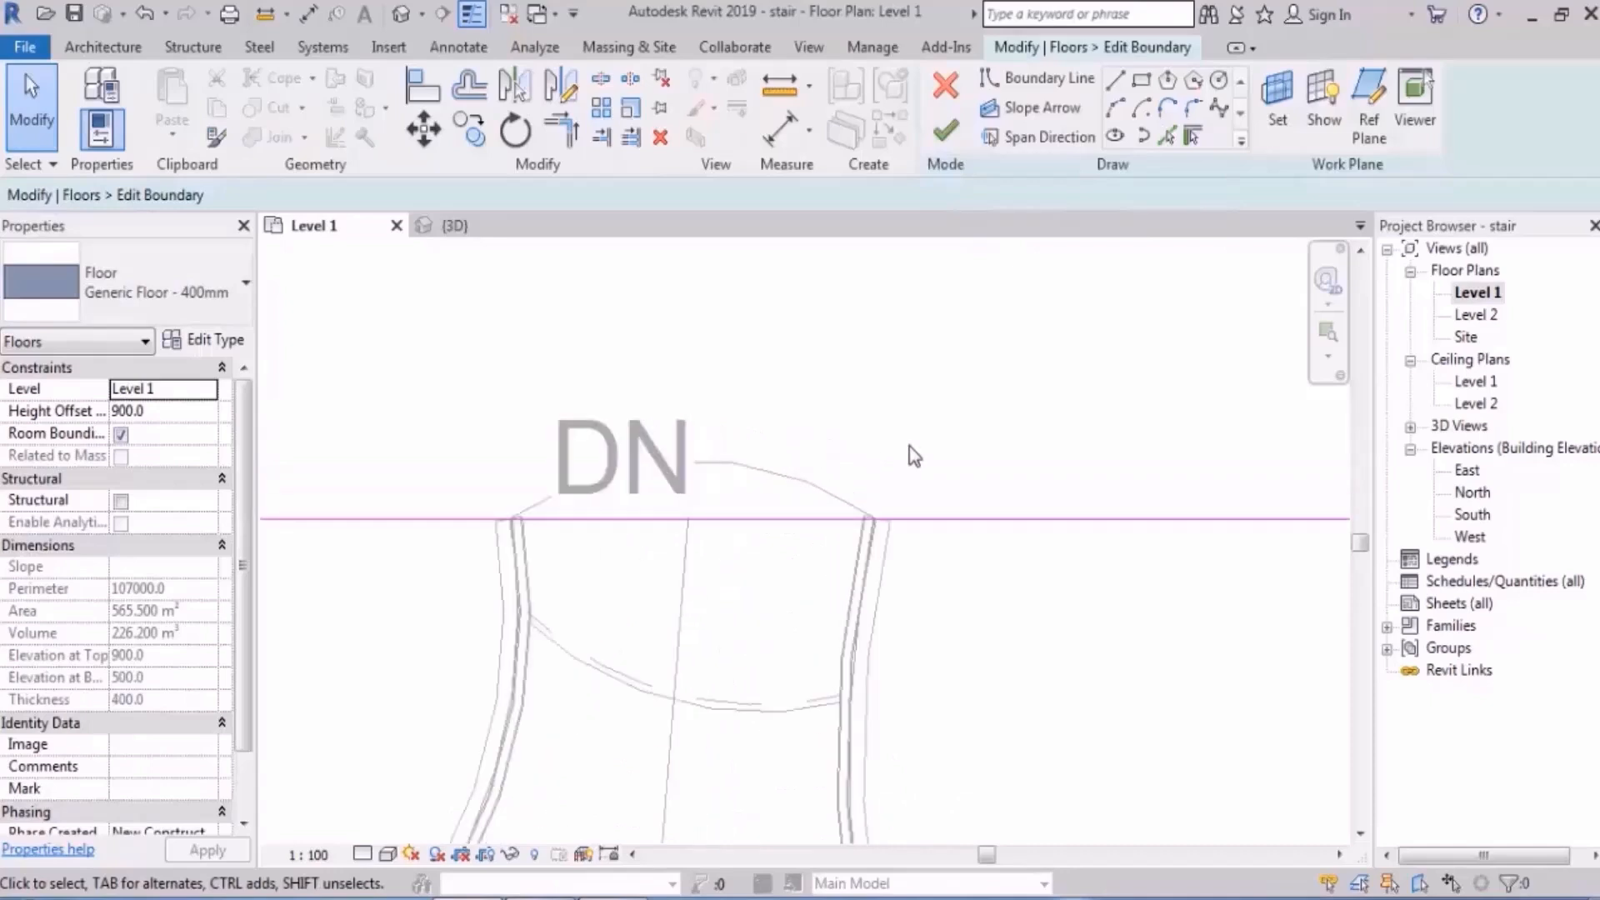
{"action": "scroll", "coordinate": [908, 454], "scroll_direction": "up", "scroll_amount": 2}
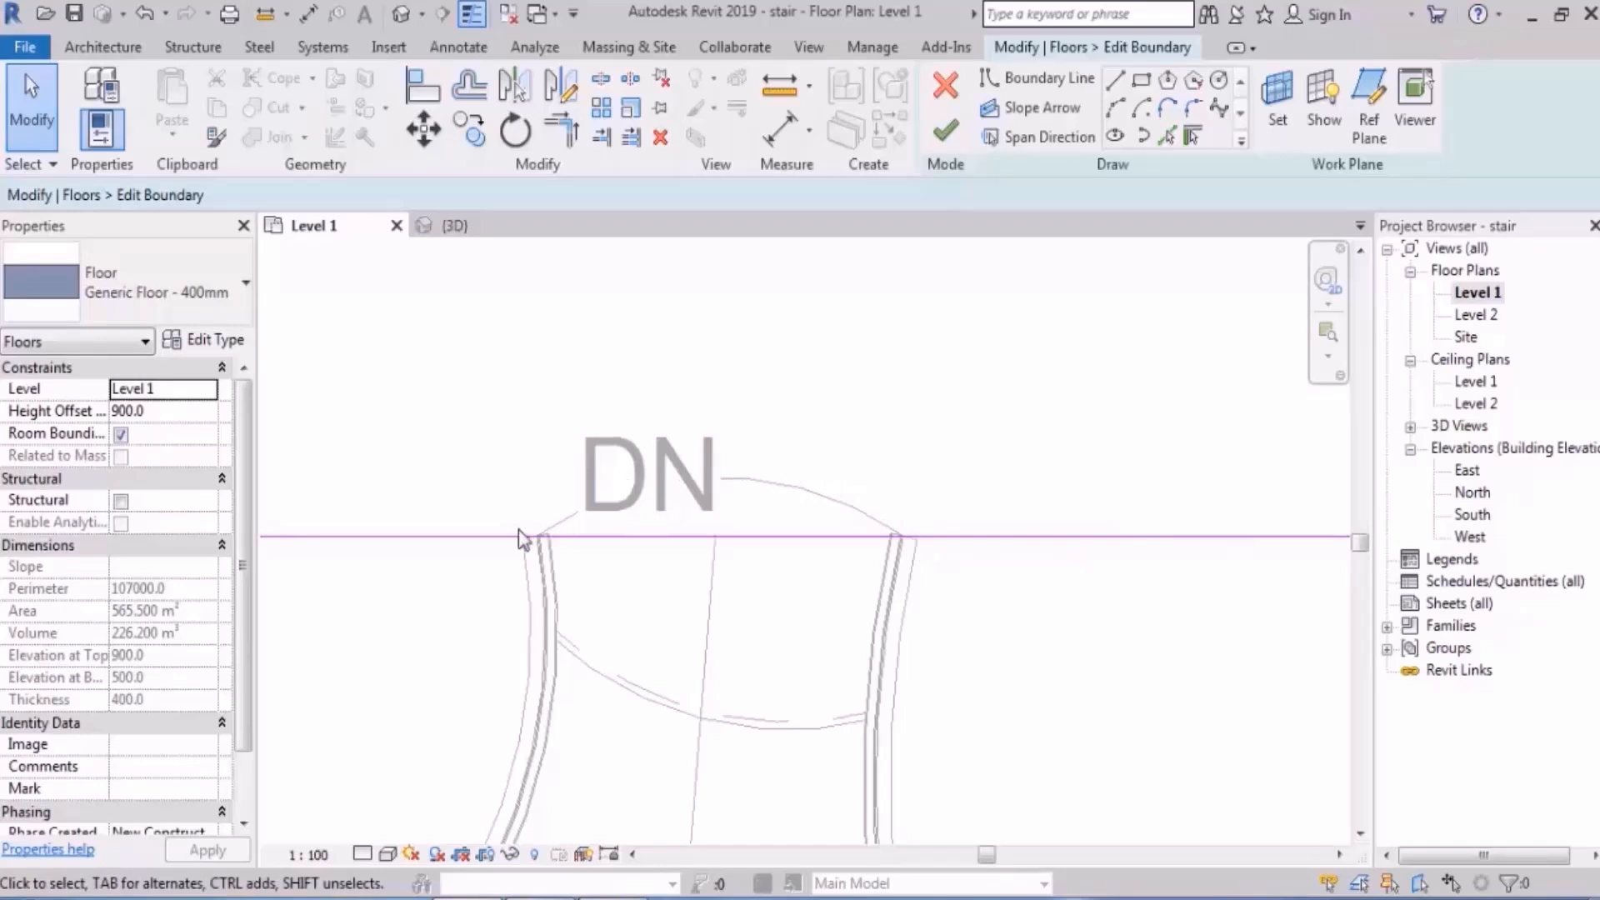
{"action": "left_click", "coordinate": [1167, 135]}
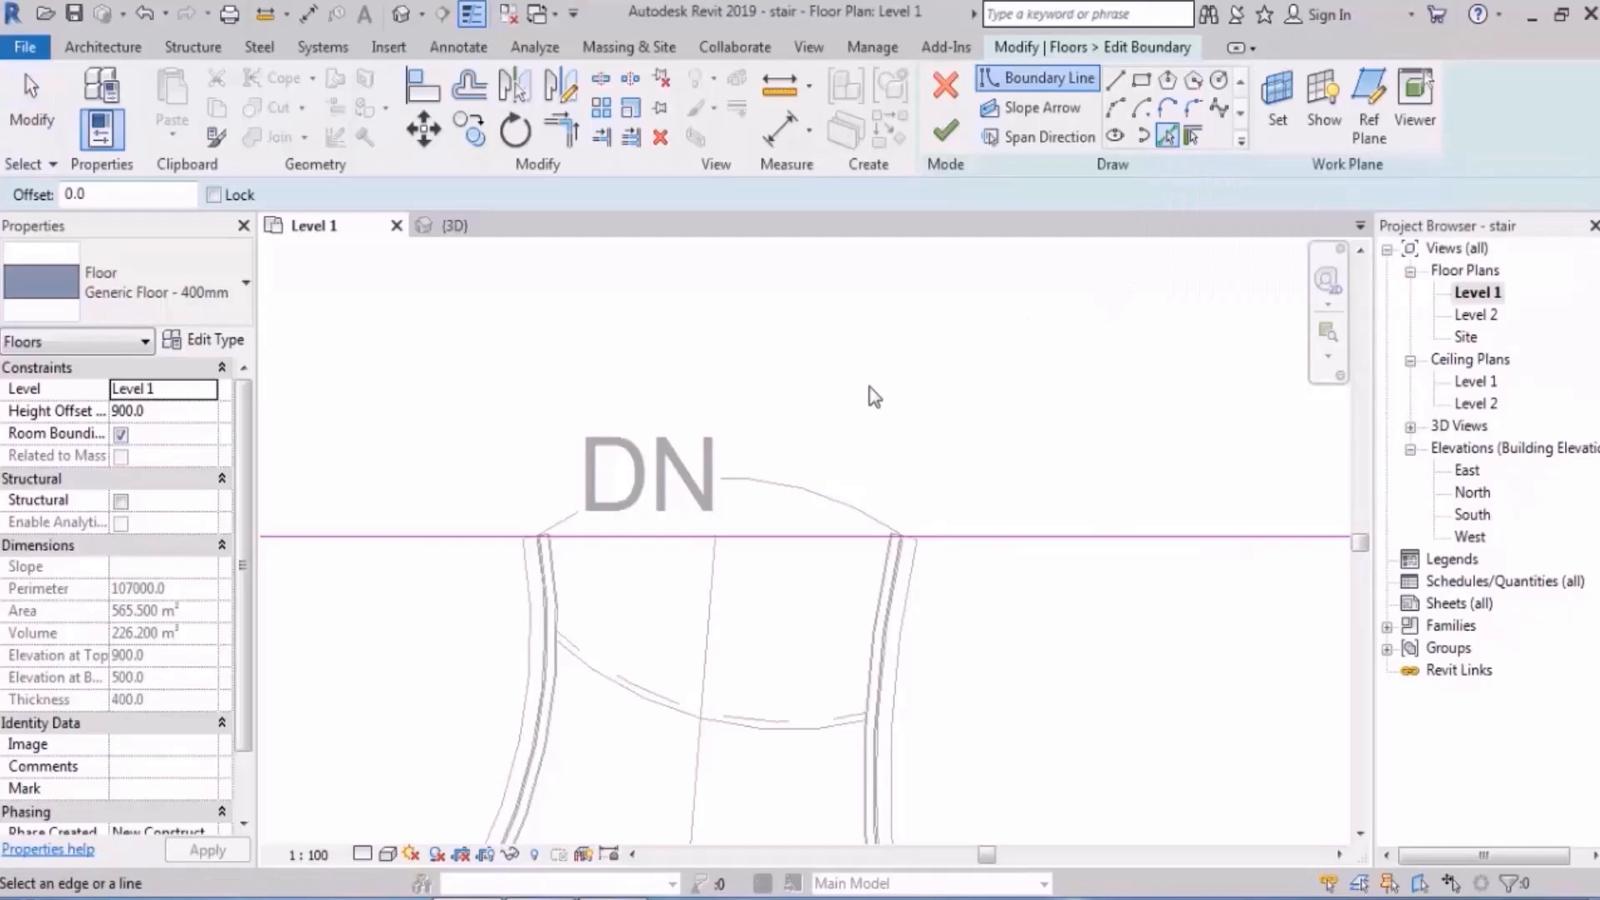
{"action": "left_click", "coordinate": [786, 487]}
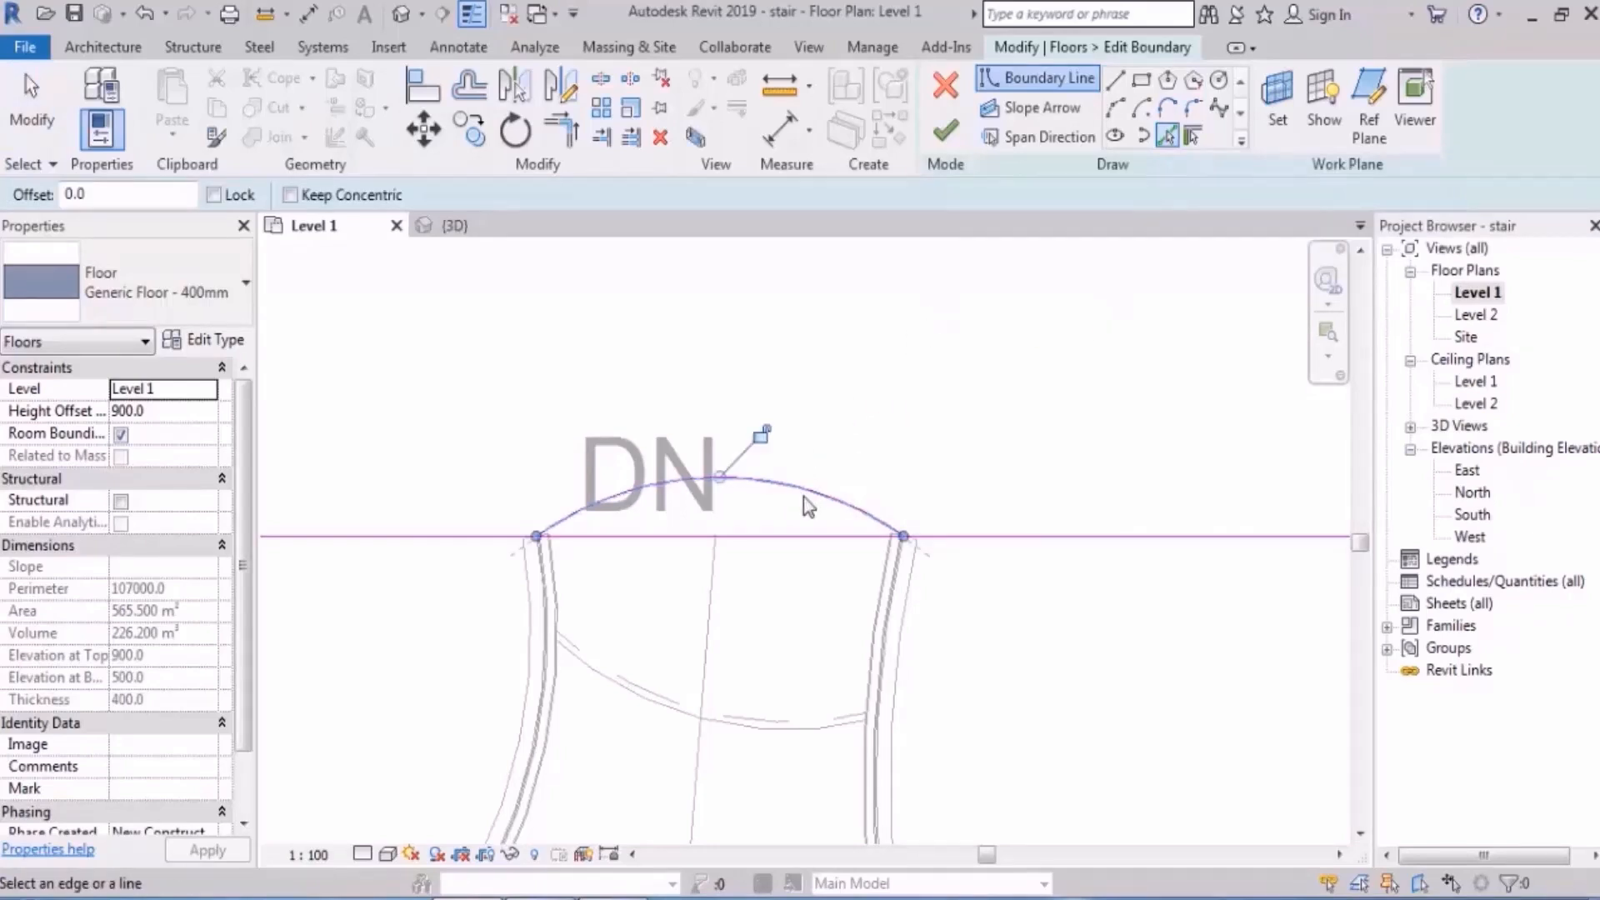
{"action": "scroll", "coordinate": [806, 494], "scroll_direction": "down", "scroll_amount": 3}
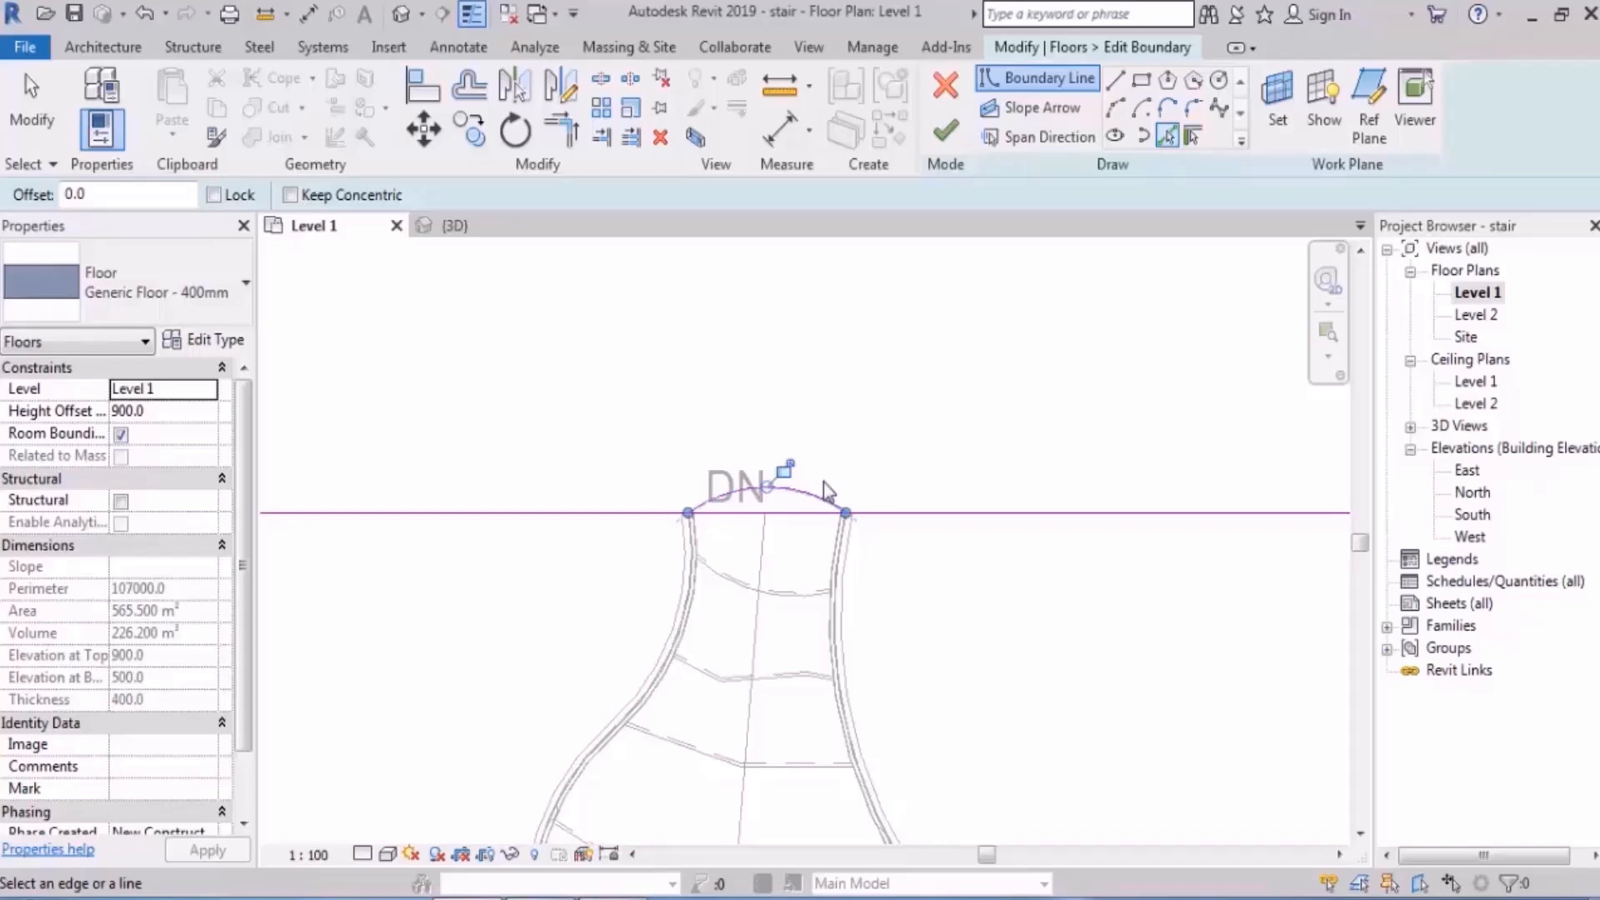
{"action": "key", "text": "Escape"}
{"action": "key", "text": "Escape"}
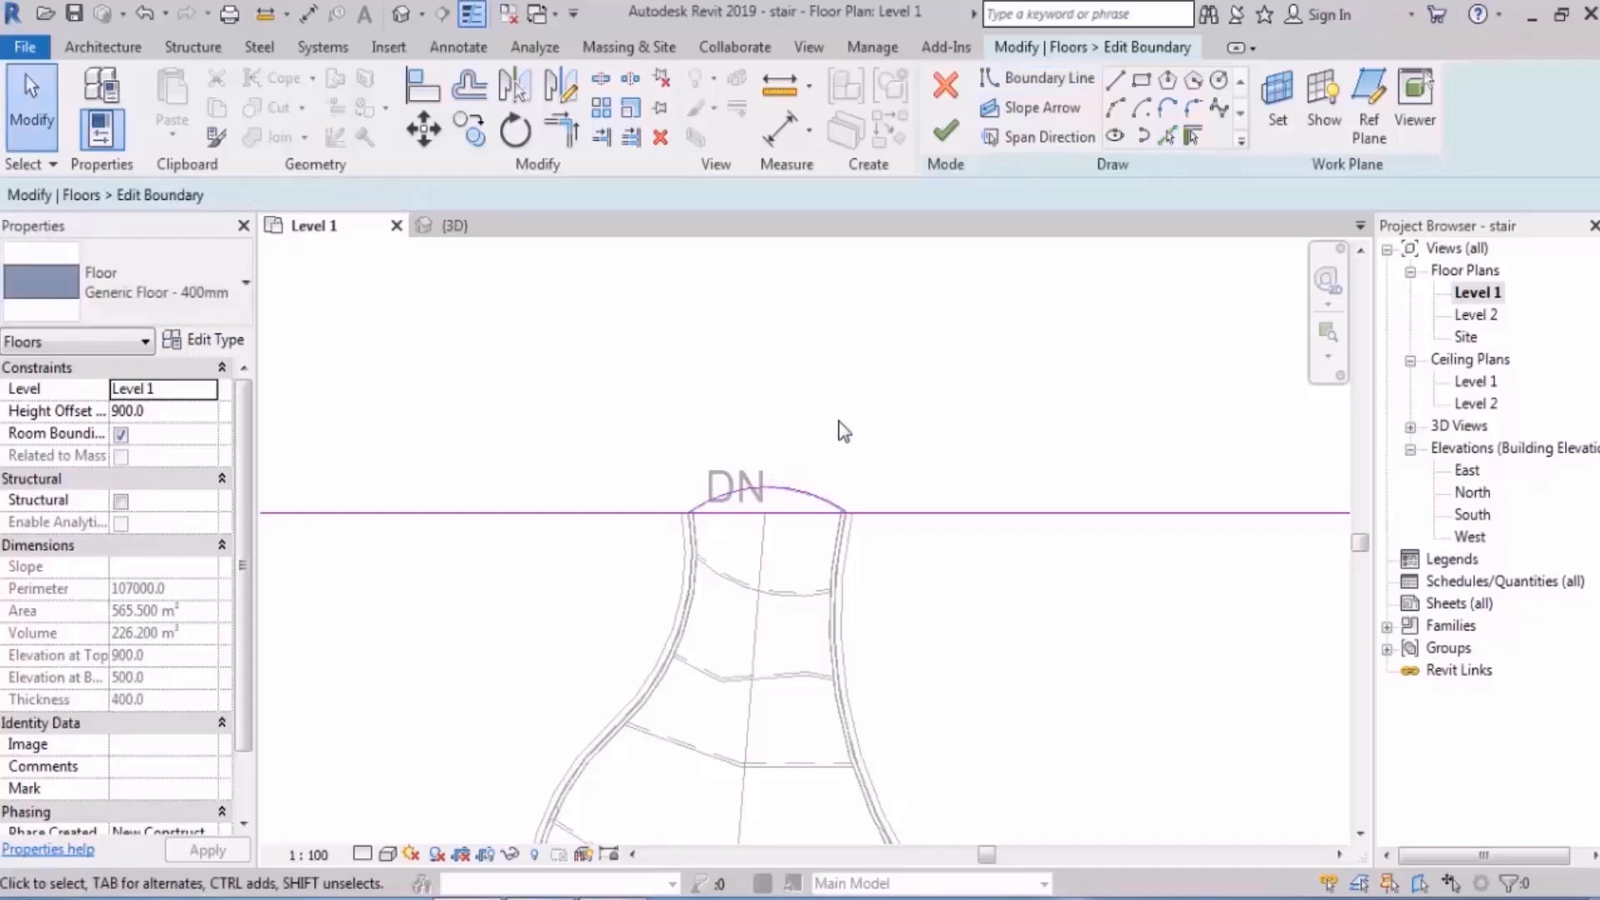
{"action": "scroll", "coordinate": [823, 503], "scroll_direction": "up", "scroll_amount": 3}
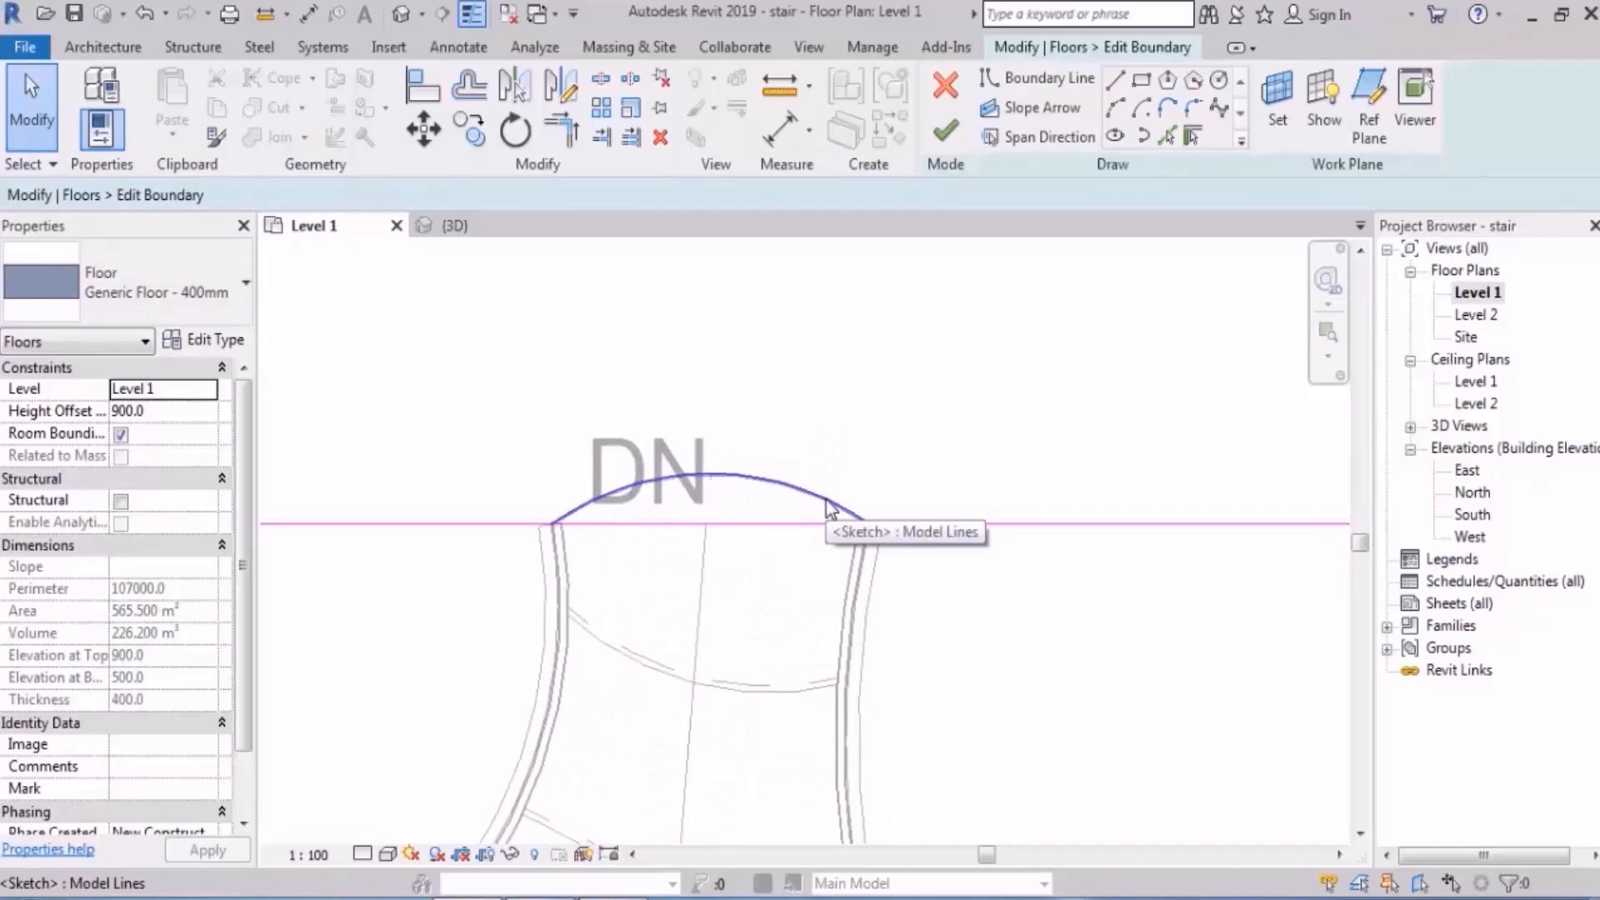
- Split the straight floor edge, trim both sides to the arc, and finish the boundary
{"action": "middle_click_drag", "start_coordinate": [830, 488], "coordinate": [861, 404]}
{"action": "left_click", "coordinate": [599, 82]}
{"action": "left_click", "coordinate": [754, 439]}
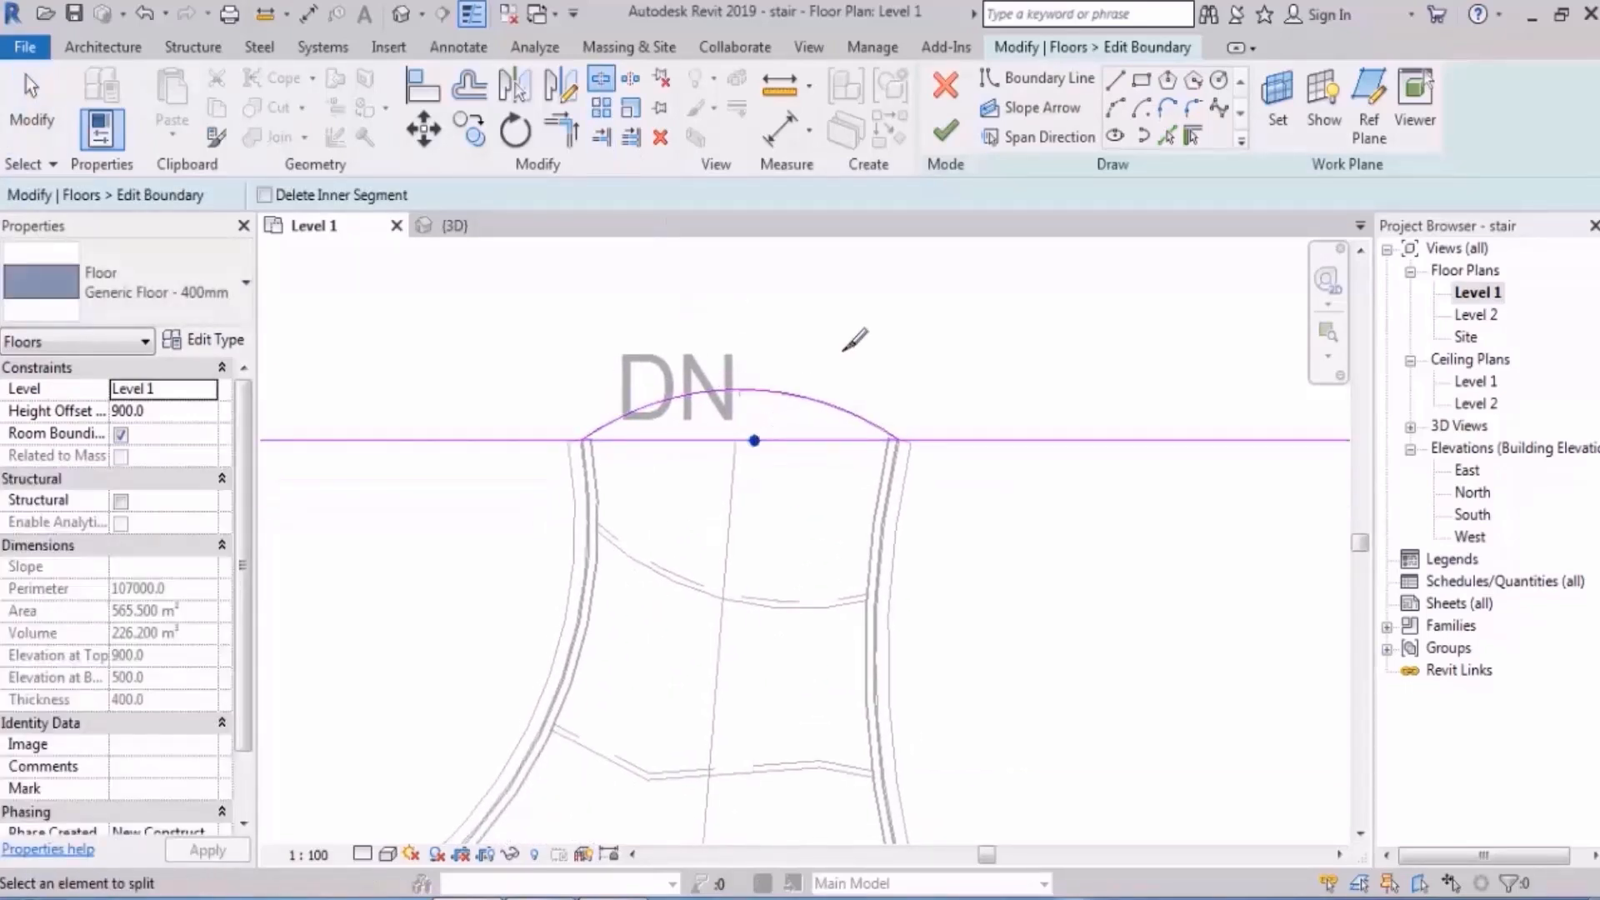
{"action": "middle_click_drag", "start_coordinate": [896, 341], "coordinate": [865, 419]}
{"action": "key", "text": "Escape"}
{"action": "key", "text": "t"}
{"action": "key", "text": "r"}
{"action": "left_click", "coordinate": [828, 493]}
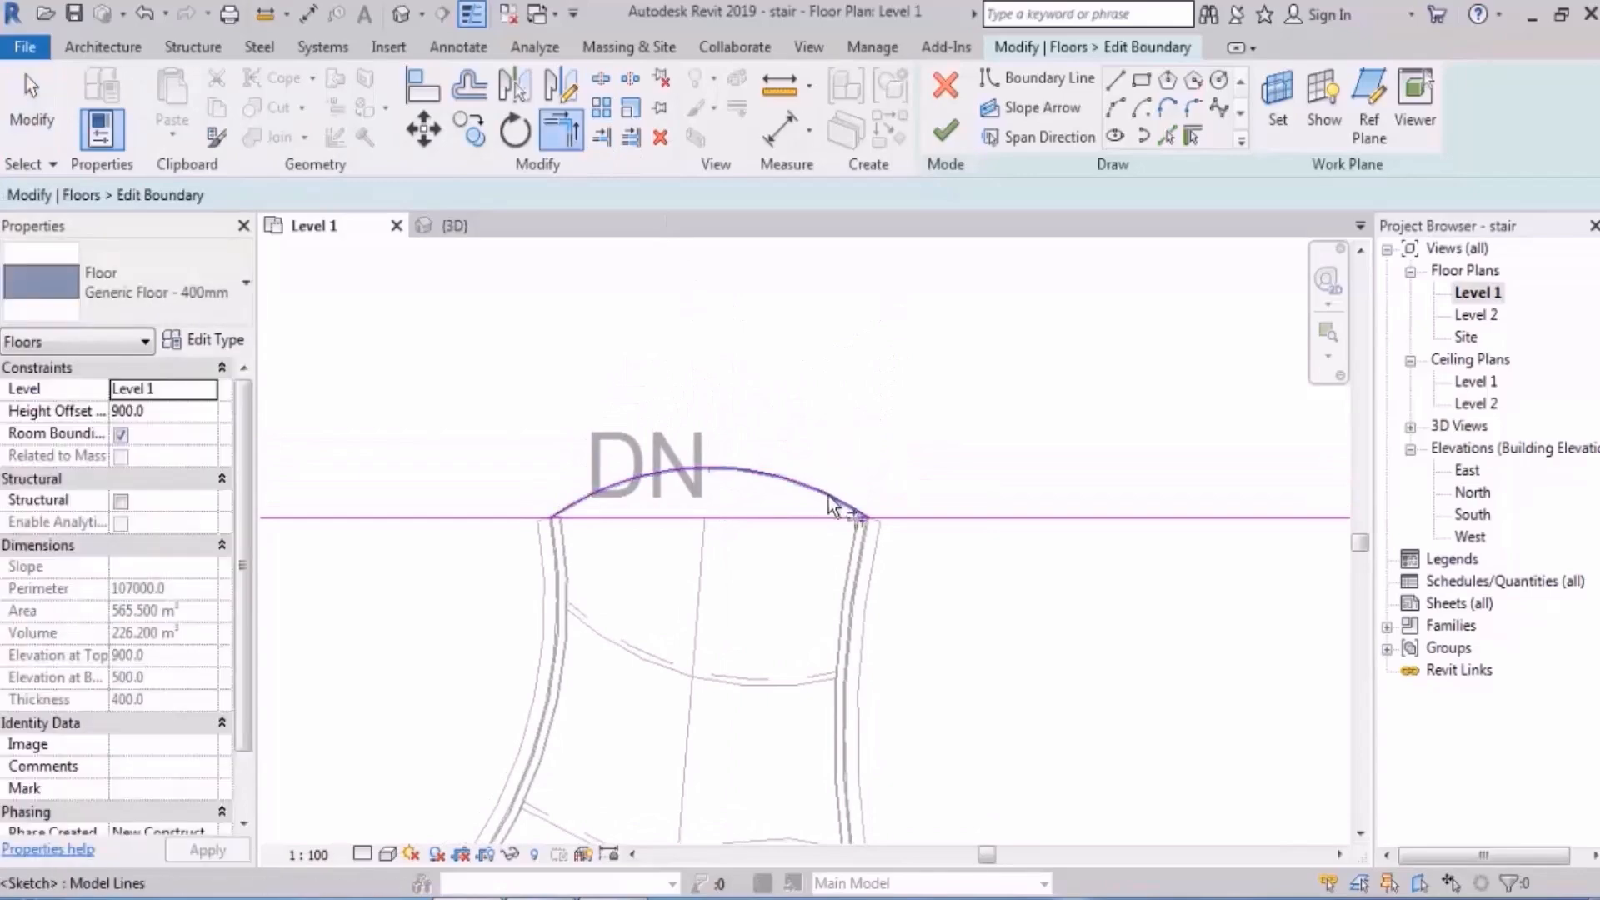
{"action": "left_click", "coordinate": [917, 516]}
{"action": "left_click", "coordinate": [507, 516]}
{"action": "left_click", "coordinate": [944, 134]}
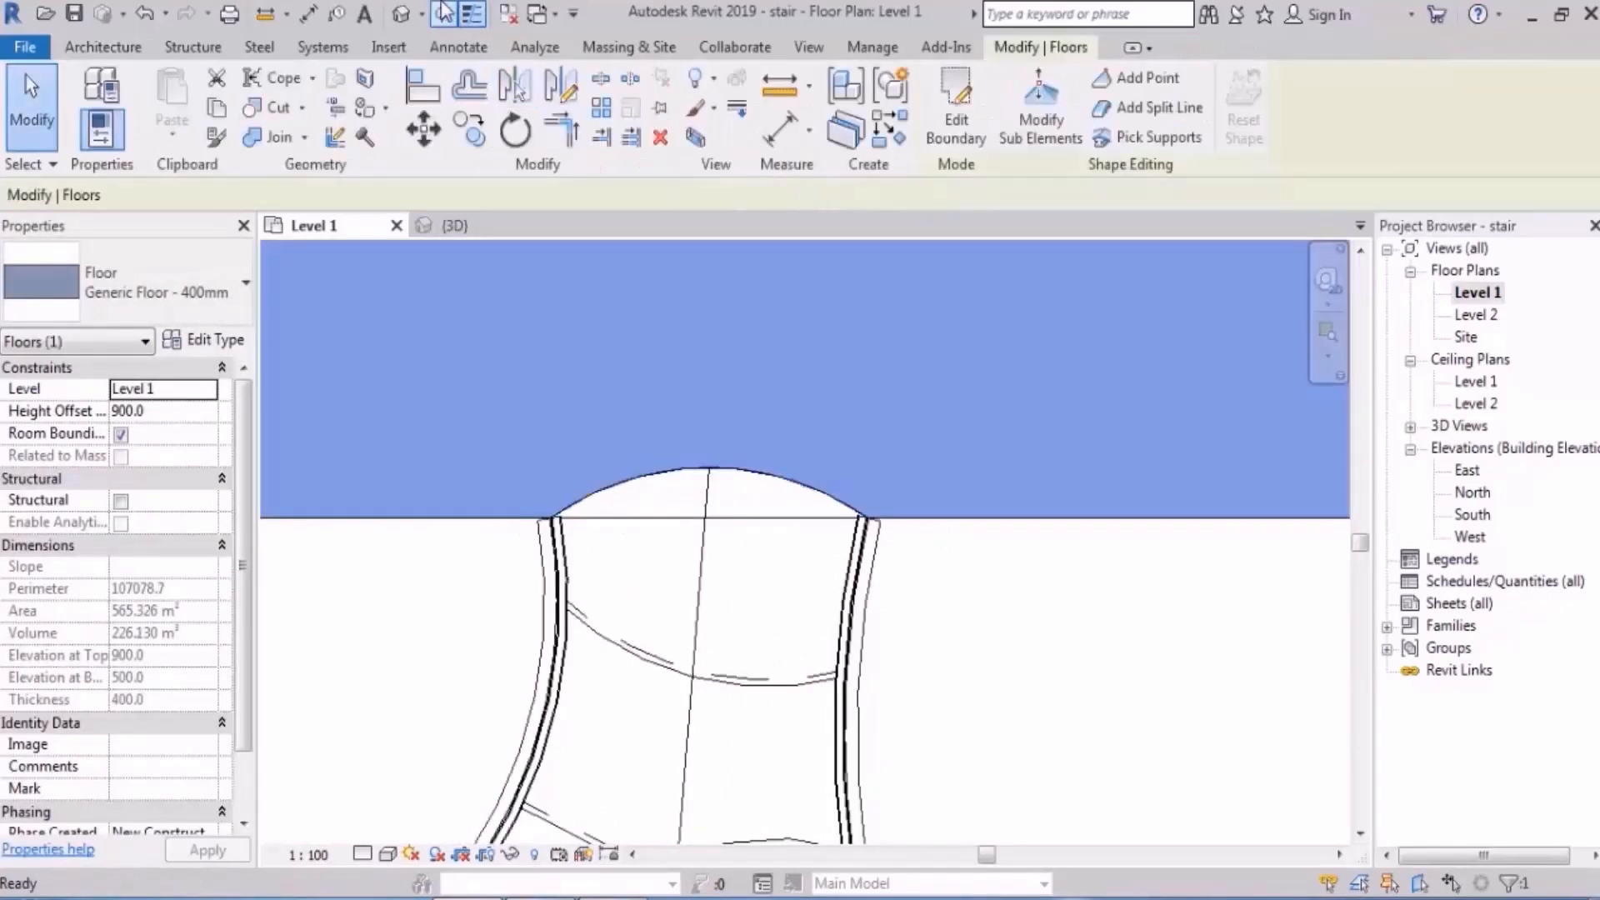
- Inspect the curved stair in the 3D view from both sides
{"action": "left_click", "coordinate": [400, 13]}
{"action": "scroll", "coordinate": [627, 534], "scroll_direction": "down", "scroll_amount": 3}
{"action": "middle_click_drag", "start_coordinate": [630, 537], "coordinate": [1083, 457], "text": "shift"}
{"action": "scroll", "coordinate": [450, 585], "scroll_direction": "up", "scroll_amount": 8}
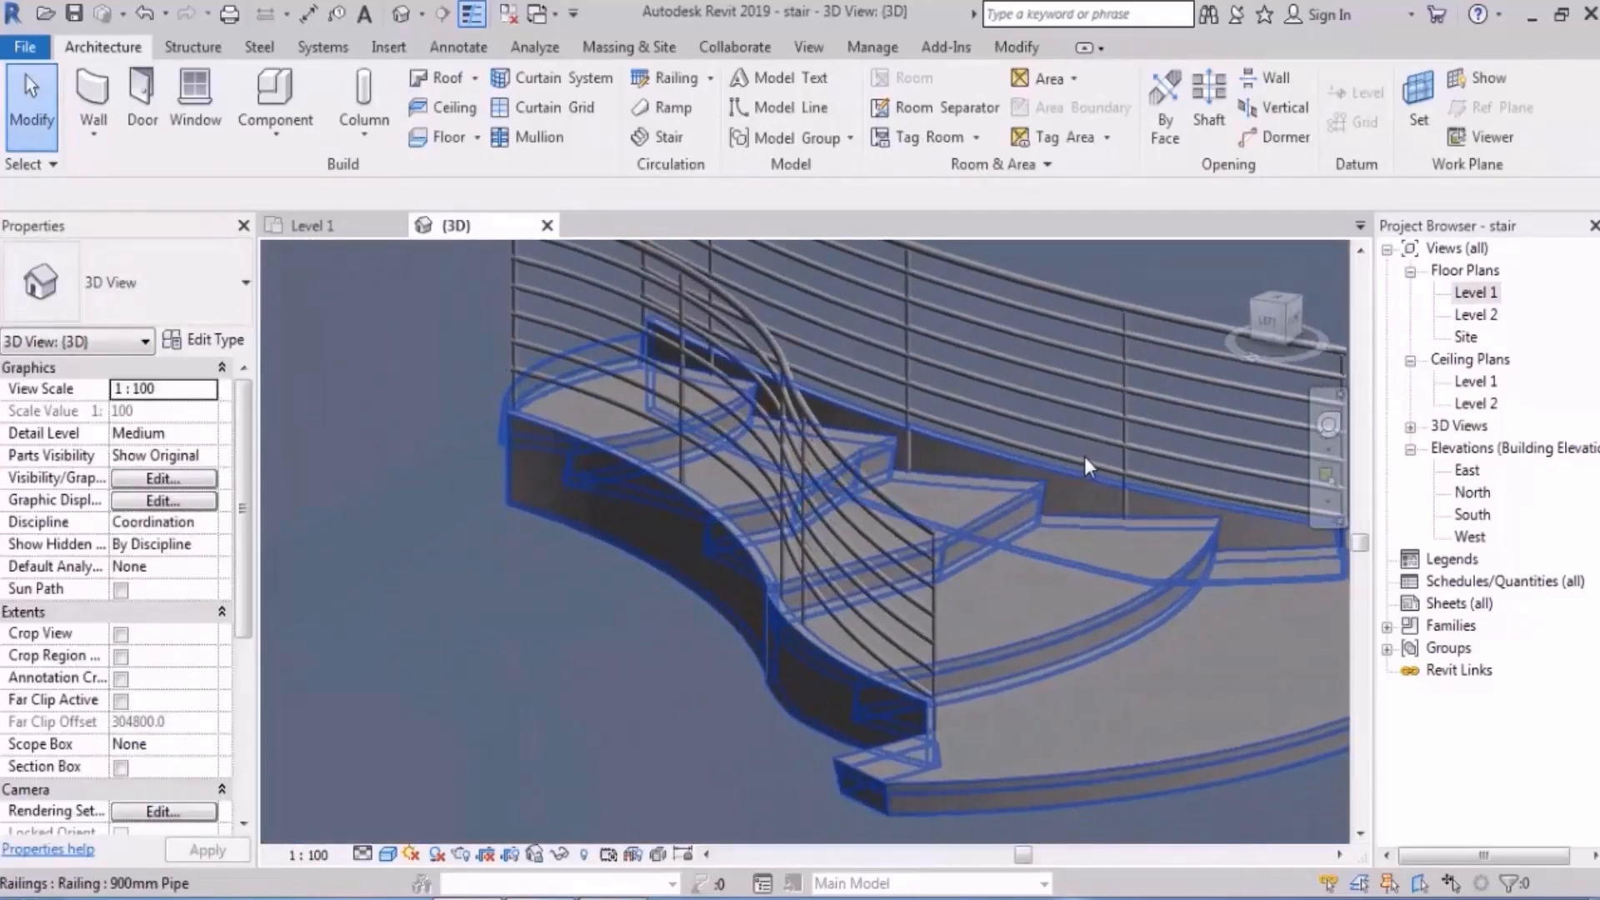
{"action": "left_click", "coordinate": [1033, 576]}
{"action": "middle_click_drag", "start_coordinate": [1033, 577], "coordinate": [750, 583], "text": "shift"}
{"action": "middle_click_drag", "start_coordinate": [939, 456], "coordinate": [842, 489]}
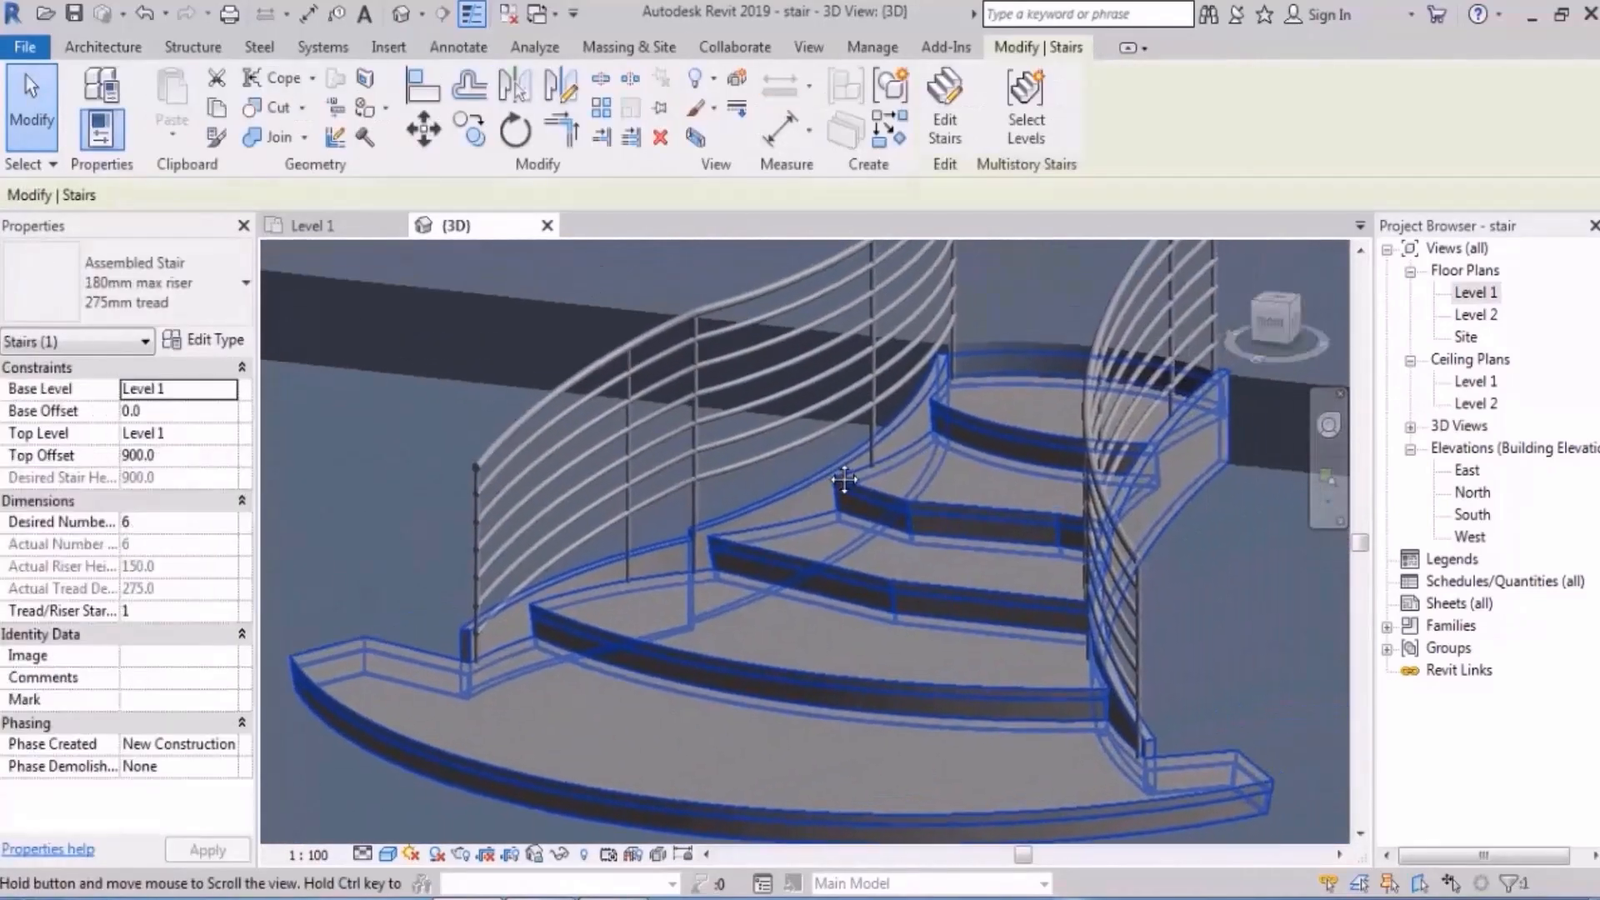
{"action": "key", "text": "Escape"}
{"action": "middle_click_drag", "start_coordinate": [1108, 503], "coordinate": [954, 470]}
{"action": "scroll", "coordinate": [949, 533], "scroll_direction": "down", "scroll_amount": 3}
{"action": "middle_click_drag", "start_coordinate": [957, 534], "coordinate": [1200, 483], "text": "shift"}
{"action": "scroll", "coordinate": [855, 418], "scroll_direction": "up", "scroll_amount": 3}
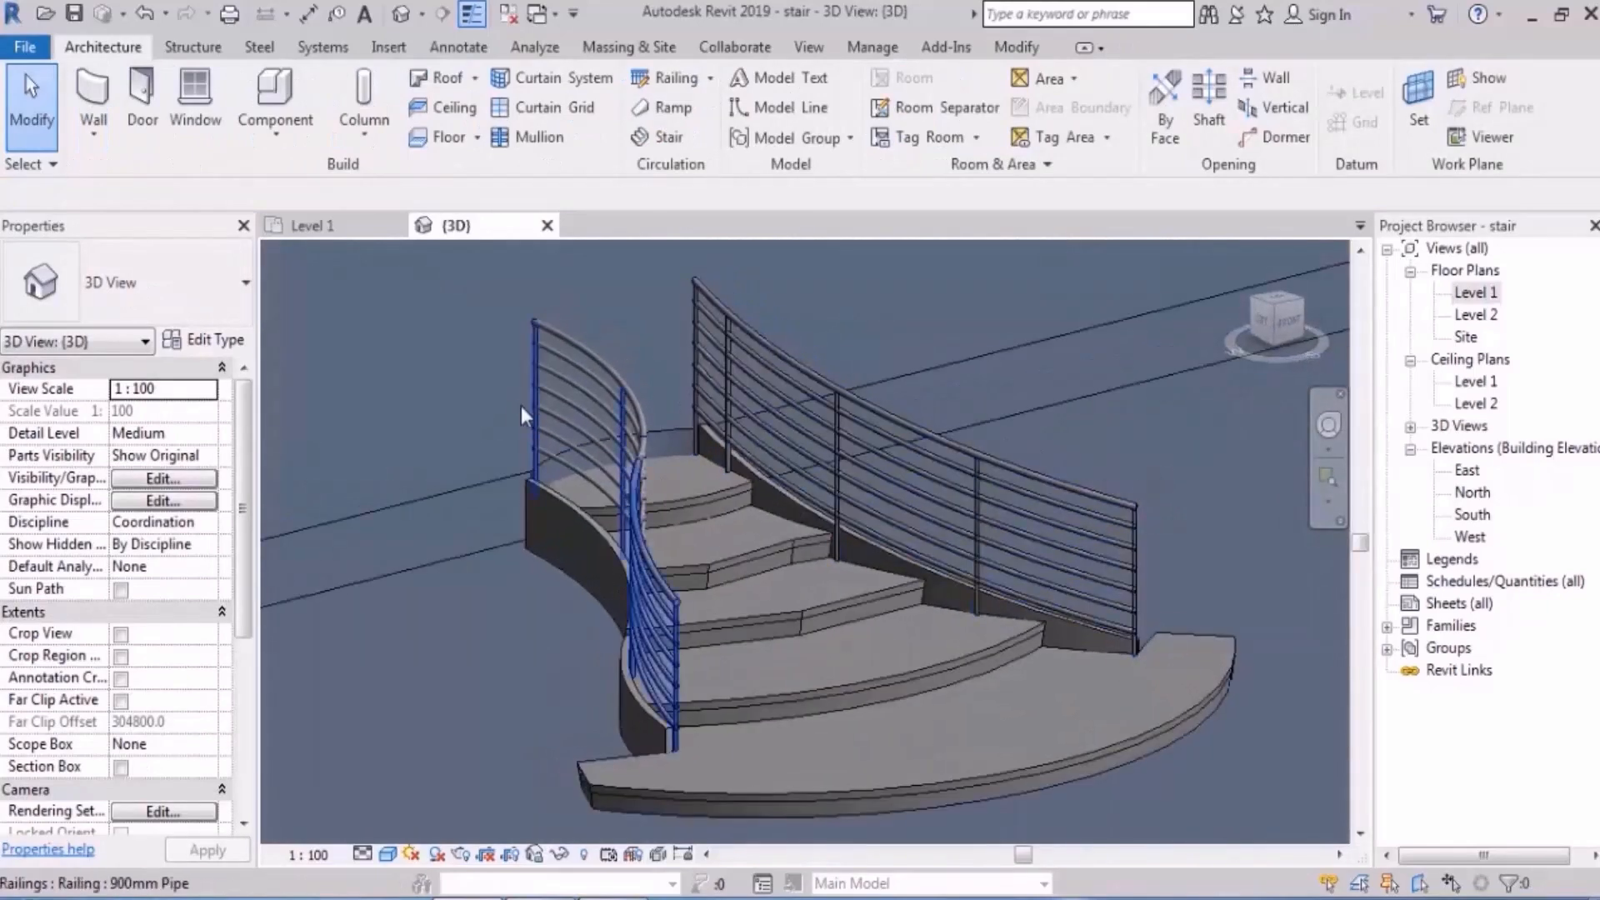
- Check the floor beside the stair in 3D, then clear the selection
{"action": "left_click", "coordinate": [561, 388]}
{"action": "middle_click_drag", "start_coordinate": [858, 533], "coordinate": [842, 427], "text": "shift"}
{"action": "key", "text": "Escape"}
{"action": "scroll", "coordinate": [737, 484], "scroll_direction": "up", "scroll_amount": 2}
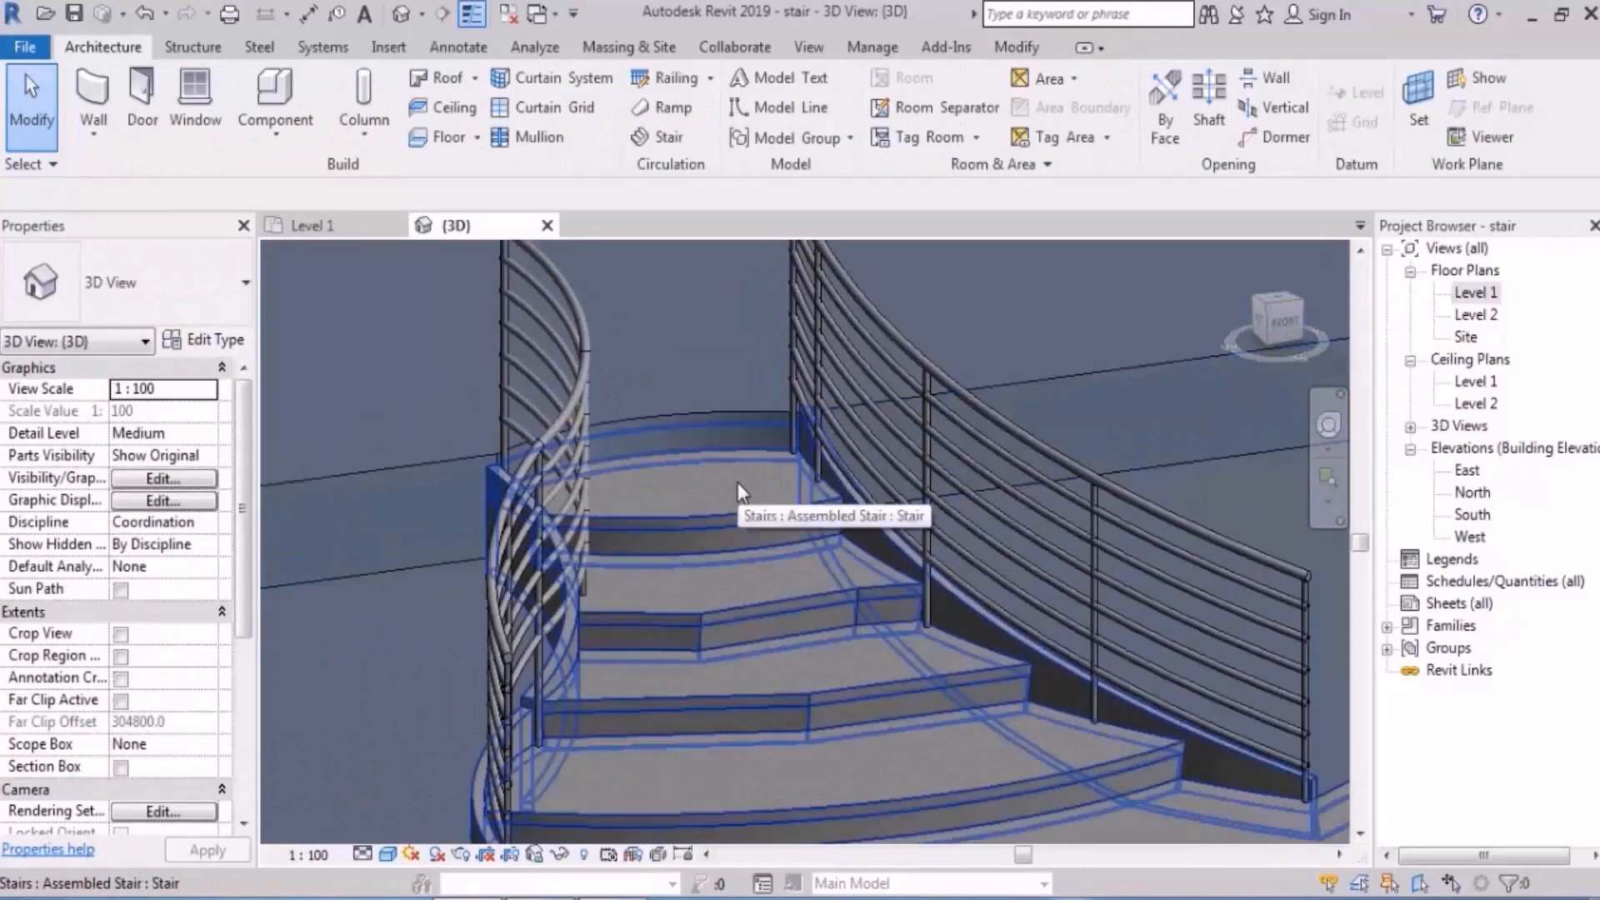
- Temporarily isolate the stair with HI, then restore hidden railings and floor with HR
{"action": "left_click", "coordinate": [736, 492]}
{"action": "key", "text": "h"}
{"action": "key", "text": "i"}
{"action": "mouse_move", "coordinate": [729, 507]}
{"action": "middle_mouse_down", "text": "shift"}
{"action": "mouse_move", "coordinate": [931, 561]}
{"action": "mouse_move", "coordinate": [964, 525]}
{"action": "mouse_move", "coordinate": [738, 483]}
{"action": "middle_mouse_up", "text": "shift"}
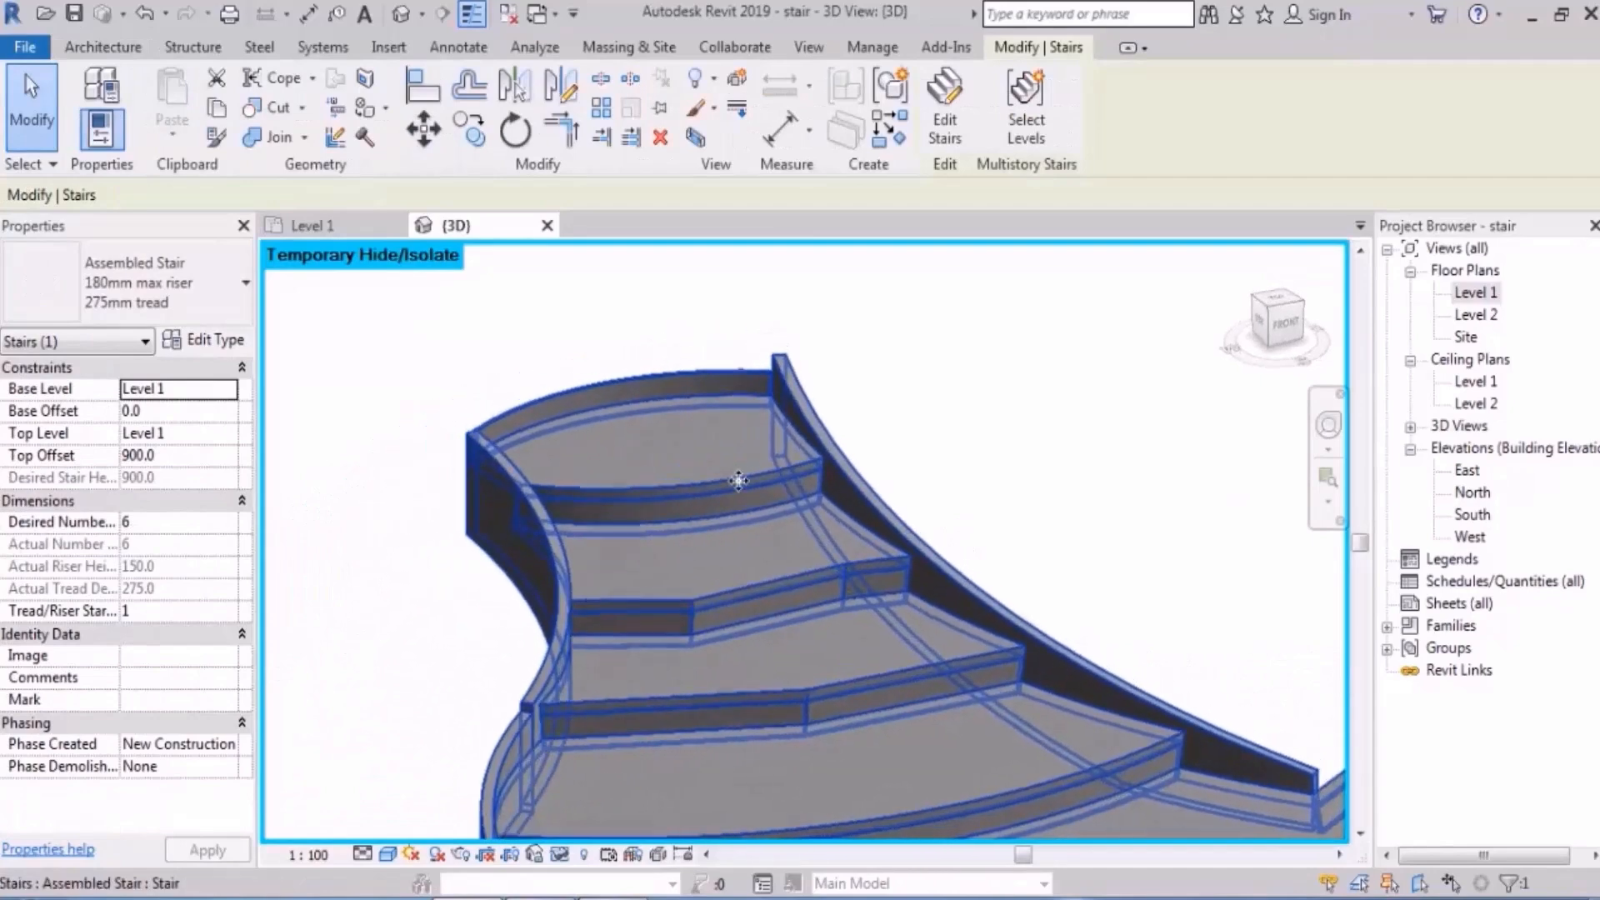
{"action": "key", "text": "h"}
{"action": "key", "text": "r"}
{"action": "scroll", "coordinate": [738, 479], "scroll_direction": "down", "scroll_amount": 2}
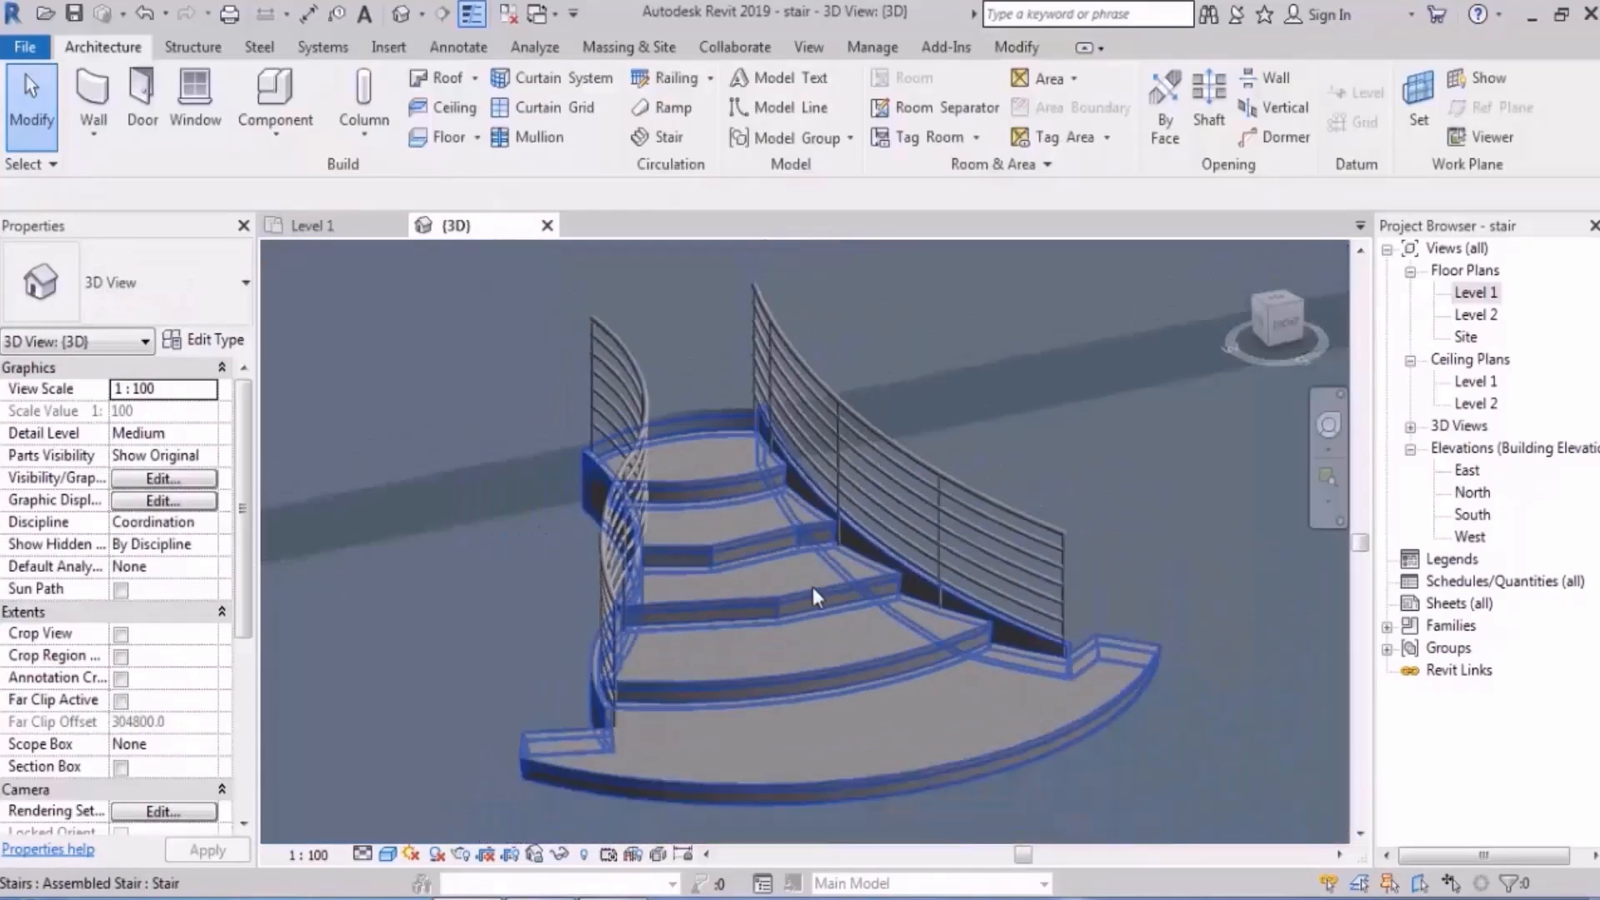
{"action": "middle_click_drag", "start_coordinate": [812, 586], "coordinate": [784, 481]}
- Select the stair and reopen it with Edit Stairs
{"action": "left_click", "coordinate": [781, 481]}
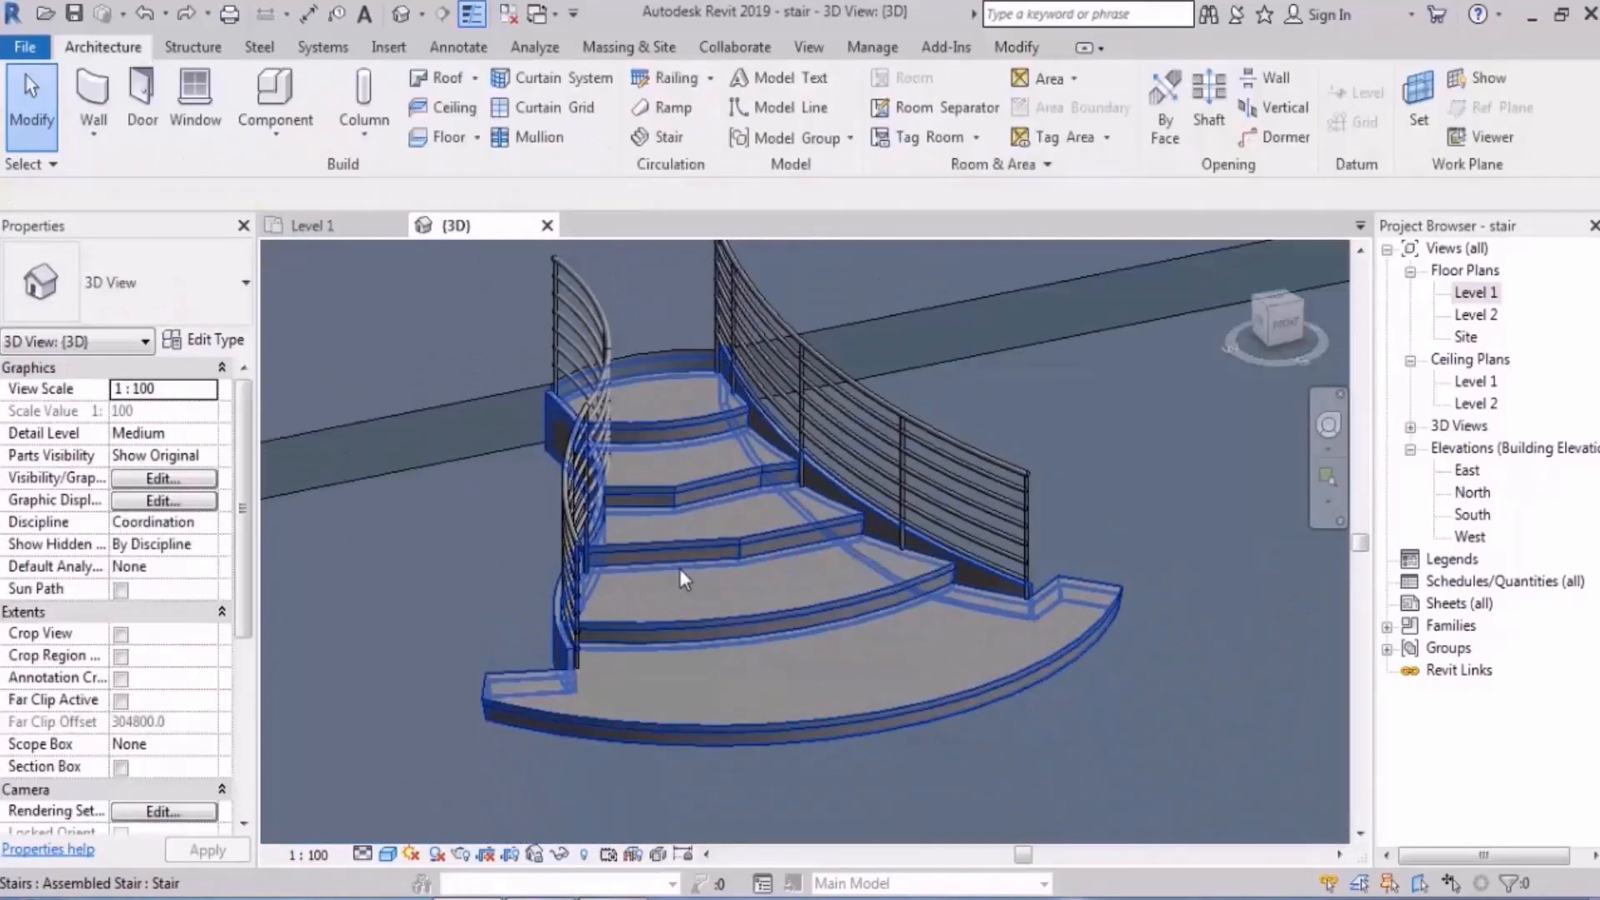
{"action": "left_click", "coordinate": [680, 567]}
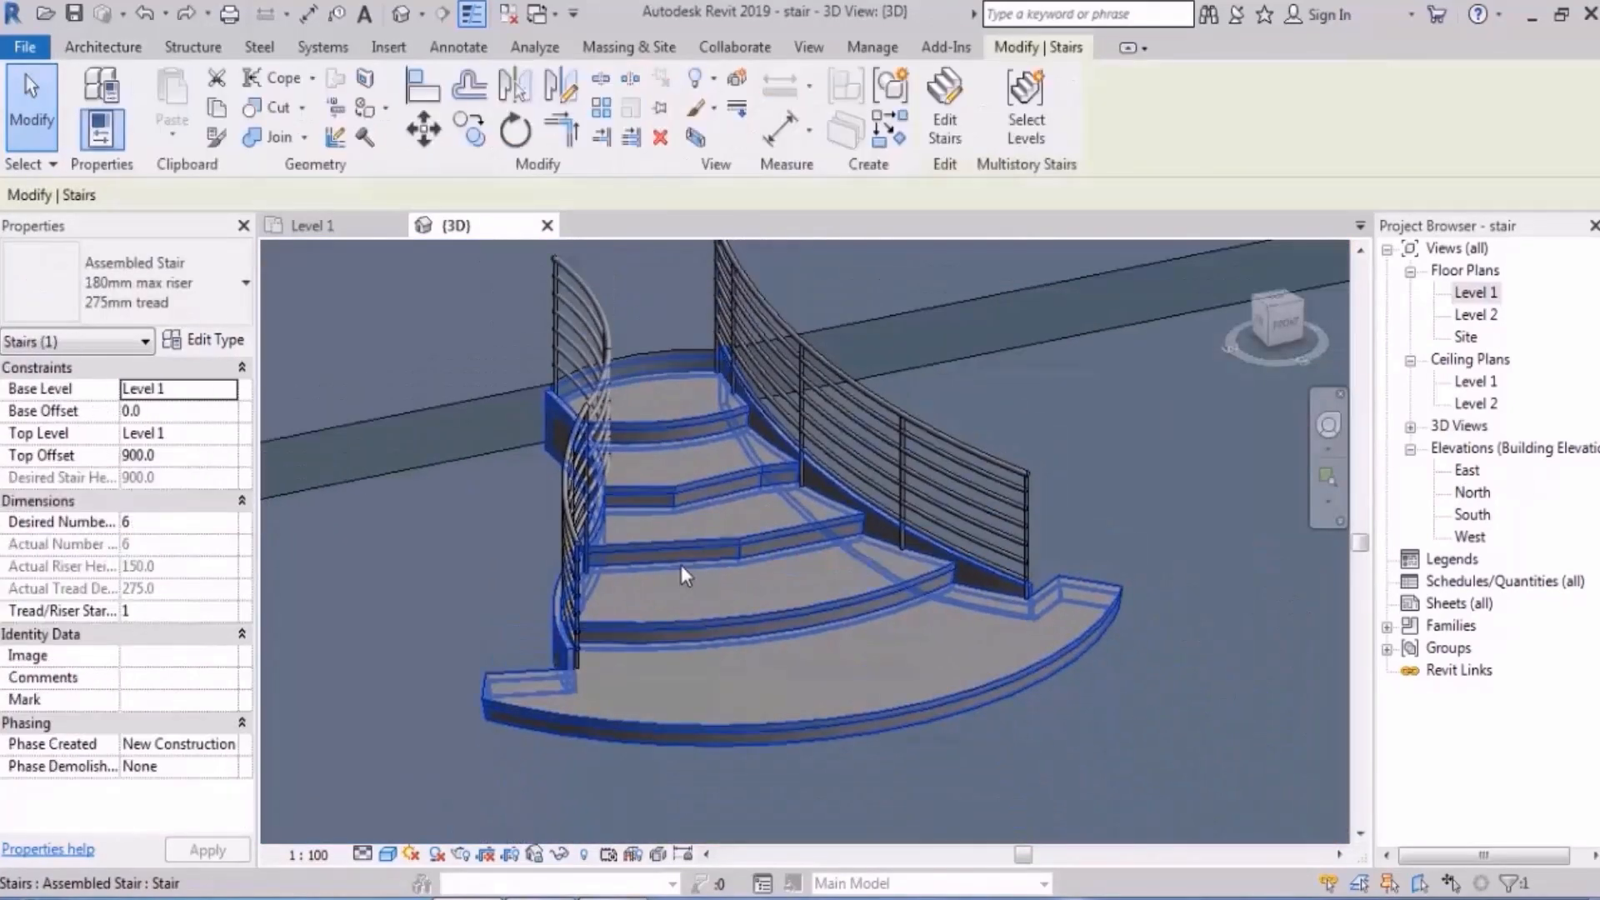
{"action": "left_click", "coordinate": [944, 104]}
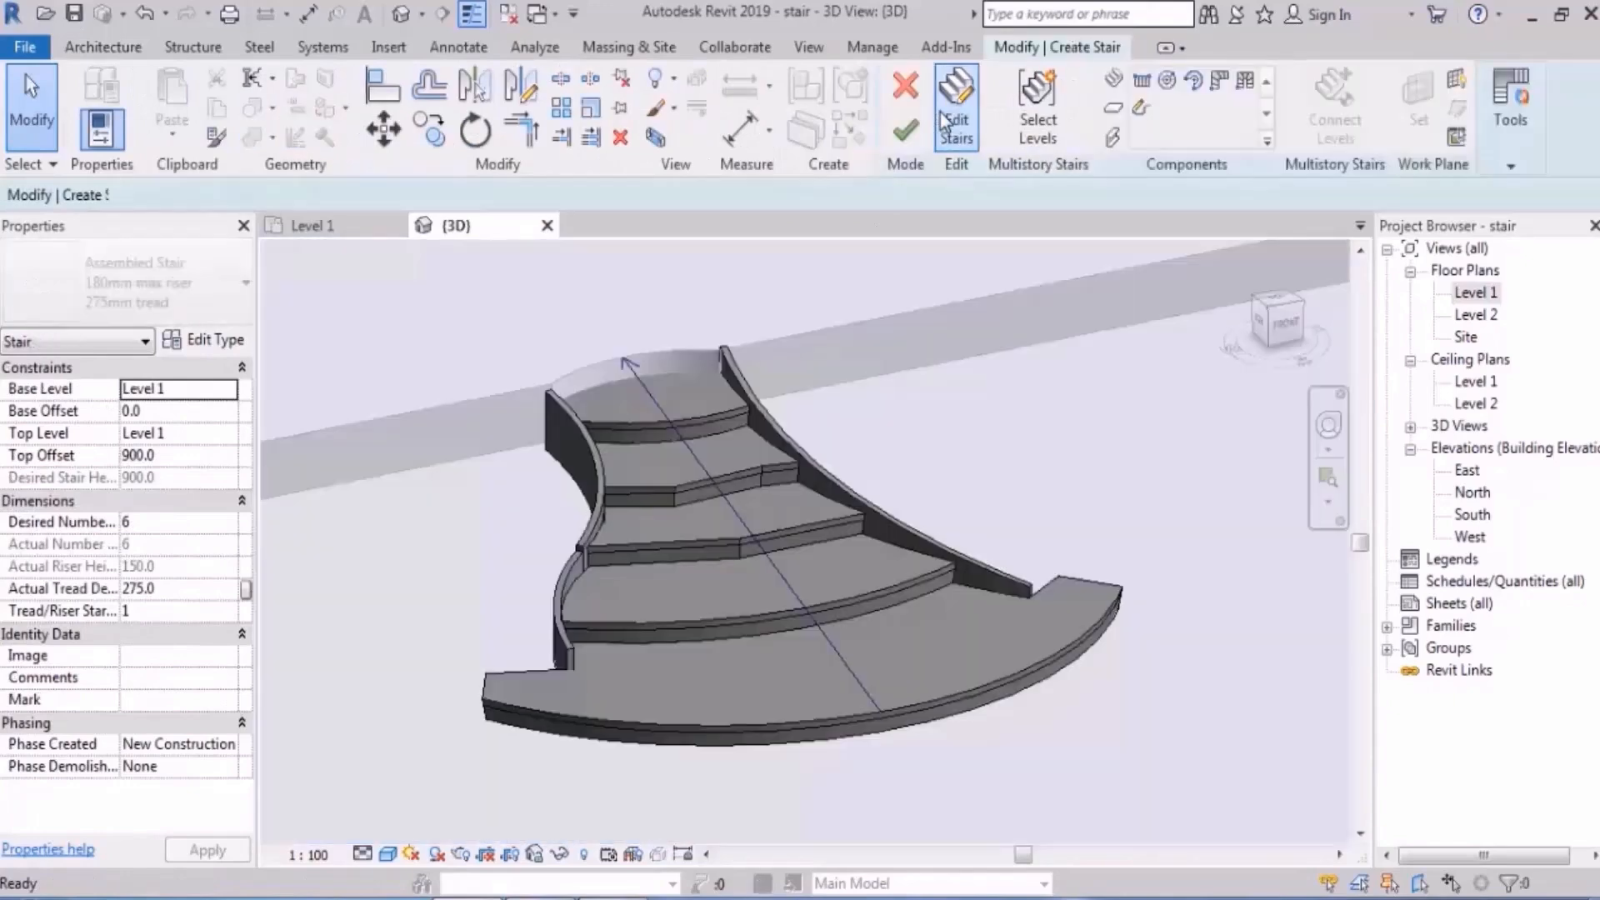
- Set the stair run so it no longer ends with a riser
{"action": "left_click", "coordinate": [704, 409]}
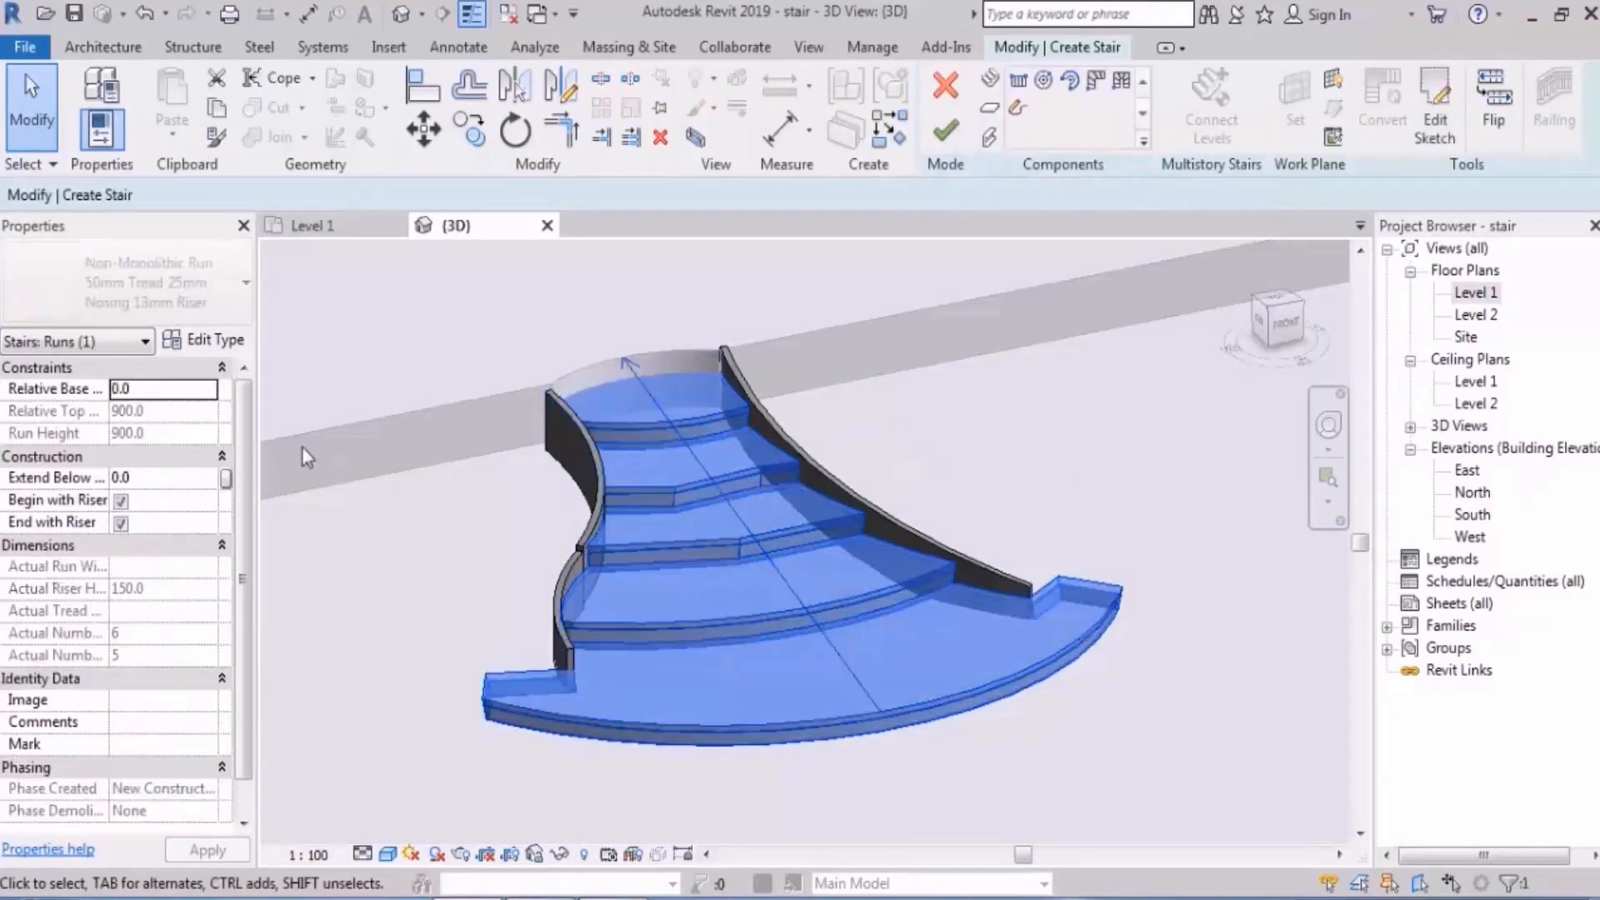
{"action": "left_click", "coordinate": [122, 523]}
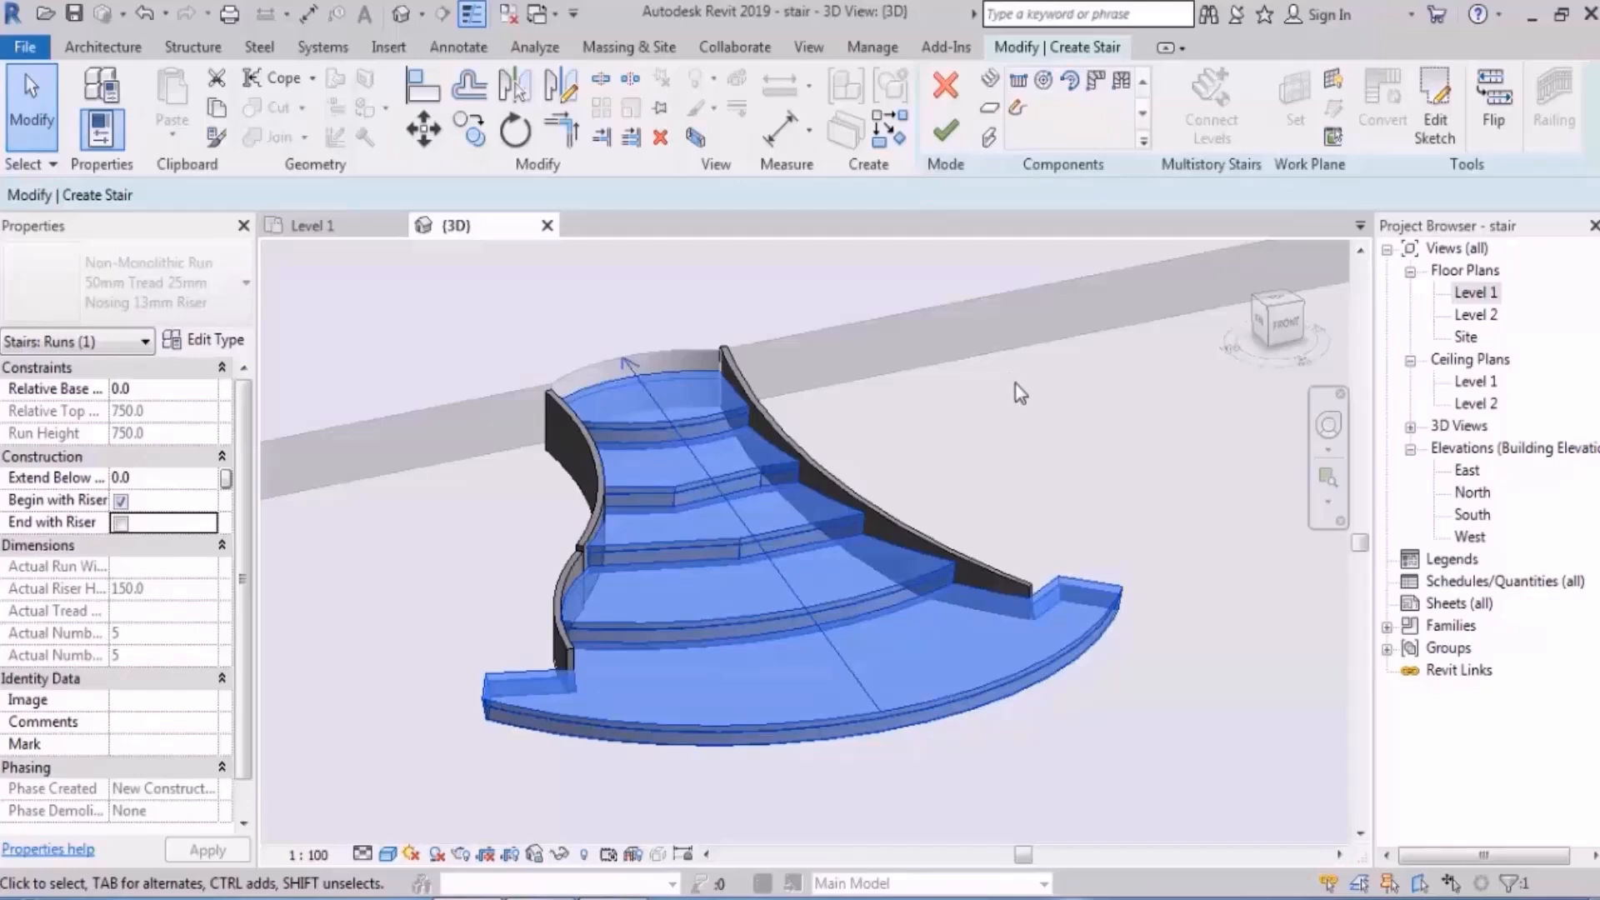
{"action": "left_click", "coordinate": [1100, 445]}
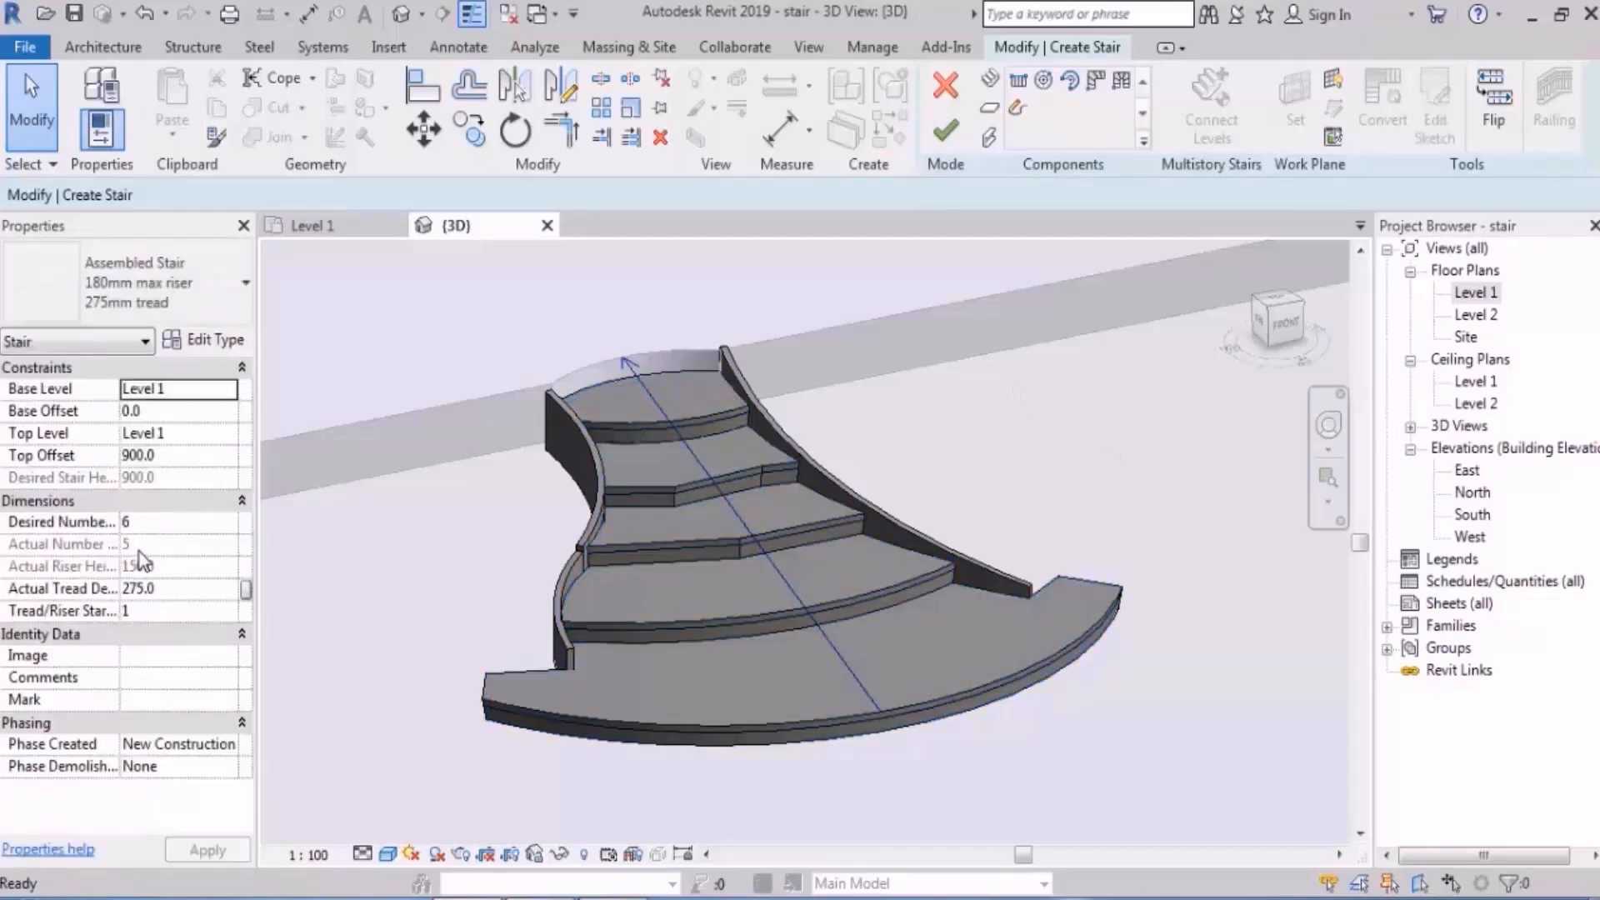
- In the Level 1 plan, convert the stair run into editable sketch lines
{"action": "double_click", "coordinate": [1488, 301]}
{"action": "scroll", "coordinate": [868, 417], "scroll_direction": "down", "scroll_amount": 3}
{"action": "middle_click_drag", "start_coordinate": [945, 546], "coordinate": [843, 454]}
{"action": "scroll", "coordinate": [798, 578], "scroll_direction": "up", "scroll_amount": 2}
{"action": "left_click", "coordinate": [798, 585]}
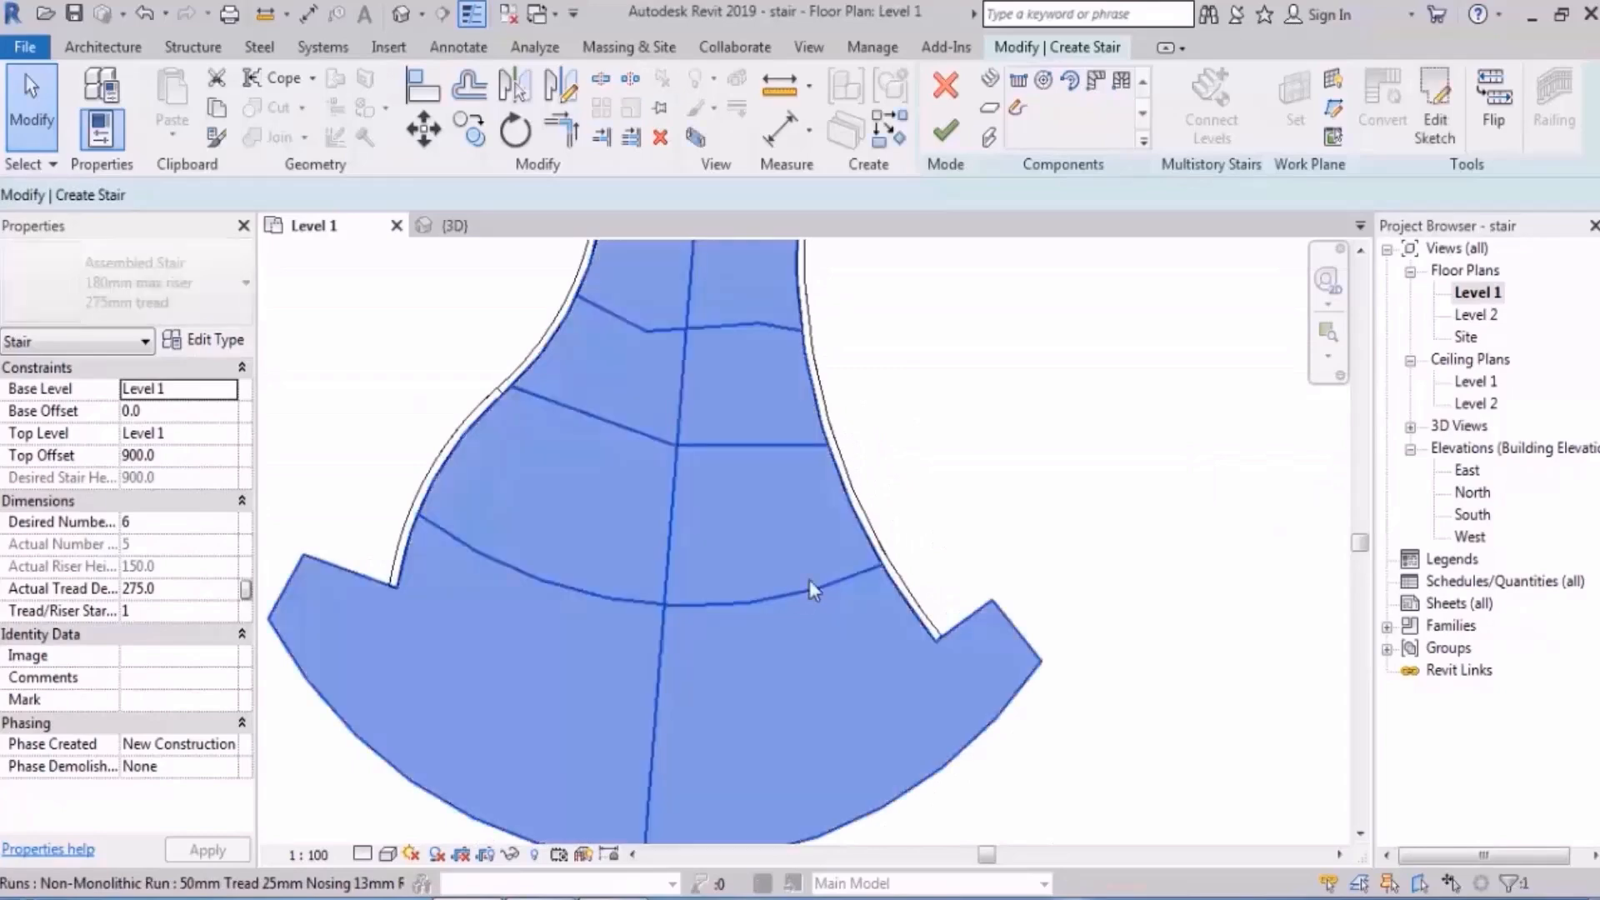
{"action": "left_click", "coordinate": [1433, 117]}
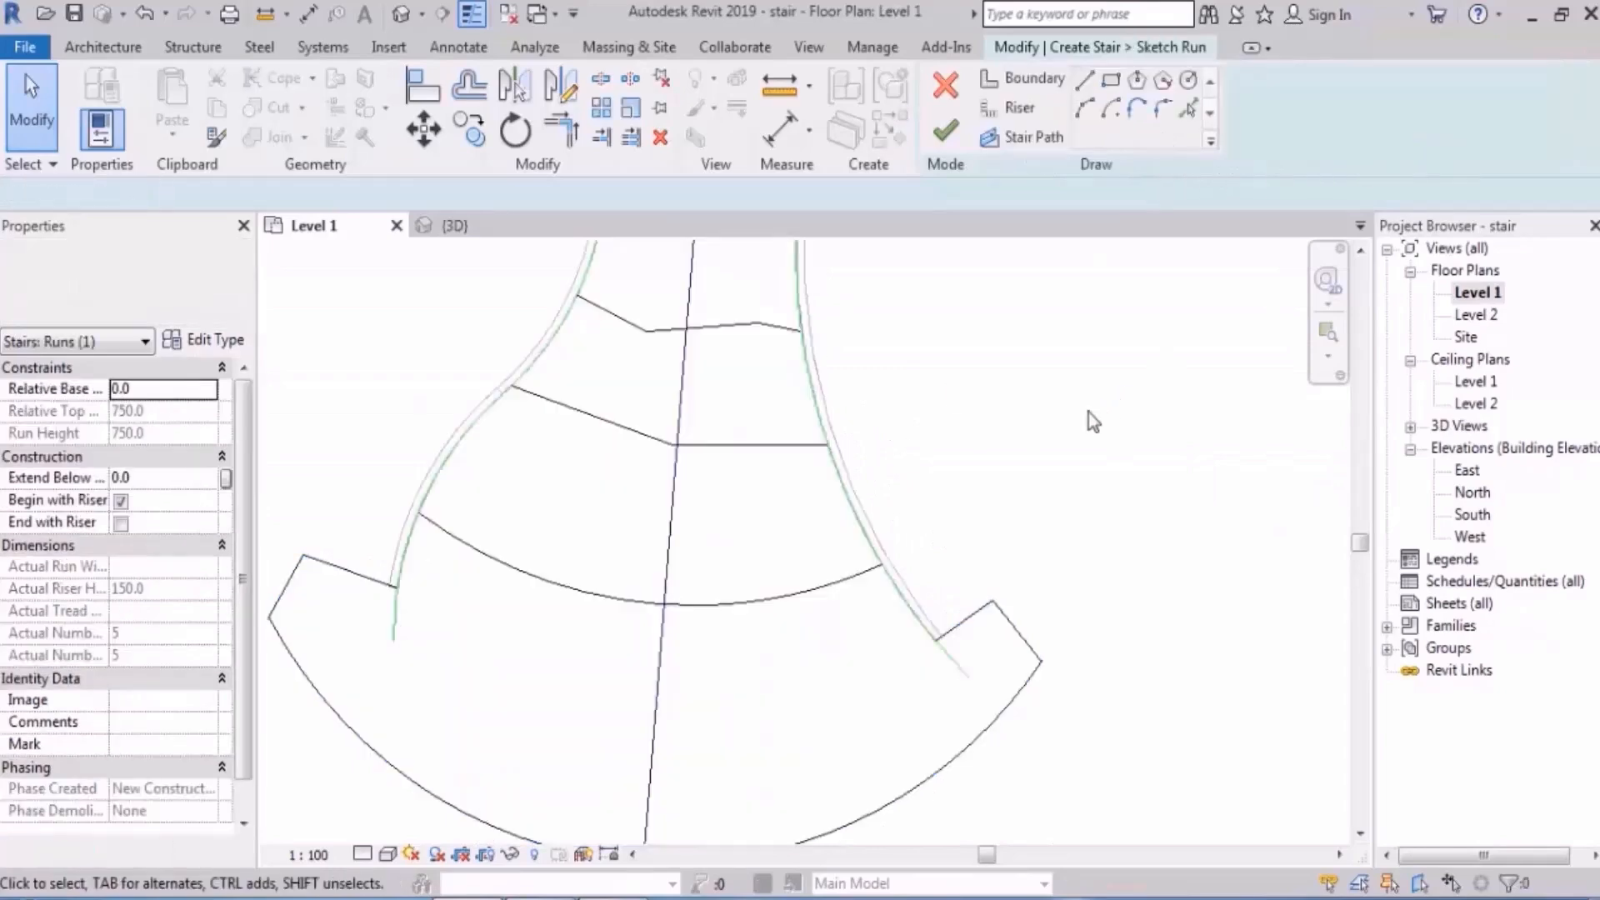
- Sketch a curved riser between the boundaries to make six risers, and finish the run sketch
{"action": "left_click", "coordinate": [1018, 108]}
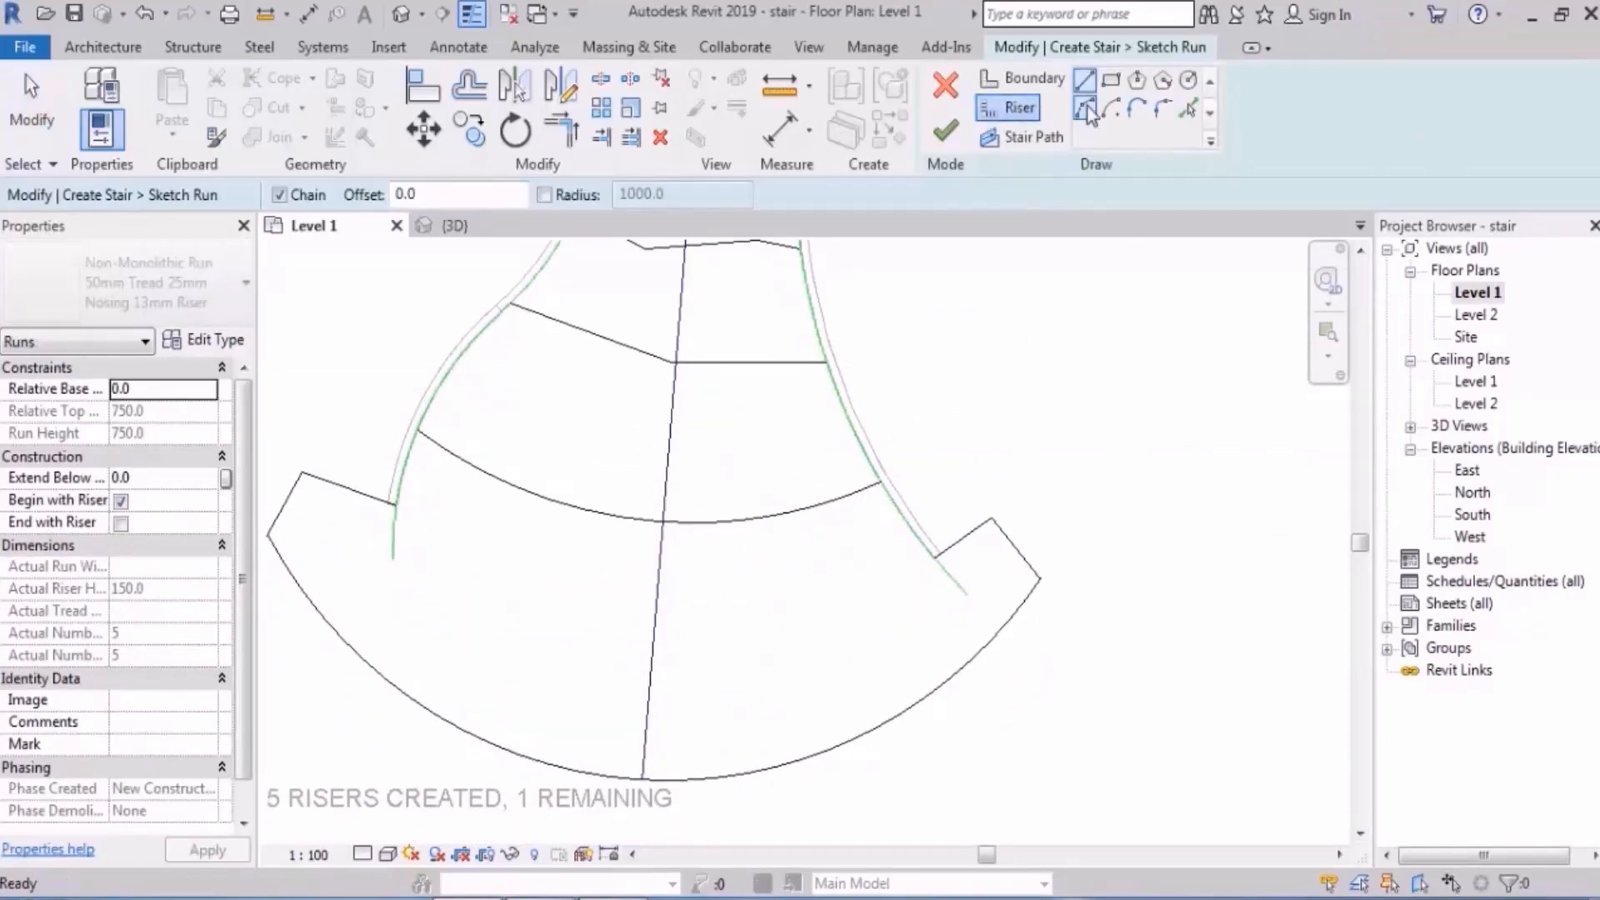
{"action": "scroll", "coordinate": [587, 692], "scroll_direction": "down", "scroll_amount": 2}
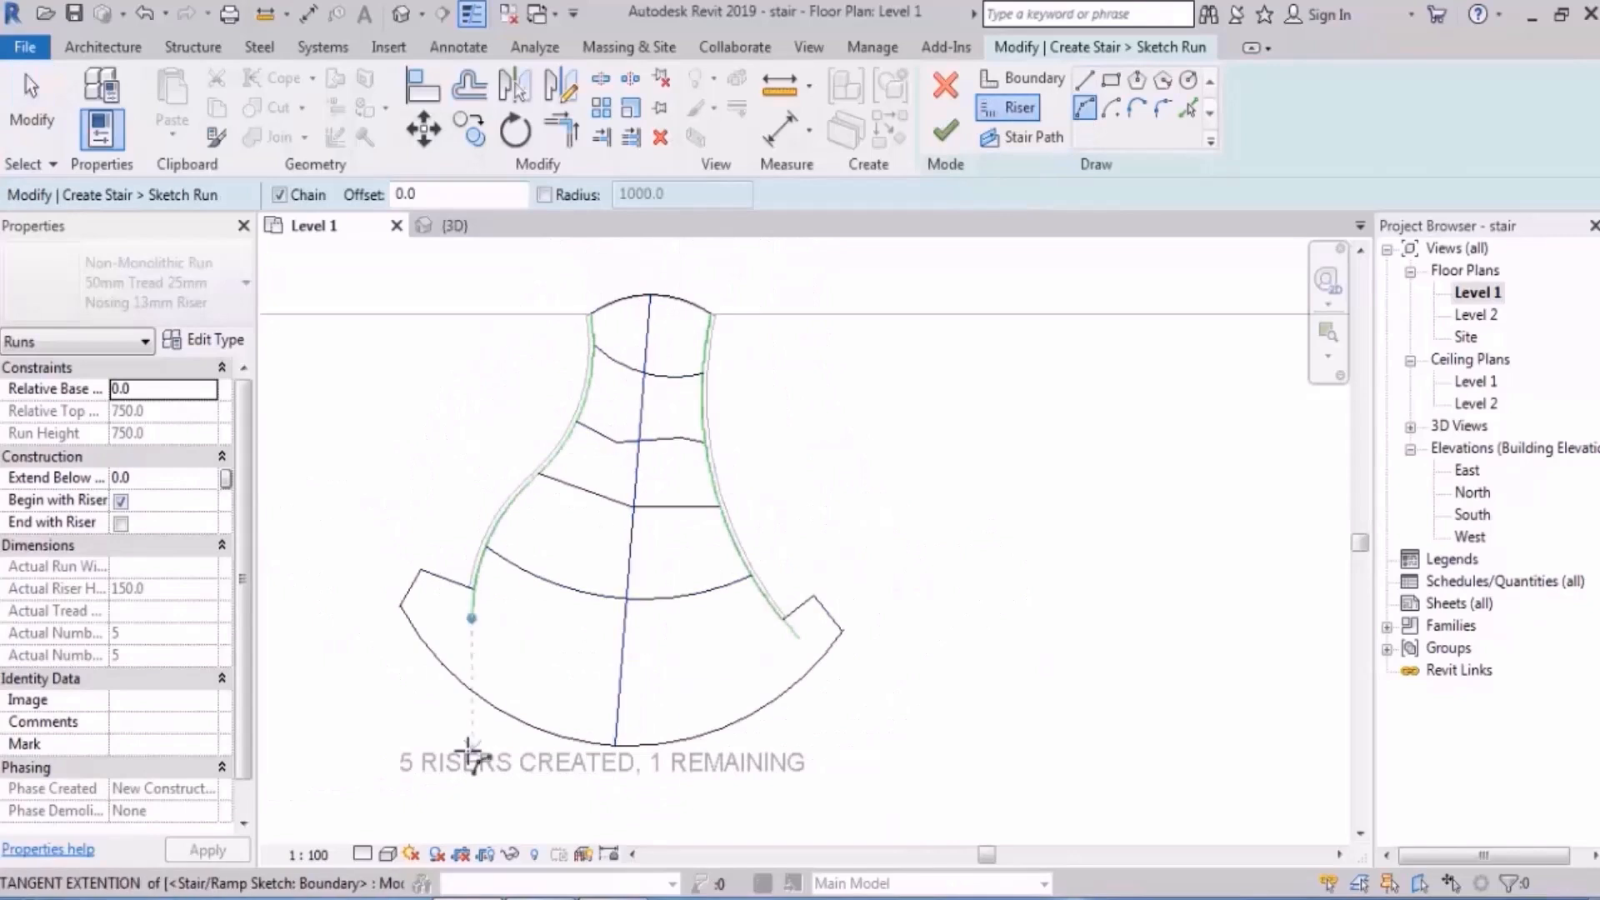
{"action": "scroll", "coordinate": [472, 614], "scroll_direction": "up", "scroll_amount": 2}
{"action": "left_click", "coordinate": [476, 486]}
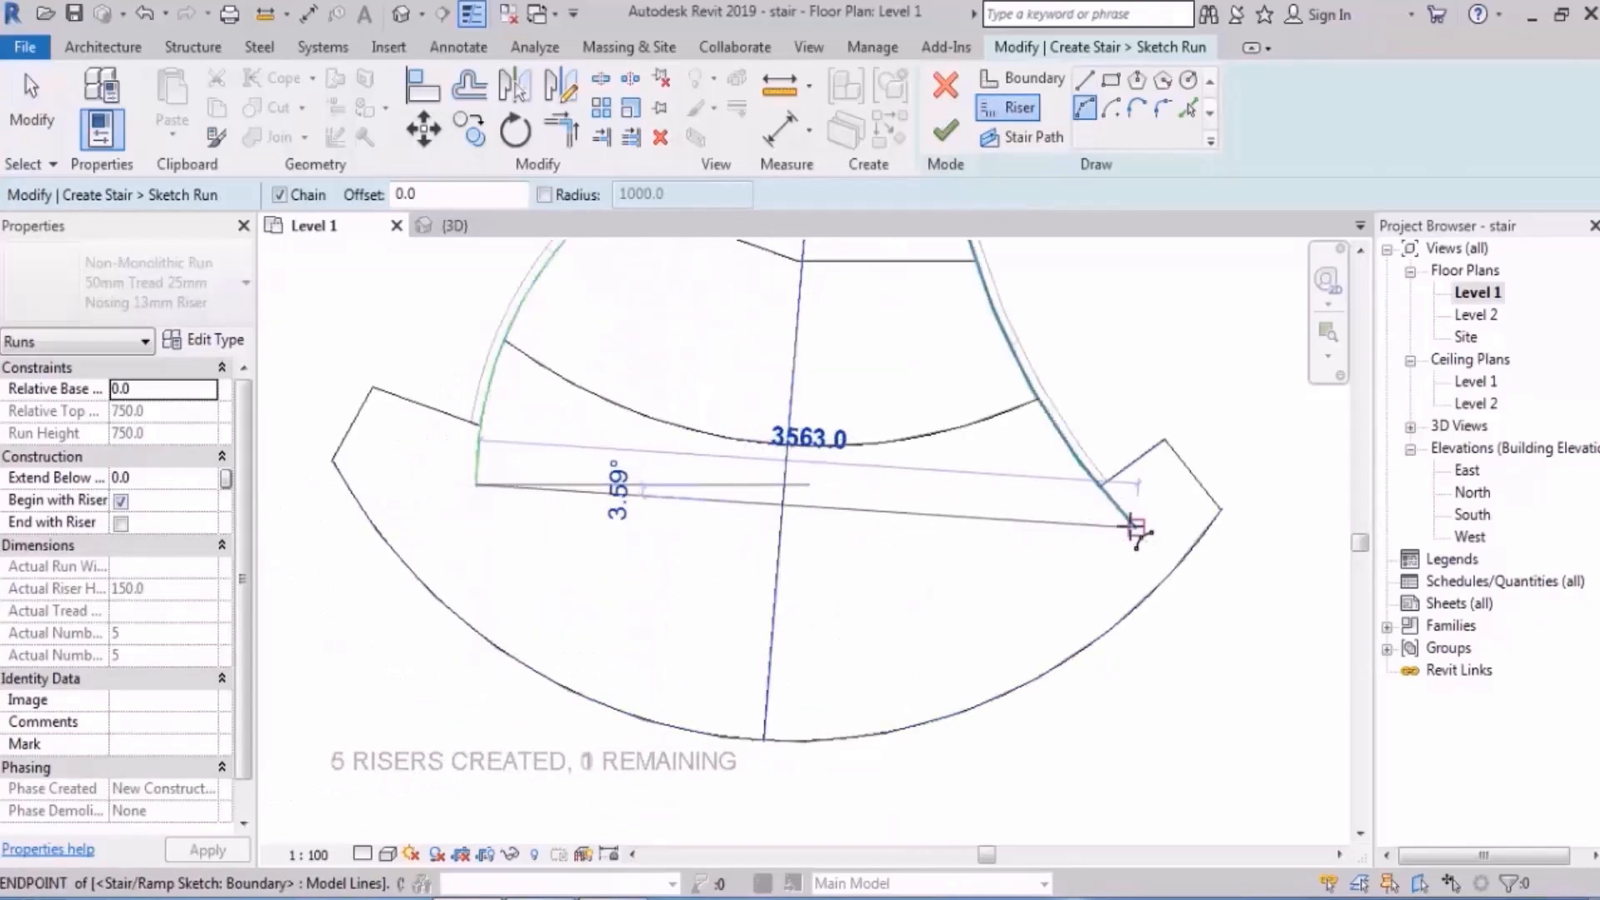
{"action": "left_click", "coordinate": [1135, 528]}
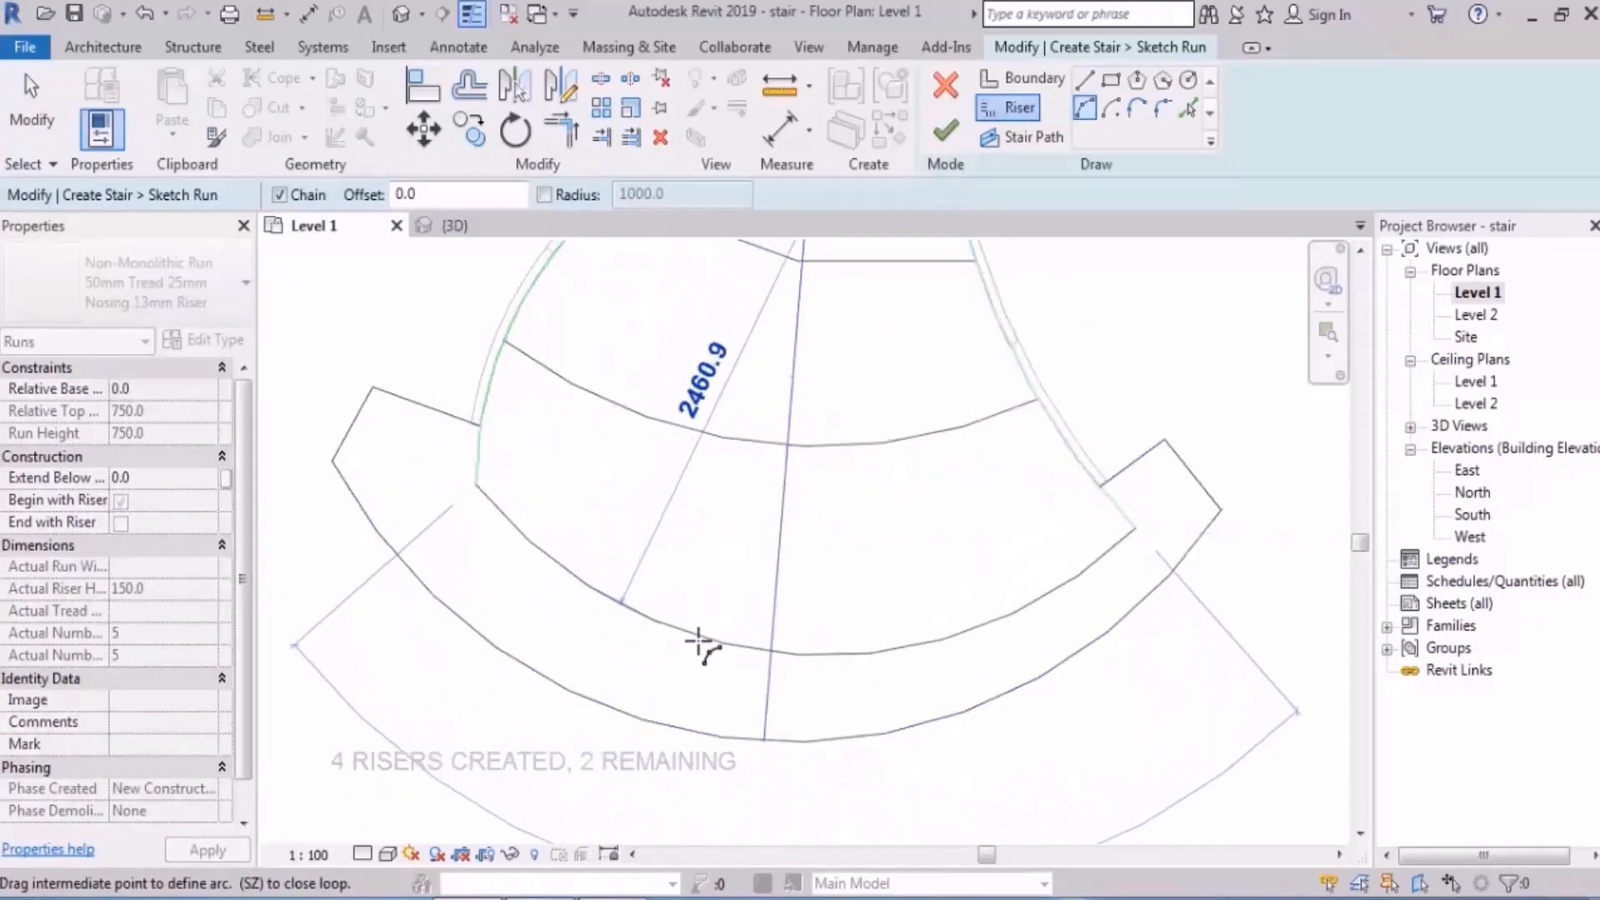
{"action": "left_click", "coordinate": [698, 637]}
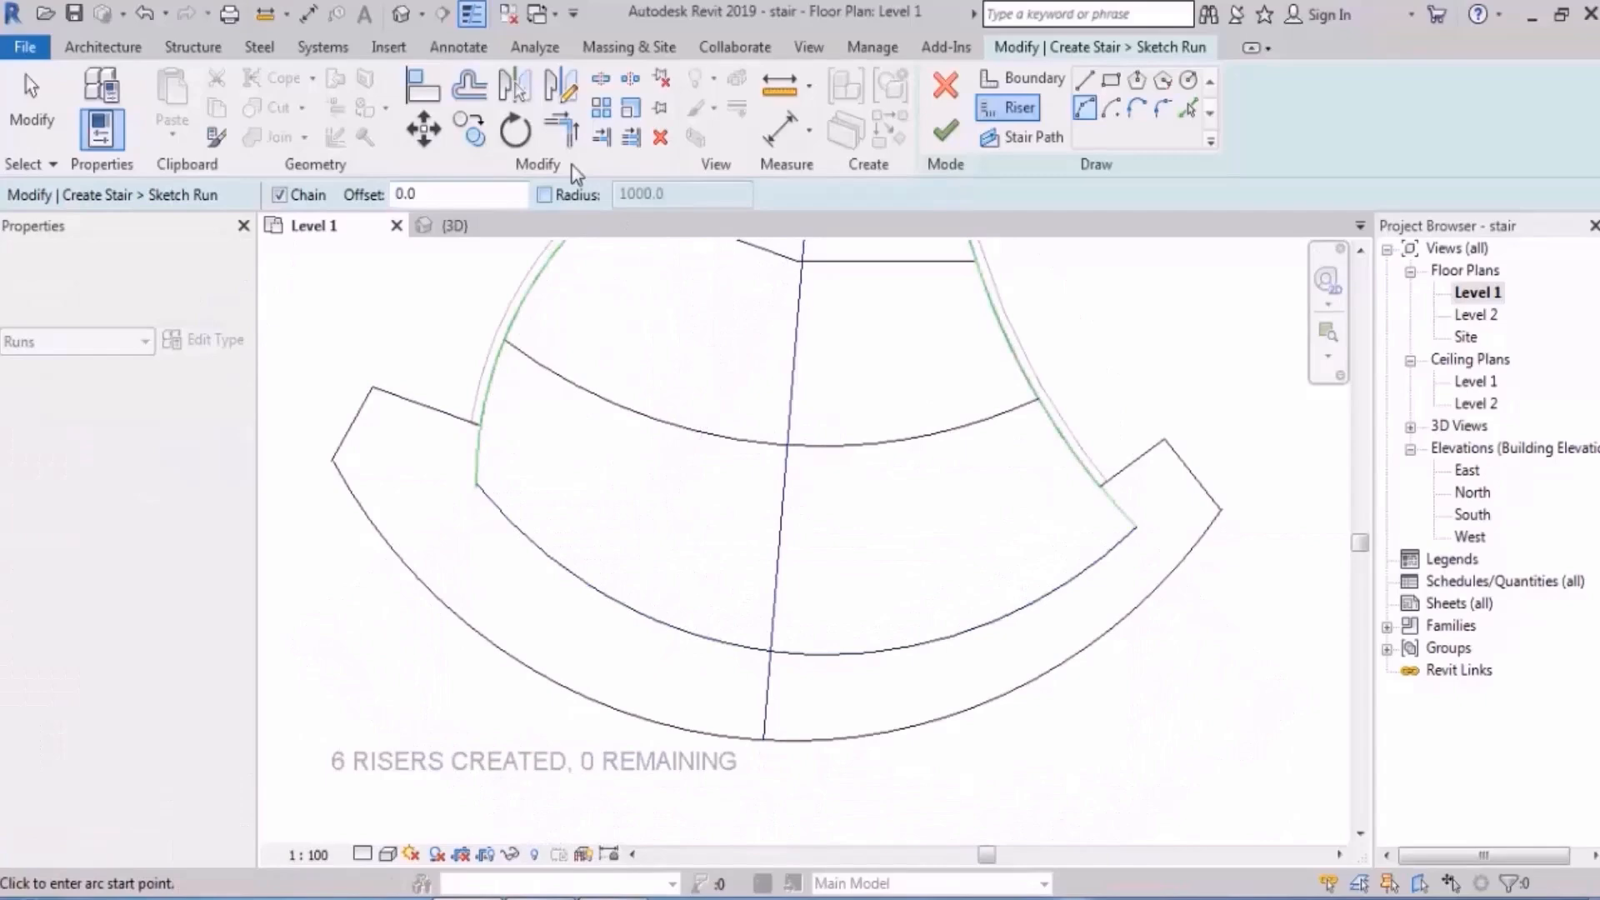
{"action": "left_click", "coordinate": [944, 131]}
- Check the stair in the 3D view and finish the stair edit
{"action": "left_click", "coordinate": [401, 13]}
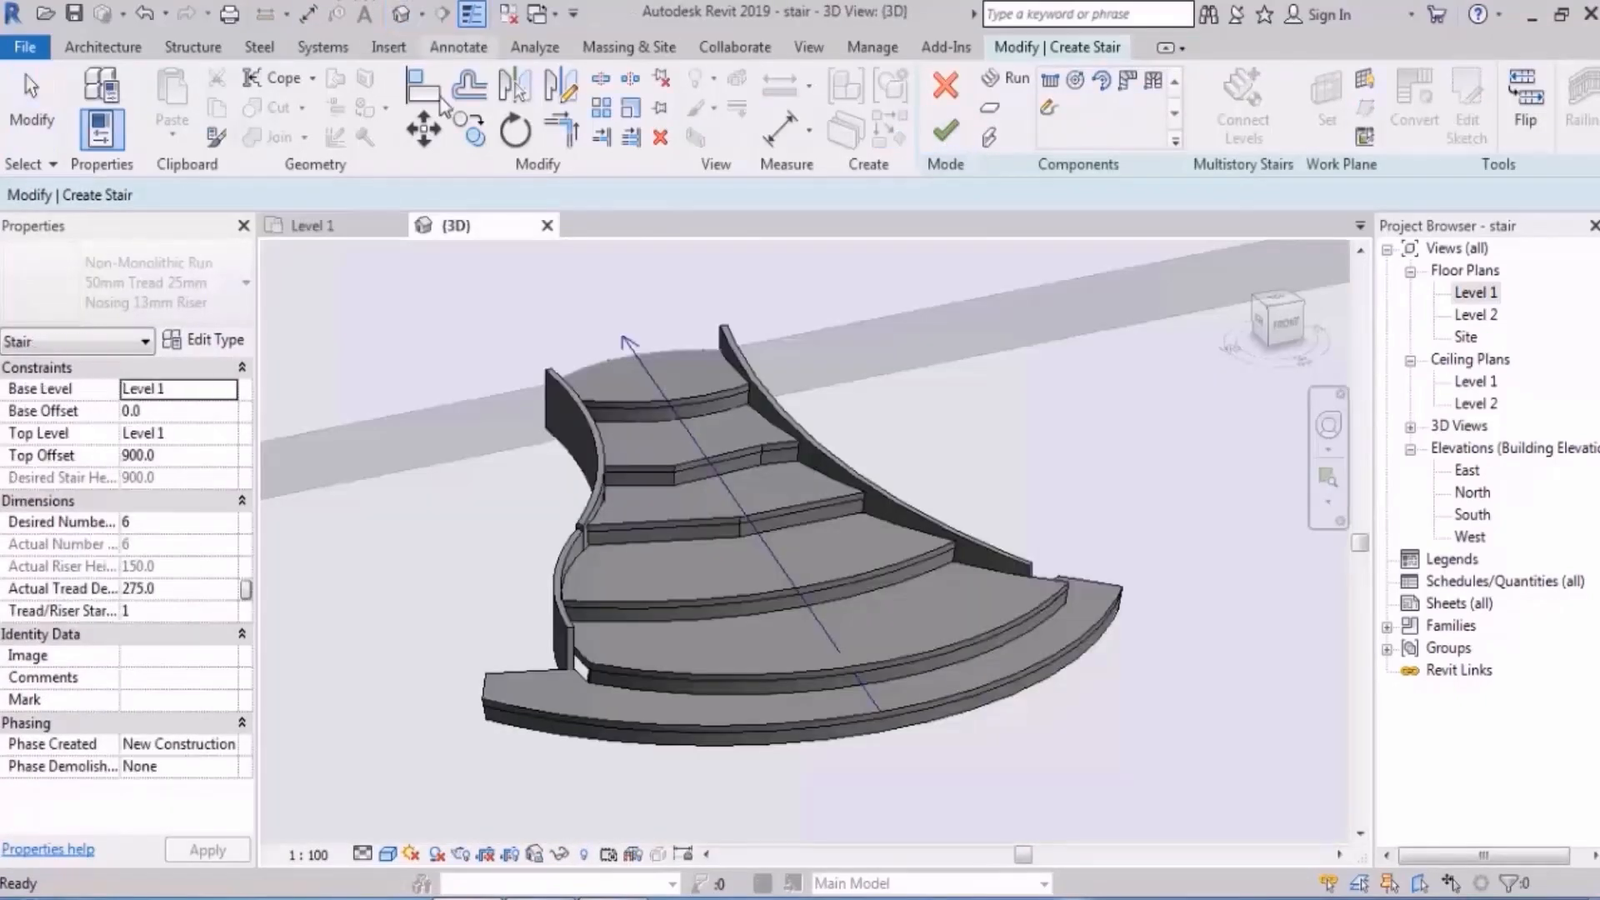
{"action": "middle_click_drag", "start_coordinate": [1041, 466], "coordinate": [1121, 471], "text": "shift"}
{"action": "middle_click_drag", "start_coordinate": [999, 526], "coordinate": [928, 481], "text": "shift"}
{"action": "middle_click_drag", "start_coordinate": [1048, 461], "coordinate": [1002, 533], "text": "shift"}
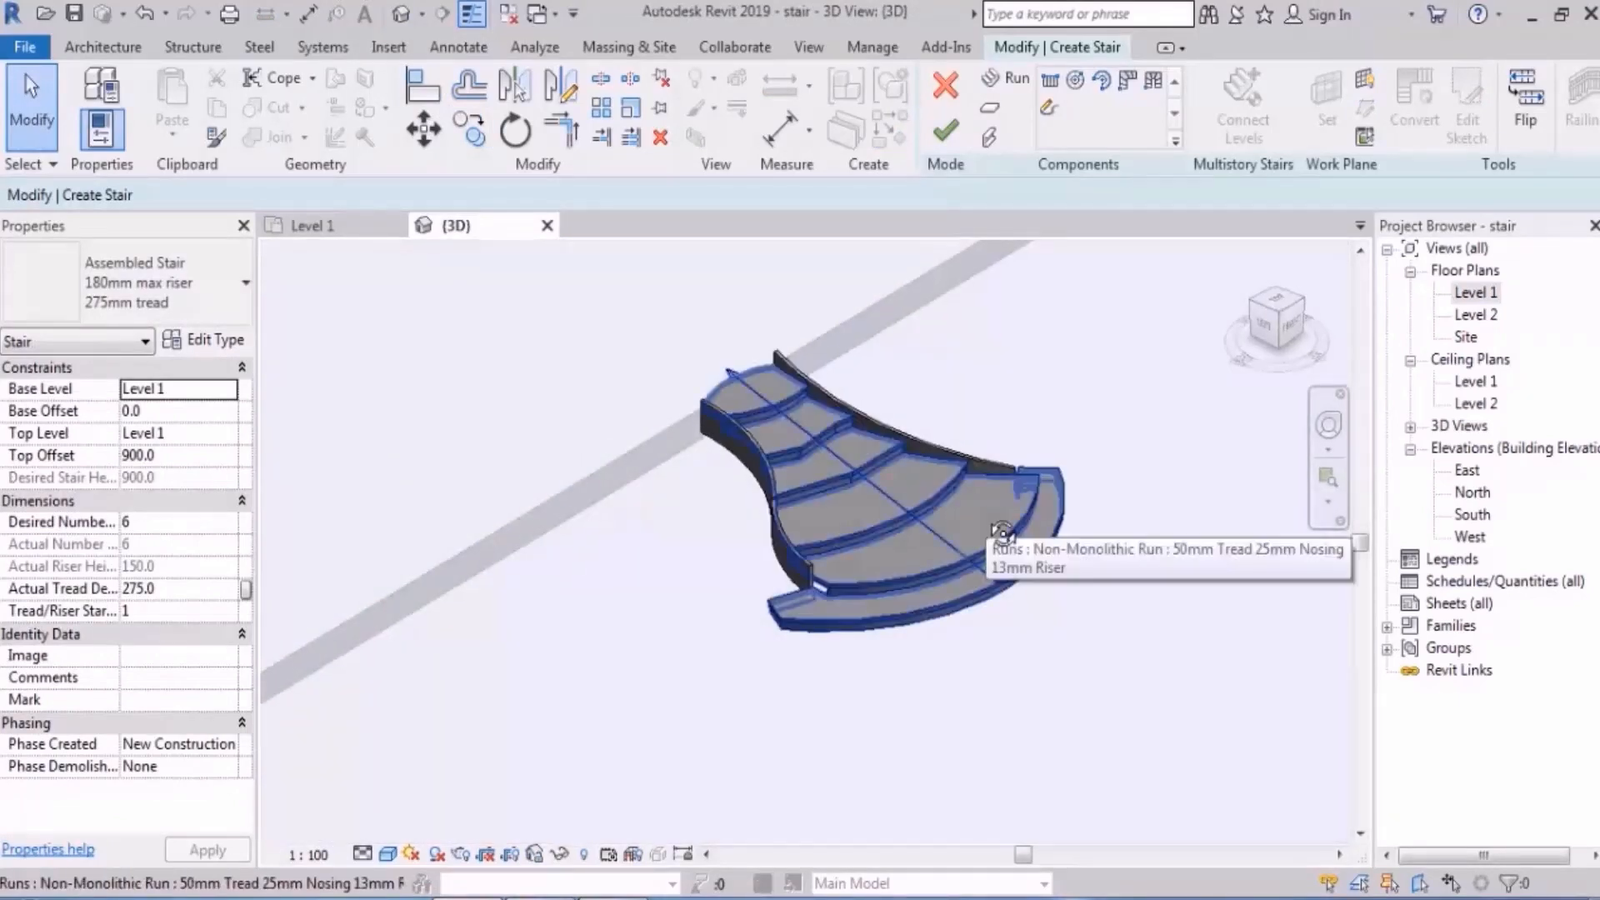
{"action": "left_click", "coordinate": [945, 131]}
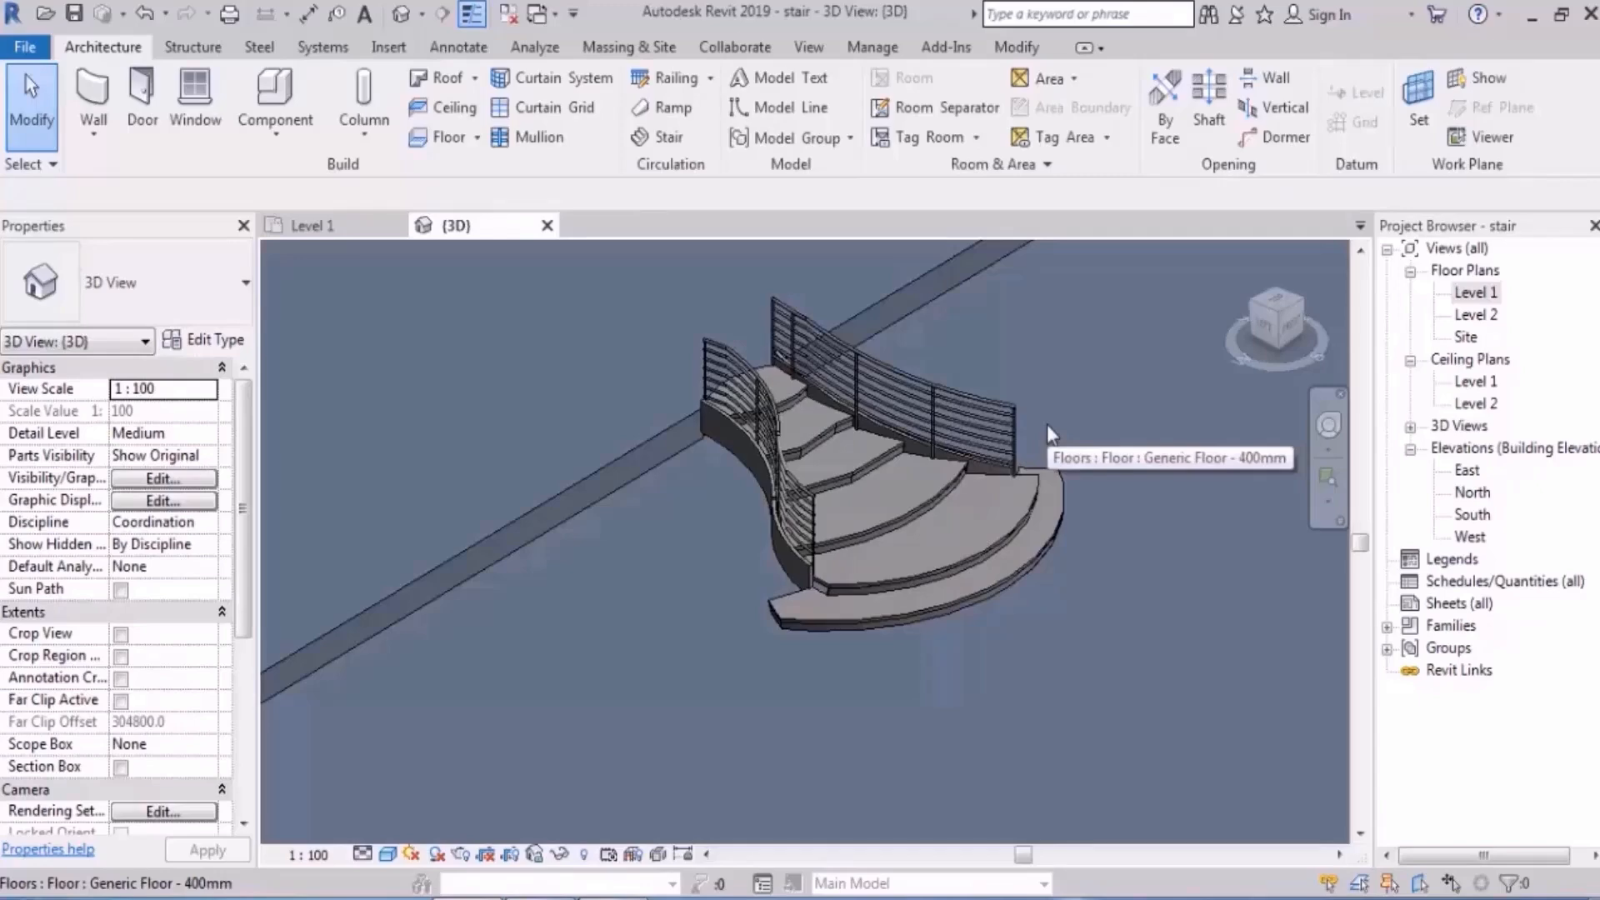
{"action": "scroll", "coordinate": [1033, 454], "scroll_direction": "up", "scroll_amount": 2}
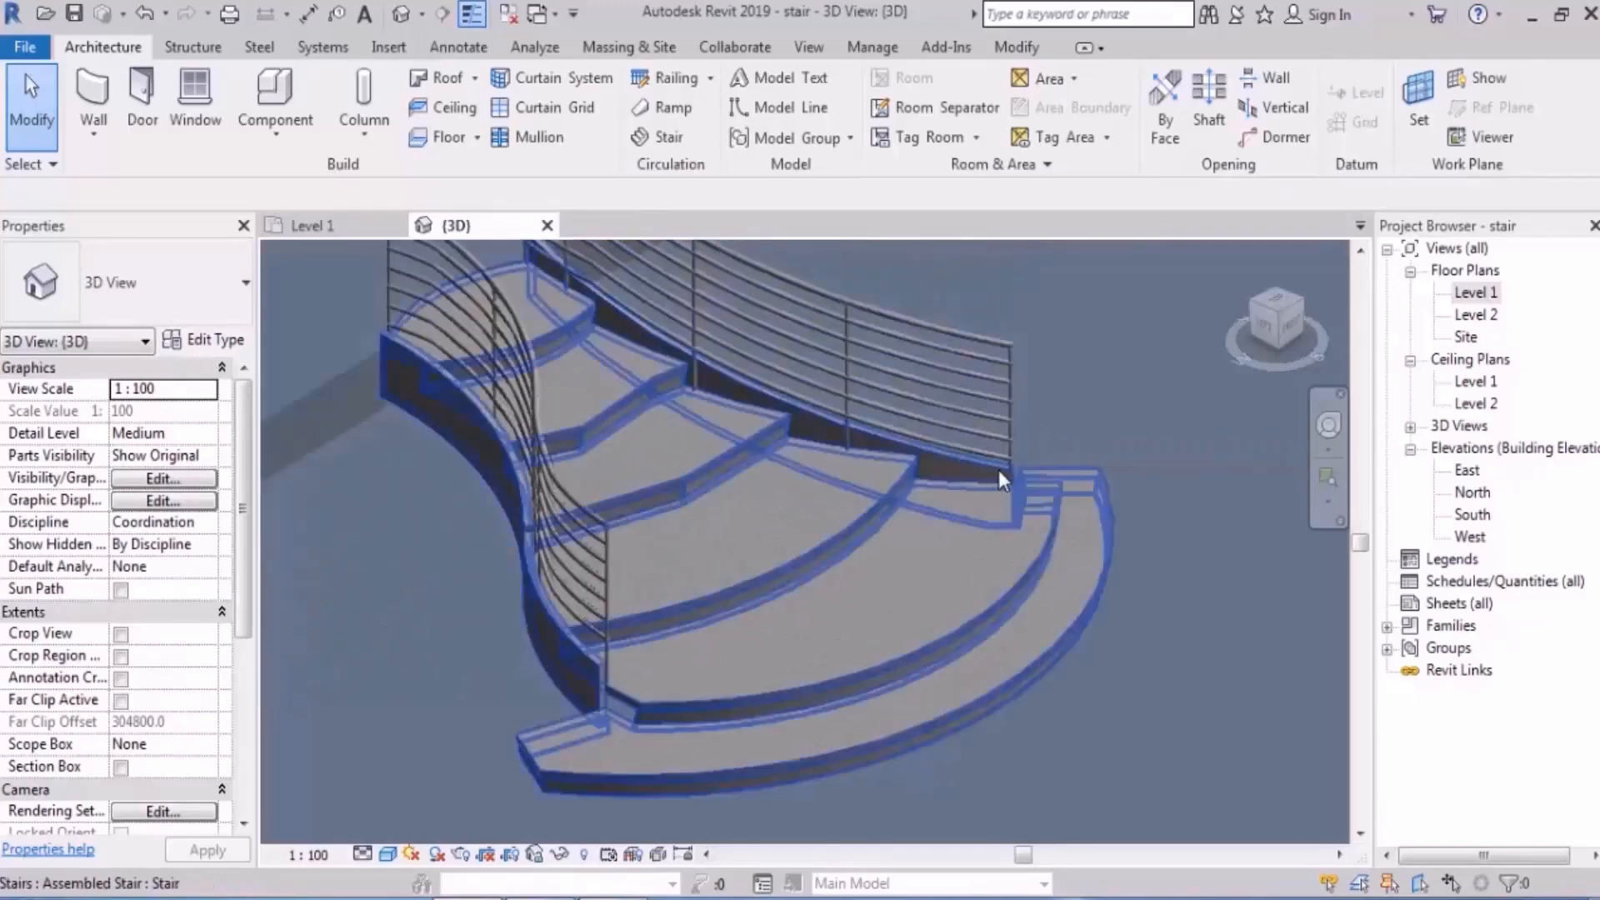
- In the Level 1 plan, edit the curved stair and convert its run to a sketch
{"action": "double_click", "coordinate": [1475, 291]}
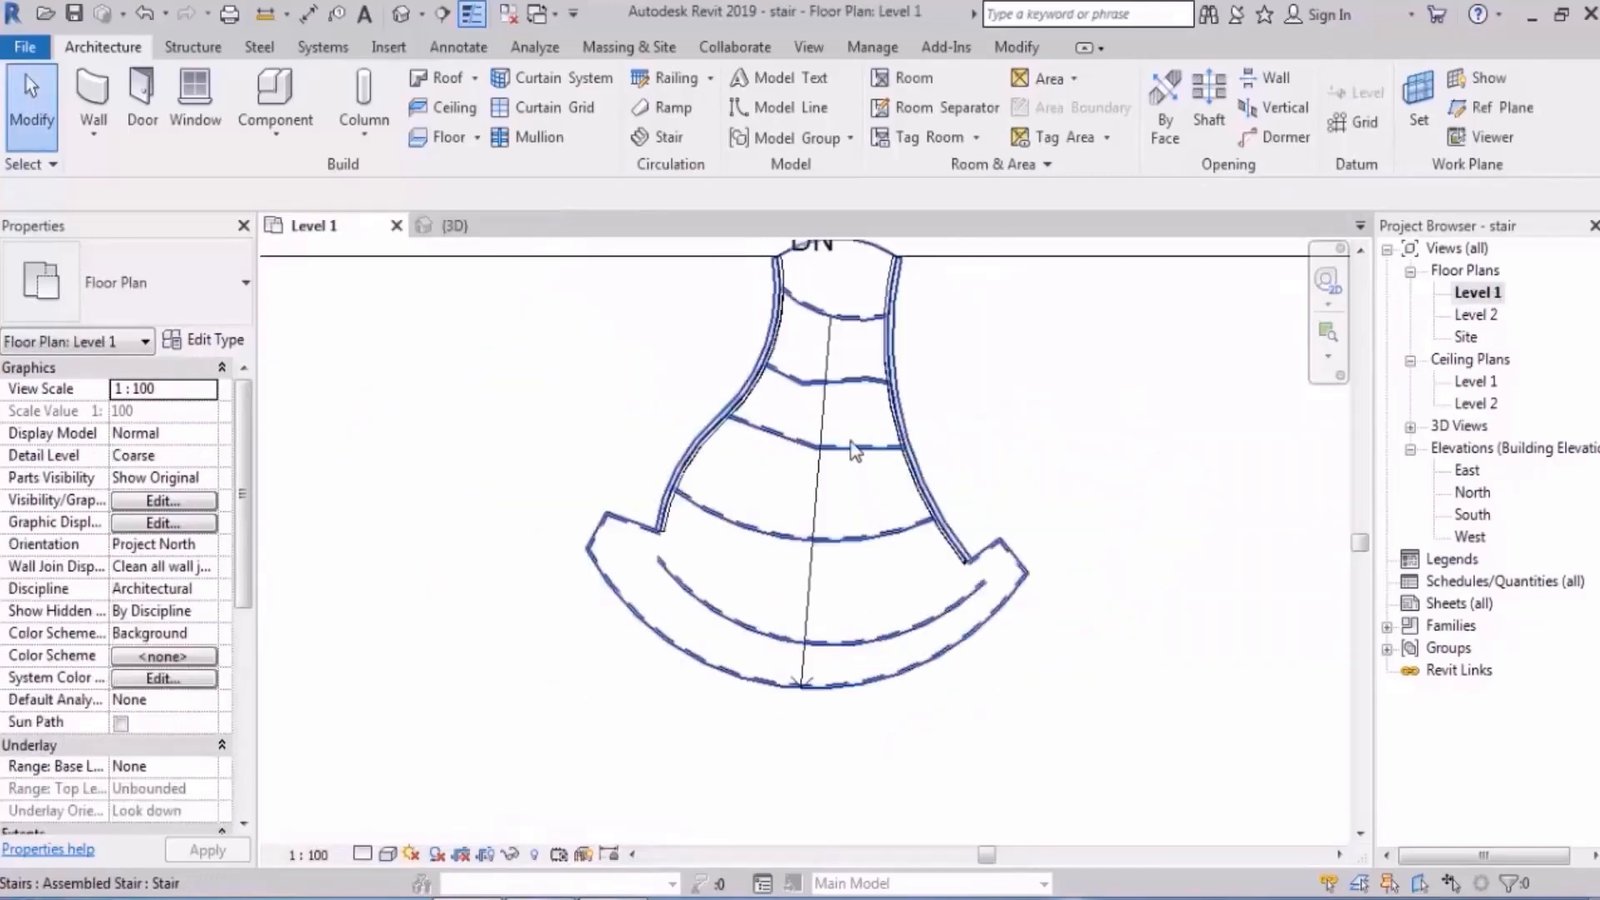
{"action": "left_click", "coordinate": [854, 450]}
{"action": "left_click", "coordinate": [950, 140]}
{"action": "scroll", "coordinate": [847, 557], "scroll_direction": "up", "scroll_amount": 5}
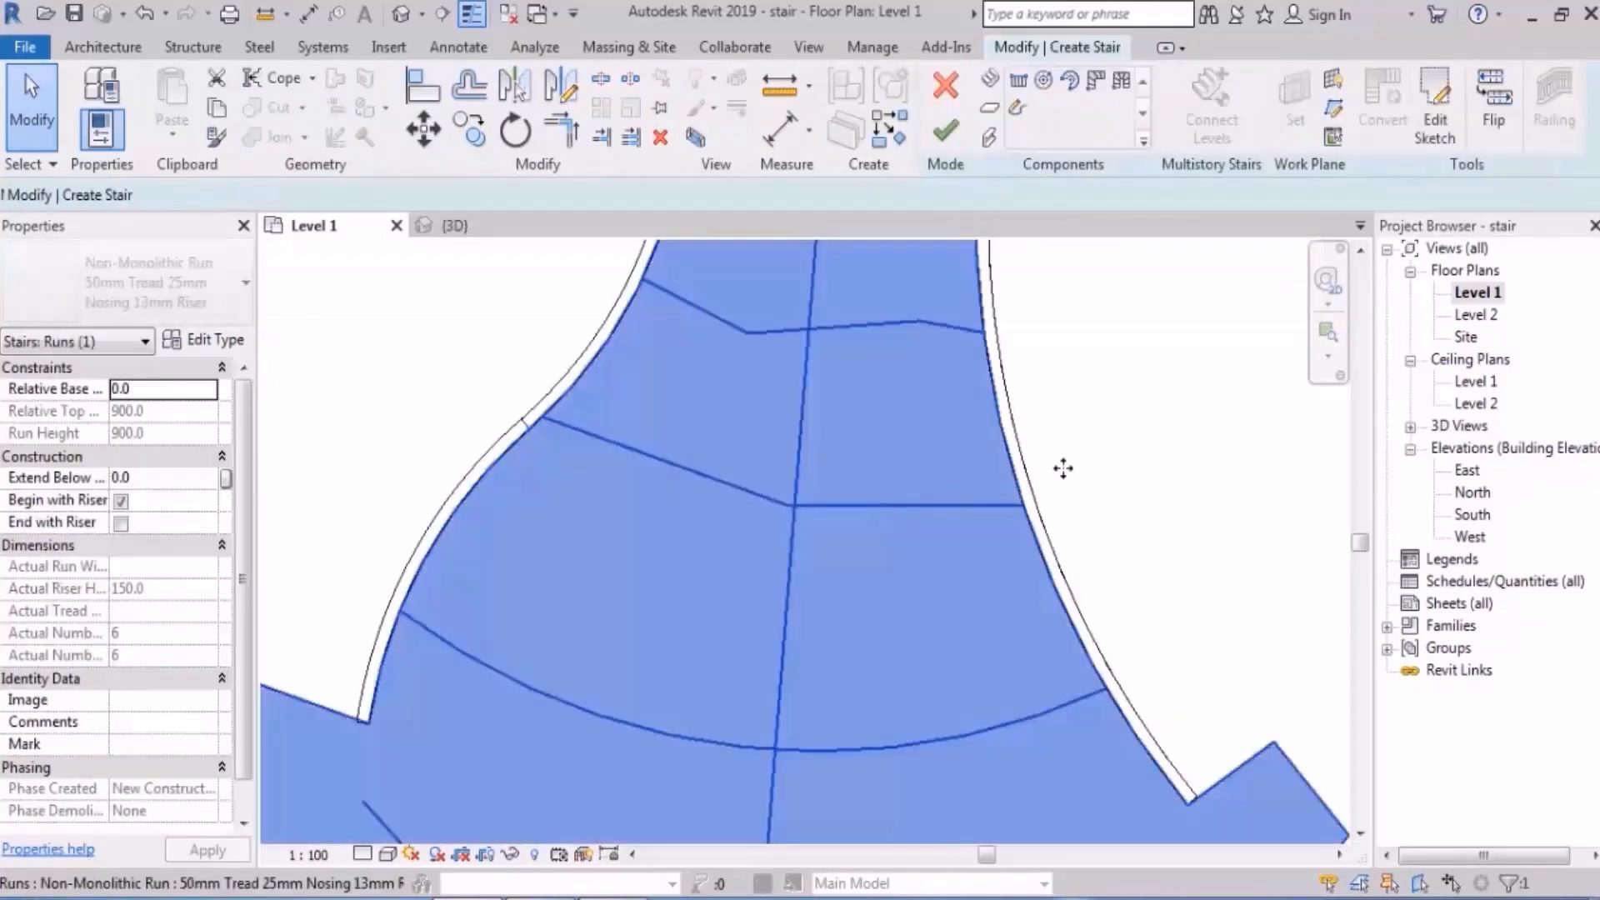
{"action": "left_click", "coordinate": [1434, 125]}
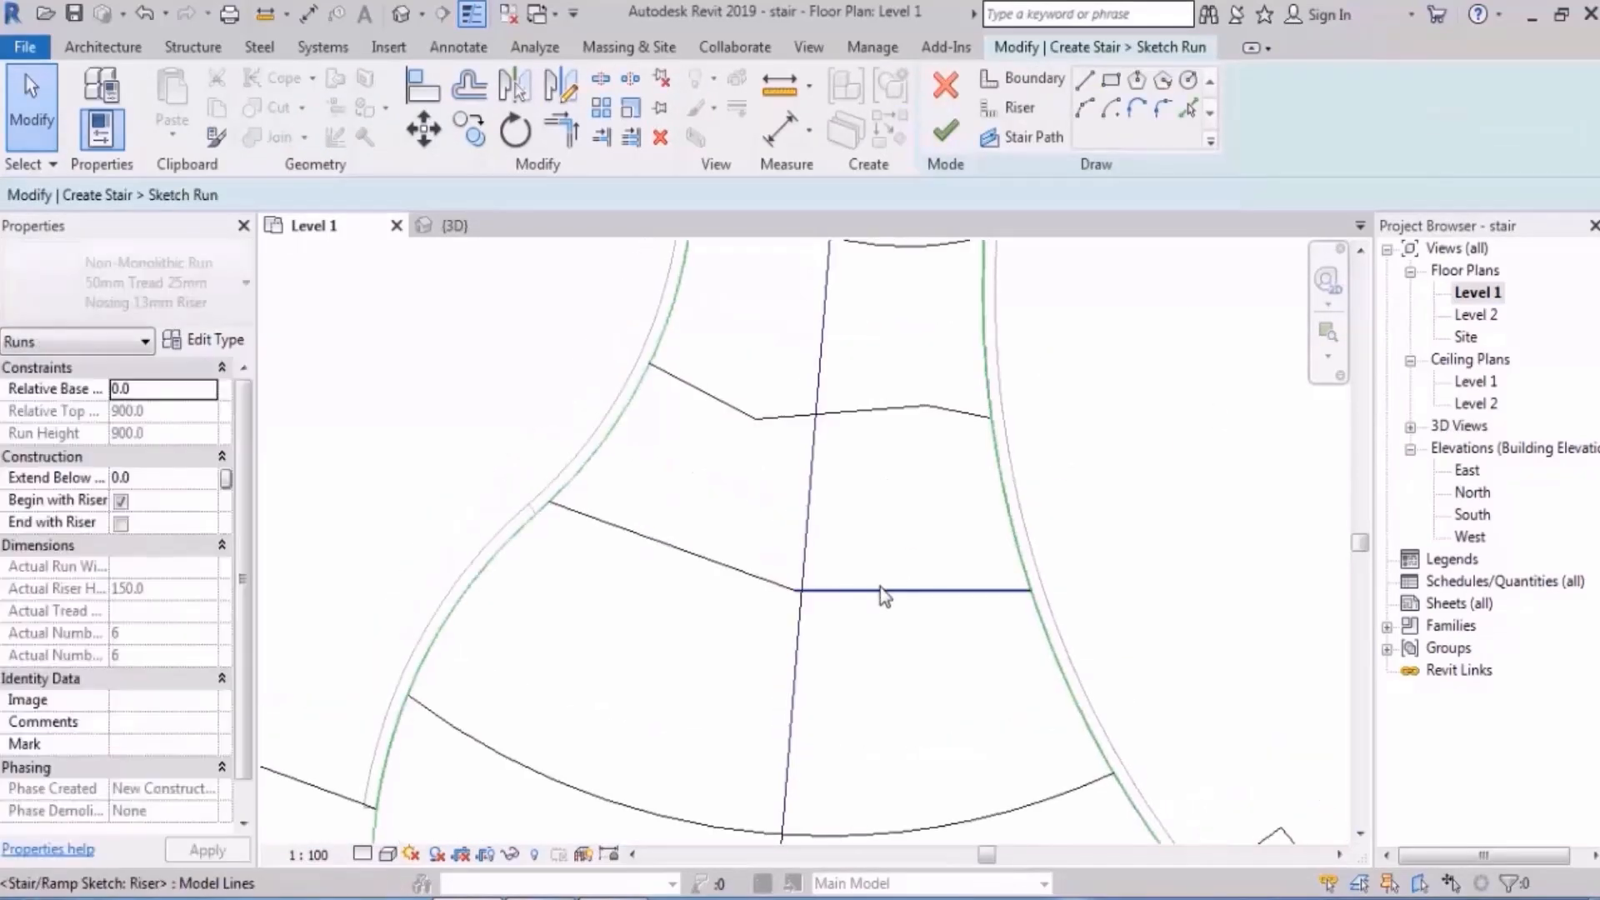
- Drag two upper riser lines up and the lower riser arc down, then check in 3D
{"action": "left_click", "coordinate": [880, 590]}
{"action": "left_click", "coordinate": [714, 561], "text": "ctrl"}
{"action": "left_click_drag", "start_coordinate": [887, 586], "coordinate": [894, 487]}
{"action": "middle_click_drag", "start_coordinate": [844, 718], "coordinate": [885, 484]}
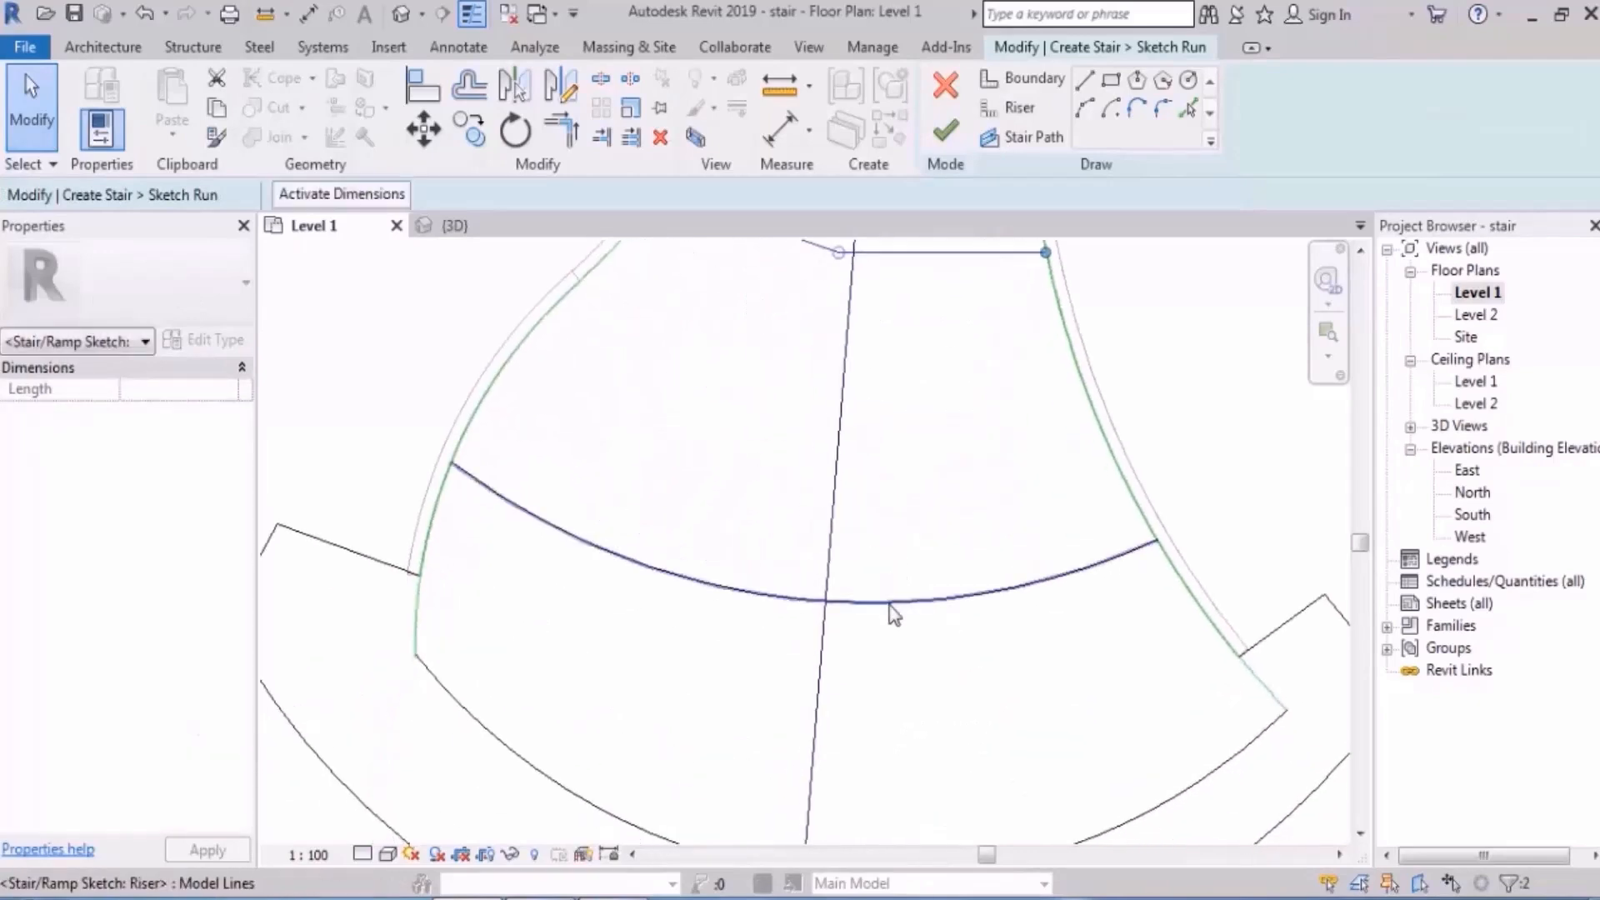
{"action": "left_click", "coordinate": [890, 603]}
{"action": "left_click_drag", "start_coordinate": [921, 625], "coordinate": [922, 696]}
{"action": "scroll", "coordinate": [918, 642], "scroll_direction": "down", "scroll_amount": 2}
{"action": "middle_click_drag", "start_coordinate": [915, 572], "coordinate": [912, 608]}
{"action": "left_click", "coordinate": [911, 607]}
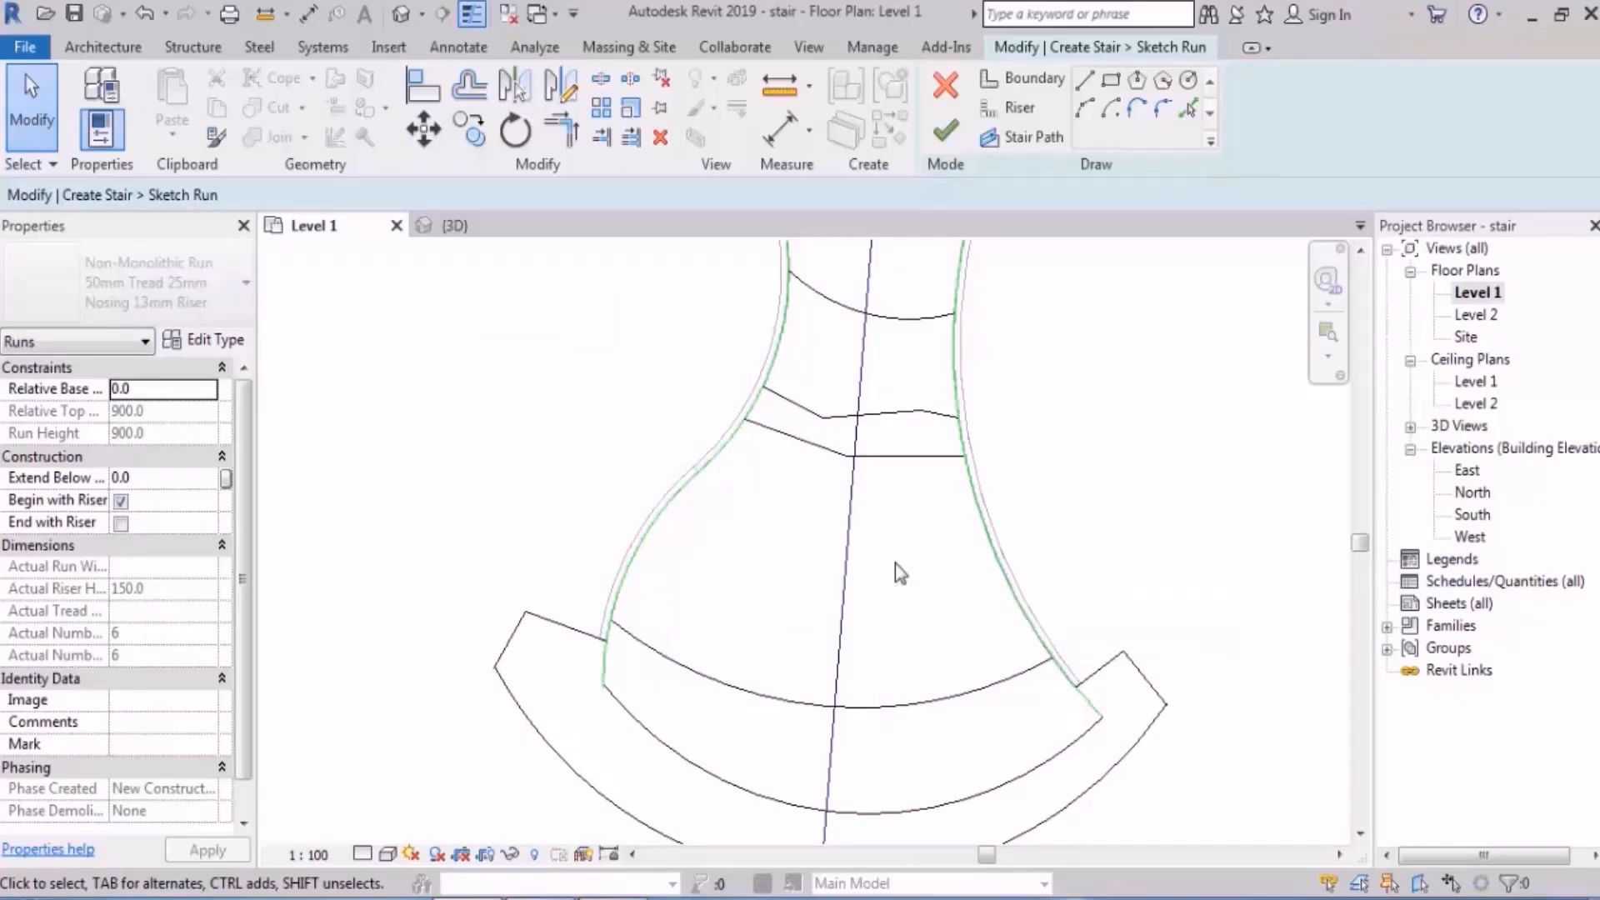
{"action": "left_click", "coordinate": [398, 15]}
{"action": "middle_click_drag", "start_coordinate": [866, 383], "coordinate": [940, 266], "text": "shift"}
- Finish the run sketch and the stair edit, checking the new steps in 3D
{"action": "left_click", "coordinate": [945, 130]}
{"action": "mouse_move", "coordinate": [1048, 541]}
{"action": "middle_mouse_down", "text": "shift"}
{"action": "mouse_move", "coordinate": [1034, 600]}
{"action": "mouse_move", "coordinate": [991, 642]}
{"action": "mouse_move", "coordinate": [1043, 638]}
{"action": "middle_mouse_up", "text": "shift"}
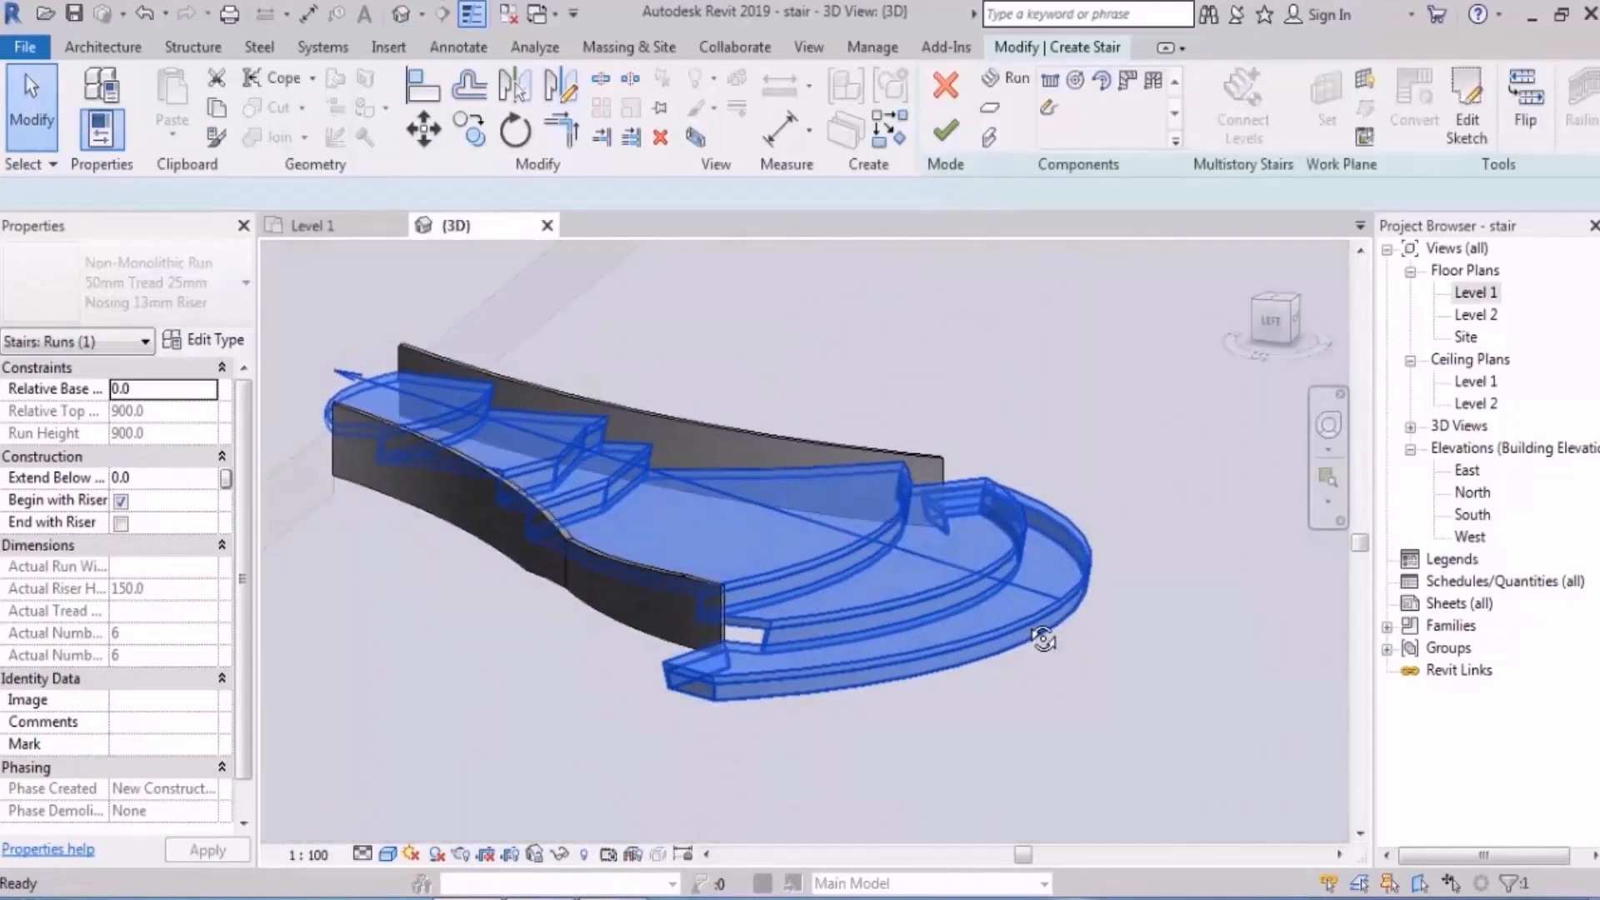
{"action": "left_click", "coordinate": [1045, 642]}
{"action": "scroll", "coordinate": [1071, 442], "scroll_direction": "up", "scroll_amount": 2}
{"action": "middle_click_drag", "start_coordinate": [1077, 424], "coordinate": [1023, 492], "text": "shift"}
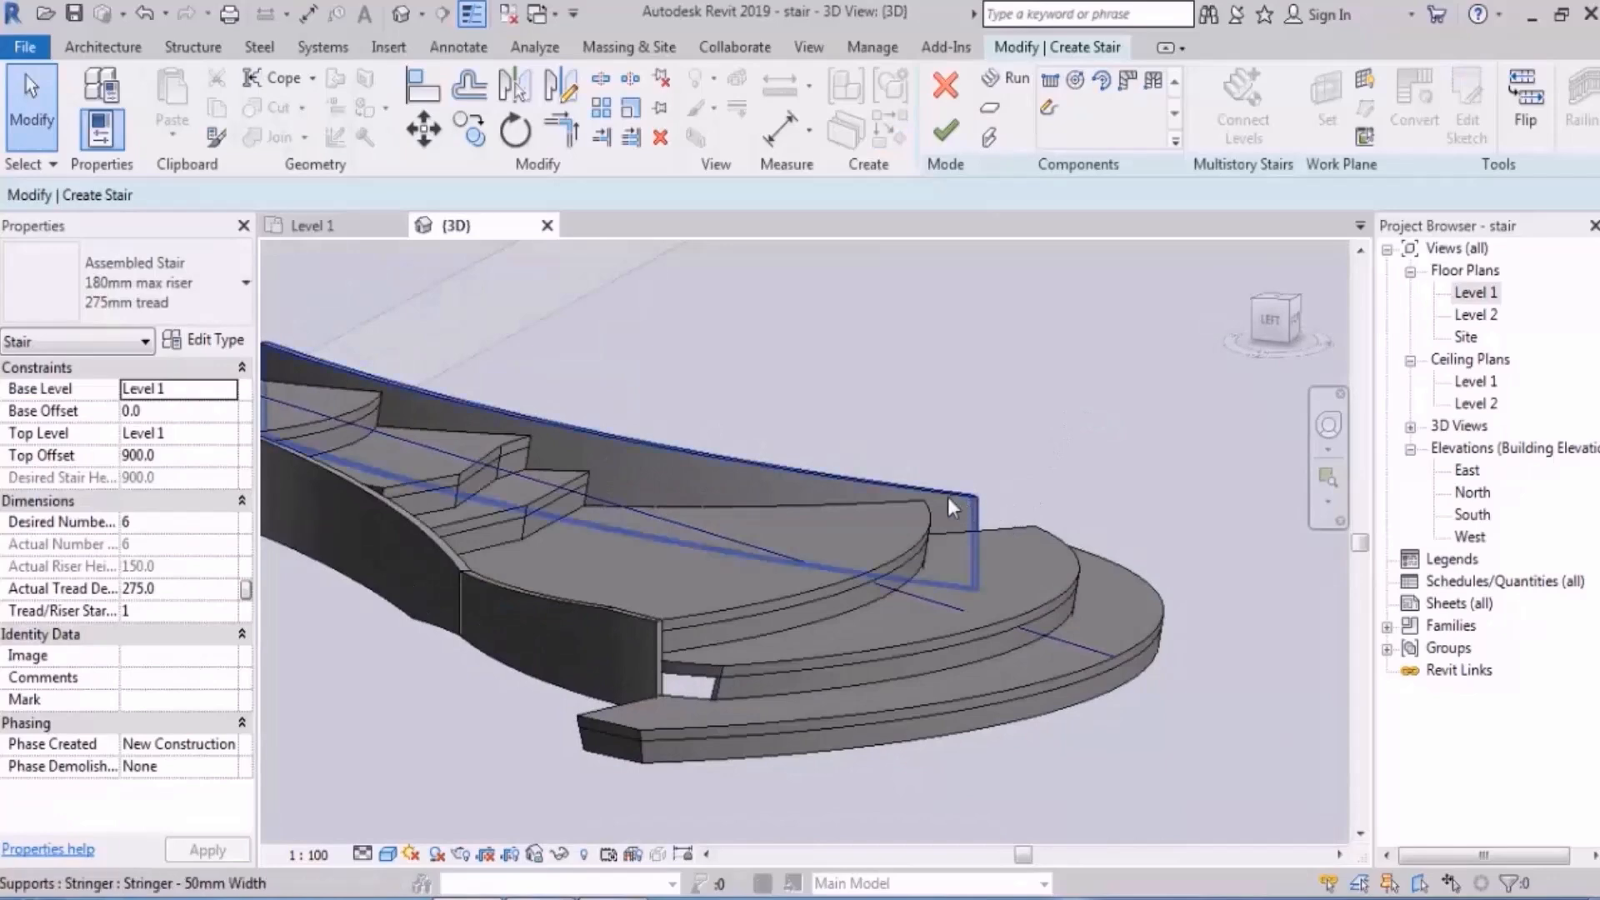
{"action": "left_click", "coordinate": [958, 140]}
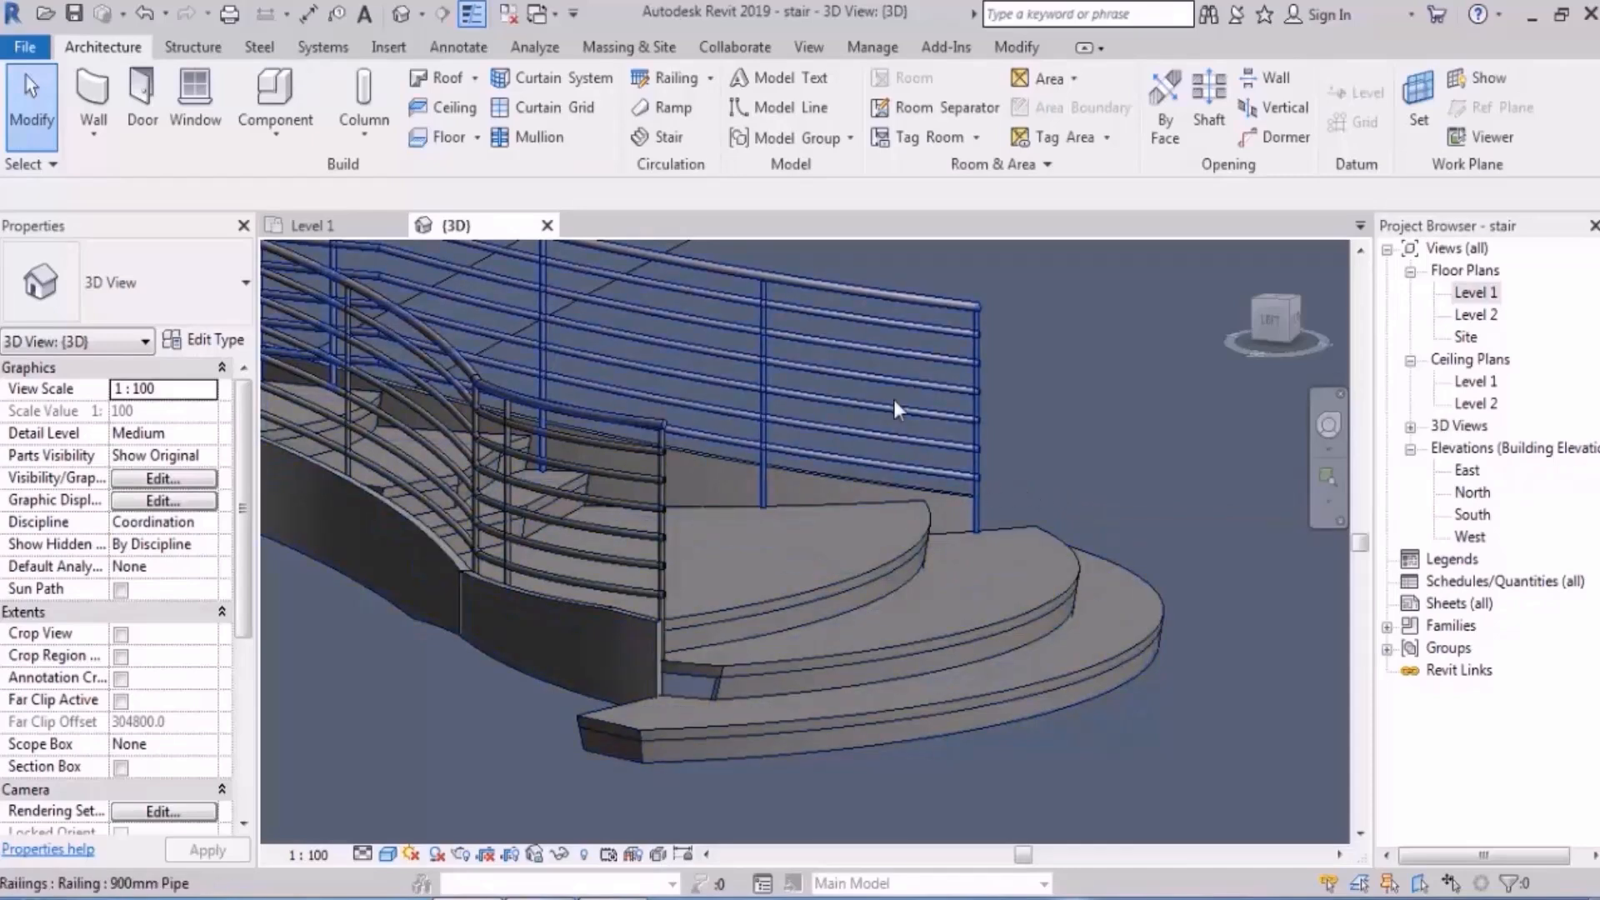
- Reselect the stair, reopen it with Edit Stairs and switch to the Level 1 plan
{"action": "middle_click_drag", "start_coordinate": [990, 437], "coordinate": [925, 521], "text": "shift"}
{"action": "left_click", "coordinate": [925, 522]}
{"action": "left_click", "coordinate": [944, 104]}
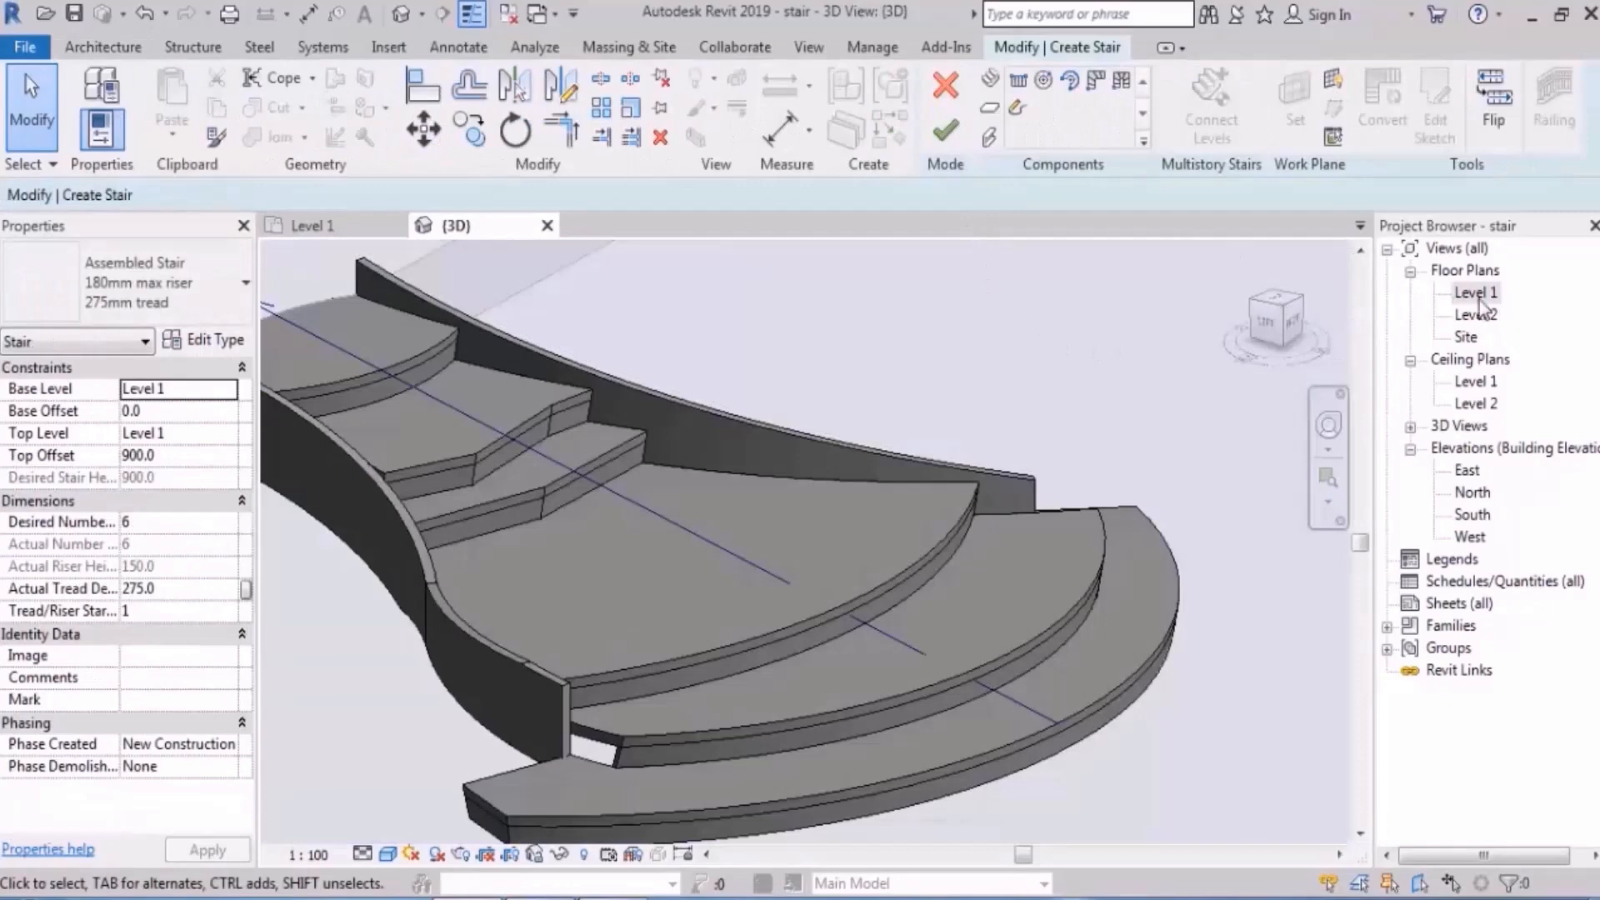
{"action": "double_click", "coordinate": [1481, 297]}
- Convert the stair run to editable sketch lines and frame the sketch
{"action": "left_click", "coordinate": [870, 455]}
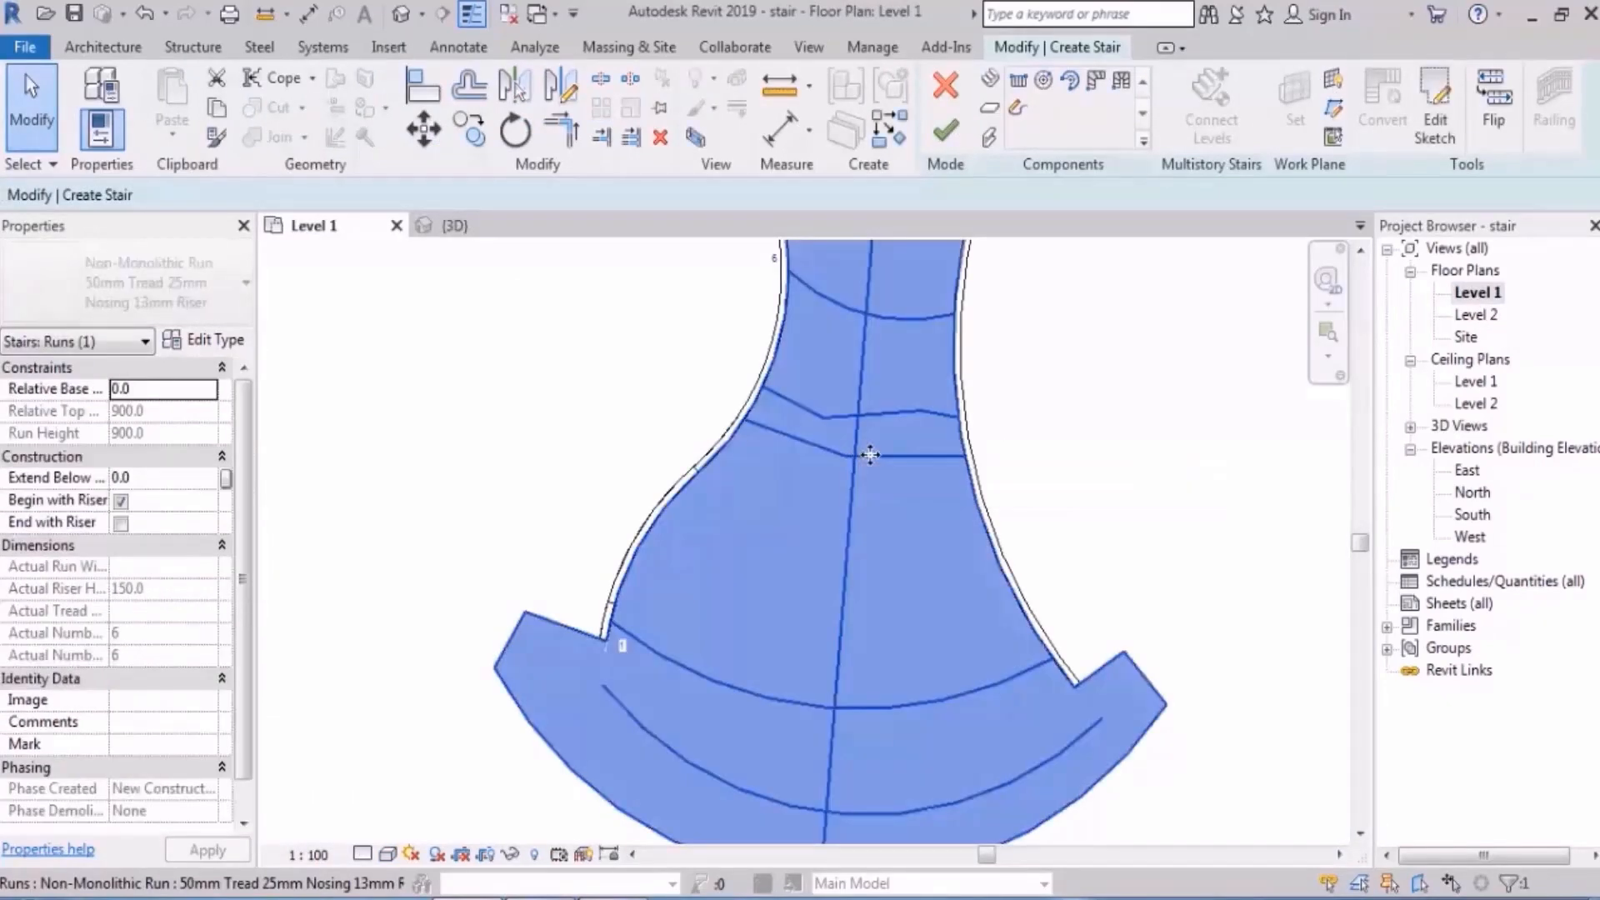
{"action": "left_click", "coordinate": [1434, 116]}
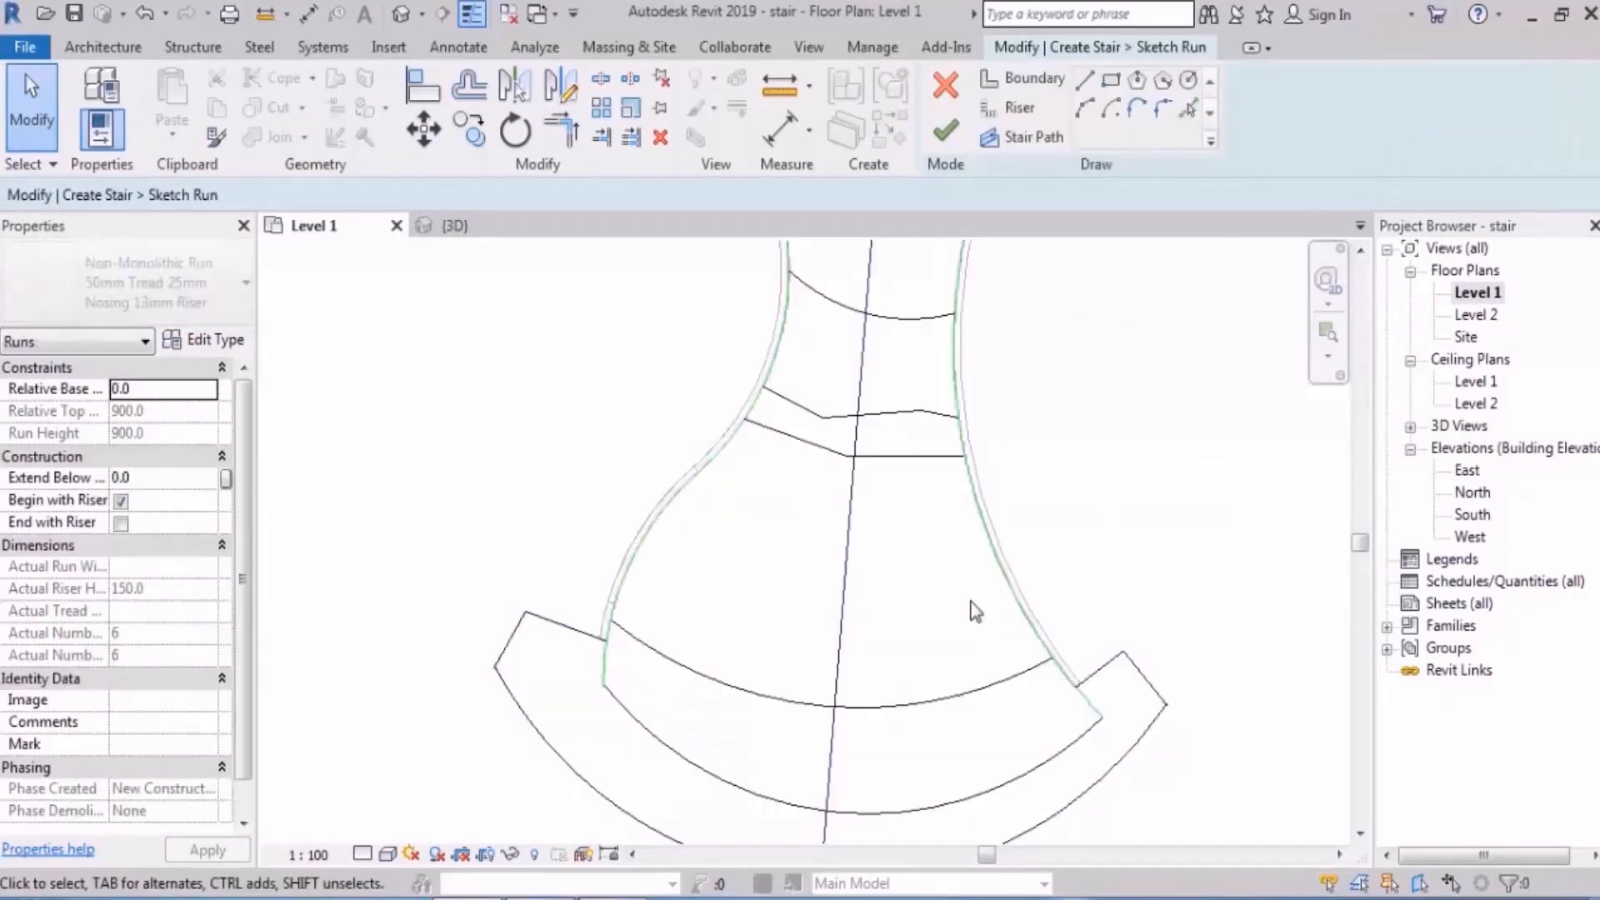
{"action": "scroll", "coordinate": [972, 601], "scroll_direction": "up", "scroll_amount": 1}
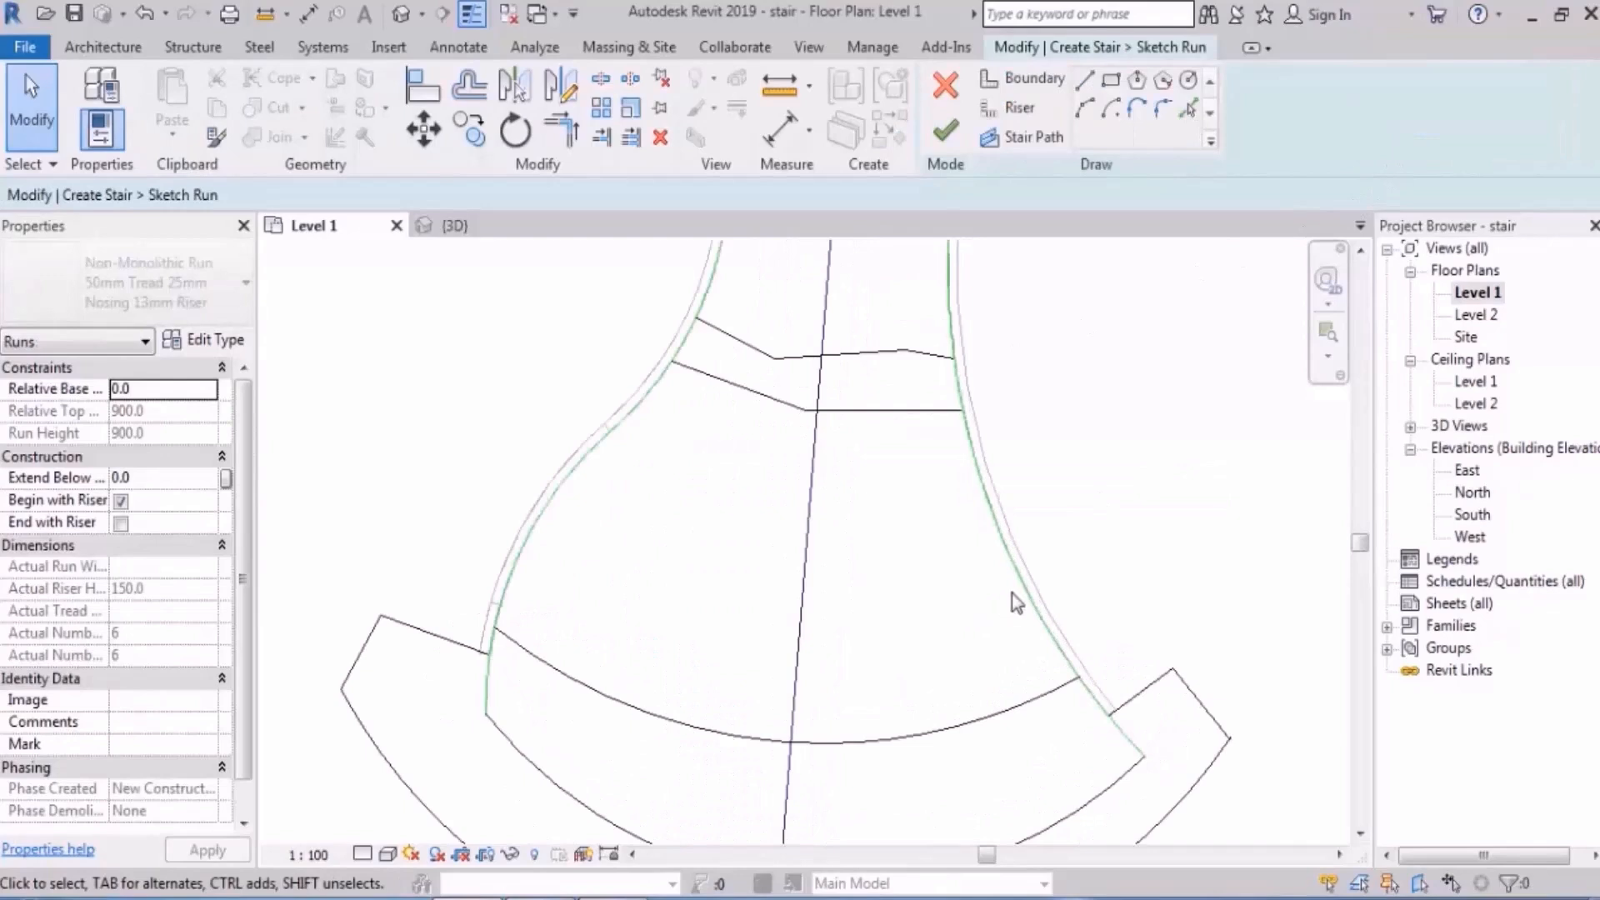
{"action": "scroll", "coordinate": [1013, 516], "scroll_direction": "up", "scroll_amount": 1}
{"action": "middle_click_drag", "start_coordinate": [972, 494], "coordinate": [945, 475]}
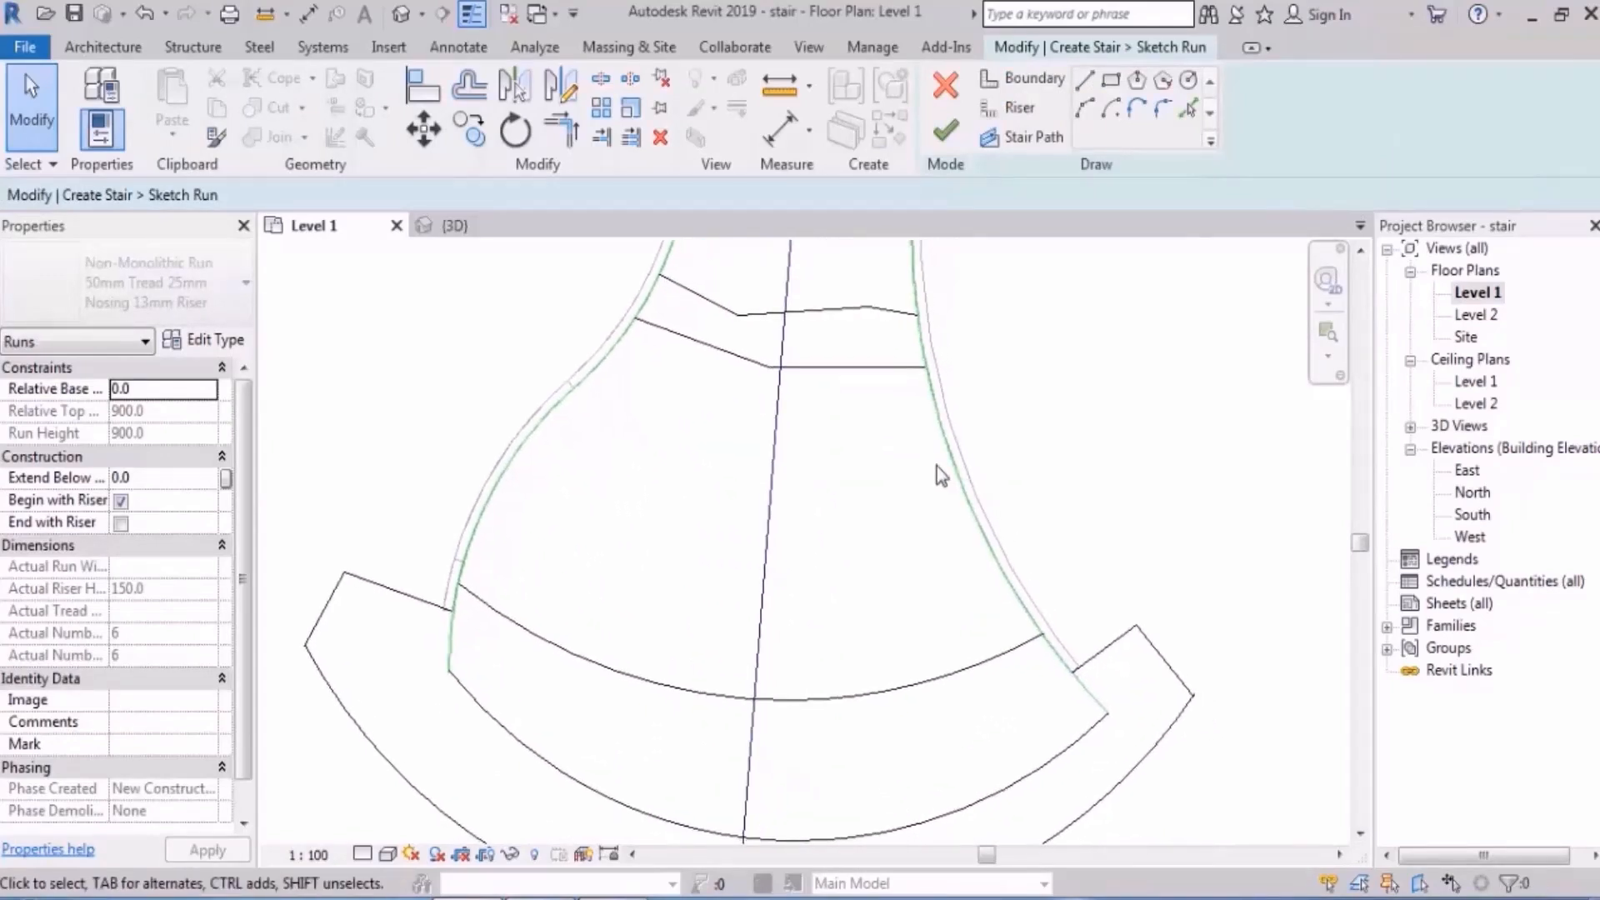
{"action": "middle_click_drag", "start_coordinate": [940, 473], "coordinate": [908, 465]}
- Split the right, left and arc boundary lines at the upper and lower risers
{"action": "left_click", "coordinate": [601, 83]}
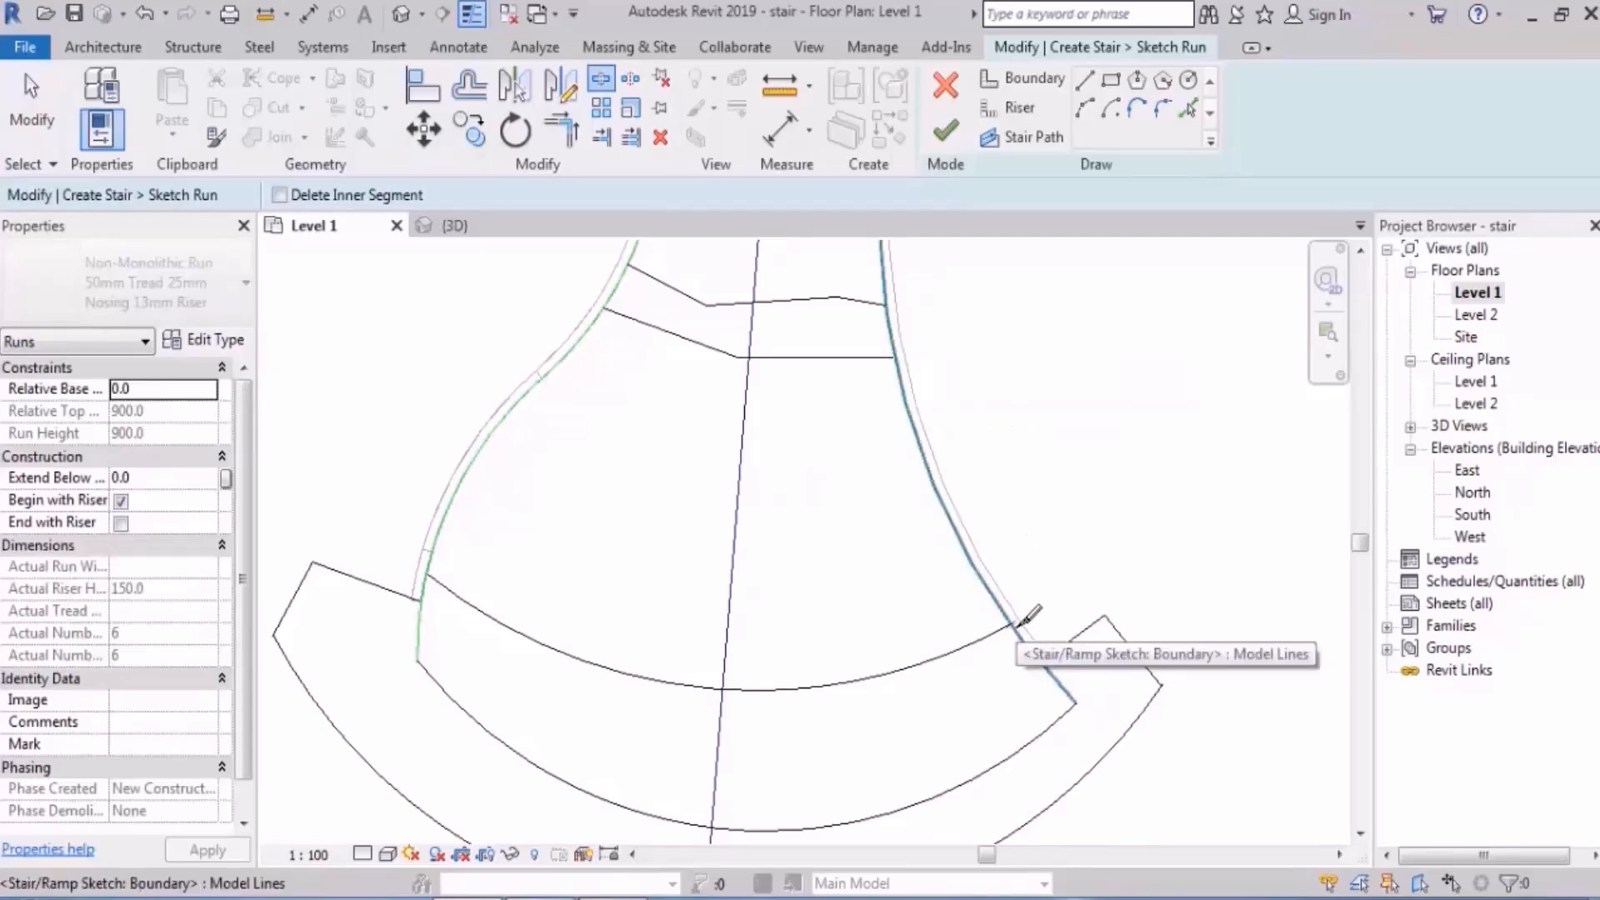
{"action": "left_click", "coordinate": [898, 357]}
{"action": "left_click", "coordinate": [1013, 623]}
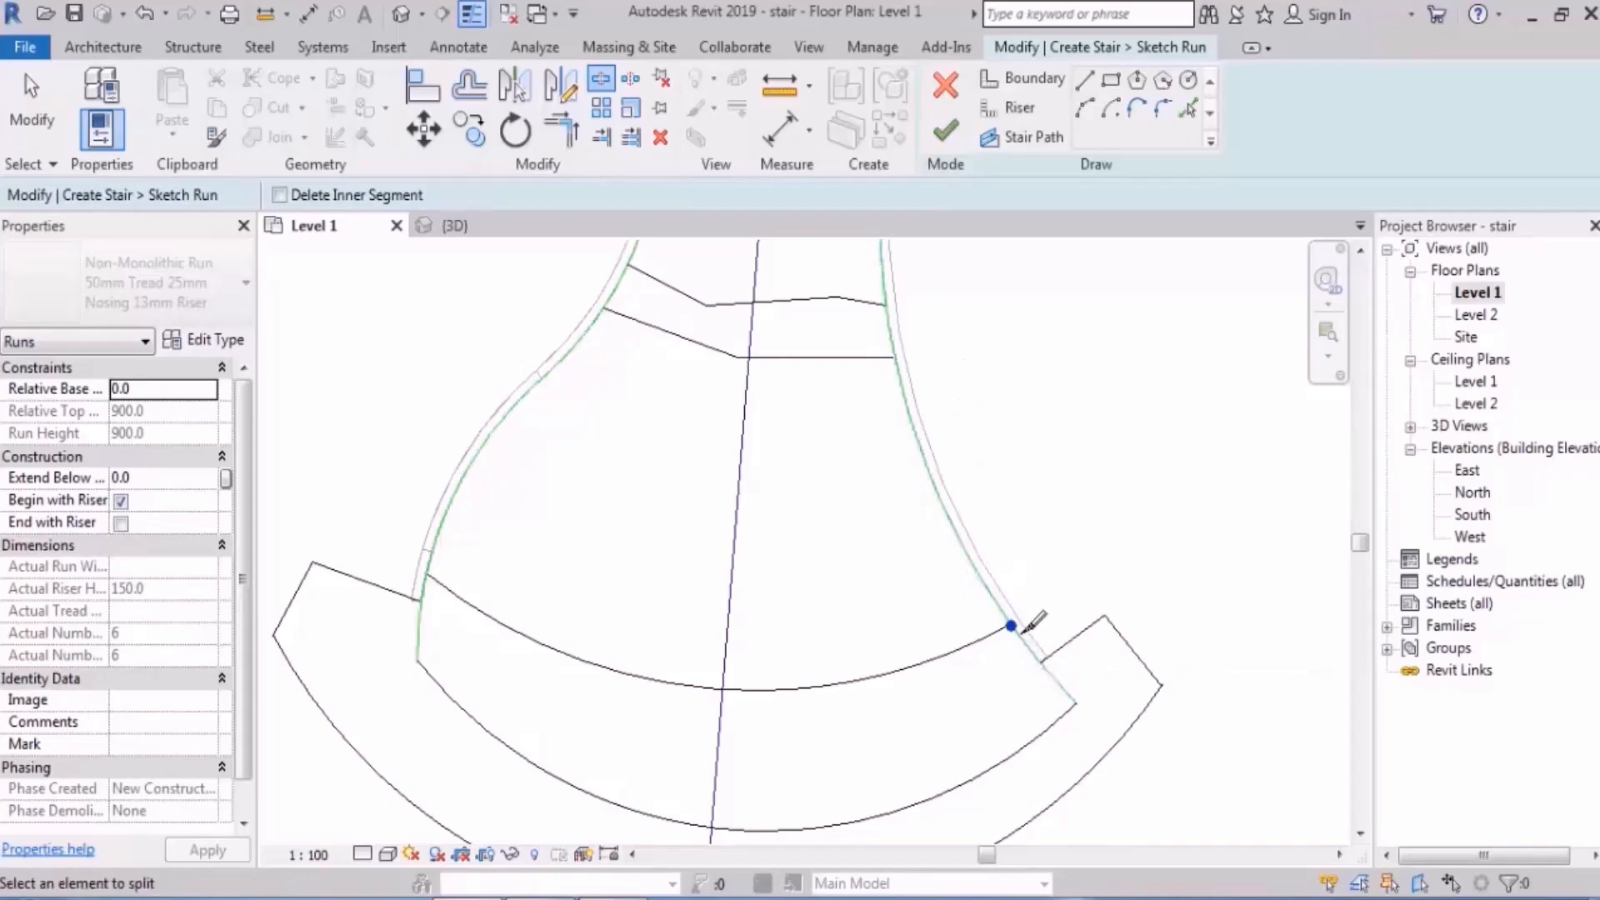
{"action": "scroll", "coordinate": [1018, 631], "scroll_direction": "up", "scroll_amount": 3}
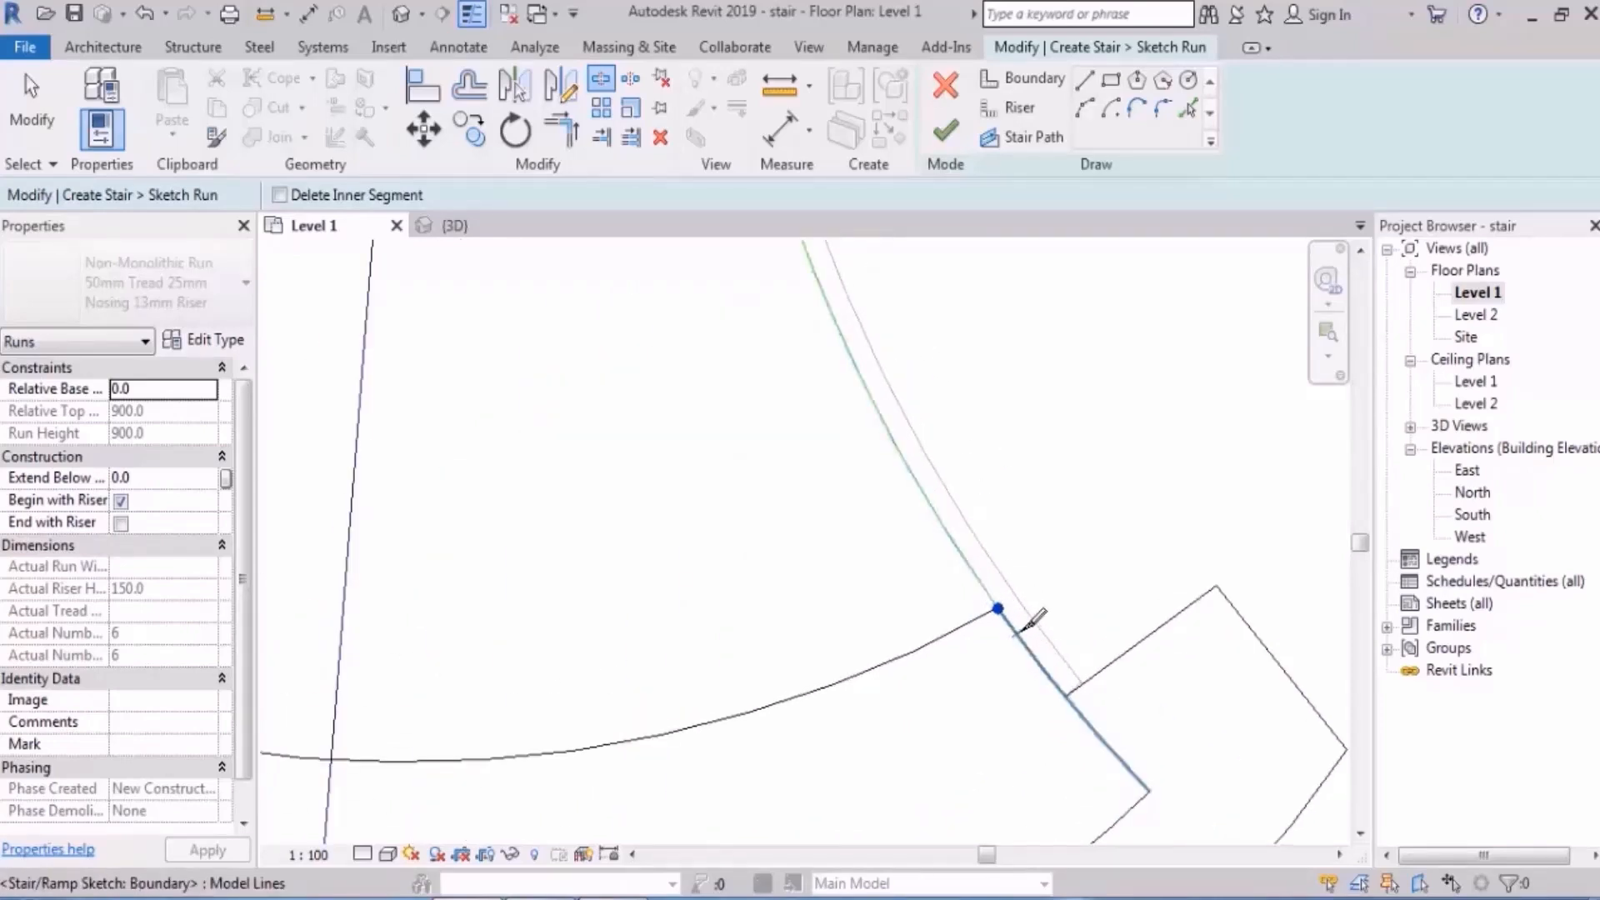
{"action": "scroll", "coordinate": [1033, 621], "scroll_direction": "down", "scroll_amount": 4}
{"action": "scroll", "coordinate": [631, 319], "scroll_direction": "up", "scroll_amount": 2}
{"action": "scroll", "coordinate": [621, 332], "scroll_direction": "up", "scroll_amount": 2}
{"action": "left_click", "coordinate": [707, 360]}
{"action": "middle_click_drag", "start_coordinate": [612, 551], "coordinate": [743, 330]}
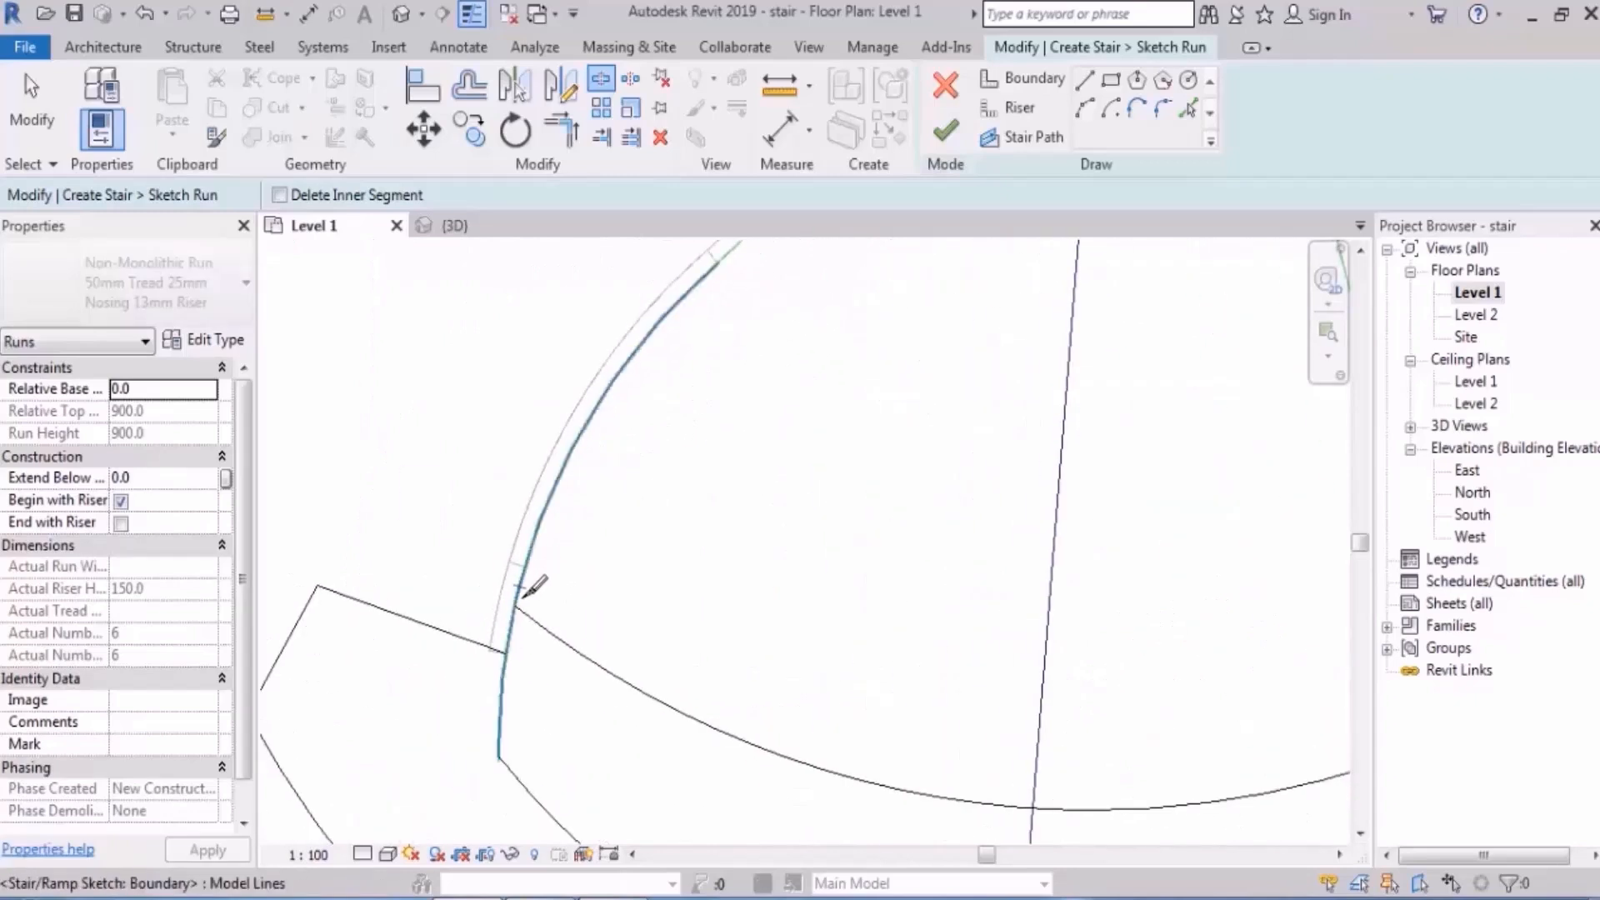
{"action": "left_click", "coordinate": [516, 605]}
- Finish the run sketch from the 3D view and inspect the rebuilt run
{"action": "left_click", "coordinate": [401, 14]}
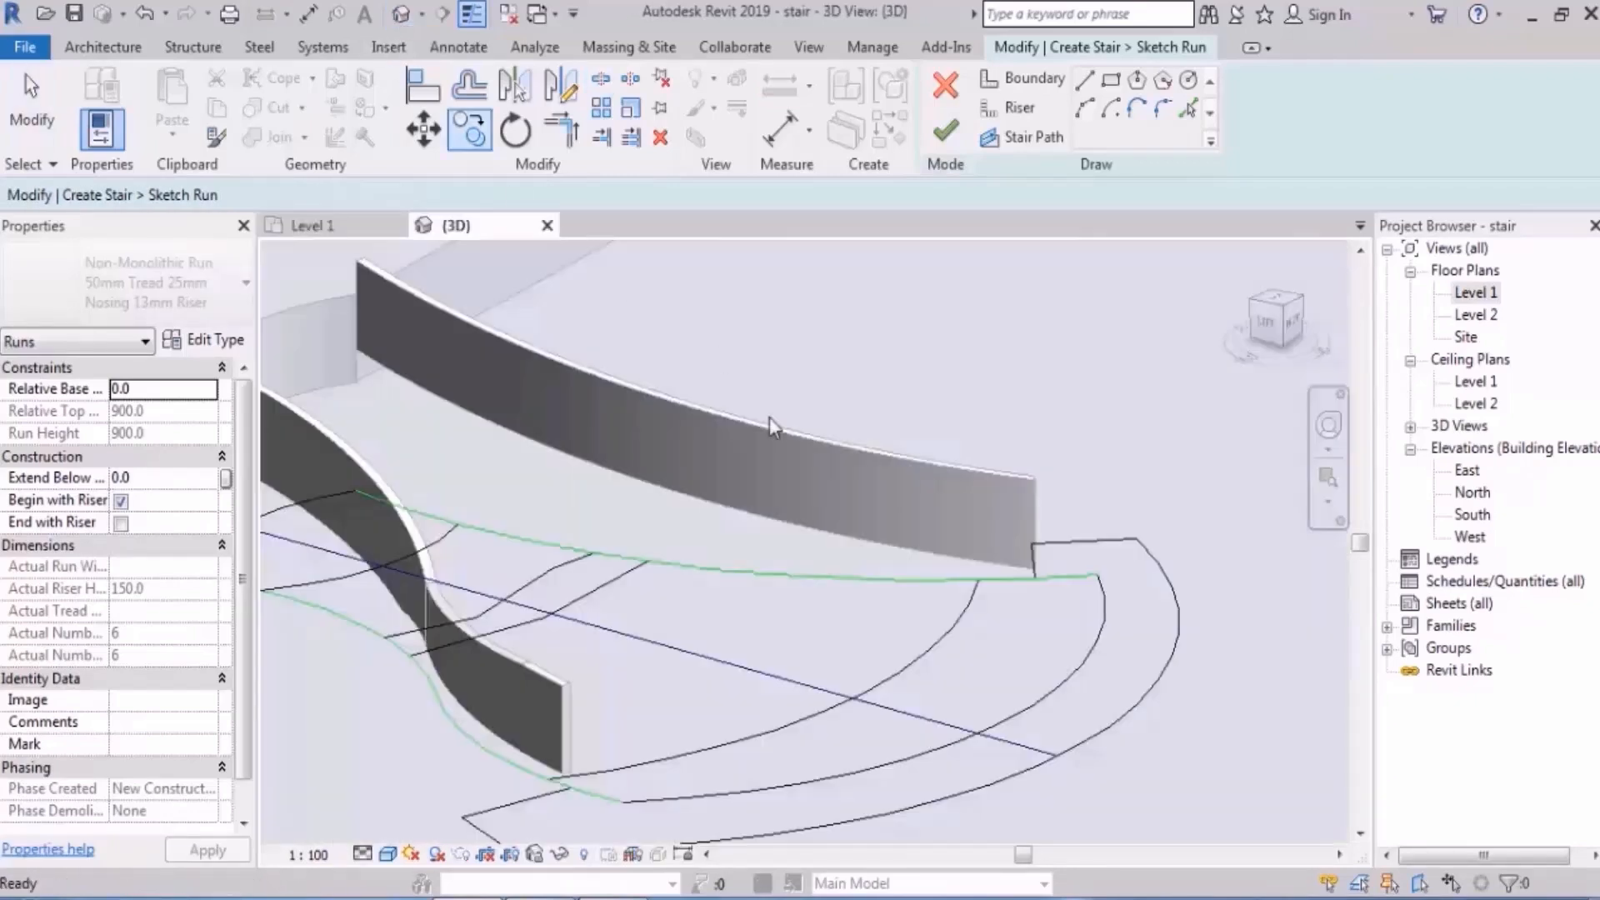
{"action": "middle_click_drag", "start_coordinate": [780, 443], "coordinate": [800, 432], "text": "shift"}
{"action": "left_click", "coordinate": [943, 140]}
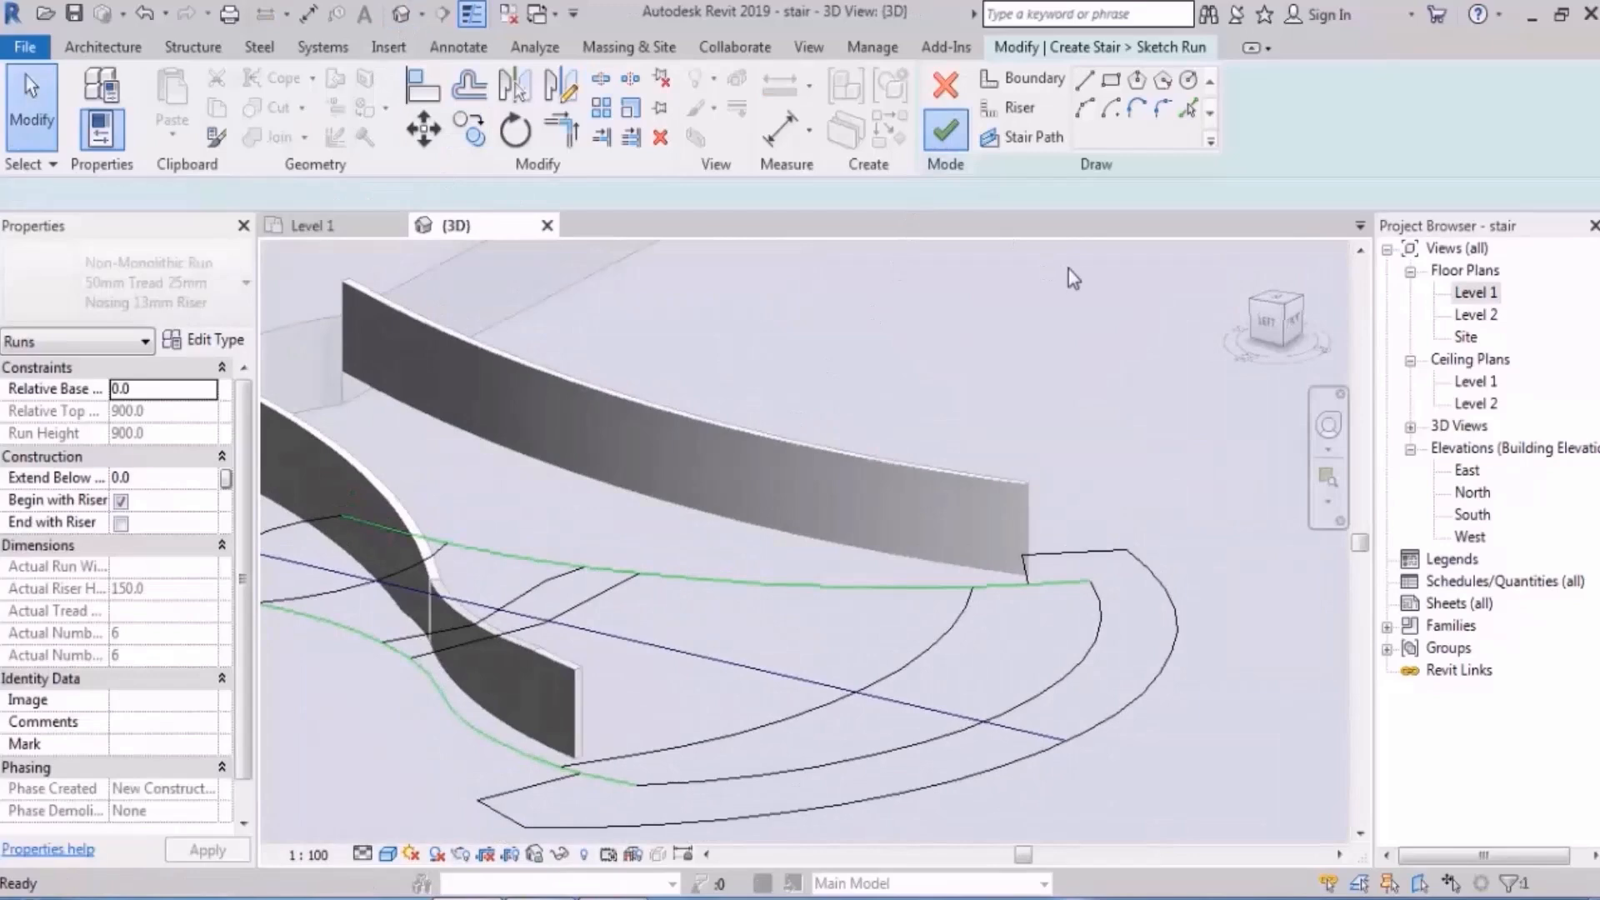
{"action": "middle_click_drag", "start_coordinate": [1068, 269], "coordinate": [685, 473], "text": "shift"}
{"action": "key", "text": "Escape"}
{"action": "scroll", "coordinate": [724, 457], "scroll_direction": "up", "scroll_amount": 2}
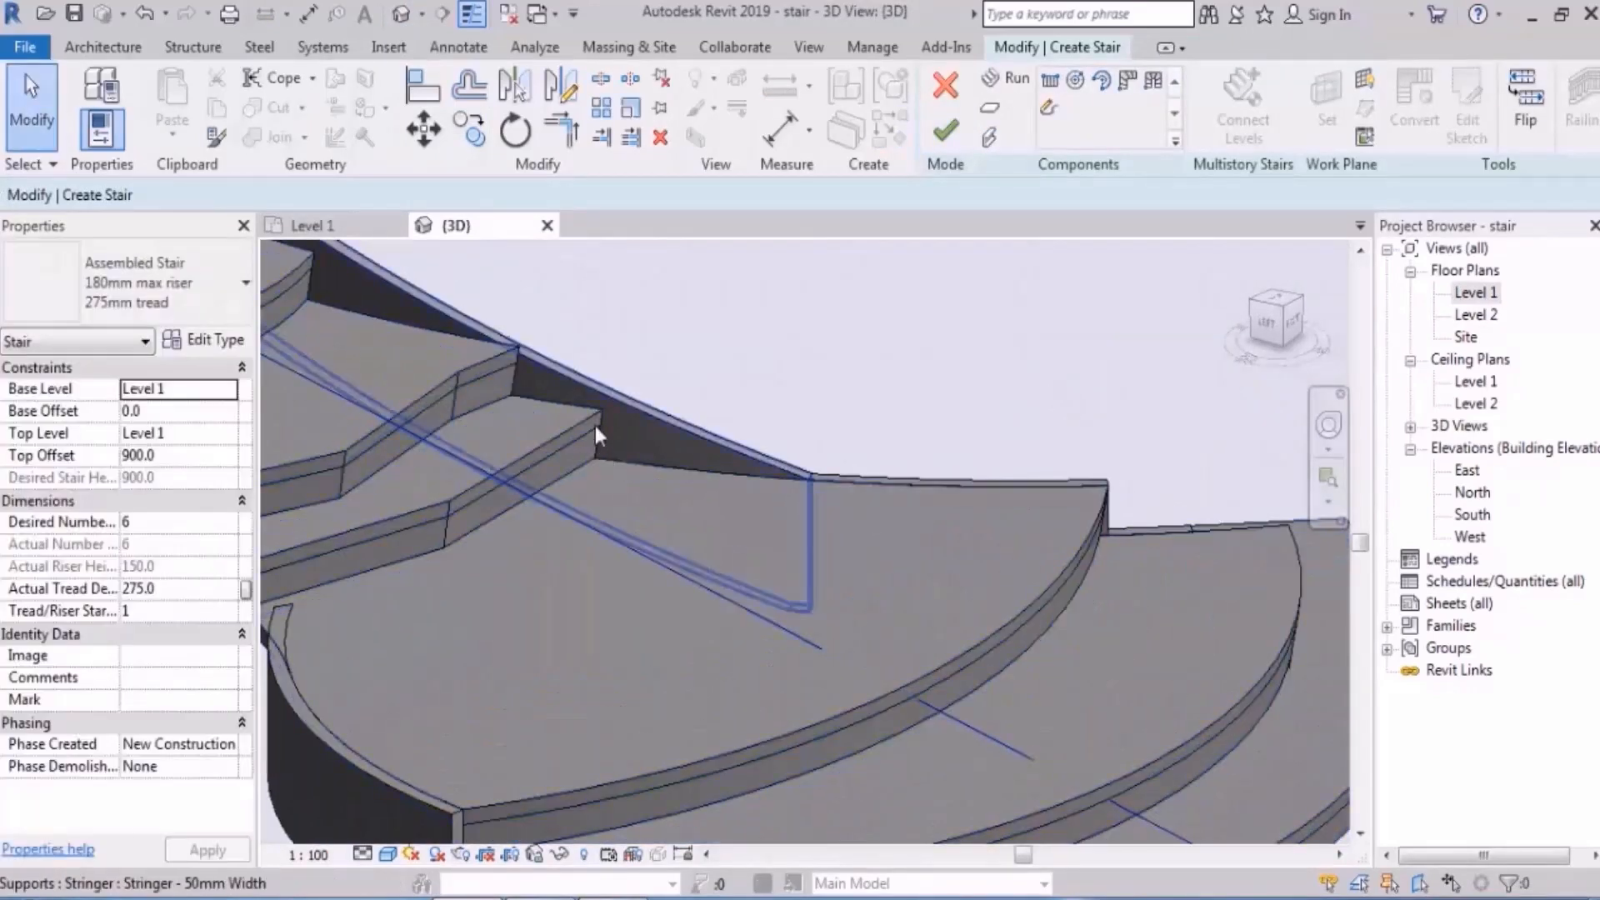
- Reopen the run's sketch and frame it in the Level 1 floor plan
{"action": "double_click", "coordinate": [800, 482]}
{"action": "double_click", "coordinate": [1477, 293]}
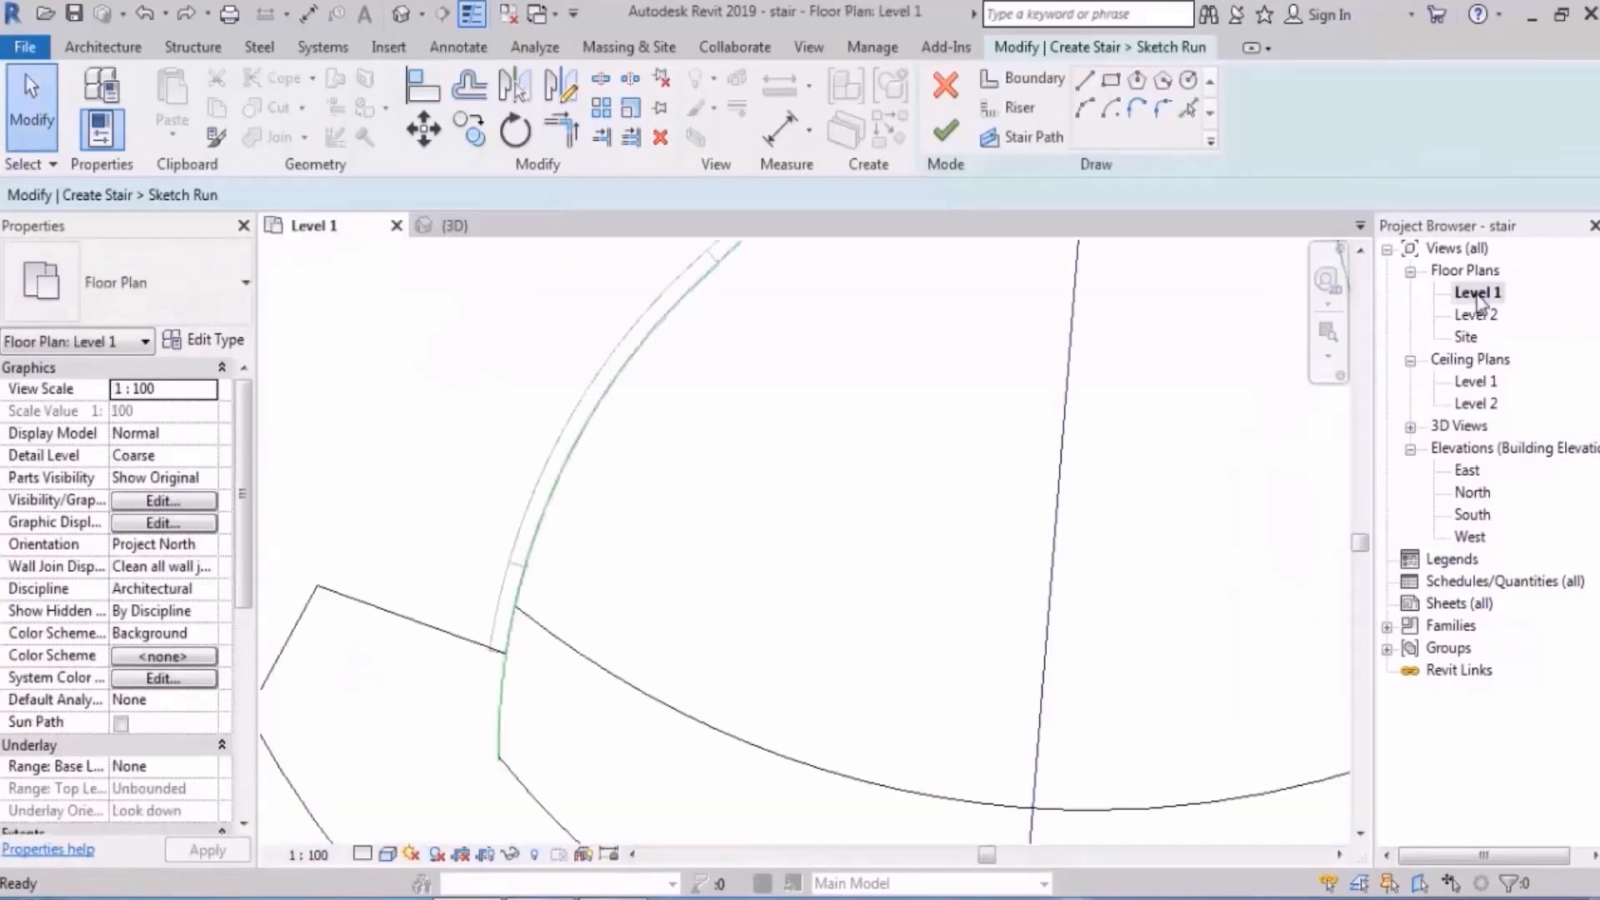
{"action": "scroll", "coordinate": [696, 533], "scroll_direction": "down", "scroll_amount": 4}
{"action": "scroll", "coordinate": [887, 424], "scroll_direction": "up", "scroll_amount": 5}
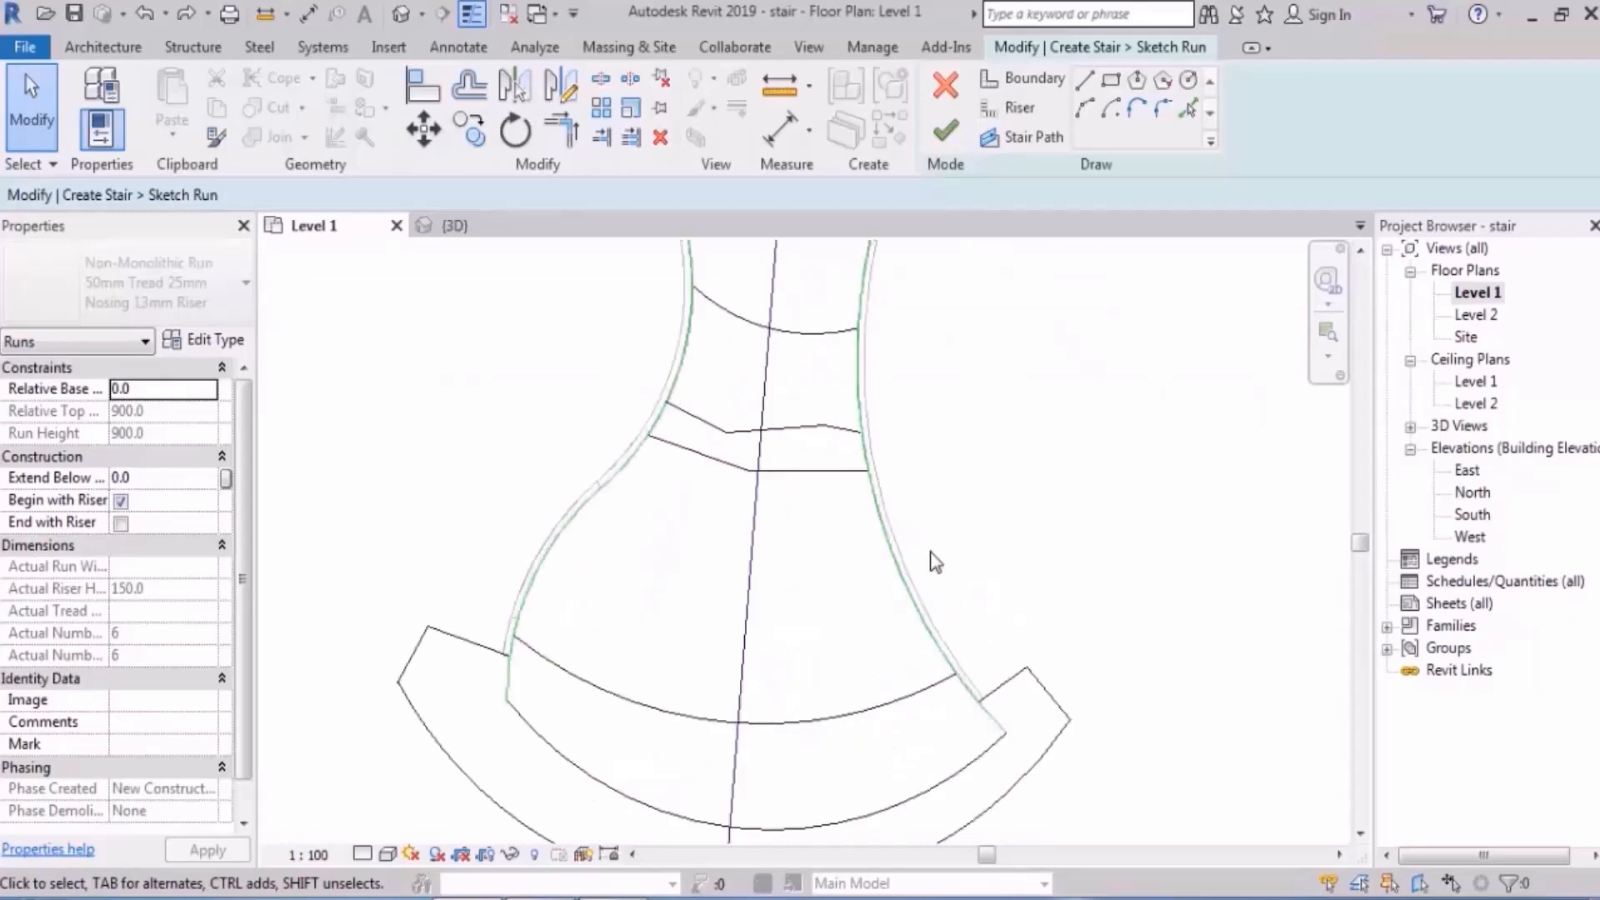
{"action": "scroll", "coordinate": [825, 458], "scroll_direction": "down", "scroll_amount": 4}
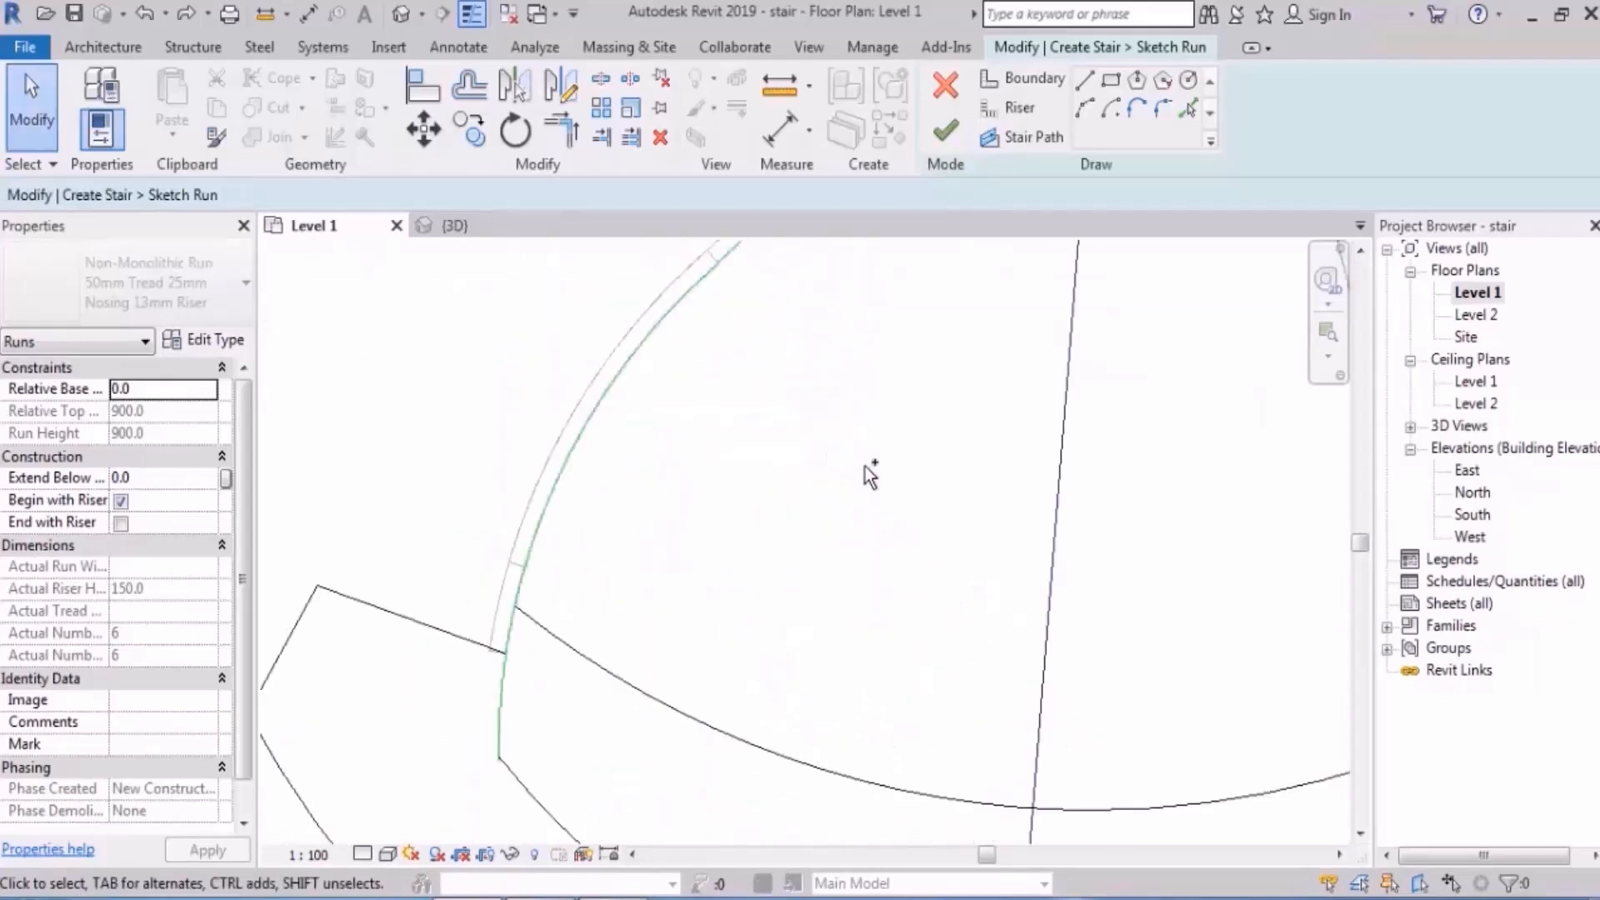
{"action": "scroll", "coordinate": [1187, 548], "scroll_direction": "up", "scroll_amount": 4}
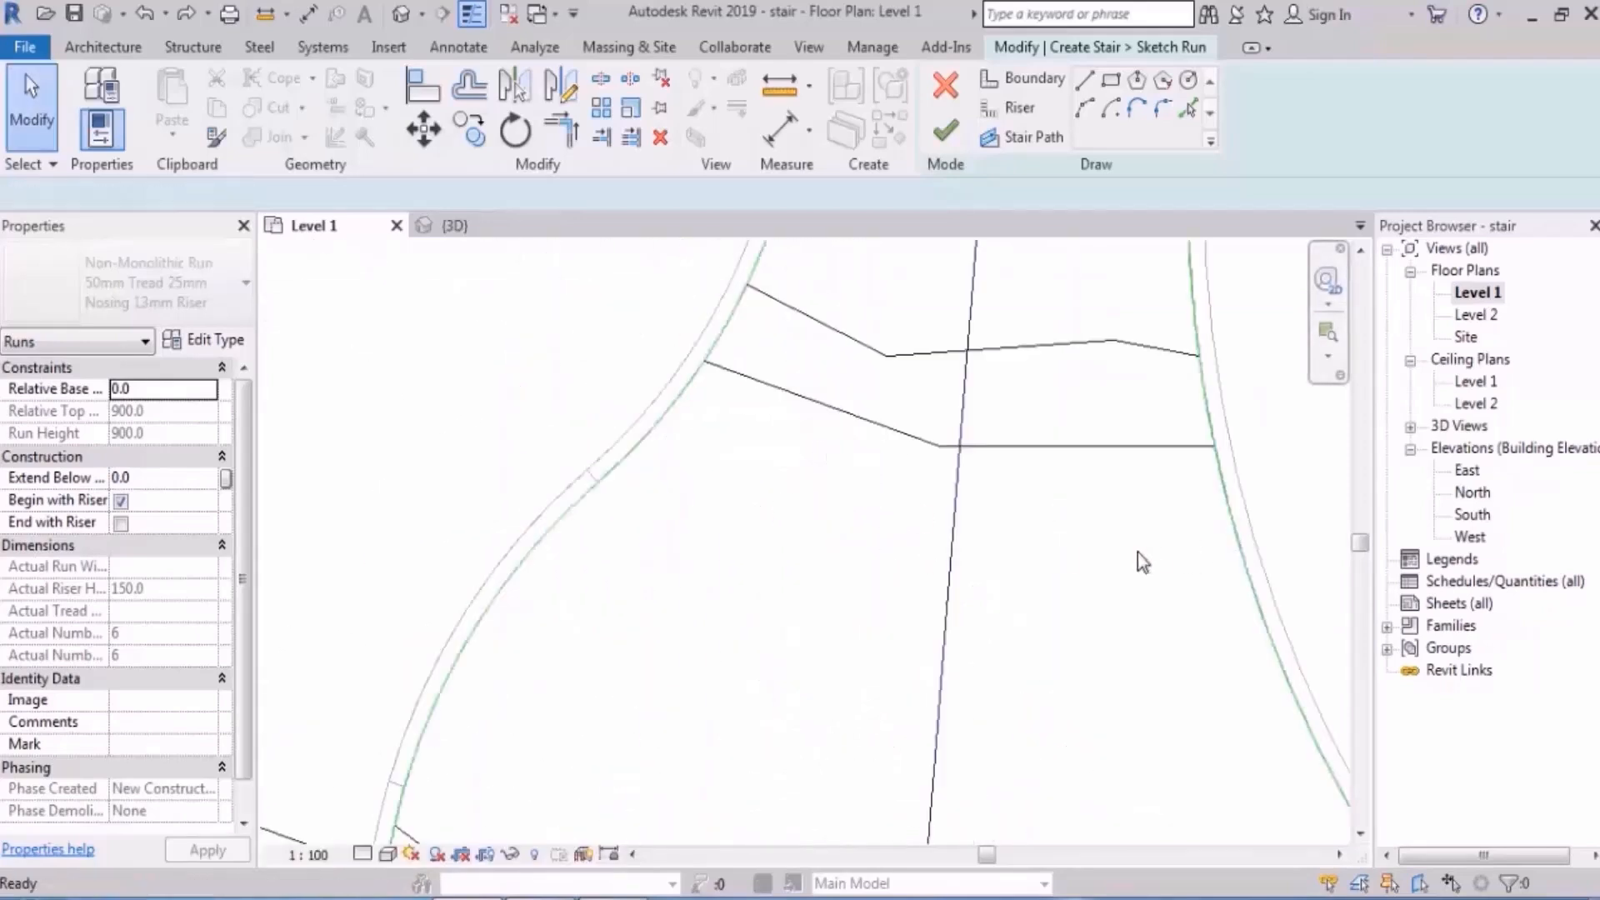
{"action": "scroll", "coordinate": [952, 391], "scroll_direction": "down", "scroll_amount": 2}
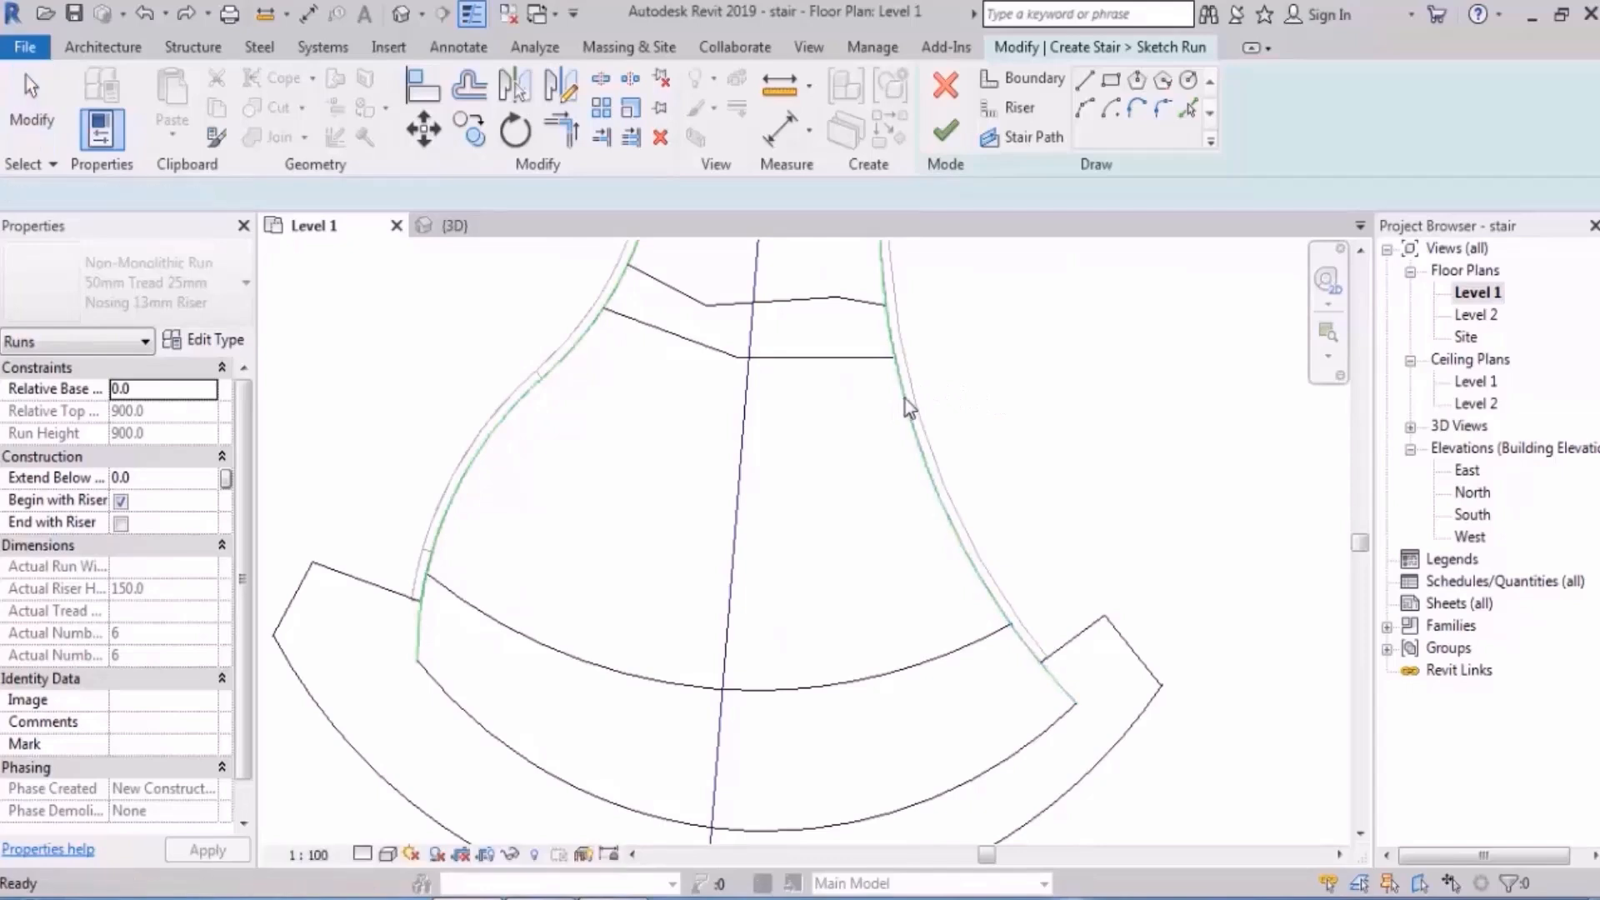
{"action": "middle_click_drag", "start_coordinate": [925, 369], "coordinate": [923, 415]}
{"action": "scroll", "coordinate": [933, 409], "scroll_direction": "up", "scroll_amount": 3}
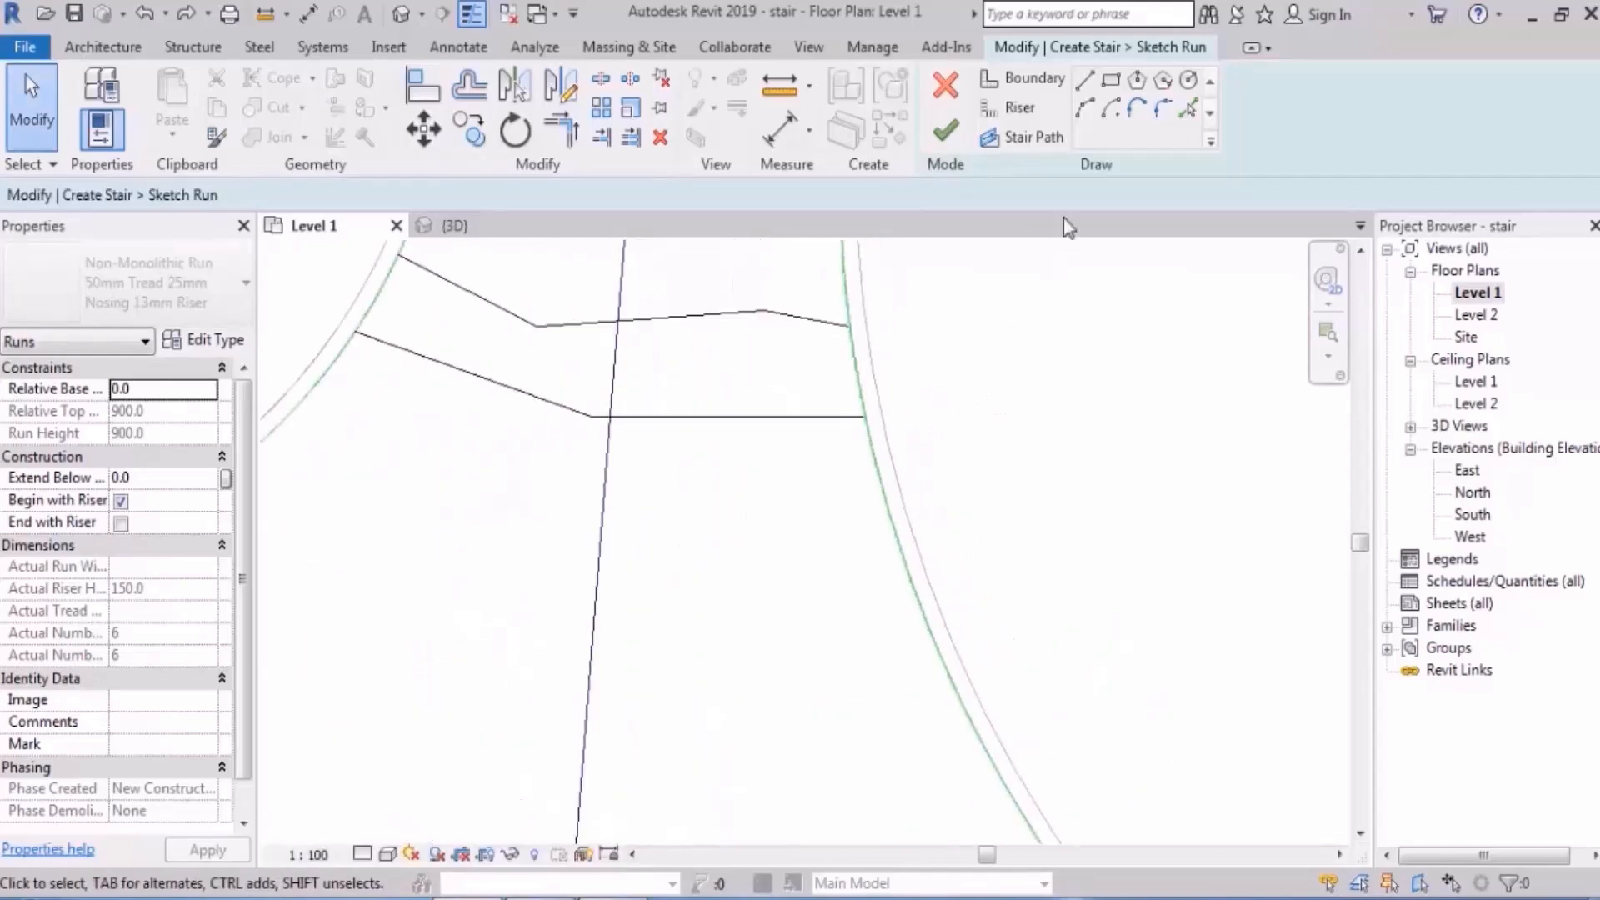
- Split the right boundary at the tread line and lower riser, and the boundary arc at its riser
{"action": "left_click", "coordinate": [601, 79]}
{"action": "scroll", "coordinate": [906, 393], "scroll_direction": "up", "scroll_amount": 4}
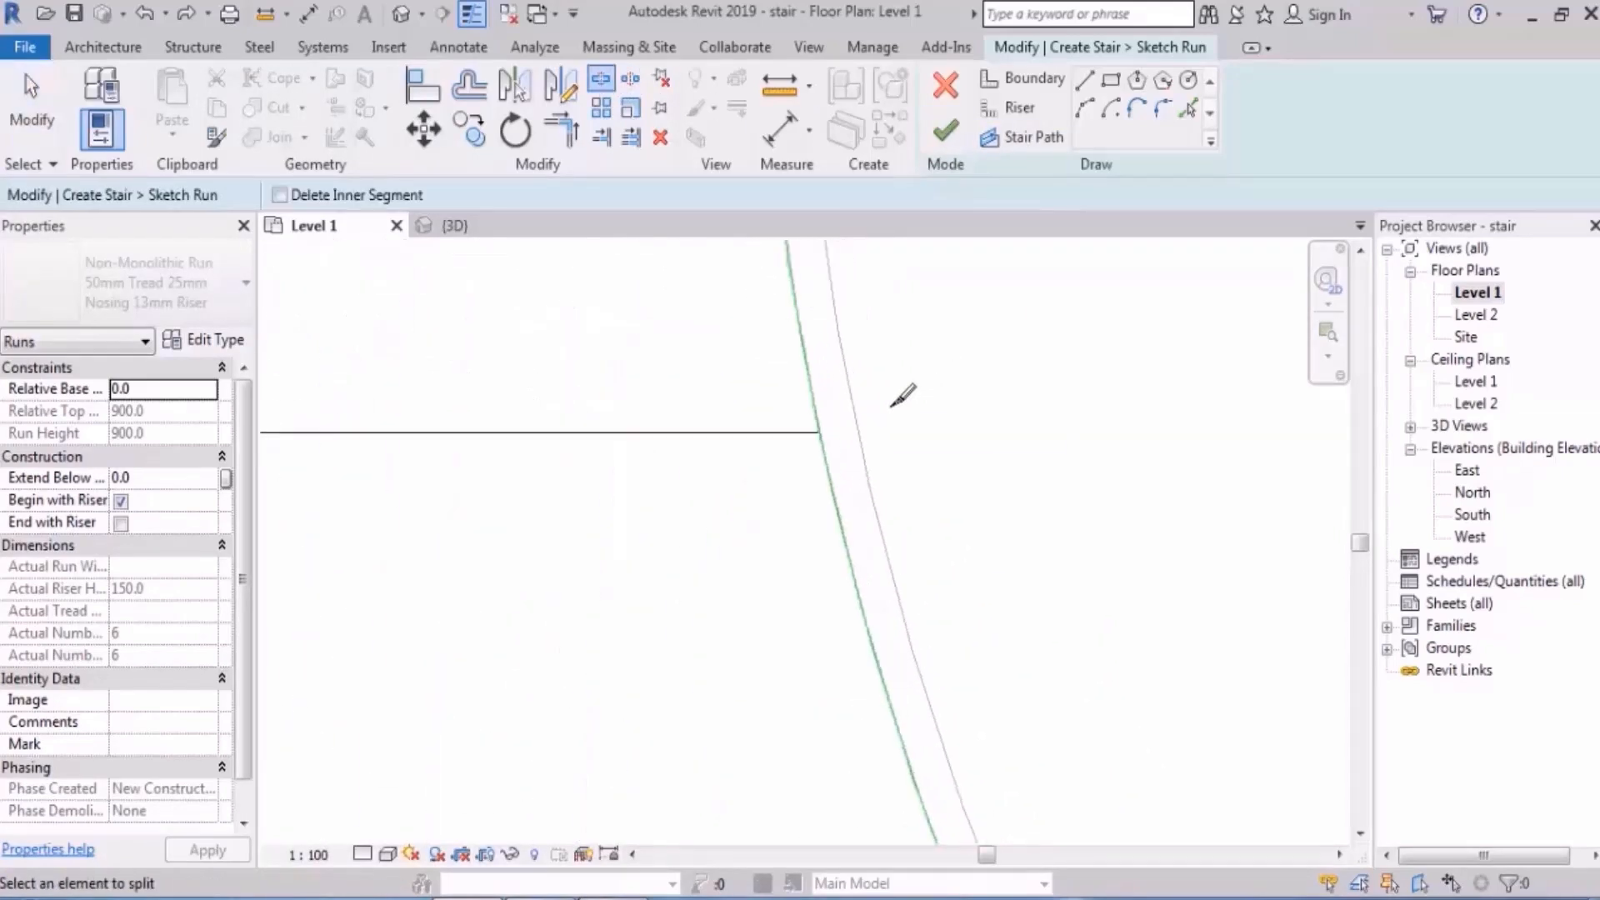
{"action": "left_click", "coordinate": [815, 394]}
{"action": "scroll", "coordinate": [917, 467], "scroll_direction": "down", "scroll_amount": 3}
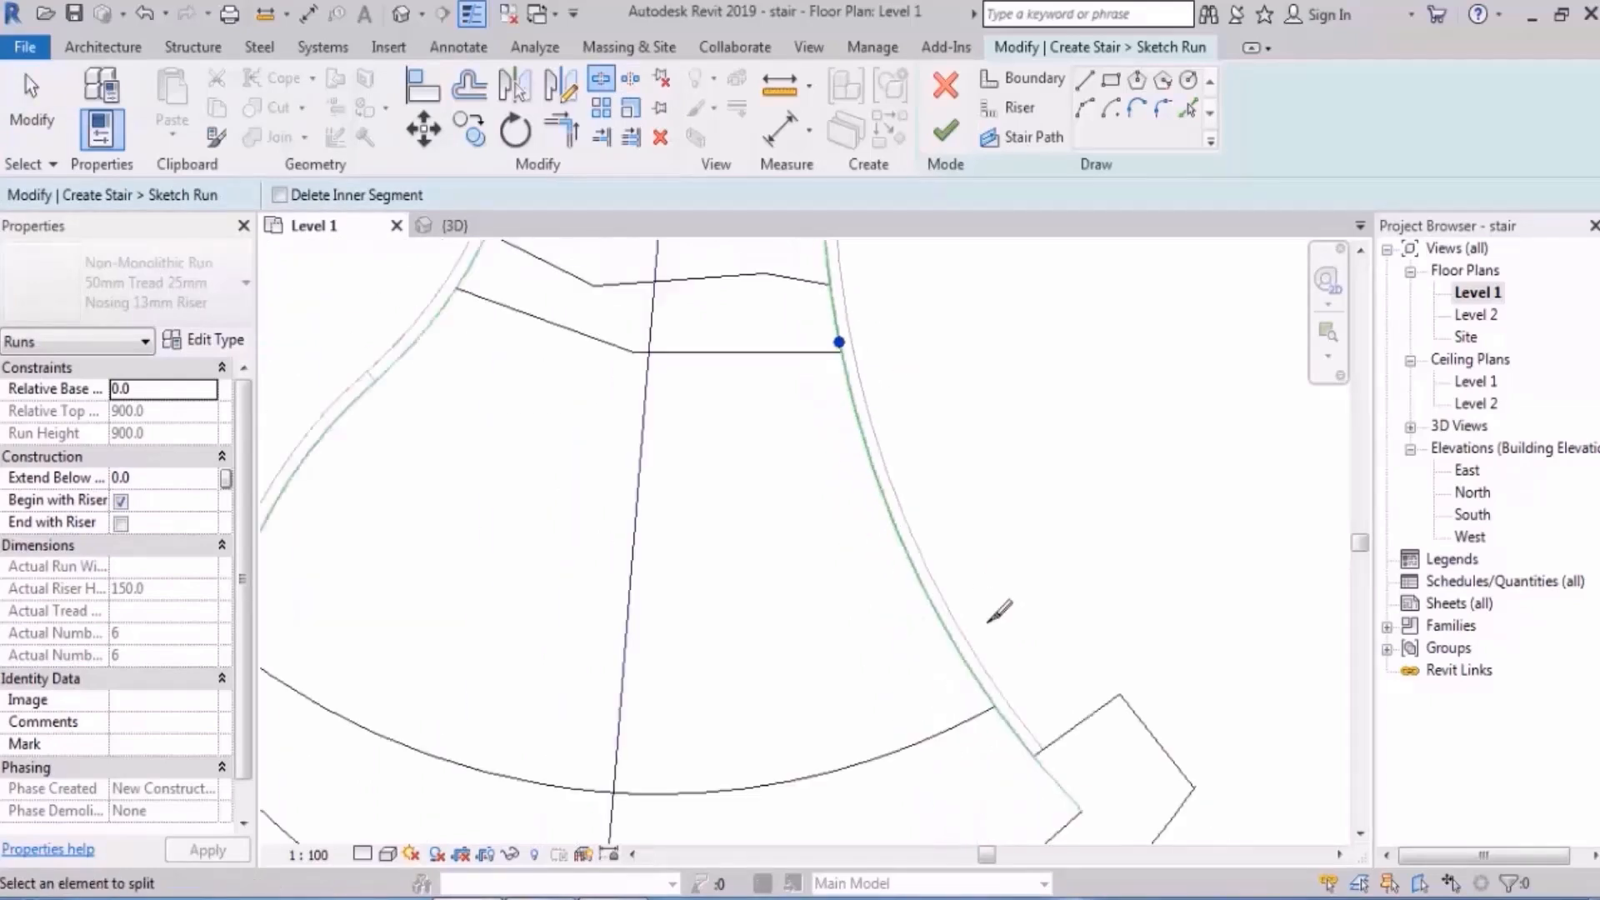
{"action": "left_click", "coordinate": [1001, 715]}
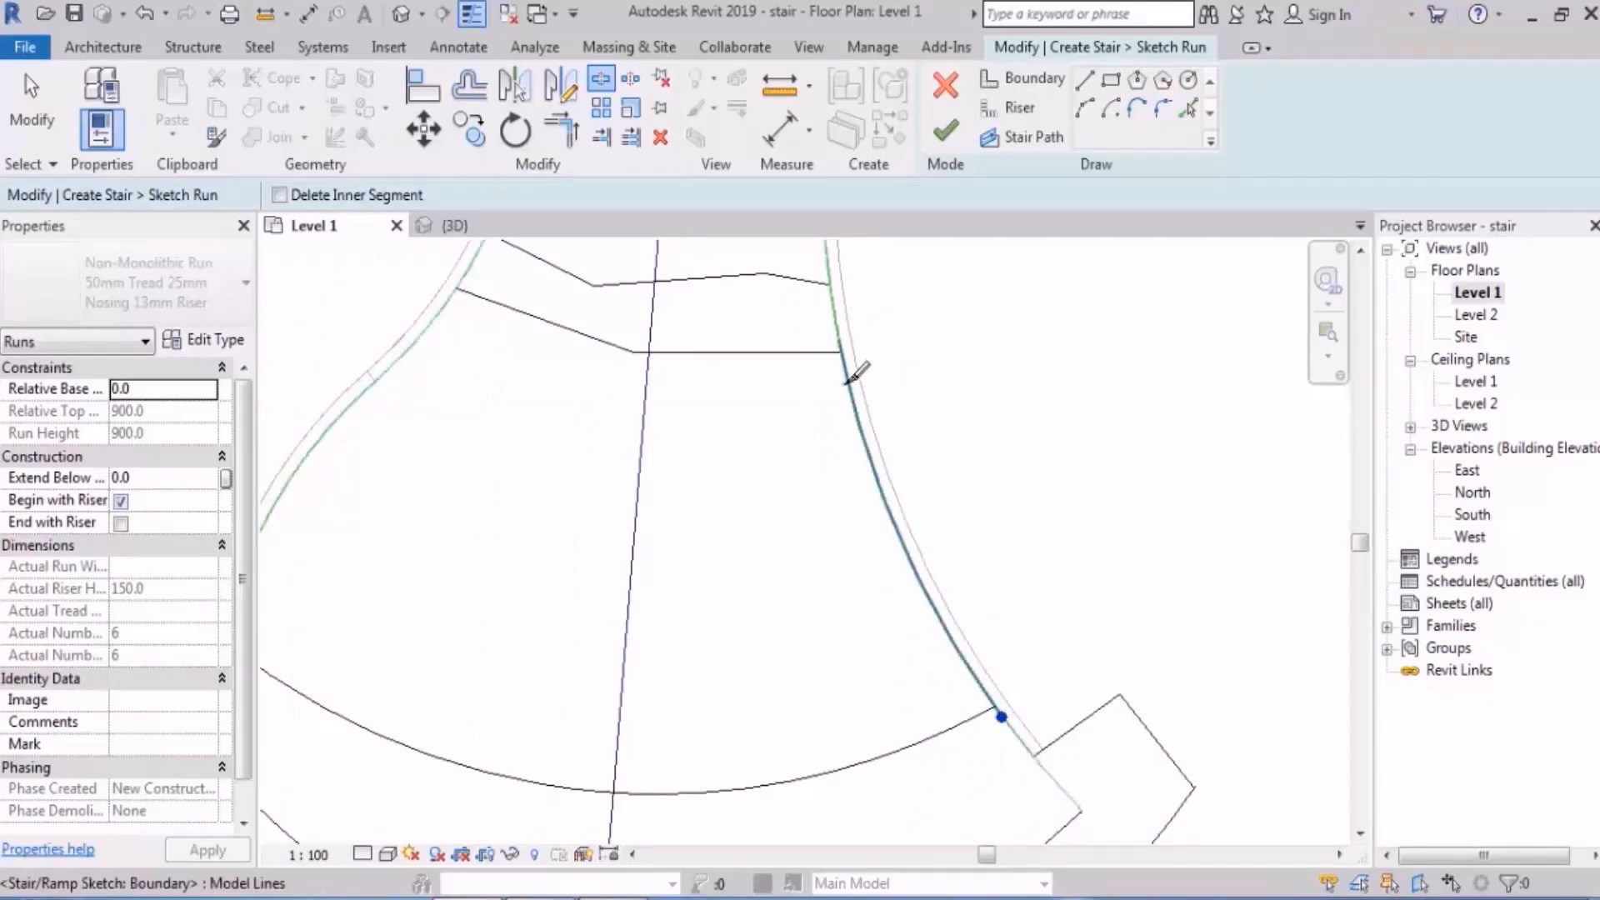
{"action": "middle_click_drag", "start_coordinate": [856, 496], "coordinate": [1208, 496]}
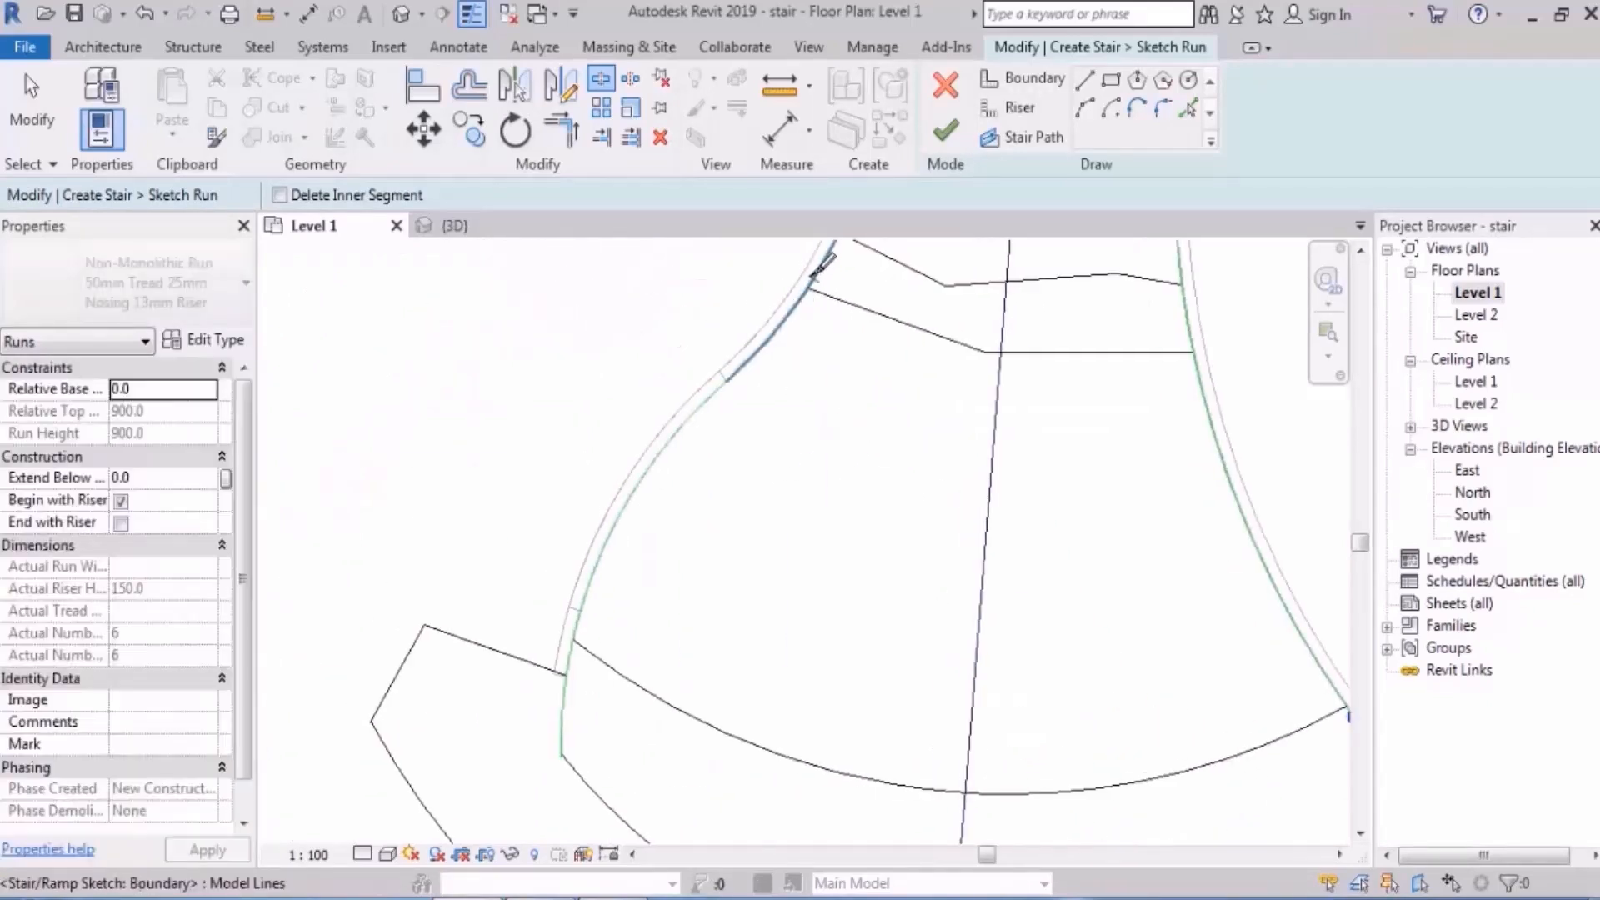
{"action": "left_click", "coordinate": [569, 653]}
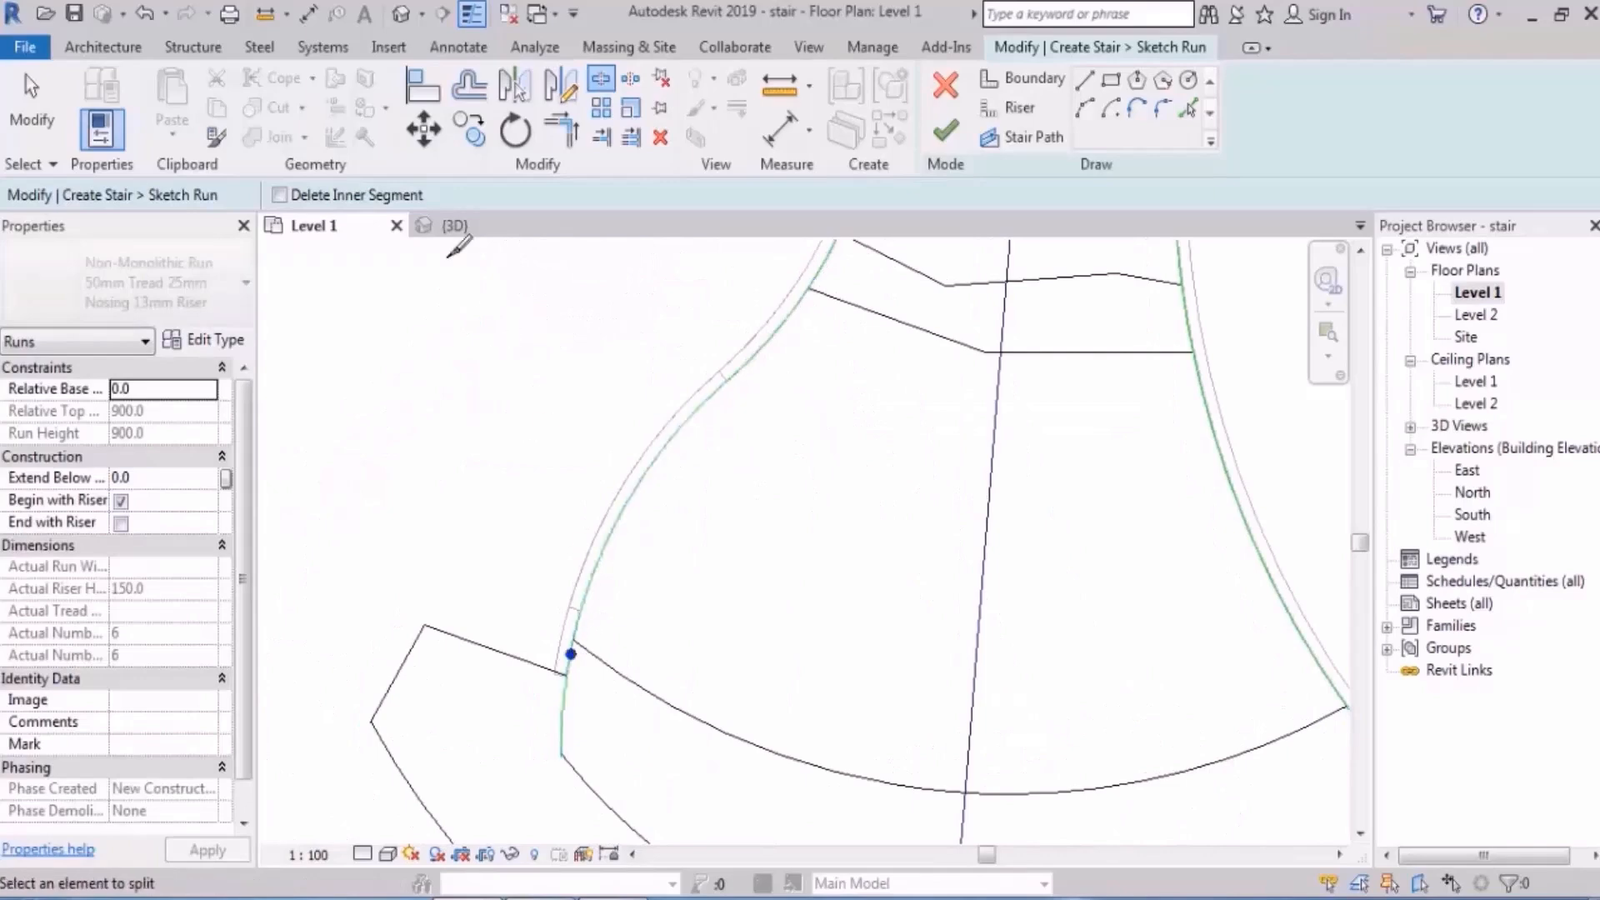
{"action": "key", "text": "Escape"}
- Finish the run sketch in the 3D view and inspect the rebuilt run
{"action": "left_click", "coordinate": [403, 14]}
{"action": "scroll", "coordinate": [832, 374], "scroll_direction": "down", "scroll_amount": 2}
{"action": "middle_click_drag", "start_coordinate": [1060, 396], "coordinate": [994, 386], "text": "shift"}
{"action": "left_click", "coordinate": [946, 131]}
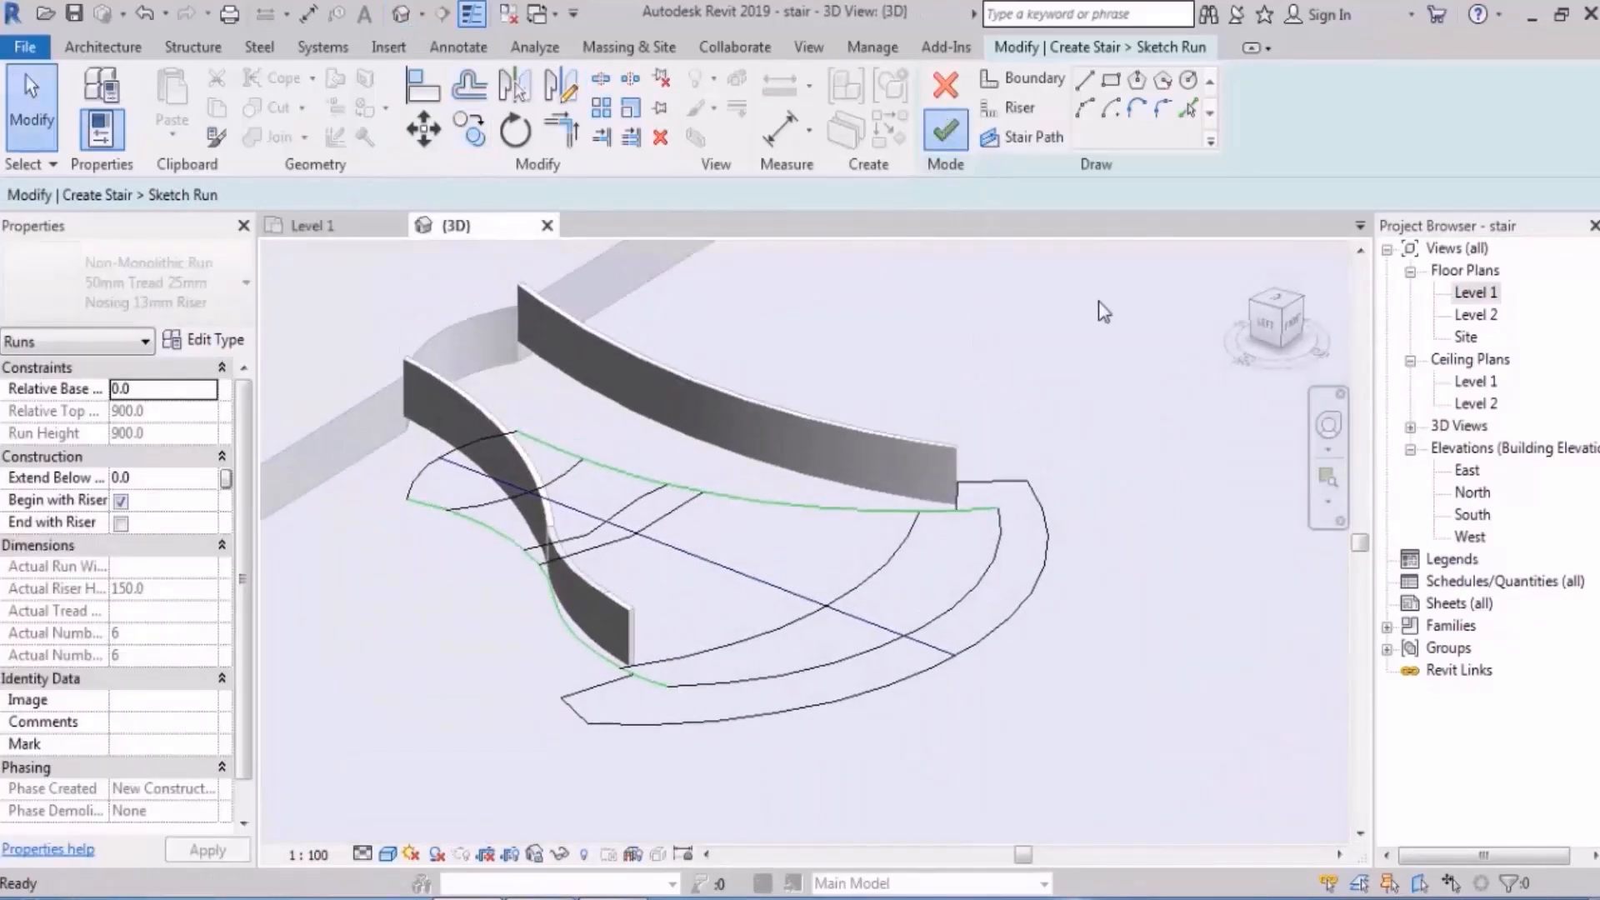
{"action": "middle_click_drag", "start_coordinate": [1114, 493], "coordinate": [1142, 371], "text": "shift"}
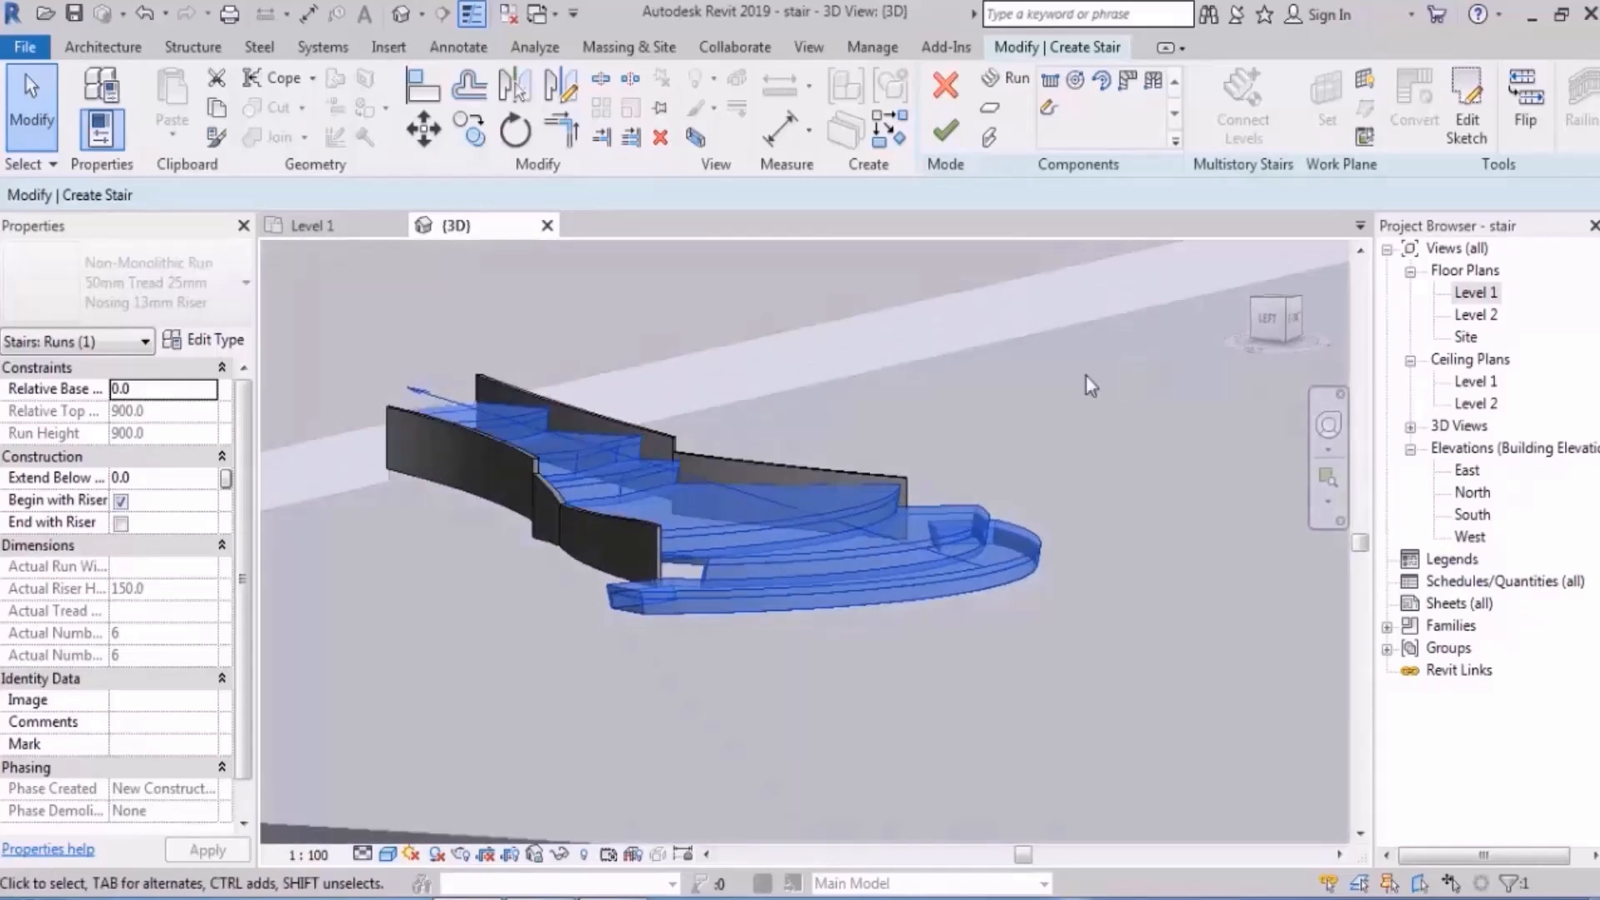
{"action": "scroll", "coordinate": [737, 460], "scroll_direction": "up", "scroll_amount": 3}
- Orbit the 3D stair, enter the run's sketch, and go to the Level 1 floor plan
{"action": "middle_click_drag", "start_coordinate": [736, 460], "coordinate": [1036, 545], "text": "shift"}
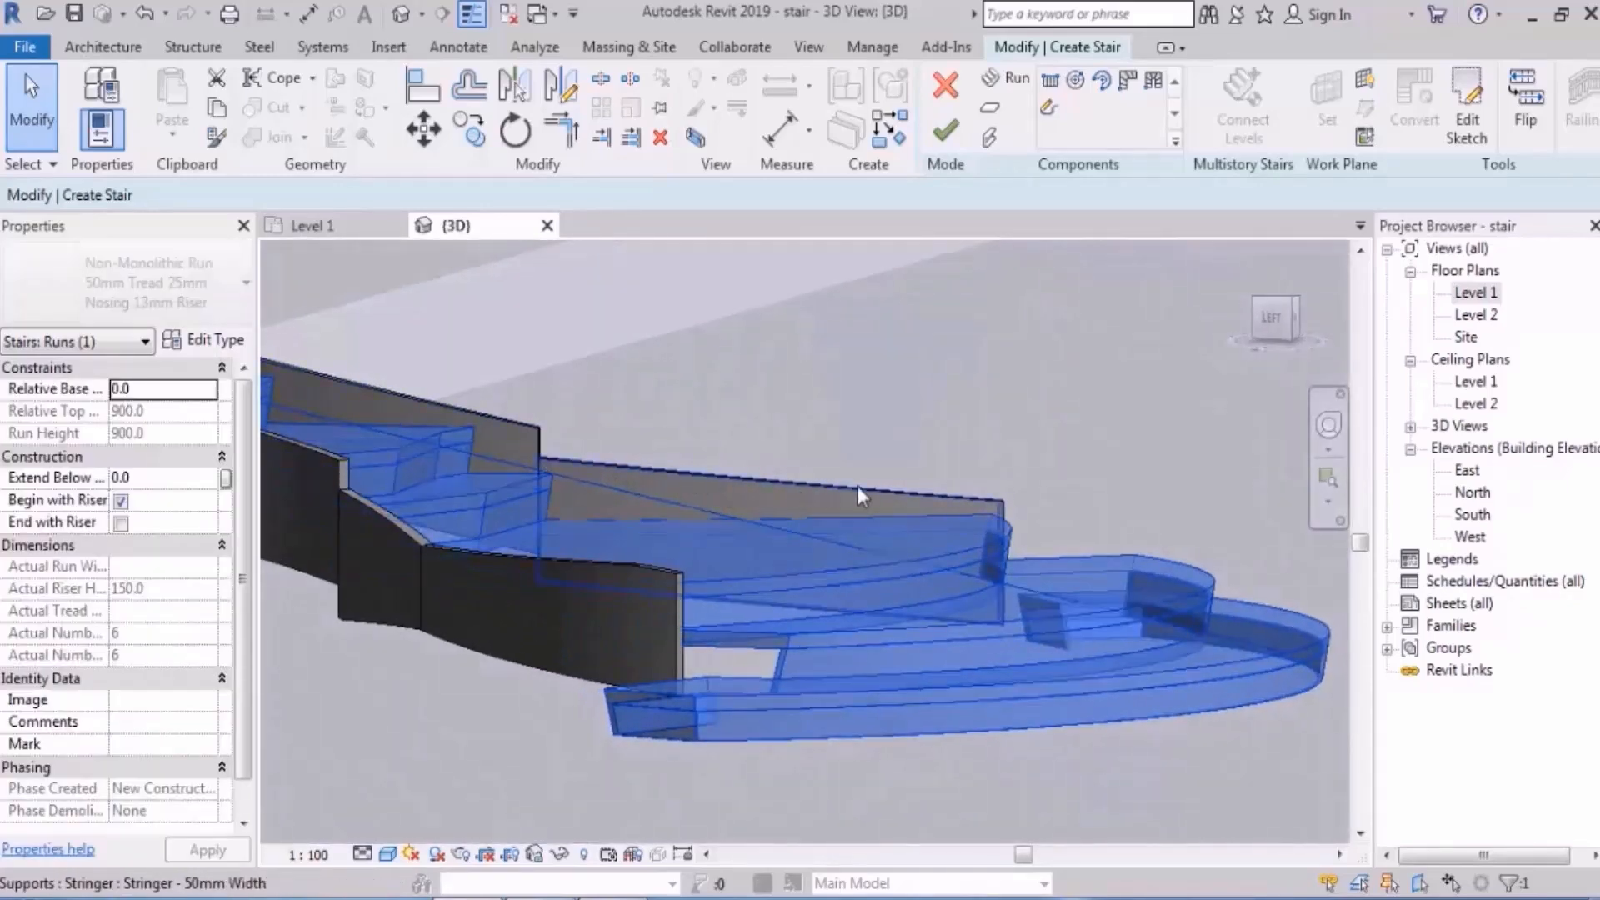
{"action": "mouse_move", "coordinate": [871, 461]}
{"action": "middle_mouse_down", "text": "shift"}
{"action": "mouse_move", "coordinate": [936, 596]}
{"action": "mouse_move", "coordinate": [909, 584]}
{"action": "middle_mouse_up", "text": "shift"}
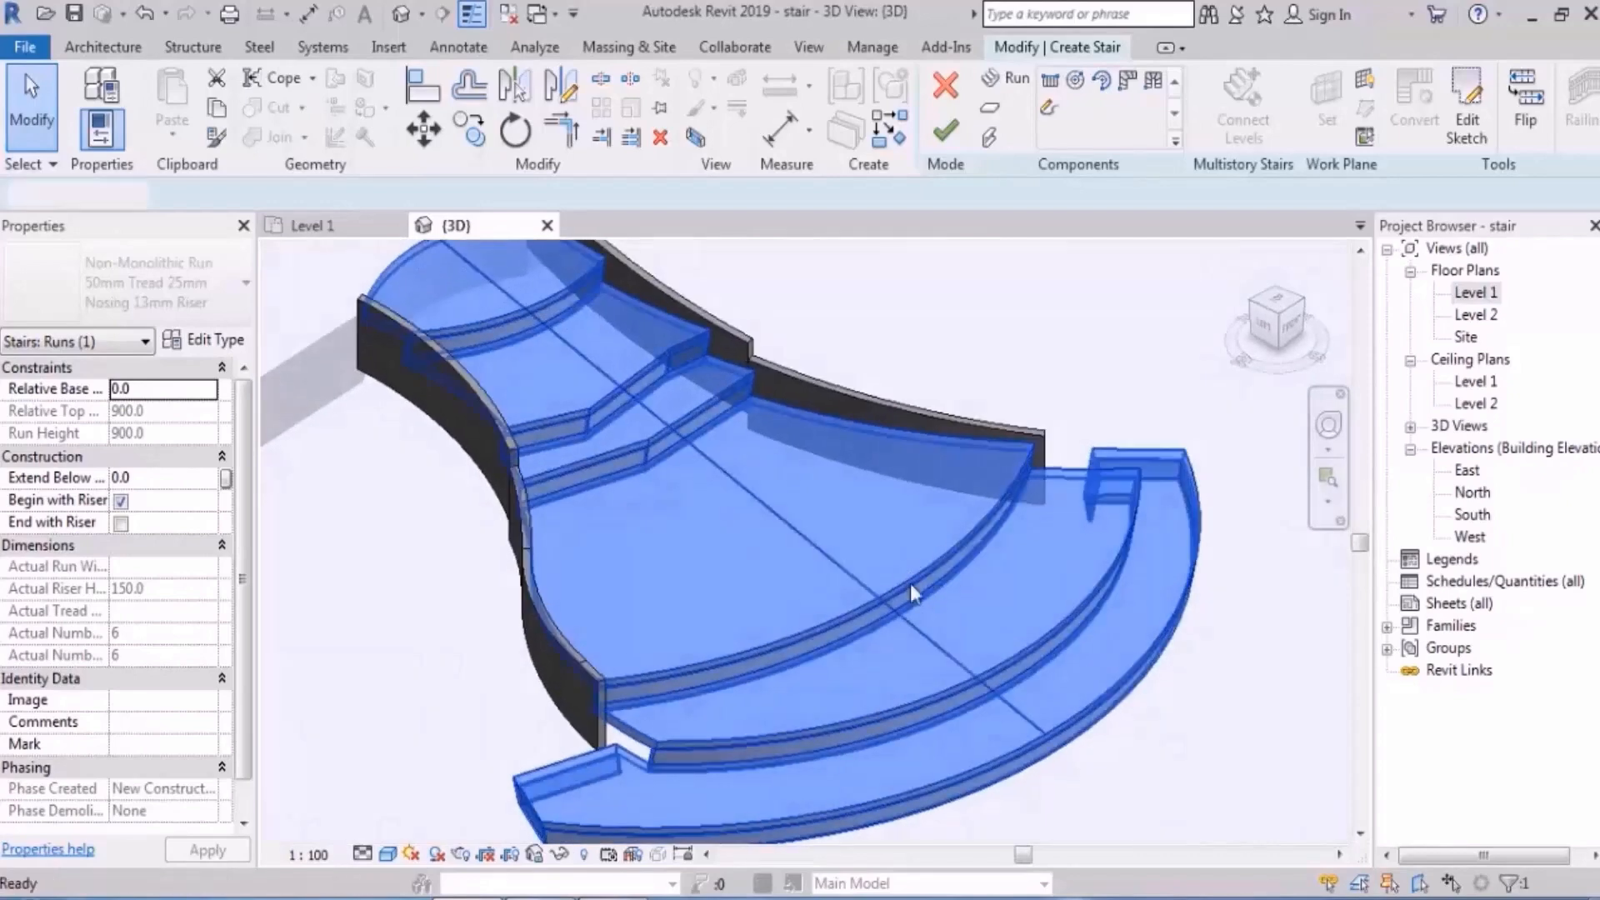
{"action": "double_click", "coordinate": [910, 583]}
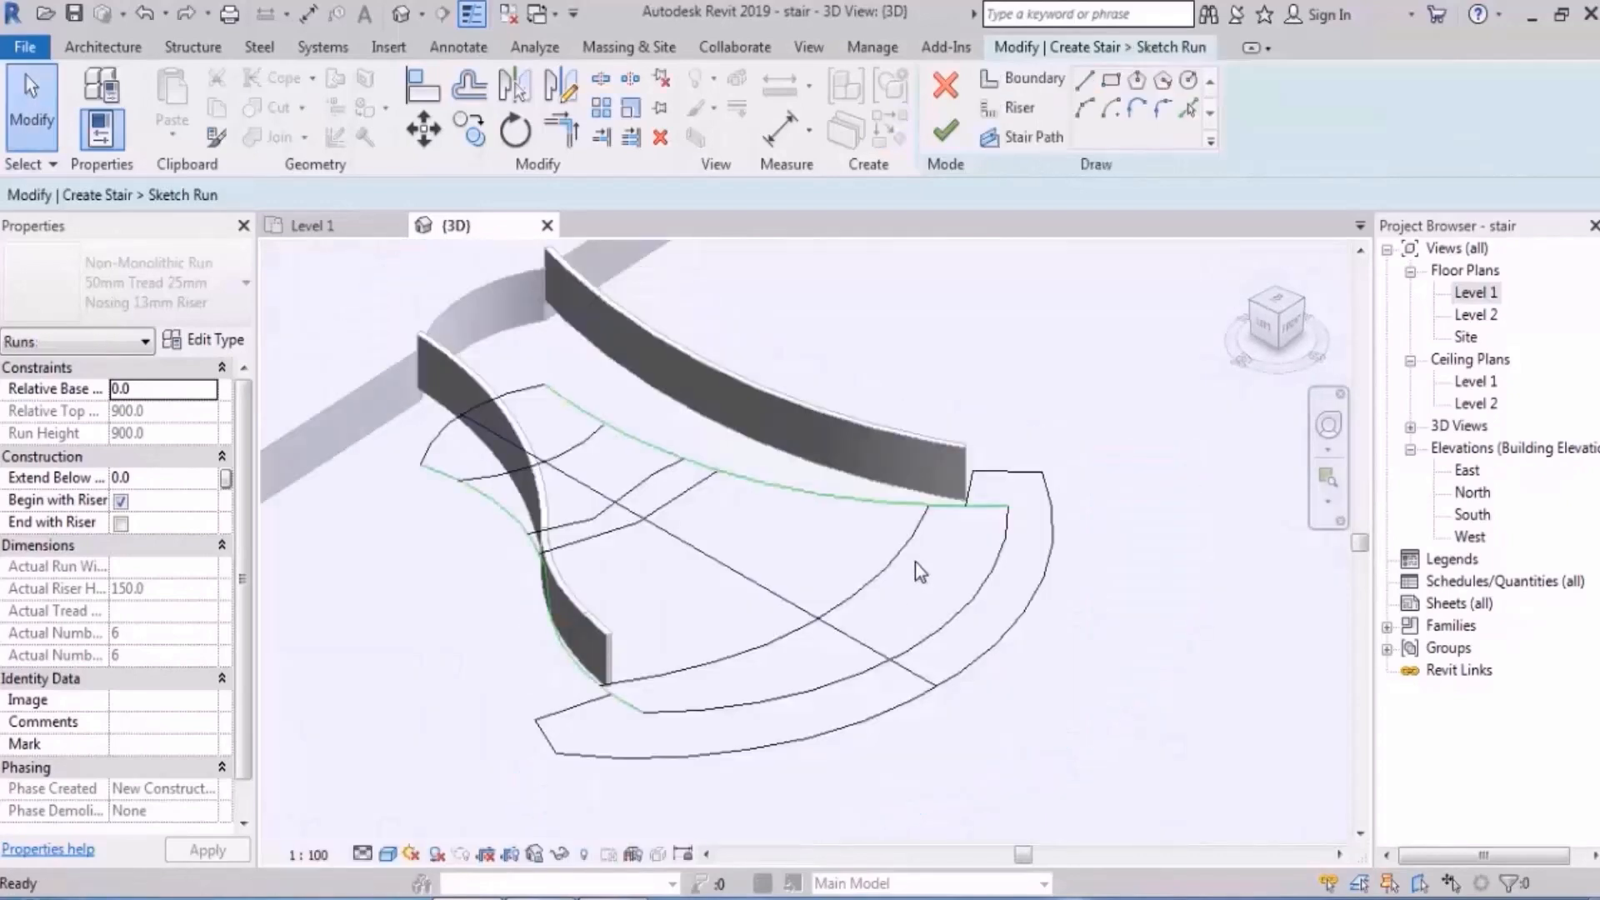
{"action": "left_click", "coordinate": [902, 544]}
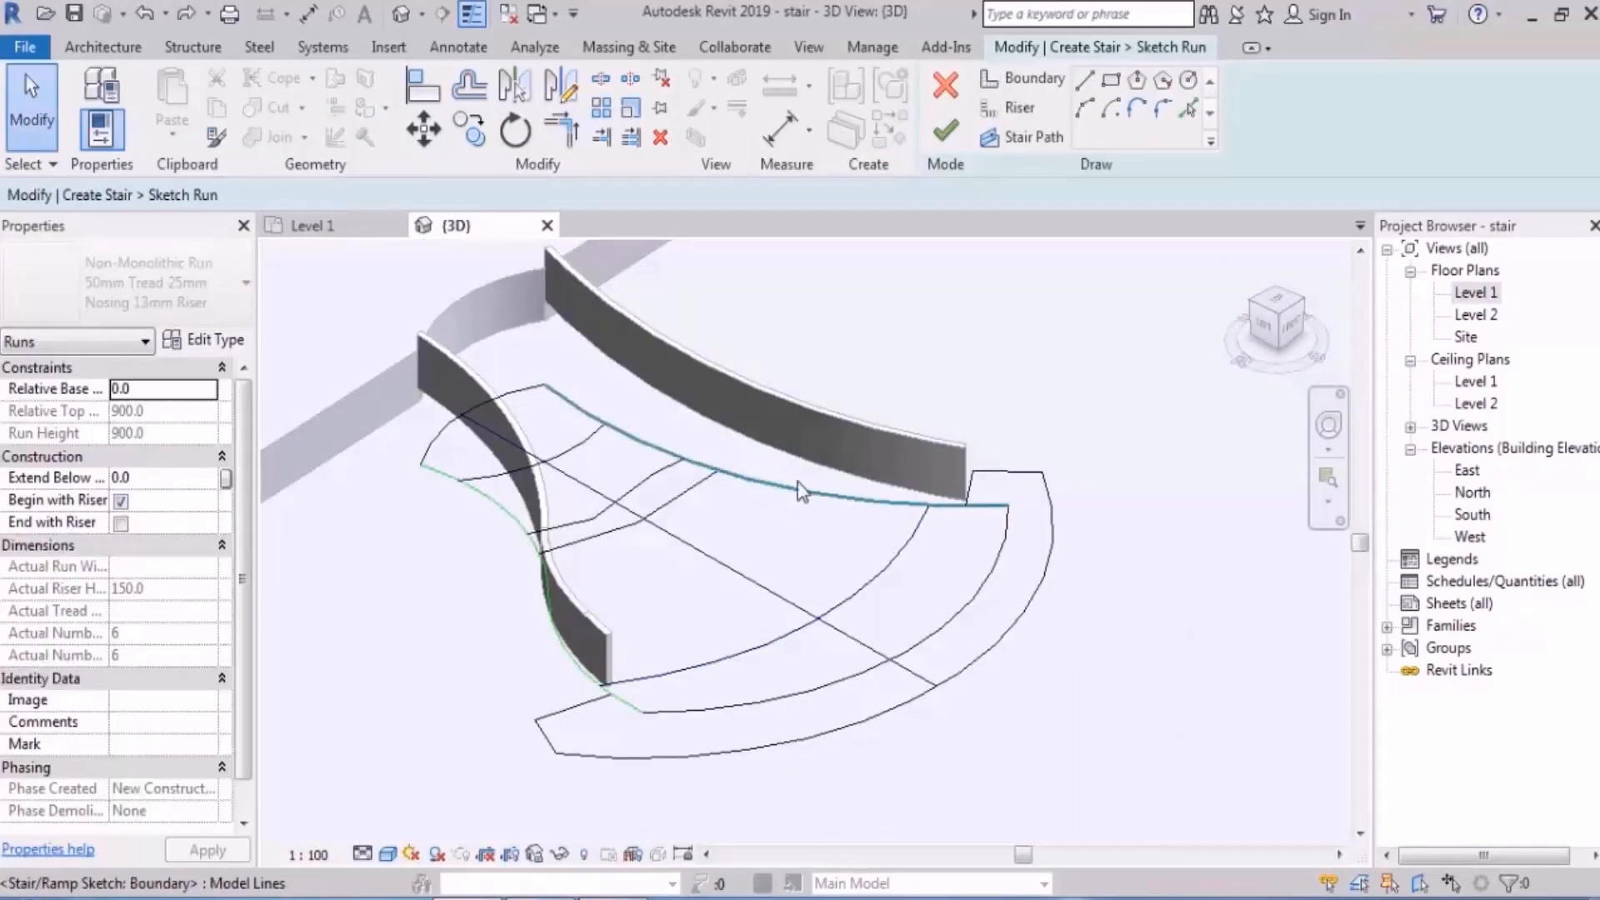
{"action": "double_click", "coordinate": [1473, 293]}
{"action": "scroll", "coordinate": [991, 540], "scroll_direction": "down", "scroll_amount": 3}
{"action": "scroll", "coordinate": [958, 538], "scroll_direction": "down", "scroll_amount": 2}
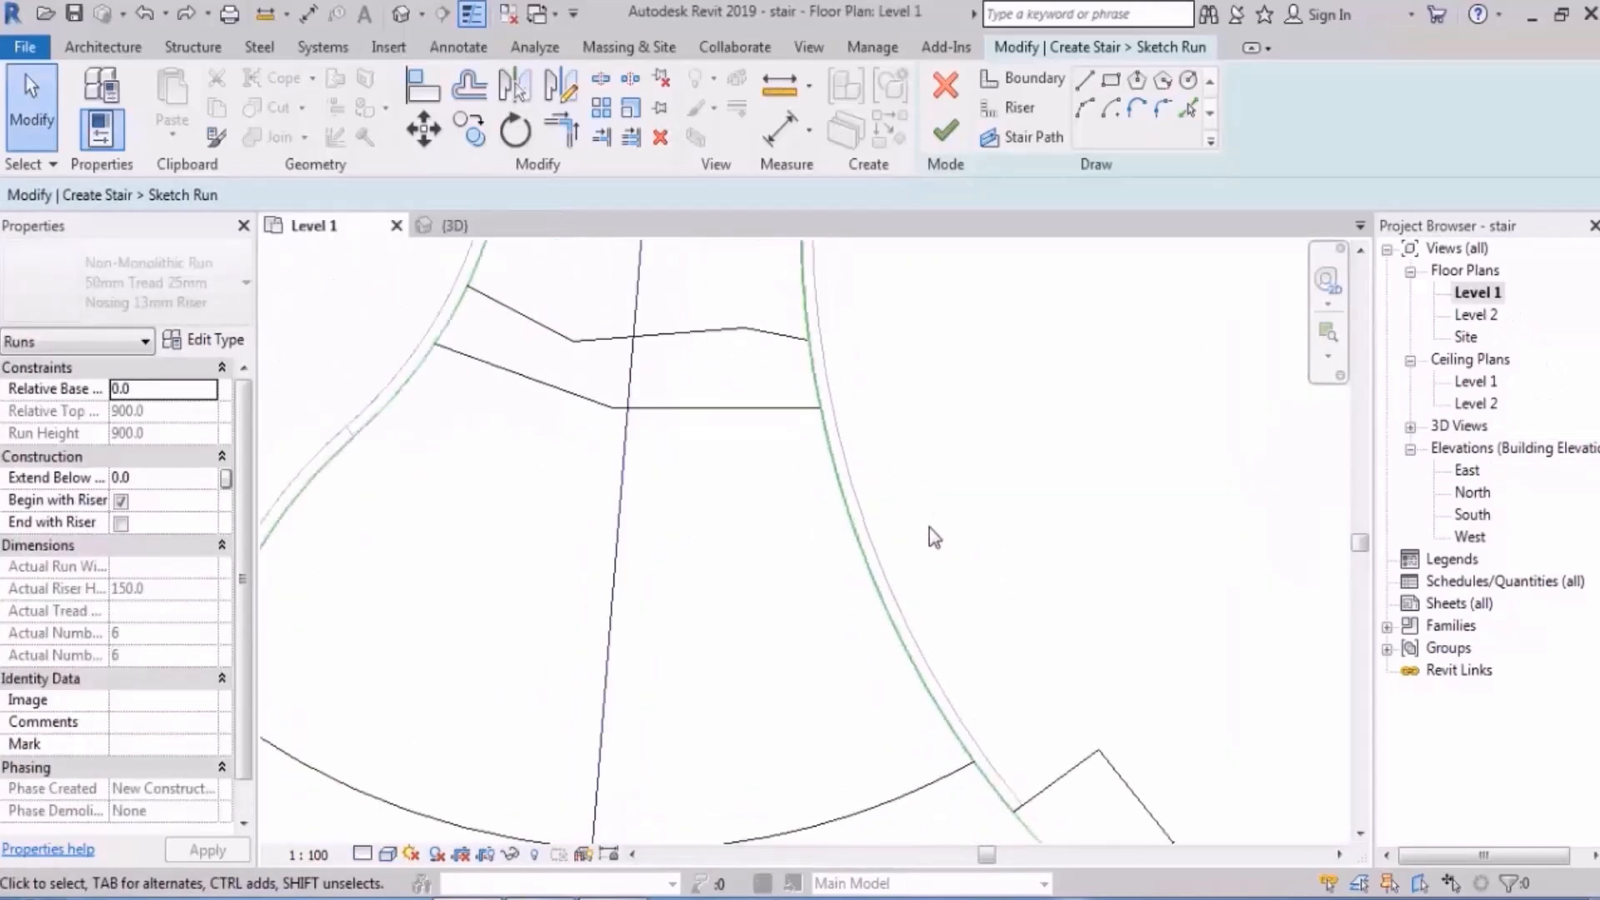
- Split the run's boundary lines at three riser junctions, including two on the left boundary
{"action": "left_click", "coordinate": [599, 80]}
{"action": "scroll", "coordinate": [761, 334], "scroll_direction": "up", "scroll_amount": 3}
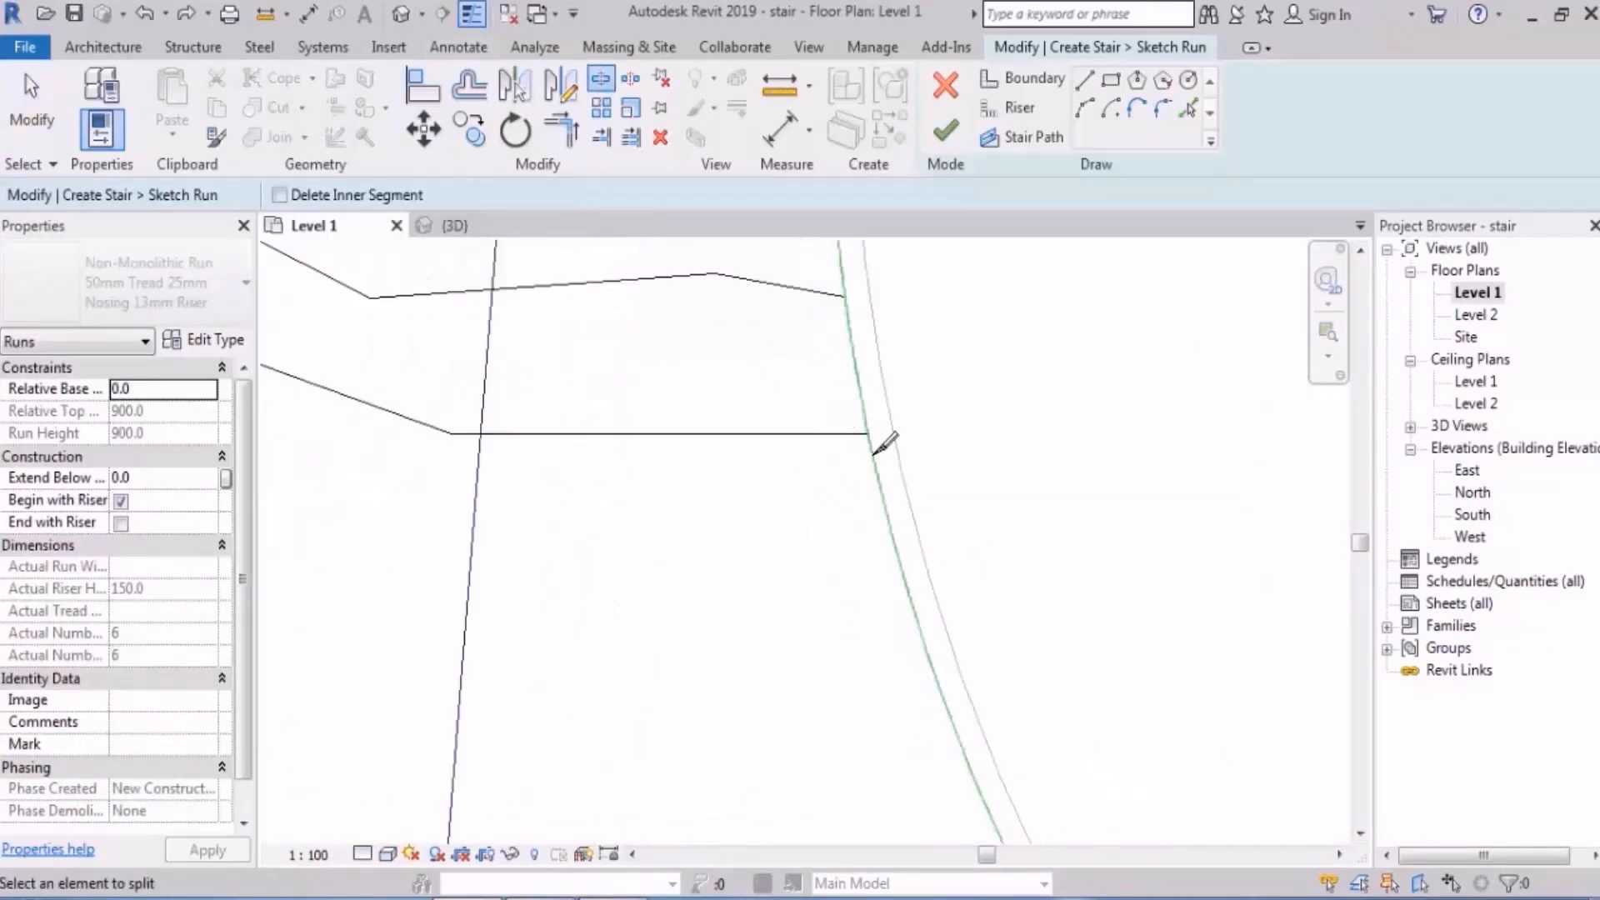
{"action": "middle_click_drag", "start_coordinate": [981, 658], "coordinate": [810, 375]}
{"action": "middle_click_drag", "start_coordinate": [942, 692], "coordinate": [836, 424]}
{"action": "left_click", "coordinate": [887, 576]}
{"action": "scroll", "coordinate": [885, 576], "scroll_direction": "down", "scroll_amount": 3}
{"action": "middle_click_drag", "start_coordinate": [542, 588], "coordinate": [1003, 726]}
{"action": "scroll", "coordinate": [761, 666], "scroll_direction": "up", "scroll_amount": 2}
{"action": "left_click", "coordinate": [629, 633]}
{"action": "scroll", "coordinate": [750, 550], "scroll_direction": "down", "scroll_amount": 2}
{"action": "middle_click_drag", "start_coordinate": [838, 466], "coordinate": [791, 623]}
{"action": "scroll", "coordinate": [852, 429], "scroll_direction": "up", "scroll_amount": 2}
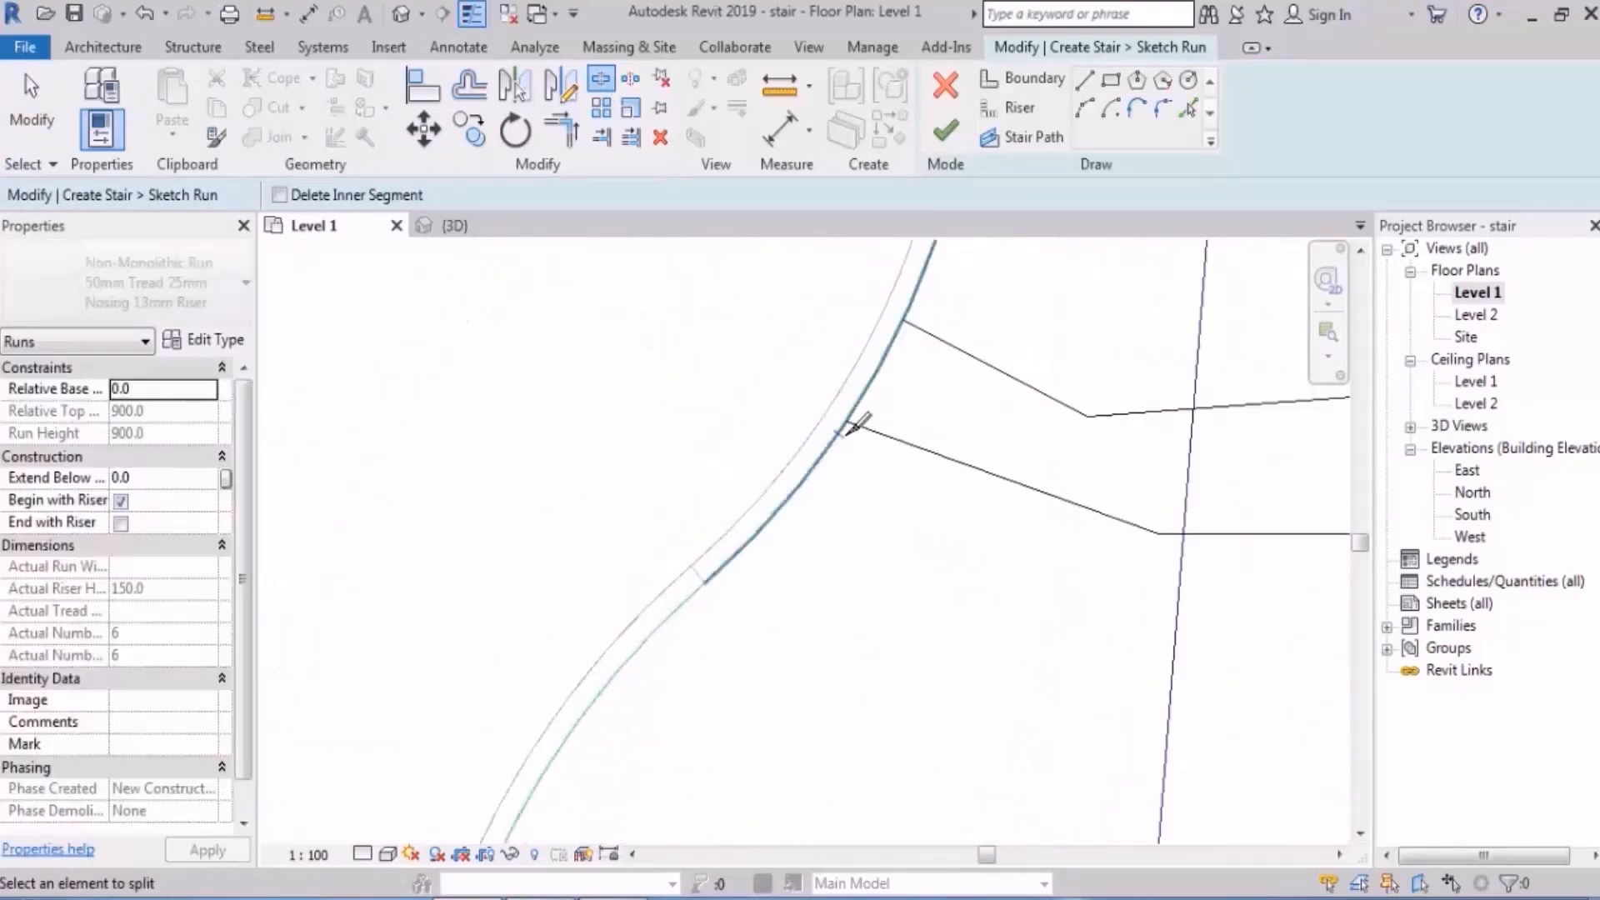
{"action": "left_click", "coordinate": [839, 432]}
- Finish the run sketch in the 3D view and orbit to check the stepped treads
{"action": "left_click", "coordinate": [403, 15]}
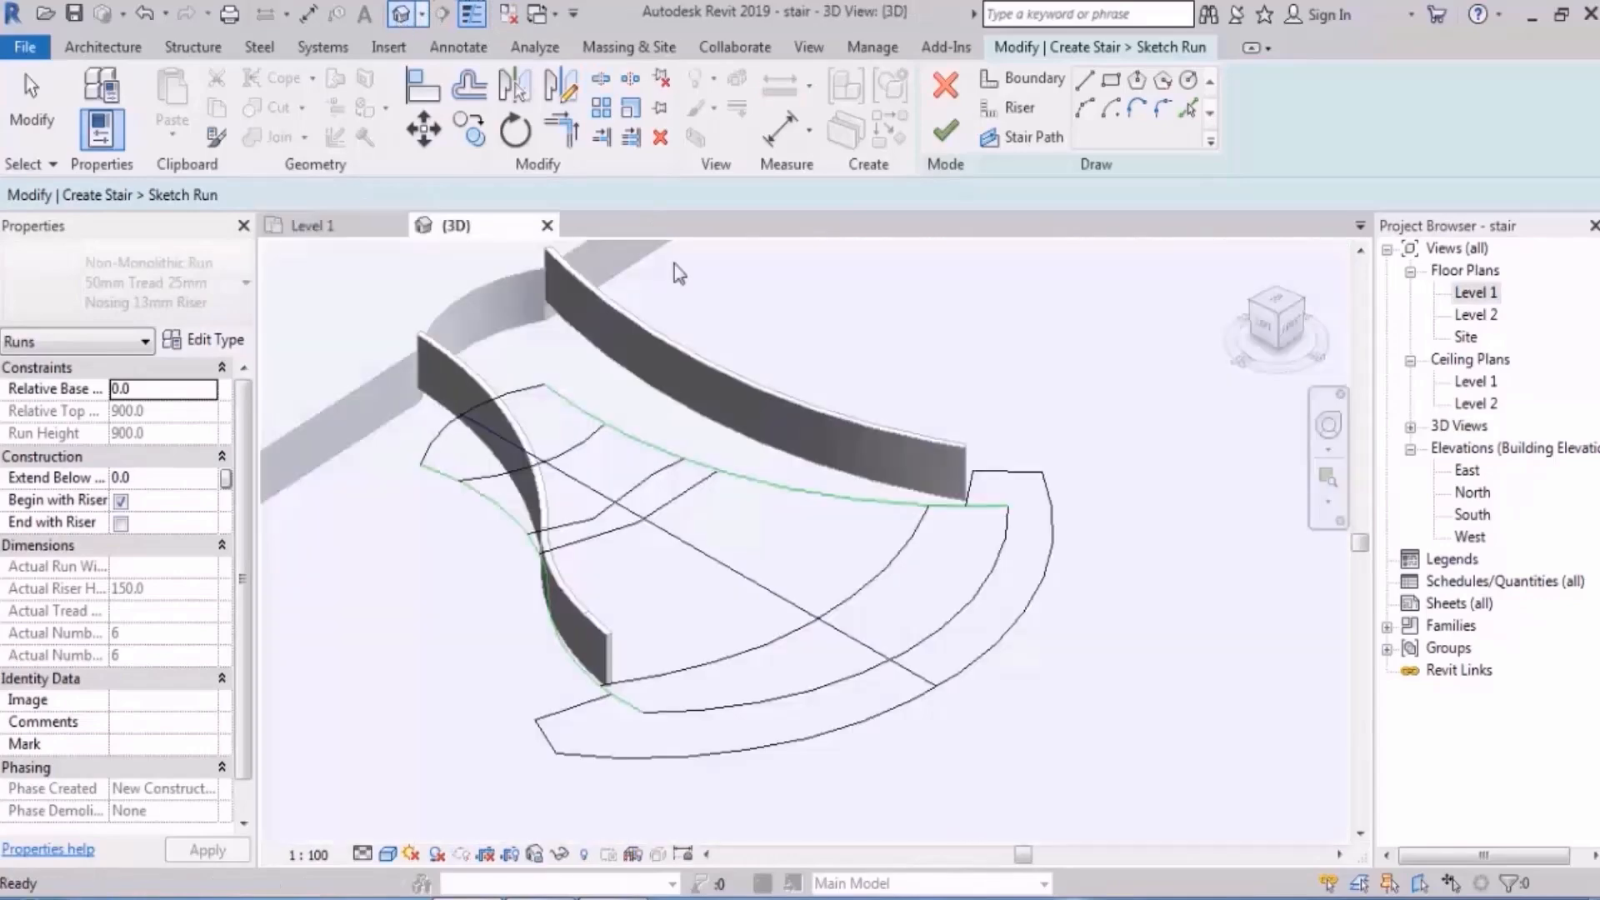
{"action": "left_click", "coordinate": [944, 129]}
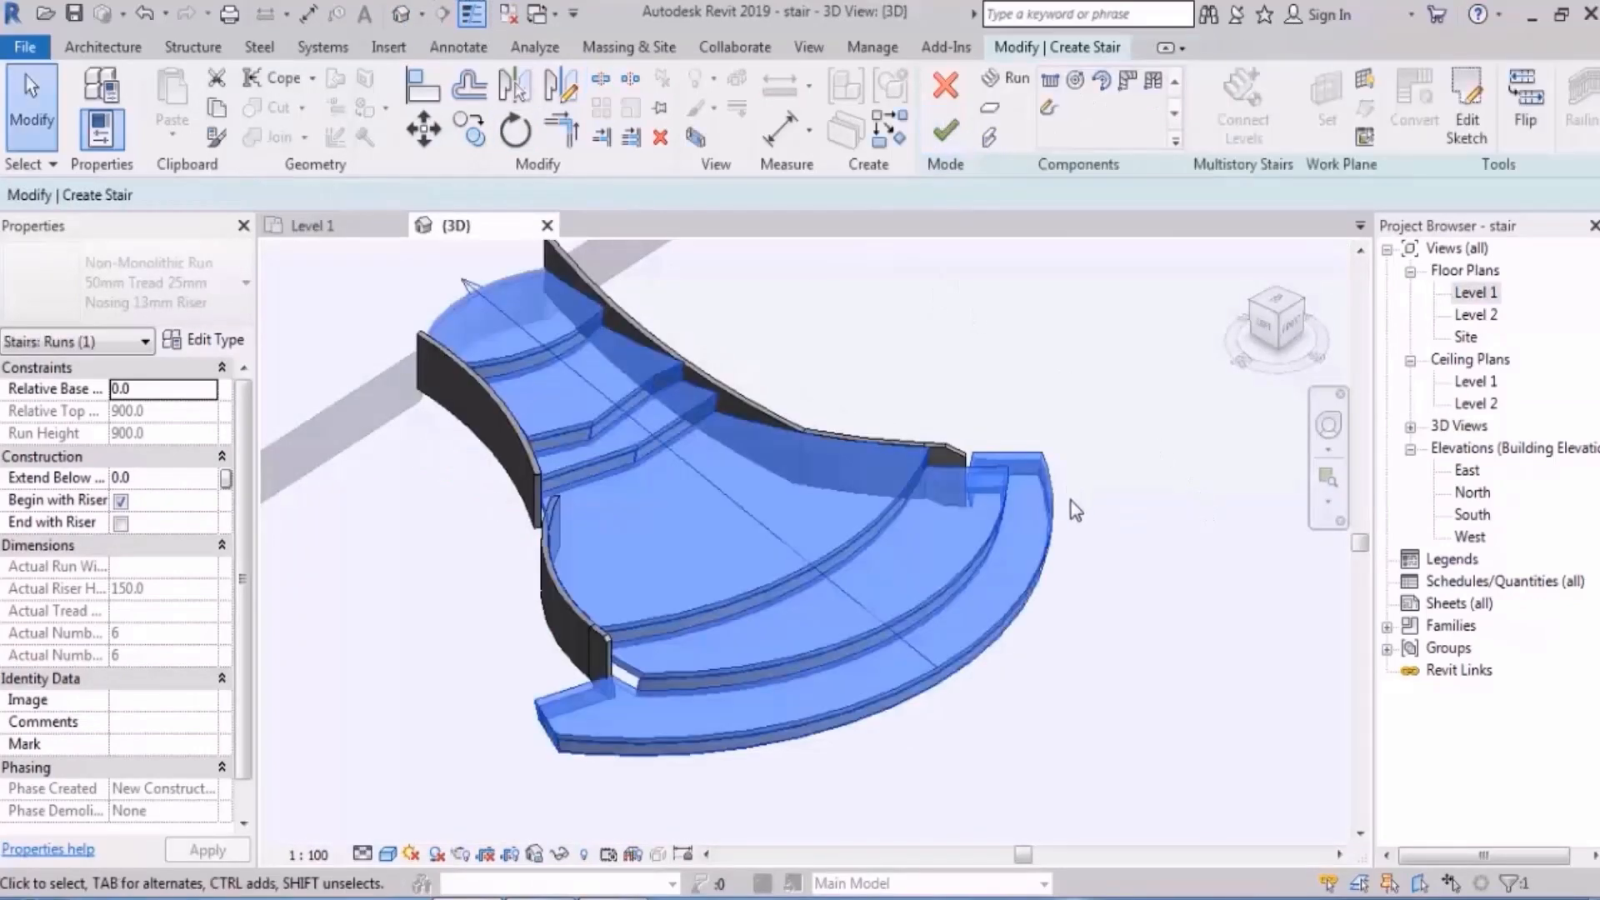
{"action": "scroll", "coordinate": [967, 487], "scroll_direction": "up", "scroll_amount": 3}
{"action": "middle_click_drag", "start_coordinate": [827, 481], "coordinate": [897, 679], "text": "shift"}
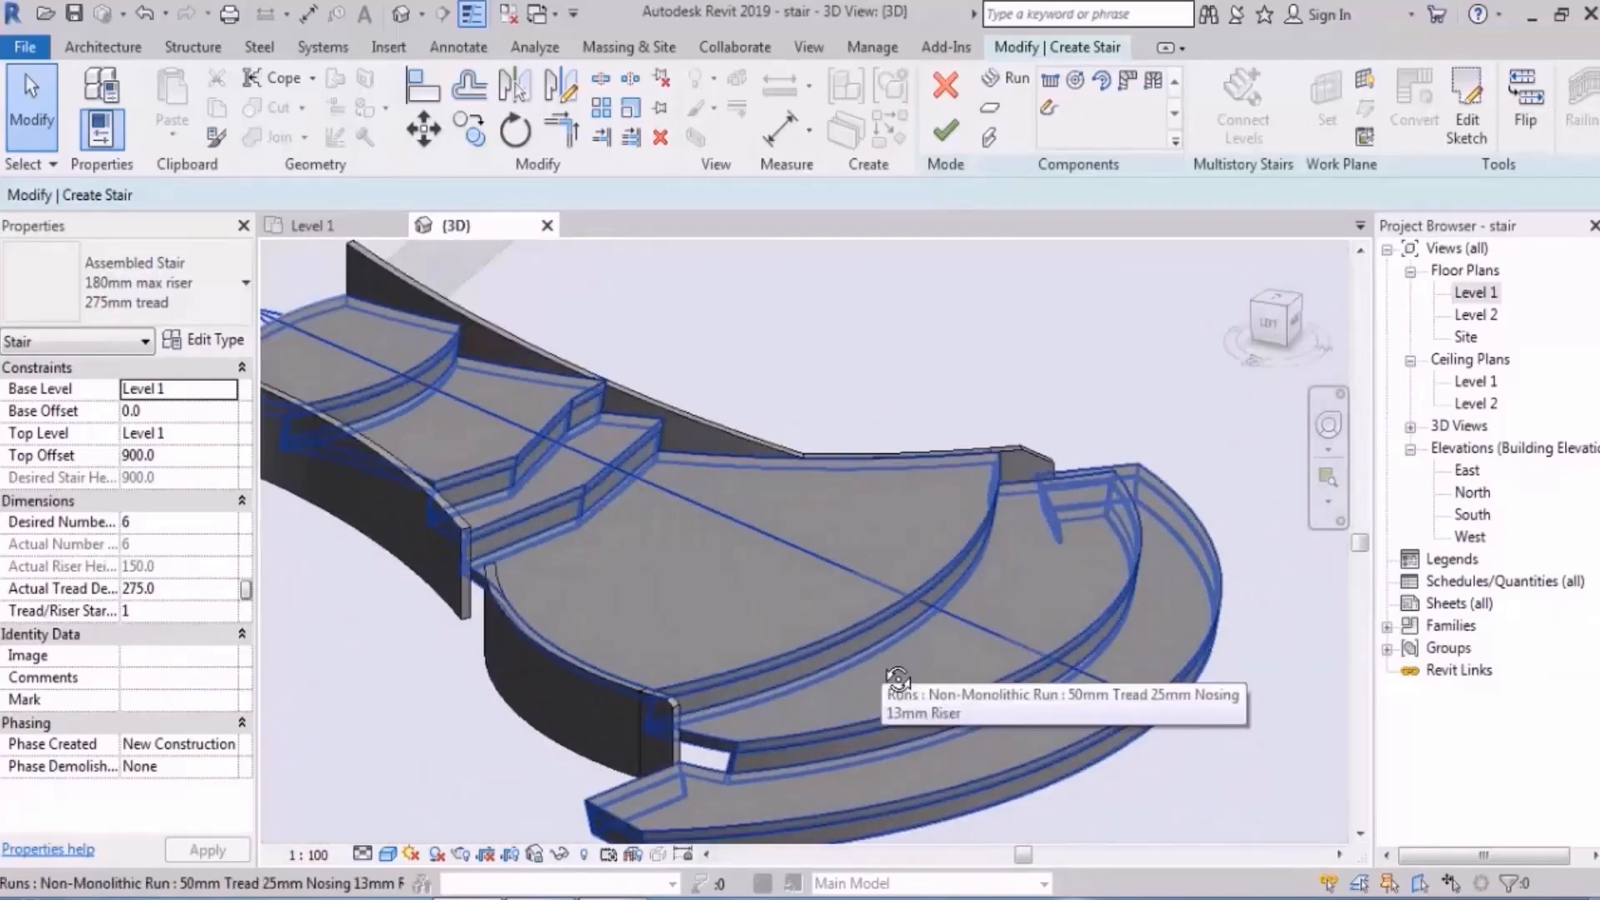
- Go back to the Level 1 plan and put the curved run into sketch editing again
{"action": "middle_click_drag", "start_coordinate": [898, 679], "coordinate": [826, 535], "text": "shift"}
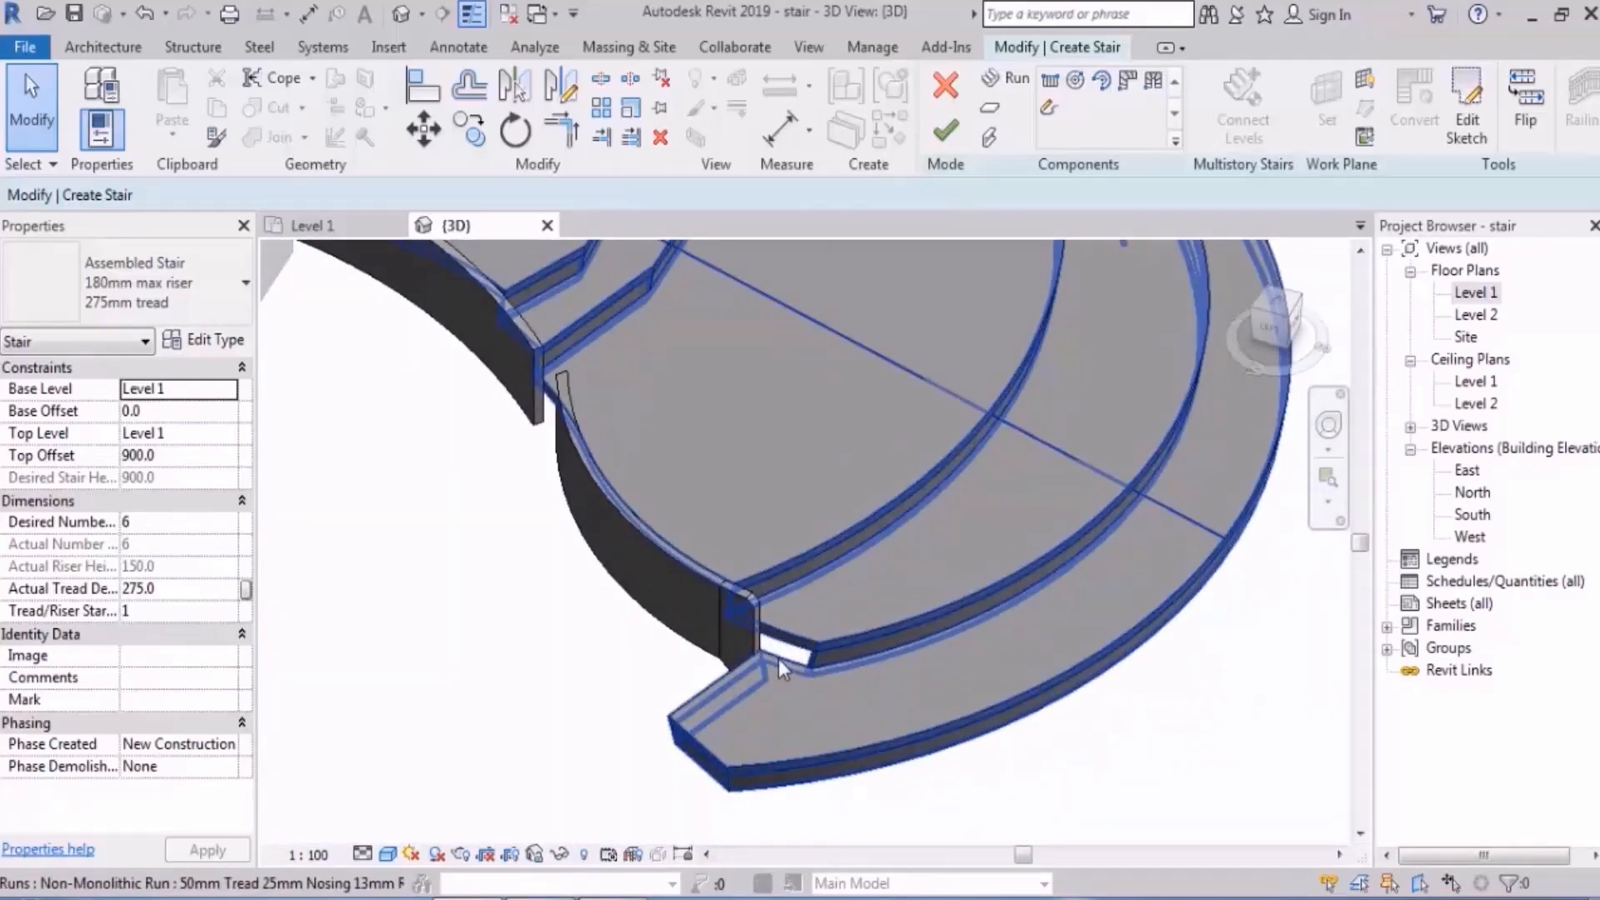
{"action": "left_click", "coordinate": [1475, 292]}
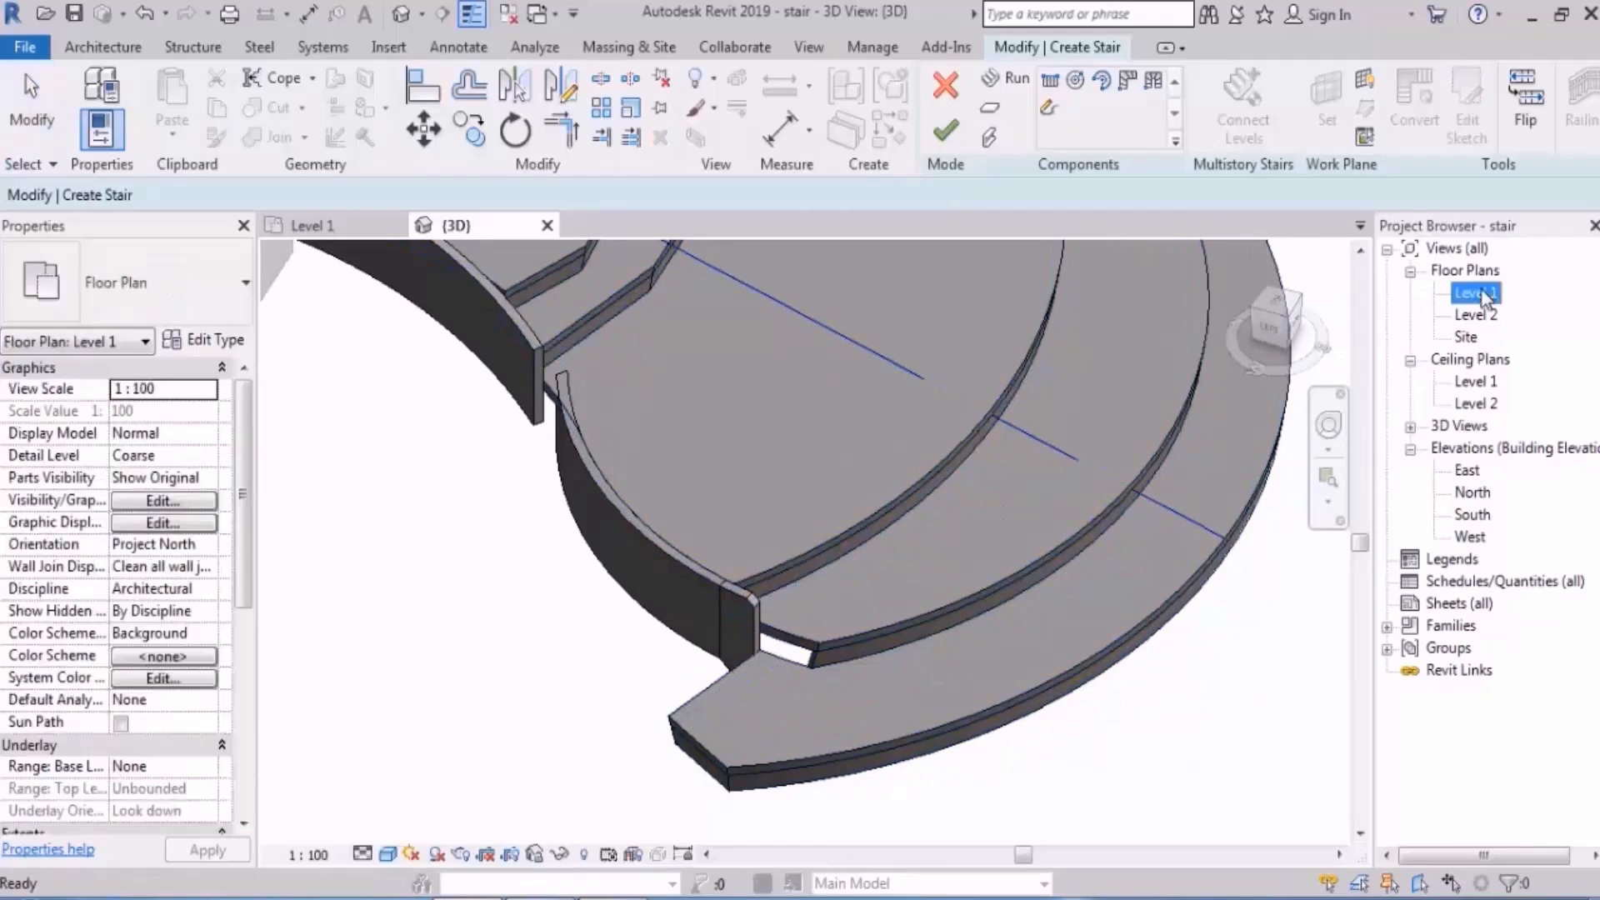
{"action": "double_click", "coordinate": [1482, 292]}
{"action": "scroll", "coordinate": [919, 529], "scroll_direction": "down", "scroll_amount": 2}
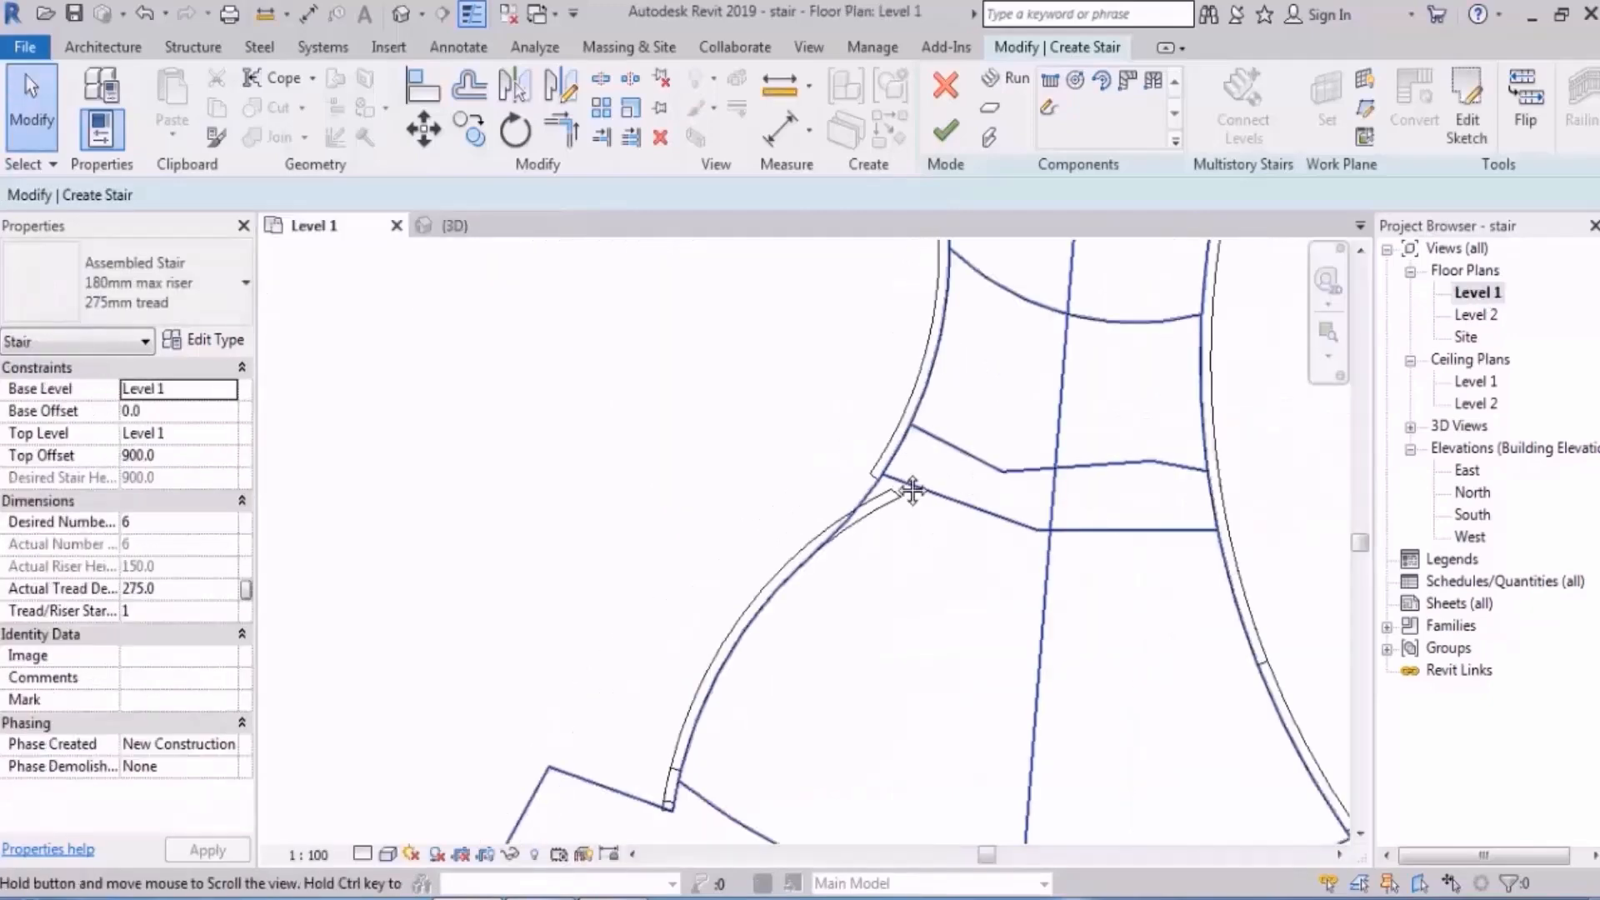
{"action": "middle_click_drag", "start_coordinate": [936, 491], "coordinate": [762, 455]}
{"action": "double_click", "coordinate": [791, 433]}
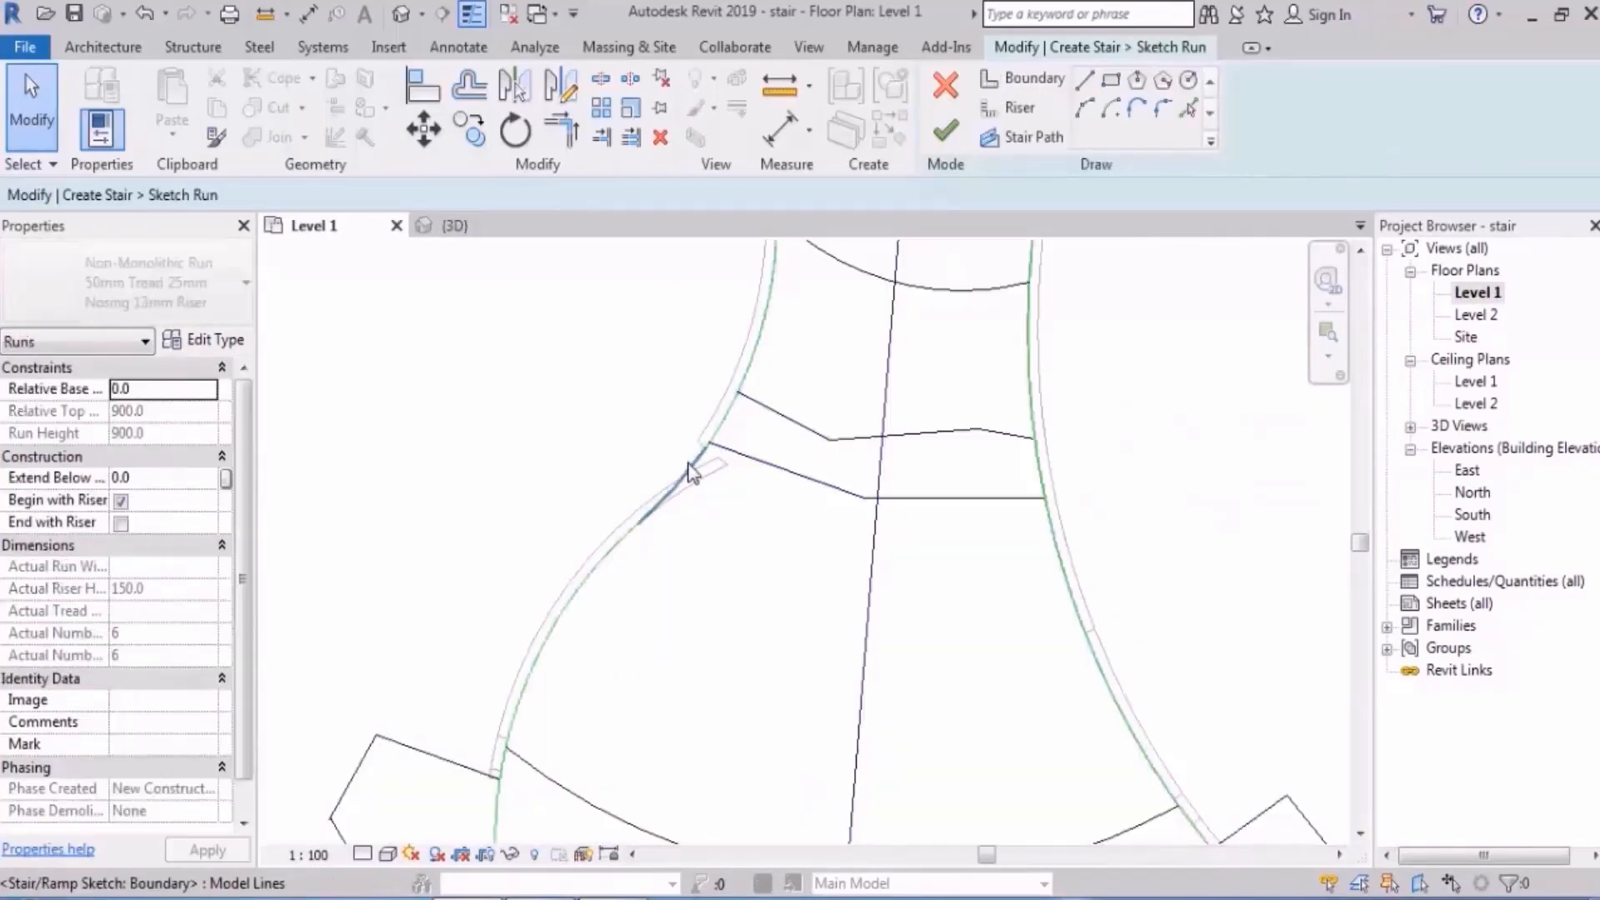
- Cancel the split without changes, finish the run sketch, and orbit the 3D stair
{"action": "left_click", "coordinate": [600, 87]}
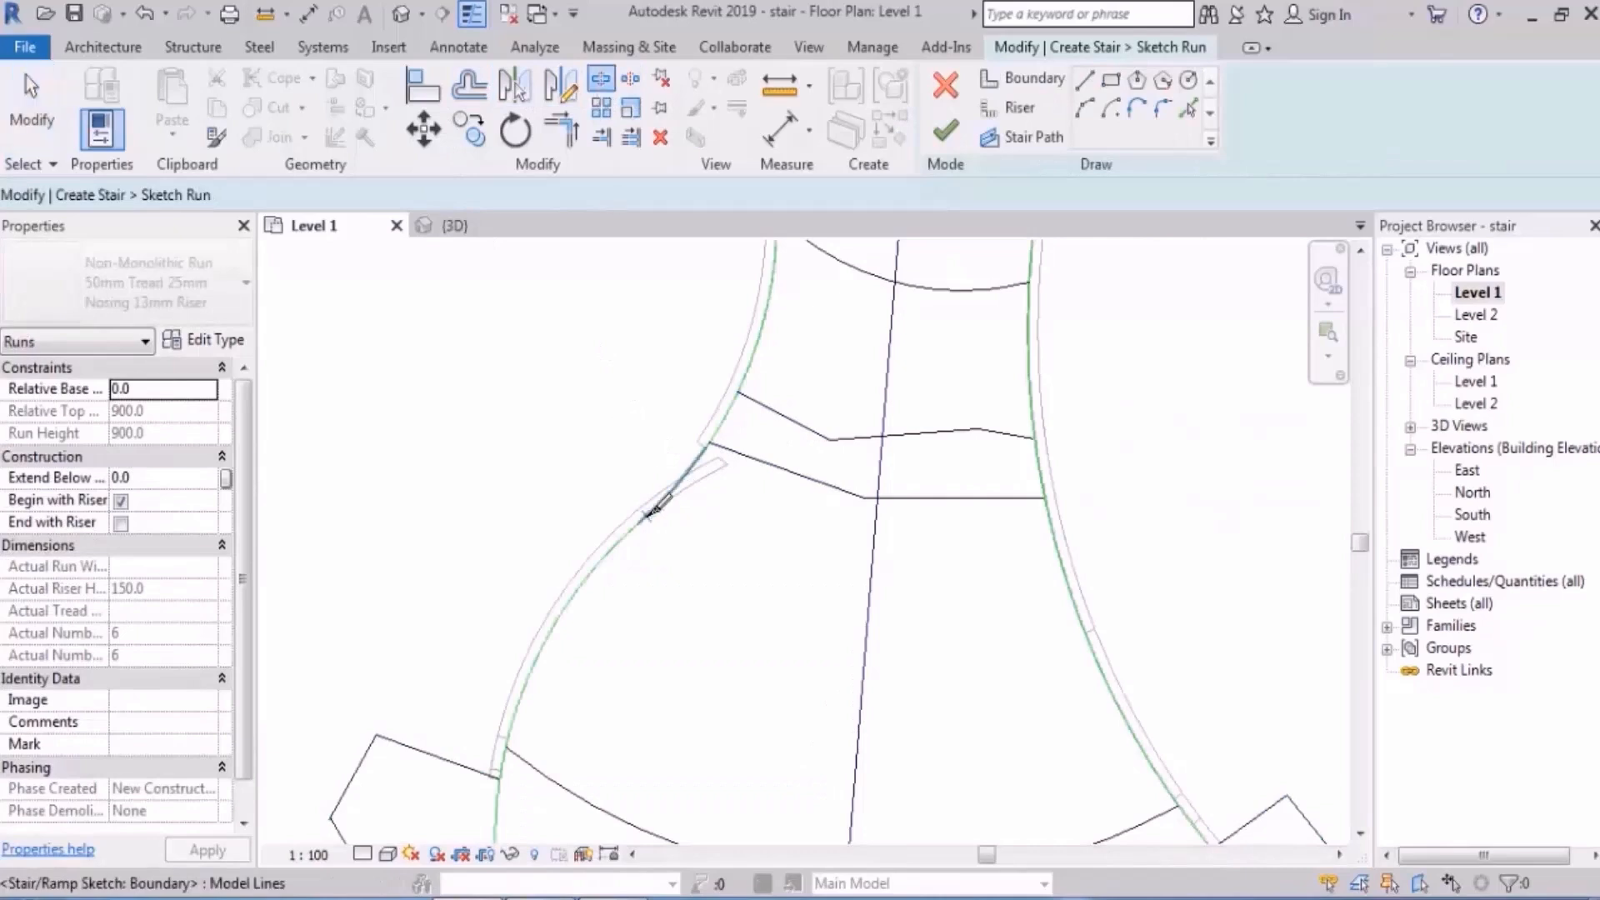
{"action": "scroll", "coordinate": [625, 533], "scroll_direction": "up", "scroll_amount": 2}
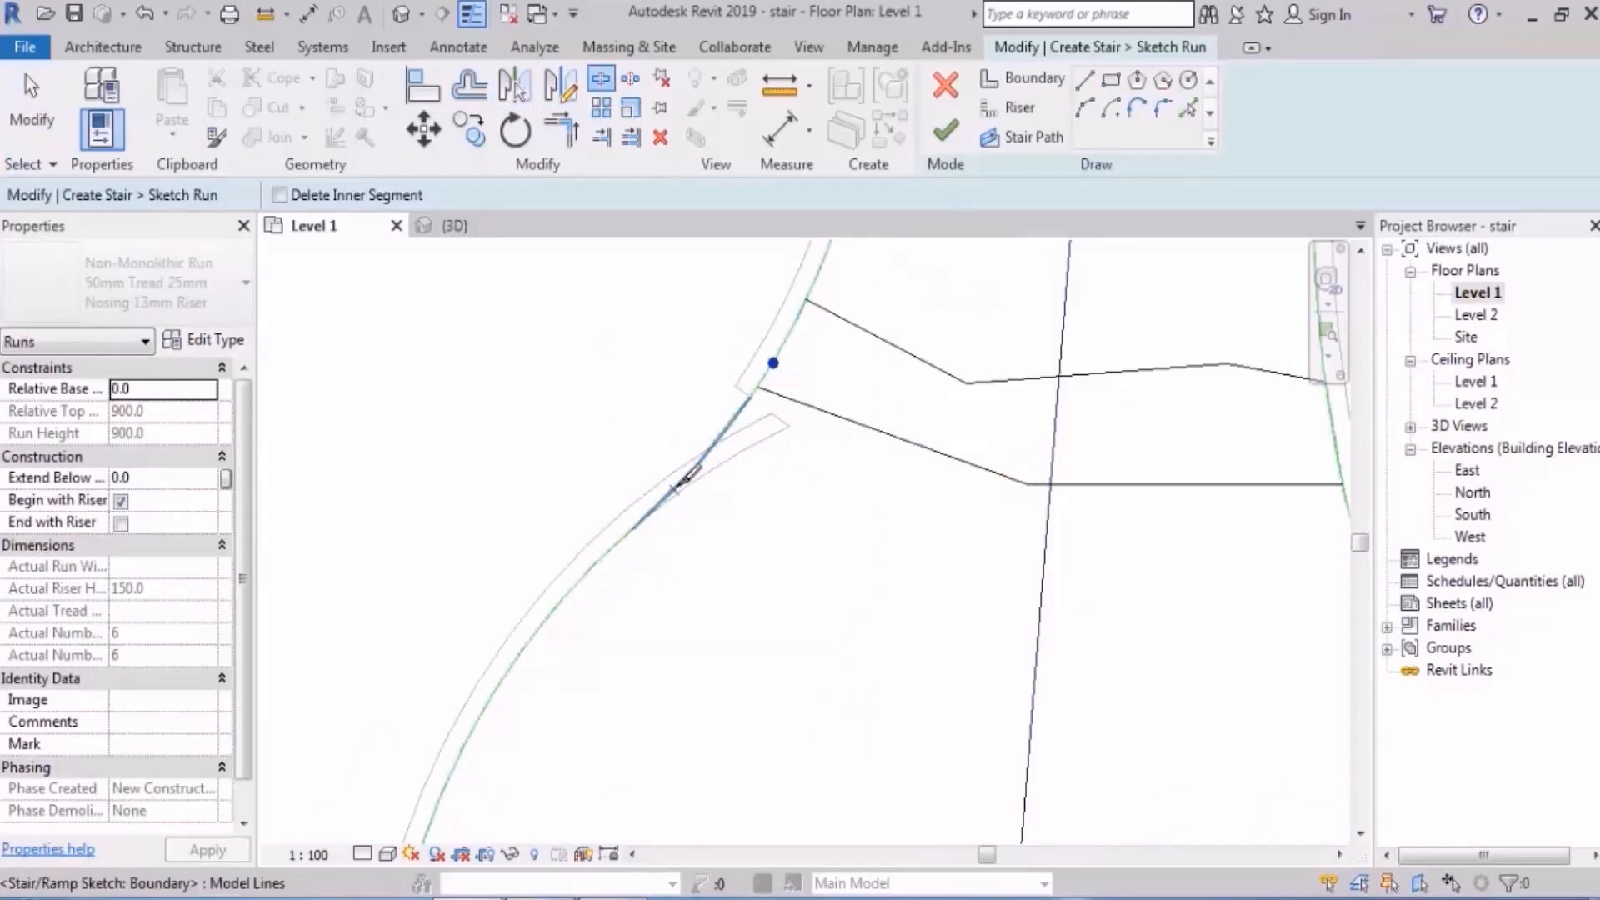
{"action": "key", "text": "Escape"}
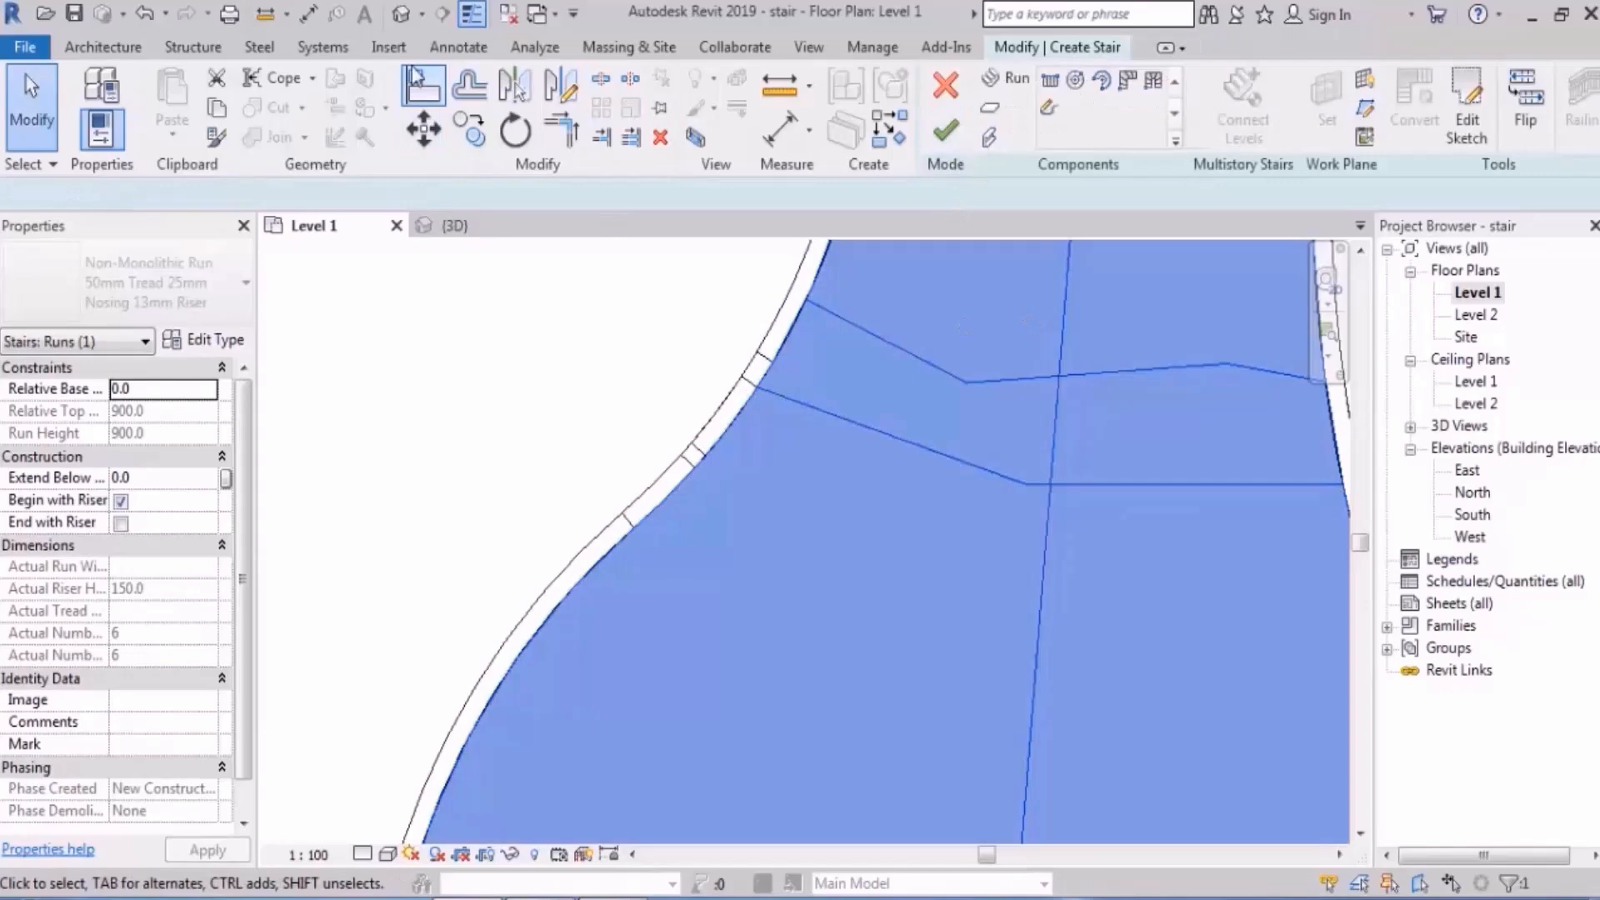
{"action": "left_click", "coordinate": [454, 225]}
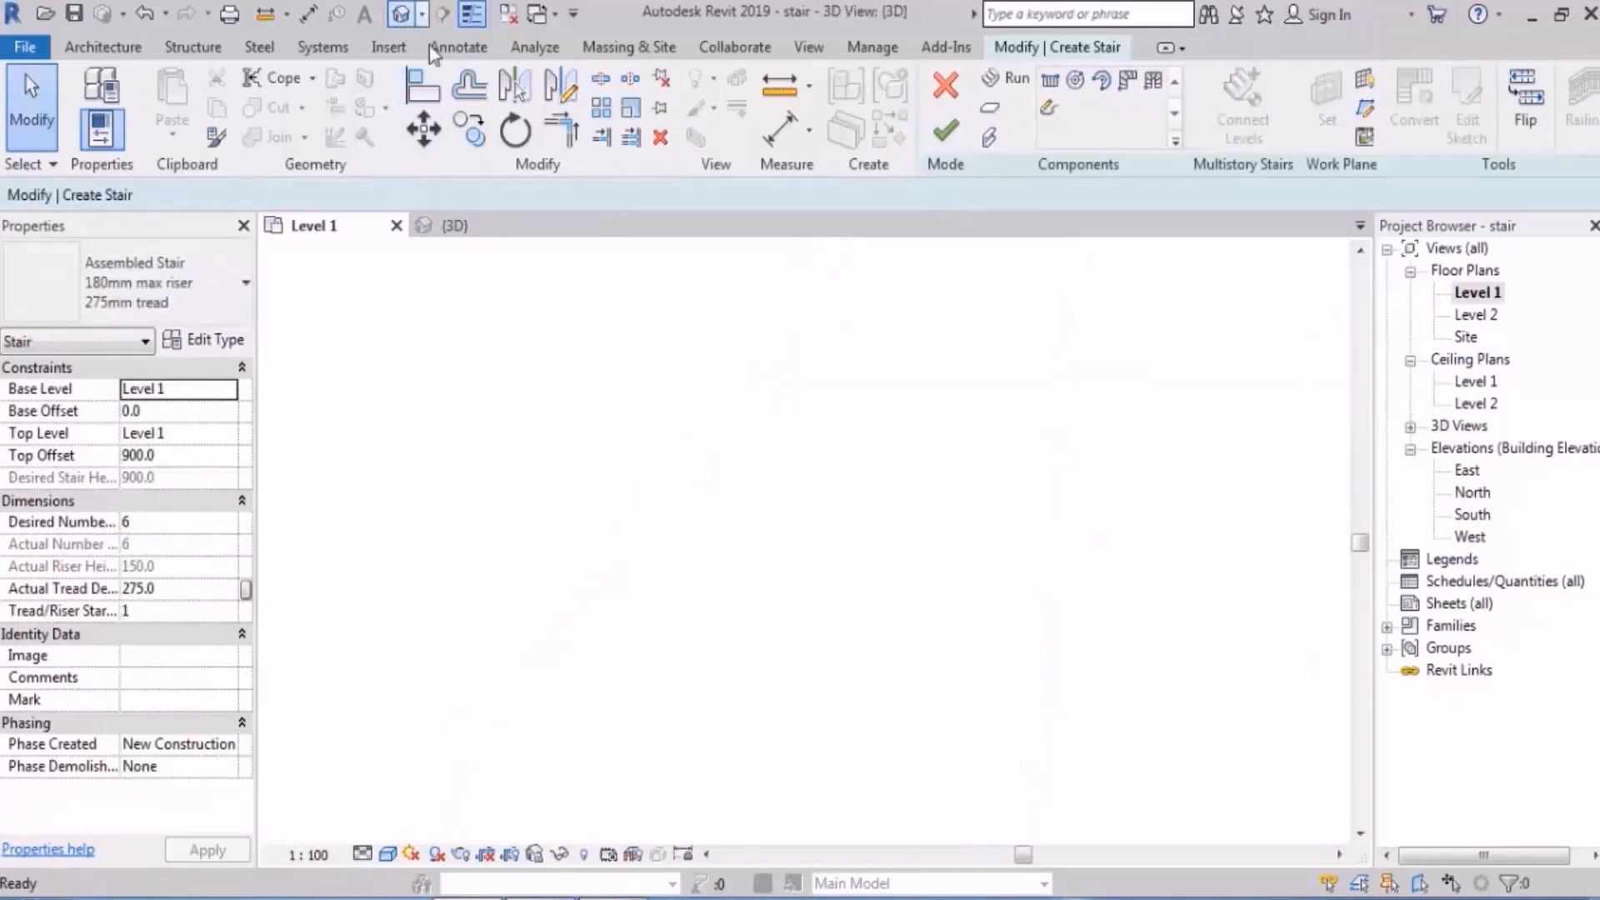
{"action": "middle_click_drag", "start_coordinate": [697, 553], "coordinate": [696, 438], "text": "shift"}
{"action": "scroll", "coordinate": [595, 442], "scroll_direction": "down", "scroll_amount": 2}
{"action": "middle_click_drag", "start_coordinate": [857, 460], "coordinate": [816, 514], "text": "shift"}
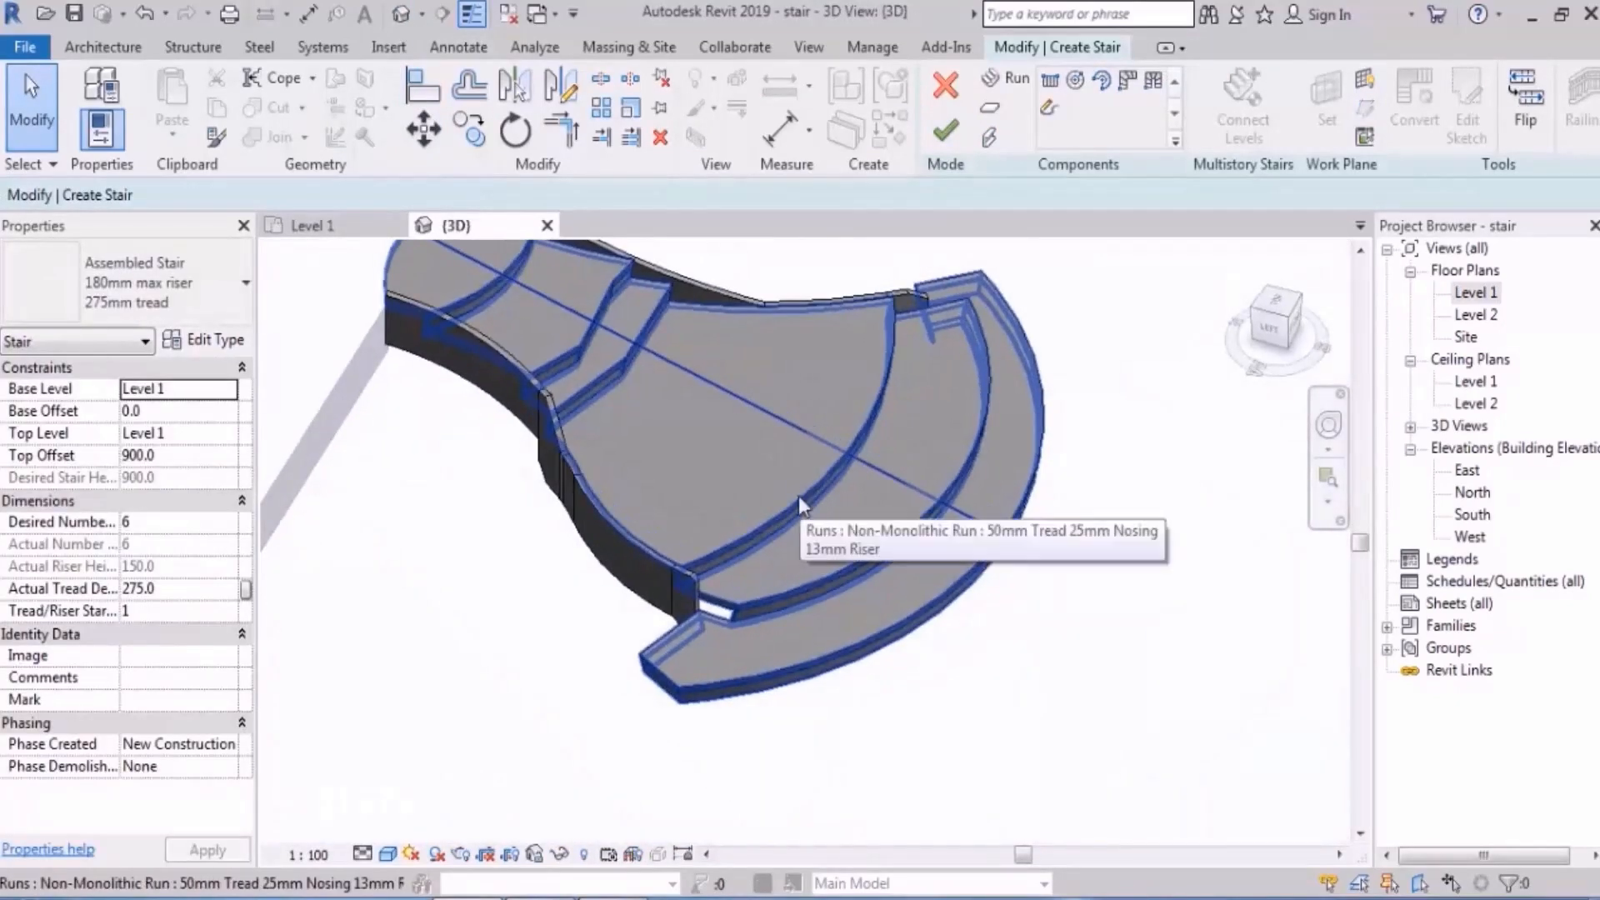
- Select the curved run in the Level 1 plan and enter Edit Sketch
{"action": "double_click", "coordinate": [1476, 295]}
{"action": "scroll", "coordinate": [1102, 437], "scroll_direction": "down", "scroll_amount": 3}
{"action": "middle_click_drag", "start_coordinate": [1113, 470], "coordinate": [887, 466]}
{"action": "left_click", "coordinate": [893, 446]}
{"action": "left_click", "coordinate": [1467, 120]}
{"action": "scroll", "coordinate": [946, 467], "scroll_direction": "up", "scroll_amount": 5}
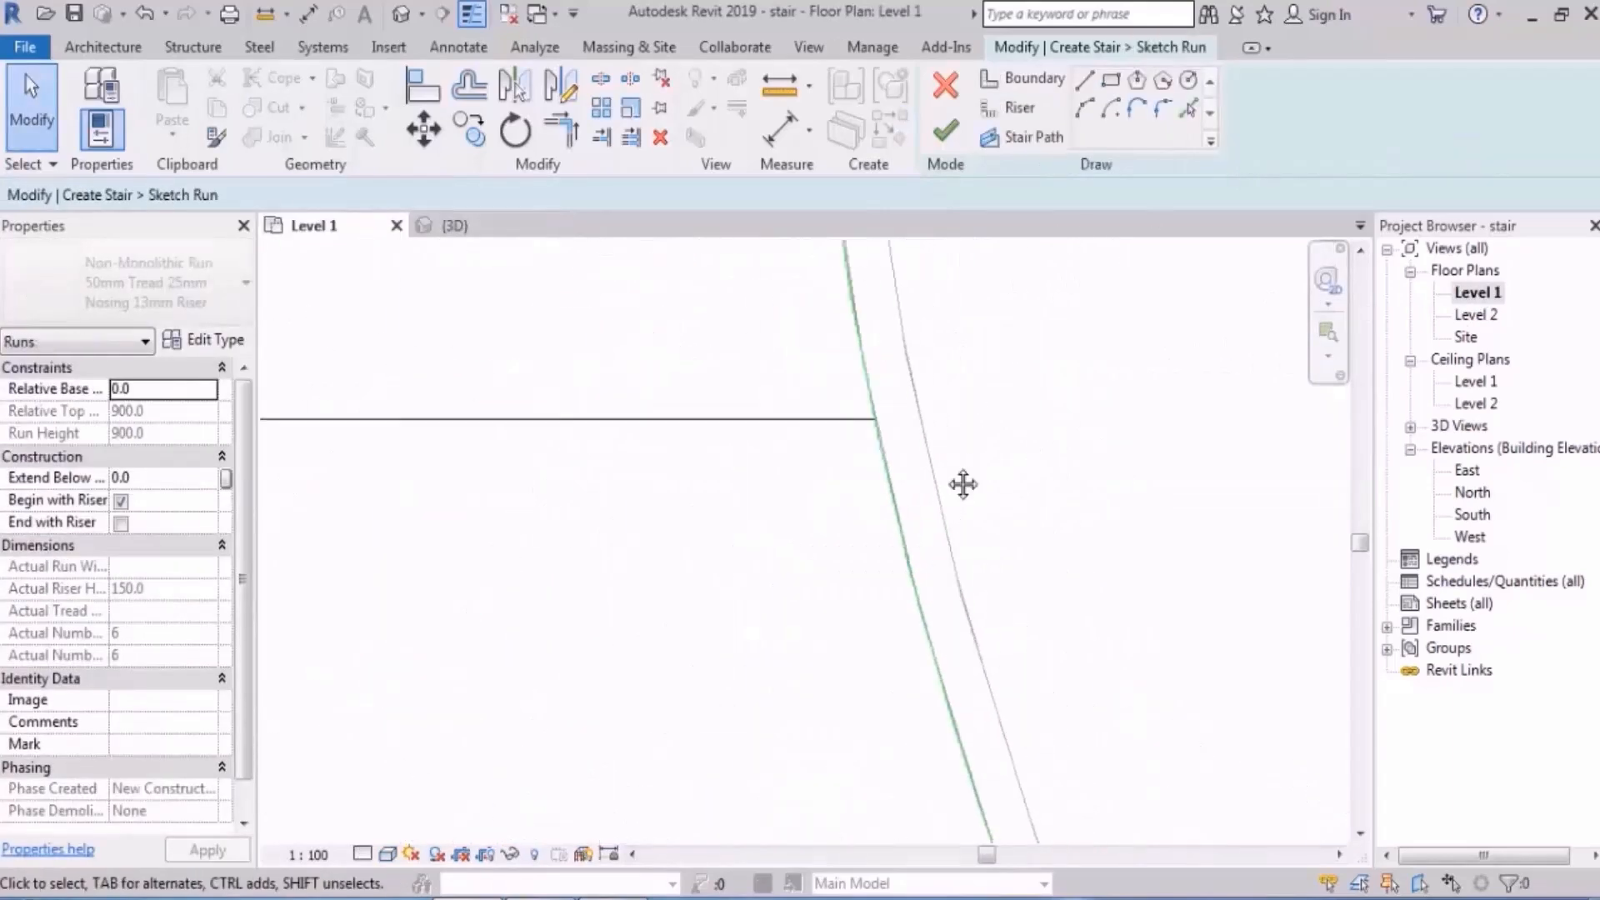
- Split the boundary at the remaining riser, finish the sketch, and view the stair in 3D
{"action": "left_click", "coordinate": [600, 78]}
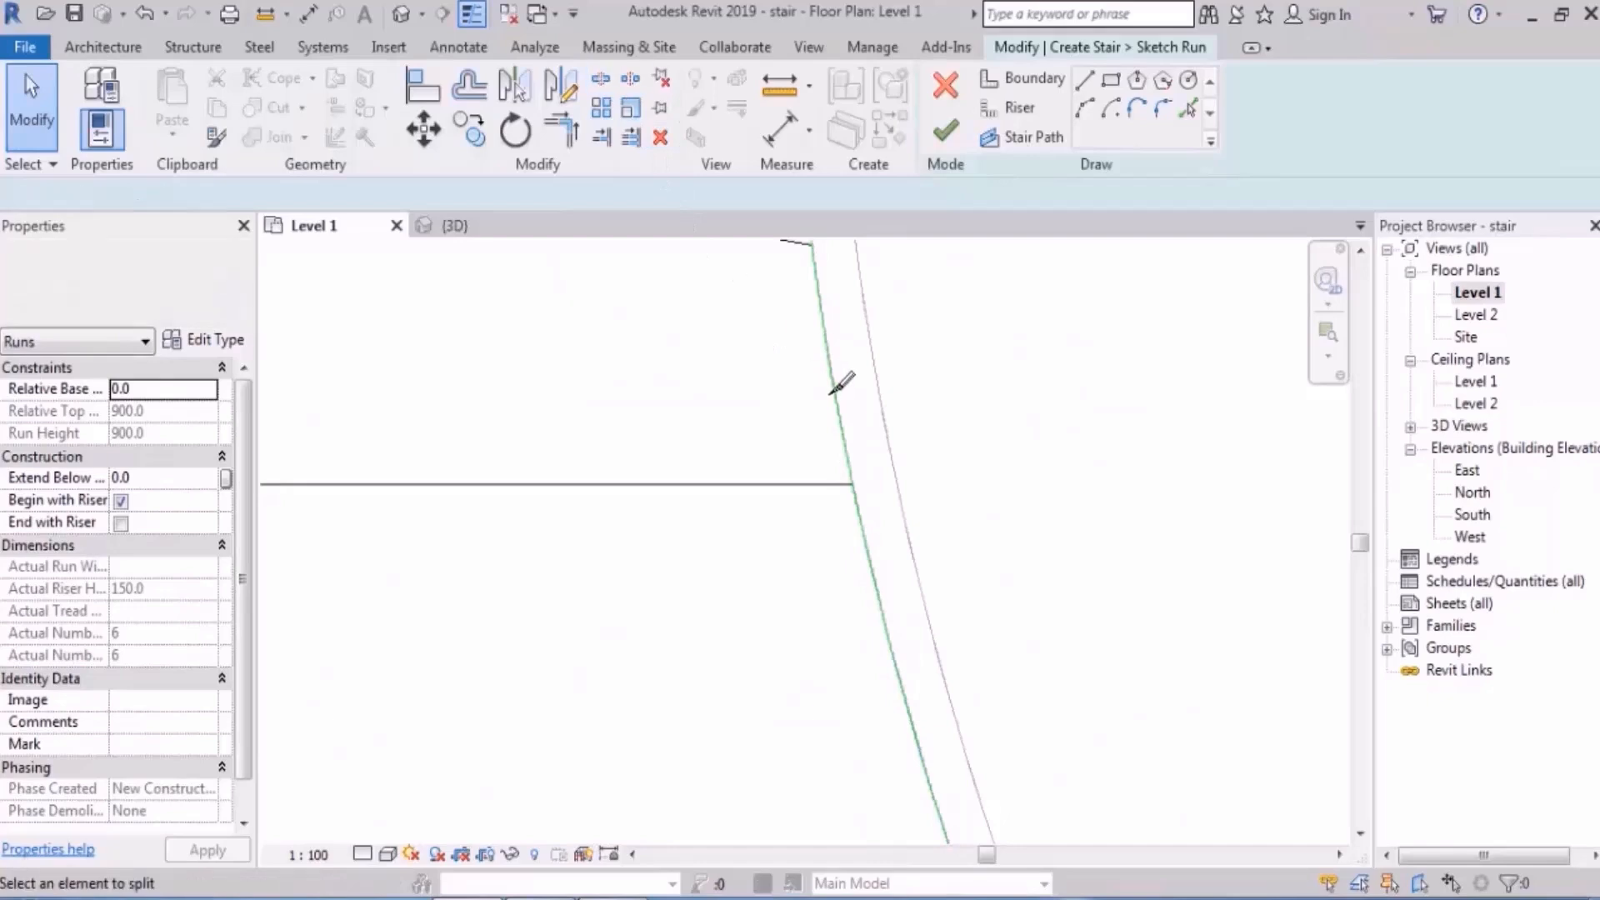
{"action": "left_click", "coordinate": [848, 459]}
{"action": "left_click", "coordinate": [944, 131]}
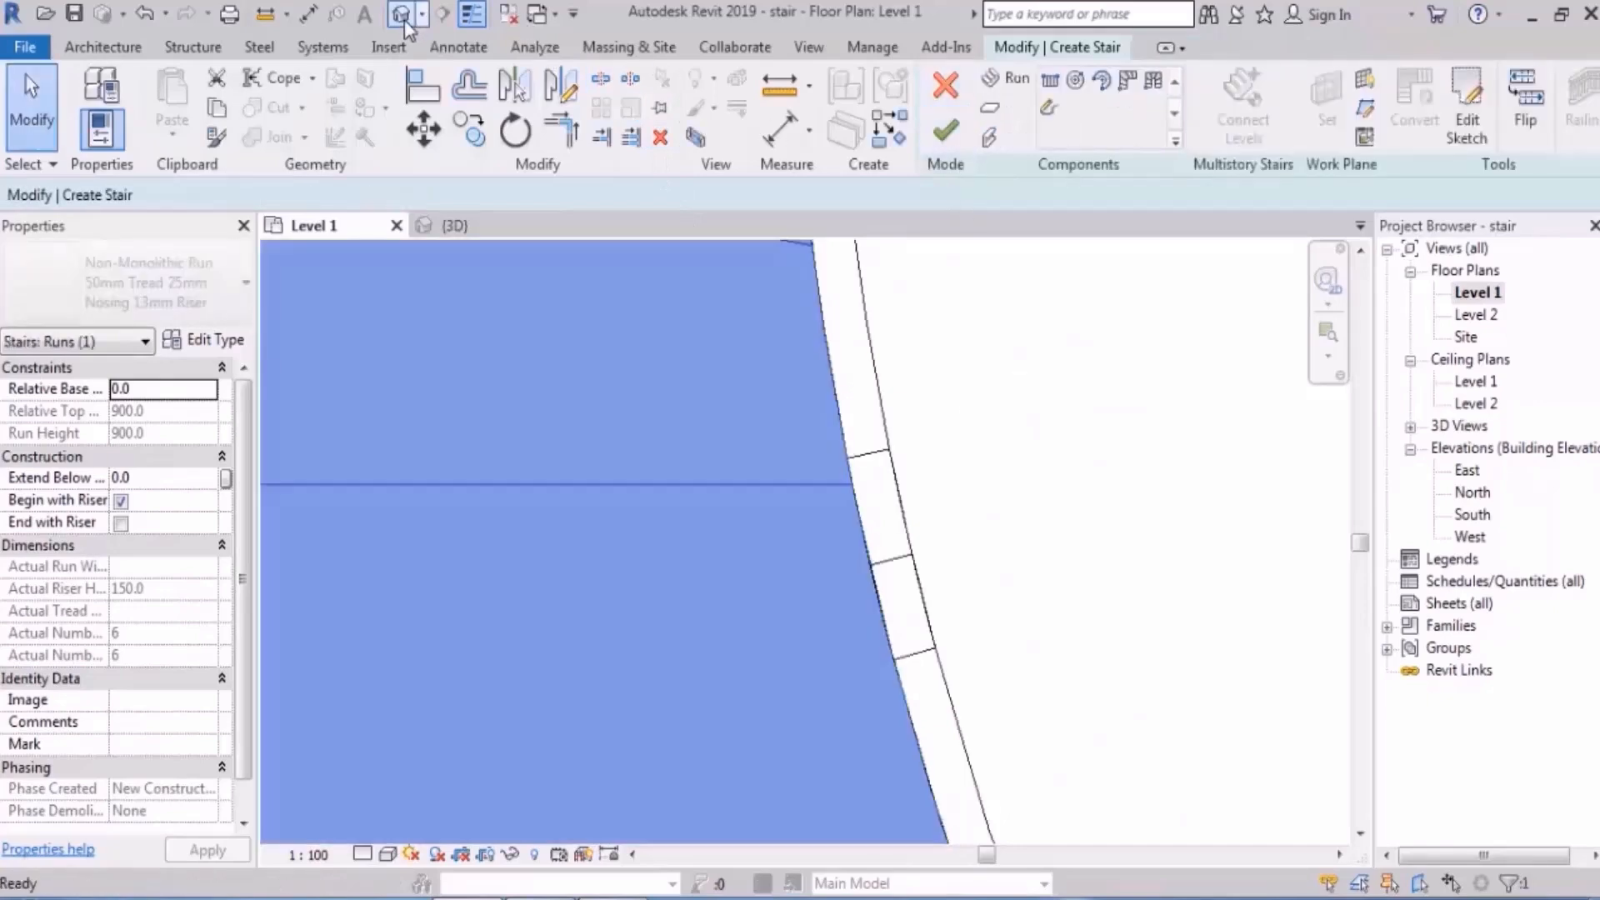
{"action": "left_click", "coordinate": [402, 15]}
{"action": "key", "text": "Escape"}
{"action": "middle_click_drag", "start_coordinate": [952, 498], "coordinate": [960, 449], "text": "shift"}
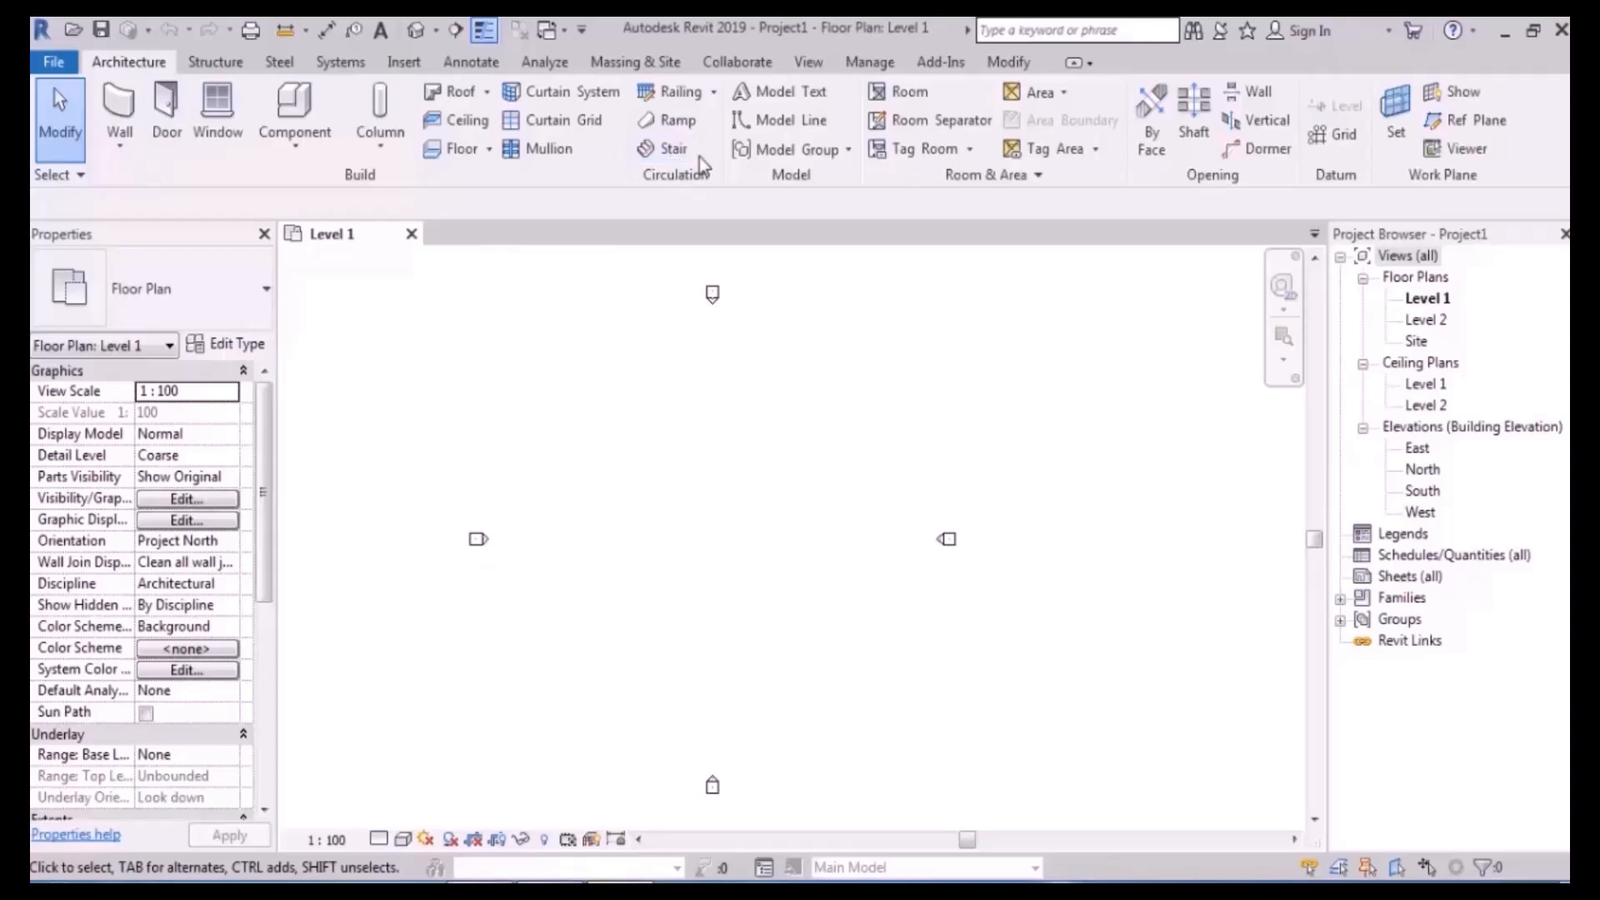
- Begin an assembled stair from Level 1 to Level 2 in the new project's Level 1 plan
{"action": "left_click", "coordinate": [849, 151]}
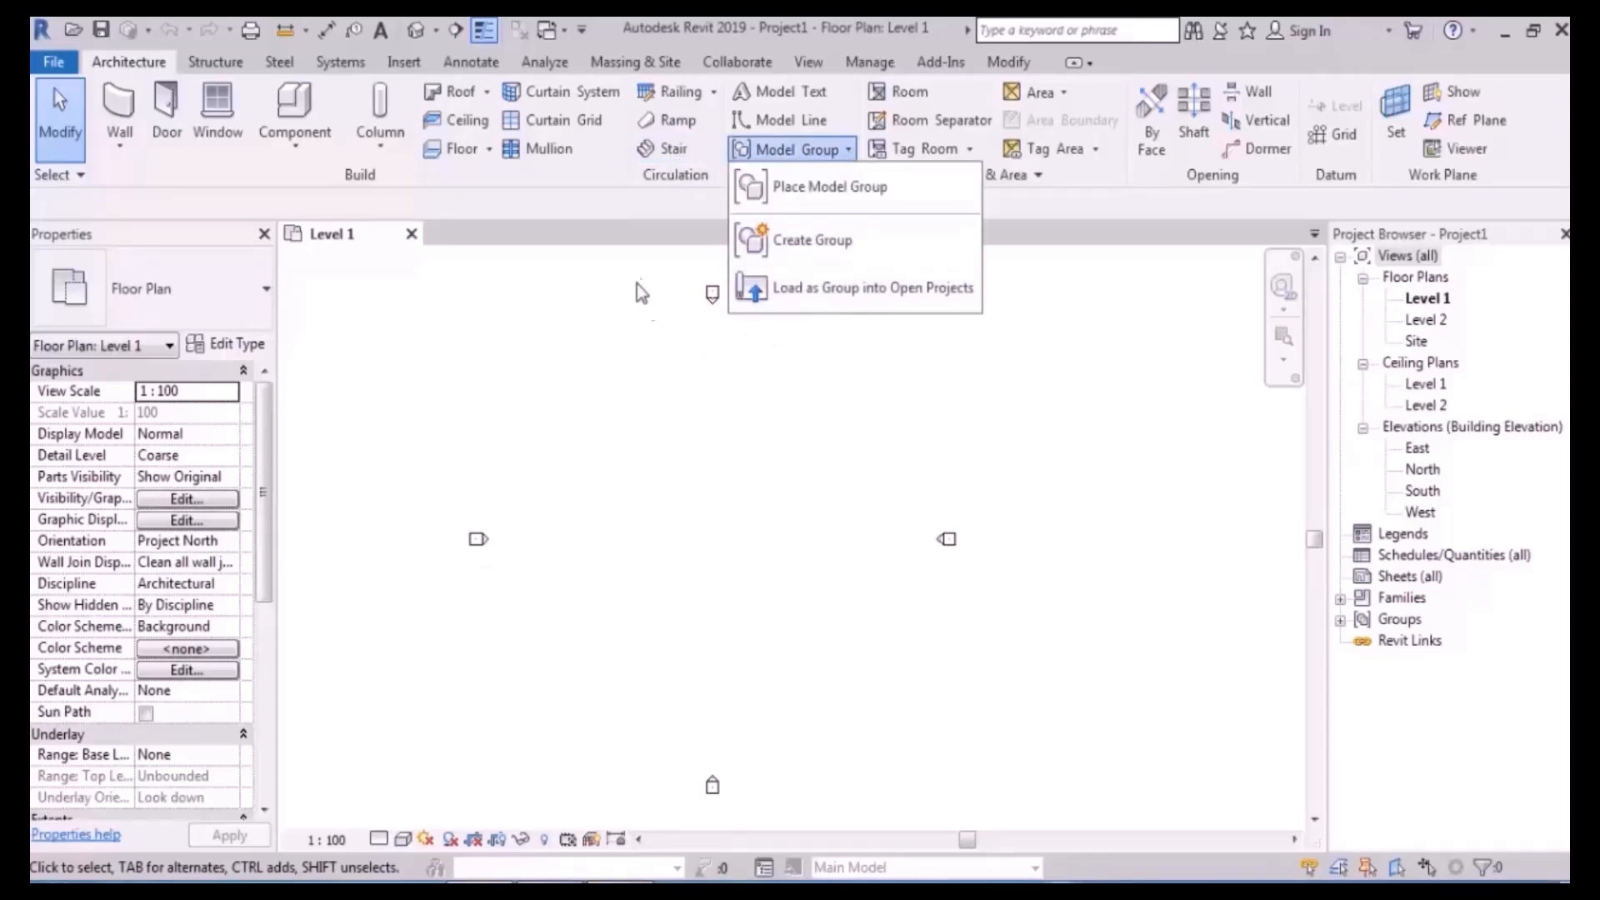
{"action": "left_click", "coordinate": [617, 212]}
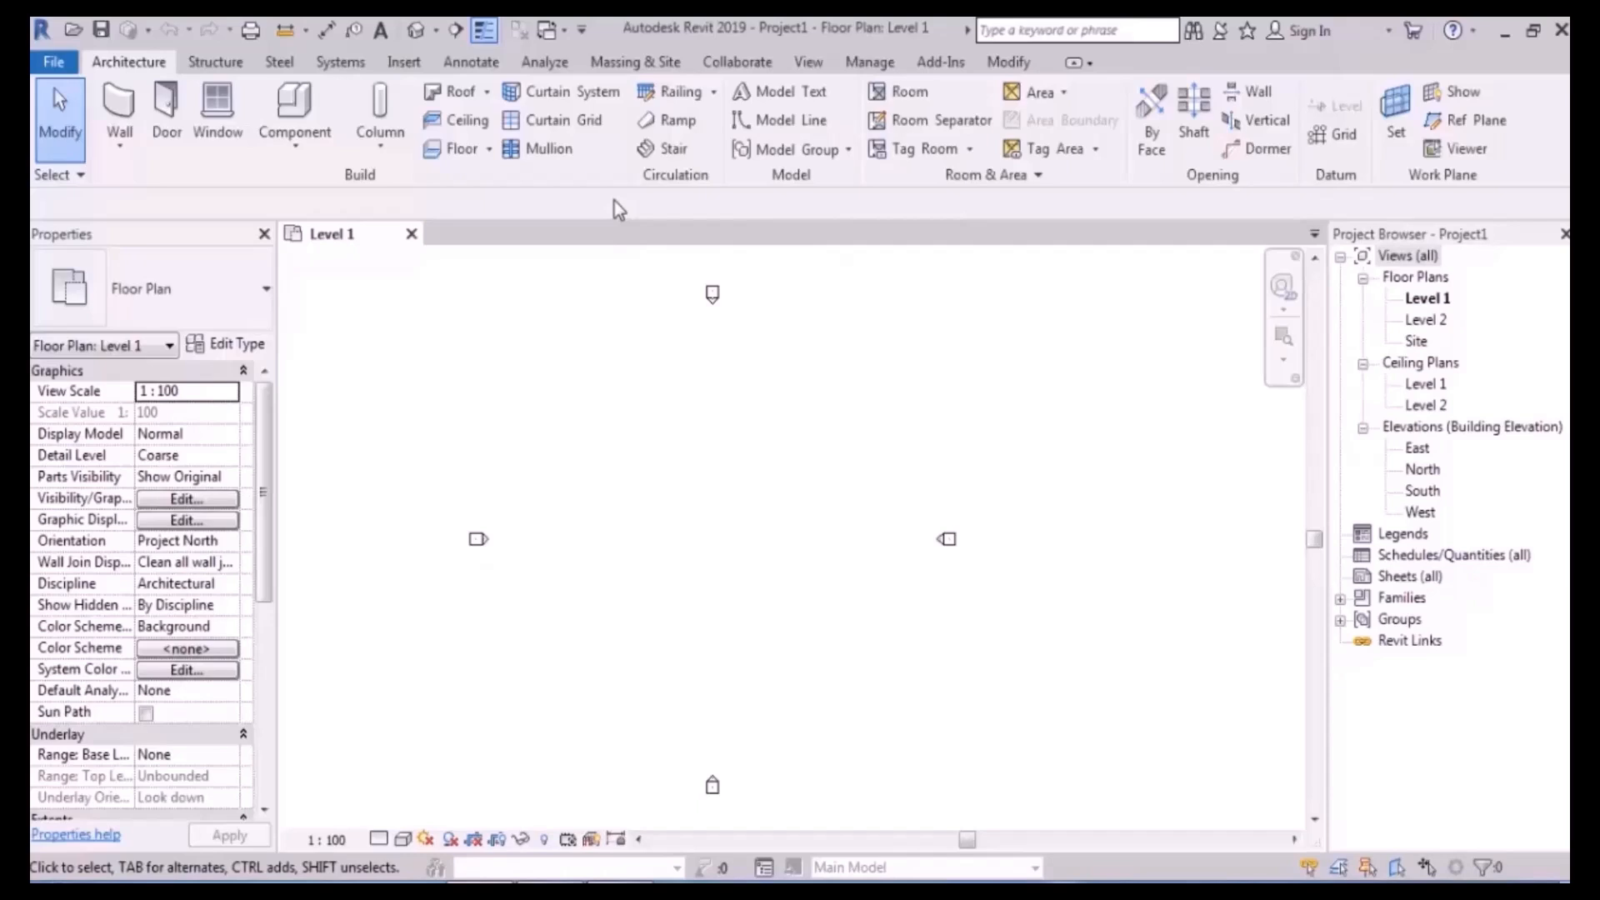
{"action": "left_click", "coordinate": [675, 149]}
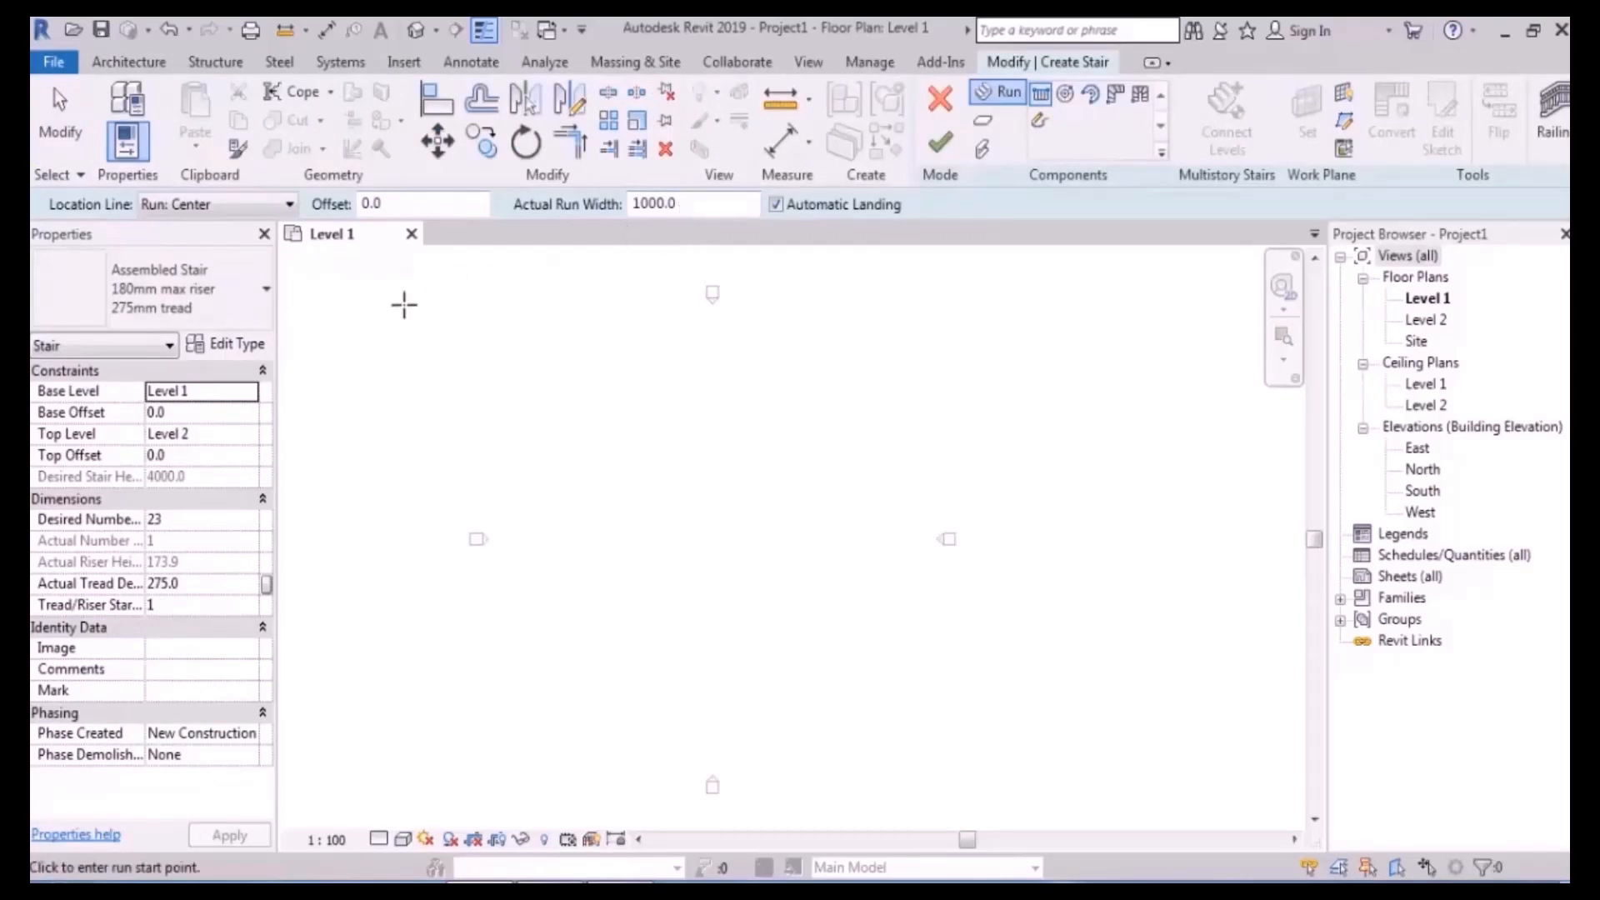
- Duplicate the stair type under the new name 'ext'
{"action": "left_click", "coordinate": [248, 346]}
{"action": "left_click_drag", "start_coordinate": [820, 111], "coordinate": [708, 117]}
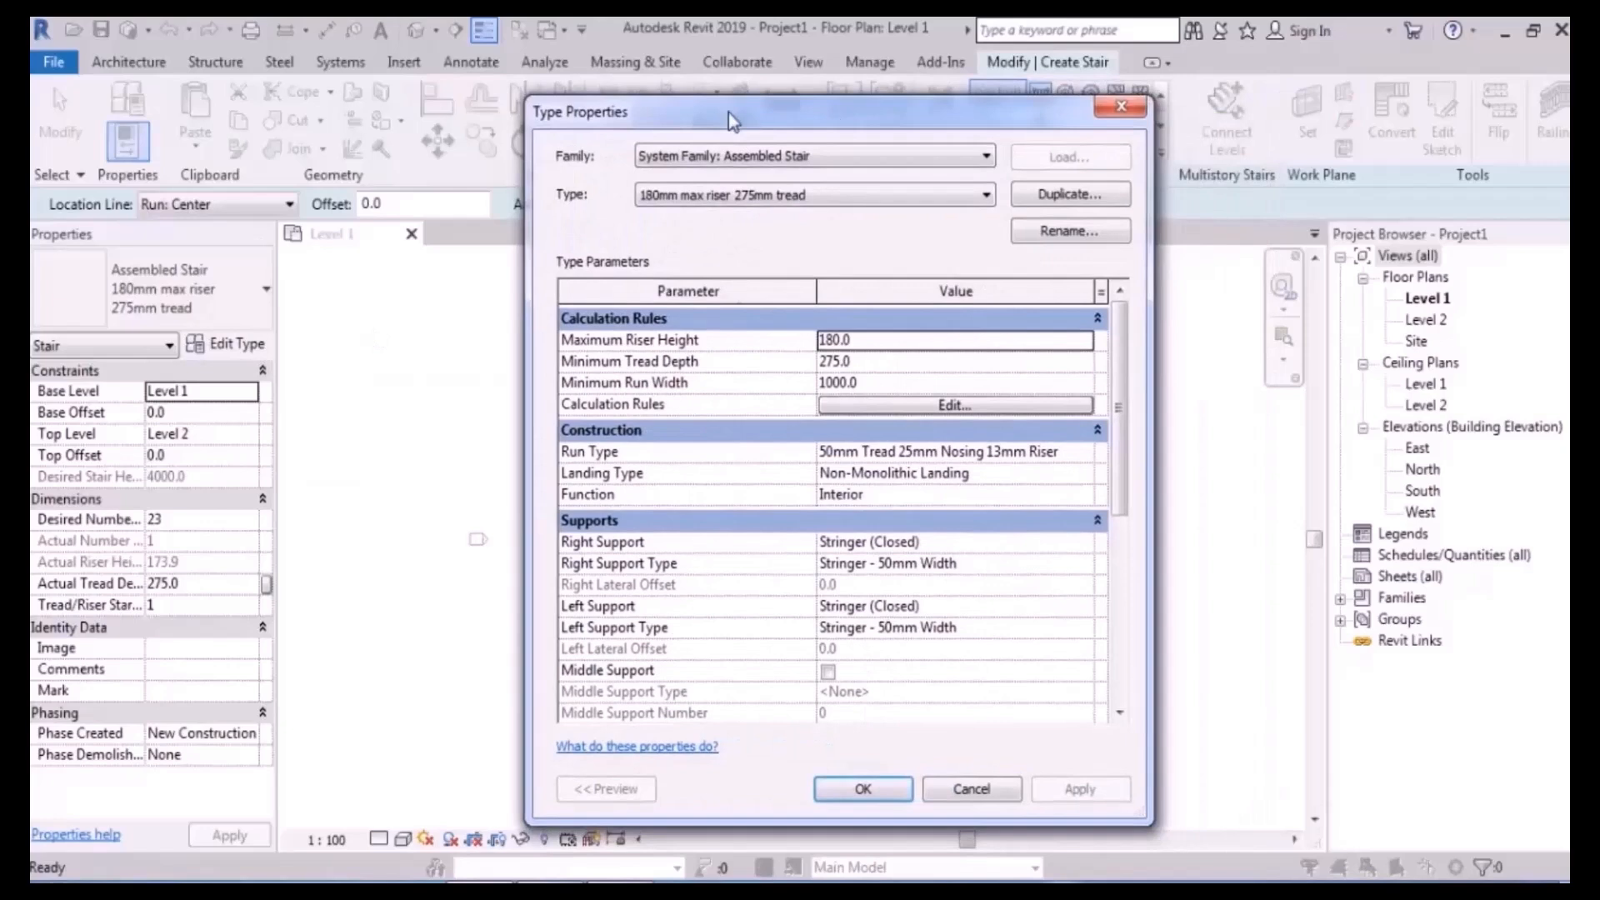
{"action": "left_click", "coordinate": [1087, 200]}
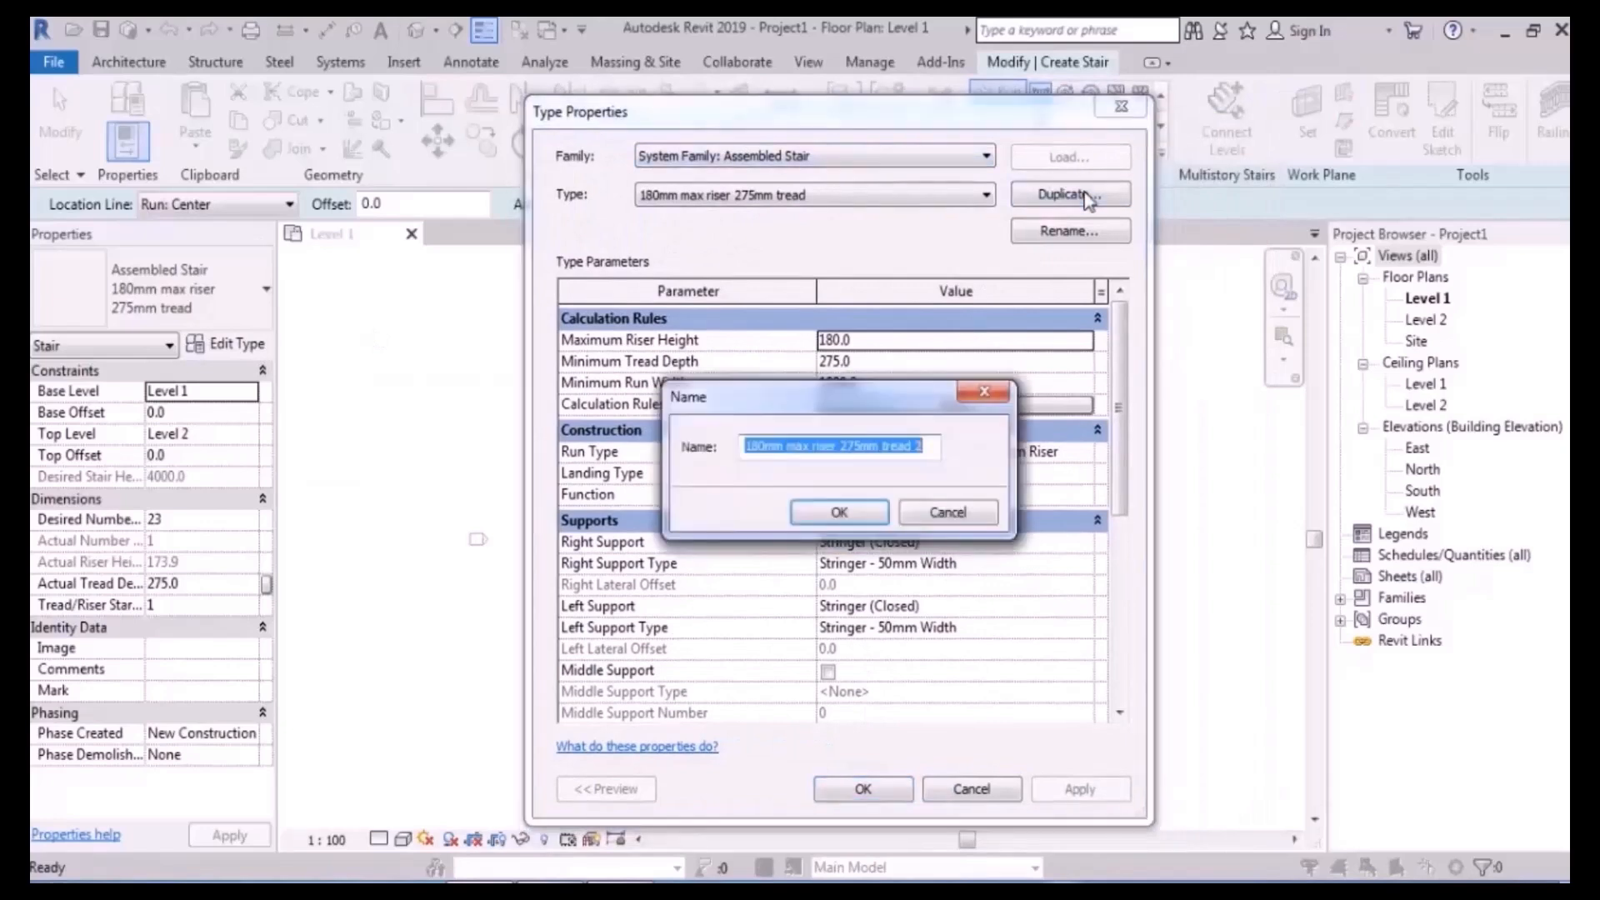
{"action": "type", "text": "ext"}
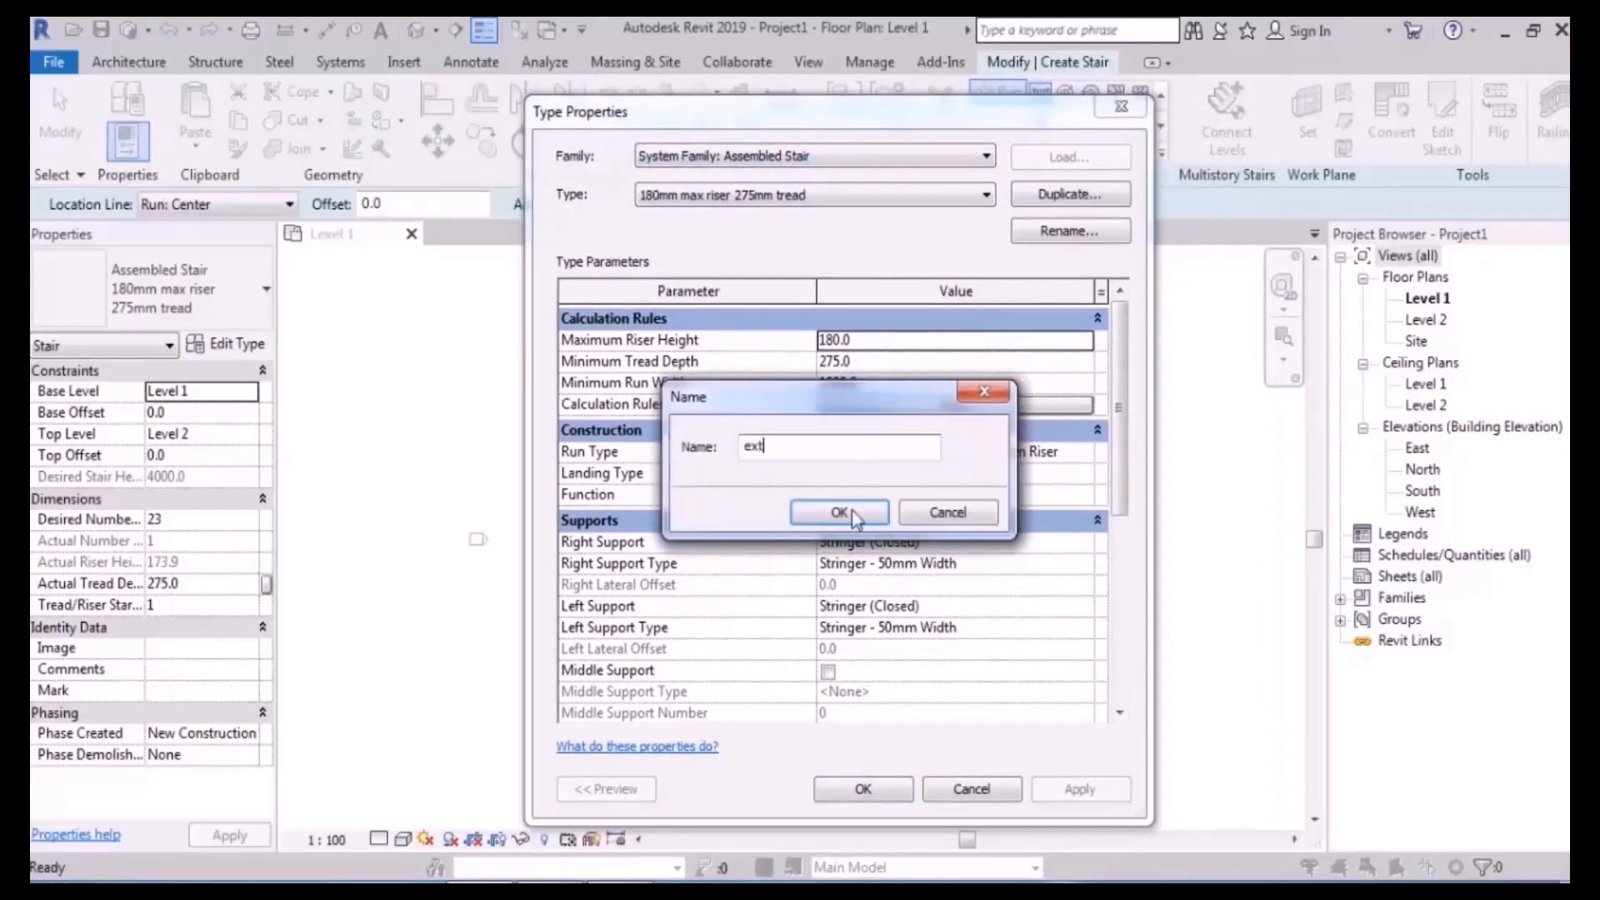
{"action": "left_click", "coordinate": [856, 511]}
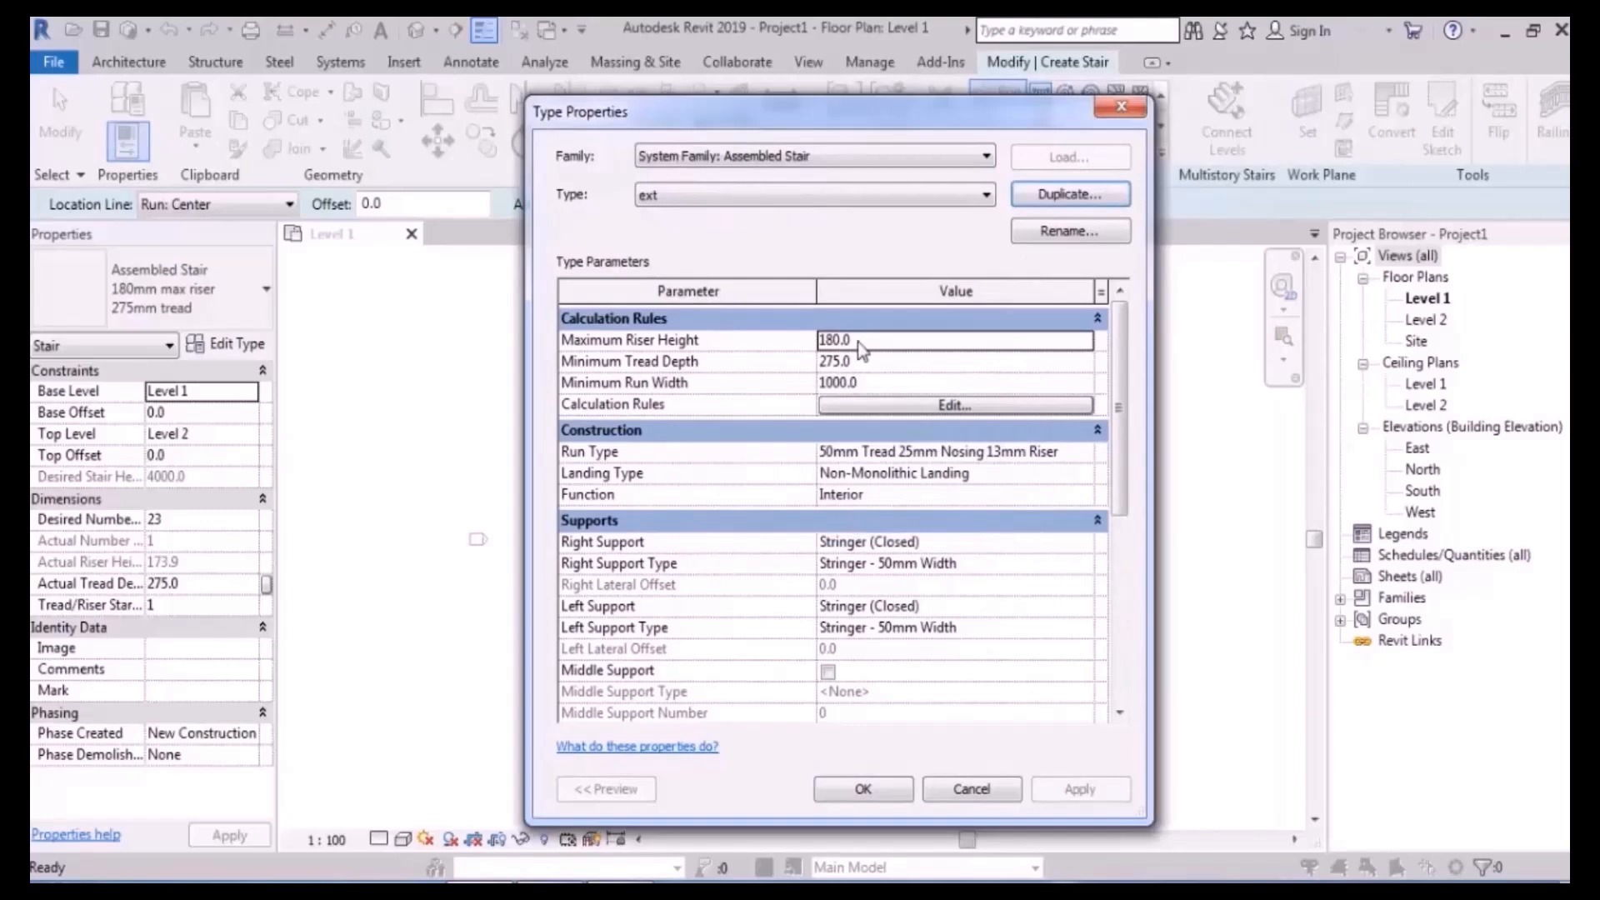
- Give 'ext' a 200 max riser height, 270 min tread depth, and 900 min run width
{"action": "mouse_move", "coordinate": [587, 350]}
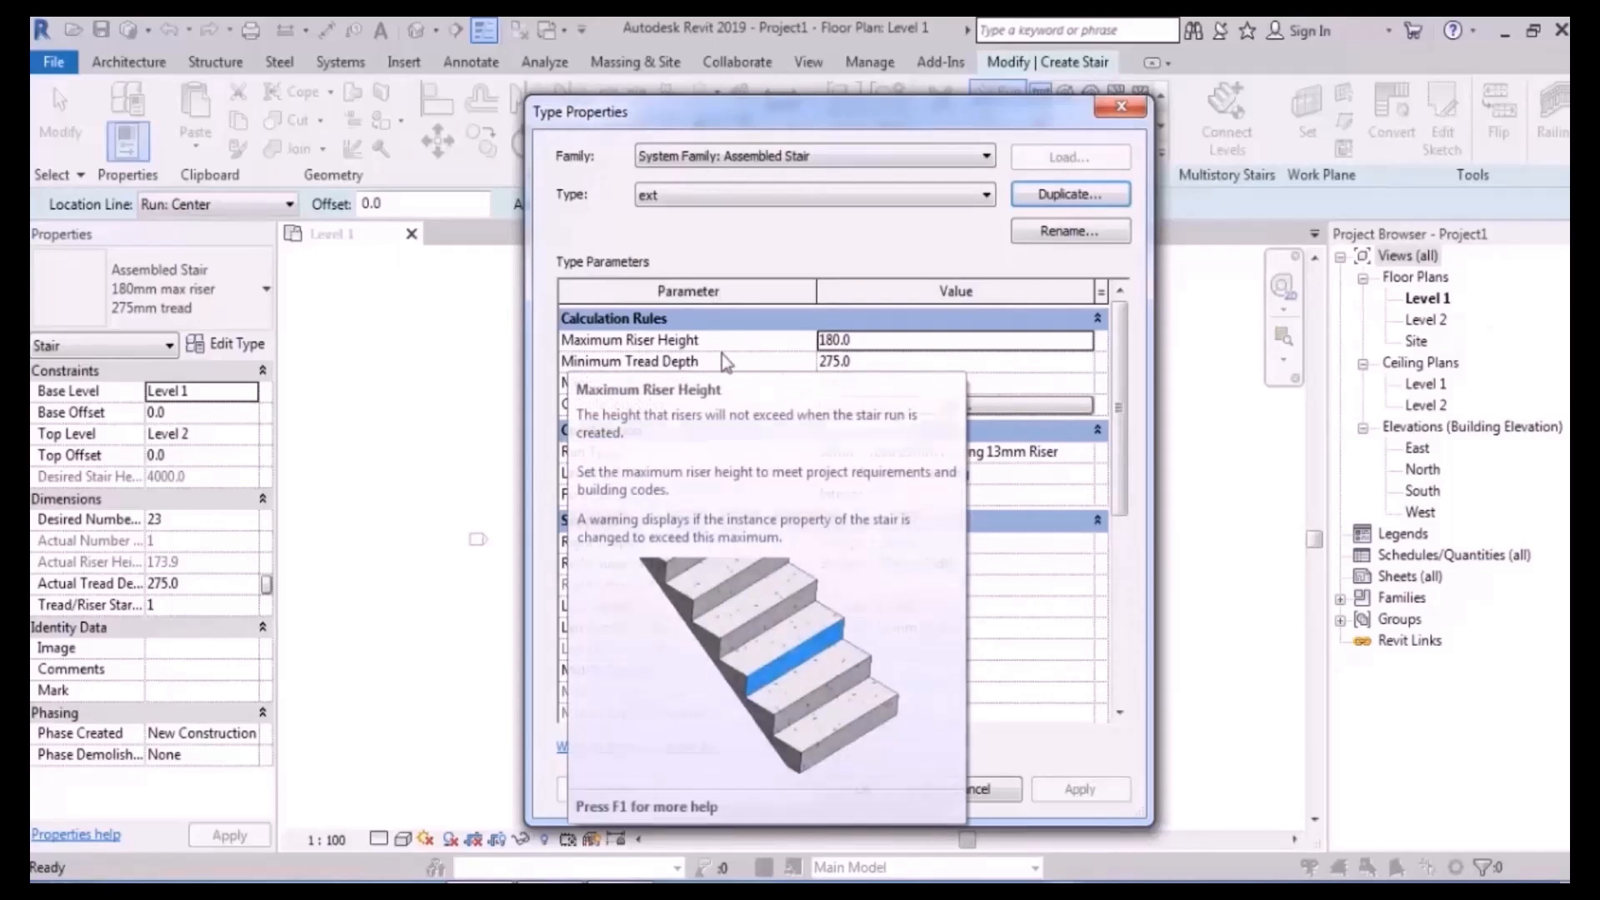
{"action": "left_click", "coordinate": [878, 340]}
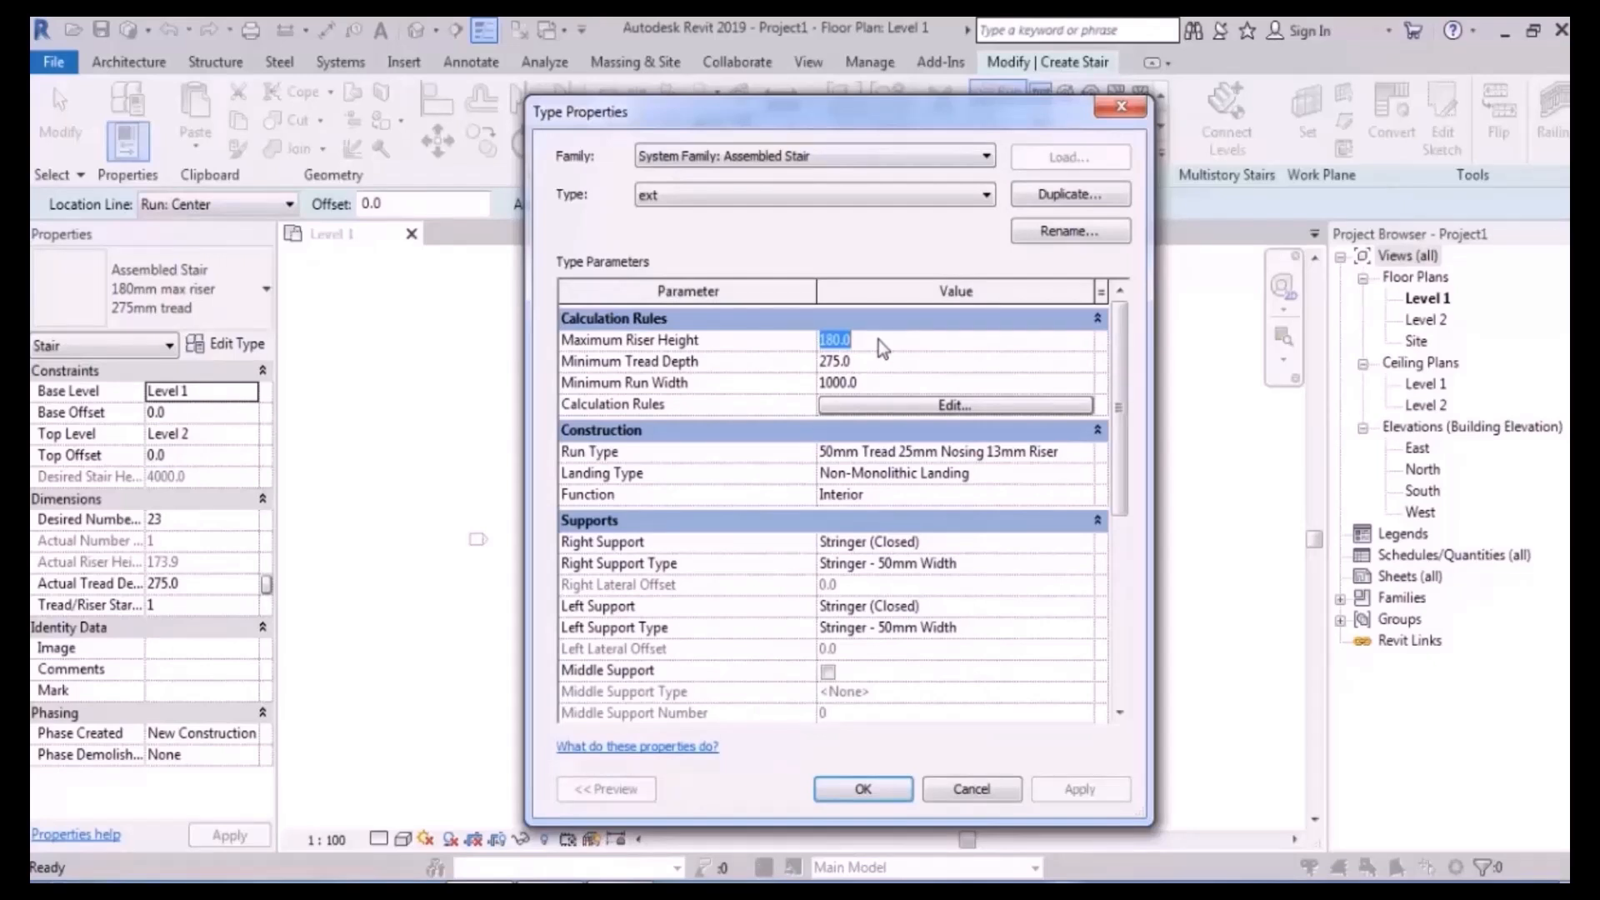
{"action": "type", "text": "200.0"}
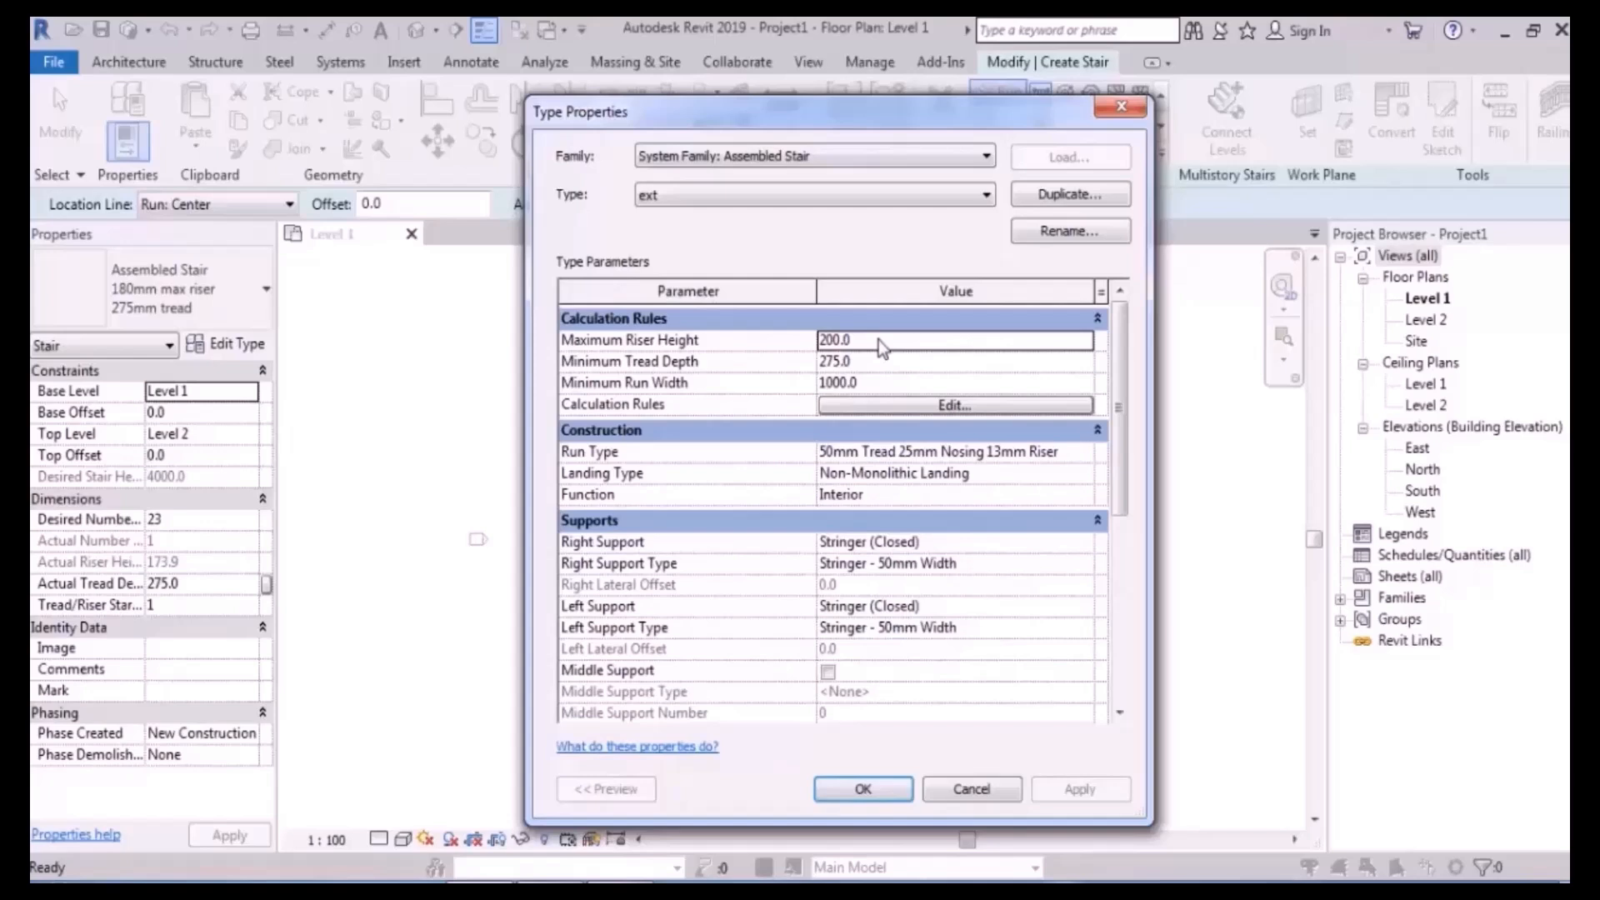
{"action": "left_click", "coordinate": [885, 367]}
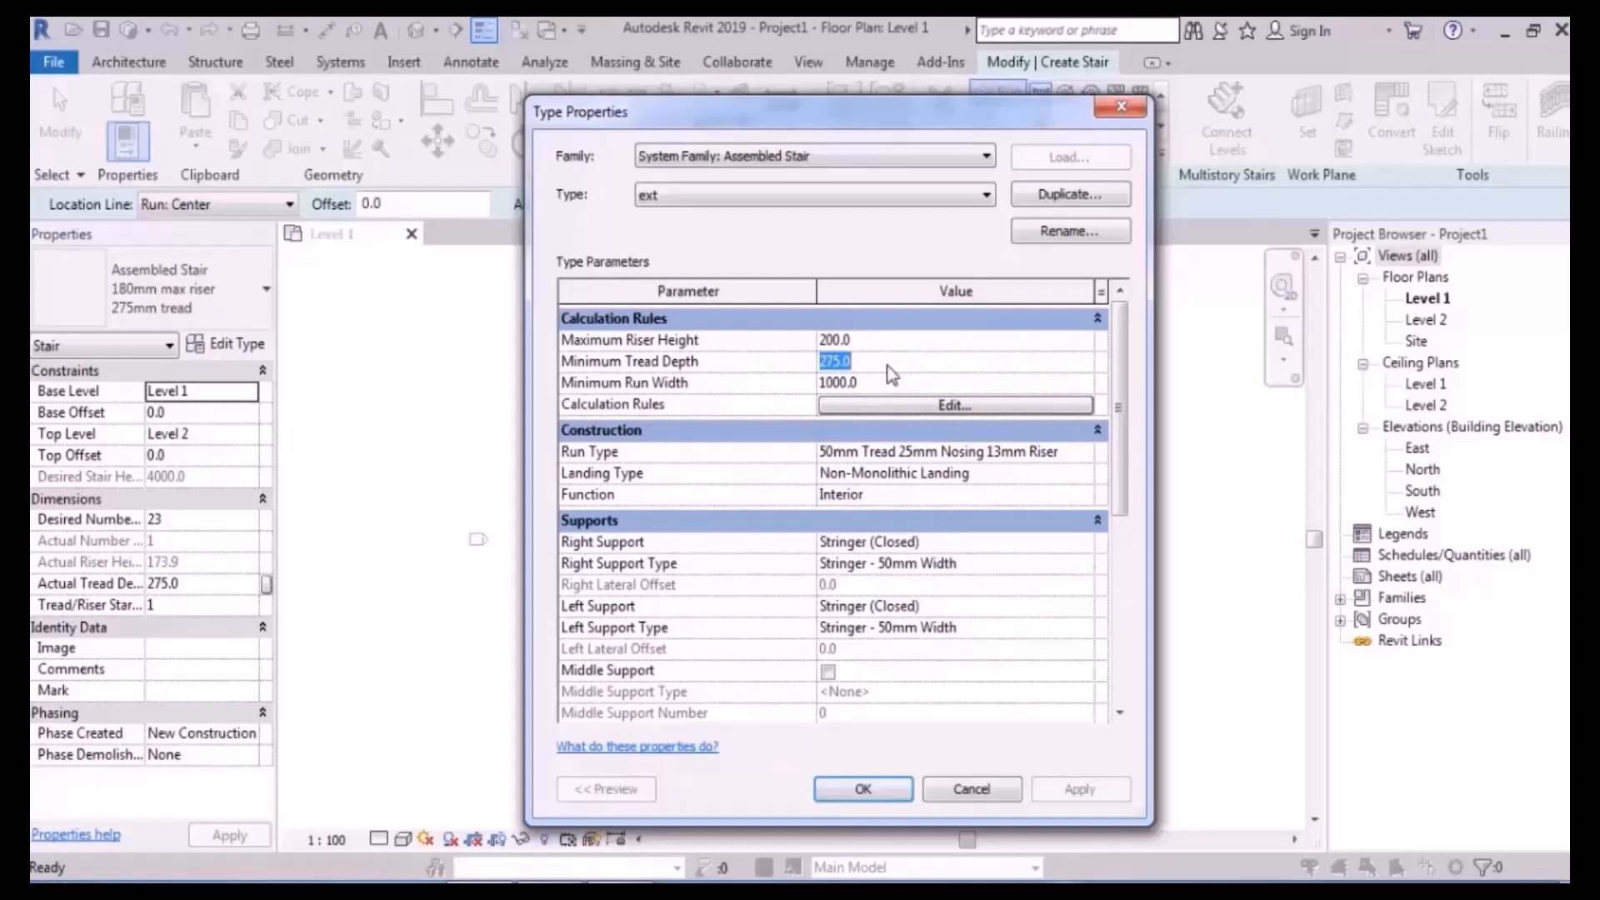
{"action": "type", "text": "270"}
{"action": "left_click_drag", "start_coordinate": [888, 117], "coordinate": [795, 103]}
{"action": "left_click", "coordinate": [790, 377]}
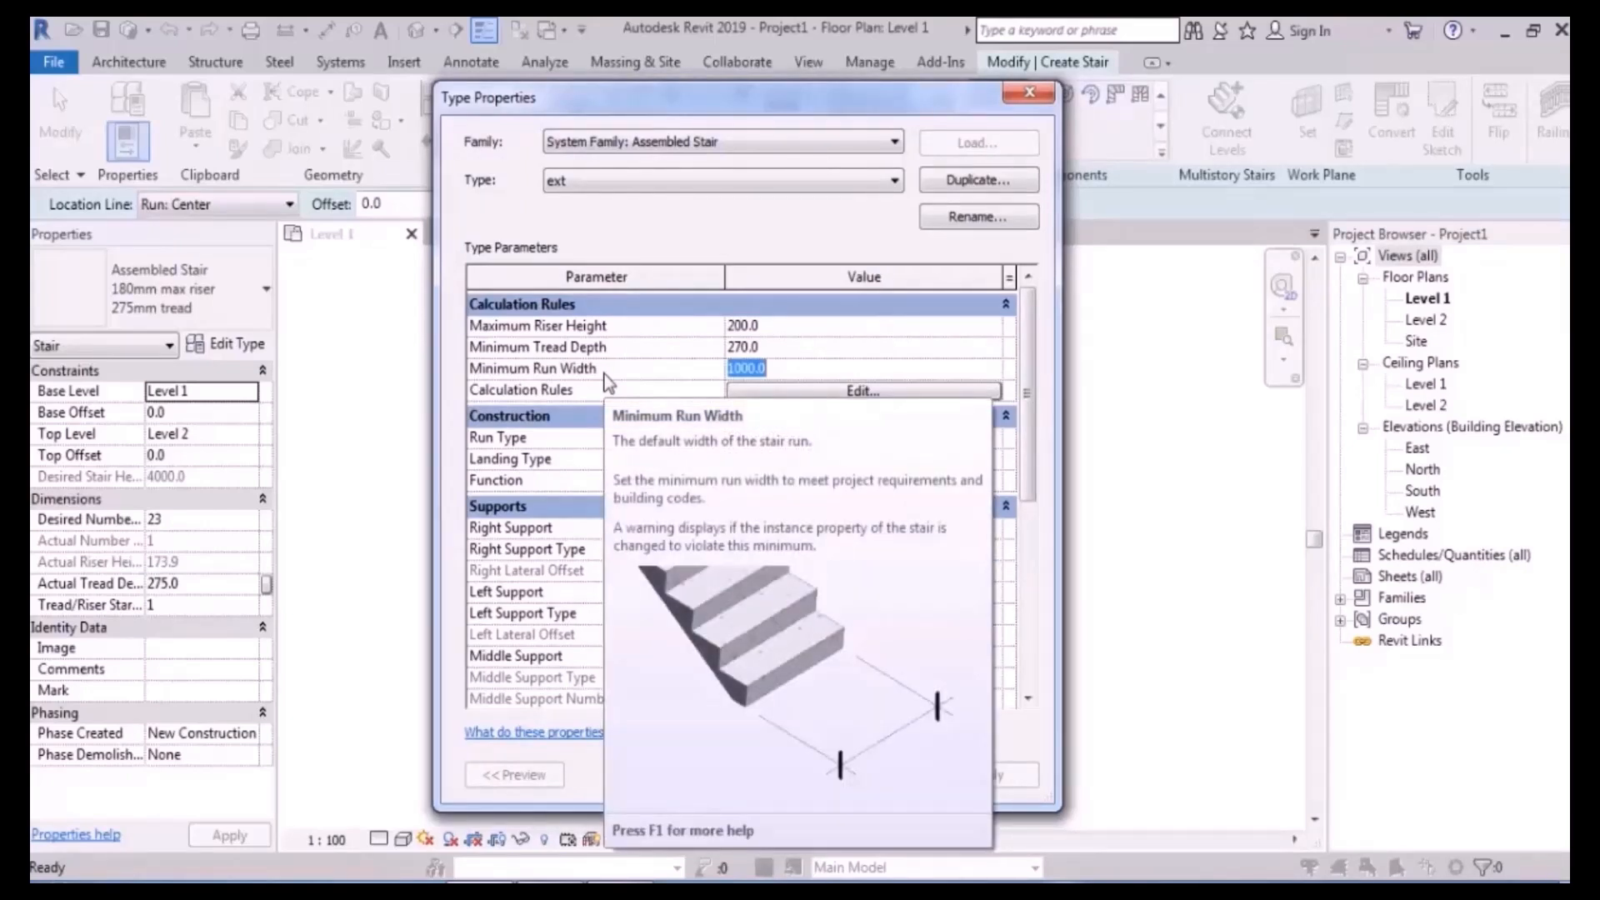
{"action": "type", "text": "900"}
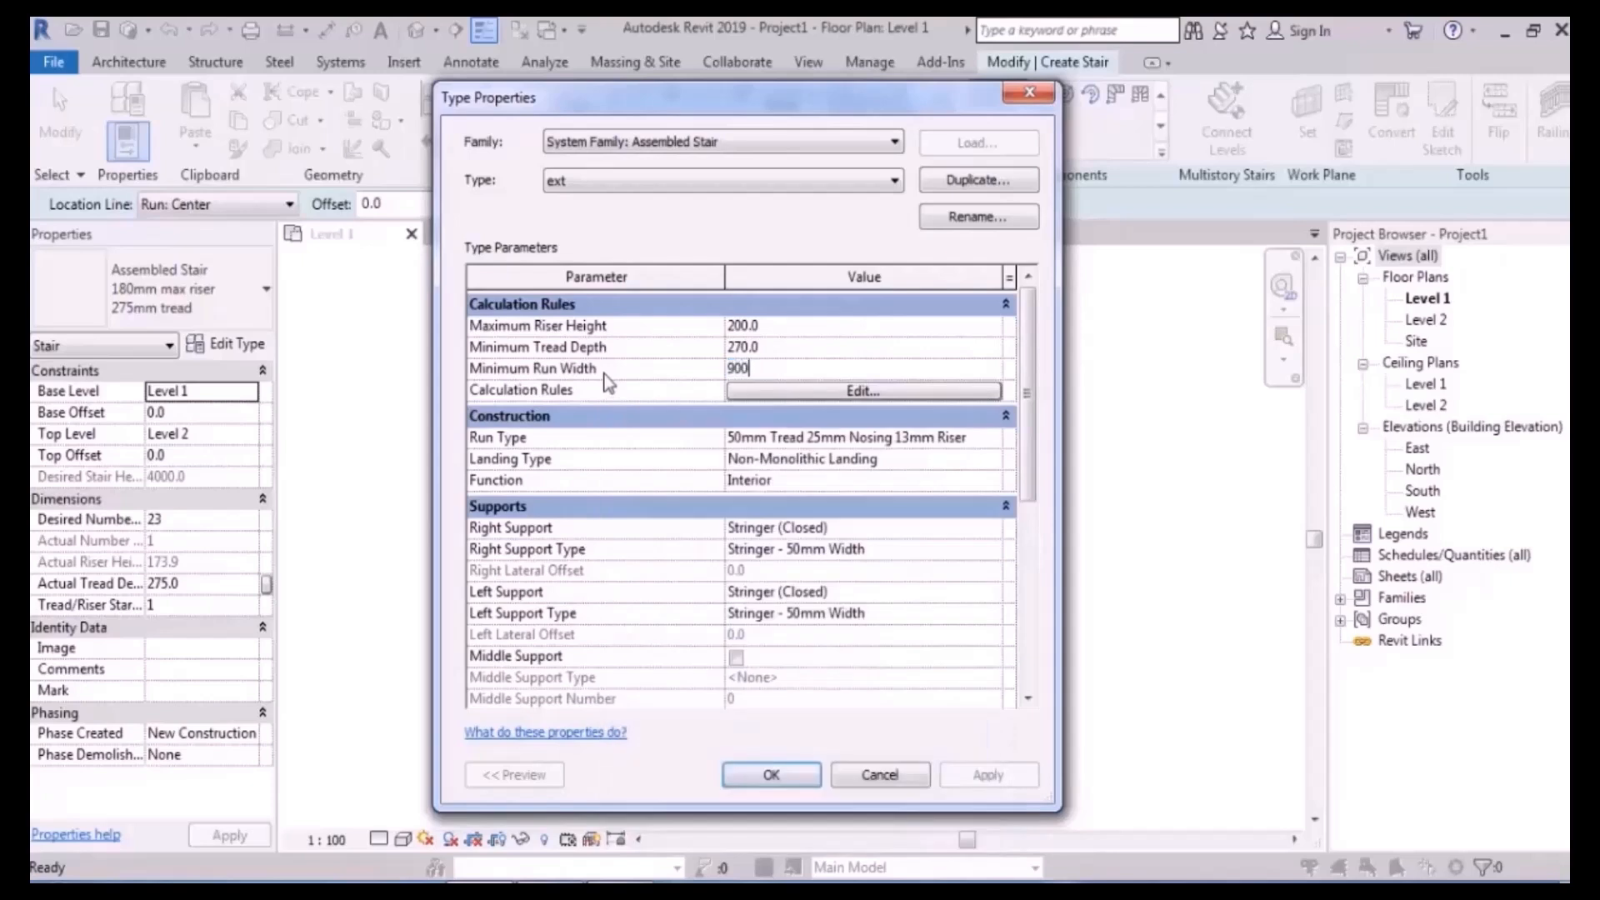
{"action": "key", "text": "Return"}
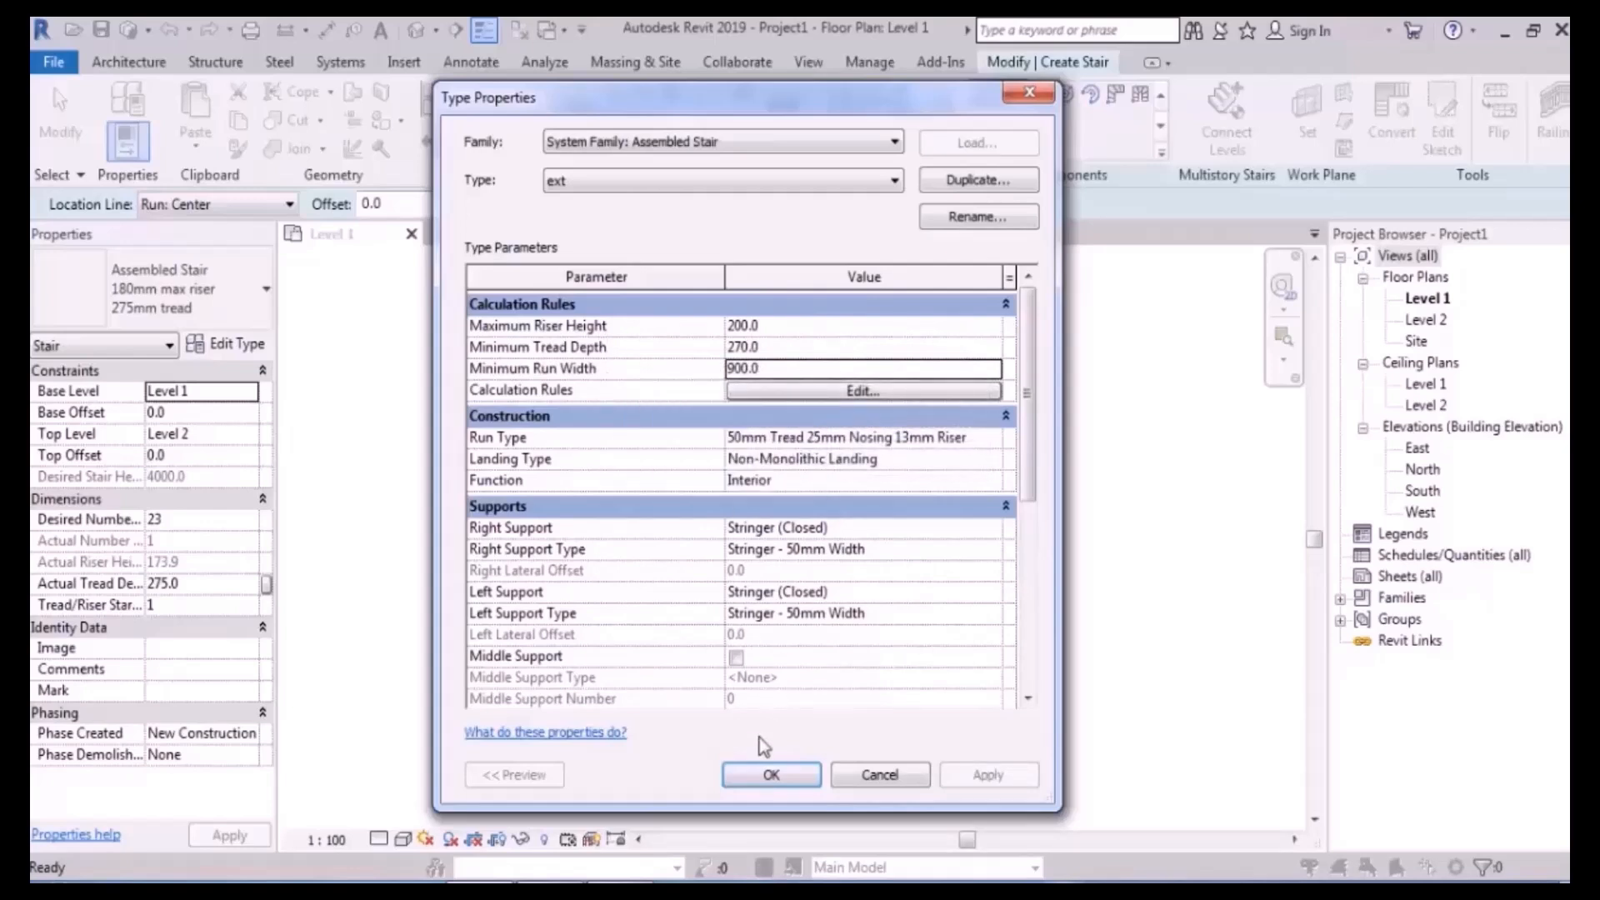
{"action": "left_click", "coordinate": [771, 775]}
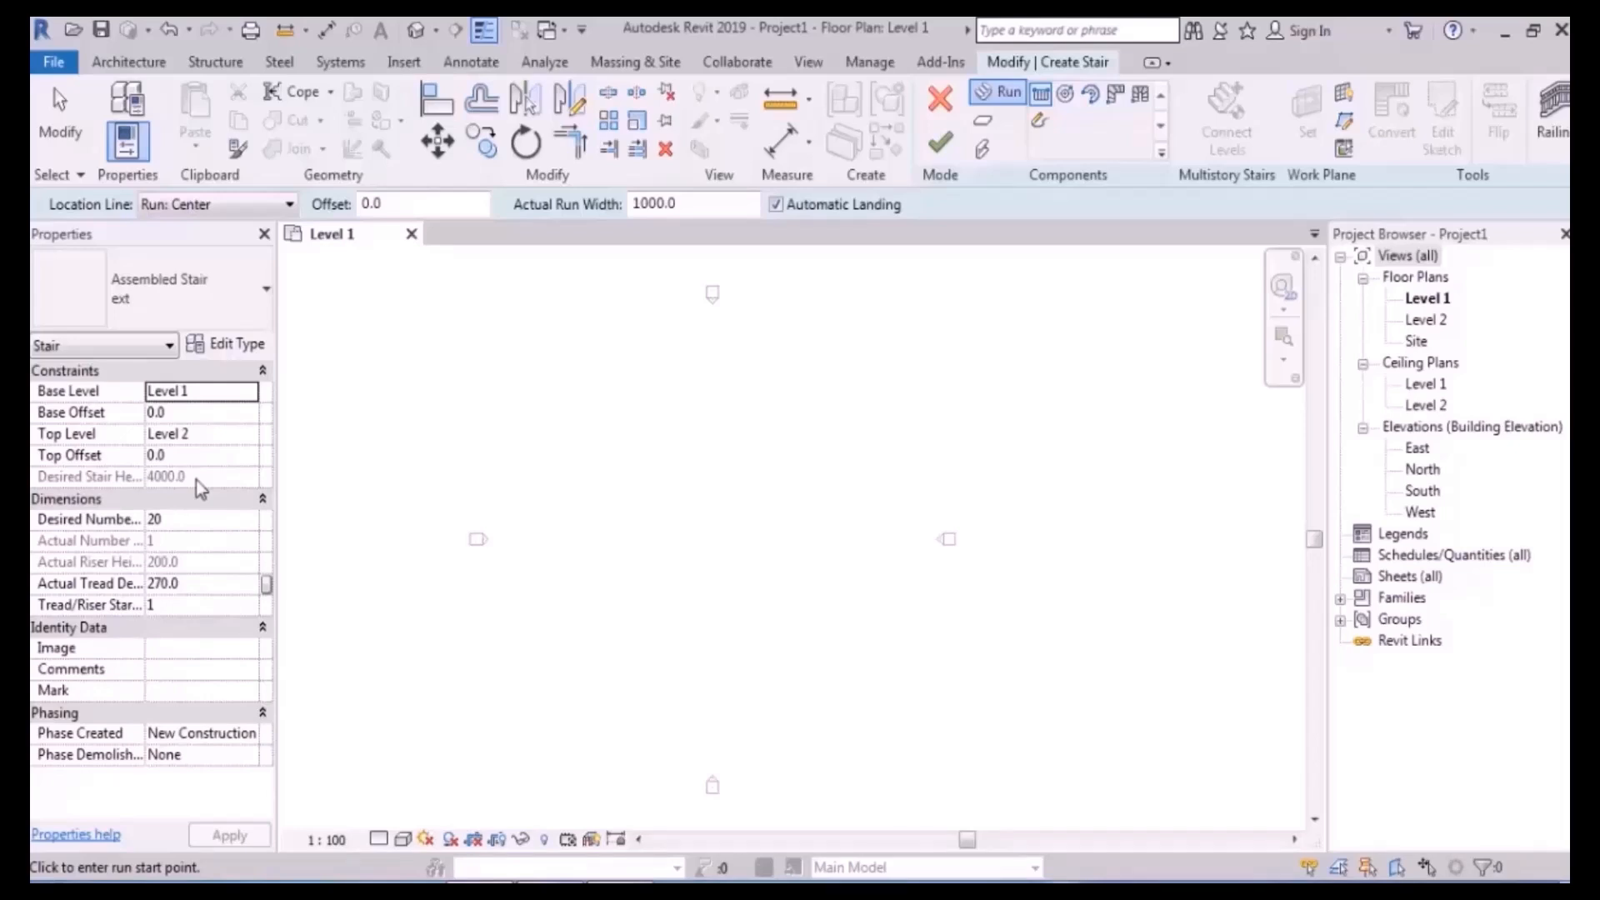
- Open the South elevation, then exit stair editing and discard the empty ext stair
{"action": "double_click", "coordinate": [1422, 491]}
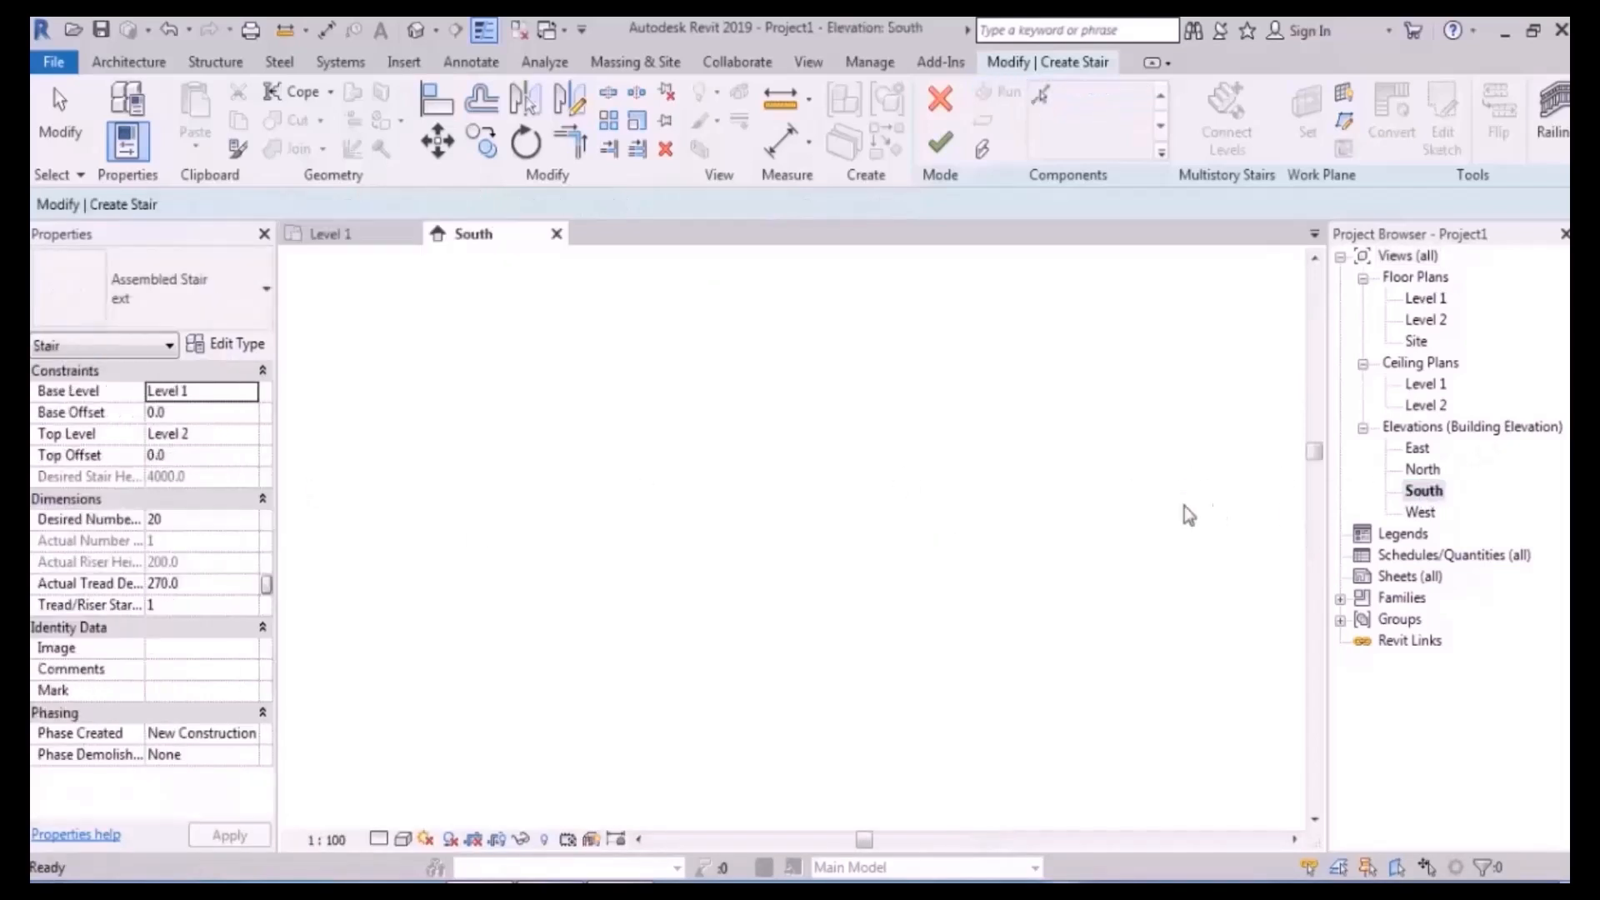
{"action": "scroll", "coordinate": [1171, 571], "scroll_direction": "up", "scroll_amount": 5}
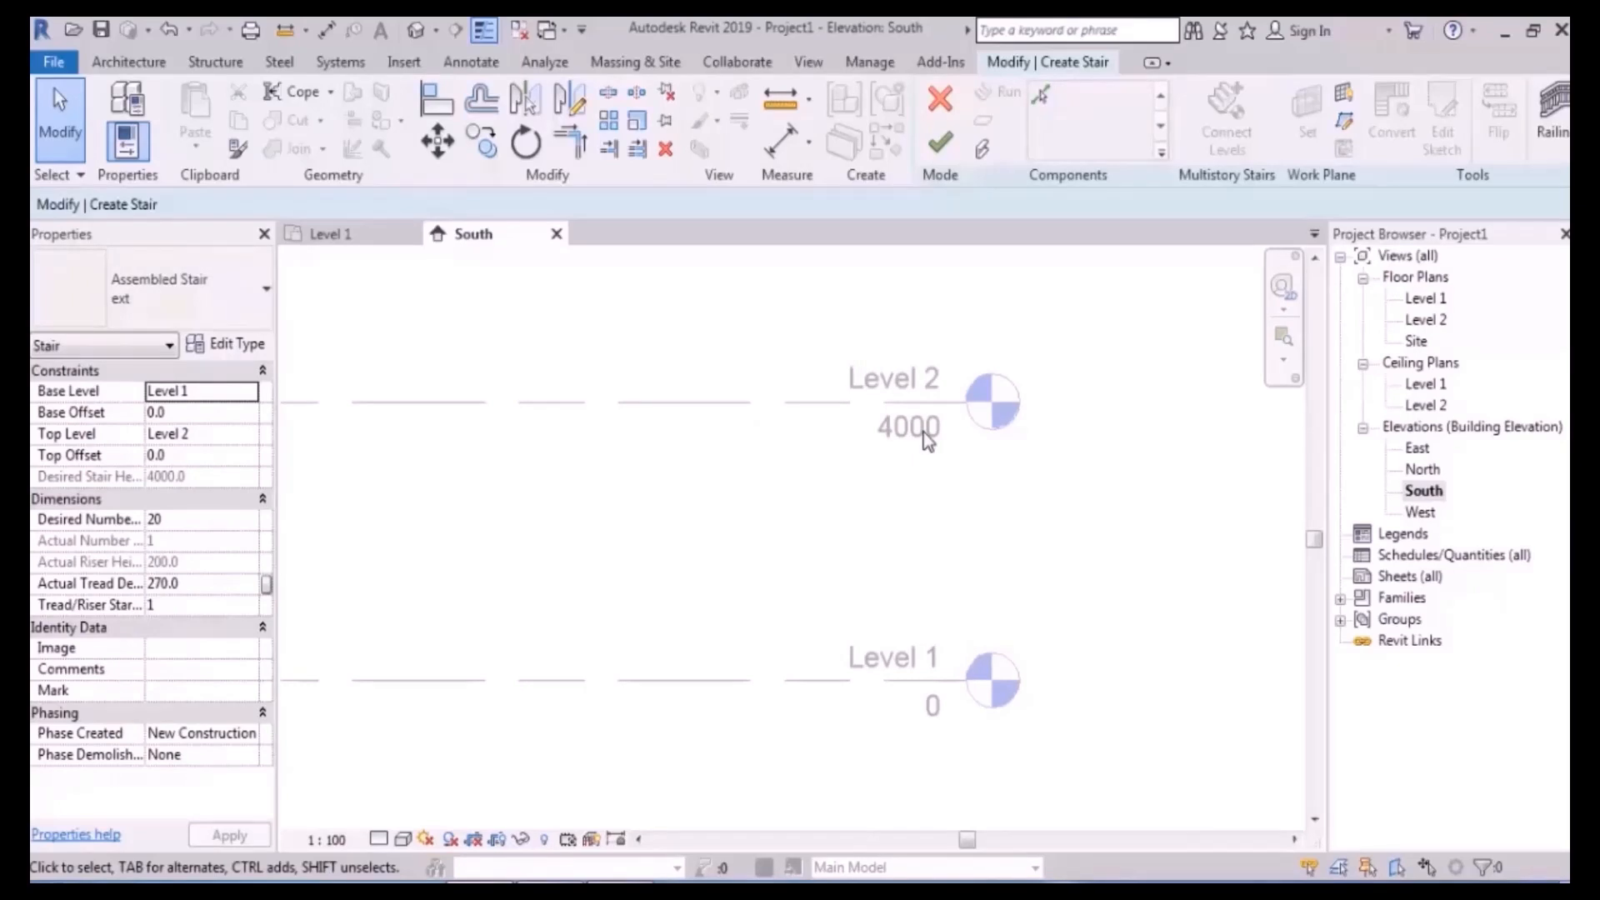
{"action": "left_click", "coordinate": [943, 143]}
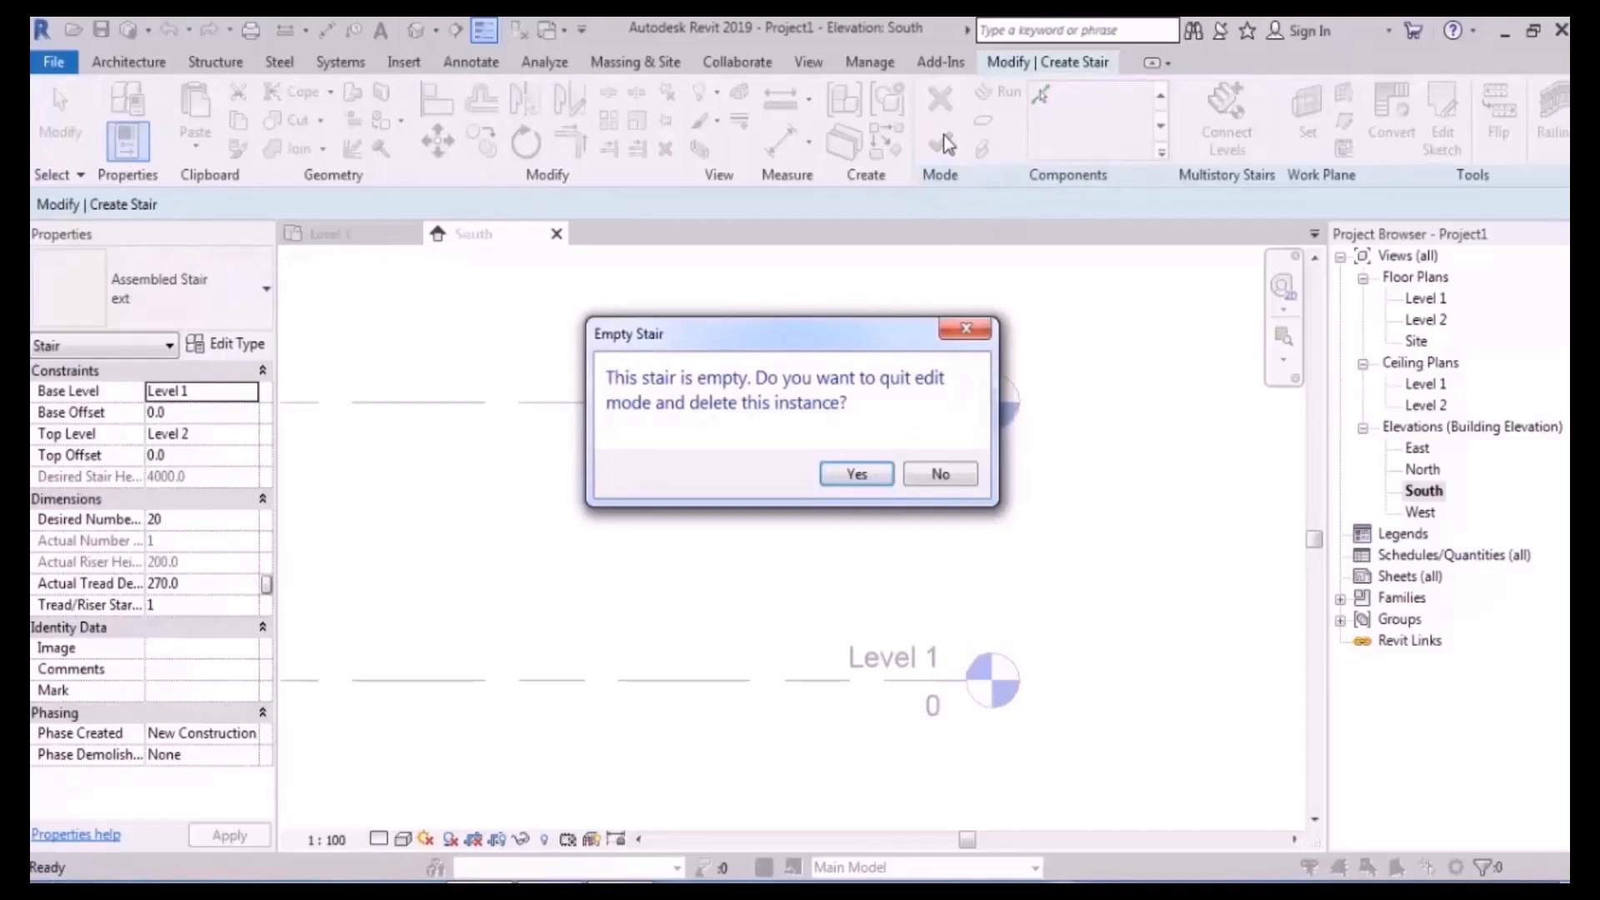
{"action": "left_click", "coordinate": [853, 475]}
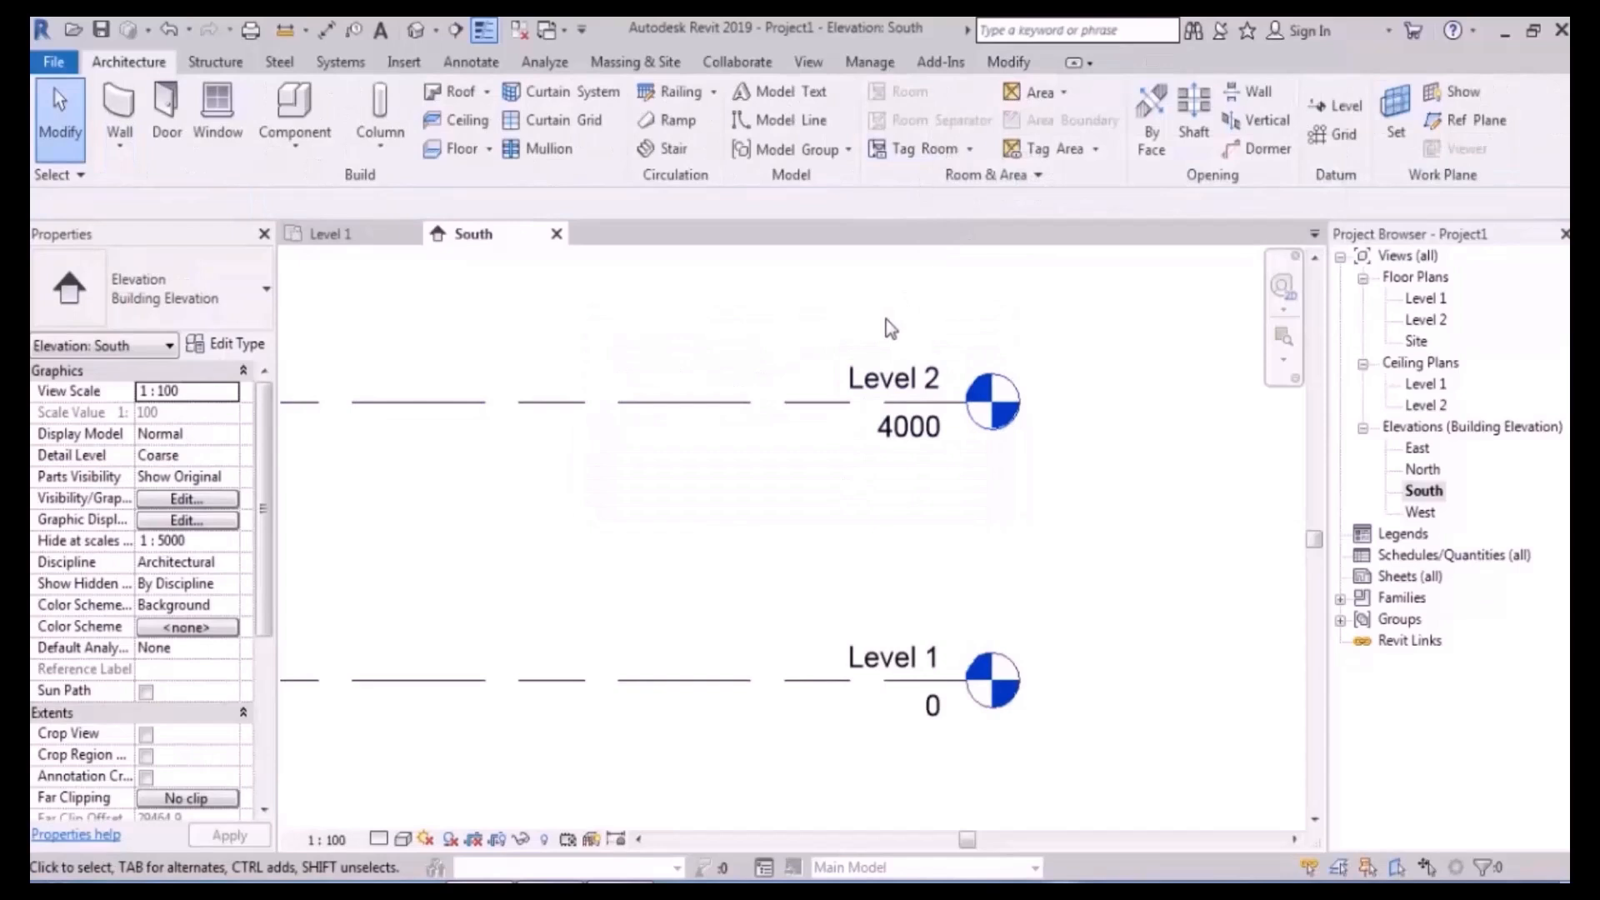
- Change Level 2's elevation to 3600 in the South view, then return to Level 1
{"action": "double_click", "coordinate": [899, 425]}
{"action": "type", "text": "3"}
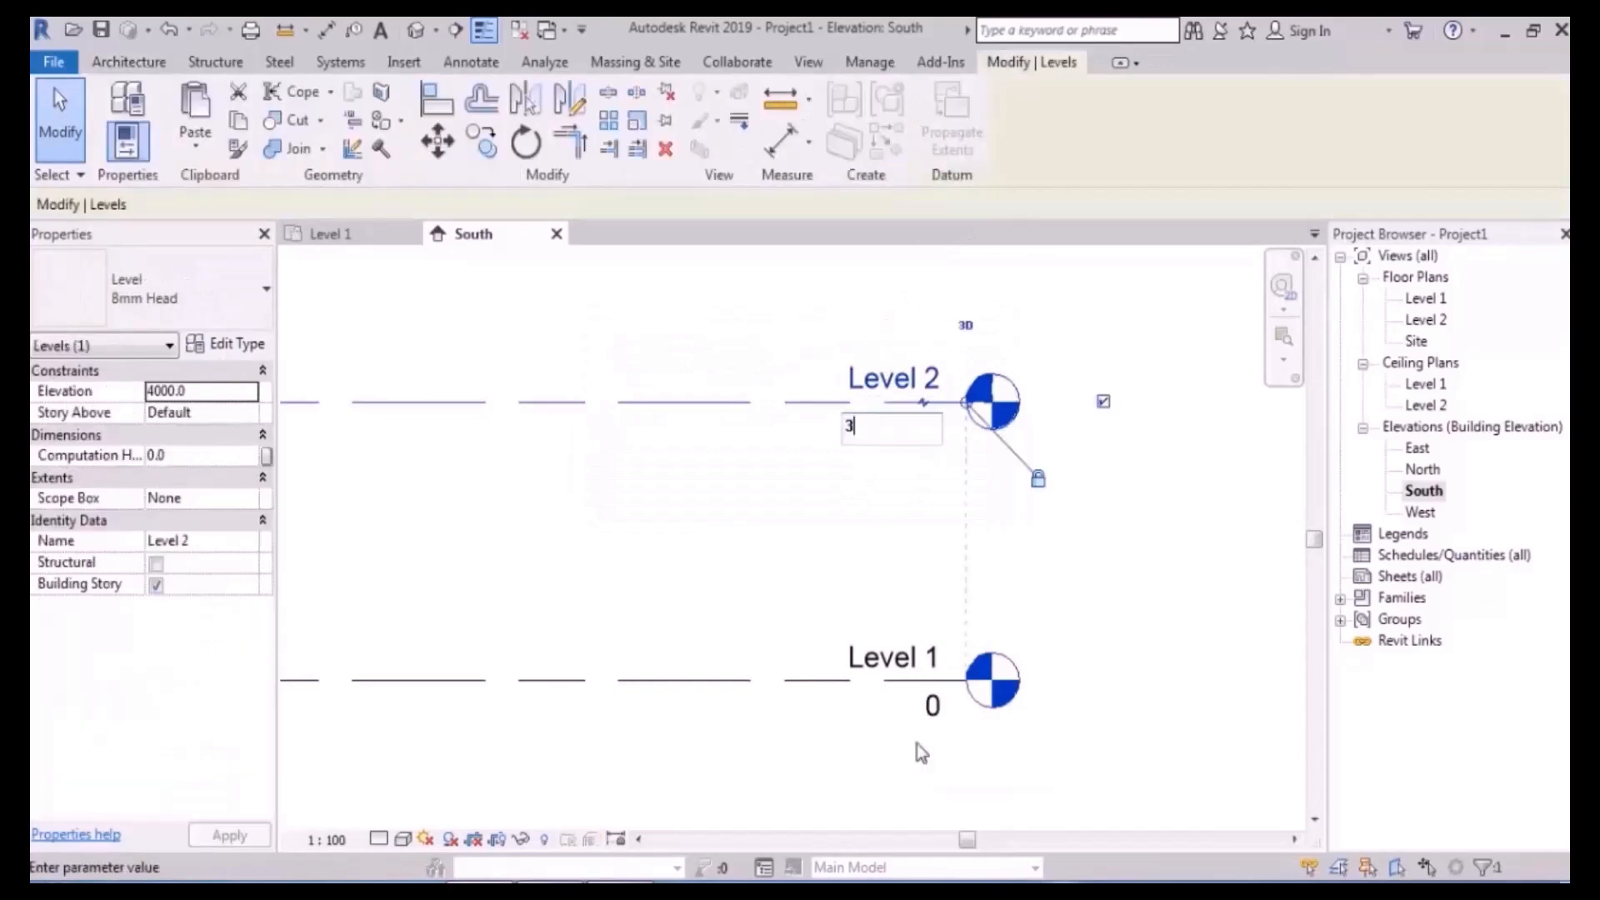
{"action": "type", "text": "600"}
{"action": "key", "text": "Return"}
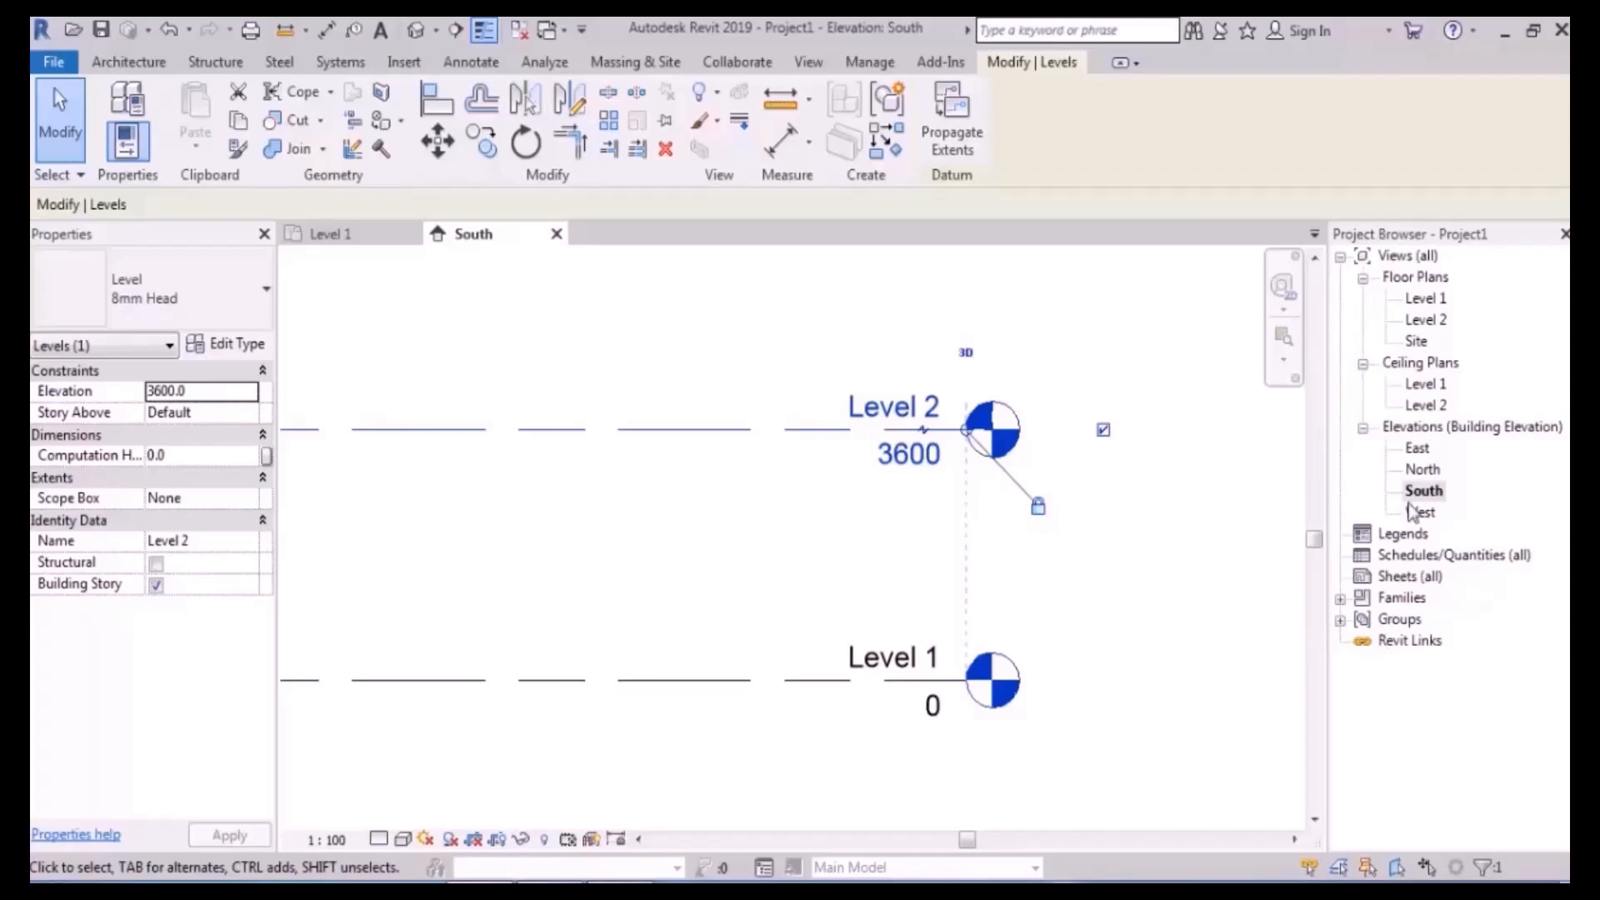
{"action": "double_click", "coordinate": [1431, 298]}
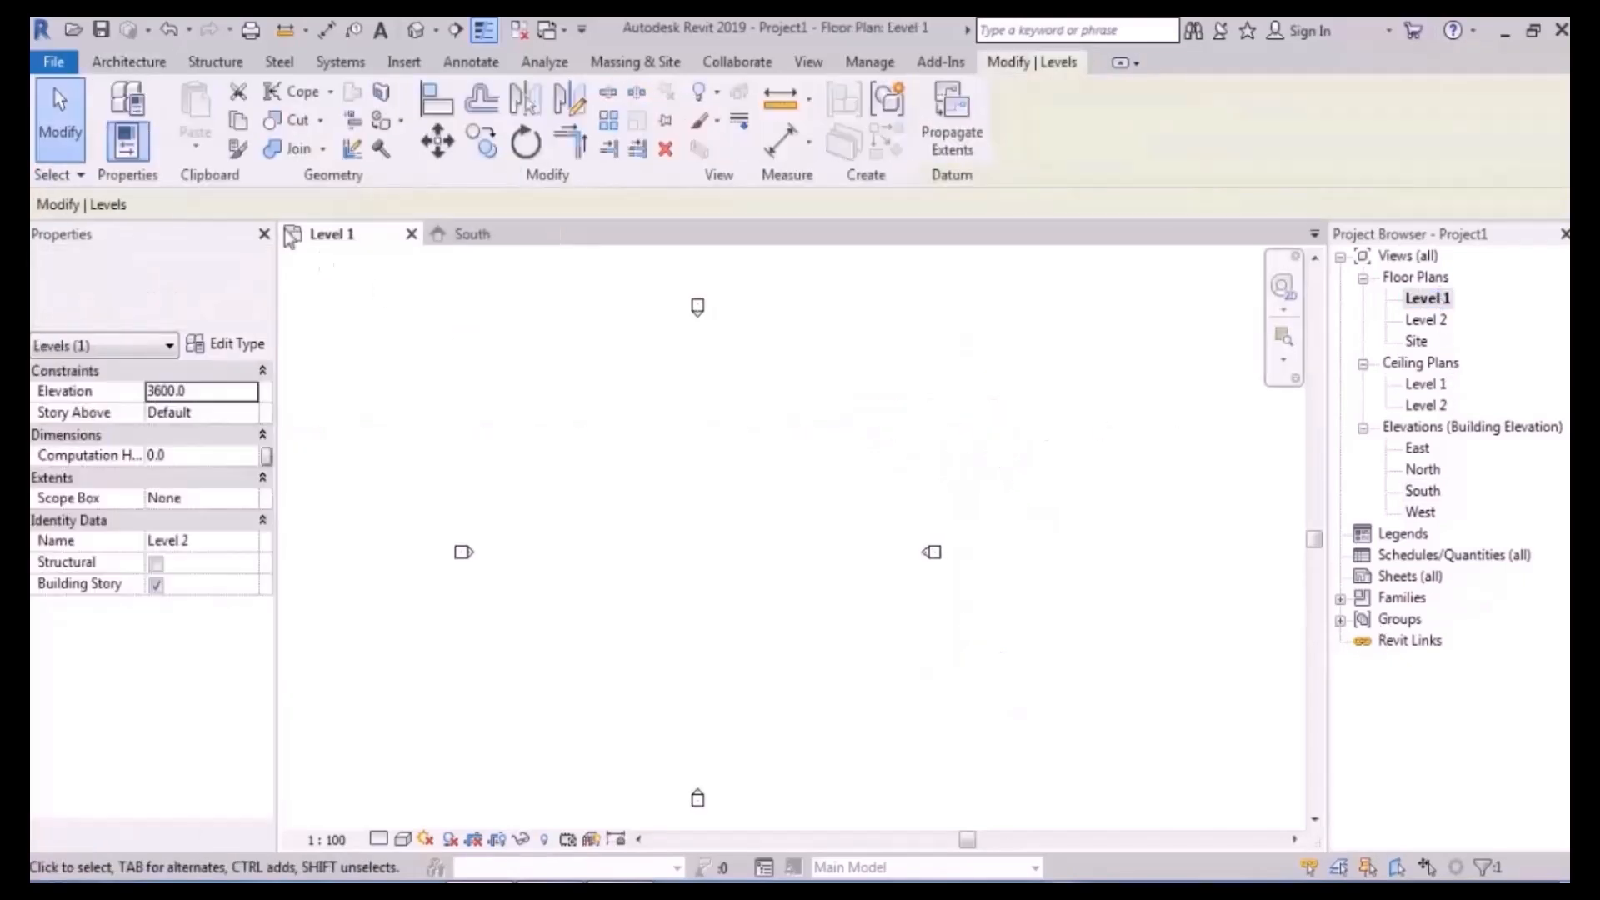
- Start a new stair and give it the existing 'ext' type, yielding 18 risers of 200
{"action": "left_click", "coordinate": [133, 63]}
{"action": "left_click", "coordinate": [673, 152]}
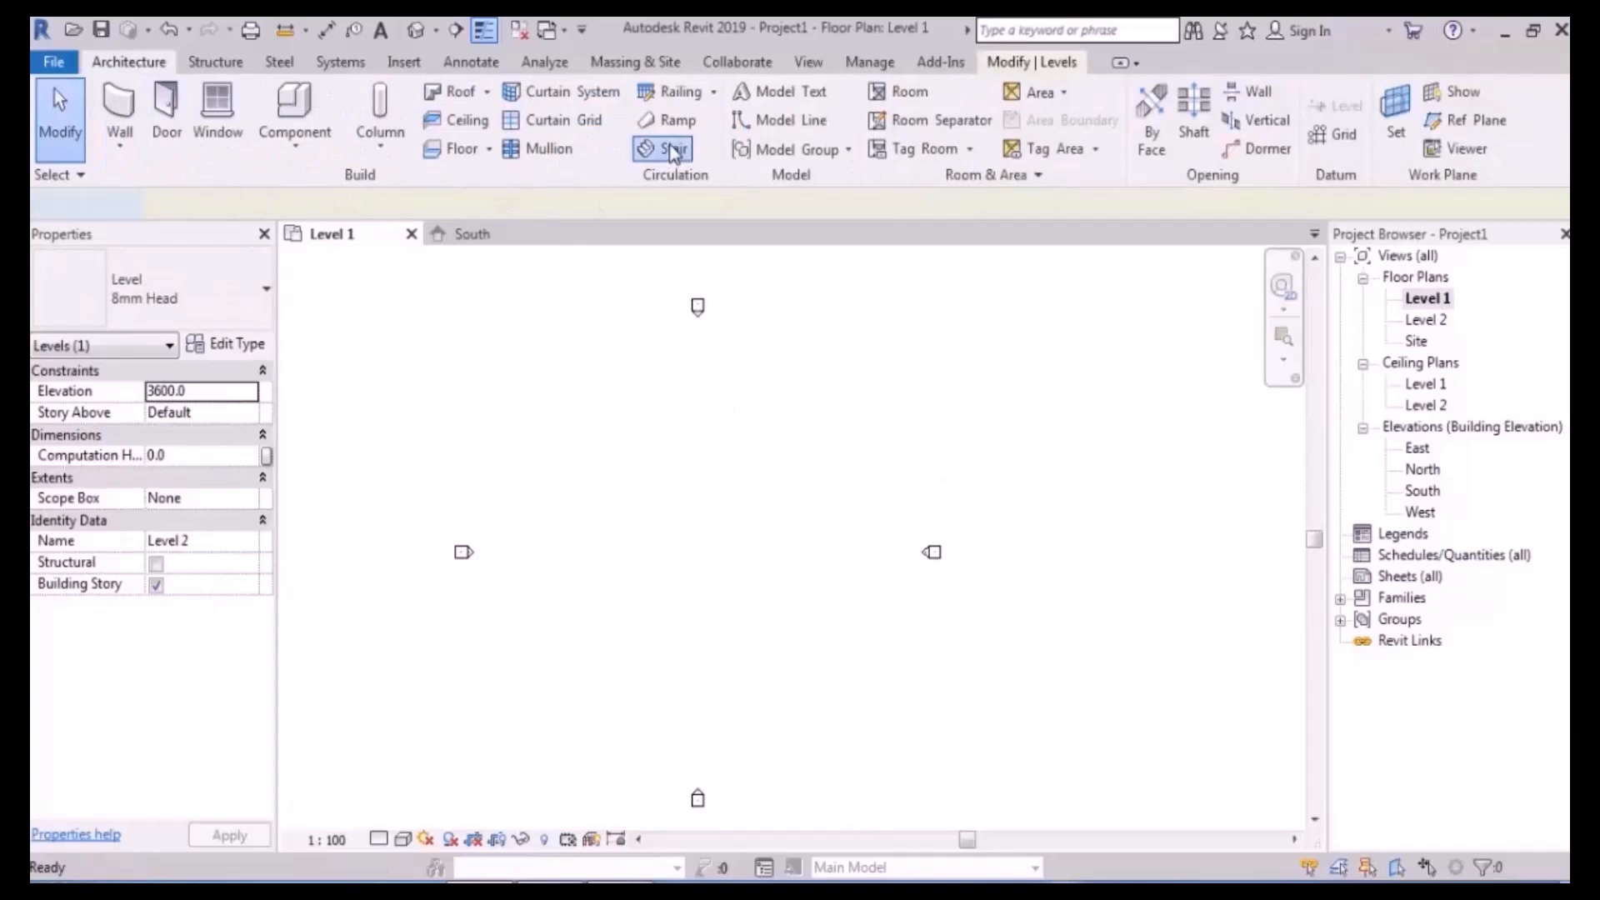
{"action": "left_click", "coordinate": [228, 345]}
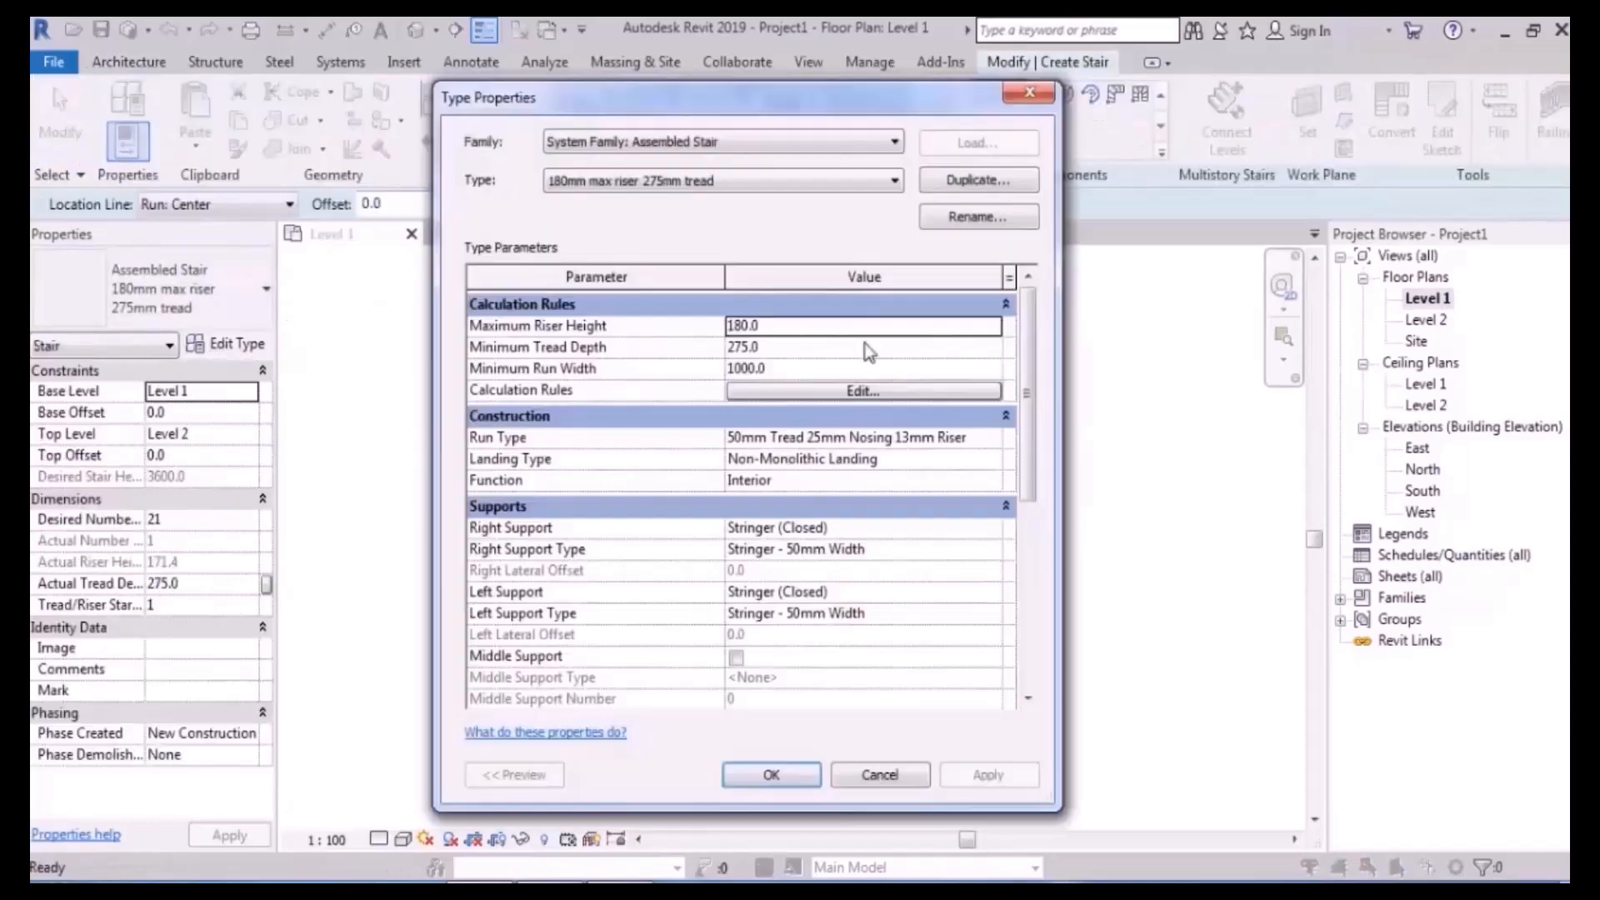
{"action": "left_click", "coordinate": [976, 180]}
{"action": "type", "text": "ext"}
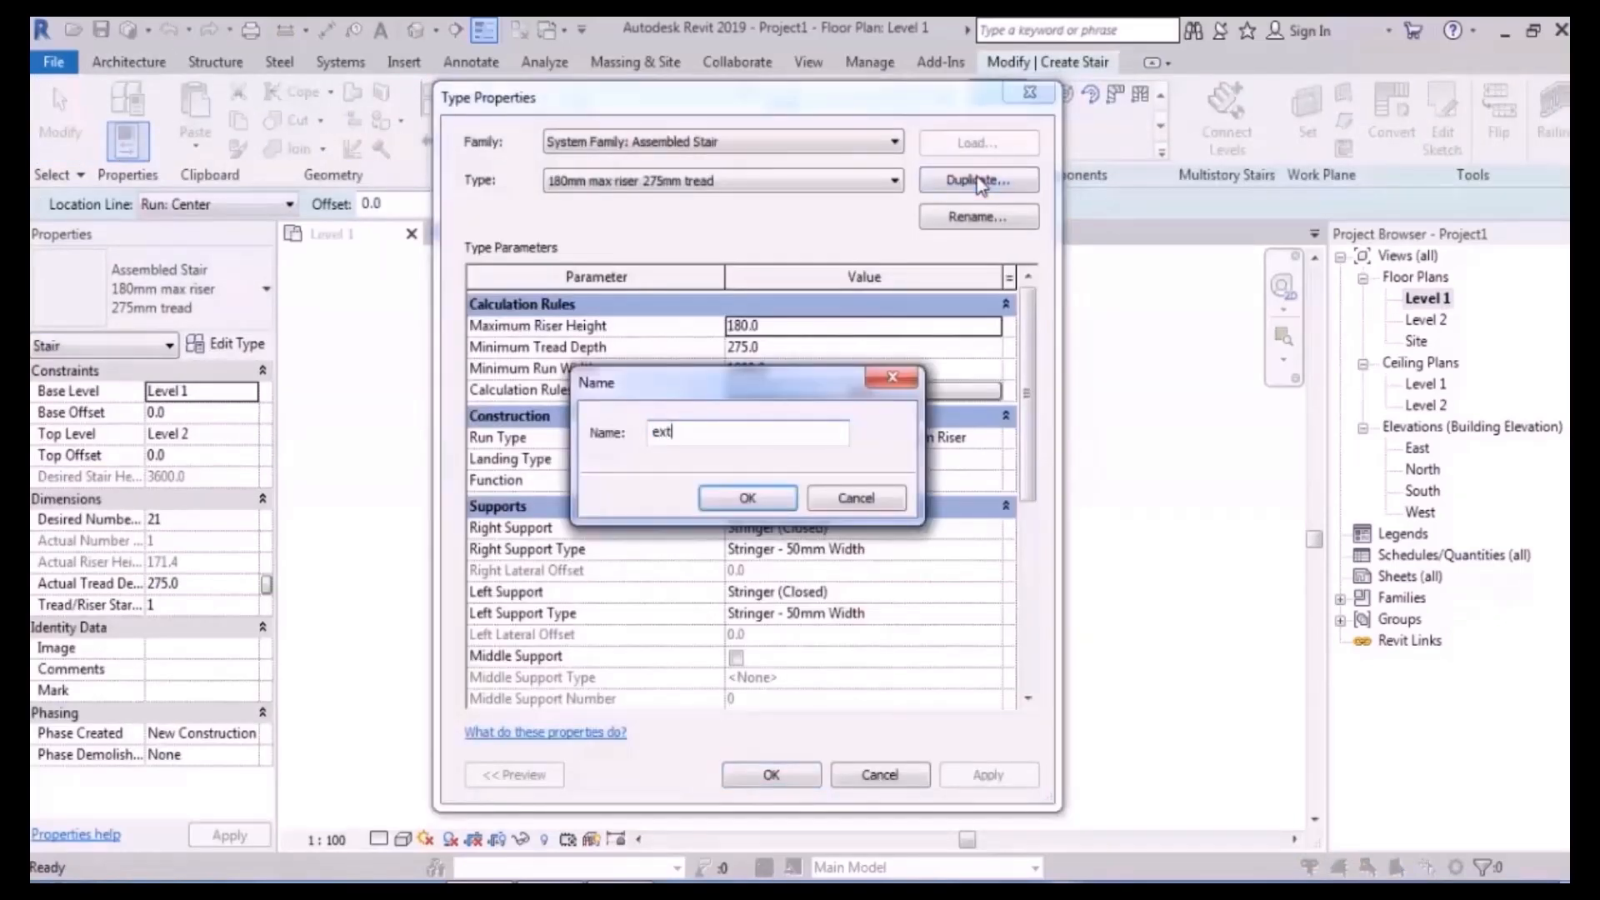
{"action": "key", "text": "Return"}
{"action": "left_click", "coordinate": [941, 463]}
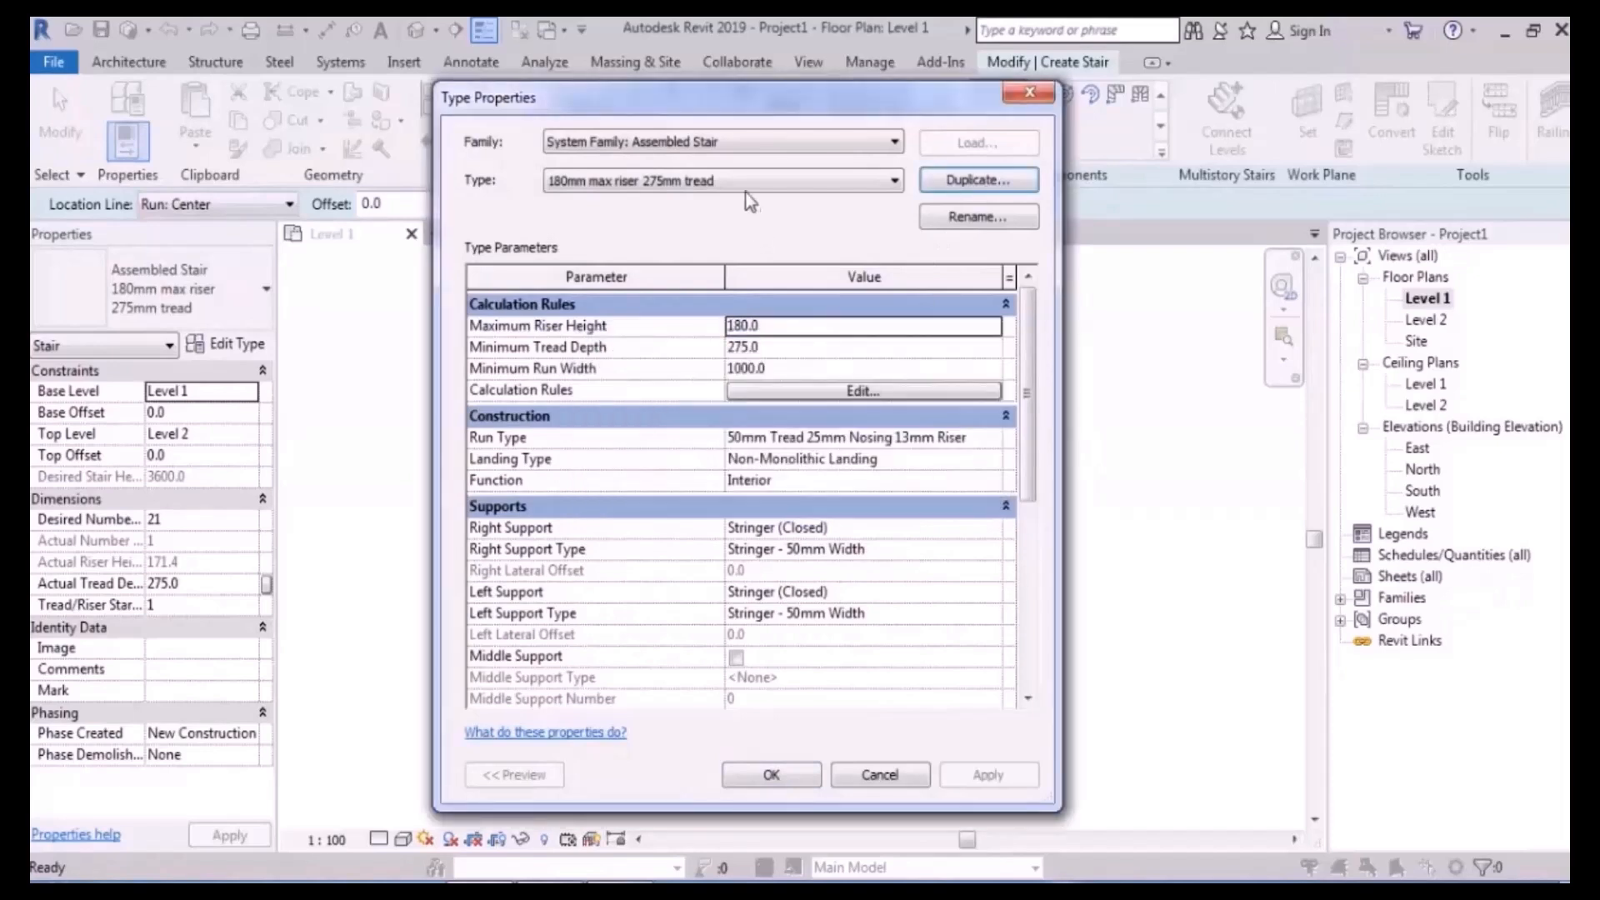
{"action": "left_click", "coordinate": [742, 182]}
{"action": "left_click", "coordinate": [739, 218]}
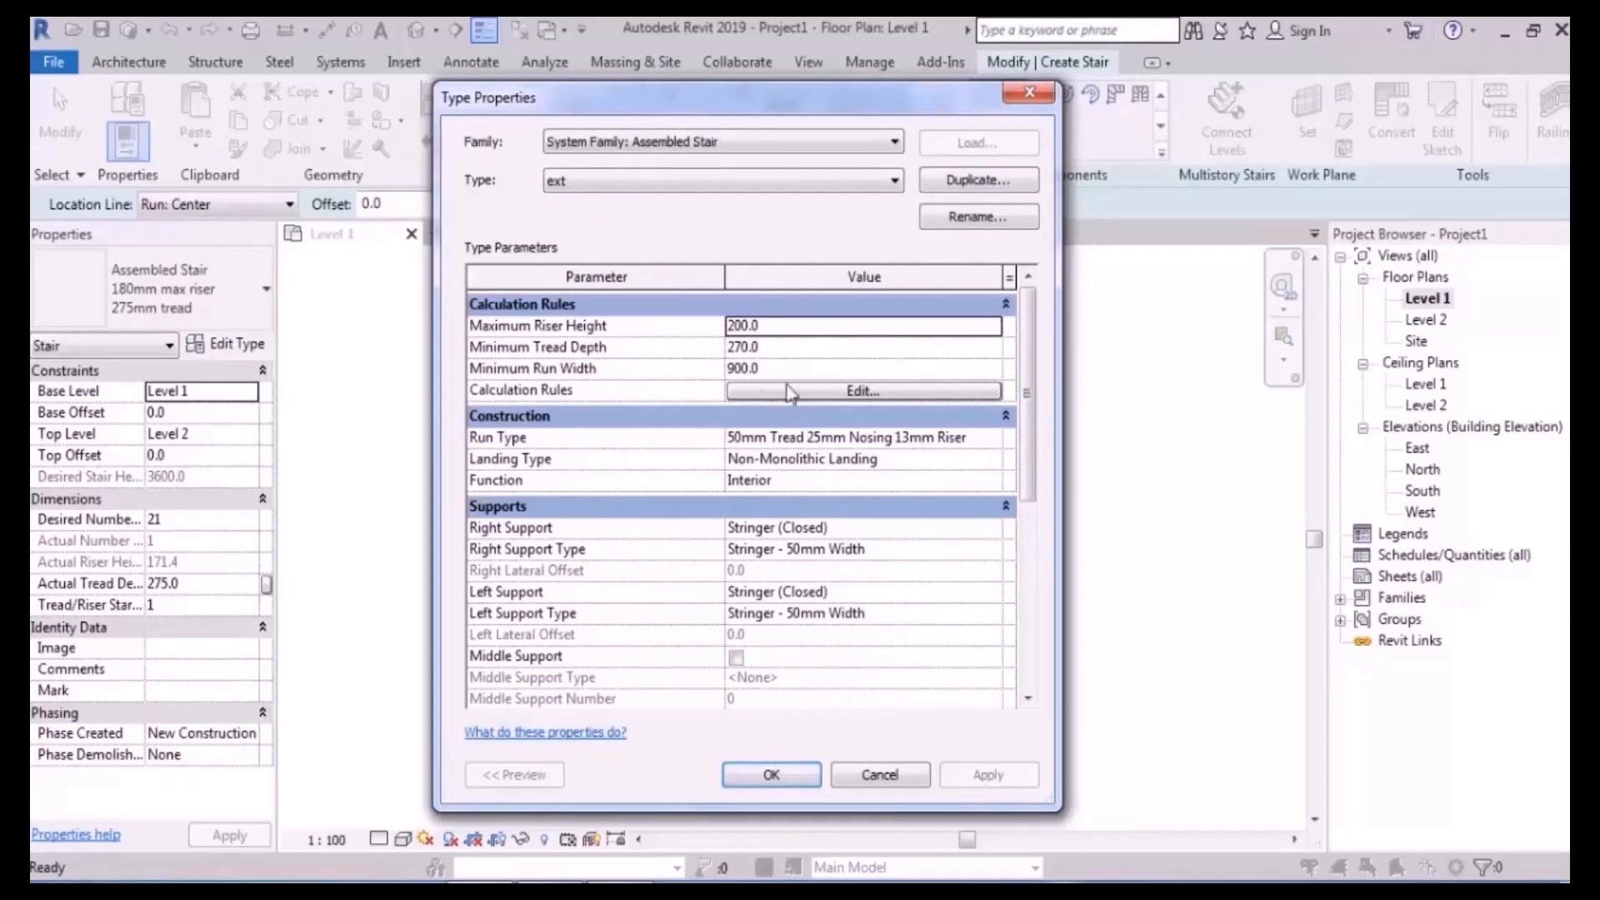
{"action": "left_click", "coordinate": [771, 774]}
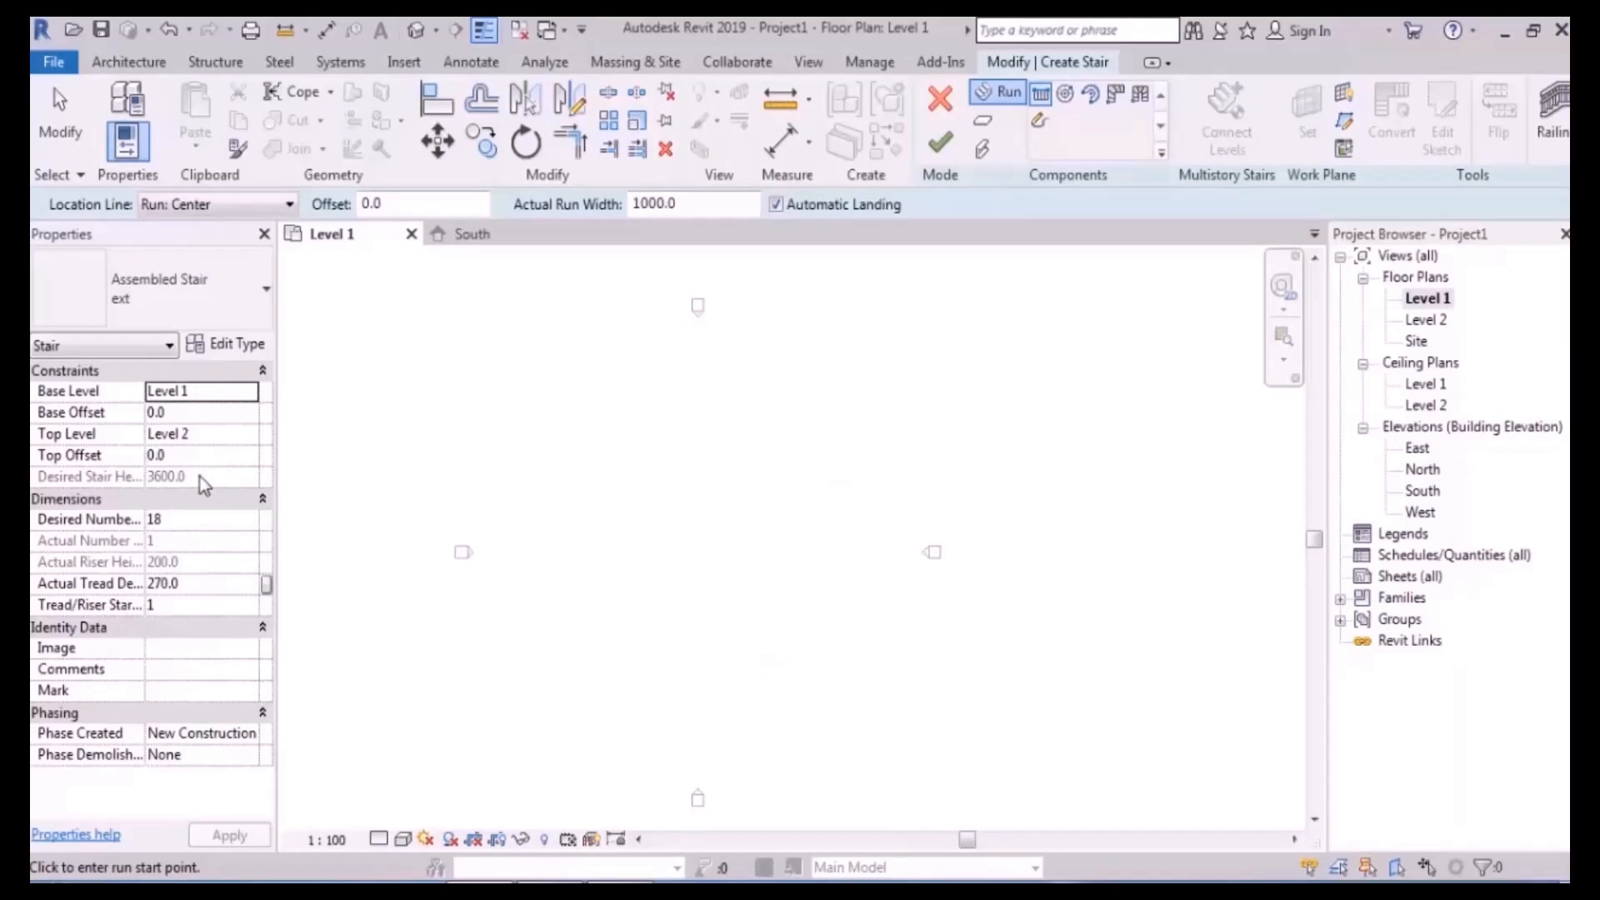
- Enter 200 in the Desired Number of Risers property, giving an 18.0 riser height
{"action": "left_click", "coordinate": [185, 522]}
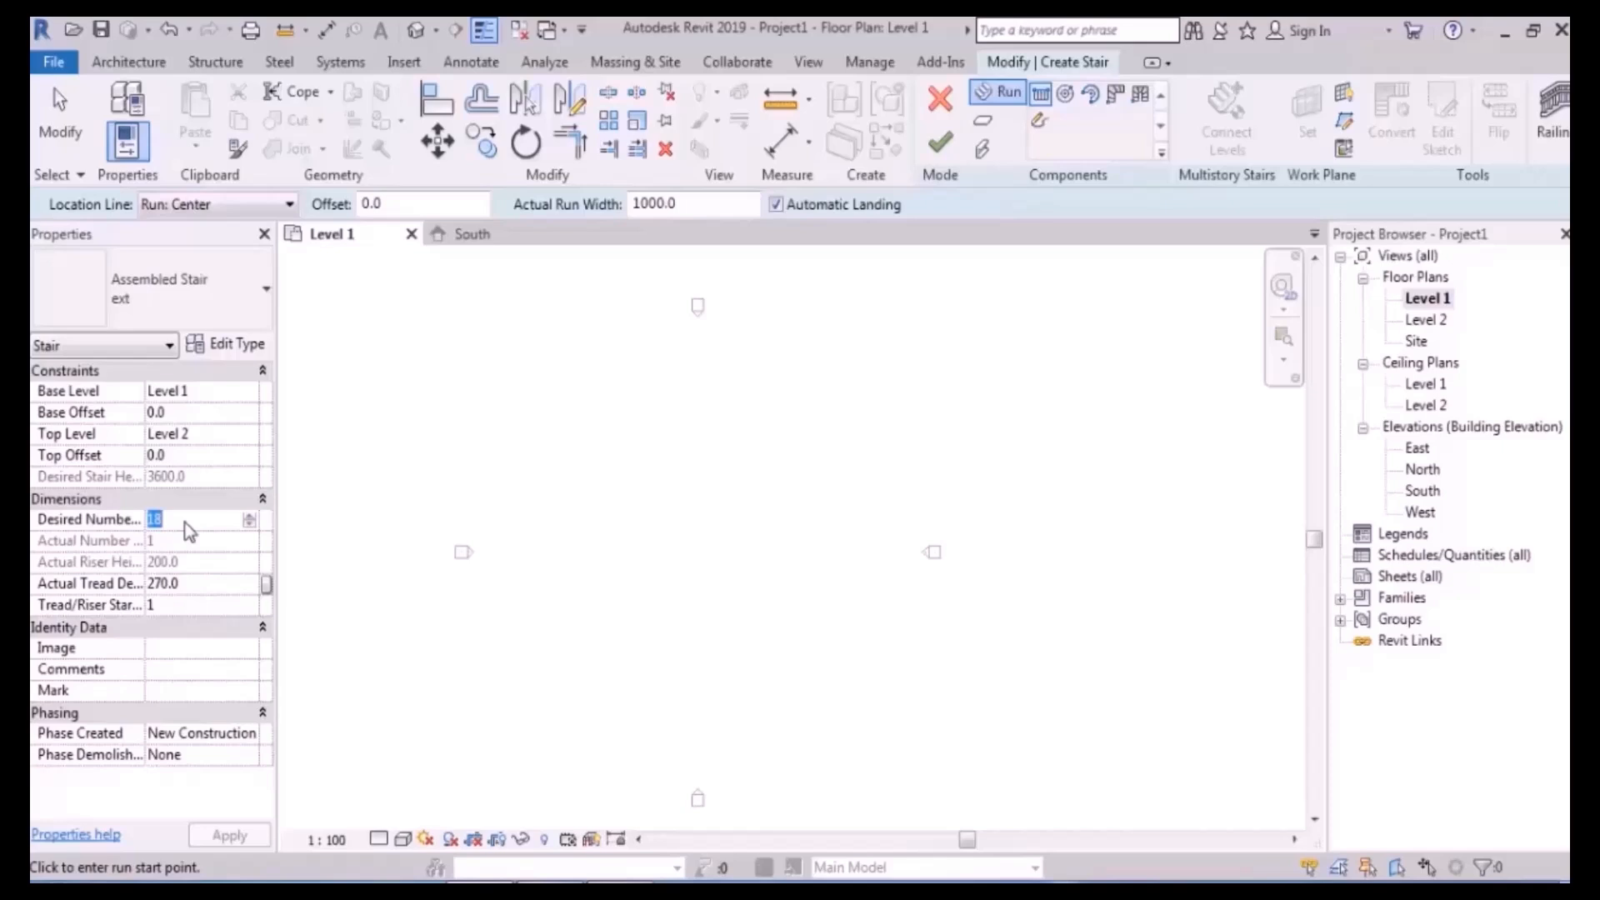
{"action": "type", "text": "200"}
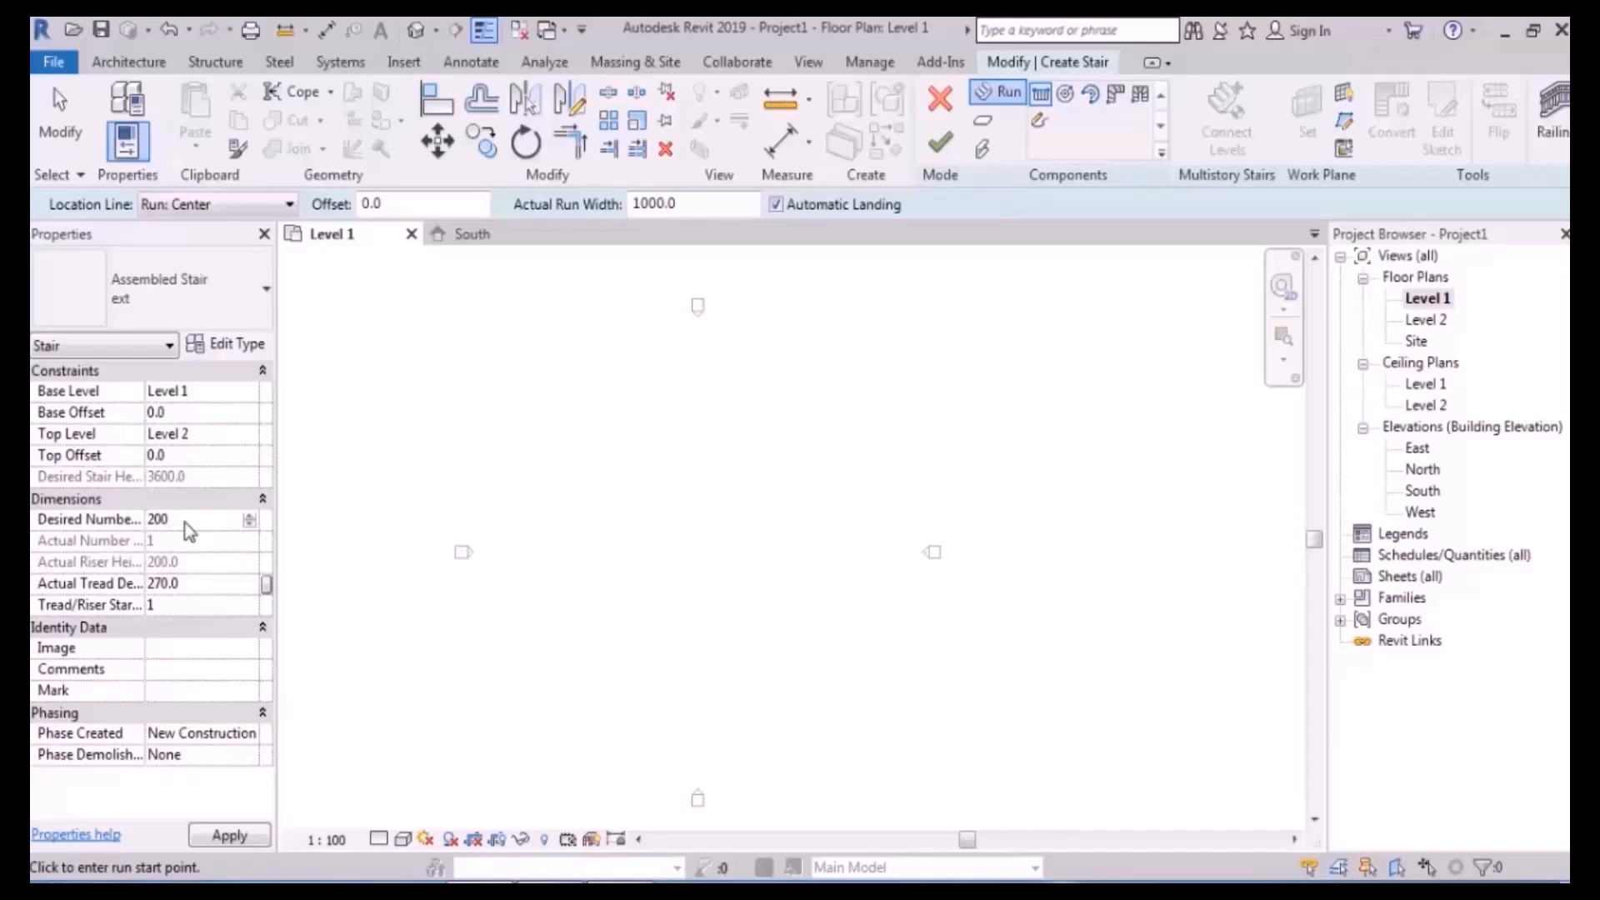
{"action": "left_click", "coordinate": [185, 522]}
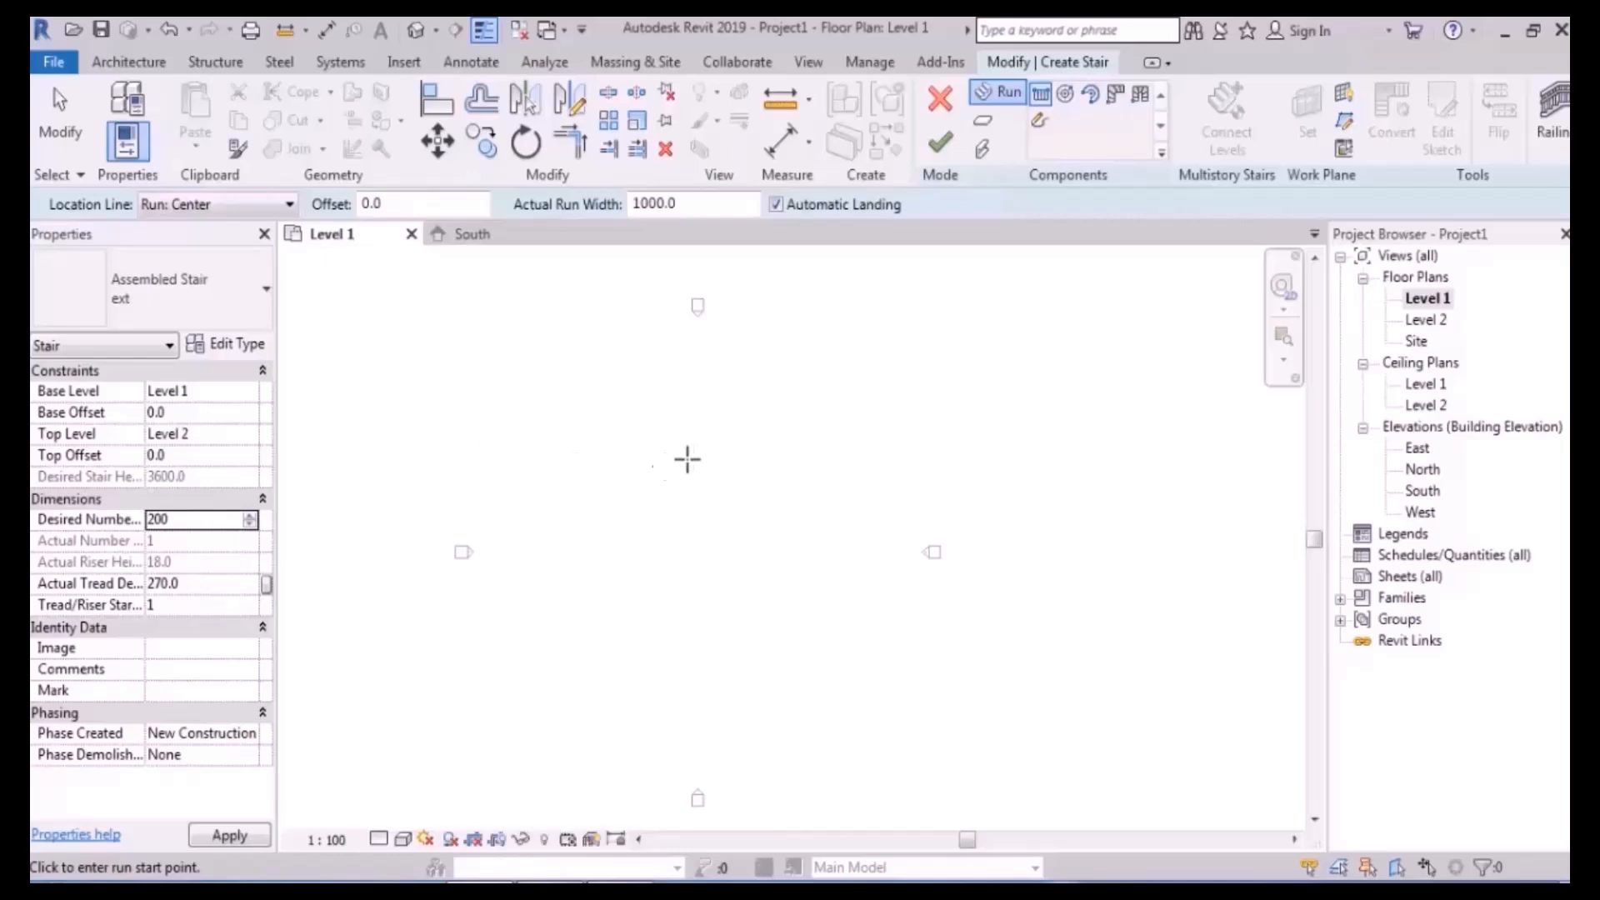
- Sketch a trial two-run stair with 200-mm risers on the Level 1 plan
{"action": "left_click", "coordinate": [506, 505]}
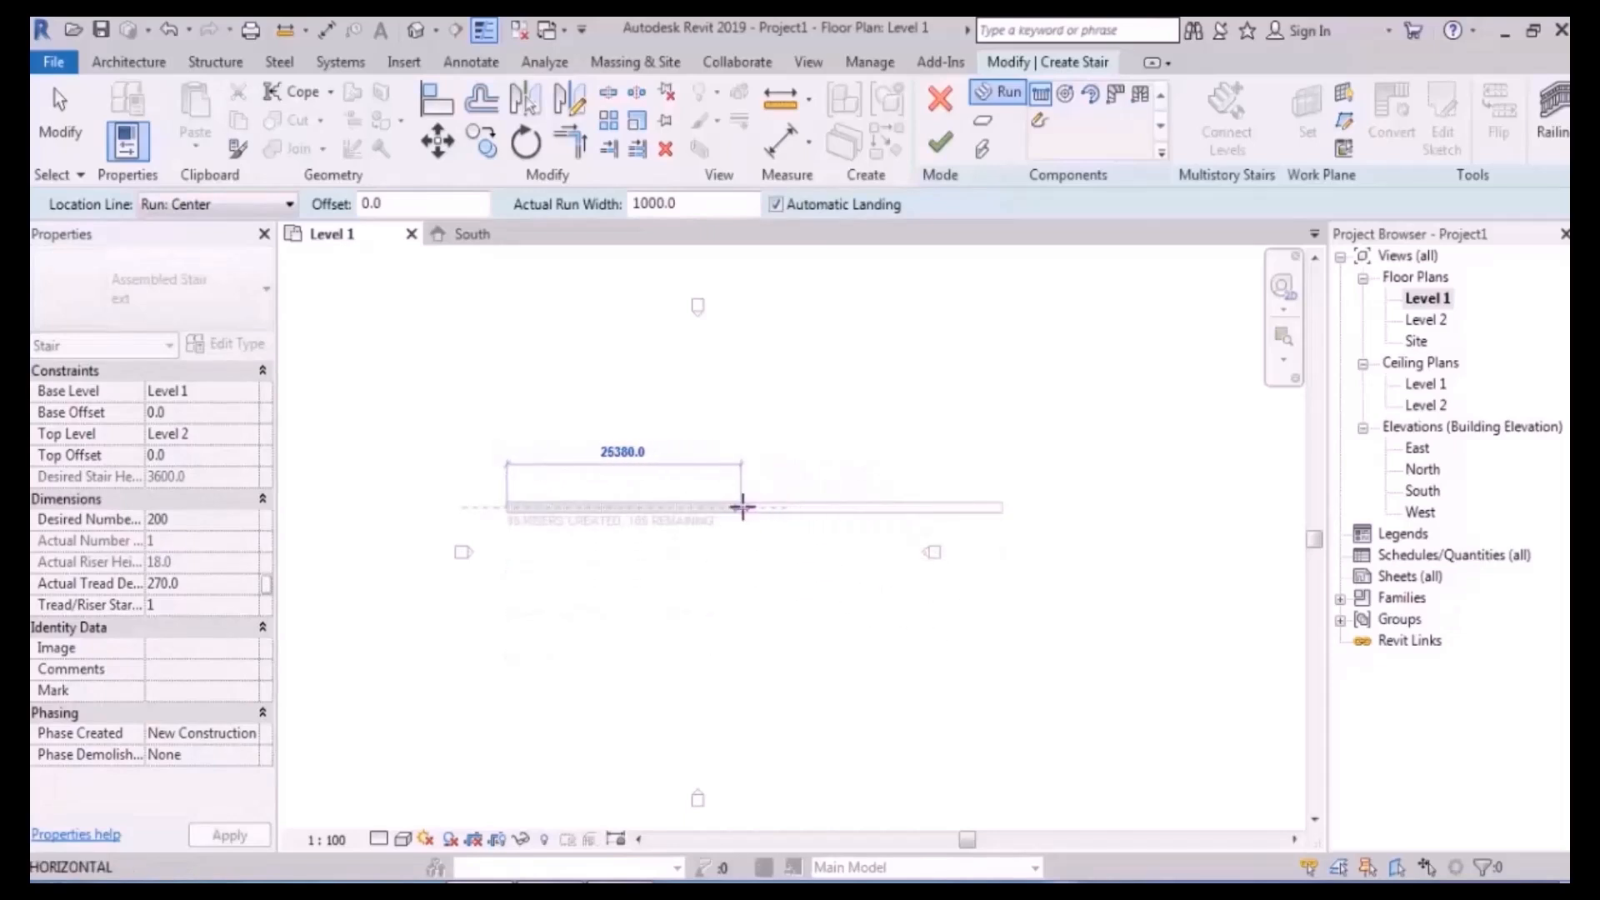
{"action": "left_click", "coordinate": [755, 546]}
{"action": "left_click", "coordinate": [755, 547]}
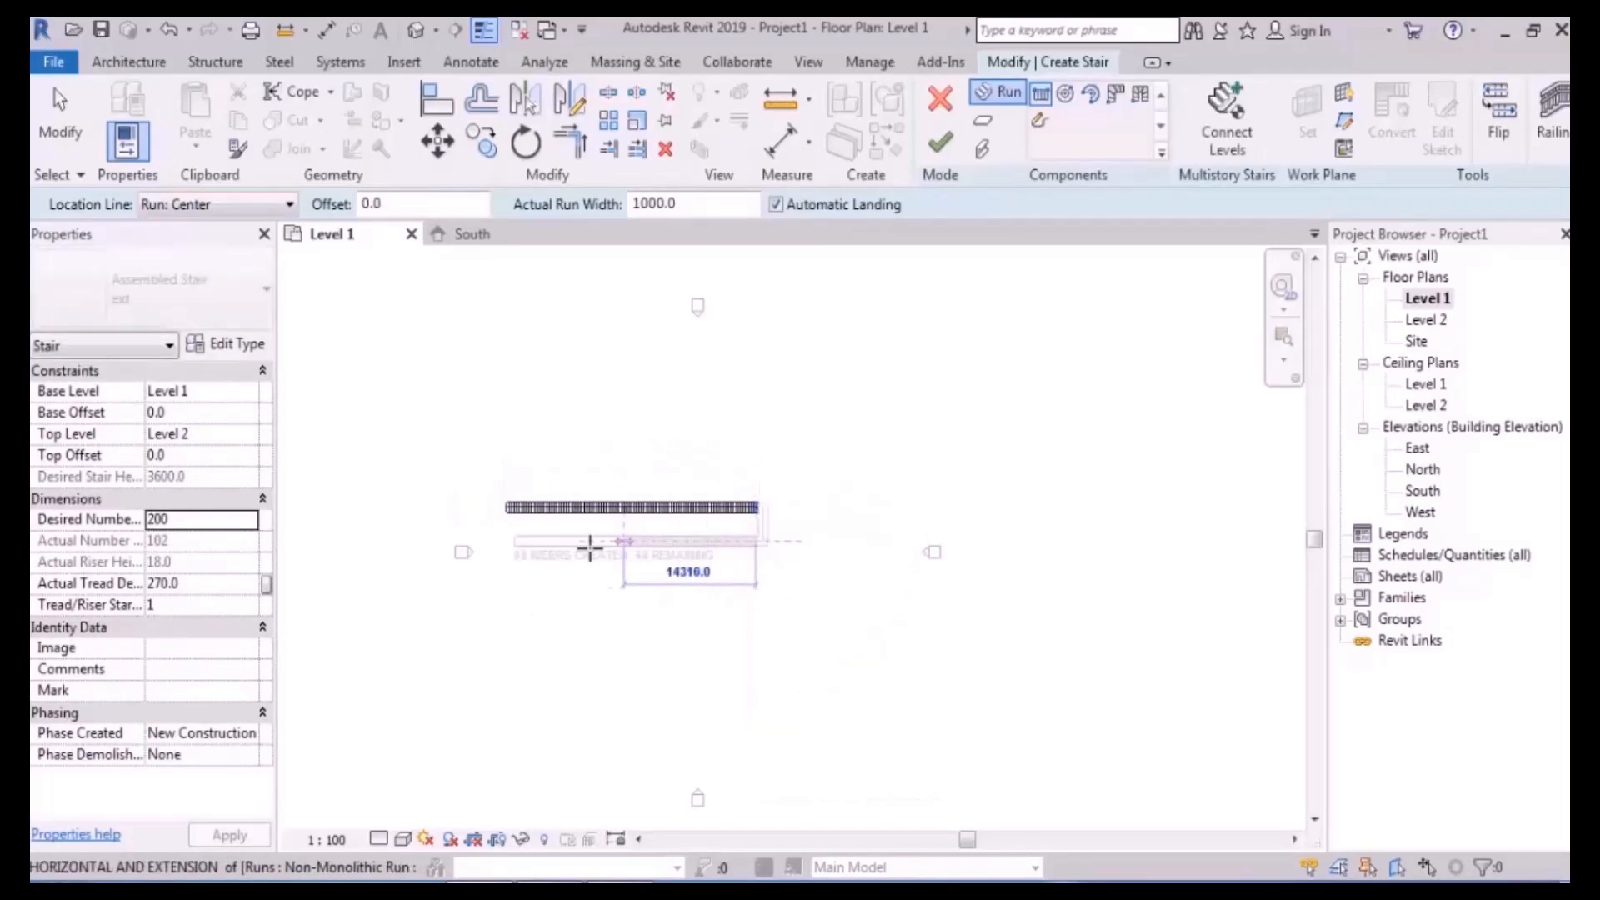
- Inspect the trial stair in 3D, then undo both runs back to the Level 1 plan
{"action": "left_click", "coordinate": [416, 31]}
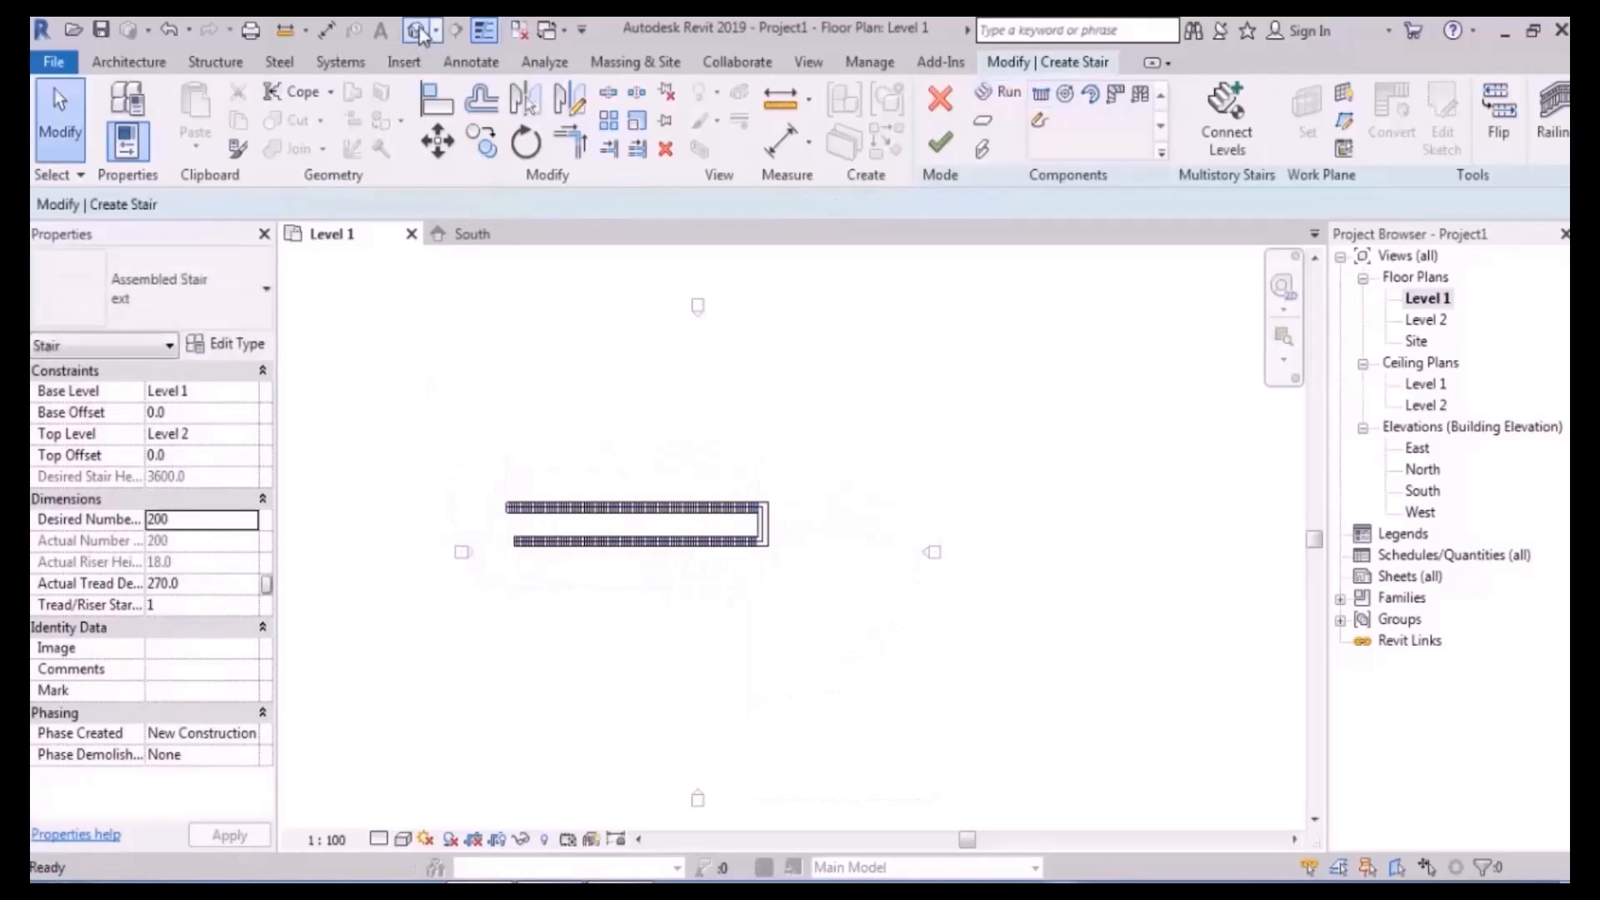
{"action": "middle_click_drag", "start_coordinate": [660, 482], "coordinate": [691, 677], "text": "shift"}
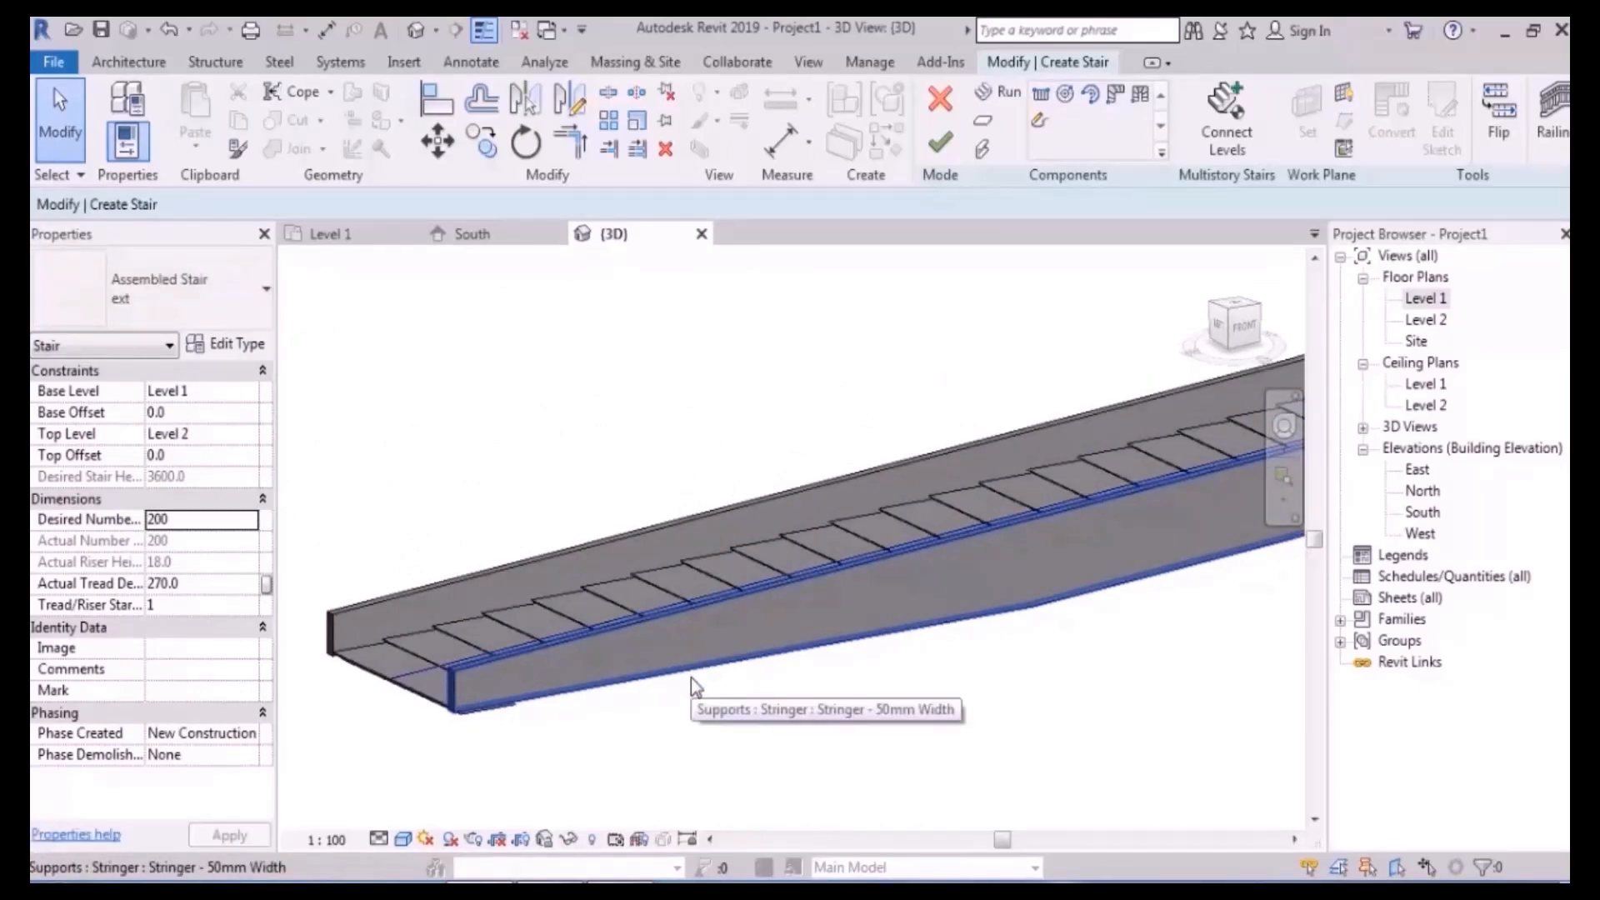
{"action": "scroll", "coordinate": [608, 533], "scroll_direction": "down", "scroll_amount": 10}
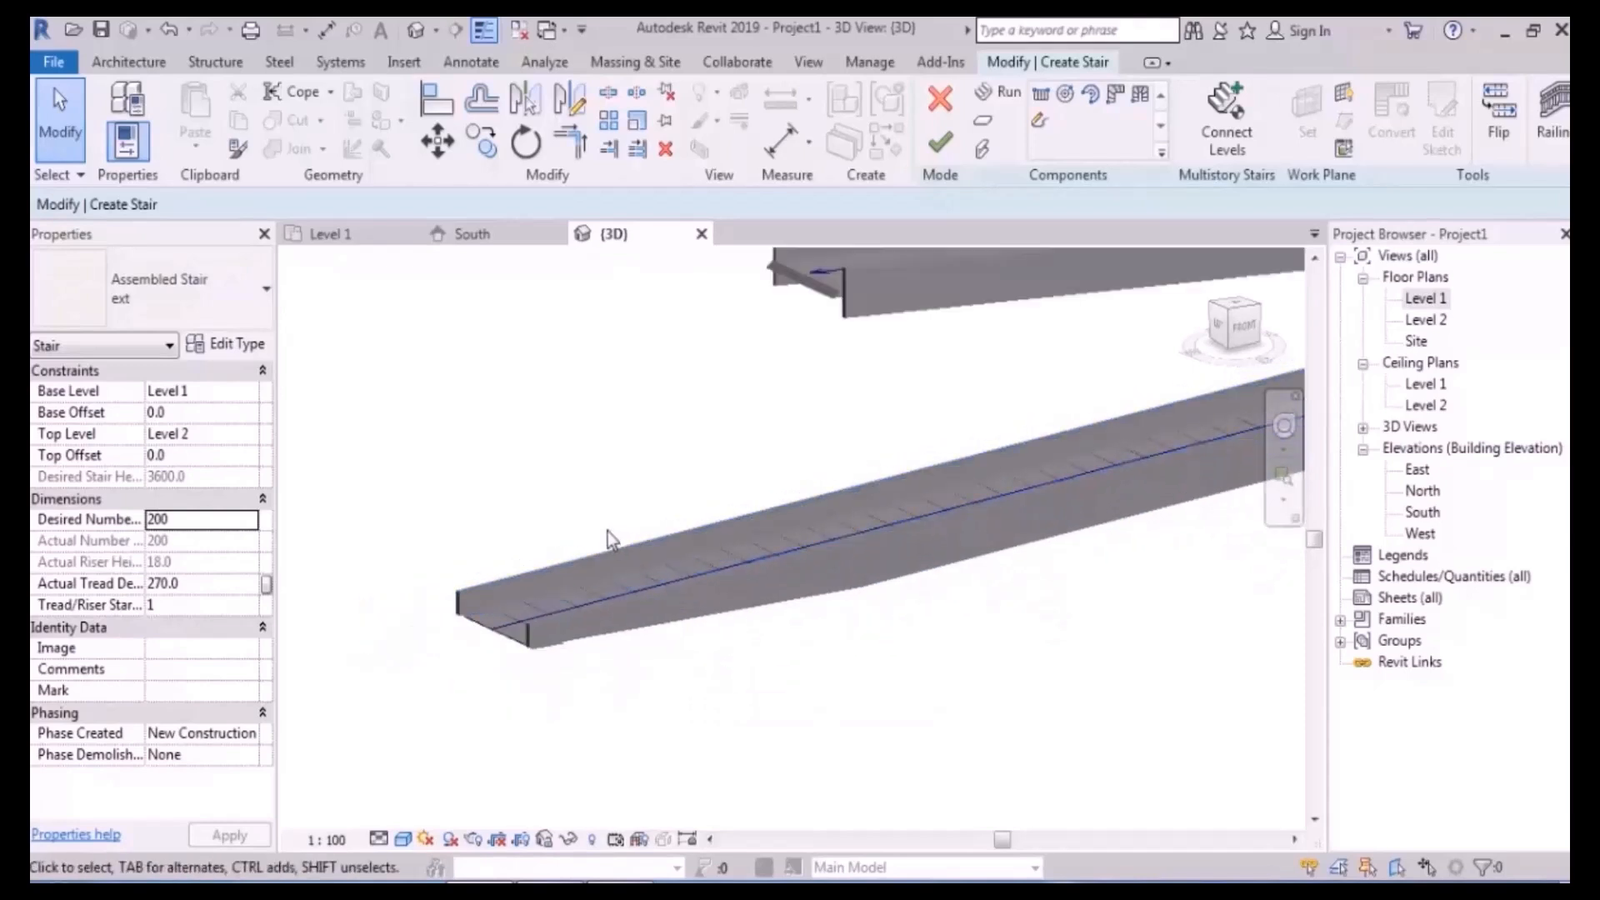
{"action": "key", "text": "ctrl+z"}
{"action": "key", "text": "ctrl+z"}
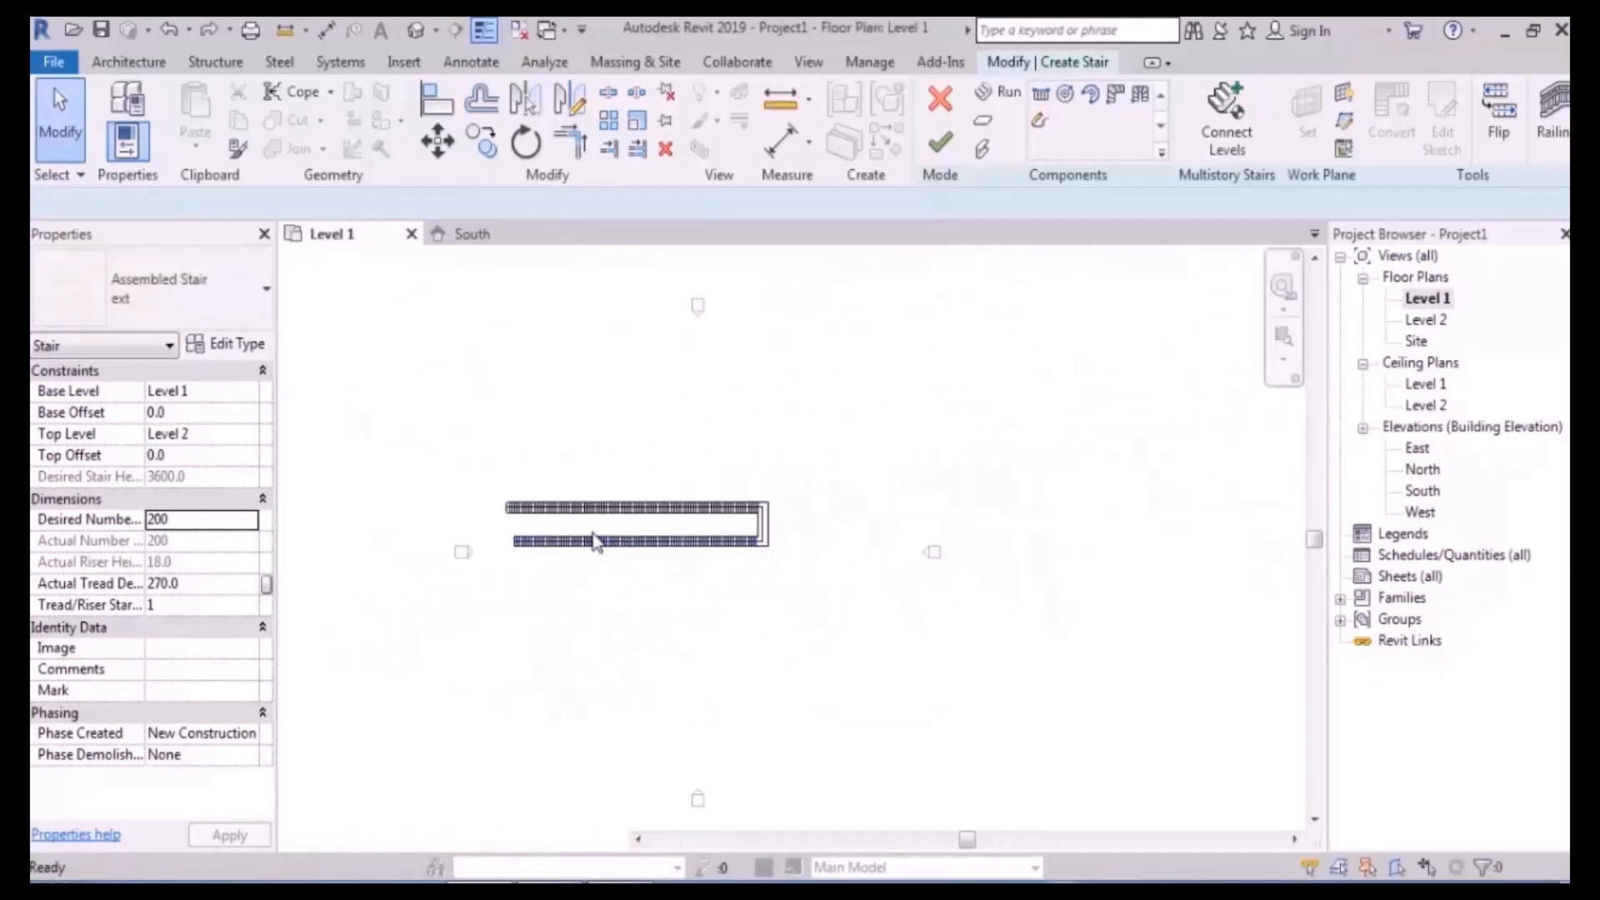
{"action": "key", "text": "ctrl+z"}
{"action": "key", "text": "ctrl+z"}
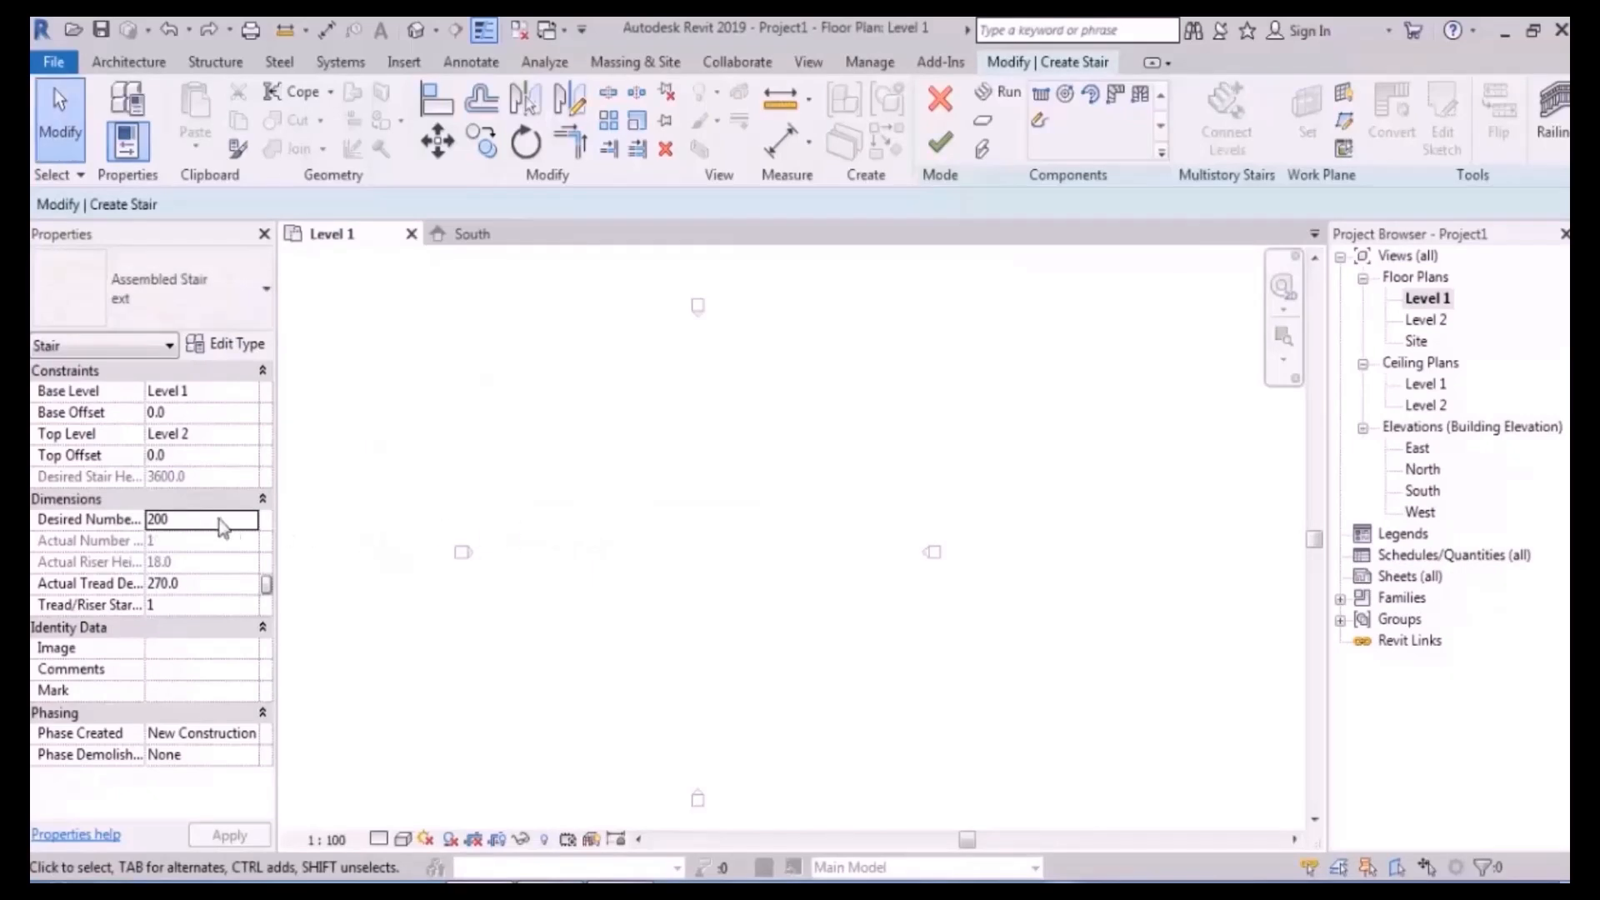
- Change Desired Number of Risers to 10, which raises a 360.0 riser-height warning
{"action": "left_click", "coordinate": [200, 520]}
{"action": "type", "text": "10"}
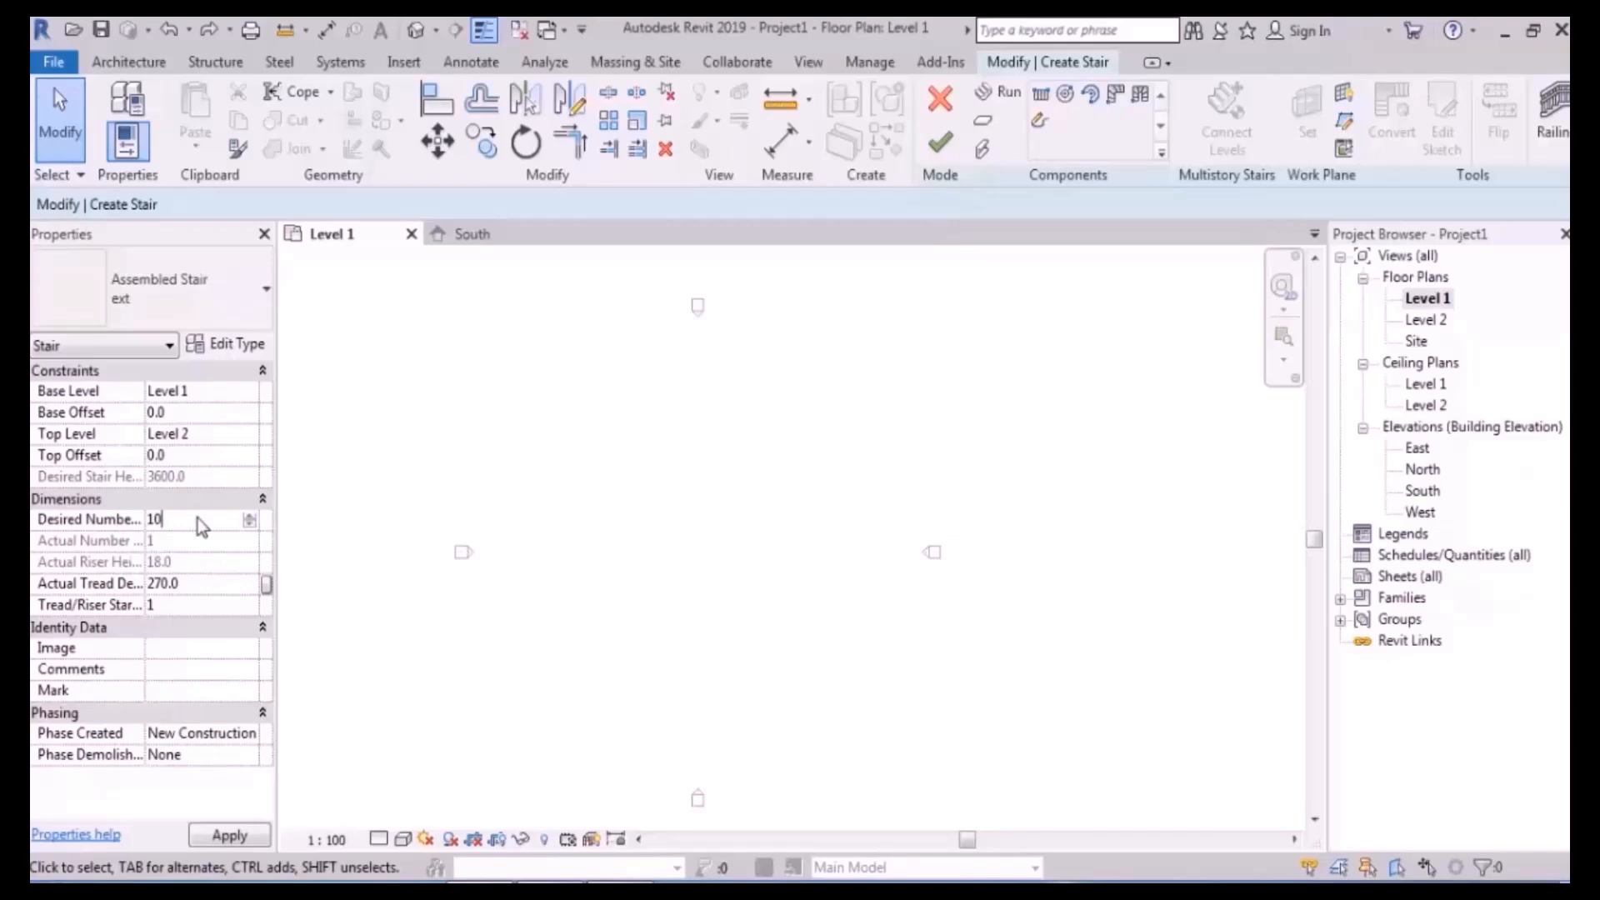
{"action": "key", "text": "Return"}
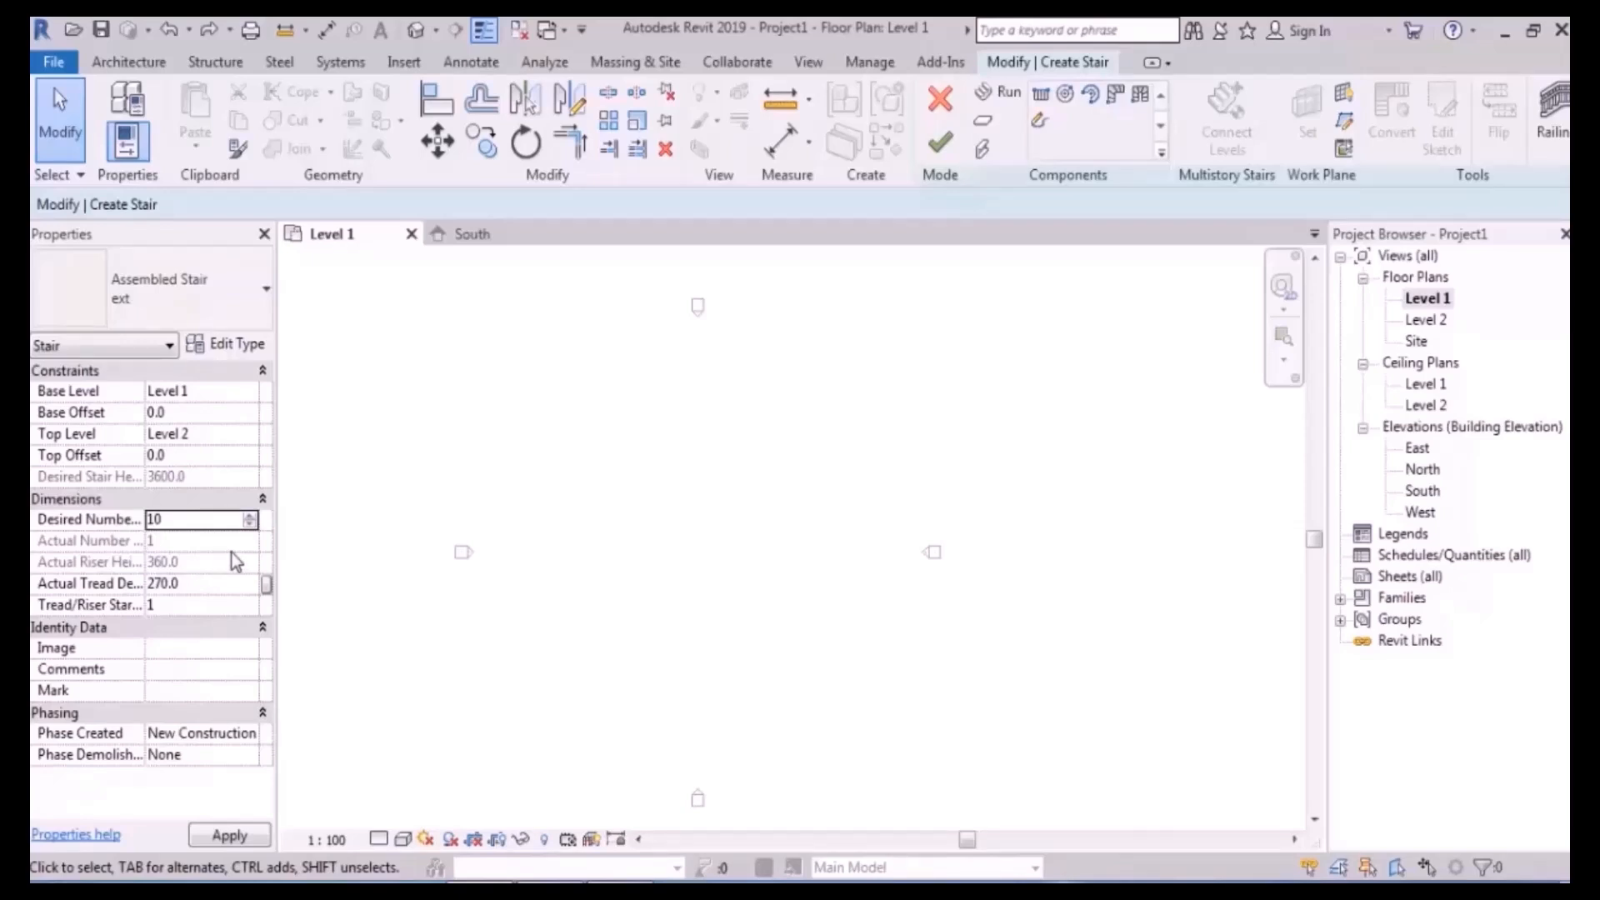
{"action": "mouse_move", "coordinate": [521, 518]}
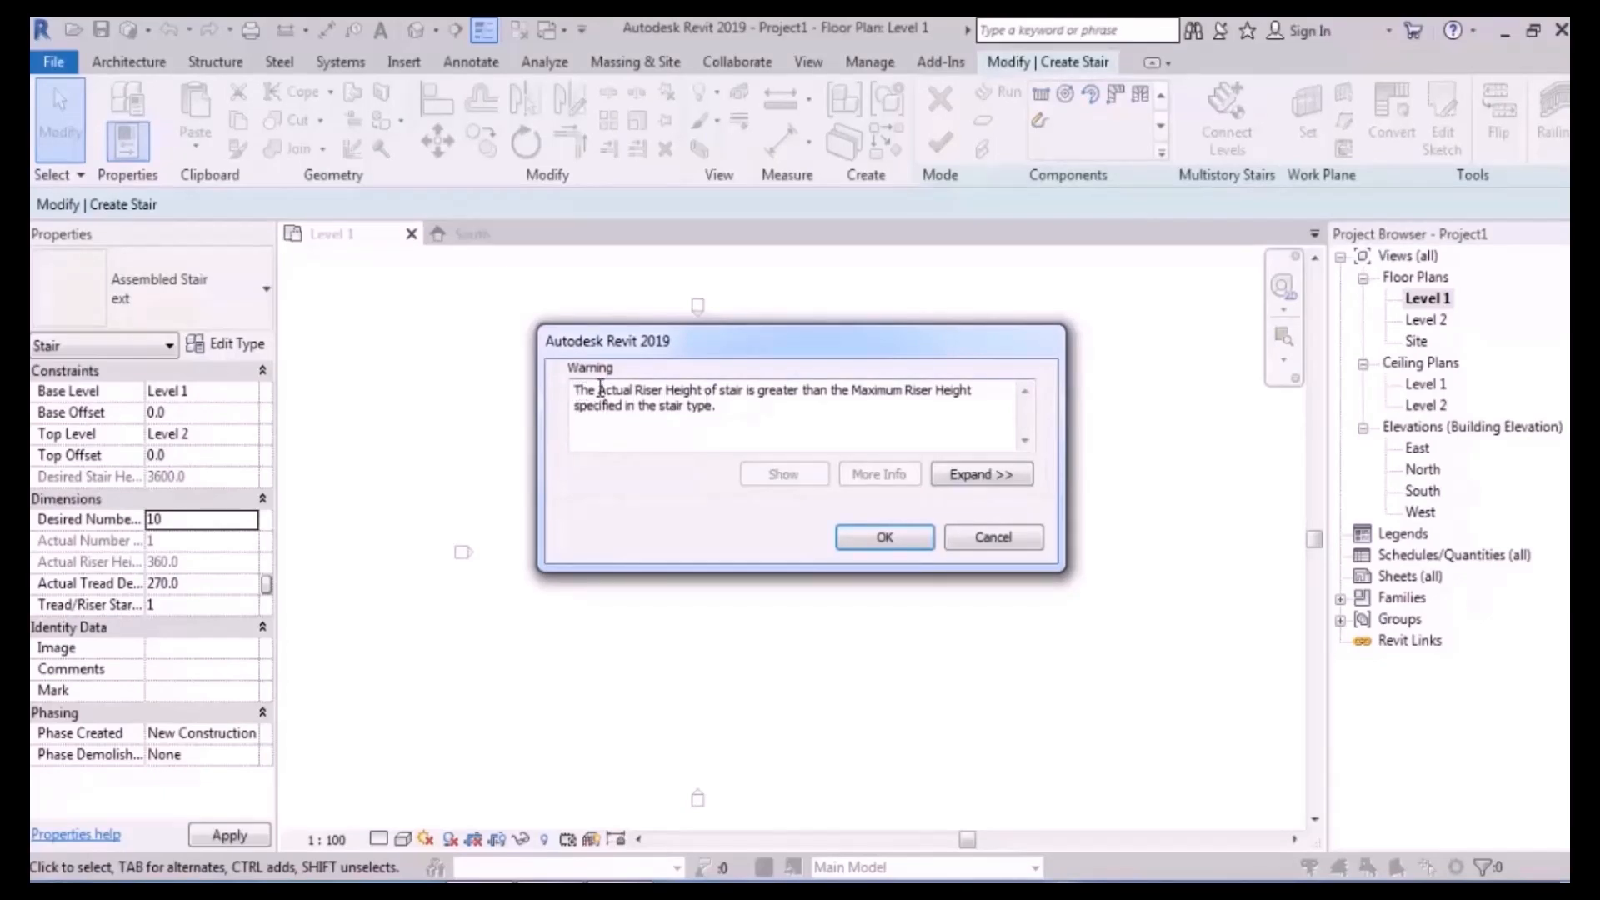
- Read the warning that the actual riser height exceeds the maximum, then dismiss it with OK
{"action": "left_click_drag", "start_coordinate": [596, 392], "coordinate": [706, 400]}
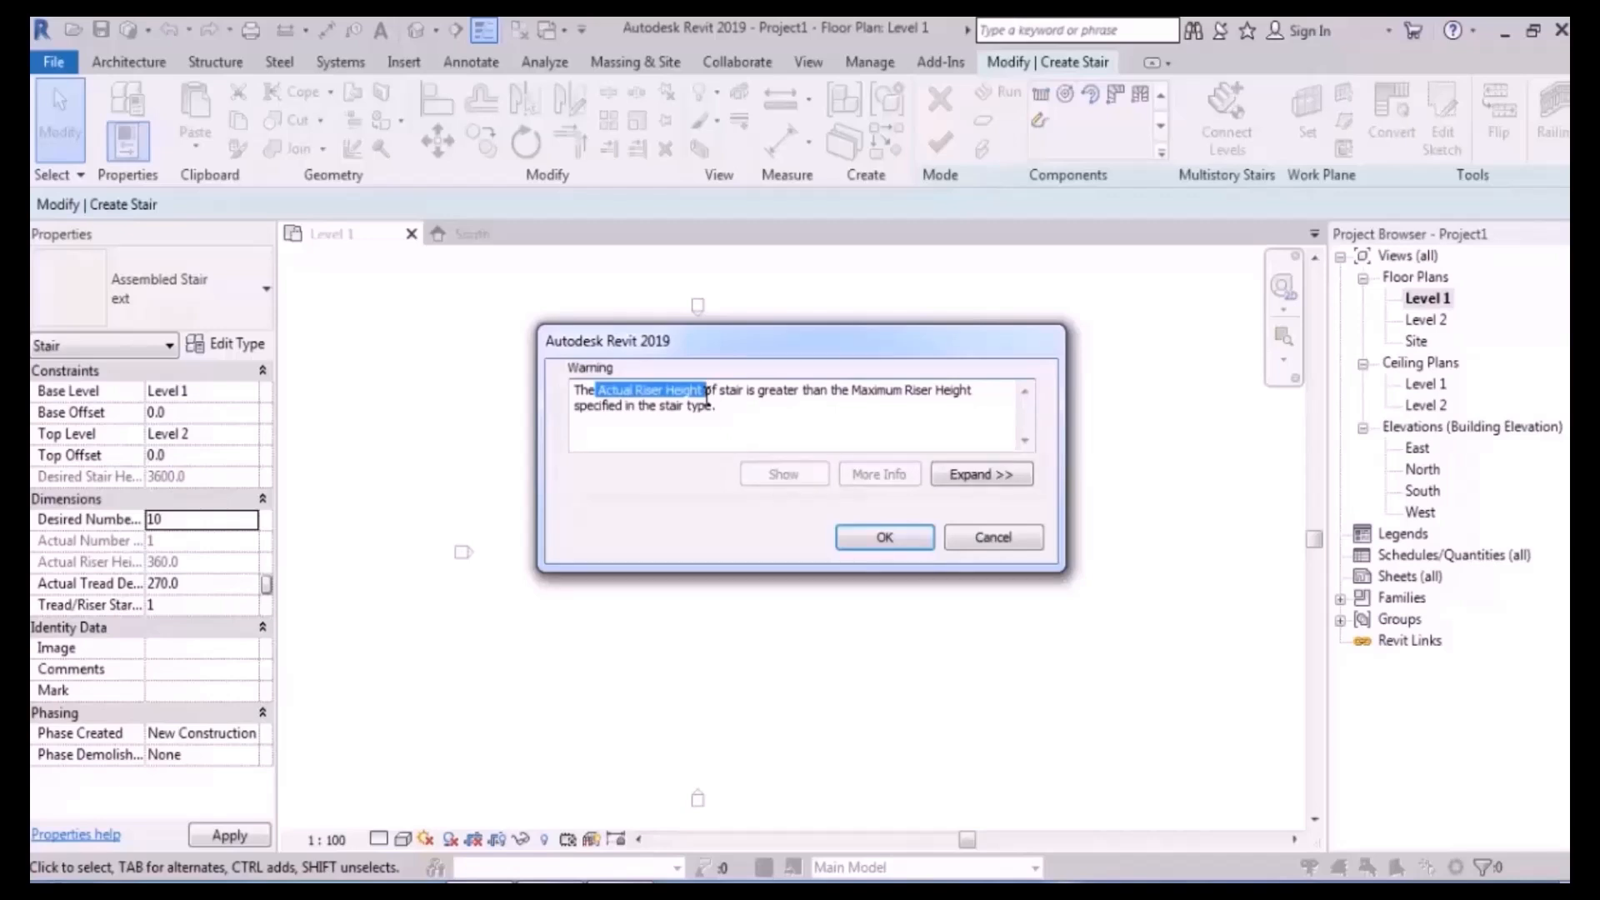
{"action": "left_click_drag", "start_coordinate": [754, 390], "coordinate": [972, 397]}
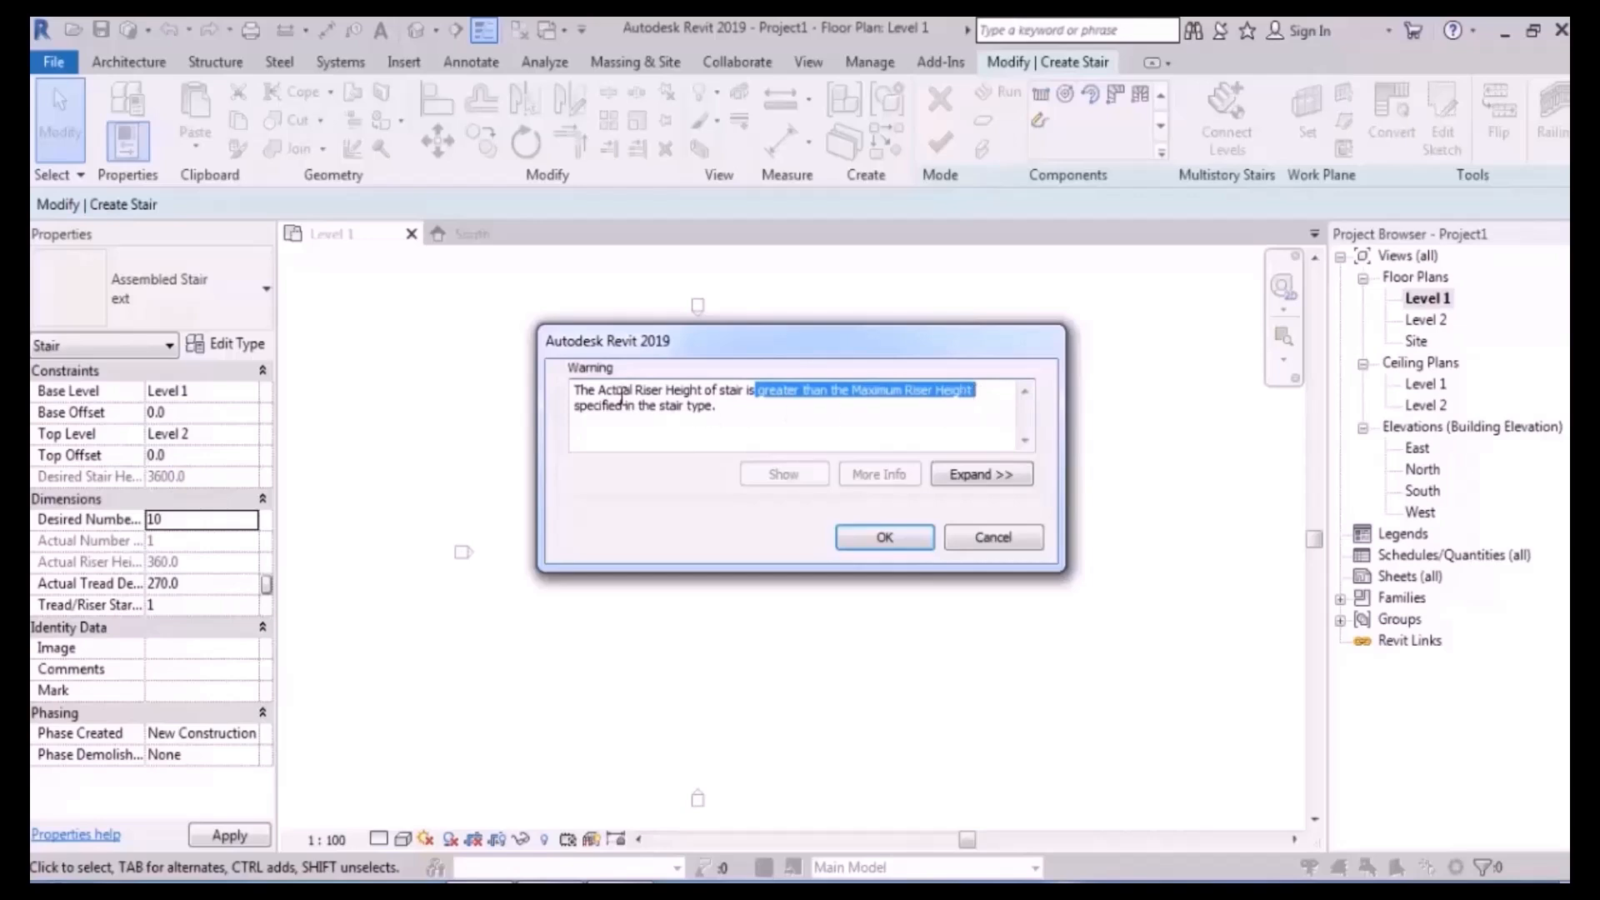
{"action": "left_click_drag", "start_coordinate": [597, 389], "coordinate": [705, 392]}
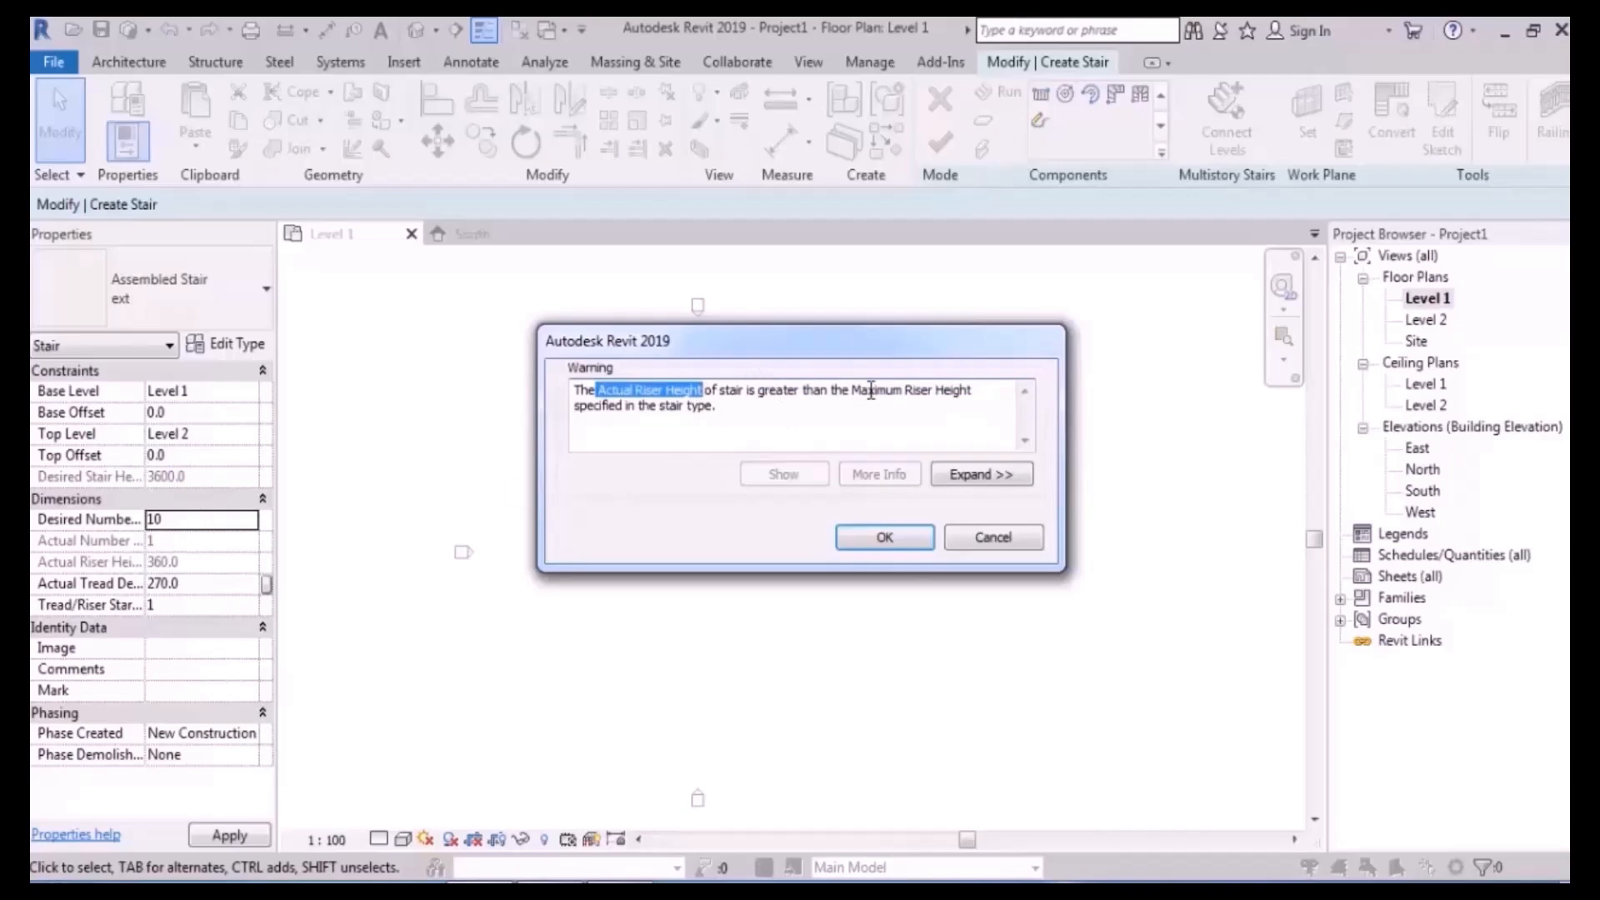
{"action": "left_click", "coordinate": [891, 414]}
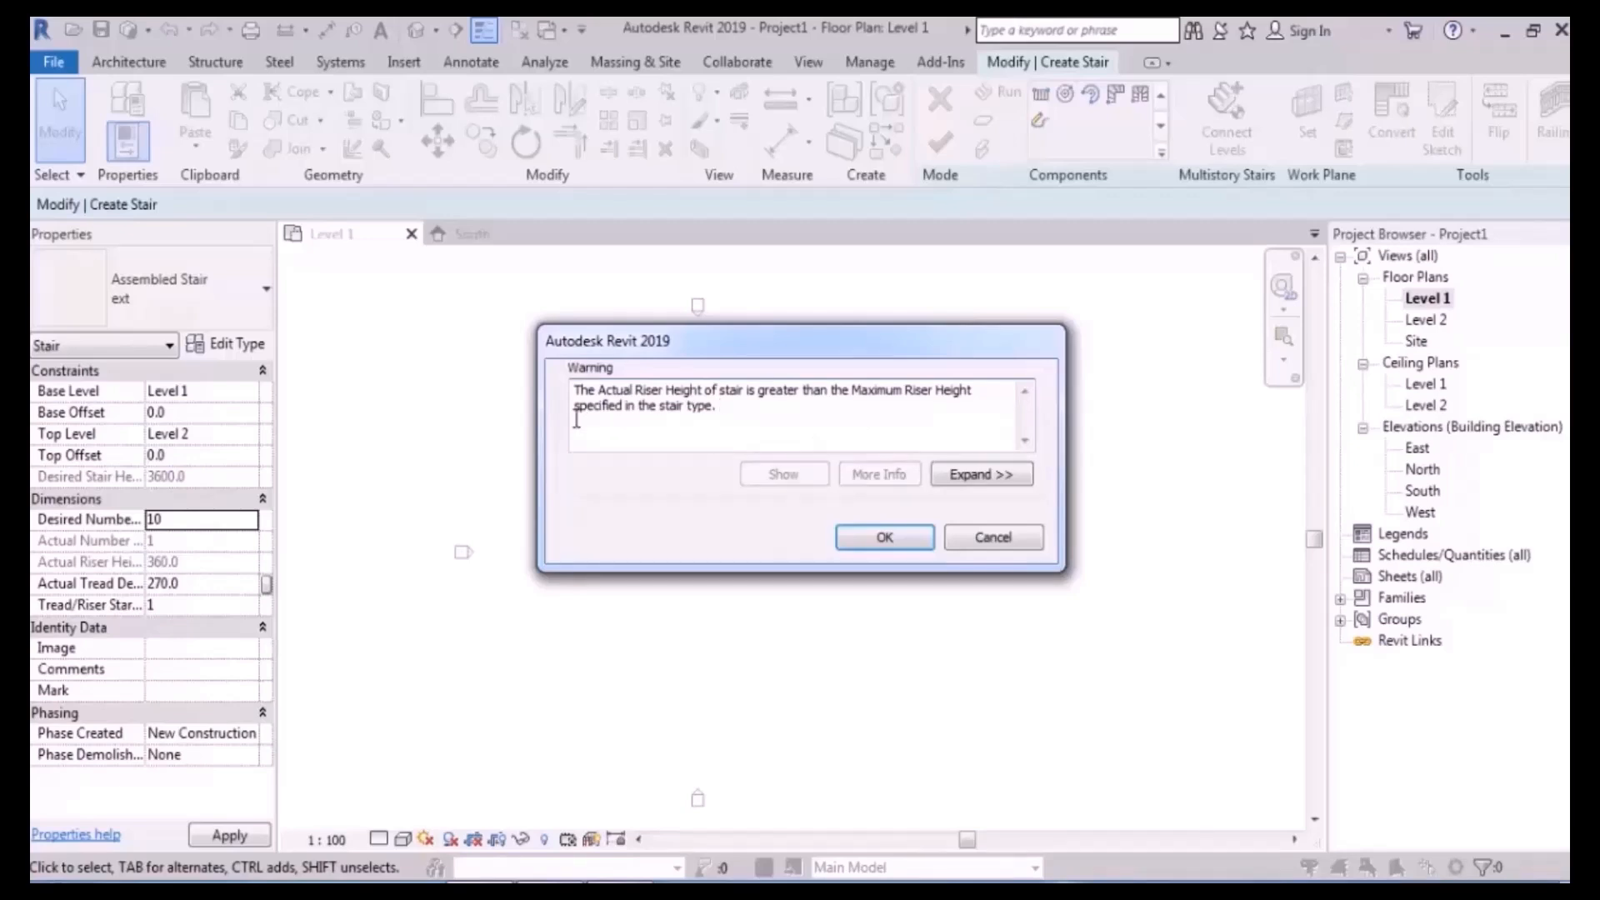
{"action": "left_click", "coordinate": [862, 534]}
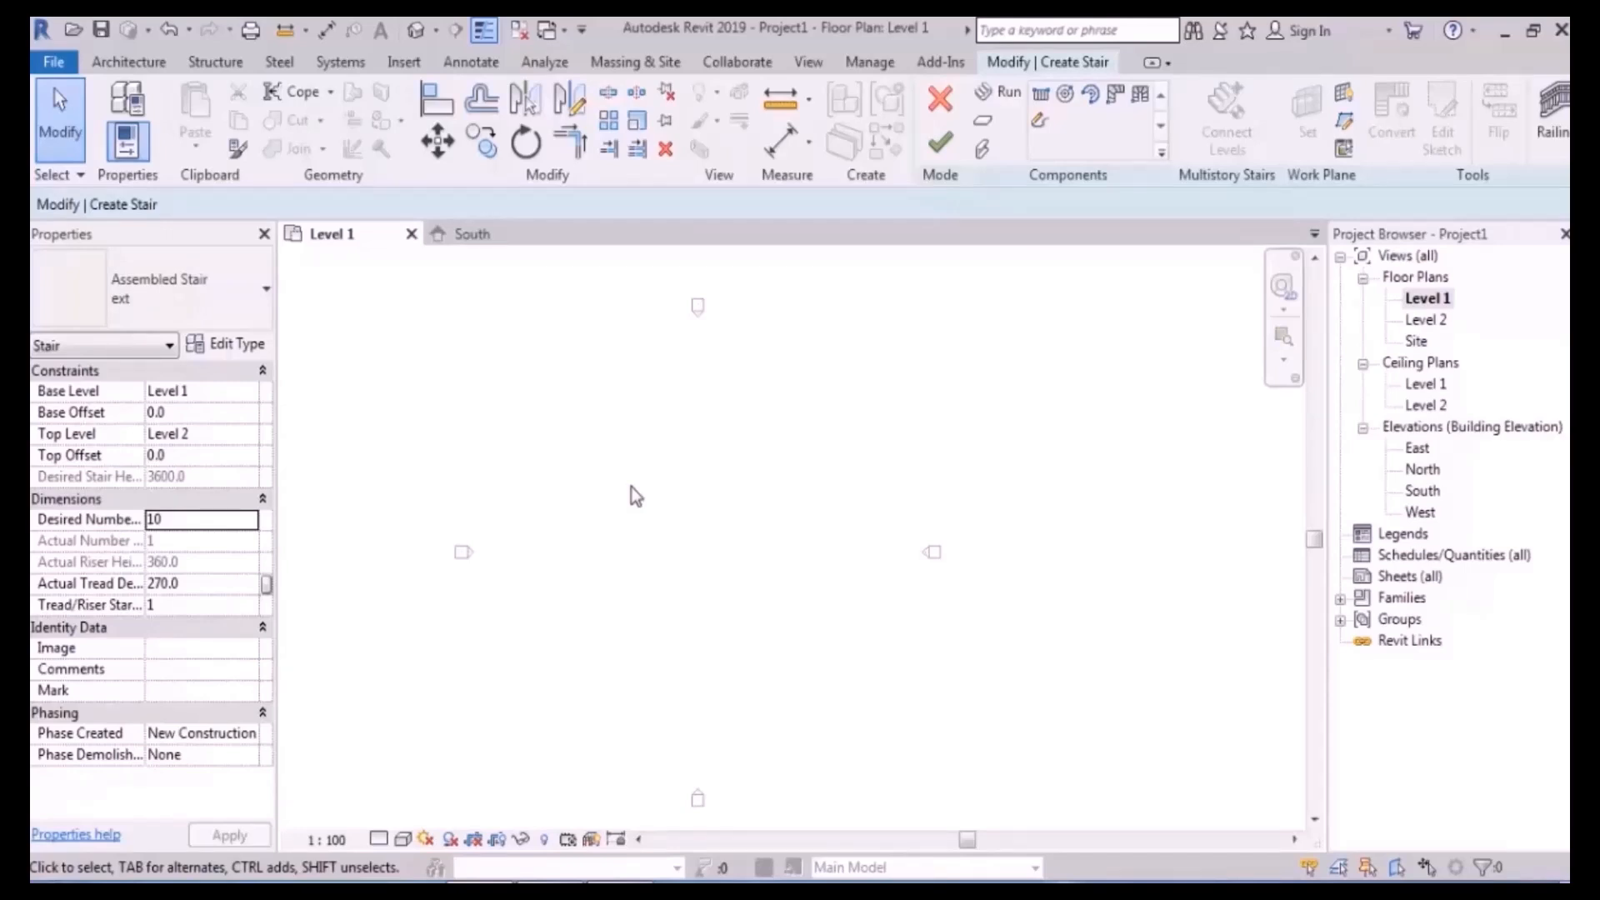
- Set Desired Number of Risers to 20 and Actual Tread Depth to 300, giving 180.0 risers
{"action": "left_click", "coordinate": [190, 523]}
{"action": "type", "text": "20"}
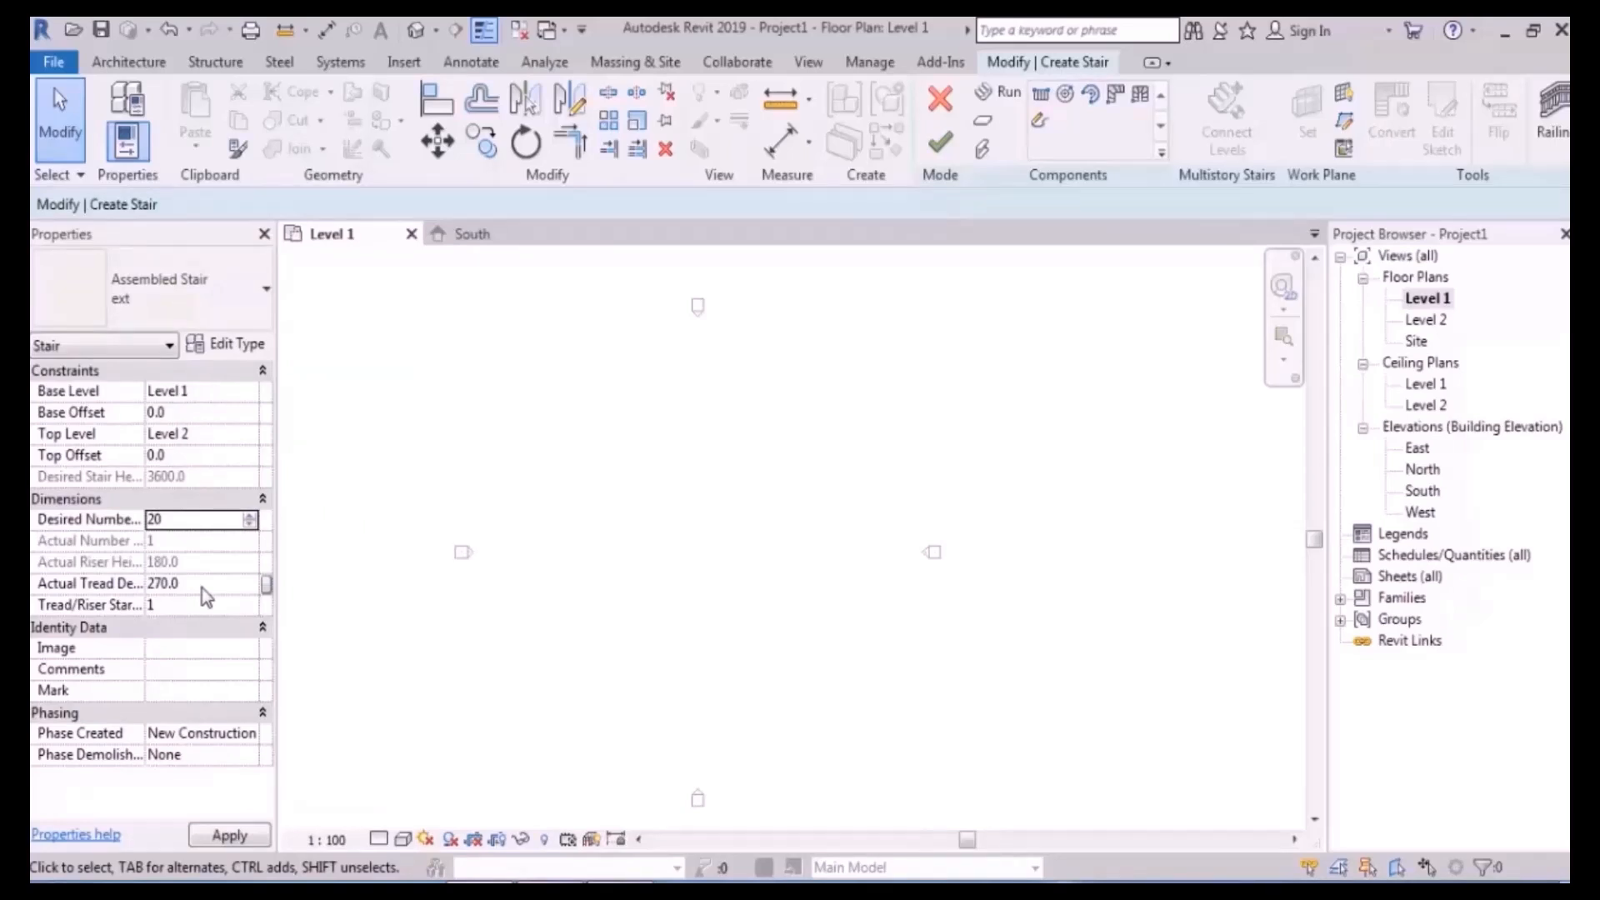
{"action": "left_click", "coordinate": [202, 587]}
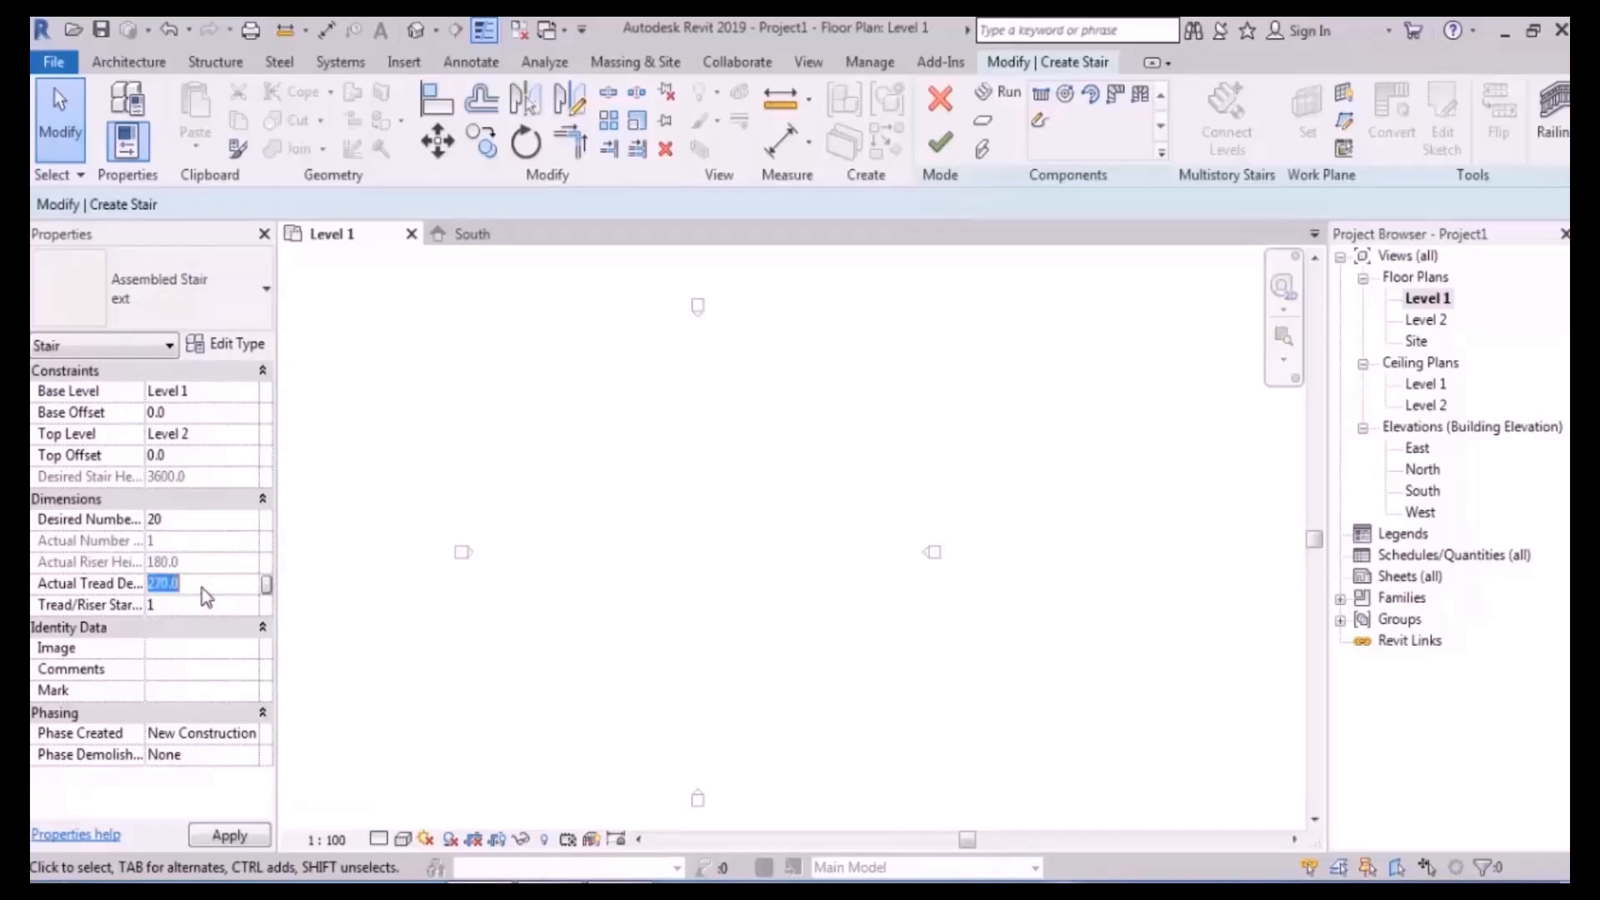
{"action": "type", "text": "300"}
{"action": "key", "text": "Return"}
{"action": "left_click", "coordinate": [1009, 93]}
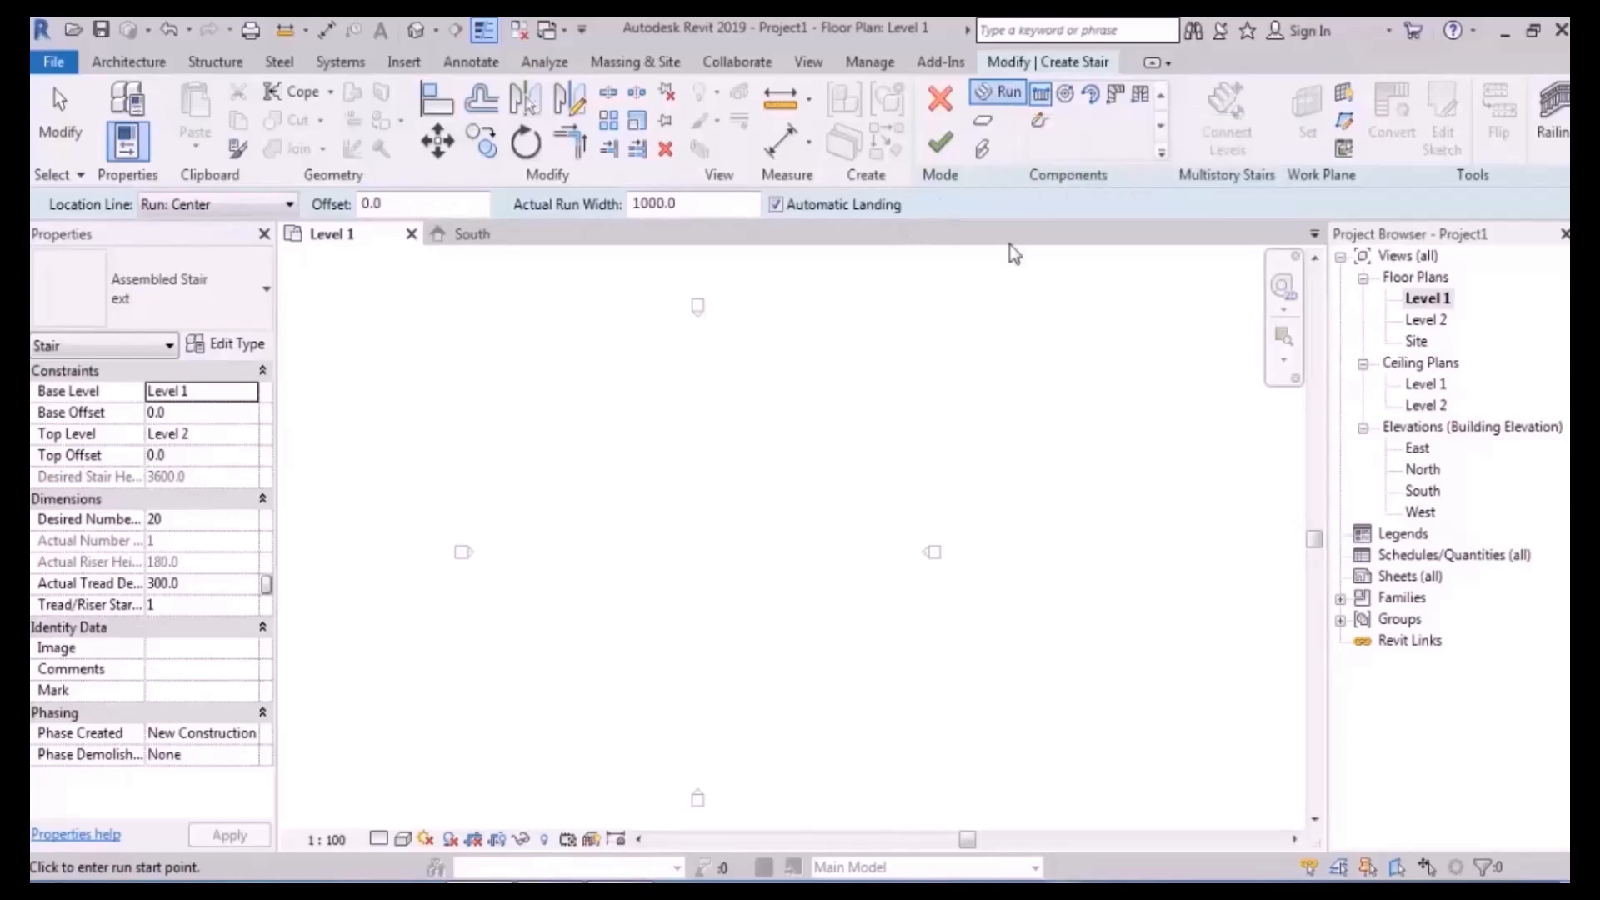
- Set the stair's Actual Run Width to 1200 on the options bar
{"action": "left_click", "coordinate": [1007, 92]}
{"action": "left_click_drag", "start_coordinate": [707, 203], "coordinate": [543, 219]}
{"action": "type", "text": "1200"}
{"action": "key", "text": "Return"}
- Place the start point of a new run on the Level 1 plan
{"action": "middle_click_drag", "start_coordinate": [726, 543], "coordinate": [712, 525]}
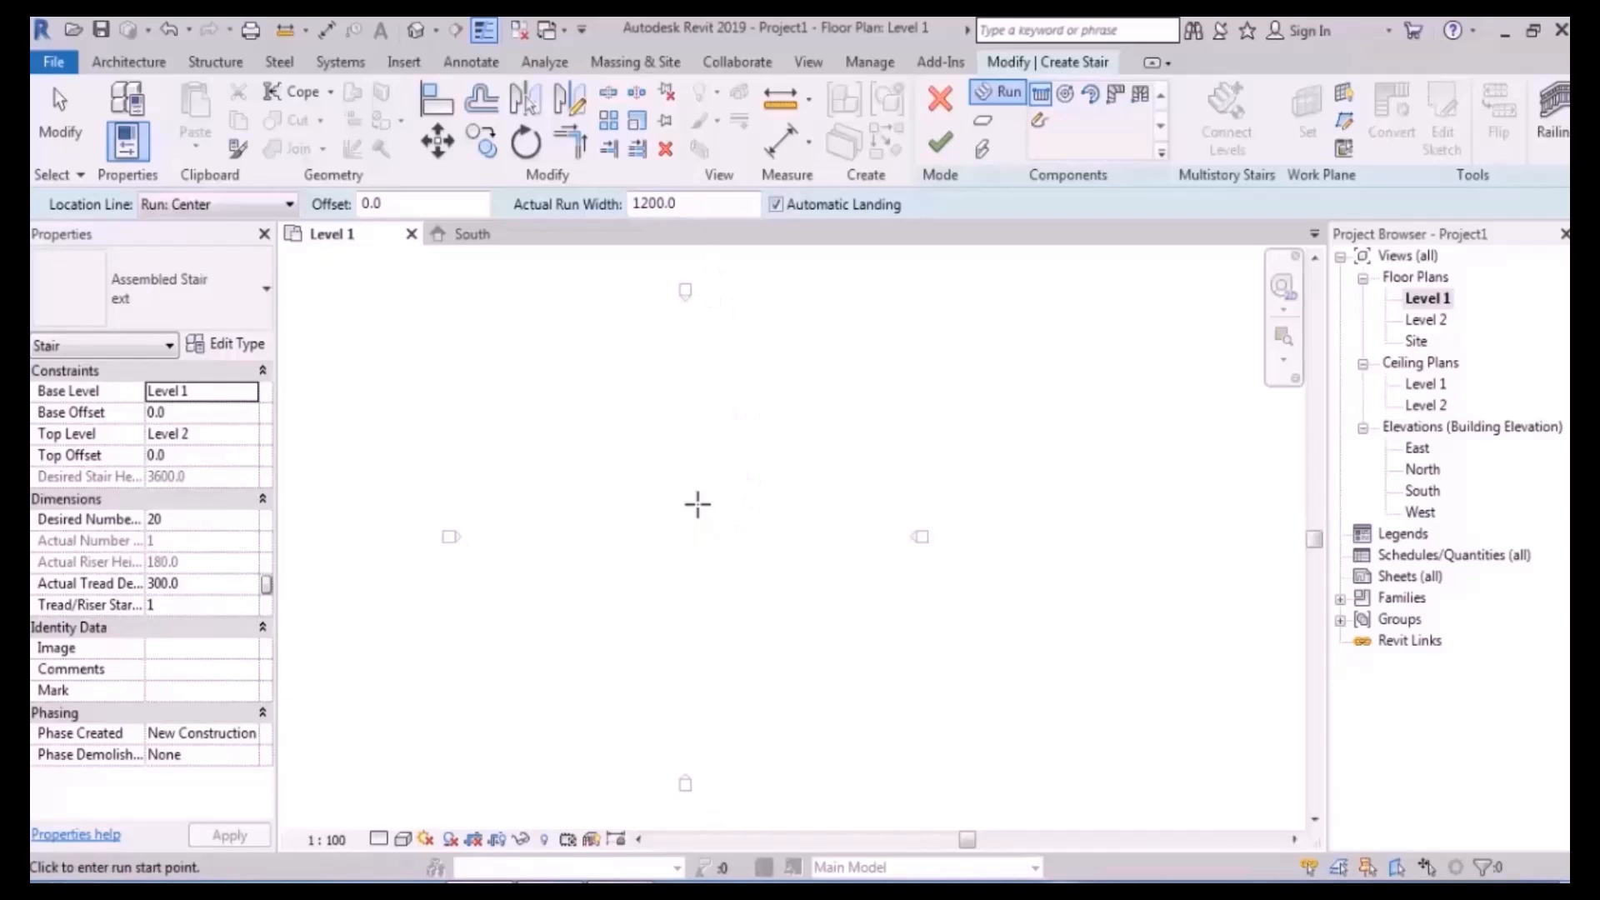
{"action": "scroll", "coordinate": [617, 493], "scroll_direction": "up", "scroll_amount": 3}
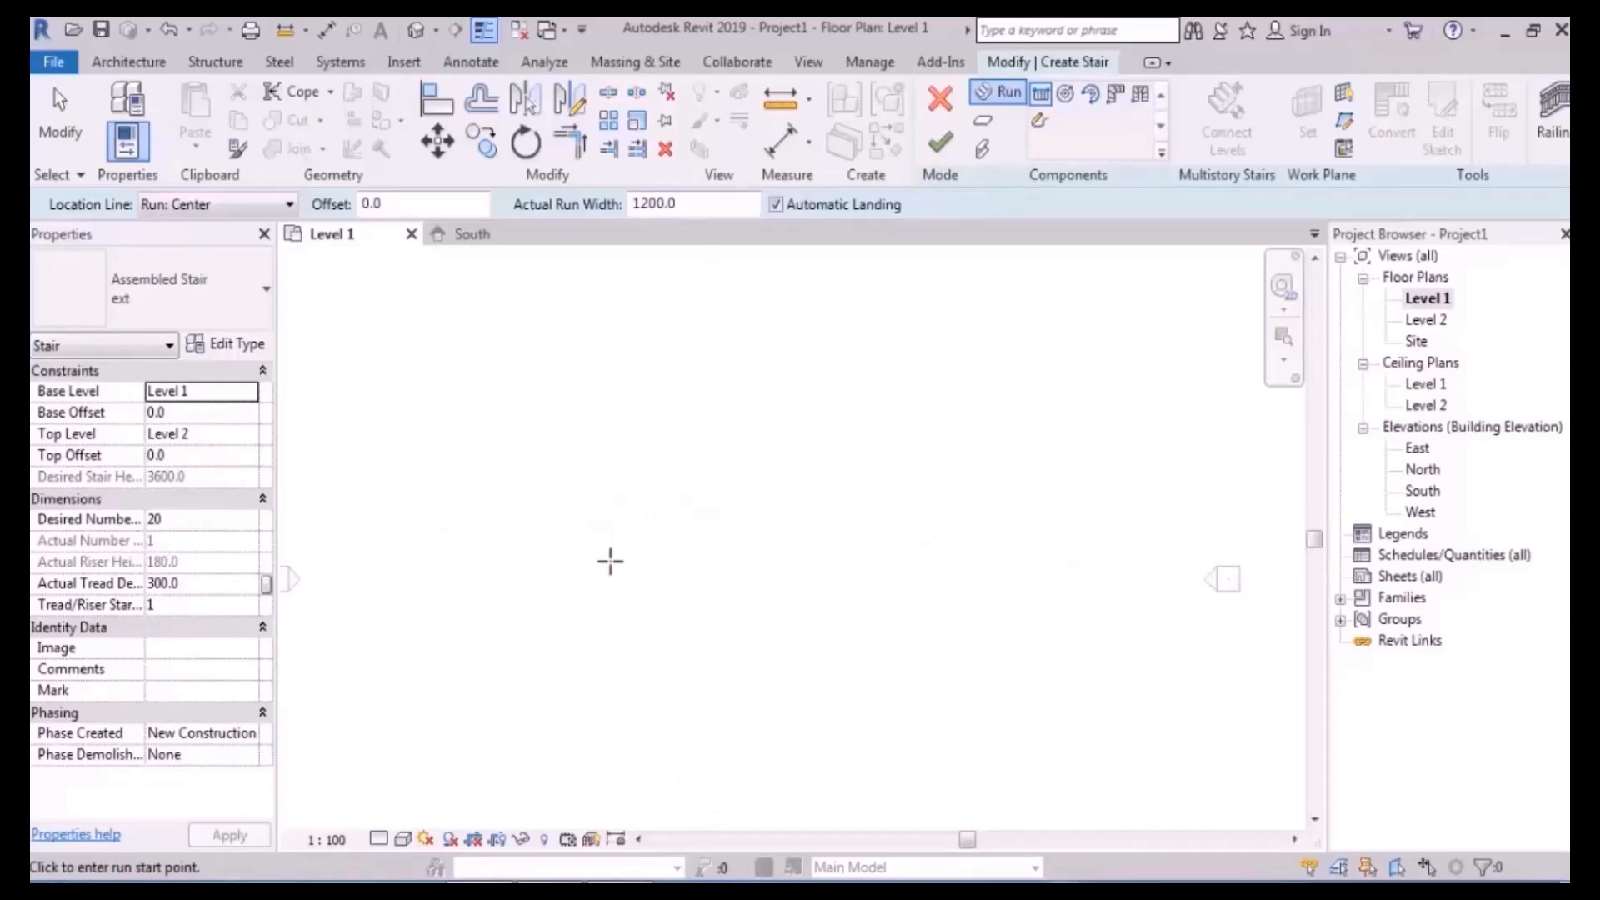
{"action": "left_click", "coordinate": [593, 545]}
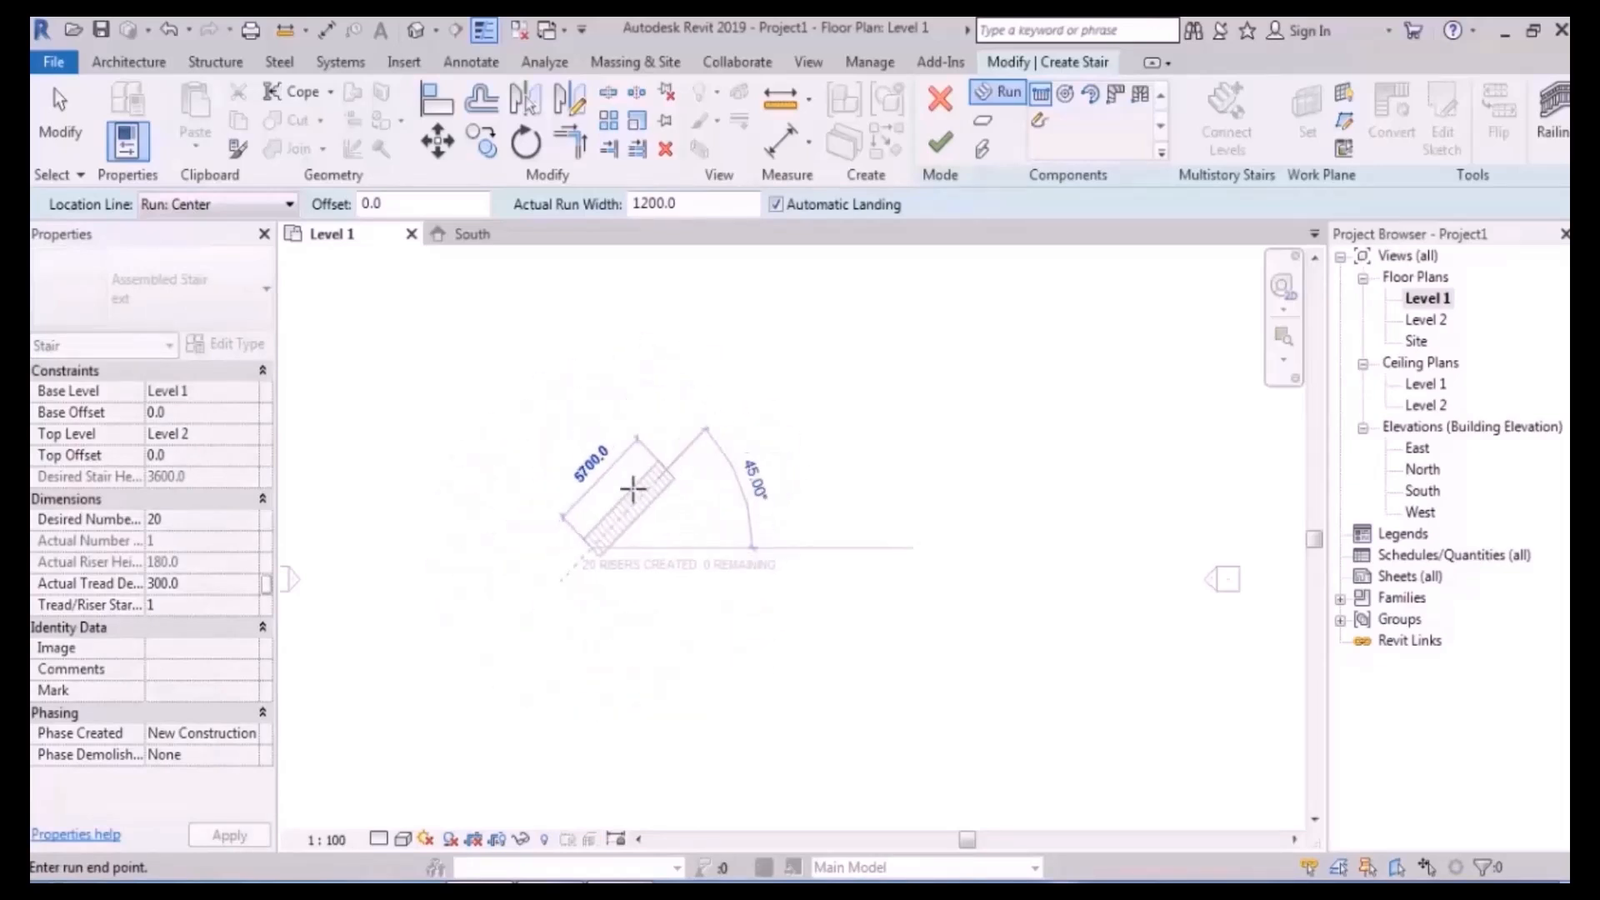
{"action": "scroll", "coordinate": [597, 535], "scroll_direction": "up", "scroll_amount": 6}
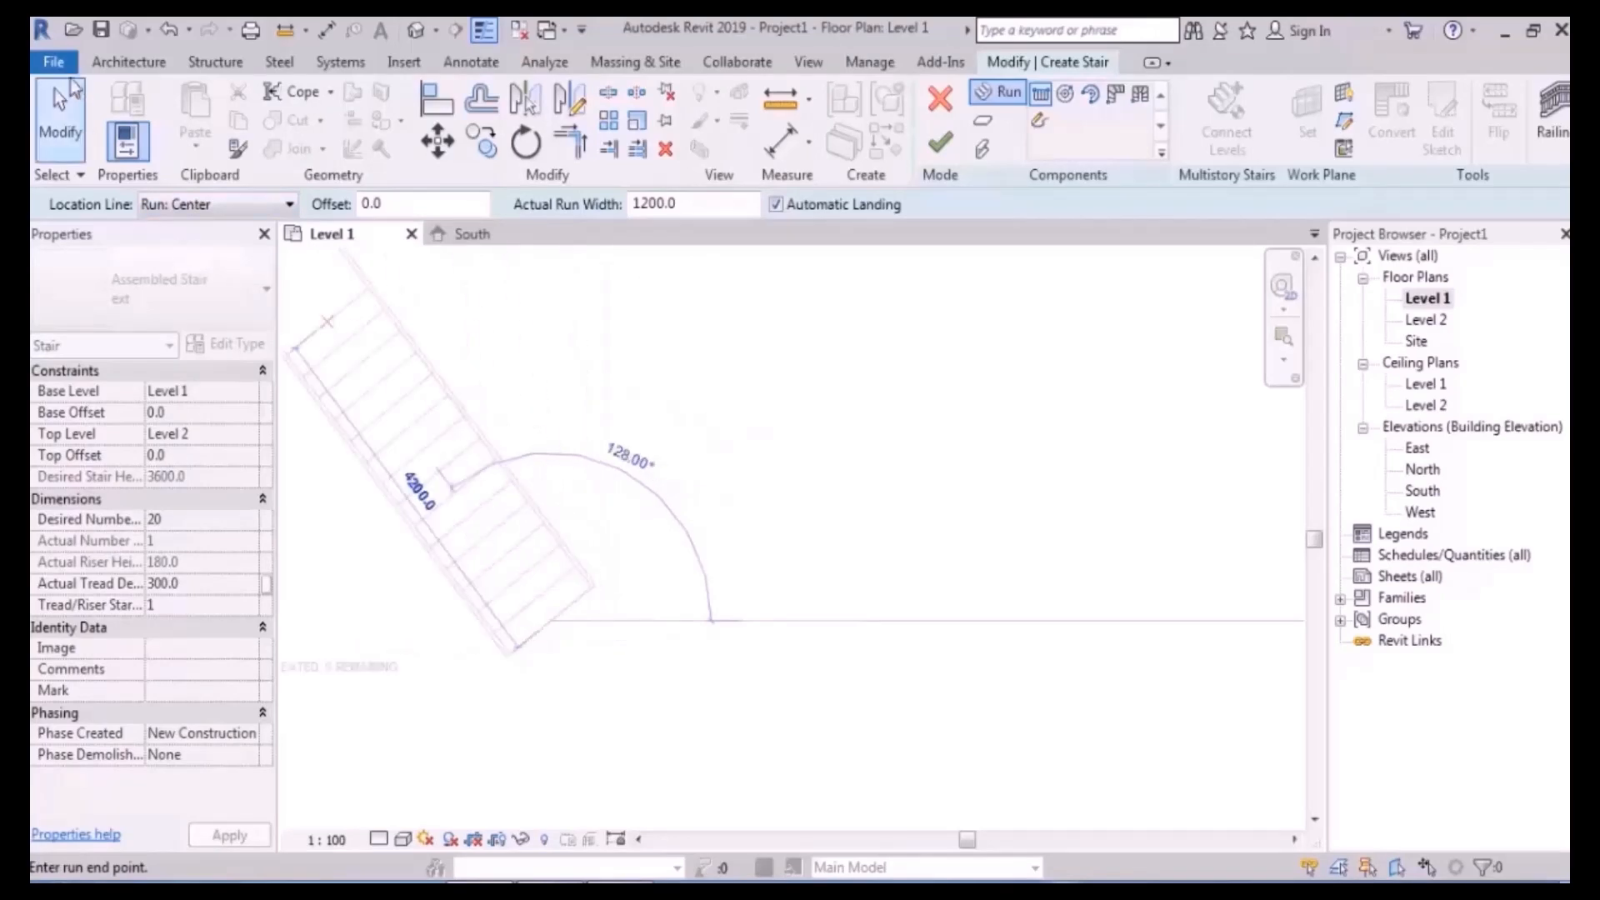
- Raise the temporary dimension text size from 8 to 16 in Options > Graphics
{"action": "left_click", "coordinate": [53, 61]}
{"action": "key", "text": "Escape"}
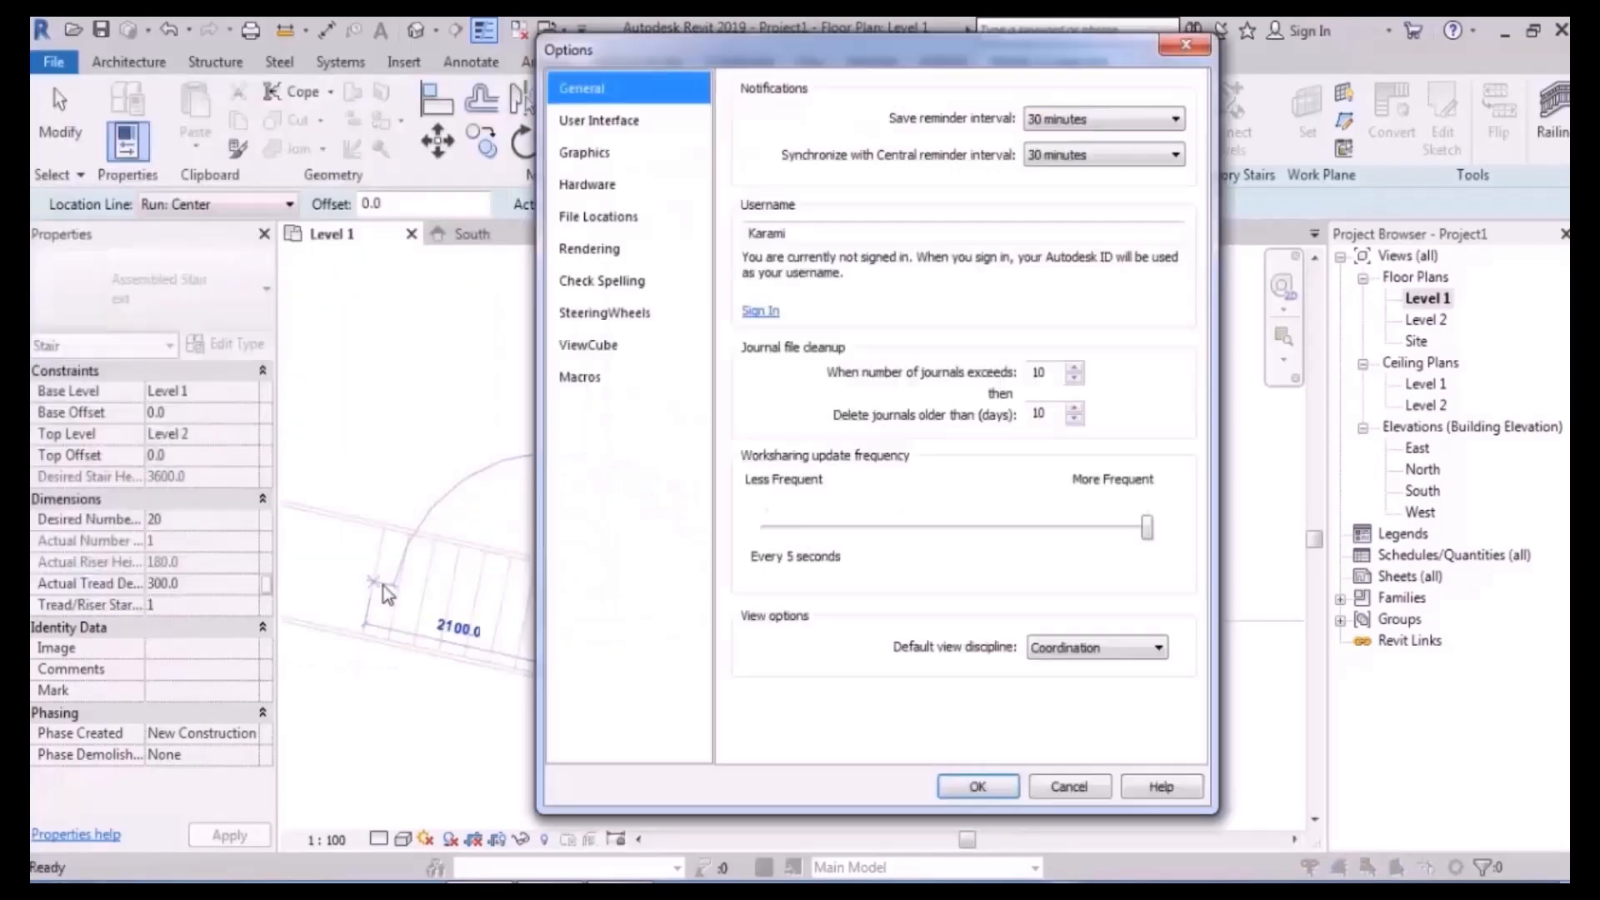
{"action": "left_click", "coordinate": [585, 153]}
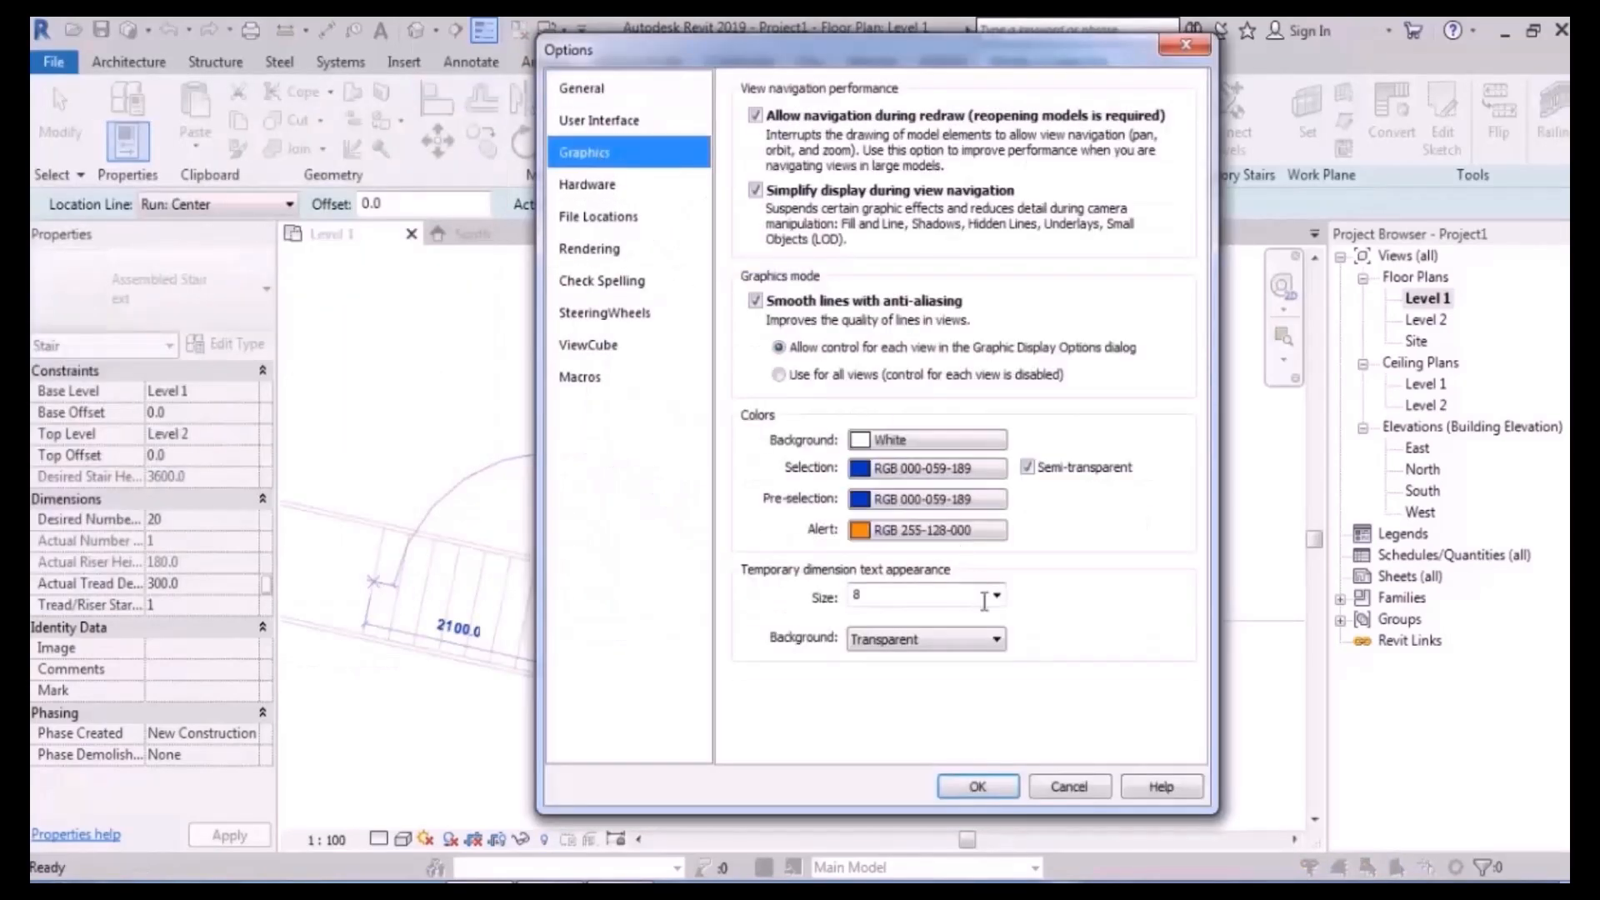
{"action": "left_click", "coordinate": [998, 597]}
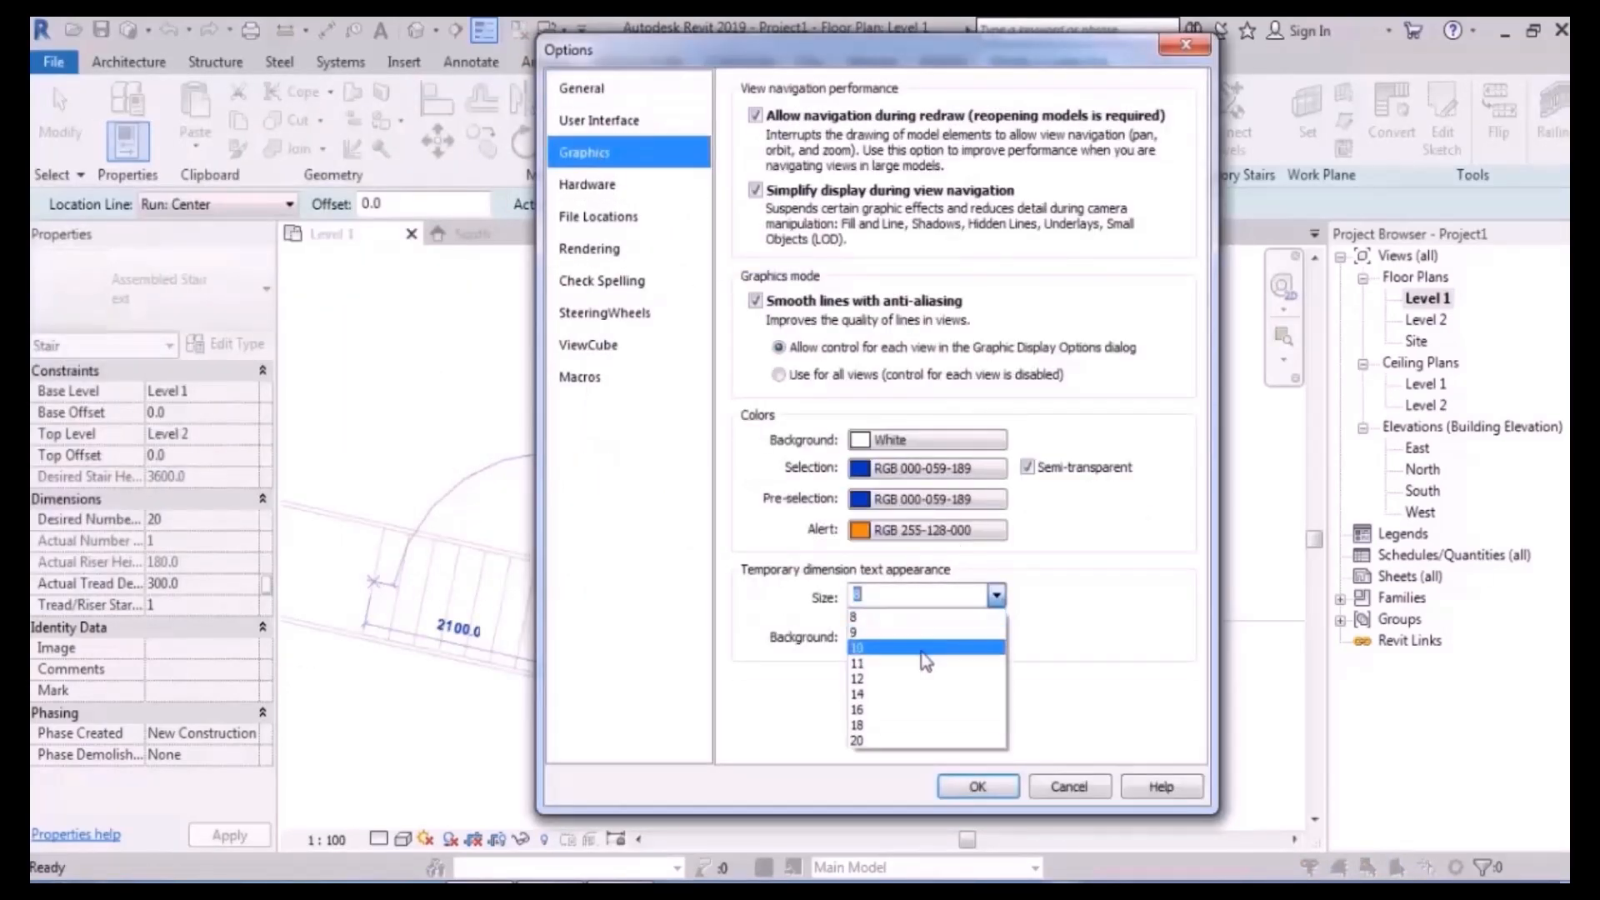
{"action": "left_click", "coordinate": [893, 709]}
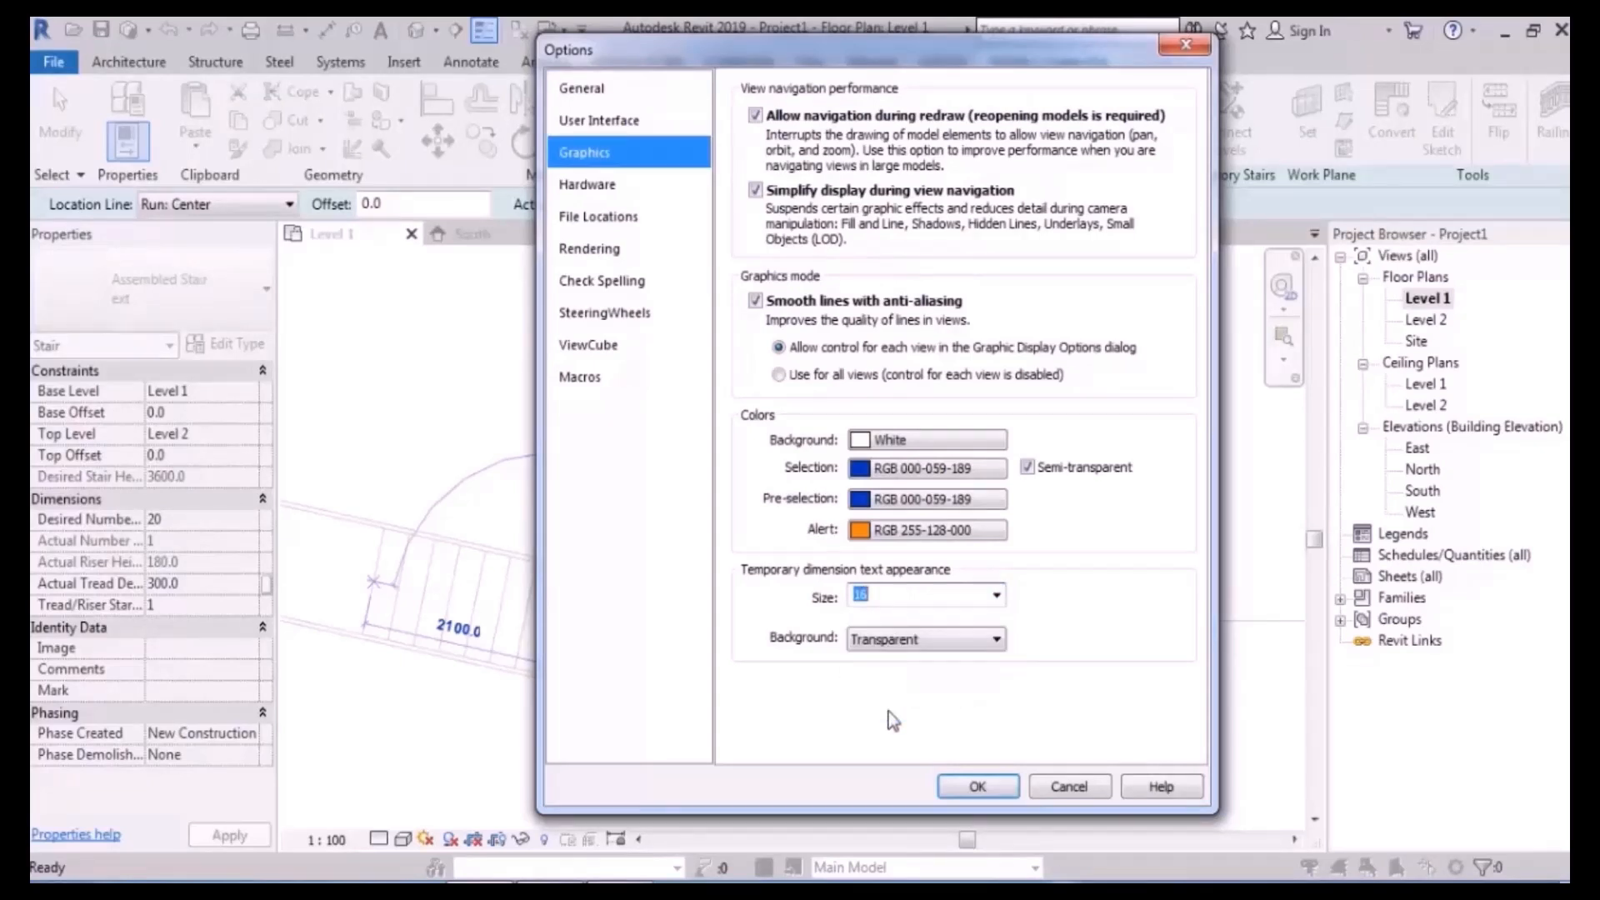
{"action": "left_click", "coordinate": [978, 787]}
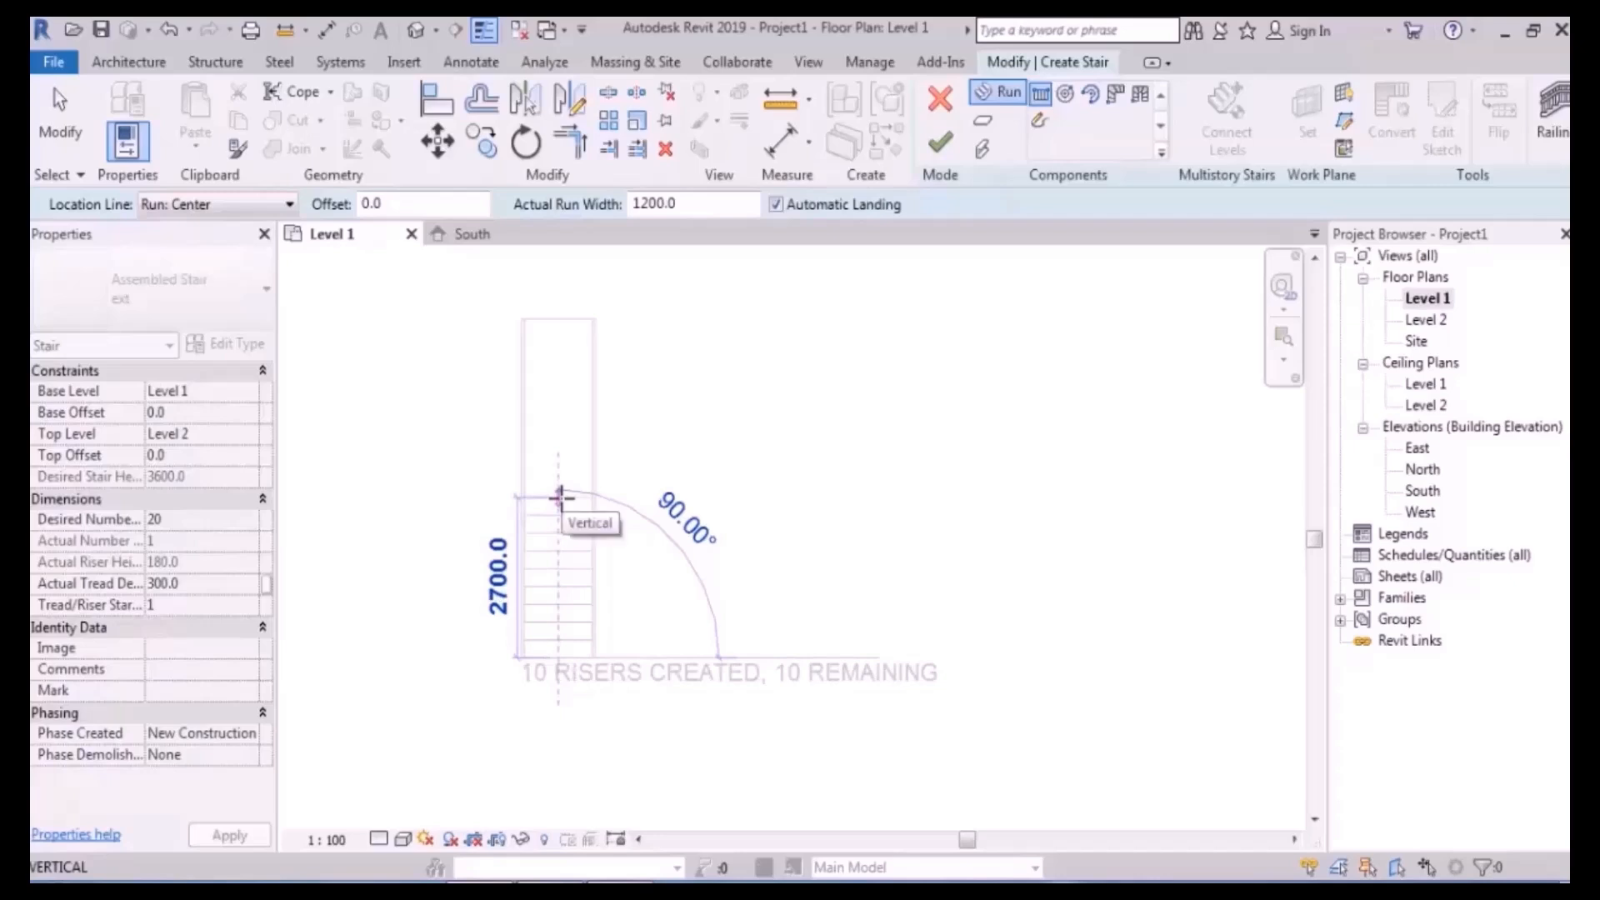
- Draw a trial U-shaped stair of two 10-riser runs, then undo its runs and landing
{"action": "left_click", "coordinate": [559, 497]}
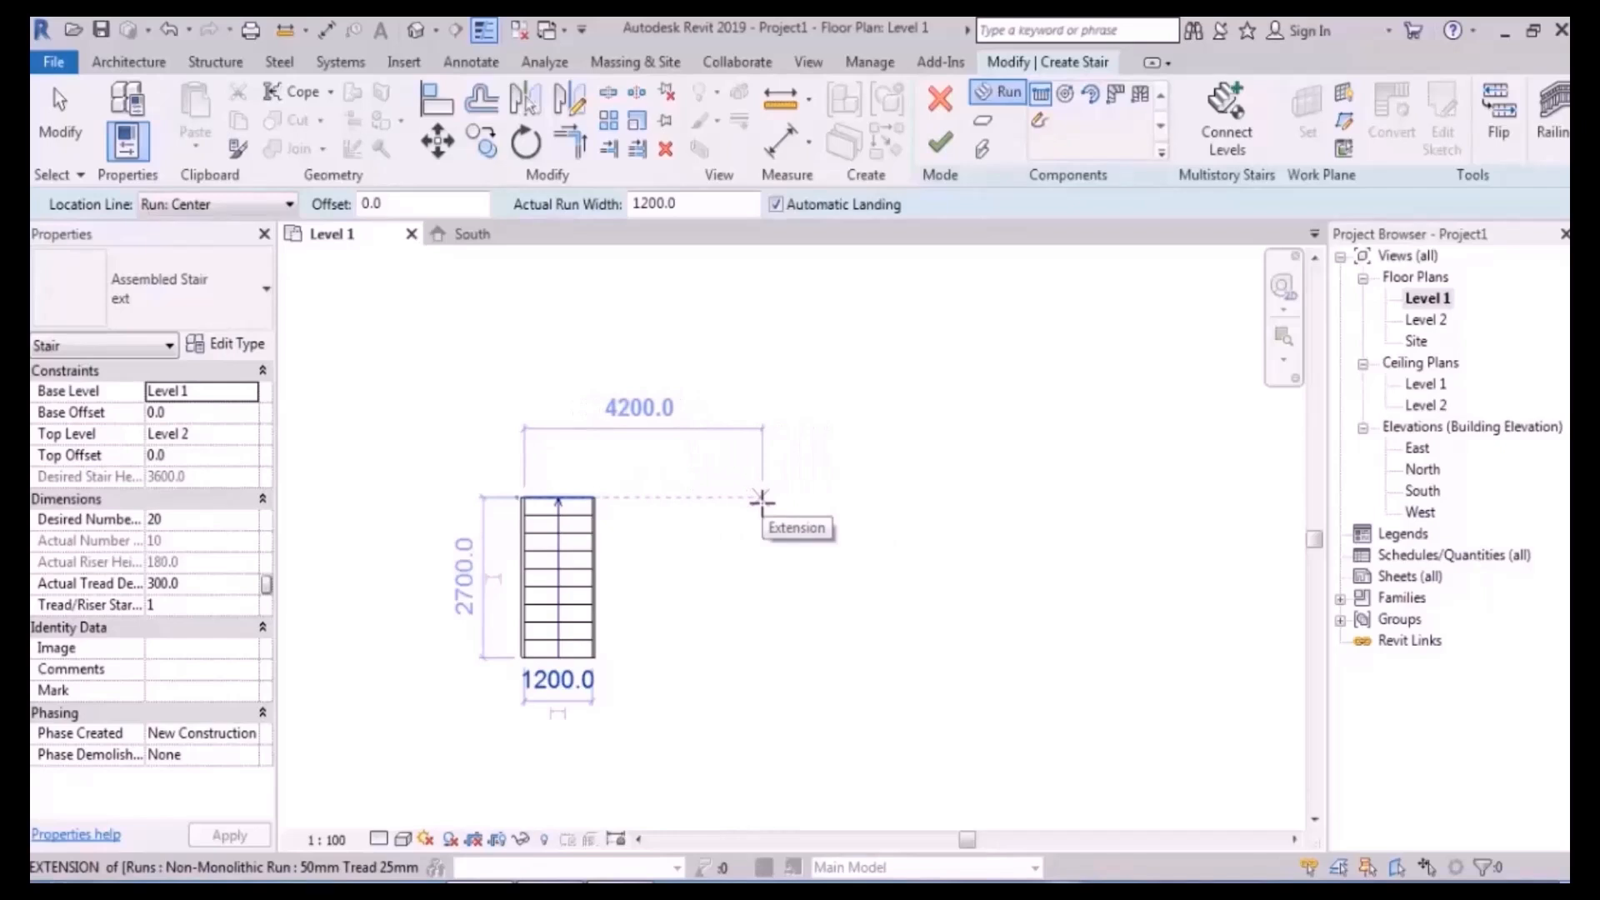
{"action": "left_click", "coordinate": [761, 499]}
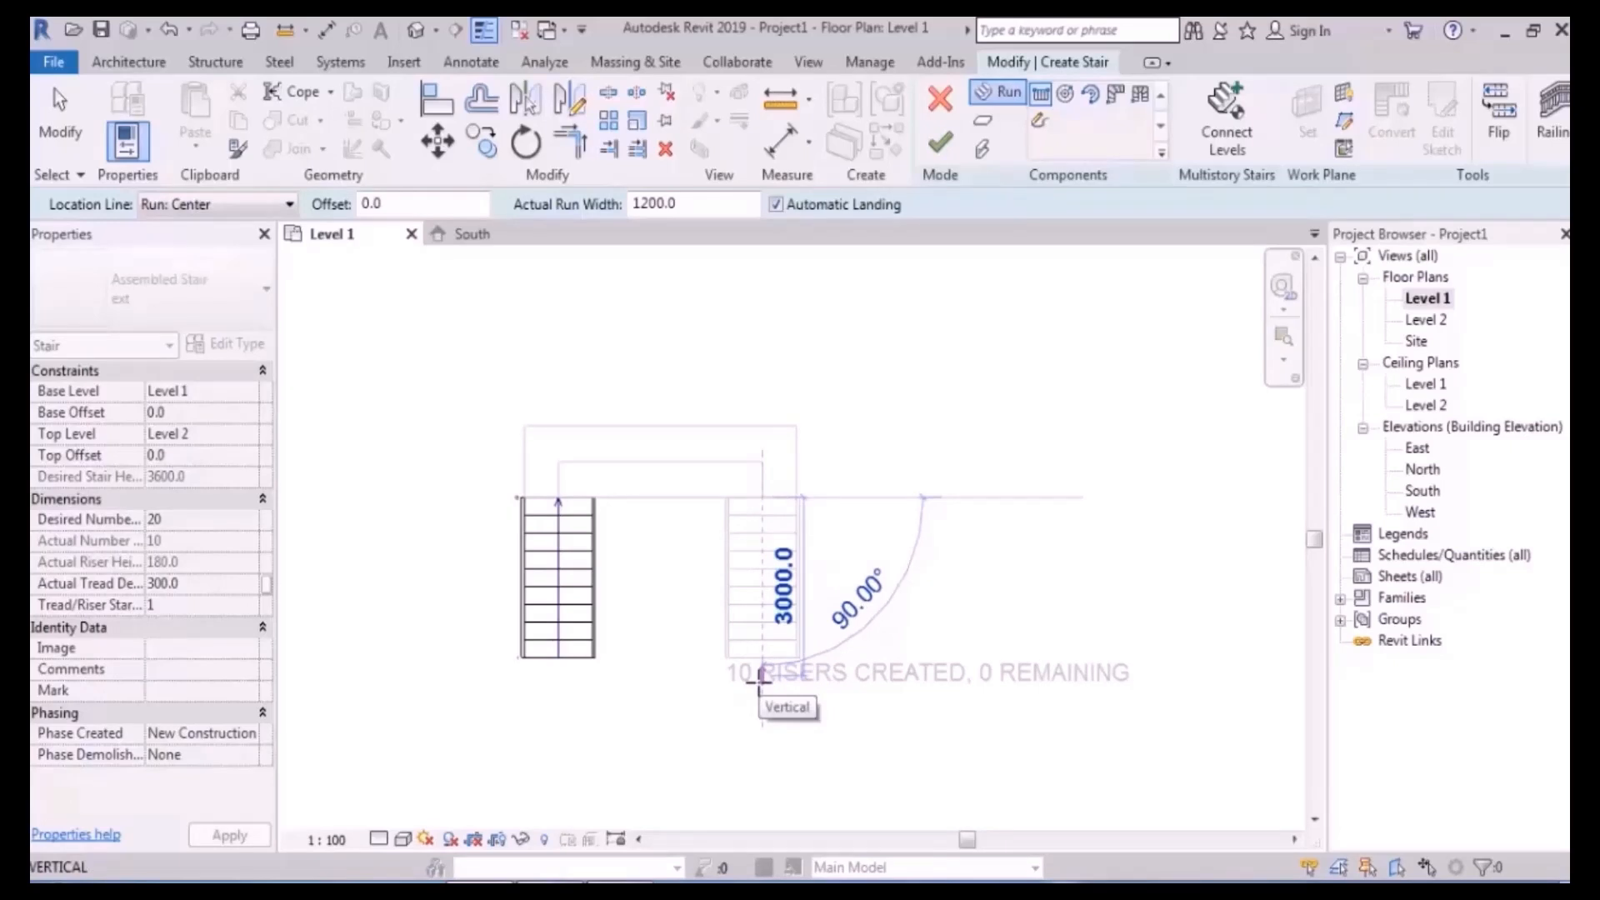
{"action": "left_click", "coordinate": [756, 759]}
{"action": "key", "text": "Escape"}
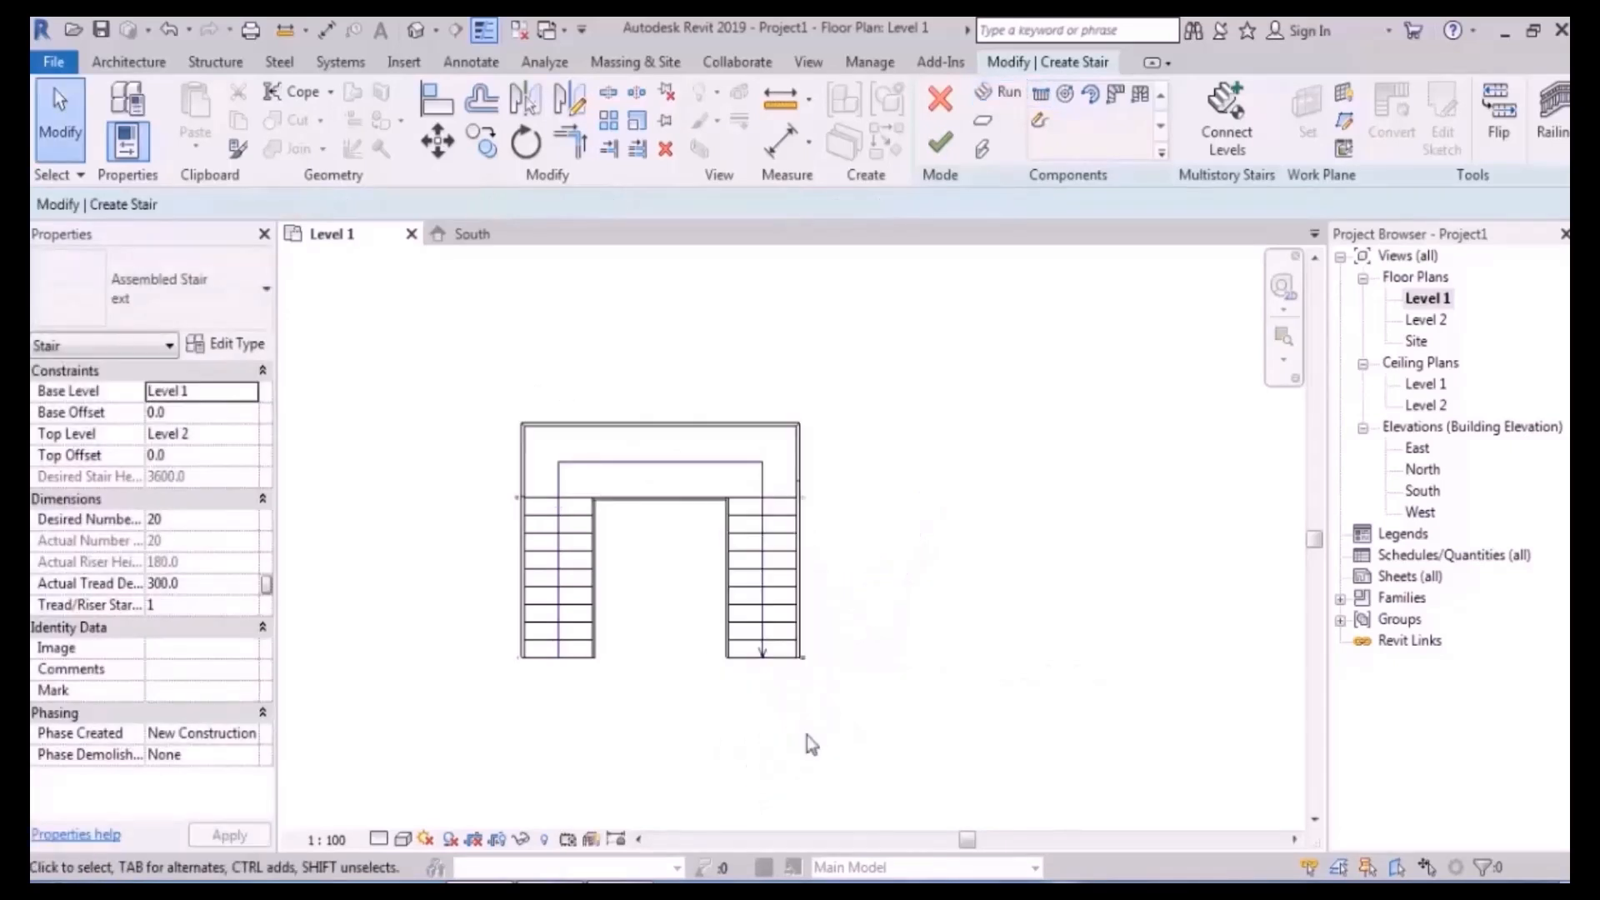
{"action": "key", "text": "ctrl+z"}
{"action": "key", "text": "ctrl+z"}
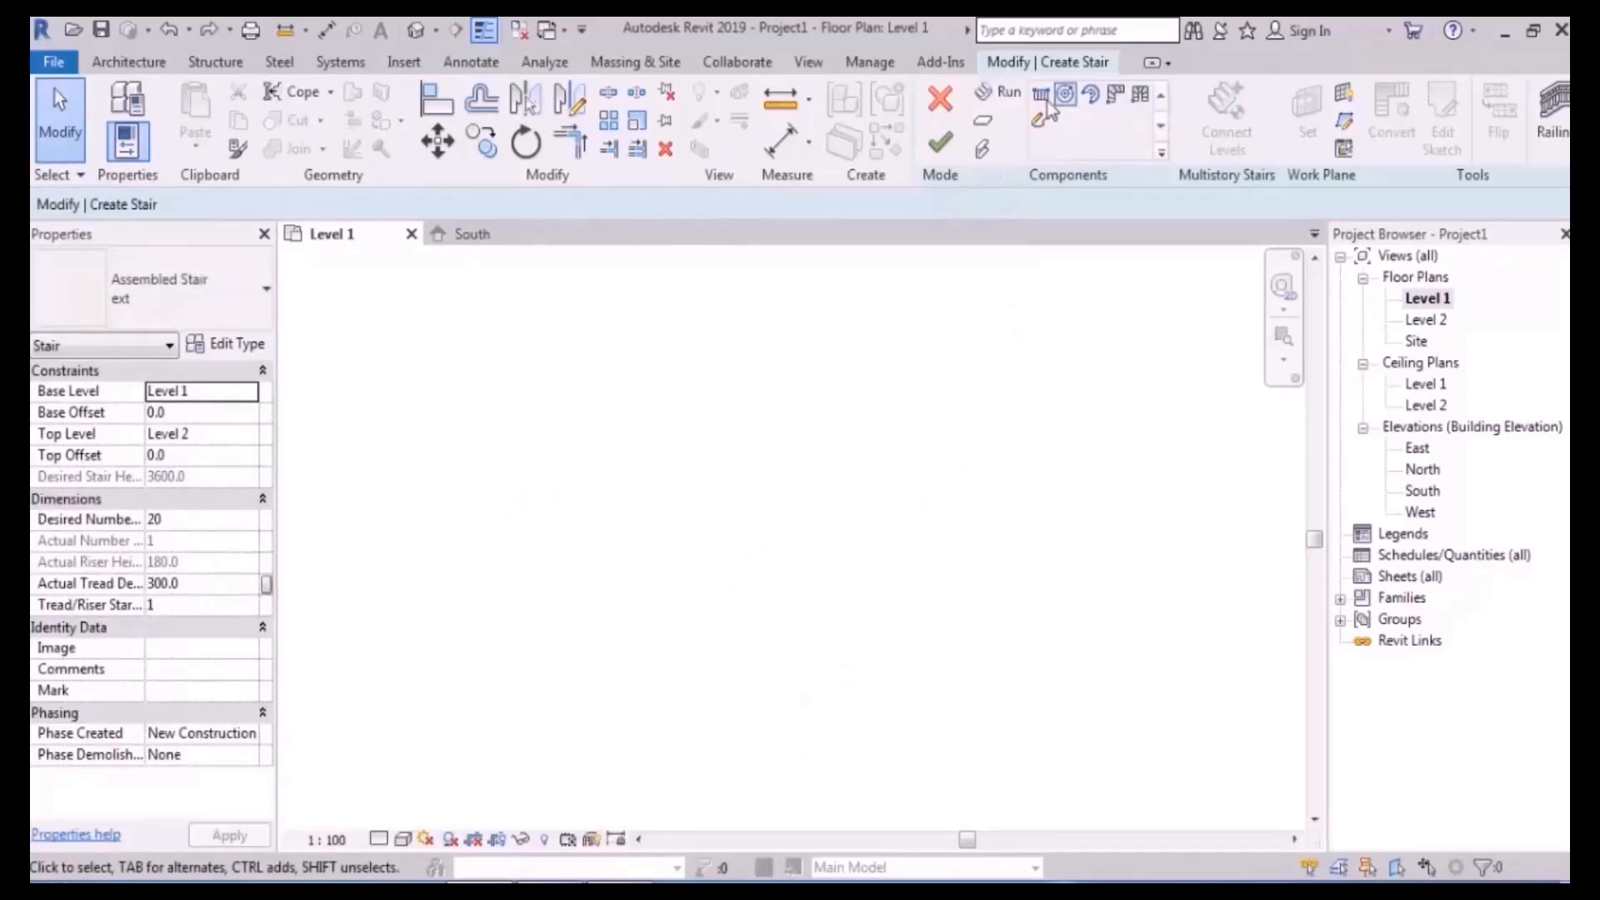
- Draw the first straight 10-riser run at 1200 width
{"action": "left_click", "coordinate": [1008, 95]}
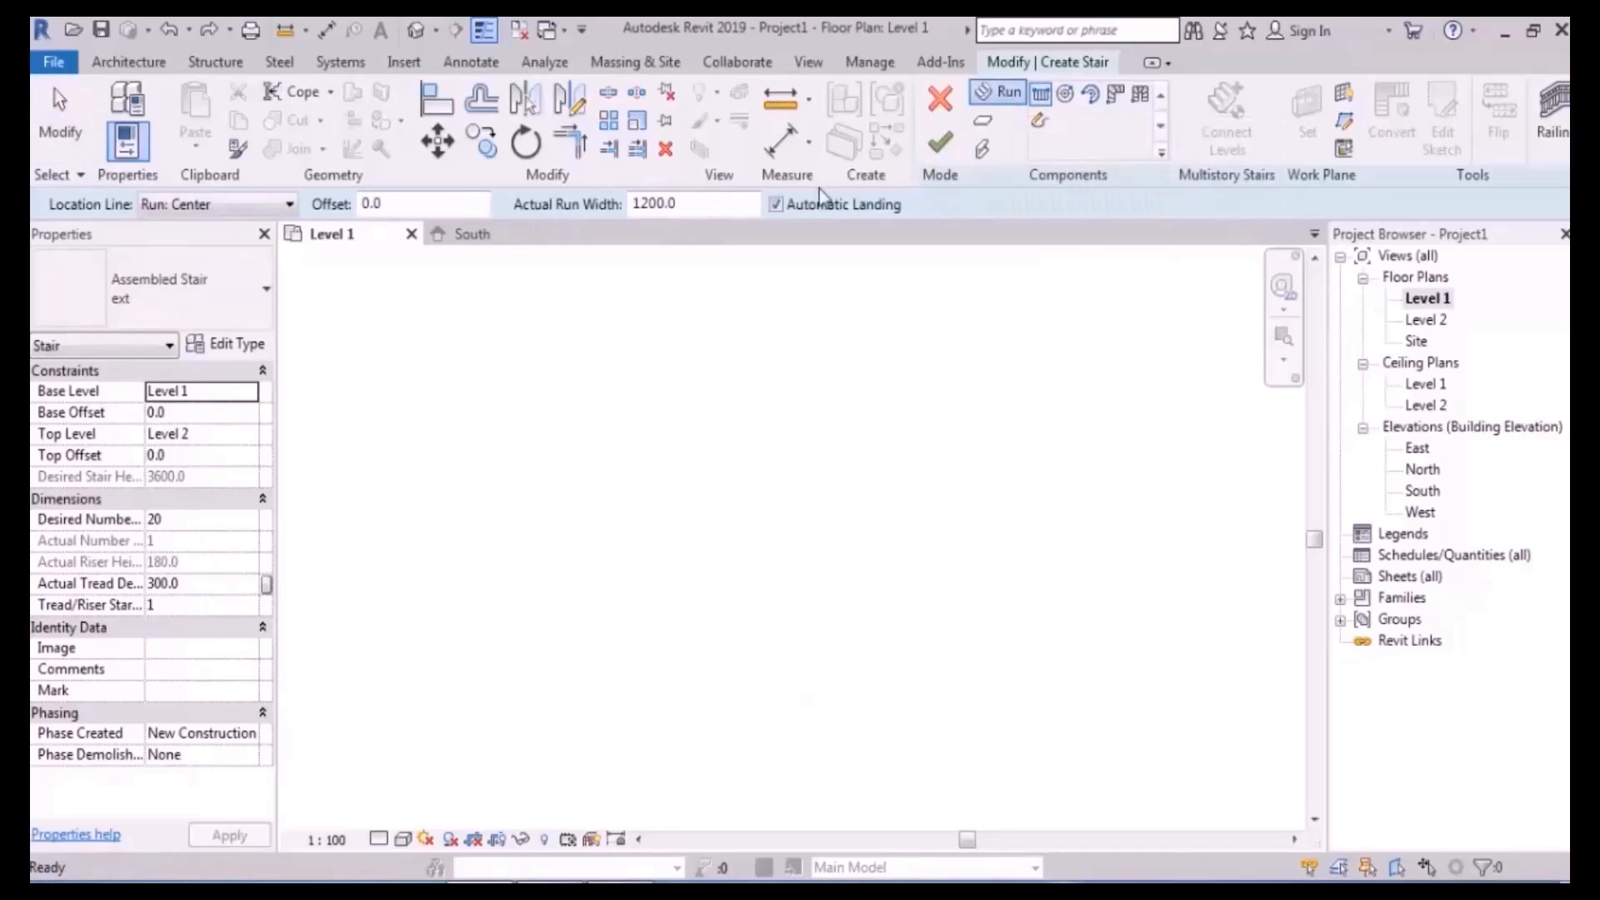
{"action": "left_click", "coordinate": [689, 210]}
{"action": "left_click_drag", "start_coordinate": [663, 210], "coordinate": [611, 212]}
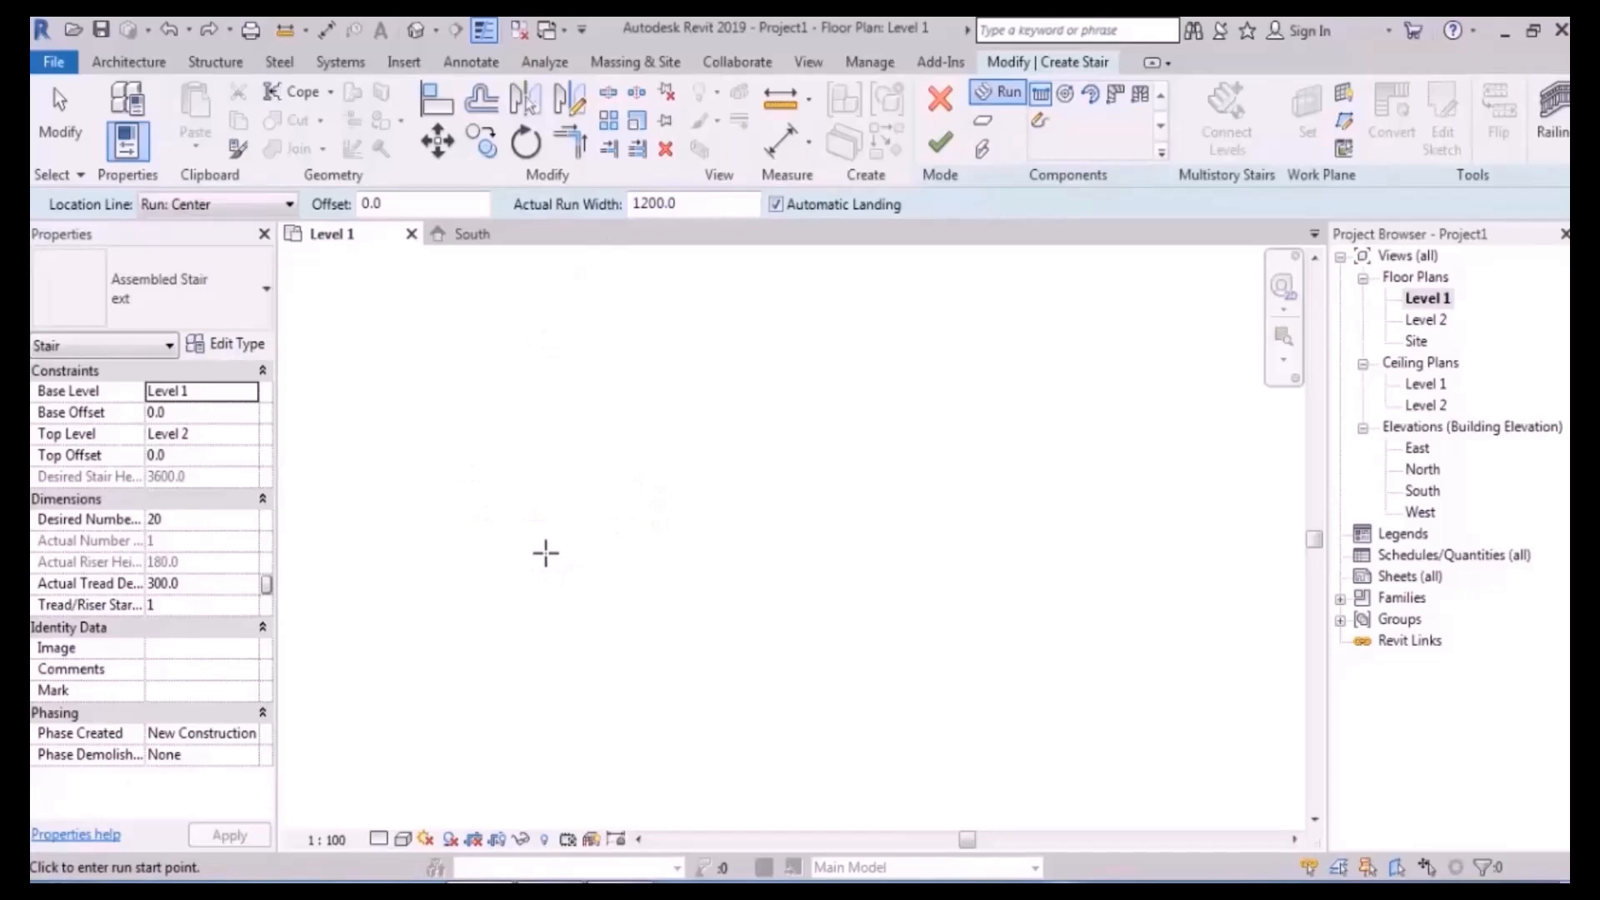
{"action": "left_click", "coordinate": [539, 629]}
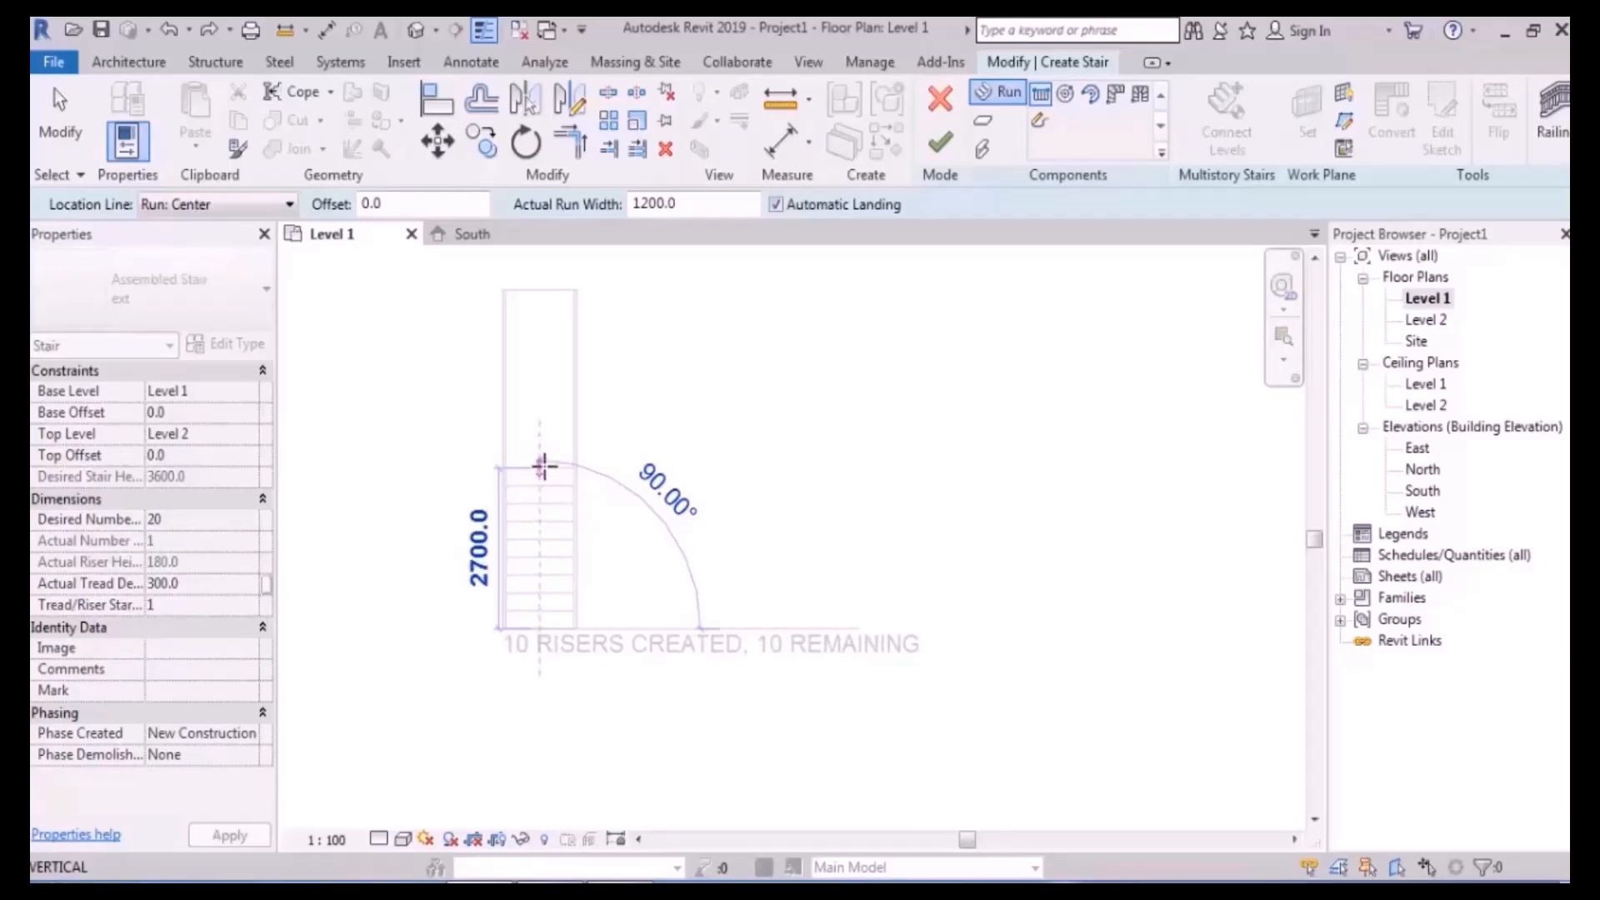
{"action": "left_click", "coordinate": [541, 466]}
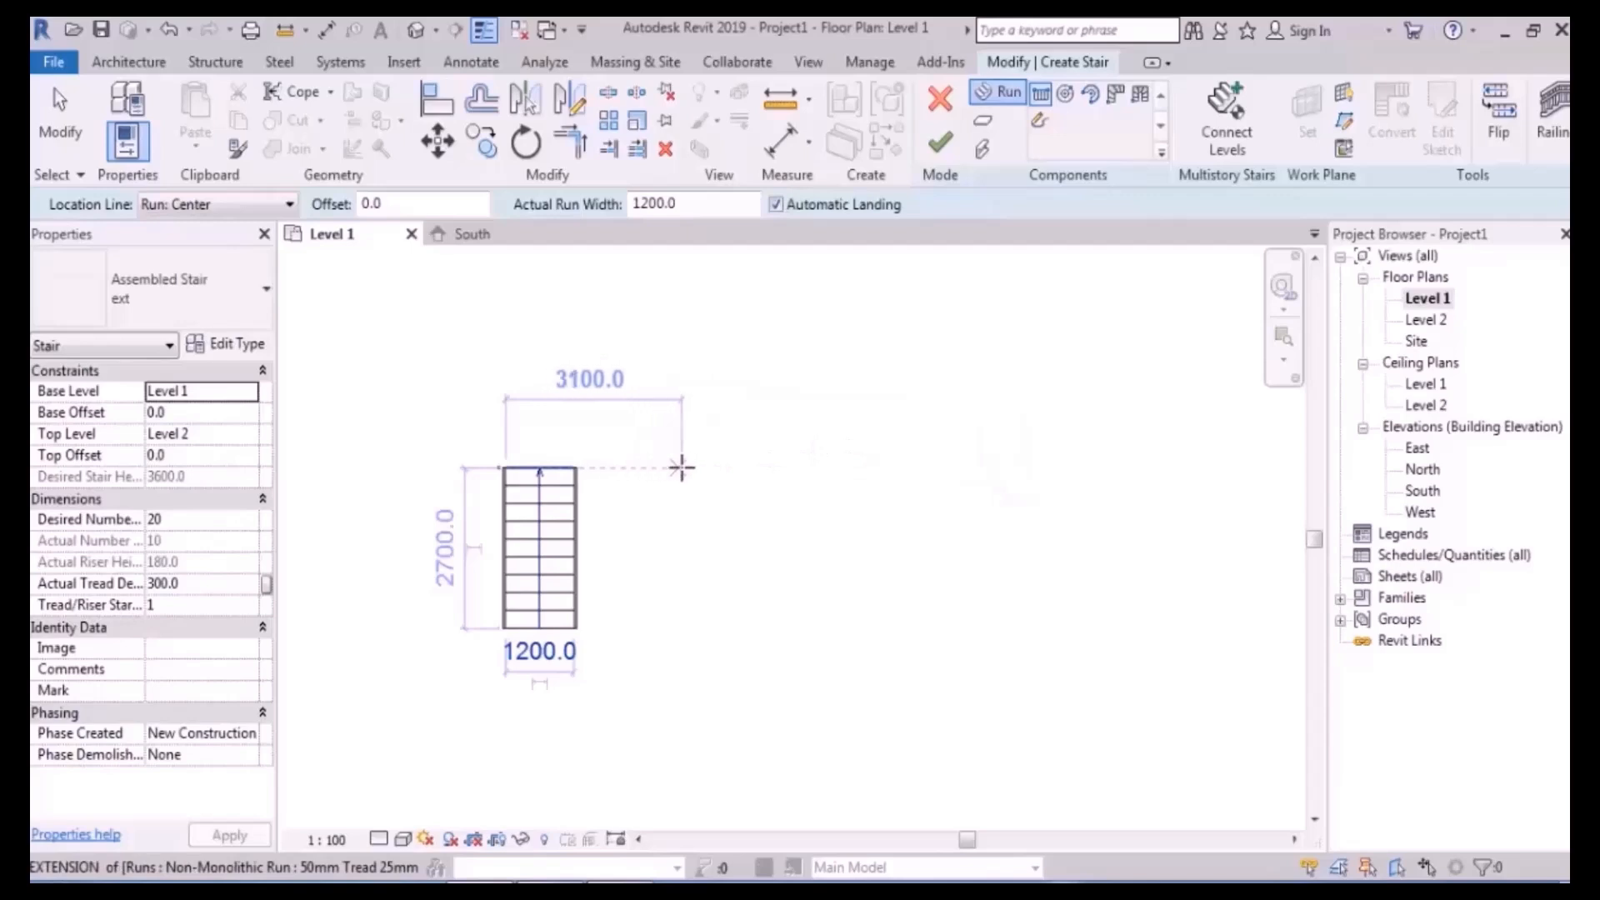
- Draw the second 10-riser run beside the first, forming a U-shaped stair with a landing
{"action": "left_click", "coordinate": [739, 466]}
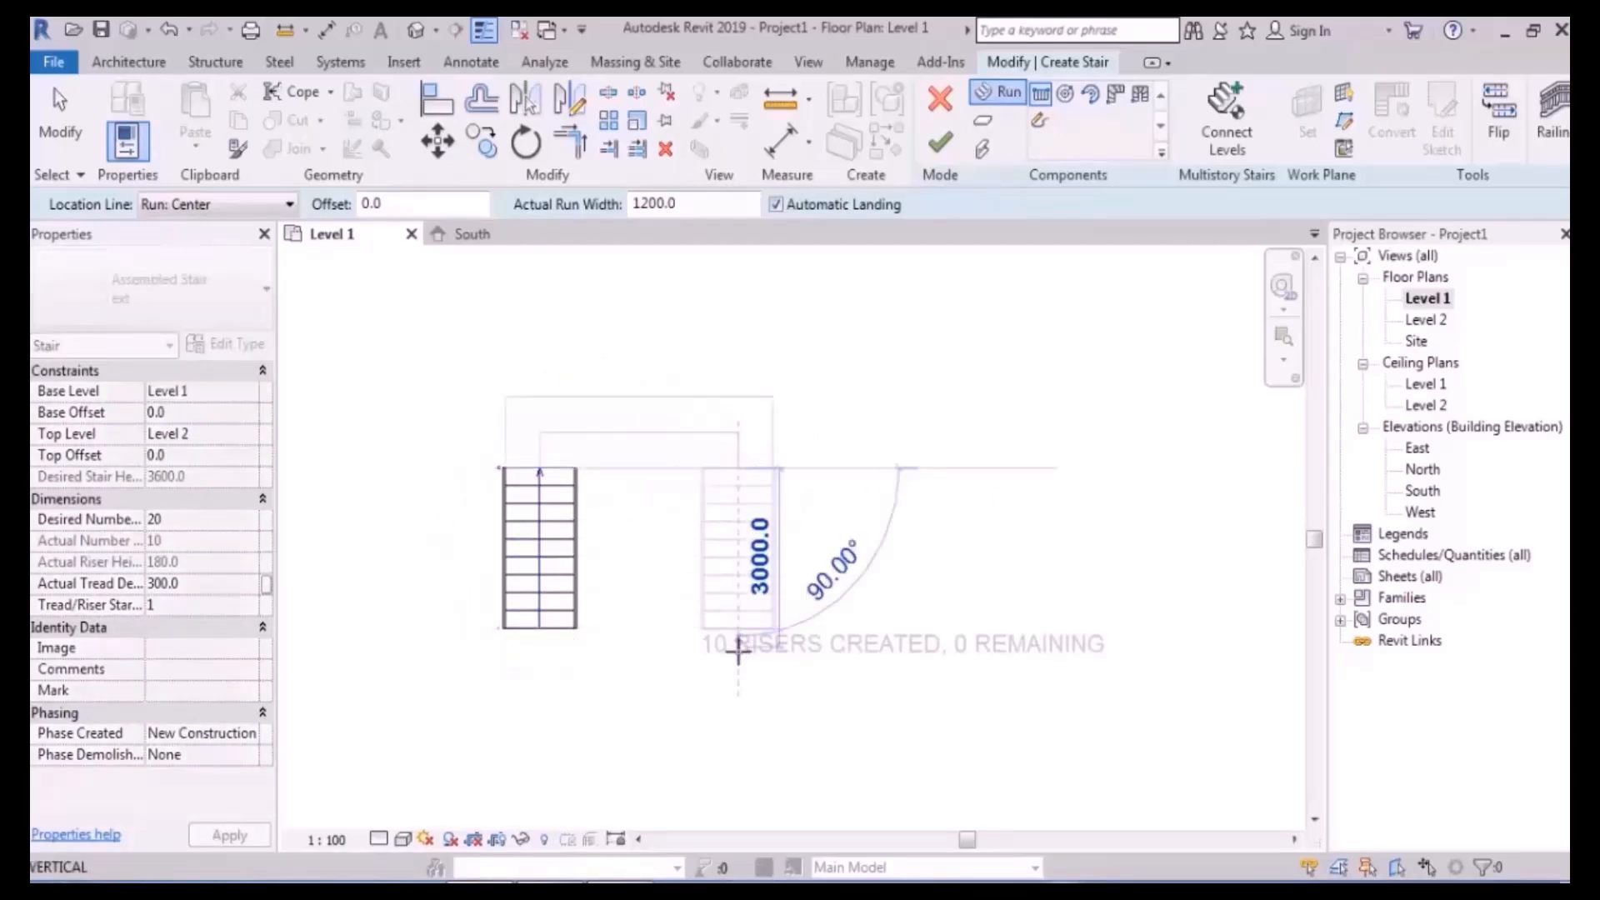
{"action": "key", "text": "Escape"}
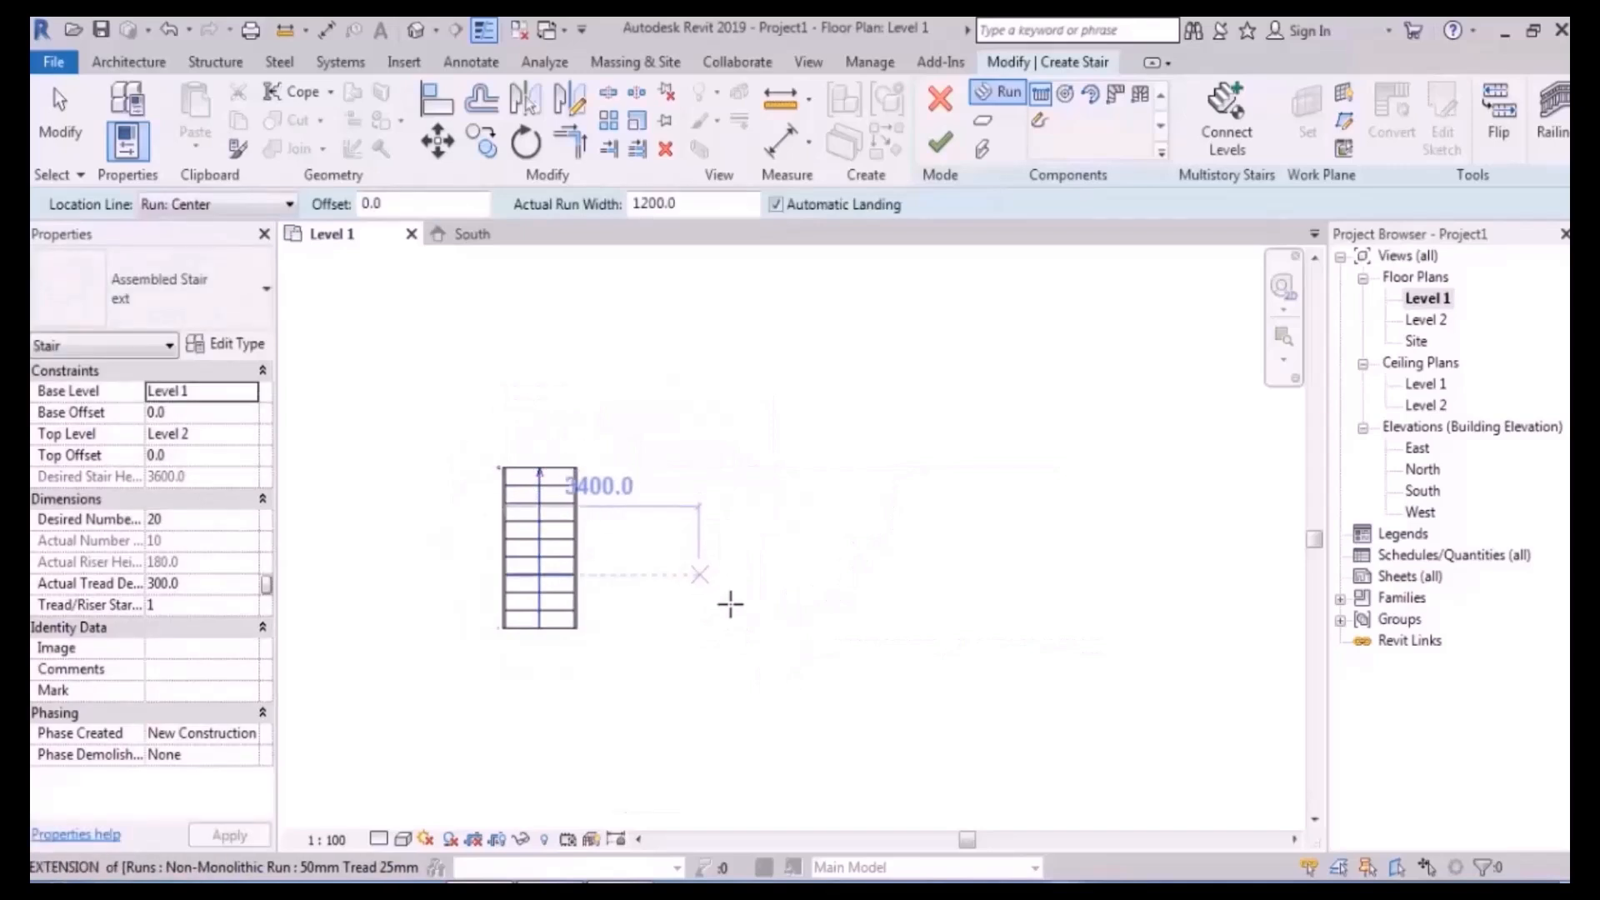
{"action": "left_click", "coordinate": [739, 628]}
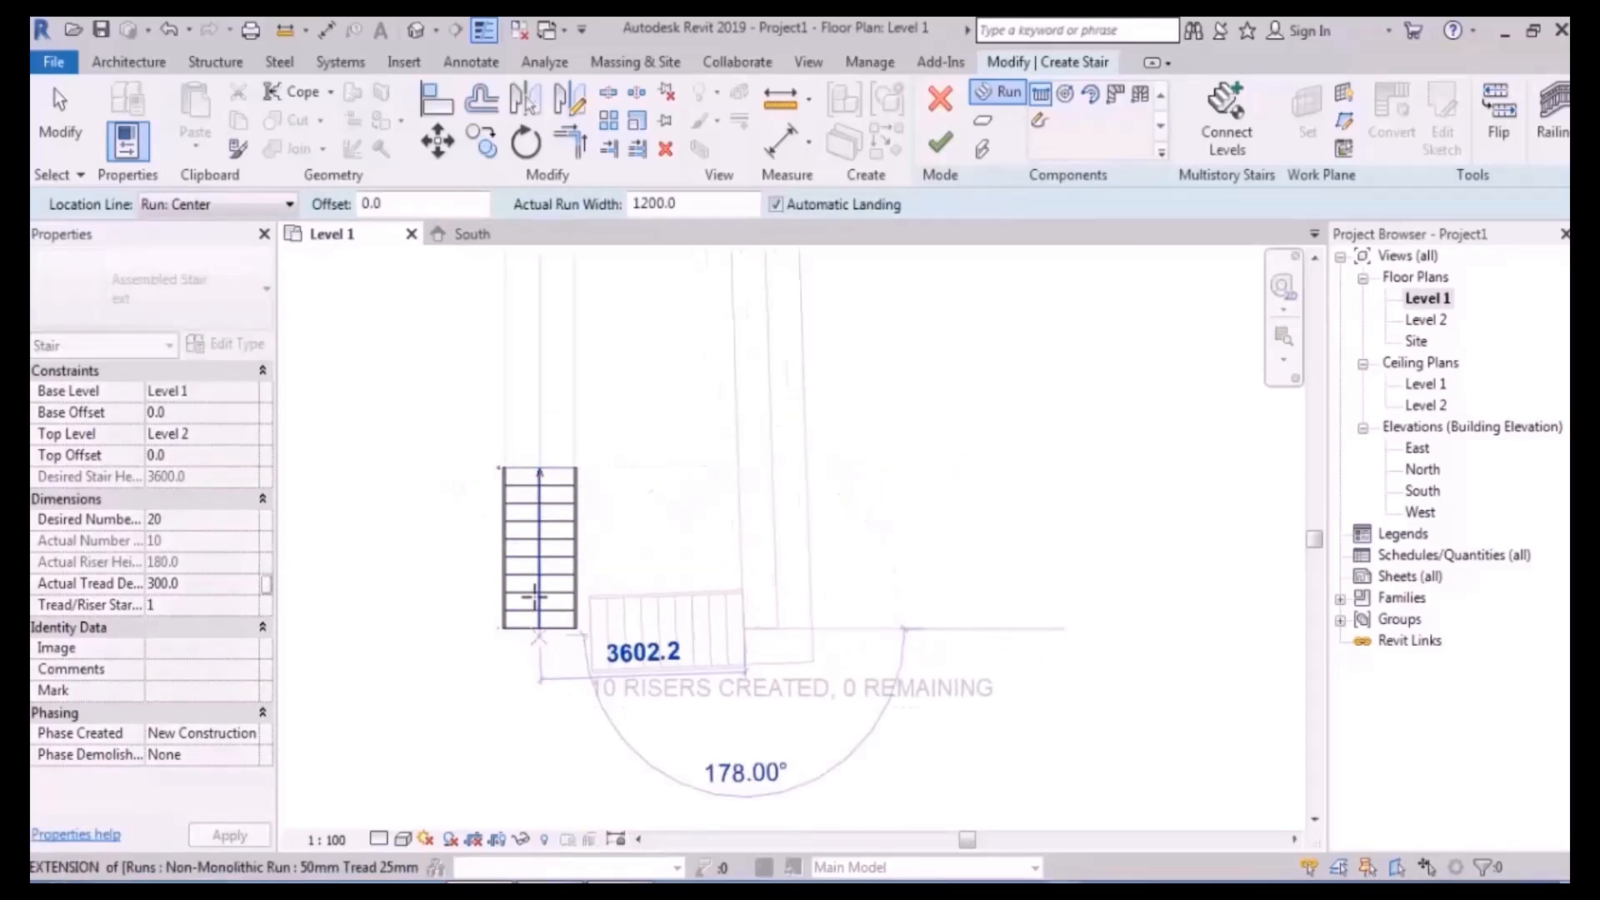
{"action": "key", "text": "Escape"}
{"action": "left_click", "coordinate": [738, 468]}
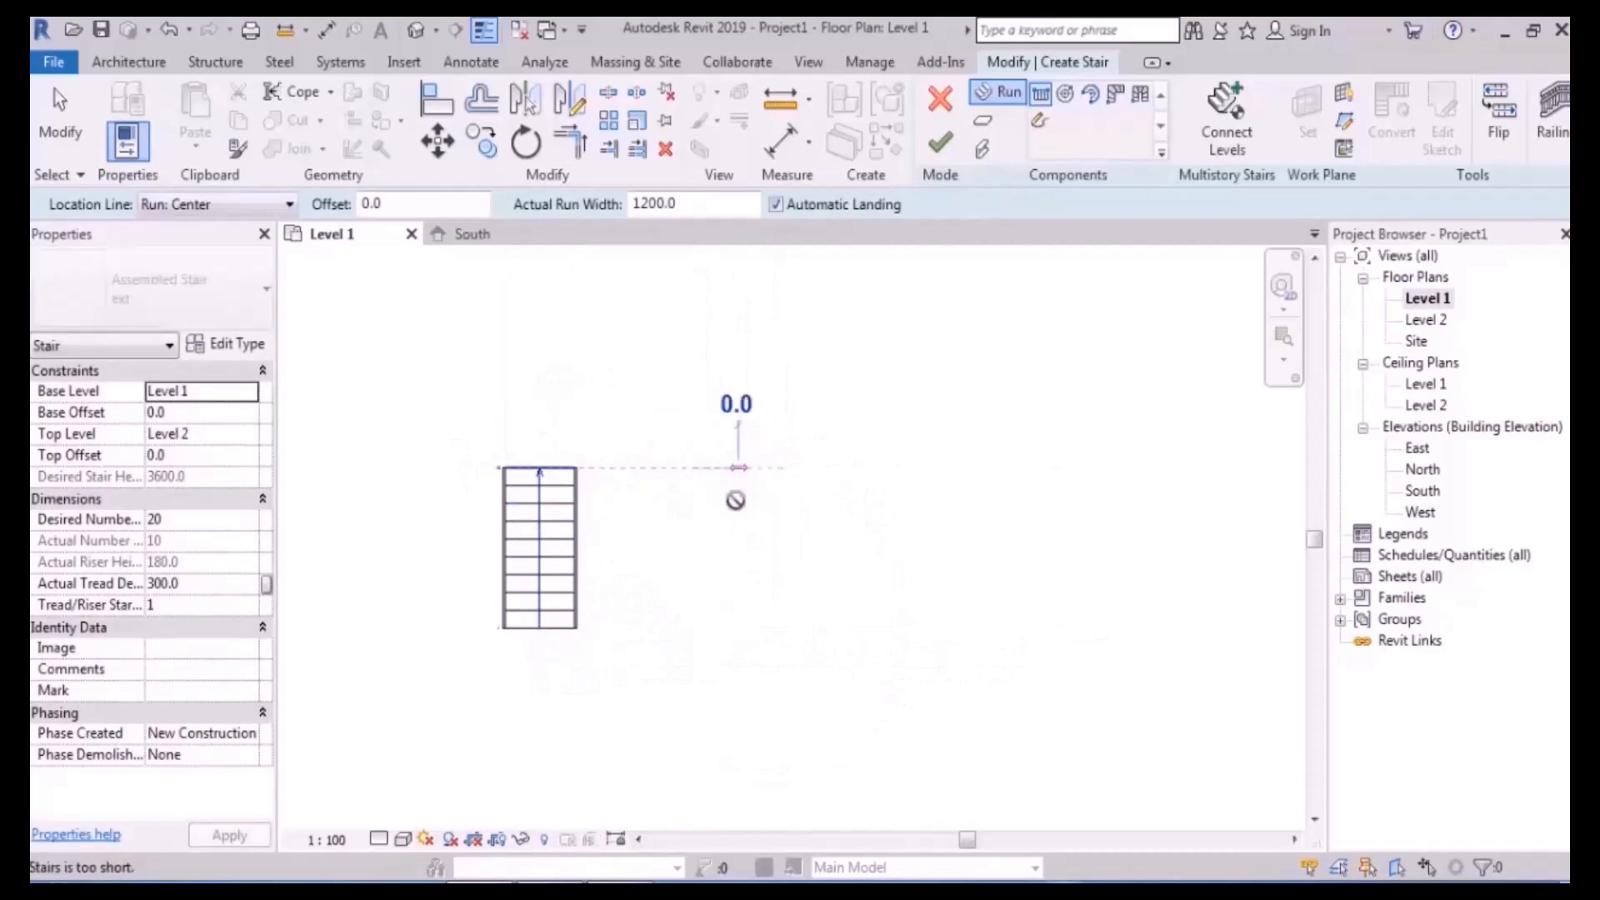
{"action": "left_click", "coordinate": [735, 682]}
{"action": "key", "text": "Escape"}
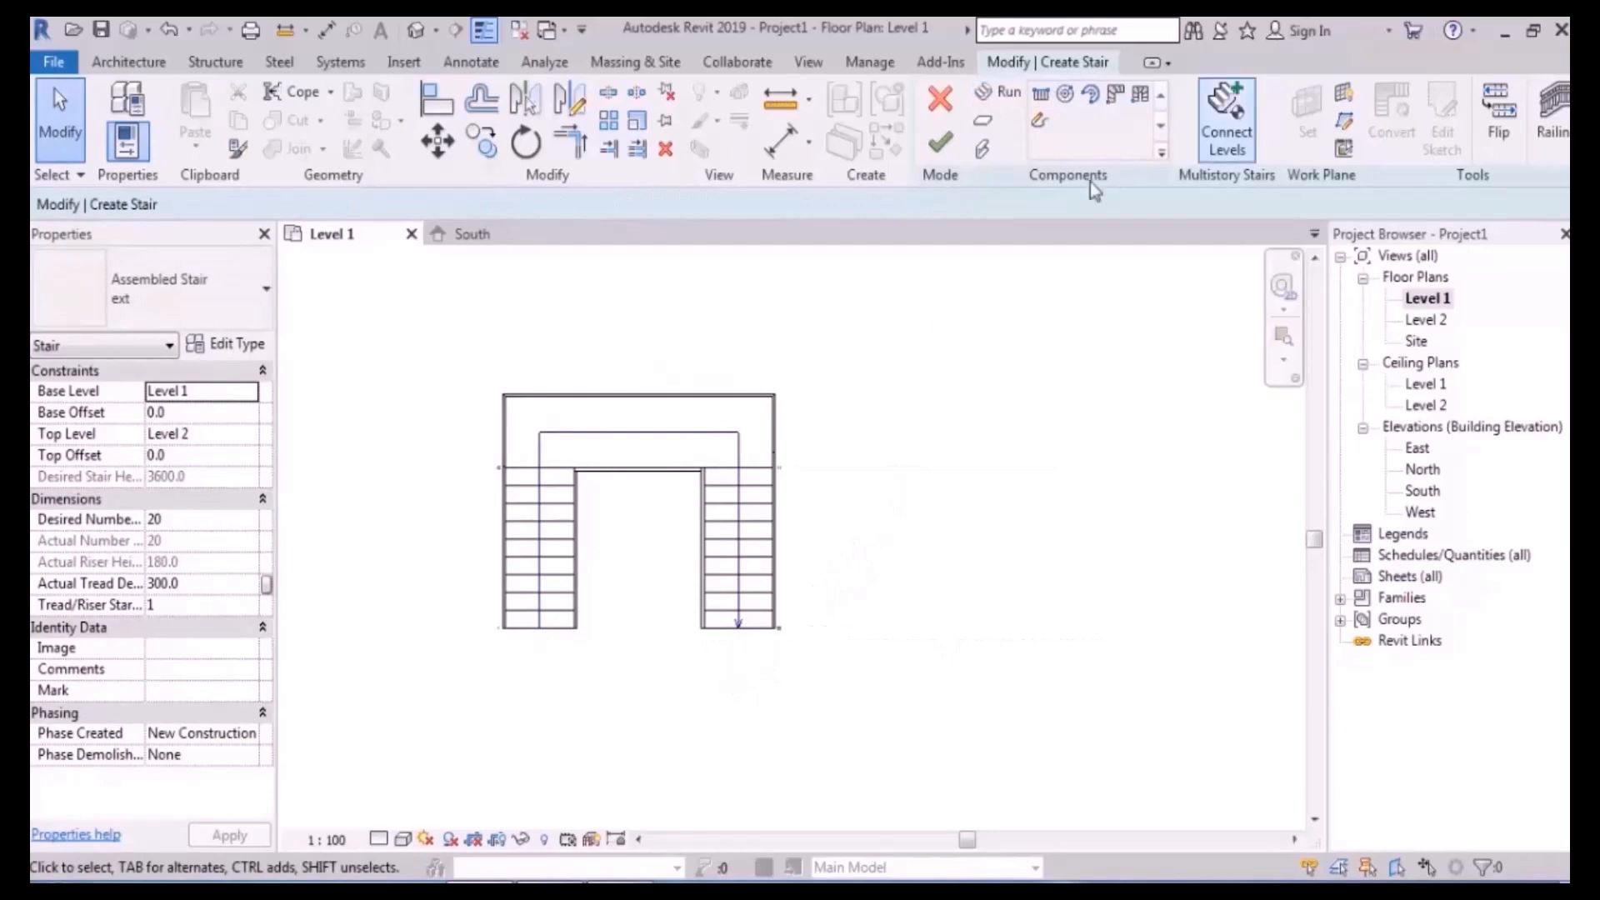
- Finish the stair, dismiss the discontinuous railing warning, and inspect it in the default 3D view
{"action": "left_click", "coordinate": [950, 154]}
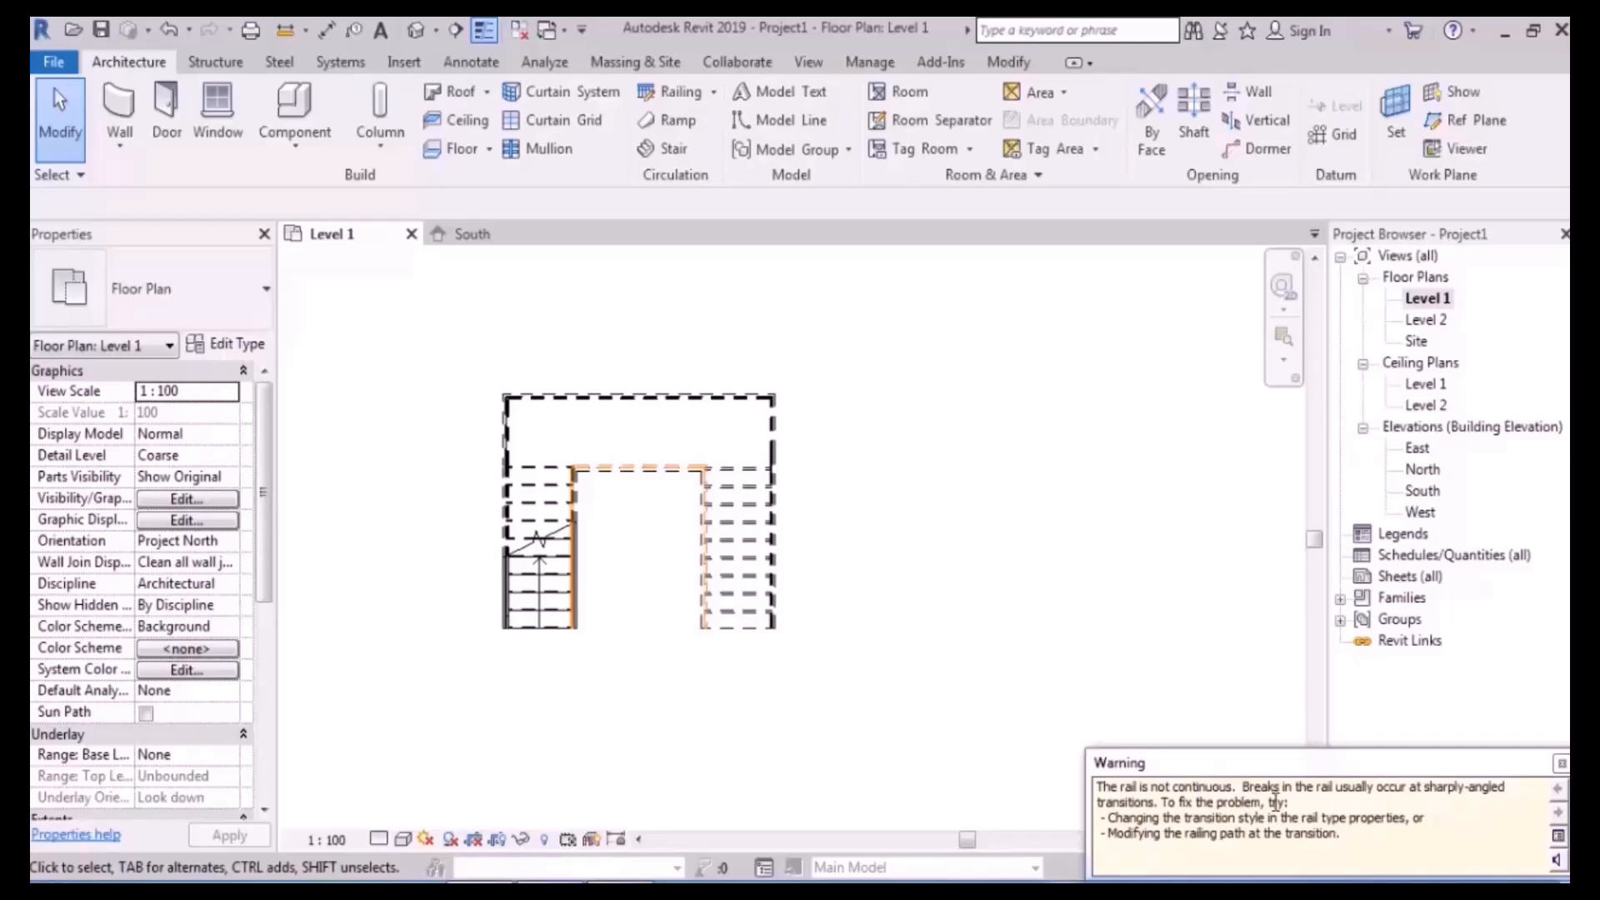
{"action": "left_click", "coordinate": [1561, 763]}
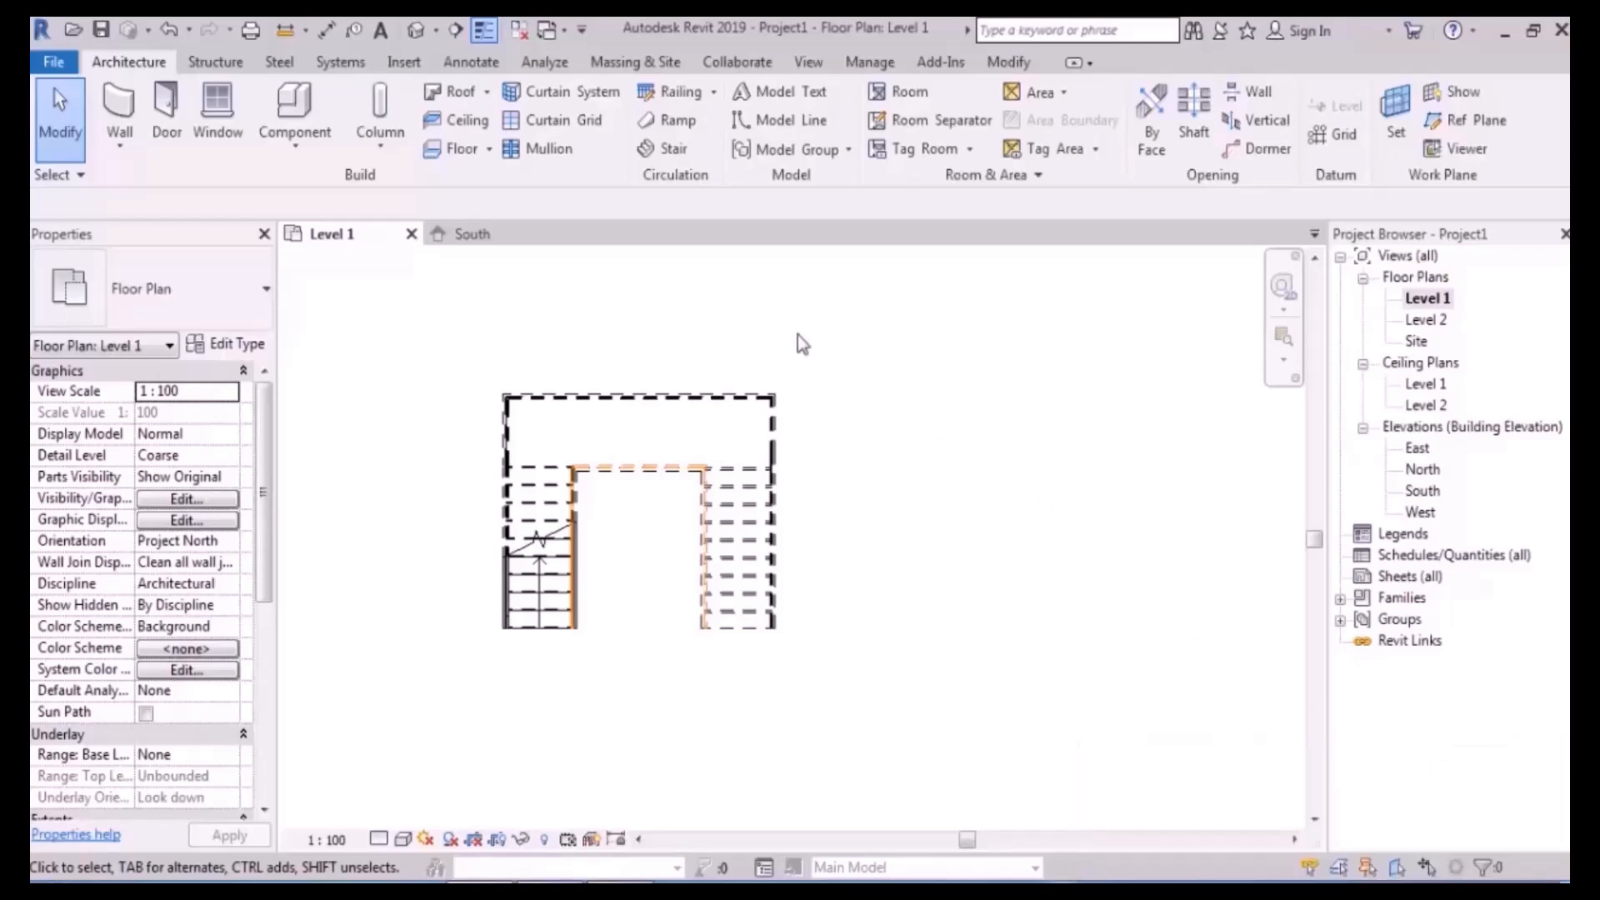
{"action": "left_click", "coordinate": [415, 30]}
{"action": "scroll", "coordinate": [763, 469], "scroll_direction": "up", "scroll_amount": 4}
{"action": "middle_click_drag", "start_coordinate": [848, 515], "coordinate": [1112, 479], "text": "shift"}
{"action": "middle_click_drag", "start_coordinate": [746, 625], "coordinate": [553, 558]}
{"action": "middle_click_drag", "start_coordinate": [830, 458], "coordinate": [789, 526]}
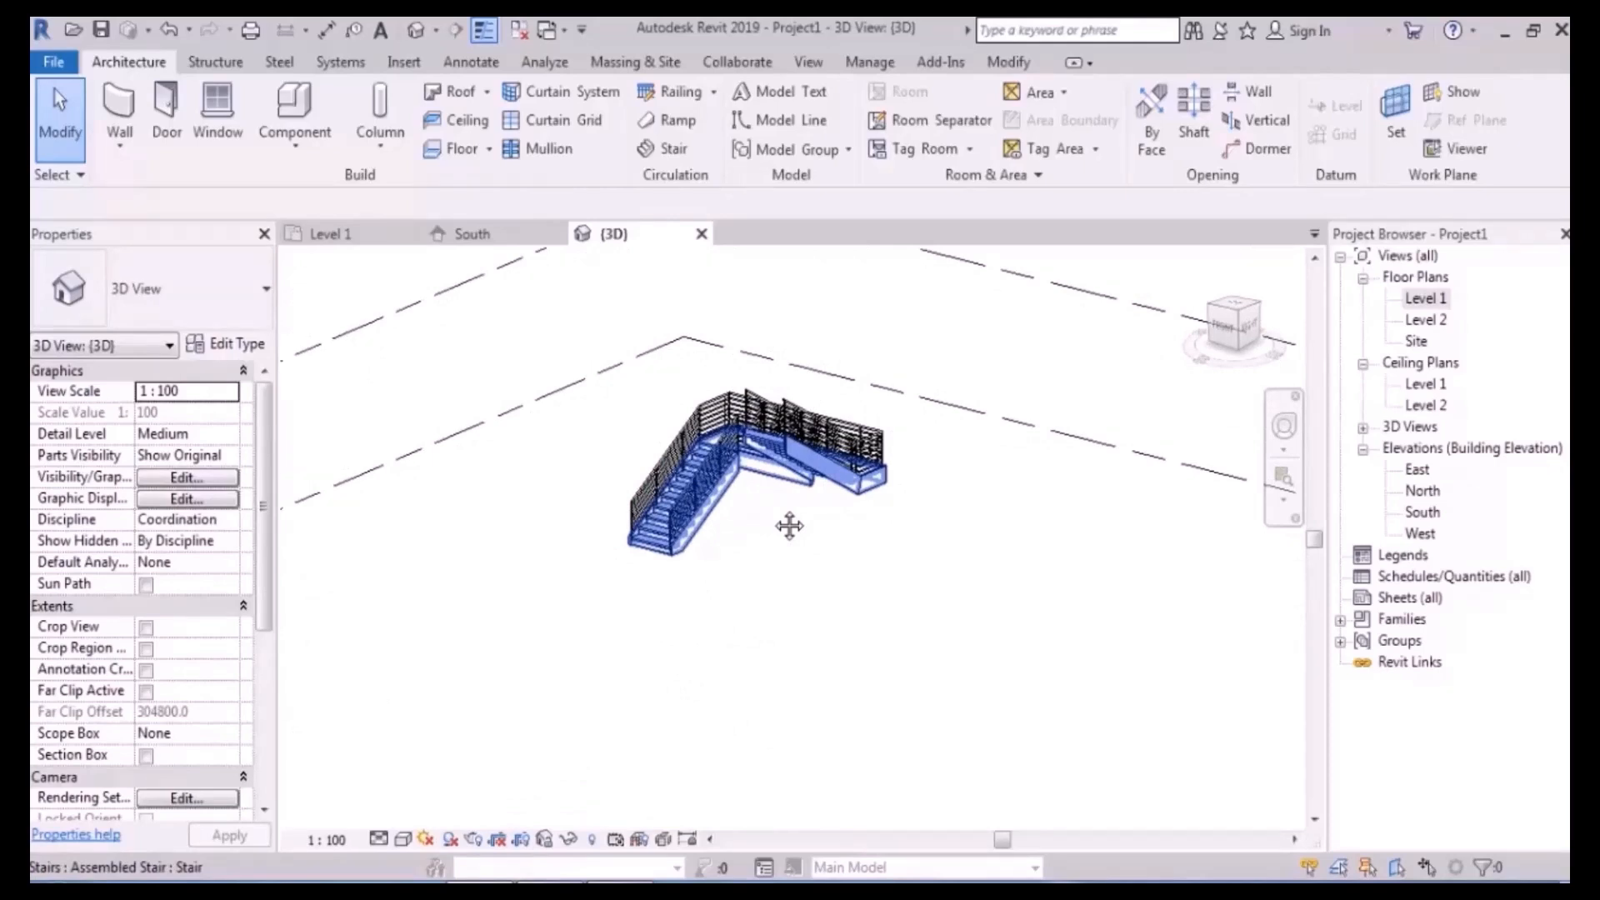
- Return to Level 1 and undo back into stair editing, leaving only the first 10-riser run
{"action": "double_click", "coordinate": [1424, 298]}
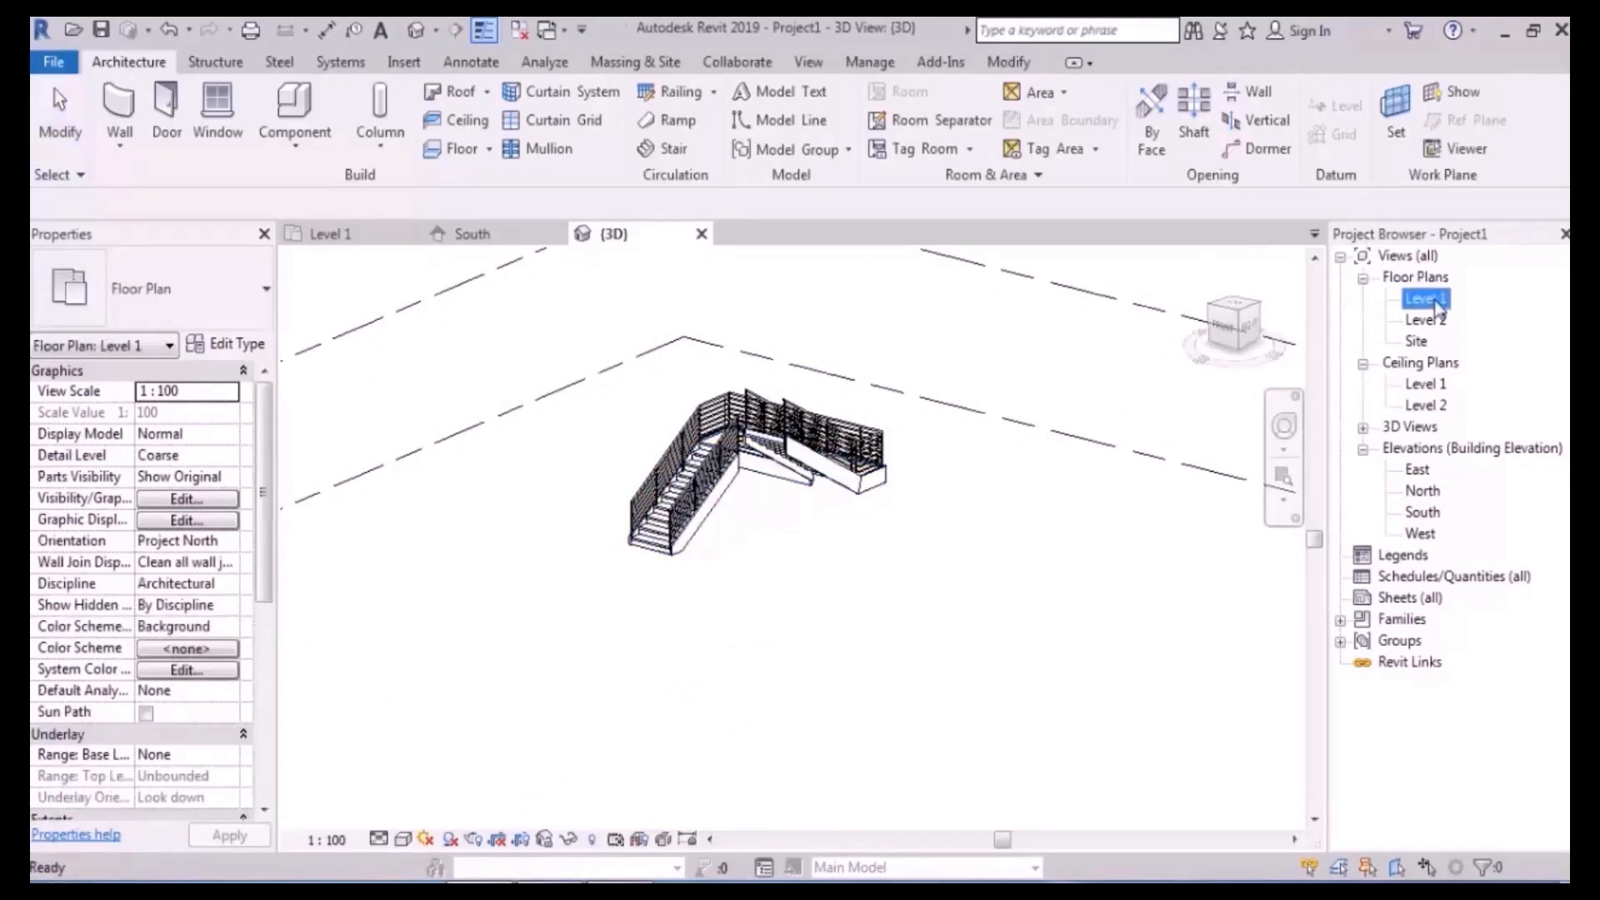
{"action": "middle_click_drag", "start_coordinate": [766, 477], "coordinate": [775, 451]}
{"action": "key", "text": "ctrl+z"}
{"action": "key", "text": "ctrl+z"}
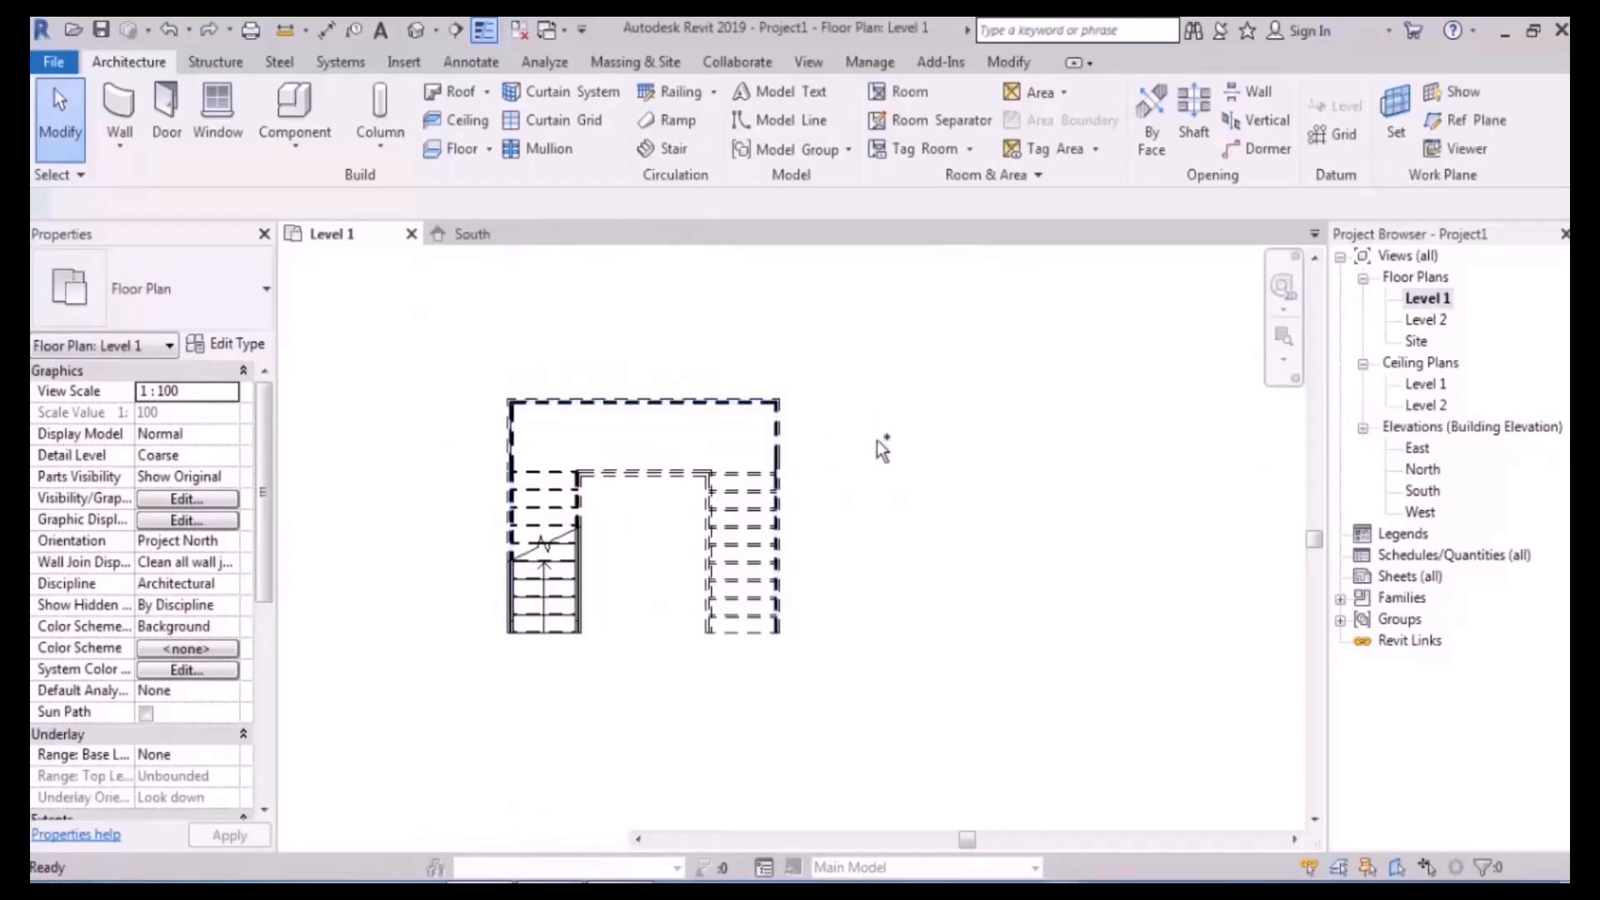
{"action": "key", "text": "ctrl+z"}
{"action": "middle_click_drag", "start_coordinate": [765, 491], "coordinate": [877, 433]}
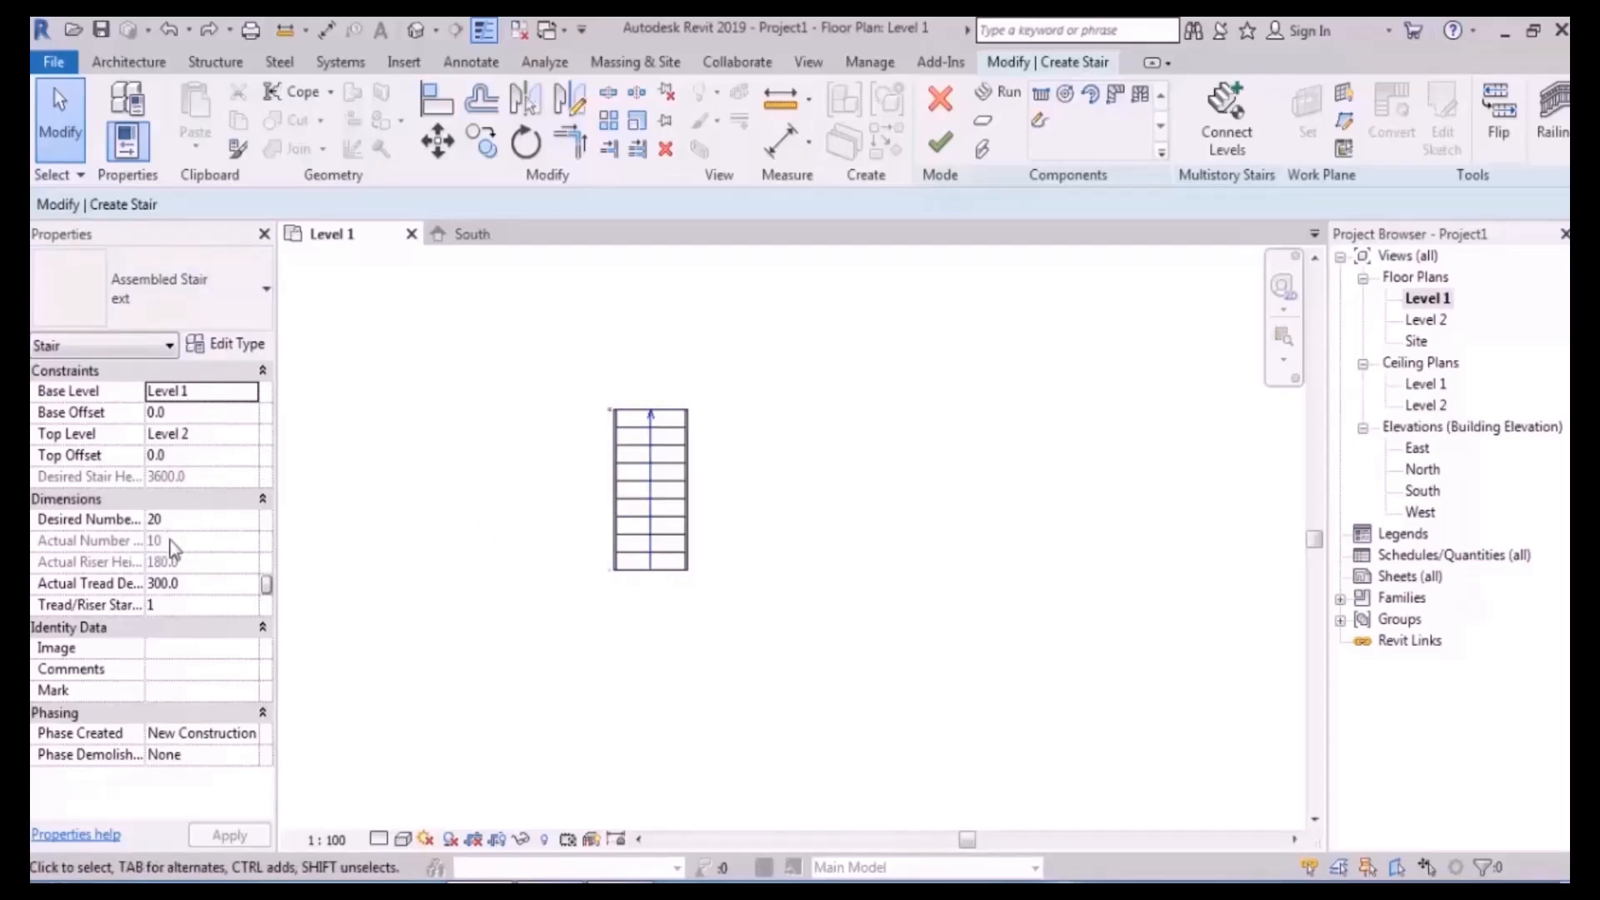
- Widen the Properties name column to show full stair parameter names, recentre the run, and begin another straight run
{"action": "left_click_drag", "start_coordinate": [144, 497], "coordinate": [312, 496]}
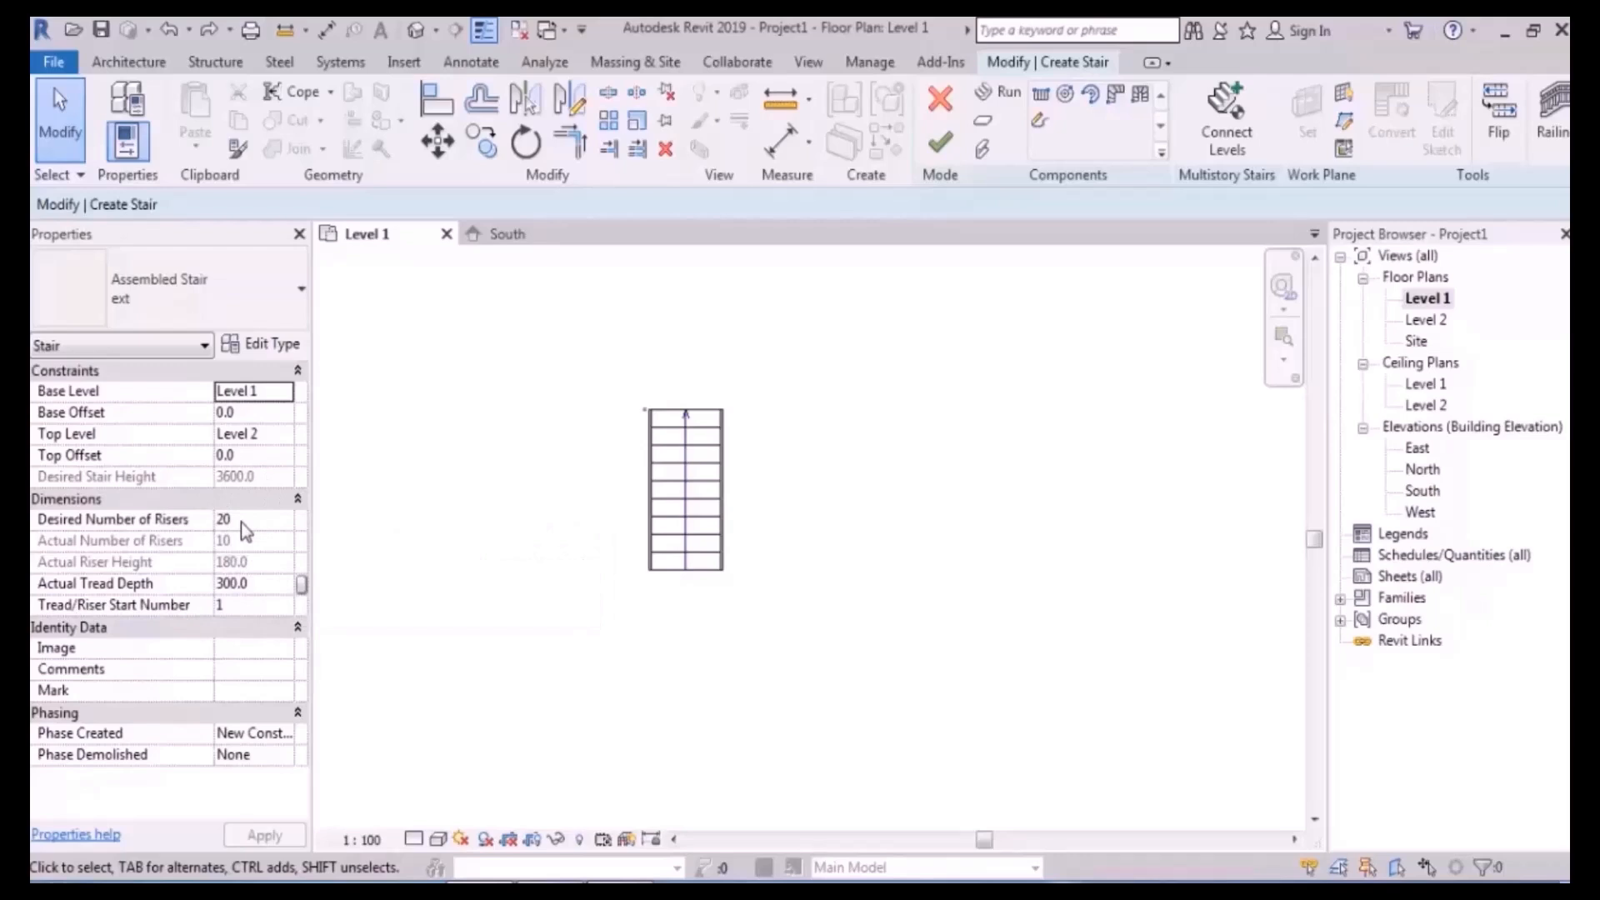
{"action": "mouse_move", "coordinate": [123, 575]}
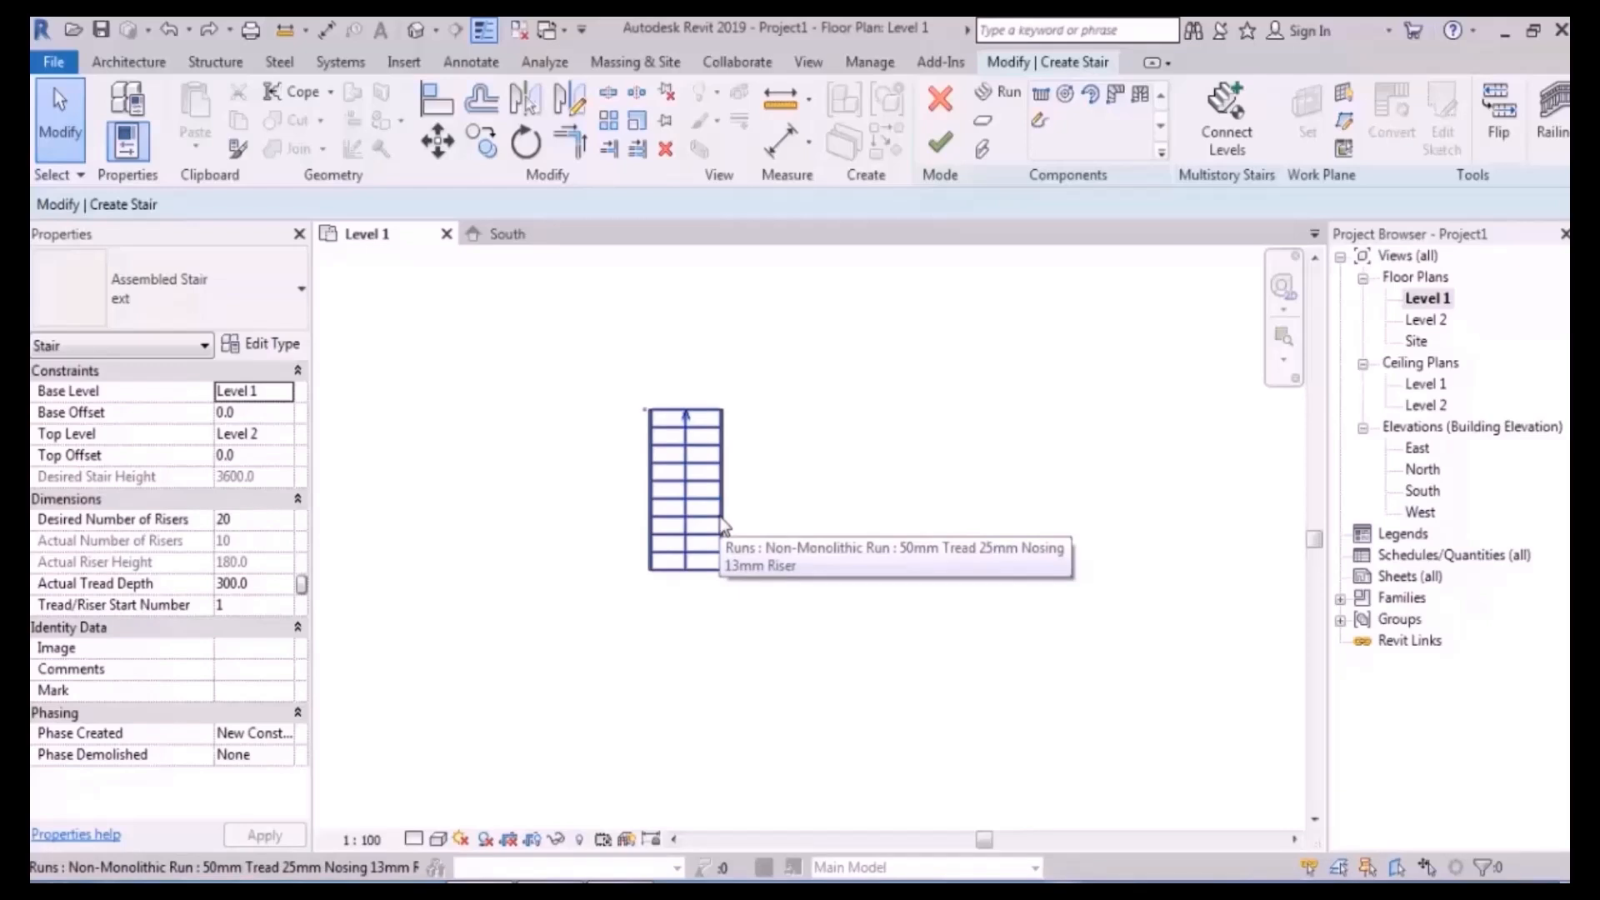
{"action": "scroll", "coordinate": [733, 533], "scroll_direction": "up", "scroll_amount": 2}
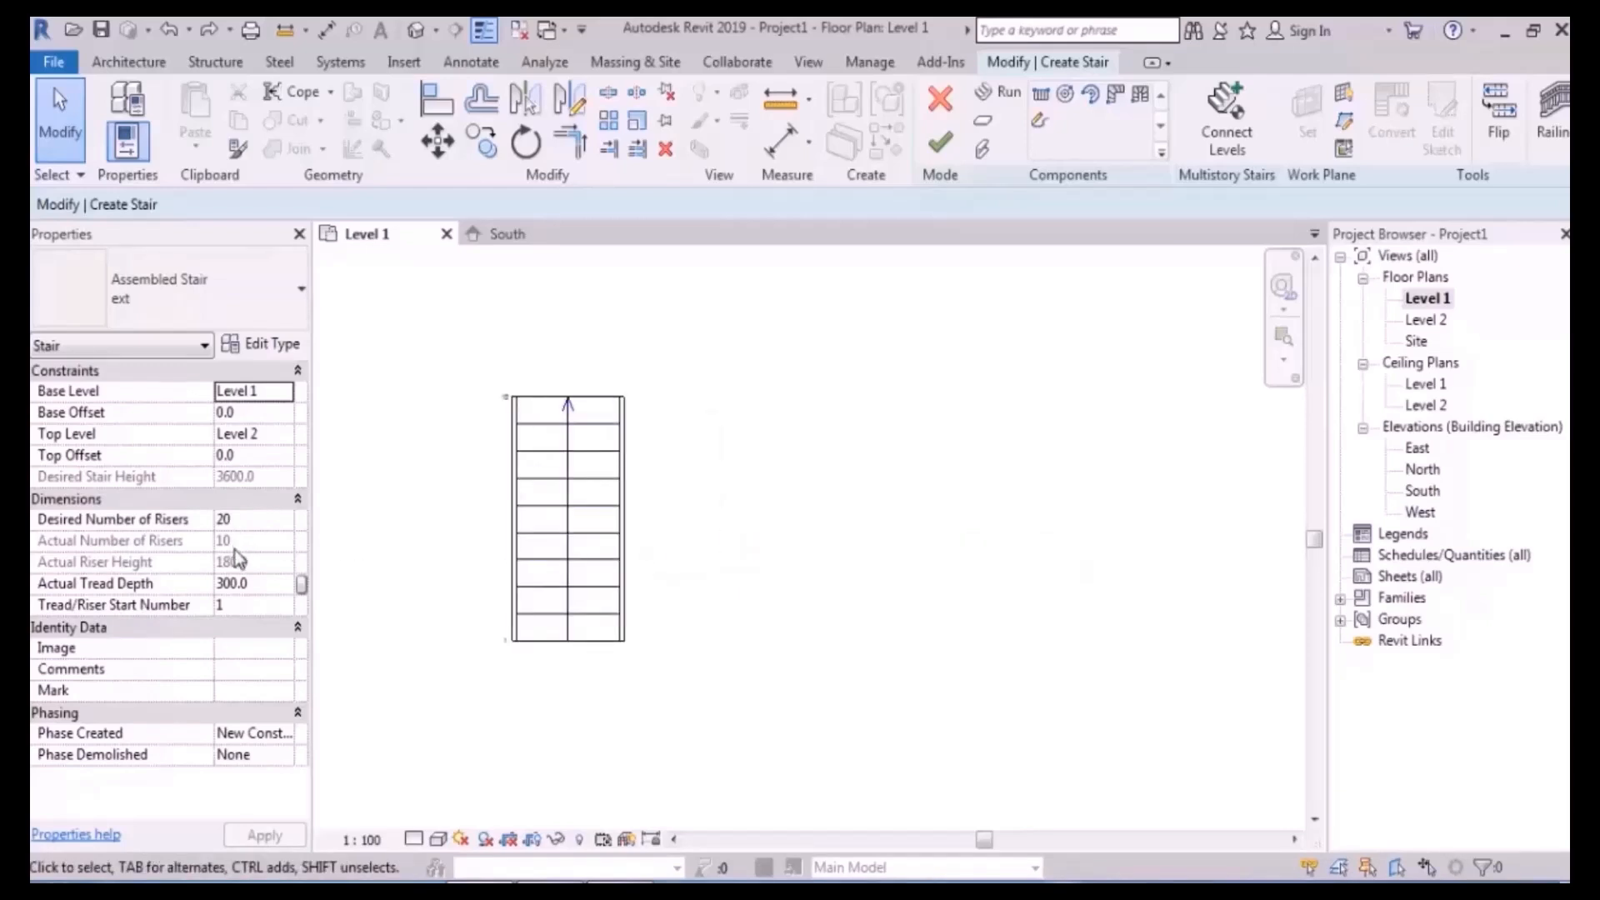
{"action": "middle_click_drag", "start_coordinate": [754, 509], "coordinate": [806, 498]}
{"action": "middle_click_drag", "start_coordinate": [841, 406], "coordinate": [877, 396]}
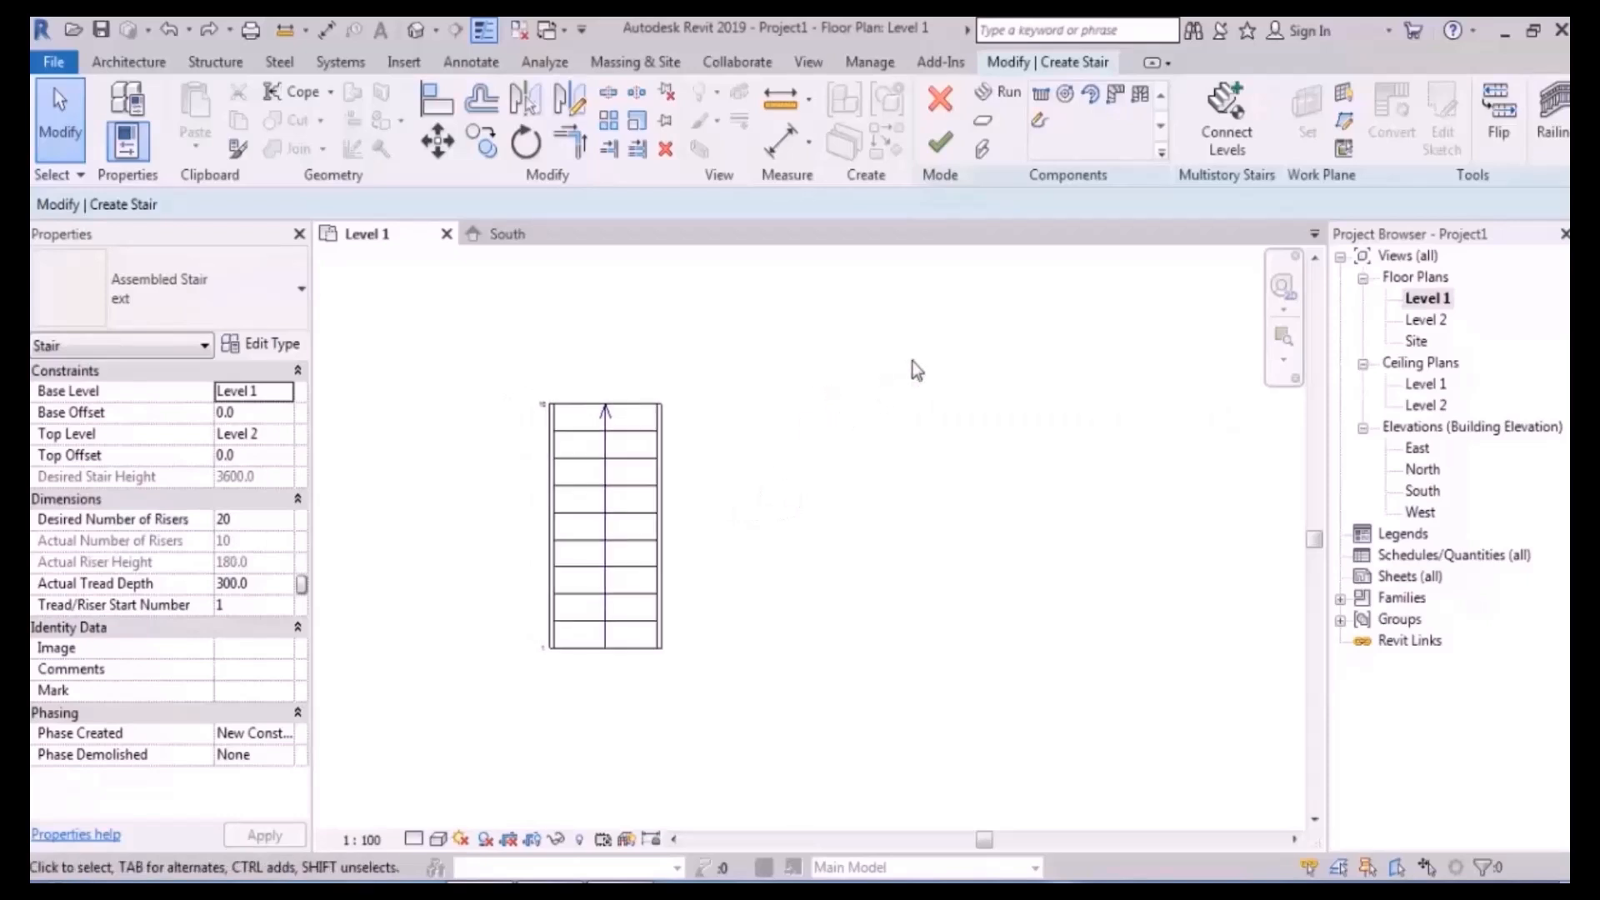
{"action": "left_click", "coordinate": [1040, 93]}
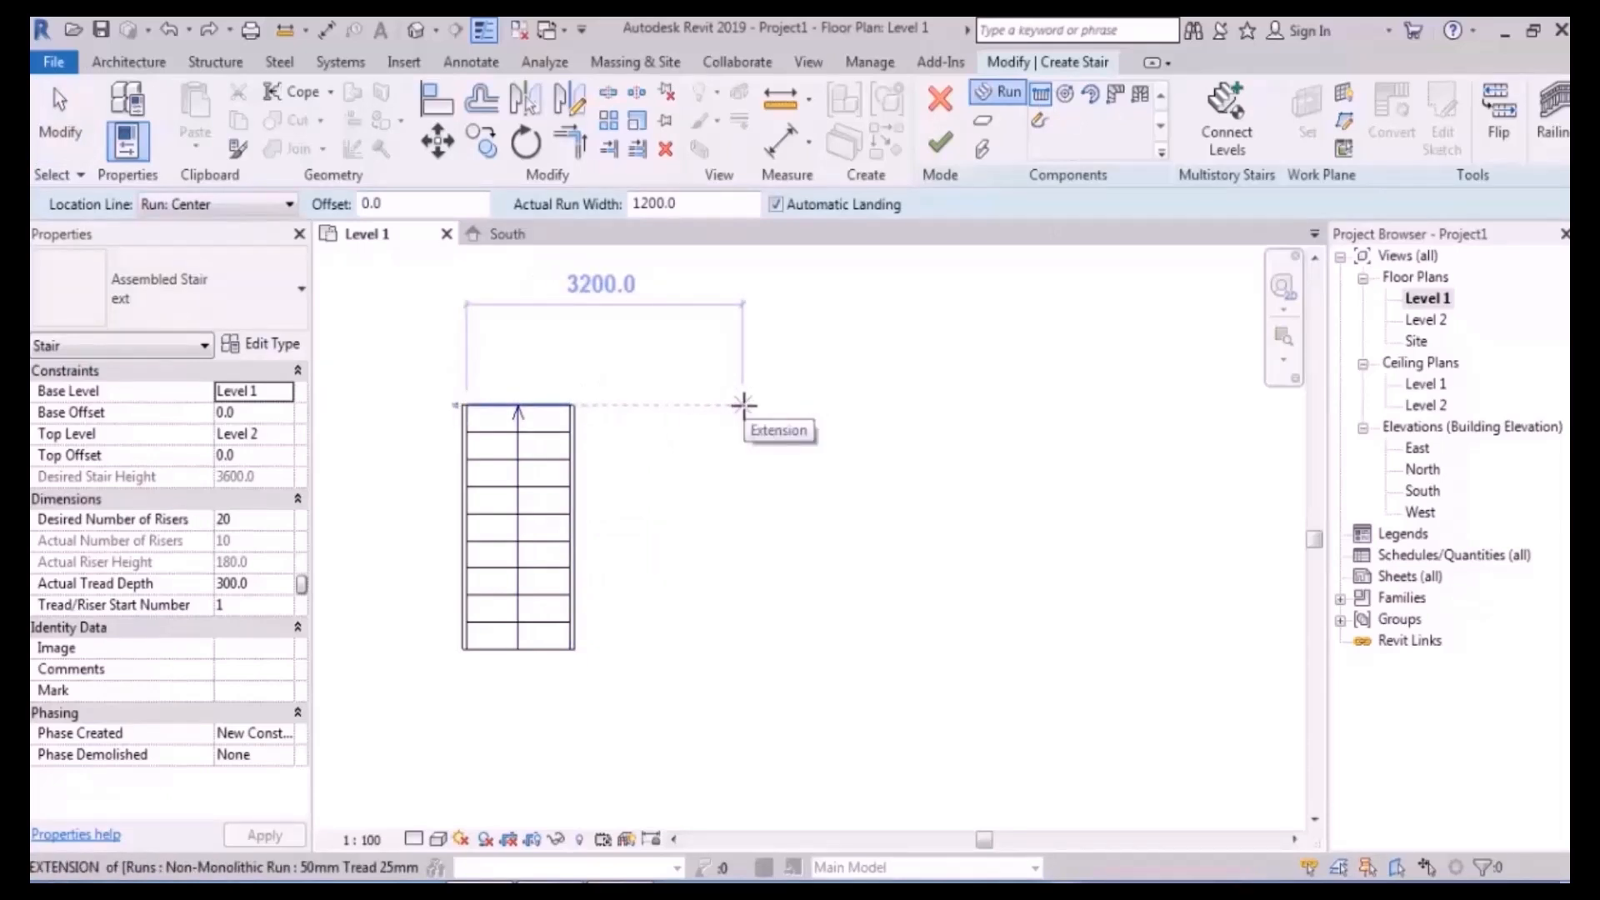
- Drop the angled second-run attempt and select the existing stair run with a window
{"action": "left_click", "coordinate": [744, 405]}
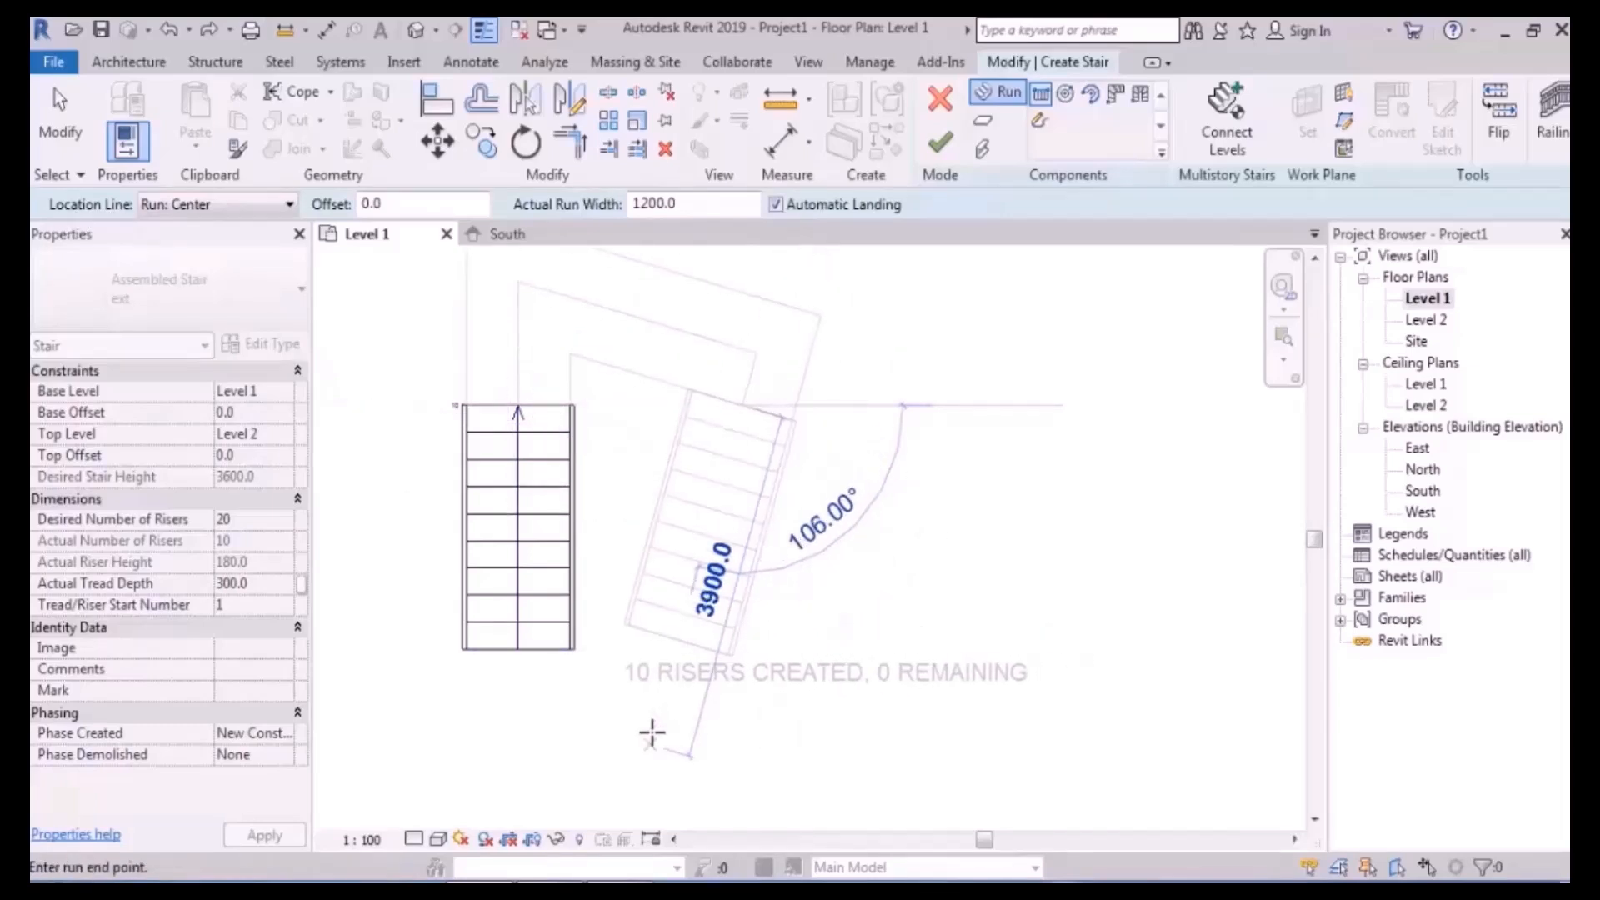
{"action": "left_click", "coordinate": [258, 206]}
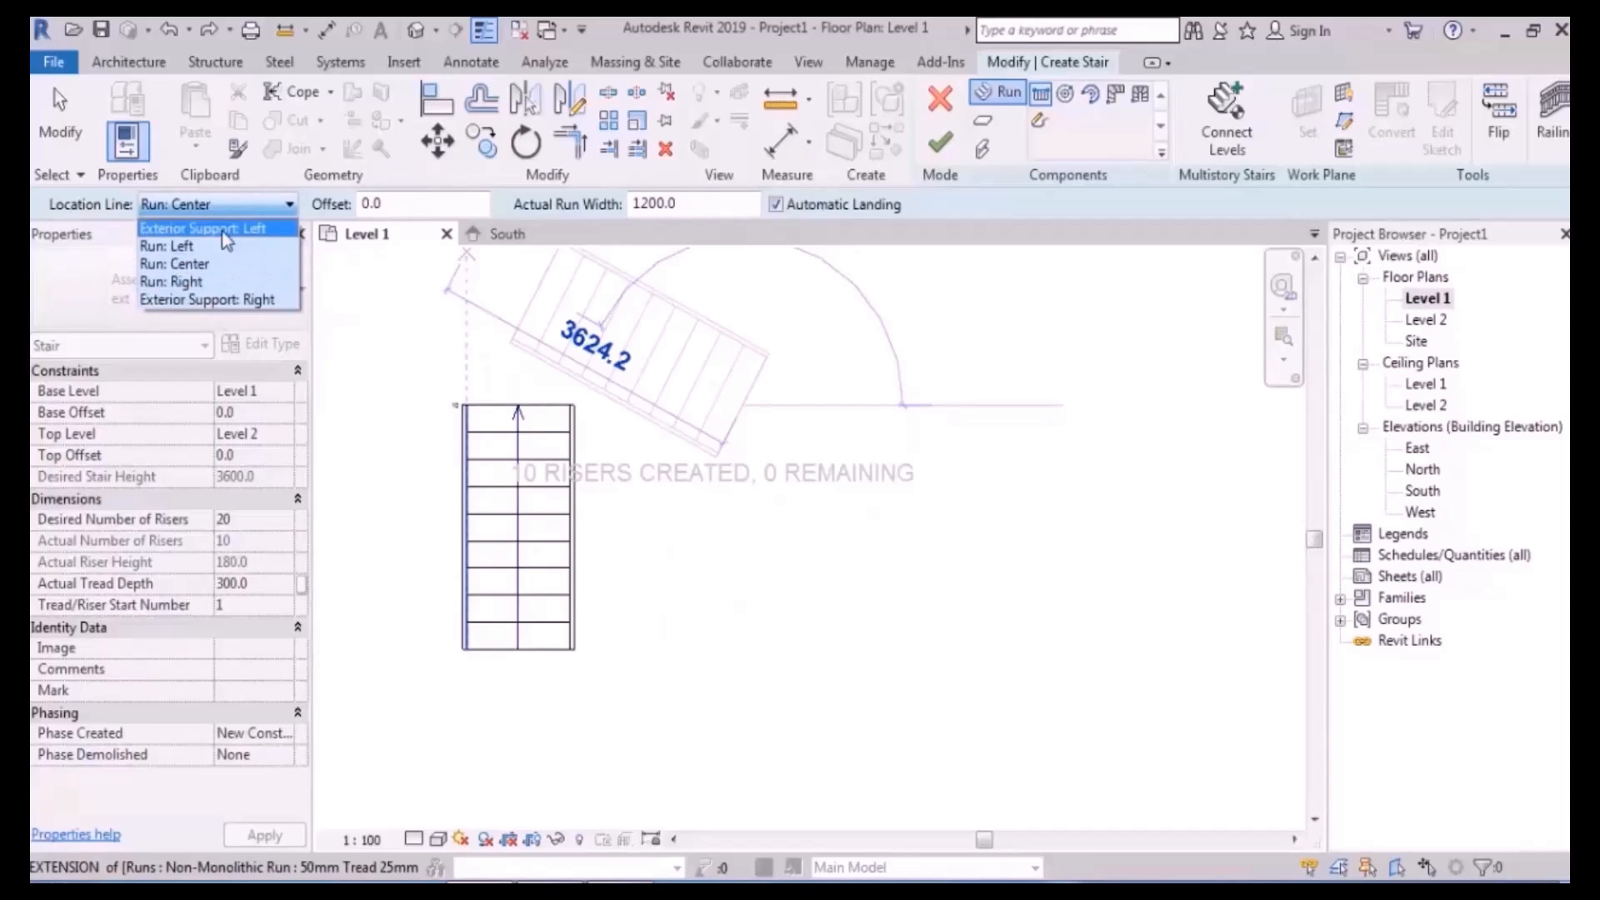
{"action": "left_click", "coordinate": [831, 625]}
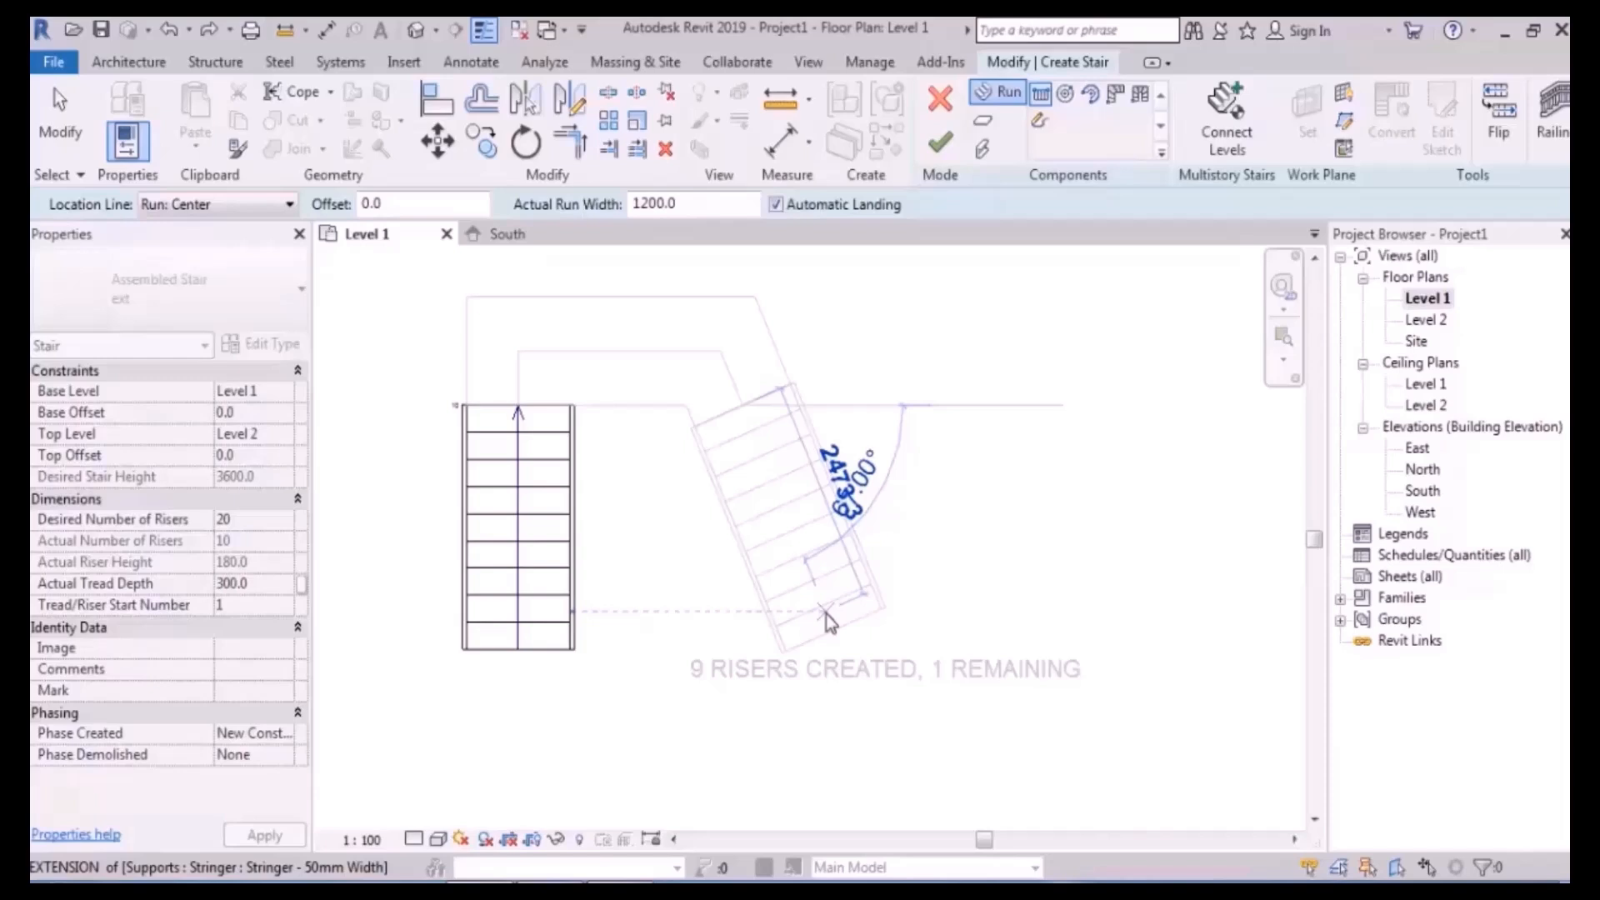
{"action": "key", "text": "Escape"}
{"action": "key", "text": "Escape"}
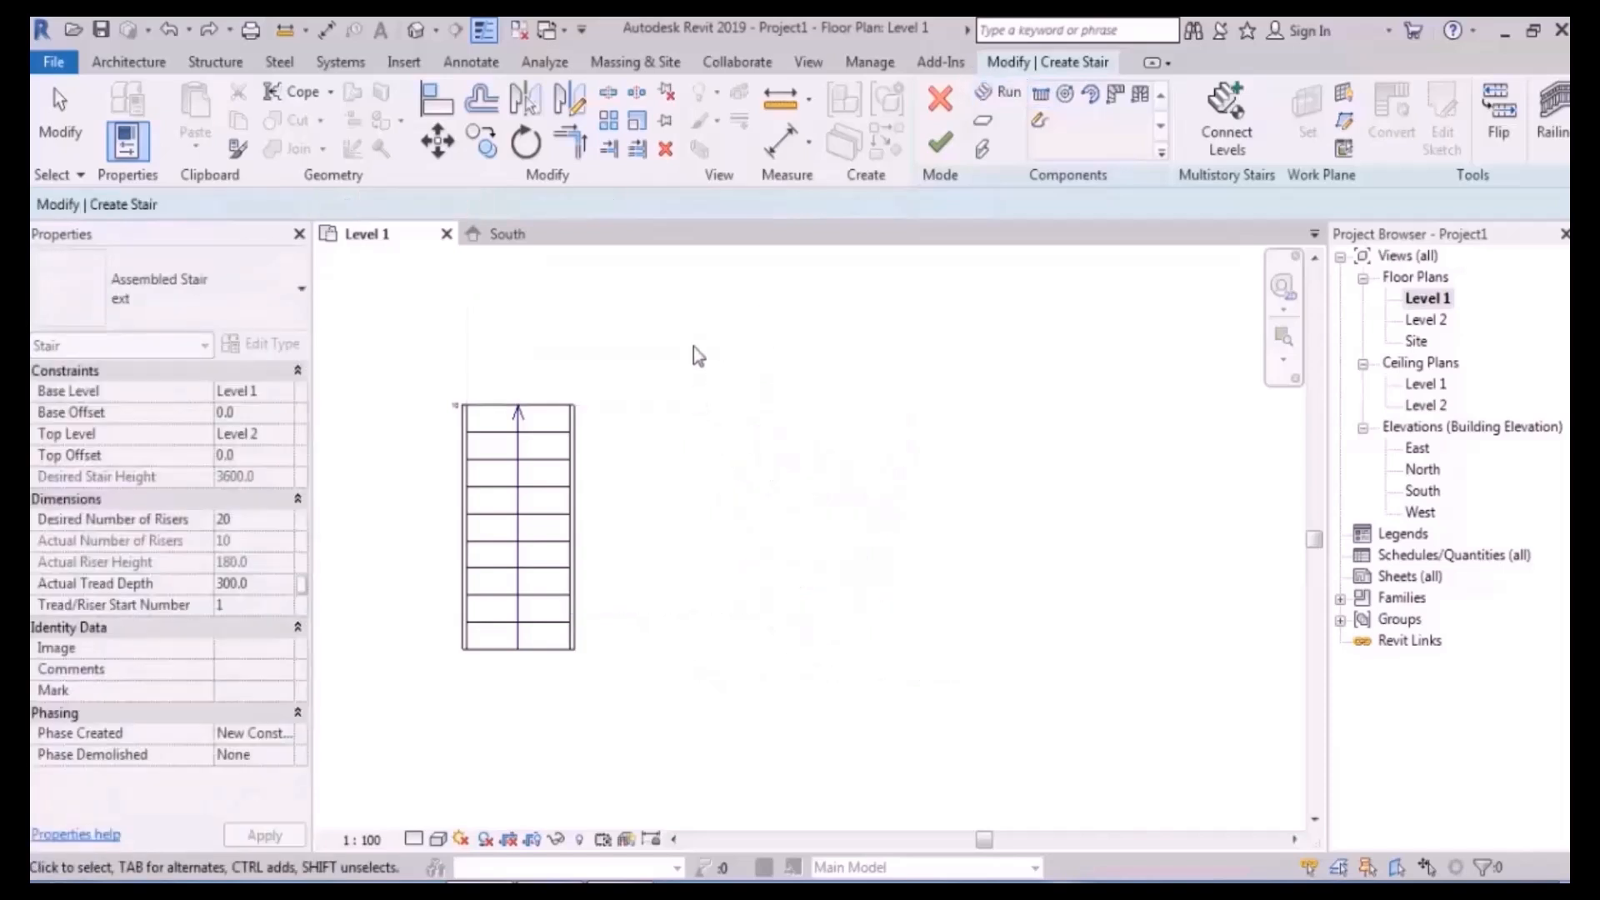
{"action": "left_click_drag", "start_coordinate": [411, 707], "coordinate": [402, 734]}
- Delete the old run and draw a straight 10-riser run with location line Run: Right
{"action": "key", "text": "Delete"}
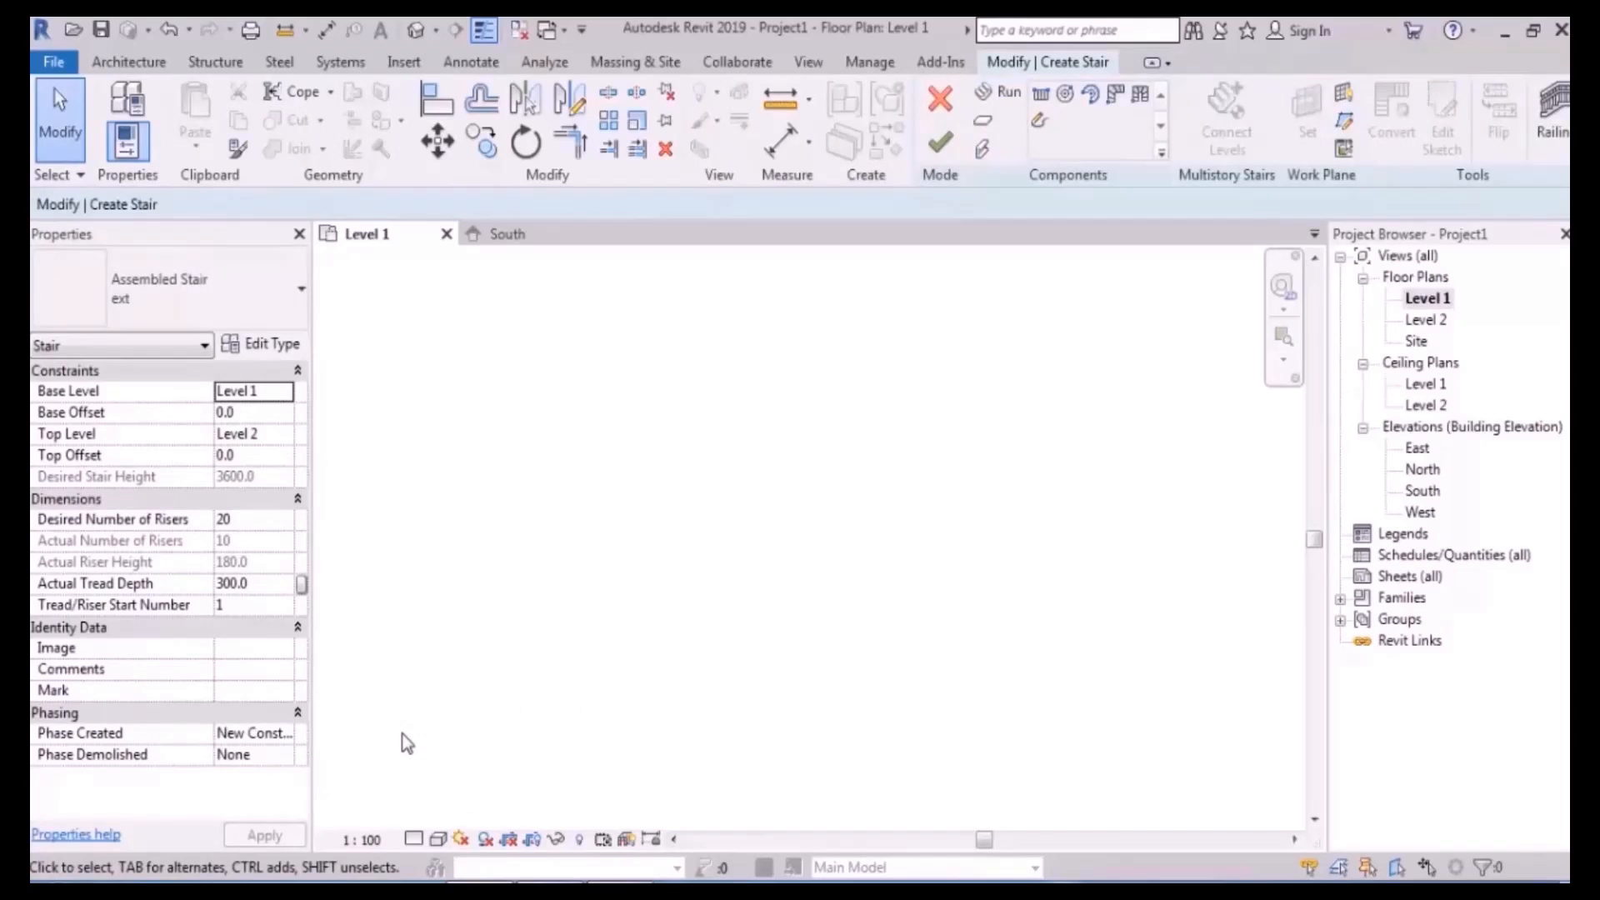
{"action": "left_click", "coordinate": [1000, 94]}
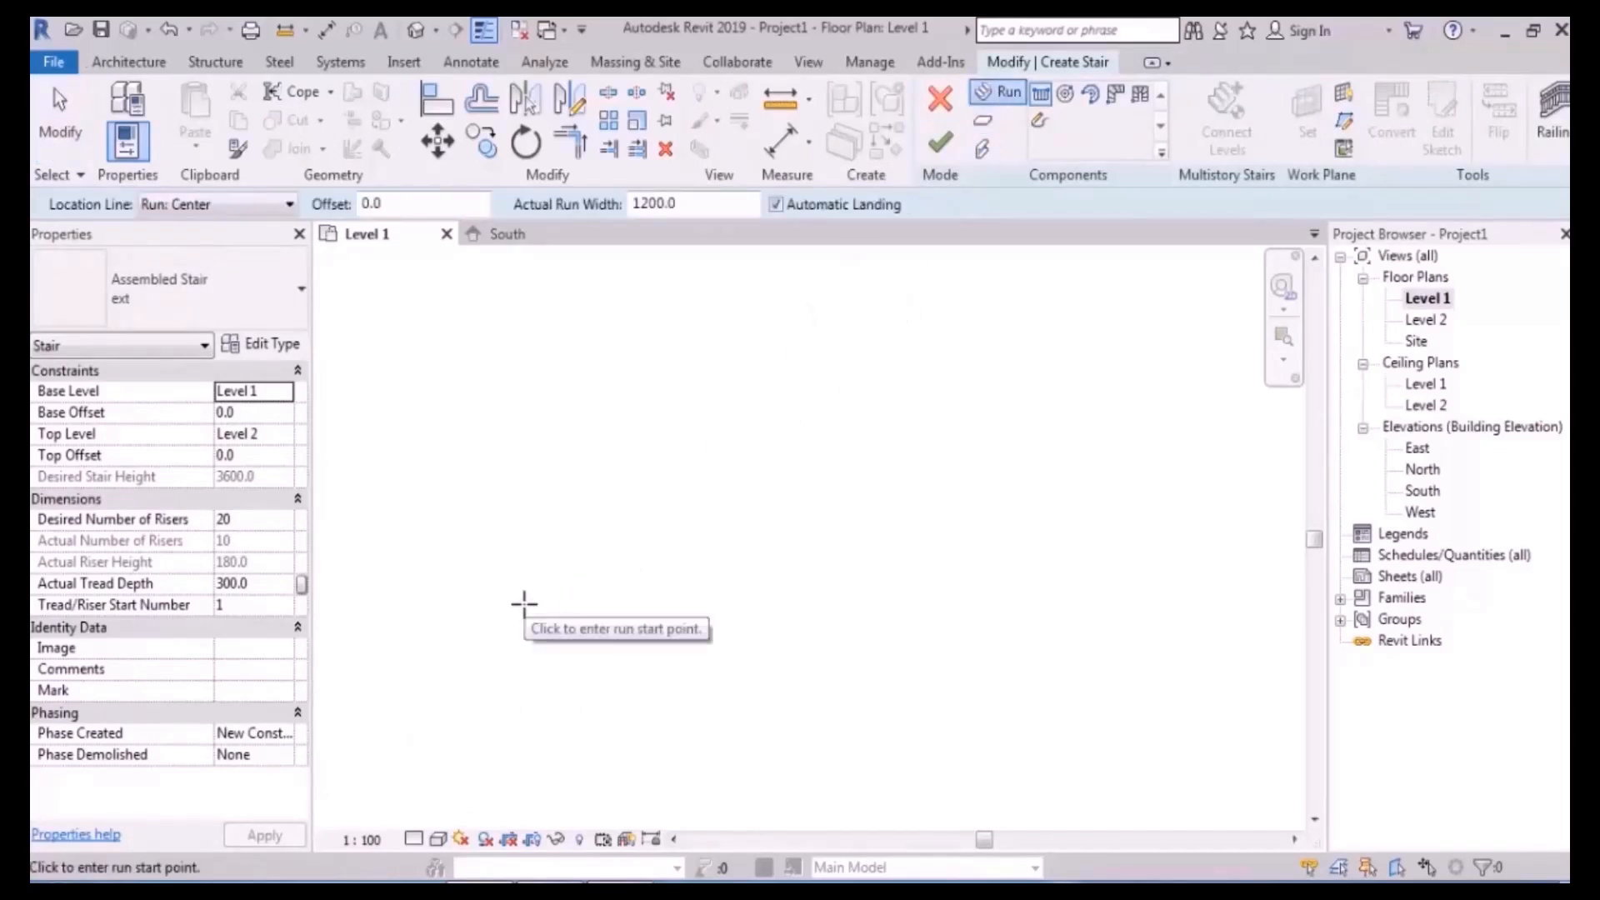
{"action": "left_click", "coordinate": [185, 209]}
{"action": "left_click", "coordinate": [205, 284]}
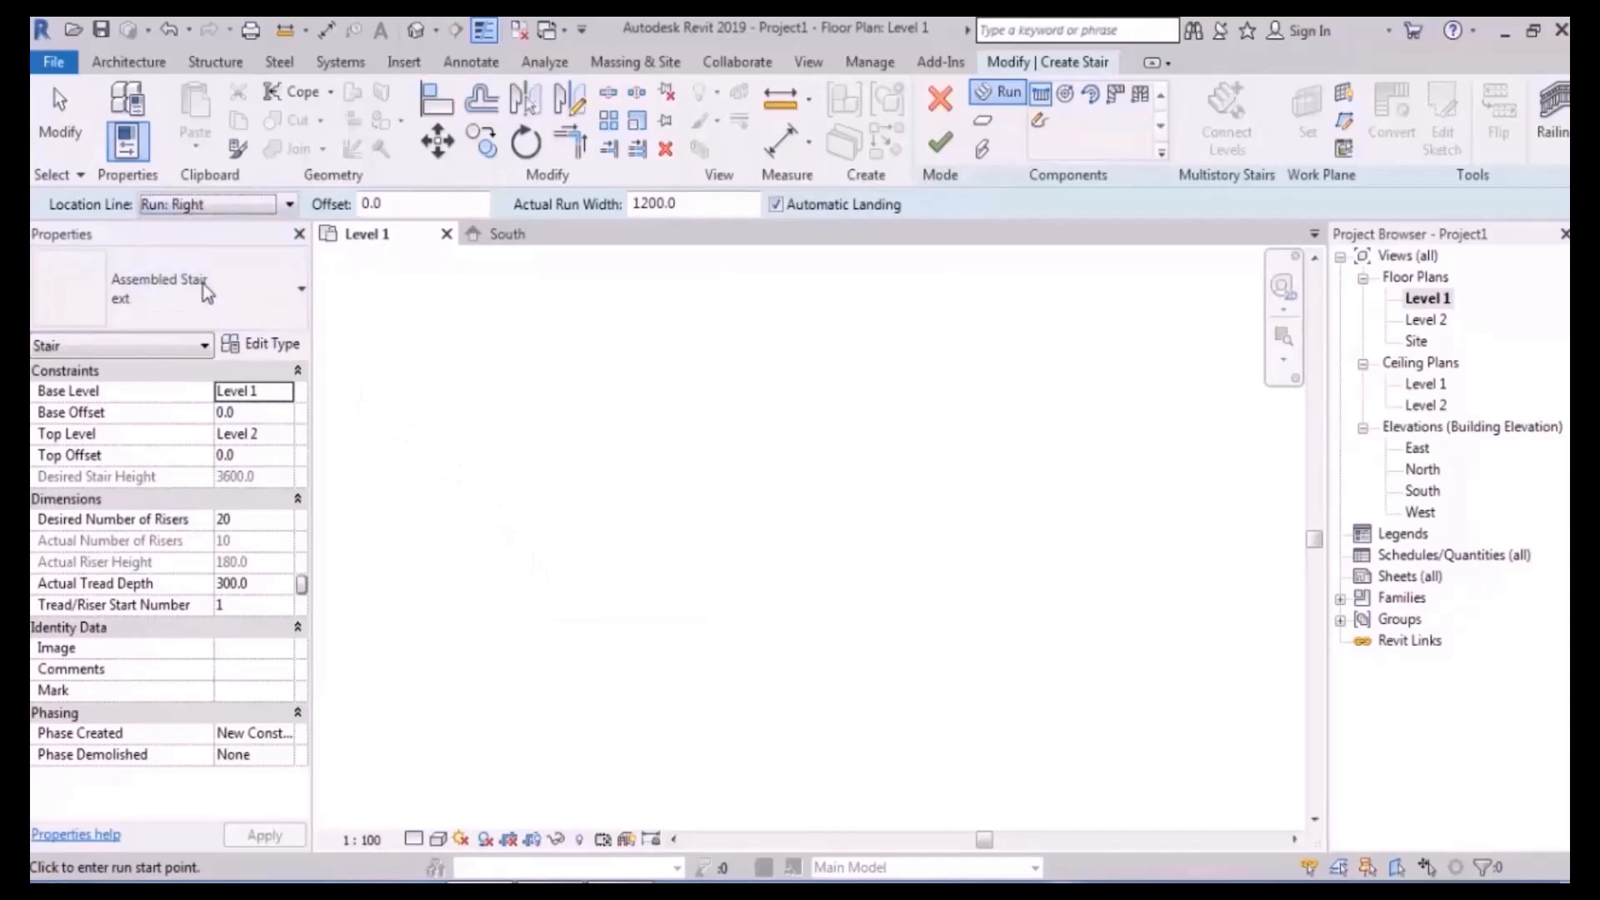
{"action": "left_click", "coordinate": [617, 660]}
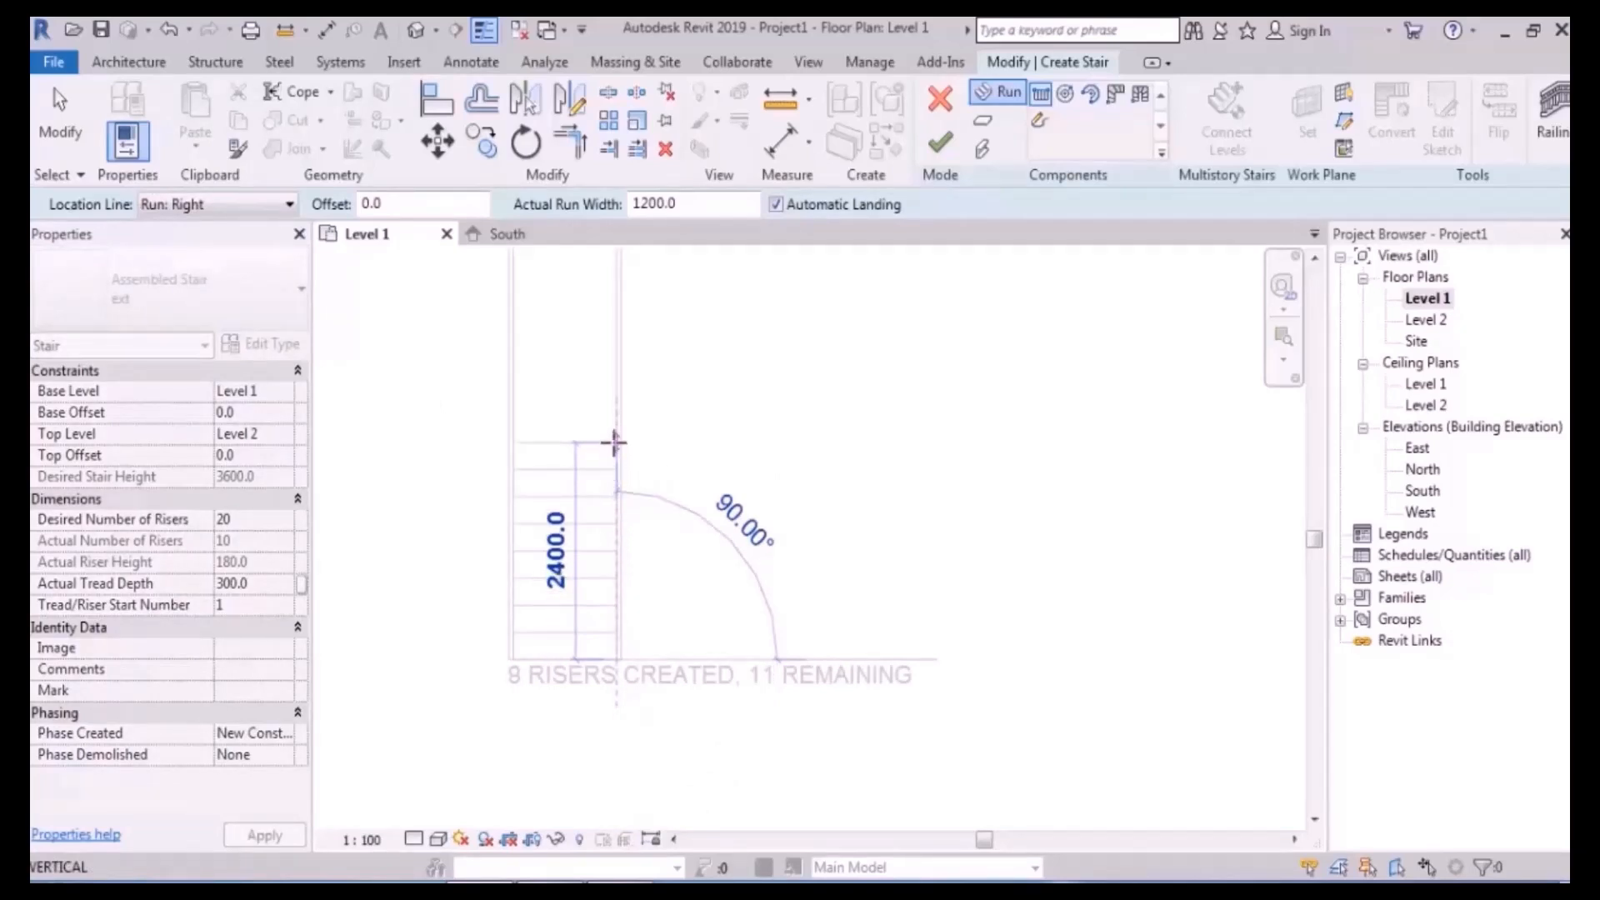
{"action": "left_click", "coordinate": [615, 419]}
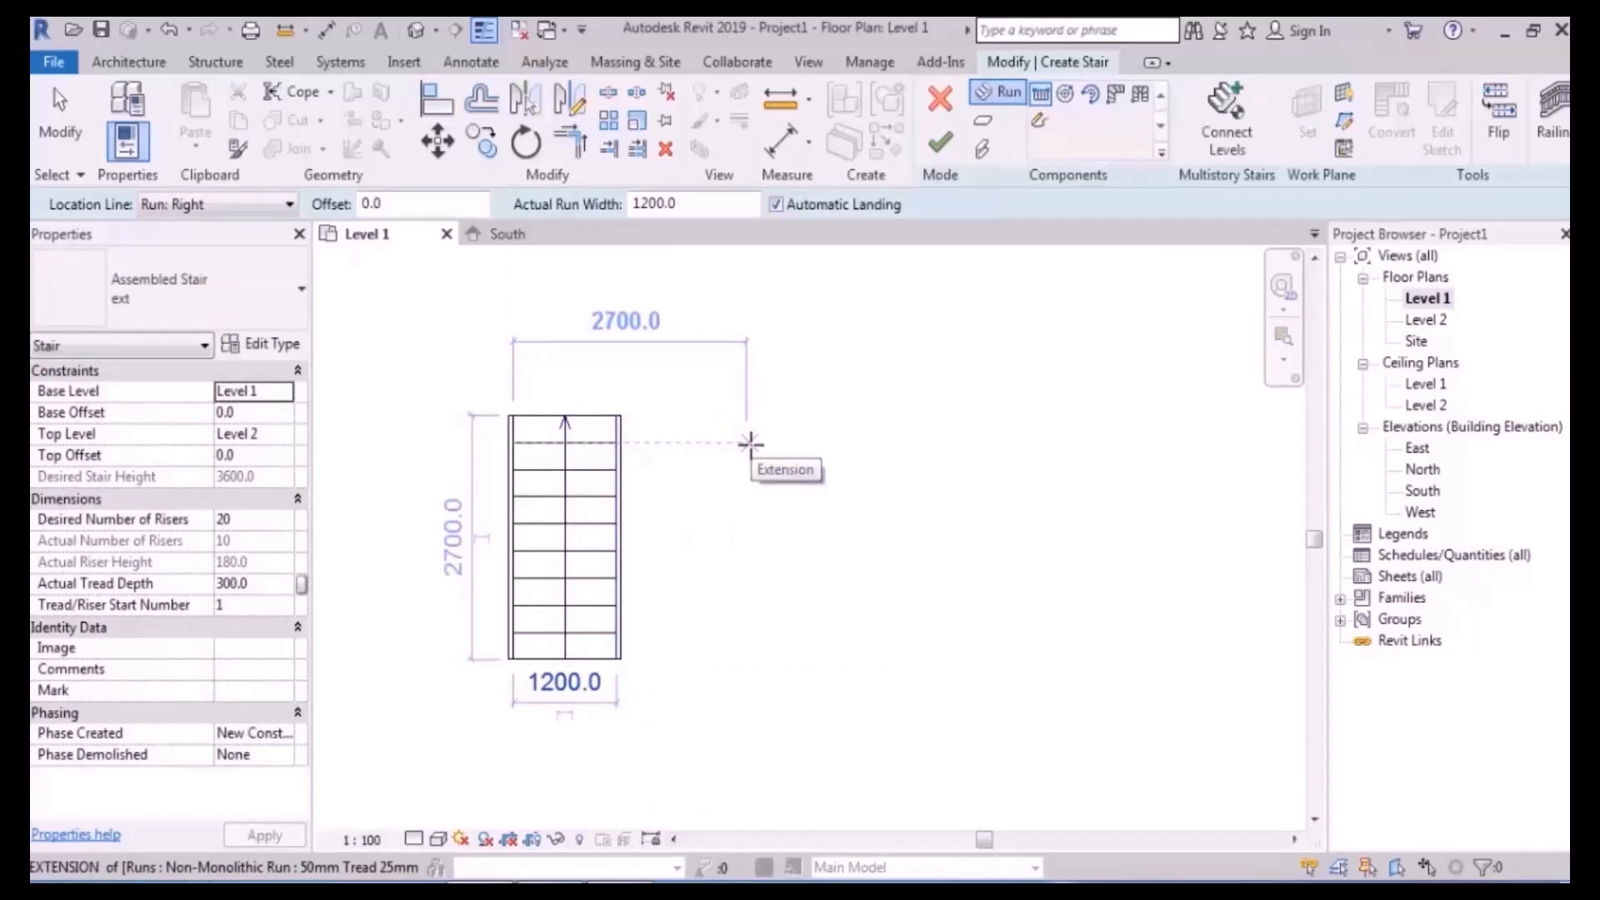
- Zoom in on the new run and open the default 3D view
{"action": "scroll", "coordinate": [653, 539], "scroll_direction": "up", "scroll_amount": 4}
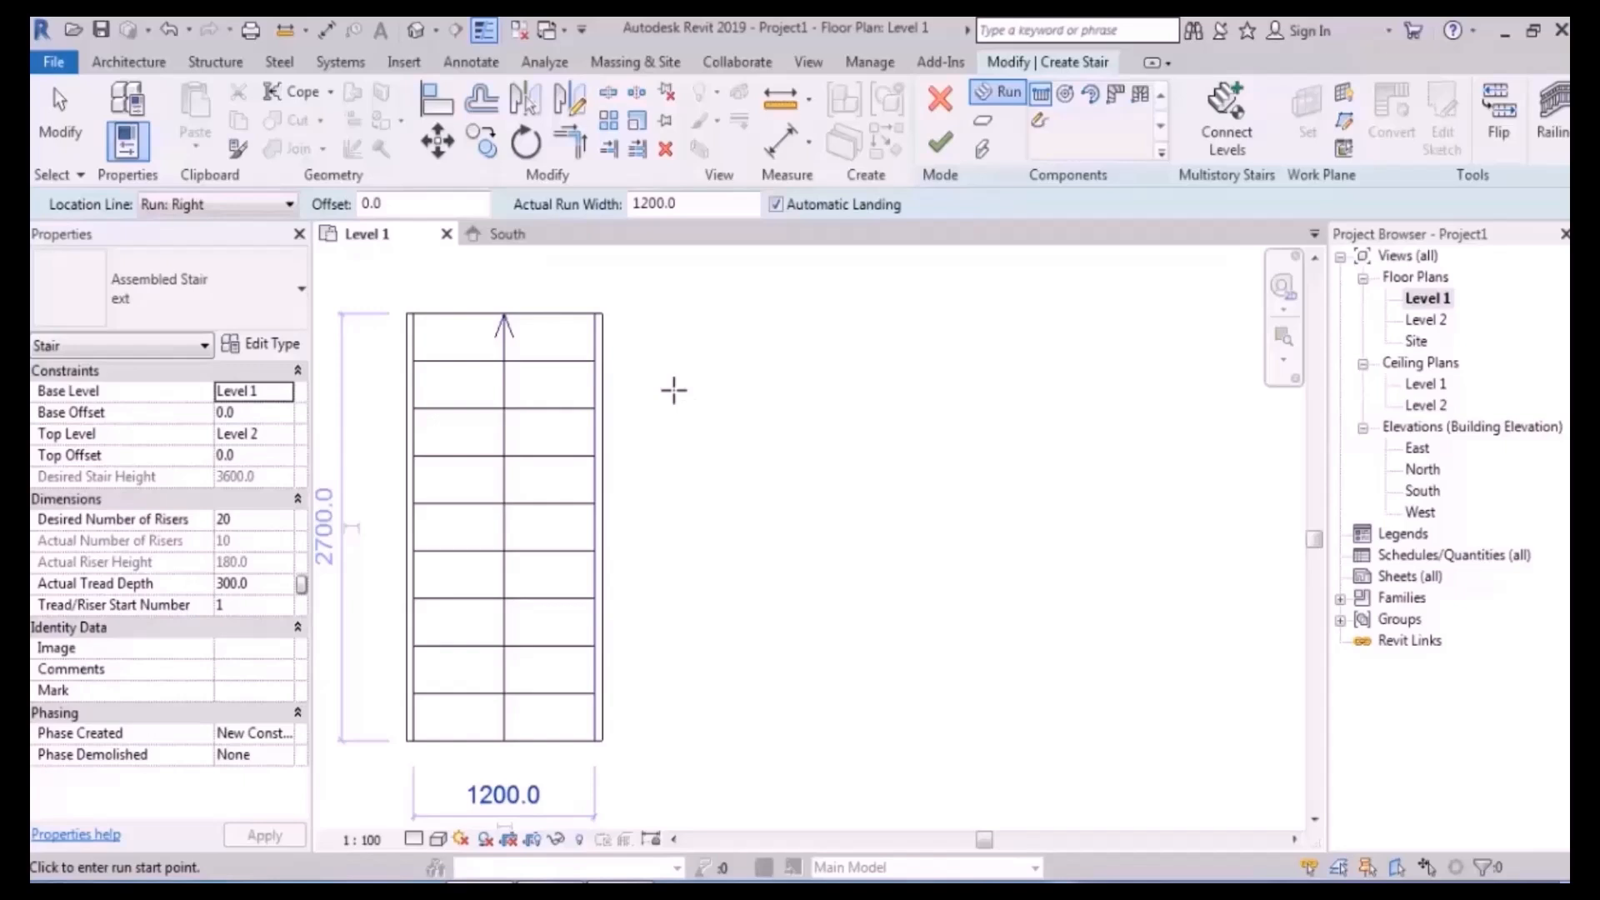
{"action": "scroll", "coordinate": [653, 361], "scroll_direction": "up", "scroll_amount": 1}
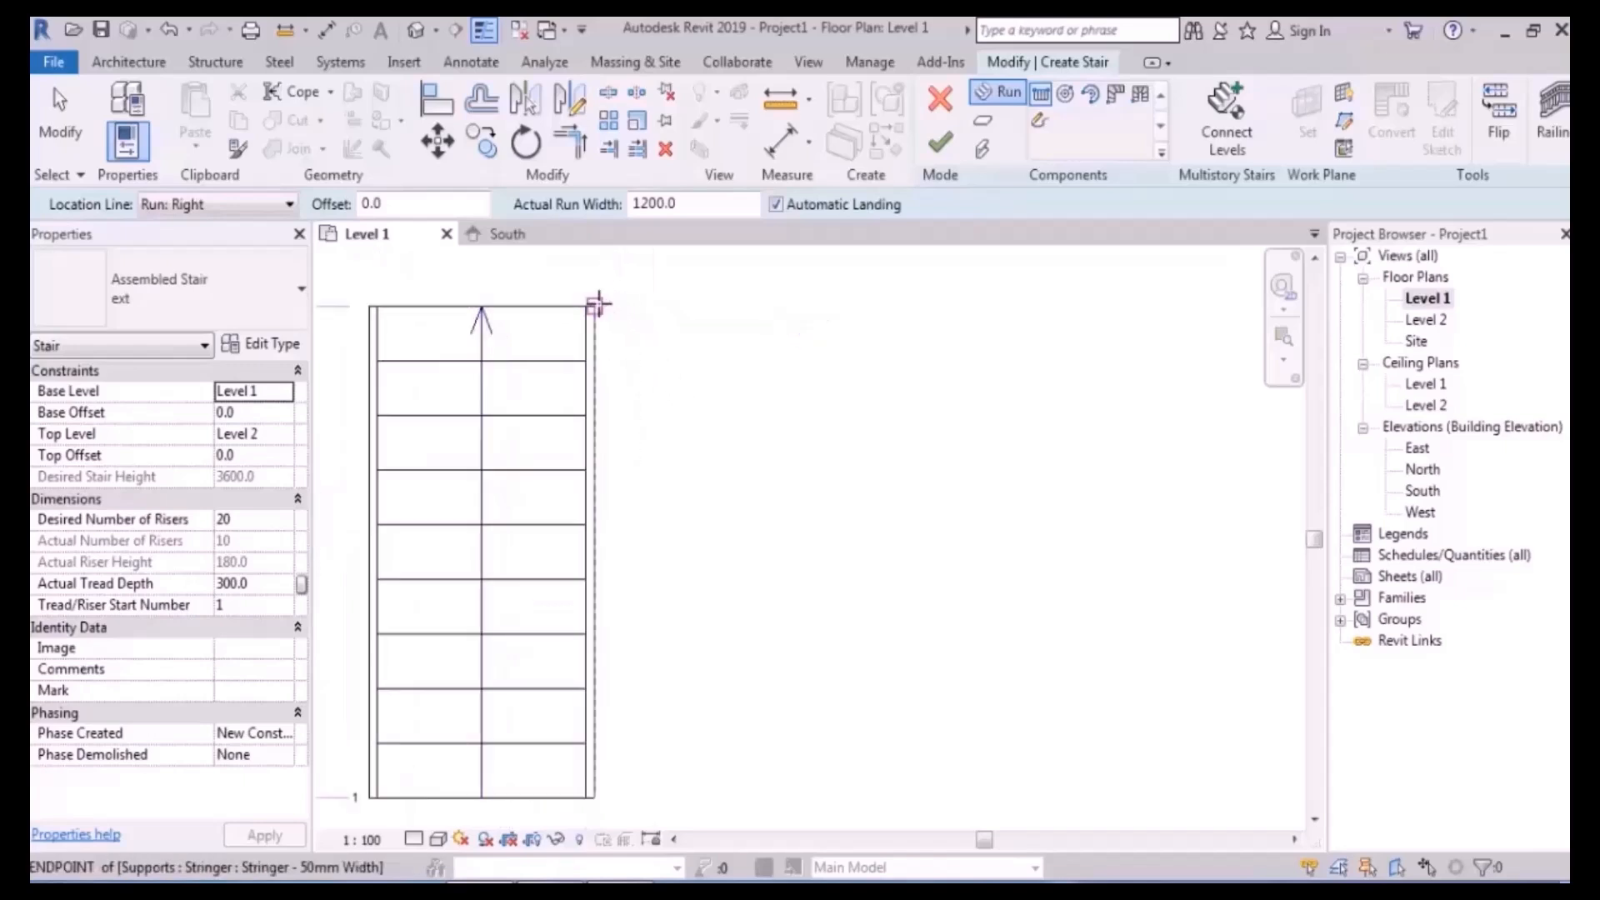
{"action": "scroll", "coordinate": [601, 286], "scroll_direction": "up", "scroll_amount": 2}
{"action": "scroll", "coordinate": [602, 286], "scroll_direction": "up", "scroll_amount": 2}
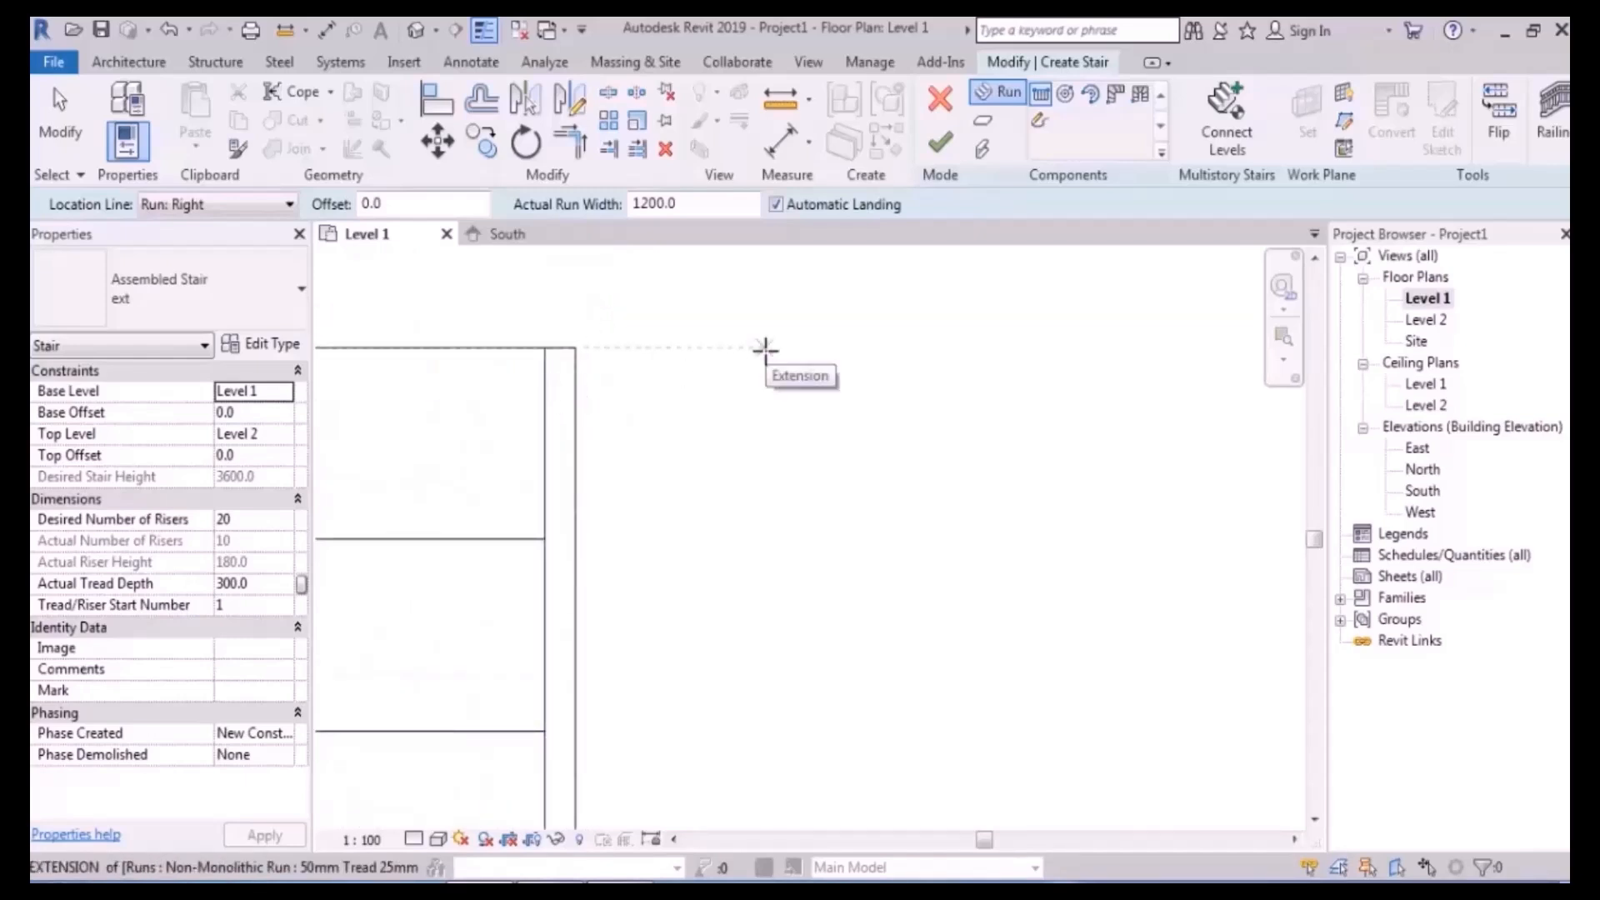
{"action": "left_click", "coordinate": [415, 30]}
- Orbit the straight stair in 3D, then return to the Level 1 plan
{"action": "scroll", "coordinate": [810, 426], "scroll_direction": "up", "scroll_amount": 6}
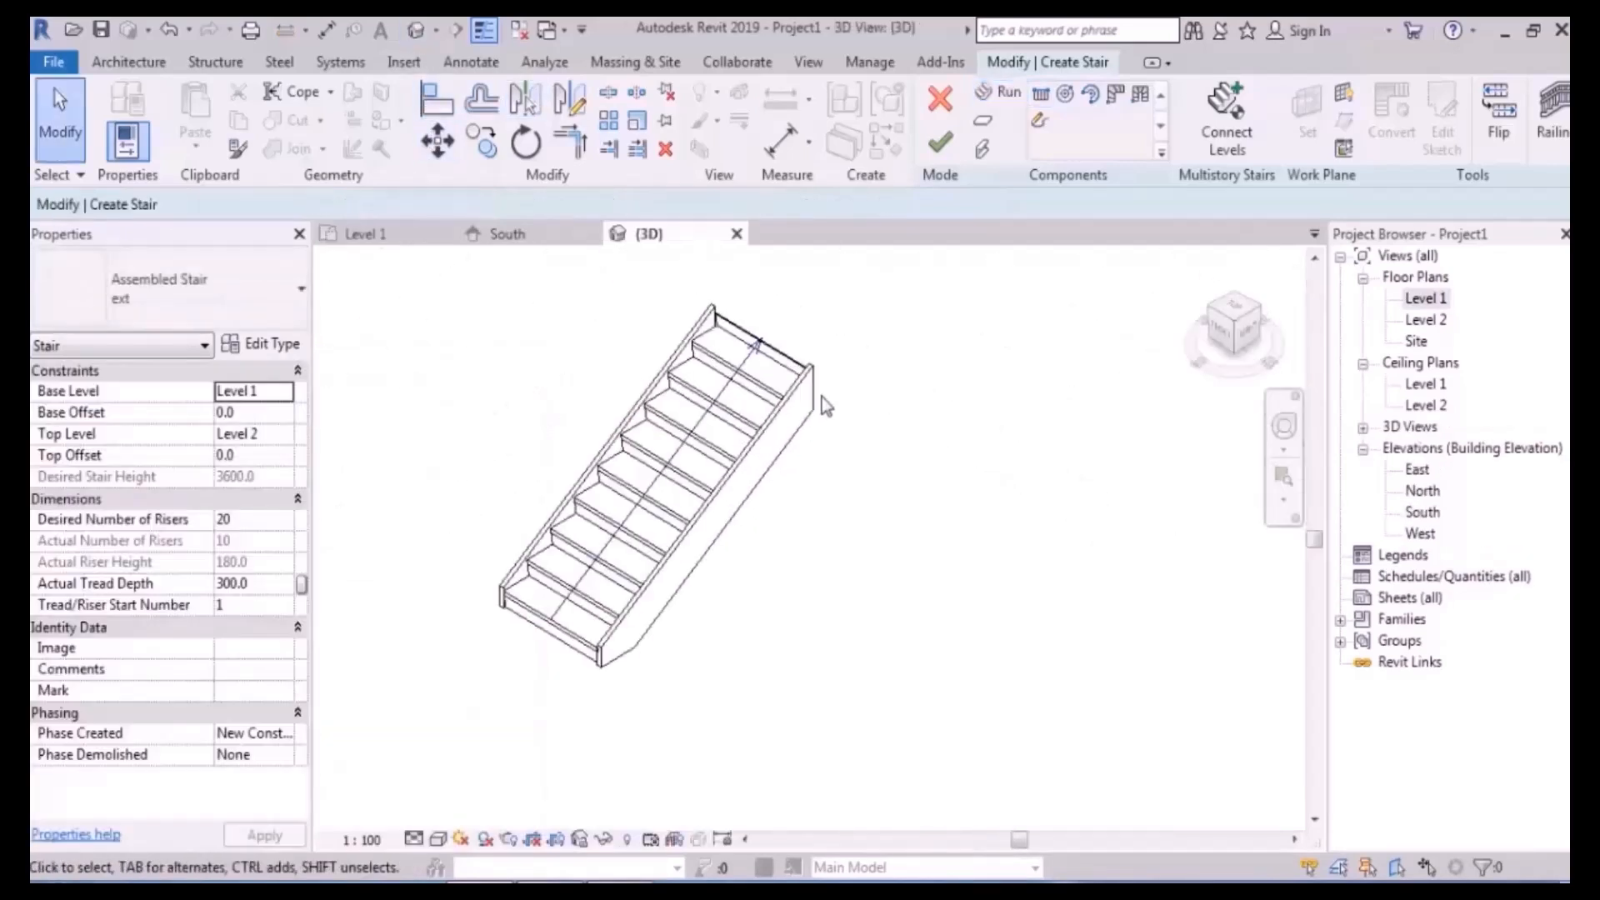
{"action": "left_click", "coordinate": [739, 518]}
{"action": "middle_click_drag", "start_coordinate": [742, 518], "coordinate": [928, 438], "text": "shift"}
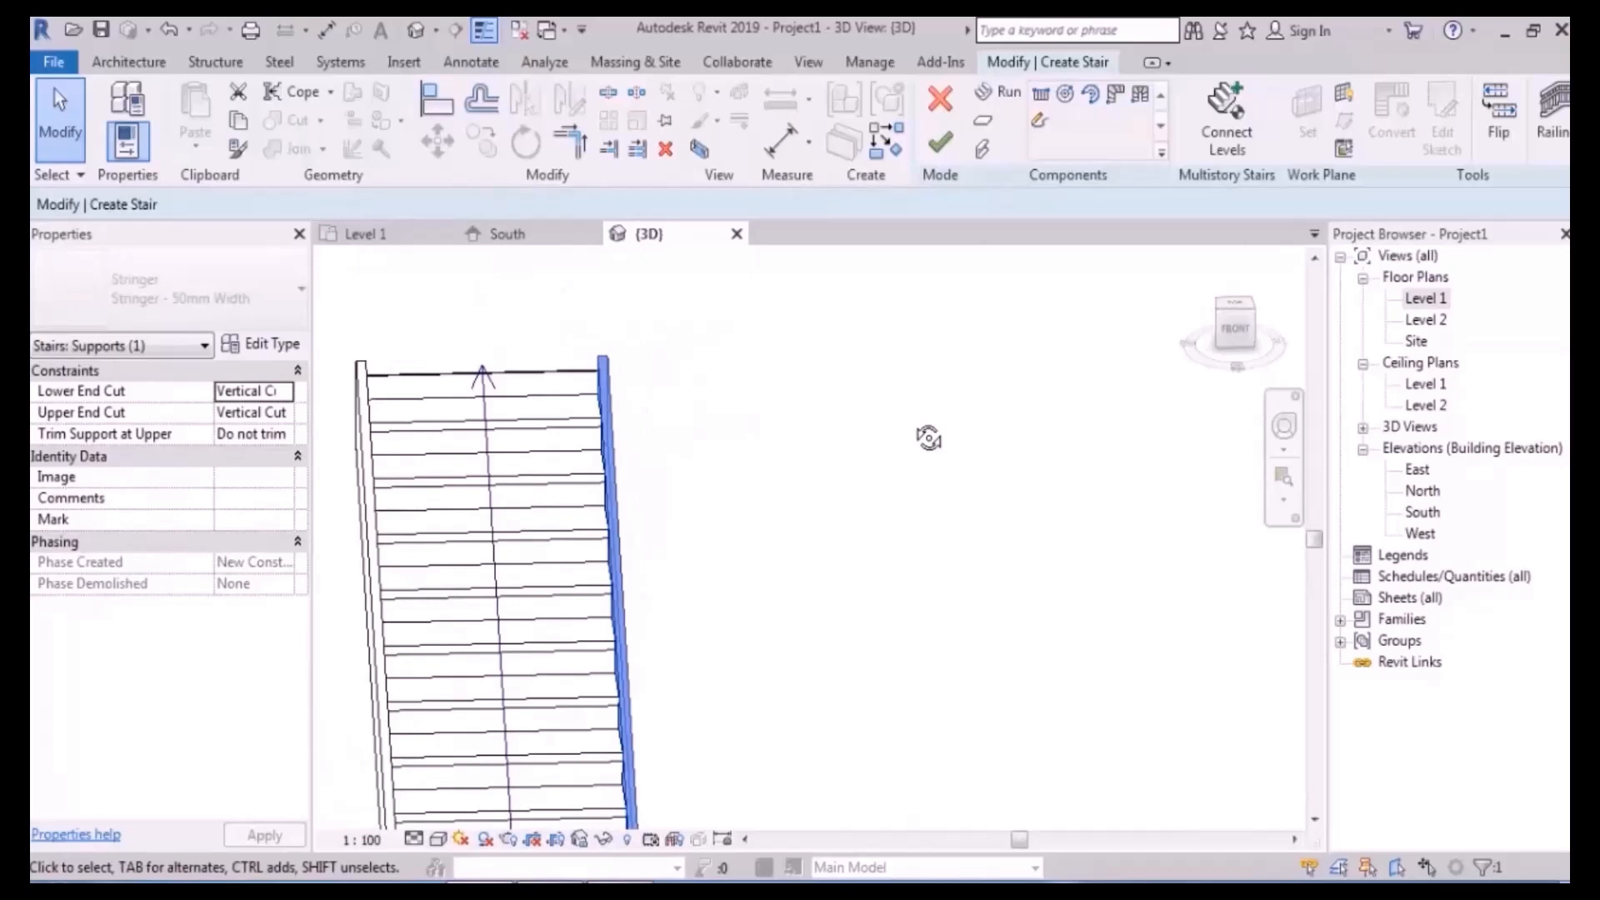
{"action": "double_click", "coordinate": [1424, 298]}
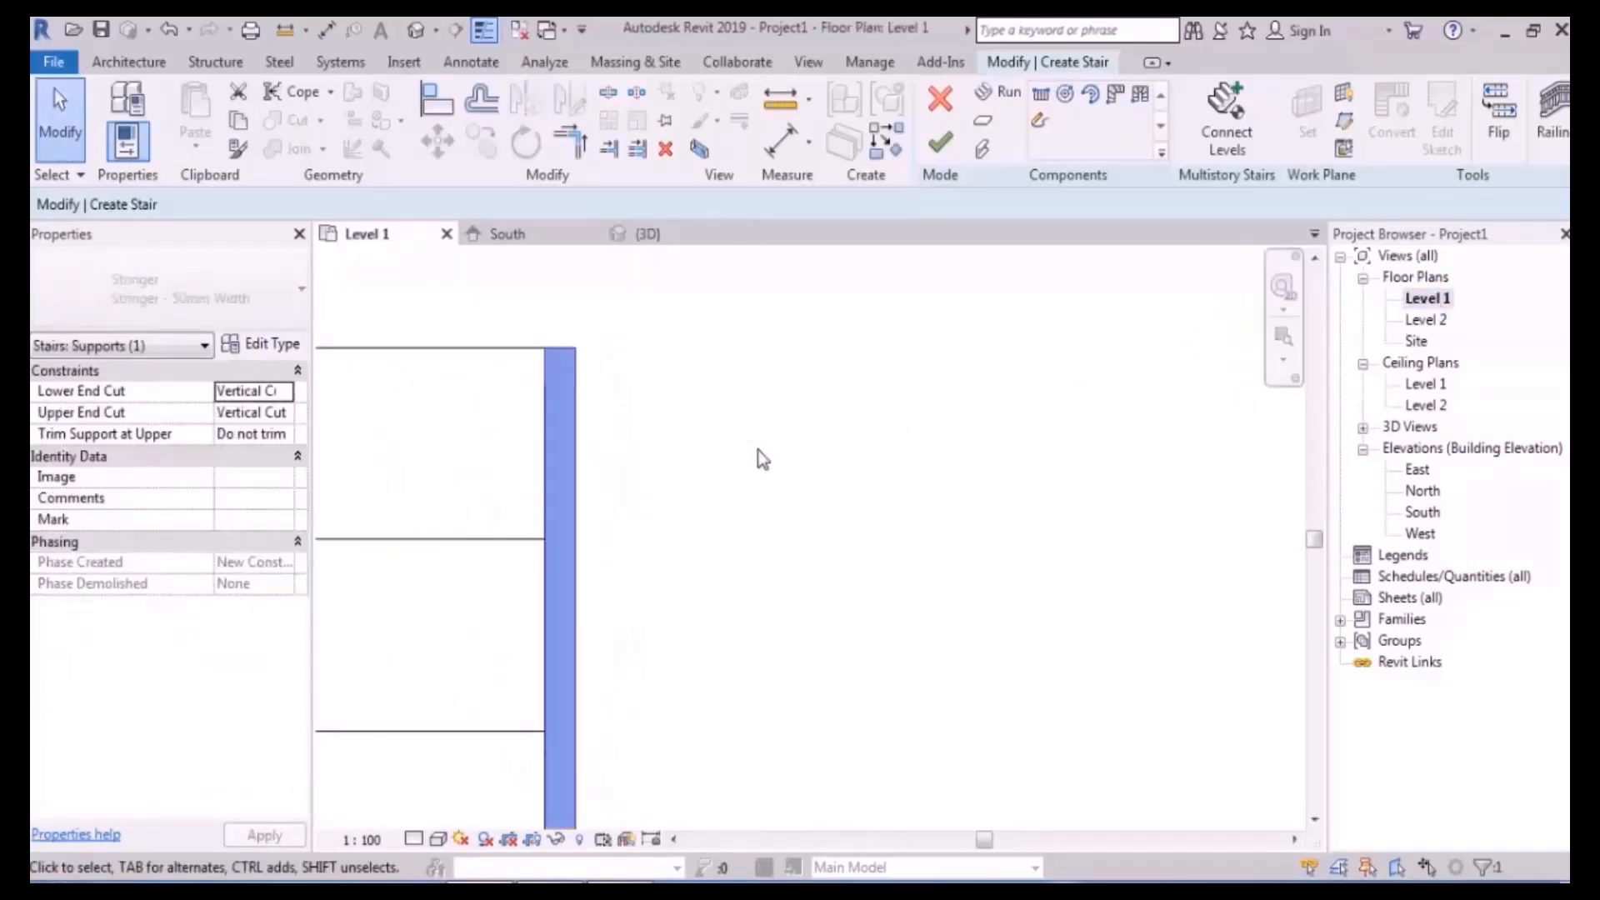
- Pan around the stair corner, cancel the pending run and clear the selection
{"action": "scroll", "coordinate": [763, 460], "scroll_direction": "down", "scroll_amount": 5}
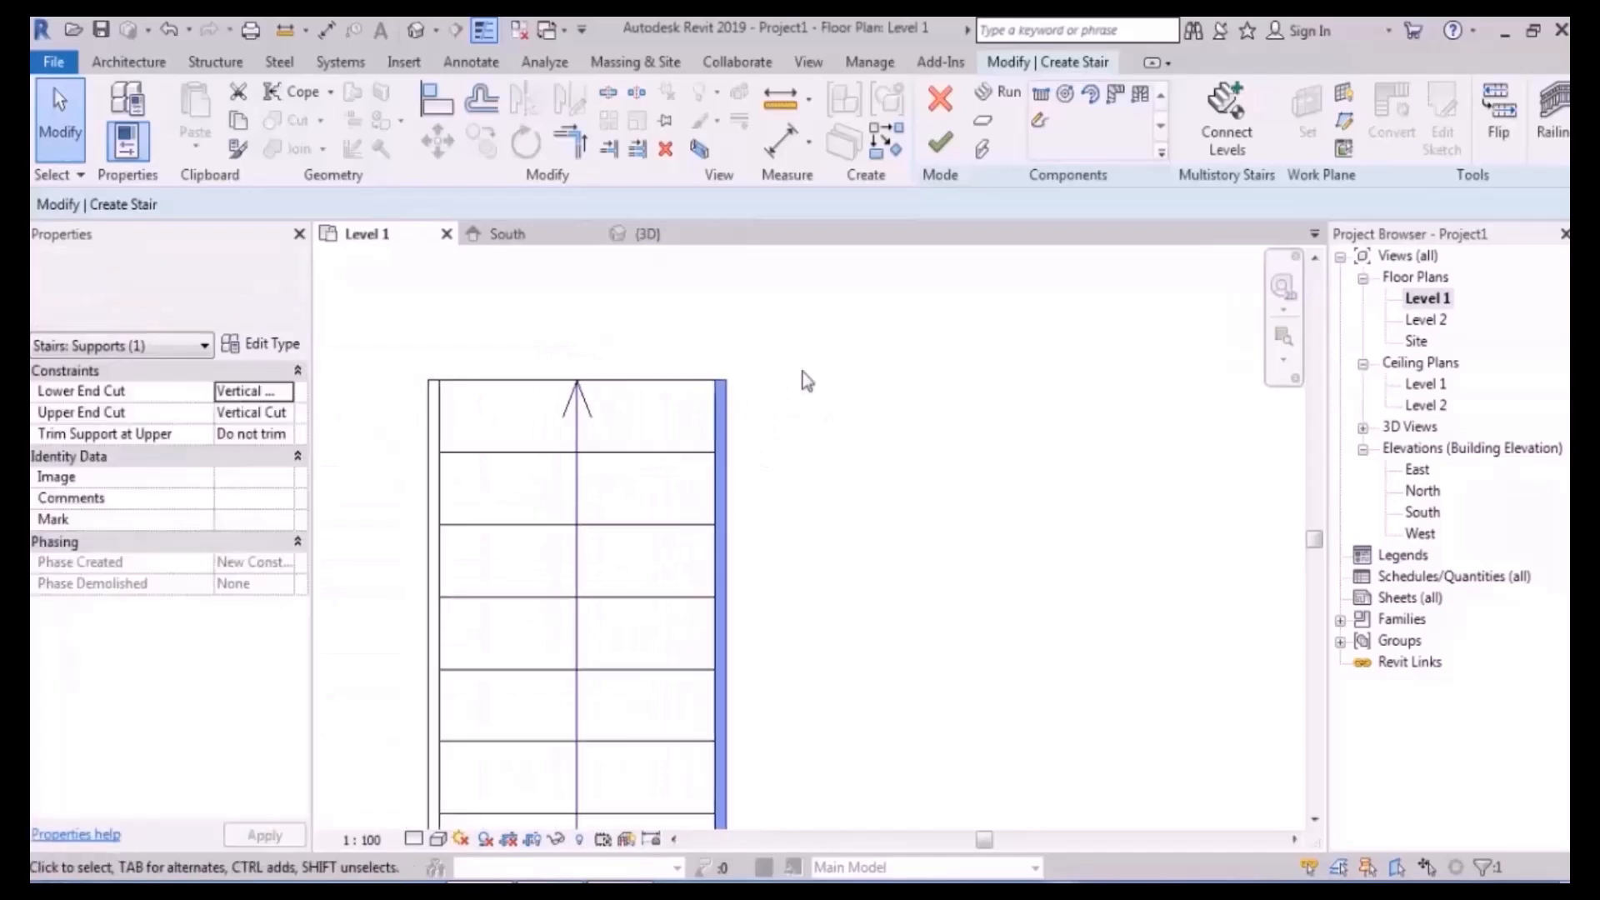
{"action": "left_click", "coordinate": [1000, 93]}
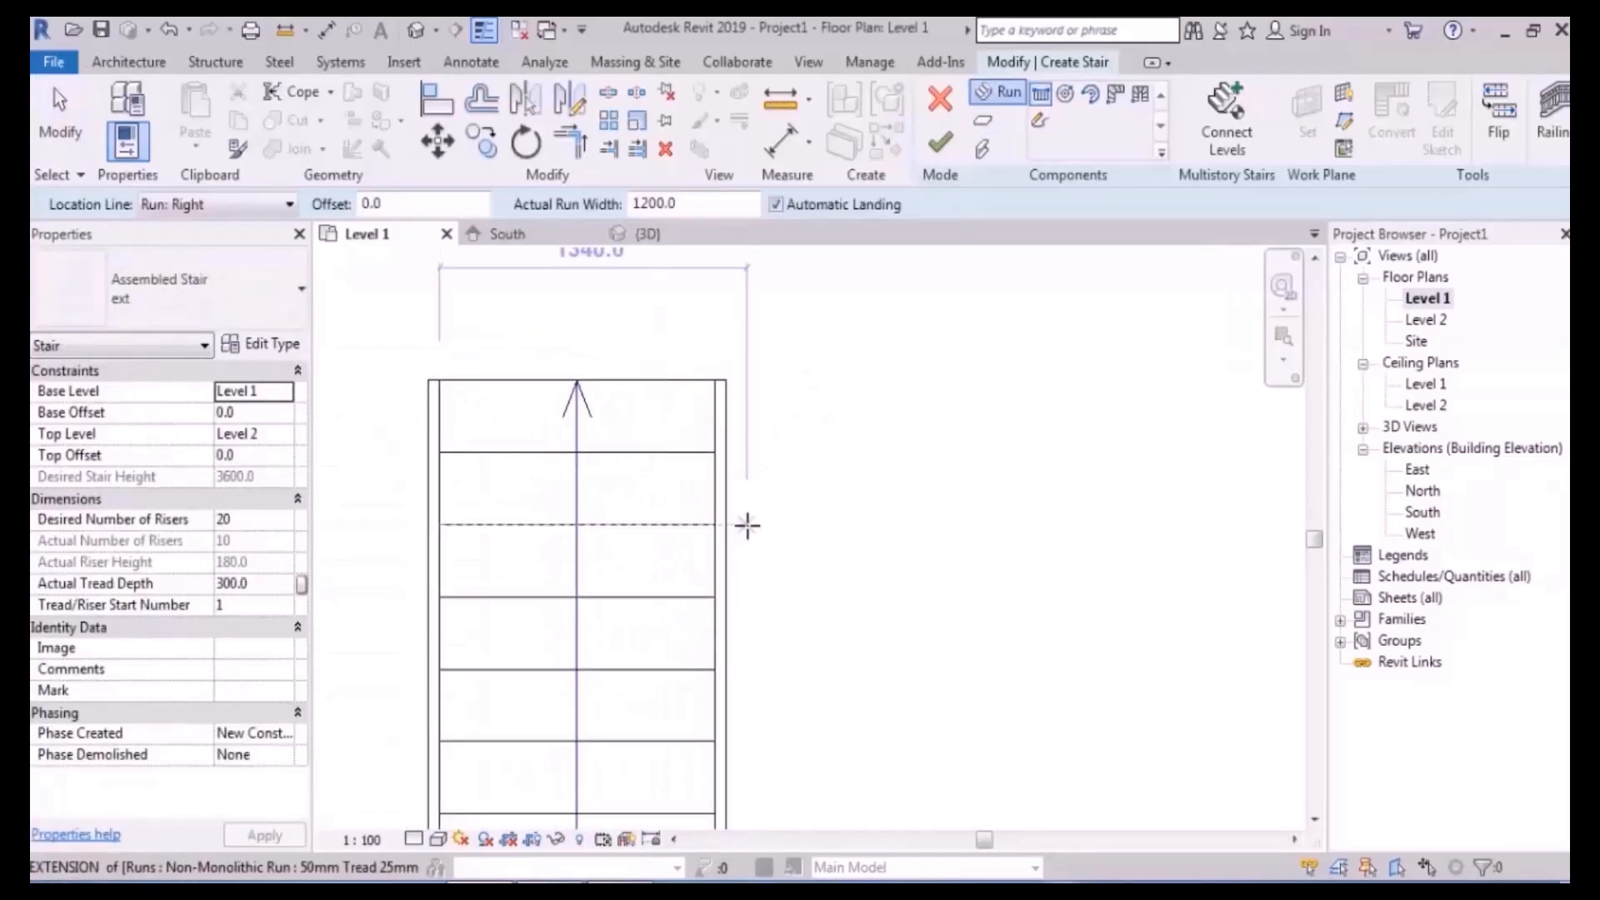
{"action": "scroll", "coordinate": [785, 396], "scroll_direction": "up", "scroll_amount": 2}
{"action": "scroll", "coordinate": [786, 396], "scroll_direction": "up", "scroll_amount": 1}
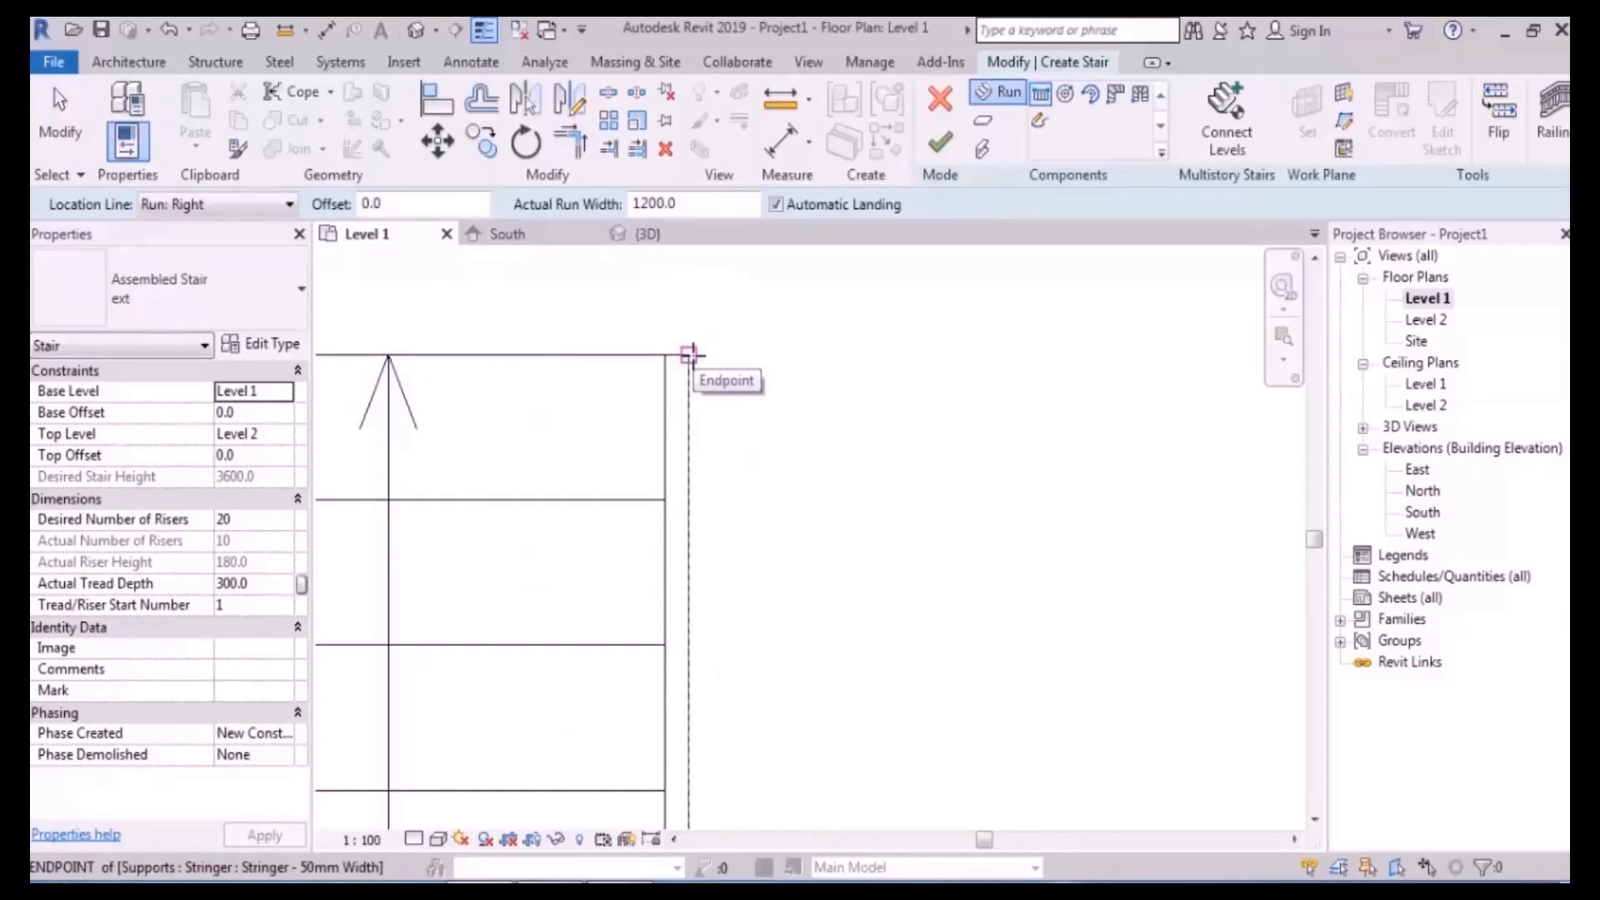
{"action": "scroll", "coordinate": [693, 356], "scroll_direction": "down", "scroll_amount": 2}
{"action": "middle_click_drag", "start_coordinate": [693, 356], "coordinate": [806, 374]}
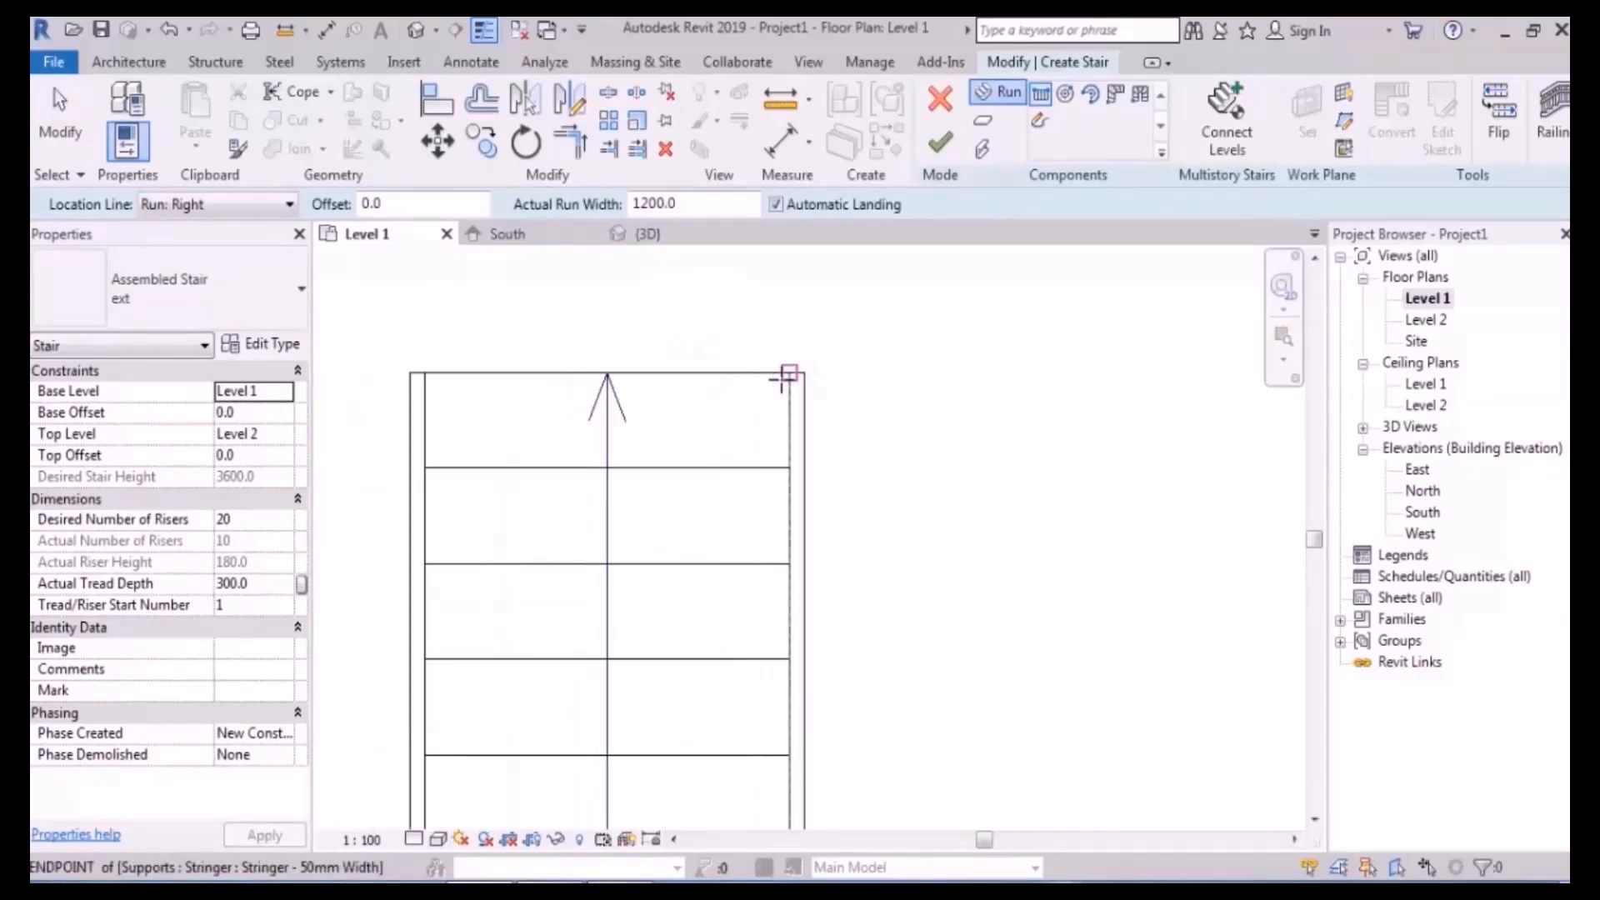
{"action": "key", "text": "Escape"}
{"action": "left_click", "coordinate": [732, 375]}
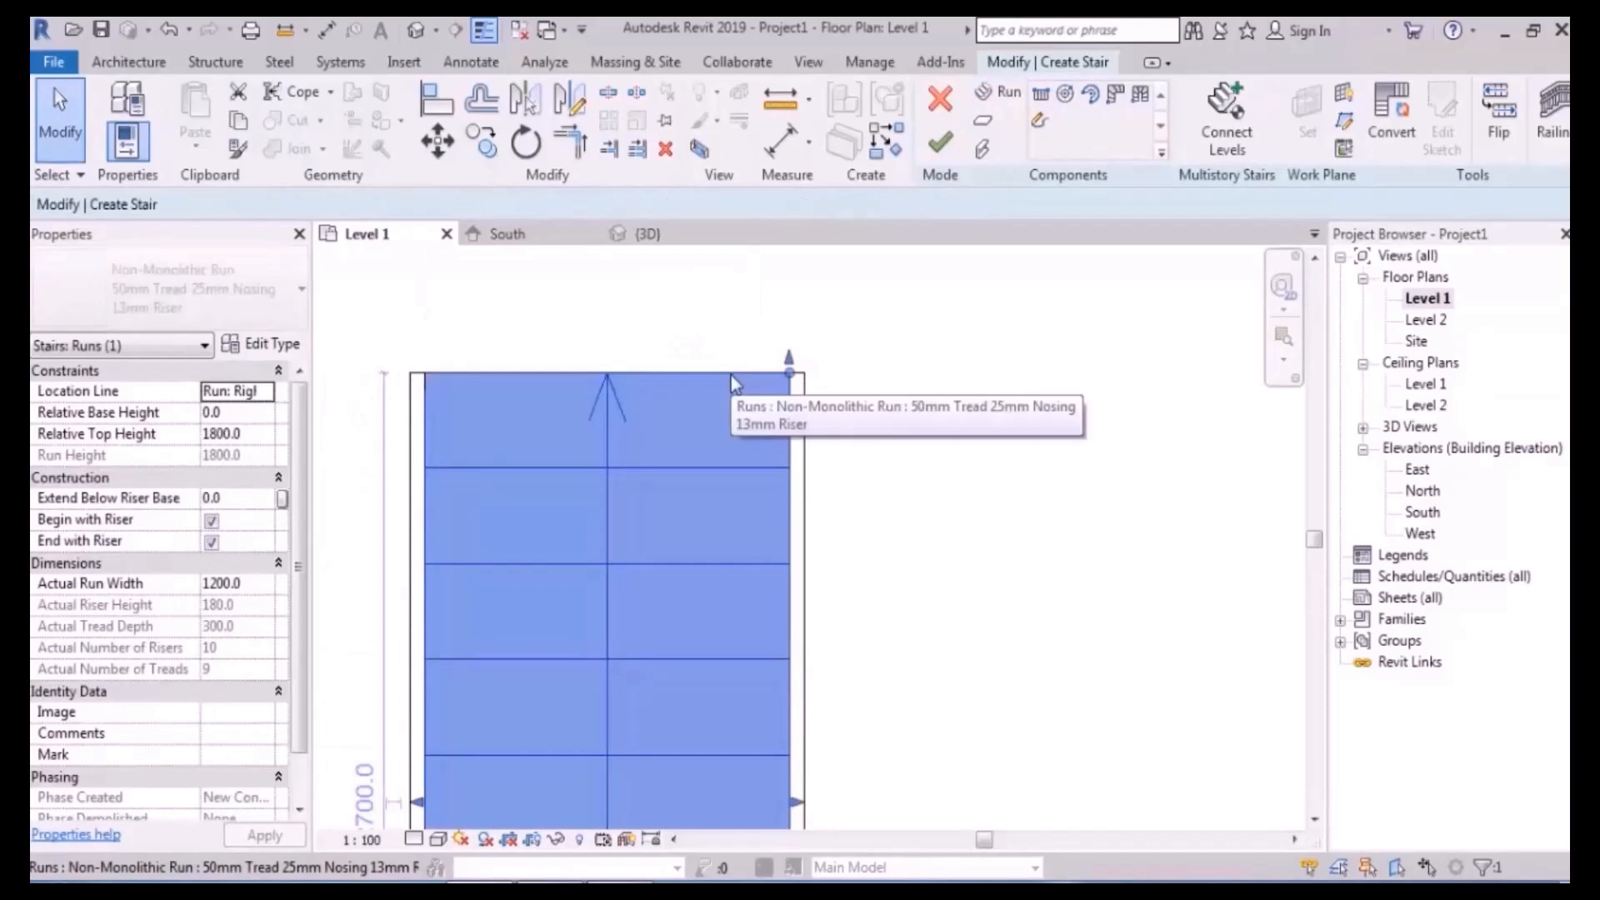
{"action": "left_click", "coordinate": [971, 334]}
- Draw a second 10-riser run from the first run's corner, completing 20 risers
{"action": "left_click", "coordinate": [1041, 97]}
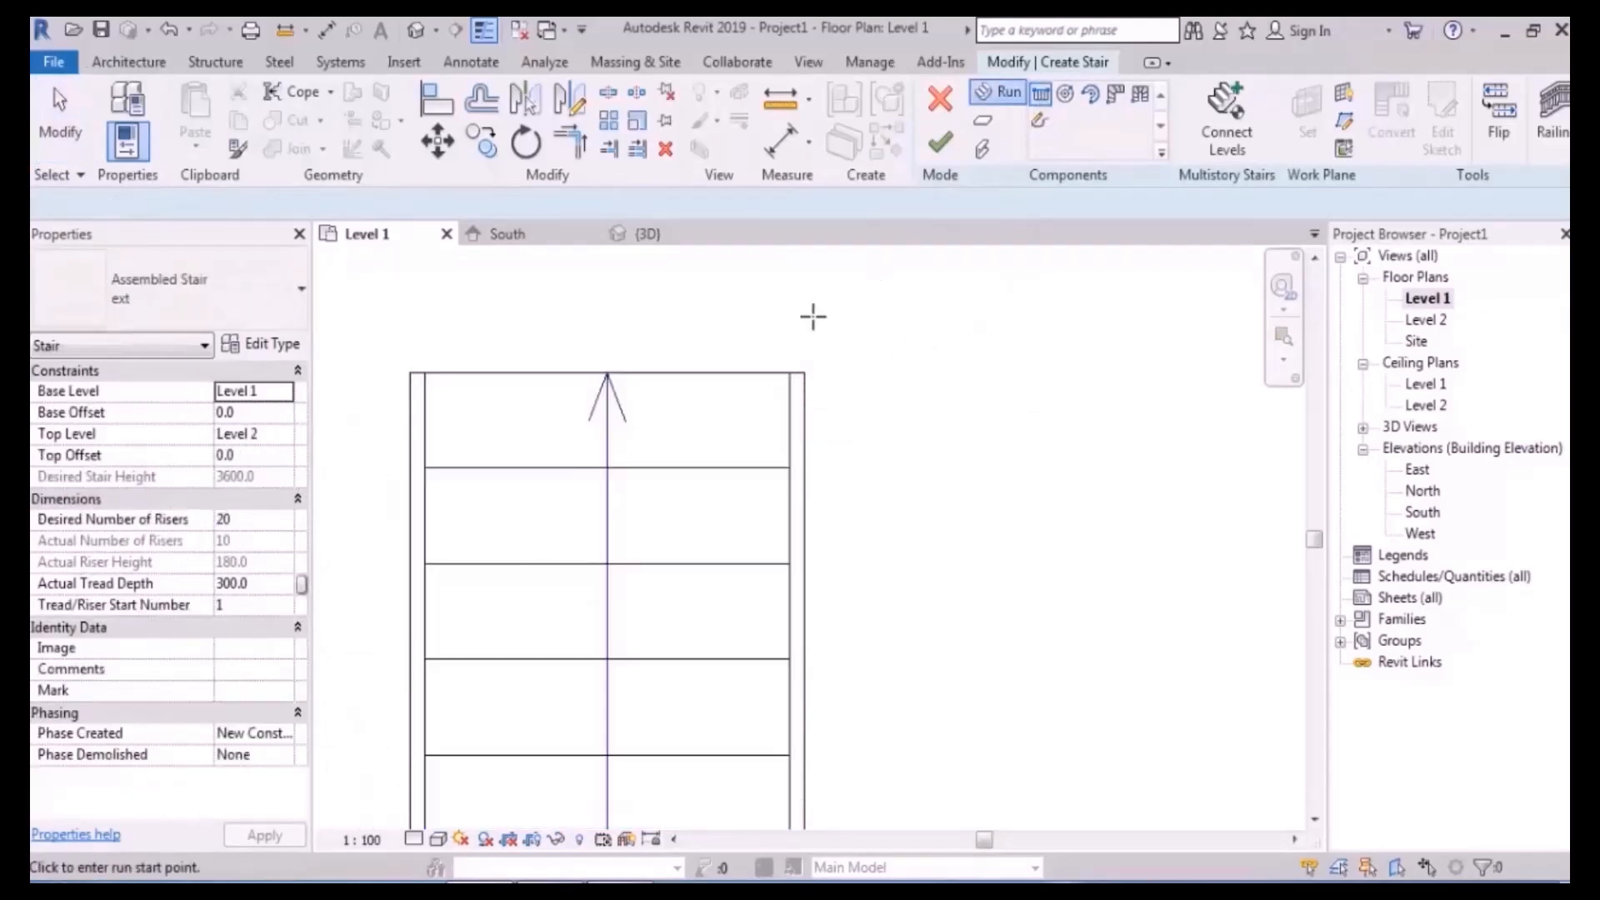
{"action": "left_click", "coordinate": [789, 375]}
{"action": "scroll", "coordinate": [789, 375], "scroll_direction": "down", "scroll_amount": 3}
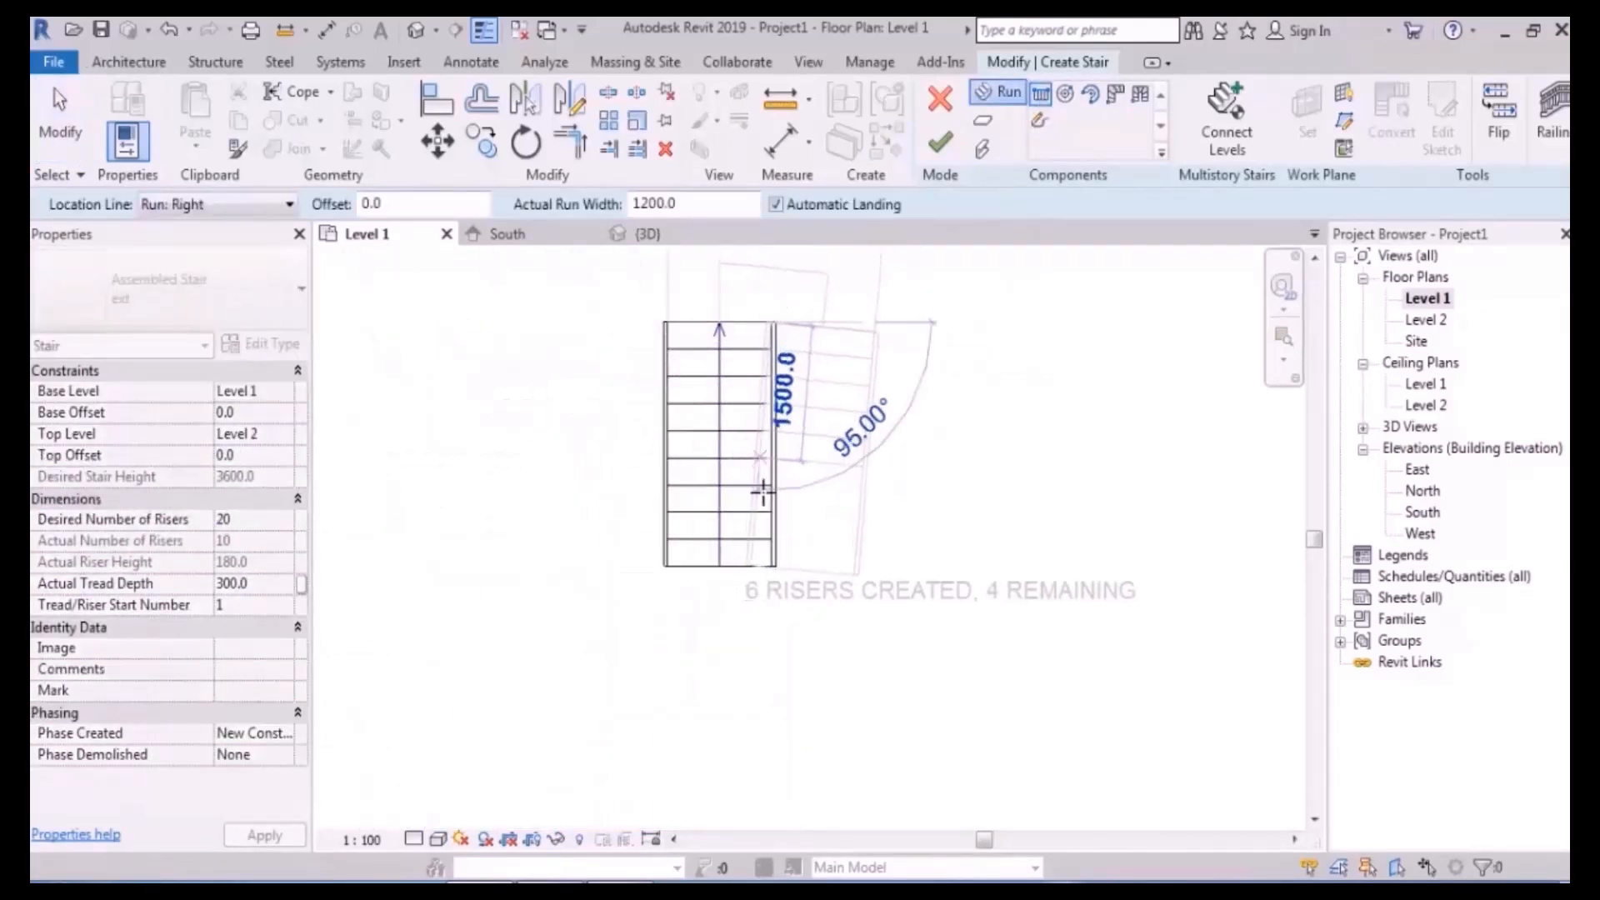
{"action": "left_click", "coordinate": [768, 625]}
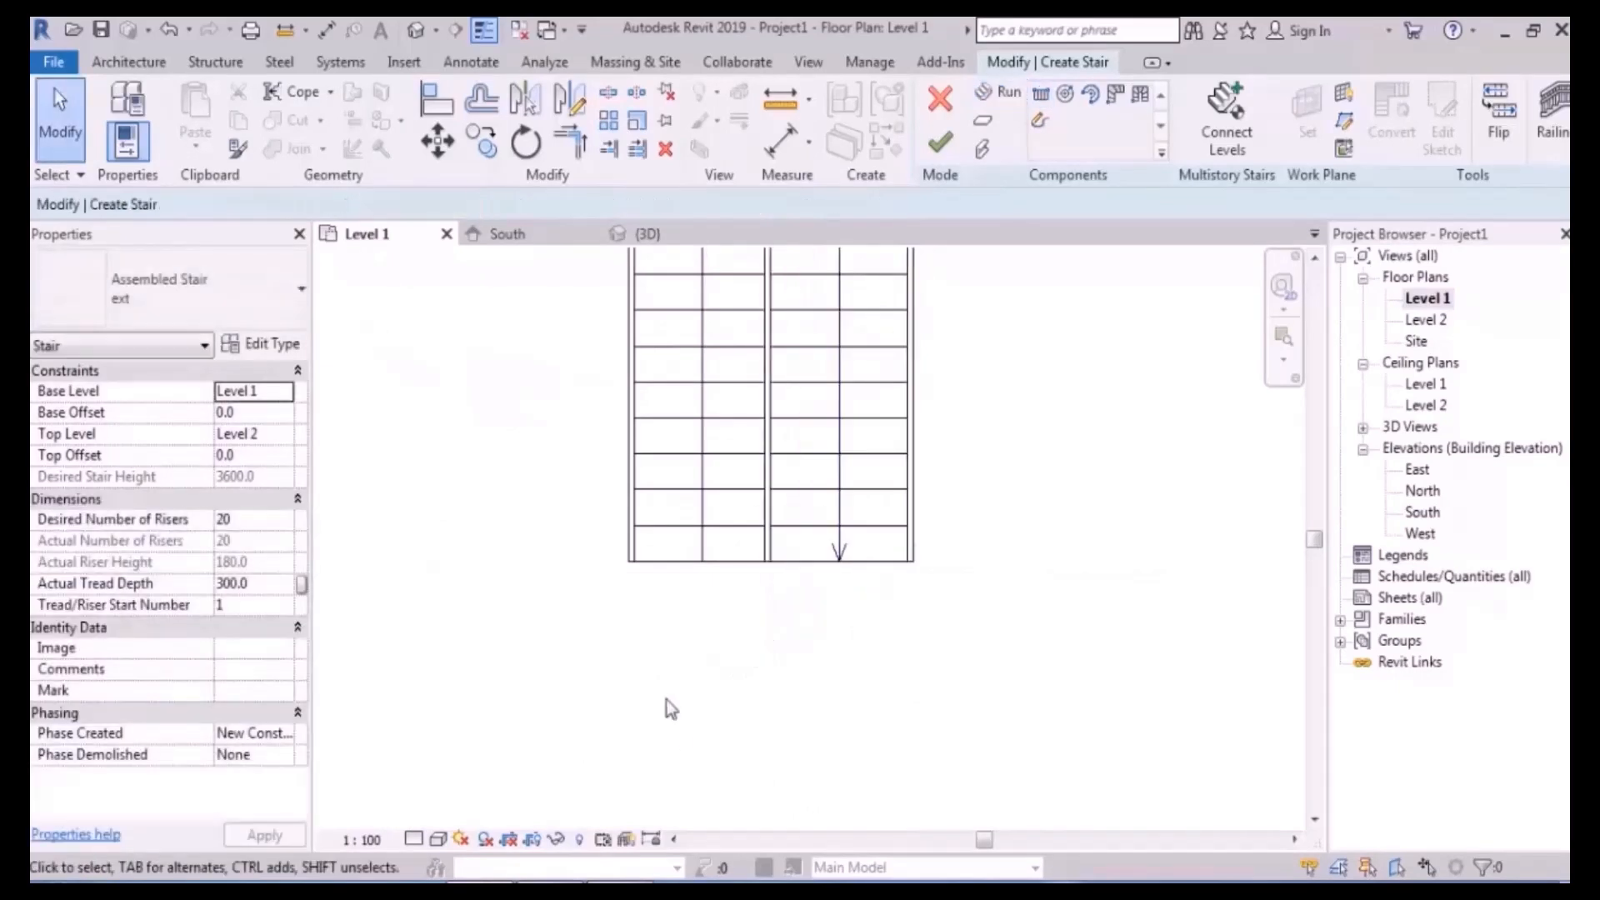
- Check the U-shaped stair in 3D, then undo the landing and second run
{"action": "left_click", "coordinate": [416, 30]}
{"action": "scroll", "coordinate": [657, 527], "scroll_direction": "down", "scroll_amount": 4}
{"action": "middle_click_drag", "start_coordinate": [656, 526], "coordinate": [842, 643], "text": "shift"}
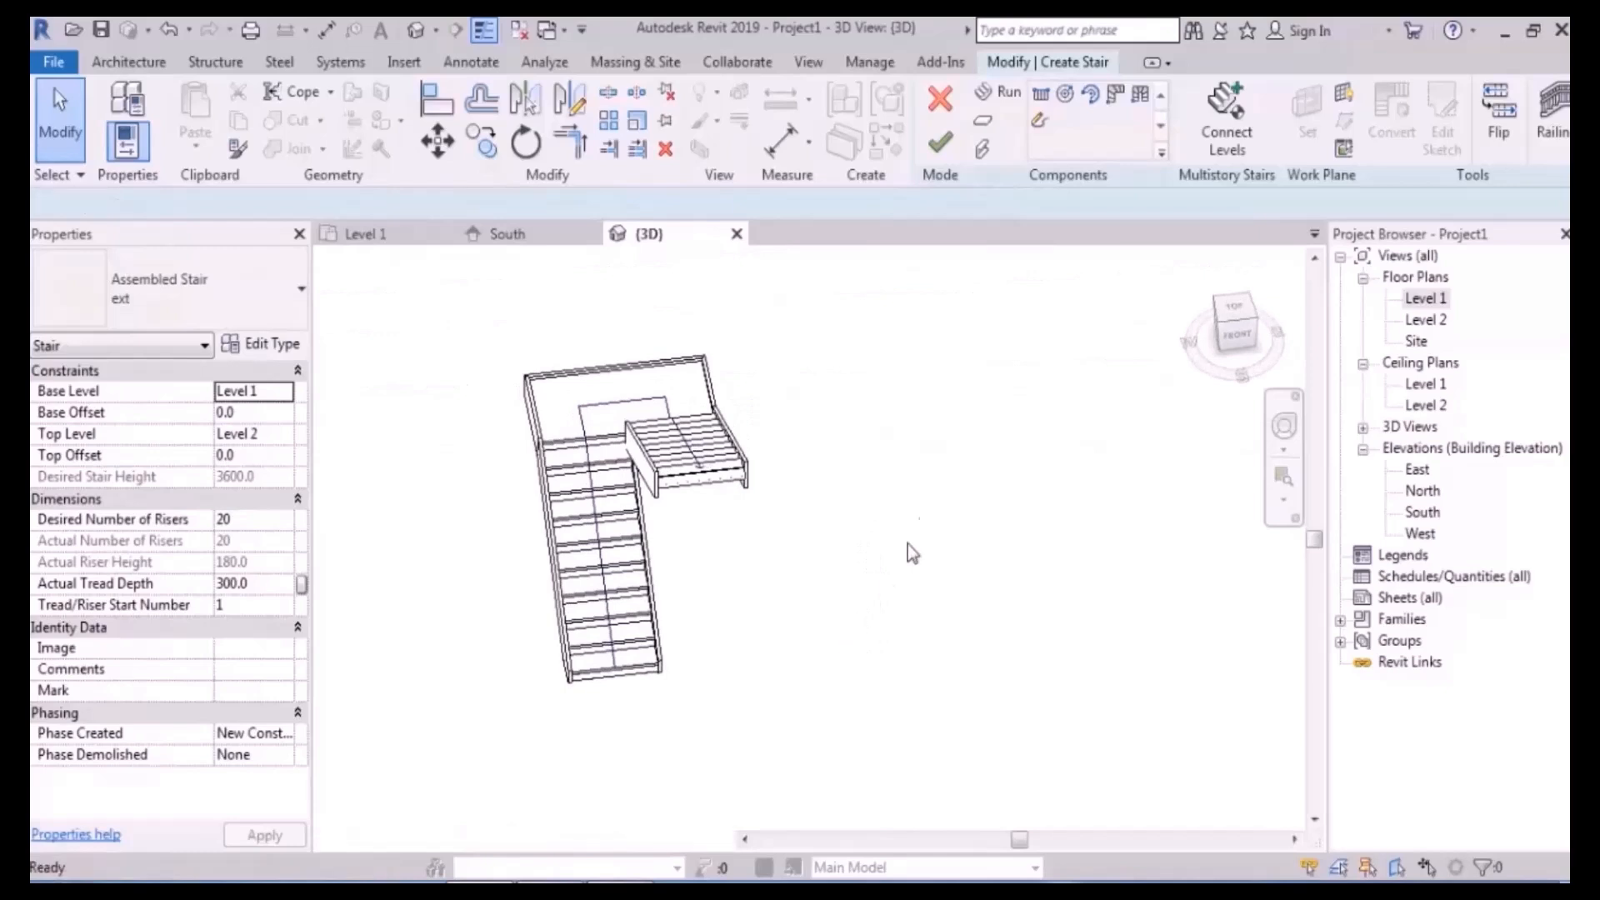
{"action": "key", "text": "ctrl+z"}
- Back on Level 1, try a second run at a 300.0 offset, then cancel it
{"action": "double_click", "coordinate": [1436, 300]}
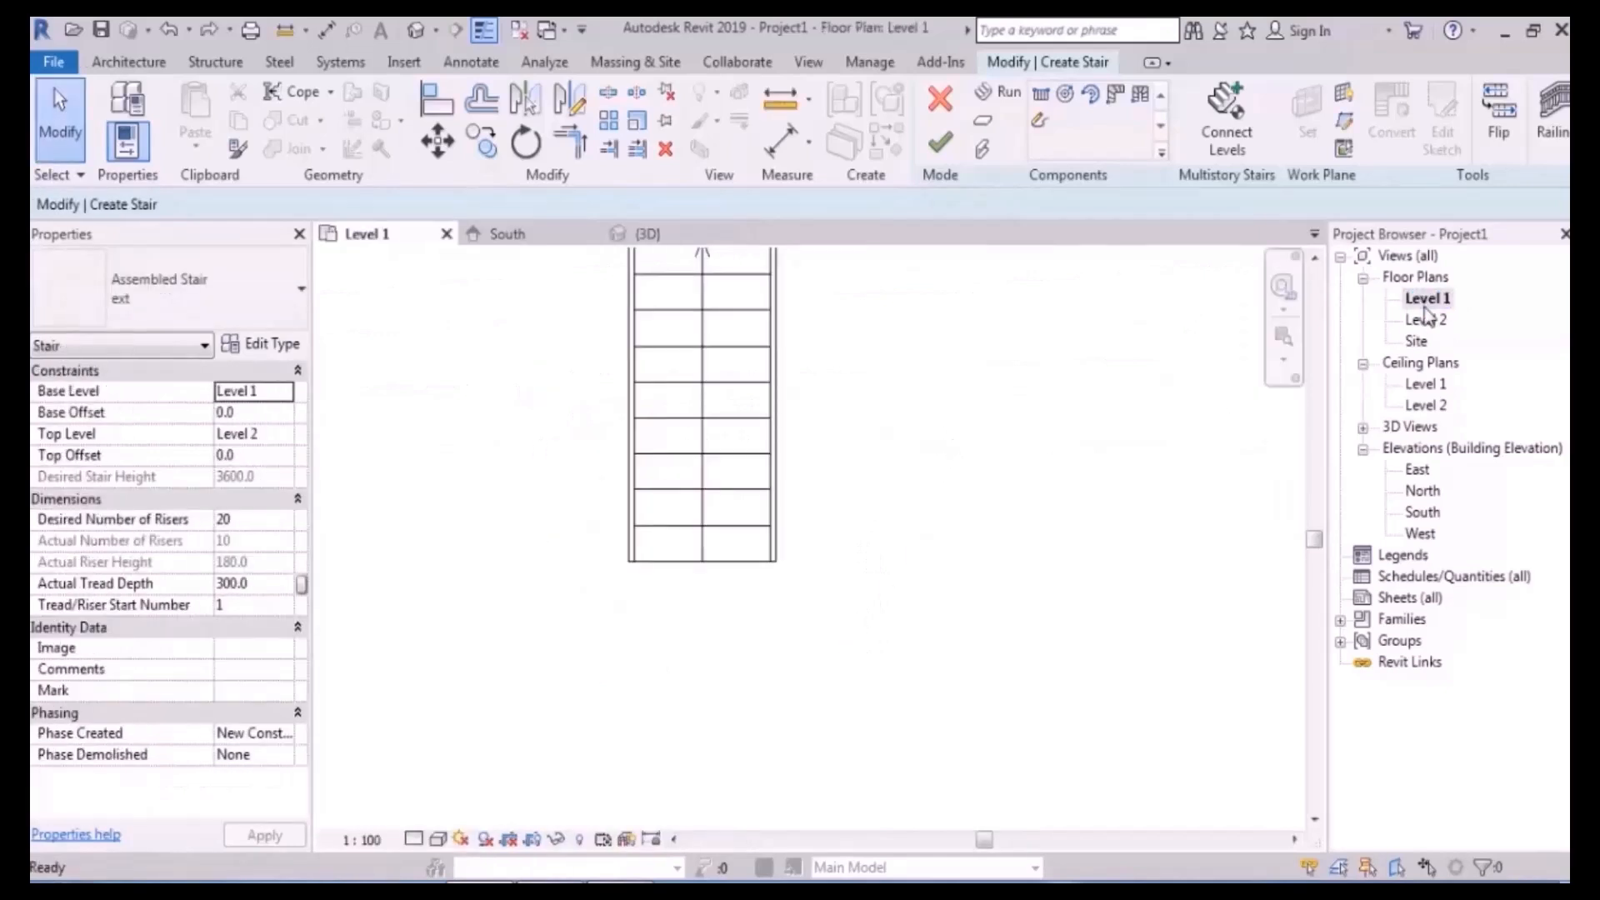
{"action": "middle_click_drag", "start_coordinate": [882, 424], "coordinate": [824, 524]}
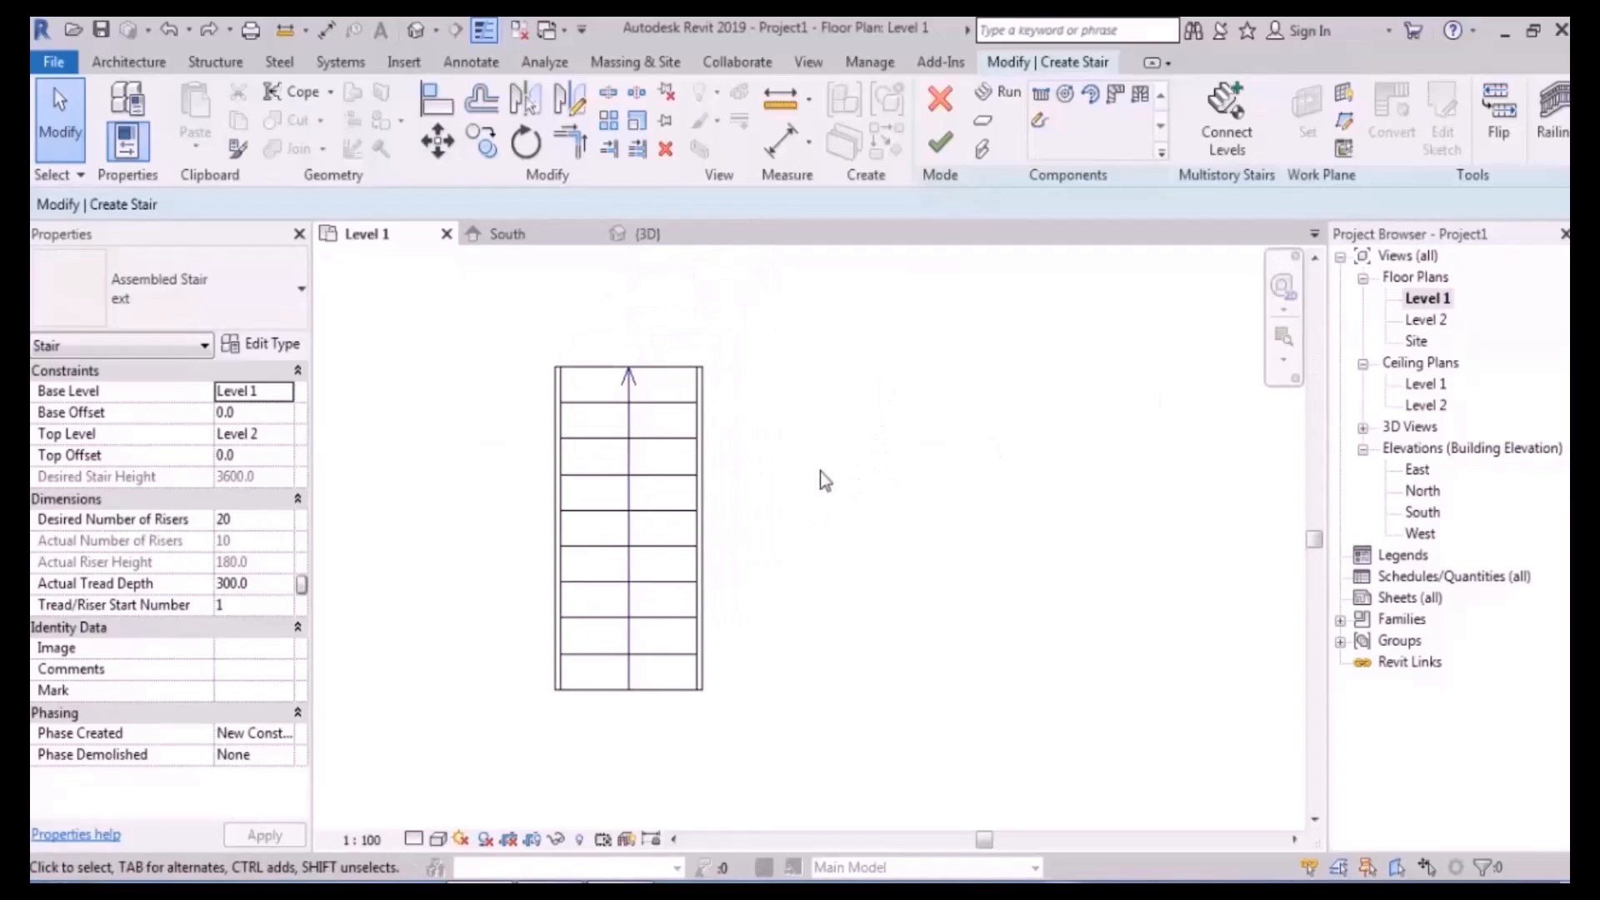
{"action": "middle_click_drag", "start_coordinate": [817, 478], "coordinate": [786, 450]}
{"action": "left_click", "coordinate": [998, 92]}
{"action": "middle_click_drag", "start_coordinate": [905, 404], "coordinate": [775, 378]}
{"action": "left_click_drag", "start_coordinate": [390, 204], "coordinate": [325, 210]}
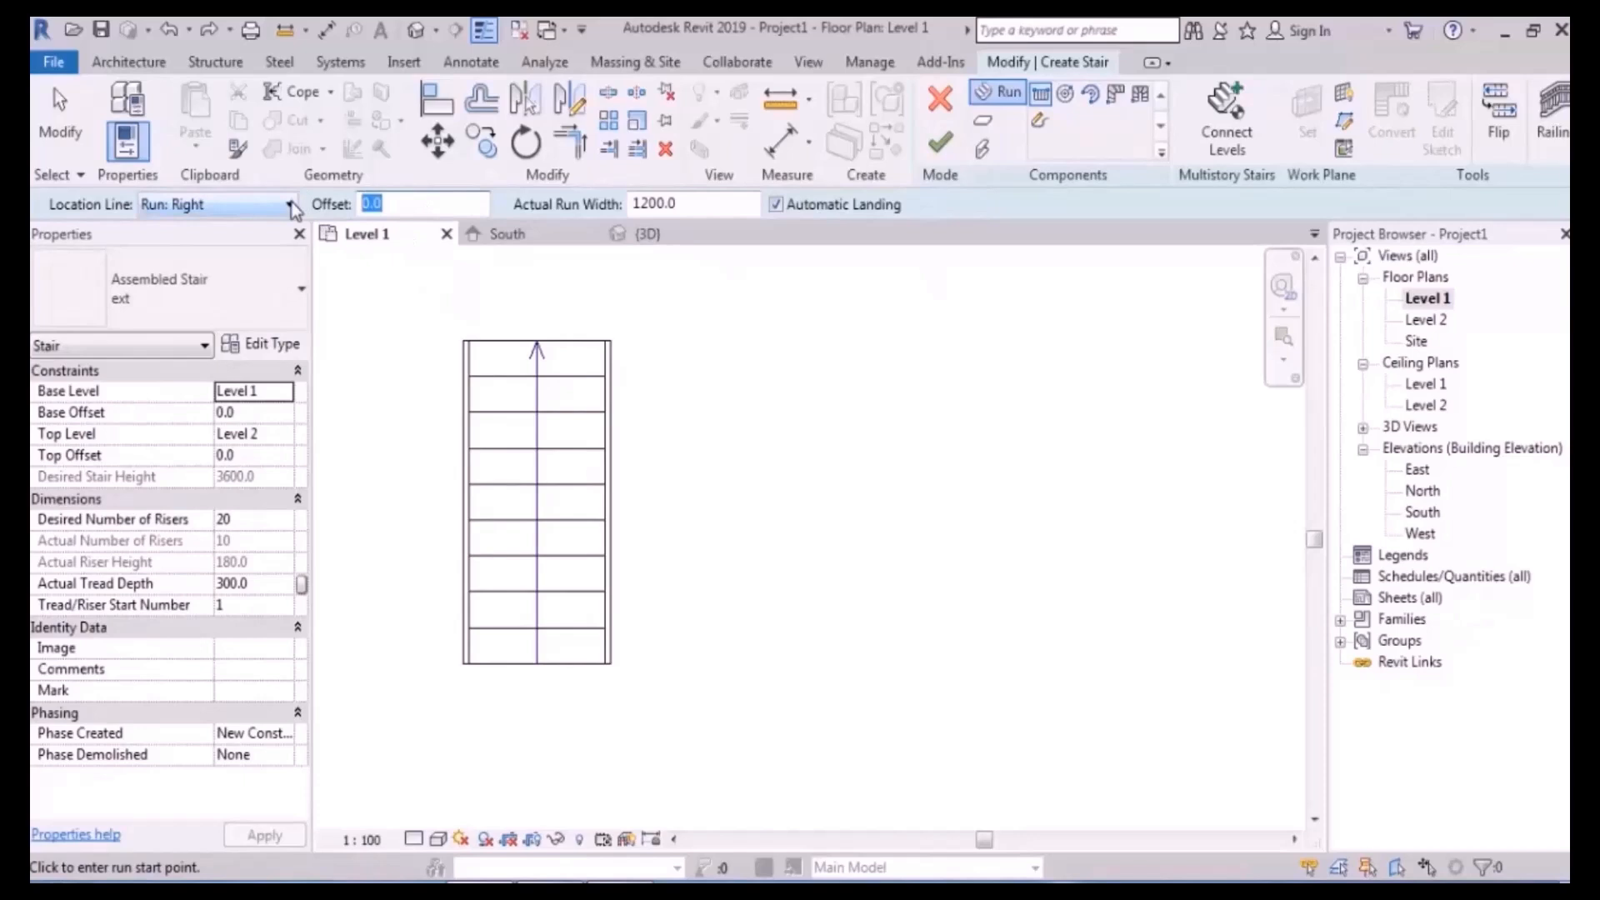
{"action": "type", "text": "300.0"}
{"action": "middle_click_drag", "start_coordinate": [768, 357], "coordinate": [725, 357]}
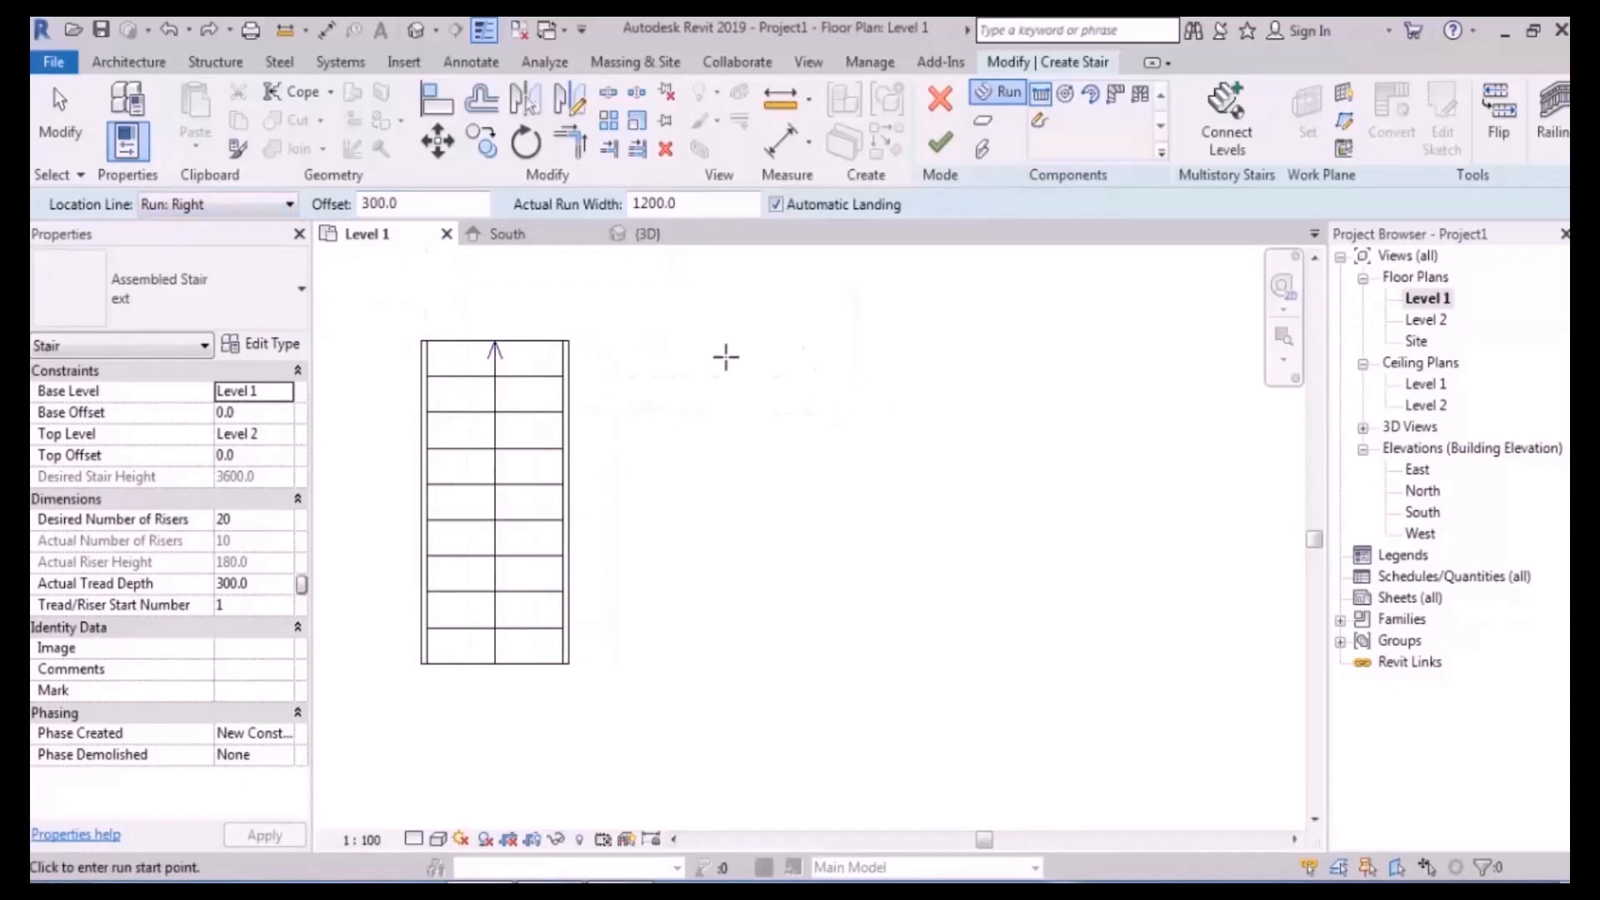
{"action": "left_click", "coordinate": [676, 340]}
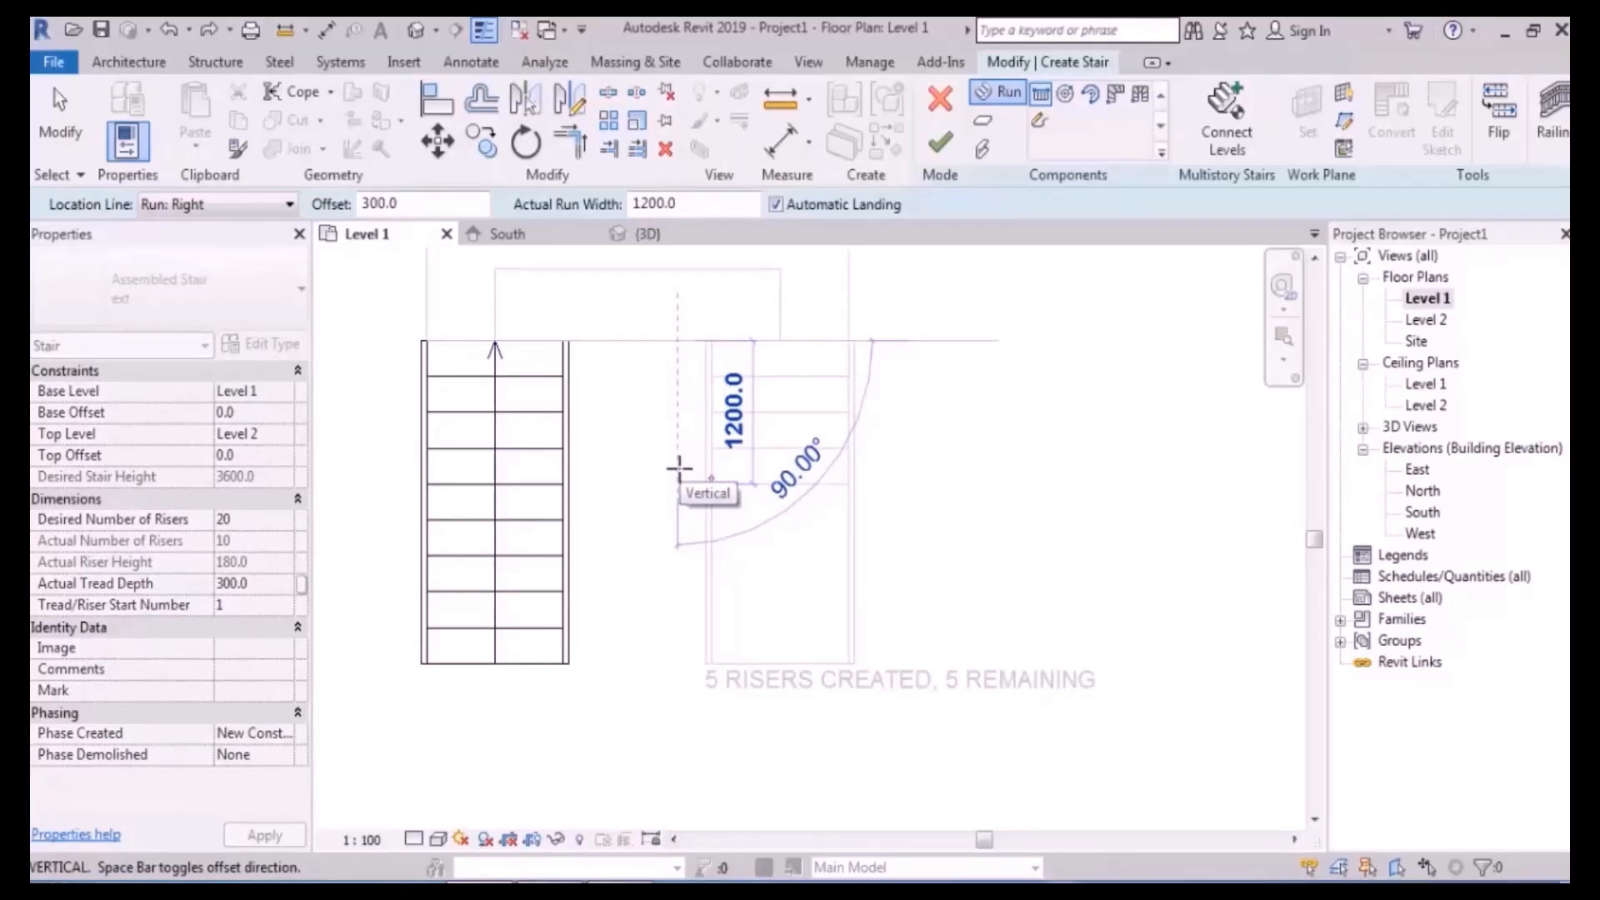
{"action": "key", "text": "Escape"}
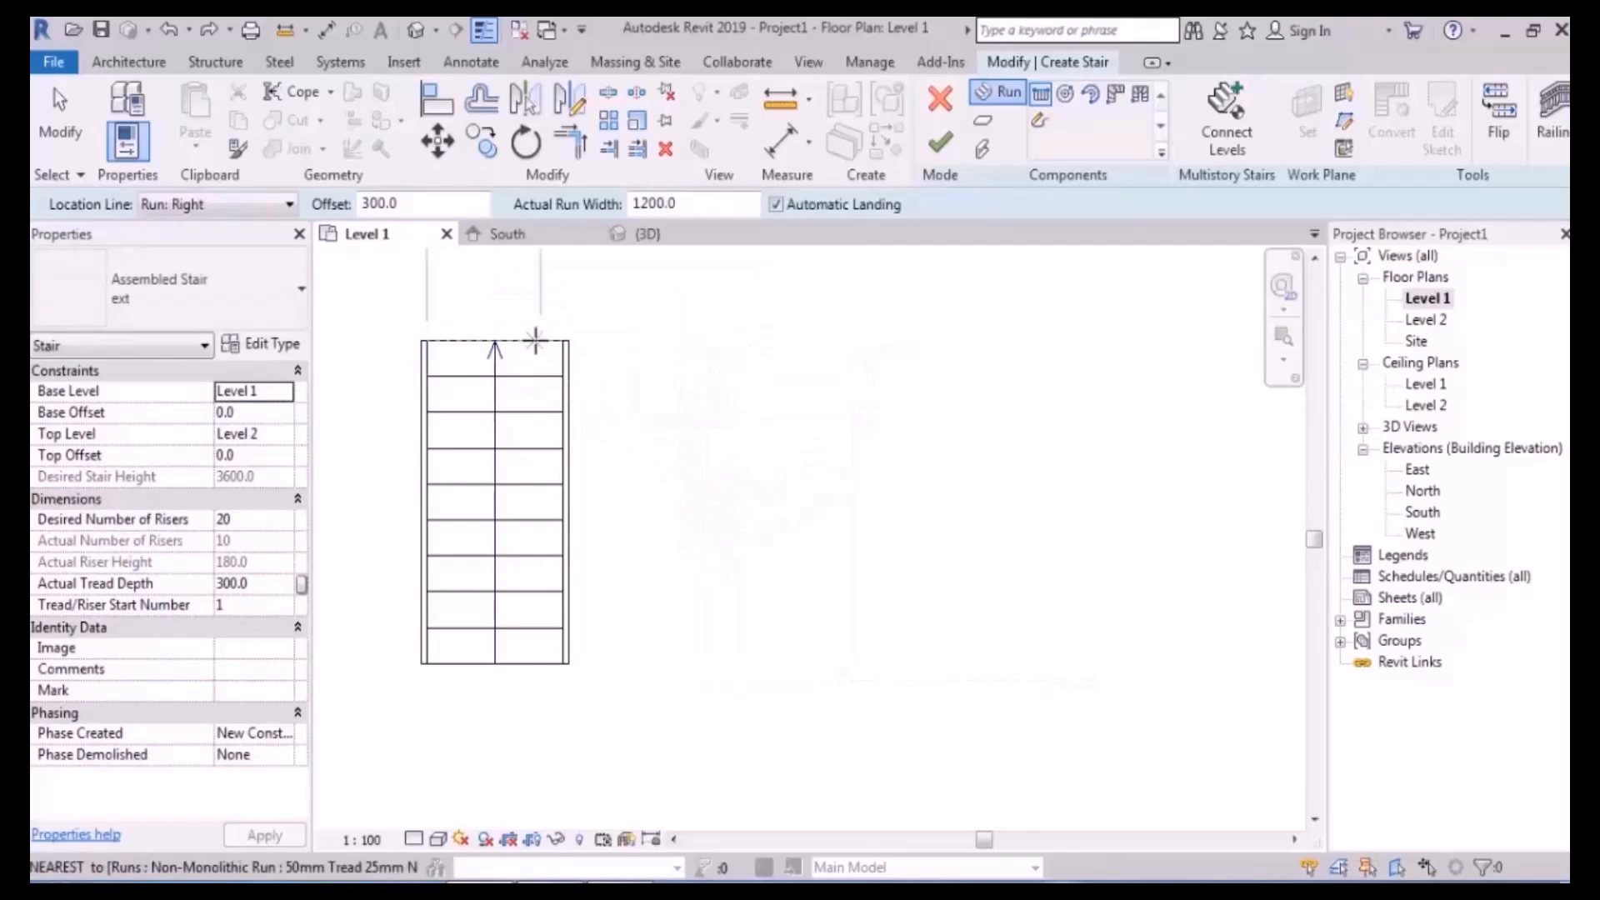
- Draw the second 10-riser run at a 200.0 offset from the first run's corner, then undo it
{"action": "double_click", "coordinate": [414, 203]}
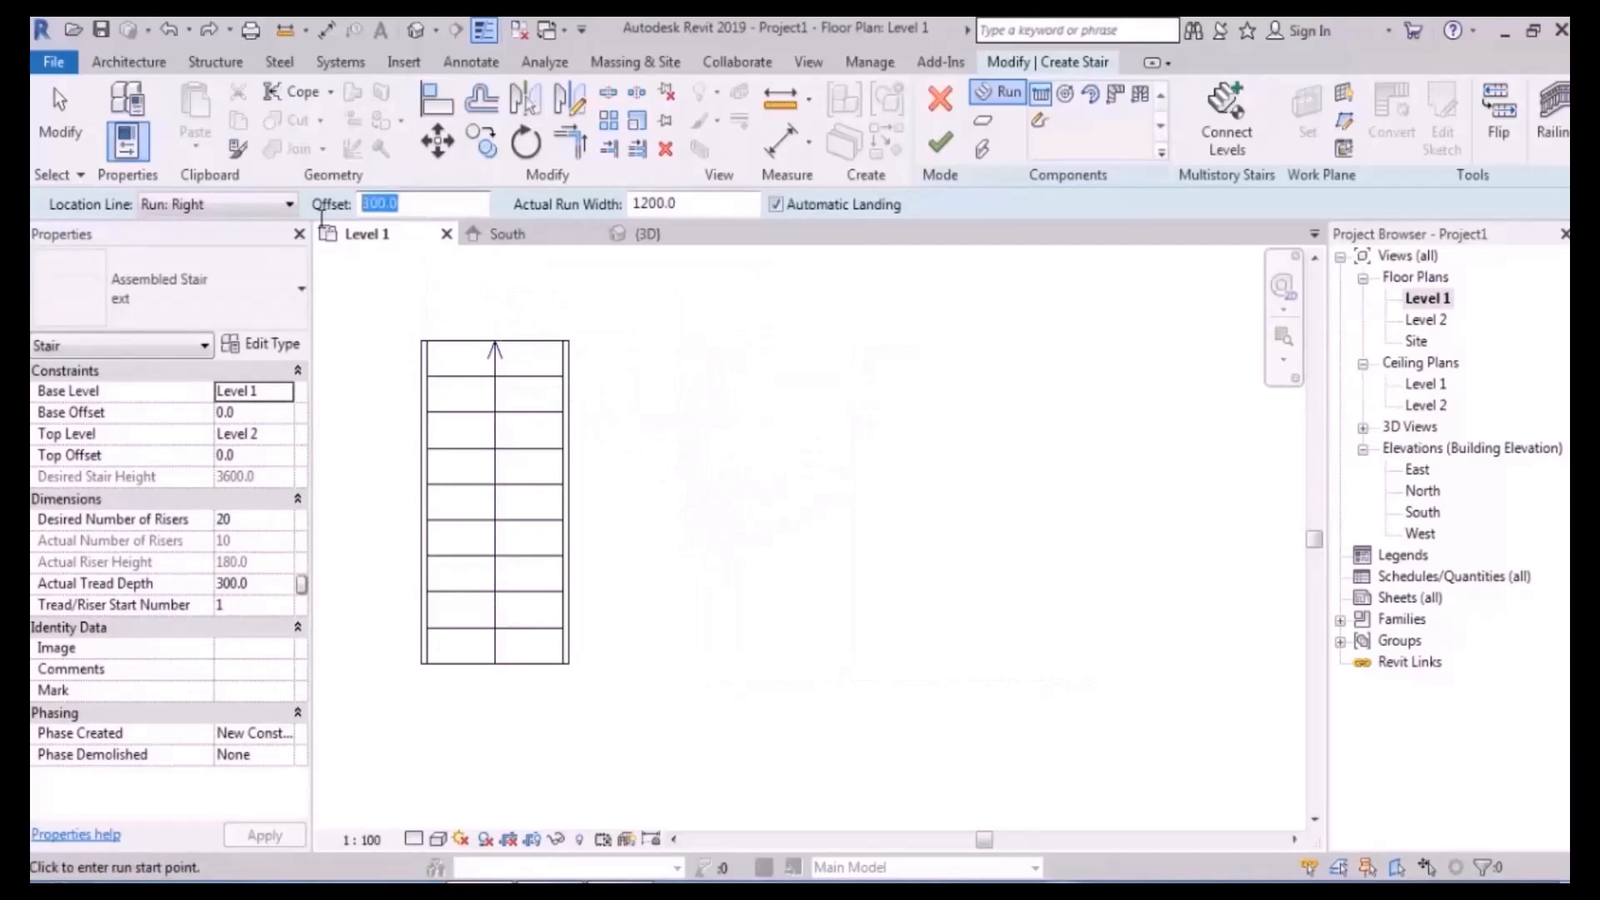
{"action": "type", "text": "200.0"}
{"action": "scroll", "coordinate": [553, 375], "scroll_direction": "up", "scroll_amount": 5}
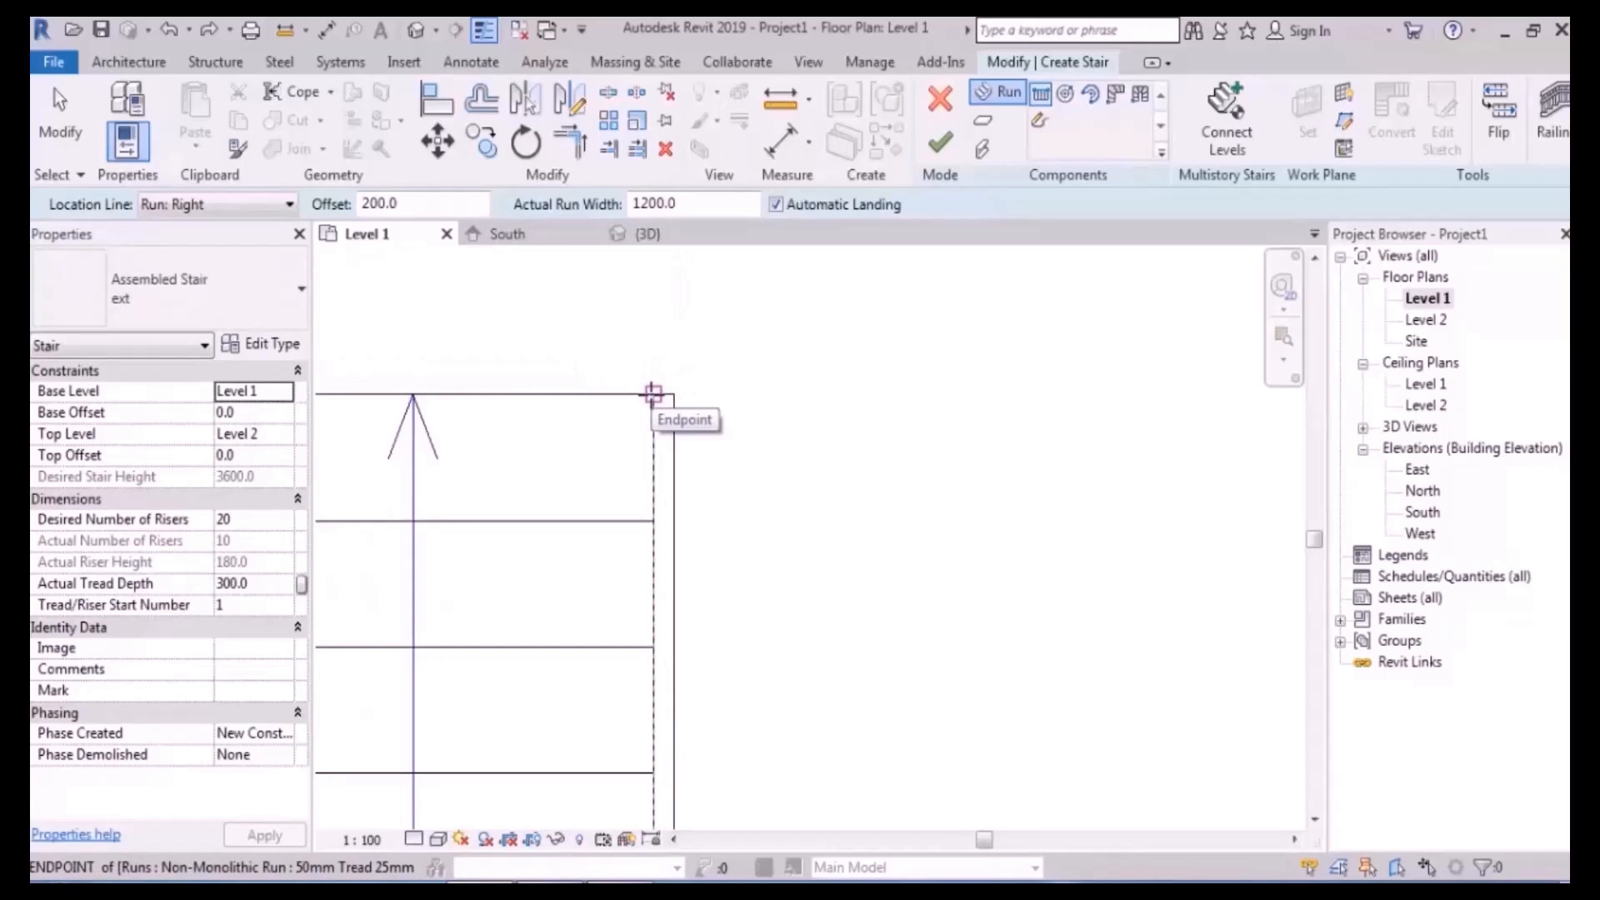
{"action": "left_click", "coordinate": [653, 393]}
{"action": "scroll", "coordinate": [654, 385], "scroll_direction": "down", "scroll_amount": 6}
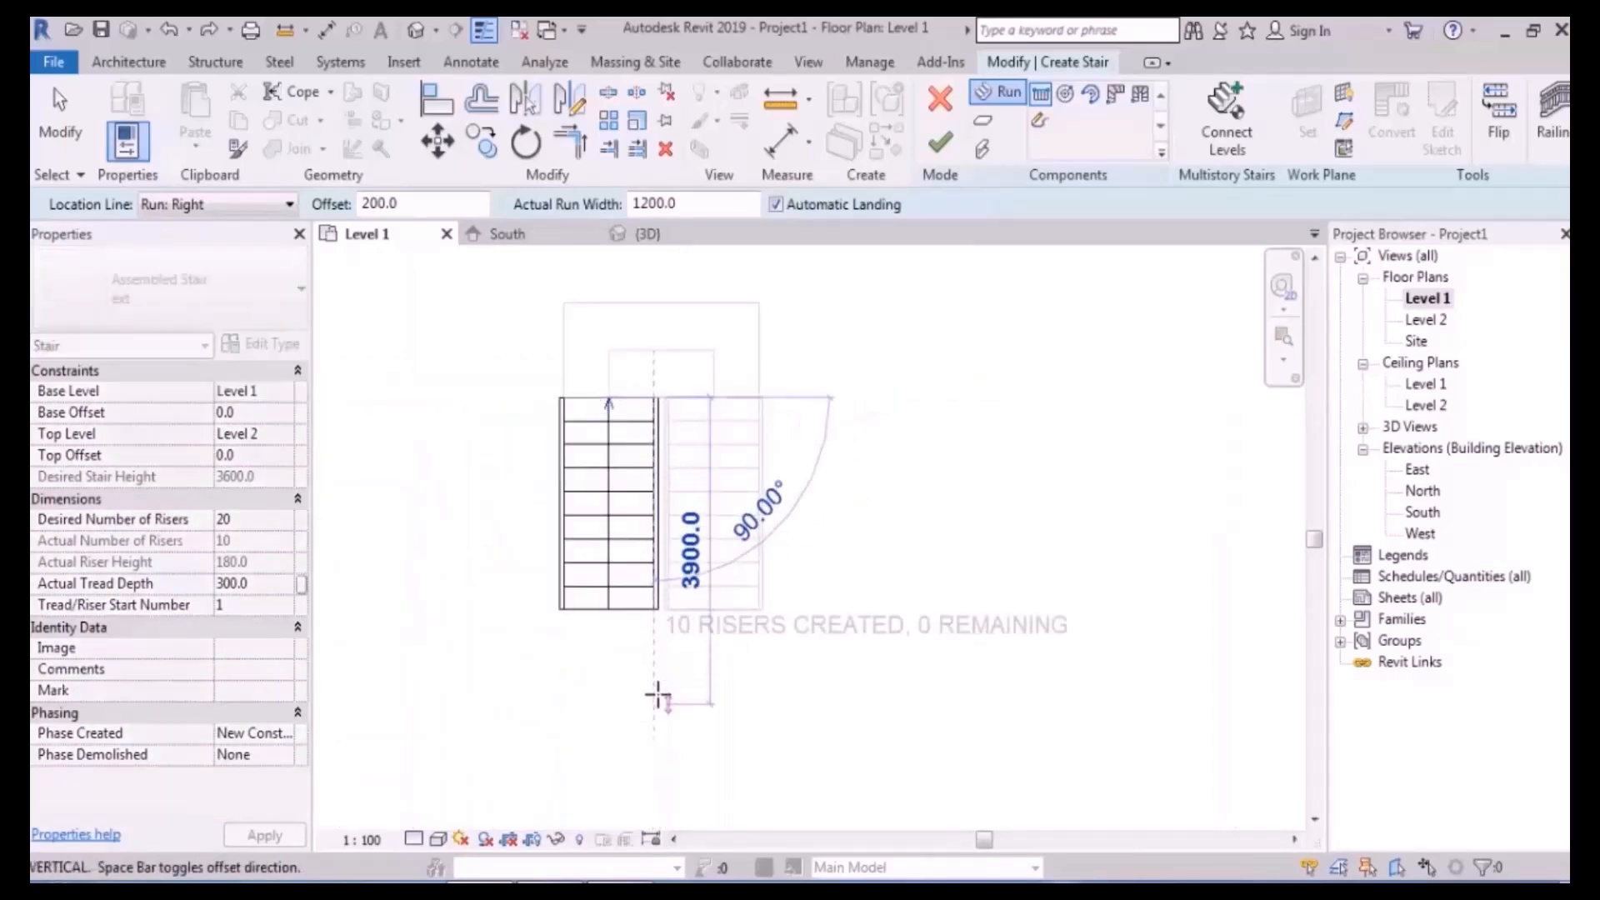
{"action": "left_click", "coordinate": [657, 696]}
{"action": "key", "text": "Escape"}
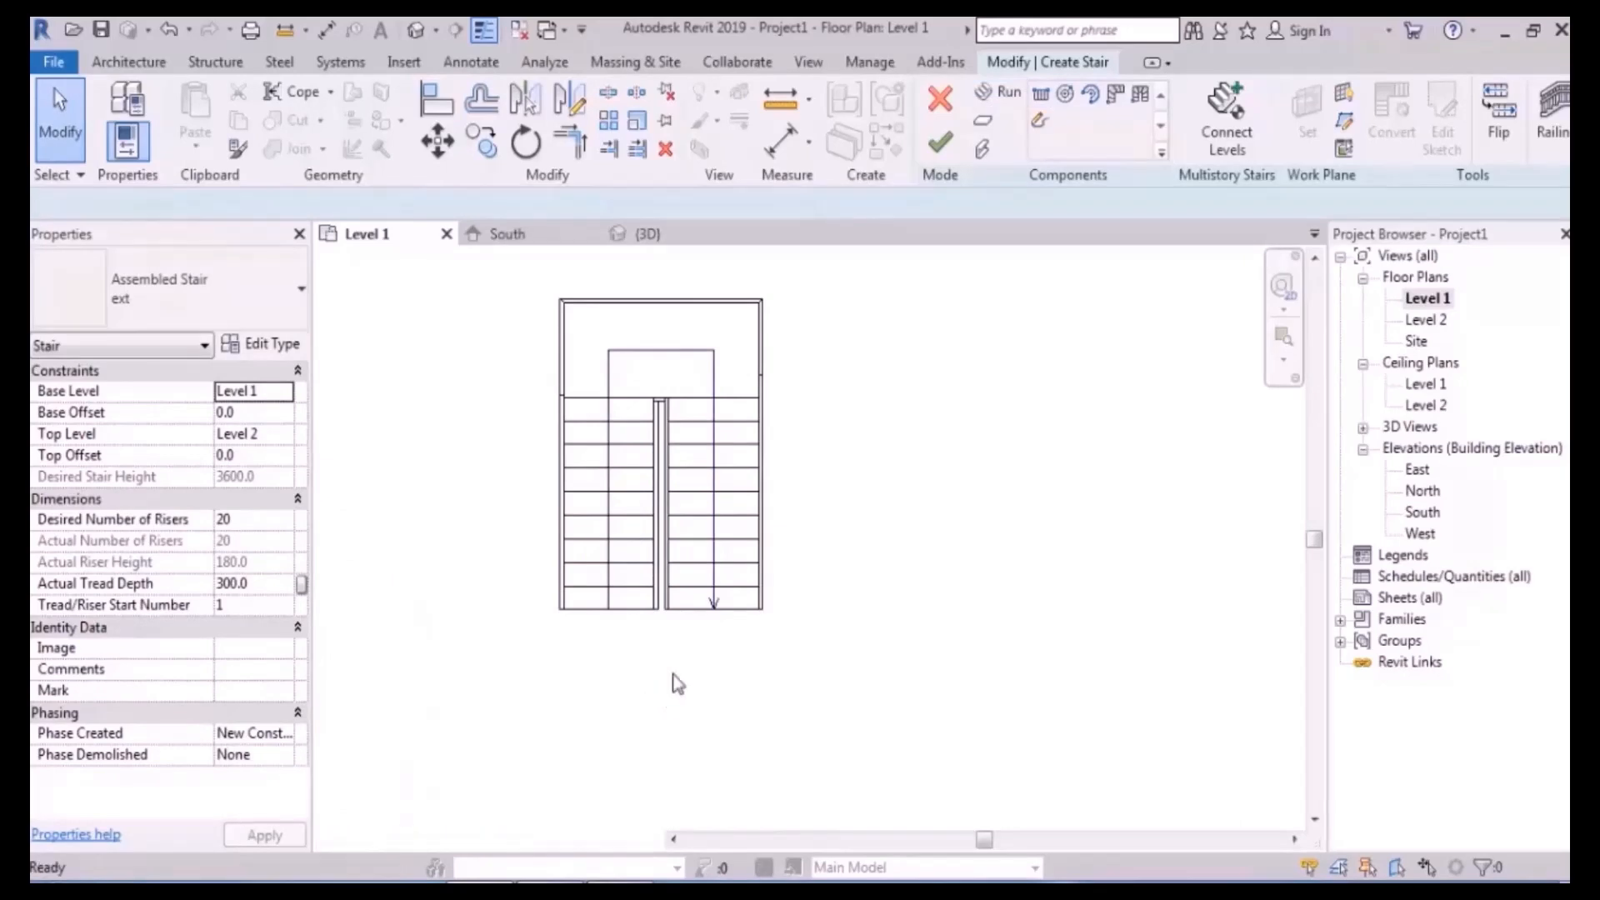
{"action": "key", "text": "ctrl+z"}
- Draw the second parallel 10-riser run beside the first, giving 20 risers
{"action": "left_click", "coordinate": [1004, 99]}
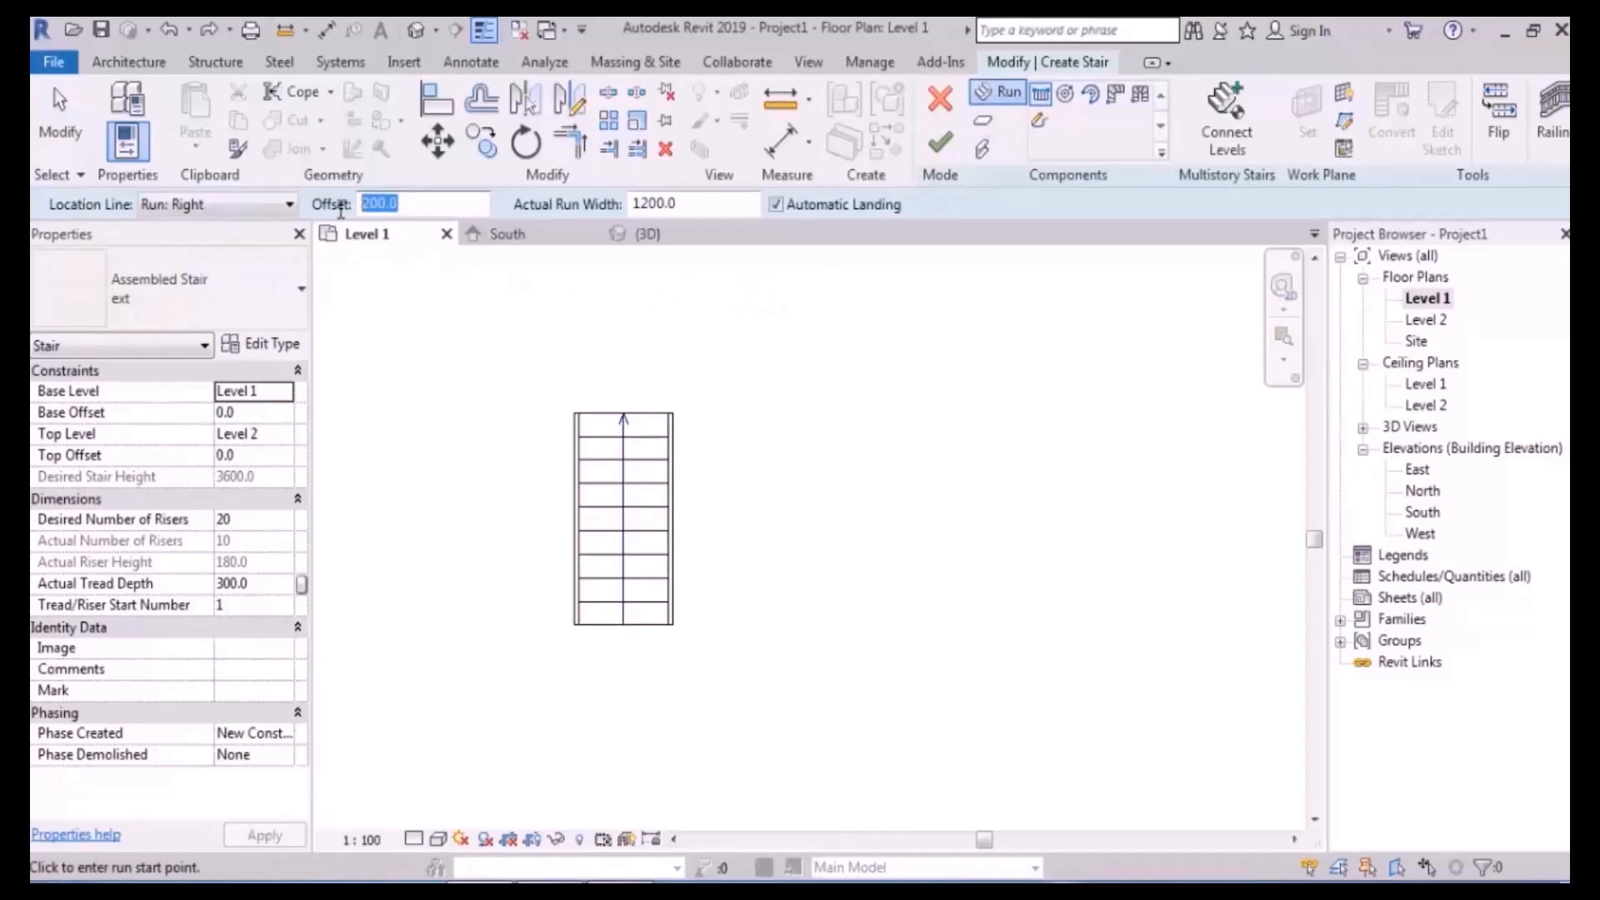
{"action": "middle_click_drag", "start_coordinate": [744, 423], "coordinate": [744, 438]}
{"action": "scroll", "coordinate": [640, 435], "scroll_direction": "up", "scroll_amount": 5}
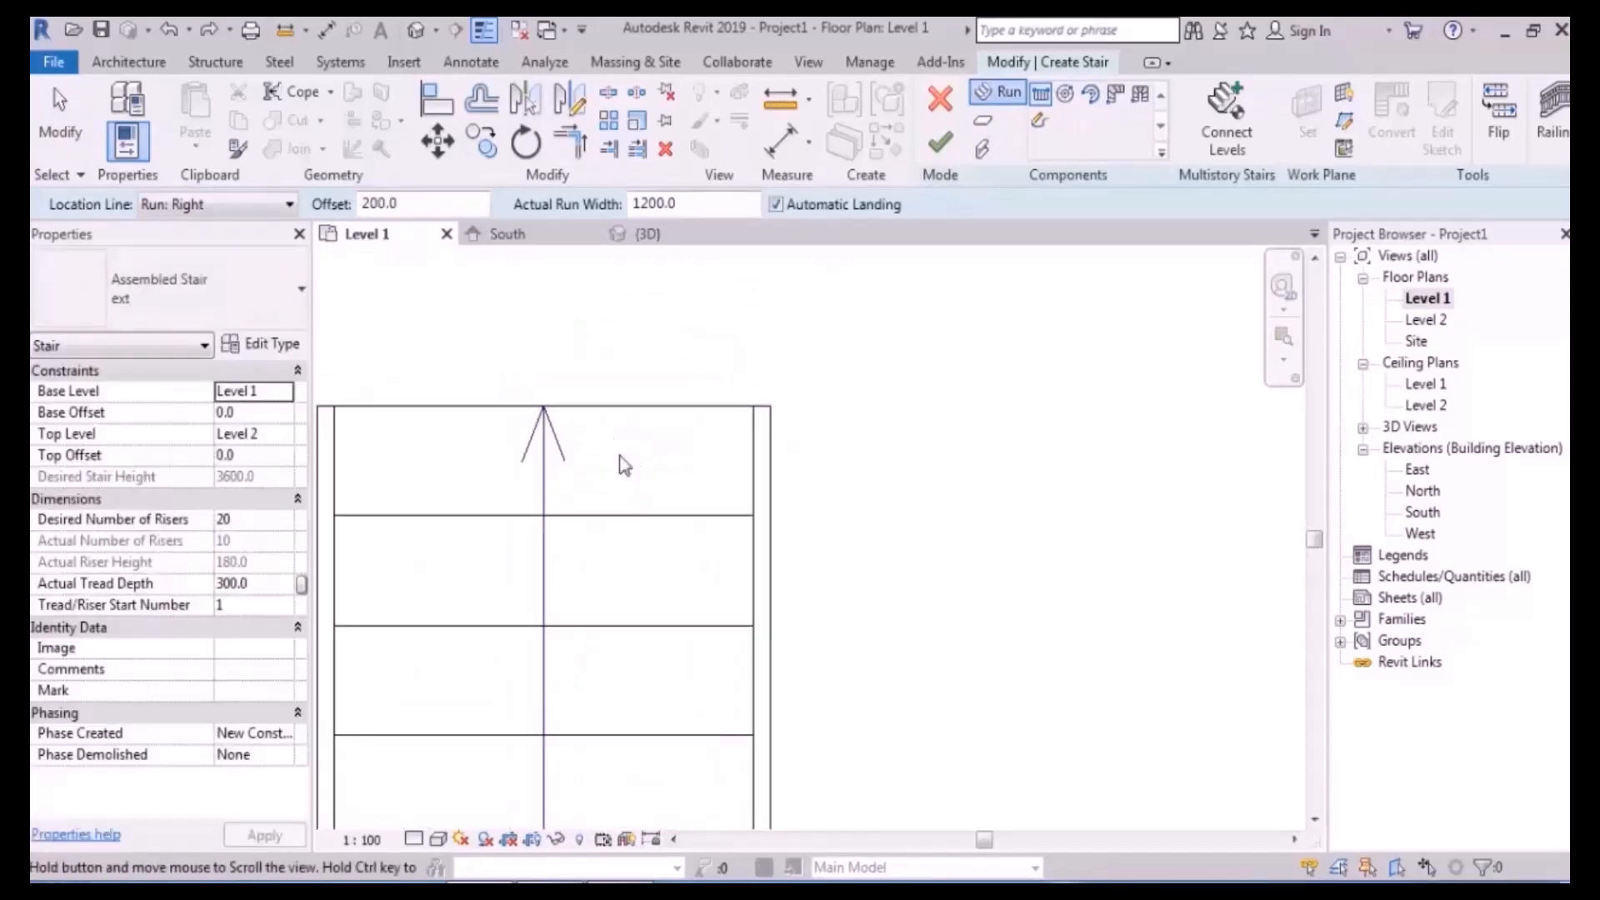
{"action": "left_click", "coordinate": [754, 406]}
{"action": "scroll", "coordinate": [754, 374], "scroll_direction": "down", "scroll_amount": 5}
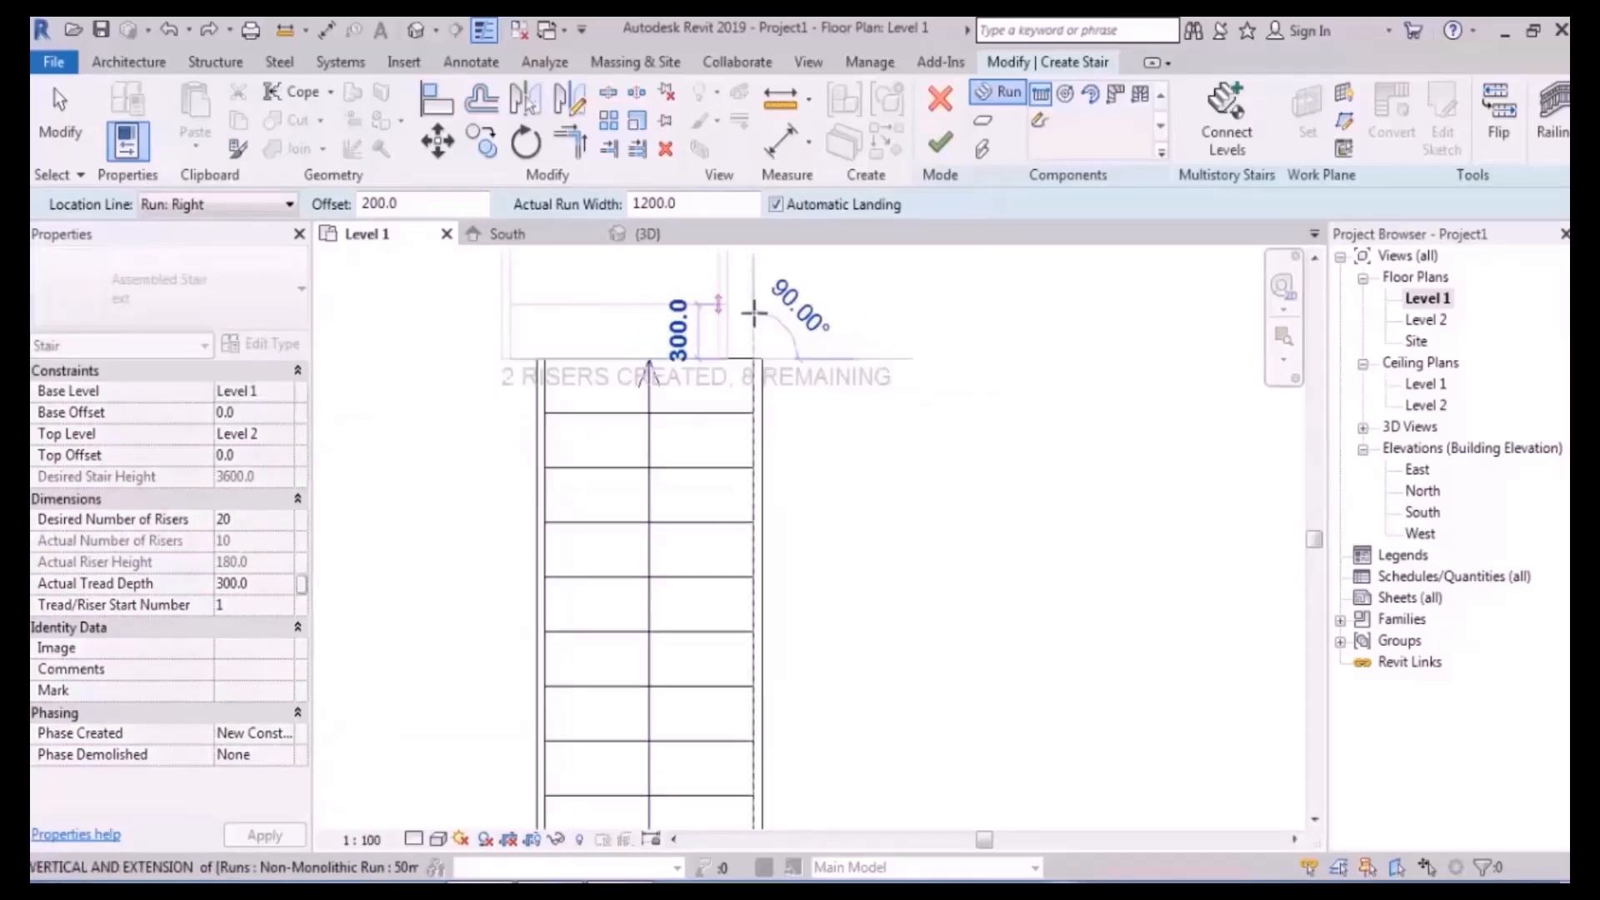
{"action": "left_click", "coordinate": [771, 678]}
{"action": "key", "text": "Escape"}
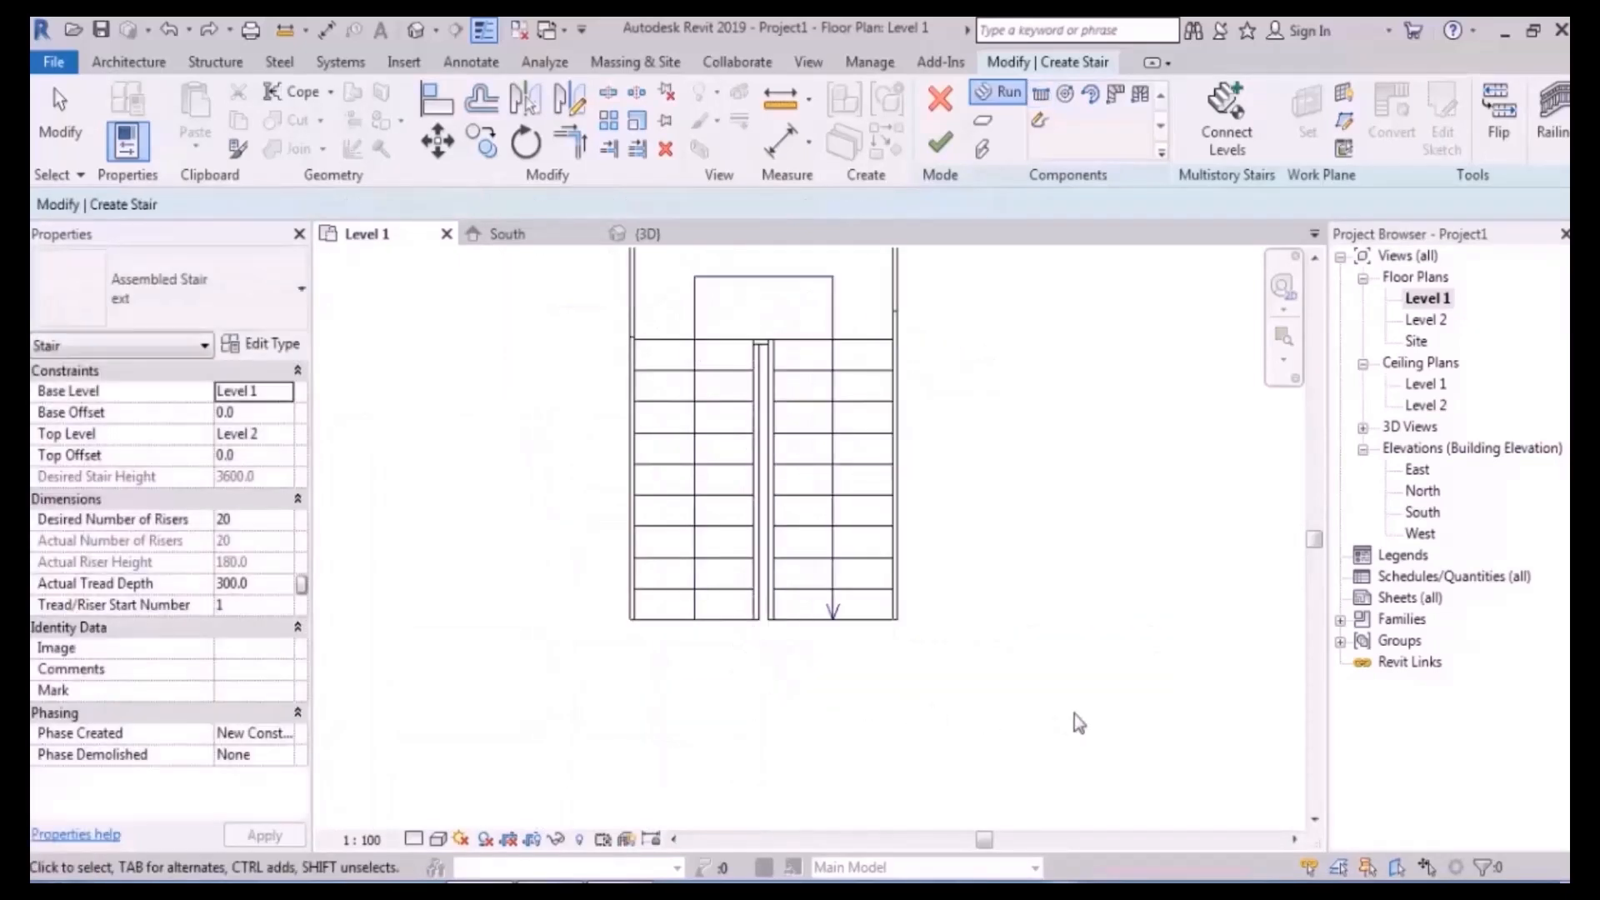
- Finish the stair edit and dismiss the railing warning
{"action": "middle_click_drag", "start_coordinate": [1090, 472], "coordinate": [1081, 534]}
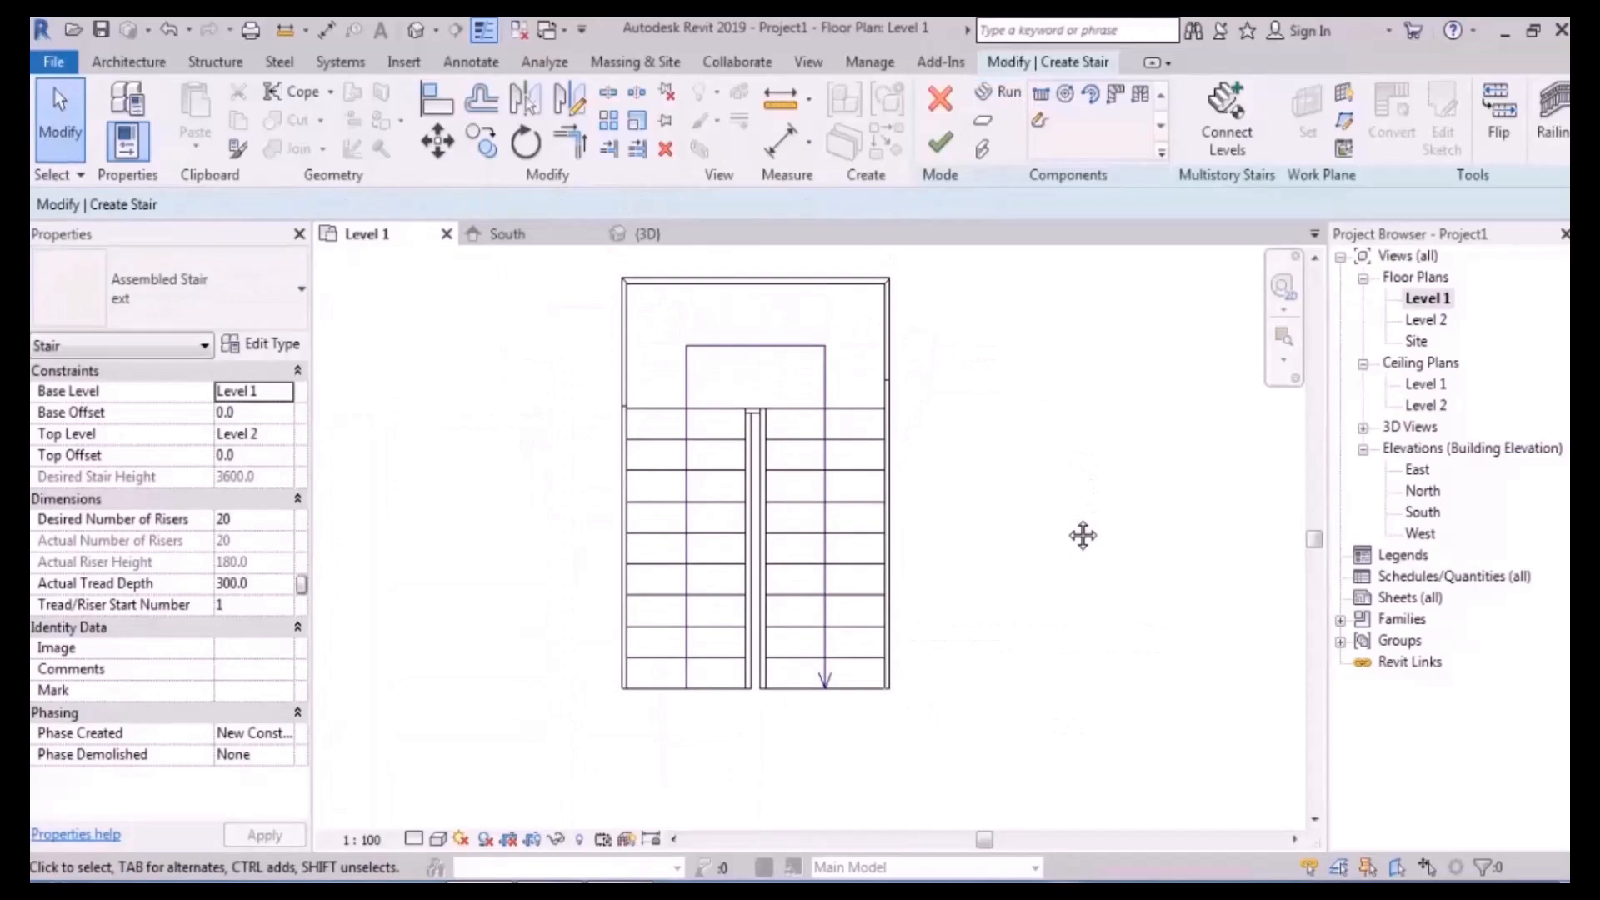
{"action": "left_click", "coordinate": [941, 145]}
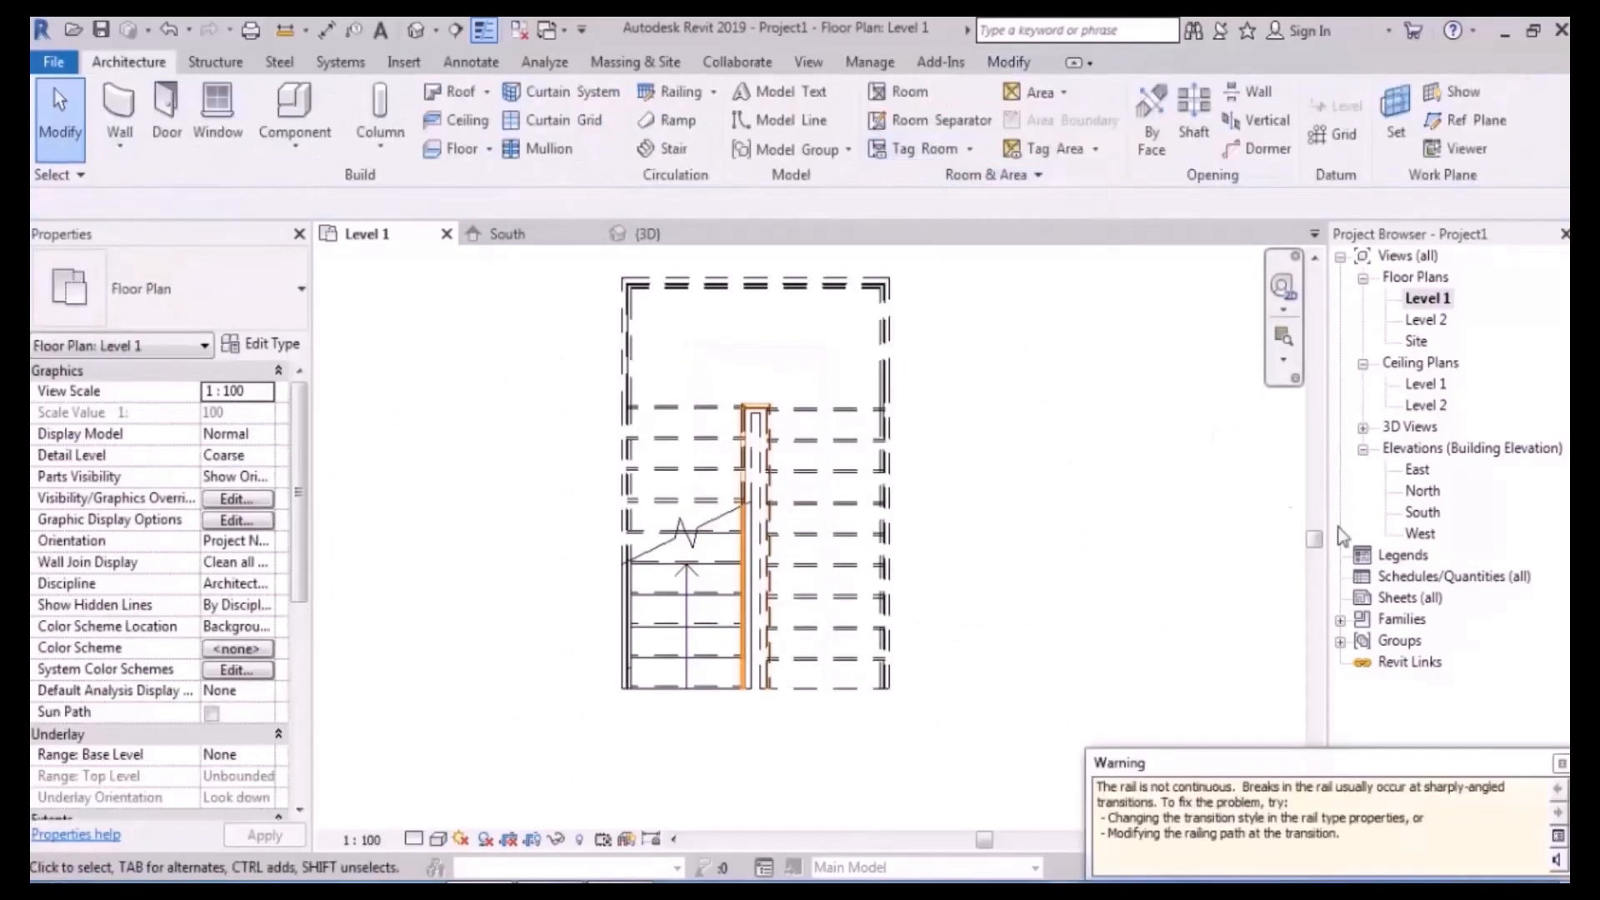
{"action": "left_click", "coordinate": [1560, 762]}
- Undo the finish to reopen the U-shaped stair for editing, recentring it in view
{"action": "middle_click_drag", "start_coordinate": [1092, 386], "coordinate": [1081, 410]}
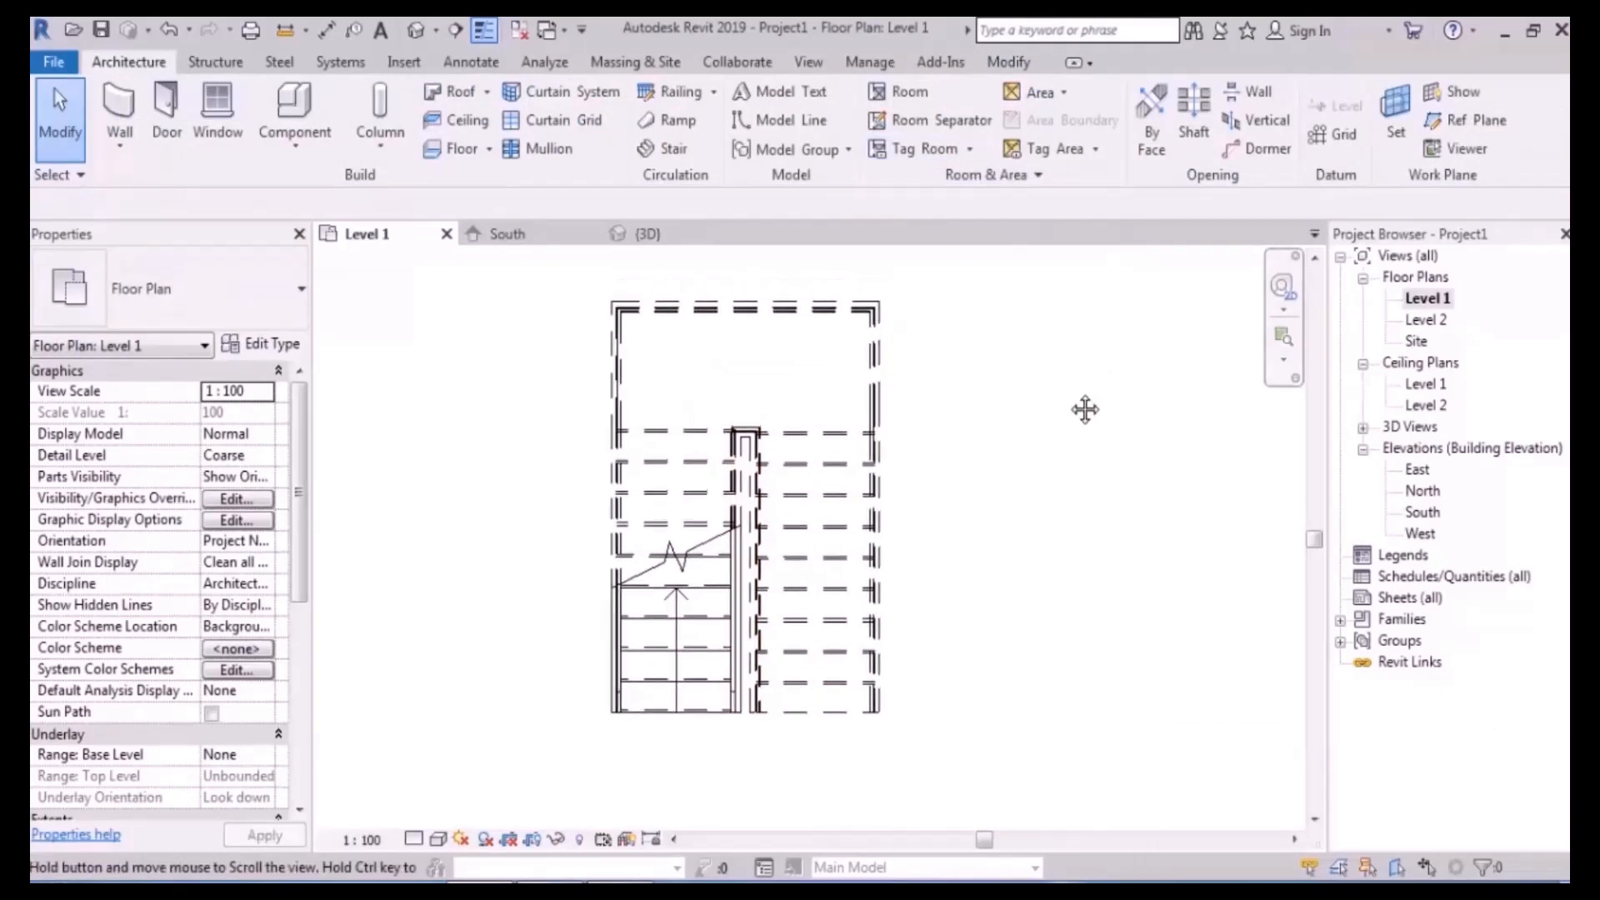
{"action": "key", "text": "ctrl+z"}
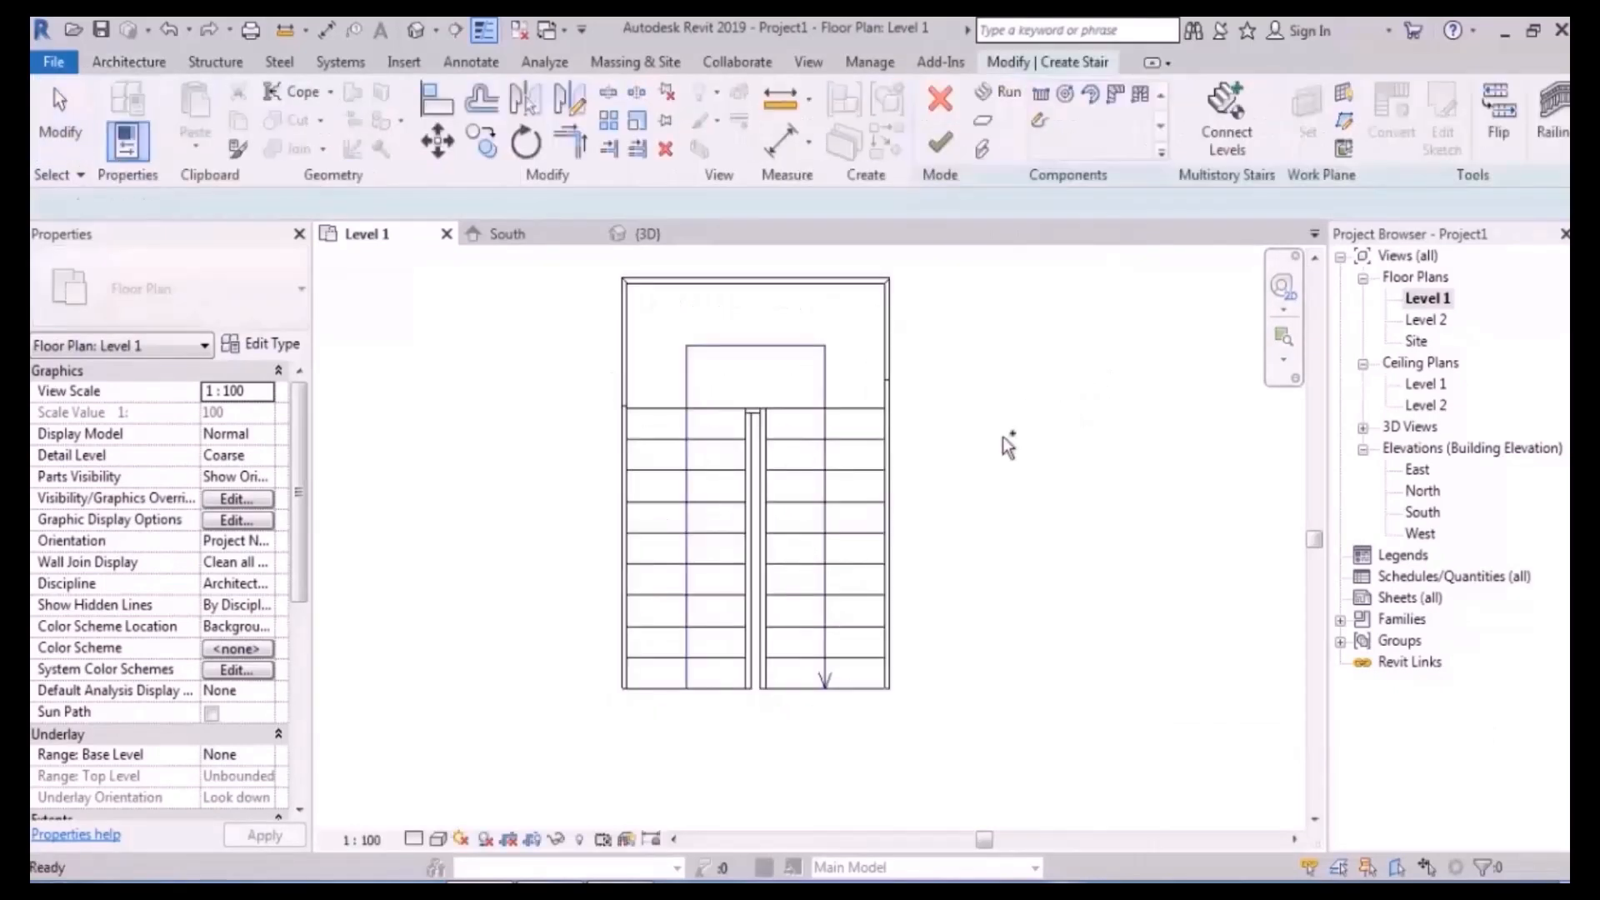
{"action": "middle_click_drag", "start_coordinate": [989, 402], "coordinate": [981, 439]}
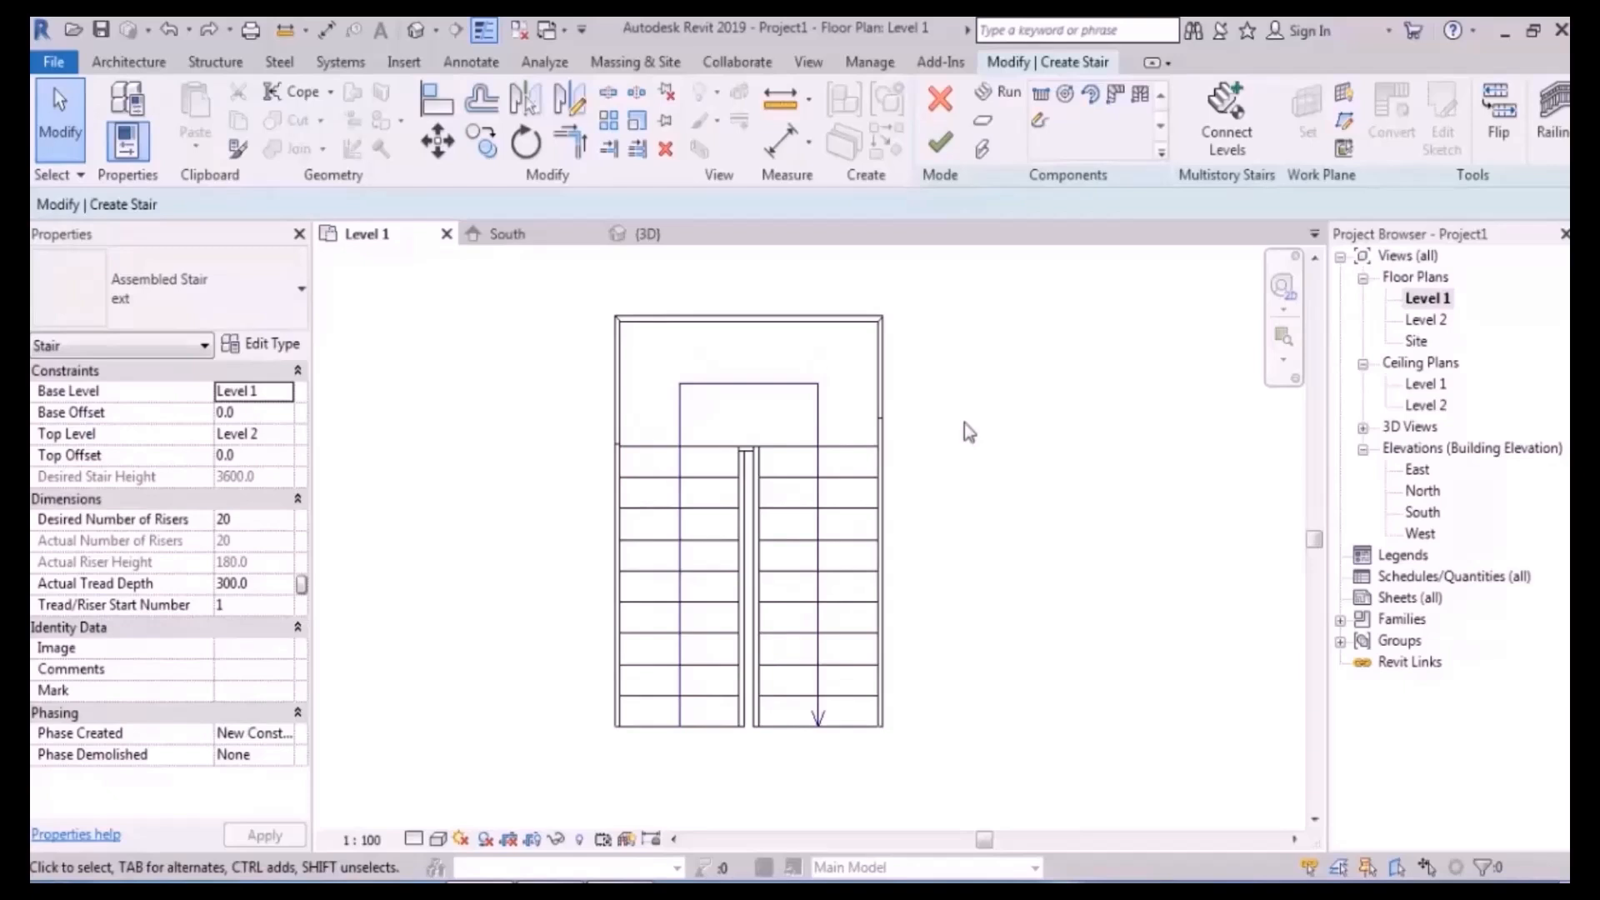
{"action": "middle_click_drag", "start_coordinate": [928, 454], "coordinate": [881, 446]}
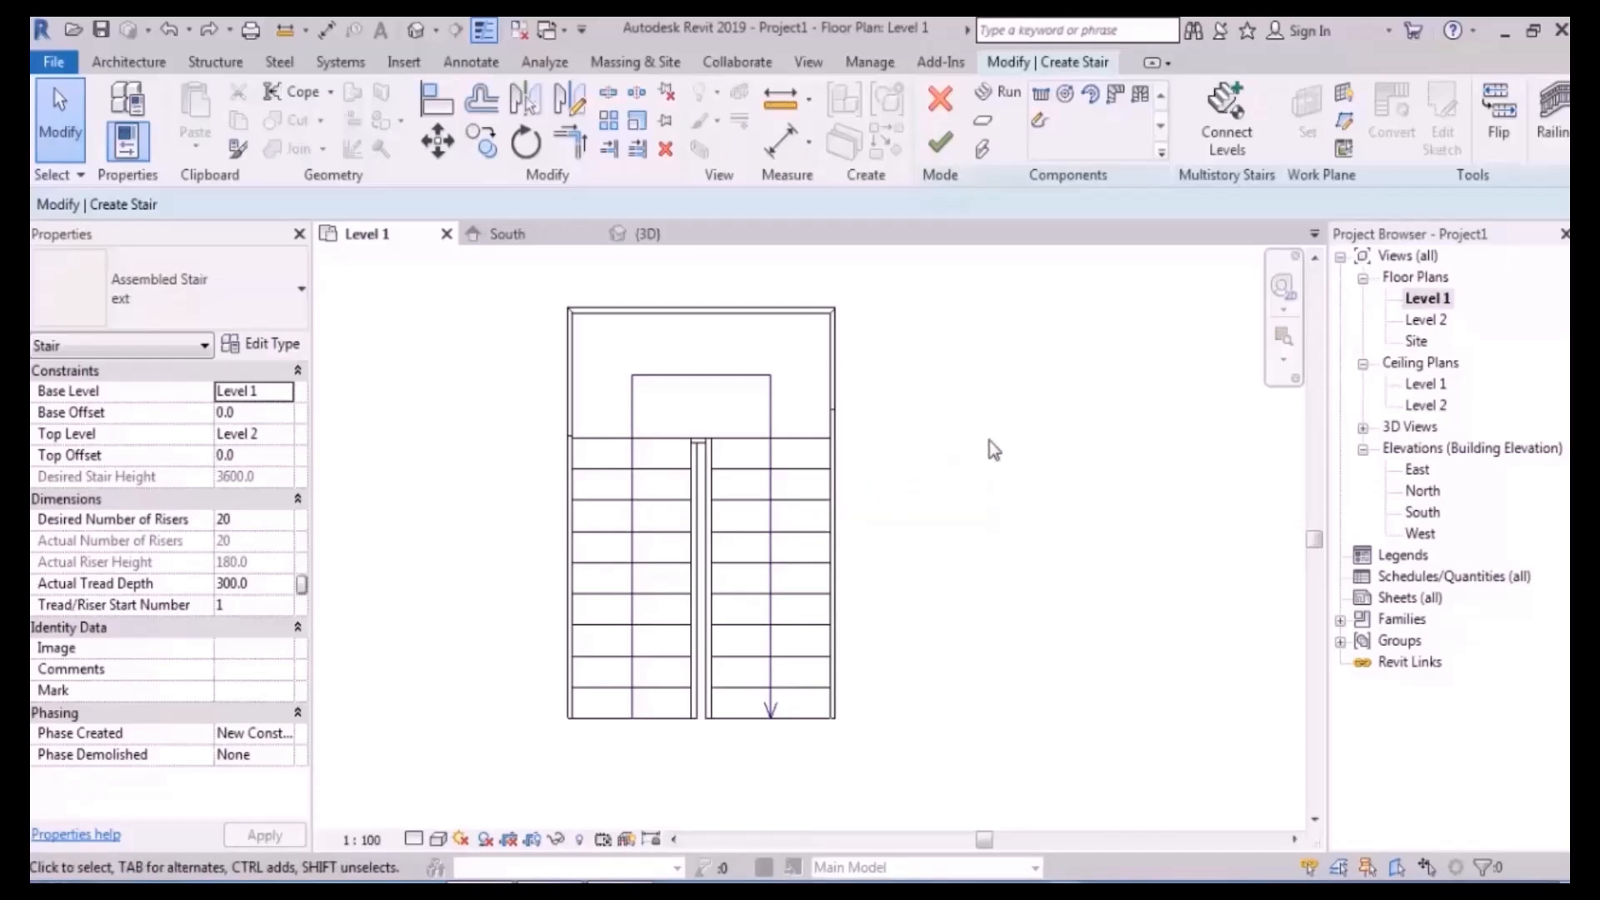
- Move the left stair run 300 mm lower from its top endpoint
{"action": "left_click", "coordinate": [673, 485]}
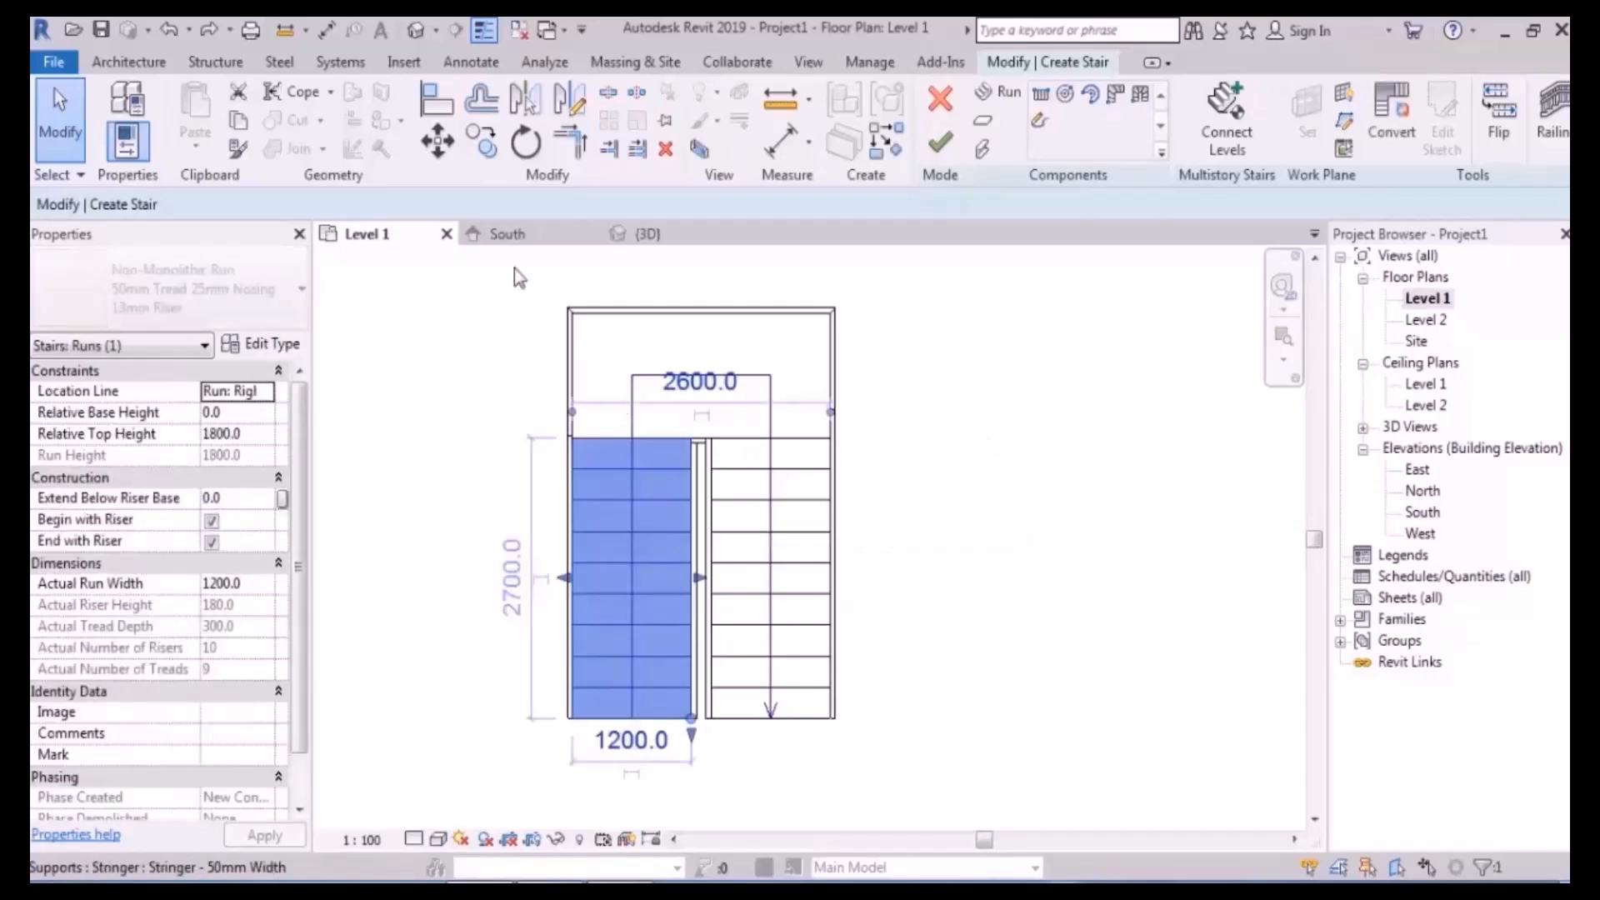
{"action": "left_click", "coordinate": [439, 143]}
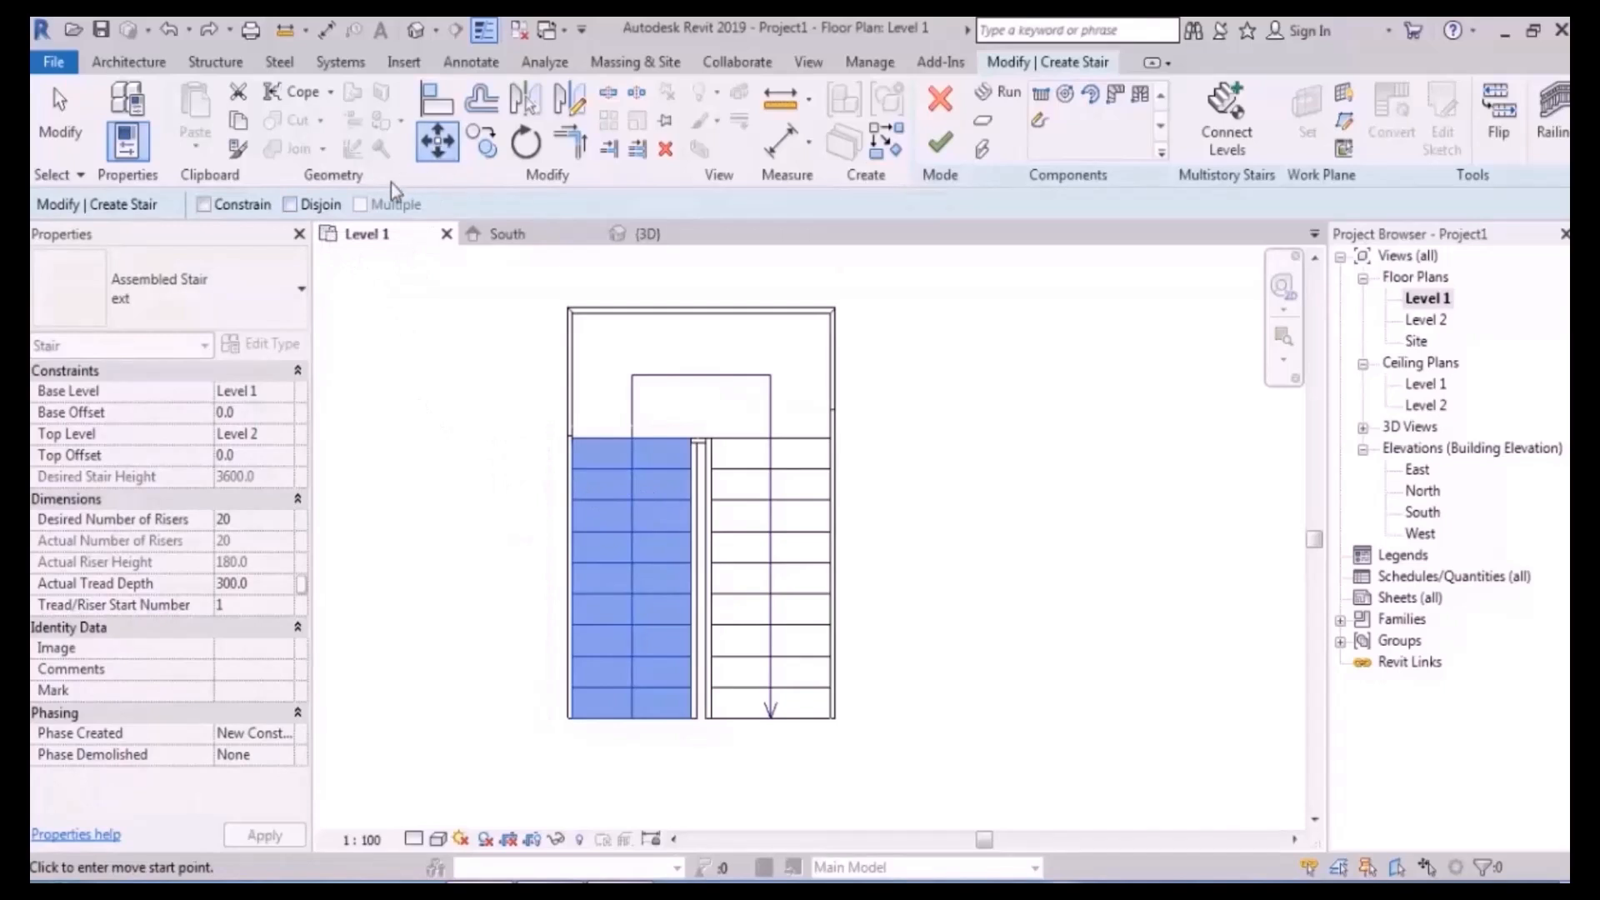
{"action": "scroll", "coordinate": [588, 474], "scroll_direction": "up", "scroll_amount": 2}
{"action": "scroll", "coordinate": [600, 473], "scroll_direction": "up", "scroll_amount": 2}
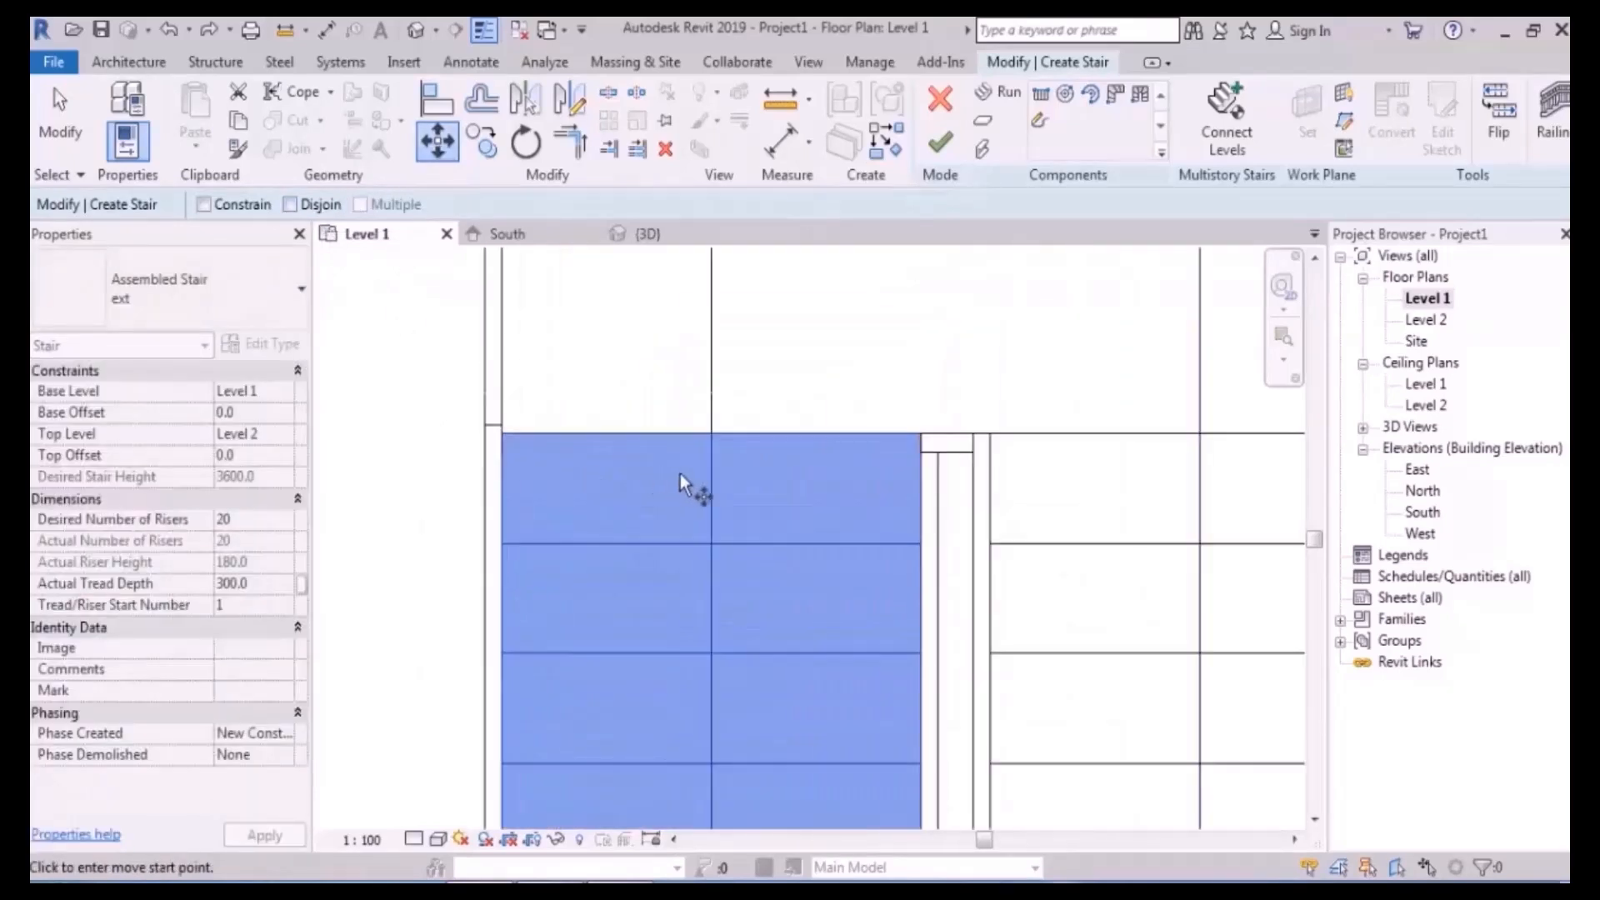
{"action": "left_click", "coordinate": [715, 433]}
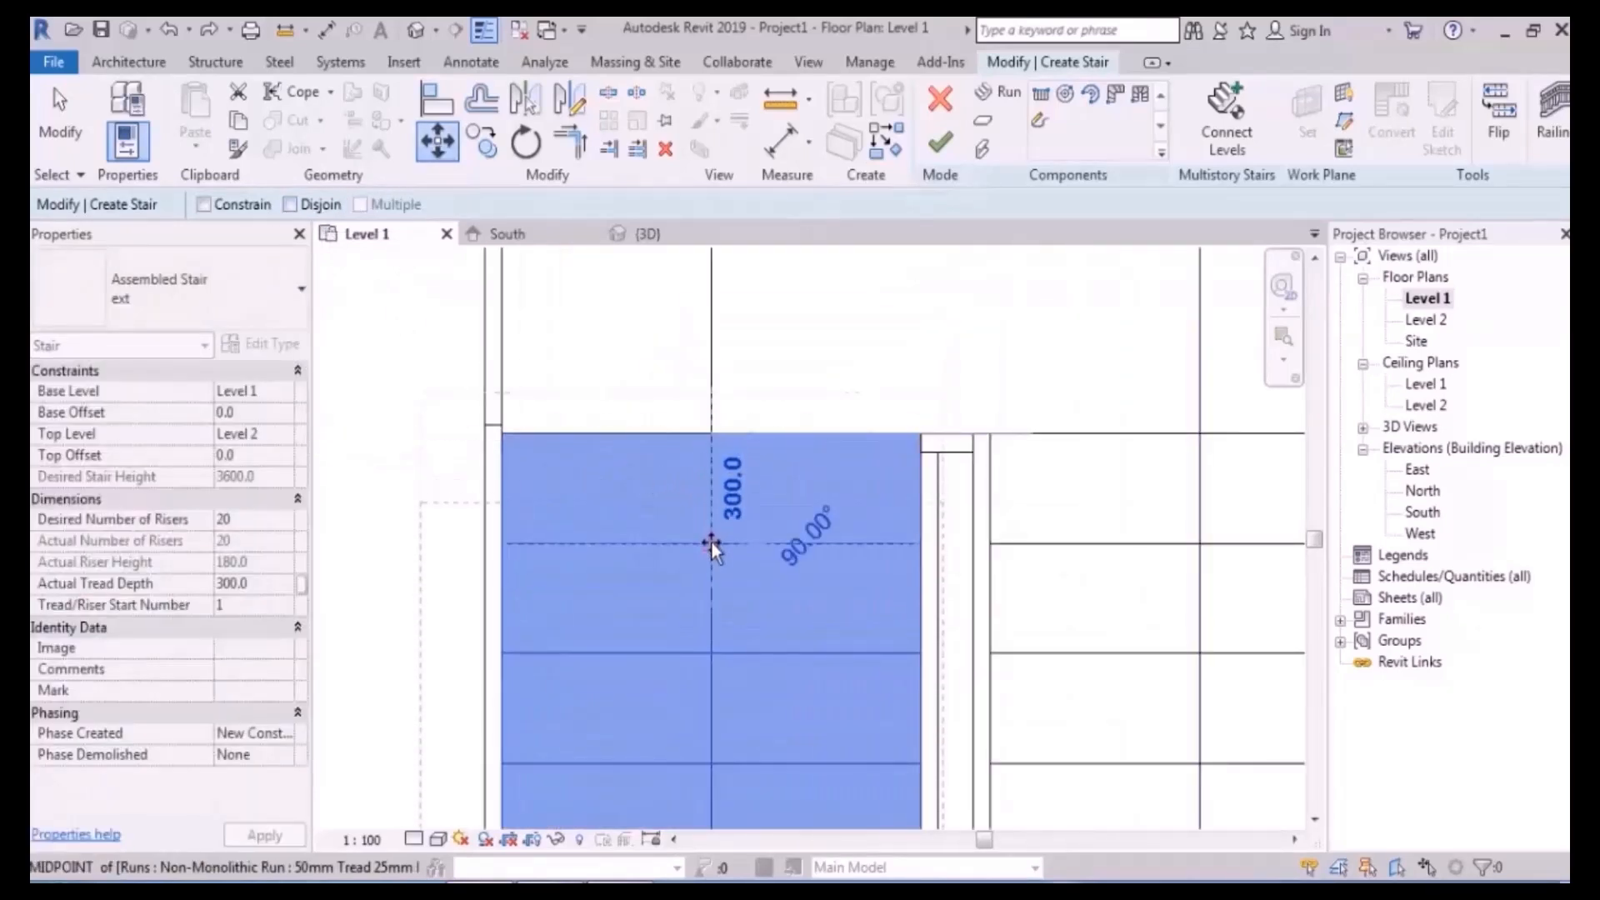
{"action": "left_click", "coordinate": [658, 532]}
- Inspect the top landing, then reselect the left run
{"action": "scroll", "coordinate": [576, 367], "scroll_direction": "down", "scroll_amount": 3}
{"action": "left_click", "coordinate": [423, 468]}
{"action": "scroll", "coordinate": [592, 597], "scroll_direction": "down", "scroll_amount": 3}
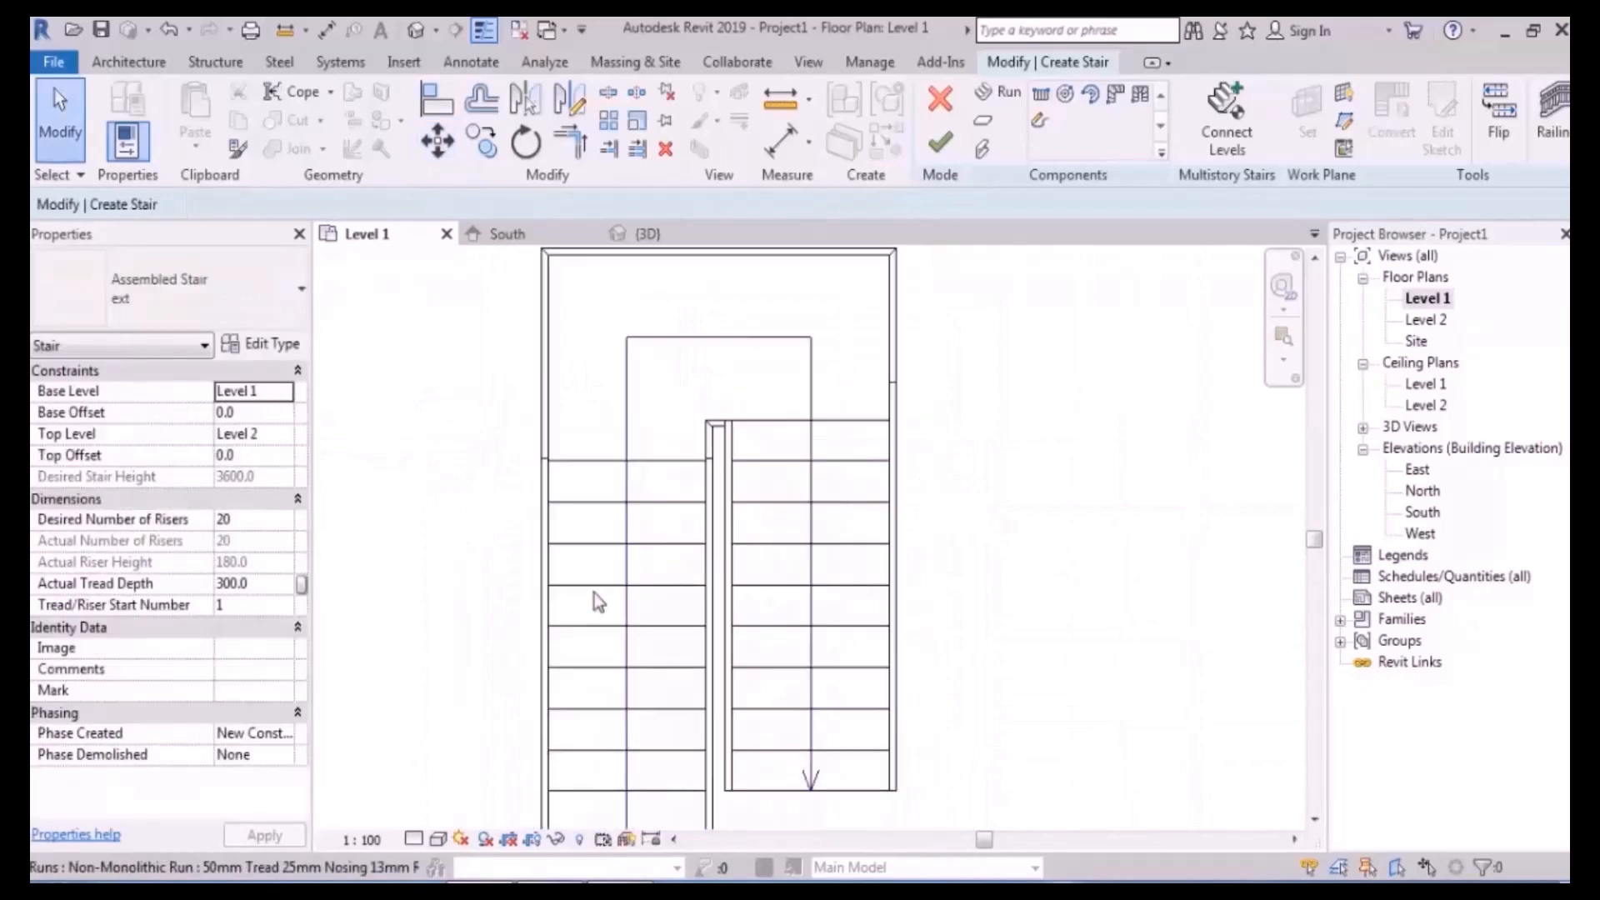
{"action": "left_click", "coordinate": [646, 405]}
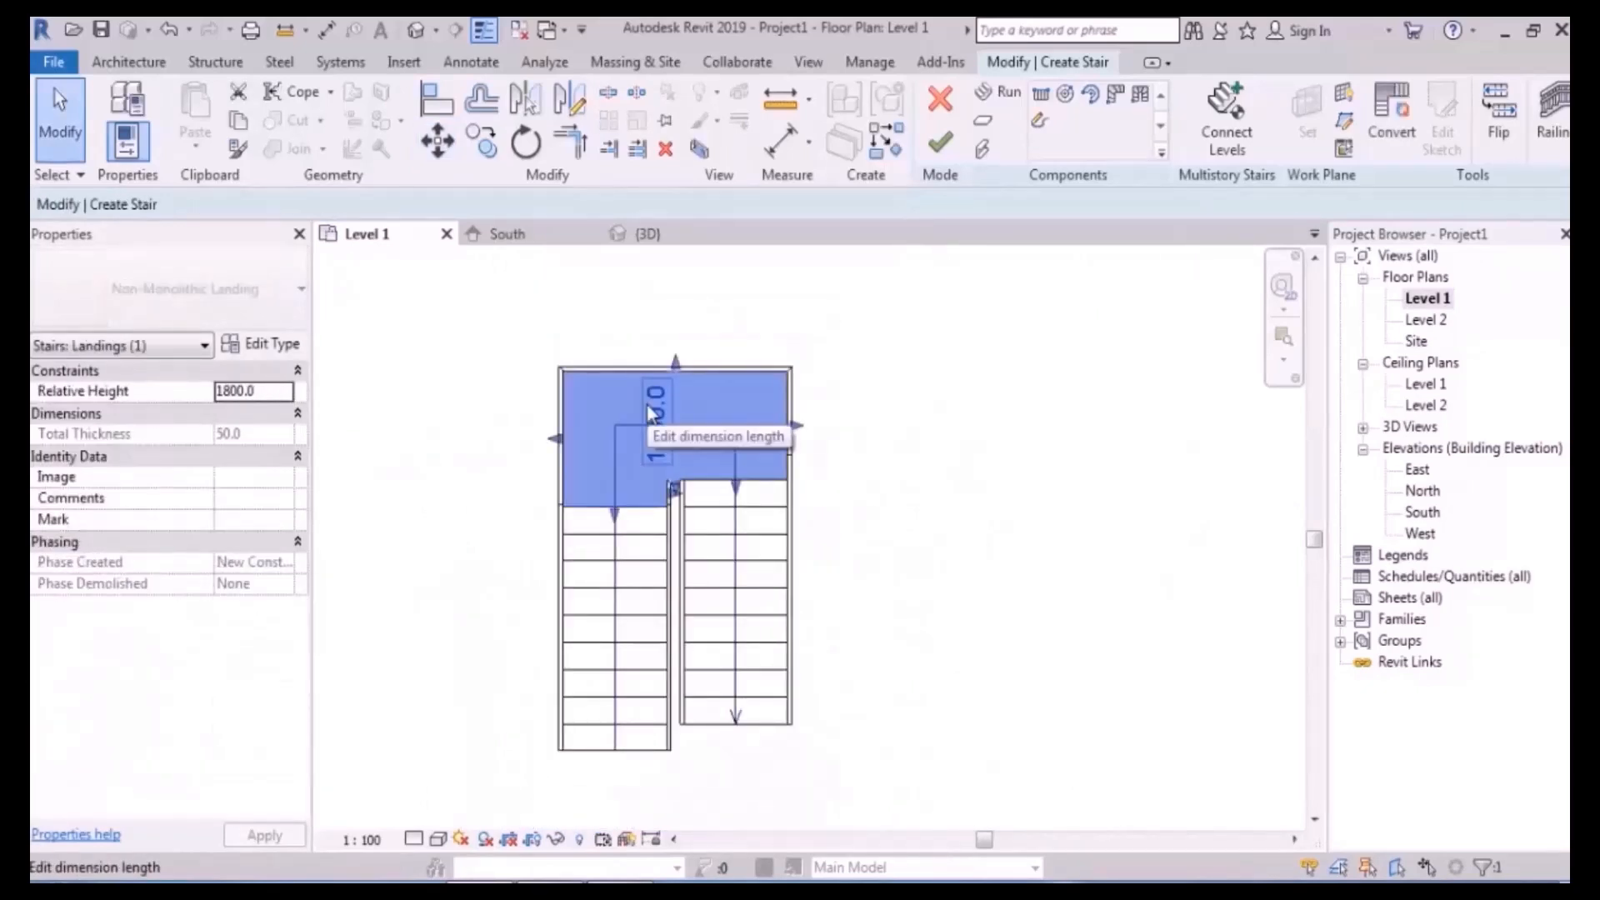
{"action": "left_click", "coordinate": [985, 514]}
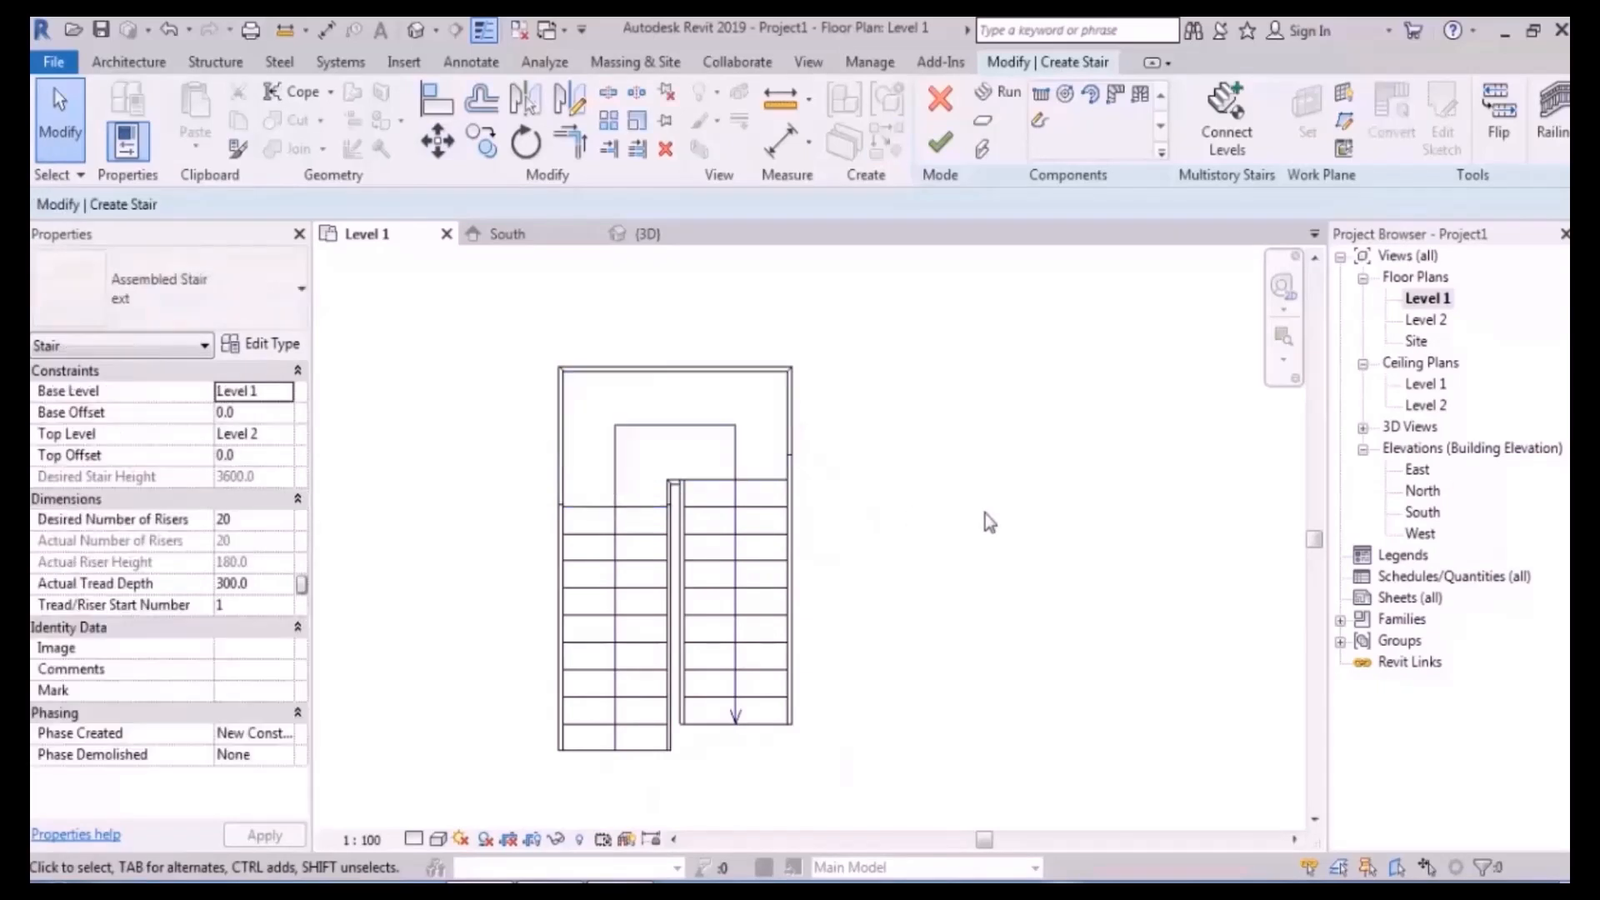
{"action": "scroll", "coordinate": [787, 558], "scroll_direction": "up", "scroll_amount": 4}
{"action": "scroll", "coordinate": [682, 450], "scroll_direction": "down", "scroll_amount": 4}
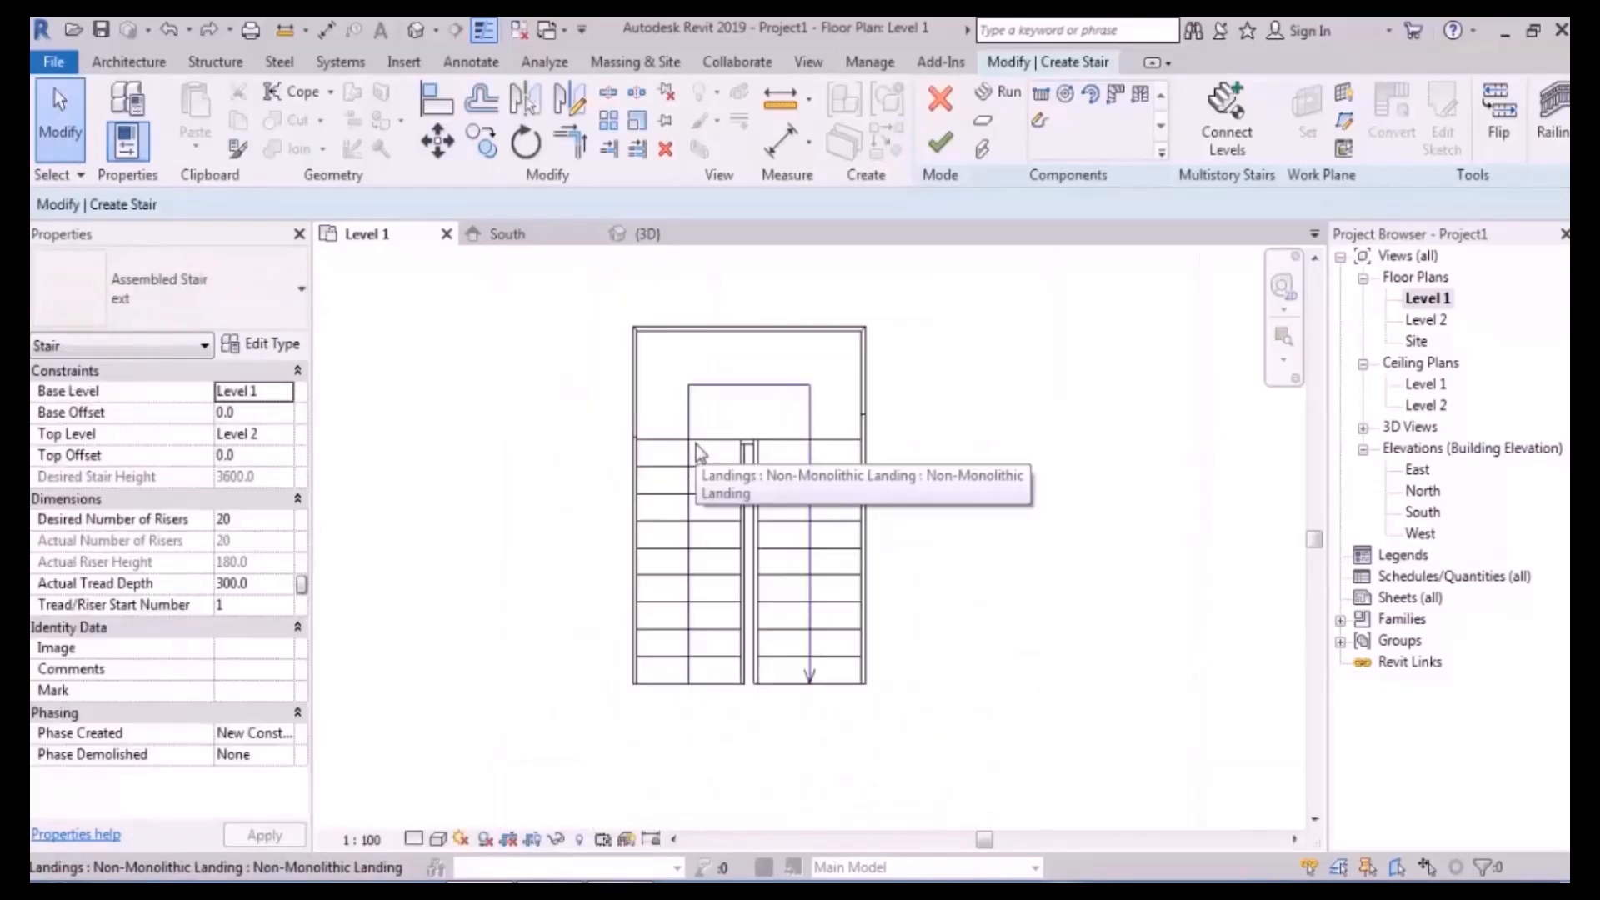
{"action": "left_click", "coordinate": [696, 476]}
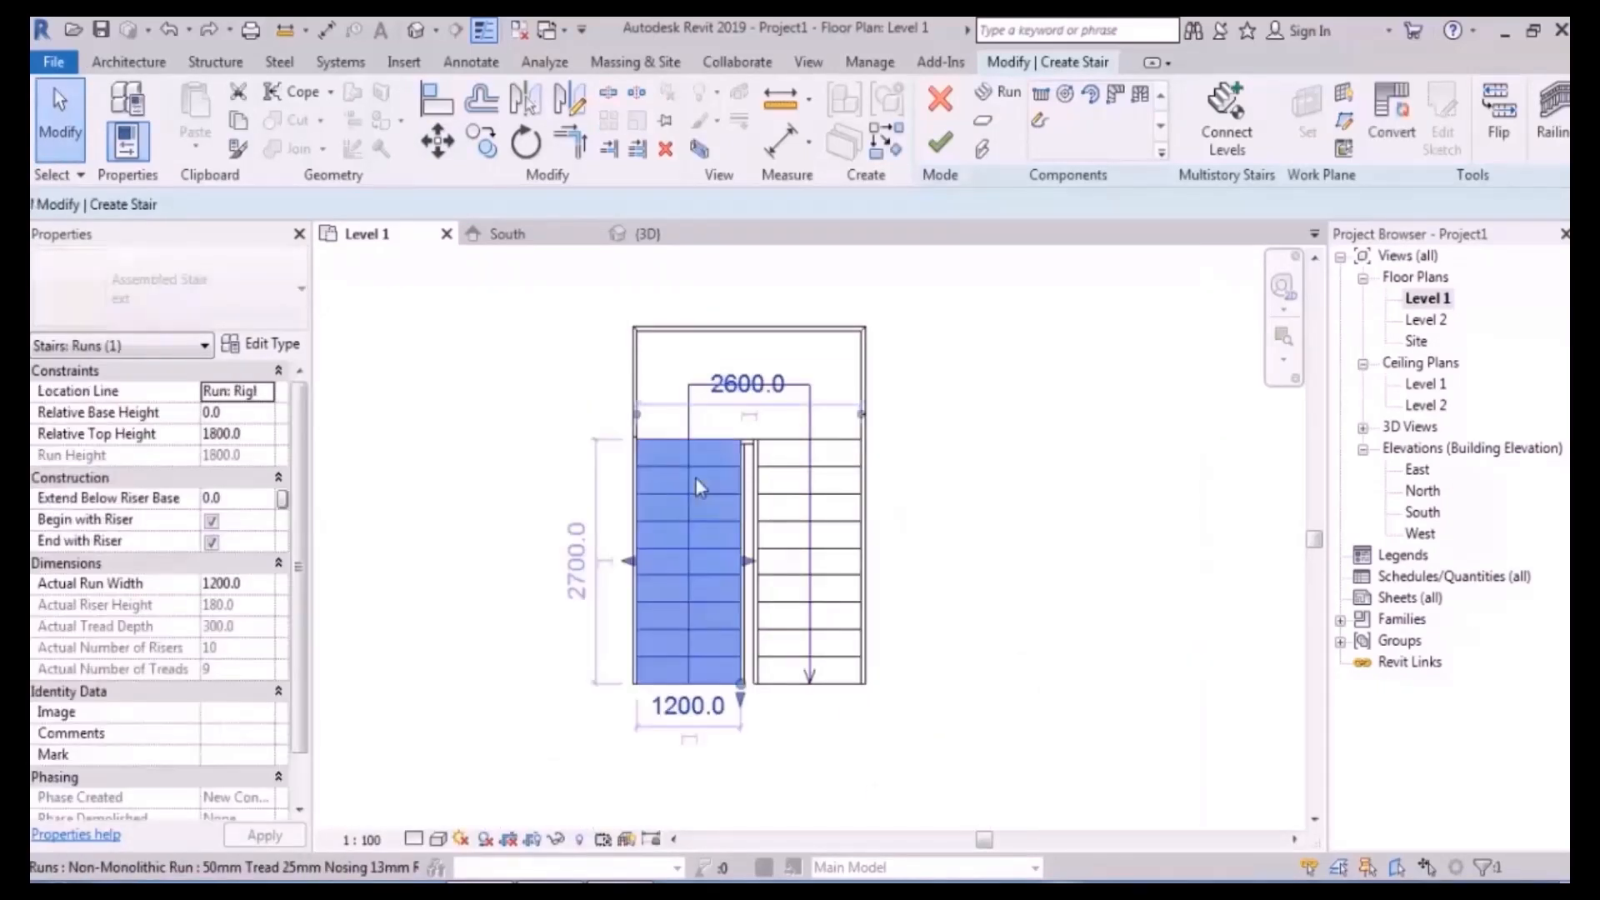
- Move the left run one tread lower from its top end
{"action": "left_click", "coordinate": [437, 141]}
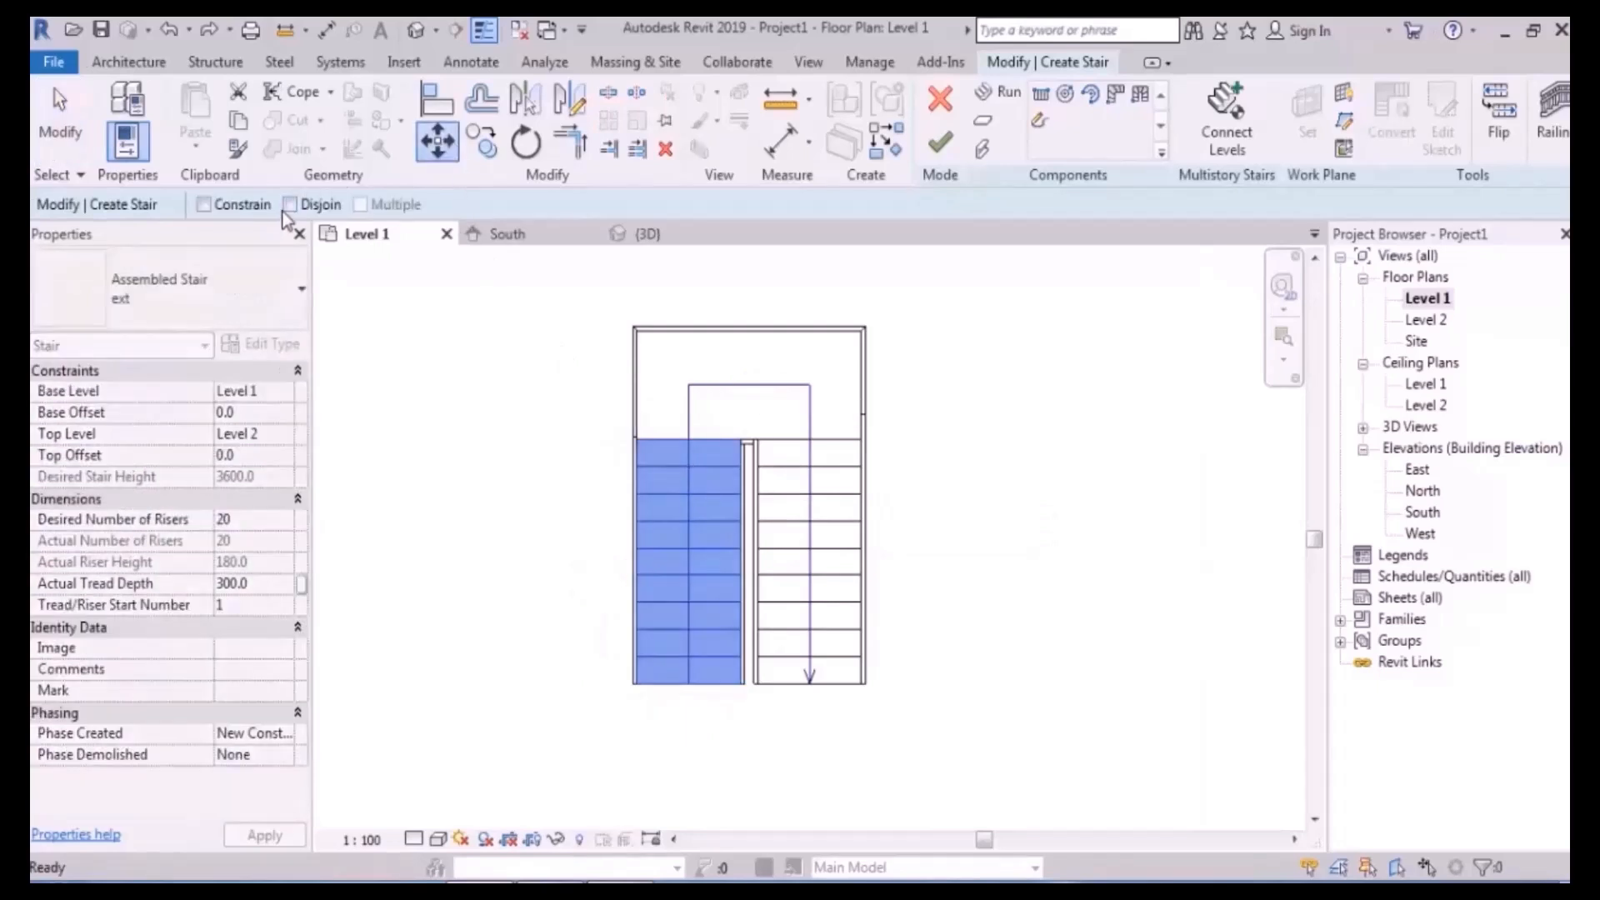
{"action": "scroll", "coordinate": [687, 461], "scroll_direction": "up", "scroll_amount": 4}
{"action": "left_click", "coordinate": [653, 433]}
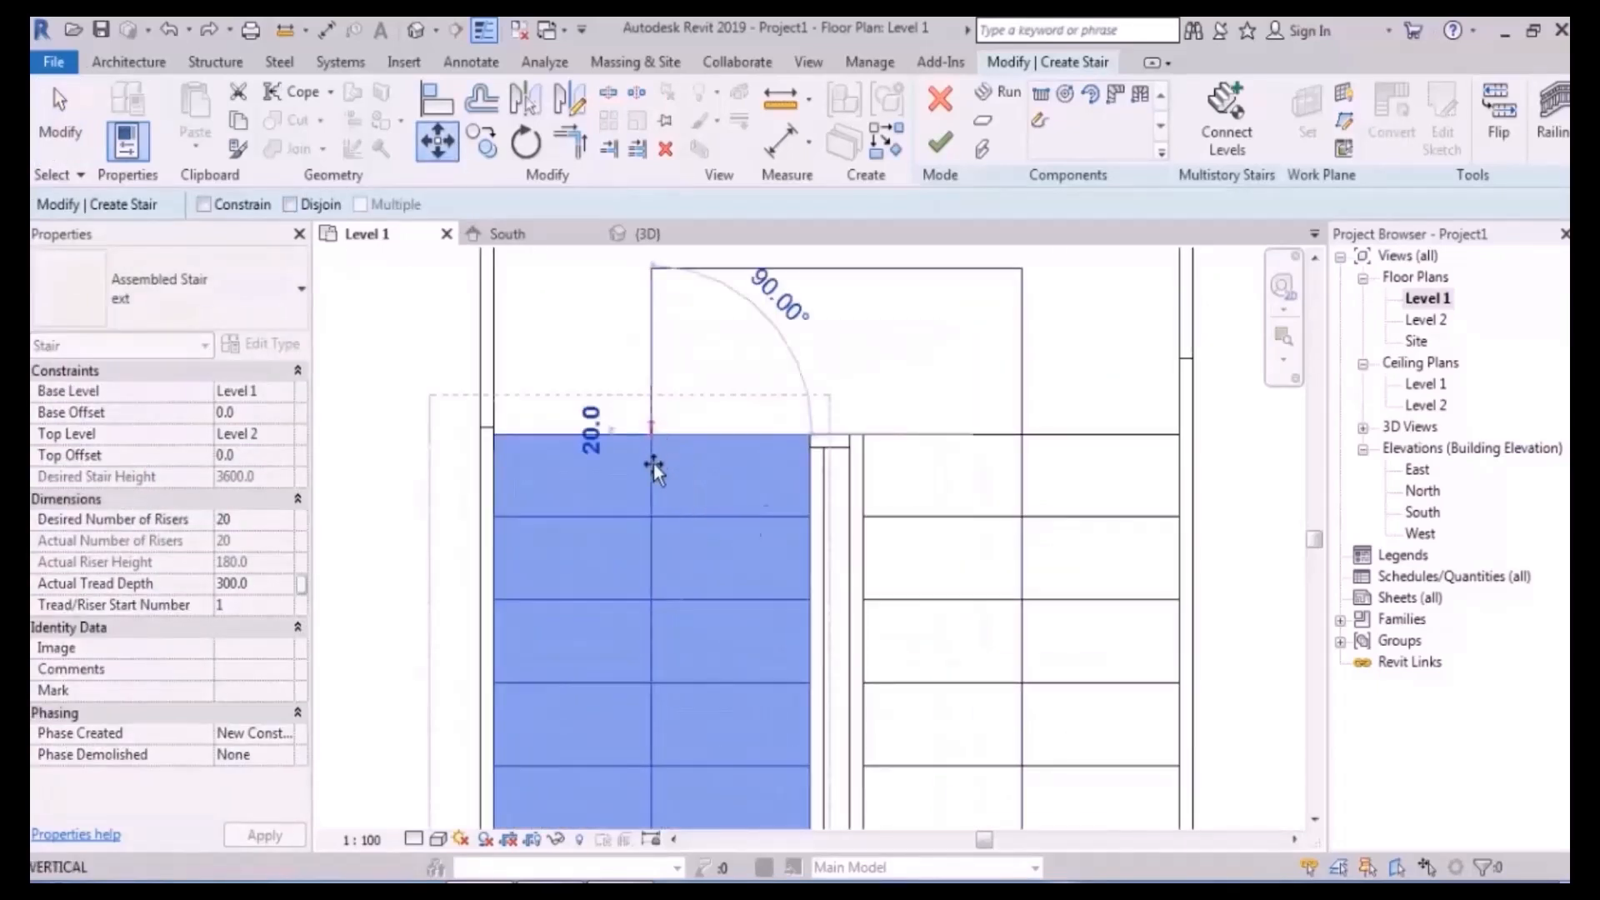
{"action": "left_click", "coordinate": [653, 515]}
{"action": "scroll", "coordinate": [598, 561], "scroll_direction": "down", "scroll_amount": 4}
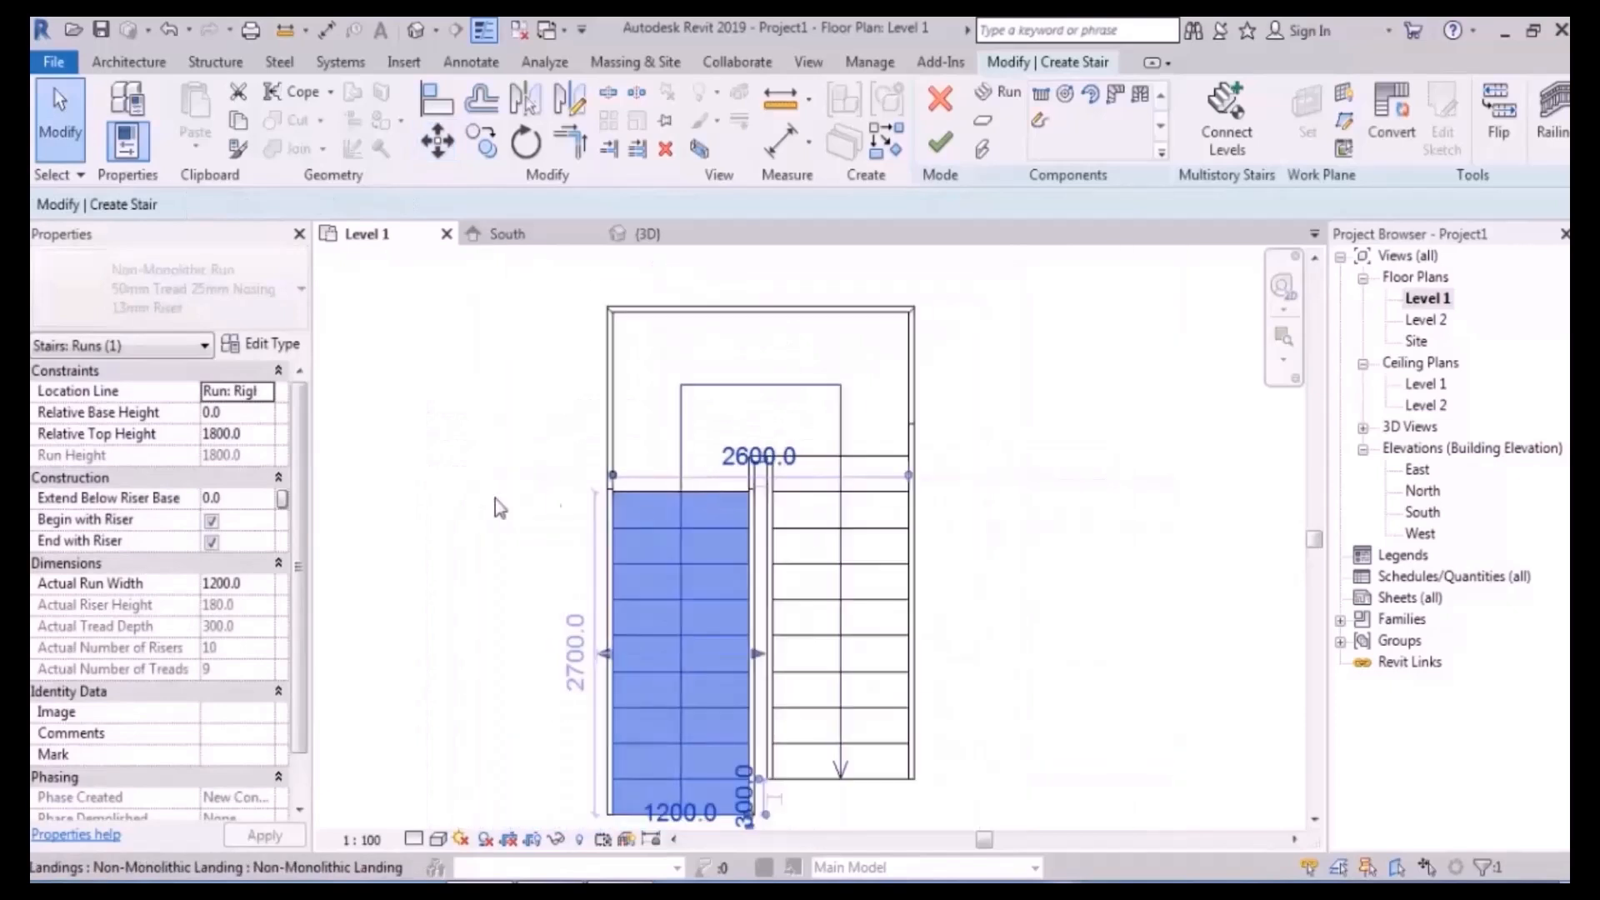
{"action": "left_click", "coordinate": [465, 500]}
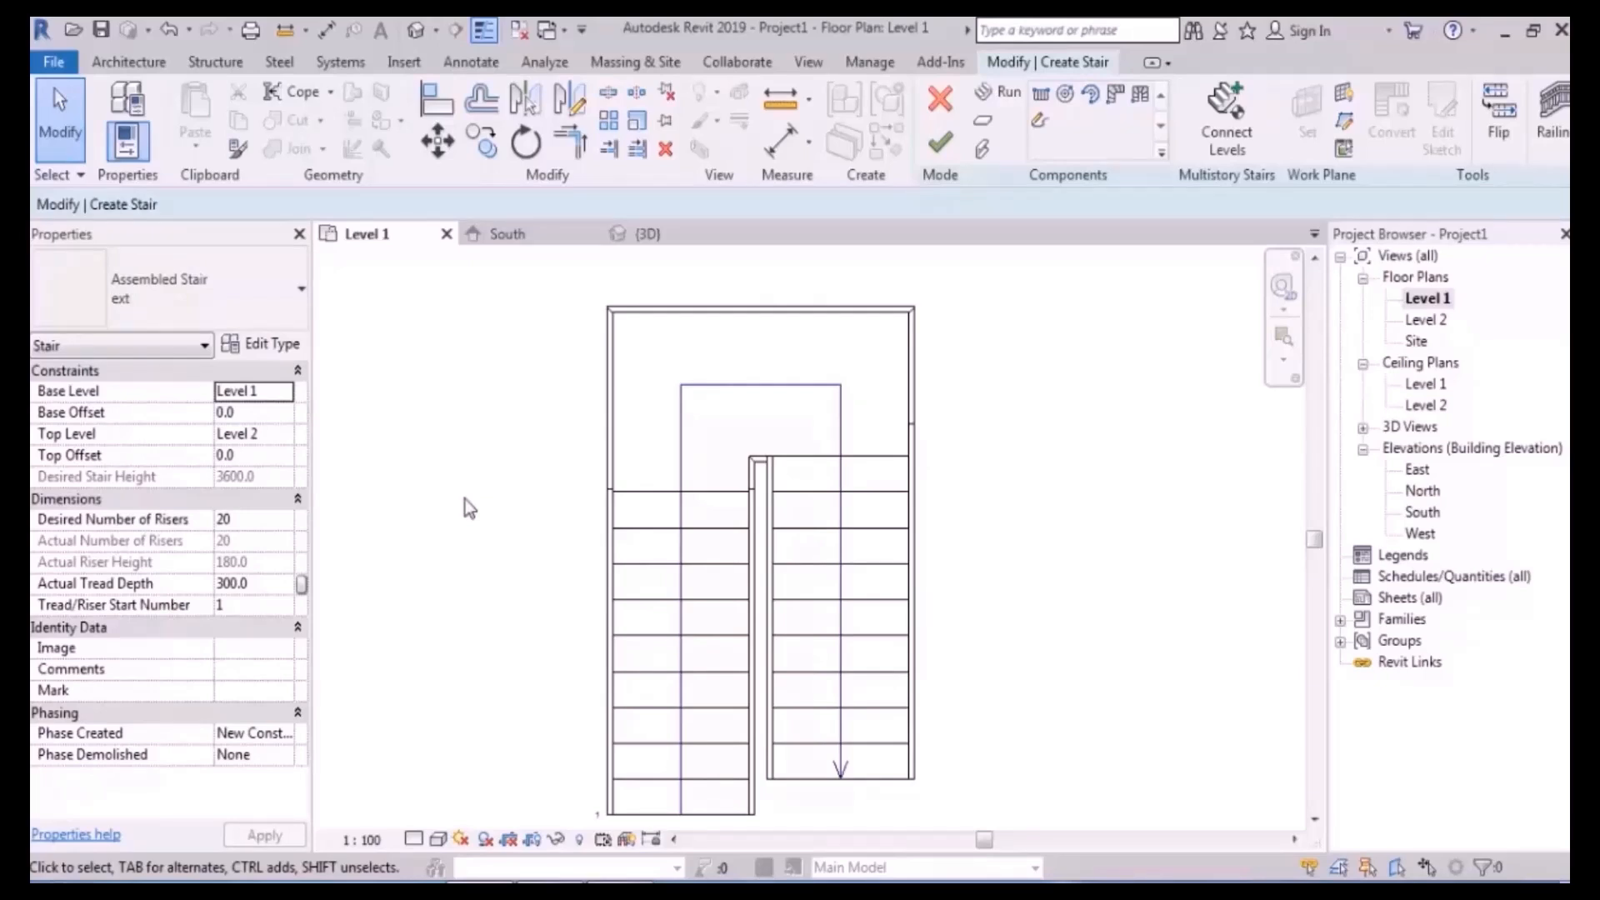
- Move the left run 300 mm lower, disconnected from its connections, from its top midpoint
{"action": "scroll", "coordinate": [700, 536], "scroll_direction": "up", "scroll_amount": 4}
{"action": "left_click", "coordinate": [618, 461]}
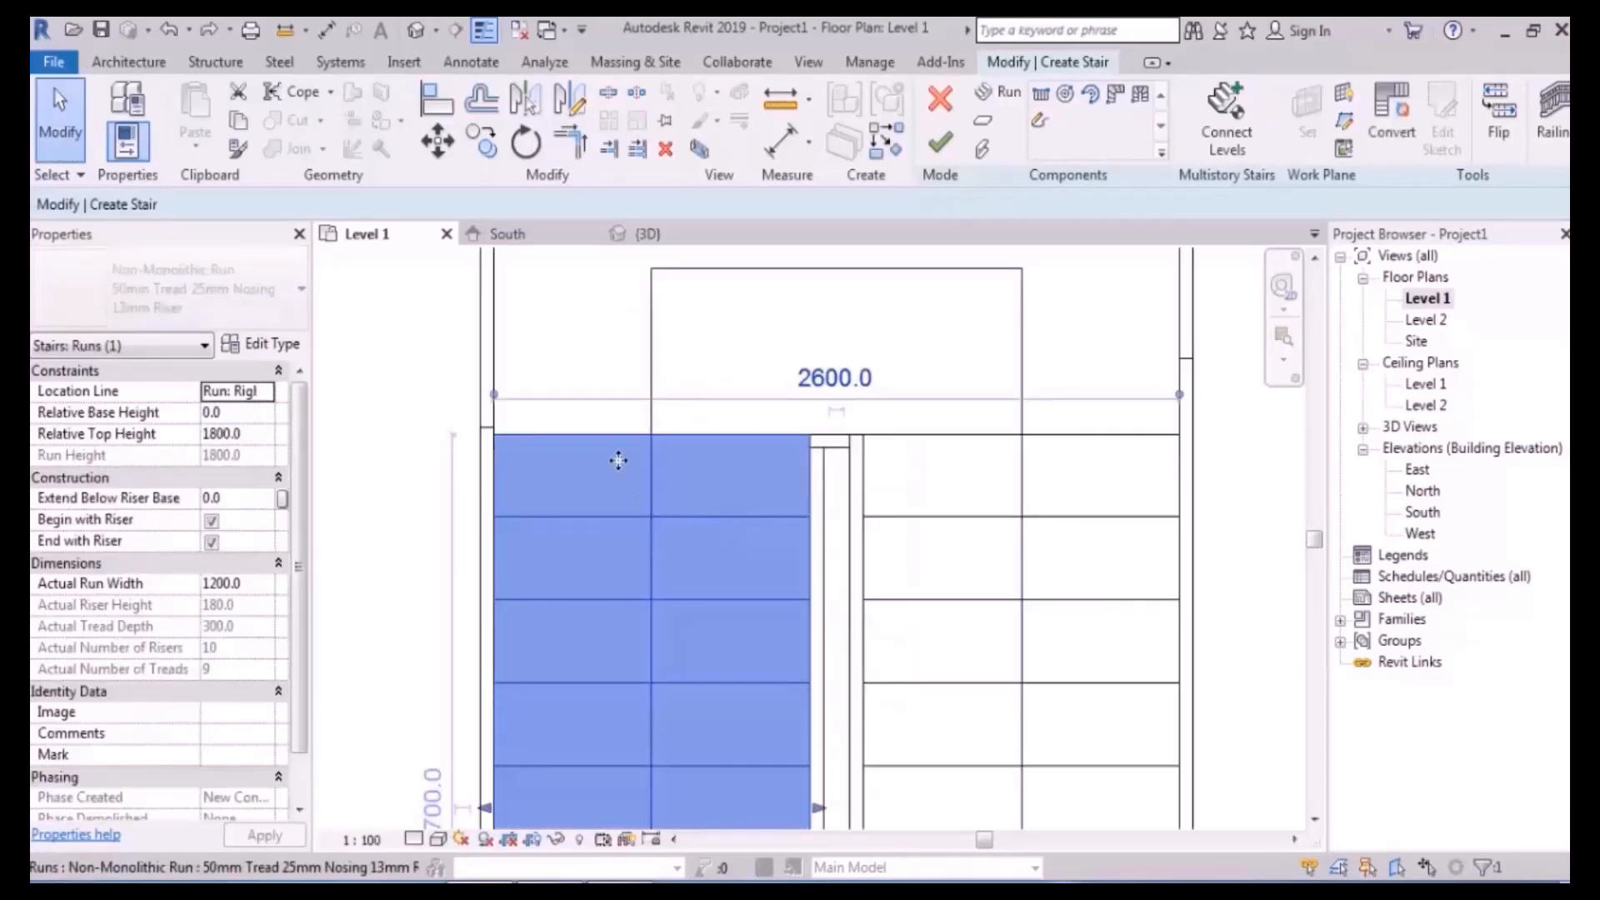
{"action": "scroll", "coordinate": [618, 460], "scroll_direction": "down", "scroll_amount": 5}
{"action": "left_click", "coordinate": [438, 143]}
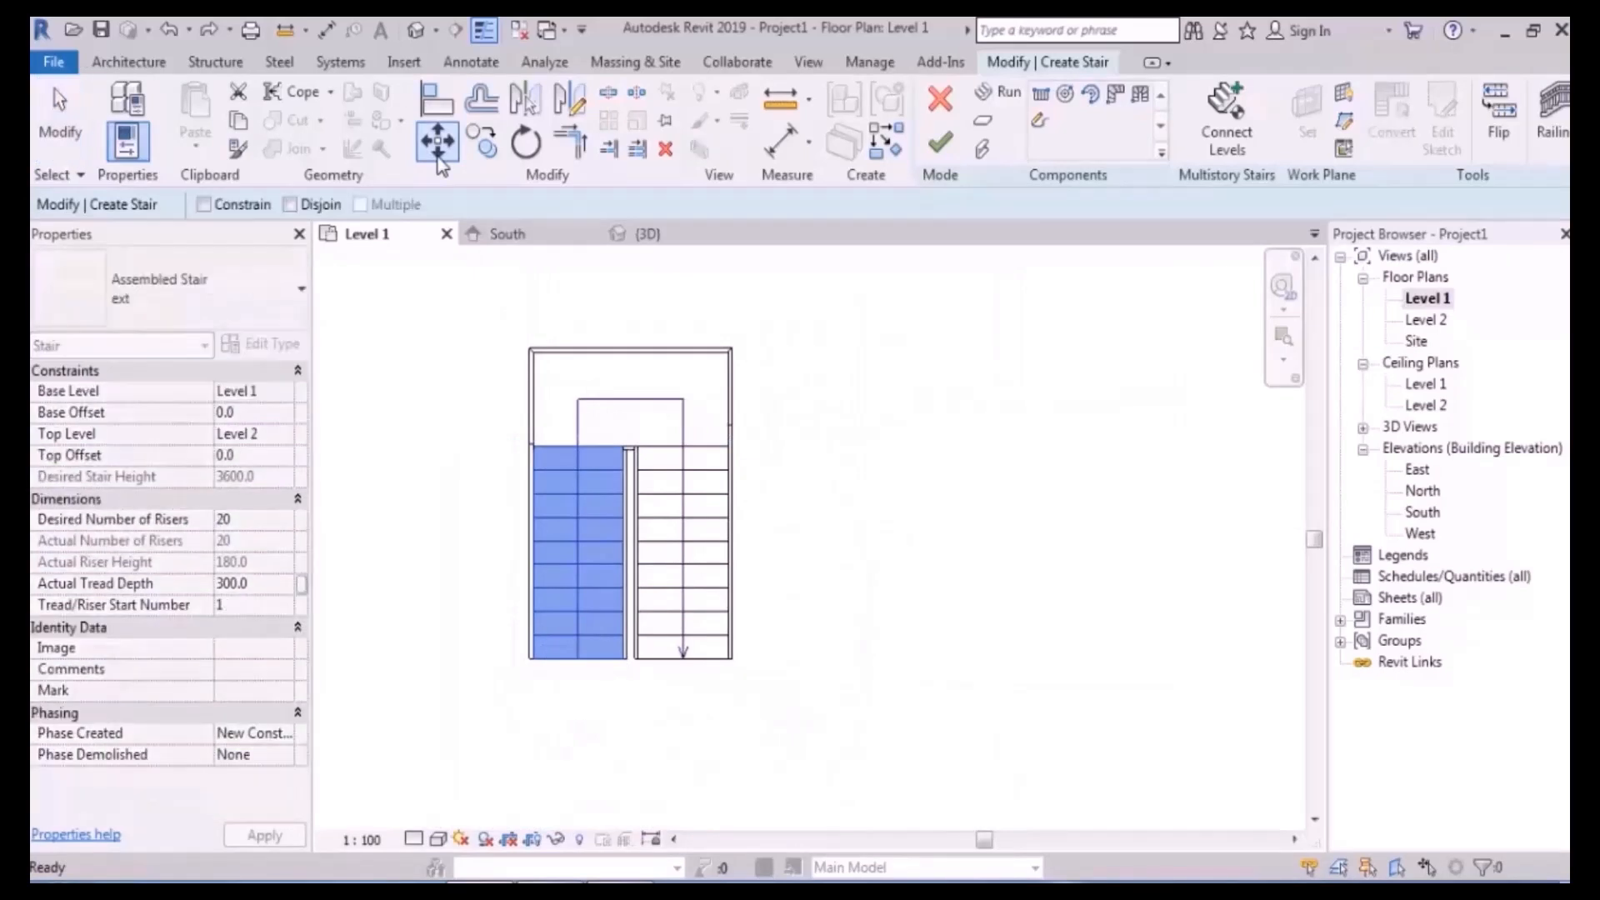
{"action": "left_click", "coordinate": [290, 204]}
{"action": "scroll", "coordinate": [609, 487], "scroll_direction": "up", "scroll_amount": 3}
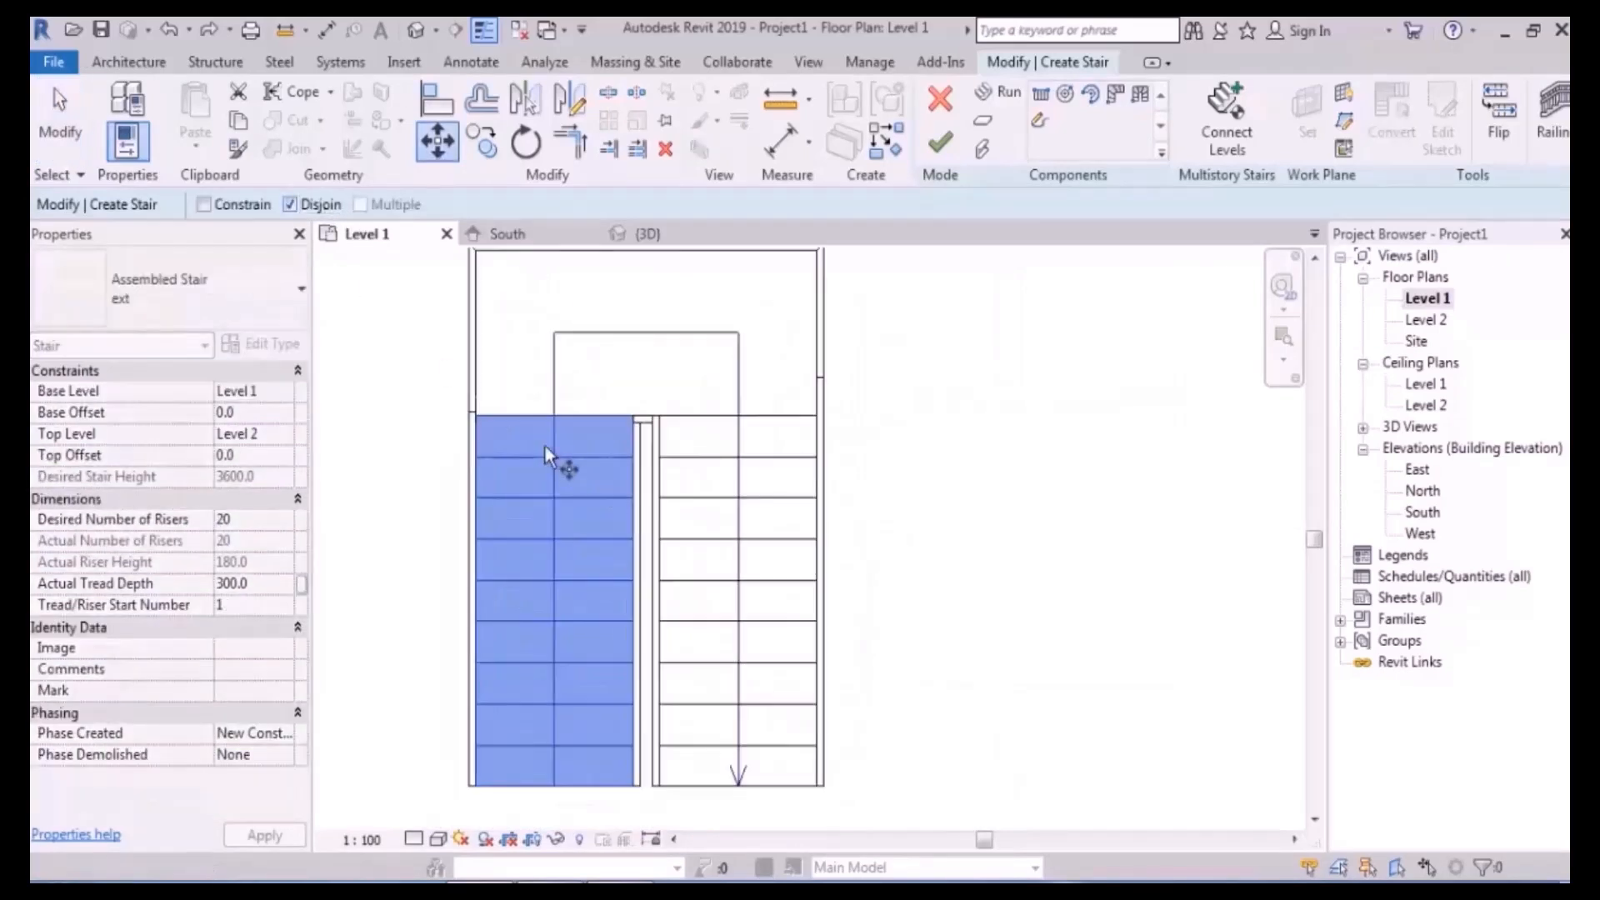
{"action": "scroll", "coordinate": [544, 446], "scroll_direction": "up", "scroll_amount": 4}
{"action": "left_click", "coordinate": [565, 384]}
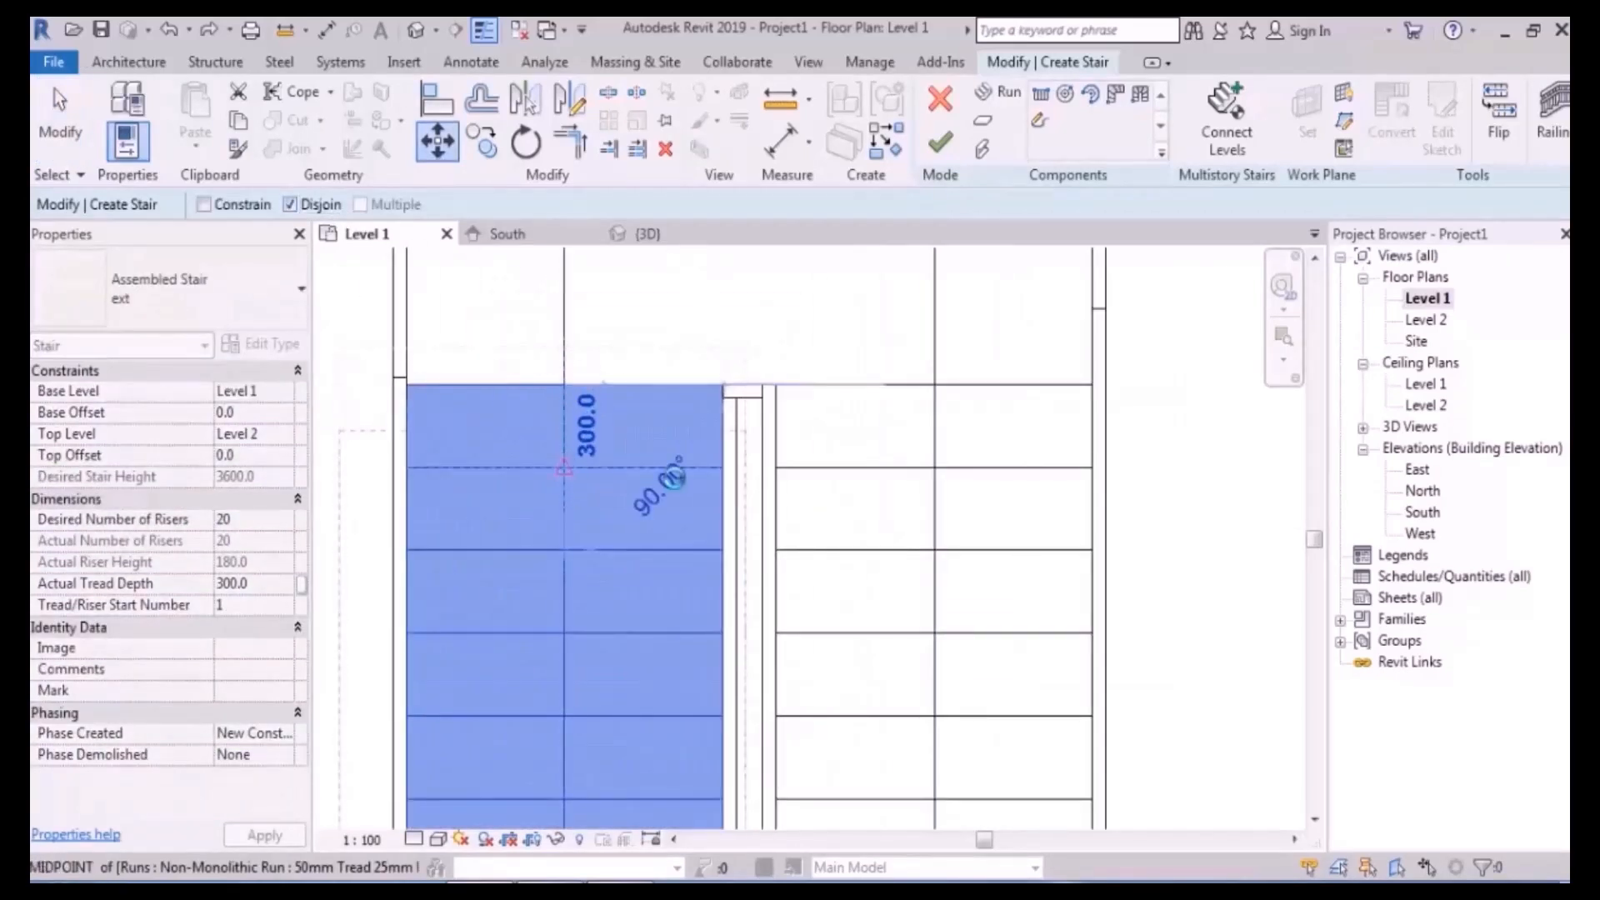
{"action": "left_click", "coordinate": [675, 476]}
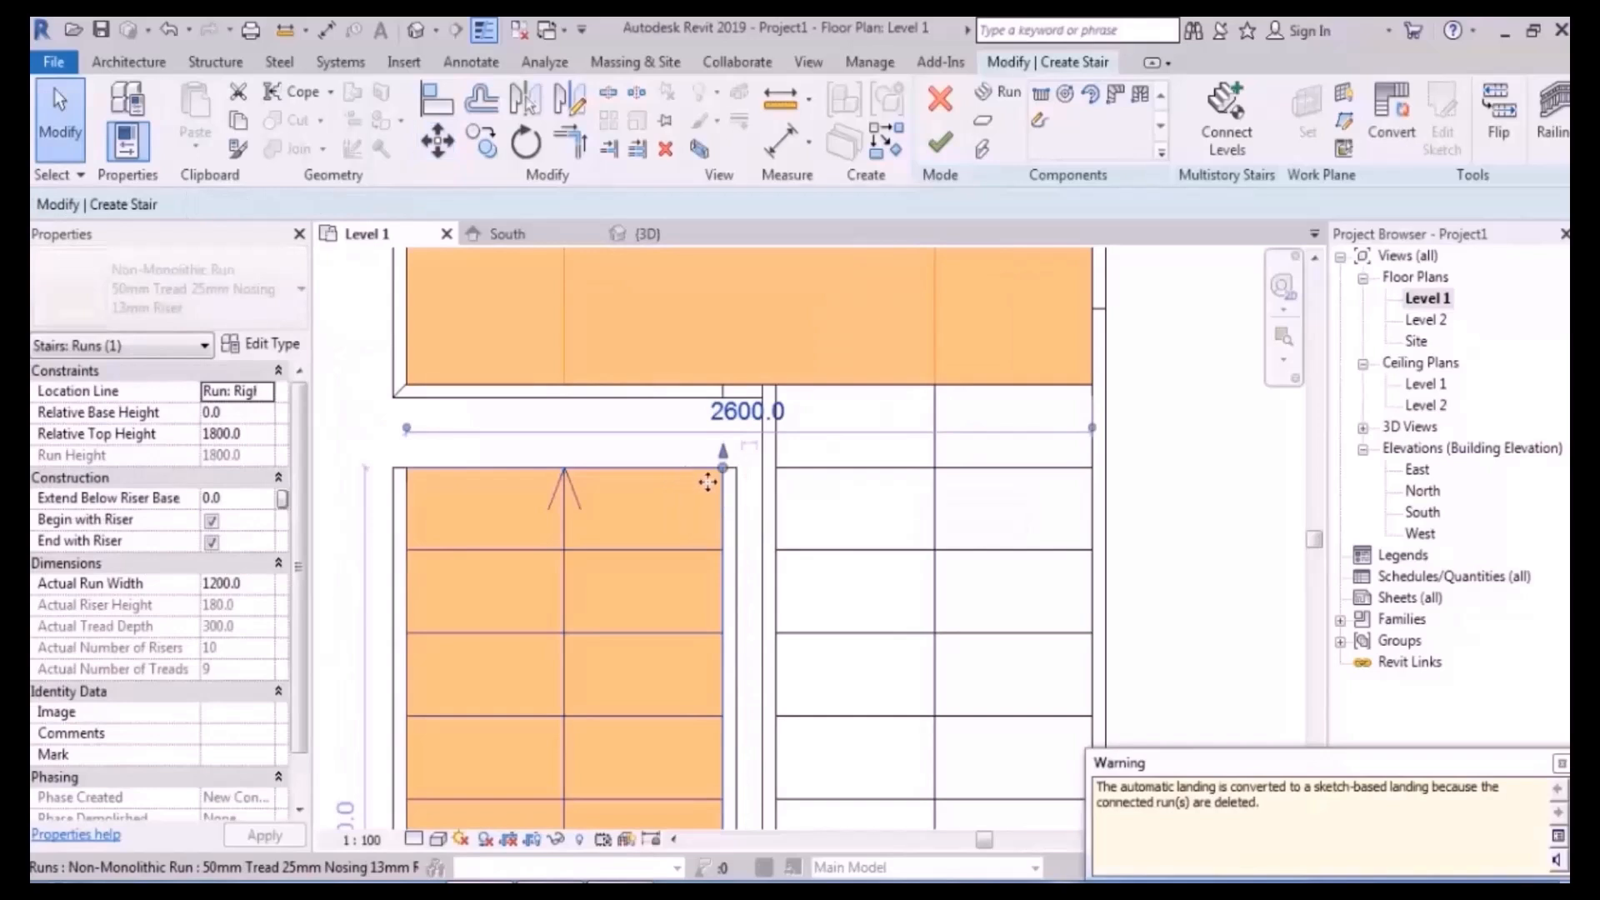
{"action": "scroll", "coordinate": [787, 508], "scroll_direction": "down", "scroll_amount": 5}
- Dismiss the landing warning and finish the U-shaped stair
{"action": "left_click", "coordinate": [1038, 507]}
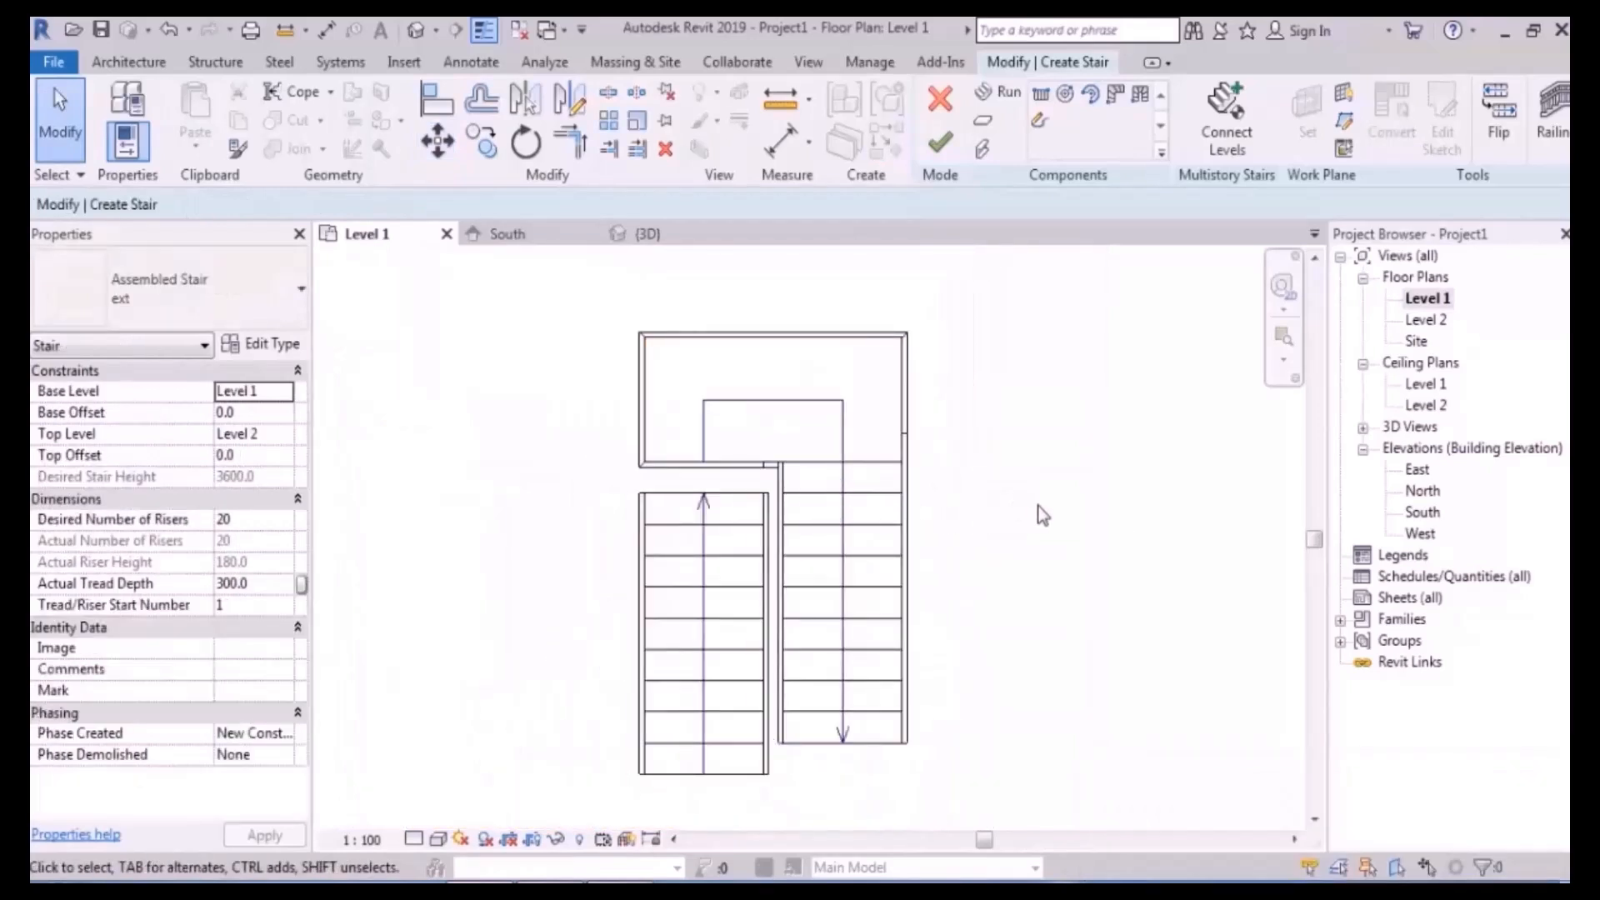
{"action": "scroll", "coordinate": [1041, 512], "scroll_direction": "up", "scroll_amount": 4}
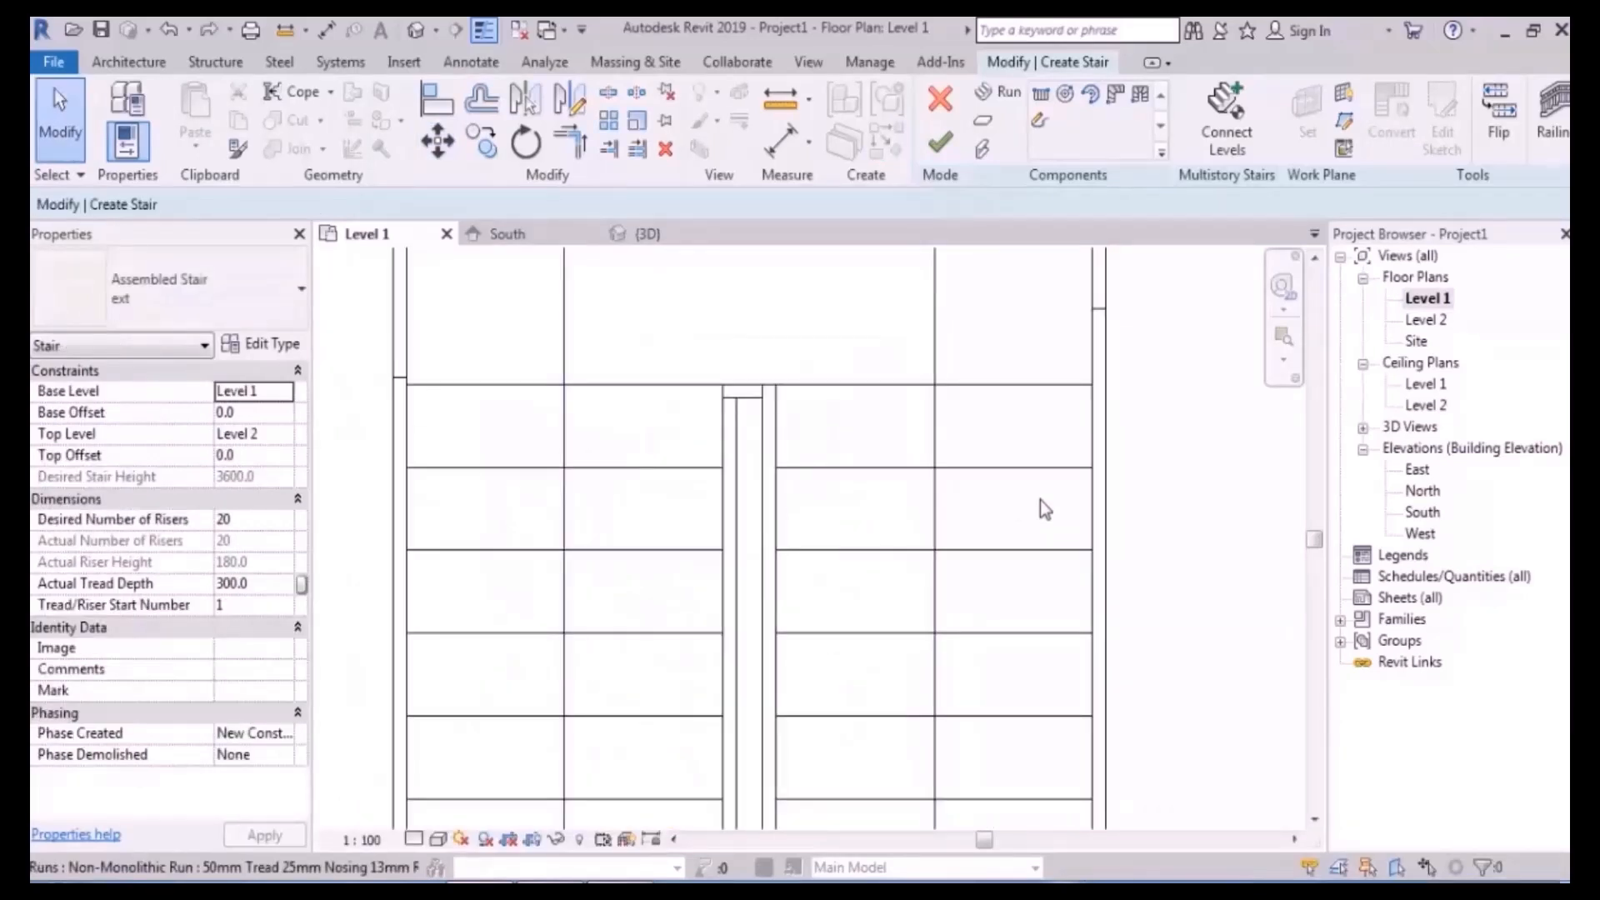
{"action": "scroll", "coordinate": [557, 505], "scroll_direction": "down", "scroll_amount": 5}
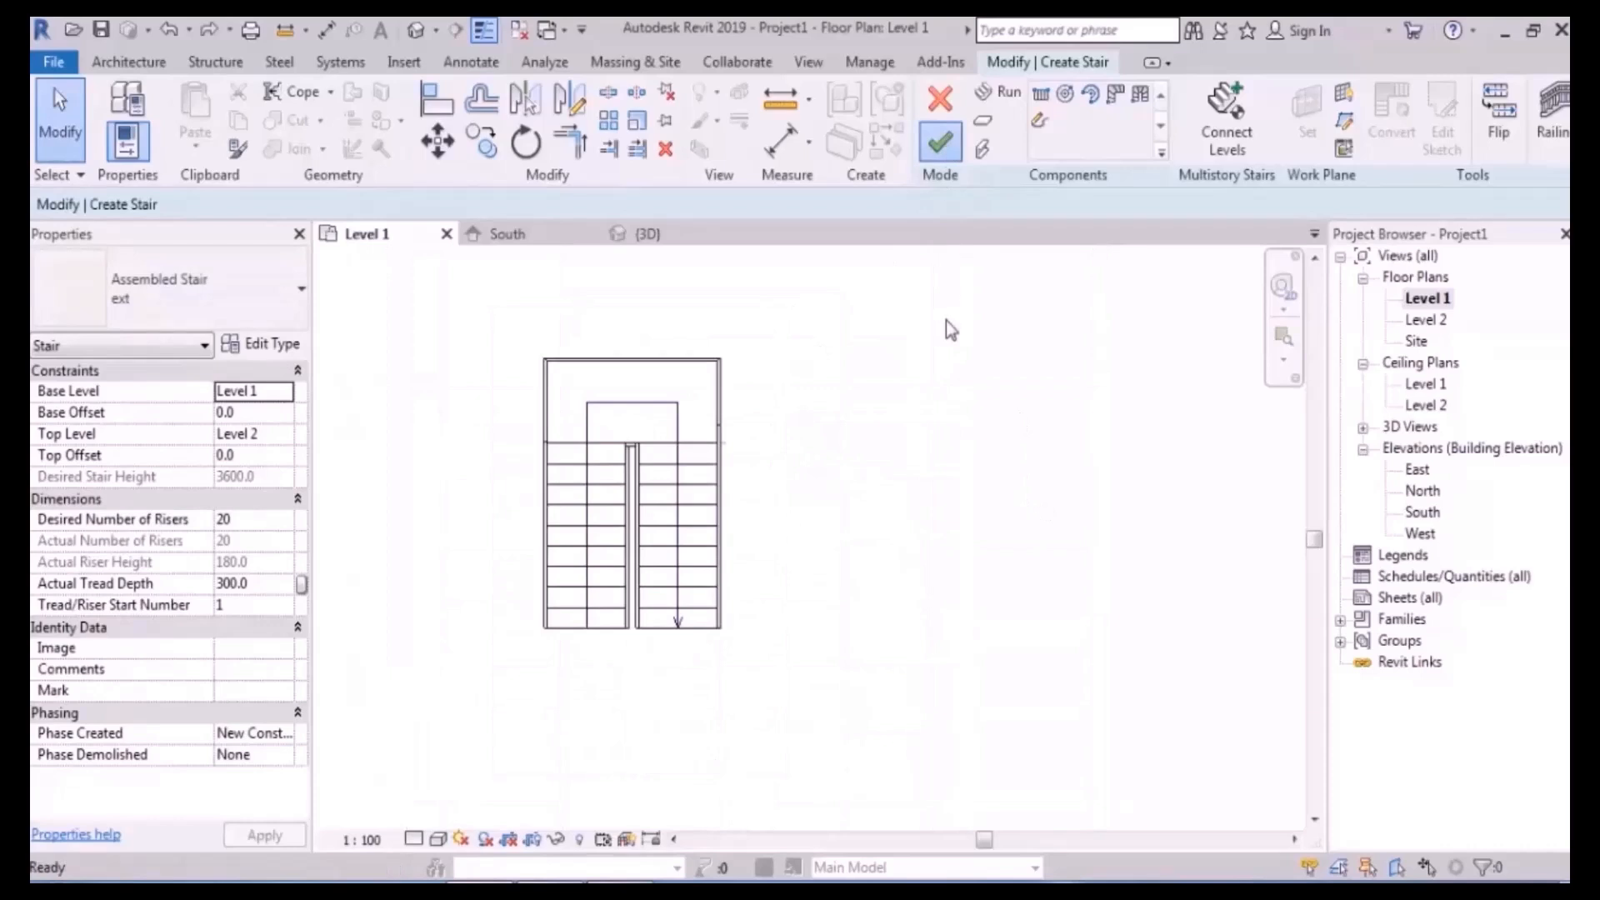
{"action": "left_click", "coordinate": [916, 410]}
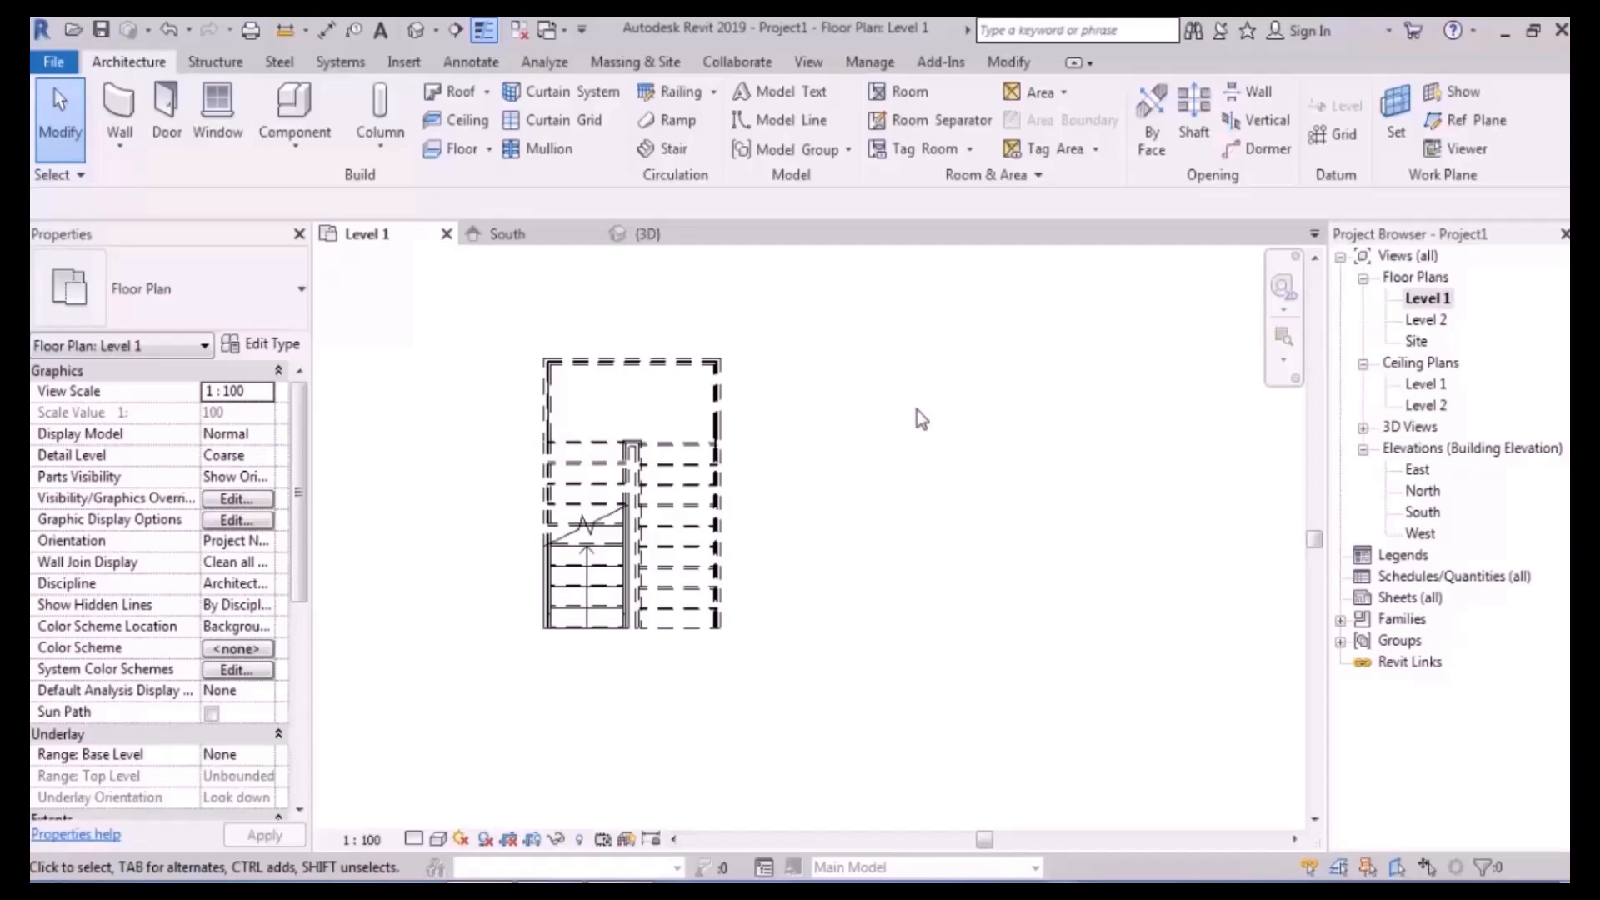
- Delete the stair and draw the left wall 4000 up from the bottom
{"action": "left_click_drag", "start_coordinate": [821, 293], "coordinate": [443, 692]}
{"action": "key", "text": "Delete"}
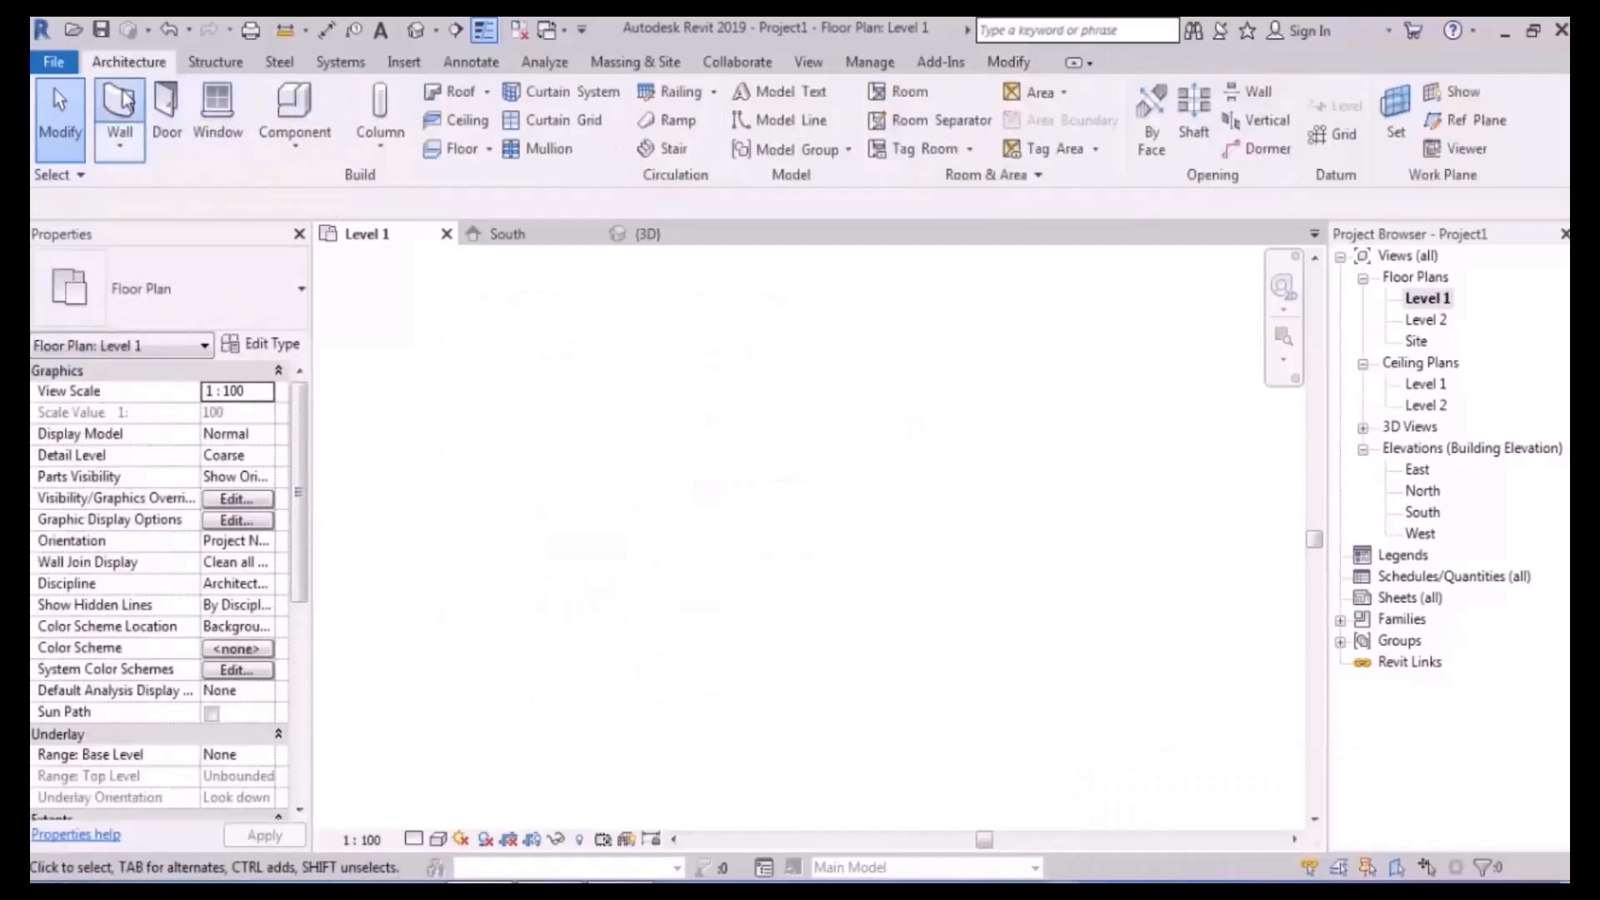
{"action": "left_click", "coordinate": [125, 99]}
{"action": "left_click", "coordinate": [631, 599]}
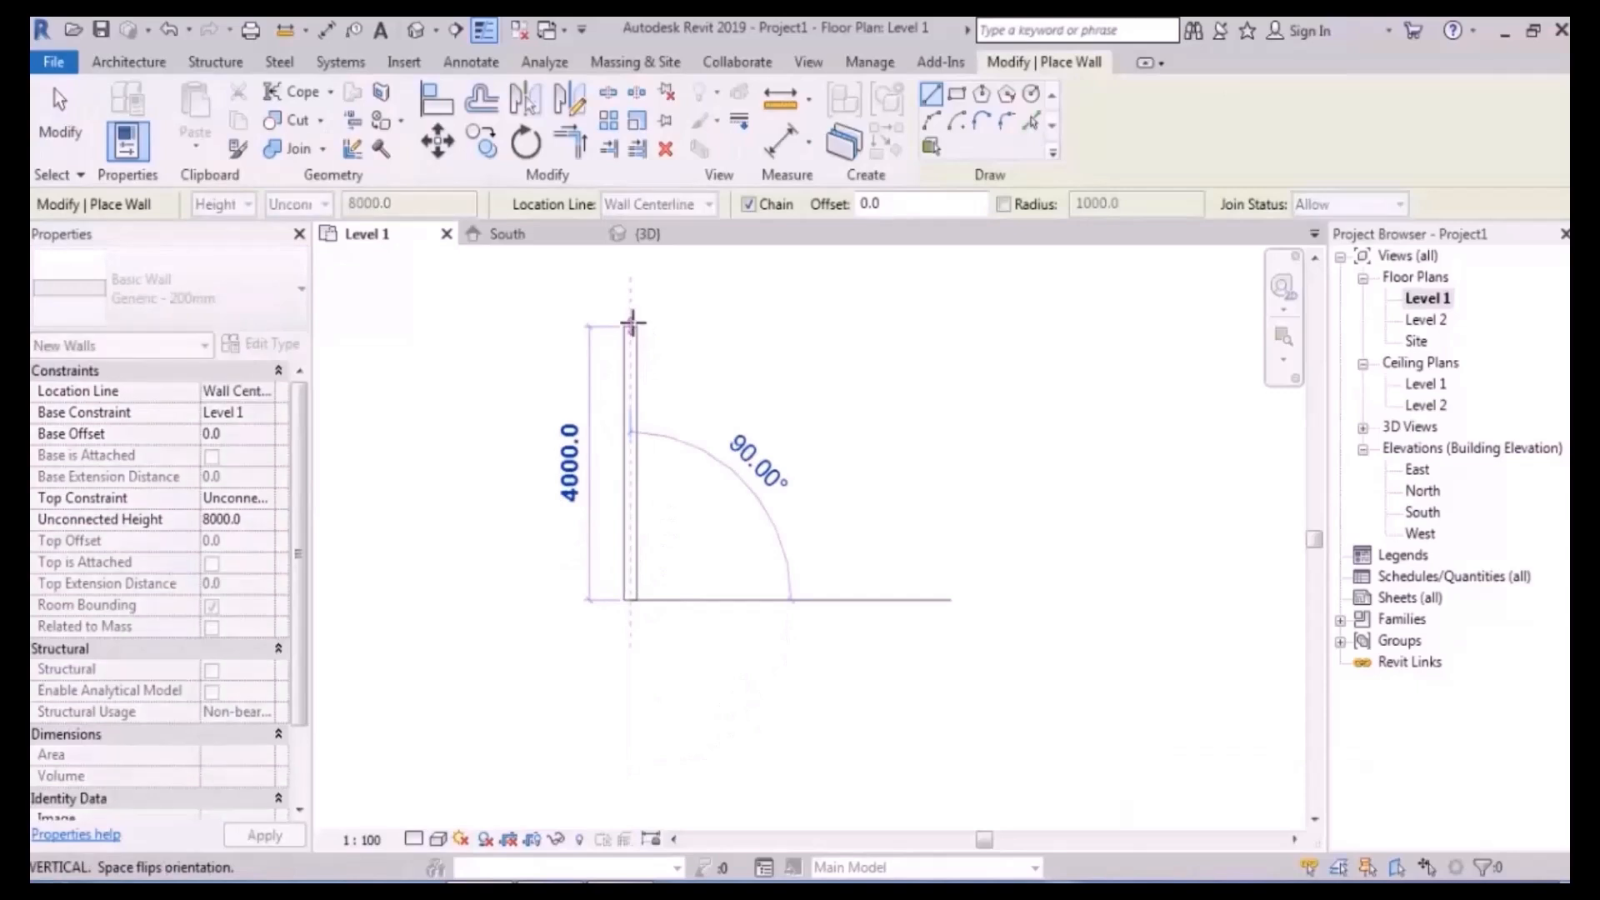
{"action": "scroll", "coordinate": [631, 325], "scroll_direction": "down", "scroll_amount": 4}
{"action": "left_click", "coordinate": [628, 331]}
- Add the top and right walls to complete the U shape, then recentre the view
{"action": "left_click", "coordinate": [766, 332]}
{"action": "left_click", "coordinate": [767, 471]}
{"action": "key", "text": "Escape"}
{"action": "key", "text": "Escape"}
{"action": "scroll", "coordinate": [713, 309], "scroll_direction": "up", "scroll_amount": 4}
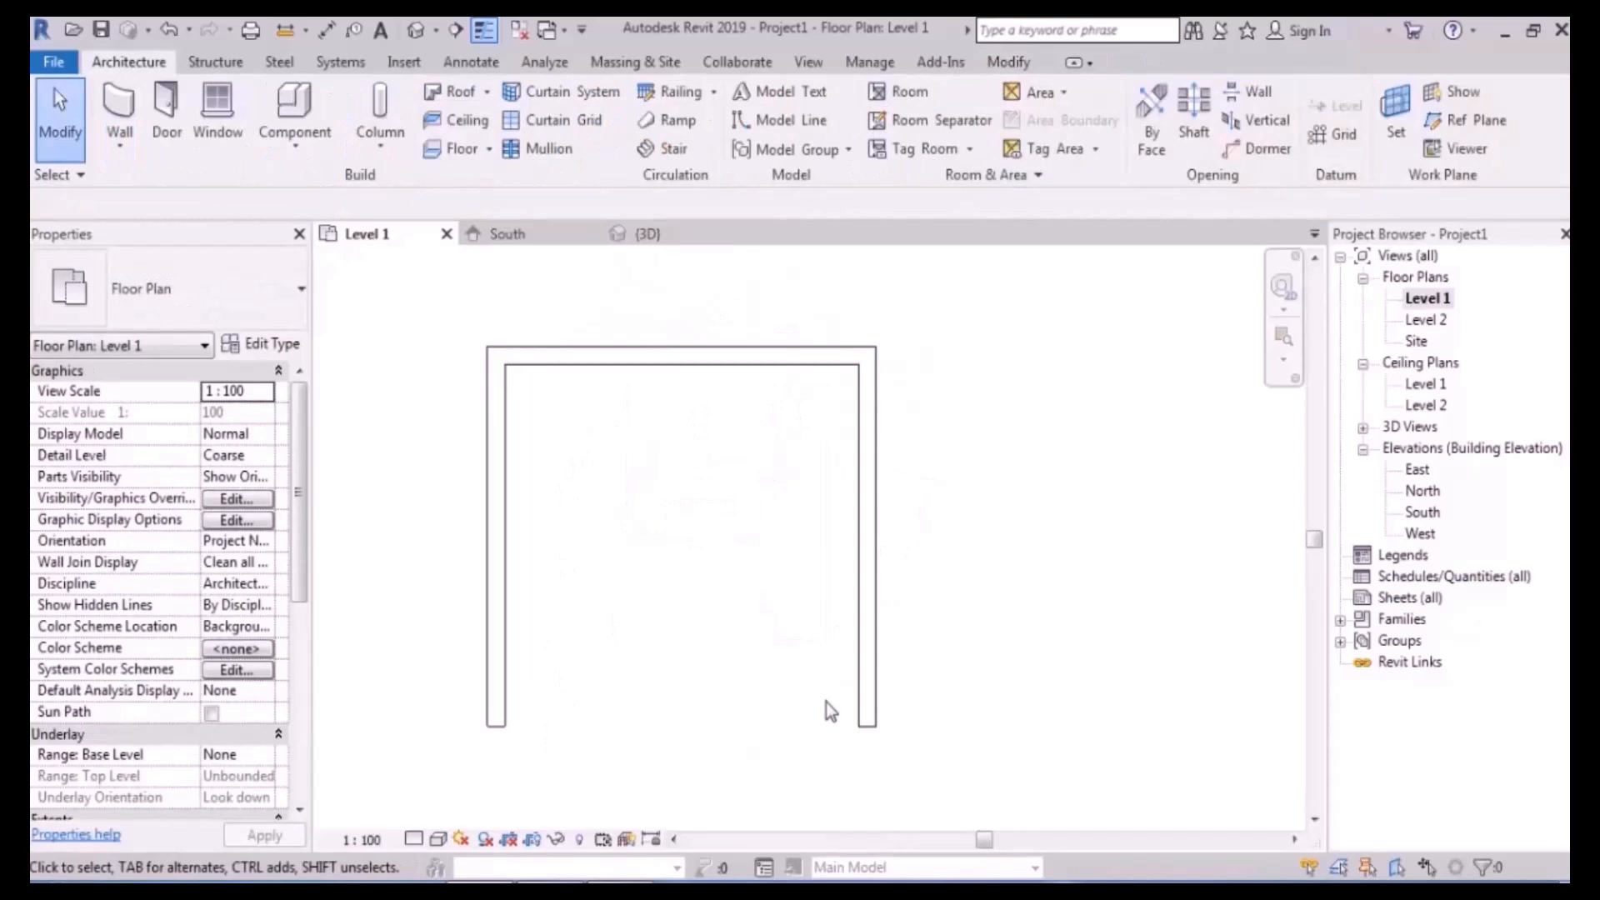
{"action": "middle_click_drag", "start_coordinate": [762, 632], "coordinate": [746, 570]}
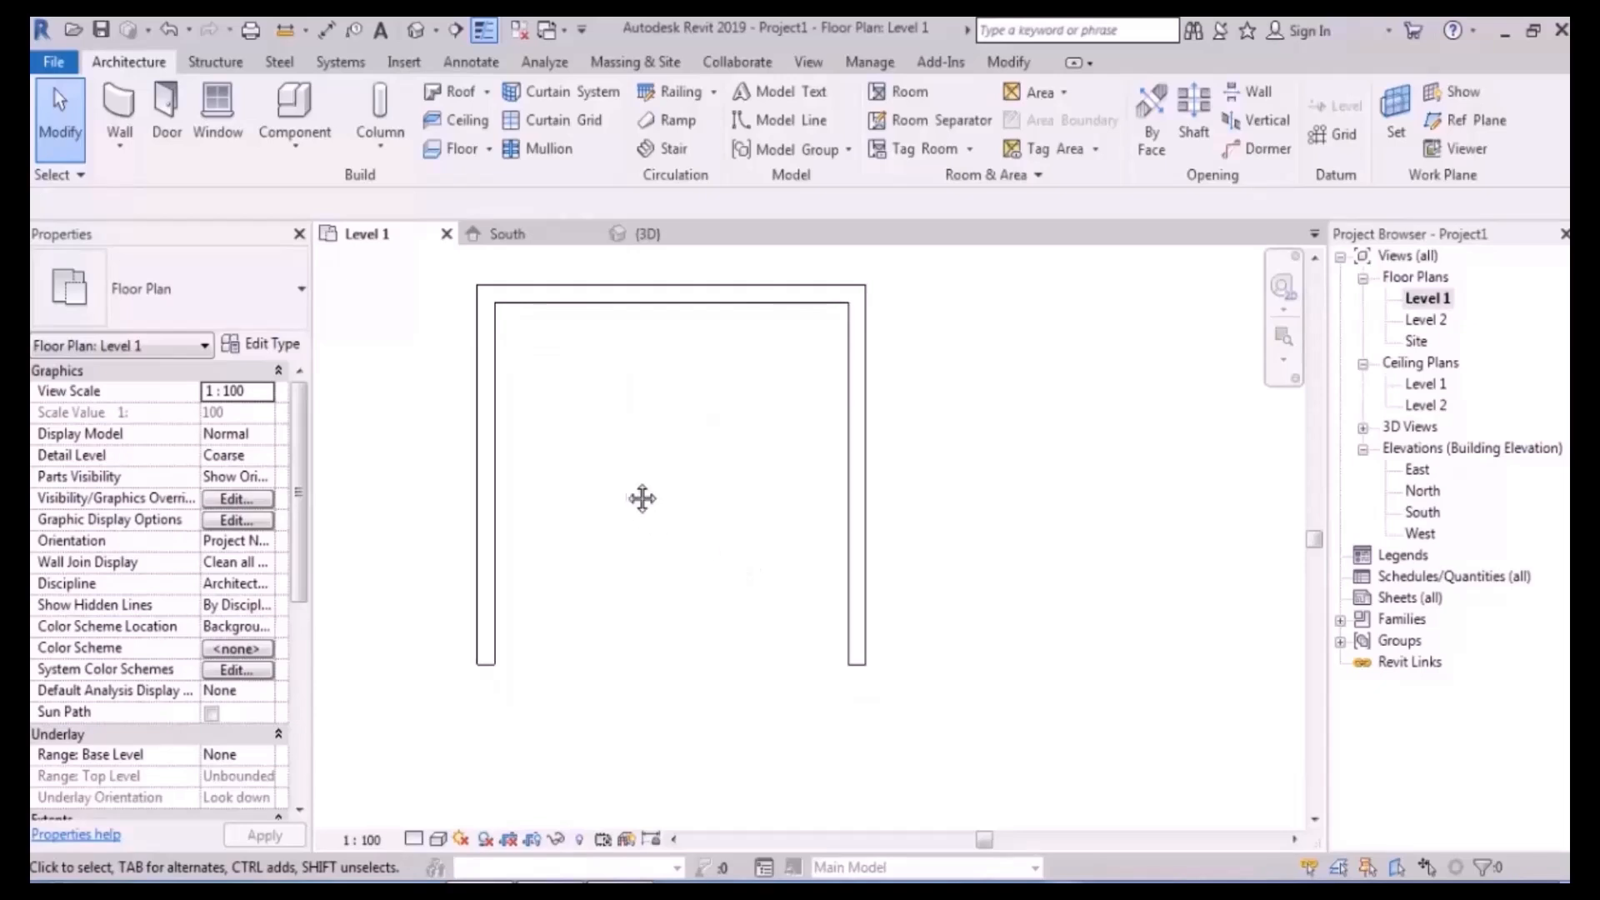
{"action": "middle_click_drag", "start_coordinate": [629, 489], "coordinate": [612, 466]}
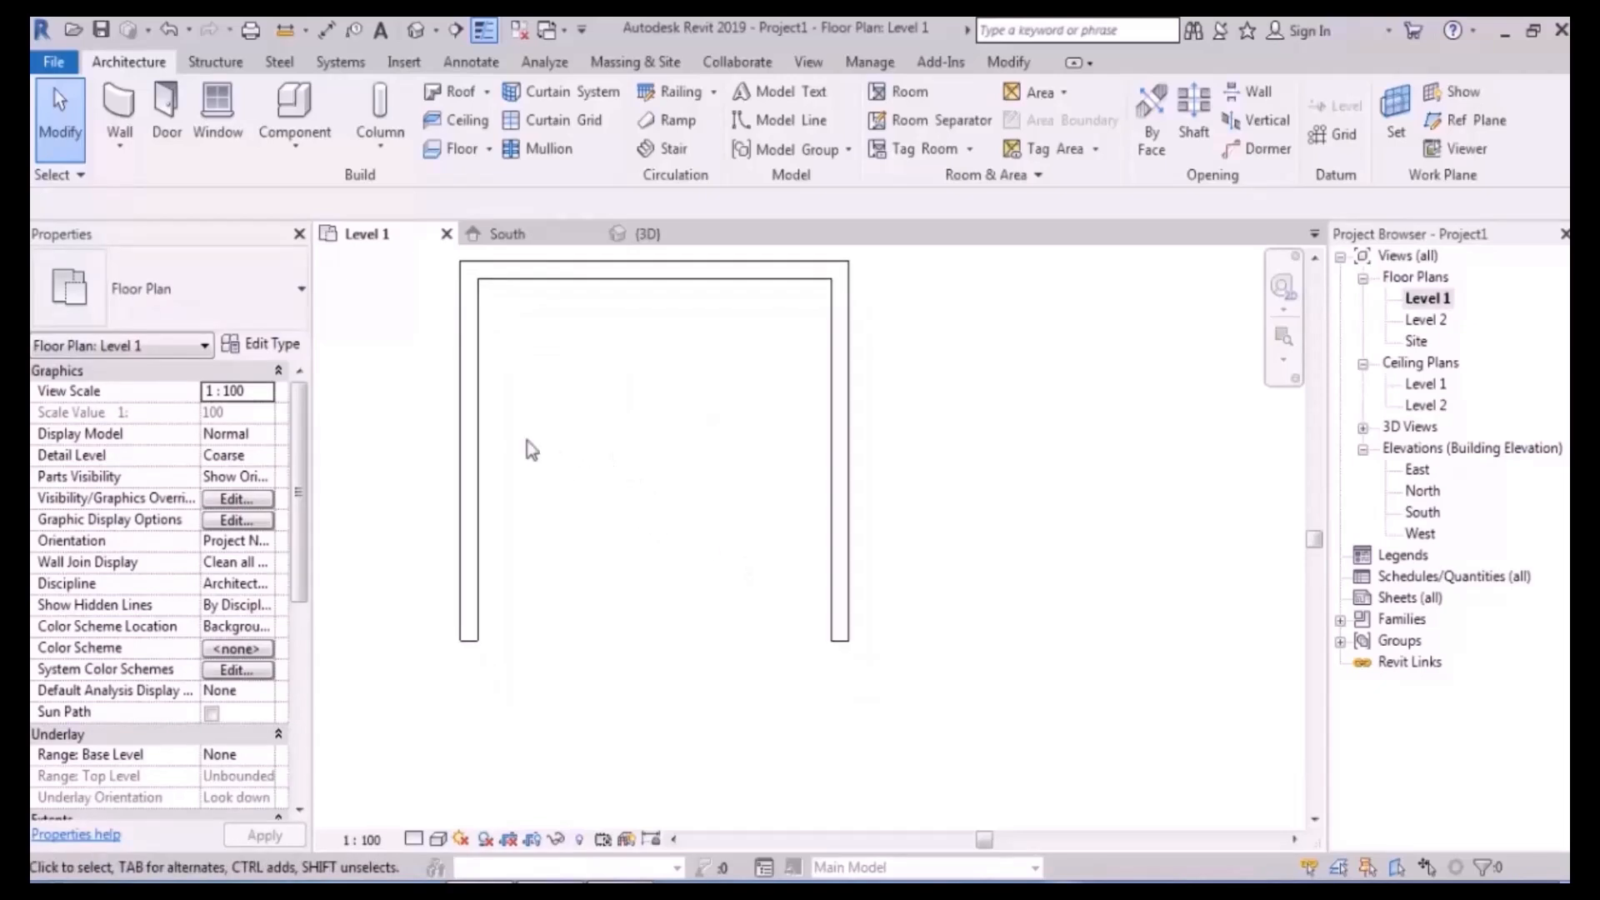
- Start a stair with 20 desired risers, 300 tread depth, 0.0 offset and Run: Left location line
{"action": "left_click", "coordinate": [667, 147]}
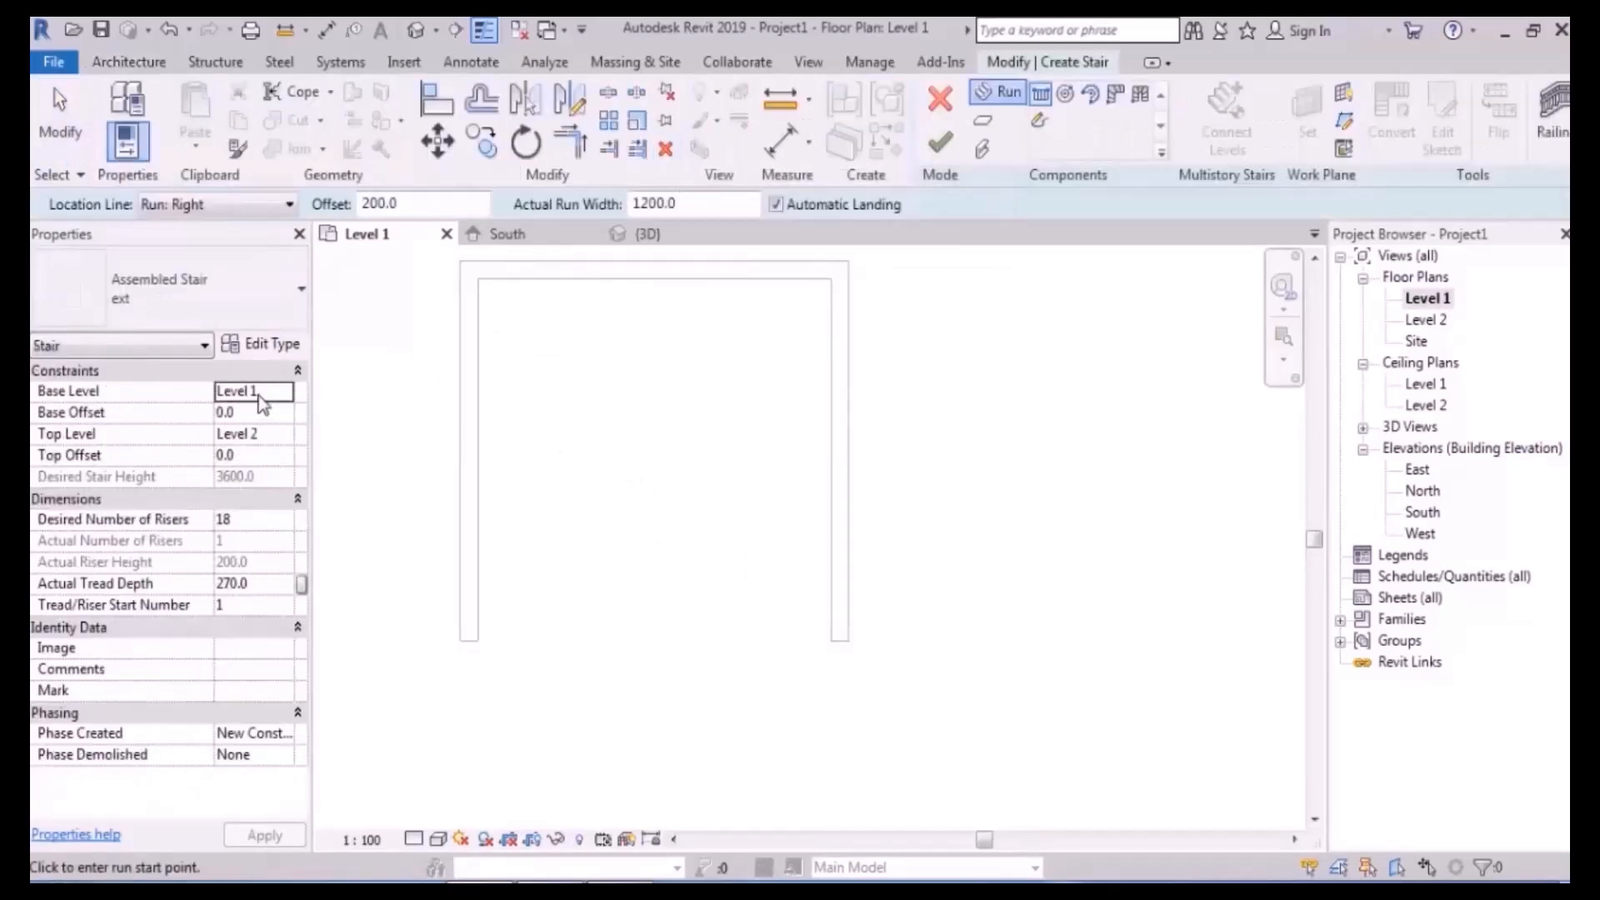
{"action": "left_click", "coordinate": [253, 520]}
{"action": "type", "text": "20"}
{"action": "left_click", "coordinate": [263, 586]}
{"action": "key", "text": "Return"}
{"action": "double_click", "coordinate": [379, 203]}
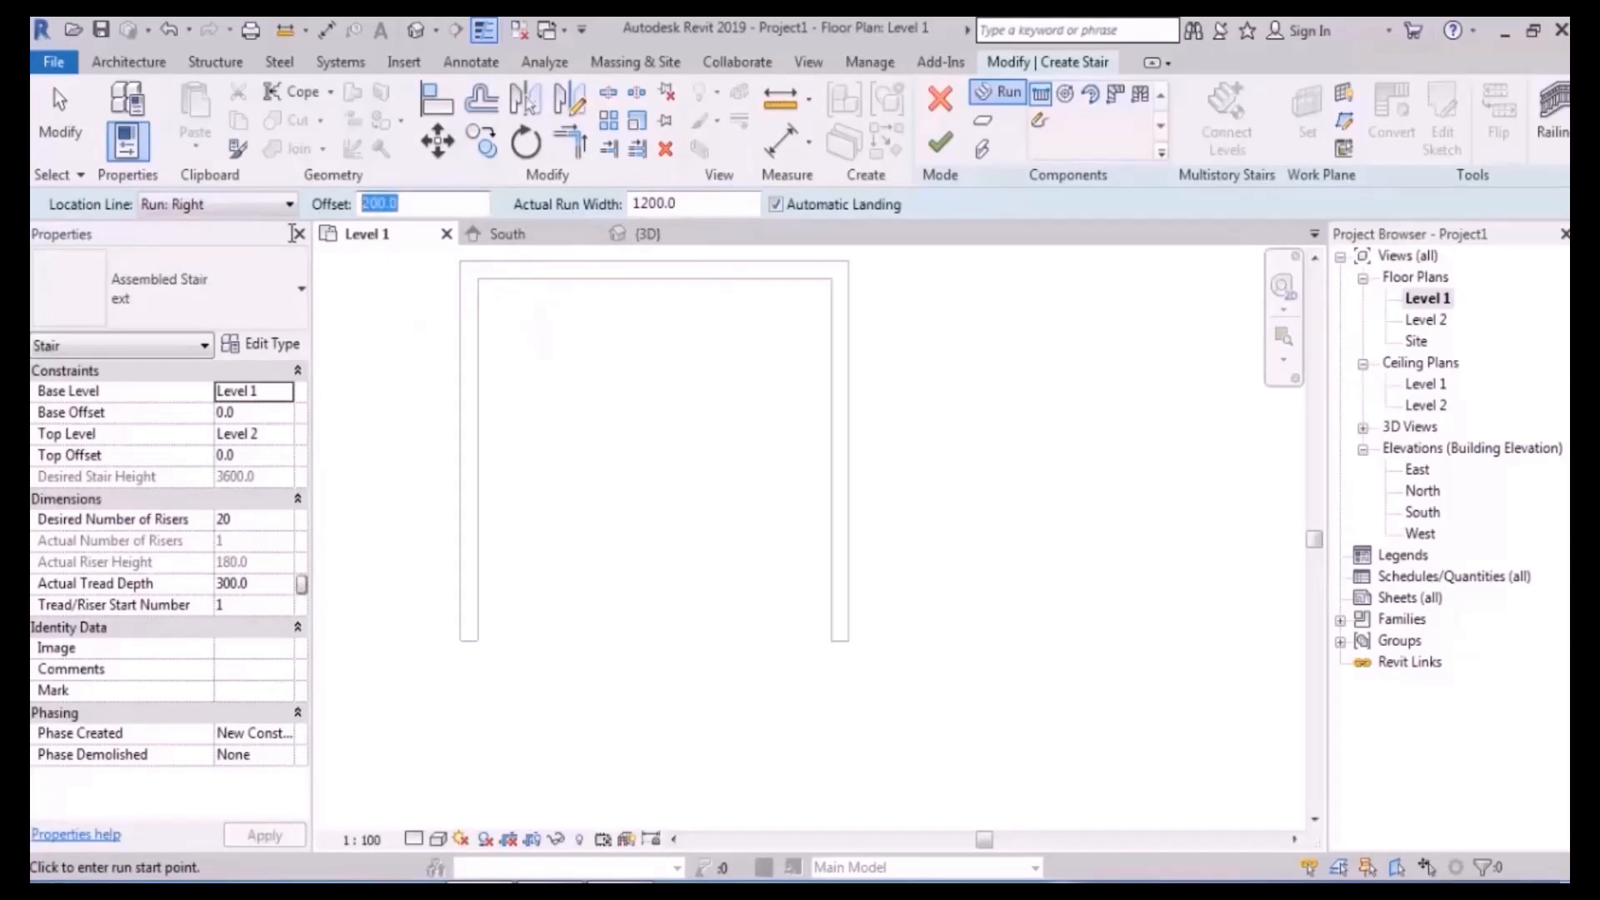
{"action": "type", "text": "0.0"}
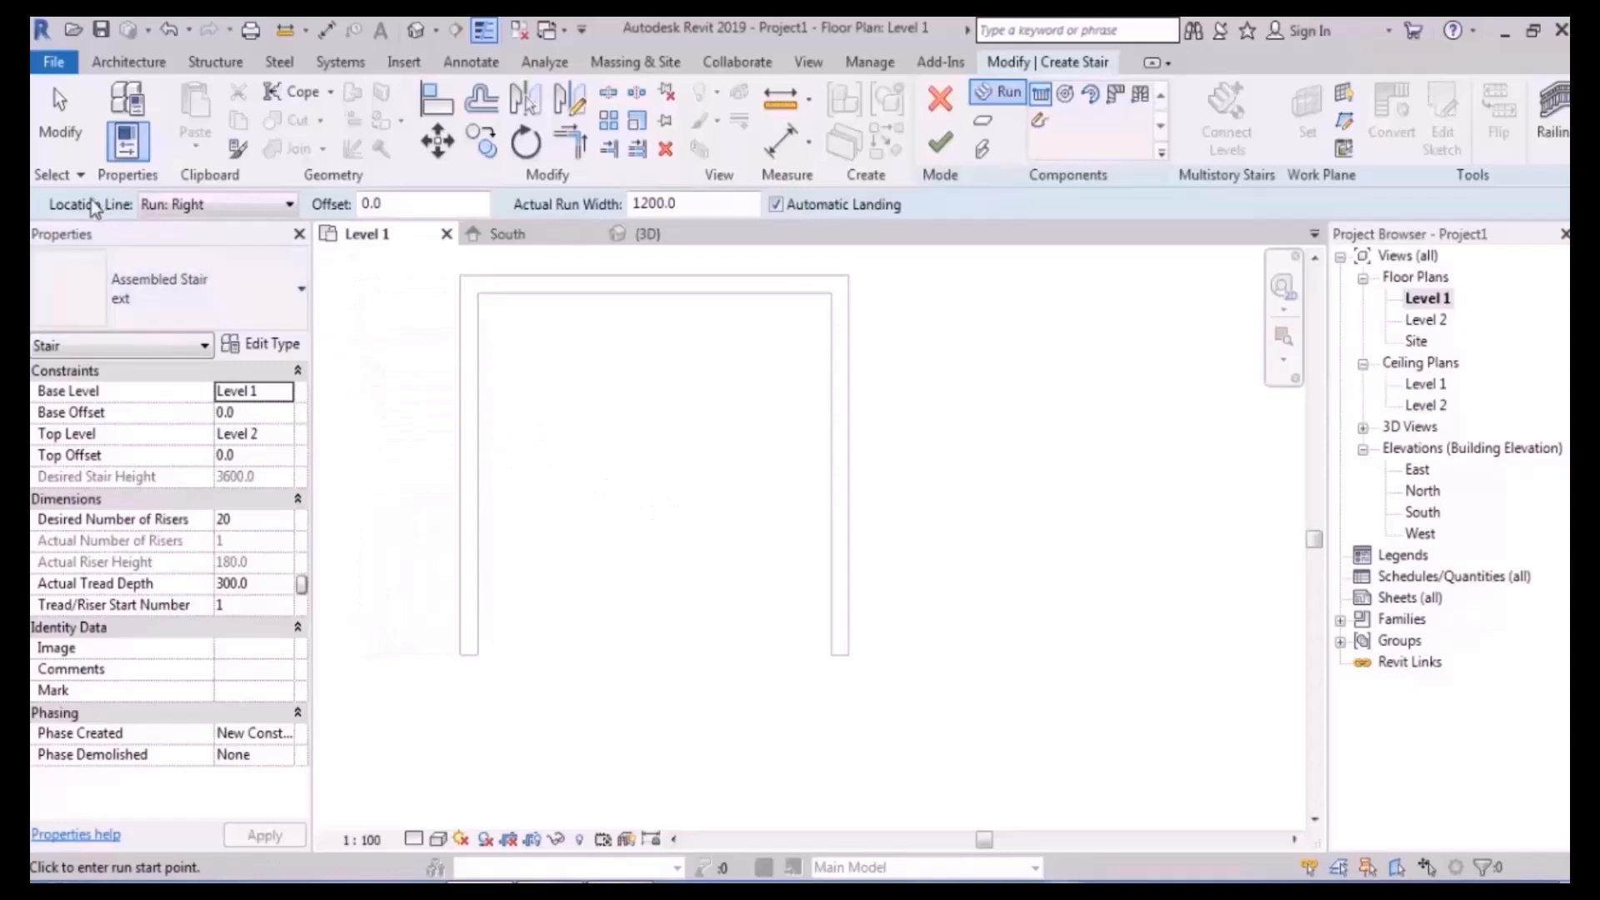
{"action": "left_click", "coordinate": [232, 204]}
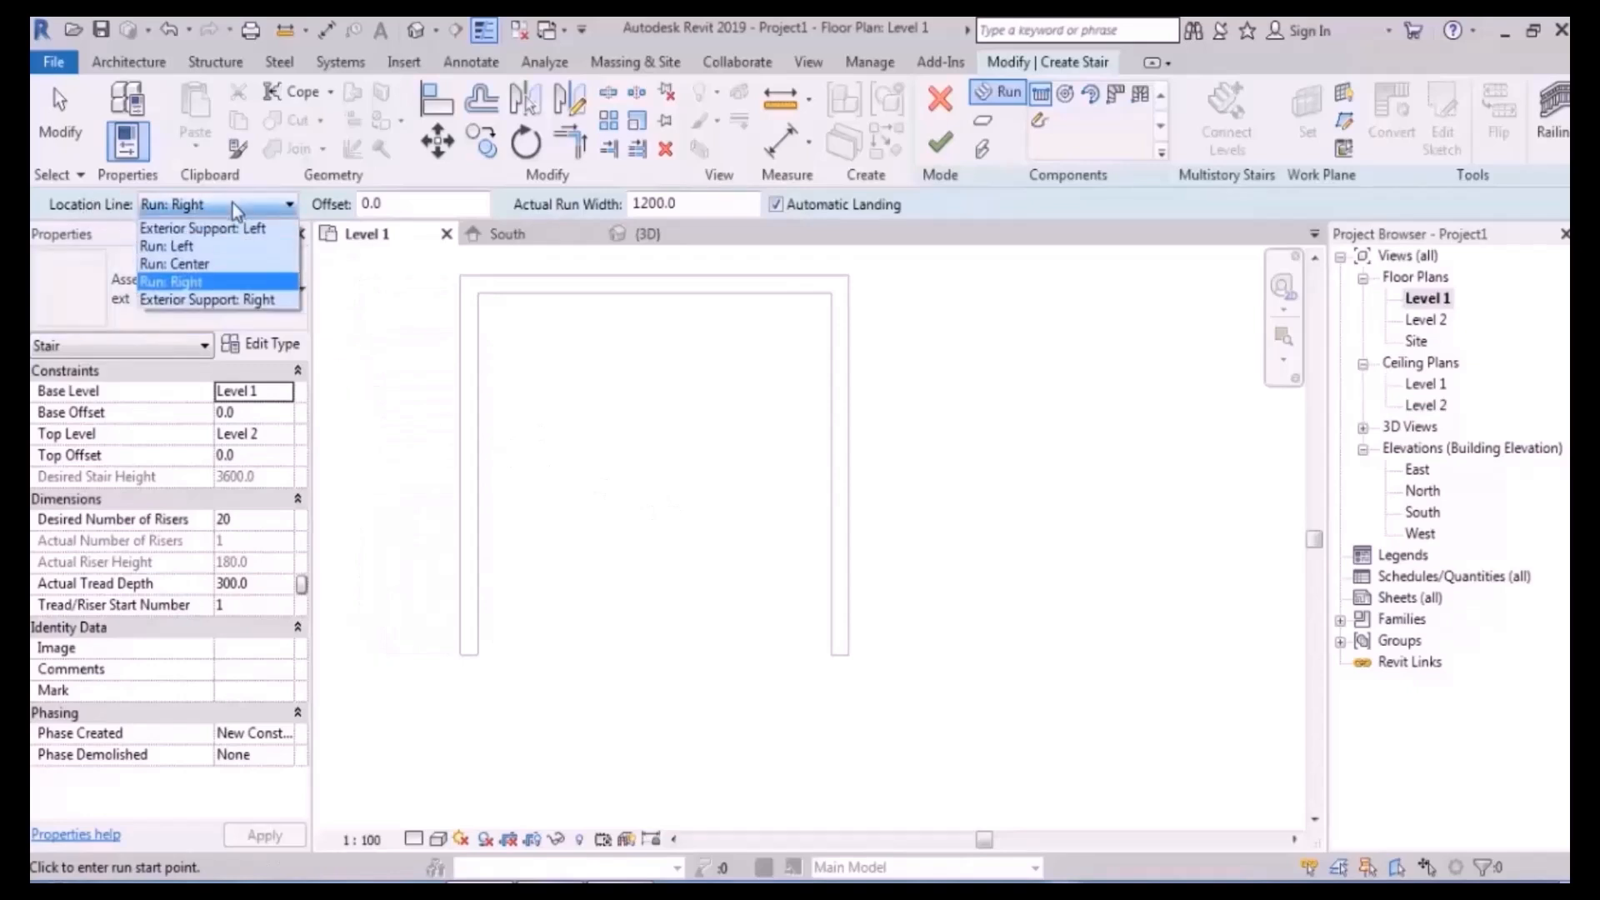
{"action": "left_click", "coordinate": [223, 255]}
- Draw a 10-riser run up the left wall and another down the right wall, joined by a landing
{"action": "left_click", "coordinate": [477, 644]}
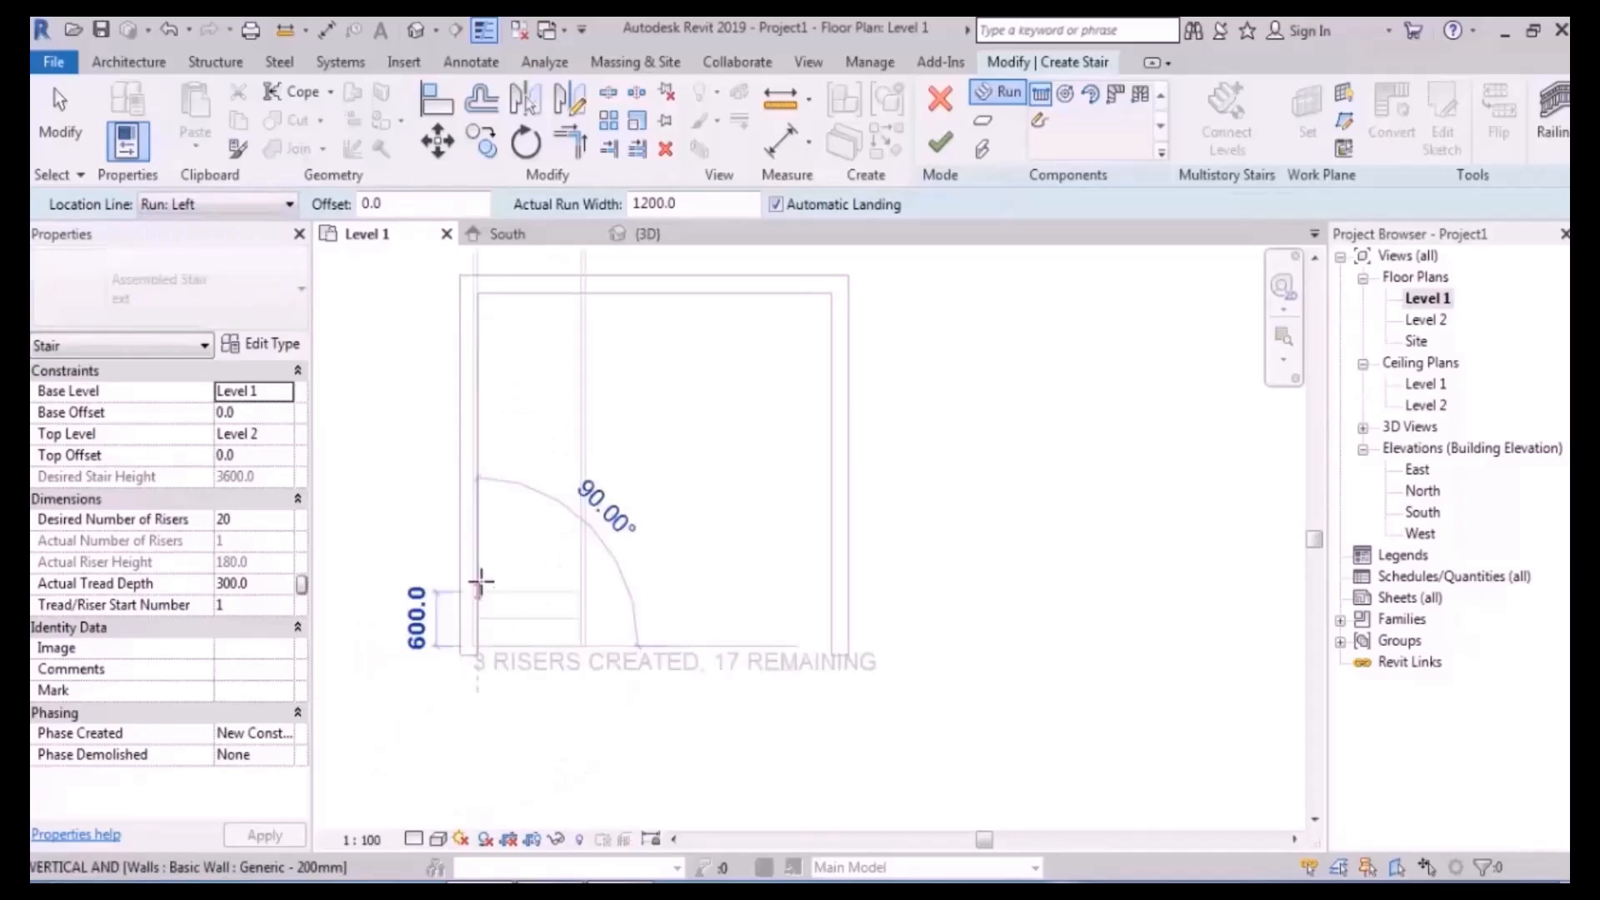
{"action": "left_click", "coordinate": [479, 406]}
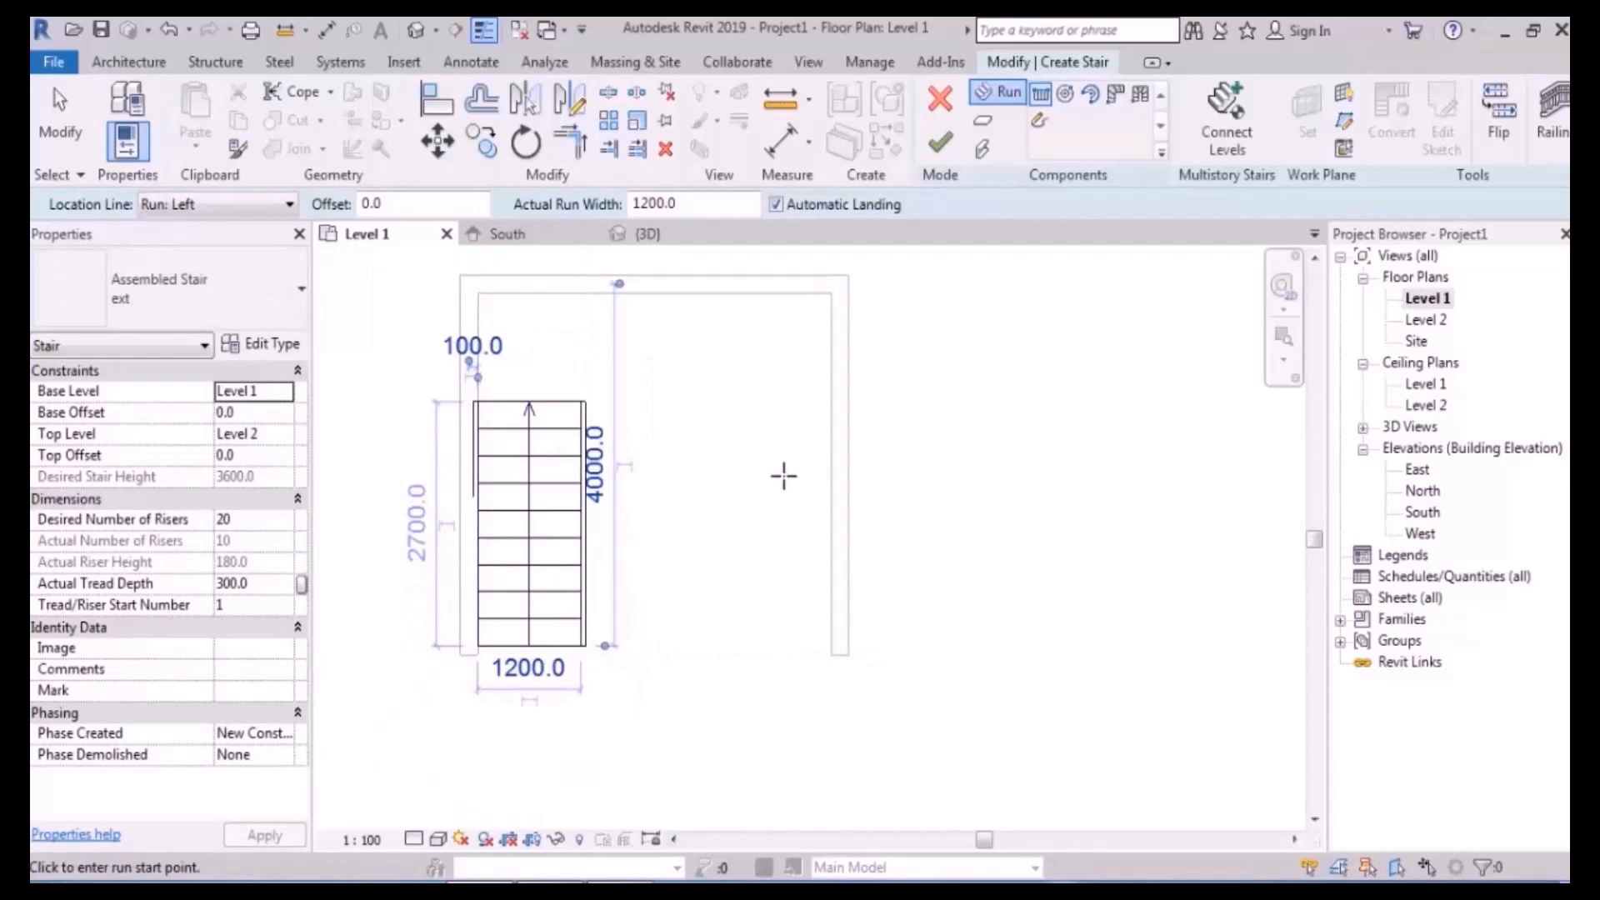
{"action": "left_click", "coordinate": [831, 400]}
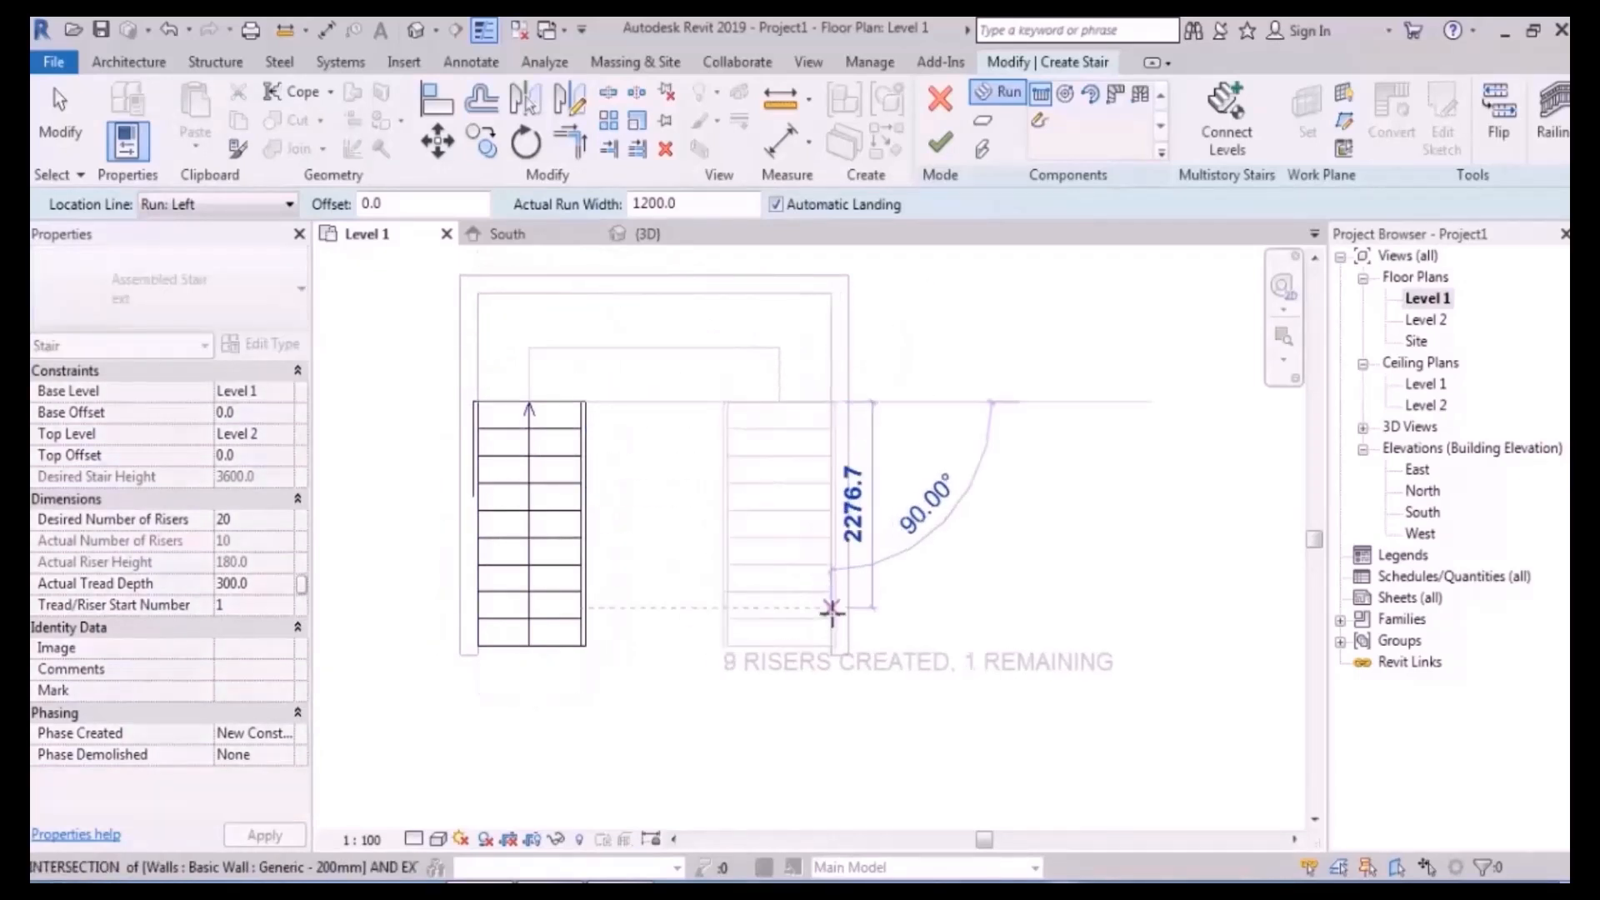
{"action": "left_click", "coordinate": [829, 658]}
{"action": "key", "text": "Escape"}
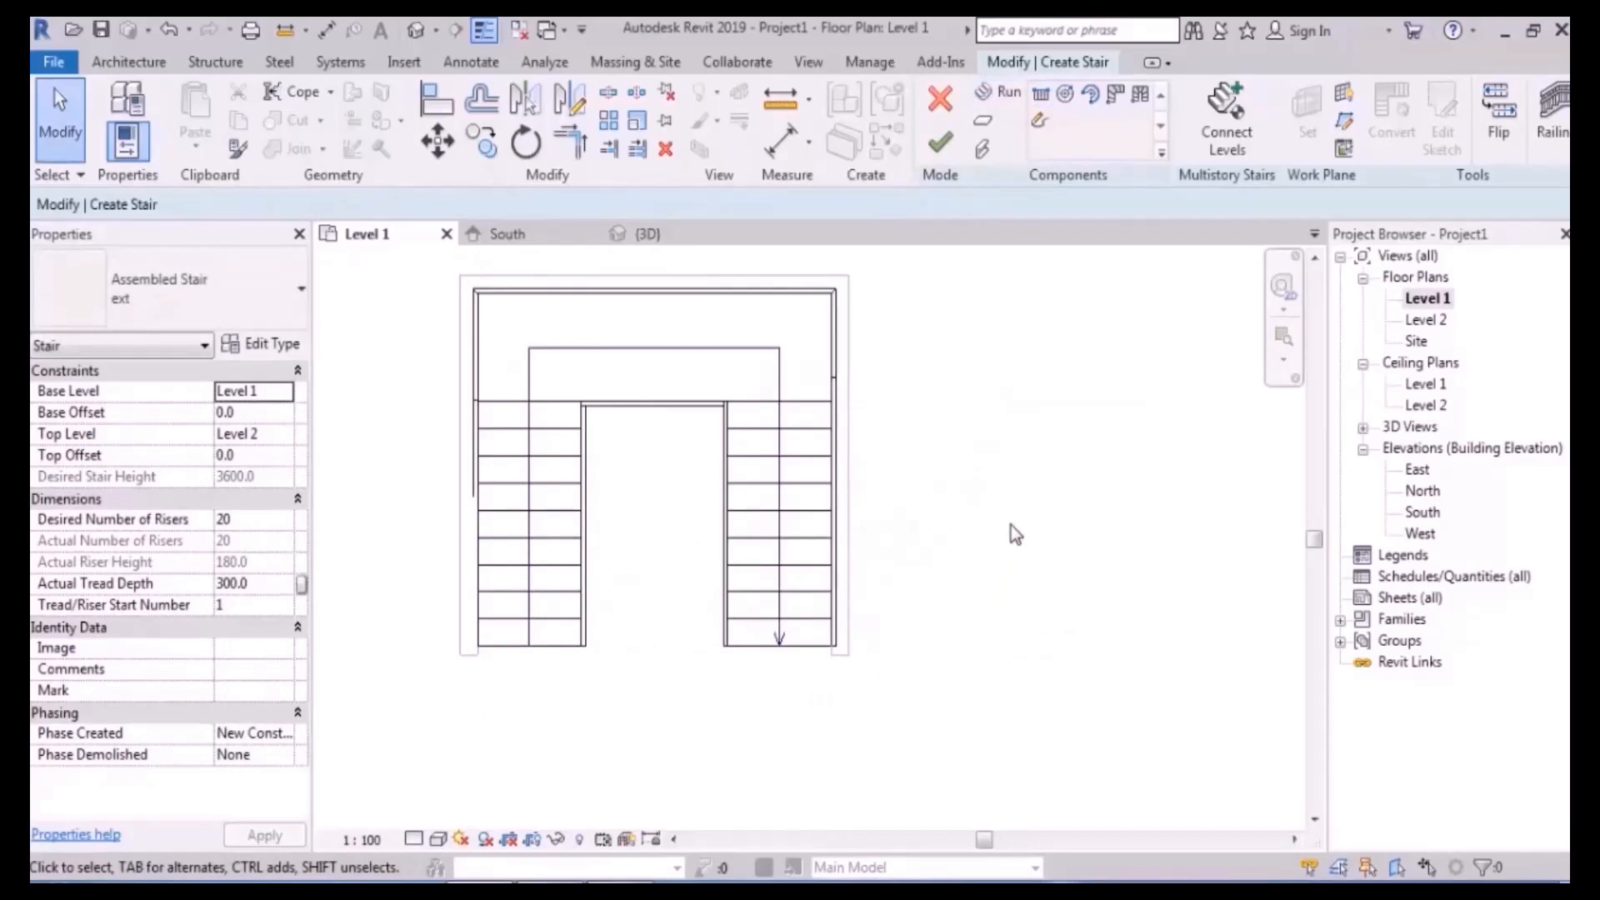
{"action": "scroll", "coordinate": [541, 488], "scroll_direction": "up", "scroll_amount": 3}
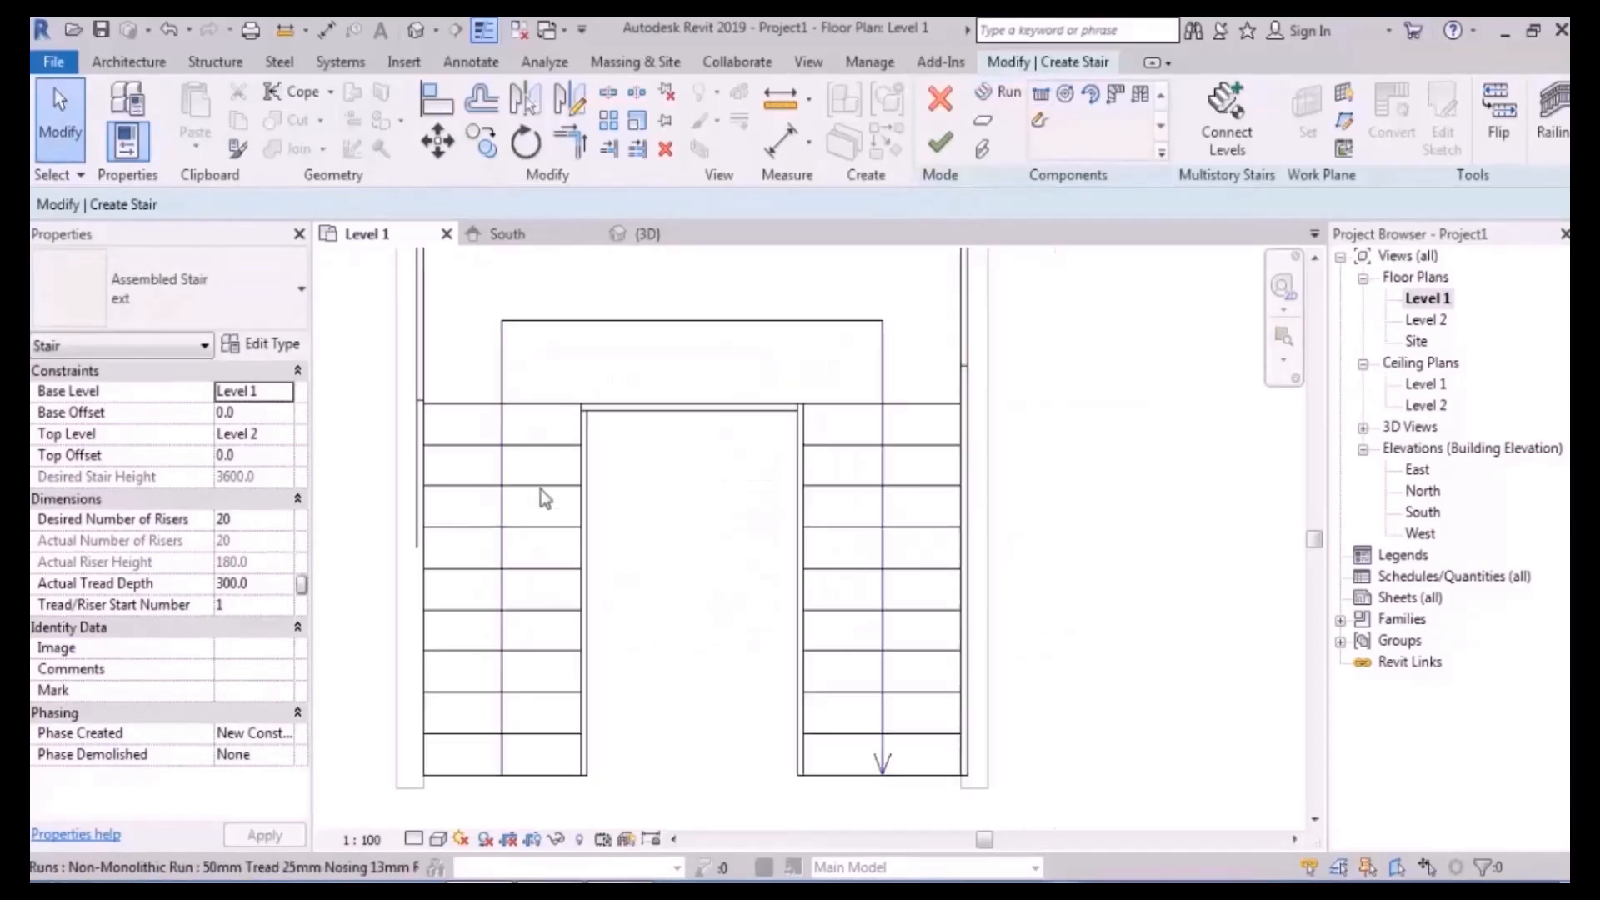
- Try moving the left stair run down 300, then undo it after the landing warning
{"action": "left_click", "coordinate": [519, 442]}
{"action": "key", "text": "m"}
{"action": "key", "text": "v"}
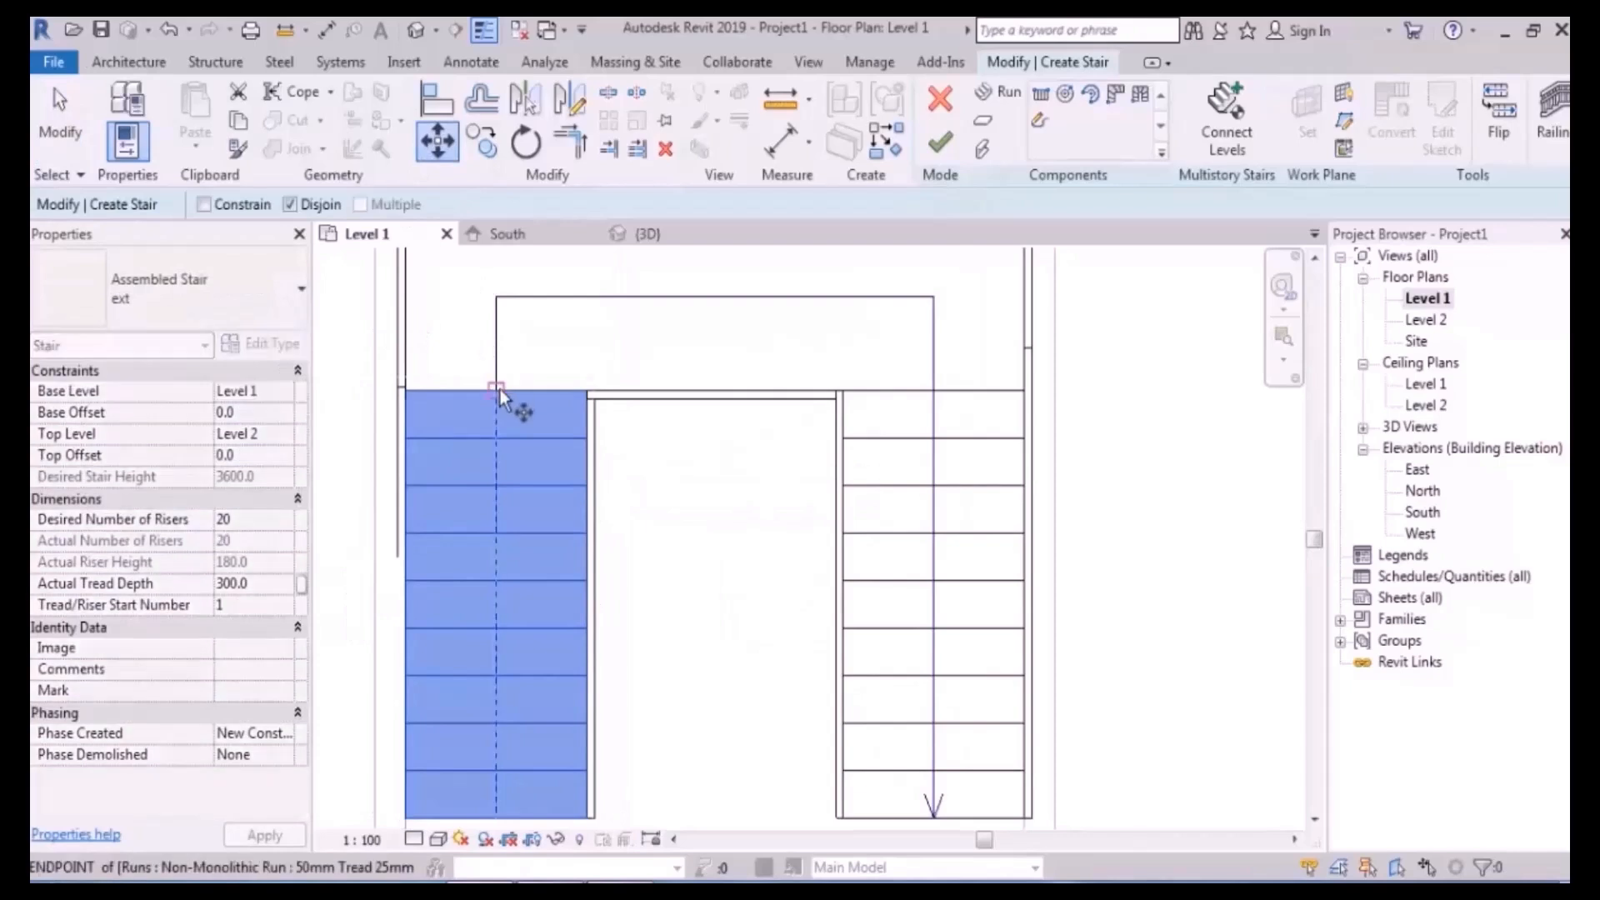
{"action": "left_click", "coordinate": [496, 391]}
{"action": "left_click", "coordinate": [498, 440]}
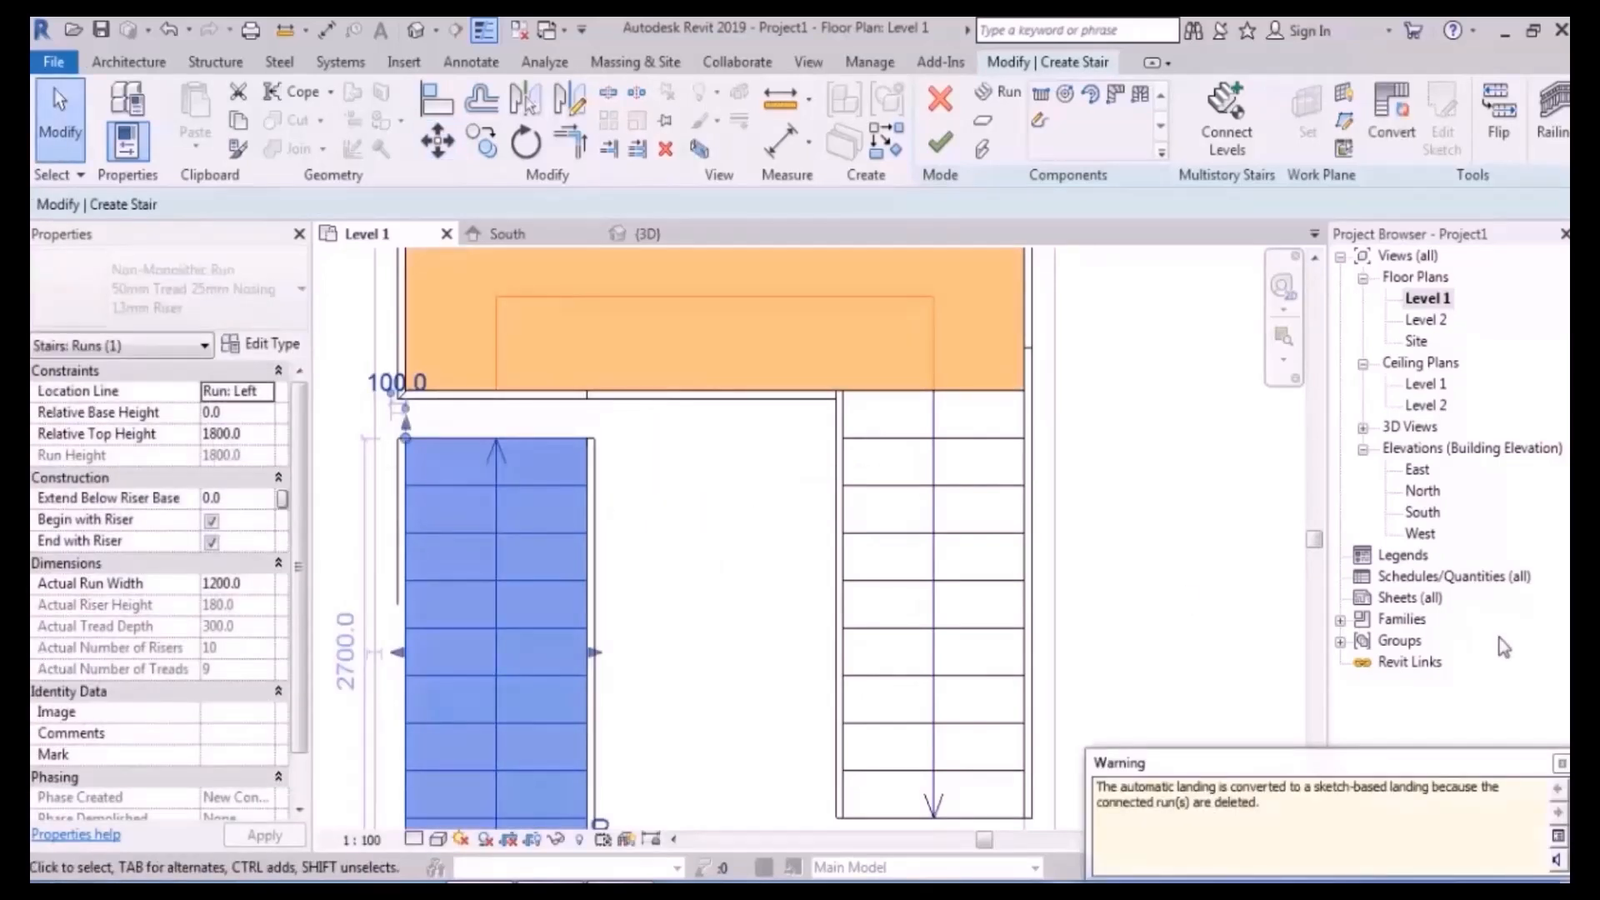
{"action": "left_click", "coordinate": [1560, 763]}
{"action": "middle_click_drag", "start_coordinate": [784, 497], "coordinate": [782, 520]}
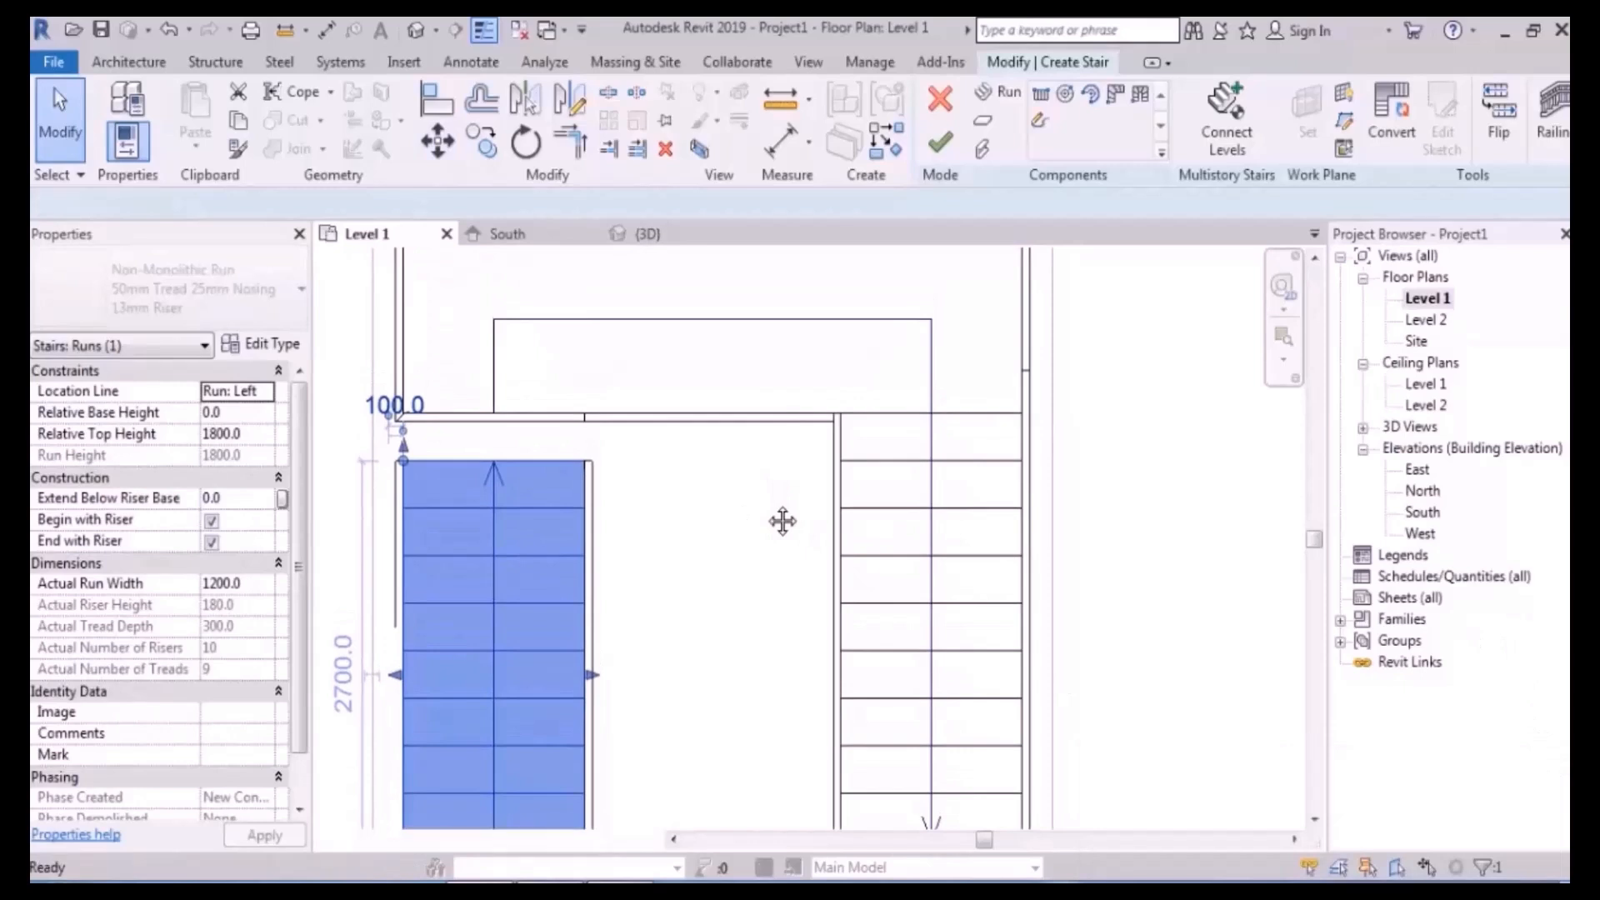
{"action": "key", "text": "ctrl+z"}
{"action": "middle_click_drag", "start_coordinate": [743, 451], "coordinate": [743, 502]}
- Pull the left run's top end downward while keeping it connected to the stair
{"action": "left_click", "coordinate": [540, 522]}
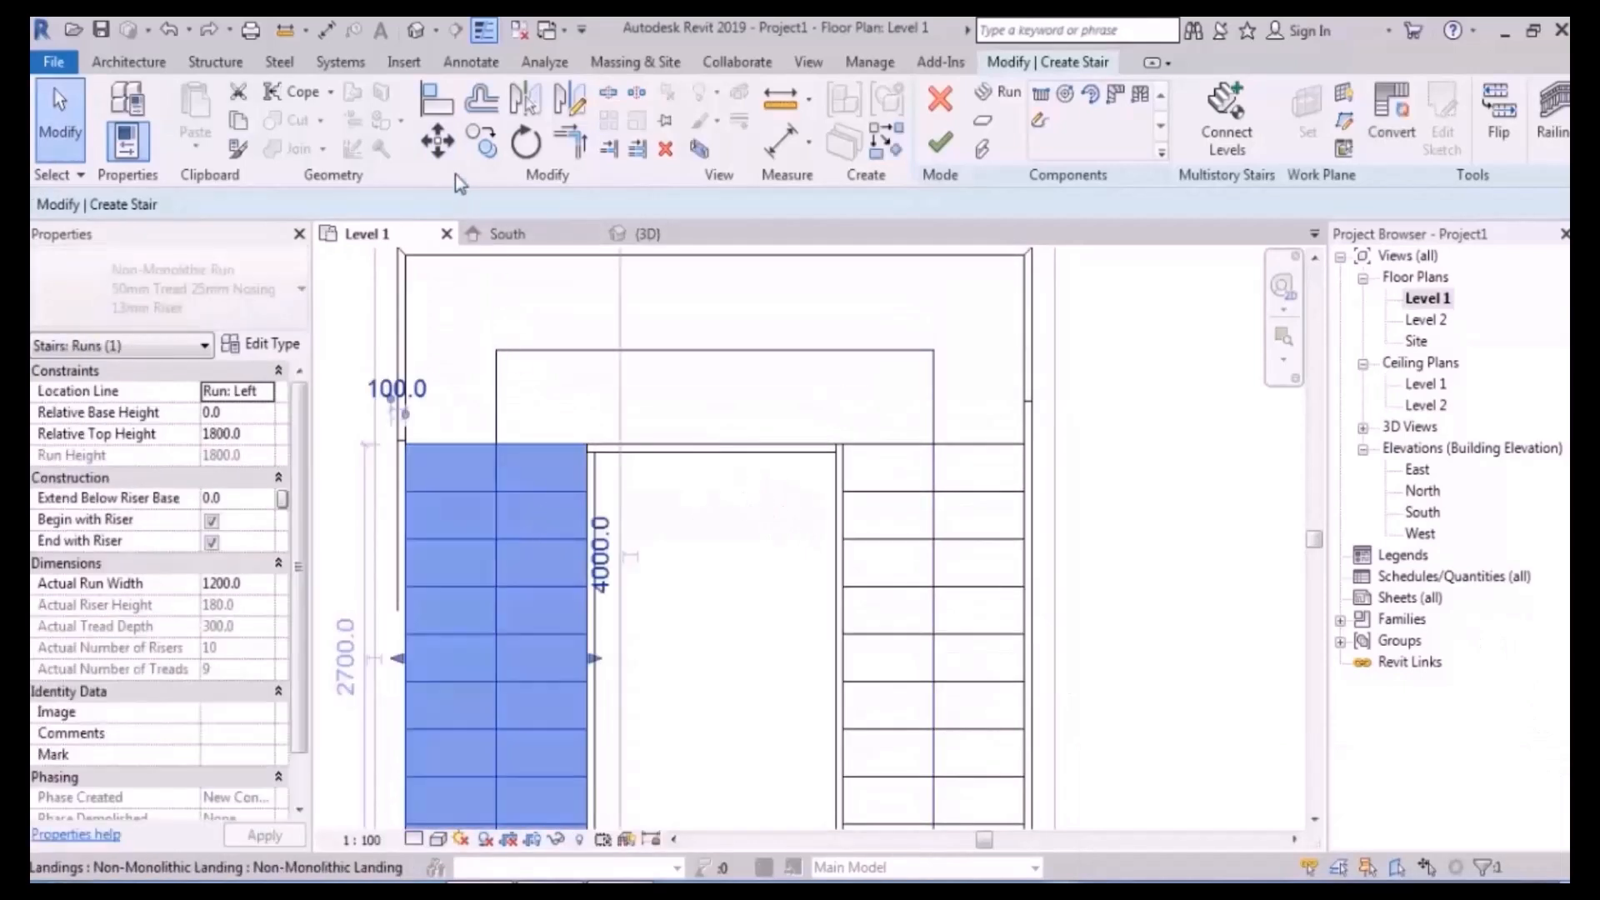
{"action": "left_click", "coordinate": [437, 142]}
{"action": "left_click", "coordinate": [290, 204]}
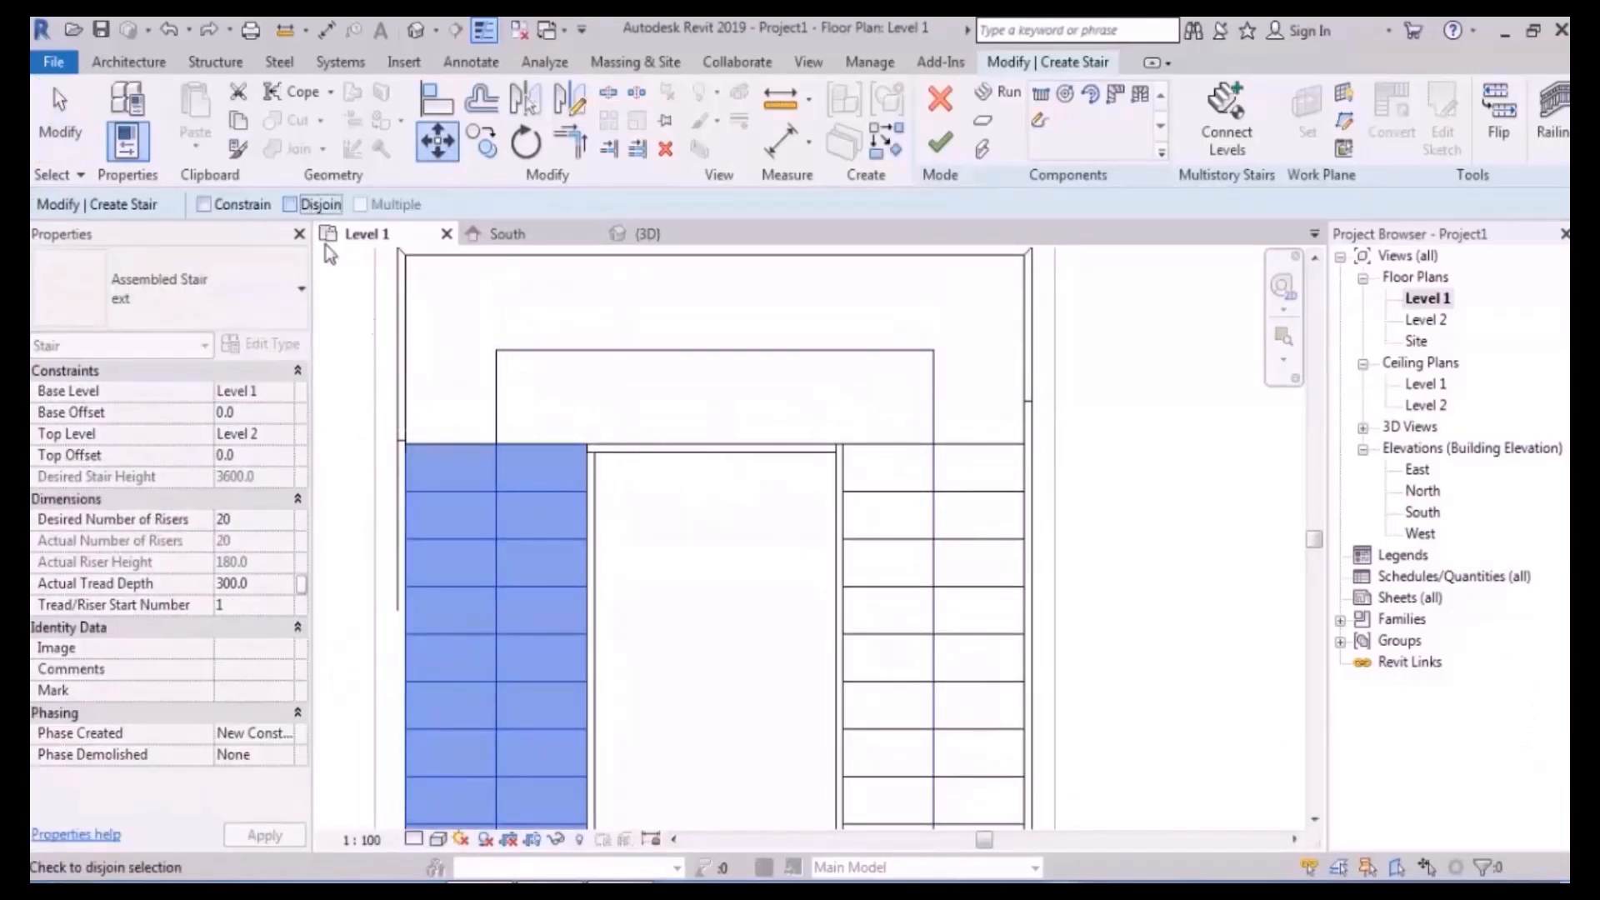
{"action": "middle_click_drag", "start_coordinate": [513, 444], "coordinate": [572, 475]}
{"action": "left_click_drag", "start_coordinate": [555, 473], "coordinate": [557, 523]}
{"action": "left_click", "coordinate": [780, 626]}
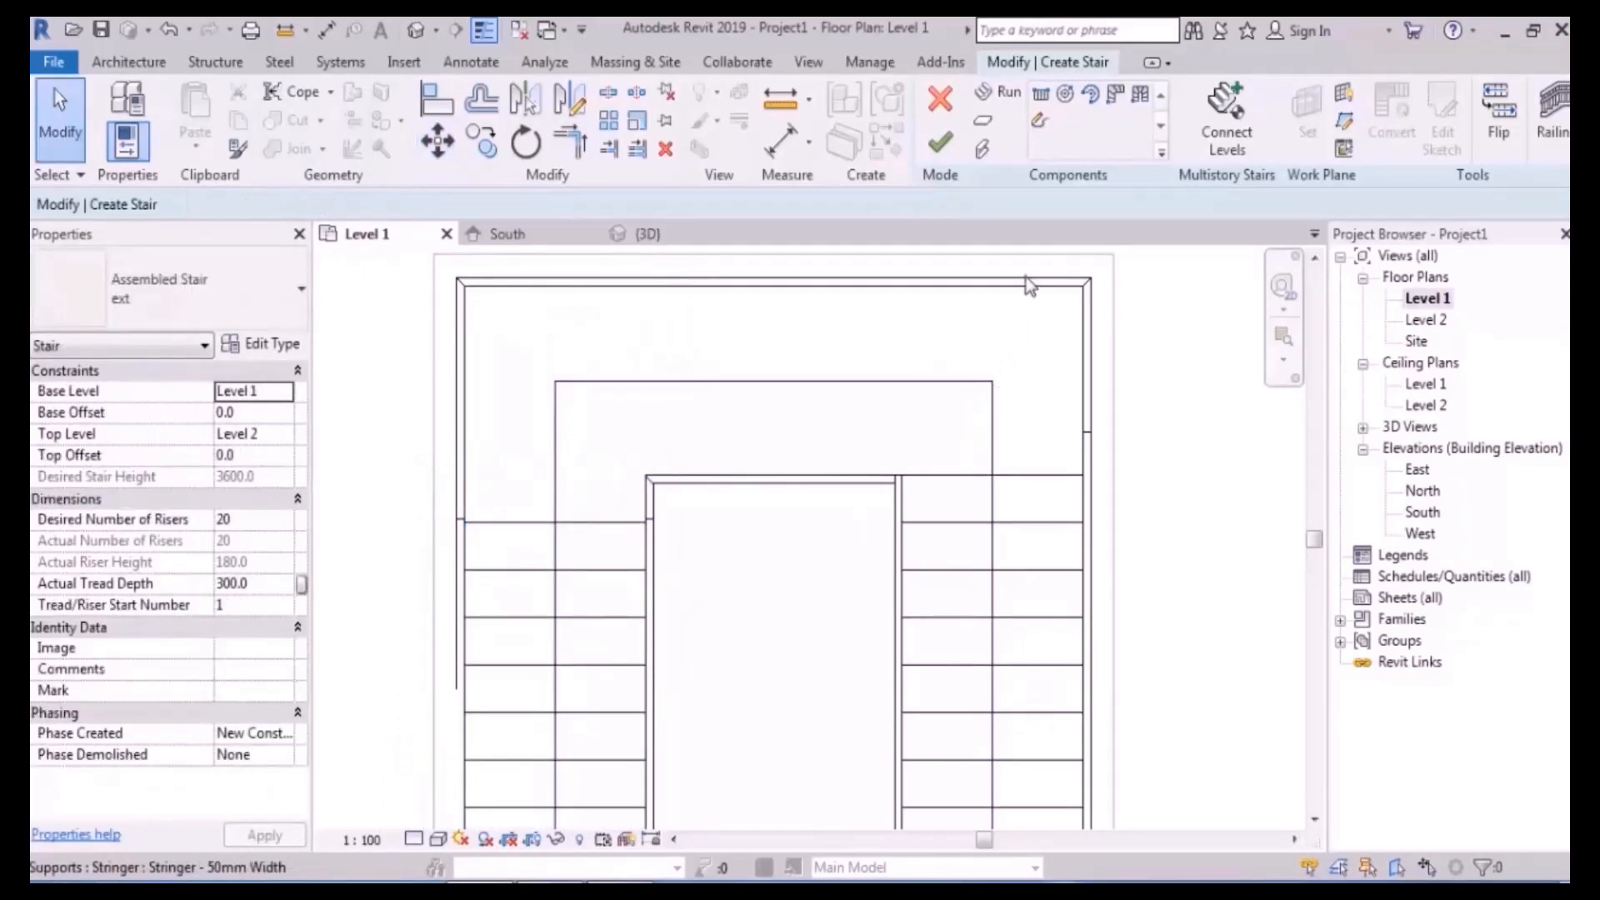
- Check the stair's top-left corner, then move all stair sketch elements down 50
{"action": "middle_click_drag", "start_coordinate": [910, 326], "coordinate": [915, 386]}
{"action": "scroll", "coordinate": [541, 337], "scroll_direction": "up", "scroll_amount": 3}
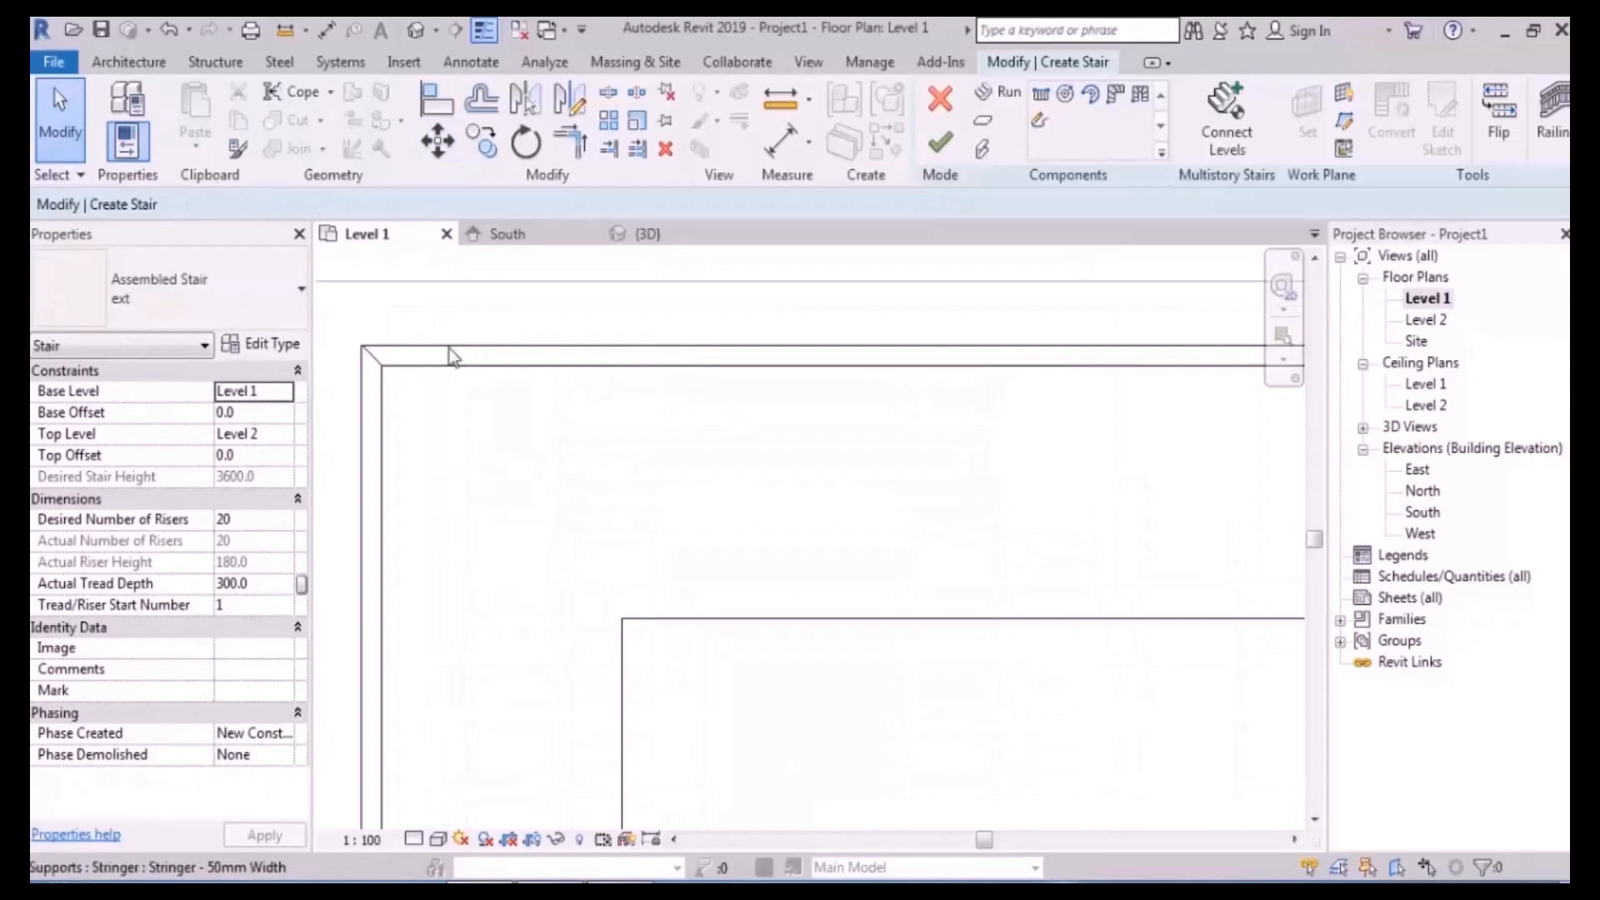
{"action": "middle_click_drag", "start_coordinate": [450, 354], "coordinate": [590, 384]}
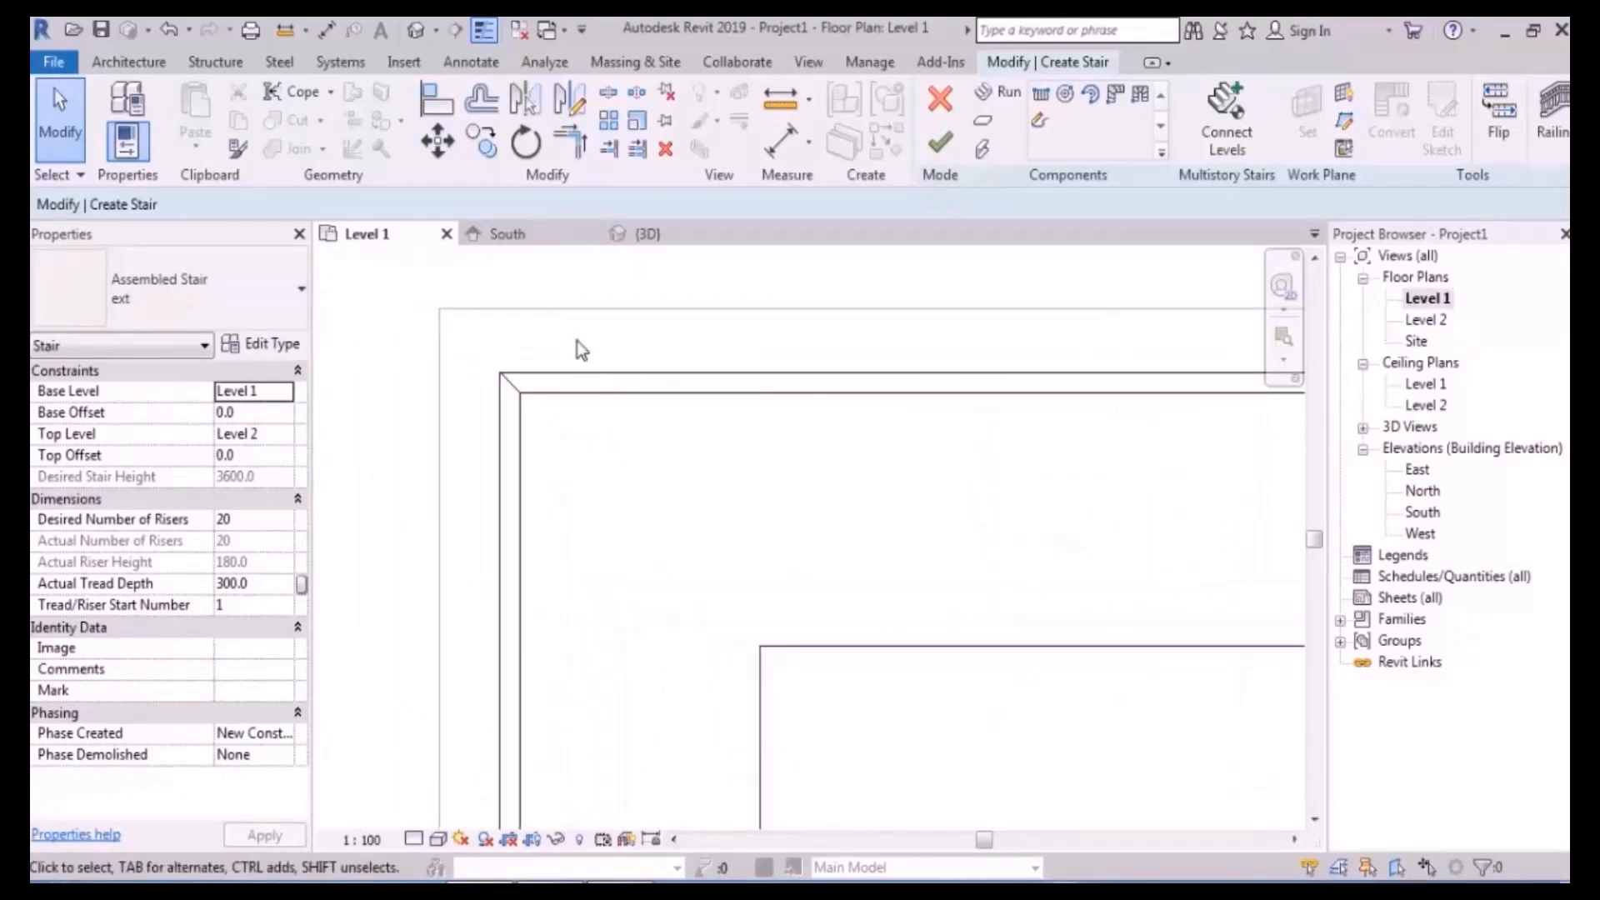
{"action": "scroll", "coordinate": [593, 358], "scroll_direction": "down", "scroll_amount": 4}
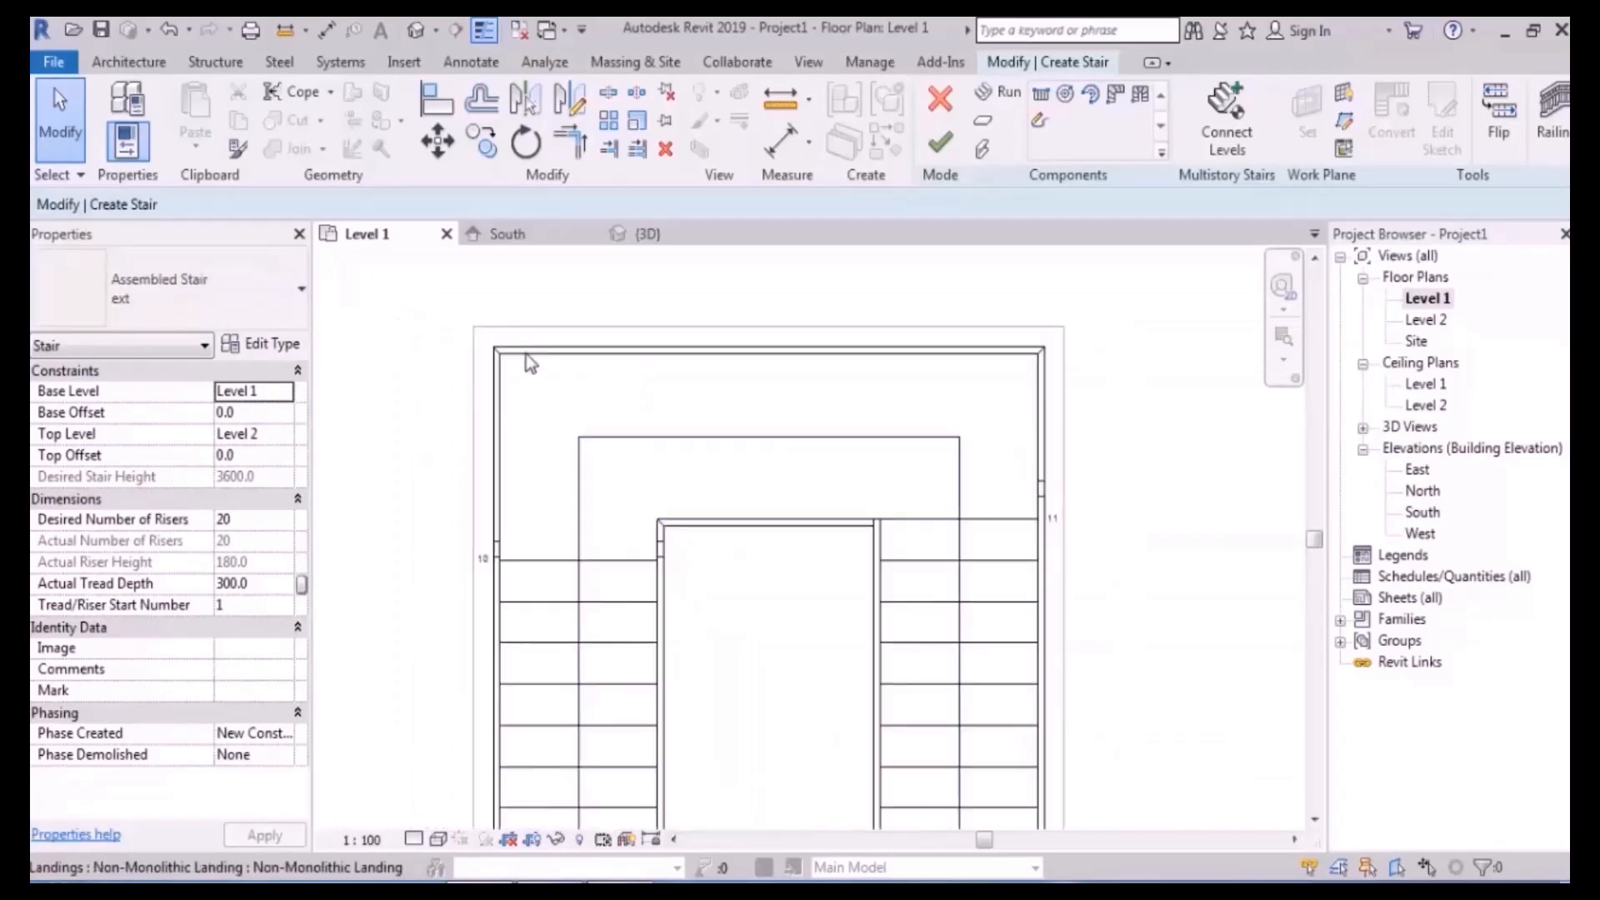
{"action": "mouse_move", "coordinate": [946, 300]}
{"action": "left_mouse_down"}
{"action": "mouse_move", "coordinate": [428, 733]}
{"action": "mouse_move", "coordinate": [418, 777]}
{"action": "mouse_move", "coordinate": [465, 713]}
{"action": "left_mouse_up"}
{"action": "left_click", "coordinate": [437, 142]}
{"action": "scroll", "coordinate": [667, 350], "scroll_direction": "up", "scroll_amount": 3}
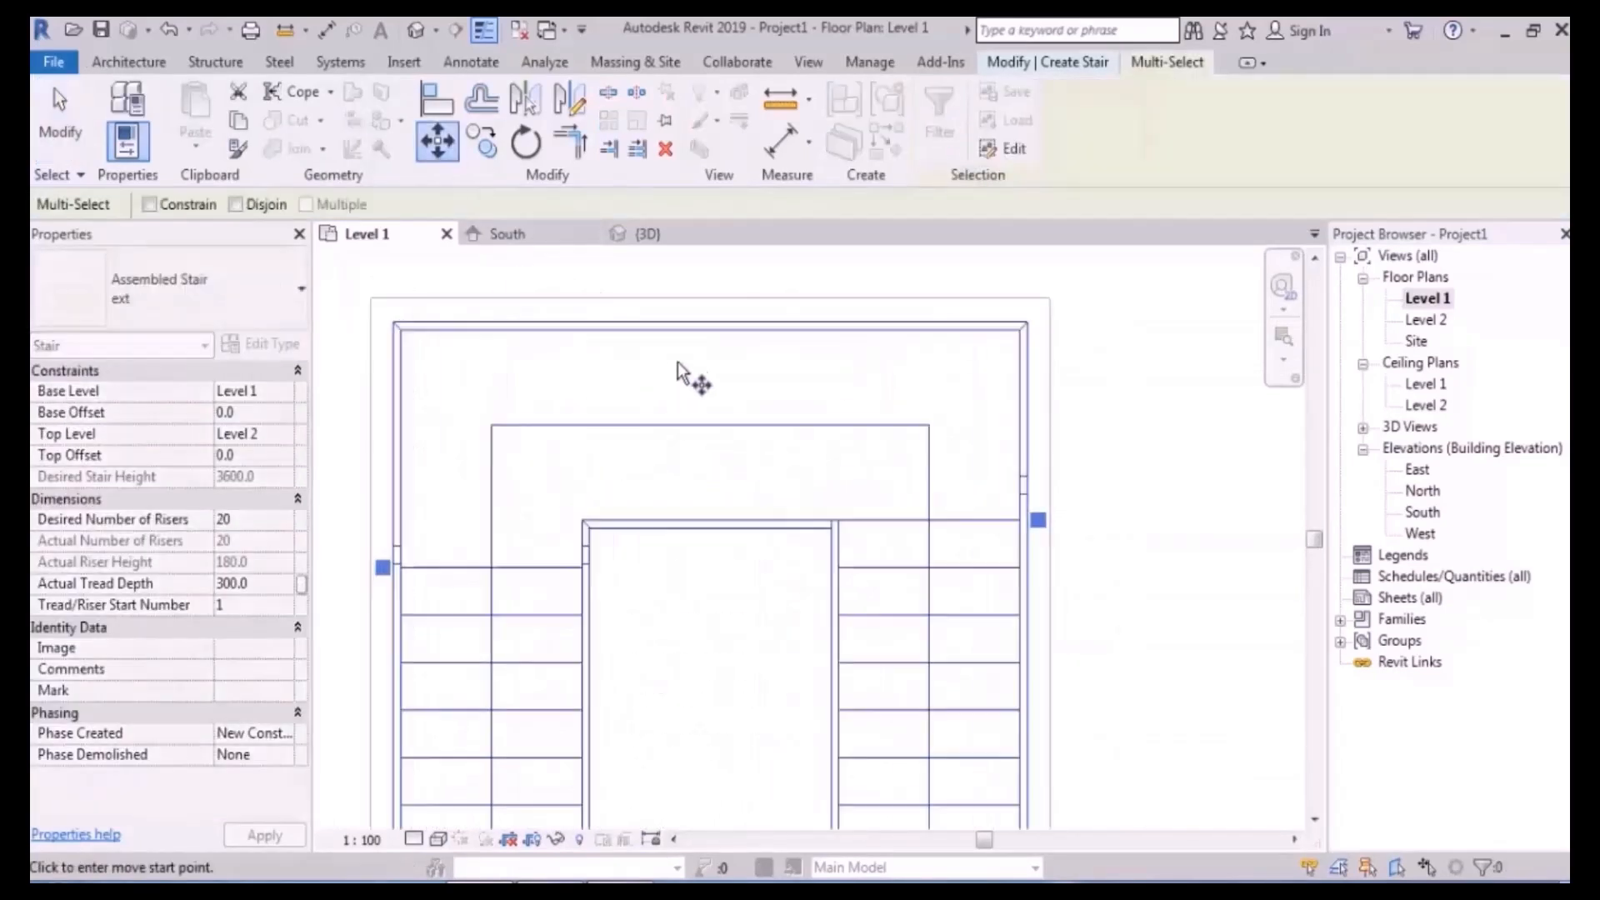
{"action": "left_click", "coordinate": [689, 319]}
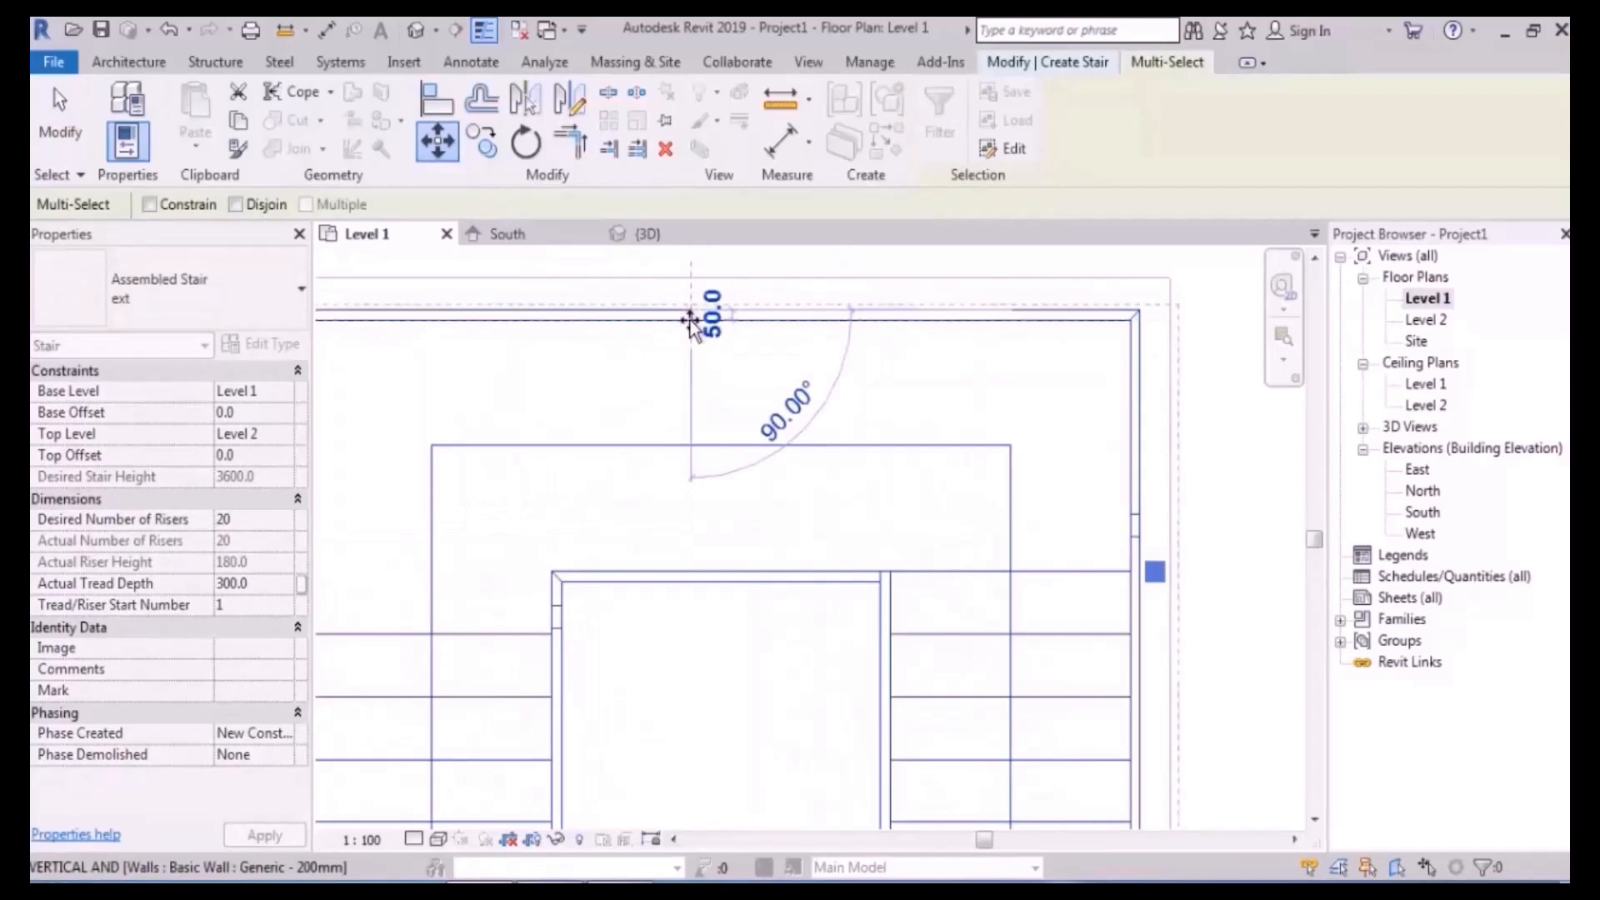
{"action": "left_click", "coordinate": [696, 433]}
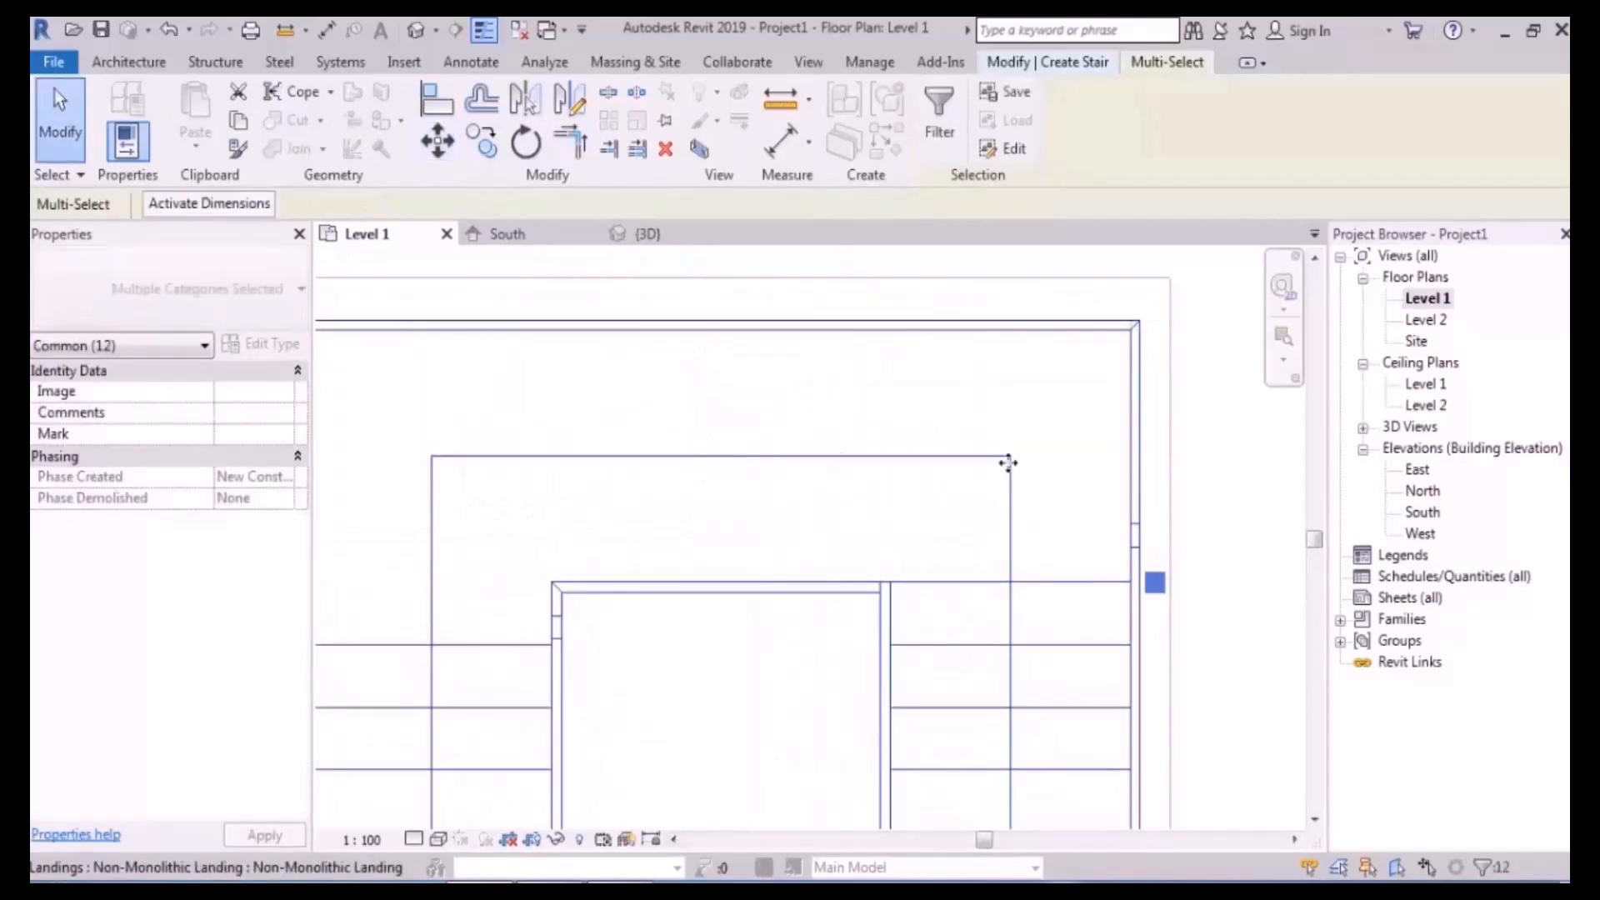
{"action": "left_click", "coordinate": [1251, 435]}
{"action": "scroll", "coordinate": [1251, 435], "scroll_direction": "down", "scroll_amount": 1}
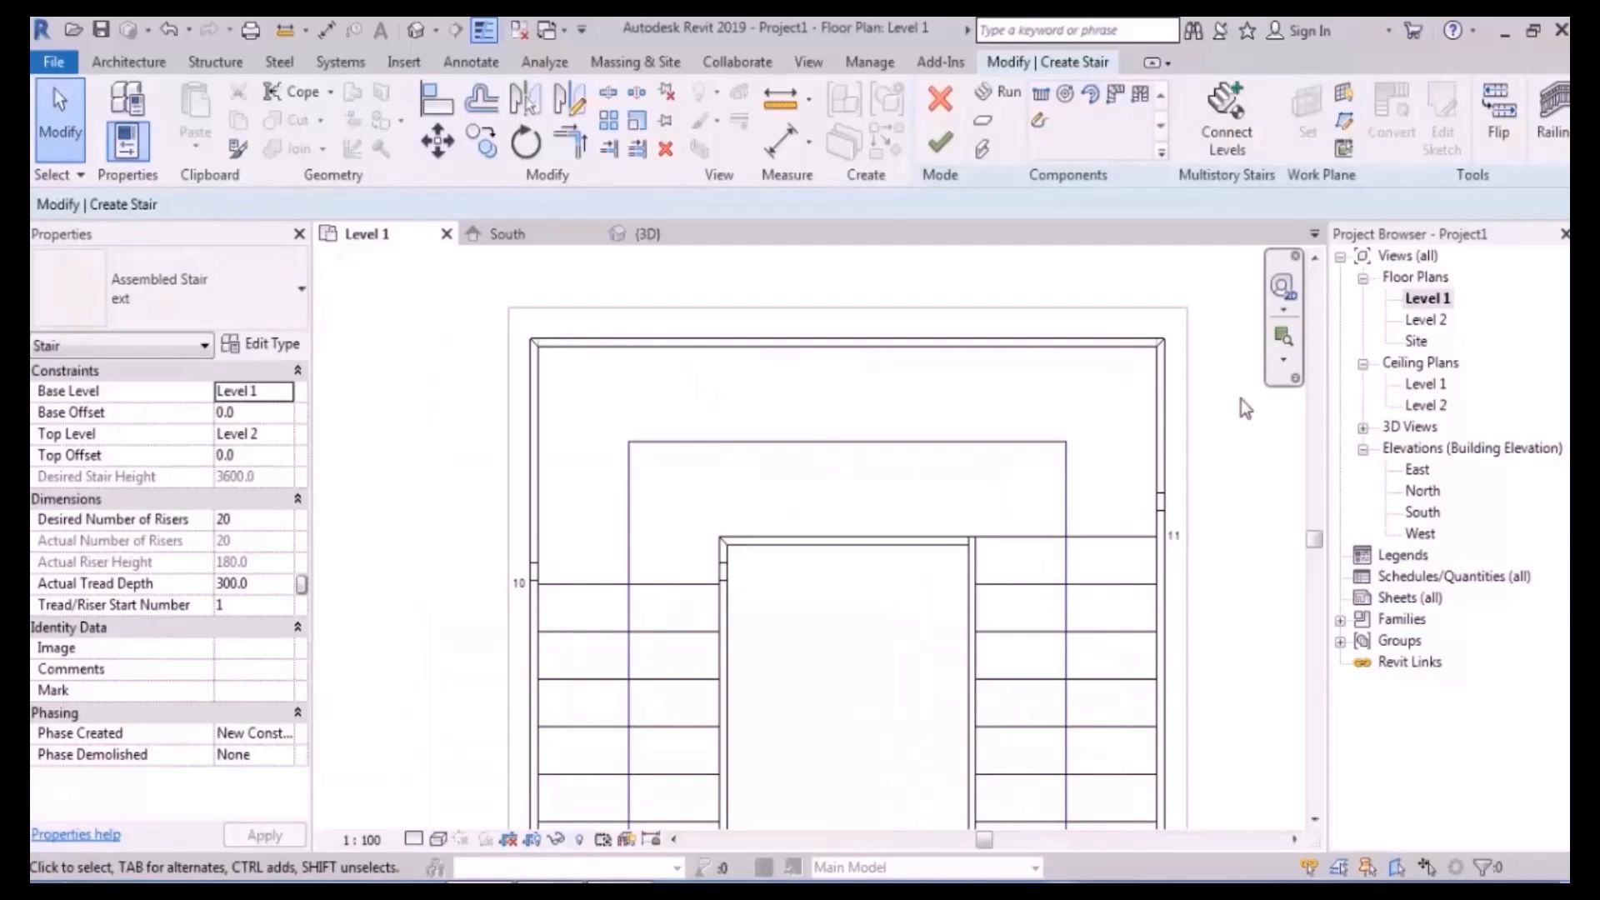
- Finish editing the U-shaped stair and clear the selection
{"action": "scroll", "coordinate": [887, 342], "scroll_direction": "down", "scroll_amount": 2}
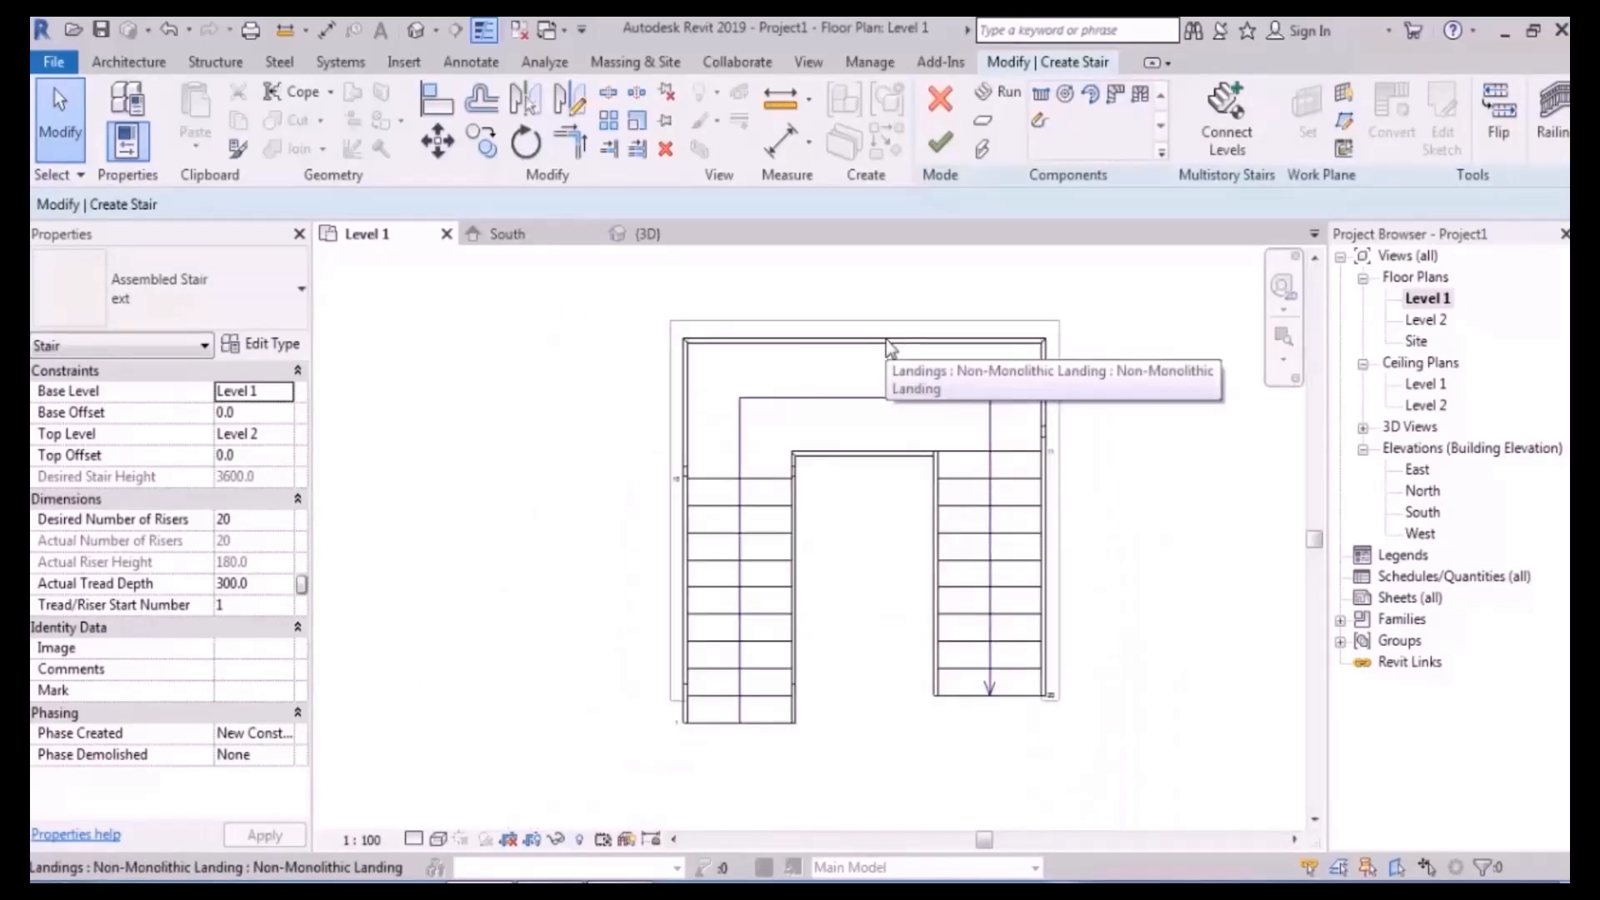
{"action": "scroll", "coordinate": [846, 354], "scroll_direction": "up", "scroll_amount": 3}
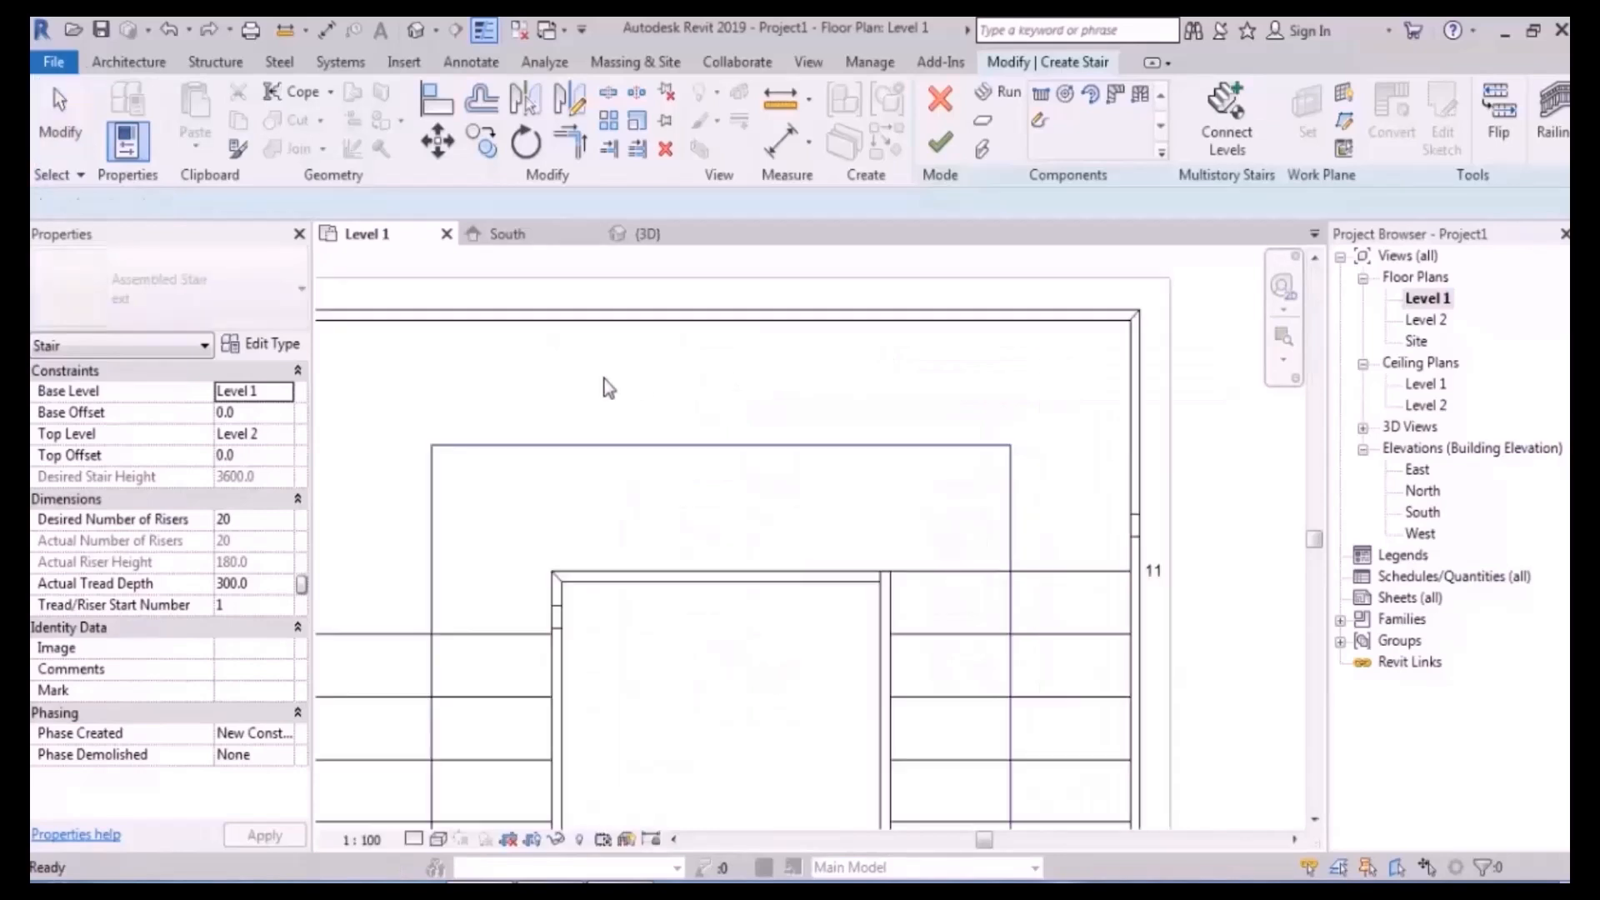
{"action": "scroll", "coordinate": [640, 369], "scroll_direction": "up", "scroll_amount": 2}
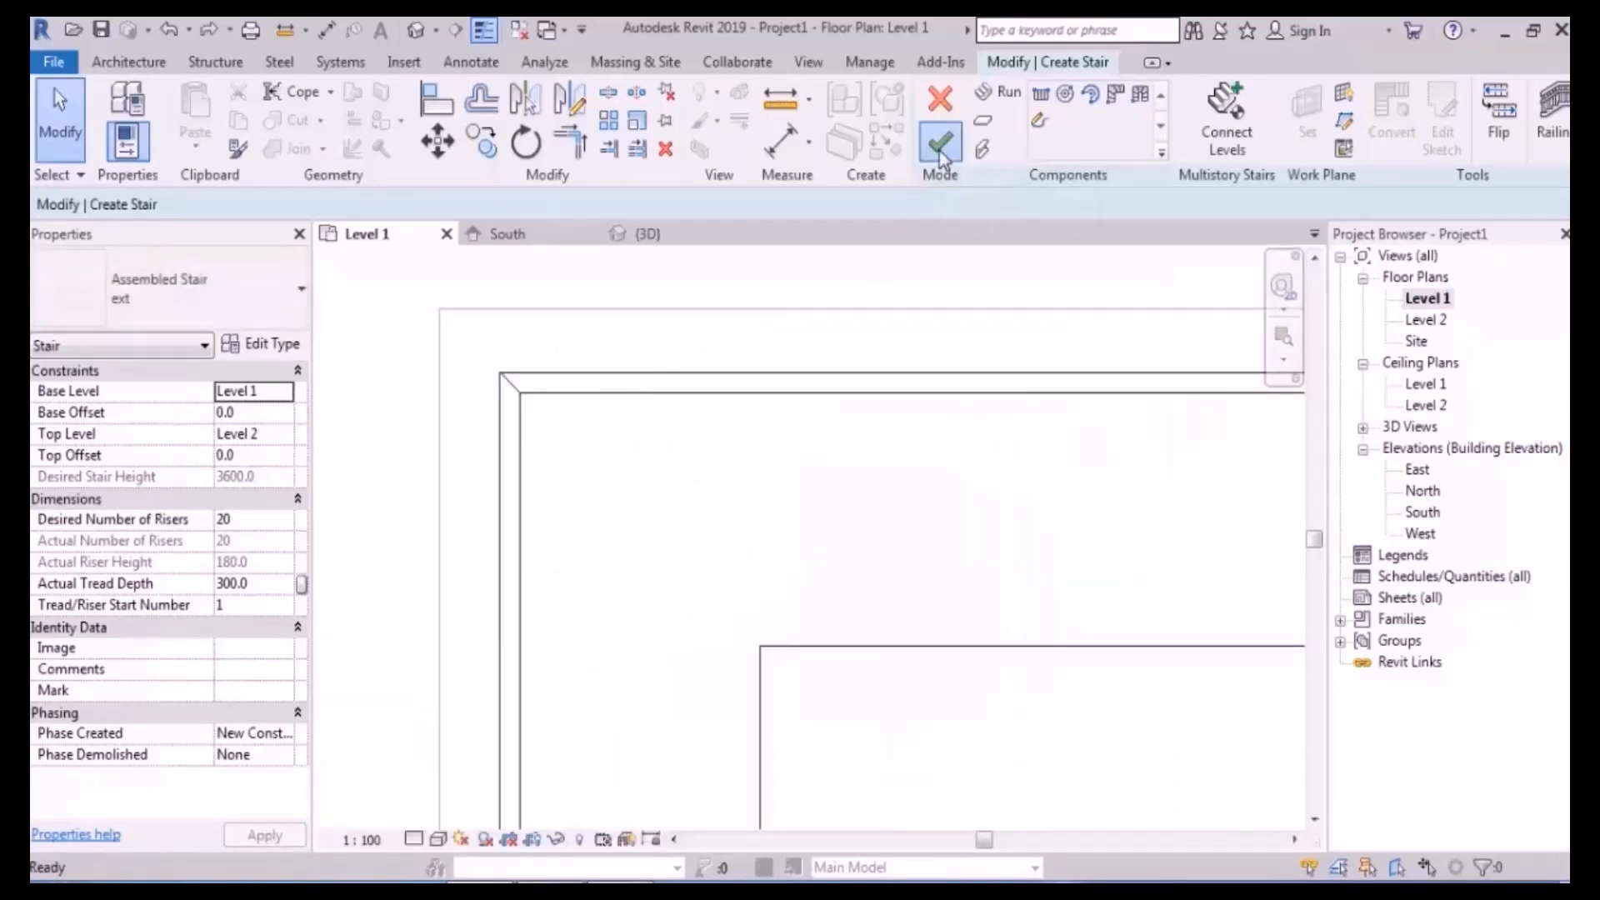
{"action": "left_click", "coordinate": [940, 142]}
{"action": "scroll", "coordinate": [658, 358], "scroll_direction": "down", "scroll_amount": 4}
{"action": "key", "text": "Escape"}
- Select the finished stair, clear the selection and pan the plan view
{"action": "left_click_drag", "start_coordinate": [839, 315], "coordinate": [463, 615]}
{"action": "left_click", "coordinate": [885, 583]}
{"action": "middle_click_drag", "start_coordinate": [942, 492], "coordinate": [823, 517]}
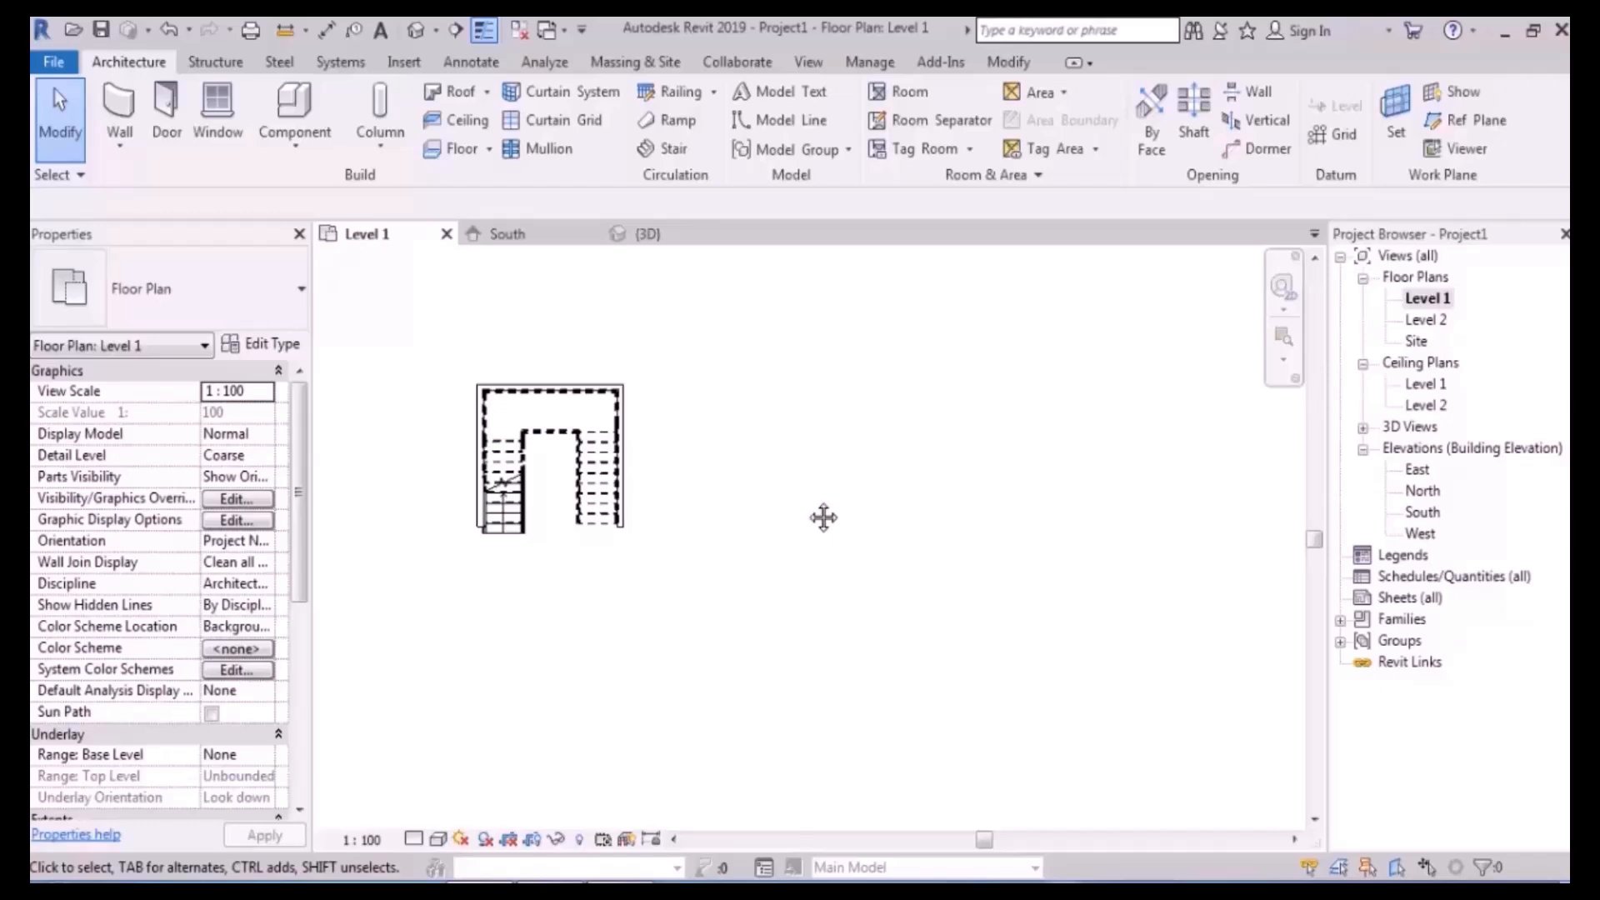
{"action": "middle_click_drag", "start_coordinate": [823, 517], "coordinate": [812, 510]}
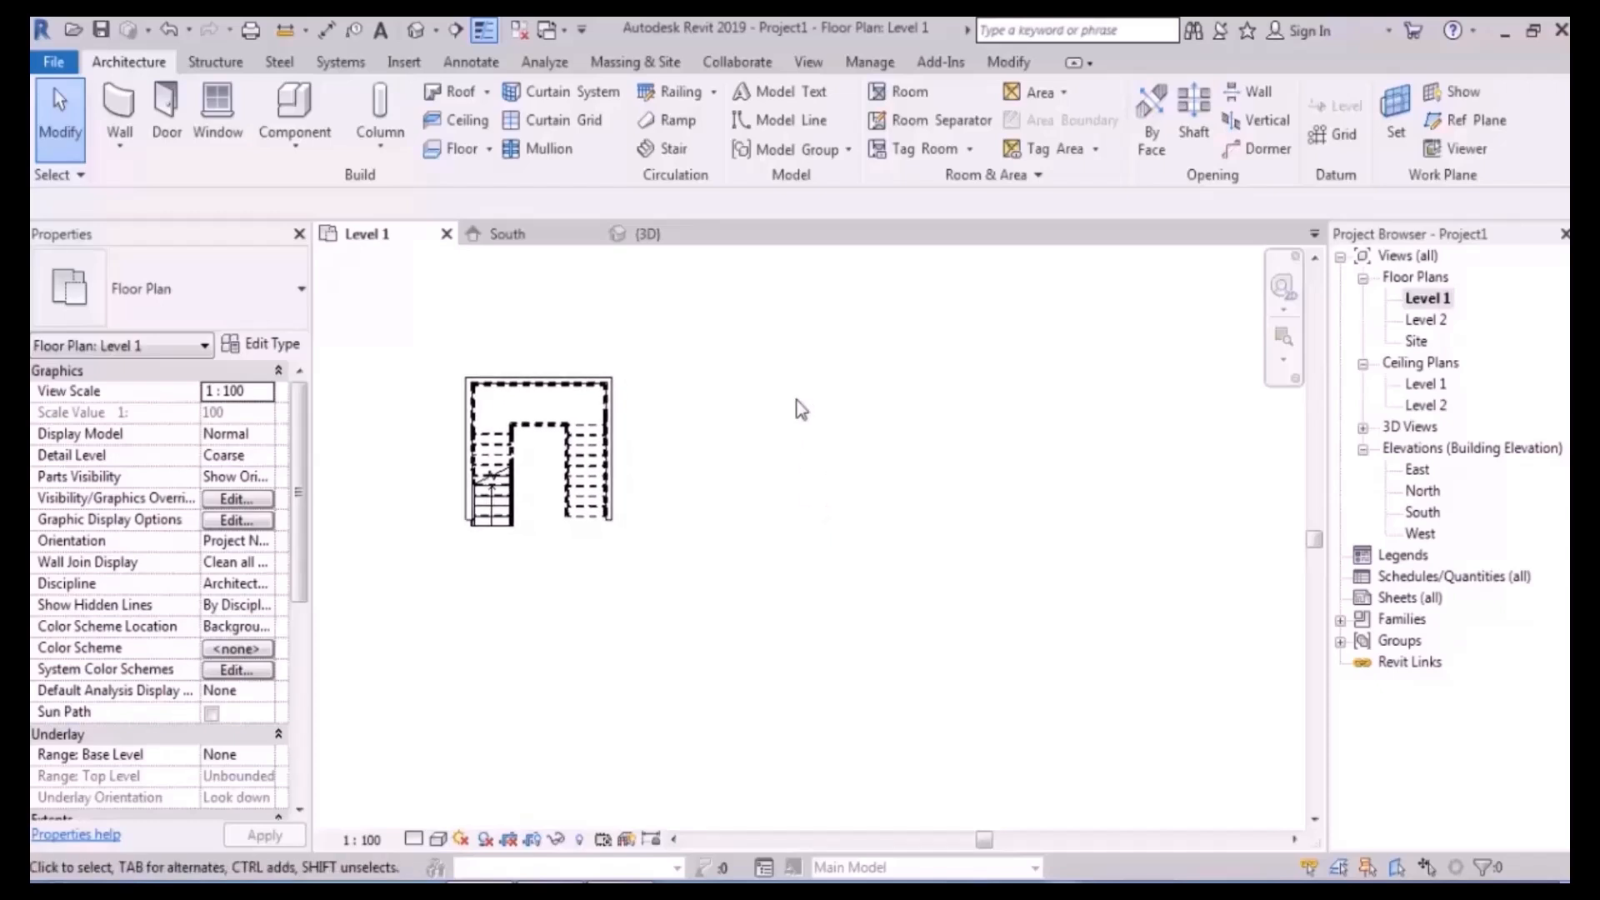
- Begin a new stair set to 21 desired risers and 300 mm tread depth
{"action": "left_click", "coordinate": [667, 148]}
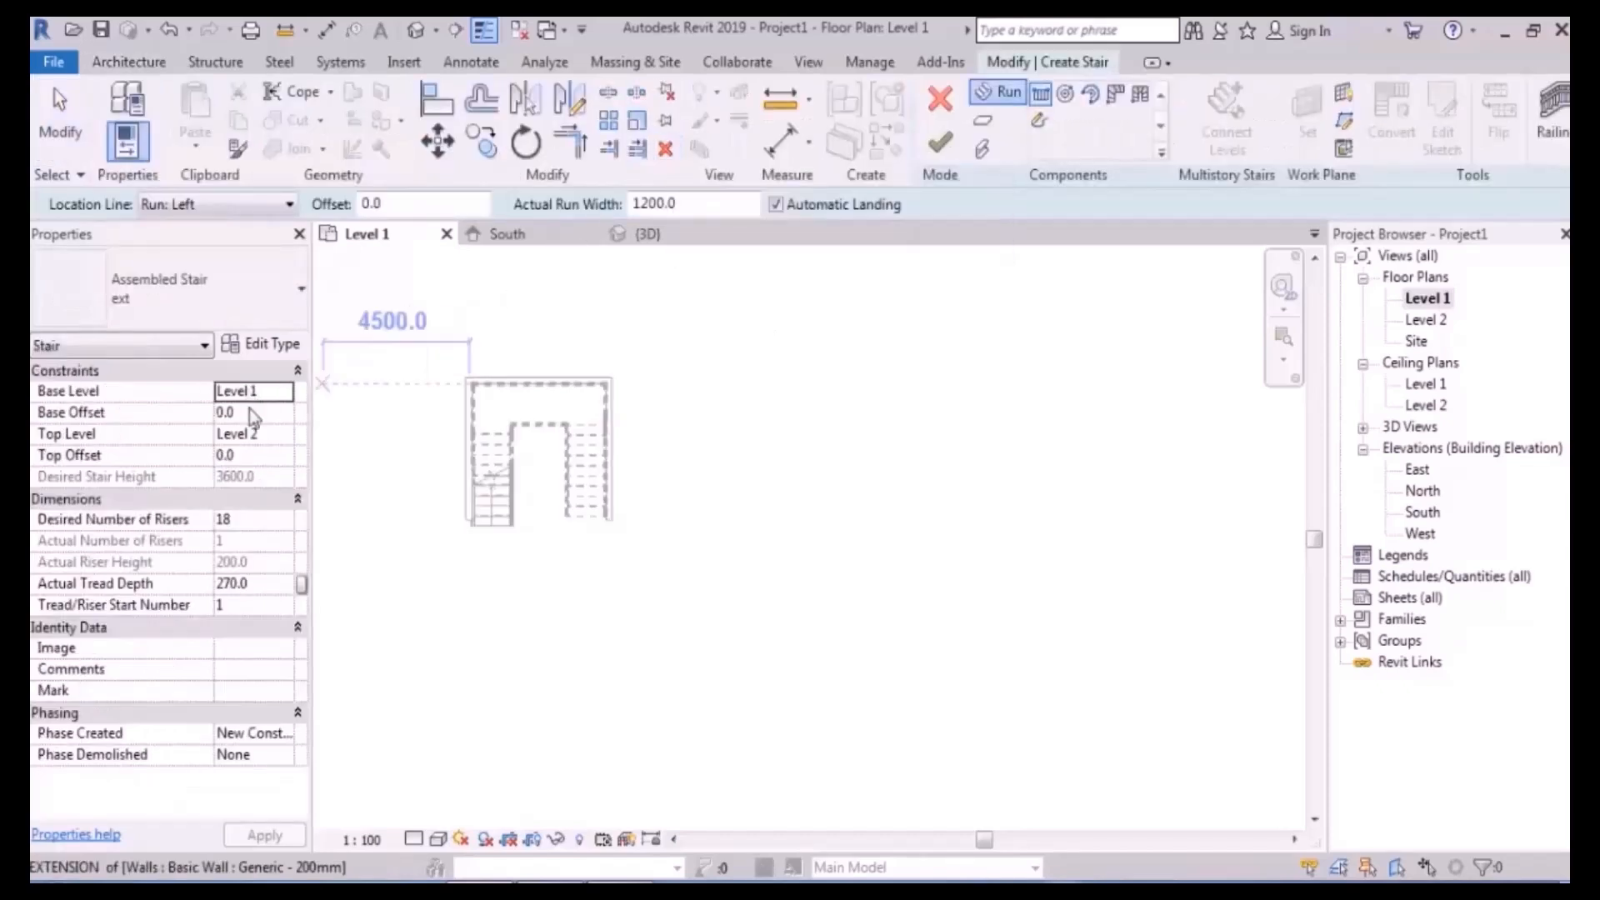
{"action": "left_click", "coordinate": [262, 521]}
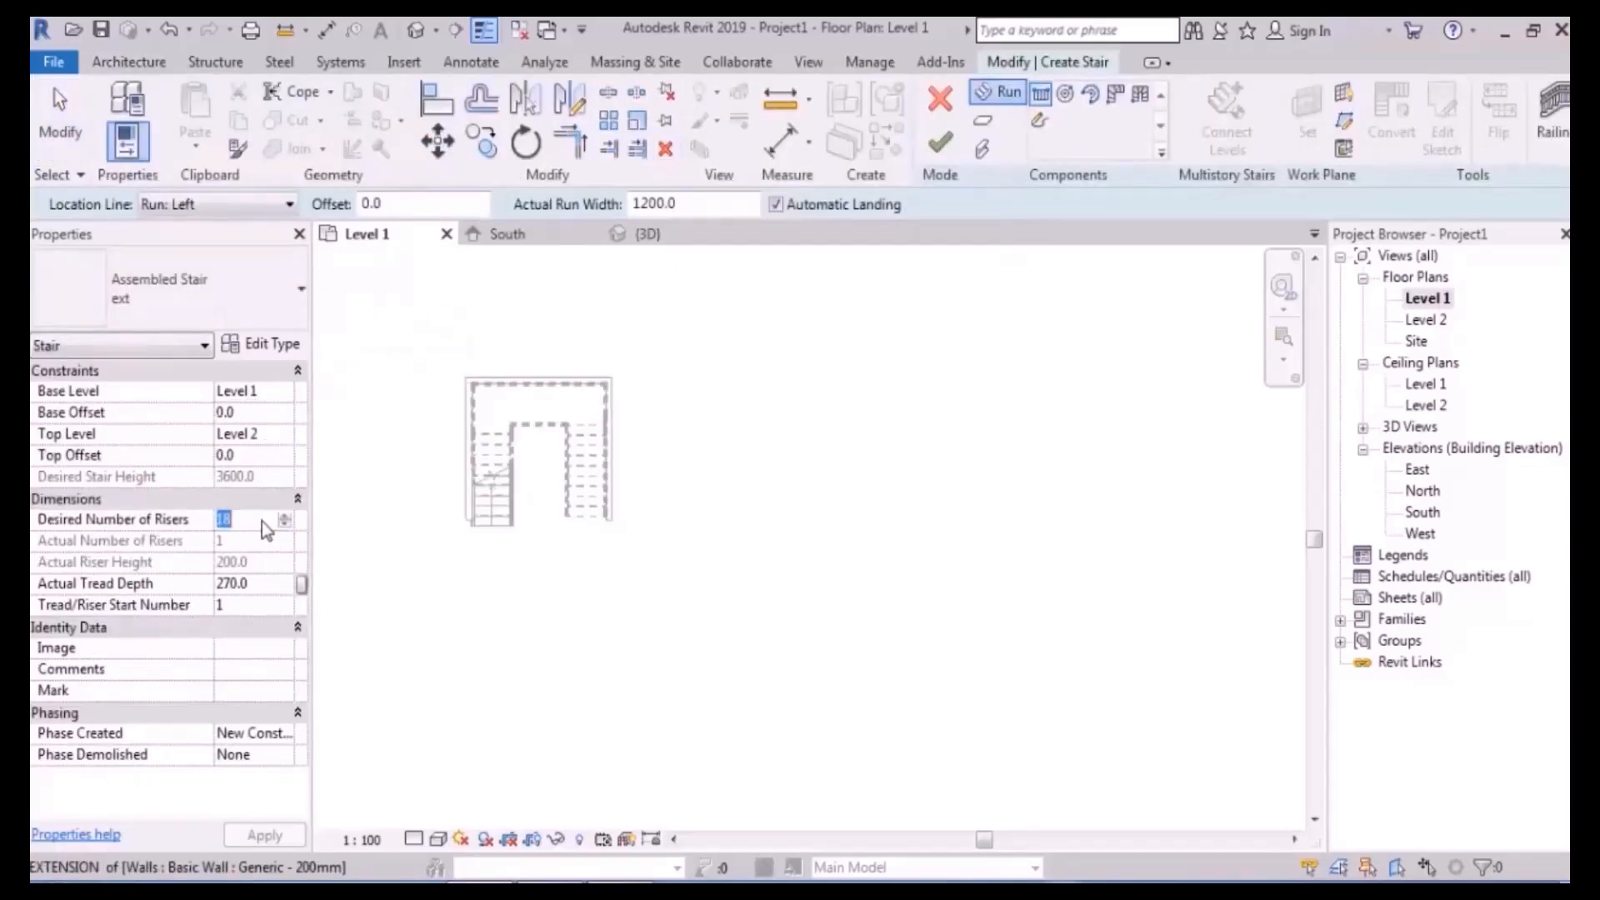
{"action": "type", "text": "21"}
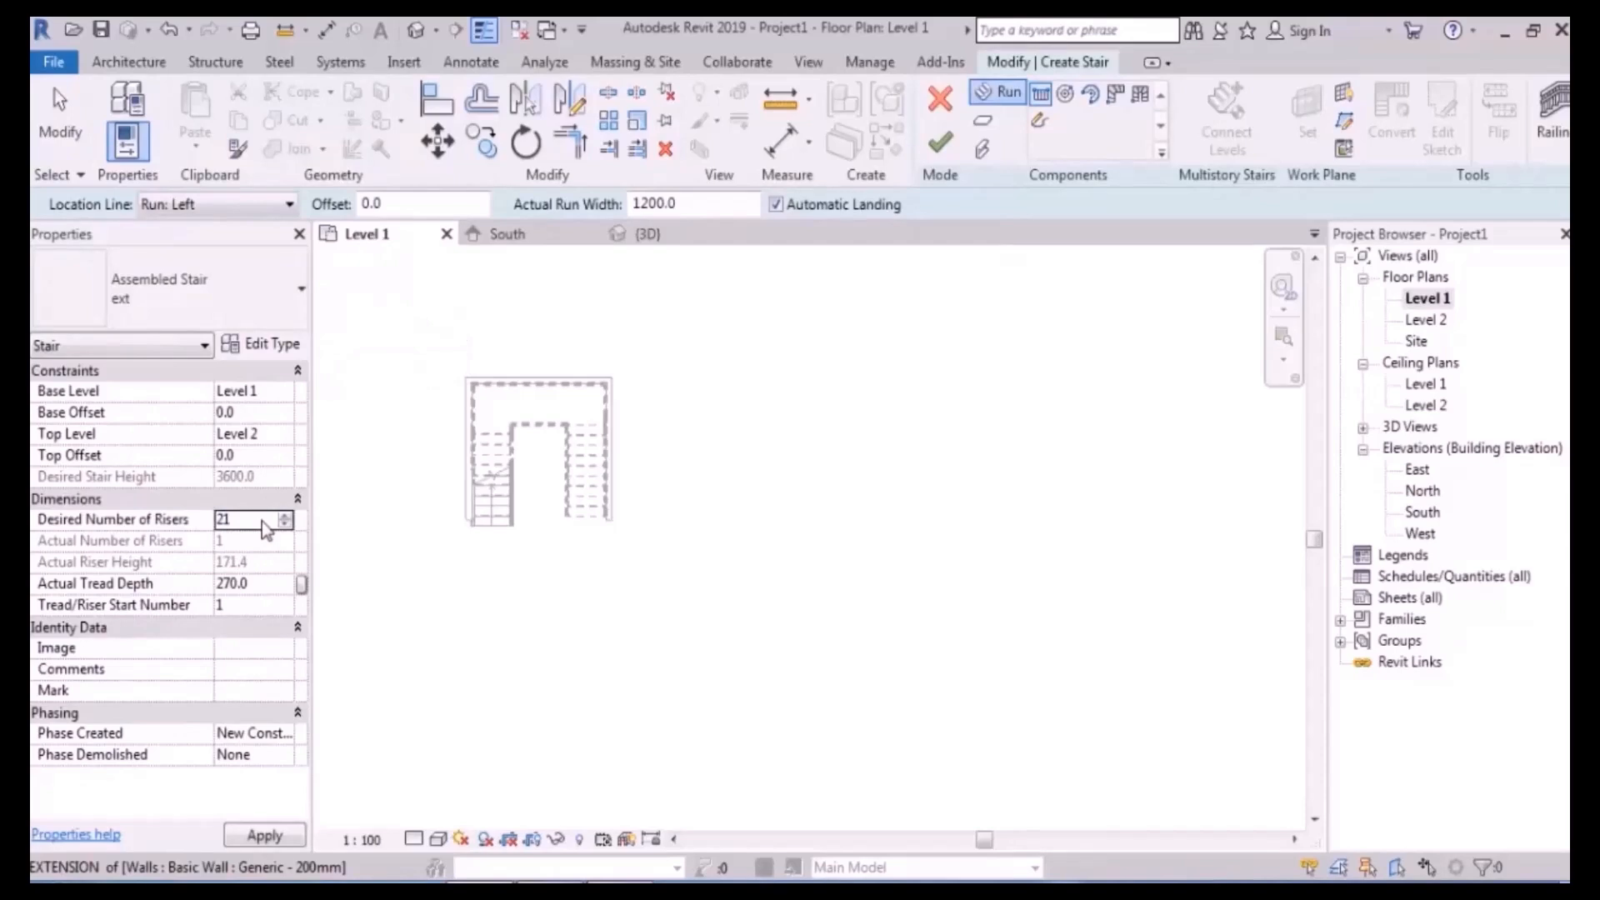
{"action": "left_click", "coordinate": [262, 589]}
{"action": "middle_click_drag", "start_coordinate": [840, 490], "coordinate": [779, 496]}
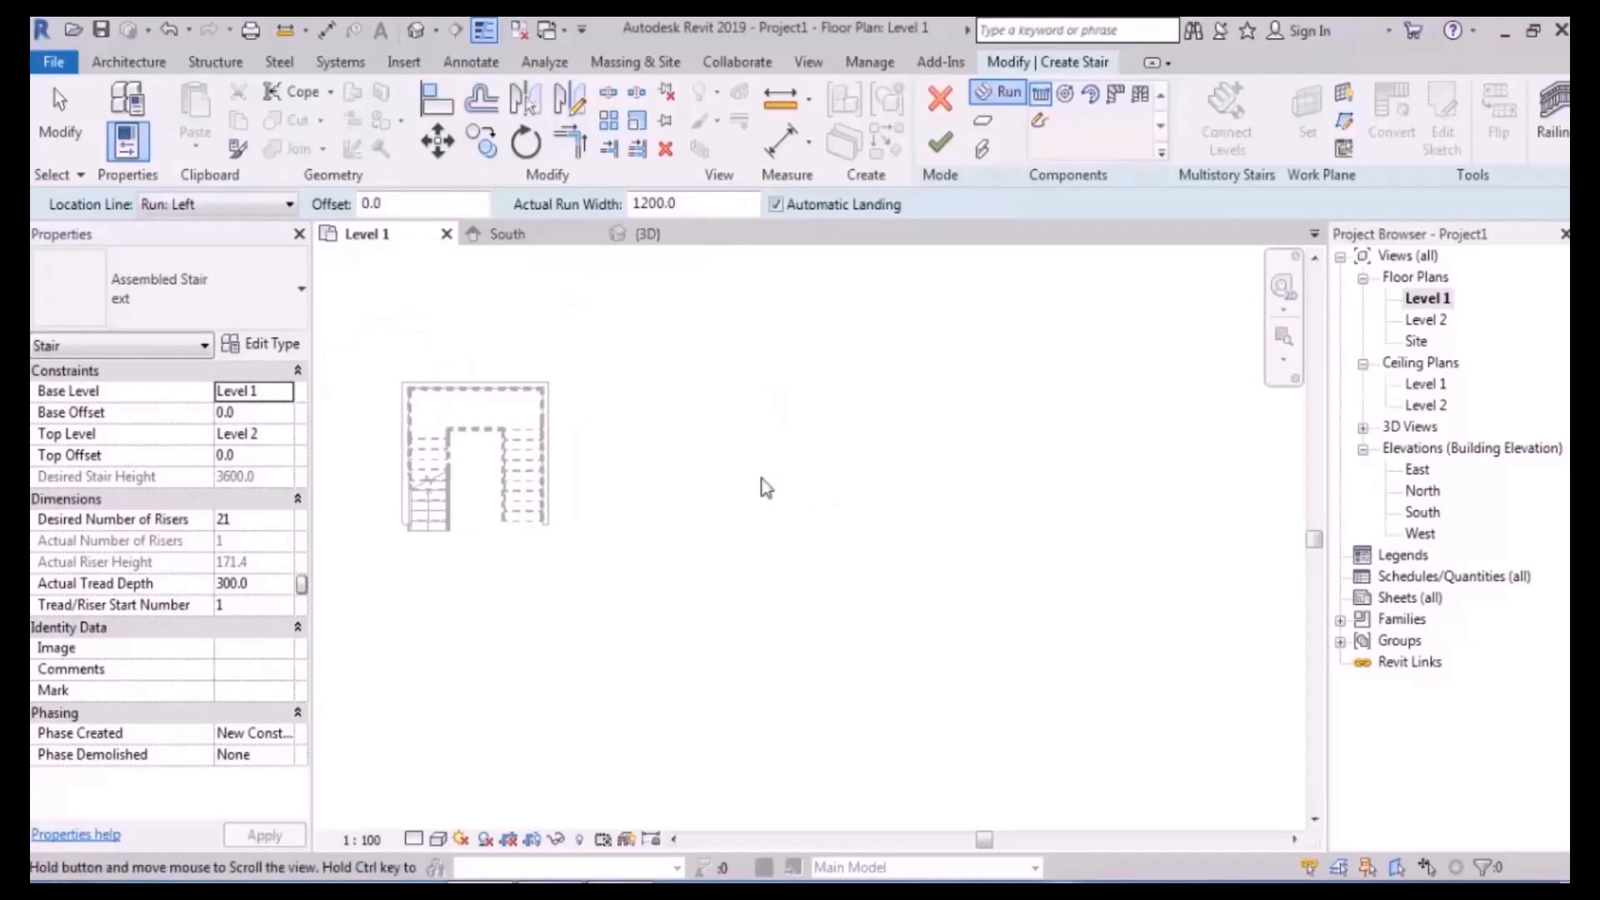
{"action": "scroll", "coordinate": [717, 448], "scroll_direction": "up", "scroll_amount": 3}
{"action": "middle_click_drag", "start_coordinate": [727, 397], "coordinate": [742, 437]}
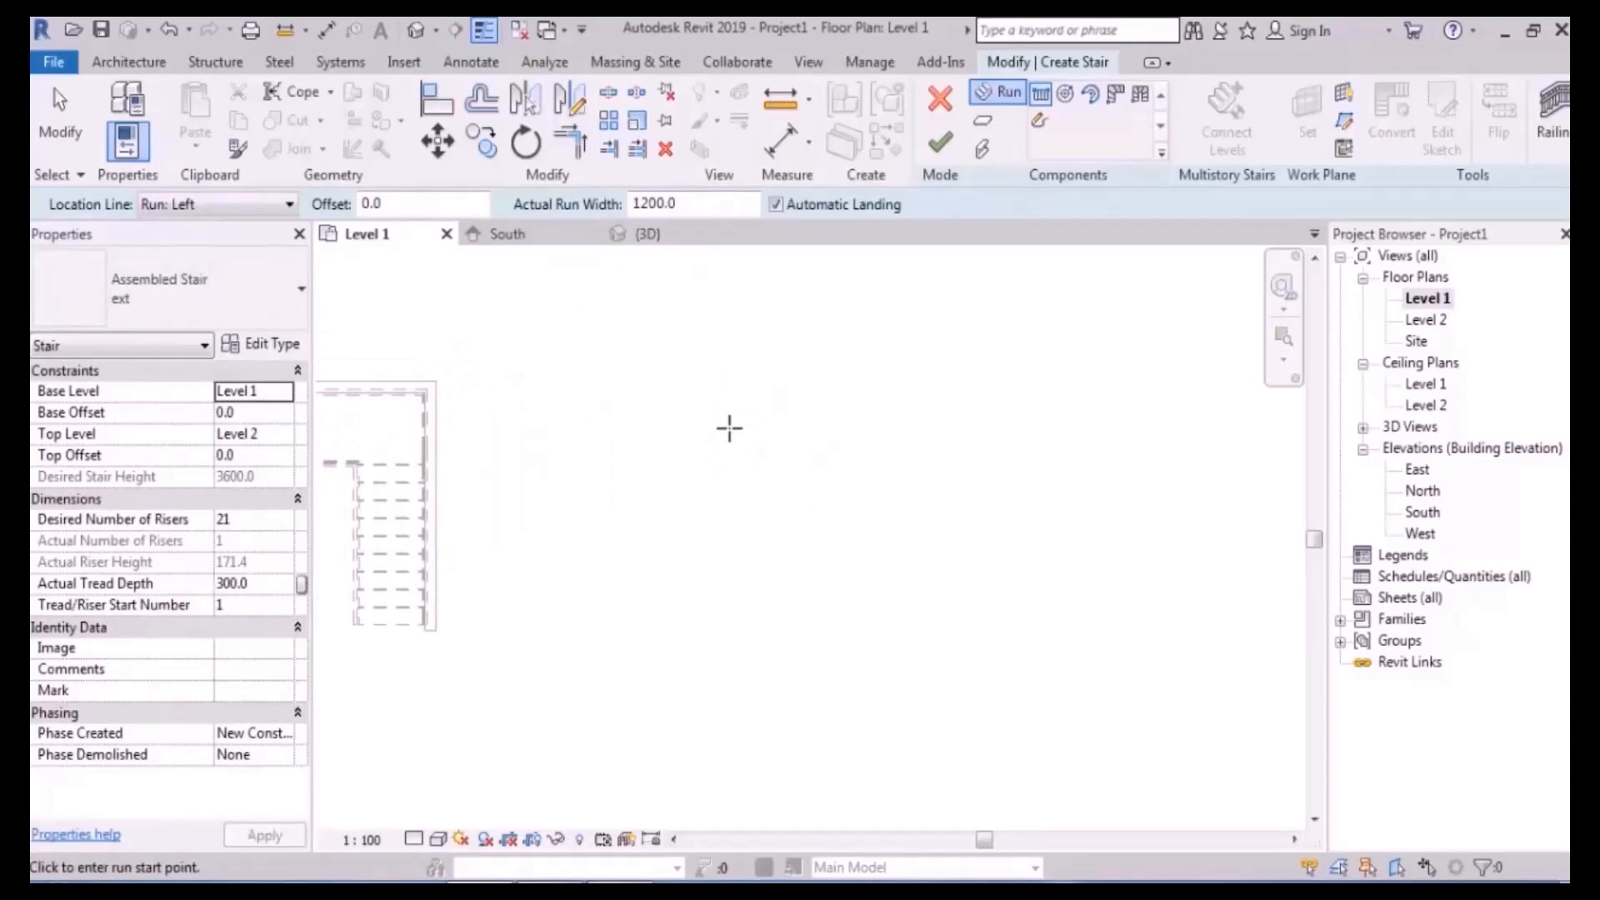
- Set the location line to Run: Right and draw the first 7-riser run
{"action": "left_click", "coordinate": [229, 212]}
{"action": "left_click", "coordinate": [213, 284]}
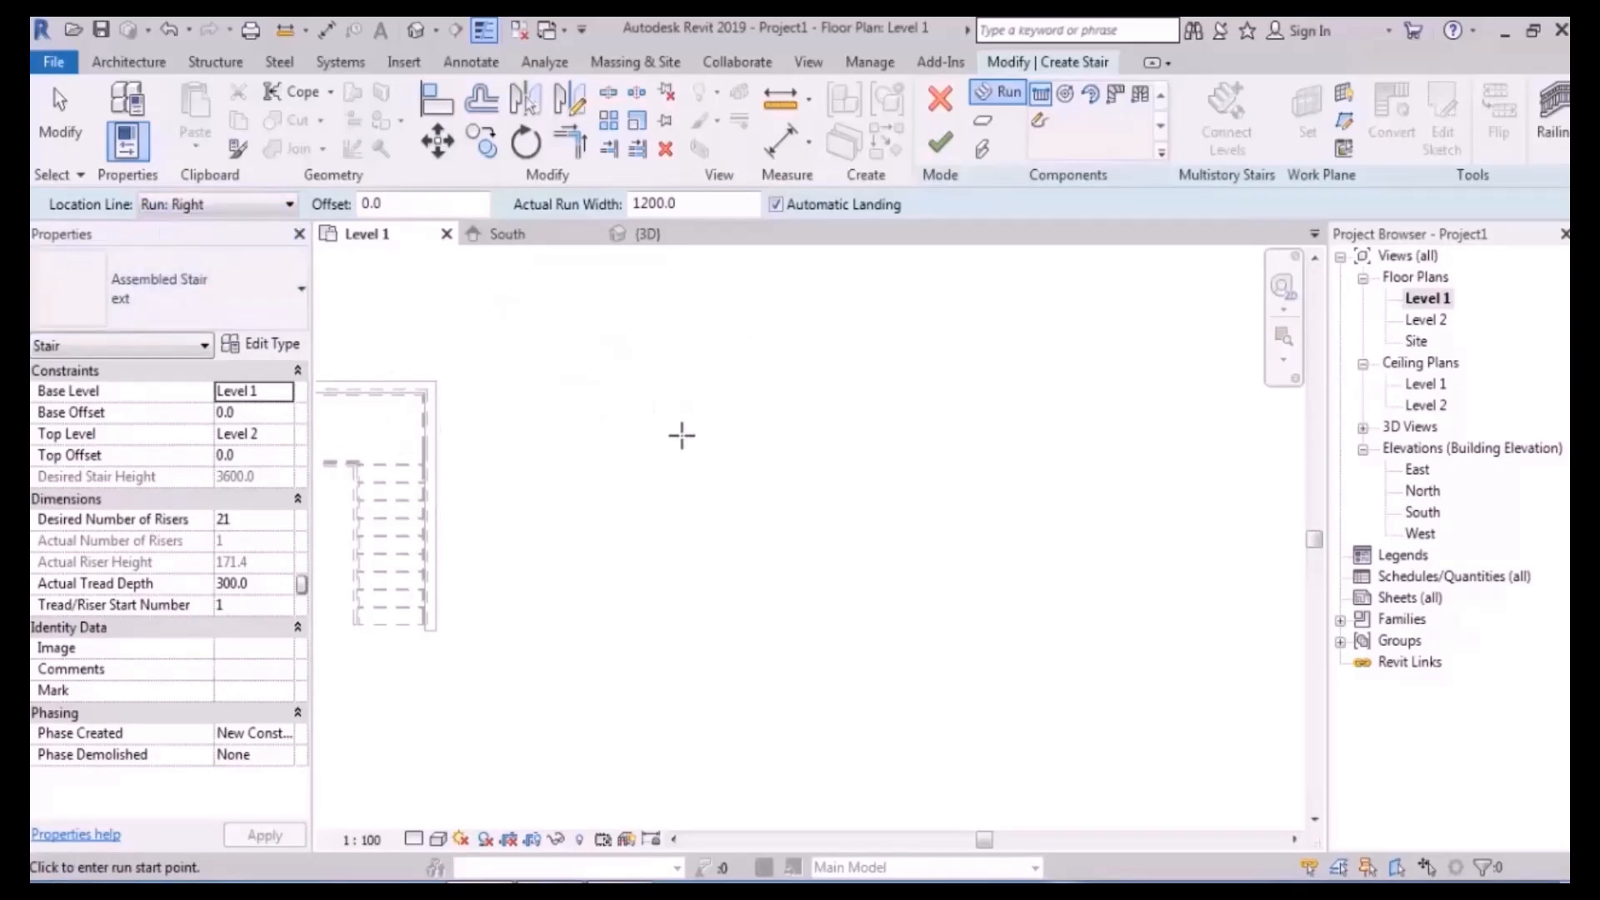
{"action": "left_click", "coordinate": [665, 581]}
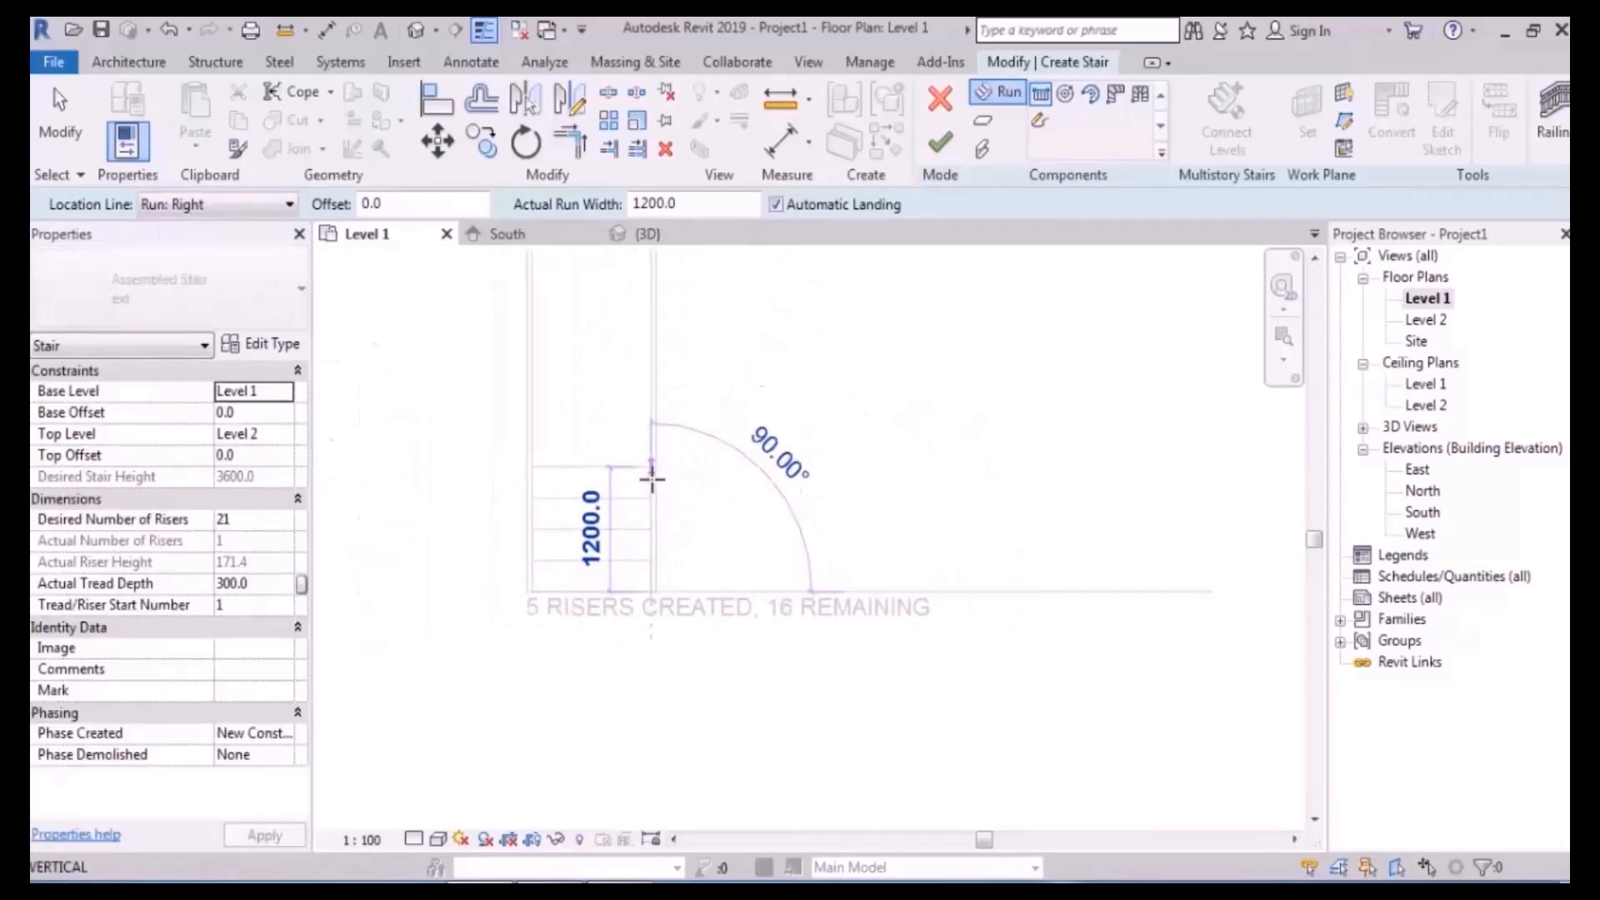
{"action": "left_click", "coordinate": [646, 427]}
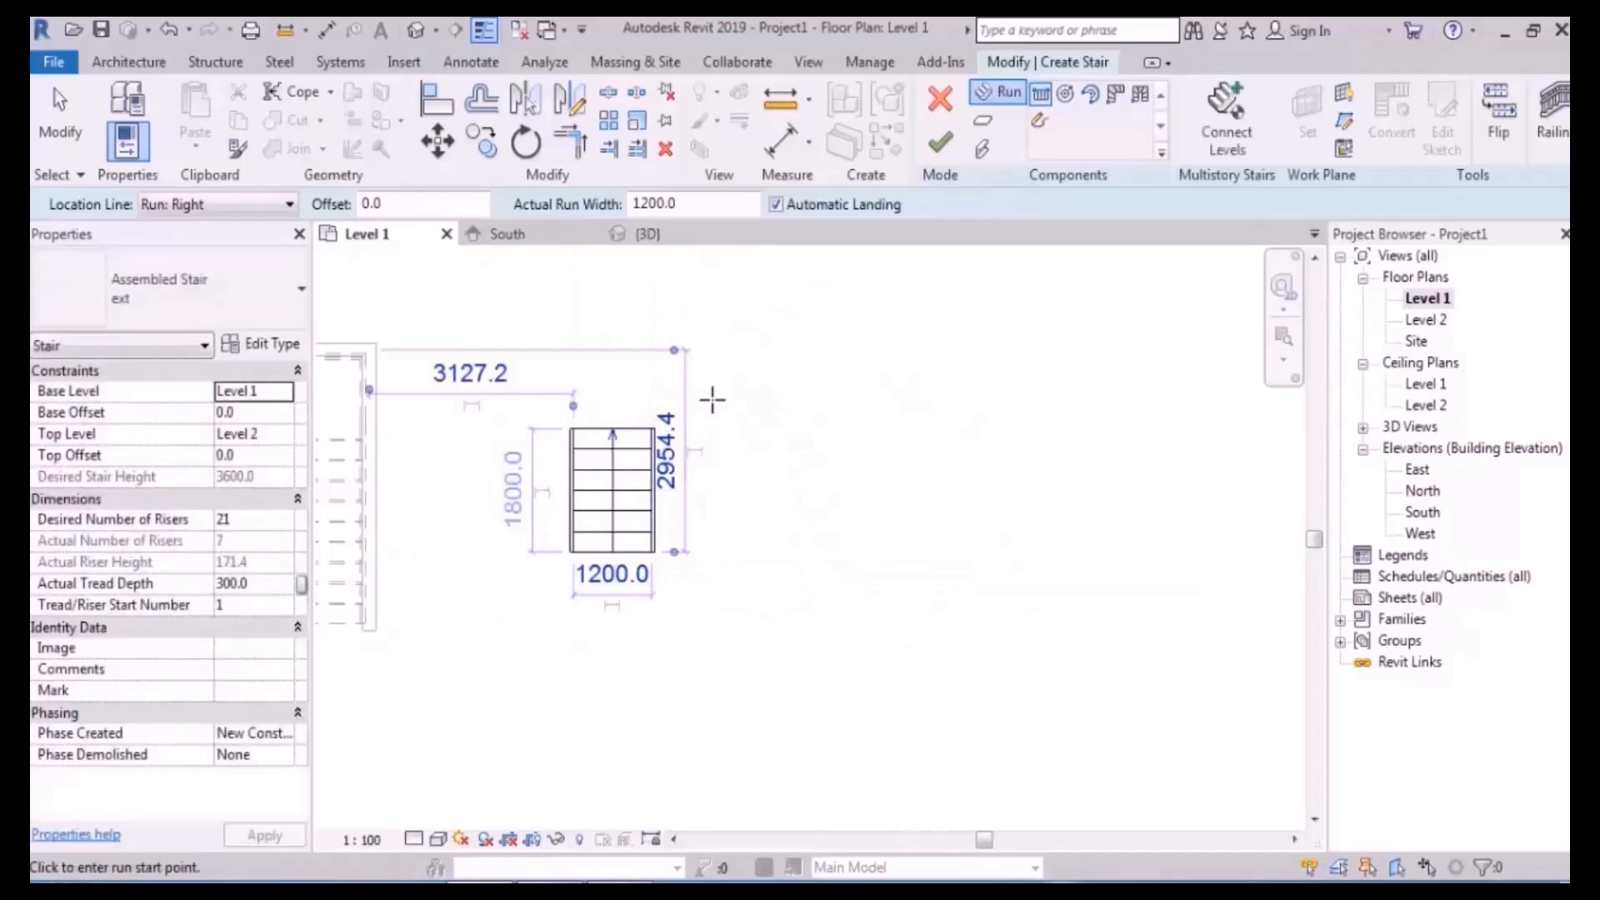
{"action": "scroll", "coordinate": [675, 384], "scroll_direction": "up", "scroll_amount": 5}
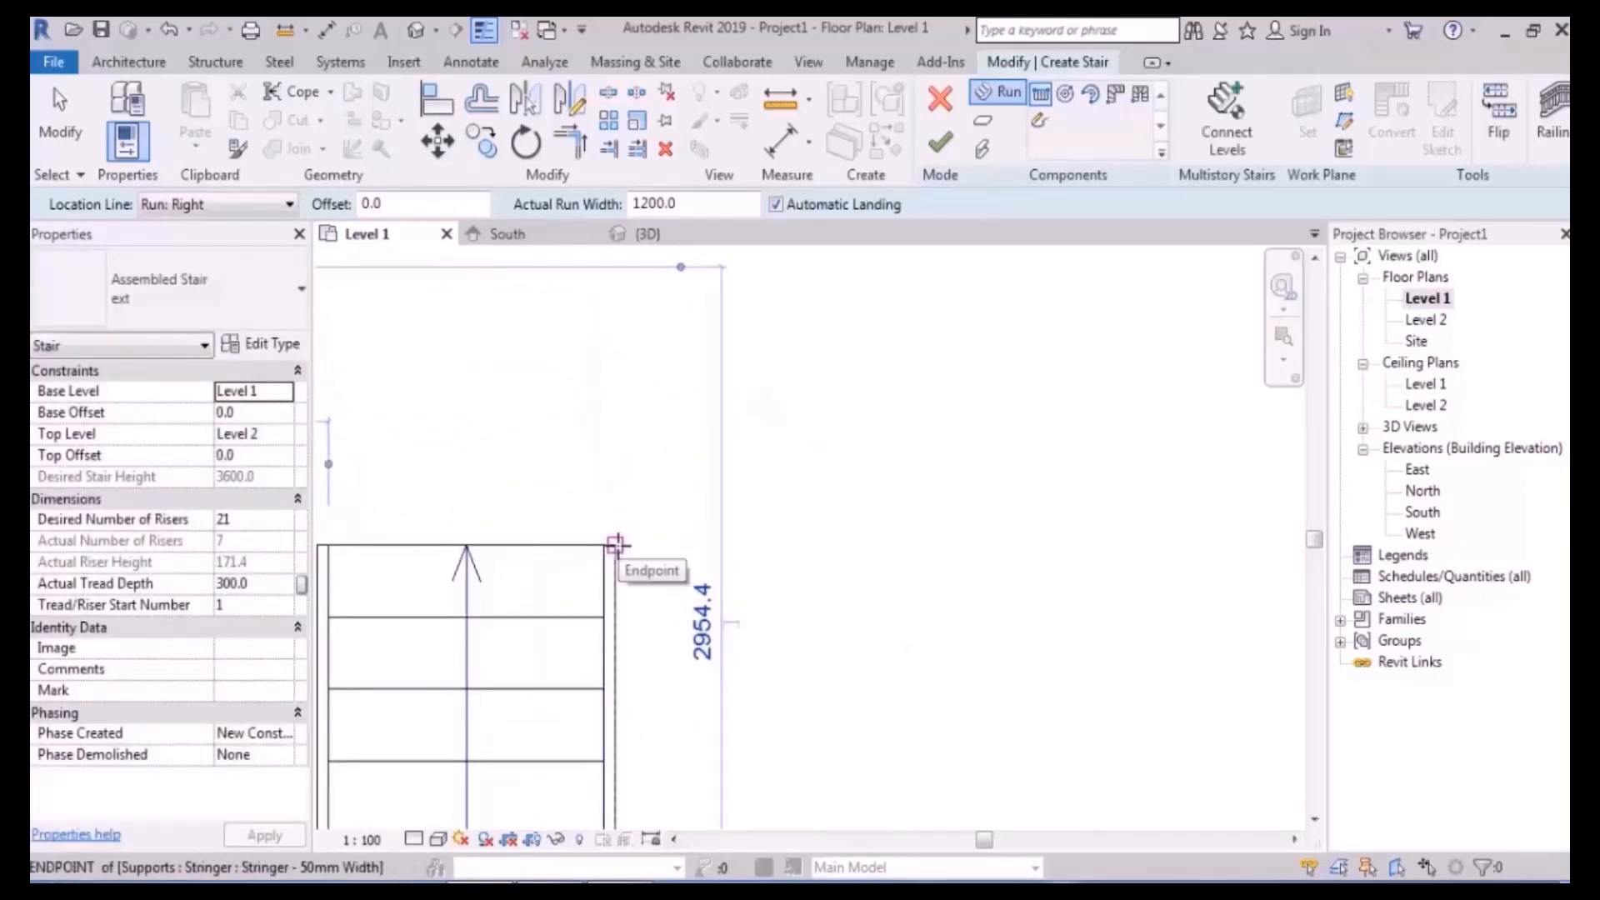
- Draw the second run across the top and the third run back down, using all 21 risers
{"action": "left_click", "coordinate": [605, 546]}
{"action": "scroll", "coordinate": [534, 448], "scroll_direction": "down", "scroll_amount": 4}
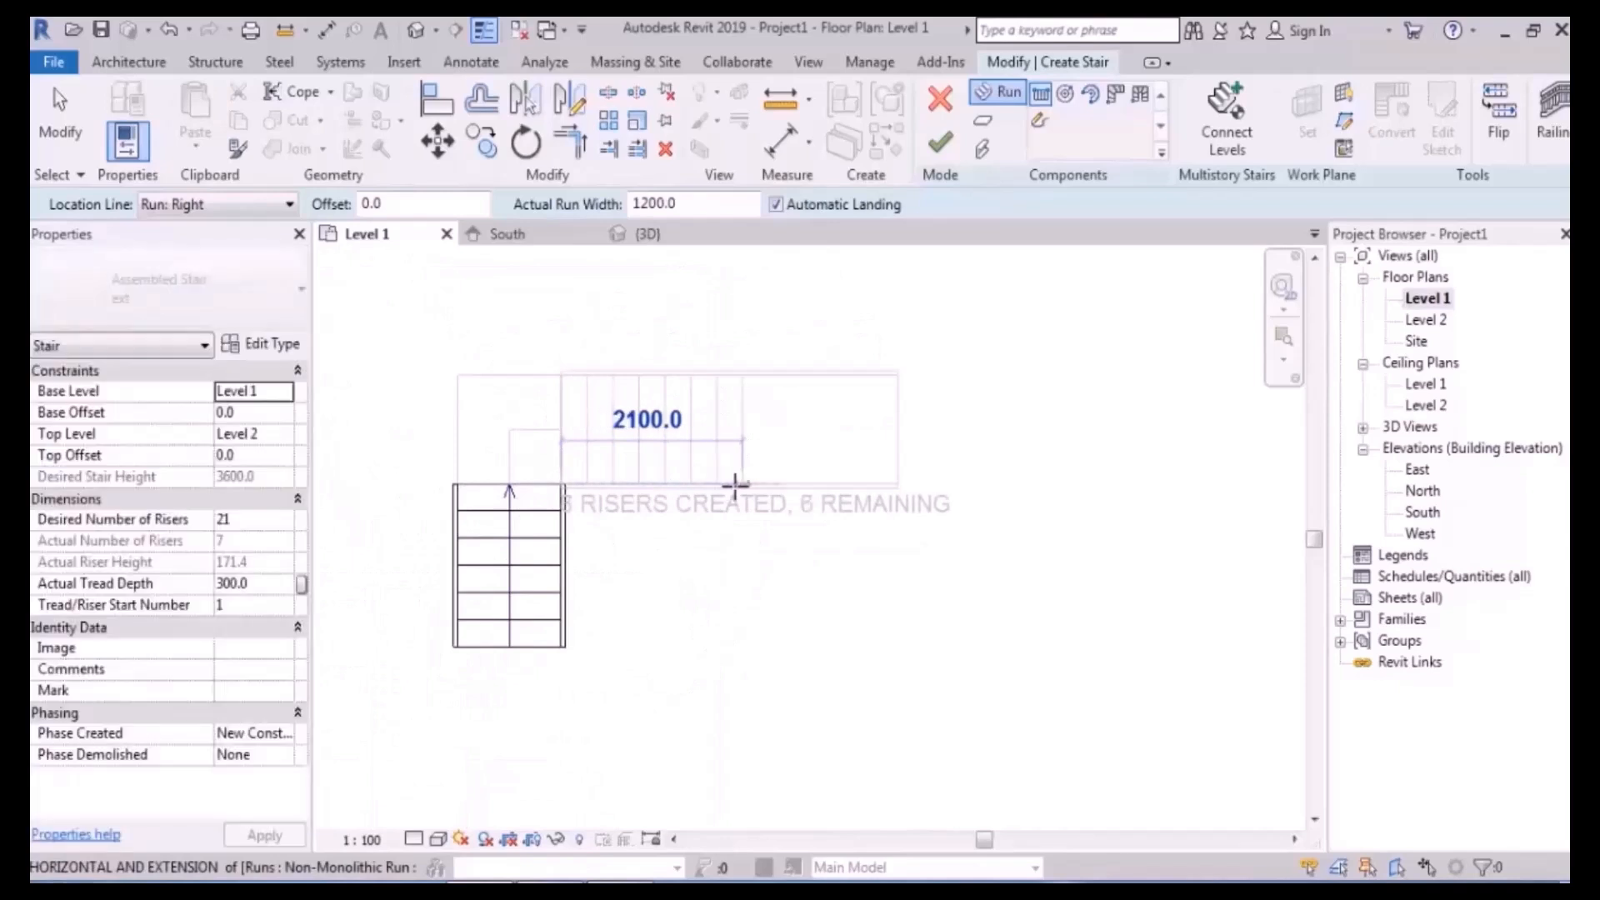
{"action": "left_click", "coordinate": [725, 488]}
{"action": "scroll", "coordinate": [695, 402], "scroll_direction": "up", "scroll_amount": 4}
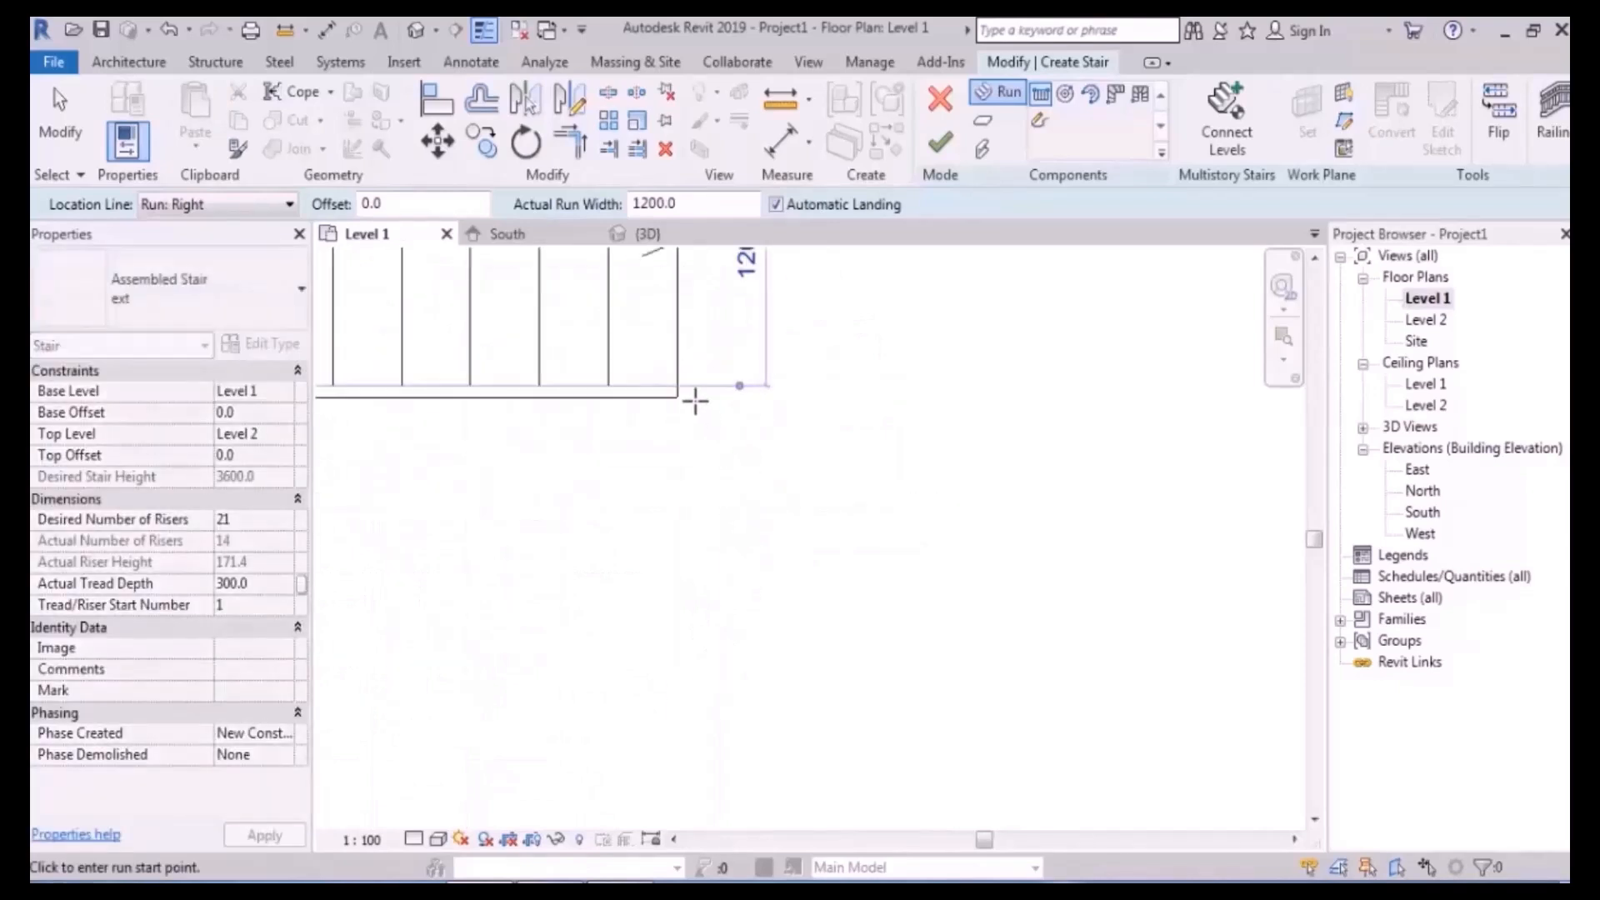
{"action": "left_click", "coordinate": [678, 386]}
{"action": "scroll", "coordinate": [702, 364], "scroll_direction": "down", "scroll_amount": 4}
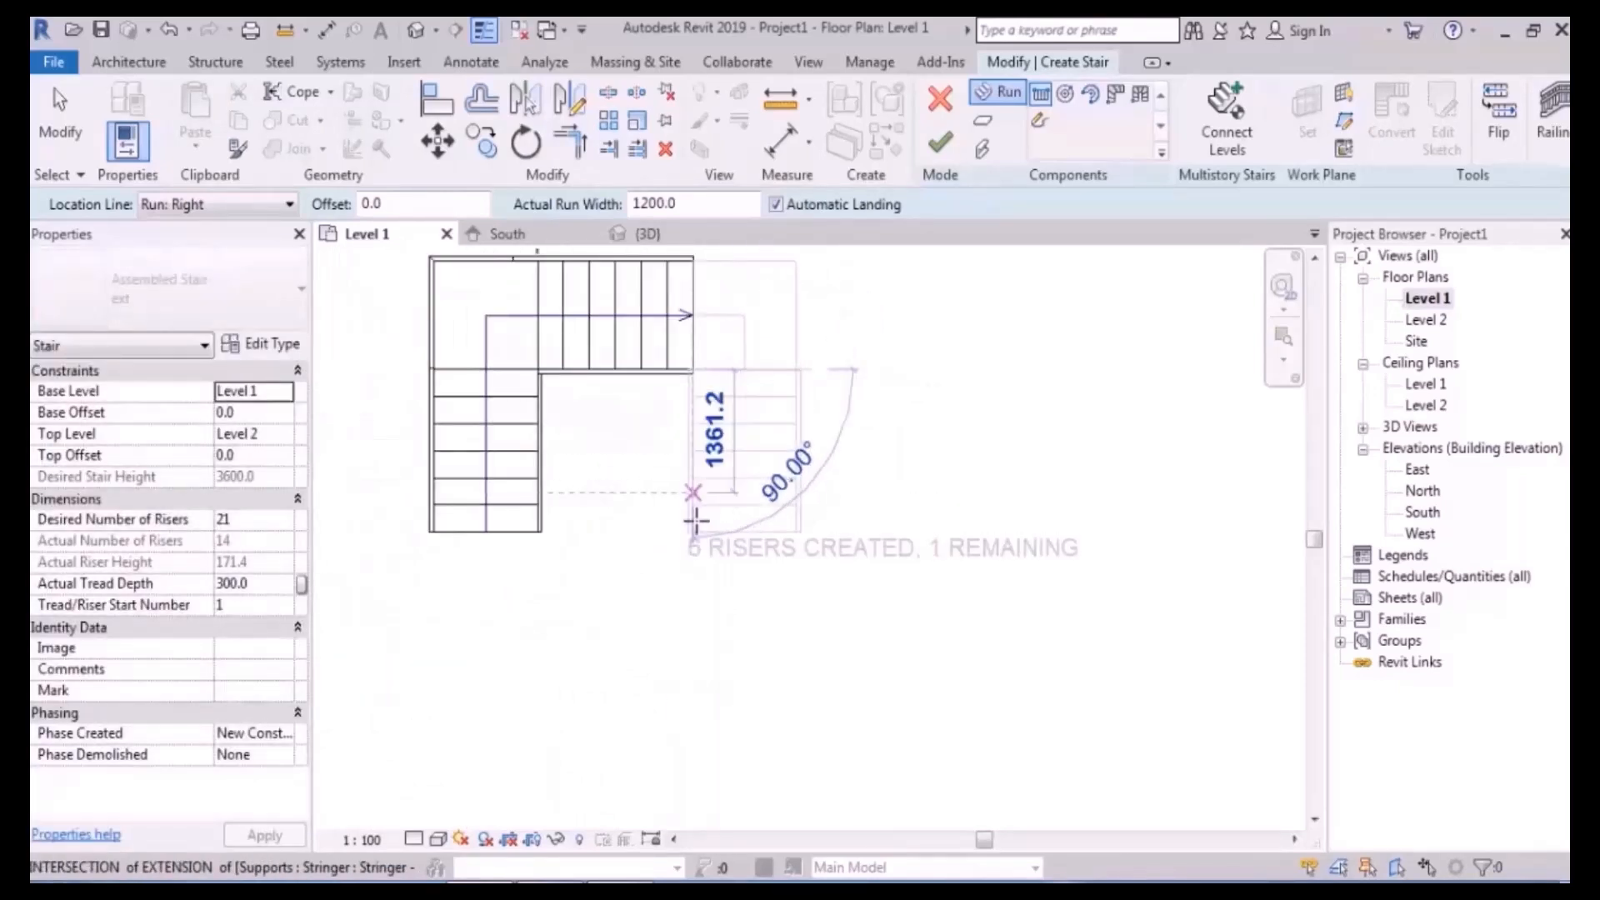
{"action": "left_click", "coordinate": [687, 563]}
{"action": "key", "text": "Escape"}
{"action": "middle_click_drag", "start_coordinate": [875, 397], "coordinate": [958, 512]}
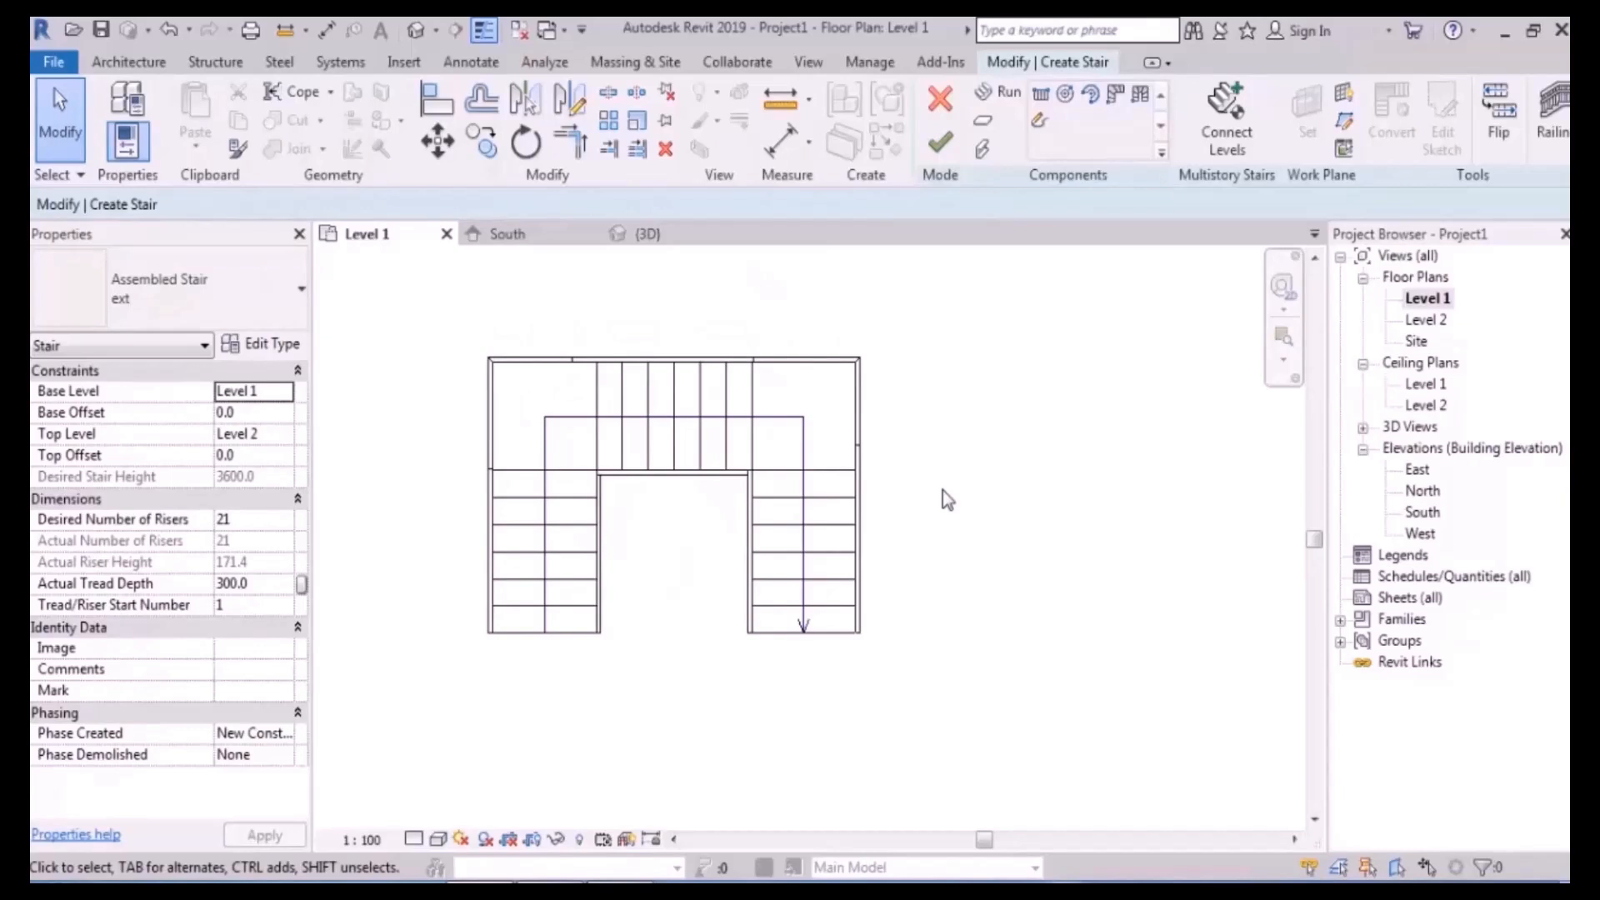
- Move the left stair run 300 mm lower
{"action": "middle_click_drag", "start_coordinate": [712, 434], "coordinate": [804, 395]}
{"action": "left_click", "coordinate": [653, 502]}
{"action": "left_click", "coordinate": [437, 141]}
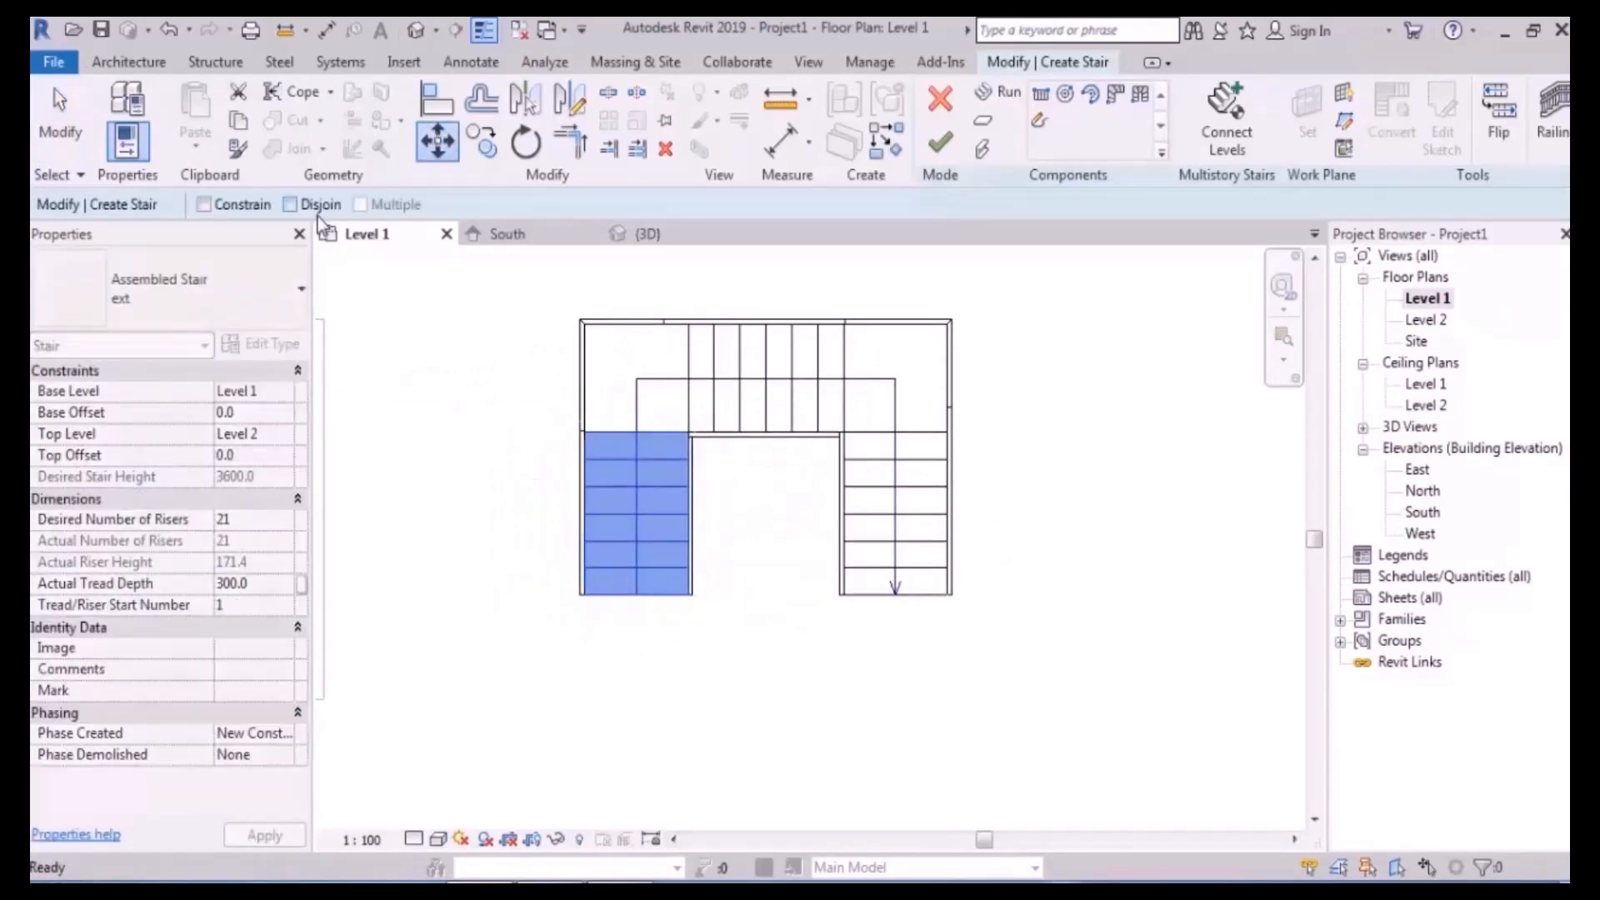
{"action": "scroll", "coordinate": [650, 467], "scroll_direction": "up", "scroll_amount": 3}
{"action": "left_click", "coordinate": [632, 386]}
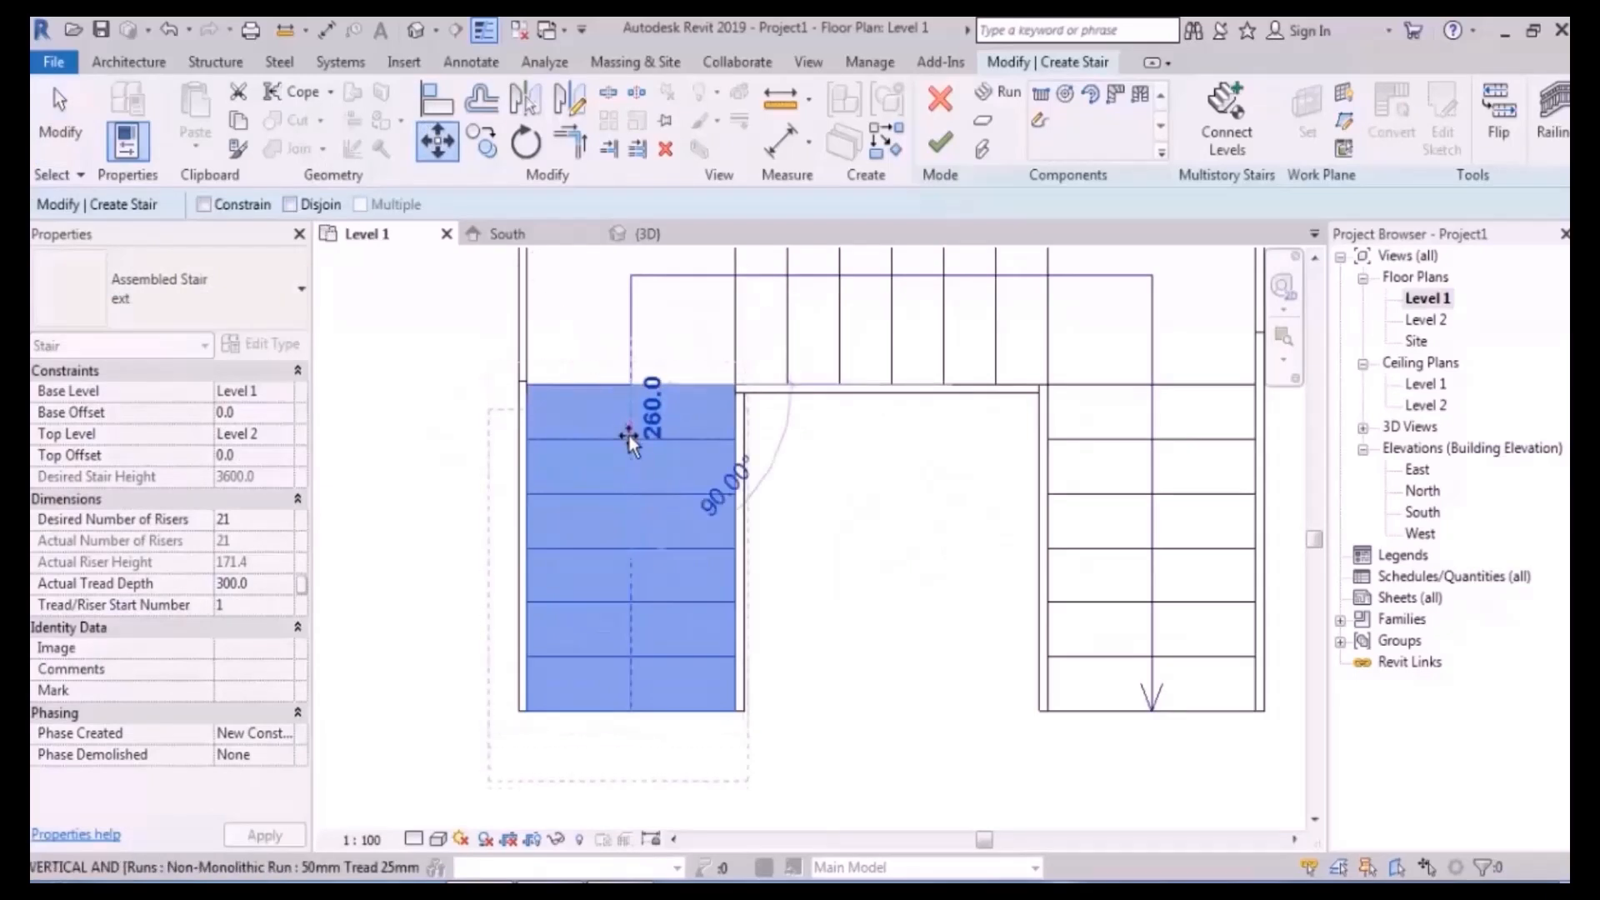
{"action": "left_click", "coordinate": [630, 439]}
{"action": "left_click", "coordinate": [875, 553]}
{"action": "scroll", "coordinate": [796, 552], "scroll_direction": "down", "scroll_amount": 1}
{"action": "scroll", "coordinate": [799, 563], "scroll_direction": "down", "scroll_amount": 2}
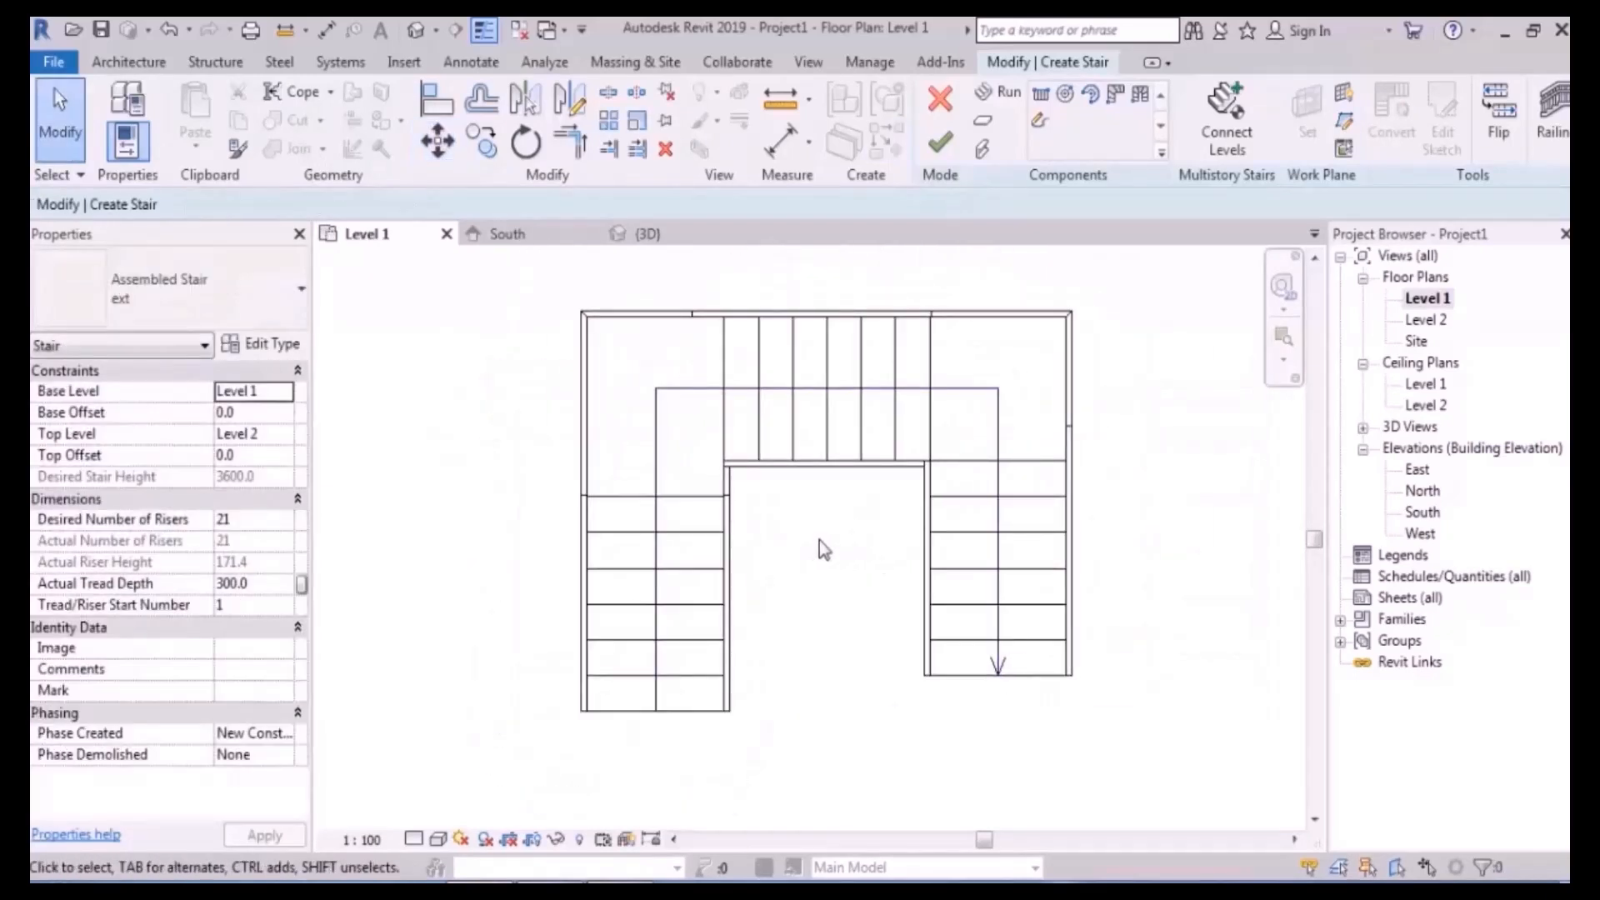
- Shift the top run left by one tread, then undo that move
{"action": "left_click", "coordinate": [818, 401]}
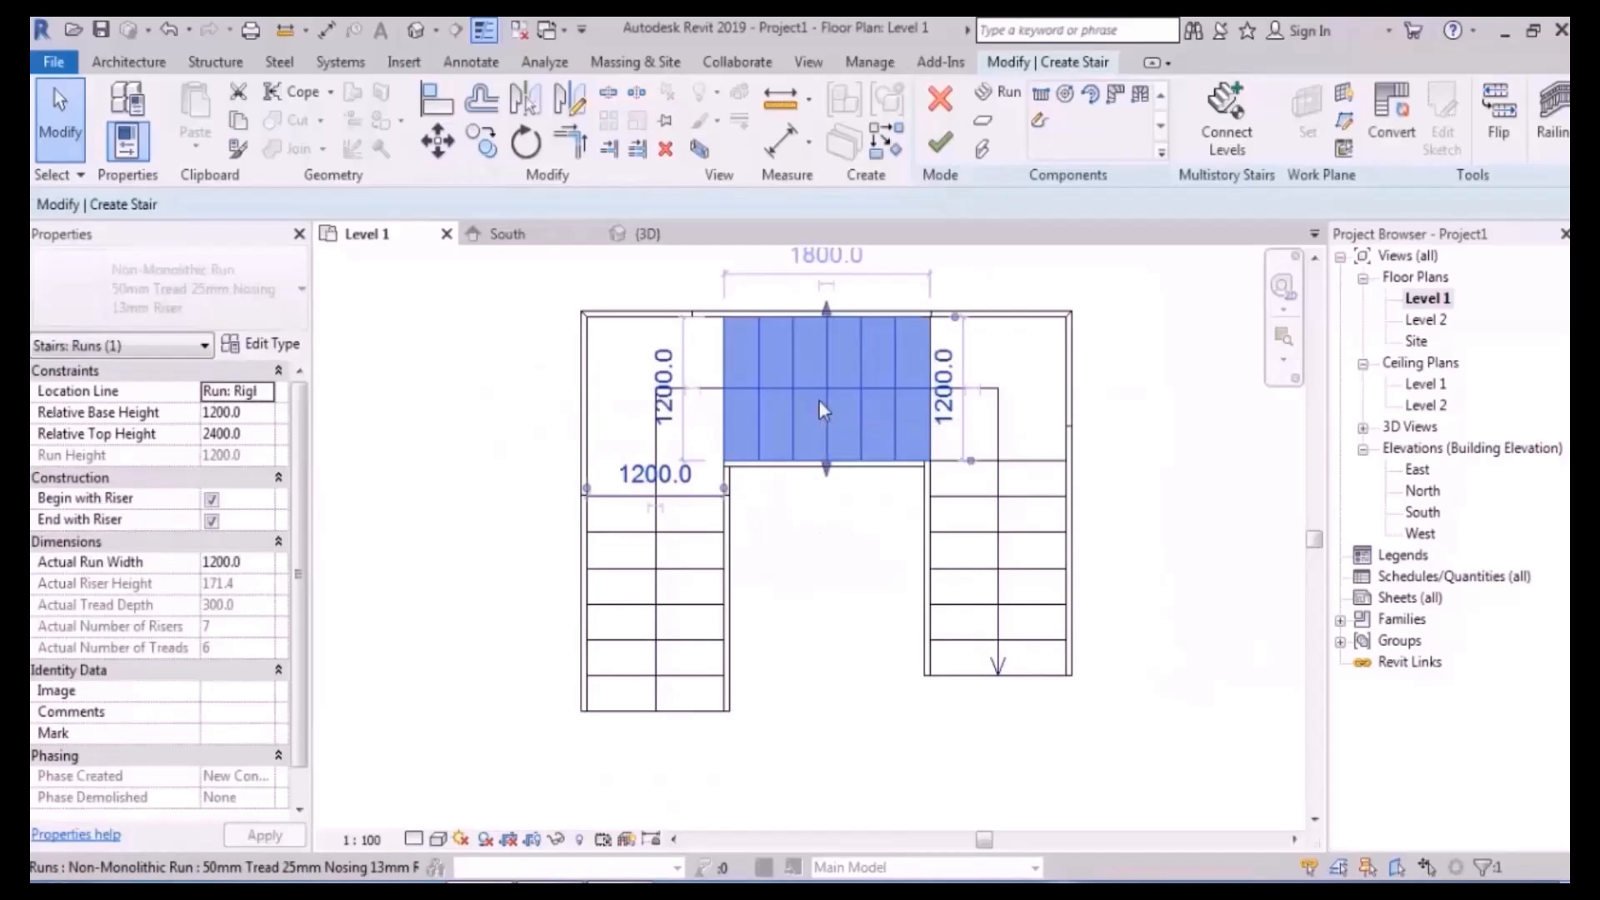
{"action": "left_click", "coordinate": [448, 152]}
{"action": "scroll", "coordinate": [887, 412], "scroll_direction": "up", "scroll_amount": 2}
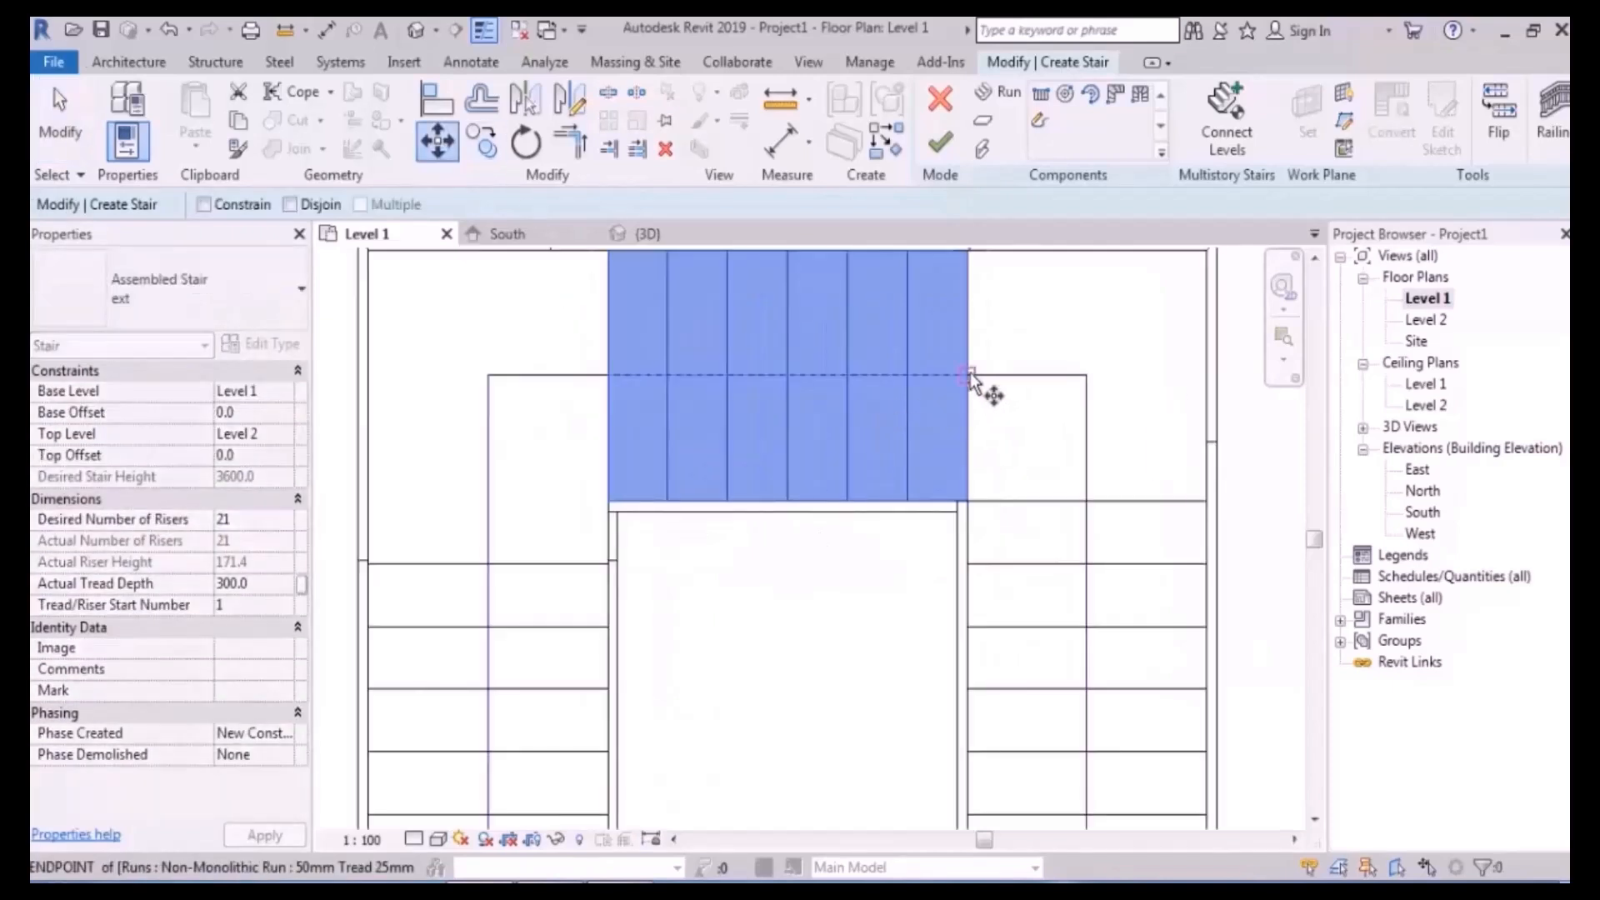
{"action": "left_click", "coordinate": [910, 379]}
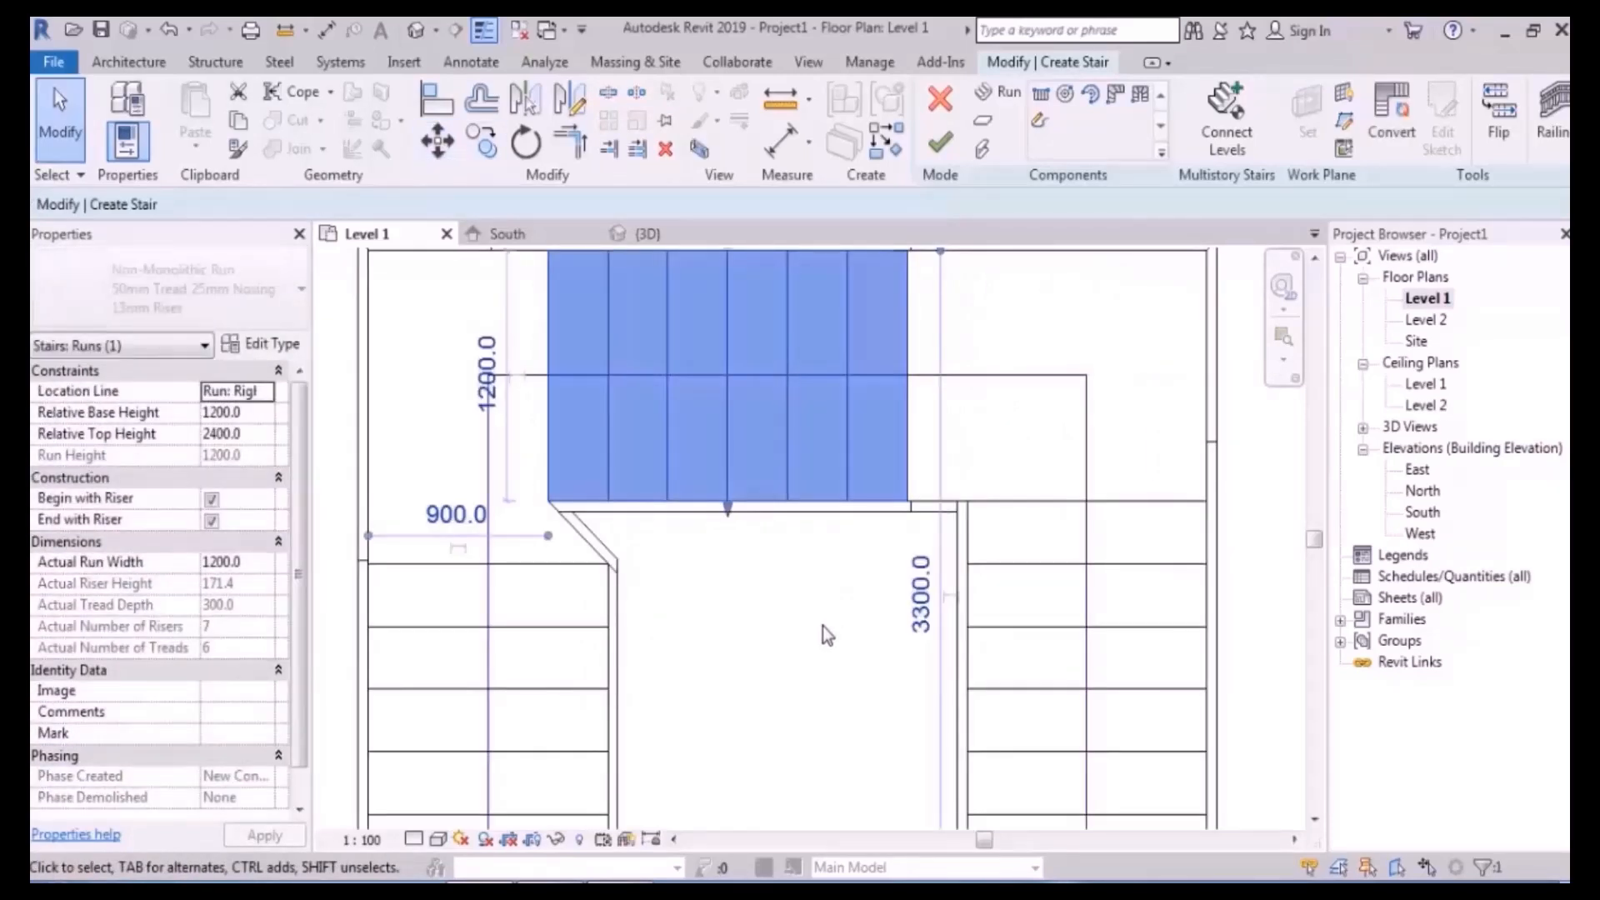
{"action": "left_click", "coordinate": [820, 623]}
{"action": "scroll", "coordinate": [684, 428], "scroll_direction": "down", "scroll_amount": 2}
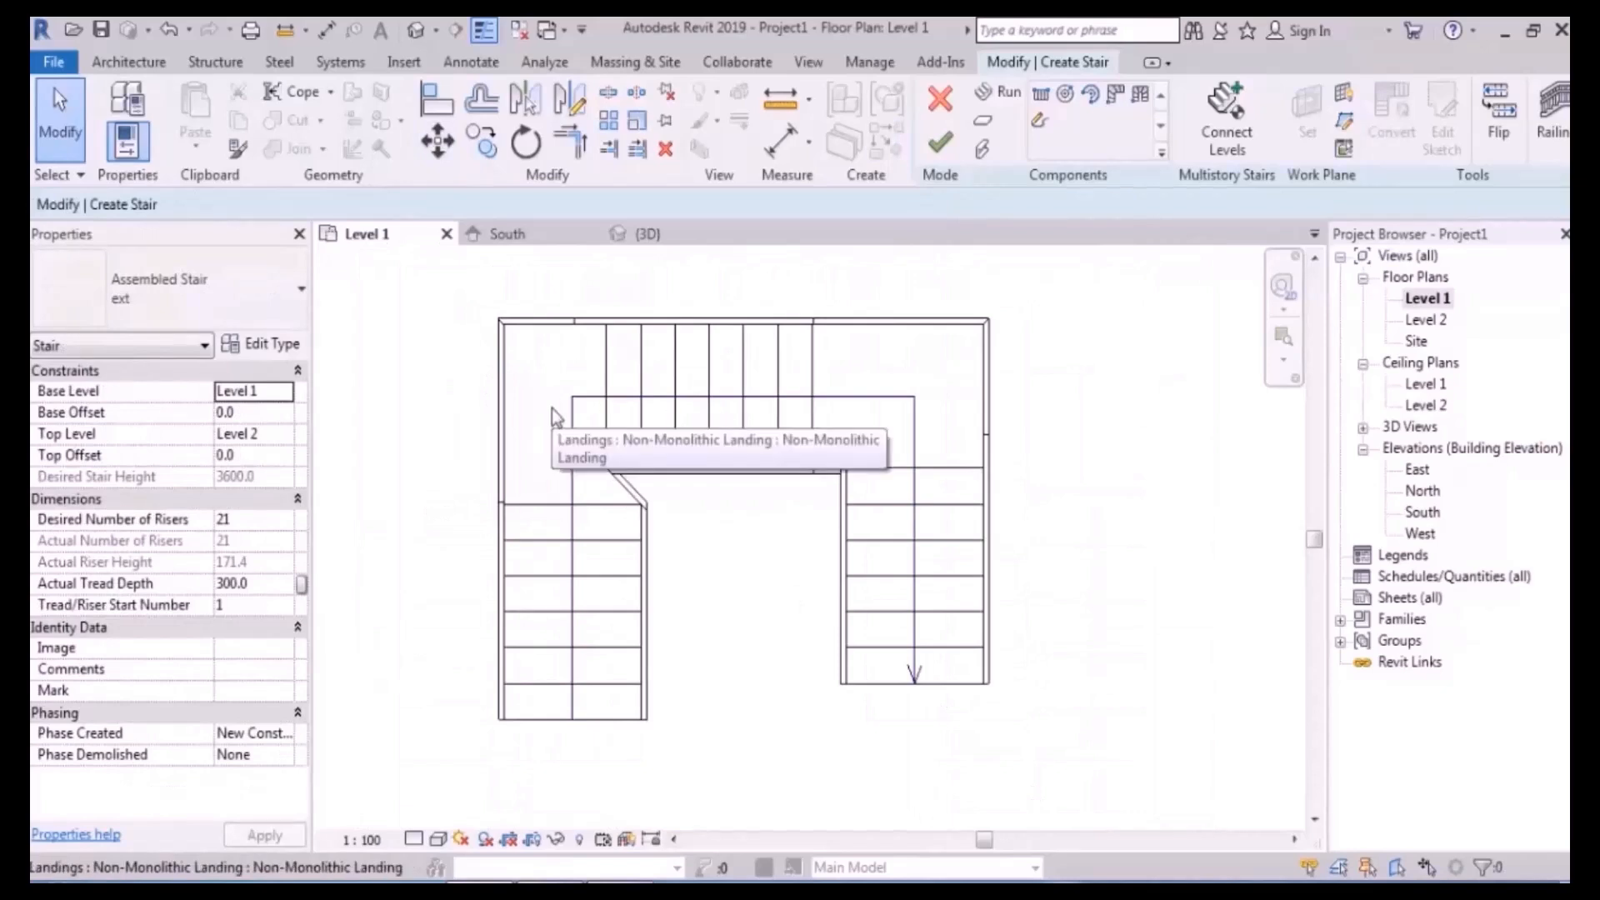
{"action": "key", "text": "ctrl+z"}
{"action": "scroll", "coordinate": [650, 448], "scroll_direction": "down", "scroll_amount": 4}
- Move the left run and top landing 300 mm to the left
{"action": "left_click_drag", "start_coordinate": [717, 295], "coordinate": [509, 688]}
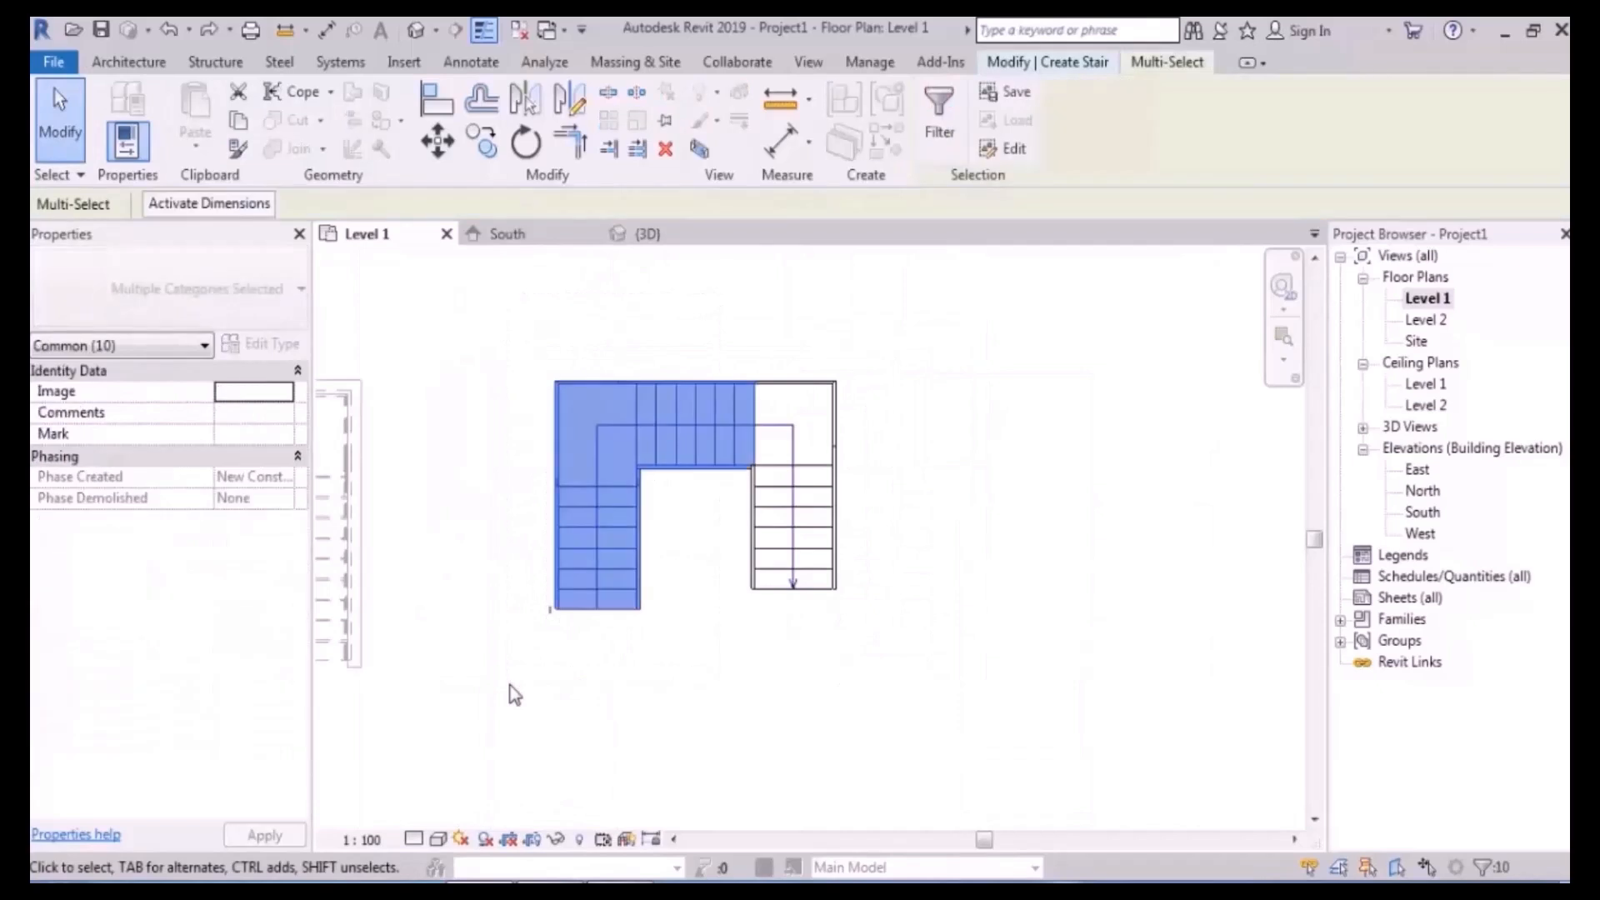
{"action": "key", "text": "m"}
{"action": "key", "text": "v"}
{"action": "scroll", "coordinate": [773, 430], "scroll_direction": "up", "scroll_amount": 5}
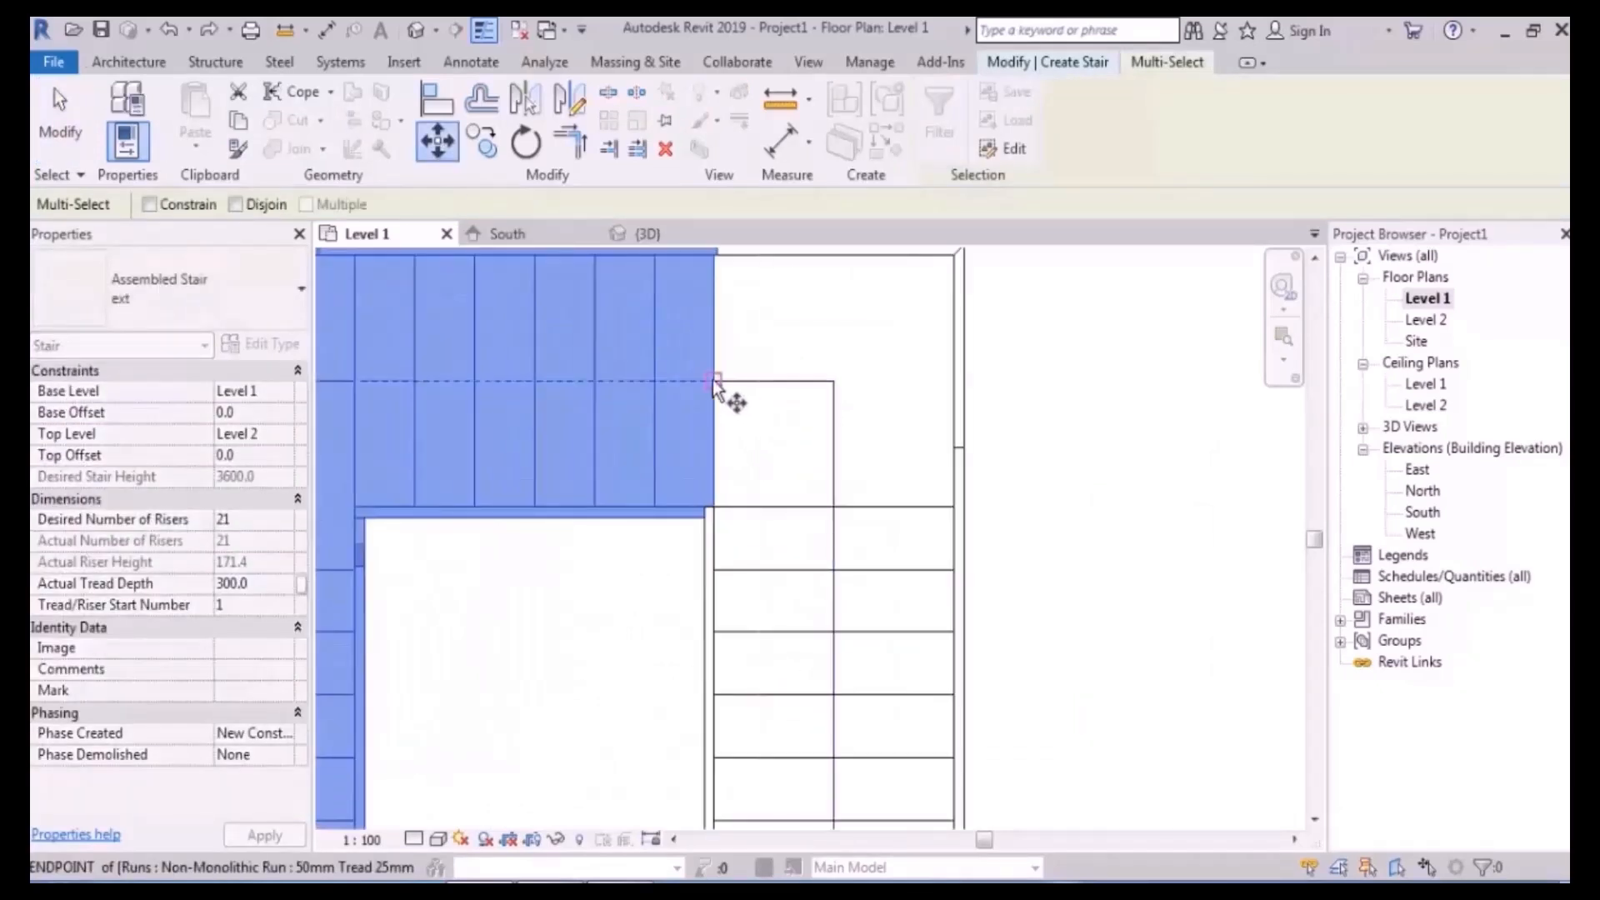
{"action": "left_click", "coordinate": [652, 382]}
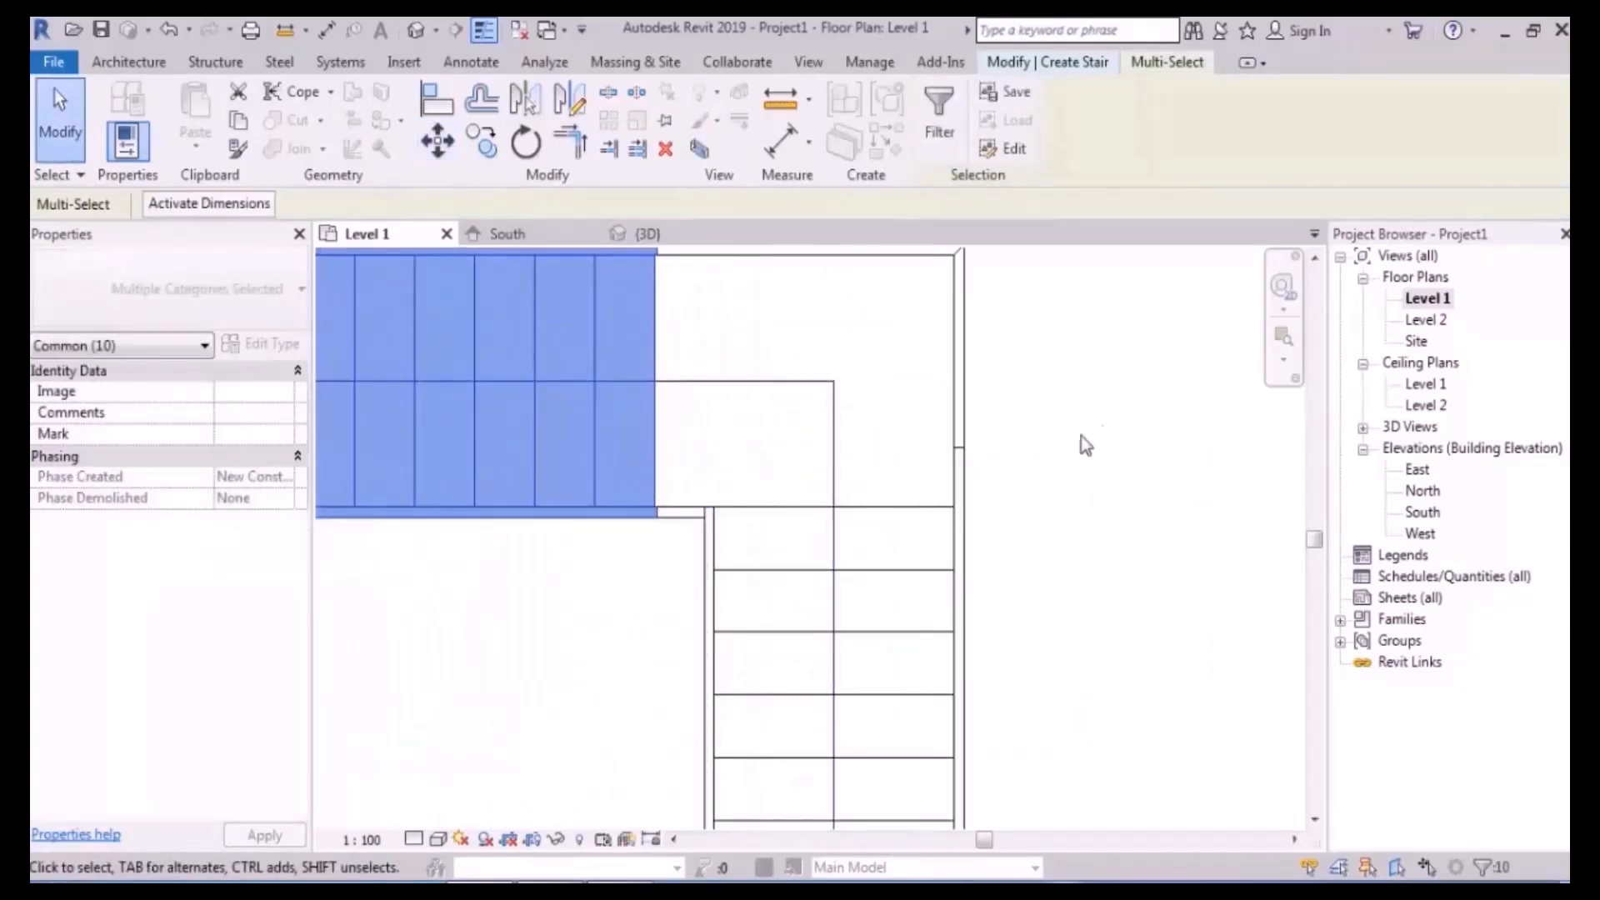
{"action": "left_click", "coordinate": [1096, 400]}
{"action": "scroll", "coordinate": [1096, 399], "scroll_direction": "down", "scroll_amount": 3}
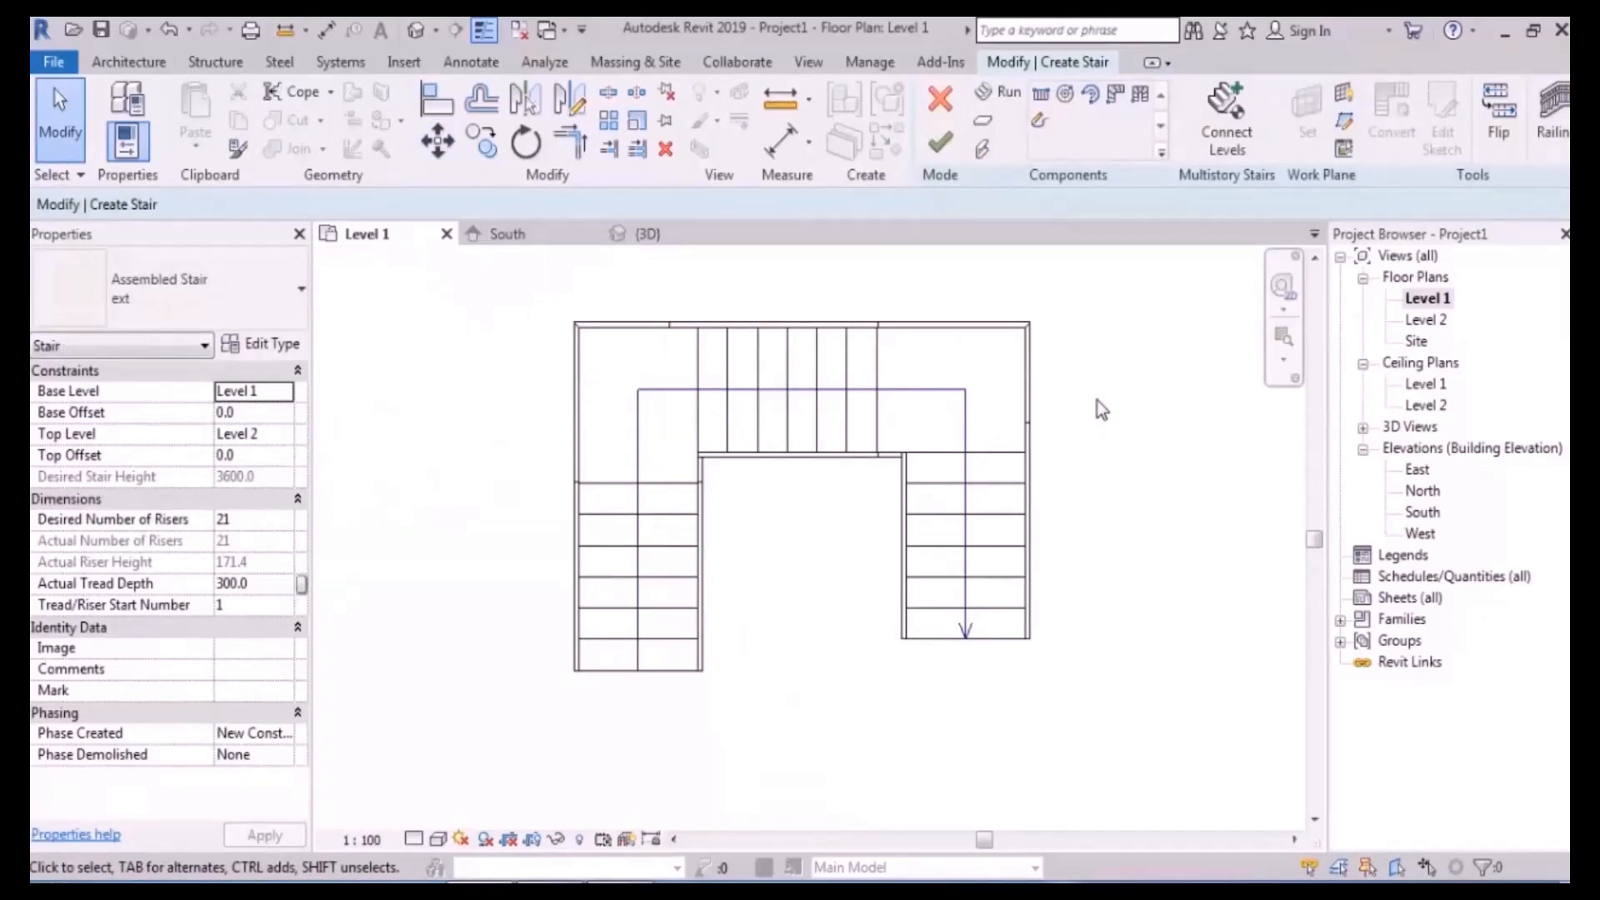
{"action": "scroll", "coordinate": [633, 584], "scroll_direction": "down", "scroll_amount": 2}
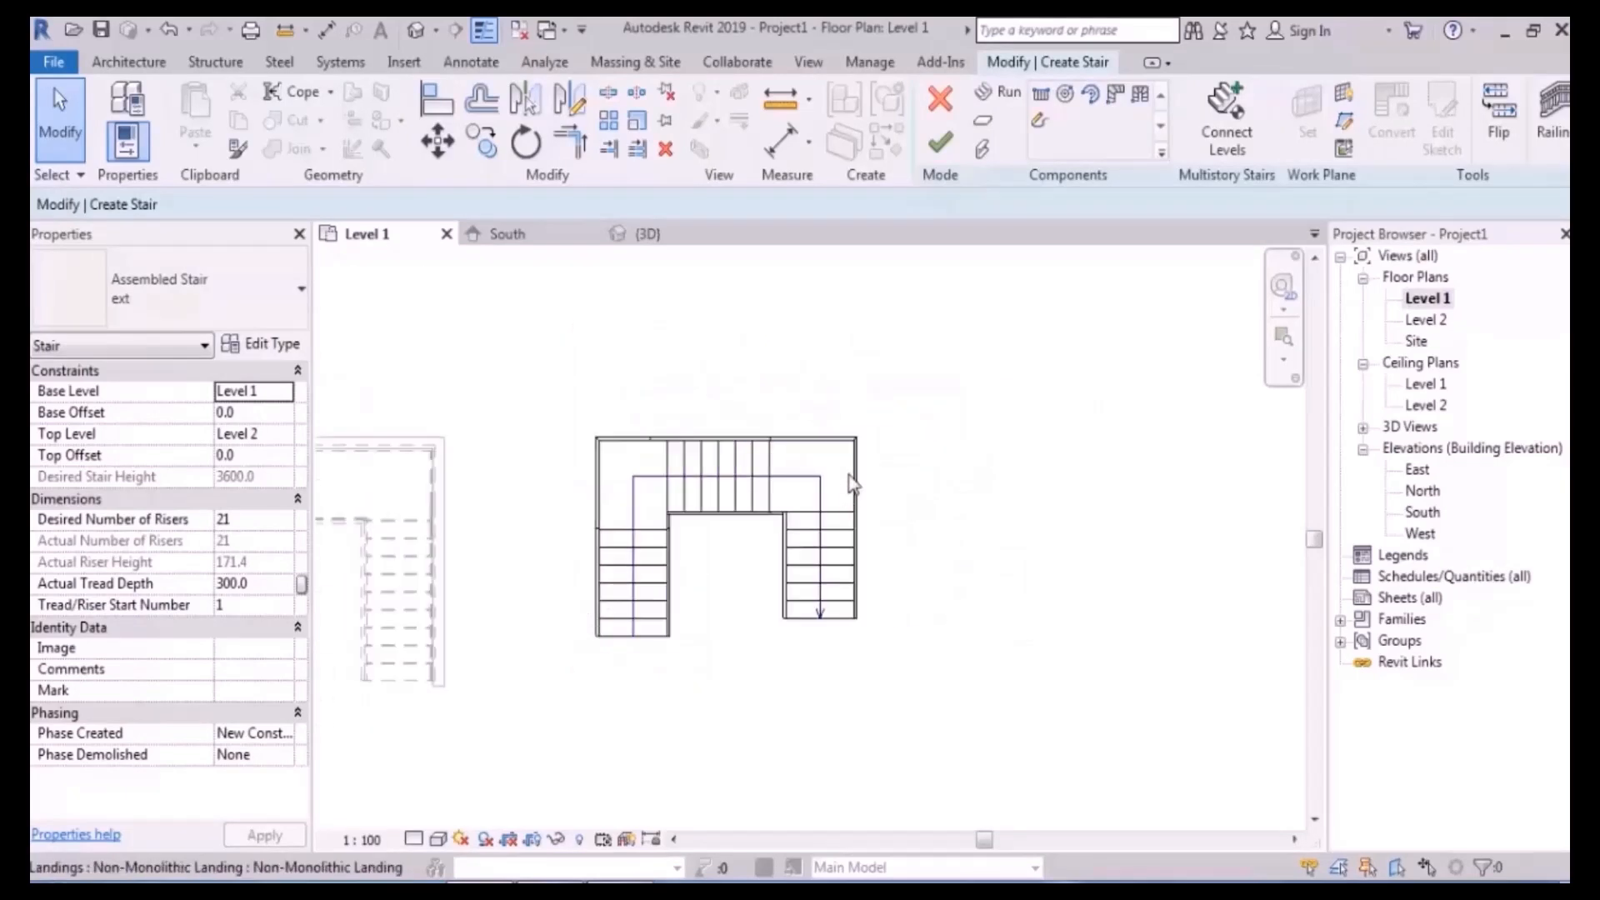
- Finish the stair, then chain a 4100 vertical wall, a 45° wall and a horizontal wall beside it
{"action": "left_click", "coordinate": [939, 141]}
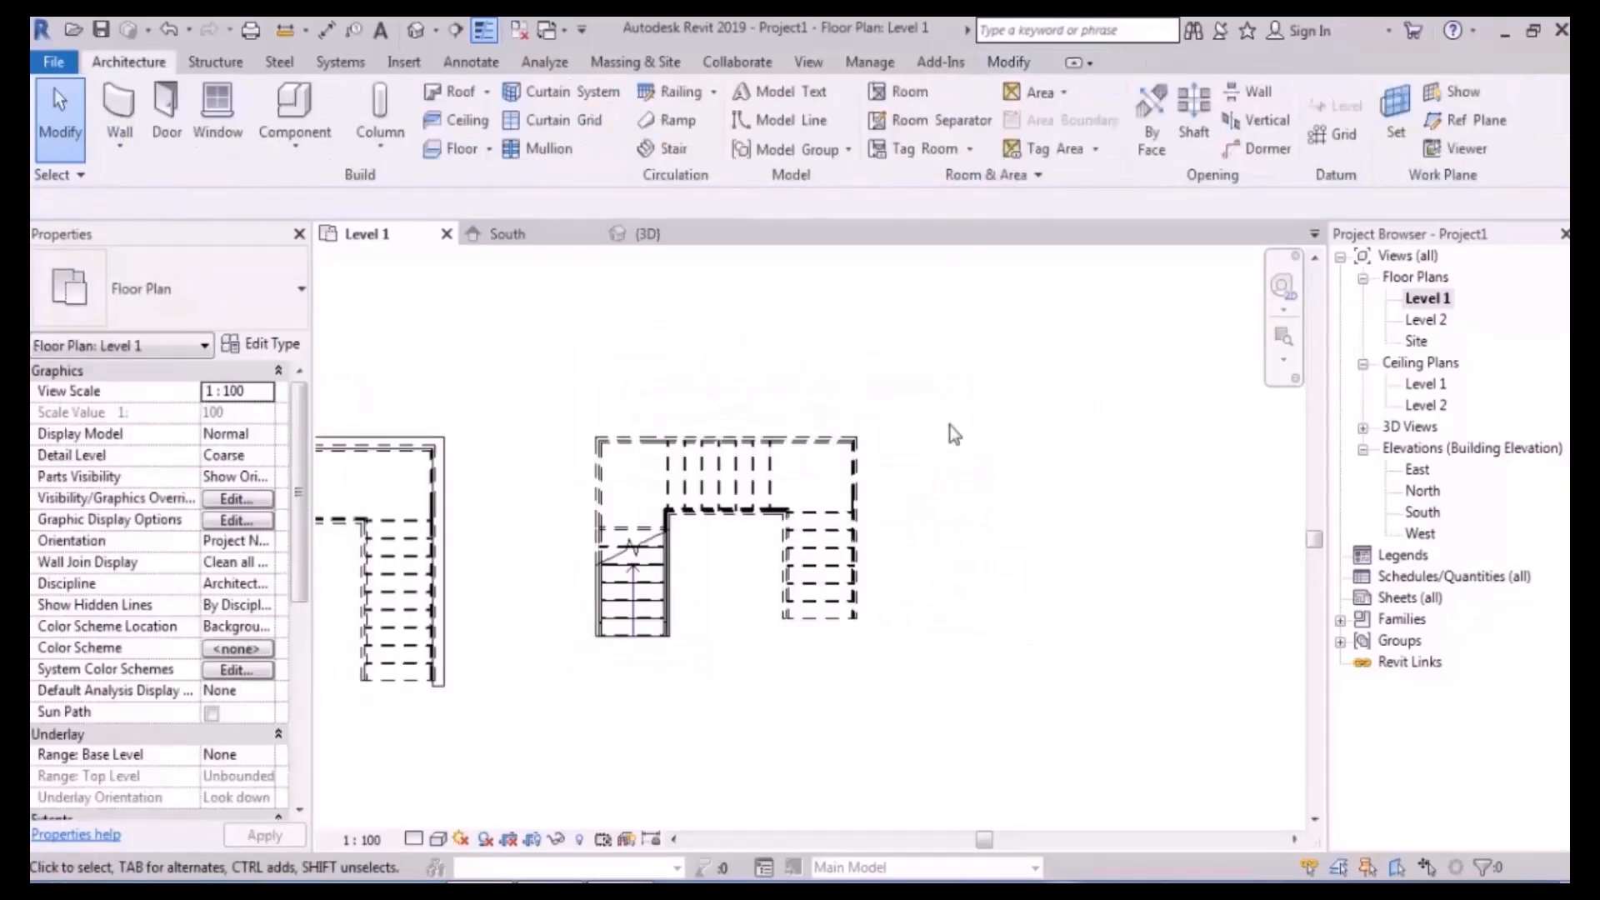
{"action": "scroll", "coordinate": [950, 417], "scroll_direction": "down", "scroll_amount": 2}
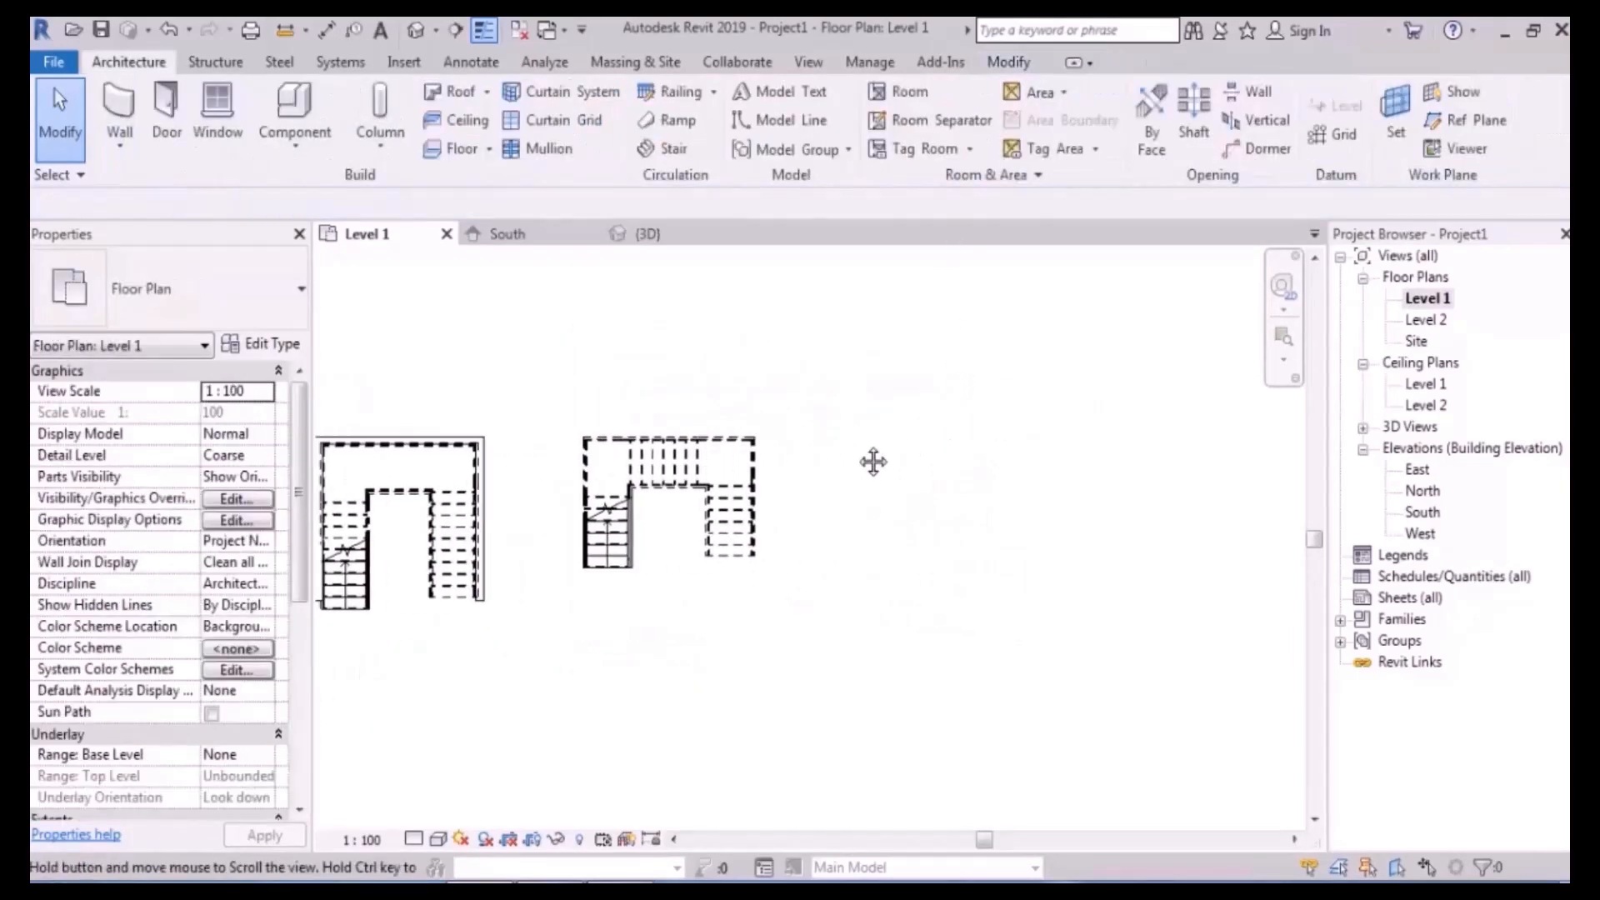
{"action": "left_click", "coordinate": [119, 113]}
{"action": "middle_click_drag", "start_coordinate": [739, 460], "coordinate": [686, 475]}
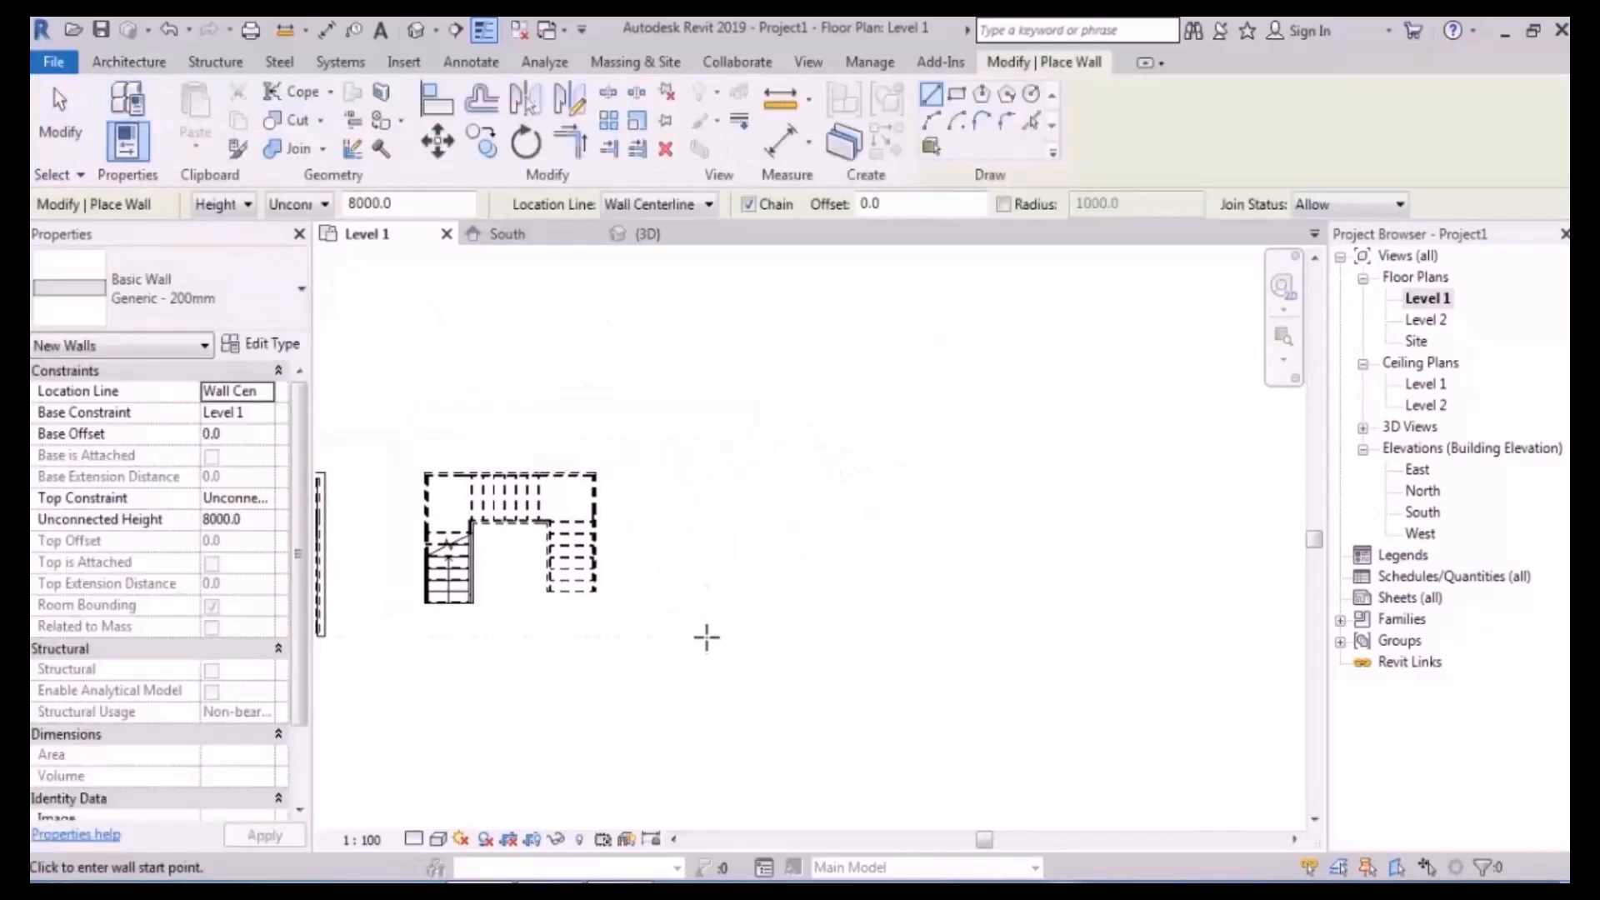
{"action": "left_click", "coordinate": [704, 636]}
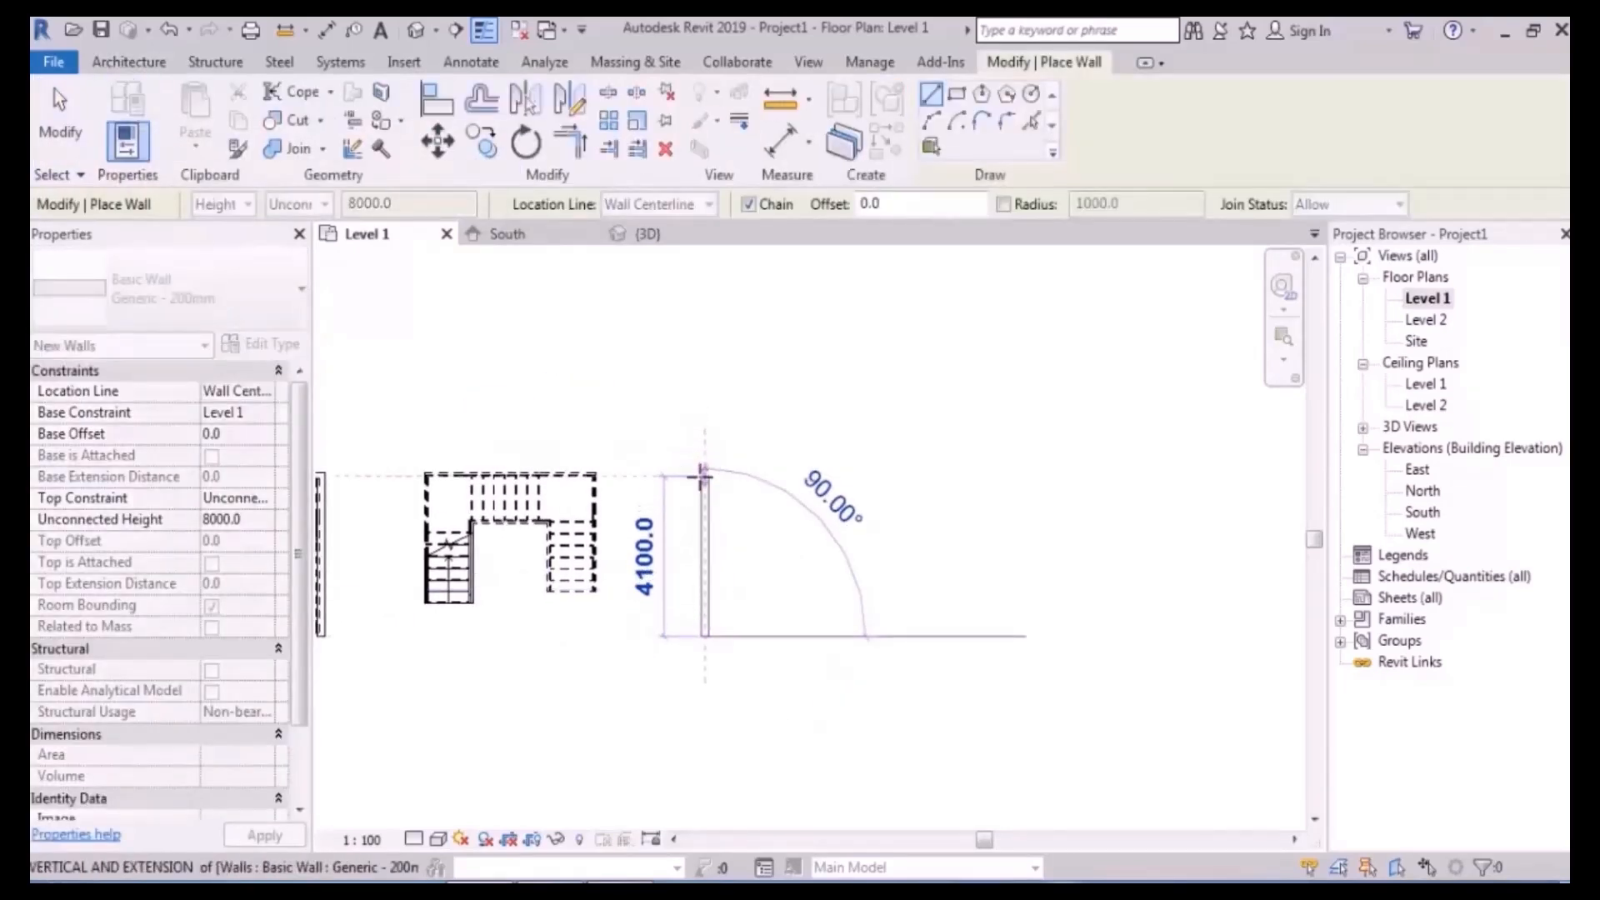
{"action": "left_click", "coordinate": [704, 472]}
{"action": "left_click", "coordinate": [816, 360]}
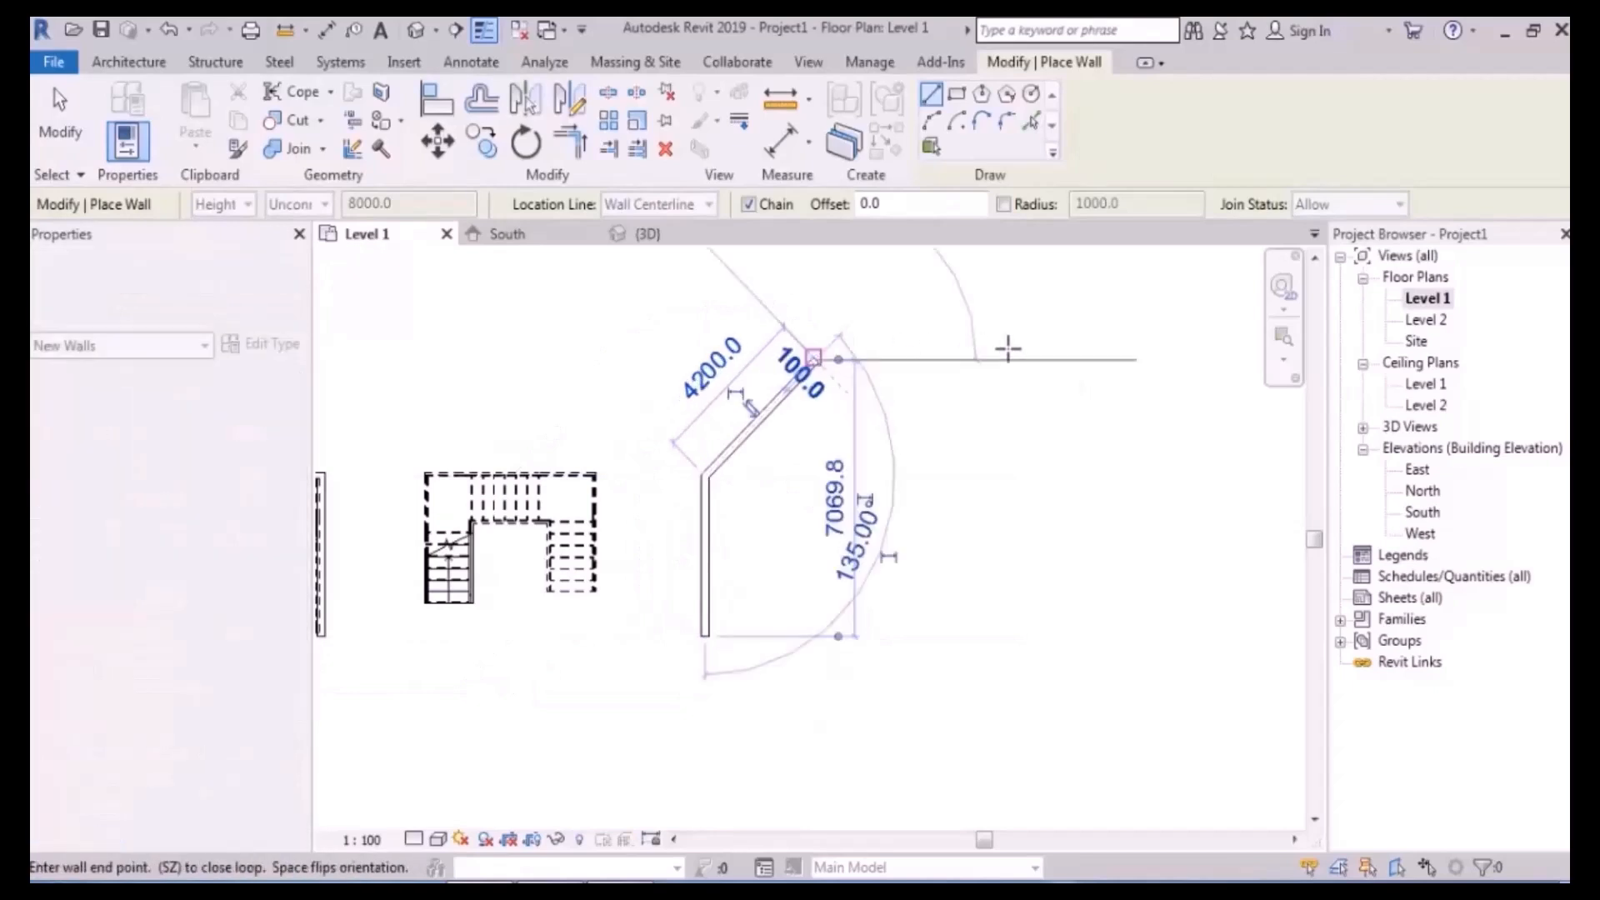
{"action": "left_click", "coordinate": [1070, 360]}
{"action": "key", "text": "Escape"}
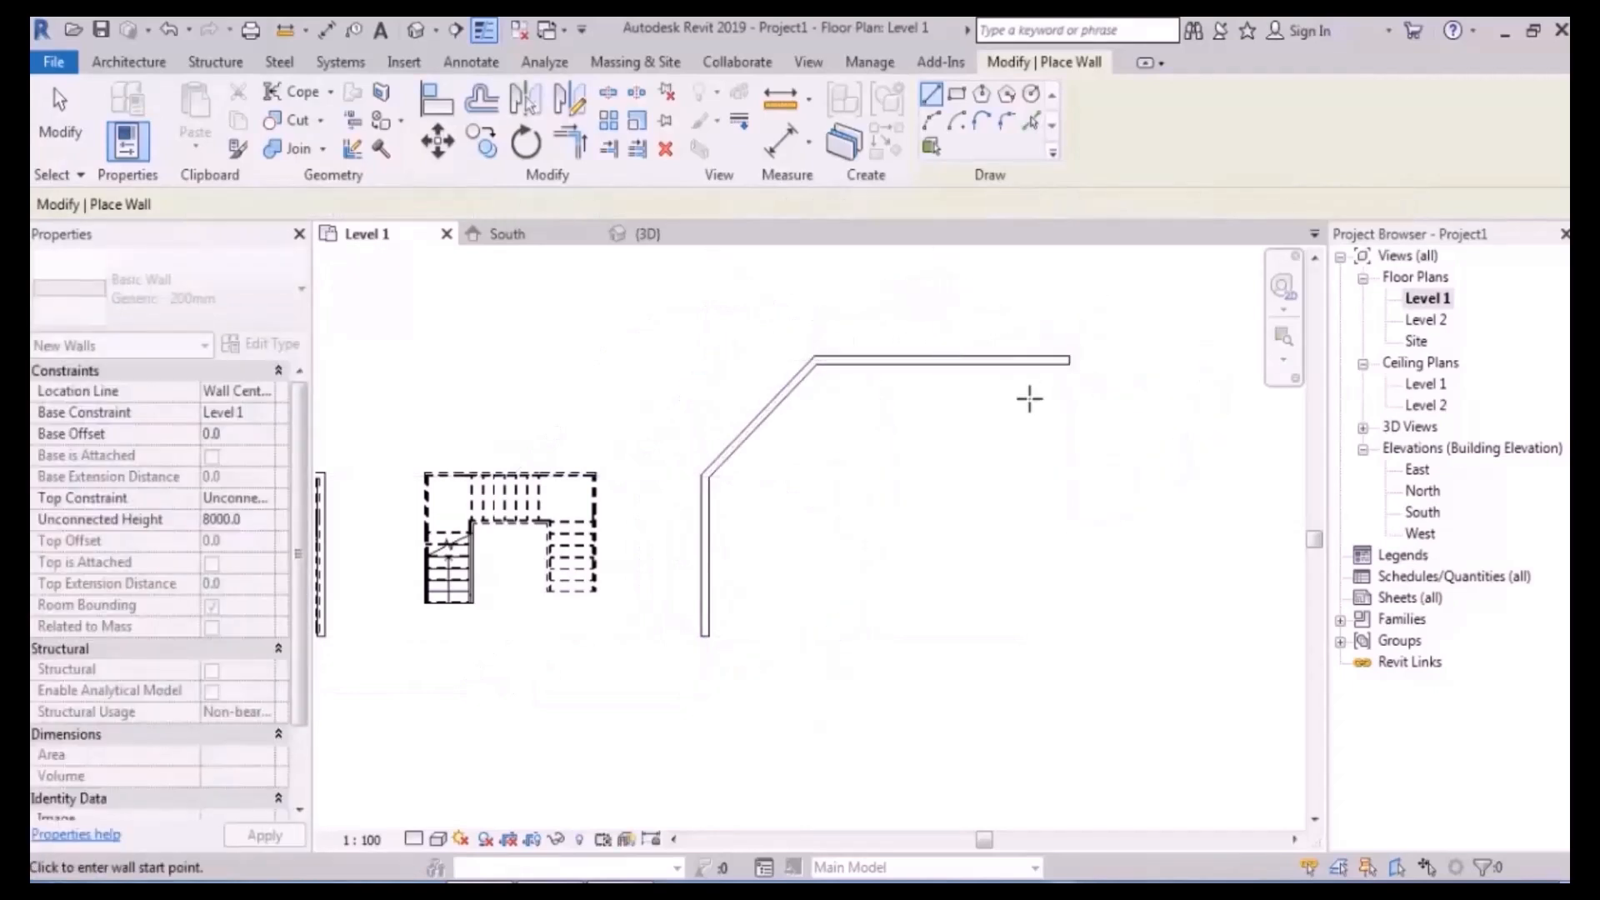
{"action": "middle_click_drag", "start_coordinate": [946, 397], "coordinate": [916, 398]}
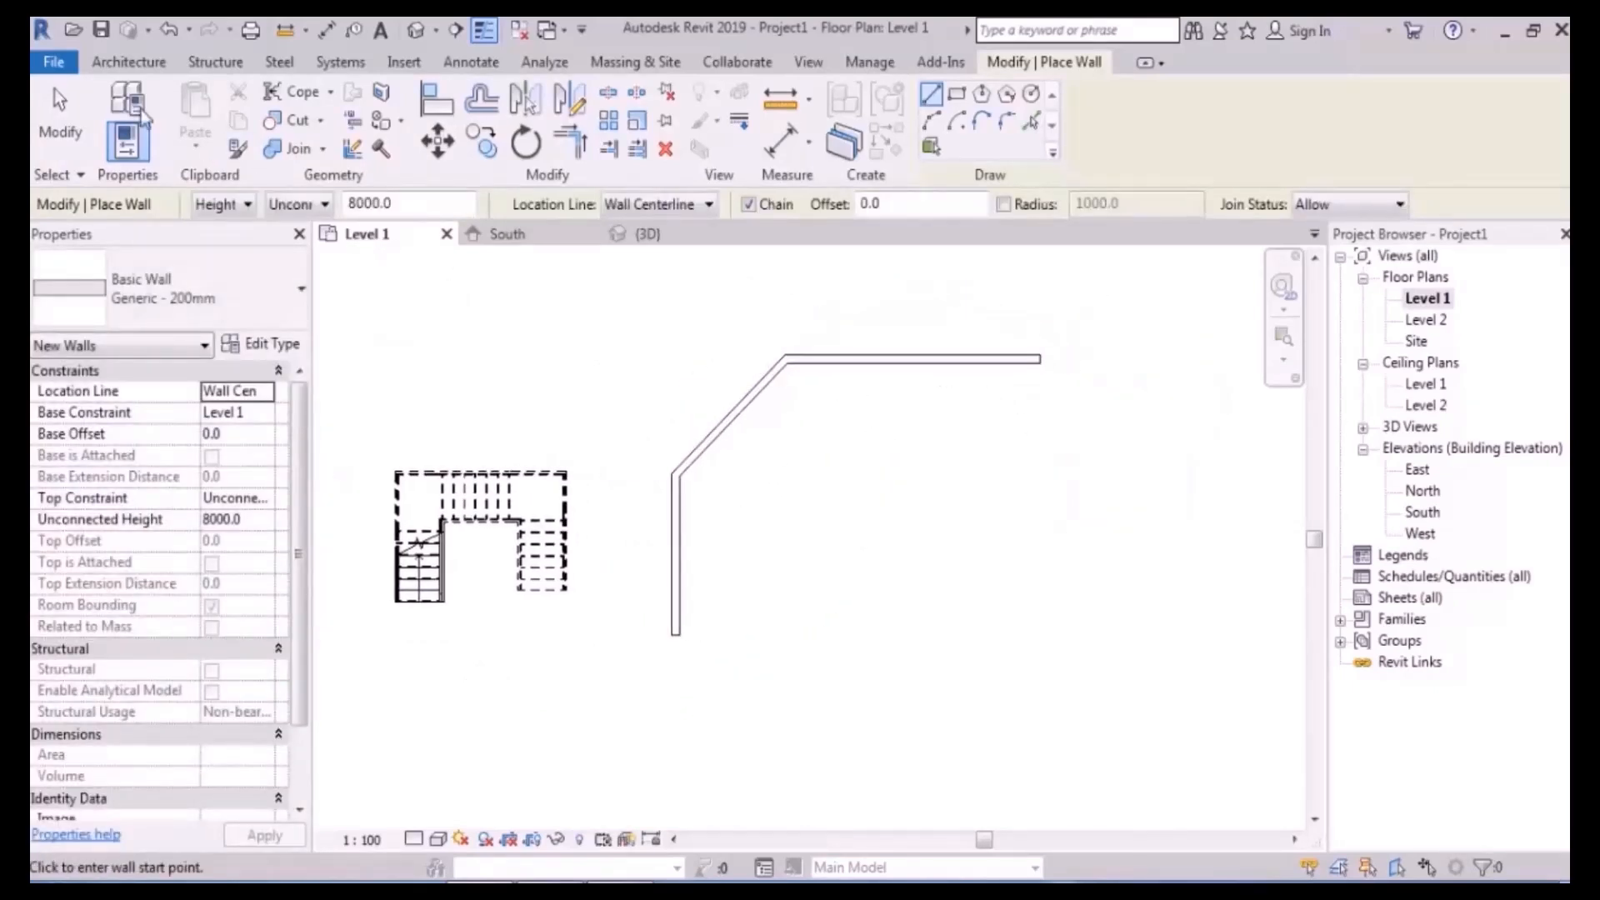
{"action": "left_click", "coordinate": [129, 61]}
- Start a new stair with 21 desired risers and 300 mm actual tread depth
{"action": "left_click", "coordinate": [664, 149]}
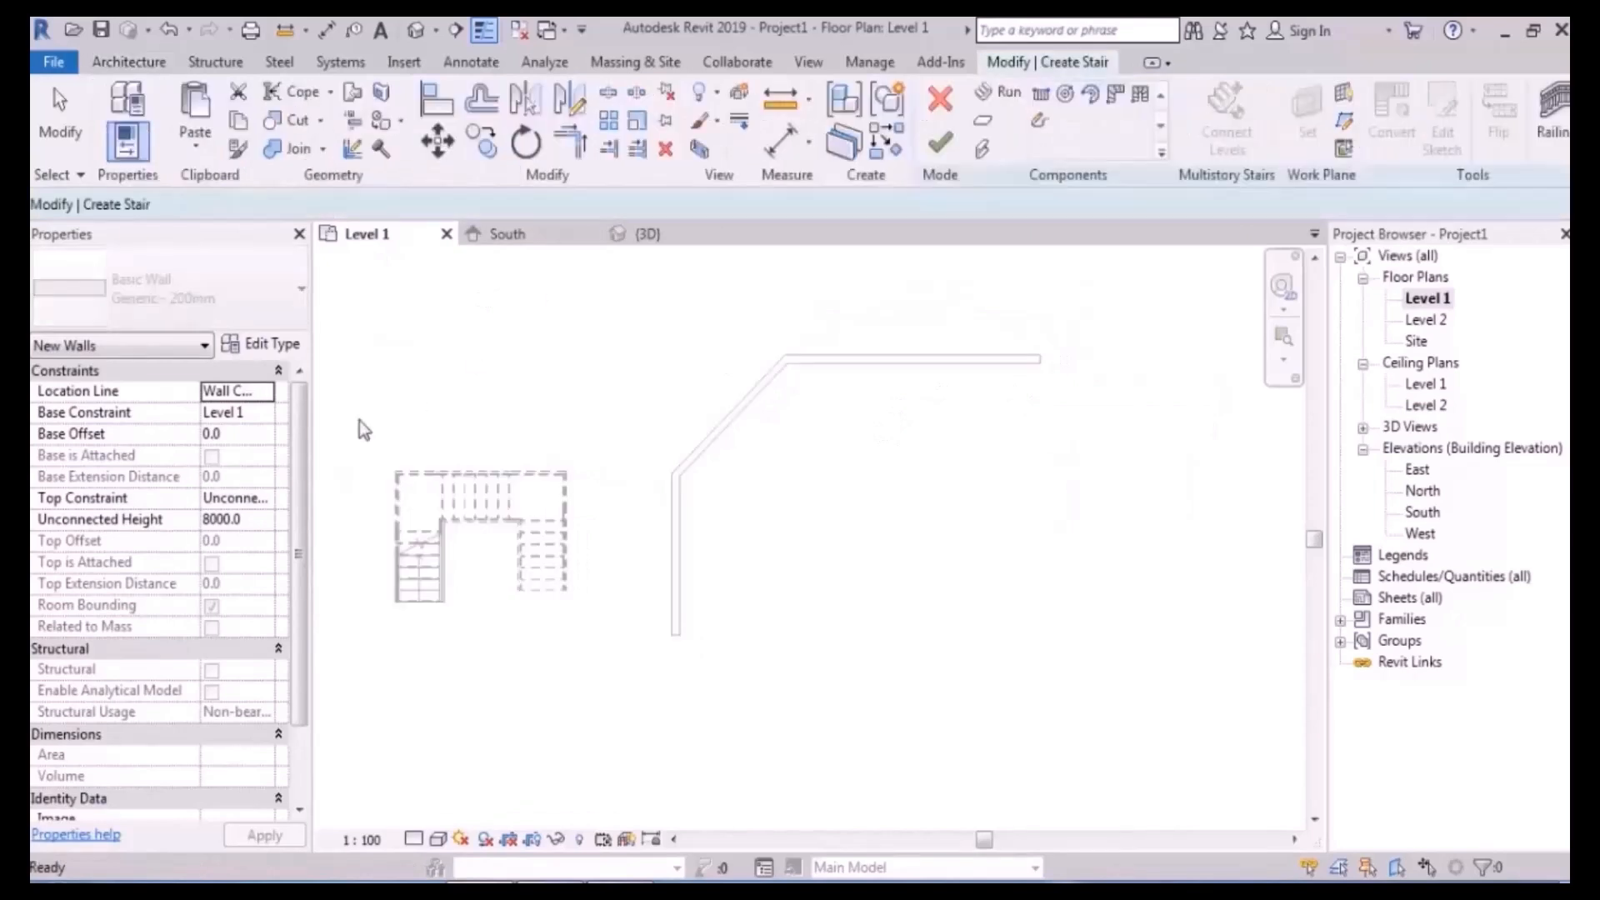
{"action": "left_click", "coordinate": [255, 523]}
{"action": "type", "text": "21"}
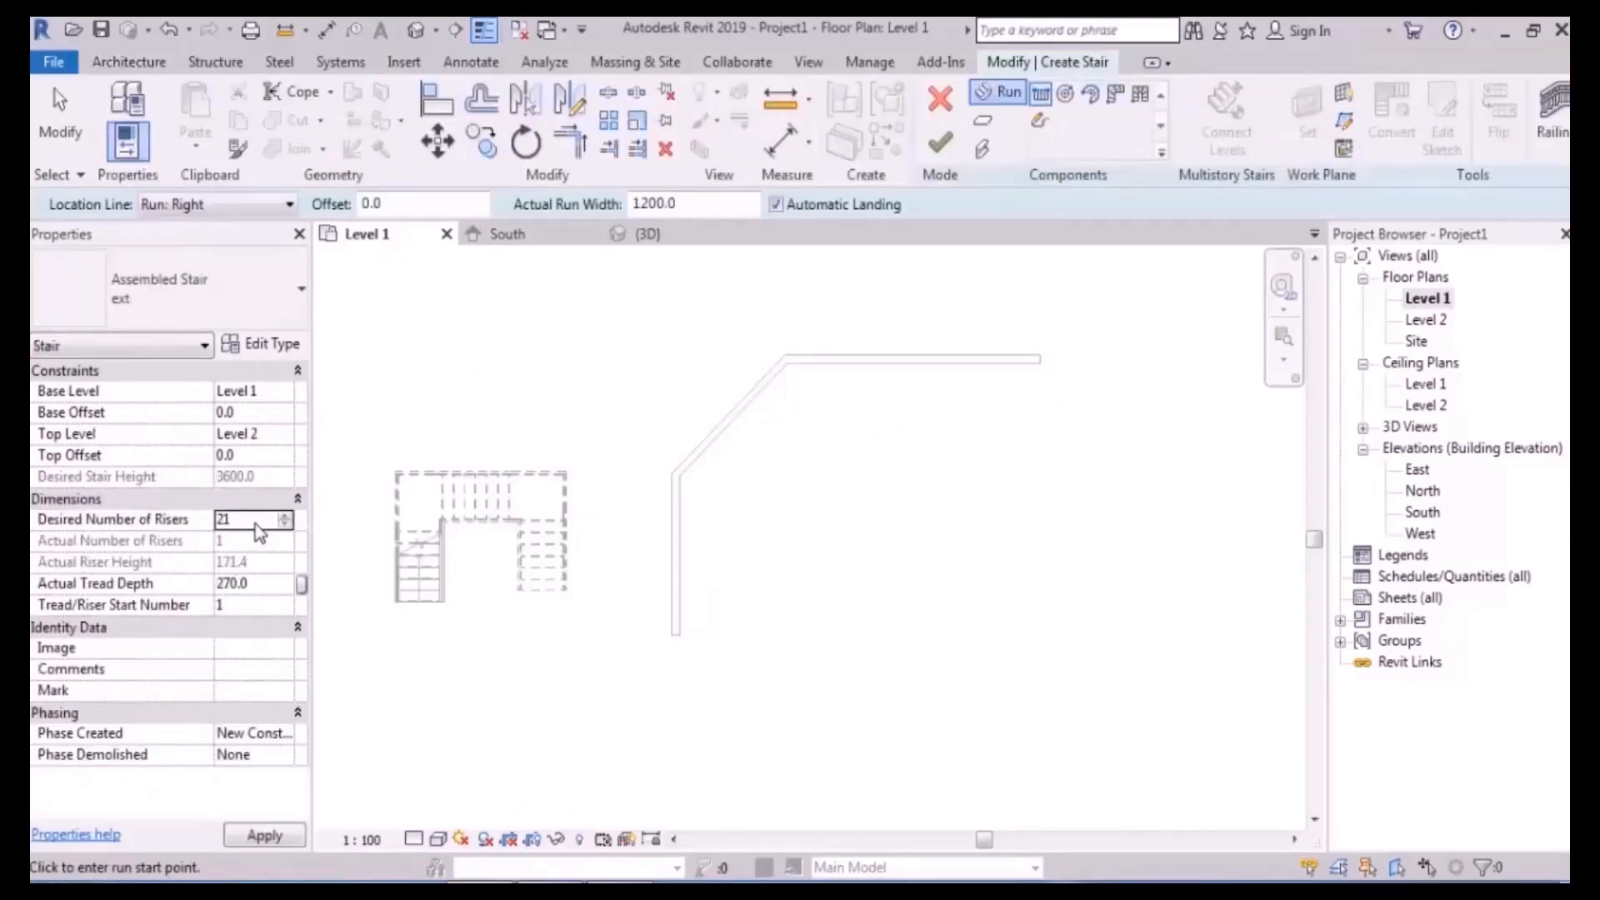
{"action": "left_click", "coordinate": [261, 584]}
{"action": "type", "text": "300"}
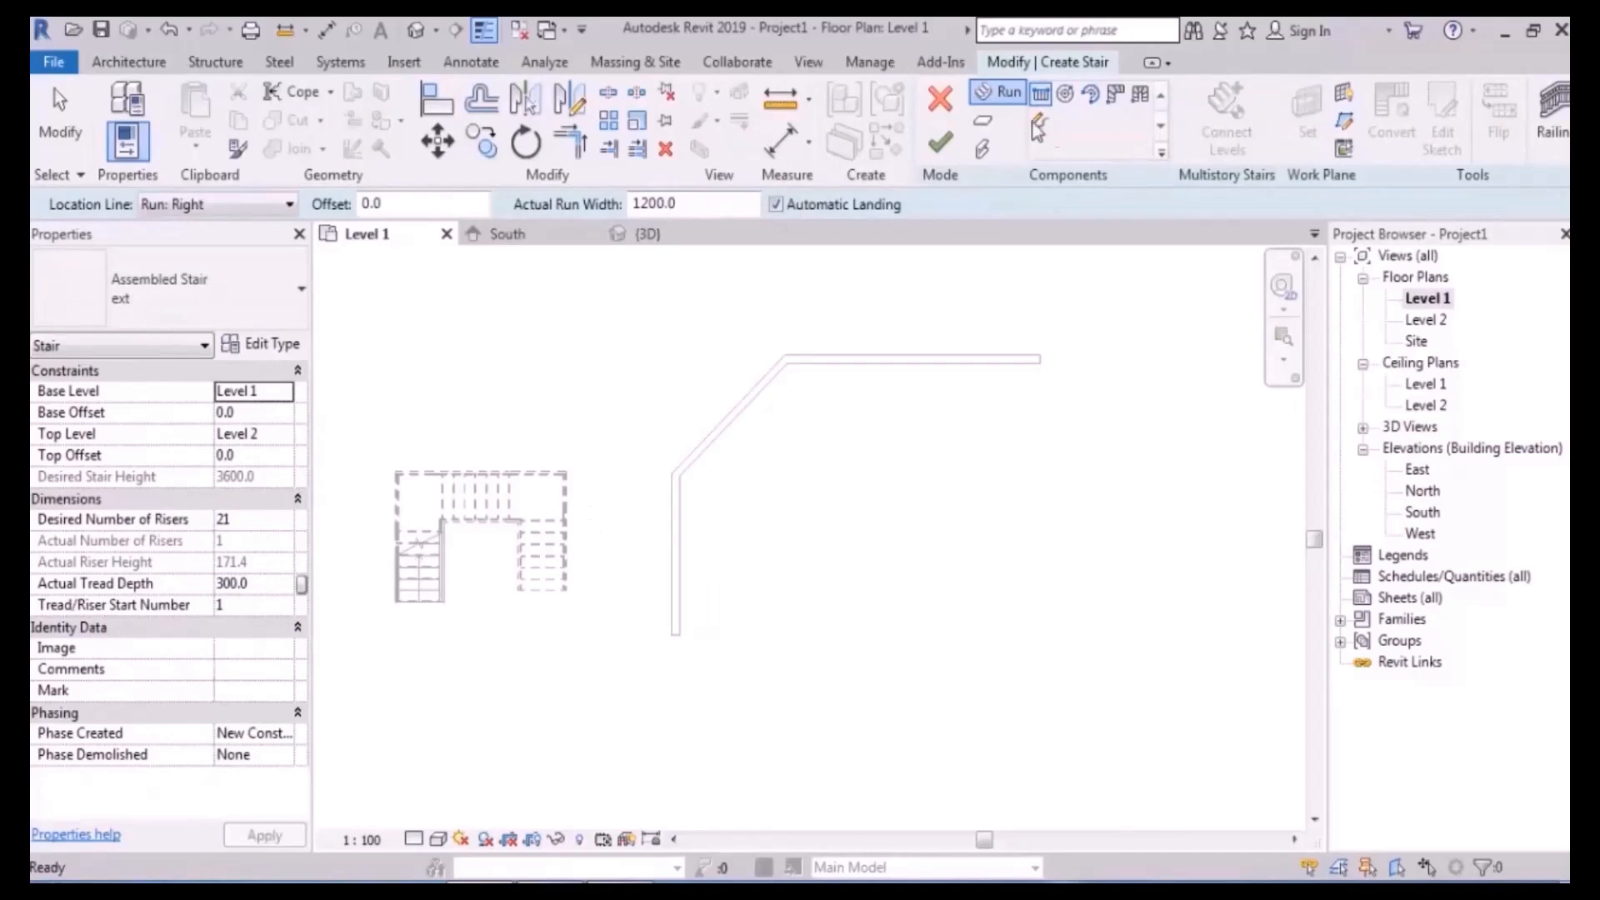
{"action": "middle_click_drag", "start_coordinate": [833, 558], "coordinate": [786, 500]}
{"action": "middle_click_drag", "start_coordinate": [740, 575], "coordinate": [677, 575]}
{"action": "scroll", "coordinate": [725, 406], "scroll_direction": "up", "scroll_amount": 2}
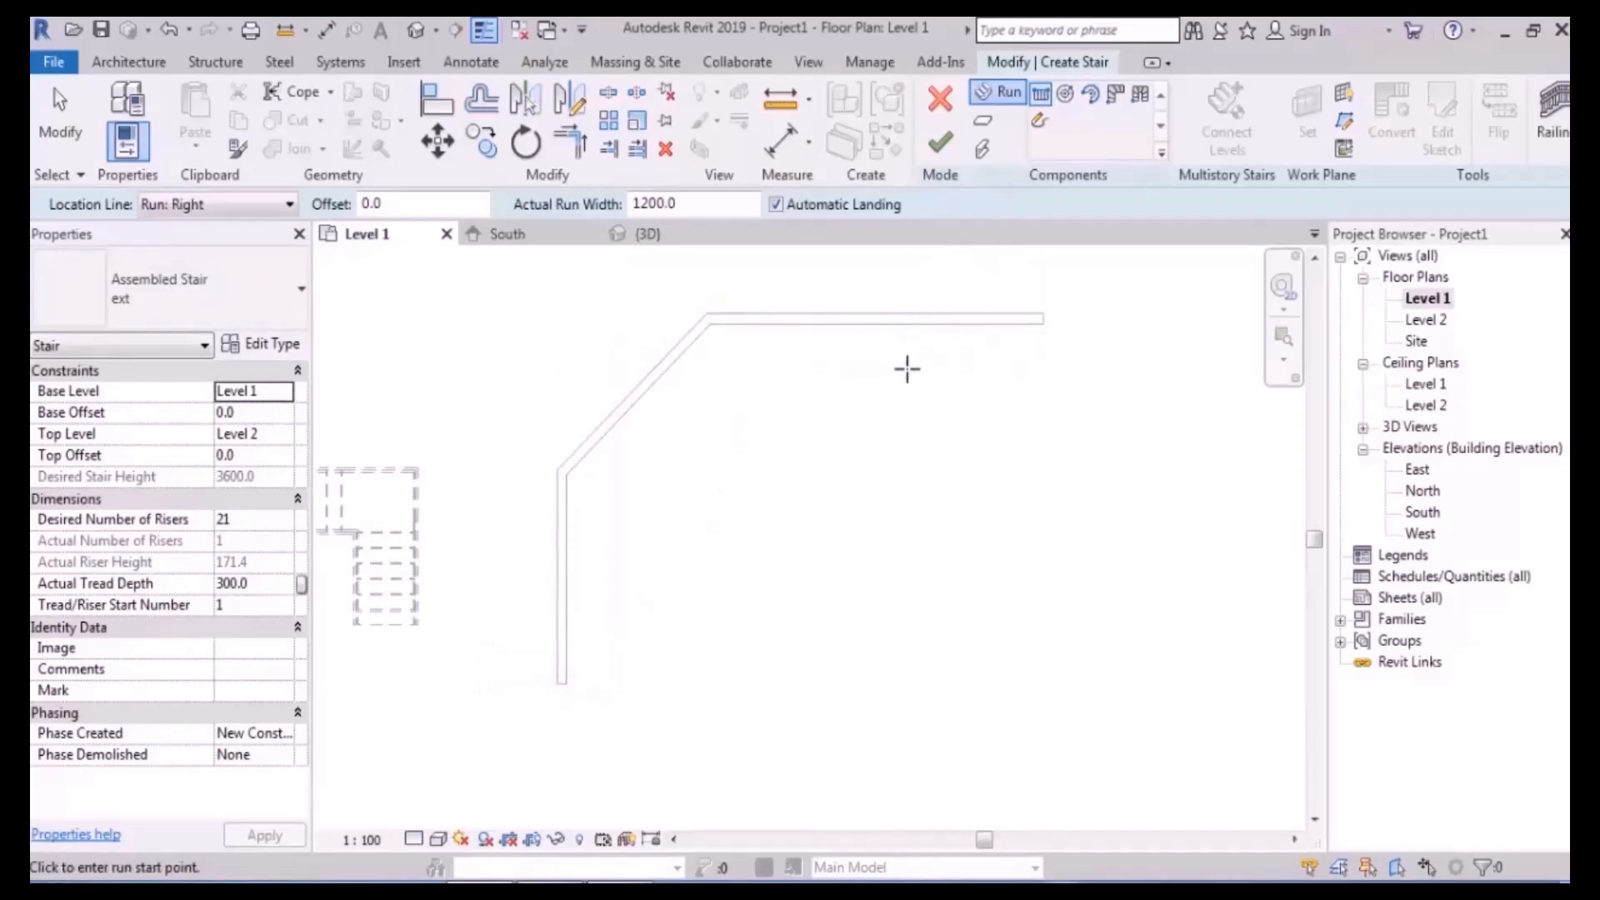
- Set the location line to Run: Left and draw a 7-riser run along the vertical wall
{"action": "left_click", "coordinate": [247, 203]}
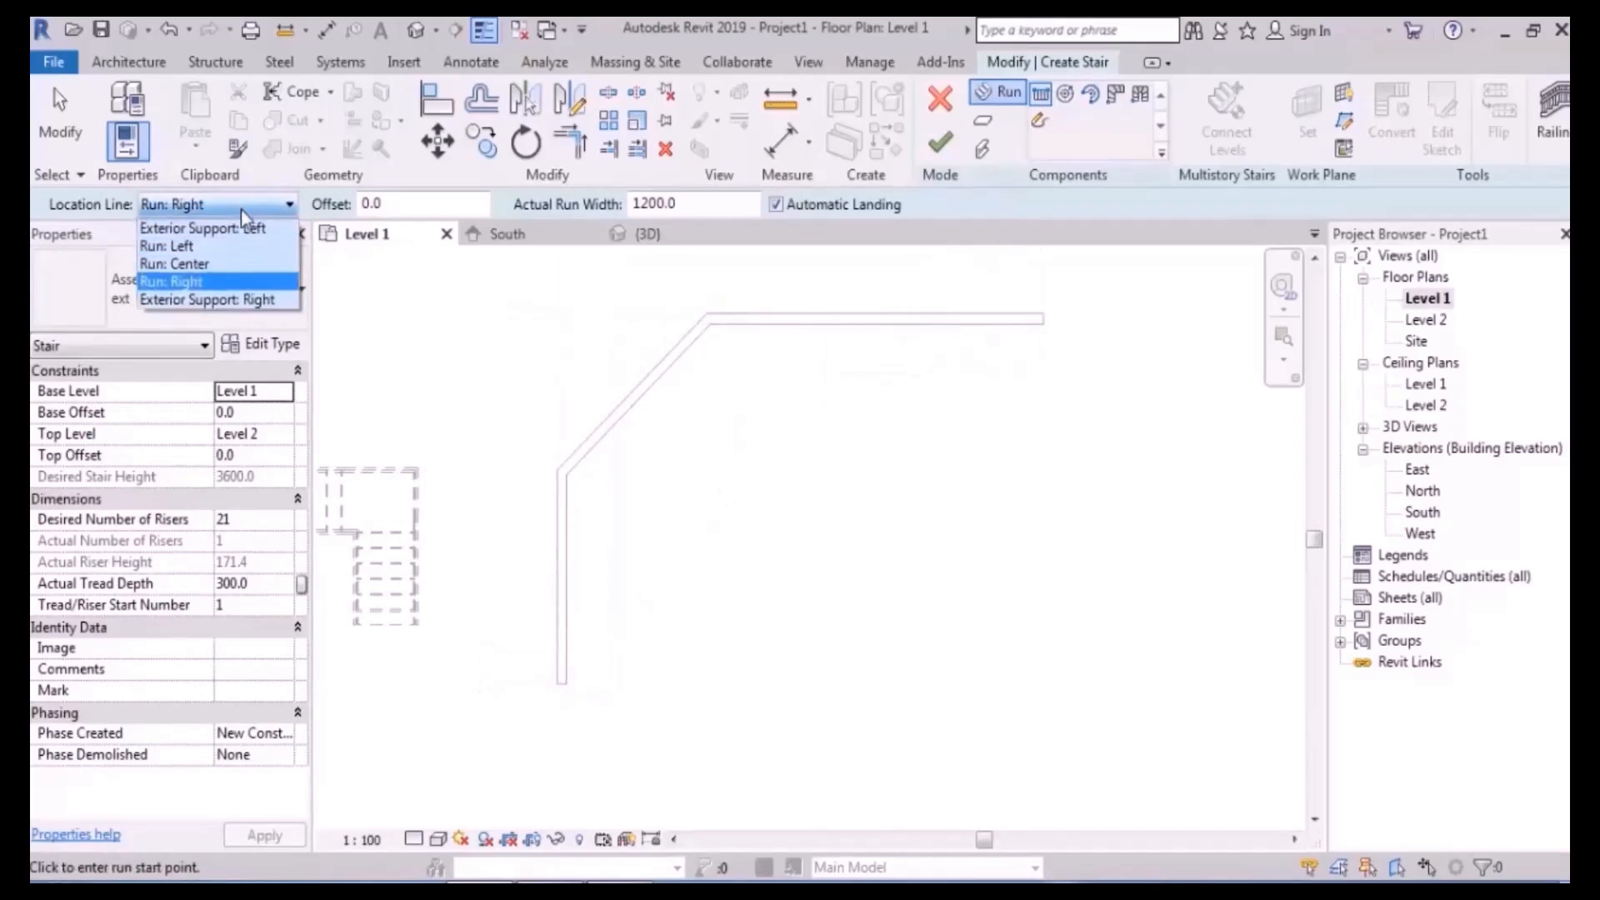
{"action": "left_click", "coordinate": [179, 242]}
{"action": "scroll", "coordinate": [578, 679], "scroll_direction": "up", "scroll_amount": 3}
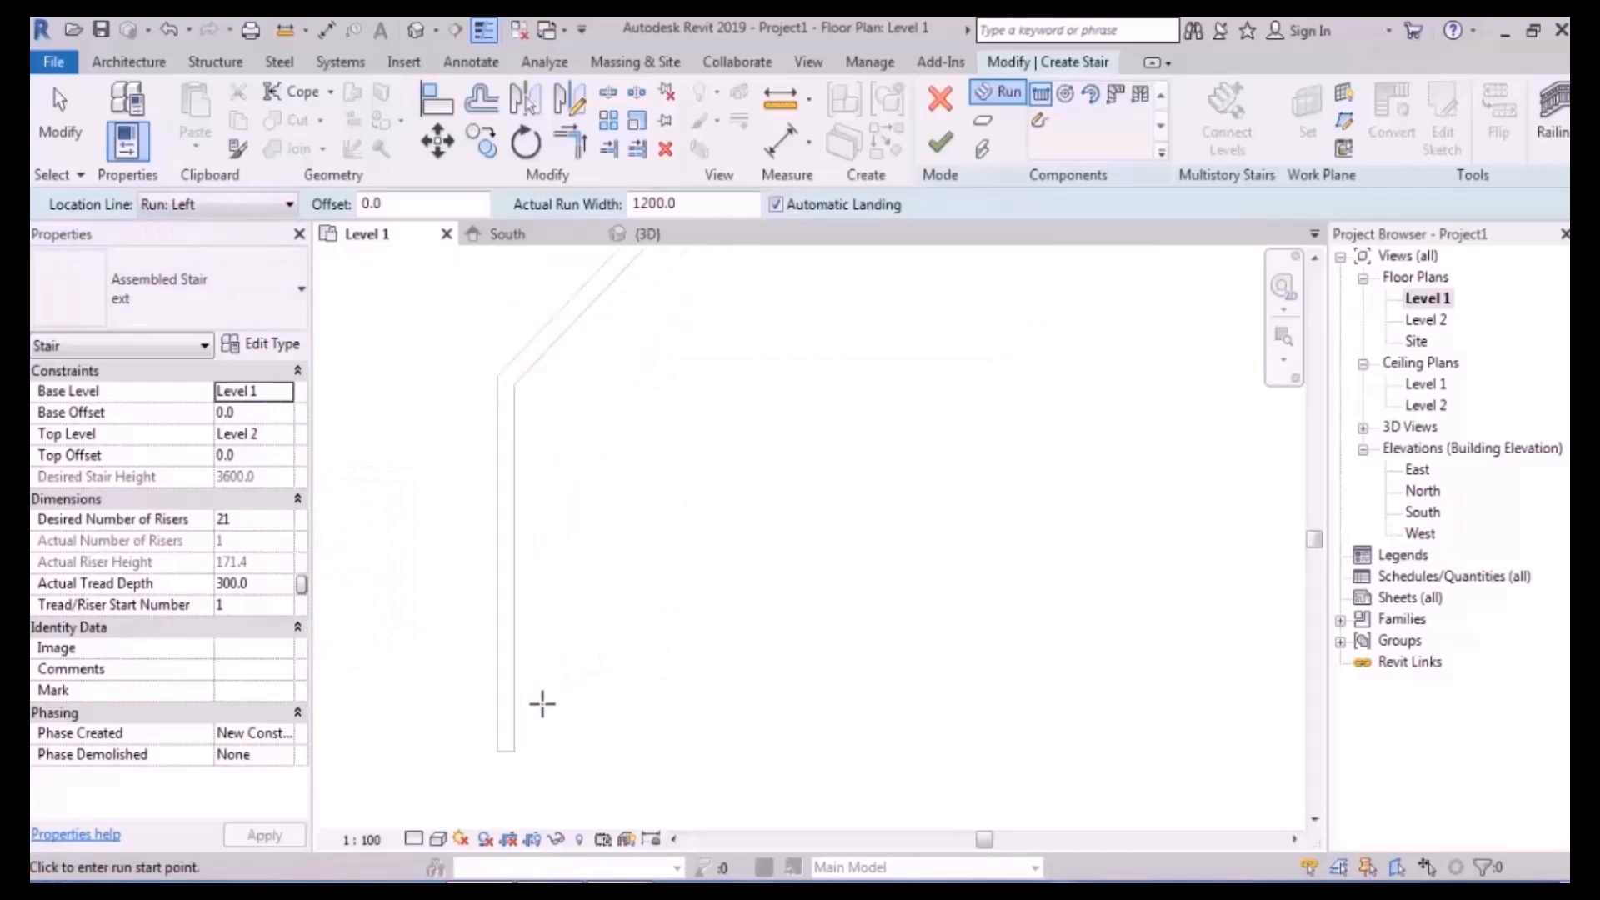
{"action": "left_click", "coordinate": [514, 728]}
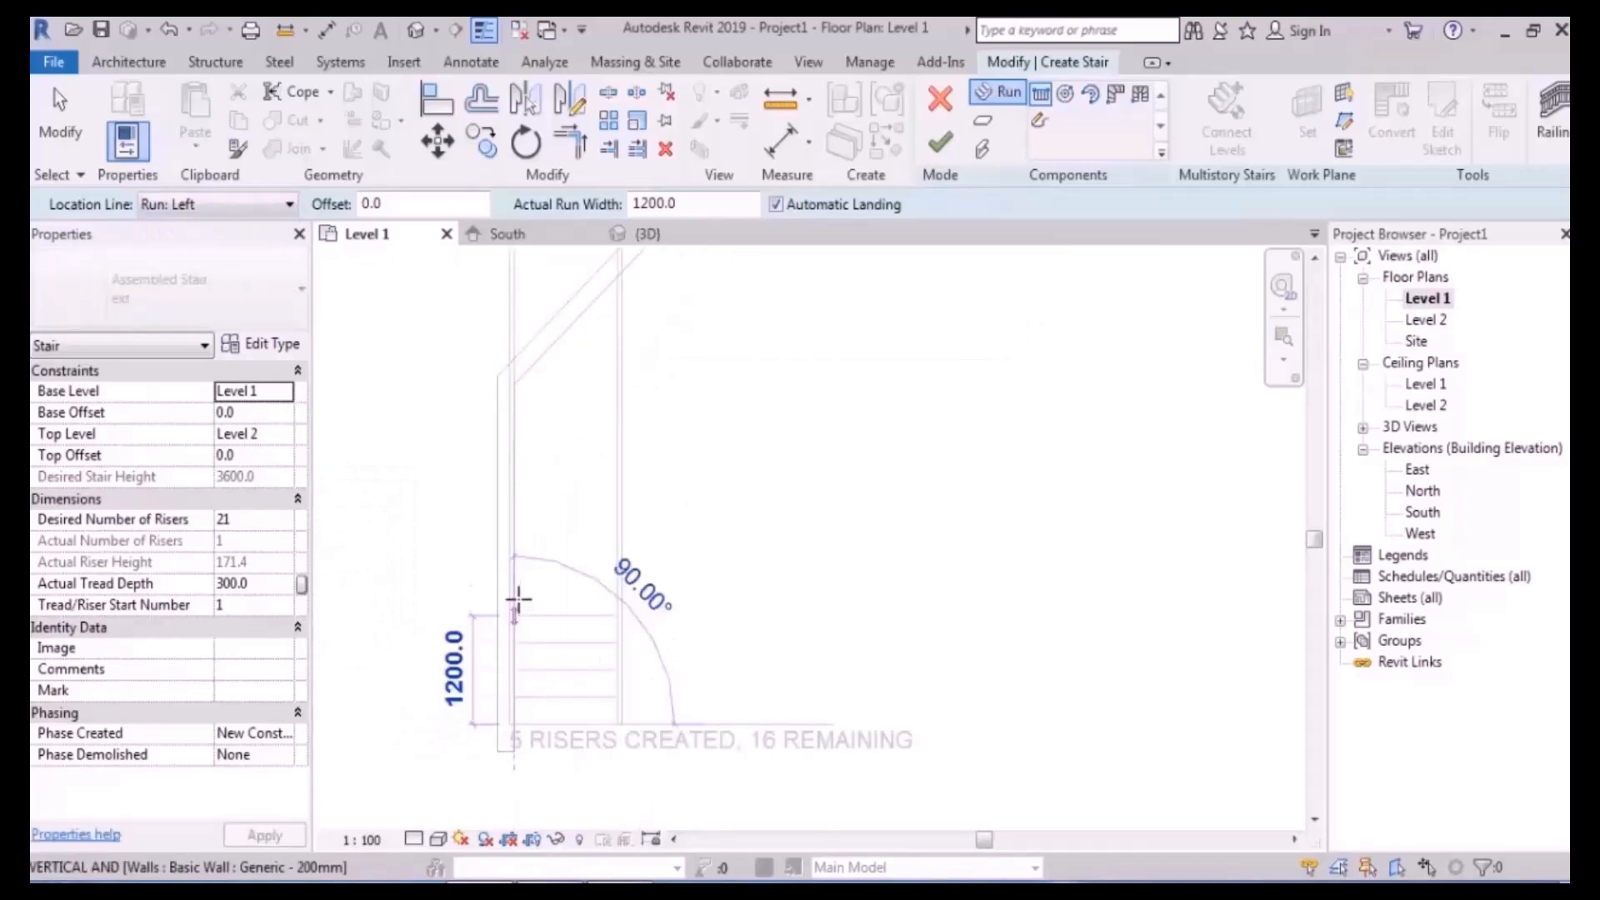
{"action": "left_click", "coordinate": [517, 557]}
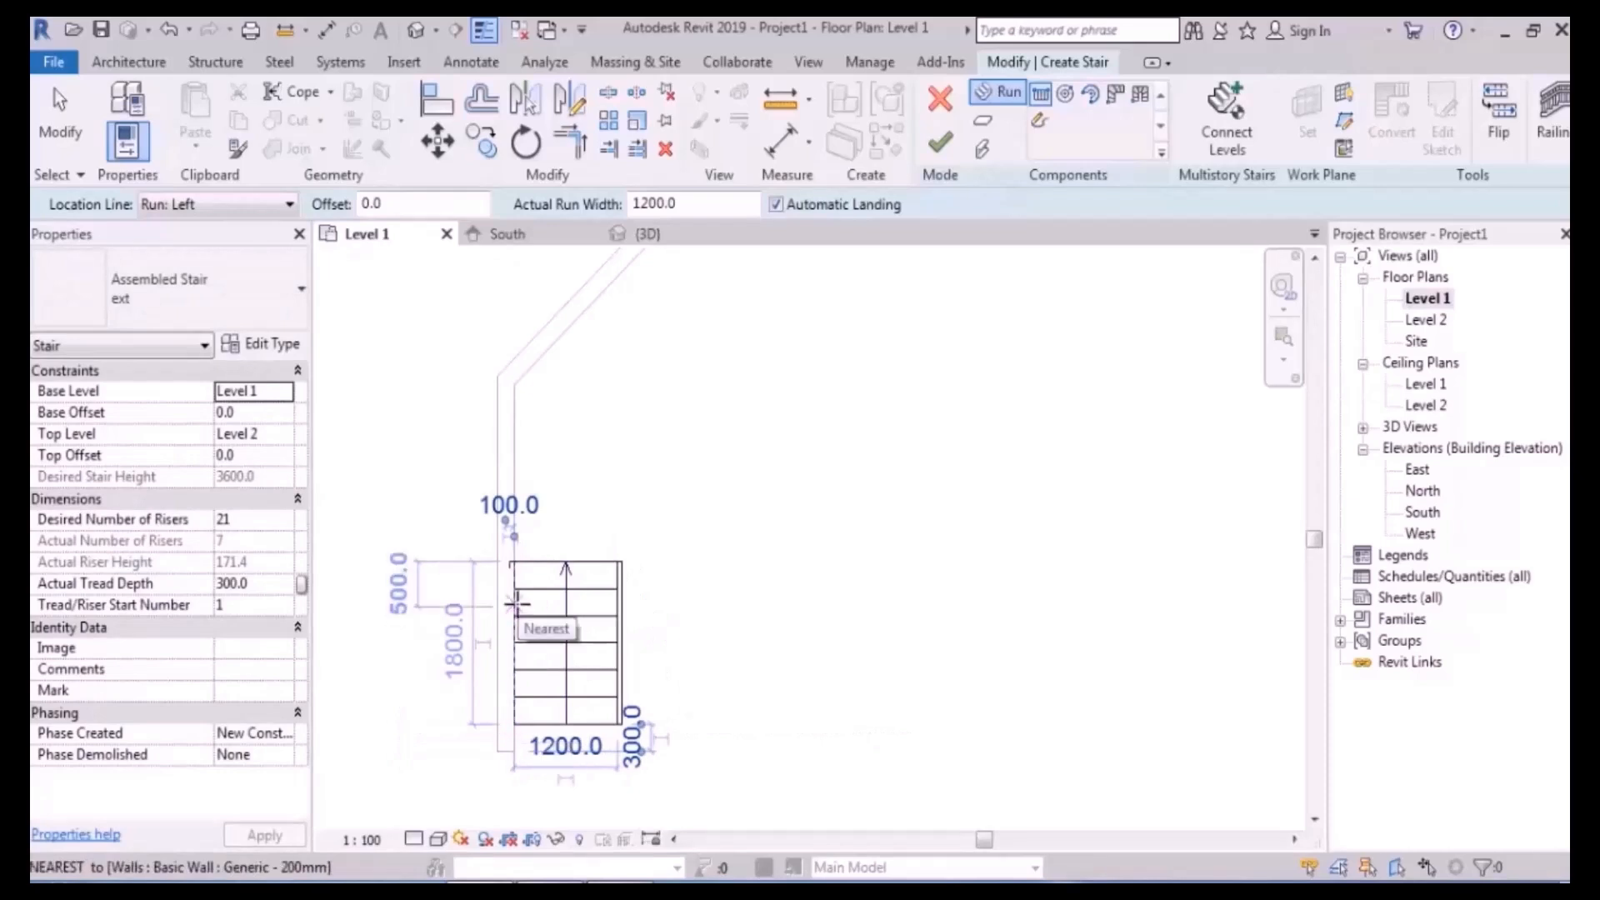
- Draw the 45° run up to 14 risers and the final run along the top wall
{"action": "middle_click_drag", "start_coordinate": [694, 389], "coordinate": [628, 671]}
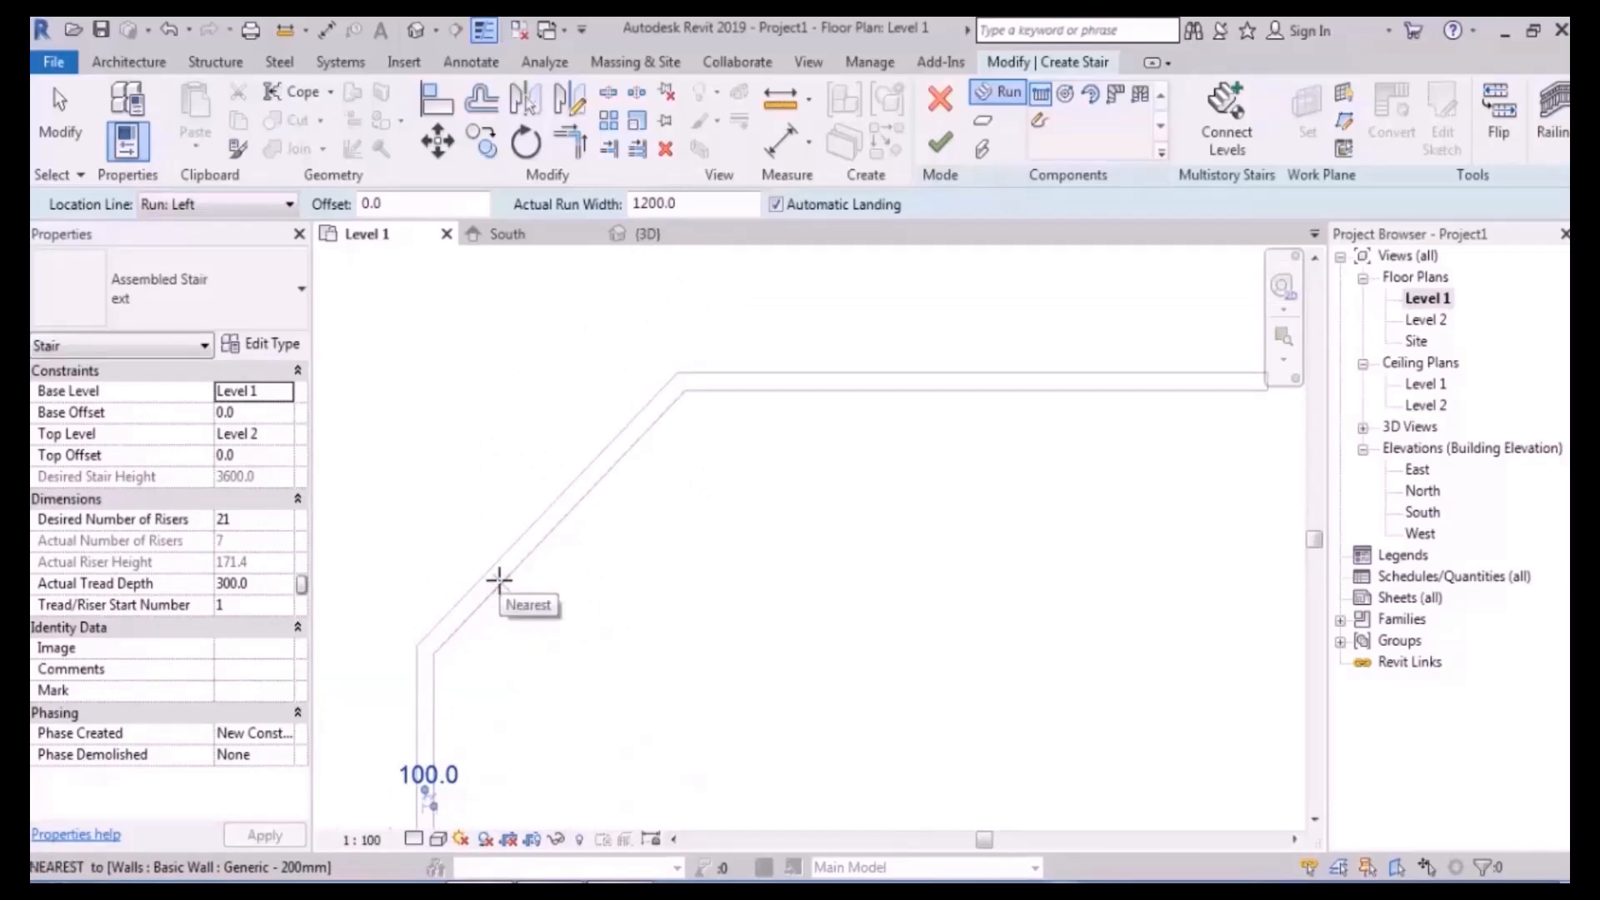
{"action": "left_click", "coordinate": [466, 620]}
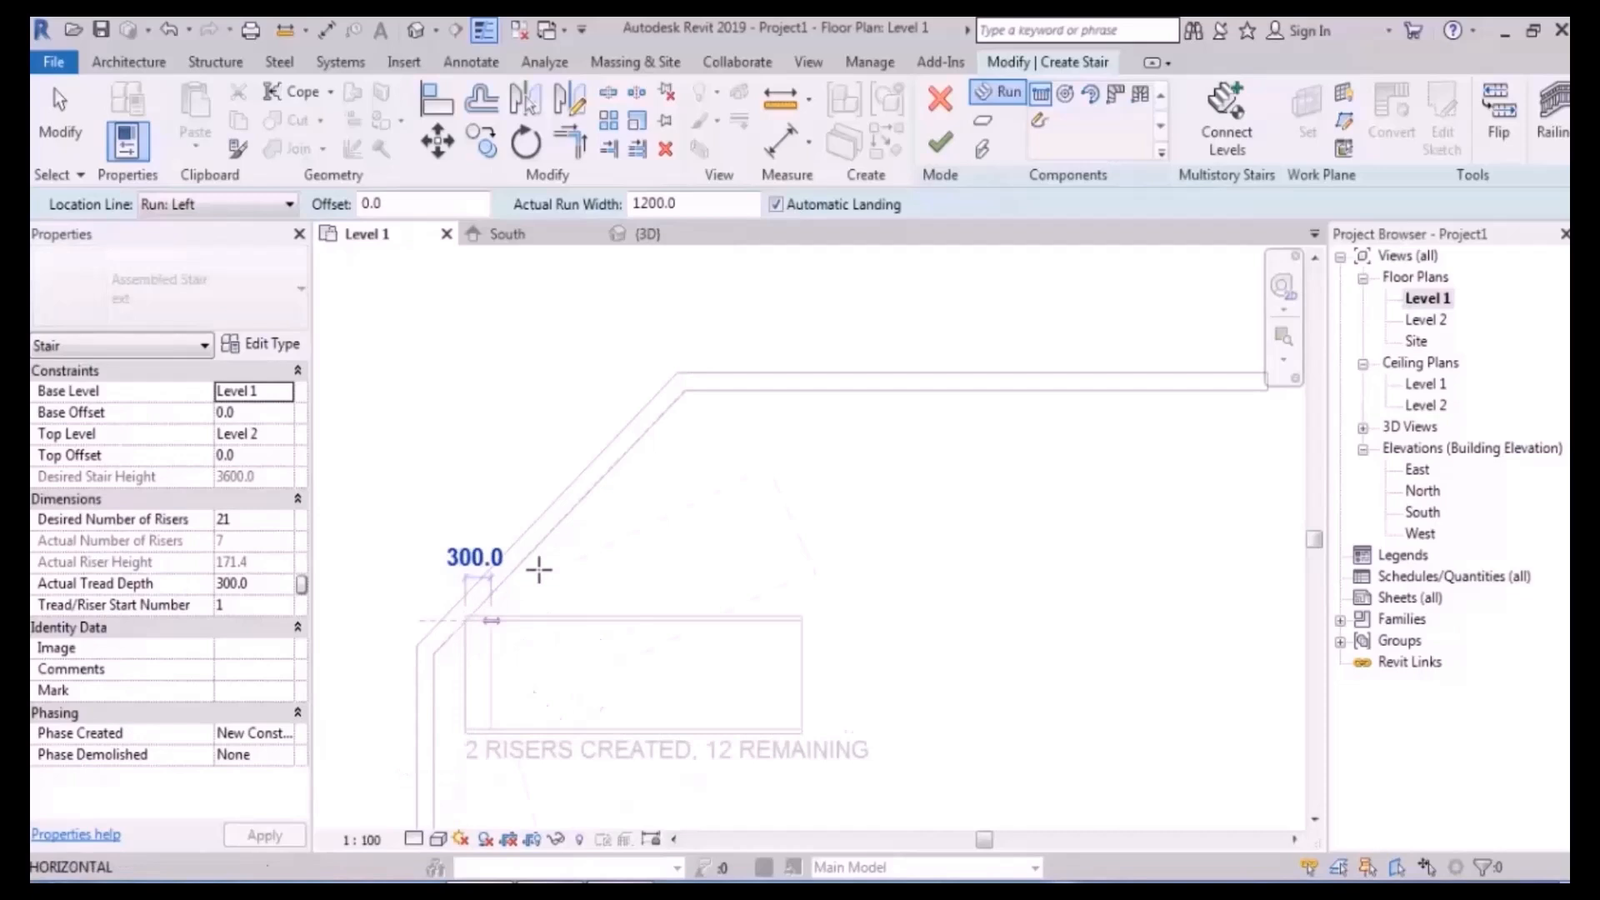
{"action": "left_click", "coordinate": [577, 493]}
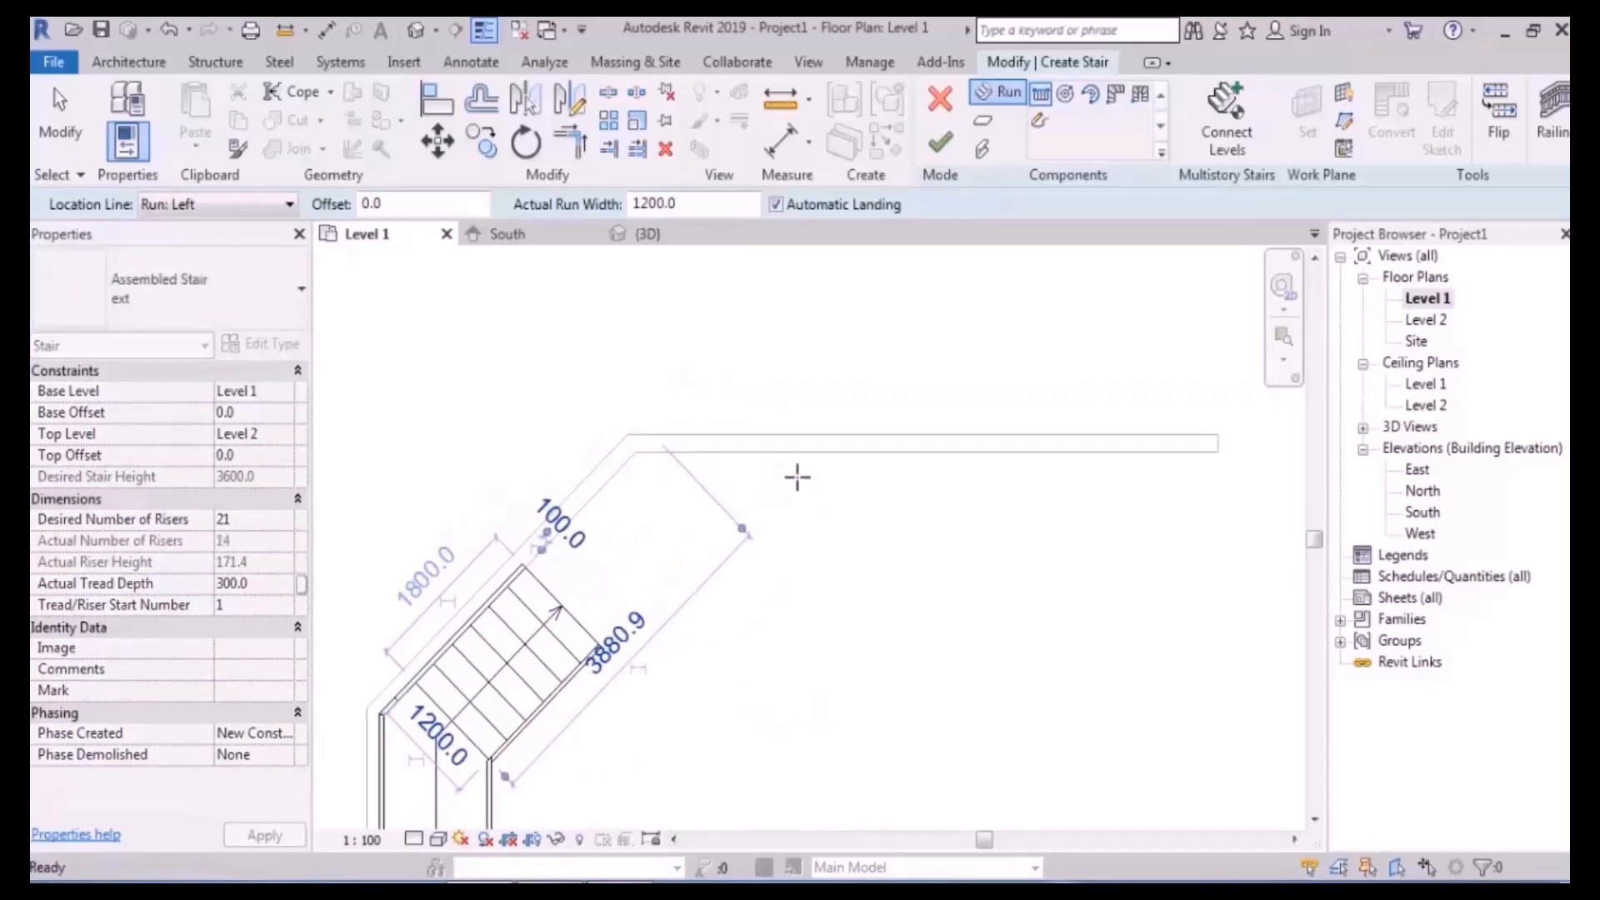
{"action": "left_click", "coordinate": [961, 452]}
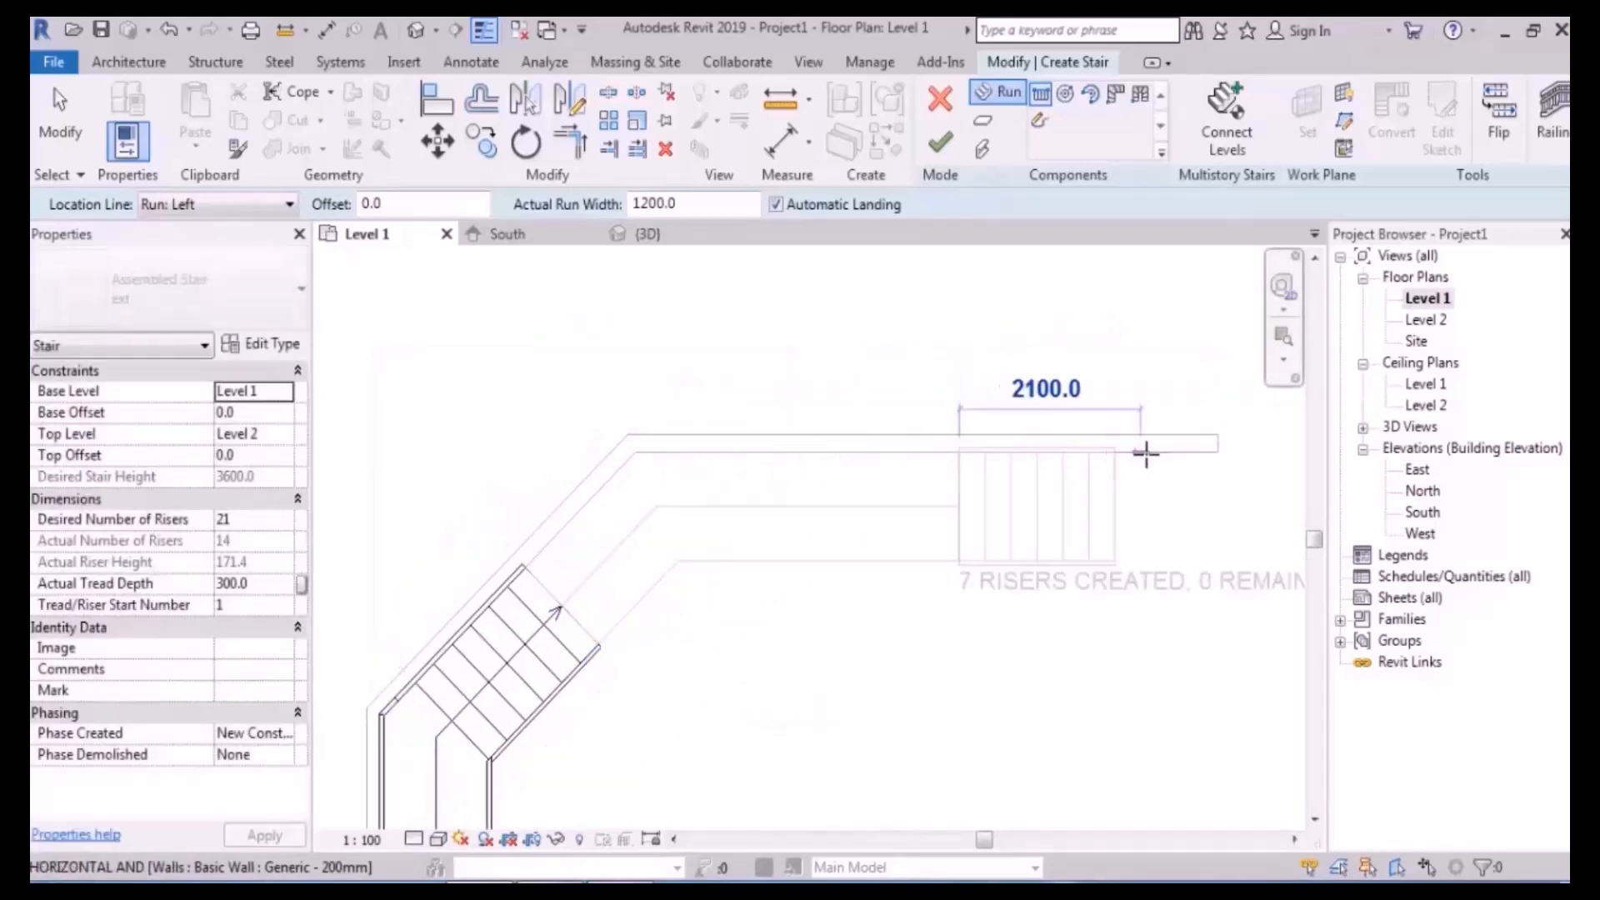
{"action": "left_click", "coordinate": [1190, 453]}
{"action": "key", "text": "Escape"}
{"action": "scroll", "coordinate": [906, 329], "scroll_direction": "down", "scroll_amount": 2}
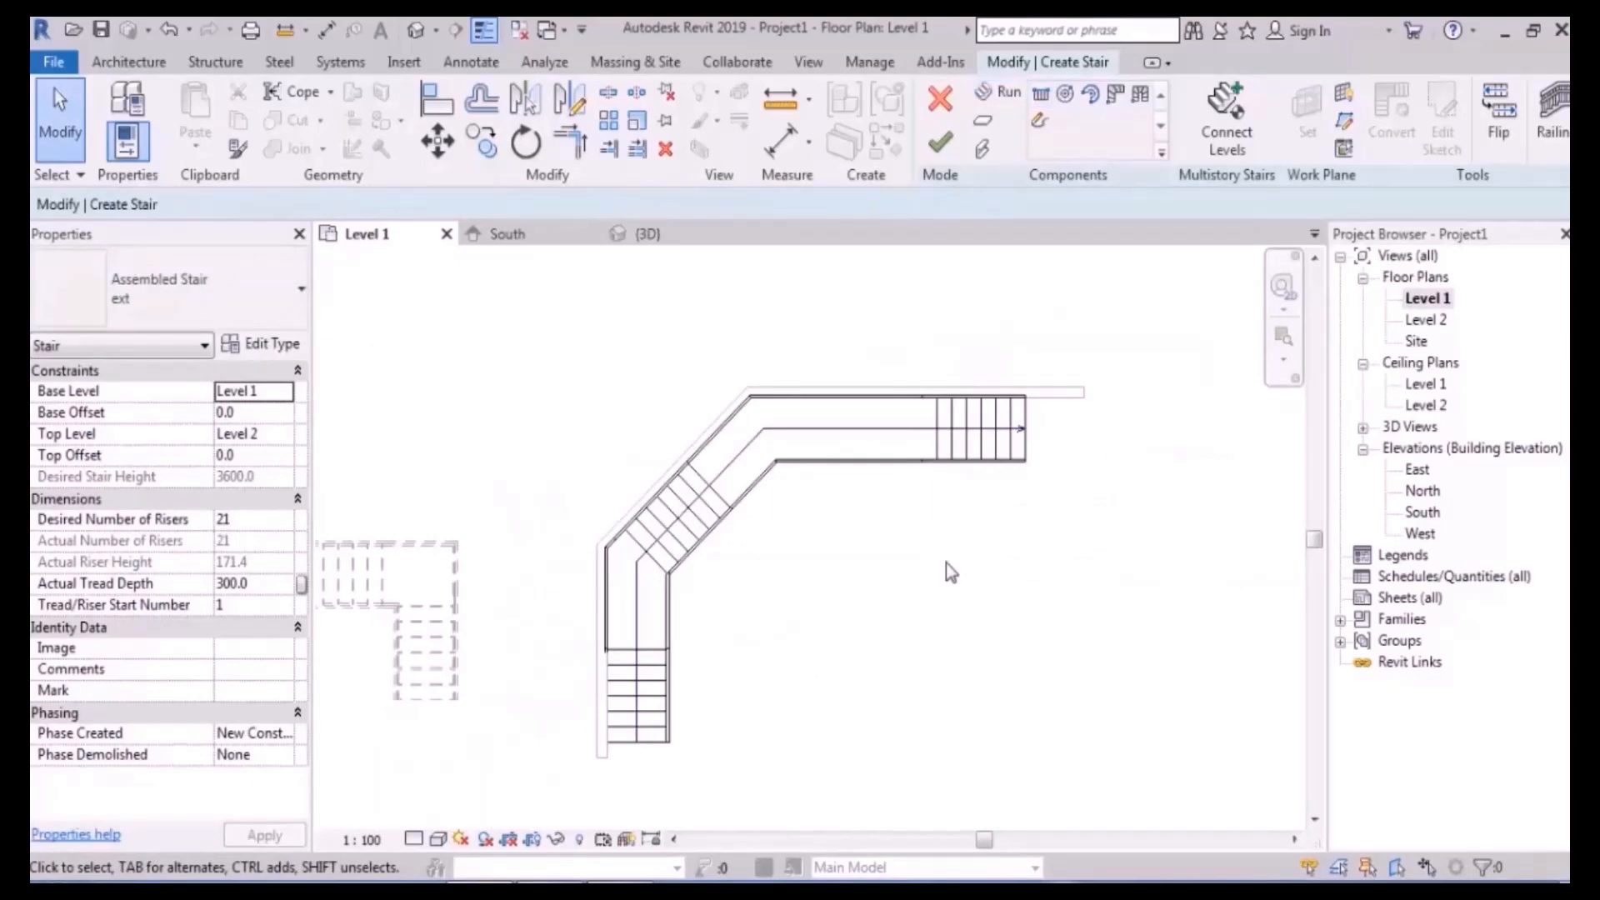
- Move the lower stair run so its corner snaps to the landing's endpoint
{"action": "scroll", "coordinate": [675, 667], "scroll_direction": "up", "scroll_amount": 4}
{"action": "left_click", "coordinate": [639, 648]}
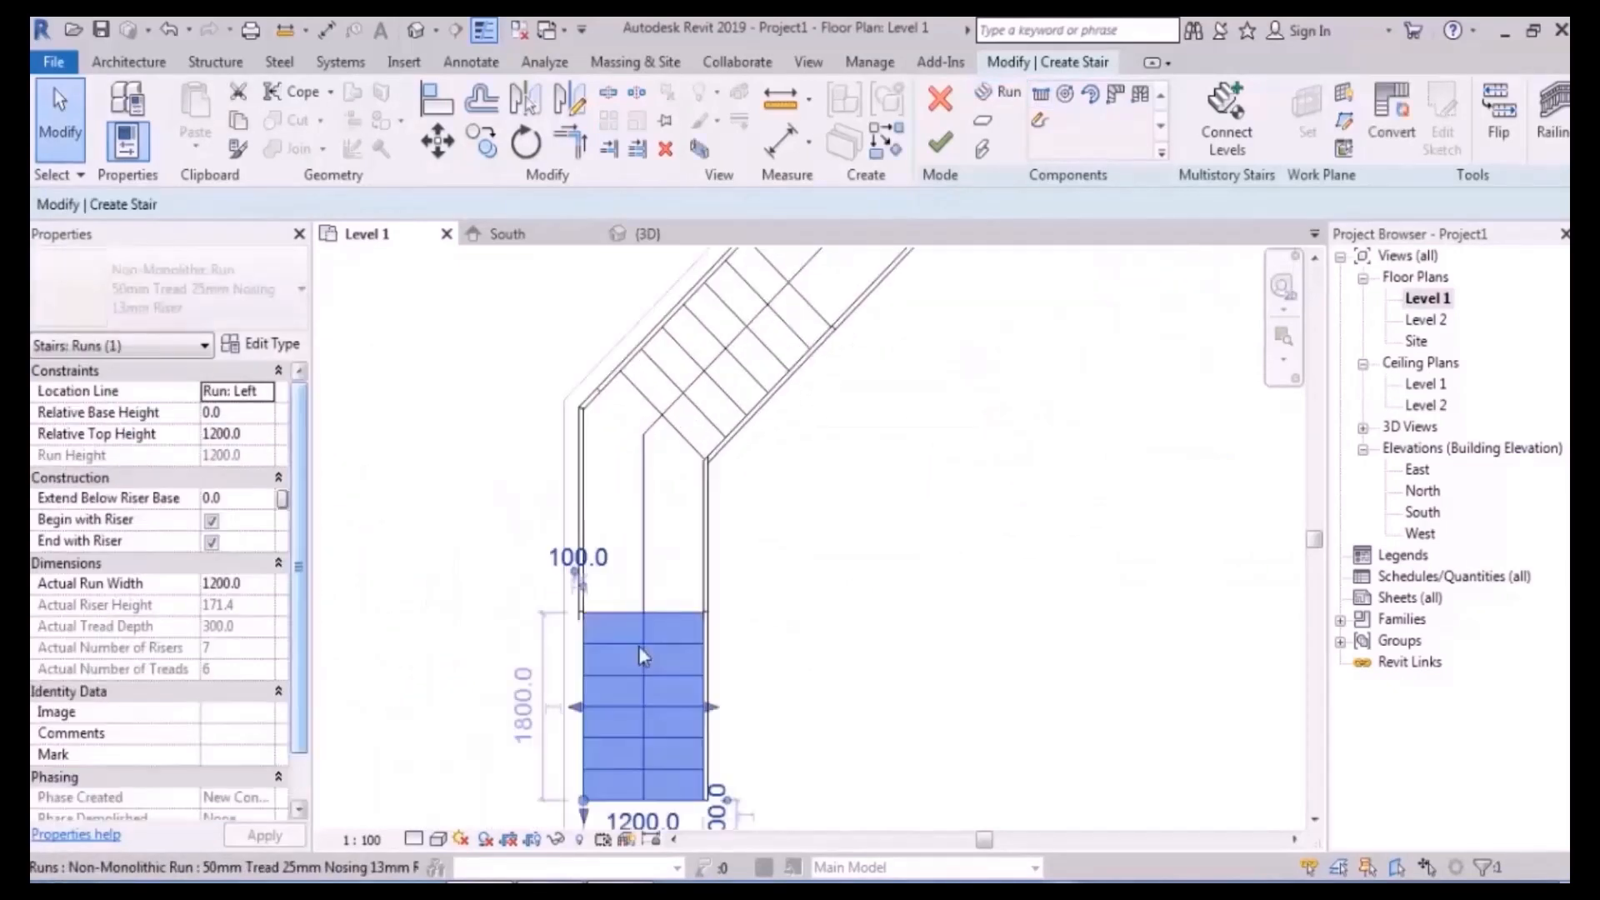
{"action": "left_click", "coordinate": [437, 143]}
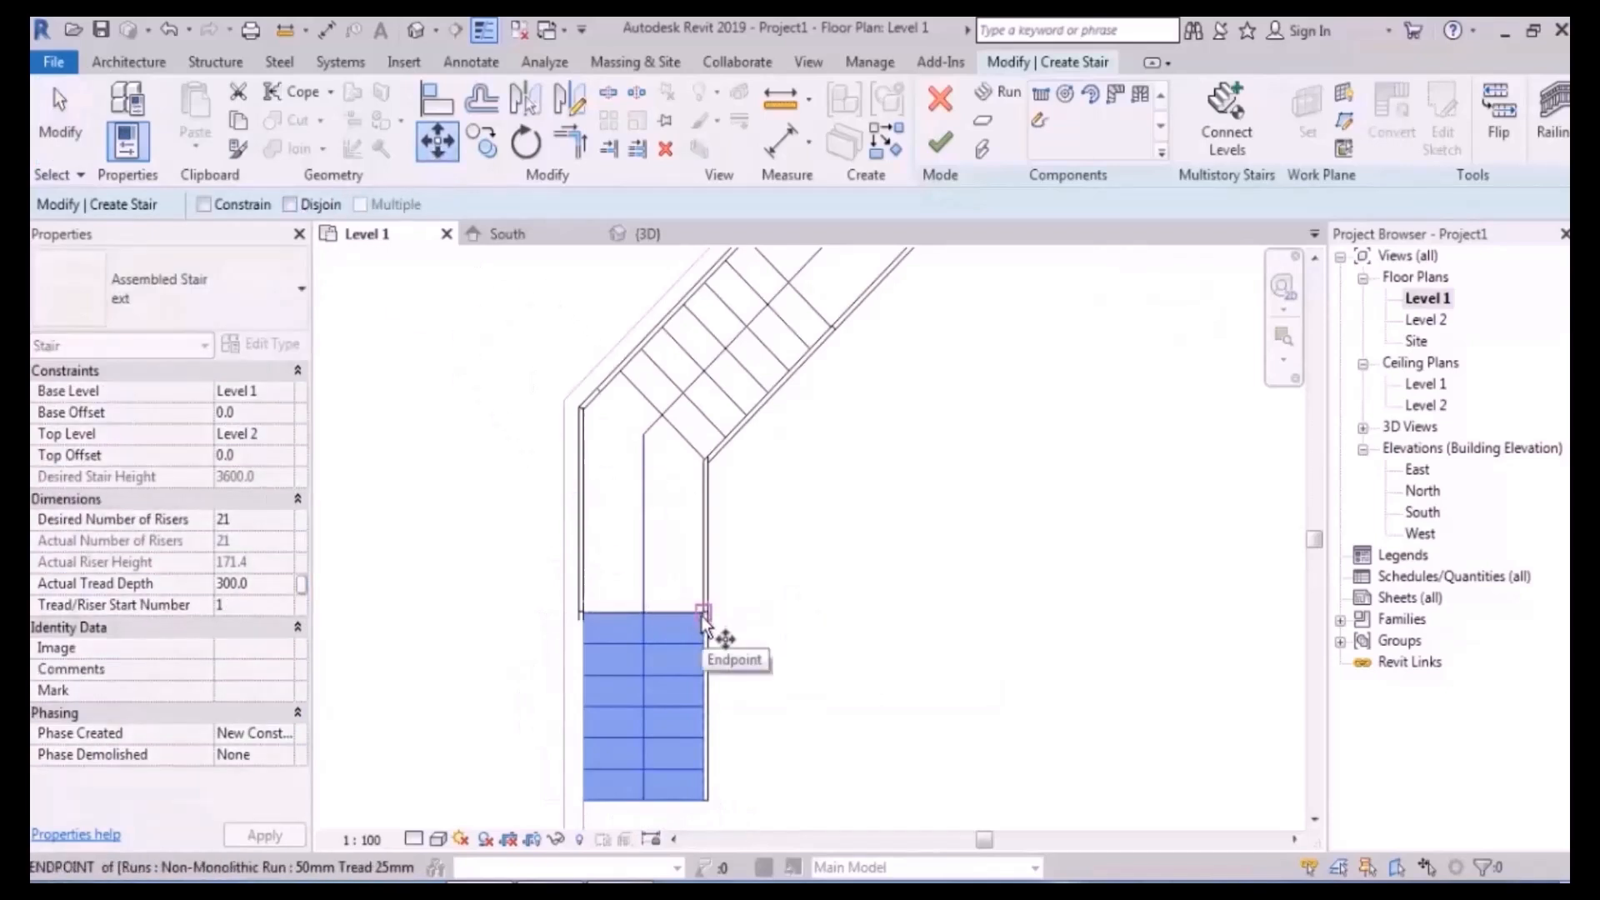
{"action": "scroll", "coordinate": [703, 615], "scroll_direction": "up", "scroll_amount": 3}
{"action": "scroll", "coordinate": [707, 608], "scroll_direction": "up", "scroll_amount": 3}
{"action": "left_click", "coordinate": [708, 595]}
{"action": "scroll", "coordinate": [700, 650], "scroll_direction": "down", "scroll_amount": 4}
{"action": "scroll", "coordinate": [708, 500], "scroll_direction": "up", "scroll_amount": 4}
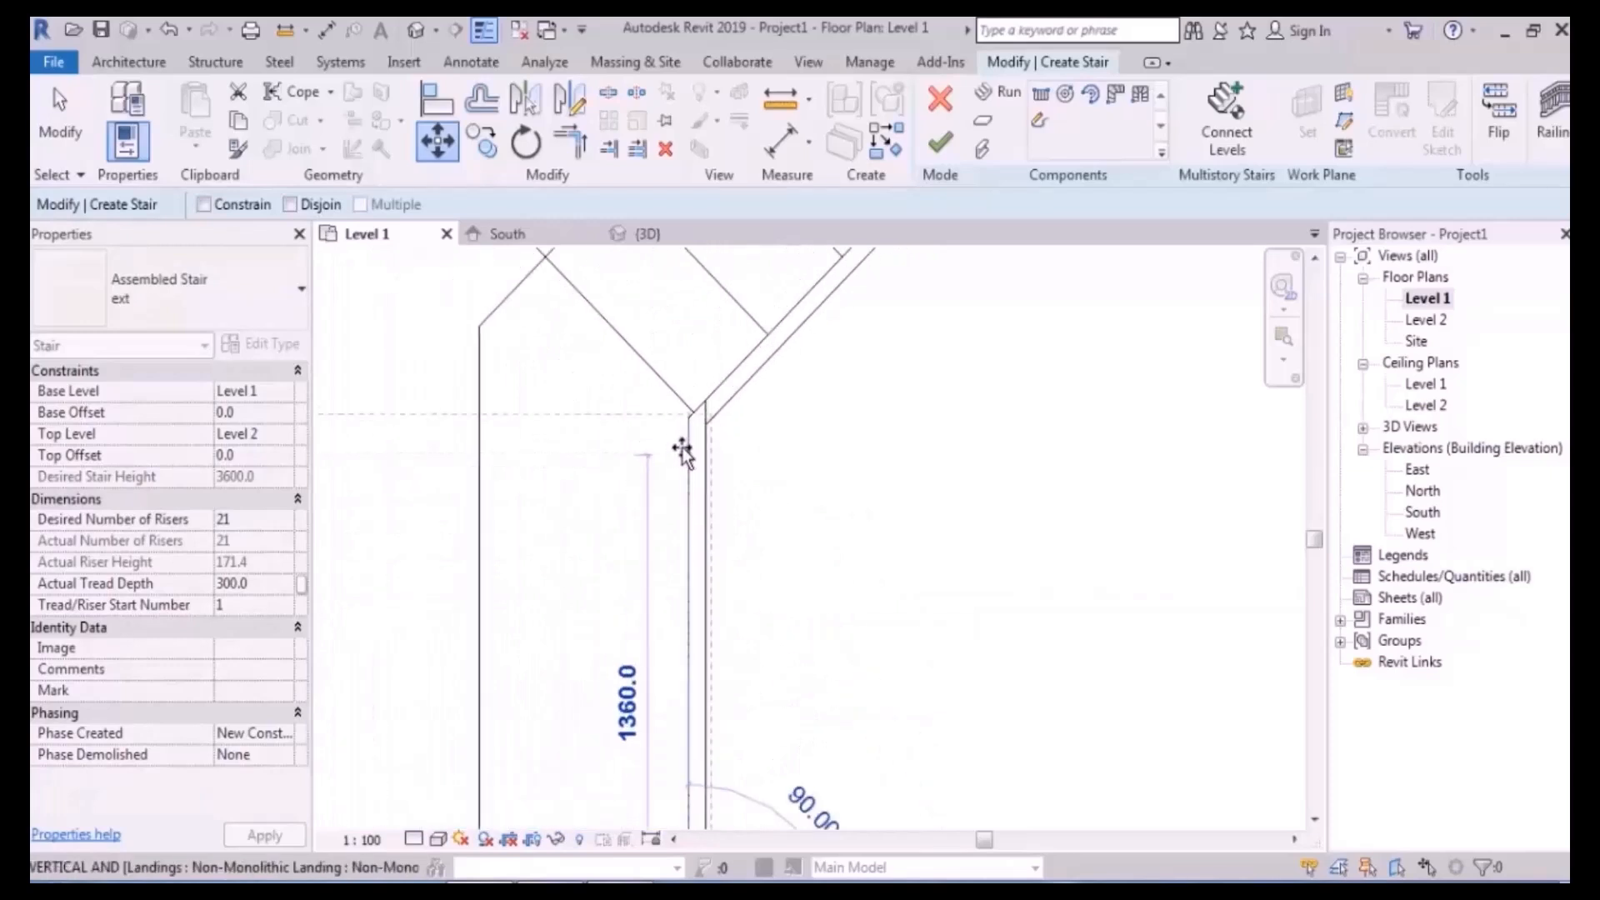
{"action": "left_click", "coordinate": [688, 414]}
{"action": "left_click", "coordinate": [831, 498]}
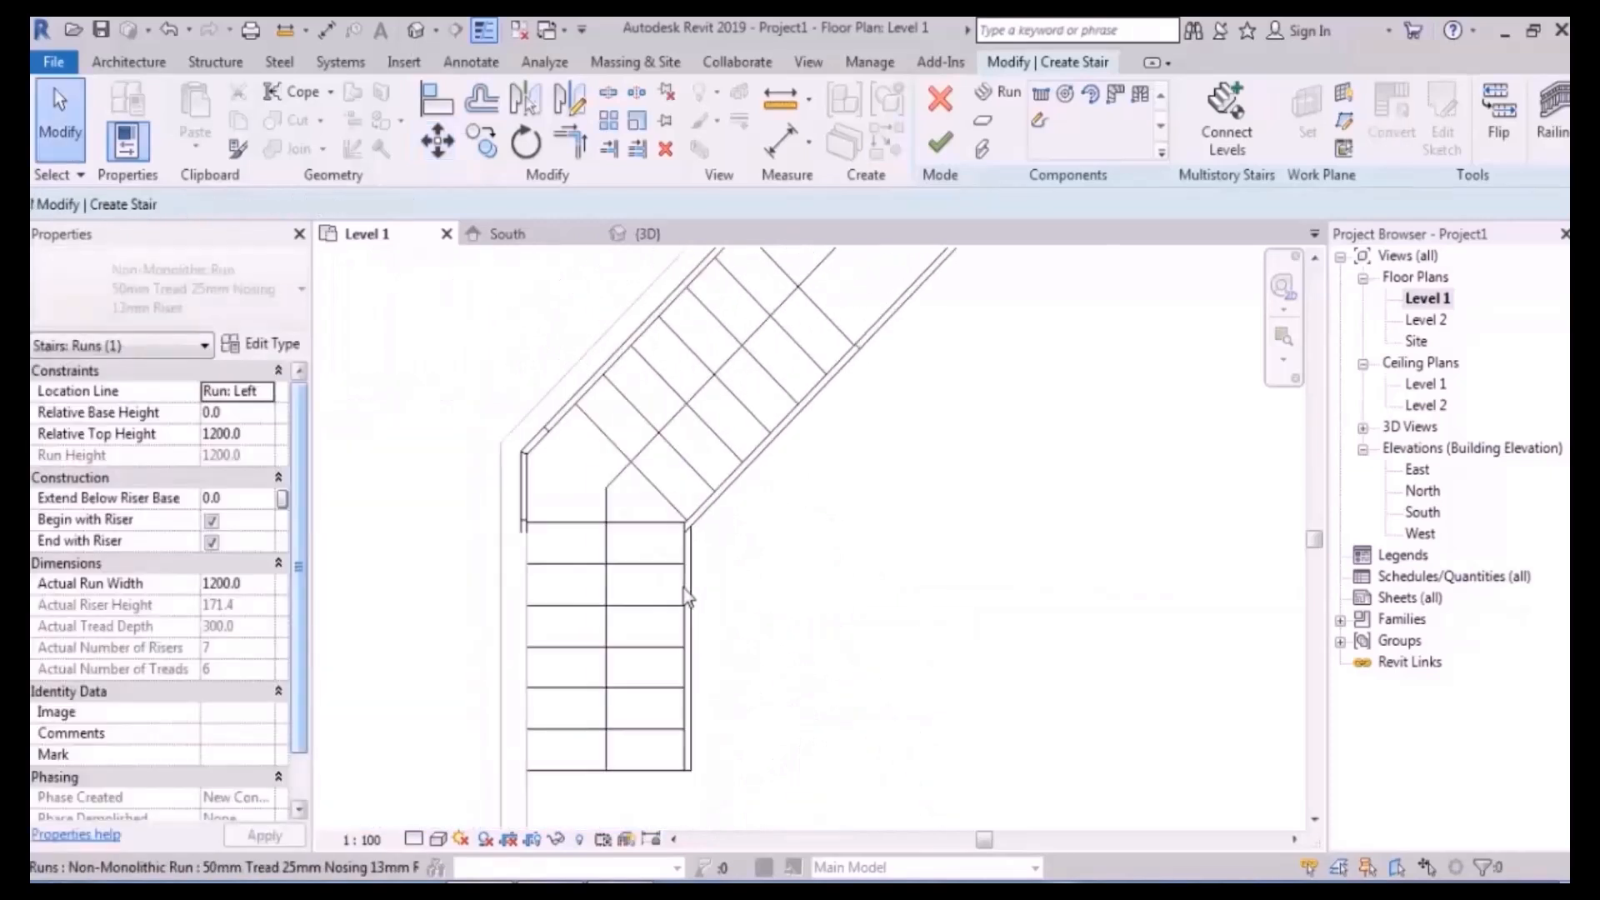
- Move the diagonal run so its corner sits at the landing corner
{"action": "scroll", "coordinate": [691, 478], "scroll_direction": "up", "scroll_amount": 5}
{"action": "left_click", "coordinate": [754, 447]}
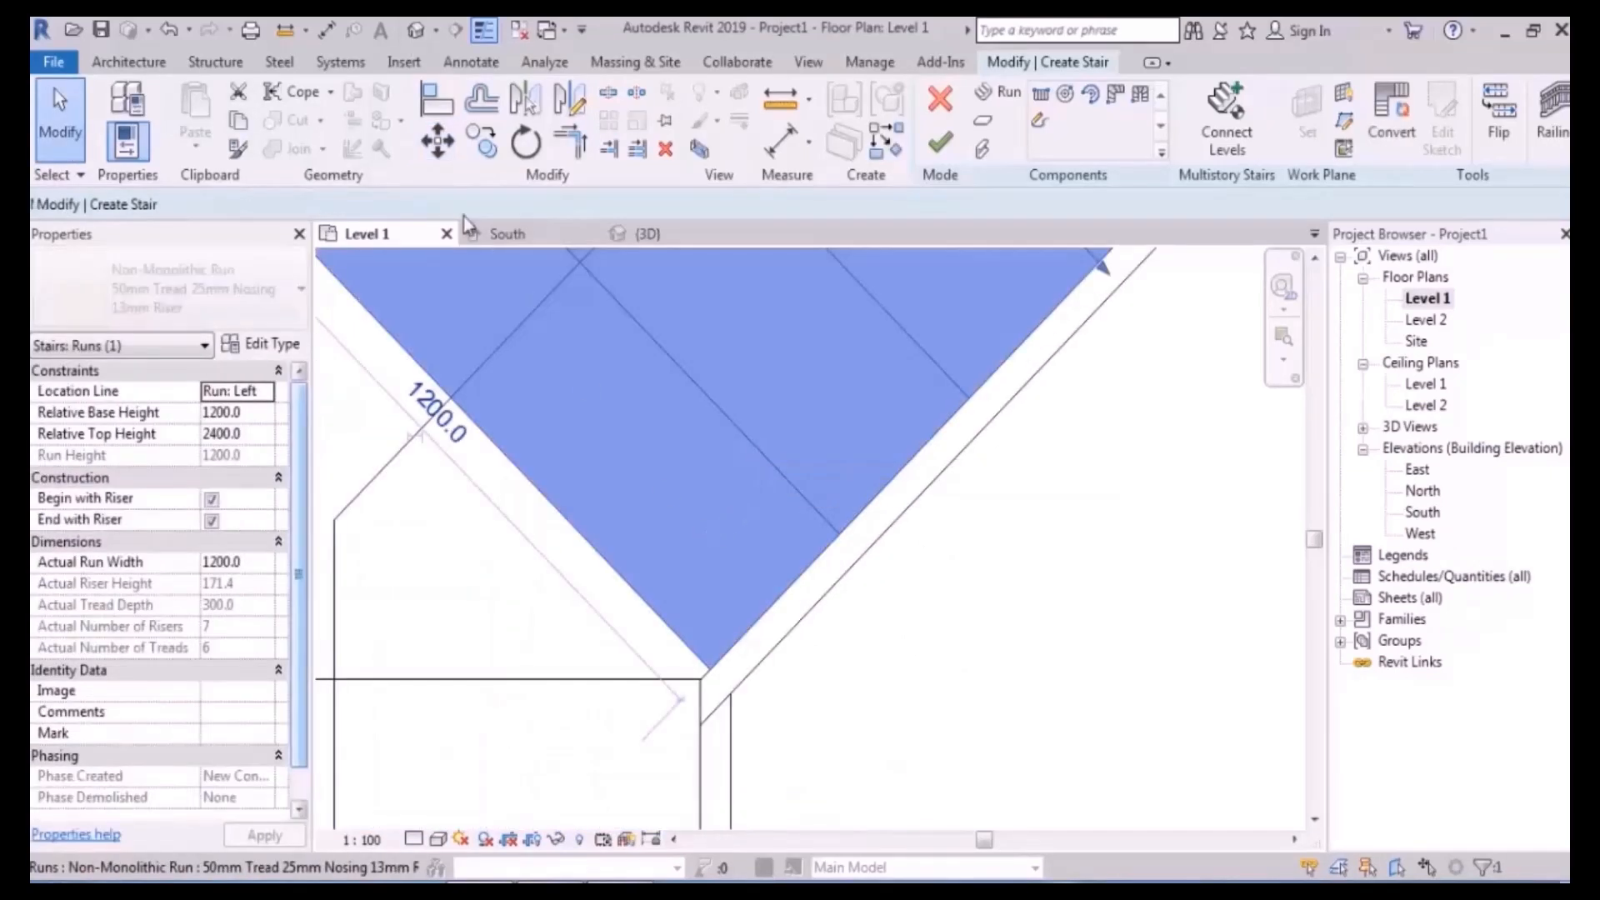
{"action": "left_click", "coordinate": [451, 139]}
{"action": "scroll", "coordinate": [723, 704], "scroll_direction": "up", "scroll_amount": 4}
{"action": "left_click", "coordinate": [698, 529]}
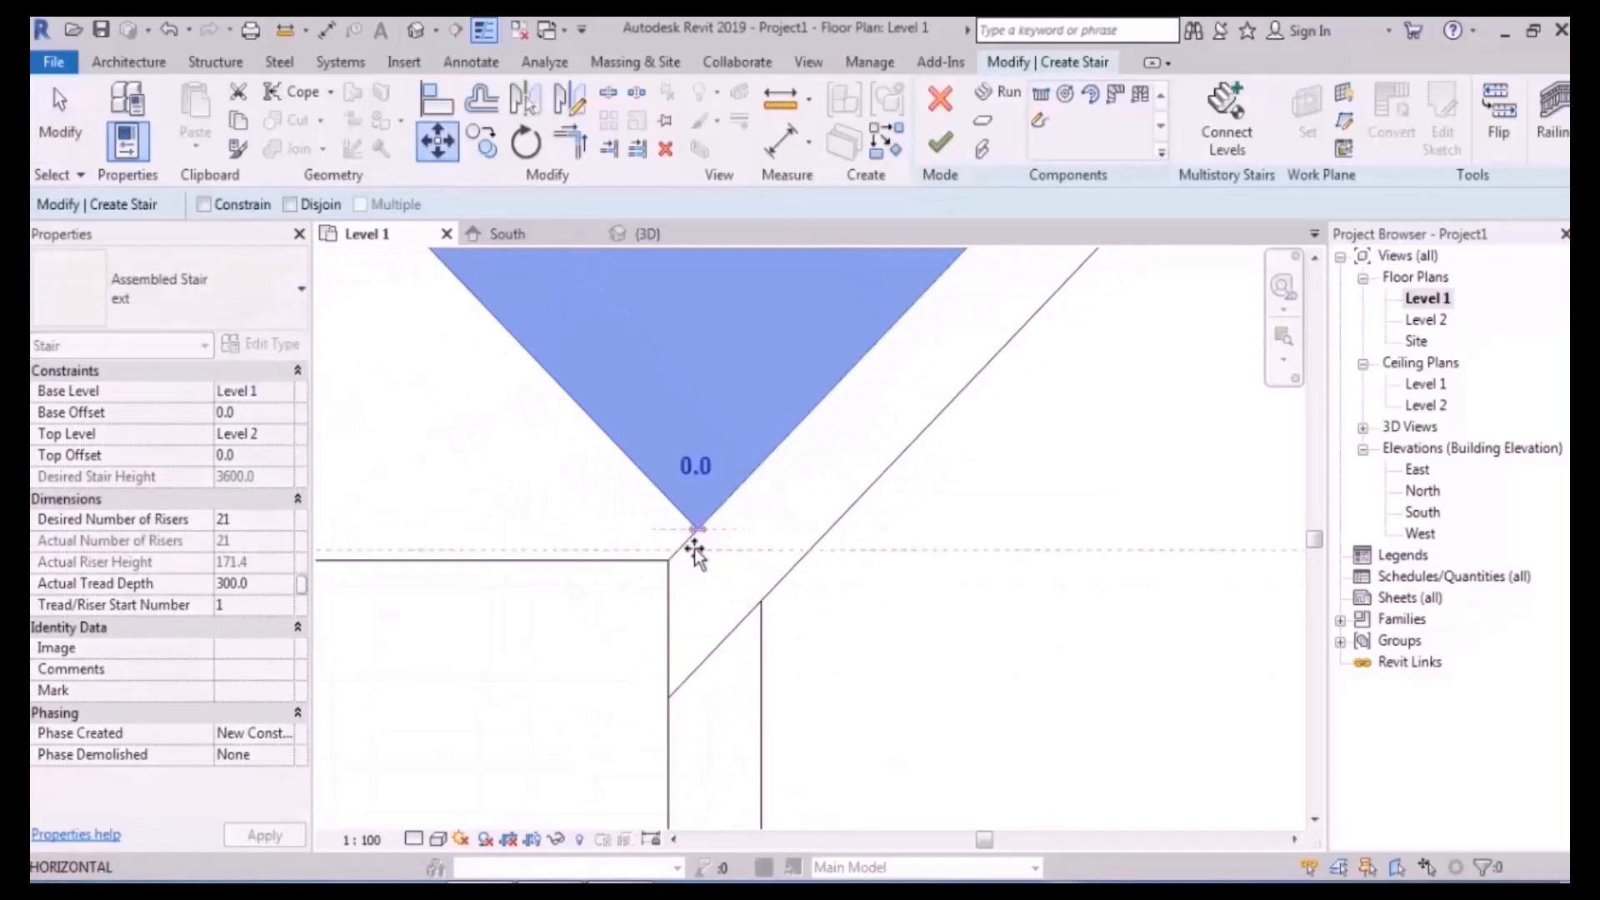
{"action": "left_click", "coordinate": [666, 569]}
{"action": "left_click", "coordinate": [922, 697]}
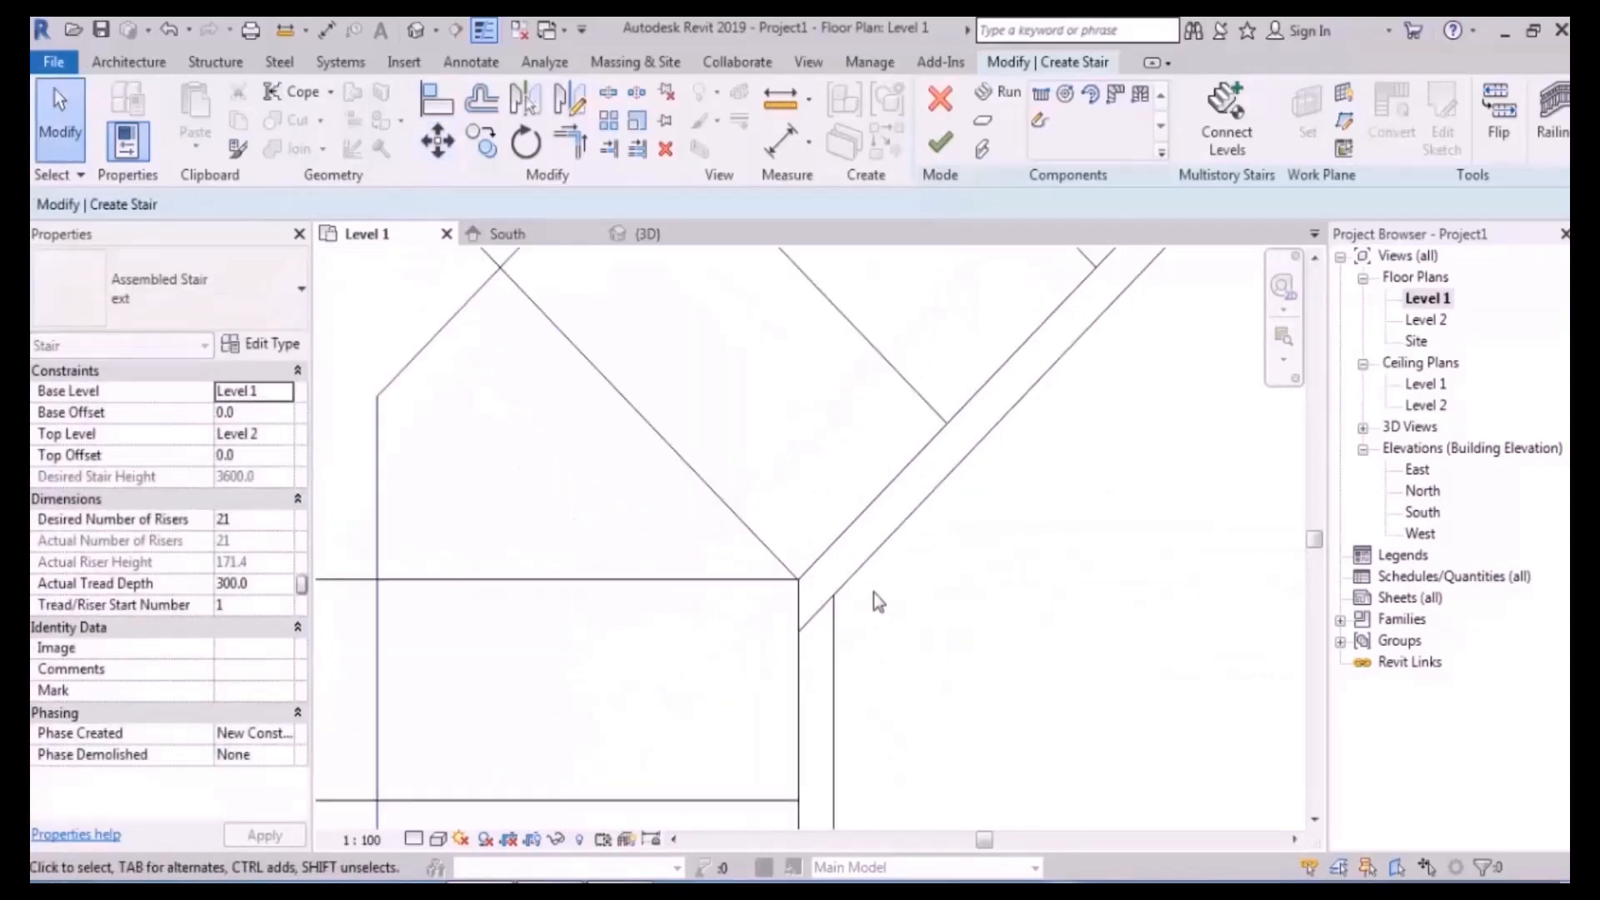
- Move the upper stair run with MV to the landing endpoint
{"action": "scroll", "coordinate": [533, 593], "scroll_direction": "down", "scroll_amount": 3}
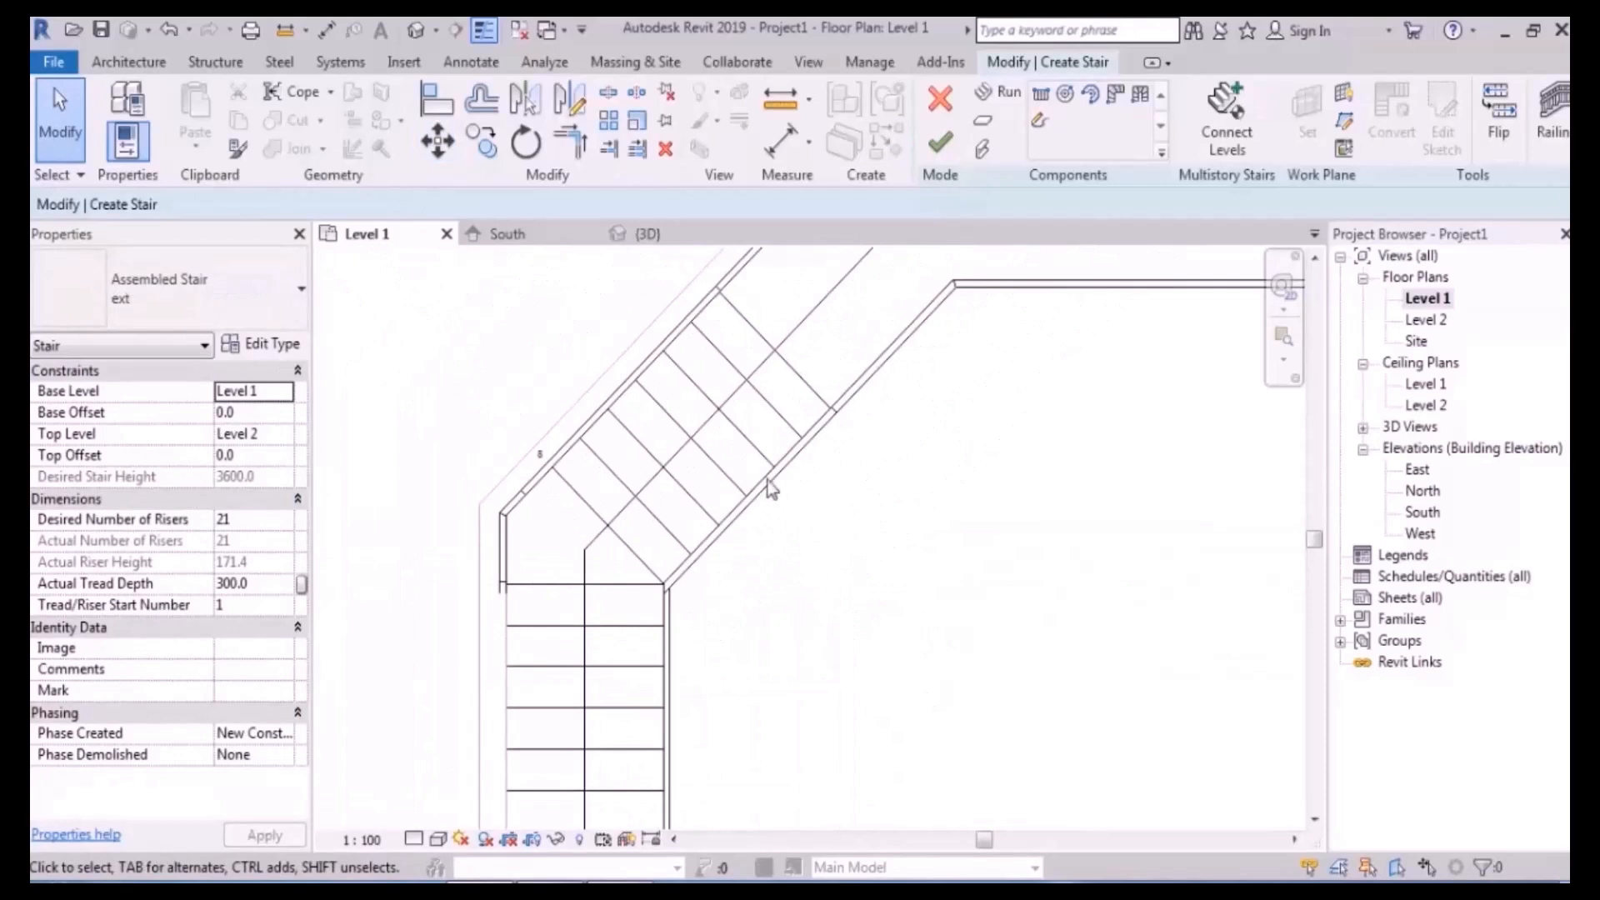
{"action": "scroll", "coordinate": [769, 491], "scroll_direction": "down", "scroll_amount": 2}
{"action": "middle_click_drag", "start_coordinate": [969, 414], "coordinate": [752, 547]}
{"action": "left_click", "coordinate": [942, 474]}
{"action": "key", "text": "m"}
{"action": "key", "text": "v"}
{"action": "scroll", "coordinate": [861, 525], "scroll_direction": "up", "scroll_amount": 2}
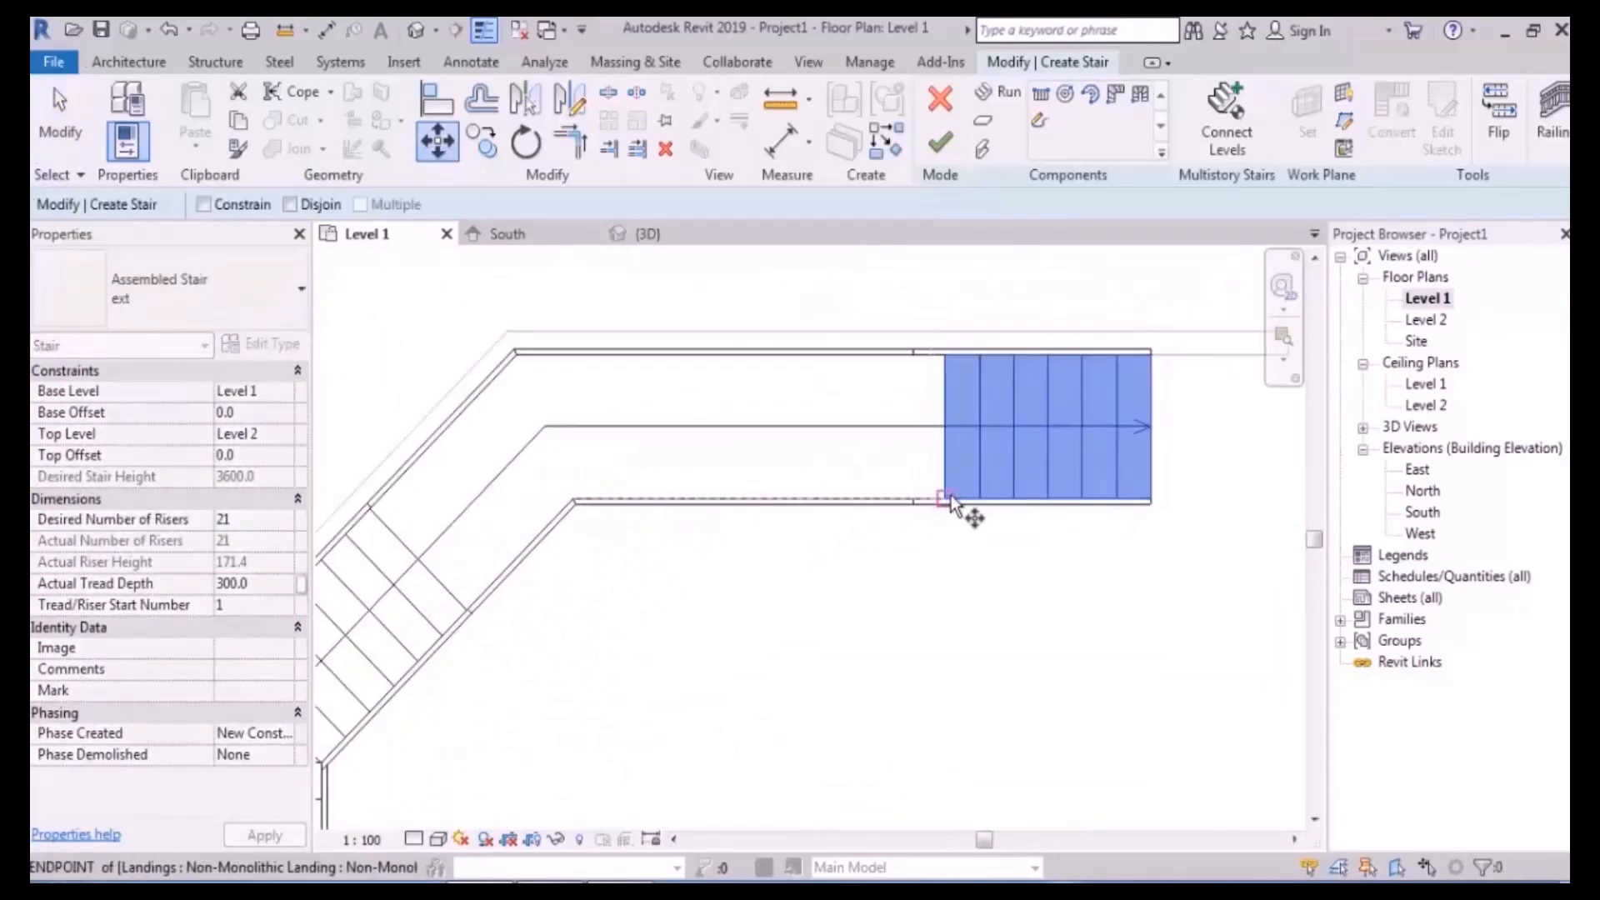
{"action": "left_click", "coordinate": [946, 500]}
{"action": "scroll", "coordinate": [554, 511], "scroll_direction": "up", "scroll_amount": 3}
{"action": "left_click", "coordinate": [858, 549]}
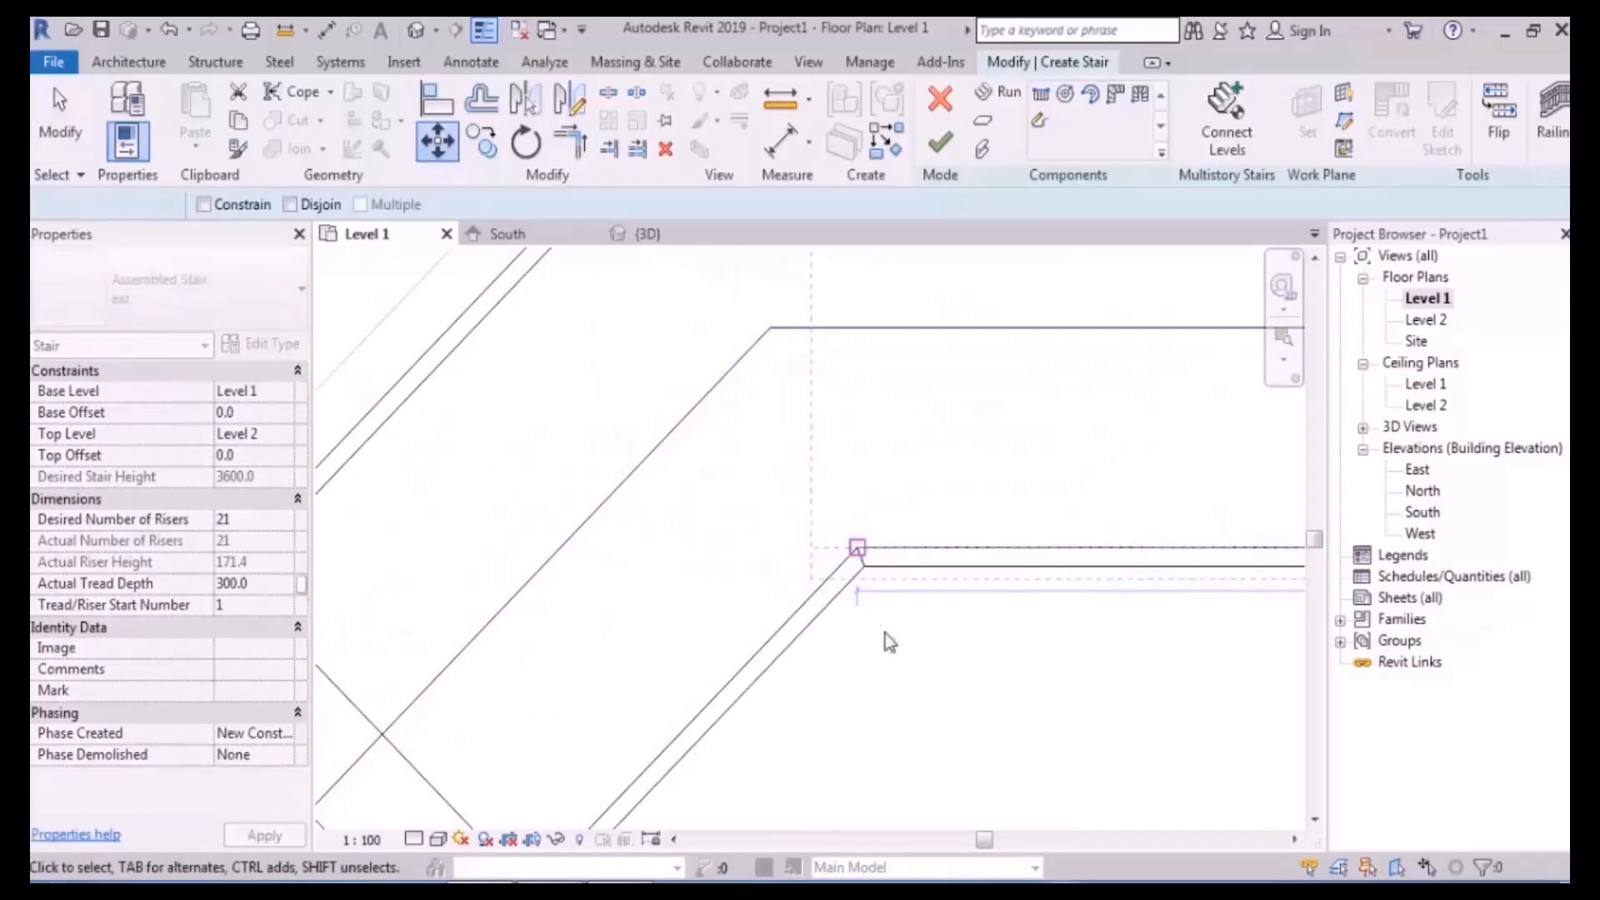
{"action": "scroll", "coordinate": [789, 561], "scroll_direction": "down", "scroll_amount": 2}
- Reposition the angled middle run, using its stringer end as the base point
{"action": "left_click", "coordinate": [595, 512]}
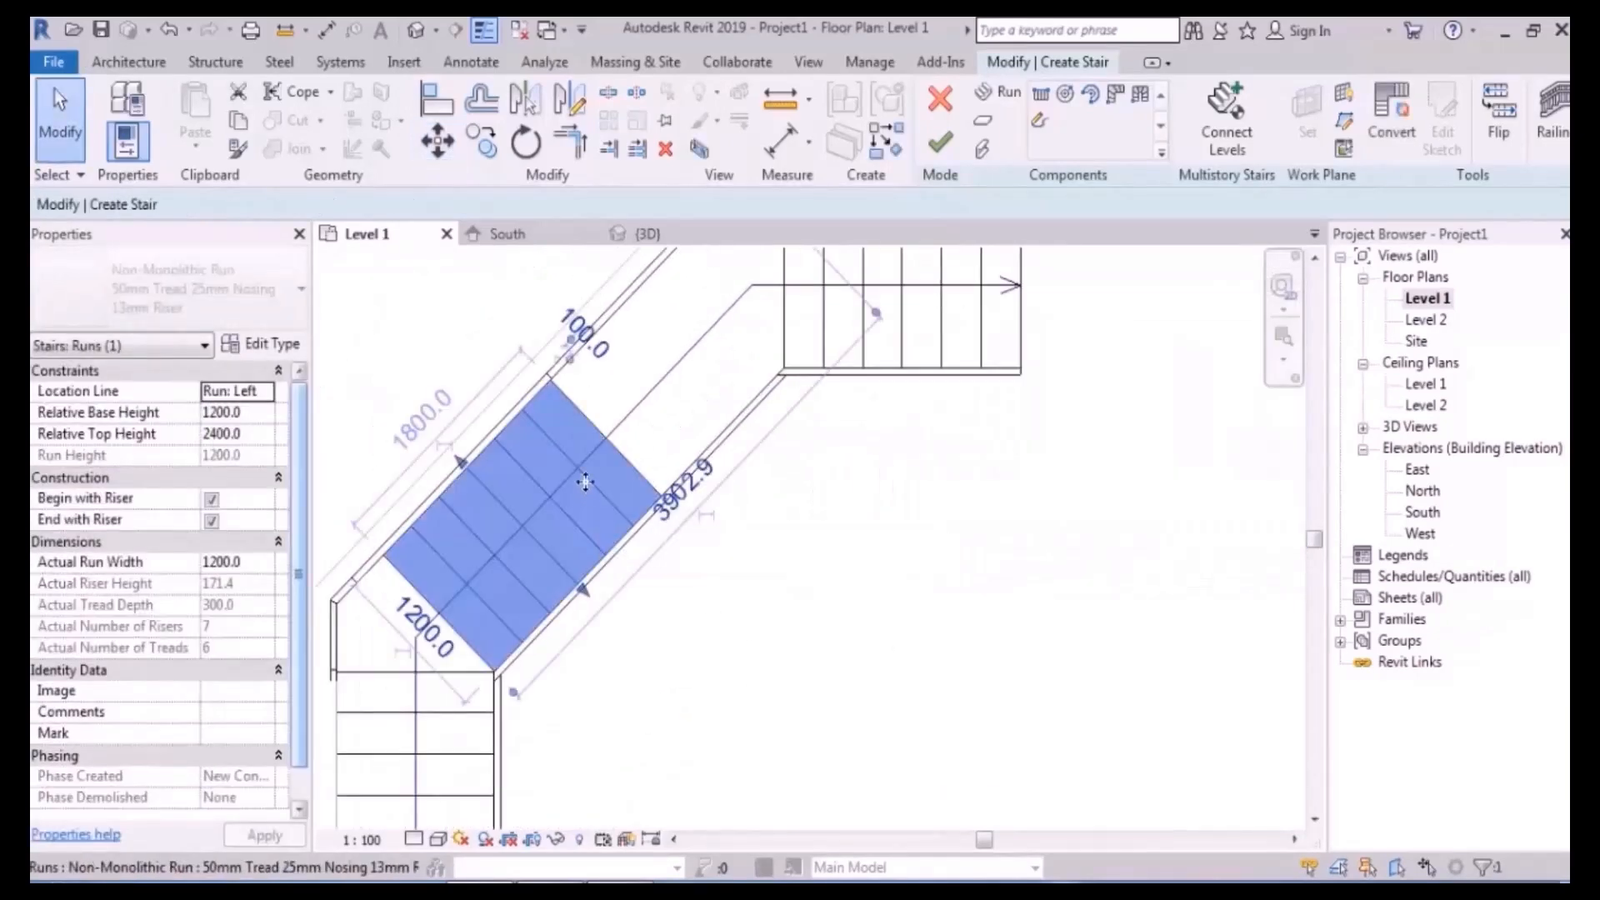
{"action": "left_click", "coordinate": [436, 141]}
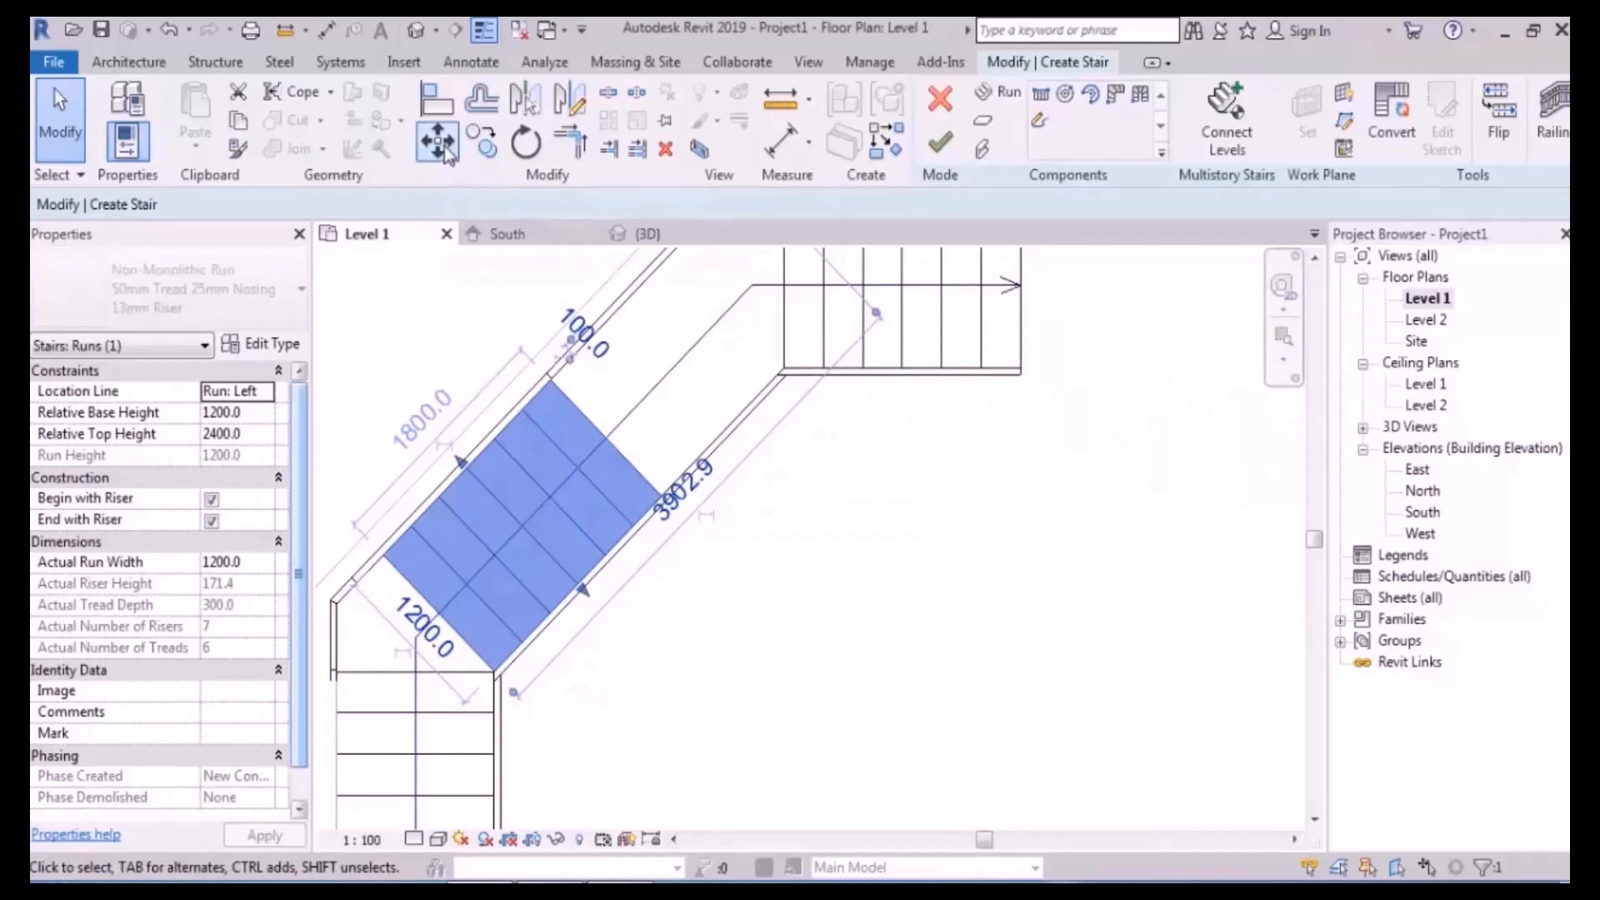
{"action": "scroll", "coordinate": [542, 599], "scroll_direction": "up", "scroll_amount": 1}
{"action": "left_click", "coordinate": [583, 582]}
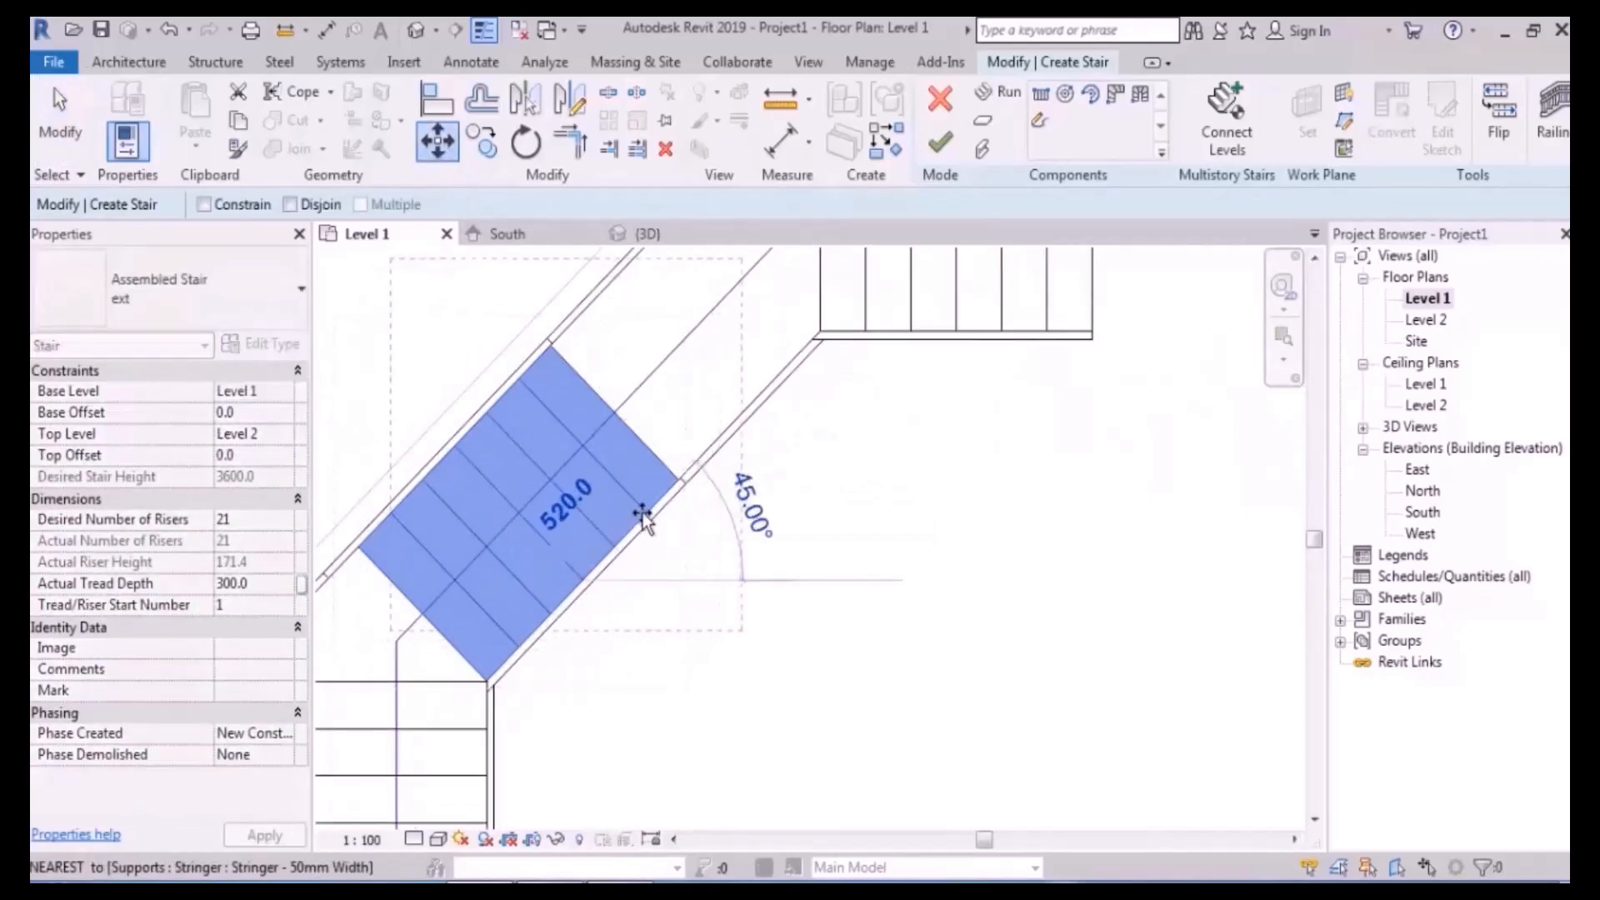
{"action": "scroll", "coordinate": [652, 513], "scroll_direction": "up", "scroll_amount": 3}
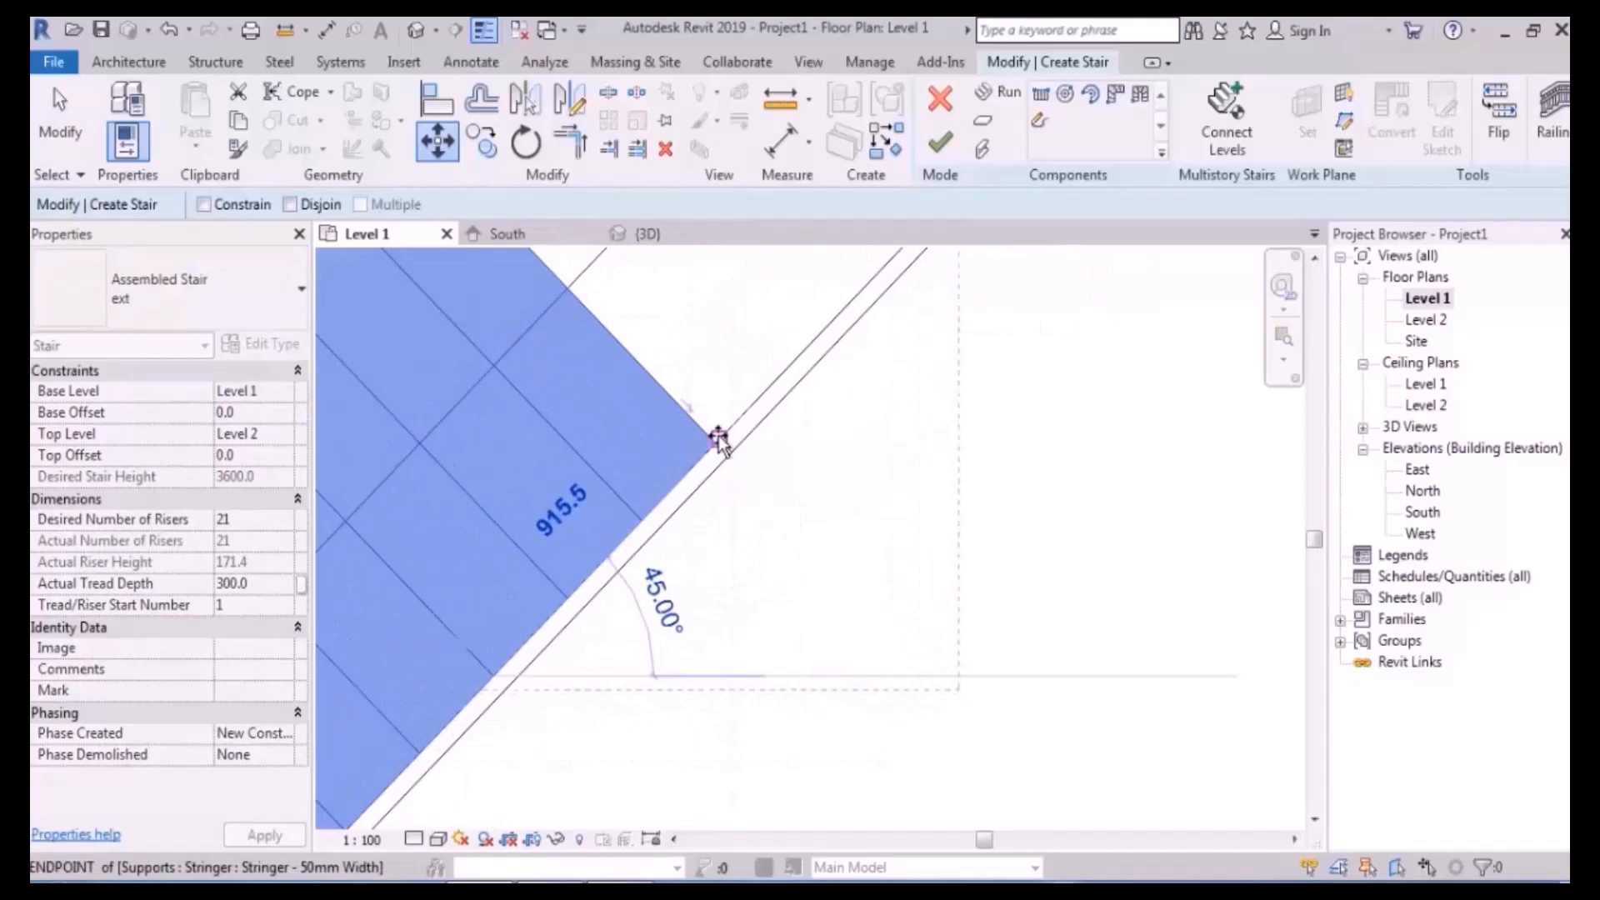
{"action": "left_click", "coordinate": [698, 457]}
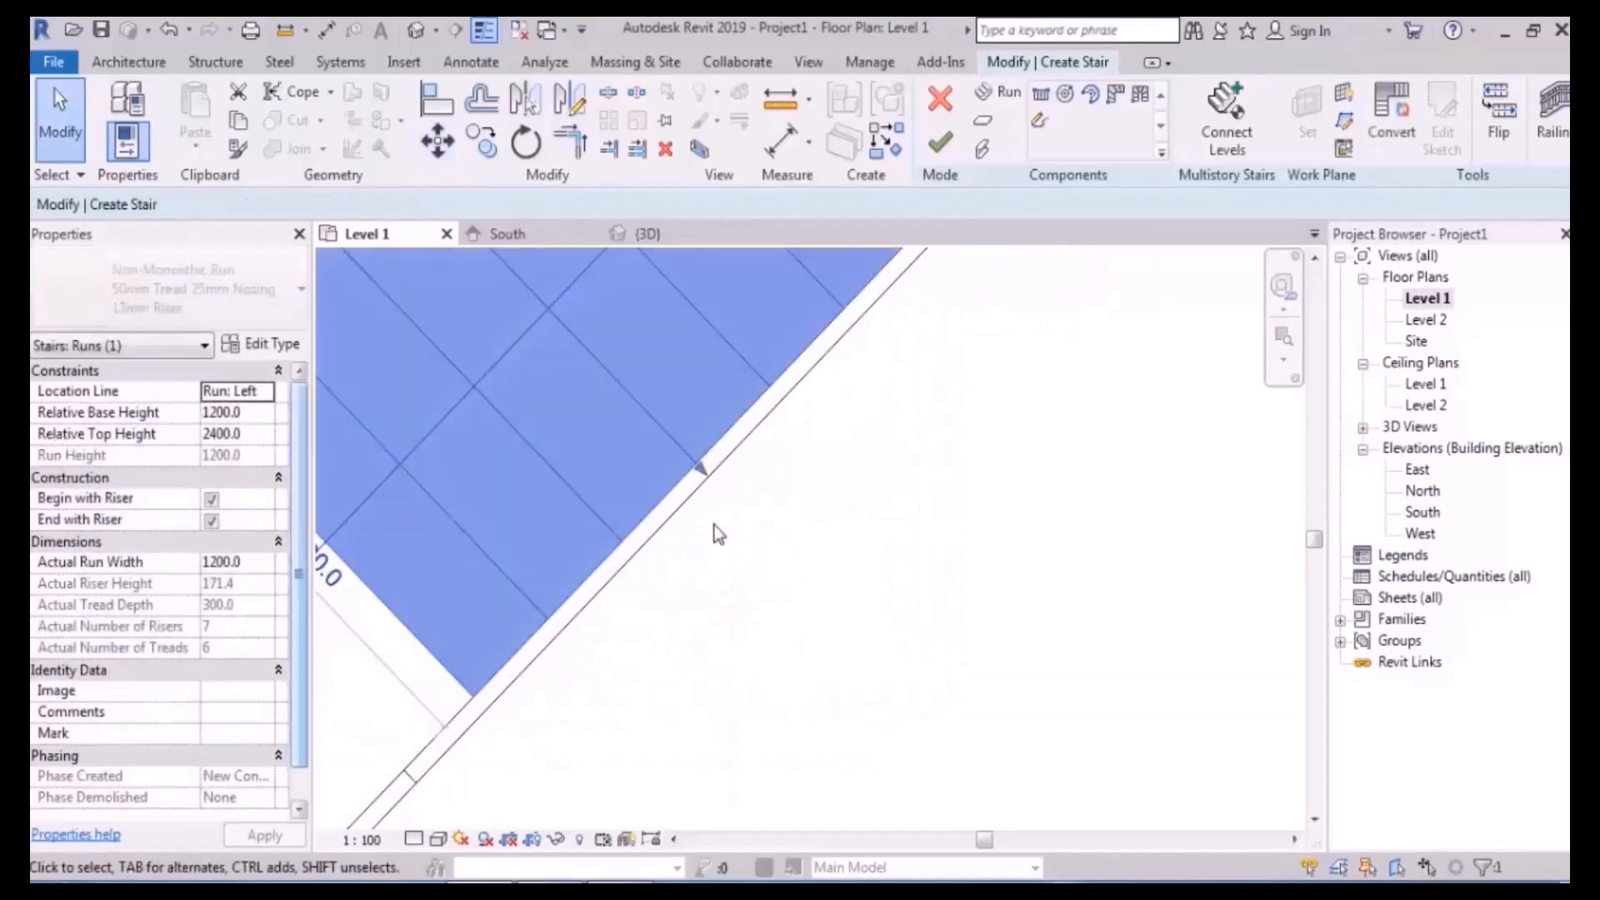
{"action": "scroll", "coordinate": [725, 524], "scroll_direction": "down", "scroll_amount": 3}
- Move the angled middle run again so it snaps to the stringer midpoint
{"action": "left_click", "coordinate": [765, 456]}
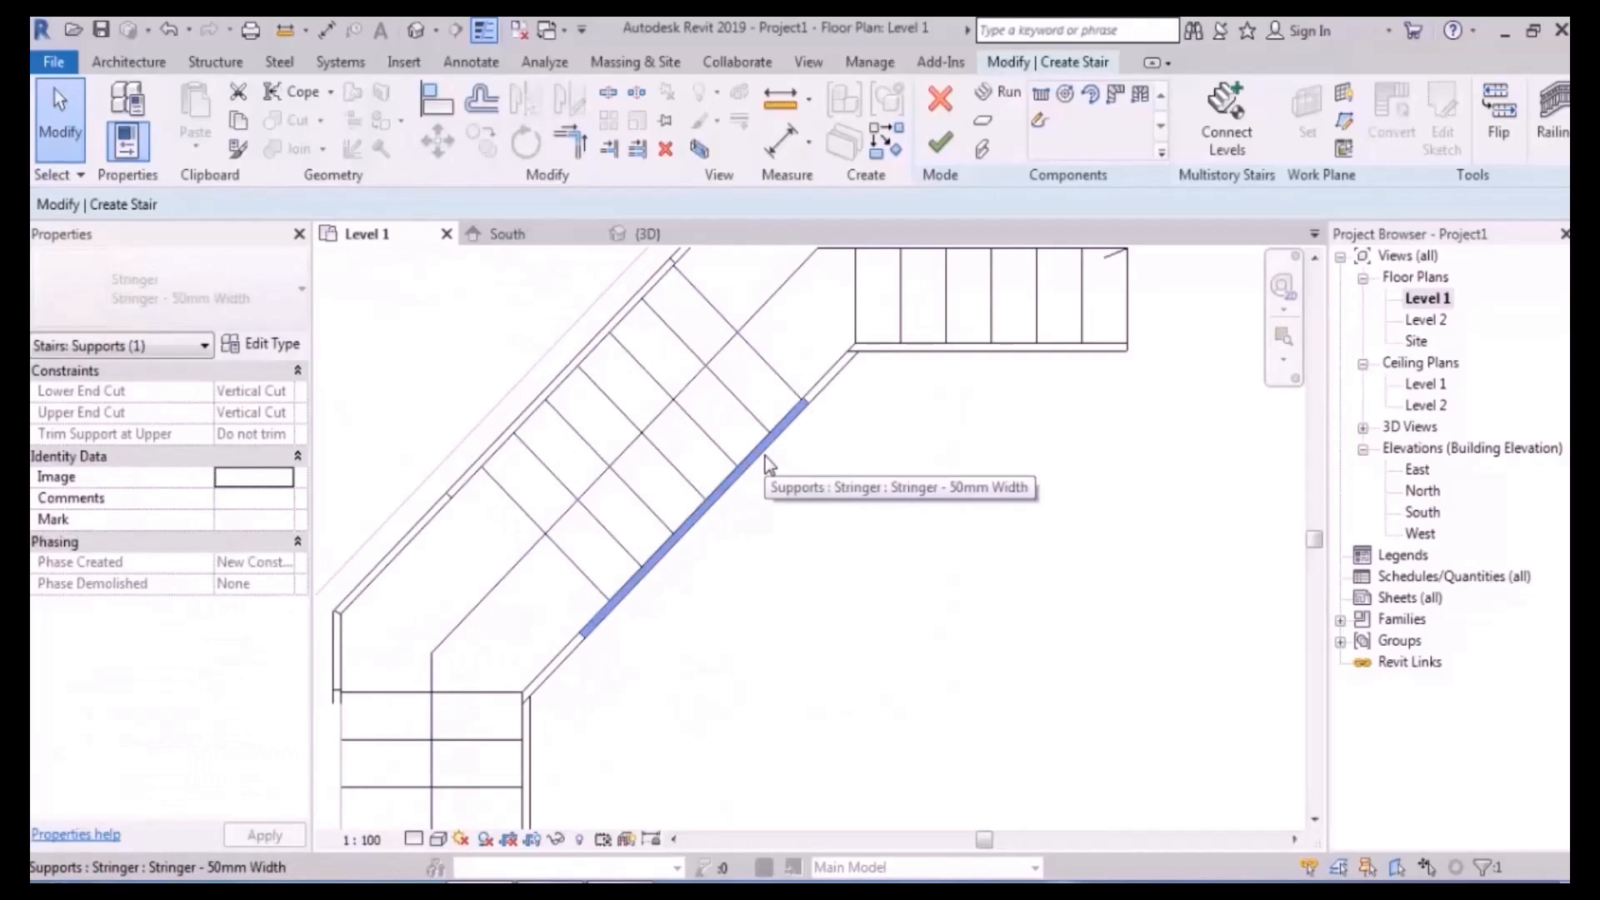
{"action": "middle_click_drag", "start_coordinate": [758, 457], "coordinate": [788, 552]}
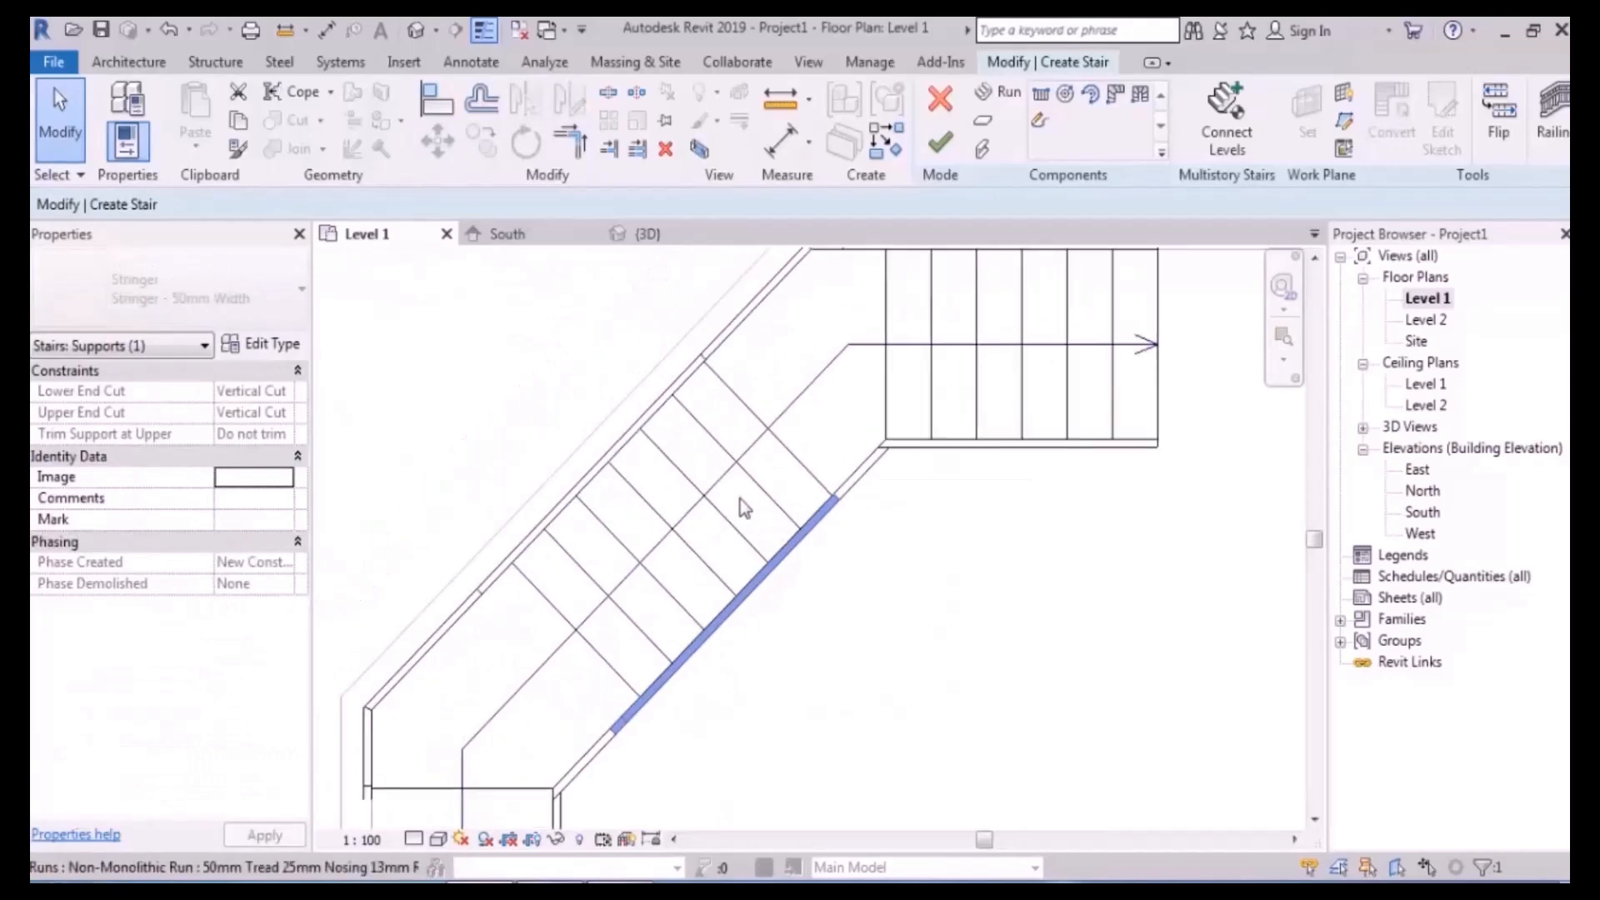
{"action": "left_click", "coordinate": [678, 460]}
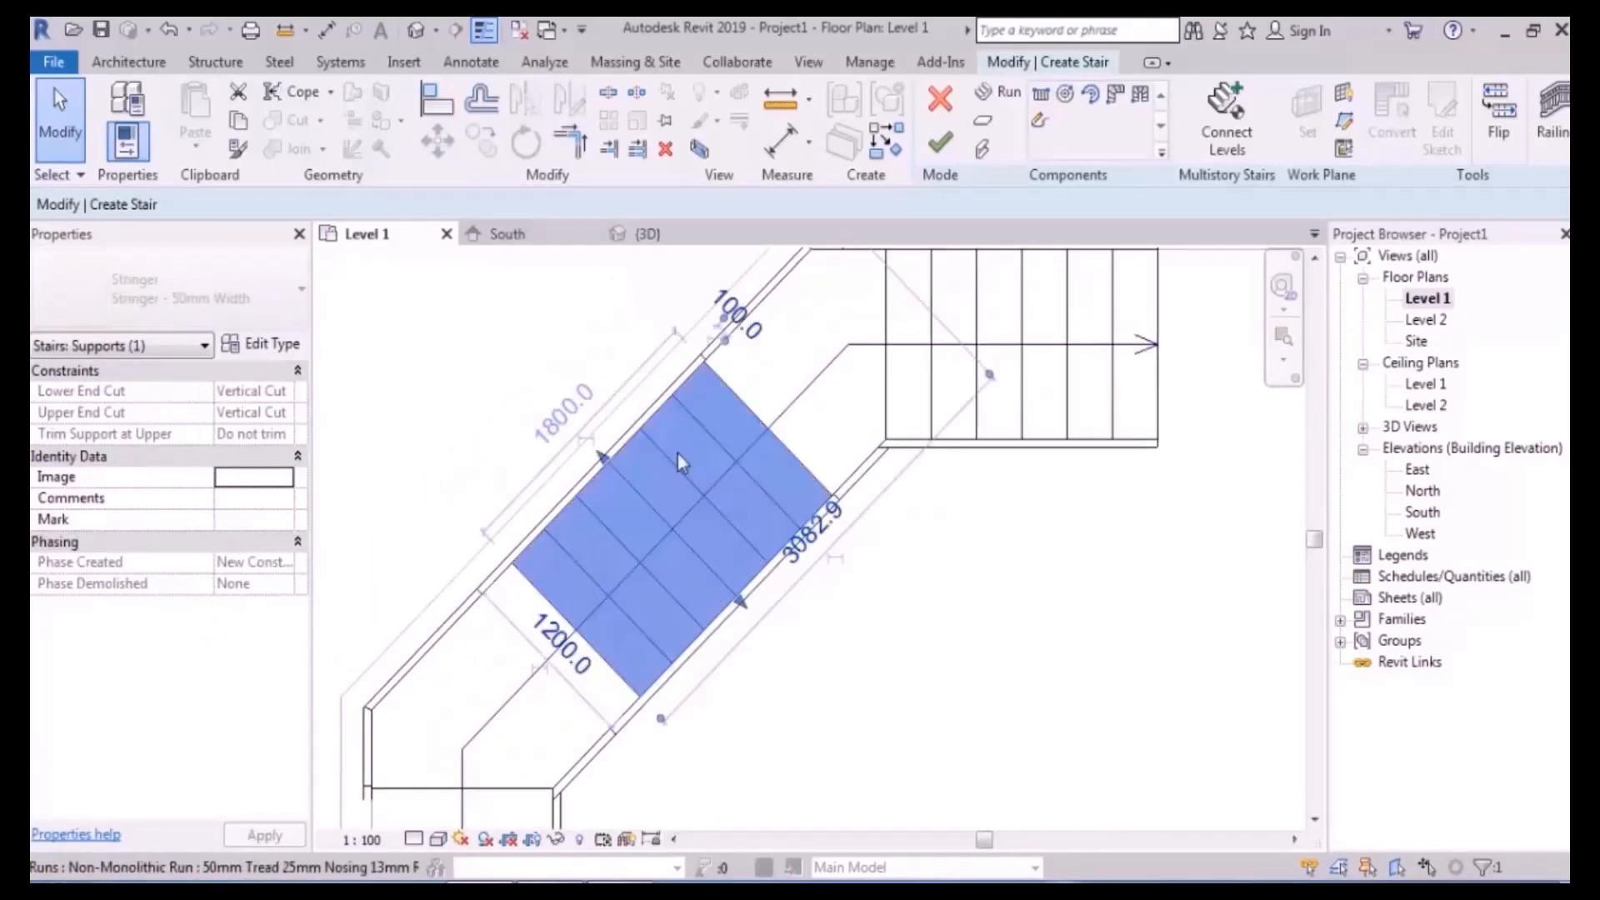
{"action": "key", "text": "m"}
{"action": "key", "text": "v"}
{"action": "left_click", "coordinate": [611, 465]}
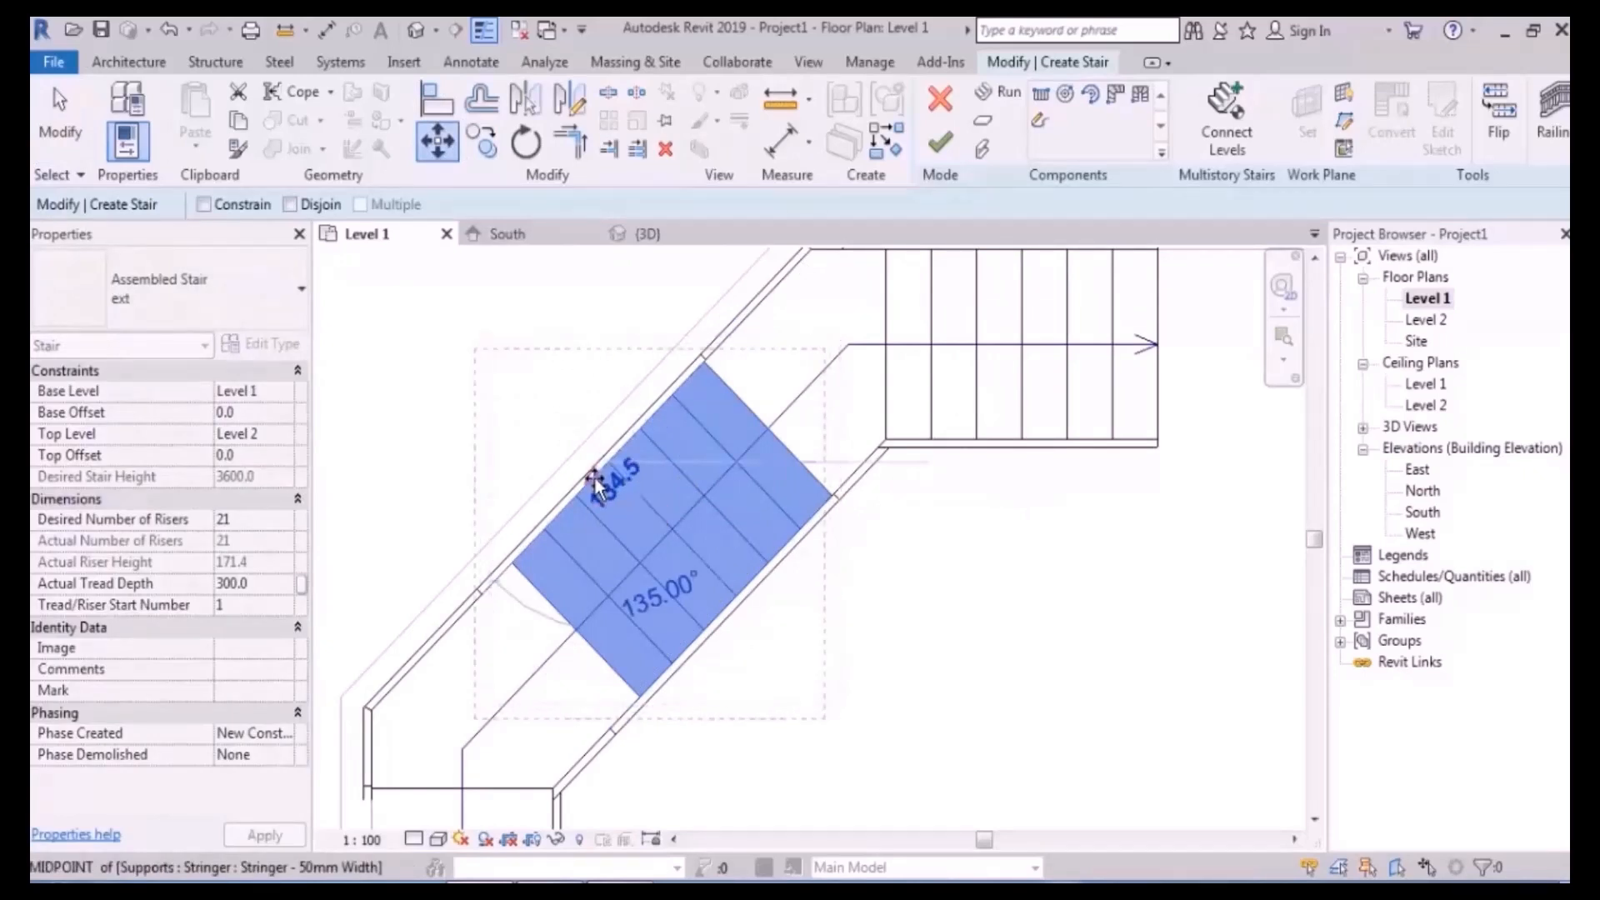
{"action": "left_click", "coordinate": [595, 484]}
{"action": "scroll", "coordinate": [536, 385], "scroll_direction": "down", "scroll_amount": 5}
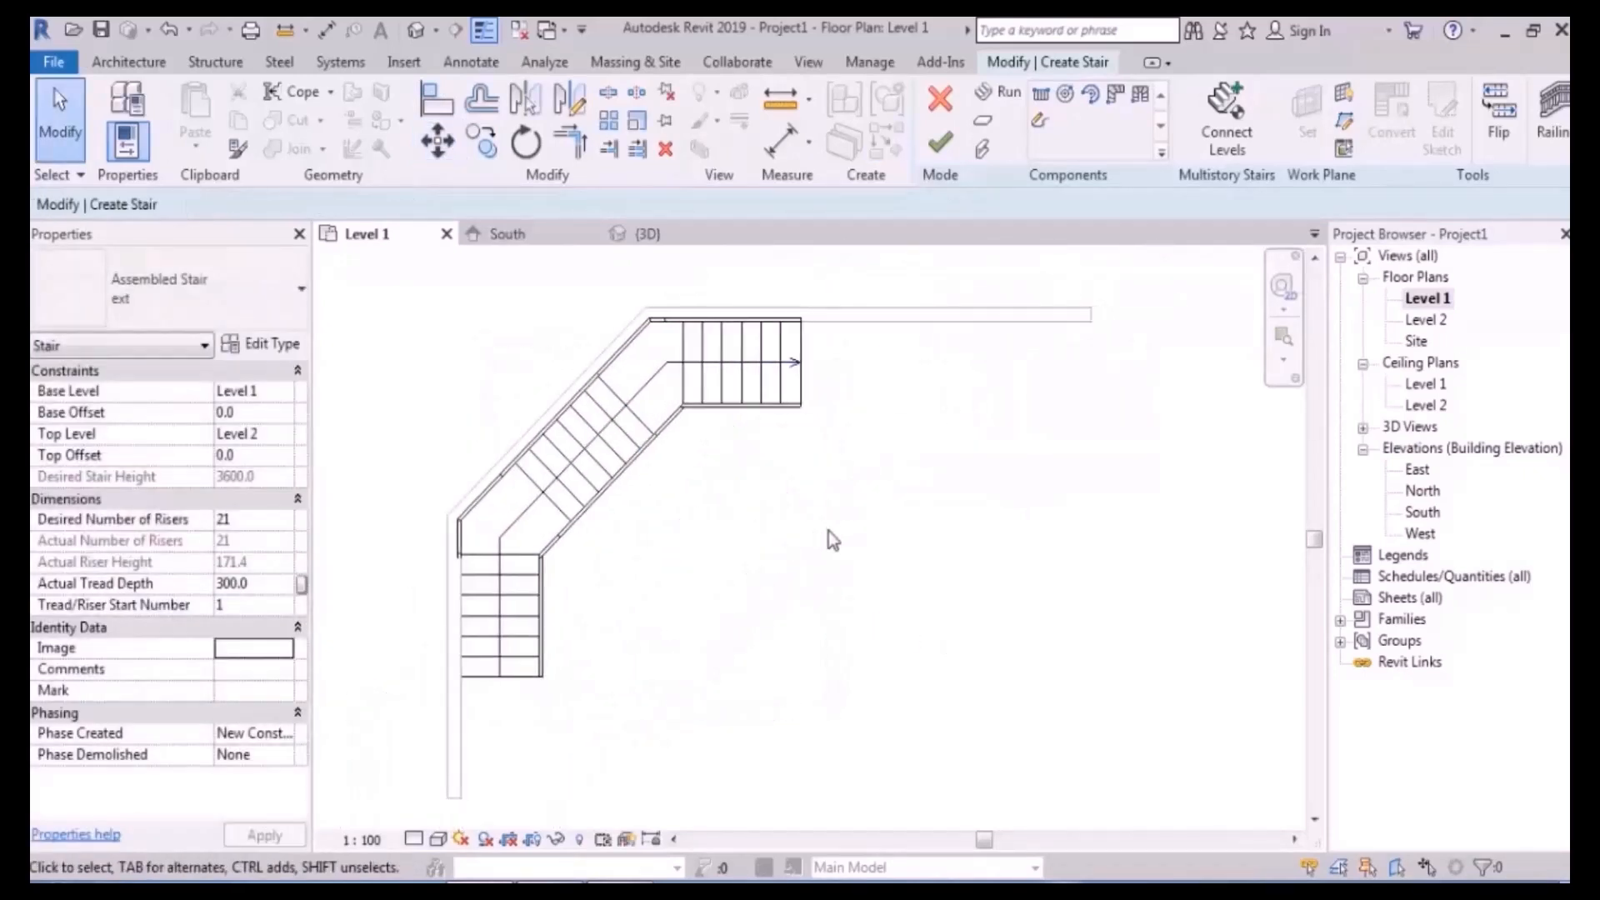
- Finish the angled-wall stair and dismiss the railing warning
{"action": "left_click", "coordinate": [940, 141]}
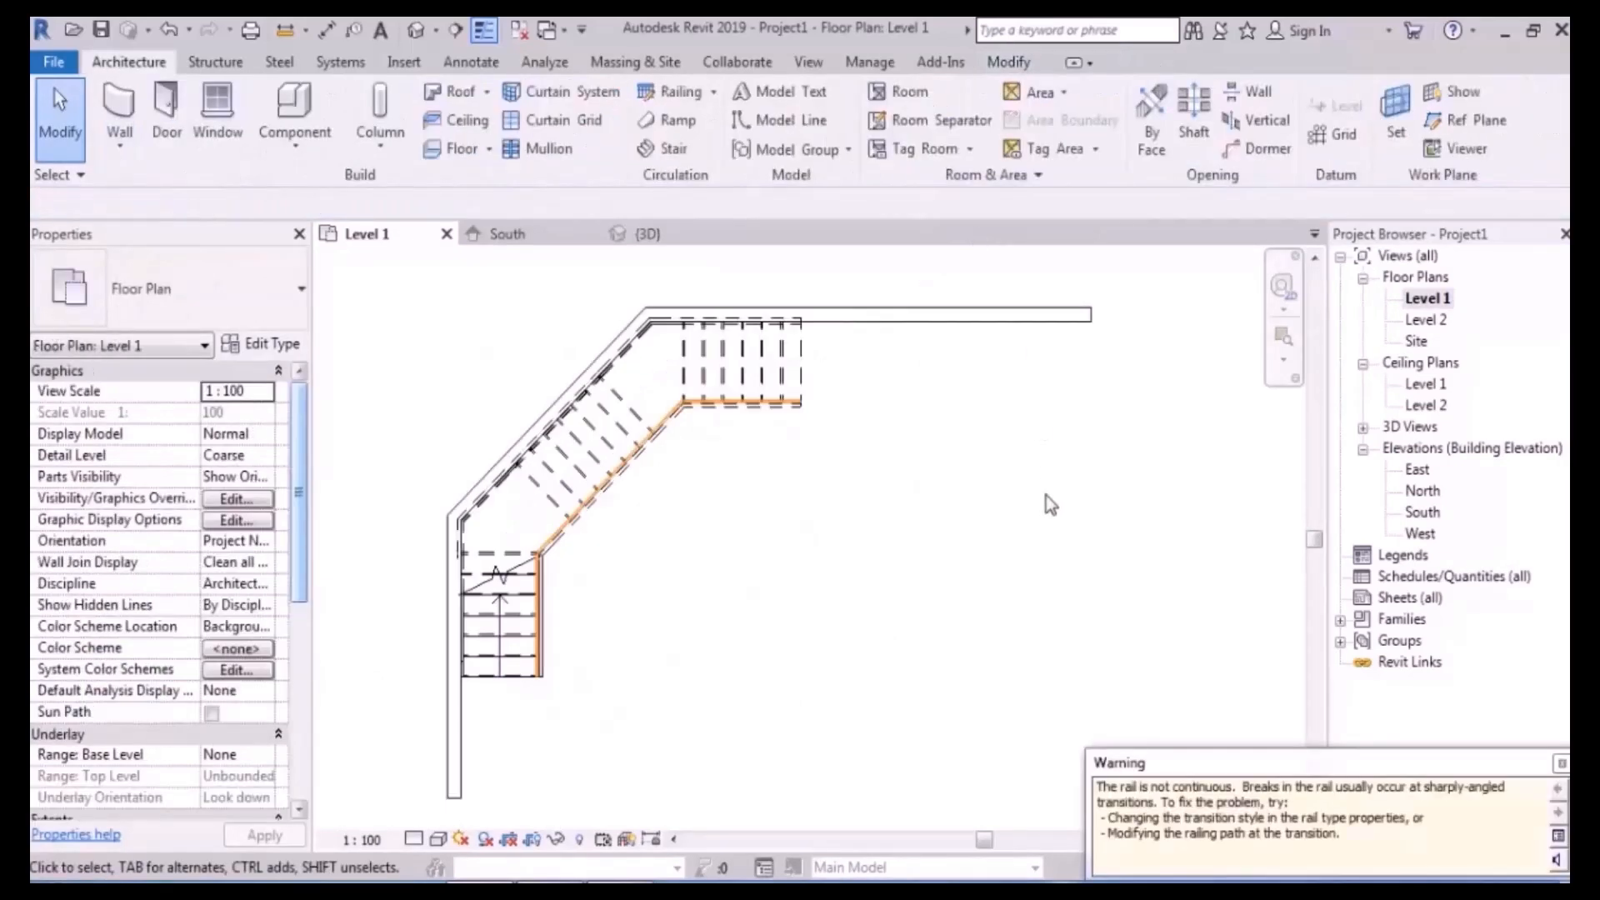
{"action": "left_click", "coordinate": [784, 472]}
{"action": "scroll", "coordinate": [566, 395], "scroll_direction": "down", "scroll_amount": 5}
{"action": "middle_click_drag", "start_coordinate": [783, 438], "coordinate": [698, 503]}
{"action": "scroll", "coordinate": [775, 576], "scroll_direction": "up", "scroll_amount": 1}
- Drag the East elevation marker further right and begin a new stair
{"action": "left_click_drag", "start_coordinate": [941, 573], "coordinate": [686, 709]}
{"action": "middle_click_drag", "start_coordinate": [936, 632], "coordinate": [806, 575]}
{"action": "left_click_drag", "start_coordinate": [655, 584], "coordinate": [1124, 566]}
{"action": "left_click", "coordinate": [564, 362]}
{"action": "middle_click_drag", "start_coordinate": [564, 362], "coordinate": [574, 424]}
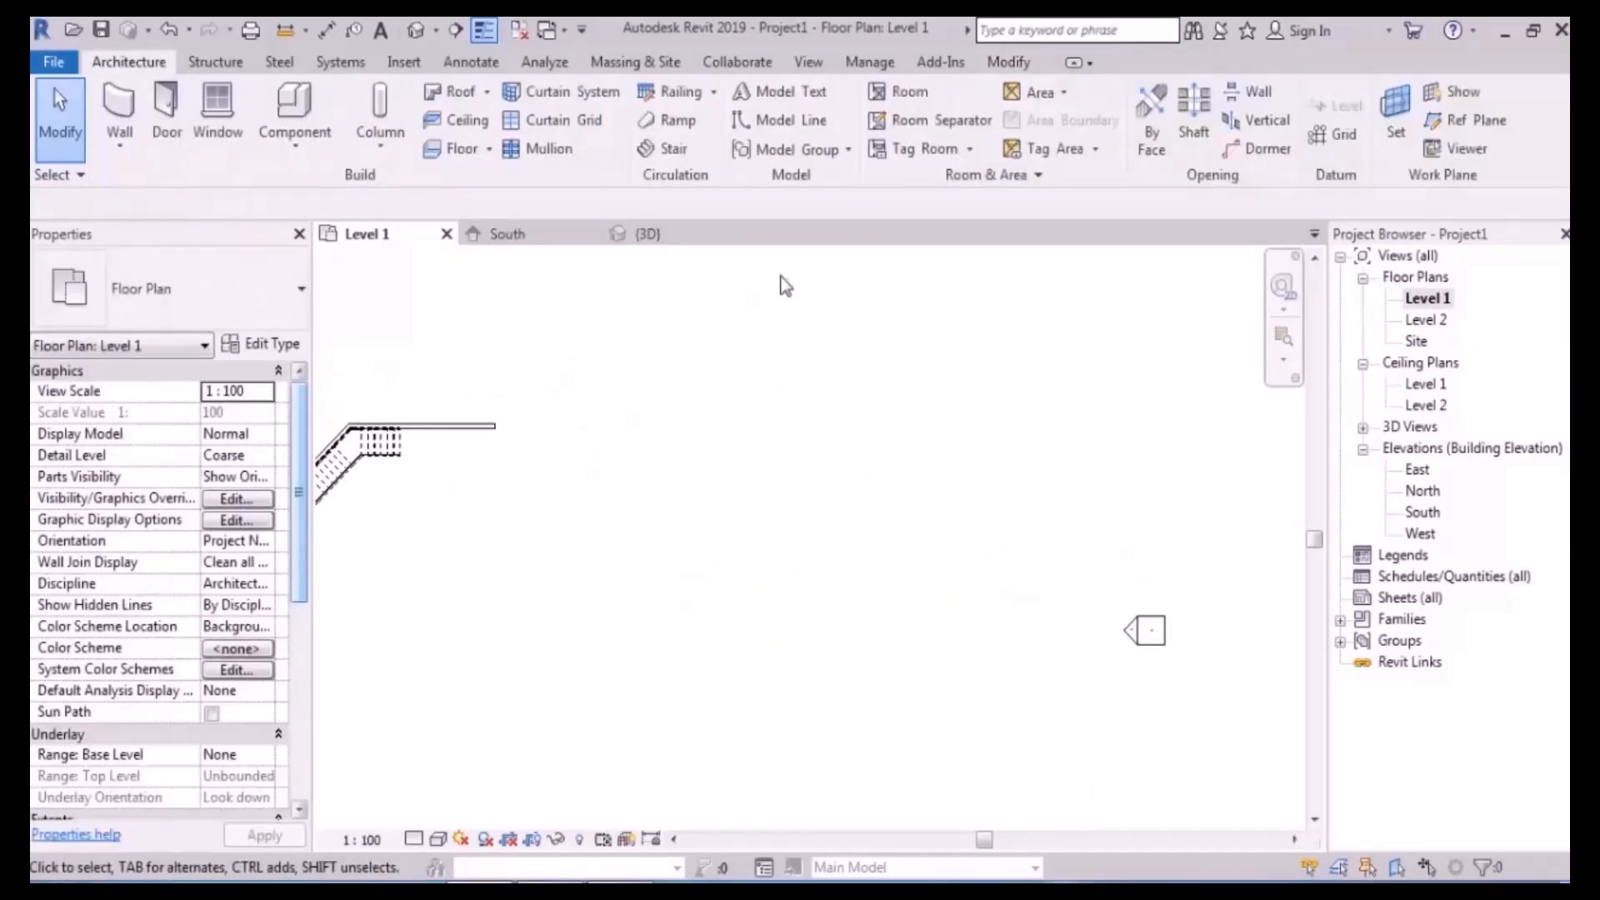
{"action": "left_click", "coordinate": [663, 150]}
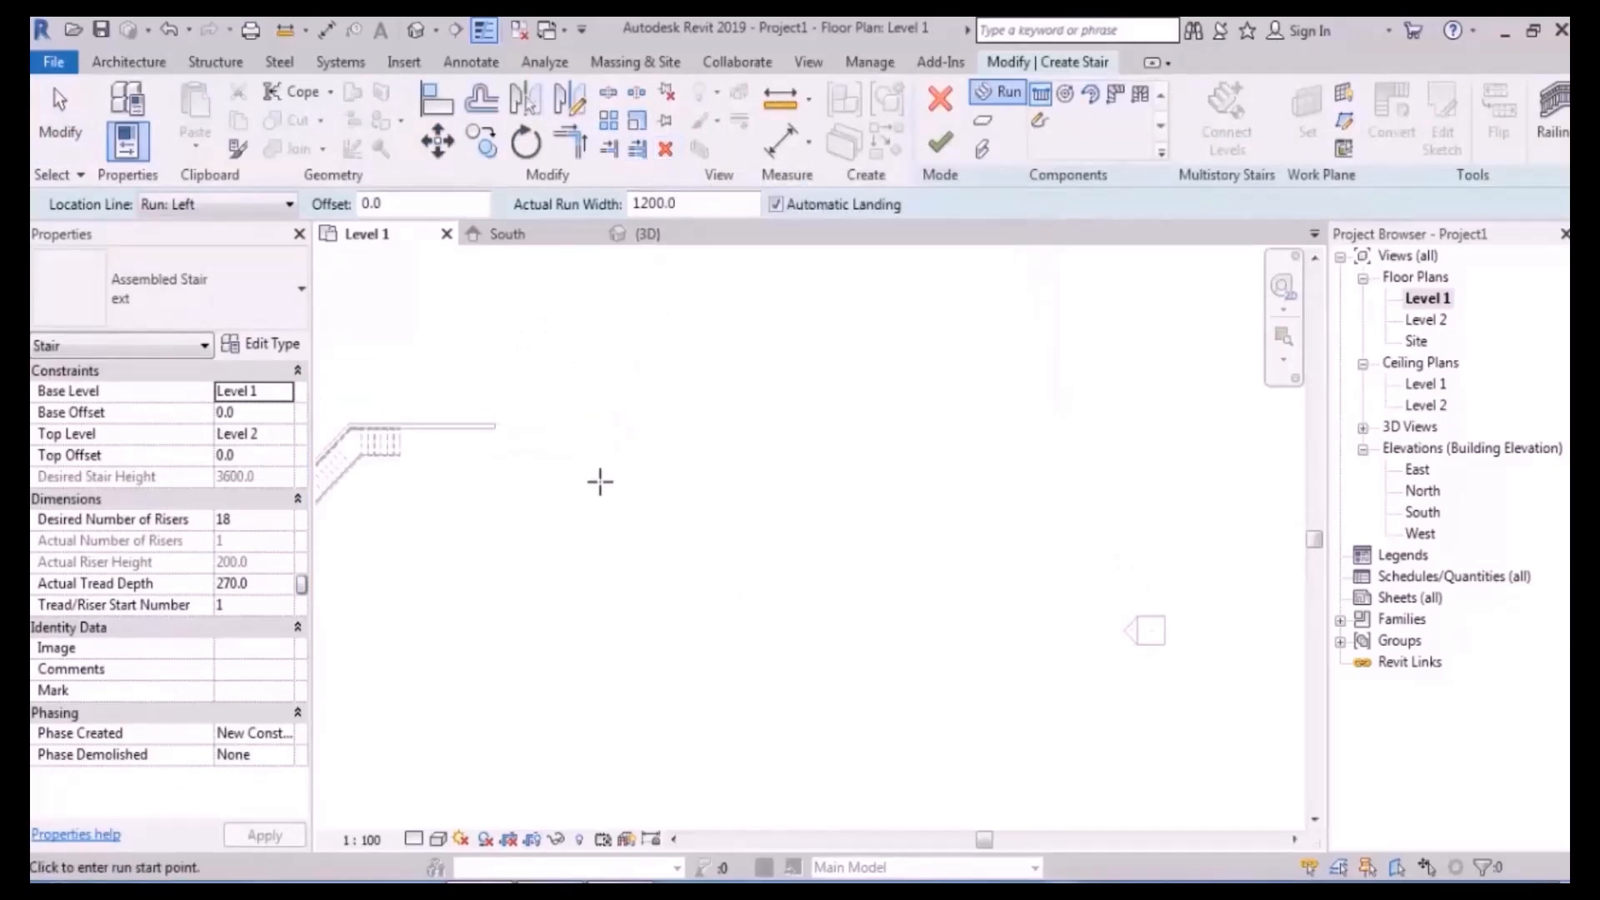
- Set desired risers to 21, tread depth to 300 and location line to Run: Right
{"action": "middle_click_drag", "start_coordinate": [345, 549], "coordinate": [348, 513]}
{"action": "left_click", "coordinate": [261, 521]}
{"action": "type", "text": "21"}
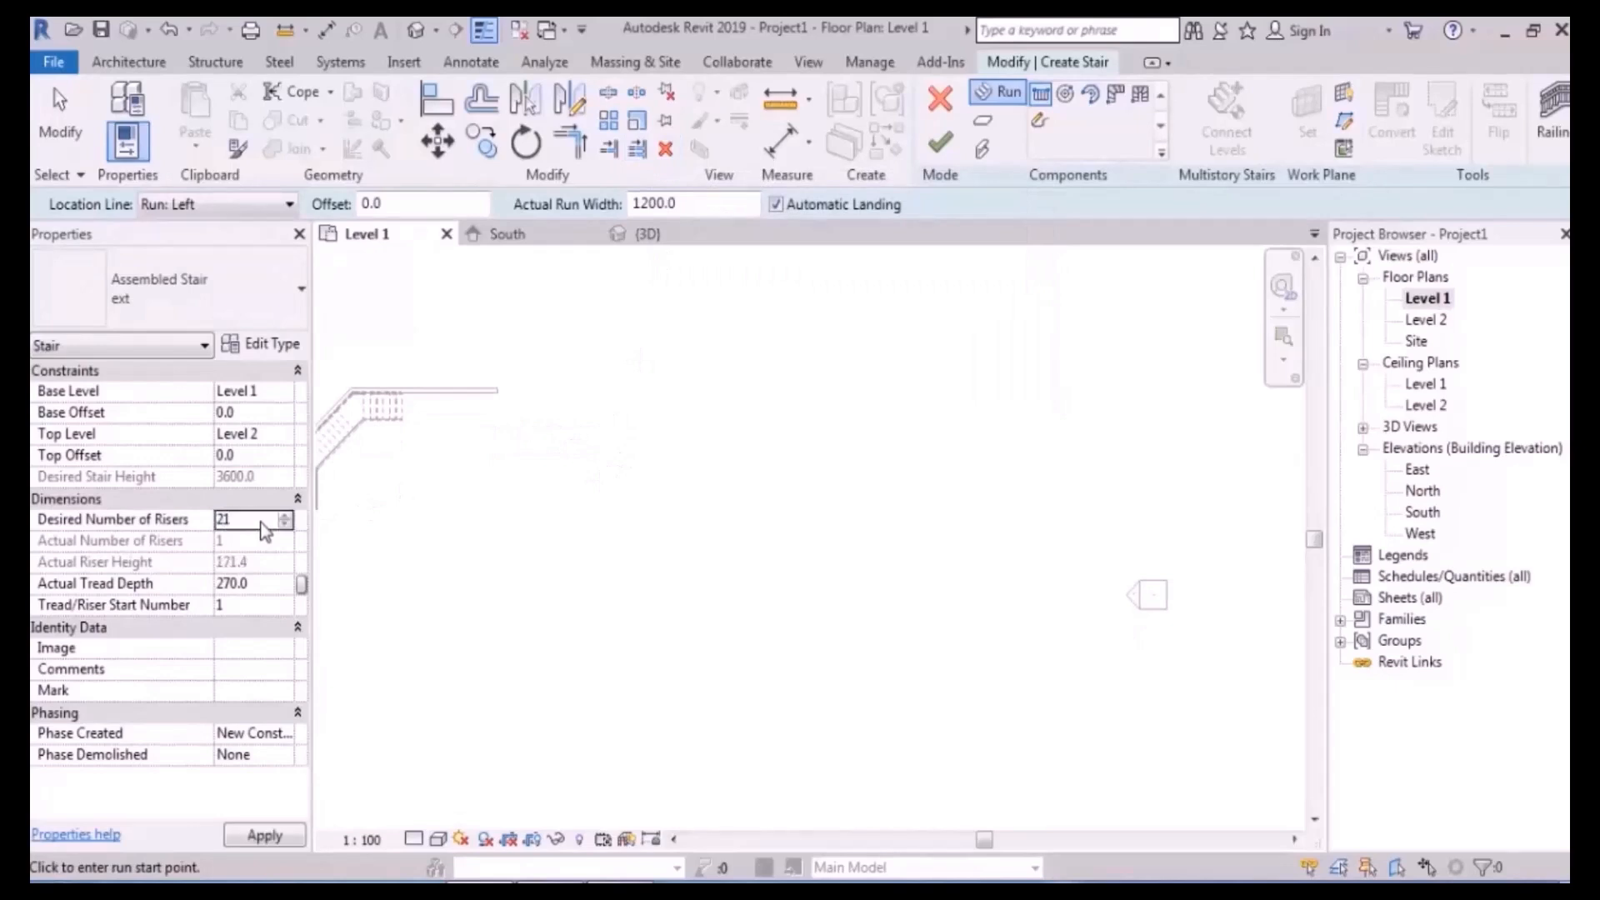
{"action": "left_click", "coordinate": [223, 586]}
{"action": "type", "text": "300"}
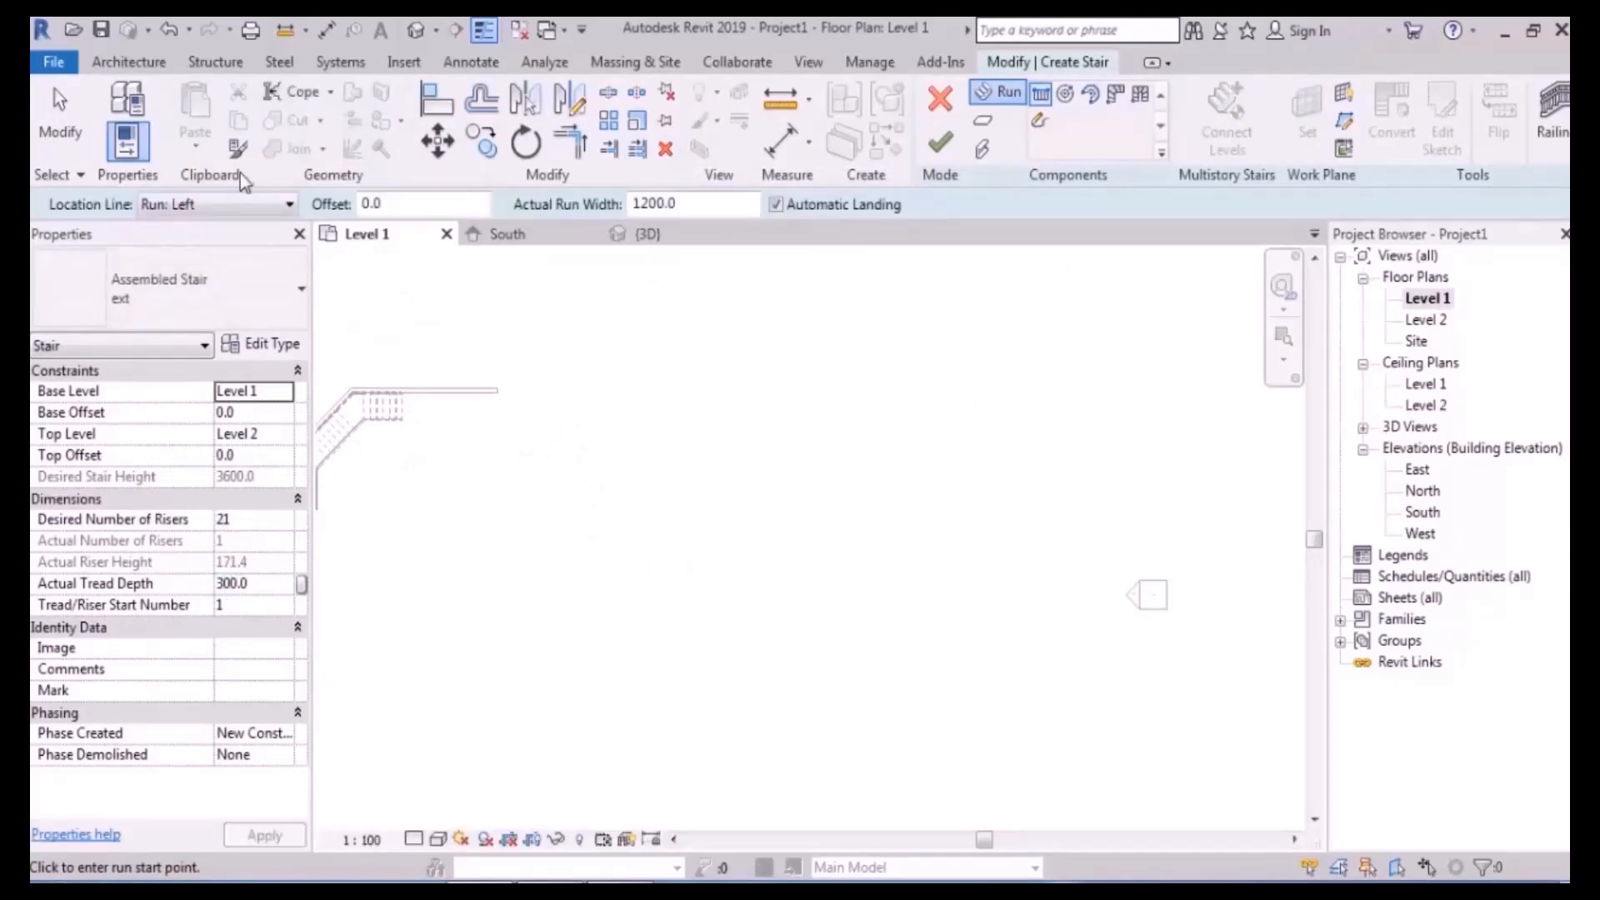
{"action": "left_click", "coordinate": [242, 205]}
{"action": "left_click", "coordinate": [224, 275]}
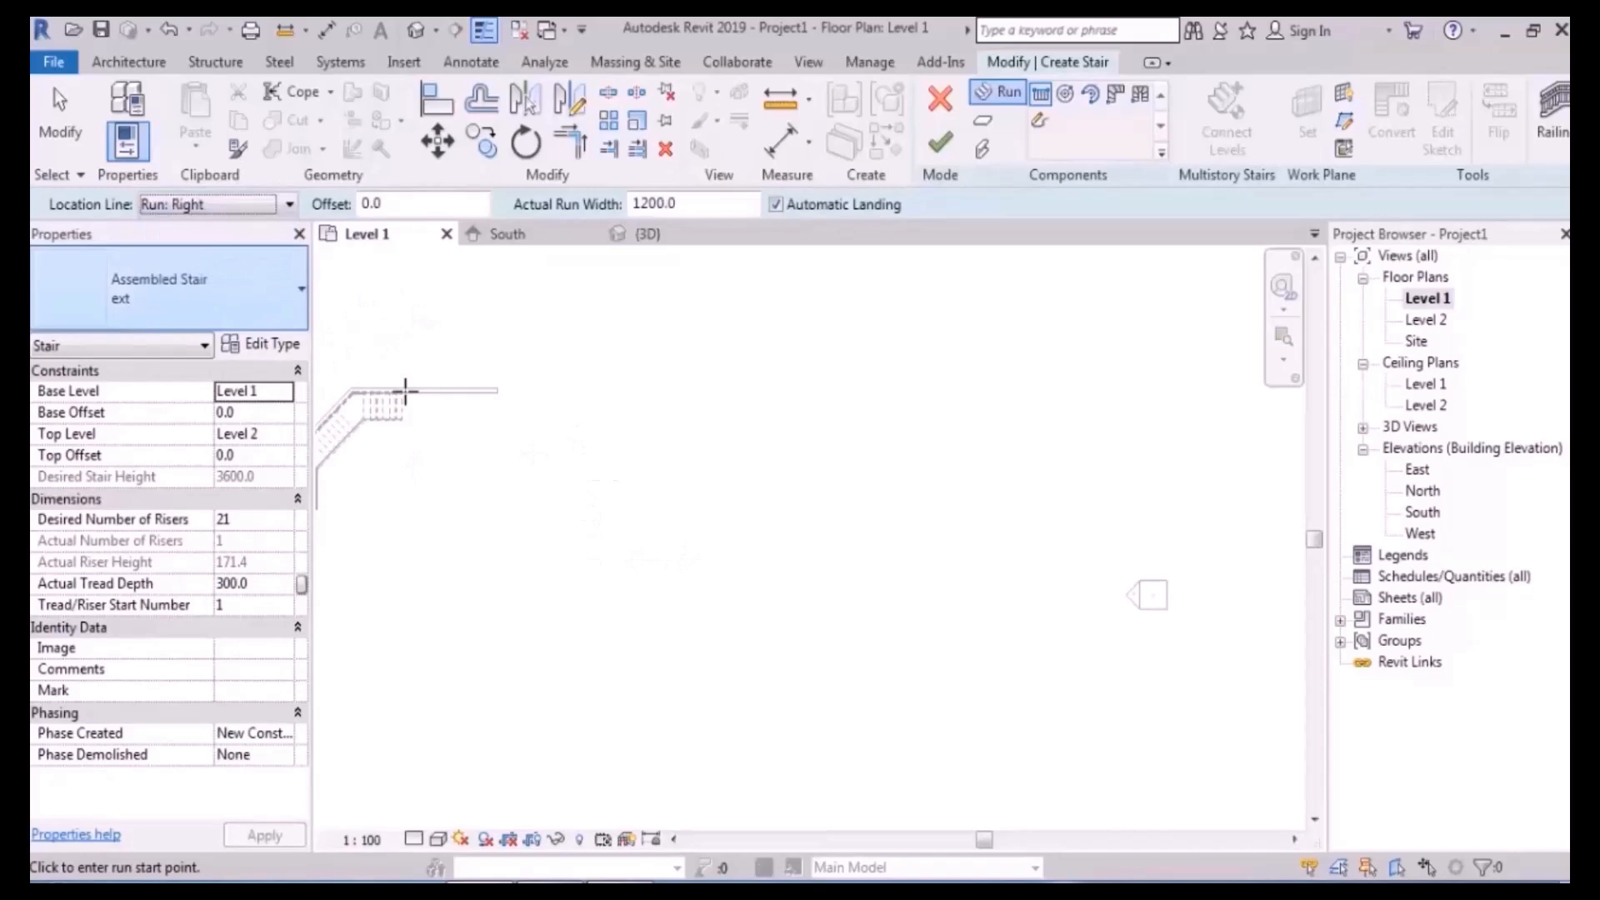
- Sketch the first 7-riser run, then a parallel second run using offset 200
{"action": "left_click", "coordinate": [727, 582]}
{"action": "scroll", "coordinate": [735, 510], "scroll_direction": "up", "scroll_amount": 2}
{"action": "scroll", "coordinate": [714, 579], "scroll_direction": "up", "scroll_amount": 2}
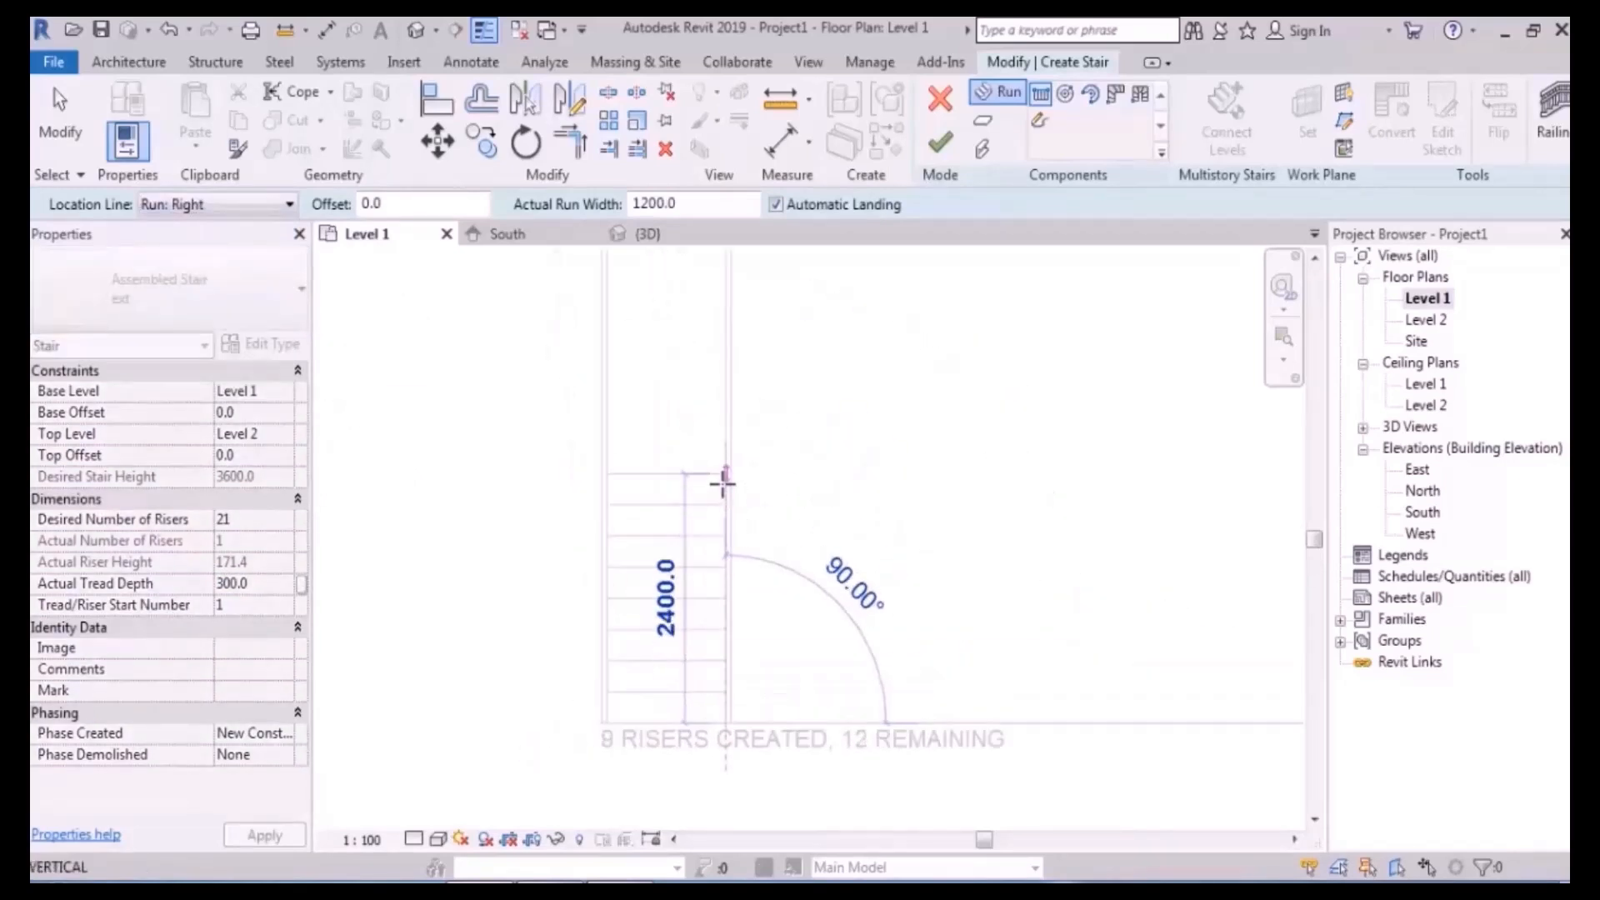
{"action": "left_click", "coordinate": [732, 536]}
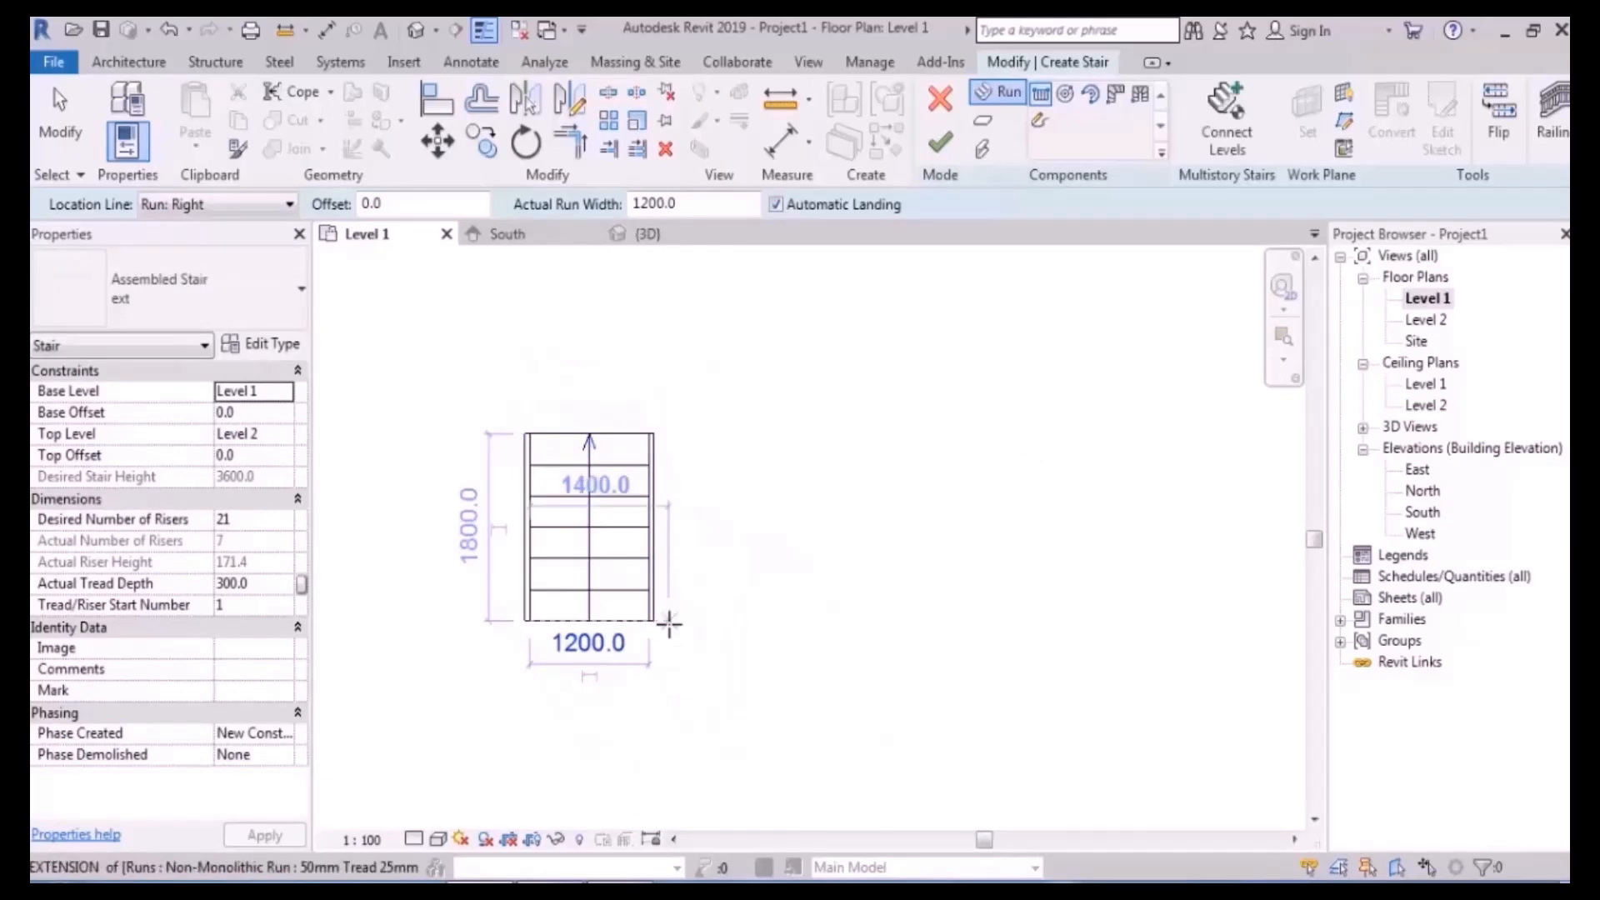
{"action": "left_click_drag", "start_coordinate": [404, 205], "coordinate": [287, 220]}
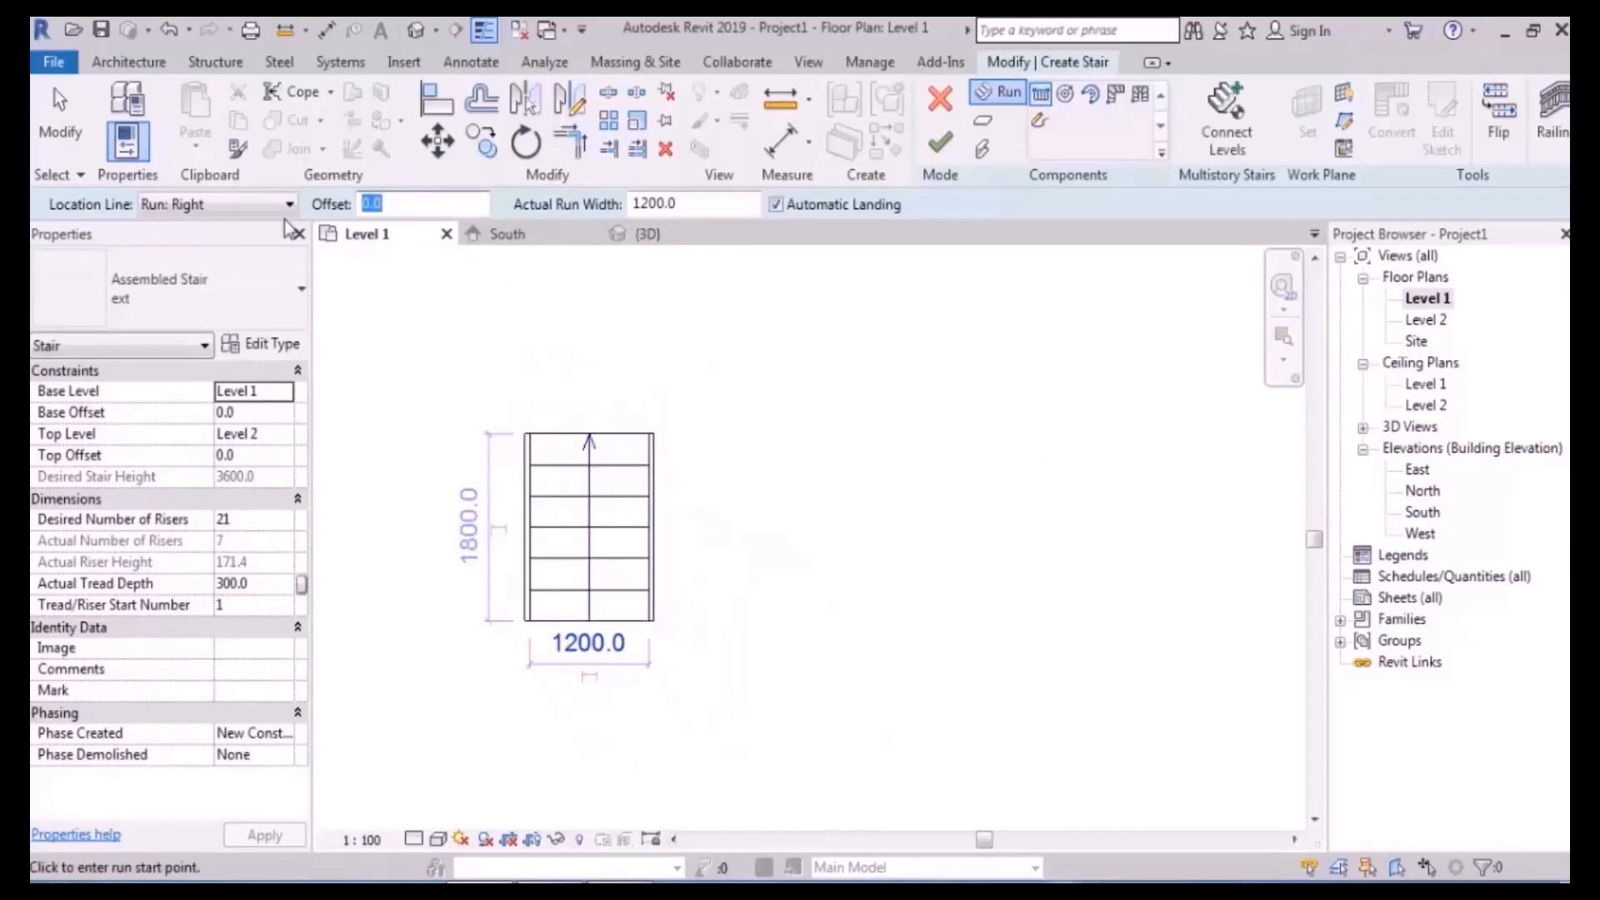
{"action": "left_click", "coordinate": [647, 434]}
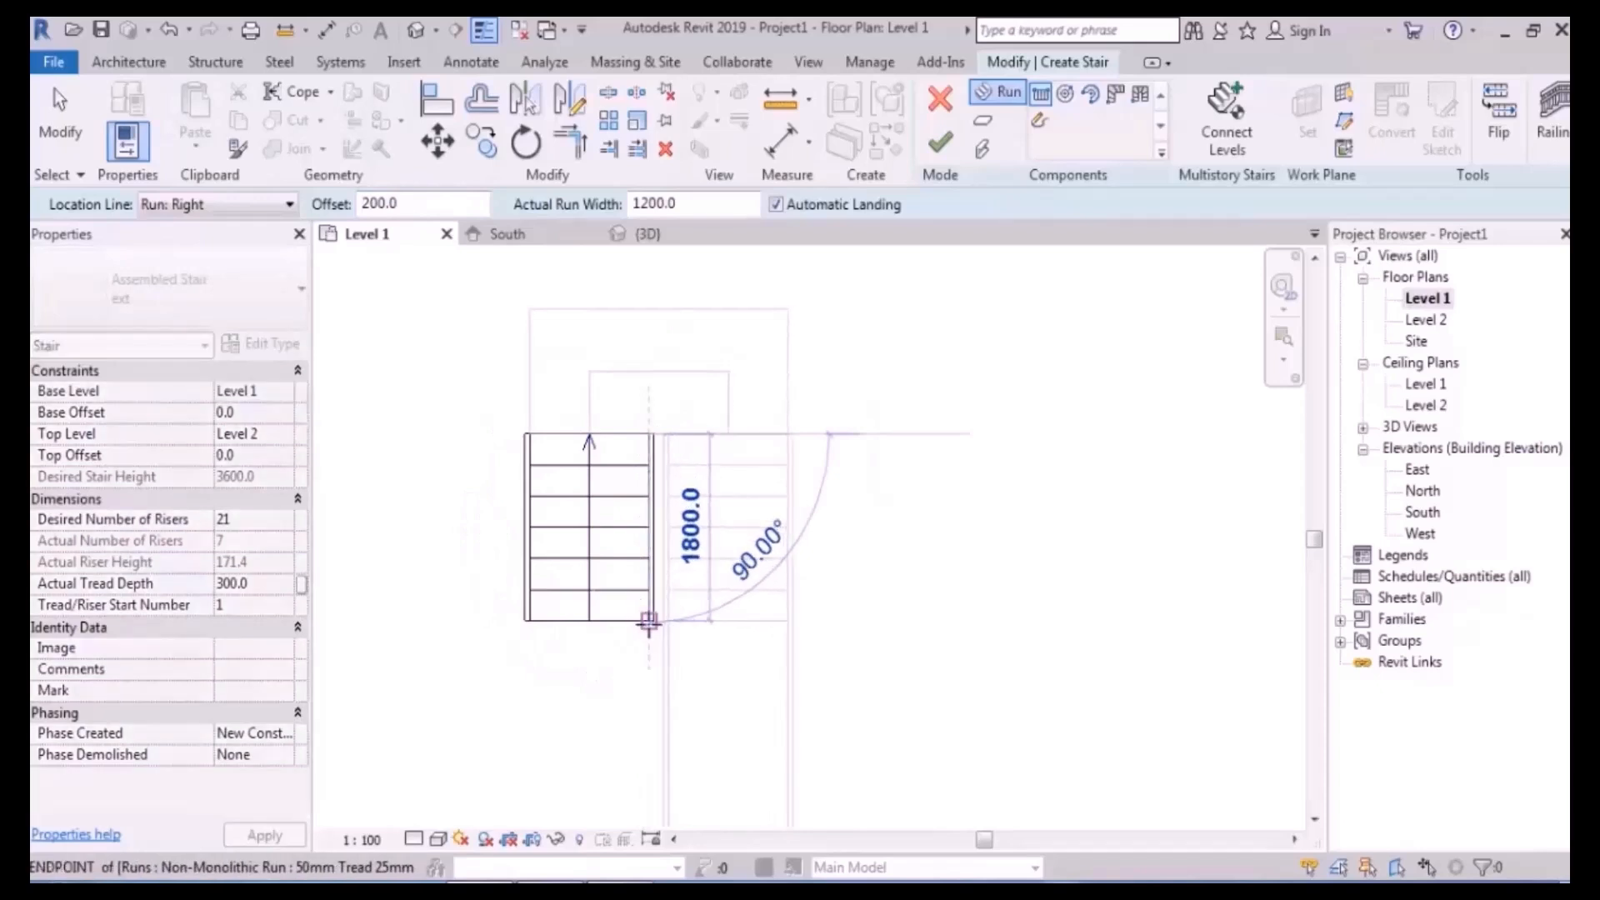
{"action": "left_click", "coordinate": [804, 623]}
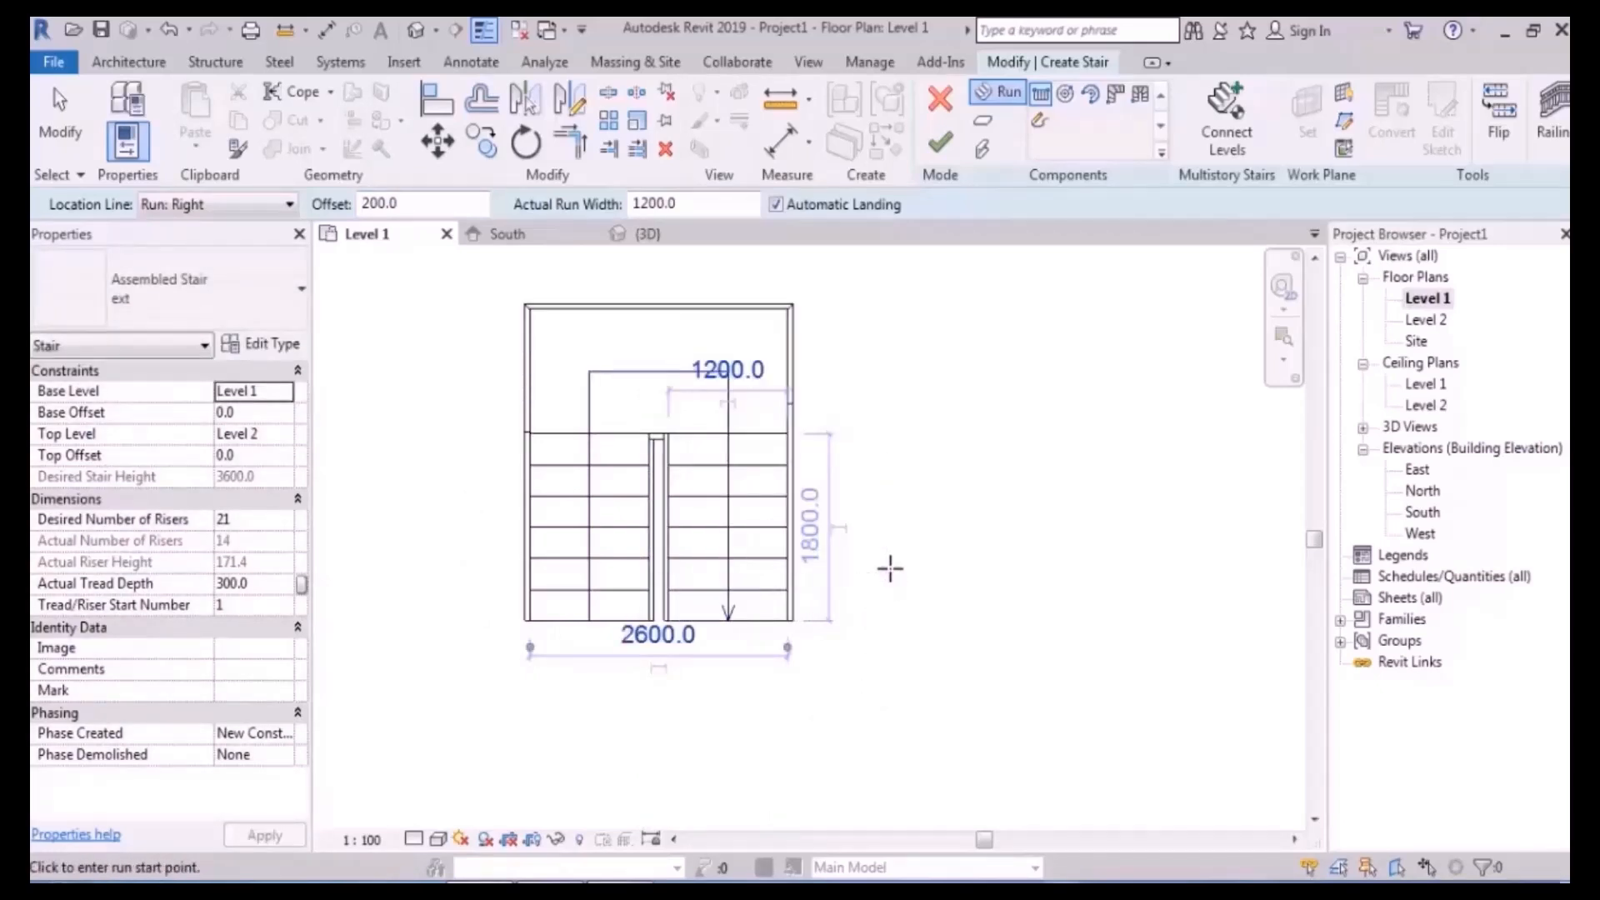
- Reset the offset to 0 and sketch the third run with the remaining risers
{"action": "left_click_drag", "start_coordinate": [419, 207], "coordinate": [245, 216]}
{"action": "type", "text": "0"}
{"action": "scroll", "coordinate": [648, 658], "scroll_direction": "up", "scroll_amount": 5}
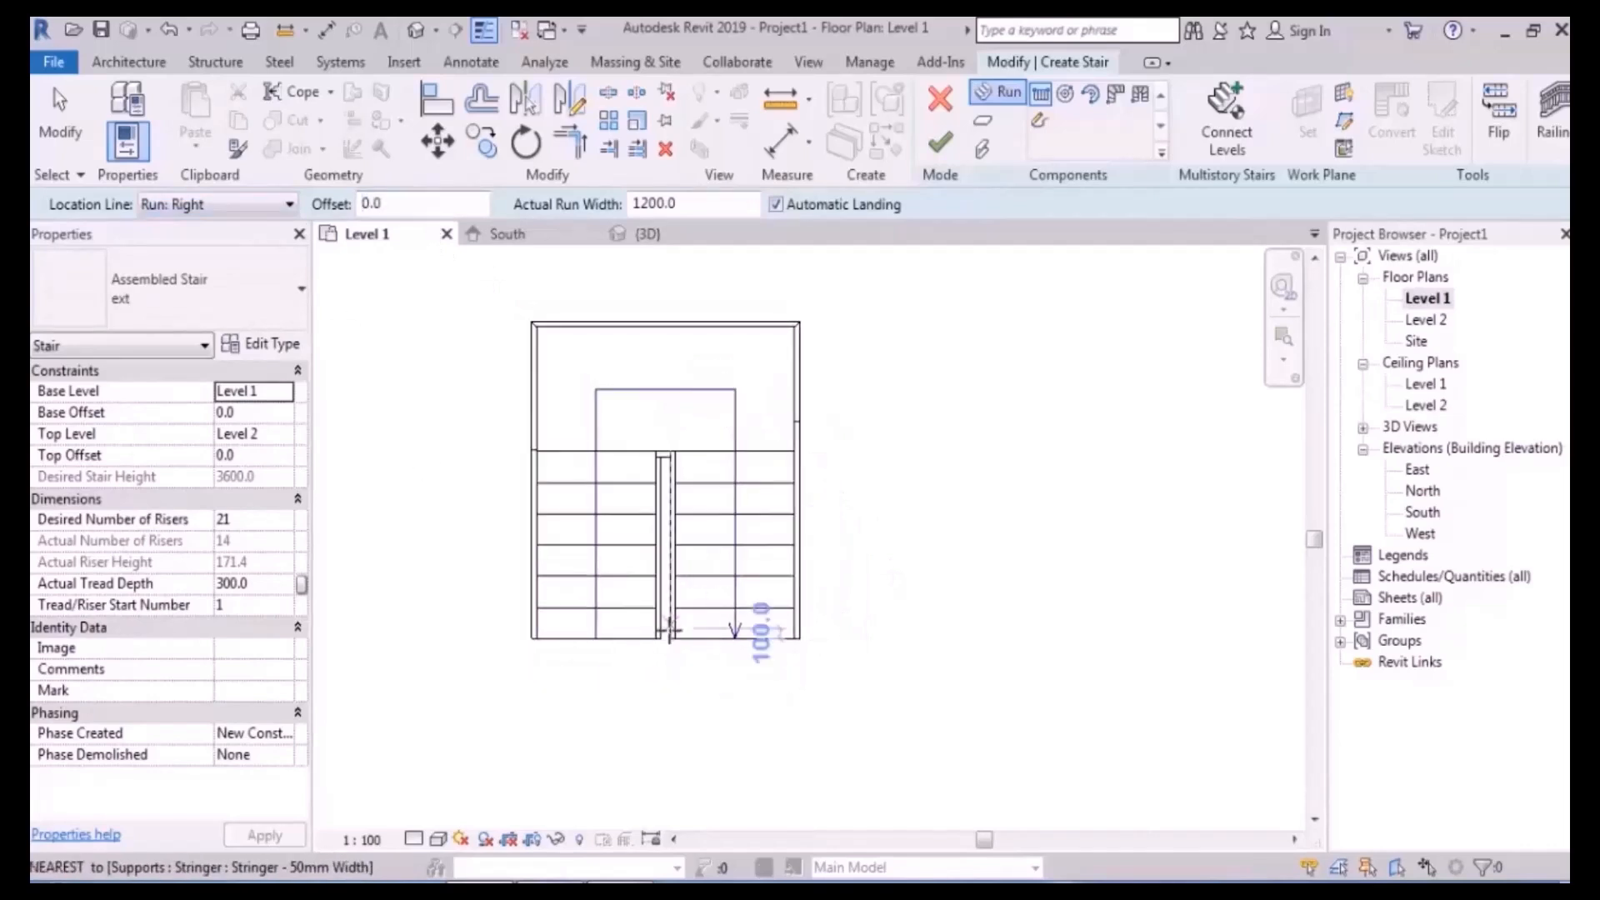
{"action": "left_click", "coordinate": [644, 672]}
{"action": "scroll", "coordinate": [649, 674], "scroll_direction": "down", "scroll_amount": 4}
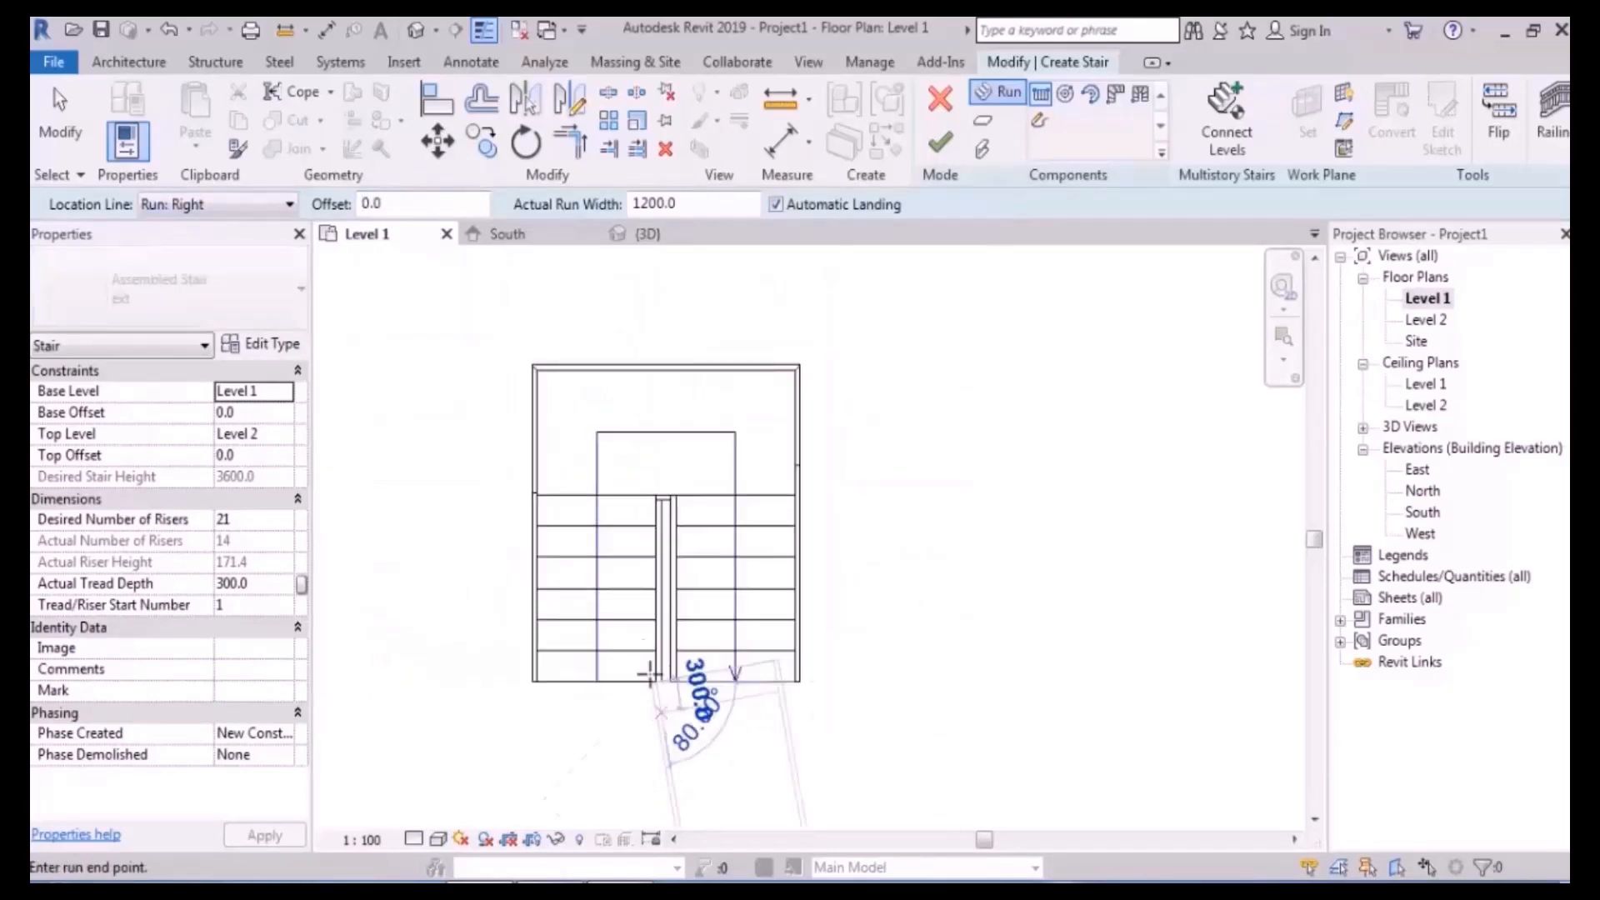
{"action": "left_click", "coordinate": [657, 399]}
{"action": "key", "text": "Escape"}
- Switch to the 3D view and orbit around the stairs, including from above
{"action": "left_click", "coordinate": [415, 30]}
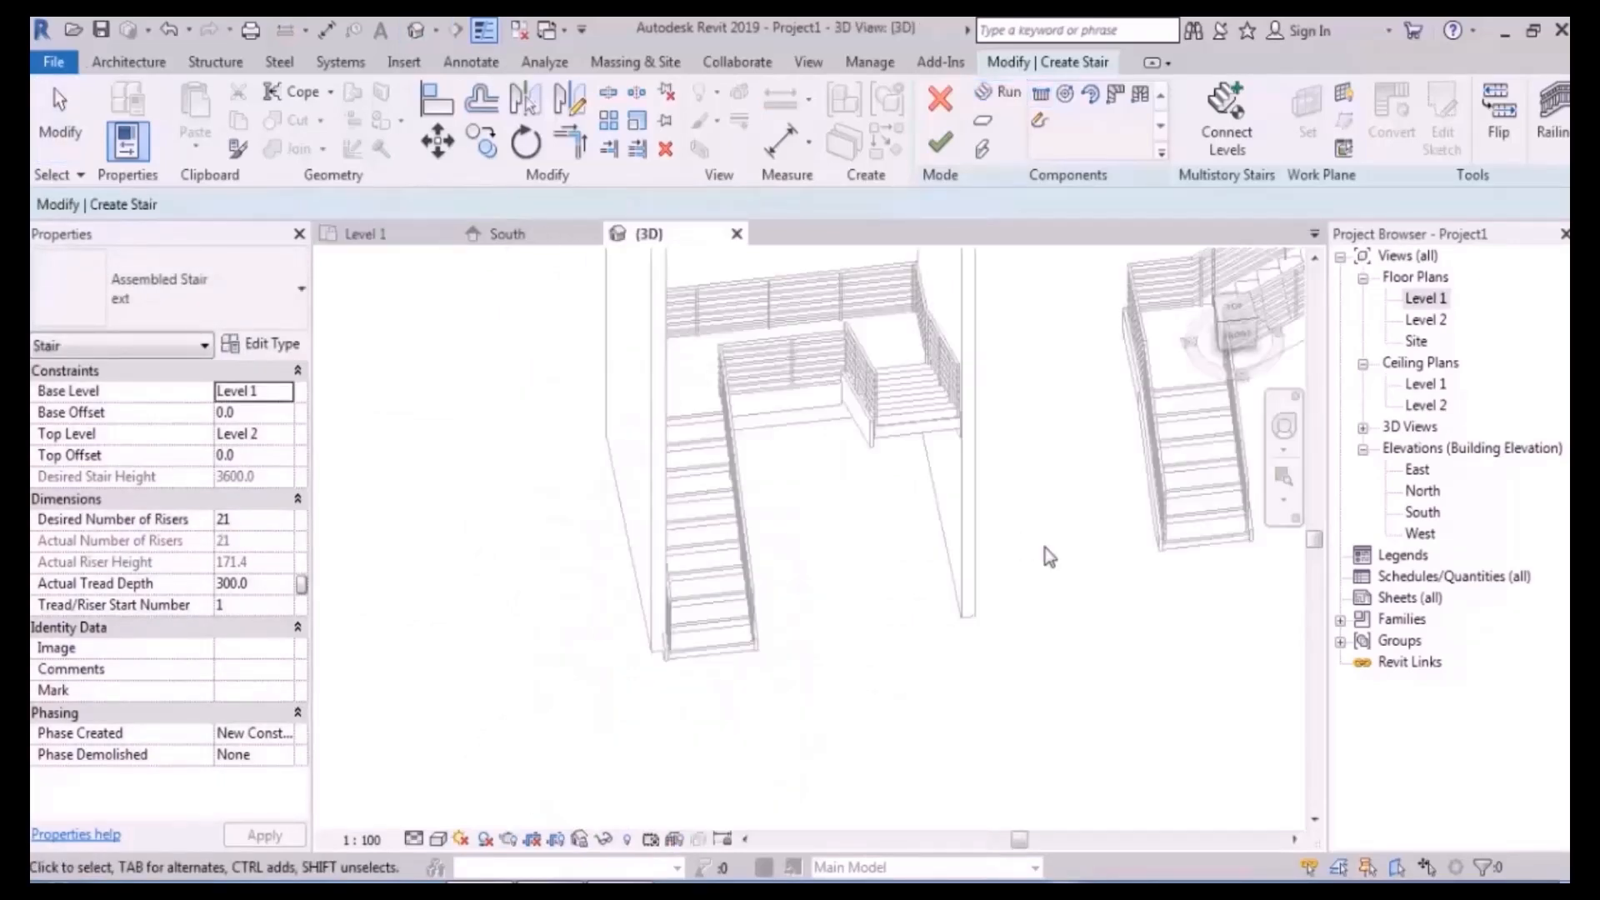
{"action": "scroll", "coordinate": [498, 610], "scroll_direction": "down", "scroll_amount": 5}
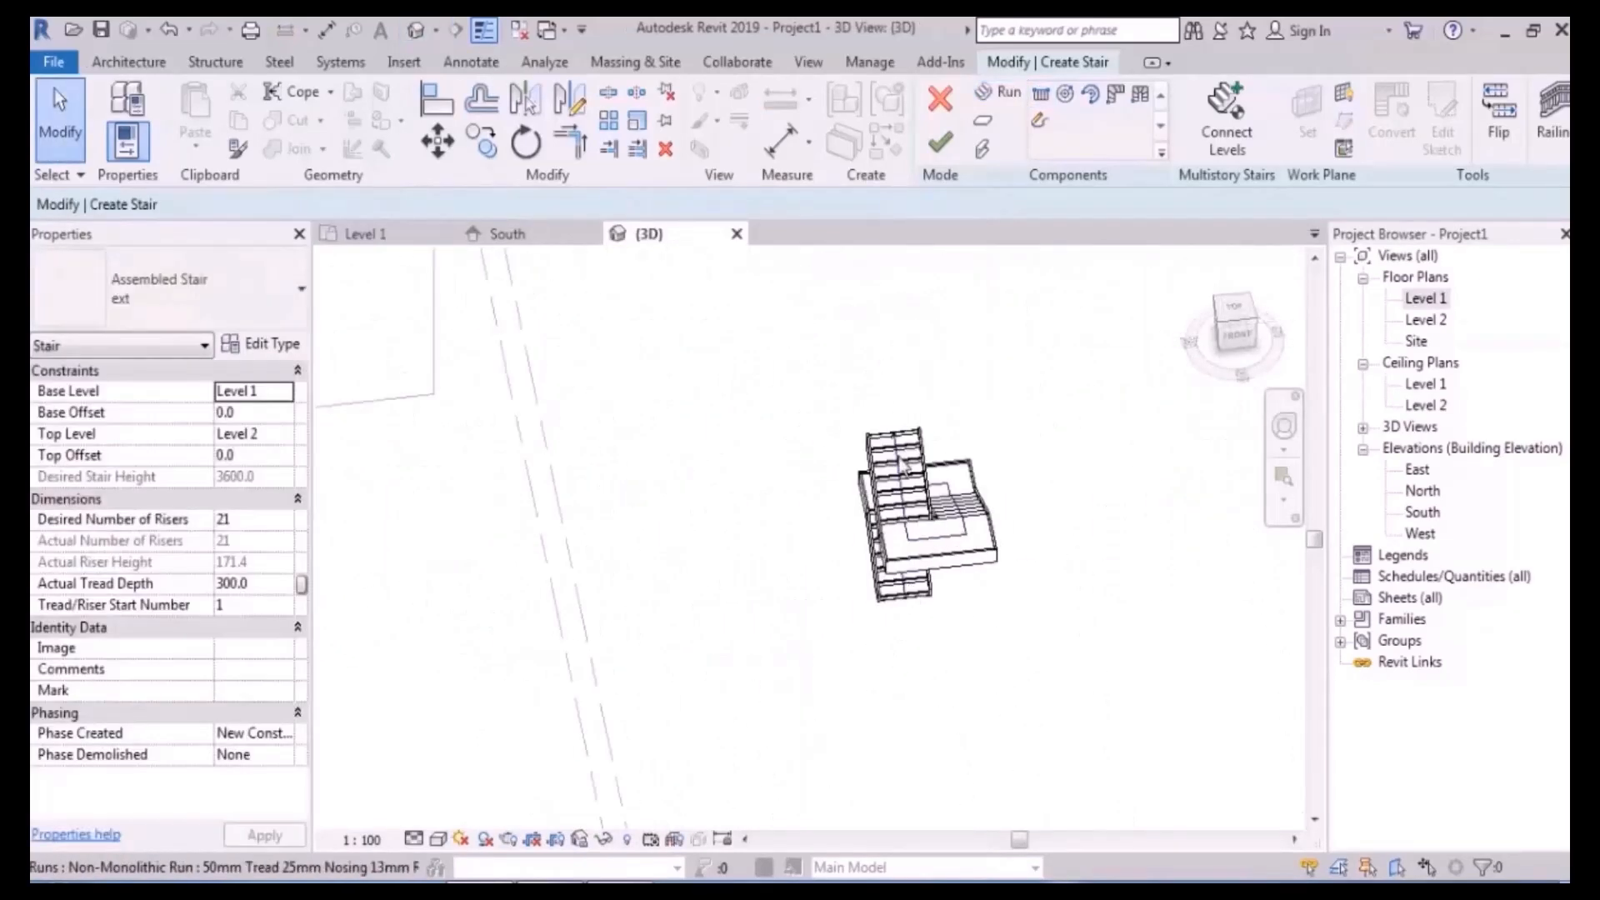
{"action": "left_click", "coordinate": [900, 573]}
{"action": "middle_click_drag", "start_coordinate": [900, 574], "coordinate": [1045, 466], "text": "shift"}
{"action": "left_click", "coordinate": [1060, 414]}
{"action": "scroll", "coordinate": [1039, 517], "scroll_direction": "up", "scroll_amount": 3}
{"action": "middle_click_drag", "start_coordinate": [983, 579], "coordinate": [620, 623], "text": "shift"}
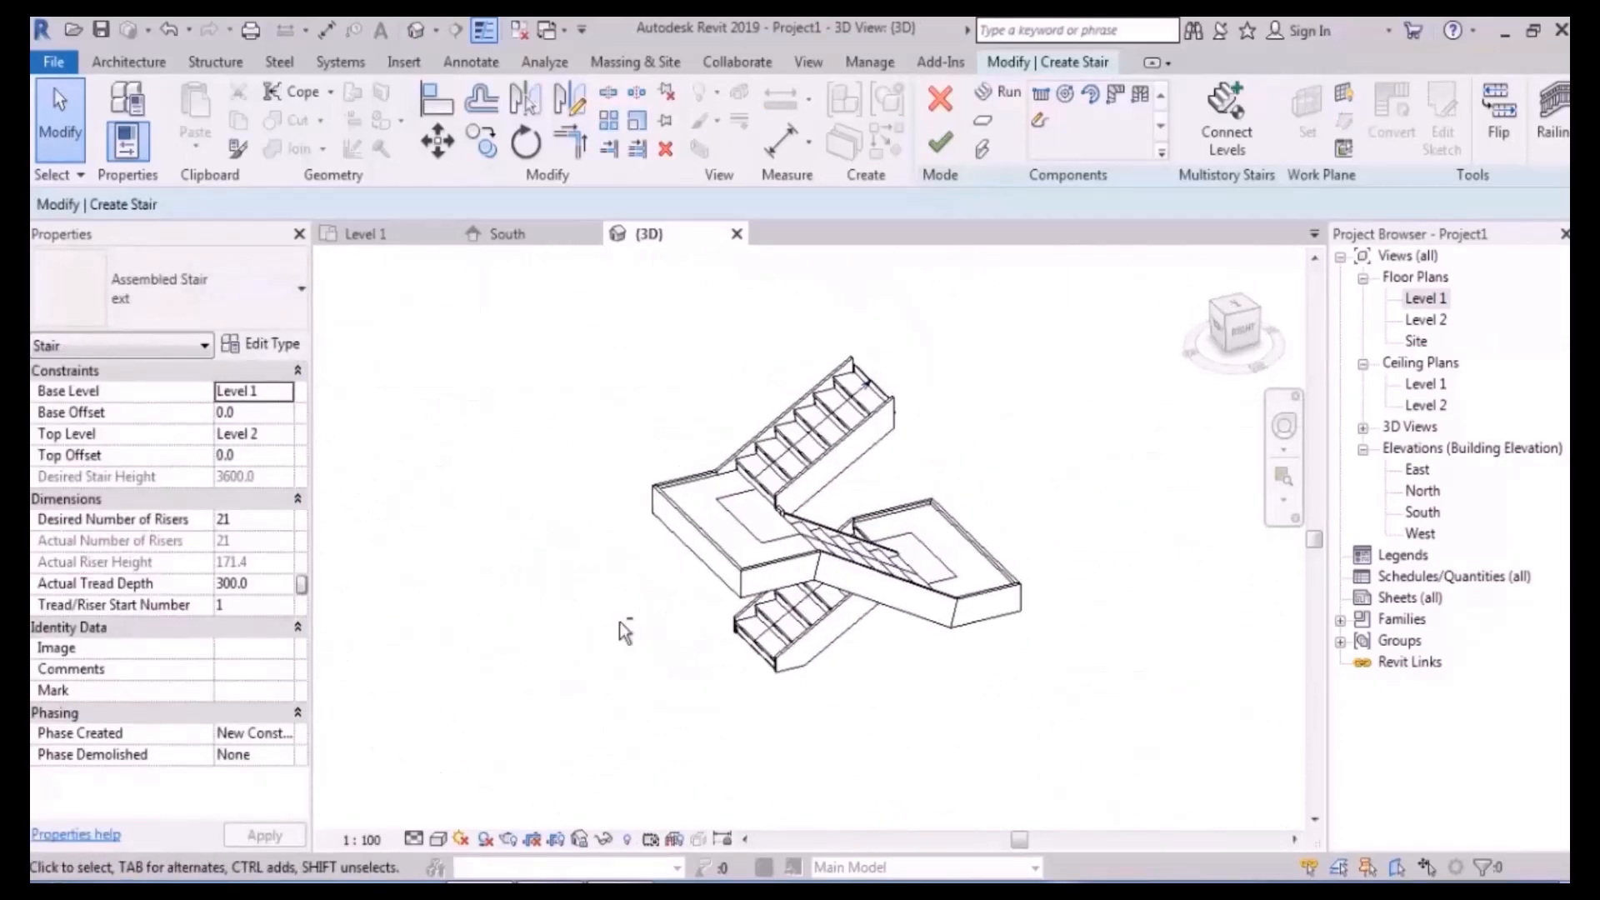
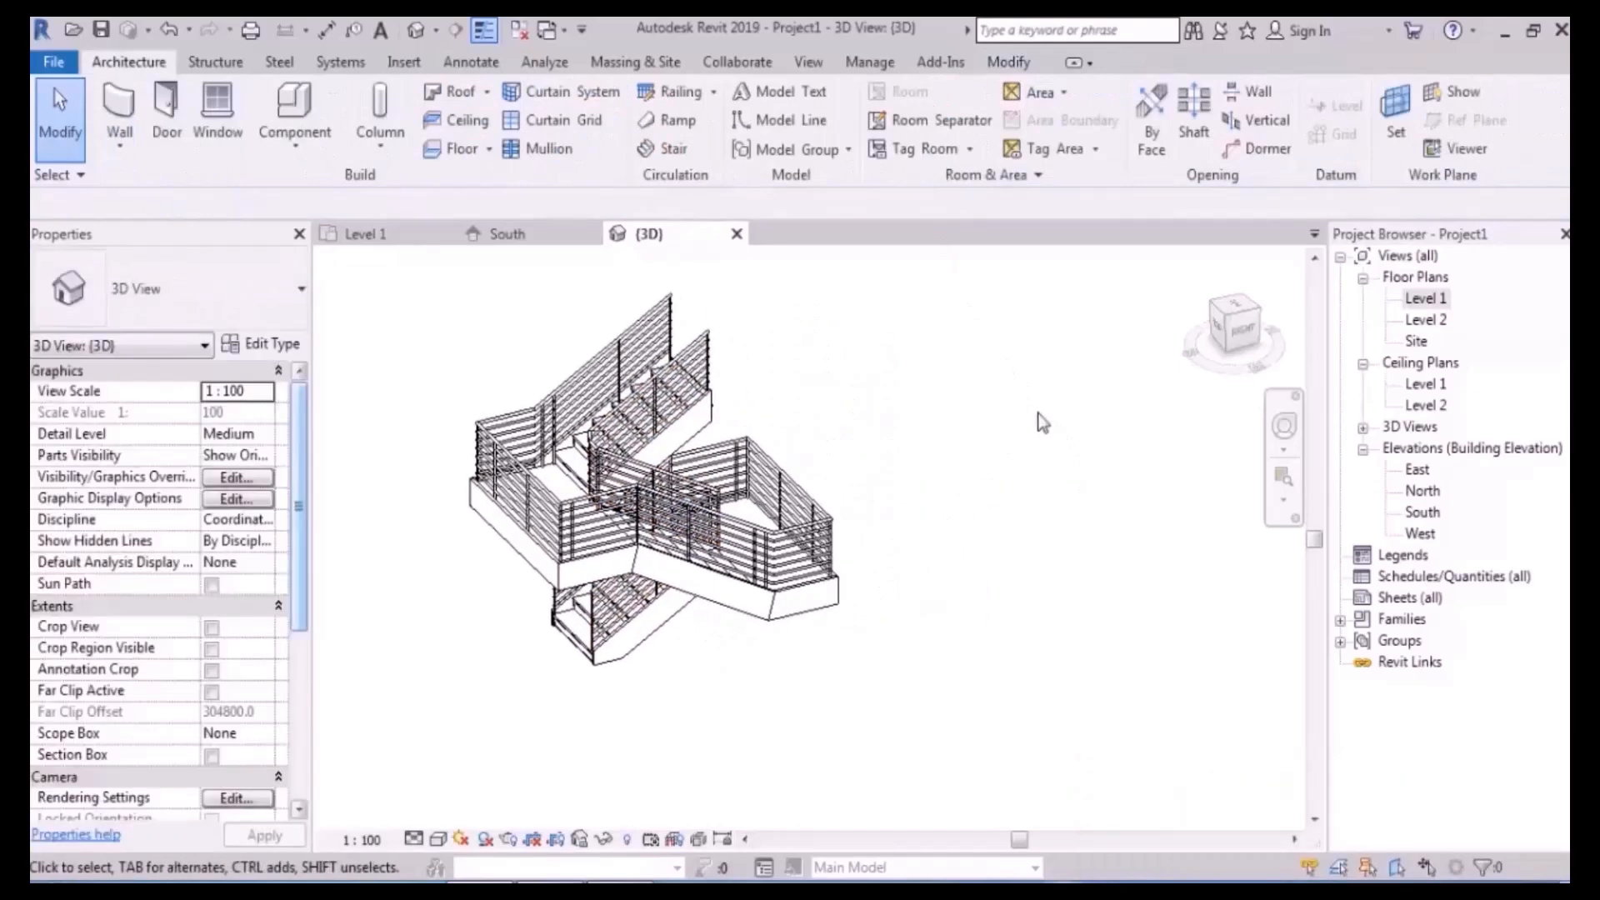
- Switch from the 3D view to the Level 1 floor plan showing the finished stair
{"action": "double_click", "coordinate": [1426, 298]}
- Start a new stair with 24 desired risers and a 300 tread depth
{"action": "scroll", "coordinate": [899, 500], "scroll_direction": "down", "scroll_amount": 4}
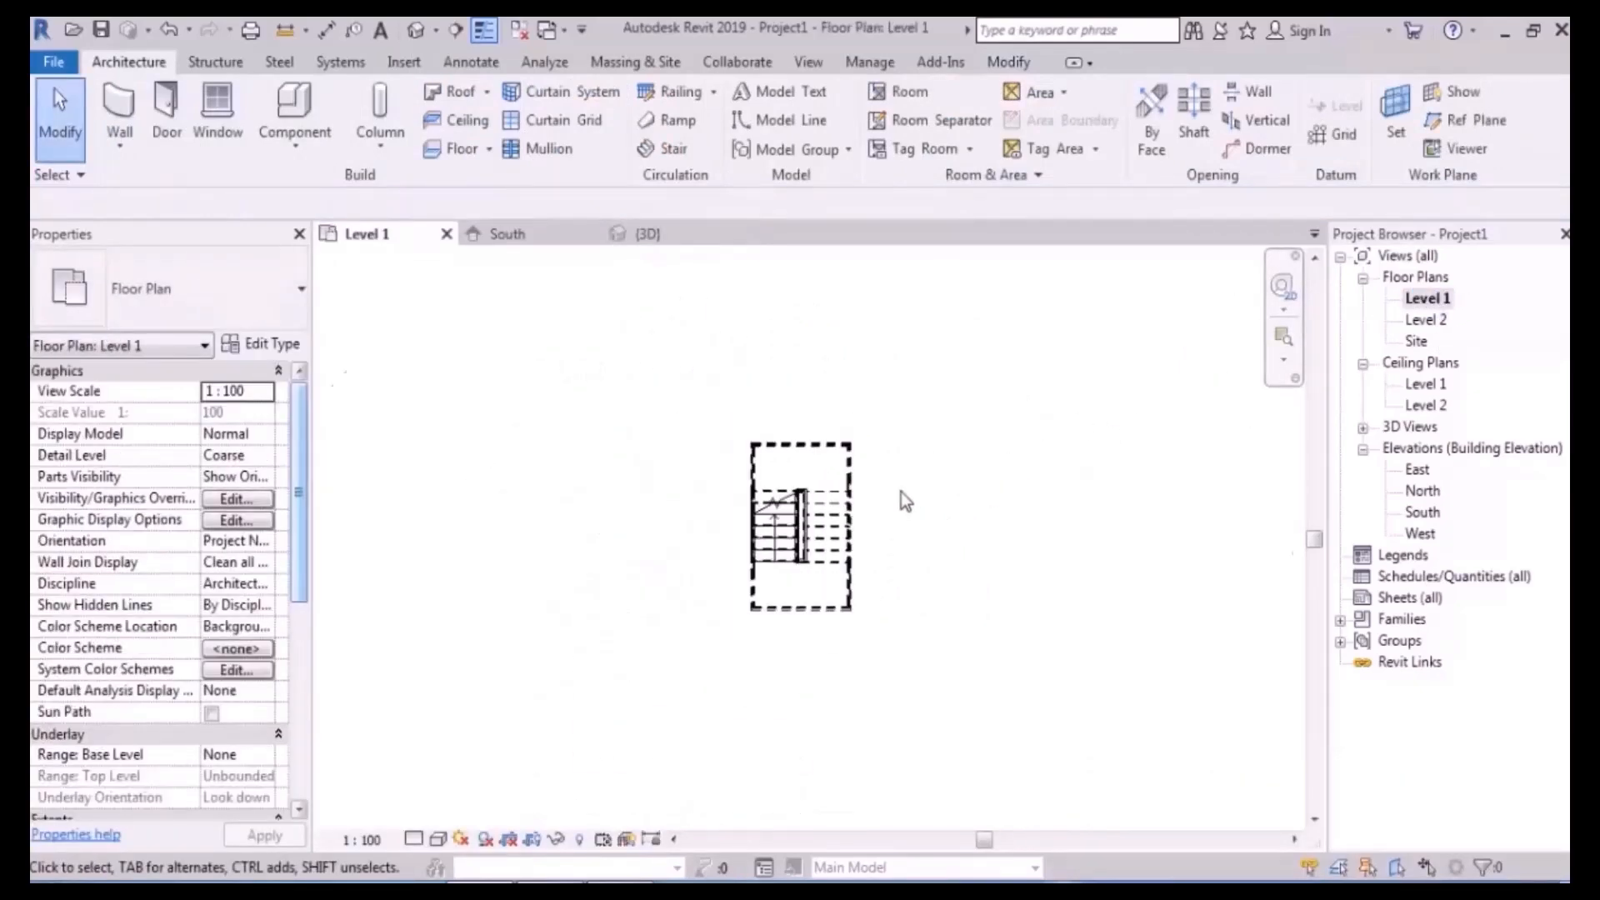
{"action": "scroll", "coordinate": [738, 486], "scroll_direction": "up", "scroll_amount": 3}
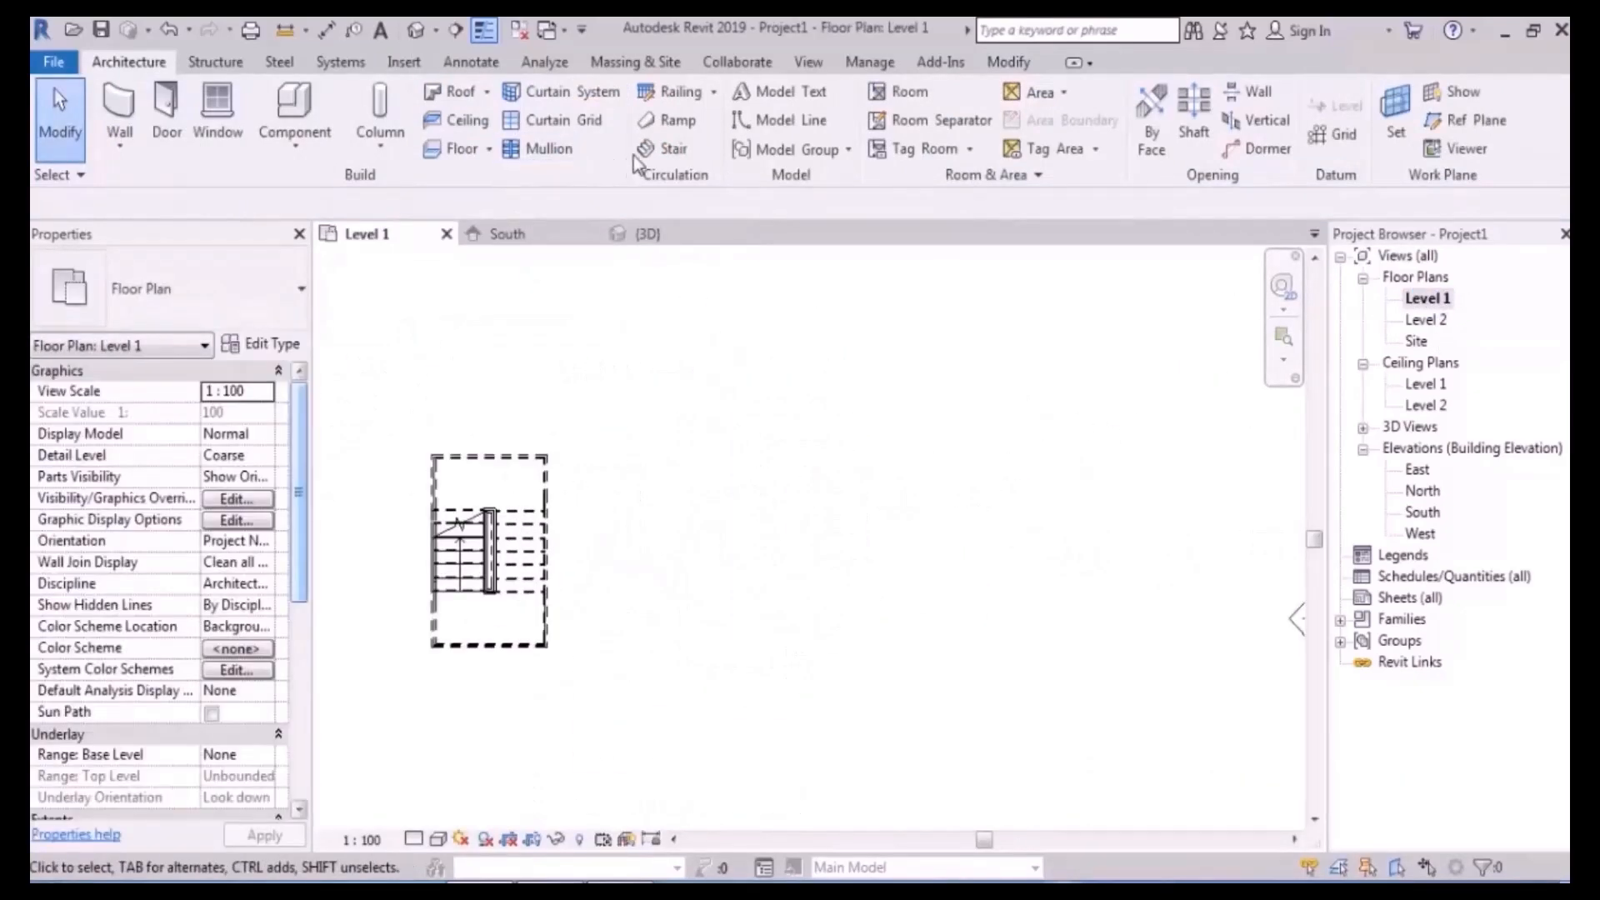
{"action": "left_click", "coordinate": [662, 149]}
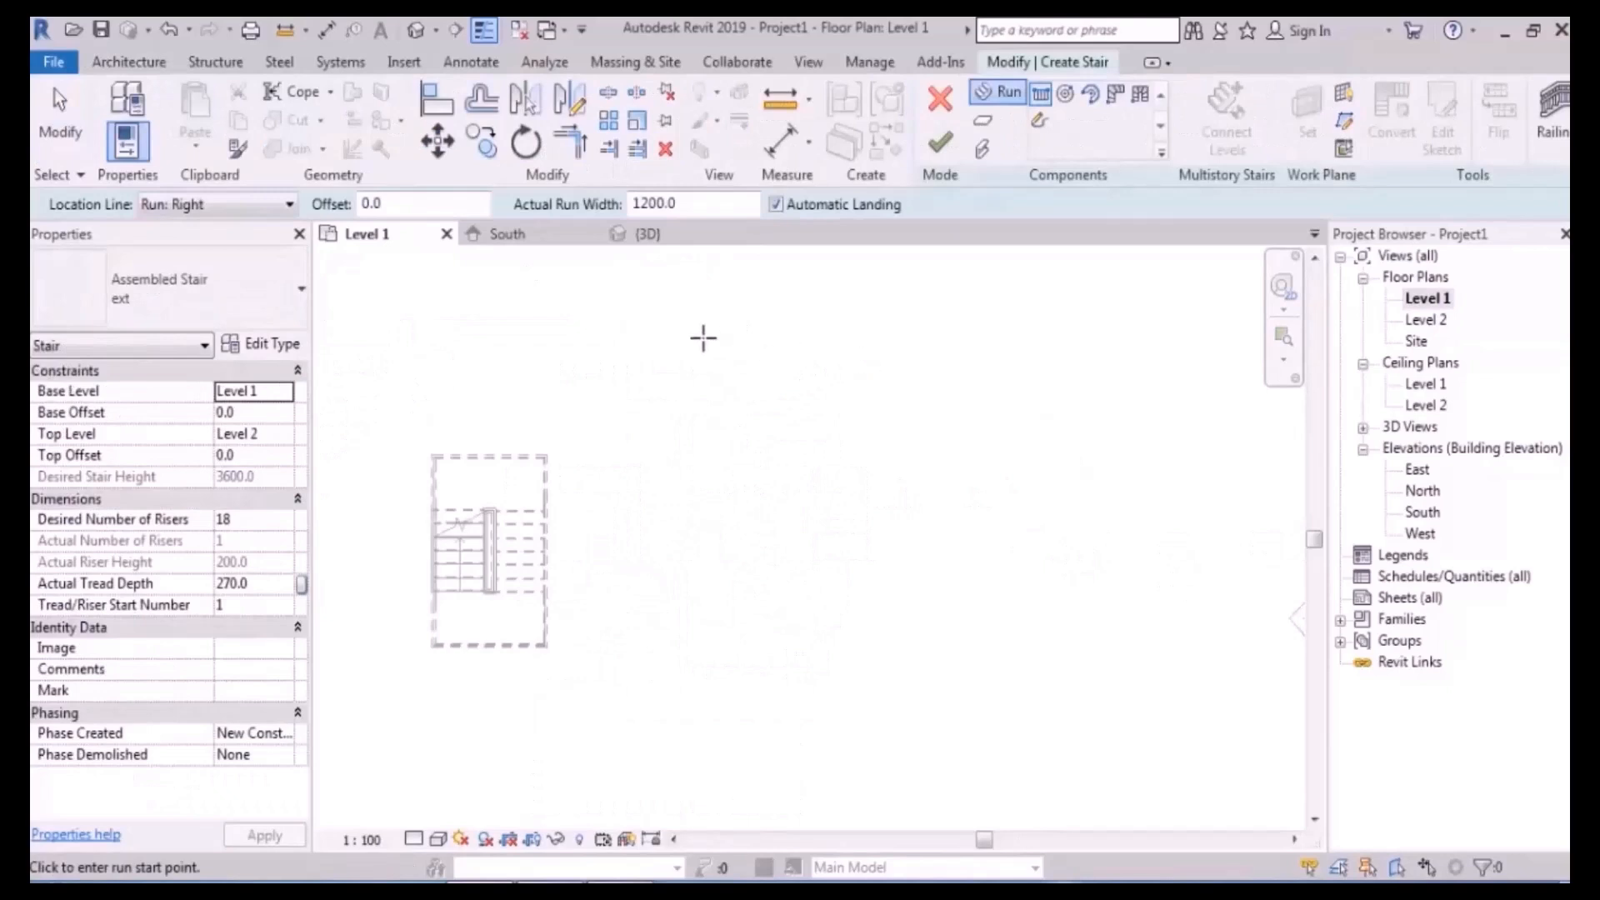
{"action": "left_click", "coordinate": [251, 527]}
{"action": "type", "text": "24"}
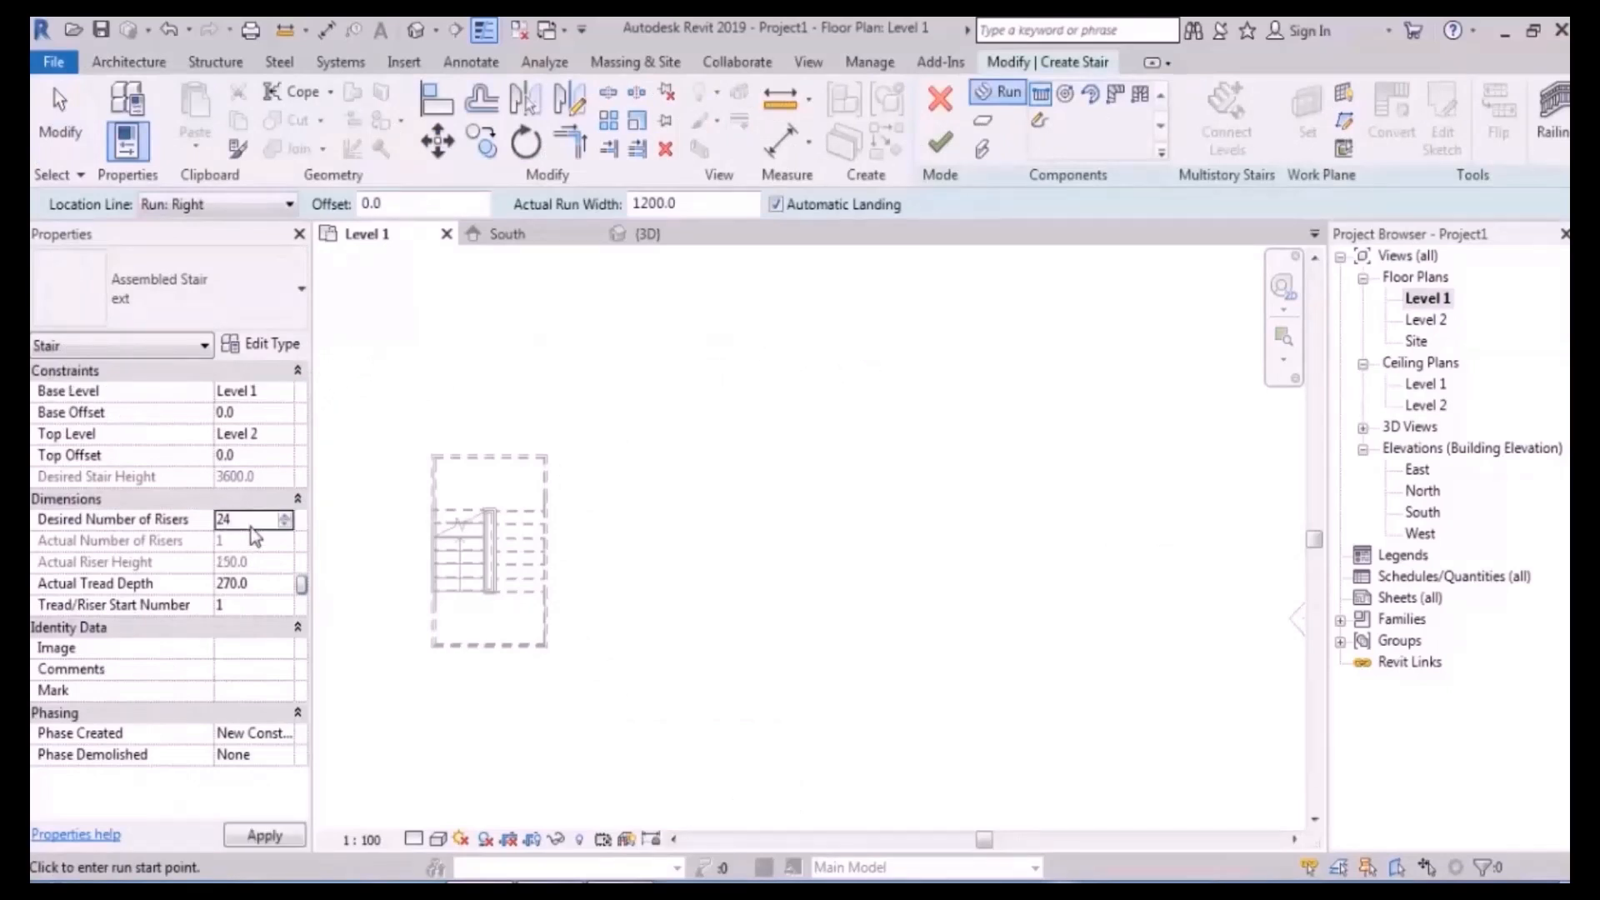
{"action": "left_click", "coordinate": [268, 581]}
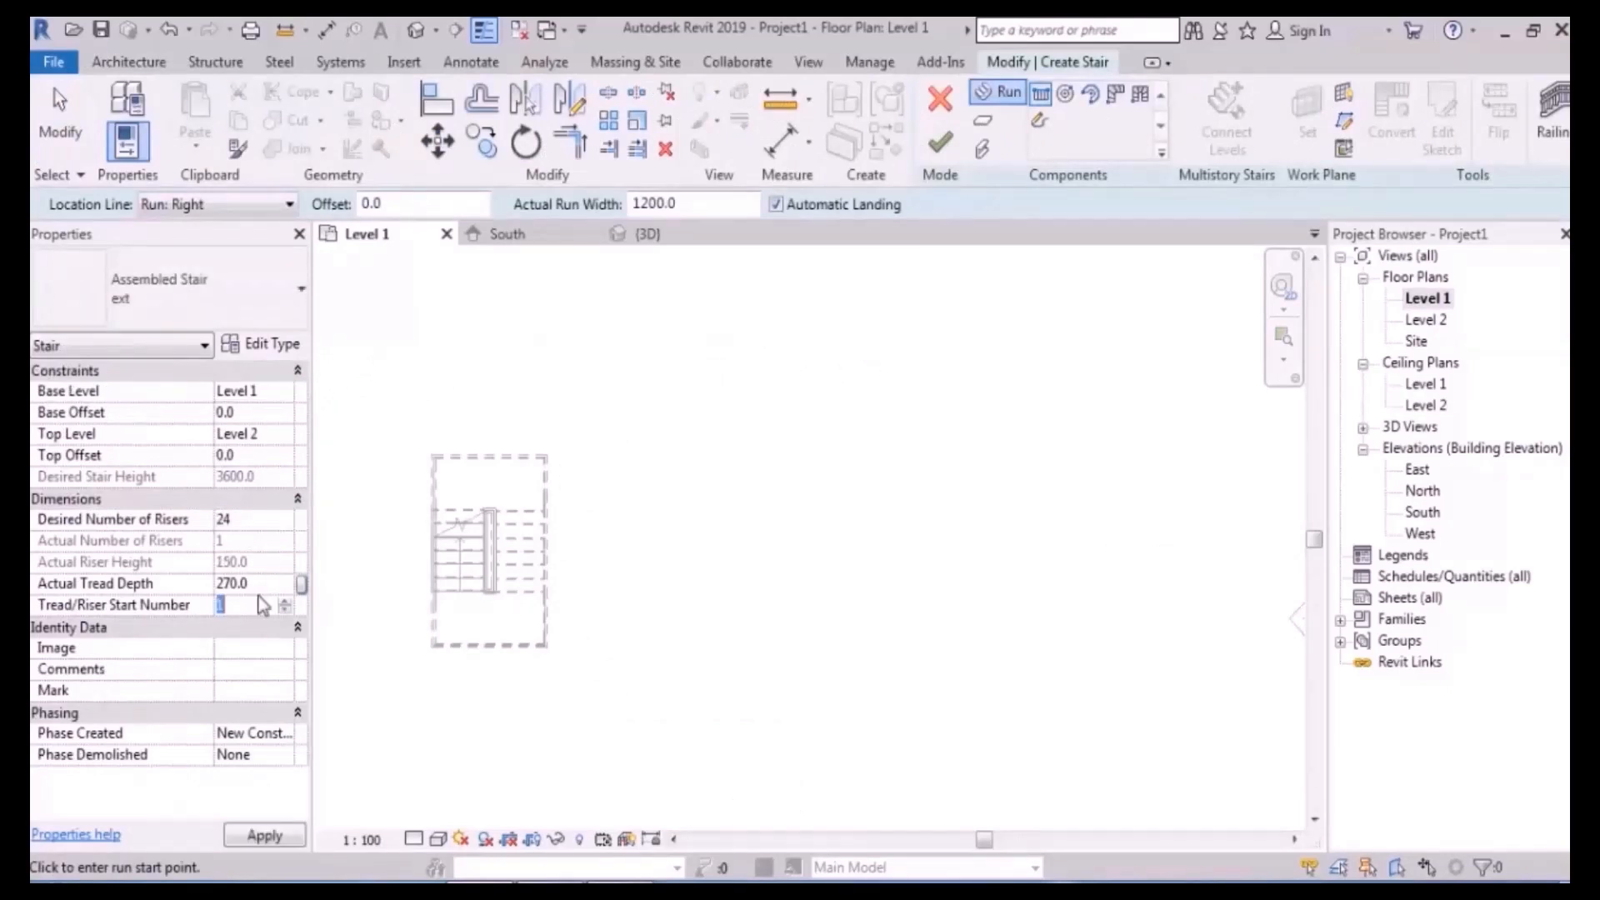
{"action": "type", "text": "30"}
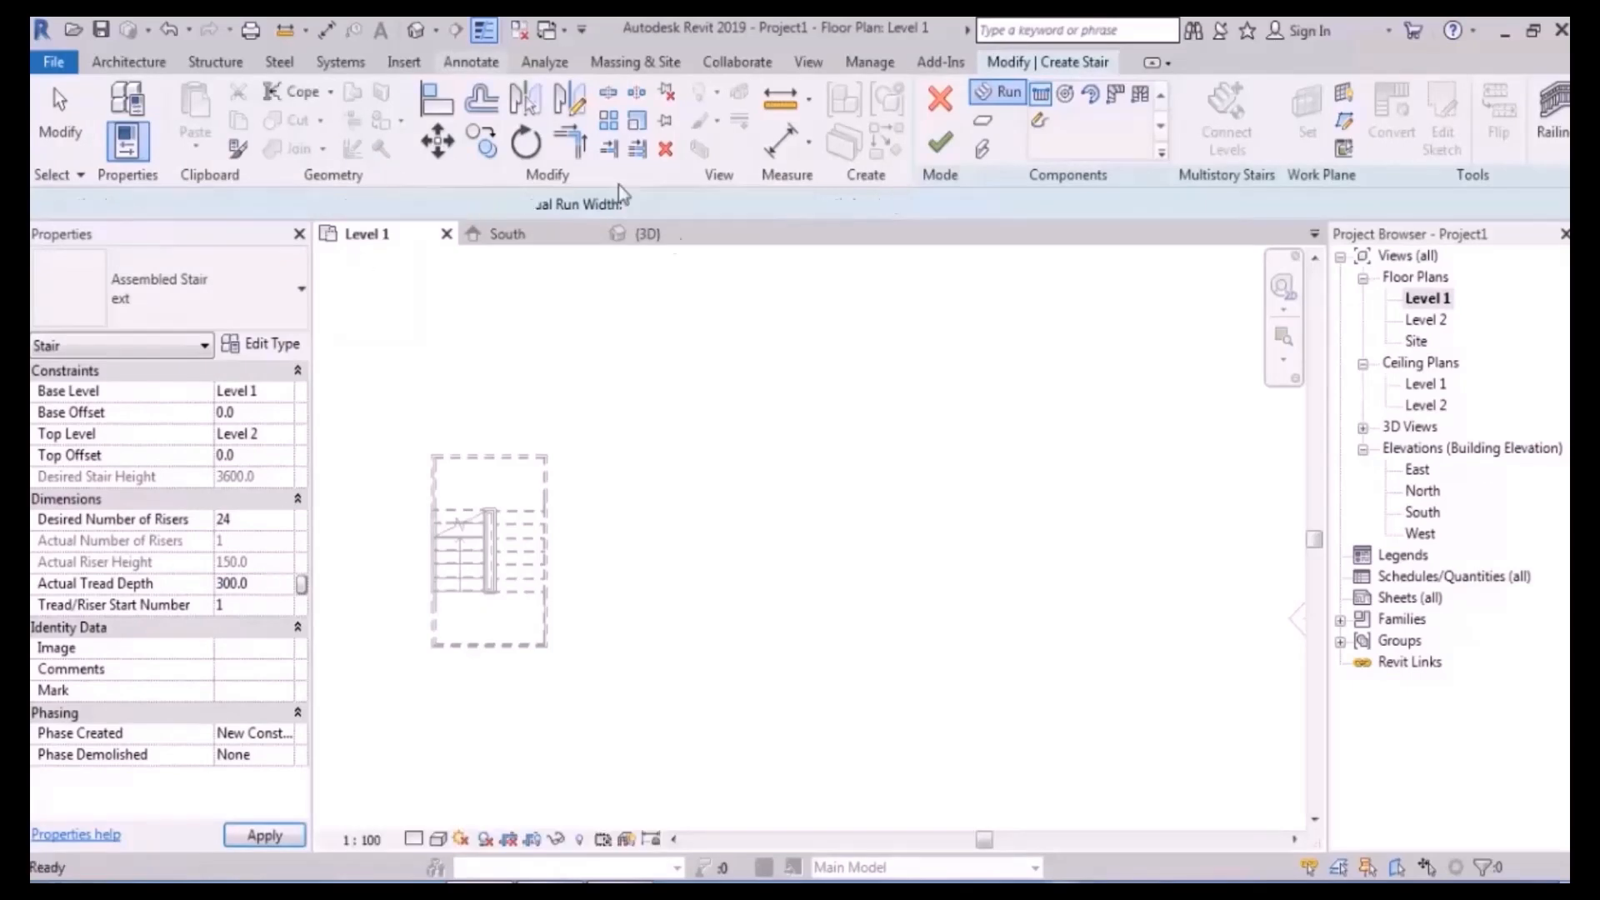
- Sketch the first 6-riser run, then an offset second run beside it
{"action": "middle_click_drag", "start_coordinate": [790, 387], "coordinate": [745, 344]}
{"action": "middle_click_drag", "start_coordinate": [839, 376], "coordinate": [839, 393]}
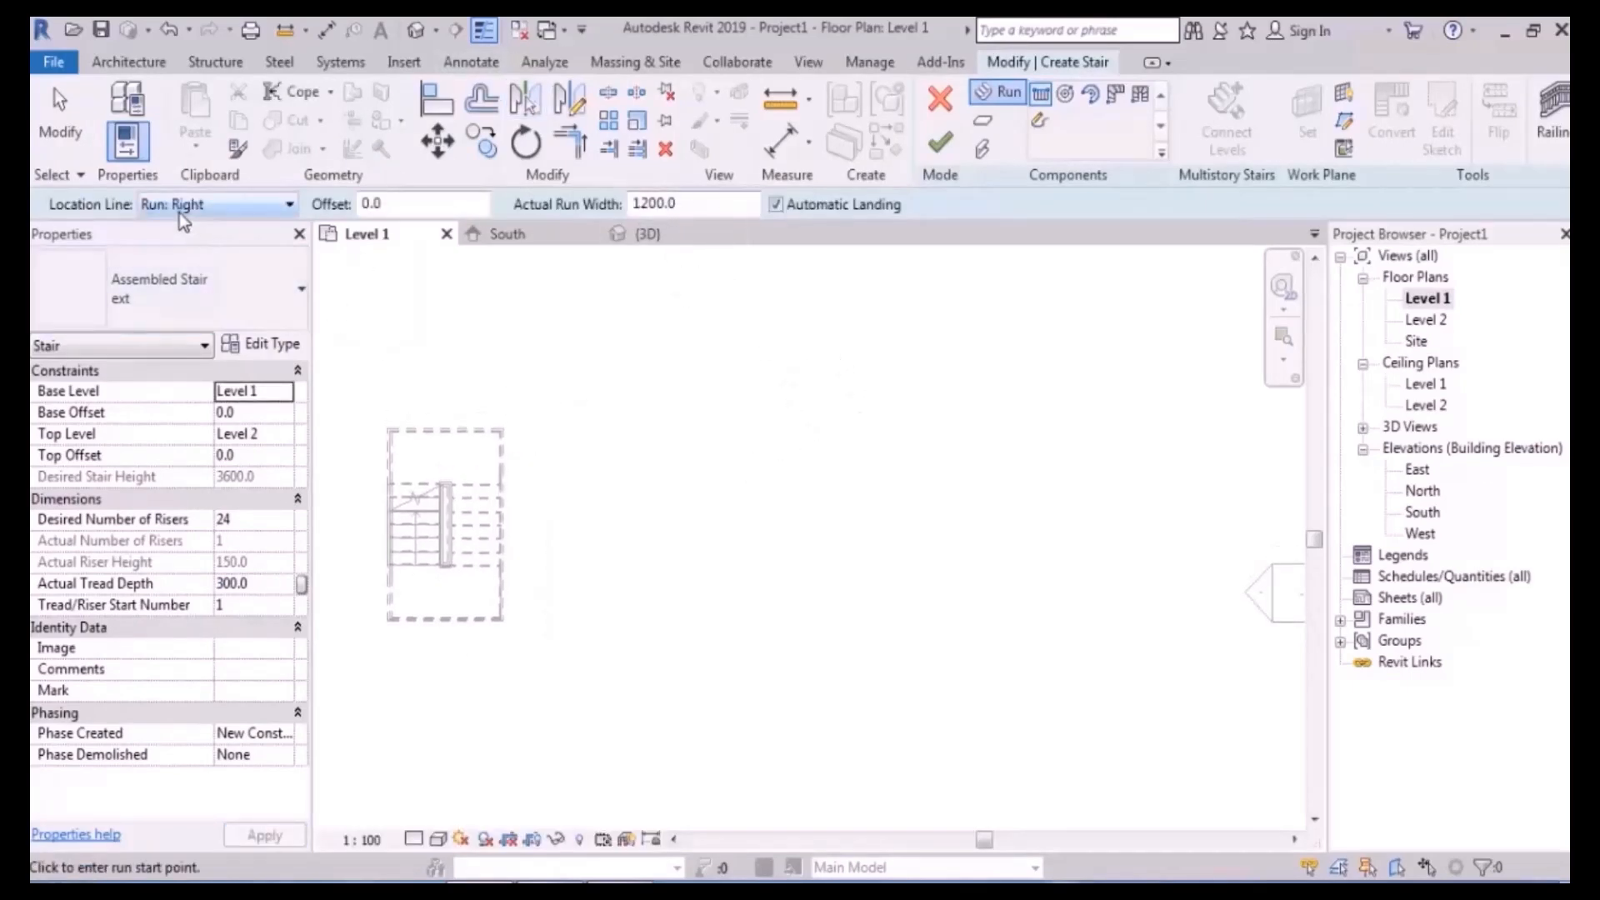
{"action": "left_click", "coordinate": [684, 576]}
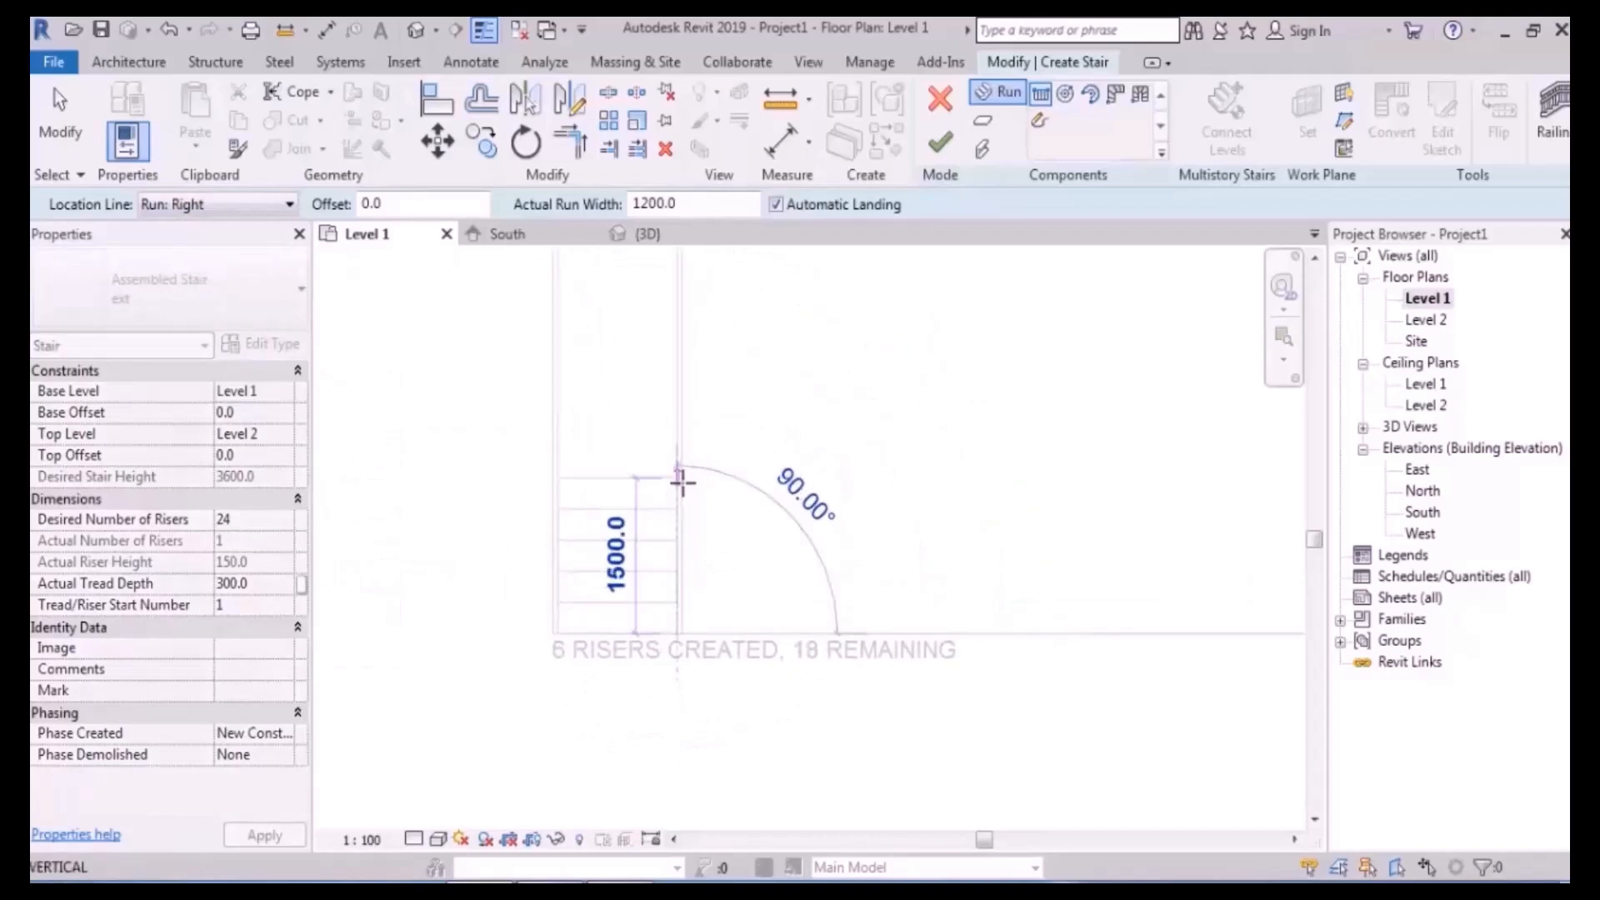
{"action": "left_click", "coordinate": [682, 480]}
{"action": "double_click", "coordinate": [367, 204]}
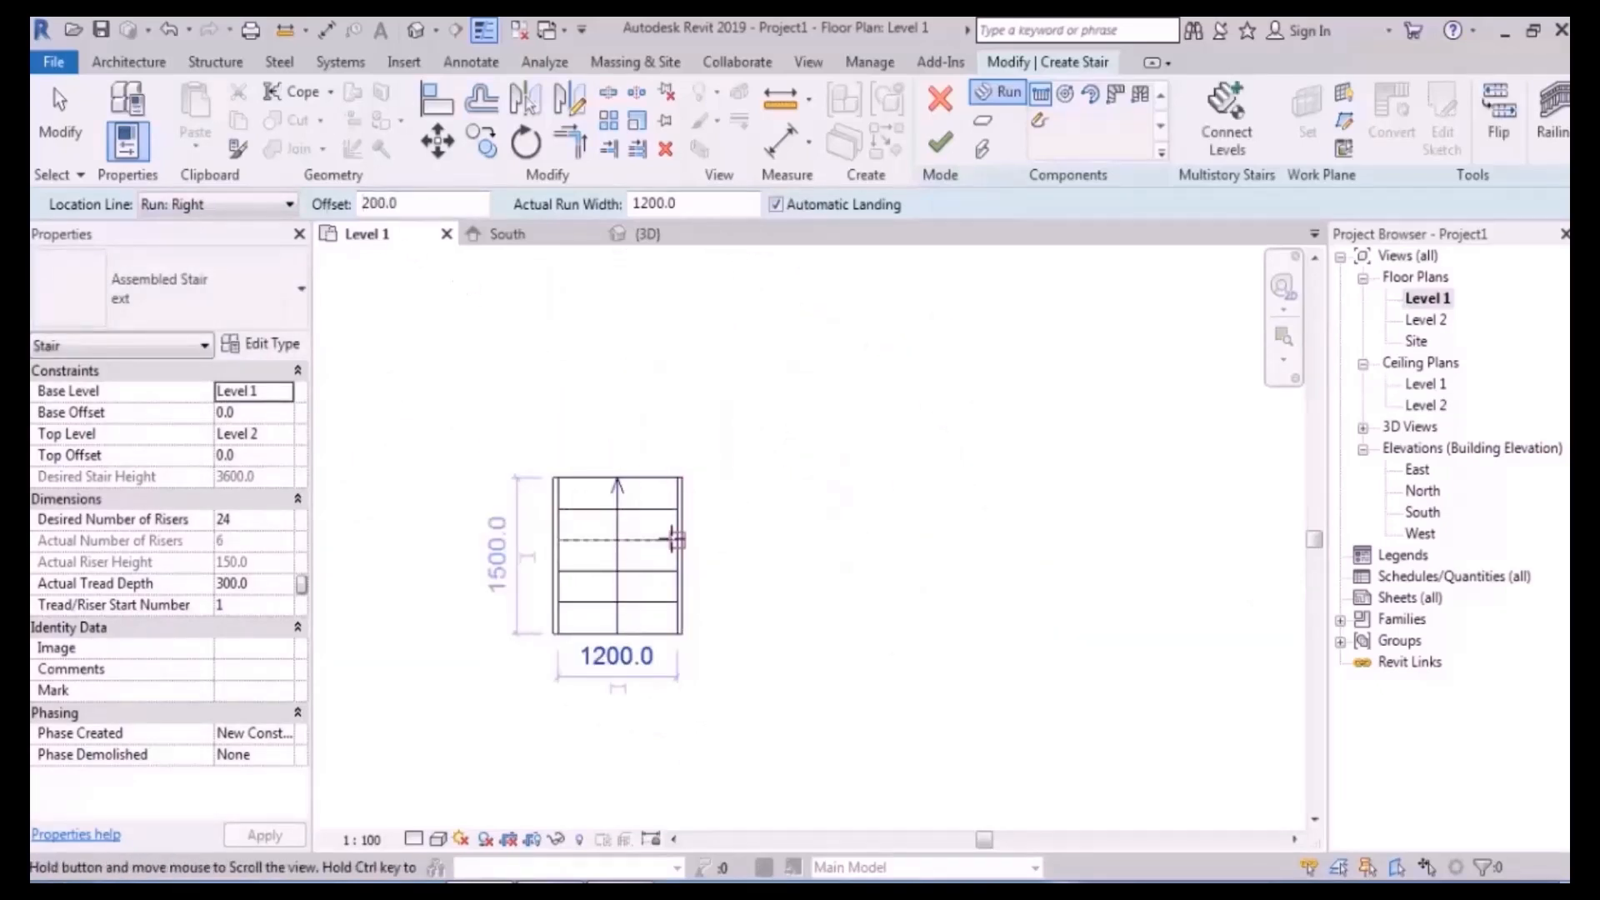
{"action": "scroll", "coordinate": [667, 434], "scroll_direction": "up", "scroll_amount": 2}
{"action": "left_click", "coordinate": [653, 383]}
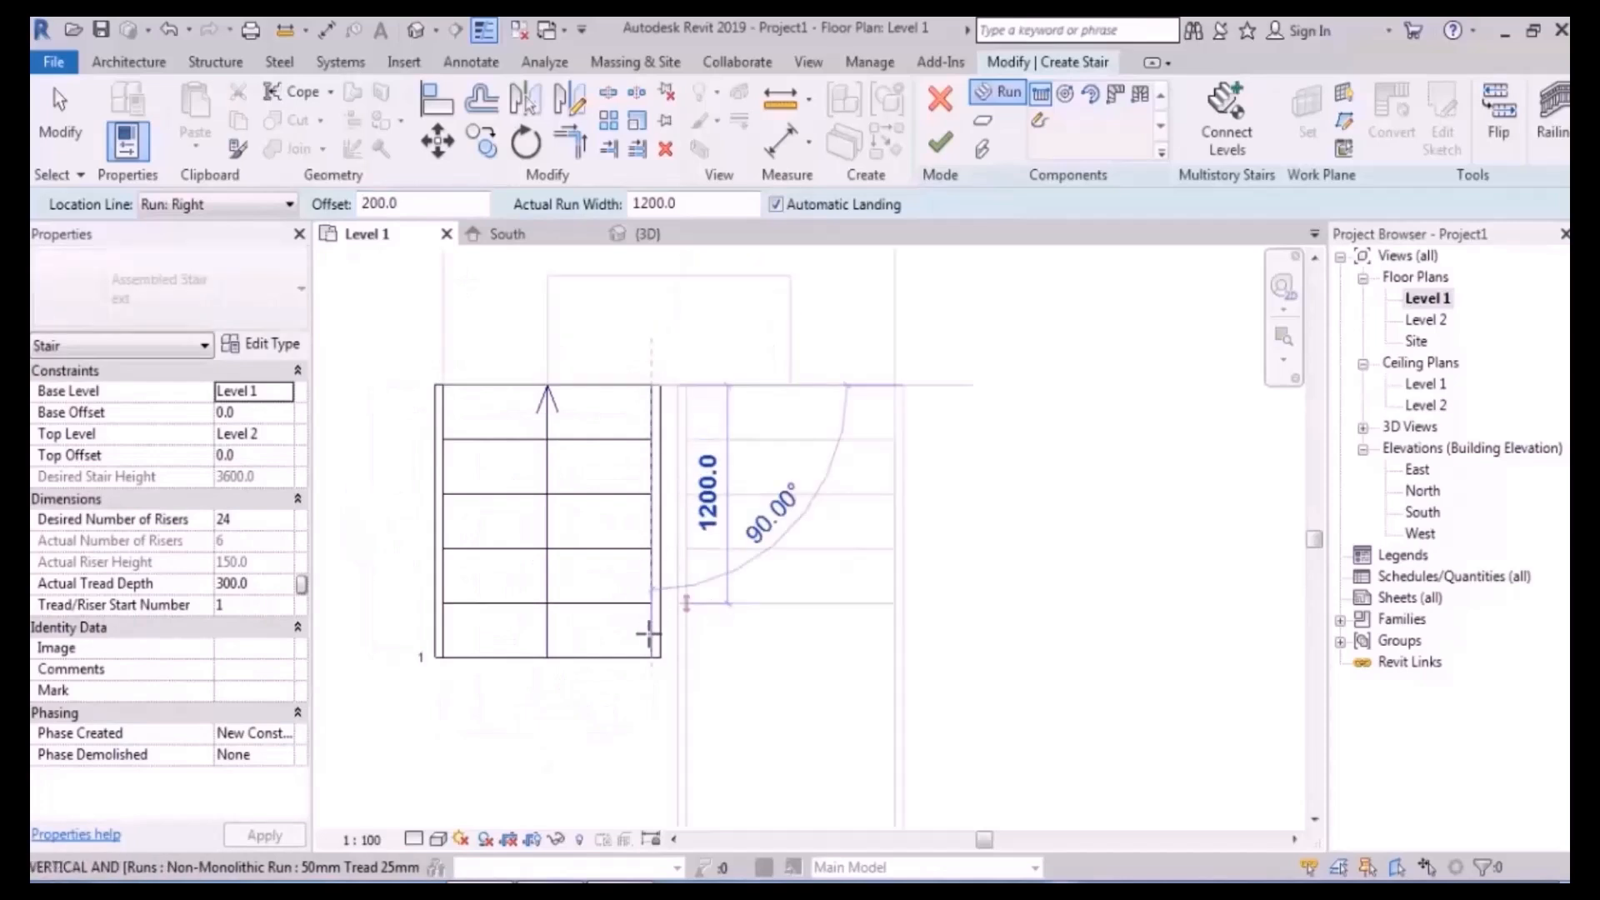
{"action": "left_click", "coordinate": [647, 654]}
- Reset the offset to 0 and sketch the third run with its landing
{"action": "scroll", "coordinate": [967, 442], "scroll_direction": "down", "scroll_amount": 2}
{"action": "middle_click_drag", "start_coordinate": [949, 414], "coordinate": [853, 500]}
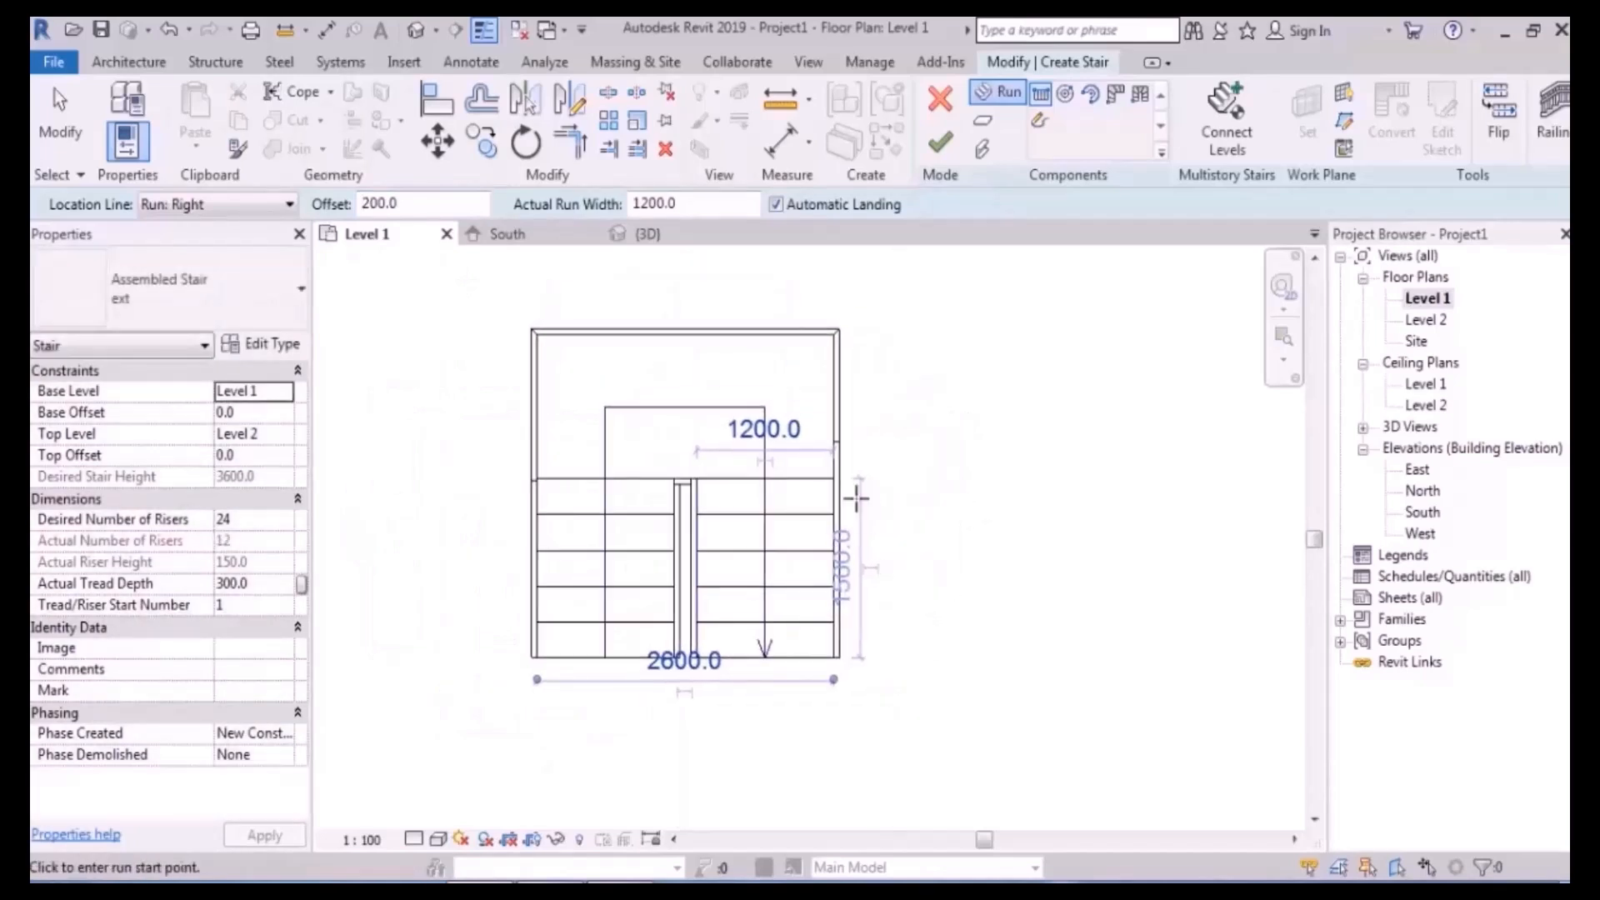
{"action": "double_click", "coordinate": [379, 203]}
{"action": "type", "text": "0"}
{"action": "scroll", "coordinate": [664, 692], "scroll_direction": "up", "scroll_amount": 2}
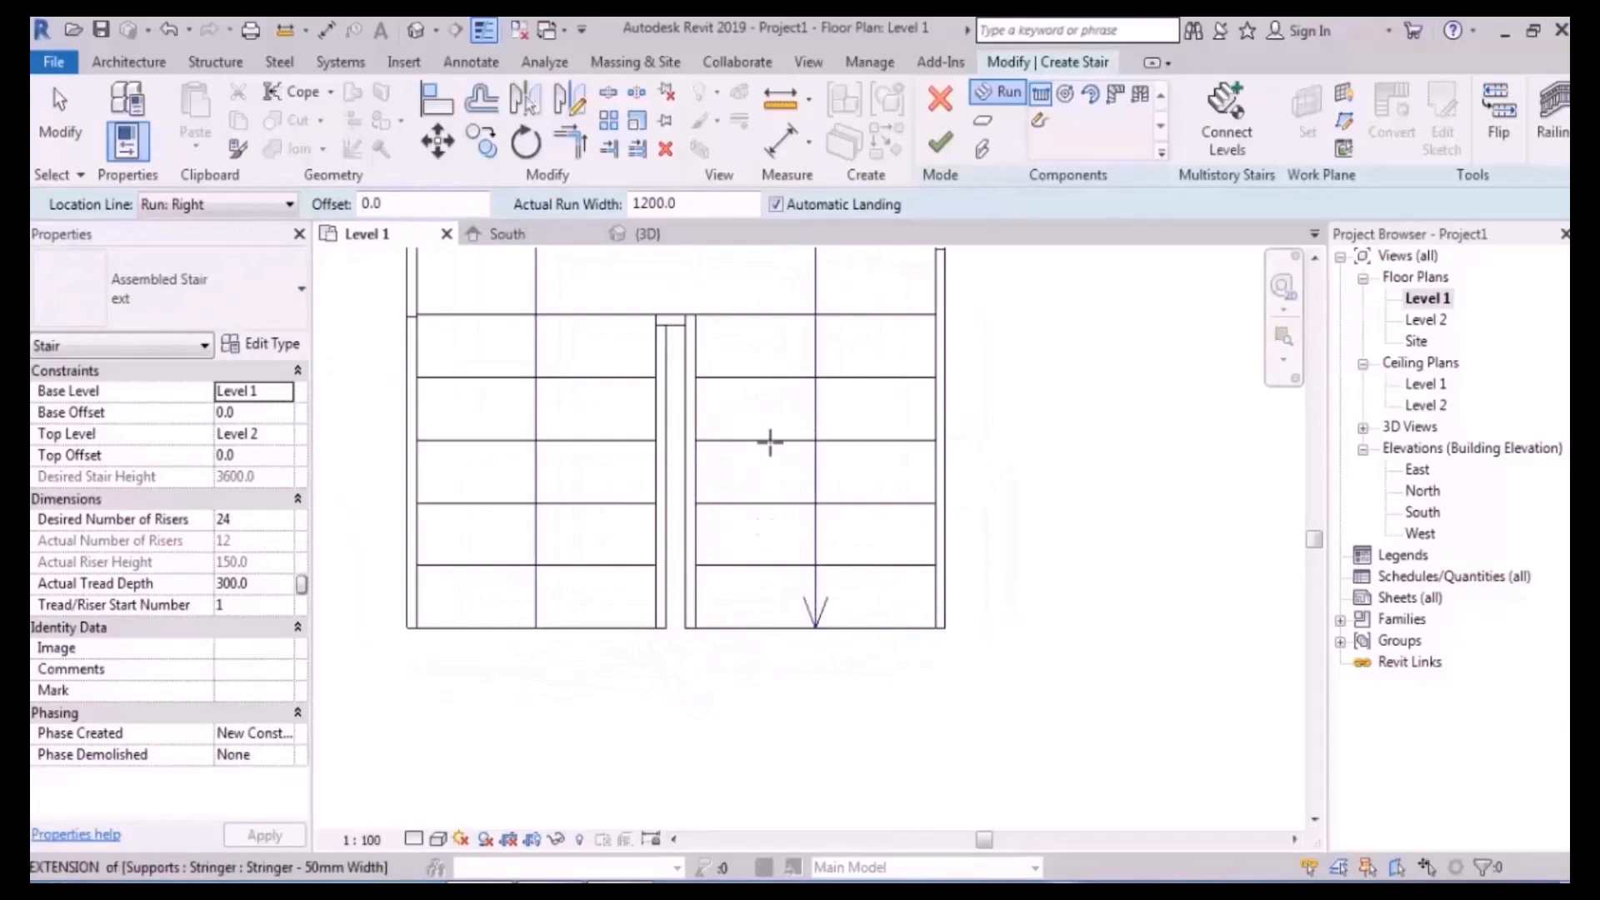
{"action": "middle_click_drag", "start_coordinate": [774, 581], "coordinate": [778, 610]}
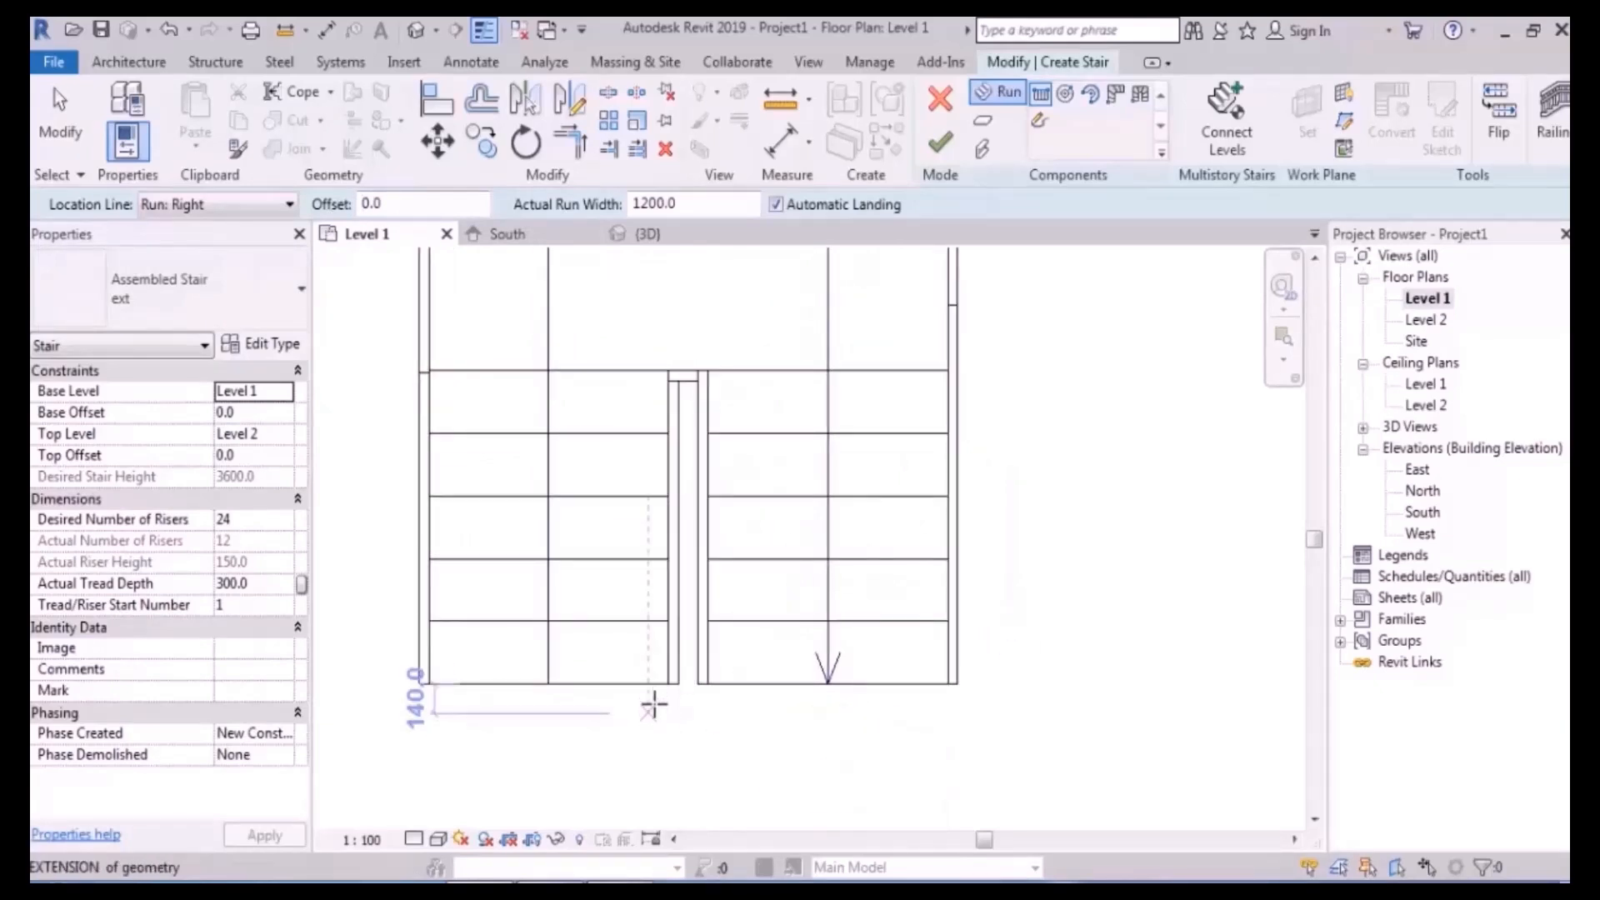
{"action": "left_click", "coordinate": [667, 682]}
{"action": "left_click", "coordinate": [668, 369]}
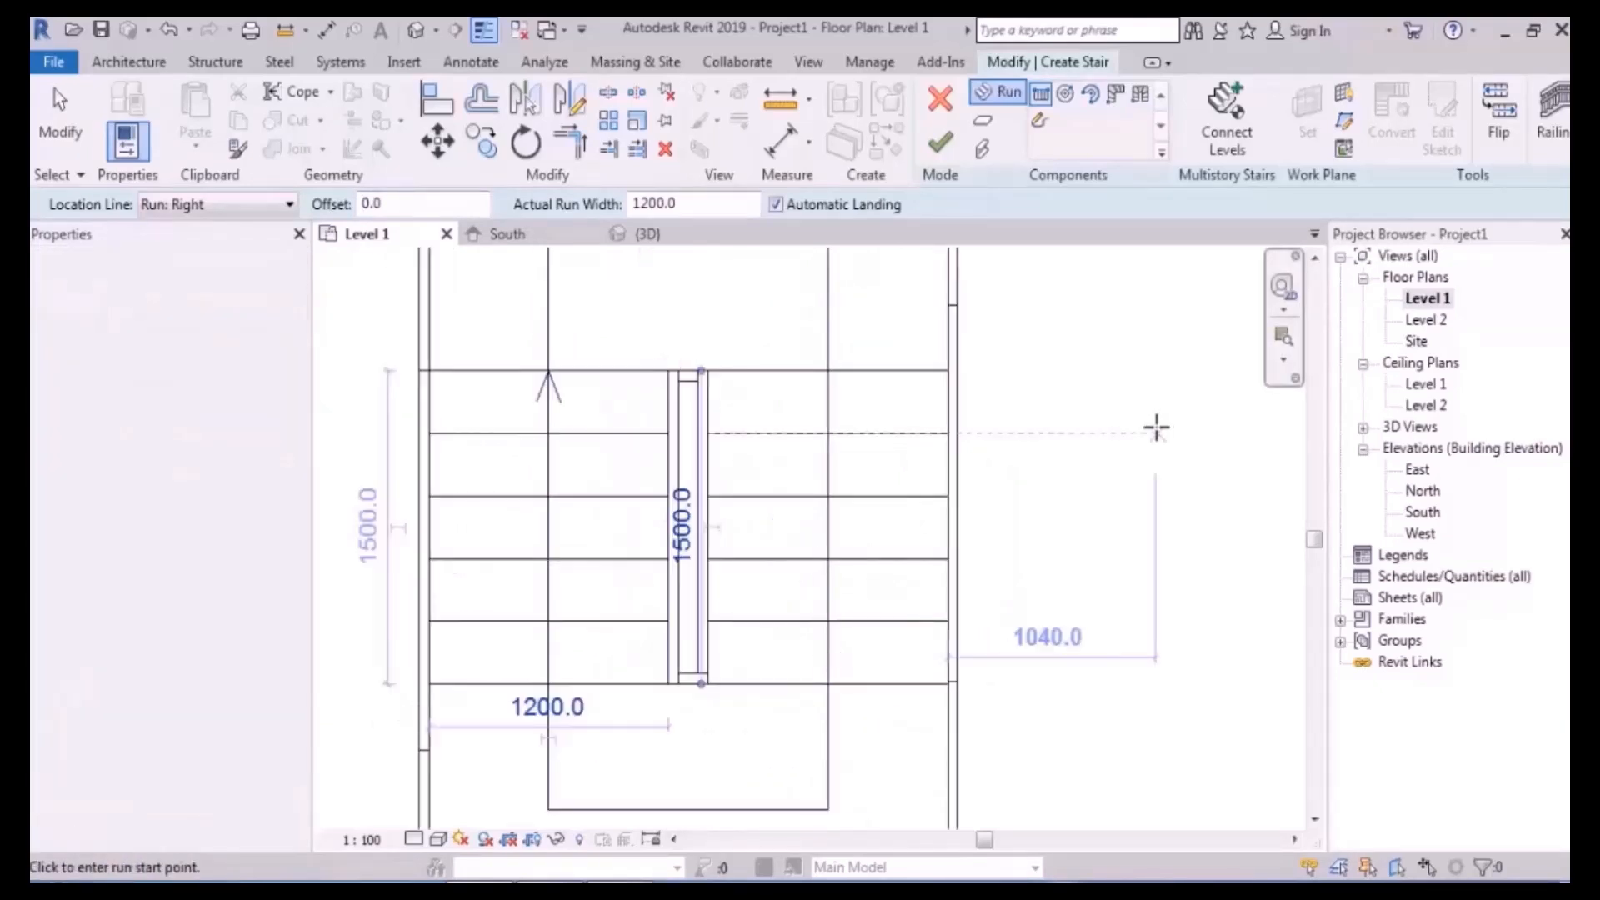
- Place the final run down the right lane and orbit the stair in 3D
{"action": "scroll", "coordinate": [1154, 426], "scroll_direction": "down", "scroll_amount": 2}
{"action": "middle_click_drag", "start_coordinate": [1153, 426], "coordinate": [1053, 426]}
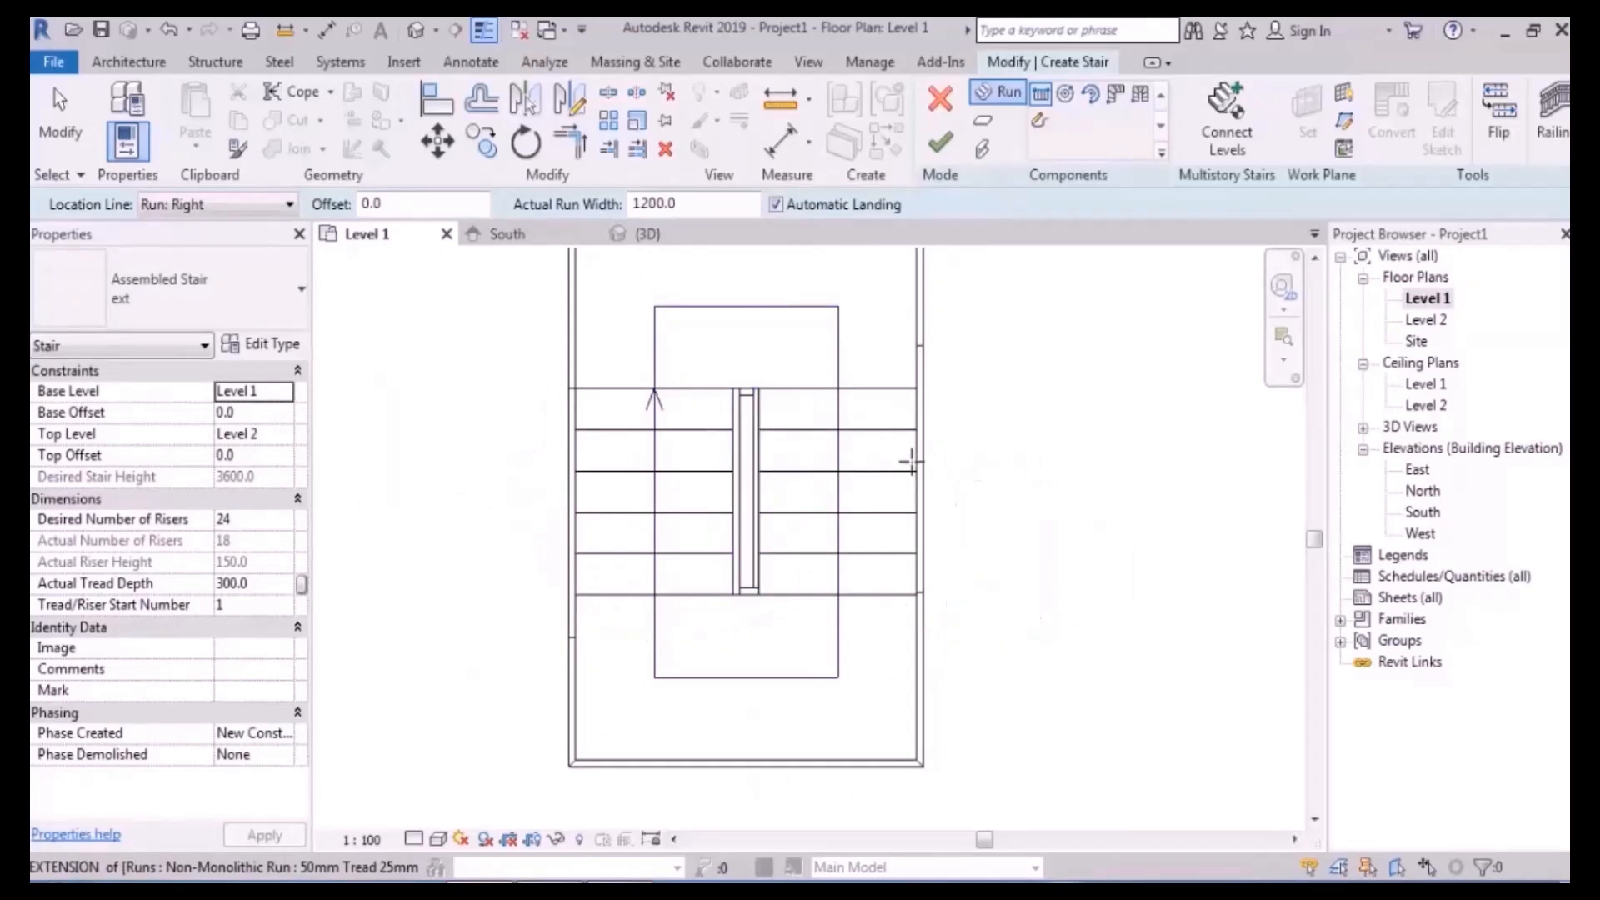
{"action": "scroll", "coordinate": [824, 400], "scroll_direction": "up", "scroll_amount": 2}
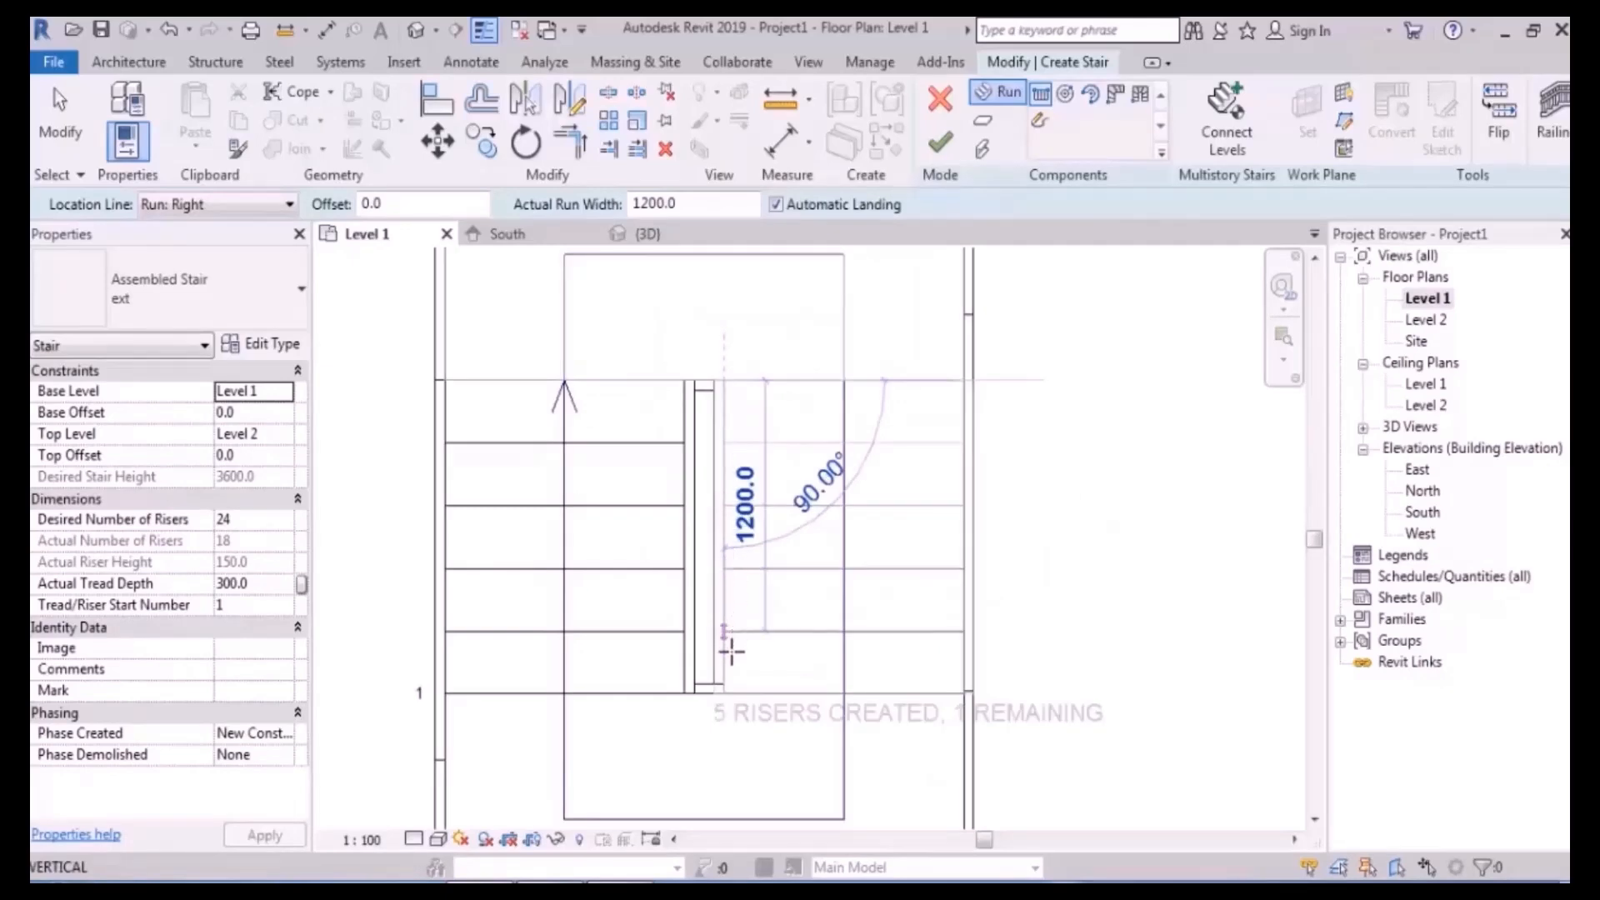
{"action": "left_click", "coordinate": [726, 709]}
{"action": "key", "text": "Escape"}
{"action": "left_click", "coordinate": [416, 31]}
{"action": "middle_click_drag", "start_coordinate": [952, 533], "coordinate": [881, 456], "text": "shift"}
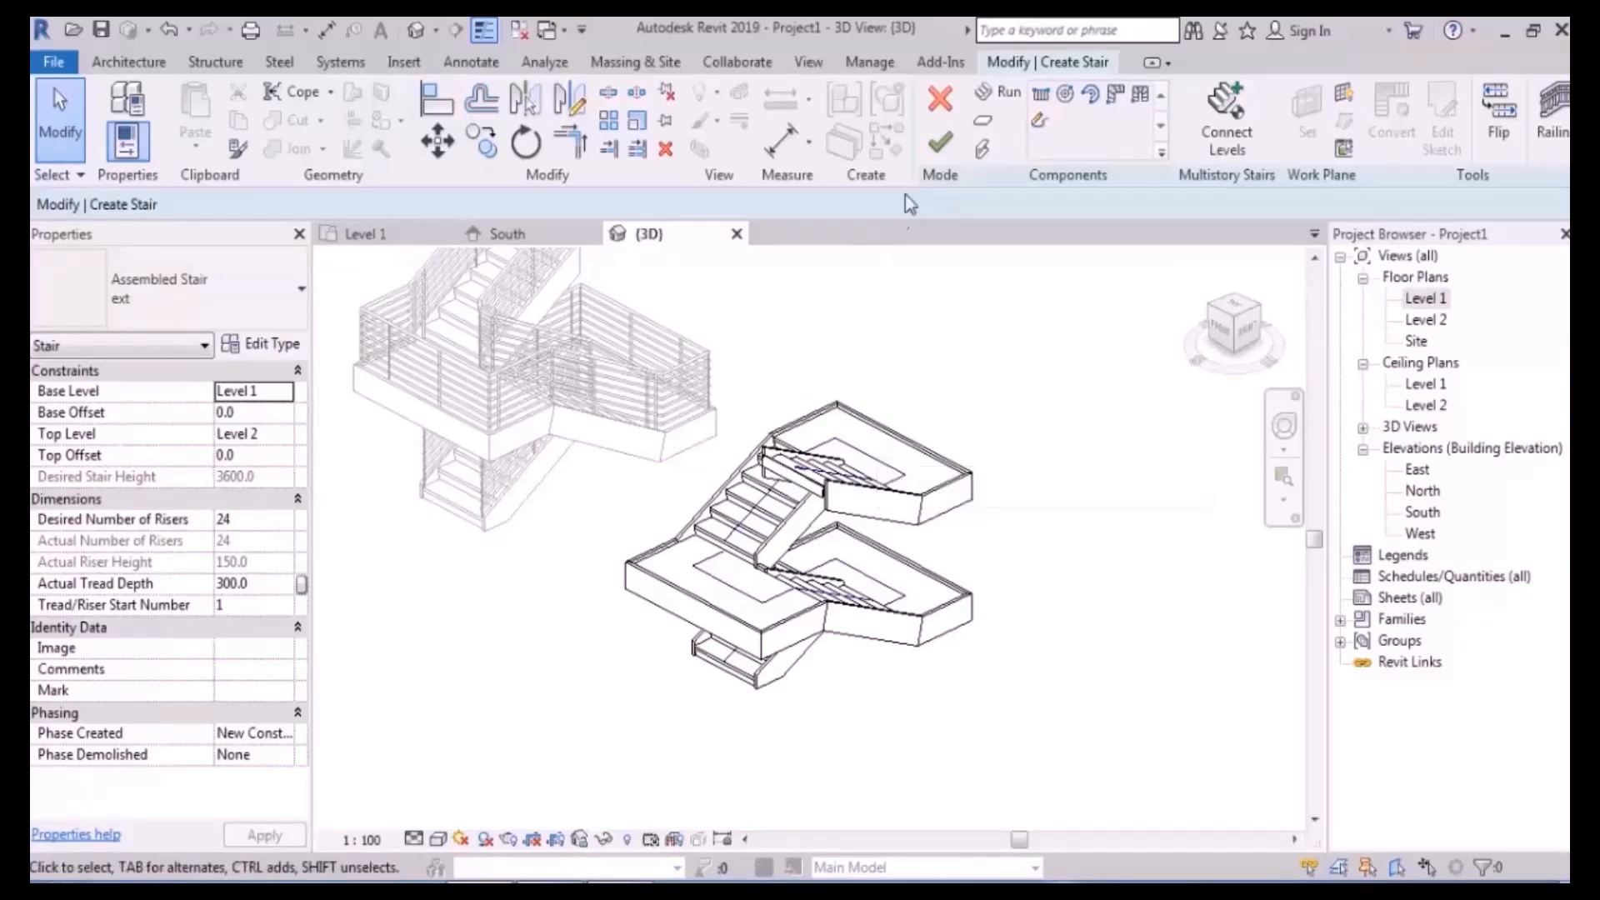
- Finish the stair edit and orbit to view it with railings from the front
{"action": "left_click", "coordinate": [939, 144]}
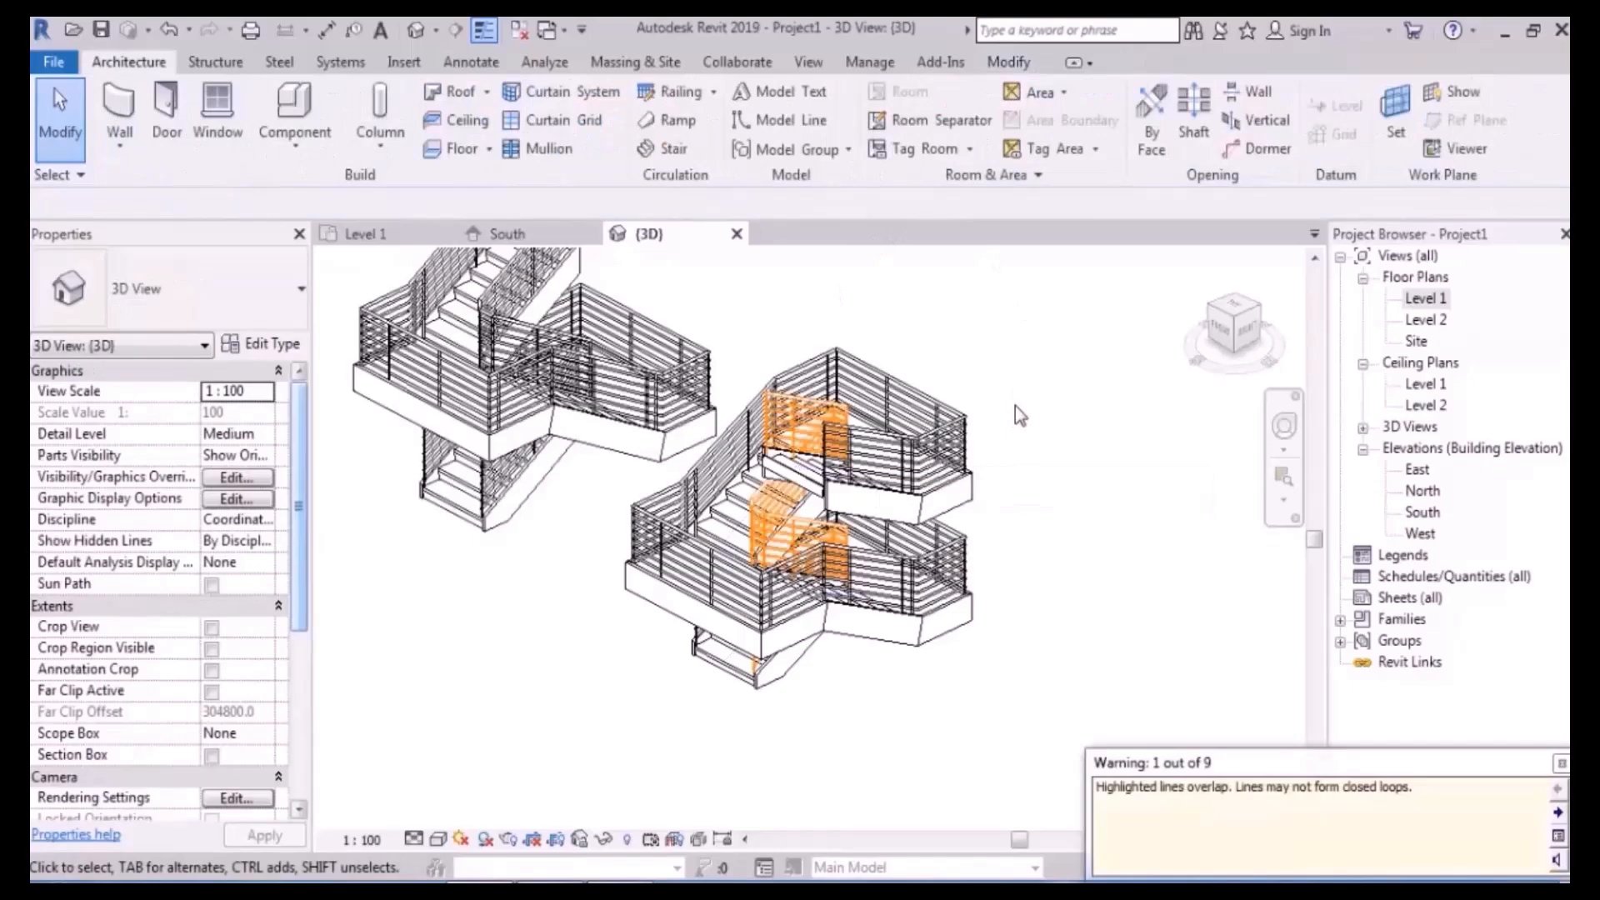
{"action": "middle_click_drag", "start_coordinate": [942, 658], "coordinate": [894, 565], "text": "shift"}
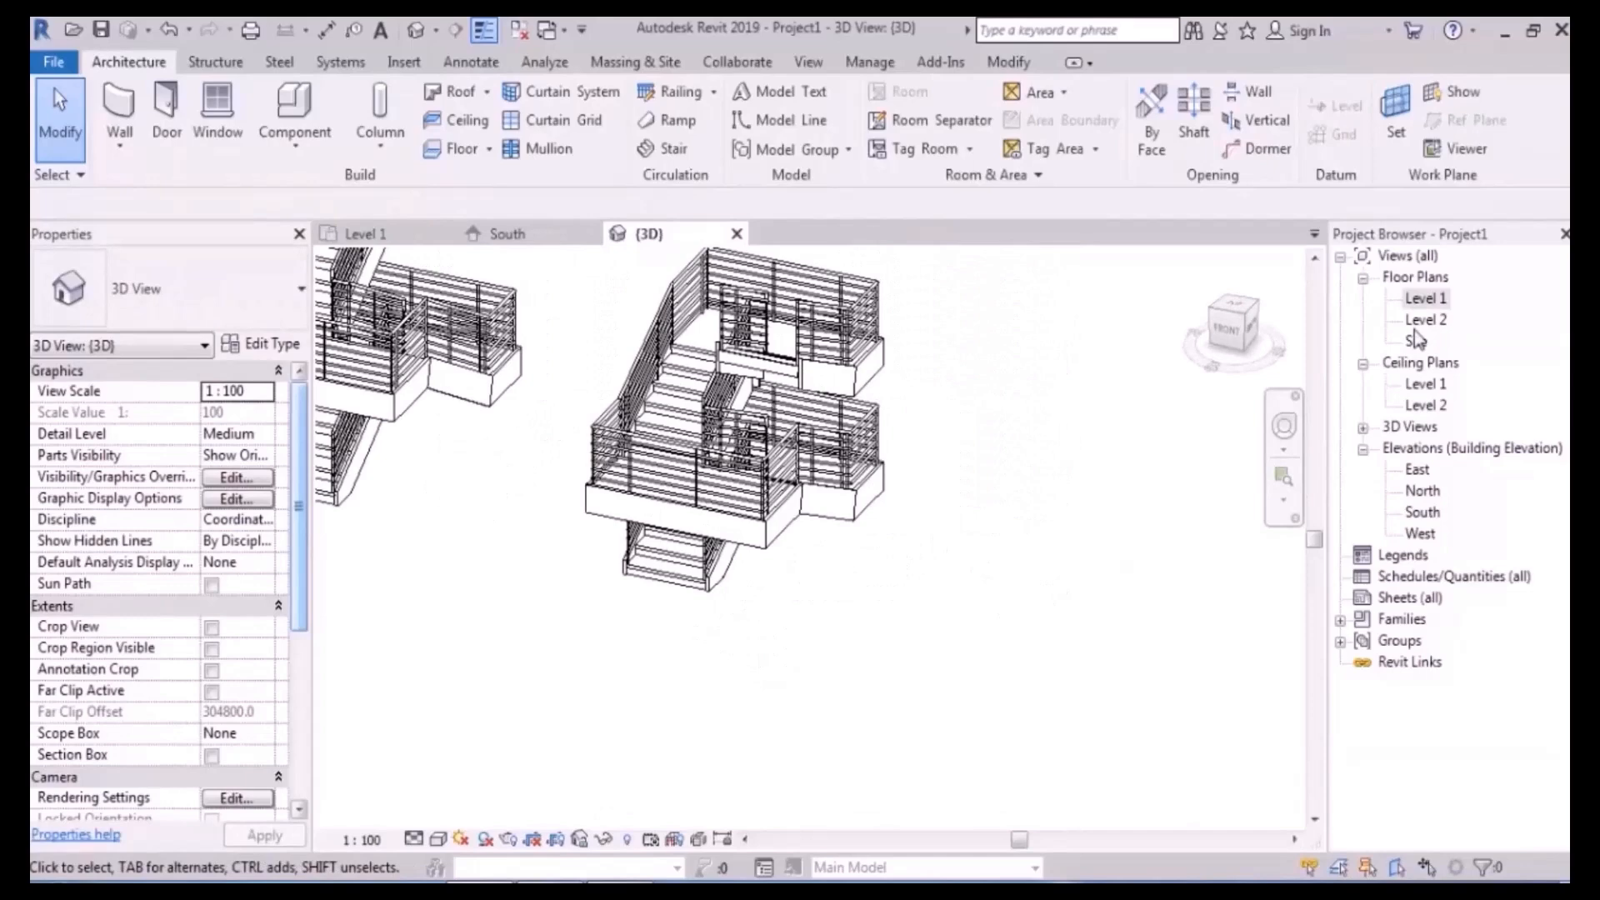
- On the Level 1 plan, drag the elevation marker well to the right
{"action": "double_click", "coordinate": [1430, 306]}
{"action": "scroll", "coordinate": [792, 605], "scroll_direction": "down", "scroll_amount": 4}
{"action": "middle_click_drag", "start_coordinate": [933, 567], "coordinate": [721, 522]}
{"action": "scroll", "coordinate": [721, 518], "scroll_direction": "up", "scroll_amount": 1}
{"action": "middle_click_drag", "start_coordinate": [849, 539], "coordinate": [600, 463]}
{"action": "scroll", "coordinate": [602, 462], "scroll_direction": "down", "scroll_amount": 1}
{"action": "left_click_drag", "start_coordinate": [824, 421], "coordinate": [1052, 613]}
{"action": "middle_click_drag", "start_coordinate": [1020, 554], "coordinate": [723, 510]}
{"action": "left_click_drag", "start_coordinate": [704, 498], "coordinate": [1265, 509]}
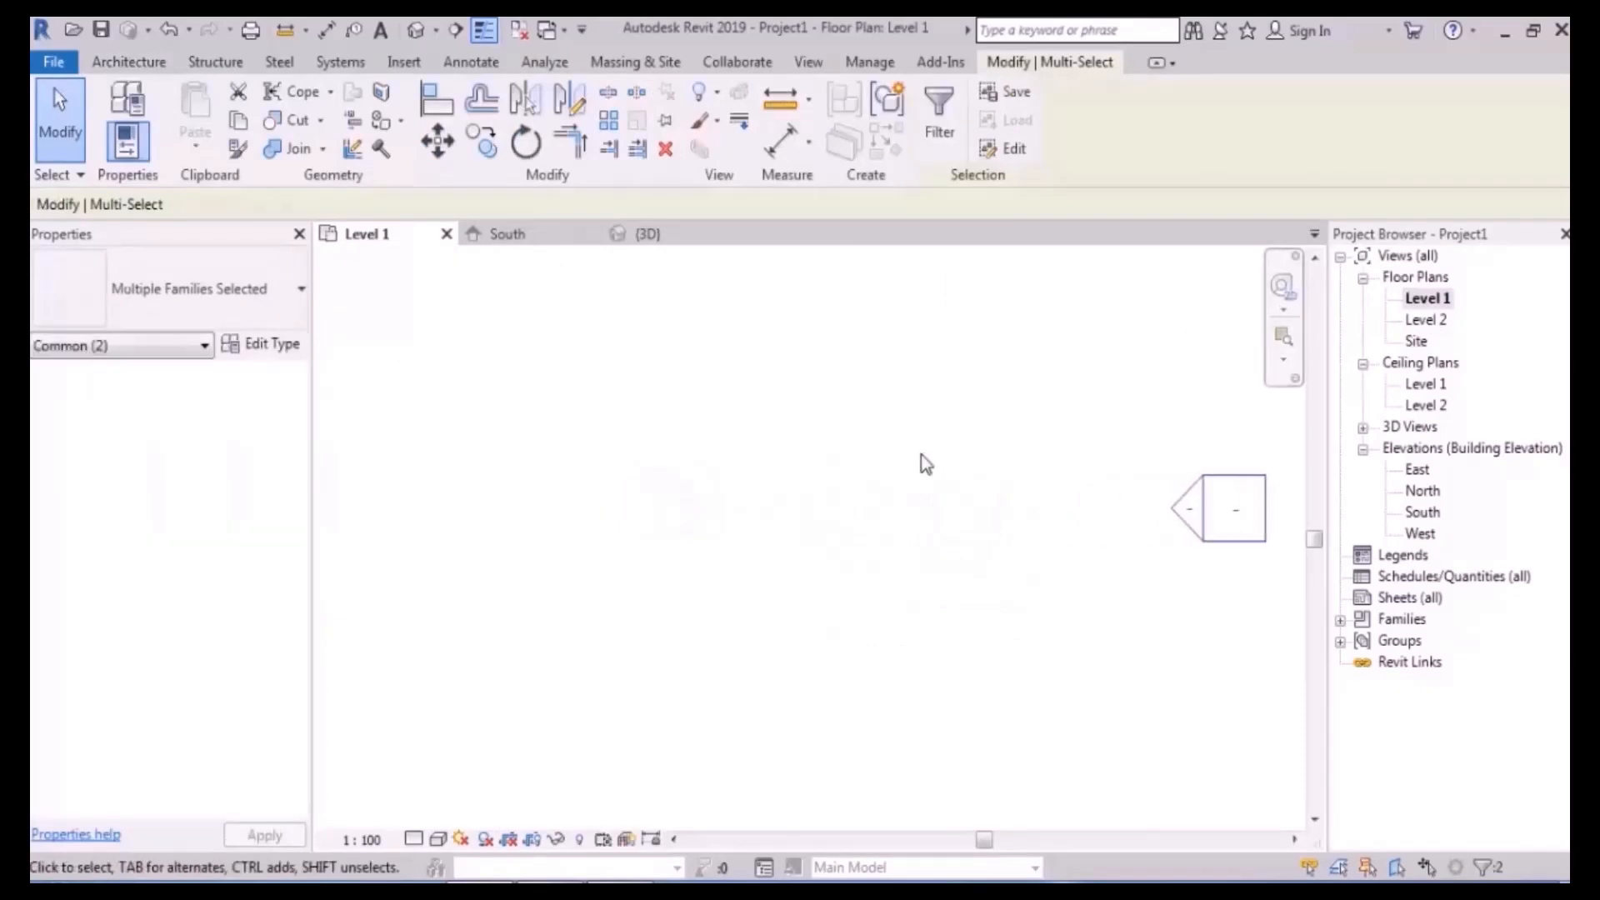
{"action": "left_click", "coordinate": [919, 456]}
{"action": "scroll", "coordinate": [884, 466], "scroll_direction": "down", "scroll_amount": 2}
{"action": "middle_click_drag", "start_coordinate": [885, 468], "coordinate": [887, 502]}
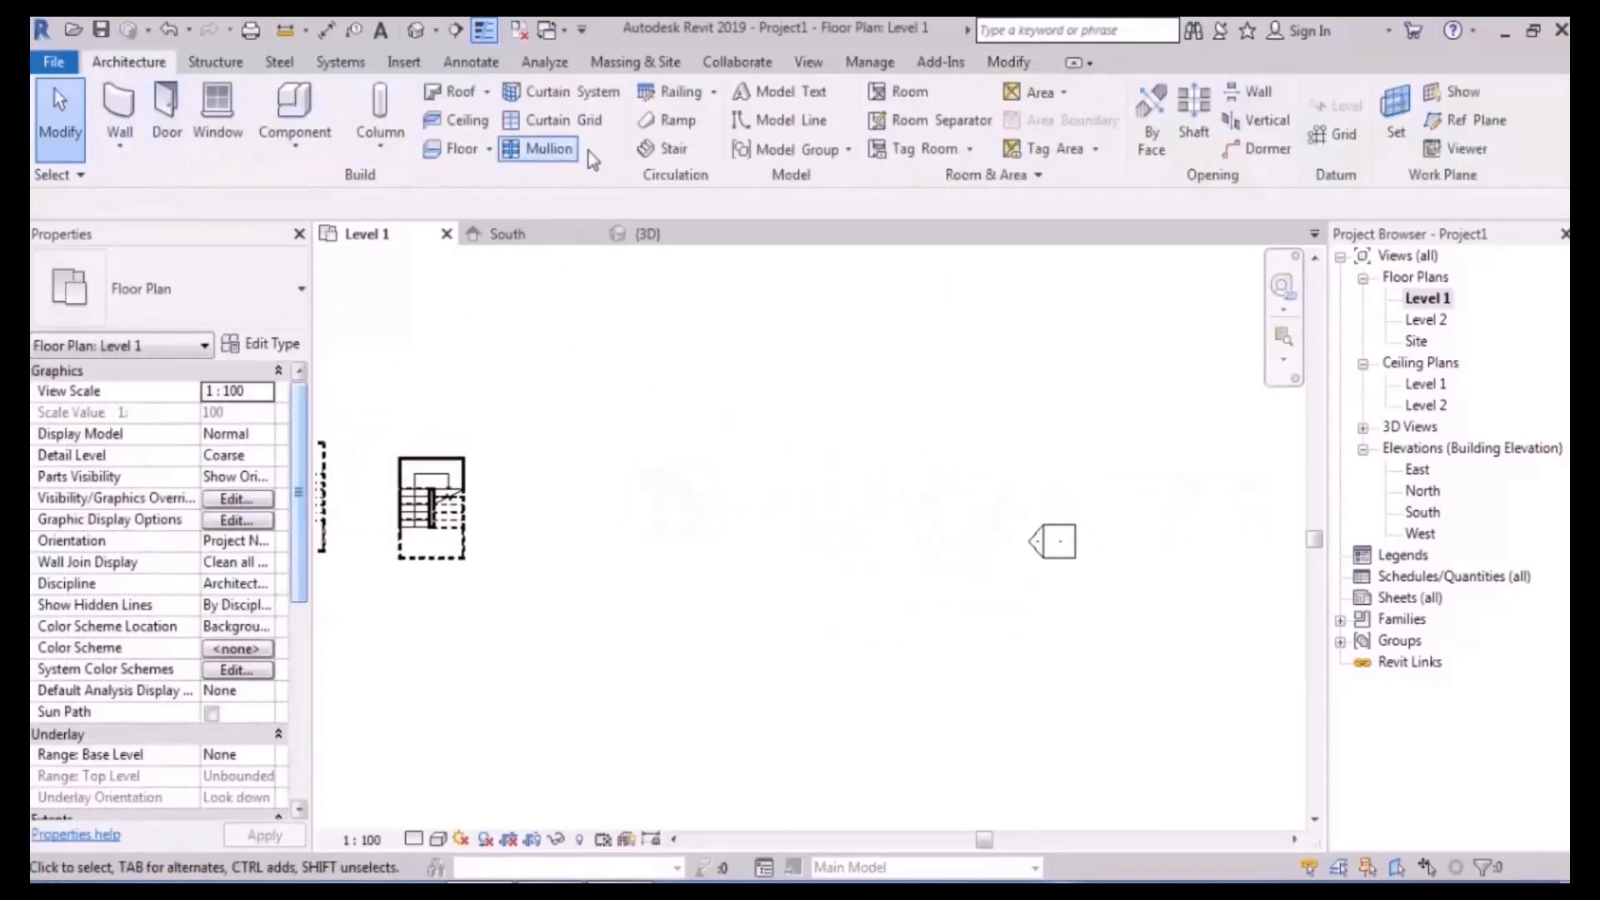
- Start another stair and sketch a 4-riser first run and a 540-long second run
{"action": "left_click", "coordinate": [655, 148]}
{"action": "left_click", "coordinate": [612, 461]}
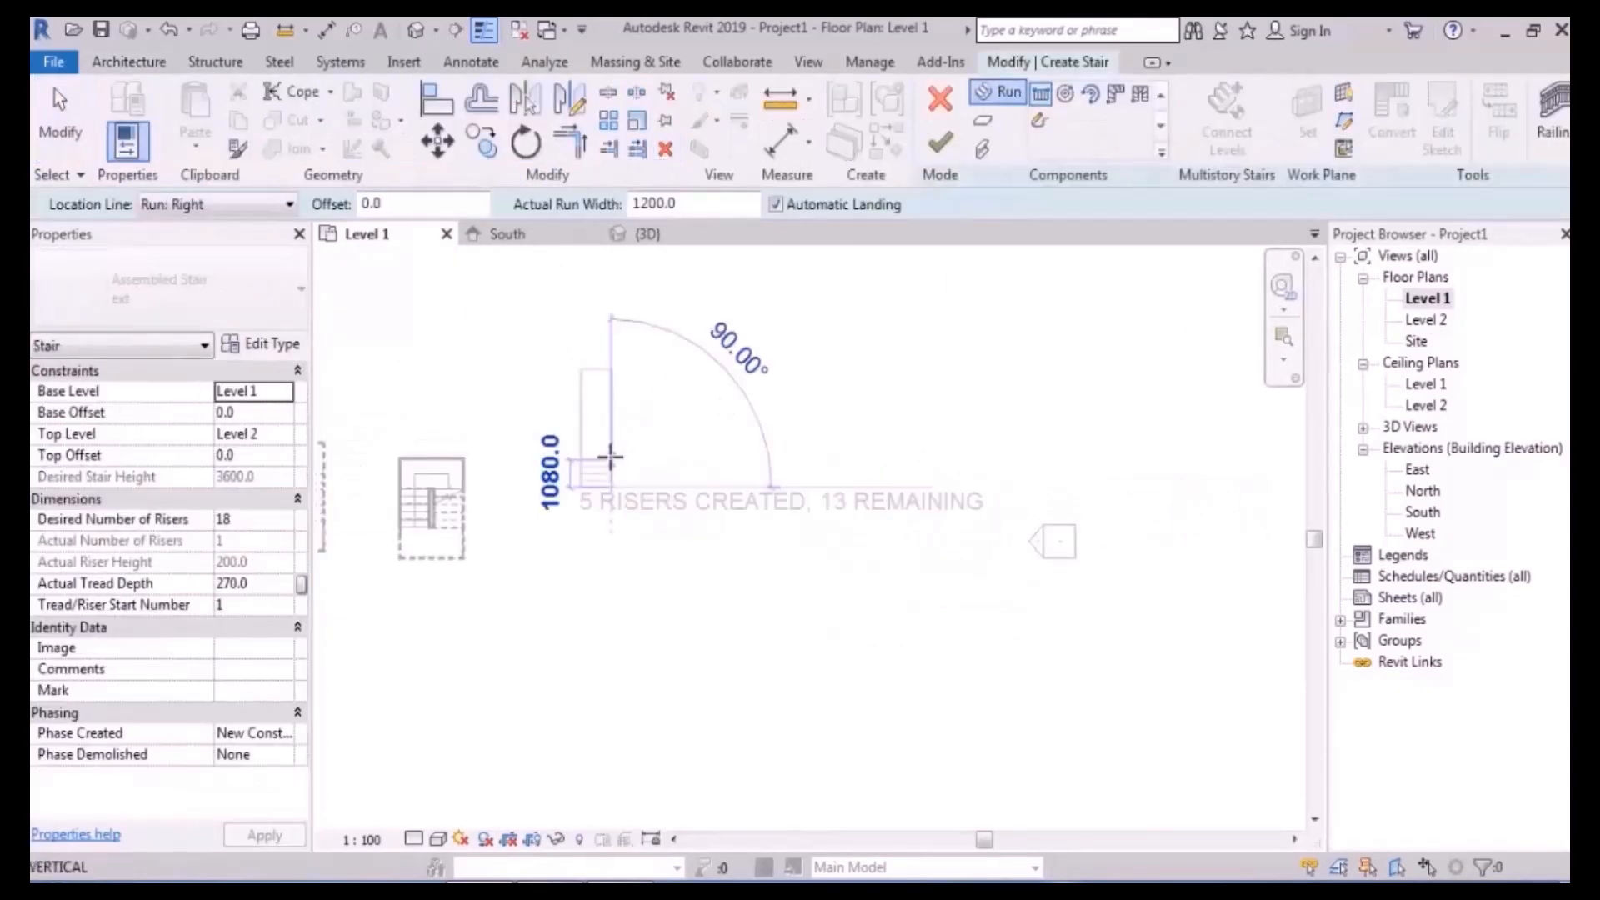
{"action": "scroll", "coordinate": [611, 457], "scroll_direction": "up", "scroll_amount": 2}
{"action": "left_click", "coordinate": [611, 477]}
{"action": "scroll", "coordinate": [616, 475], "scroll_direction": "up", "scroll_amount": 2}
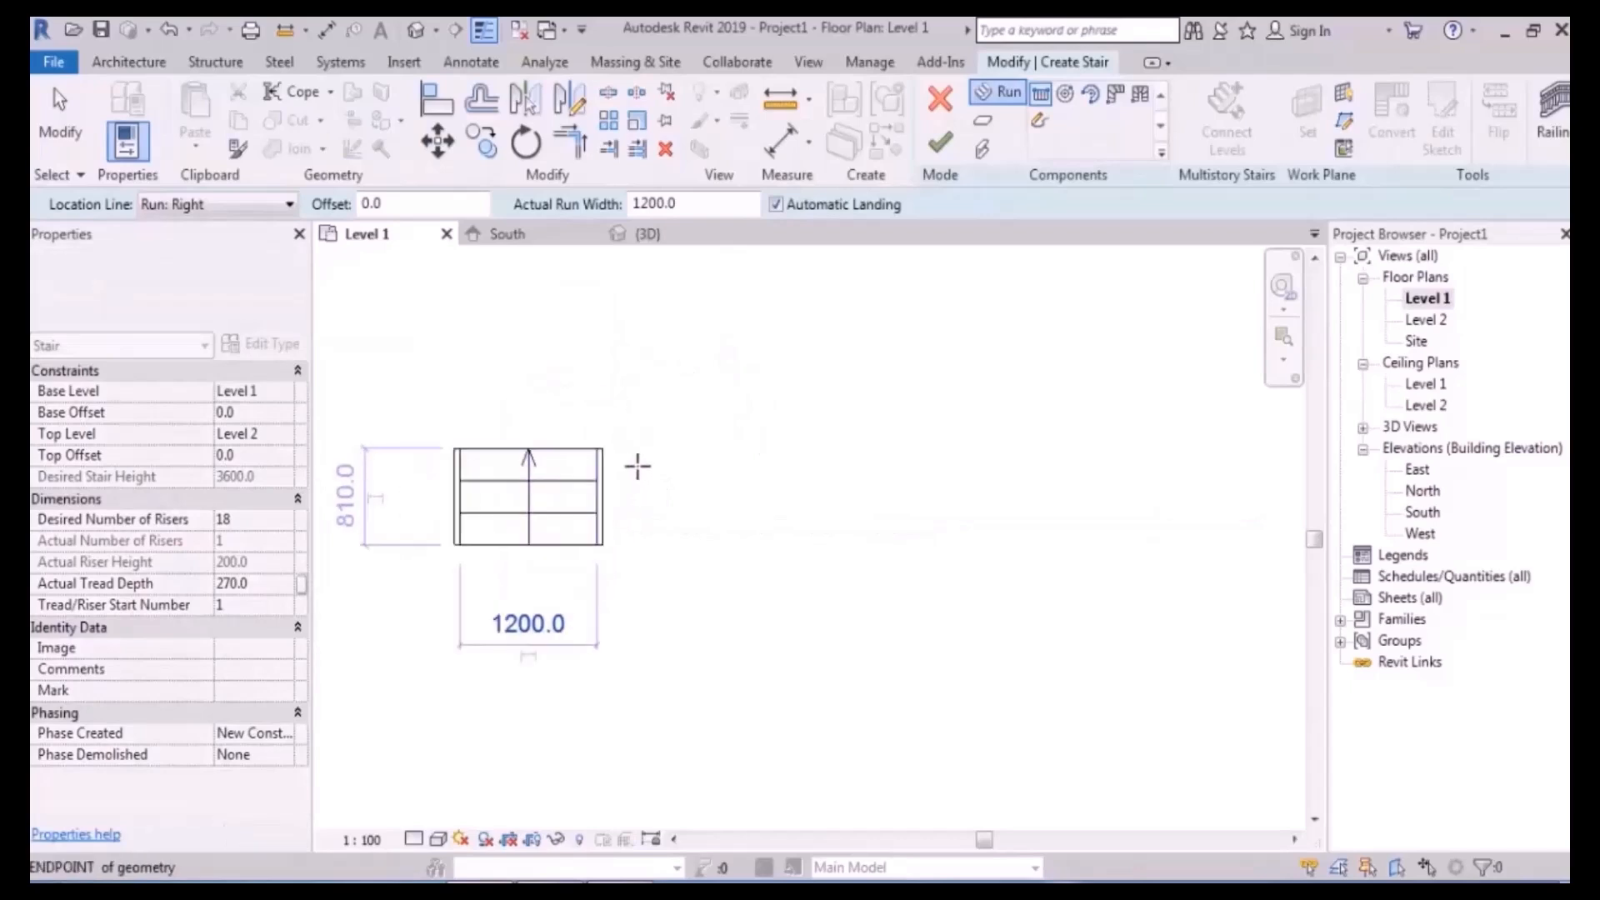
{"action": "left_click", "coordinate": [734, 343]}
{"action": "left_click", "coordinate": [733, 410]}
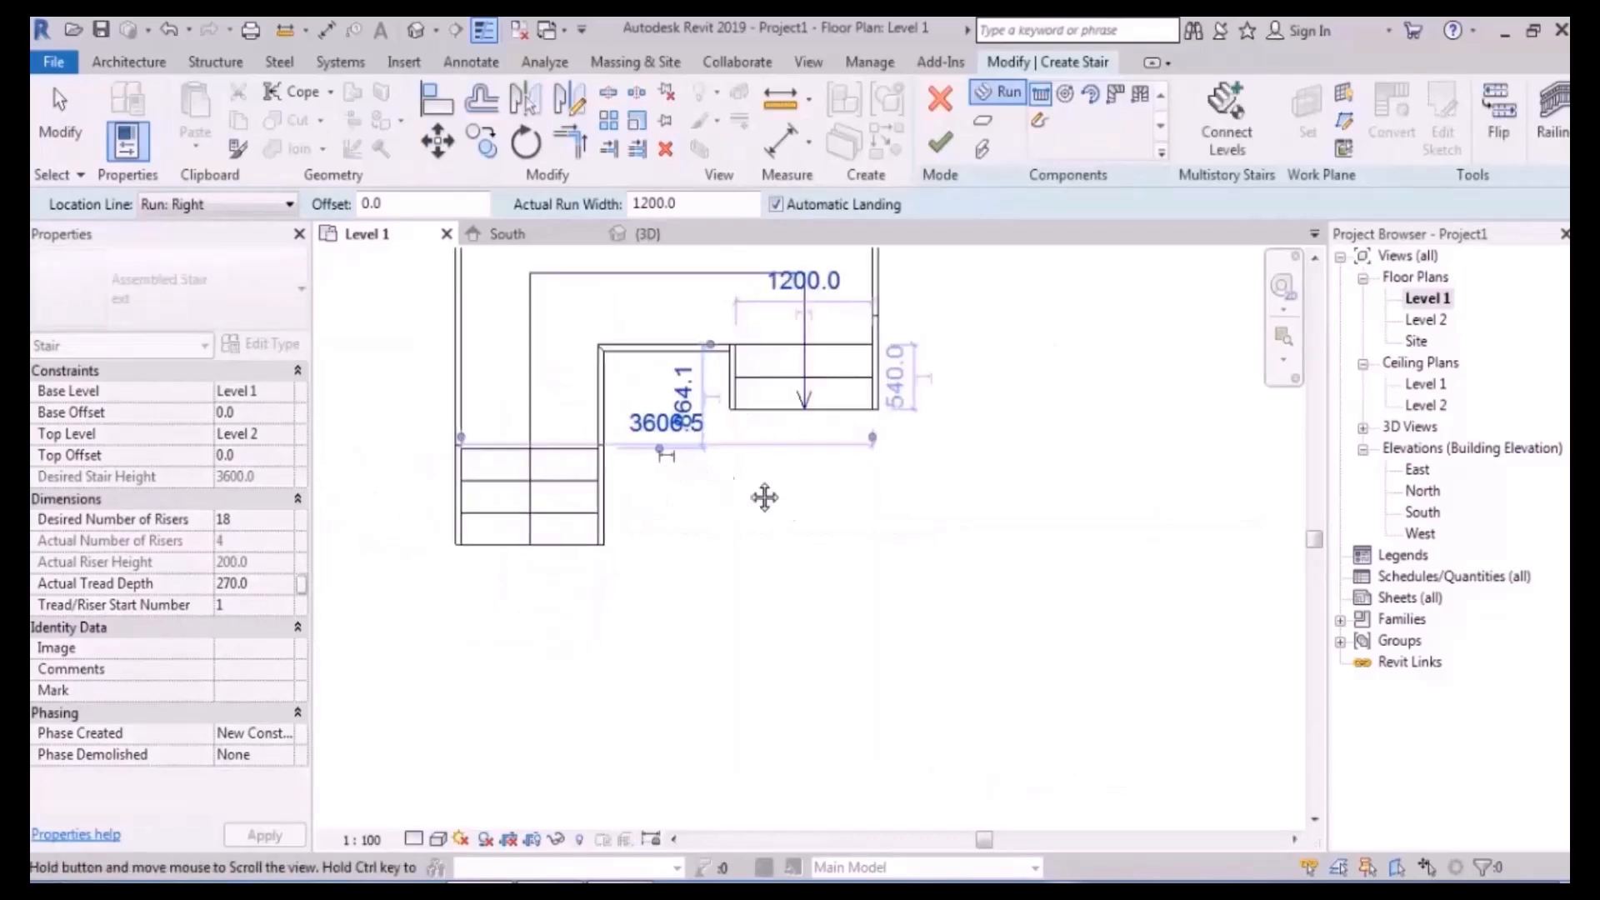
- Sketch the 11-riser third run heading left, then orbit the stair in 3D
{"action": "middle_click_drag", "start_coordinate": [724, 450], "coordinate": [814, 482]}
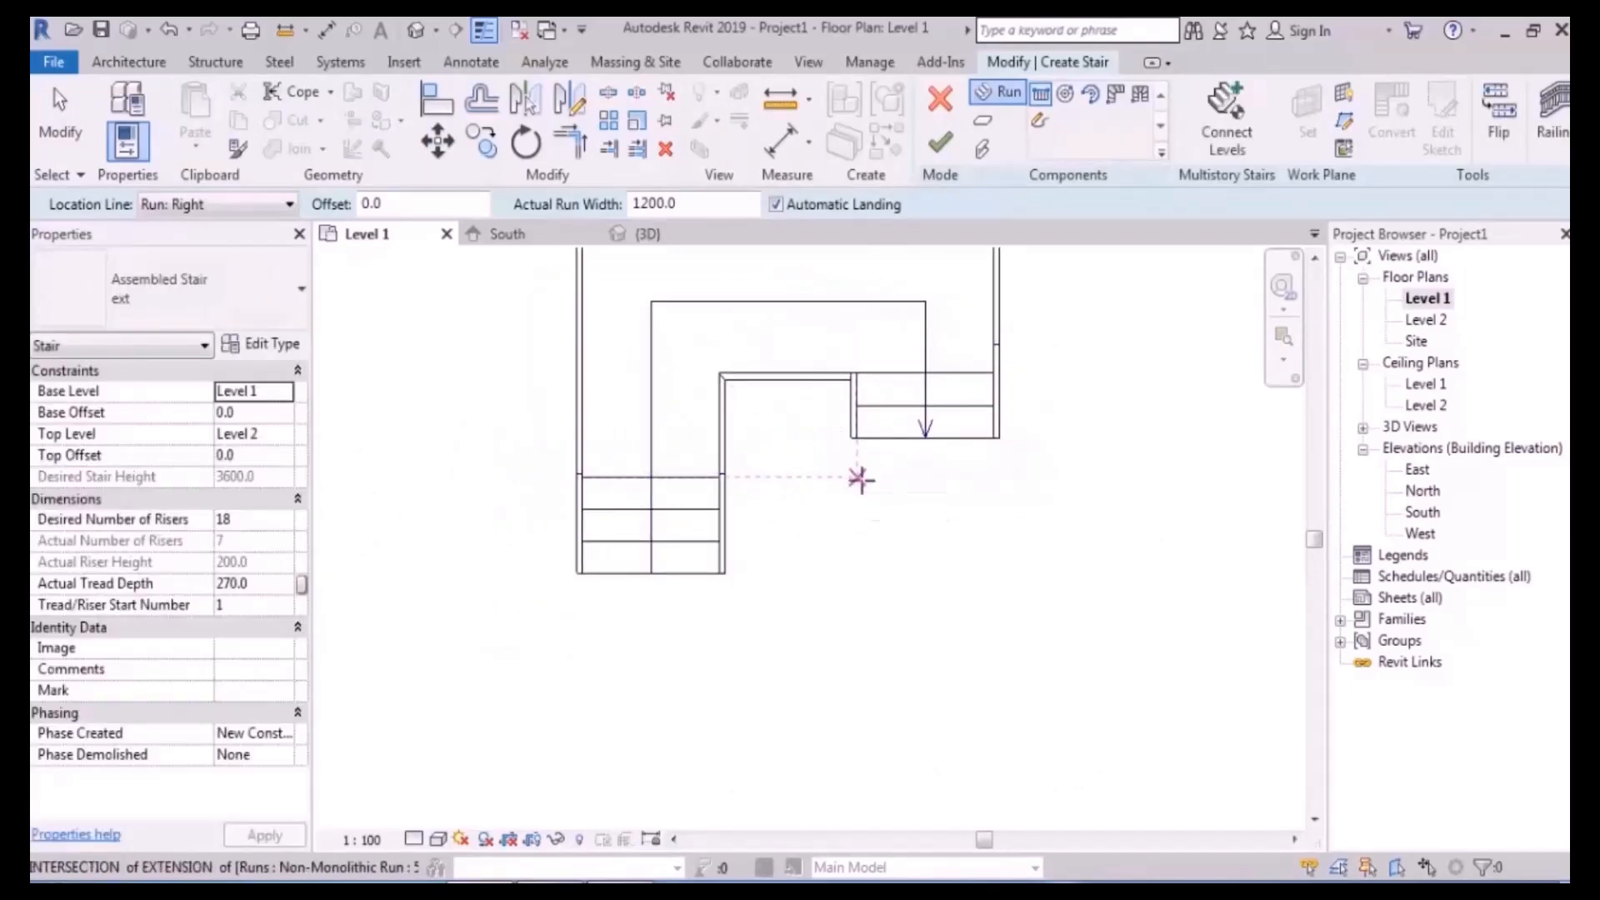
{"action": "left_click", "coordinate": [861, 476]}
{"action": "left_click", "coordinate": [439, 483]}
{"action": "key", "text": "Escape"}
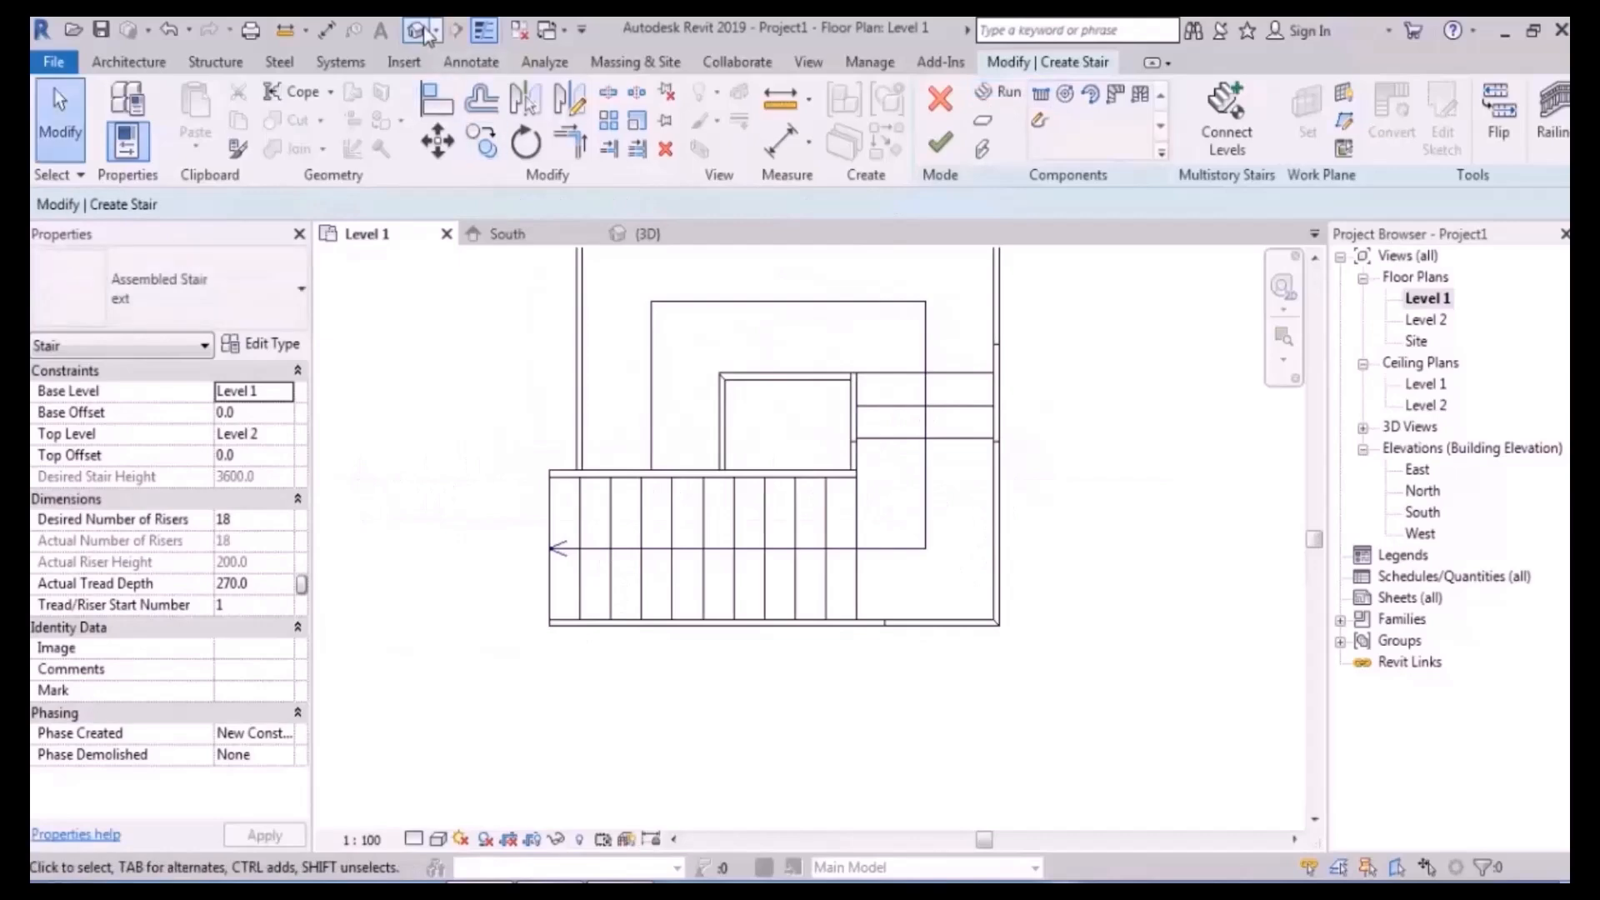
{"action": "left_click", "coordinate": [418, 30]}
{"action": "middle_click_drag", "start_coordinate": [812, 454], "coordinate": [778, 364], "text": "shift"}
- Finish the 18-riser stair, then open Level 1 and zoom in on it
{"action": "left_click", "coordinate": [947, 147]}
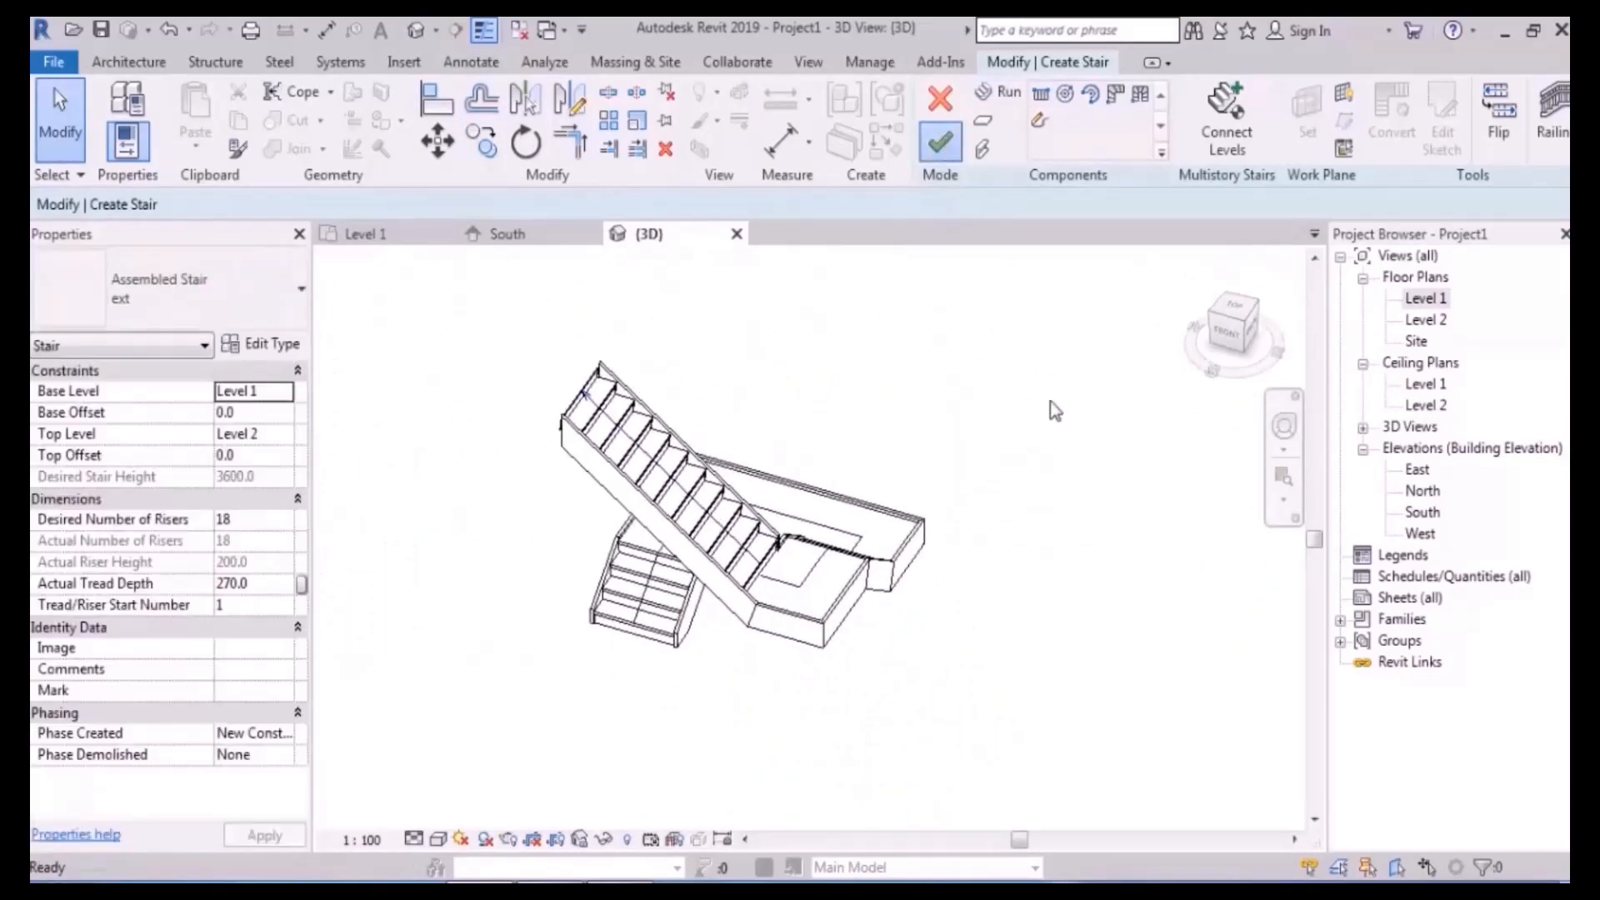
{"action": "left_click", "coordinate": [1428, 300]}
{"action": "double_click", "coordinate": [1428, 300]}
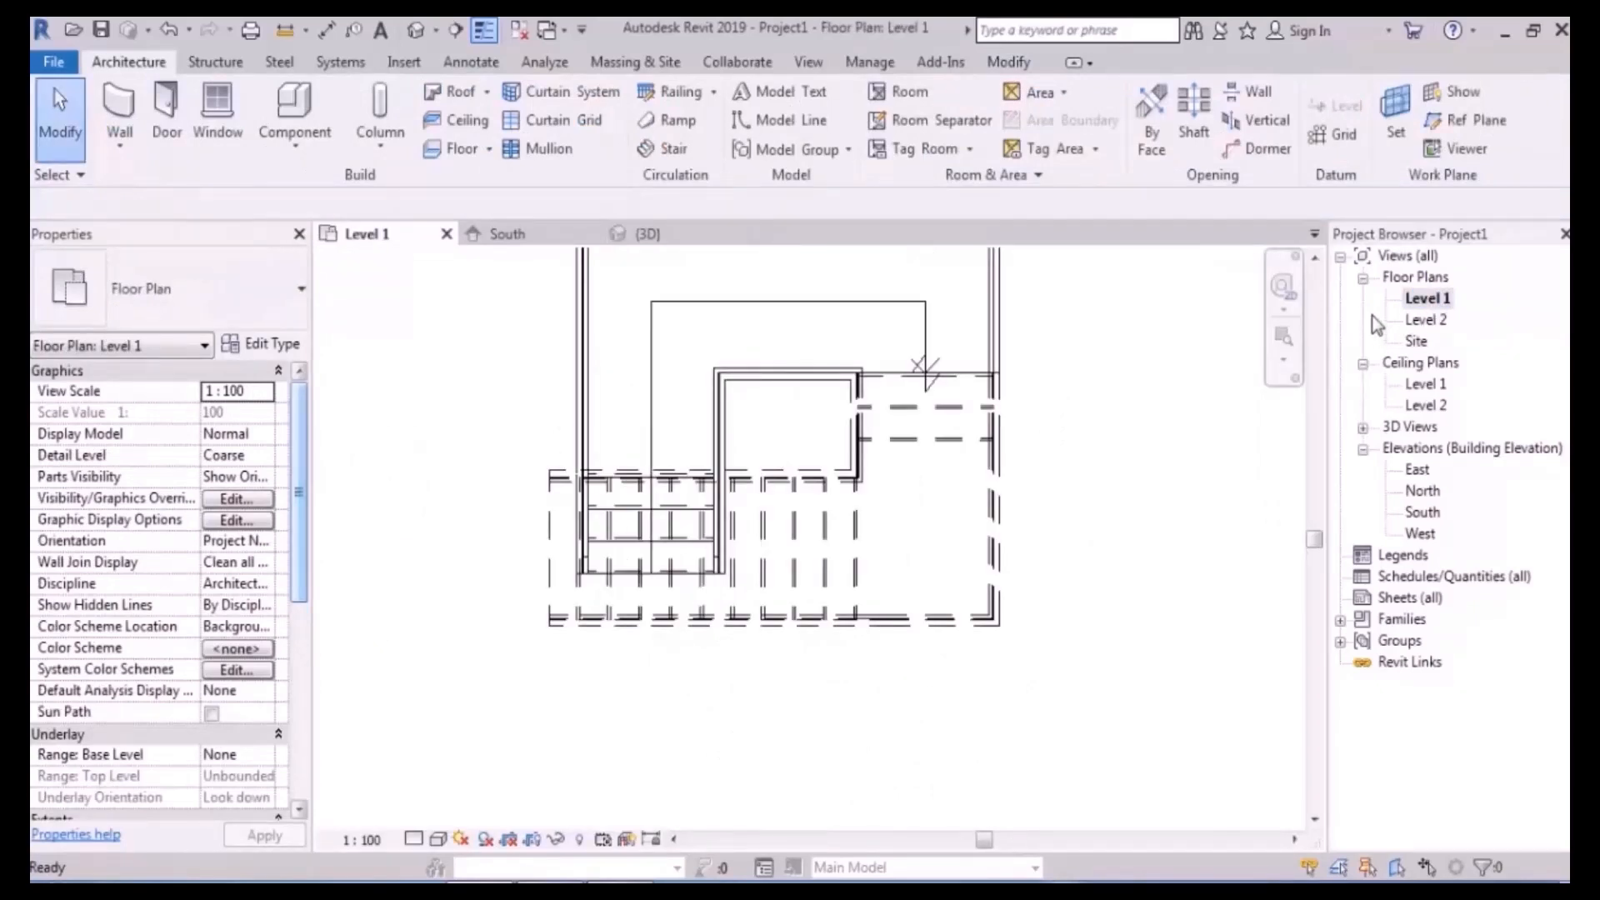
{"action": "scroll", "coordinate": [848, 520], "scroll_direction": "down", "scroll_amount": 5}
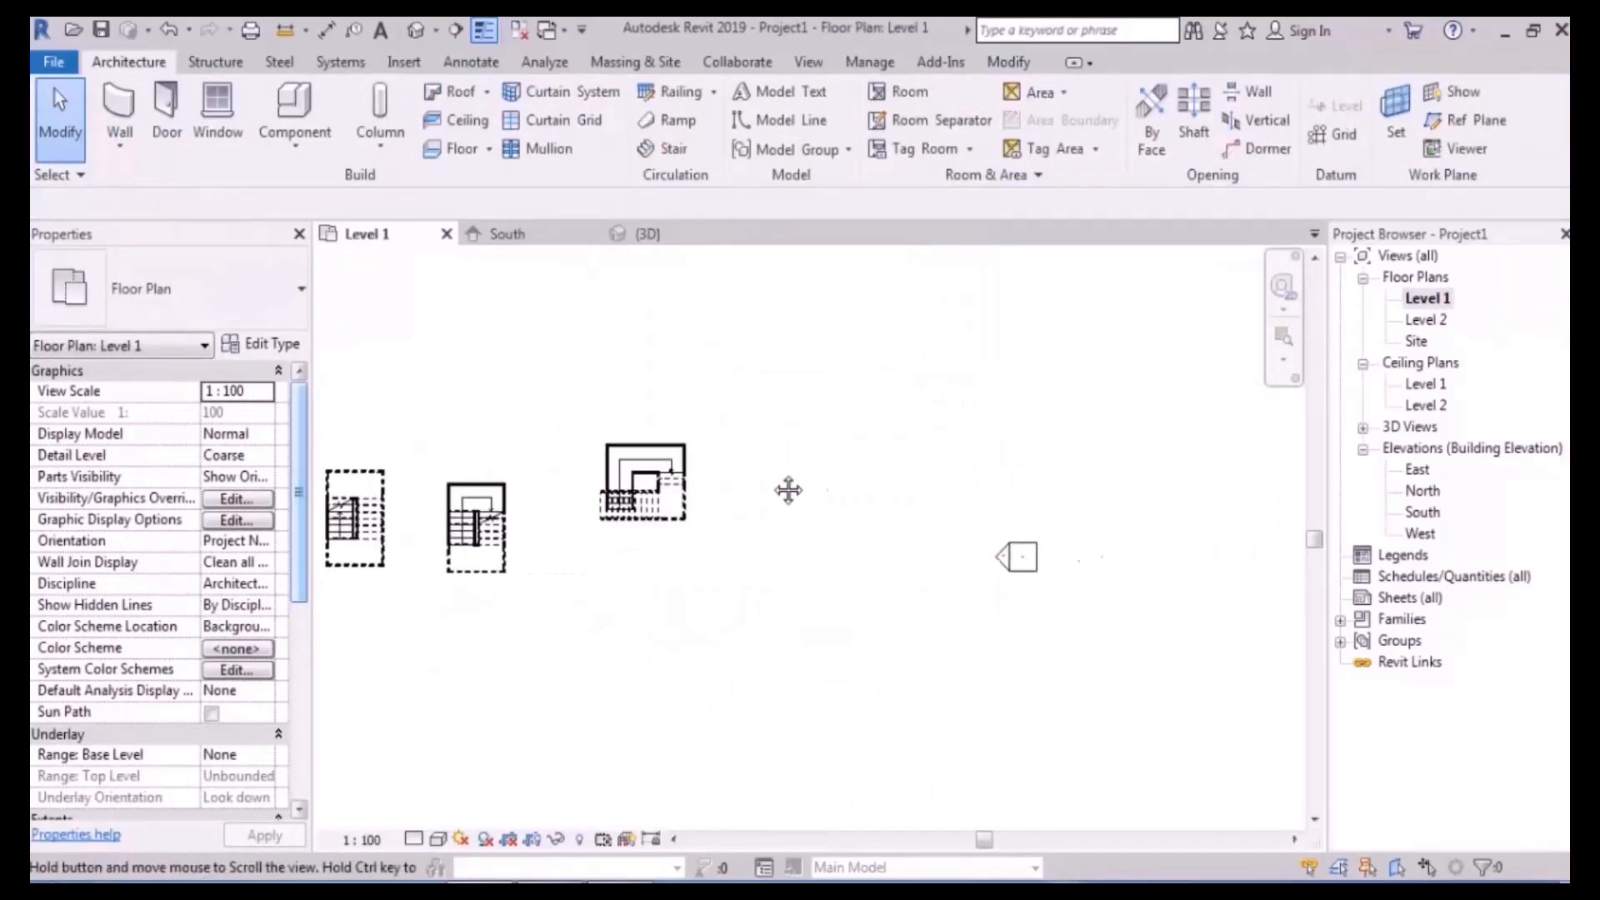
{"action": "scroll", "coordinate": [807, 435], "scroll_direction": "up", "scroll_amount": 1}
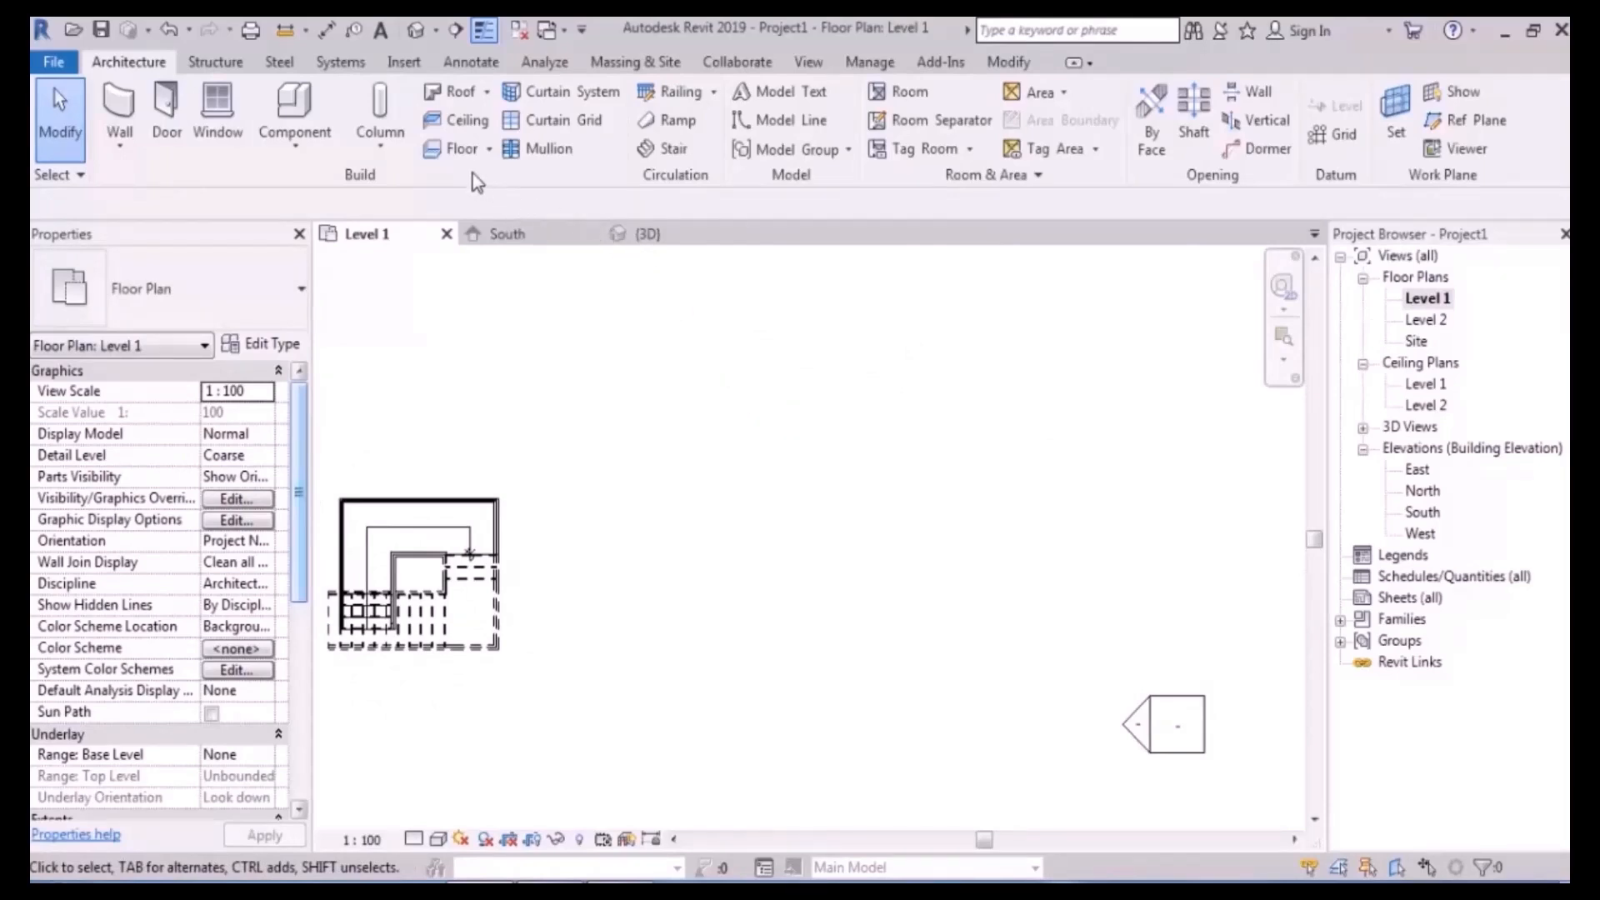
- Start a new stair with 24 desired risers and a 300 tread depth
{"action": "left_click", "coordinate": [671, 150]}
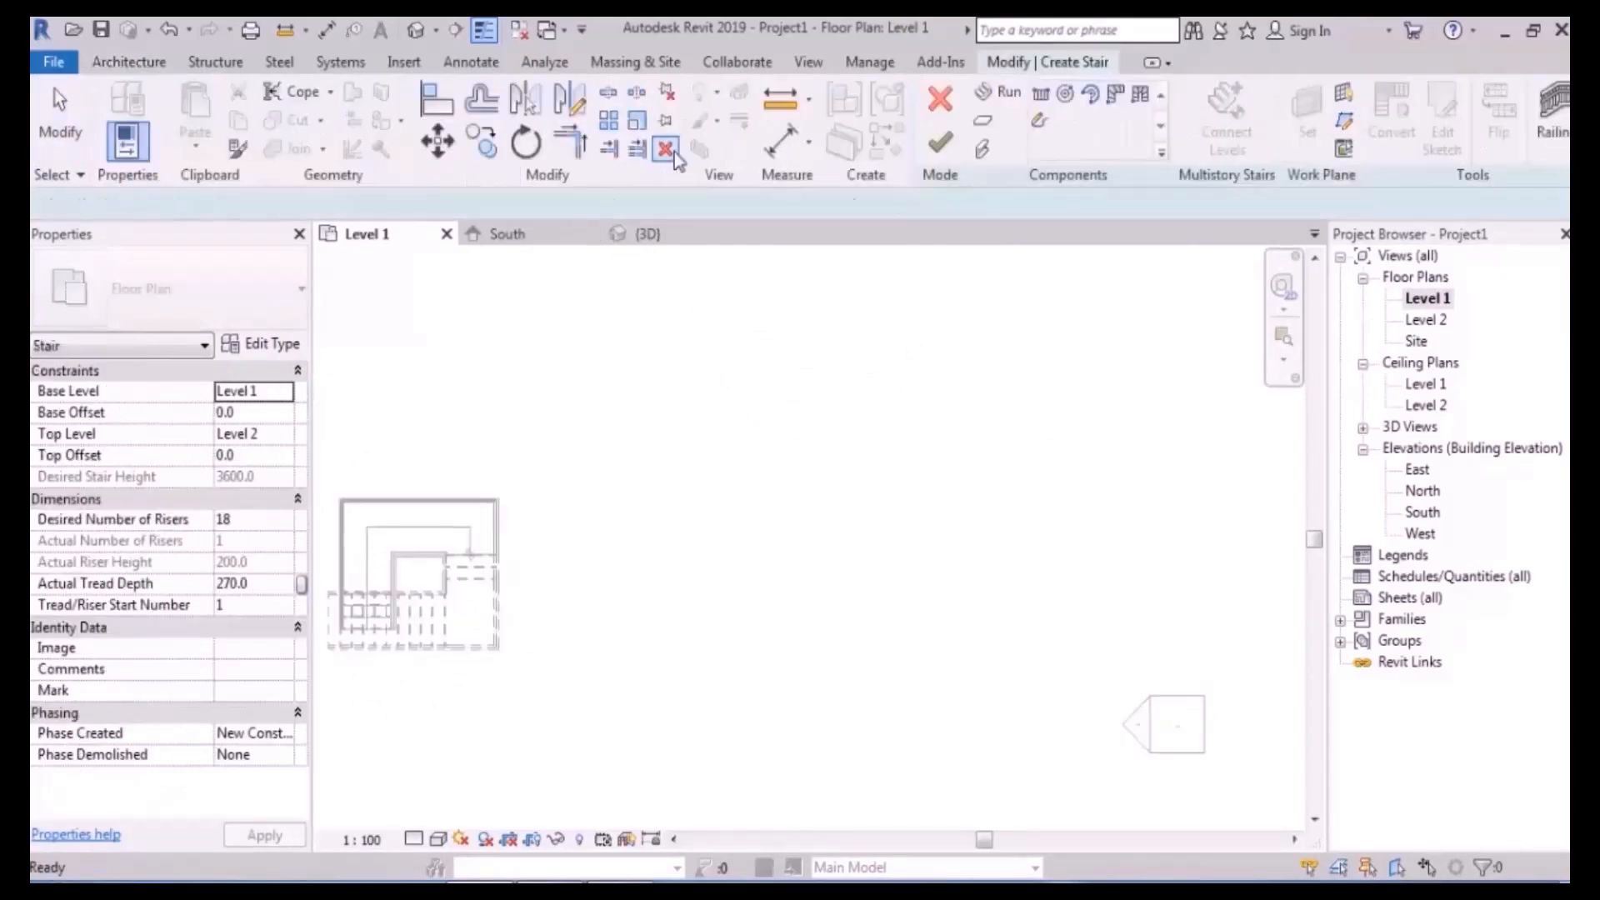
{"action": "left_click", "coordinate": [250, 518]}
{"action": "type", "text": "24"}
{"action": "key", "text": "Return"}
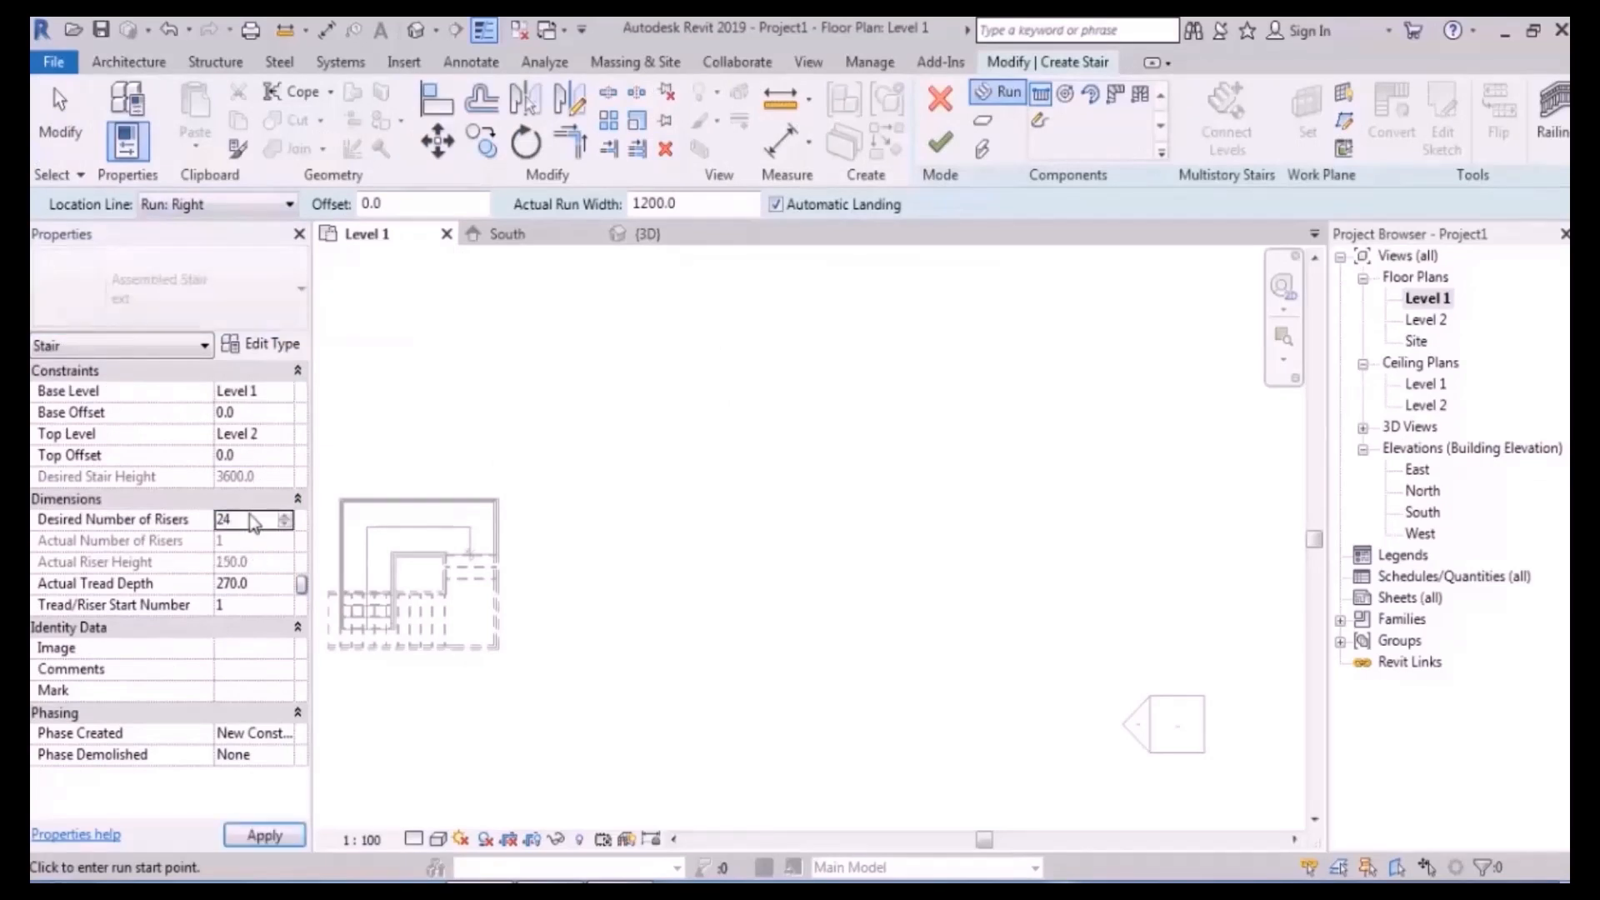
{"action": "left_click", "coordinate": [274, 586]}
{"action": "type", "text": "300"}
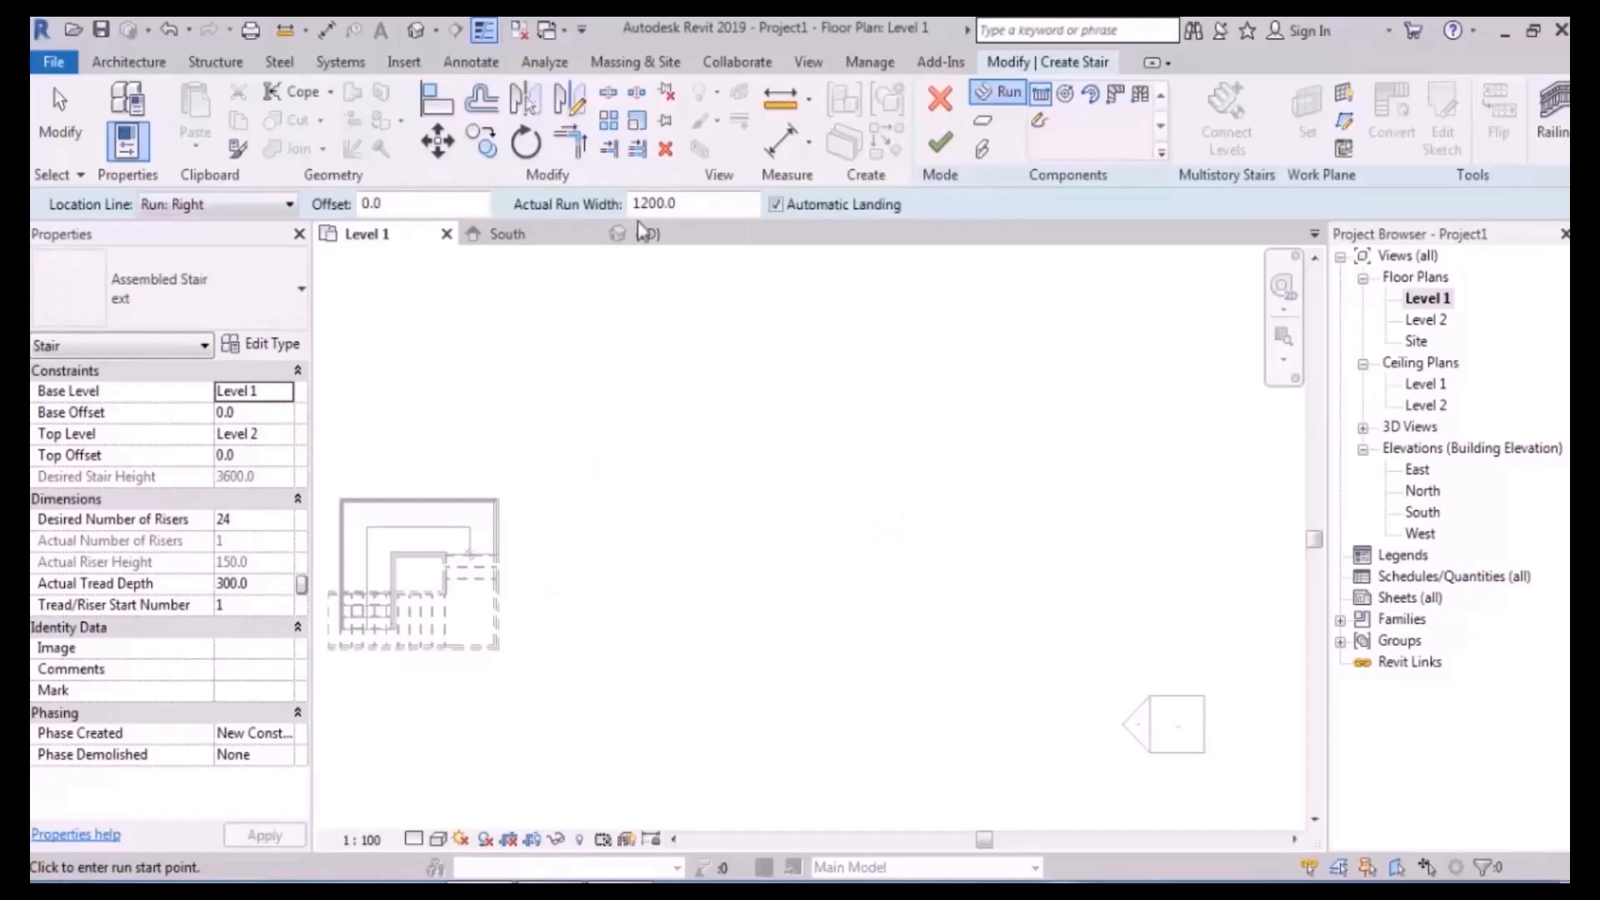
- Sketch a 900 mm first run and an angled second run above it
{"action": "scroll", "coordinate": [700, 590], "scroll_direction": "up", "scroll_amount": 2}
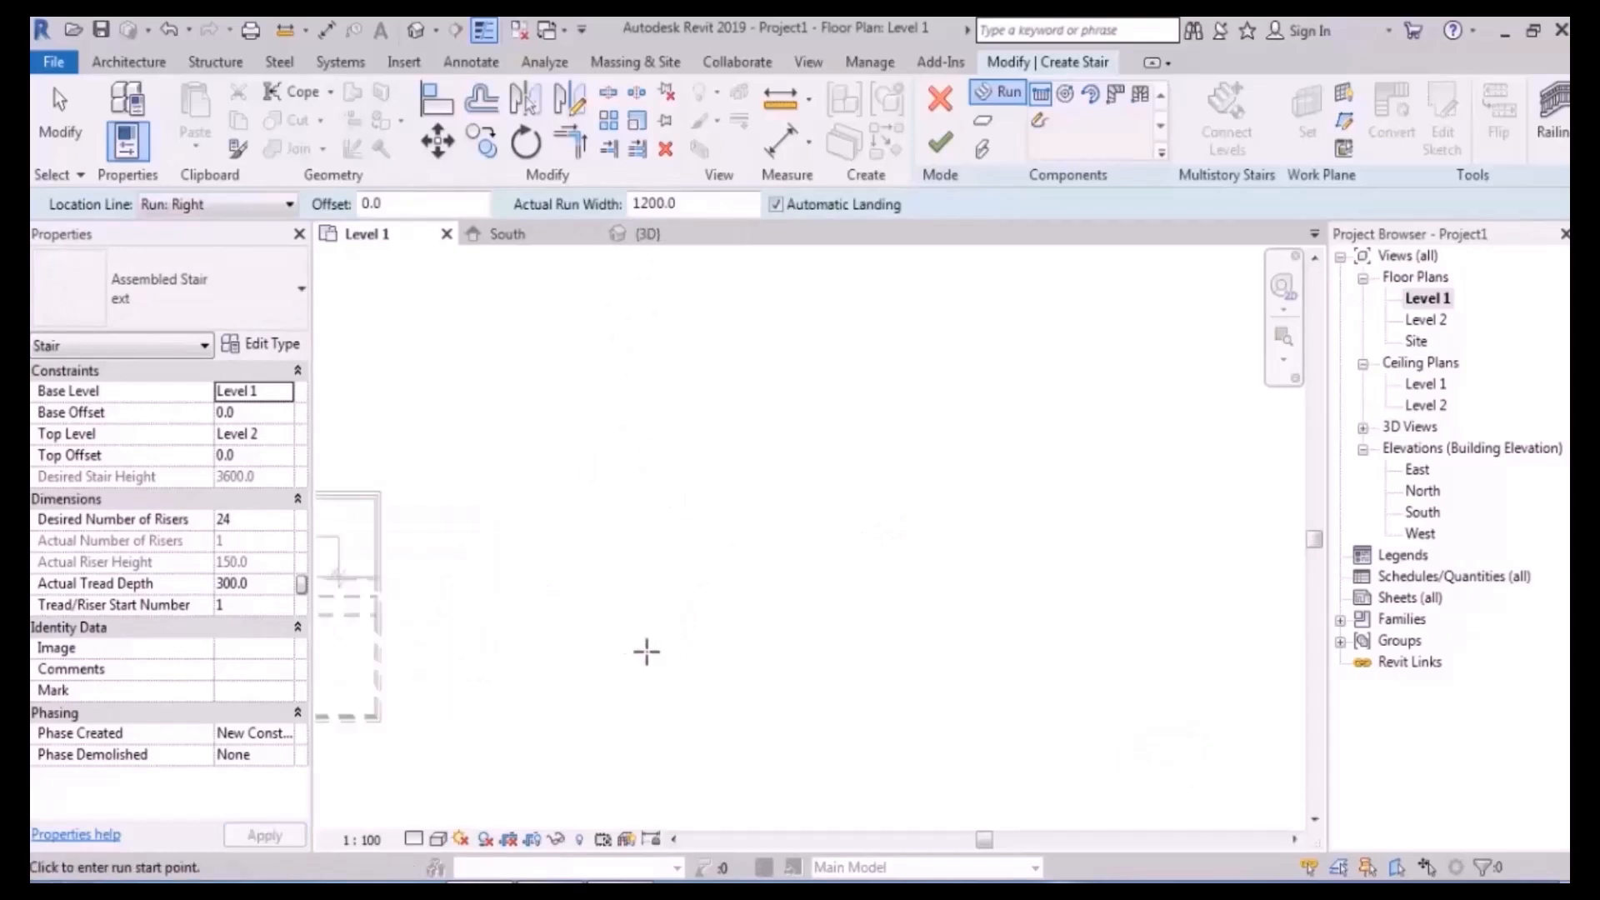
{"action": "left_click", "coordinate": [668, 733]}
{"action": "left_click", "coordinate": [666, 631]}
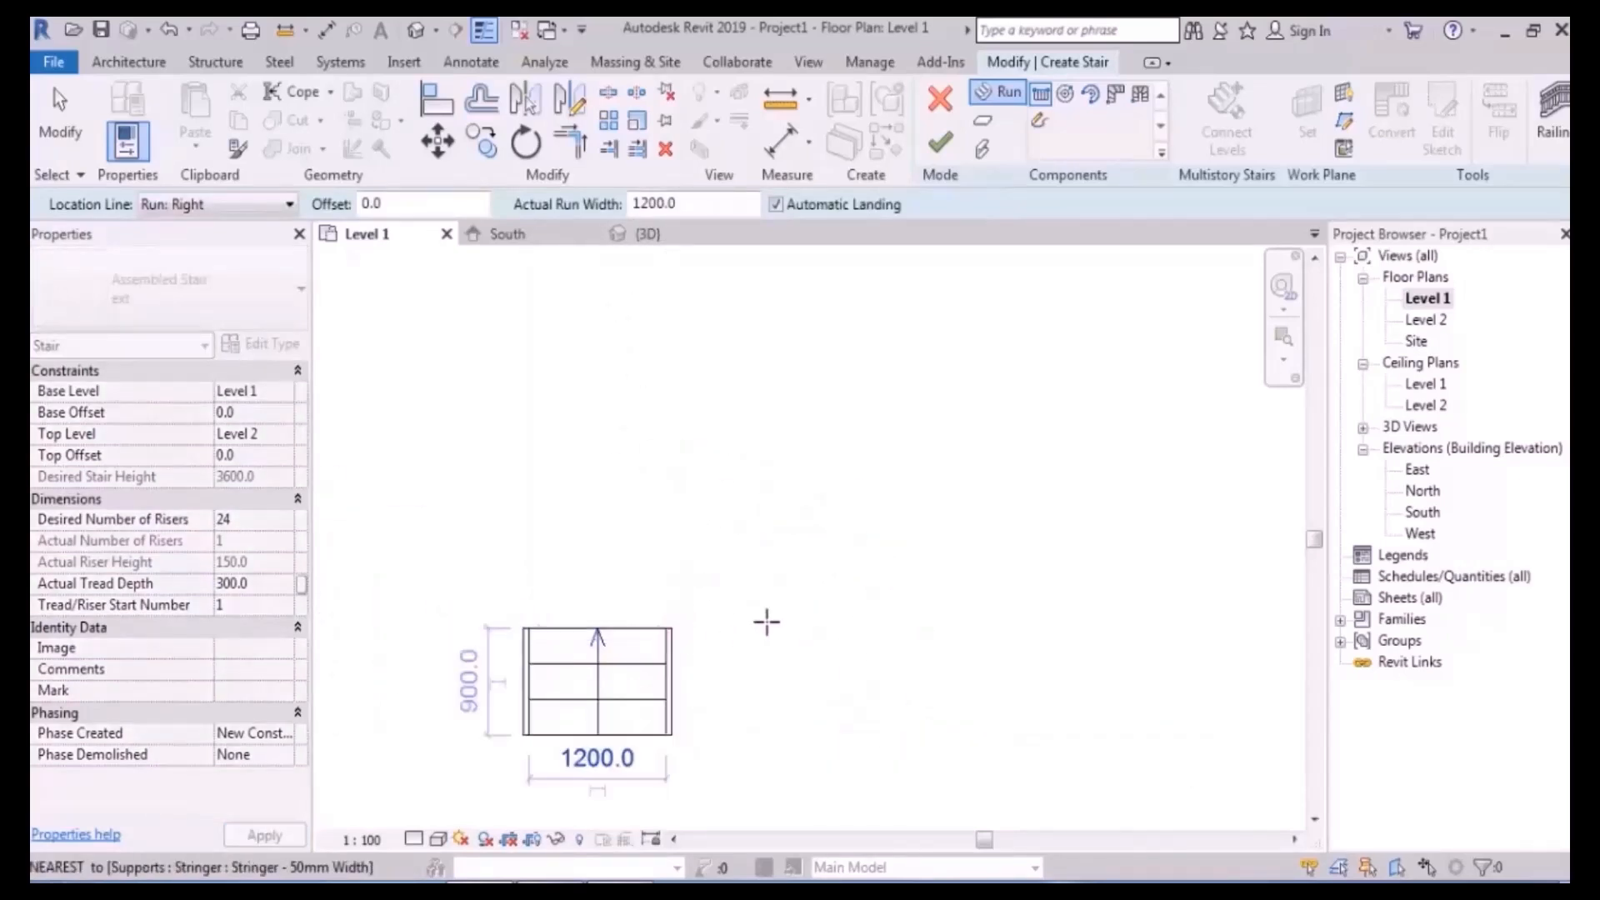
{"action": "scroll", "coordinate": [760, 617], "scroll_direction": "up", "scroll_amount": 2}
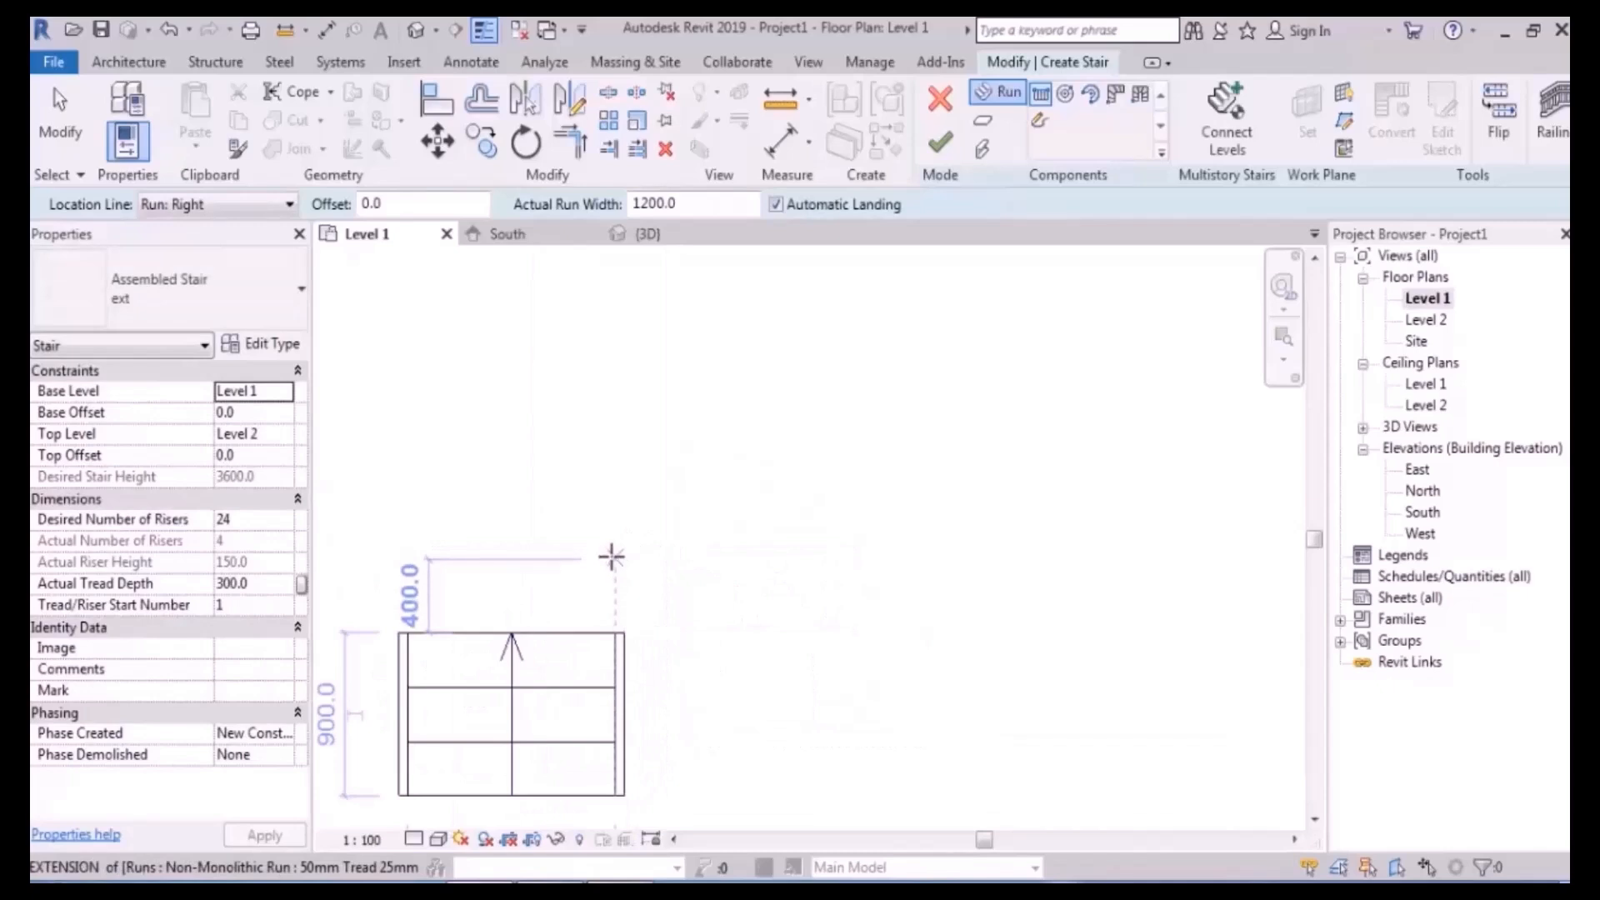
{"action": "left_click", "coordinate": [614, 499]}
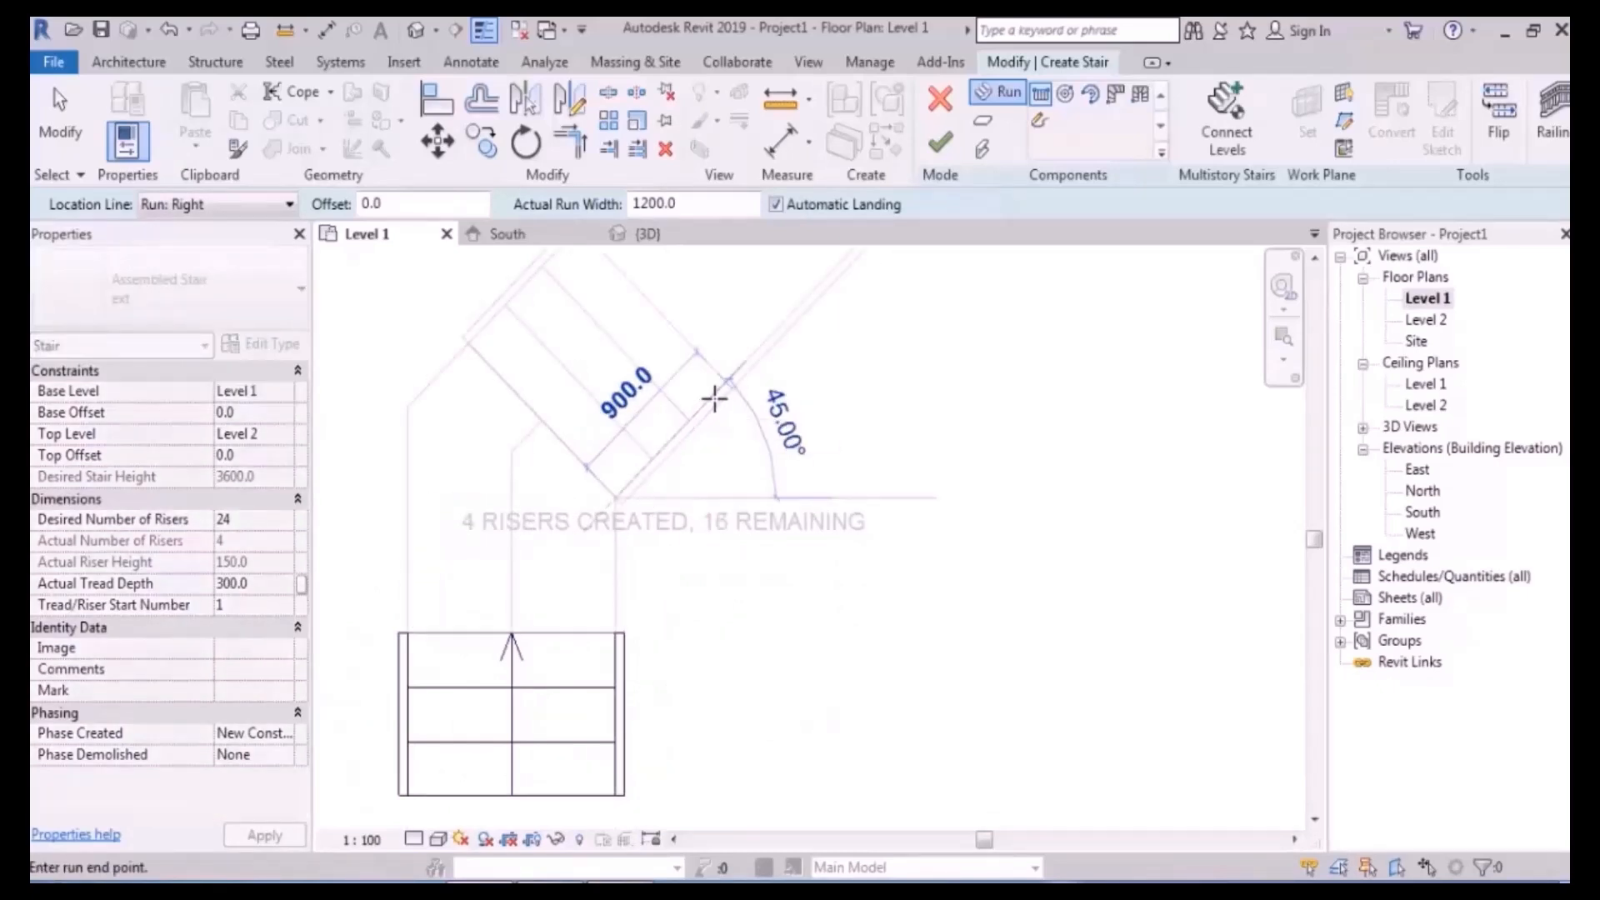
{"action": "left_click", "coordinate": [716, 398]}
- Add a left-edge-aligned 4-riser run at 135° from the landing corner
{"action": "middle_click_drag", "start_coordinate": [809, 376], "coordinate": [924, 718]}
{"action": "scroll", "coordinate": [891, 659], "scroll_direction": "down", "scroll_amount": 2}
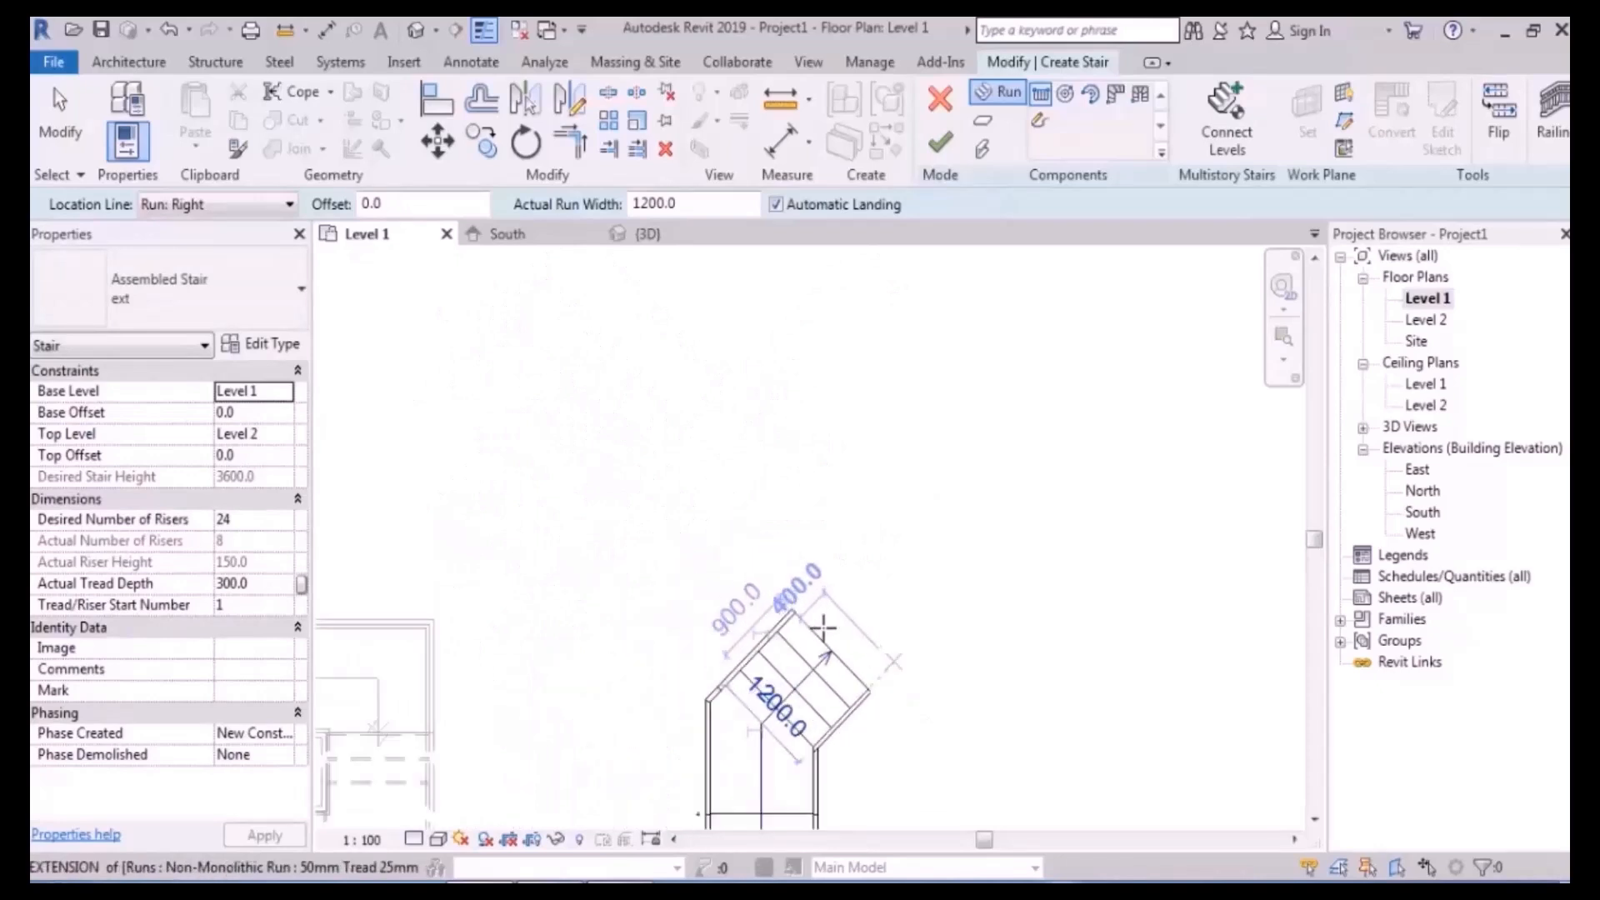
{"action": "scroll", "coordinate": [866, 666], "scroll_direction": "up", "scroll_amount": 2}
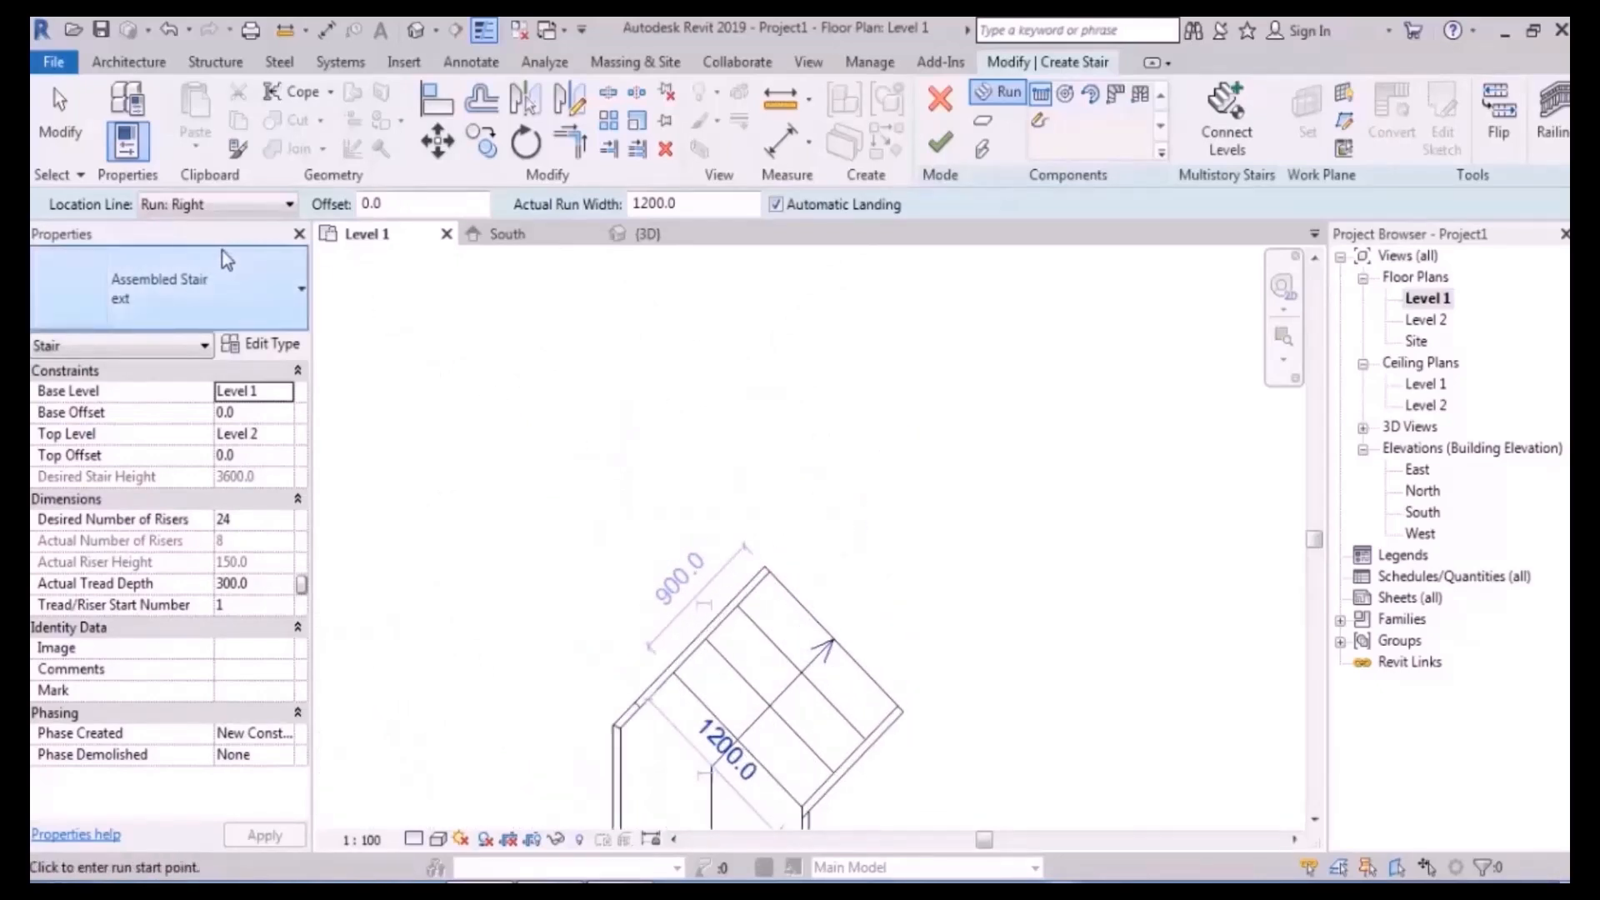
{"action": "scroll", "coordinate": [845, 641], "scroll_direction": "up", "scroll_amount": 2}
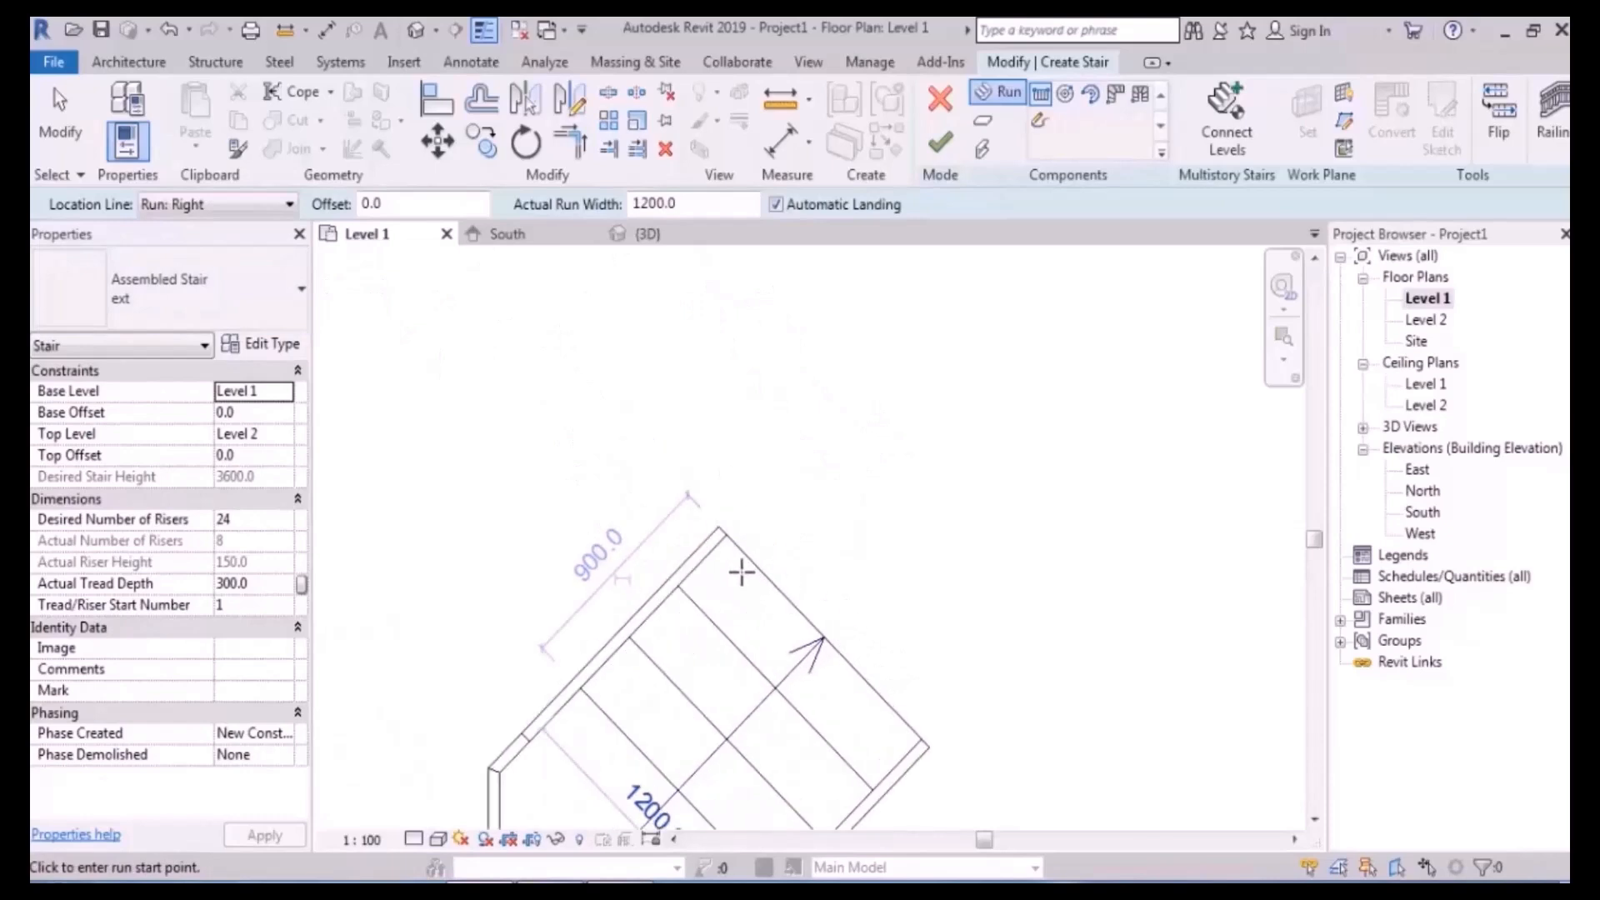
{"action": "left_click", "coordinate": [686, 465]}
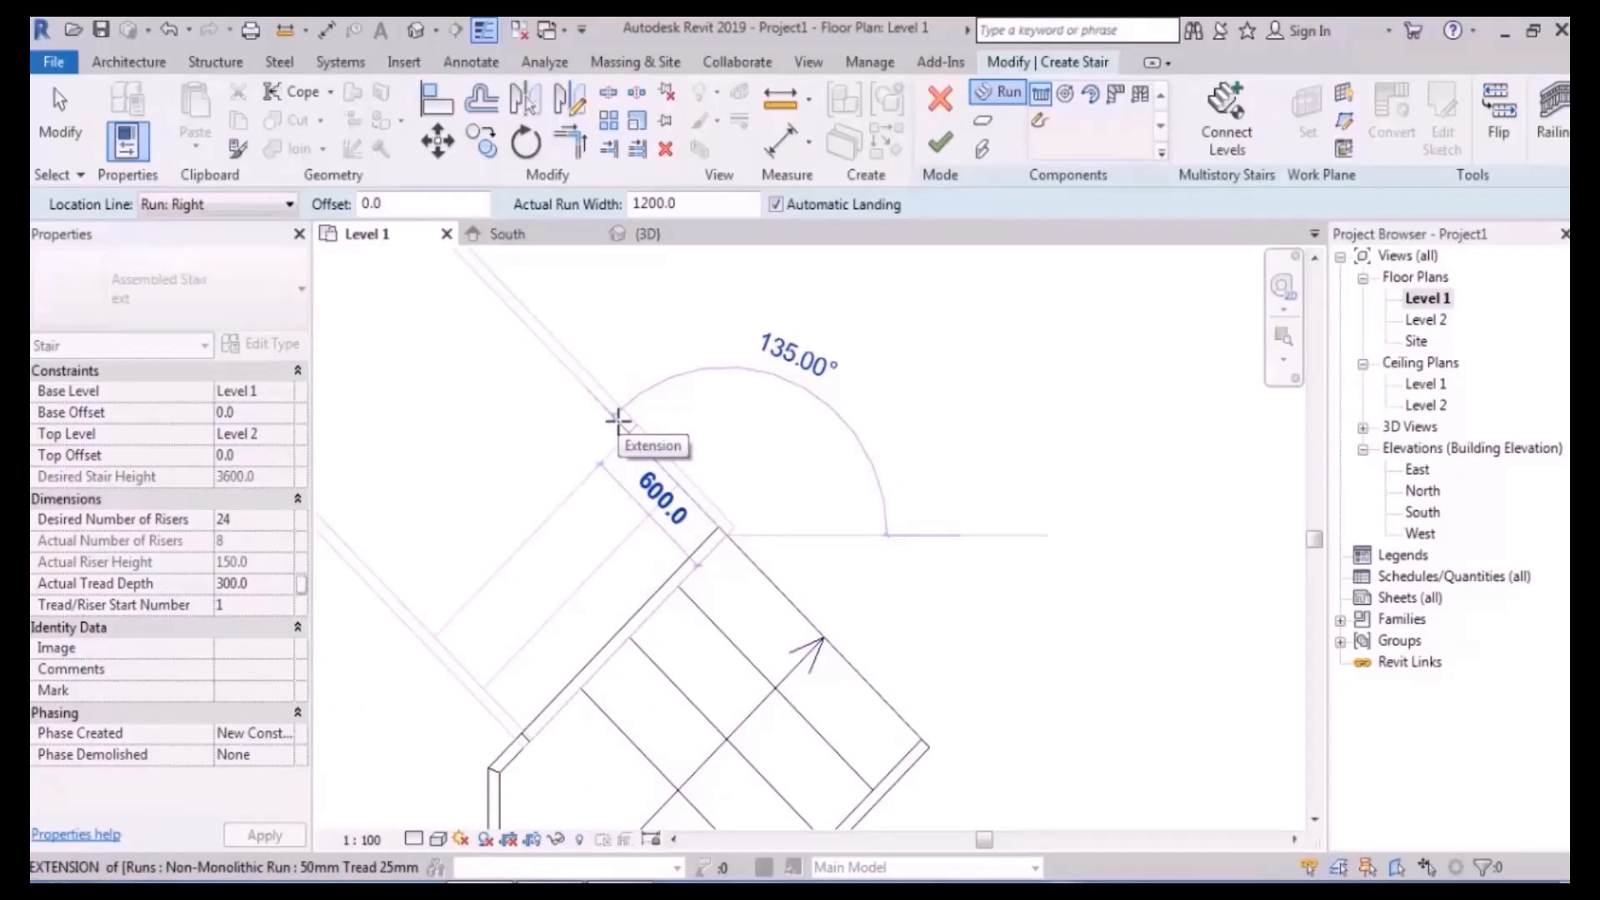
{"action": "scroll", "coordinate": [617, 421], "scroll_direction": "down", "scroll_amount": 2}
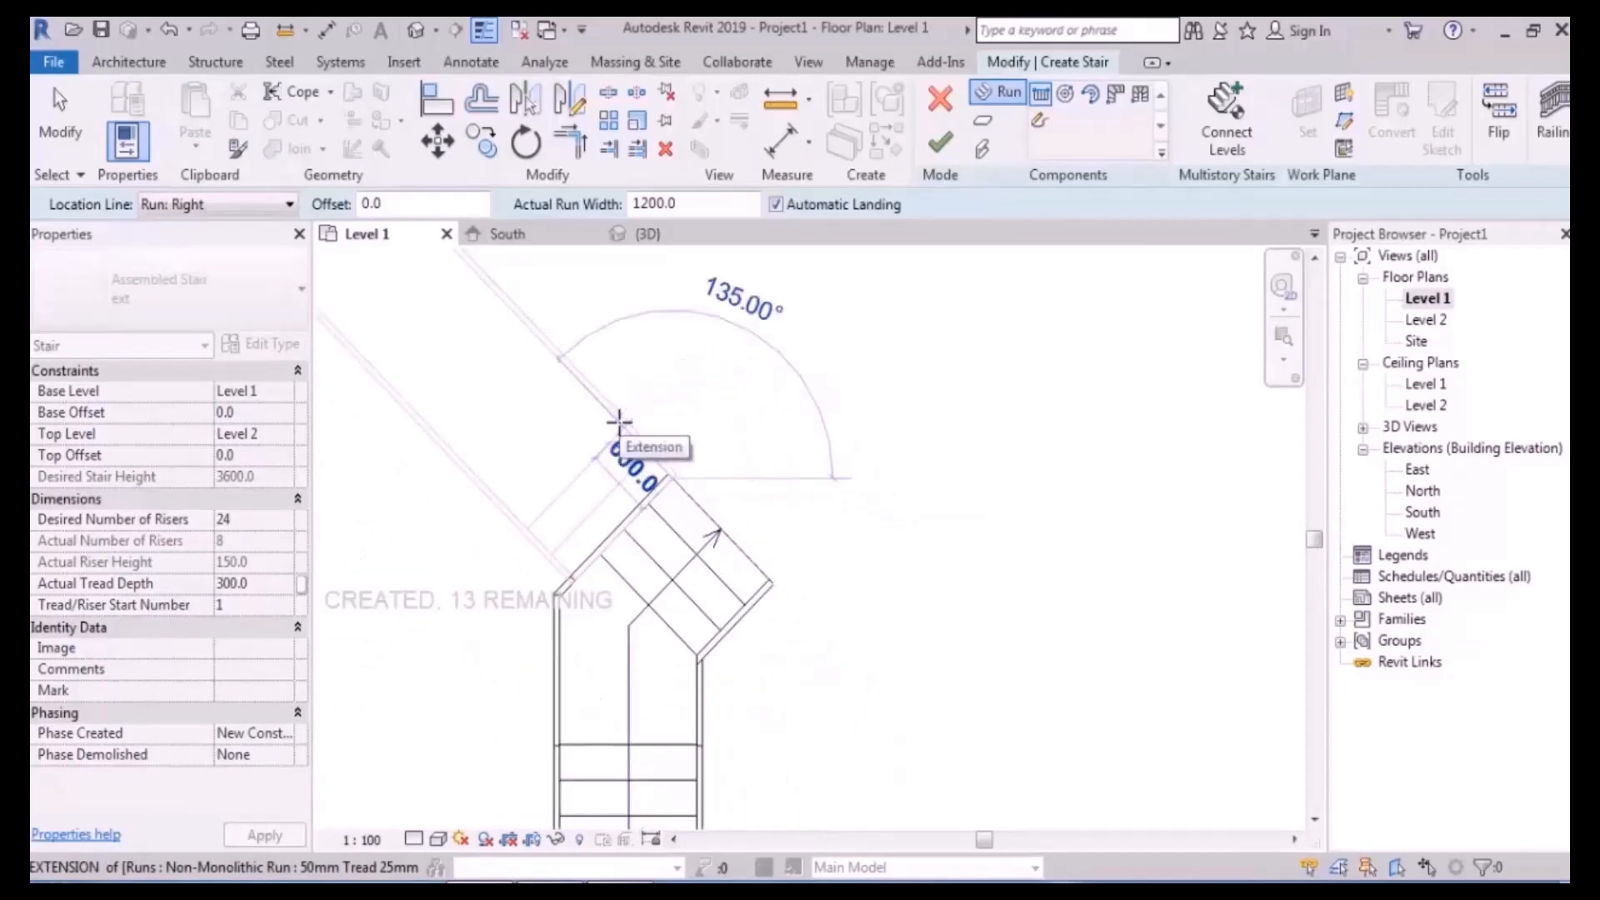
{"action": "scroll", "coordinate": [618, 423], "scroll_direction": "down", "scroll_amount": 2}
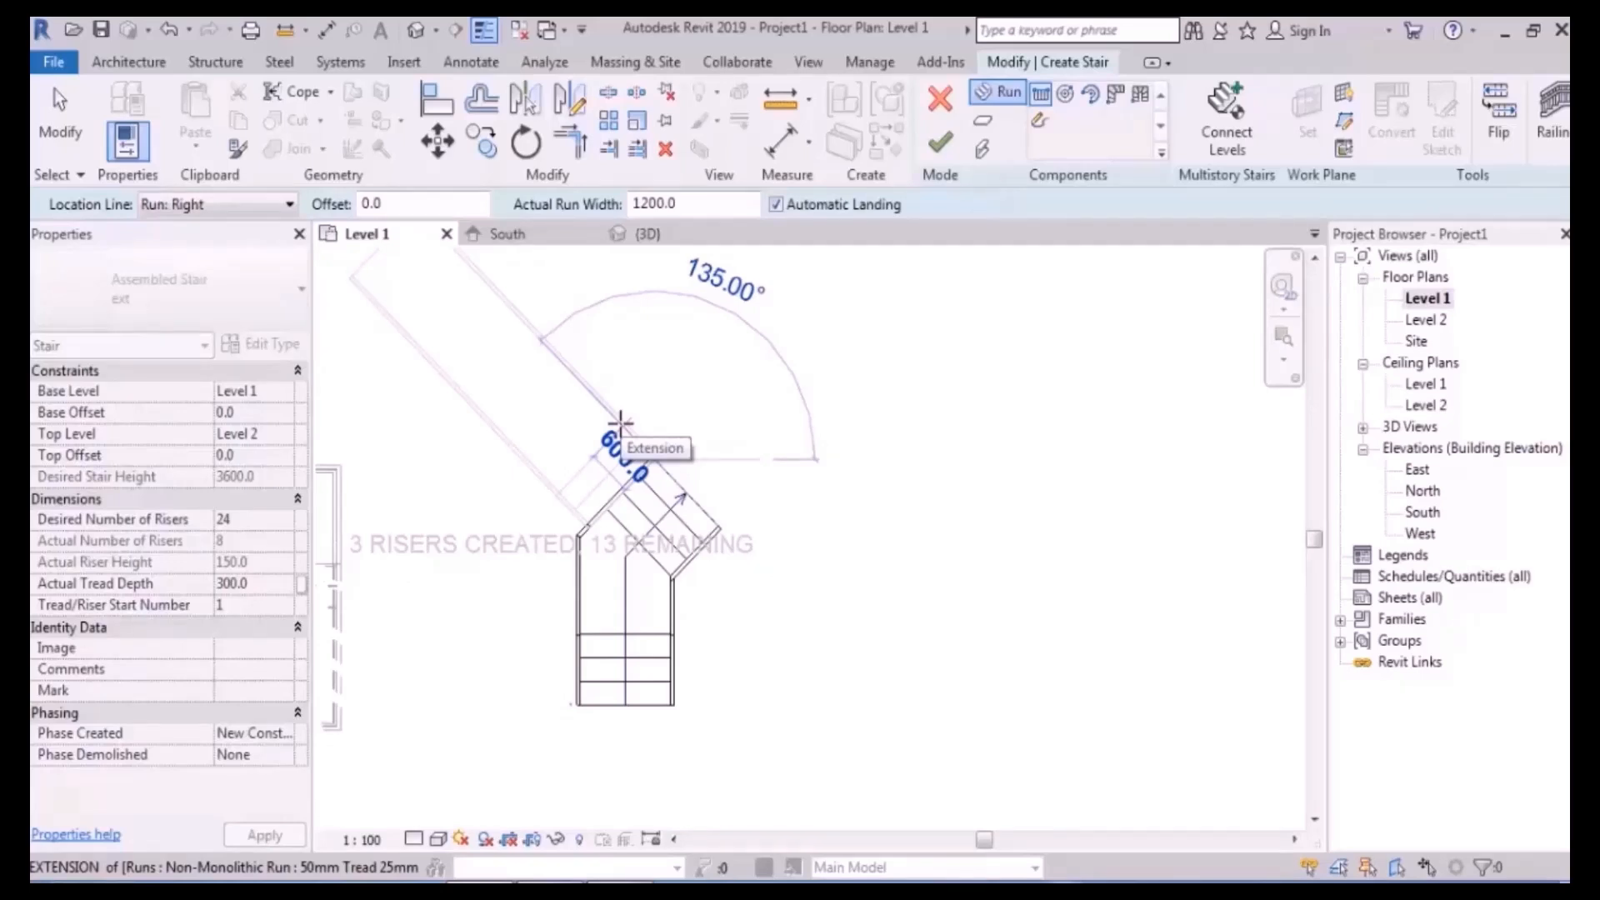
{"action": "left_click", "coordinate": [200, 209]}
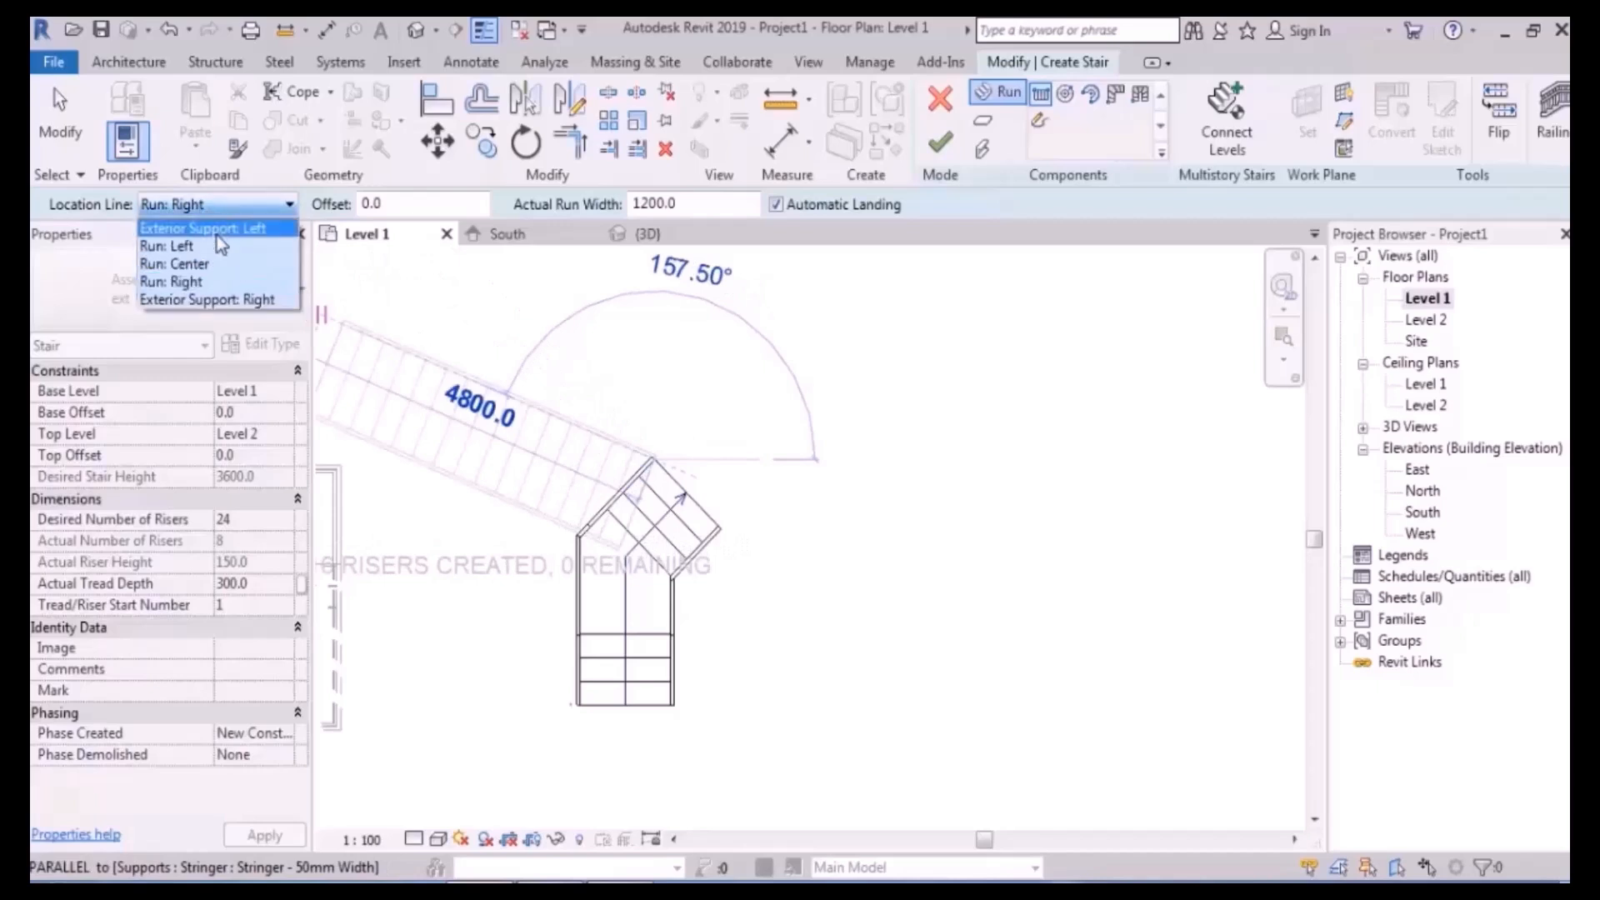
{"action": "left_click", "coordinate": [219, 254]}
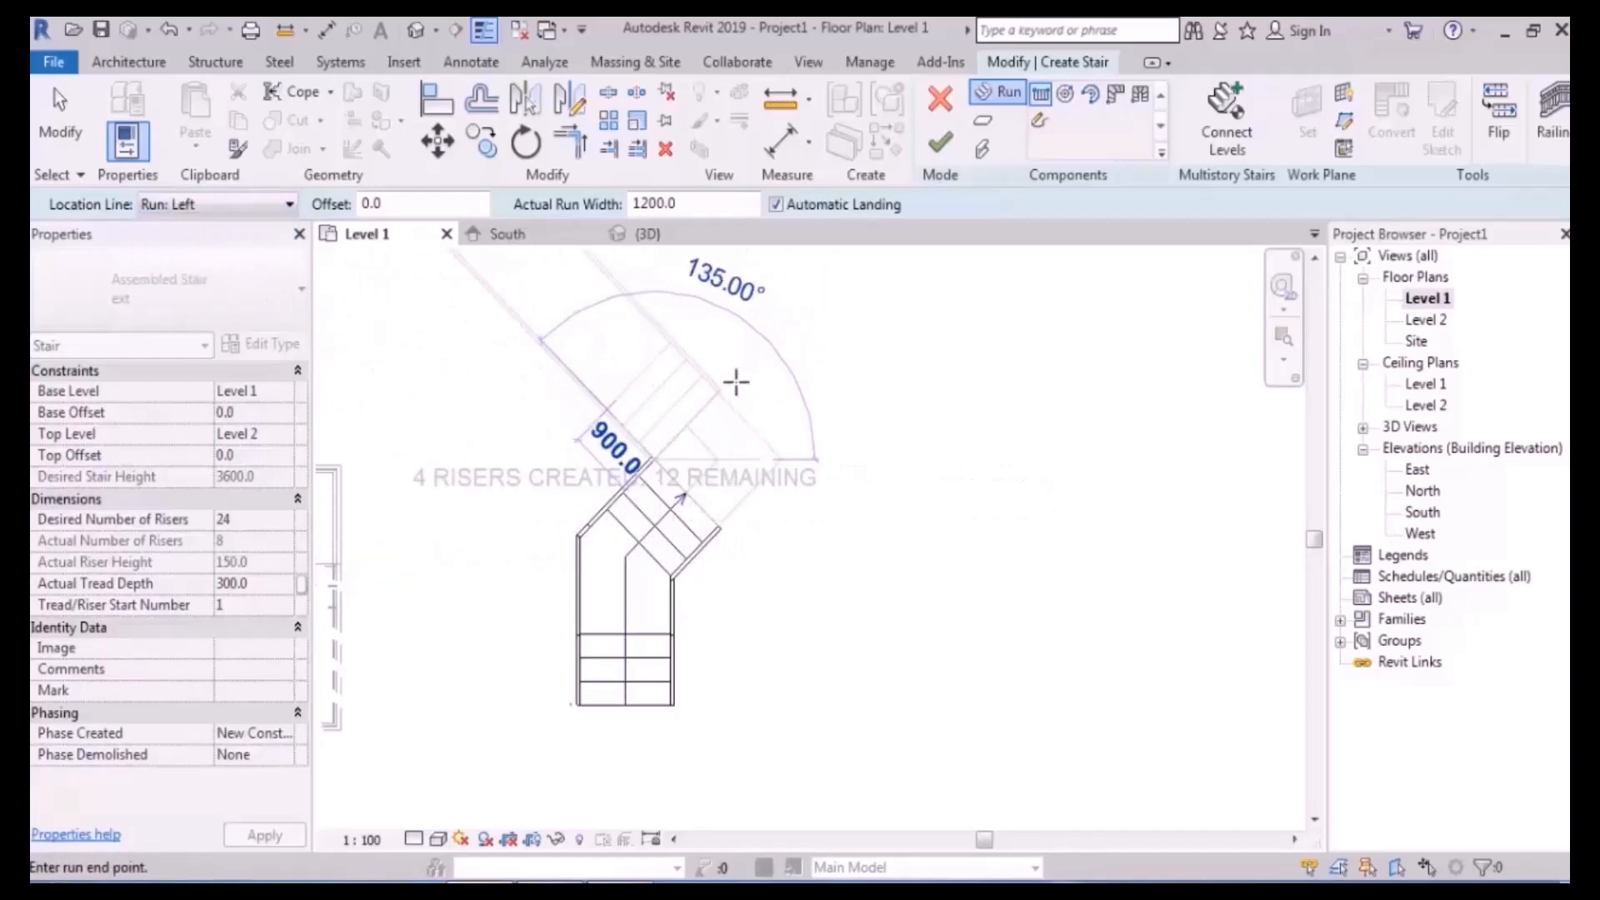
{"action": "left_click", "coordinate": [653, 392]}
- Try a run from the upper landing, then undo it and its landing
{"action": "middle_click_drag", "start_coordinate": [846, 471], "coordinate": [896, 713]}
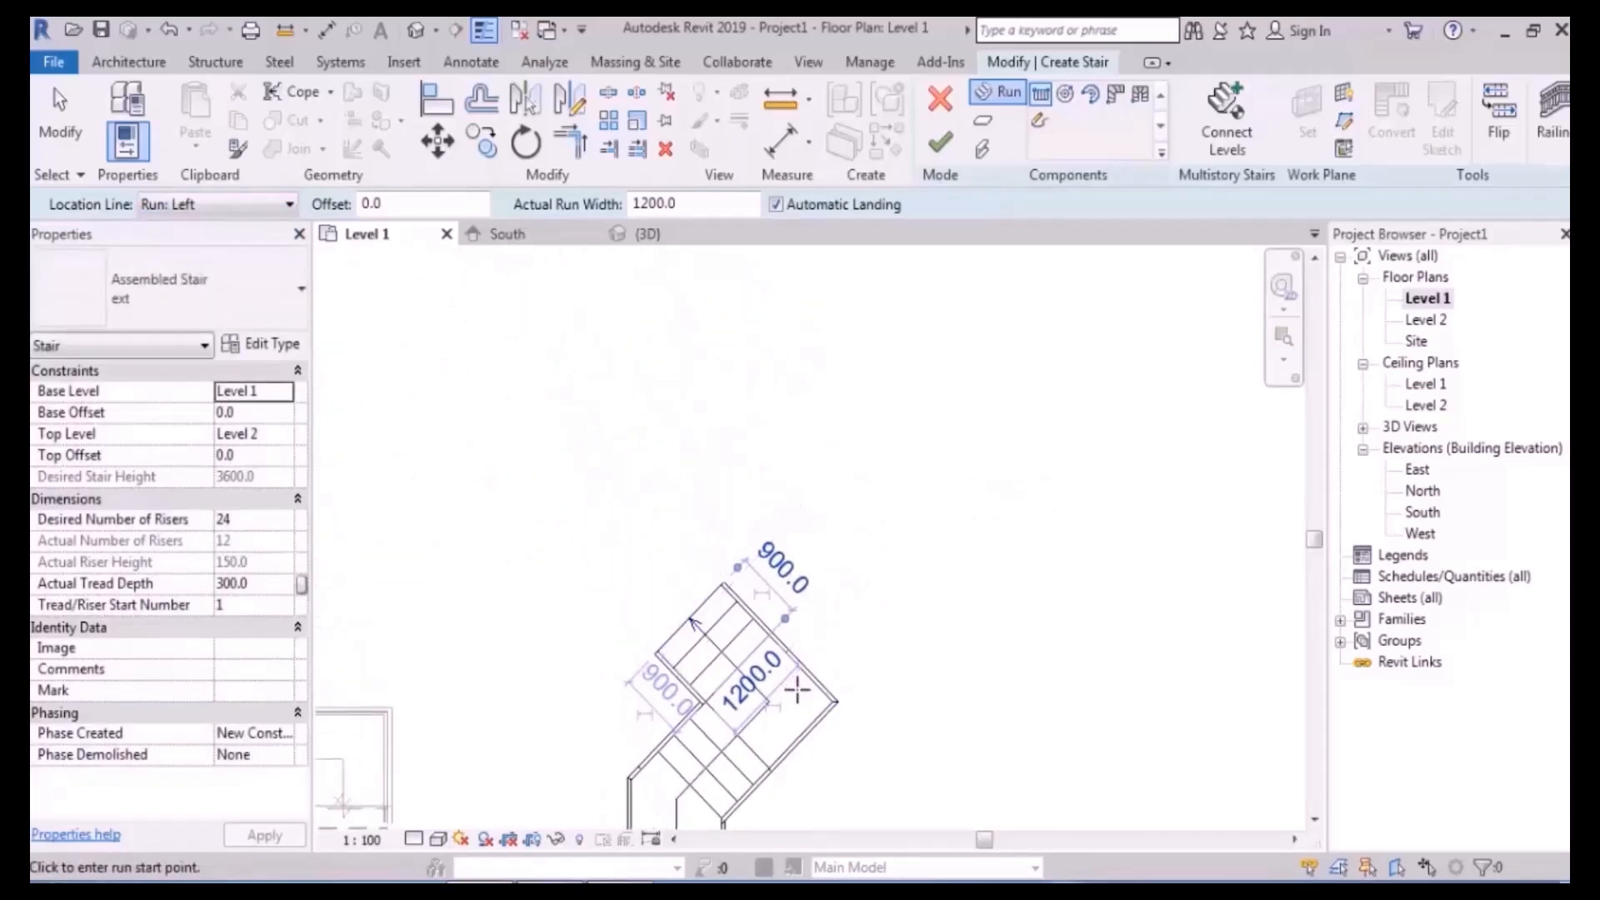
{"action": "middle_click_drag", "start_coordinate": [798, 683], "coordinate": [885, 578]}
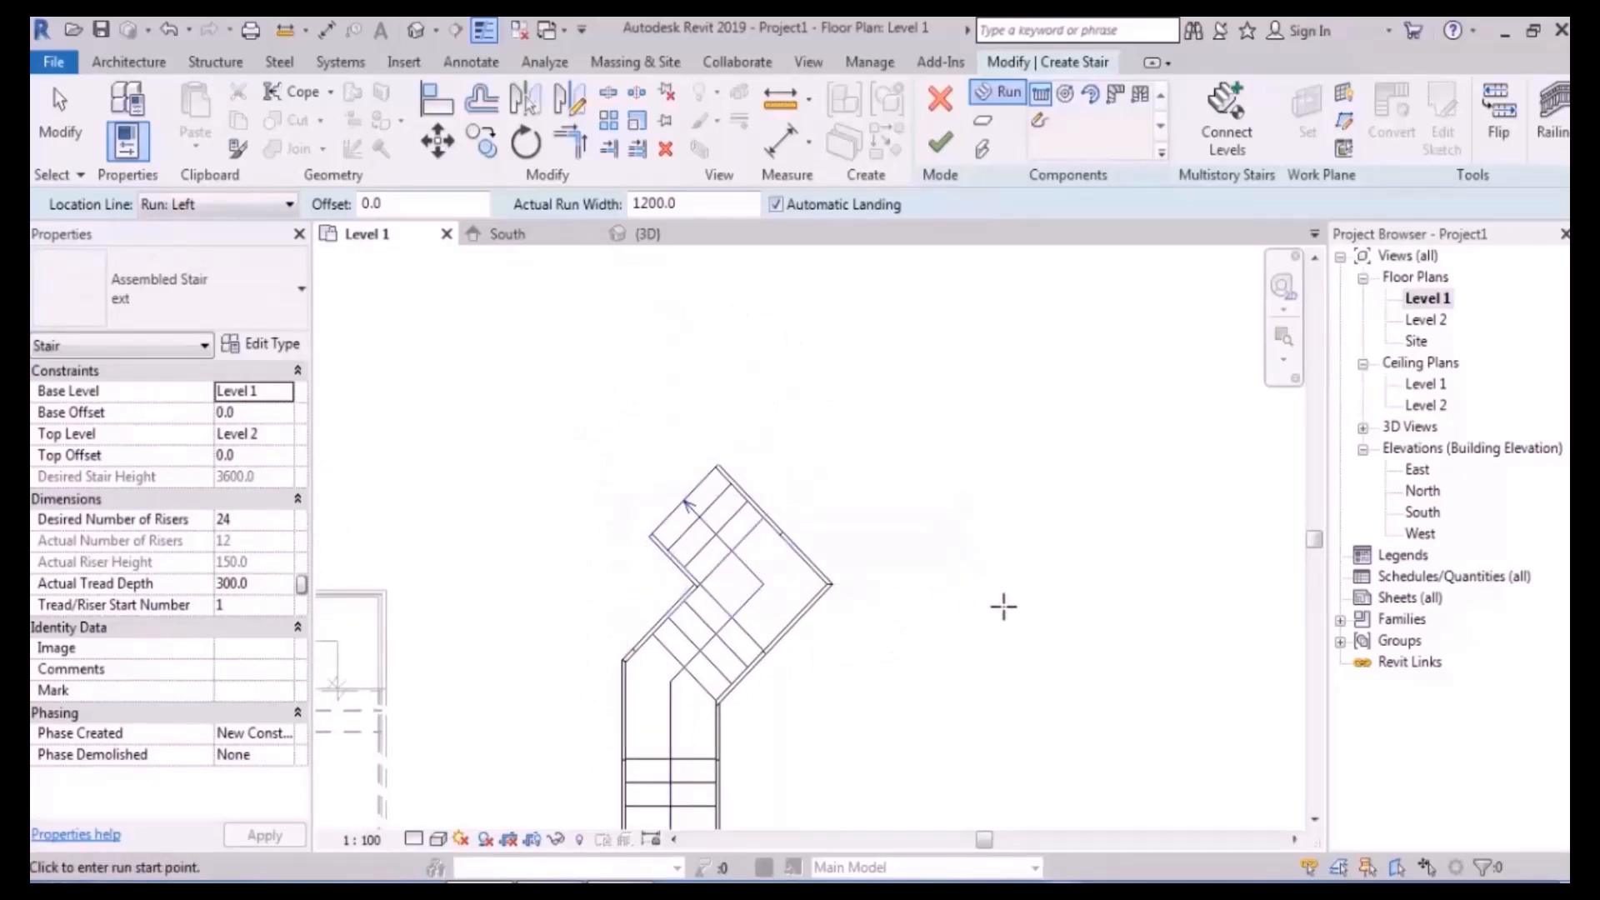
{"action": "middle_click_drag", "start_coordinate": [925, 542], "coordinate": [857, 475]}
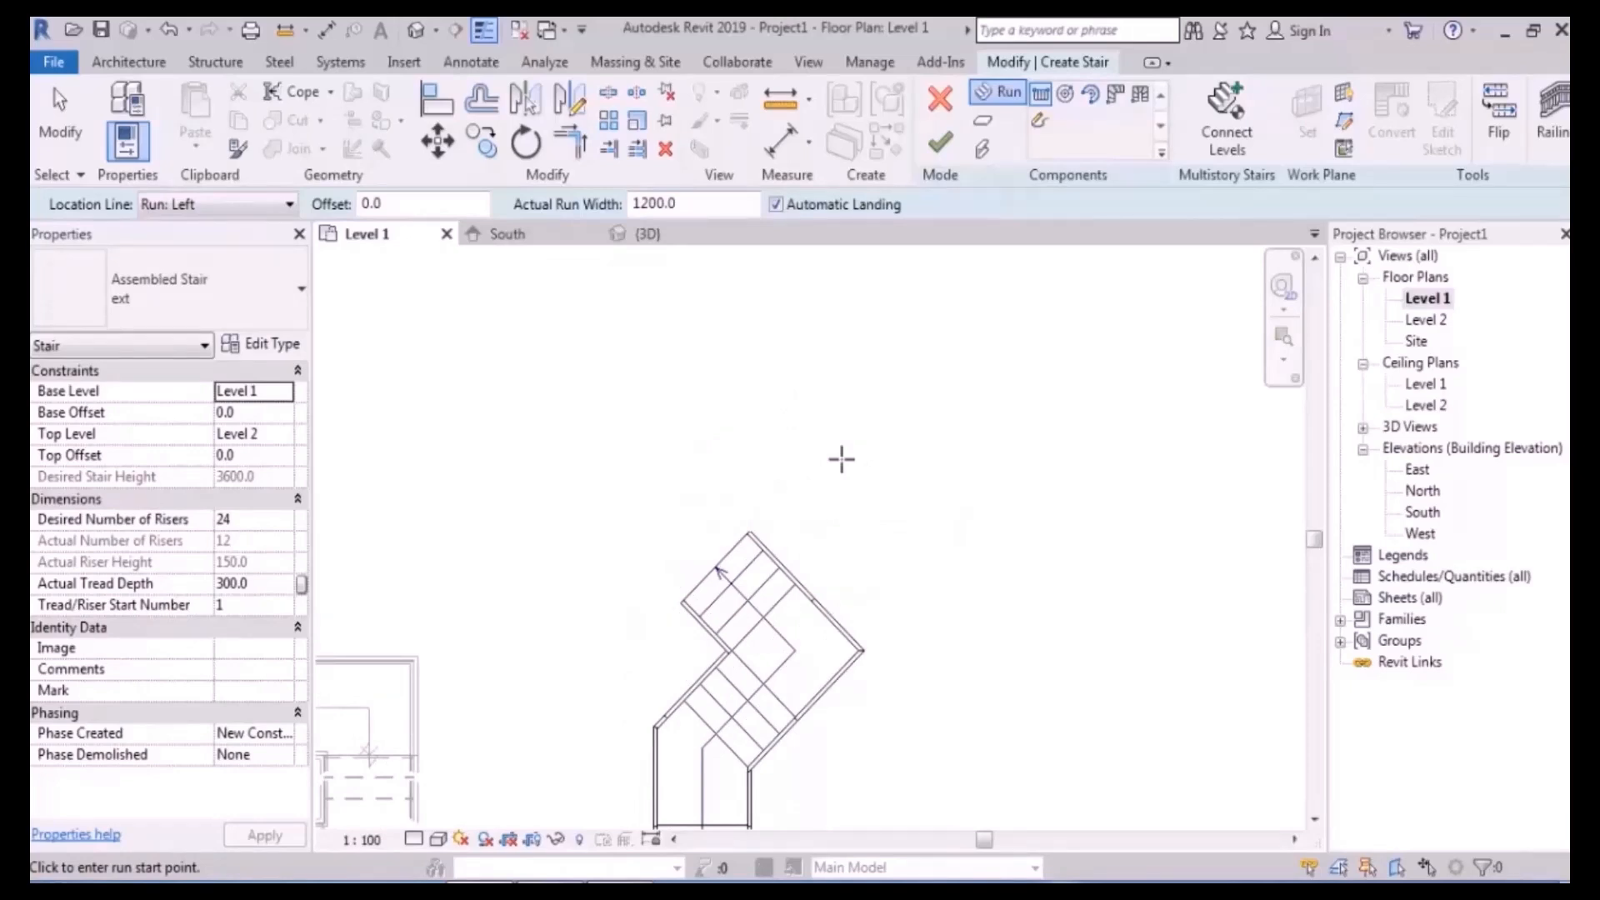
{"action": "scroll", "coordinate": [757, 553], "scroll_direction": "up", "scroll_amount": 3}
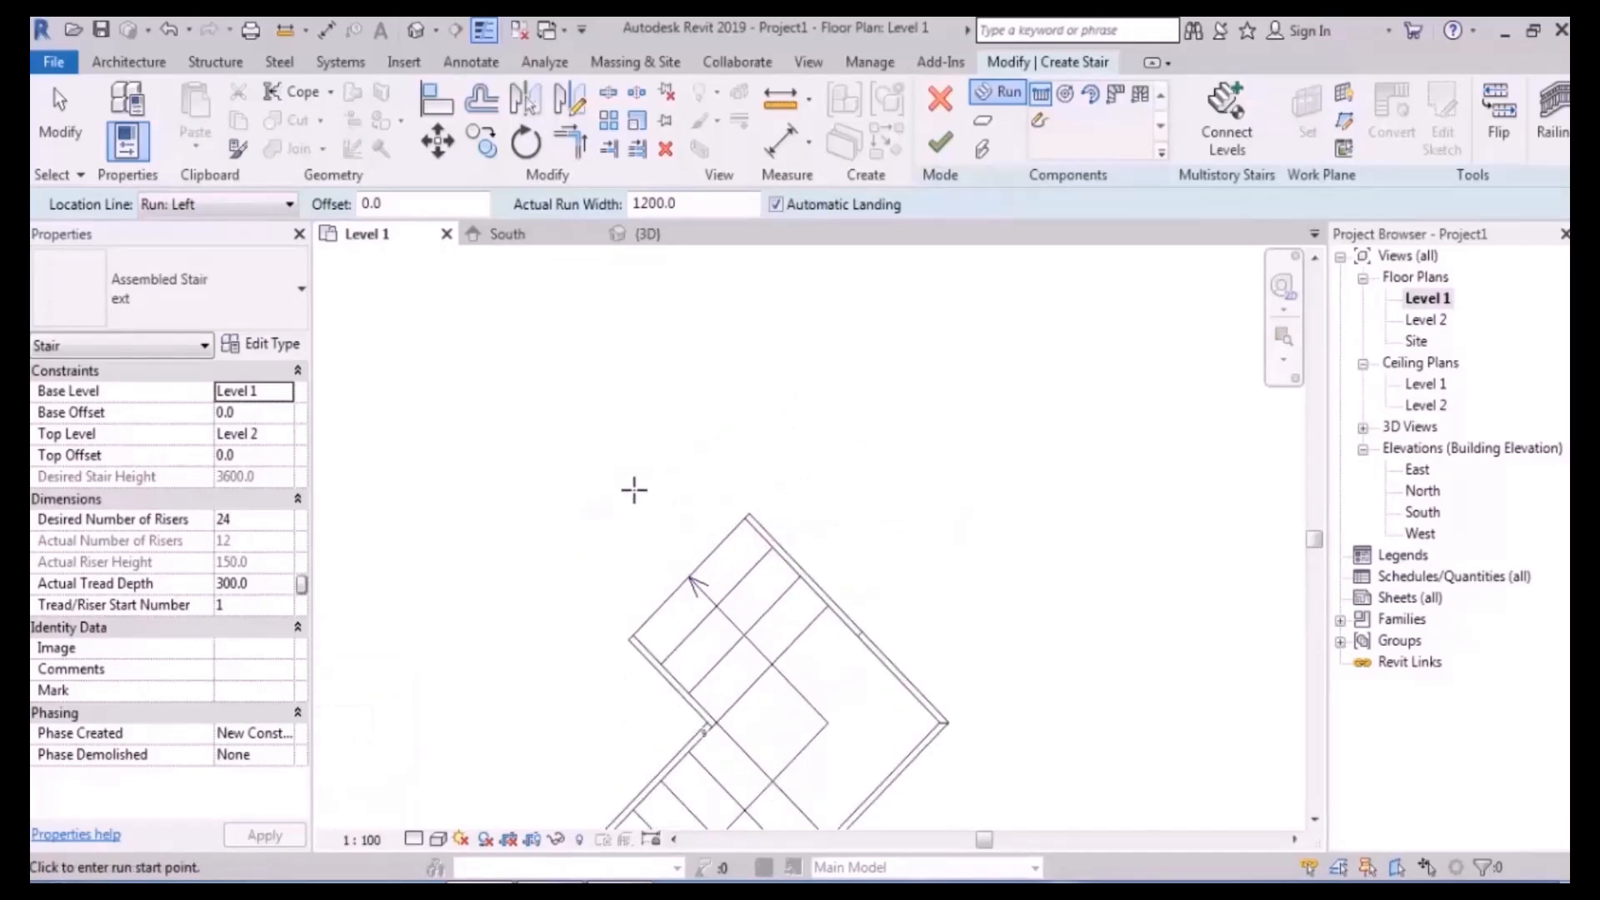
{"action": "left_click", "coordinate": [633, 490]}
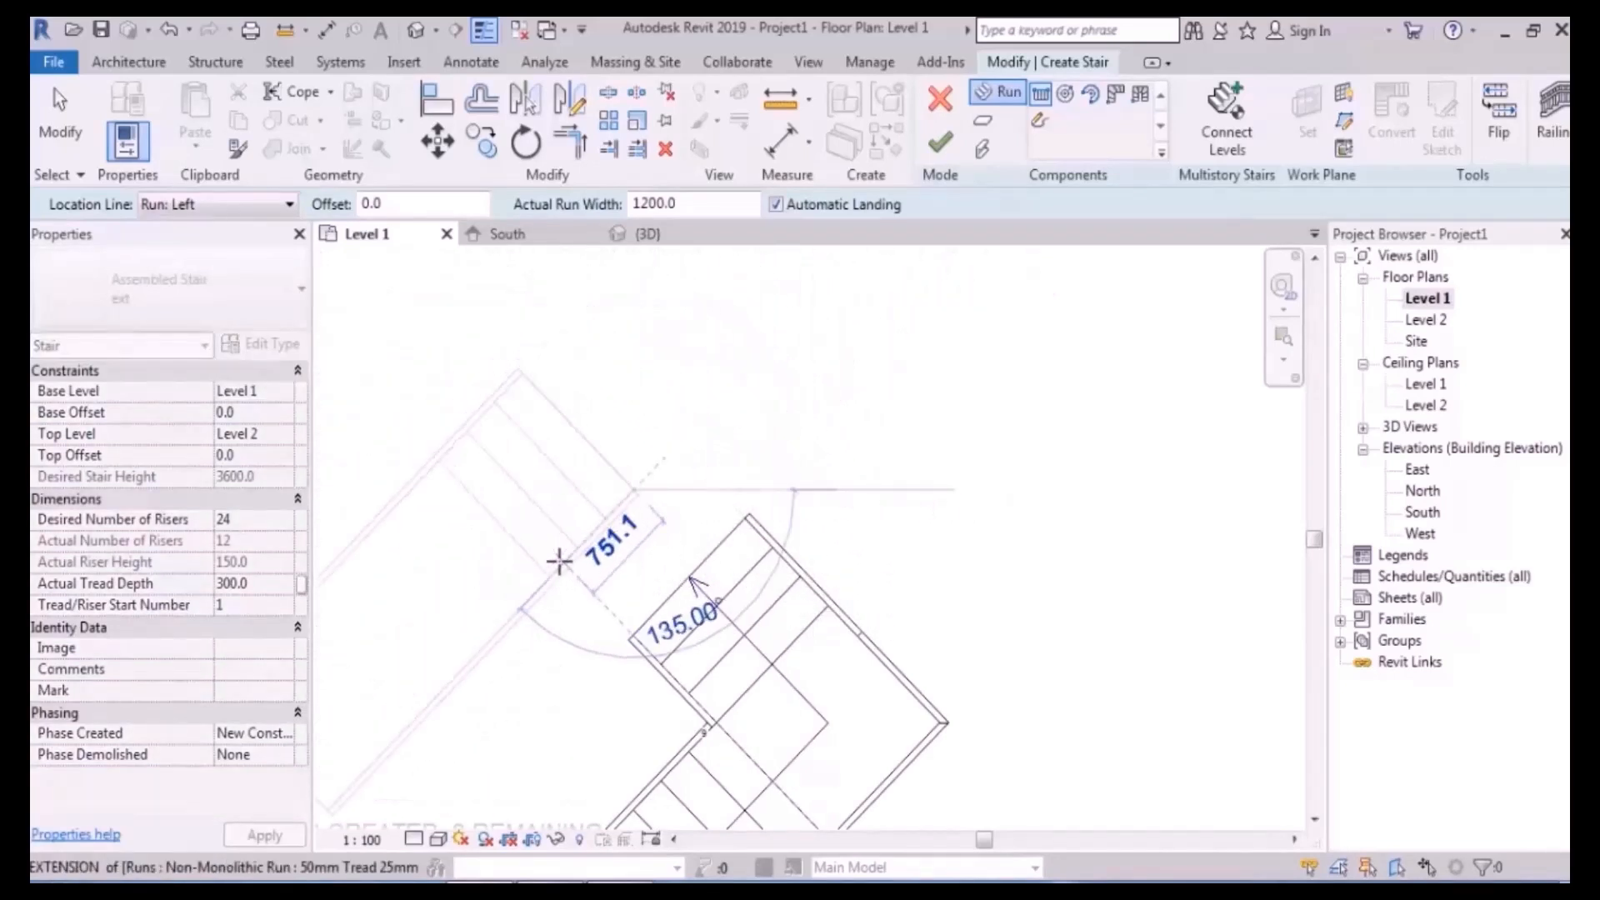
{"action": "left_click", "coordinate": [534, 529]}
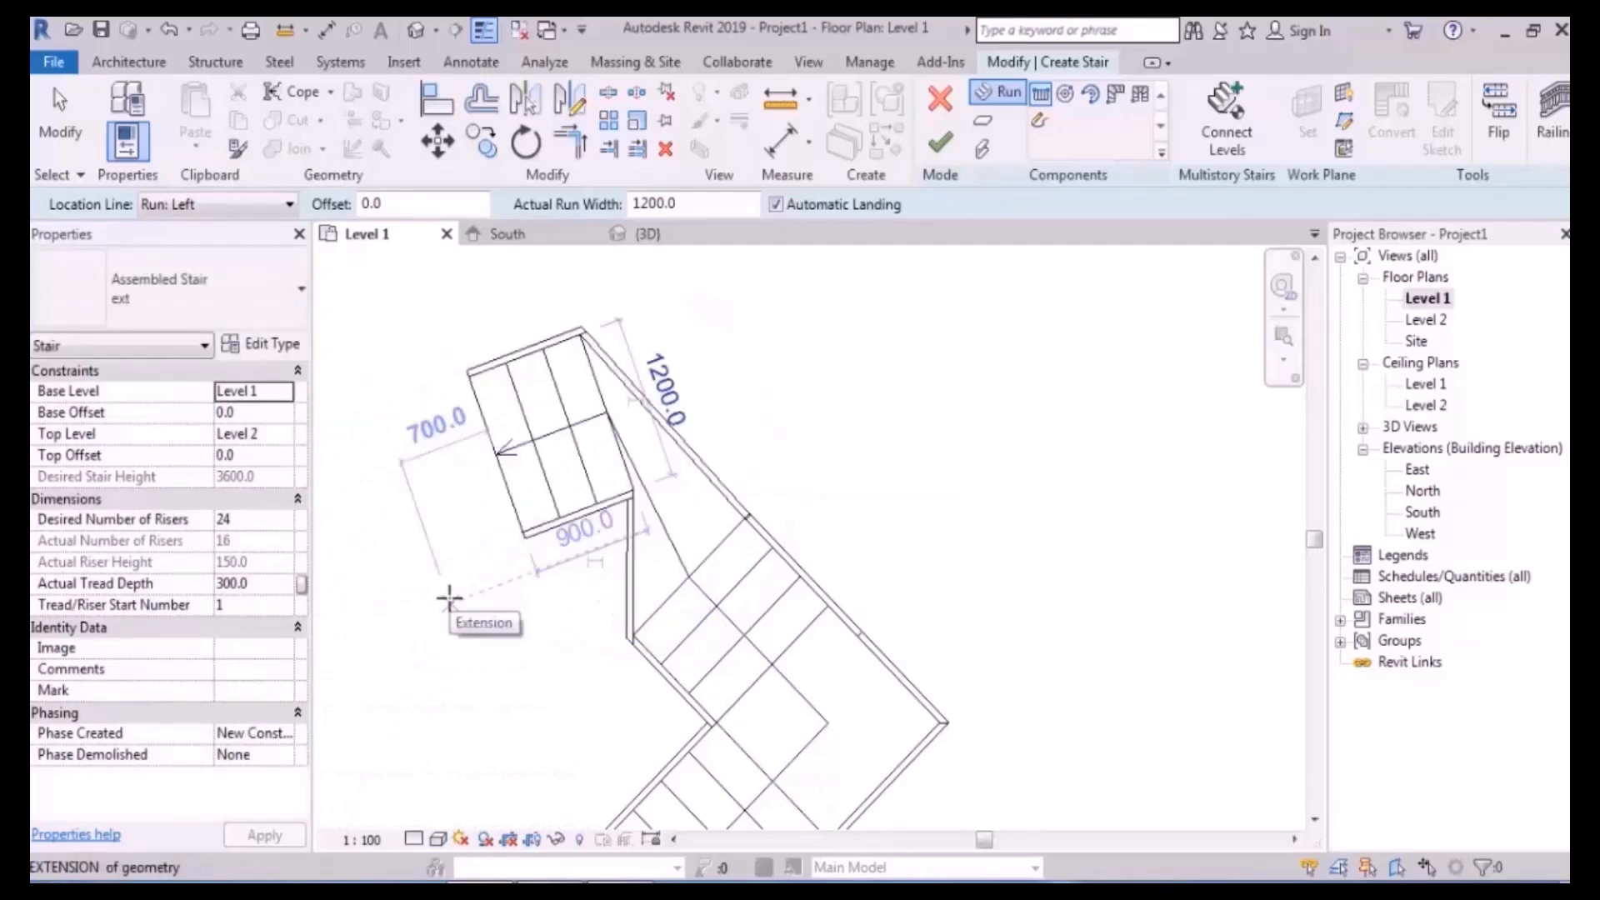
{"action": "key", "text": "Escape"}
{"action": "key", "text": "ctrl+z"}
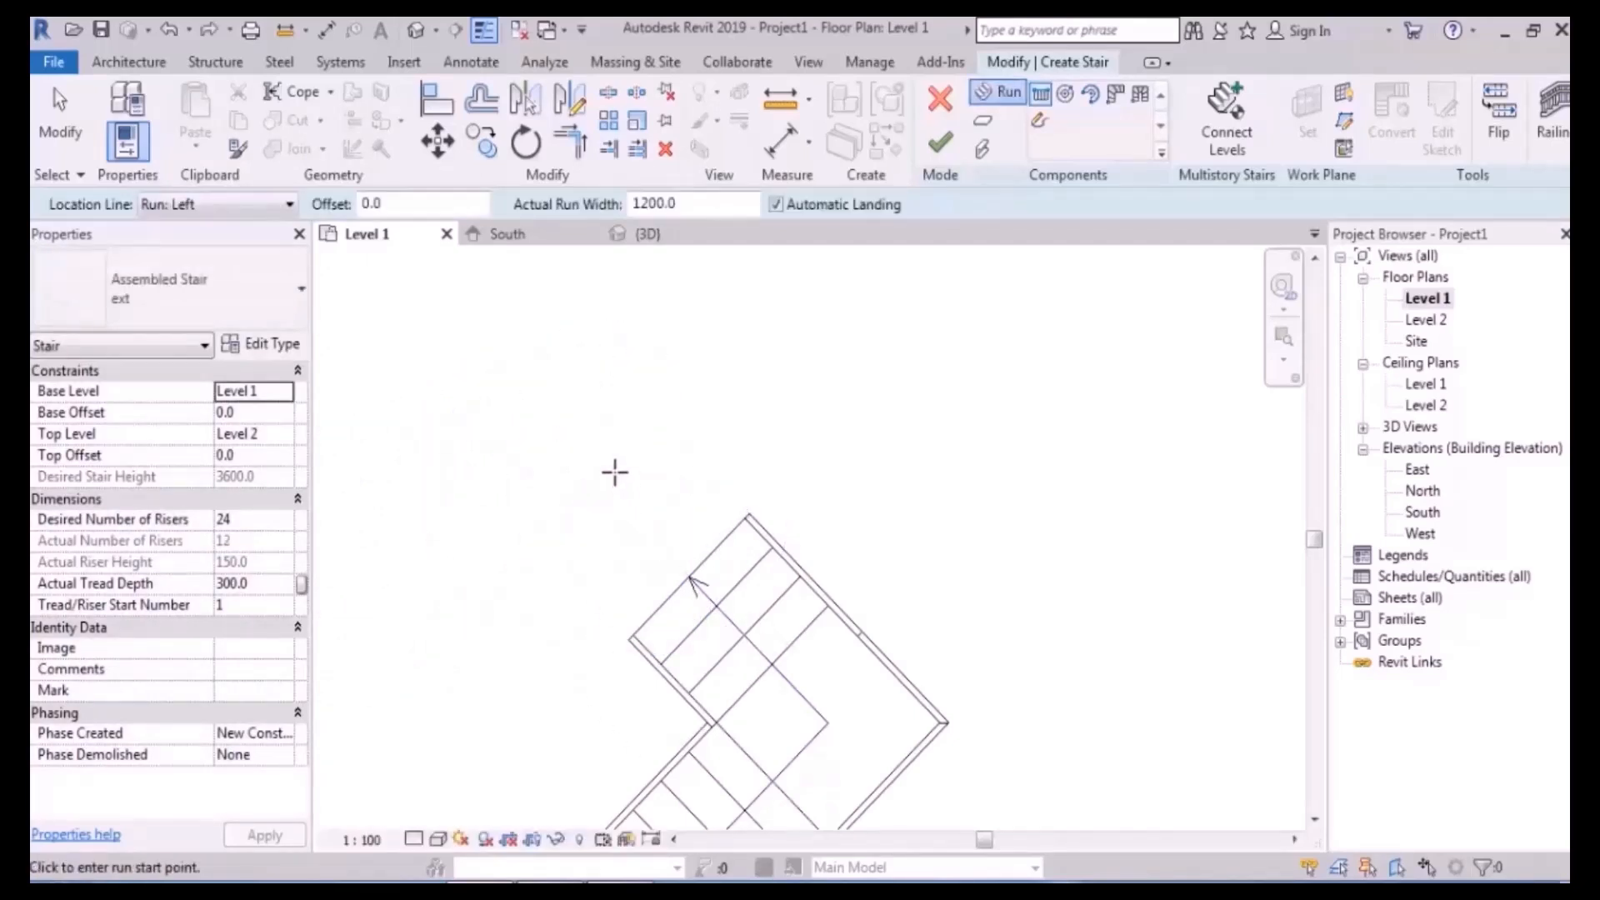
- Sketch a right-edge-aligned four-riser run going up-left beside the upper landing
{"action": "middle_click_drag", "start_coordinate": [614, 471], "coordinate": [808, 454]}
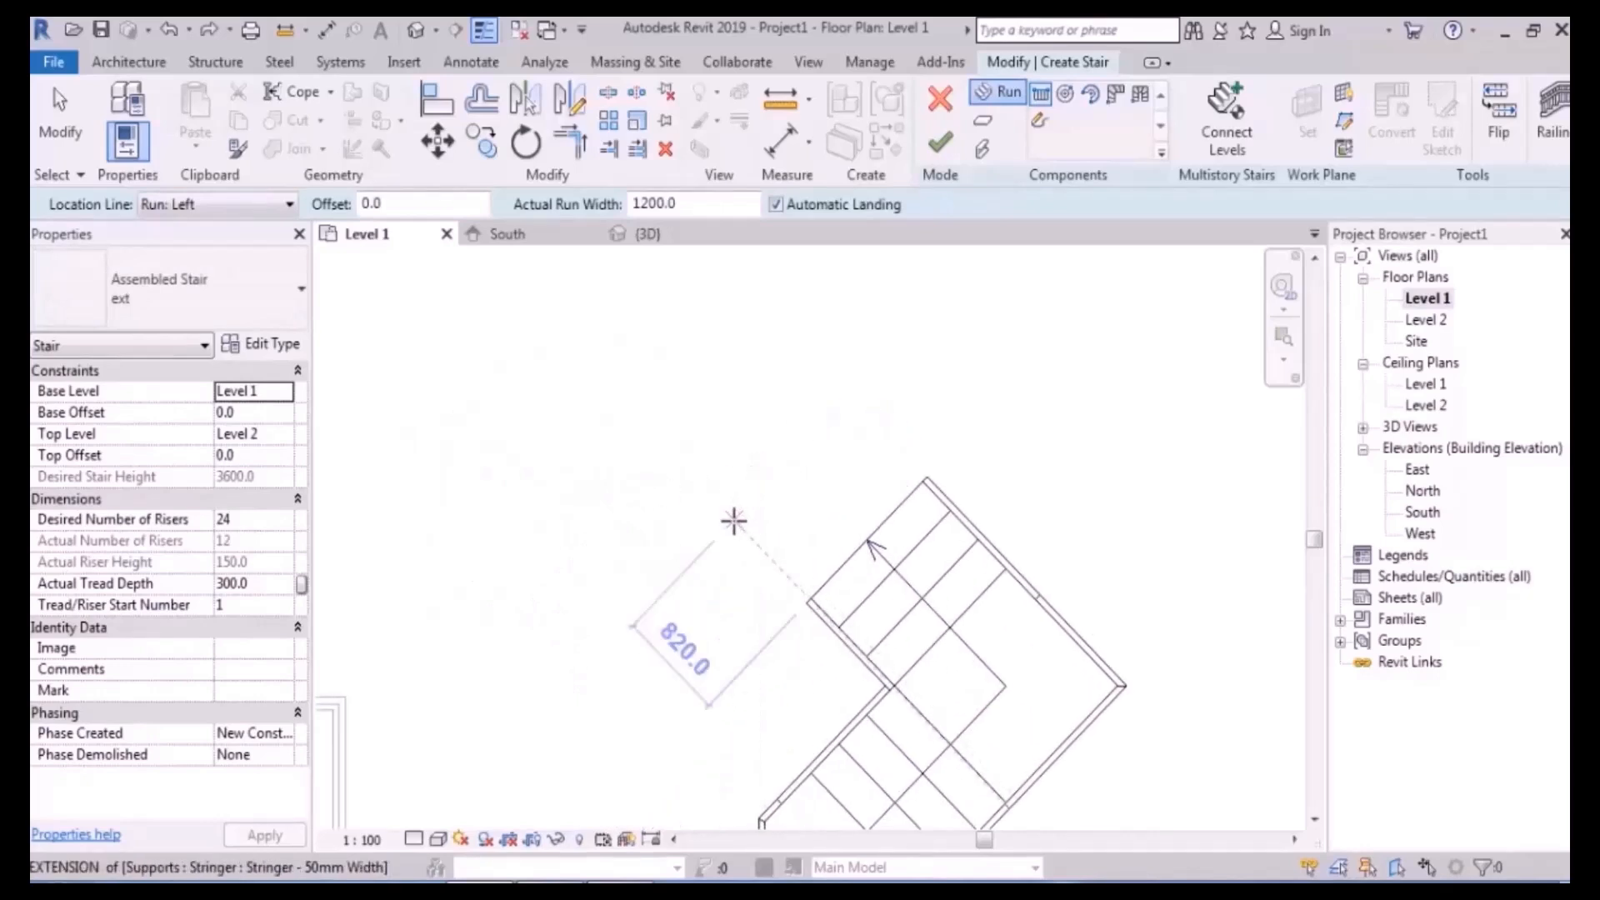
{"action": "key", "text": "Escape"}
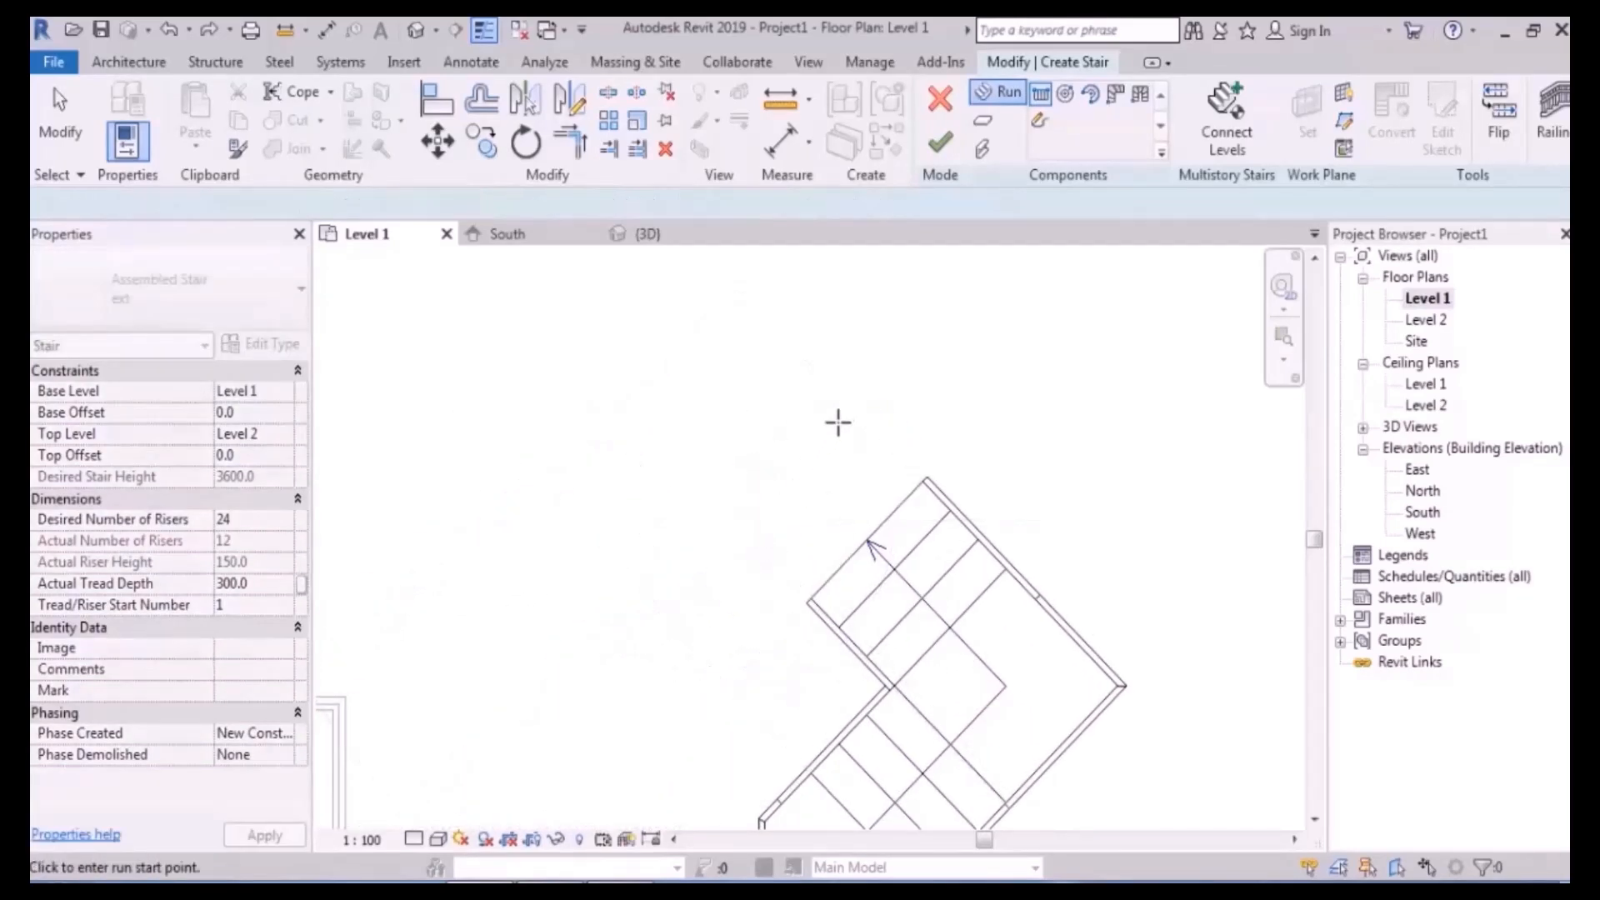
{"action": "left_click", "coordinate": [841, 413]}
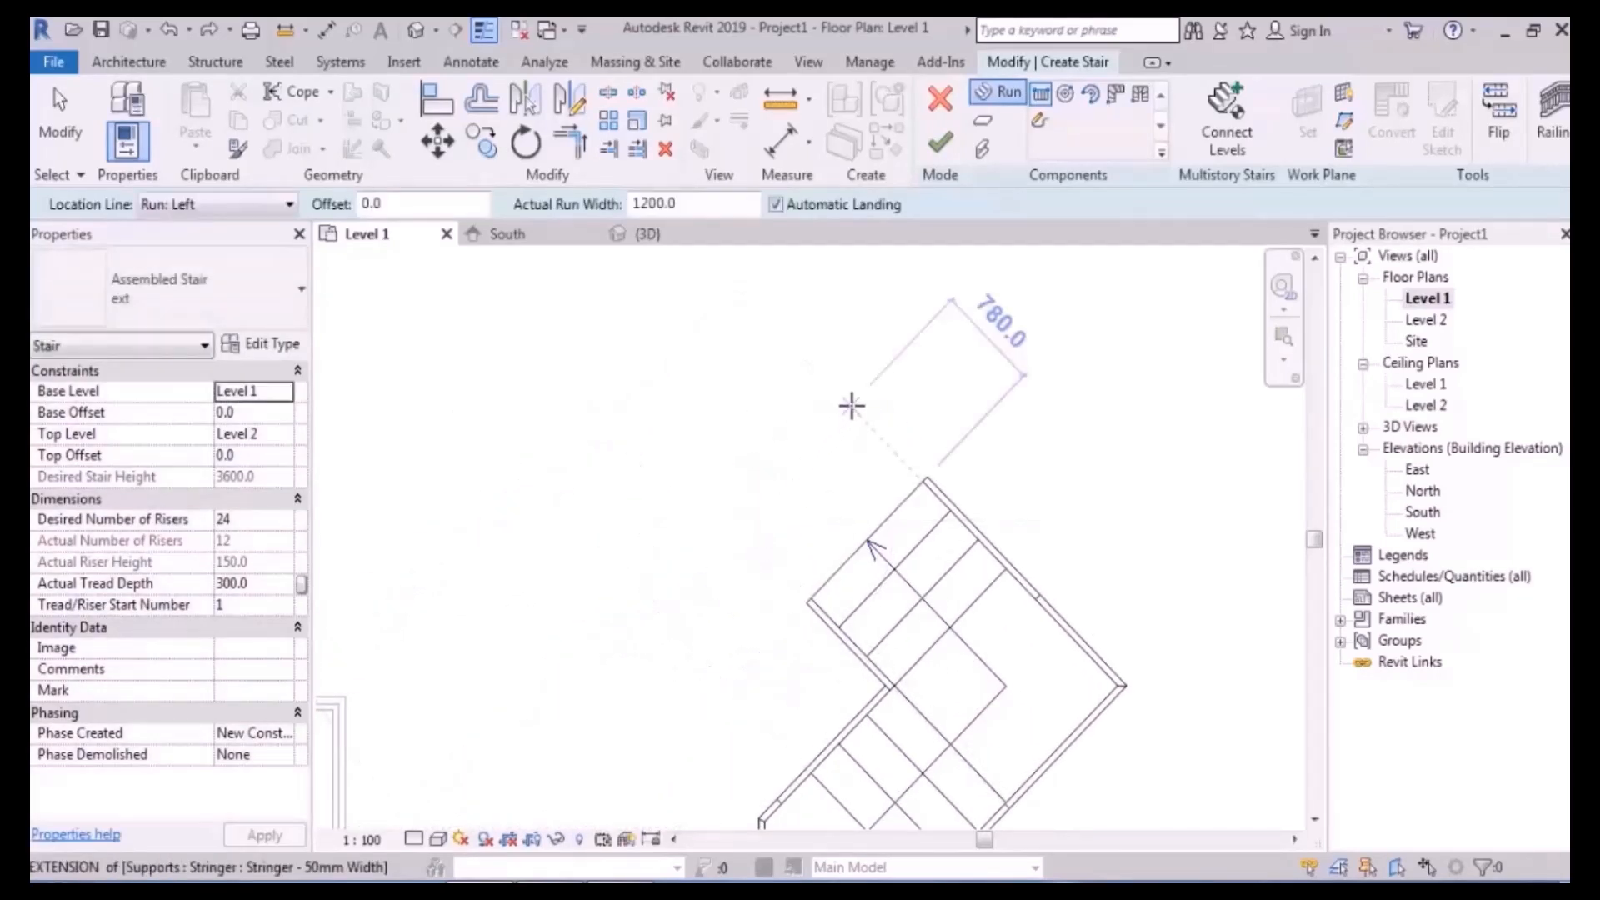
{"action": "left_click", "coordinate": [208, 204]}
{"action": "left_click", "coordinate": [179, 278]}
{"action": "scroll", "coordinate": [741, 433], "scroll_direction": "down", "scroll_amount": 3}
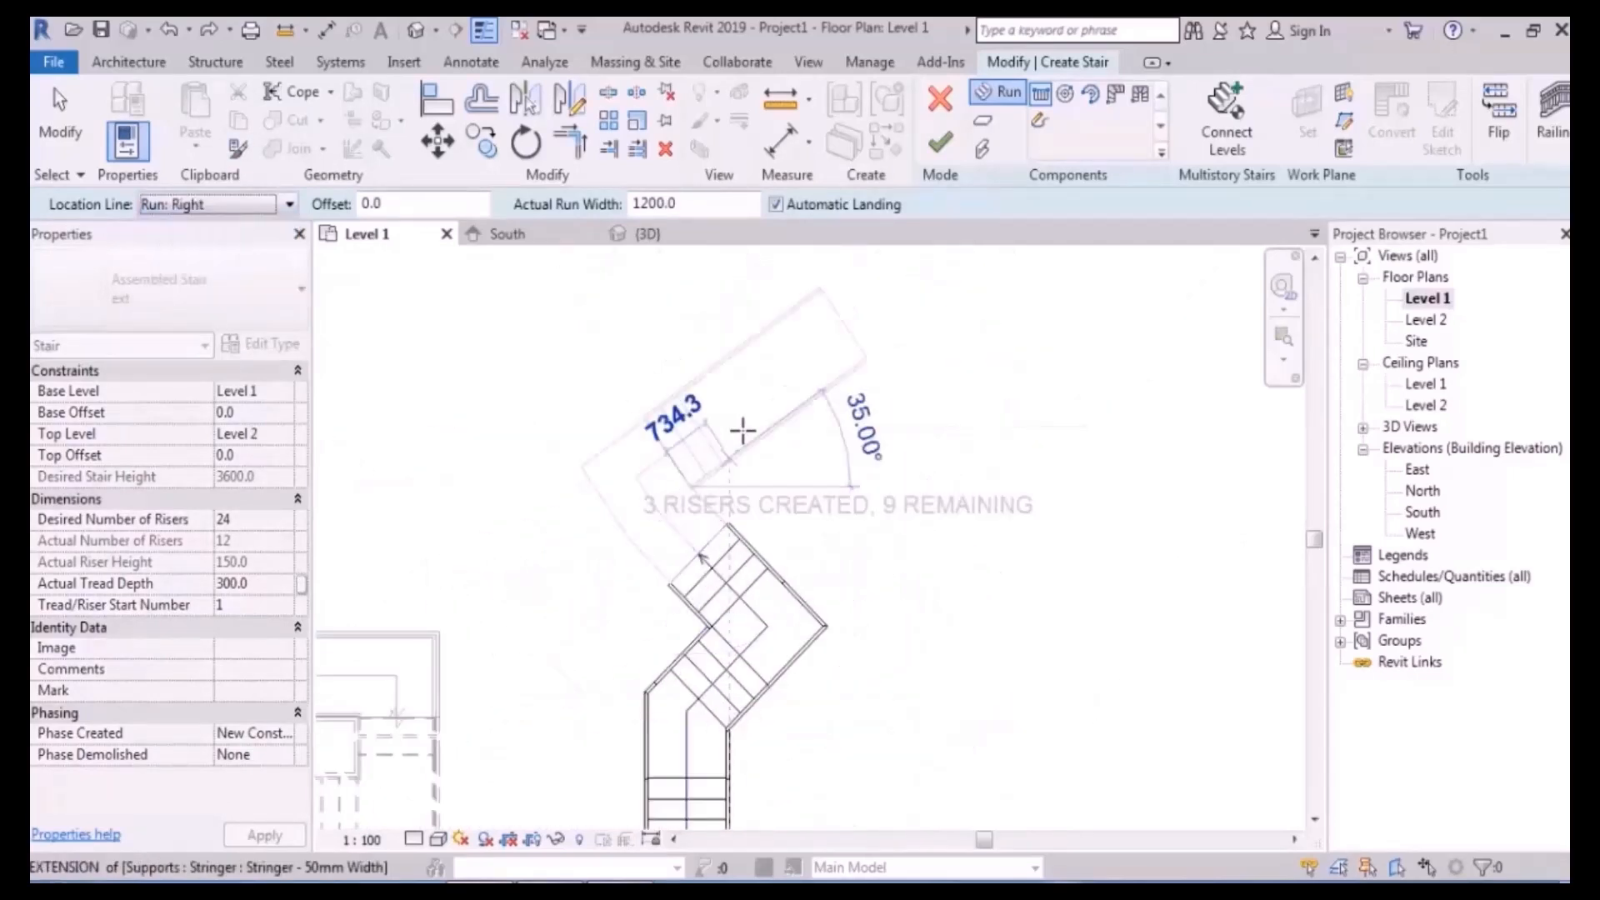
{"action": "left_click", "coordinate": [738, 433]}
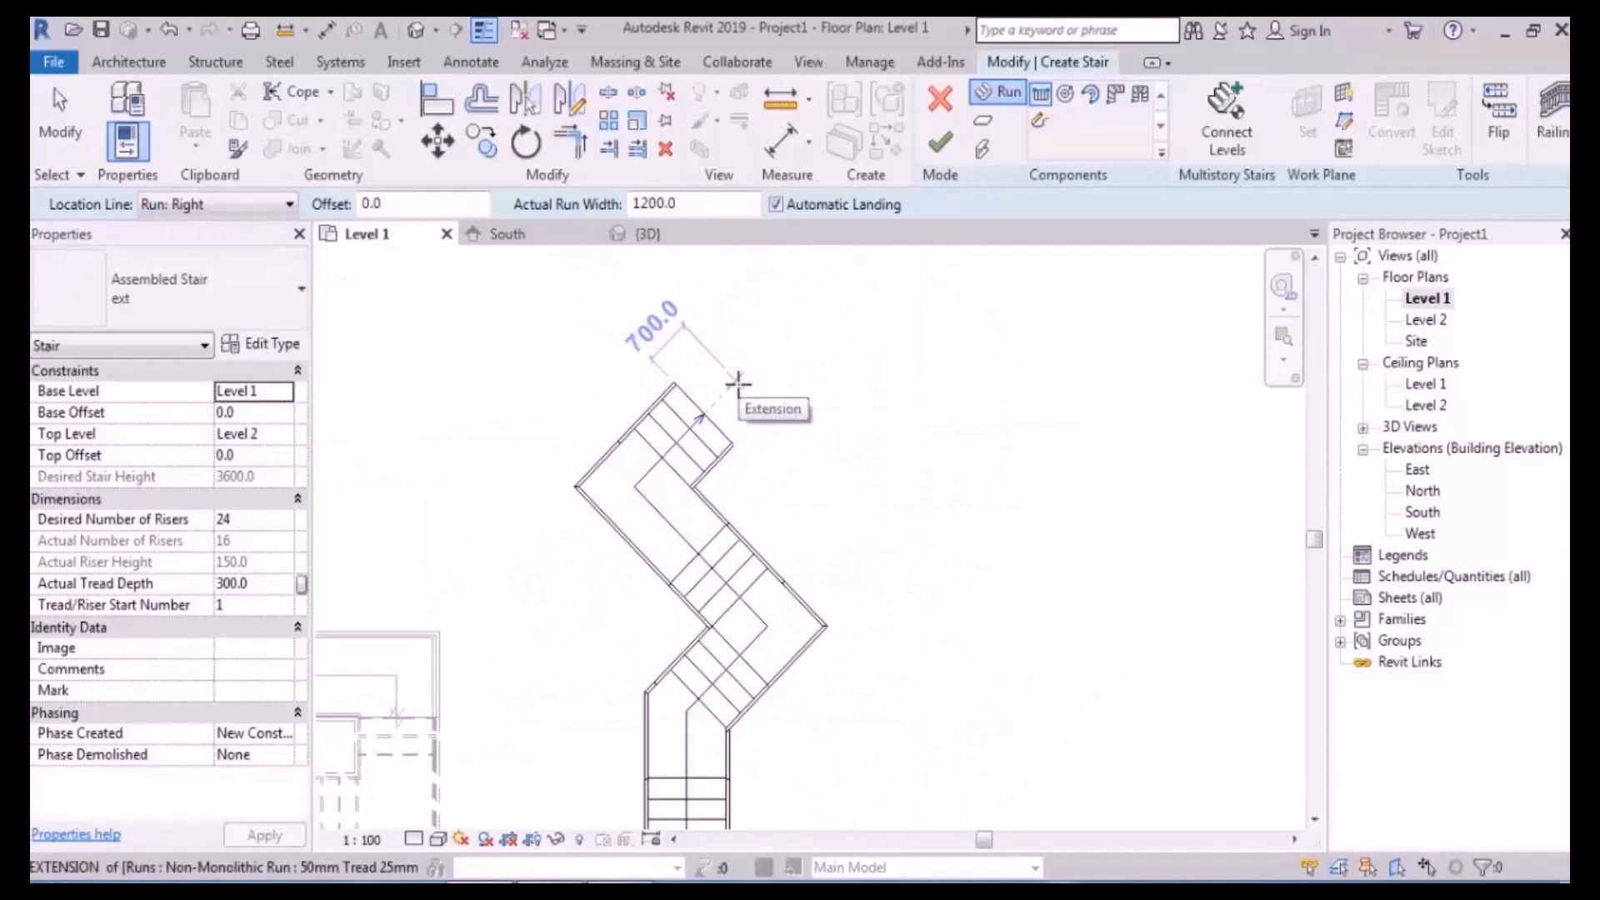
- Attempt the final run along the extension with different location lines, cancelling each try
{"action": "left_click", "coordinate": [737, 384]}
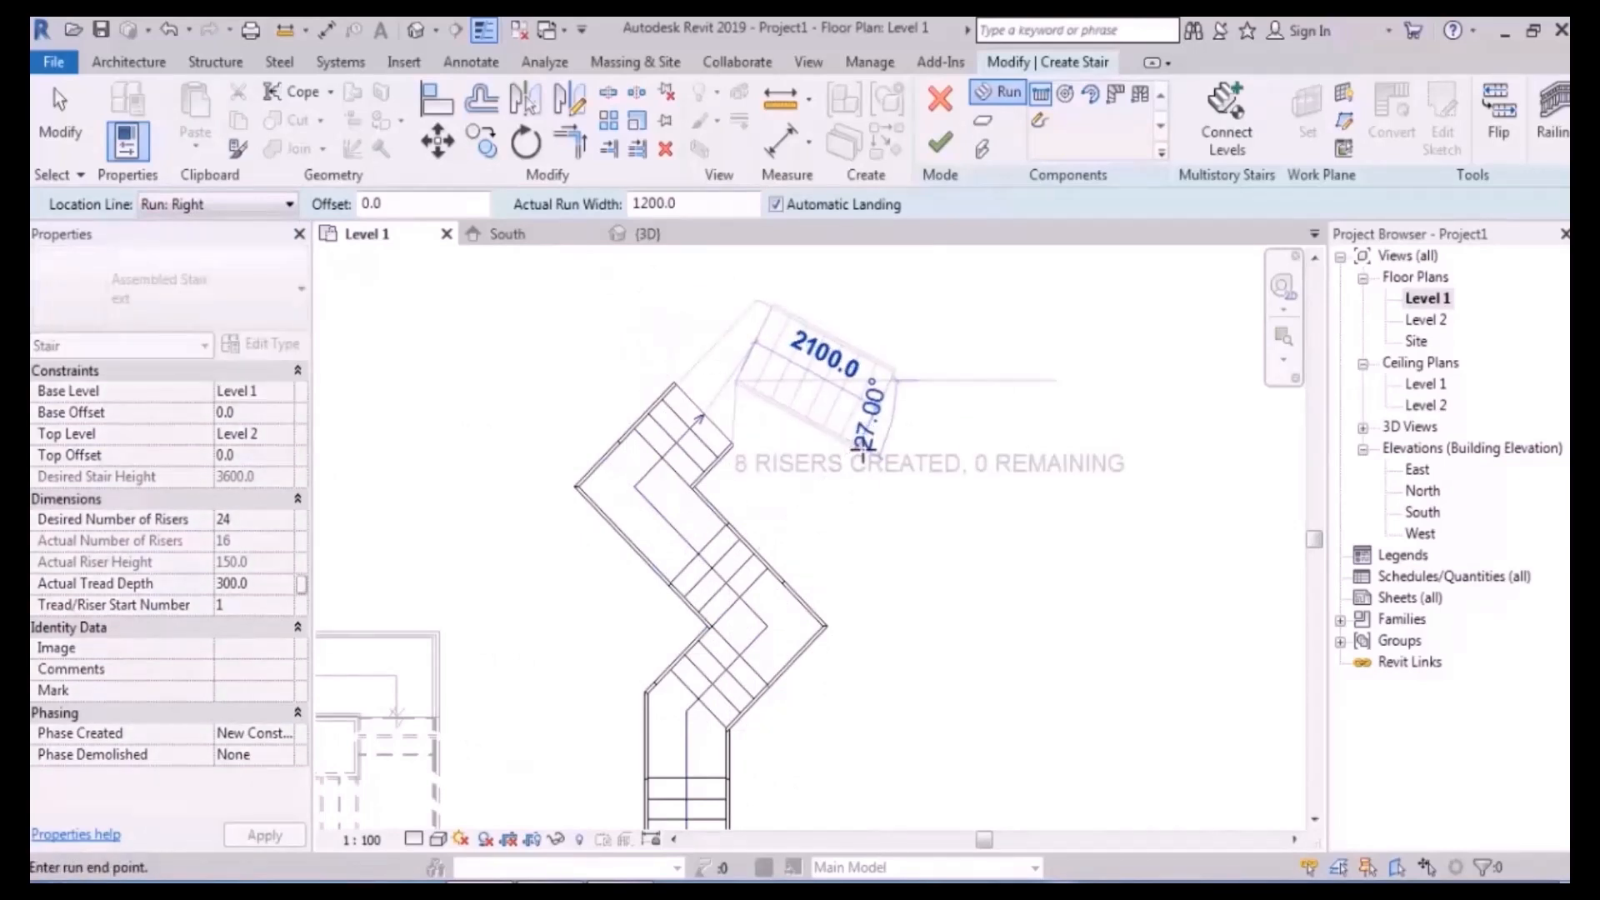
{"action": "key", "text": "Escape"}
{"action": "left_click", "coordinate": [762, 406]}
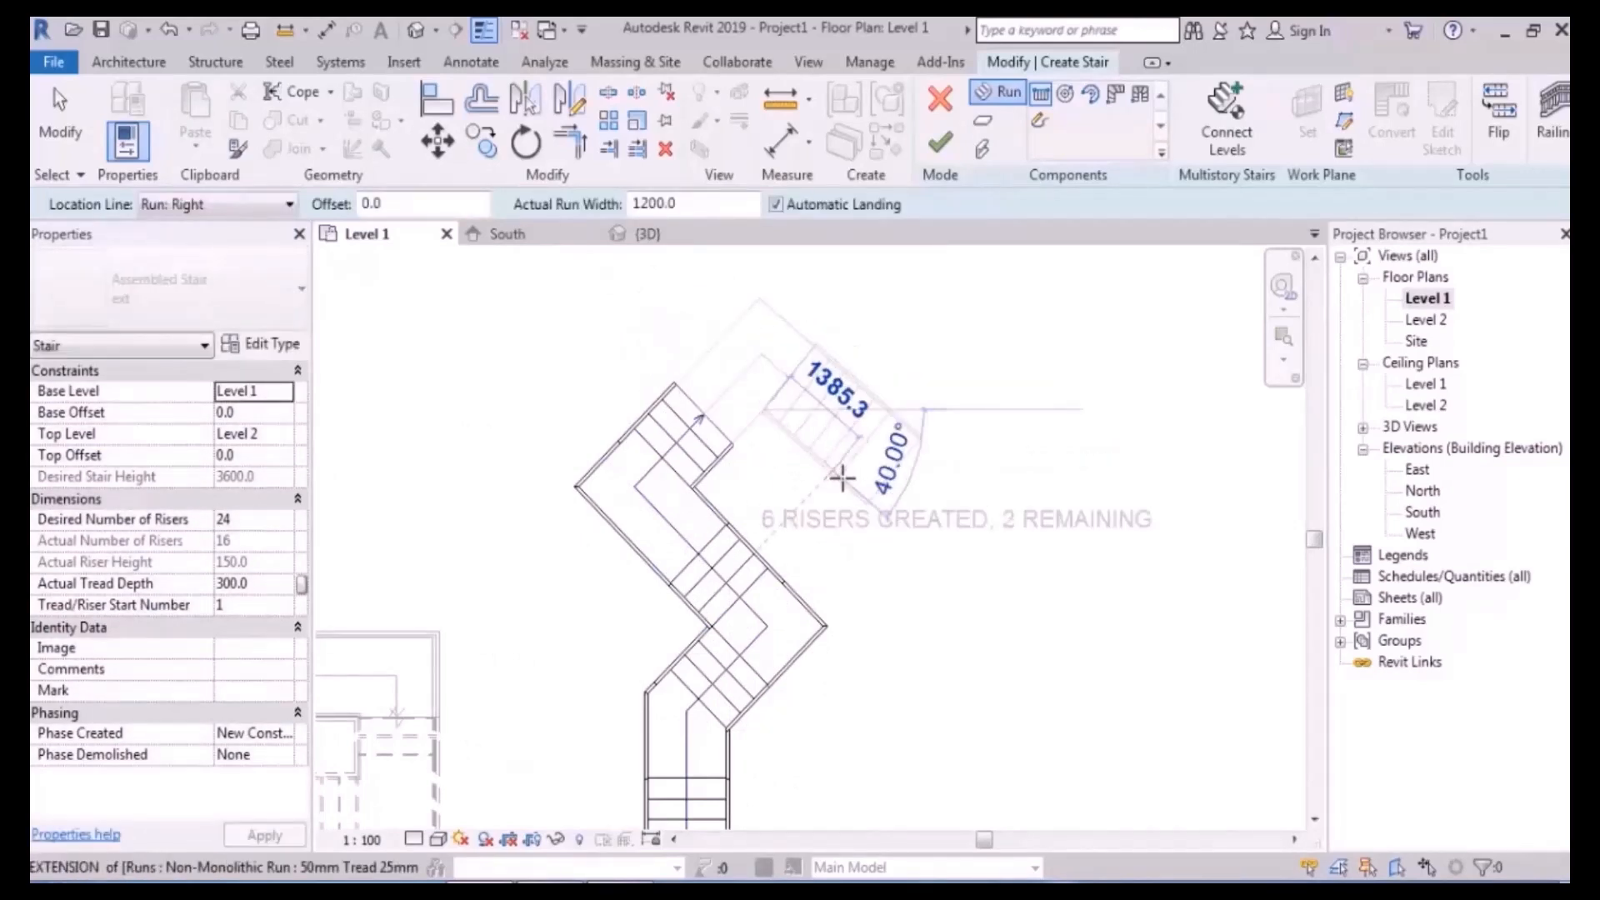
{"action": "key", "text": "Escape"}
{"action": "middle_click_drag", "start_coordinate": [715, 353], "coordinate": [767, 468]}
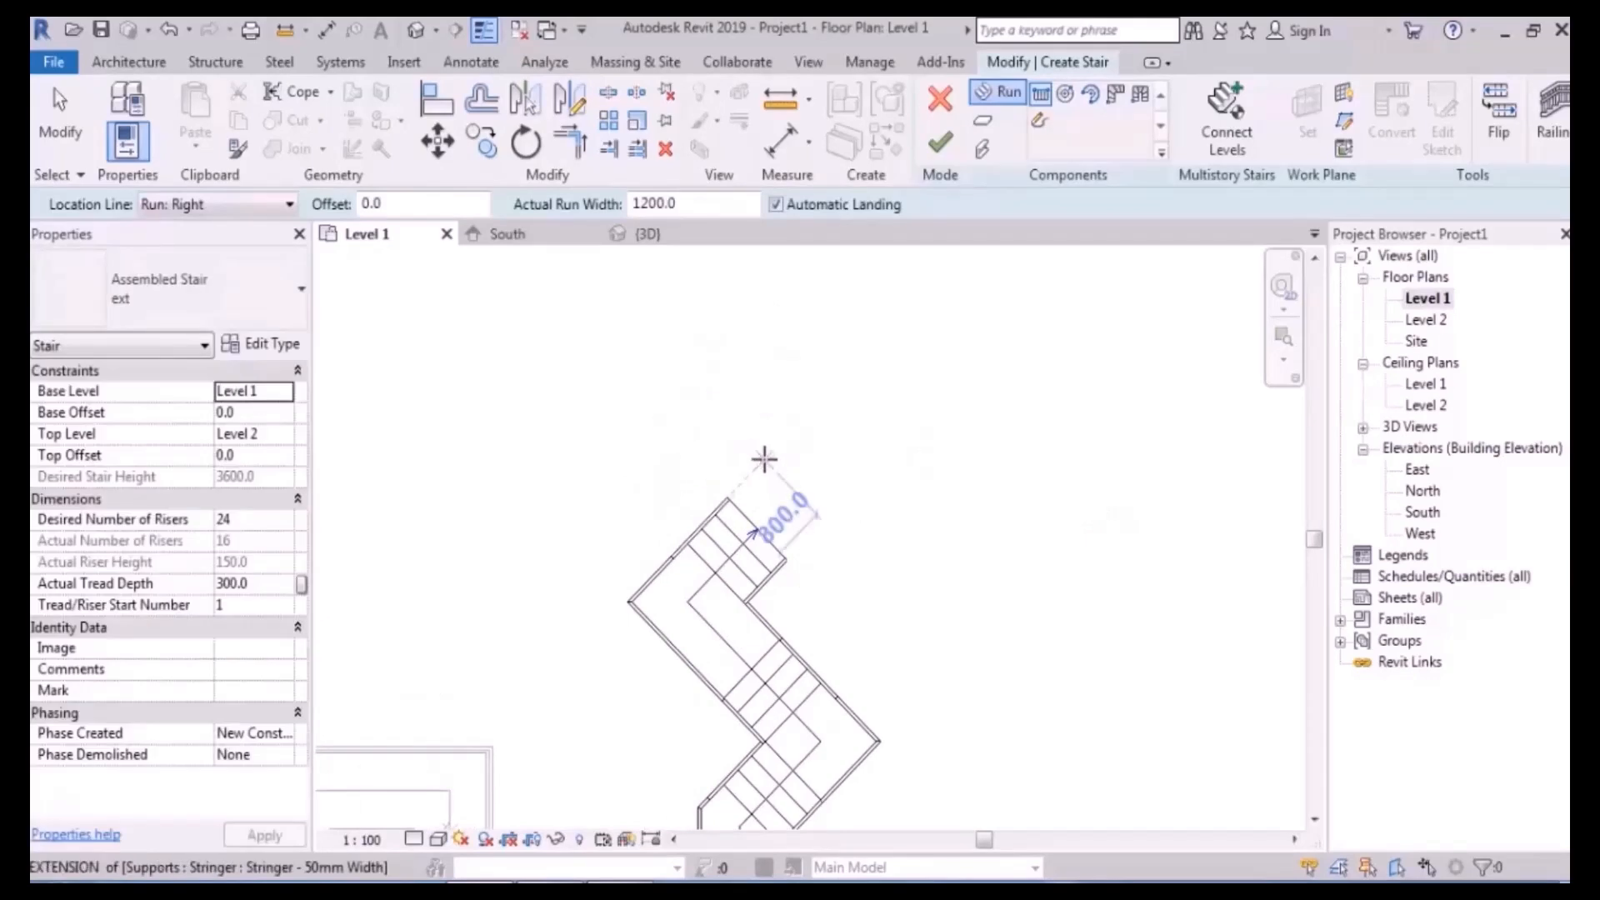
{"action": "left_click", "coordinate": [767, 461]}
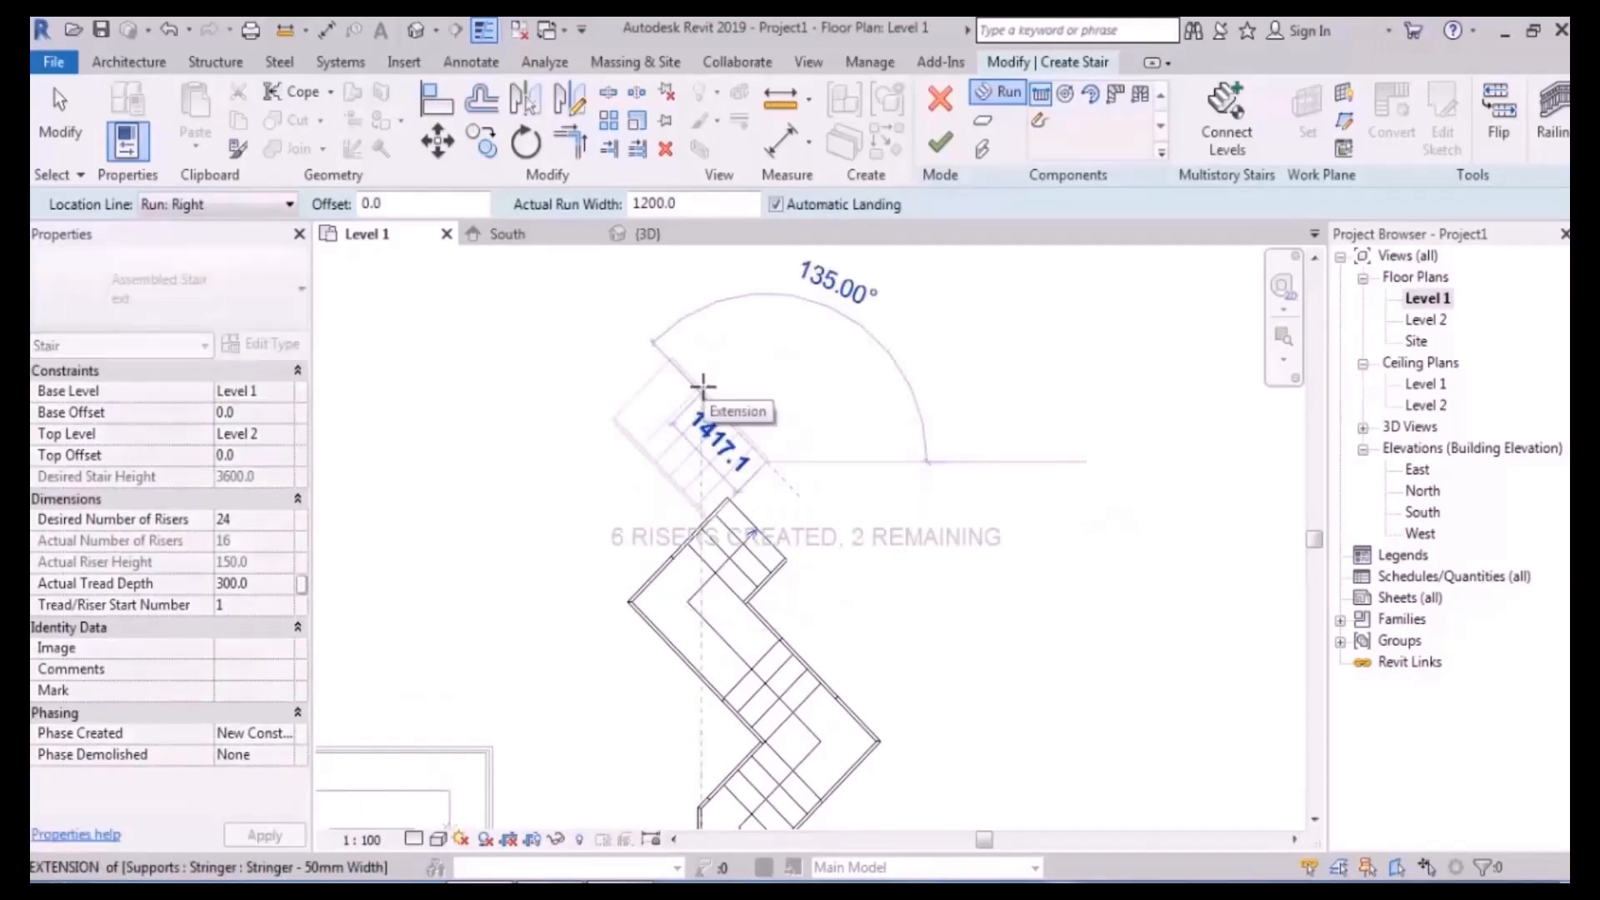
{"action": "left_click", "coordinate": [250, 204]}
{"action": "left_click", "coordinate": [174, 244]}
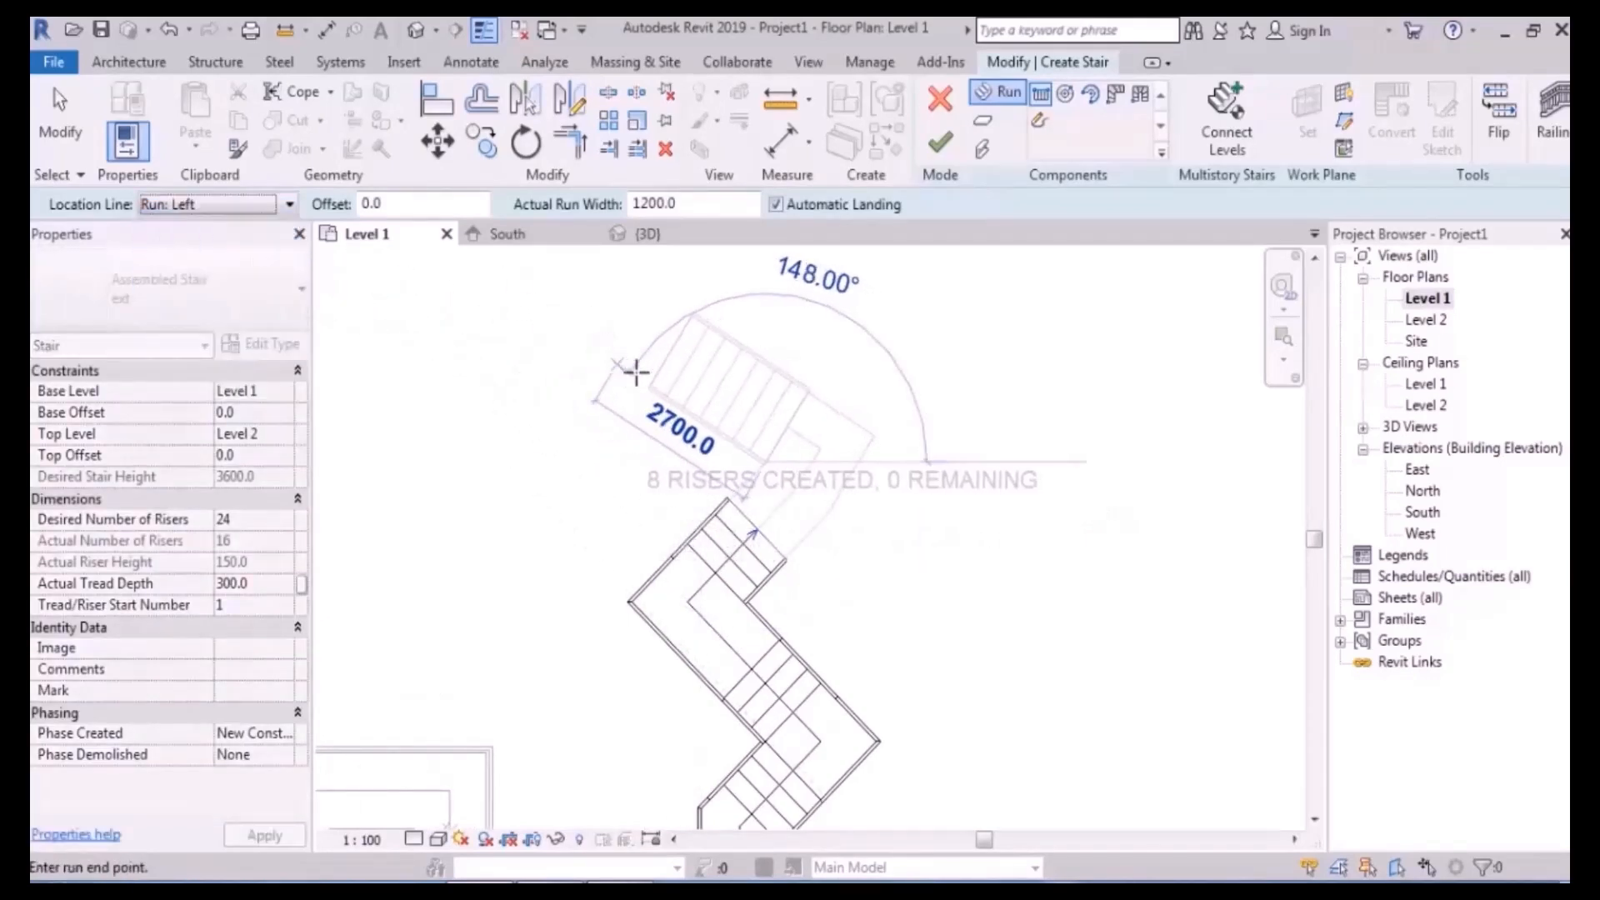
{"action": "key", "text": "Escape"}
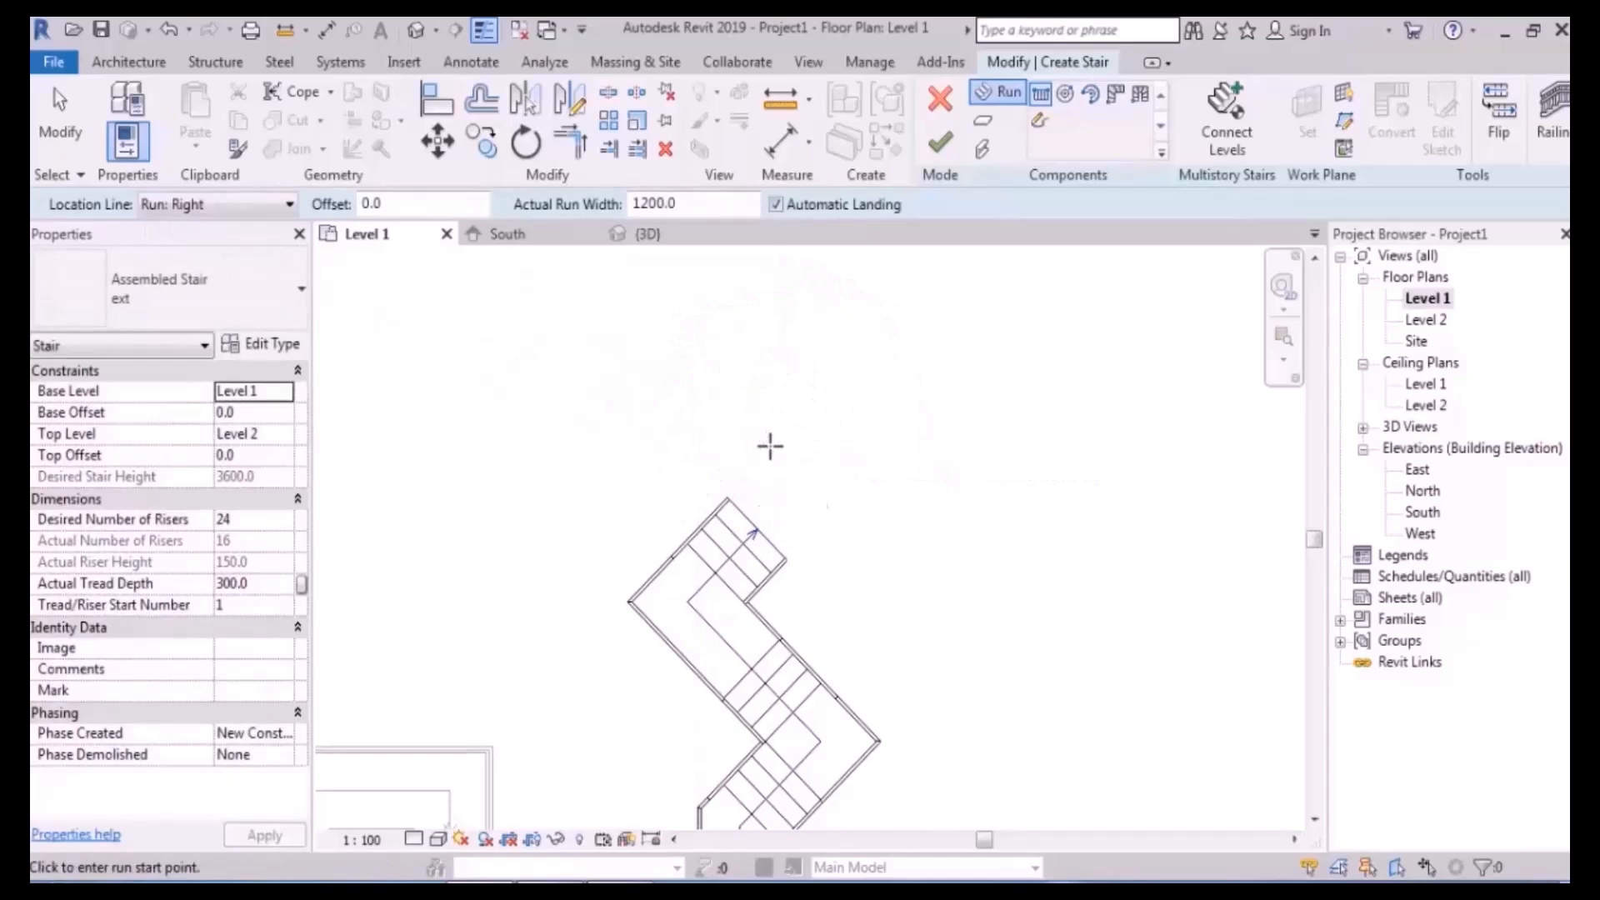
{"action": "left_click", "coordinate": [774, 448]}
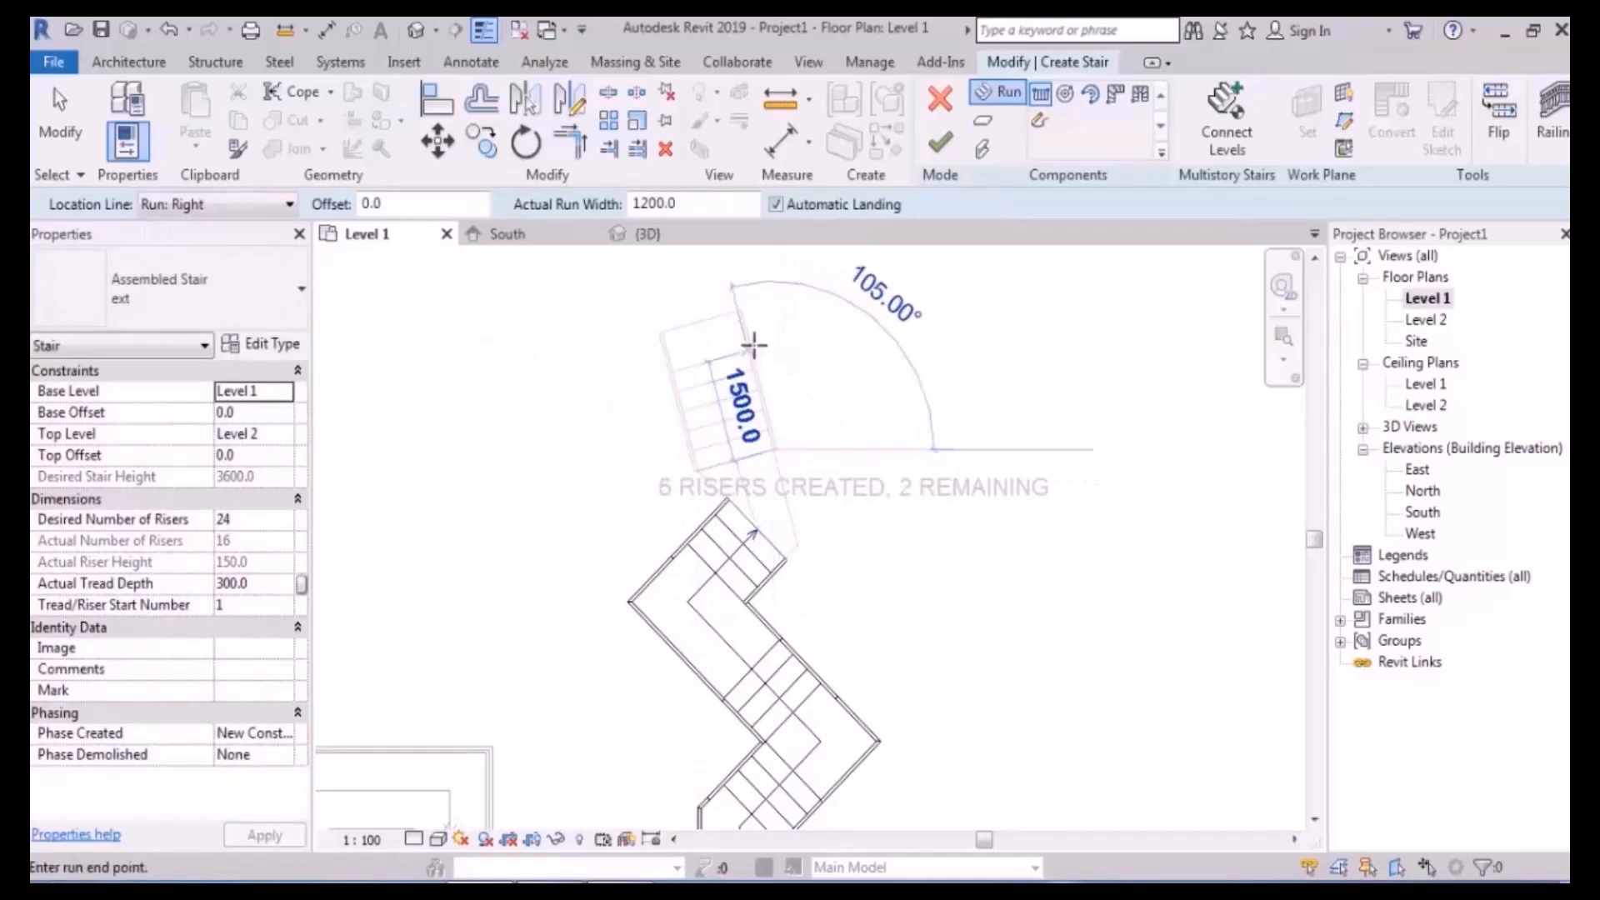
{"action": "left_click", "coordinate": [250, 204]}
{"action": "left_click", "coordinate": [254, 282]}
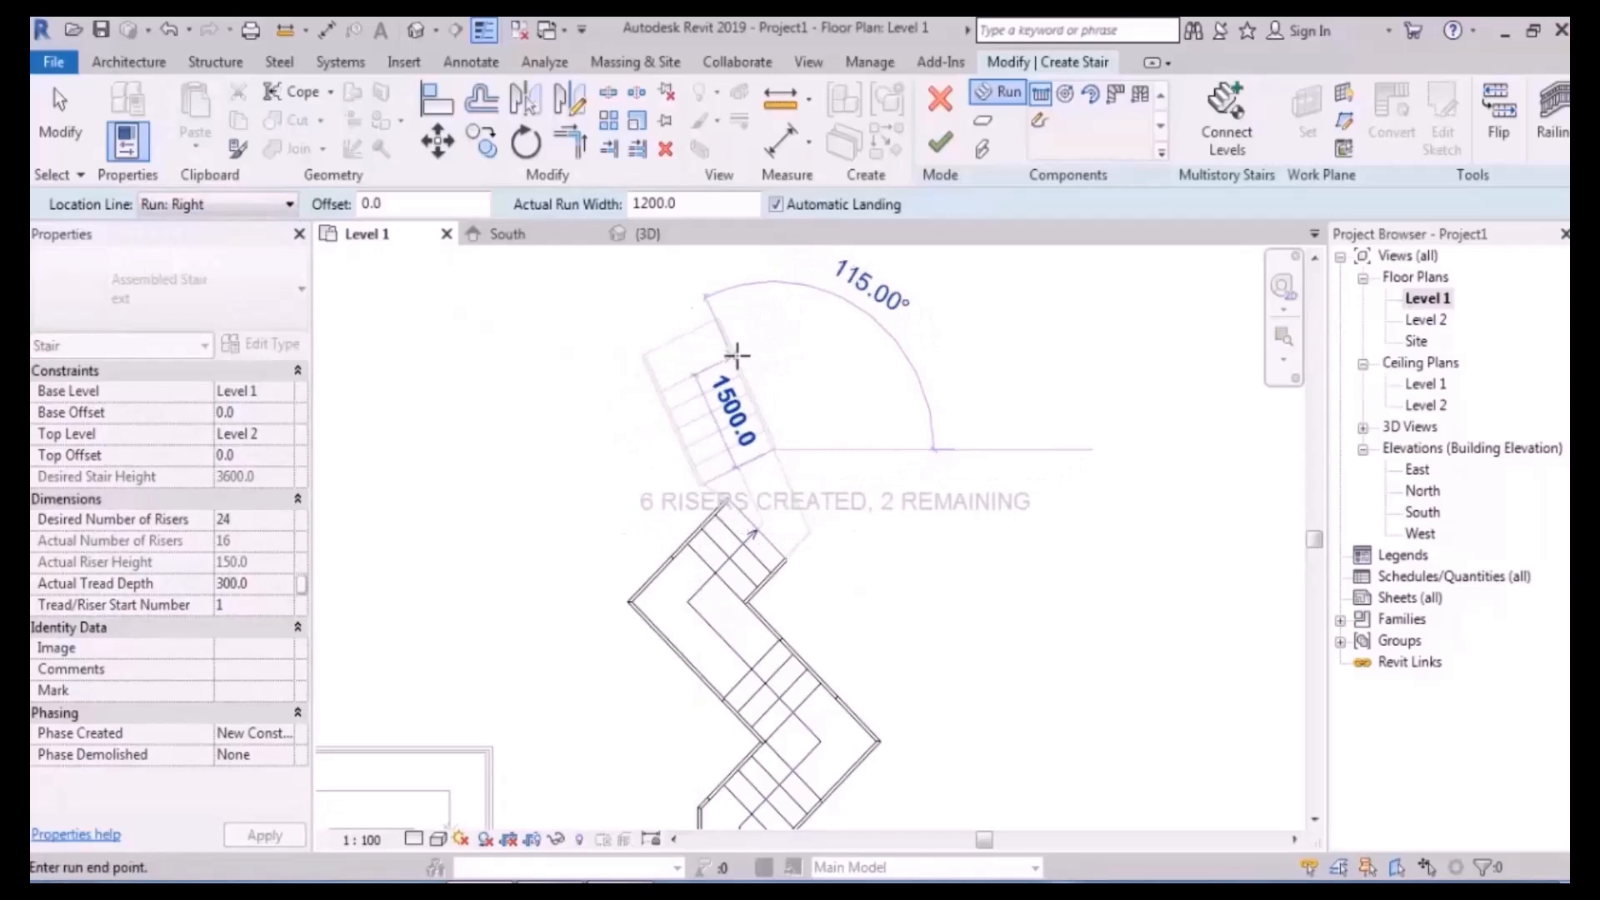
{"action": "key", "text": "Escape"}
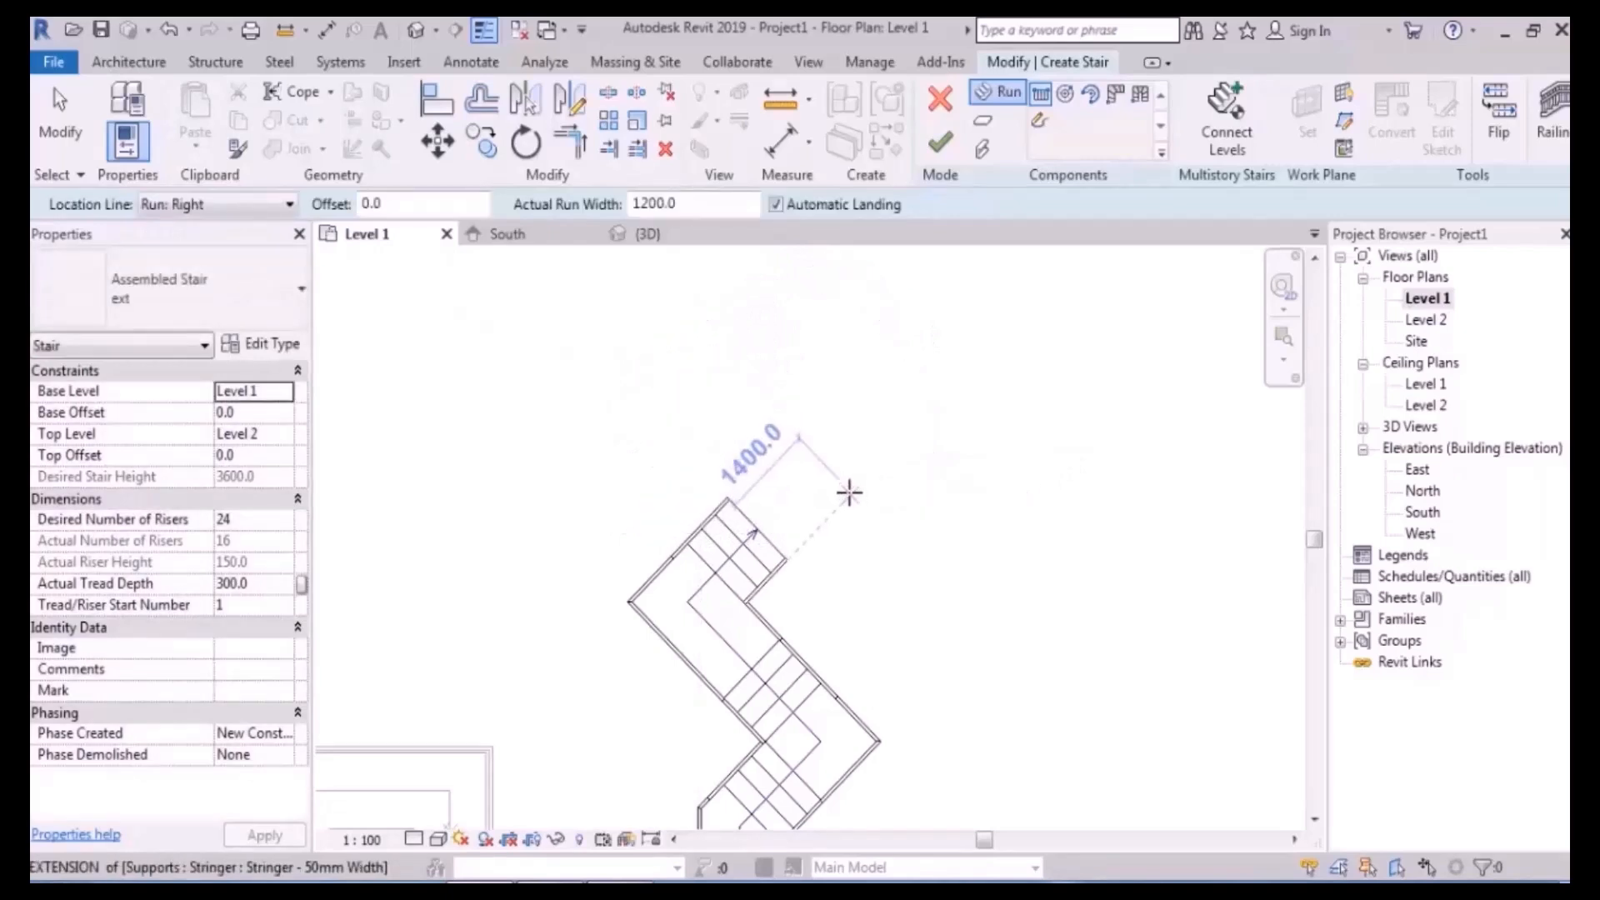
- Draw the top run to the right beyond the corner using the remaining risers
{"action": "left_click", "coordinate": [848, 491]}
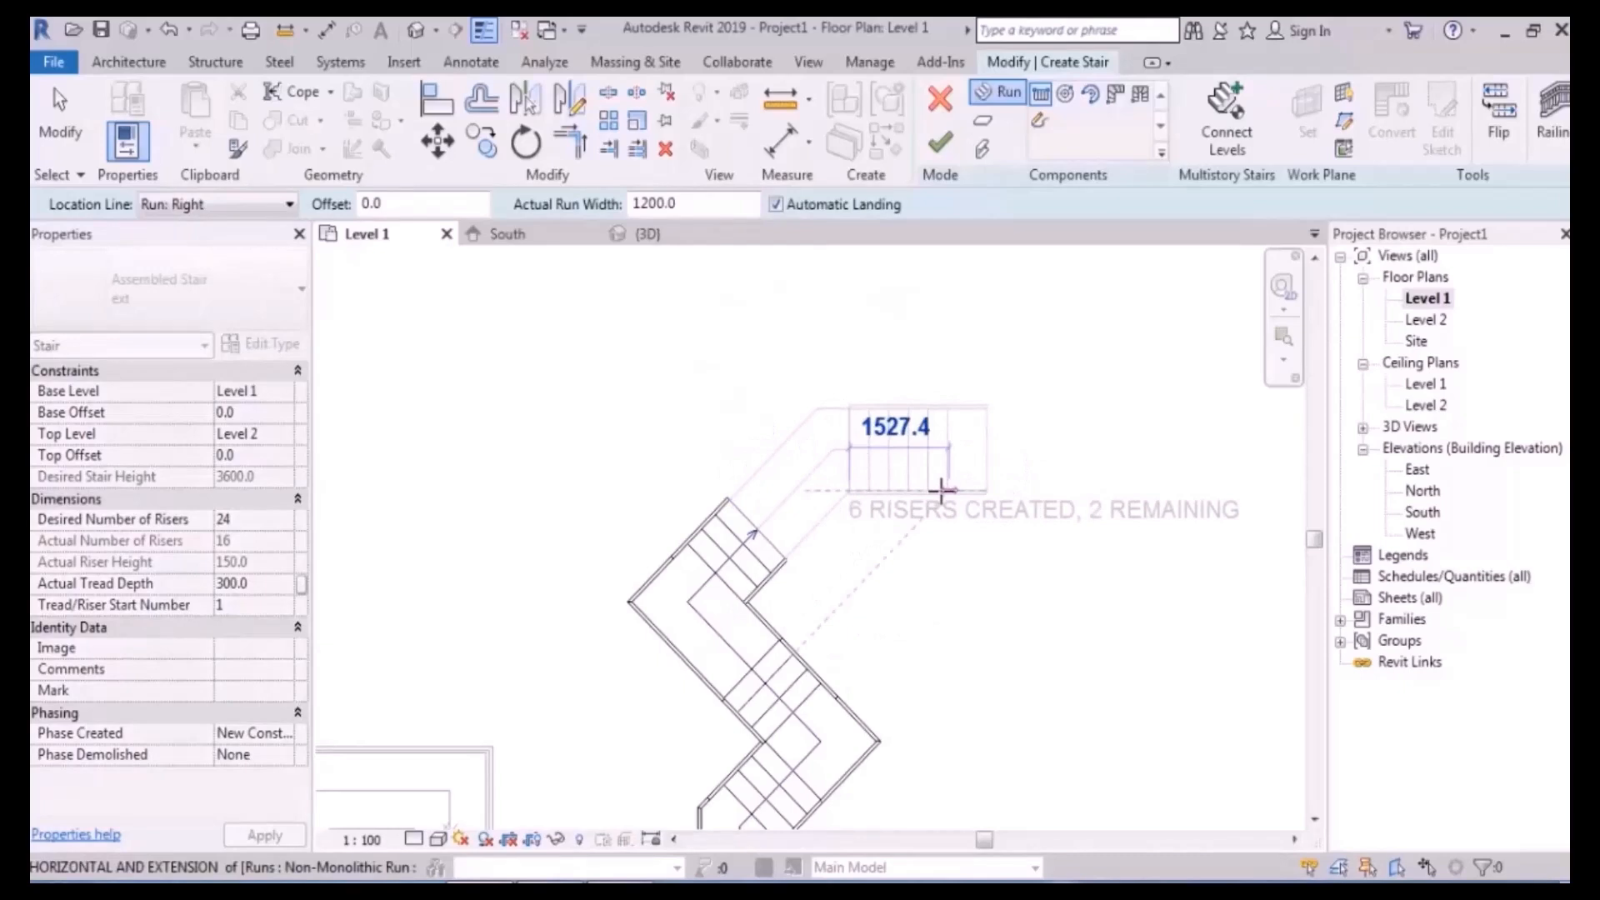
{"action": "left_click", "coordinate": [1029, 496]}
{"action": "key", "text": "Escape"}
{"action": "scroll", "coordinate": [847, 375], "scroll_direction": "down", "scroll_amount": 4}
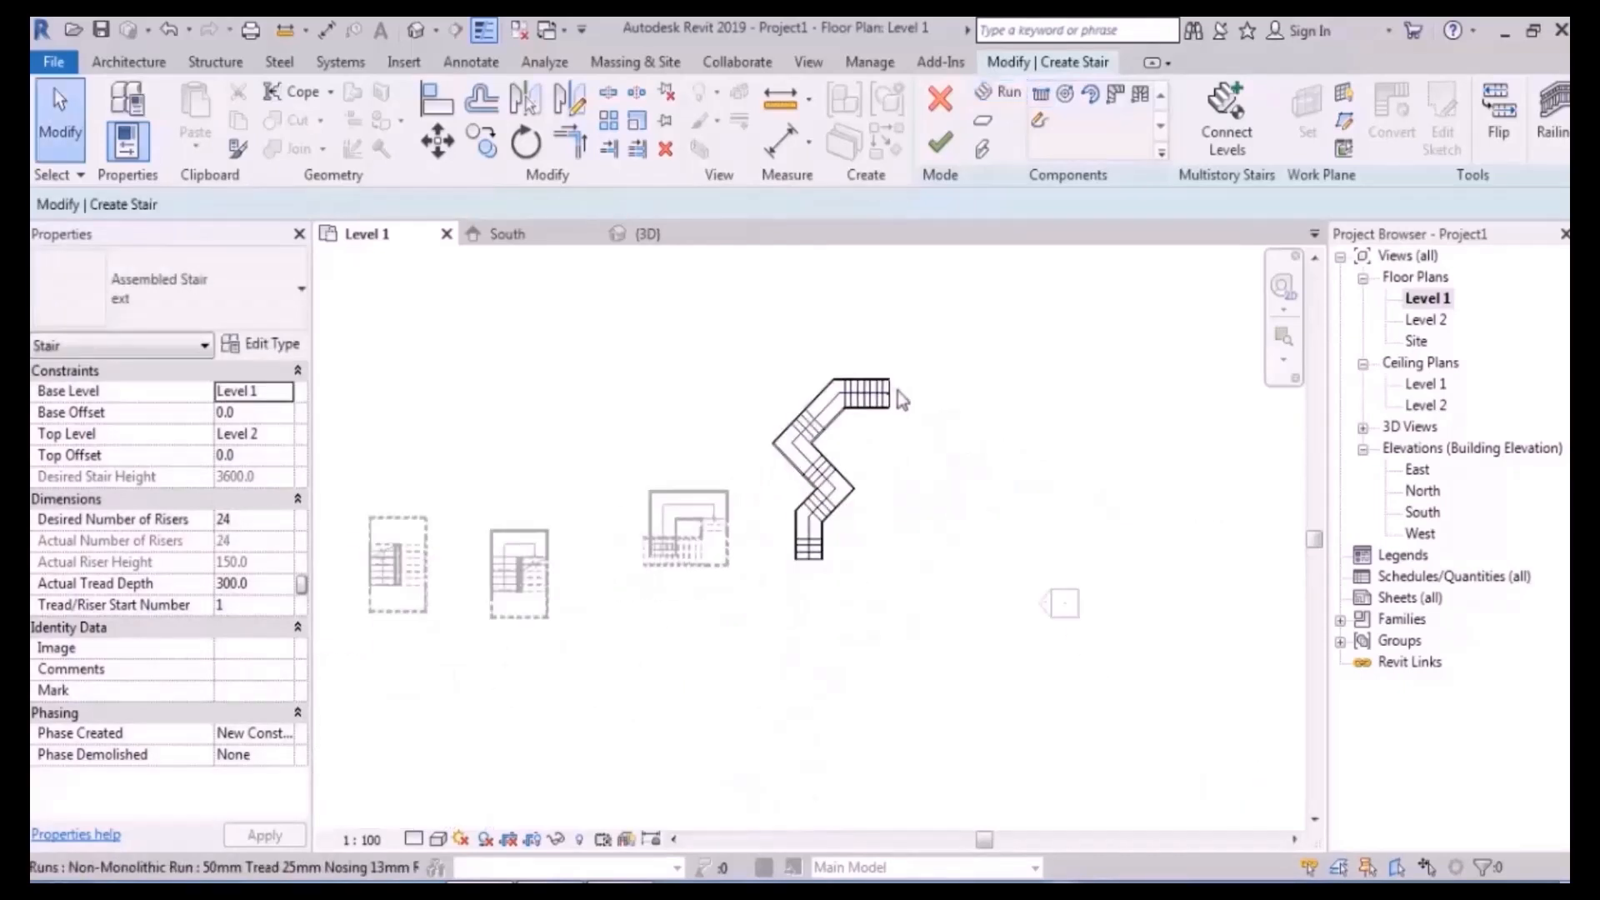
{"action": "middle_click_drag", "start_coordinate": [901, 400], "coordinate": [979, 436]}
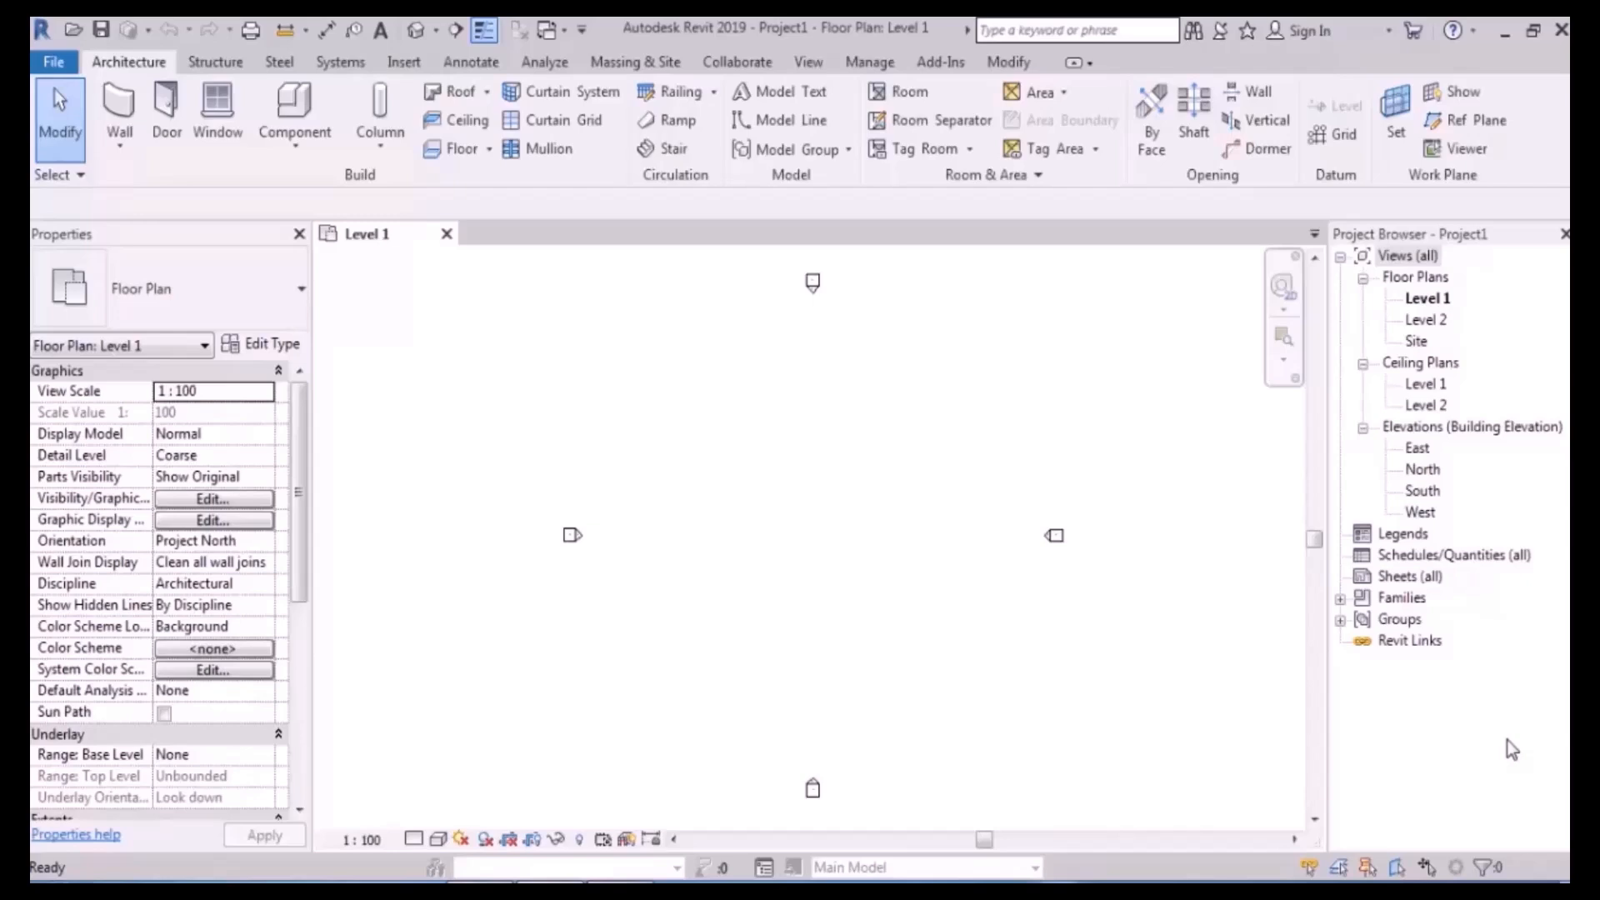
- Start a stair with Location Line Run: Right and 22 risers, dismissing the warning
{"action": "left_click", "coordinate": [675, 149]}
{"action": "scroll", "coordinate": [777, 517], "scroll_direction": "up", "scroll_amount": 3}
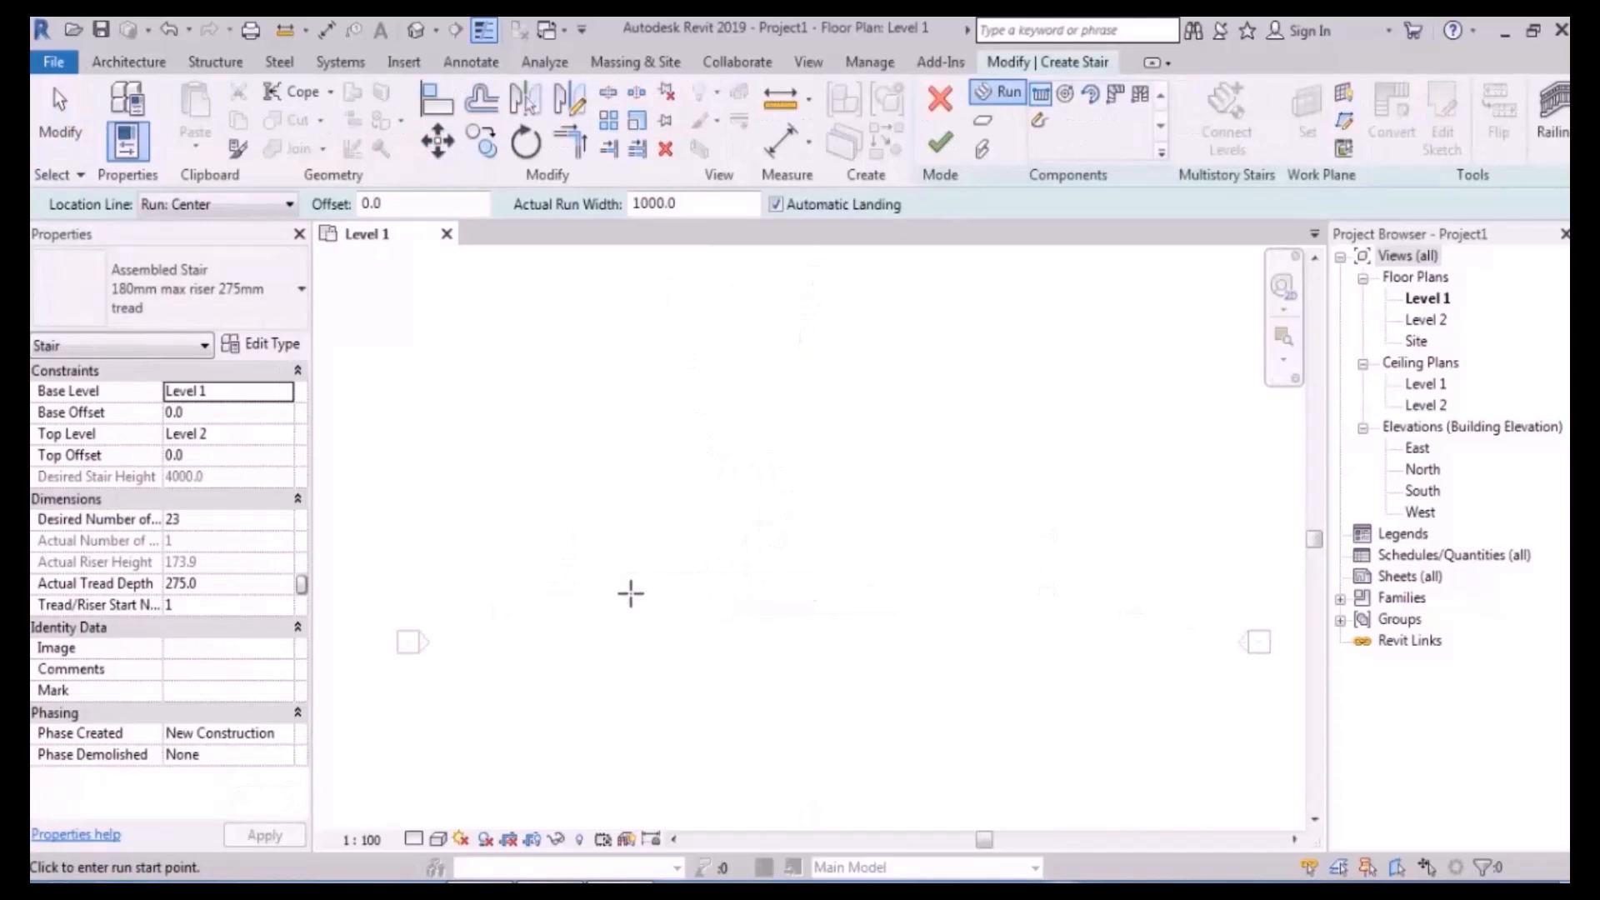
{"action": "left_click", "coordinate": [206, 206]}
{"action": "left_click", "coordinate": [227, 284]}
{"action": "left_click", "coordinate": [635, 614]}
{"action": "key", "text": "Escape"}
{"action": "left_click", "coordinate": [212, 519]}
{"action": "type", "text": "22"}
{"action": "key", "text": "Return"}
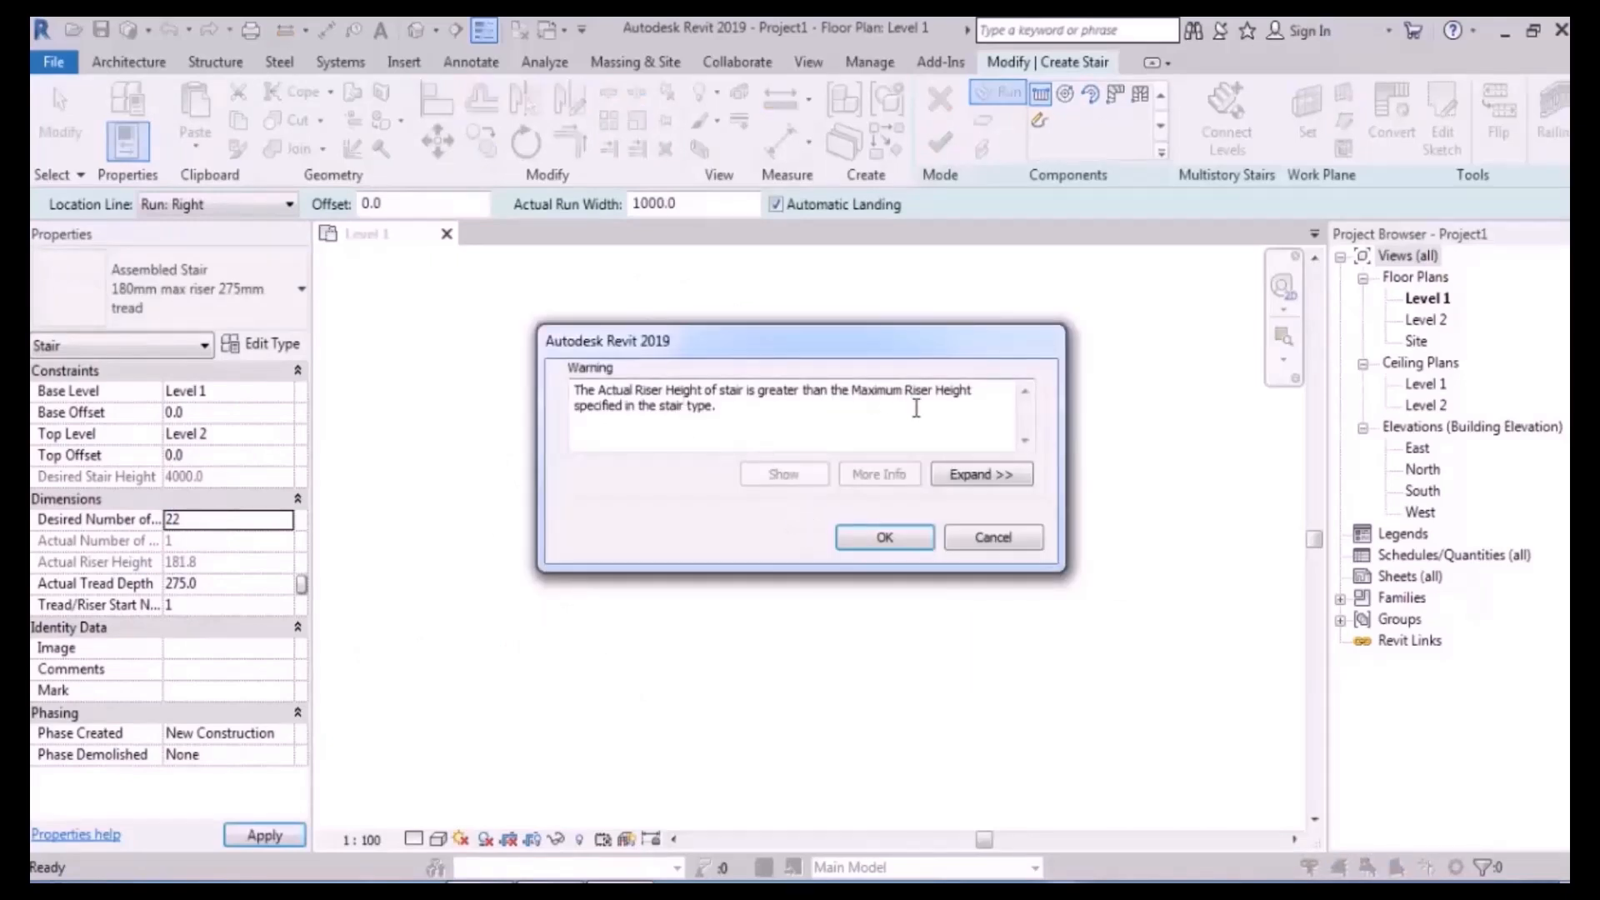
{"action": "left_click", "coordinate": [908, 533]}
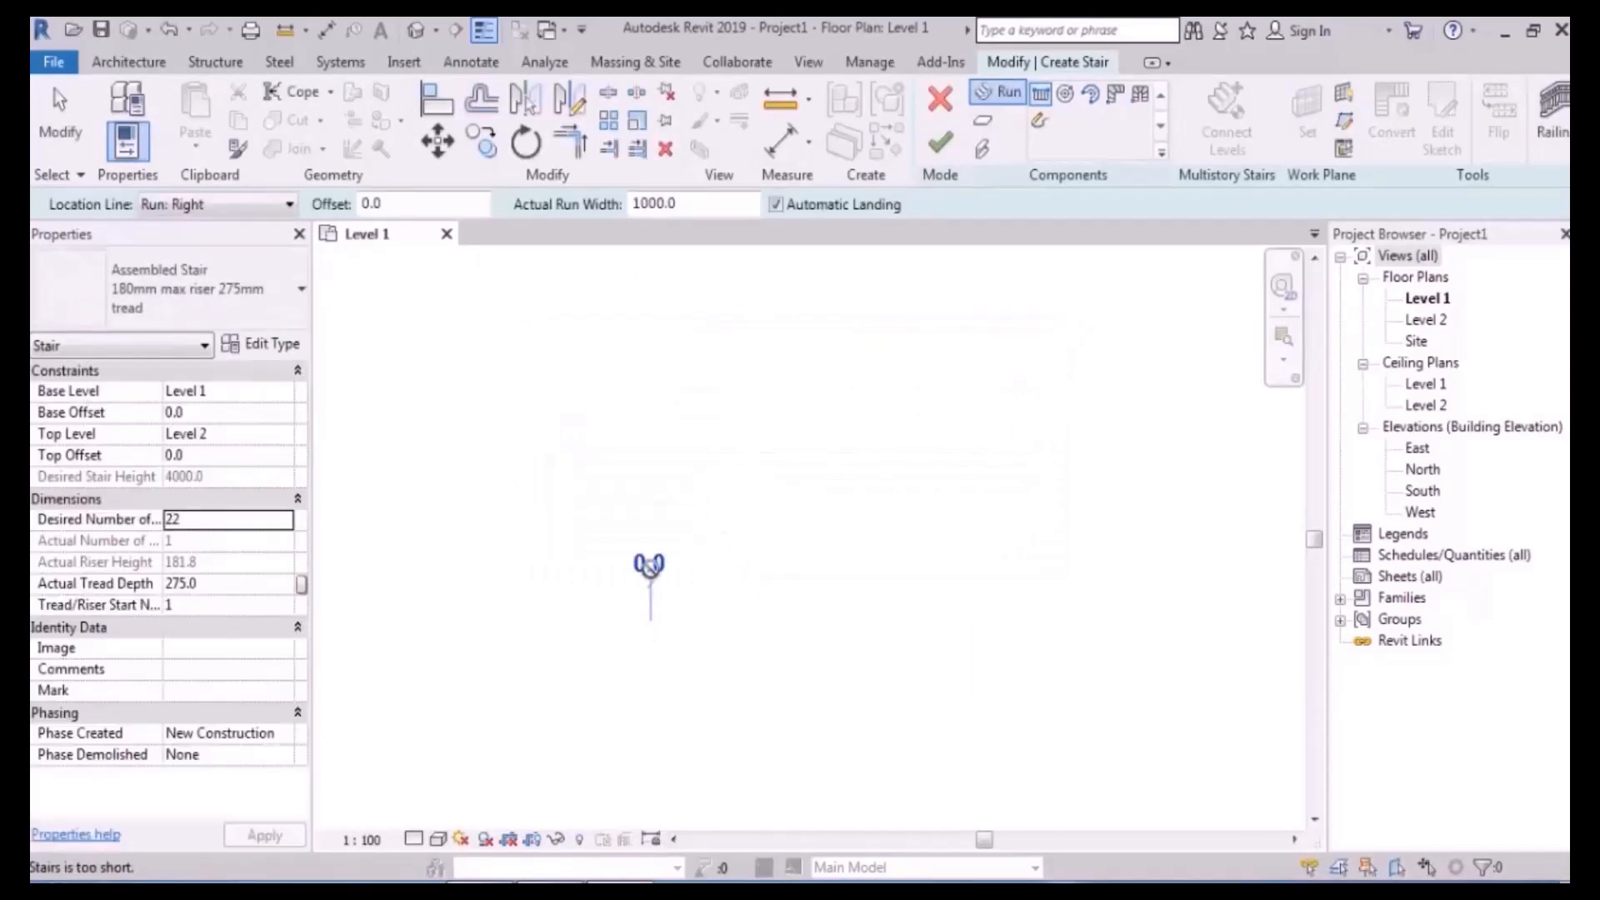
- Sketch two side-by-side 11-riser runs joined by a landing
{"action": "left_click", "coordinate": [647, 699]}
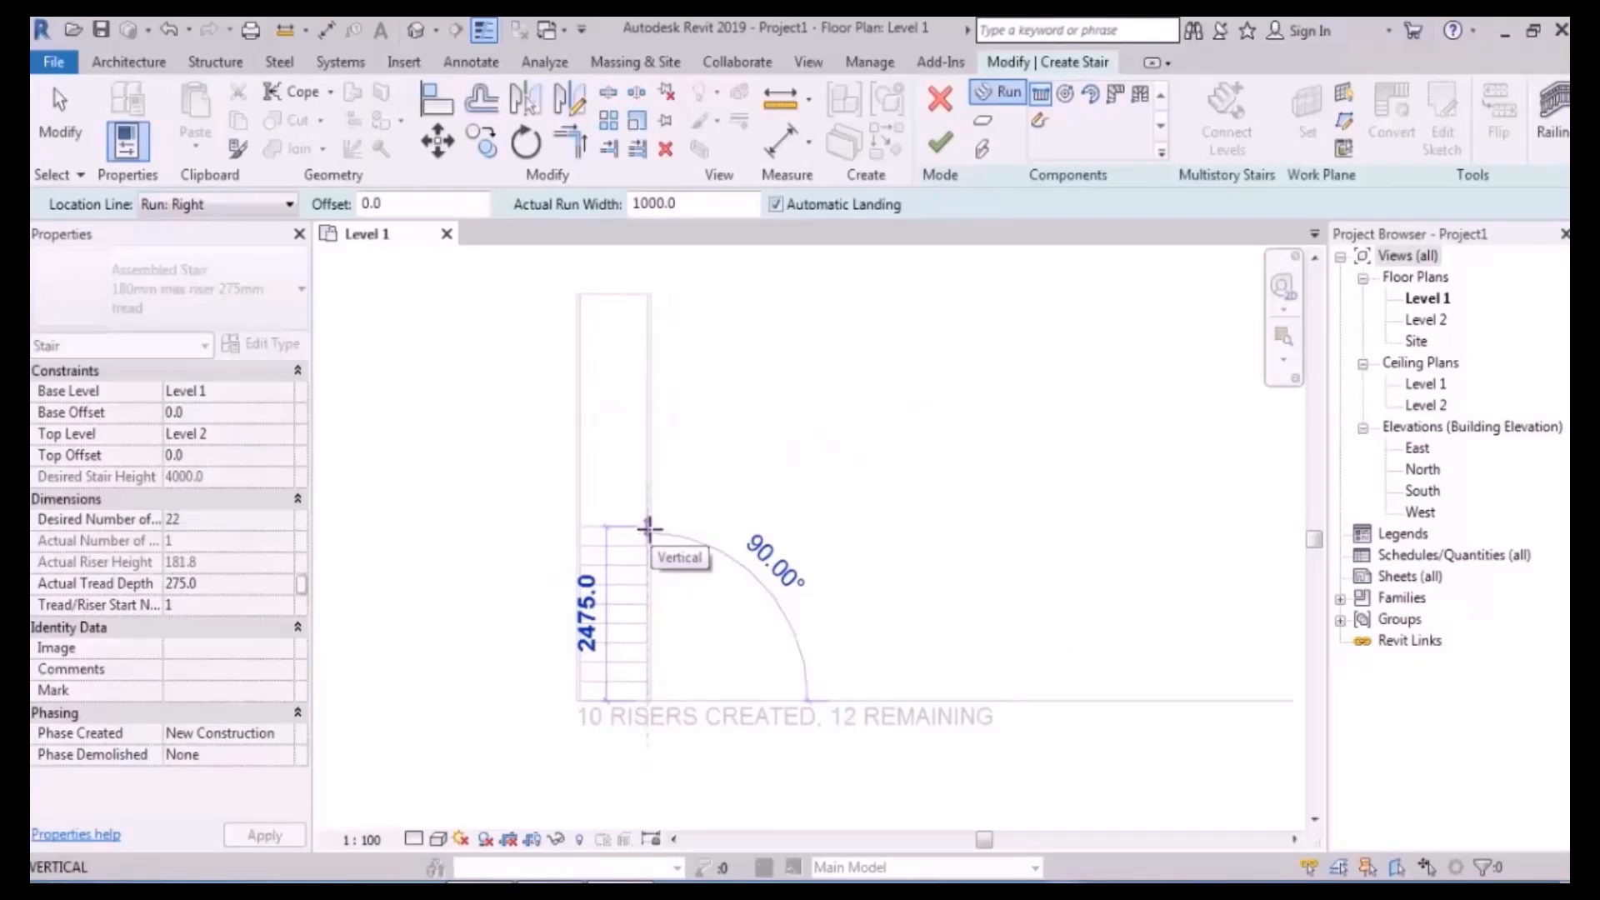
{"action": "left_click", "coordinate": [648, 507]}
{"action": "left_click", "coordinate": [700, 507]}
{"action": "left_click", "coordinate": [700, 700]}
{"action": "key", "text": "Escape"}
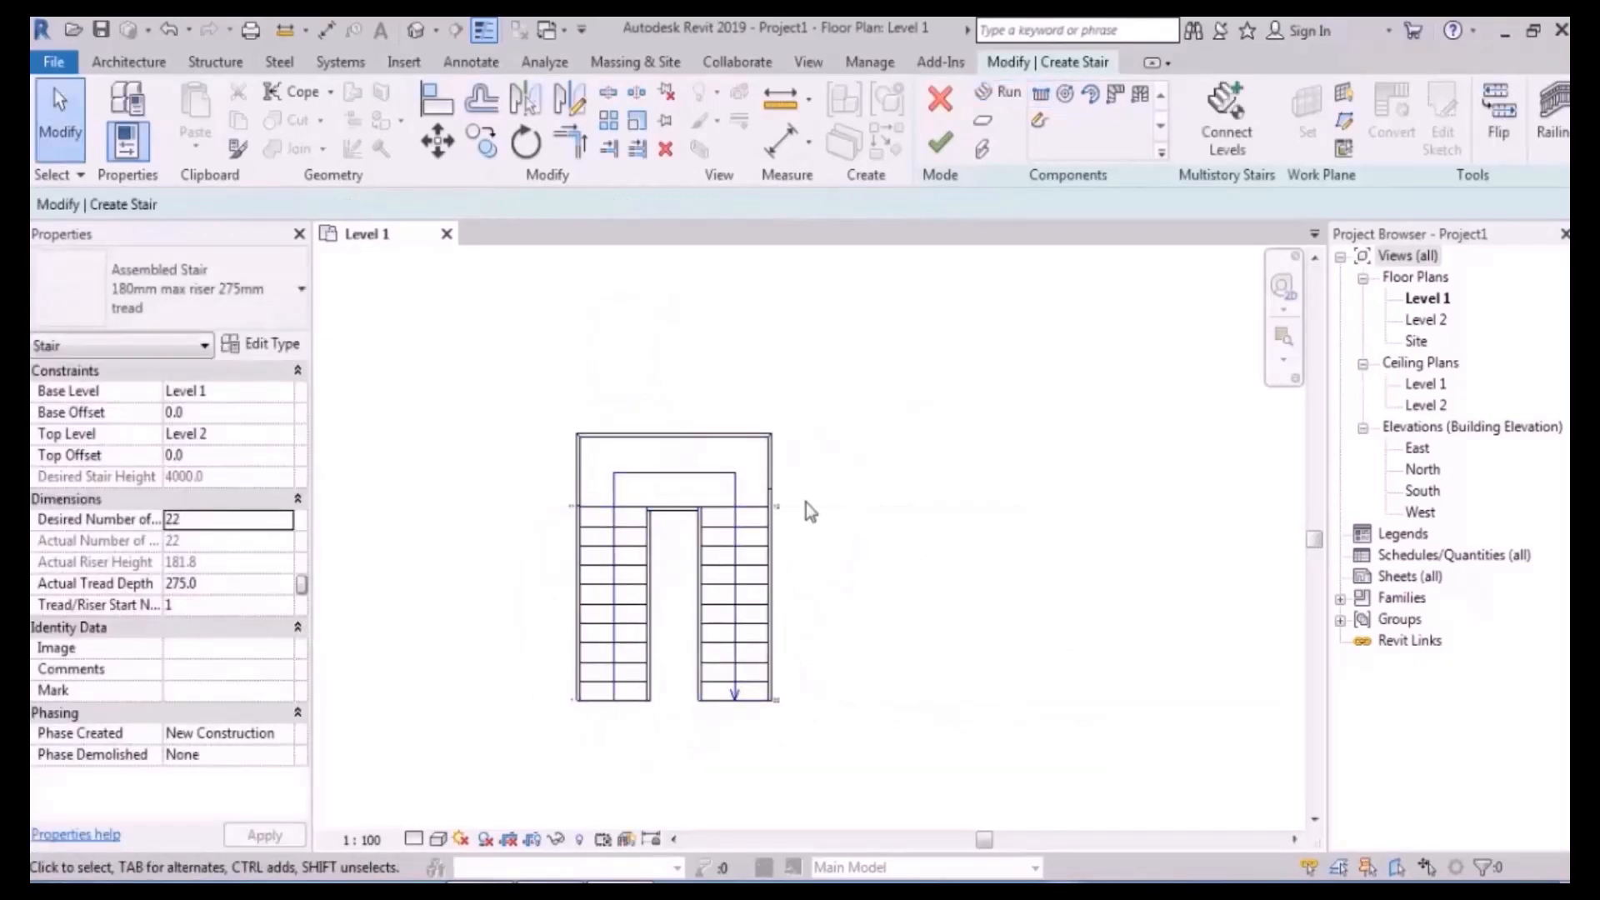
{"action": "middle_click_drag", "start_coordinate": [806, 502], "coordinate": [792, 465]}
- Move the left run down one tread and finish the stair edit
{"action": "left_click", "coordinate": [608, 500]}
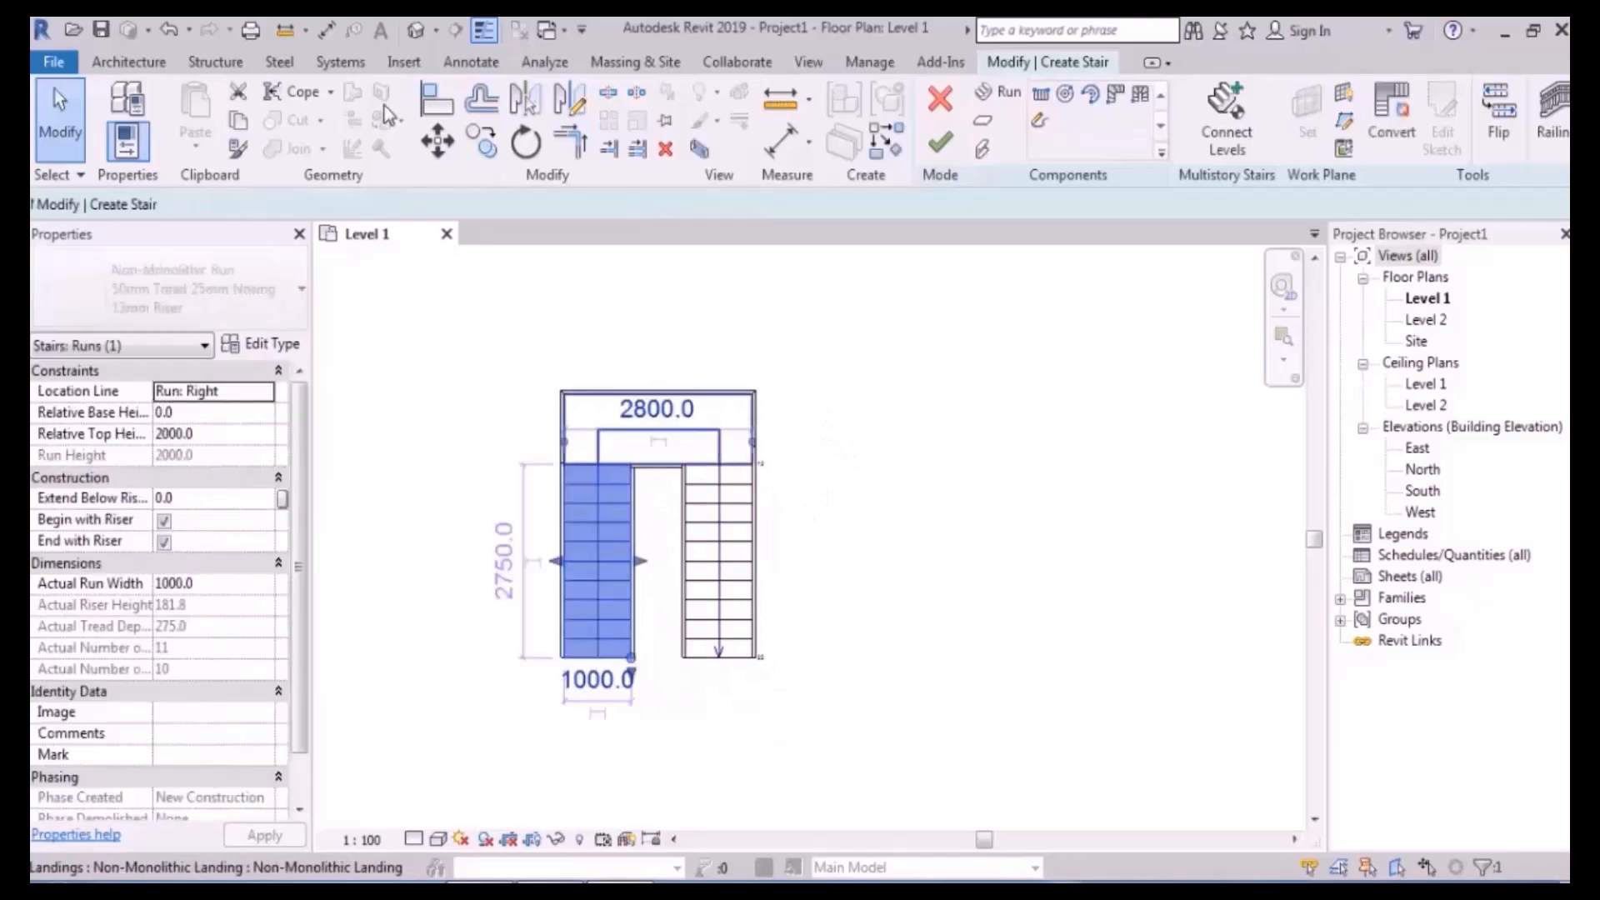
{"action": "left_click", "coordinate": [438, 142]}
{"action": "left_click", "coordinate": [597, 463]}
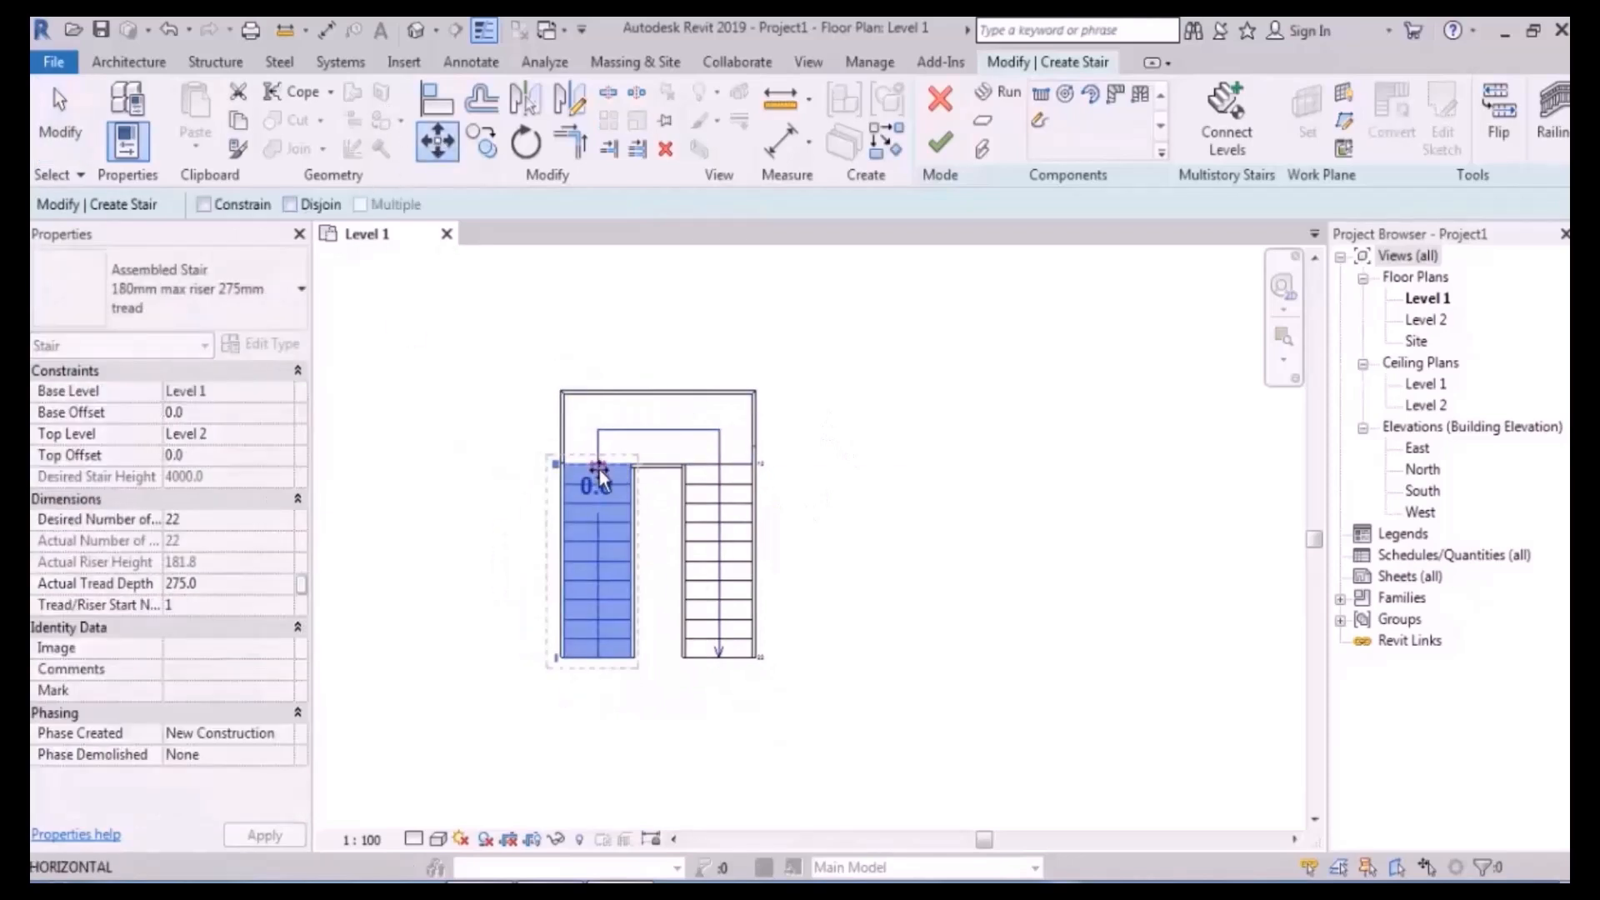
{"action": "left_click", "coordinate": [597, 483]}
{"action": "left_click", "coordinate": [826, 487]}
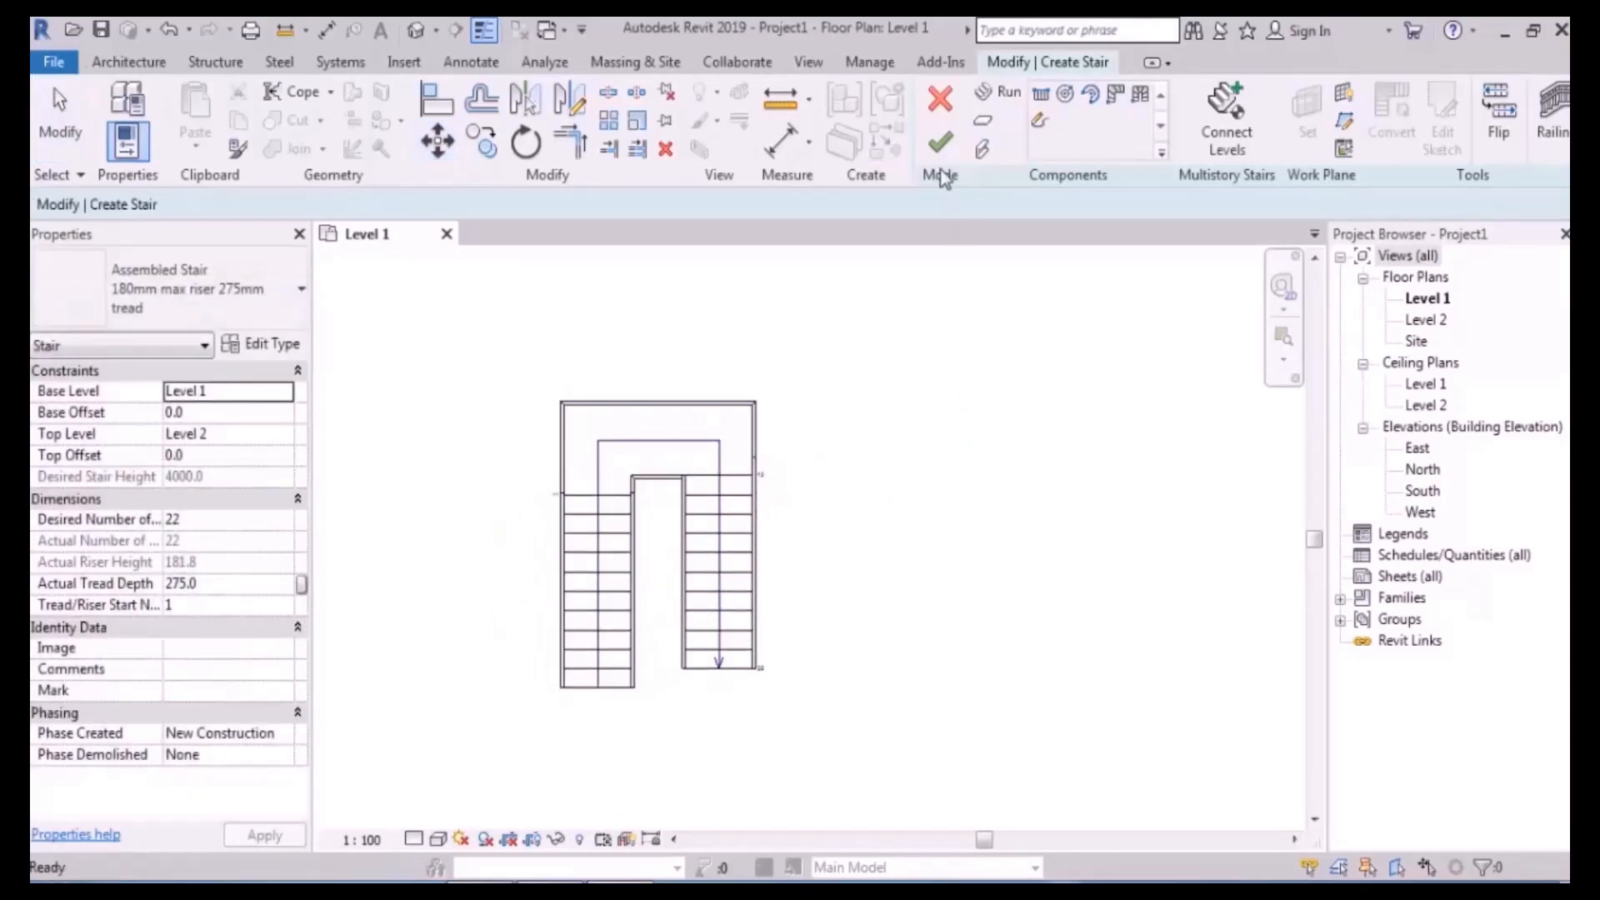
{"action": "left_click", "coordinate": [940, 141]}
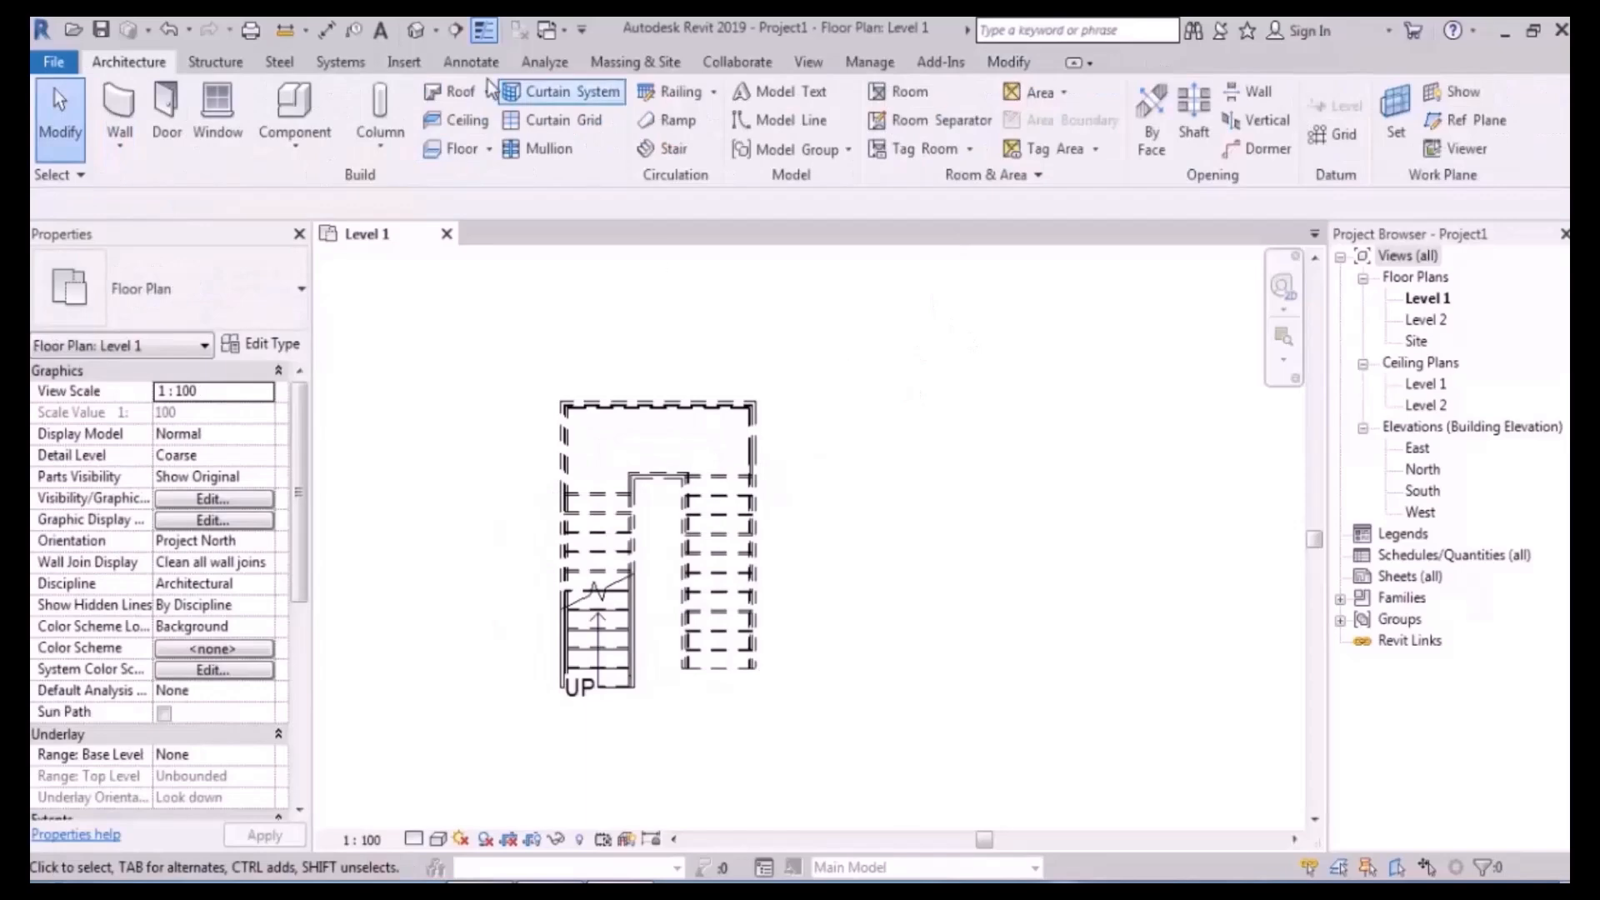
- In the Default 3D View, crossing-select the stair's four railings and delete them
{"action": "left_click", "coordinate": [415, 29]}
{"action": "scroll", "coordinate": [758, 420], "scroll_direction": "up", "scroll_amount": 3}
{"action": "middle_click_drag", "start_coordinate": [887, 520], "coordinate": [888, 291], "text": "shift"}
{"action": "middle_click_drag", "start_coordinate": [880, 600], "coordinate": [874, 325]}
{"action": "scroll", "coordinate": [842, 583], "scroll_direction": "up", "scroll_amount": 2}
{"action": "middle_click_drag", "start_coordinate": [825, 666], "coordinate": [764, 557], "text": "shift"}
{"action": "left_click_drag", "start_coordinate": [733, 422], "coordinate": [507, 552]}
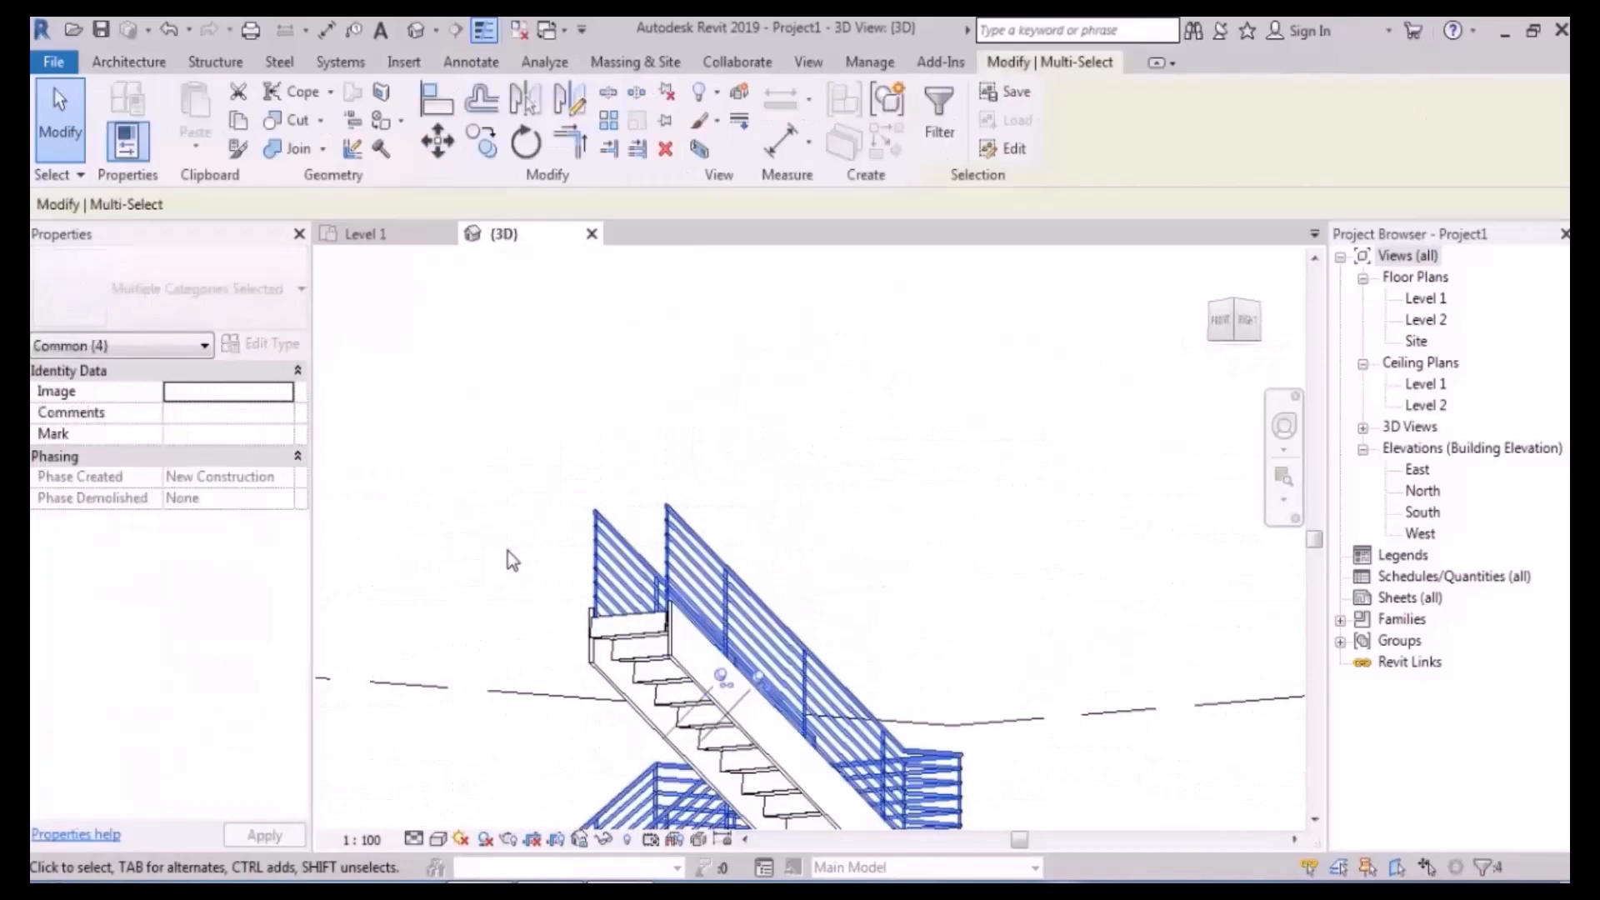
{"action": "key", "text": "Delete"}
- Check the whole railing-free stair in 3D, then go back to the Level 1 floor plan
{"action": "scroll", "coordinate": [736, 456], "scroll_direction": "down", "scroll_amount": 3}
{"action": "middle_click_drag", "start_coordinate": [750, 467], "coordinate": [883, 541], "text": "shift"}
{"action": "left_click", "coordinate": [1440, 301]}
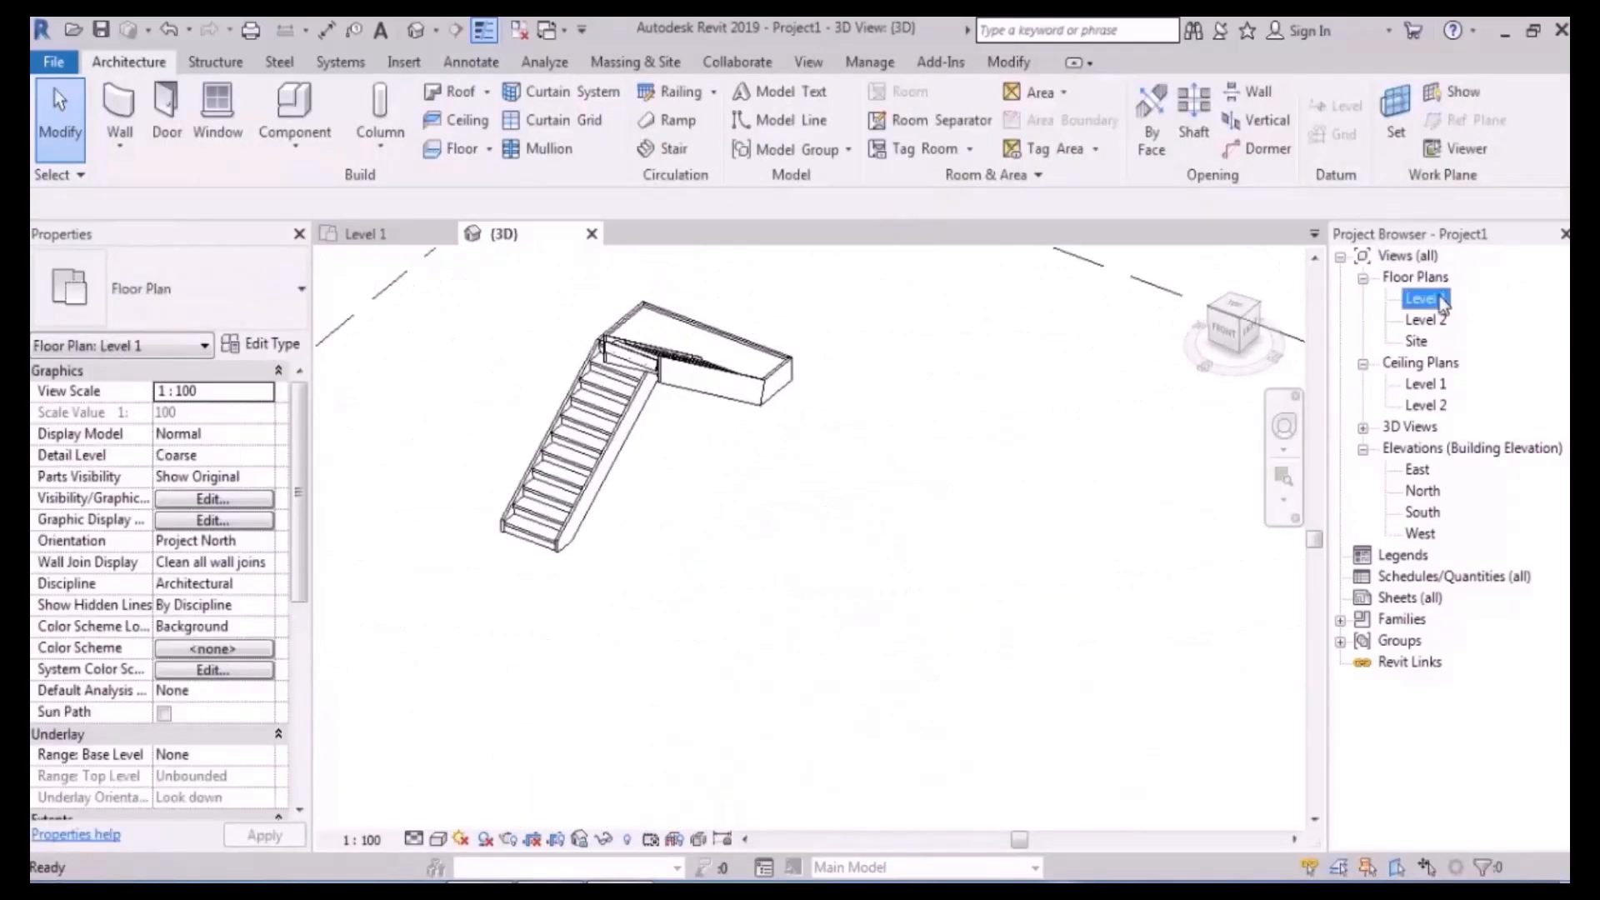
{"action": "double_click", "coordinate": [1424, 299]}
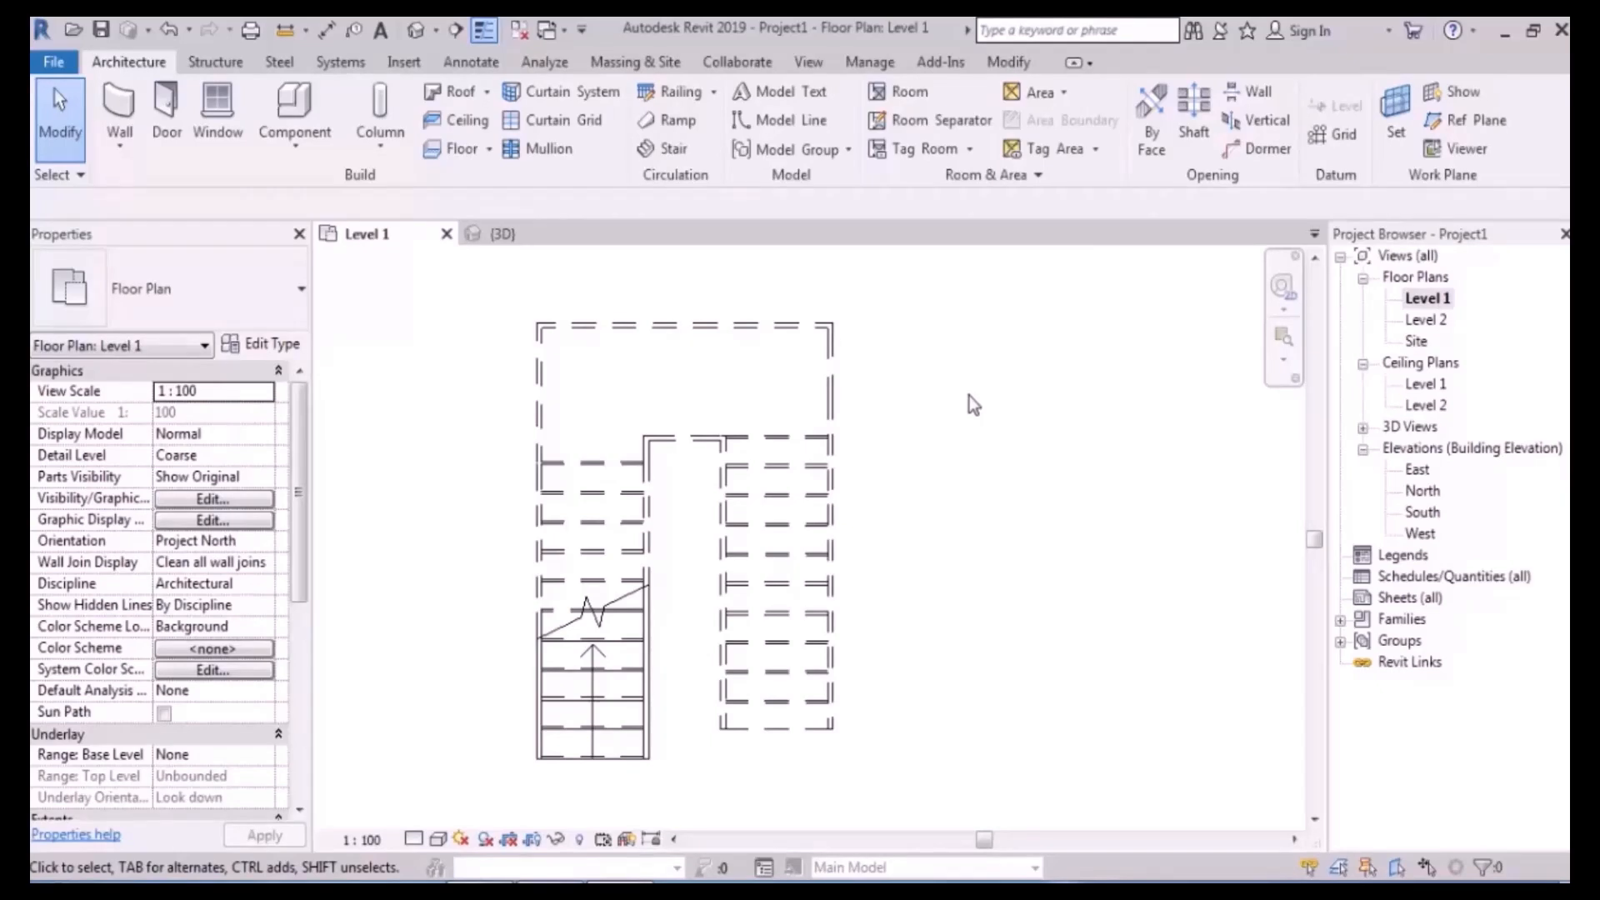
{"action": "scroll", "coordinate": [964, 577], "scroll_direction": "down", "scroll_amount": 1}
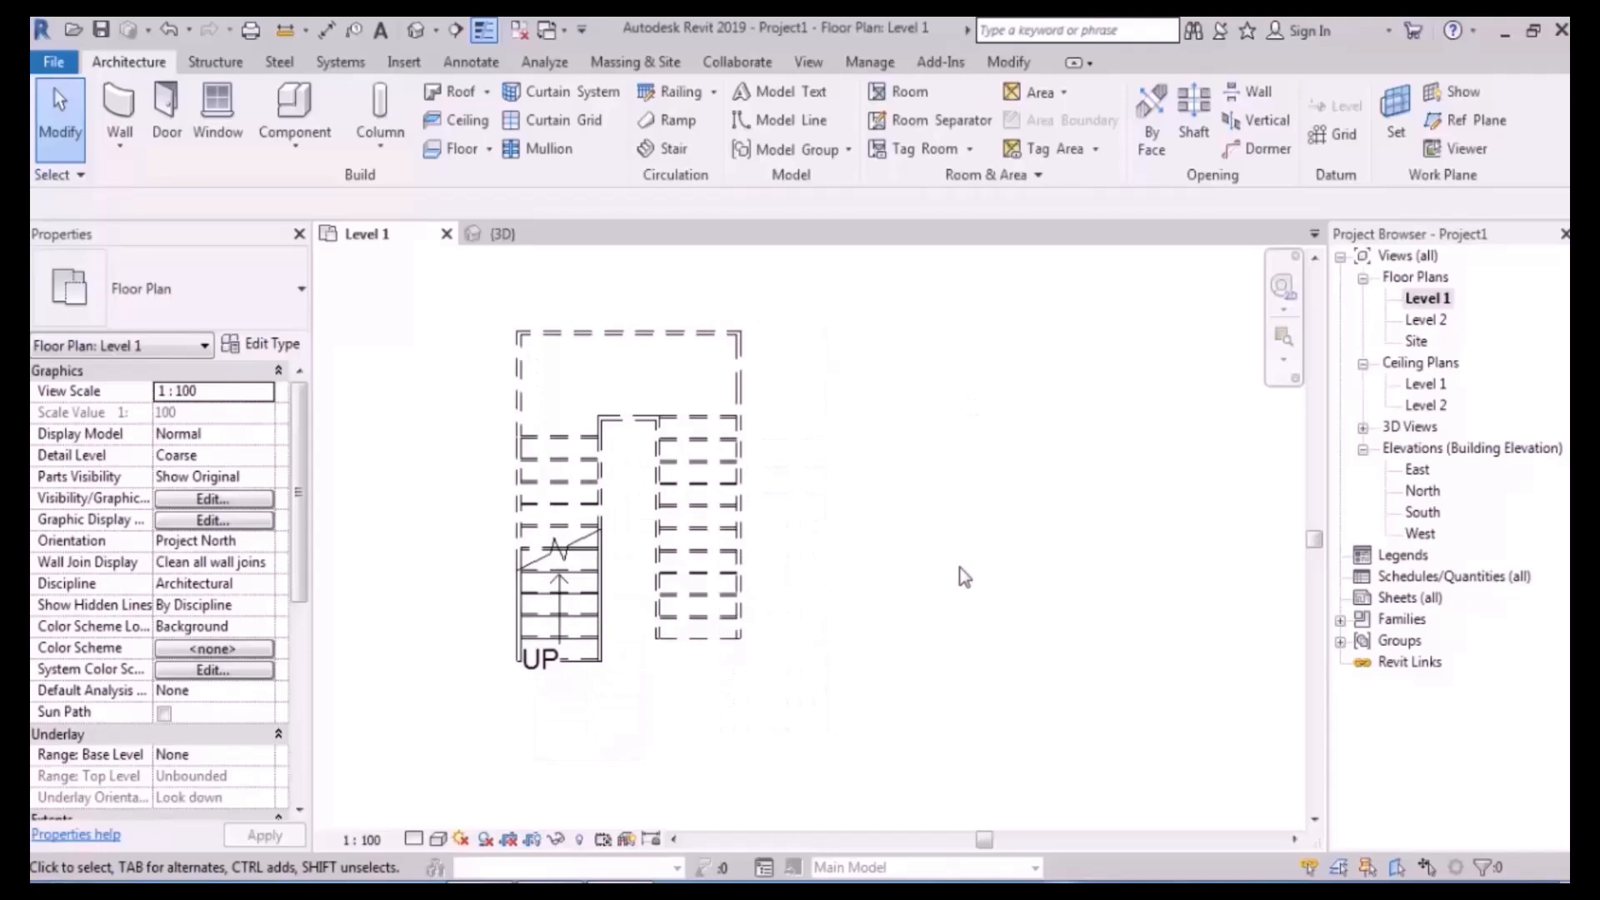
- Try selecting the stair and its parts, reviewing the selection's categories, then clear the selection
{"action": "left_click_drag", "start_coordinate": [846, 286], "coordinate": [442, 755]}
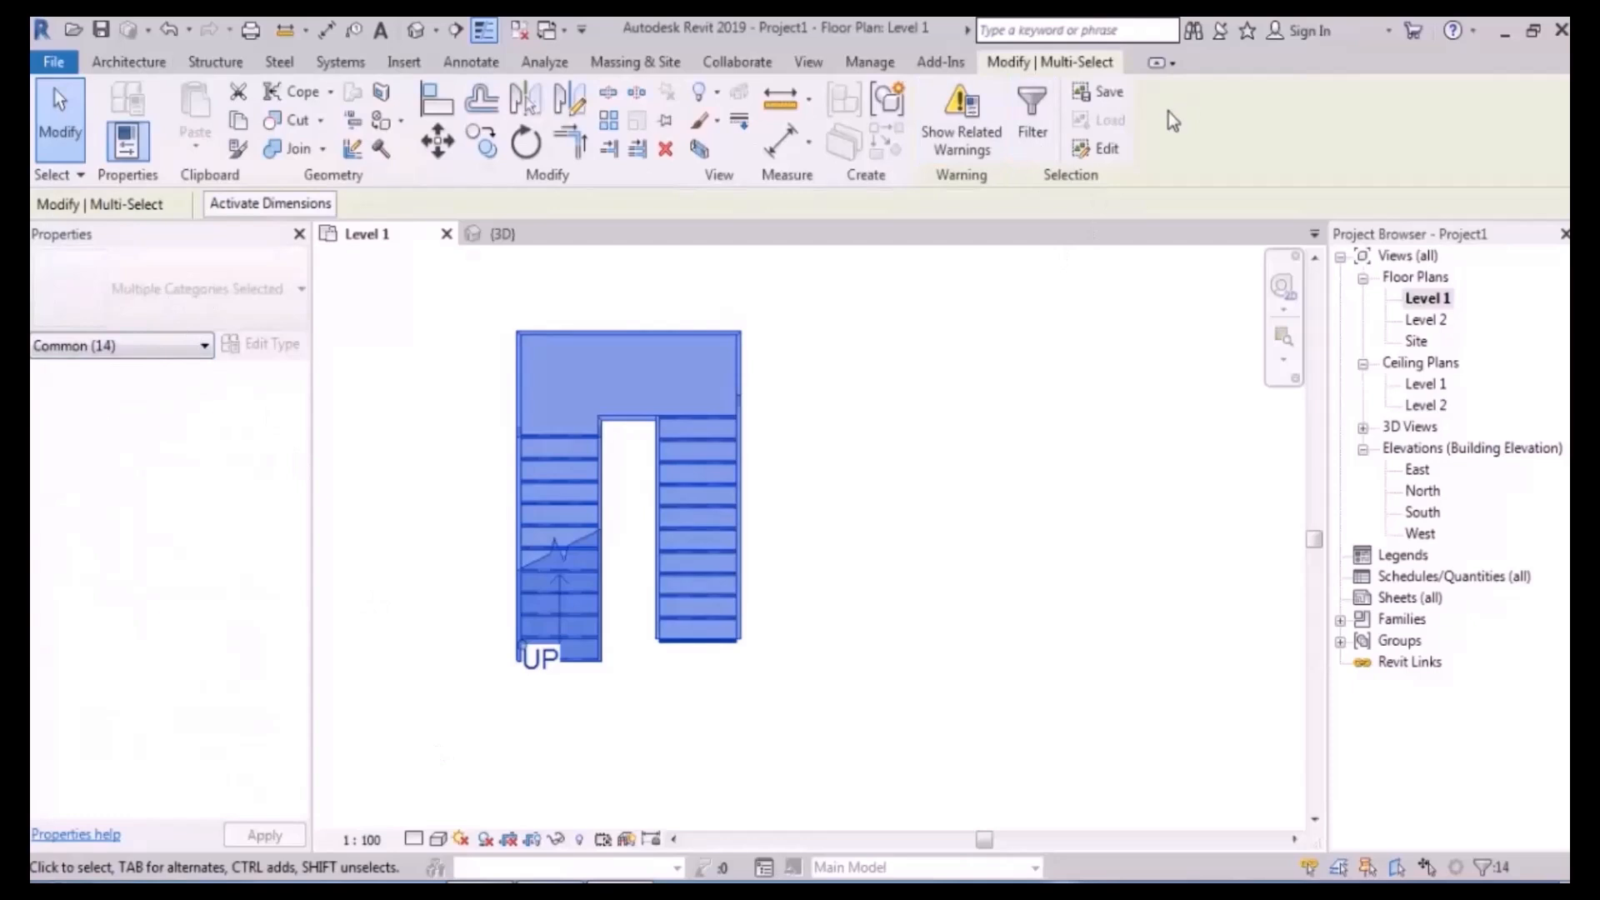
{"action": "left_click", "coordinate": [1033, 117]}
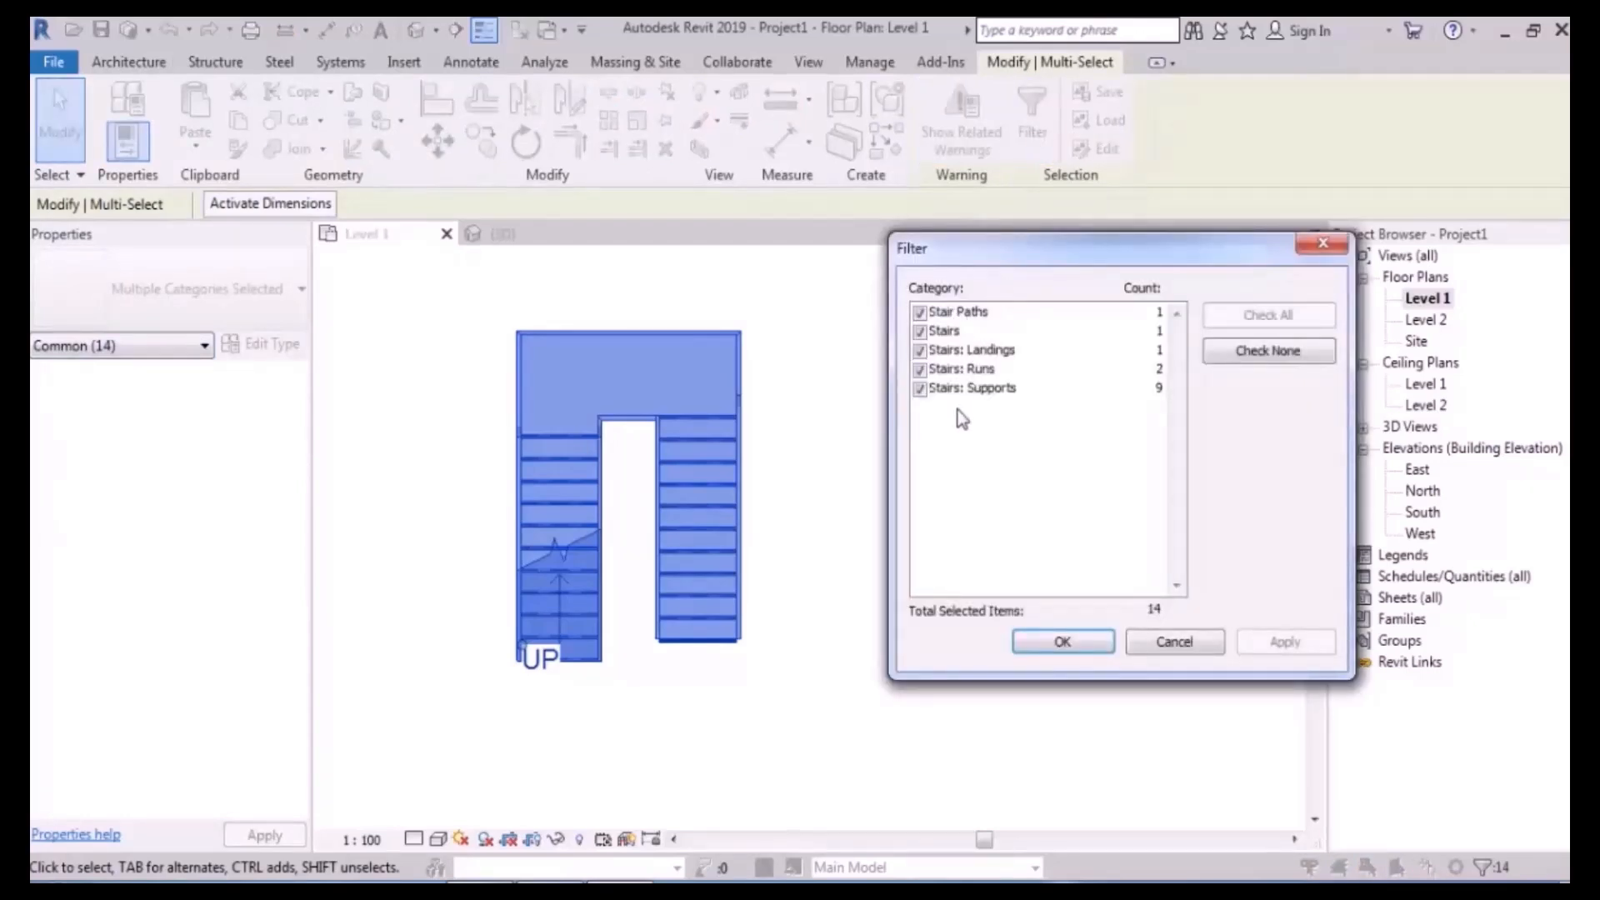
{"action": "left_click", "coordinate": [1171, 643]}
{"action": "left_click", "coordinate": [982, 501]}
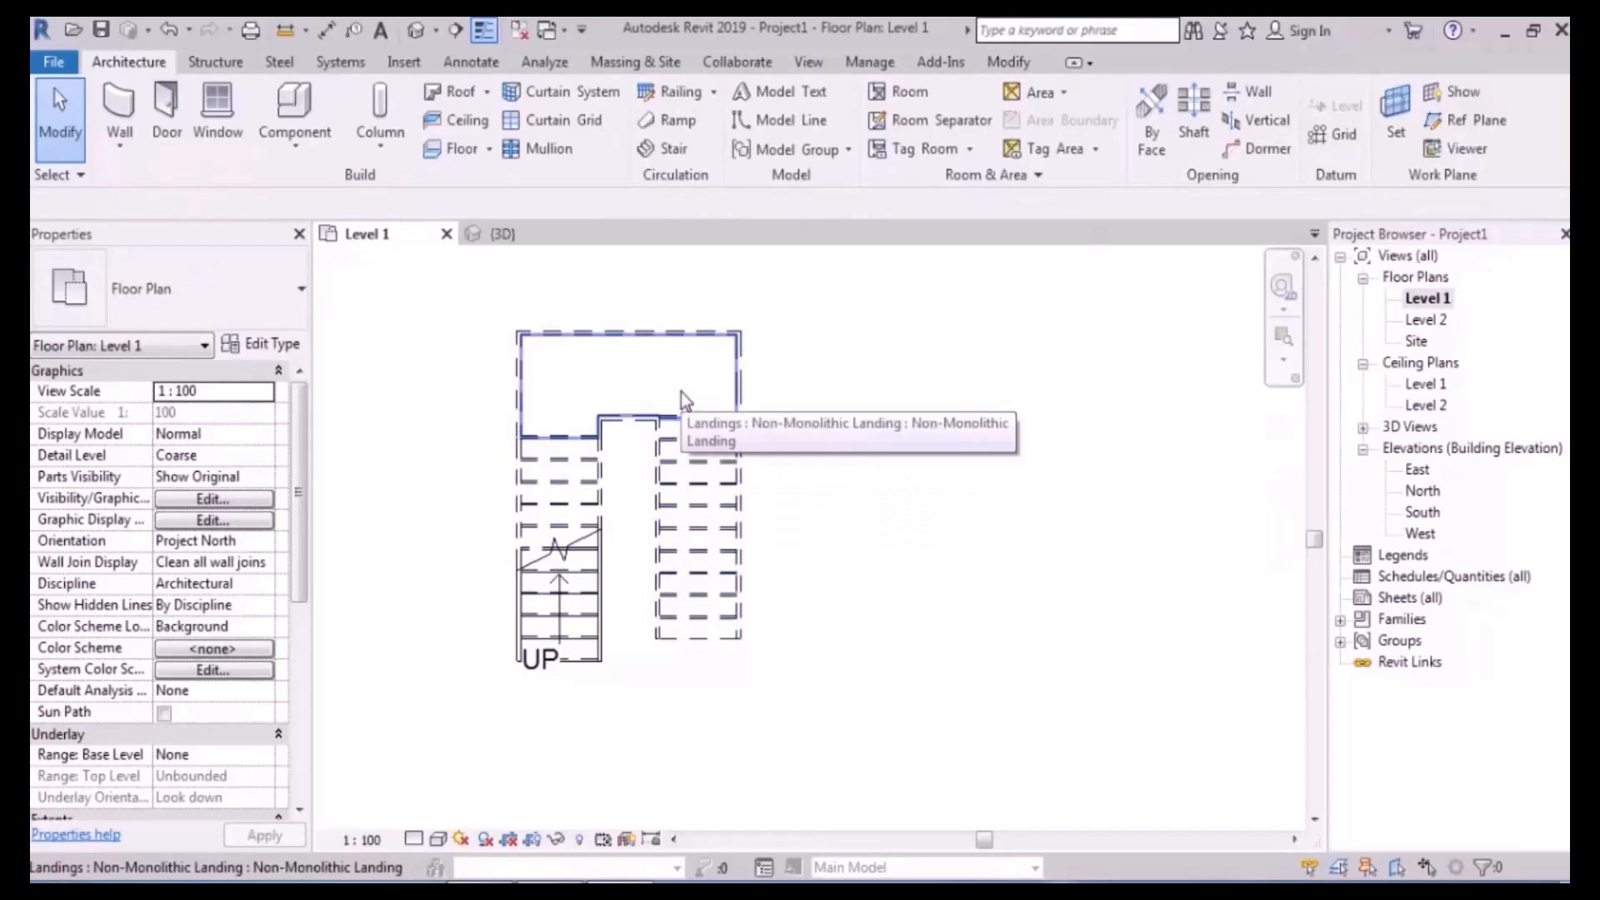
{"action": "left_click", "coordinate": [717, 477]}
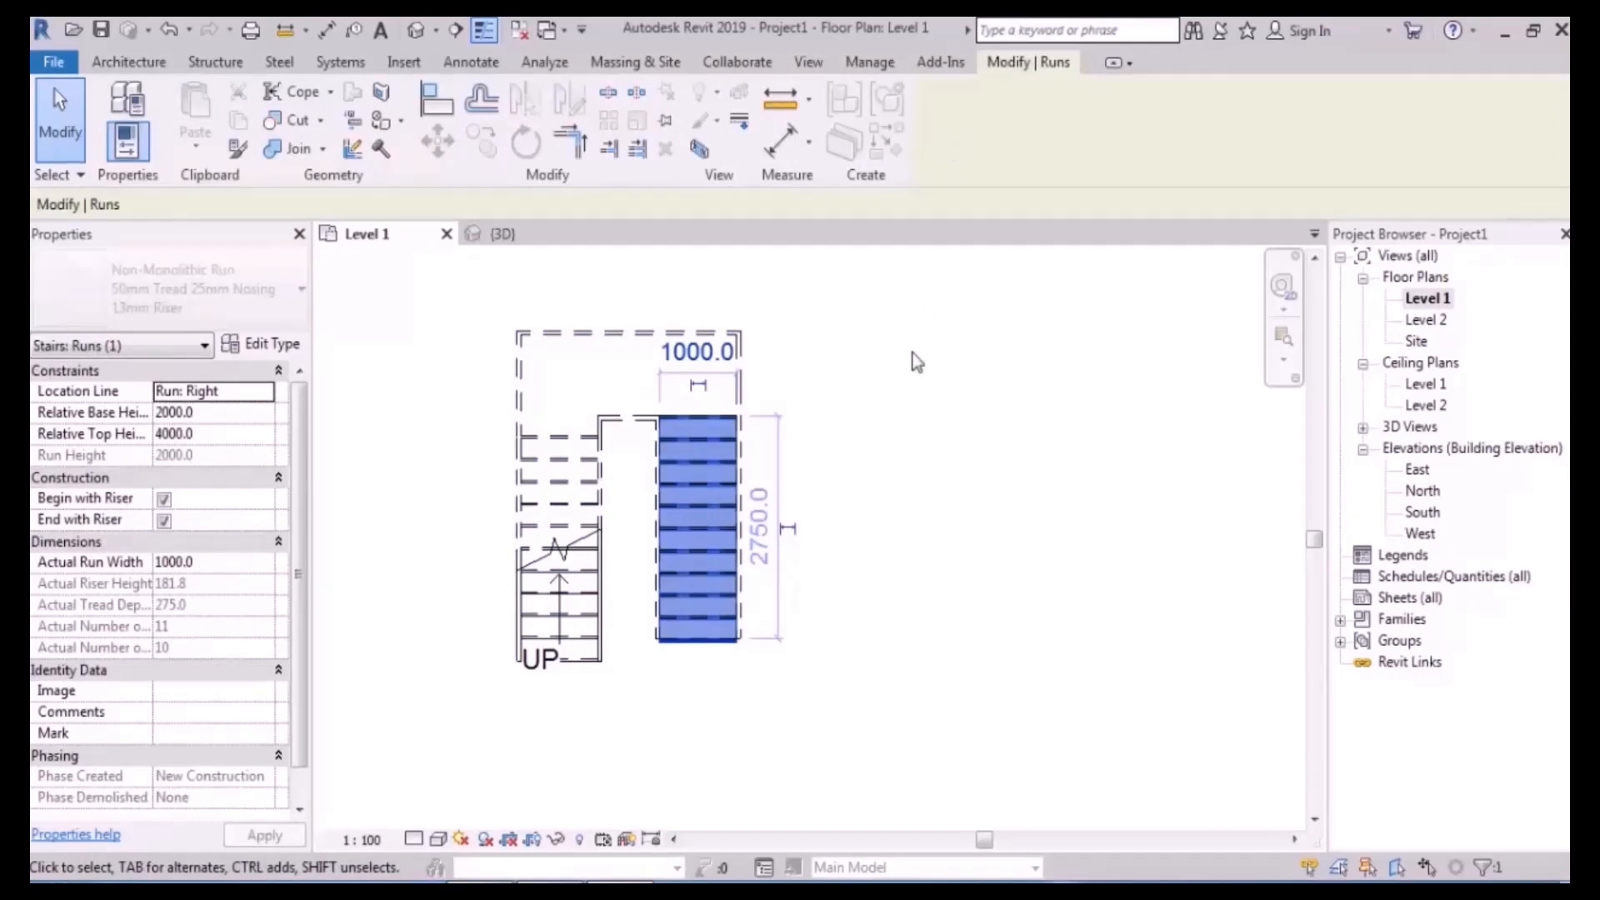
{"action": "left_click", "coordinate": [787, 403]}
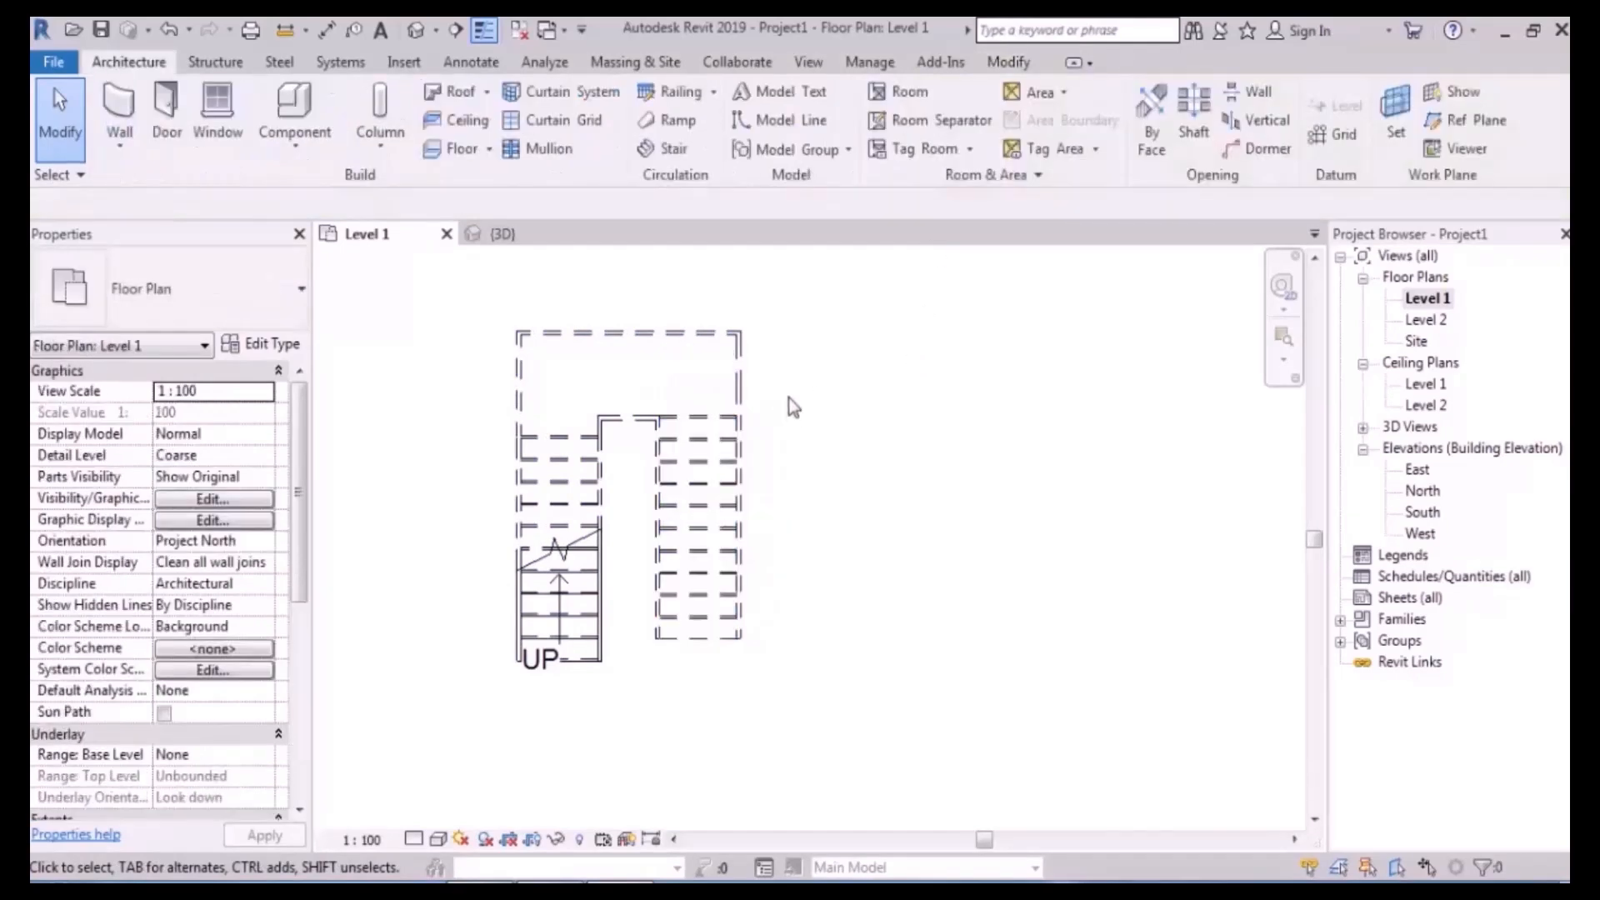
{"action": "left_click", "coordinate": [712, 480]}
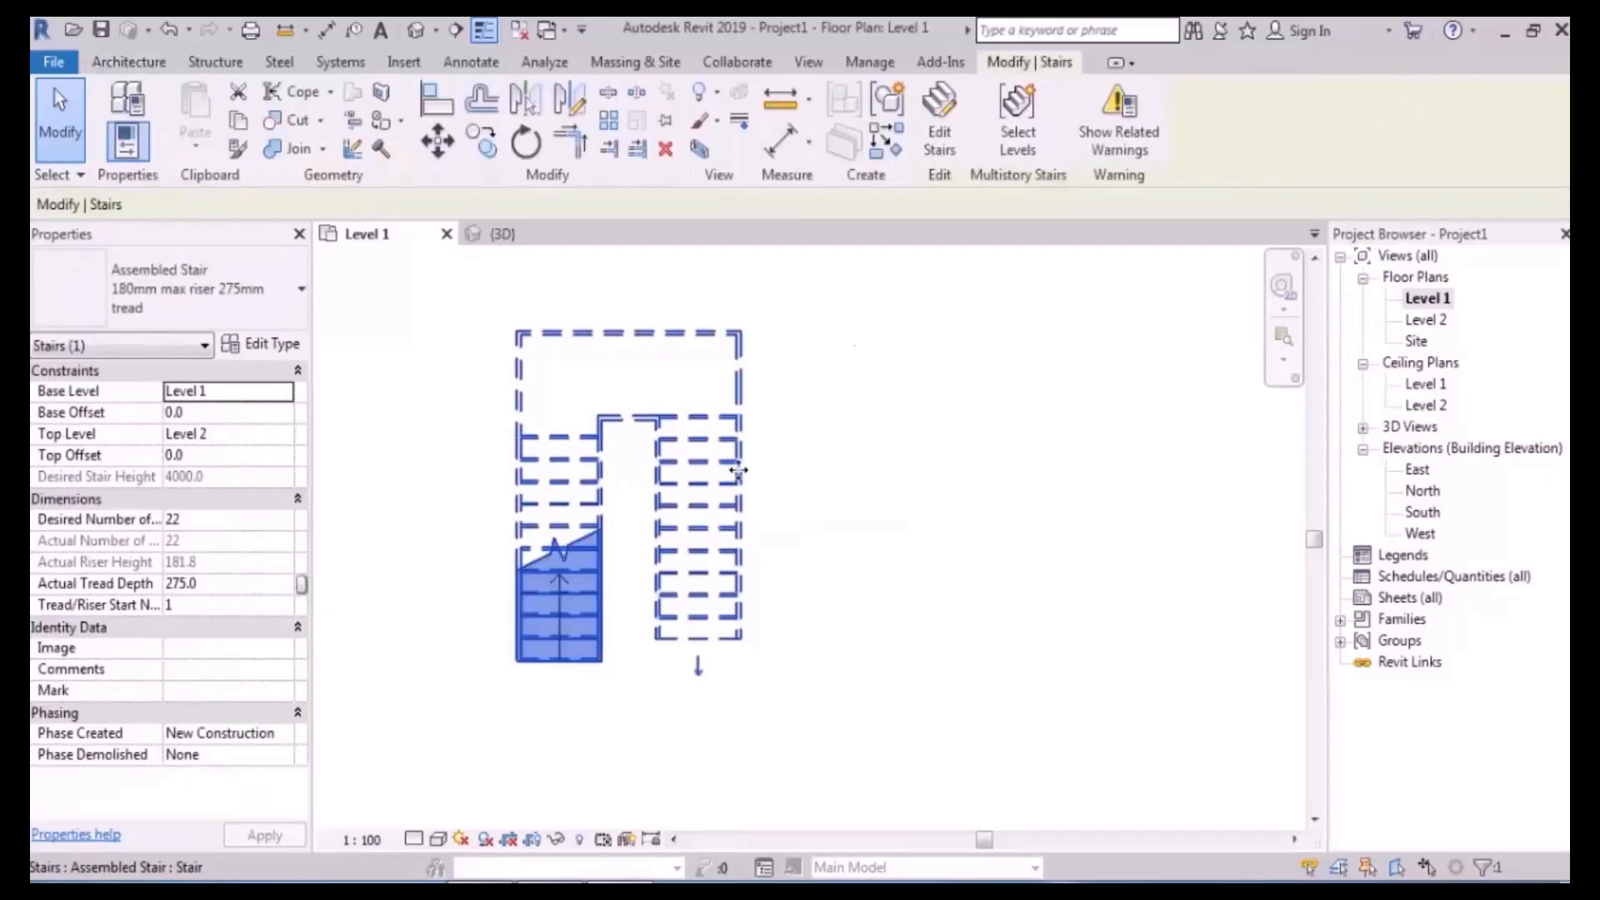
{"action": "left_click", "coordinate": [939, 432]}
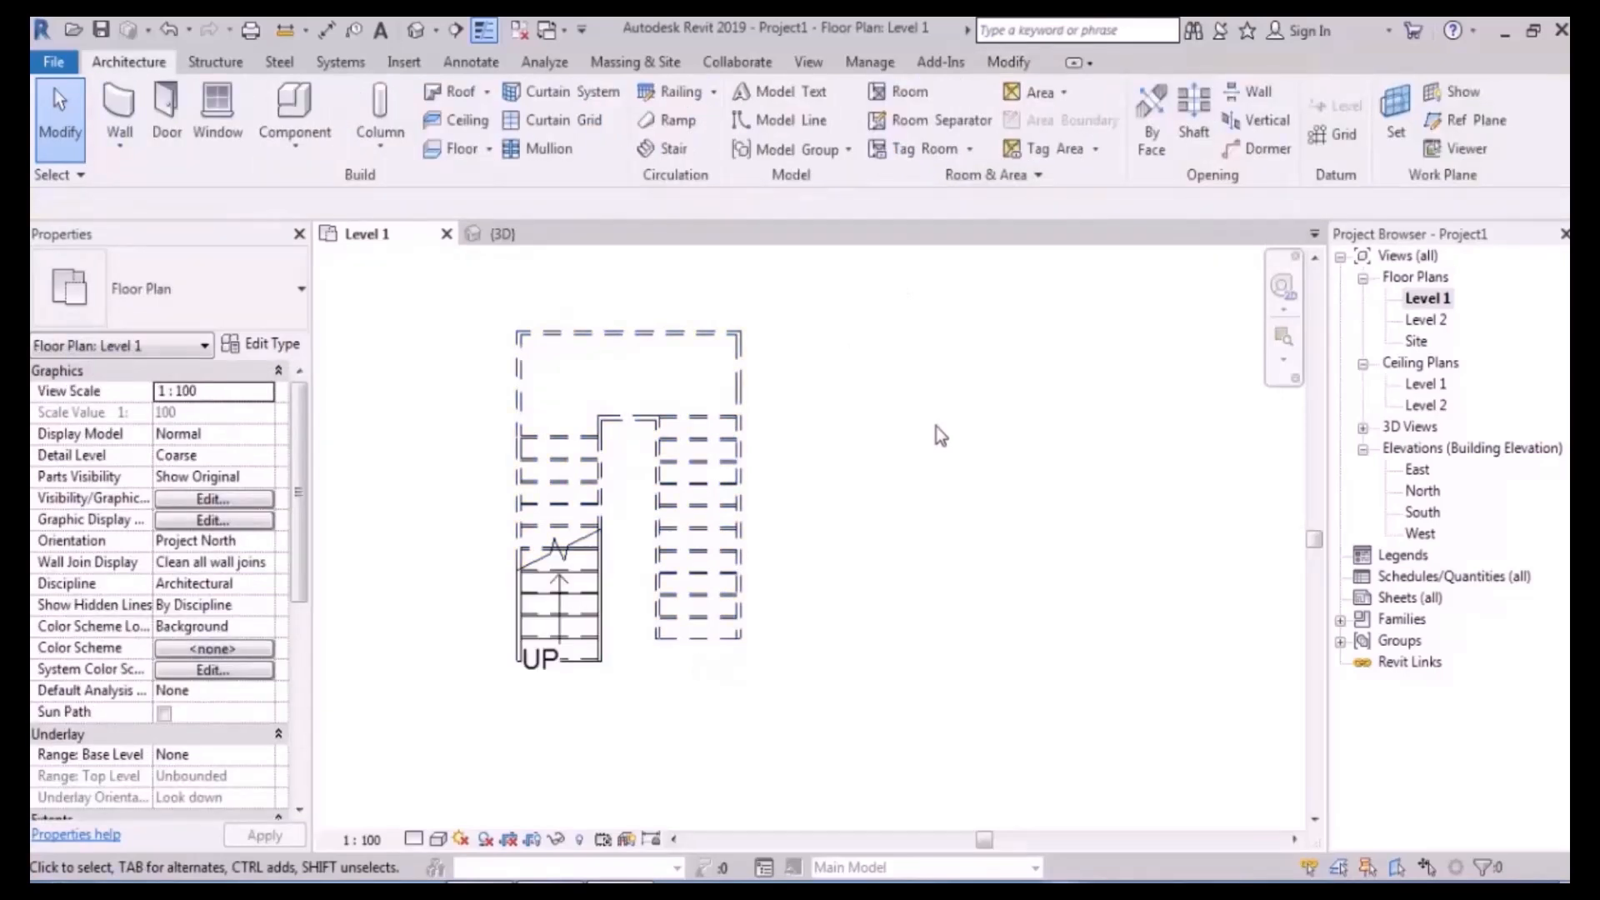
{"action": "scroll", "coordinate": [446, 518], "scroll_direction": "up", "scroll_amount": 3}
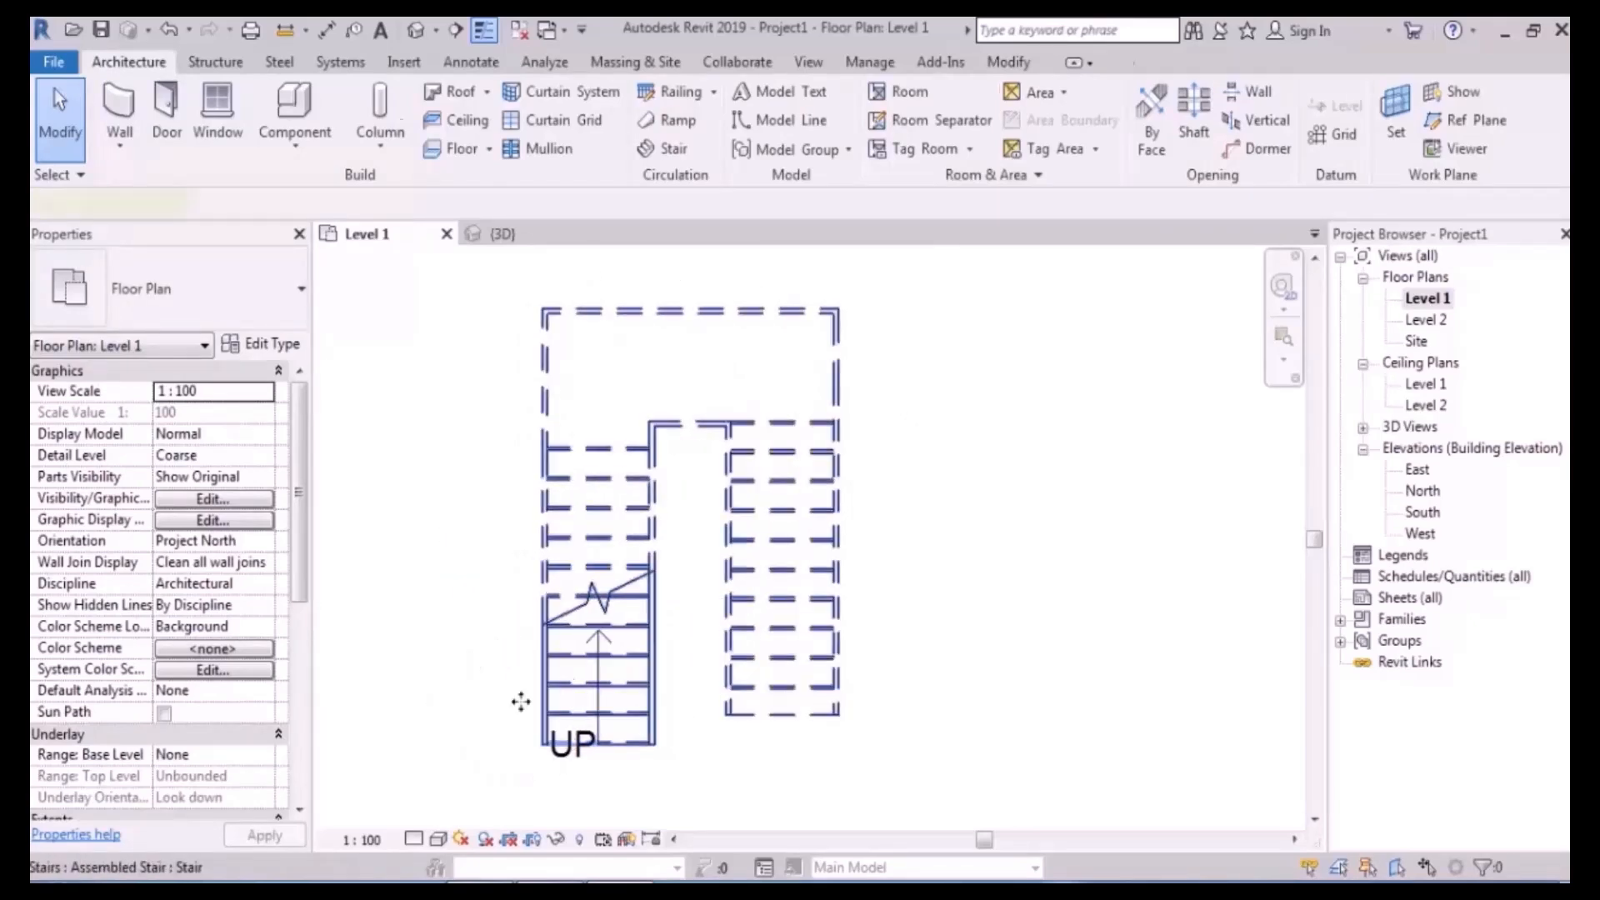
{"action": "left_click", "coordinate": [575, 692]}
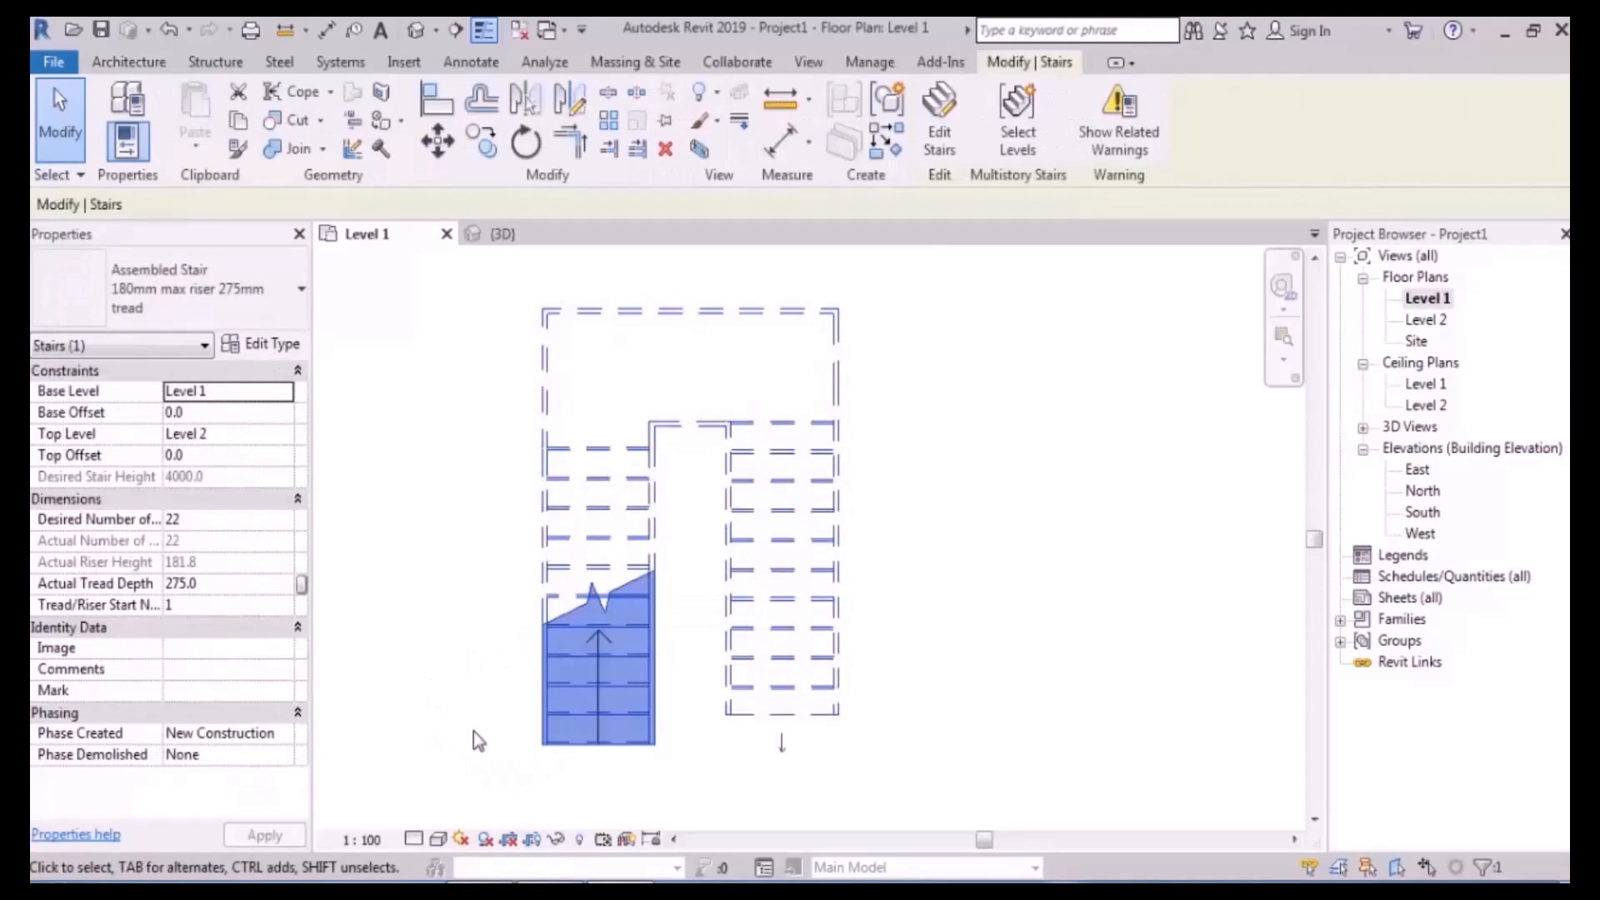
{"action": "left_click", "coordinate": [998, 444]}
{"action": "scroll", "coordinate": [839, 460], "scroll_direction": "down", "scroll_amount": 1}
- Crossing-select the whole stair and filter the selection down to only the Stairs category
{"action": "left_click_drag", "start_coordinate": [931, 335], "coordinate": [550, 745]}
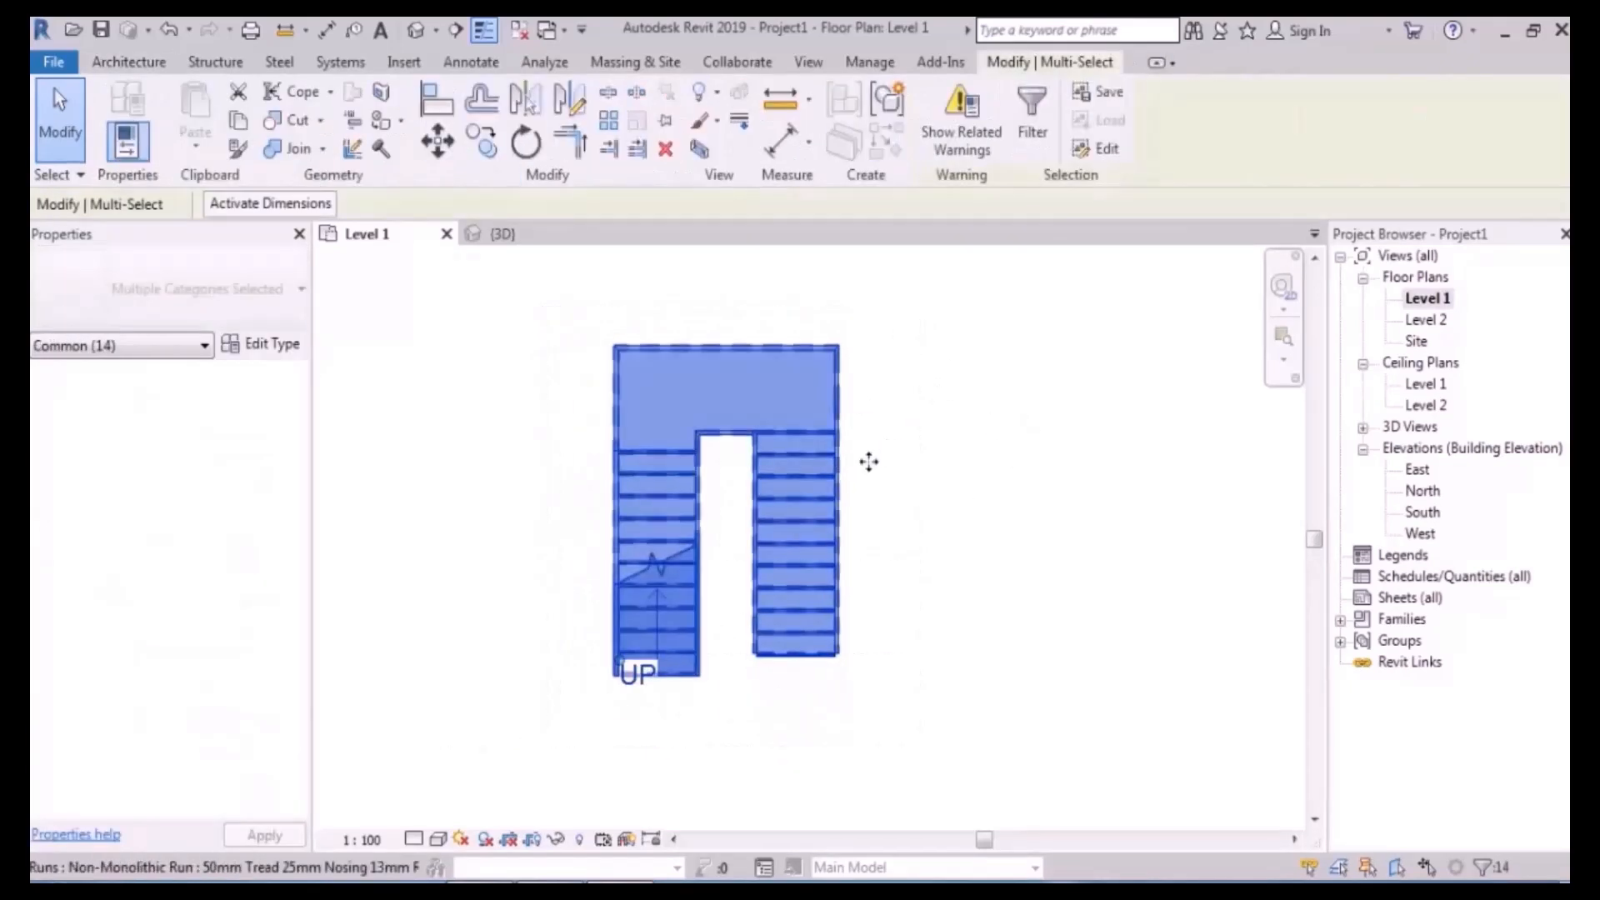
{"action": "left_click", "coordinate": [1032, 123]}
{"action": "left_click", "coordinate": [1268, 351]}
{"action": "left_click", "coordinate": [919, 330]}
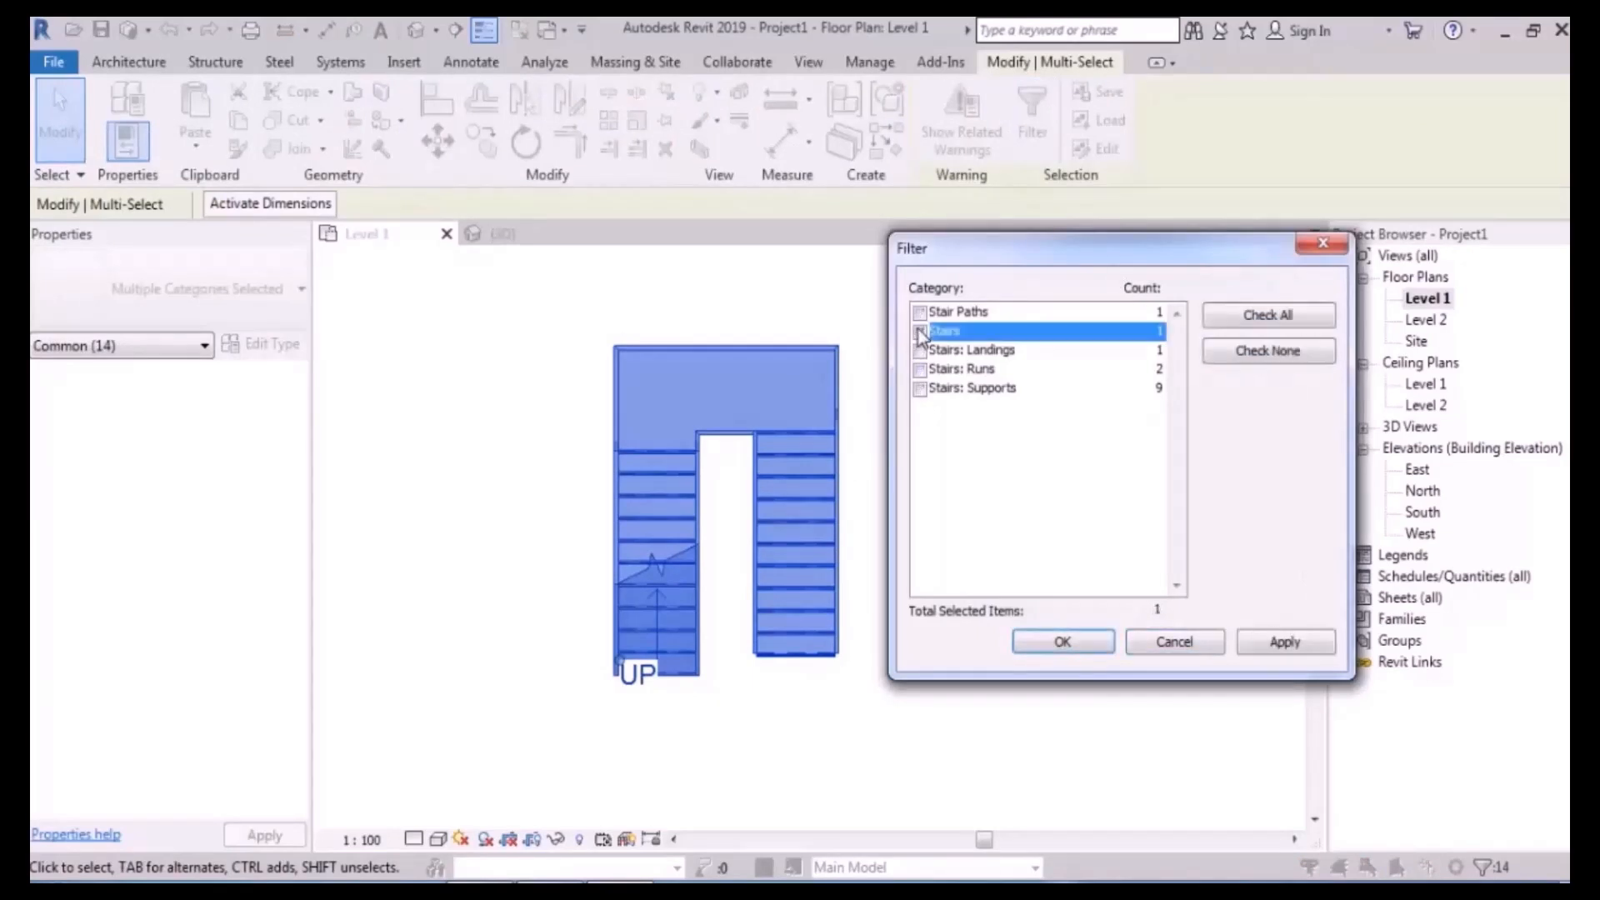
{"action": "left_click", "coordinate": [1071, 648]}
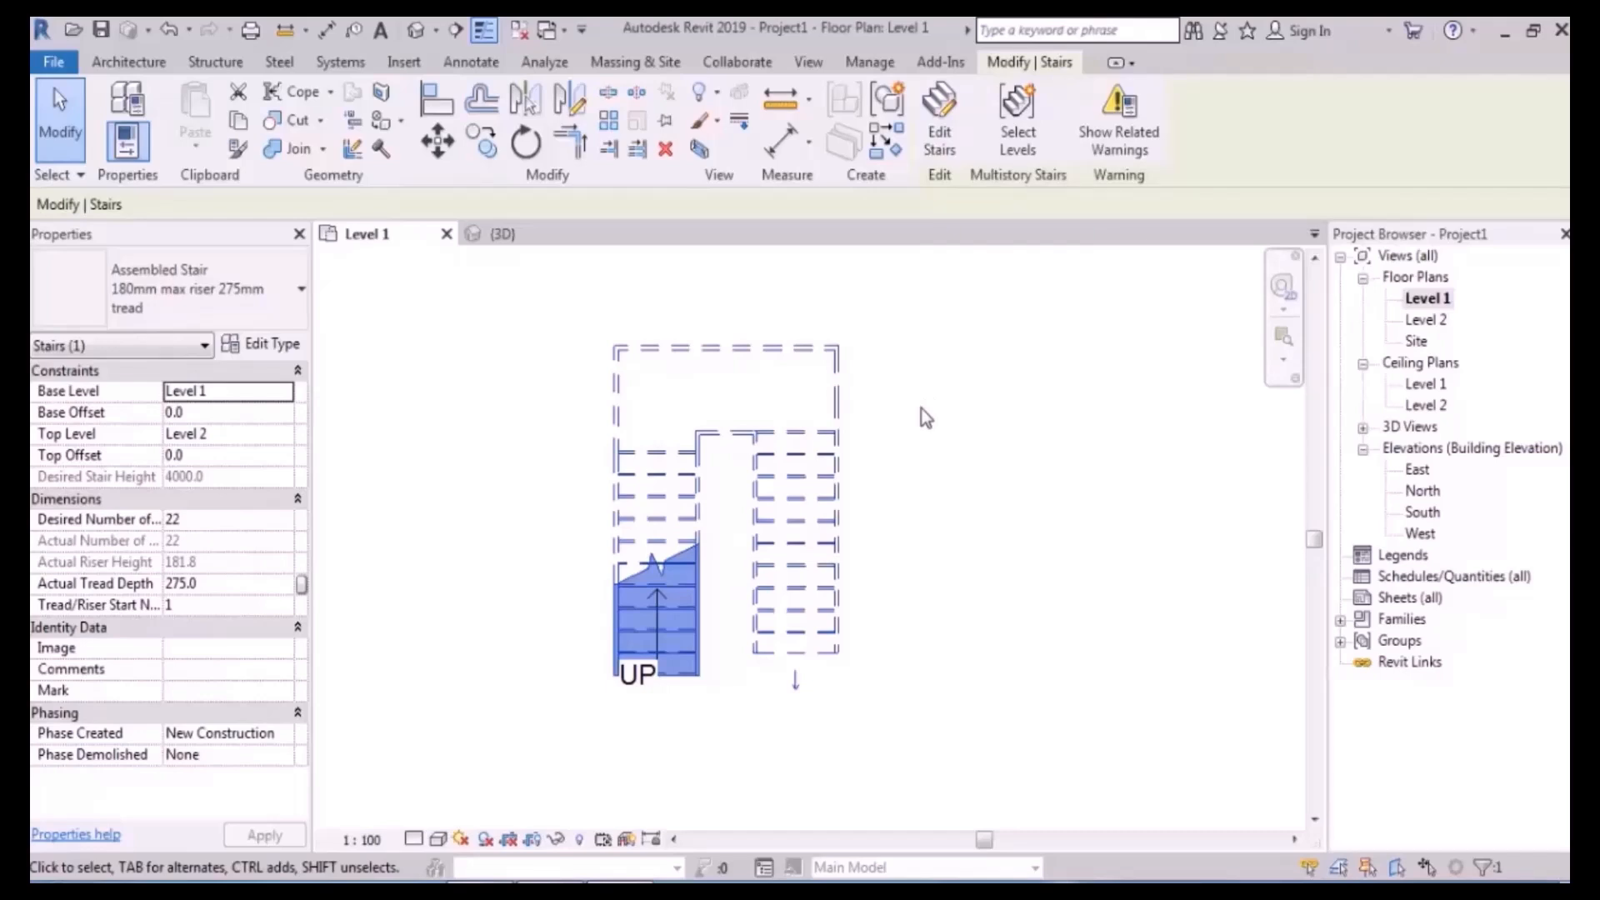
- Open the stair for editing and inspect its lower run in the Default 3D View
{"action": "double_click", "coordinate": [657, 610]}
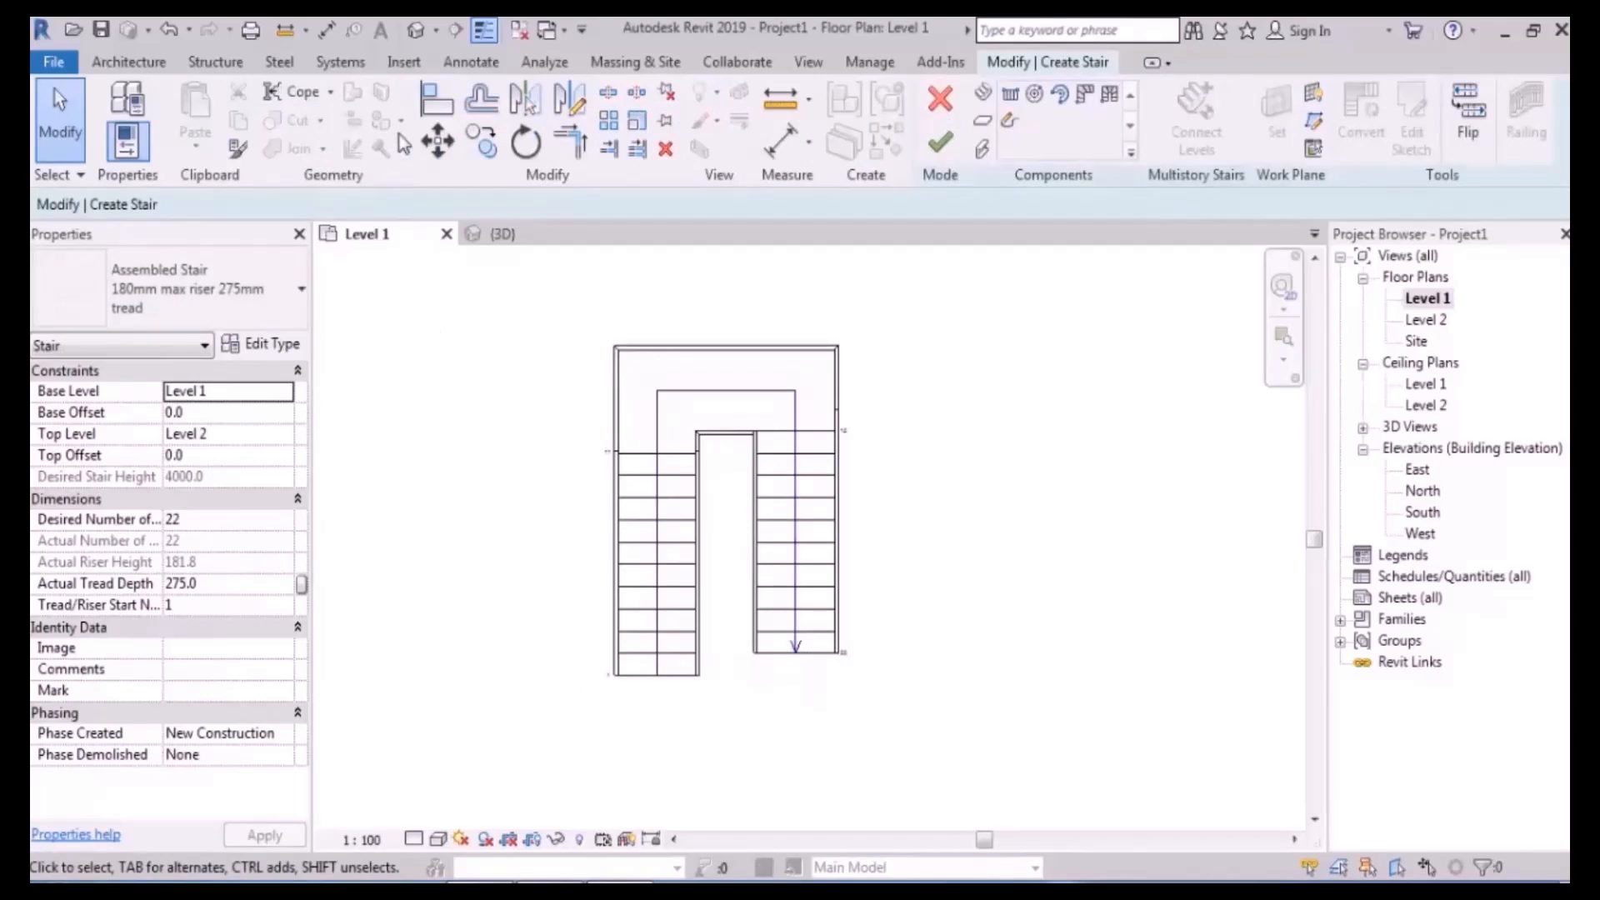
{"action": "left_click", "coordinate": [416, 32]}
{"action": "middle_click_drag", "start_coordinate": [711, 462], "coordinate": [850, 531]}
{"action": "left_click", "coordinate": [627, 507]}
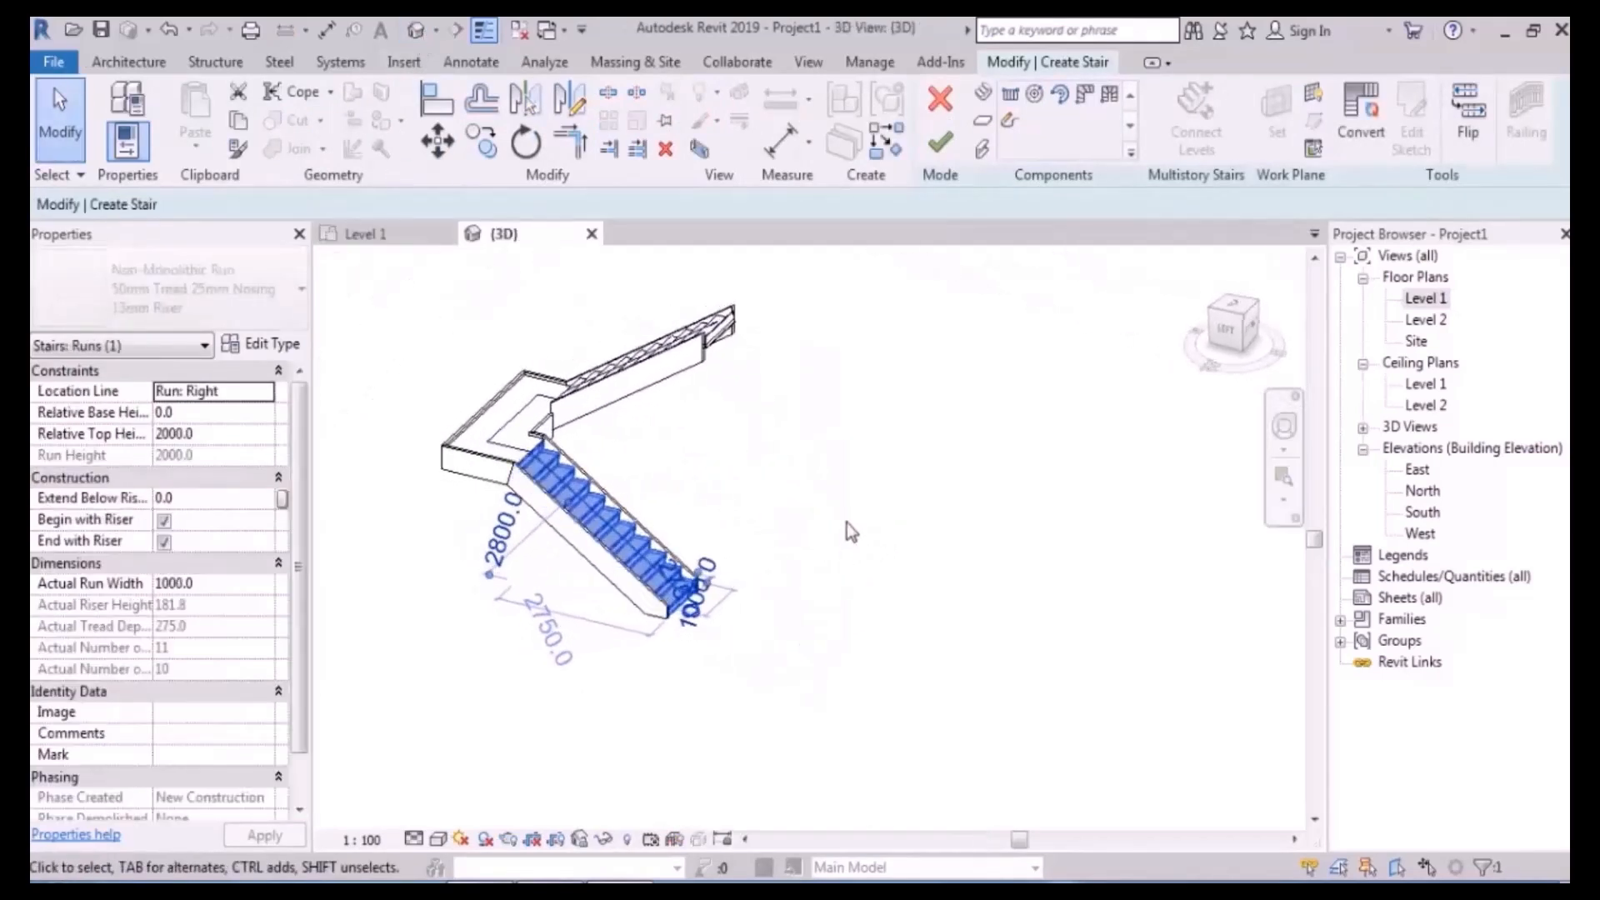
{"action": "middle_click_drag", "start_coordinate": [819, 435], "coordinate": [769, 514]}
{"action": "left_click", "coordinate": [874, 445]}
{"action": "scroll", "coordinate": [779, 481], "scroll_direction": "up", "scroll_amount": 2}
{"action": "left_click", "coordinate": [664, 557]}
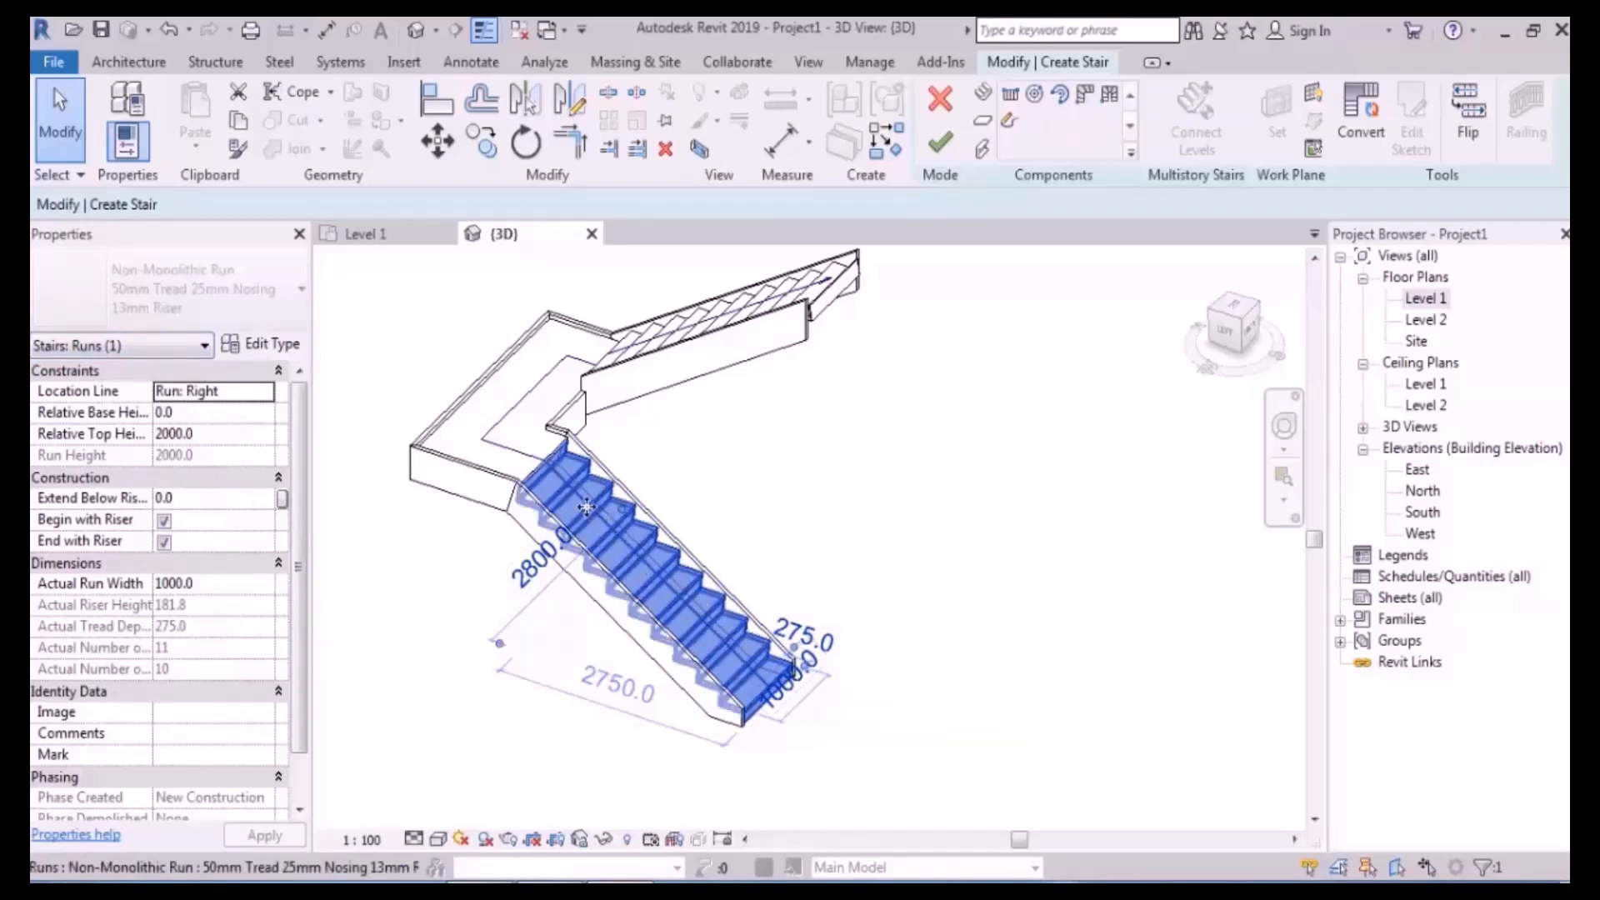
- Inspect the landing and the upper run's stringer in 3D, then return to the Level 1 plan
{"action": "middle_click_drag", "start_coordinate": [693, 468], "coordinate": [749, 505]}
{"action": "left_click", "coordinate": [553, 468]}
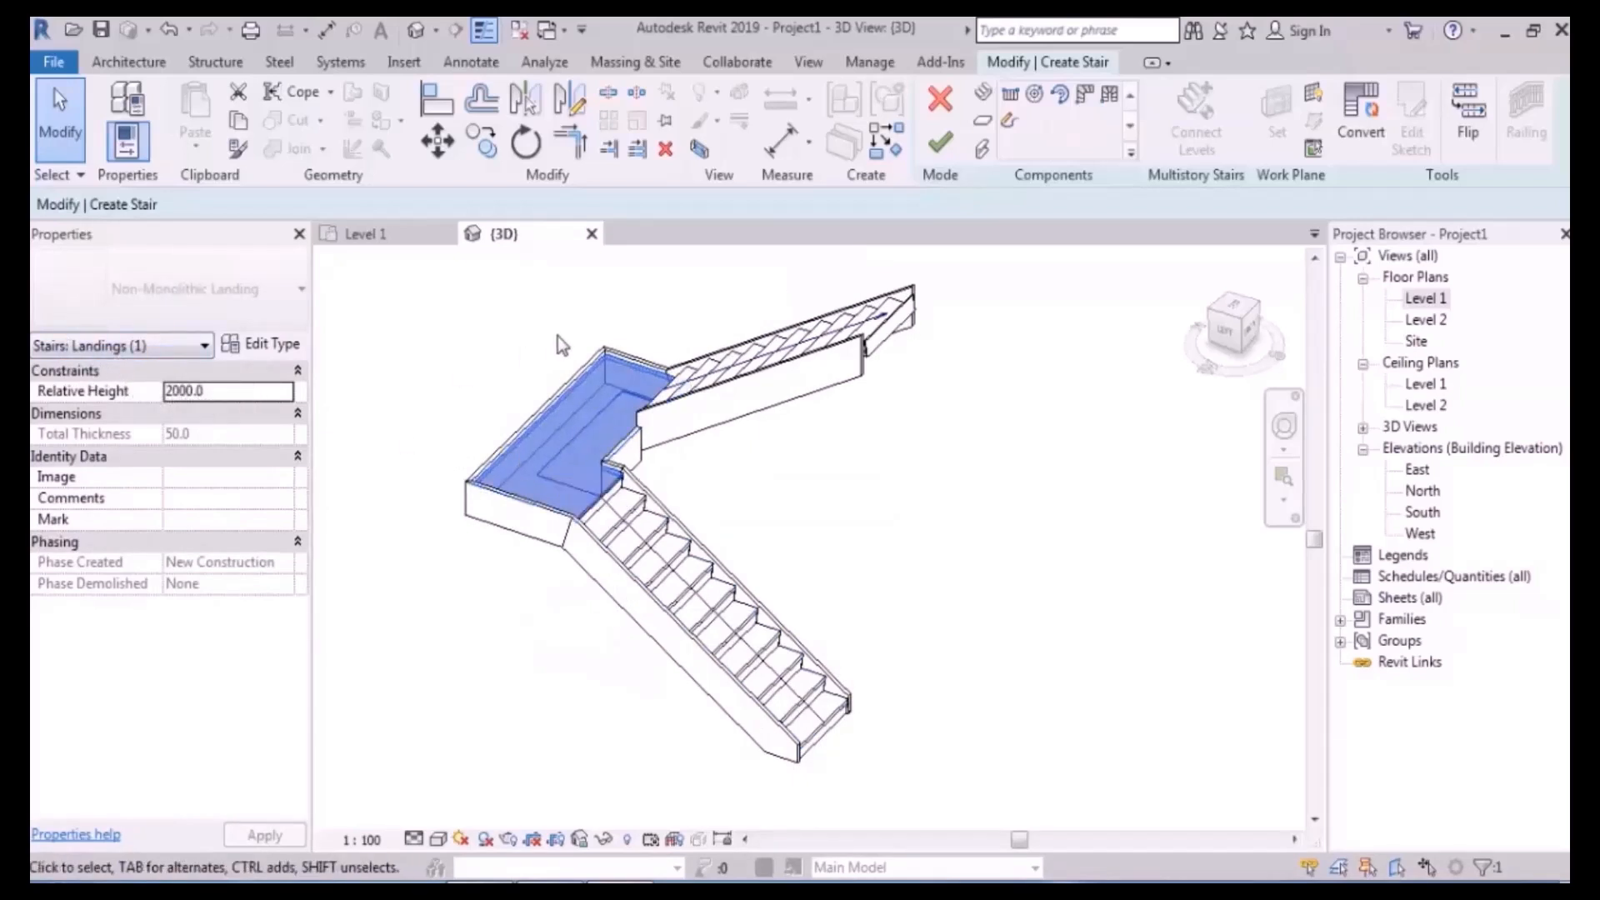
{"action": "left_click", "coordinate": [891, 507]}
{"action": "middle_click_drag", "start_coordinate": [890, 461], "coordinate": [850, 449], "text": "shift"}
{"action": "scroll", "coordinate": [878, 450], "scroll_direction": "up", "scroll_amount": 3}
{"action": "left_click", "coordinate": [829, 363]}
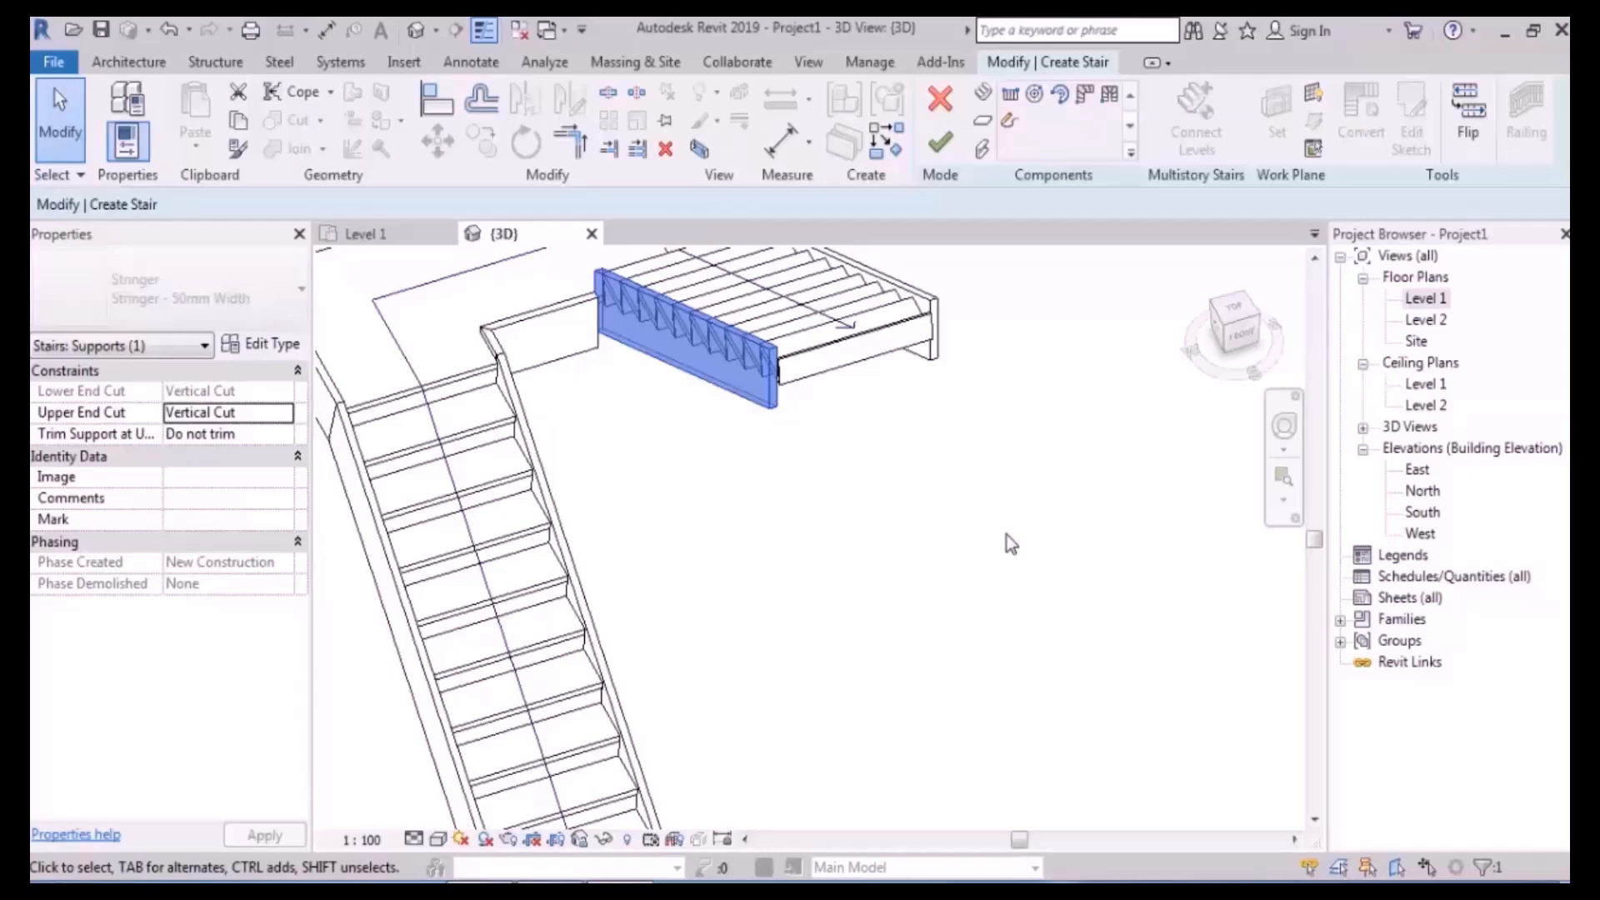
{"action": "scroll", "coordinate": [930, 525], "scroll_direction": "down", "scroll_amount": 2}
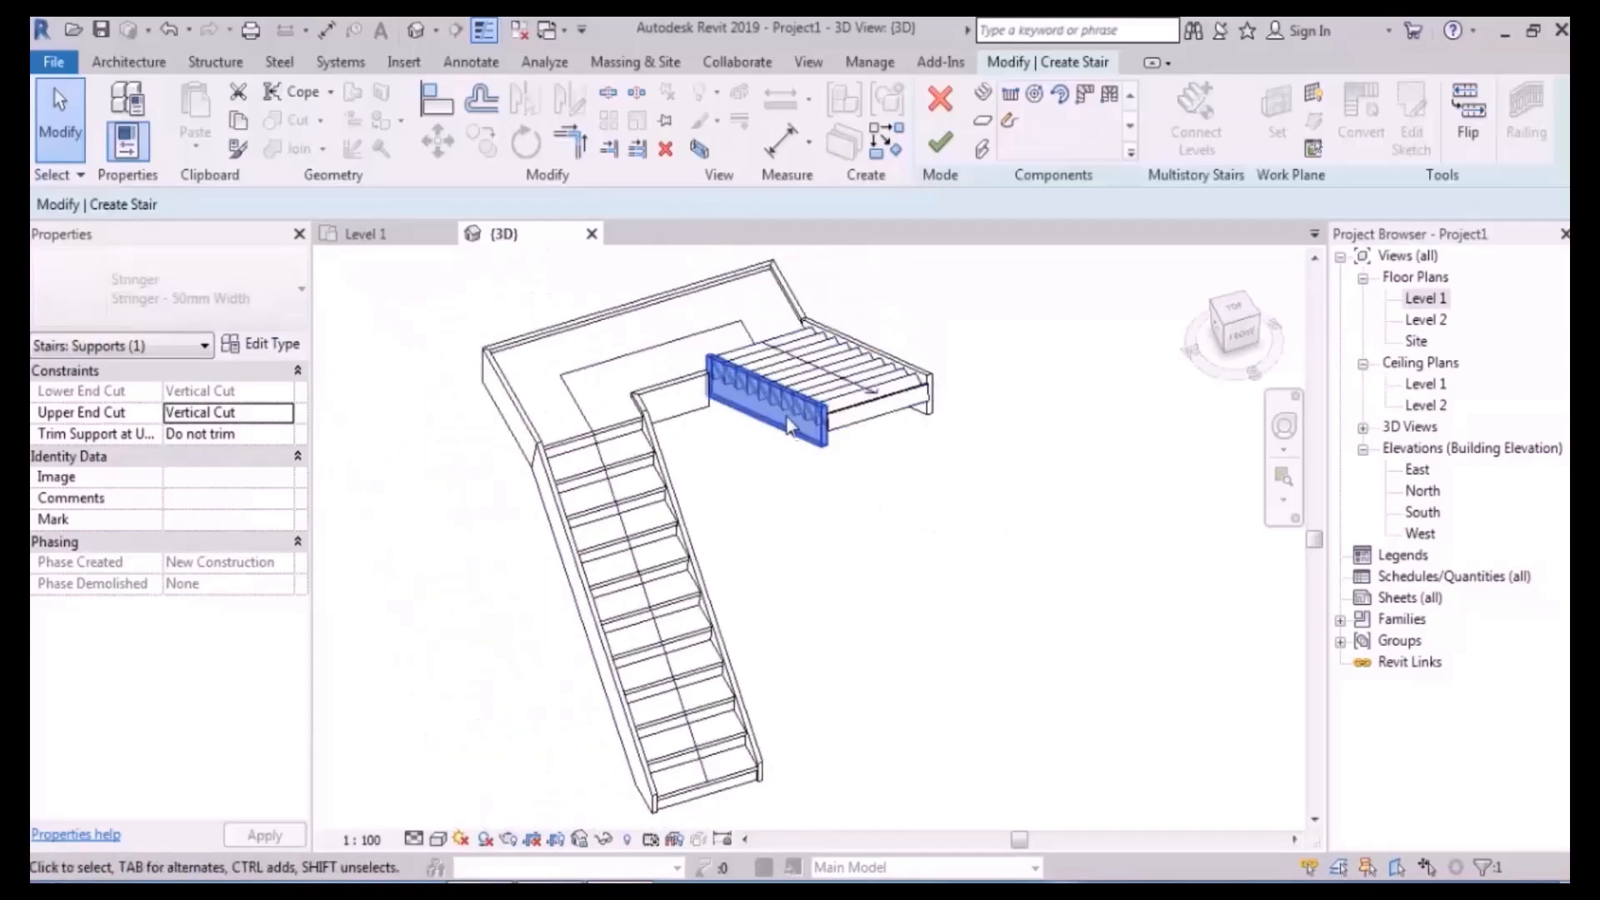
{"action": "middle_click_drag", "start_coordinate": [843, 490], "coordinate": [818, 443], "text": "shift"}
{"action": "left_click", "coordinate": [925, 437]}
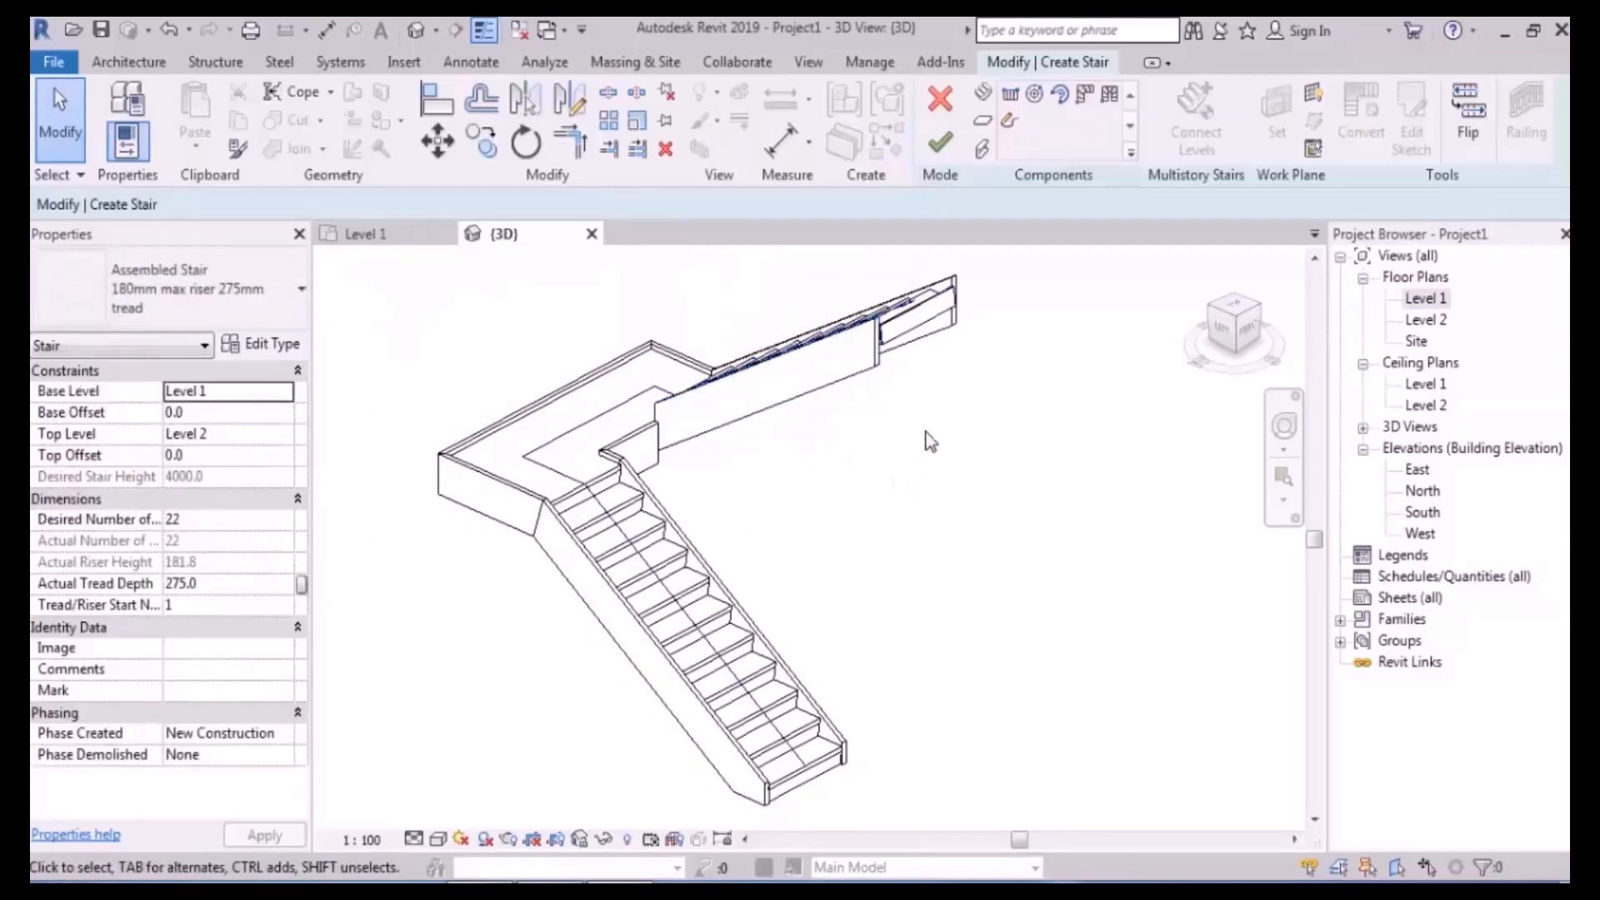
{"action": "middle_click_drag", "start_coordinate": [921, 439], "coordinate": [870, 530], "text": "shift"}
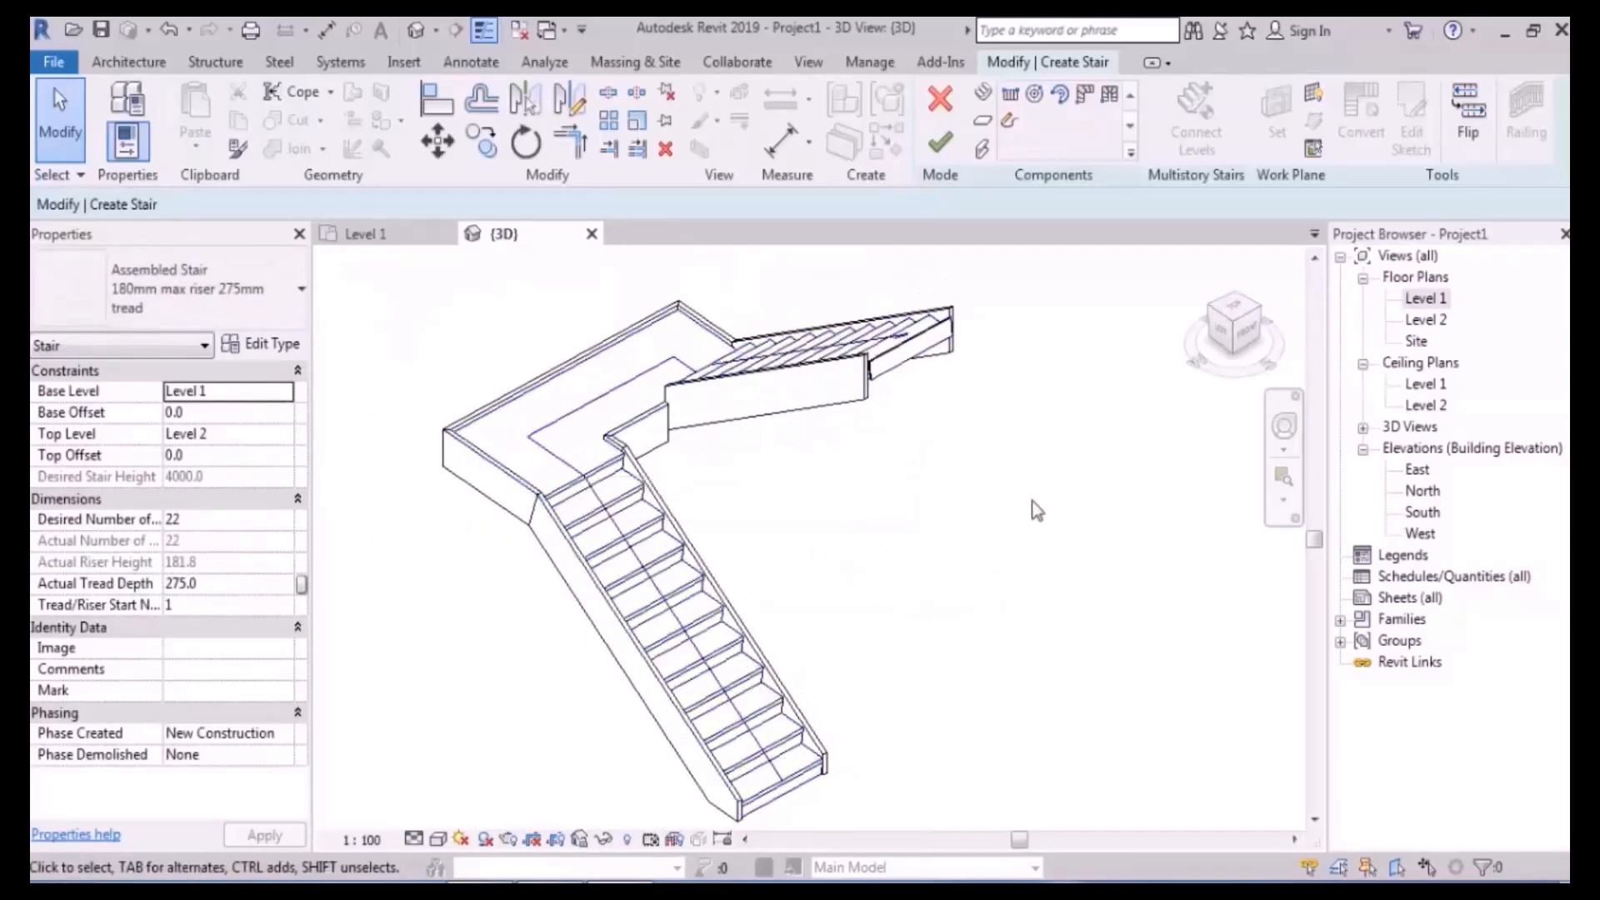
{"action": "double_click", "coordinate": [1426, 300]}
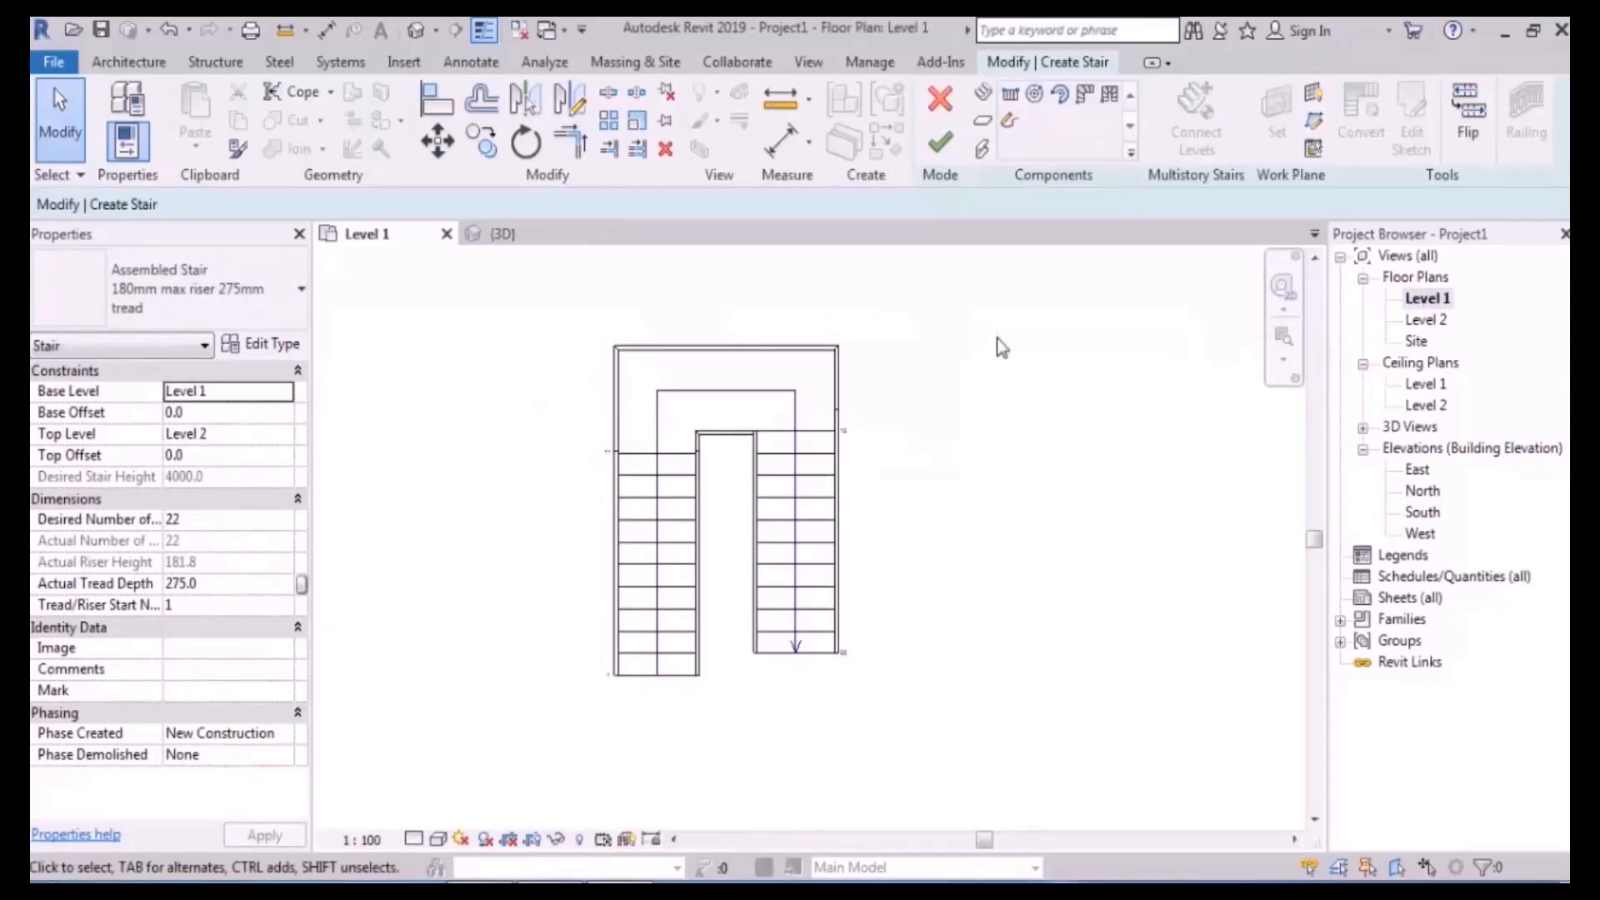
{"action": "left_click", "coordinate": [665, 536]}
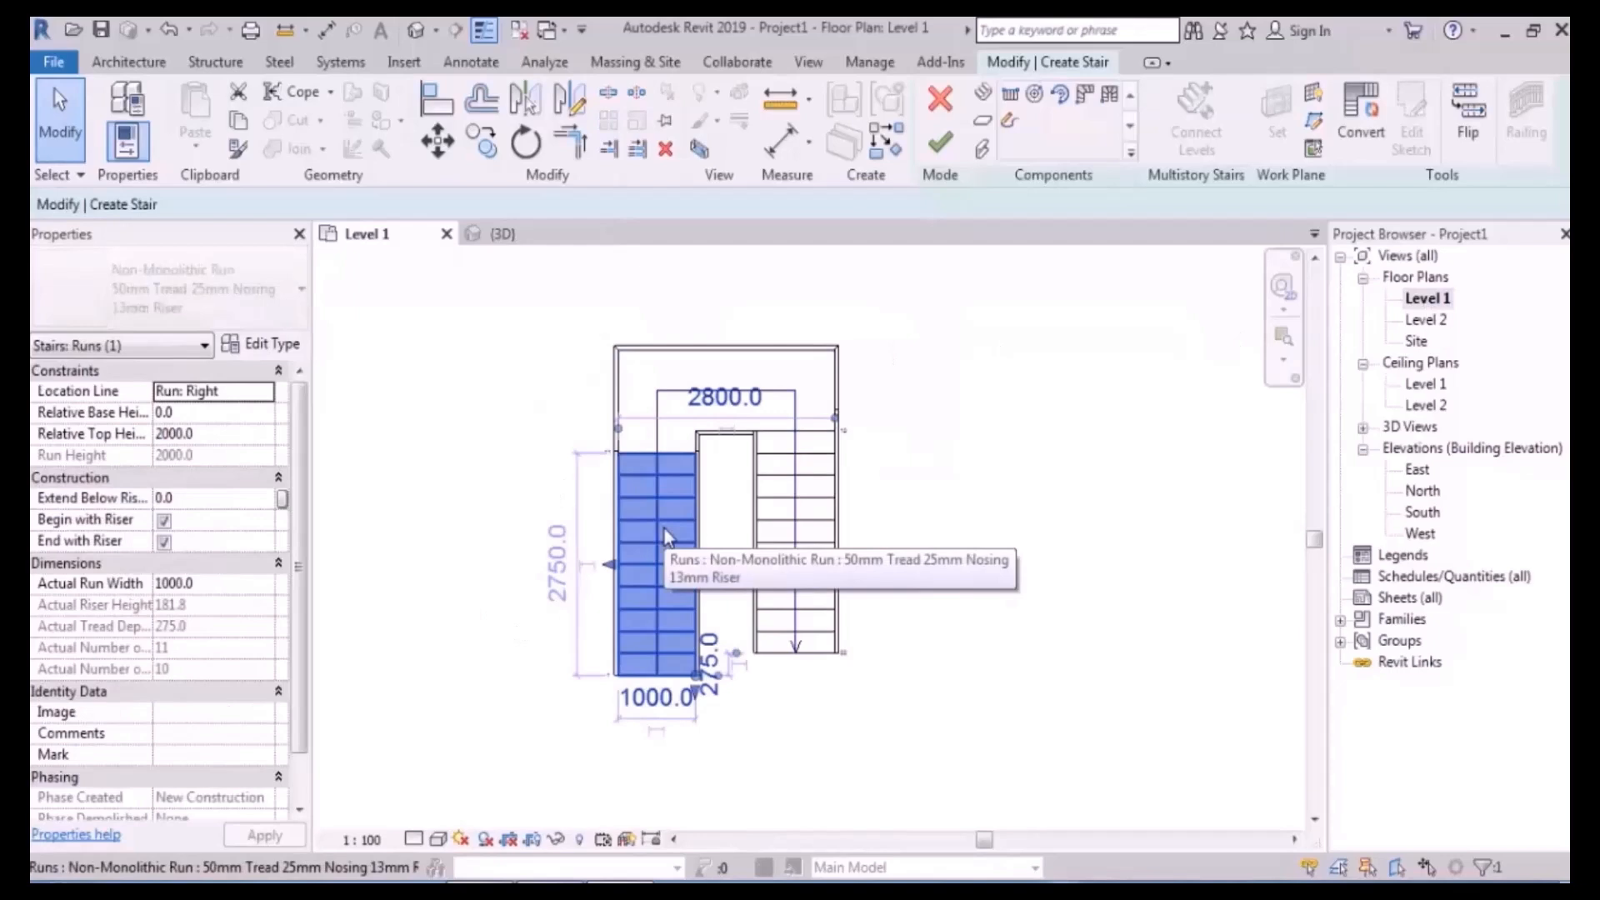
{"action": "left_click", "coordinate": [657, 383]}
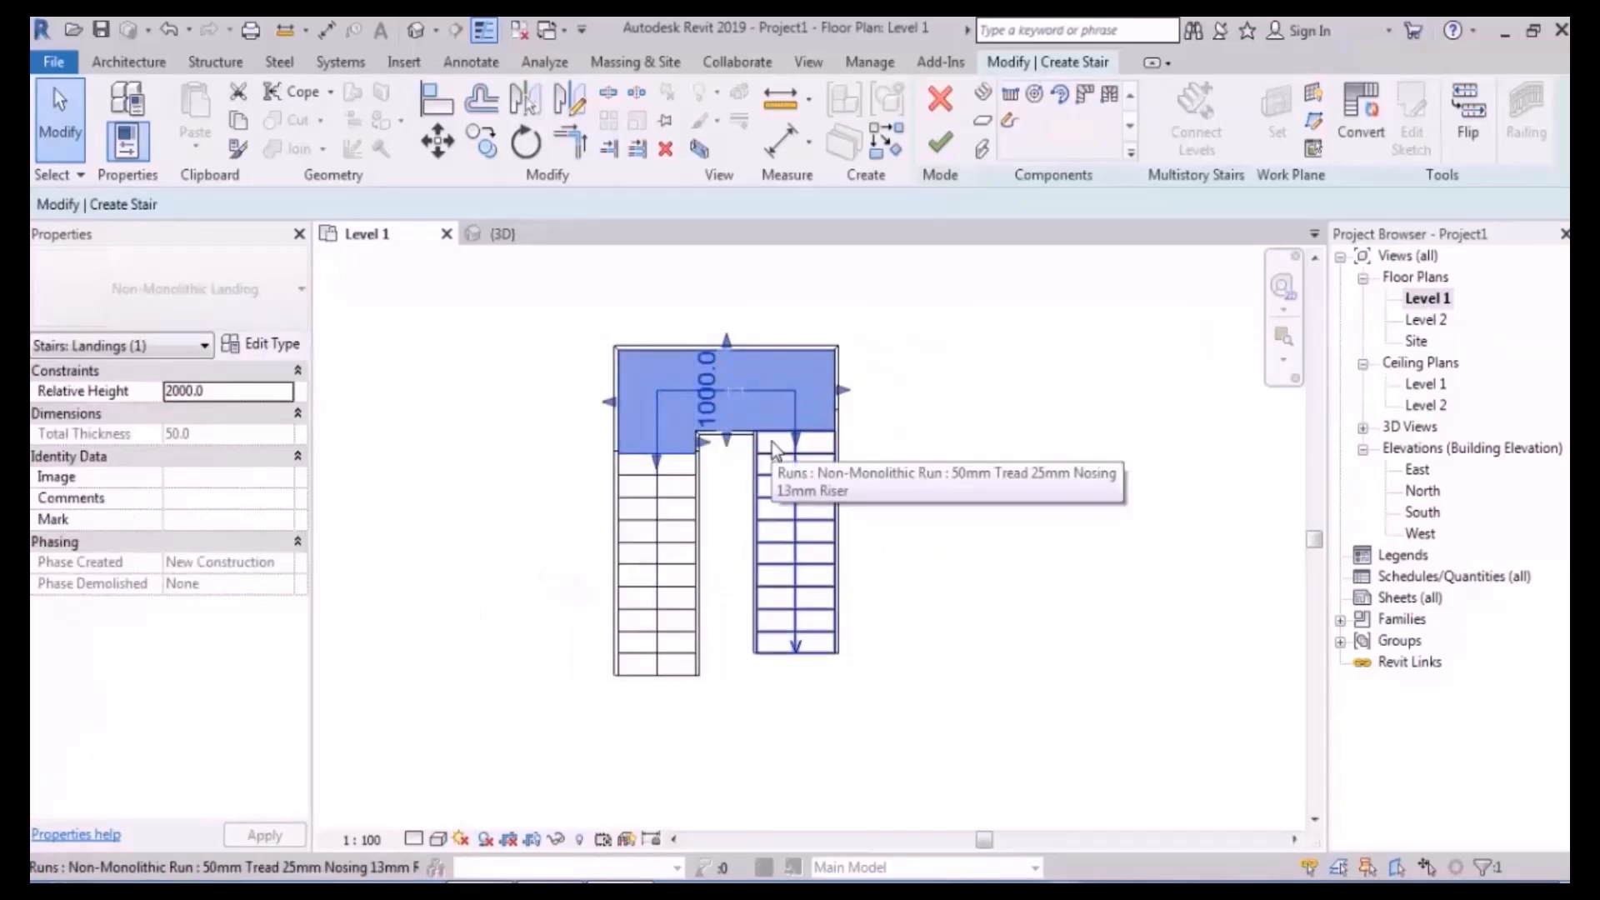
{"action": "left_click", "coordinate": [972, 511]}
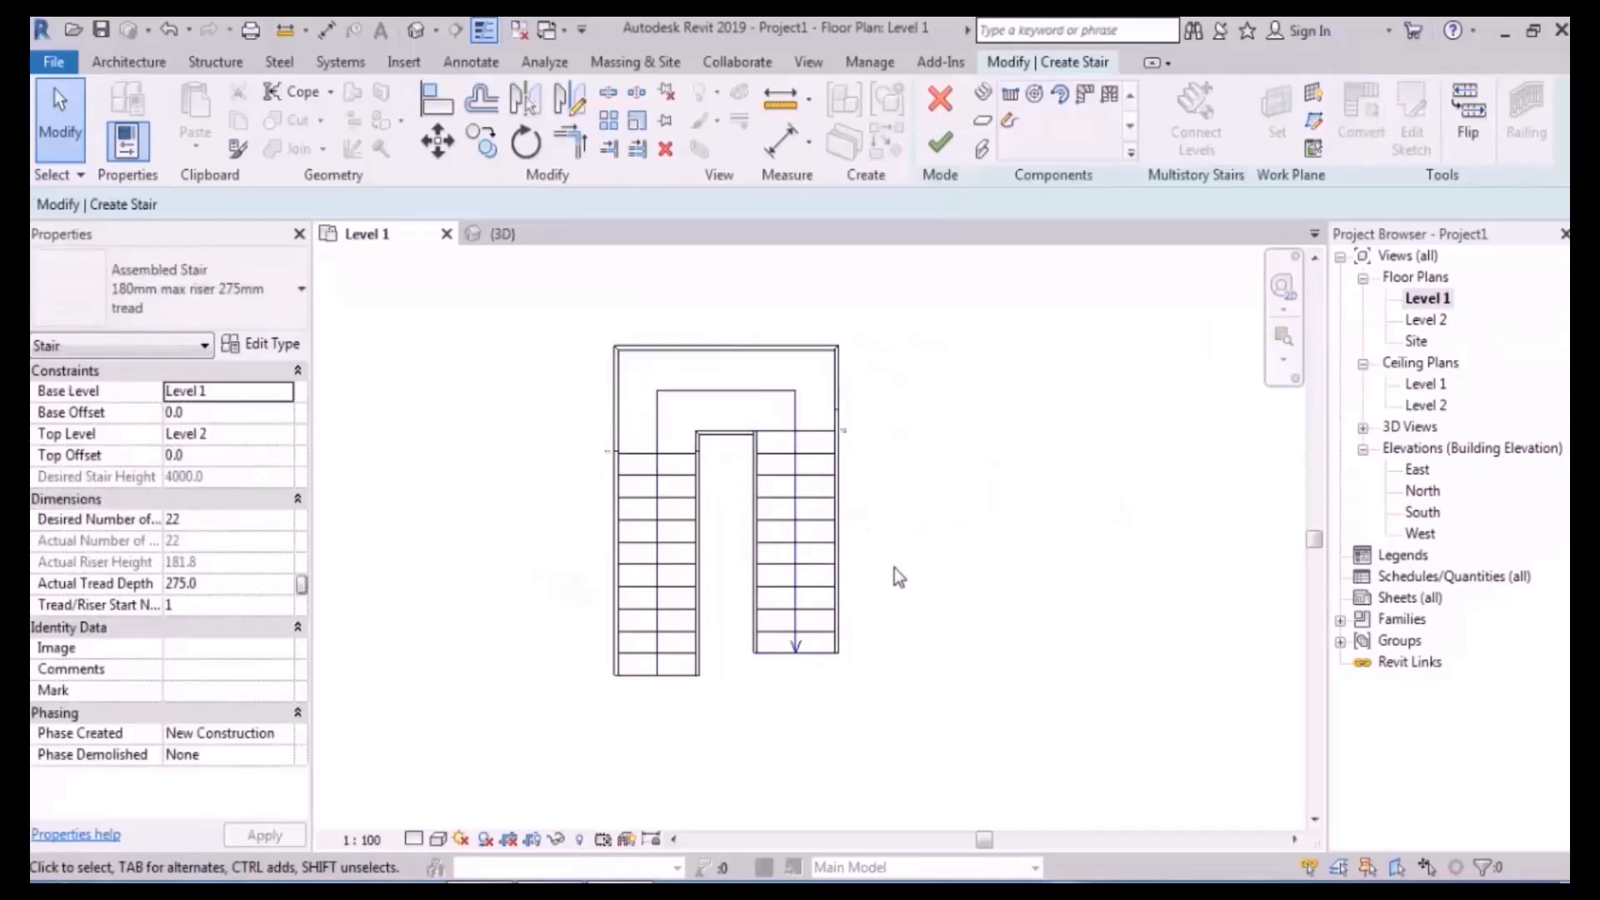
{"action": "scroll", "coordinate": [892, 572], "scroll_direction": "up", "scroll_amount": 2}
{"action": "left_click", "coordinate": [583, 523]}
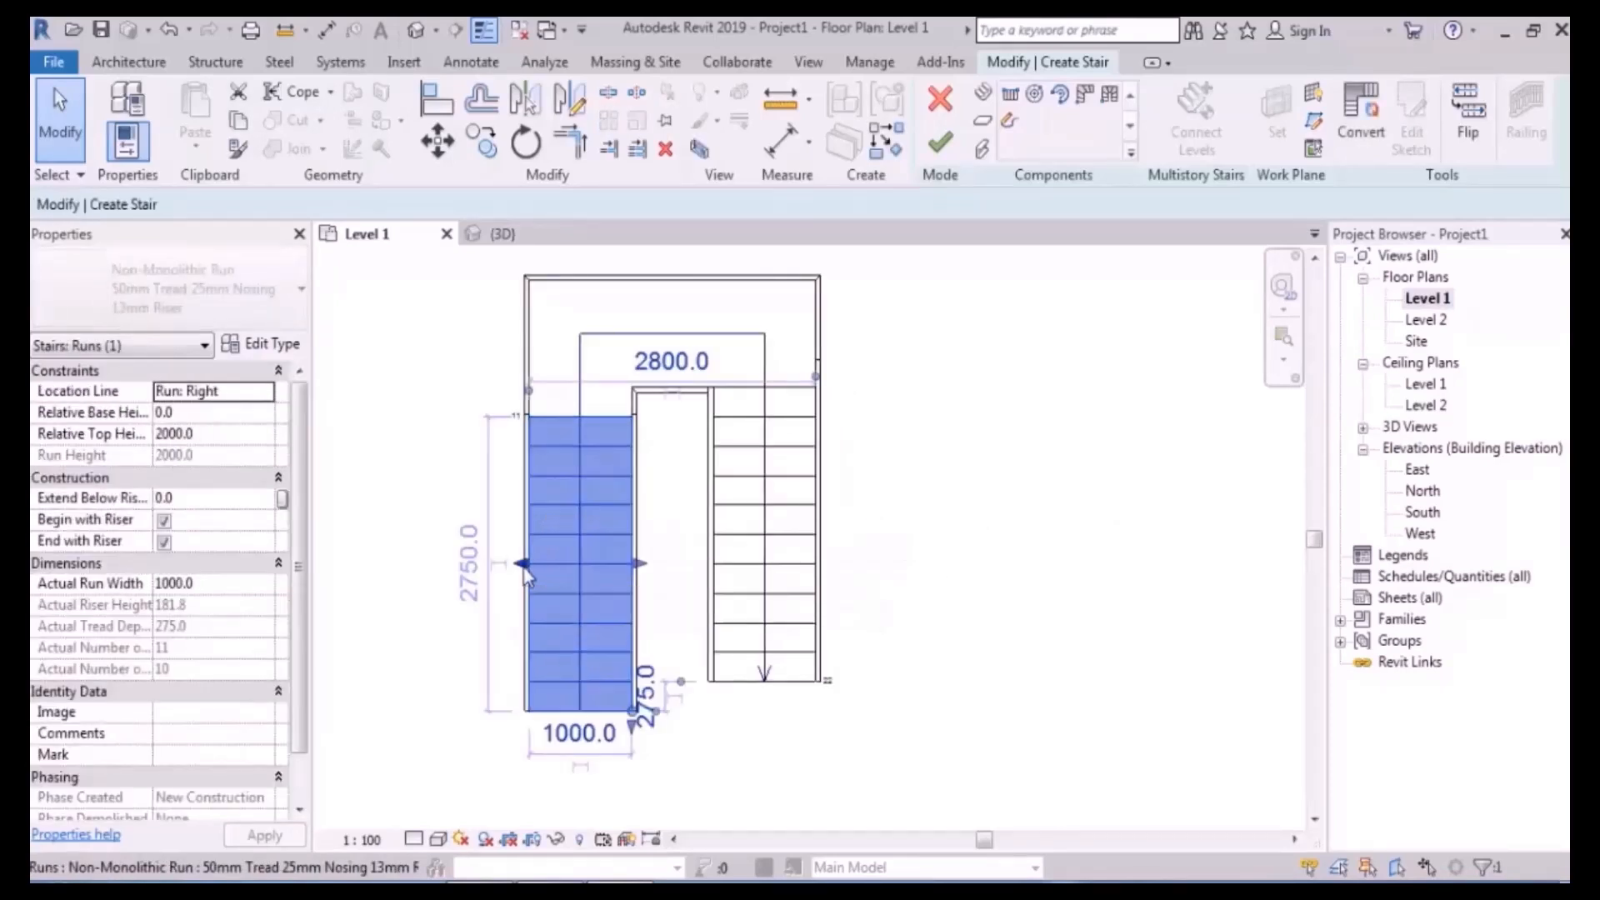
{"action": "left_click_drag", "start_coordinate": [523, 566], "coordinate": [415, 567]}
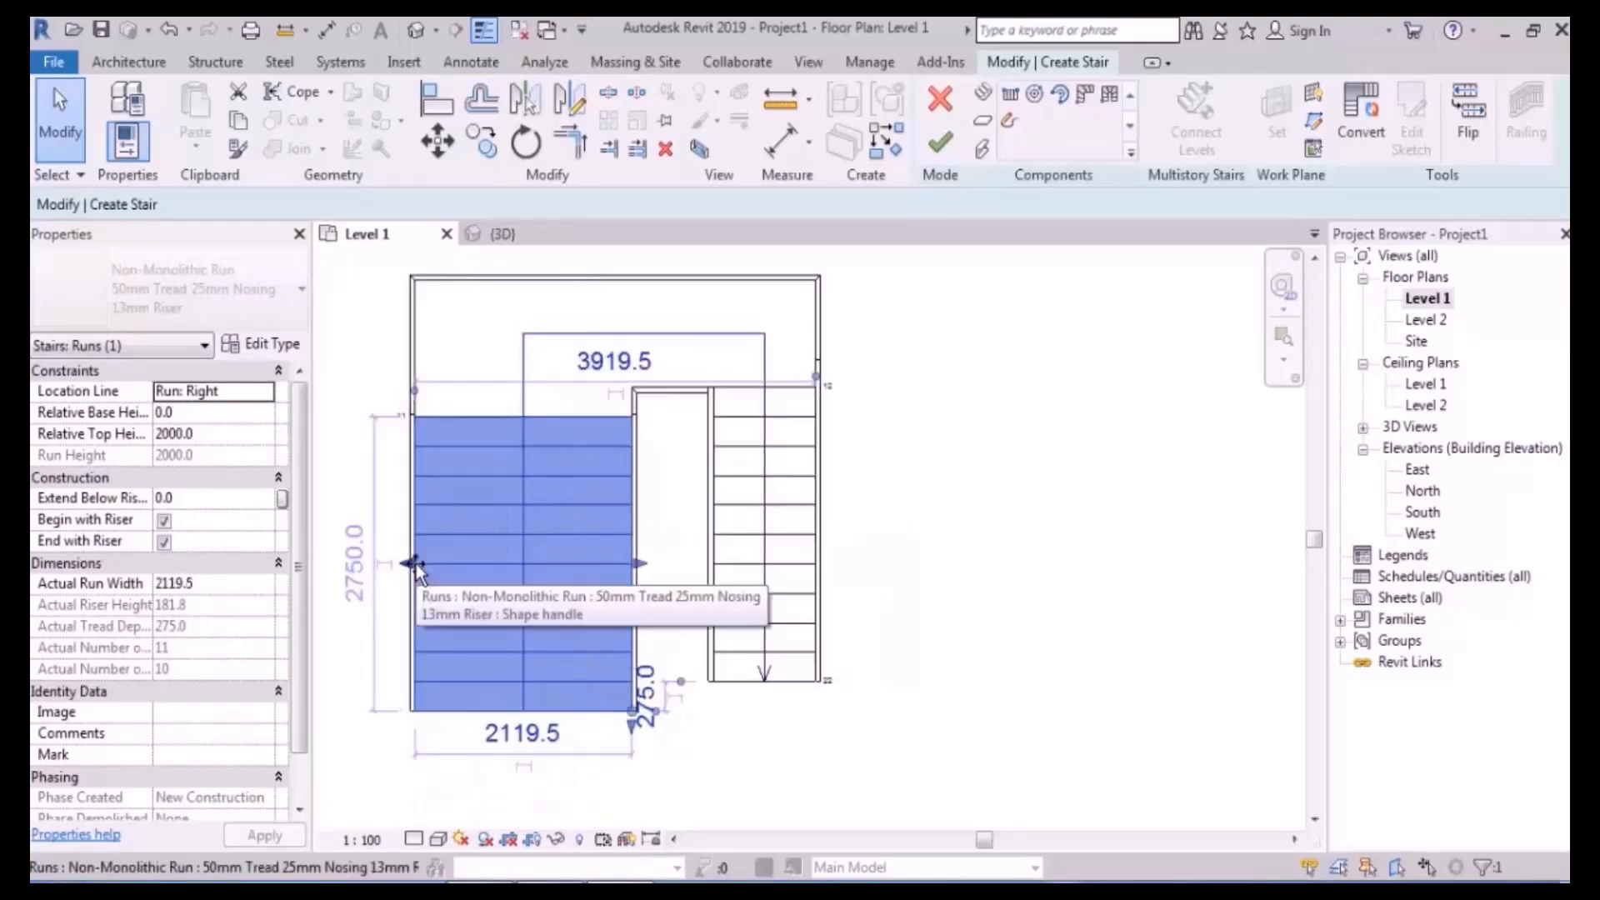
{"action": "middle_click_drag", "start_coordinate": [416, 566], "coordinate": [537, 447]}
{"action": "left_click", "coordinate": [630, 615]}
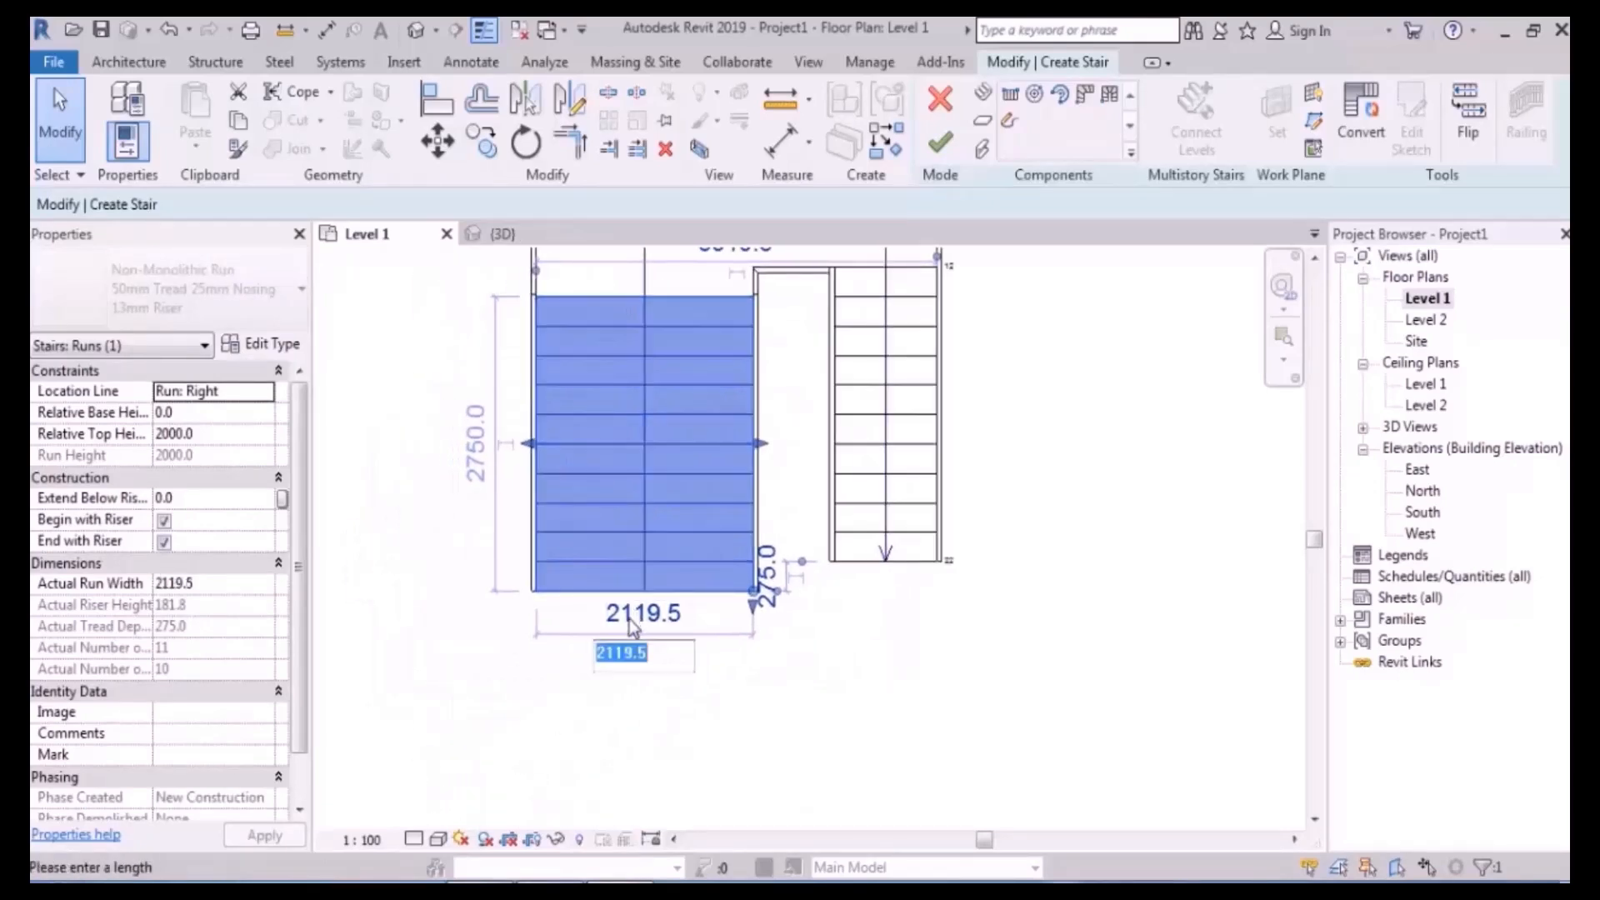
{"action": "type", "text": "2500"}
{"action": "key", "text": "Return"}
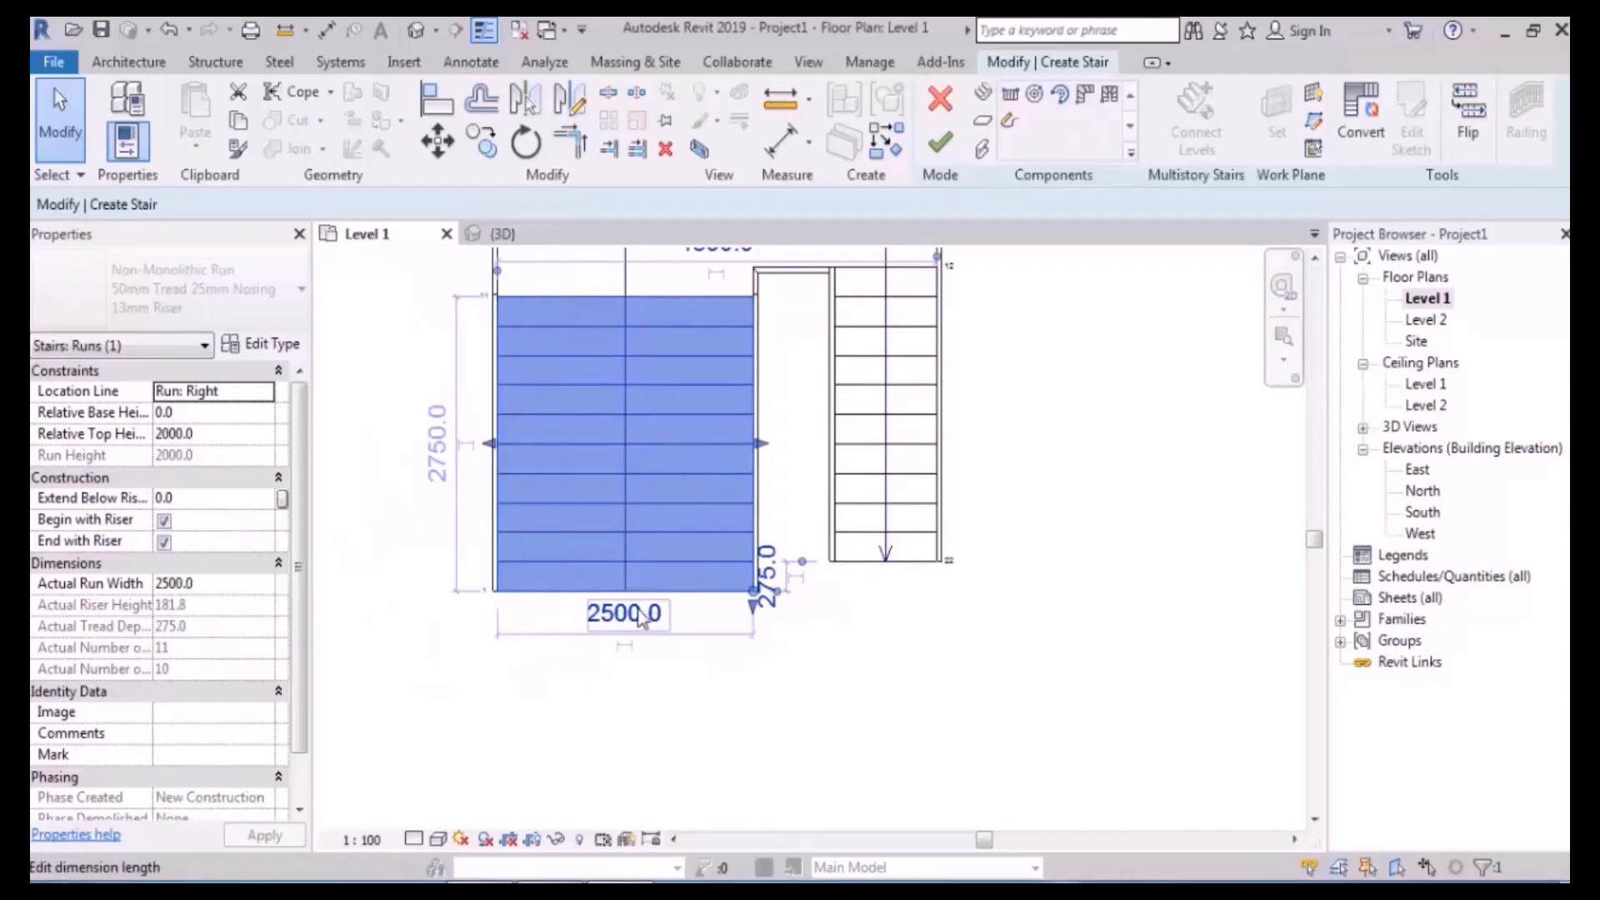
{"action": "left_click", "coordinate": [627, 614]}
{"action": "type", "text": "3000"}
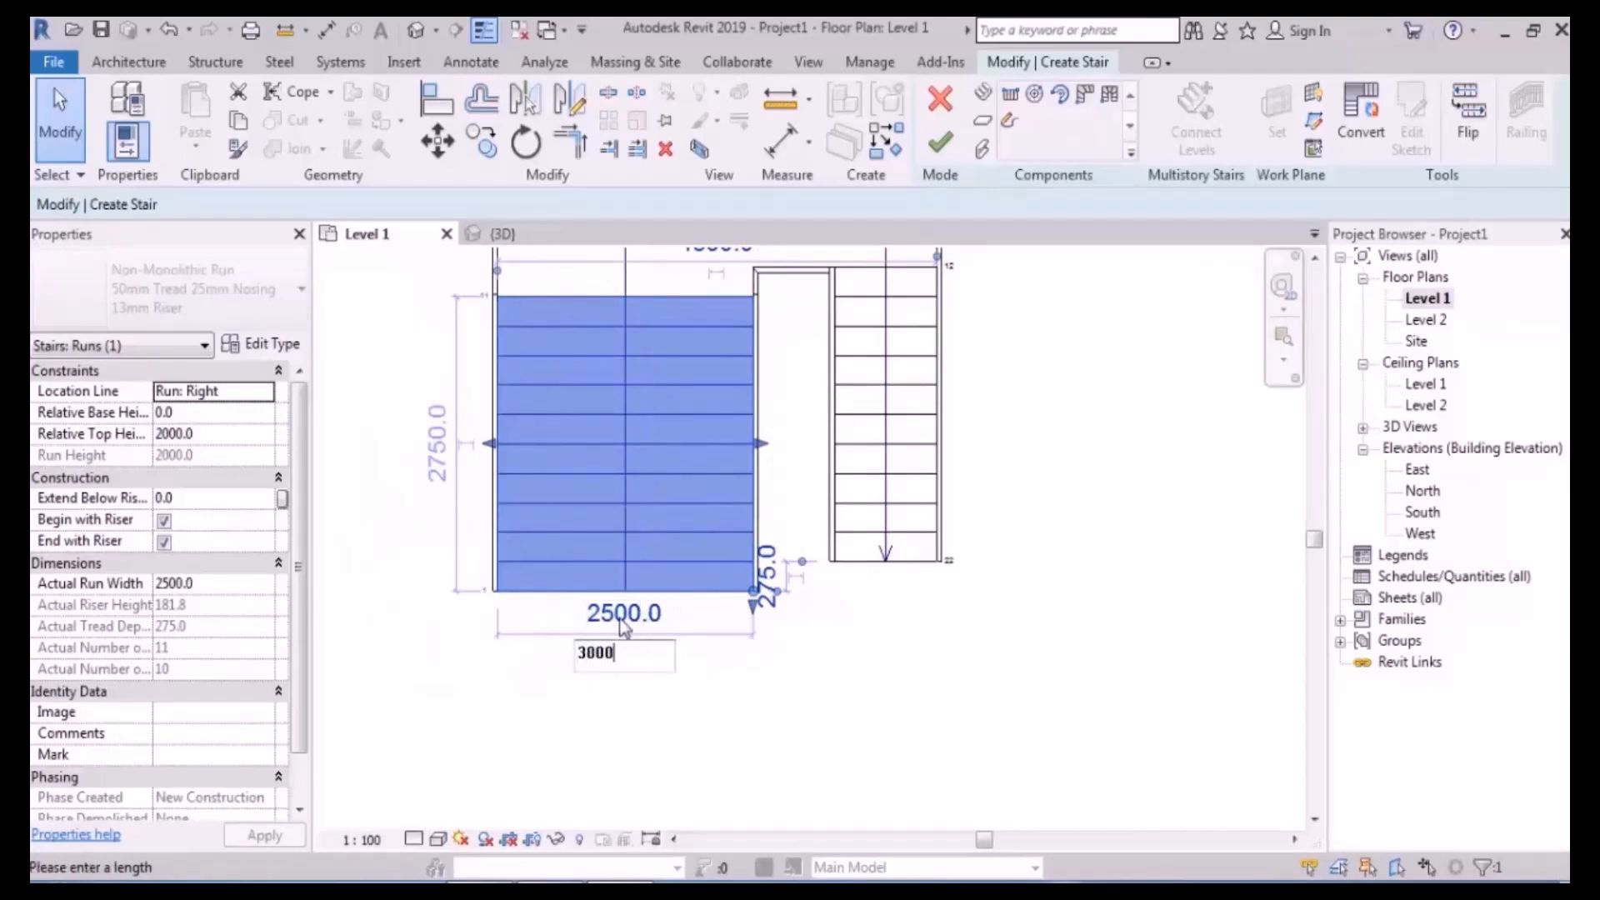
{"action": "key", "text": "Return"}
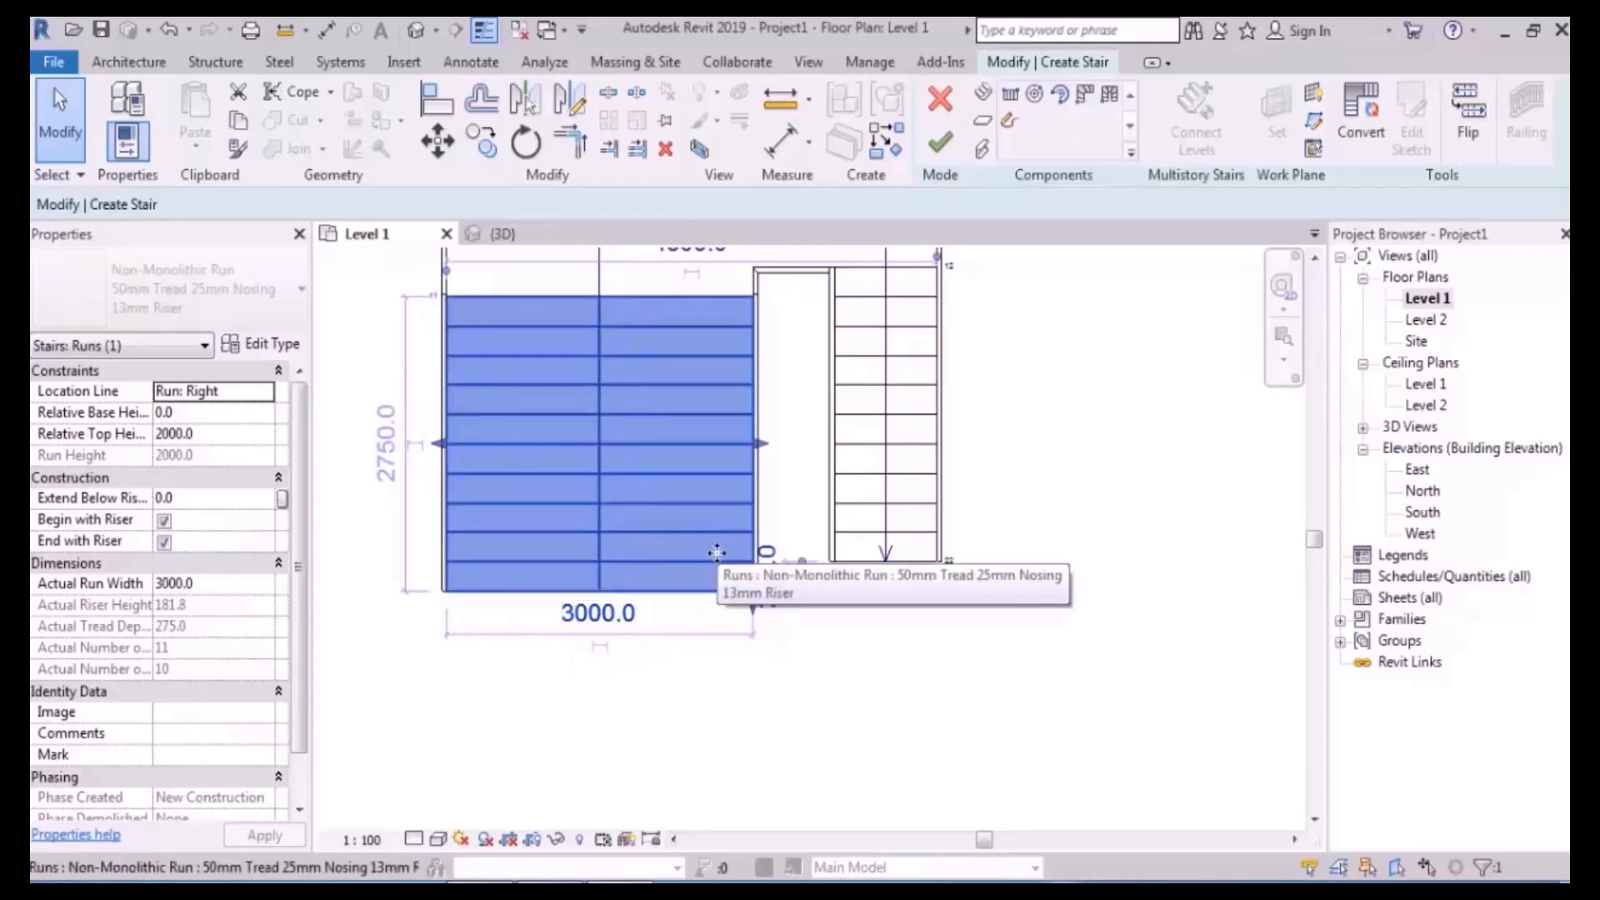
{"action": "scroll", "coordinate": [833, 533], "scroll_direction": "down", "scroll_amount": 3}
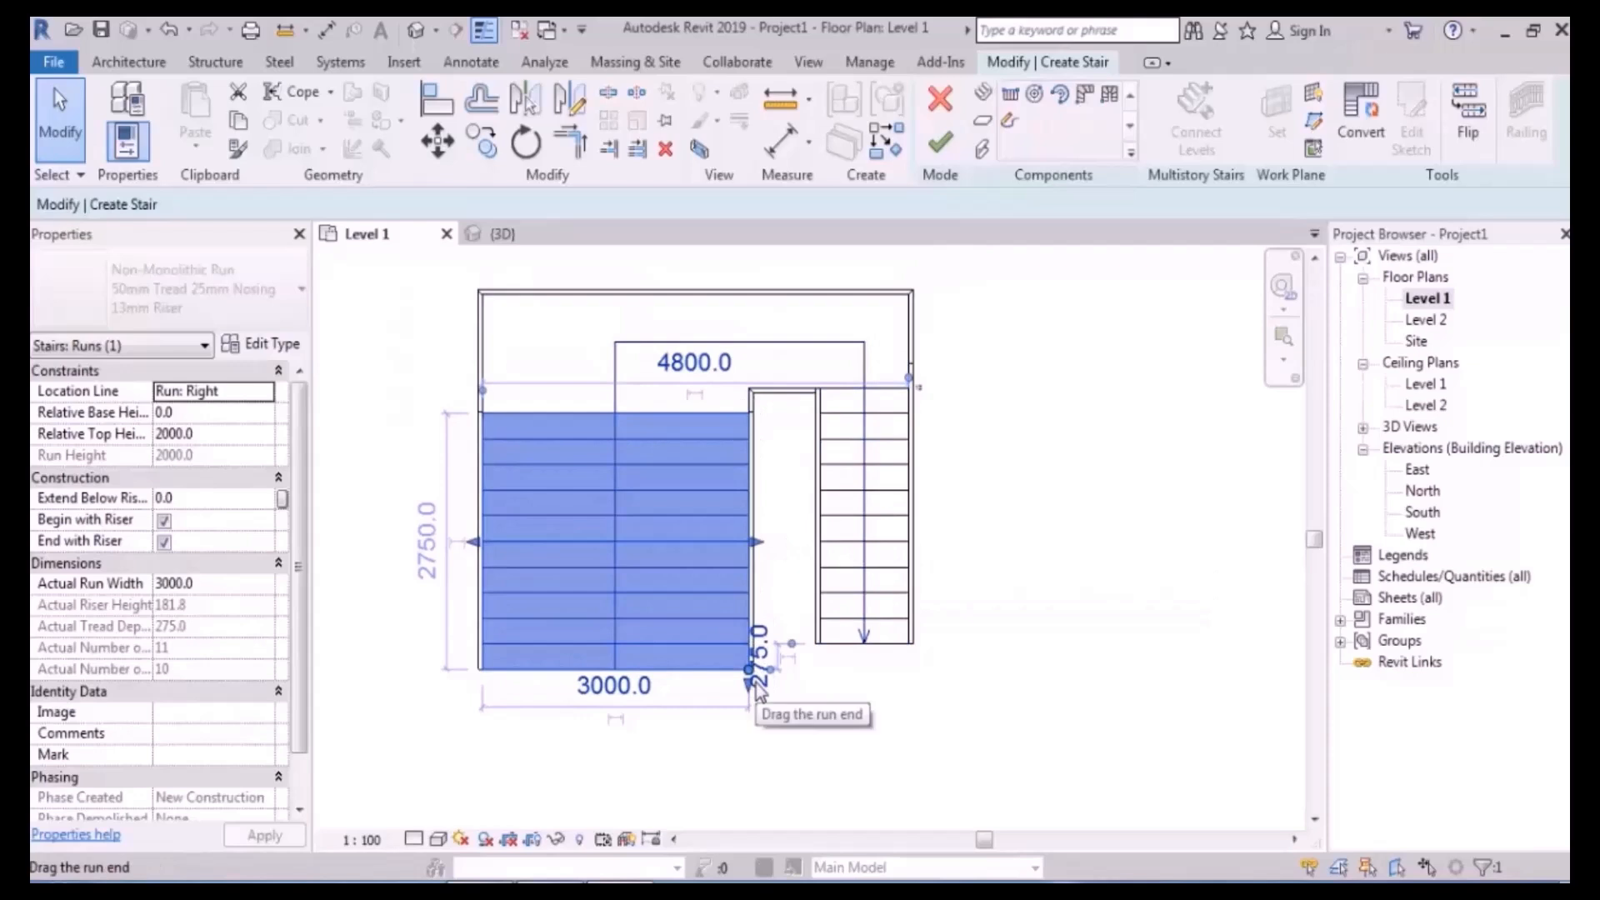
{"action": "left_click", "coordinate": [611, 702]}
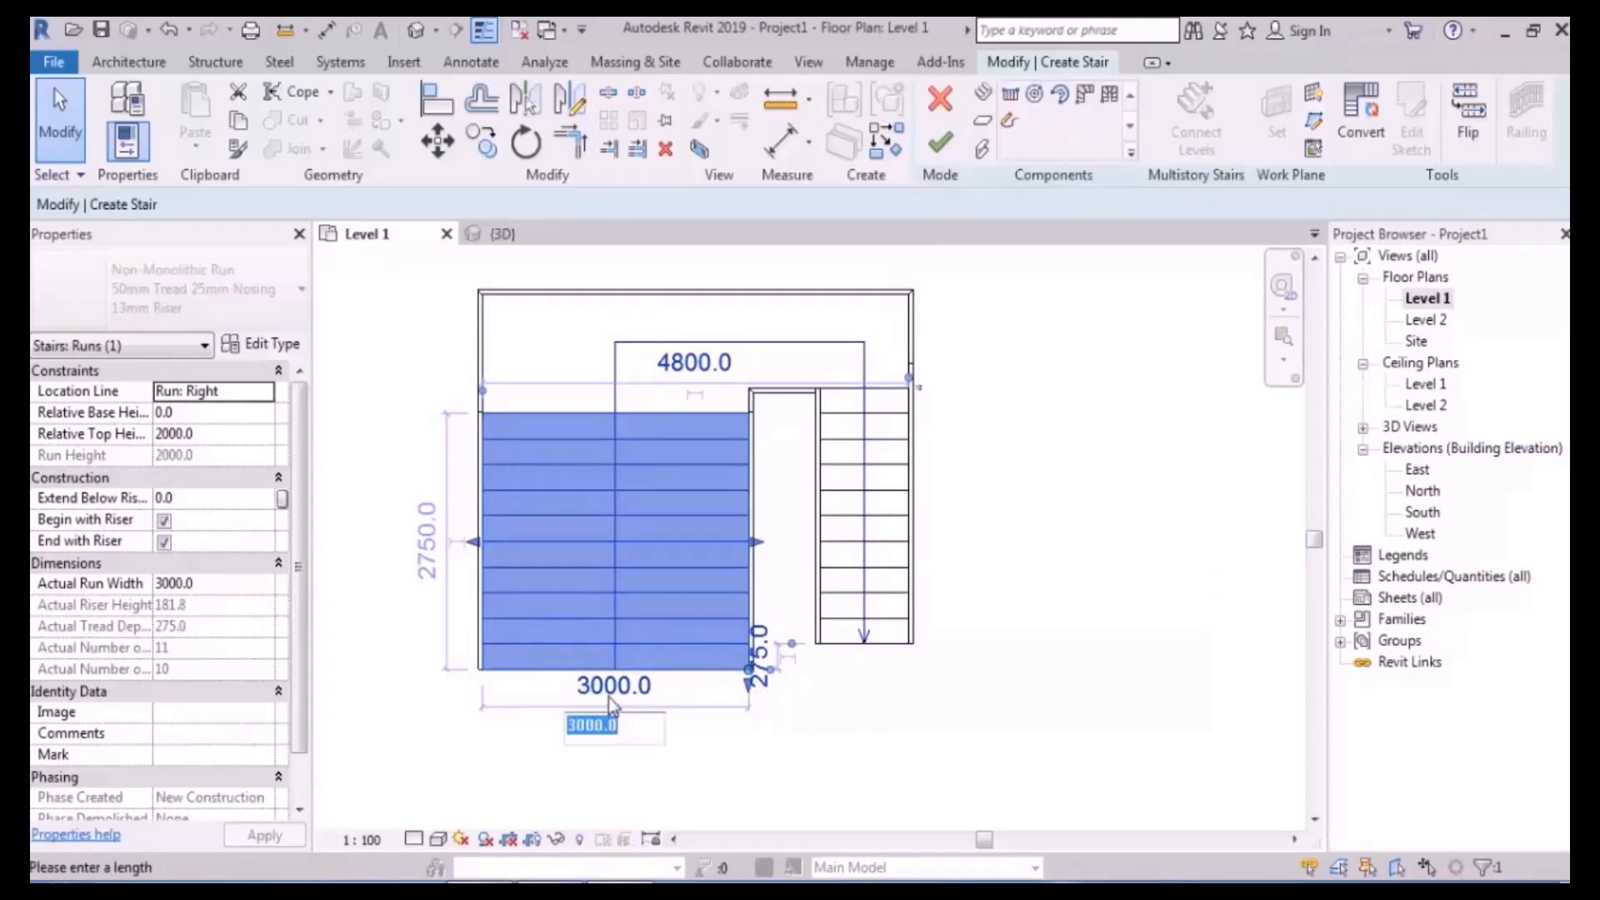
{"action": "type", "text": "2000"}
{"action": "key", "text": "Return"}
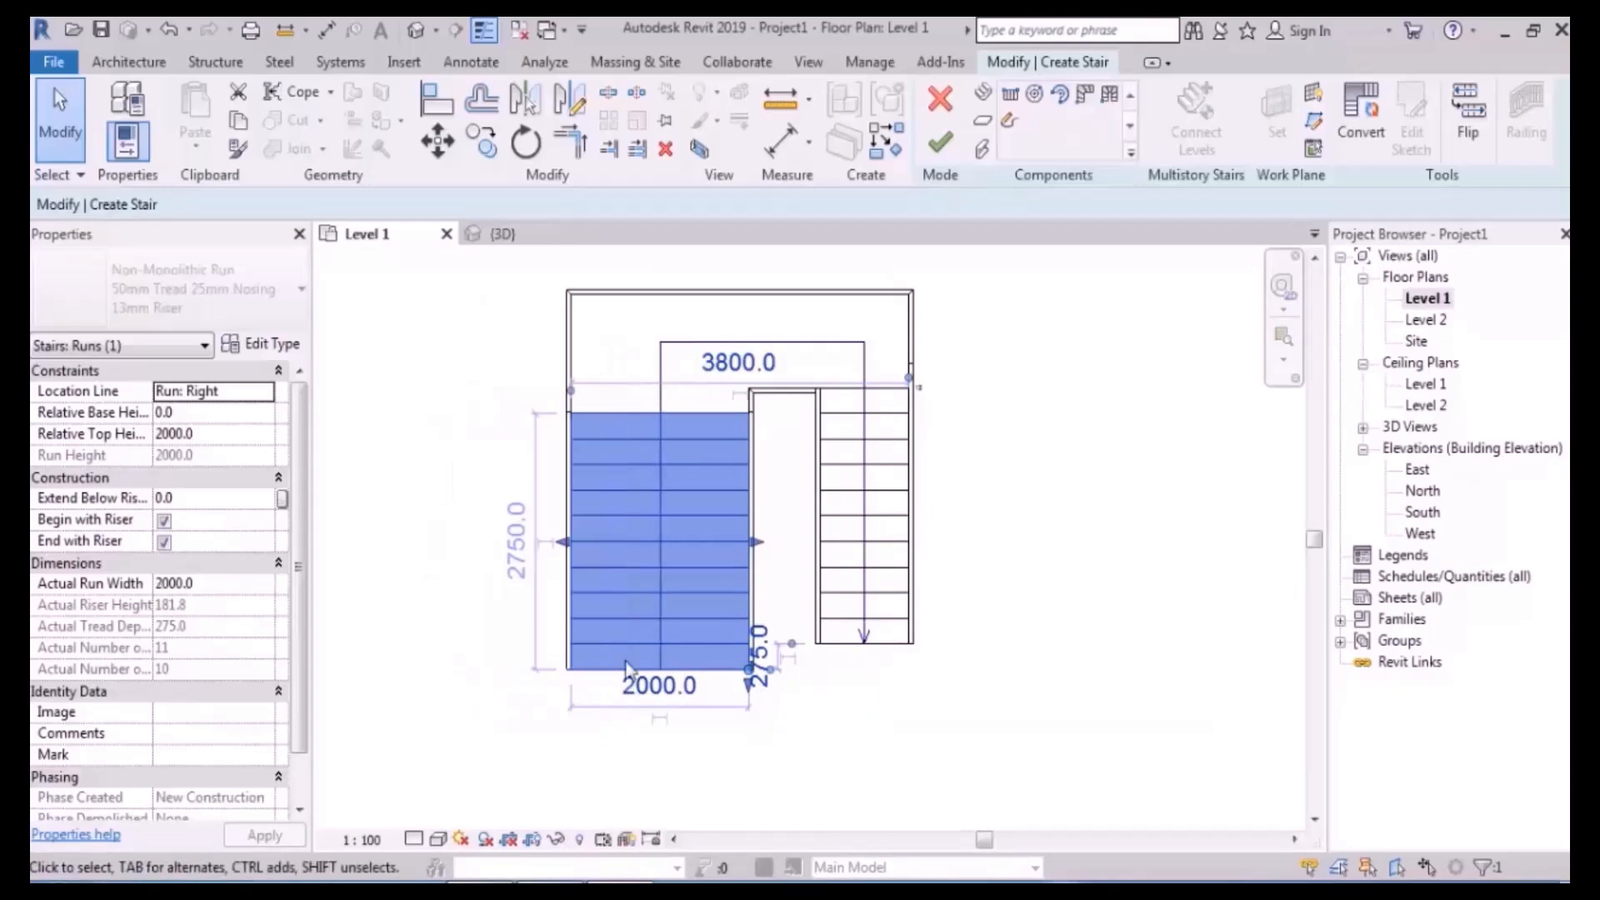
{"action": "left_click_drag", "start_coordinate": [559, 545], "coordinate": [488, 546]}
{"action": "scroll", "coordinate": [754, 562], "scroll_direction": "up", "scroll_amount": 2}
{"action": "scroll", "coordinate": [567, 588], "scroll_direction": "down", "scroll_amount": 3}
{"action": "middle_click_drag", "start_coordinate": [820, 475], "coordinate": [814, 519]}
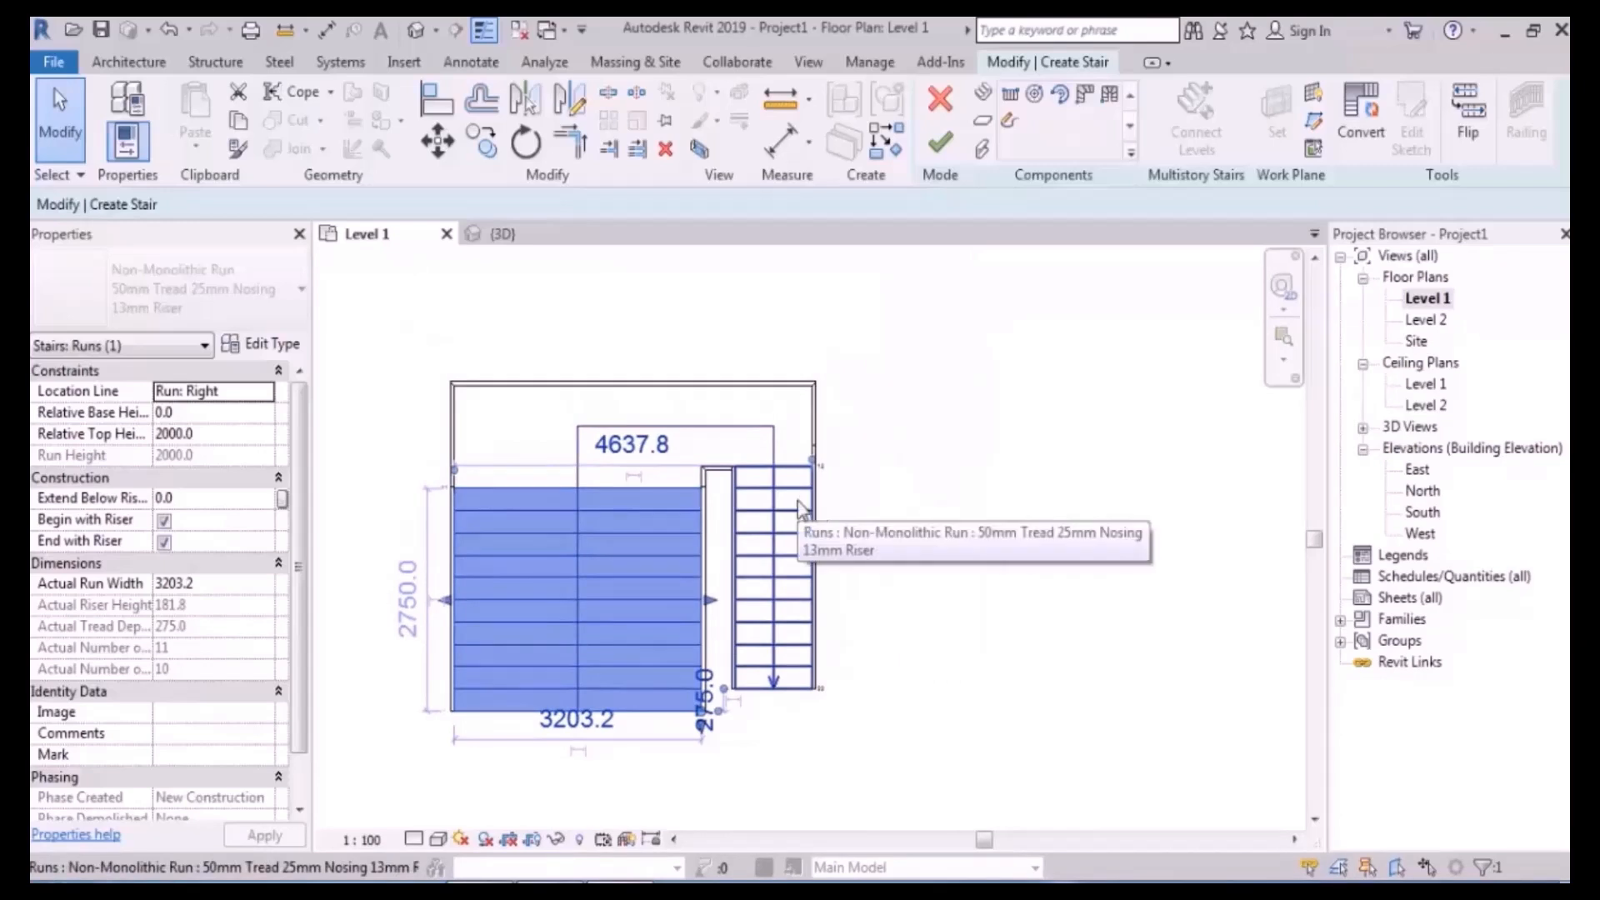
{"action": "middle_click_drag", "start_coordinate": [857, 418], "coordinate": [883, 510]}
{"action": "left_click", "coordinate": [755, 507]}
{"action": "left_click_drag", "start_coordinate": [655, 470], "coordinate": [660, 390]}
{"action": "scroll", "coordinate": [886, 479], "scroll_direction": "down", "scroll_amount": 1}
{"action": "left_click_drag", "start_coordinate": [857, 478], "coordinate": [1046, 480]}
{"action": "left_click_drag", "start_coordinate": [566, 498], "coordinate": [410, 500]}
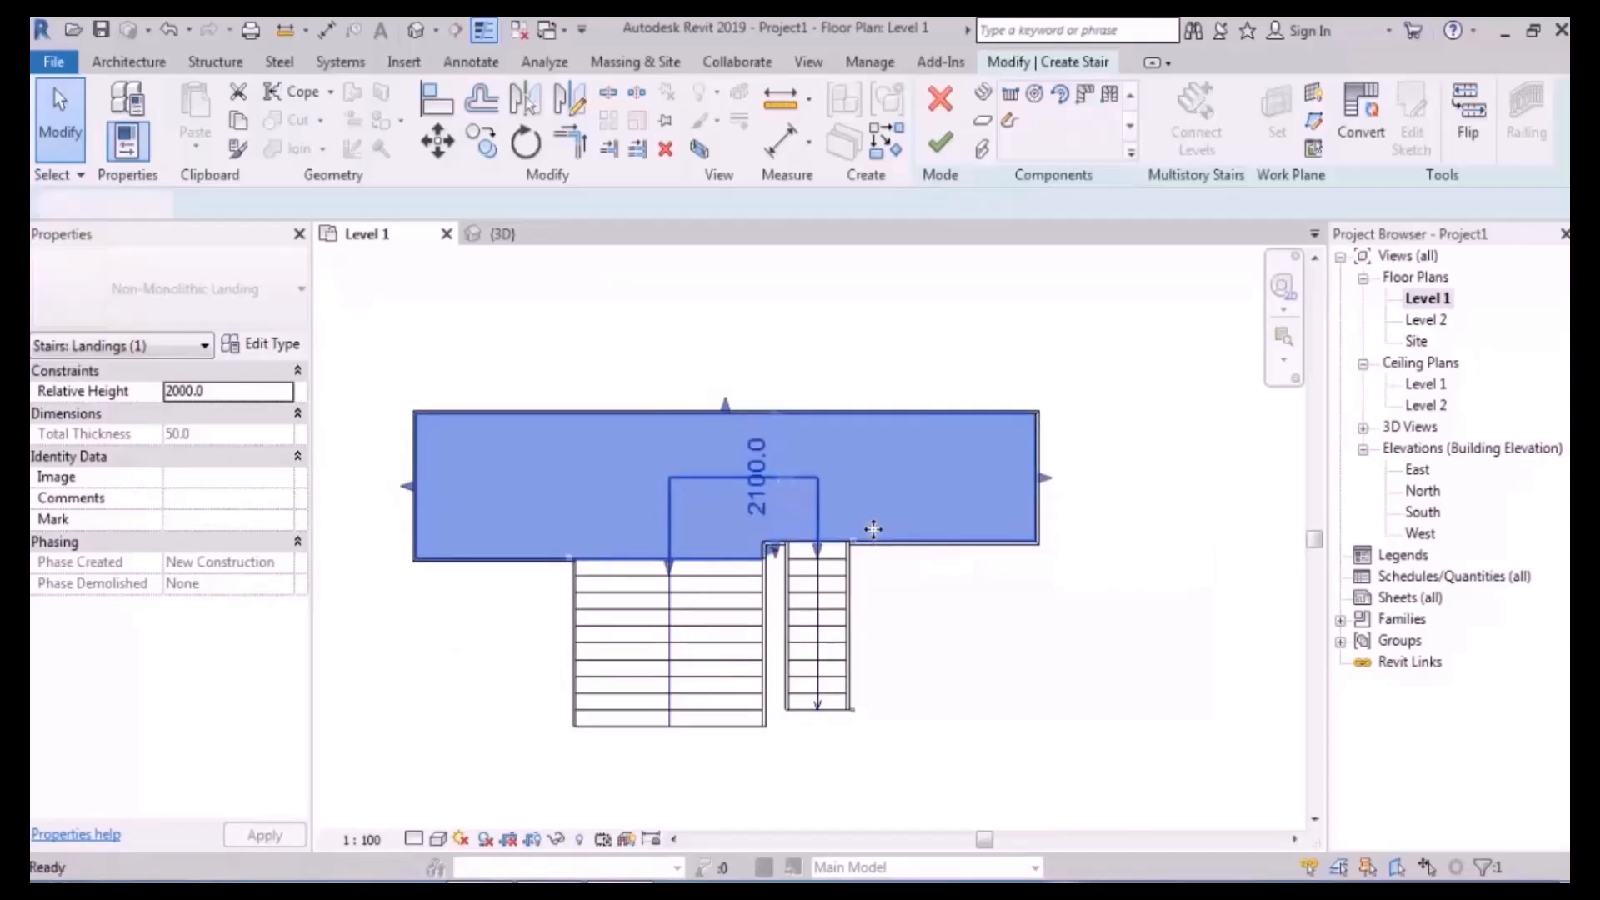
{"action": "key", "text": "Escape"}
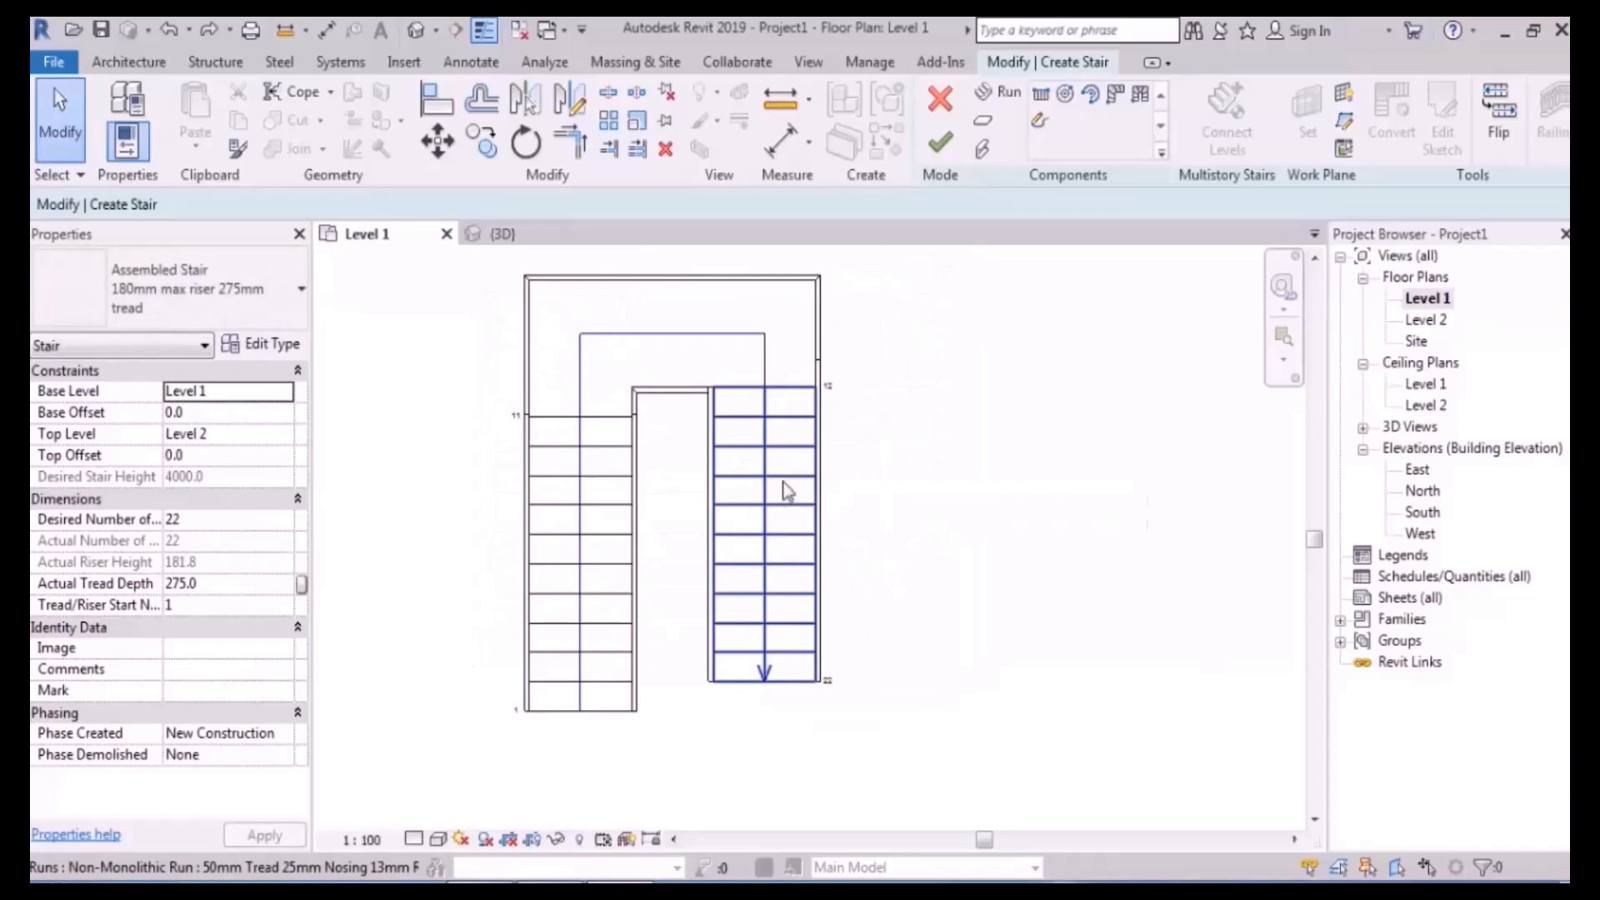
- Rotate the left run about 10° around its top-right corner so it slants toward the landing
{"action": "middle_click_drag", "start_coordinate": [791, 467], "coordinate": [939, 504]}
{"action": "left_click", "coordinate": [735, 513]}
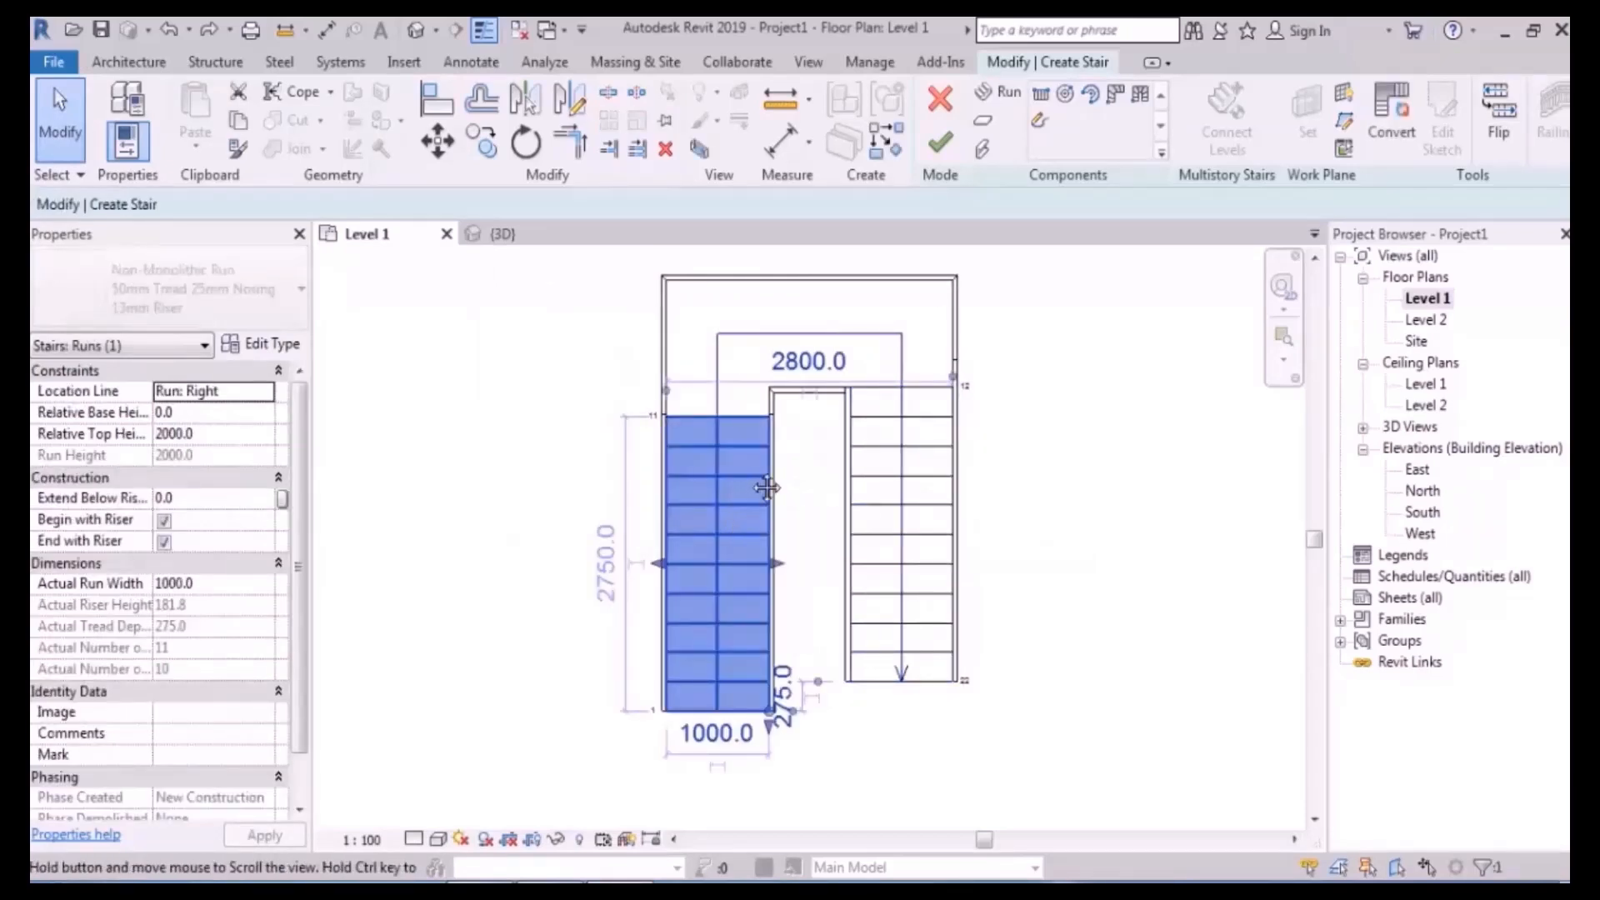
{"action": "middle_click_drag", "start_coordinate": [737, 514], "coordinate": [696, 489]}
{"action": "left_click", "coordinate": [525, 144]}
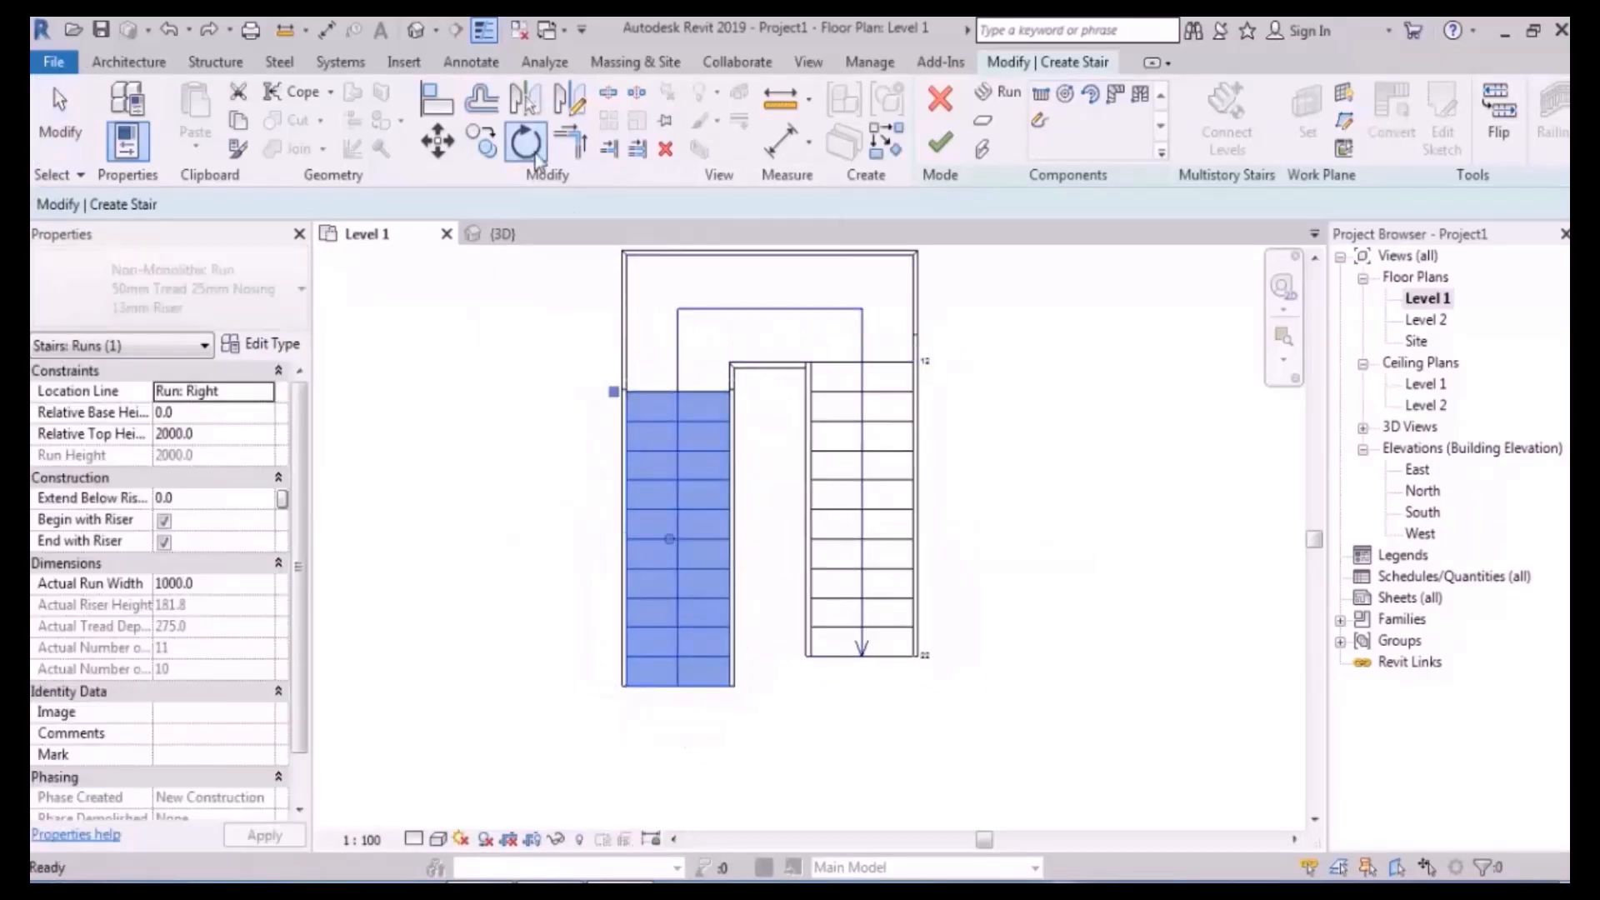
{"action": "left_click", "coordinate": [729, 389]}
{"action": "left_click", "coordinate": [729, 690]}
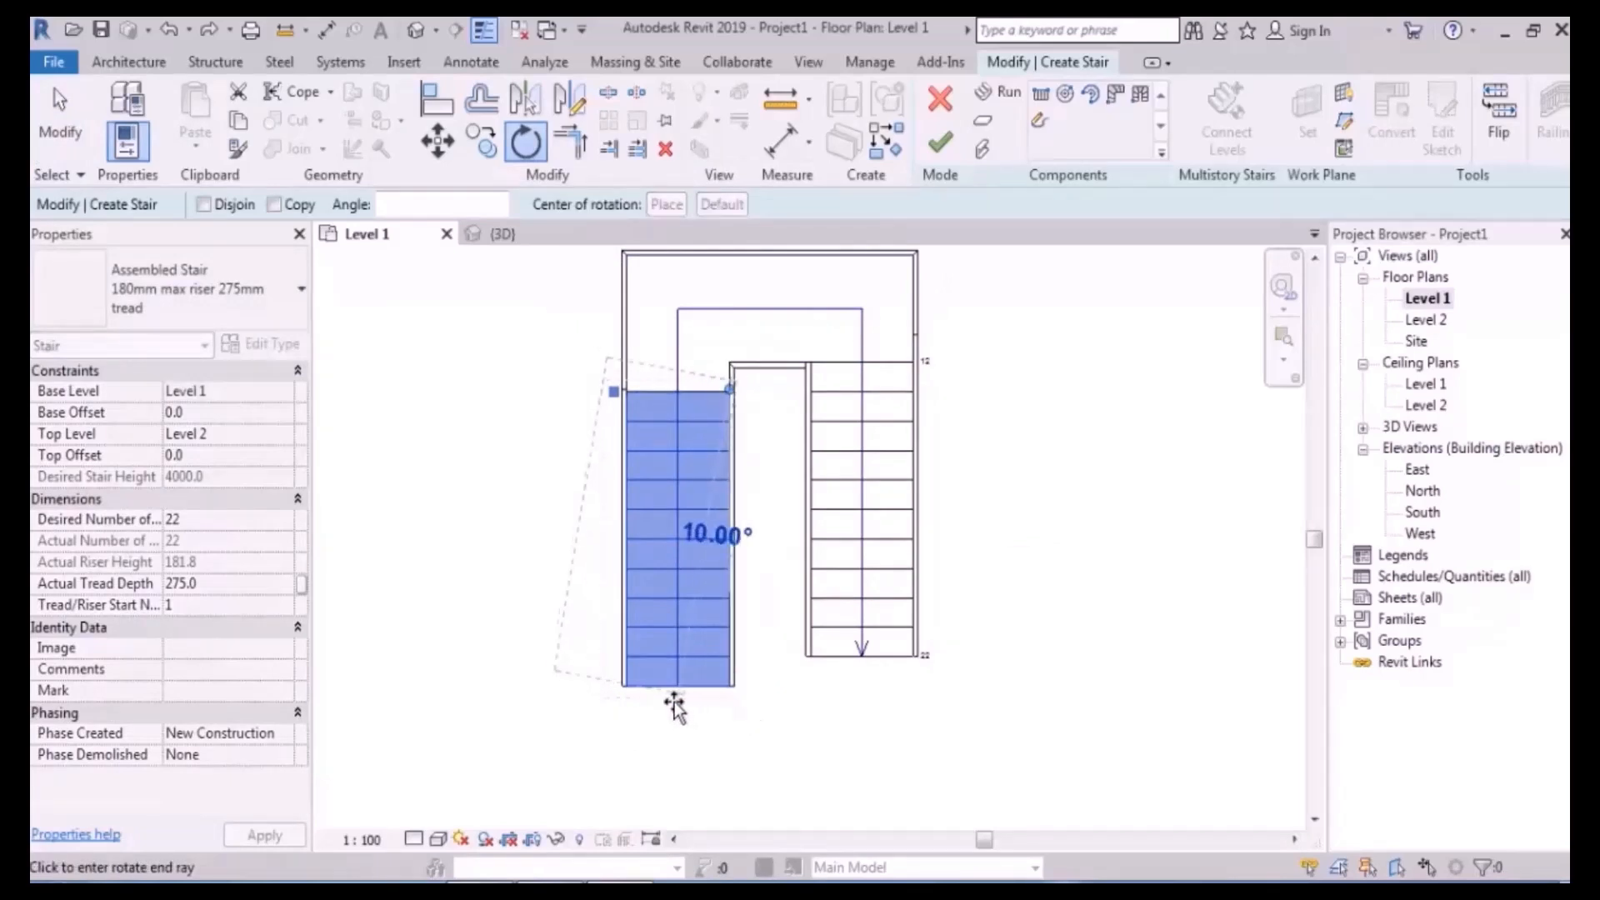
{"action": "left_click", "coordinate": [750, 713]}
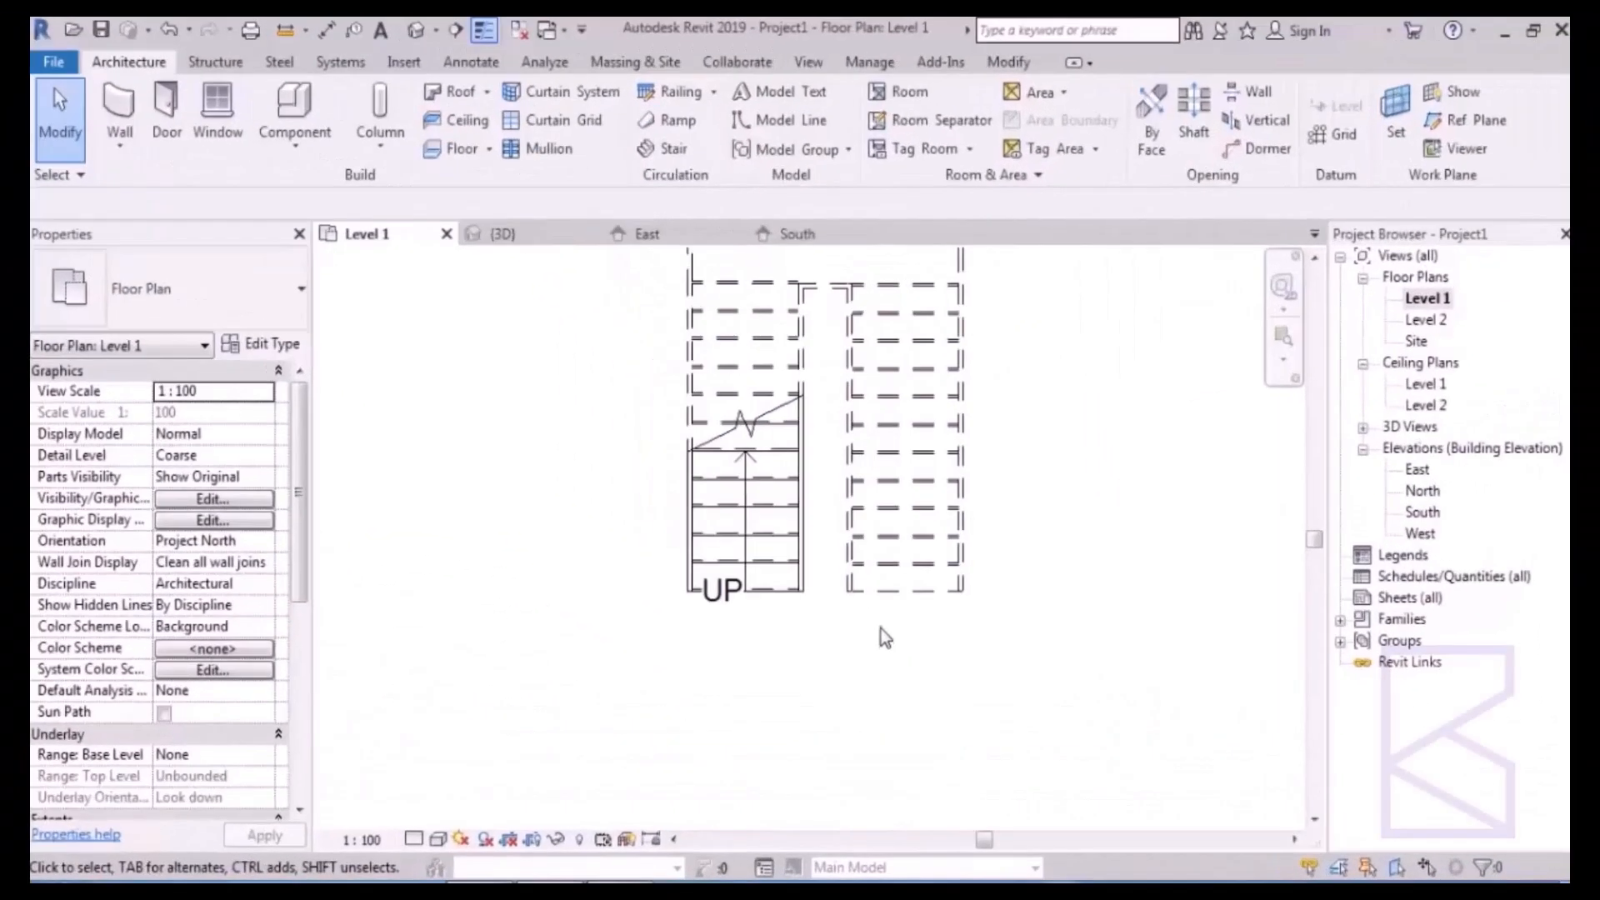
- Orbit the 3D view to review the stair's runs and central landing
{"action": "middle_click_drag", "start_coordinate": [921, 486], "coordinate": [921, 551]}
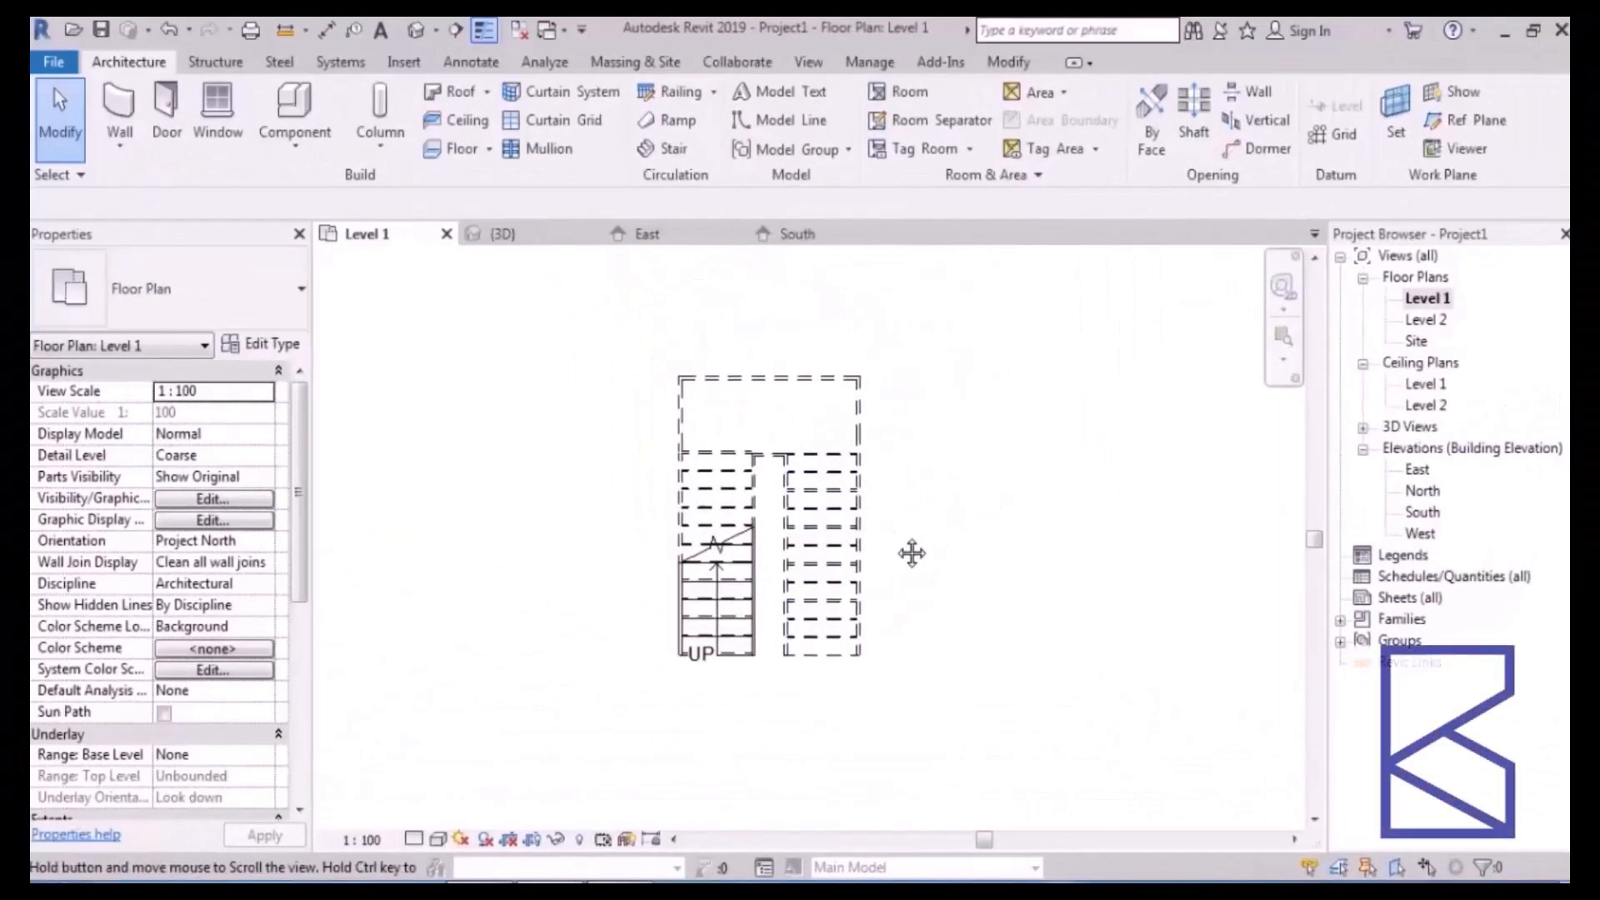
{"action": "scroll", "coordinate": [901, 490], "scroll_direction": "up", "scroll_amount": 2}
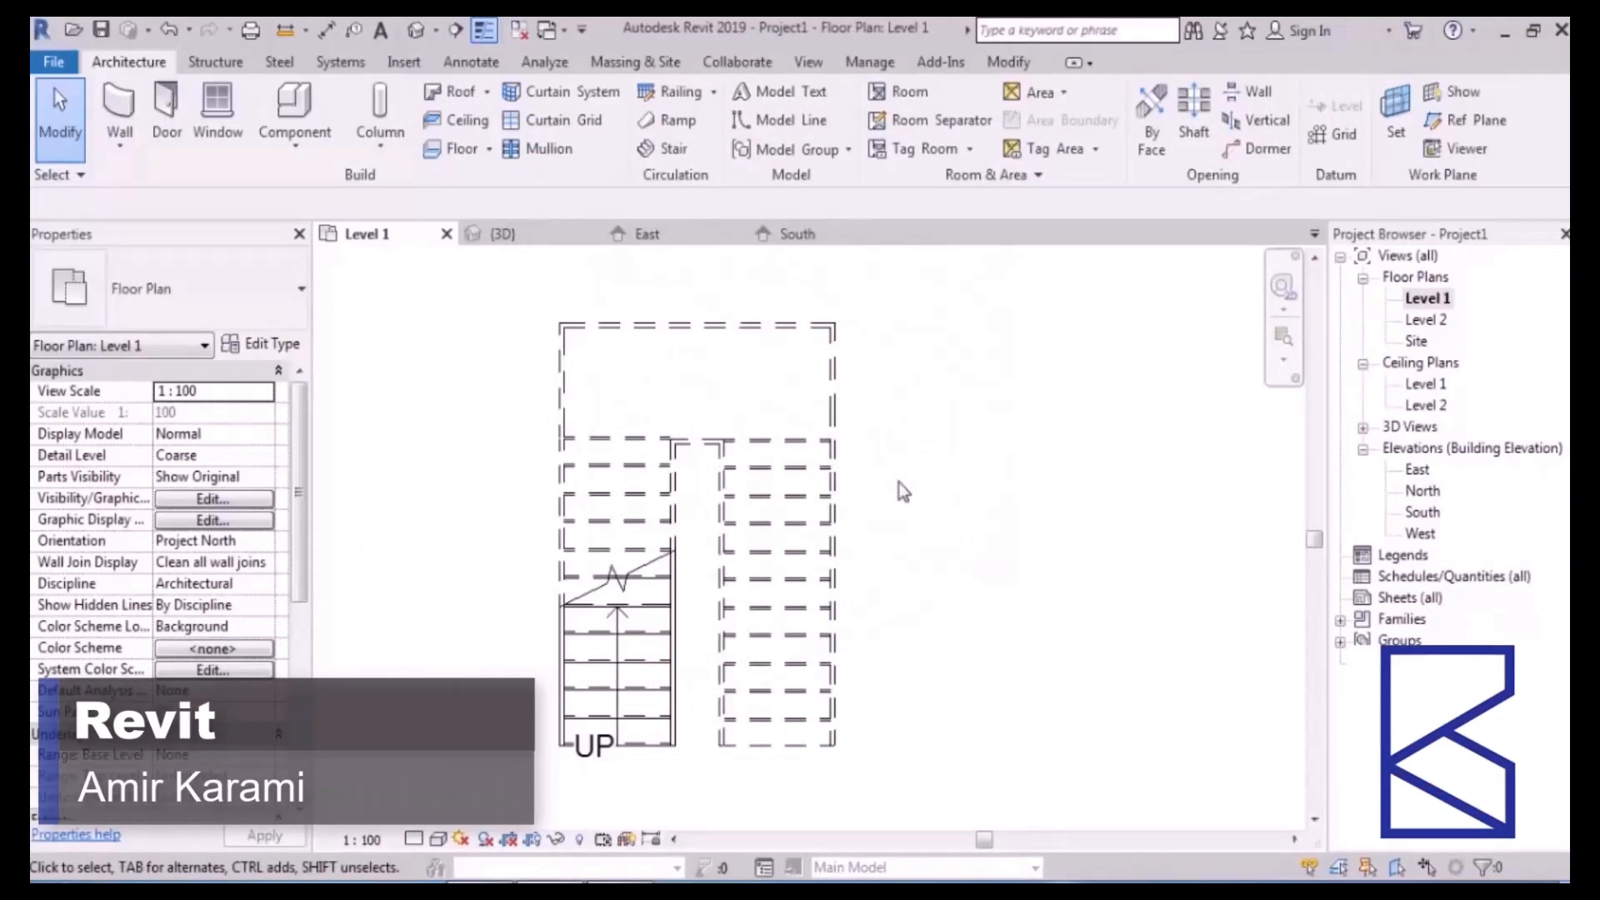
{"action": "left_click", "coordinate": [416, 31]}
{"action": "scroll", "coordinate": [650, 394], "scroll_direction": "down", "scroll_amount": 2}
{"action": "middle_click_drag", "start_coordinate": [843, 520], "coordinate": [581, 445]}
{"action": "left_click", "coordinate": [790, 533]}
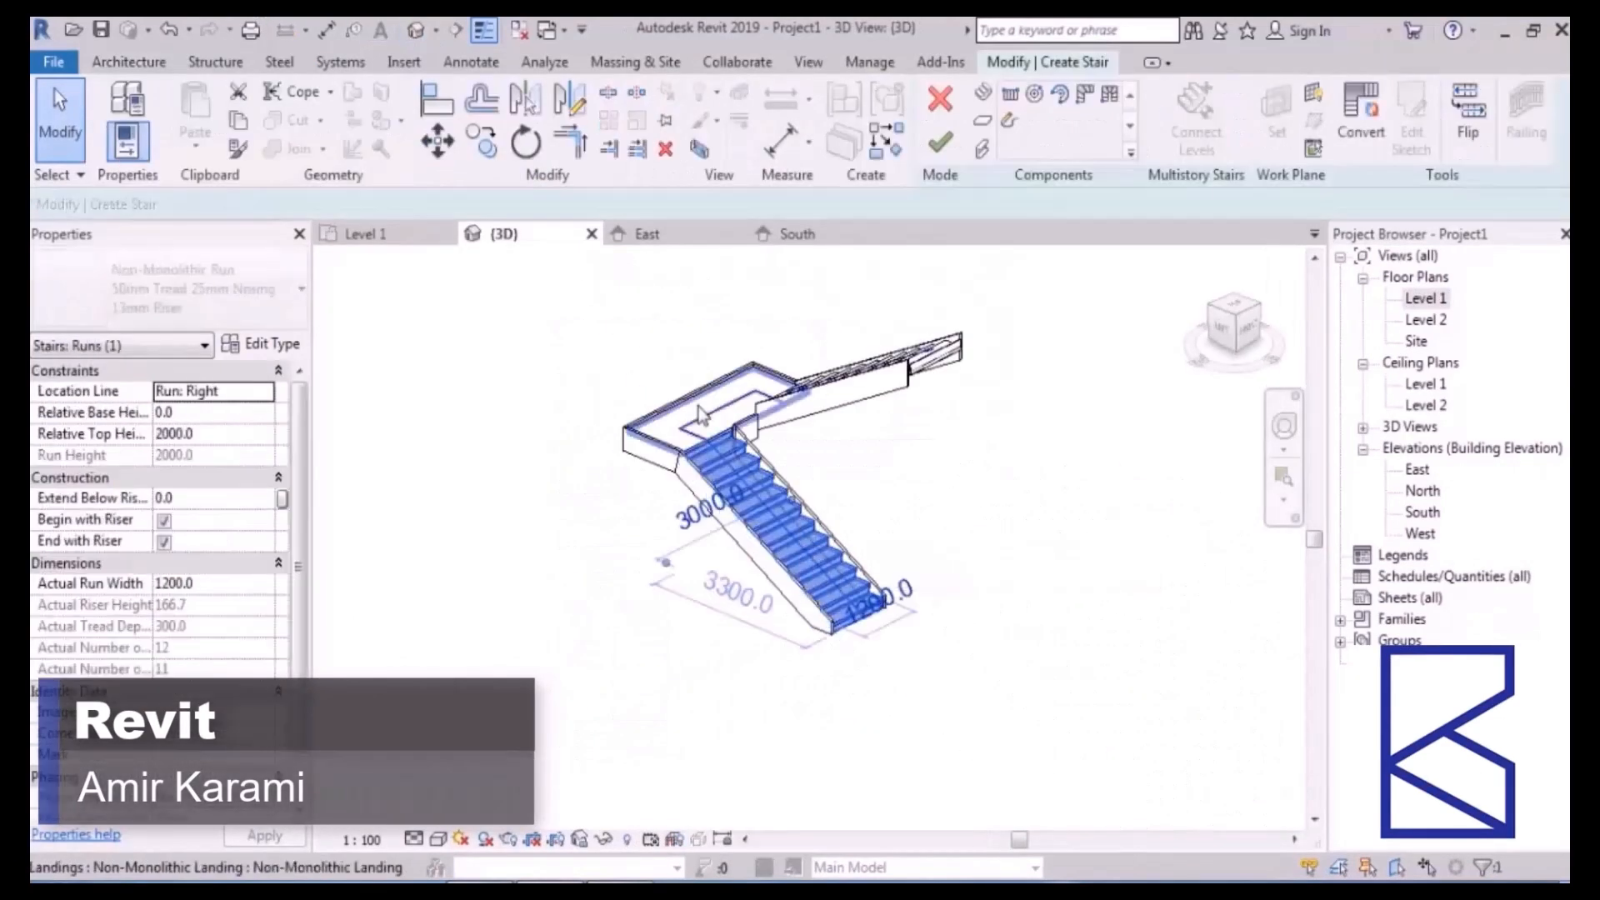
{"action": "left_click", "coordinate": [712, 412]}
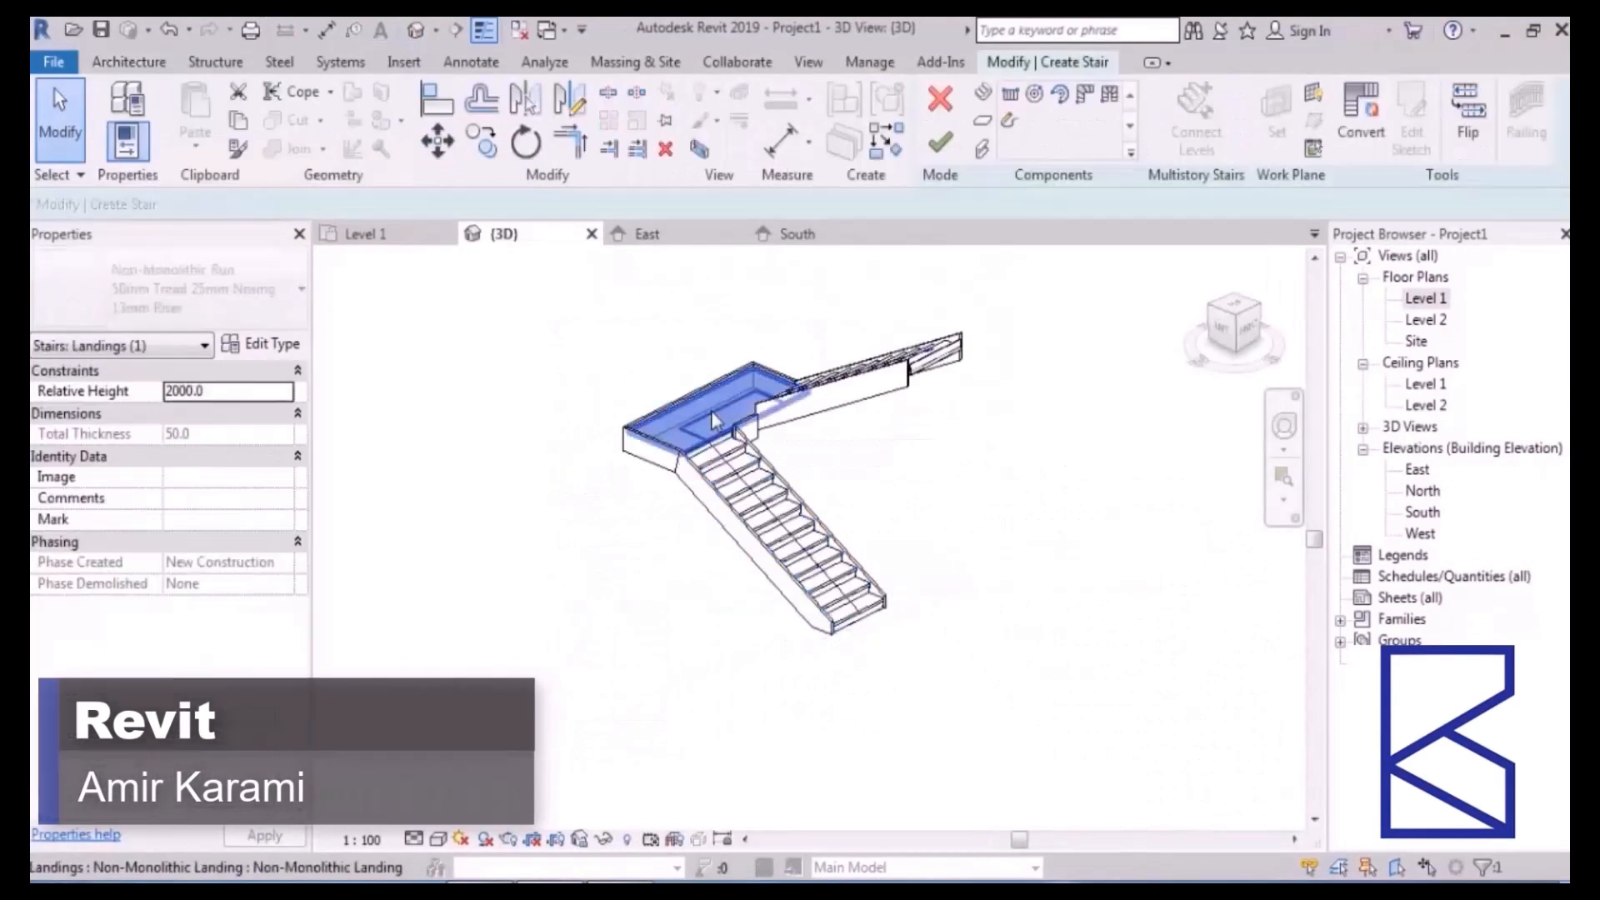
{"action": "left_click", "coordinate": [978, 489]}
{"action": "middle_click_drag", "start_coordinate": [978, 489], "coordinate": [901, 696], "text": "shift"}
{"action": "scroll", "coordinate": [903, 696], "scroll_direction": "up", "scroll_amount": 2}
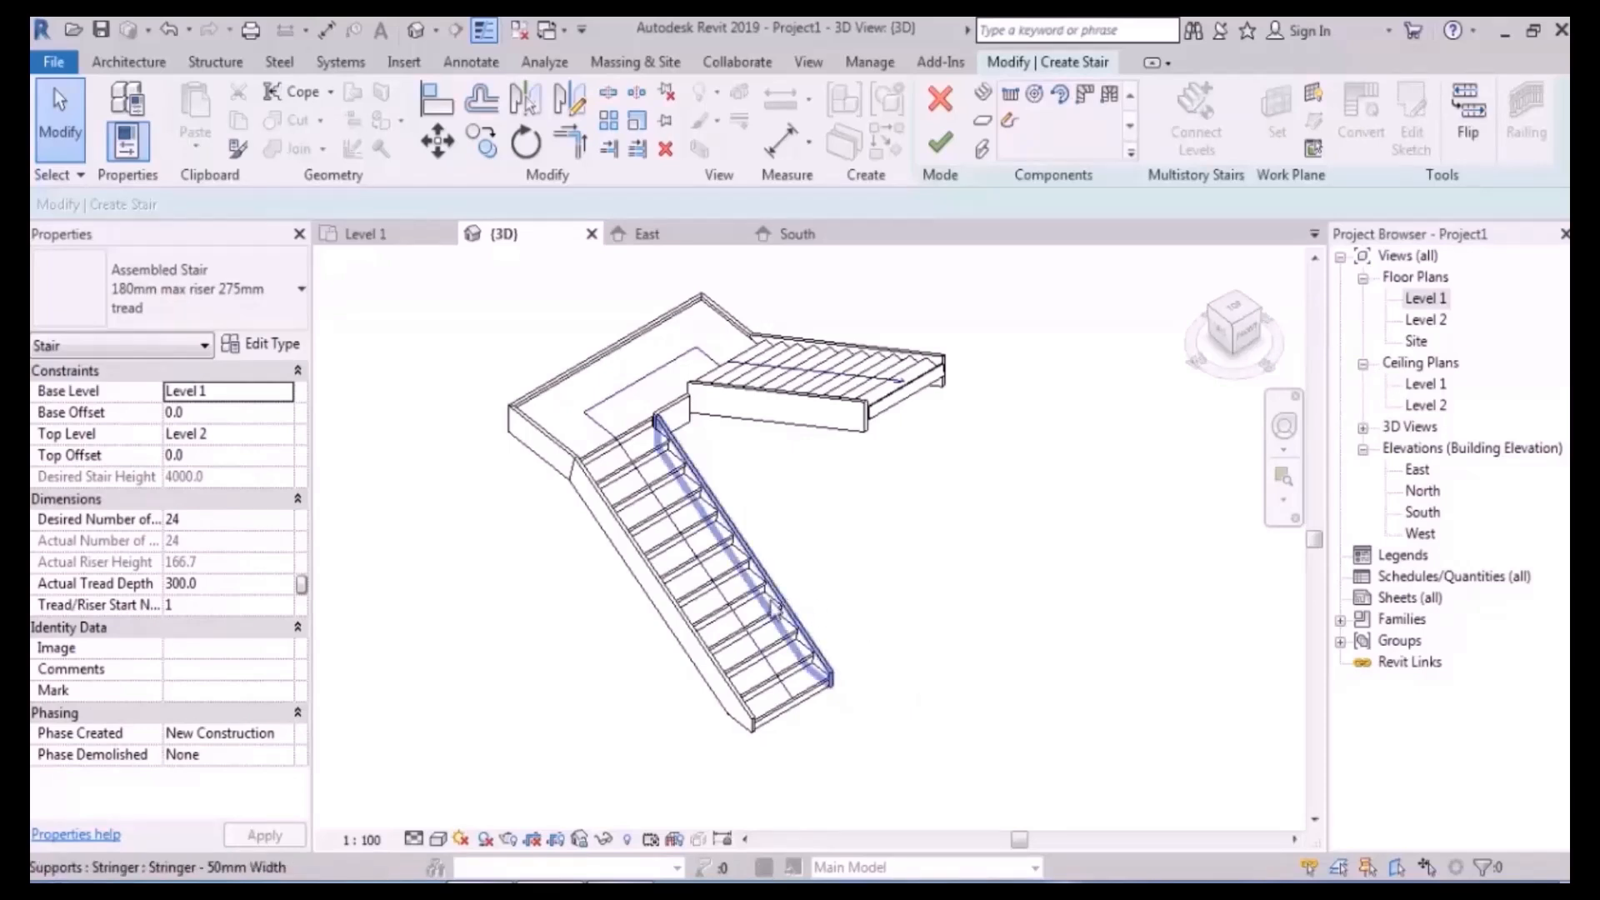
- Select the left run, go back to the Level 1 plan, and convert it to a custom run
{"action": "left_click", "coordinate": [742, 611]}
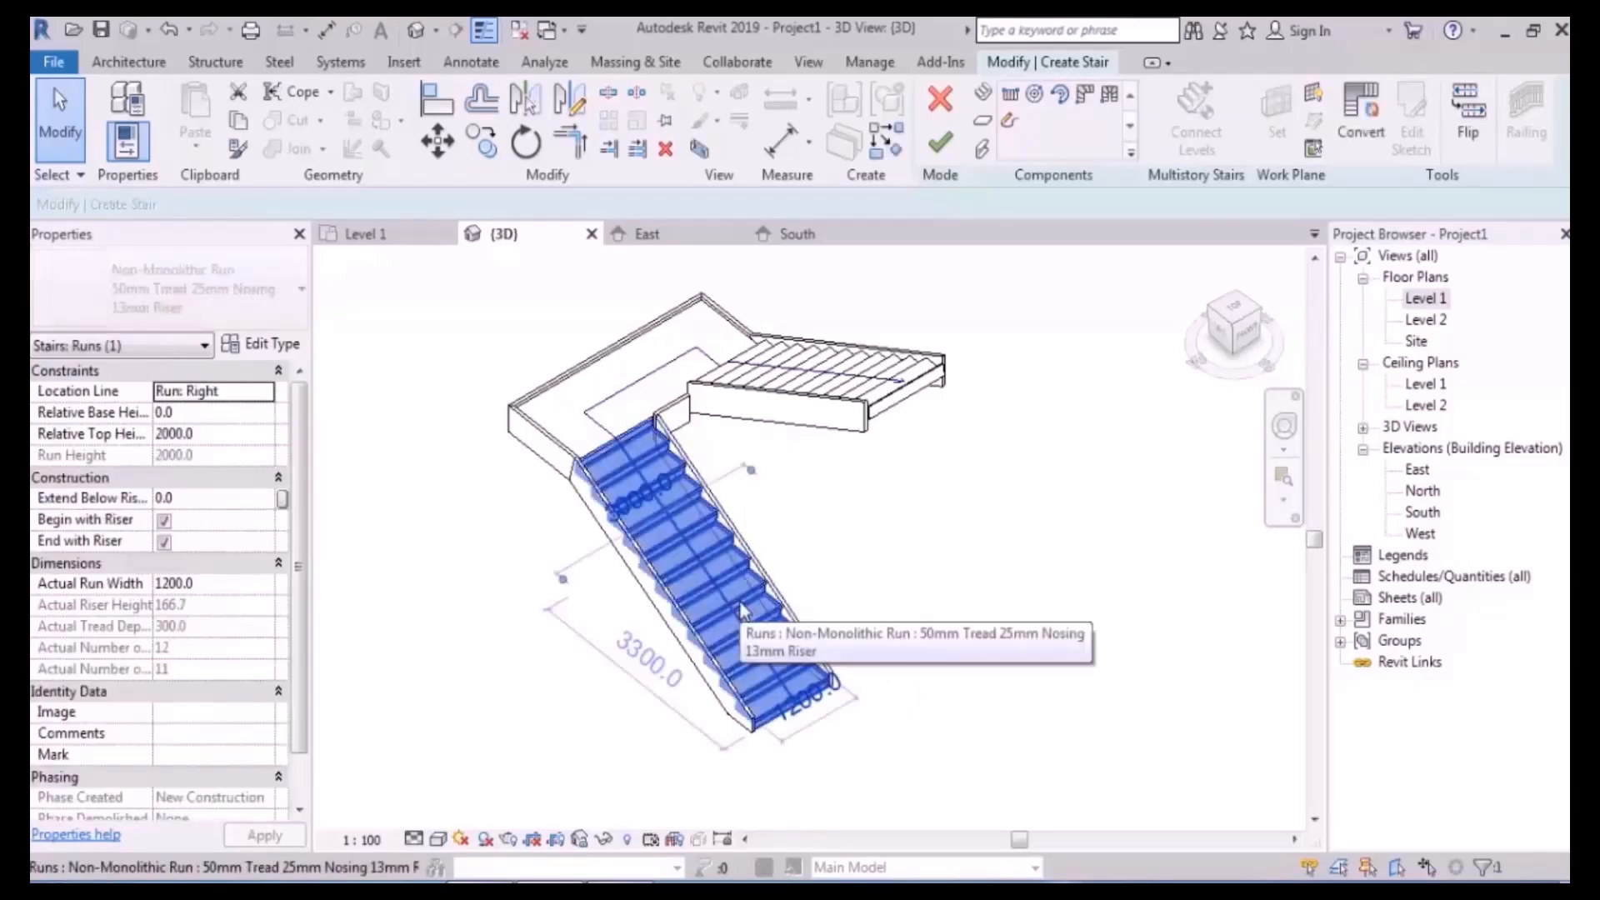
{"action": "double_click", "coordinate": [1425, 299]}
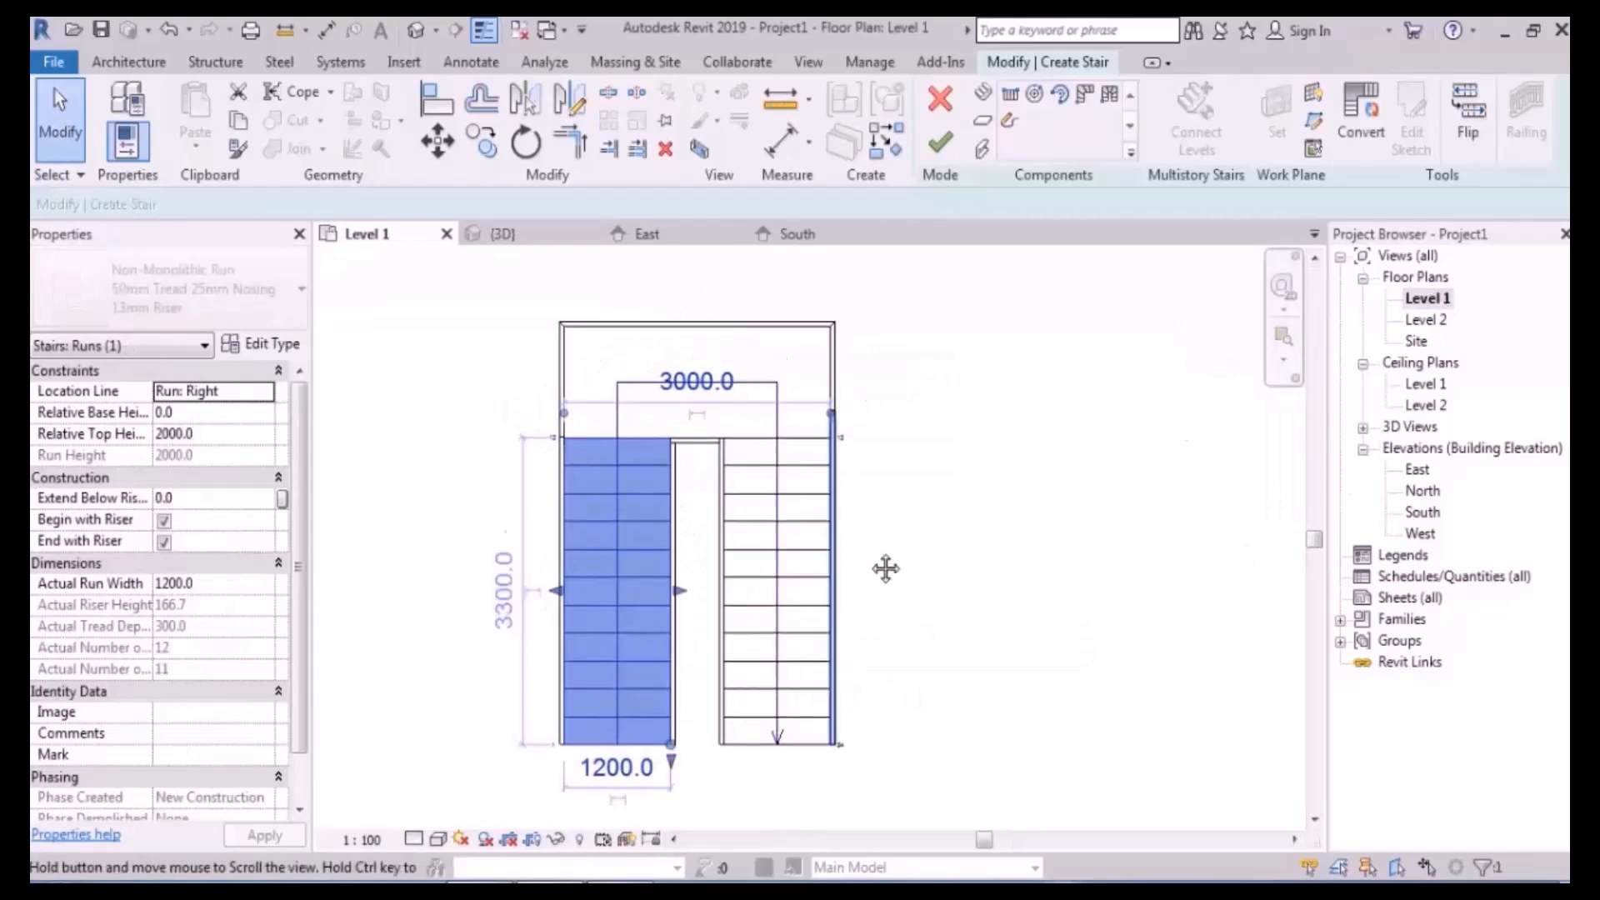
{"action": "middle_click_drag", "start_coordinate": [873, 589], "coordinate": [921, 504]}
{"action": "left_click", "coordinate": [1359, 116]}
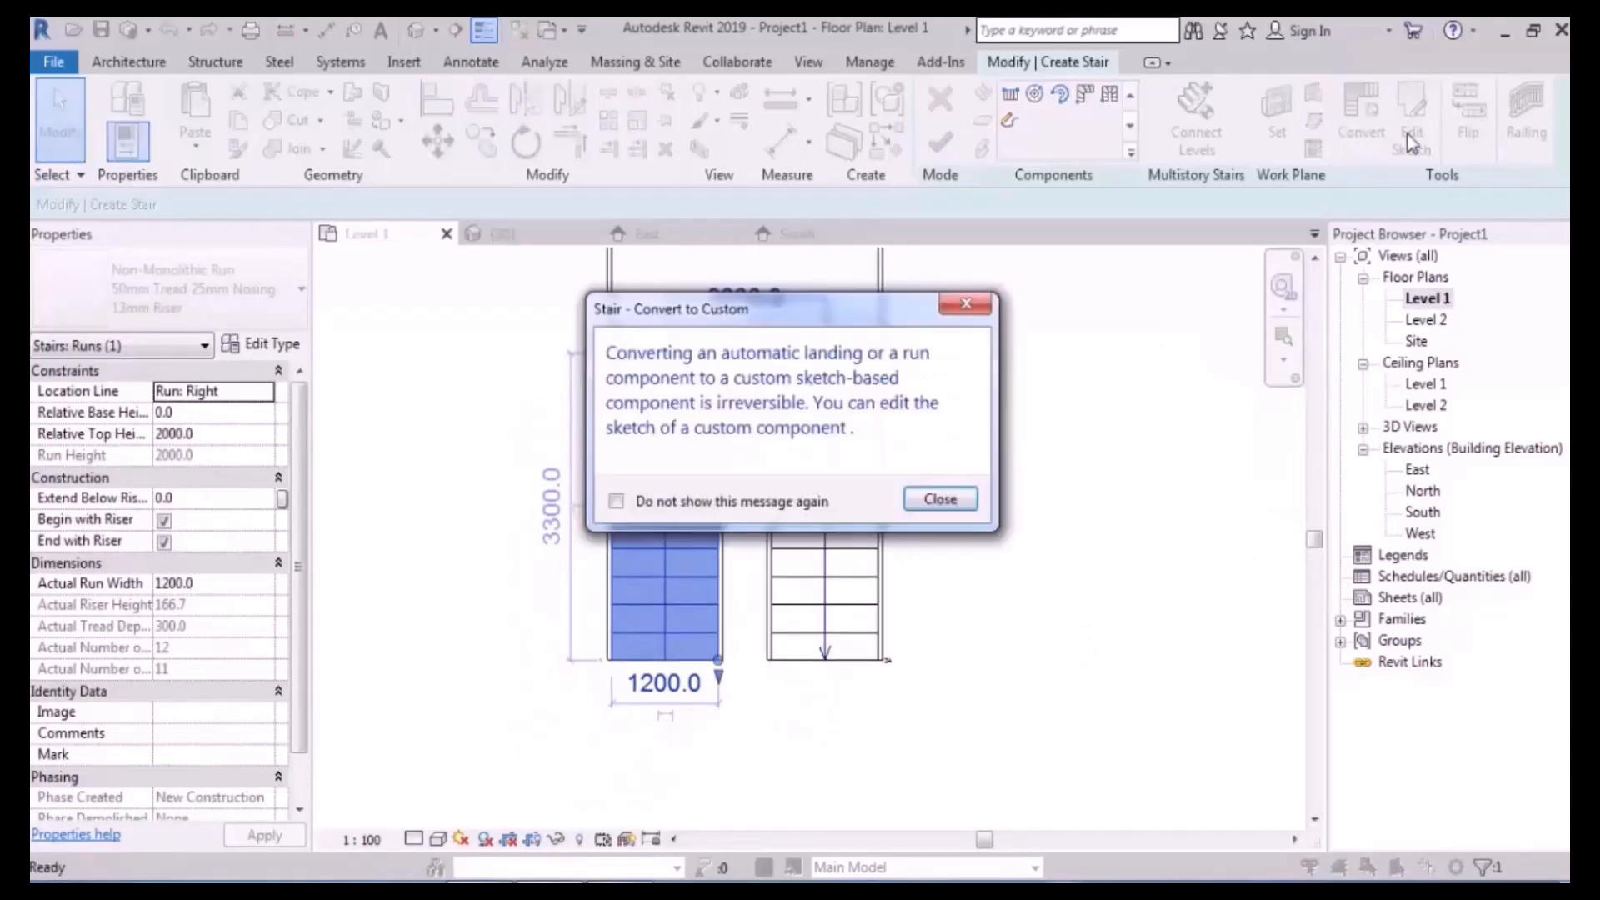
- Close the conversion warning and open the left run's sketch for editing
{"action": "left_click", "coordinate": [939, 498]}
{"action": "left_click", "coordinate": [1410, 120]}
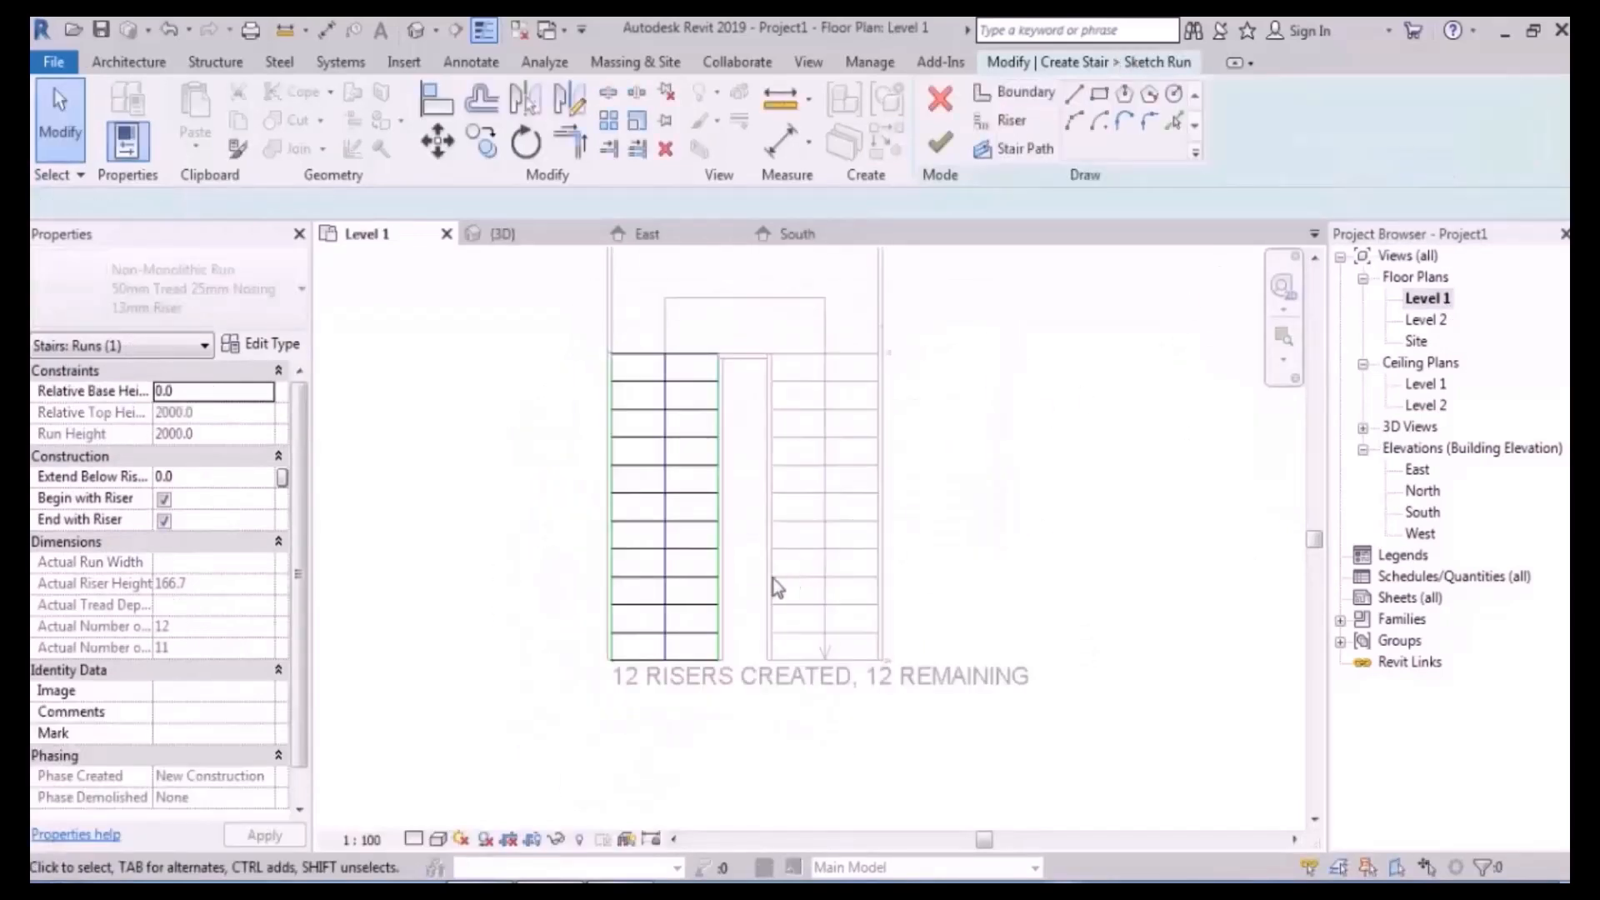
{"action": "scroll", "coordinate": [733, 612], "scroll_direction": "up", "scroll_amount": 5}
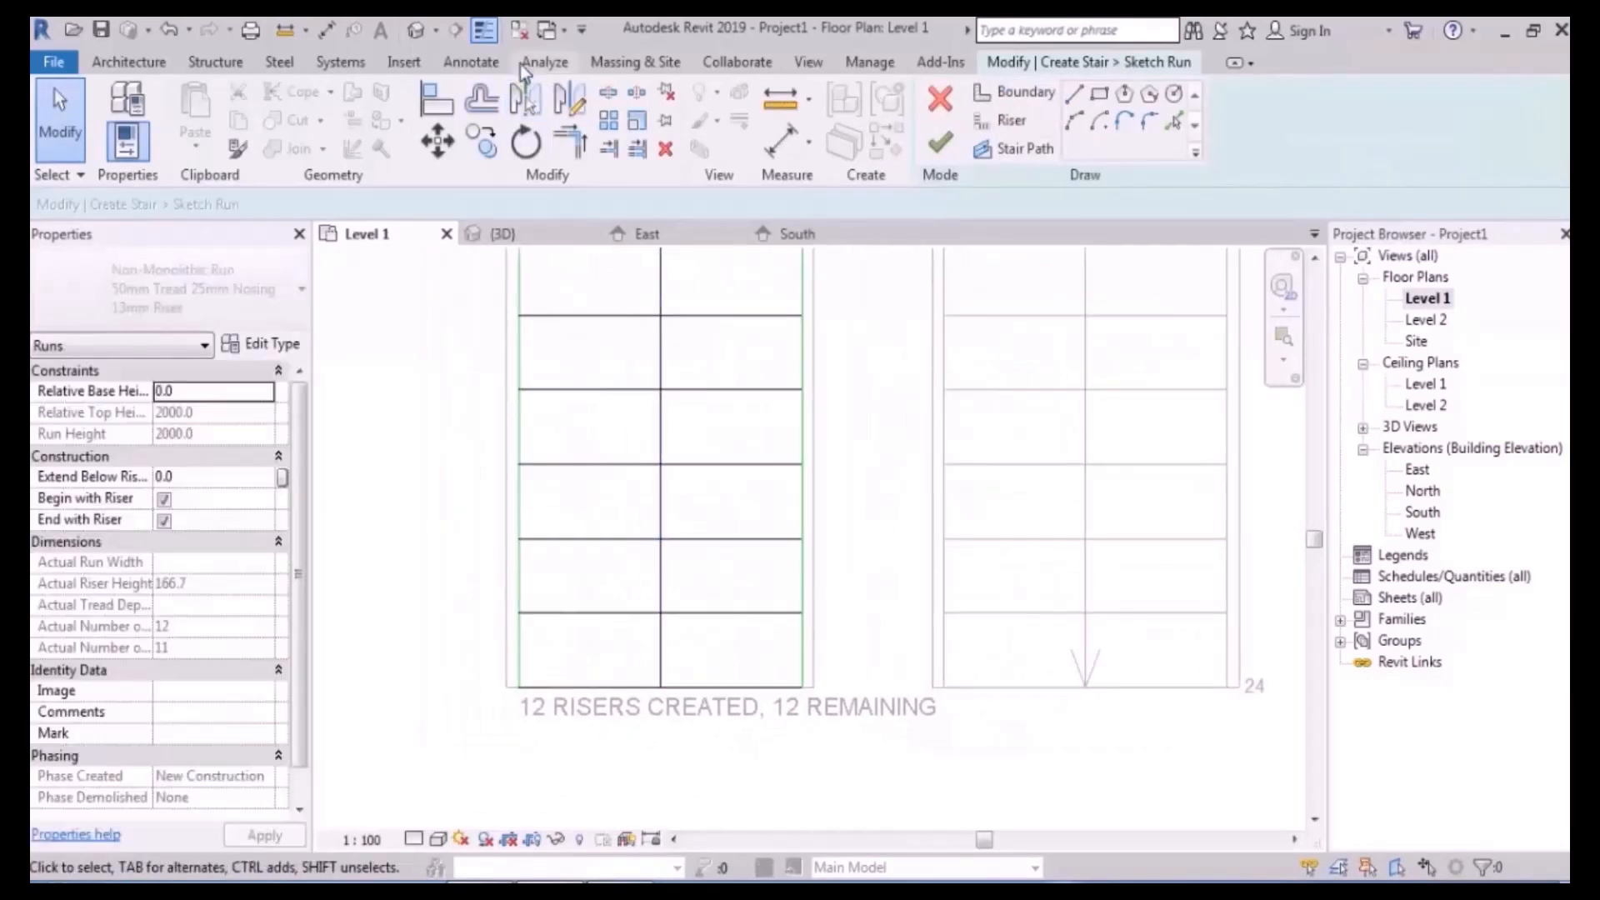
{"action": "scroll", "coordinate": [664, 578], "scroll_direction": "up", "scroll_amount": 2}
{"action": "middle_click_drag", "start_coordinate": [789, 660], "coordinate": [882, 638]}
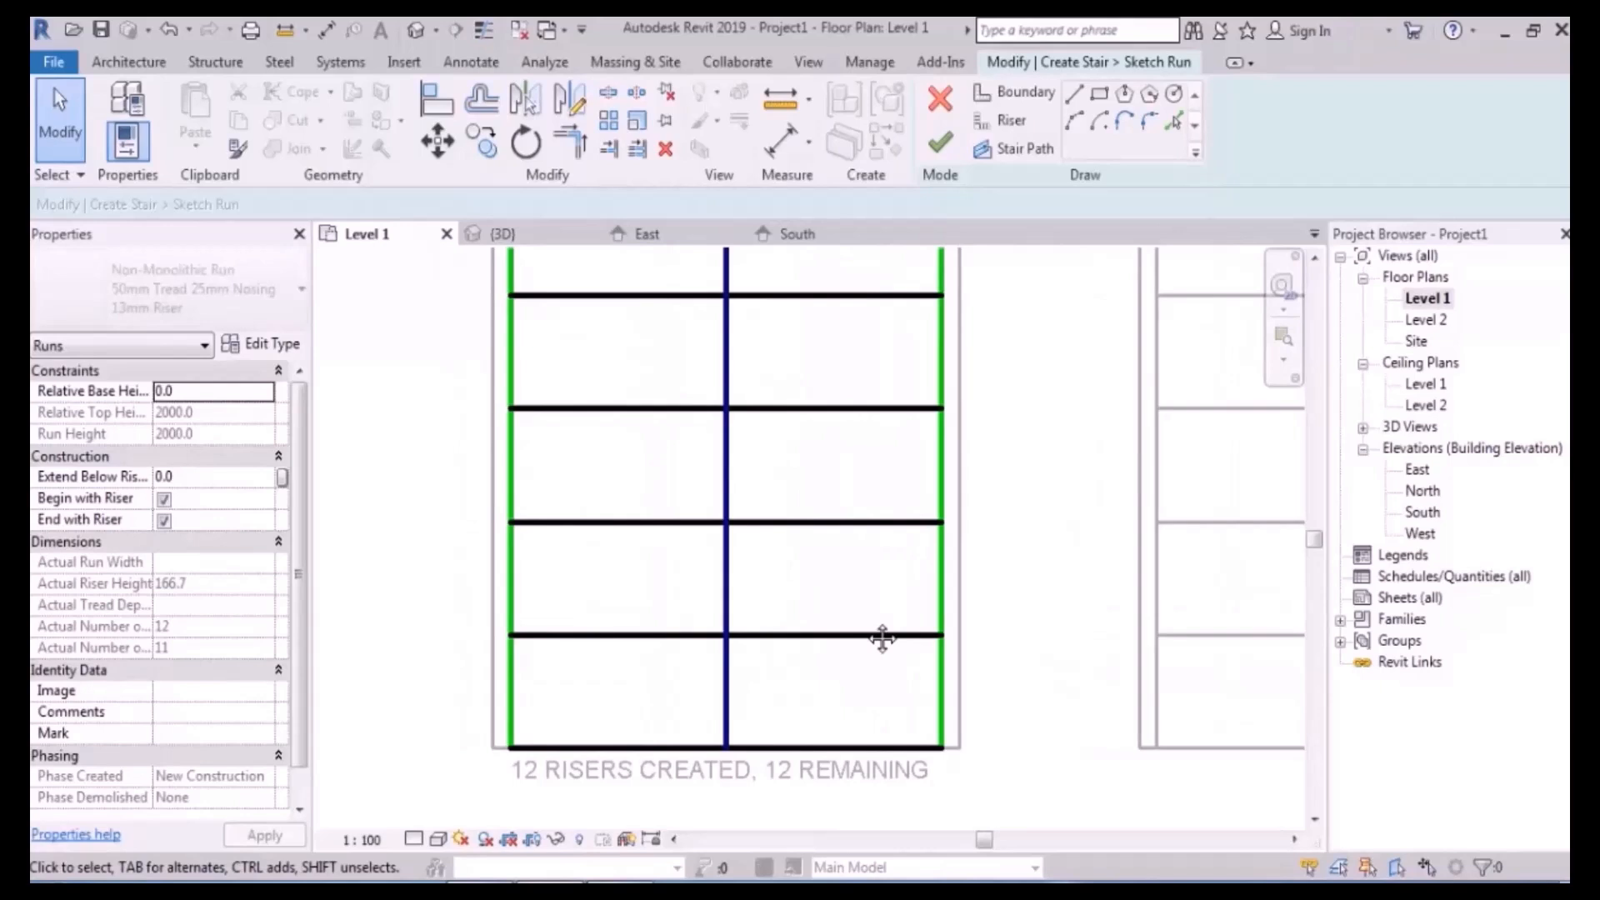
{"action": "left_click", "coordinate": [513, 600]}
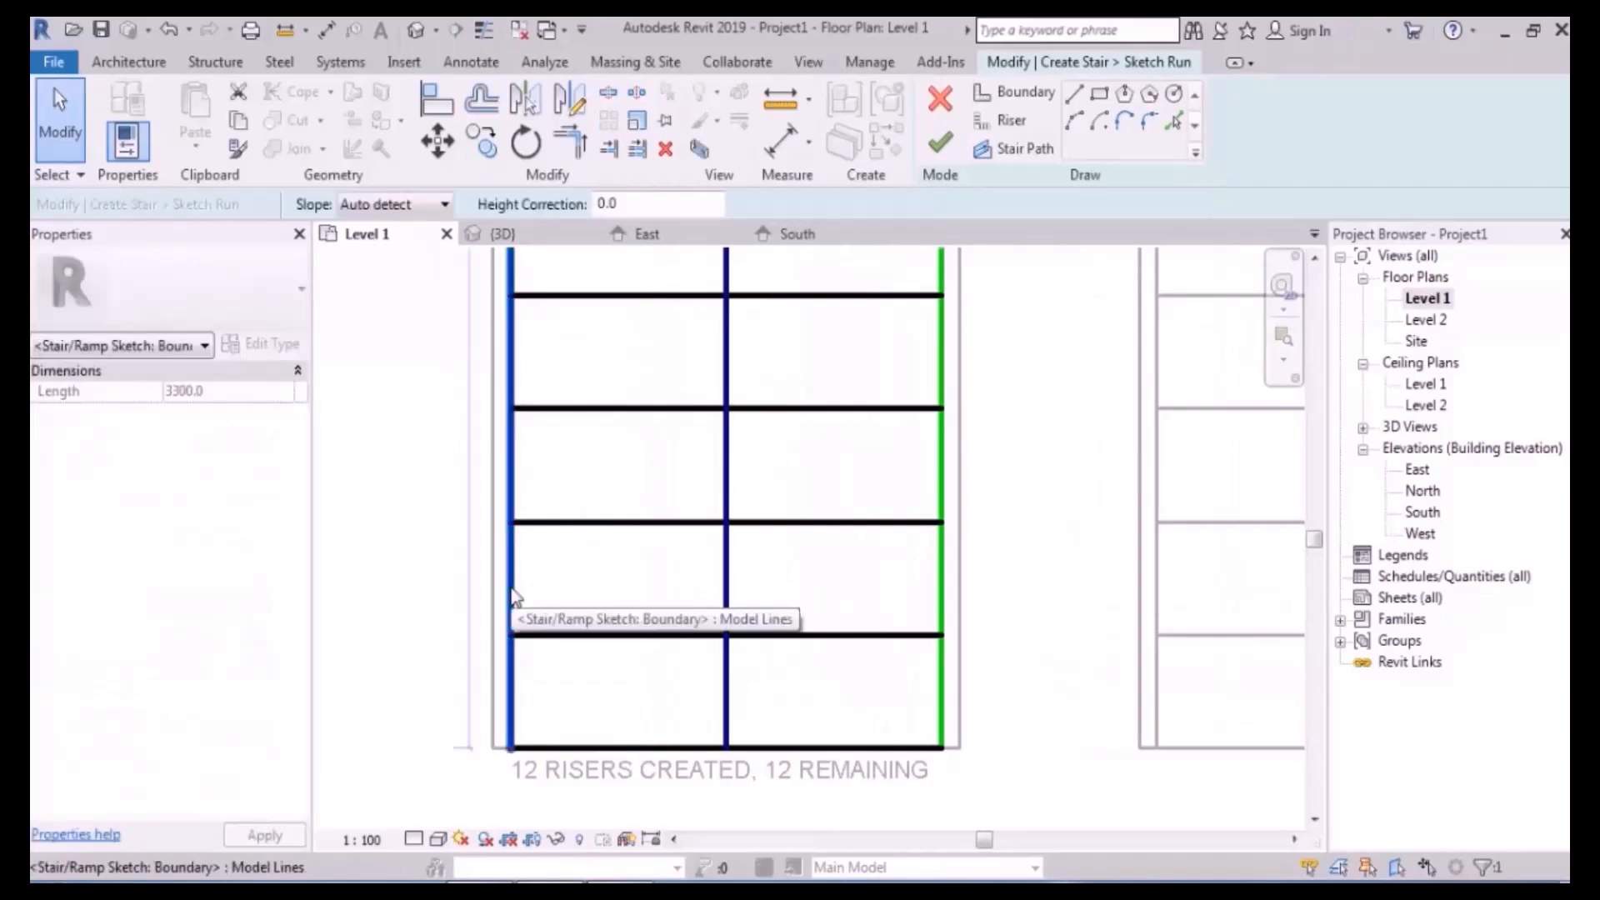
{"action": "left_click", "coordinate": [578, 592]}
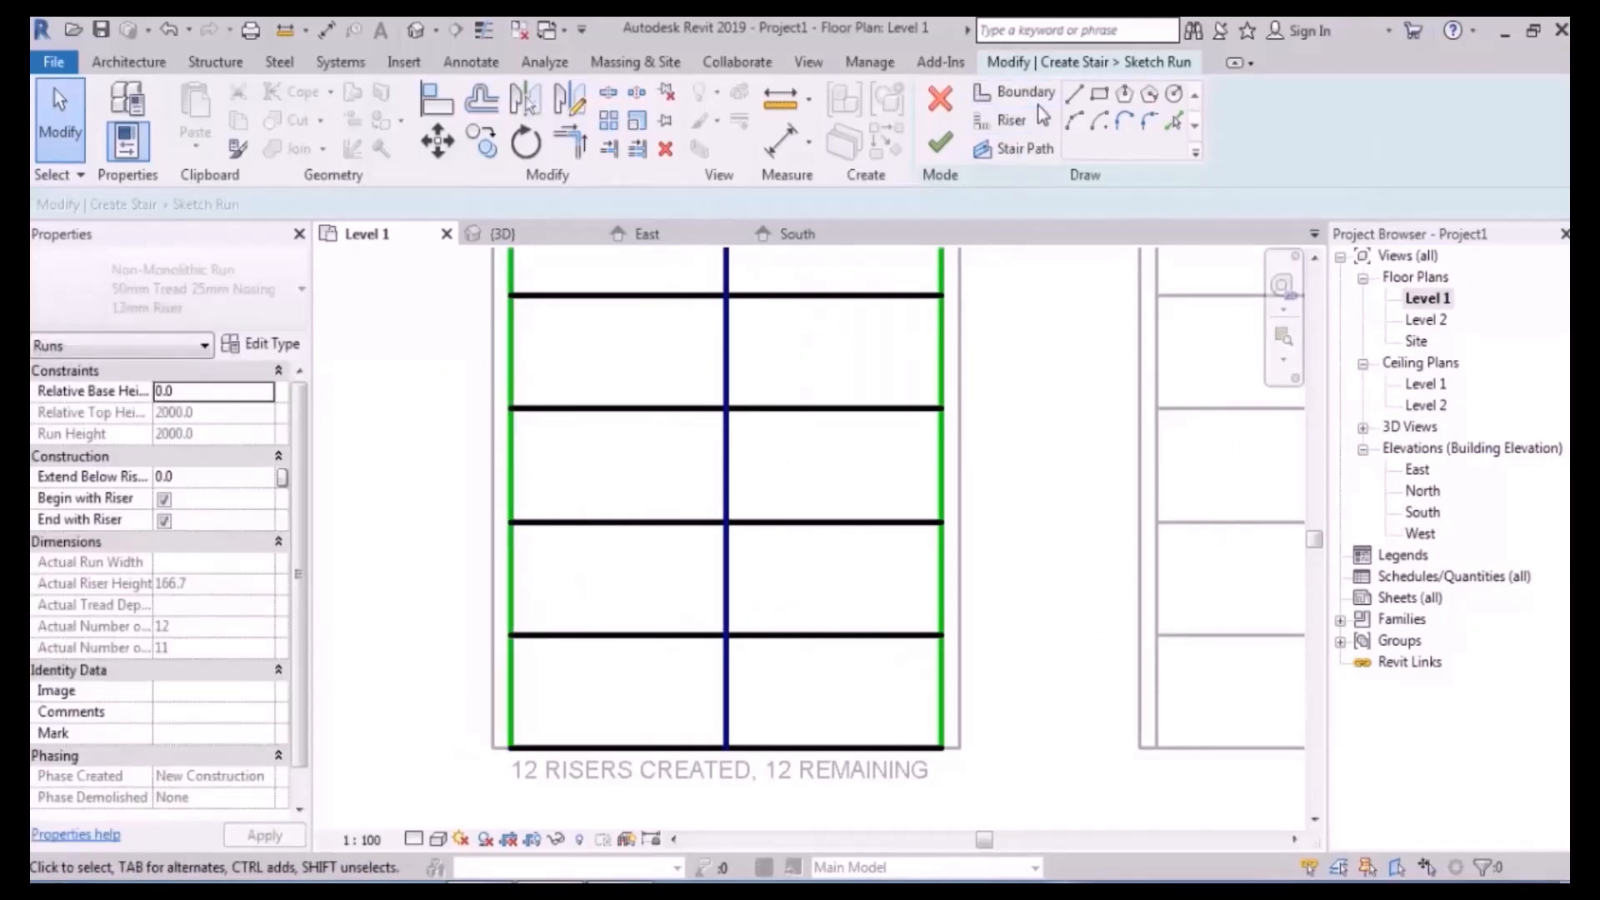
- Switch to the Riser tool and shorten one riser line from its end
{"action": "left_click", "coordinate": [1004, 120]}
{"action": "scroll", "coordinate": [667, 440], "scroll_direction": "down", "scroll_amount": 1}
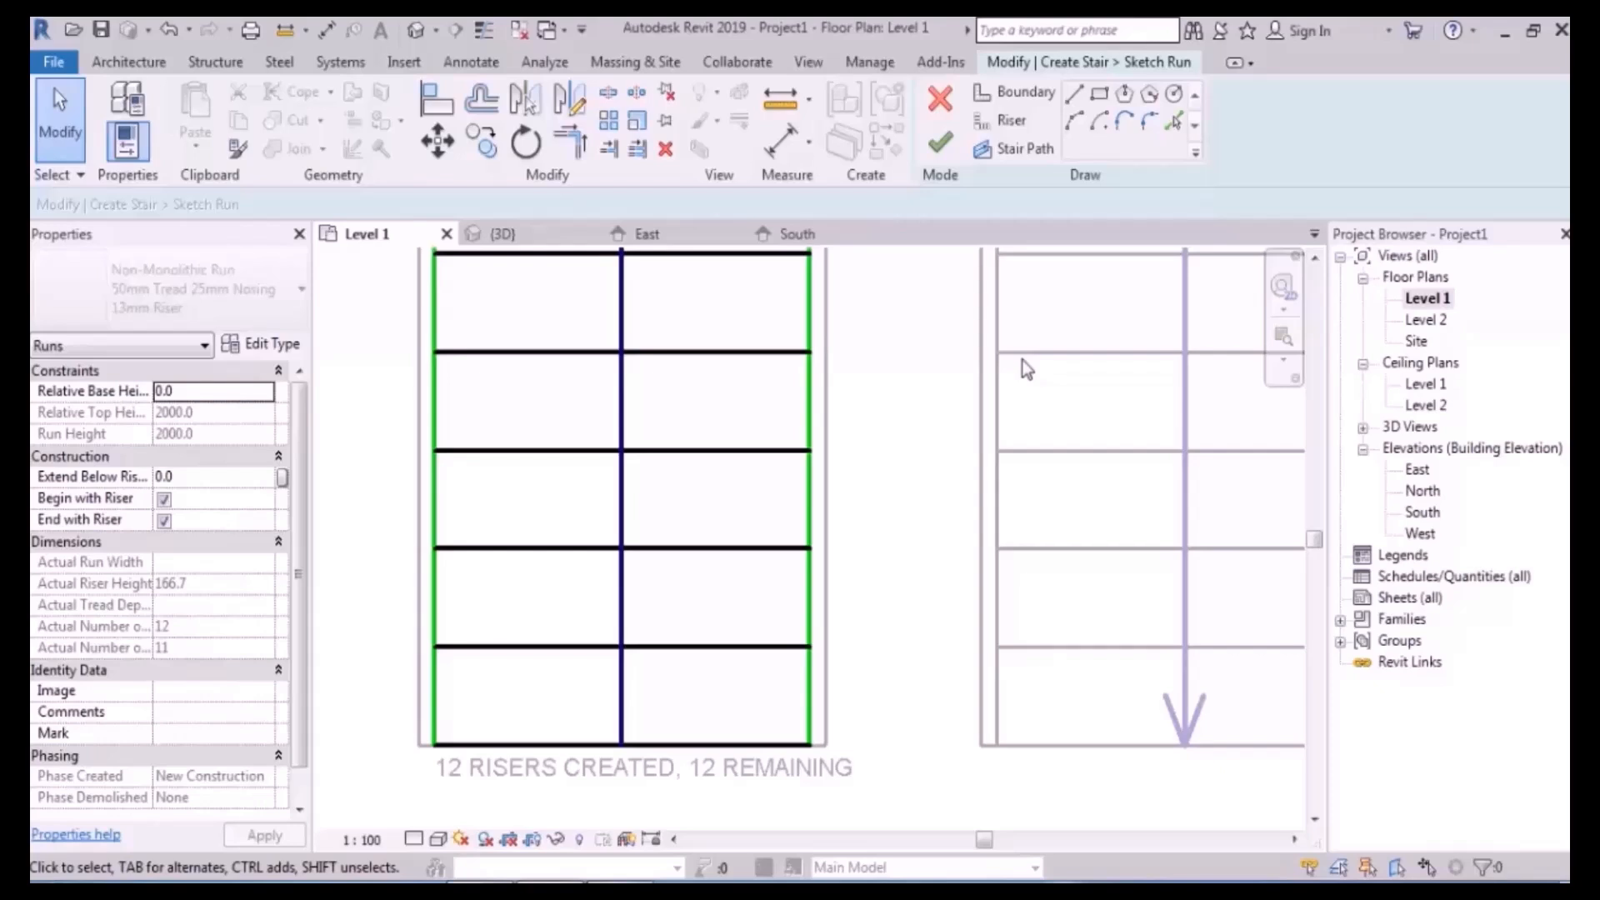
{"action": "scroll", "coordinate": [853, 611], "scroll_direction": "down", "scroll_amount": 4}
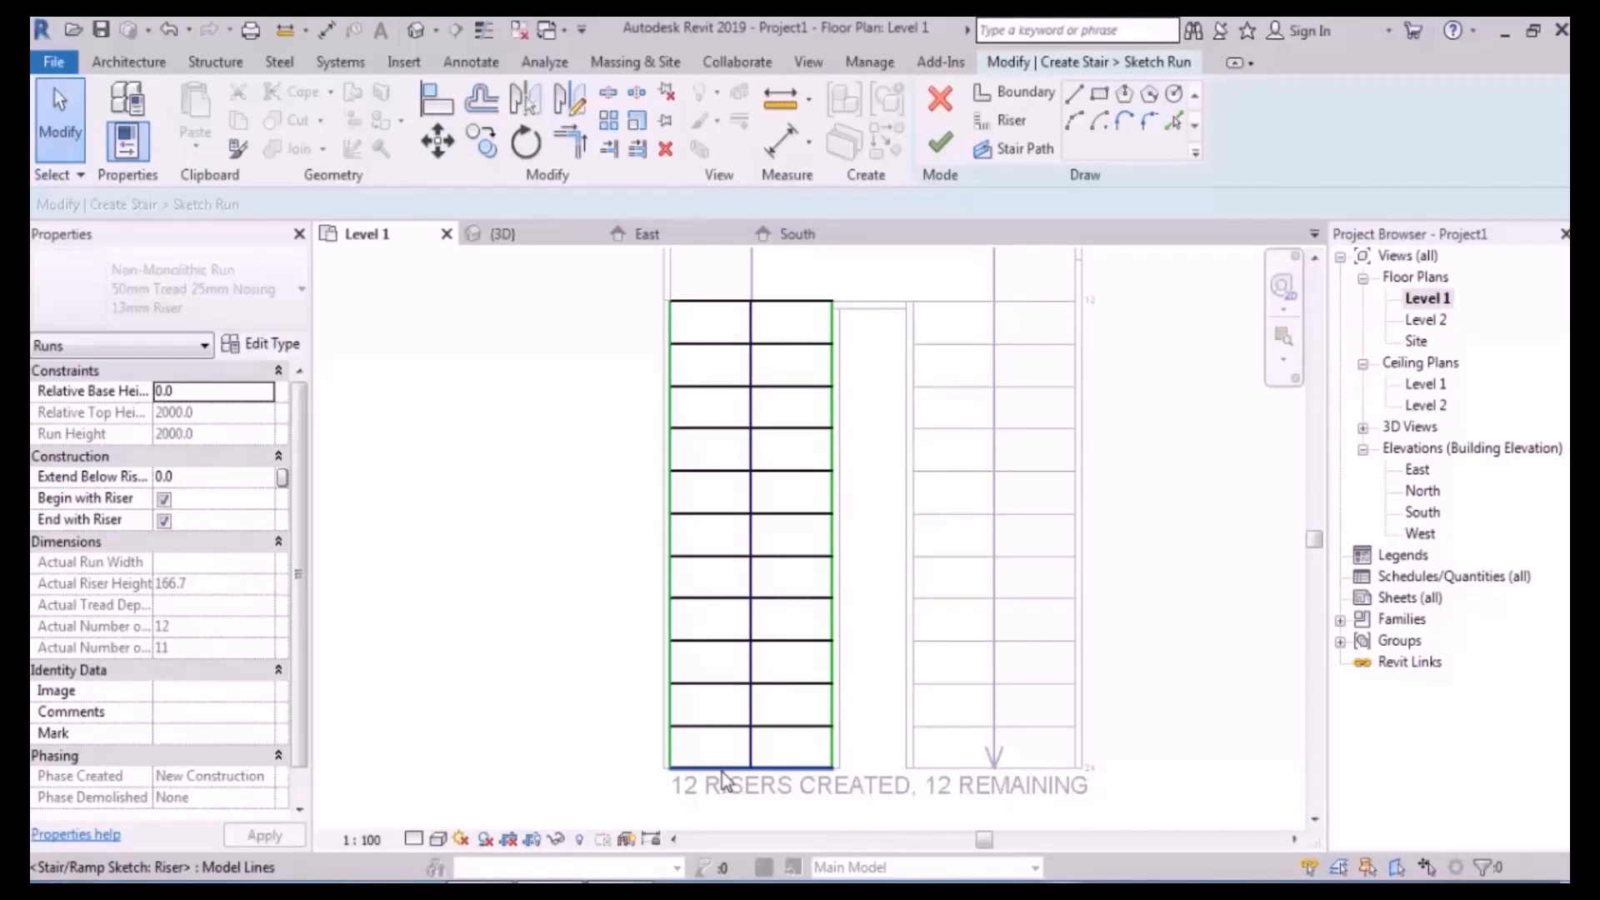
{"action": "scroll", "coordinate": [773, 612], "scroll_direction": "up", "scroll_amount": 3}
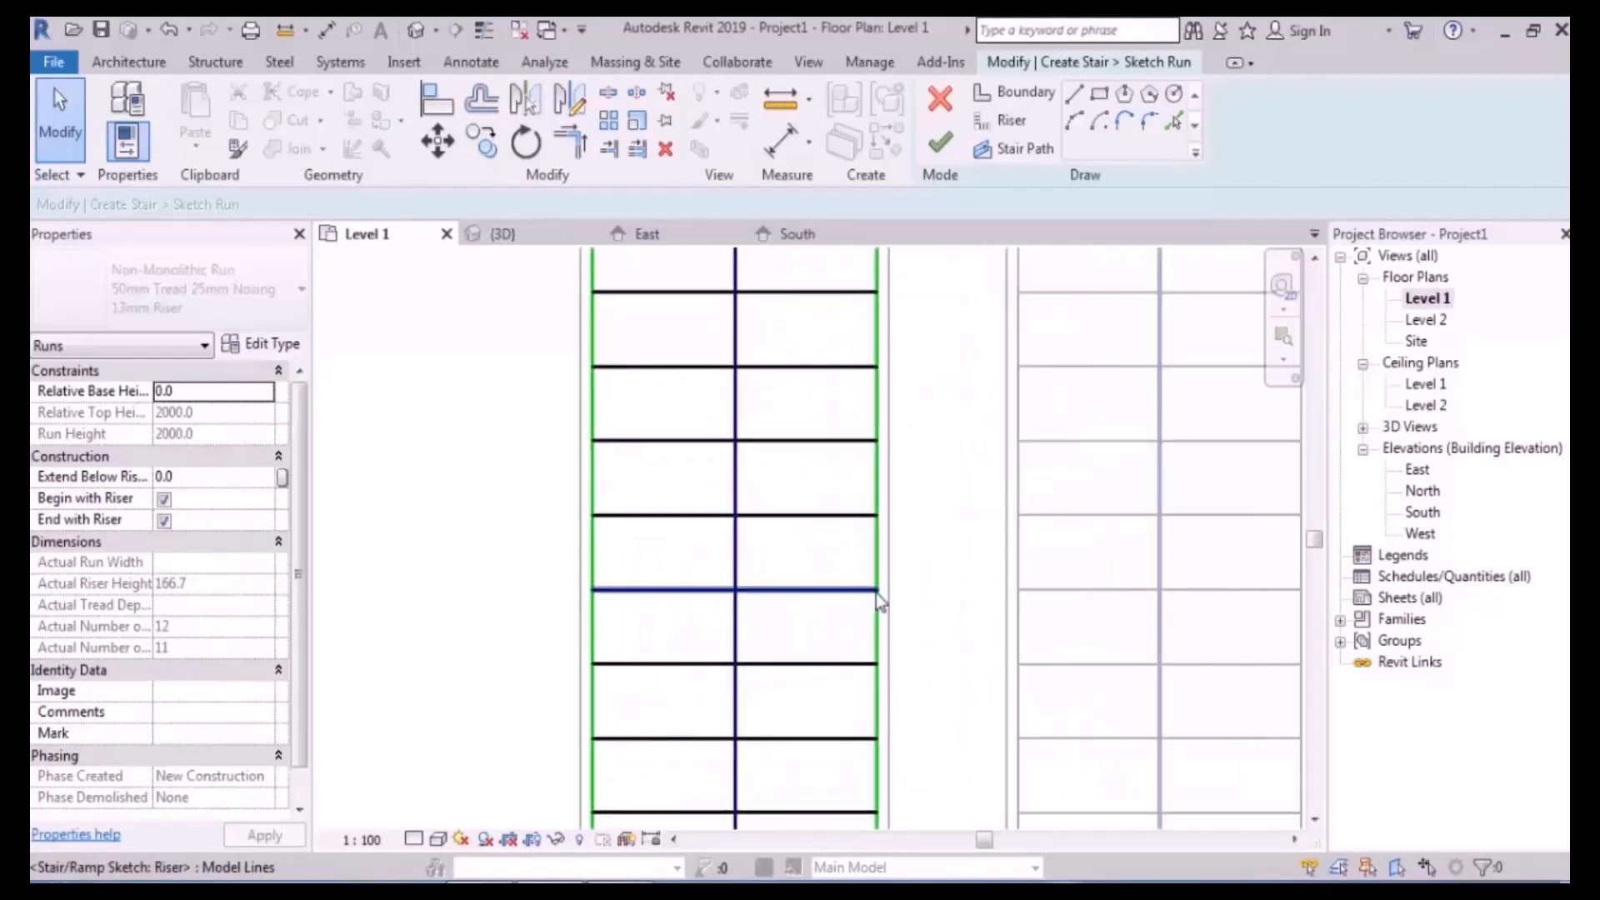
{"action": "left_click", "coordinate": [808, 591]}
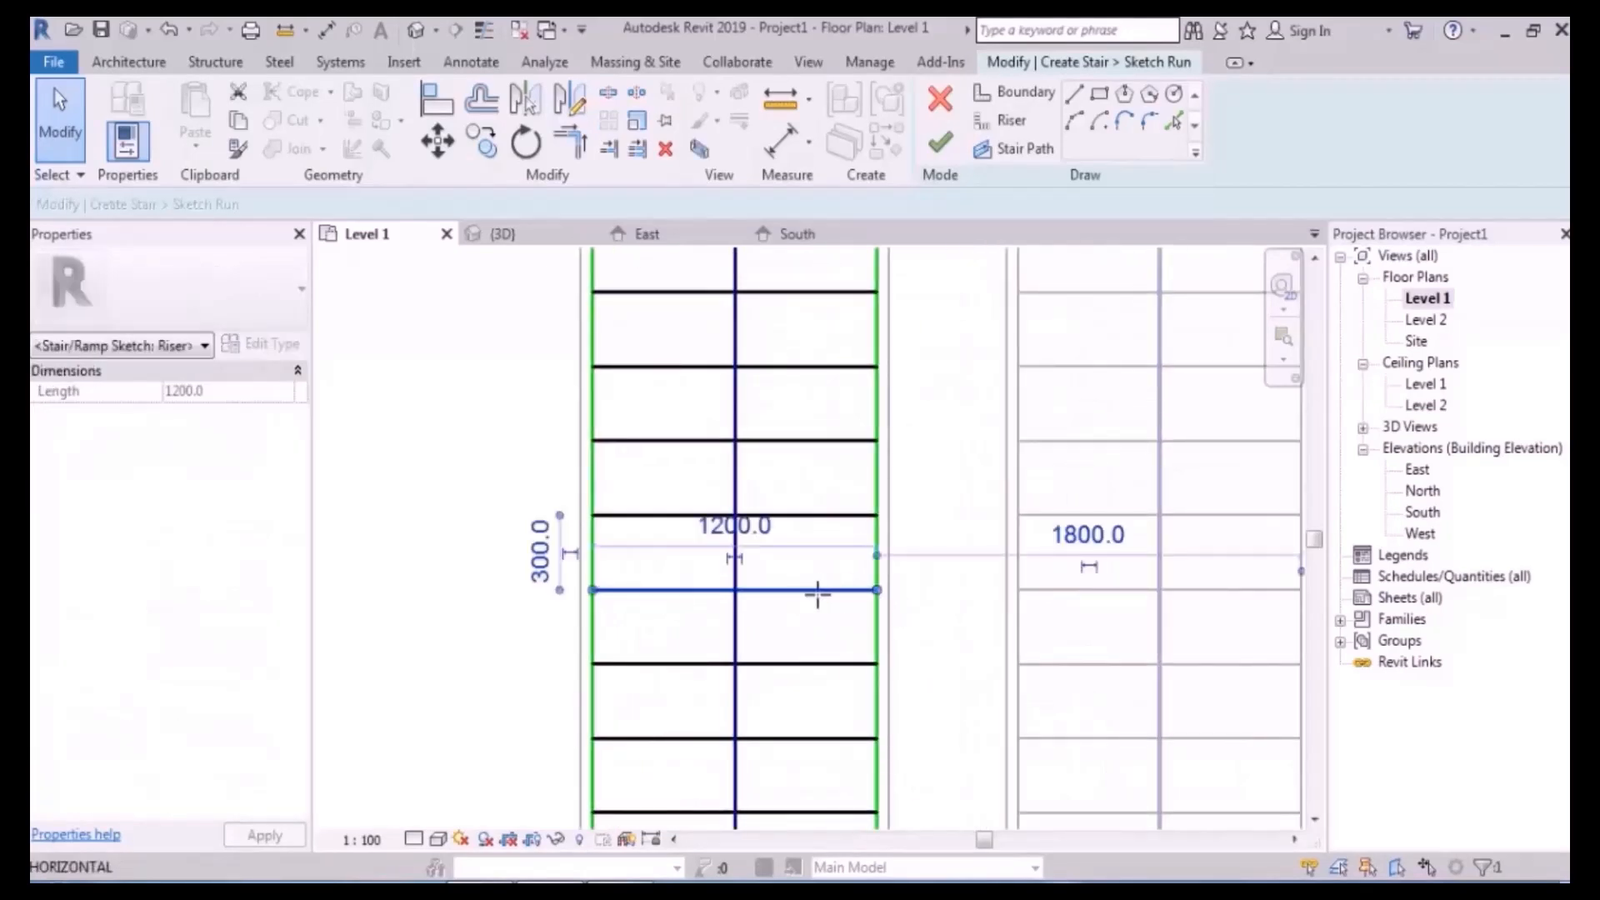
{"action": "left_click_drag", "start_coordinate": [823, 595], "coordinate": [815, 593]}
{"action": "left_click", "coordinate": [916, 605]}
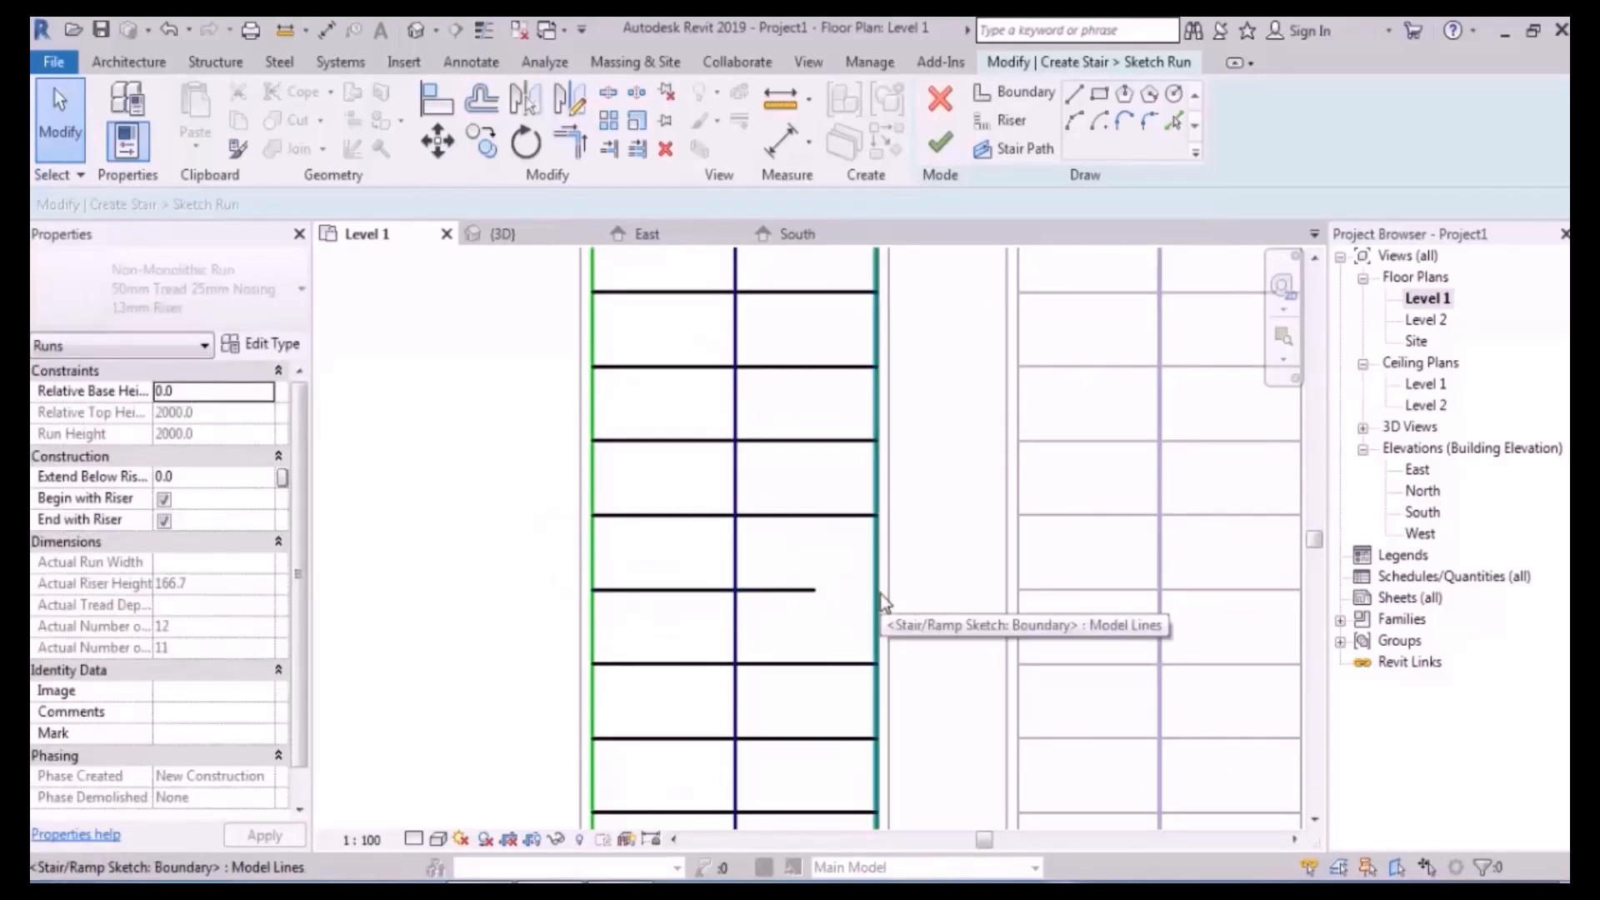
- Angle the short riser, then stretch it back to the right boundary at the full 1200 width
{"action": "scroll", "coordinate": [906, 546], "scroll_direction": "down", "scroll_amount": 5}
{"action": "middle_click_drag", "start_coordinate": [922, 644], "coordinate": [875, 621]}
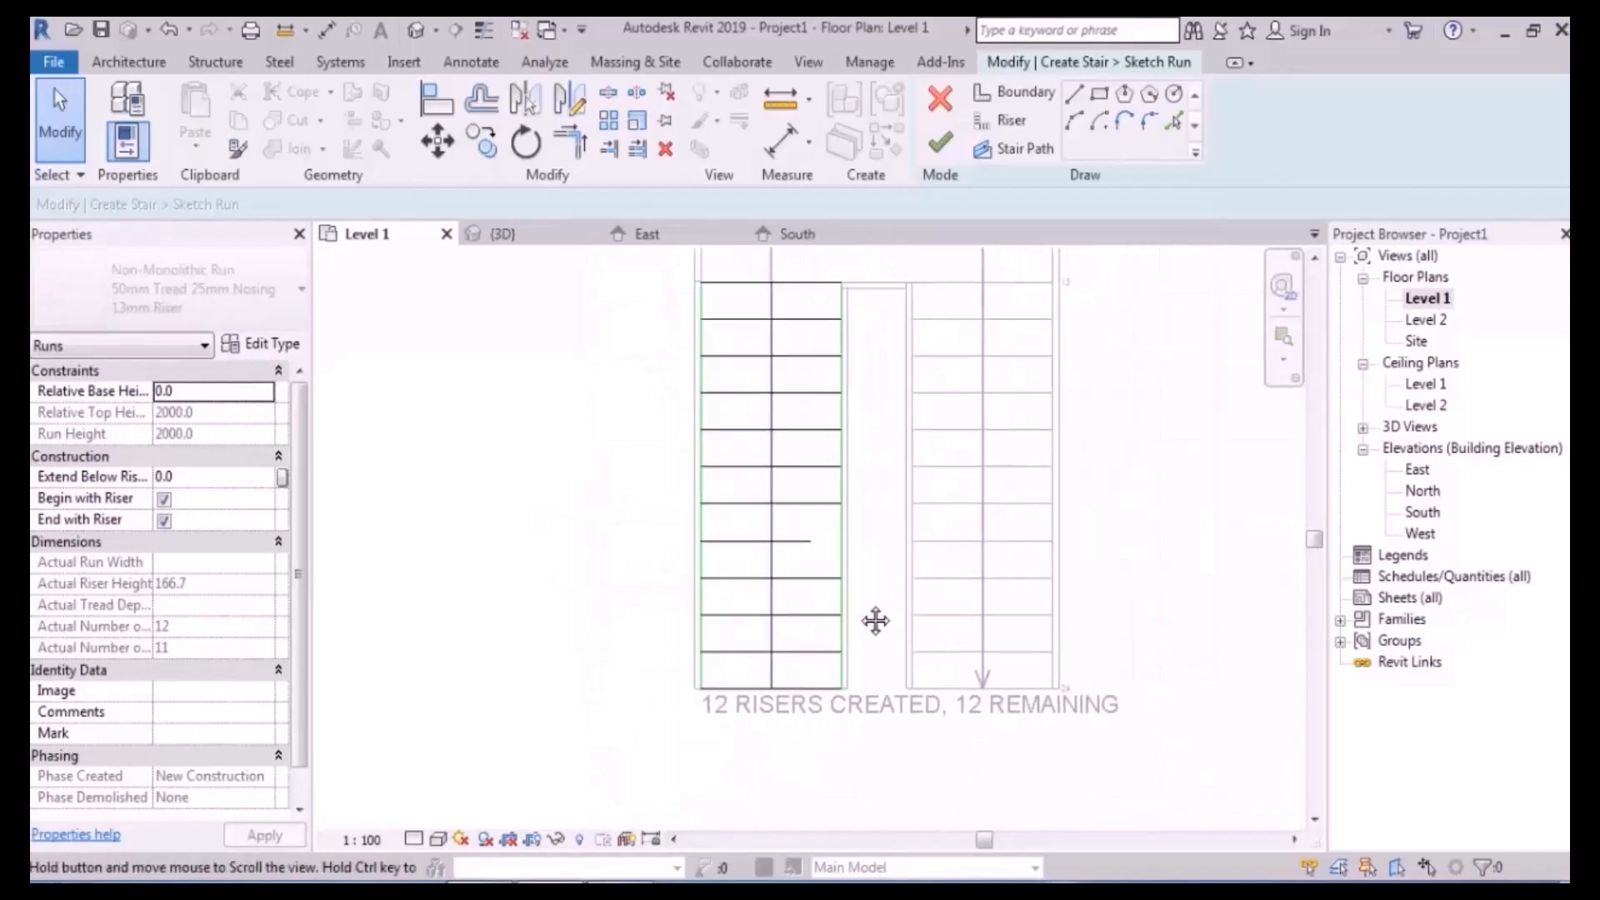
{"action": "scroll", "coordinate": [858, 601], "scroll_direction": "up", "scroll_amount": 1}
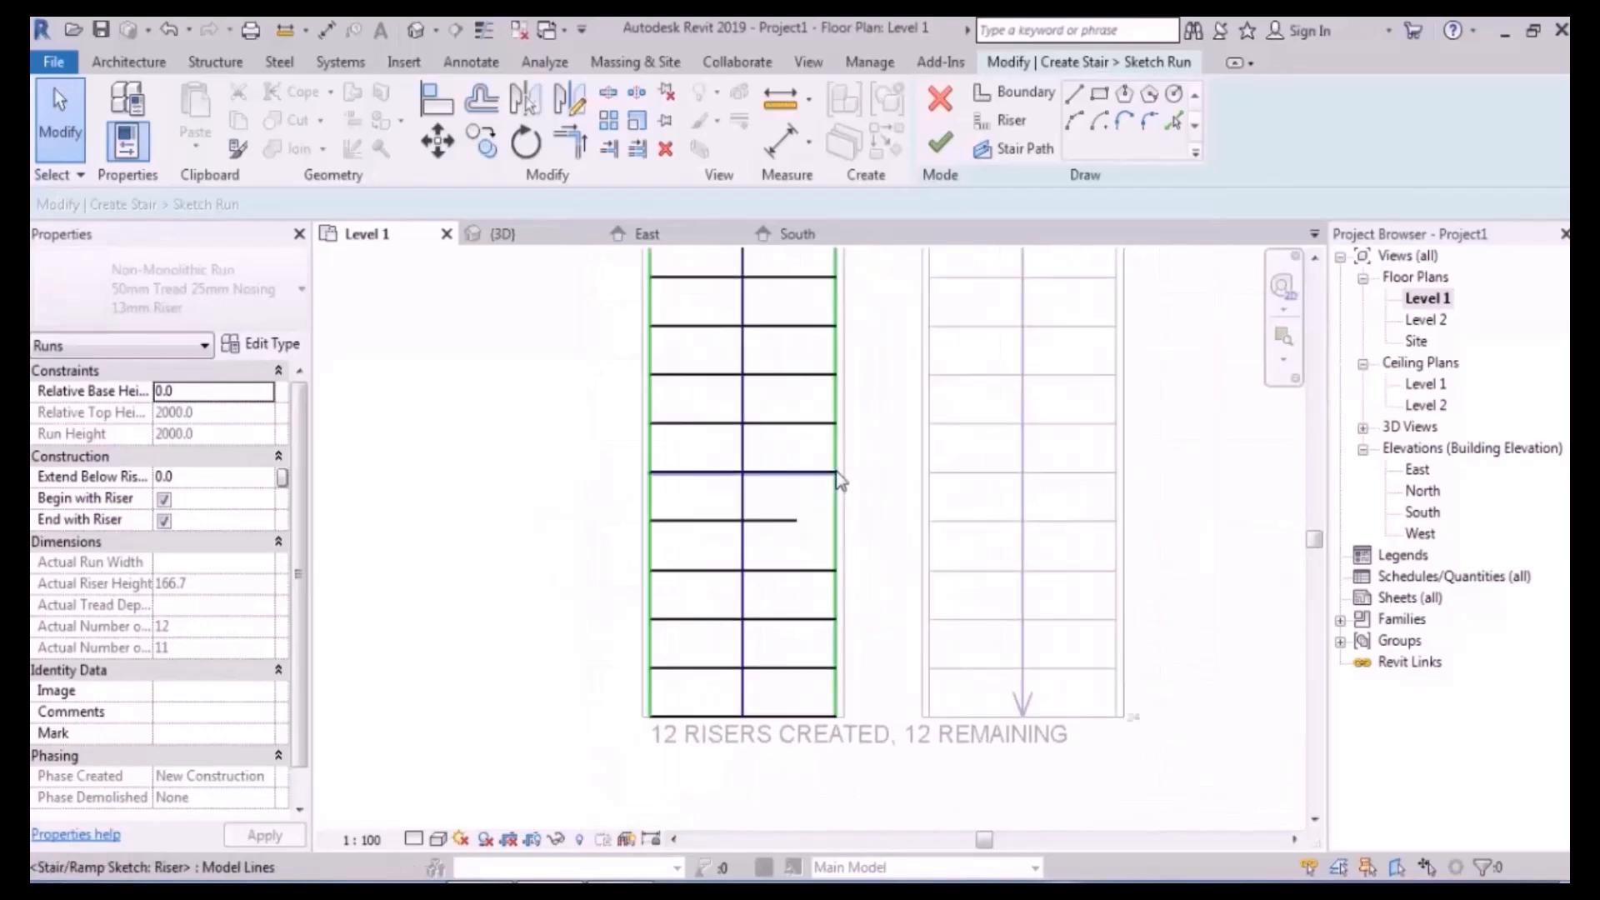
{"action": "scroll", "coordinate": [838, 478], "scroll_direction": "up", "scroll_amount": 3}
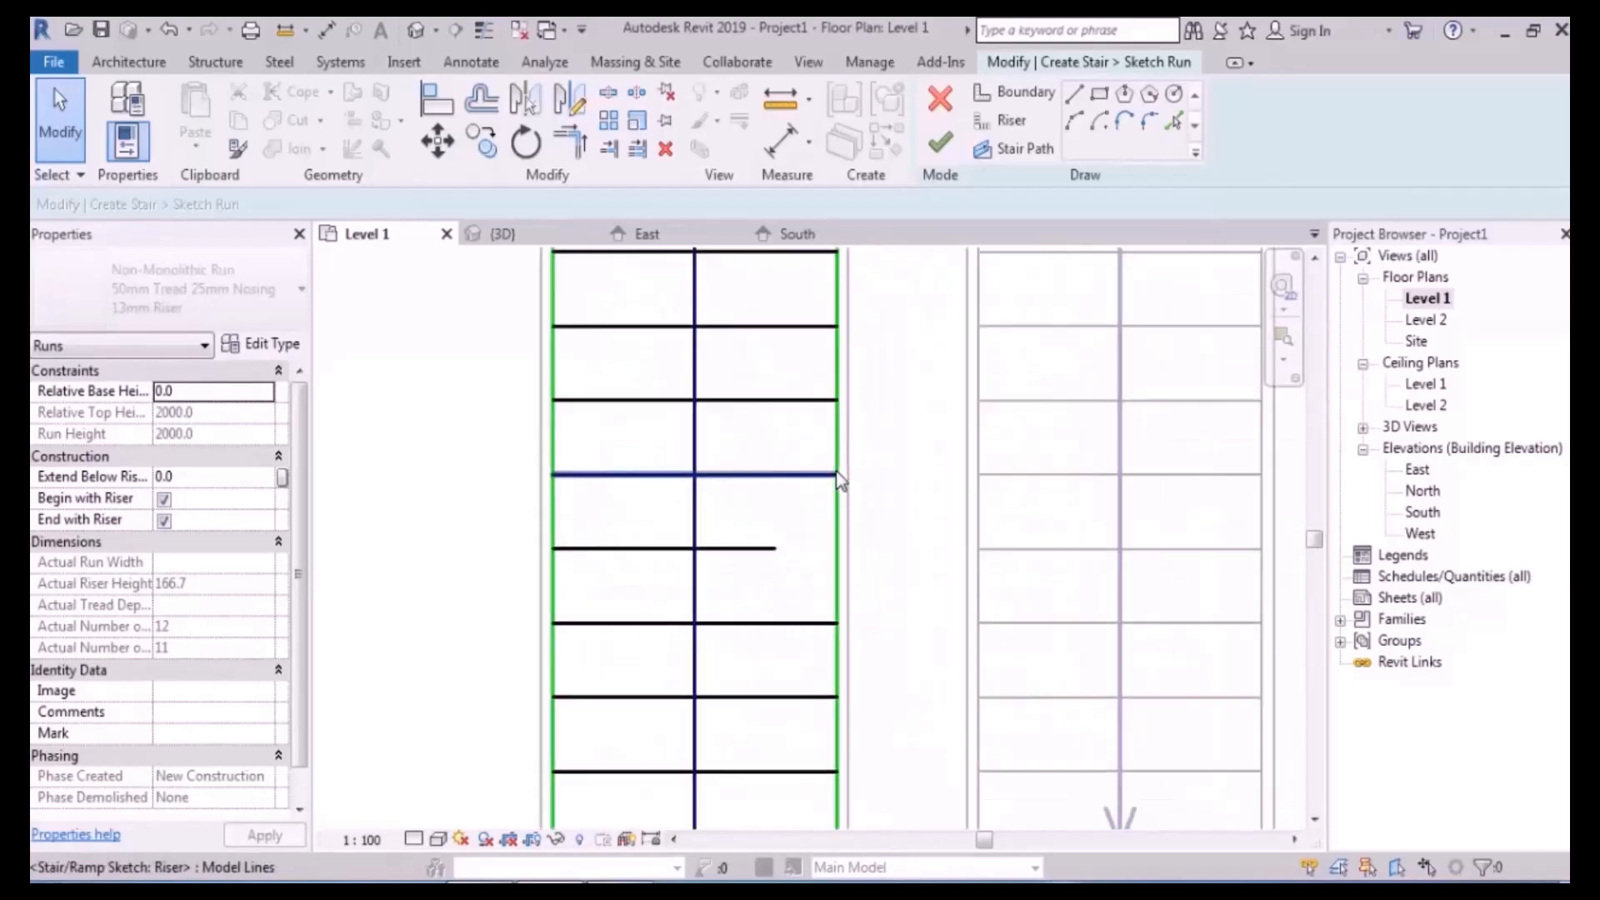
{"action": "left_click", "coordinate": [773, 550]}
{"action": "left_click_drag", "start_coordinate": [777, 550], "coordinate": [726, 495]}
{"action": "left_click", "coordinate": [773, 536]}
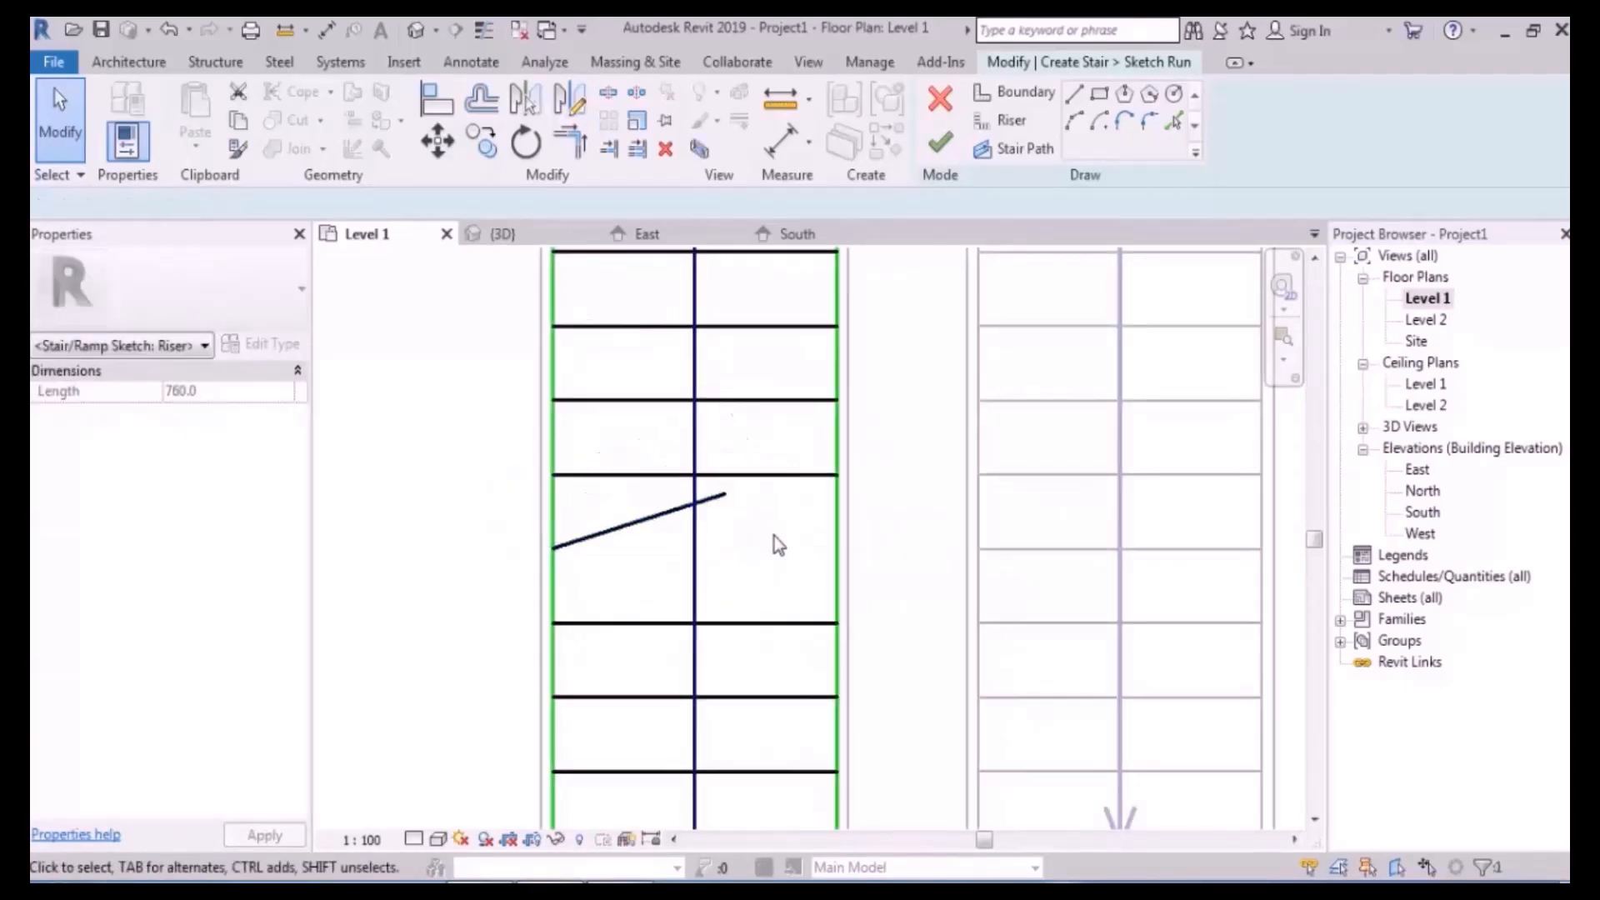
{"action": "left_click", "coordinate": [724, 504]}
{"action": "left_click_drag", "start_coordinate": [738, 499], "coordinate": [837, 548]}
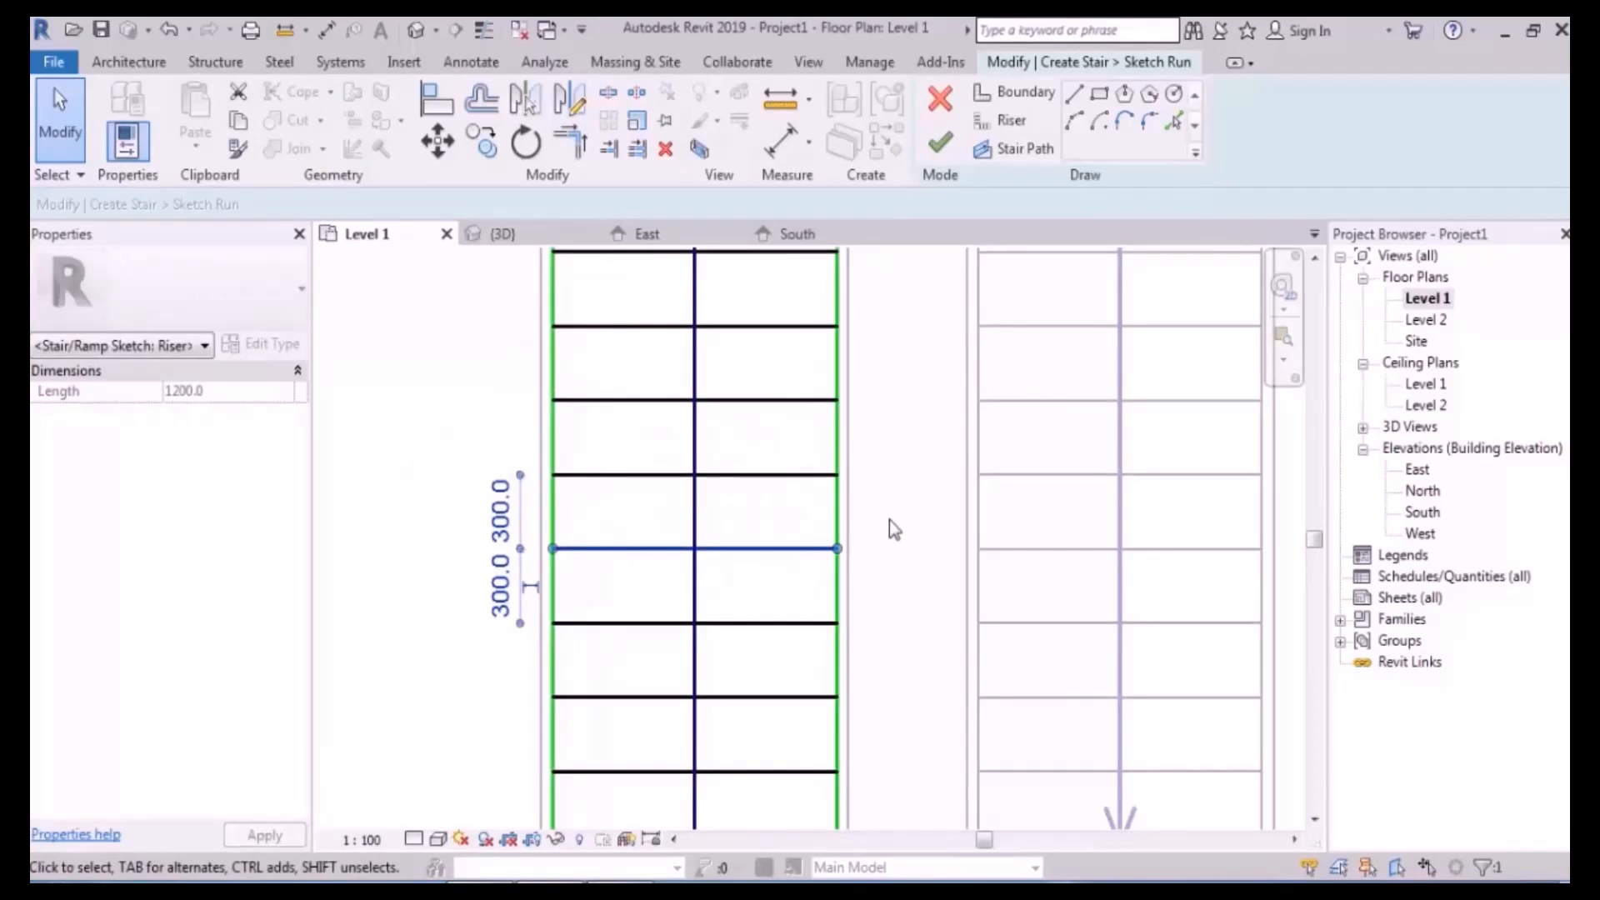
{"action": "scroll", "coordinate": [888, 518], "scroll_direction": "down", "scroll_amount": 4}
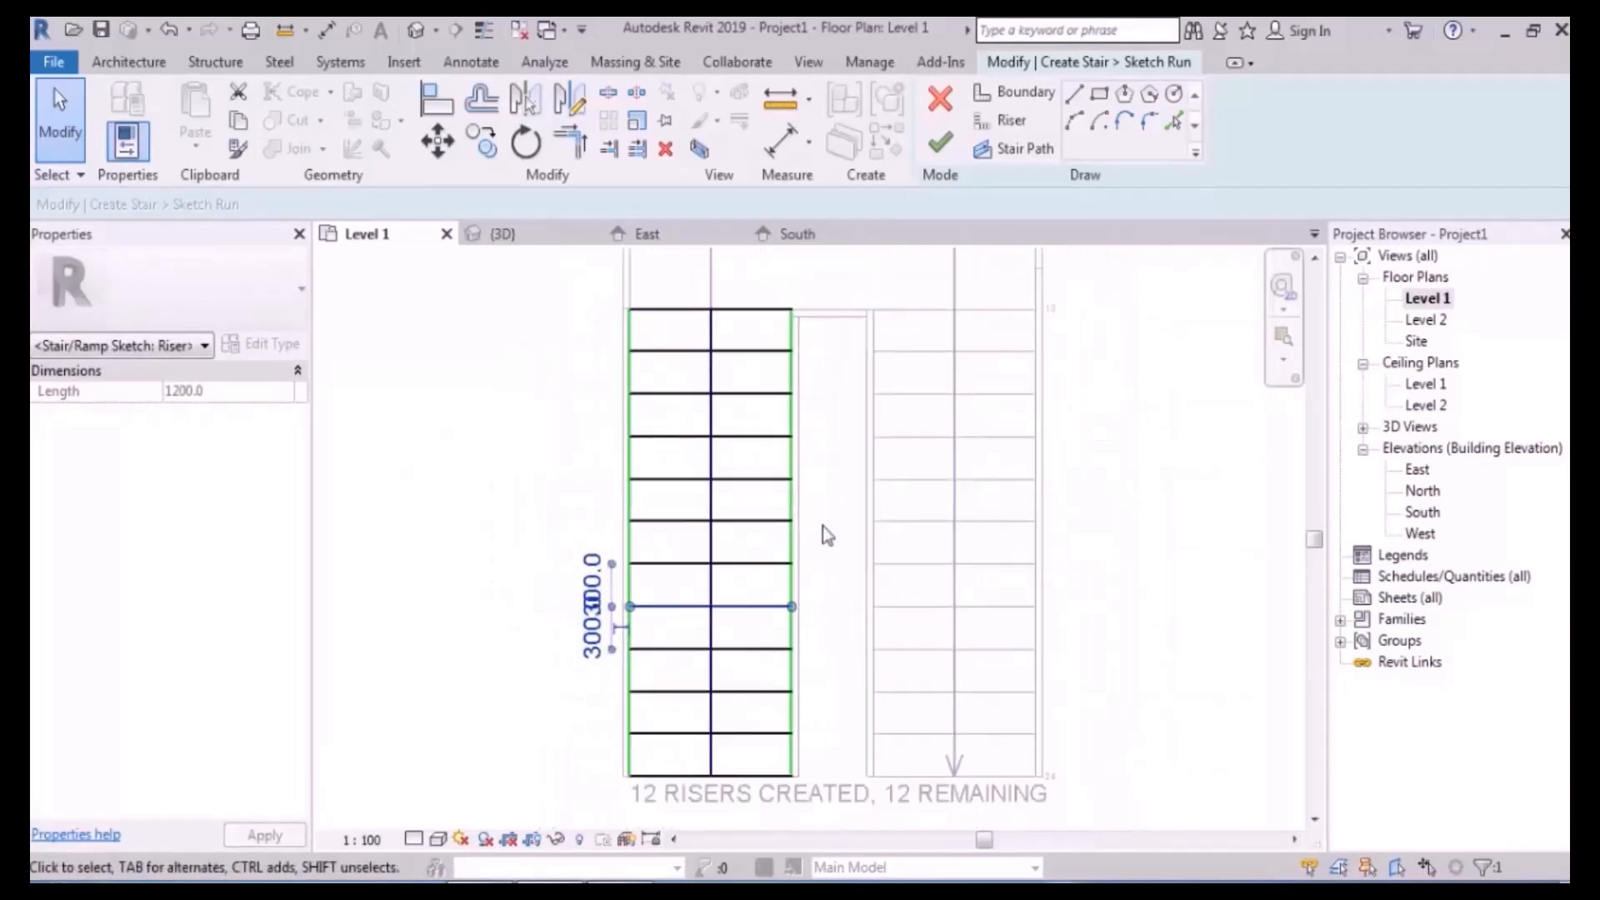
{"action": "middle_click_drag", "start_coordinate": [858, 524], "coordinate": [850, 500]}
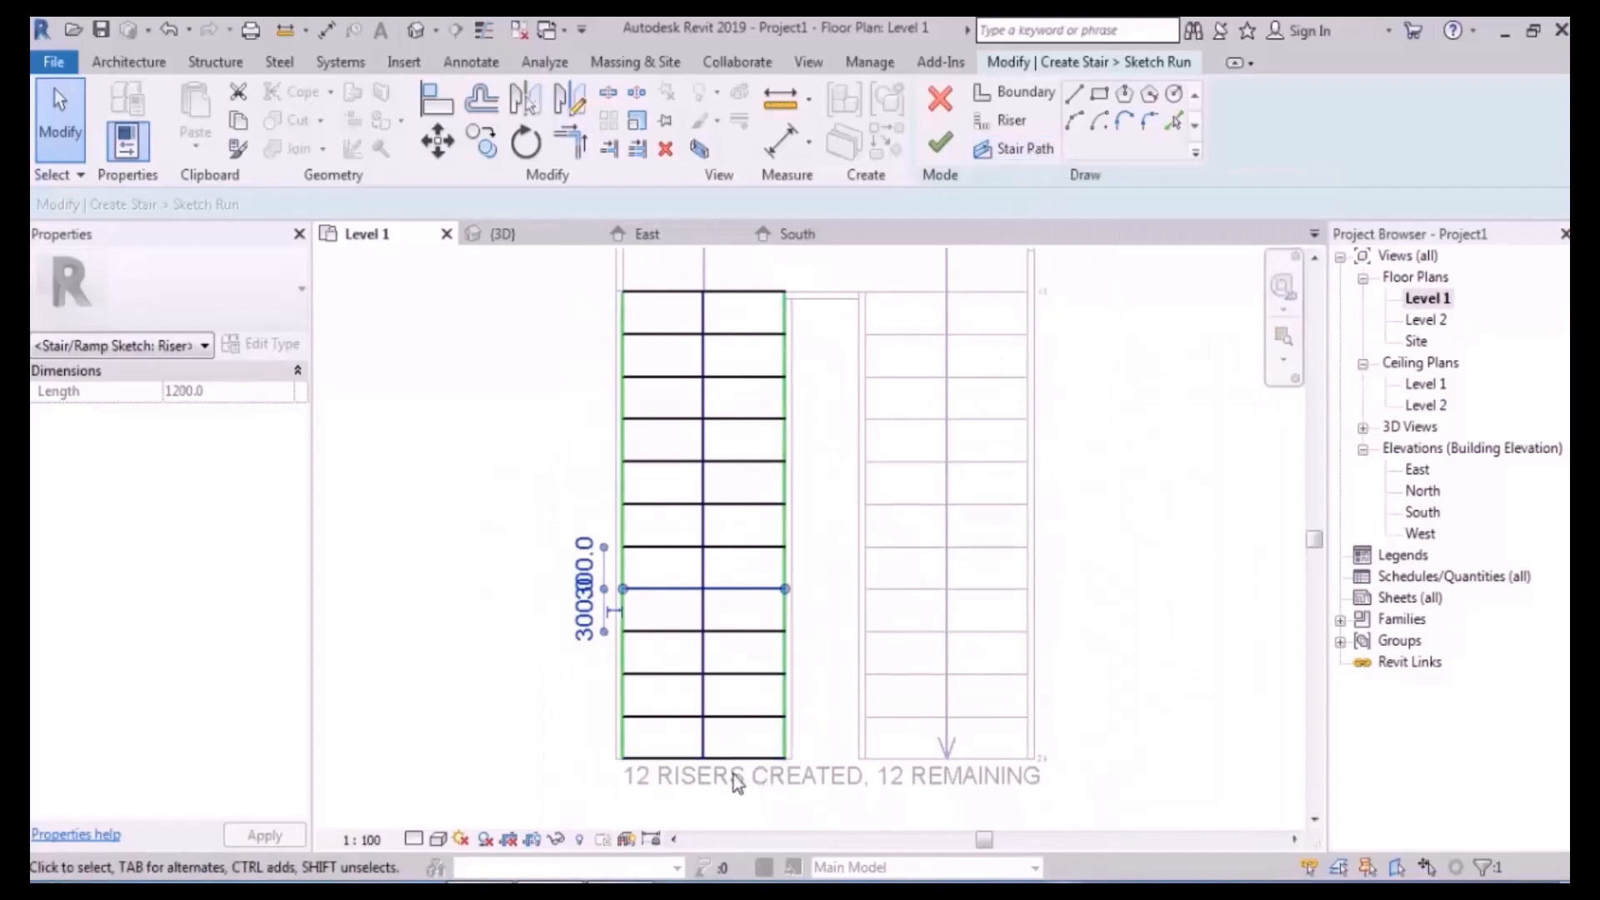
{"action": "key", "text": "Escape"}
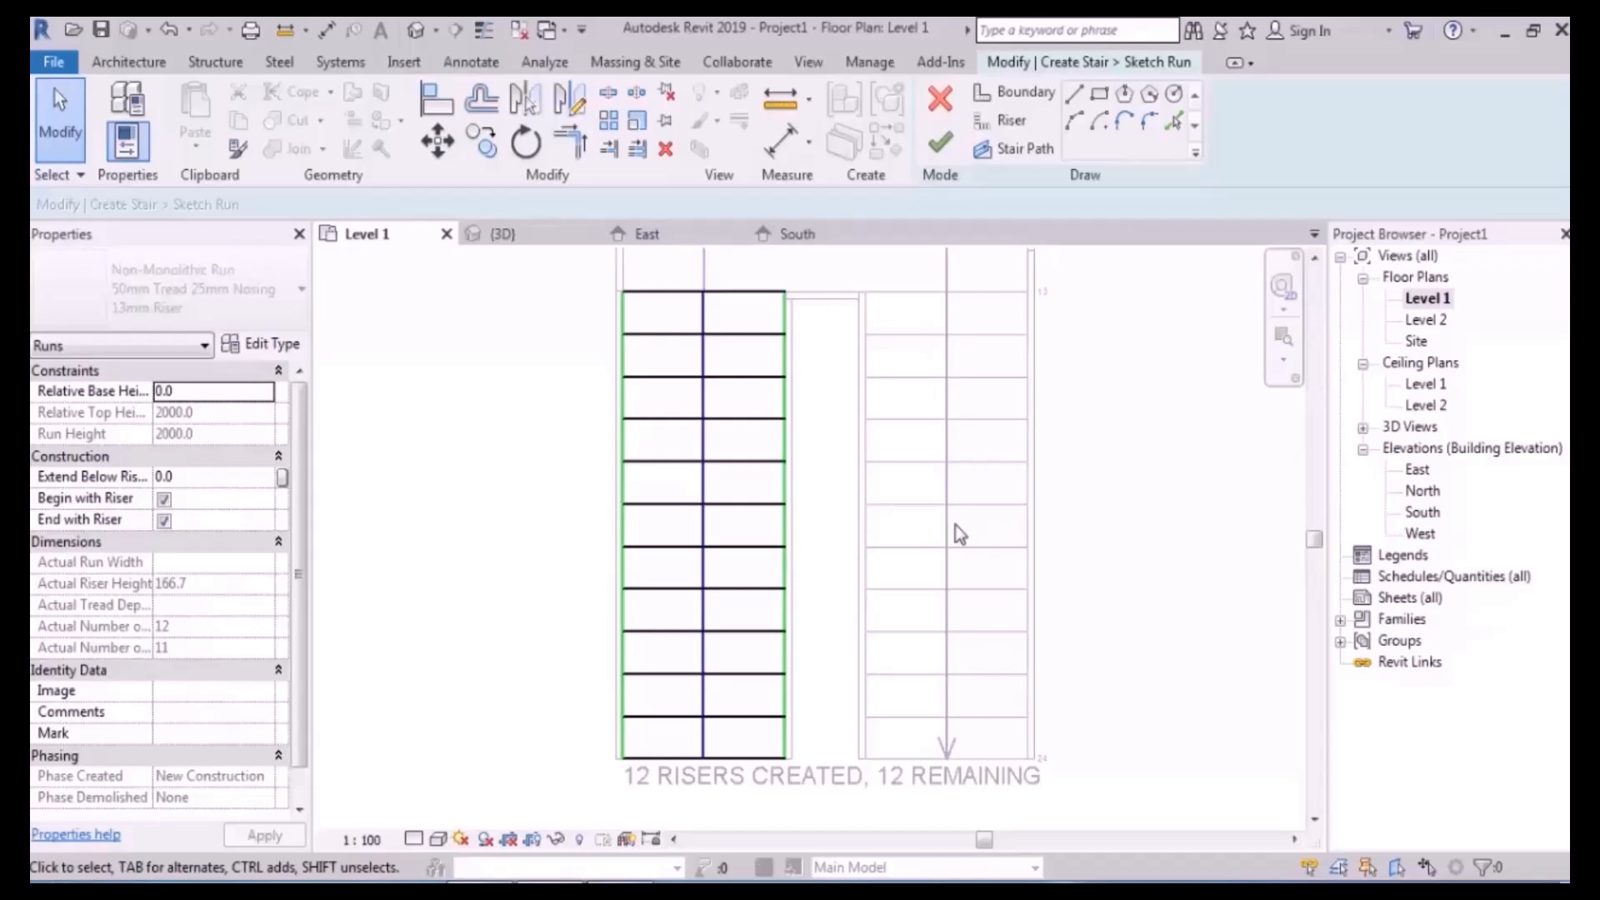
- Discard the edits made to the left run's sketch
{"action": "middle_click_drag", "start_coordinate": [940, 426], "coordinate": [955, 515]}
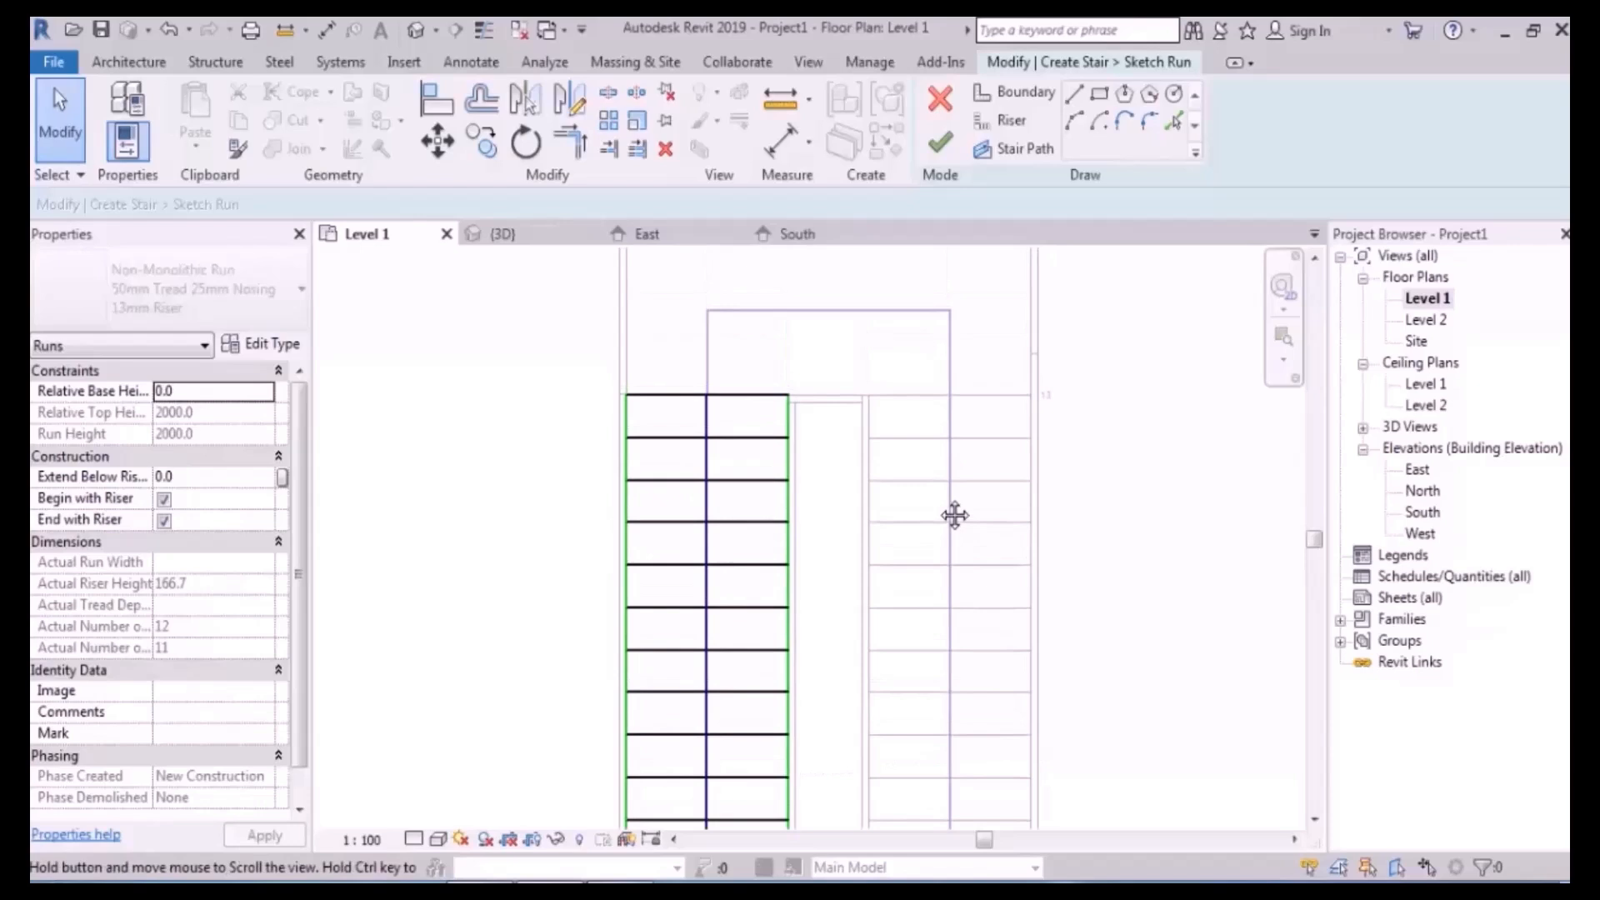
{"action": "left_click", "coordinate": [950, 100]}
{"action": "left_click", "coordinate": [857, 473]}
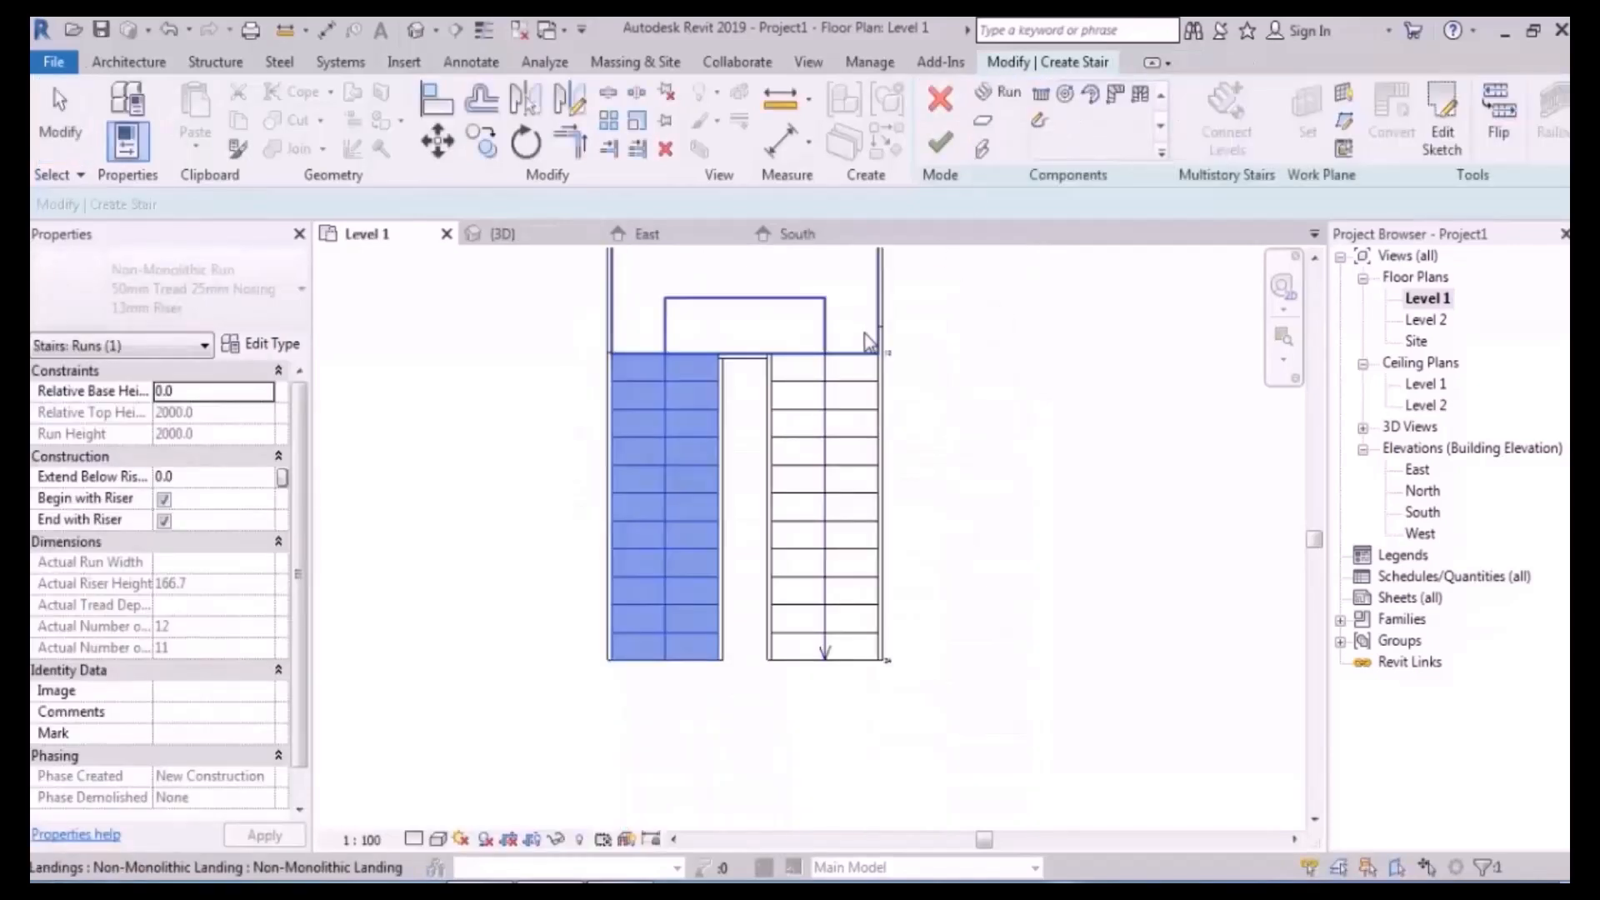
- Select the central landing and convert it to a custom sketch-based landing
{"action": "middle_click_drag", "start_coordinate": [867, 350], "coordinate": [893, 540]}
{"action": "left_click", "coordinate": [768, 492]}
{"action": "scroll", "coordinate": [703, 488], "scroll_direction": "up", "scroll_amount": 3}
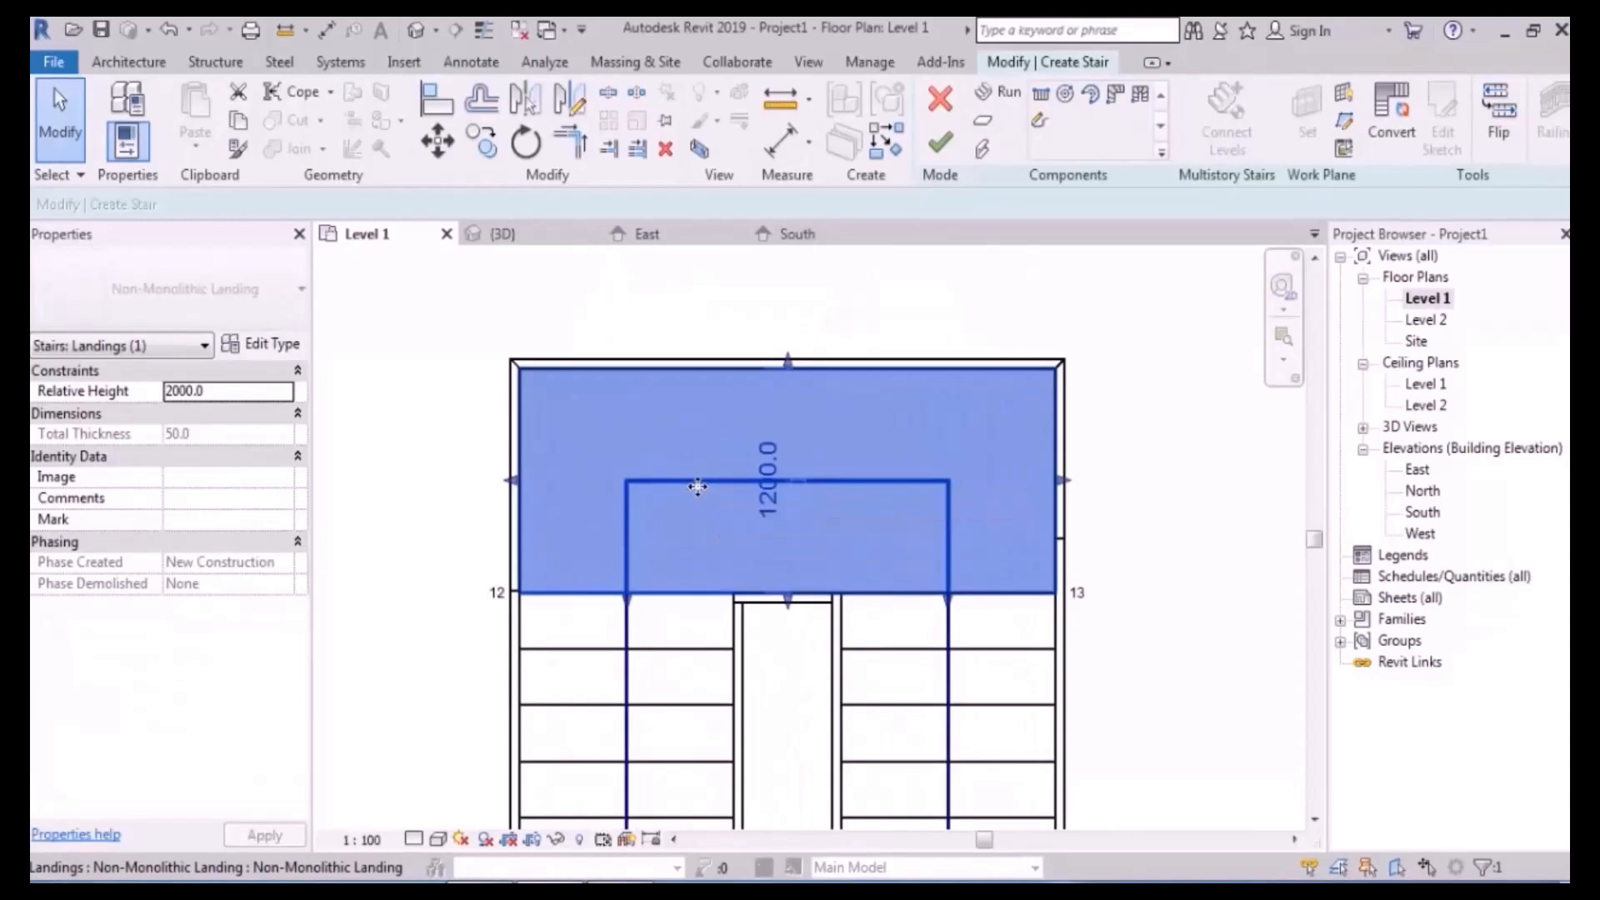
{"action": "left_click", "coordinate": [1390, 117]}
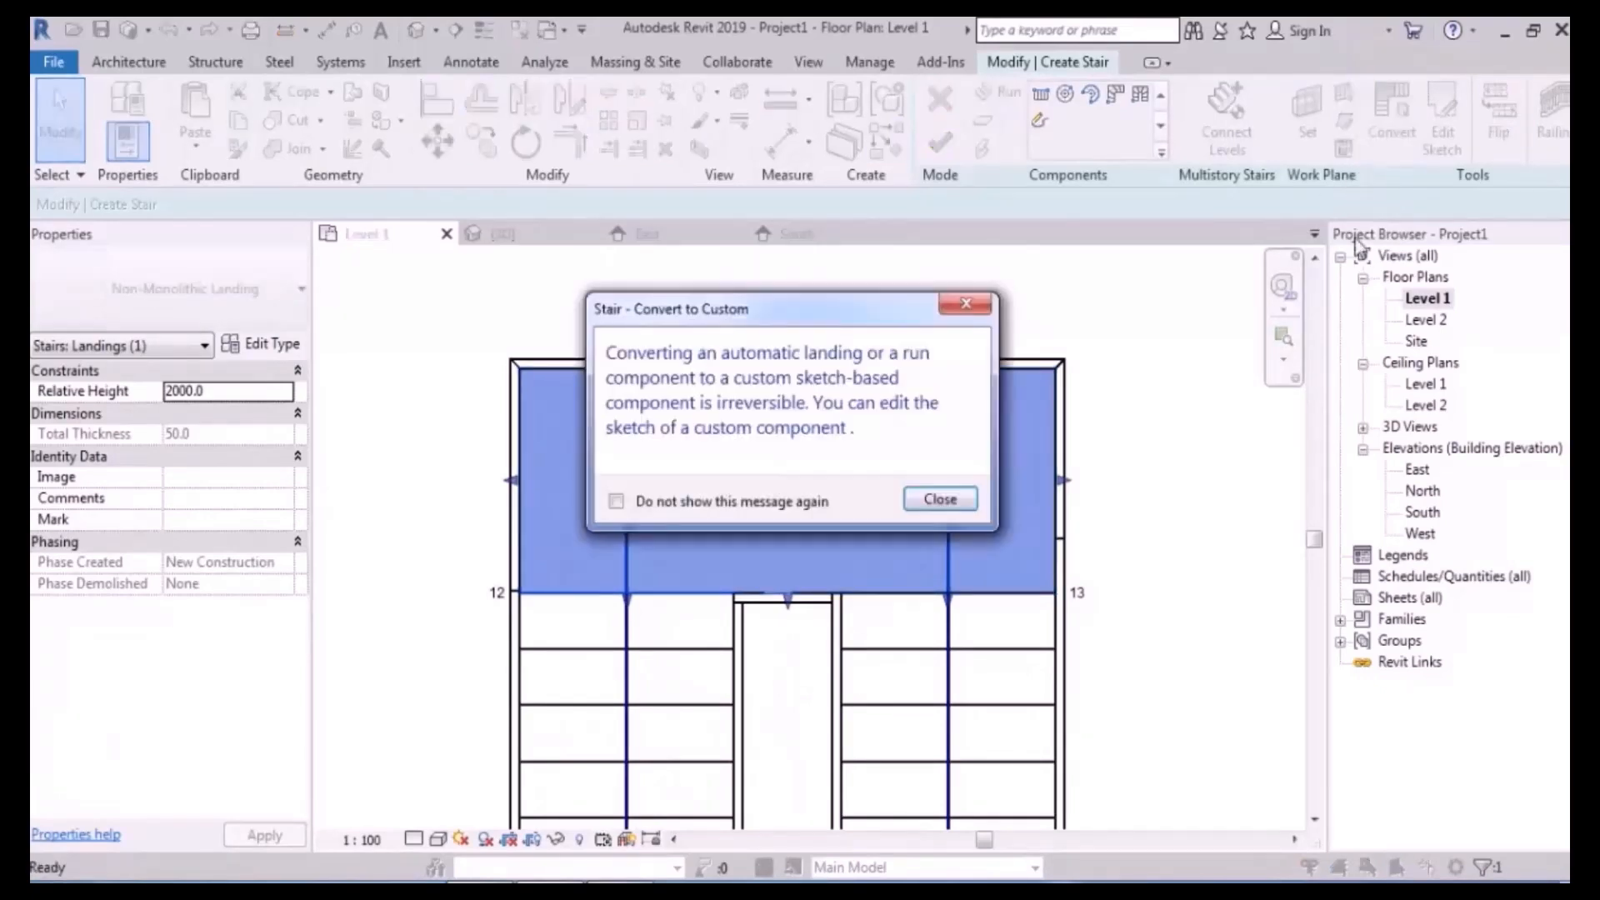
{"action": "left_click", "coordinate": [939, 496]}
- Open the landing's boundary sketch and finish it without changing the boundary
{"action": "left_click", "coordinate": [768, 317]}
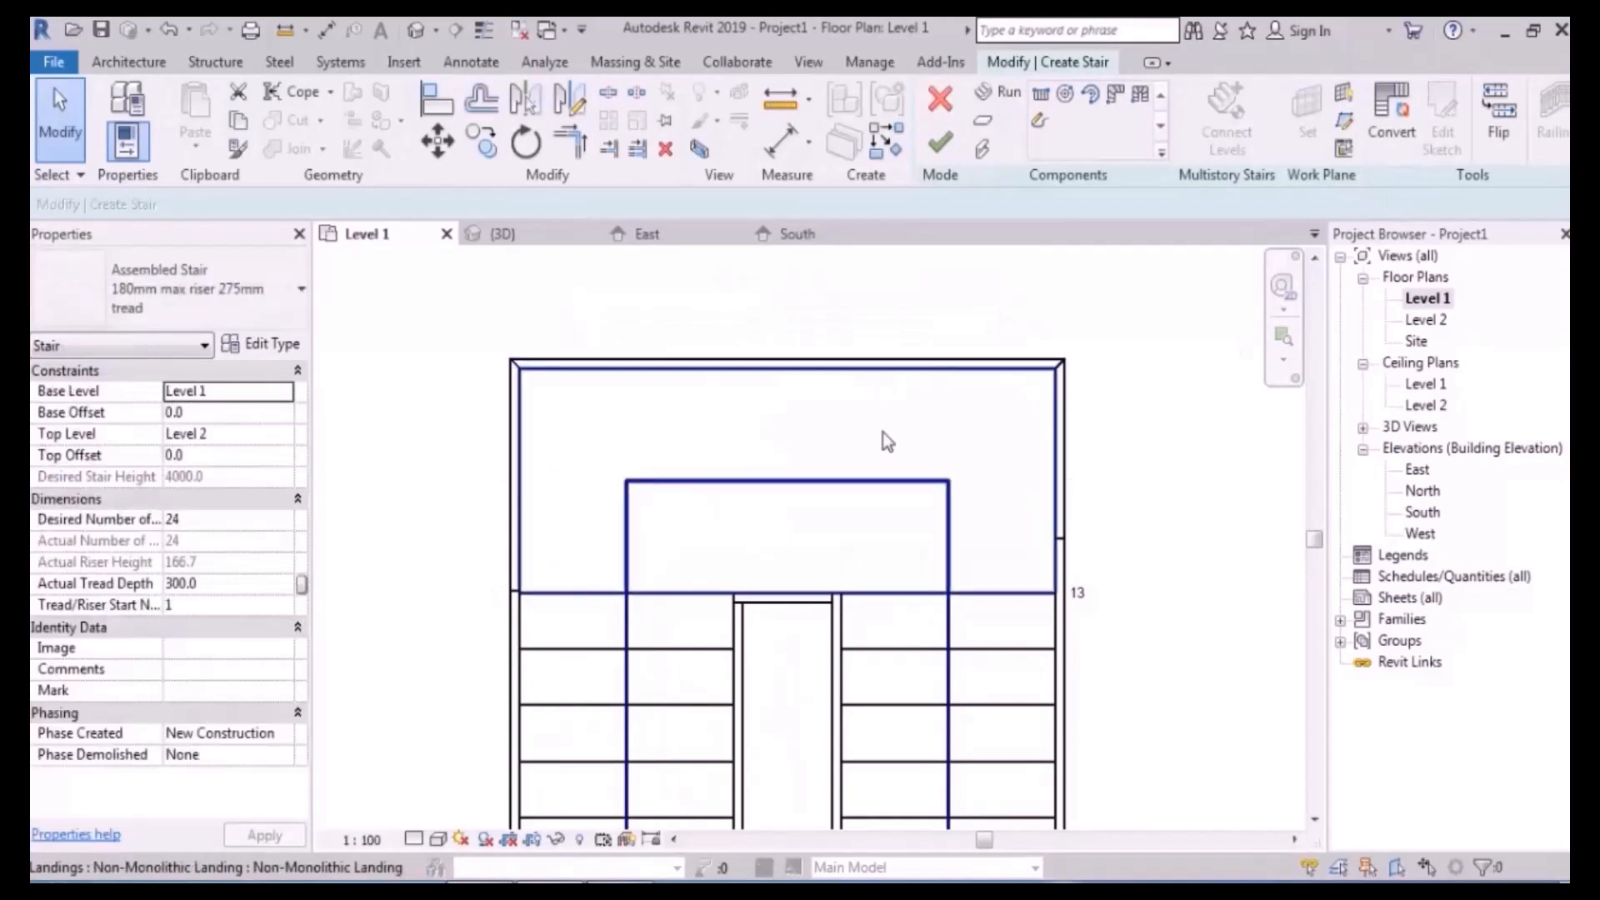
{"action": "left_click", "coordinate": [884, 435]}
{"action": "left_click", "coordinate": [1441, 121]}
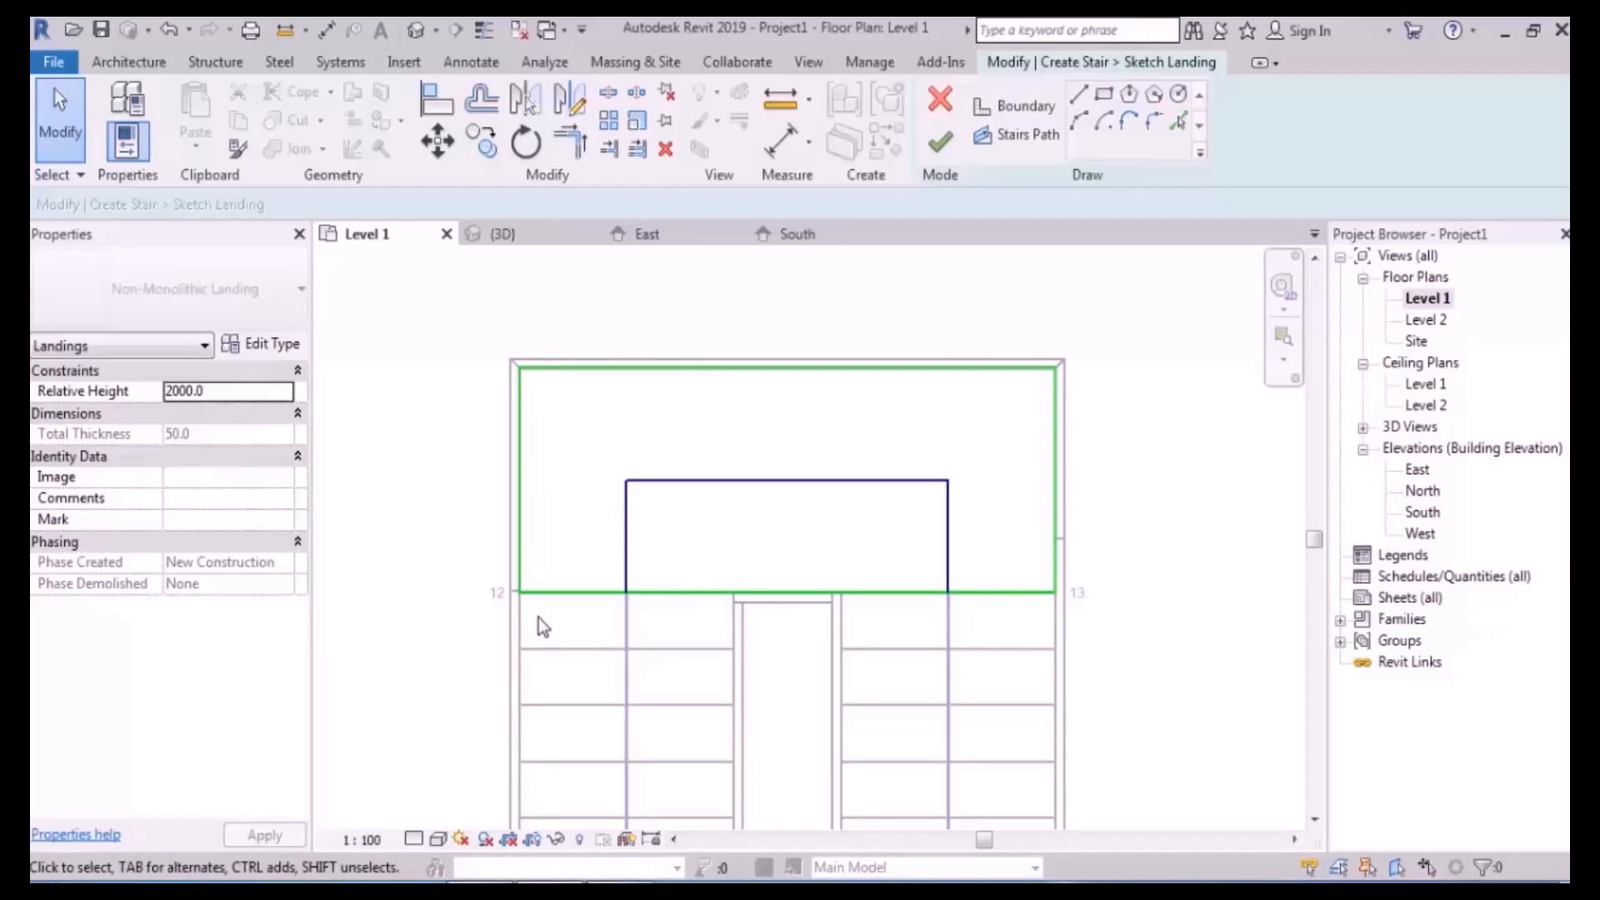
{"action": "left_click", "coordinate": [939, 141]}
{"action": "scroll", "coordinate": [520, 326], "scroll_direction": "down", "scroll_amount": 3}
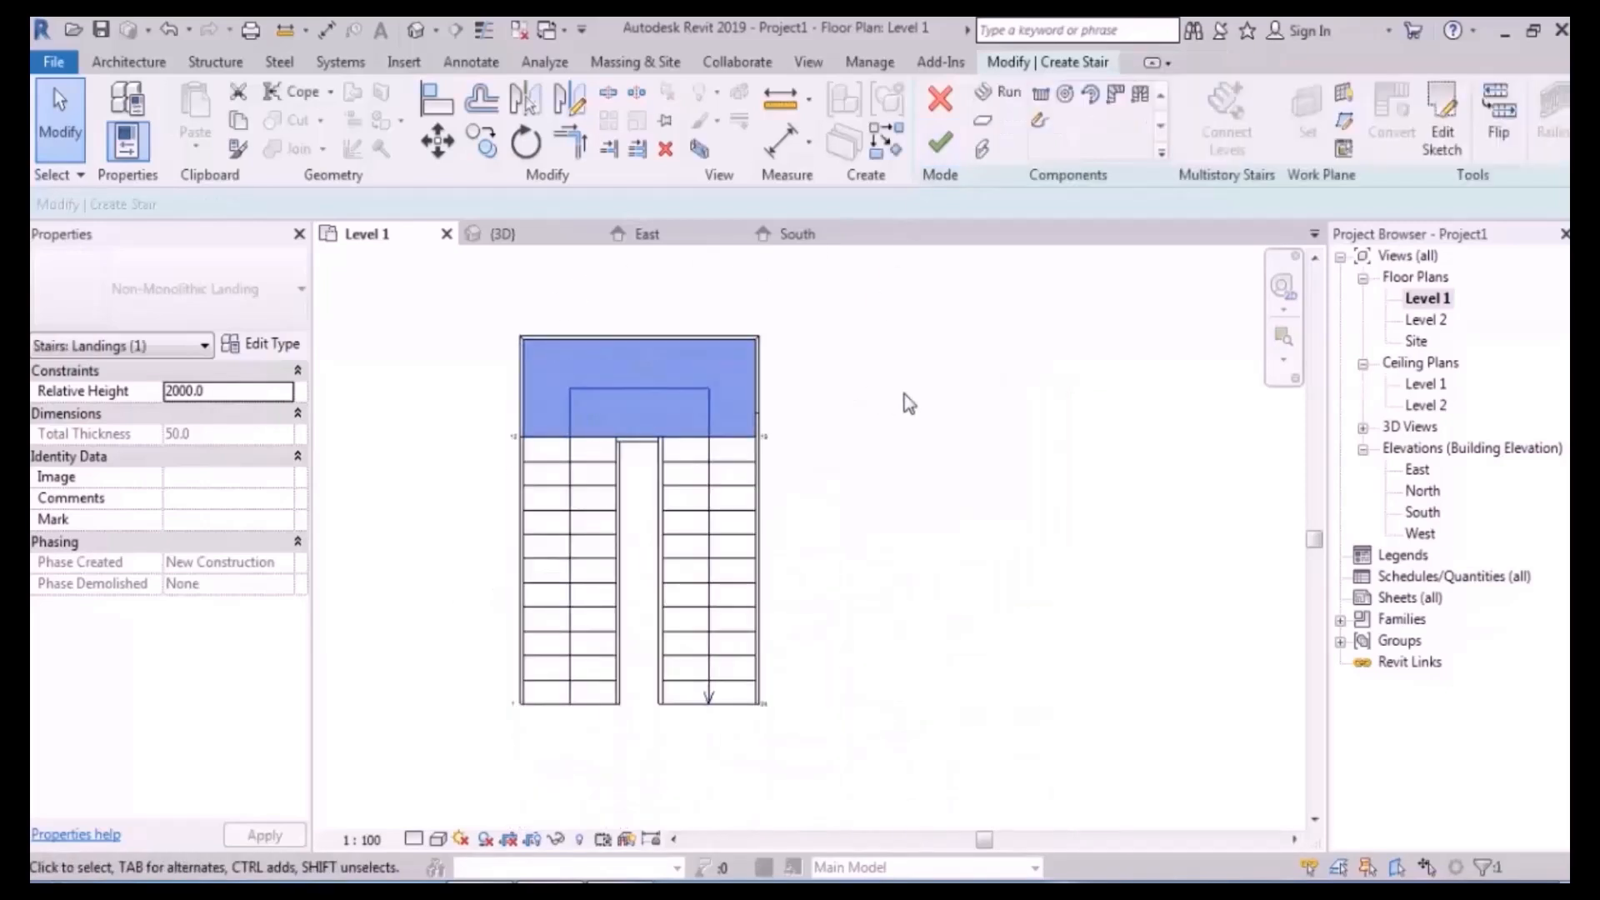
{"action": "left_click", "coordinate": [903, 393]}
- Cancel the stair edit mode, discarding the landing conversion
{"action": "middle_click_drag", "start_coordinate": [914, 315], "coordinate": [950, 337]}
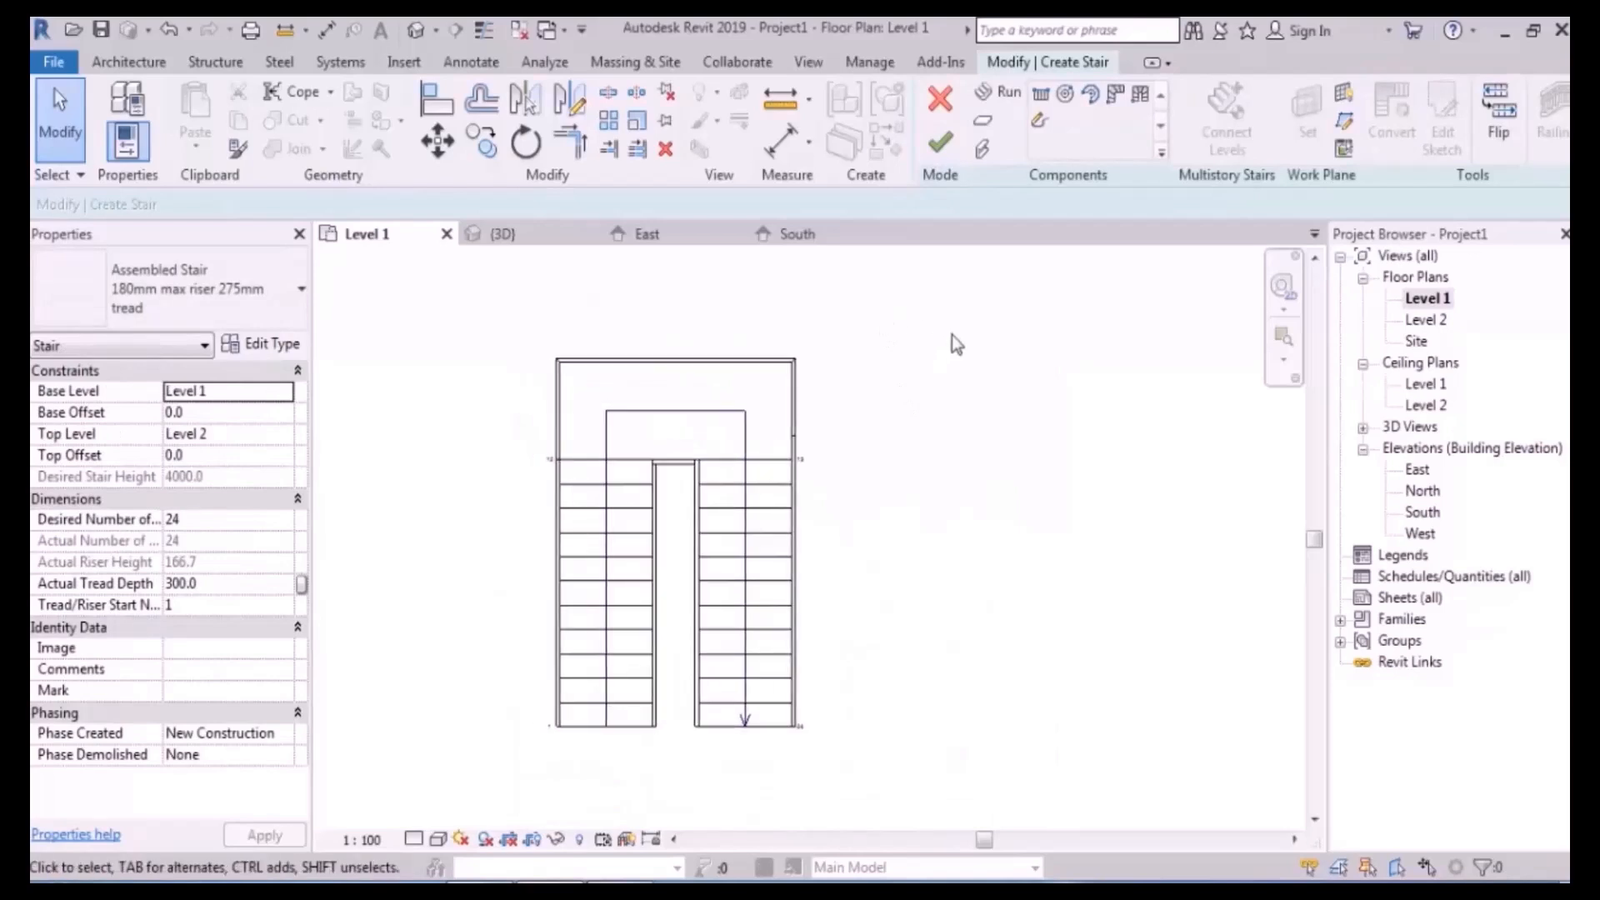
{"action": "left_click", "coordinate": [940, 98]}
{"action": "left_click", "coordinate": [858, 486]}
{"action": "mouse_move", "coordinate": [954, 440]}
{"action": "middle_mouse_down"}
{"action": "mouse_move", "coordinate": [928, 425]}
{"action": "mouse_move", "coordinate": [890, 464]}
{"action": "middle_mouse_up"}
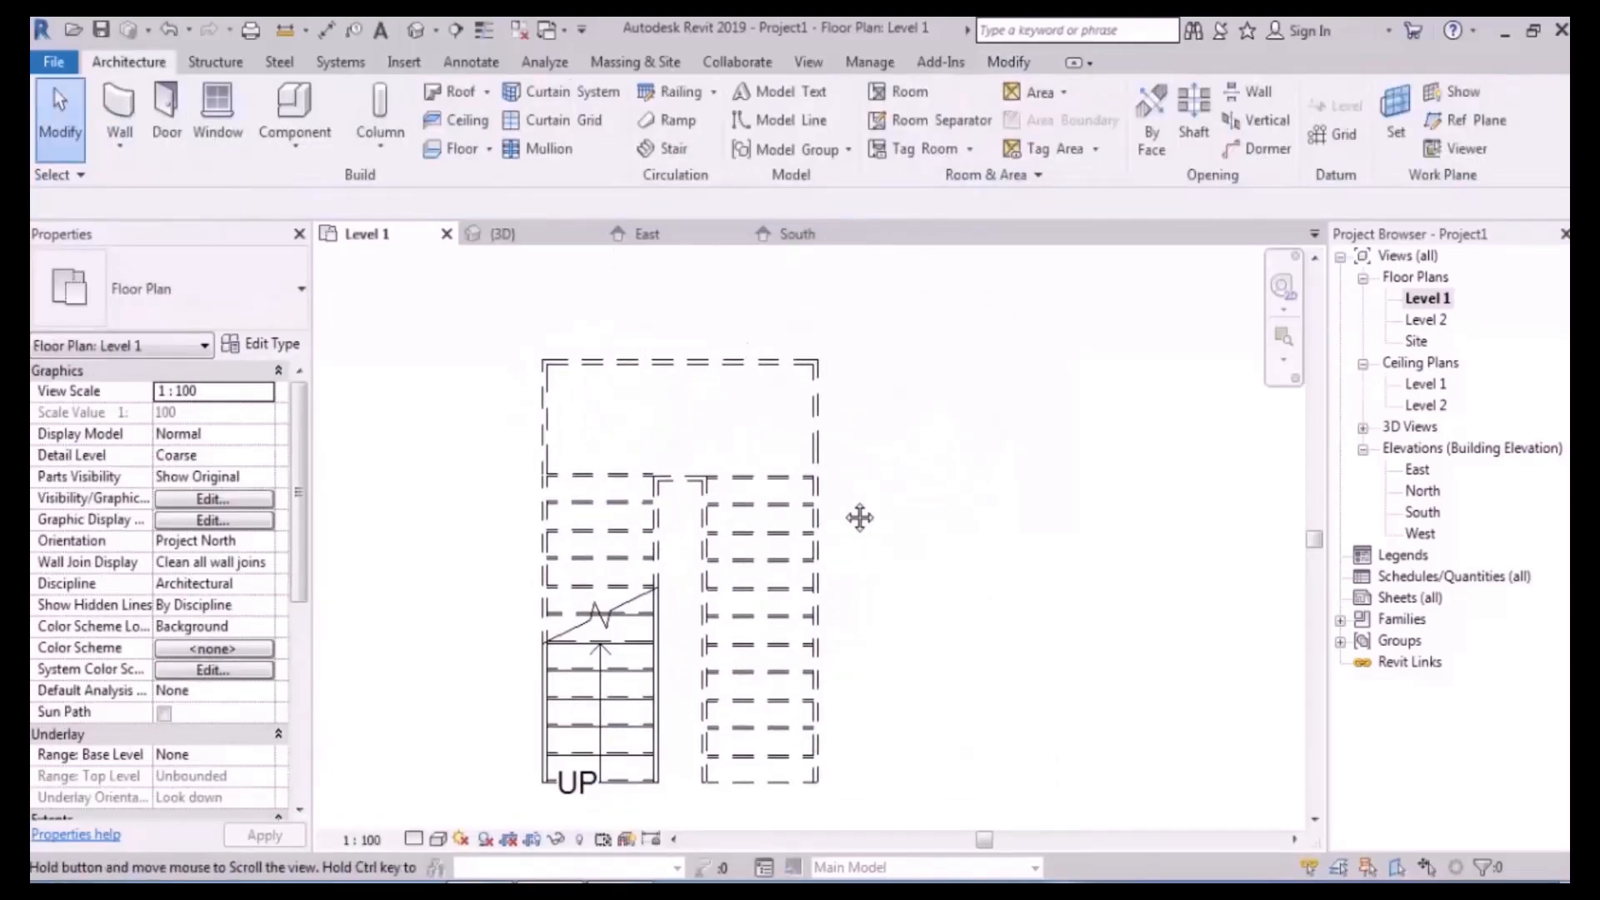
{"action": "middle_click_drag", "start_coordinate": [853, 536], "coordinate": [872, 473]}
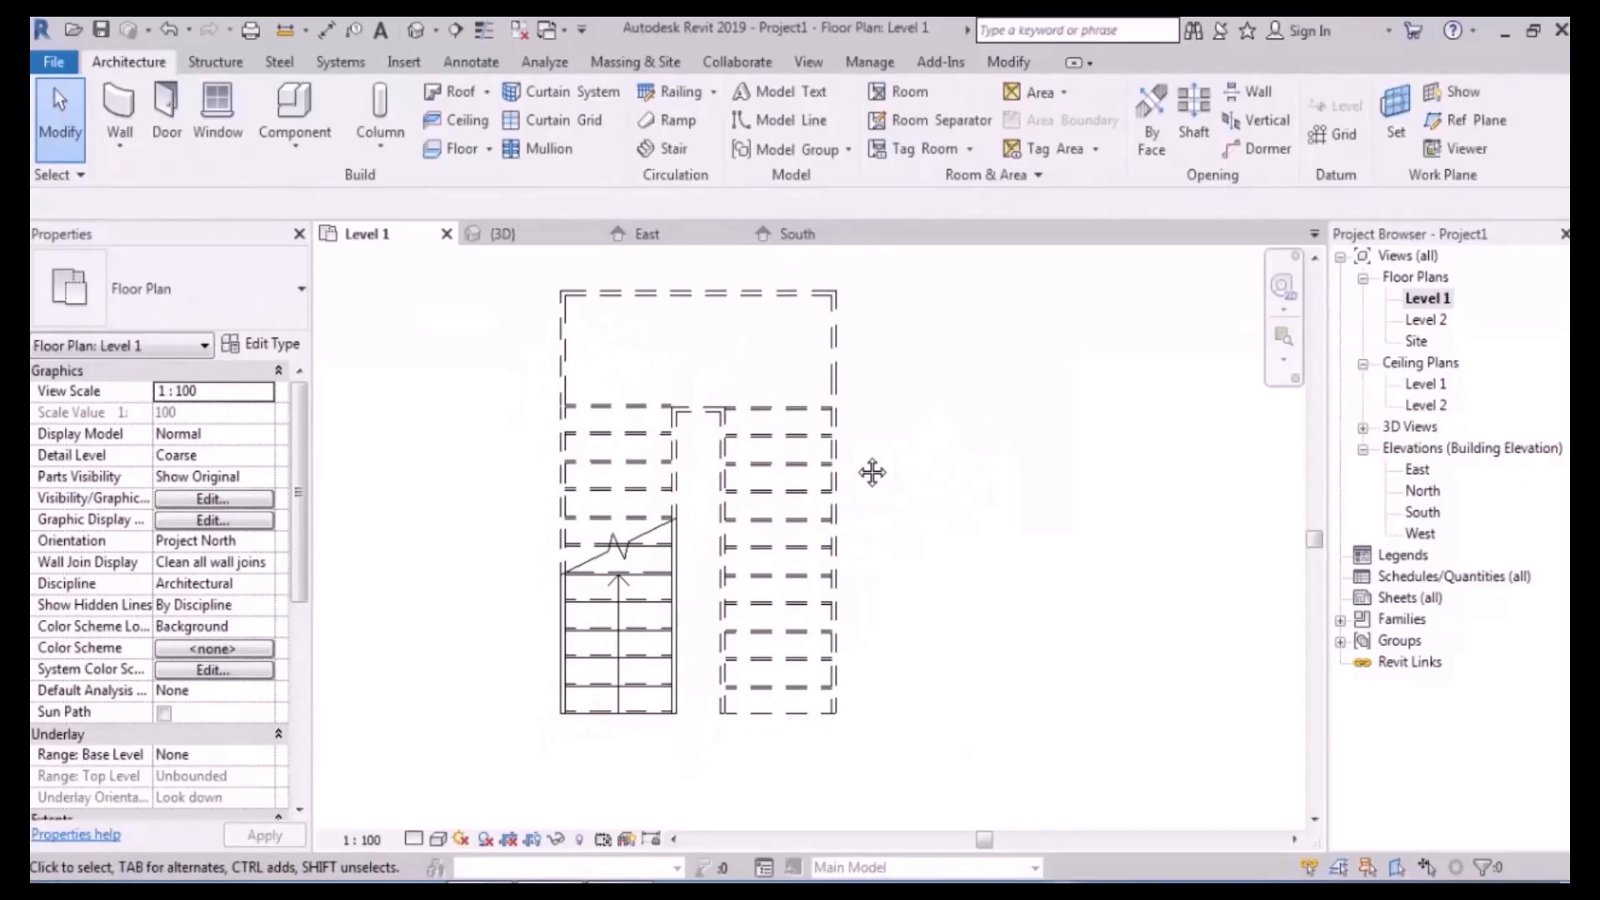
- Reopen the stair with Edit Stairs and inspect the left run and the central landing
{"action": "left_click", "coordinate": [616, 592]}
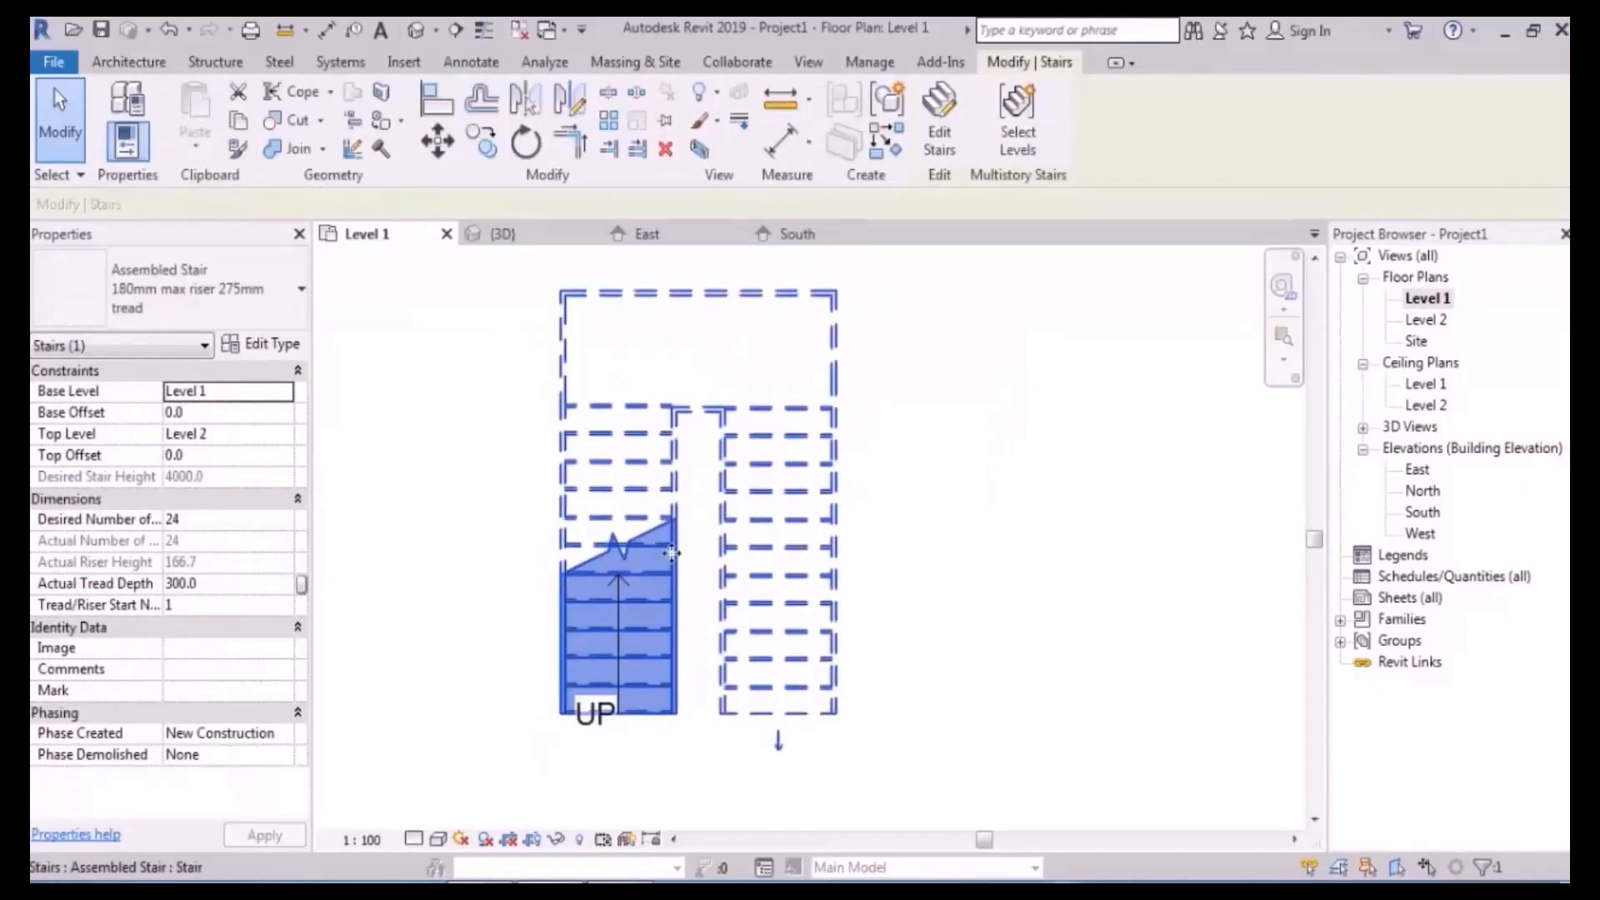
{"action": "left_click", "coordinate": [937, 117]}
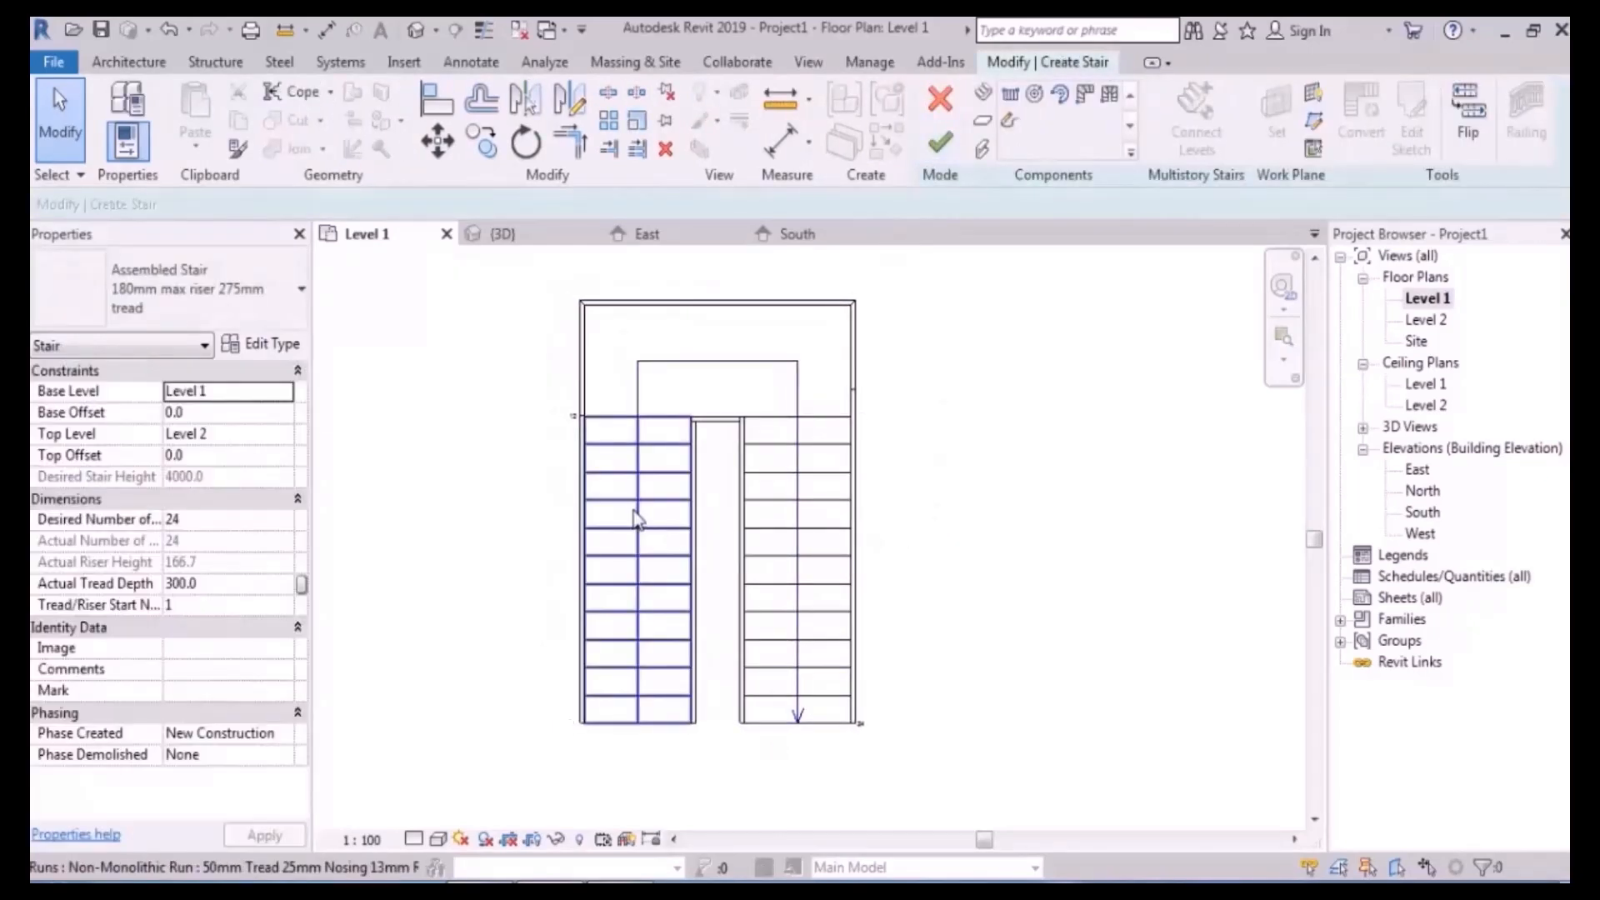
{"action": "left_click", "coordinate": [635, 518]}
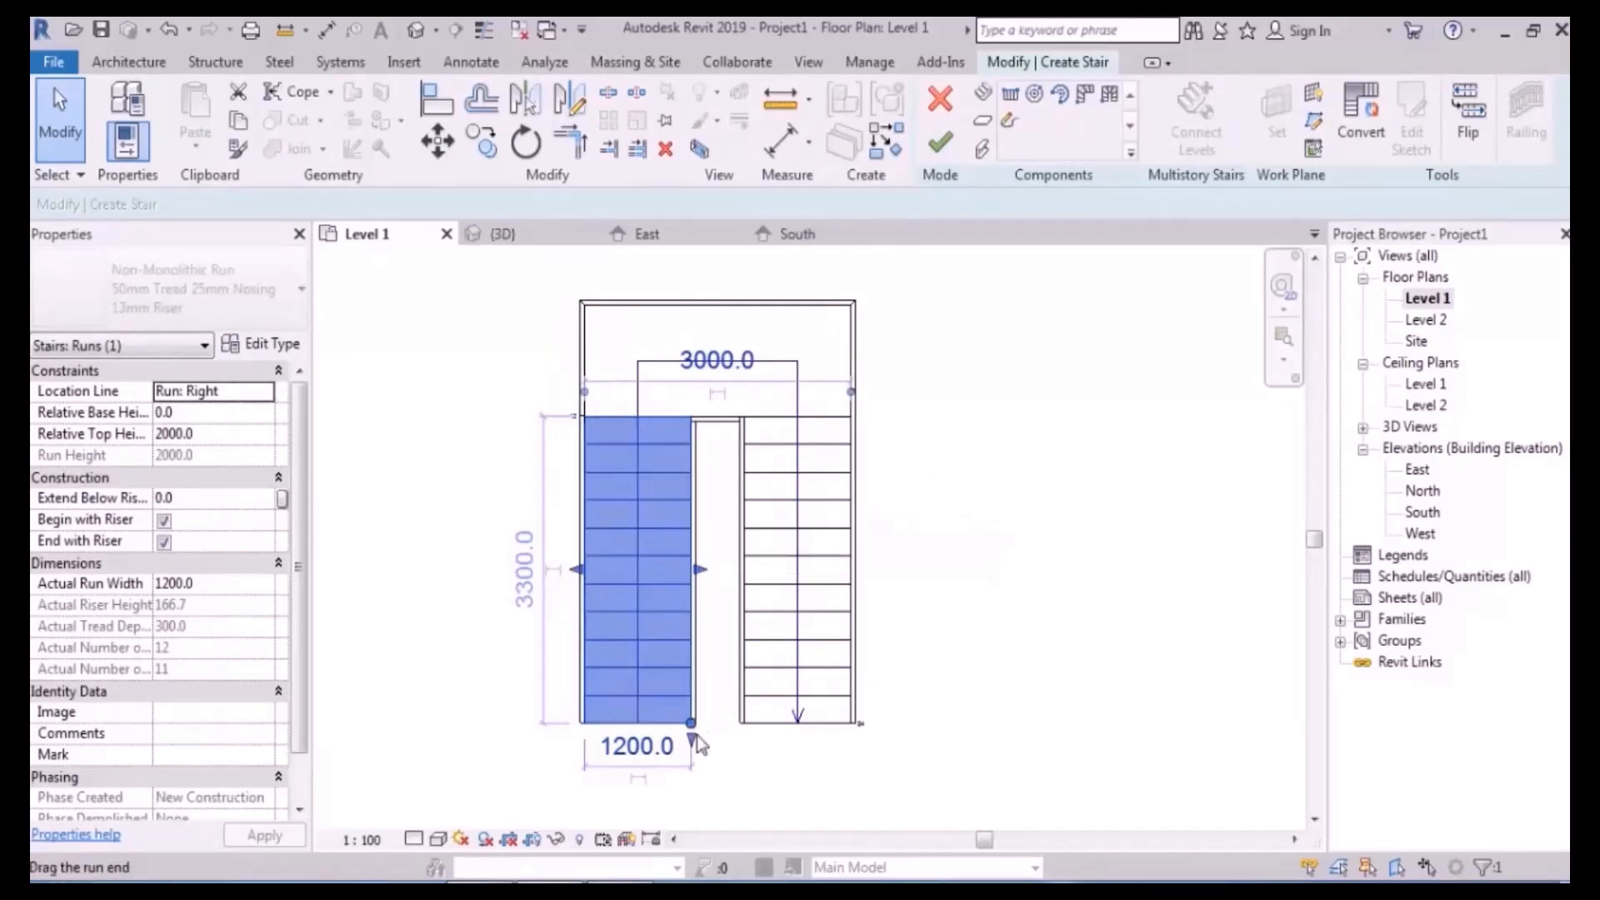
{"action": "left_click", "coordinate": [633, 335]}
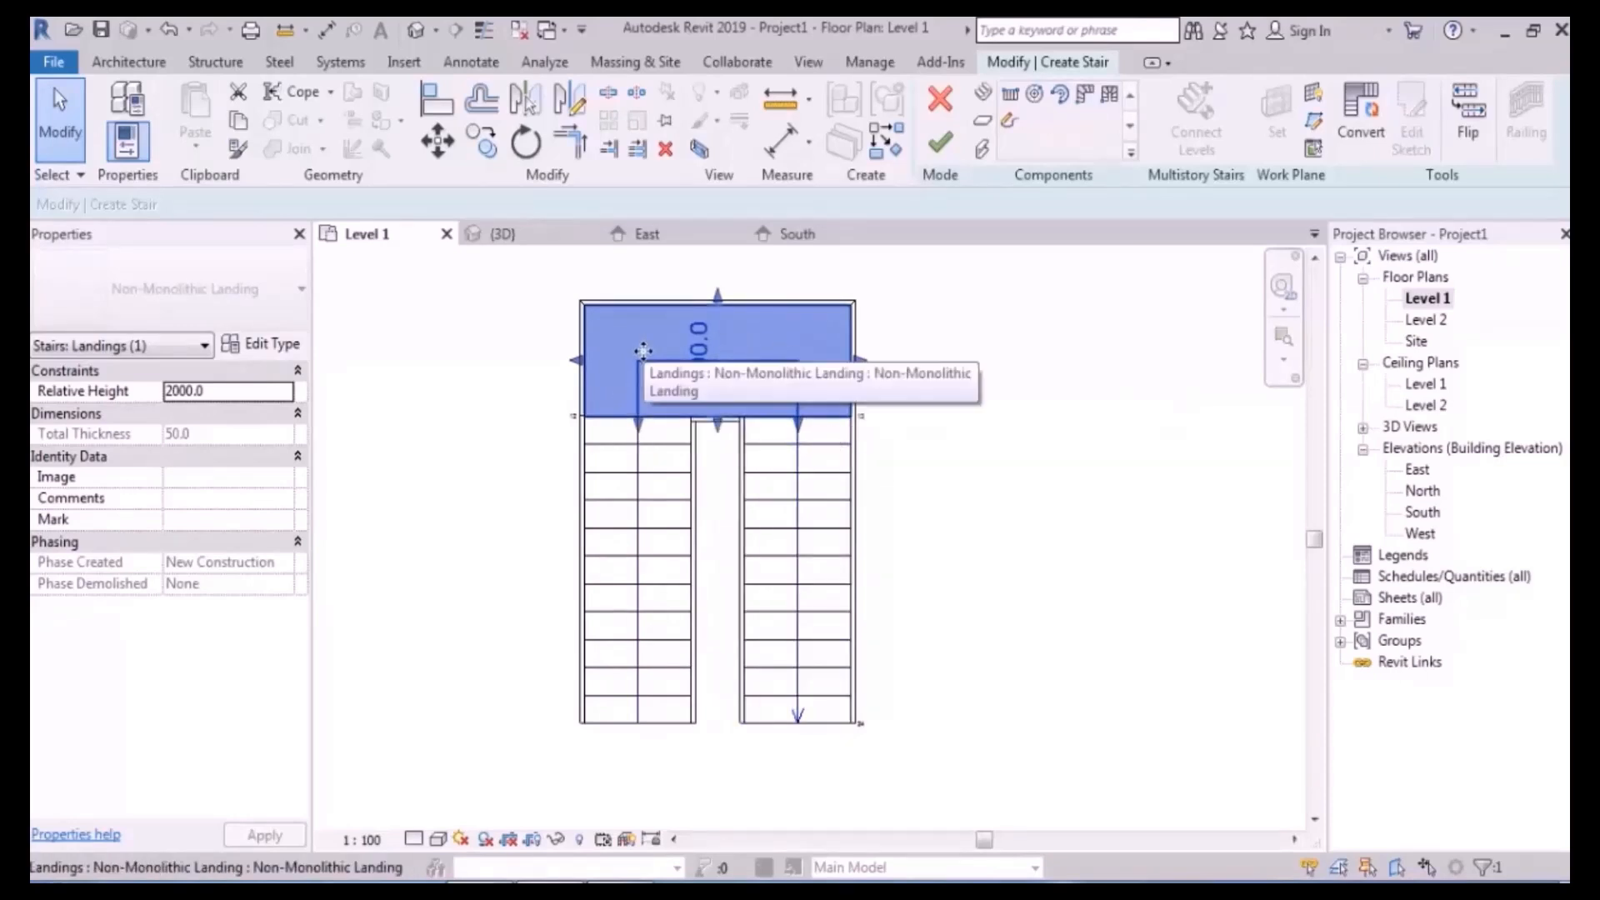
{"action": "left_click", "coordinate": [656, 524]}
{"action": "left_click_drag", "start_coordinate": [636, 511], "coordinate": [503, 511]}
{"action": "left_click", "coordinate": [526, 141]}
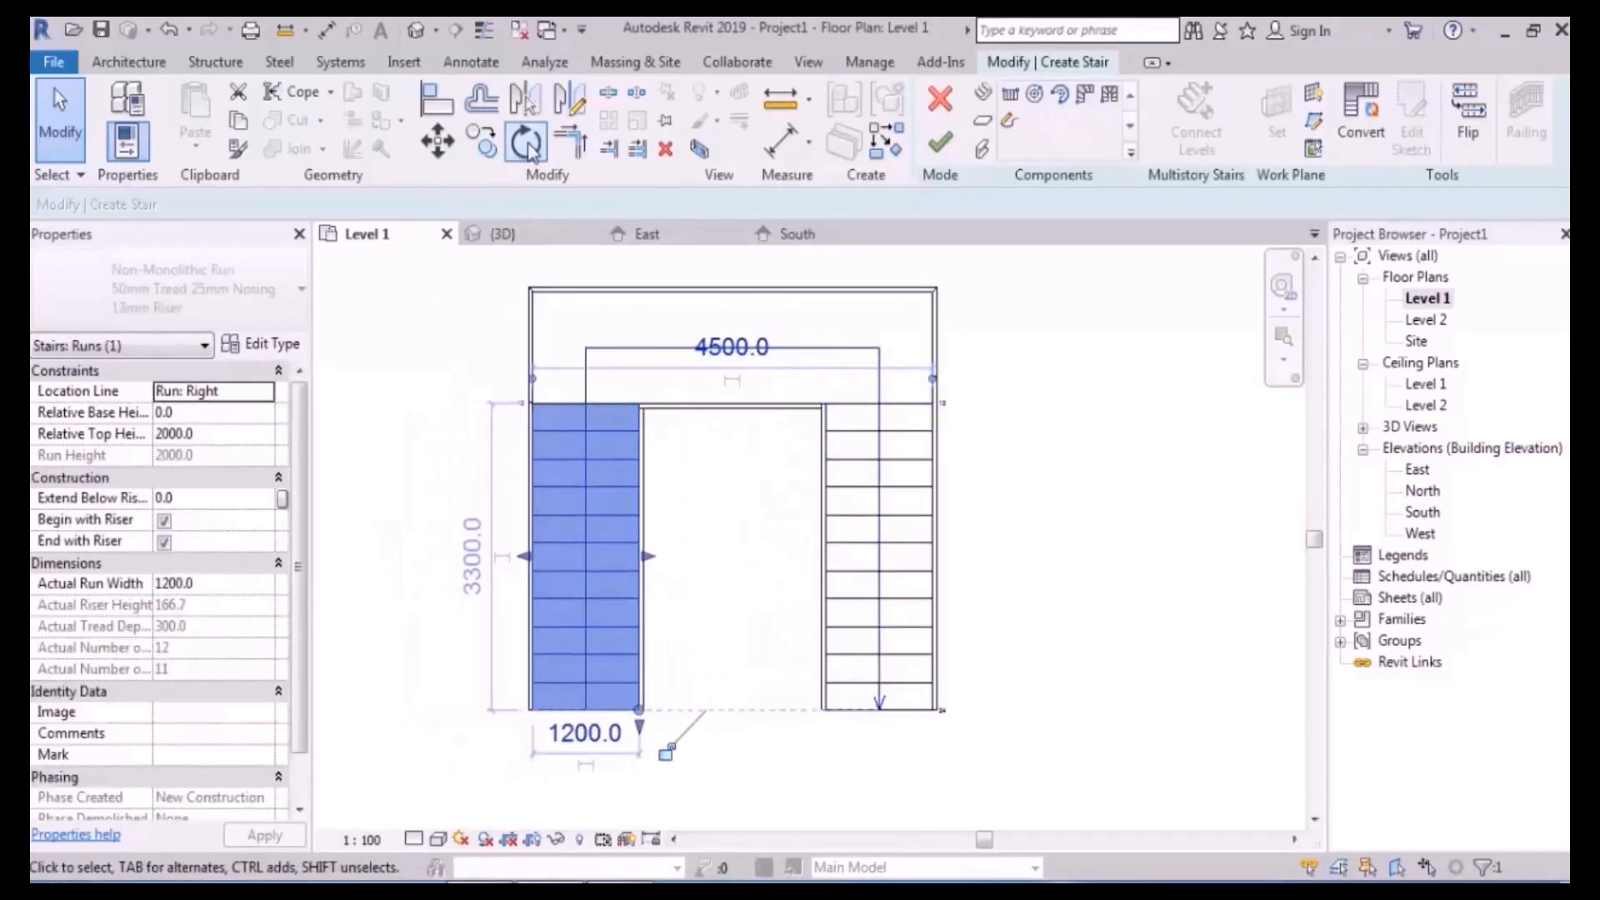
{"action": "left_click_drag", "start_coordinate": [629, 436], "coordinate": [638, 403]}
{"action": "left_click", "coordinate": [732, 543]}
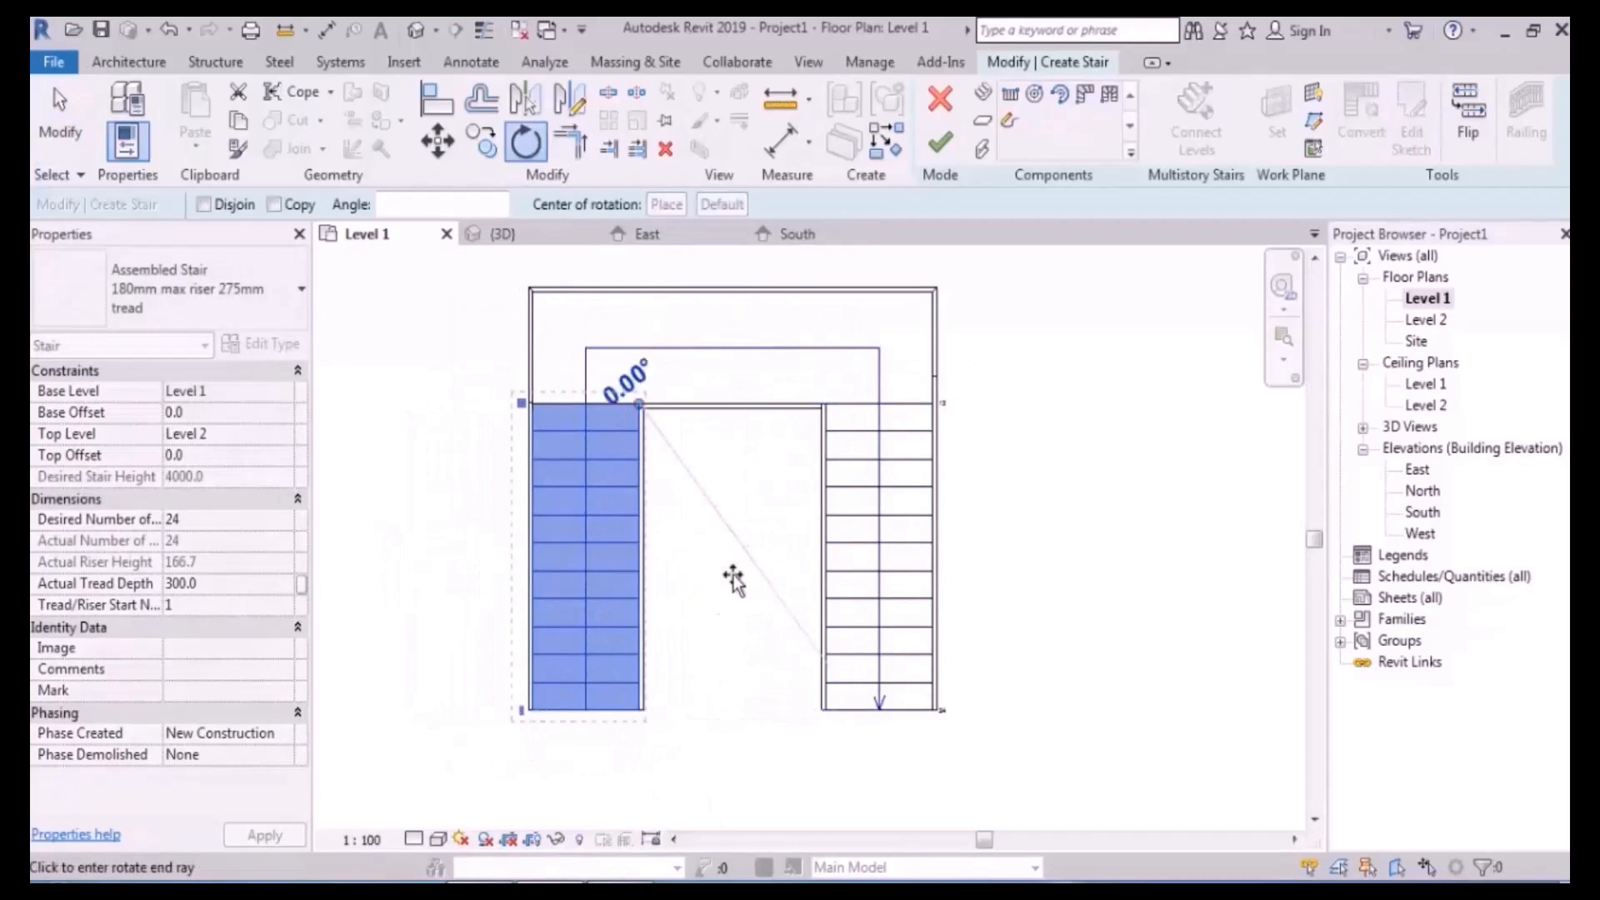
{"action": "left_click", "coordinate": [706, 681]}
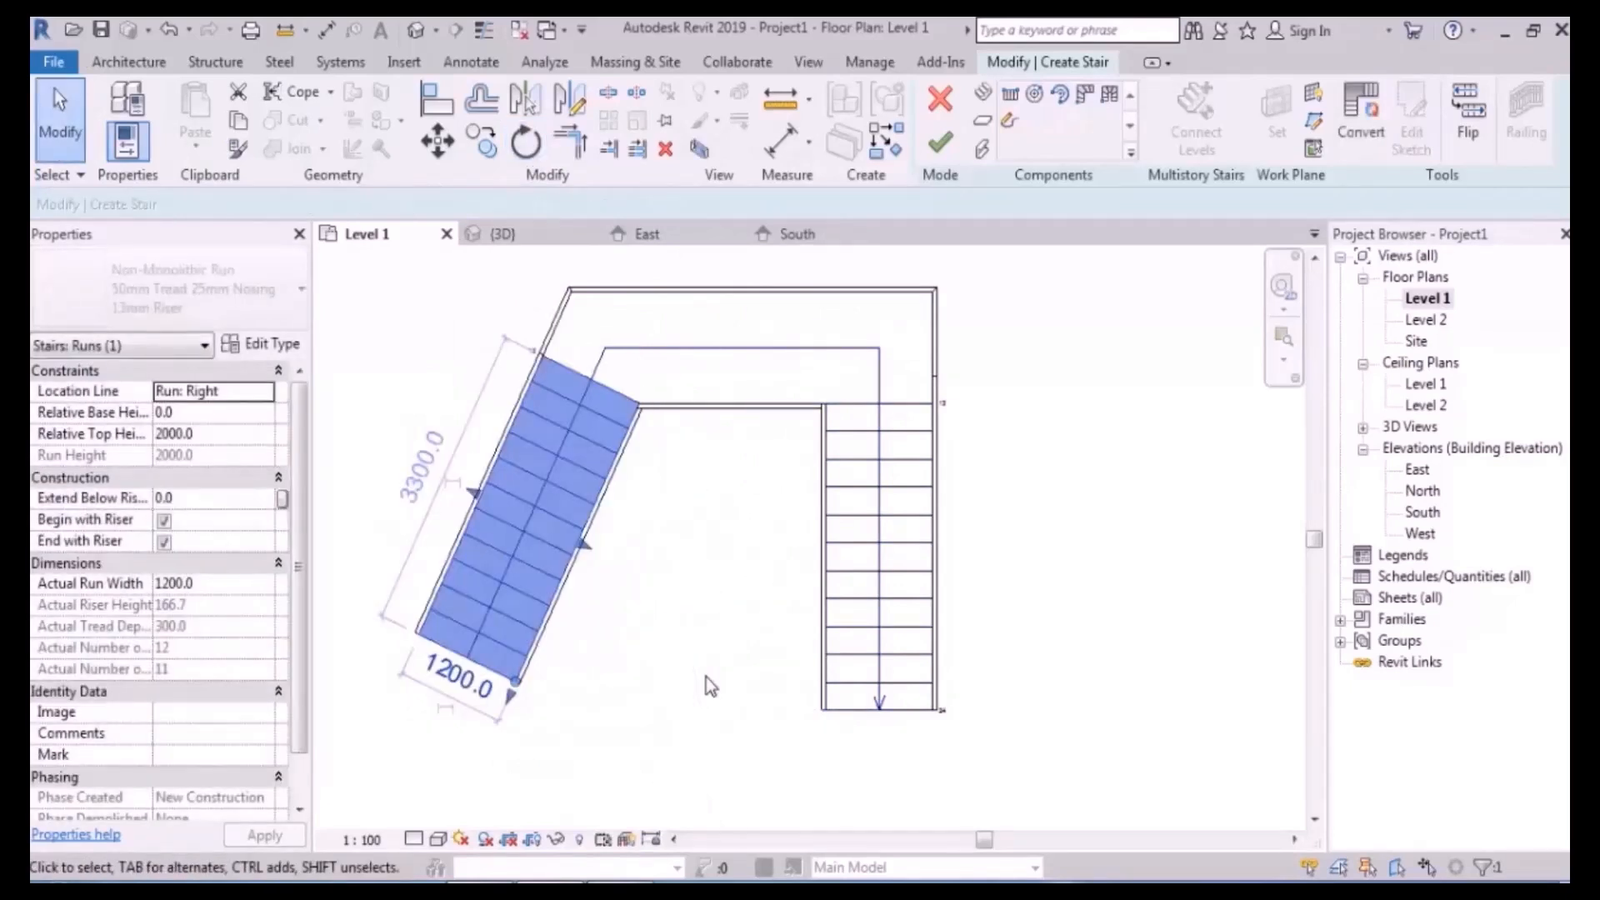
{"action": "key", "text": "ctrl+z"}
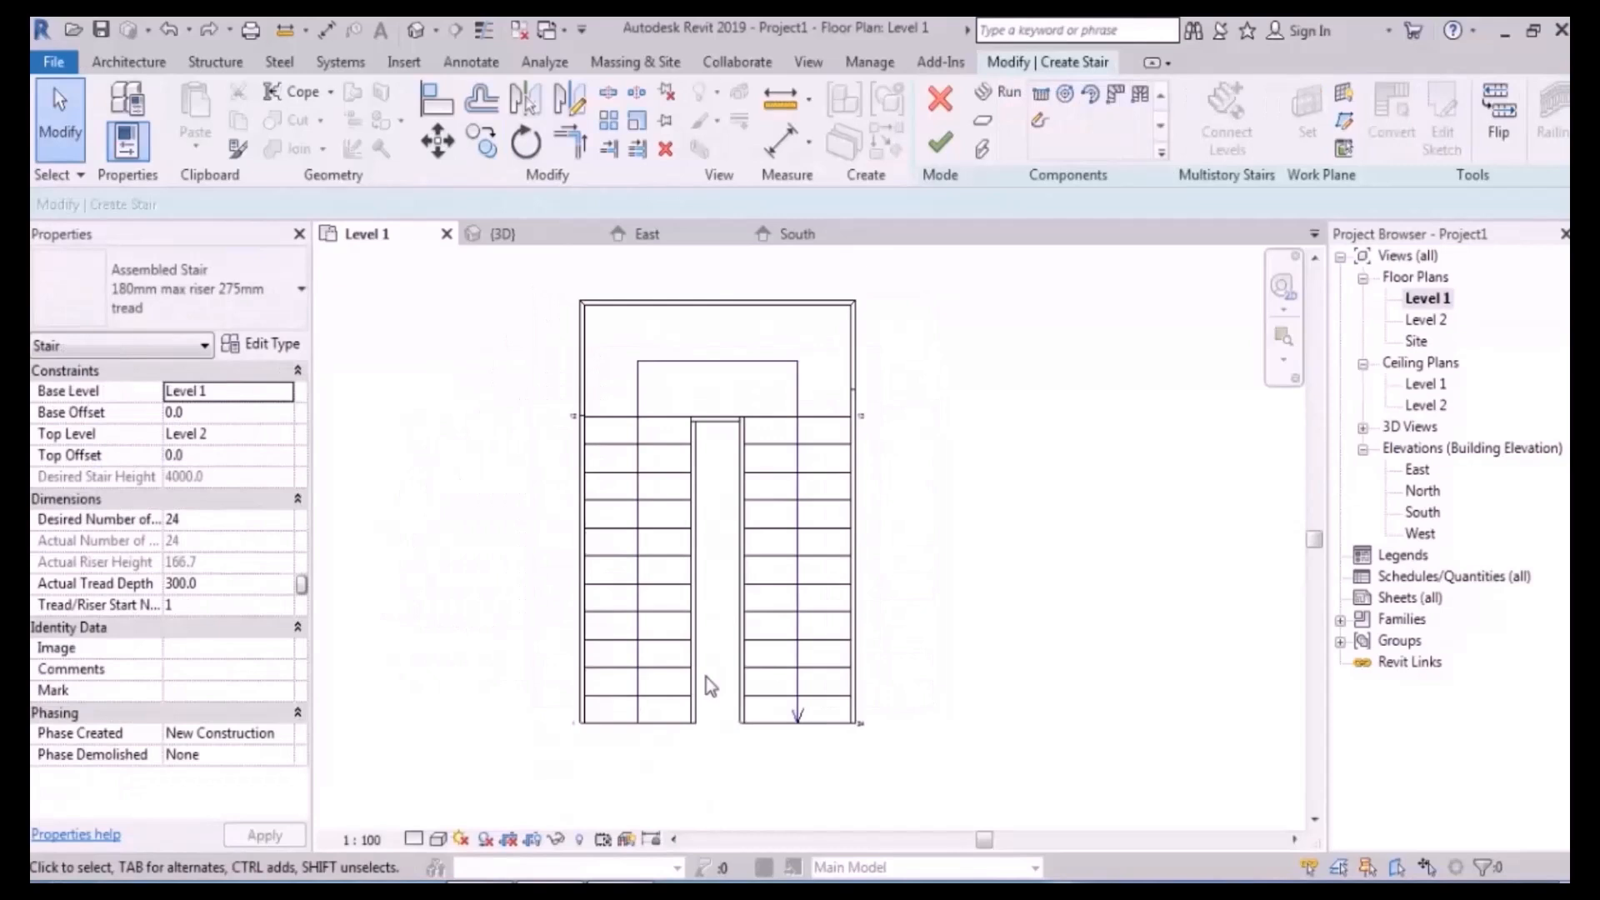
{"action": "left_click", "coordinate": [664, 482]}
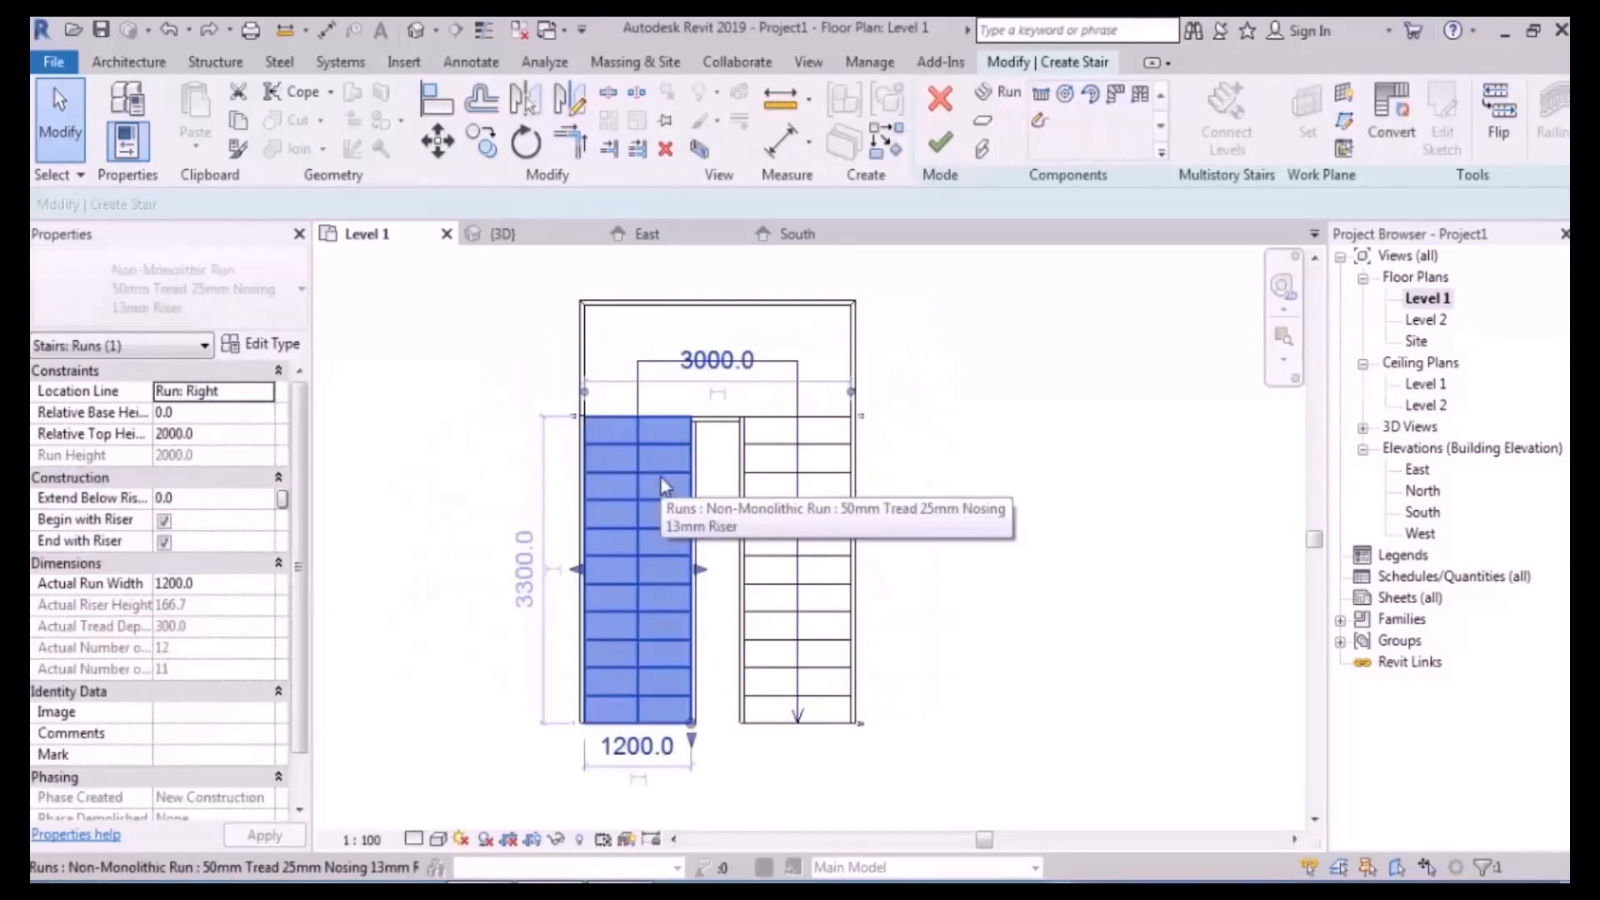
- Convert the 12-riser left run to a custom sketch-based run, dismiss the warning, and reselect it
{"action": "left_click", "coordinate": [1408, 150]}
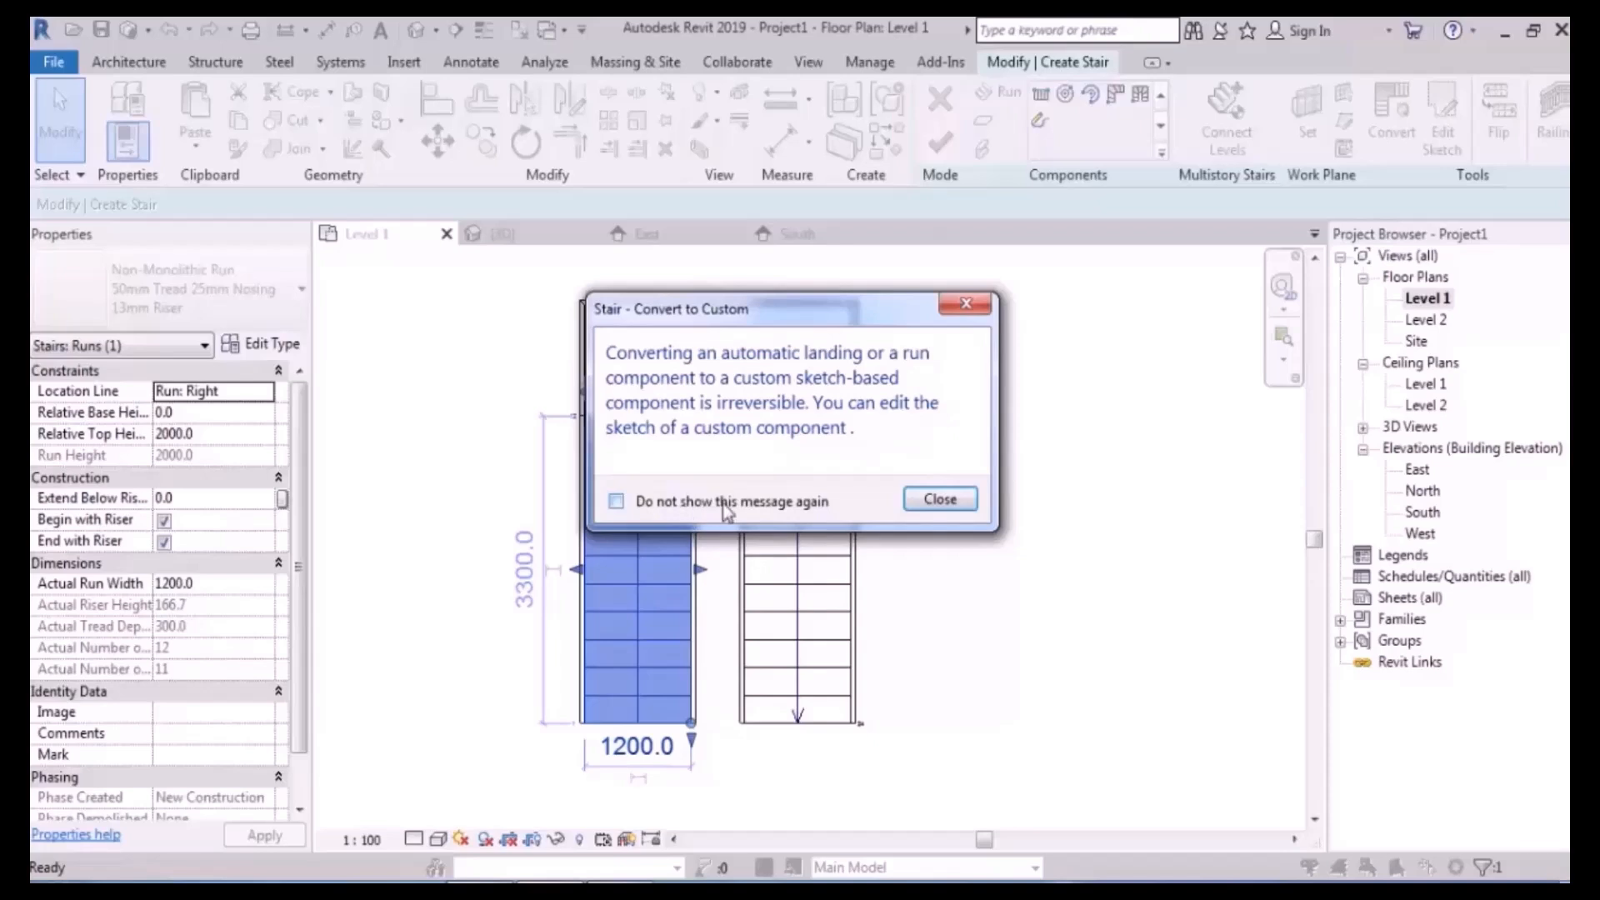
{"action": "left_click", "coordinate": [939, 499]}
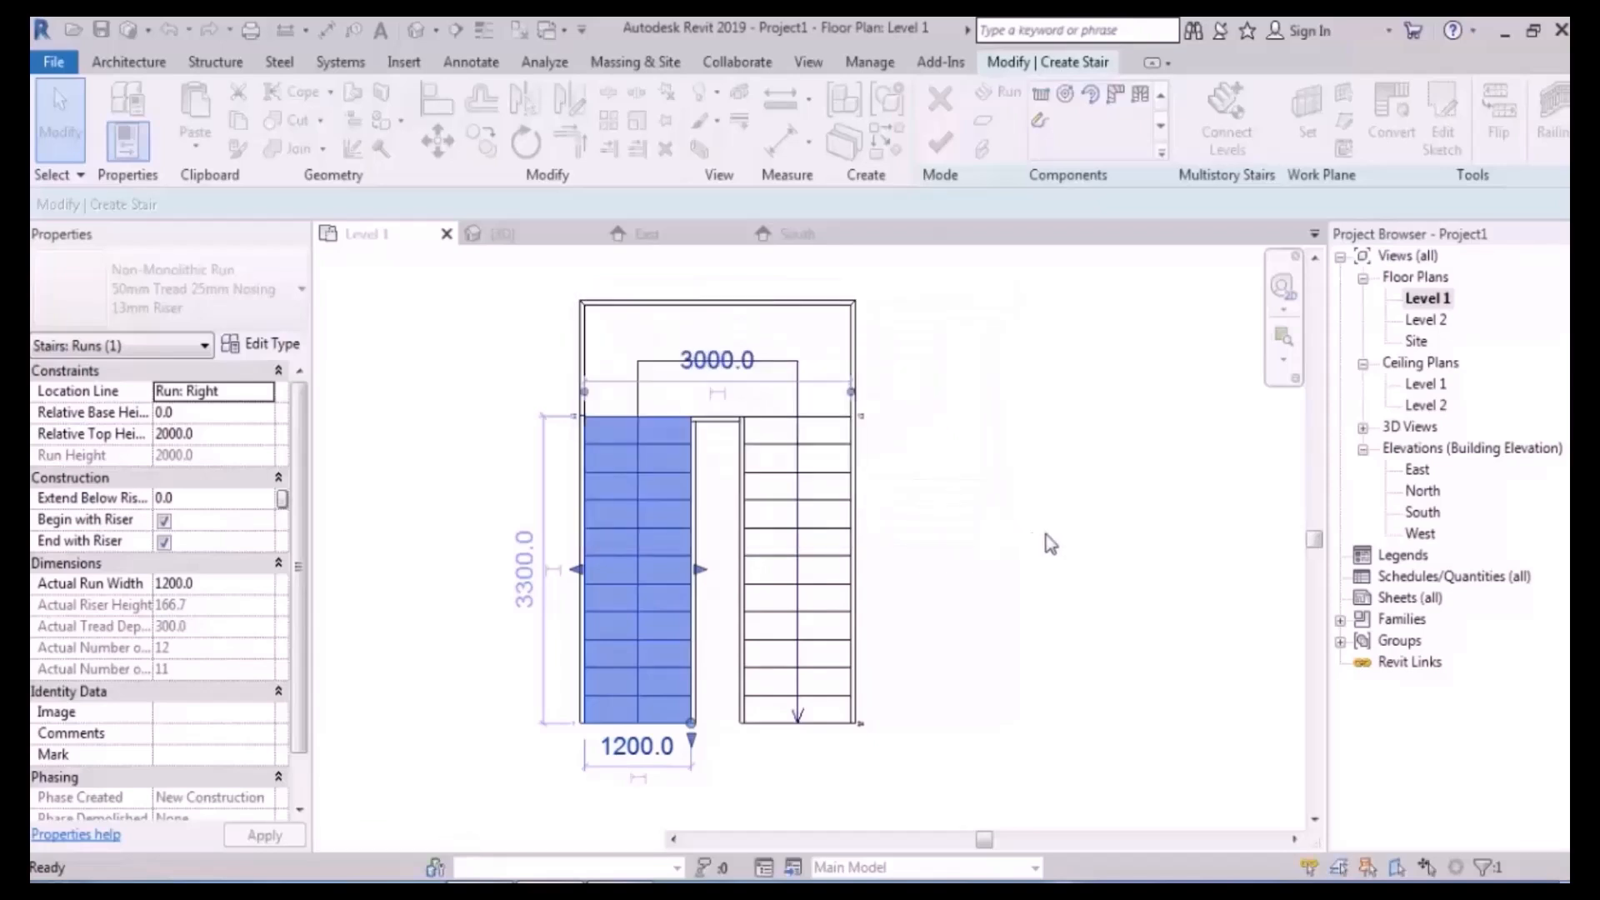
{"action": "left_click", "coordinate": [1072, 535]}
{"action": "left_click", "coordinate": [657, 534]}
{"action": "left_click", "coordinate": [792, 564]}
{"action": "left_click", "coordinate": [650, 573]}
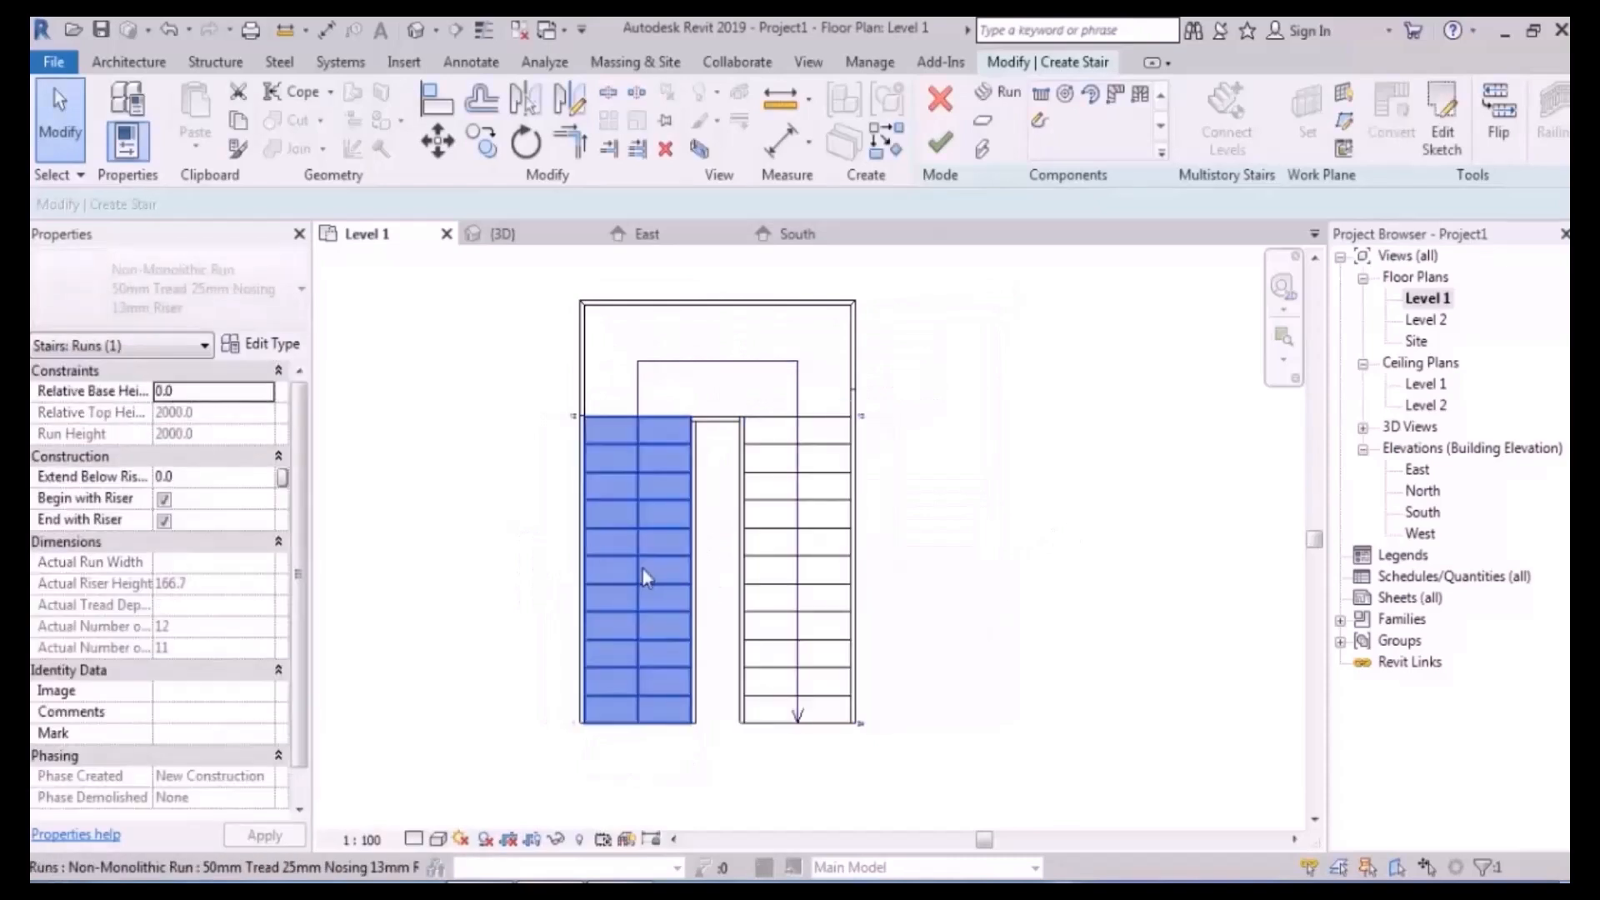
{"action": "left_click", "coordinate": [779, 556]}
{"action": "left_click", "coordinate": [643, 564]}
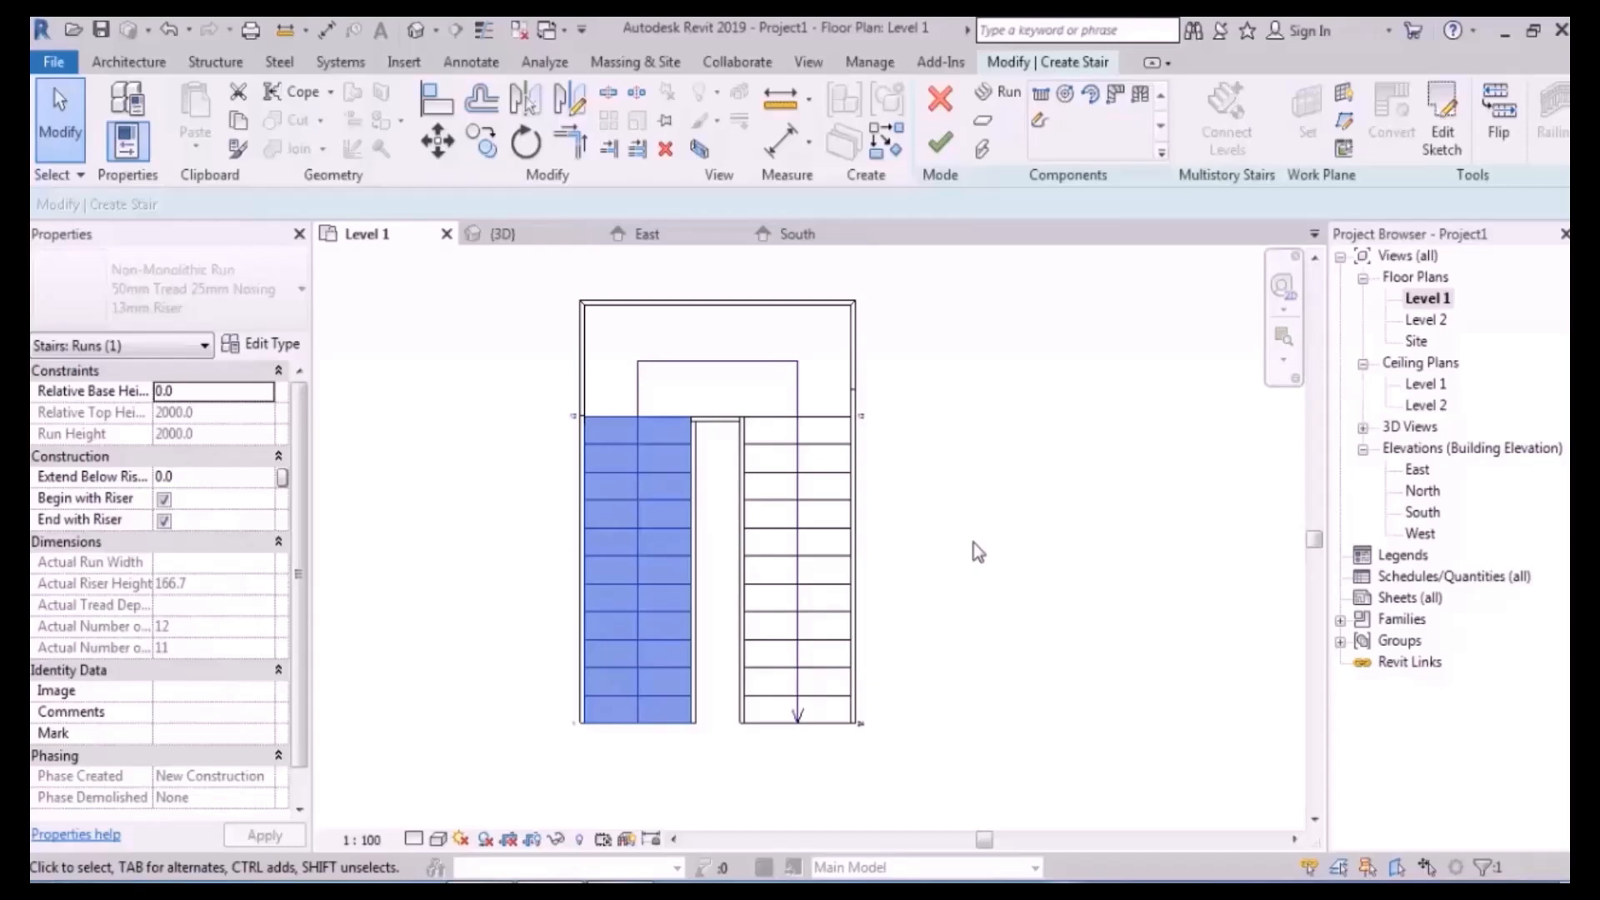
- In the left run's sketch, drag the outer boundary's lower end left to slant it, then finish
{"action": "middle_click_drag", "start_coordinate": [690, 592], "coordinate": [673, 532]}
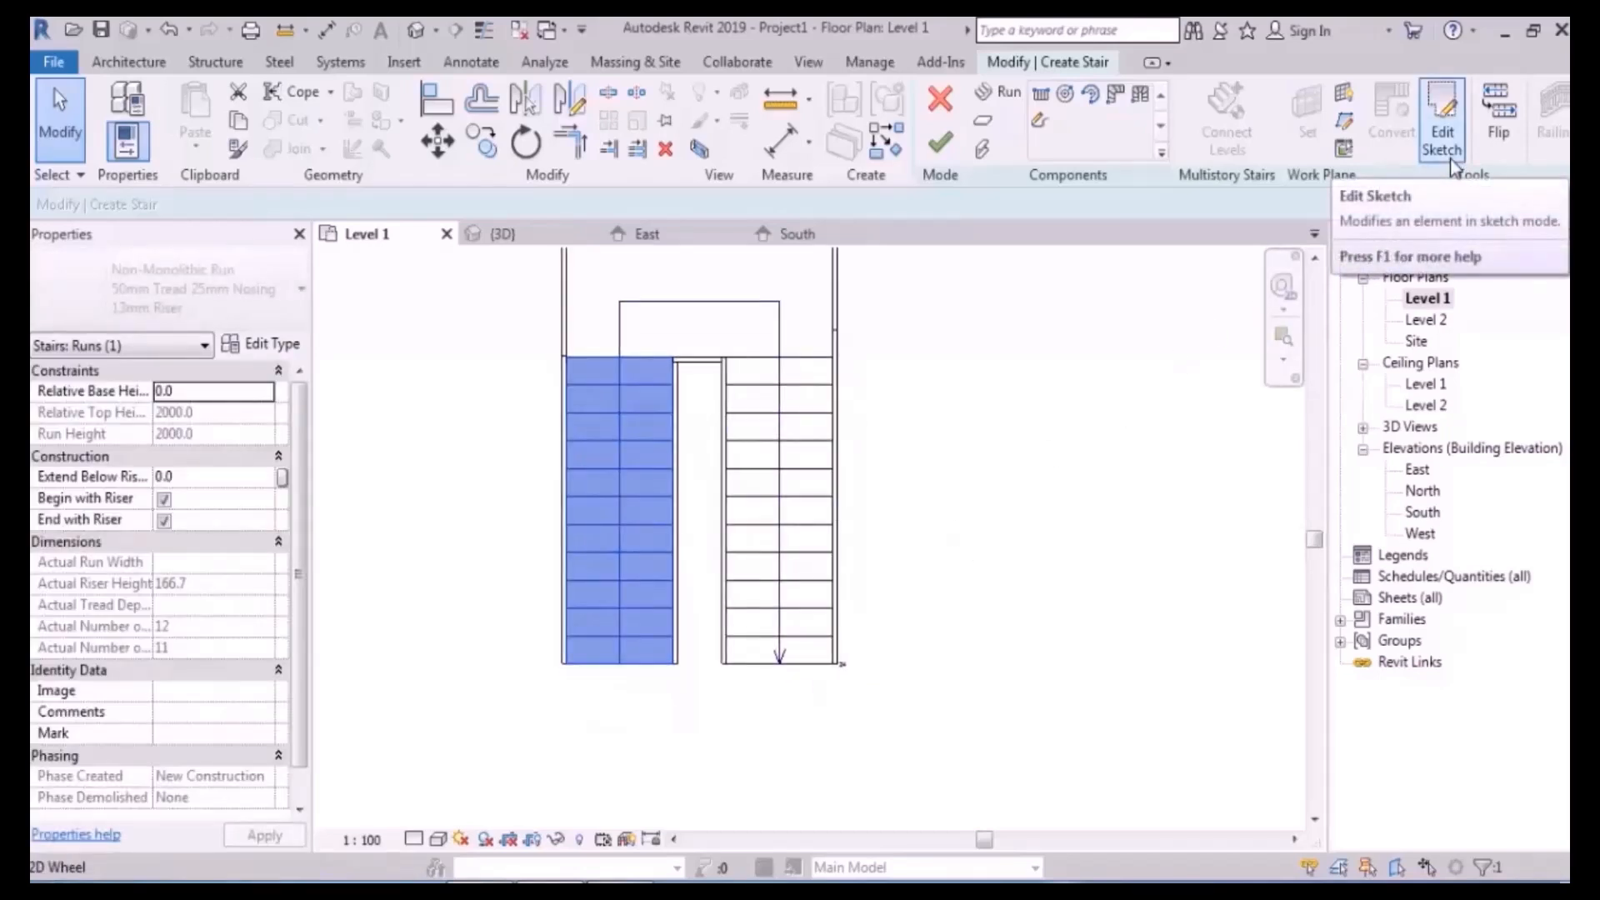
{"action": "left_click", "coordinate": [768, 444]}
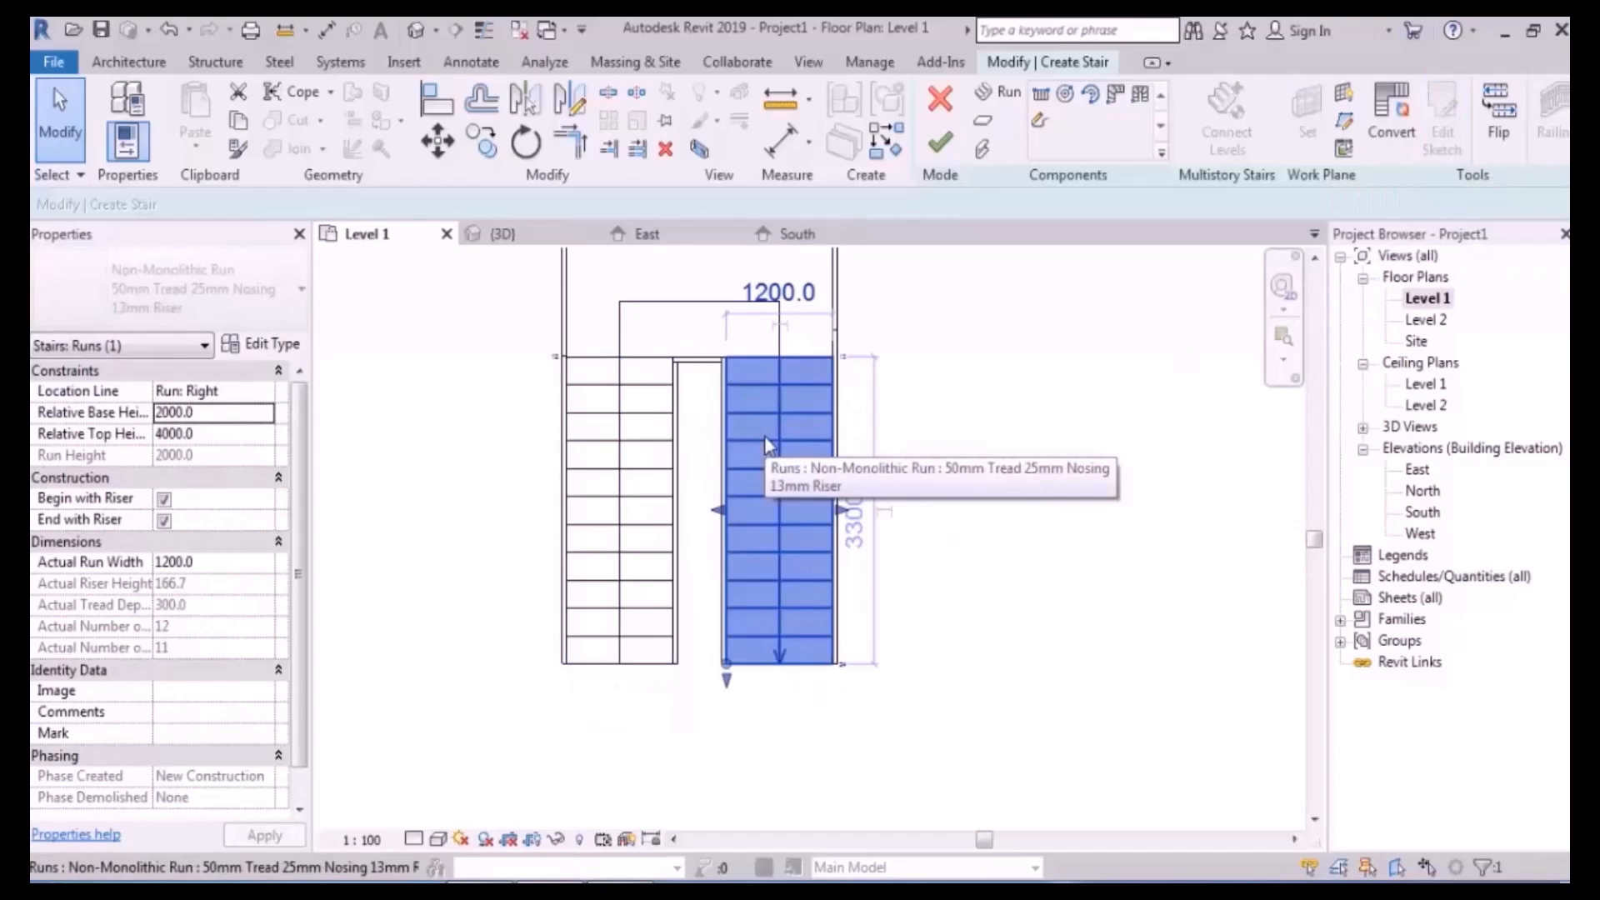
{"action": "left_click", "coordinate": [648, 482]}
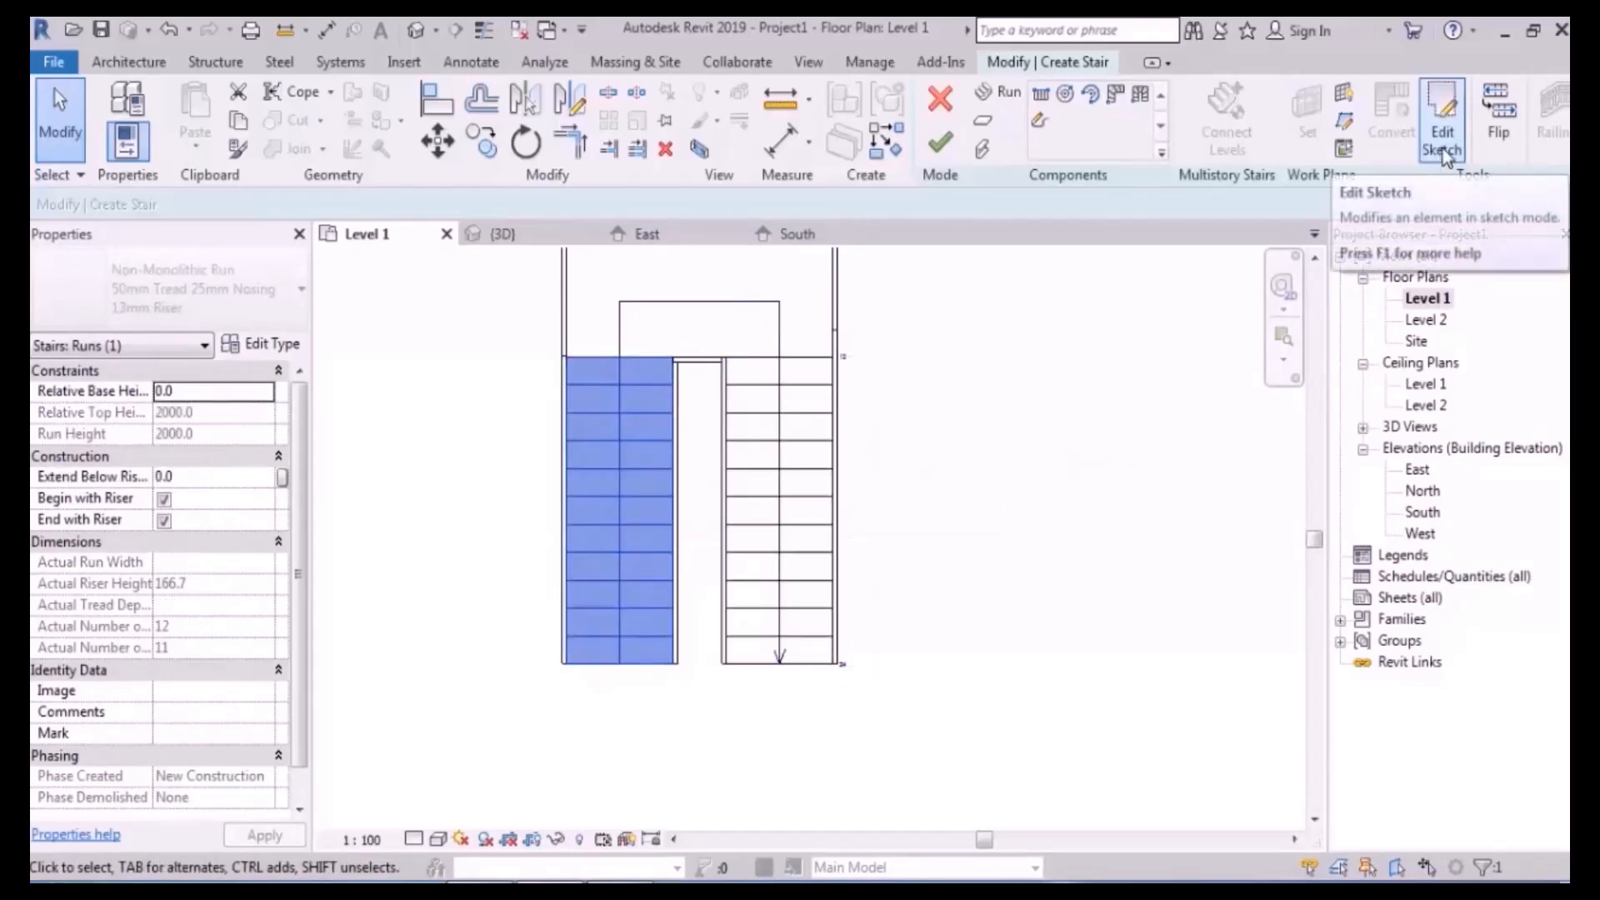
{"action": "left_click", "coordinate": [1444, 153]}
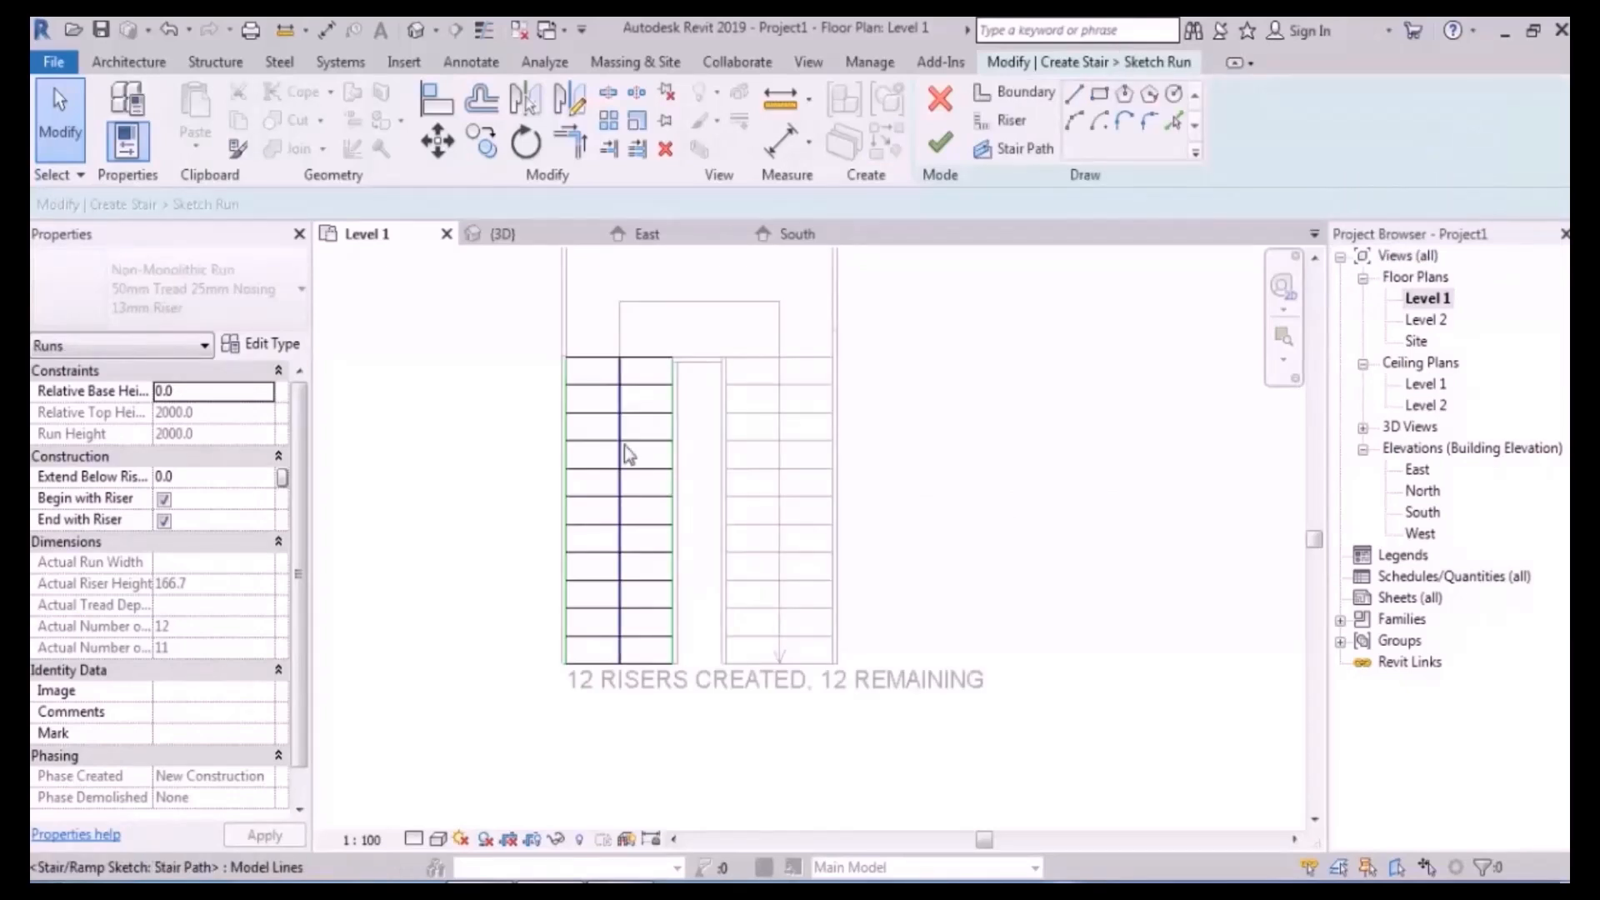
{"action": "scroll", "coordinate": [658, 467], "scroll_direction": "up", "scroll_amount": 2}
{"action": "scroll", "coordinate": [691, 487], "scroll_direction": "up", "scroll_amount": 3}
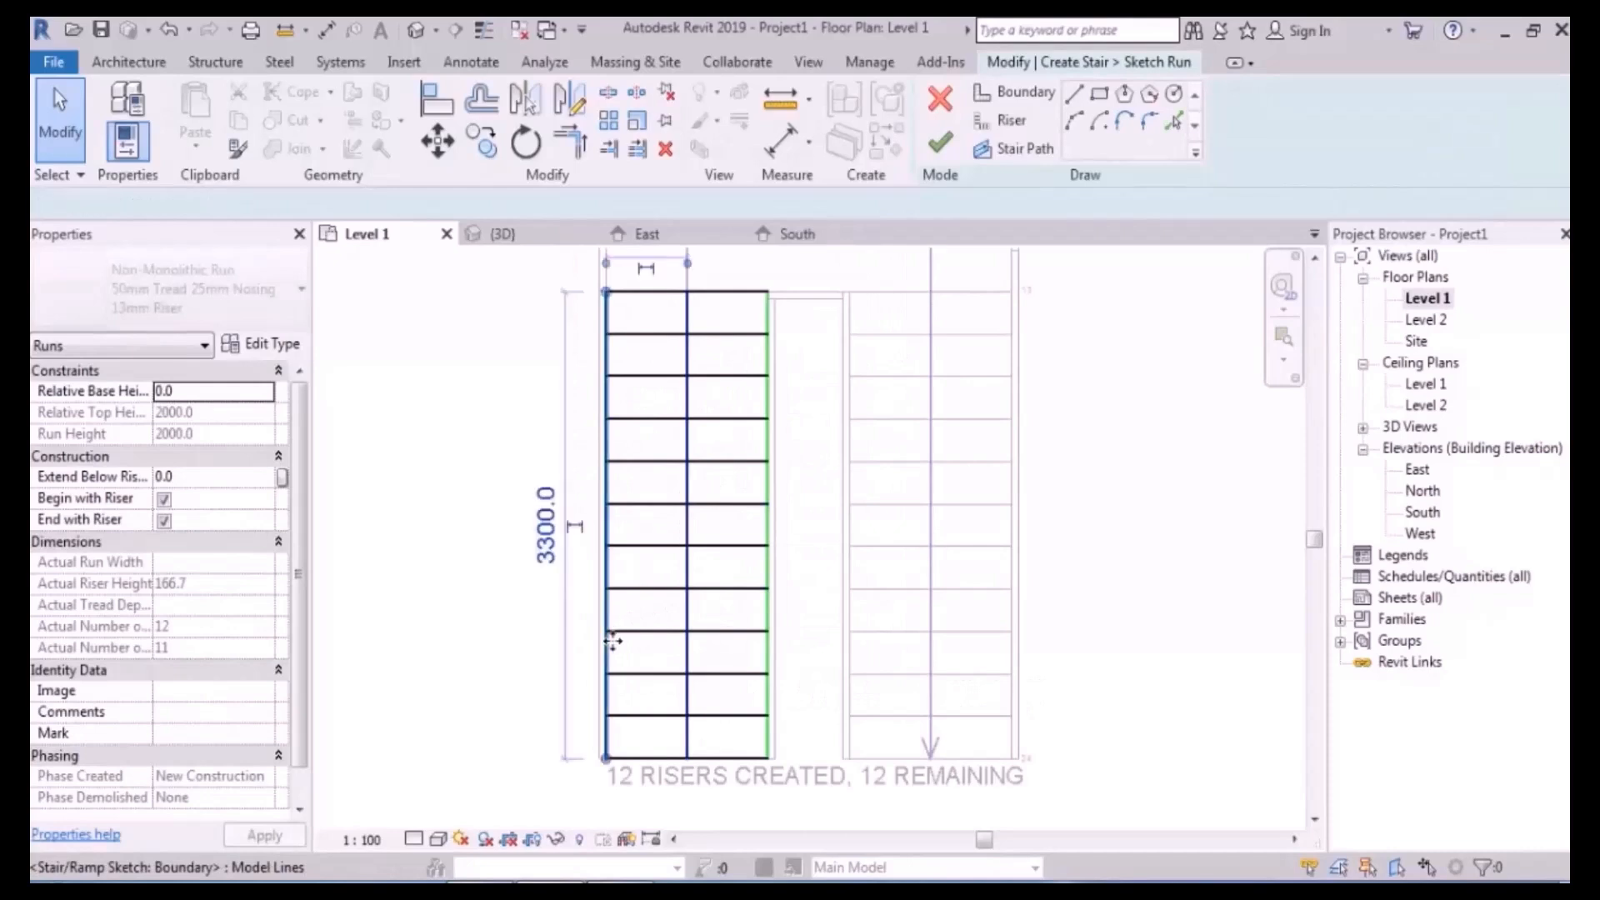
{"action": "left_click", "coordinate": [608, 642]}
{"action": "left_click_drag", "start_coordinate": [607, 759], "coordinate": [459, 758]}
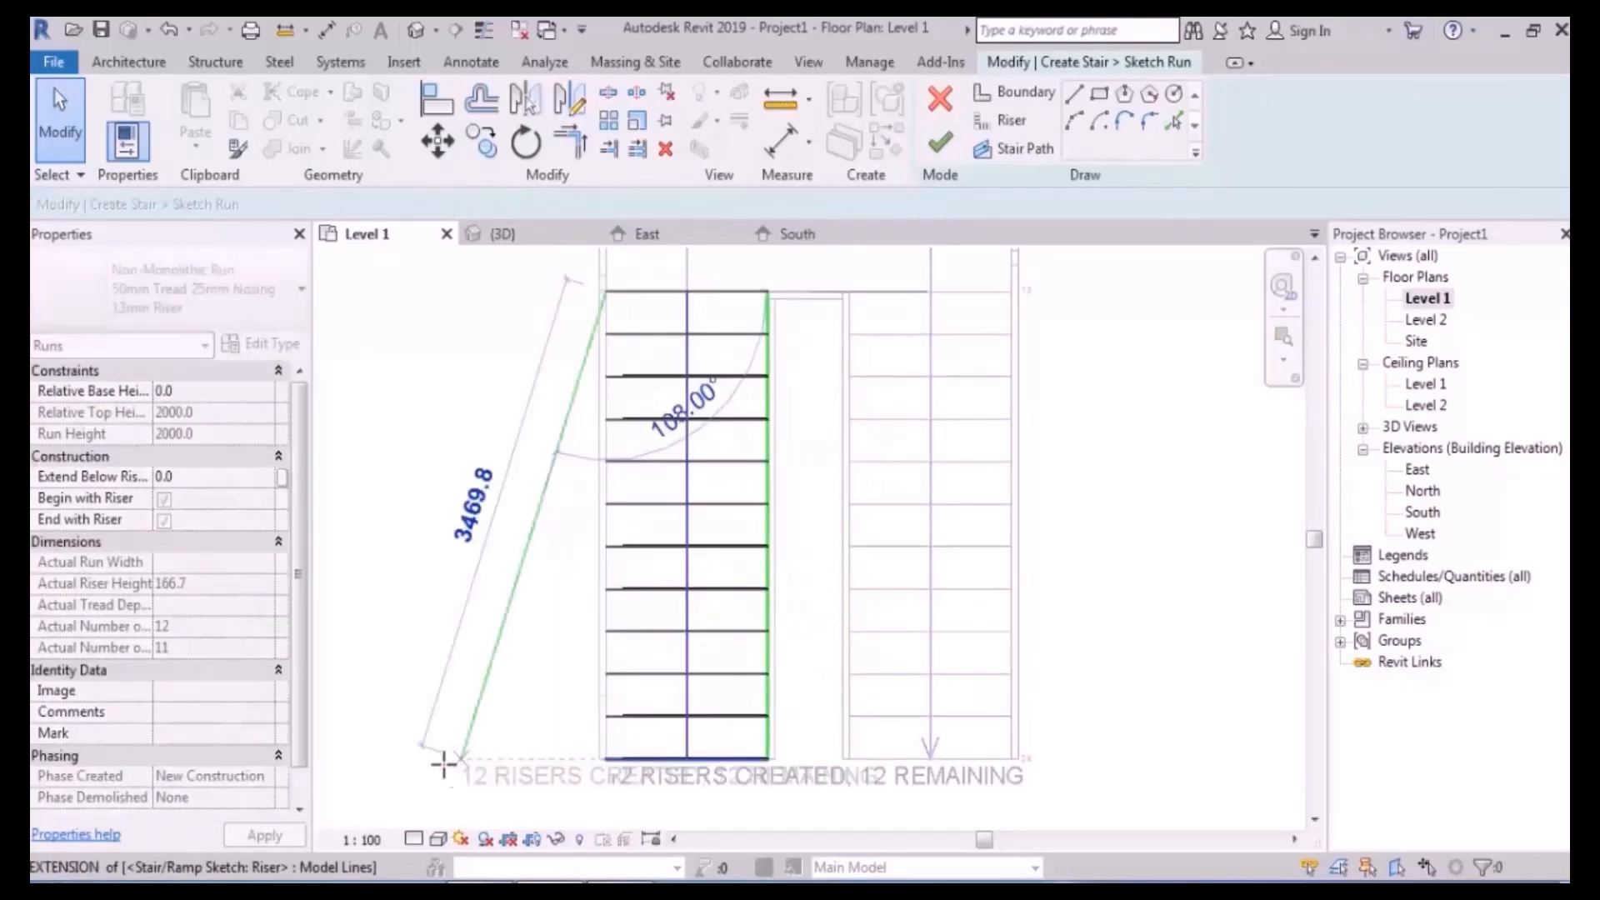
{"action": "scroll", "coordinate": [633, 621], "scroll_direction": "down", "scroll_amount": 1}
{"action": "left_click", "coordinate": [1091, 608]}
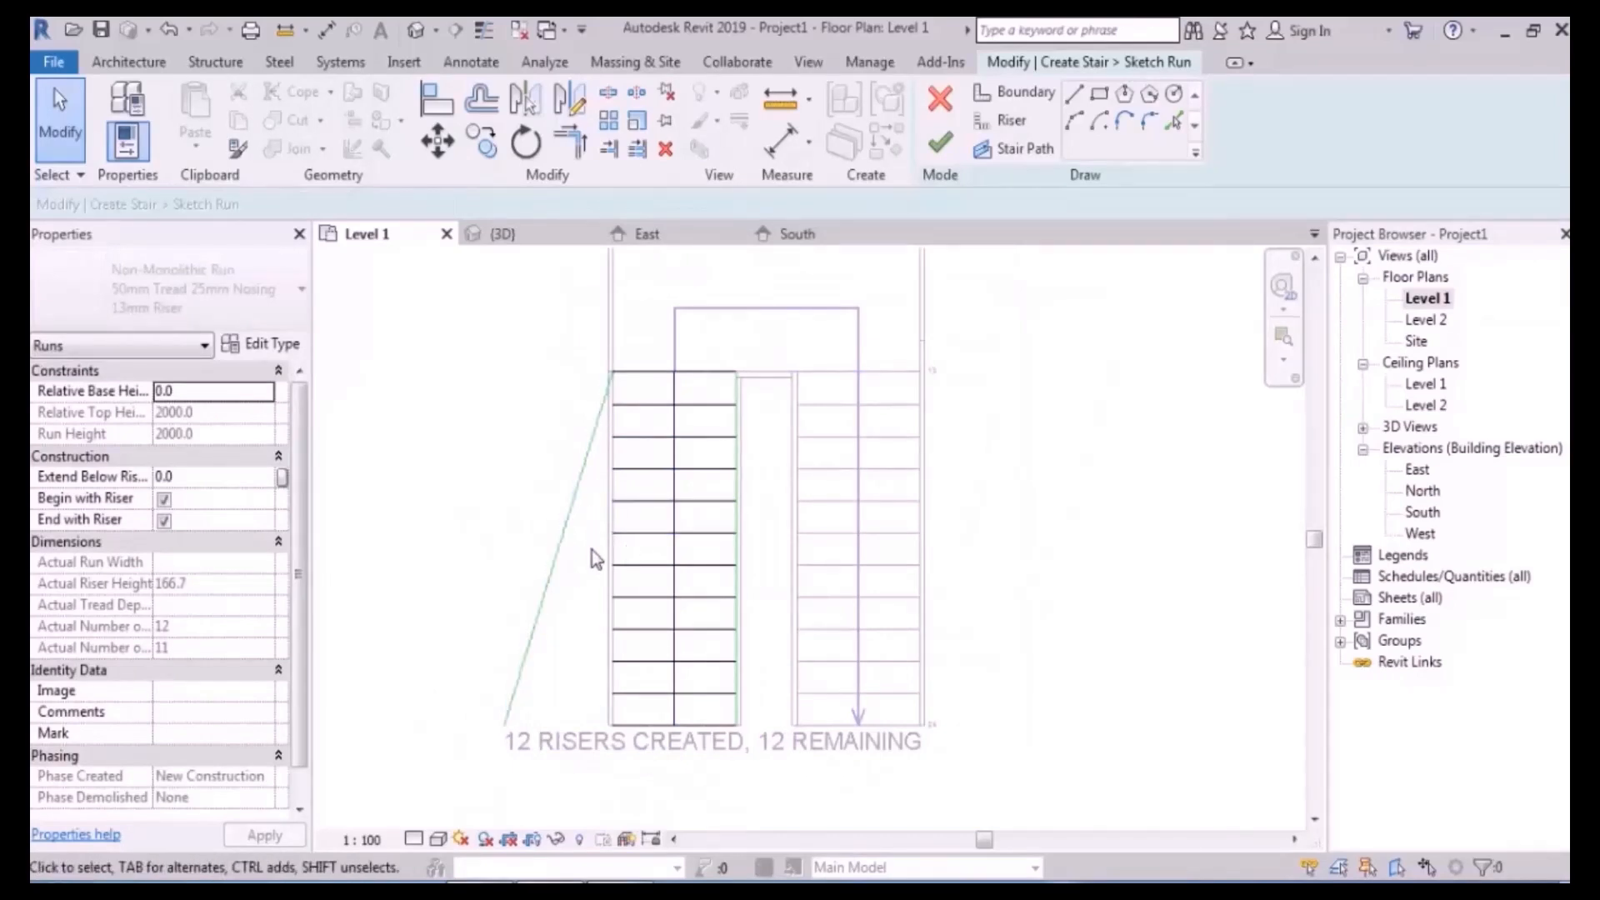
{"action": "left_click", "coordinate": [939, 143]}
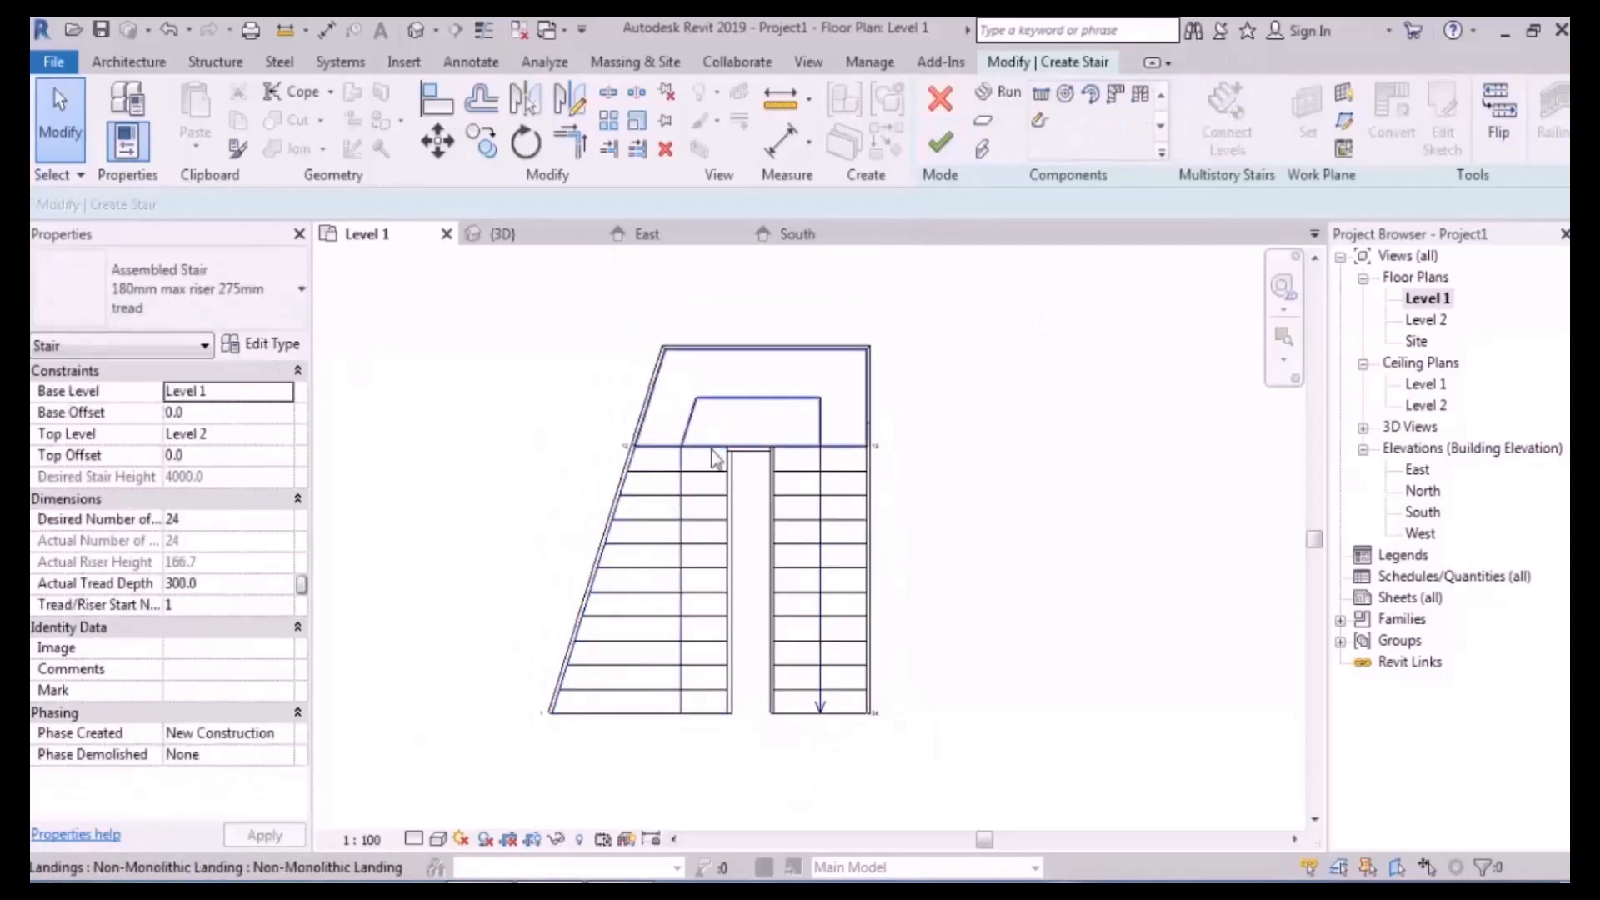
- Check the landing and the reshaped left run, then reopen the left run's sketch
{"action": "left_click", "coordinate": [763, 351]}
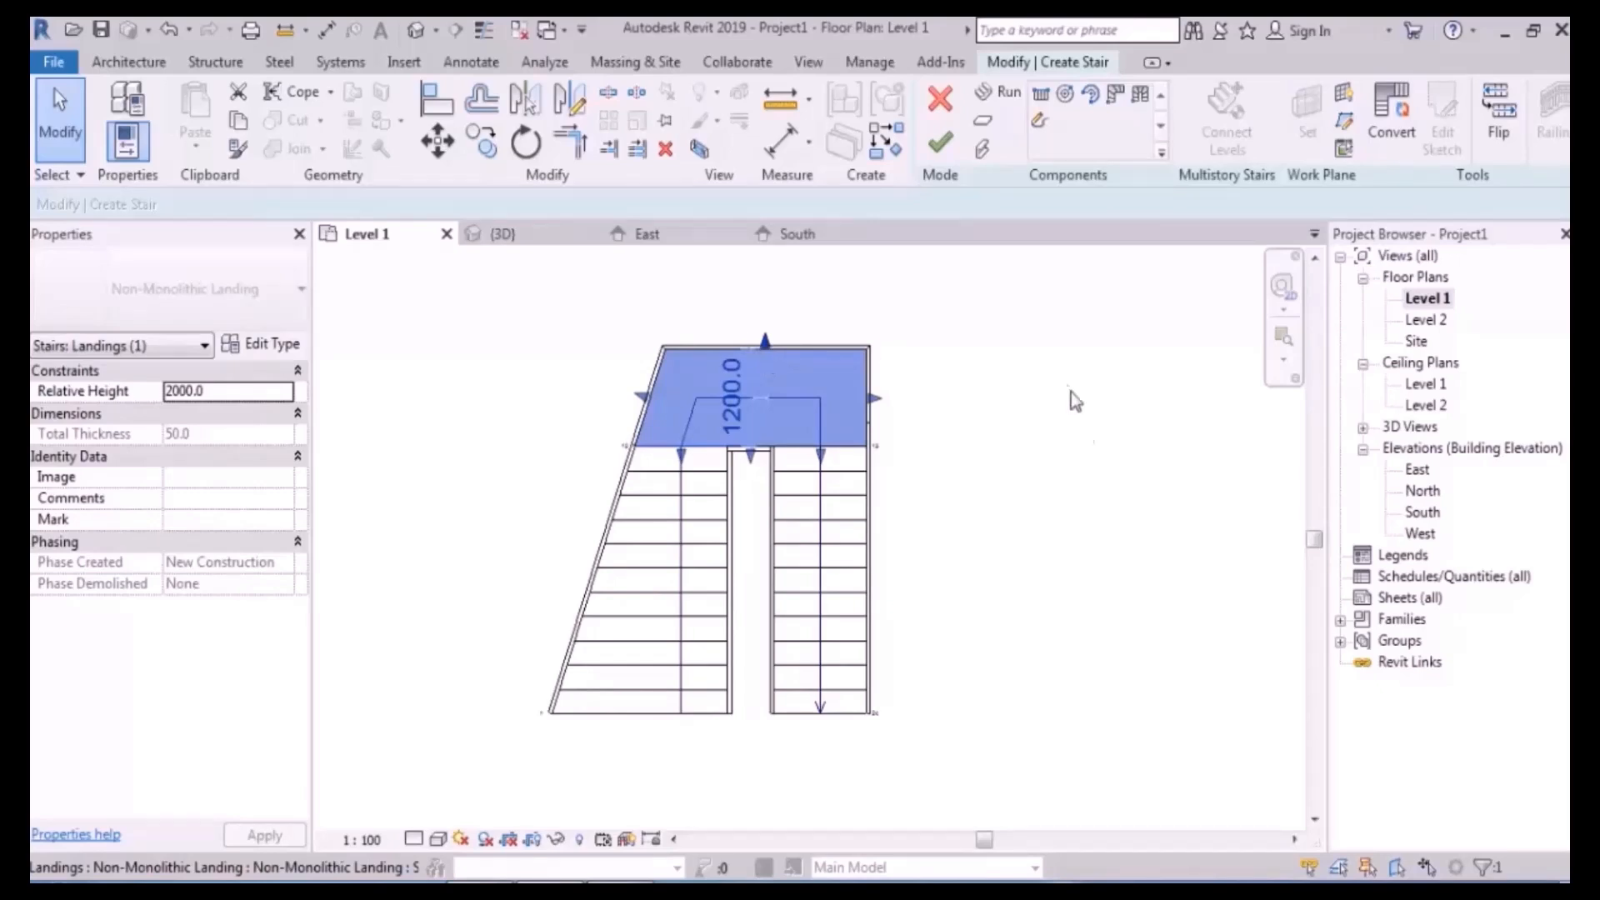
{"action": "left_click", "coordinate": [1045, 525]}
{"action": "left_click", "coordinate": [658, 554]}
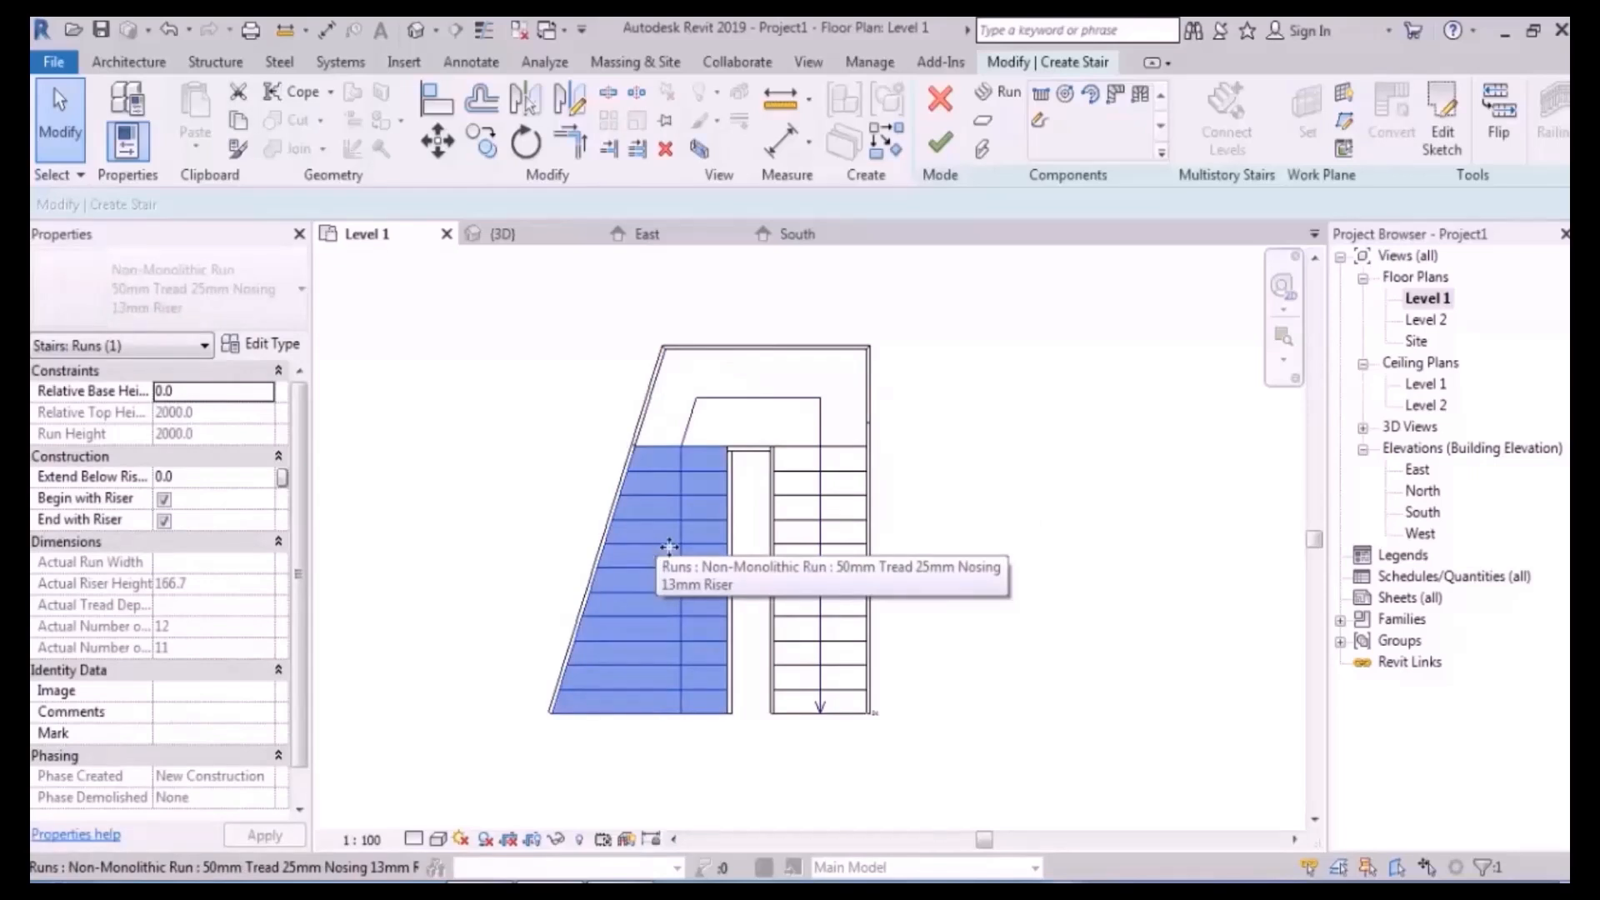
{"action": "left_click", "coordinate": [1441, 125]}
- Delete the left run's straight outer boundary line
{"action": "scroll", "coordinate": [663, 623], "scroll_direction": "up", "scroll_amount": 3}
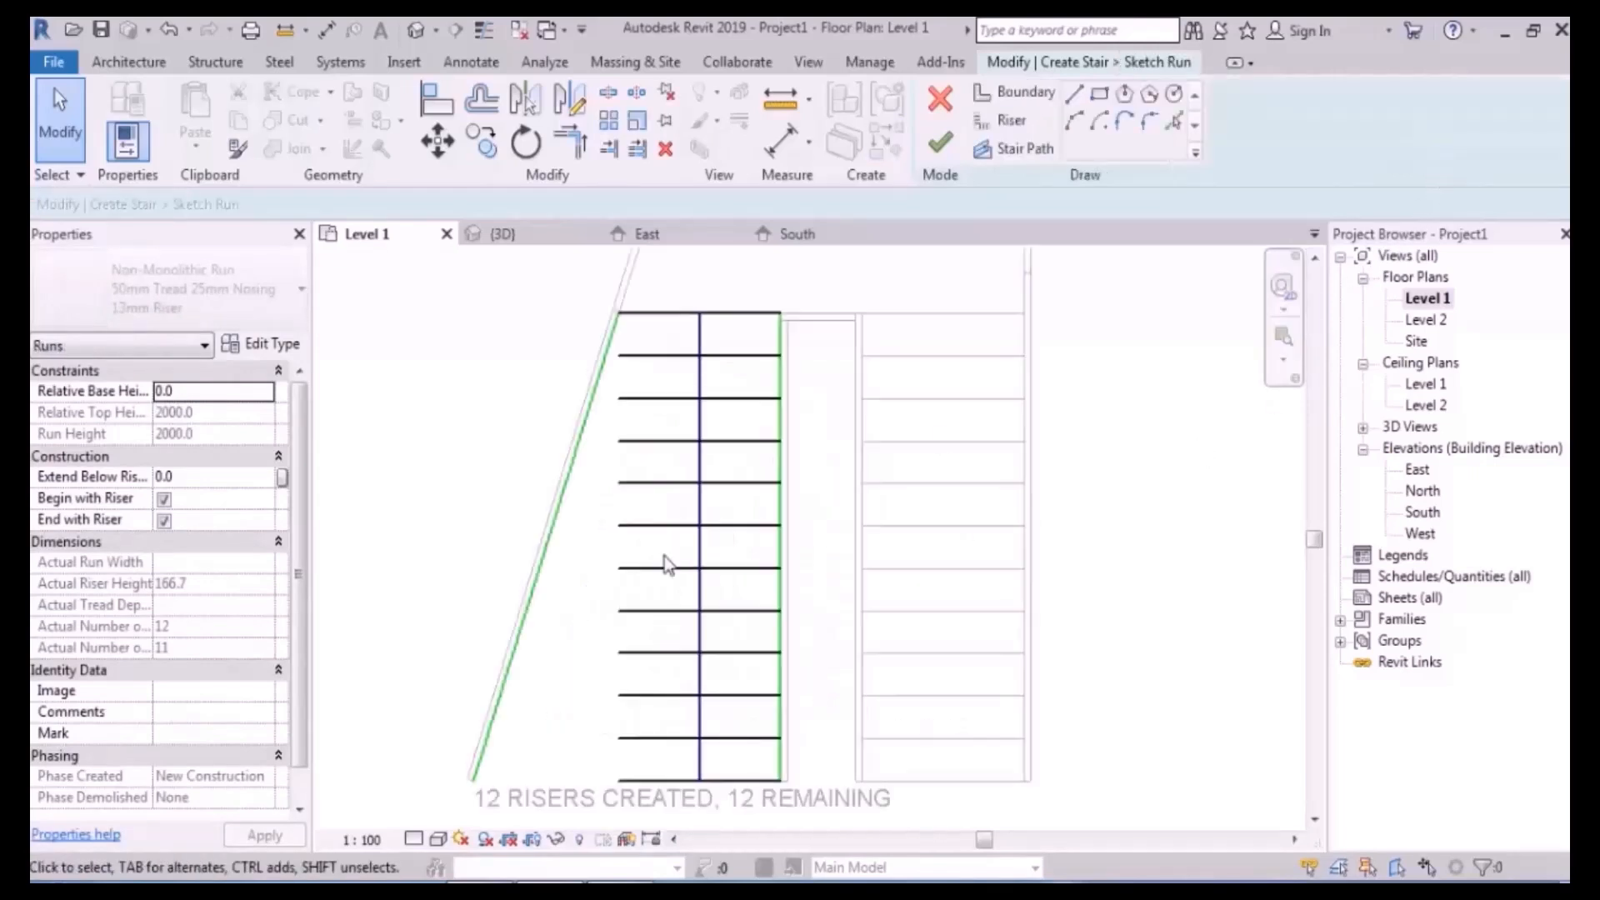
{"action": "middle_click_drag", "start_coordinate": [544, 597], "coordinate": [605, 569]}
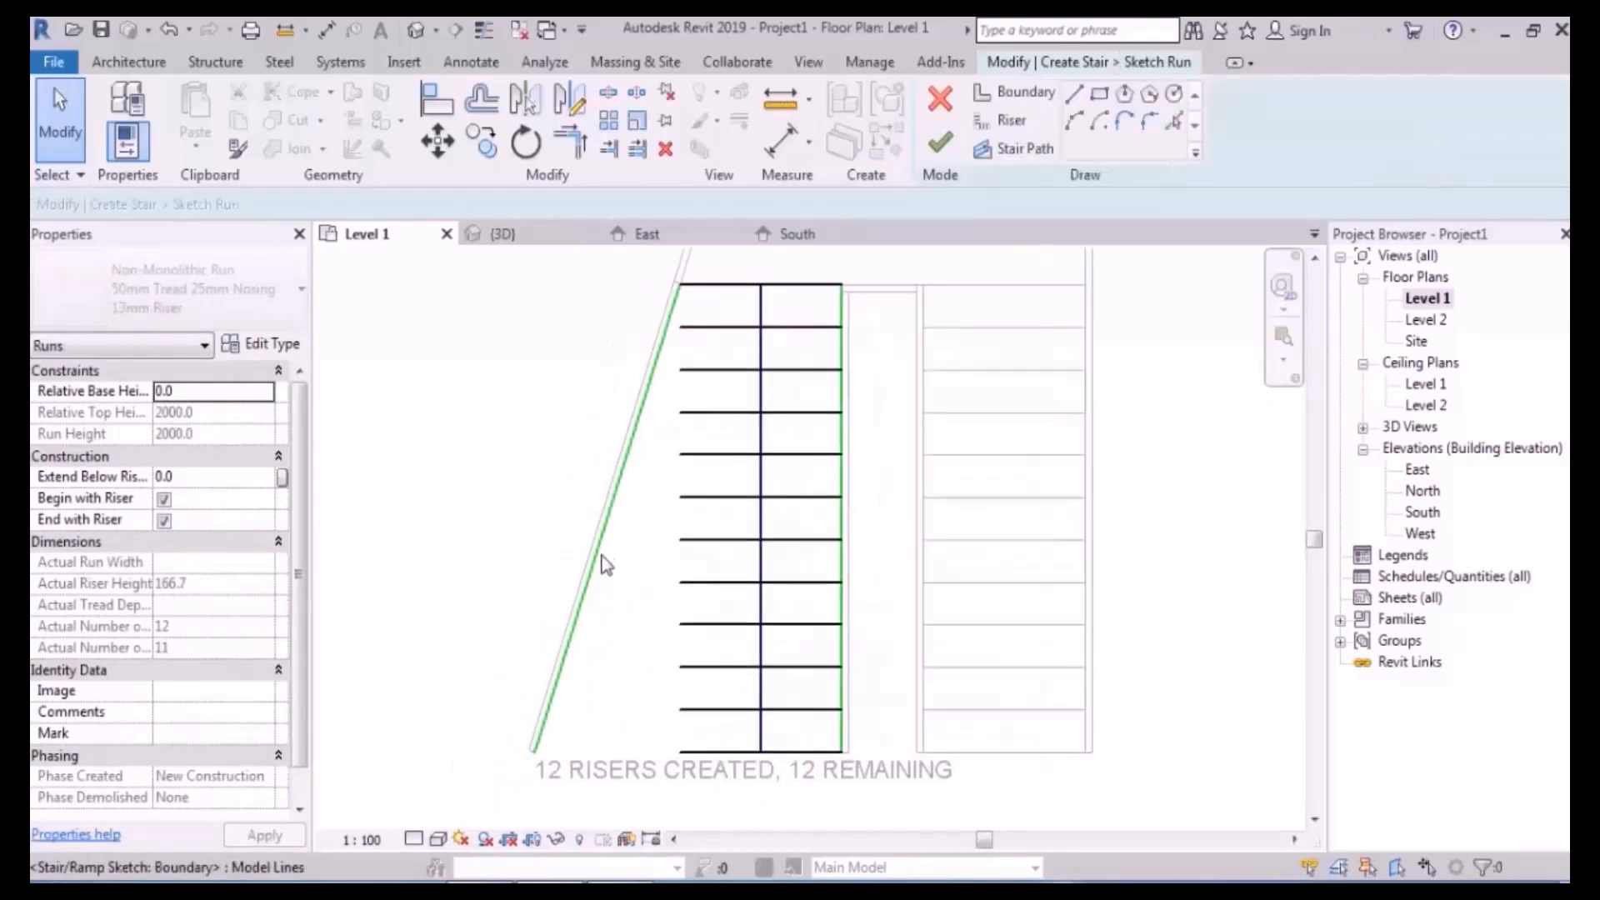
{"action": "left_click", "coordinate": [607, 542]}
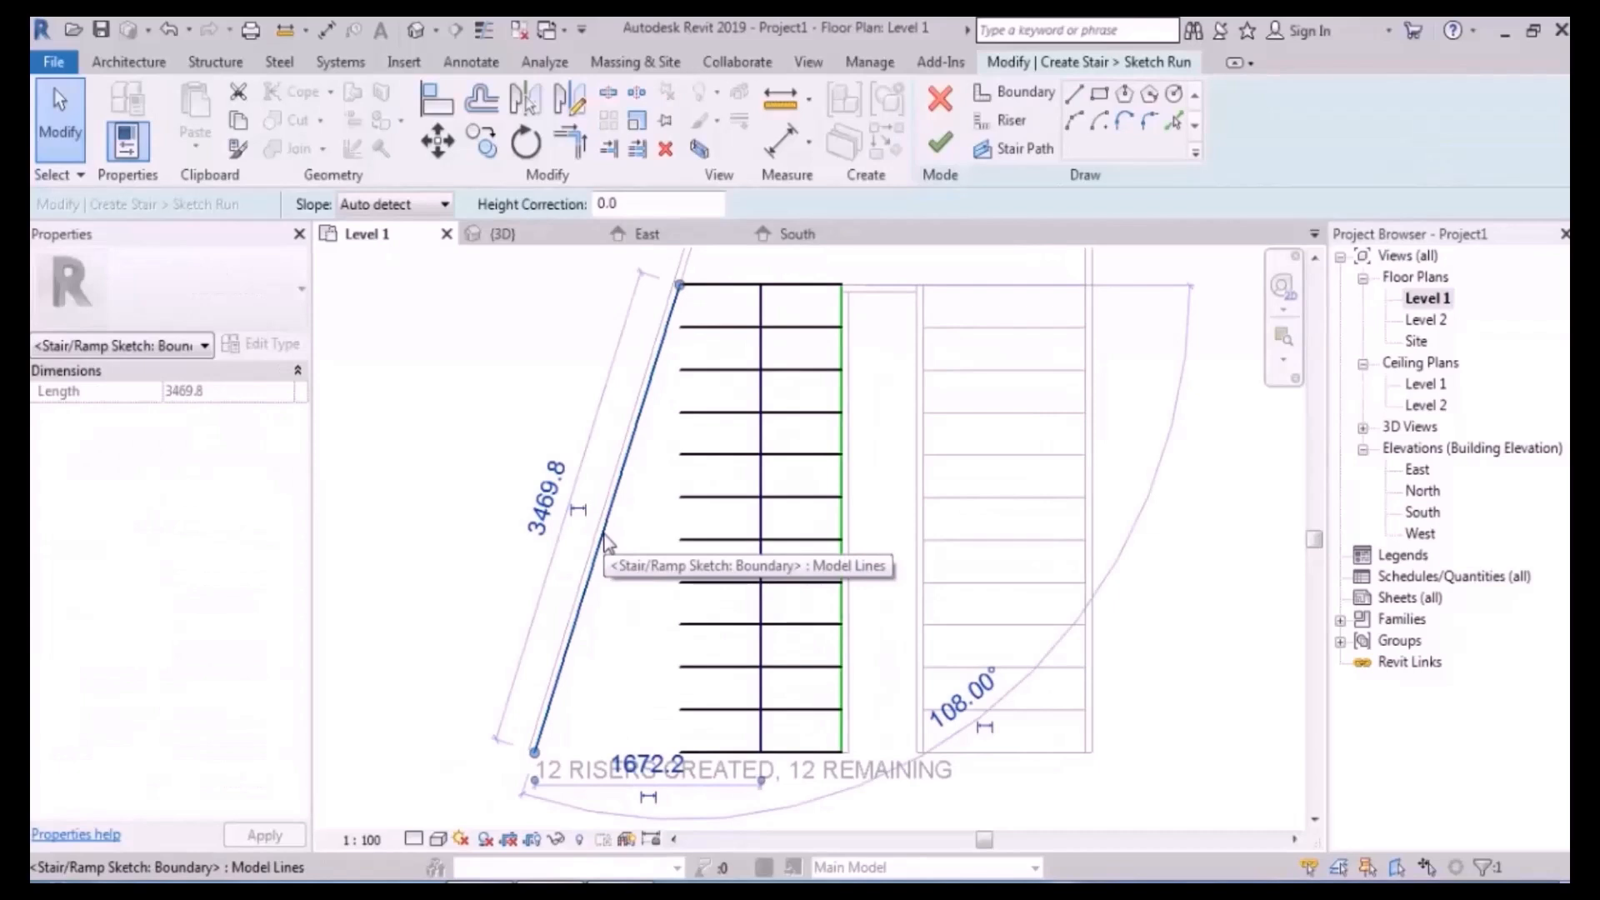
{"action": "key", "text": "Delete"}
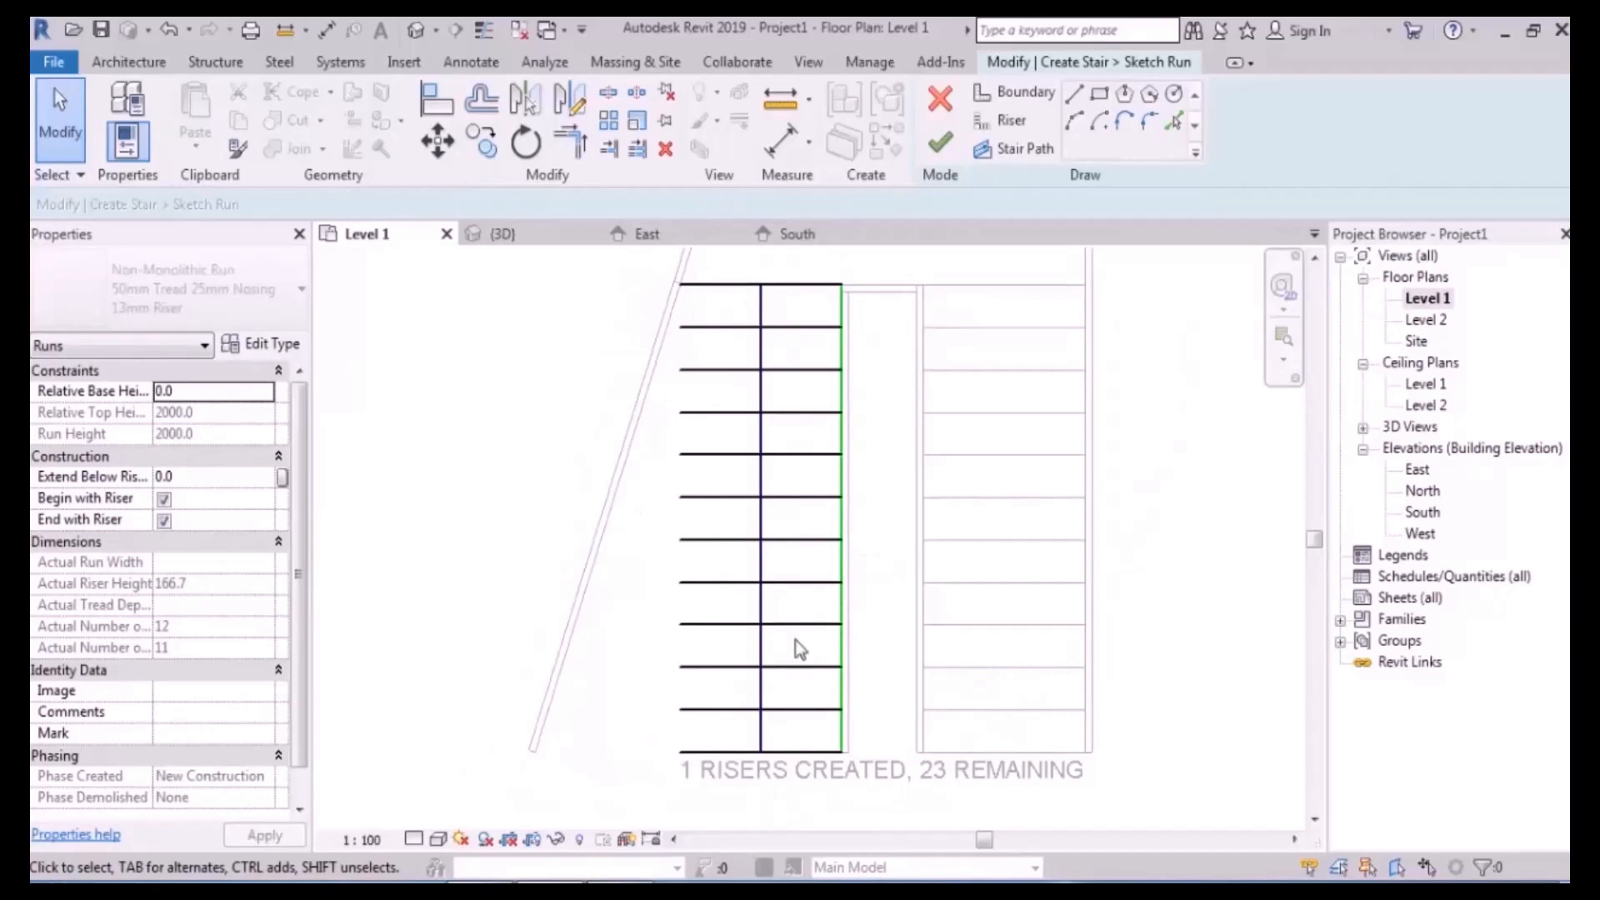
- Draw an arc outer boundary from the top riser to the run's bottom, then finish the sketch
{"action": "left_click", "coordinate": [1031, 107]}
{"action": "middle_click_drag", "start_coordinate": [1098, 352], "coordinate": [1088, 388]}
{"action": "left_click", "coordinate": [1074, 122]}
{"action": "scroll", "coordinate": [978, 286], "scroll_direction": "down", "scroll_amount": 1}
{"action": "left_click", "coordinate": [701, 312]}
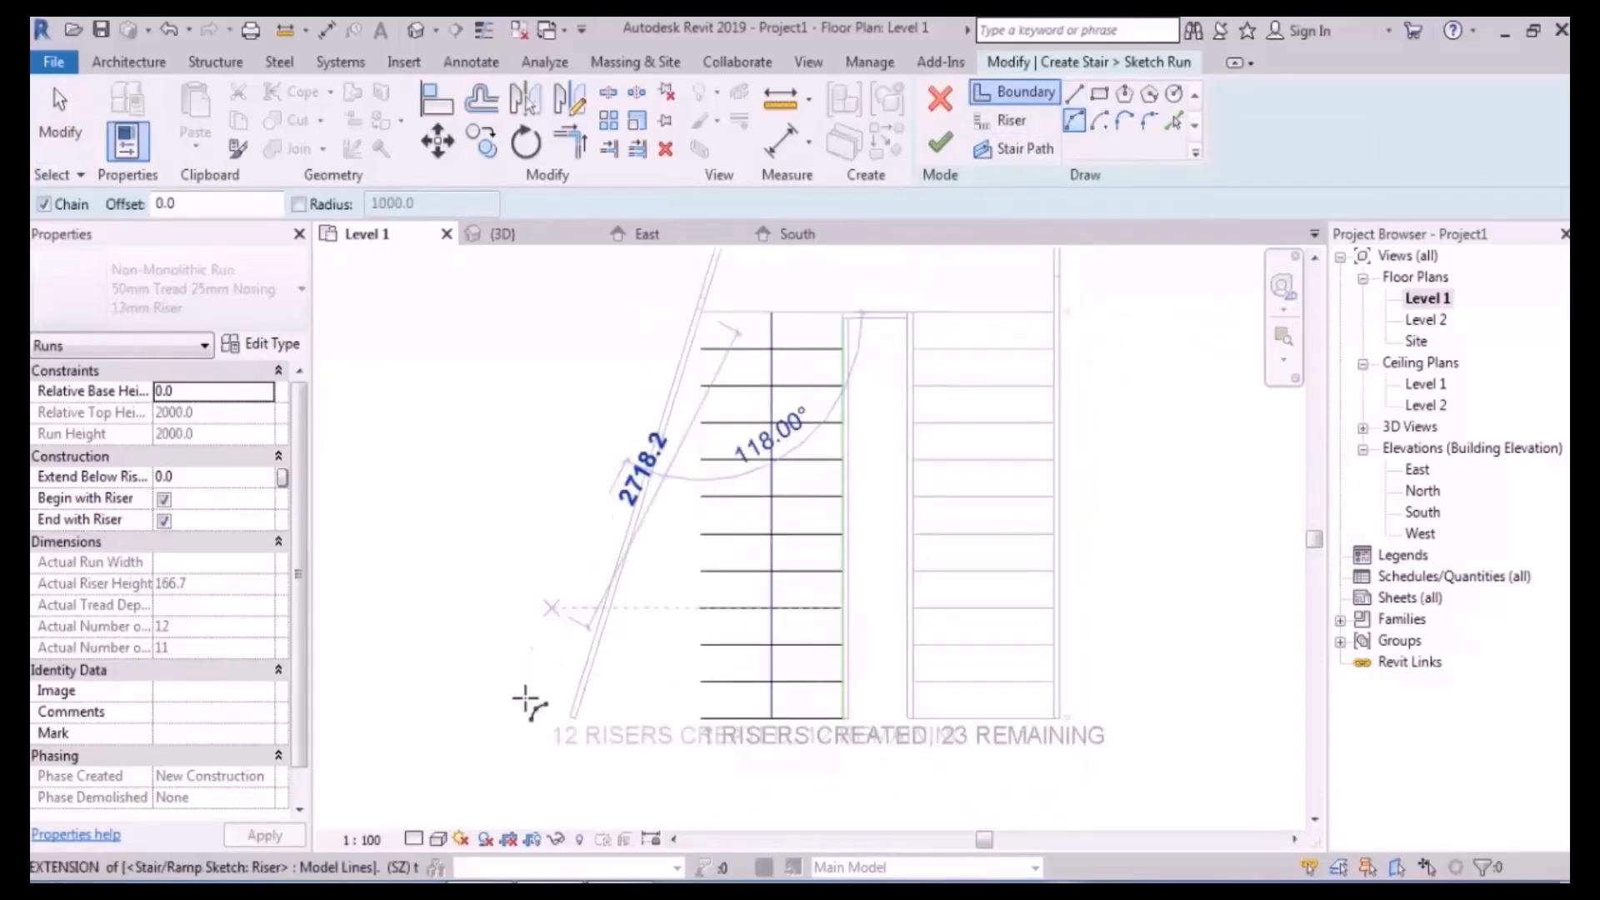
{"action": "left_click", "coordinate": [572, 720]}
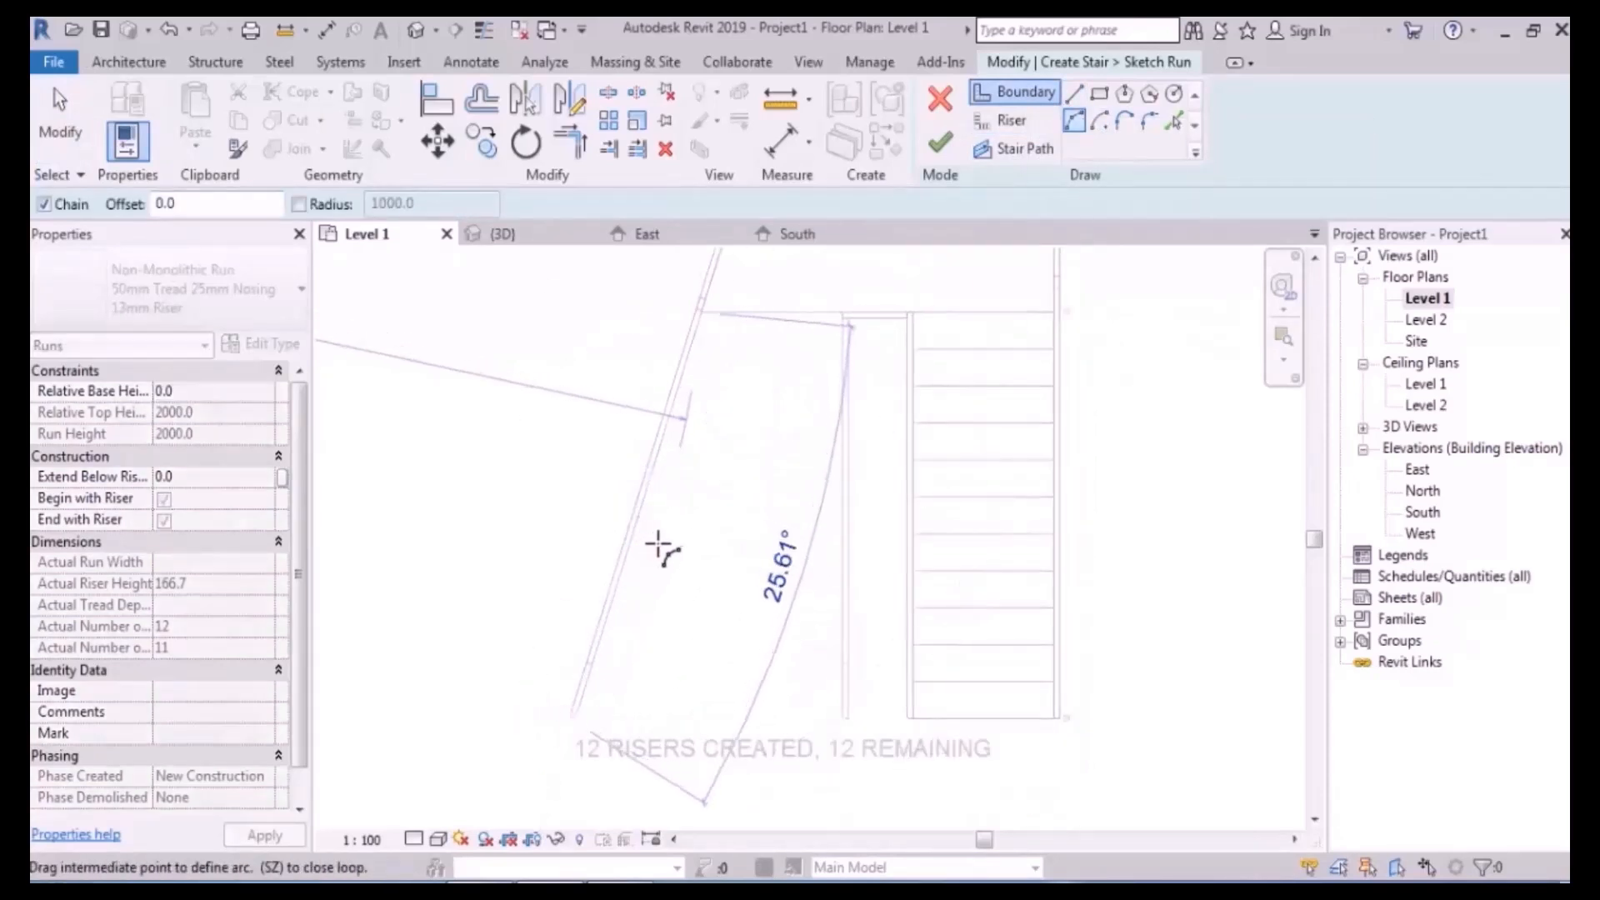
{"action": "left_click", "coordinate": [672, 531]}
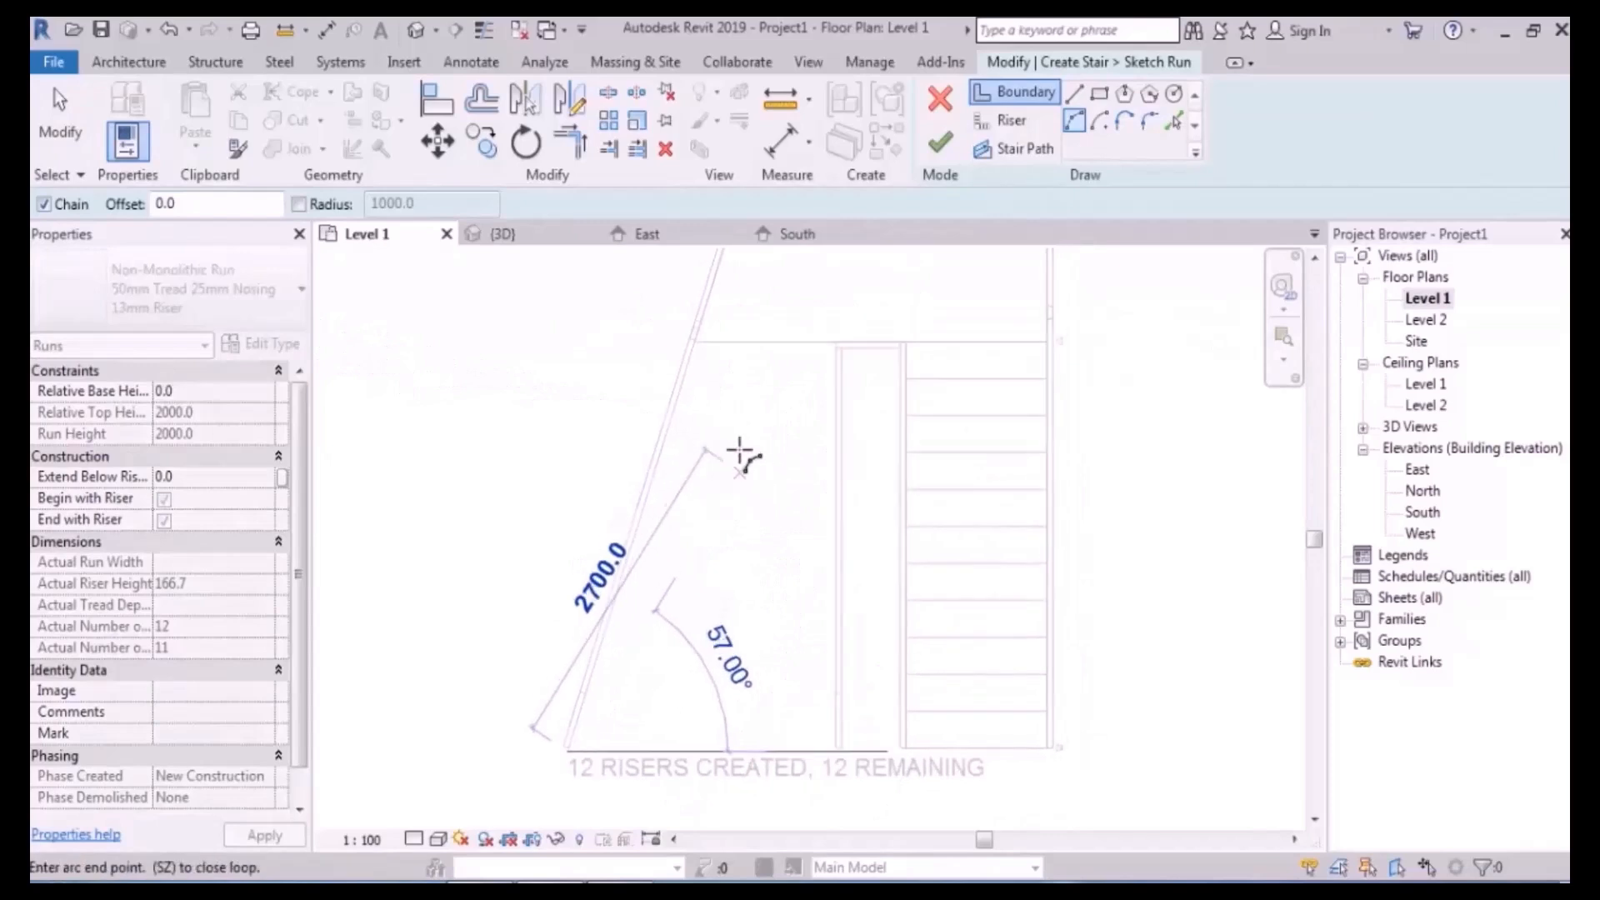
{"action": "key", "text": "Escape"}
{"action": "key", "text": "Escape"}
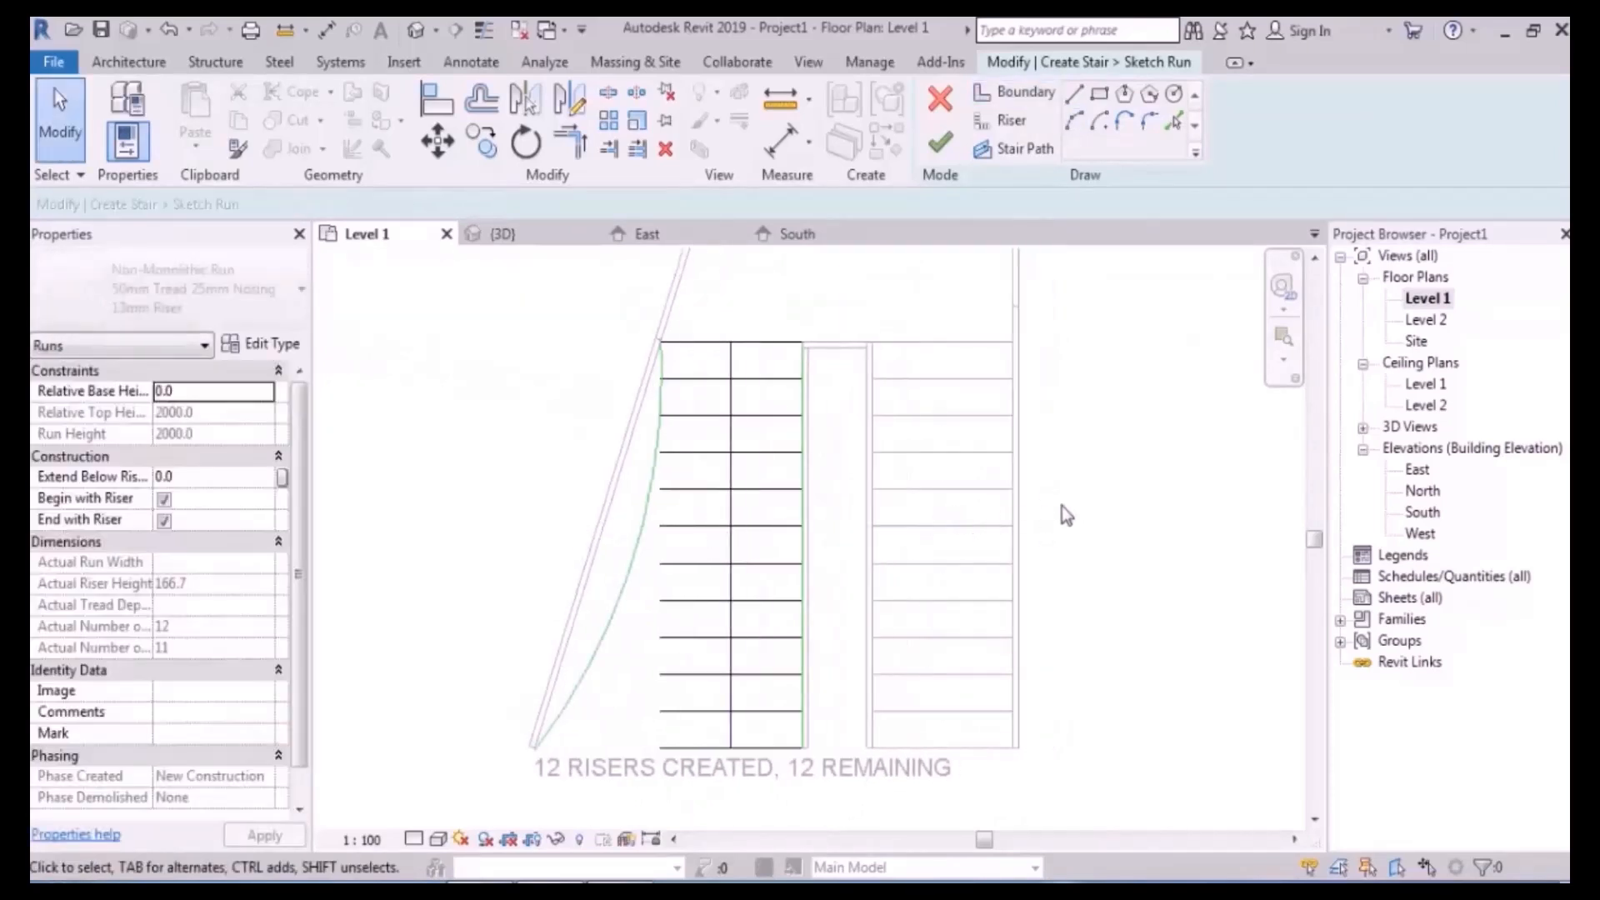
{"action": "scroll", "coordinate": [608, 791], "scroll_direction": "up", "scroll_amount": 3}
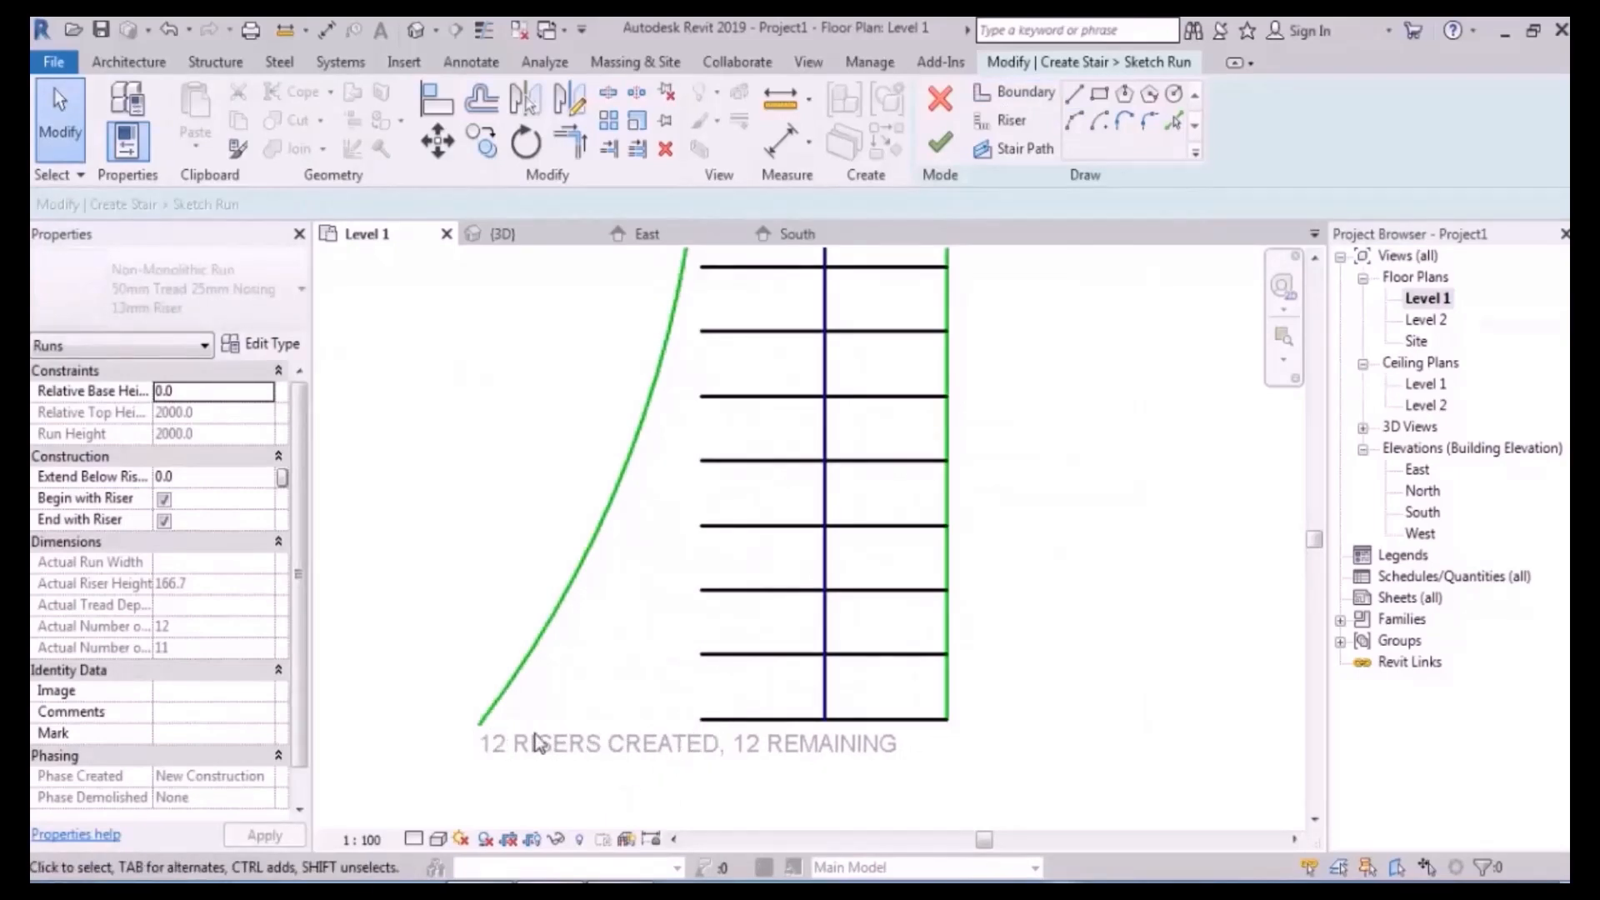
{"action": "scroll", "coordinate": [487, 737], "scroll_direction": "down", "scroll_amount": 4}
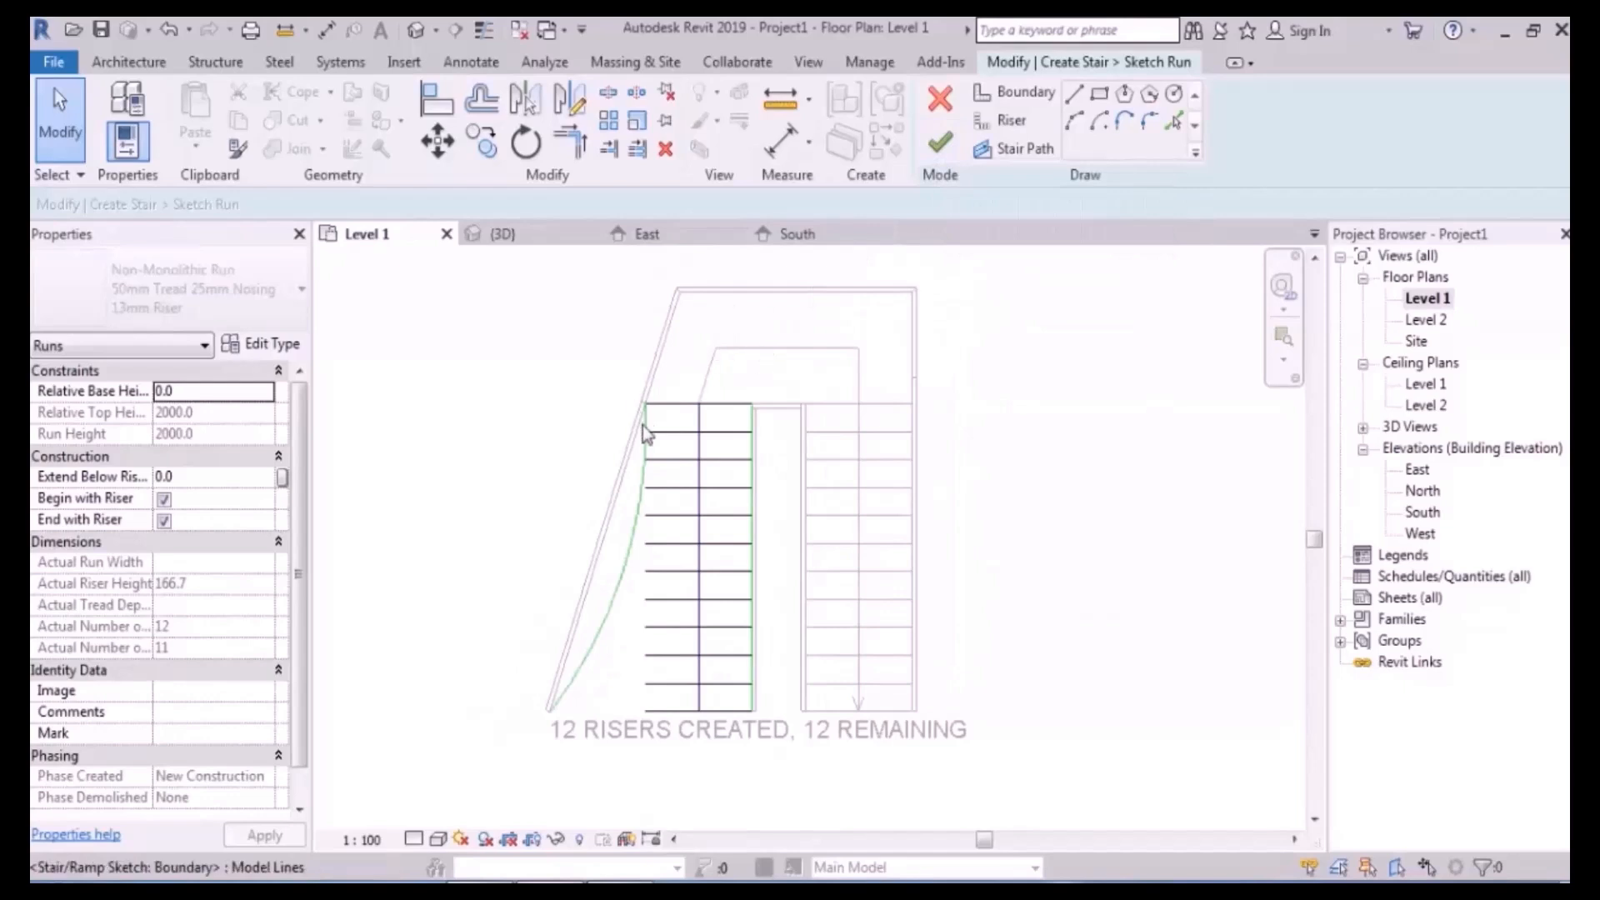
{"action": "left_click", "coordinate": [939, 144]}
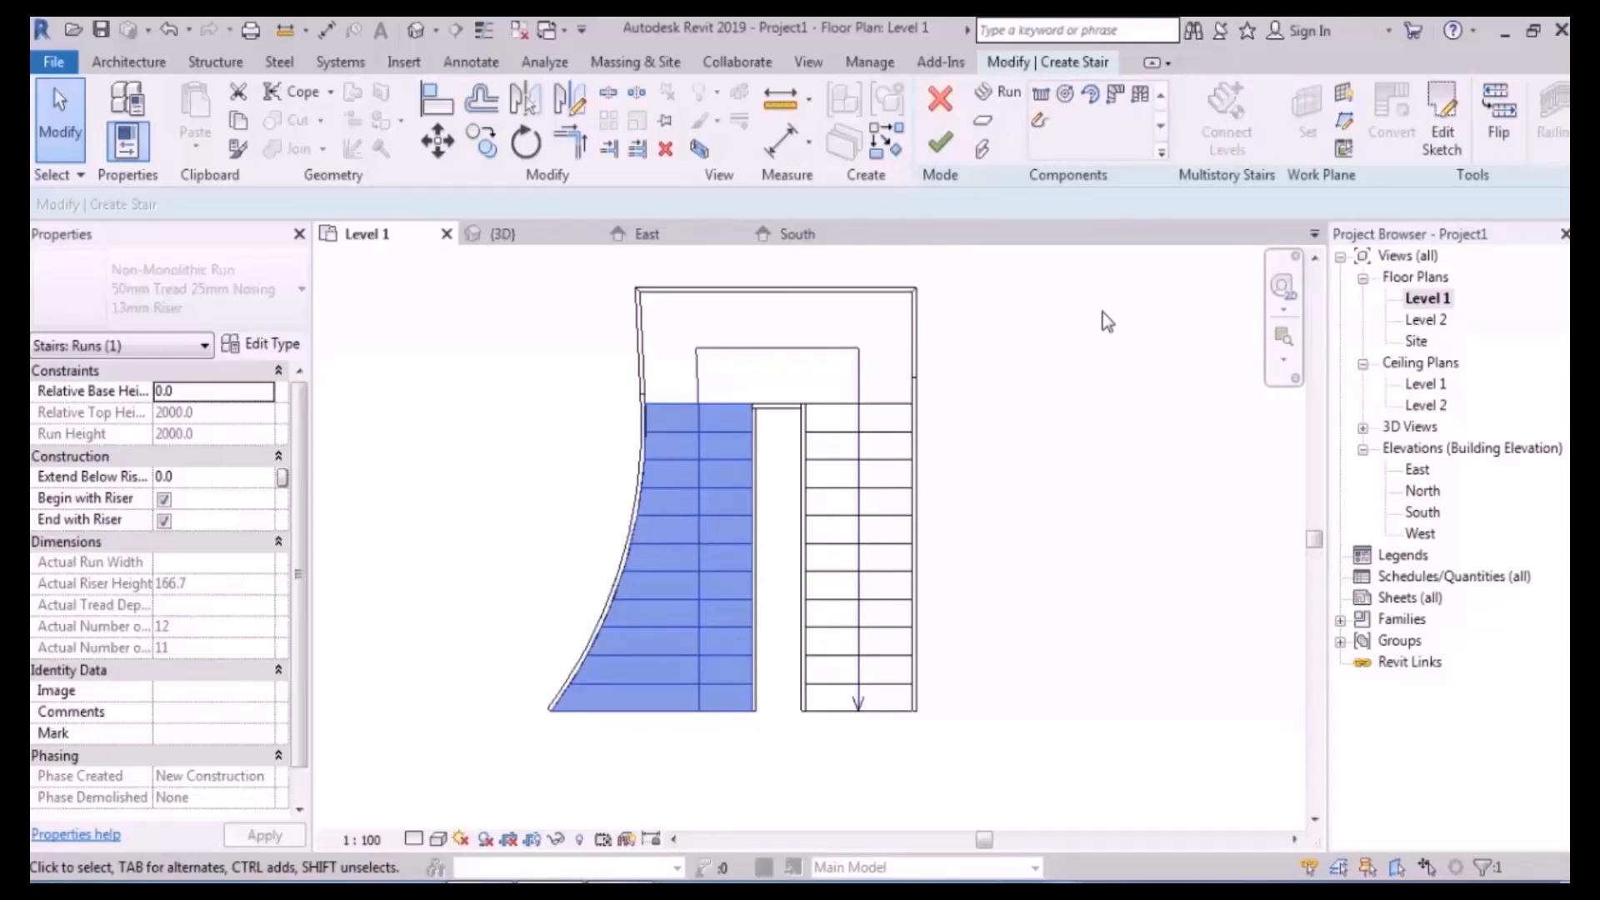
- Replace one straight riser in the left run with an arc riser spanning outer to inner edge
{"action": "left_click", "coordinate": [1450, 138]}
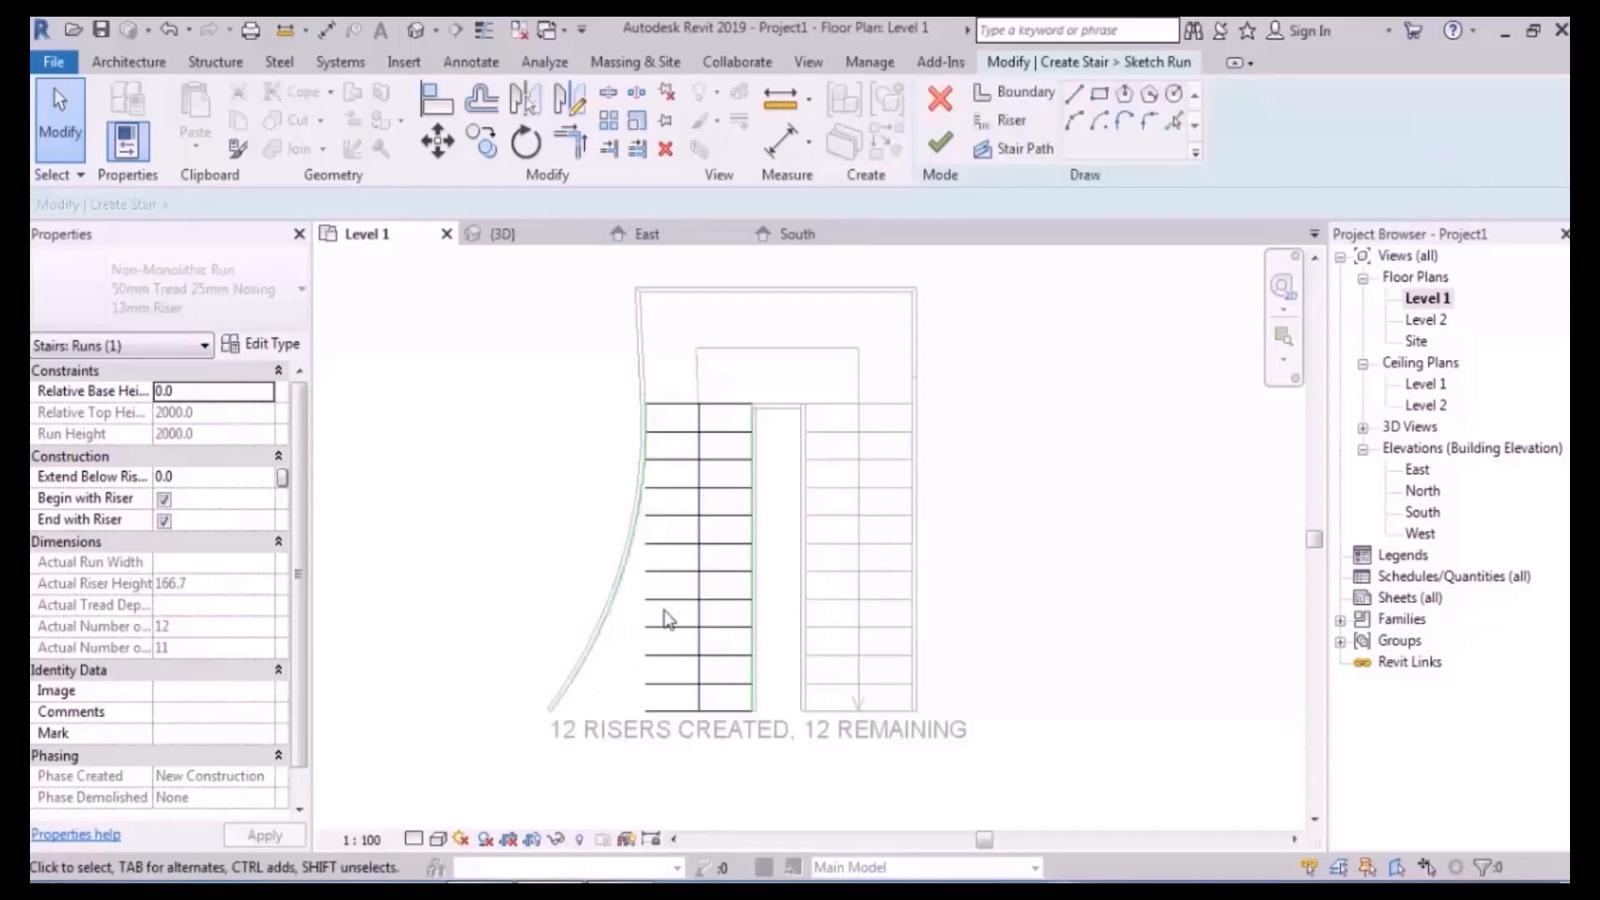
{"action": "scroll", "coordinate": [686, 604], "scroll_direction": "up", "scroll_amount": 5}
{"action": "left_click", "coordinate": [680, 502]}
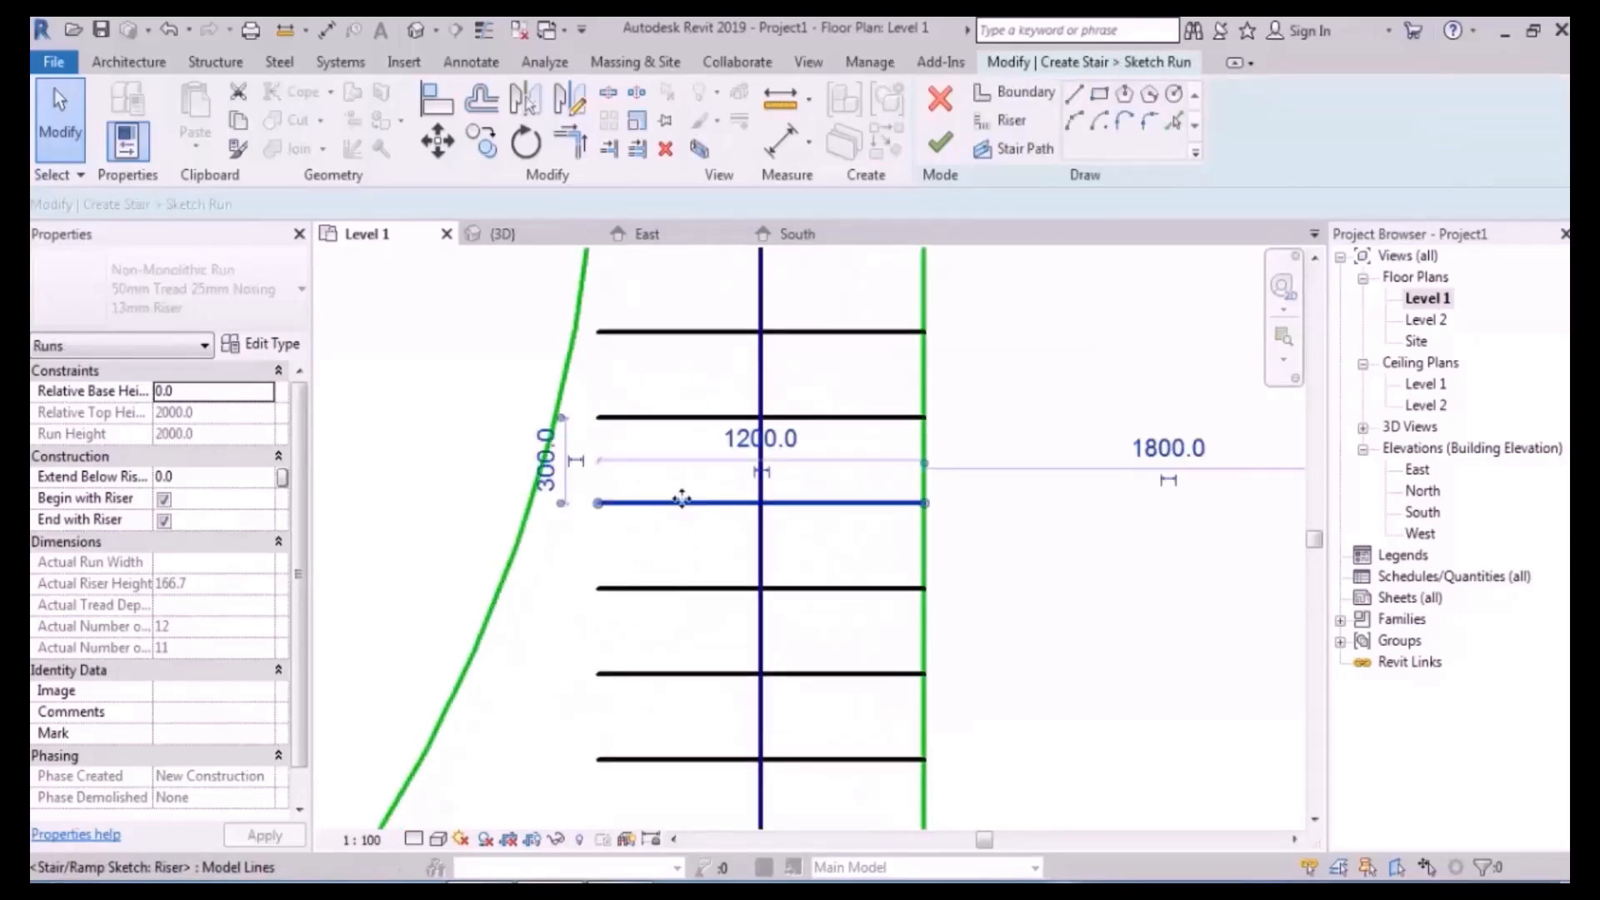
{"action": "key", "text": "Delete"}
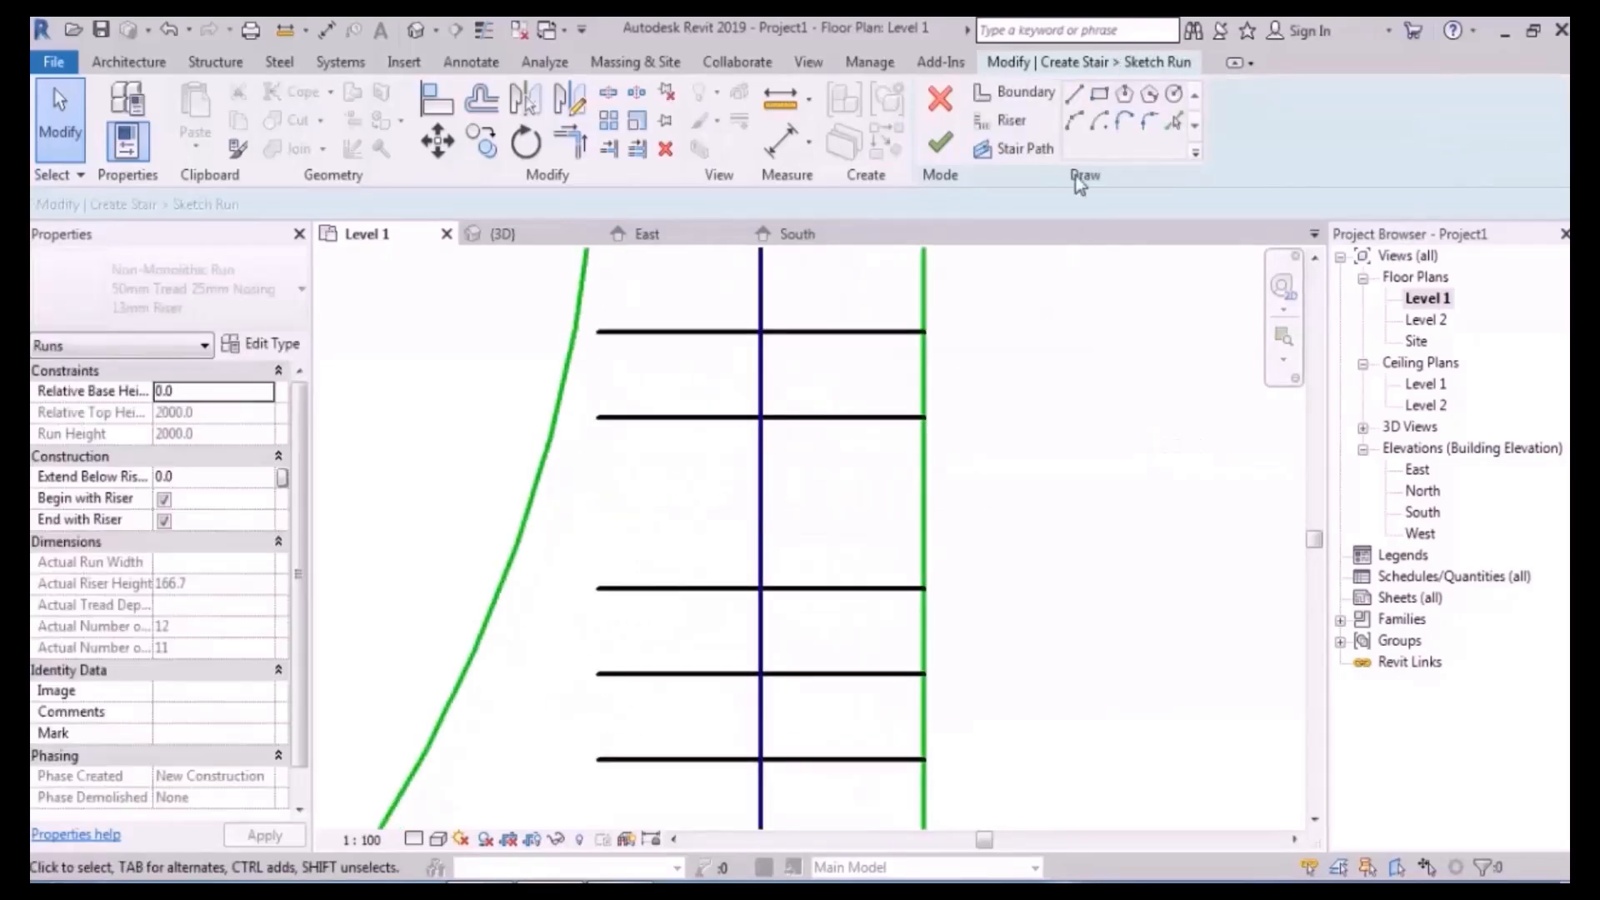
{"action": "left_click", "coordinate": [1006, 121]}
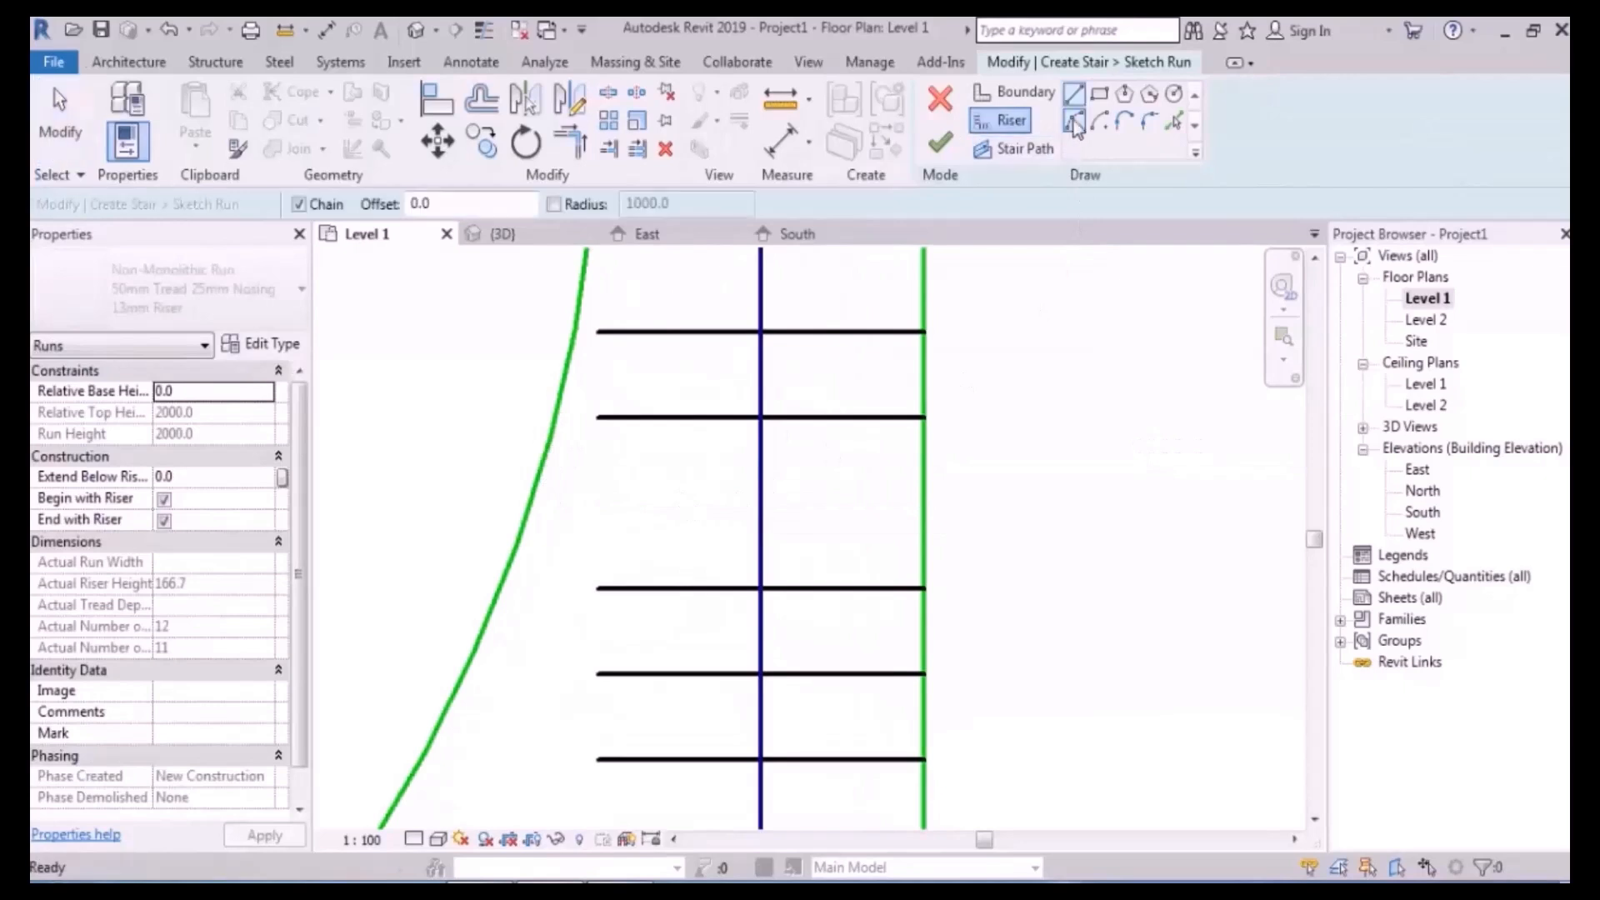
{"action": "left_click", "coordinate": [538, 482]}
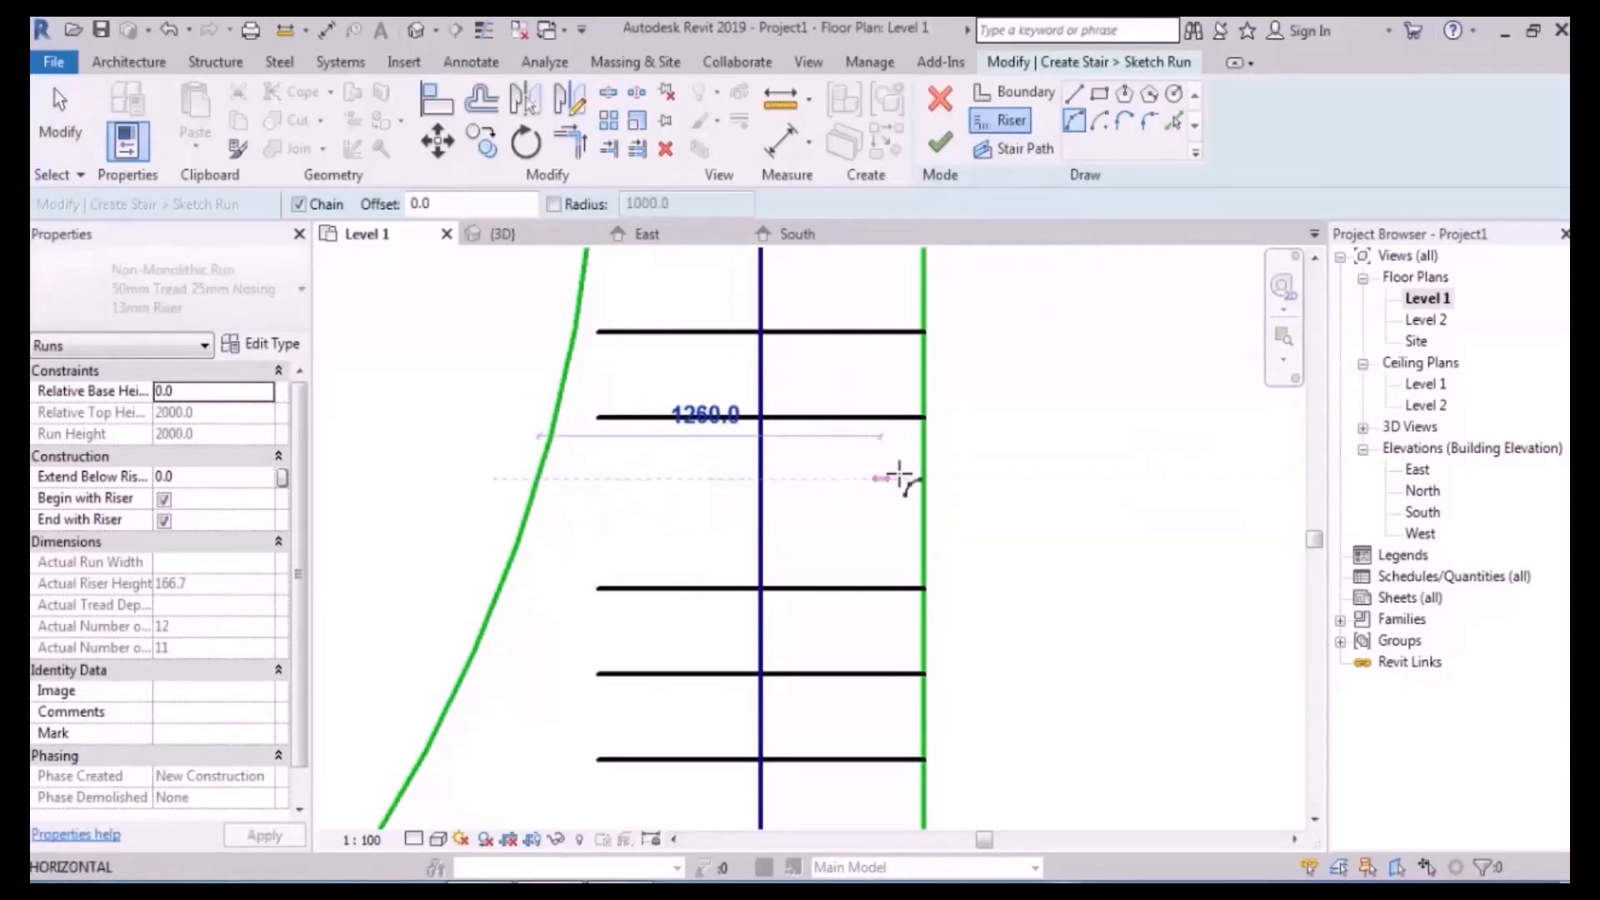
{"action": "left_click", "coordinate": [922, 477]}
{"action": "left_click", "coordinate": [738, 534]}
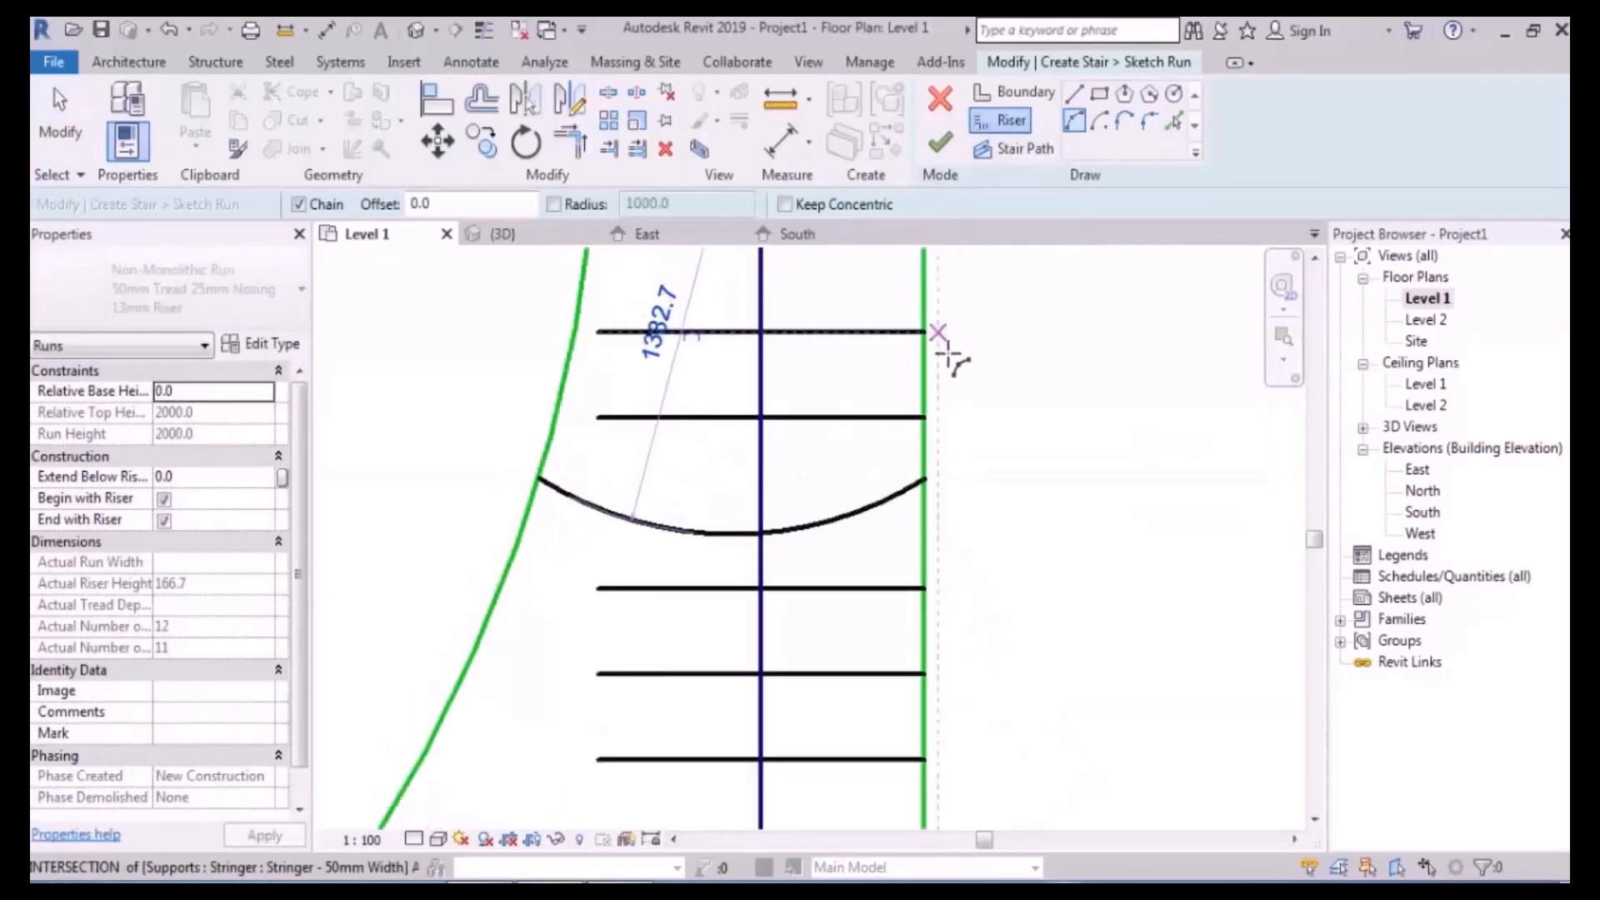
{"action": "key", "text": "Escape"}
{"action": "key", "text": "Escape"}
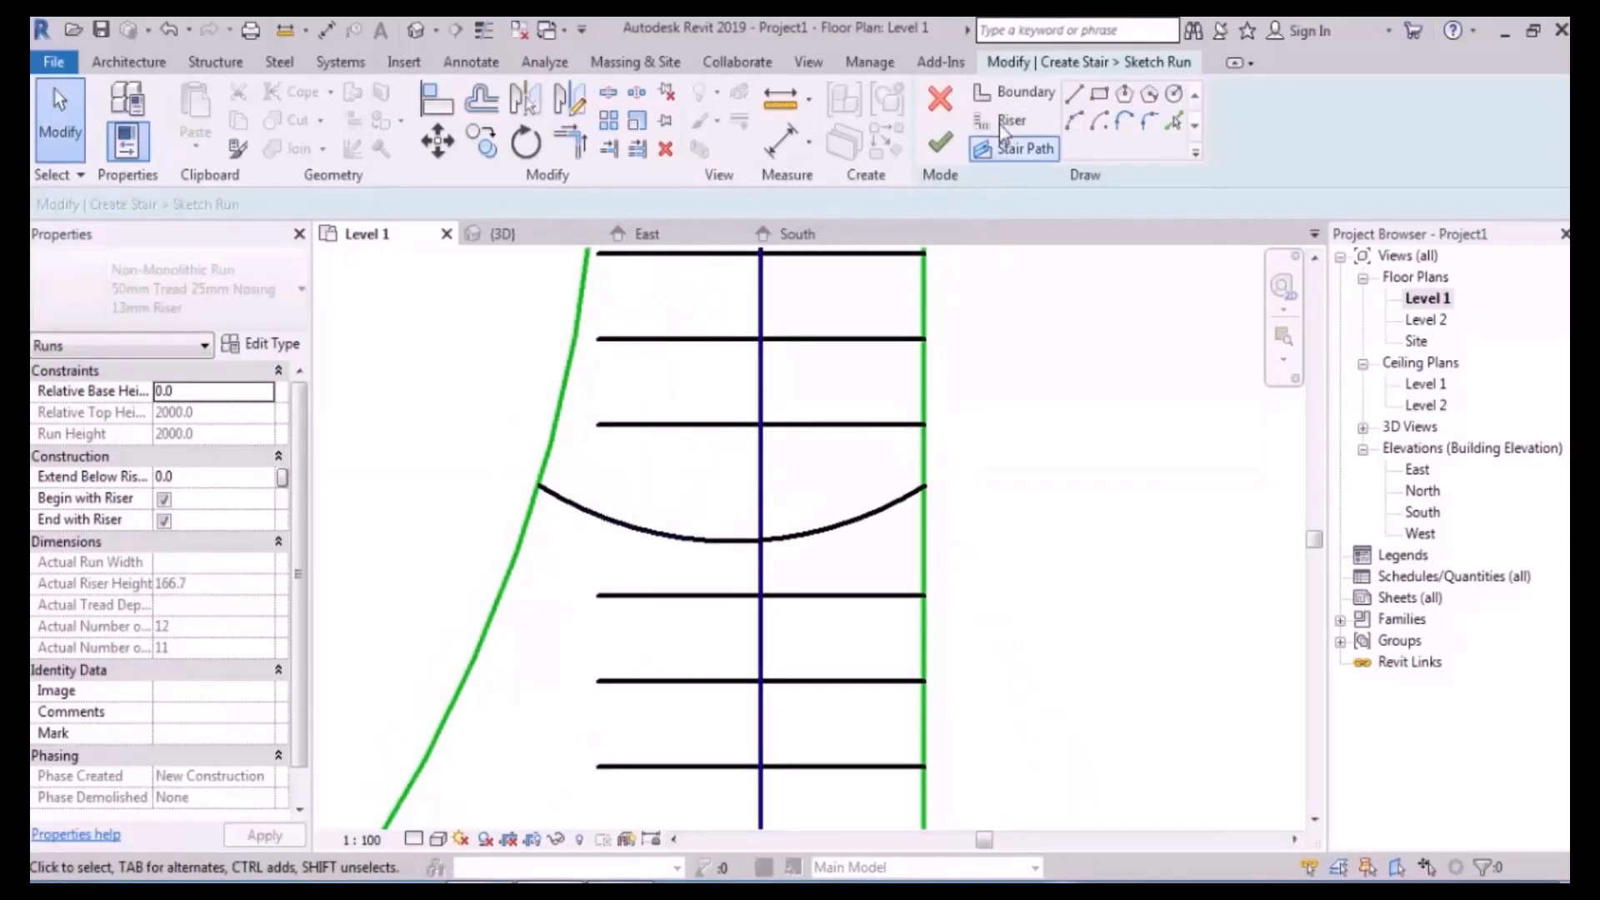
{"action": "scroll", "coordinate": [892, 487], "scroll_direction": "down", "scroll_amount": 3}
{"action": "middle_click_drag", "start_coordinate": [964, 414], "coordinate": [853, 531]}
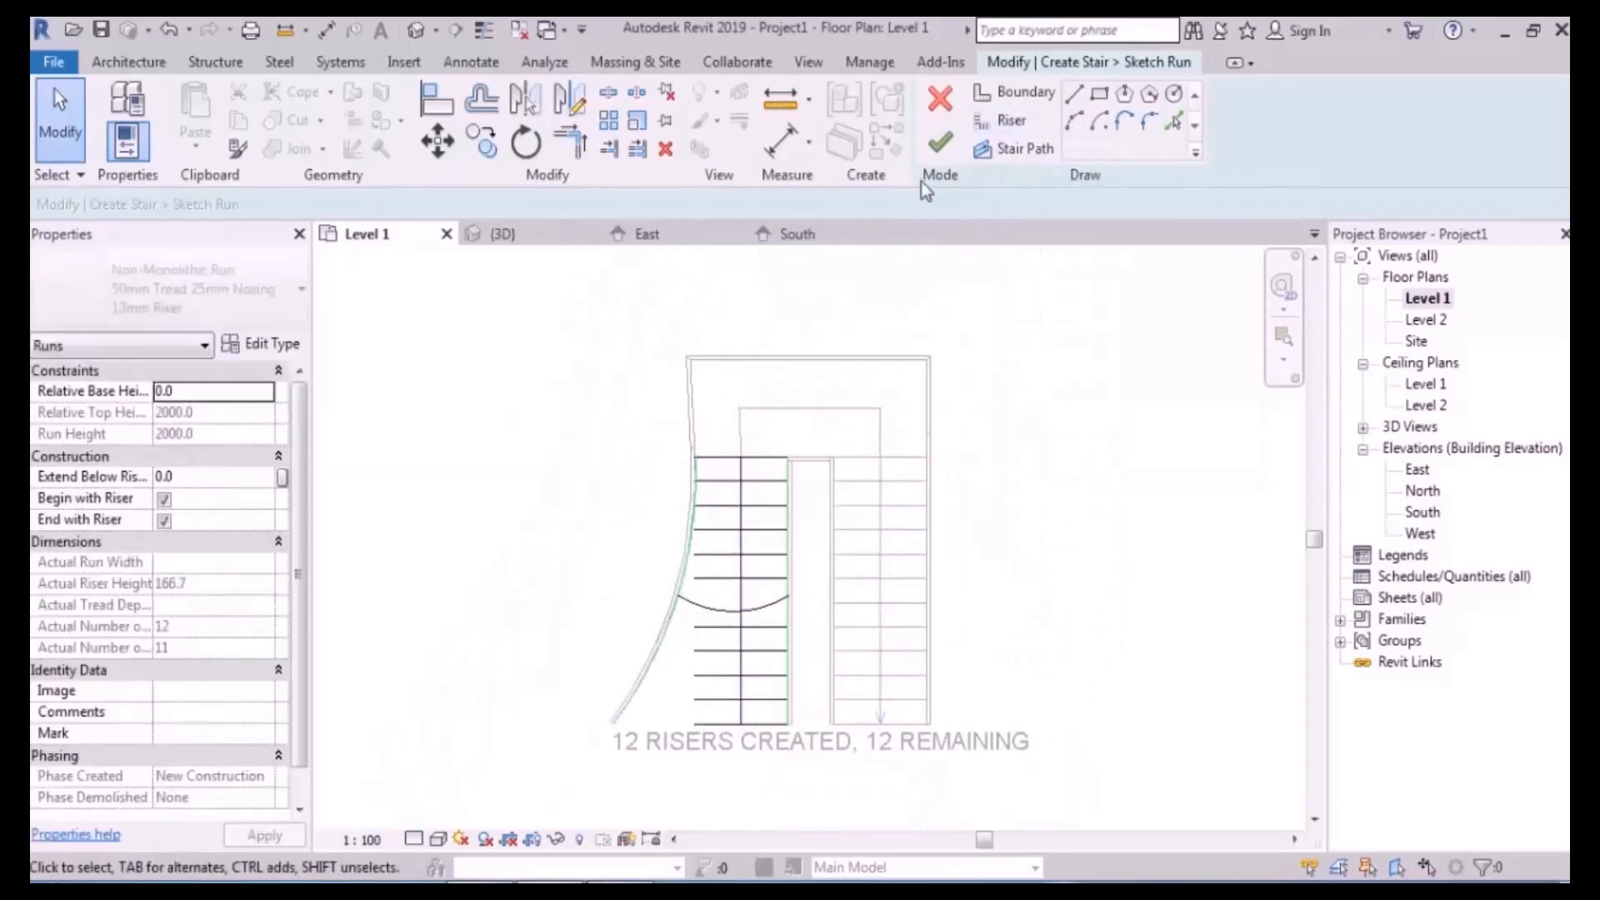
{"action": "left_click", "coordinate": [939, 142]}
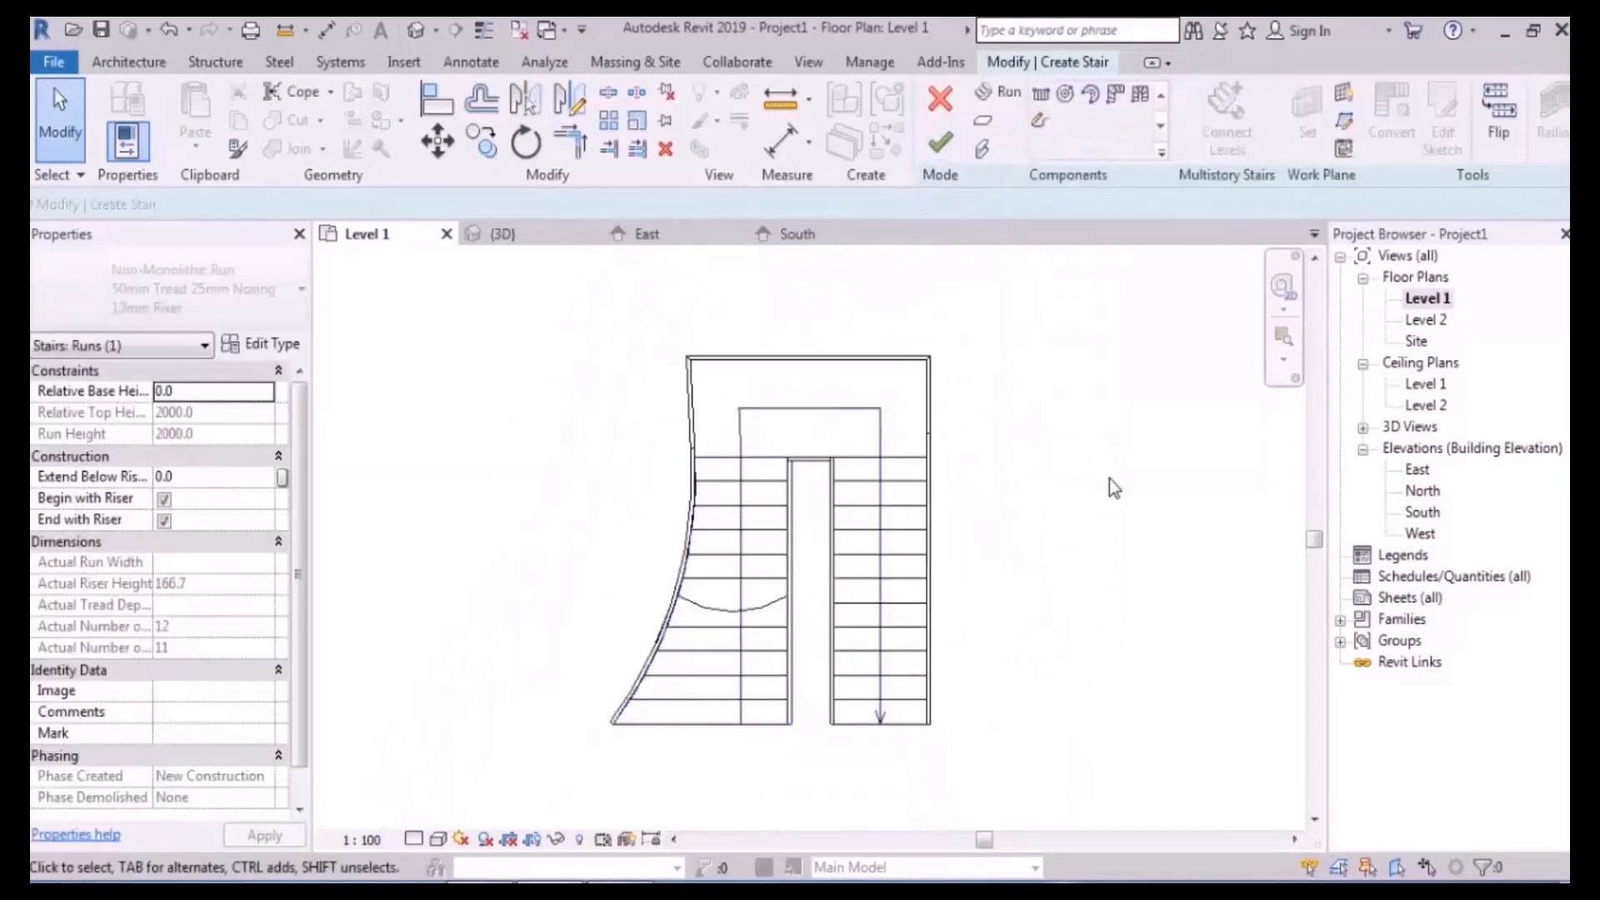
- Slant the left run's inner boundary by moving its bottom endpoint inward
{"action": "scroll", "coordinate": [809, 679], "scroll_direction": "up", "scroll_amount": 1}
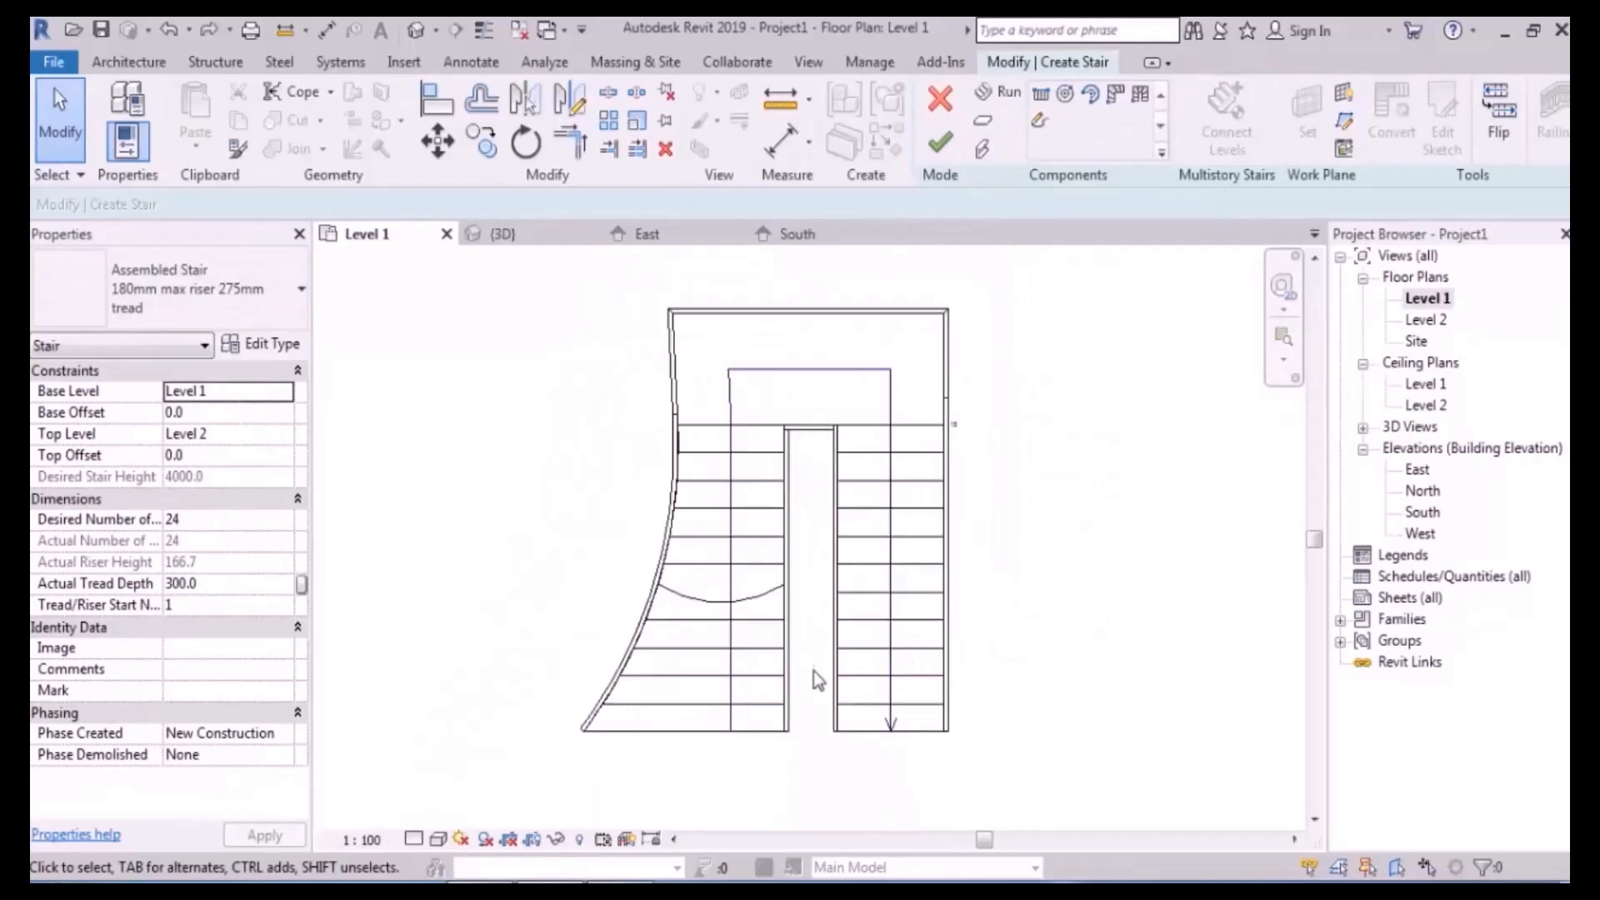
{"action": "double_click", "coordinate": [741, 491]}
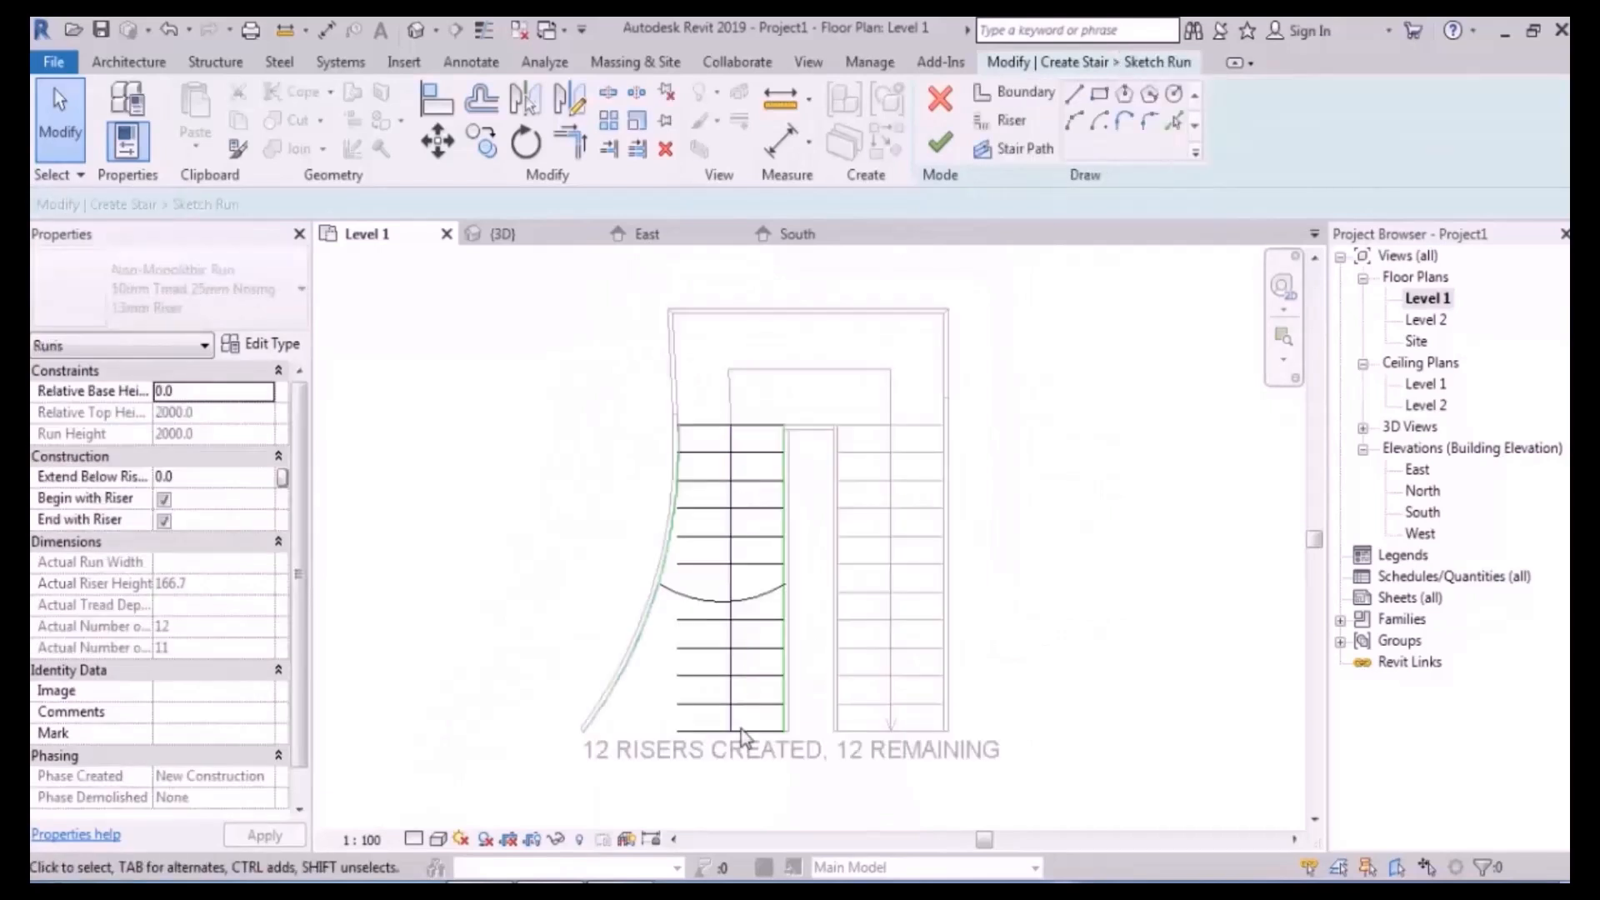
{"action": "scroll", "coordinate": [736, 732], "scroll_direction": "up", "scroll_amount": 1}
{"action": "left_click", "coordinate": [798, 719]}
{"action": "left_click_drag", "start_coordinate": [798, 733], "coordinate": [752, 731]}
{"action": "left_click", "coordinate": [939, 143]}
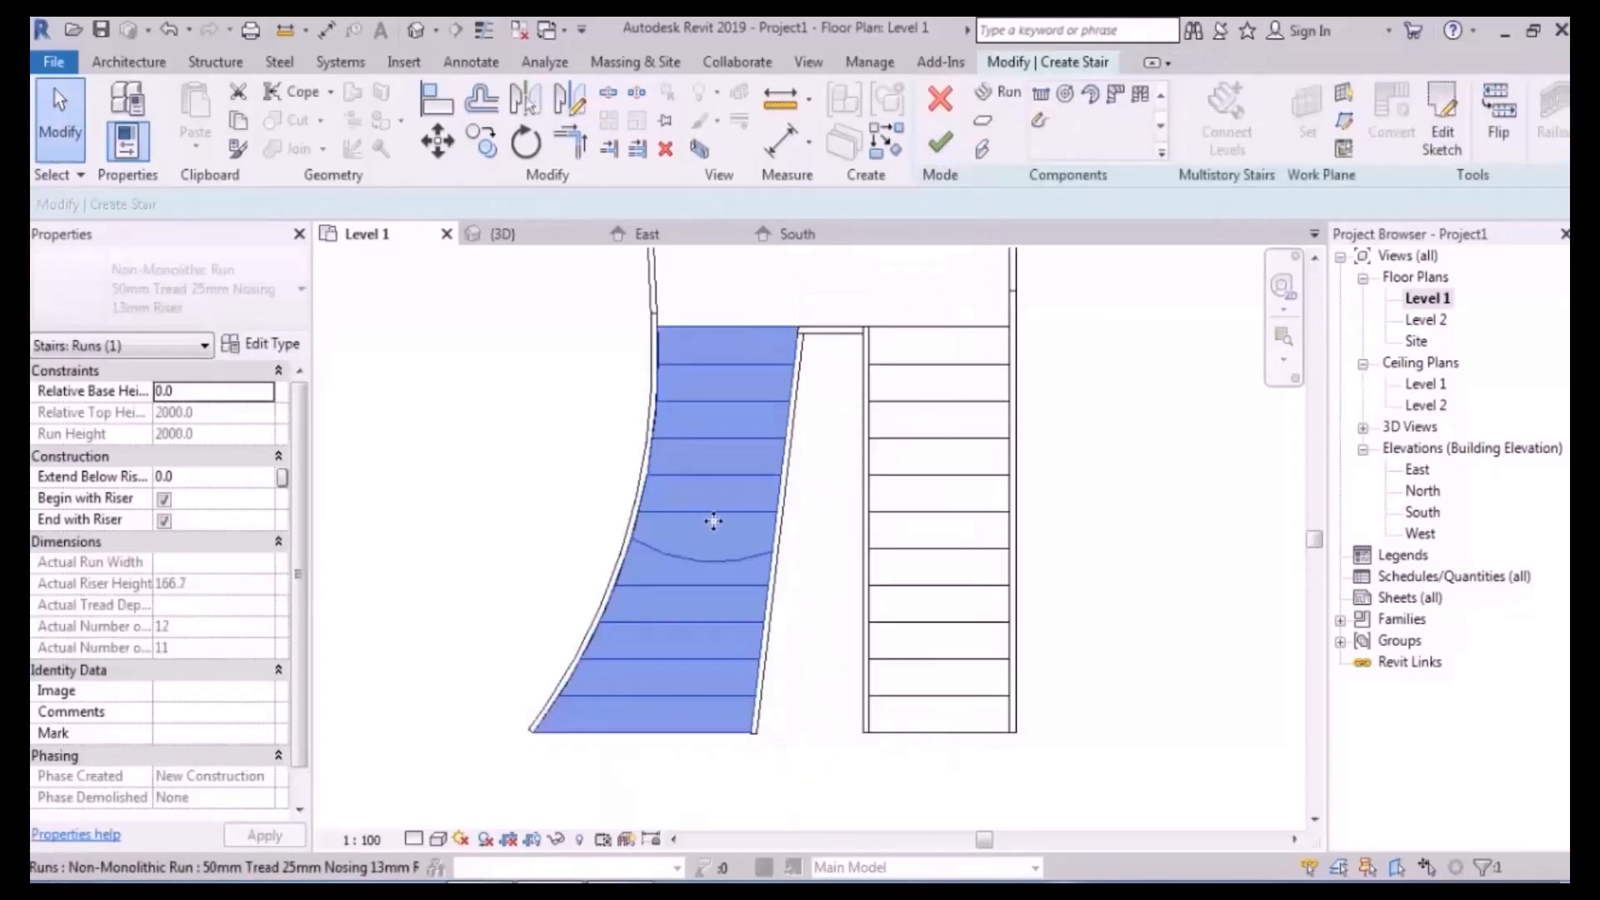
- Tilt the two risers below the curved riser by shifting their inner ends up and down
{"action": "double_click", "coordinate": [715, 520]}
{"action": "scroll", "coordinate": [686, 688], "scroll_direction": "up", "scroll_amount": 3}
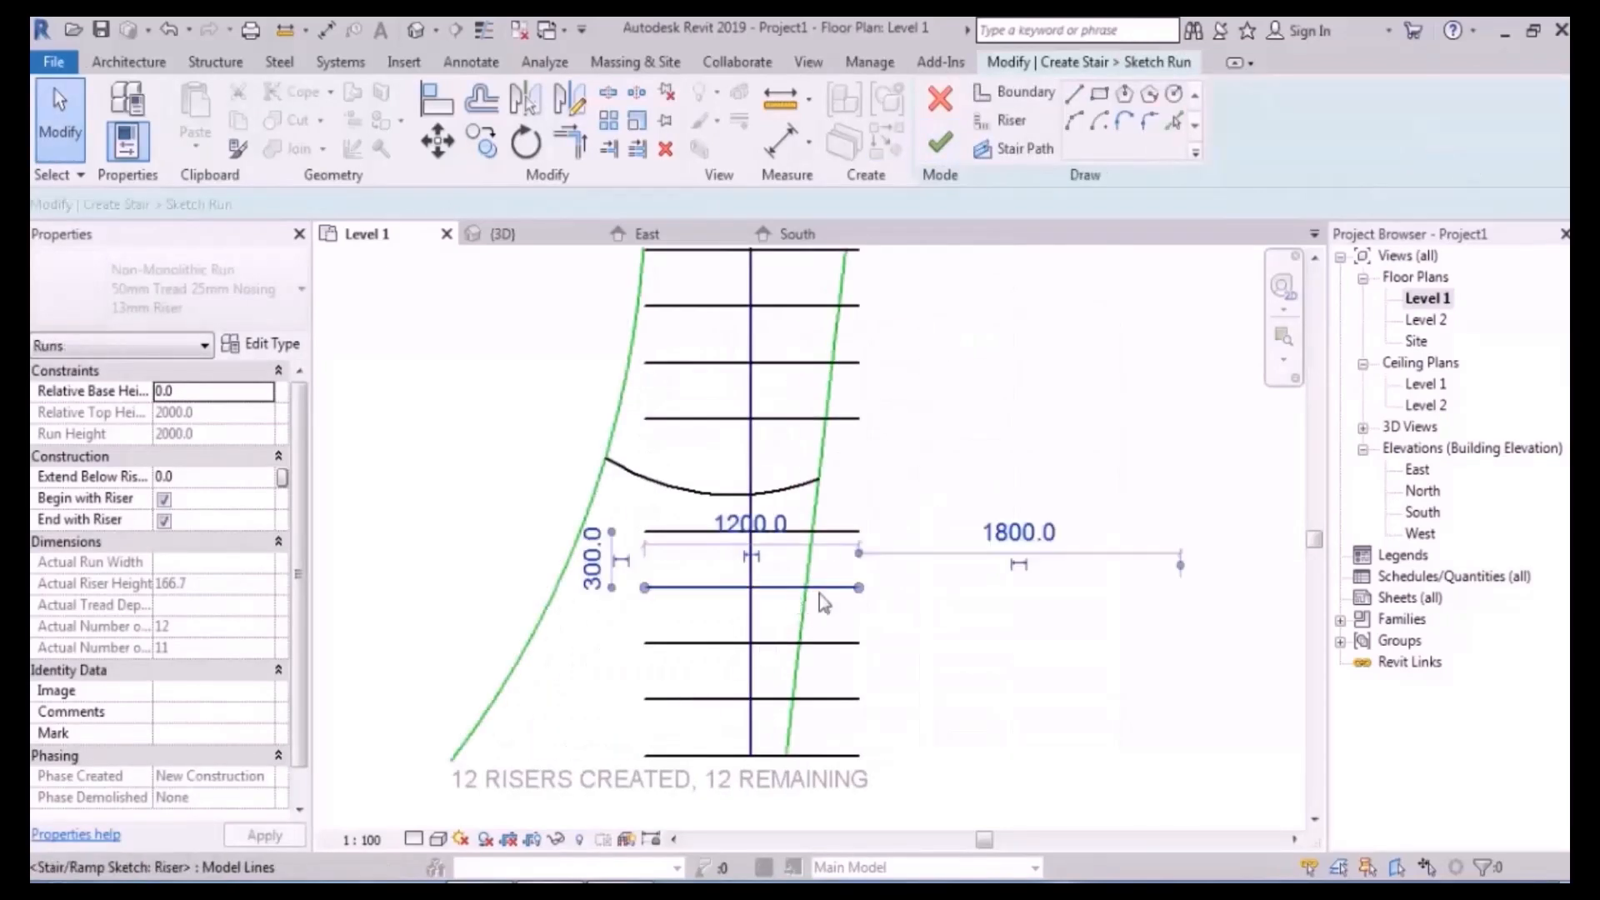
{"action": "left_click", "coordinate": [789, 588]}
{"action": "left_click_drag", "start_coordinate": [858, 588], "coordinate": [850, 561]}
{"action": "left_click", "coordinate": [858, 645]}
{"action": "left_click_drag", "start_coordinate": [858, 645], "coordinate": [857, 672]}
{"action": "left_click", "coordinate": [972, 500]}
{"action": "scroll", "coordinate": [936, 358], "scroll_direction": "down", "scroll_amount": 2}
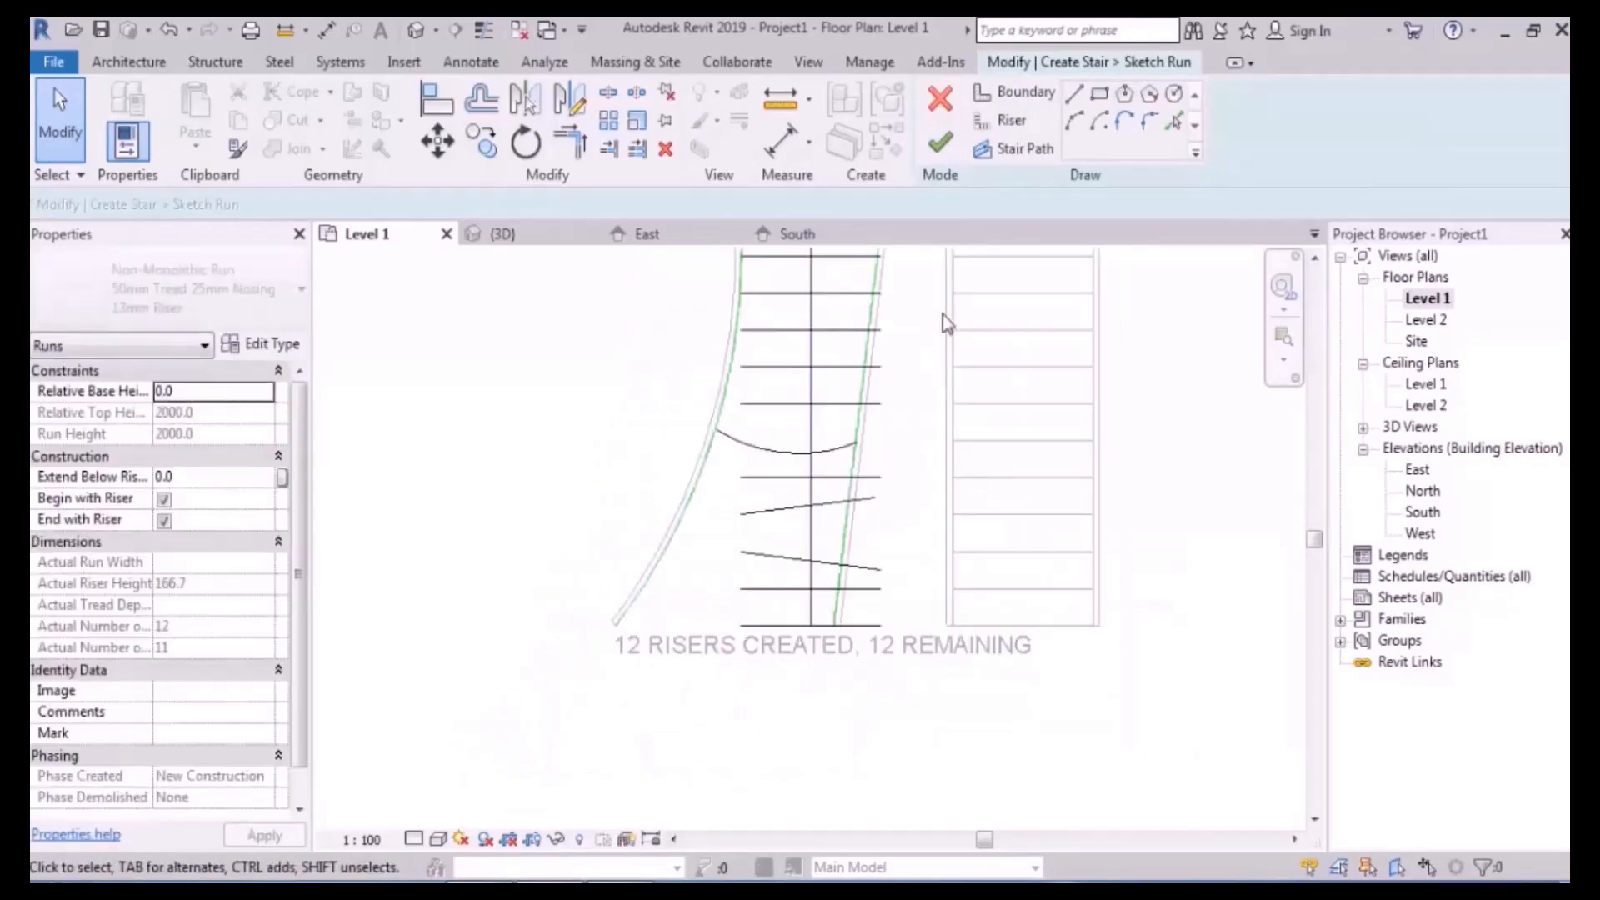
{"action": "left_click", "coordinate": [939, 143]}
{"action": "scroll", "coordinate": [950, 589], "scroll_direction": "up", "scroll_amount": 3}
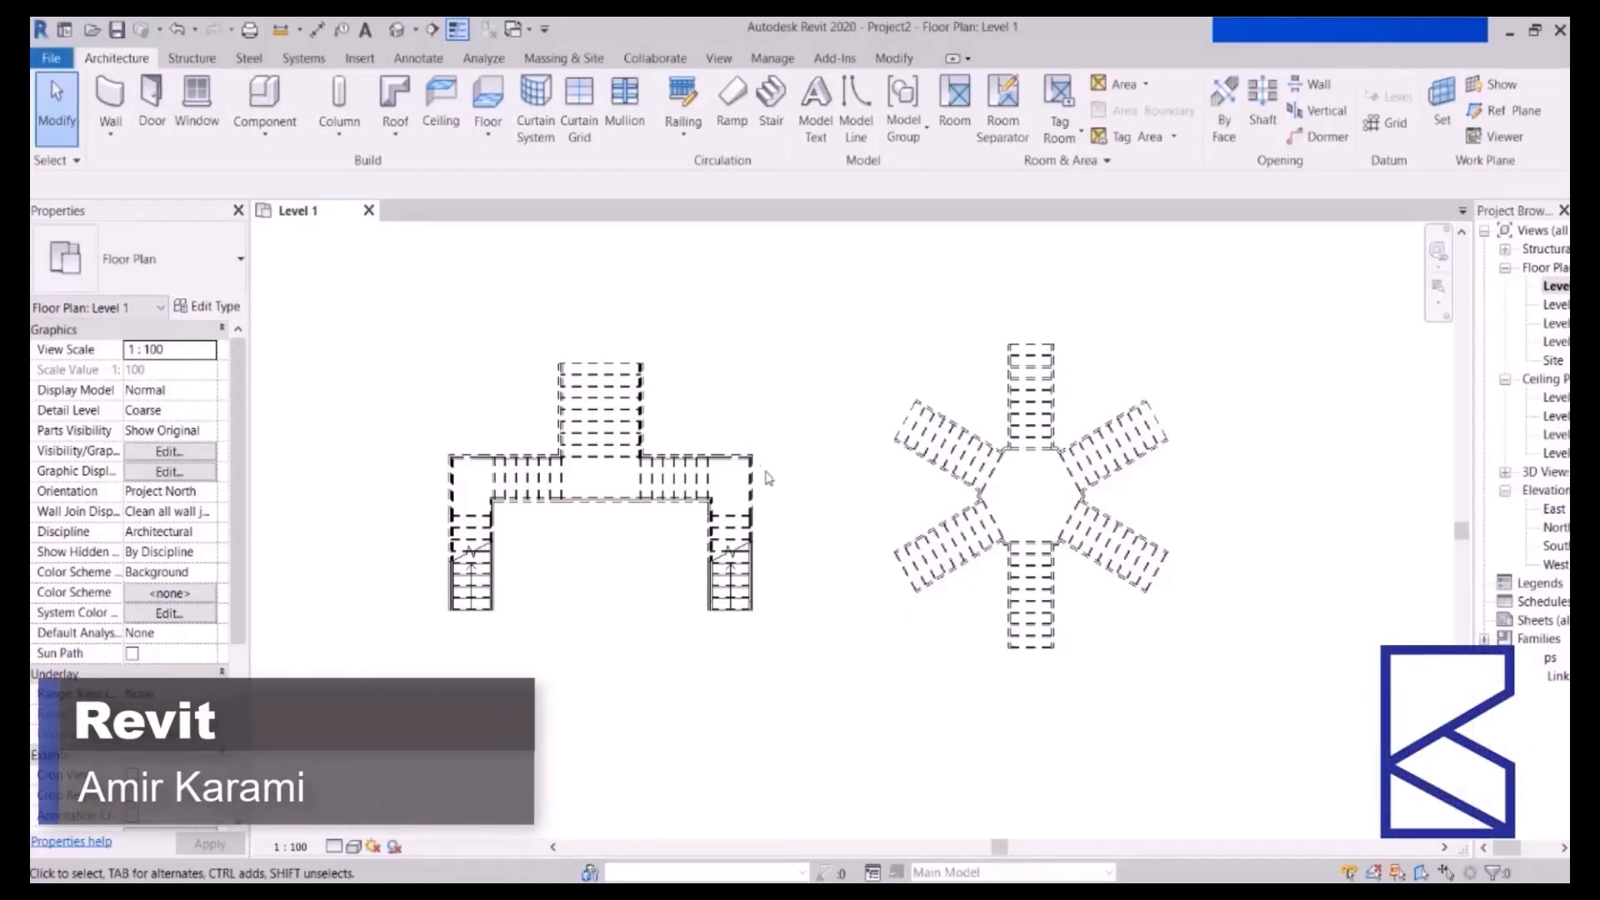
{"action": "scroll", "coordinate": [733, 500], "scroll_direction": "up", "scroll_amount": 2}
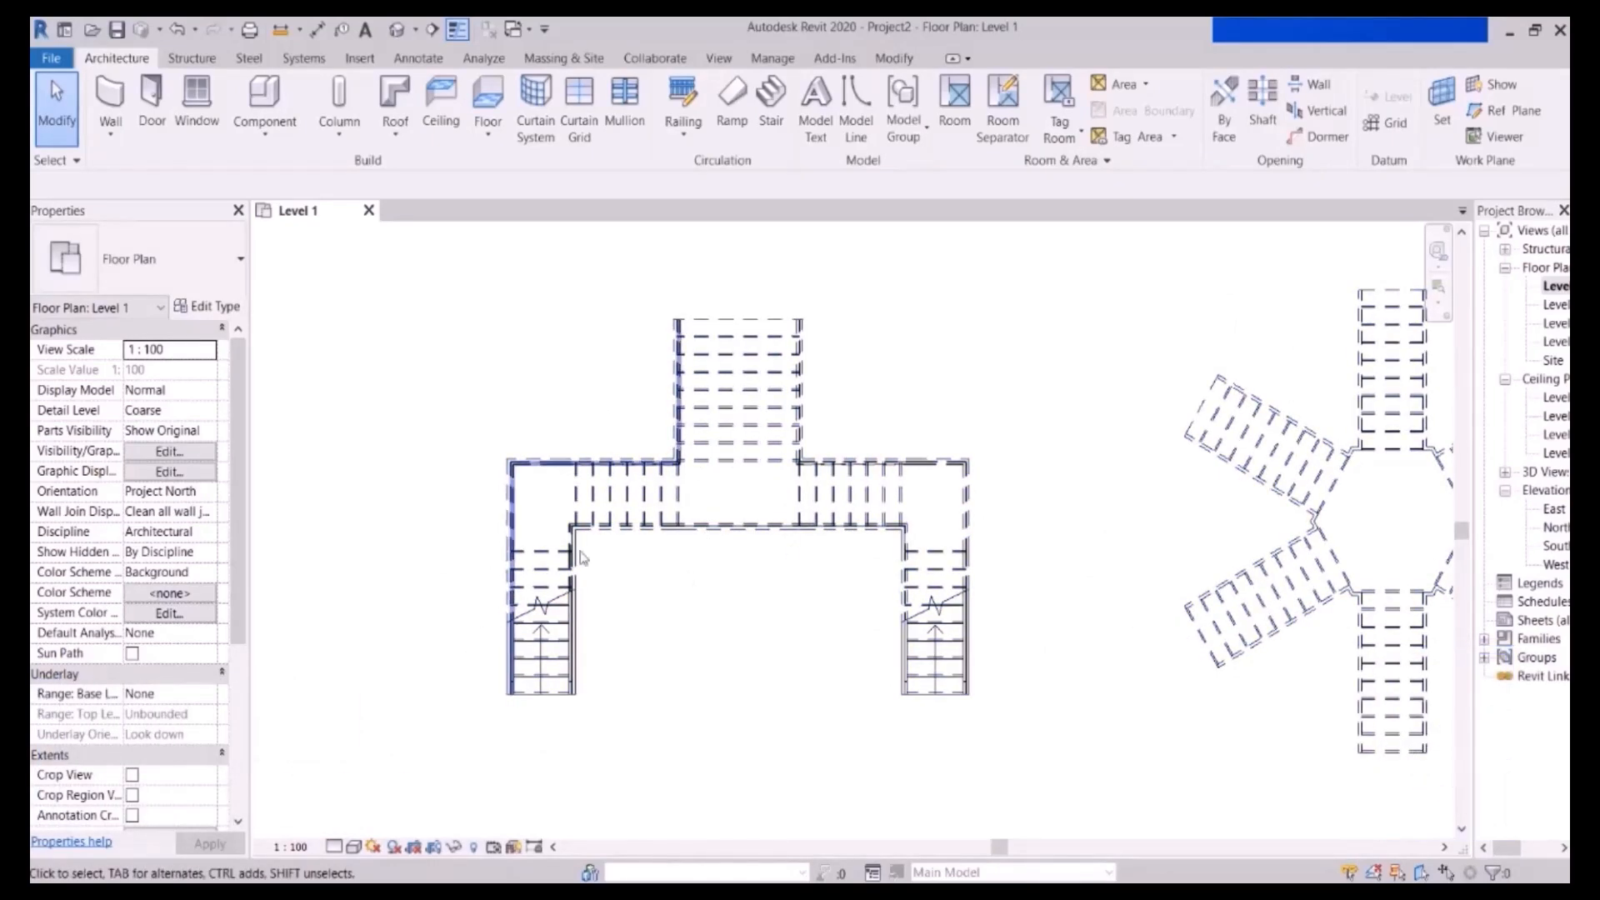
{"action": "middle_click_drag", "start_coordinate": [1067, 574], "coordinate": [730, 575]}
{"action": "scroll", "coordinate": [1043, 583], "scroll_direction": "up", "scroll_amount": 1}
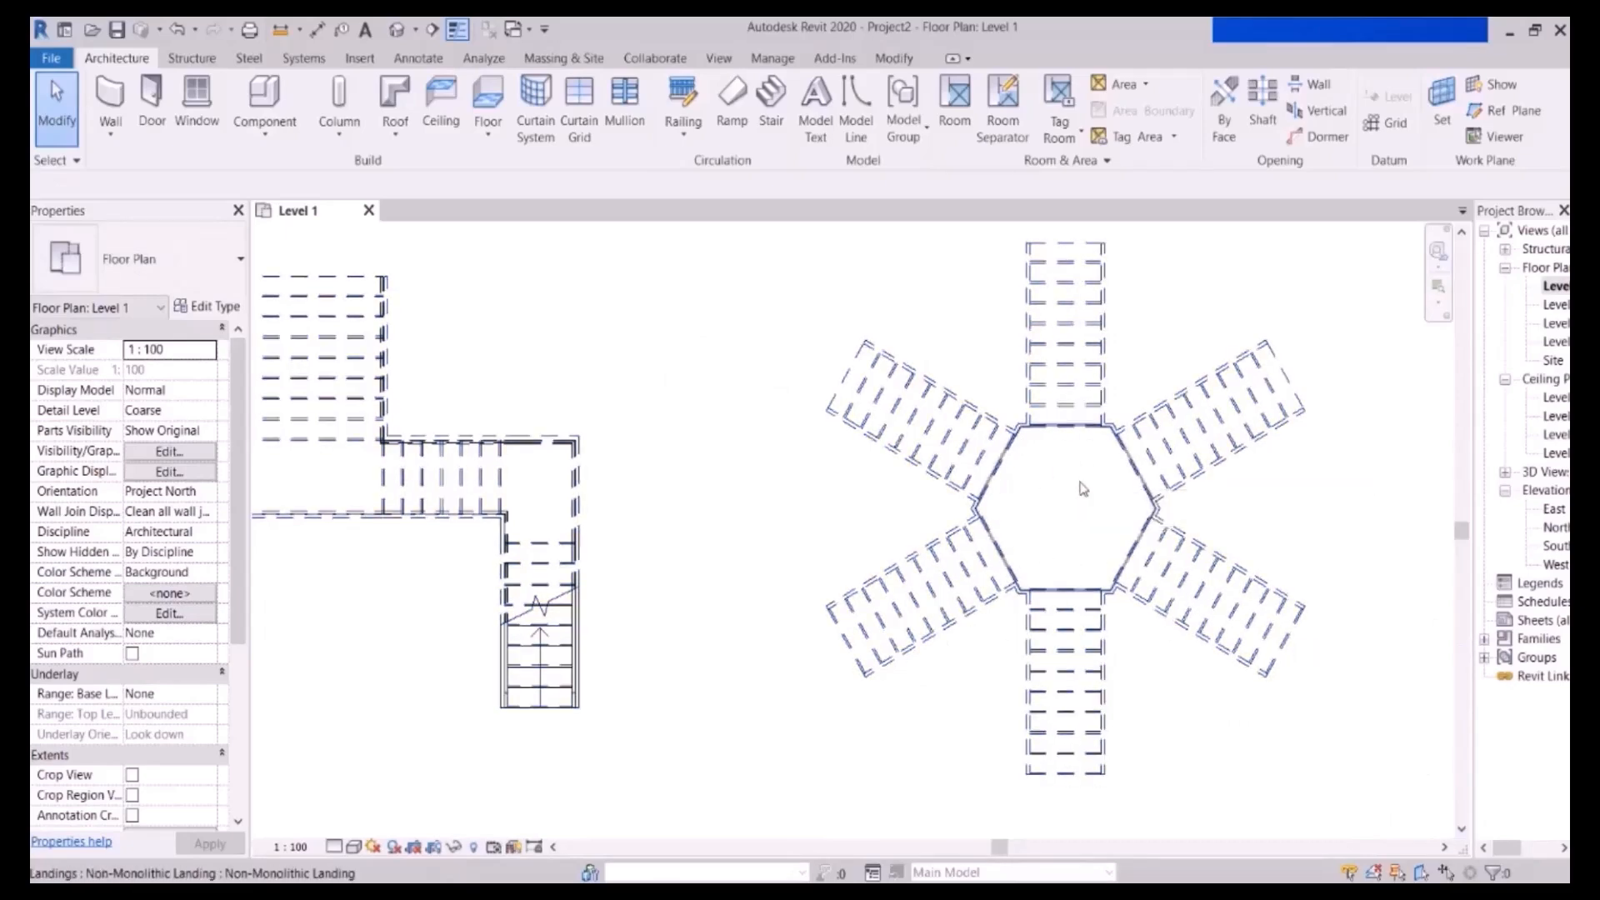
{"action": "scroll", "coordinate": [833, 567], "scroll_direction": "down", "scroll_amount": 3}
{"action": "middle_click_drag", "start_coordinate": [575, 542], "coordinate": [793, 539]}
{"action": "scroll", "coordinate": [795, 540], "scroll_direction": "up", "scroll_amount": 1}
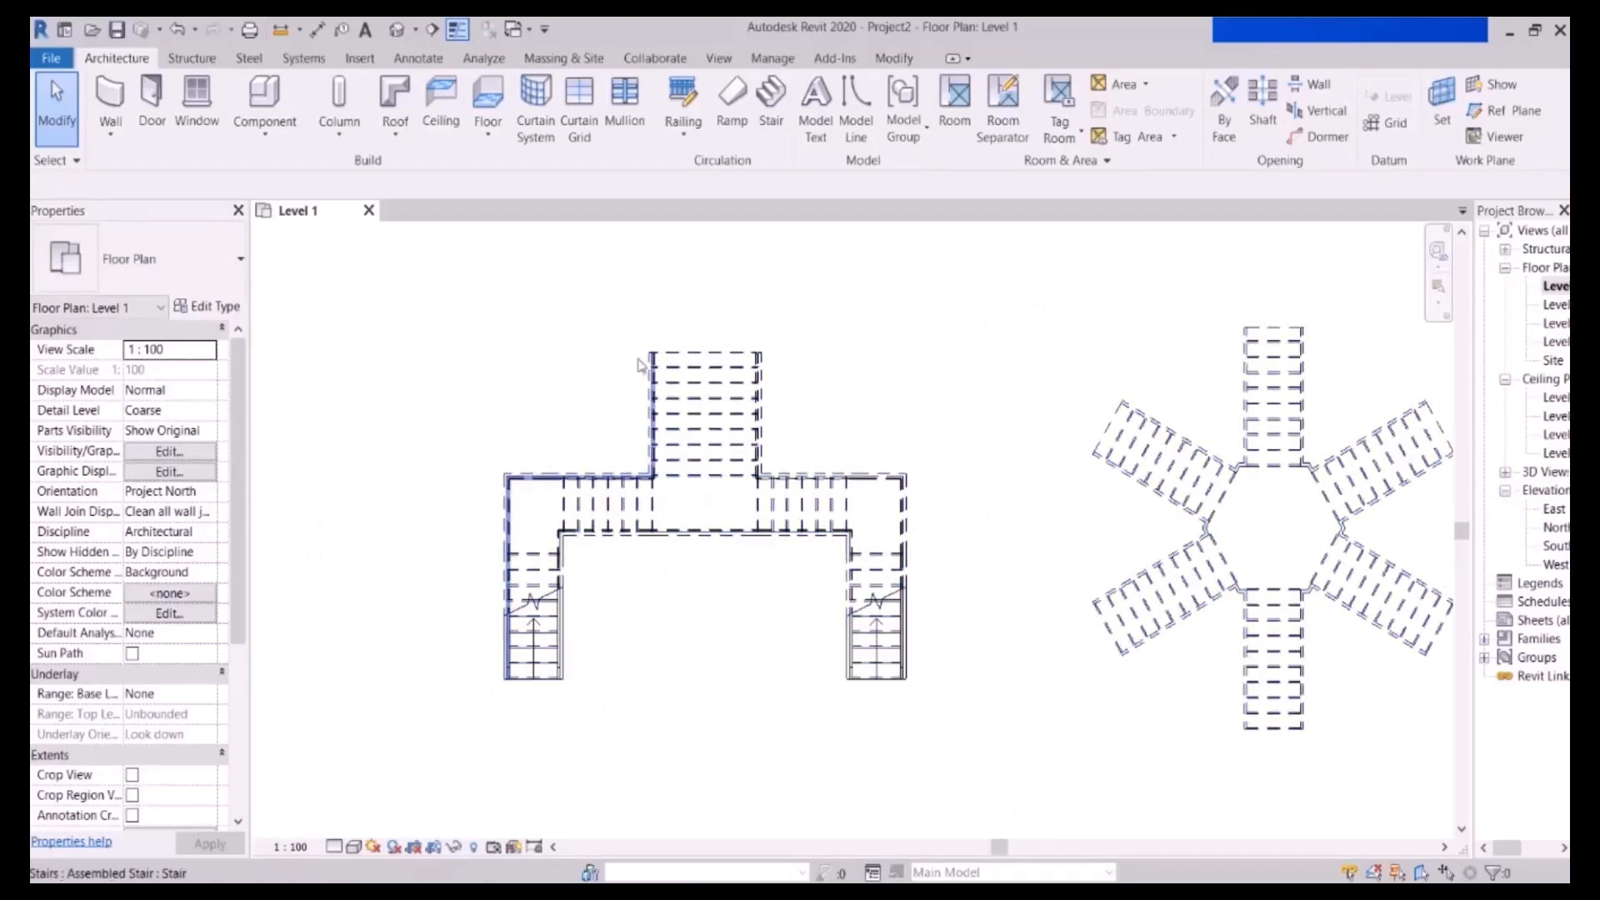
{"action": "scroll", "coordinate": [639, 411], "scroll_direction": "down", "scroll_amount": 1}
{"action": "scroll", "coordinate": [1055, 397], "scroll_direction": "up", "scroll_amount": 1}
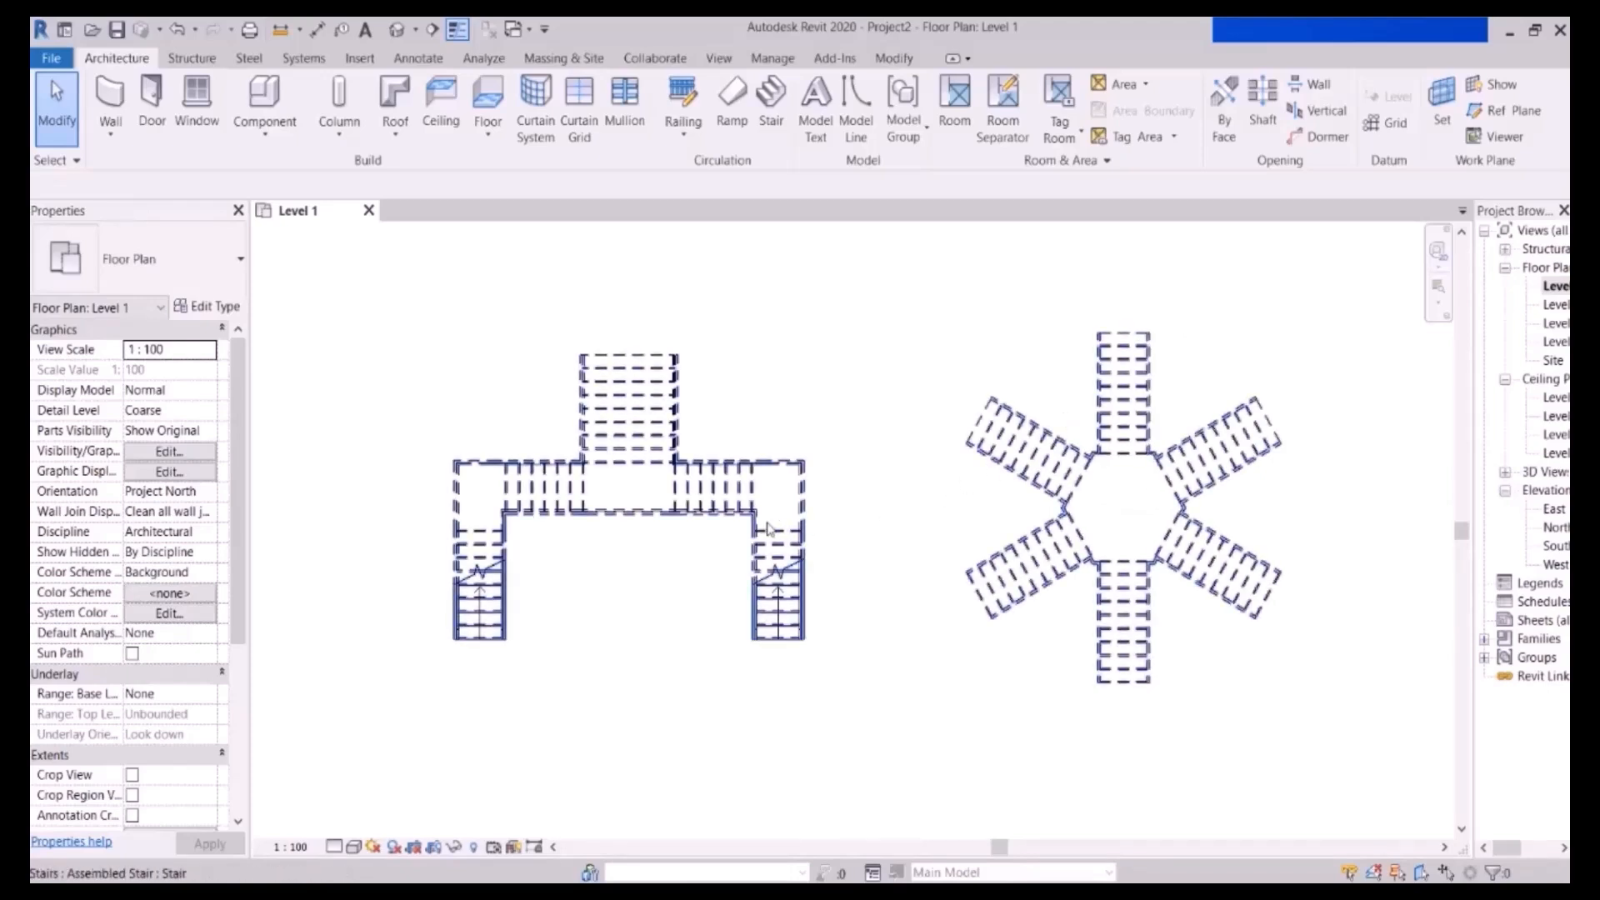
{"action": "scroll", "coordinate": [625, 596], "scroll_direction": "up", "scroll_amount": 2}
{"action": "scroll", "coordinate": [583, 596], "scroll_direction": "up", "scroll_amount": 1}
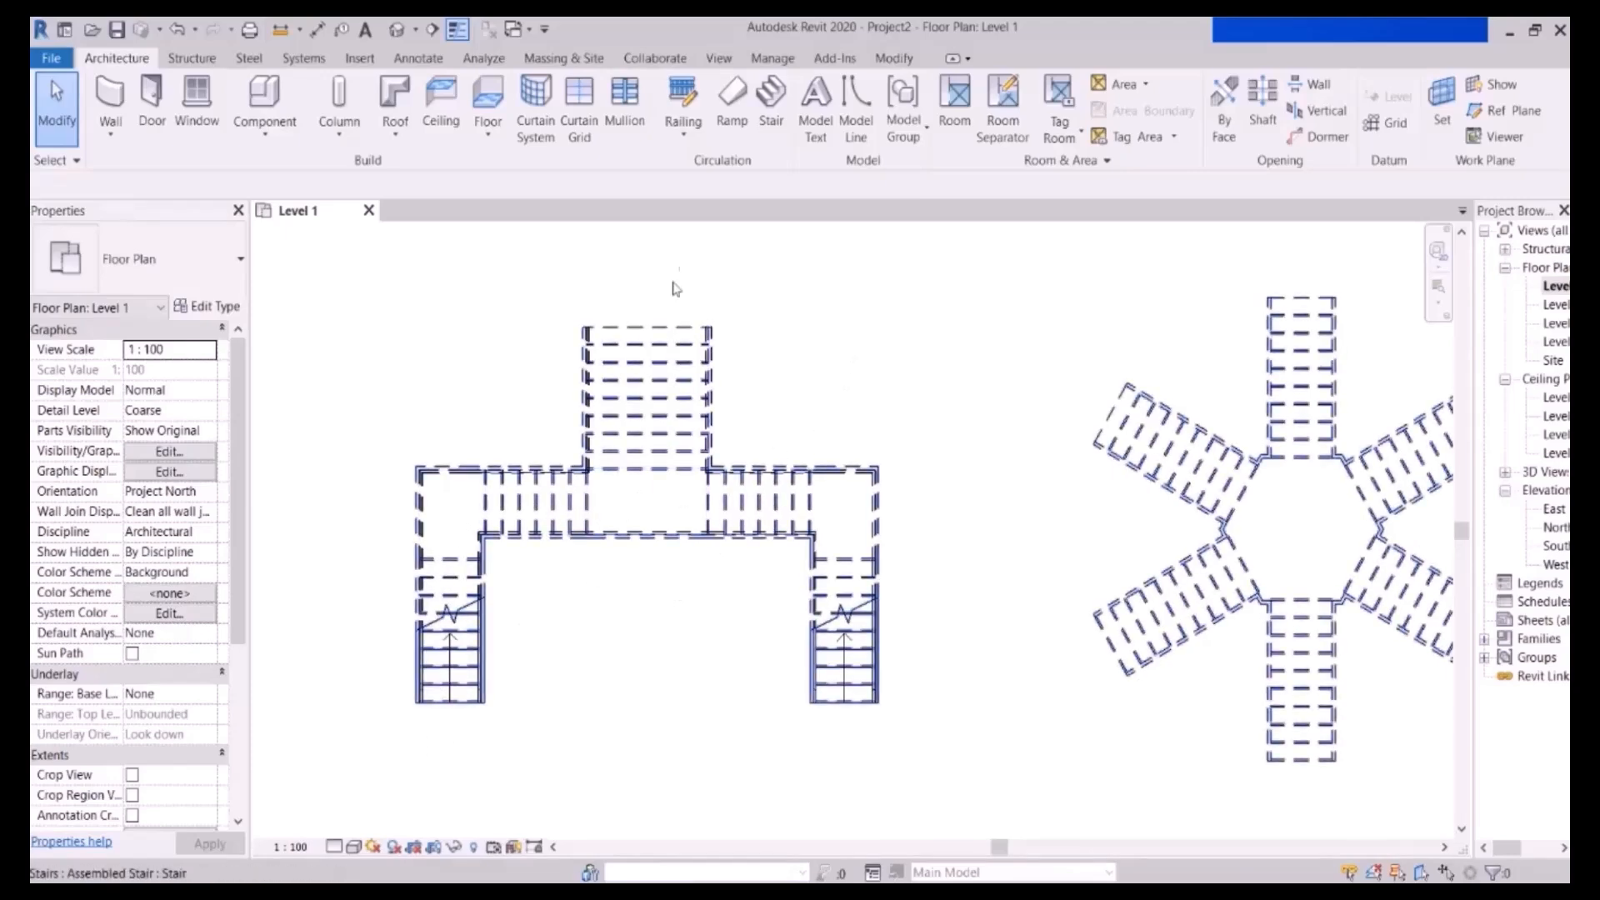
- Trace a thin detail line along the symmetric stair's path from the left flight to the upper run
{"action": "left_click", "coordinate": [417, 58]}
{"action": "left_click", "coordinate": [479, 86]}
{"action": "scroll", "coordinate": [441, 716], "scroll_direction": "up", "scroll_amount": 2}
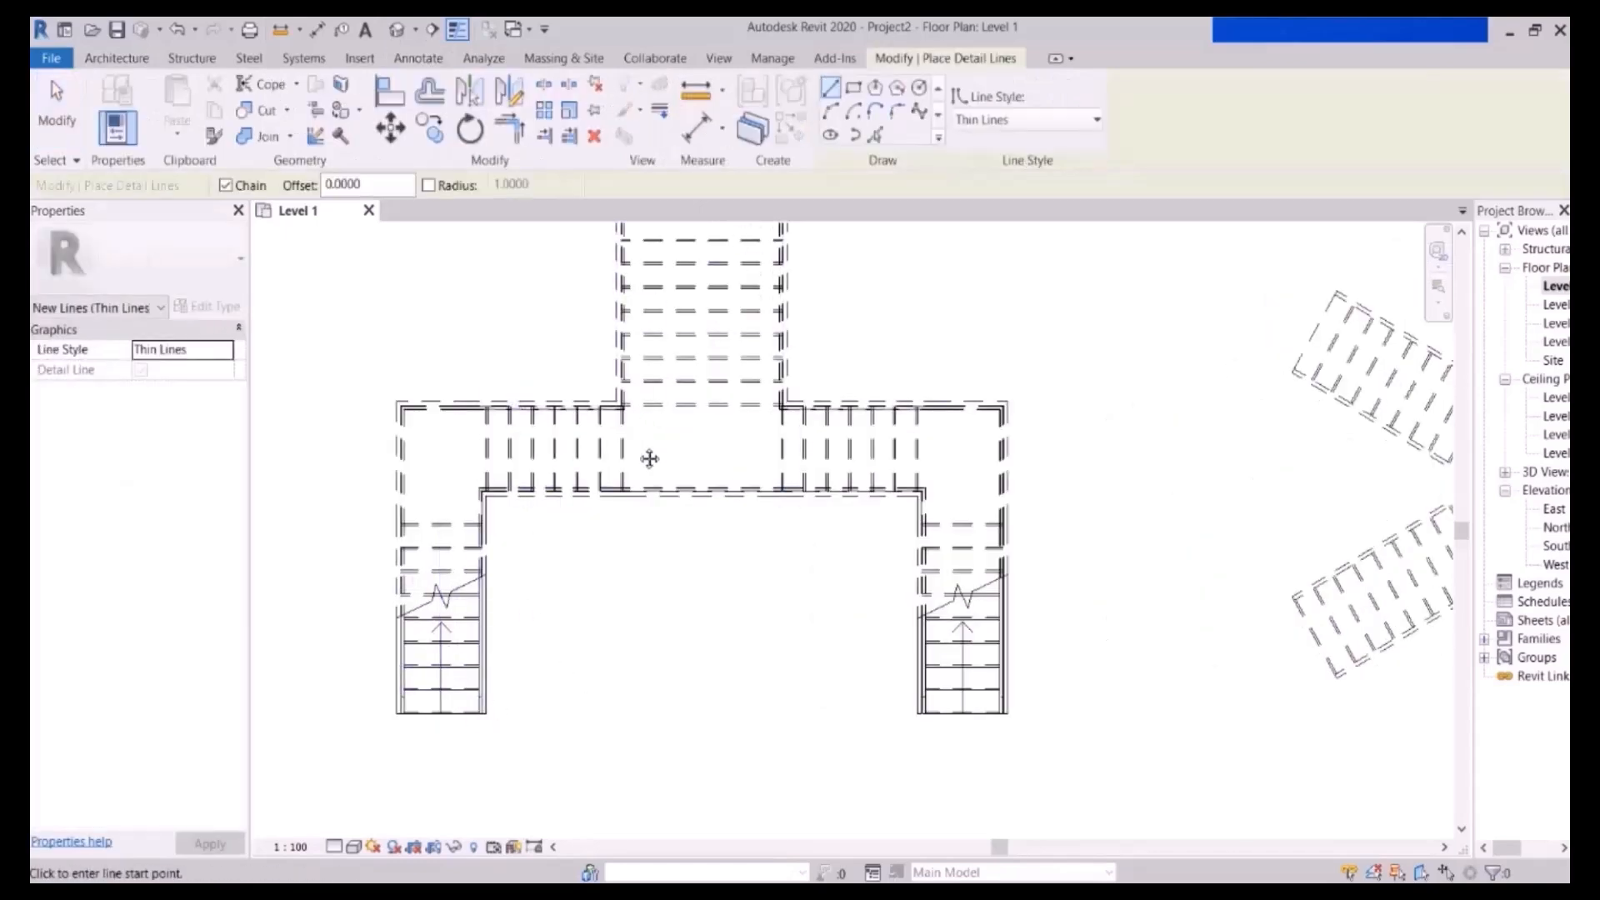
{"action": "middle_click_drag", "start_coordinate": [647, 447], "coordinate": [654, 496]}
{"action": "left_click", "coordinate": [434, 803]}
{"action": "left_click", "coordinate": [454, 505]}
{"action": "left_click", "coordinate": [688, 482]}
{"action": "scroll", "coordinate": [692, 550], "scroll_direction": "down", "scroll_amount": 3}
{"action": "left_click", "coordinate": [702, 328]}
{"action": "key", "text": "Escape"}
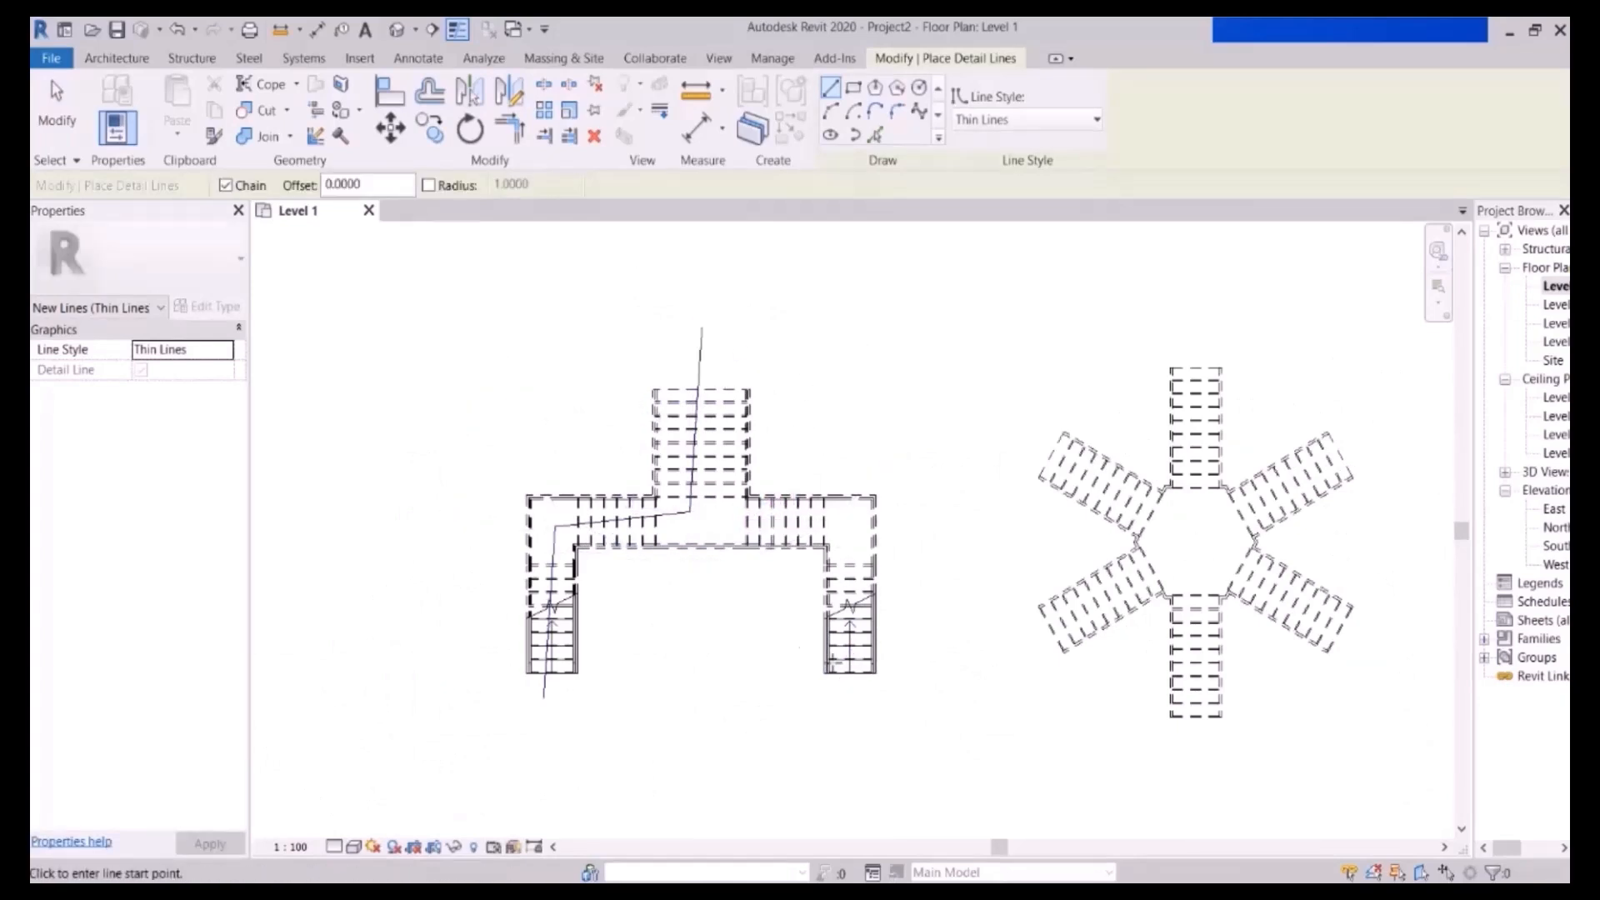
{"action": "middle_click_drag", "start_coordinate": [751, 610], "coordinate": [710, 557]}
{"action": "middle_click_drag", "start_coordinate": [681, 334], "coordinate": [630, 329]}
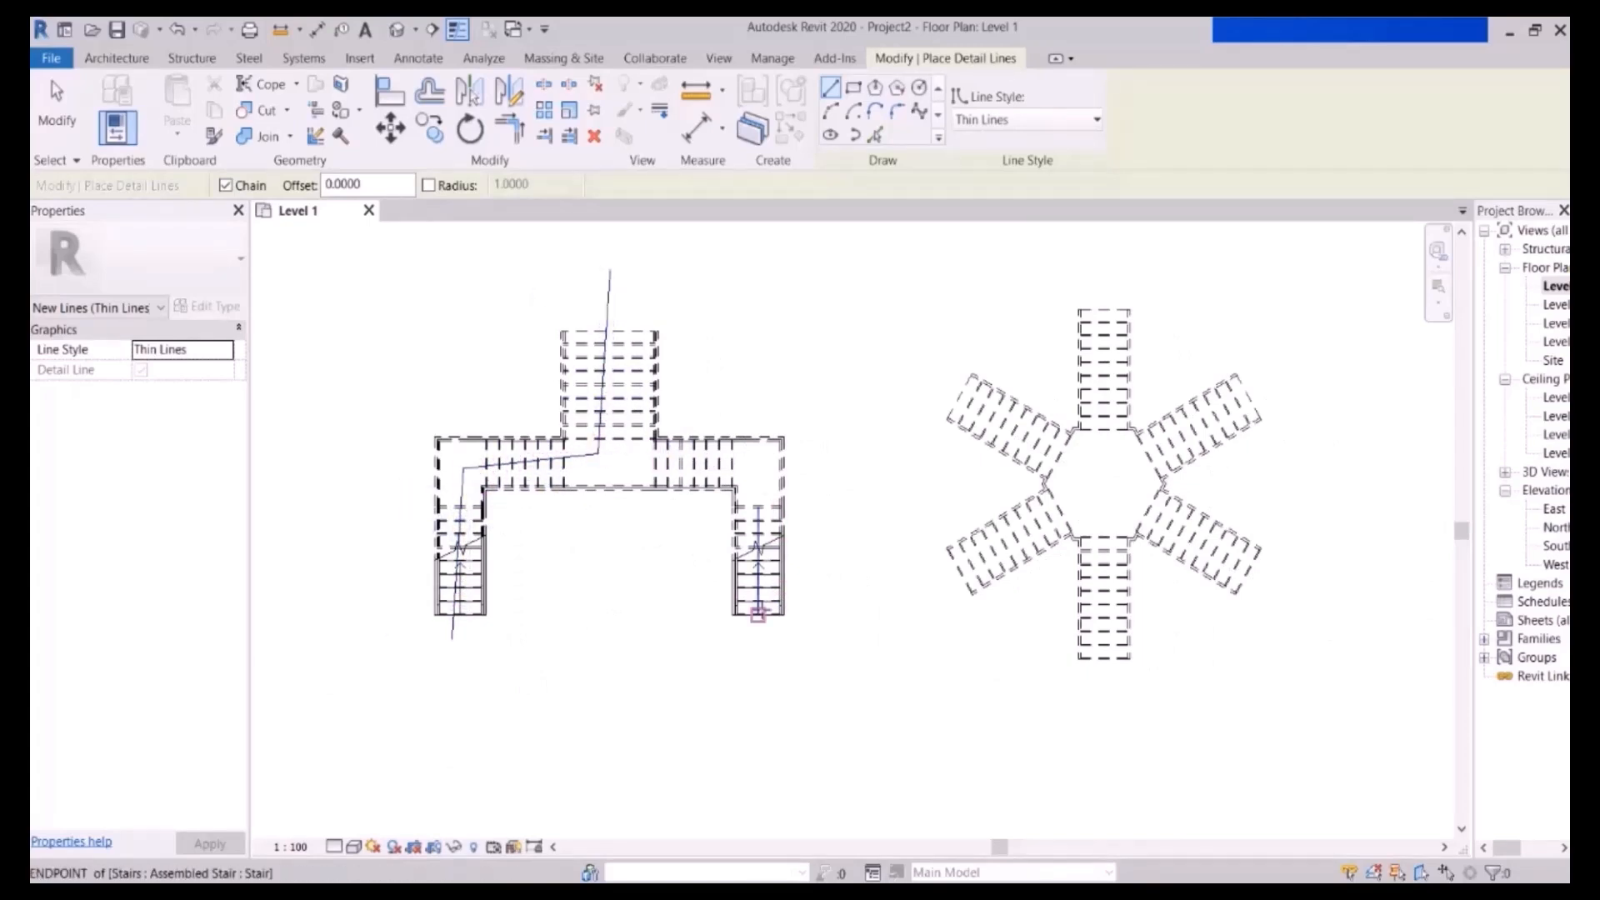
- Draw detail lines from the star-shaped stair's lower-left arm through its centre and up the top arm
{"action": "middle_click_drag", "start_coordinate": [1171, 523], "coordinate": [923, 540]}
{"action": "scroll", "coordinate": [938, 458], "scroll_direction": "up", "scroll_amount": 1}
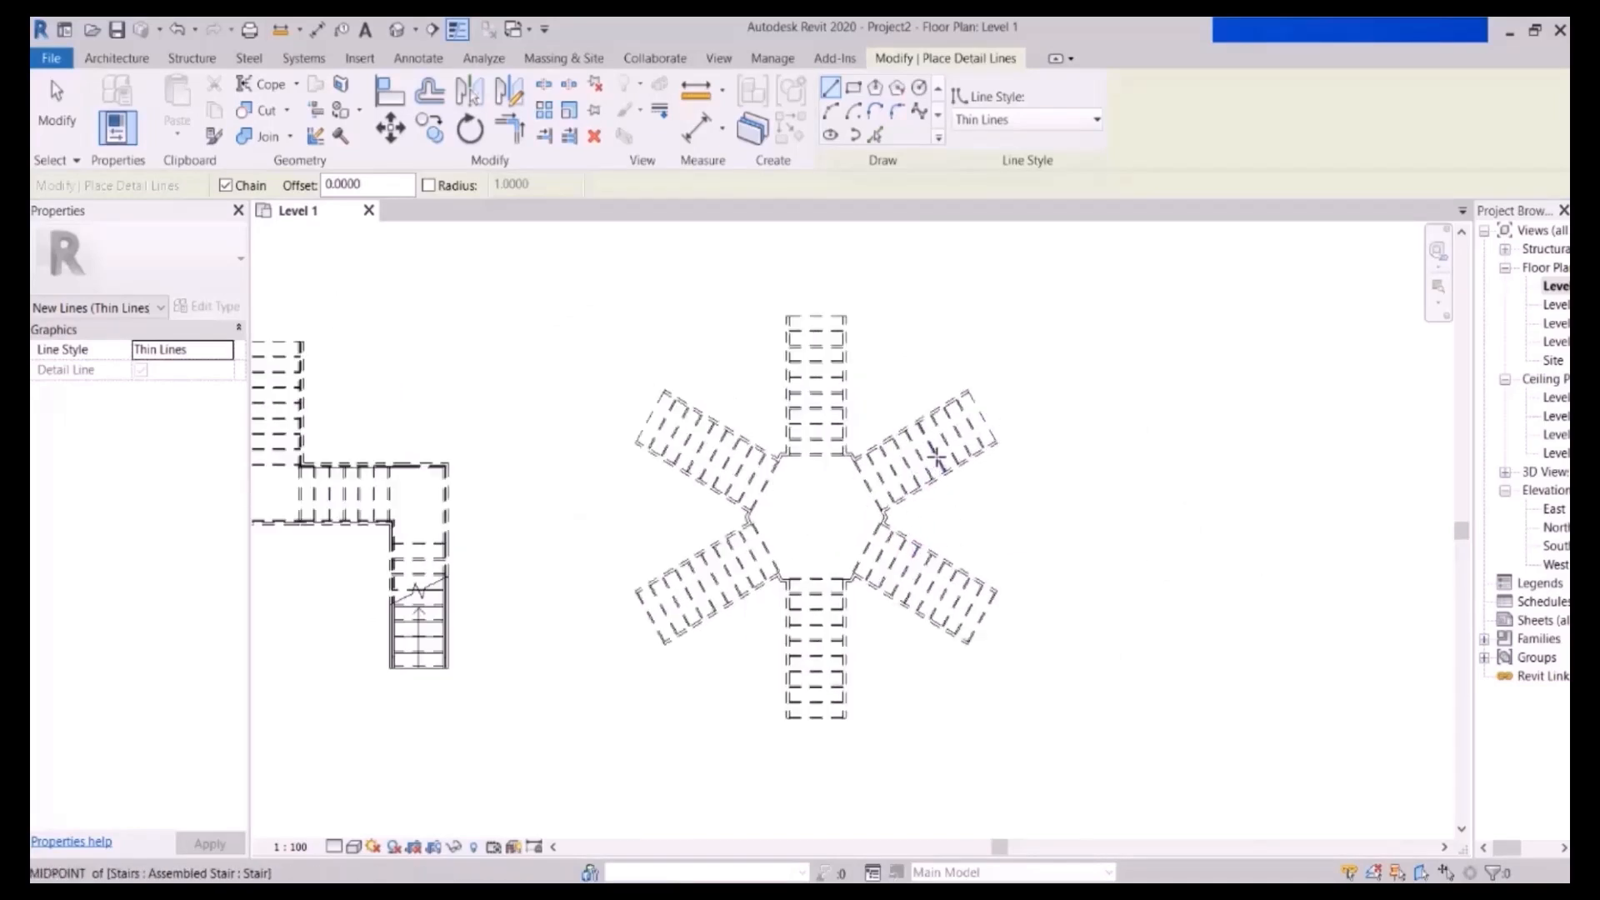
{"action": "left_click", "coordinate": [618, 629]}
{"action": "left_click", "coordinate": [812, 498]}
{"action": "left_click", "coordinate": [812, 284]}
{"action": "key", "text": "Escape"}
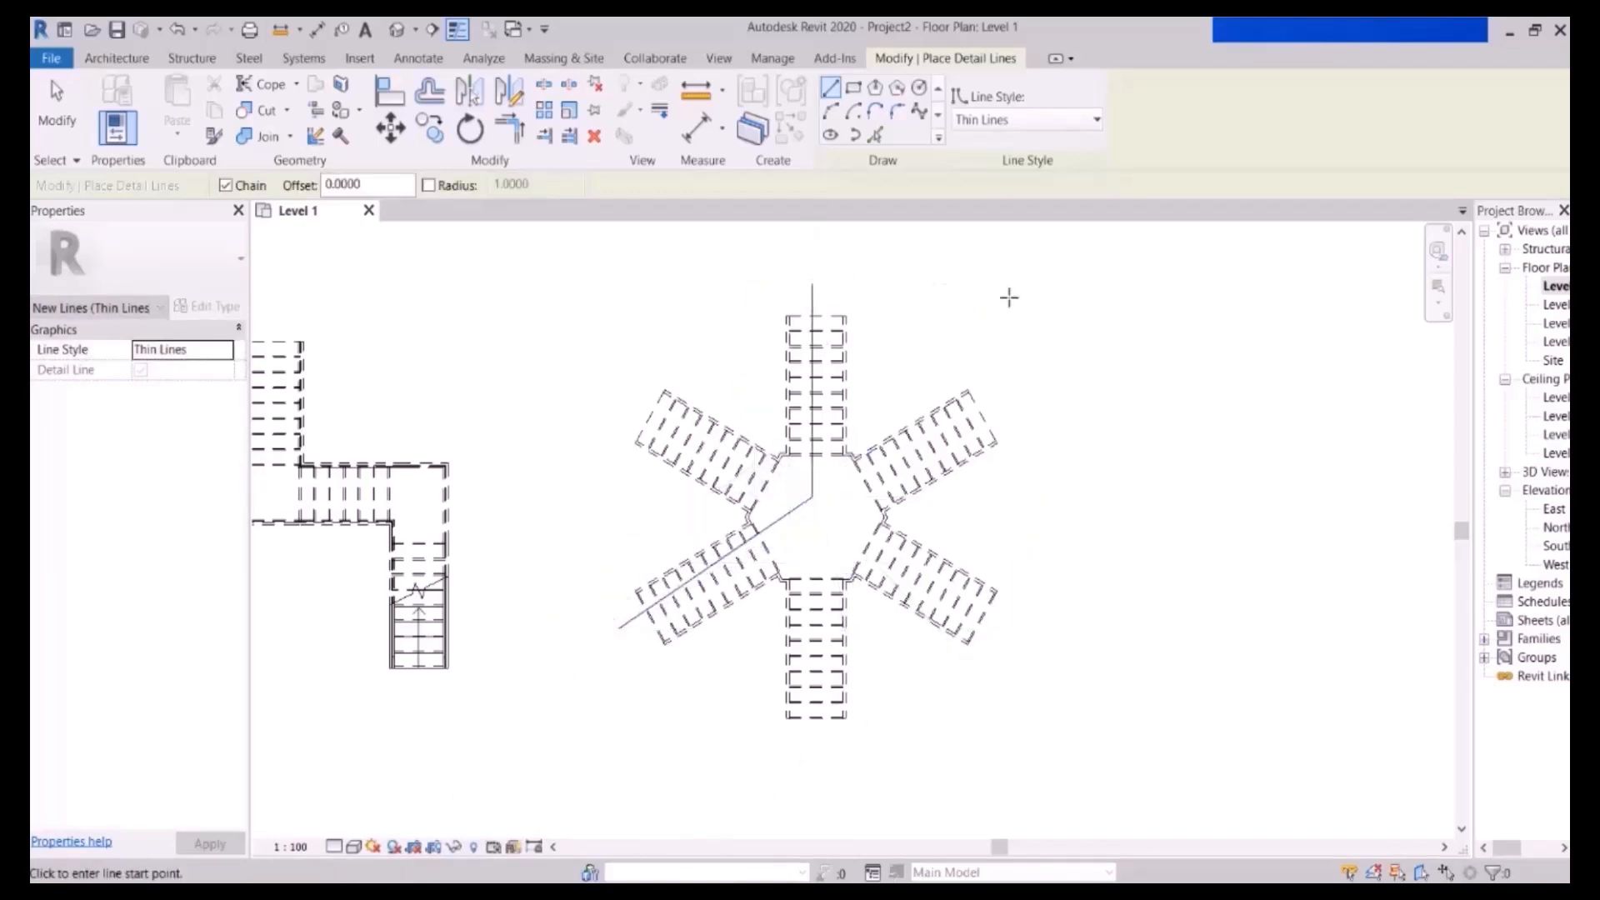
{"action": "left_click", "coordinate": [618, 628]}
{"action": "left_click", "coordinate": [812, 499]}
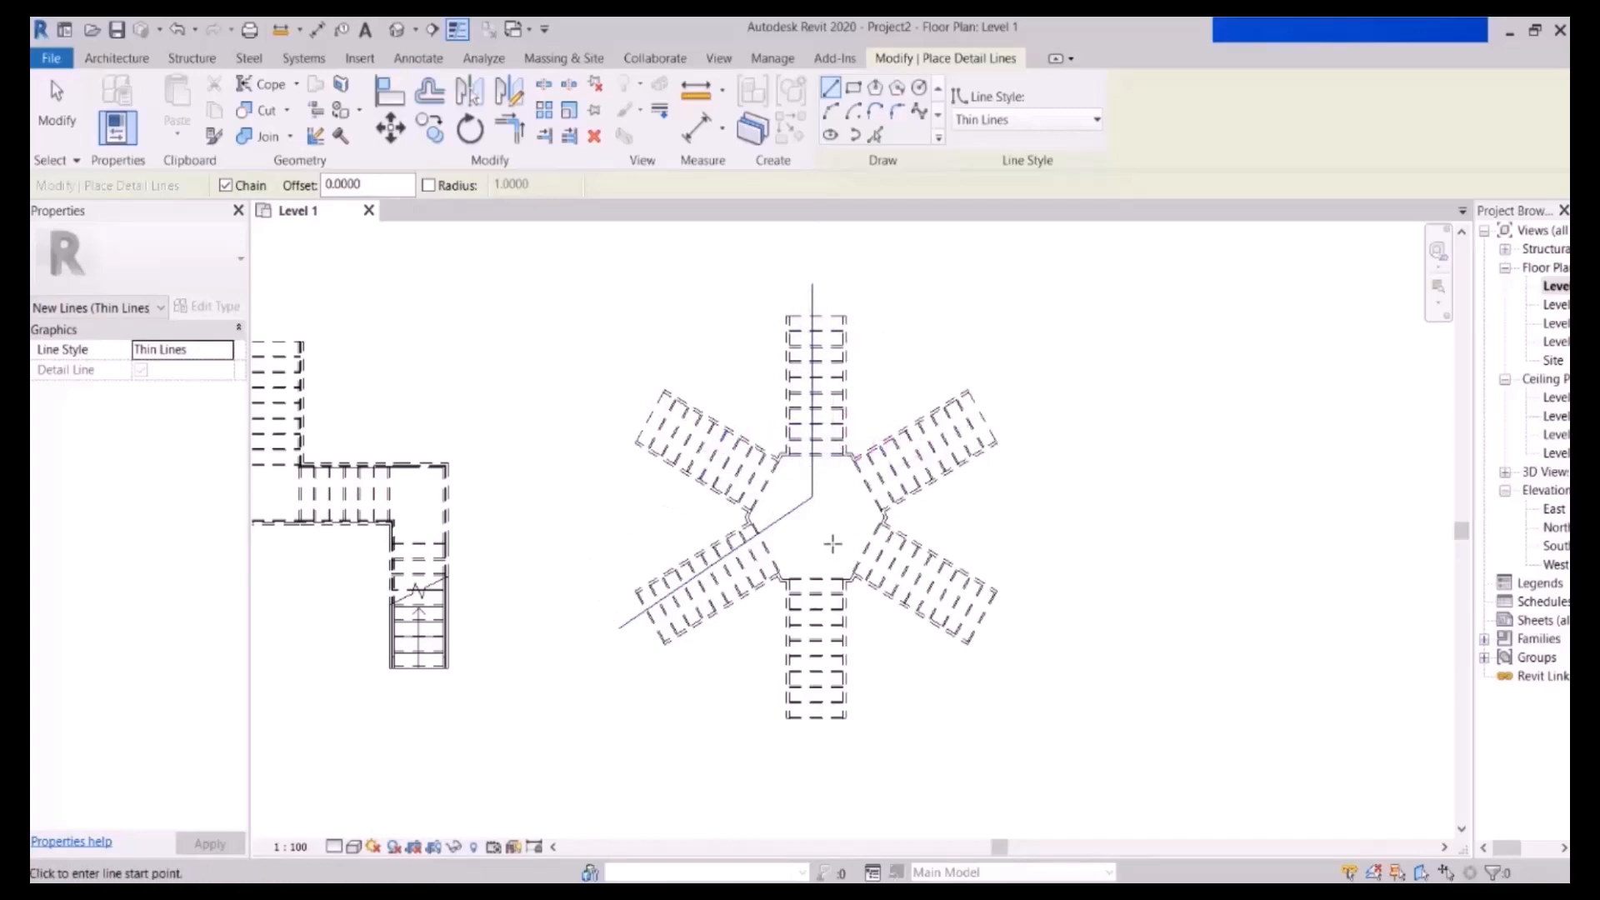
{"action": "middle_click_drag", "start_coordinate": [832, 537], "coordinate": [815, 460]}
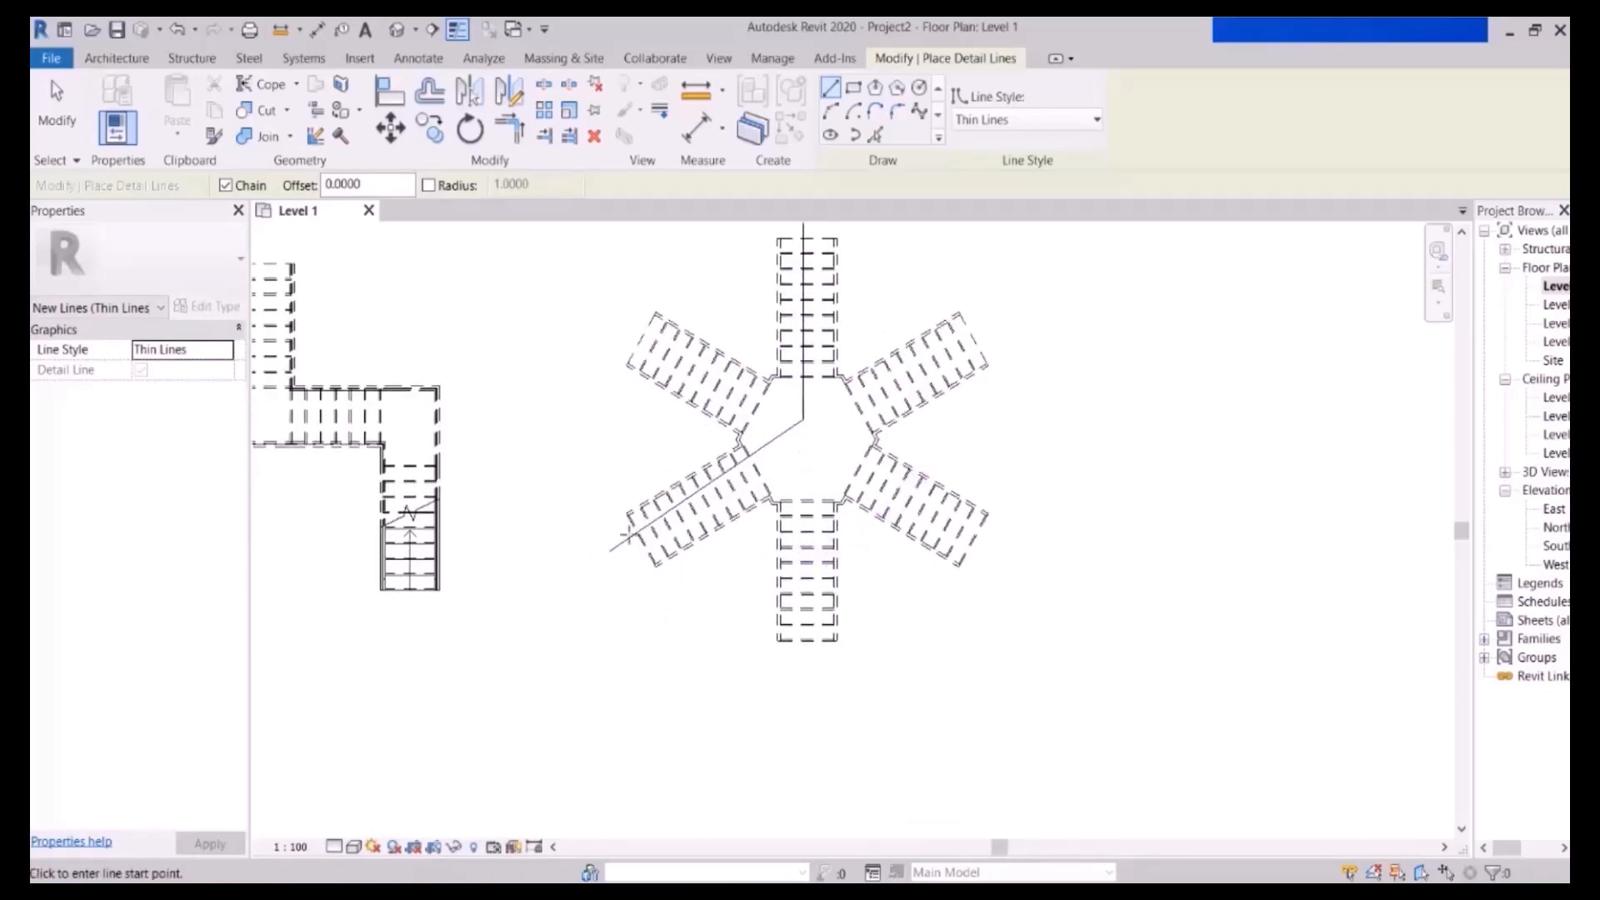
{"action": "scroll", "coordinate": [991, 547], "scroll_direction": "down", "scroll_amount": 2}
{"action": "middle_click_drag", "start_coordinate": [803, 500], "coordinate": [904, 552]}
{"action": "scroll", "coordinate": [633, 528], "scroll_direction": "up", "scroll_amount": 1}
{"action": "middle_click_drag", "start_coordinate": [744, 534], "coordinate": [800, 533]}
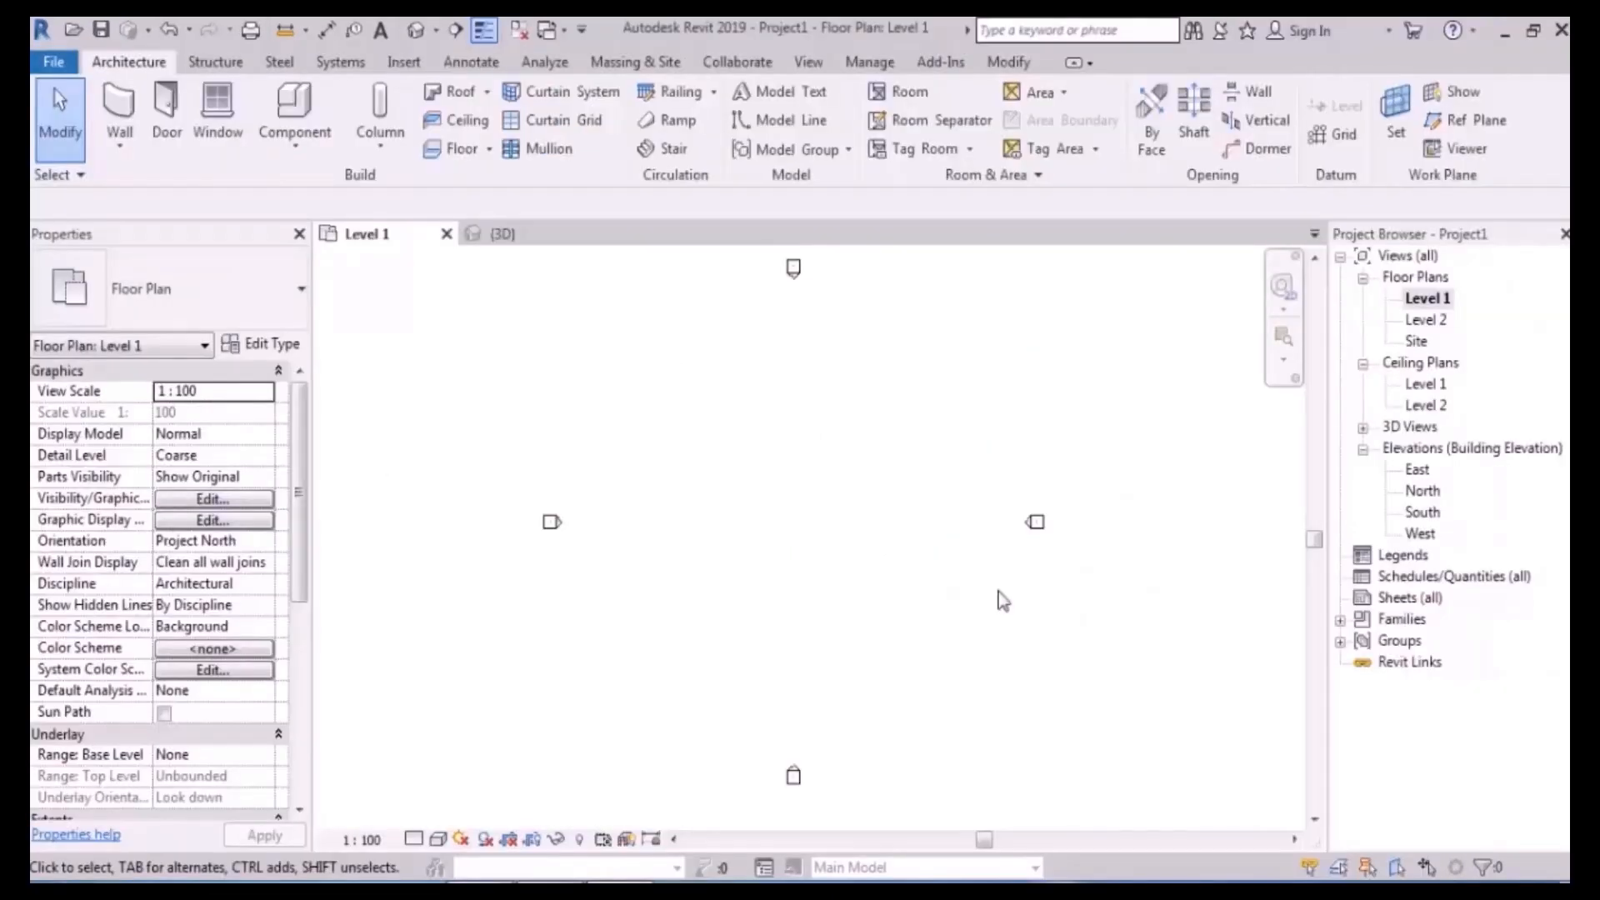
- Start a new stair with 21 desired risers and a 300 tread depth, accepting the riser warning
{"action": "left_click", "coordinate": [671, 148]}
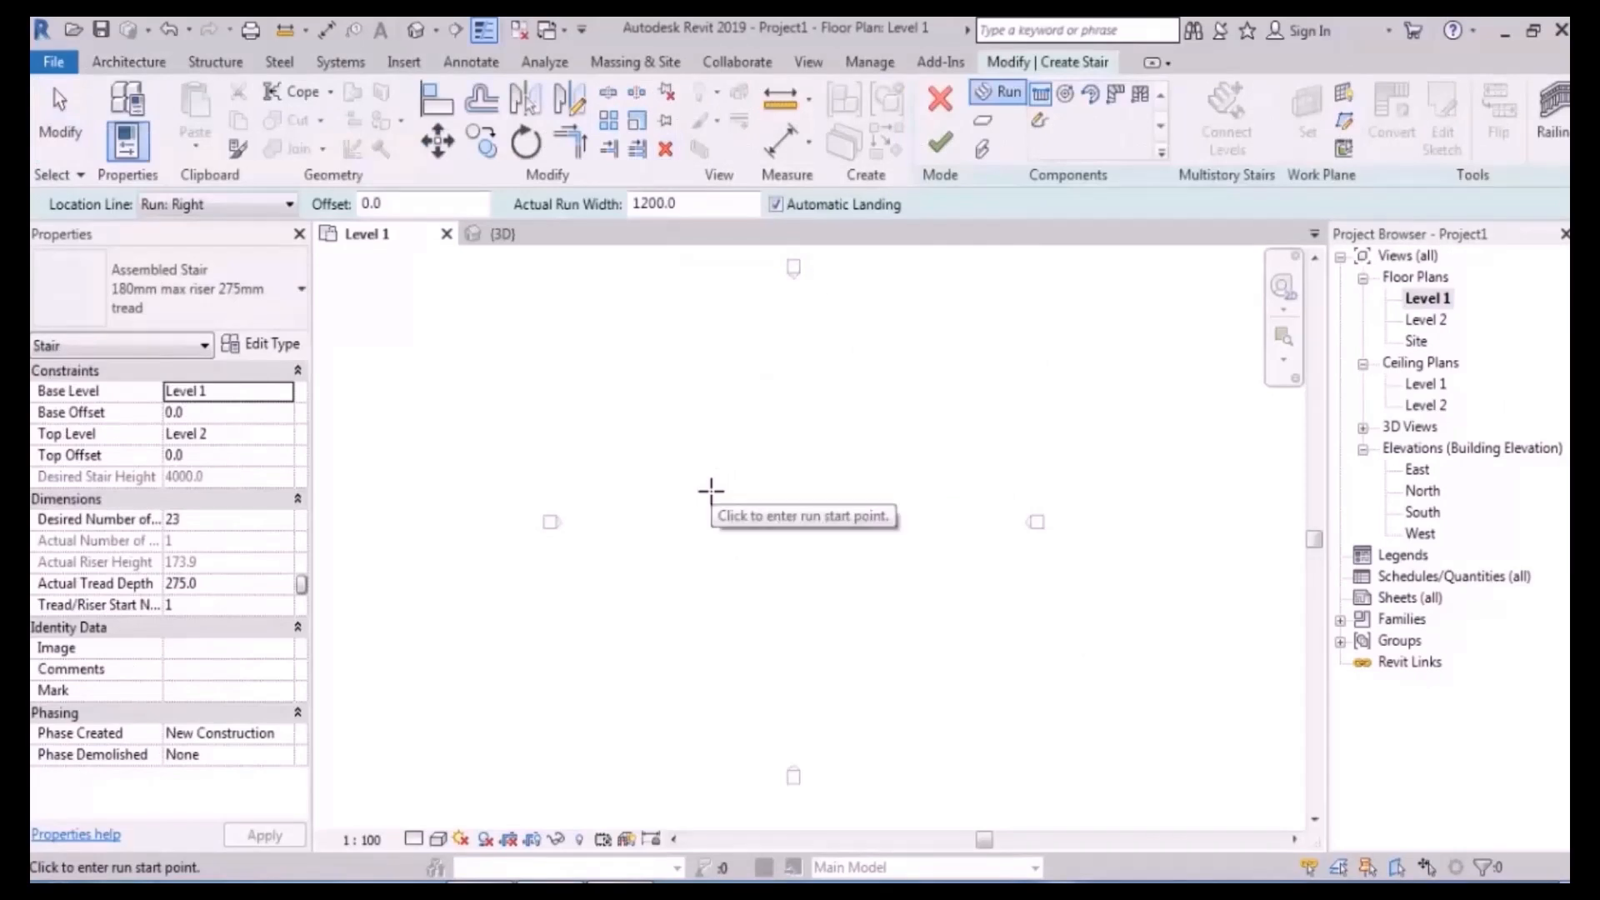
{"action": "double_click", "coordinate": [218, 519]}
{"action": "type", "text": "21"}
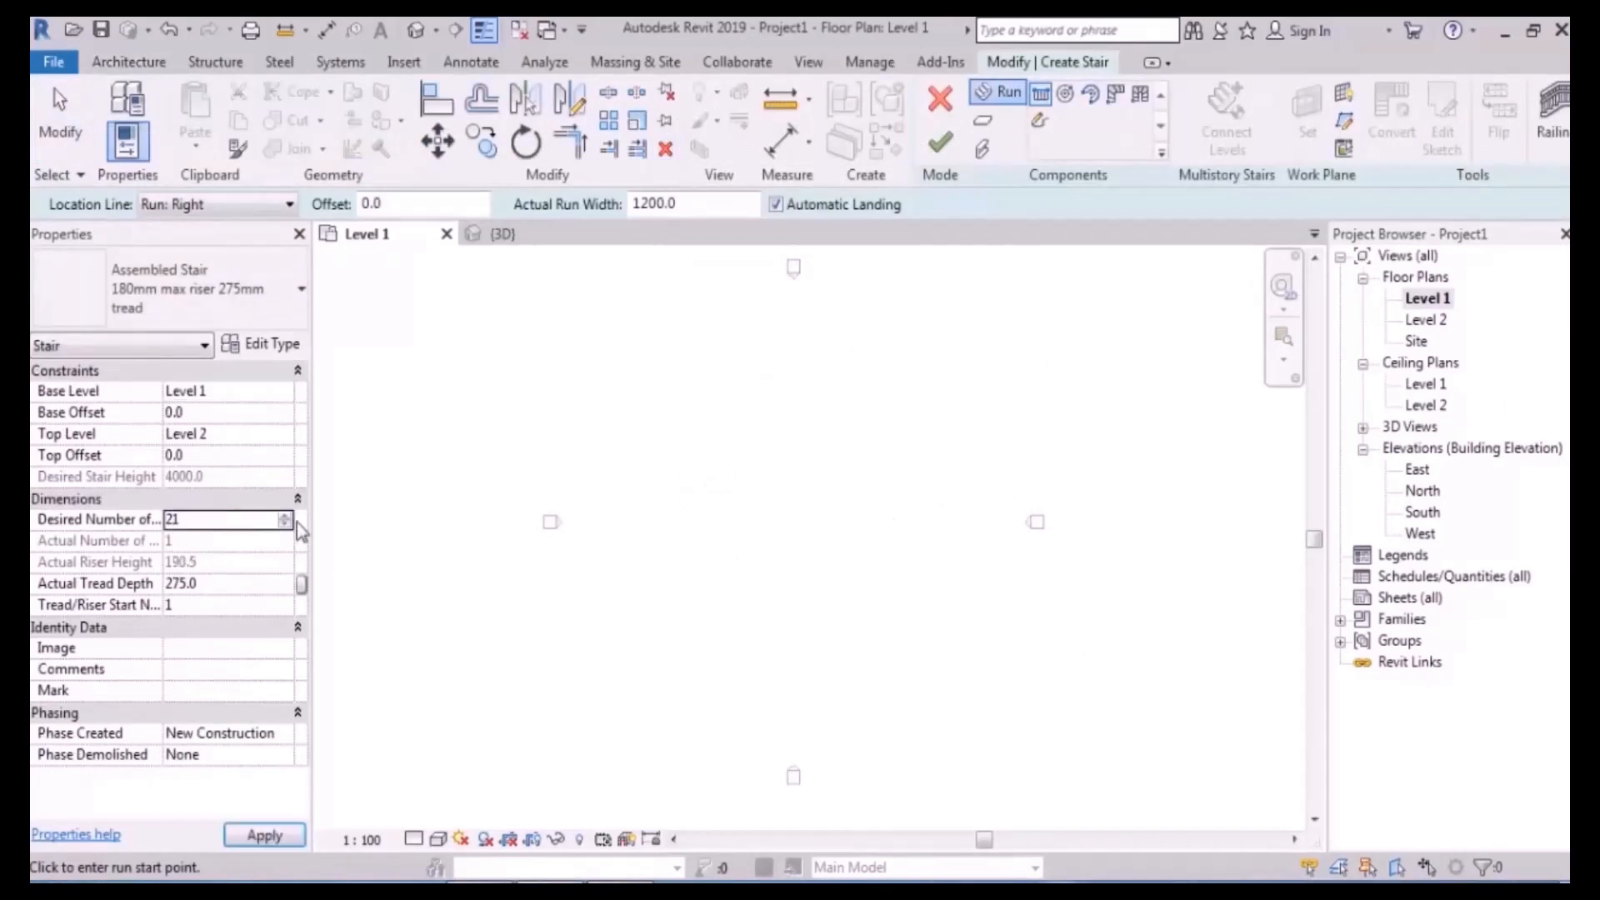
{"action": "mouse_move", "coordinate": [712, 435]}
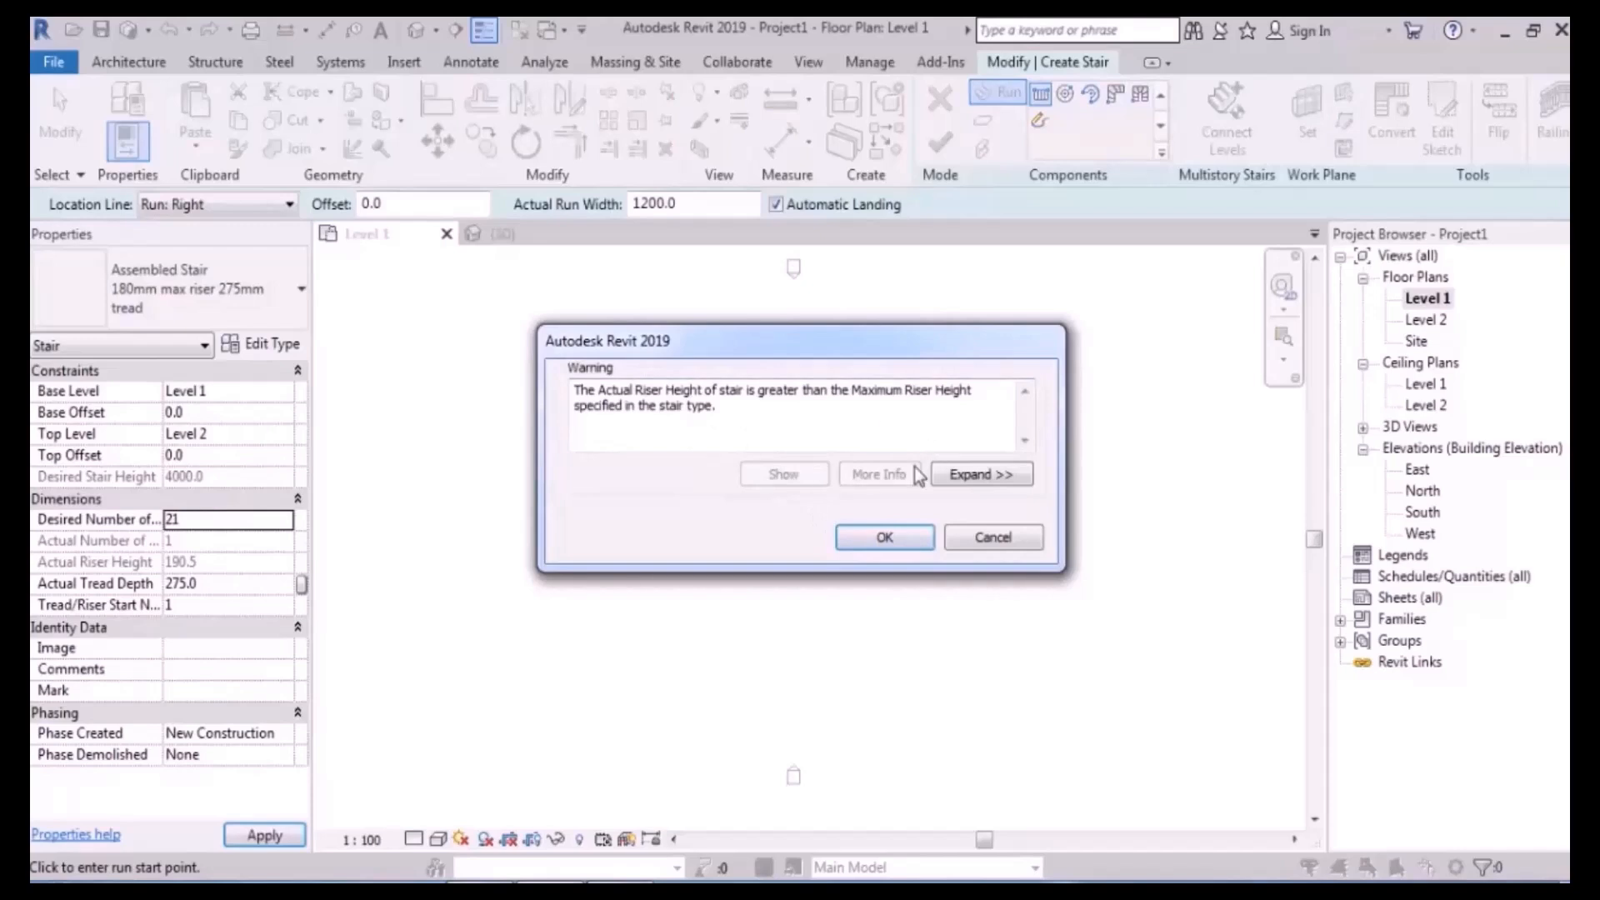
{"action": "left_click", "coordinate": [884, 537]}
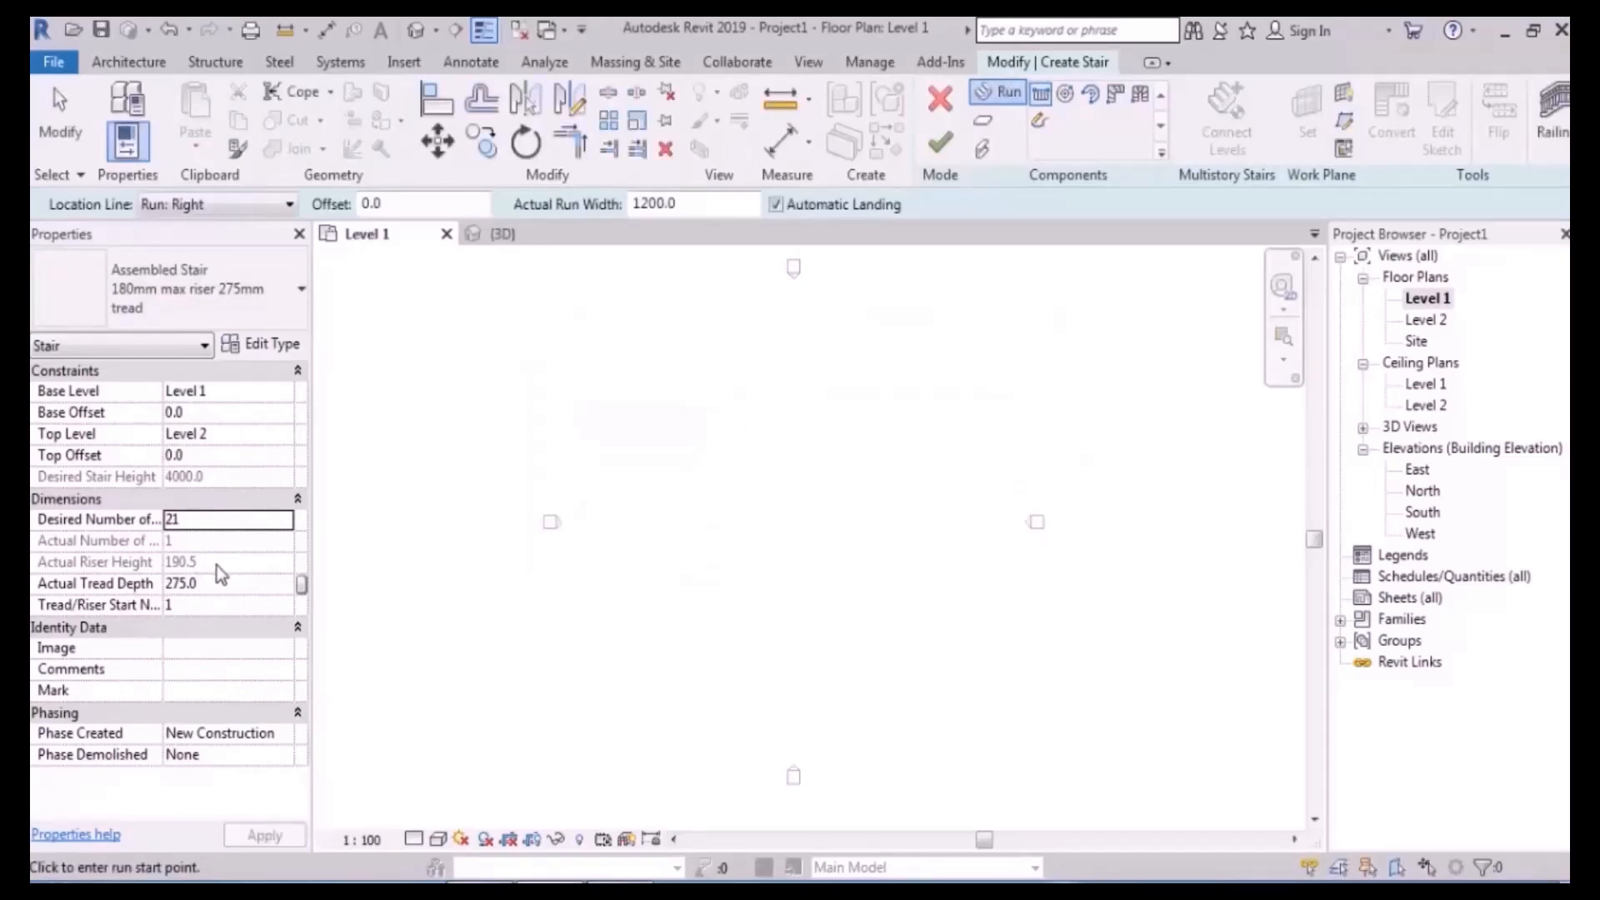
{"action": "left_click", "coordinate": [217, 584]}
{"action": "type", "text": "300"}
{"action": "key", "text": "Return"}
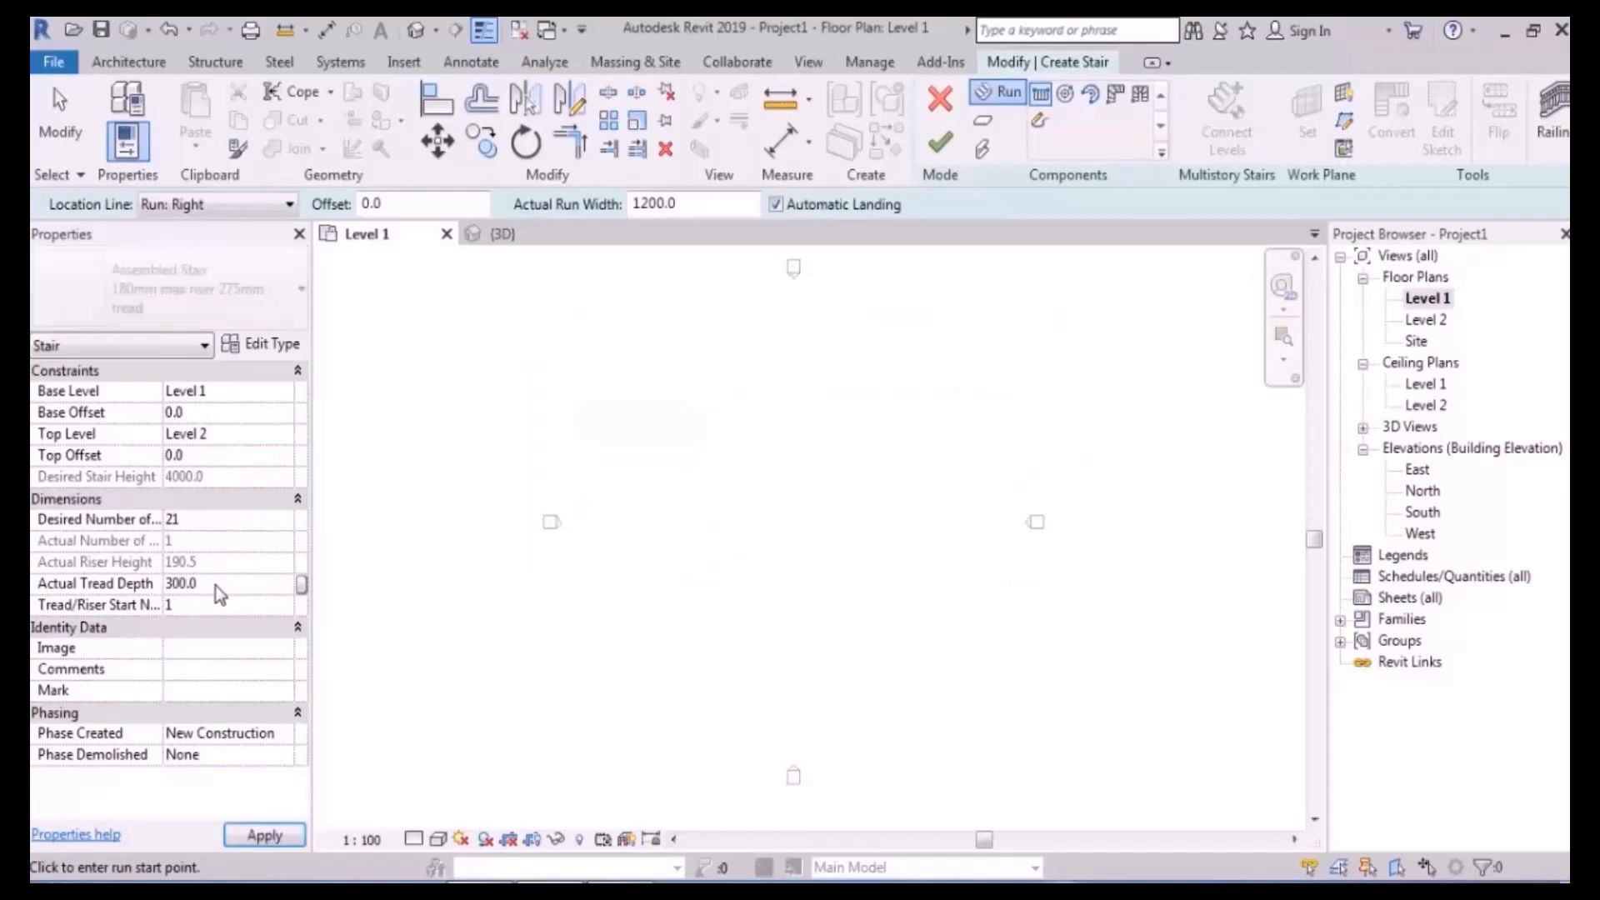
- Place the first run's start point in the plan
{"action": "middle_click_drag", "start_coordinate": [688, 460], "coordinate": [688, 471]}
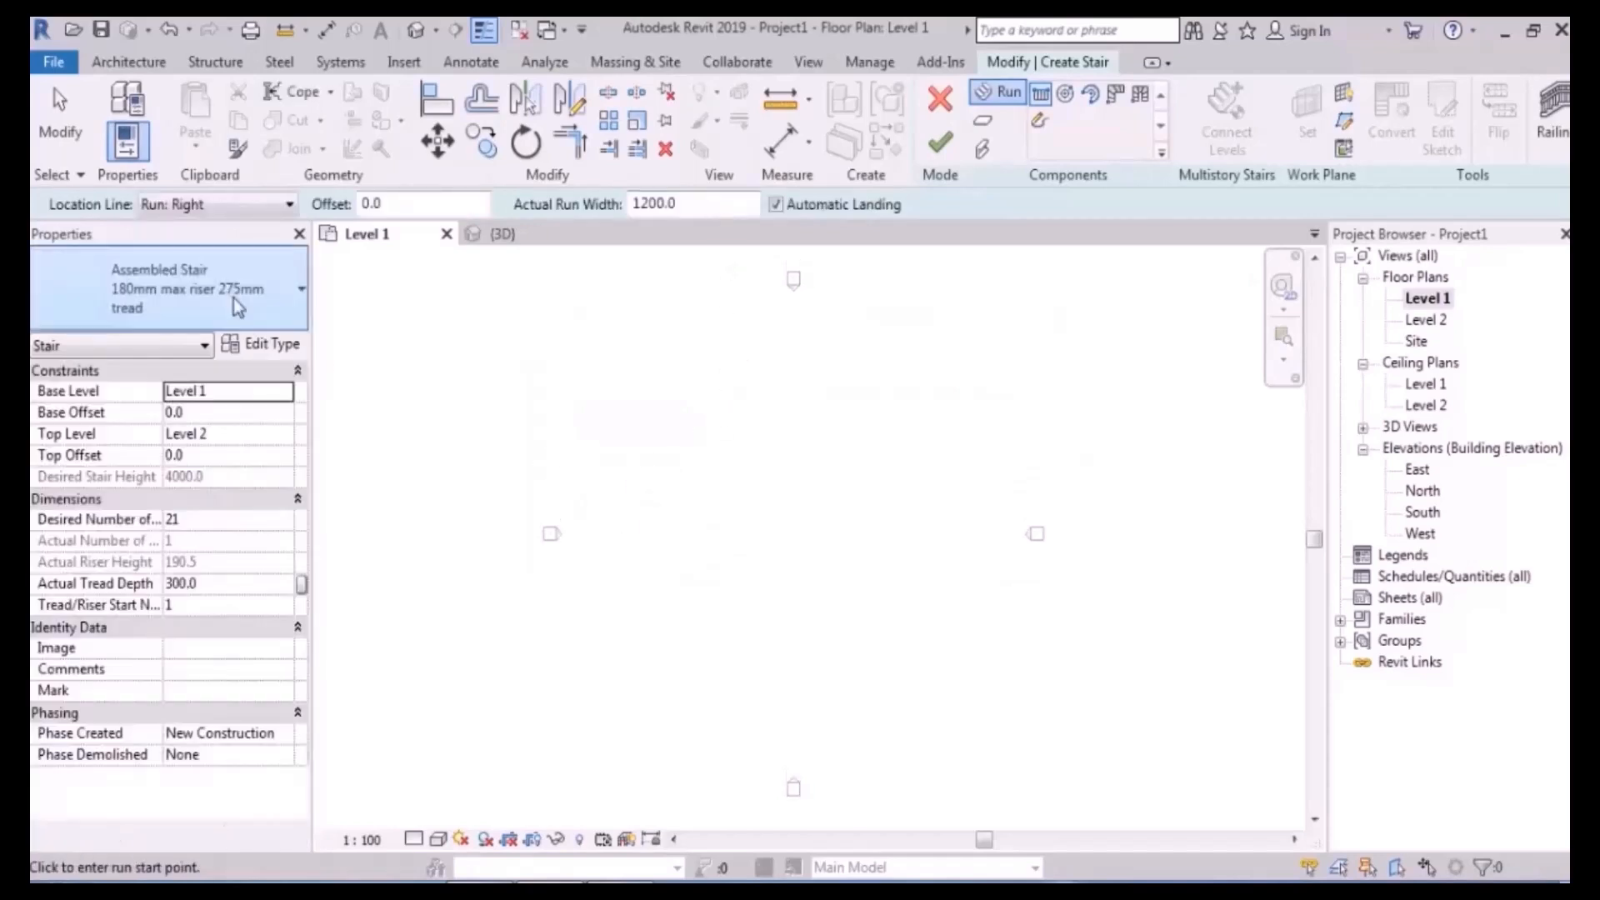
{"action": "scroll", "coordinate": [754, 526], "scroll_direction": "up", "scroll_amount": 2}
{"action": "left_click", "coordinate": [630, 585]}
{"action": "scroll", "coordinate": [631, 523], "scroll_direction": "up", "scroll_amount": 5}
- Sketch a 7-riser first run and a second run forming an L with a corner landing
{"action": "scroll", "coordinate": [631, 552], "scroll_direction": "up", "scroll_amount": 2}
{"action": "scroll", "coordinate": [627, 608], "scroll_direction": "down", "scroll_amount": 1}
{"action": "middle_click_drag", "start_coordinate": [642, 592], "coordinate": [643, 452]}
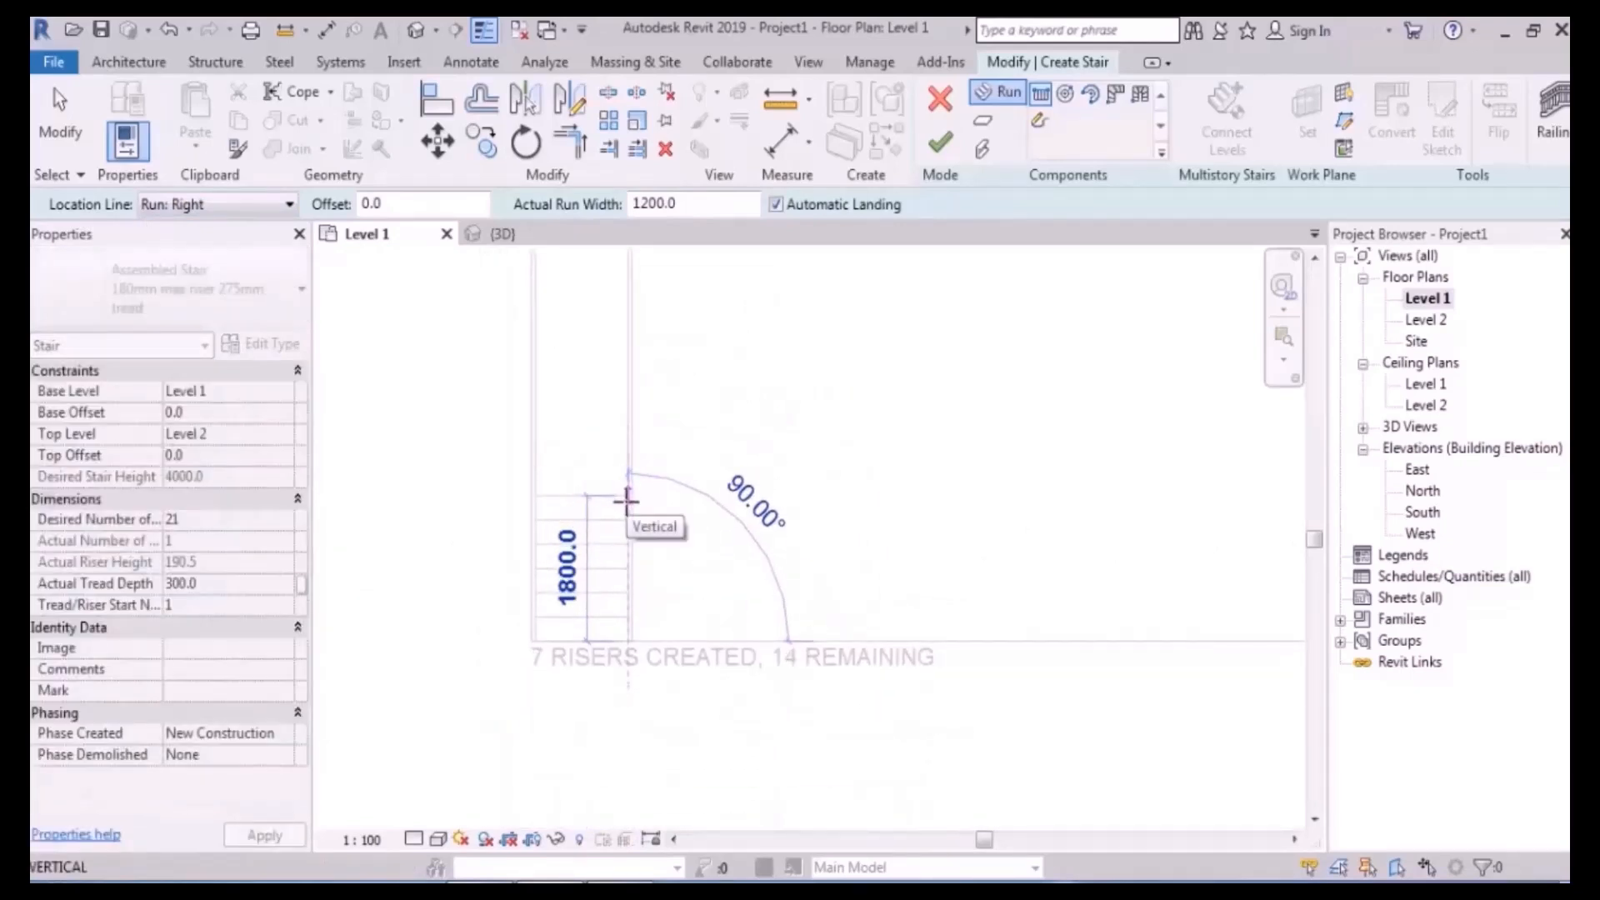
{"action": "left_click", "coordinate": [626, 500]}
{"action": "left_click", "coordinate": [627, 494]}
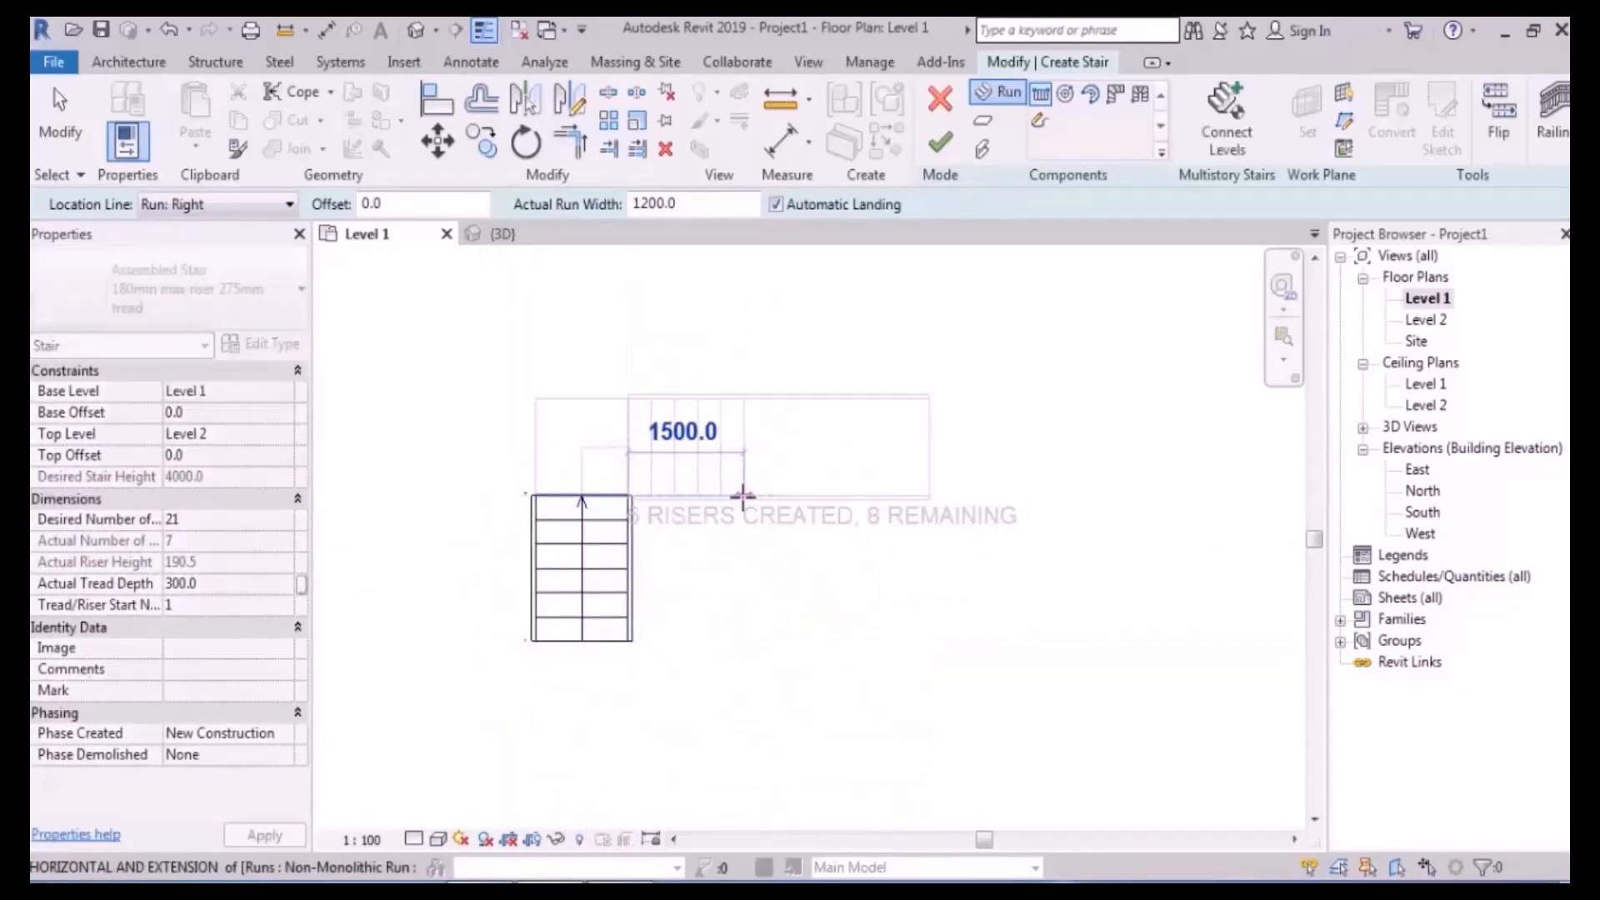
{"action": "left_click", "coordinate": [767, 497]}
- Draw a third upward run with the Run: Left location line, then undo it
{"action": "middle_click_drag", "start_coordinate": [857, 472], "coordinate": [843, 564]}
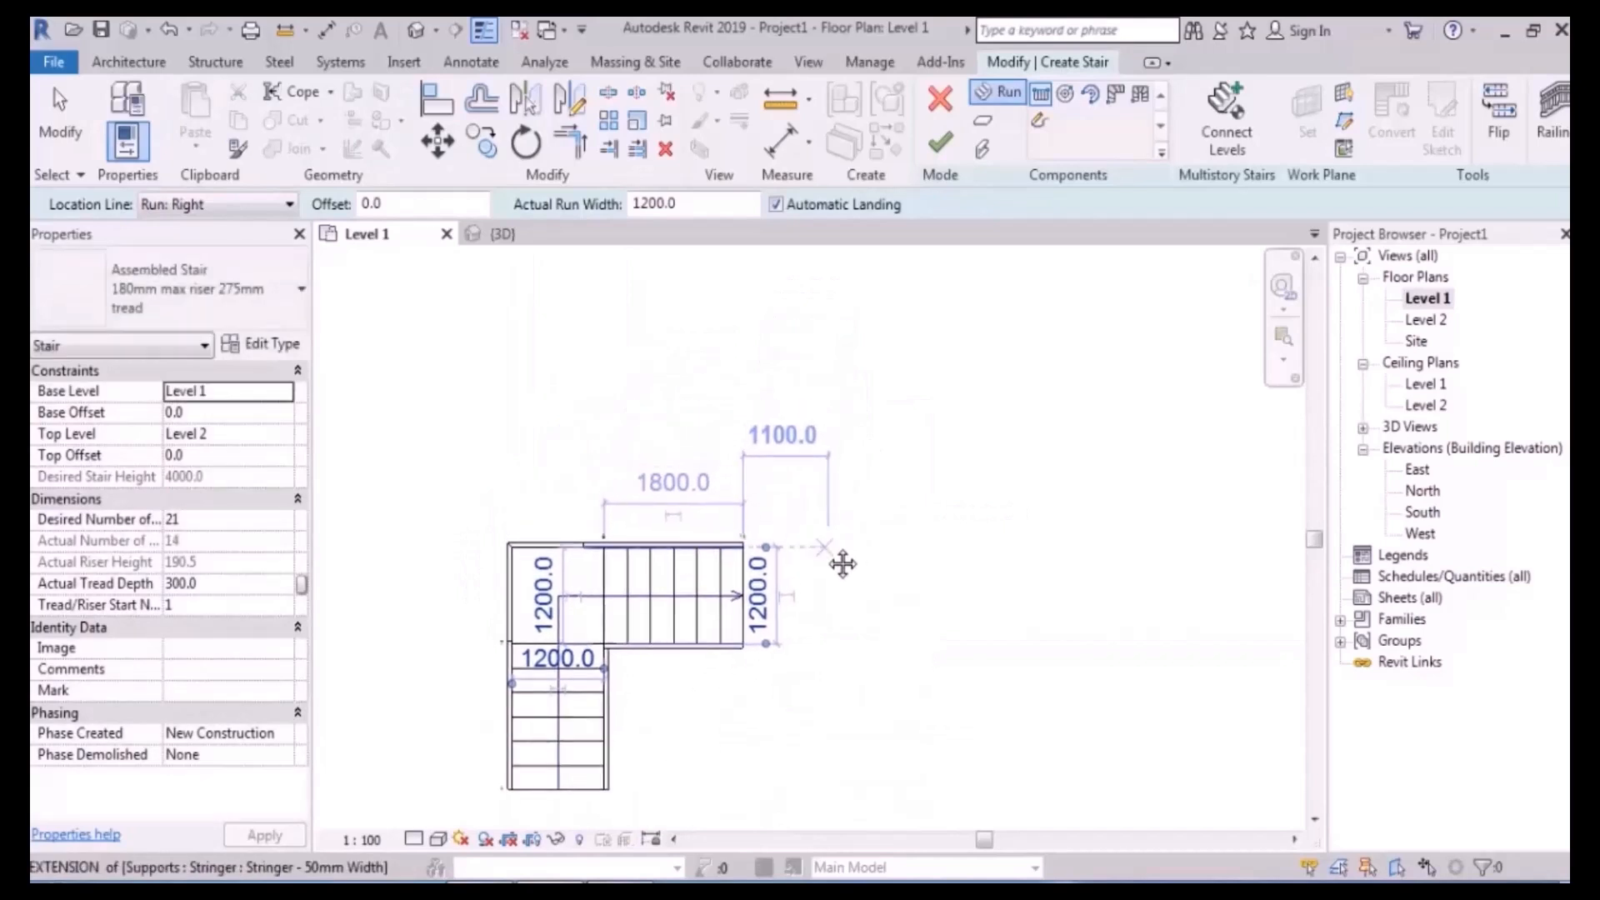
{"action": "scroll", "coordinate": [795, 570], "scroll_direction": "up", "scroll_amount": 2}
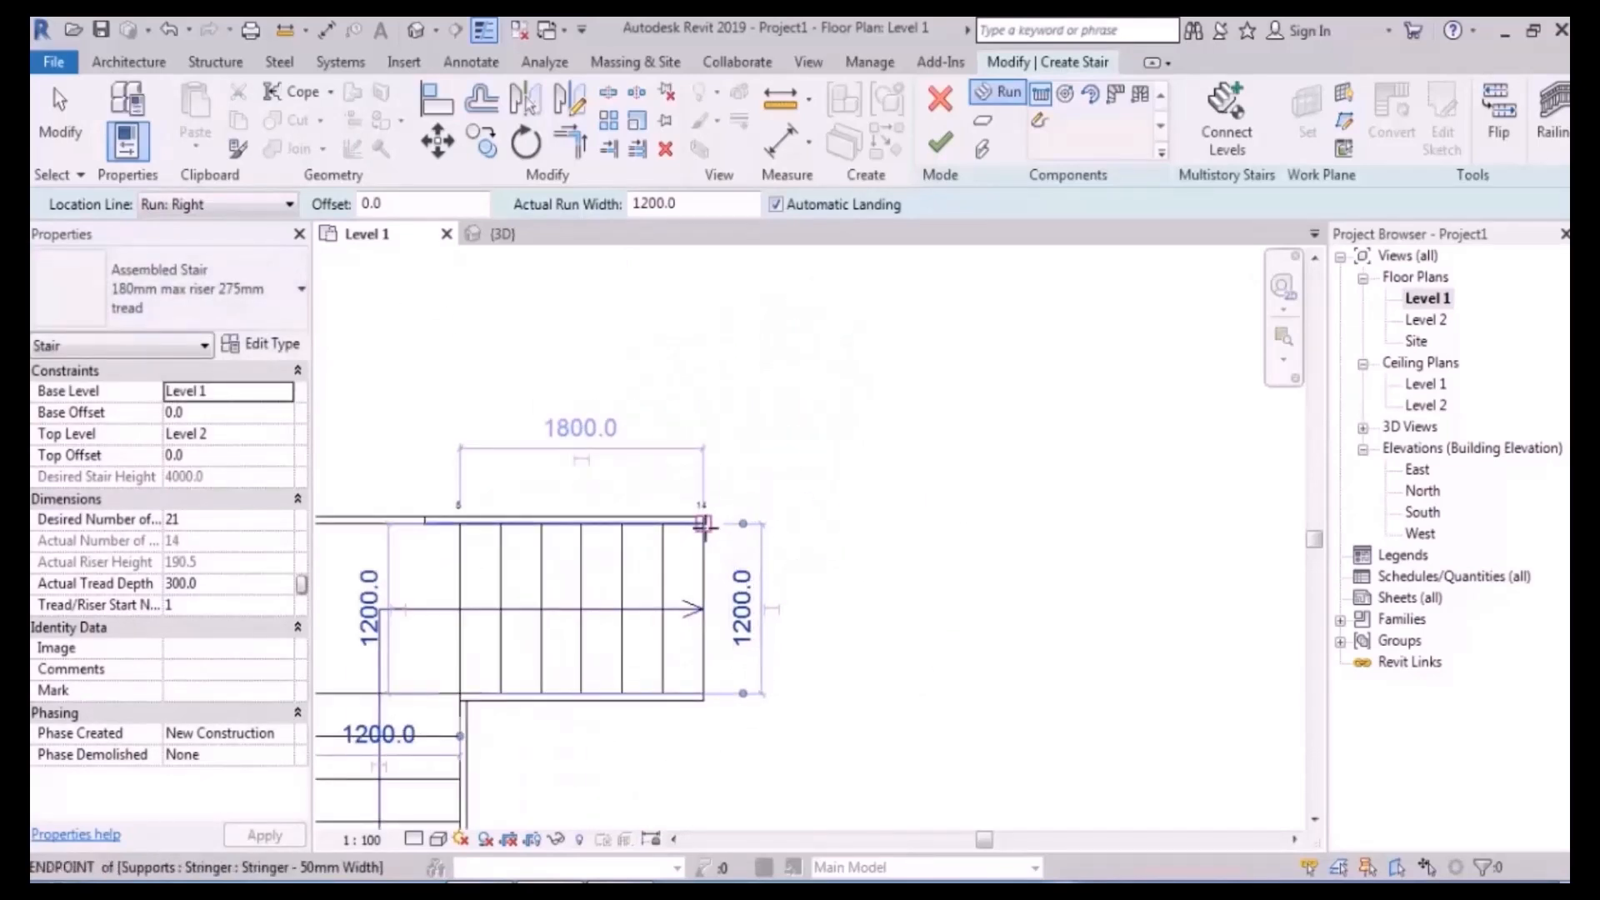
{"action": "left_click", "coordinate": [705, 520]}
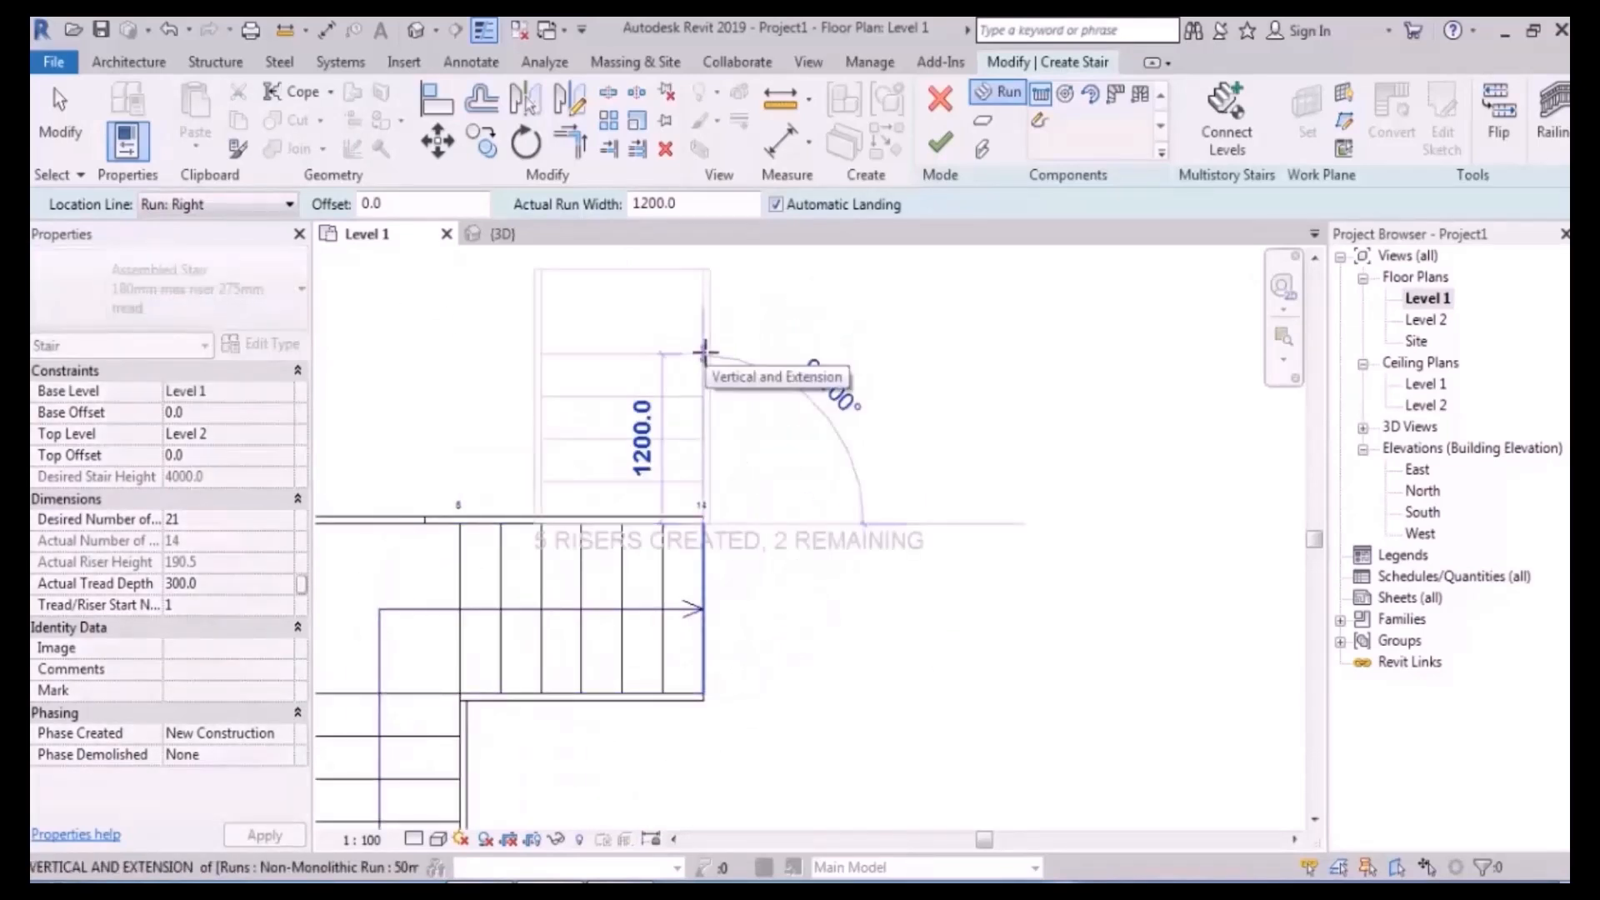
{"action": "scroll", "coordinate": [704, 352], "scroll_direction": "down", "scroll_amount": 2}
{"action": "left_click", "coordinate": [260, 204]}
{"action": "left_click", "coordinate": [237, 246]}
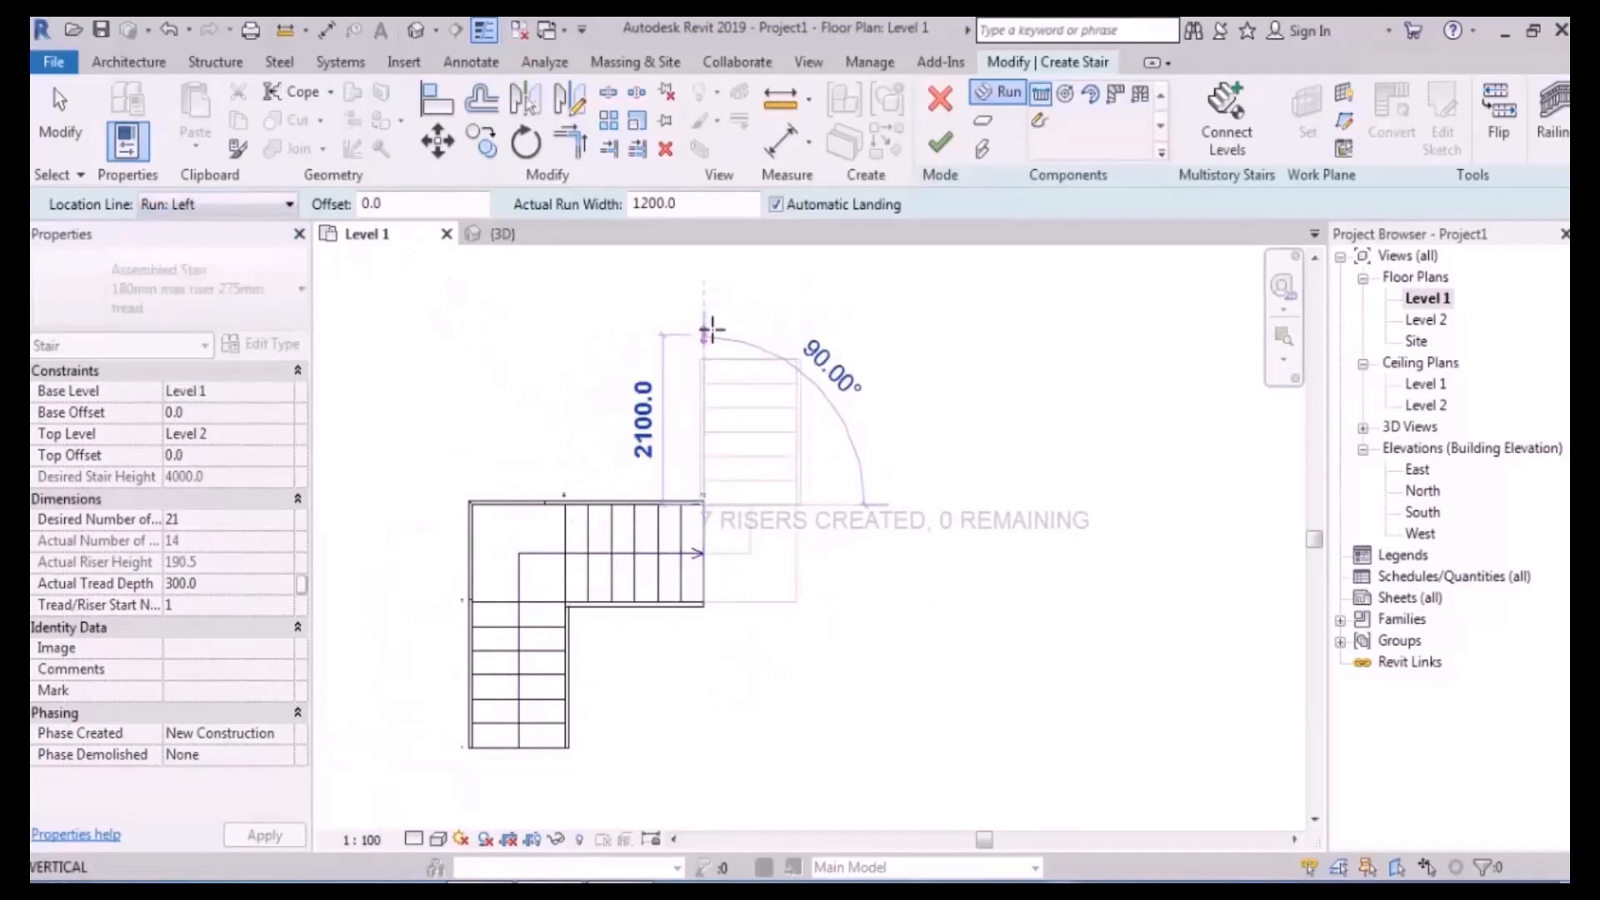
{"action": "left_click", "coordinate": [713, 330]}
{"action": "key", "text": "Escape"}
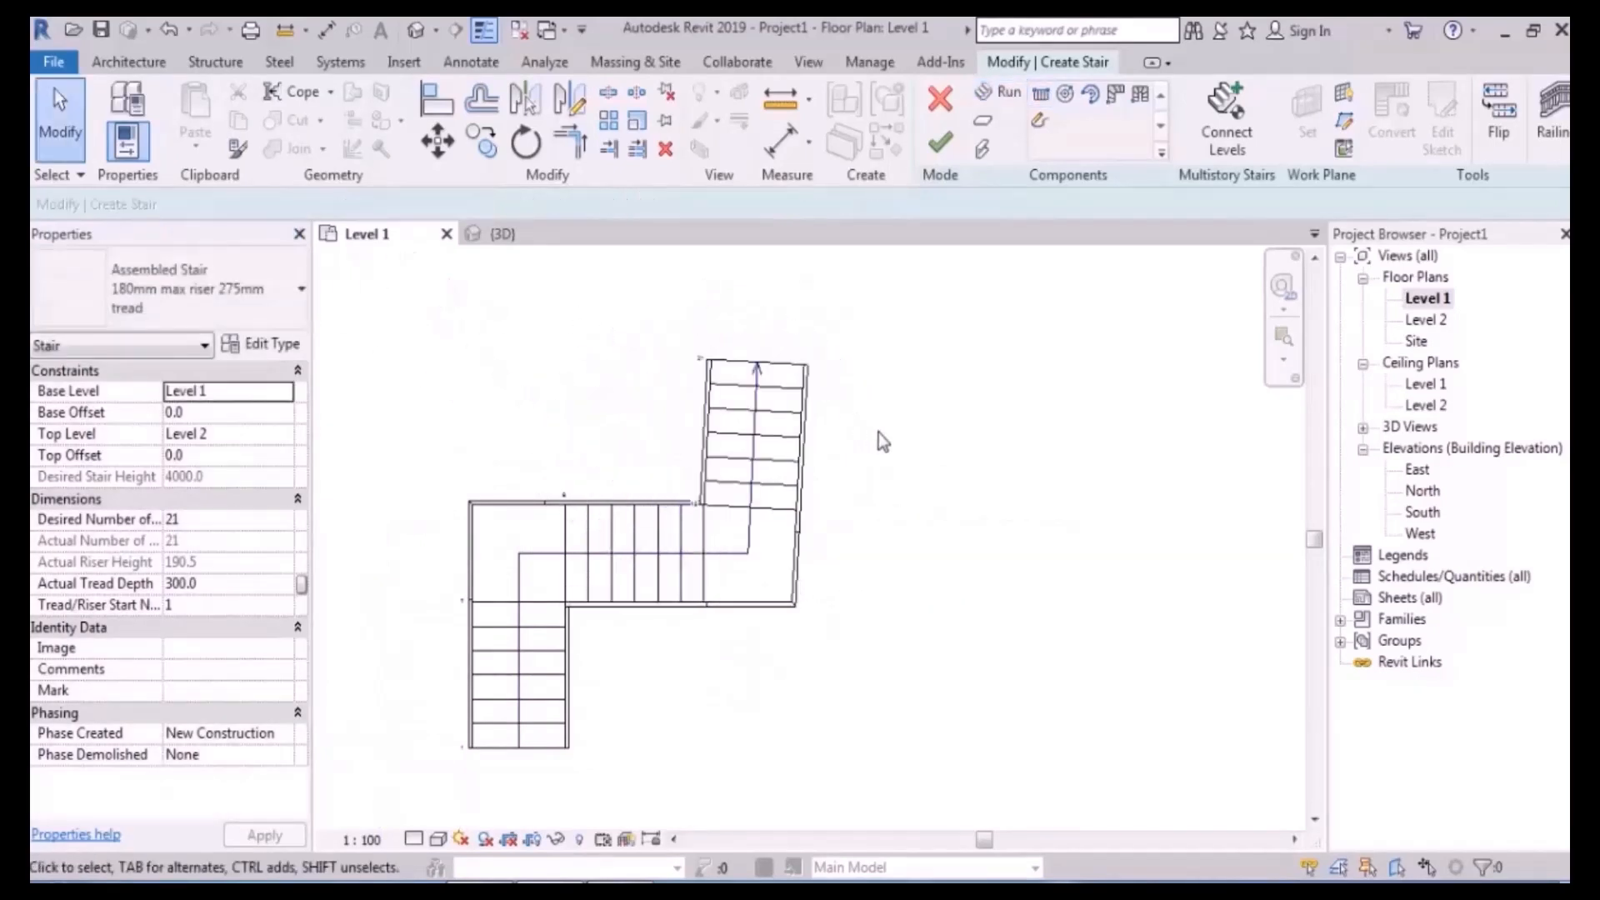
{"action": "key", "text": "ctrl+z"}
- Redraw the 7-riser upper run from the top-right corner using the Run: Left location line
{"action": "left_click", "coordinate": [1005, 98]}
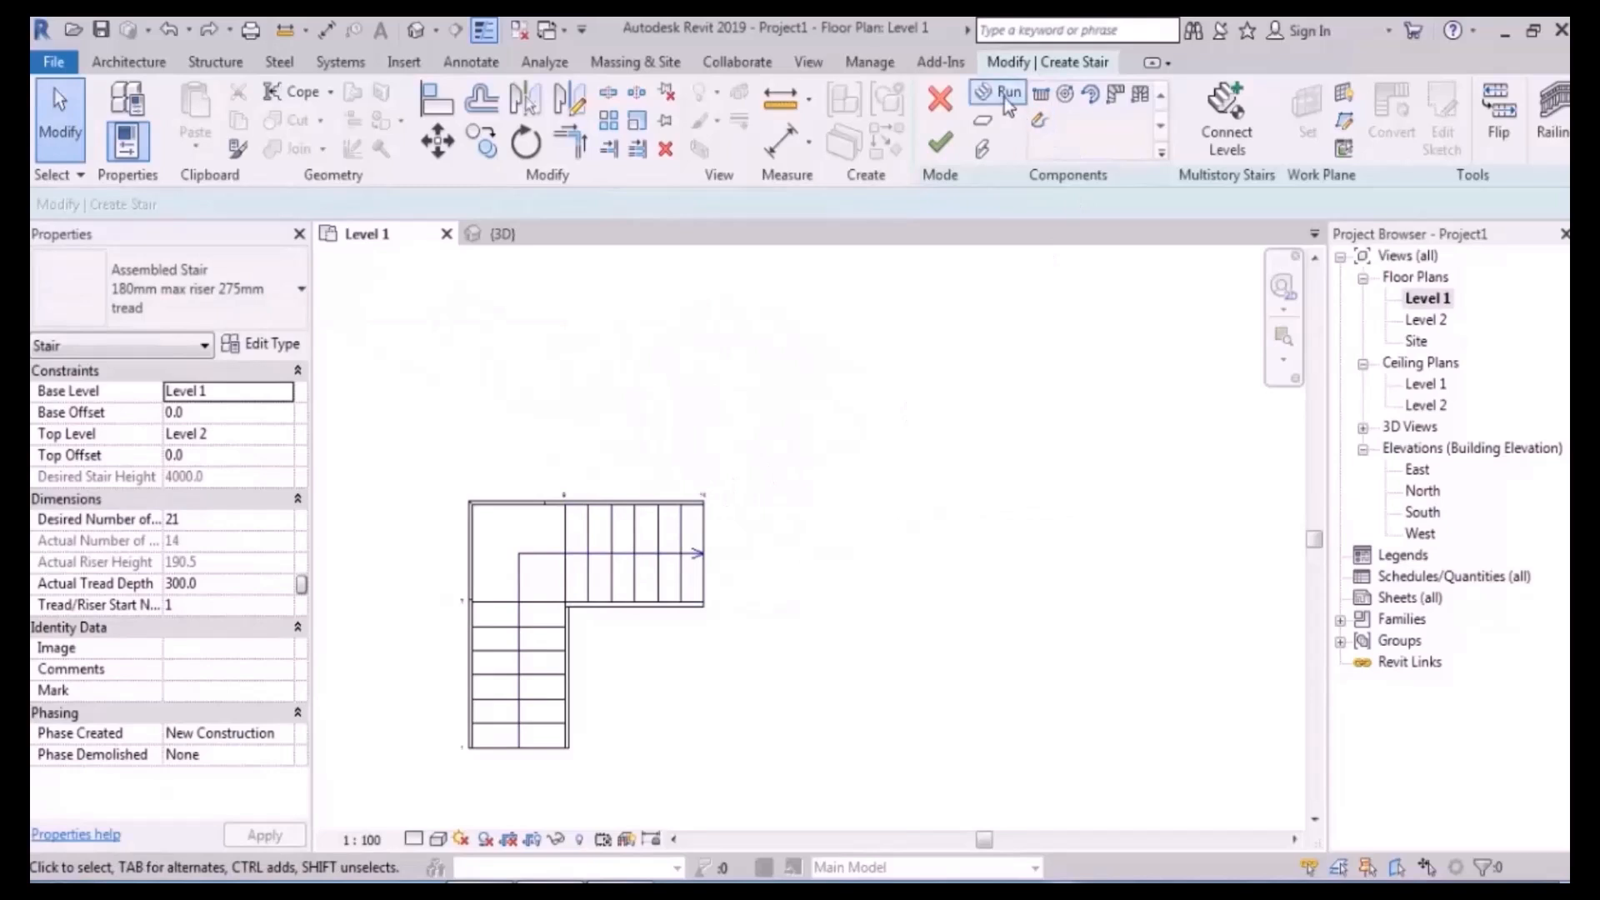
{"action": "left_click", "coordinate": [703, 500]}
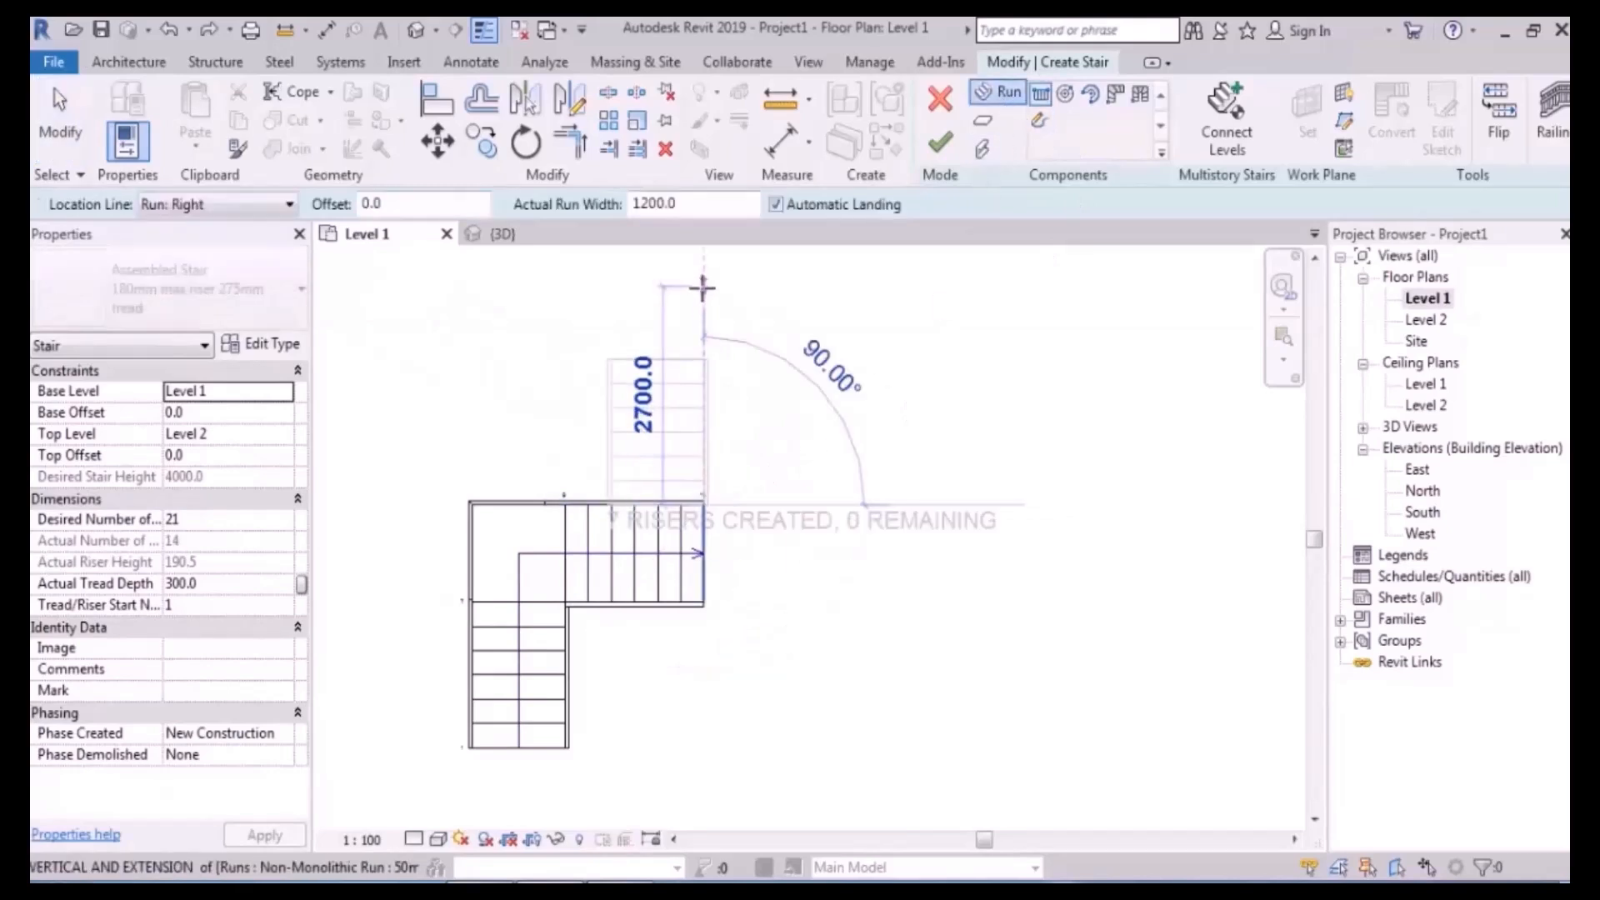
{"action": "left_click", "coordinate": [250, 204]}
{"action": "left_click", "coordinate": [180, 219]}
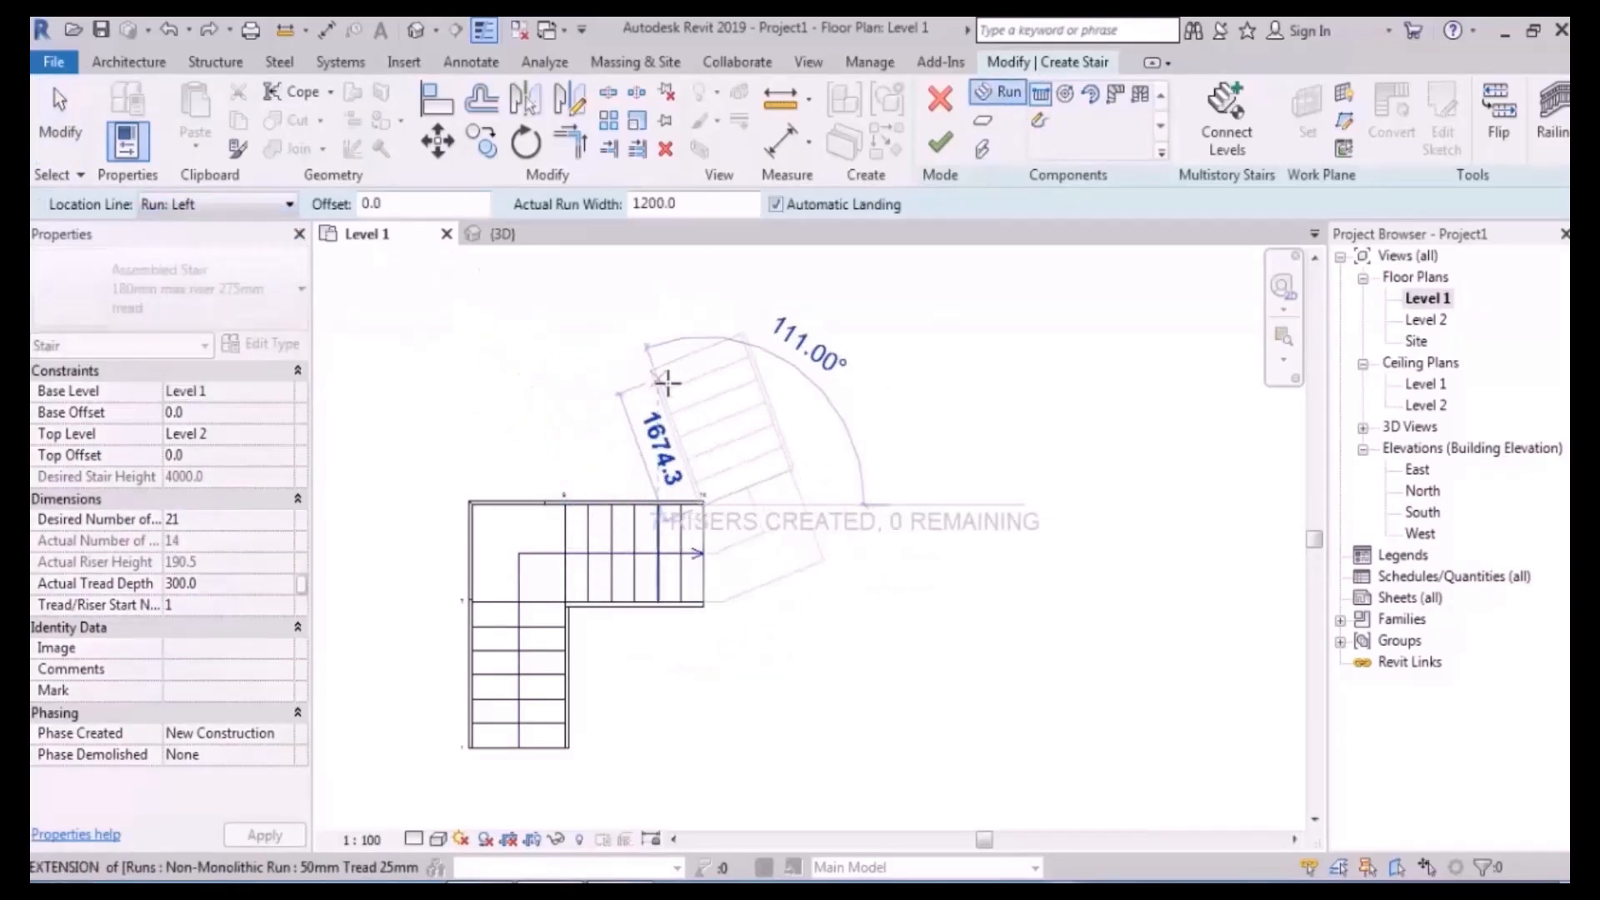
{"action": "left_click", "coordinate": [704, 334]}
{"action": "key", "text": "Escape"}
{"action": "middle_click_drag", "start_coordinate": [986, 415], "coordinate": [911, 396]}
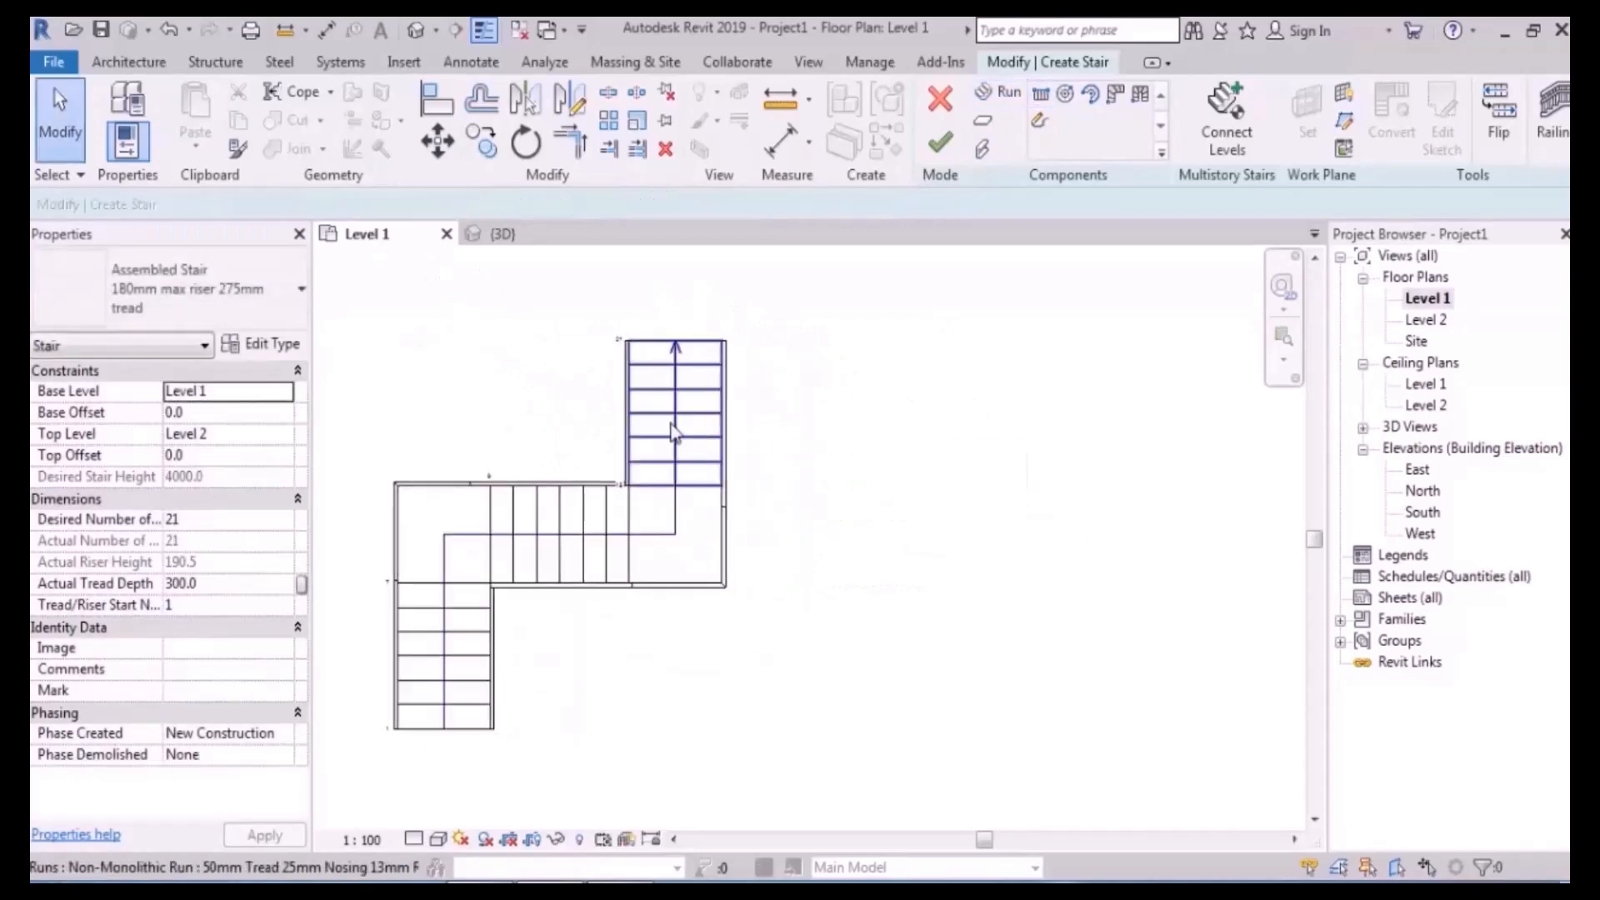
{"action": "left_click", "coordinate": [673, 431]}
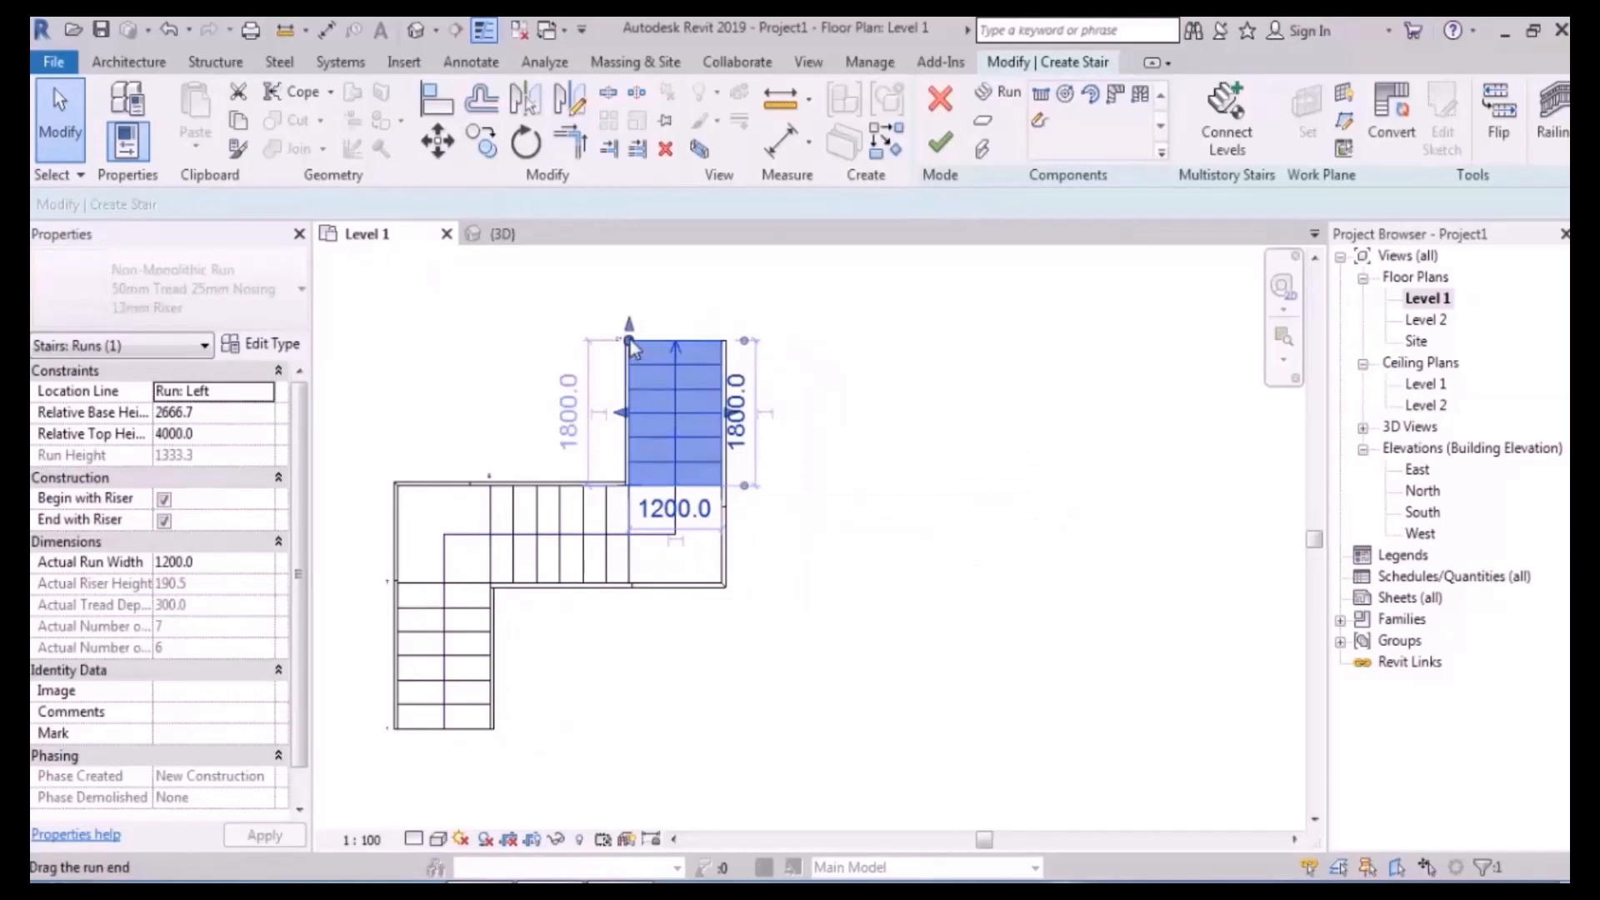
- Set the upper run's width to 2500
{"action": "left_click", "coordinate": [705, 510]}
{"action": "type", "text": "25"}
{"action": "key", "text": "Return"}
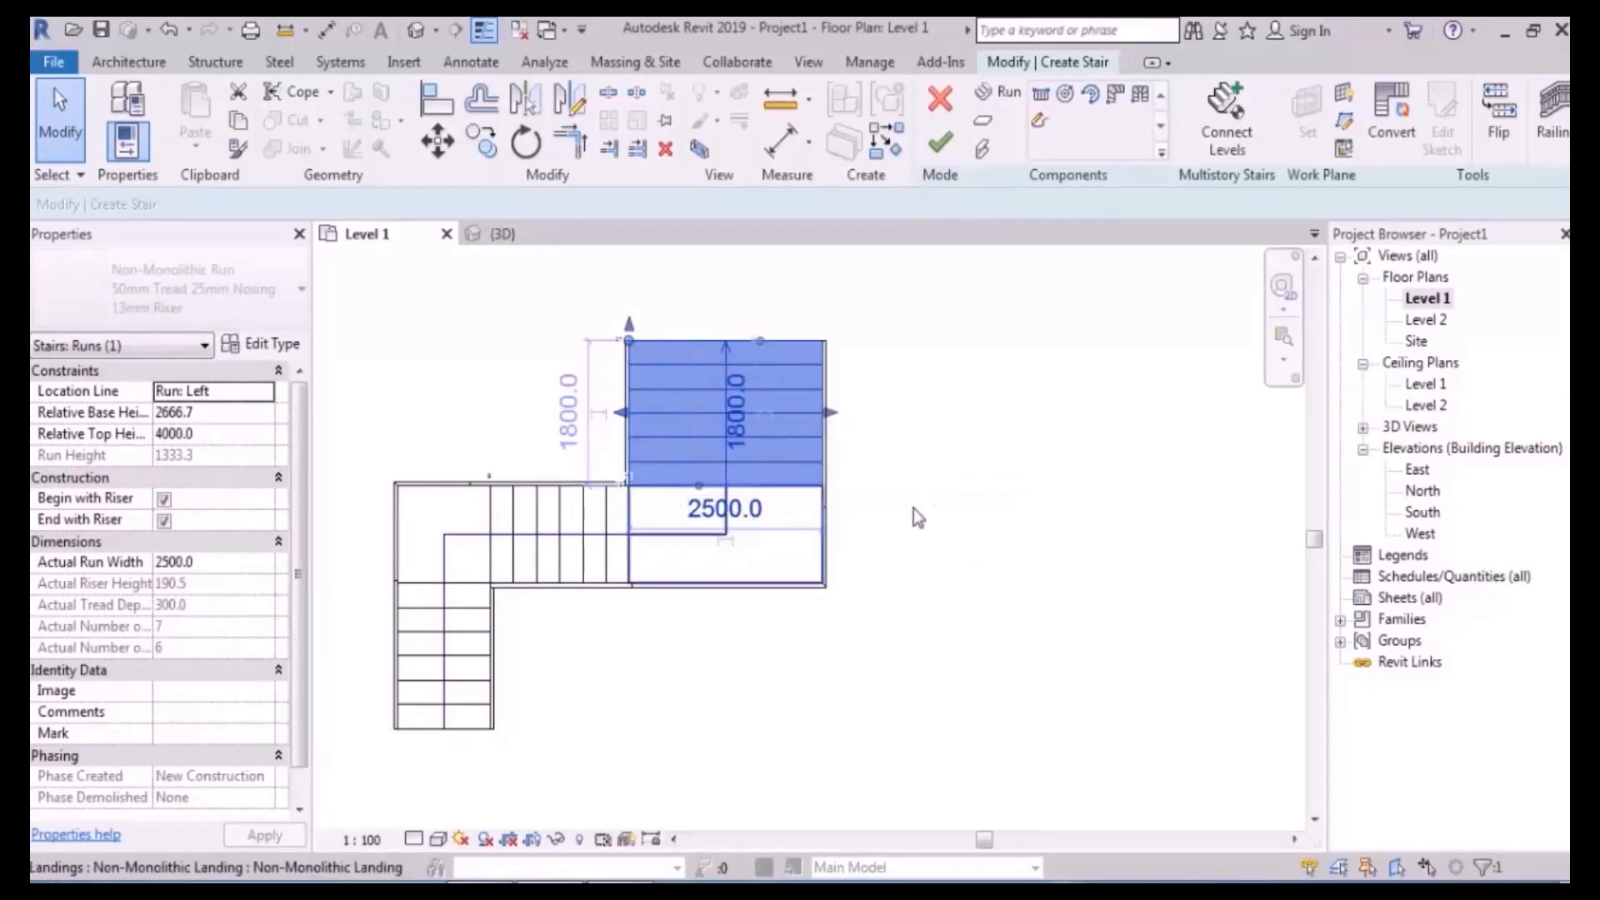
{"action": "left_click", "coordinate": [949, 515]}
- Move the L-shaped lower flight and landing 200 mm clear of the upper run, then reselect them
{"action": "middle_click_drag", "start_coordinate": [764, 530], "coordinate": [903, 496]}
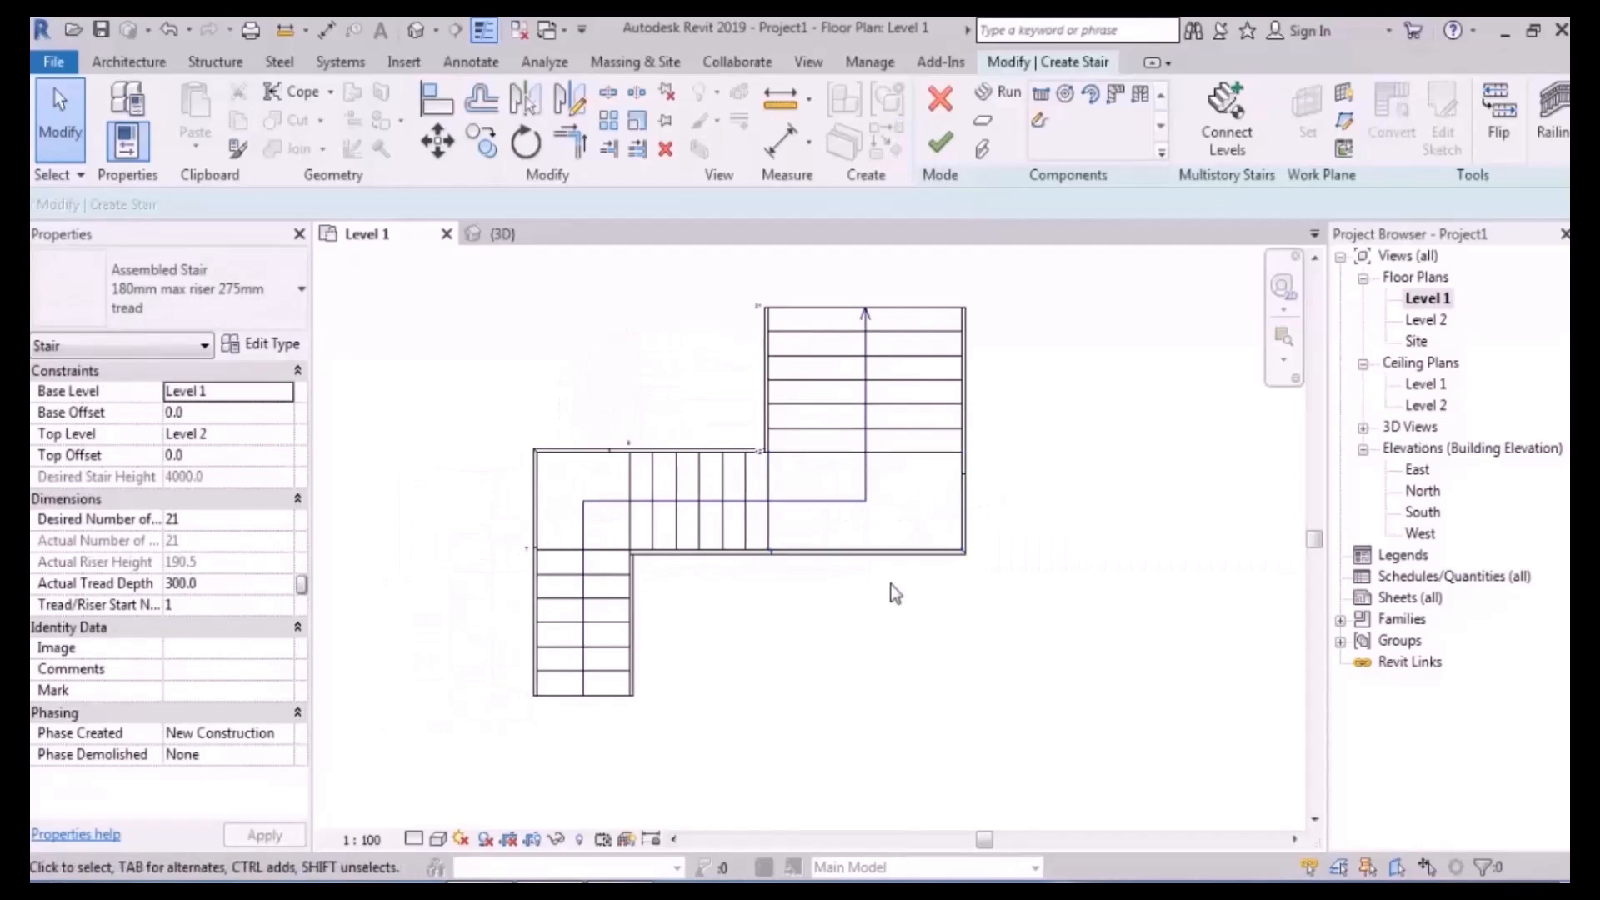
{"action": "scroll", "coordinate": [798, 565], "scroll_direction": "up", "scroll_amount": 1}
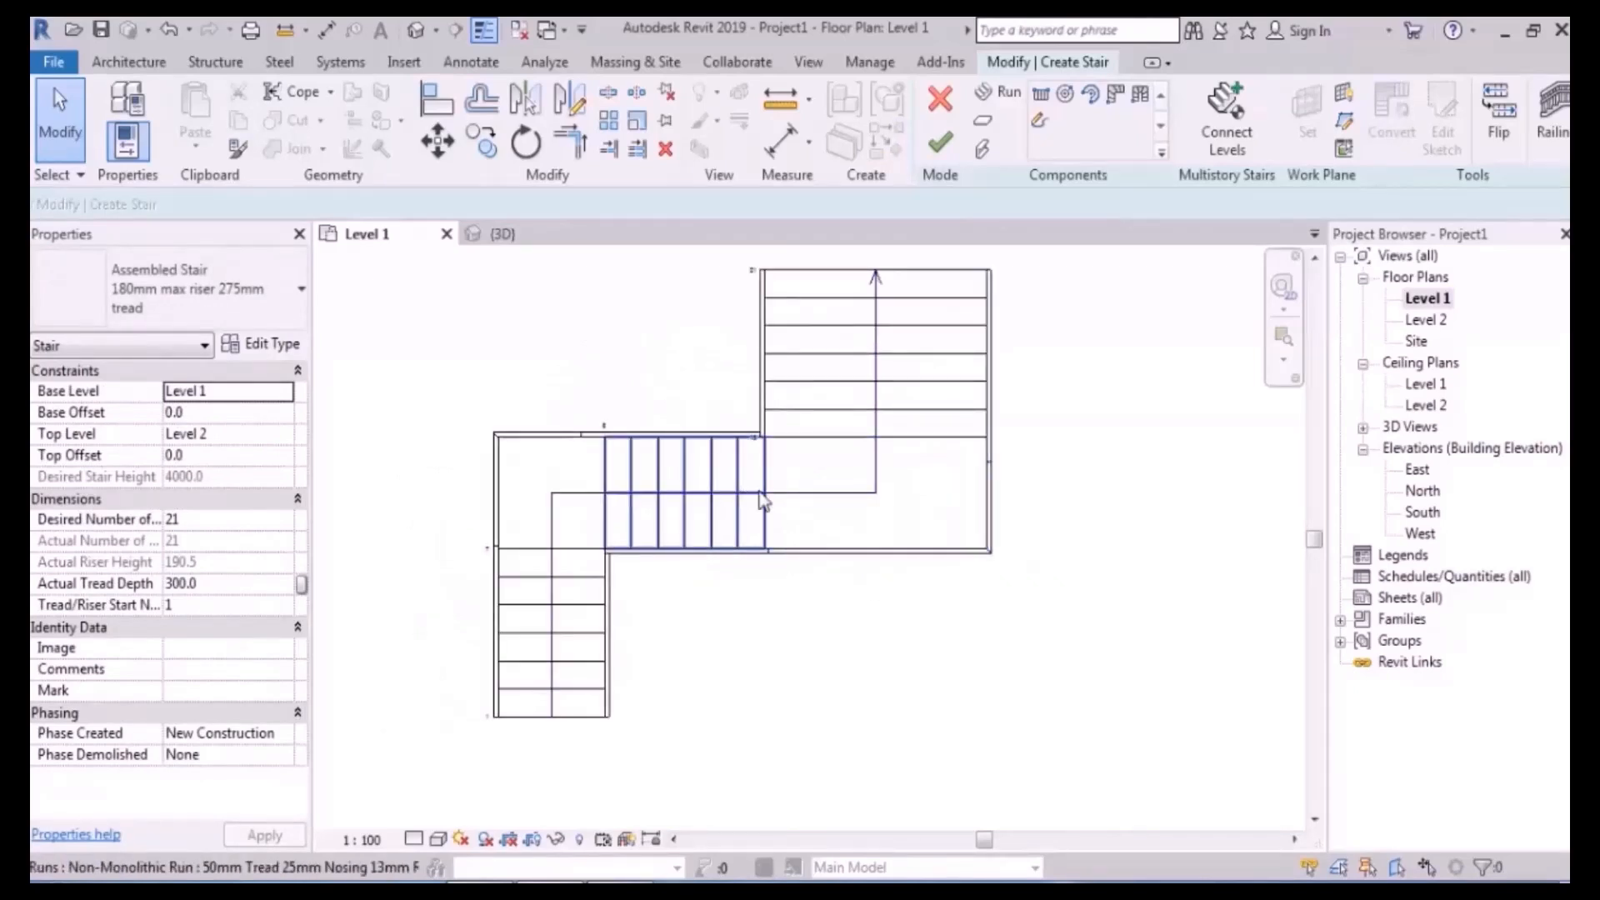
{"action": "left_click_drag", "start_coordinate": [664, 375], "coordinate": [409, 800]}
{"action": "left_click", "coordinate": [437, 142]}
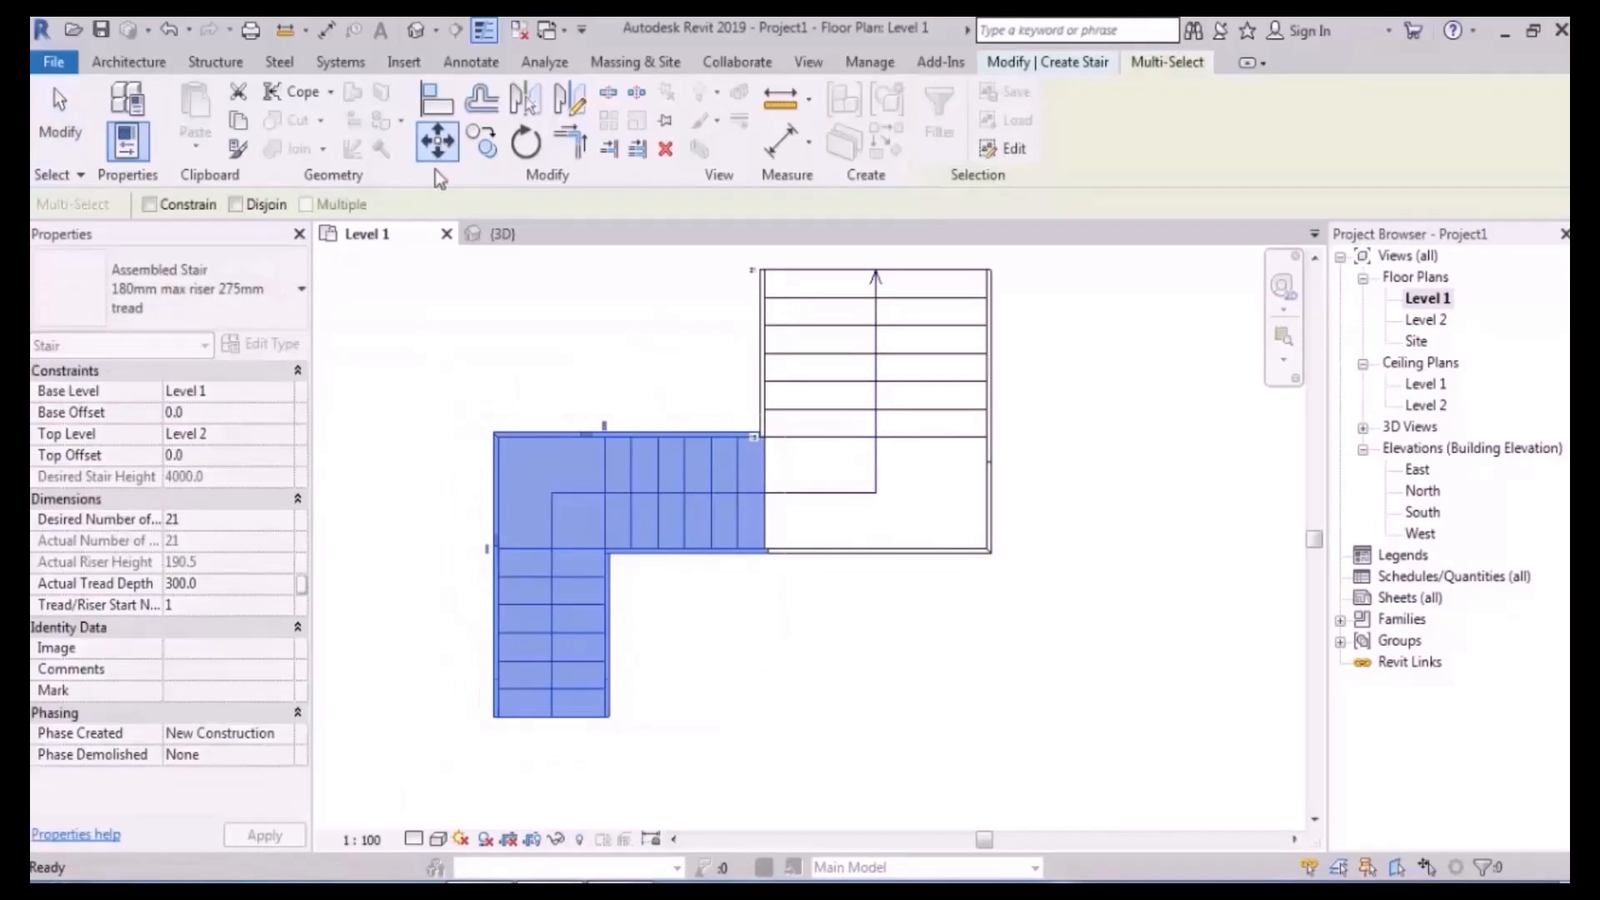
{"action": "scroll", "coordinate": [746, 510], "scroll_direction": "up", "scroll_amount": 2}
{"action": "left_click", "coordinate": [781, 481]}
{"action": "left_click", "coordinate": [738, 480]}
{"action": "left_click", "coordinate": [812, 702]}
{"action": "scroll", "coordinate": [598, 495], "scroll_direction": "down", "scroll_amount": 3}
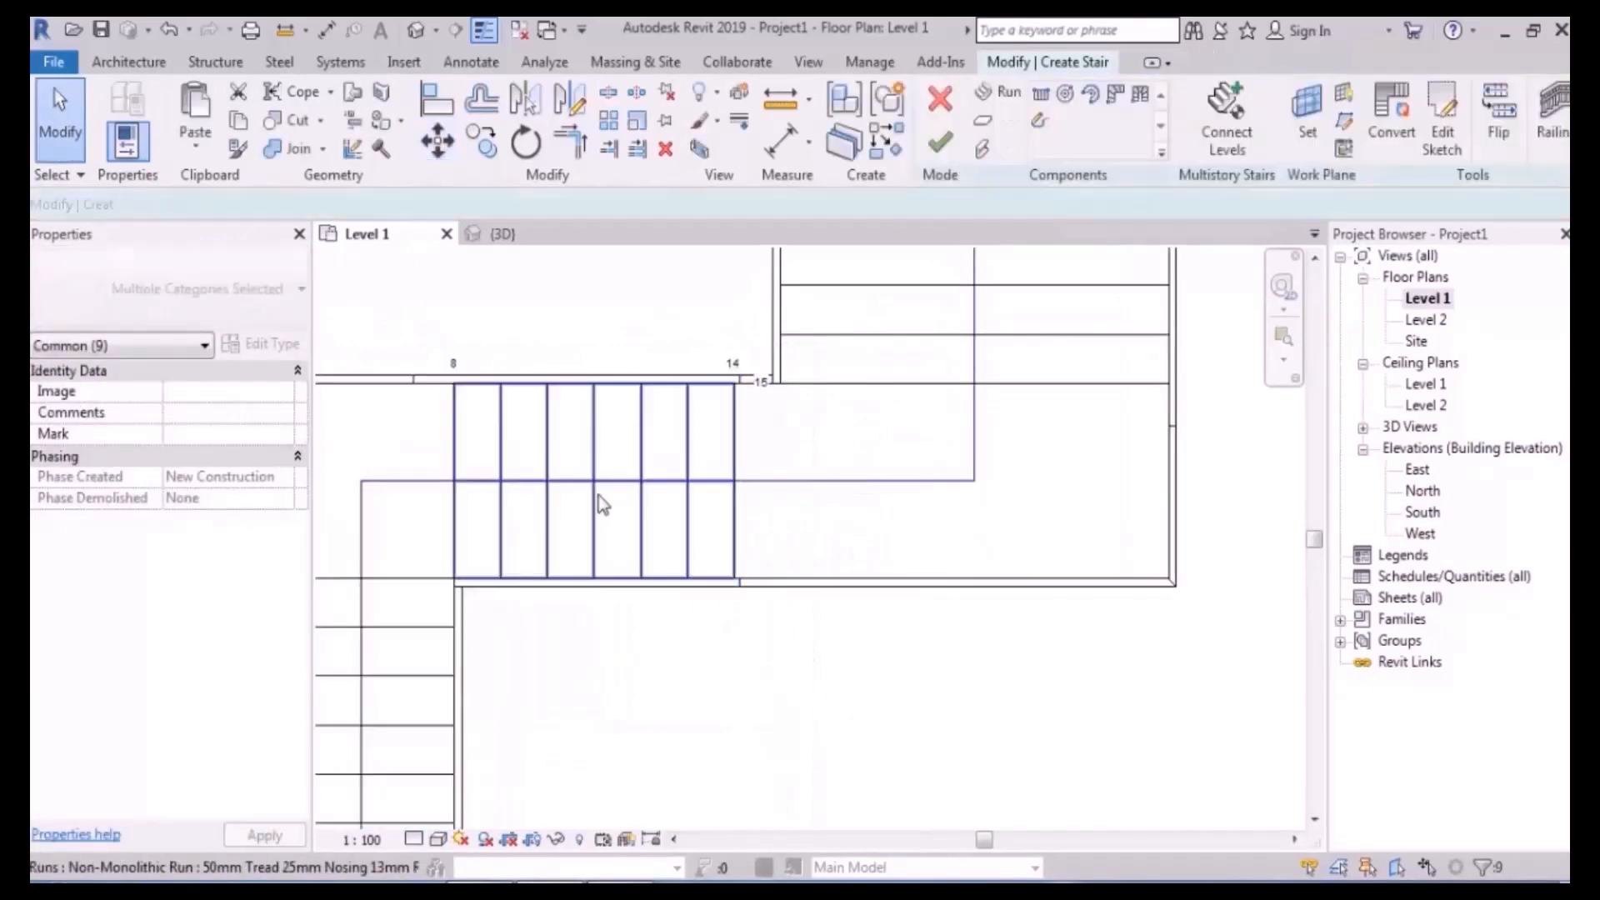
{"action": "middle_click_drag", "start_coordinate": [920, 555], "coordinate": [898, 564]}
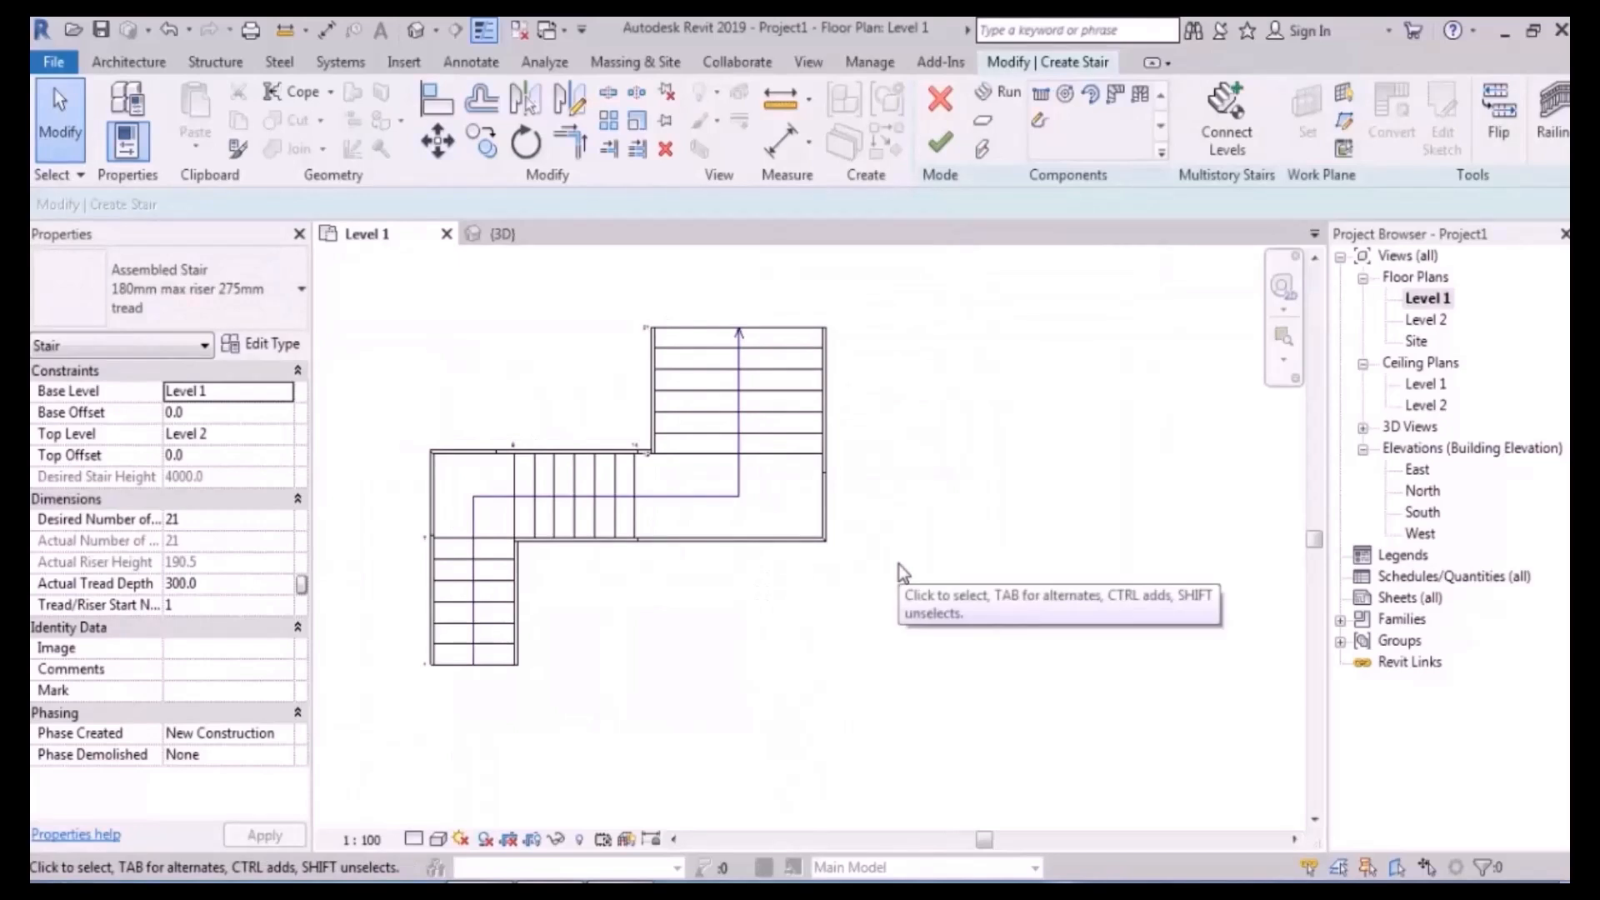
{"action": "left_click_drag", "start_coordinate": [607, 447], "coordinate": [386, 746]}
- Mirror the L-shaped flight with a copy about a vertical axis through the upper run
{"action": "left_click", "coordinate": [569, 100]}
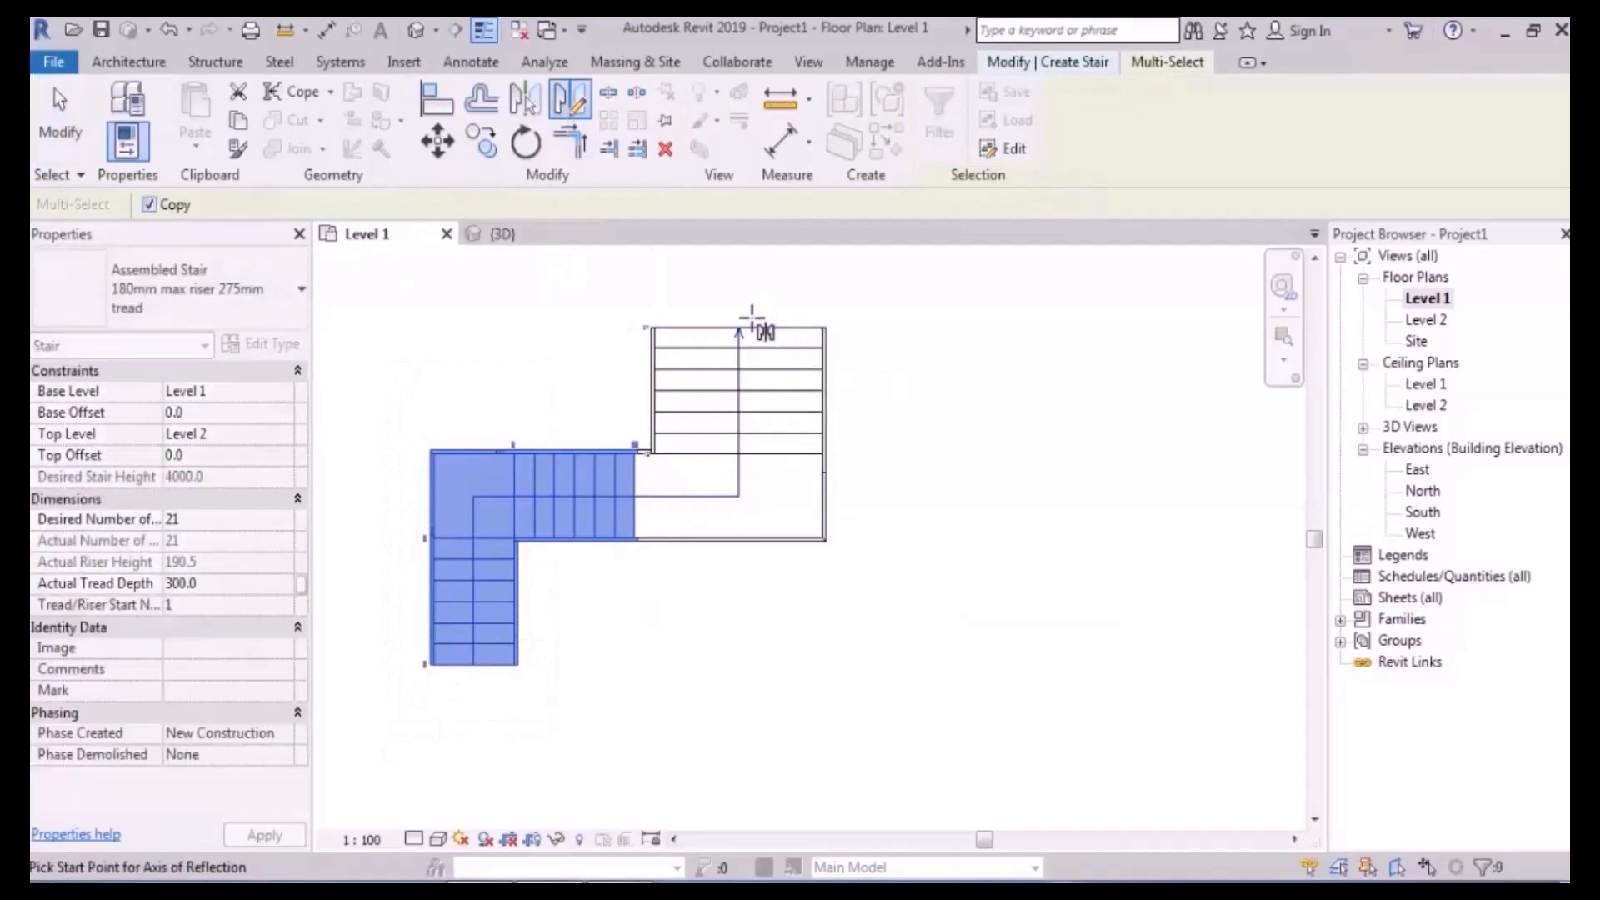
{"action": "left_click", "coordinate": [738, 328]}
{"action": "left_click", "coordinate": [742, 279]}
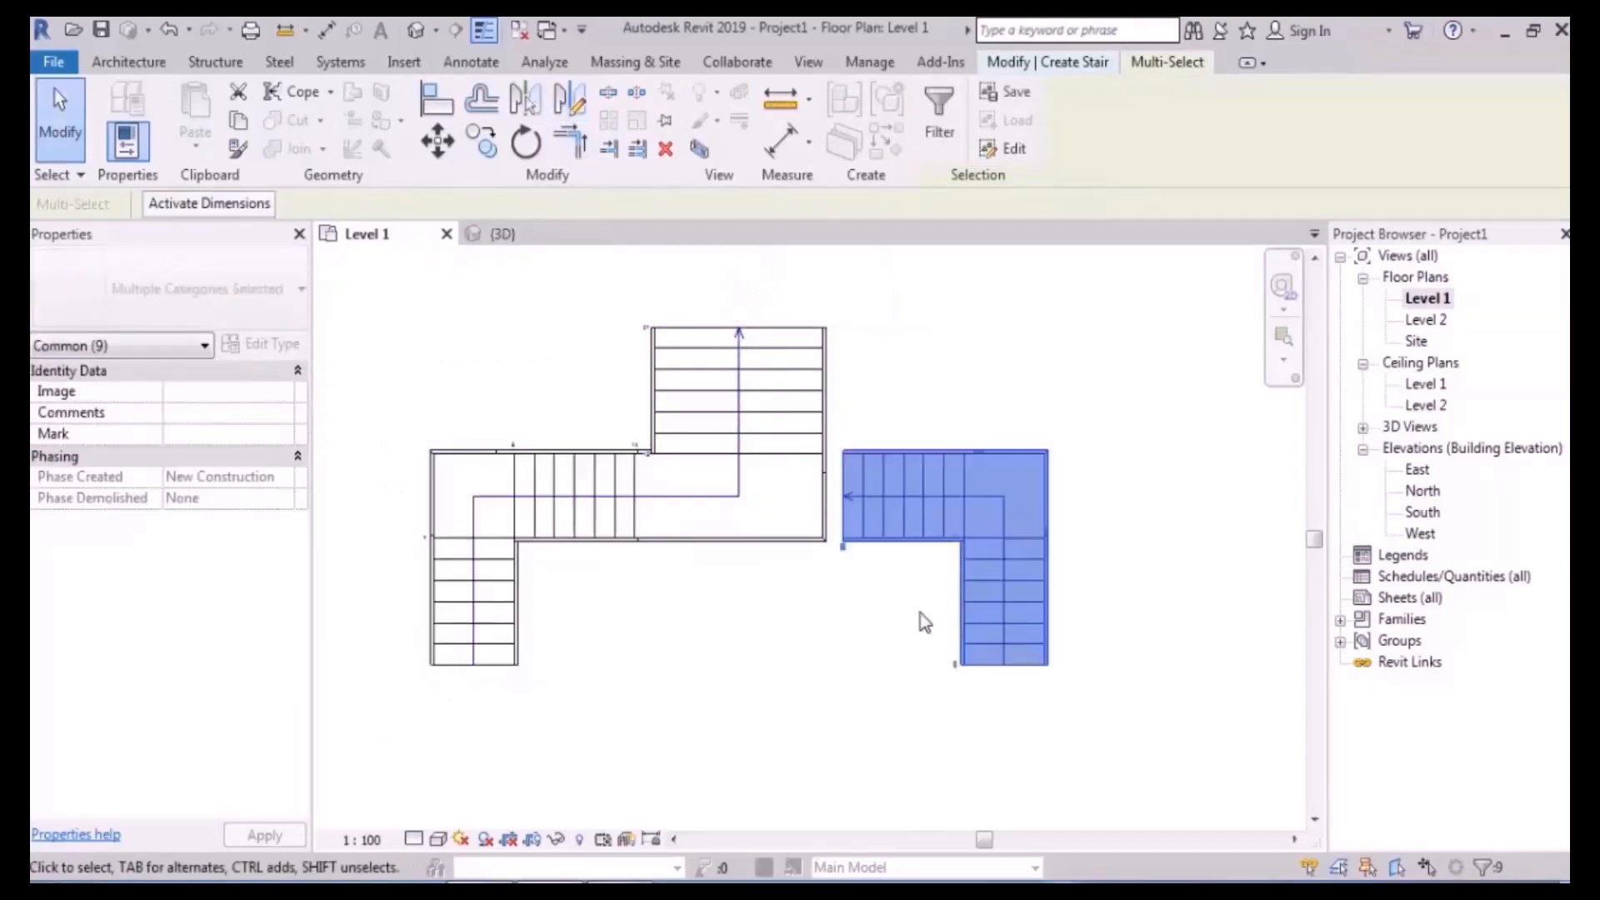
{"action": "scroll", "coordinate": [892, 483], "scroll_direction": "up", "scroll_amount": 4}
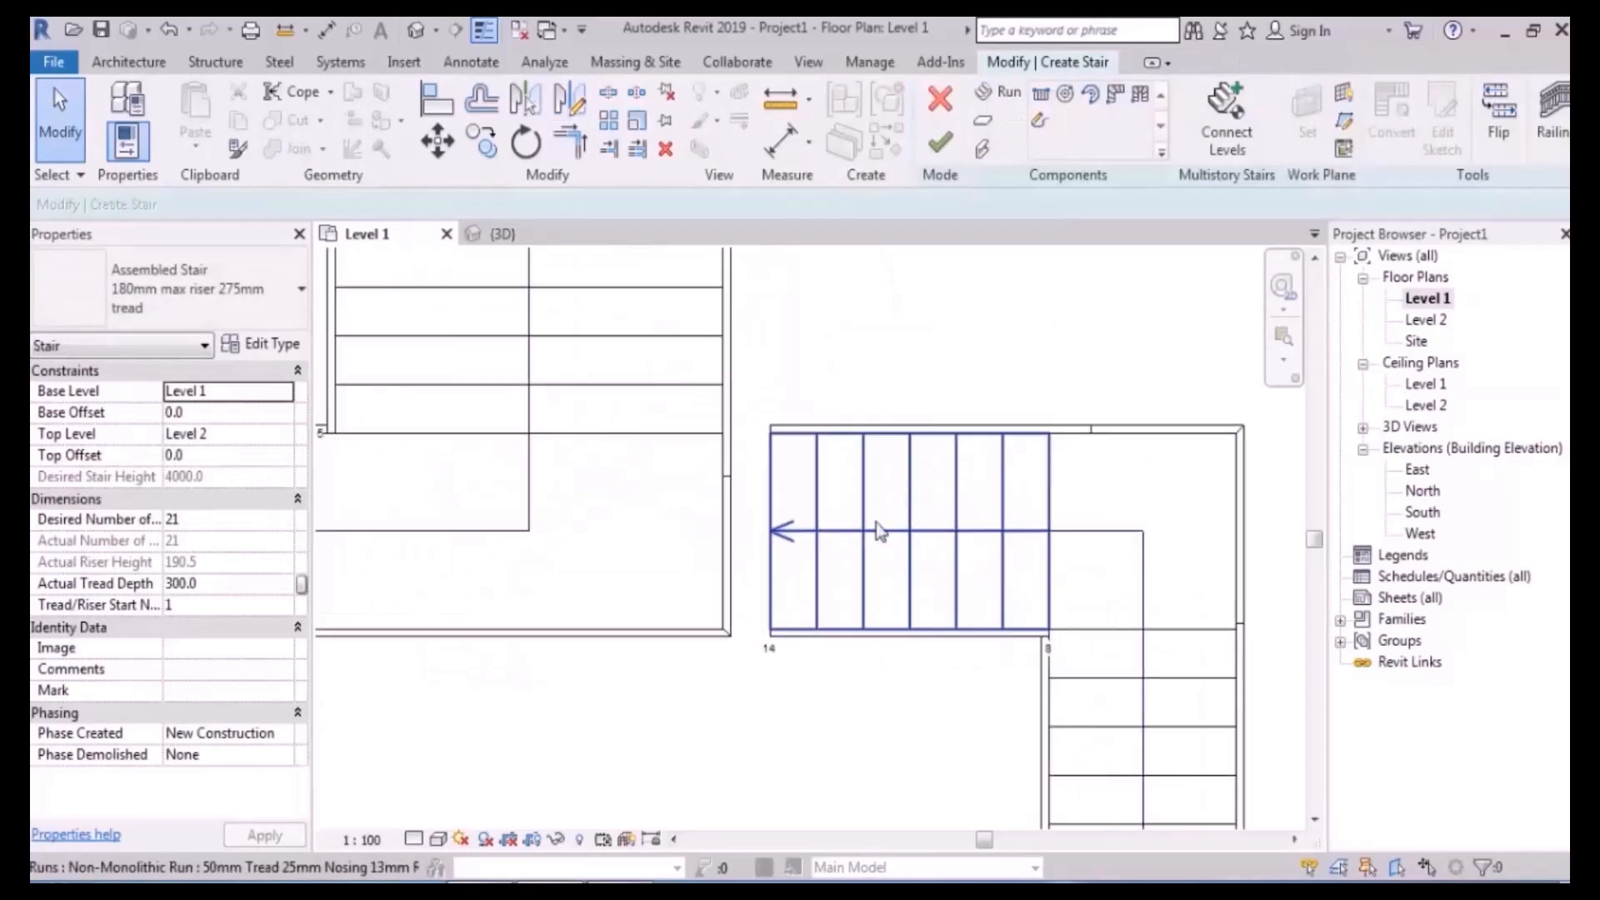
- Drag the central landing's edge out to the mirrored run's endpoint
{"action": "left_click", "coordinate": [682, 537]}
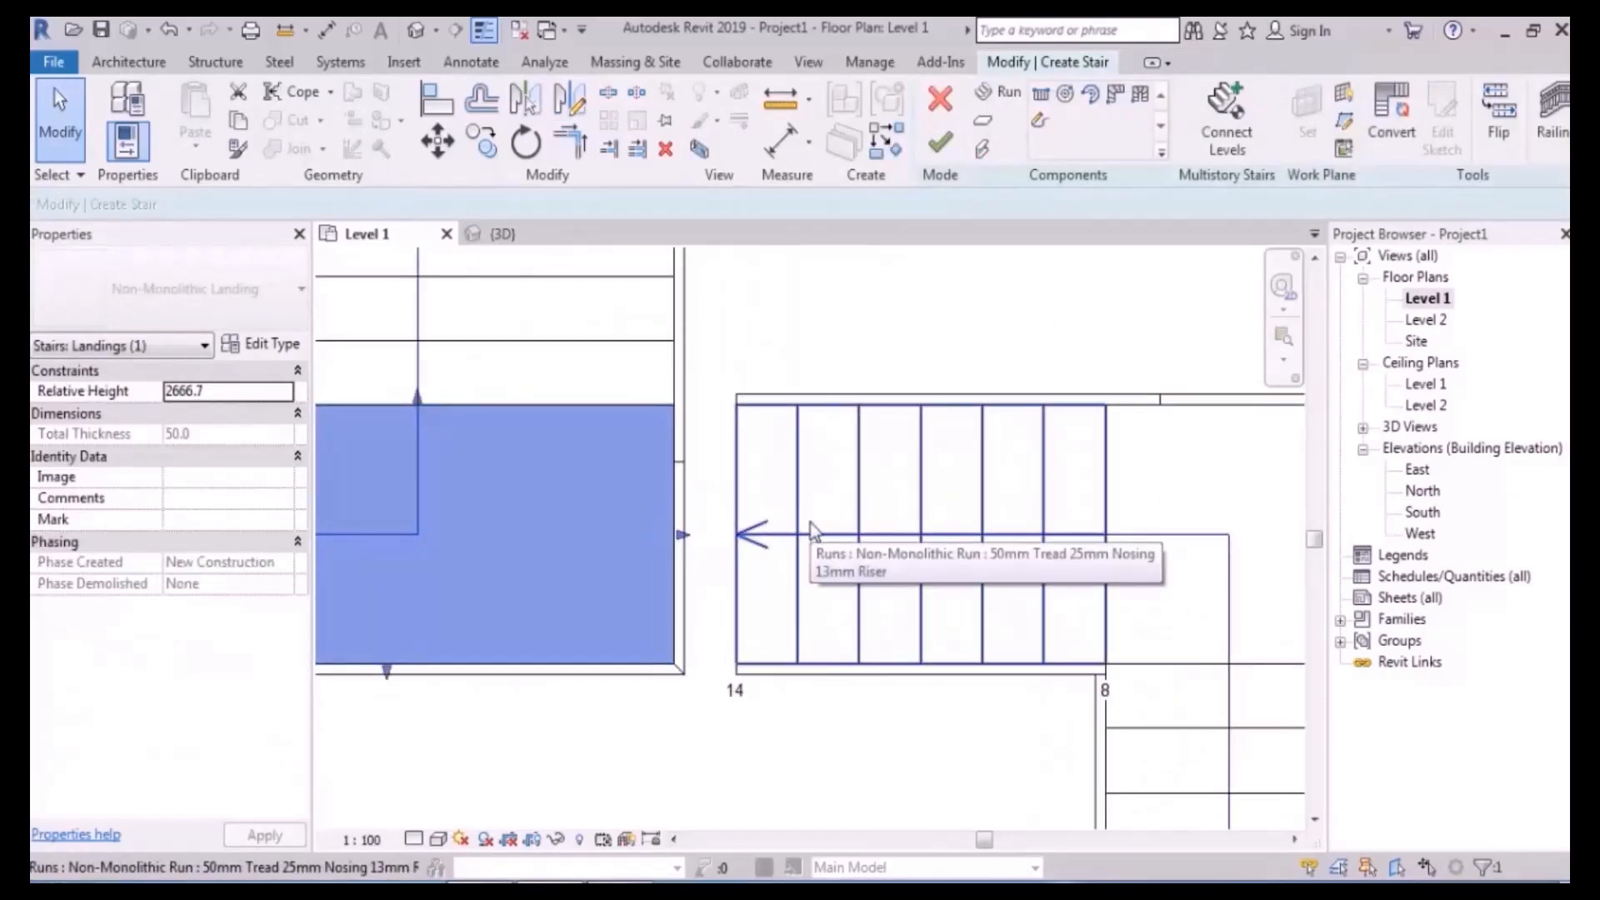
{"action": "scroll", "coordinate": [725, 588], "scroll_direction": "up", "scroll_amount": 2}
{"action": "left_click_drag", "start_coordinate": [666, 519], "coordinate": [737, 518]}
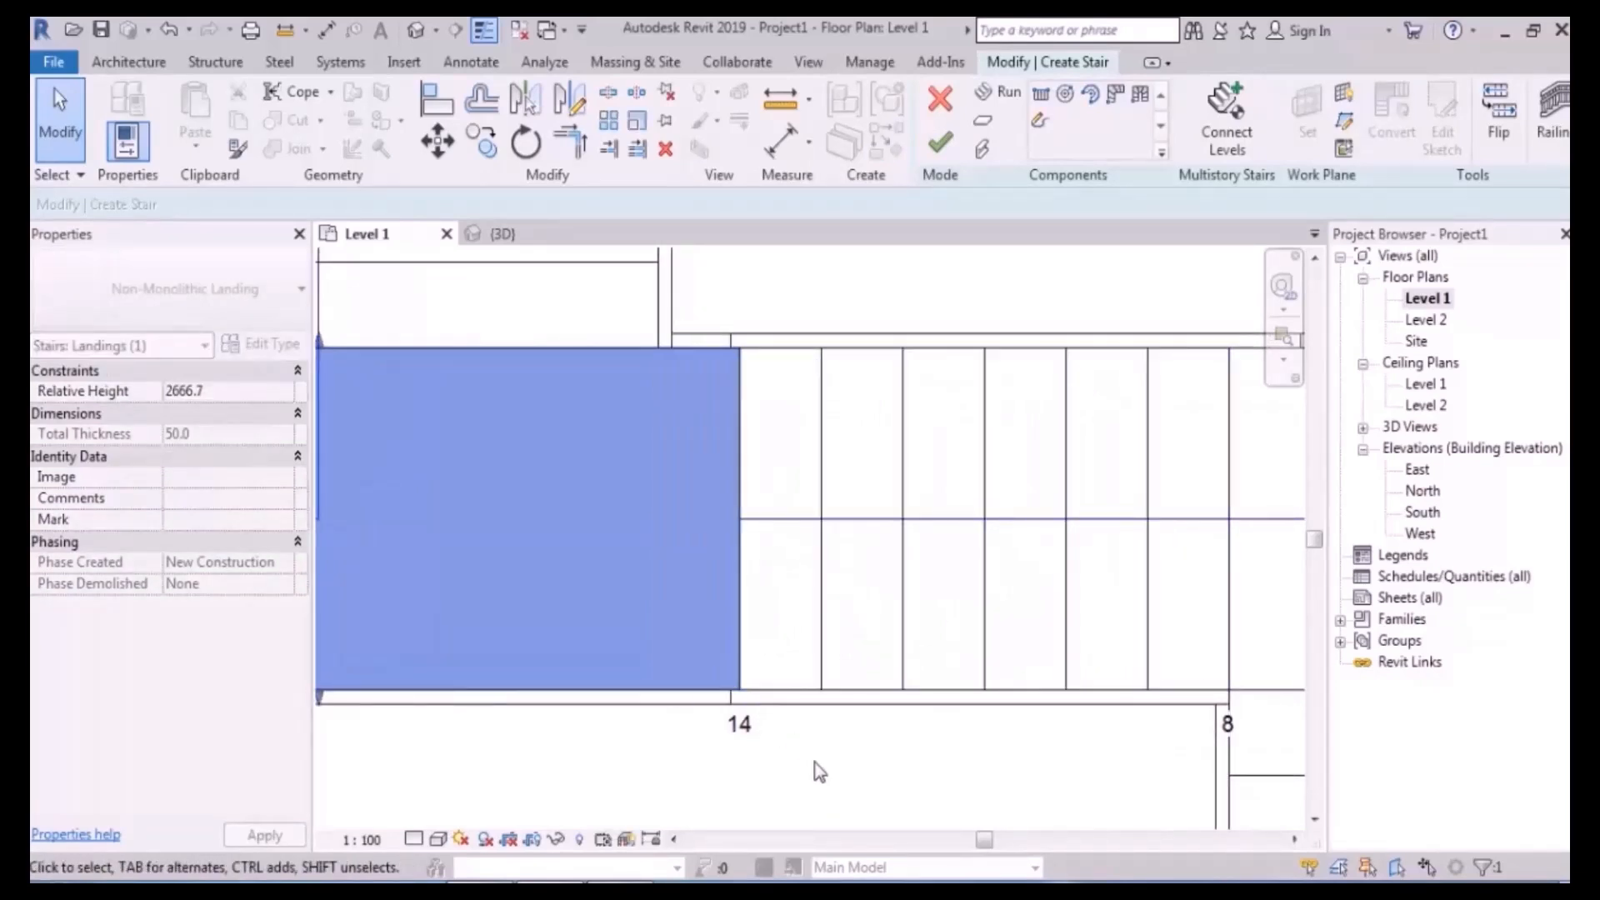
{"action": "left_click", "coordinate": [815, 762]}
{"action": "scroll", "coordinate": [913, 463], "scroll_direction": "down", "scroll_amount": 3}
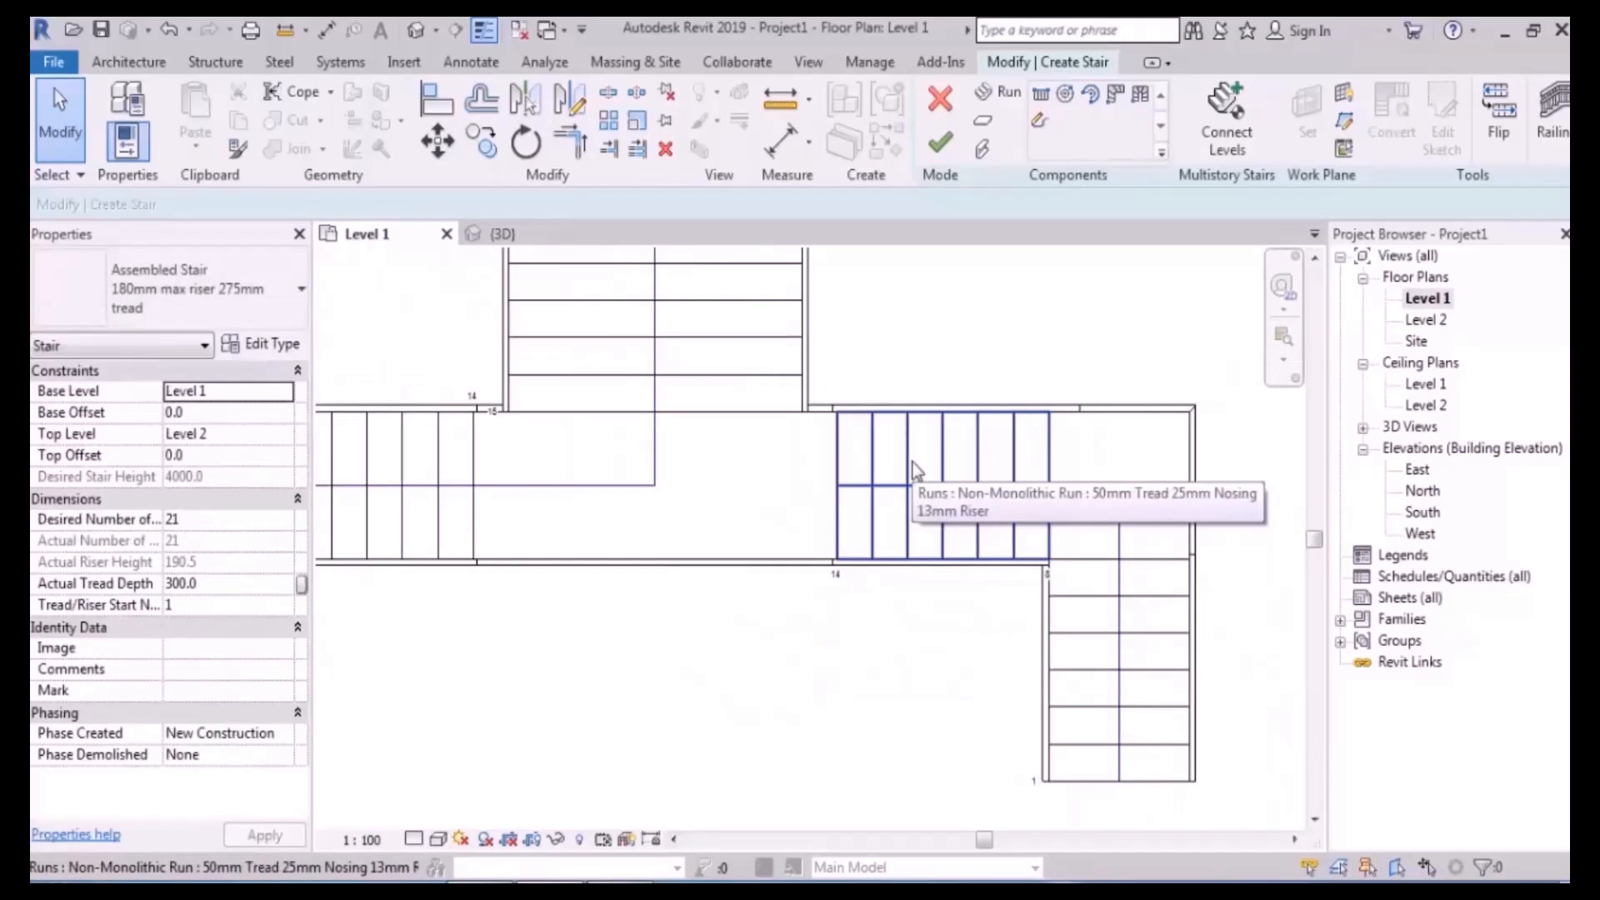
{"action": "scroll", "coordinate": [912, 463], "scroll_direction": "up", "scroll_amount": 3}
{"action": "scroll", "coordinate": [858, 562], "scroll_direction": "down", "scroll_amount": 4}
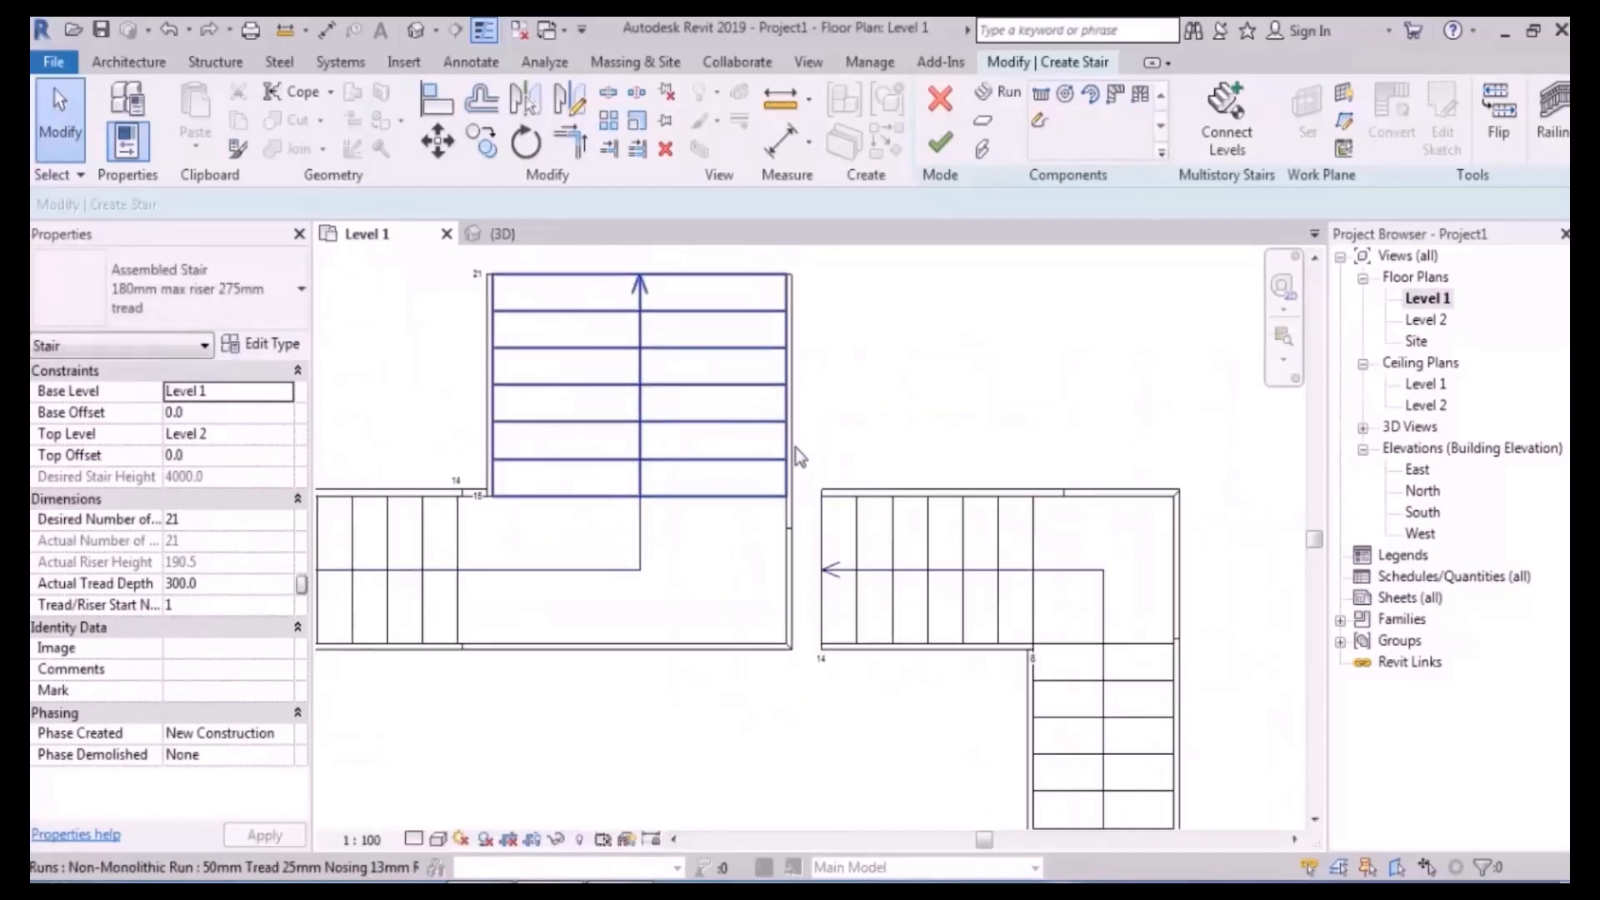
- Undo a stray alignment of the upper run, then widen the central landing to meet the right flight's run
{"action": "left_click", "coordinate": [450, 108]}
{"action": "left_click", "coordinate": [820, 534]}
{"action": "left_click", "coordinate": [784, 546]}
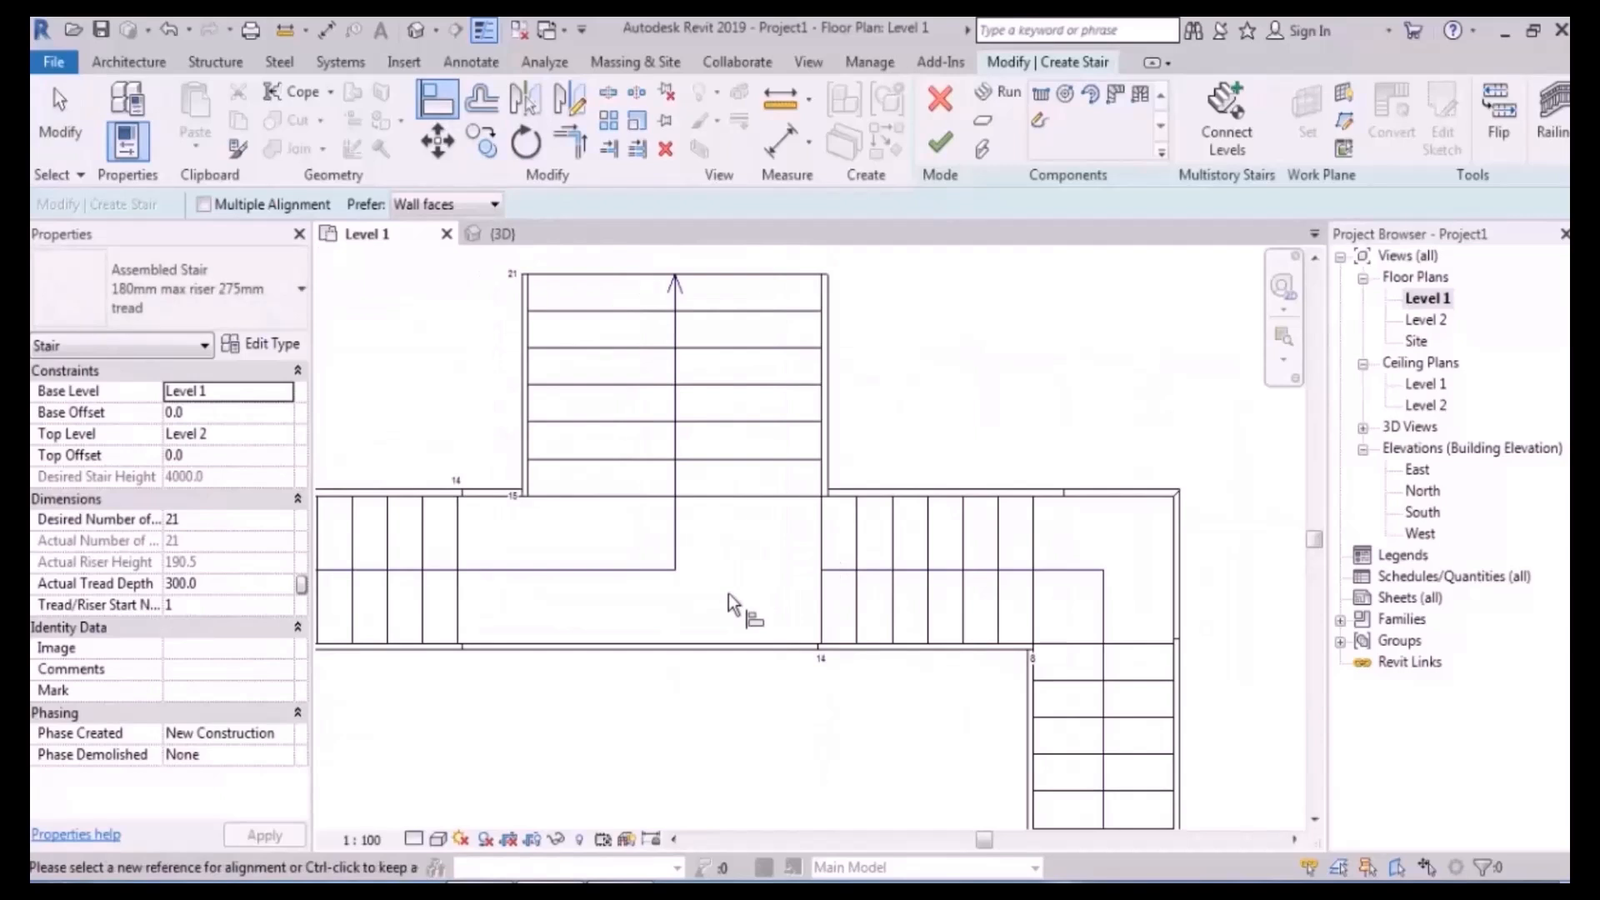
{"action": "key", "text": "ctrl+z"}
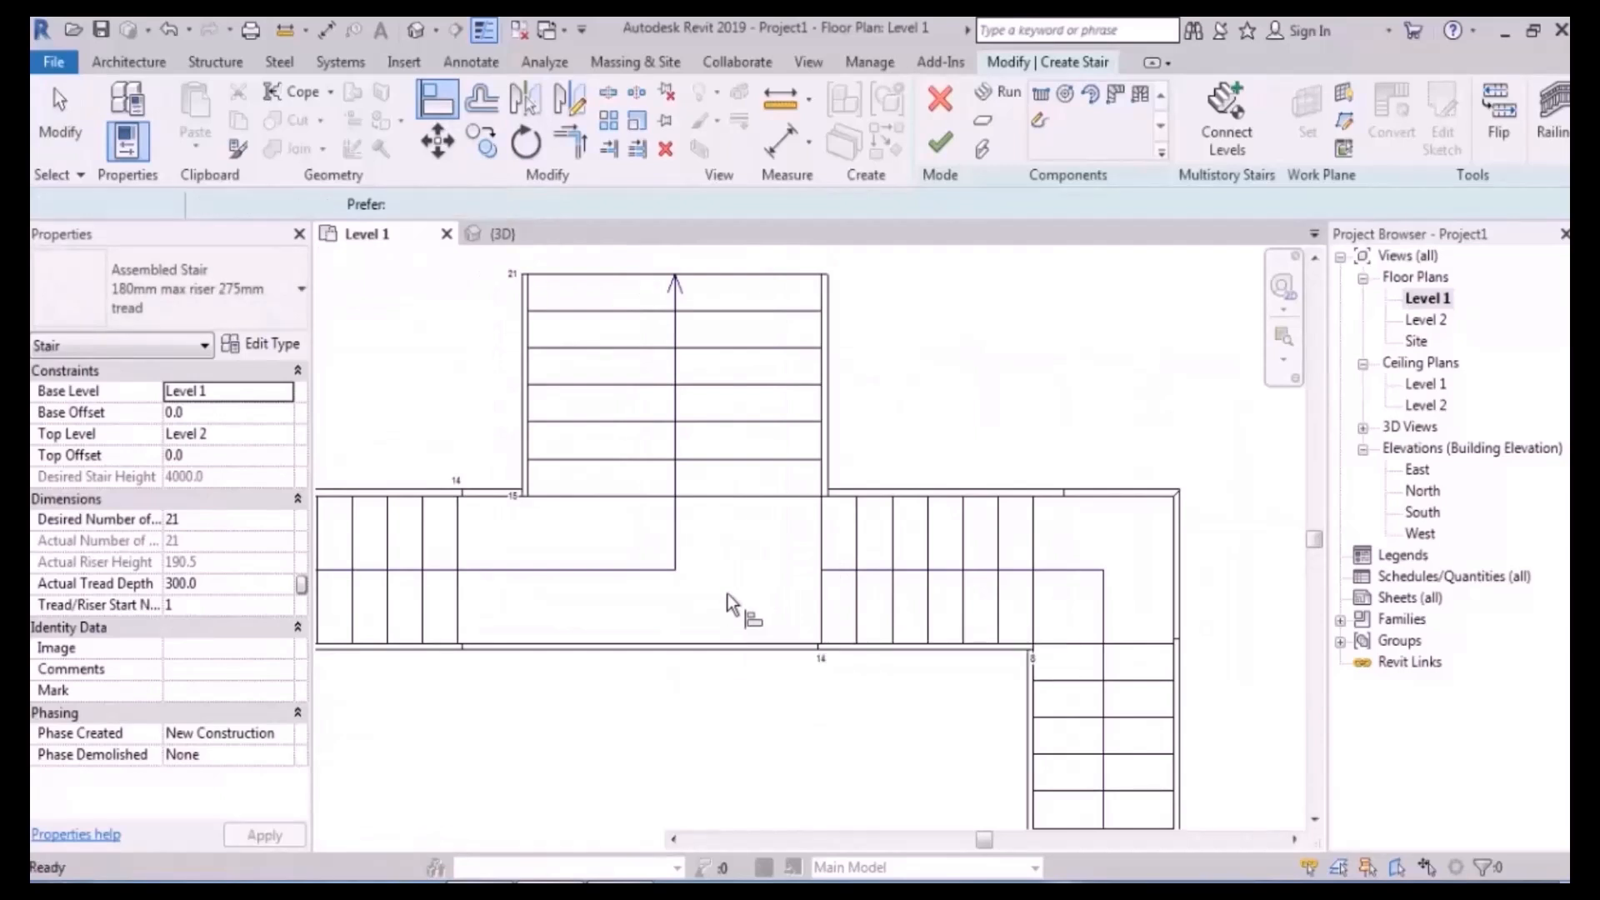
{"action": "scroll", "coordinate": [728, 593], "scroll_direction": "up", "scroll_amount": 1}
{"action": "key", "text": "Escape"}
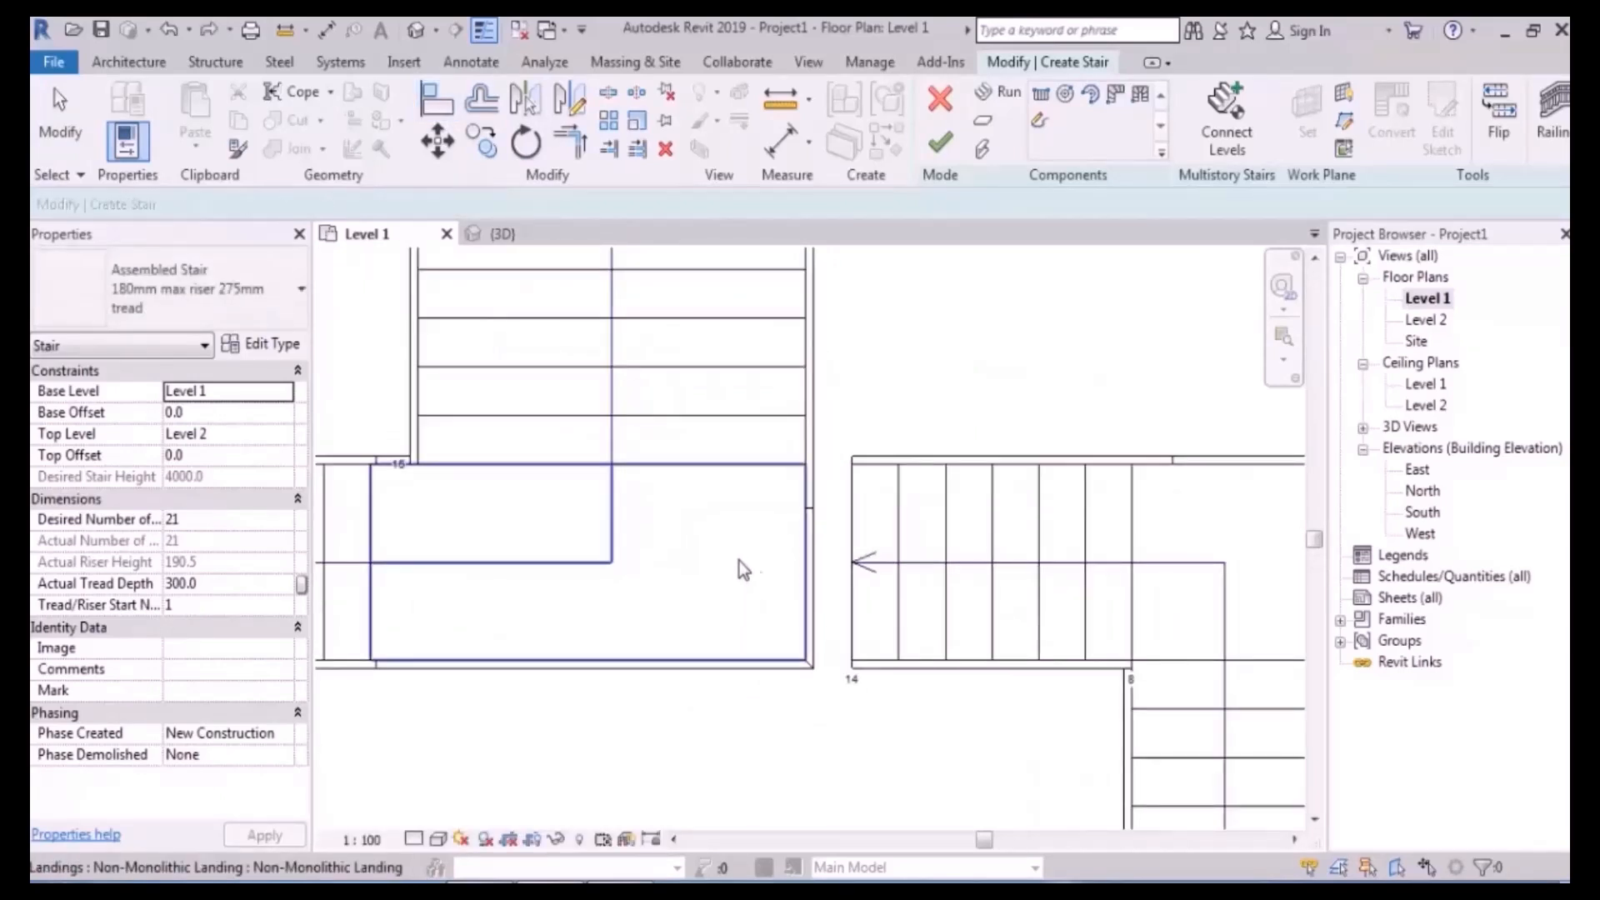
{"action": "left_click", "coordinate": [802, 564]}
{"action": "left_click_drag", "start_coordinate": [803, 564], "coordinate": [854, 564]}
{"action": "left_click", "coordinate": [965, 338]}
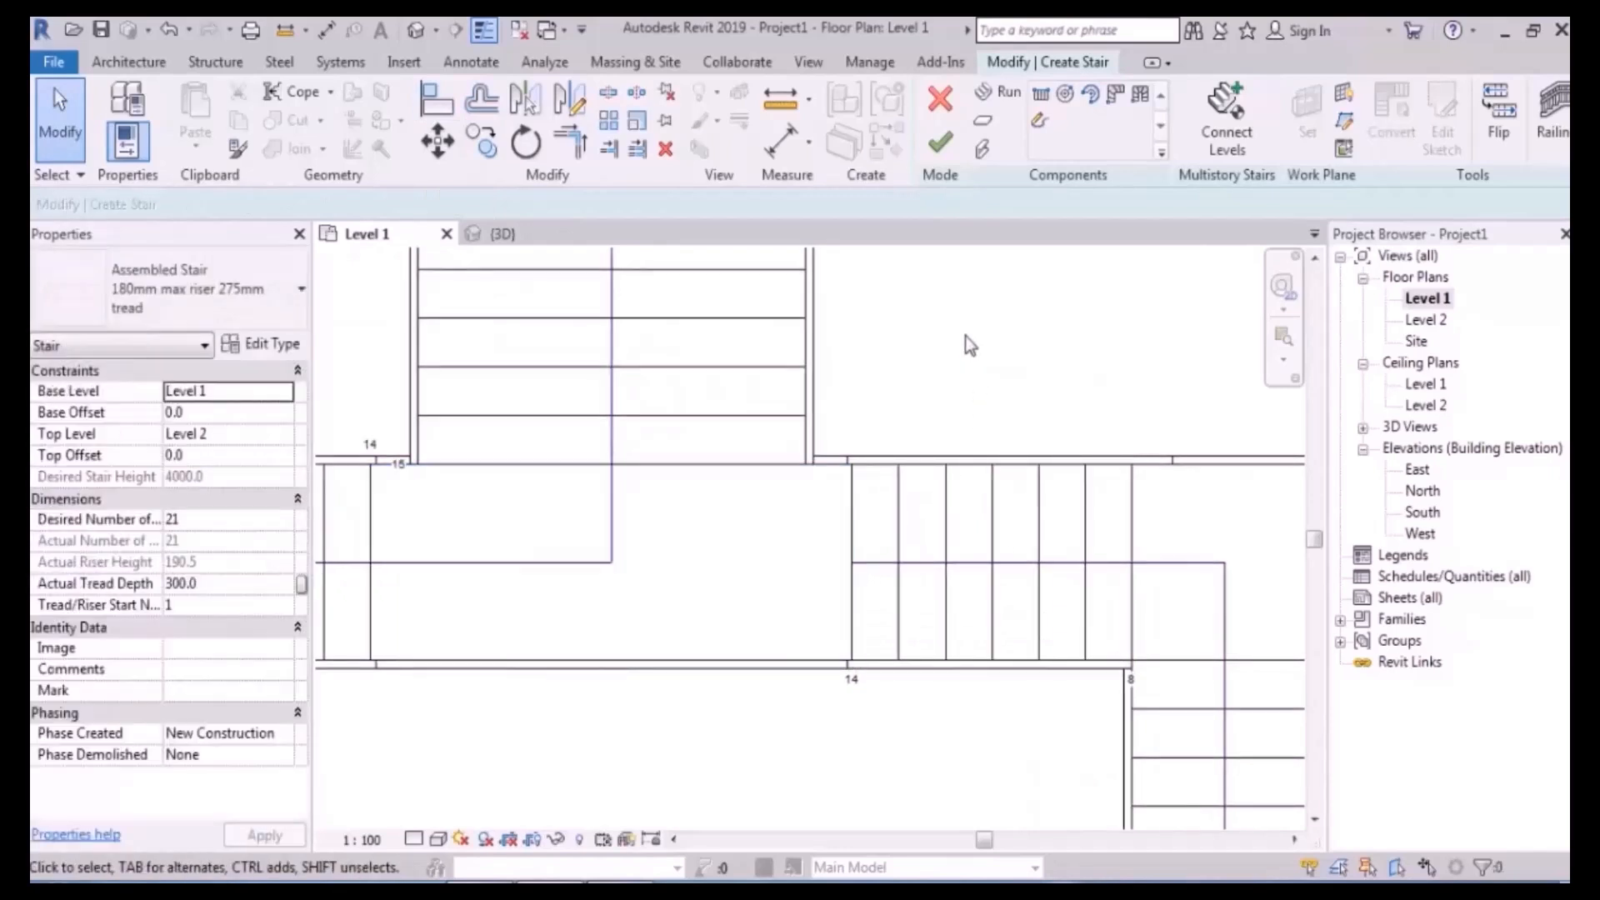
- Shift the plan view up slightly and window-select every part of the right flight
{"action": "scroll", "coordinate": [806, 375], "scroll_direction": "down", "scroll_amount": 2}
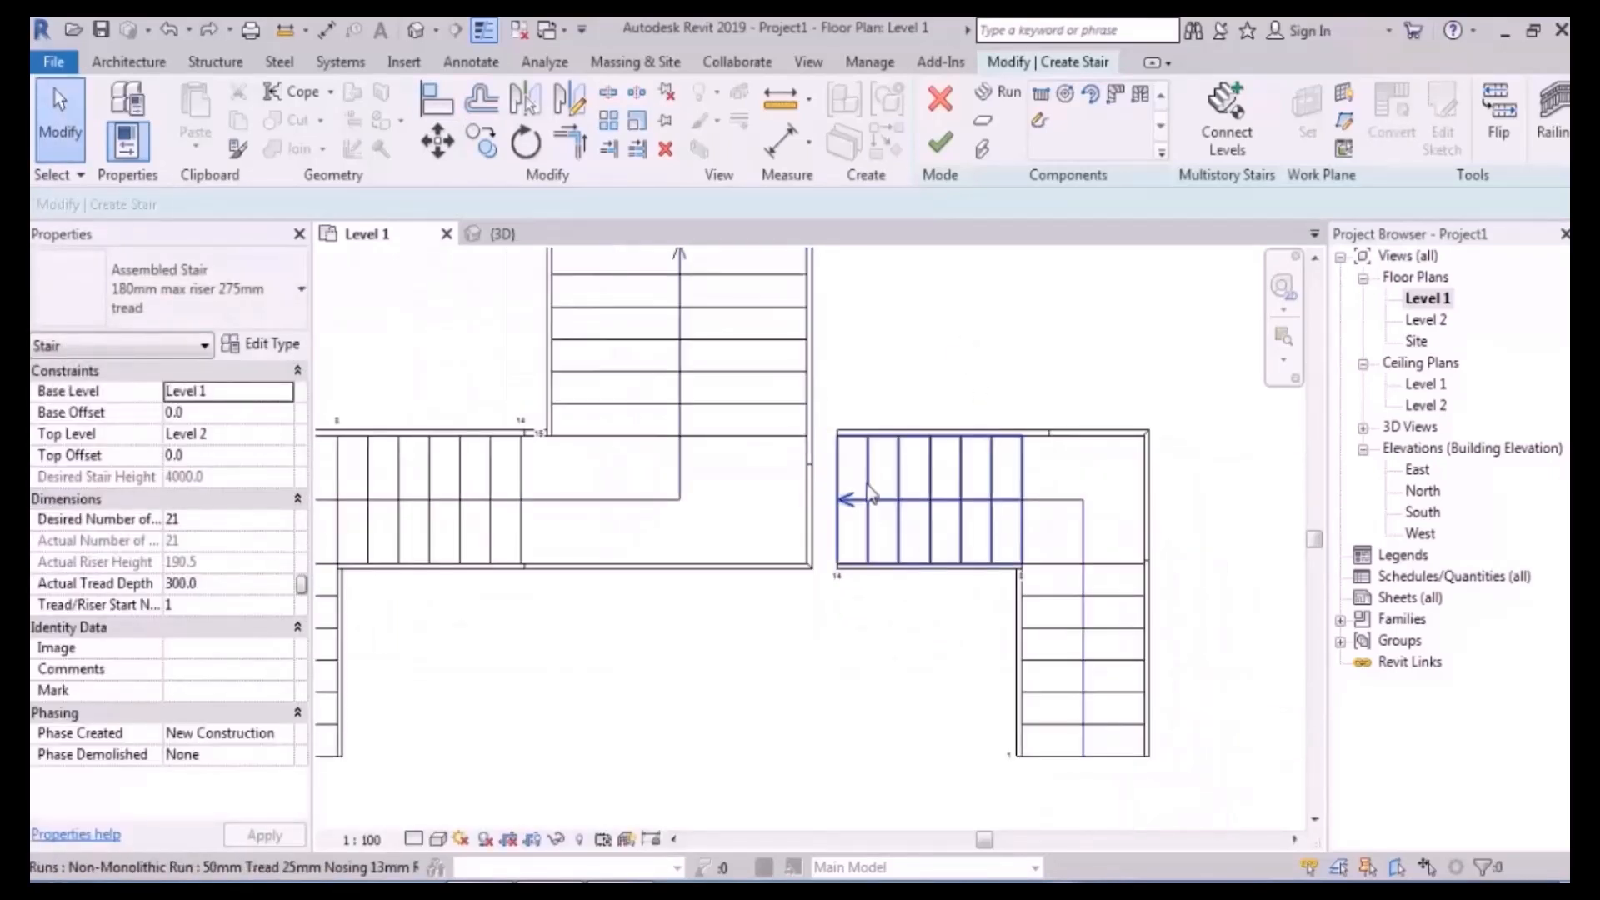
{"action": "middle_click_drag", "start_coordinate": [873, 500], "coordinate": [852, 473]}
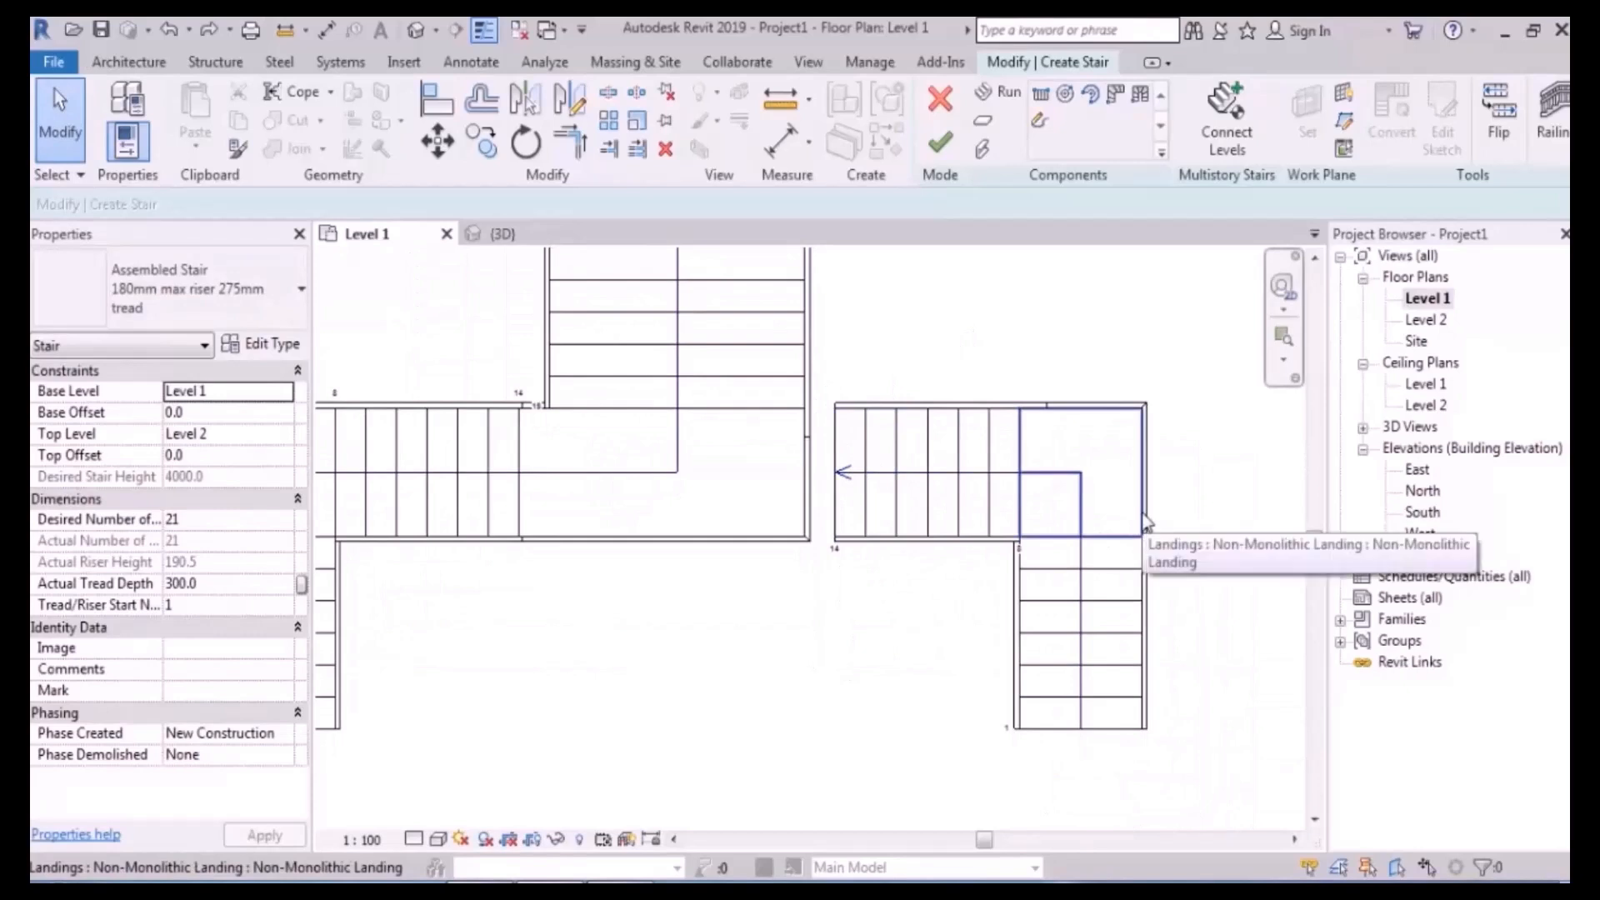
{"action": "scroll", "coordinate": [1125, 525], "scroll_direction": "up", "scroll_amount": 1}
{"action": "left_click_drag", "start_coordinate": [1193, 250], "coordinate": [886, 732]}
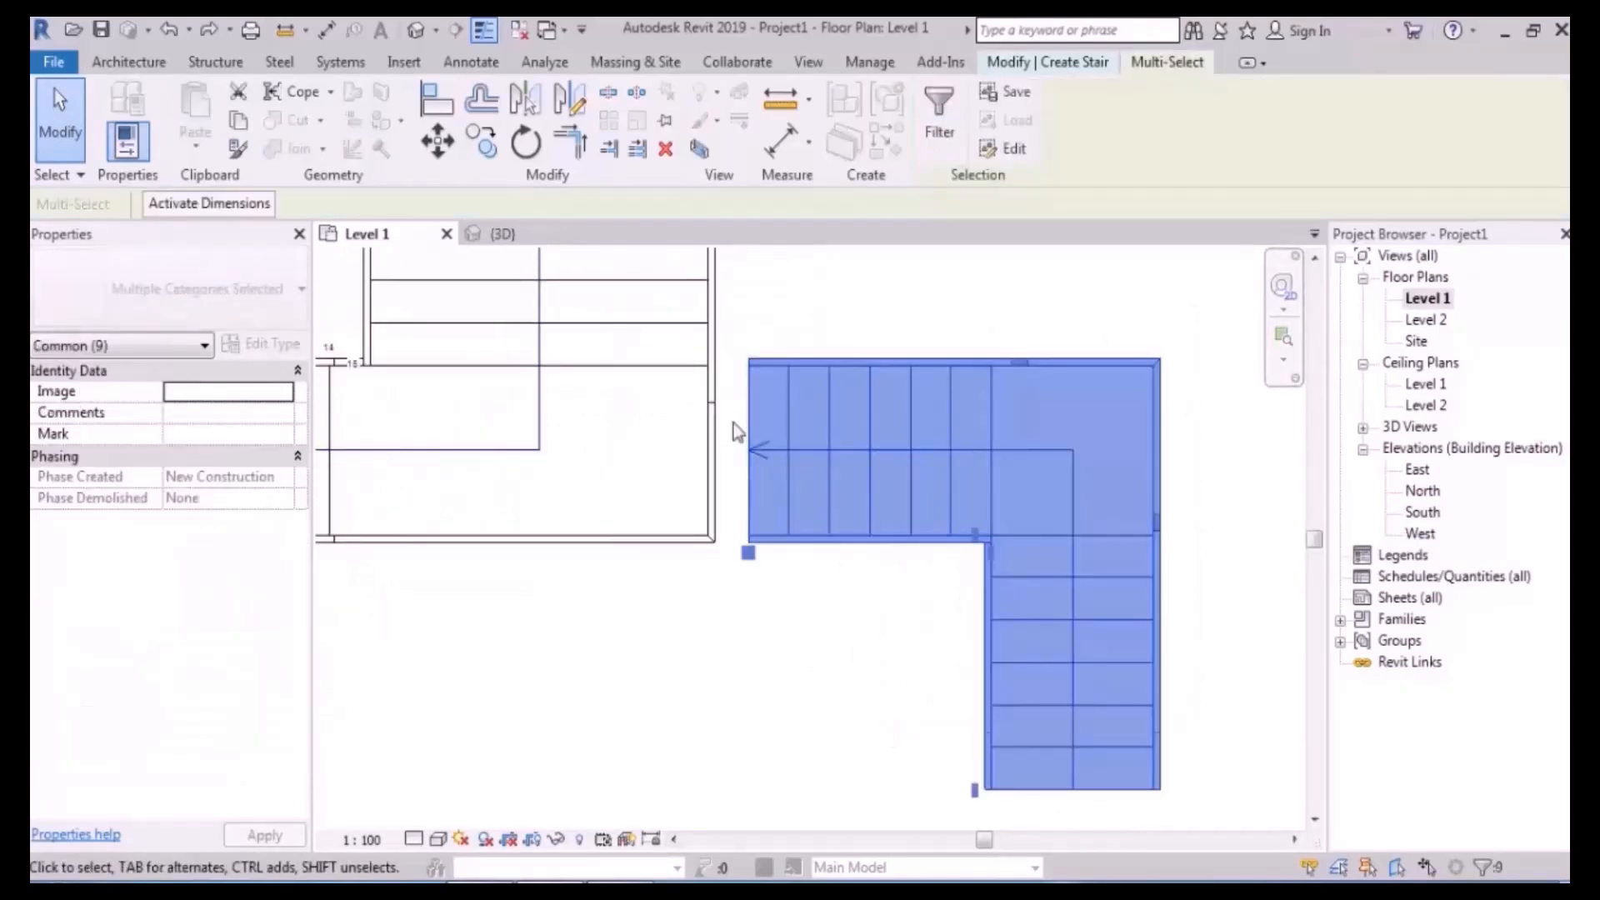
- Move the right L-shaped flight from its run corner to the landing edge's midpoint
{"action": "left_click", "coordinate": [813, 648]}
{"action": "left_click_drag", "start_coordinate": [1178, 331], "coordinate": [916, 667]}
{"action": "left_click", "coordinate": [437, 142]}
{"action": "scroll", "coordinate": [800, 497], "scroll_direction": "up", "scroll_amount": 2}
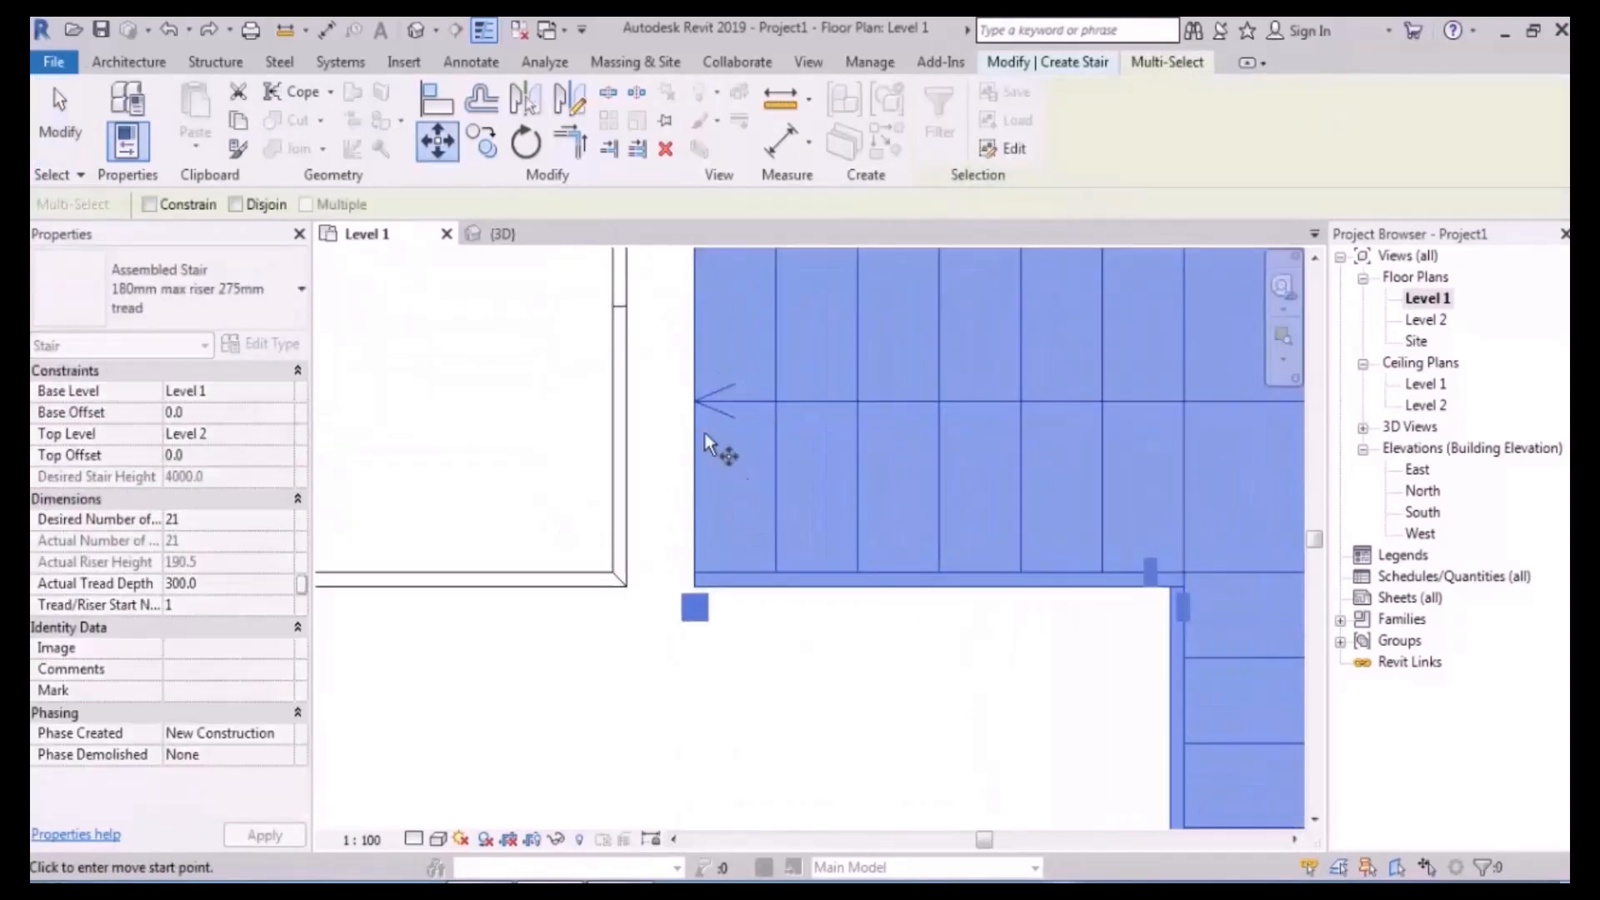
{"action": "left_click", "coordinate": [698, 408]}
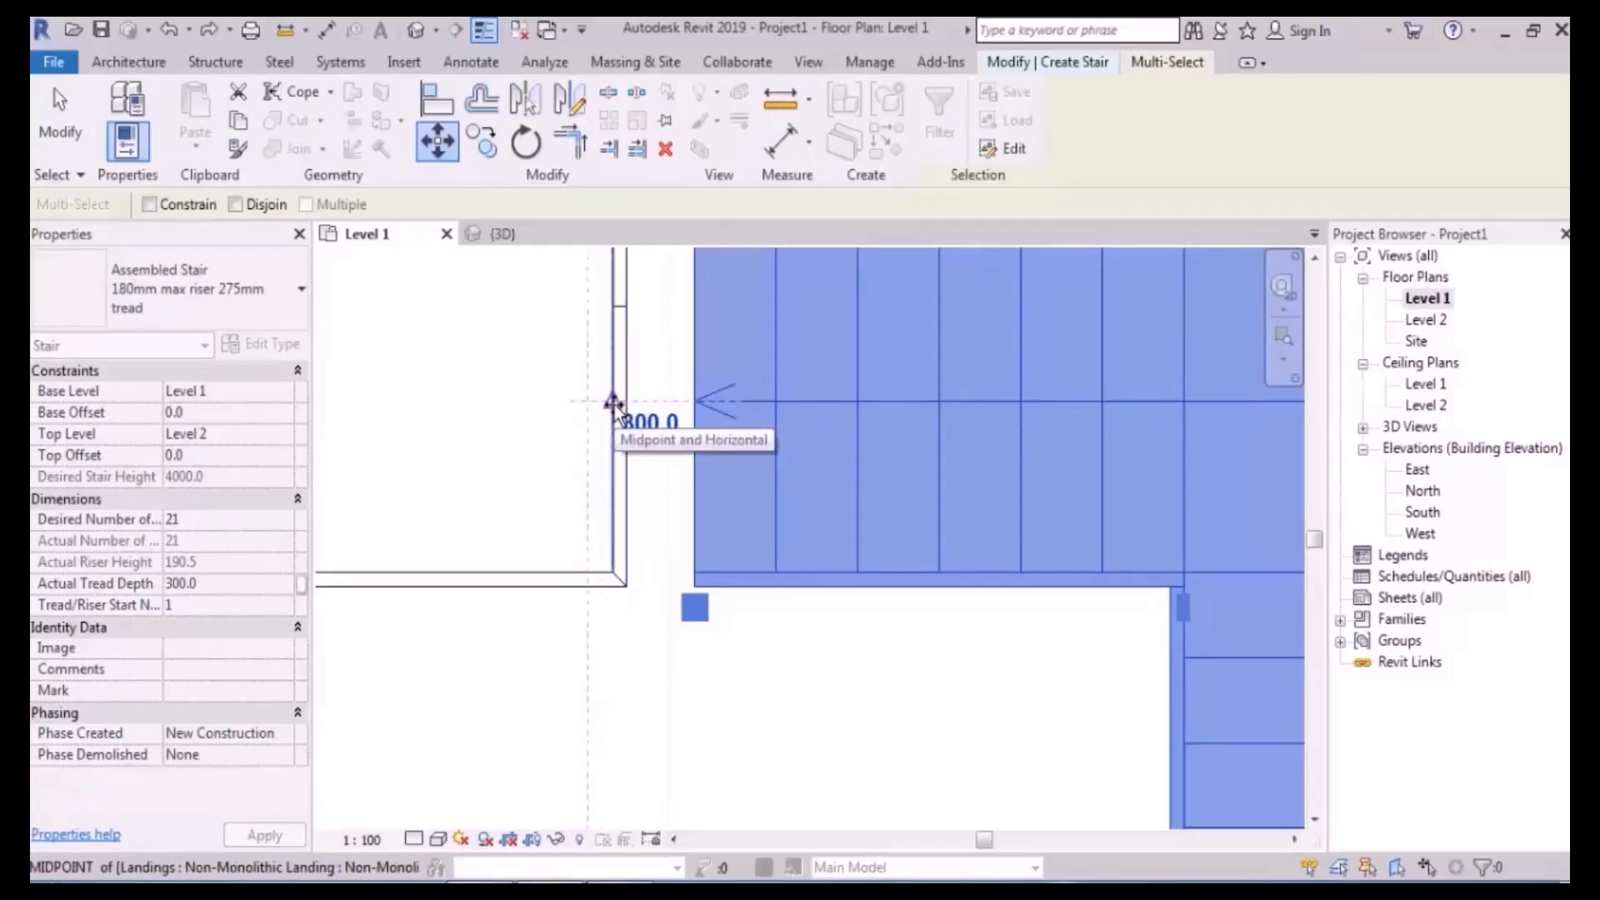
{"action": "scroll", "coordinate": [671, 496], "scroll_direction": "down", "scroll_amount": 2}
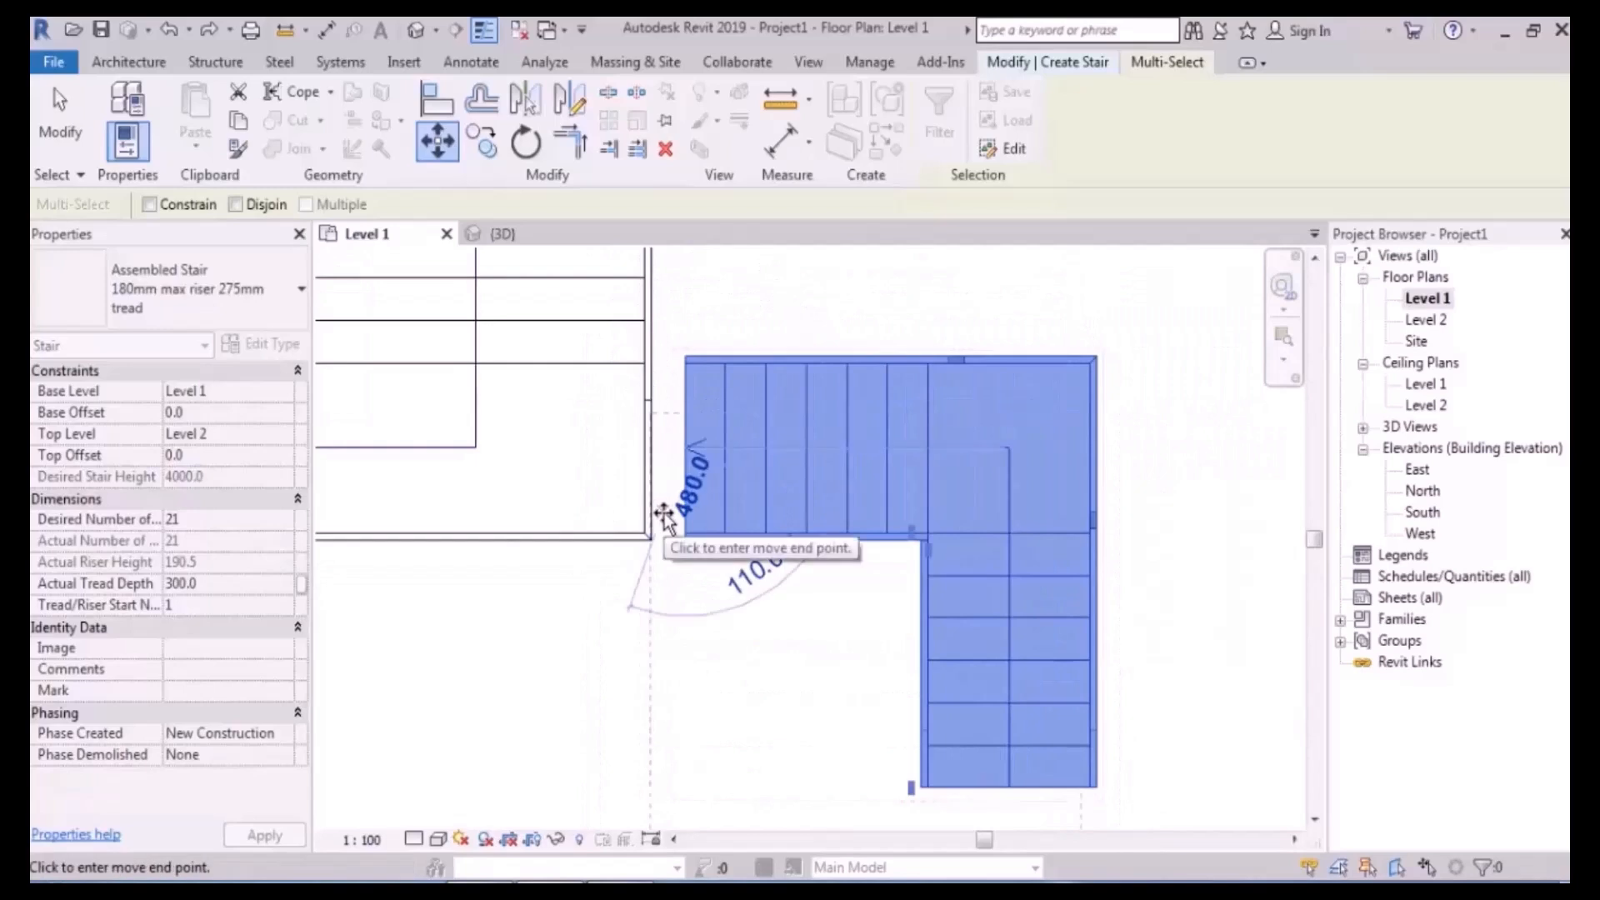
{"action": "scroll", "coordinate": [659, 483], "scroll_direction": "up", "scroll_amount": 5}
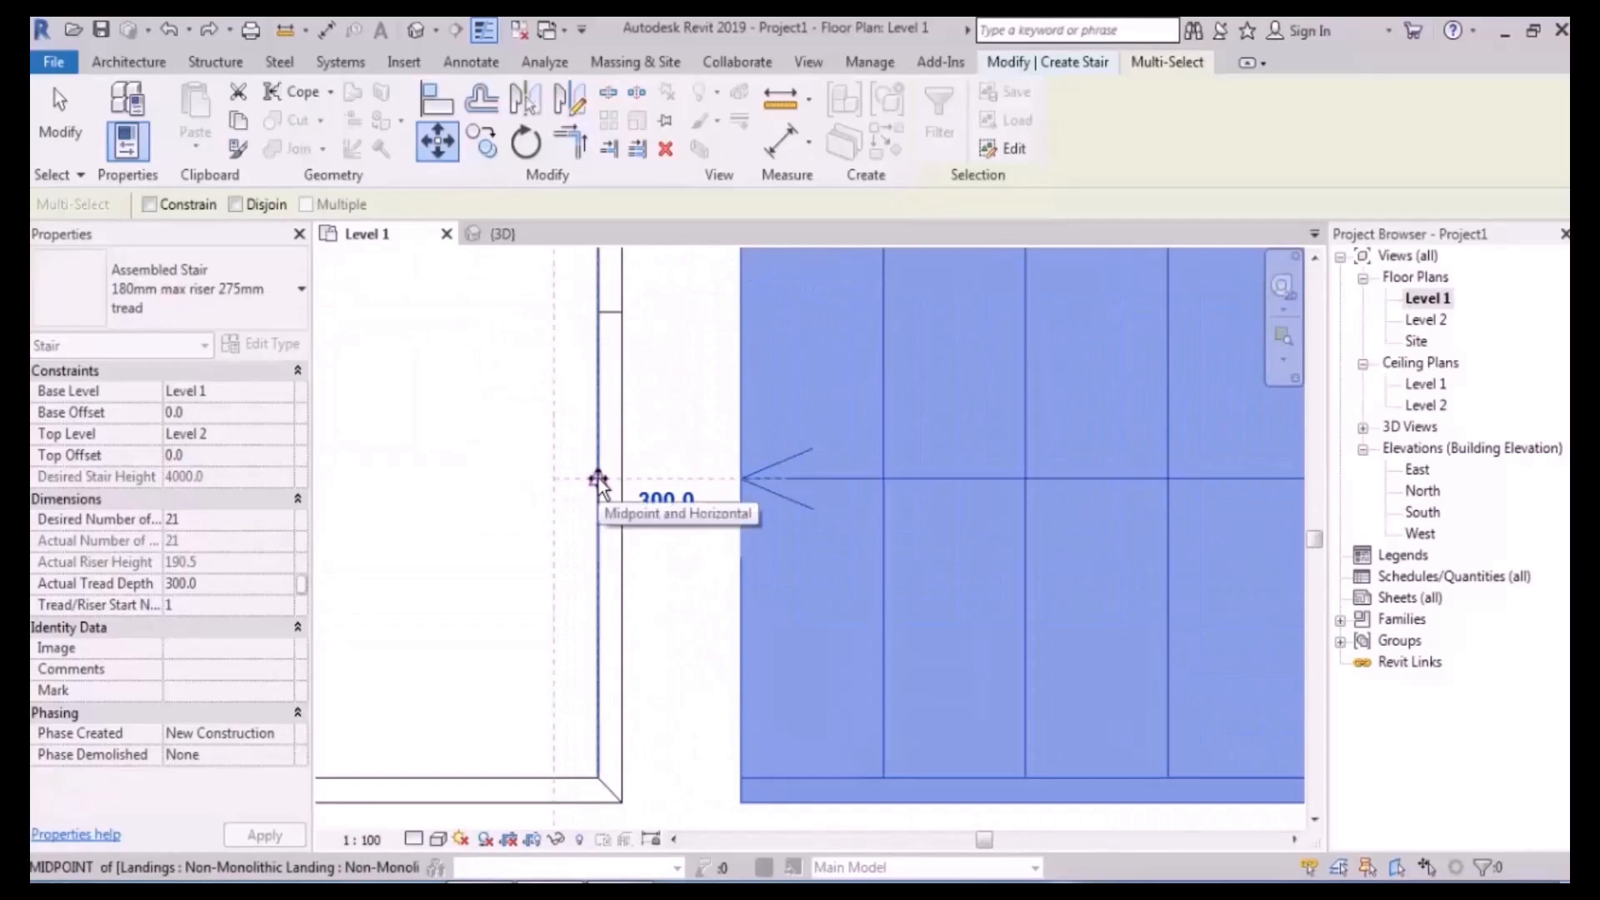
{"action": "left_click", "coordinate": [597, 478]}
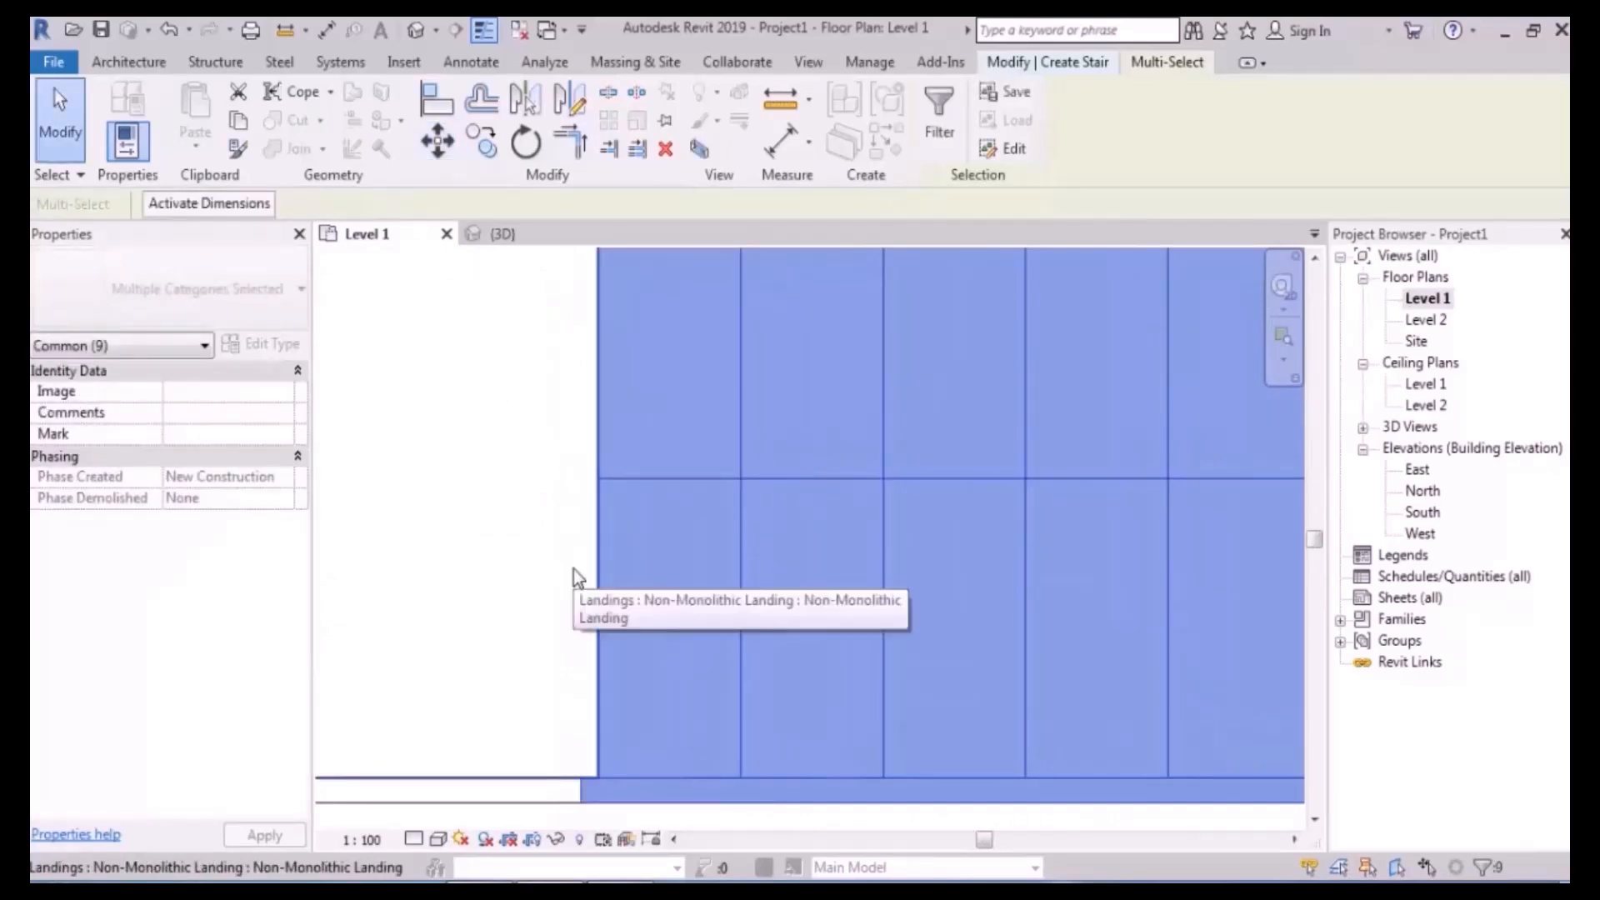
{"action": "left_click", "coordinate": [575, 576]}
- Move the right flight left again from its left edge onto the landing edge, closing the gap
{"action": "scroll", "coordinate": [583, 558], "scroll_direction": "down", "scroll_amount": 8}
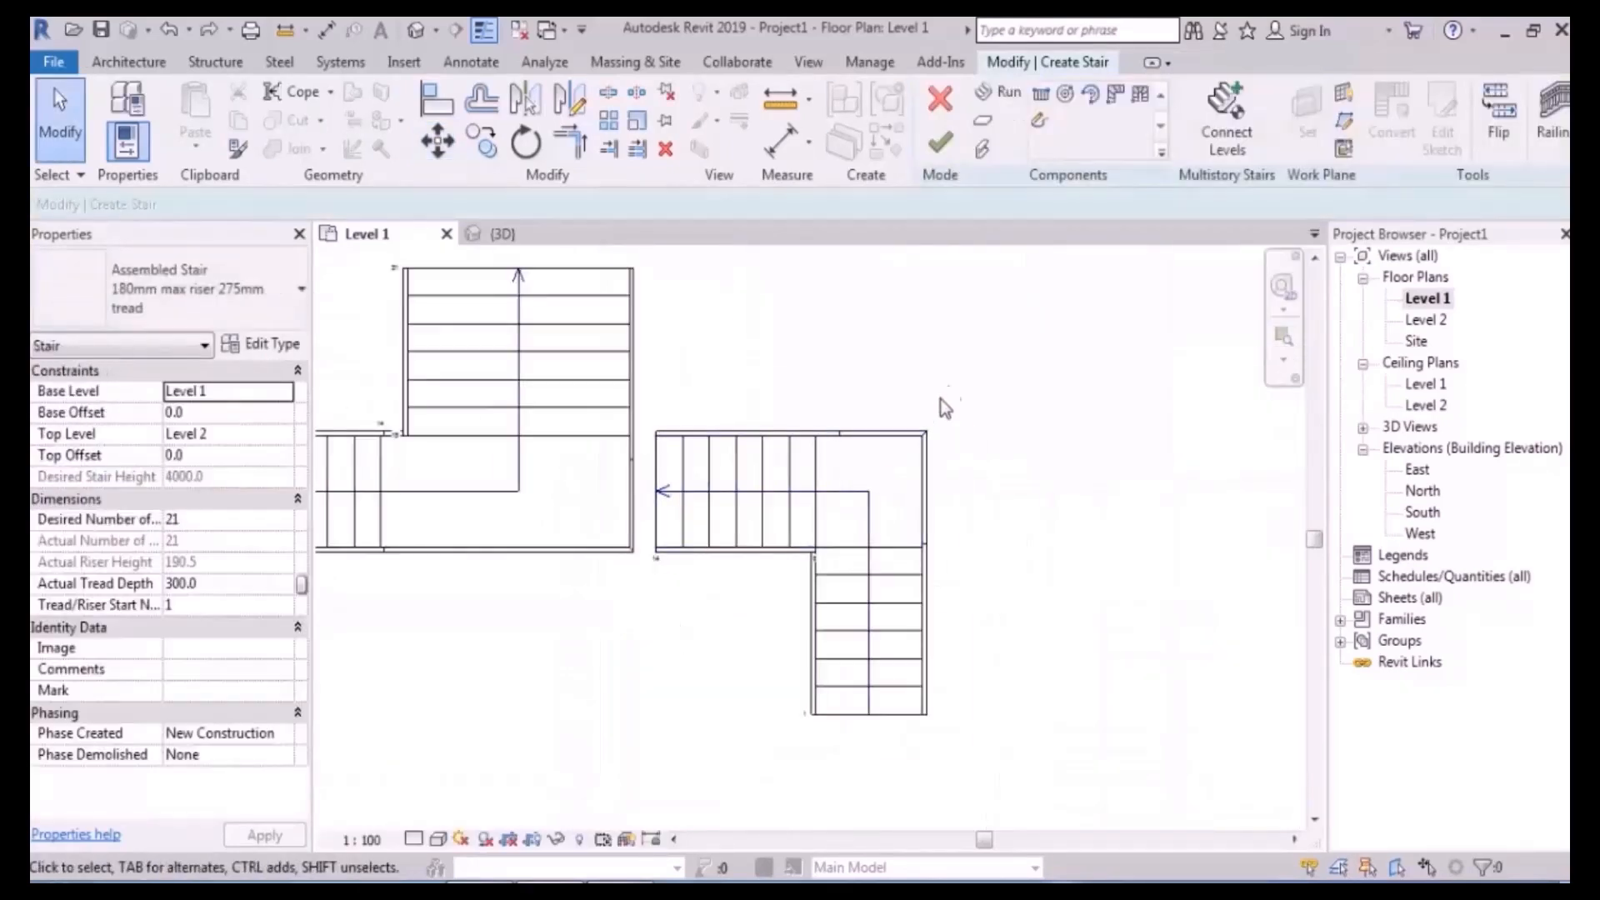
{"action": "left_click_drag", "start_coordinate": [780, 757], "coordinate": [777, 759]}
{"action": "scroll", "coordinate": [650, 483], "scroll_direction": "up", "scroll_amount": 6}
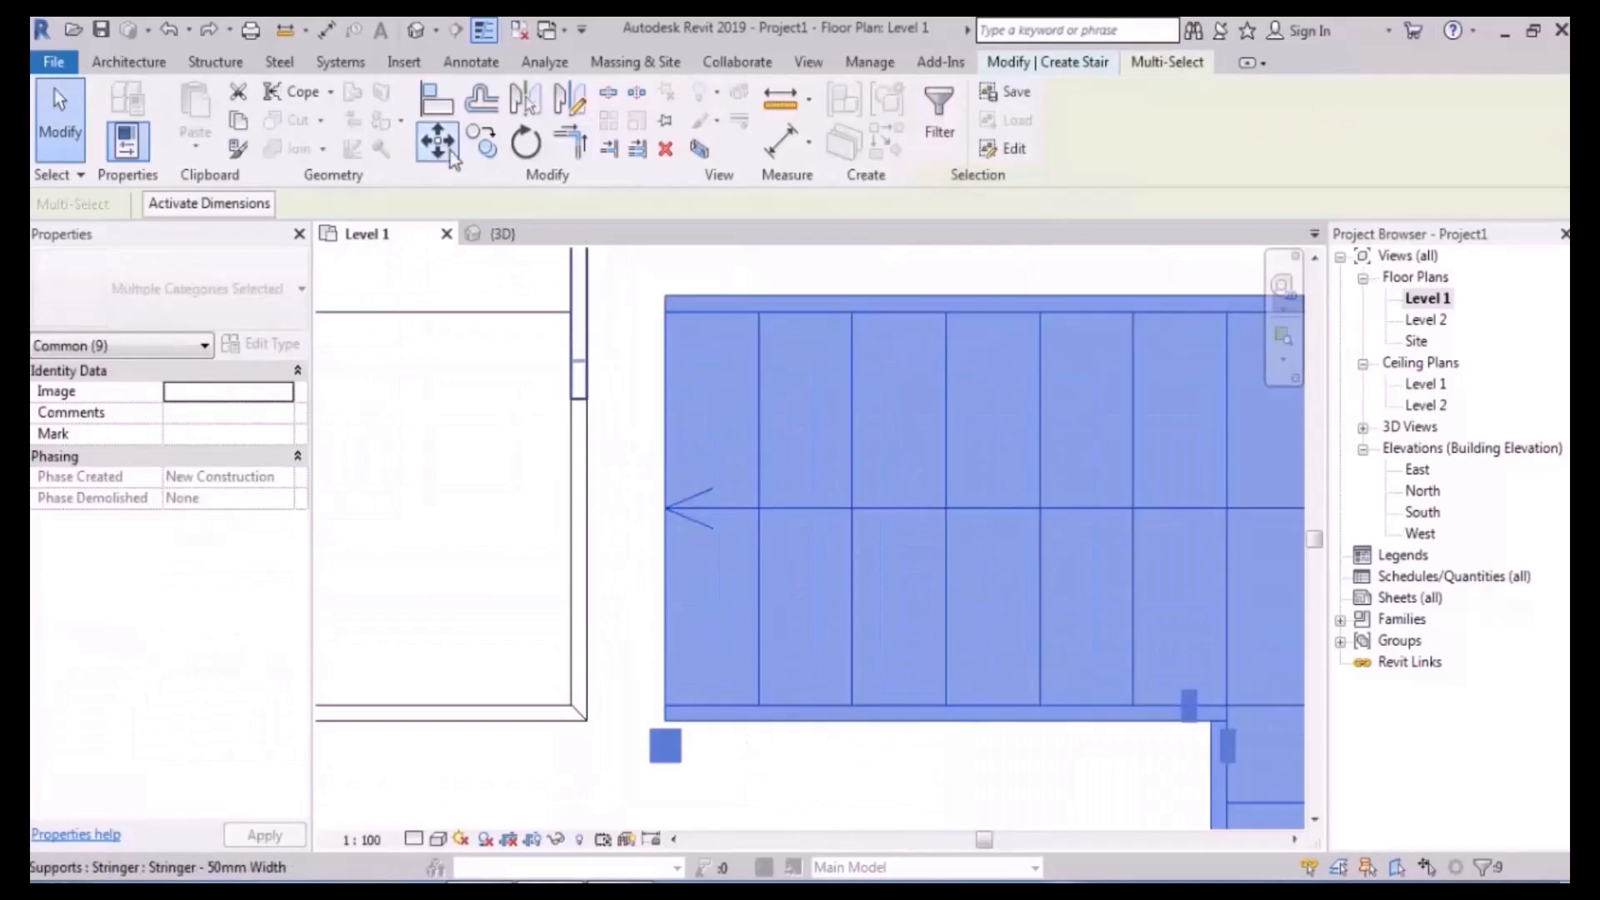
{"action": "left_click", "coordinate": [443, 150]}
{"action": "left_click", "coordinate": [666, 508]}
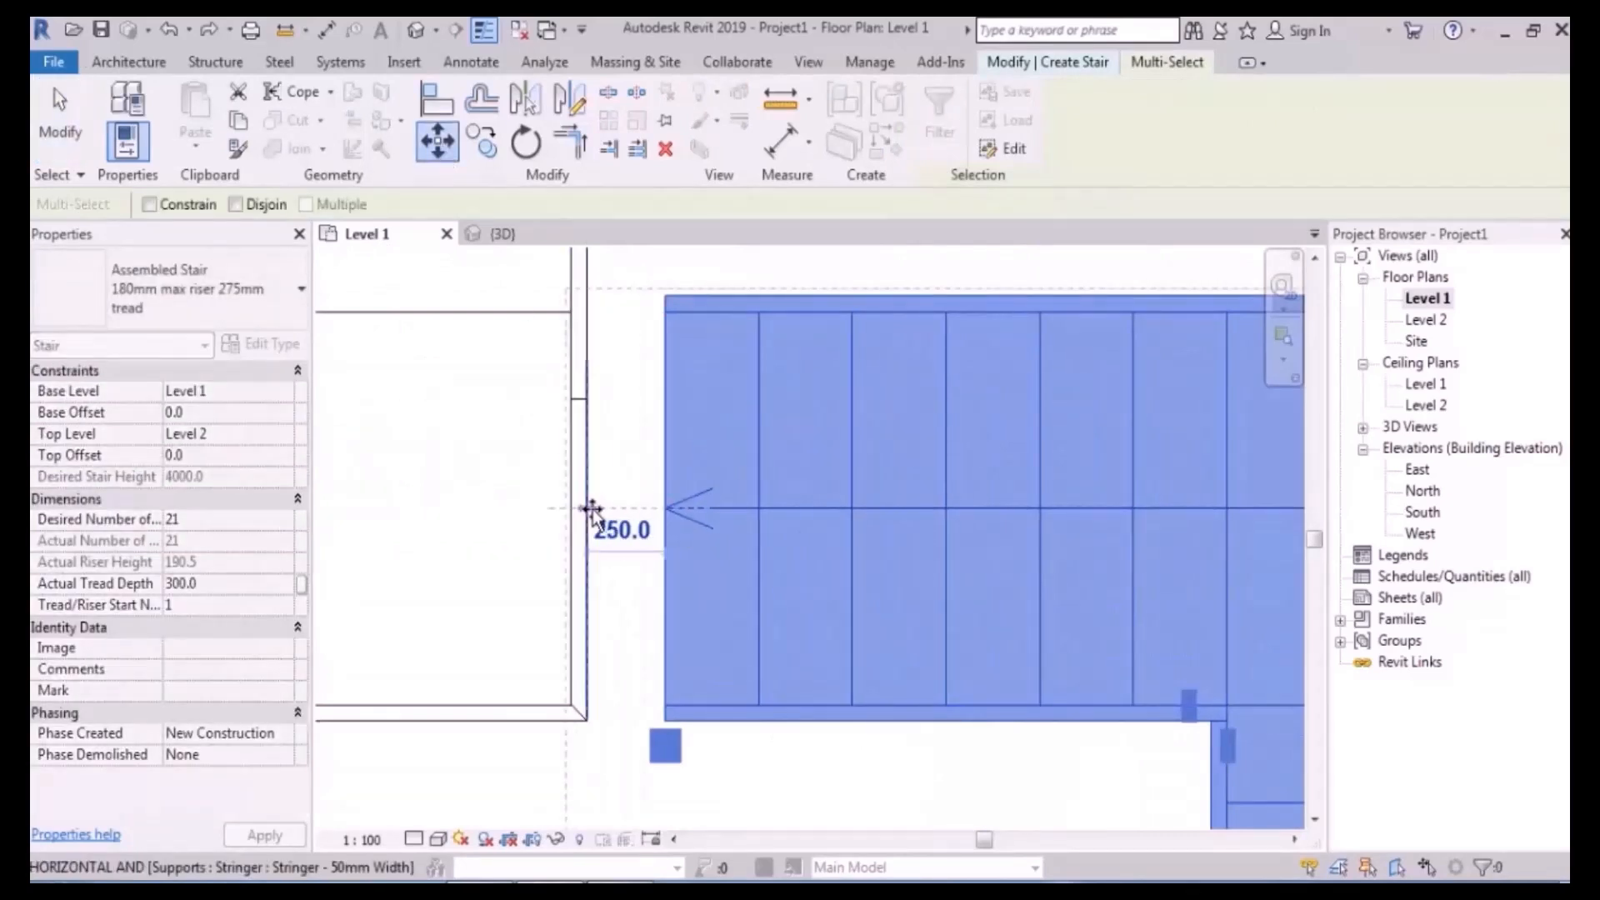
{"action": "left_click", "coordinate": [589, 510]}
{"action": "scroll", "coordinate": [624, 535], "scroll_direction": "down", "scroll_amount": 4}
{"action": "left_click", "coordinate": [683, 716]}
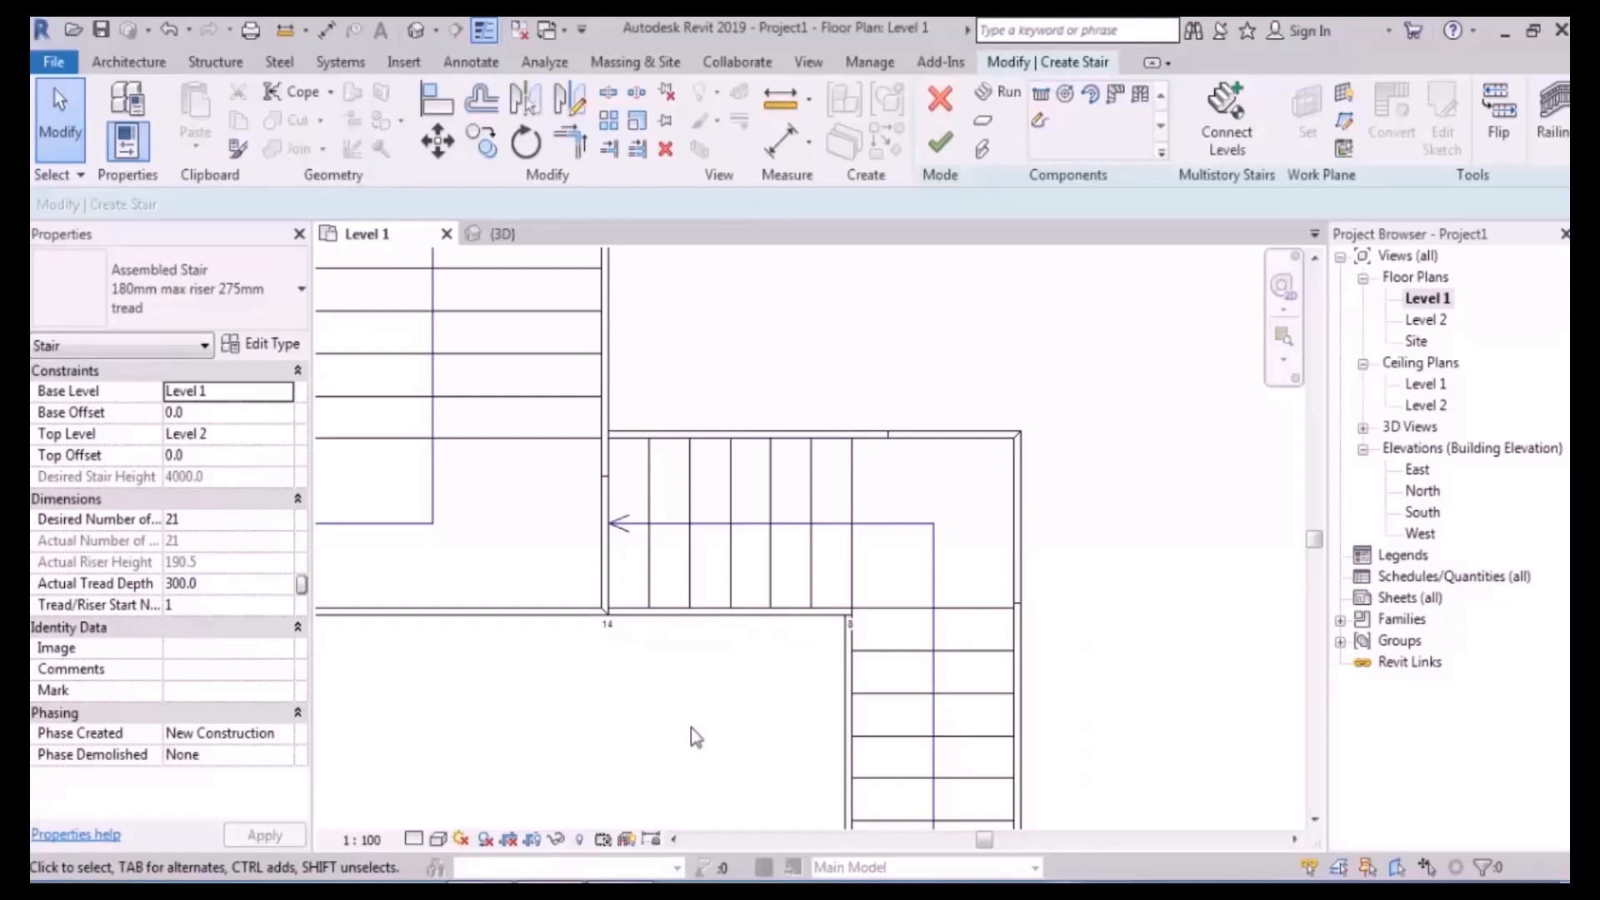
- Zoom out and recentre the plan to show the whole symmetric stair
{"action": "scroll", "coordinate": [871, 543], "scroll_direction": "down", "scroll_amount": 5}
{"action": "scroll", "coordinate": [425, 590], "scroll_direction": "up", "scroll_amount": 2}
{"action": "middle_click_drag", "start_coordinate": [610, 666], "coordinate": [666, 675]}
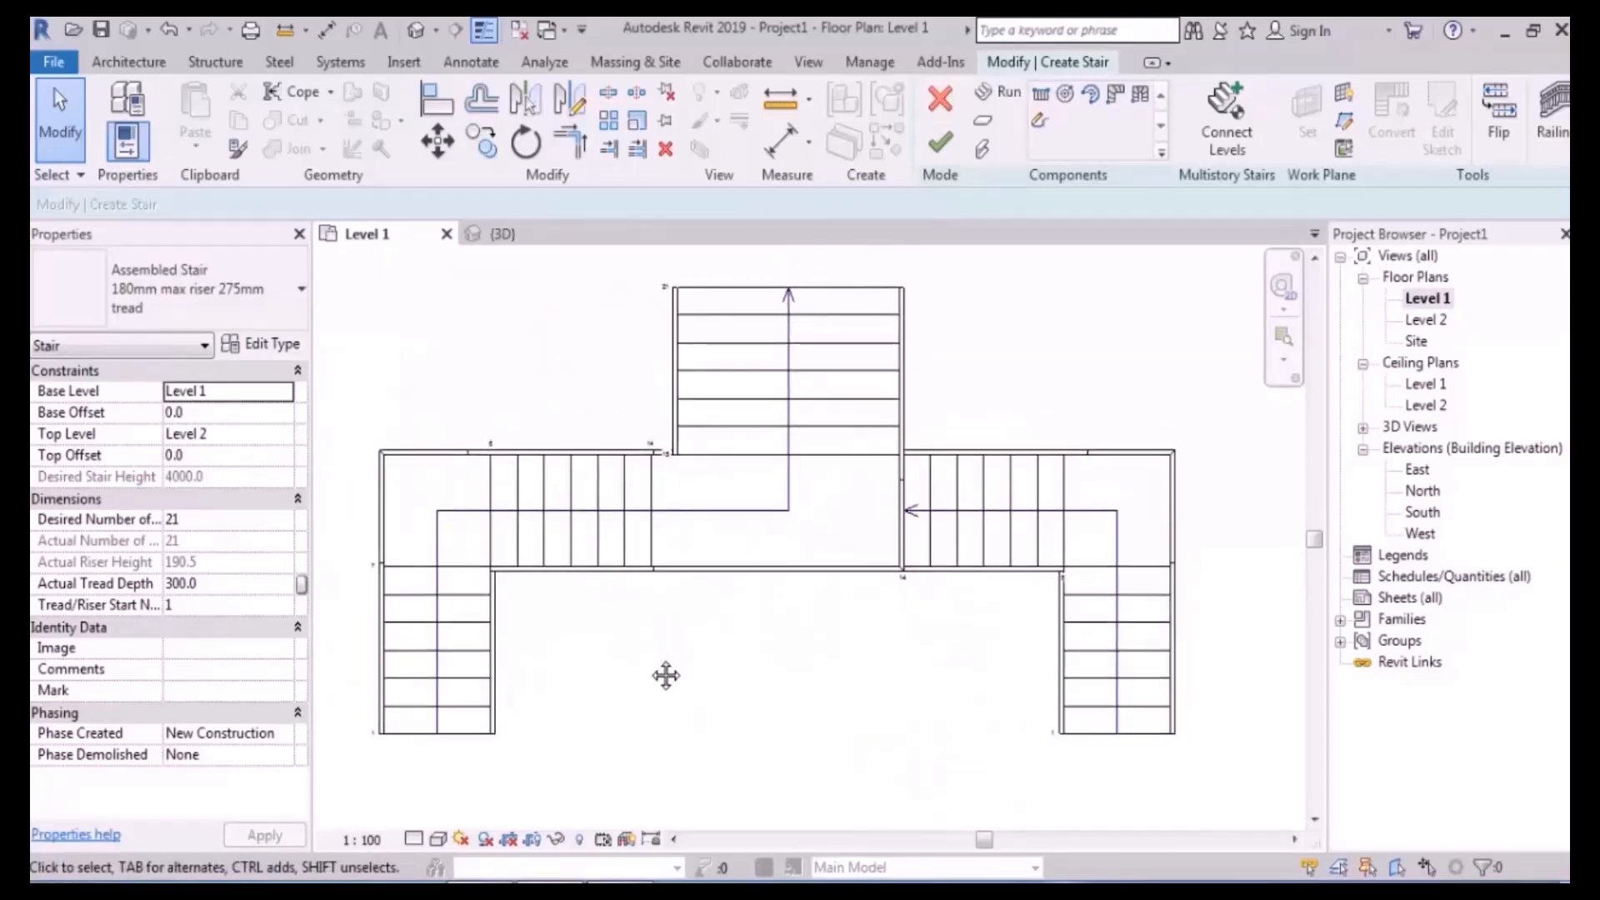
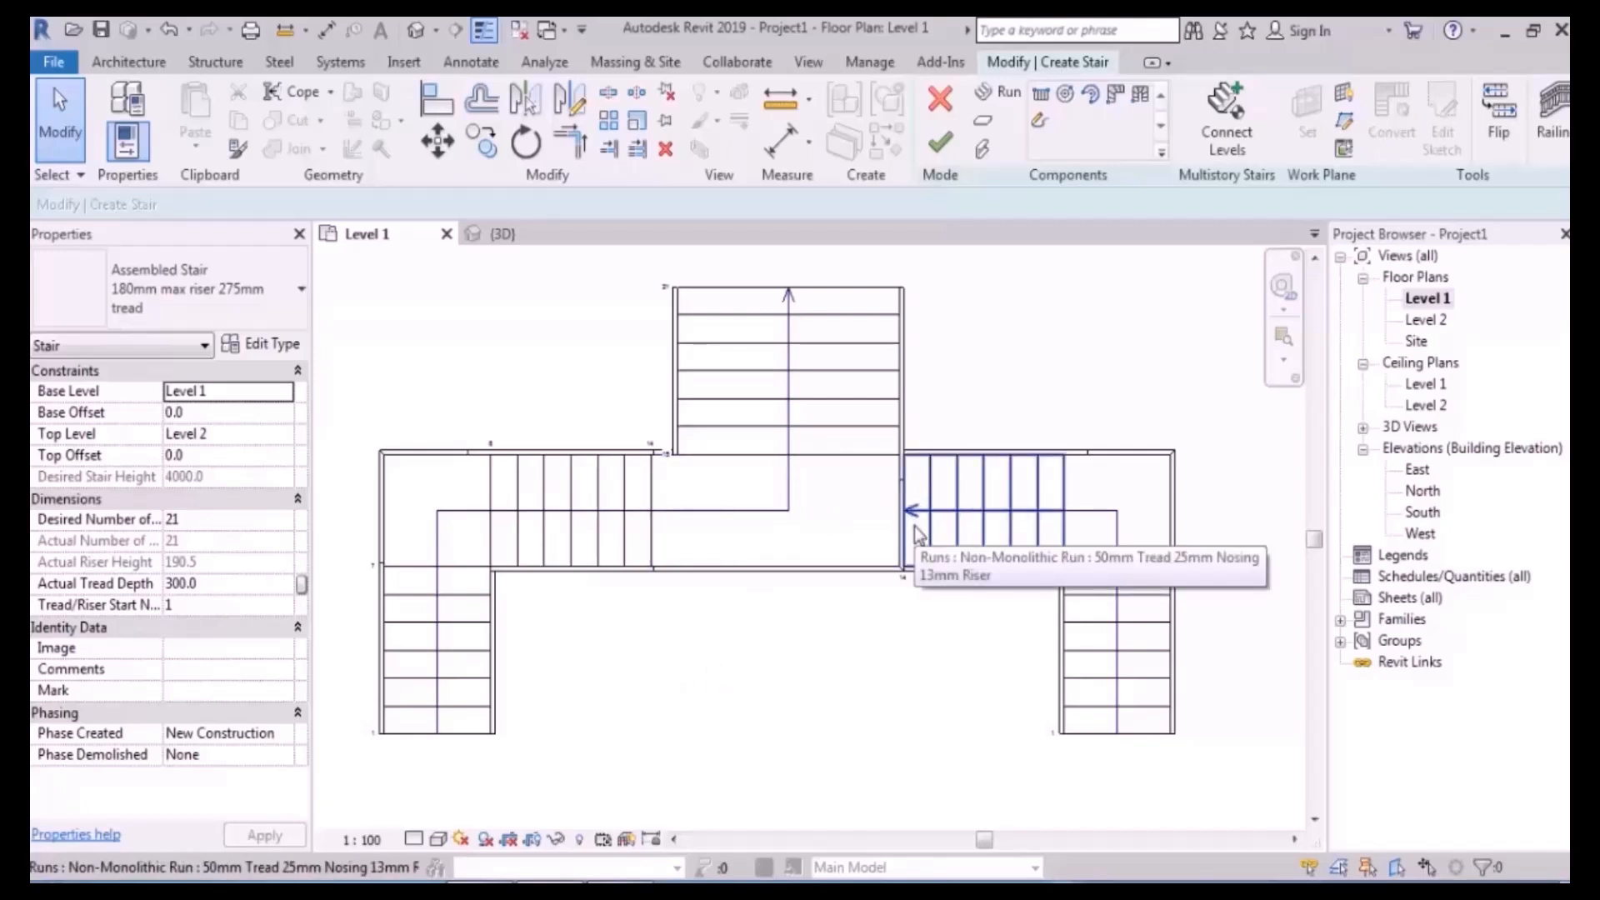
- Crossing-select the right stair run and move it 50 to the left with MV
{"action": "left_click_drag", "start_coordinate": [1222, 438], "coordinate": [946, 772]}
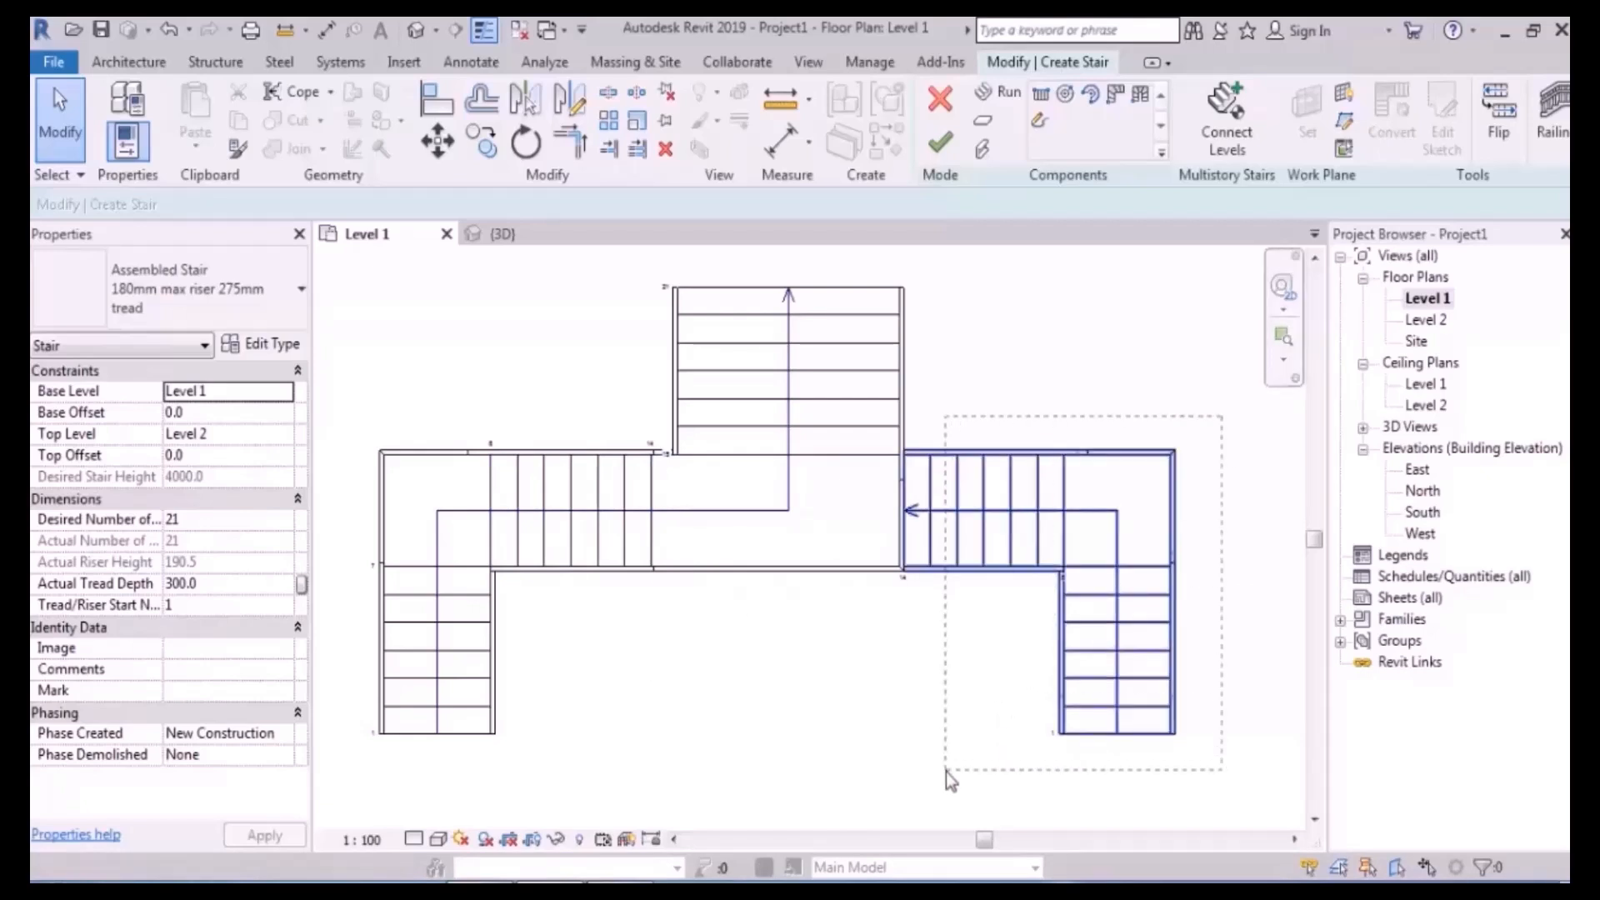
{"action": "scroll", "coordinate": [989, 553], "scroll_direction": "up", "scroll_amount": 4}
{"action": "key", "text": "m"}
{"action": "key", "text": "v"}
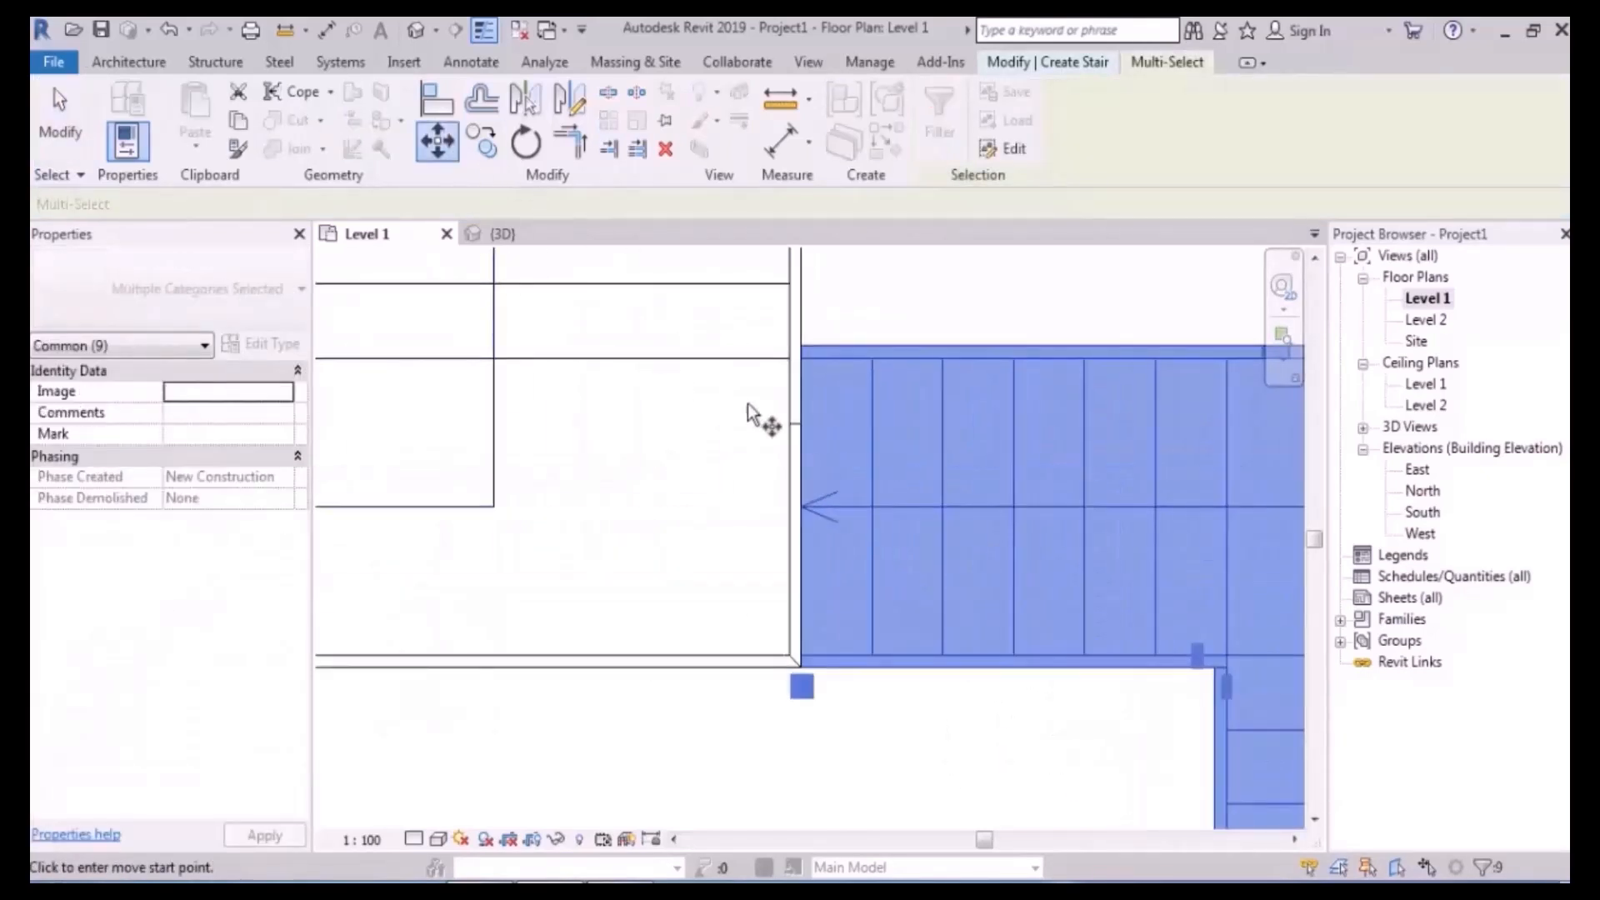
{"action": "left_click", "coordinate": [800, 507]}
{"action": "left_click", "coordinate": [788, 507]}
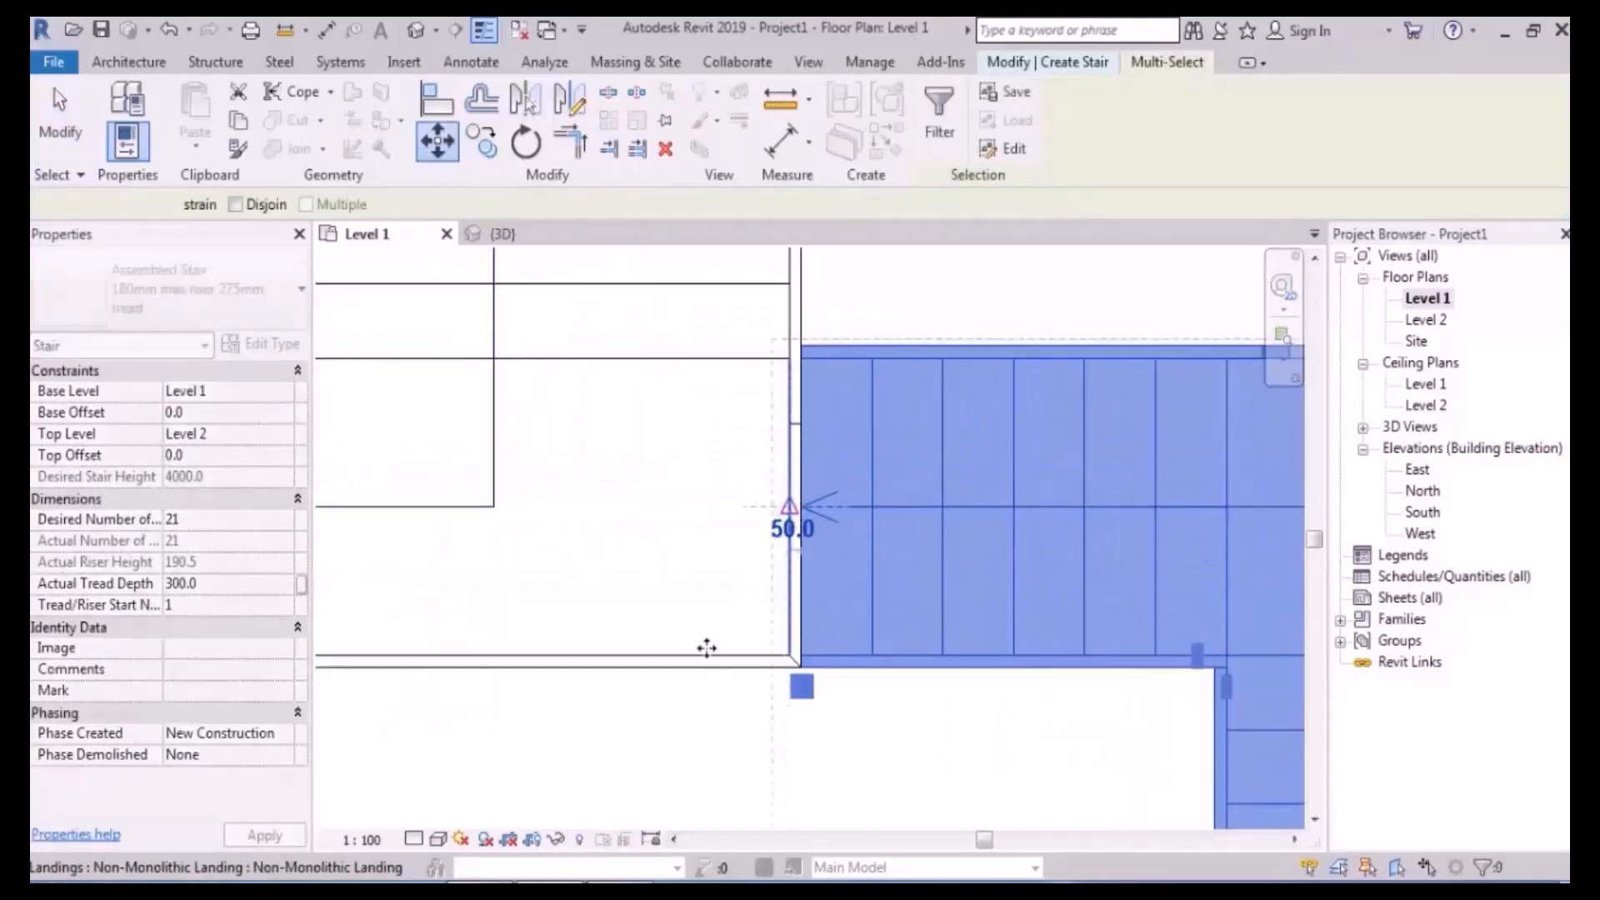
{"action": "left_click", "coordinate": [691, 733]}
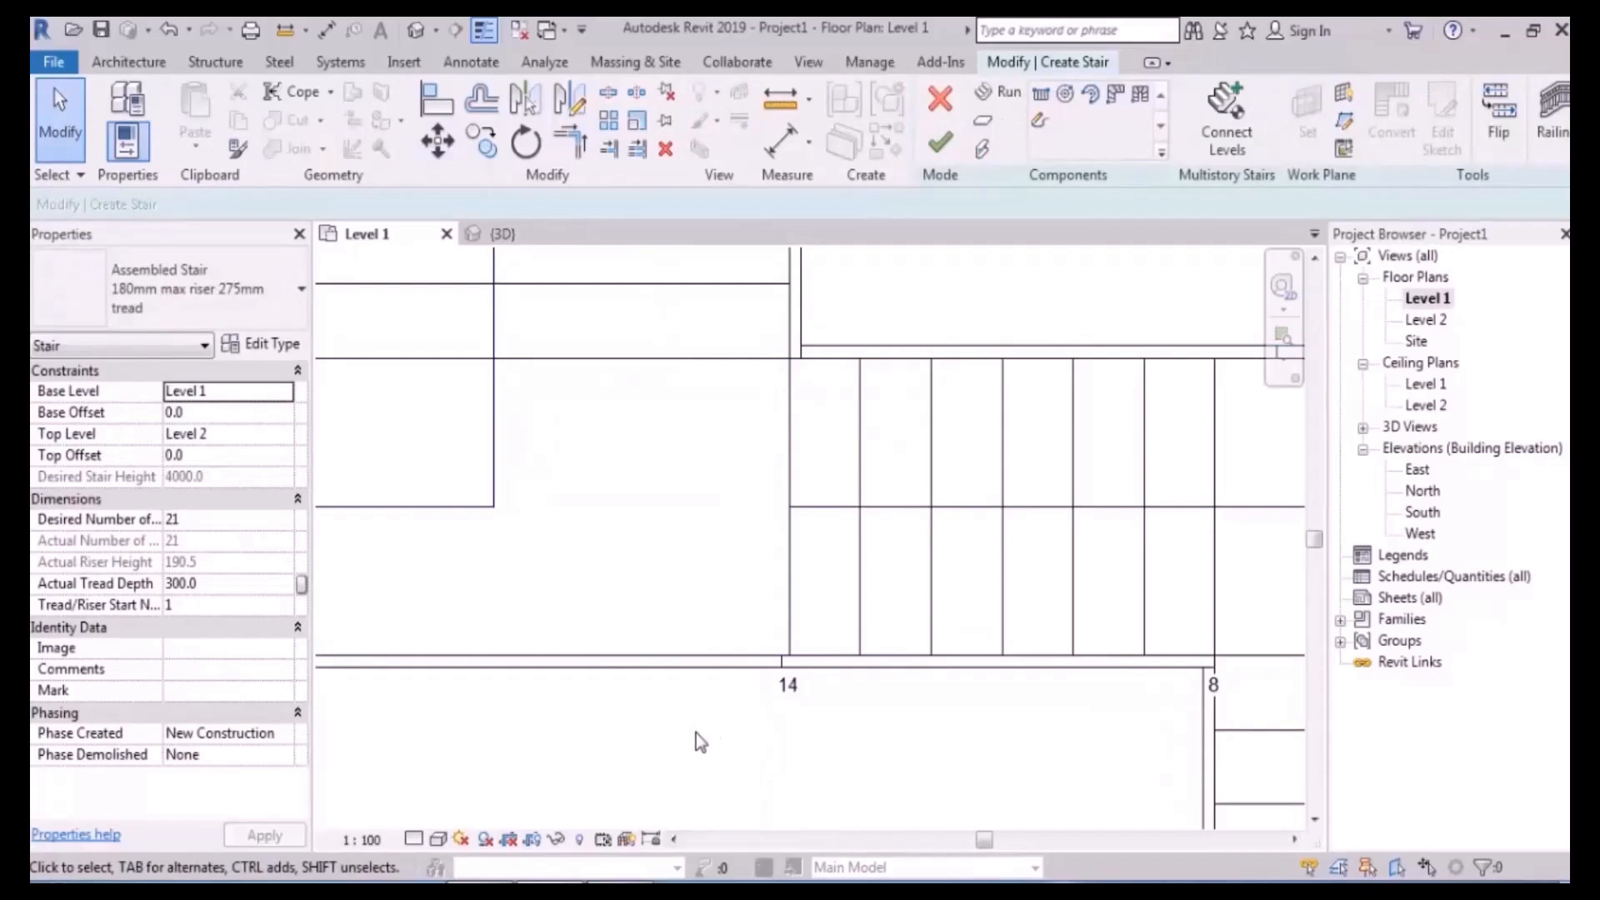
- Recentre the plan and briefly select, then deselect, the stringer near label 14
{"action": "scroll", "coordinate": [950, 596], "scroll_direction": "down", "scroll_amount": 4}
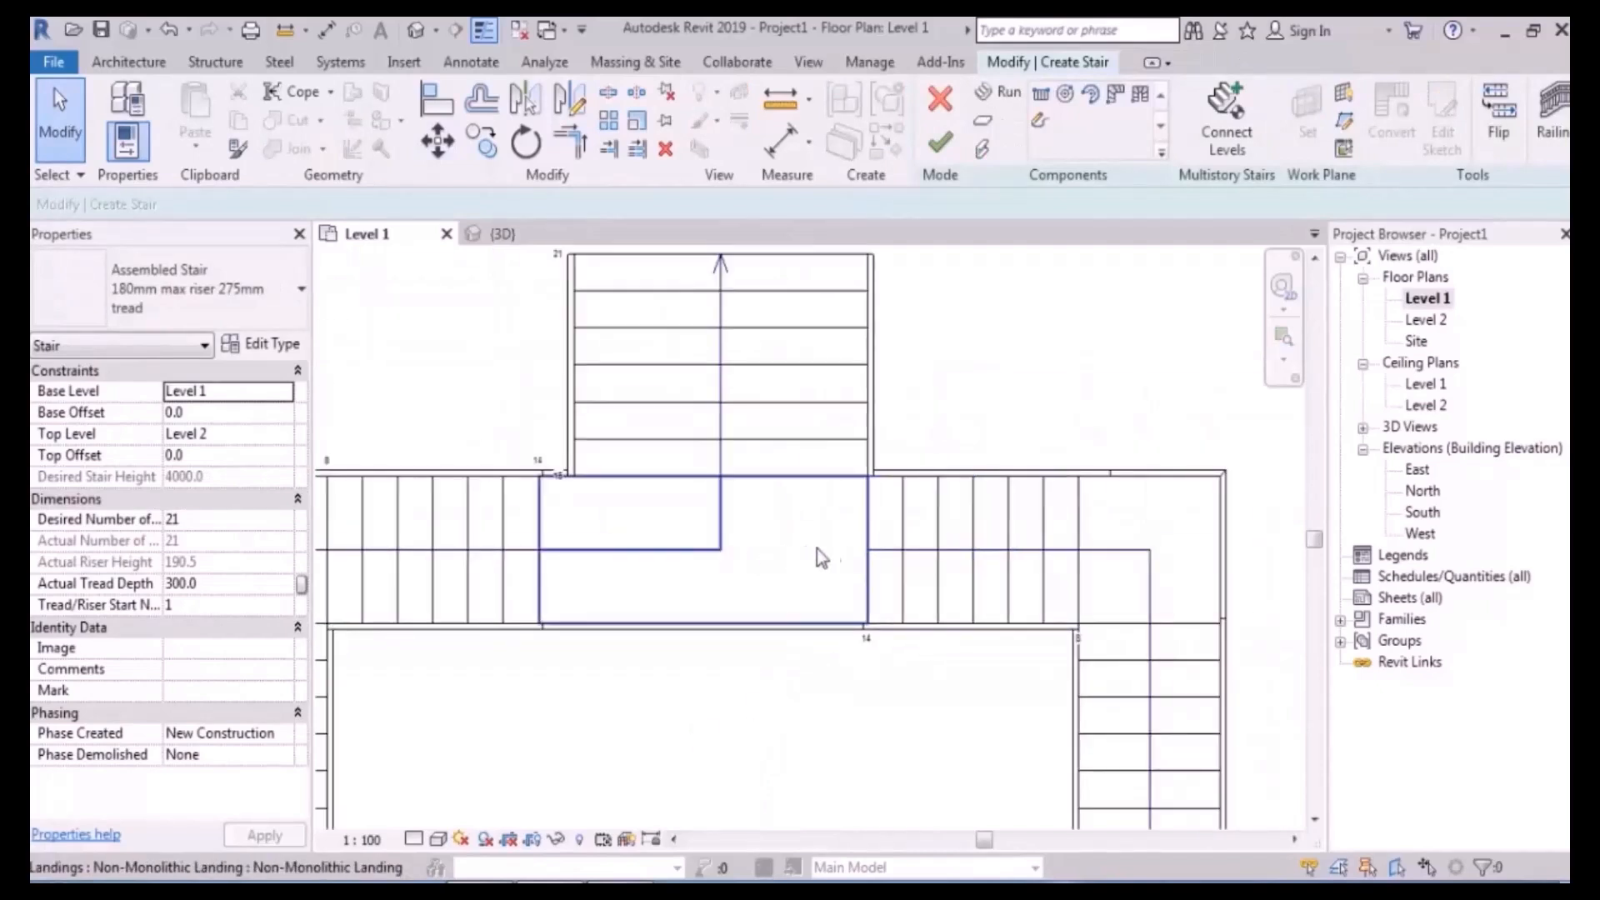
{"action": "scroll", "coordinate": [845, 548], "scroll_direction": "down", "scroll_amount": 3}
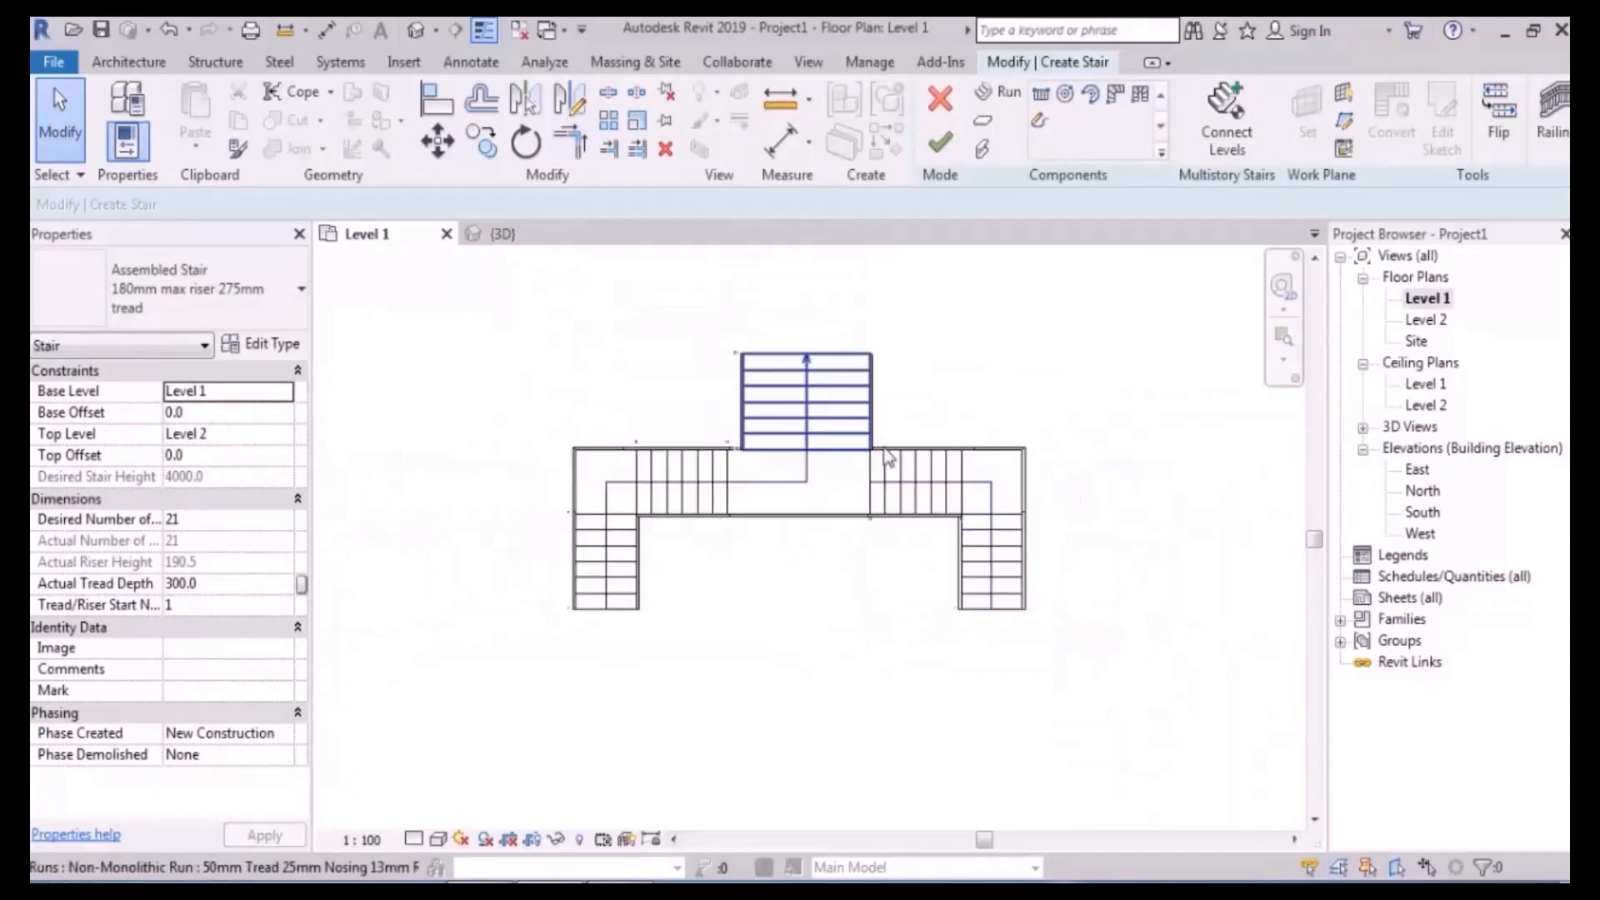
{"action": "middle_click_drag", "start_coordinate": [899, 402], "coordinate": [962, 392]}
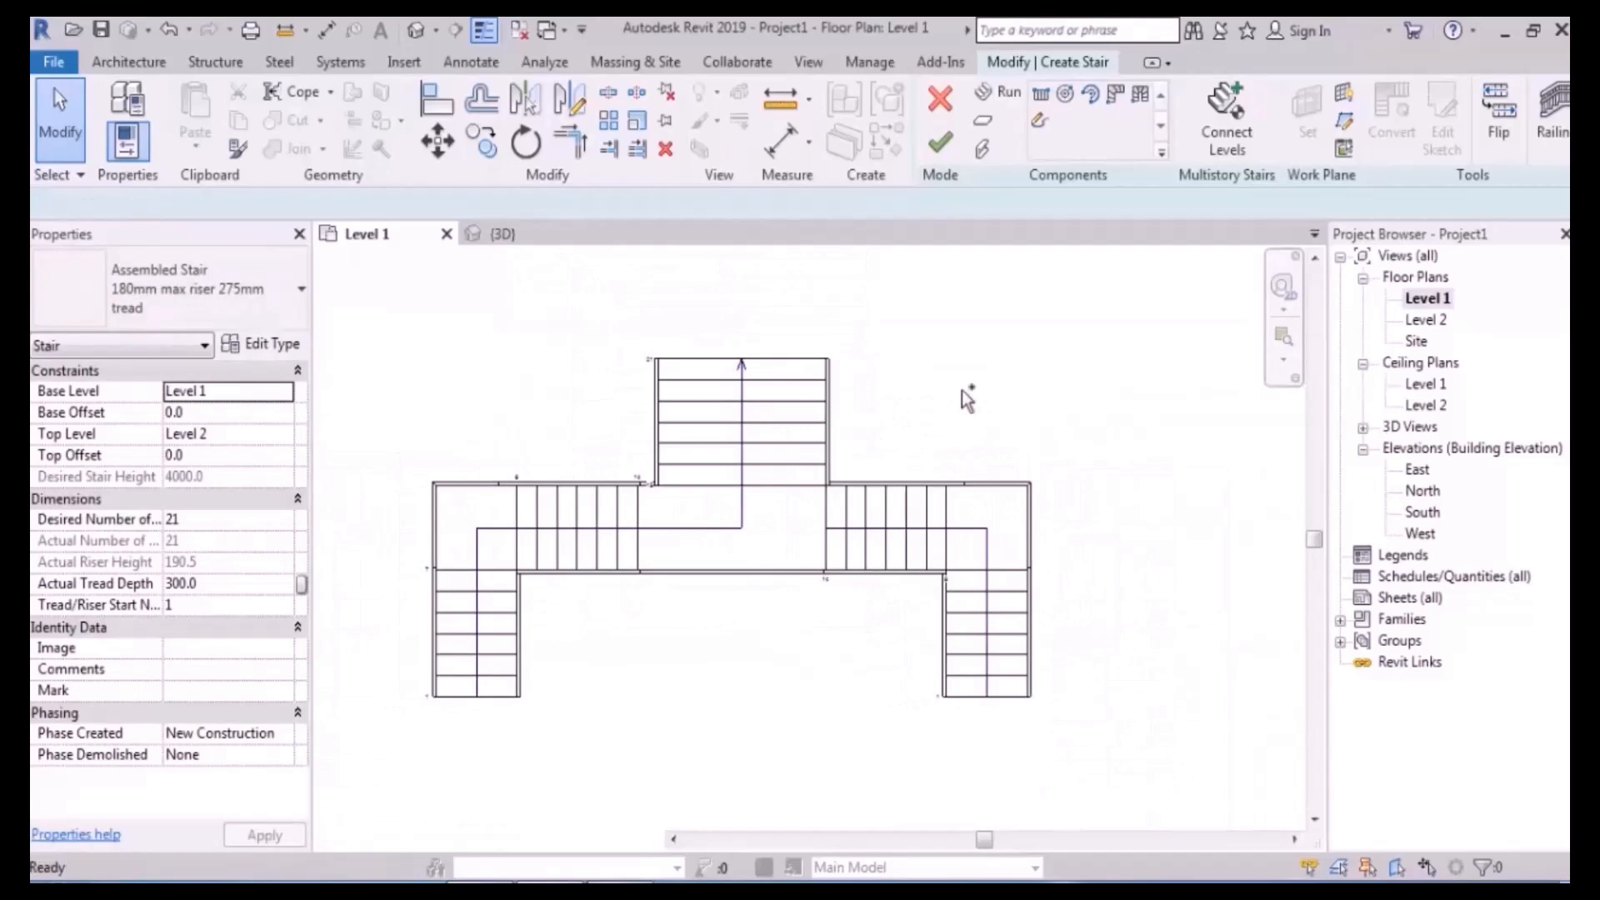
{"action": "scroll", "coordinate": [961, 390], "scroll_direction": "up", "scroll_amount": 5}
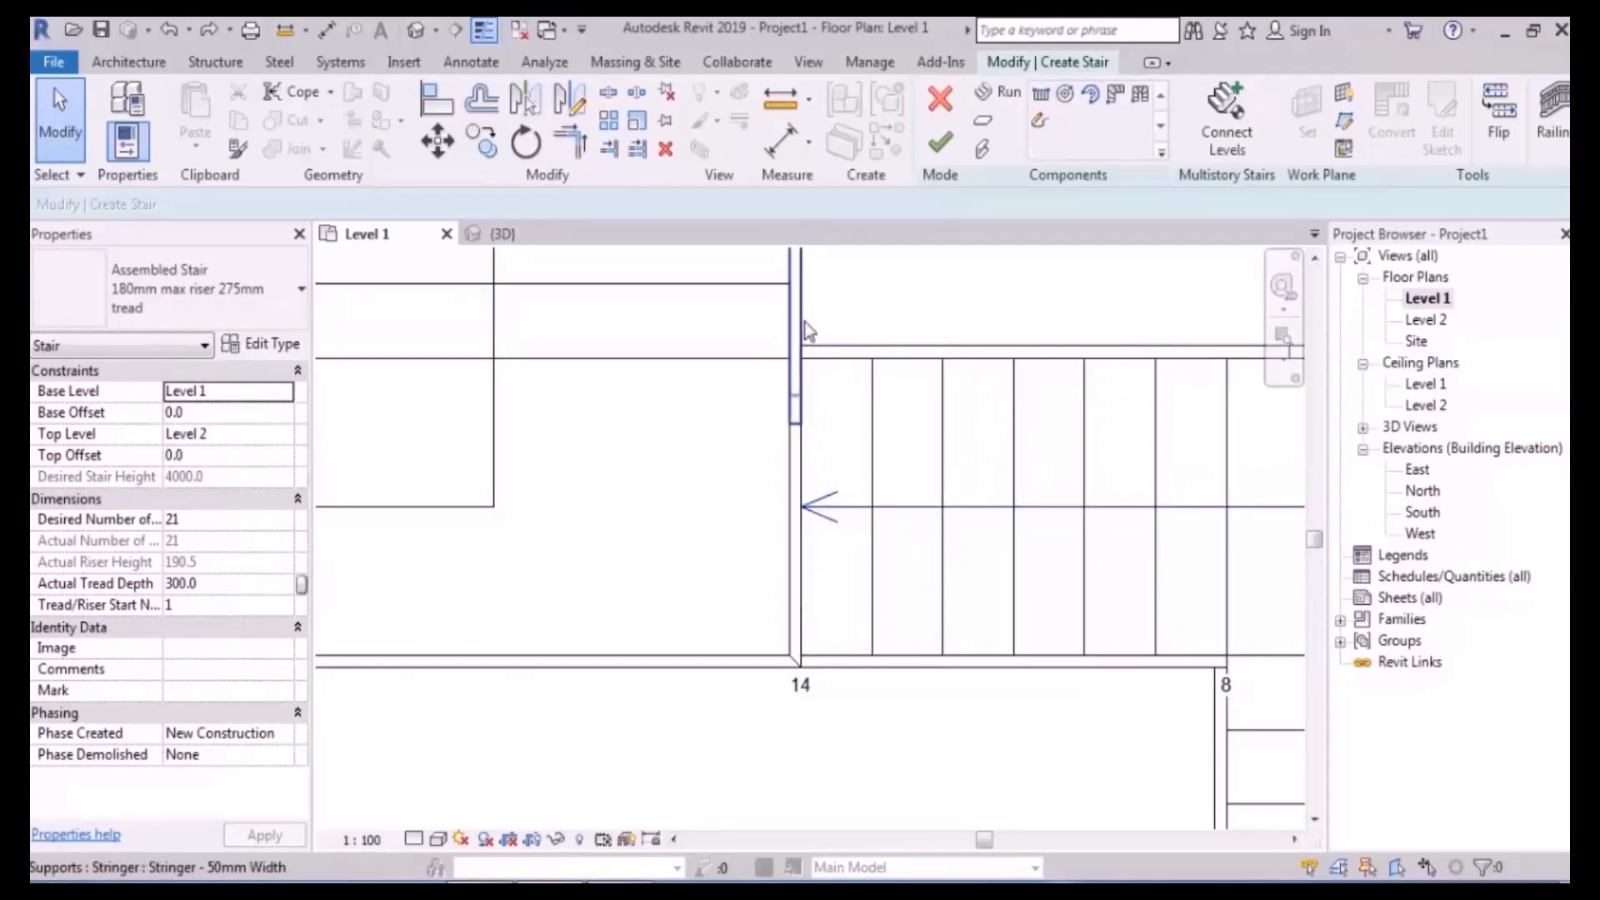
{"action": "scroll", "coordinate": [821, 710], "scroll_direction": "up", "scroll_amount": 3}
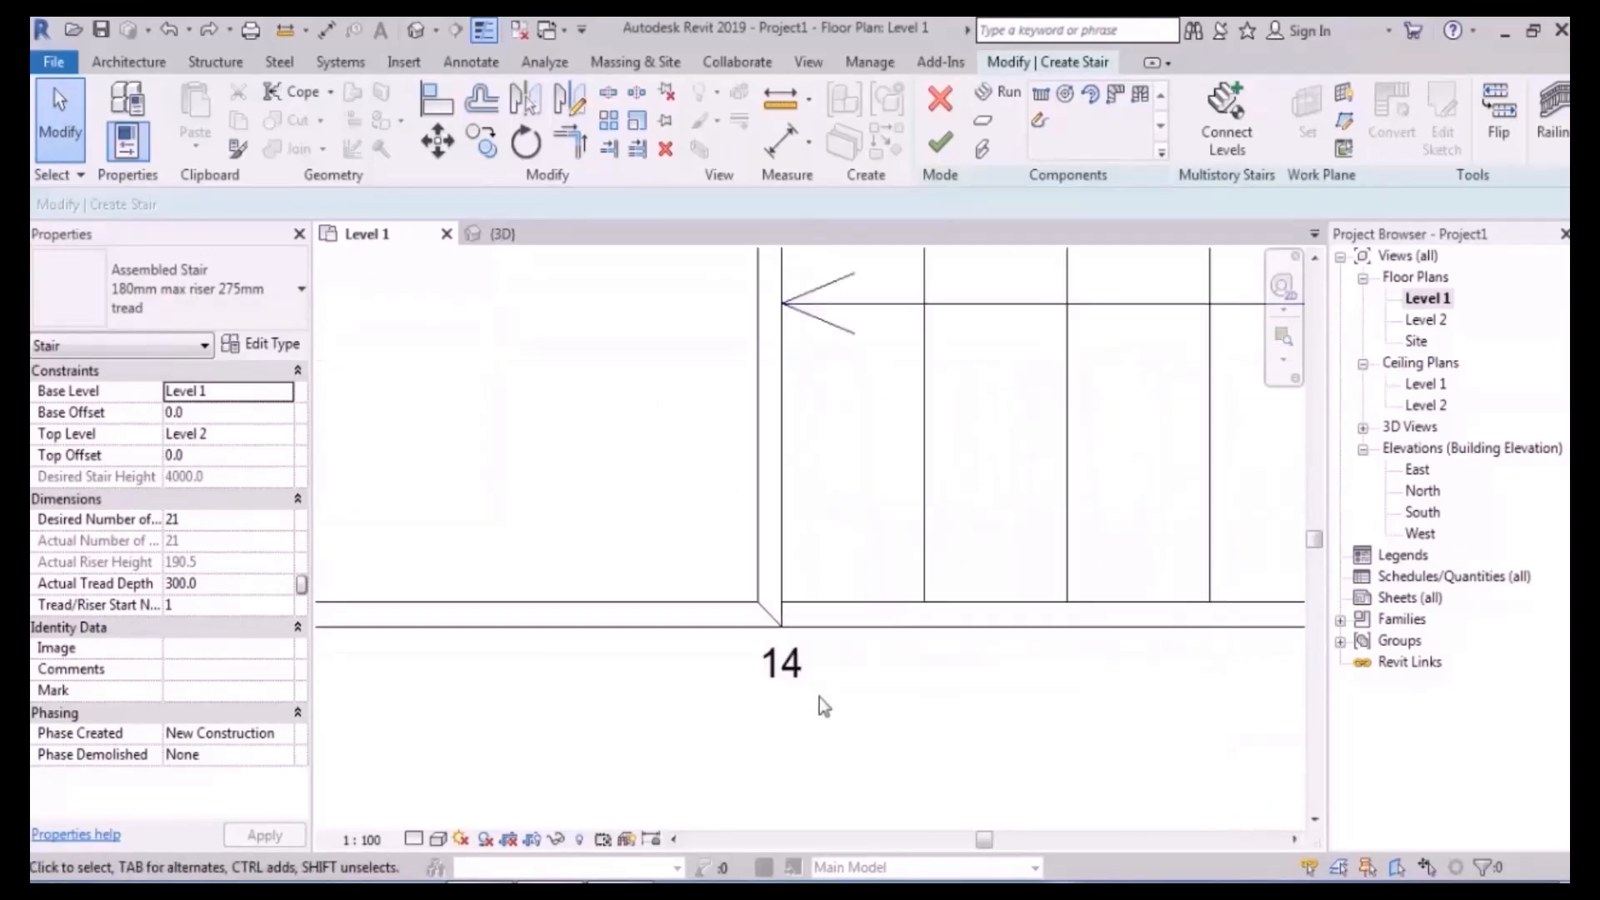
{"action": "left_click", "coordinate": [758, 552]}
{"action": "scroll", "coordinate": [762, 693], "scroll_direction": "down", "scroll_amount": 4}
{"action": "left_click", "coordinate": [865, 360]}
{"action": "scroll", "coordinate": [850, 360], "scroll_direction": "down", "scroll_amount": 5}
- Move the right run's nine components another 50 left from the run edge
{"action": "left_click_drag", "start_coordinate": [1117, 322], "coordinate": [841, 770]}
{"action": "scroll", "coordinate": [883, 400], "scroll_direction": "up", "scroll_amount": 2}
{"action": "scroll", "coordinate": [828, 350], "scroll_direction": "up", "scroll_amount": 2}
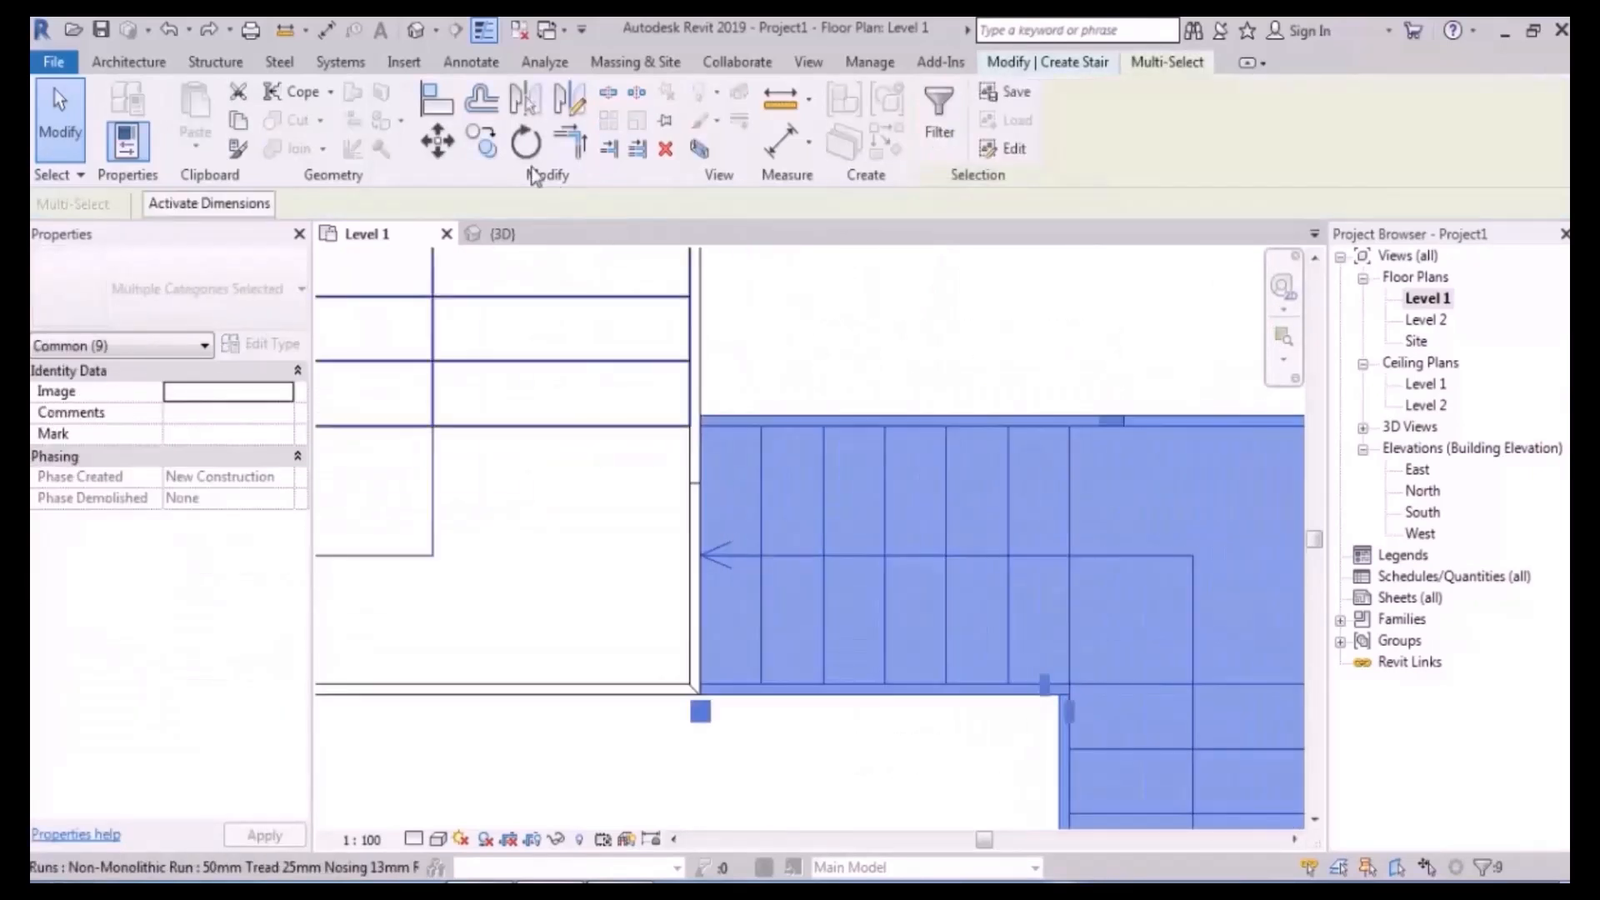
{"action": "left_click", "coordinate": [435, 143]}
{"action": "scroll", "coordinate": [750, 547], "scroll_direction": "up", "scroll_amount": 4}
{"action": "left_click", "coordinate": [700, 522]}
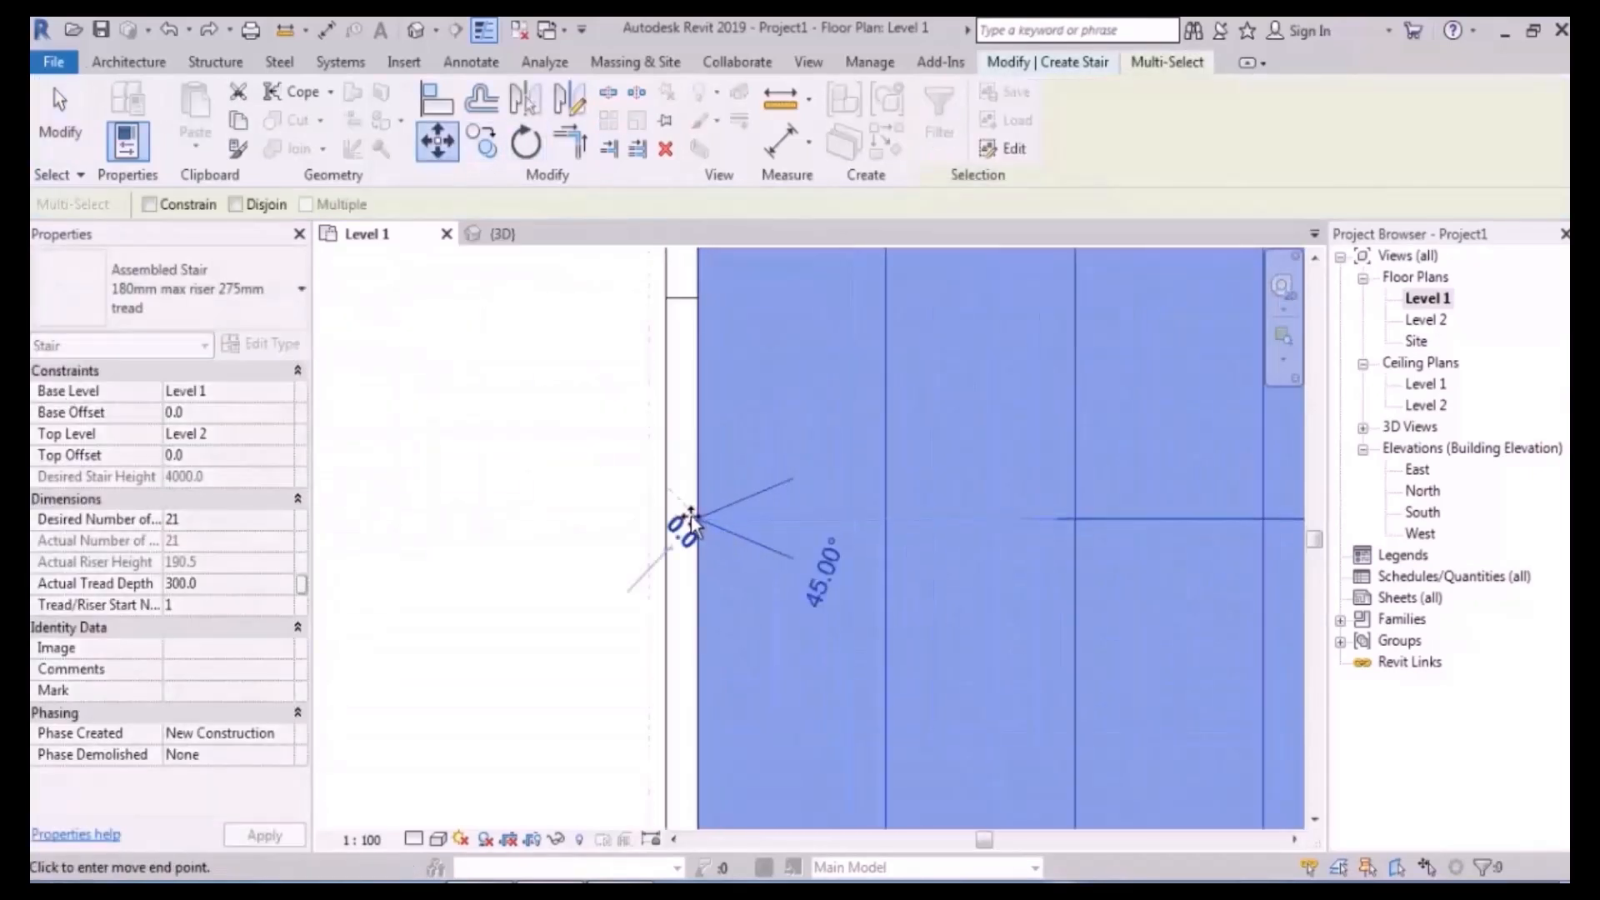
{"action": "left_click", "coordinate": [666, 517]}
{"action": "scroll", "coordinate": [746, 489], "scroll_direction": "down", "scroll_amount": 5}
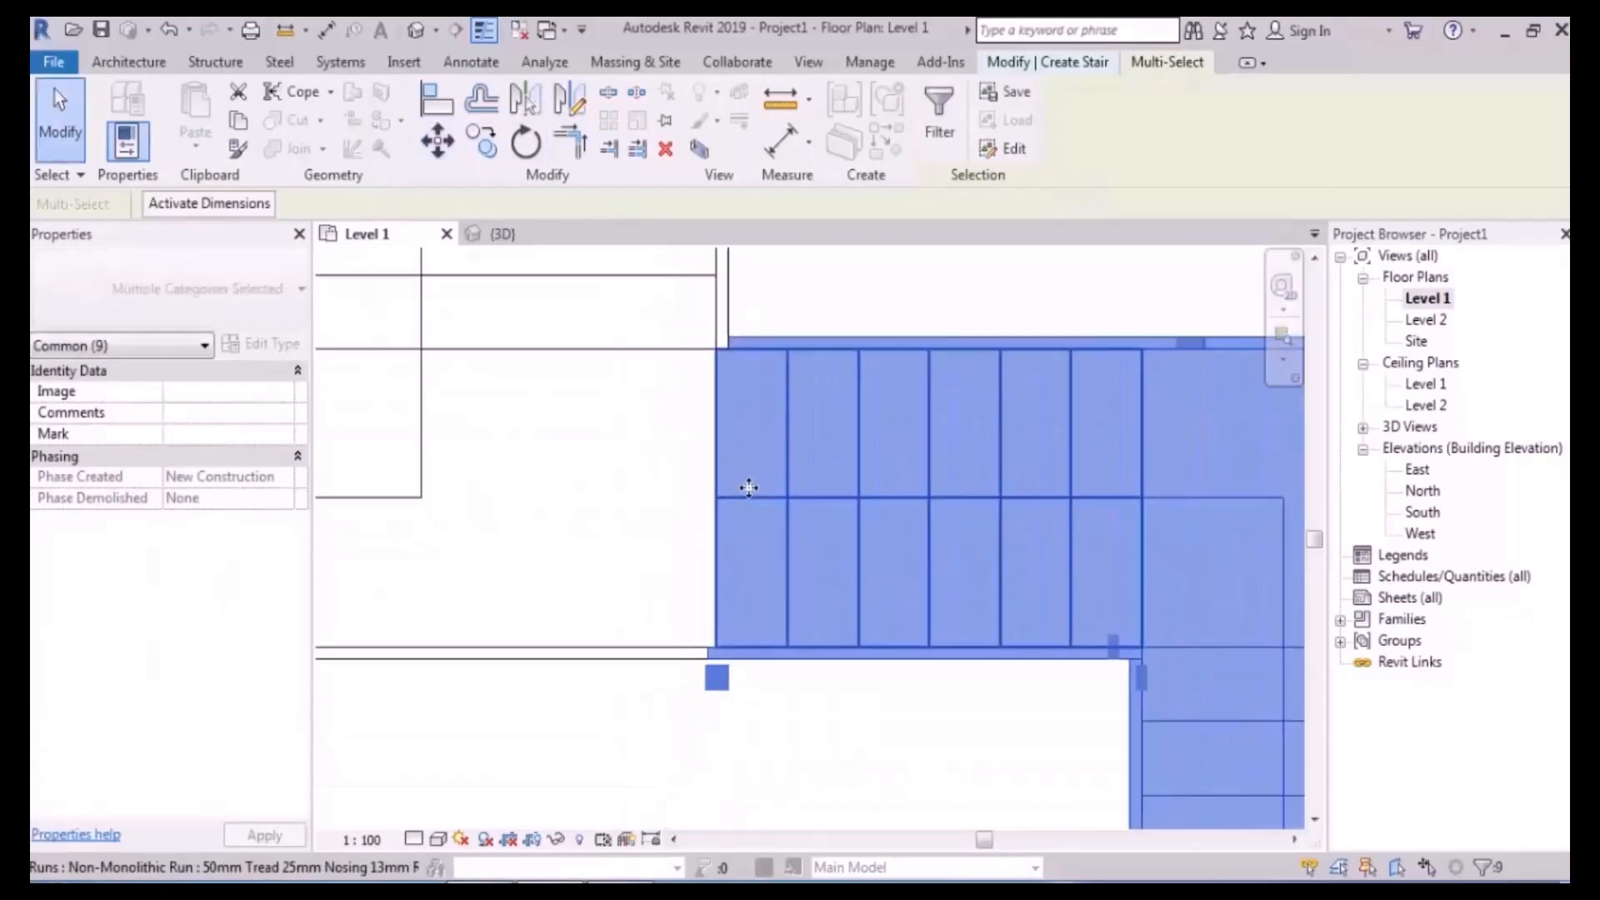
{"action": "left_click", "coordinate": [769, 694]}
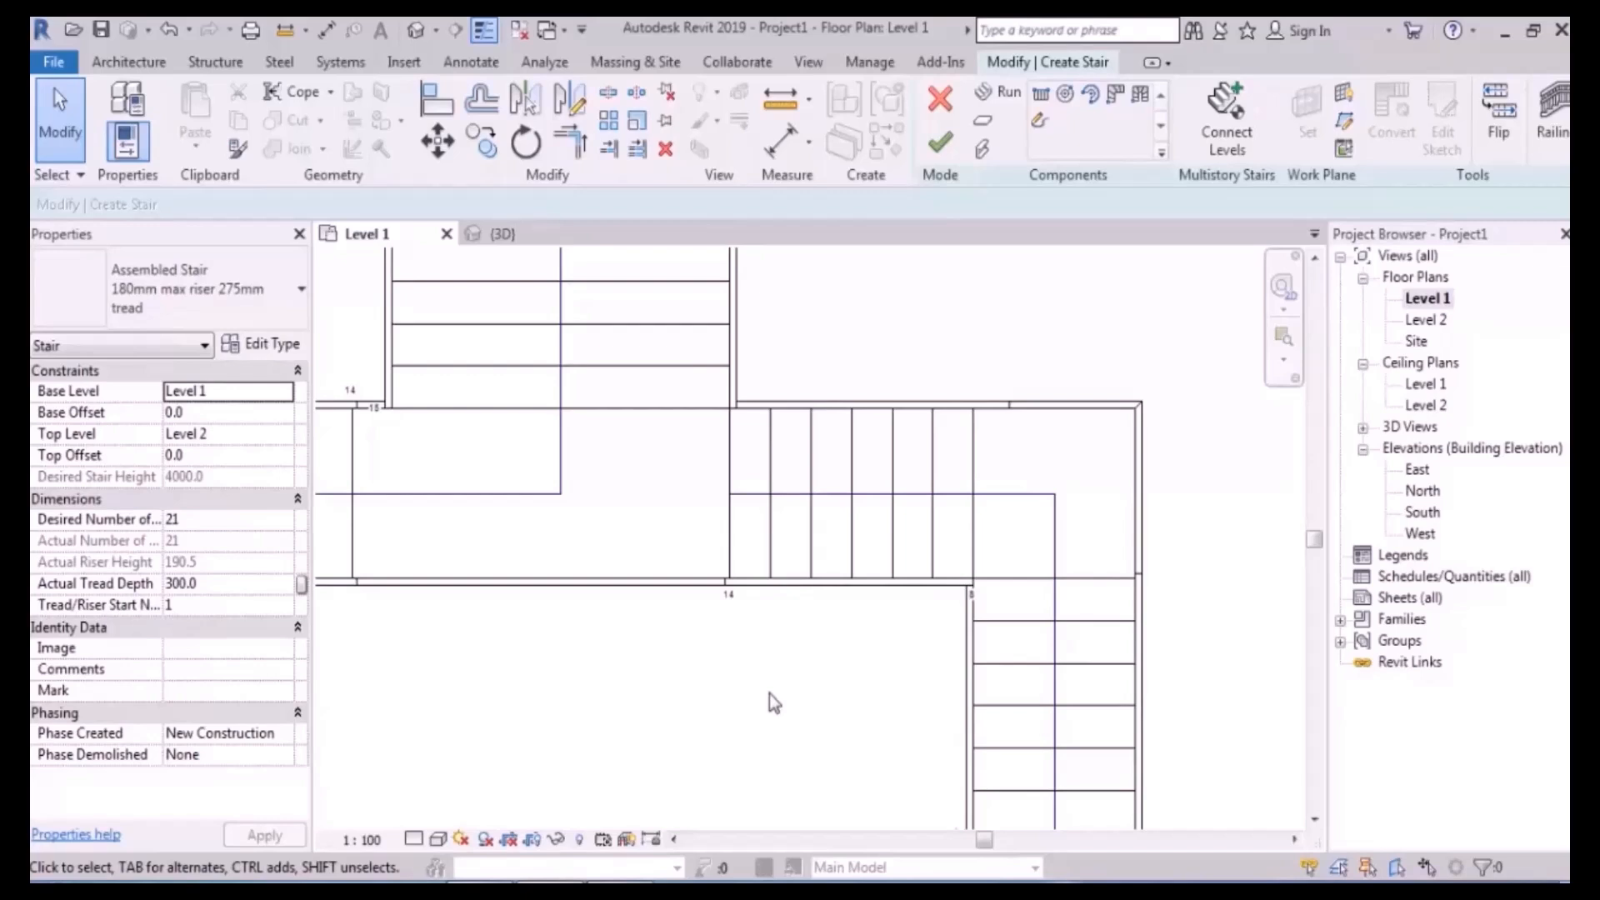
- Undo the last stair edit
{"action": "key", "text": "ctrl+z"}
{"action": "scroll", "coordinate": [746, 492], "scroll_direction": "up", "scroll_amount": 5}
{"action": "scroll", "coordinate": [818, 605], "scroll_direction": "down", "scroll_amount": 7}
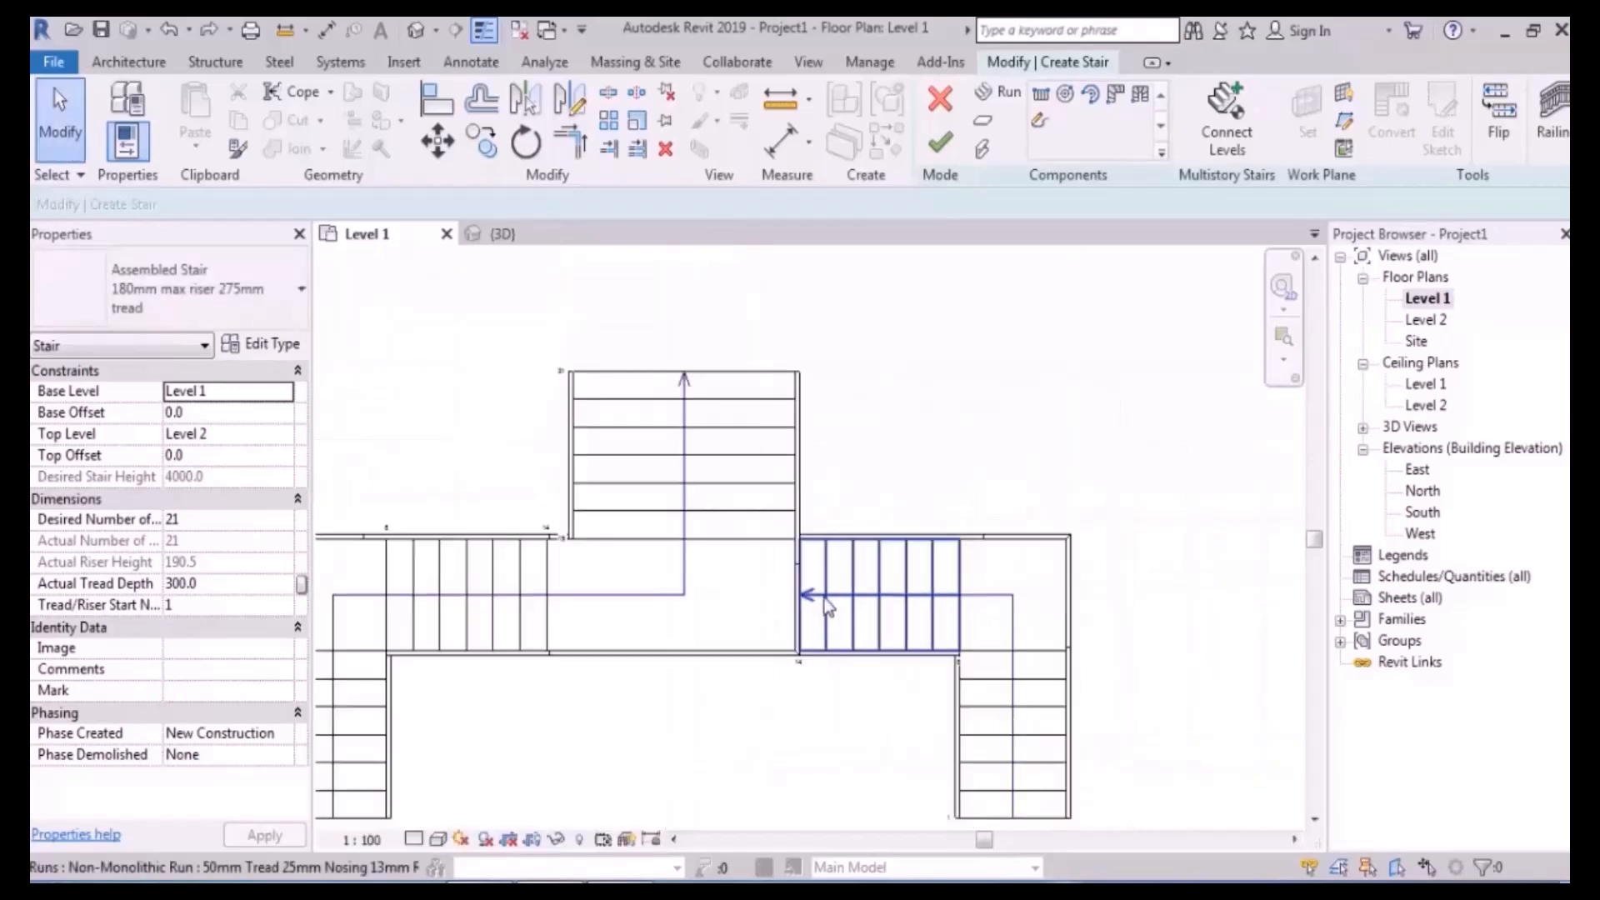
{"action": "scroll", "coordinate": [825, 608], "scroll_direction": "down", "scroll_amount": 3}
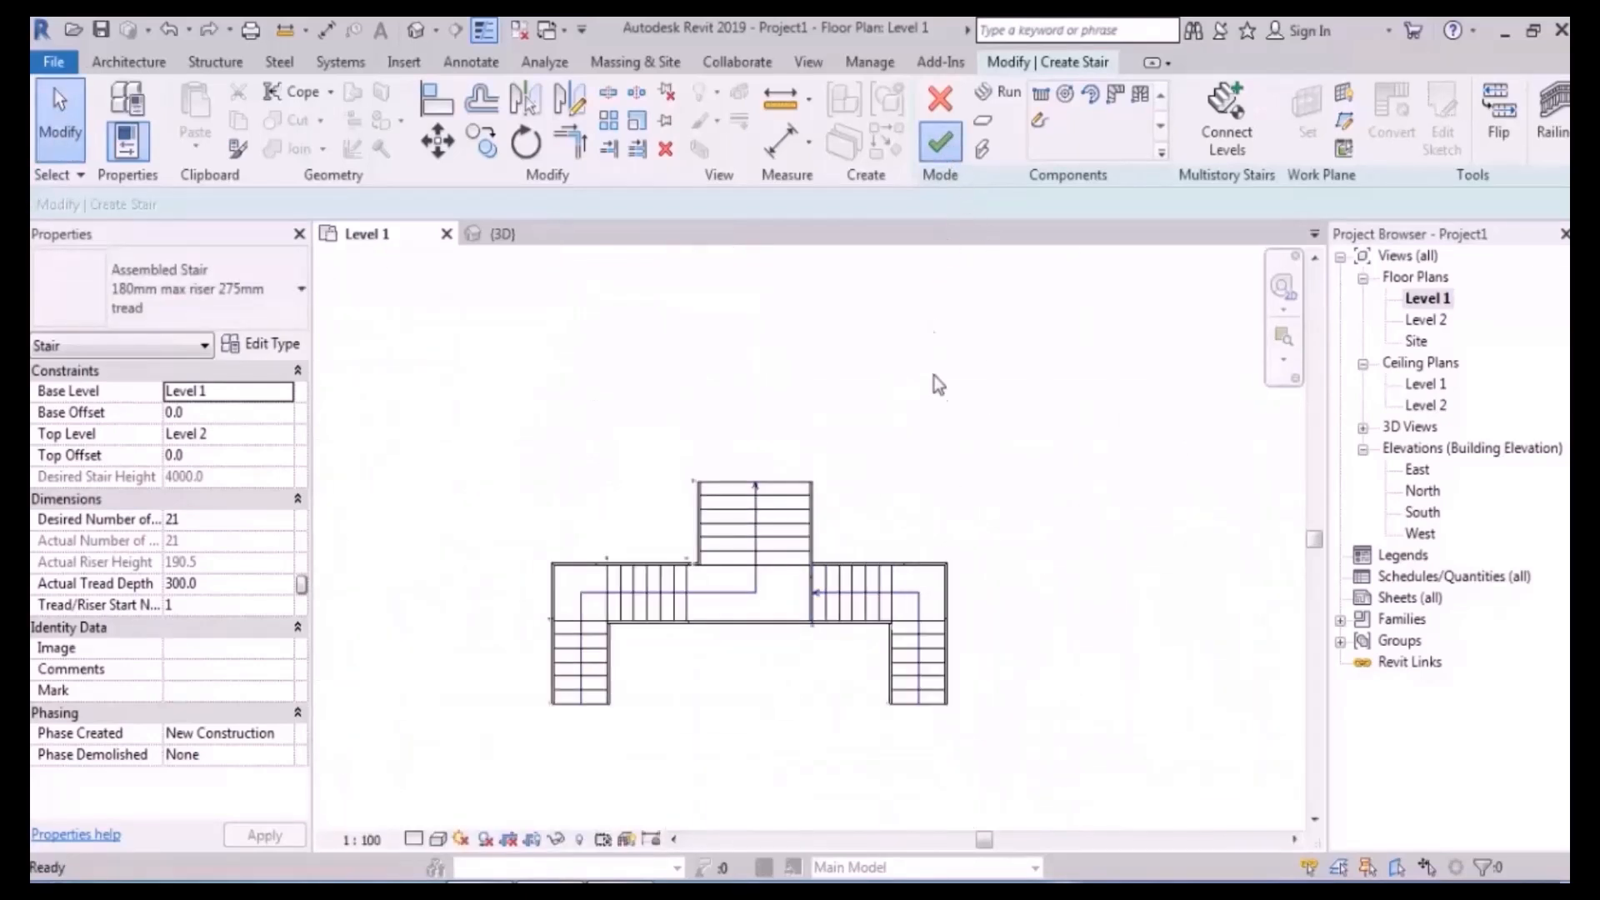
- Finish the stair, orbit it in 3D, and reopen it for editing on Level 1
{"action": "left_click", "coordinate": [414, 33]}
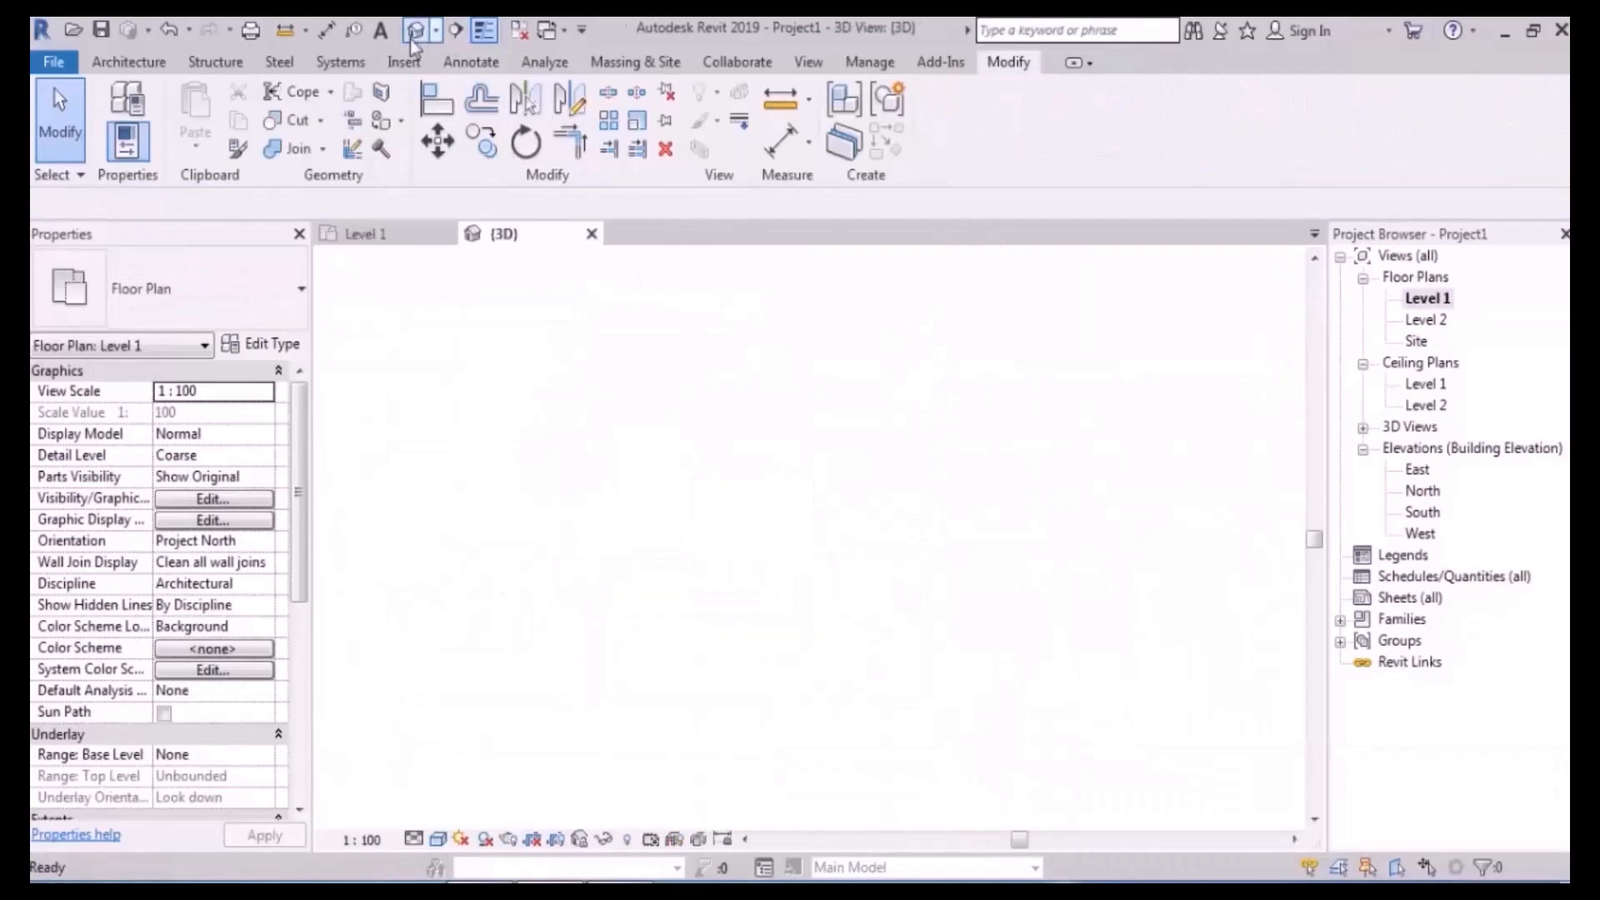
{"action": "middle_click_drag", "start_coordinate": [739, 561], "coordinate": [976, 710], "text": "shift"}
{"action": "double_click", "coordinate": [976, 712]}
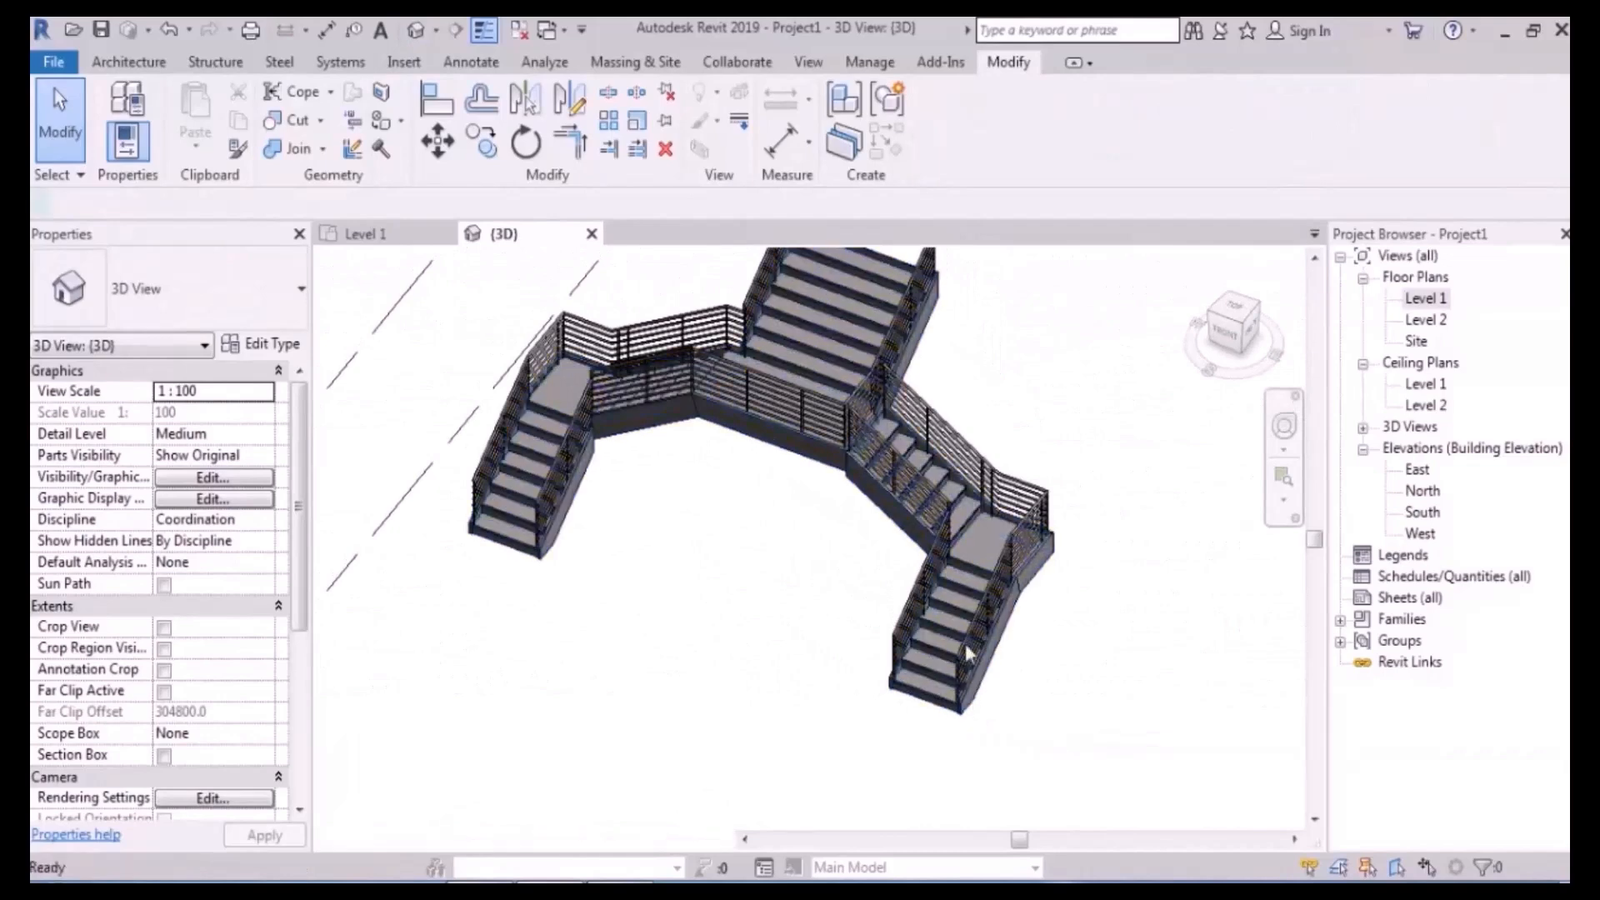
{"action": "double_click", "coordinate": [1426, 300]}
{"action": "scroll", "coordinate": [844, 661], "scroll_direction": "up", "scroll_amount": 5}
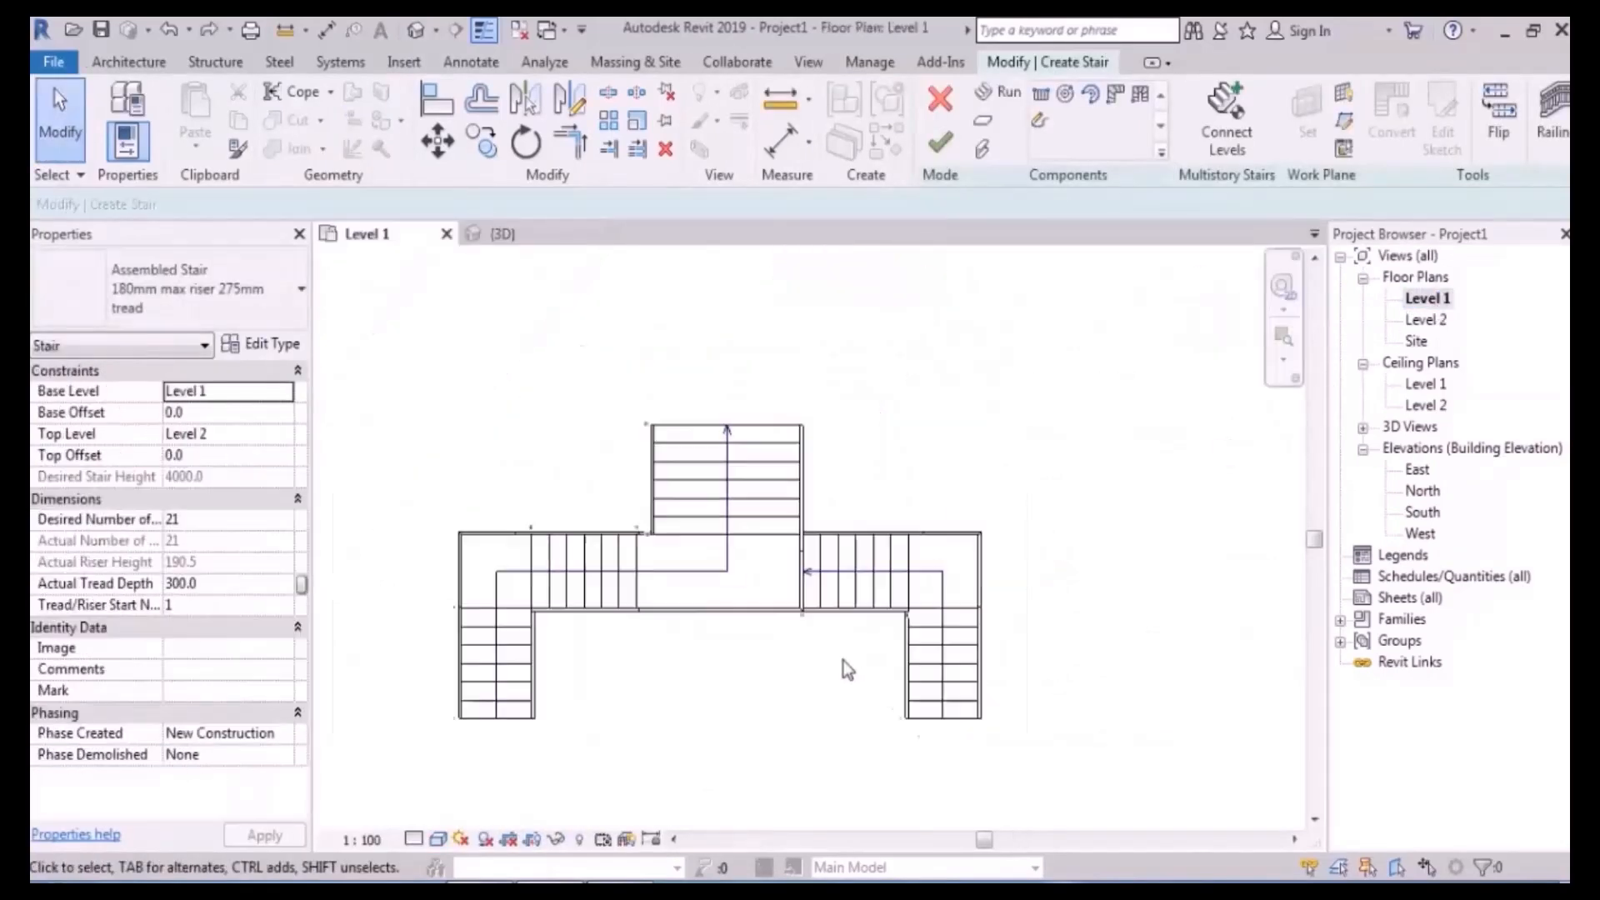
- Move the right run's components 50 left onto the landing edge
{"action": "left_click_drag", "start_coordinate": [1045, 634], "coordinate": [804, 797]}
{"action": "scroll", "coordinate": [753, 498], "scroll_direction": "up", "scroll_amount": 2}
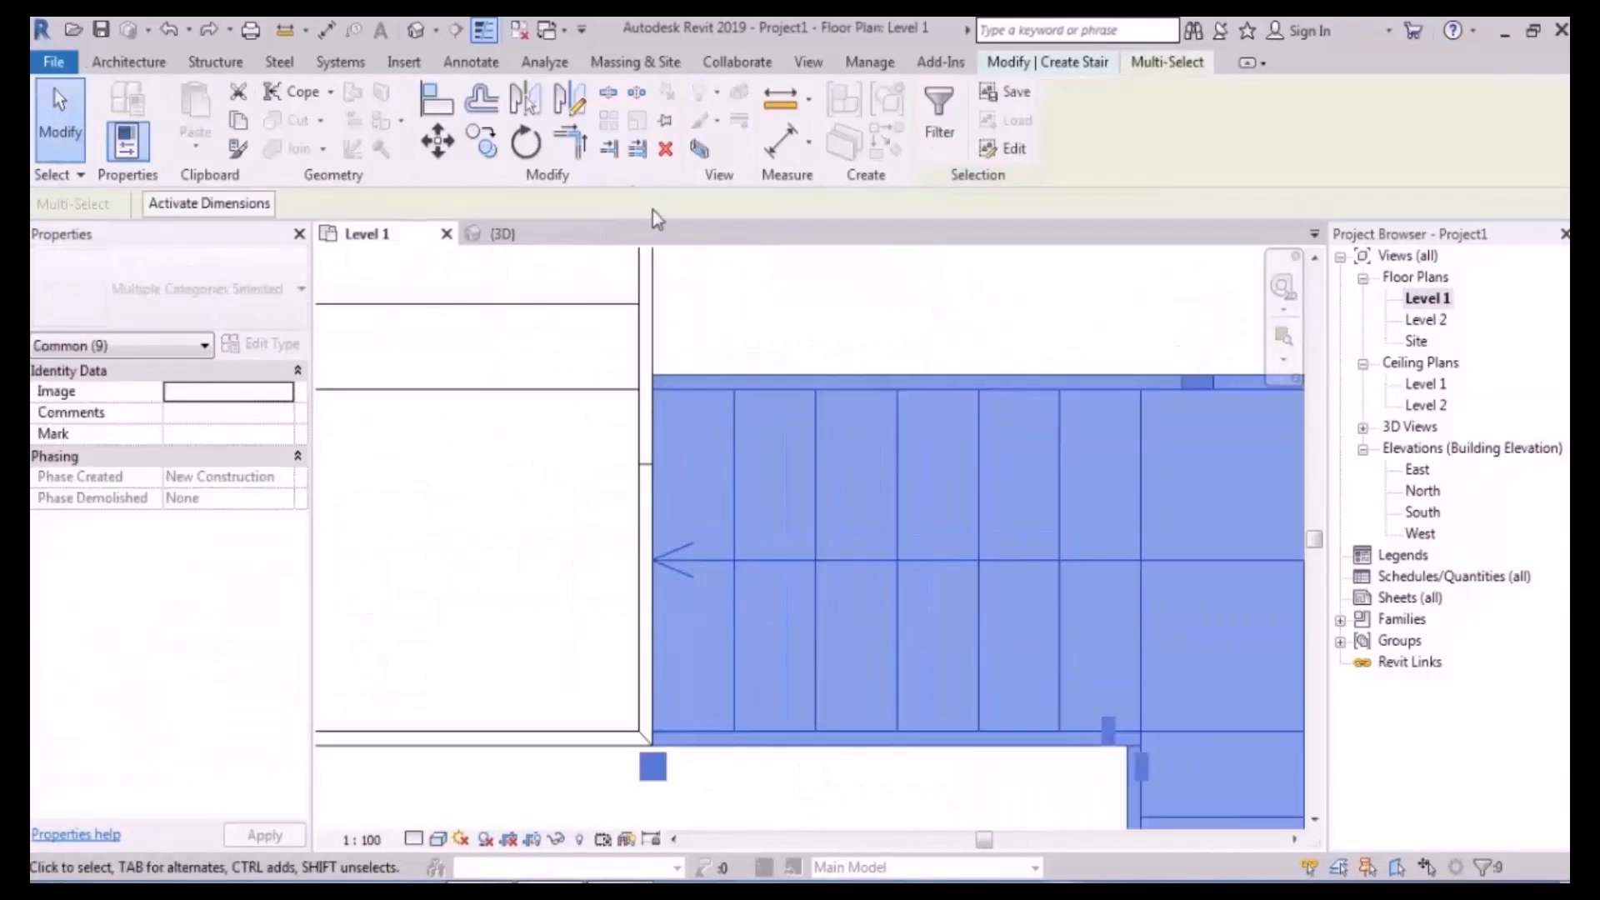
{"action": "left_click", "coordinate": [435, 147]}
{"action": "left_click", "coordinate": [653, 563]}
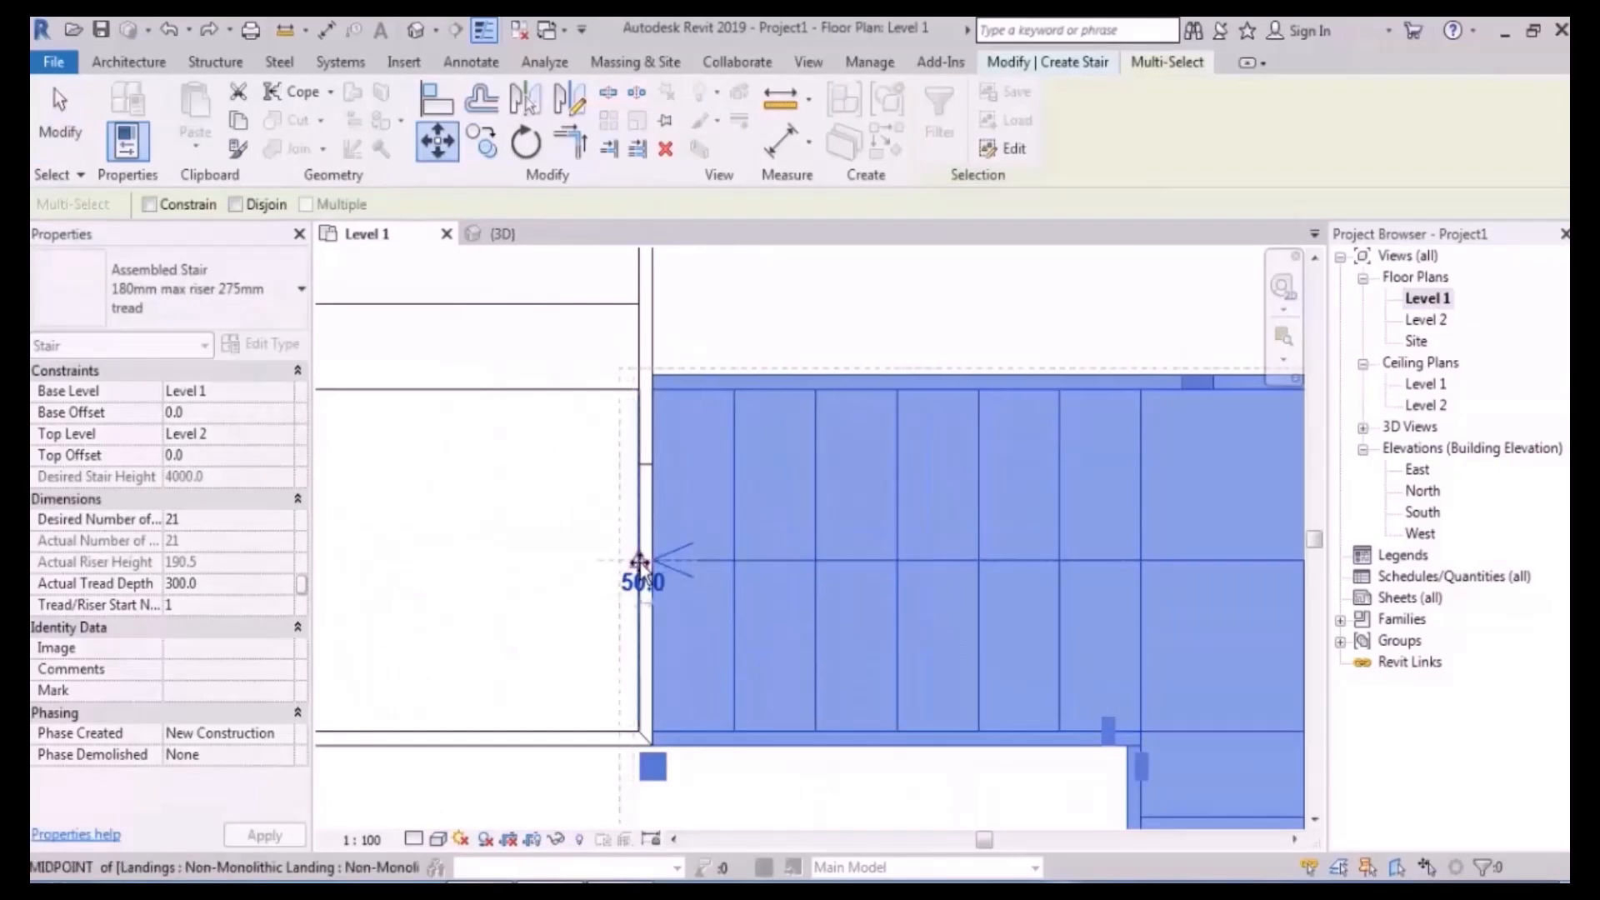
{"action": "left_click", "coordinate": [639, 563]}
{"action": "scroll", "coordinate": [733, 480], "scroll_direction": "down", "scroll_amount": 8}
{"action": "left_click", "coordinate": [839, 372]}
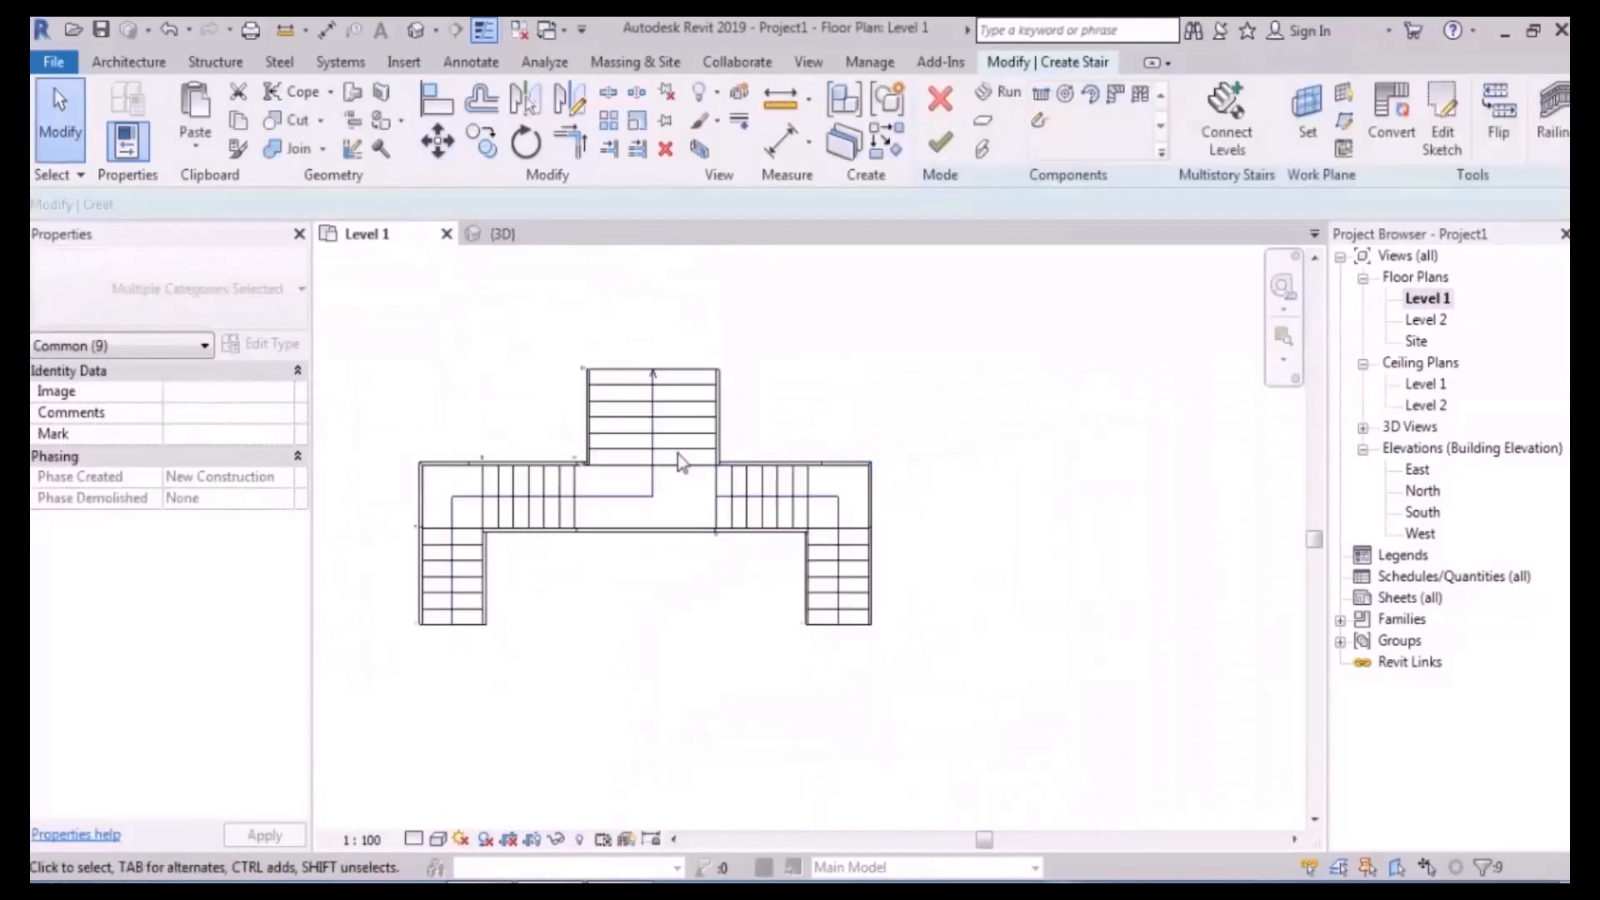
{"action": "middle_click_drag", "start_coordinate": [679, 418], "coordinate": [782, 424]}
{"action": "scroll", "coordinate": [789, 406], "scroll_direction": "up", "scroll_amount": 2}
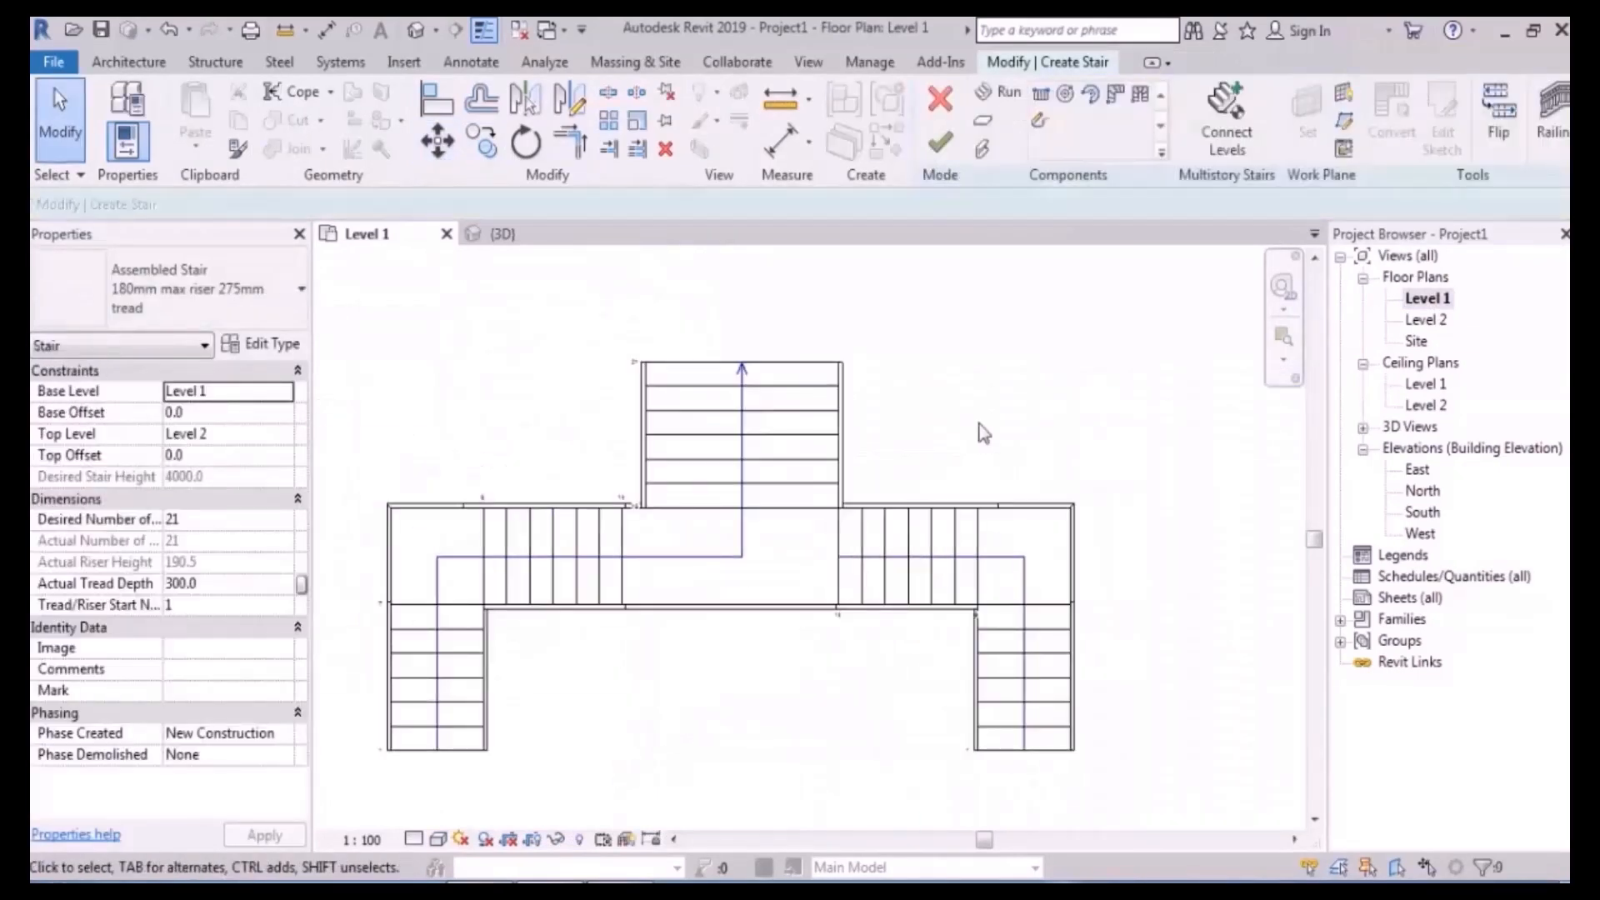
{"action": "scroll", "coordinate": [792, 612], "scroll_direction": "up", "scroll_amount": 2}
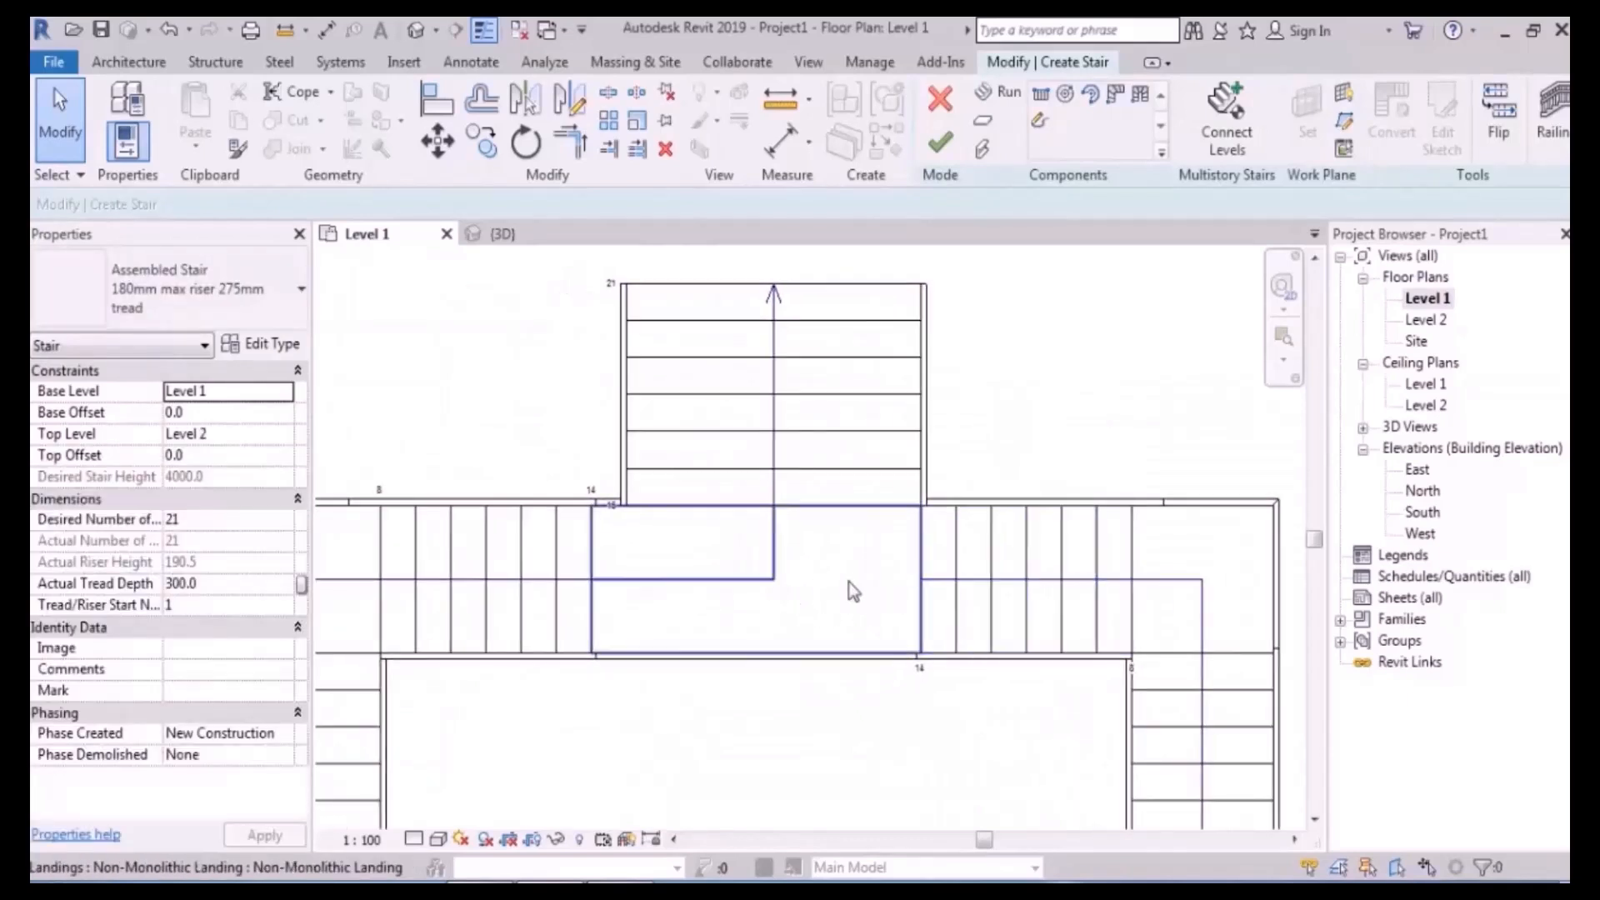
- Convert the middle landing into a custom sketched landing
{"action": "left_click", "coordinate": [813, 560]}
{"action": "middle_click_drag", "start_coordinate": [816, 562], "coordinate": [708, 435]}
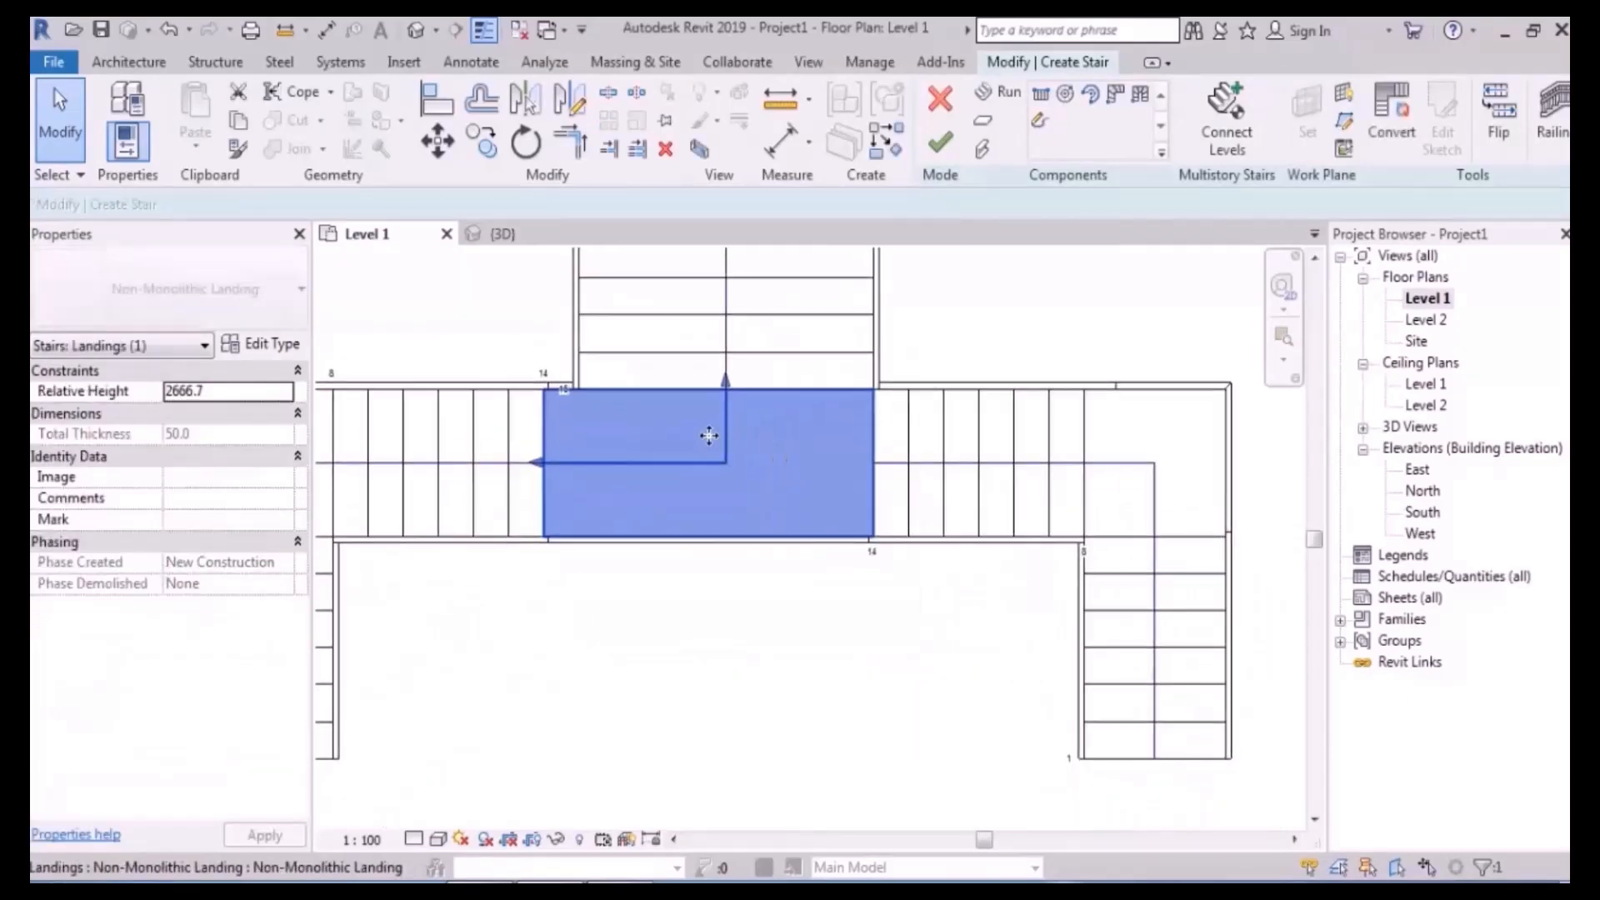
{"action": "middle_click_drag", "start_coordinate": [816, 475], "coordinate": [753, 495]}
{"action": "left_click", "coordinate": [1394, 142]}
{"action": "left_click", "coordinate": [947, 502]}
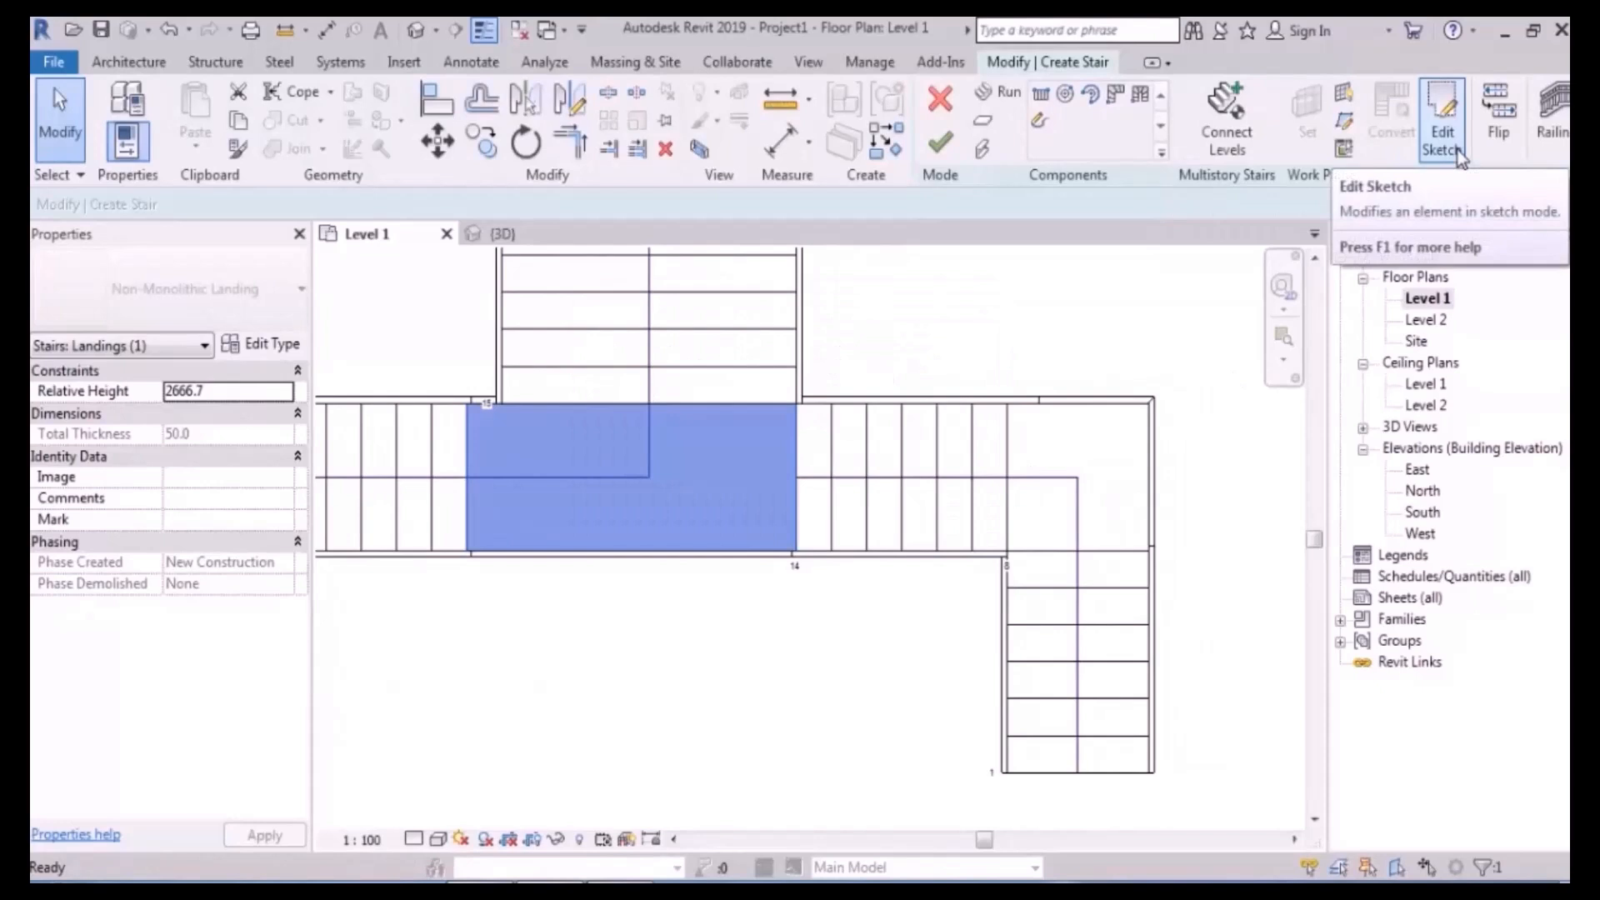
- Draw a stair path across the landing to its right edge midpoint and finish the sketch
{"action": "left_click", "coordinate": [1457, 150]}
{"action": "scroll", "coordinate": [851, 335], "scroll_direction": "up", "scroll_amount": 2}
{"action": "middle_click_drag", "start_coordinate": [851, 335], "coordinate": [917, 335]}
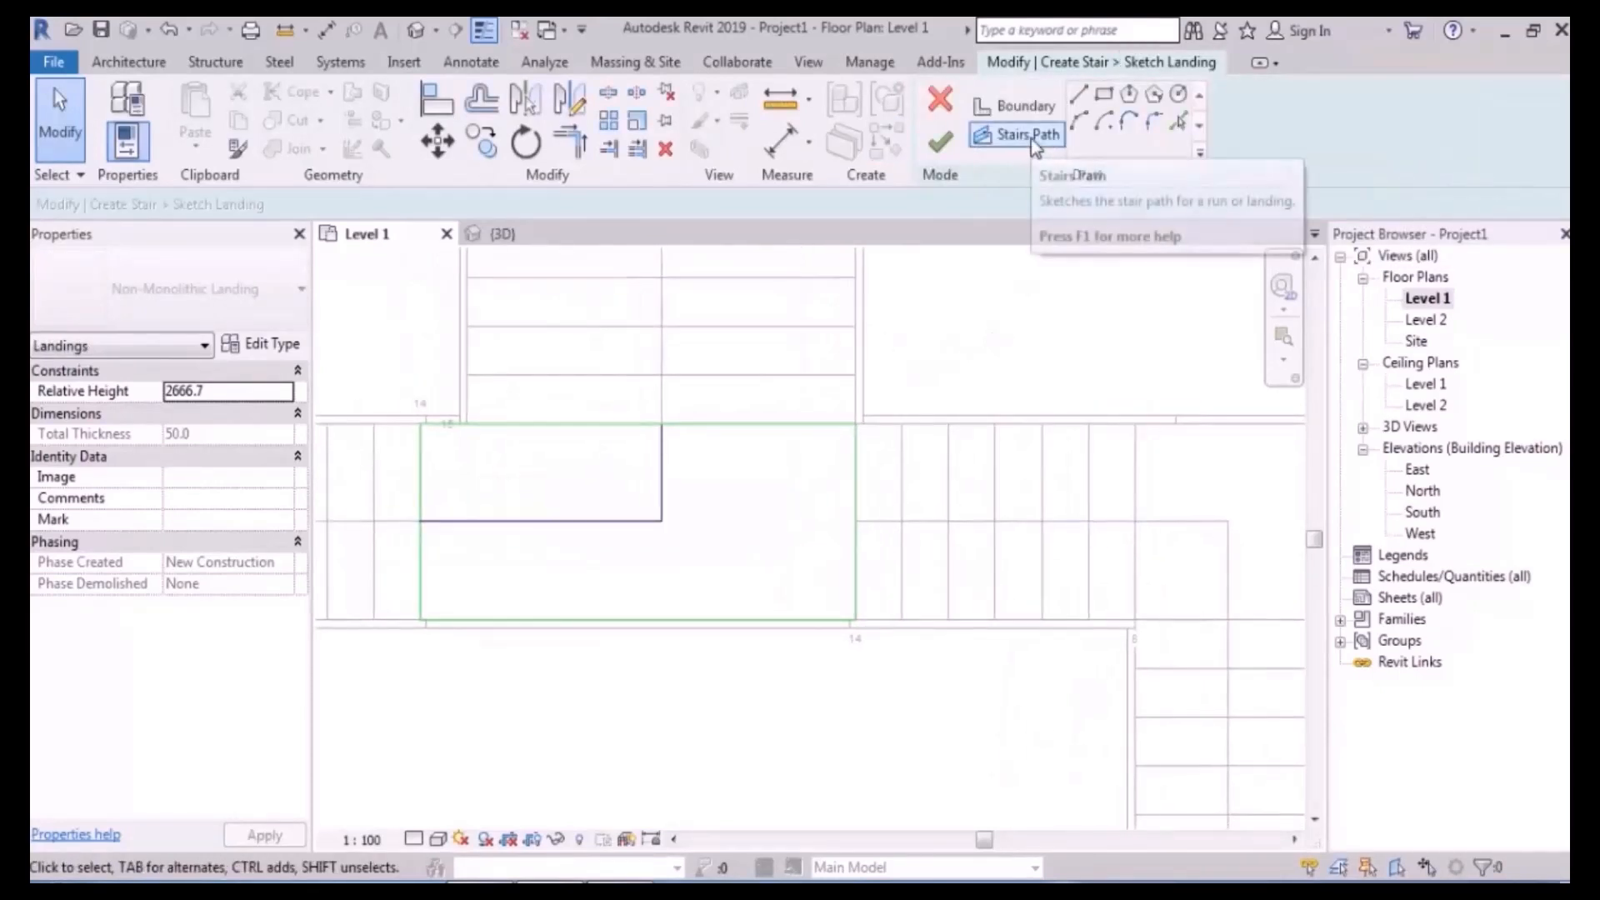
{"action": "left_click", "coordinate": [1032, 138]}
{"action": "left_click", "coordinate": [662, 521]}
{"action": "left_click", "coordinate": [854, 521]}
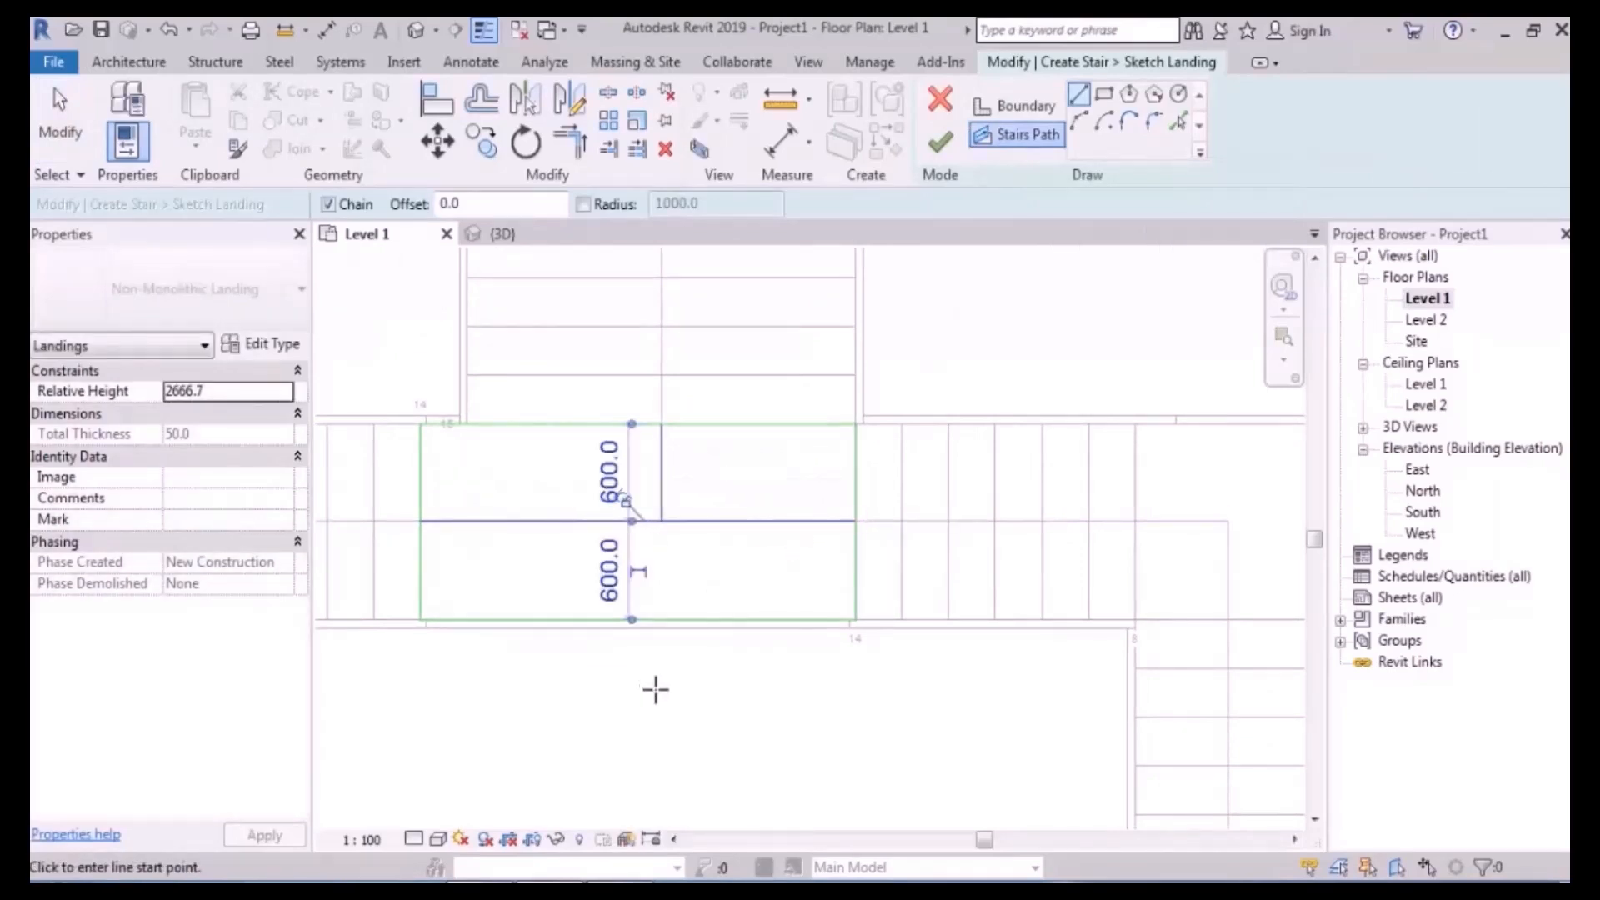
{"action": "middle_click_drag", "start_coordinate": [666, 690], "coordinate": [702, 635]}
{"action": "key", "text": "Escape"}
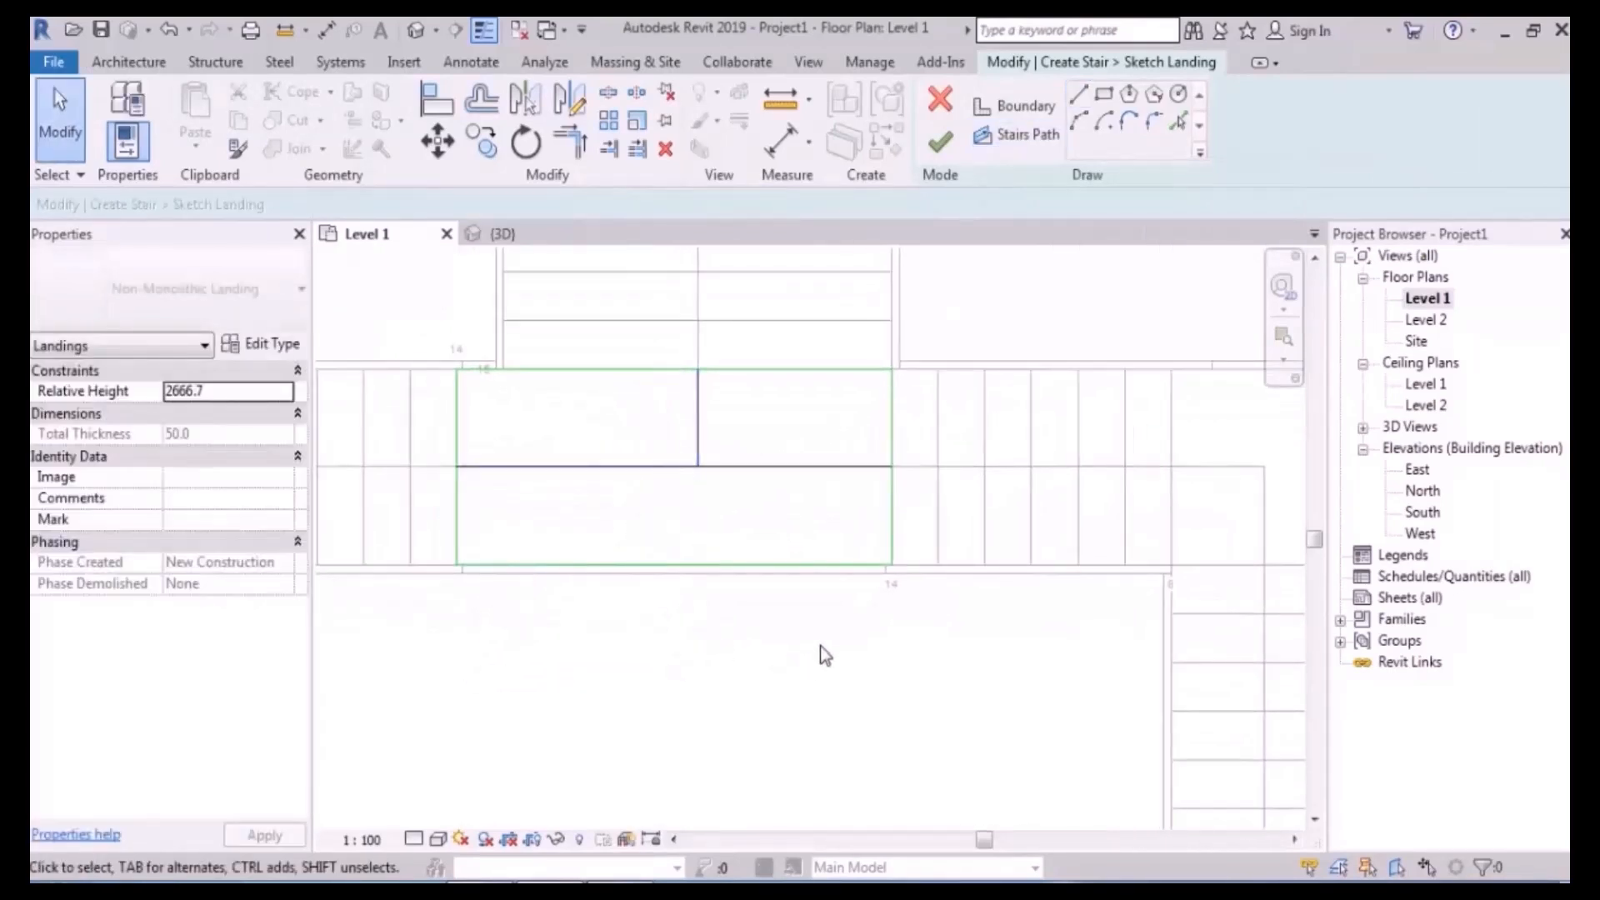
{"action": "left_click", "coordinate": [943, 146]}
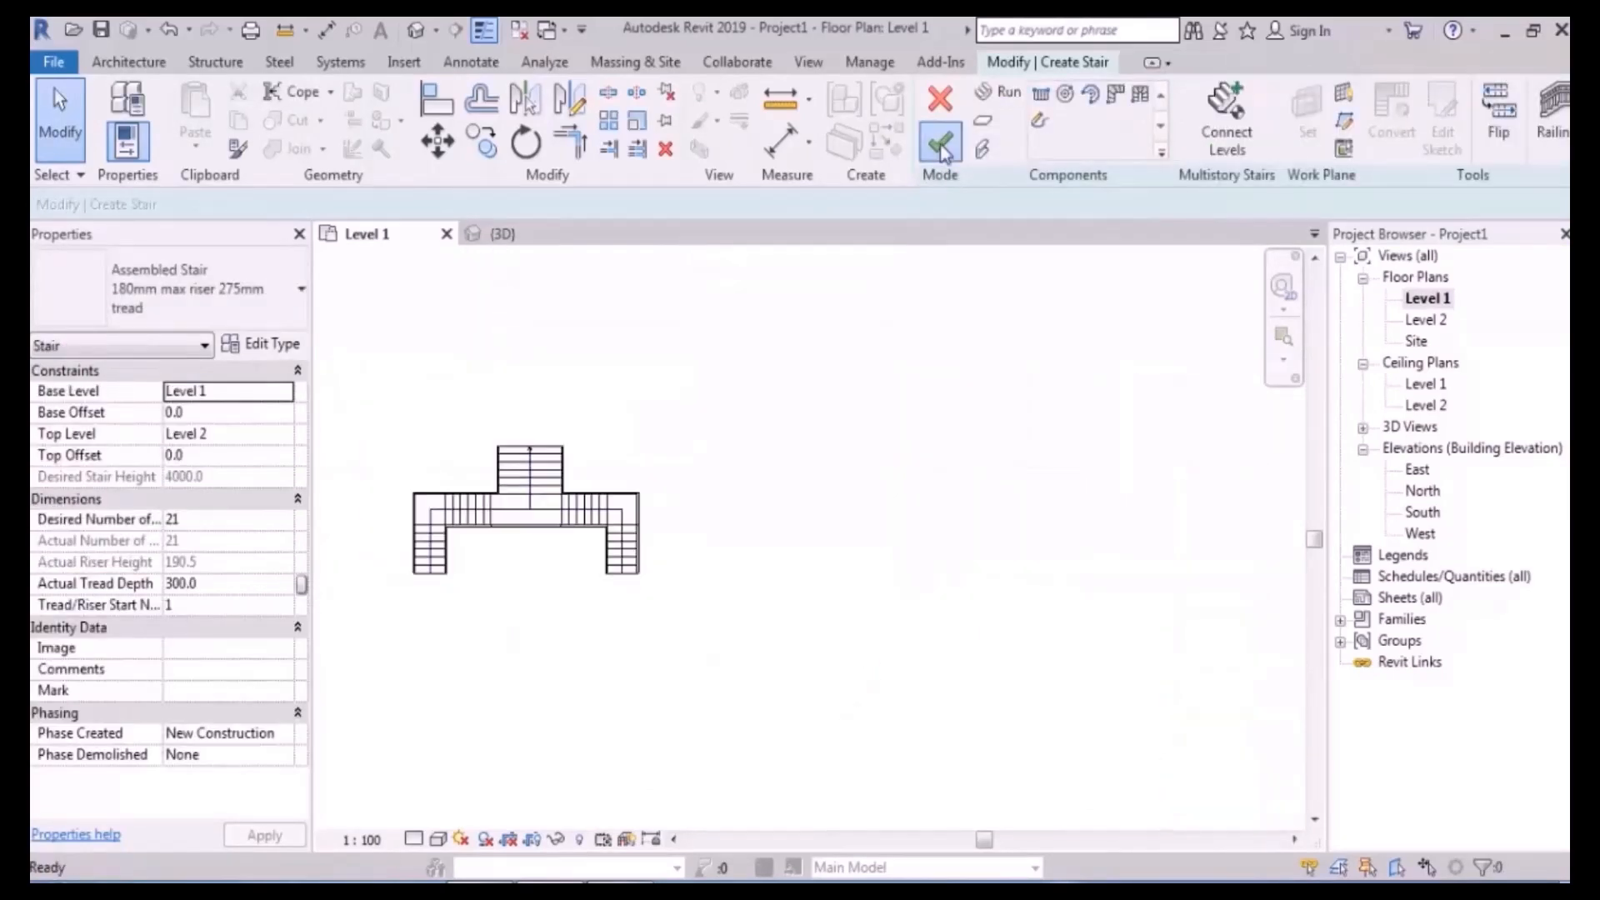
- Finish the stair and orbit it in the 3D view
{"action": "left_click", "coordinate": [940, 145]}
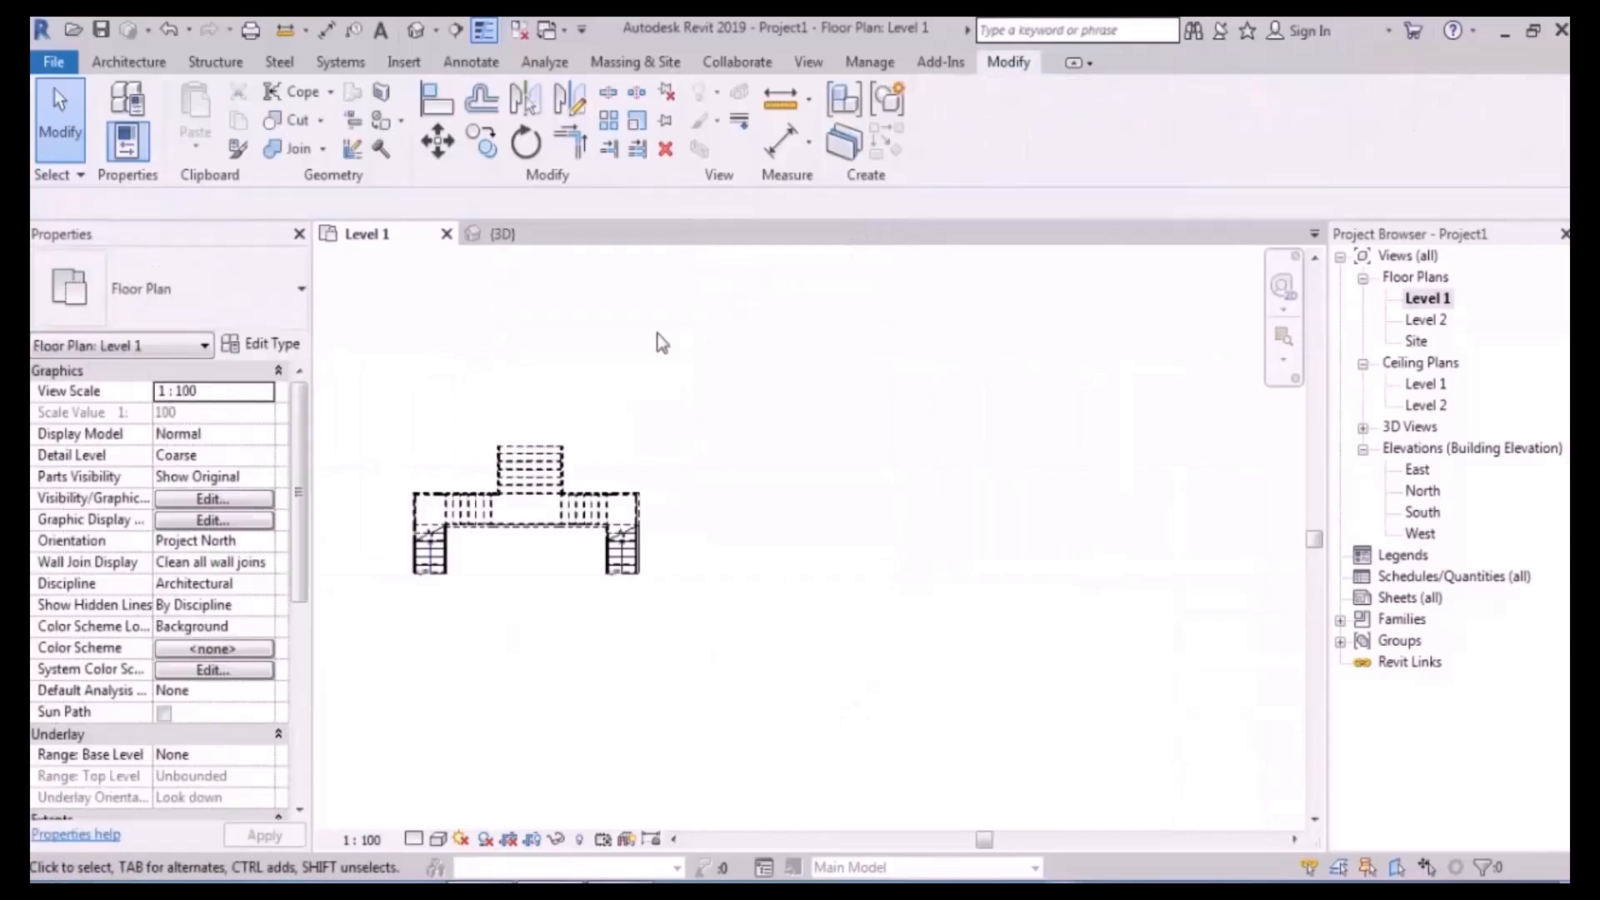
{"action": "left_click", "coordinate": [574, 229]}
{"action": "middle_click_drag", "start_coordinate": [732, 500], "coordinate": [1150, 467], "text": "shift"}
- Return to the Level 1 plan and frame the existing stairs
{"action": "double_click", "coordinate": [1426, 298]}
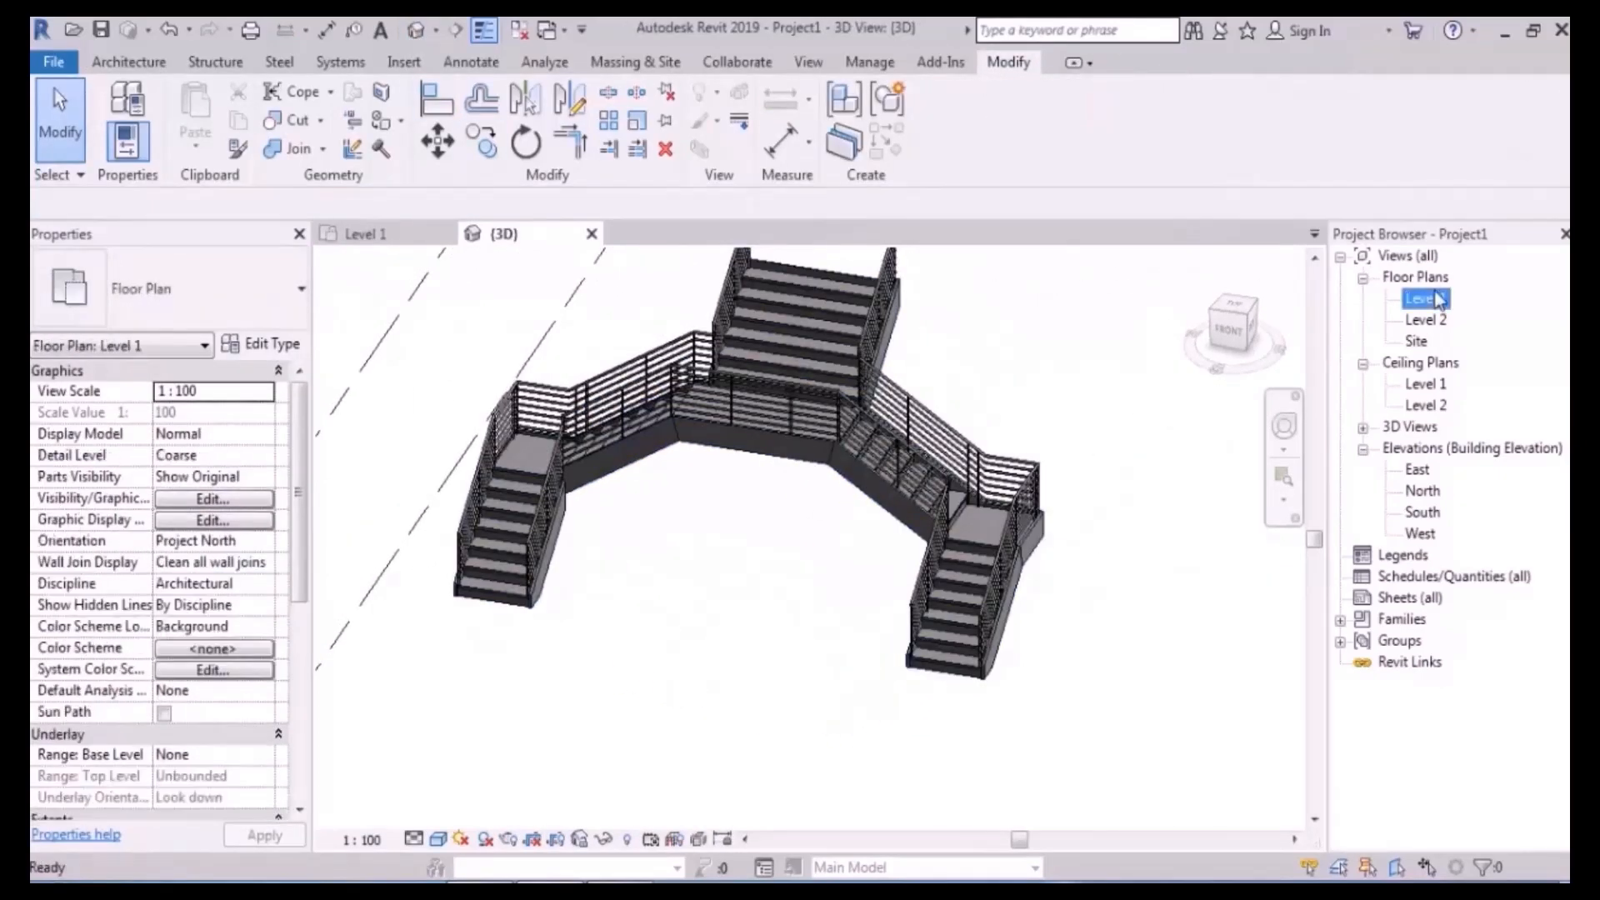
{"action": "scroll", "coordinate": [750, 517], "scroll_direction": "up", "scroll_amount": 2}
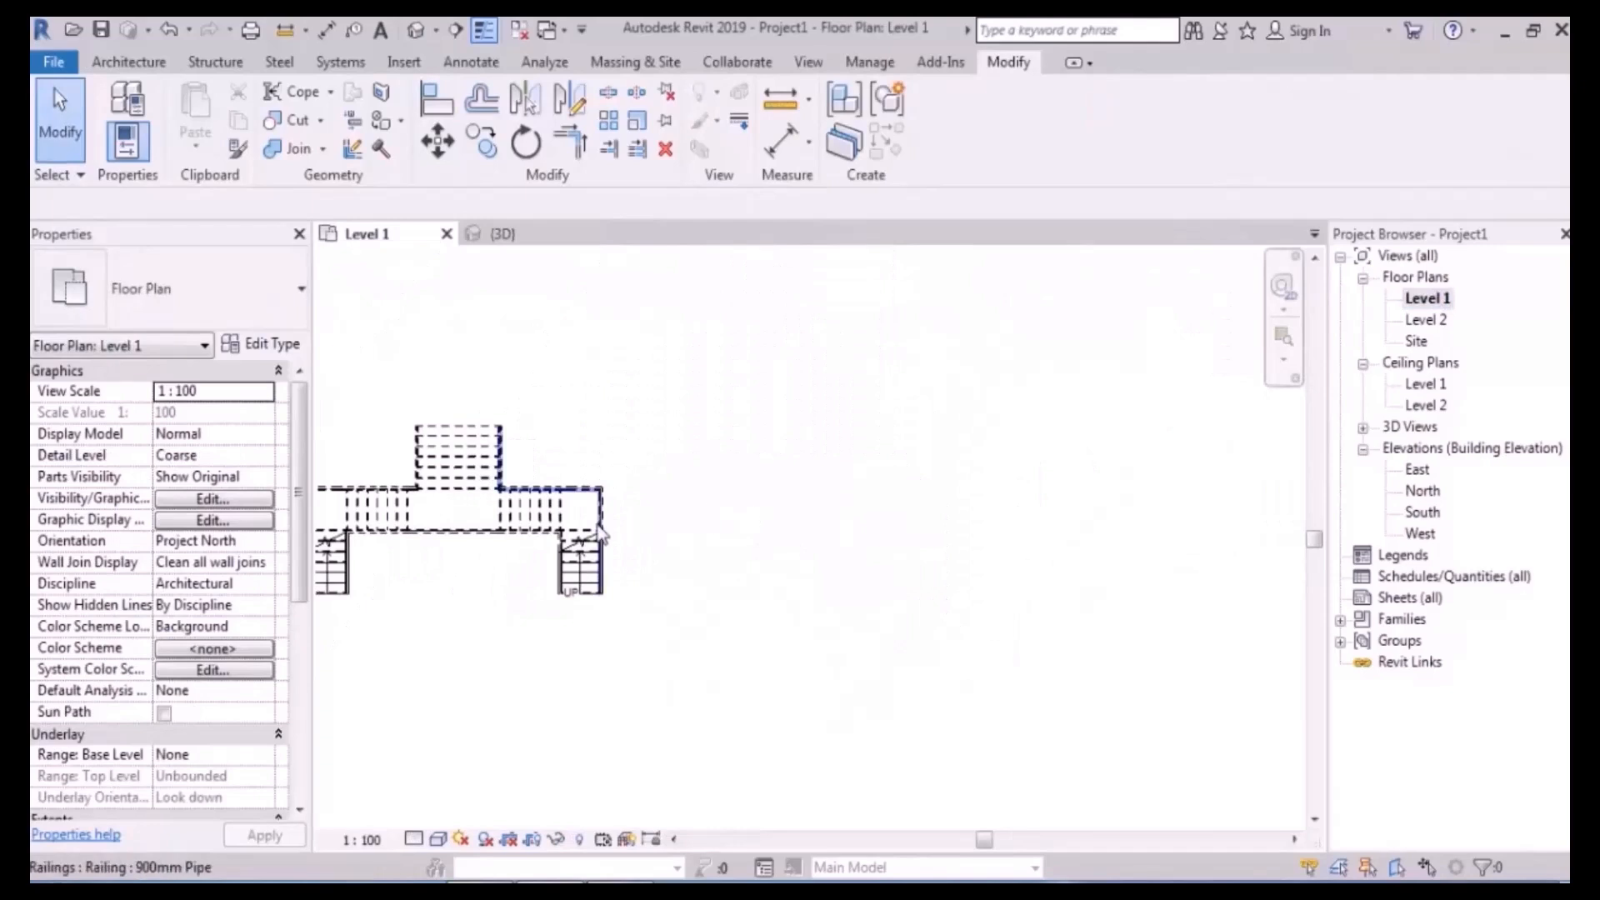
{"action": "scroll", "coordinate": [600, 535], "scroll_direction": "up", "scroll_amount": 2}
{"action": "scroll", "coordinate": [842, 558], "scroll_direction": "up", "scroll_amount": 1}
{"action": "middle_click_drag", "start_coordinate": [857, 553], "coordinate": [824, 475]}
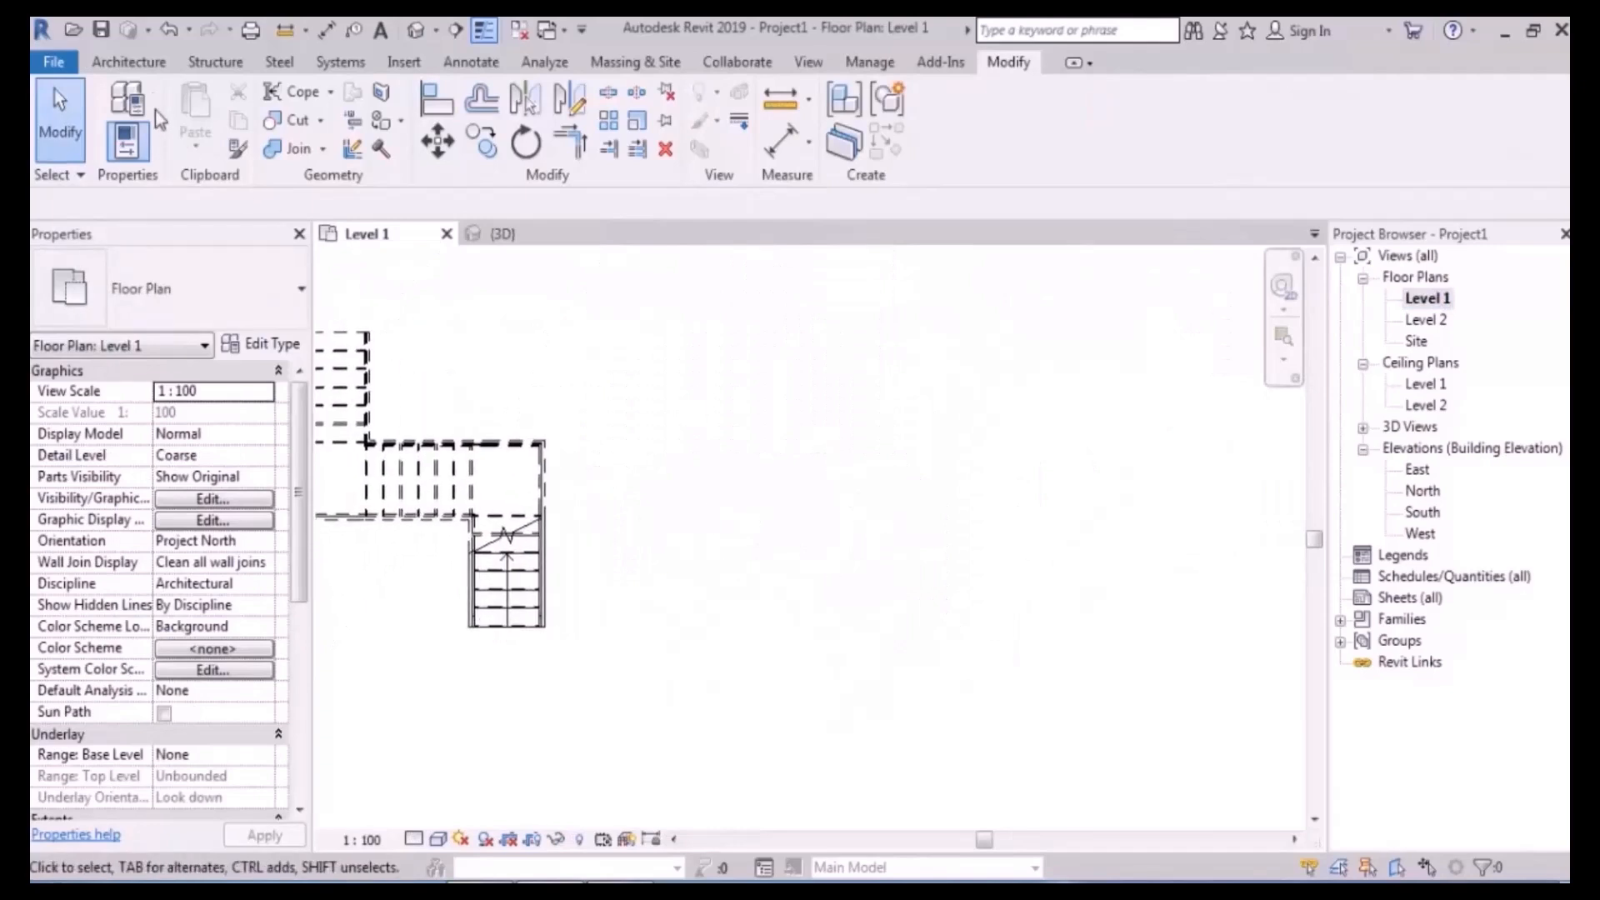
{"action": "left_click", "coordinate": [146, 70]}
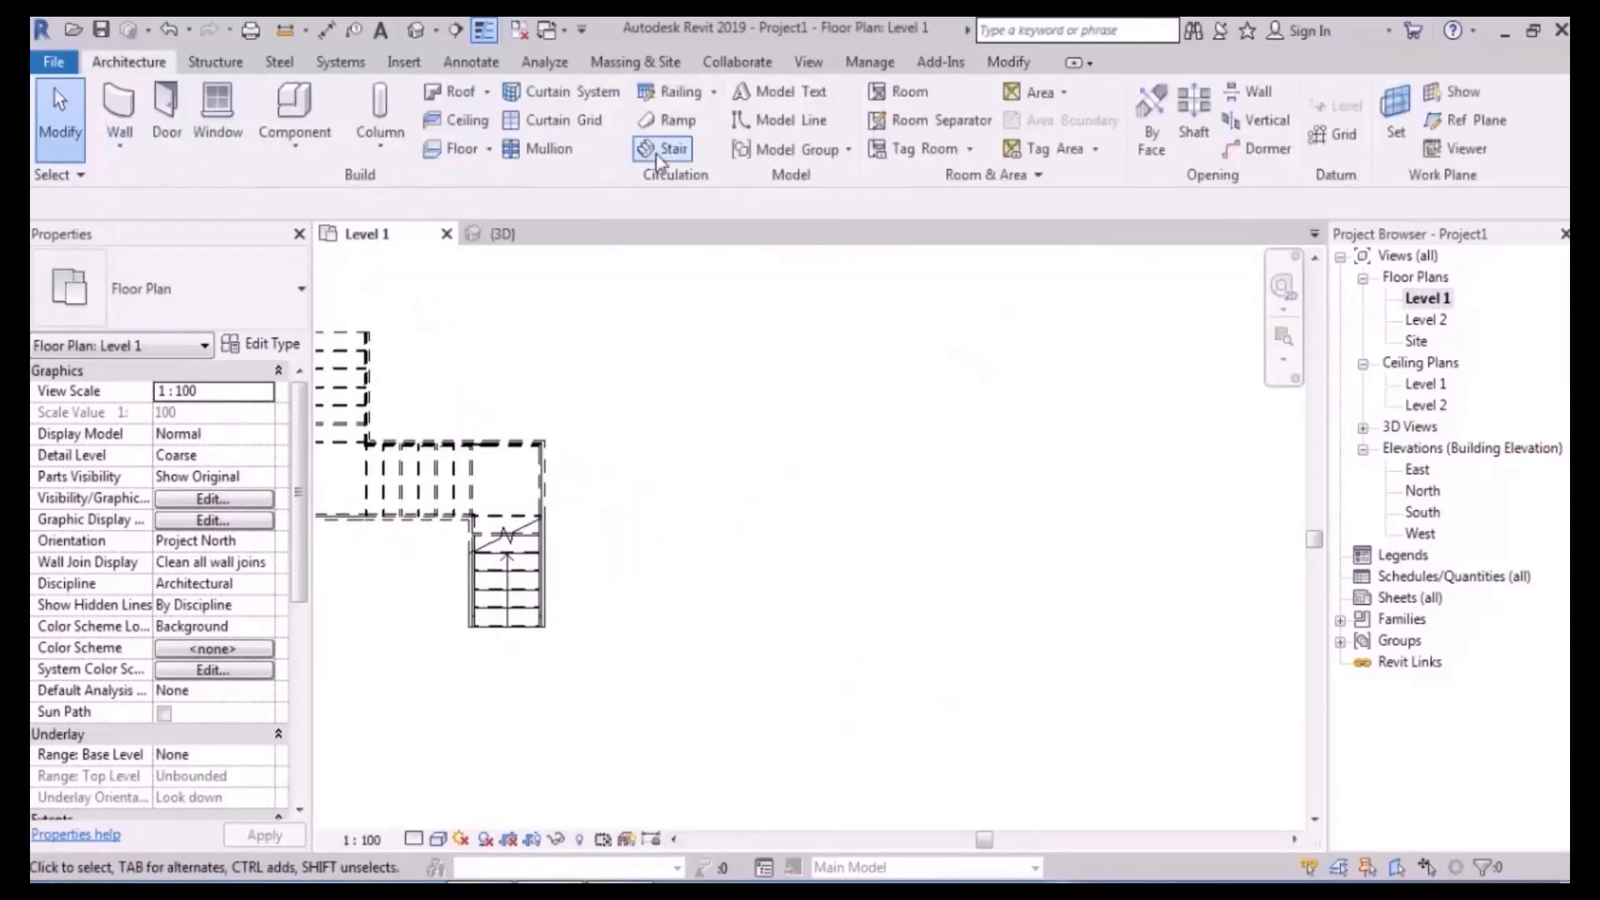
- Start a new stair in empty floor area with Desired Number of Risers set to 24
{"action": "left_click", "coordinate": [659, 150]}
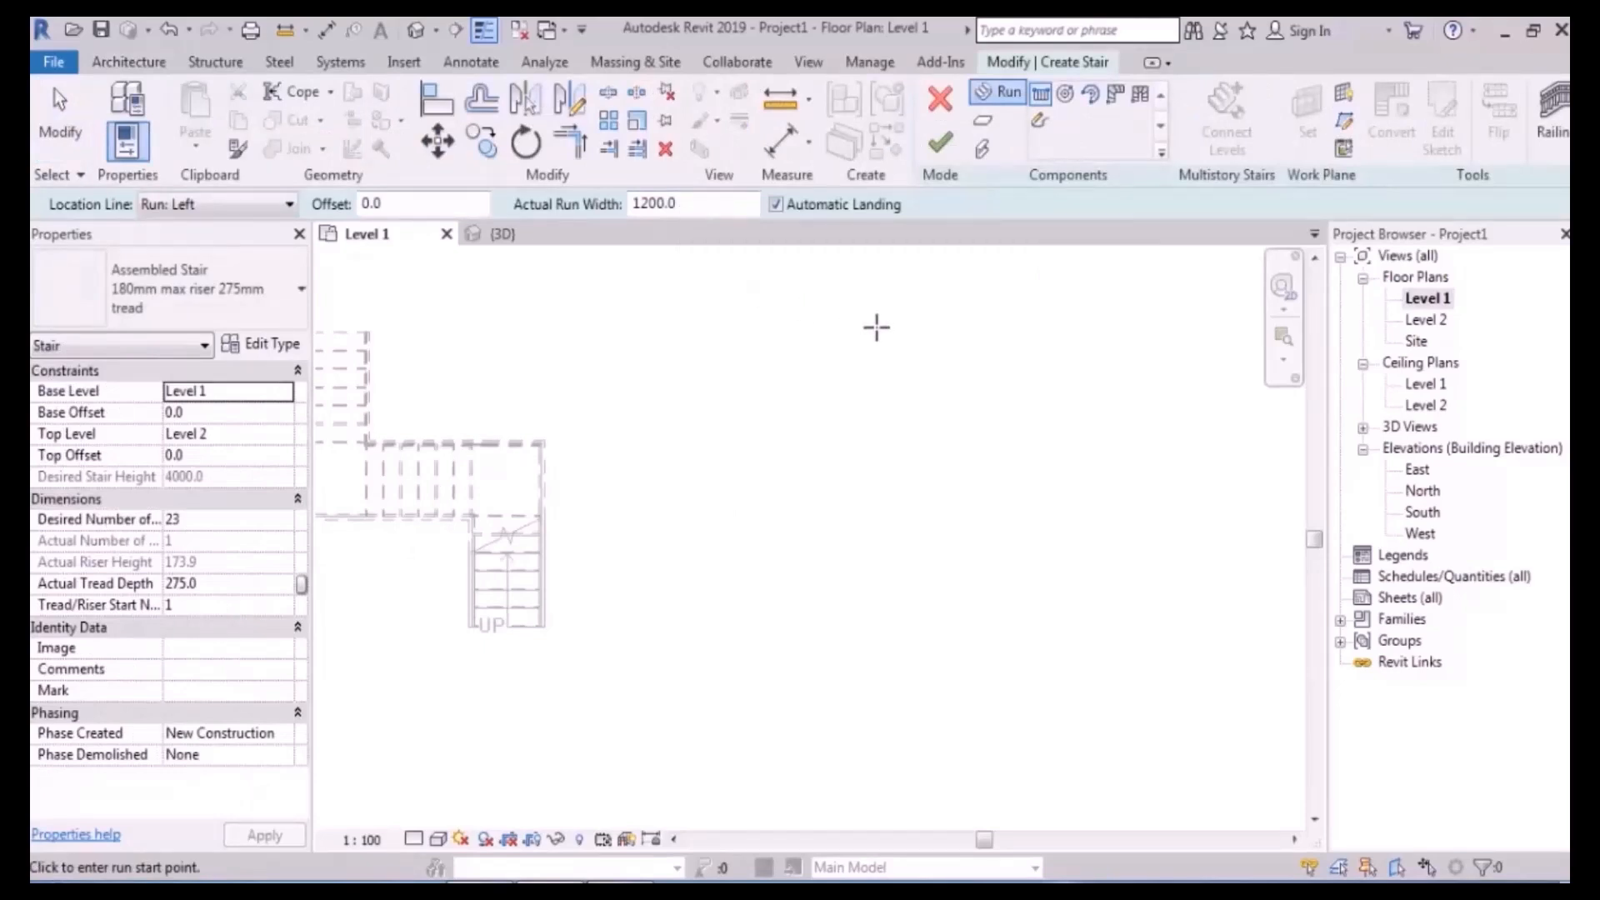
{"action": "middle_click_drag", "start_coordinate": [812, 506], "coordinate": [778, 557]}
{"action": "scroll", "coordinate": [762, 589], "scroll_direction": "up", "scroll_amount": 2}
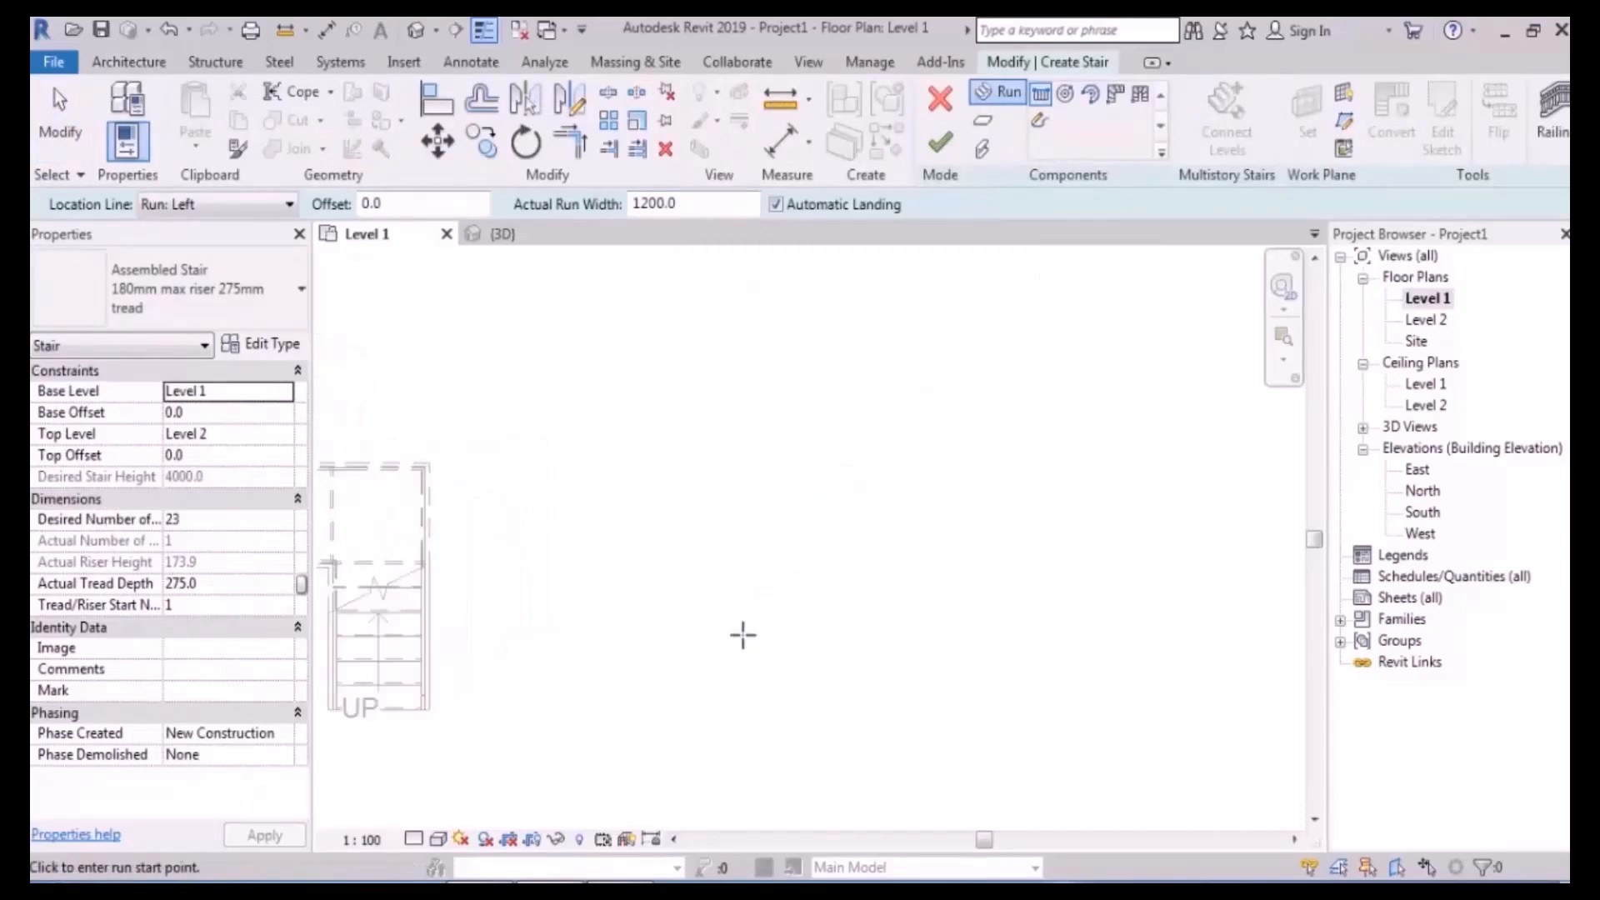
{"action": "left_click", "coordinate": [722, 686]}
{"action": "scroll", "coordinate": [725, 517], "scroll_direction": "up", "scroll_amount": 2}
{"action": "scroll", "coordinate": [725, 517], "scroll_direction": "down", "scroll_amount": 3}
{"action": "left_click", "coordinate": [724, 517]}
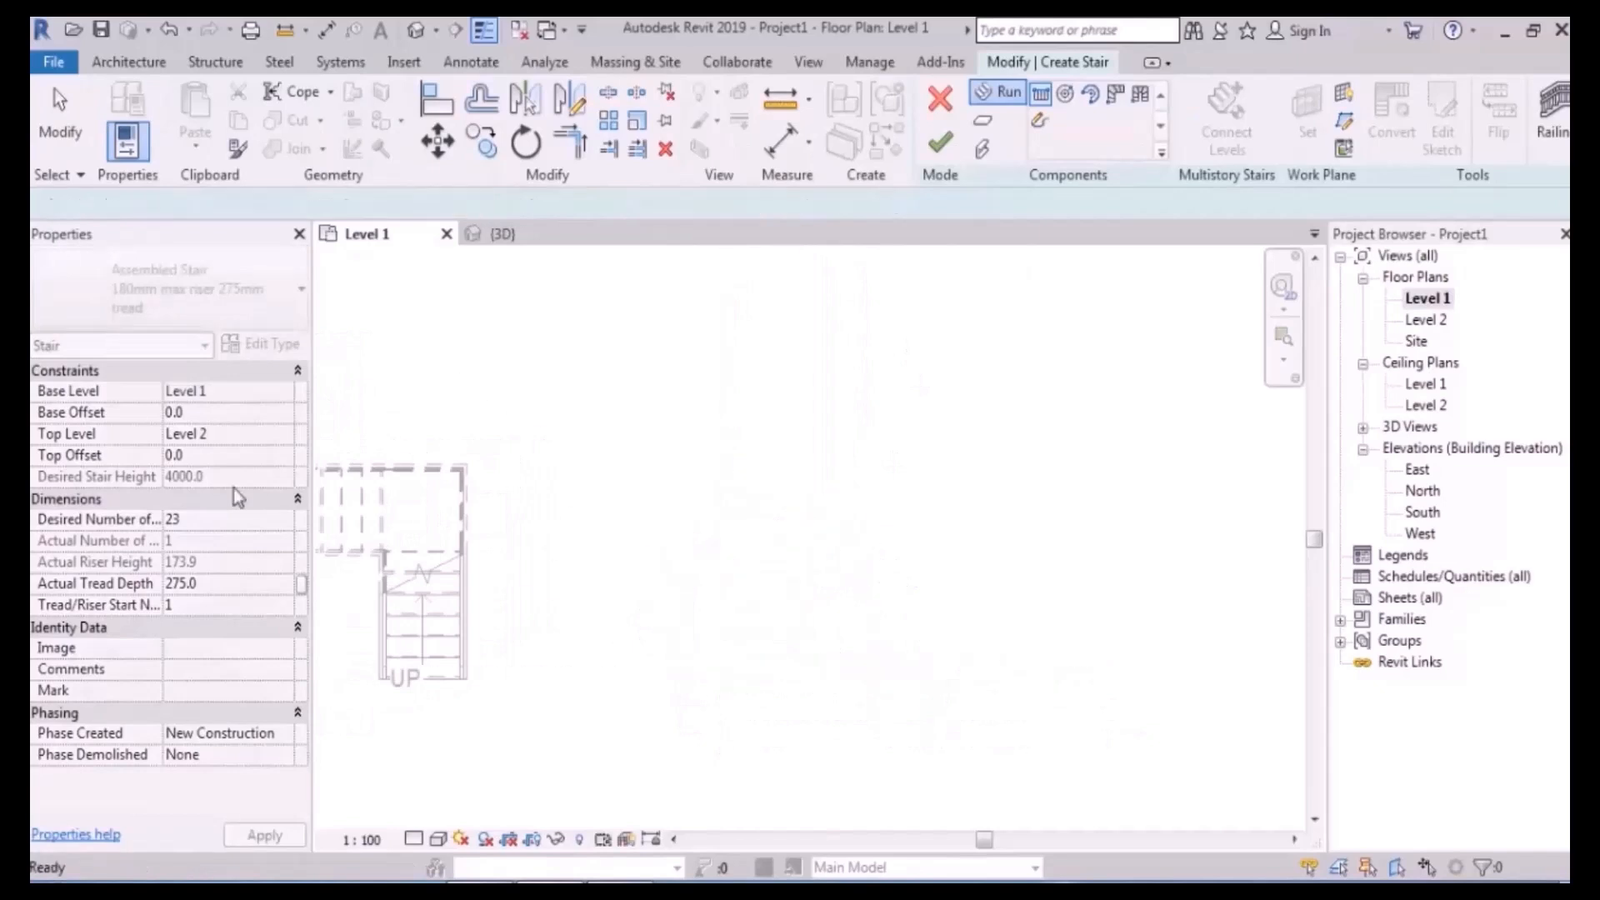
{"action": "left_click", "coordinate": [204, 521]}
{"action": "type", "text": "24"}
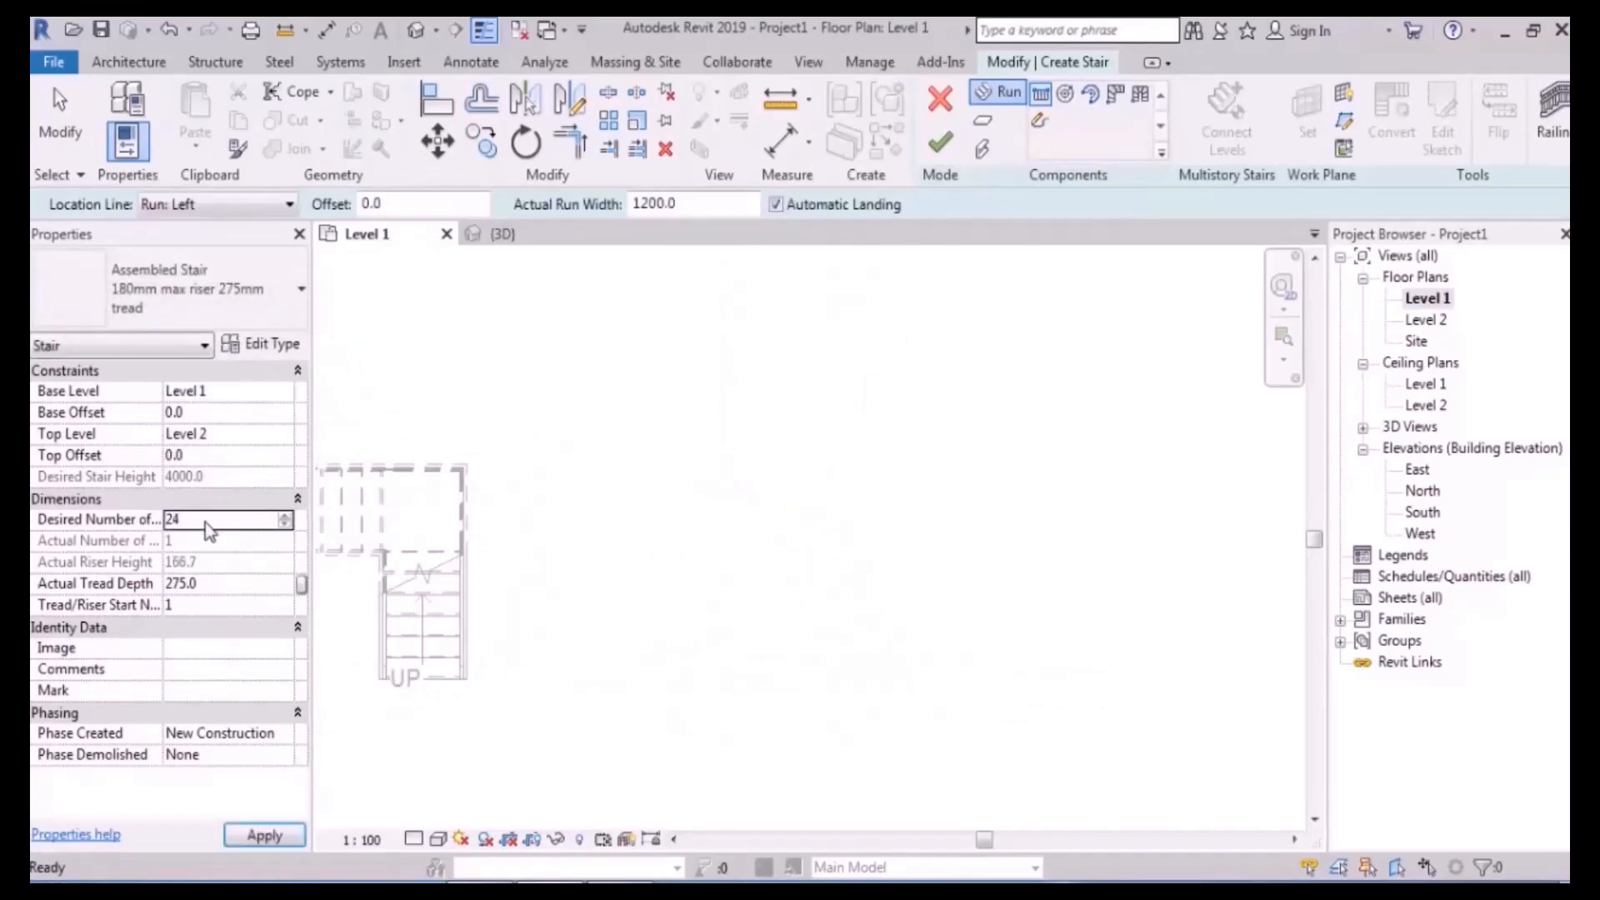
- Place two in-line 12-riser runs joined by an automatic landing
{"action": "left_click", "coordinate": [674, 666]}
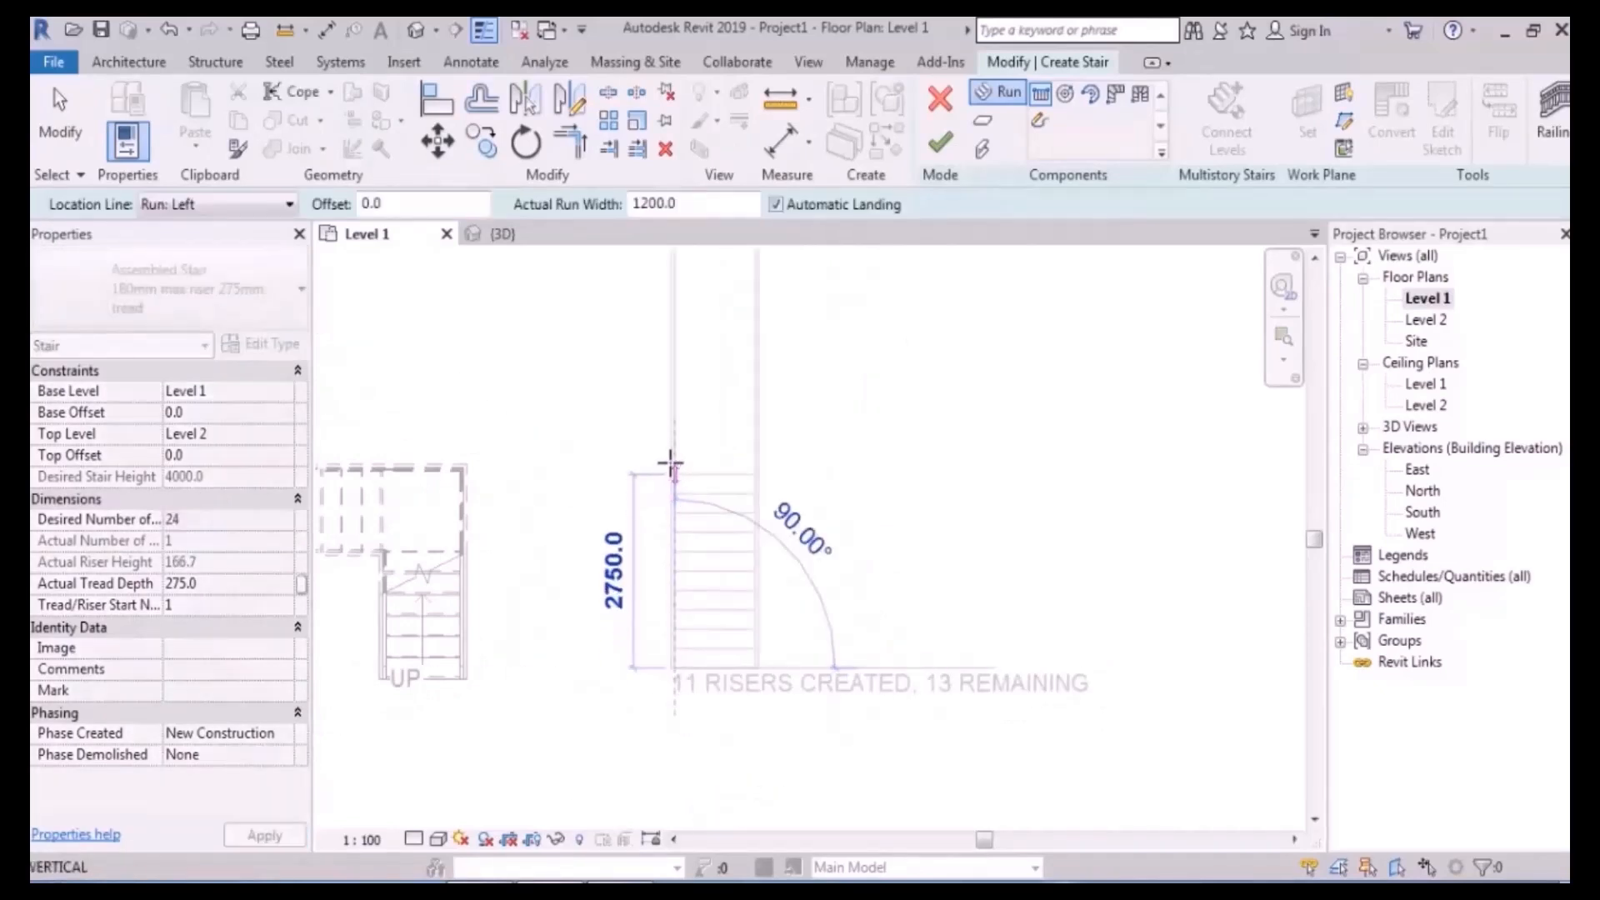
{"action": "left_click", "coordinate": [671, 451]}
{"action": "middle_click_drag", "start_coordinate": [759, 513], "coordinate": [756, 776]}
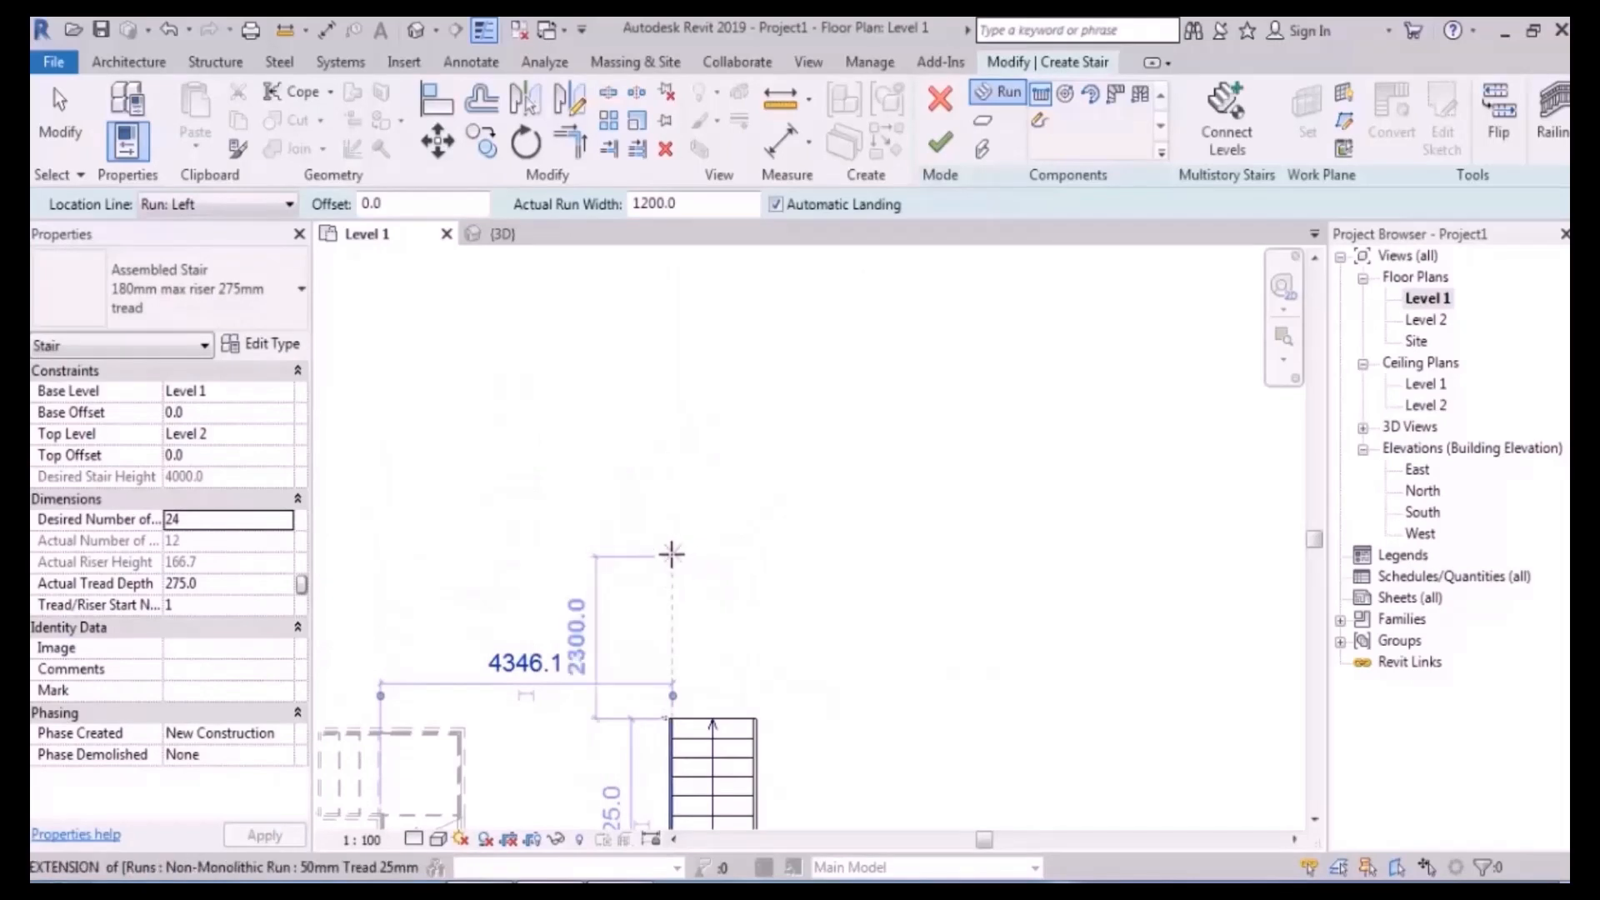
{"action": "left_click", "coordinate": [672, 553]}
{"action": "middle_click_drag", "start_coordinate": [667, 425], "coordinate": [664, 500]}
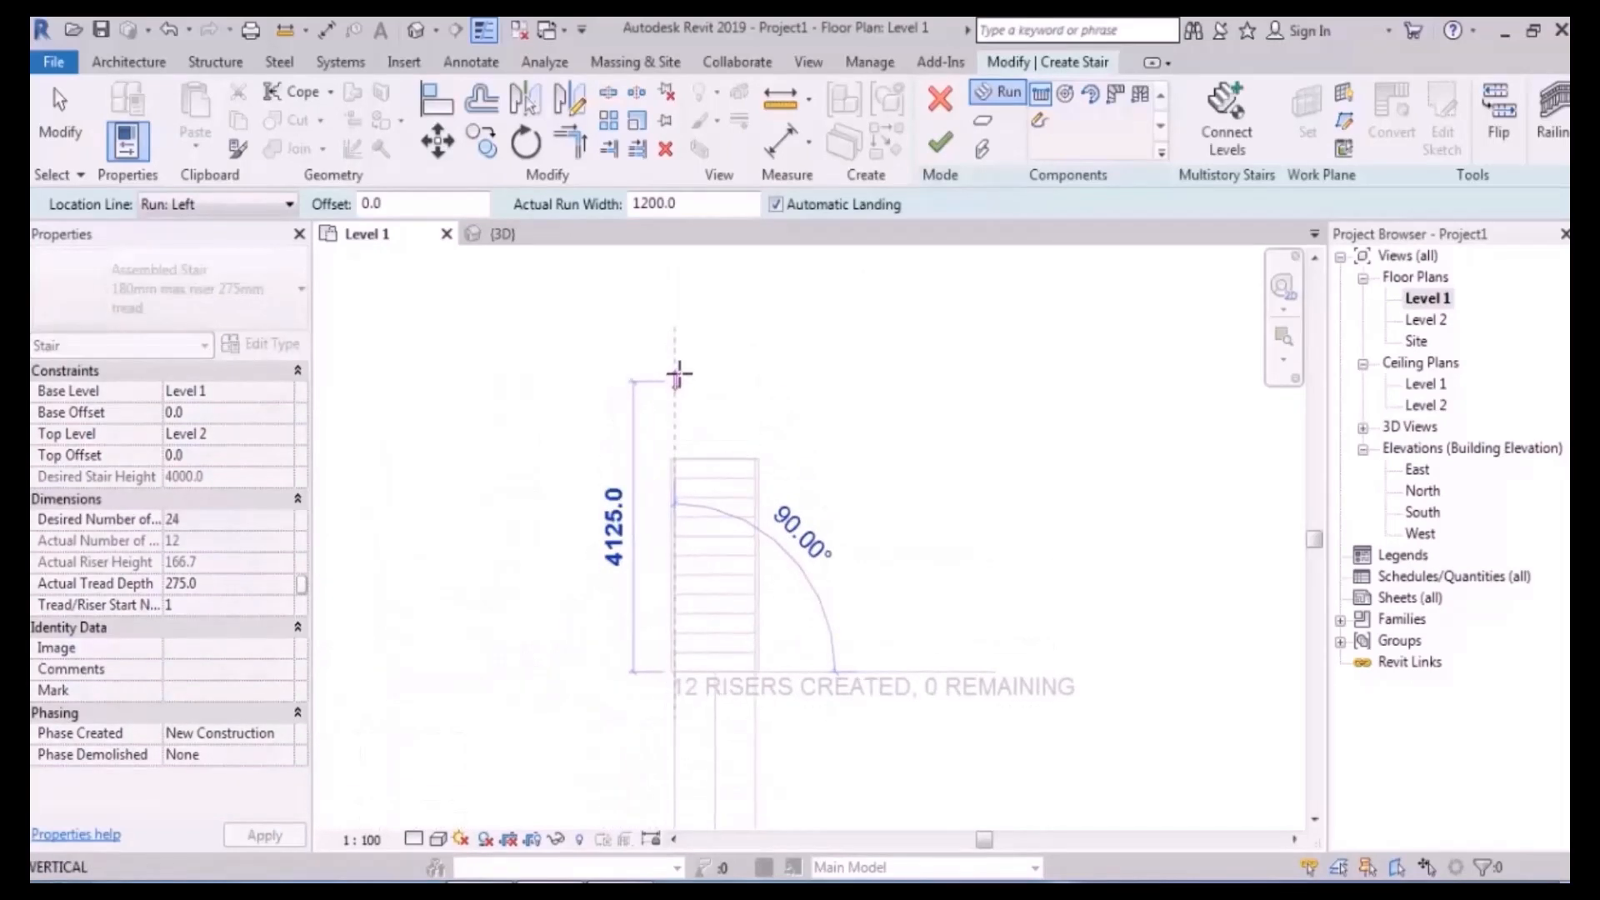
{"action": "left_click", "coordinate": [678, 374]}
{"action": "key", "text": "Escape"}
{"action": "scroll", "coordinate": [797, 408], "scroll_direction": "down", "scroll_amount": 4}
{"action": "middle_click_drag", "start_coordinate": [854, 476], "coordinate": [755, 414]}
{"action": "scroll", "coordinate": [757, 458], "scroll_direction": "up", "scroll_amount": 3}
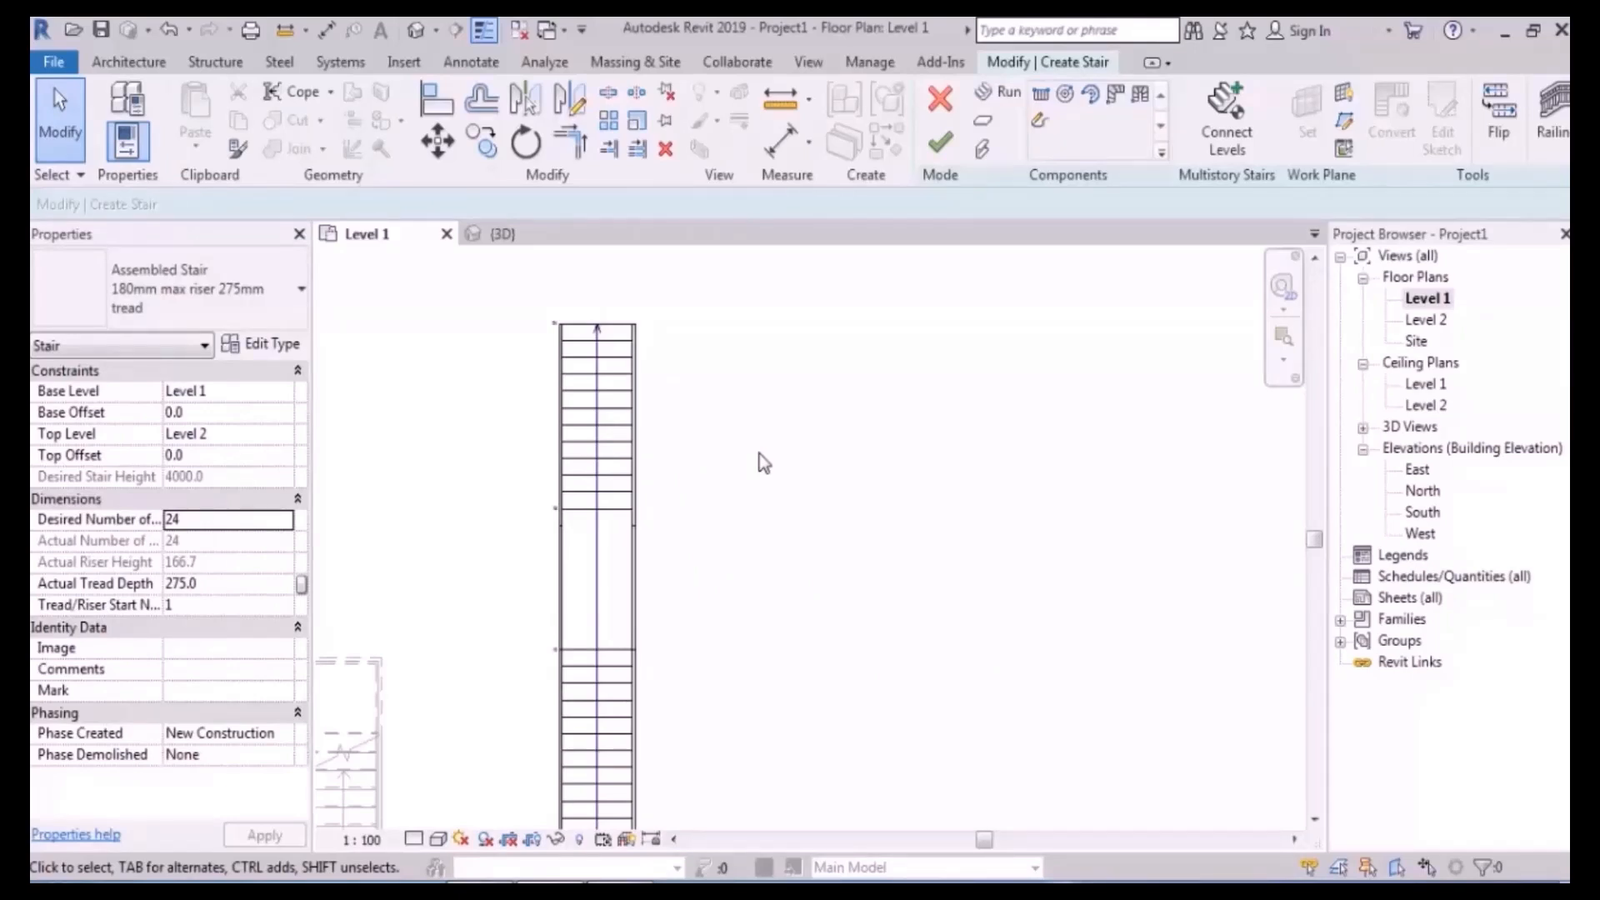
{"action": "left_click", "coordinate": [595, 581]}
{"action": "middle_click_drag", "start_coordinate": [789, 589], "coordinate": [774, 527]}
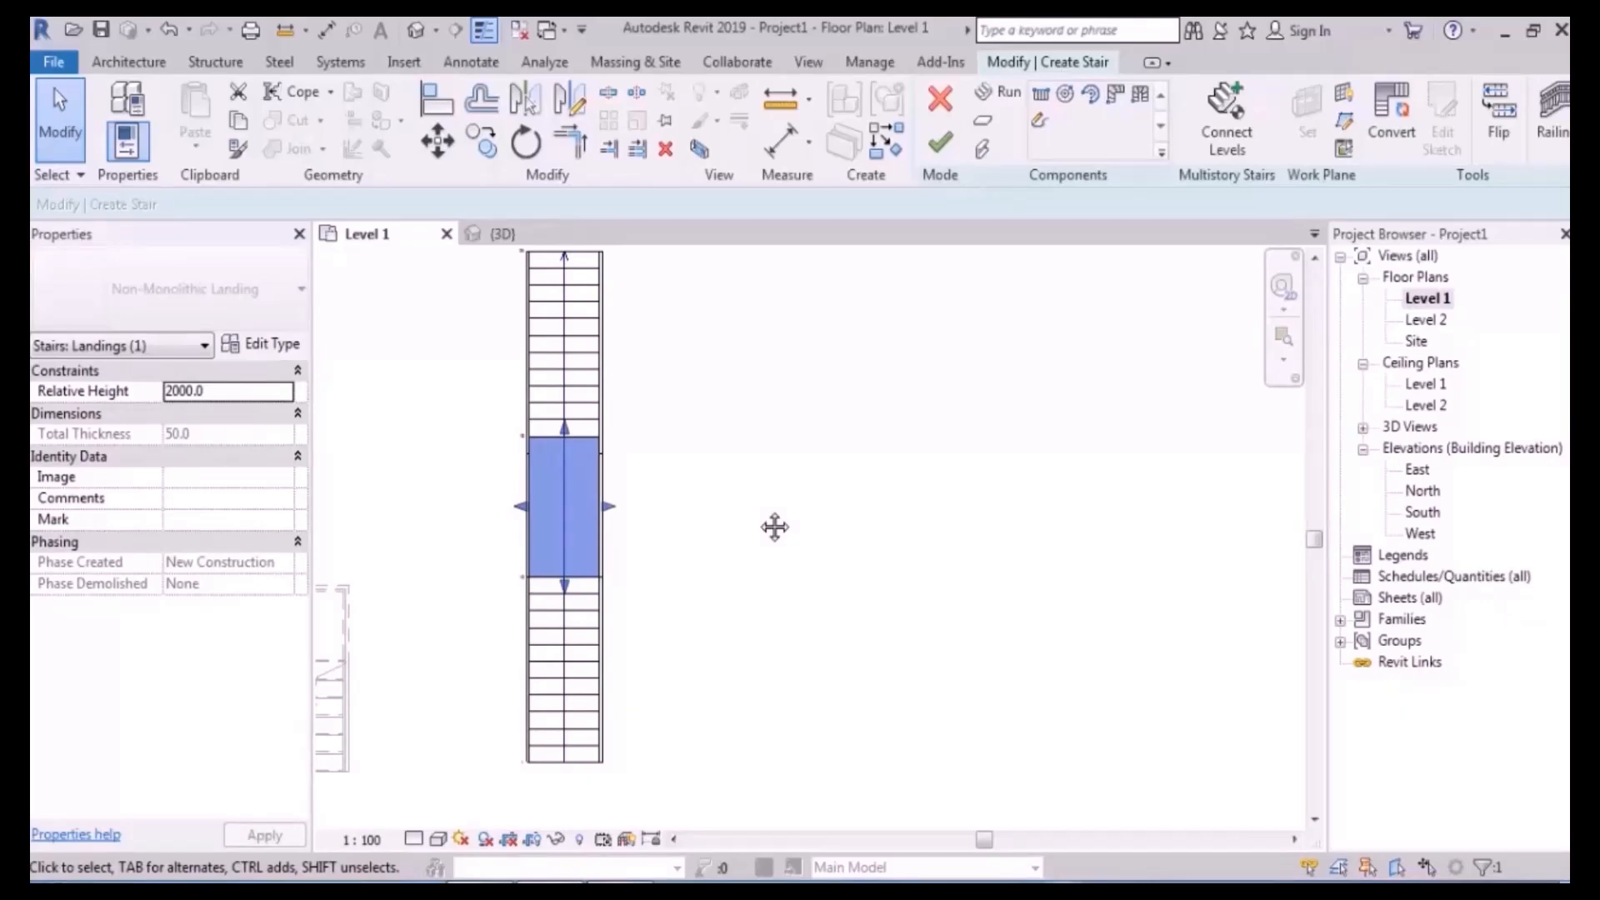
{"action": "middle_click_drag", "start_coordinate": [710, 578], "coordinate": [738, 526]}
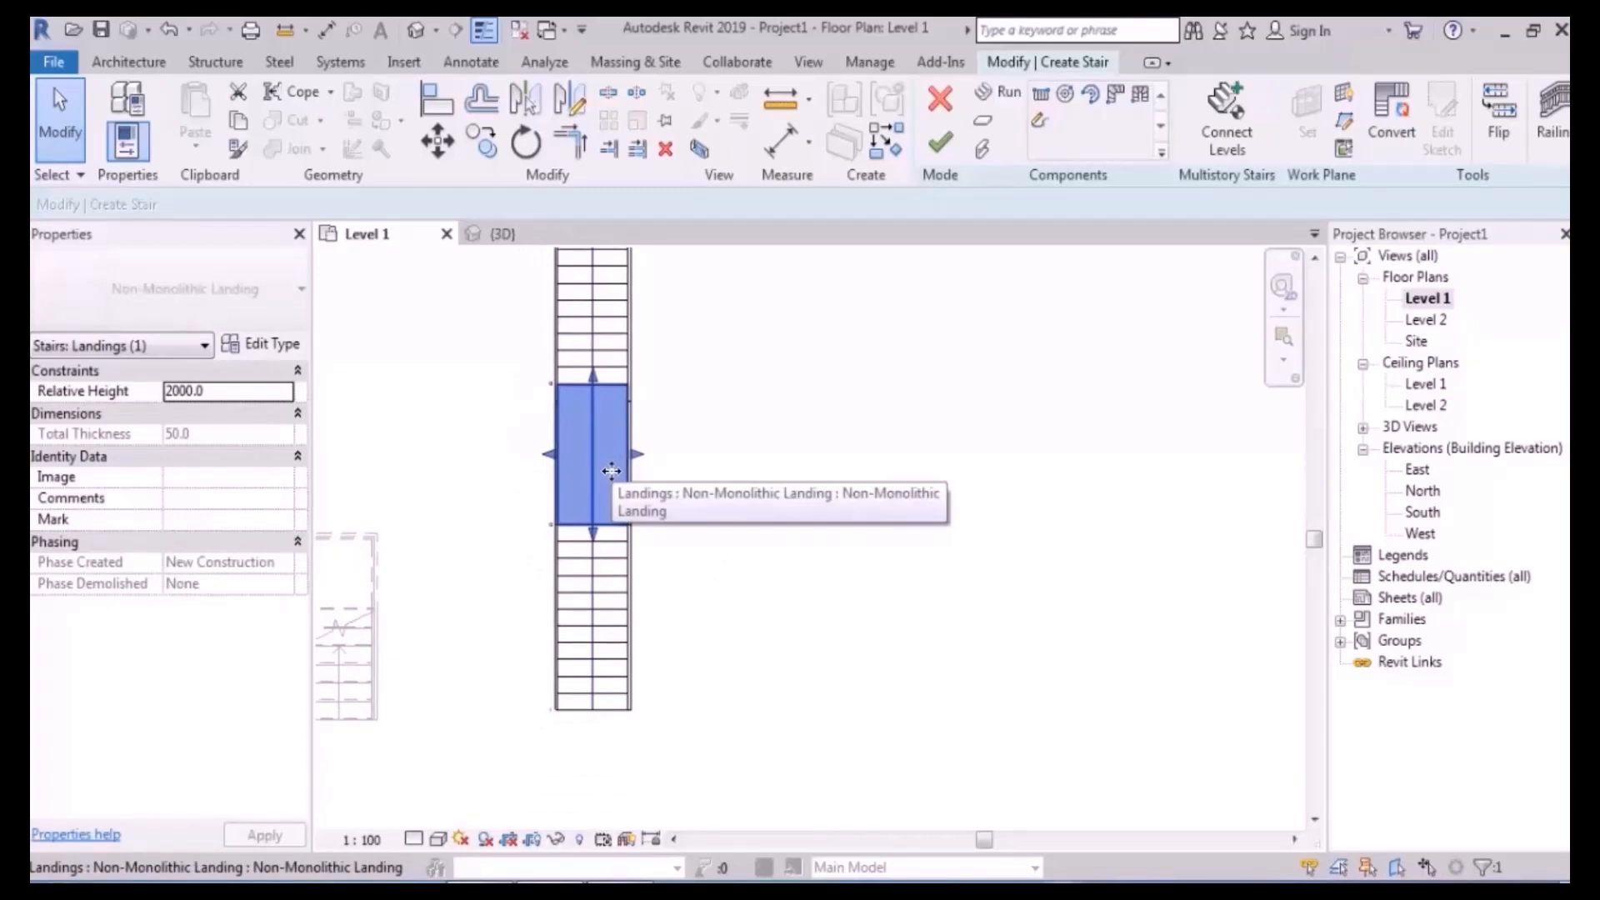
{"action": "left_click", "coordinate": [596, 631]}
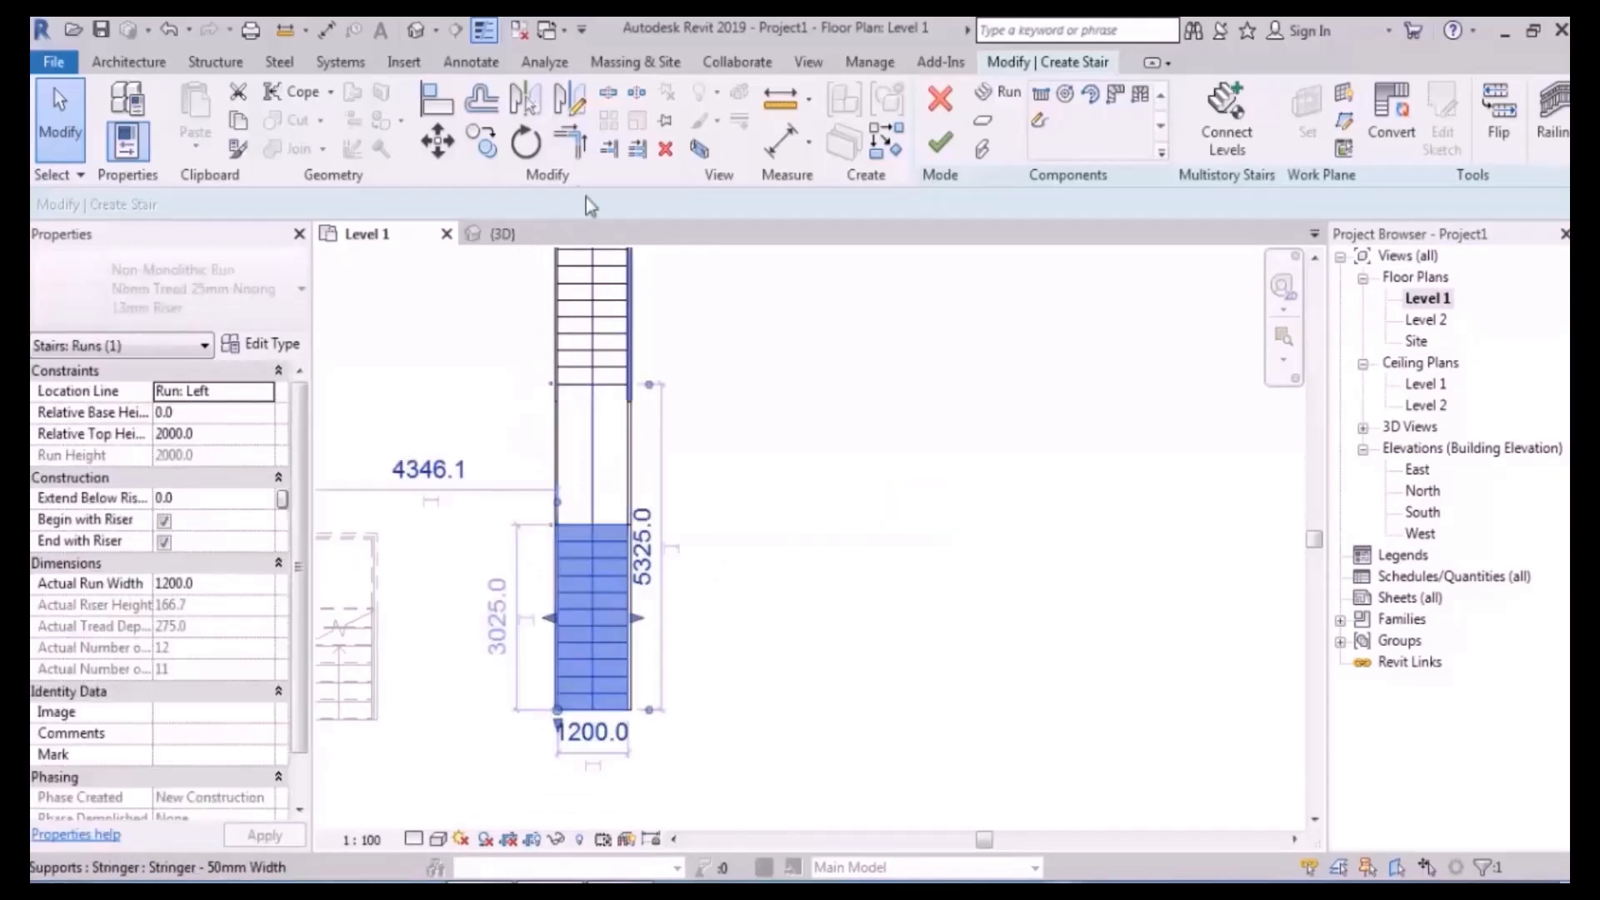
{"action": "left_click", "coordinate": [525, 141]}
{"action": "left_click_drag", "start_coordinate": [589, 625], "coordinate": [627, 525]}
{"action": "left_click", "coordinate": [791, 677]}
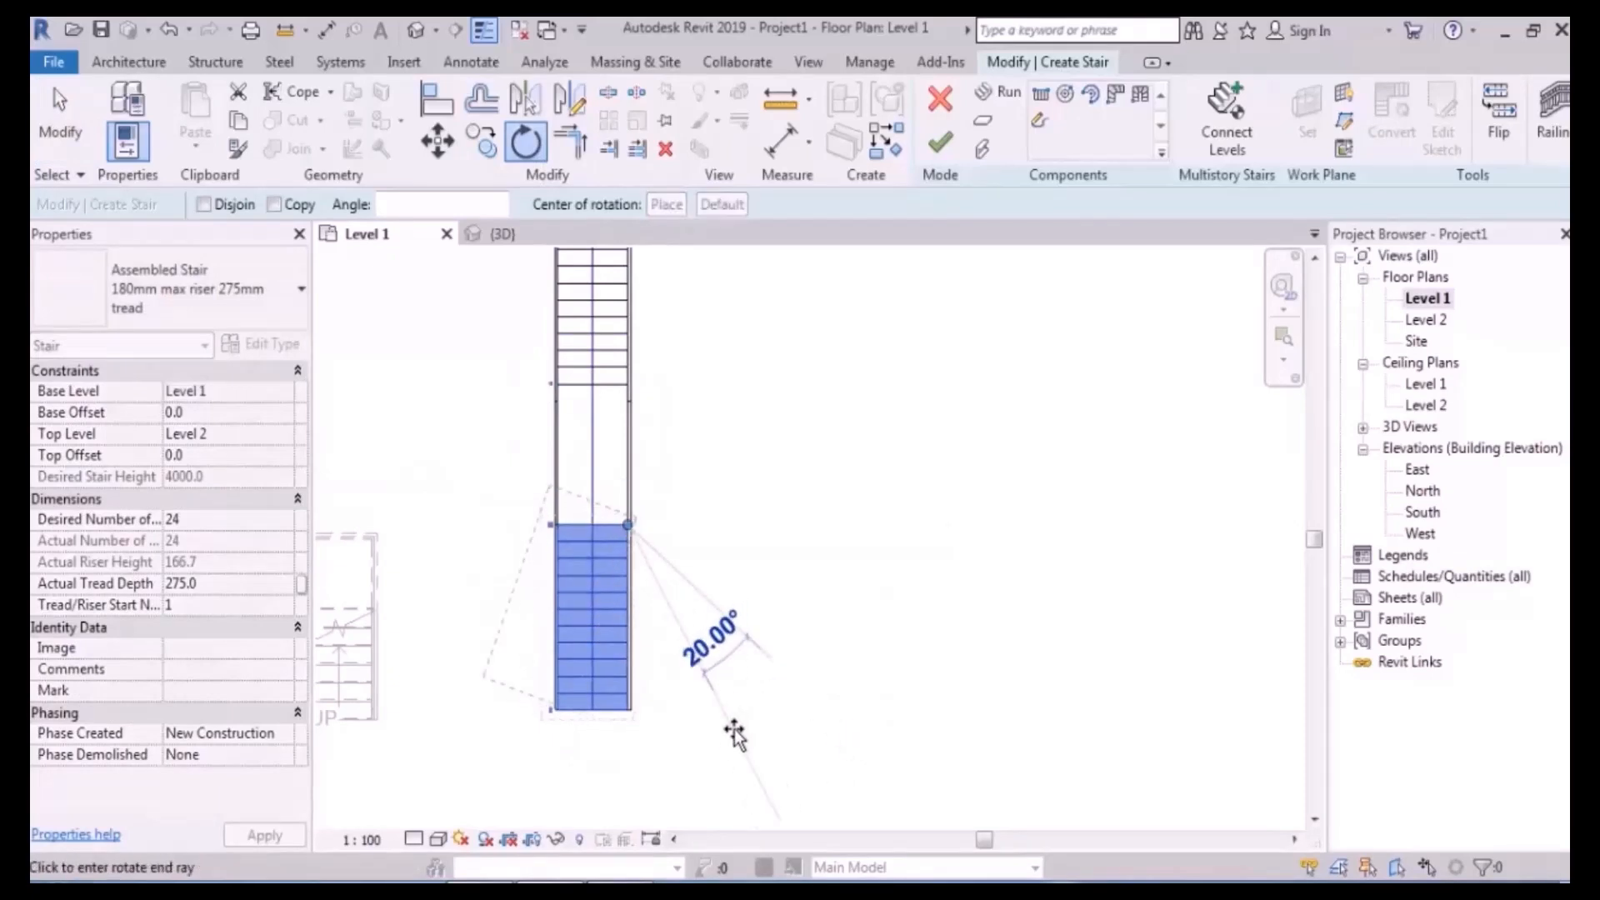
{"action": "left_click", "coordinate": [735, 734]}
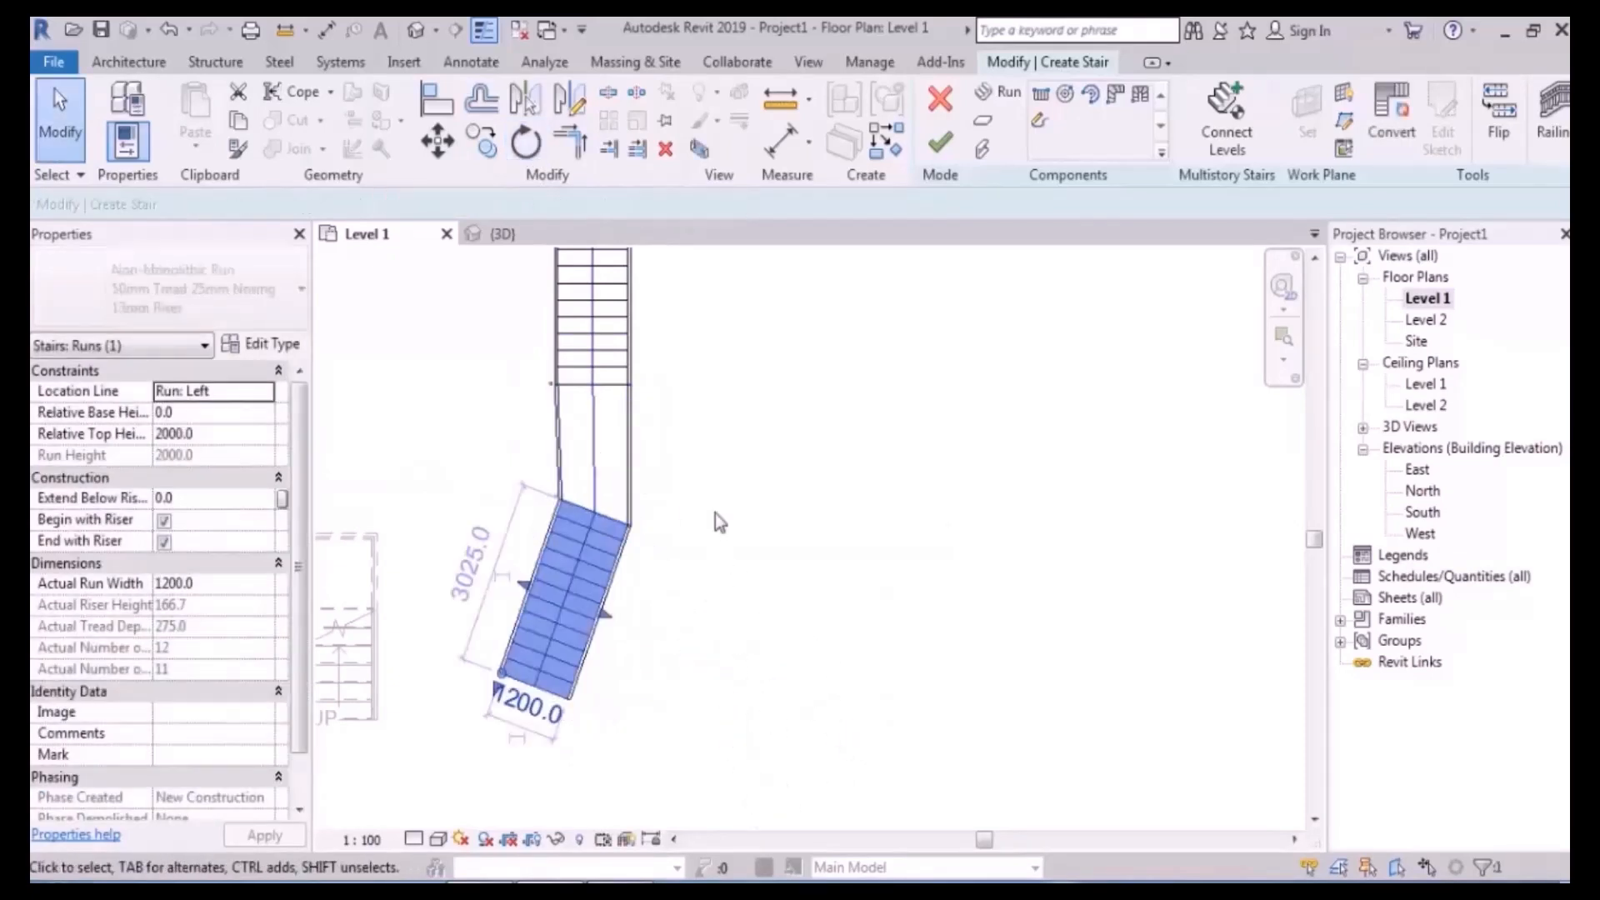
{"action": "key", "text": "ctrl+z"}
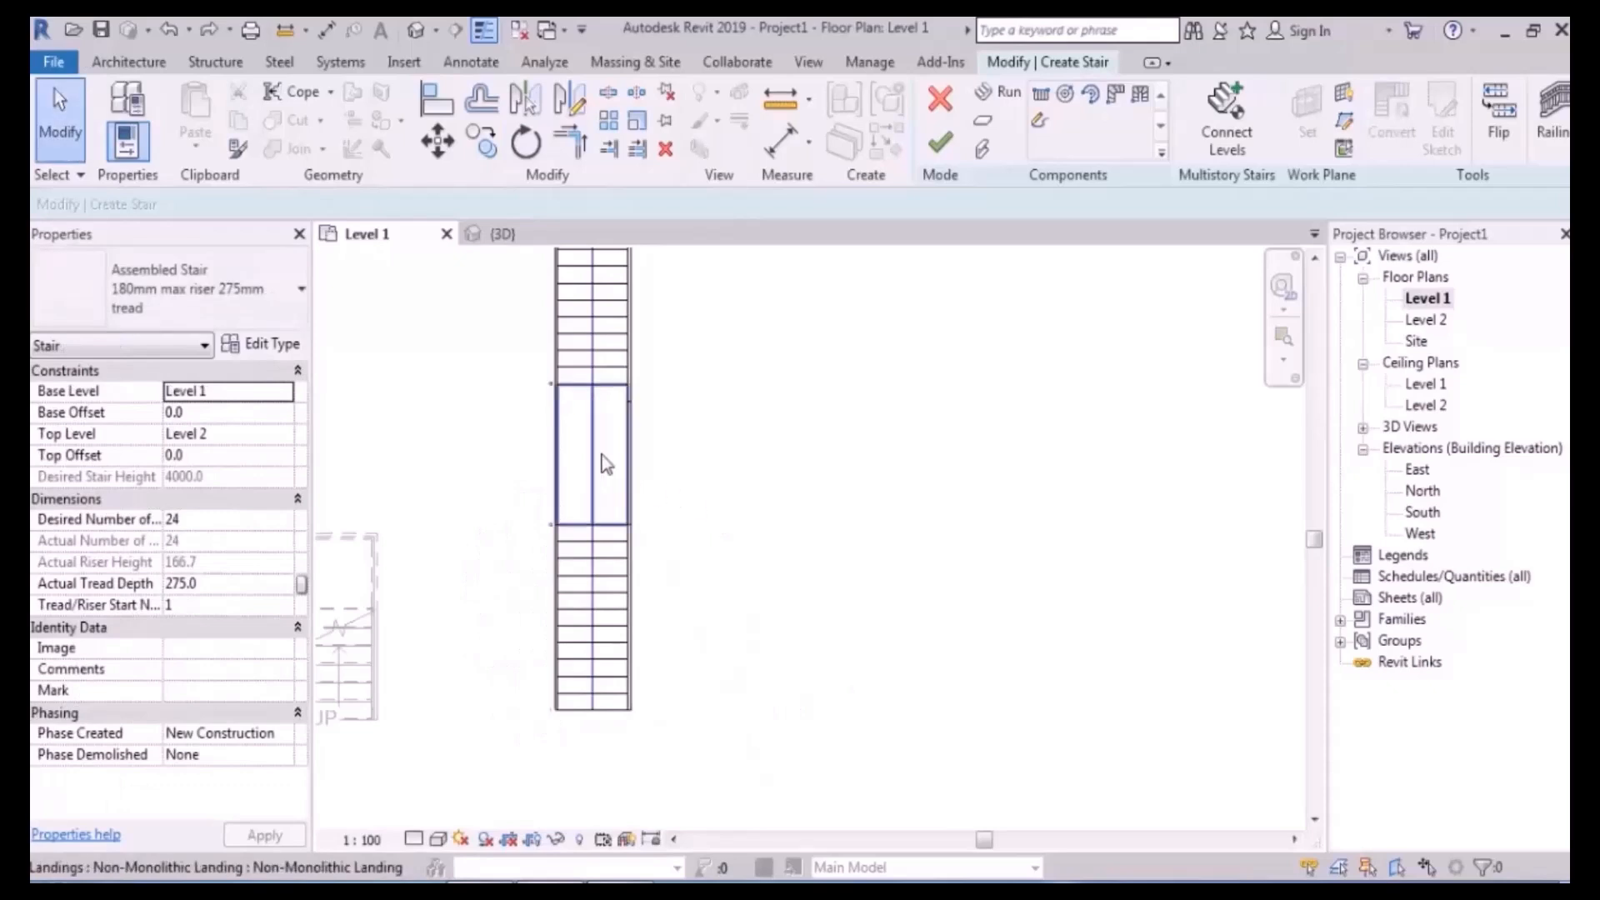
{"action": "left_click", "coordinate": [611, 453]}
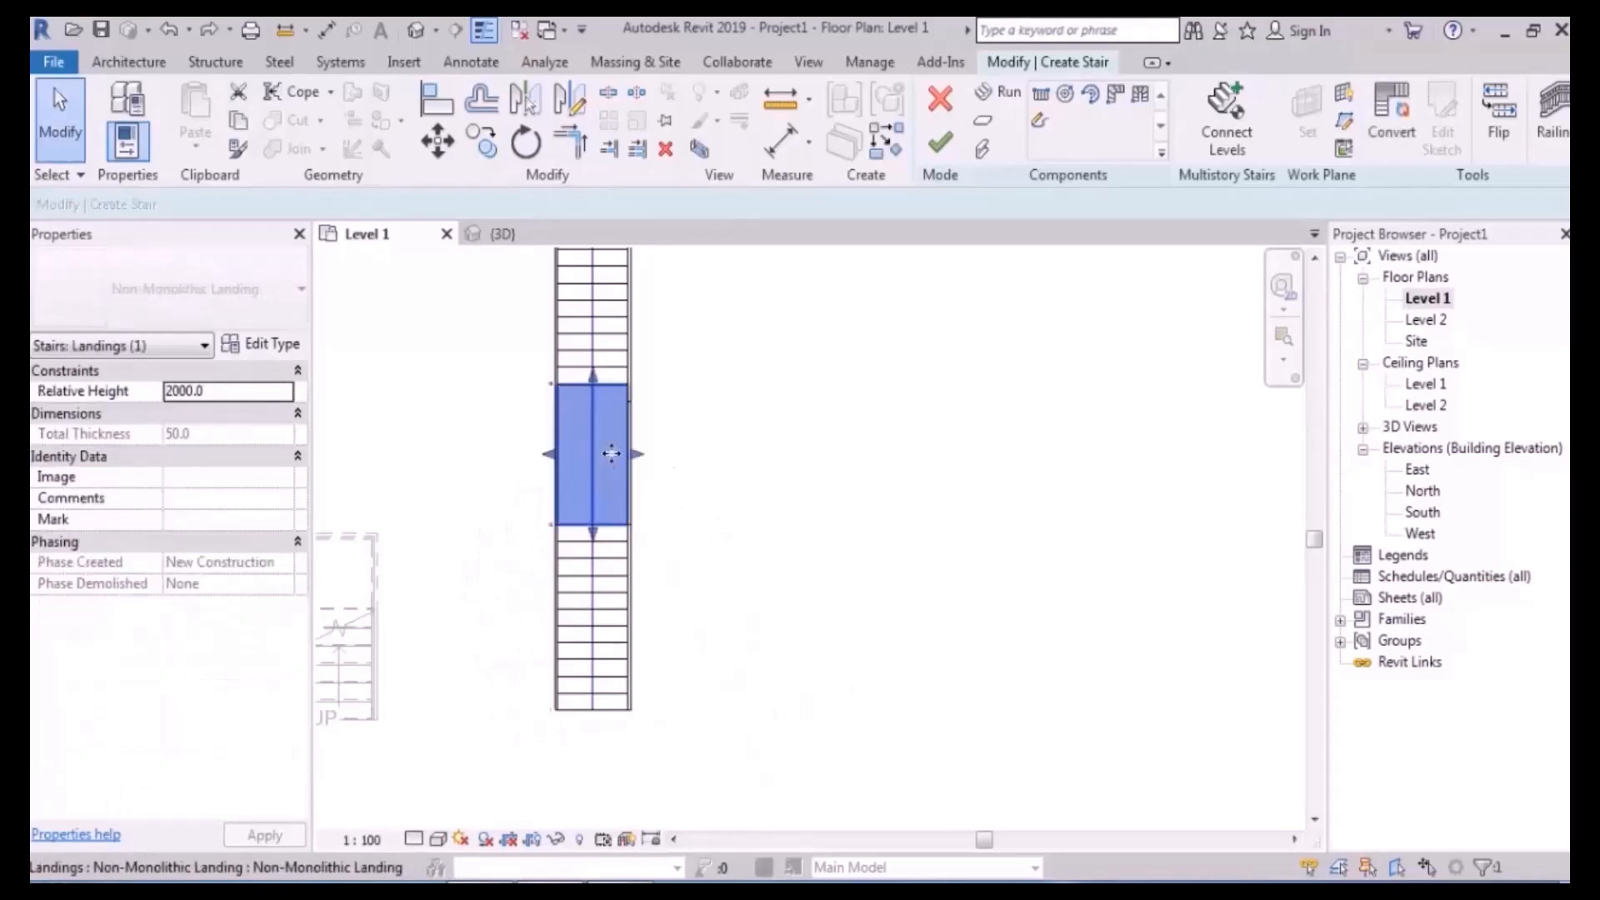
- Convert the landing to a custom sketch, then try rotating the lower run about 11° and cancel
{"action": "left_click", "coordinate": [1393, 136]}
{"action": "left_click", "coordinate": [939, 498]}
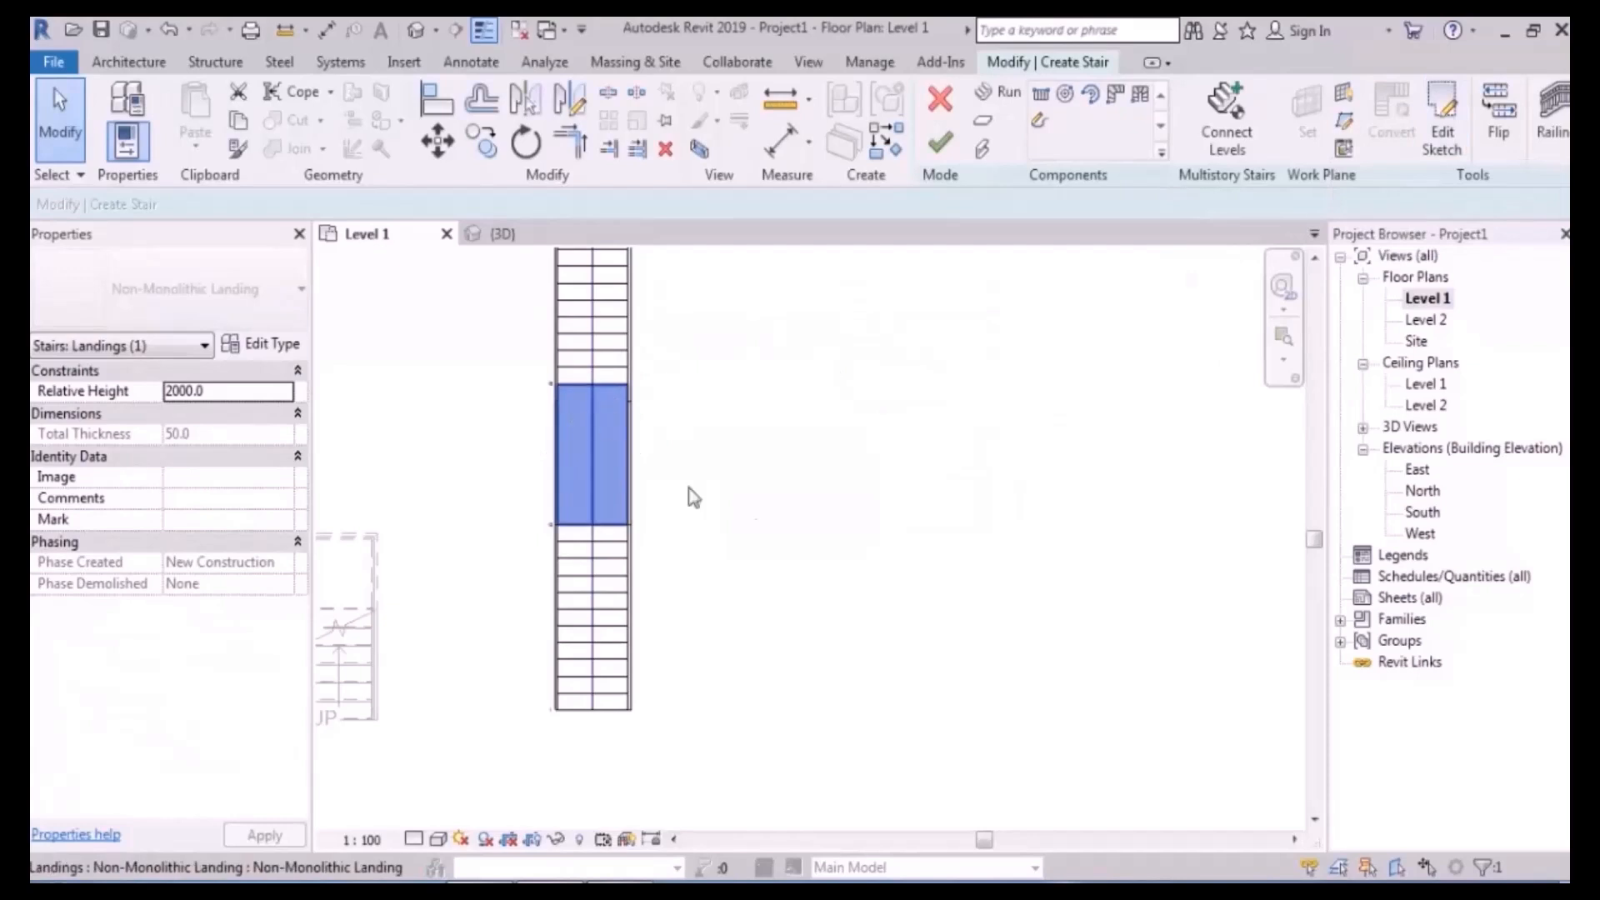
{"action": "left_click", "coordinate": [615, 586]}
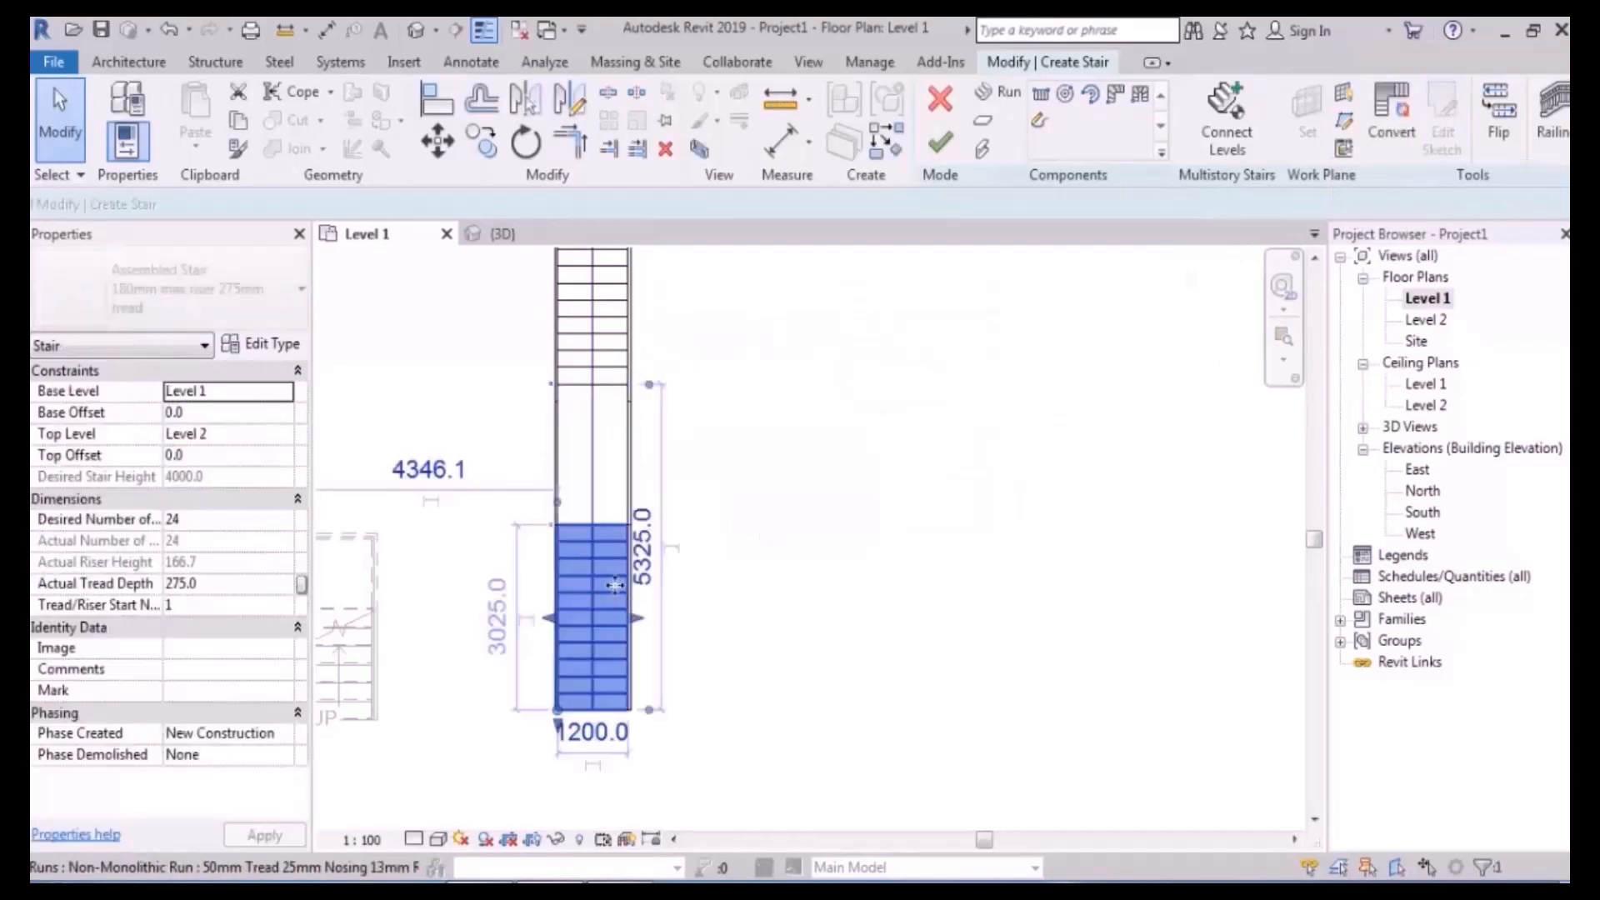
{"action": "left_click", "coordinate": [525, 142]}
{"action": "left_click_drag", "start_coordinate": [612, 566], "coordinate": [625, 525]}
{"action": "left_click", "coordinate": [629, 725]}
{"action": "left_click", "coordinate": [660, 730]}
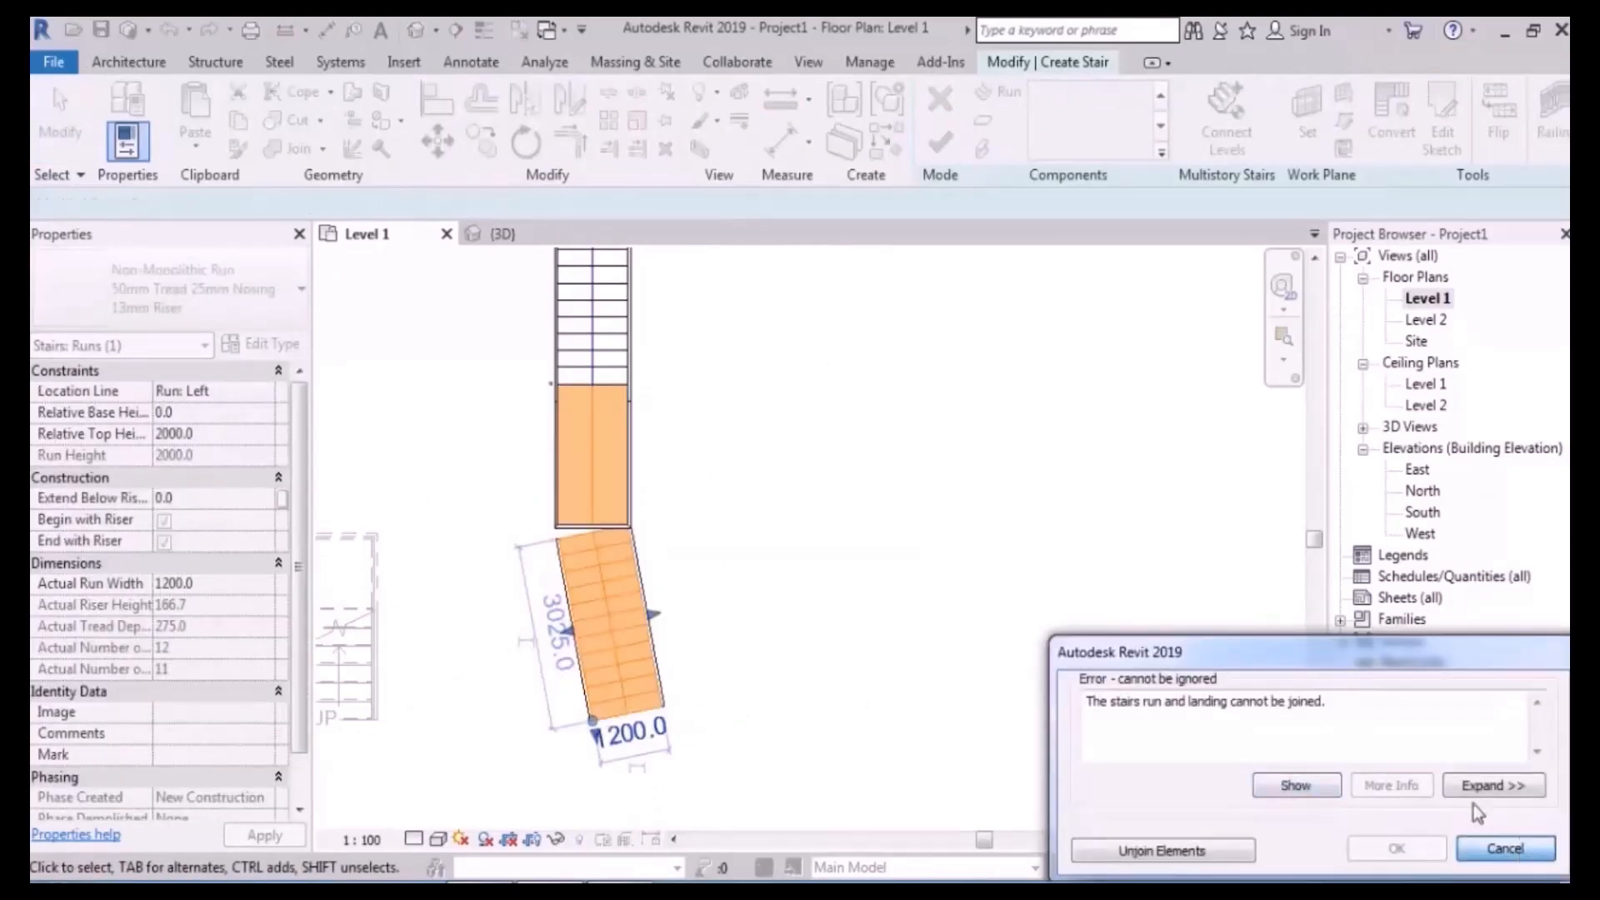
{"action": "left_click", "coordinate": [1504, 848]}
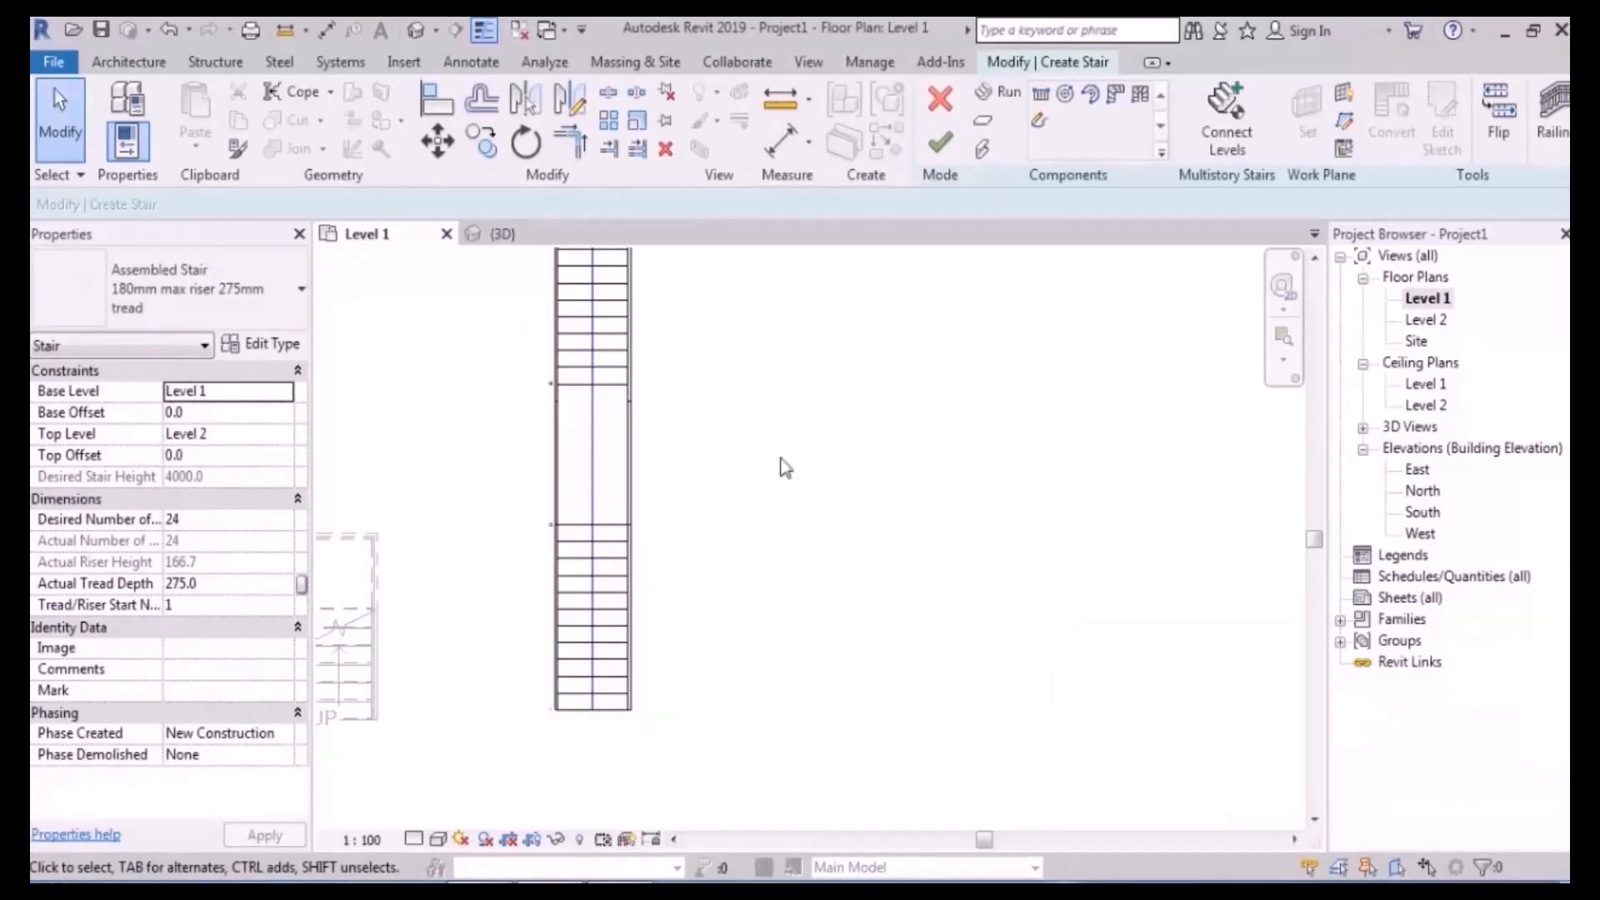
{"action": "left_click", "coordinate": [573, 585]}
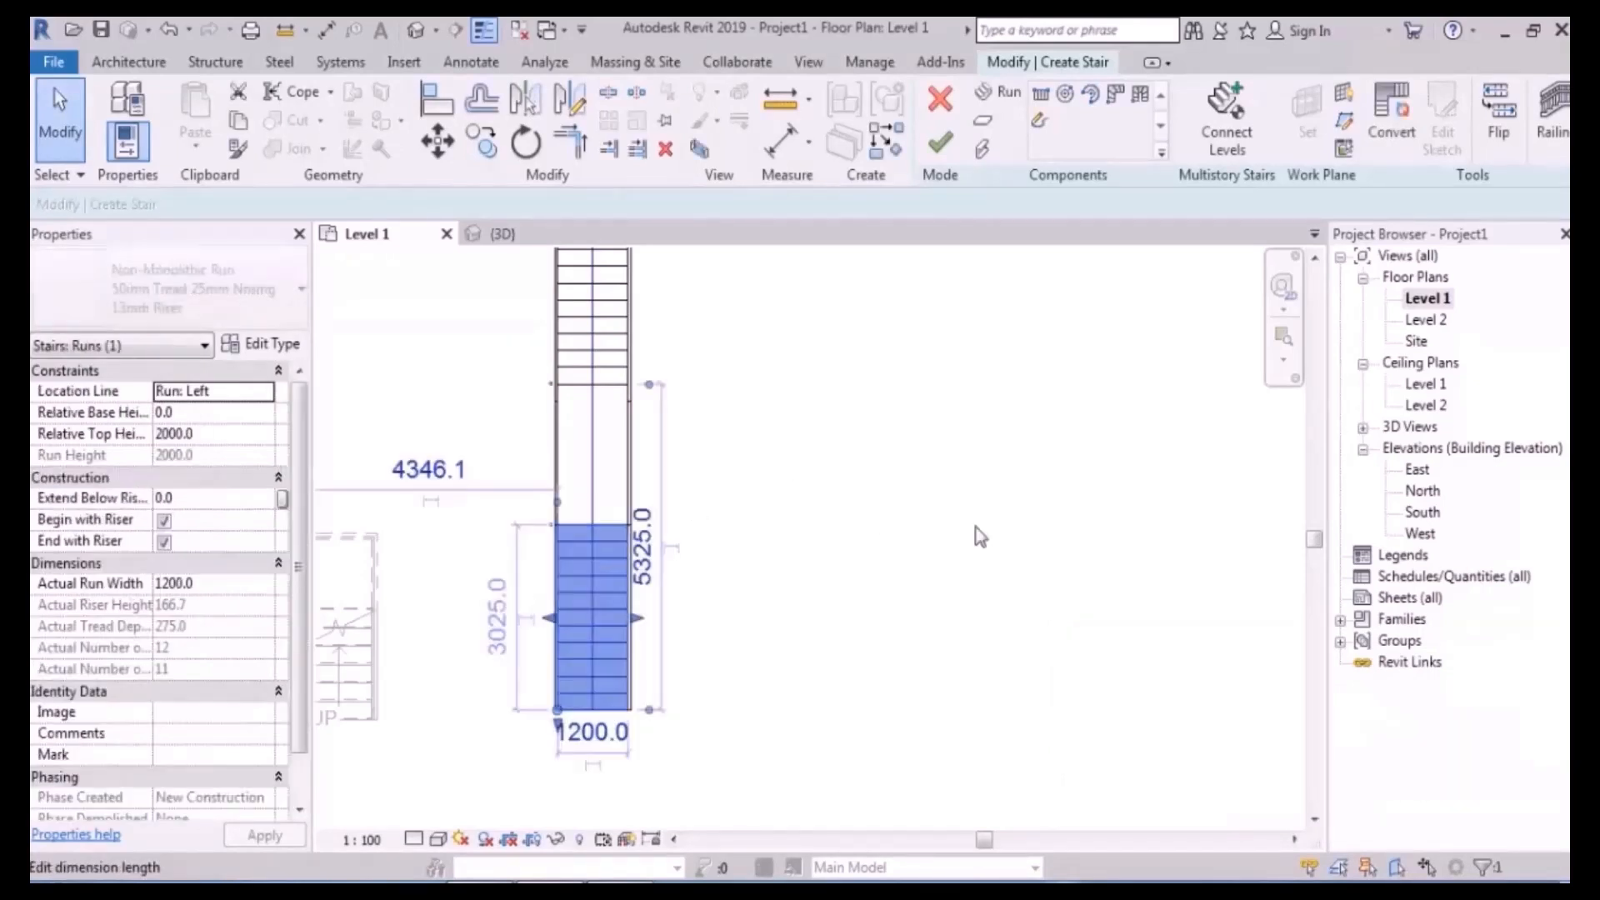
- Convert the lower run to a custom sketch and slant its outer boundary outward at the bottom
{"action": "left_click", "coordinate": [1390, 137]}
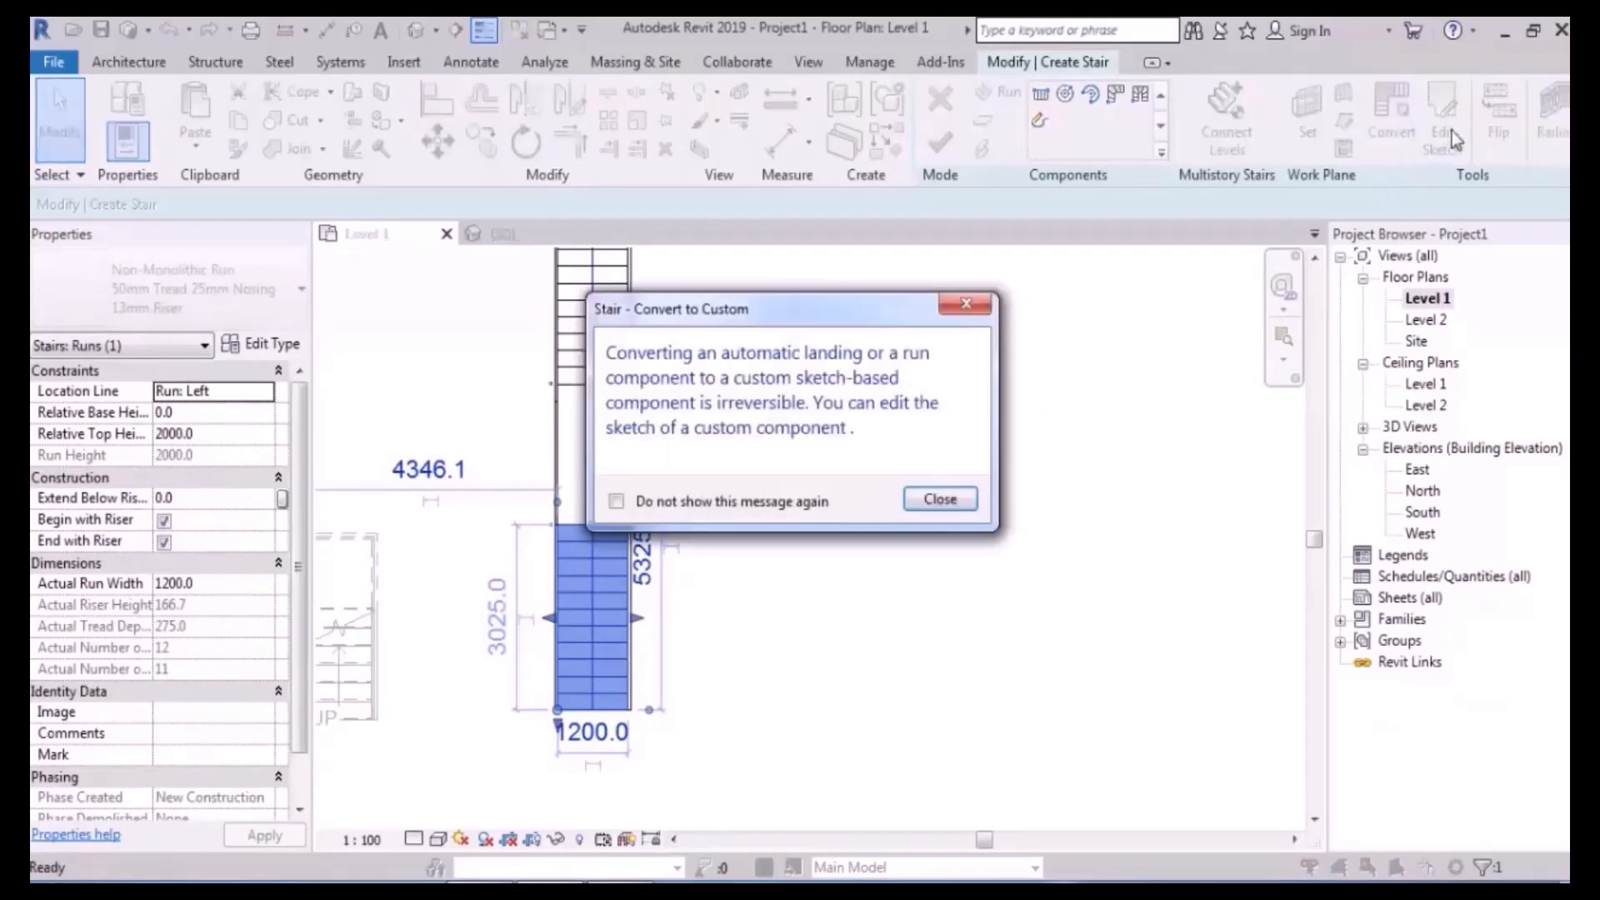
{"action": "left_click", "coordinate": [934, 497]}
{"action": "left_click", "coordinate": [1441, 139]}
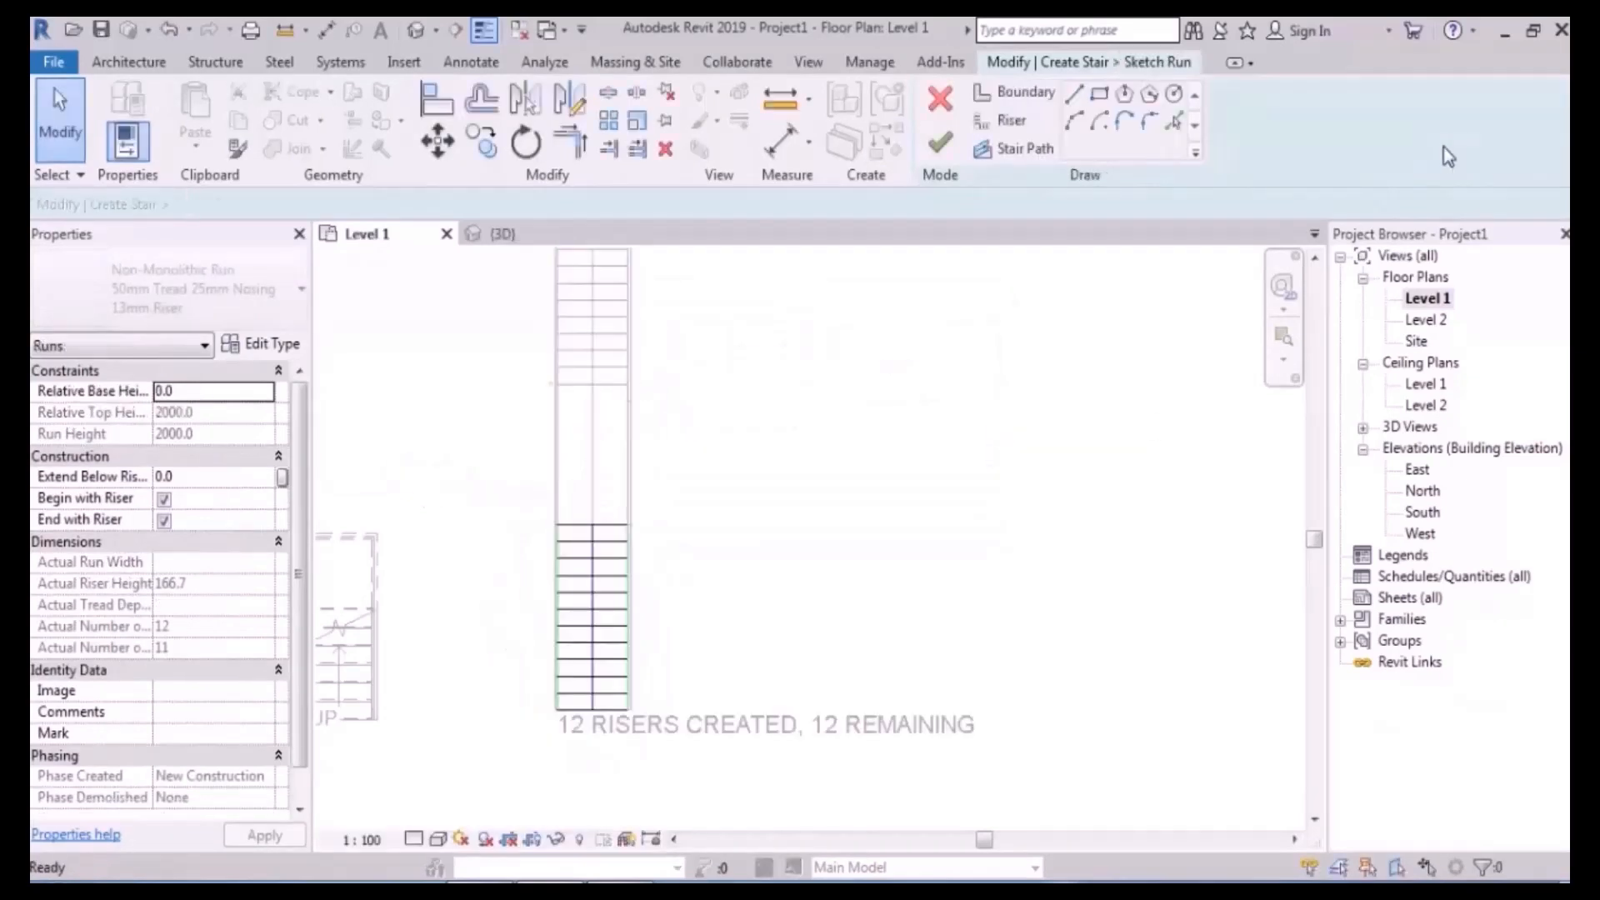
{"action": "scroll", "coordinate": [625, 706], "scroll_direction": "up", "scroll_amount": 1}
{"action": "left_click_drag", "start_coordinate": [630, 707], "coordinate": [772, 700]}
{"action": "scroll", "coordinate": [806, 728], "scroll_direction": "down", "scroll_amount": 1}
{"action": "left_click", "coordinate": [954, 456]}
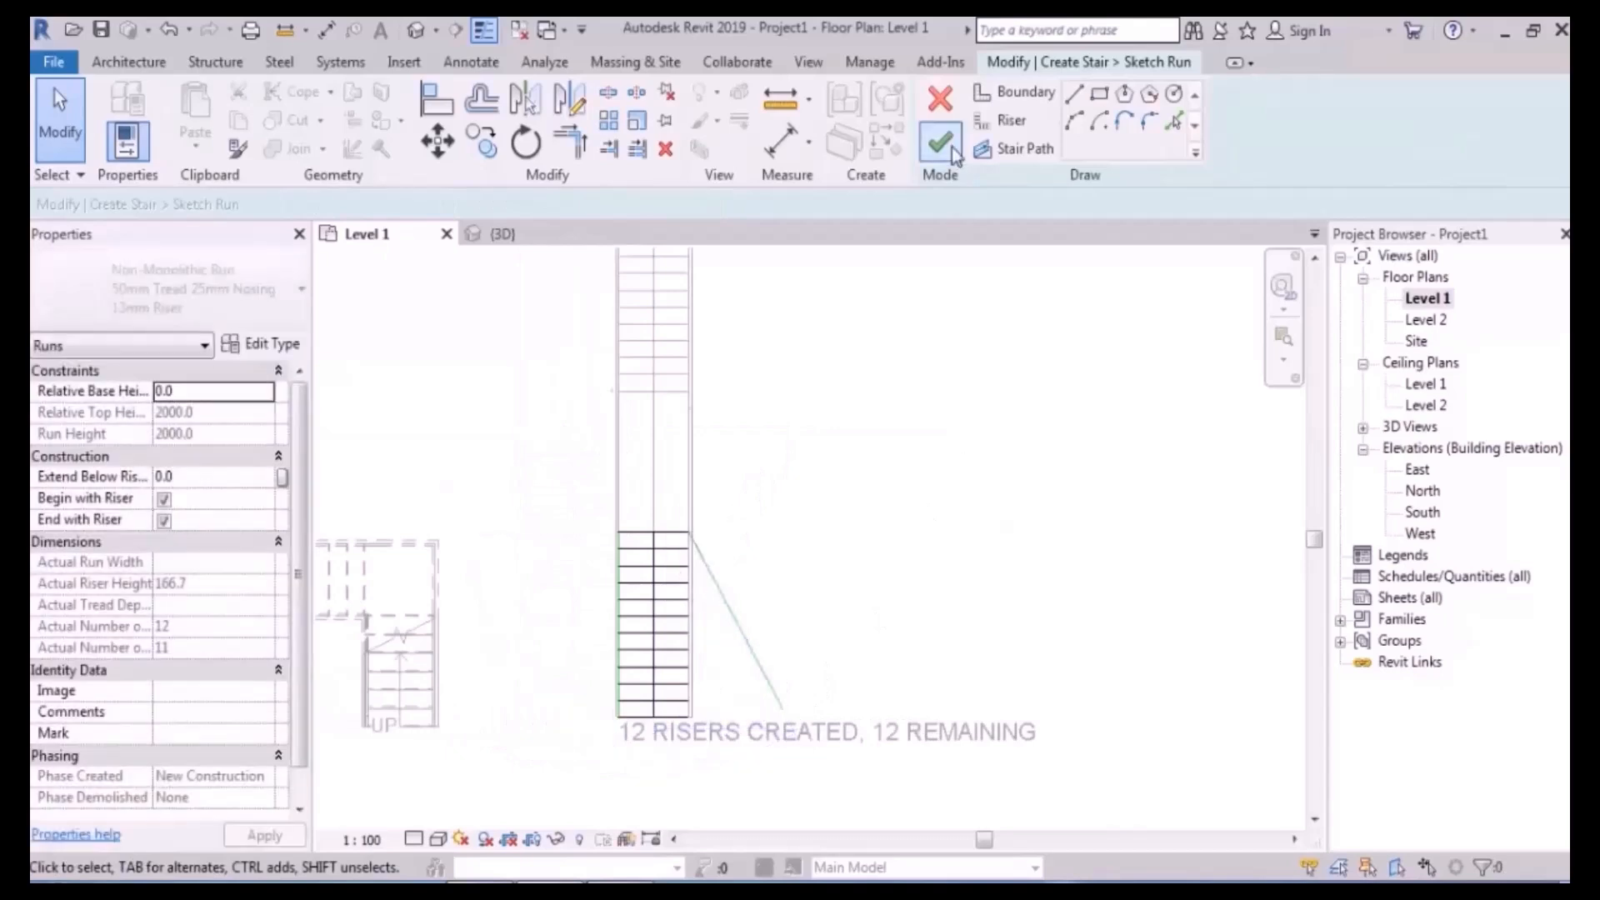
- Snap the slanted boundary's end to the bottom riser line and finish the run sketch
{"action": "left_click", "coordinate": [945, 149]}
{"action": "left_click", "coordinate": [1446, 847]}
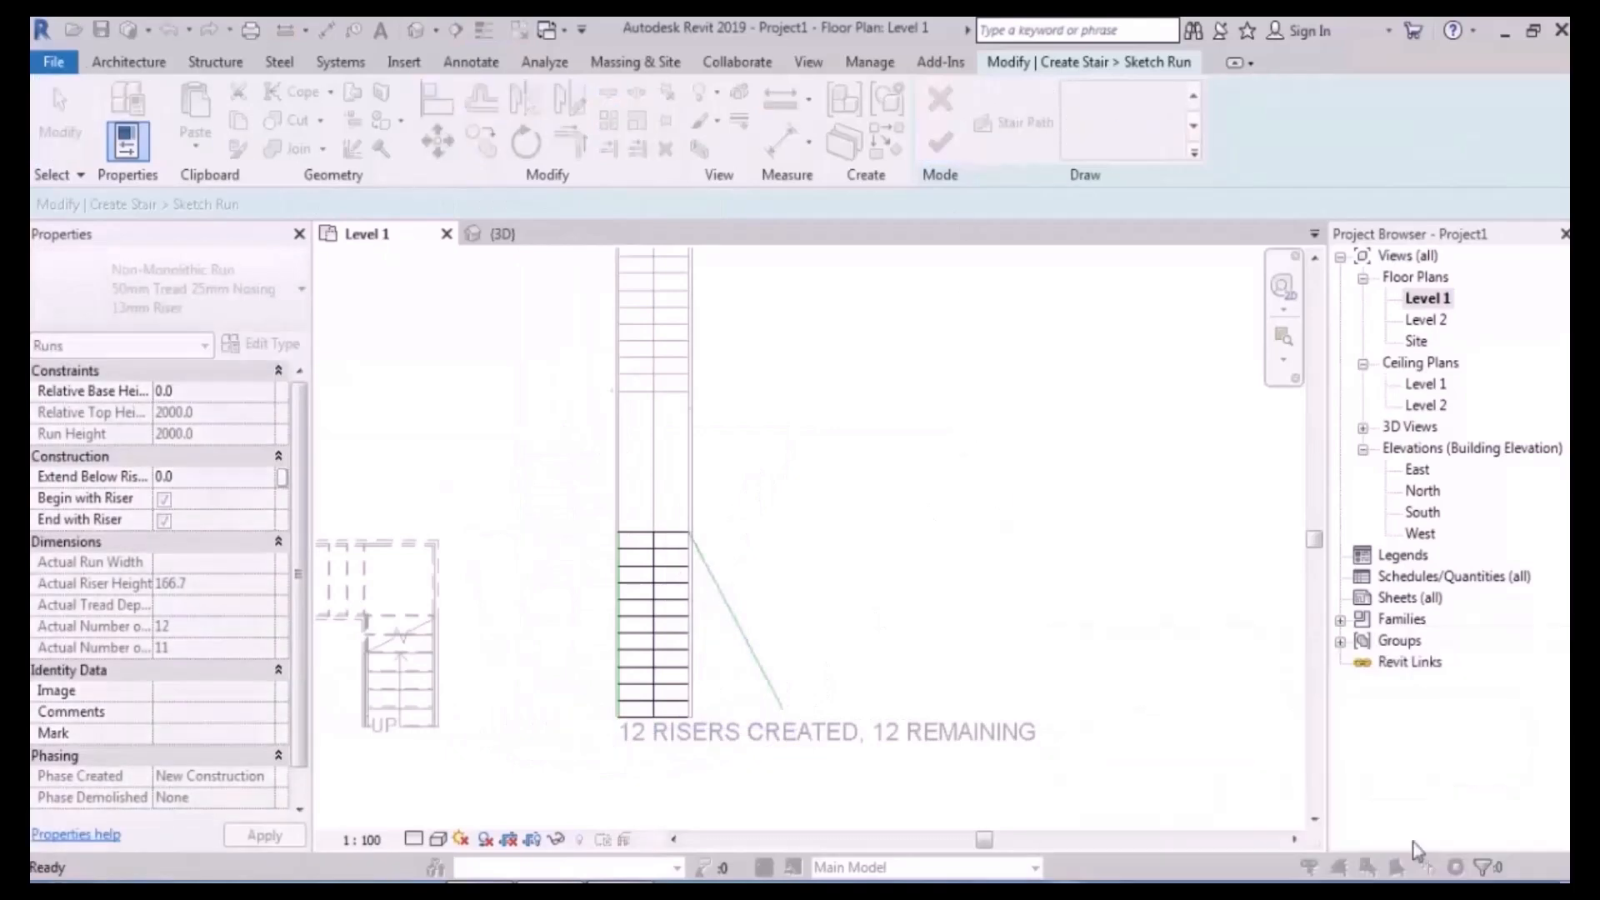
{"action": "left_click", "coordinate": [718, 704]}
{"action": "left_click_drag", "start_coordinate": [725, 703], "coordinate": [712, 719]}
{"action": "left_click", "coordinate": [940, 143]}
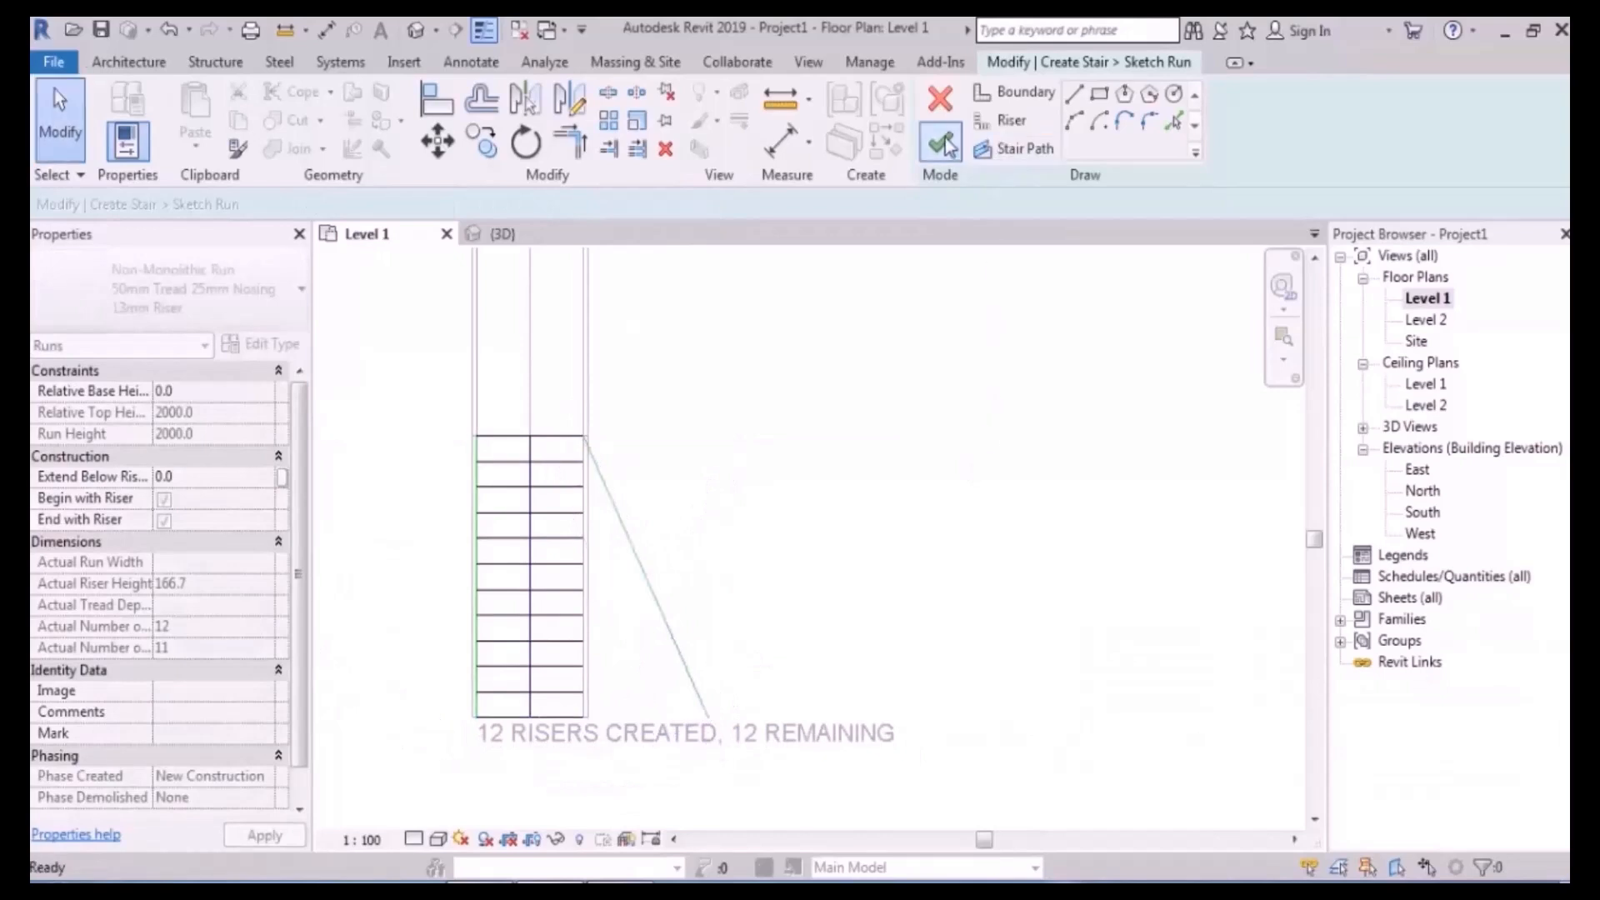
{"action": "left_click", "coordinate": [984, 430]}
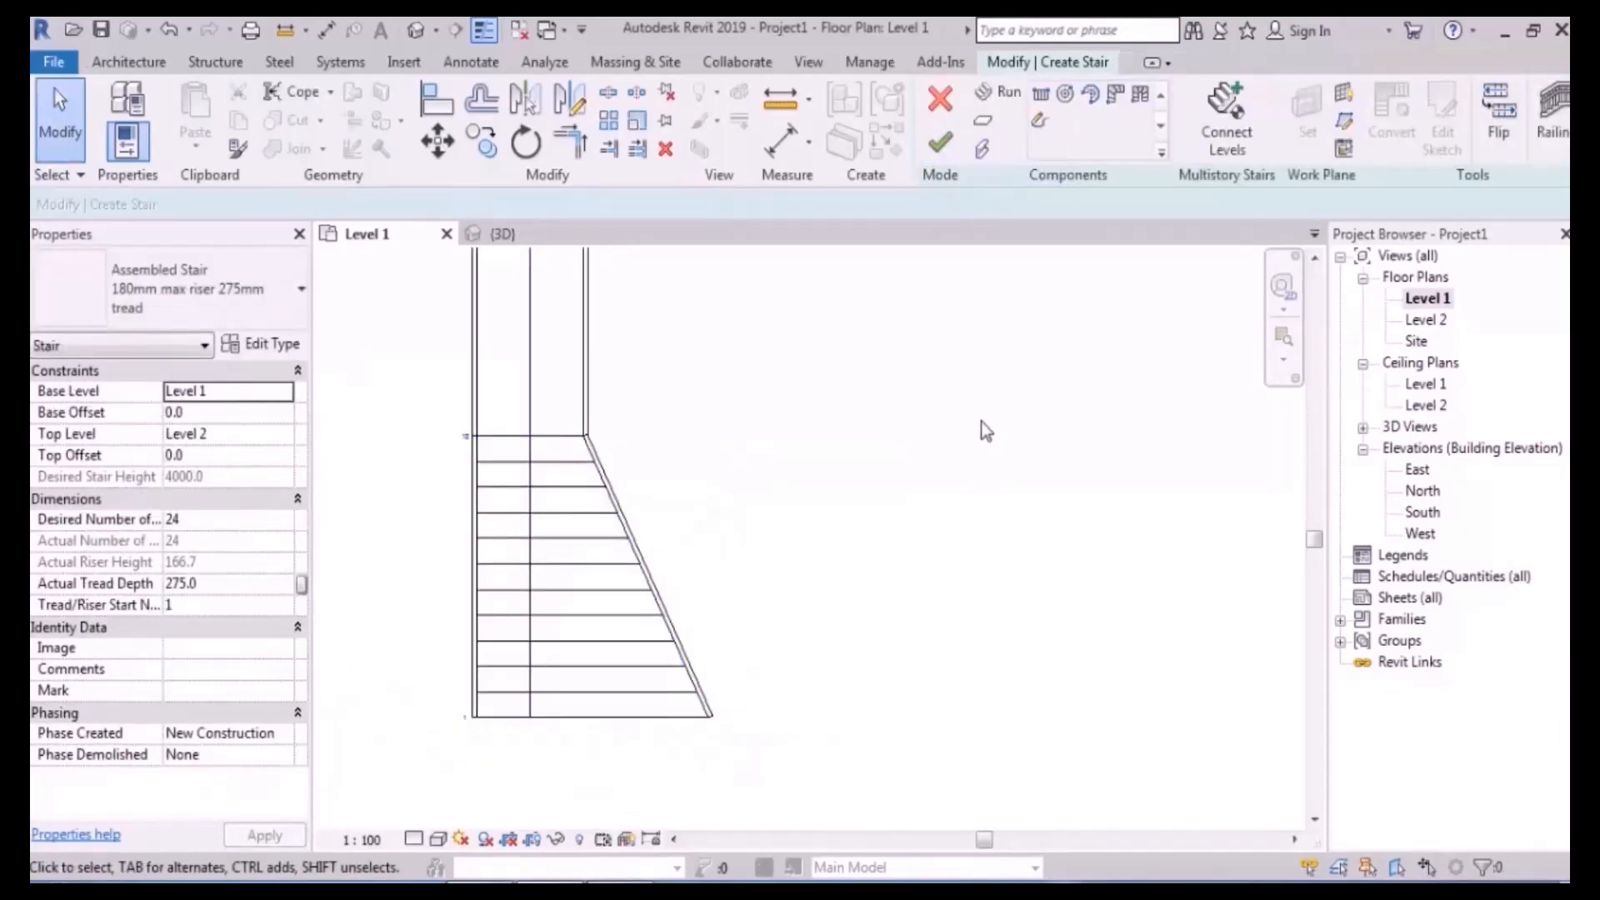
- Undo the tapered boundary so the run stays straight, then select the landing
{"action": "key", "text": "ctrl+z"}
{"action": "key", "text": "ctrl+z"}
{"action": "key", "text": "ctrl+z"}
{"action": "key", "text": "ctrl+z"}
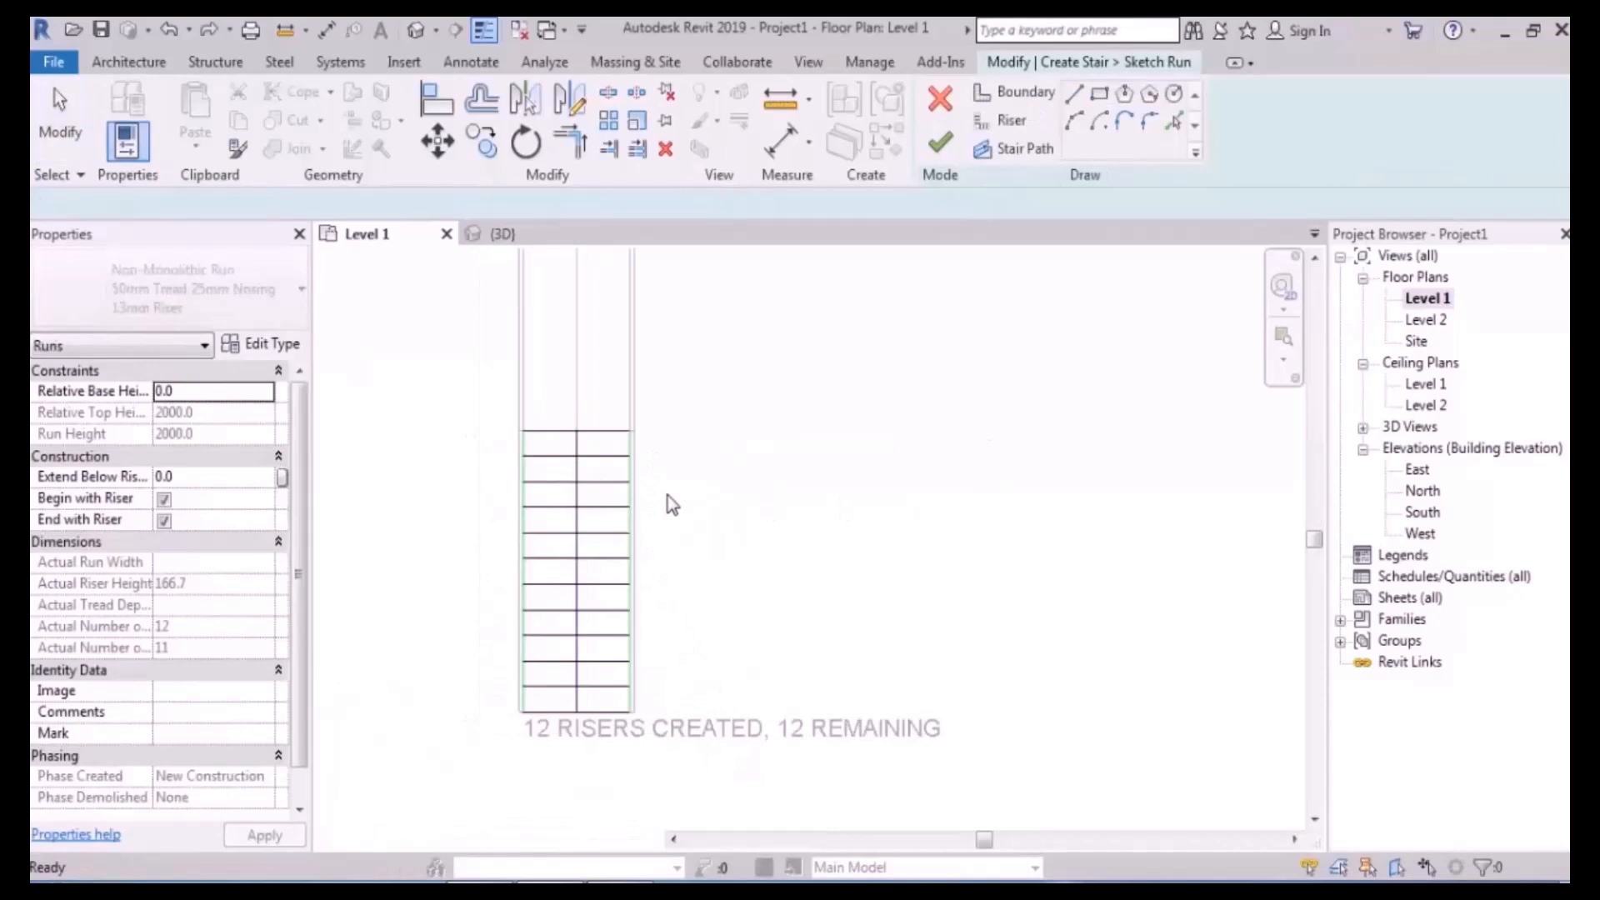
{"action": "key", "text": "ctrl+z"}
{"action": "middle_click_drag", "start_coordinate": [740, 510], "coordinate": [656, 560]}
{"action": "left_click", "coordinate": [509, 488]}
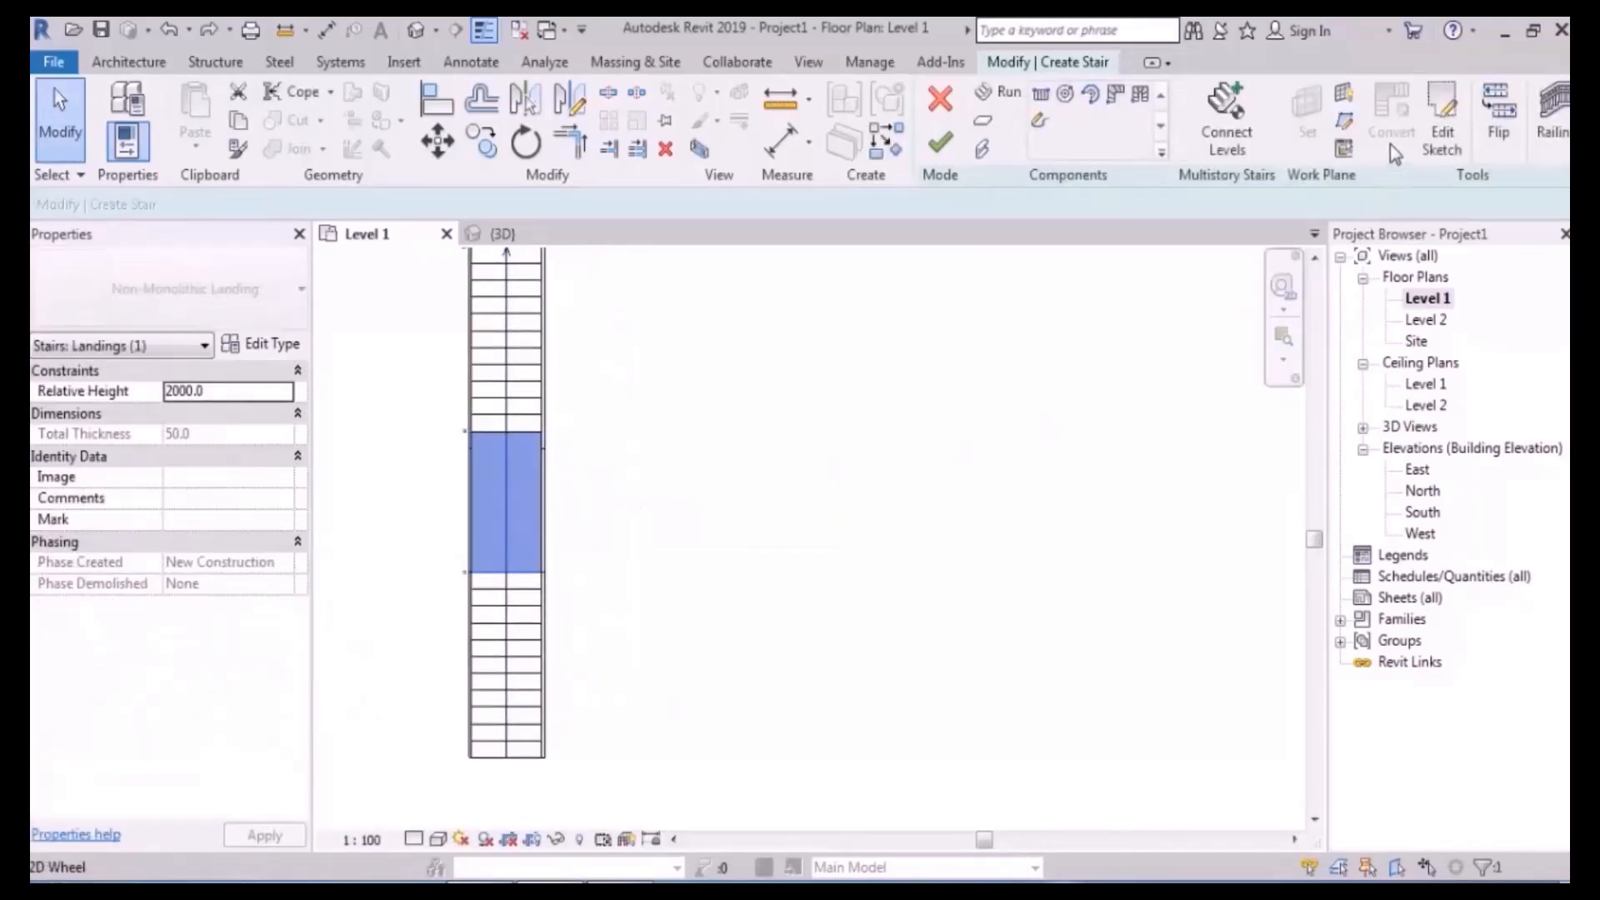
- In the landing sketch, draw a six-sided circumscribed polygon beside the stair and select its lines
{"action": "left_click", "coordinate": [1446, 135]}
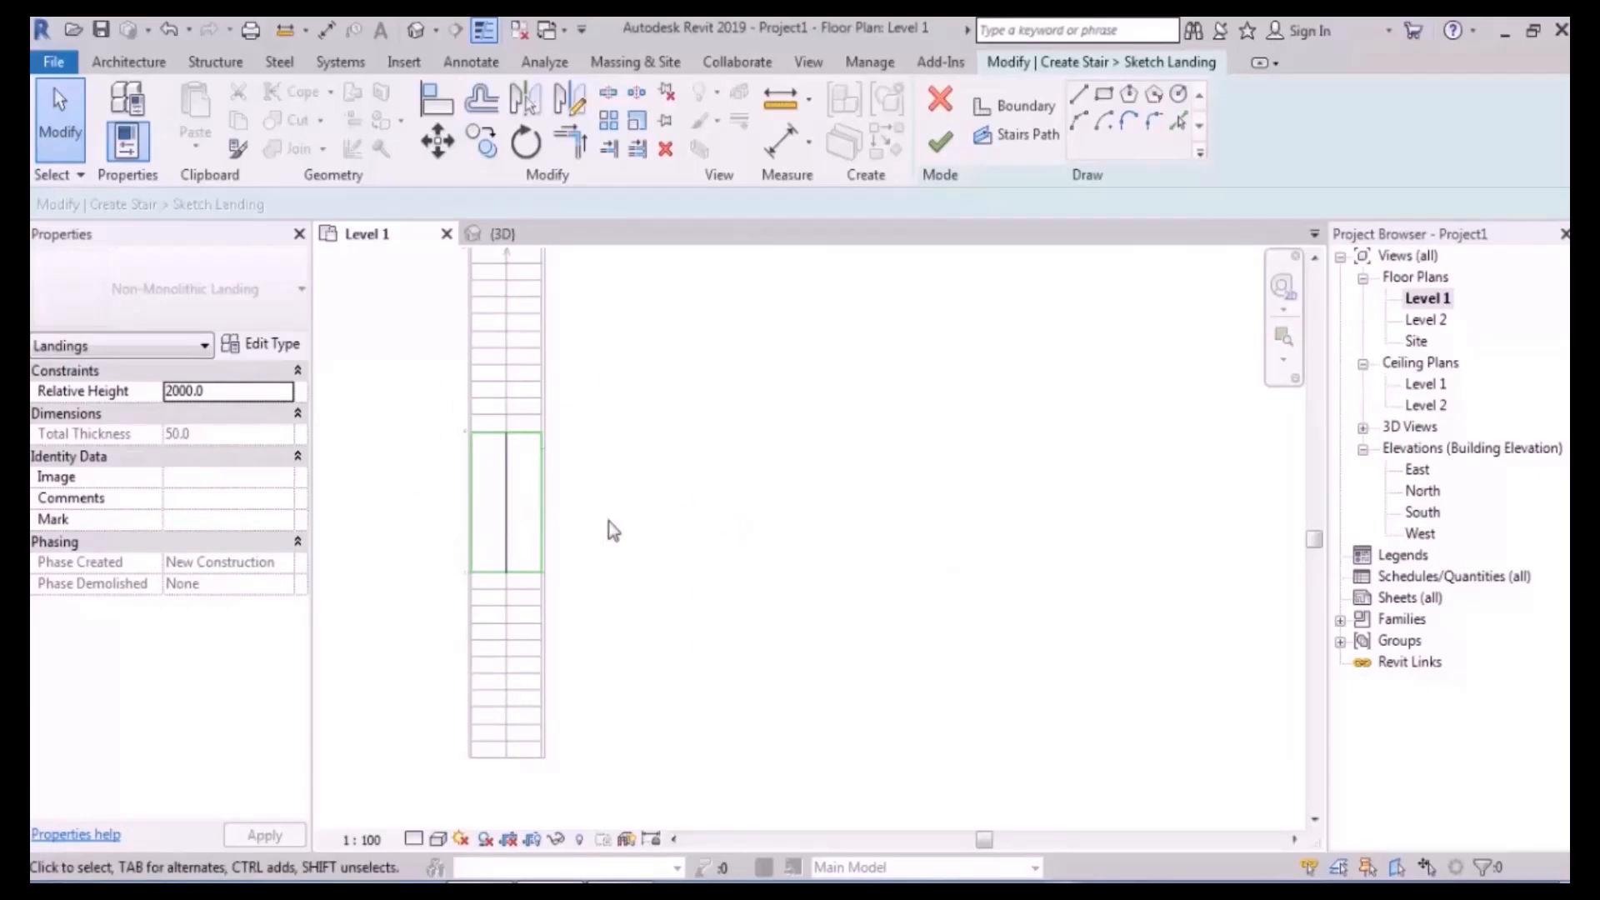
{"action": "middle_click_drag", "start_coordinate": [789, 561], "coordinate": [715, 480]}
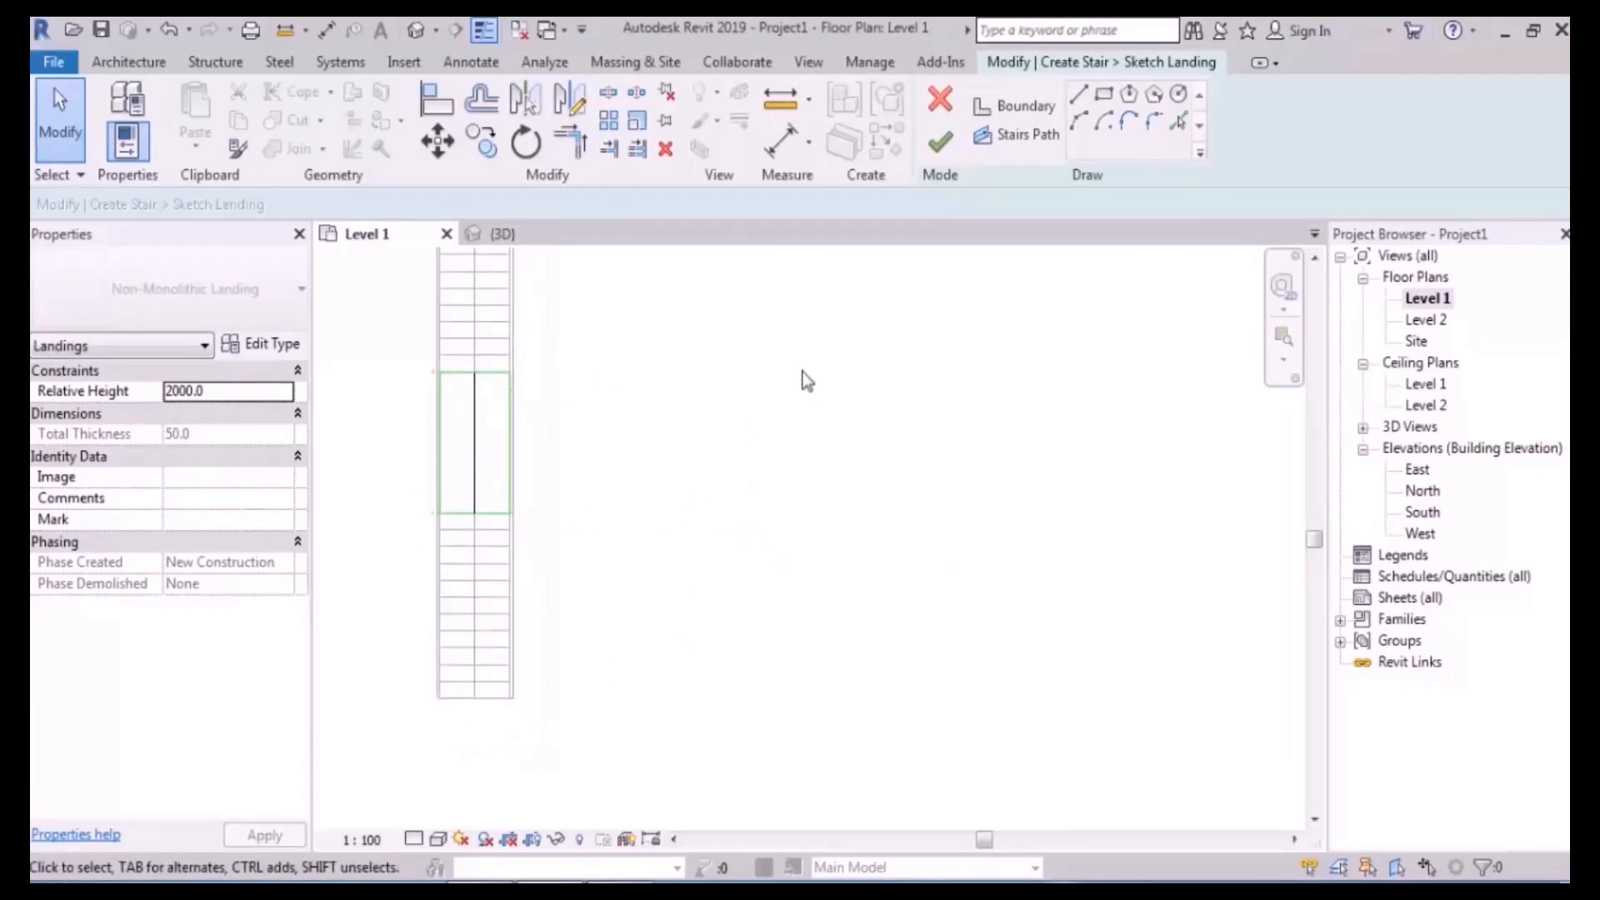
{"action": "left_click", "coordinate": [1021, 106]}
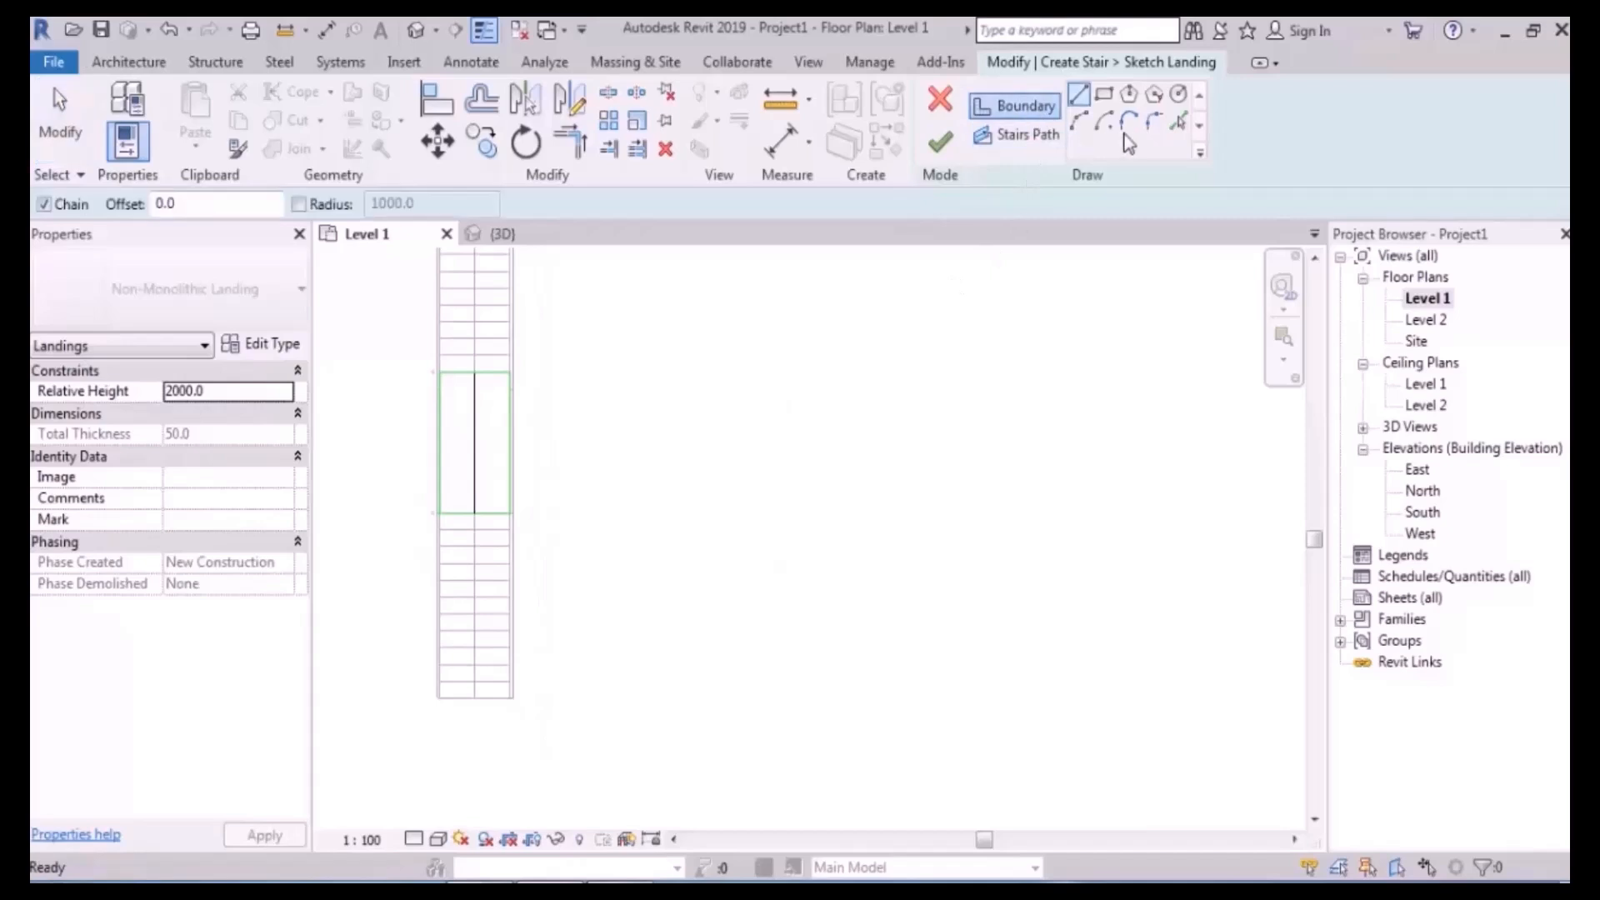
{"action": "left_click", "coordinate": [1154, 95]}
{"action": "left_click", "coordinate": [818, 483]}
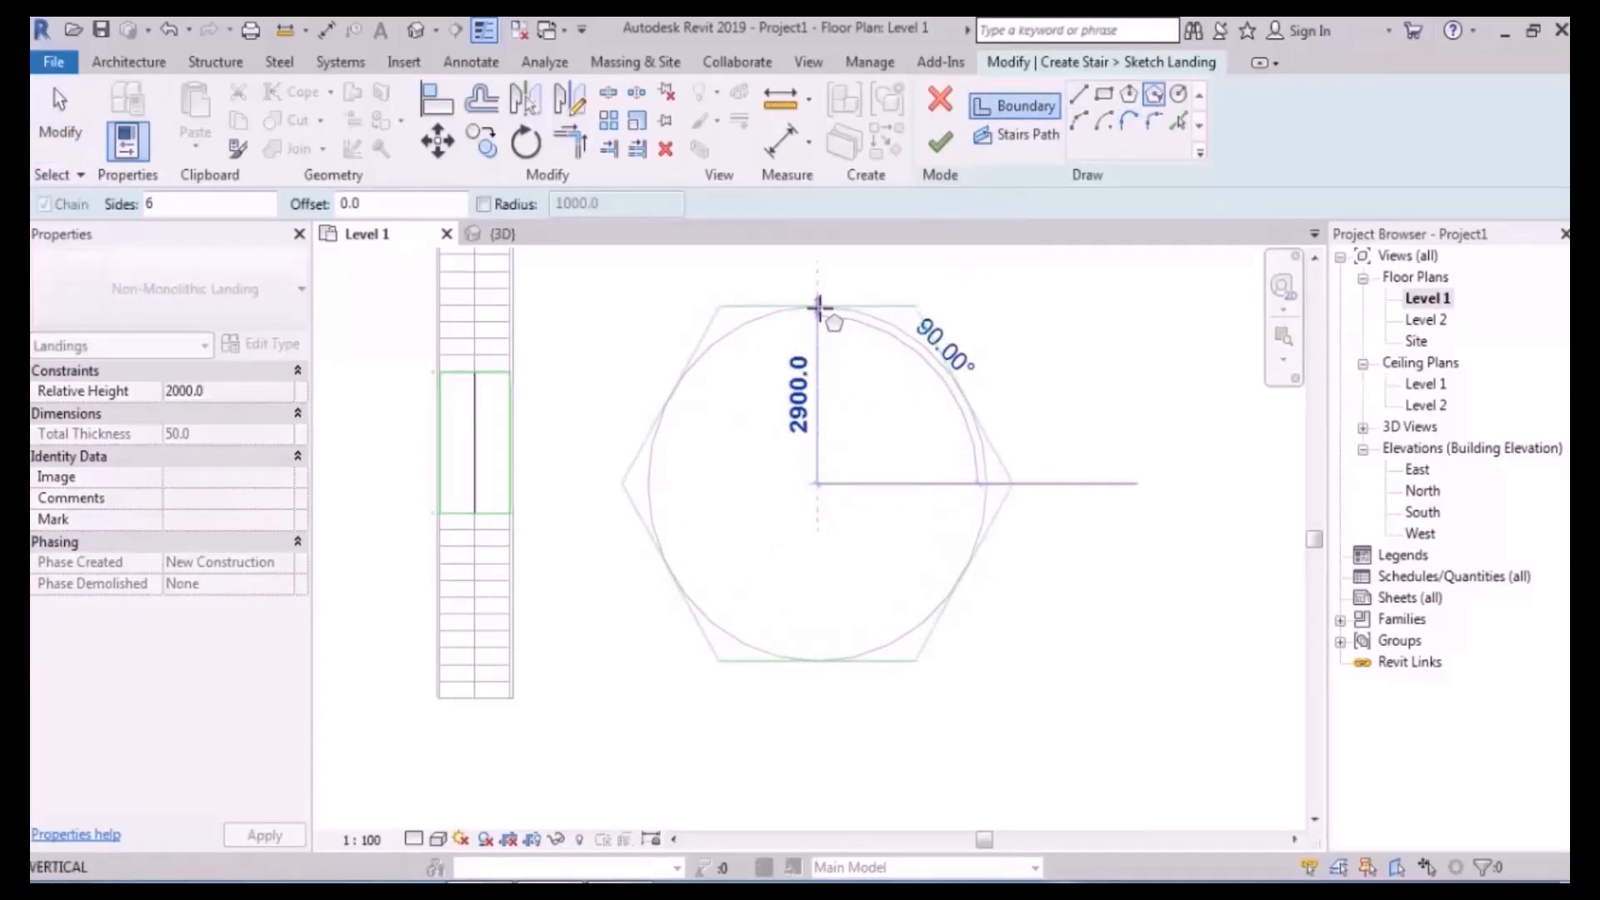
{"action": "left_click", "coordinate": [815, 304]}
{"action": "key", "text": "Escape"}
{"action": "key", "text": "Escape"}
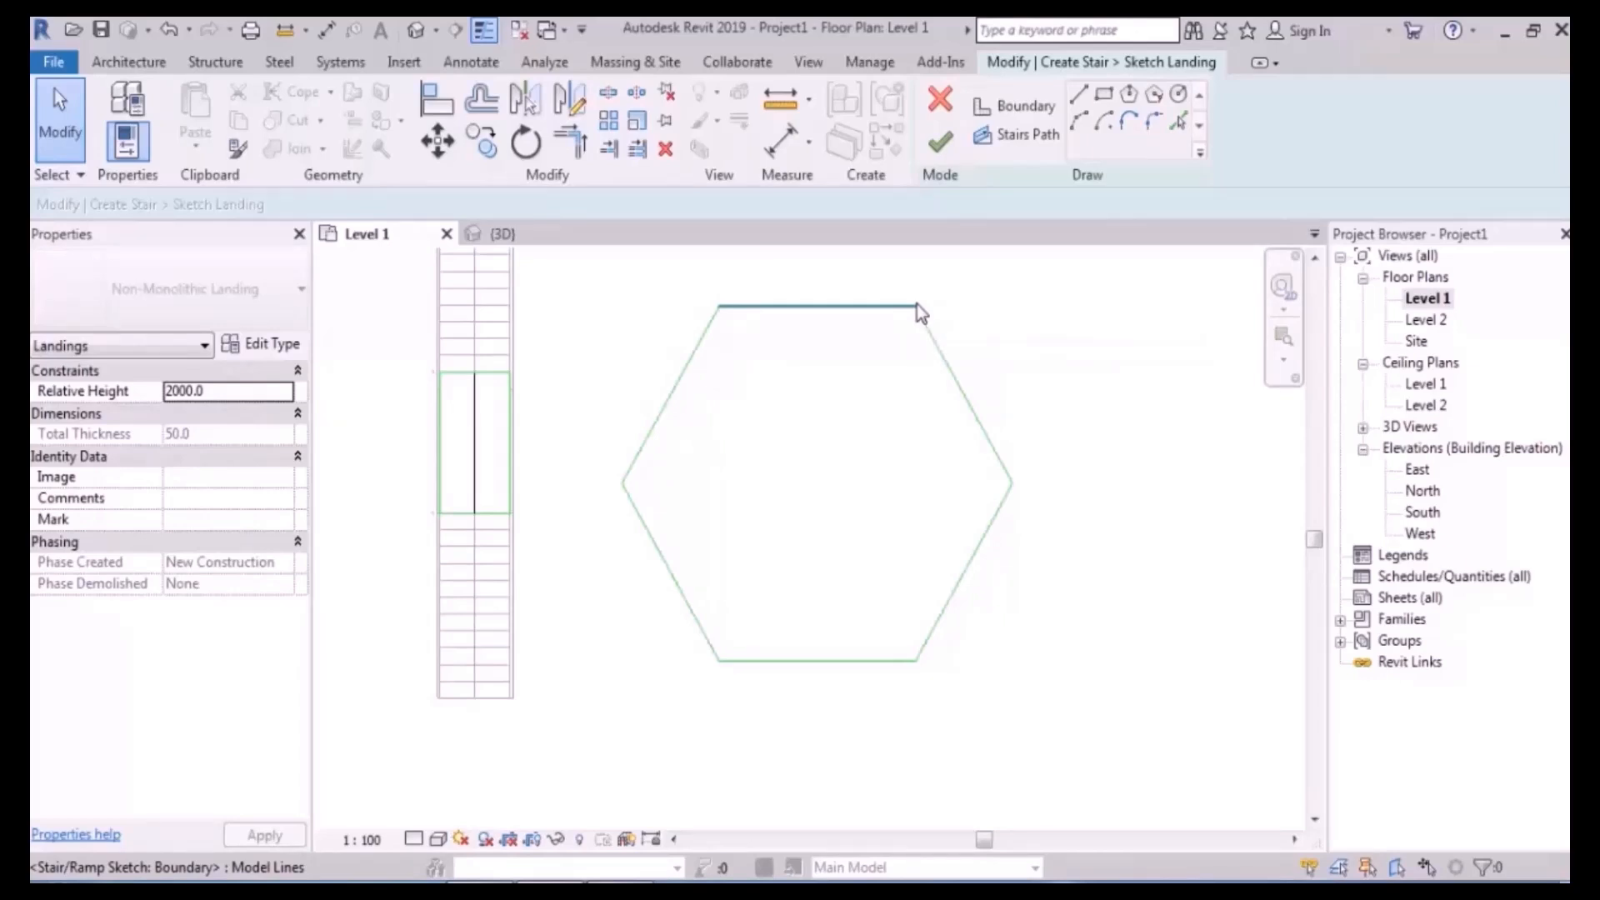
{"action": "left_click_drag", "start_coordinate": [1033, 287], "coordinate": [622, 693]}
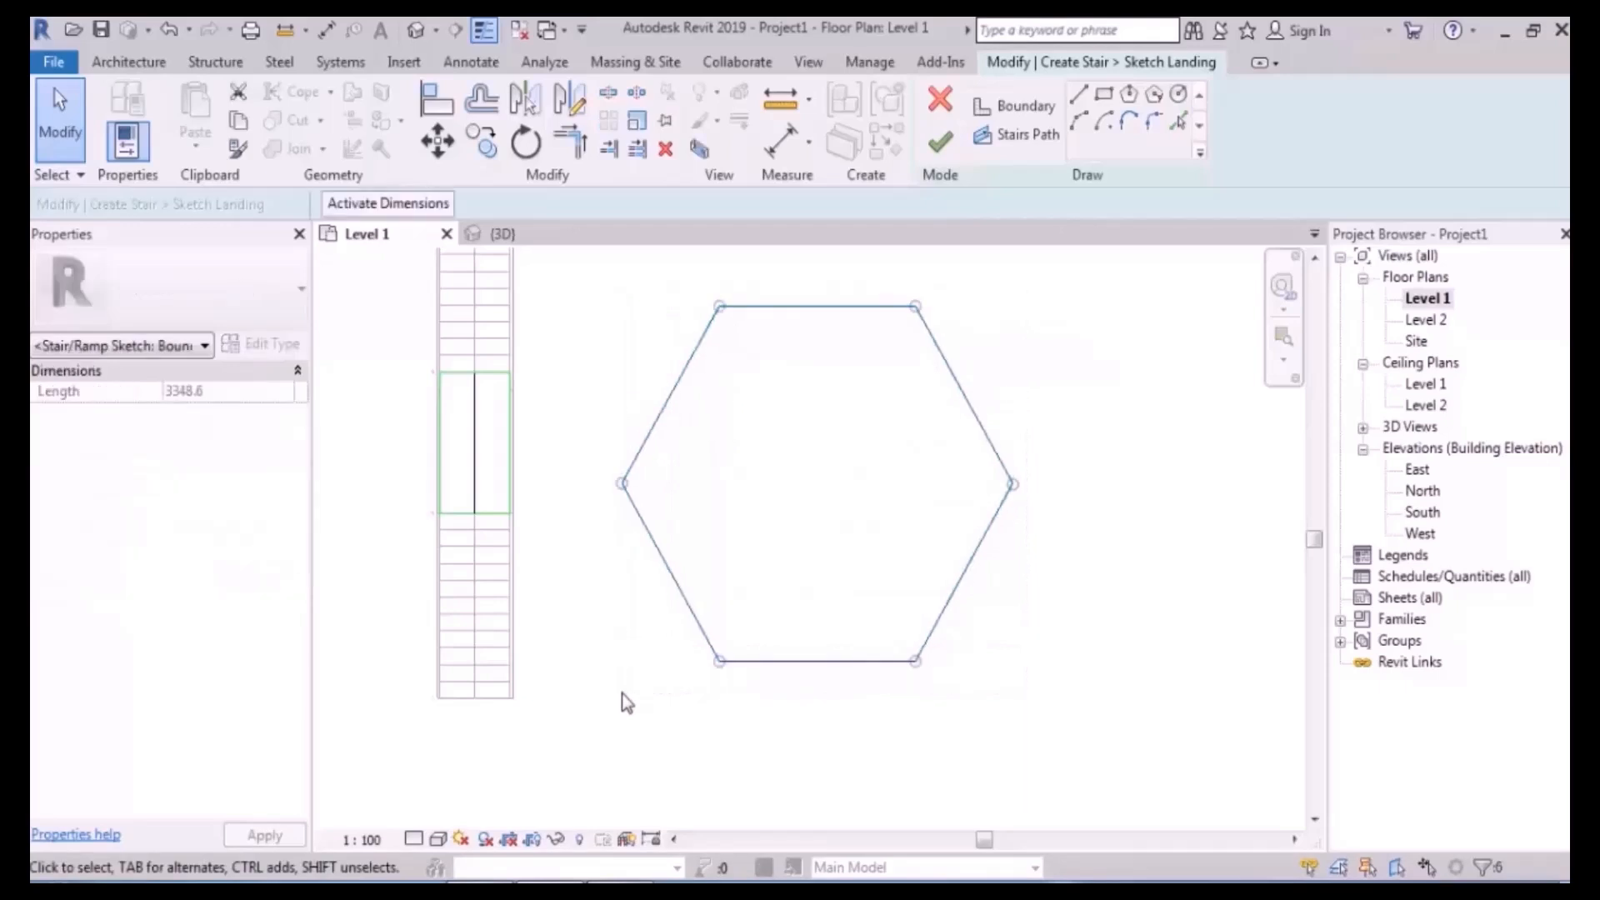
{"action": "left_click", "coordinate": [636, 122]}
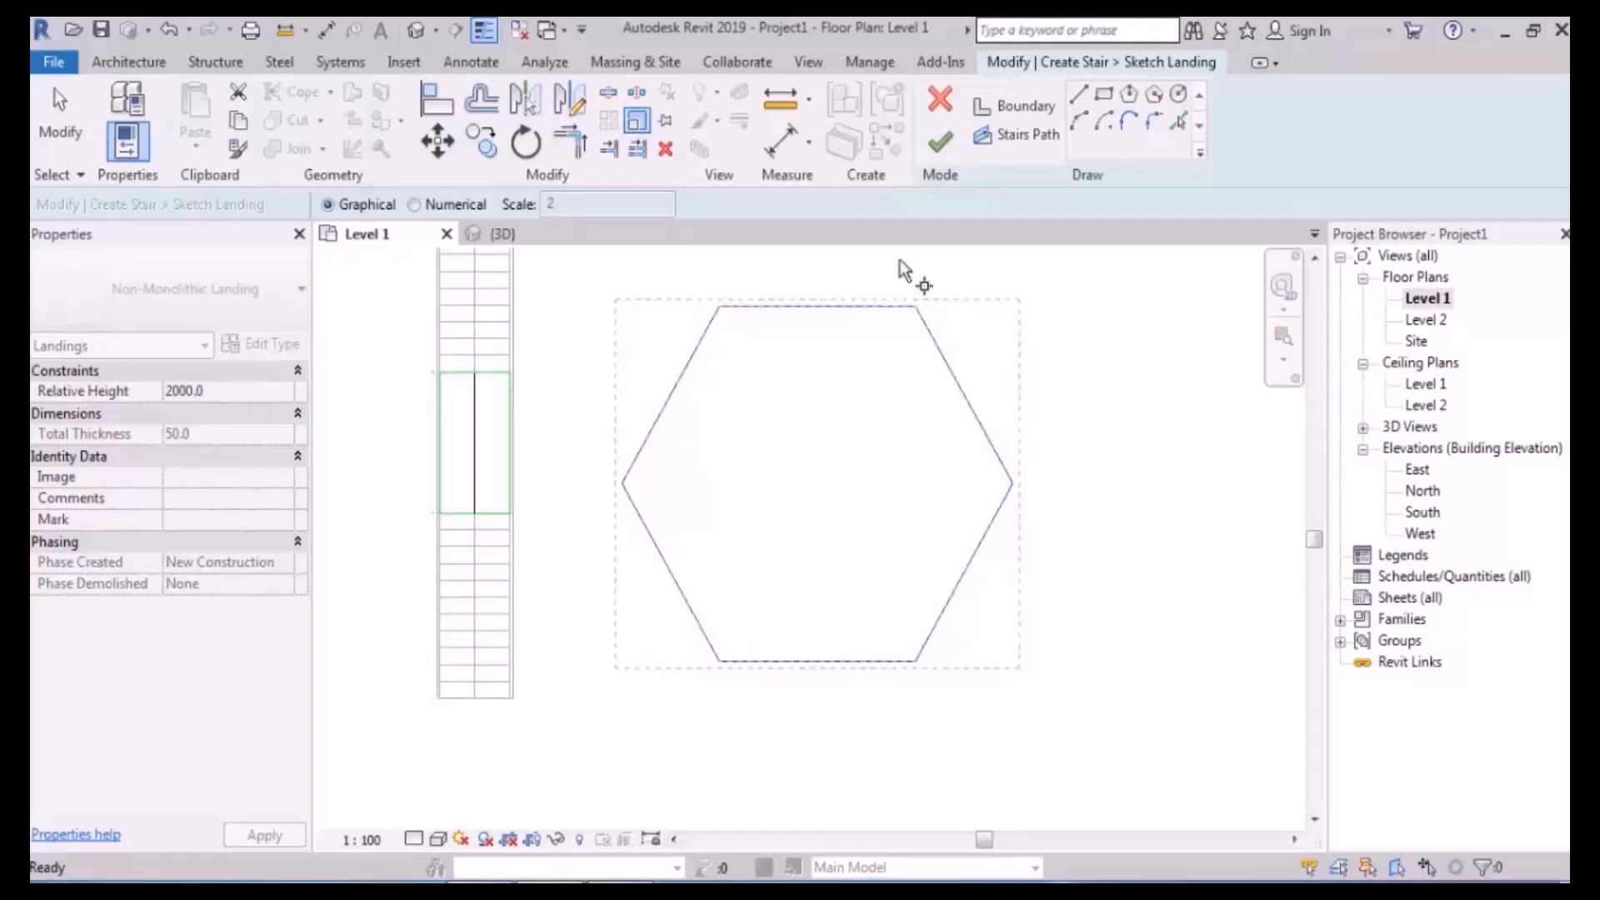
- Scale the hexagon so its top edge measures 1500
{"action": "left_click", "coordinate": [718, 306]}
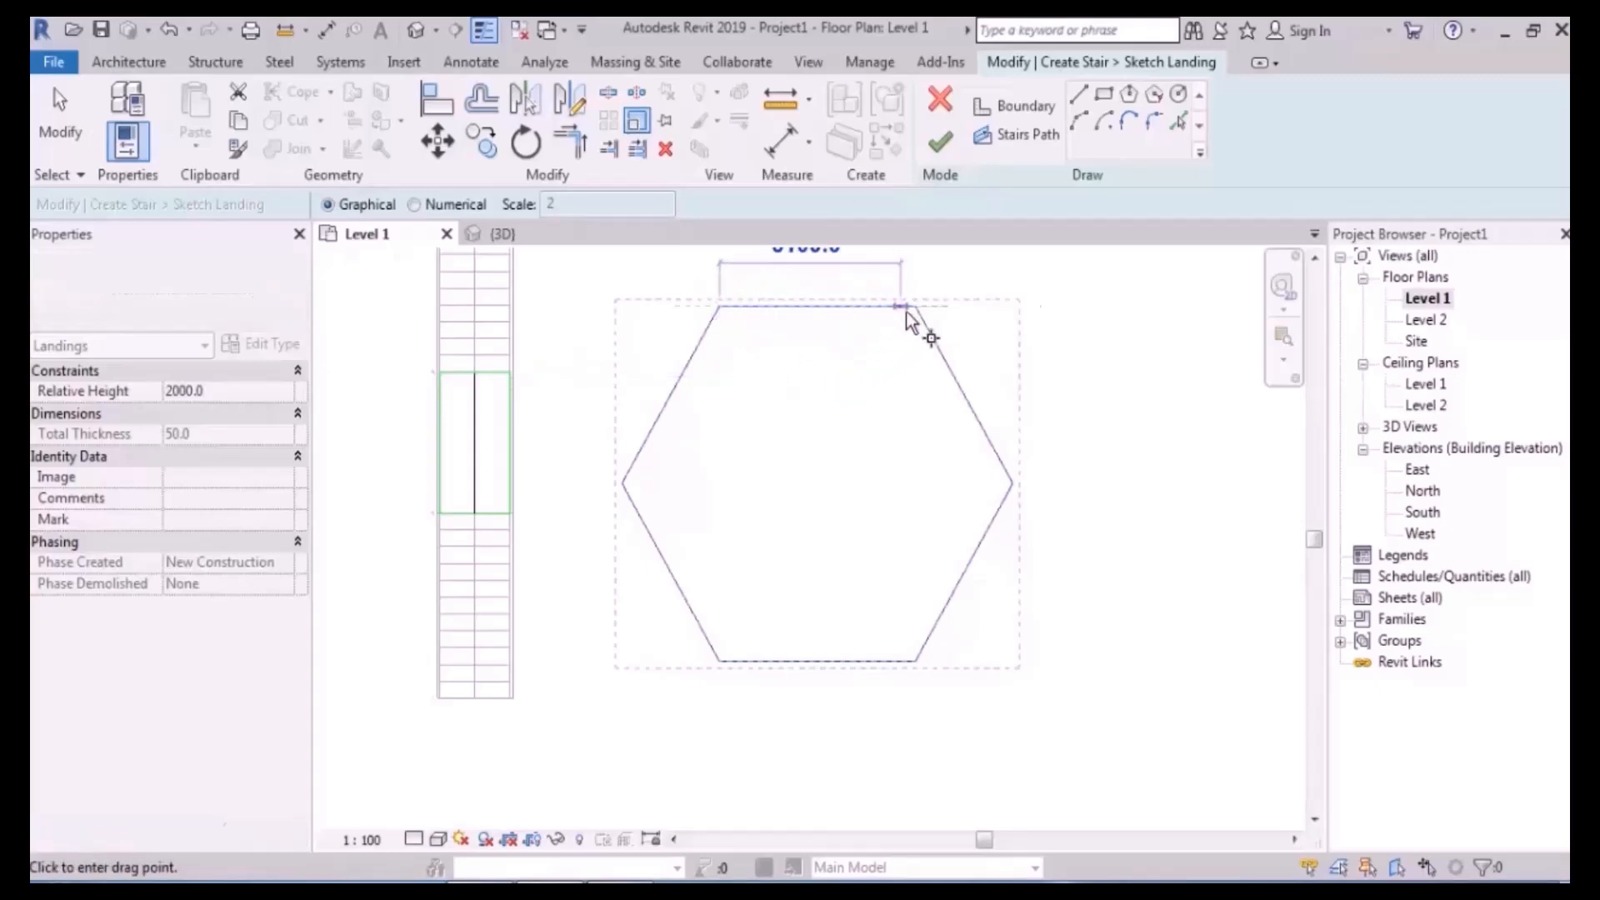
{"action": "left_click", "coordinate": [906, 310]}
{"action": "scroll", "coordinate": [856, 333], "scroll_direction": "down", "scroll_amount": 1}
{"action": "middle_click_drag", "start_coordinate": [843, 356], "coordinate": [855, 467]}
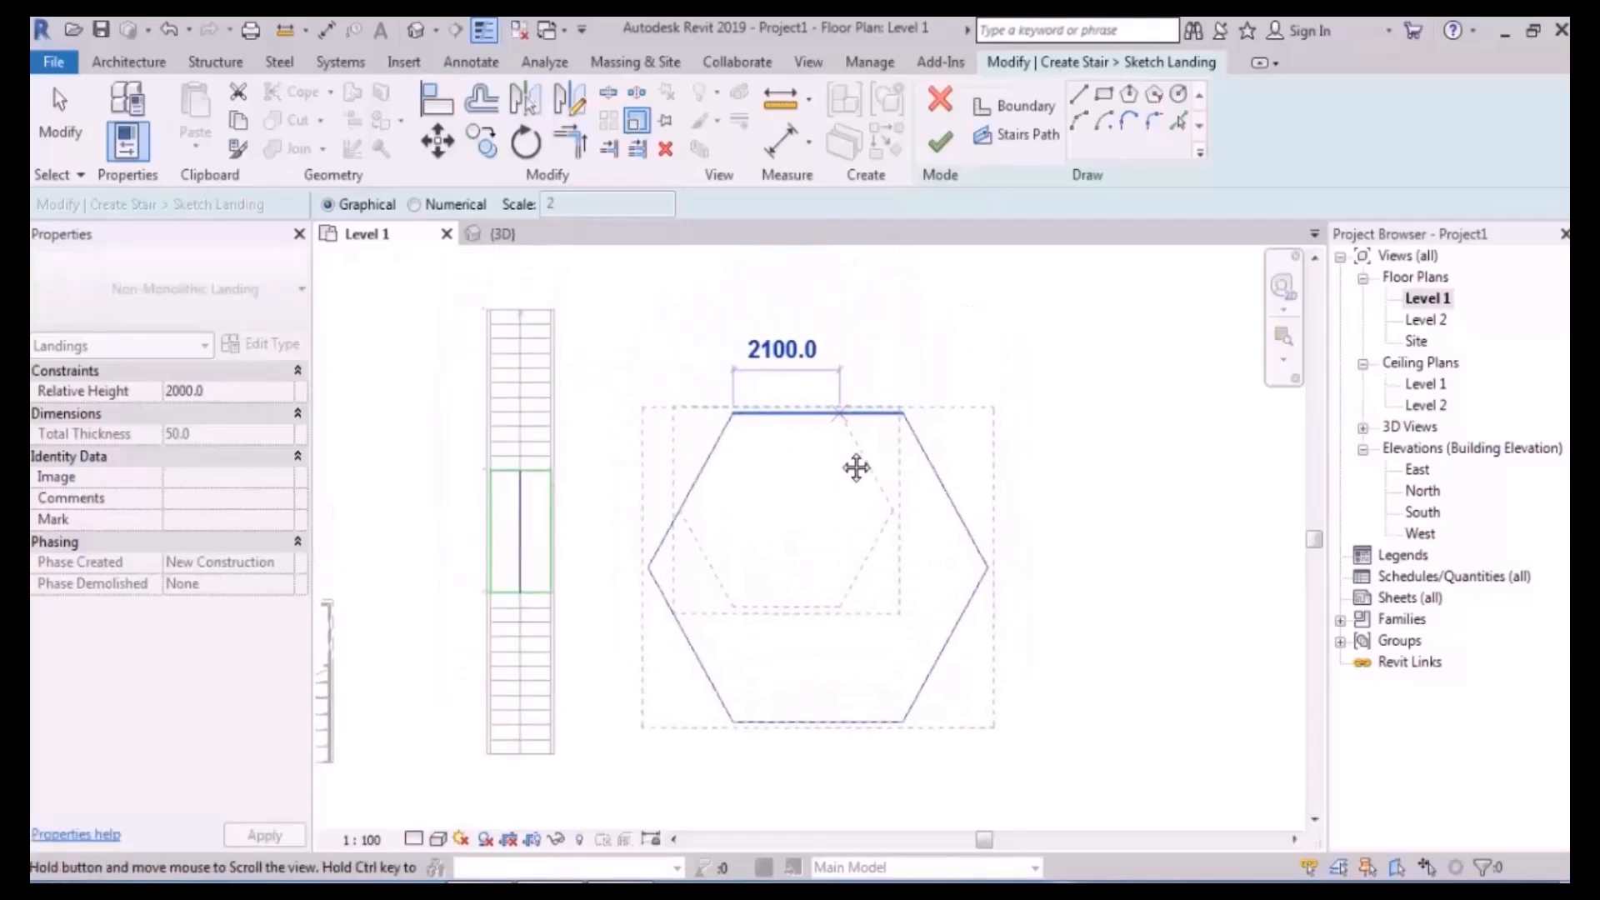
{"action": "type", "text": "1"}
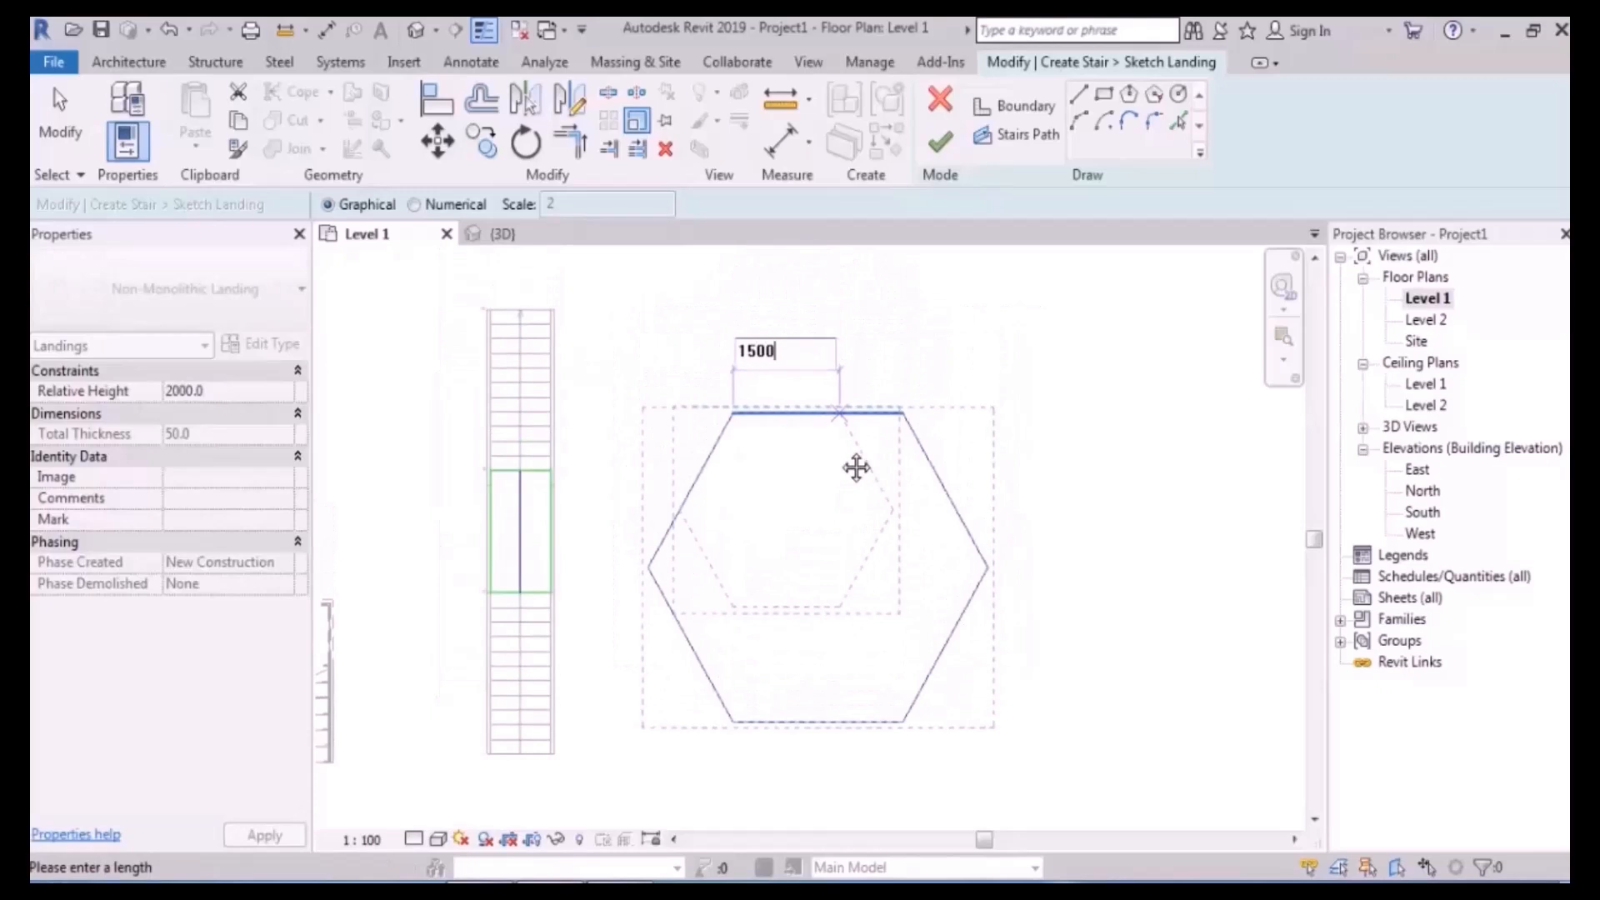
{"action": "type", "text": "500"}
{"action": "key", "text": "Return"}
{"action": "left_click", "coordinate": [931, 421]}
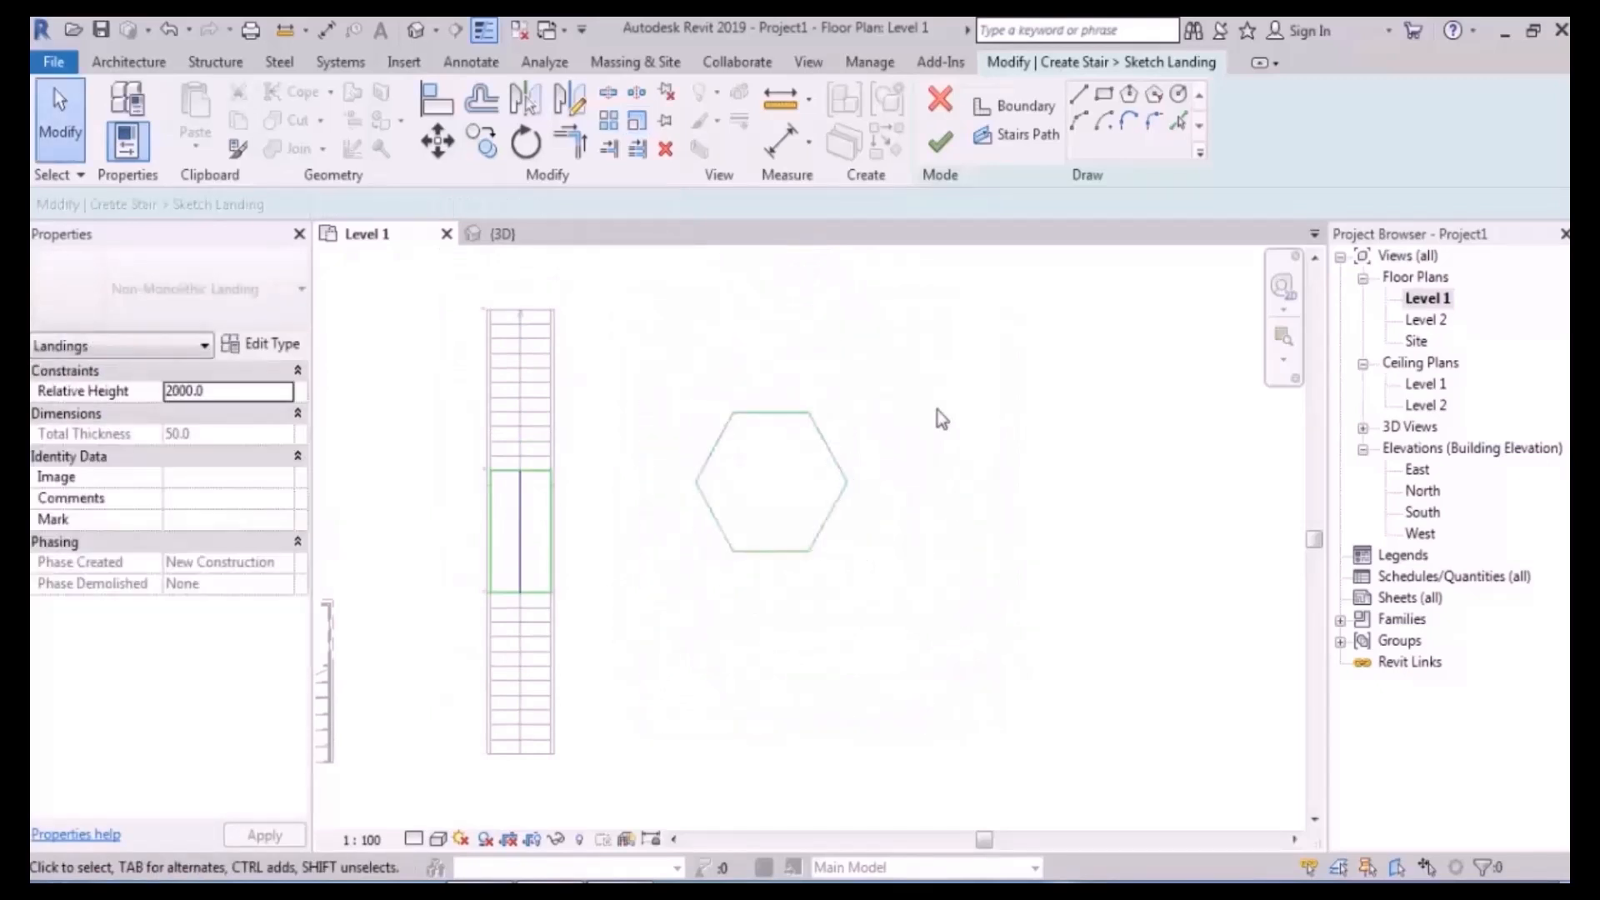
- Move the whole hexagon down and slightly to the right
{"action": "scroll", "coordinate": [800, 514], "scroll_direction": "up", "scroll_amount": 1}
{"action": "middle_click_drag", "start_coordinate": [799, 514], "coordinate": [825, 464]}
{"action": "left_click_drag", "start_coordinate": [692, 331], "coordinate": [1019, 654]}
{"action": "left_click_drag", "start_coordinate": [908, 511], "coordinate": [918, 558]}
{"action": "left_click", "coordinate": [1046, 486]}
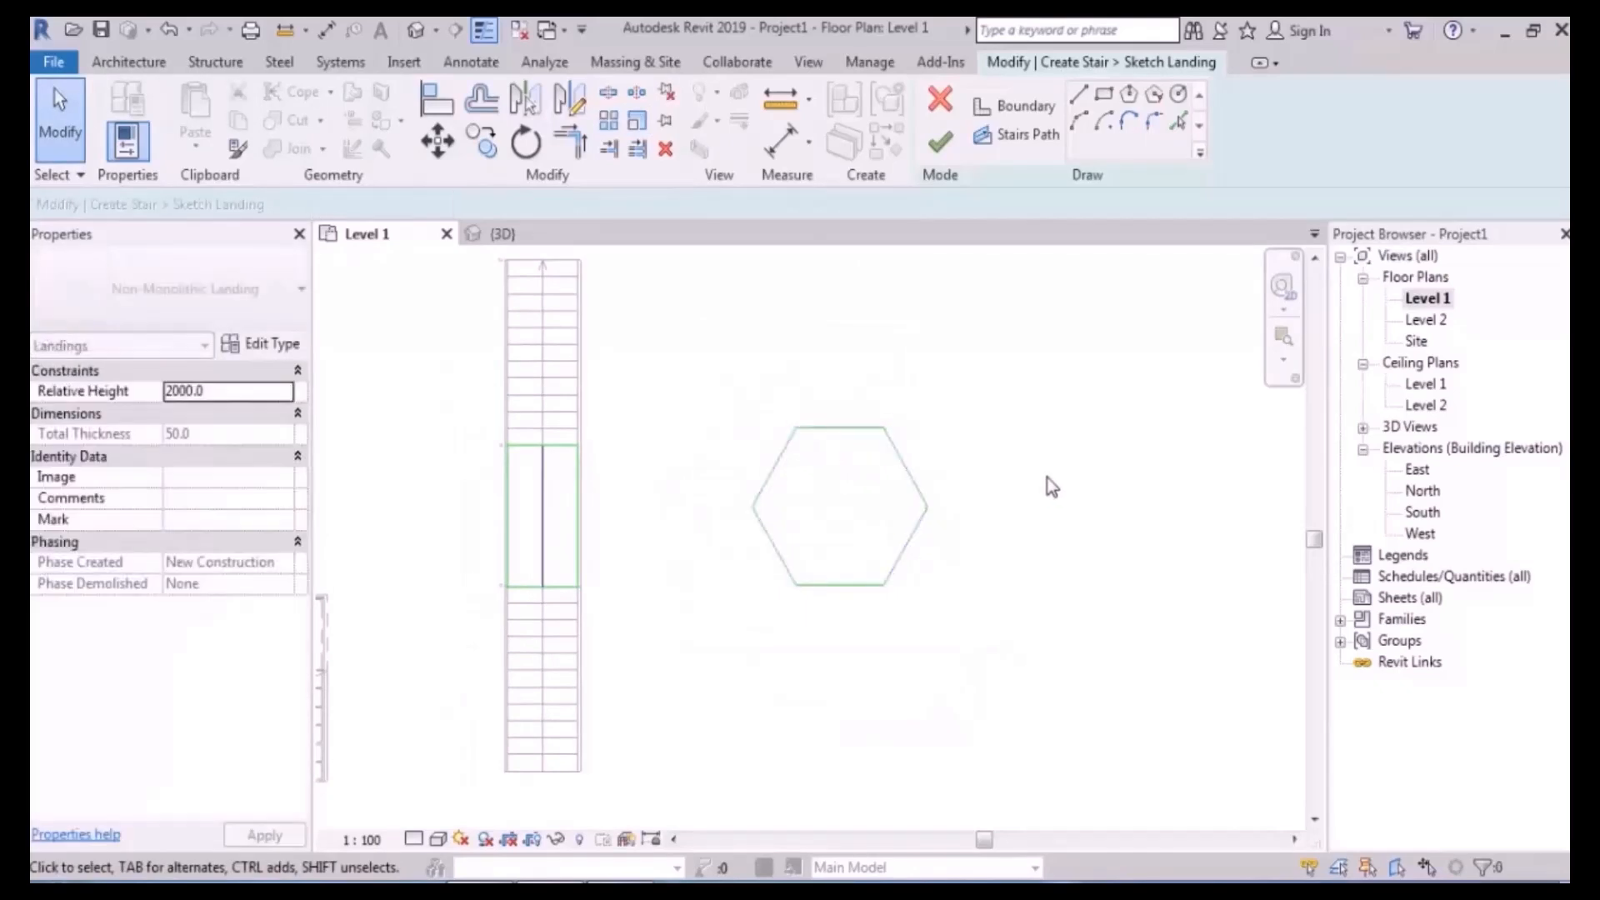
- Delete the old rectangular landing's five lines and finish the landing sketch
{"action": "left_click_drag", "start_coordinate": [429, 649], "coordinate": [637, 384]}
{"action": "key", "text": "Delete"}
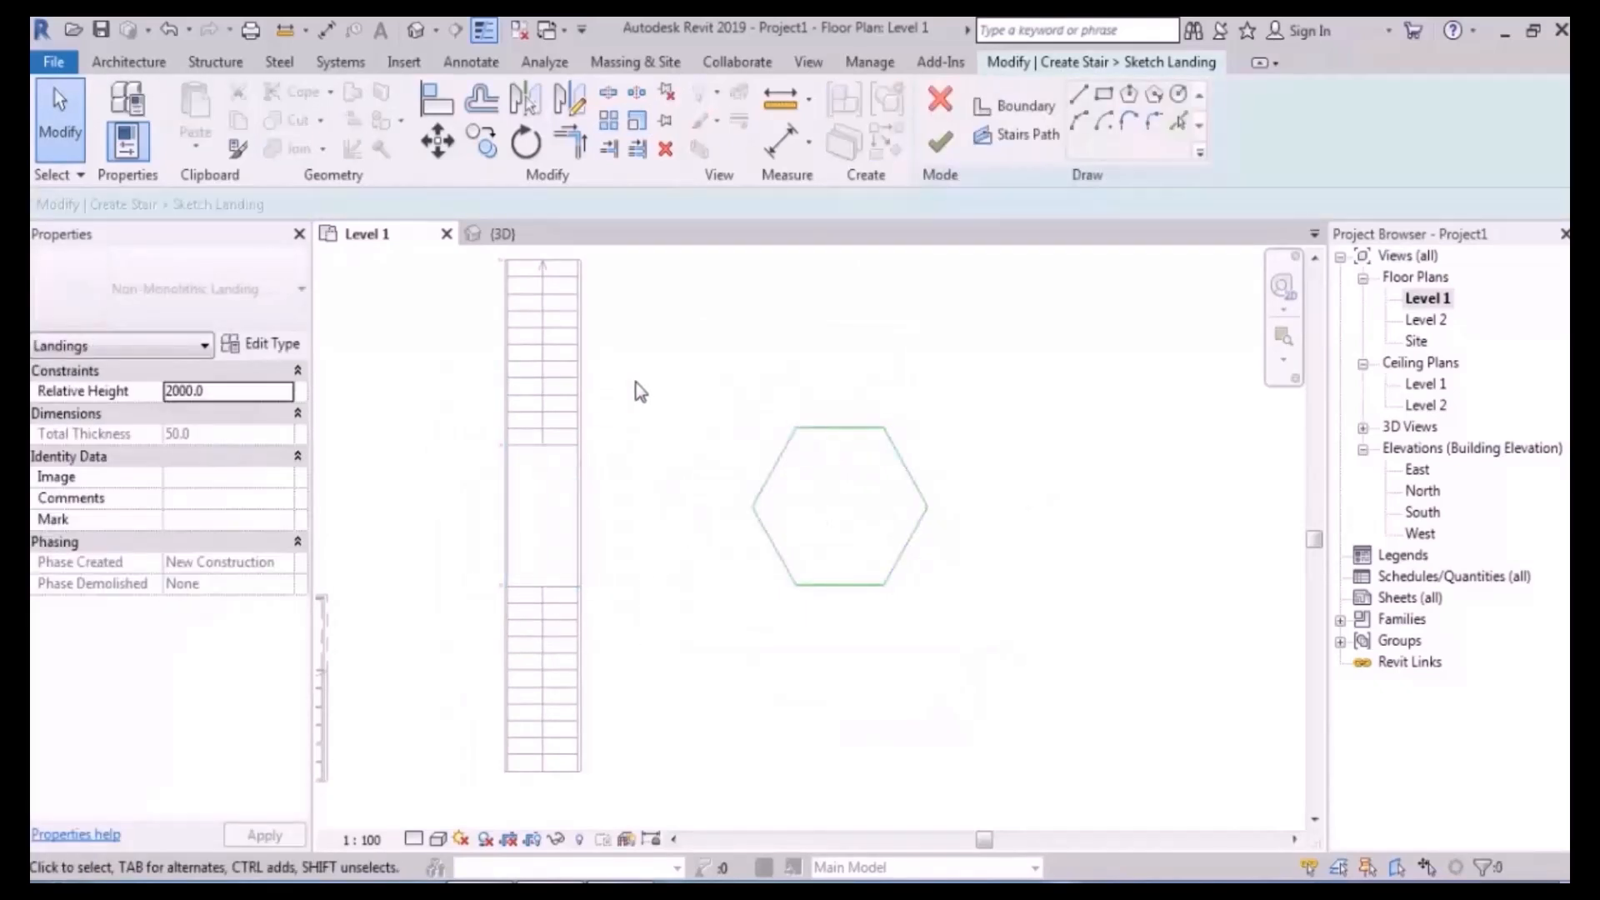
{"action": "left_click", "coordinate": [939, 143]}
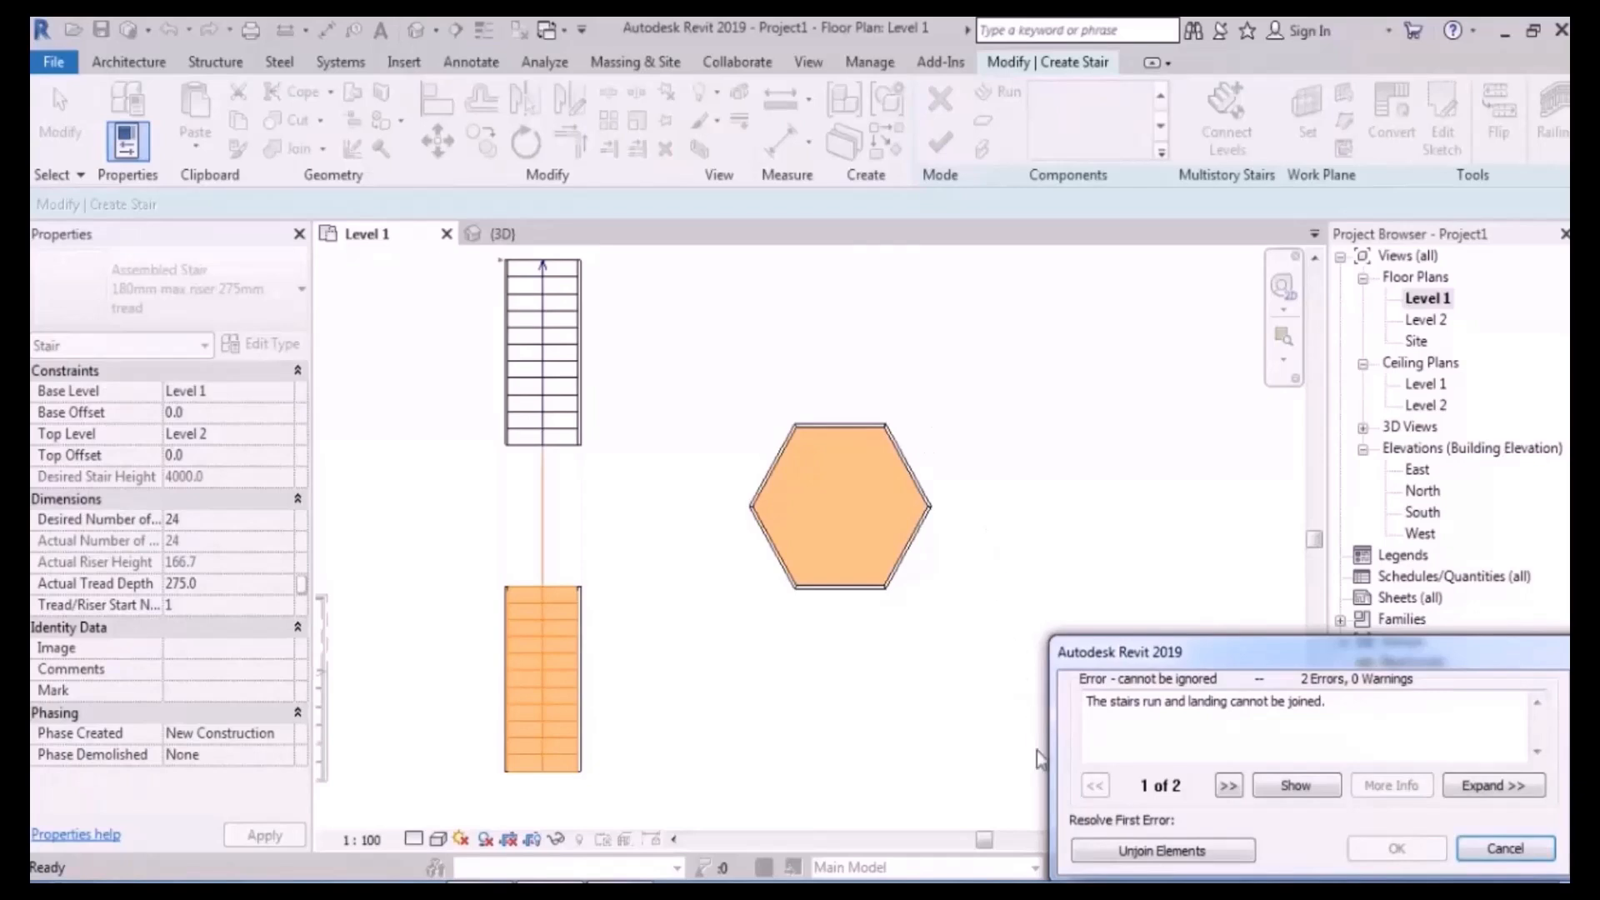
- Unjoin the stair runs from the hexagonal landing, inspect the stair in 3D, then return to Level 1
{"action": "left_click", "coordinate": [1154, 850]}
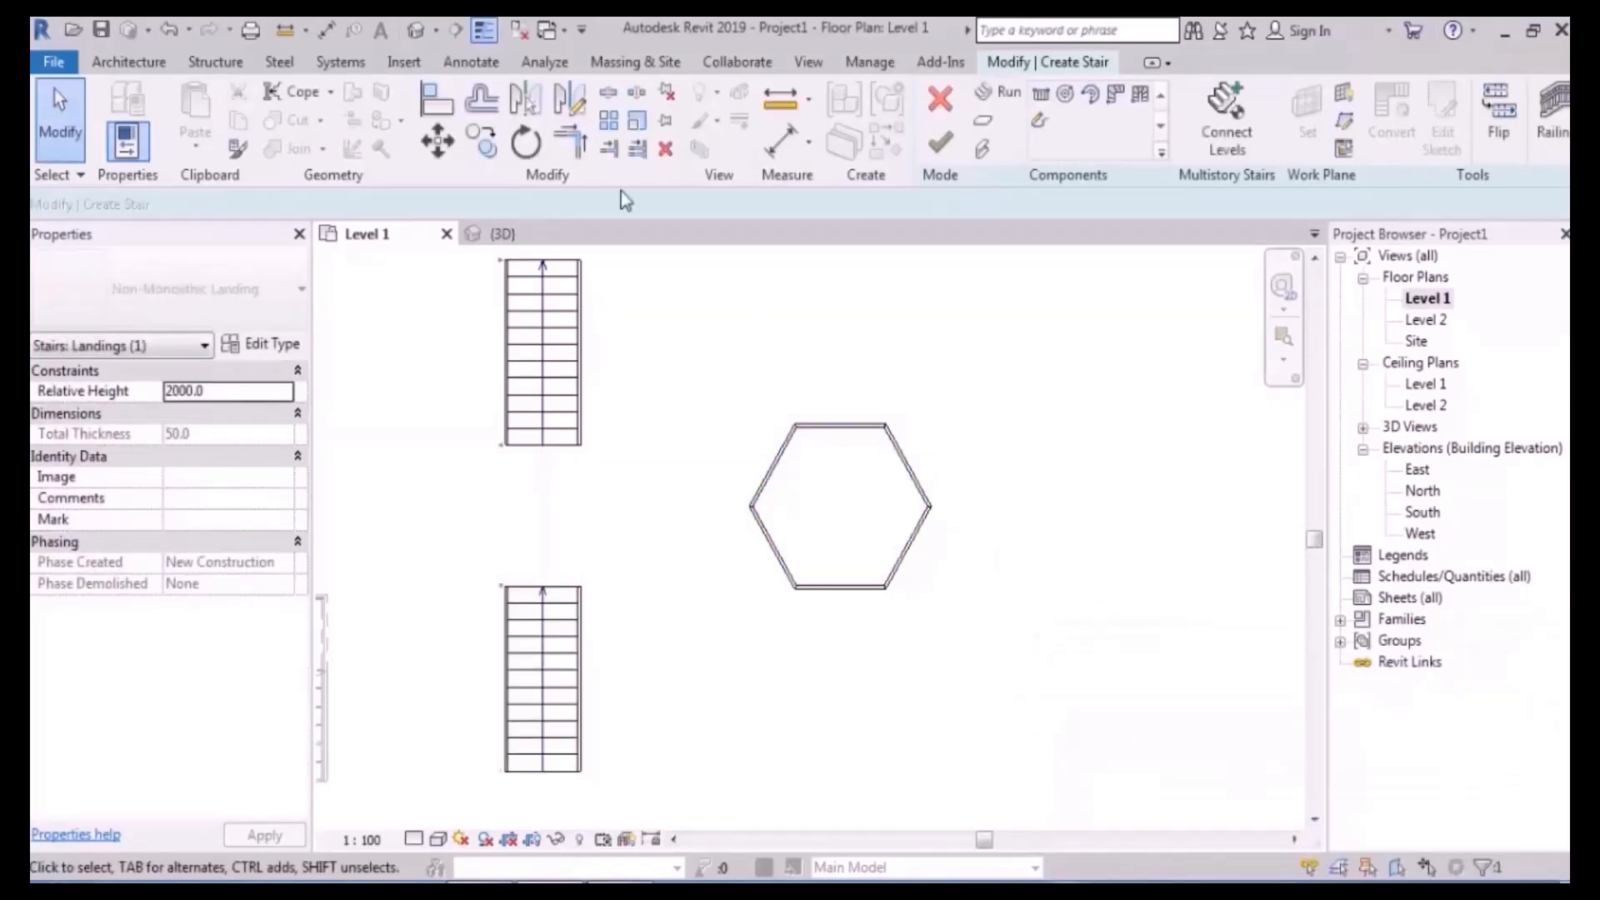
{"action": "left_click", "coordinate": [427, 33]}
{"action": "middle_click_drag", "start_coordinate": [572, 492], "coordinate": [729, 617], "text": "shift"}
{"action": "double_click", "coordinate": [1426, 298]}
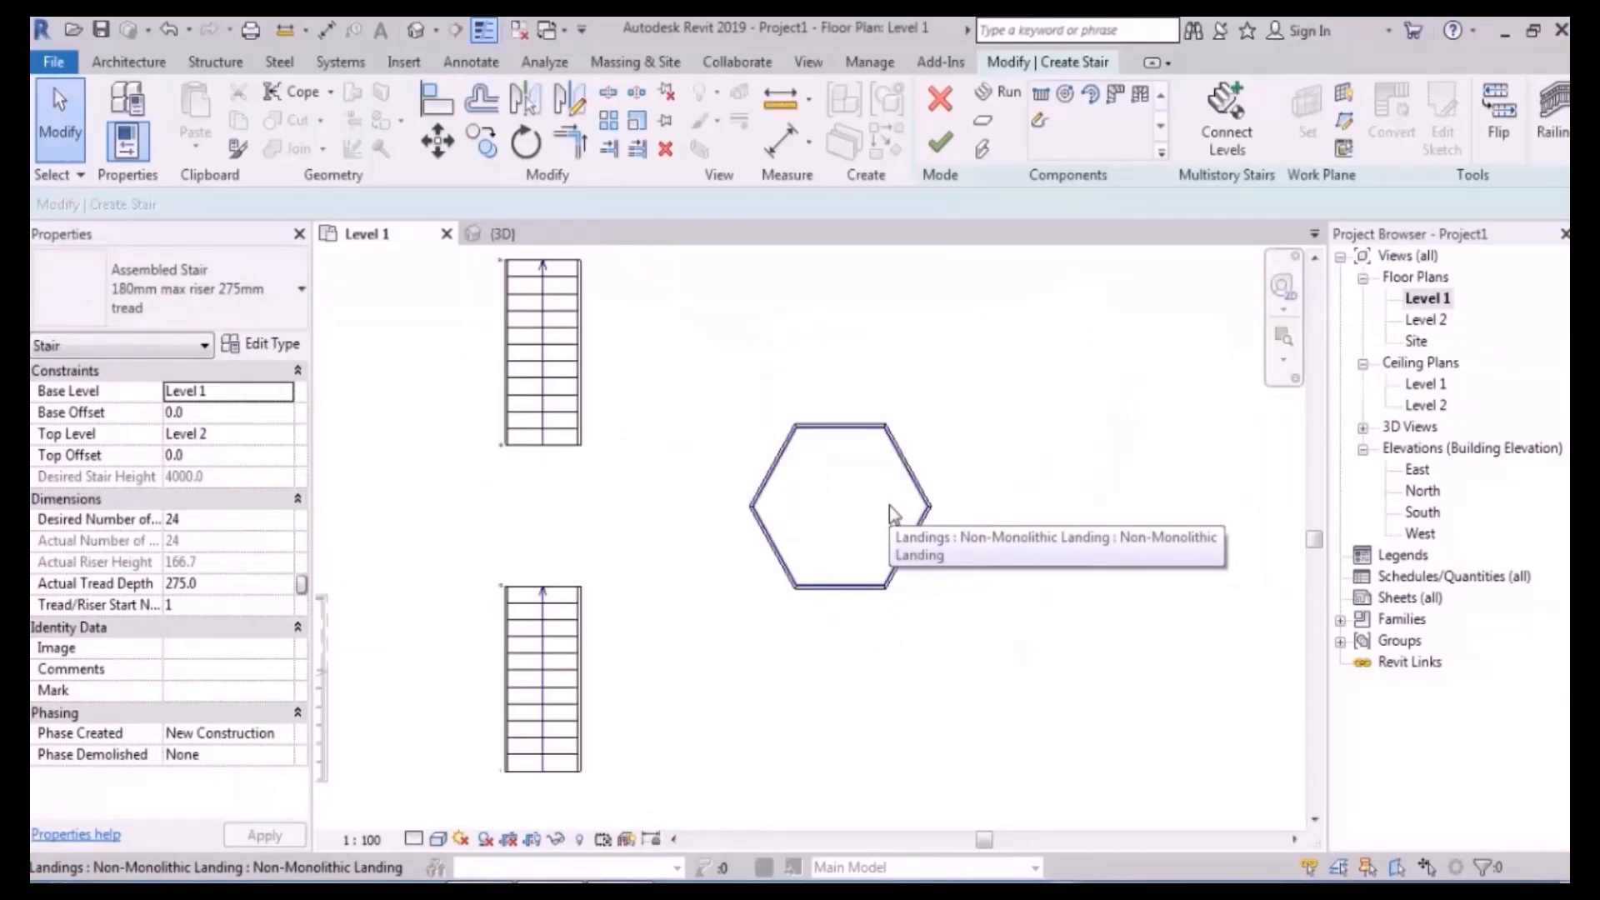
{"action": "middle_click_drag", "start_coordinate": [707, 652], "coordinate": [702, 604]}
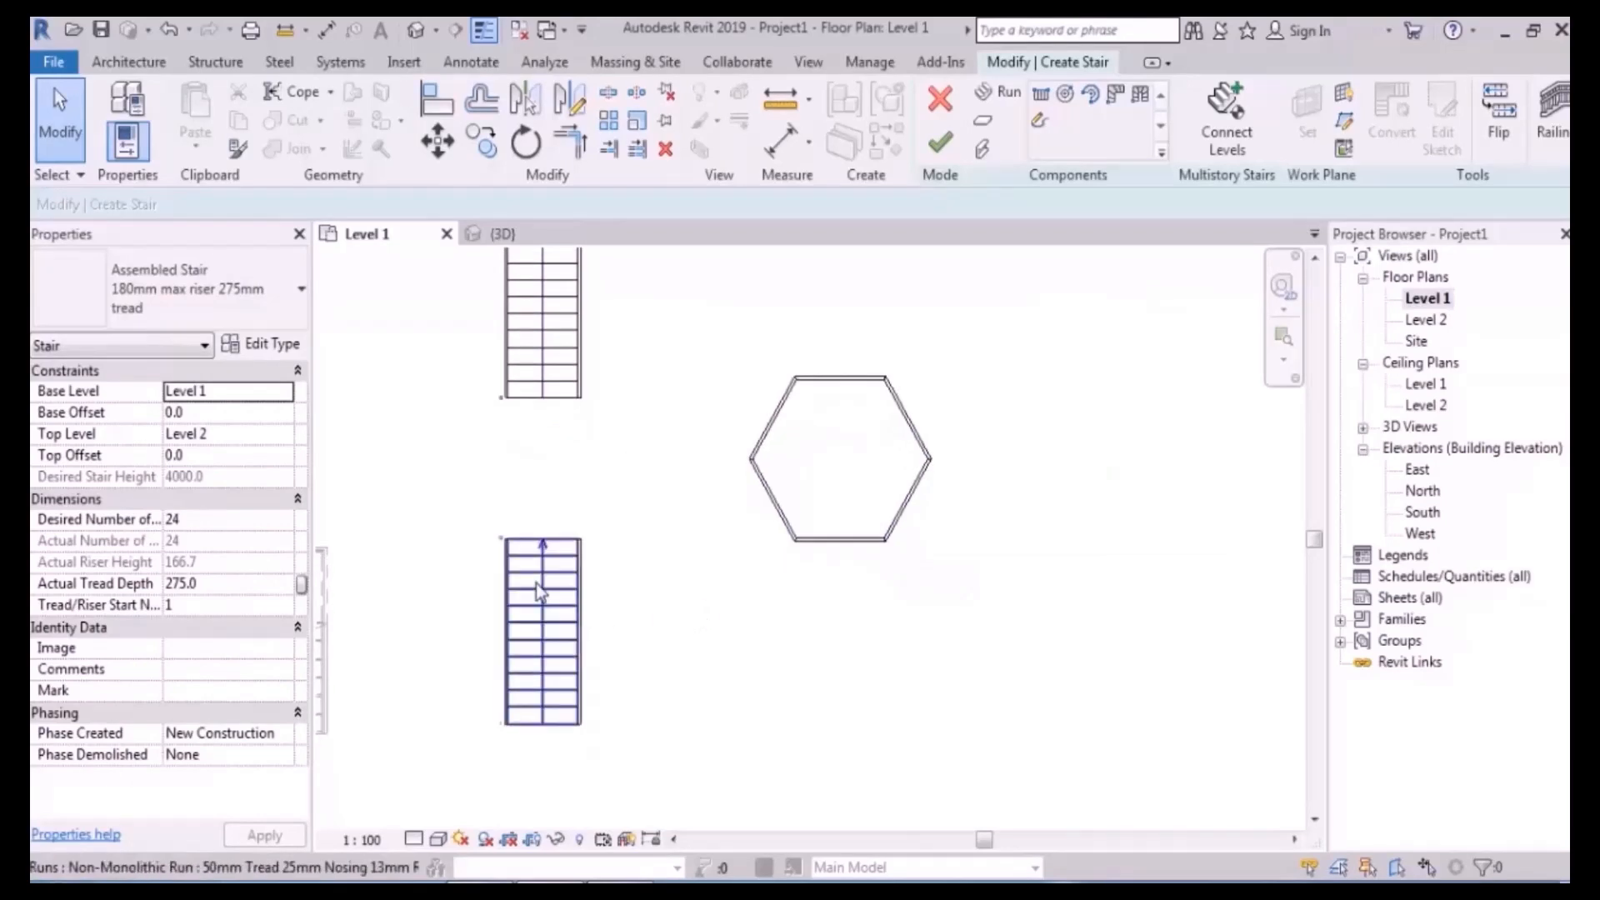
- Copy the lower 12-riser run from its top midpoint to the hexagon's bottom-edge midpoint
{"action": "left_click", "coordinate": [536, 583]}
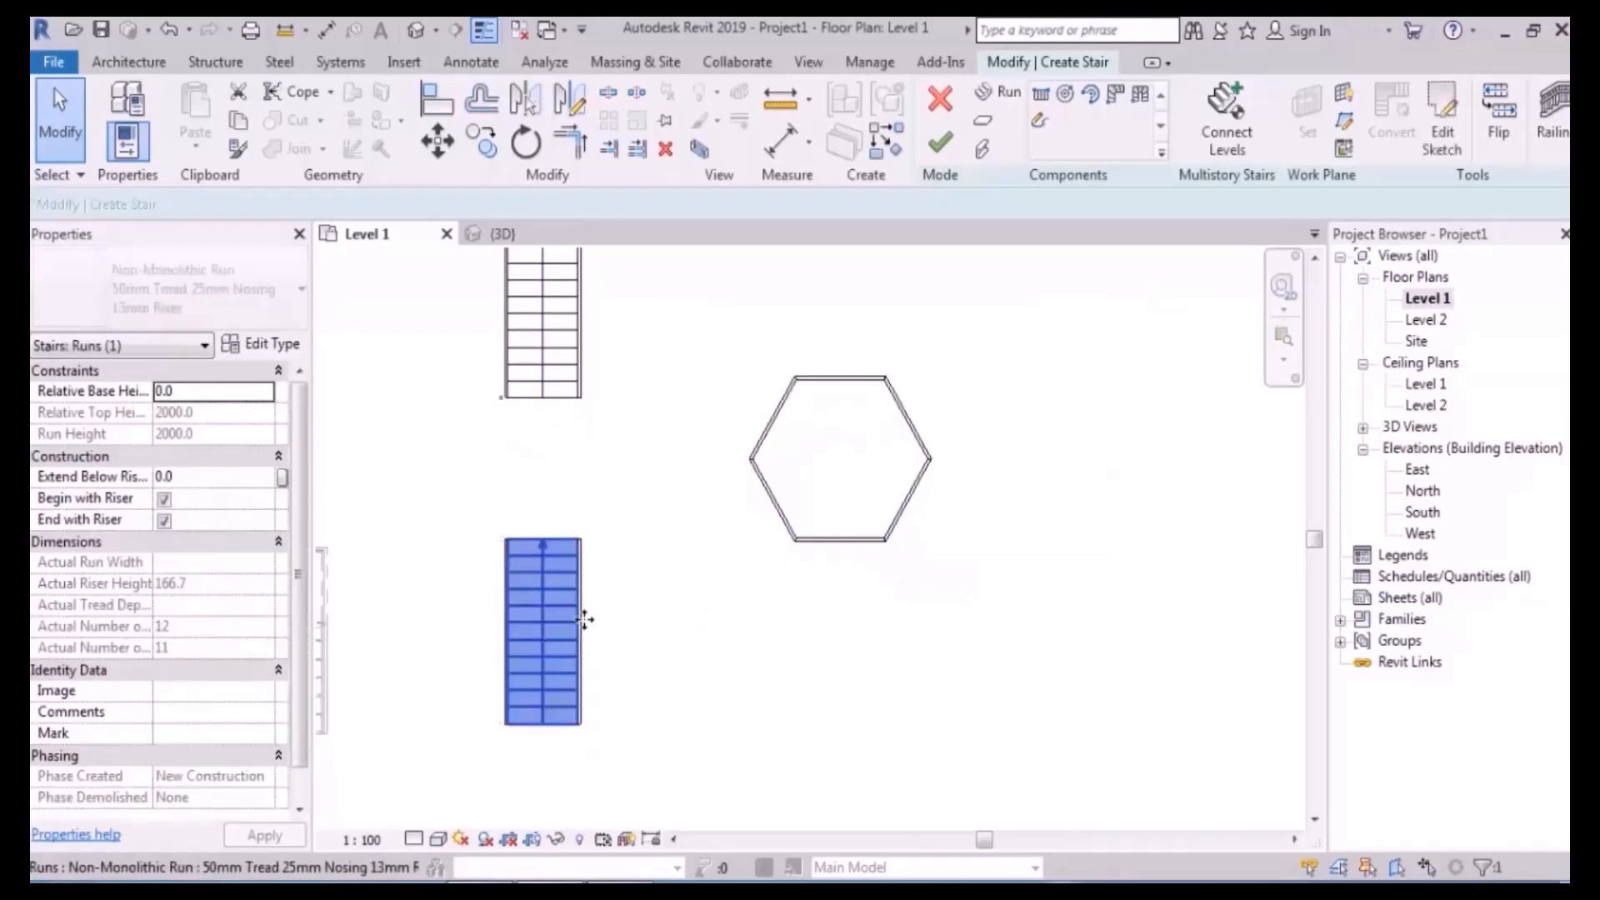
{"action": "left_click", "coordinate": [486, 149]}
{"action": "scroll", "coordinate": [554, 533], "scroll_direction": "up", "scroll_amount": 3}
{"action": "left_click", "coordinate": [530, 502]}
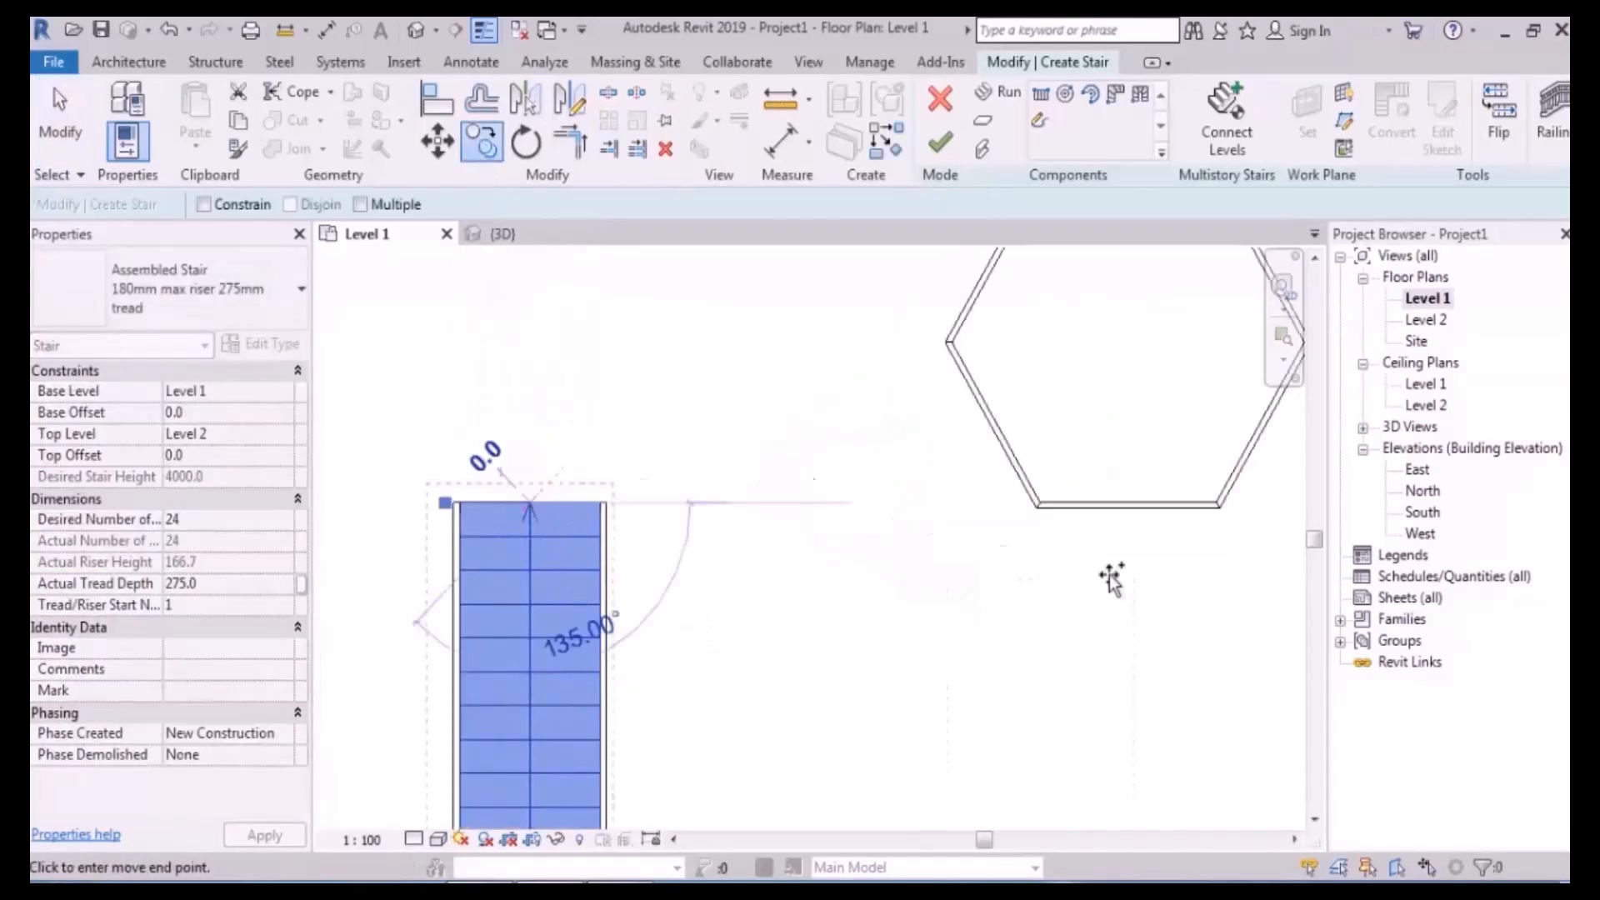
{"action": "middle_click_drag", "start_coordinate": [1140, 531], "coordinate": [835, 555]}
{"action": "scroll", "coordinate": [832, 553], "scroll_direction": "up", "scroll_amount": 3}
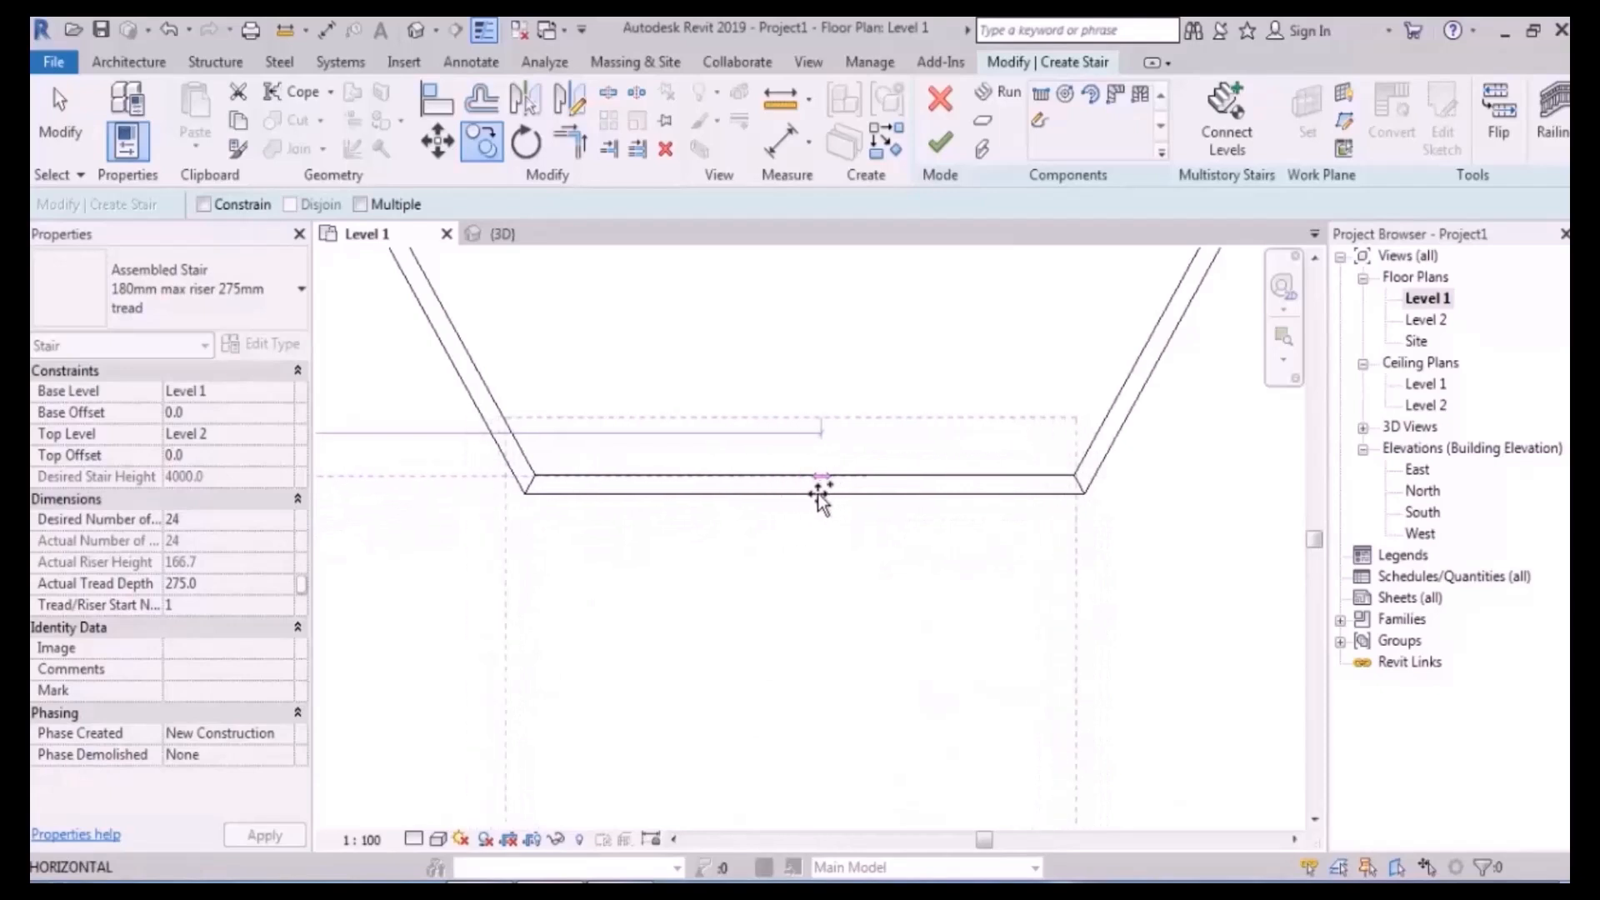
{"action": "scroll", "coordinate": [806, 500], "scroll_direction": "up", "scroll_amount": 1}
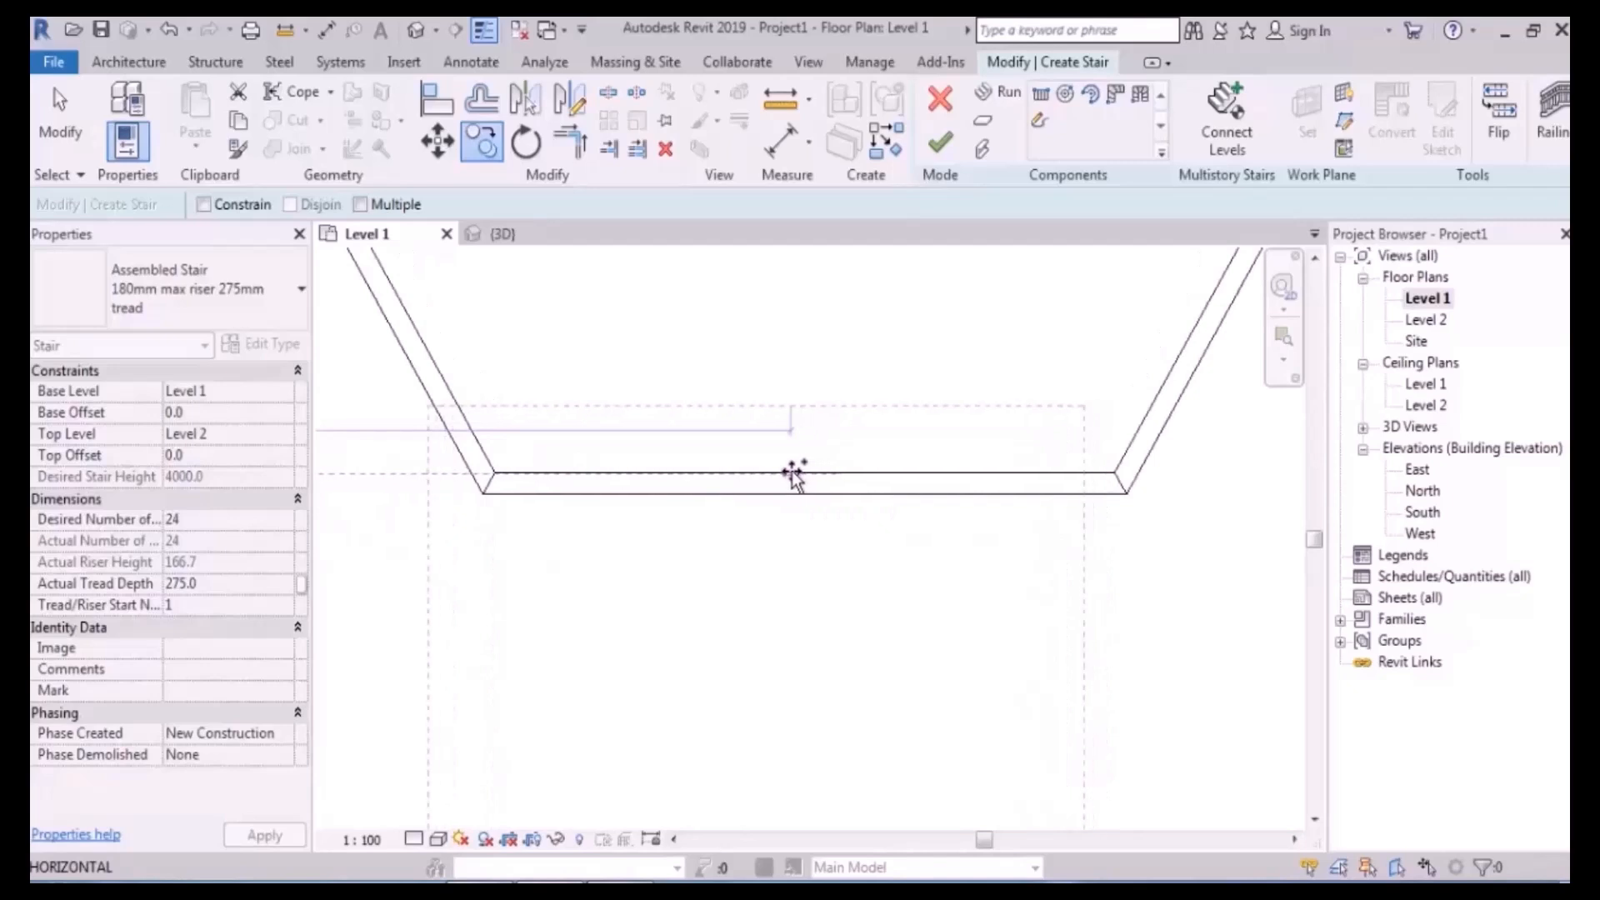
{"action": "scroll", "coordinate": [810, 475], "scroll_direction": "down", "scroll_amount": 2}
{"action": "scroll", "coordinate": [819, 472], "scroll_direction": "down", "scroll_amount": 1}
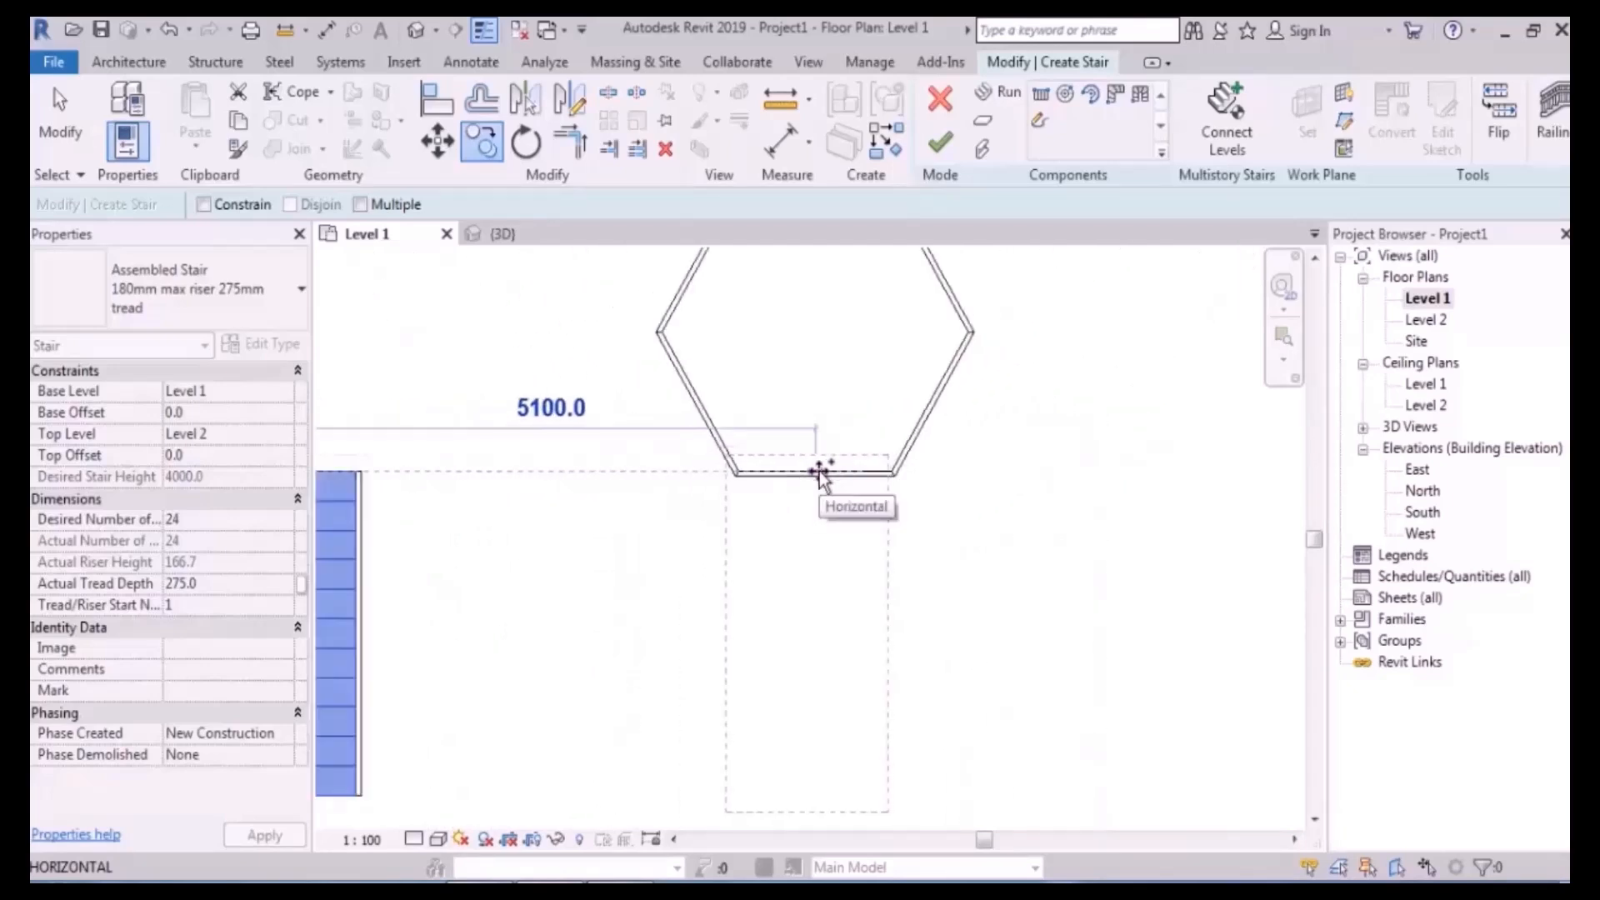
{"action": "scroll", "coordinate": [819, 472], "scroll_direction": "up", "scroll_amount": 3}
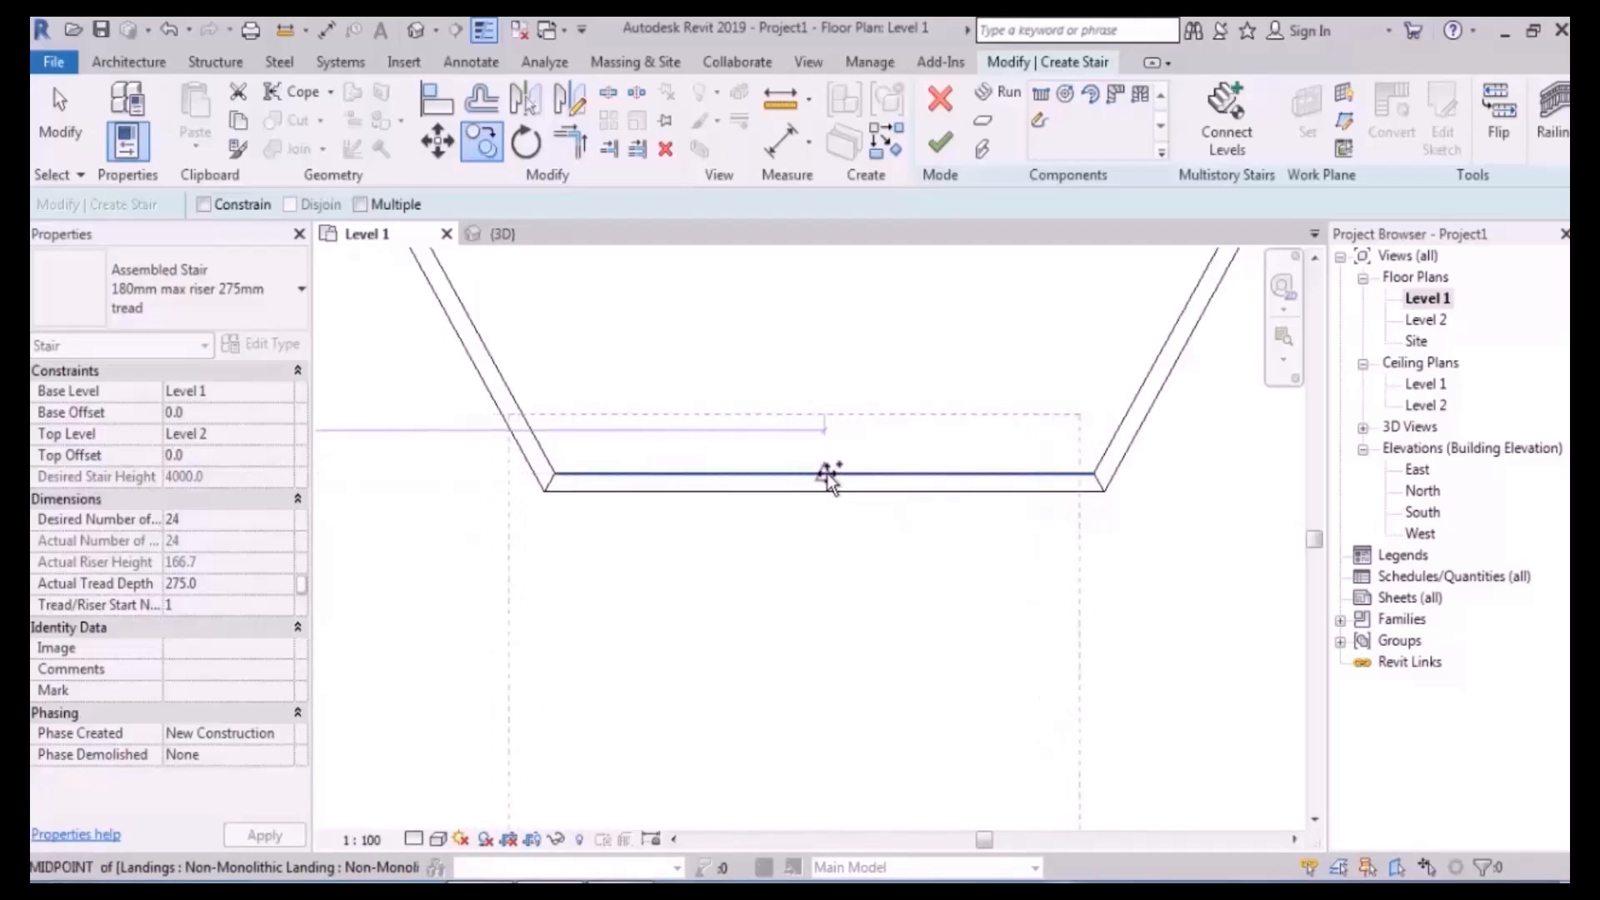
{"action": "left_click", "coordinate": [828, 475]}
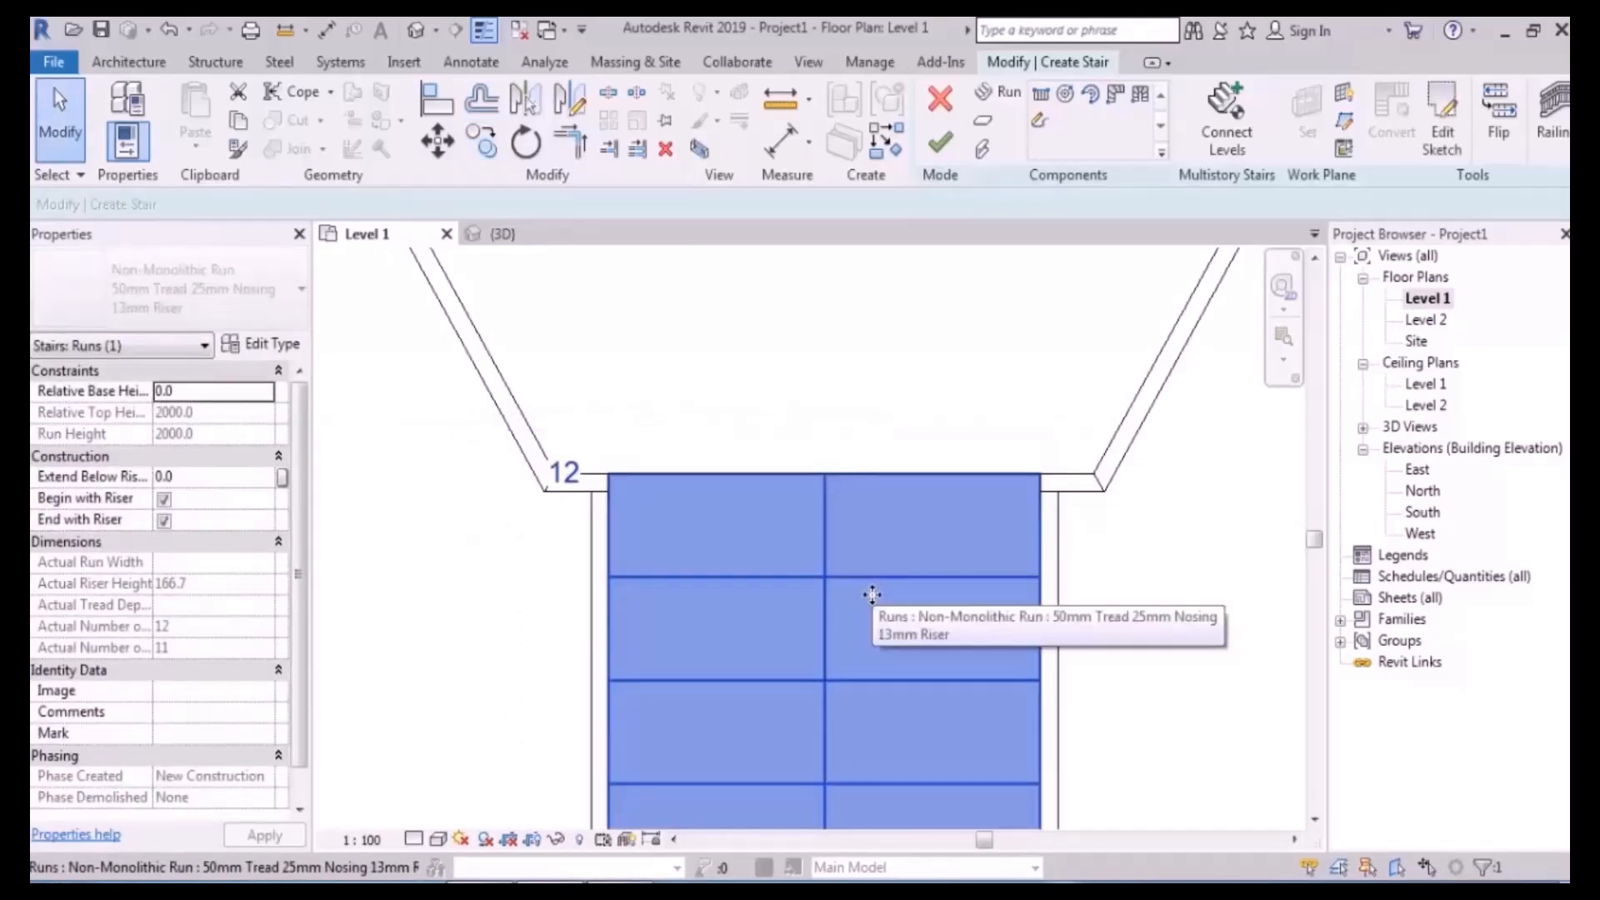
{"action": "scroll", "coordinate": [872, 594], "scroll_direction": "down", "scroll_amount": 5}
{"action": "left_click", "coordinate": [964, 517]}
{"action": "middle_click_drag", "start_coordinate": [874, 533], "coordinate": [1053, 629]}
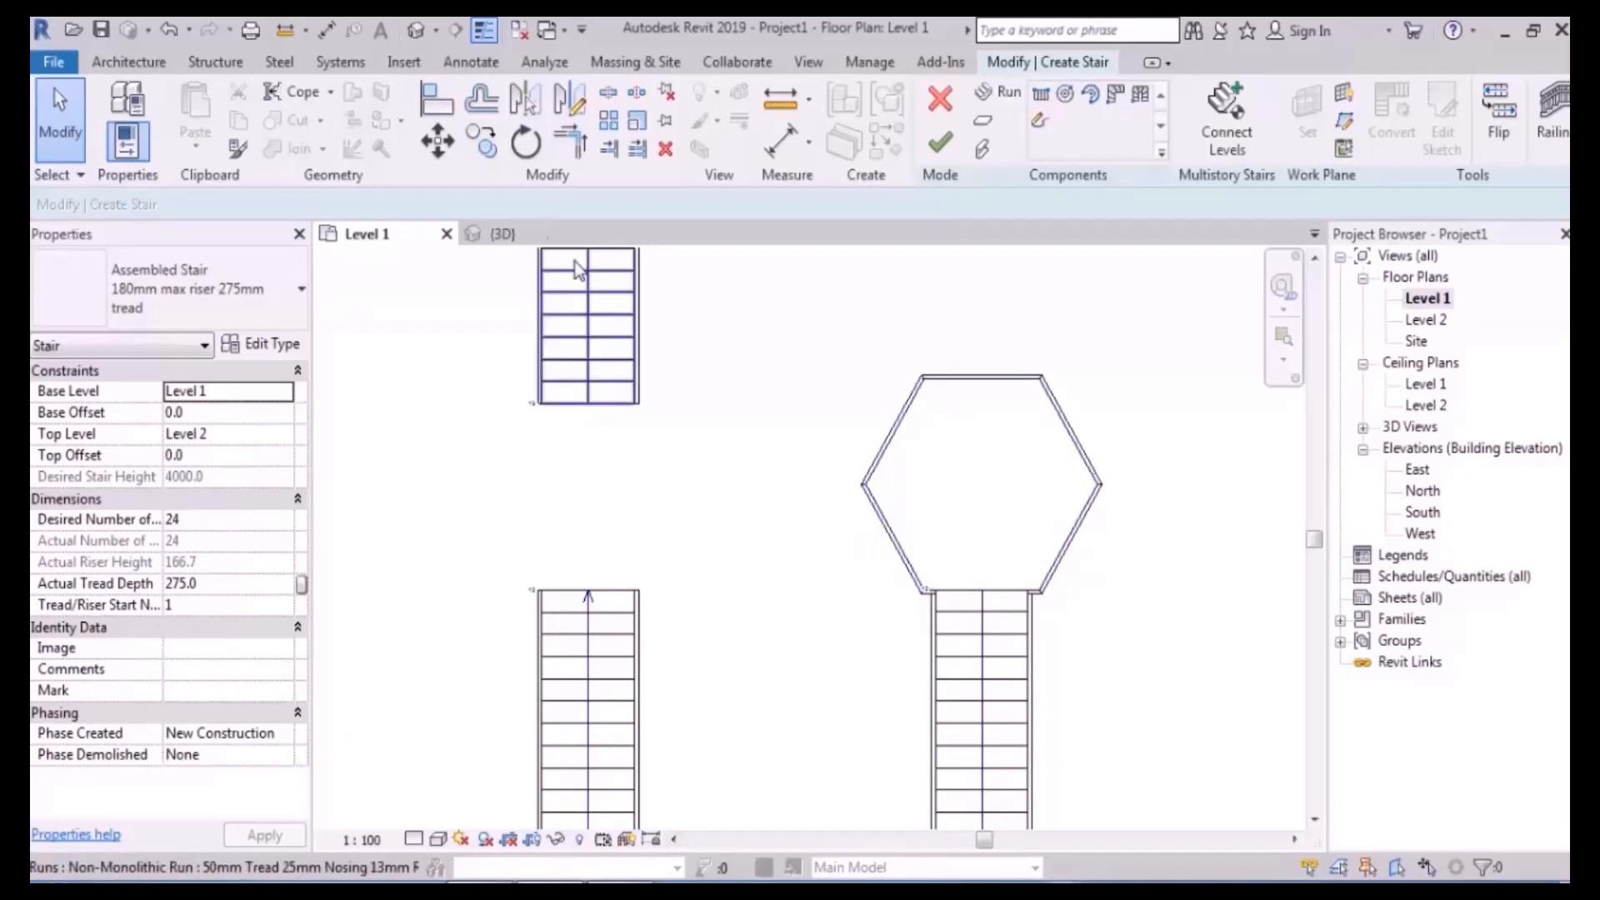
- Align a stair run's end with the hexagon's lower-left edge
{"action": "left_click", "coordinate": [437, 102]}
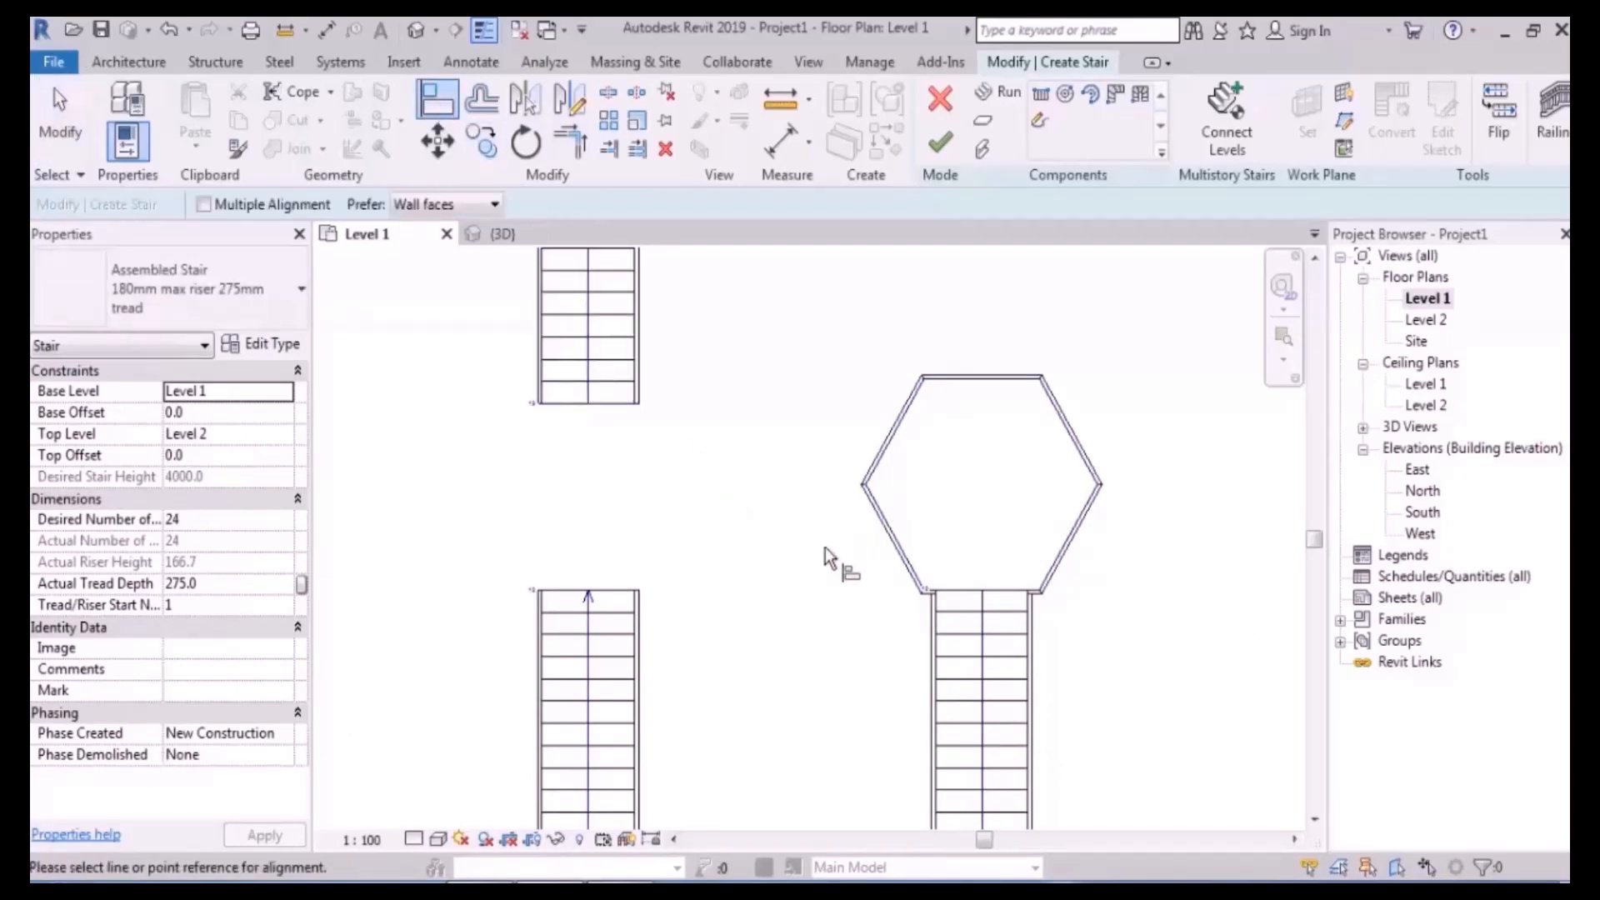
{"action": "scroll", "coordinate": [825, 546], "scroll_direction": "up", "scroll_amount": 2}
{"action": "left_click", "coordinate": [939, 546]}
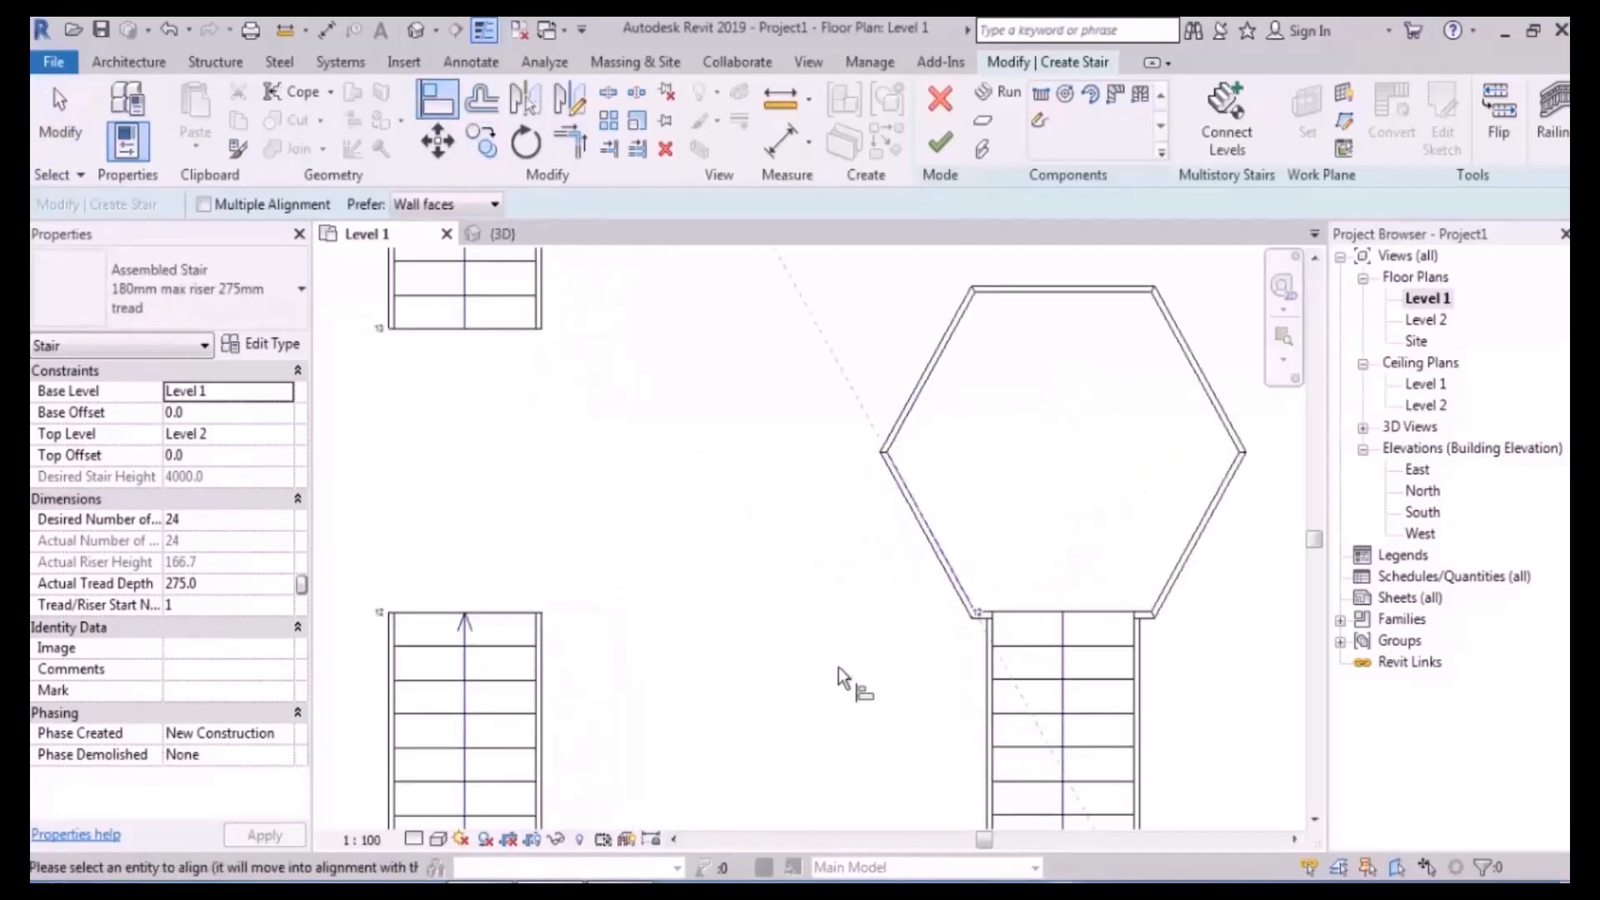
{"action": "left_click", "coordinate": [503, 612]}
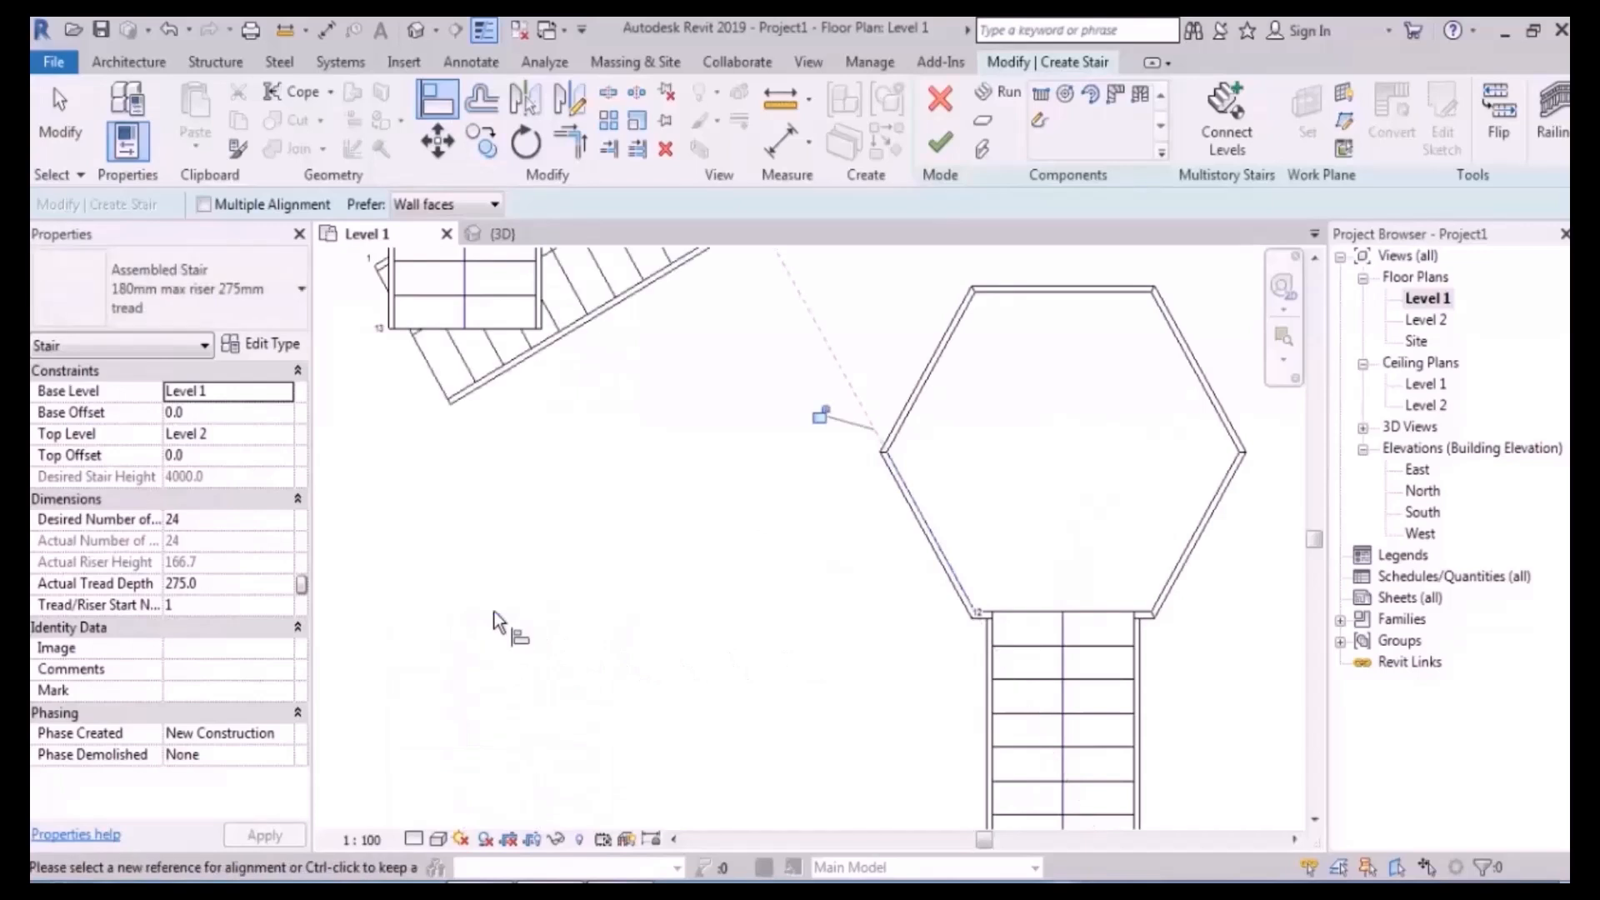
{"action": "scroll", "coordinate": [636, 566], "scroll_direction": "down", "scroll_amount": 2}
{"action": "middle_click_drag", "start_coordinate": [664, 488], "coordinate": [675, 535]}
{"action": "key", "text": "Escape"}
{"action": "key", "text": "Escape"}
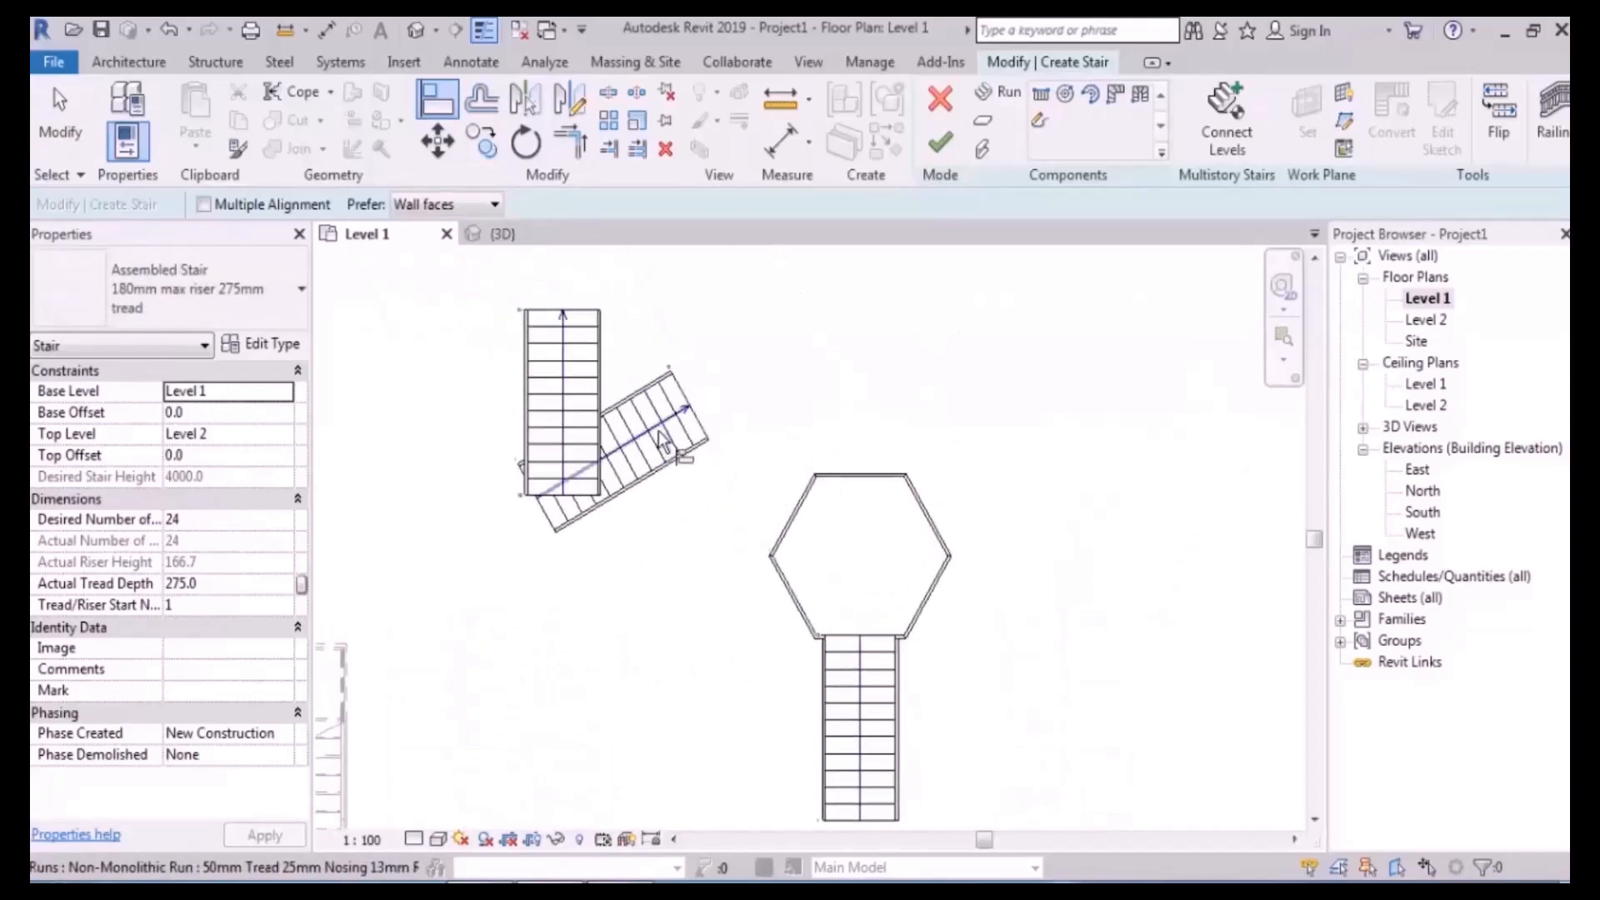
- Move the rotated run so it sits on the landing edge's midpoint
{"action": "left_click", "coordinate": [658, 435]}
{"action": "left_click", "coordinate": [437, 142]}
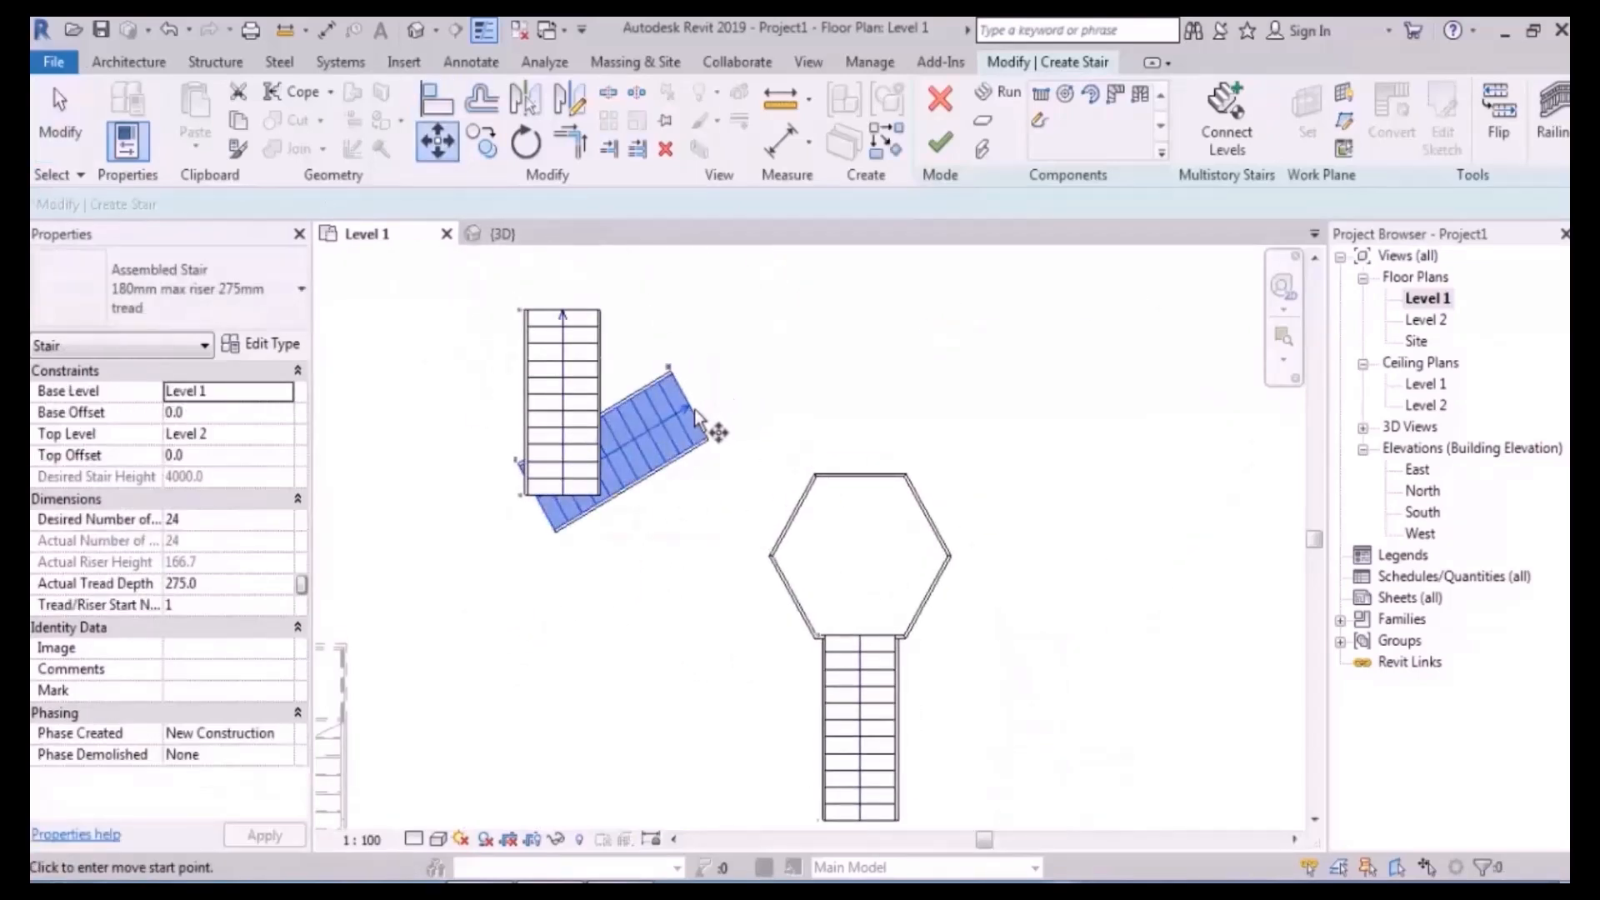
{"action": "left_click", "coordinate": [706, 437]}
{"action": "scroll", "coordinate": [783, 621], "scroll_direction": "up", "scroll_amount": 2}
{"action": "scroll", "coordinate": [831, 626], "scroll_direction": "up", "scroll_amount": 3}
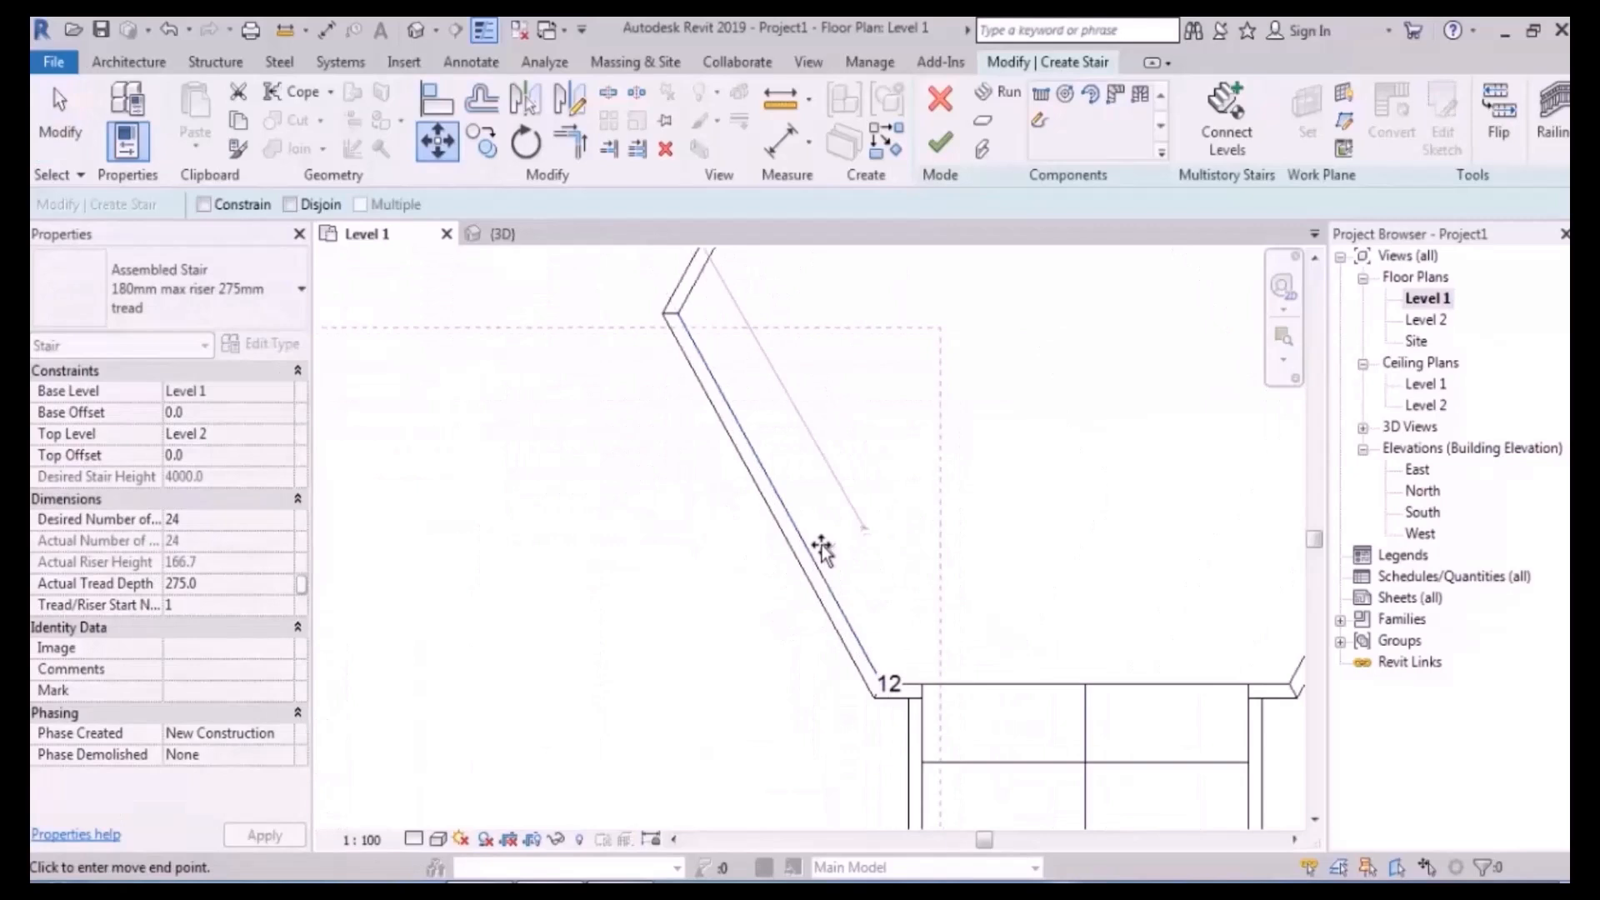
{"action": "left_click", "coordinate": [782, 497]}
{"action": "scroll", "coordinate": [549, 679], "scroll_direction": "down", "scroll_amount": 5}
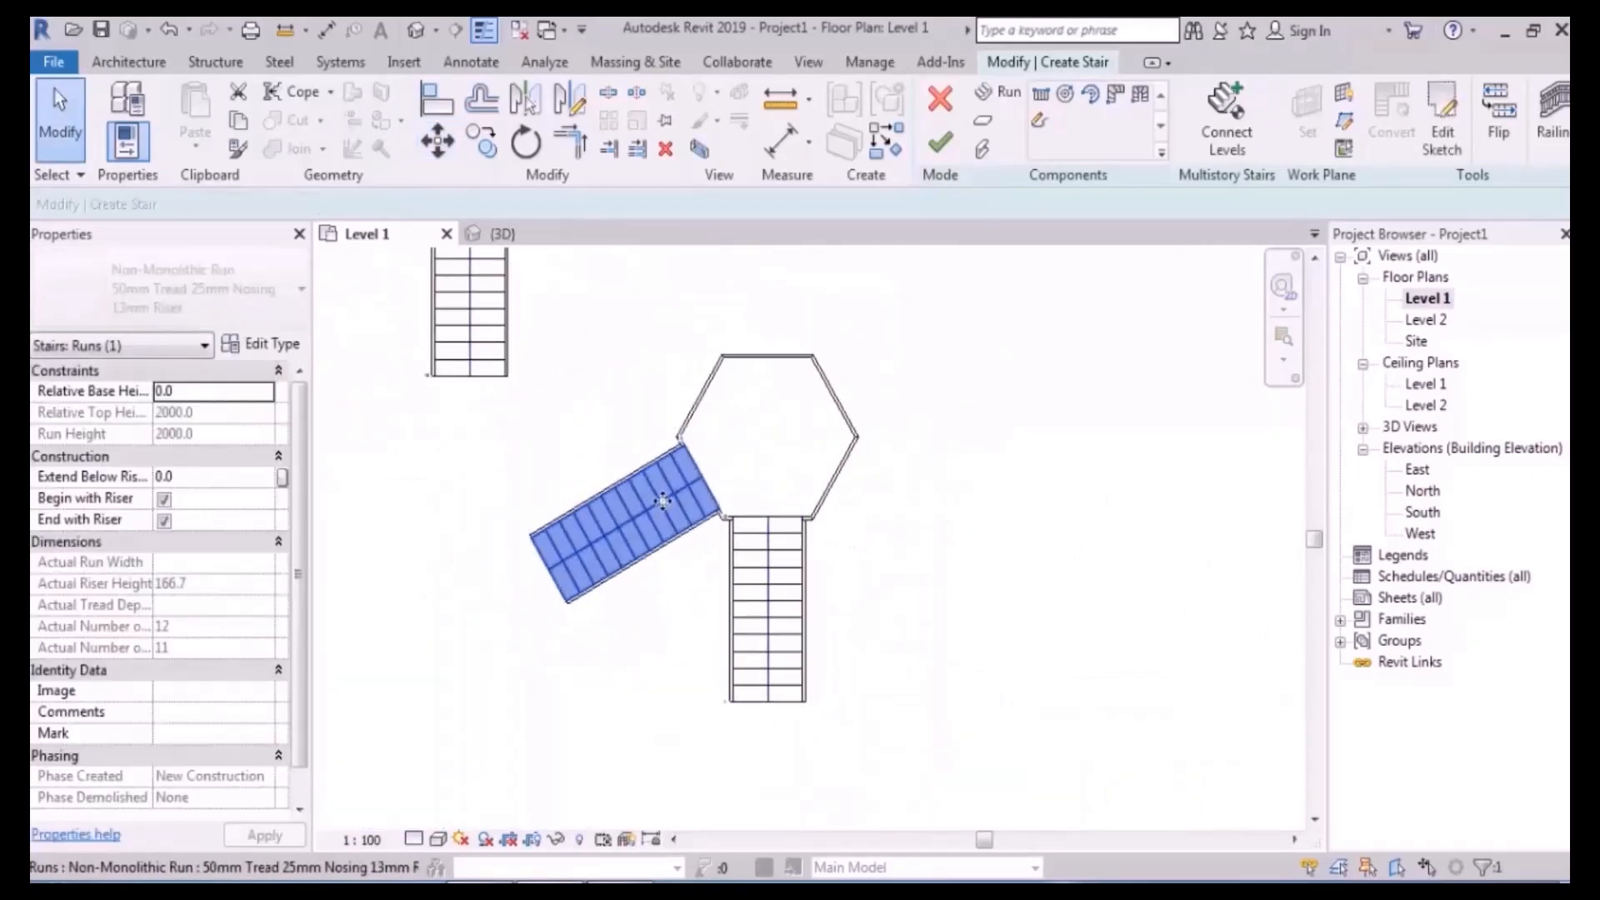
- Mirror a copy of the run about a vertical axis through the landing midpoint
{"action": "left_click", "coordinate": [569, 97]}
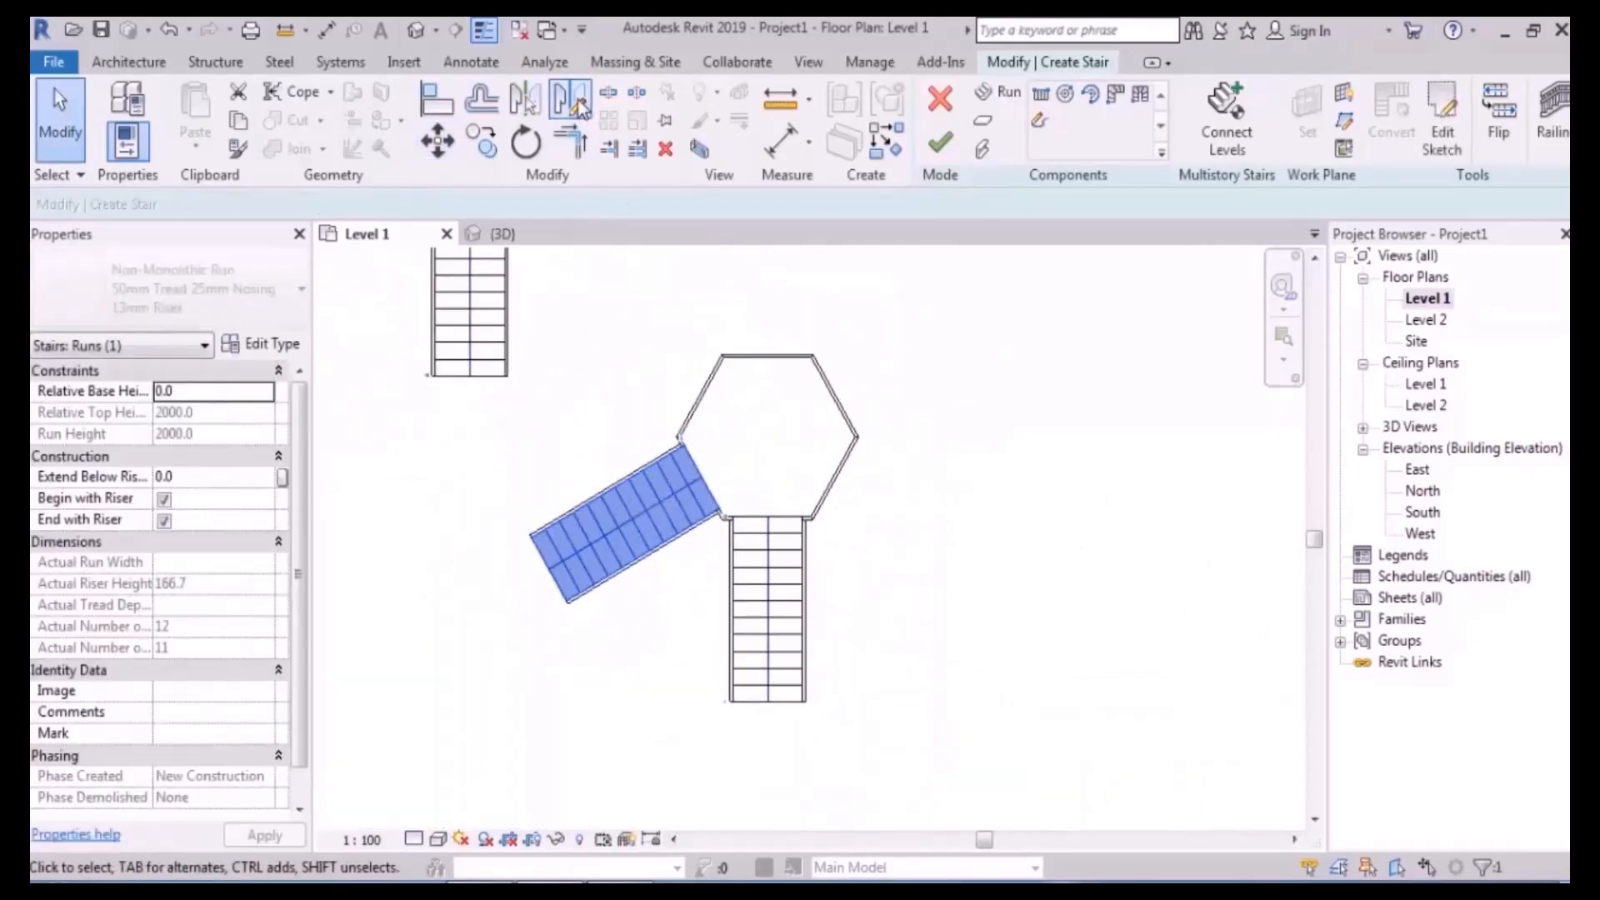
{"action": "left_click", "coordinate": [767, 518]}
{"action": "left_click", "coordinate": [955, 638]}
{"action": "left_click", "coordinate": [958, 663]}
{"action": "middle_click_drag", "start_coordinate": [892, 446], "coordinate": [958, 578]}
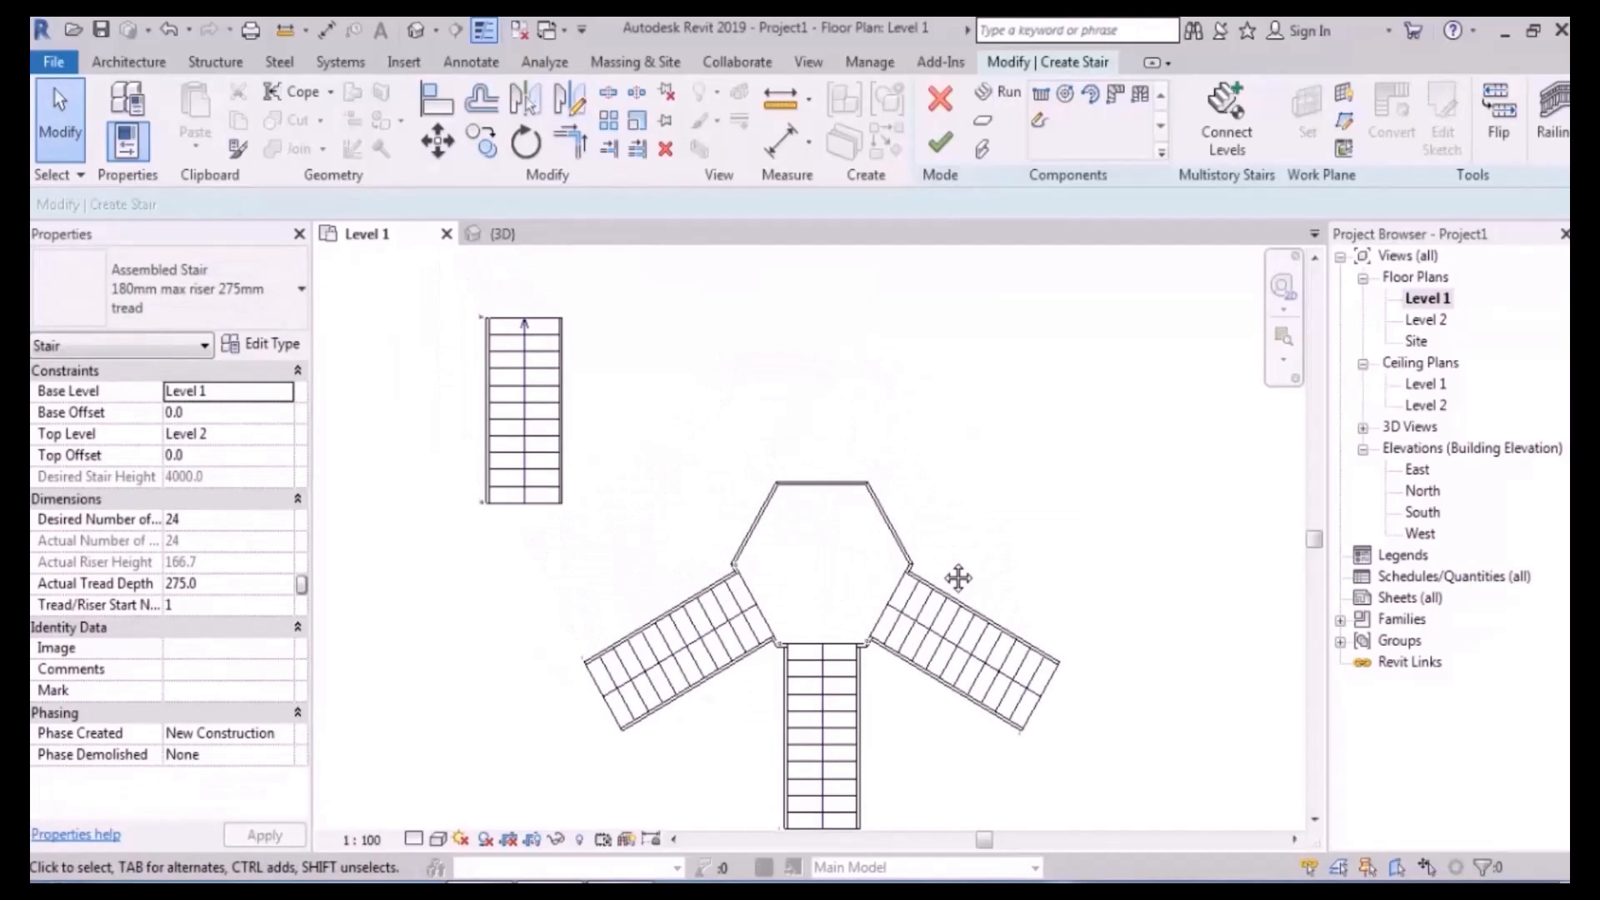
{"action": "middle_click_drag", "start_coordinate": [958, 577], "coordinate": [908, 511]}
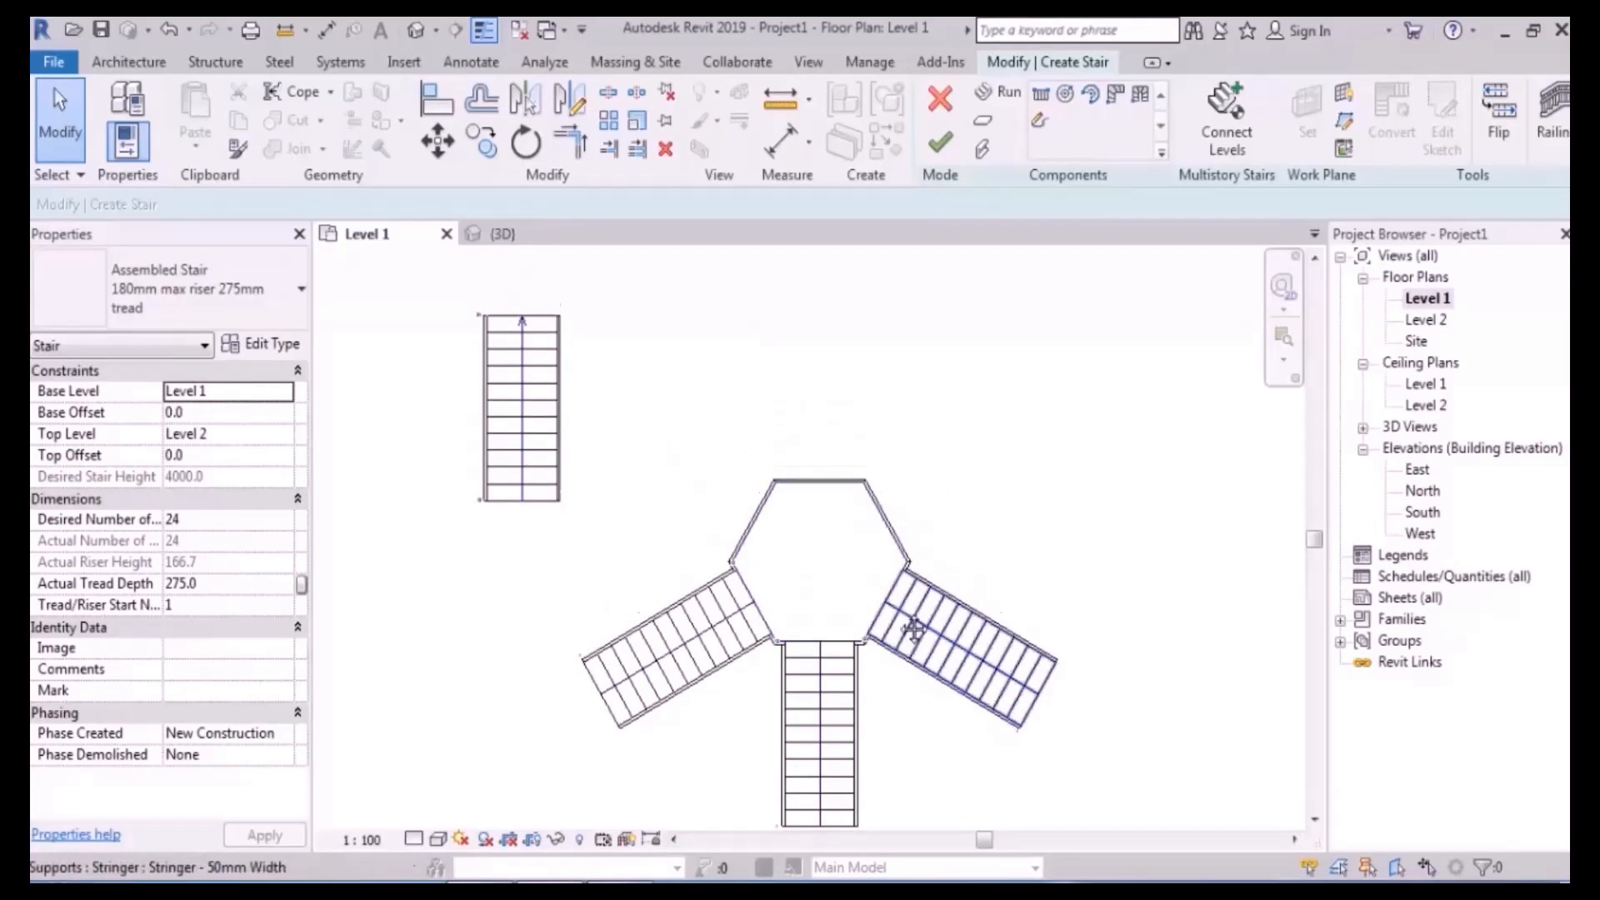
{"action": "middle_click_drag", "start_coordinate": [915, 652], "coordinate": [913, 599]}
- Mirror copies of the three runs about a horizontal axis across the landing, and inspect in 3D
{"action": "left_click", "coordinate": [718, 602]}
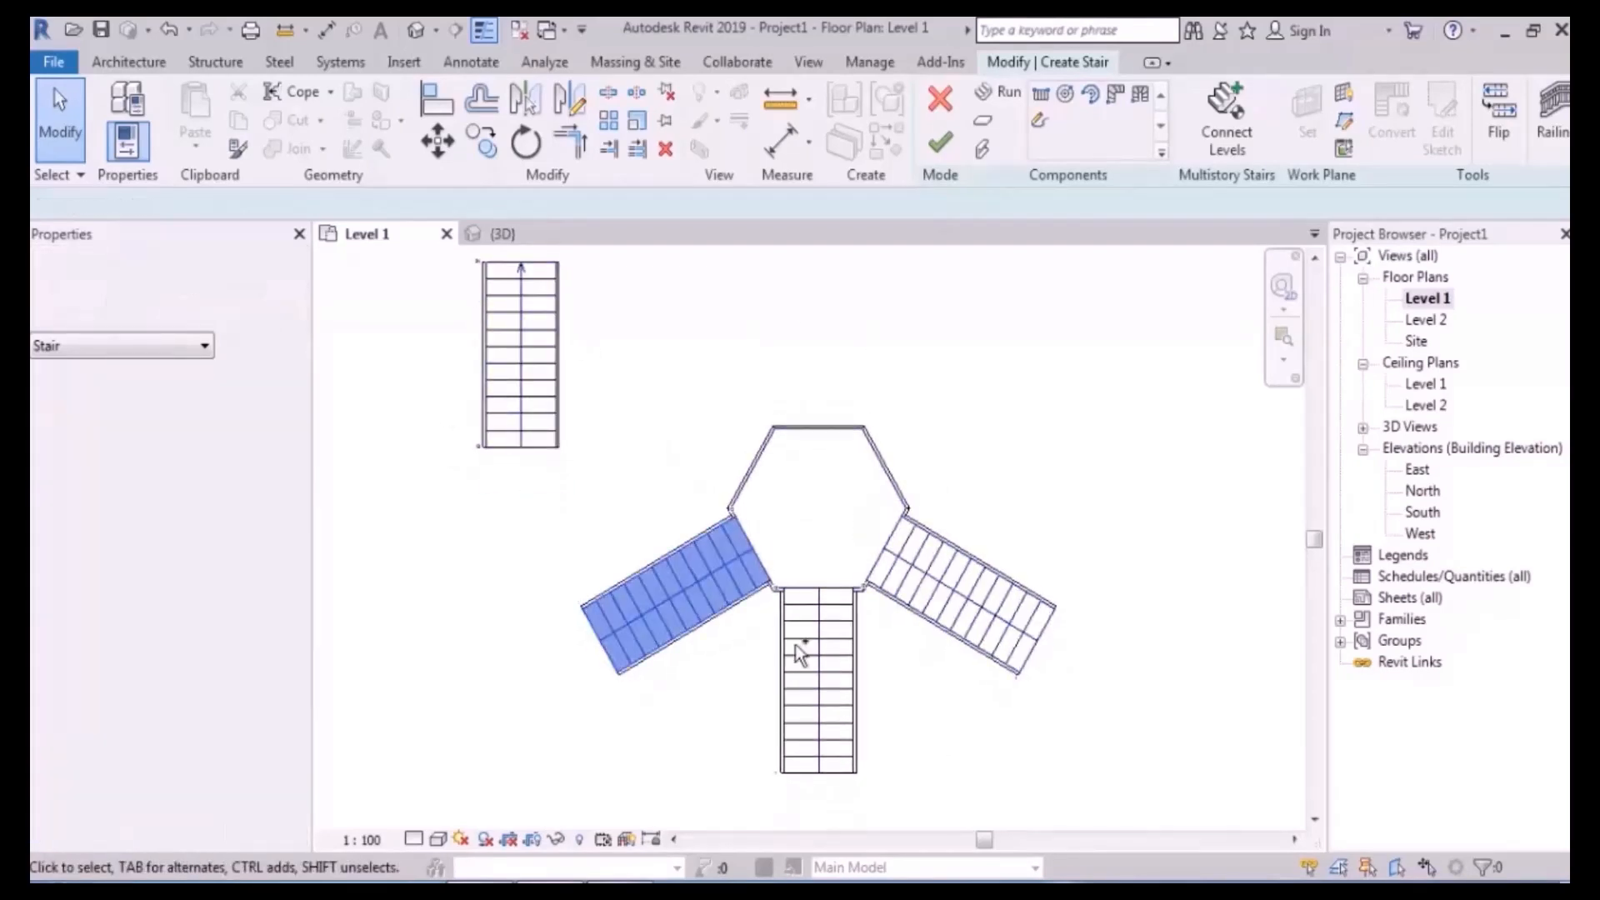
{"action": "left_click", "coordinate": [814, 650], "text": "ctrl"}
{"action": "left_click", "coordinate": [985, 608], "text": "ctrl"}
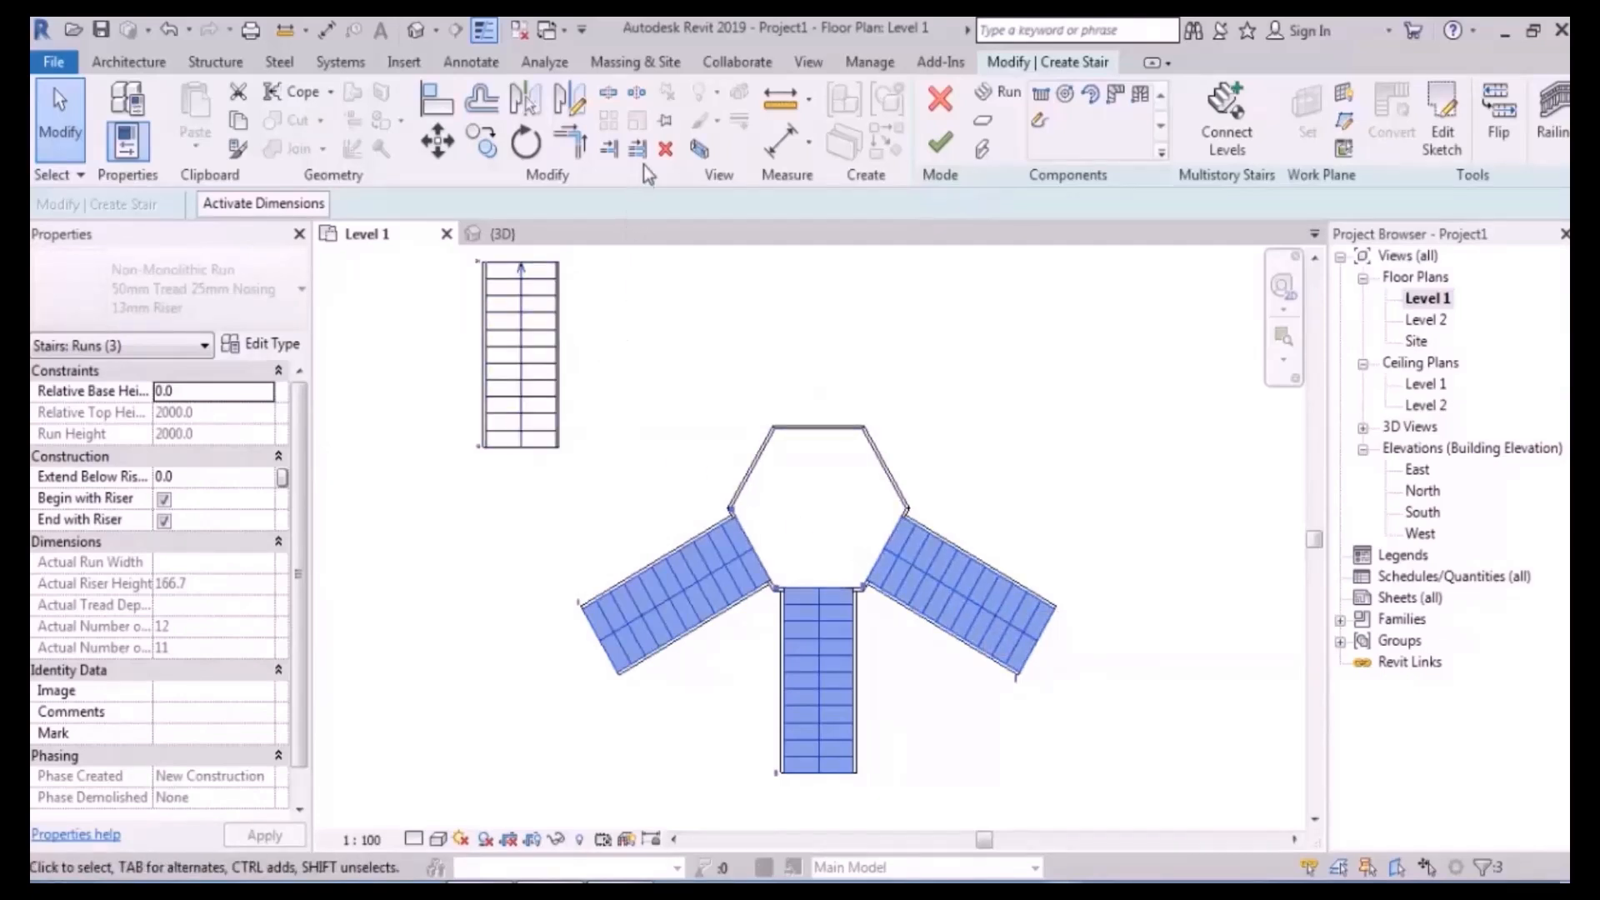
{"action": "left_click", "coordinate": [569, 98]}
{"action": "scroll", "coordinate": [744, 521], "scroll_direction": "up", "scroll_amount": 2}
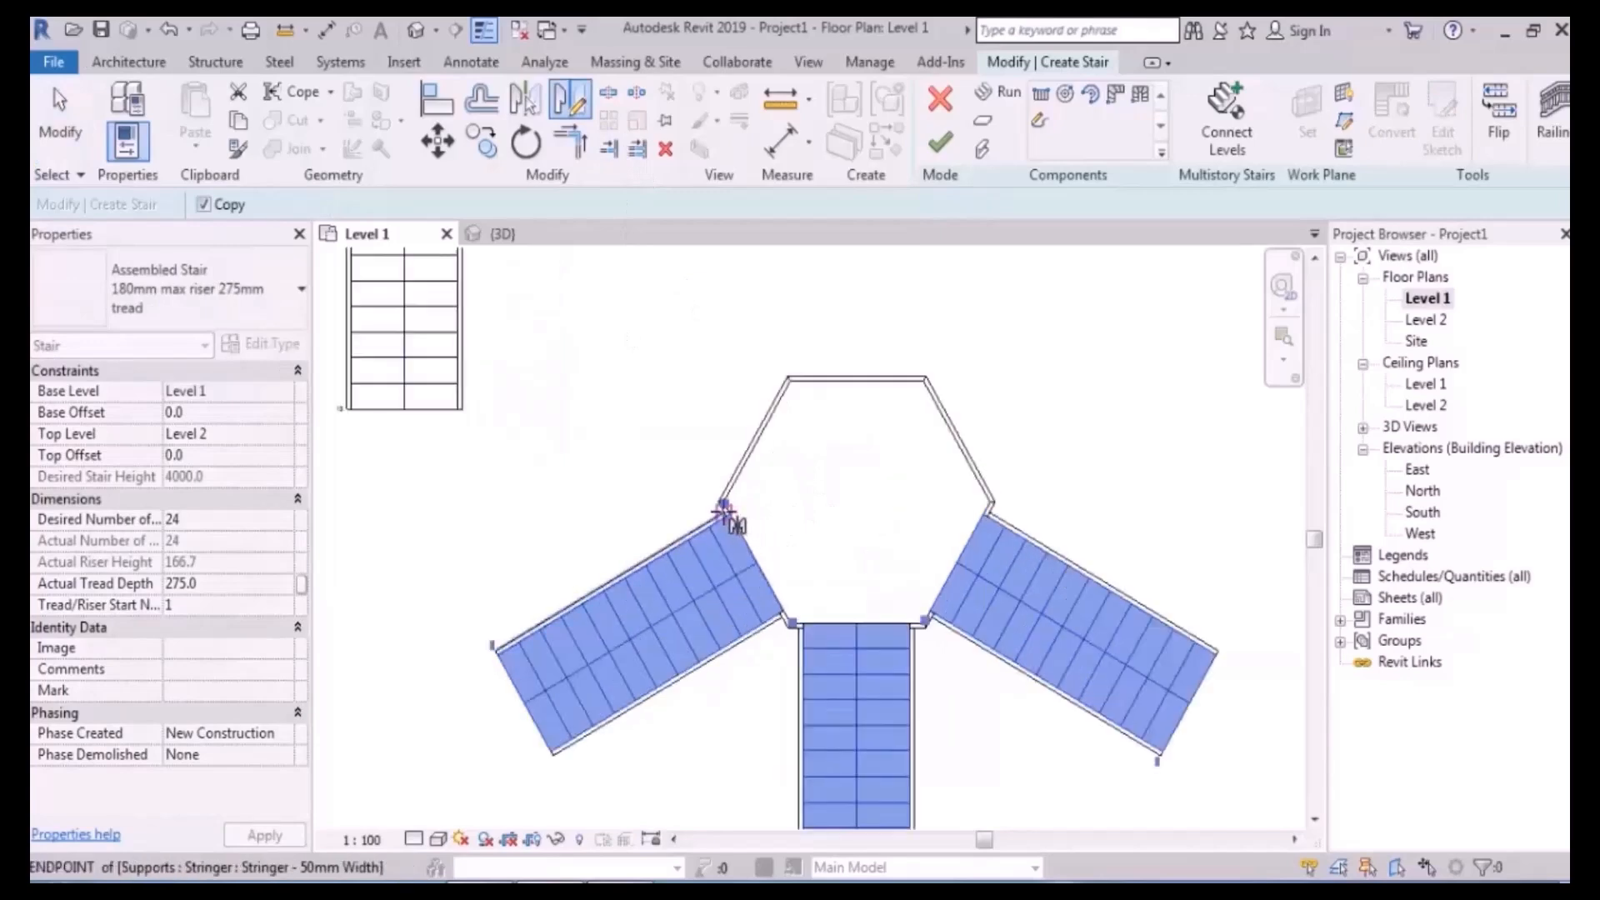
{"action": "left_click", "coordinate": [866, 499]}
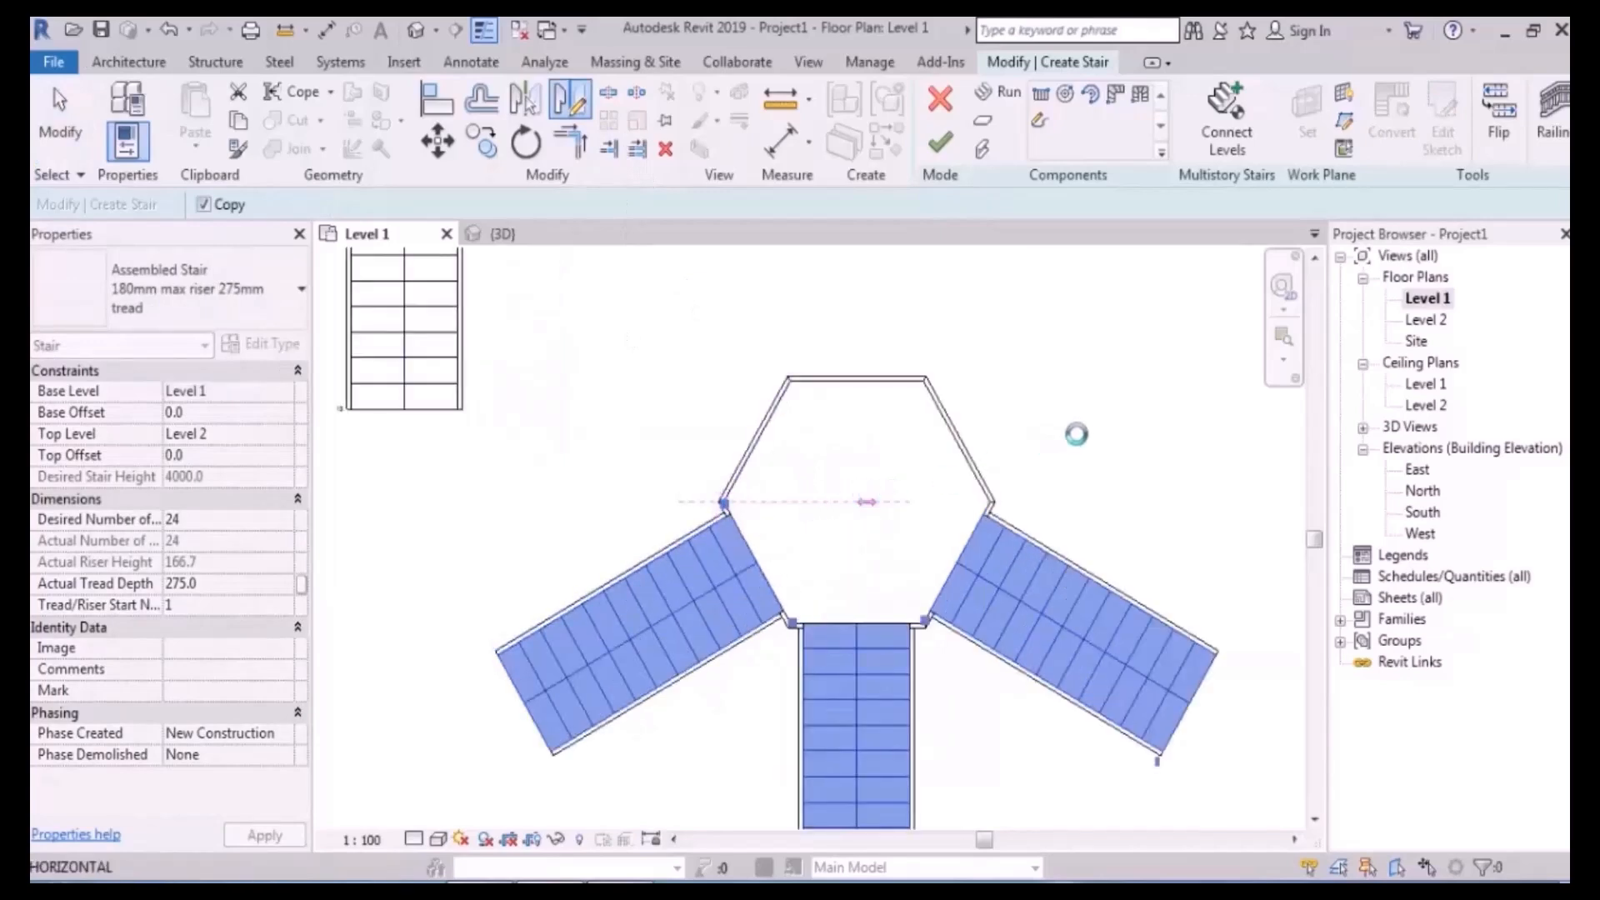
{"action": "left_click", "coordinate": [502, 233]}
{"action": "middle_click_drag", "start_coordinate": [663, 508], "coordinate": [958, 391], "text": "shift"}
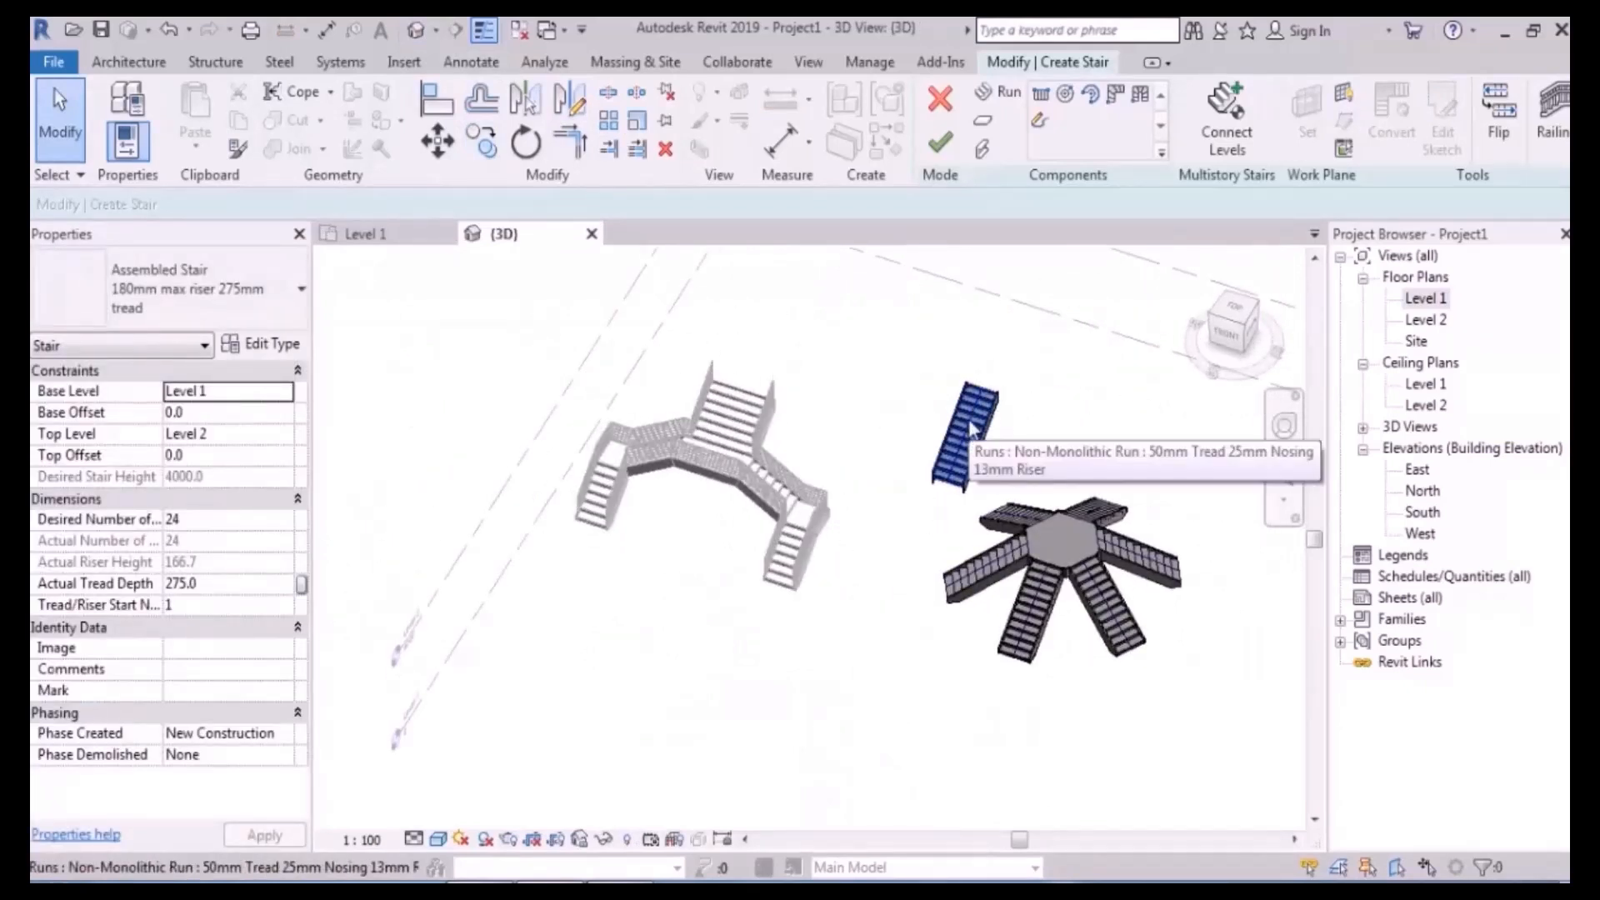
- Undo the mirrored run copies and return to the Level 1 plan centred on the stairs
{"action": "key", "text": "ctrl+z"}
{"action": "double_click", "coordinate": [1430, 303]}
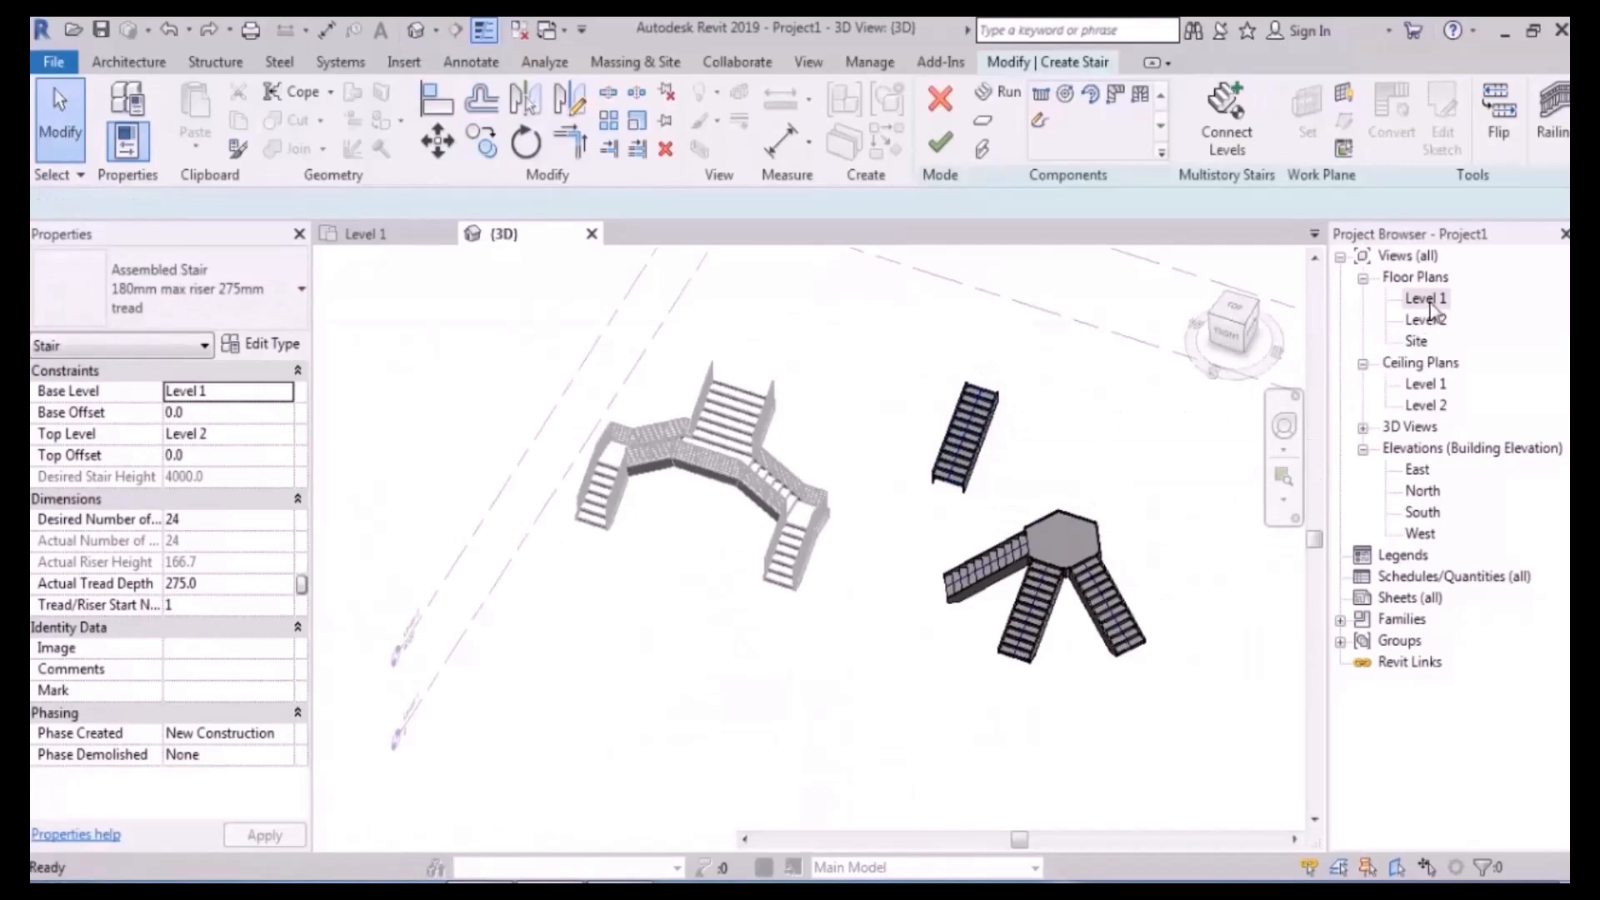
{"action": "scroll", "coordinate": [732, 512], "scroll_direction": "down", "scroll_amount": 3}
{"action": "middle_click_drag", "start_coordinate": [878, 548], "coordinate": [947, 521]}
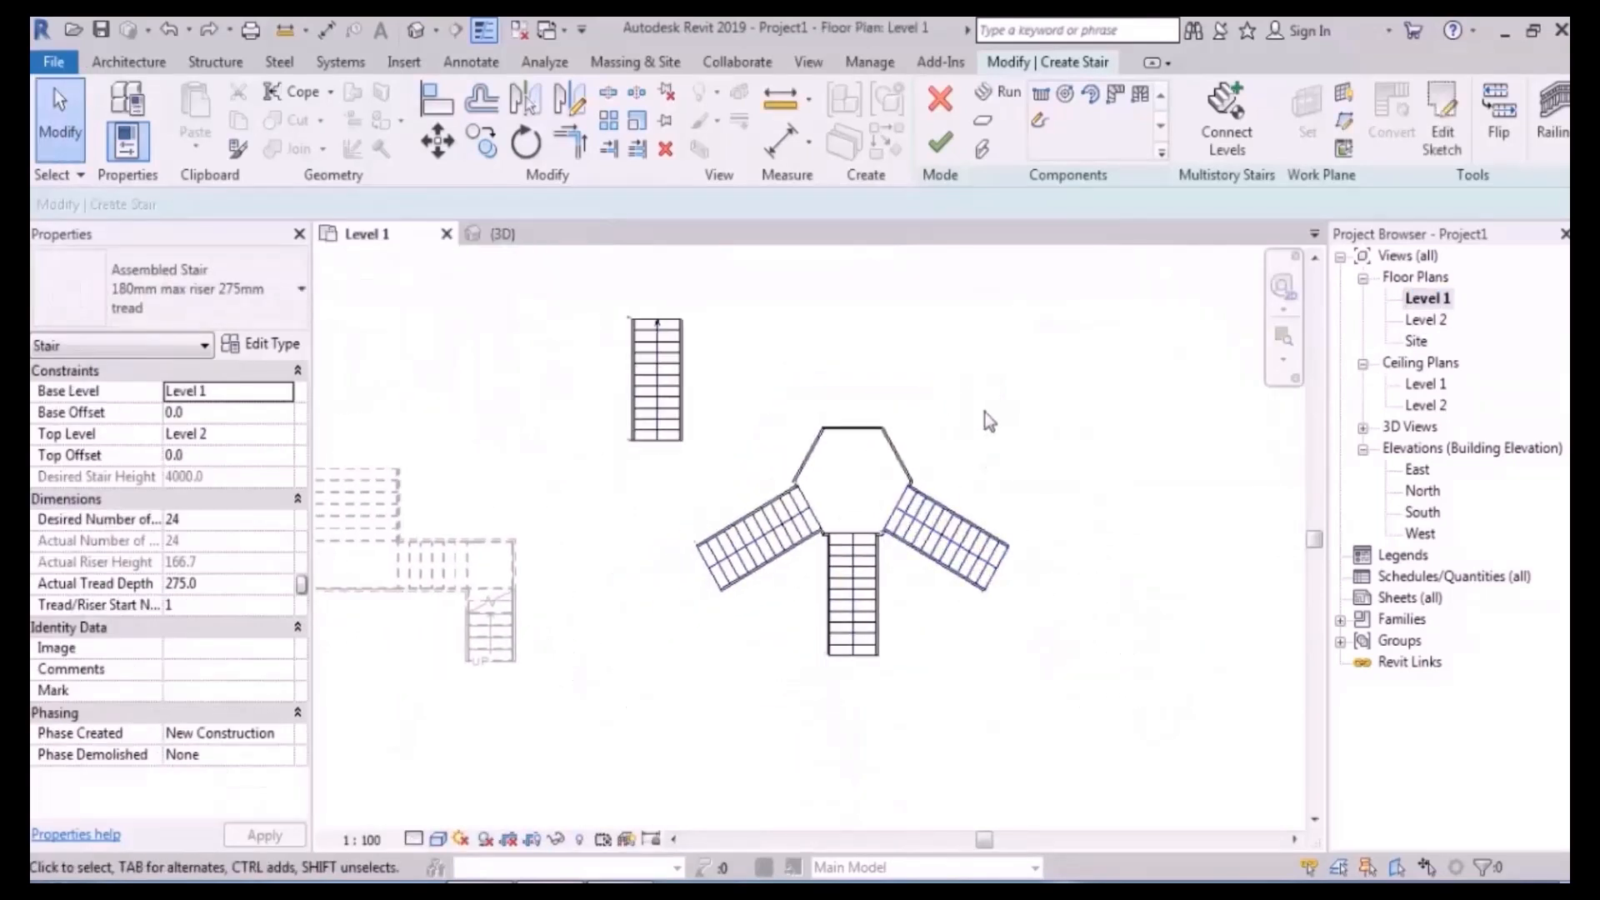
{"action": "middle_click_drag", "start_coordinate": [987, 414], "coordinate": [928, 487]}
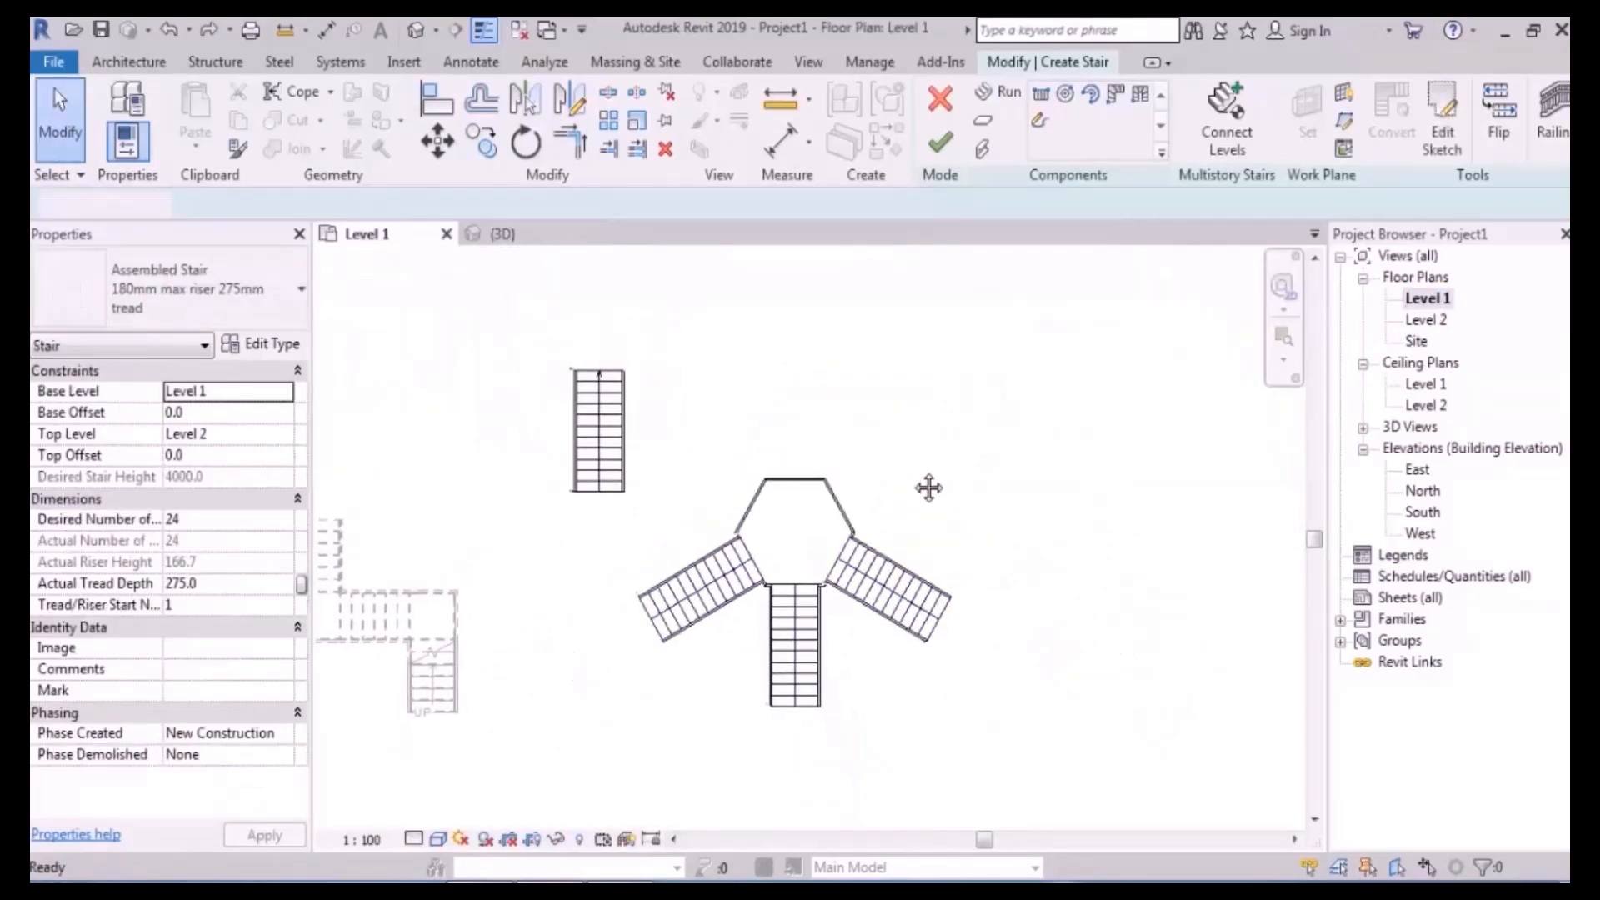
{"action": "scroll", "coordinate": [929, 488], "scroll_direction": "up", "scroll_amount": 2}
{"action": "scroll", "coordinate": [929, 487], "scroll_direction": "up", "scroll_amount": 5}
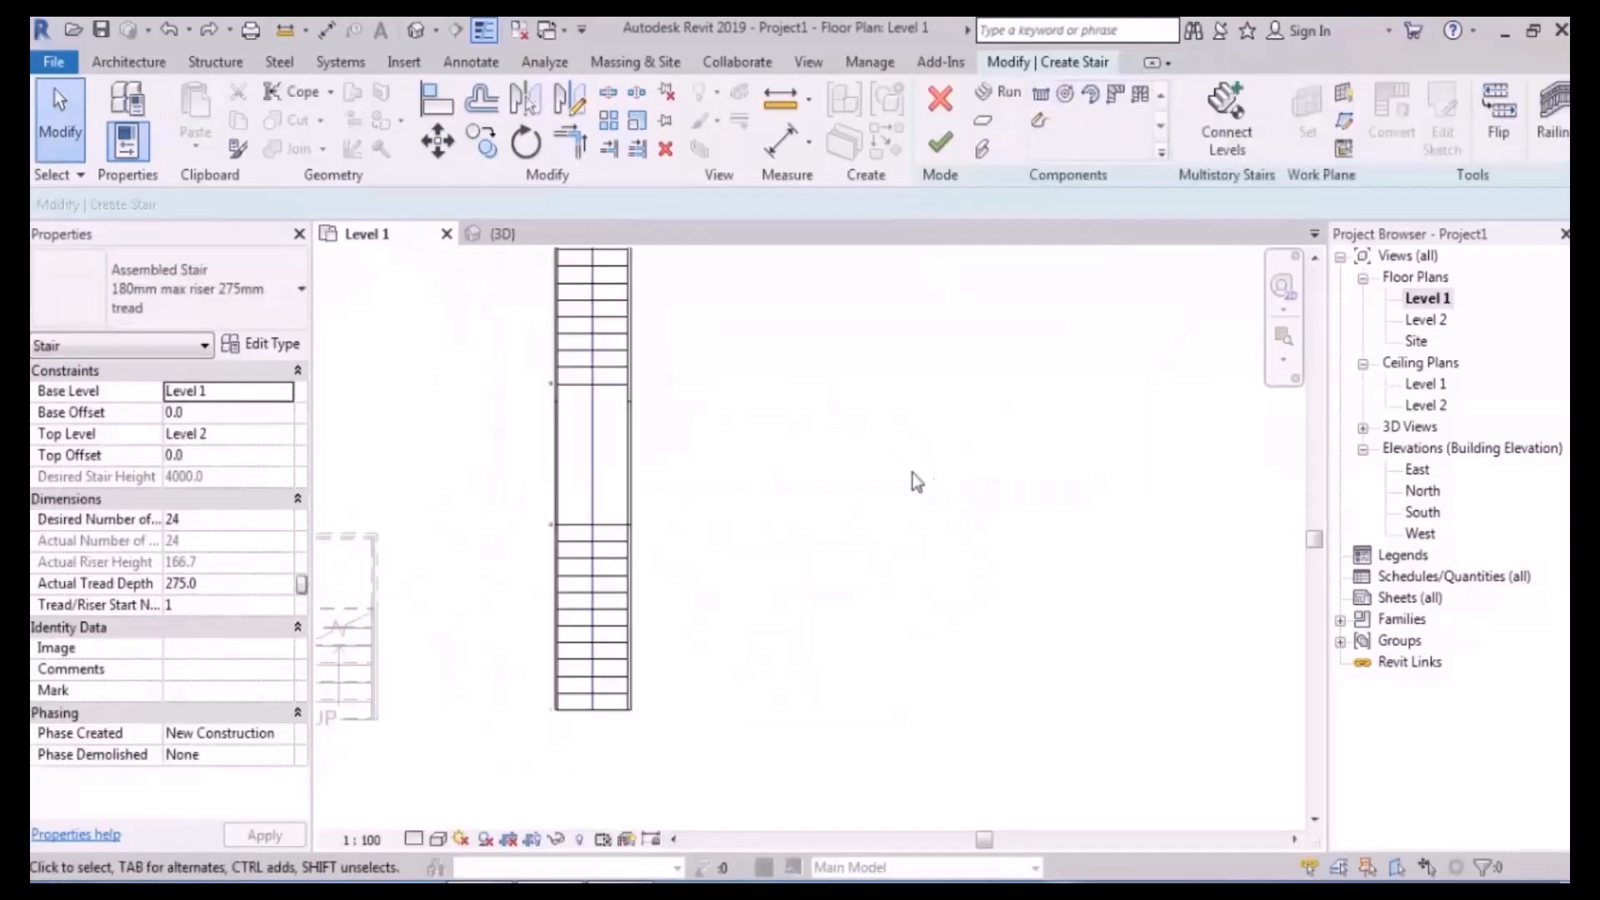
- Delete the mid landing between the straight stair's two 12-riser runs
{"action": "middle_click_drag", "start_coordinate": [885, 416], "coordinate": [839, 476]}
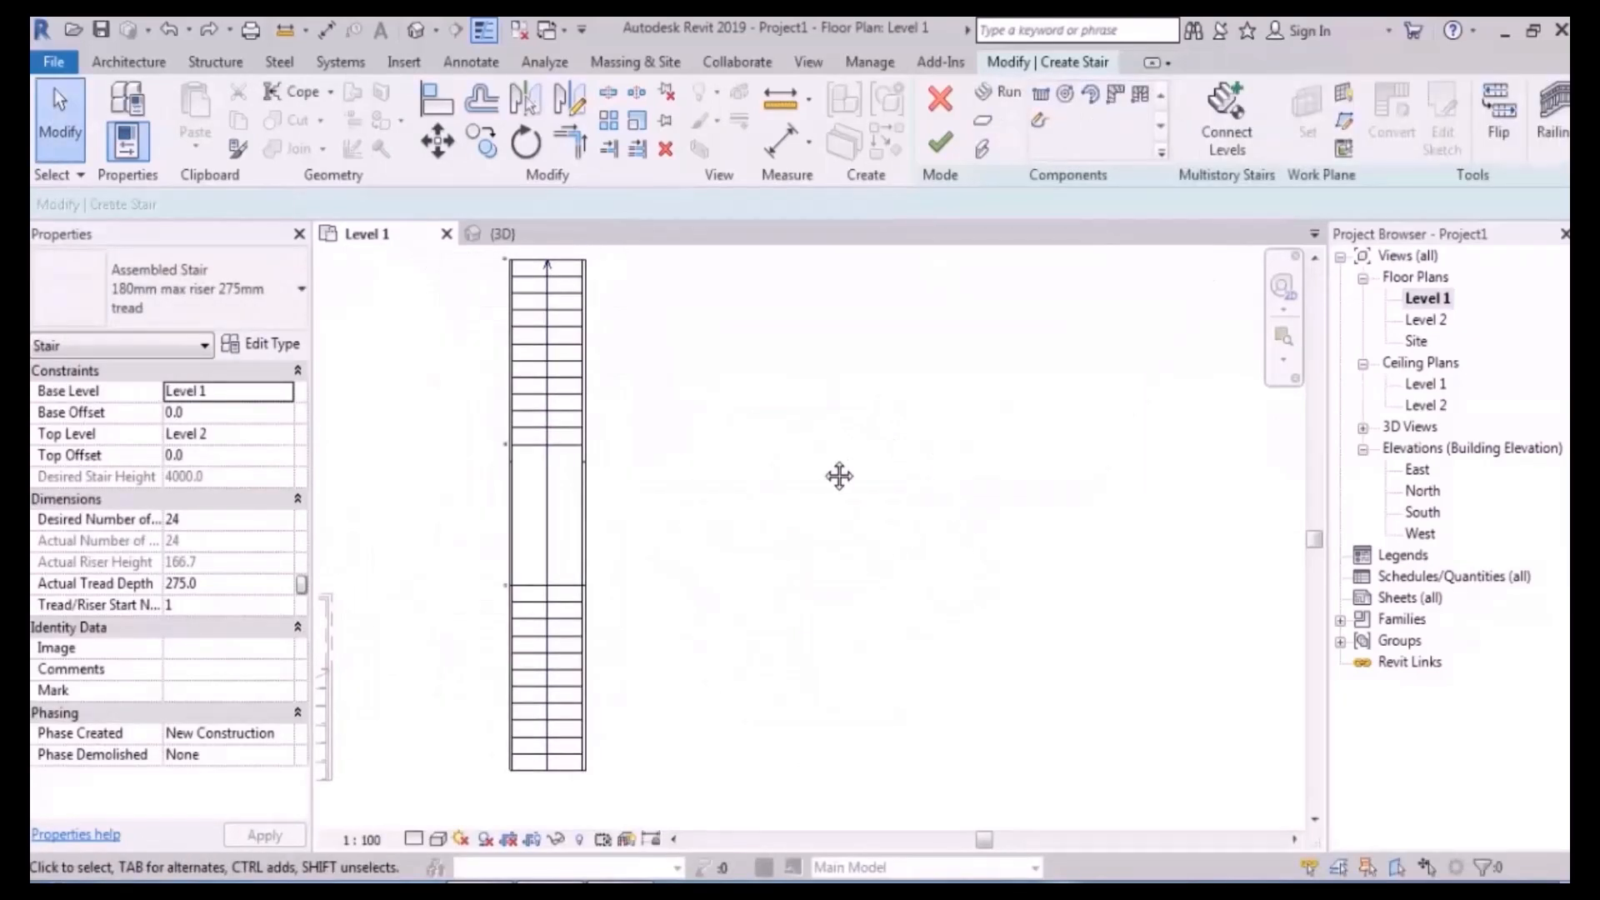
{"action": "scroll", "coordinate": [792, 510], "scroll_direction": "down", "scroll_amount": 2}
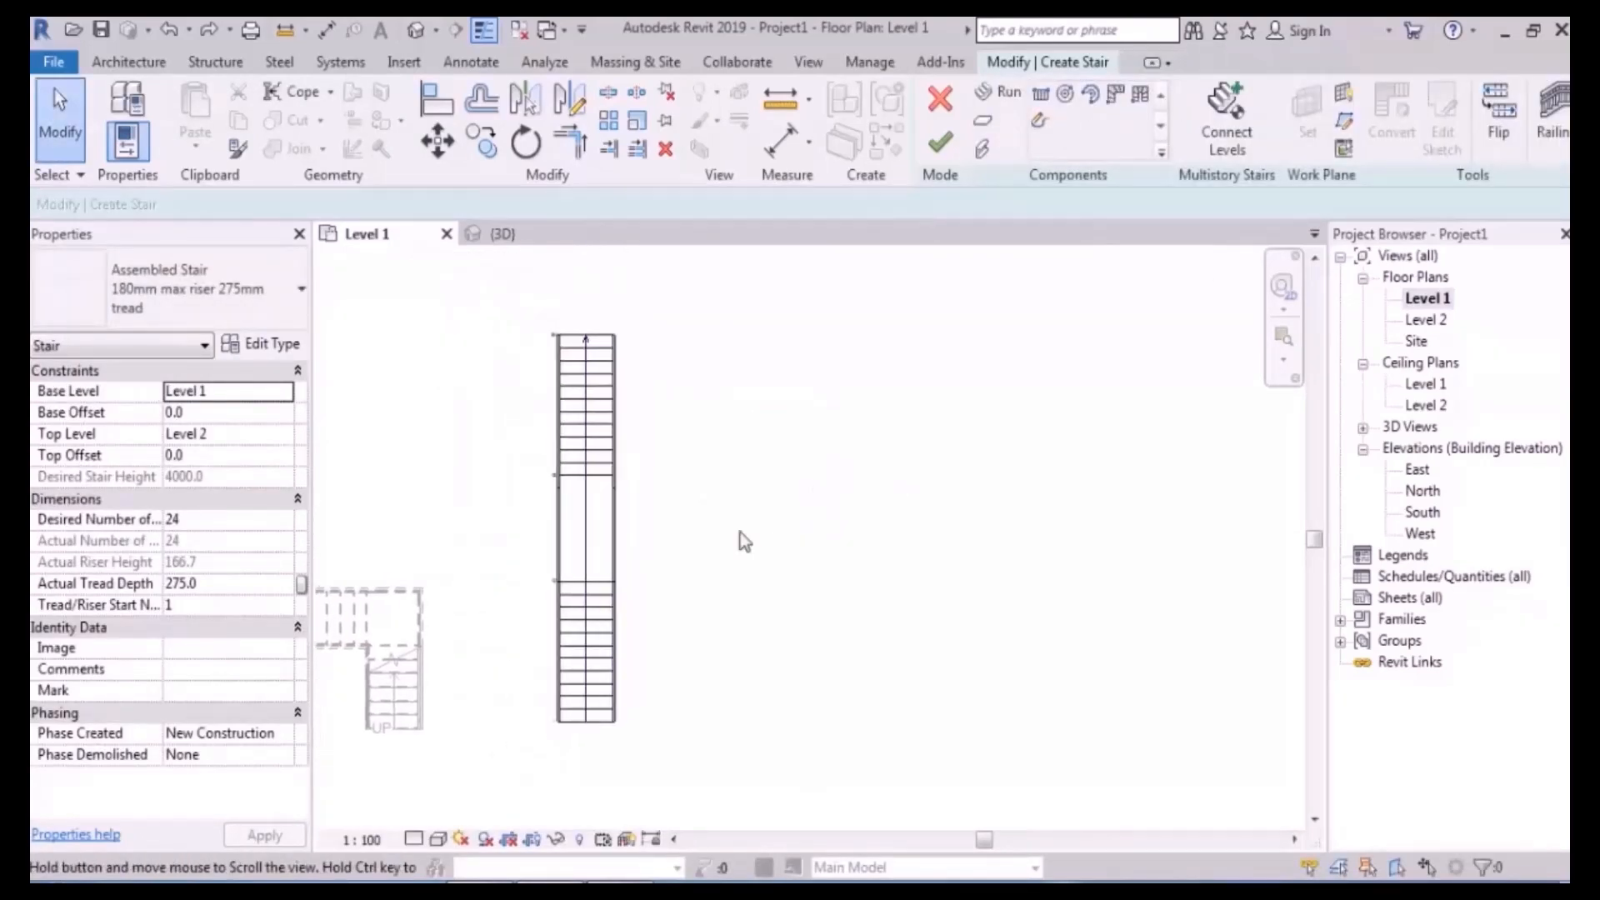
{"action": "left_click", "coordinate": [575, 528]}
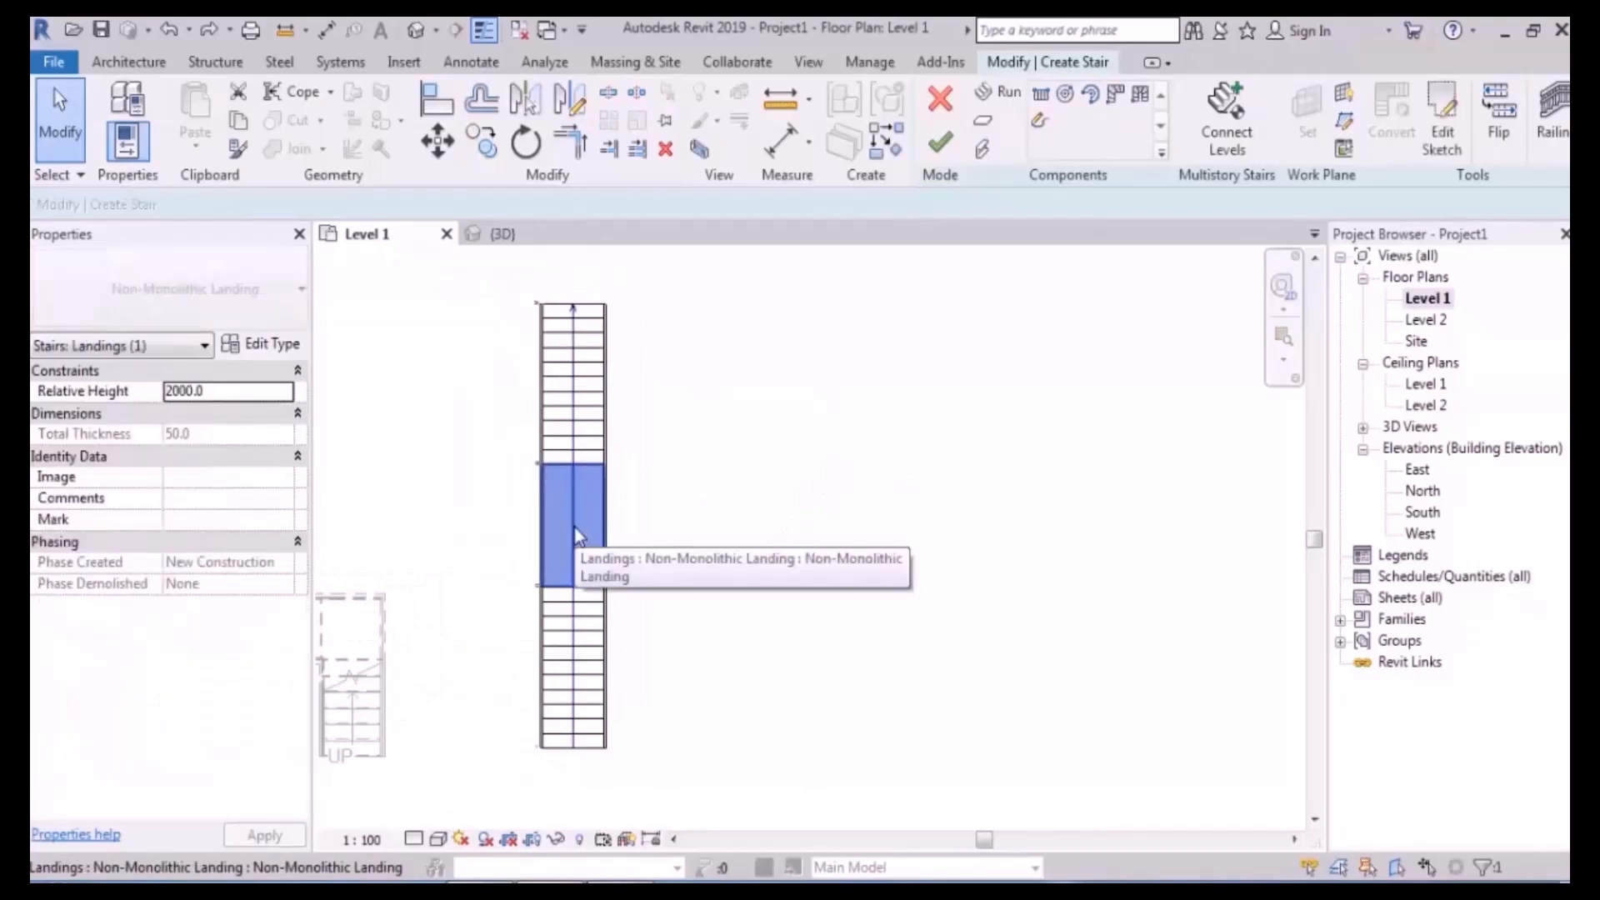
{"action": "key", "text": "Delete"}
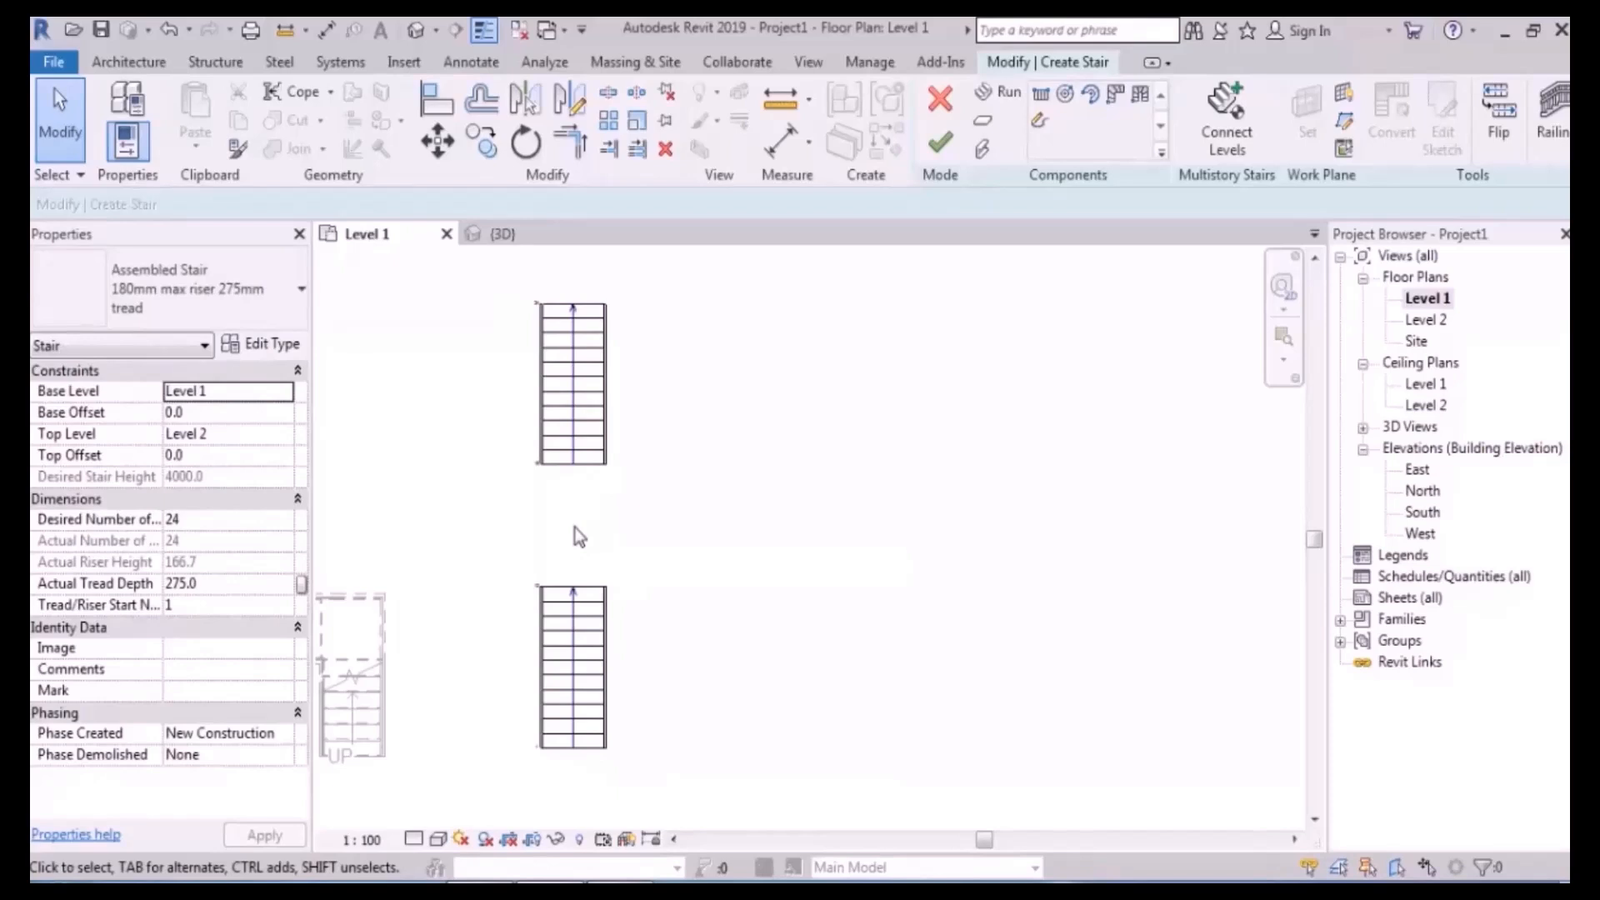
{"action": "left_click", "coordinate": [983, 122]}
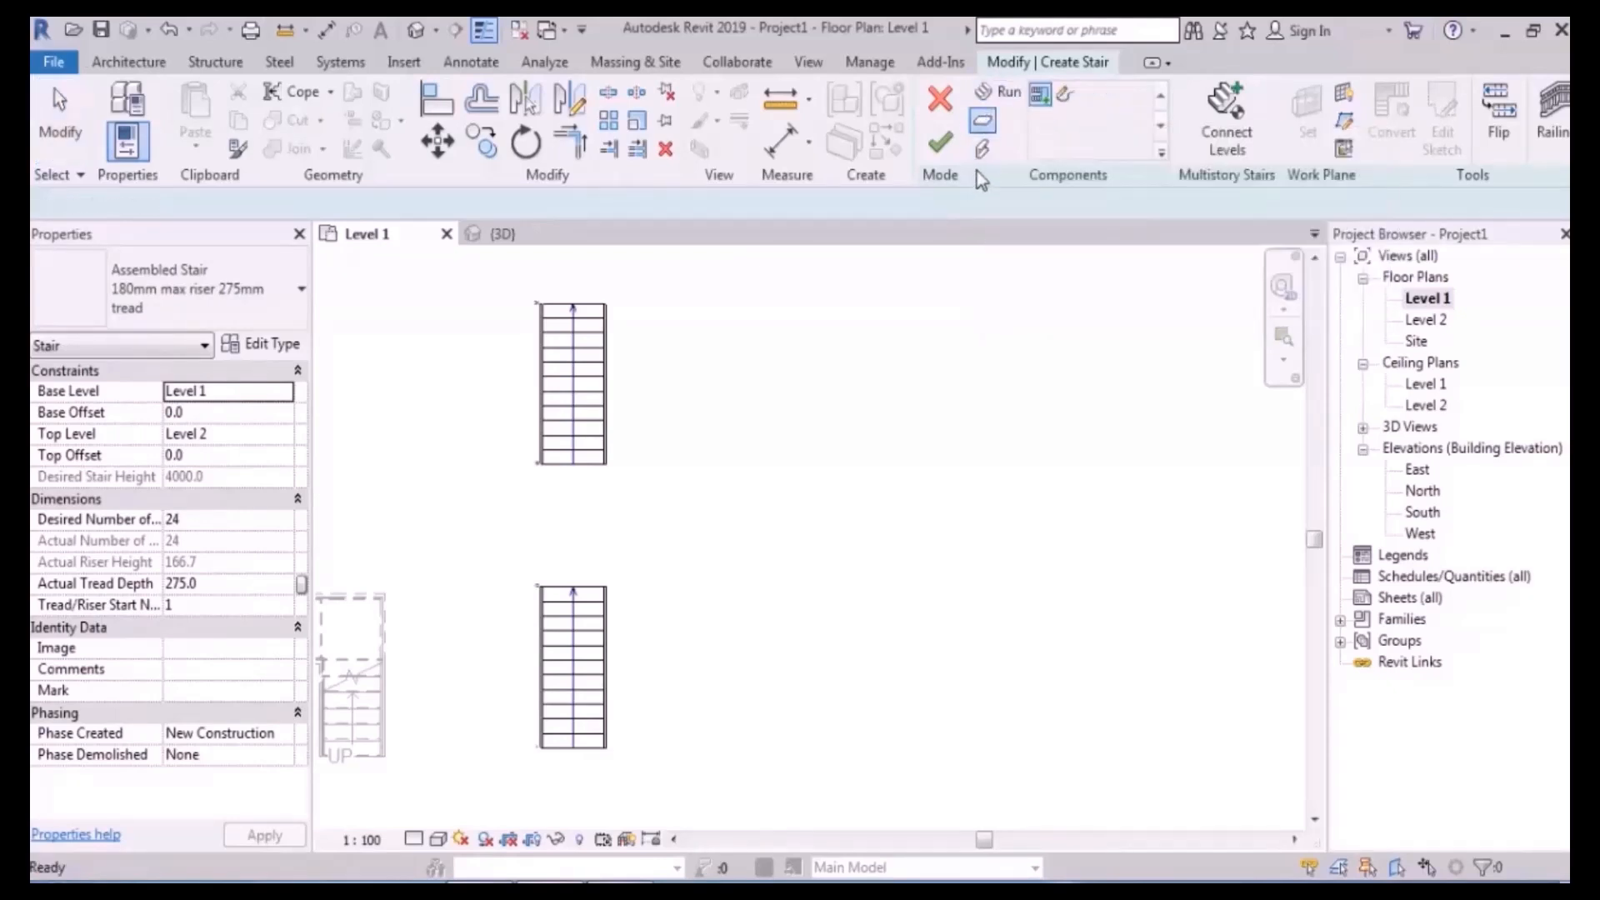
- Sketch a six-sided polygon as the new landing's boundary
{"action": "left_click", "coordinate": [1066, 95]}
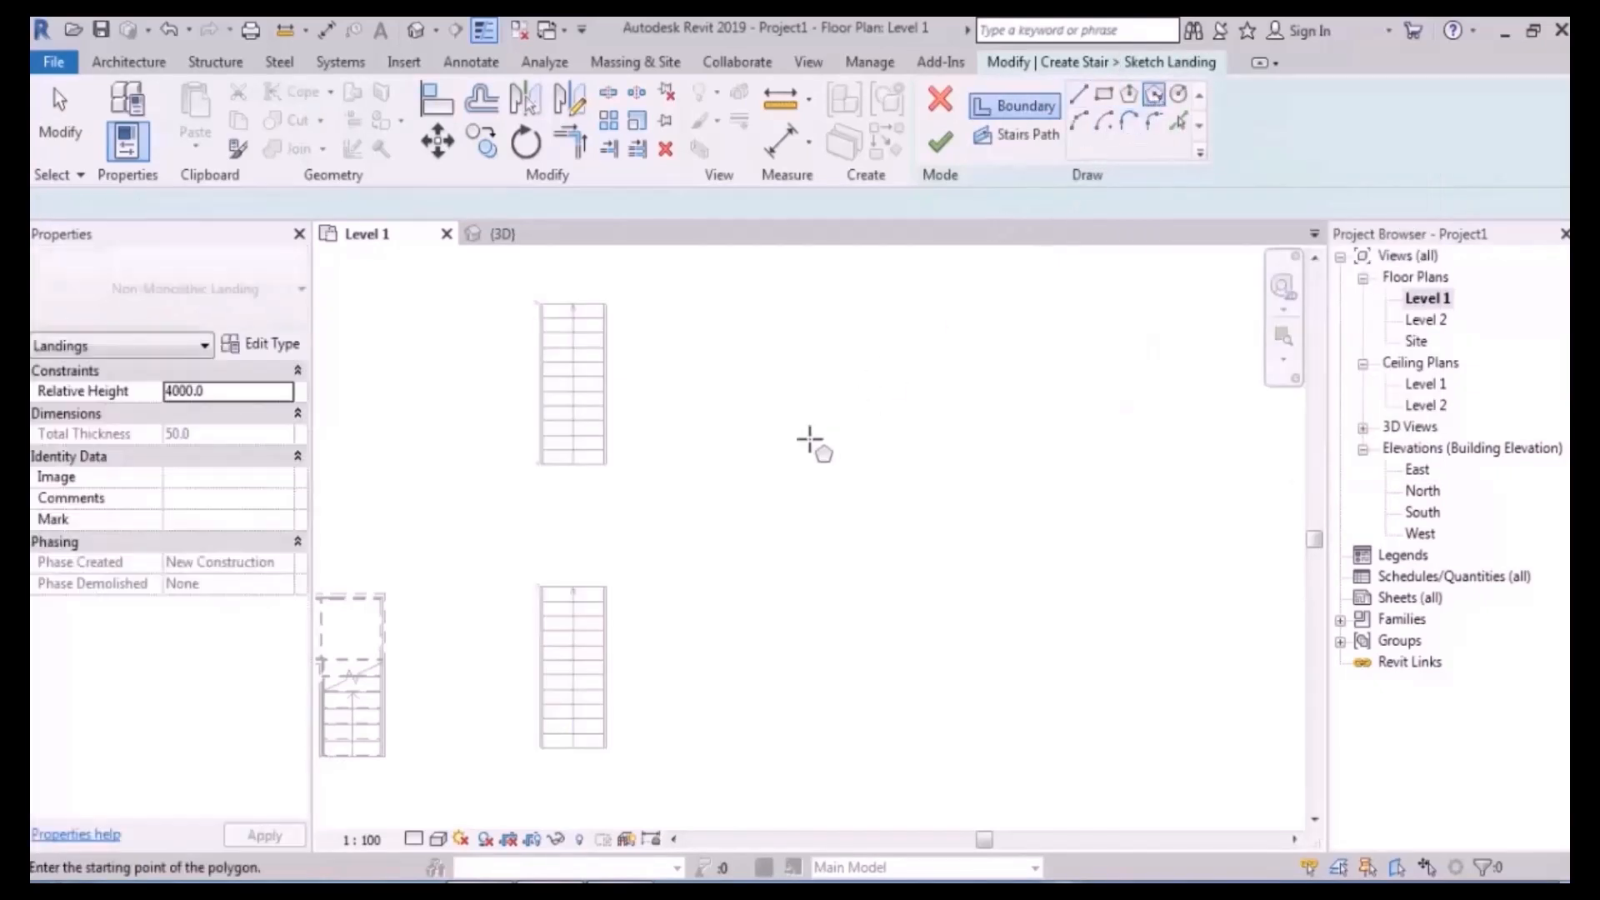
{"action": "left_click", "coordinate": [802, 514]}
{"action": "left_click", "coordinate": [801, 430]}
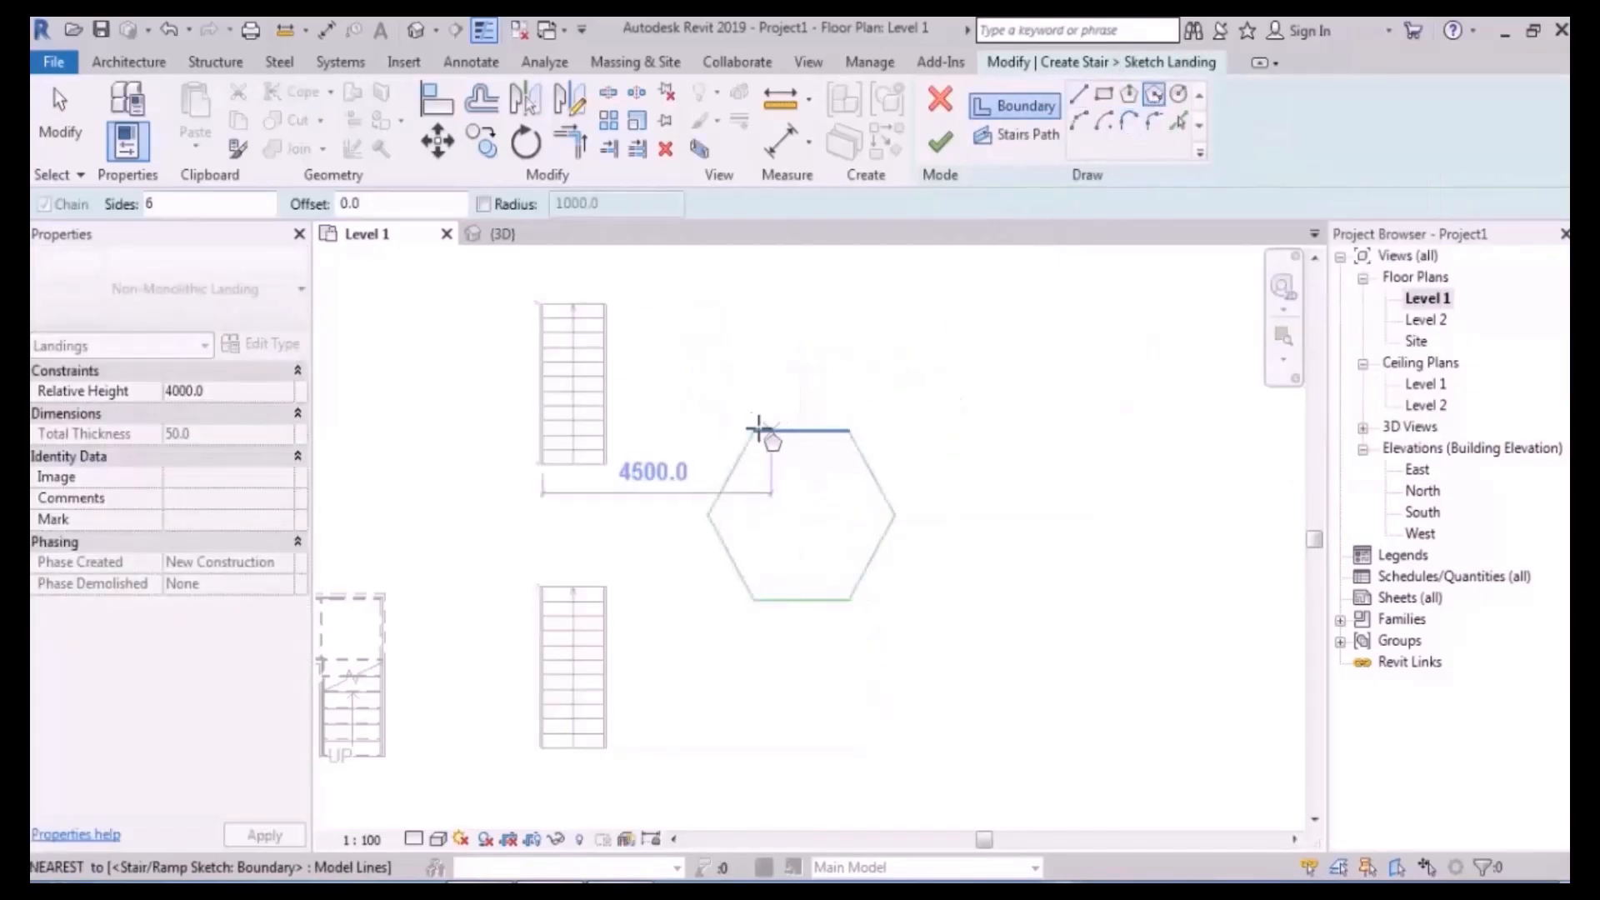
{"action": "key", "text": "Escape"}
{"action": "key", "text": "Escape"}
- Scale the hexagon so its top edge is 1500 long and finish the landing sketch
{"action": "left_click_drag", "start_coordinate": [707, 403], "coordinate": [901, 638]}
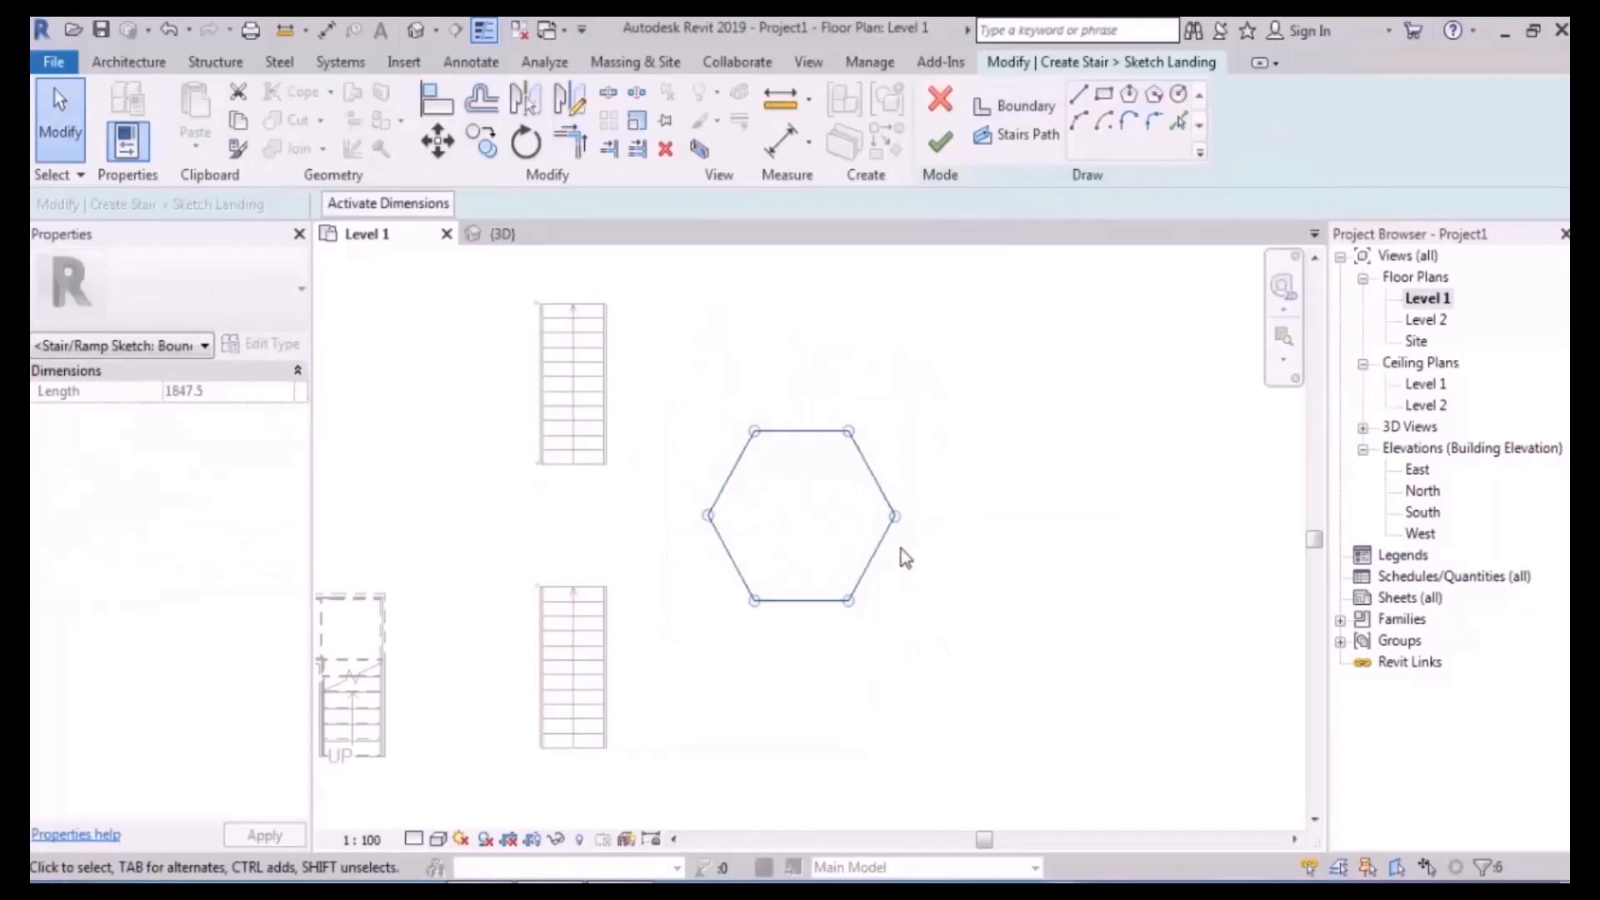
{"action": "left_click", "coordinate": [636, 120]}
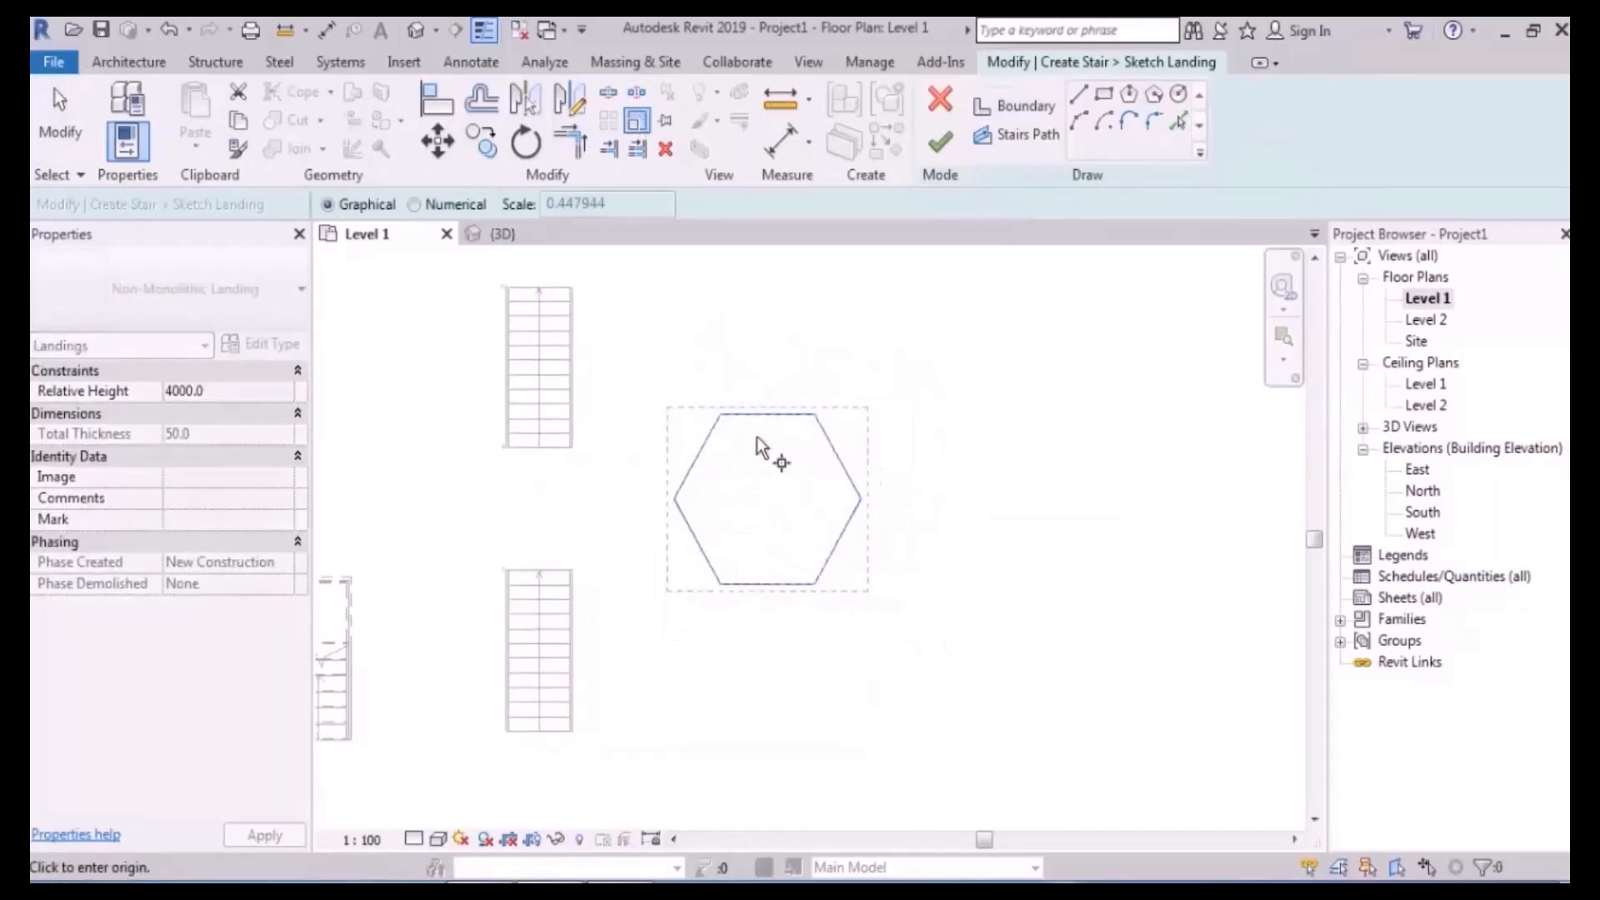
{"action": "scroll", "coordinate": [725, 433], "scroll_direction": "up", "scroll_amount": 2}
{"action": "left_click", "coordinate": [726, 406]}
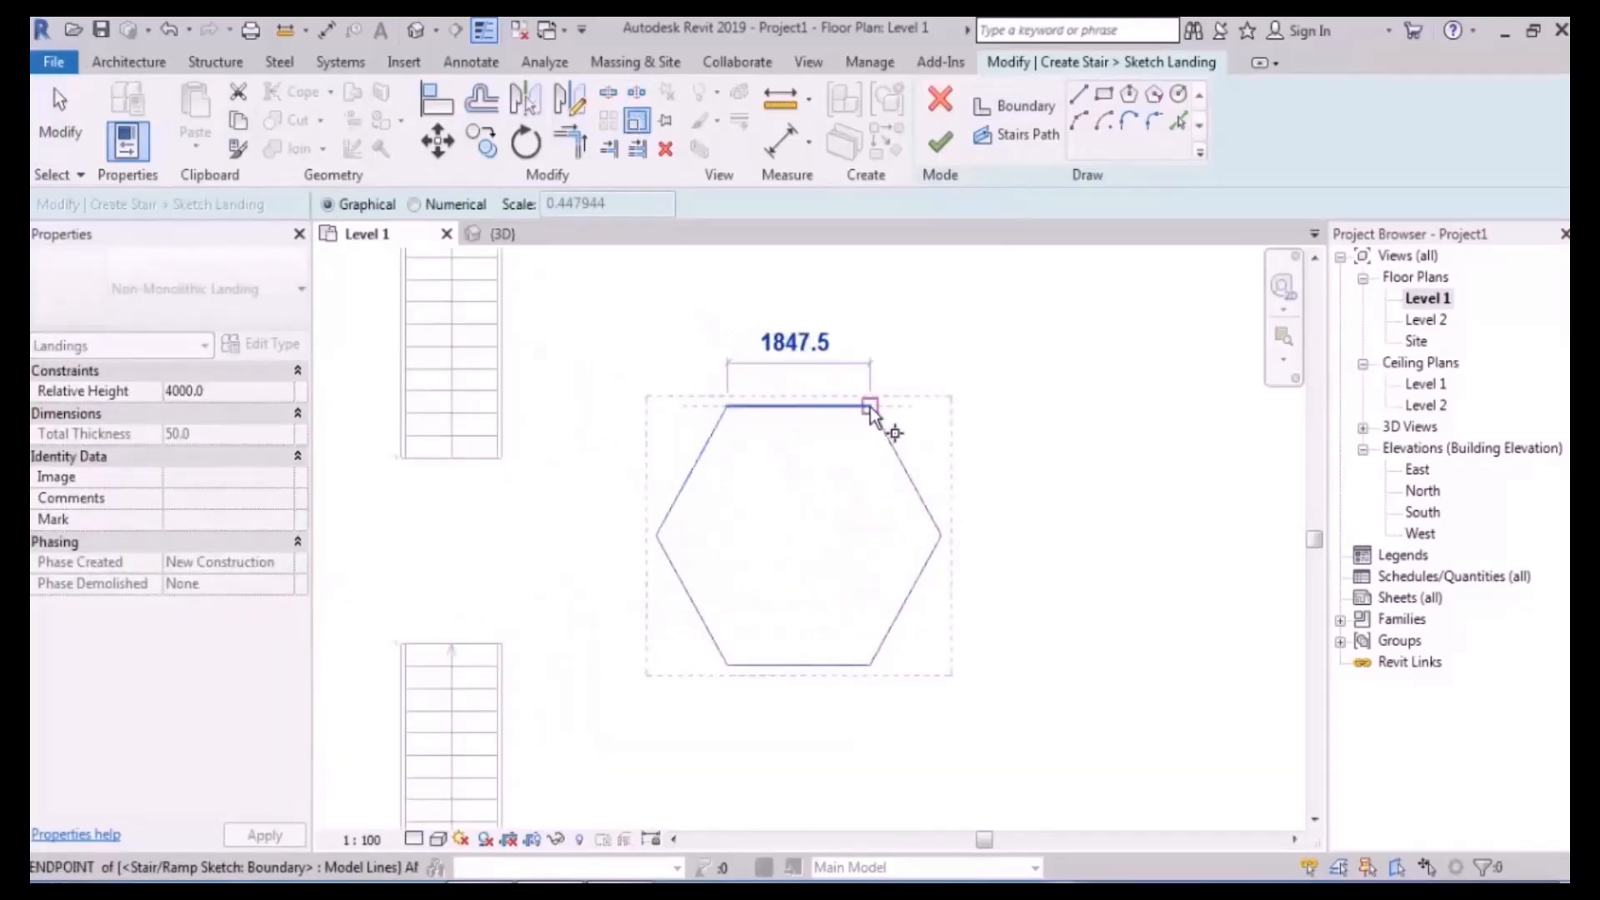
{"action": "left_click", "coordinate": [869, 406]}
{"action": "type", "text": "1500"}
{"action": "key", "text": "Return"}
{"action": "left_click", "coordinate": [944, 143]}
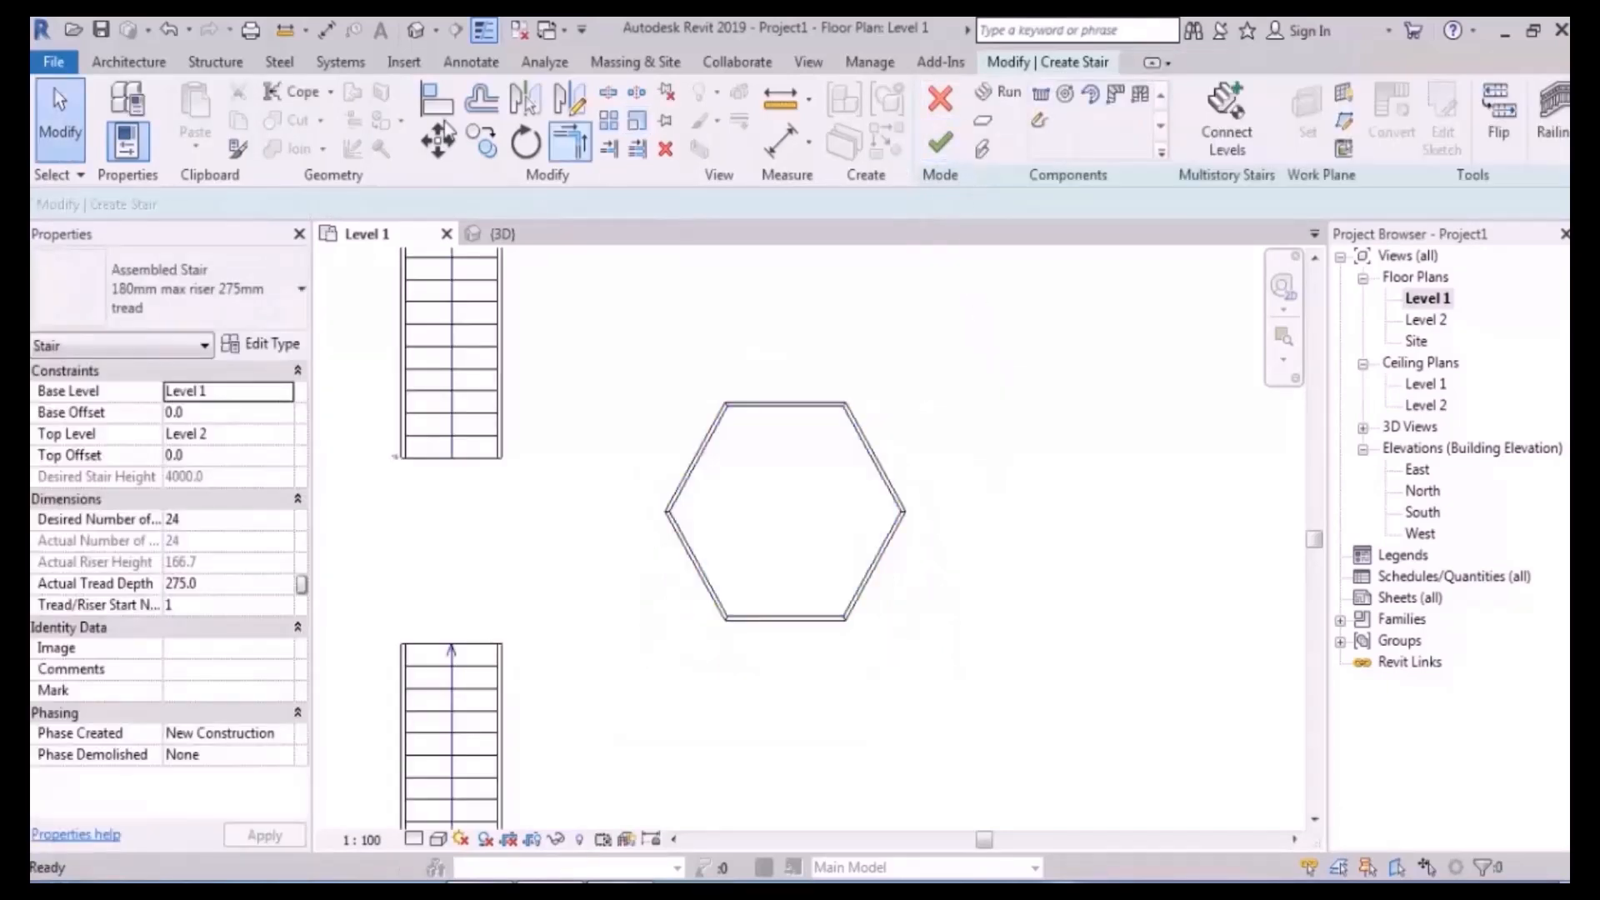
- Inspect the new hexagonal landing in the default 3D view
{"action": "left_click", "coordinate": [416, 30]}
{"action": "middle_click_drag", "start_coordinate": [733, 392], "coordinate": [766, 333], "text": "shift"}
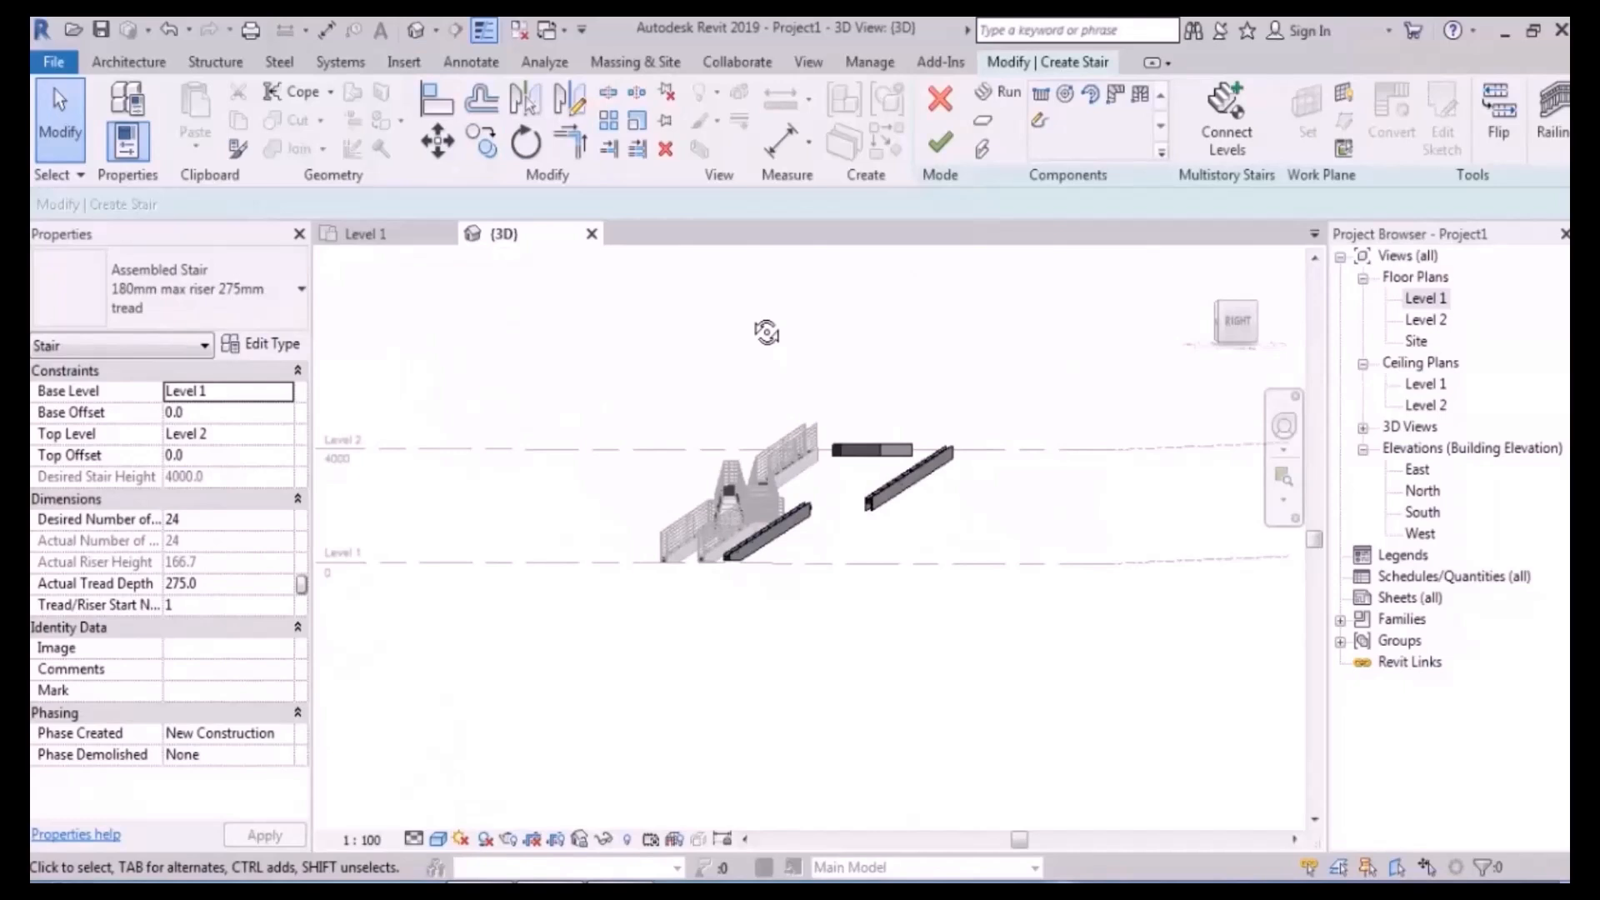
{"action": "middle_click_drag", "start_coordinate": [930, 558], "coordinate": [1083, 700], "text": "shift"}
- On Level 1, copy the lower stair run against the hexagon's bottom edge
{"action": "double_click", "coordinate": [1426, 298]}
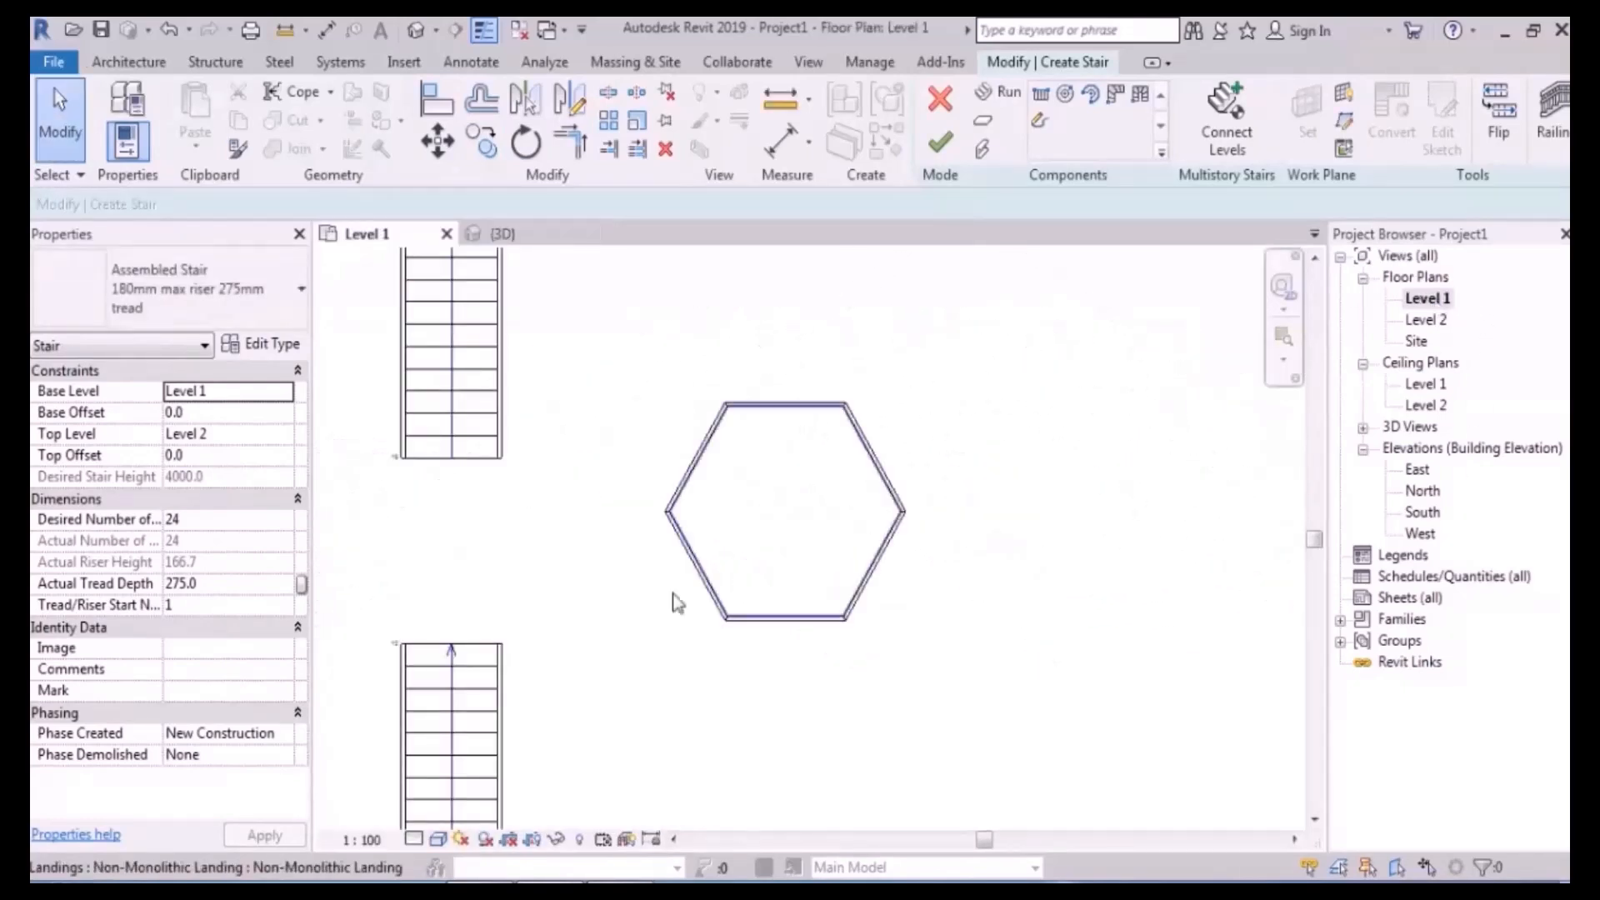
{"action": "middle_click_drag", "start_coordinate": [433, 718], "coordinate": [582, 574]}
{"action": "left_click", "coordinate": [618, 565]}
{"action": "middle_click_drag", "start_coordinate": [571, 321], "coordinate": [554, 365]}
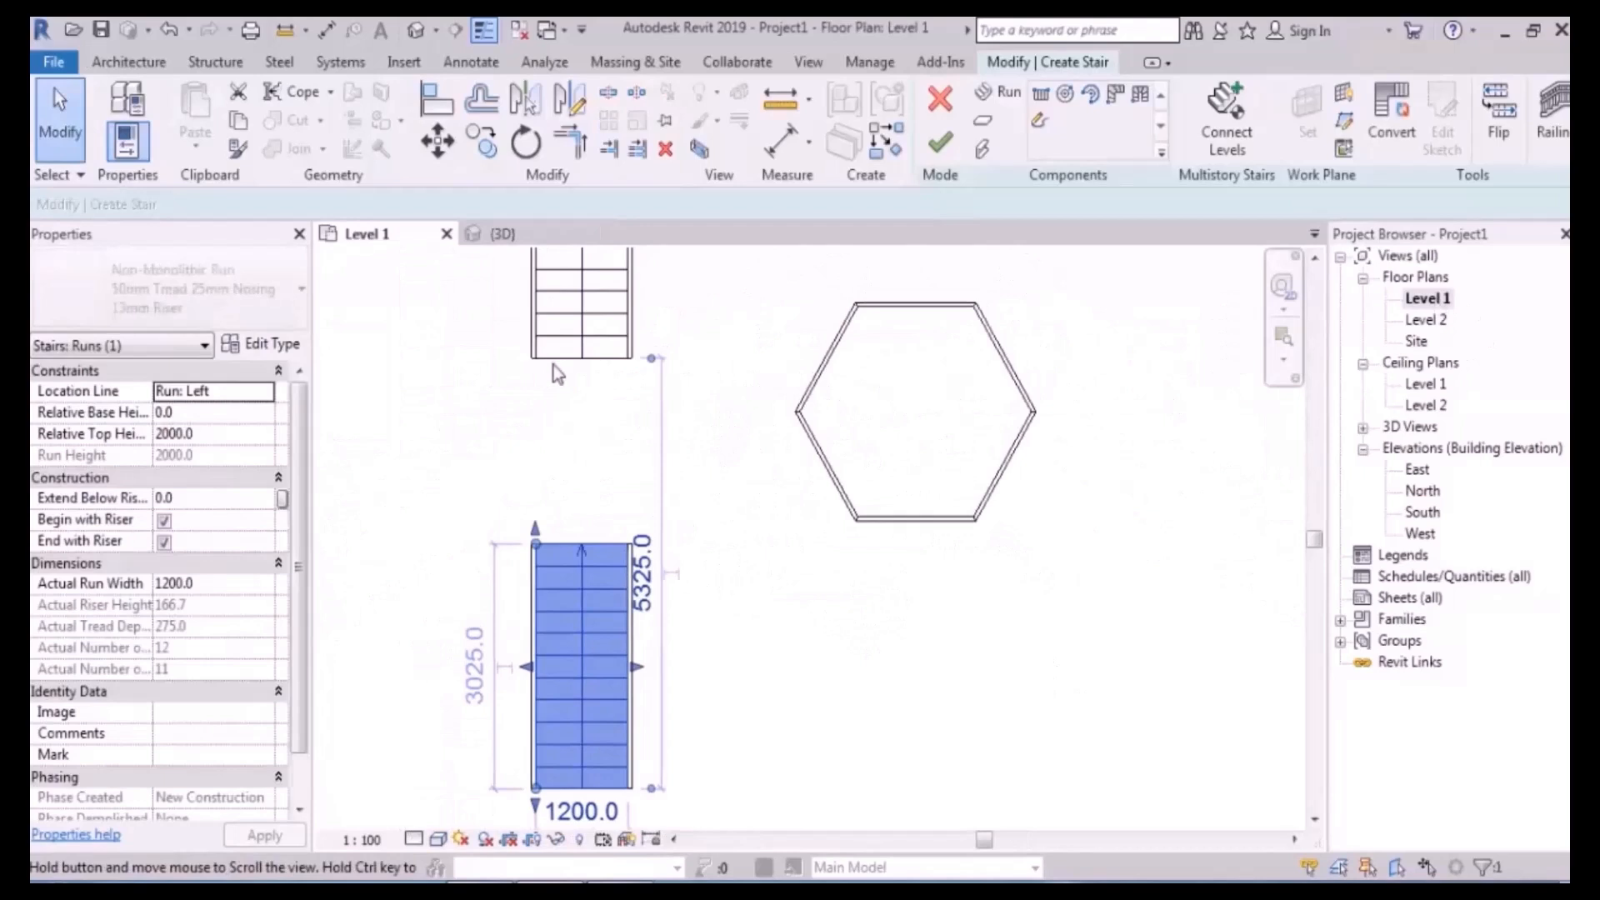
{"action": "left_click", "coordinate": [482, 142]}
{"action": "left_click", "coordinate": [579, 543]}
{"action": "scroll", "coordinate": [854, 546], "scroll_direction": "up", "scroll_amount": 3}
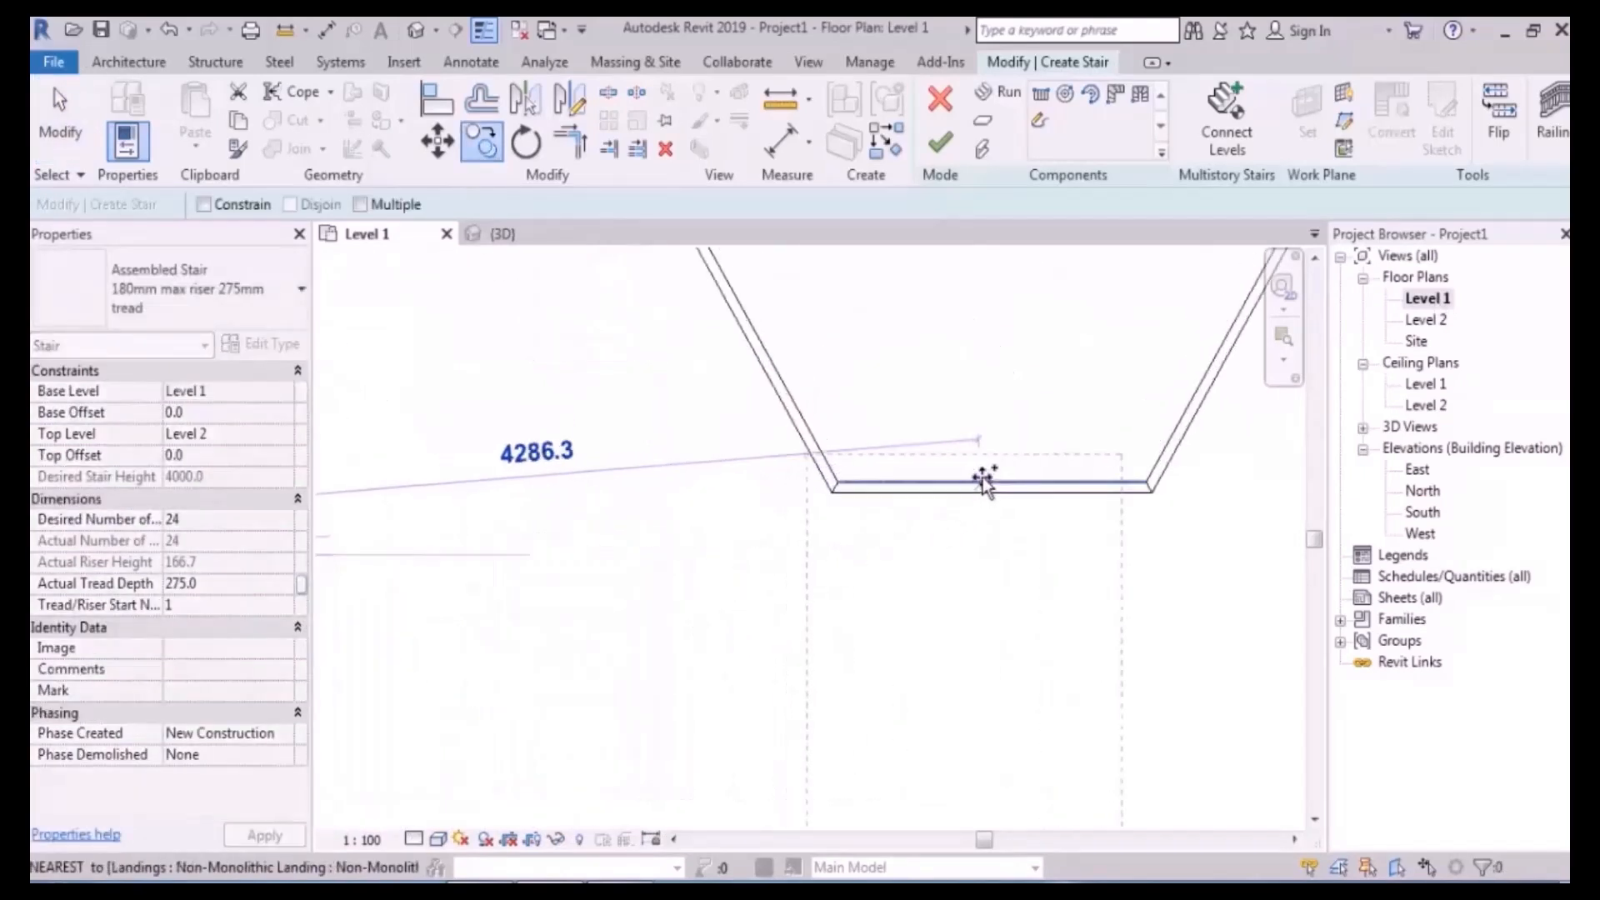
{"action": "left_click", "coordinate": [990, 483]}
{"action": "scroll", "coordinate": [868, 581], "scroll_direction": "down", "scroll_amount": 4}
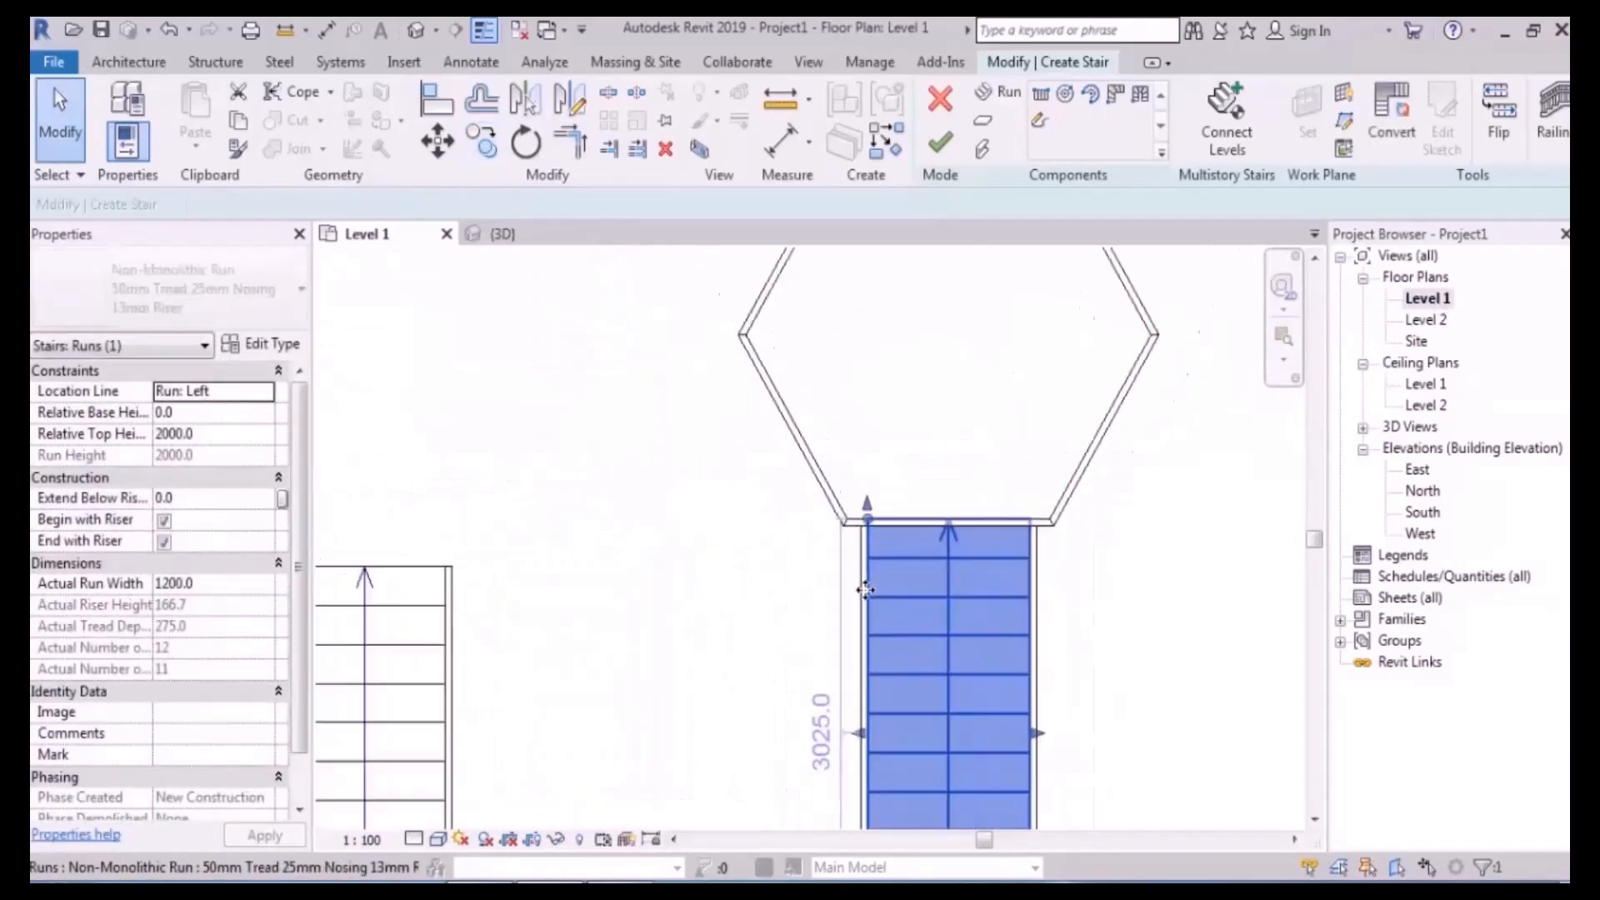
{"action": "key", "text": "Escape"}
{"action": "key", "text": "Escape"}
- Orbit the 3D view to check the run meeting the hexagonal landing
{"action": "left_click", "coordinate": [416, 35]}
{"action": "left_click_drag", "start_coordinate": [988, 493], "coordinate": [975, 461], "text": "shift"}
{"action": "middle_click_drag", "start_coordinate": [975, 461], "coordinate": [929, 404], "text": "shift"}
{"action": "middle_click_drag", "start_coordinate": [938, 483], "coordinate": [1062, 654], "text": "shift"}
{"action": "middle_click_drag", "start_coordinate": [1018, 574], "coordinate": [977, 416]}
{"action": "scroll", "coordinate": [950, 490], "scroll_direction": "up", "scroll_amount": 3}
{"action": "middle_click_drag", "start_coordinate": [911, 550], "coordinate": [901, 441]}
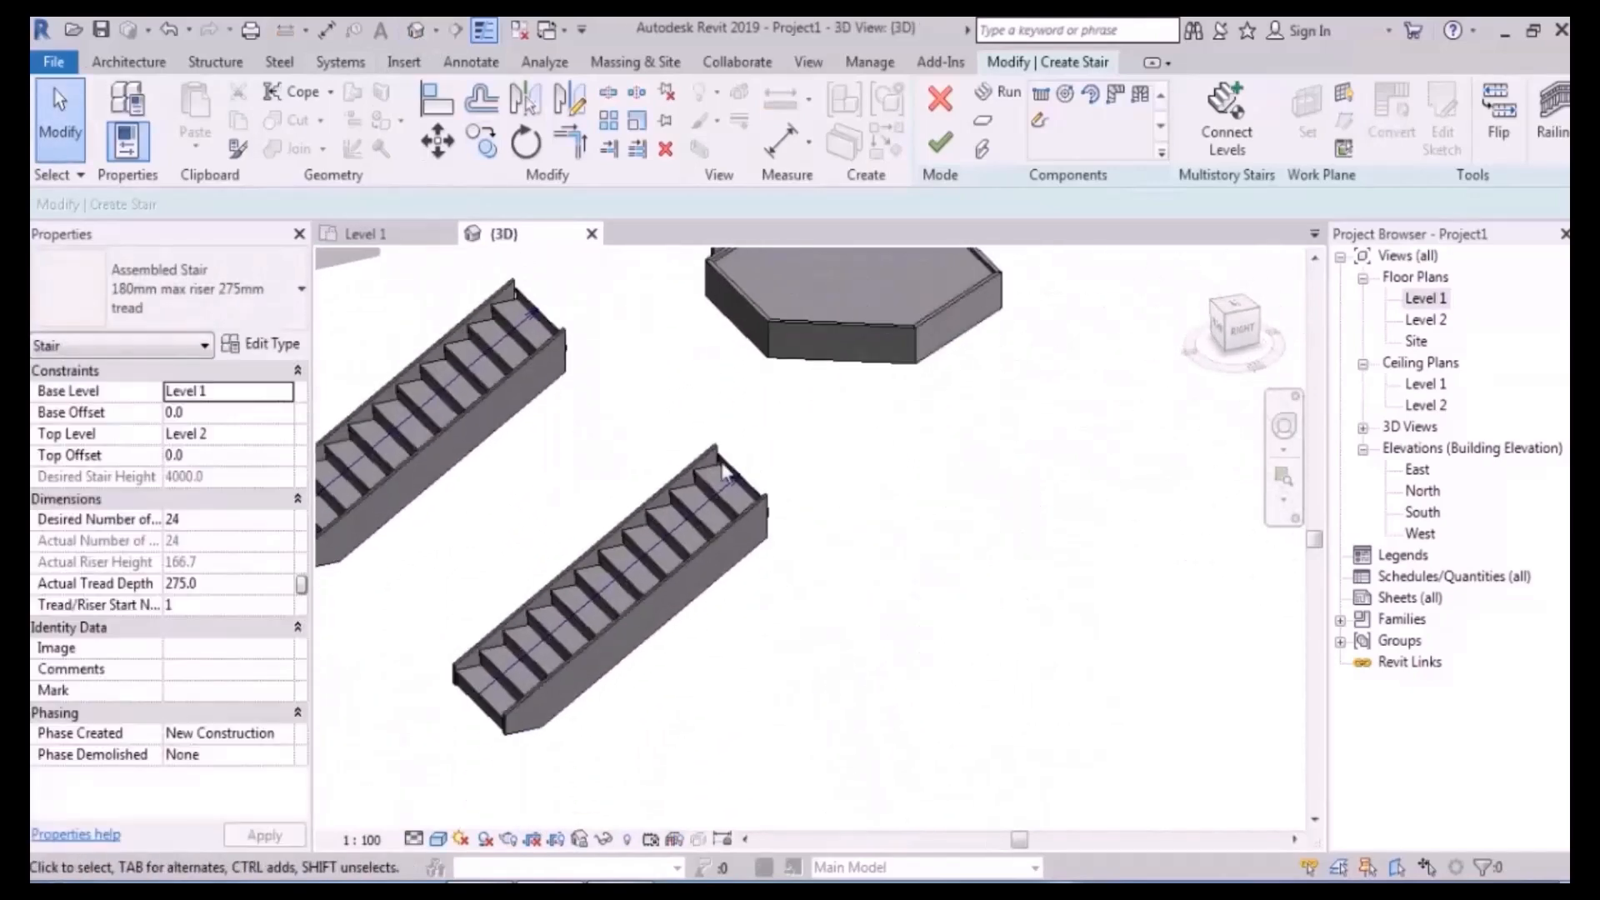
- Edit the lower stair run's relative top height in Properties
{"action": "left_click", "coordinate": [690, 526]}
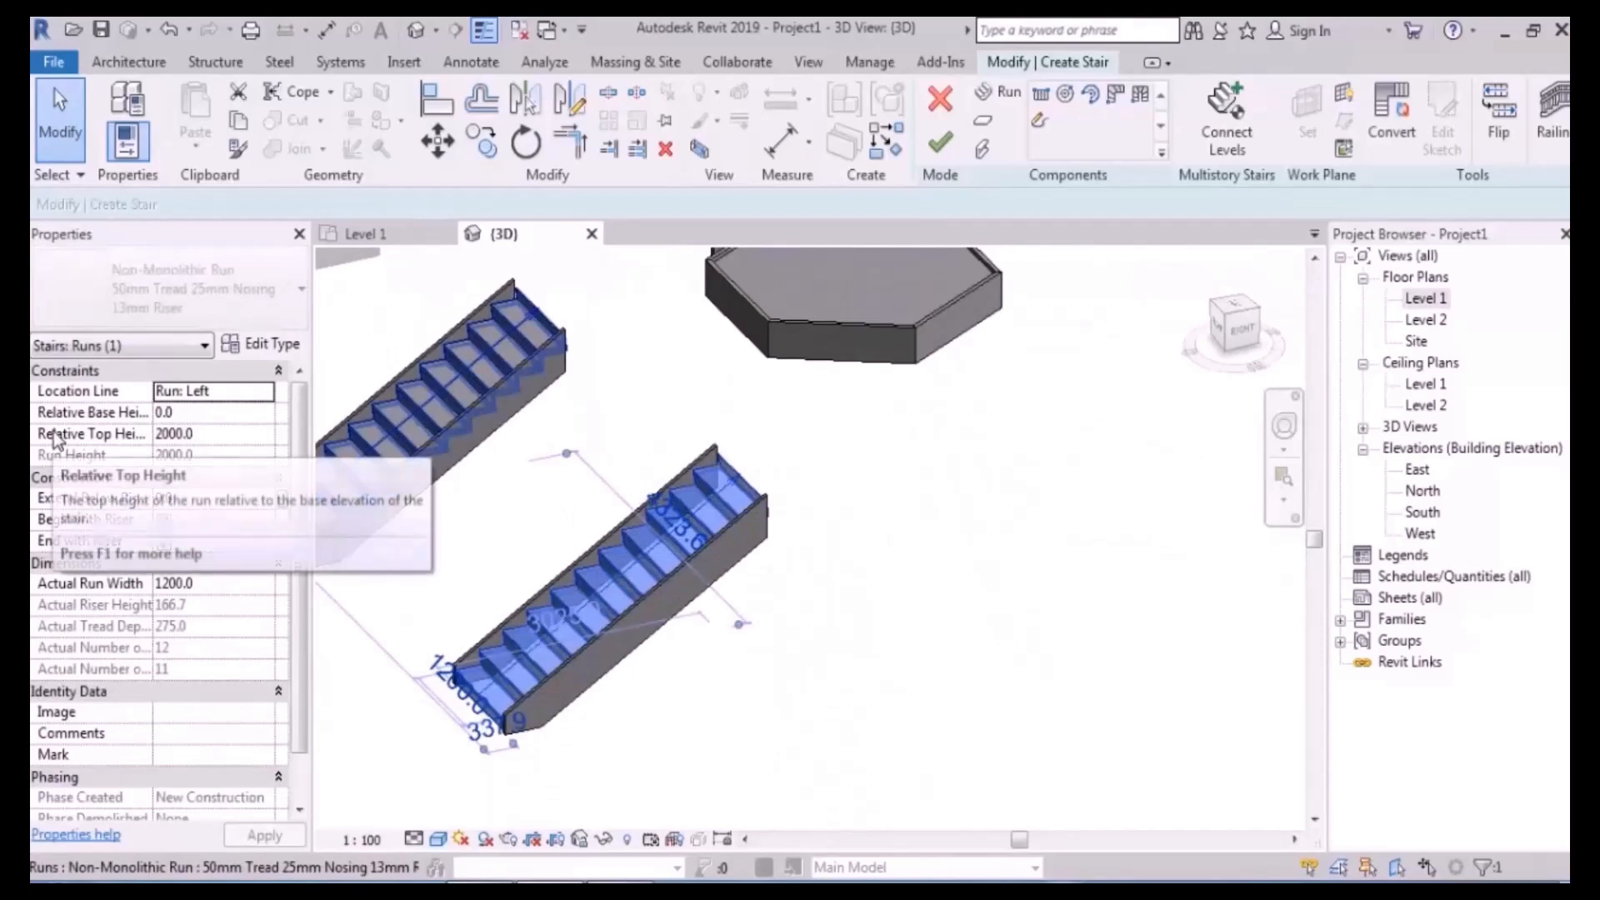
{"action": "left_click", "coordinate": [223, 444]}
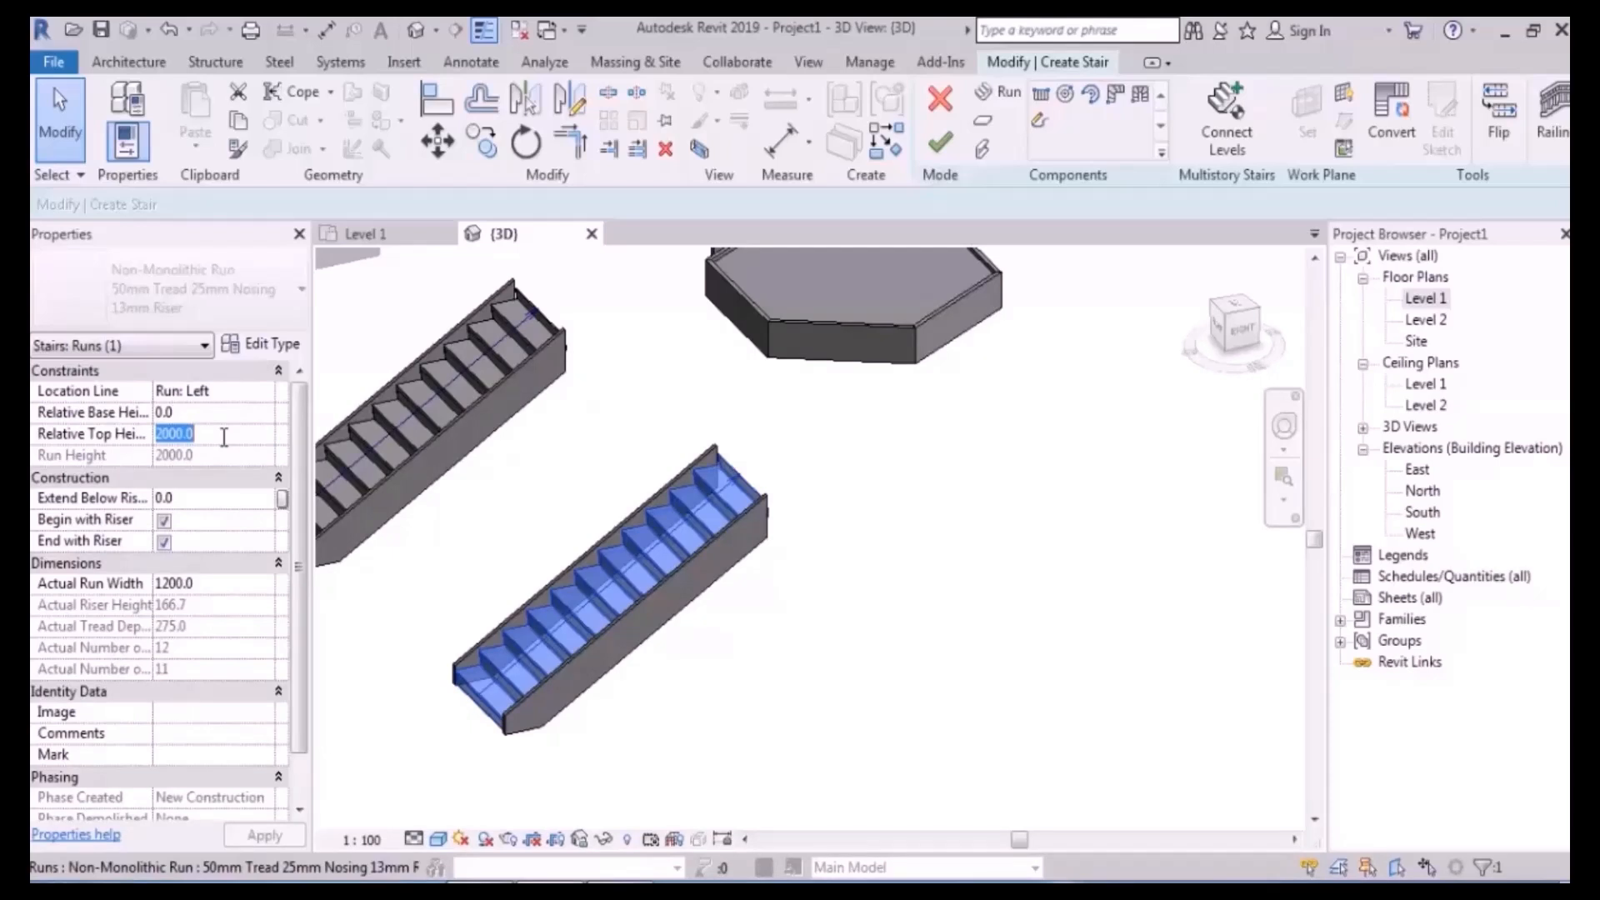
{"action": "middle_click_drag", "start_coordinate": [1000, 469], "coordinate": [989, 503]}
{"action": "left_click", "coordinate": [987, 500]}
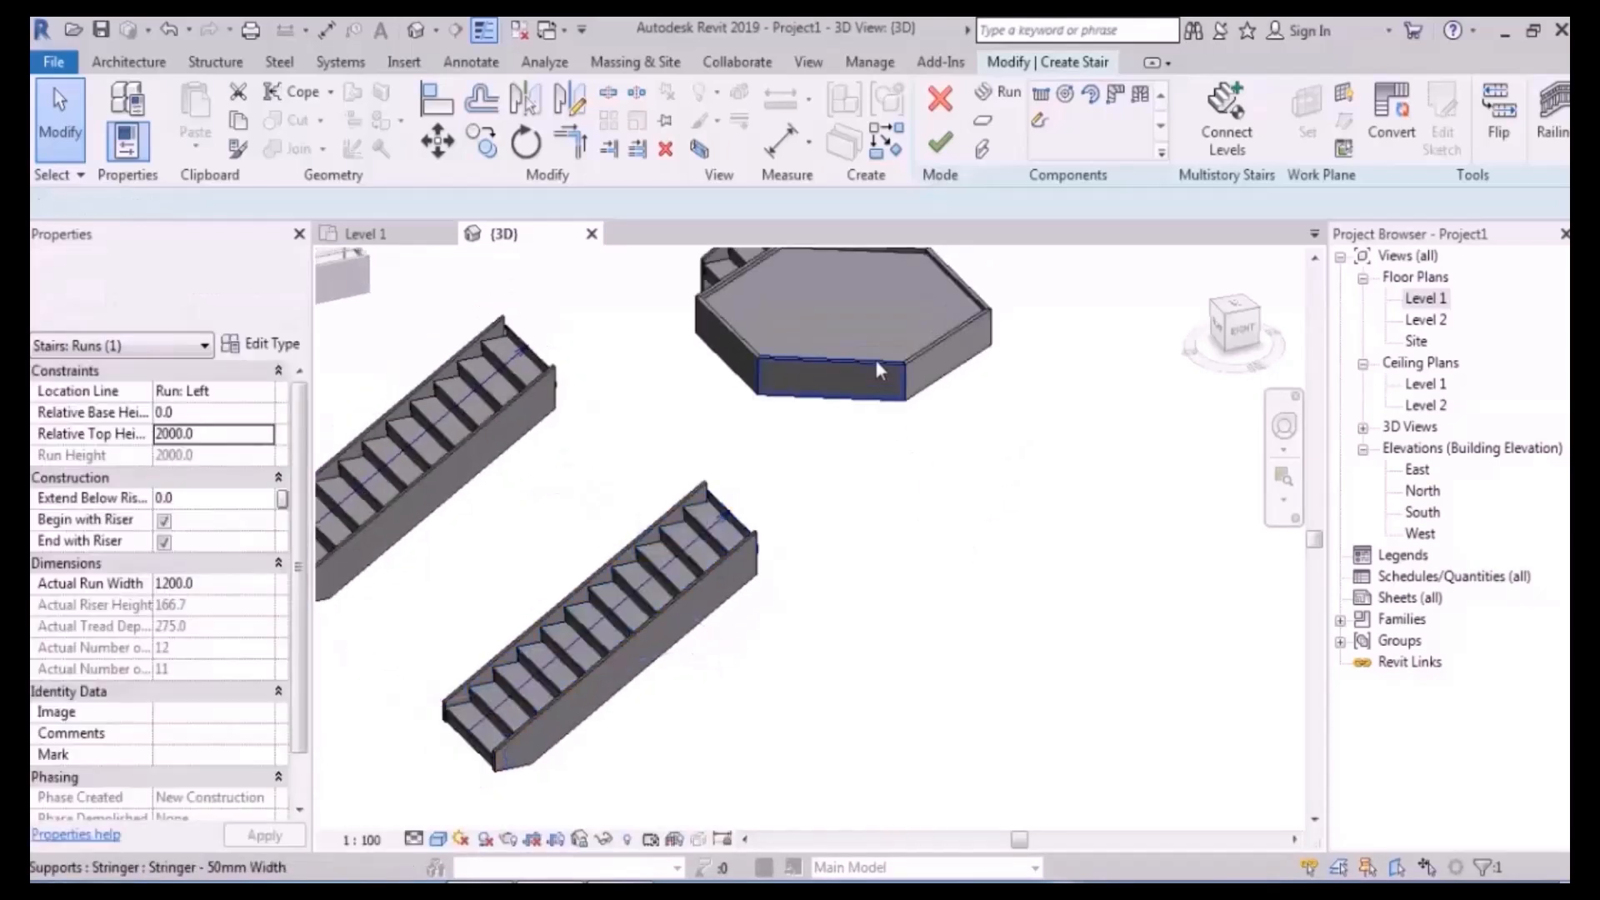
- Set the hexagonal landing's Relative Height to 2000 and apply it
{"action": "left_click", "coordinate": [854, 325]}
{"action": "left_click", "coordinate": [239, 393]}
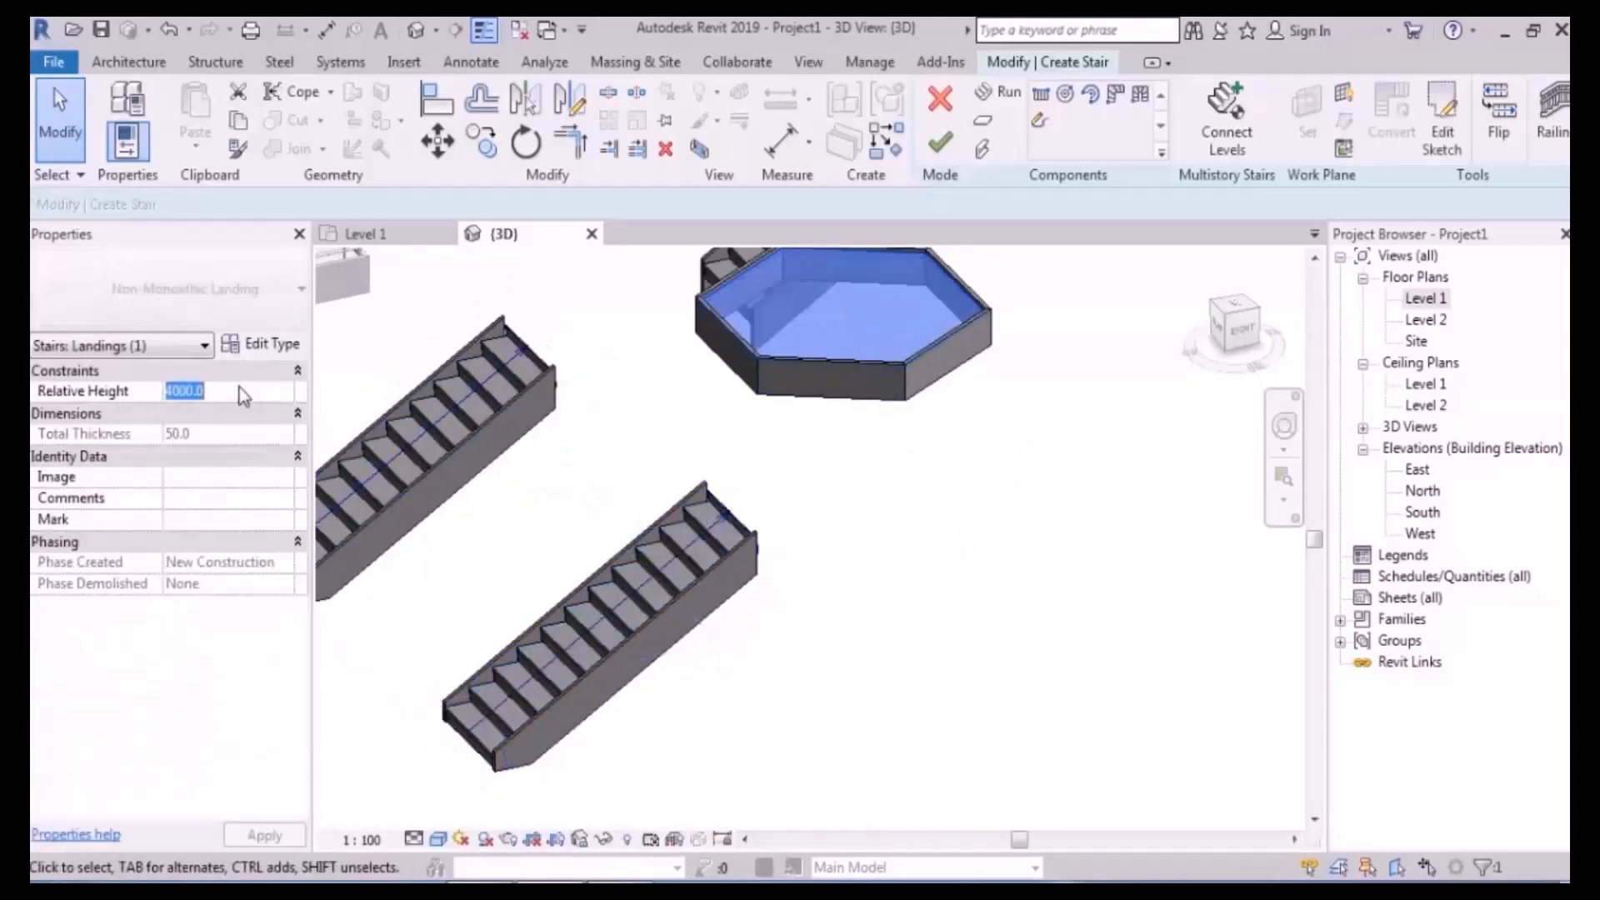
{"action": "left_click", "coordinate": [242, 396]}
{"action": "key", "text": "Return"}
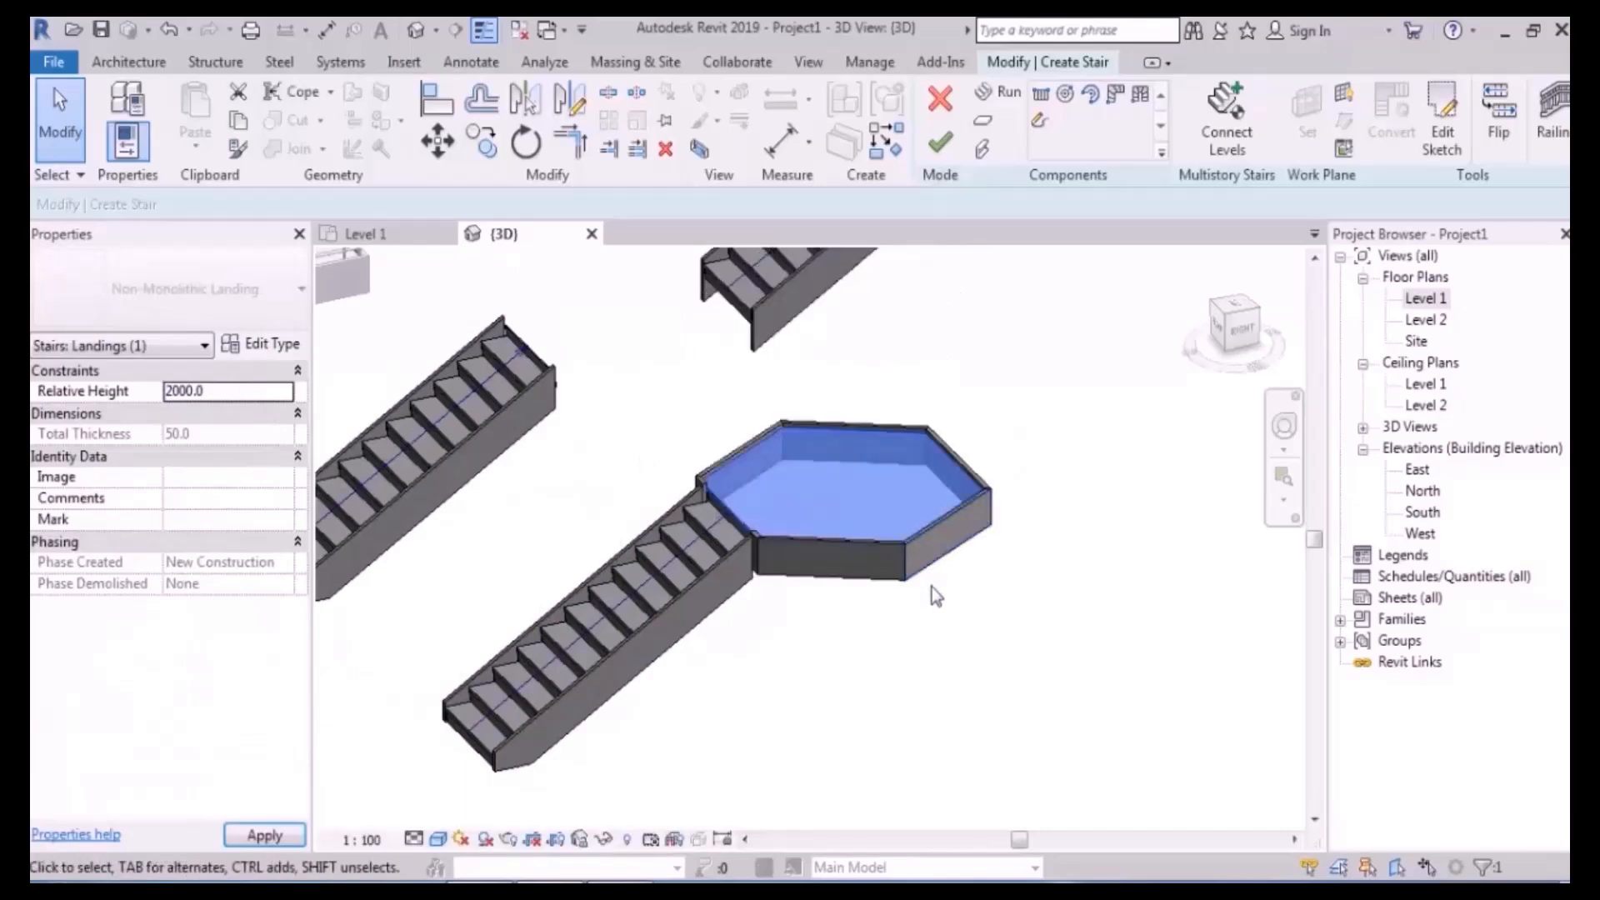
{"action": "left_click", "coordinate": [902, 664]}
{"action": "scroll", "coordinate": [901, 663], "scroll_direction": "up", "scroll_amount": 6}
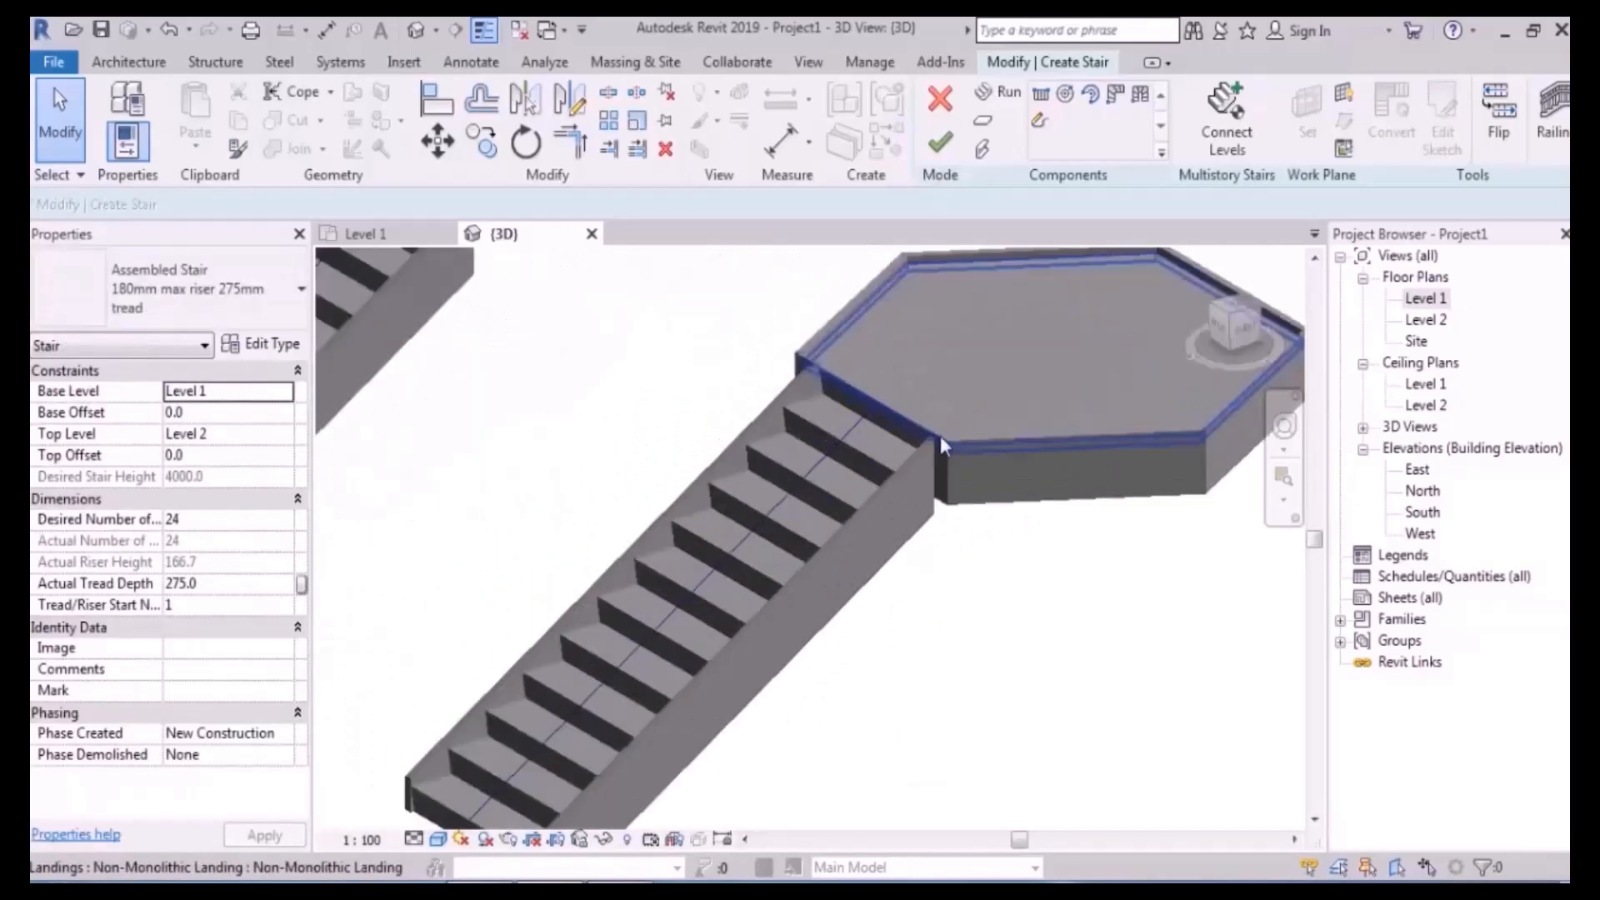
- Review the lowered landing on the Level 1 plan and in the 3D view
{"action": "double_click", "coordinate": [1440, 298]}
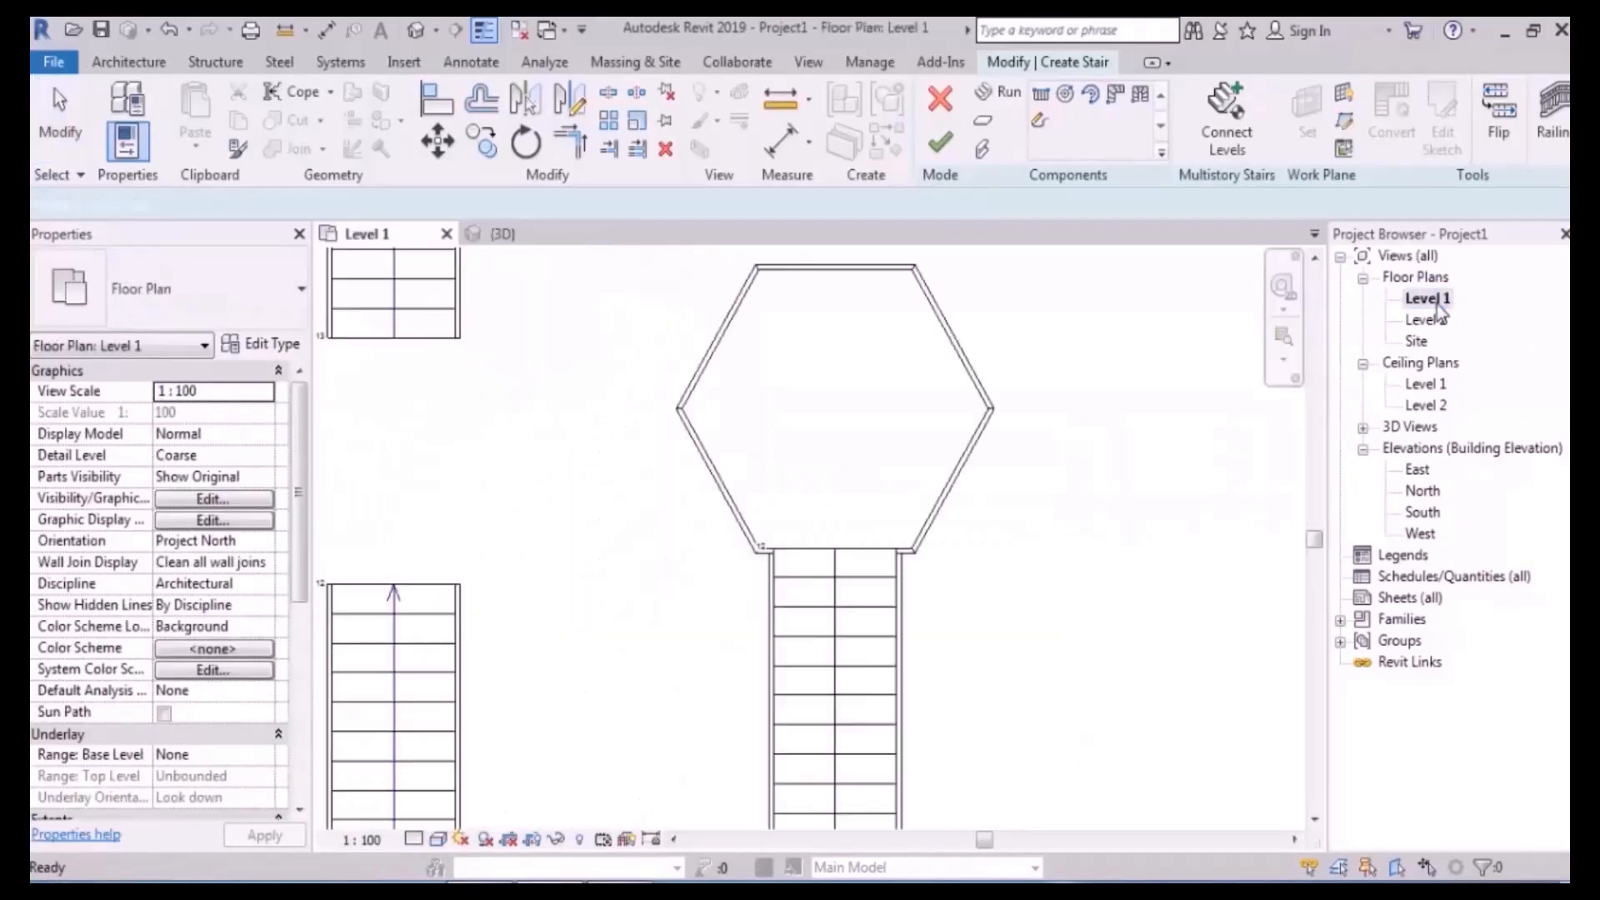
{"action": "scroll", "coordinate": [1033, 517], "scroll_direction": "down", "scroll_amount": 4}
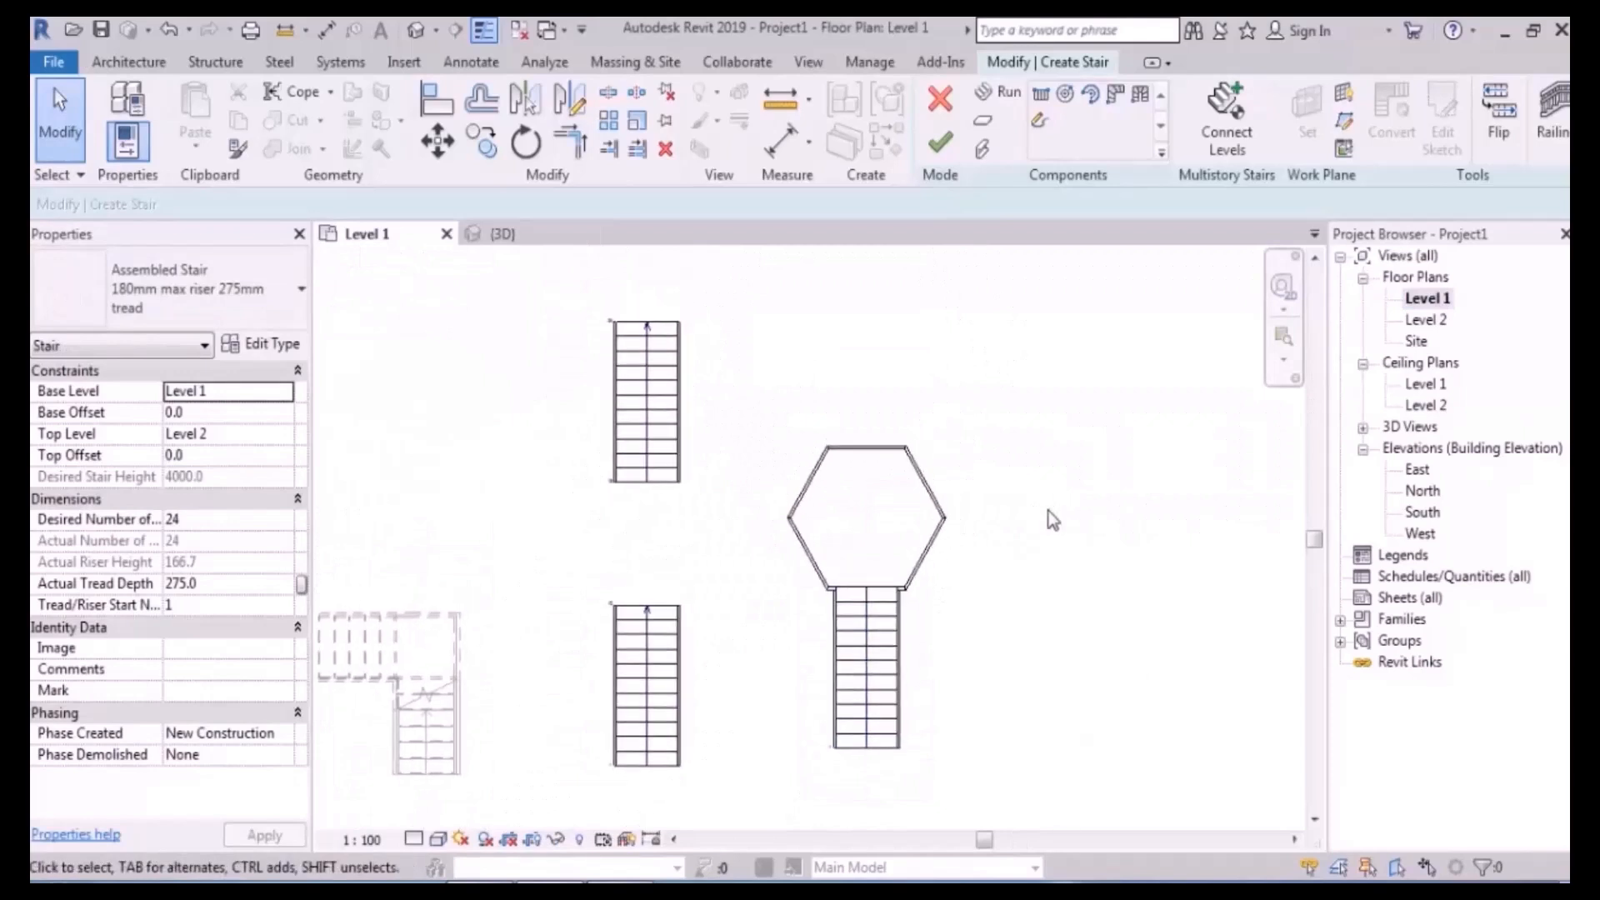
{"action": "scroll", "coordinate": [1033, 411], "scroll_direction": "up", "scroll_amount": 1}
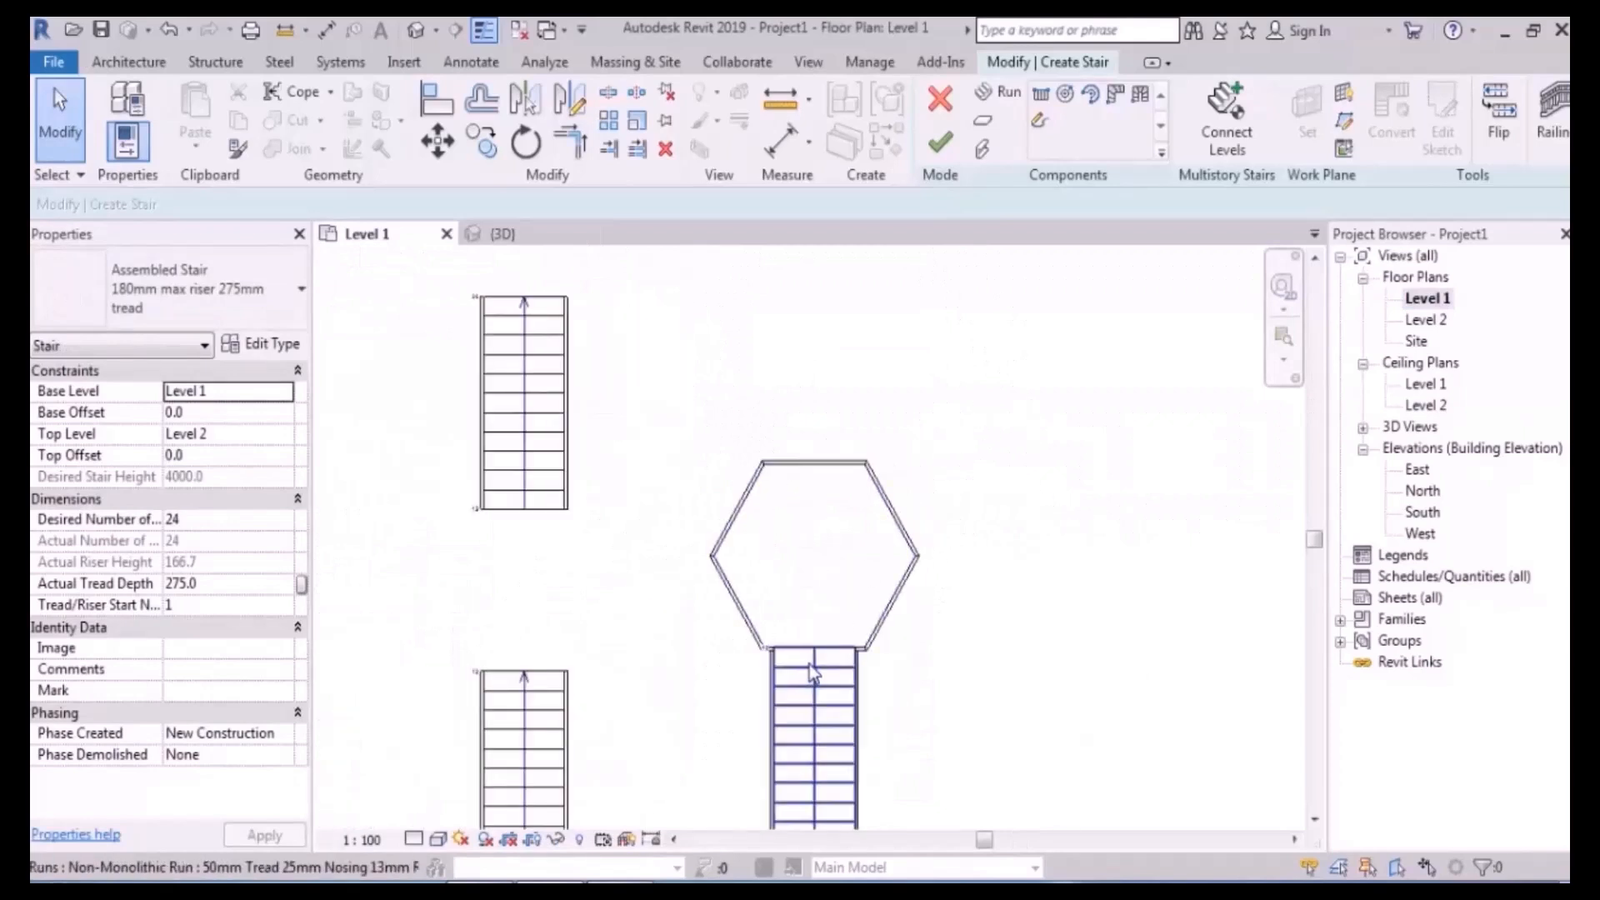
{"action": "scroll", "coordinate": [814, 667], "scroll_direction": "down", "scroll_amount": 3}
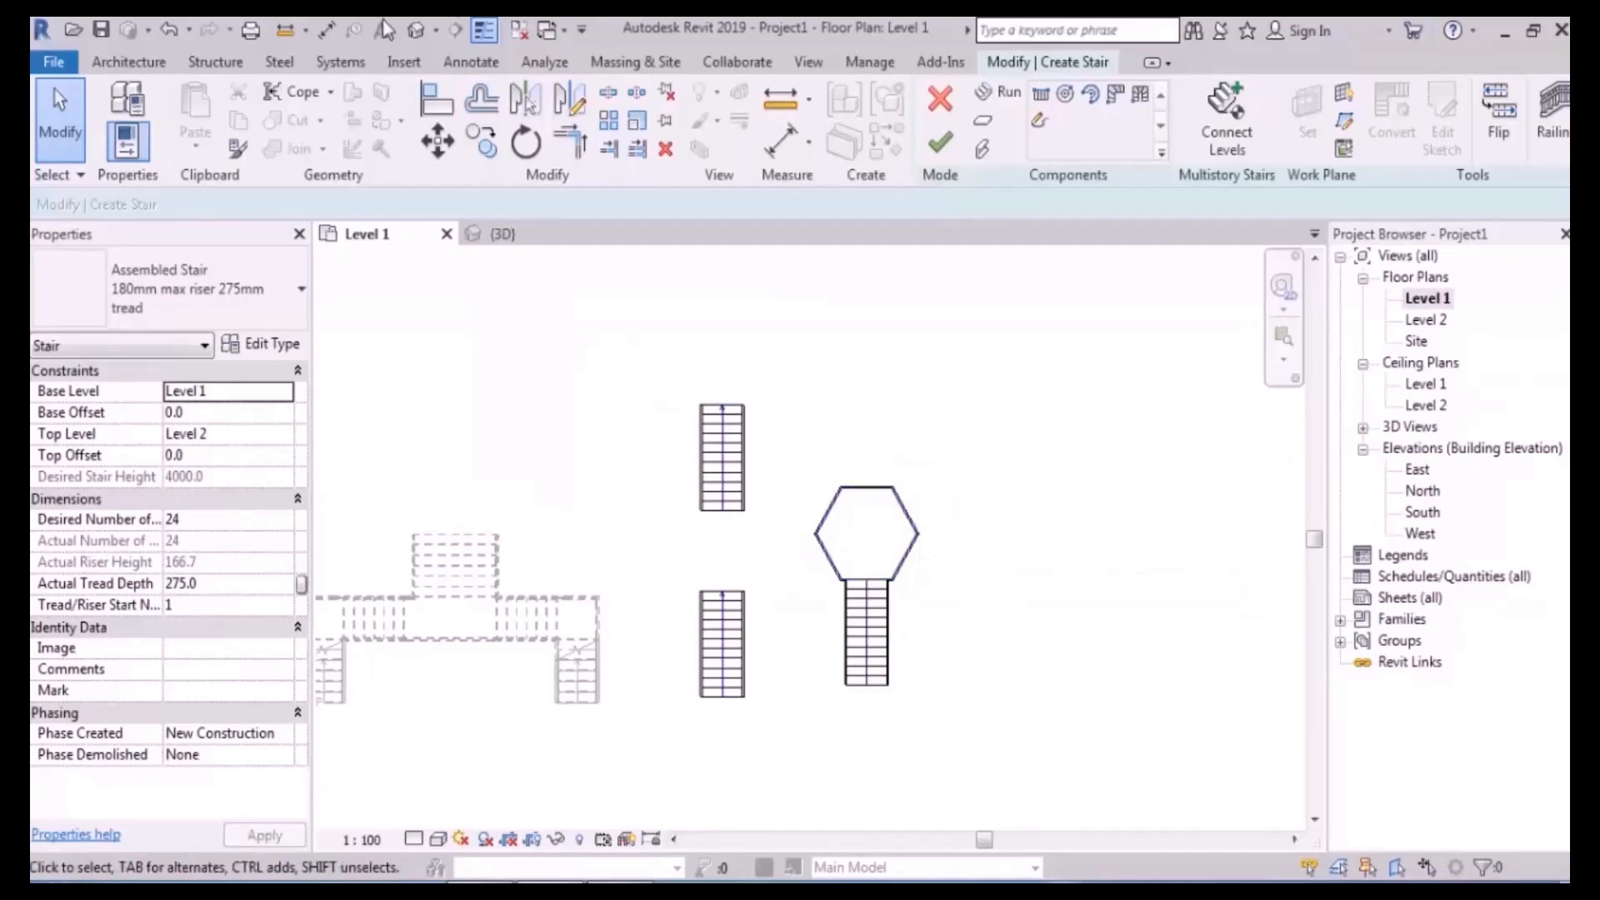
{"action": "left_click", "coordinate": [416, 30]}
{"action": "scroll", "coordinate": [810, 589], "scroll_direction": "down", "scroll_amount": 3}
{"action": "scroll", "coordinate": [811, 589], "scroll_direction": "down", "scroll_amount": 2}
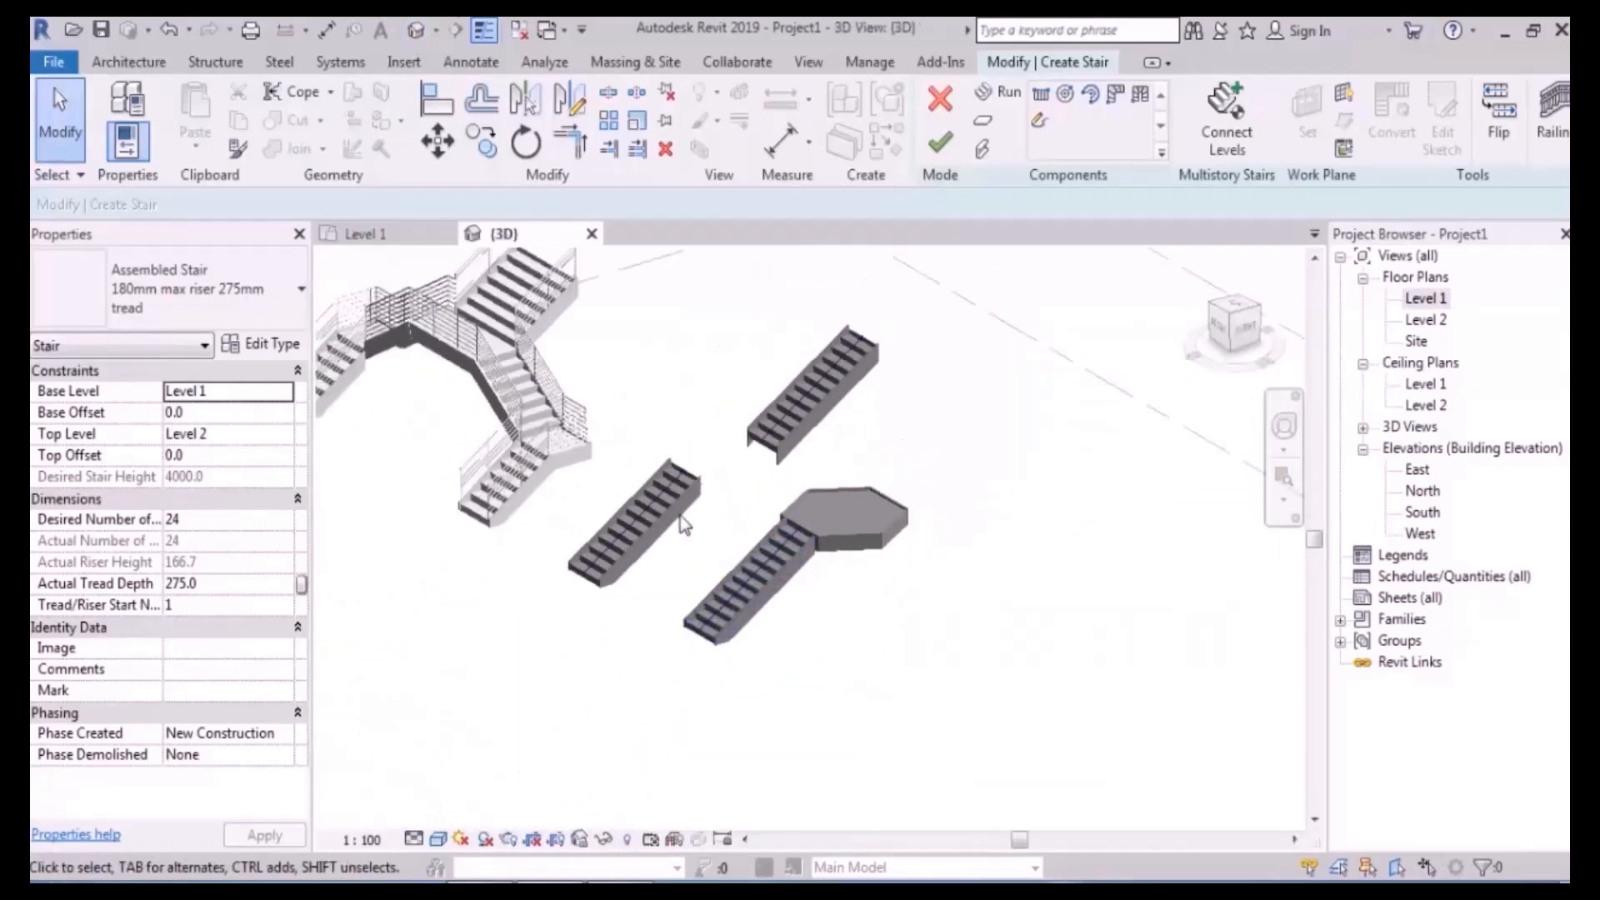
- Crossing-select the hexagonal landing with its attached run and delete both
{"action": "left_click", "coordinate": [660, 498]}
{"action": "middle_click_drag", "start_coordinate": [879, 494], "coordinate": [866, 500], "text": "shift"}
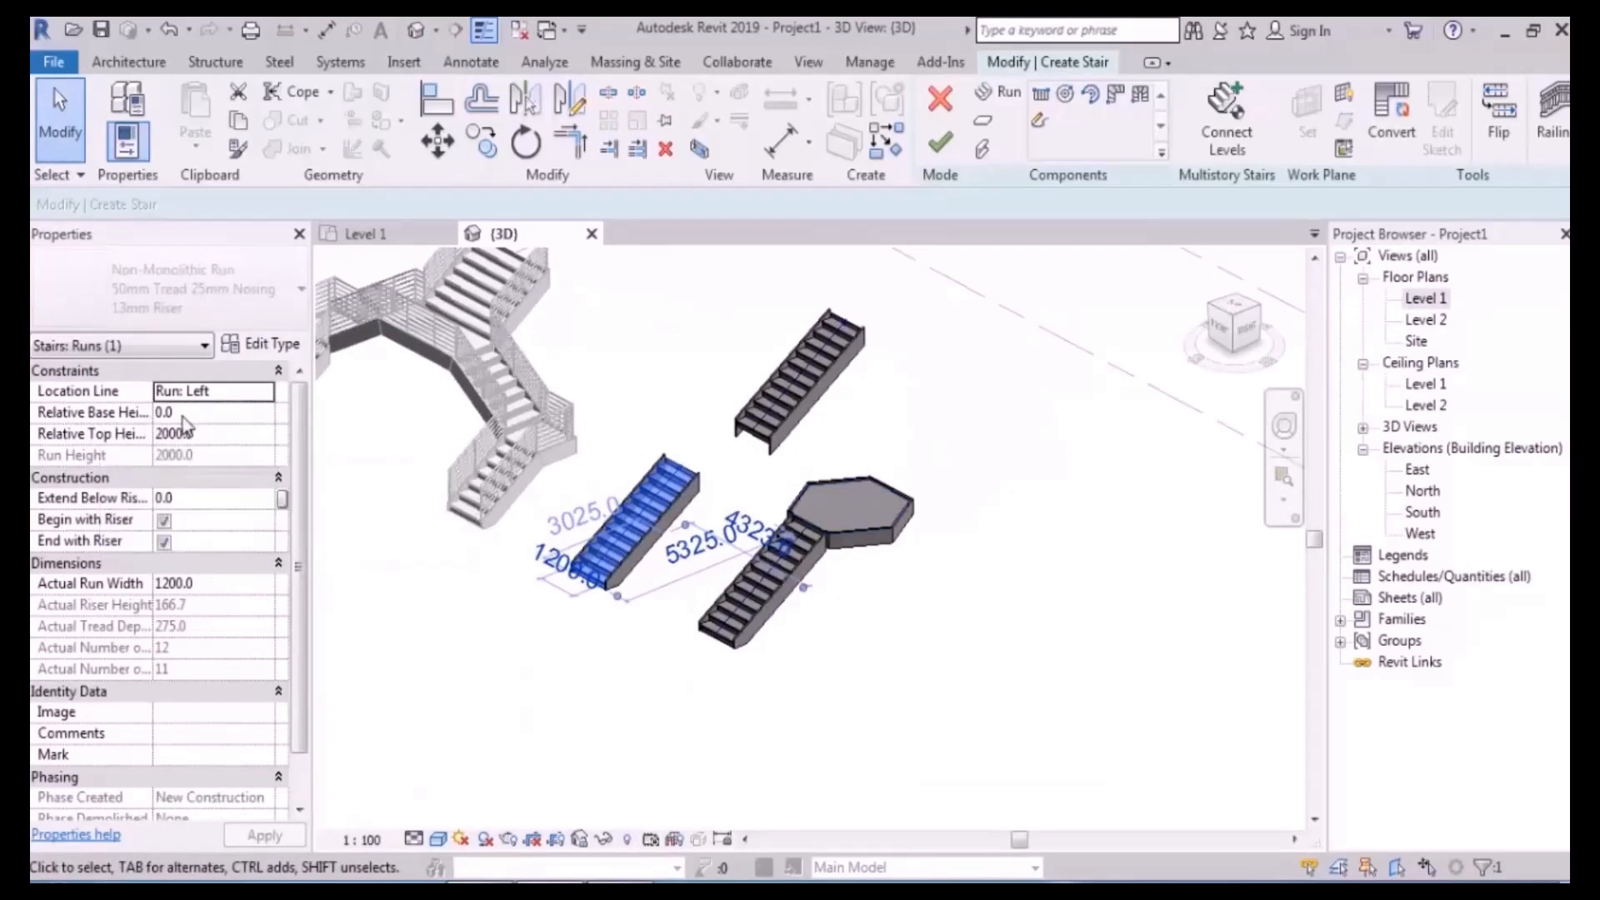
{"action": "left_click", "coordinate": [793, 398]}
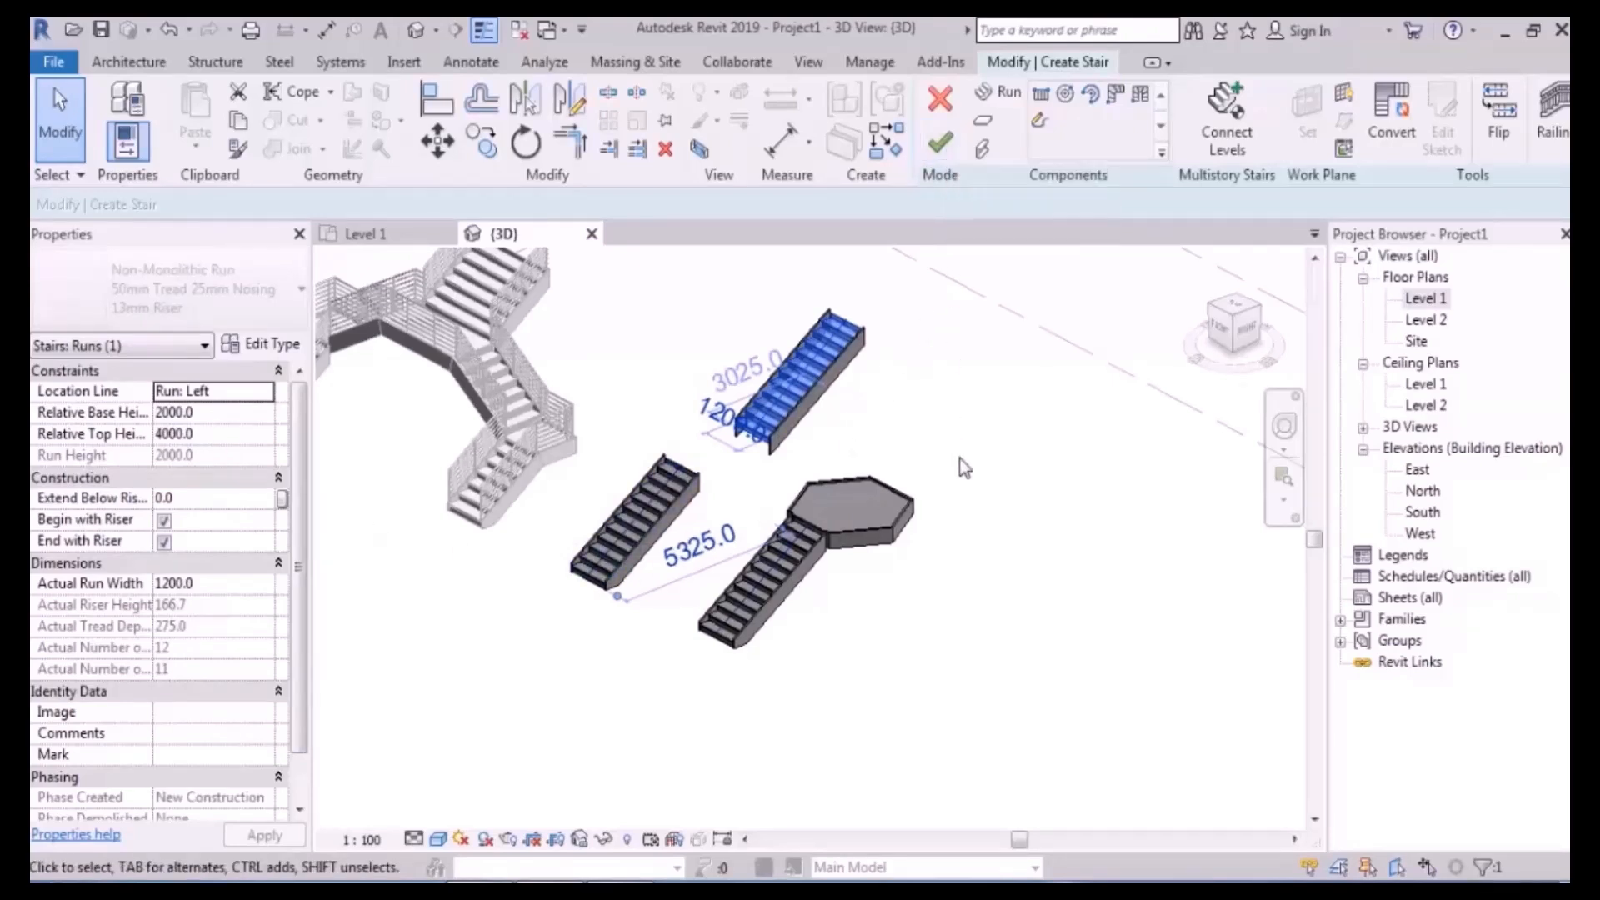
{"action": "middle_click_drag", "start_coordinate": [1017, 543], "coordinate": [1026, 566], "text": "shift"}
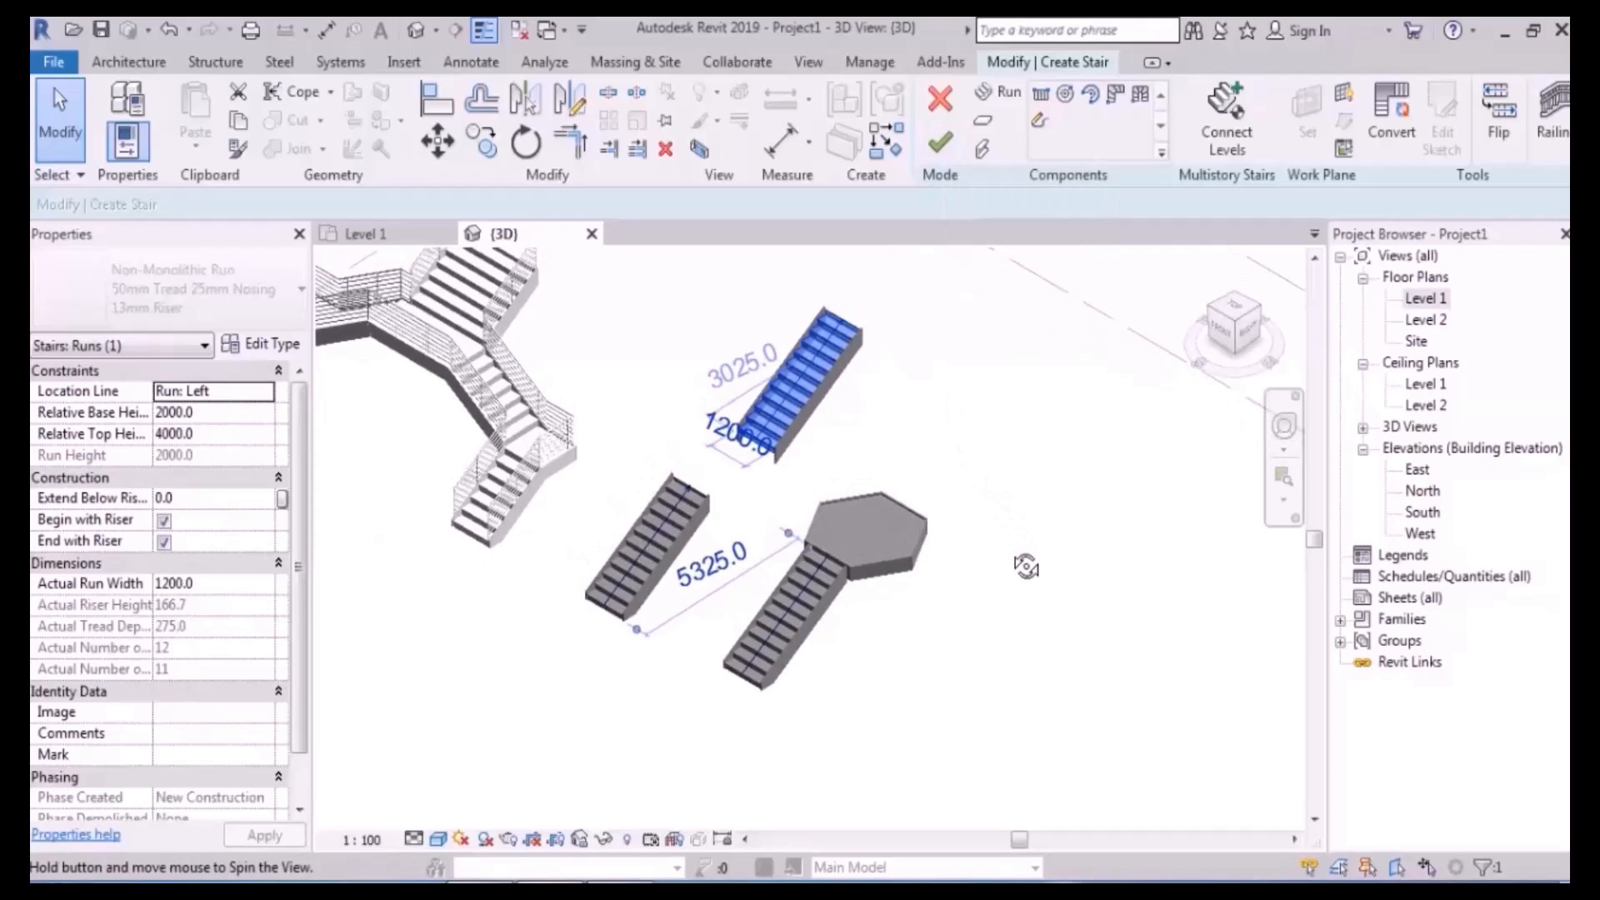
{"action": "left_click", "coordinate": [868, 524]}
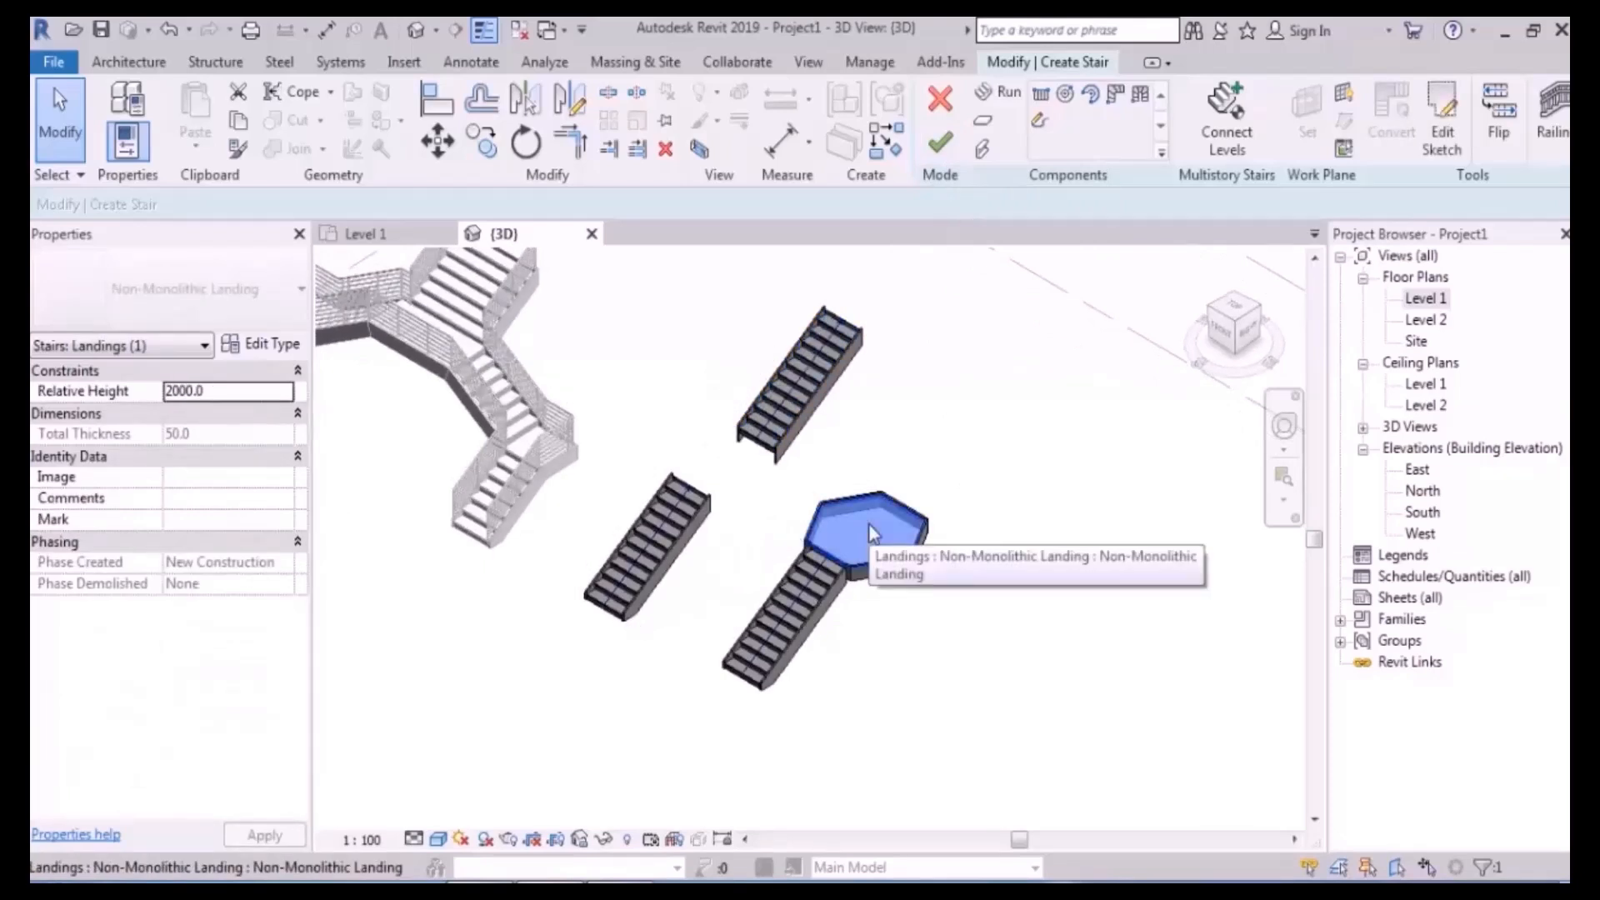
{"action": "middle_click_drag", "start_coordinate": [915, 623], "coordinate": [997, 560], "text": "shift"}
{"action": "left_click_drag", "start_coordinate": [996, 473], "coordinate": [813, 734]}
{"action": "key", "text": "Delete"}
{"action": "middle_click_drag", "start_coordinate": [813, 733], "coordinate": [879, 617], "text": "shift"}
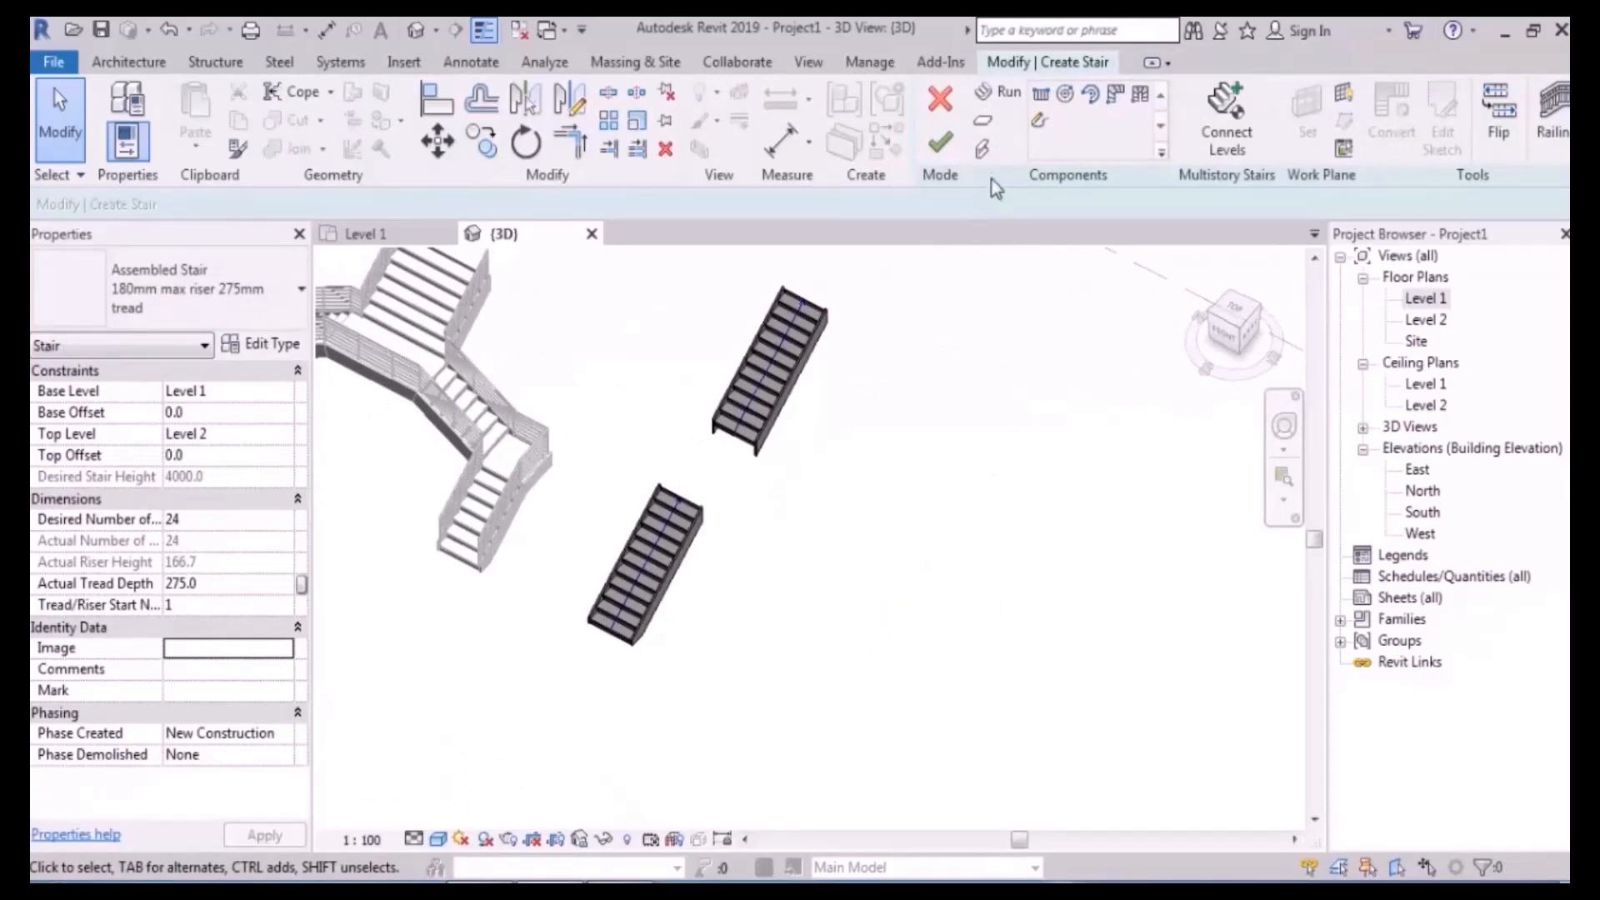
- Try an automatic landing between the upper and lower runs, then undo it
{"action": "left_click", "coordinate": [982, 121]}
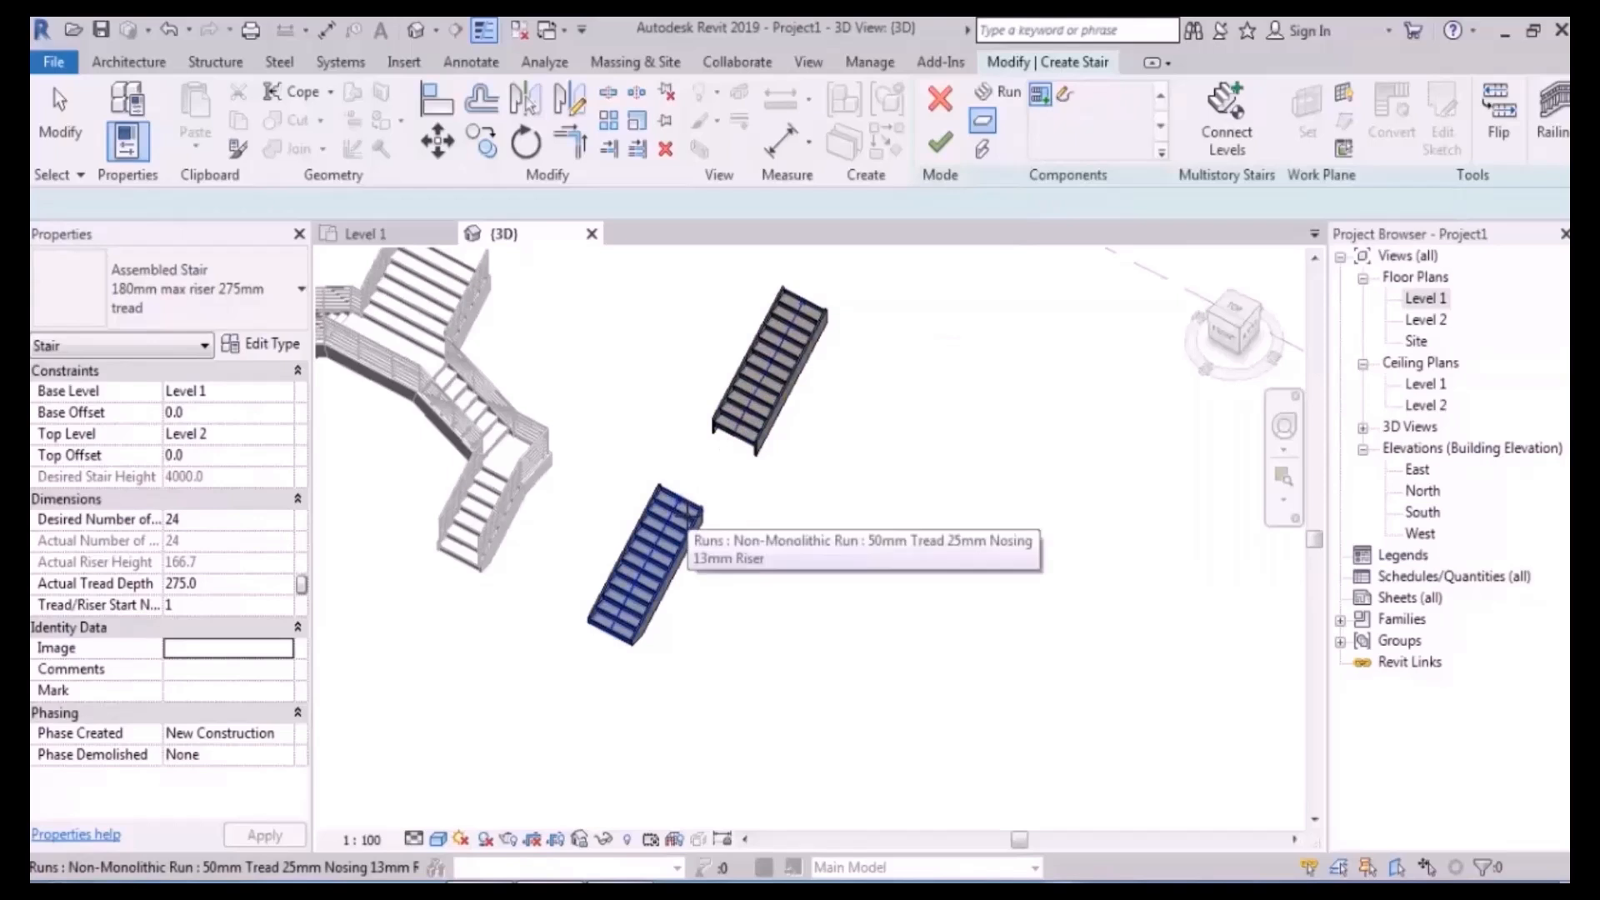
{"action": "scroll", "coordinate": [765, 372], "scroll_direction": "up", "scroll_amount": 2}
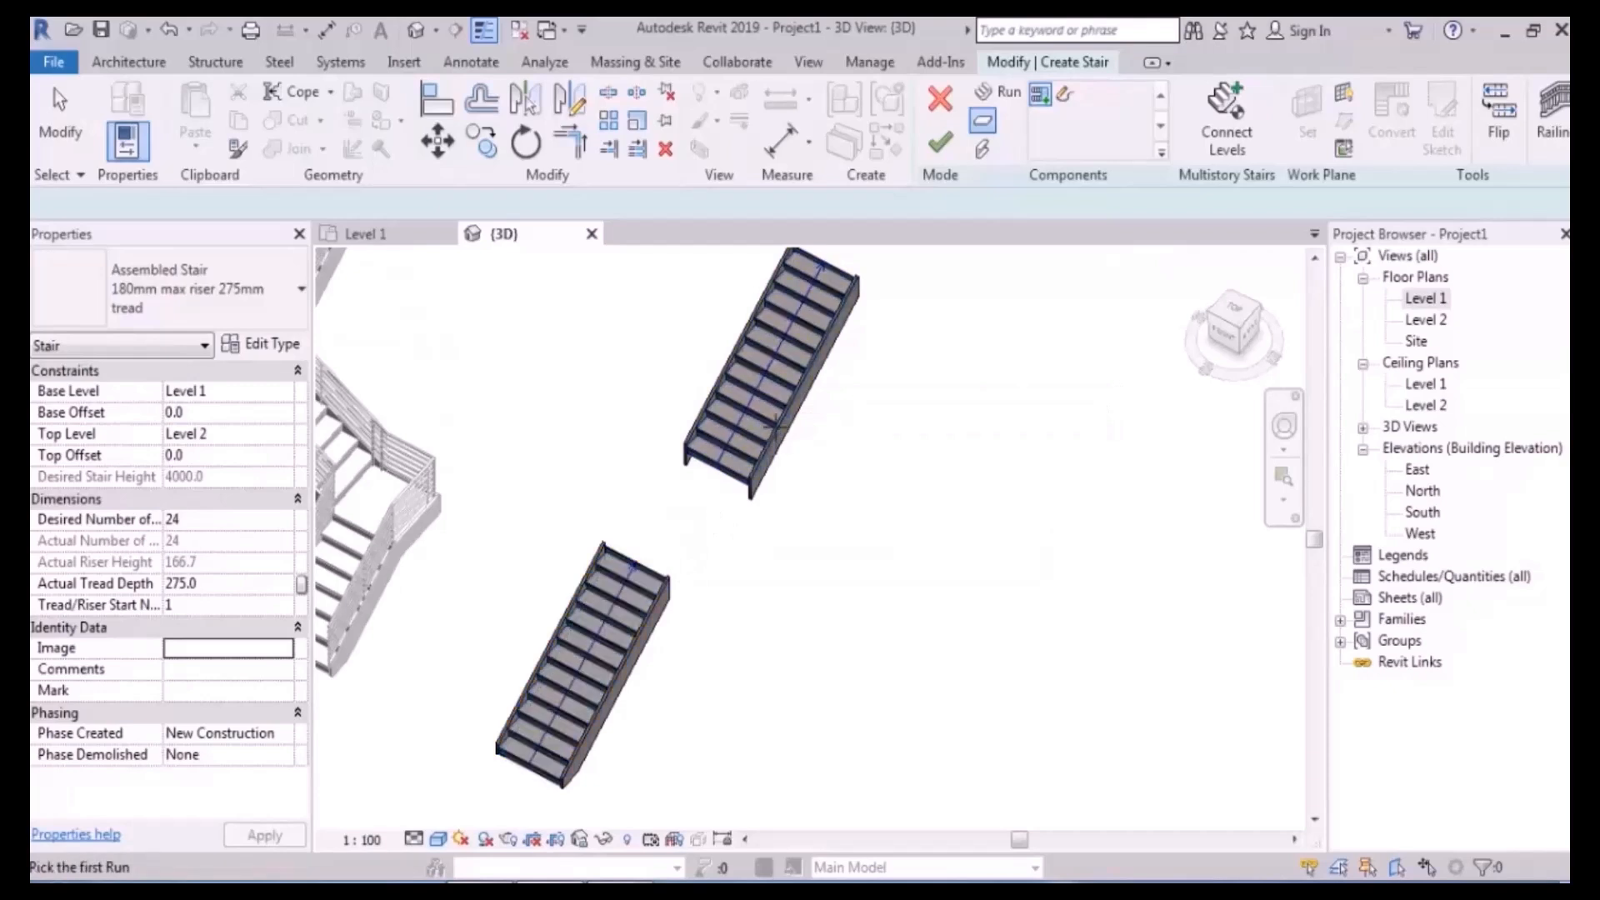
{"action": "left_click", "coordinate": [727, 410]}
{"action": "left_click", "coordinate": [621, 641]}
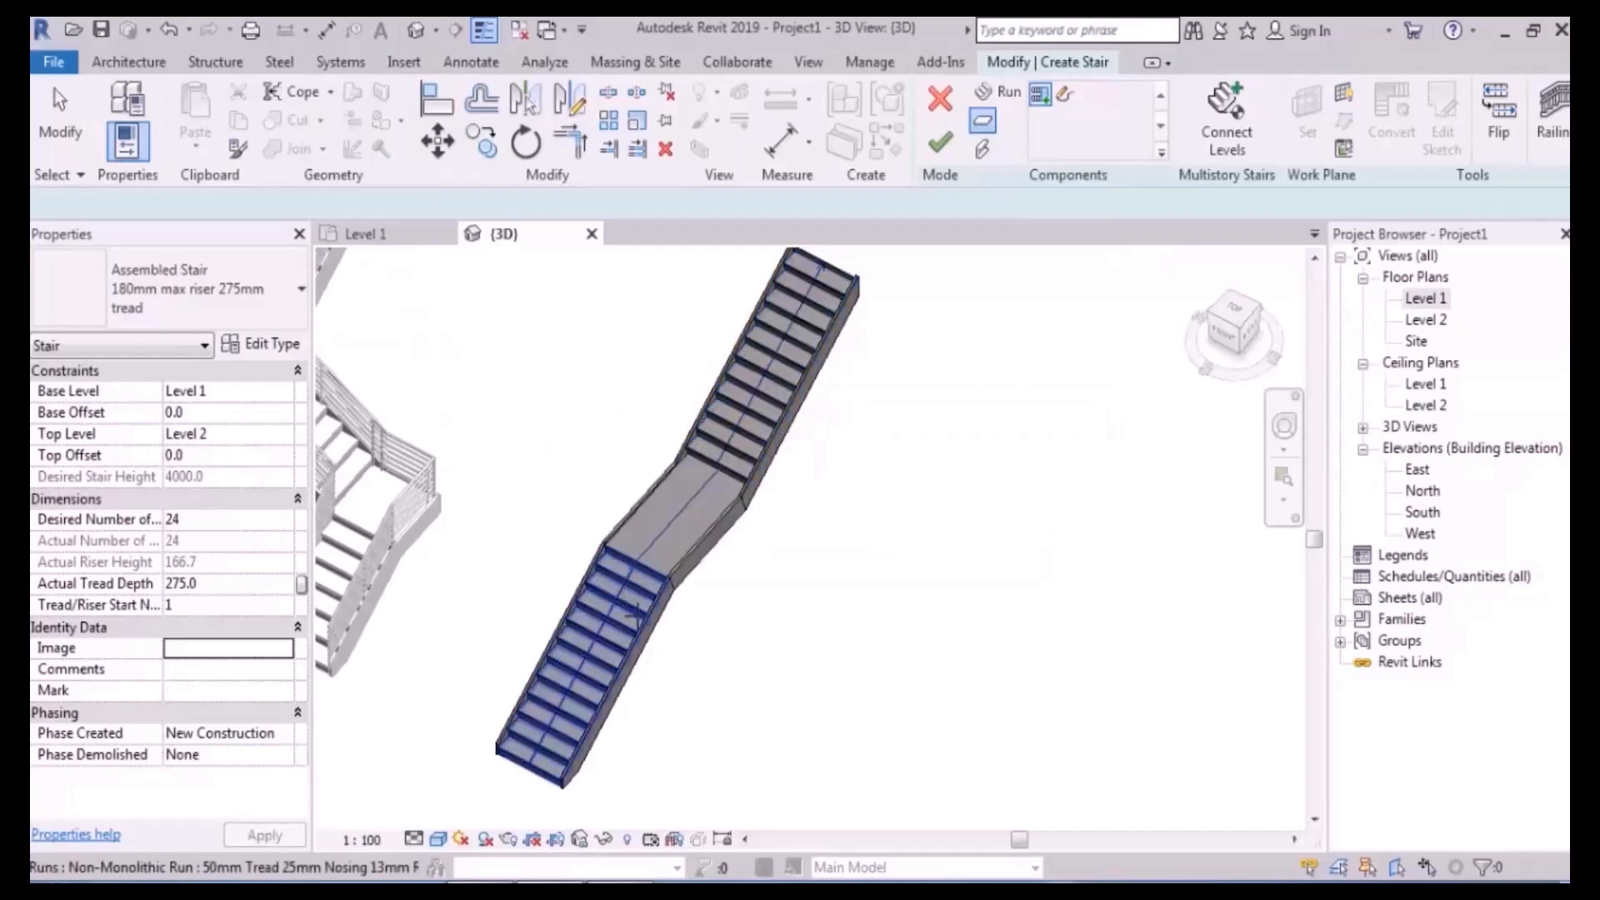
{"action": "key", "text": "ctrl+z"}
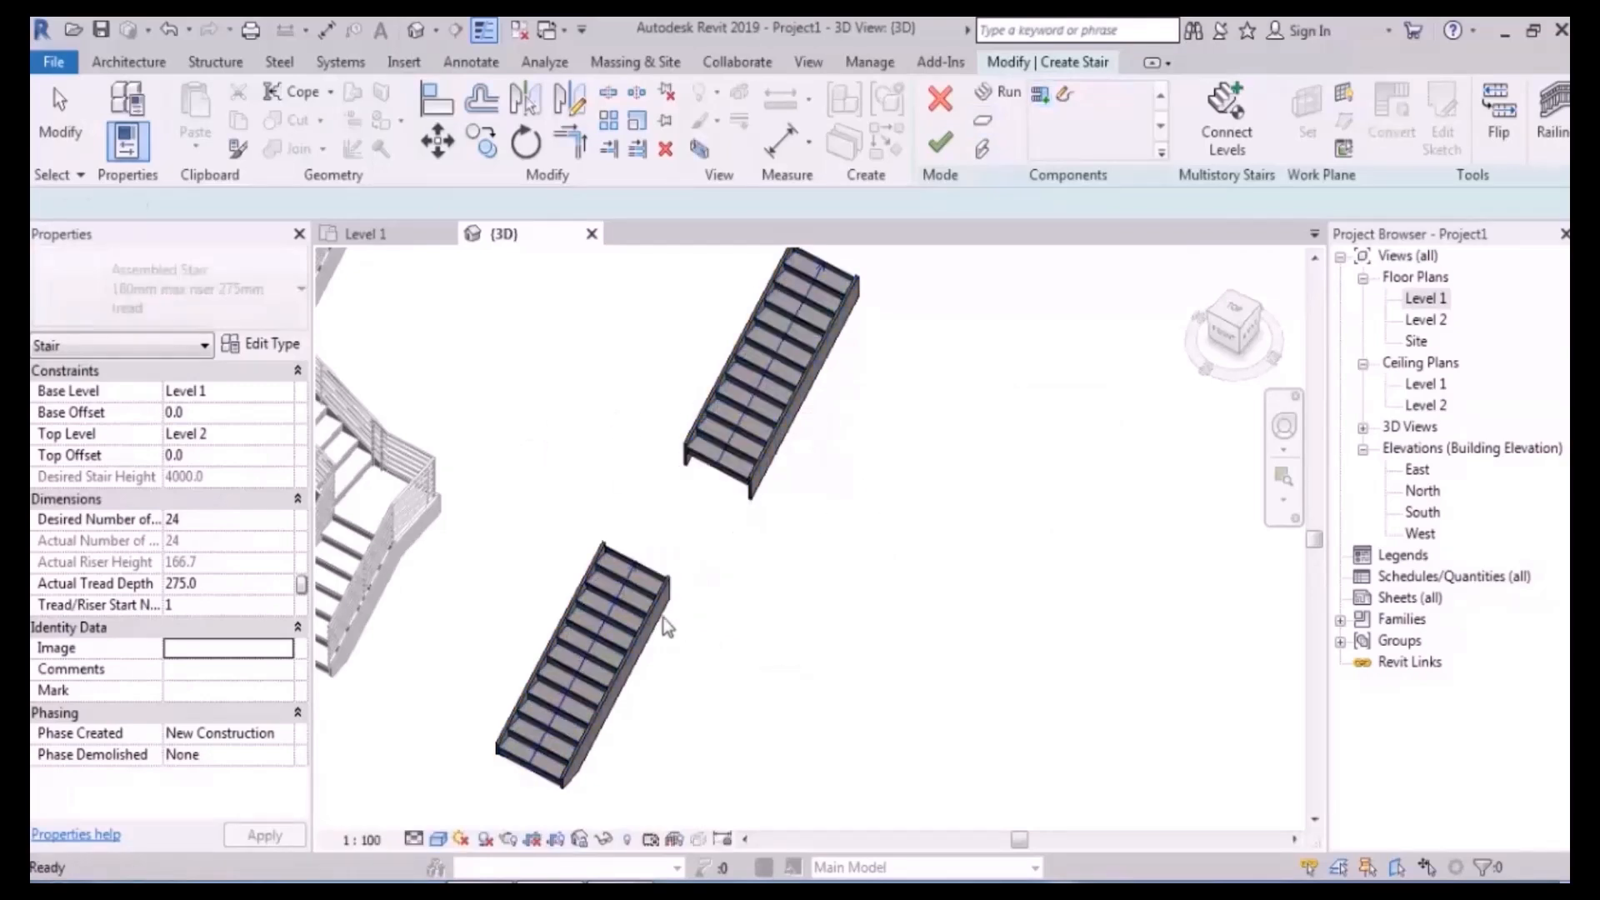
- Check both runs' heights, then generate an automatic landing joining the lower and upper runs
{"action": "left_click", "coordinate": [631, 612]}
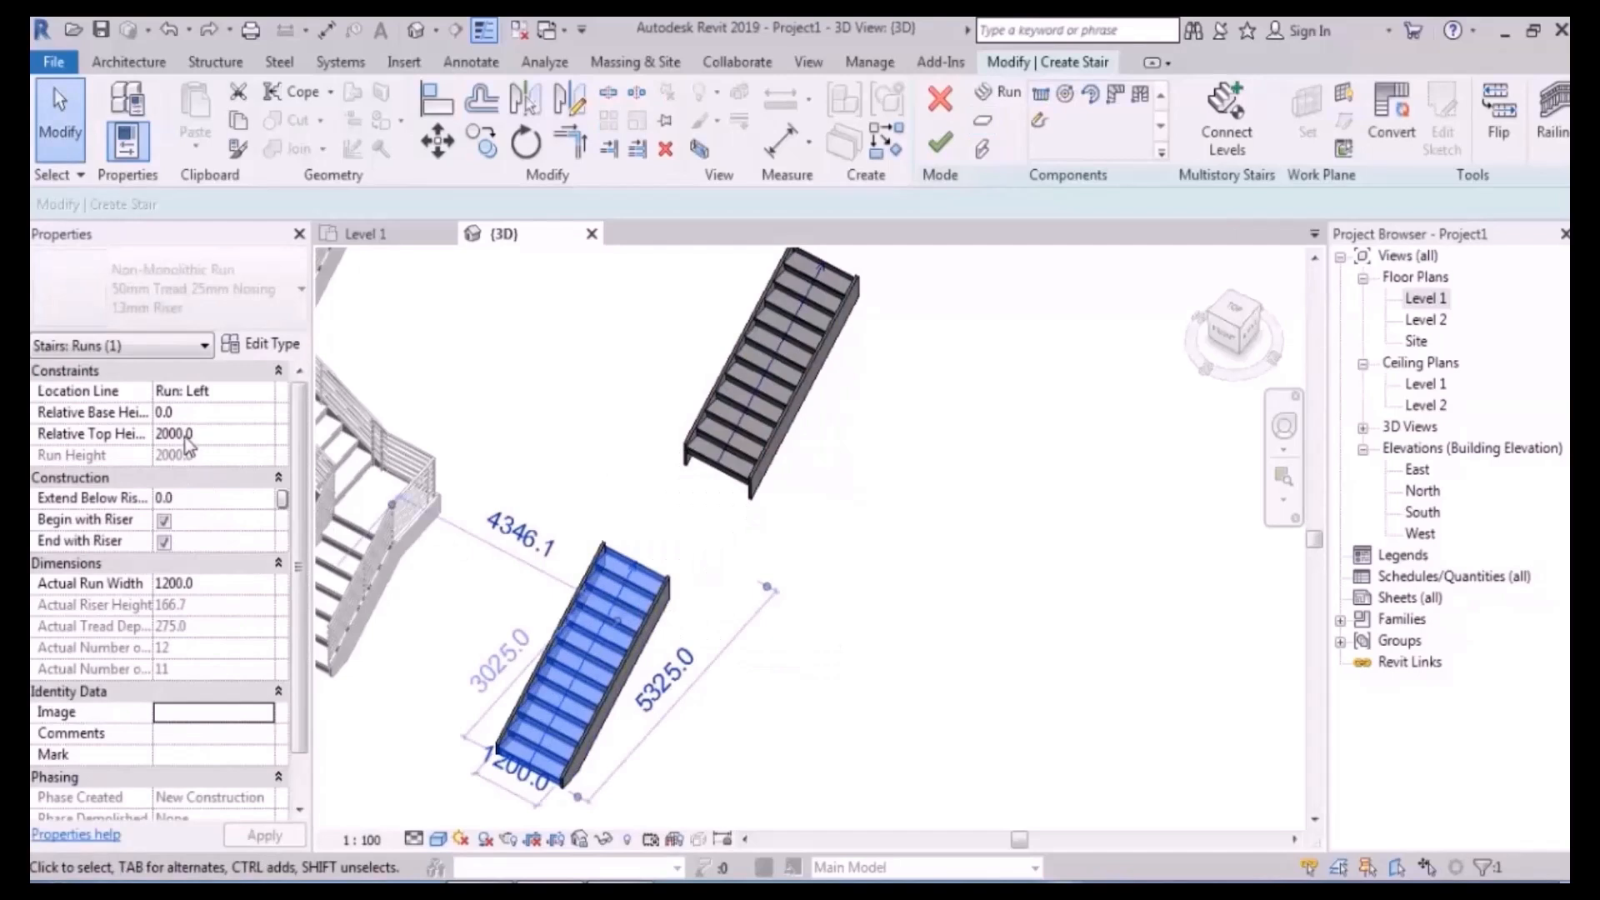
{"action": "left_click", "coordinate": [770, 375]}
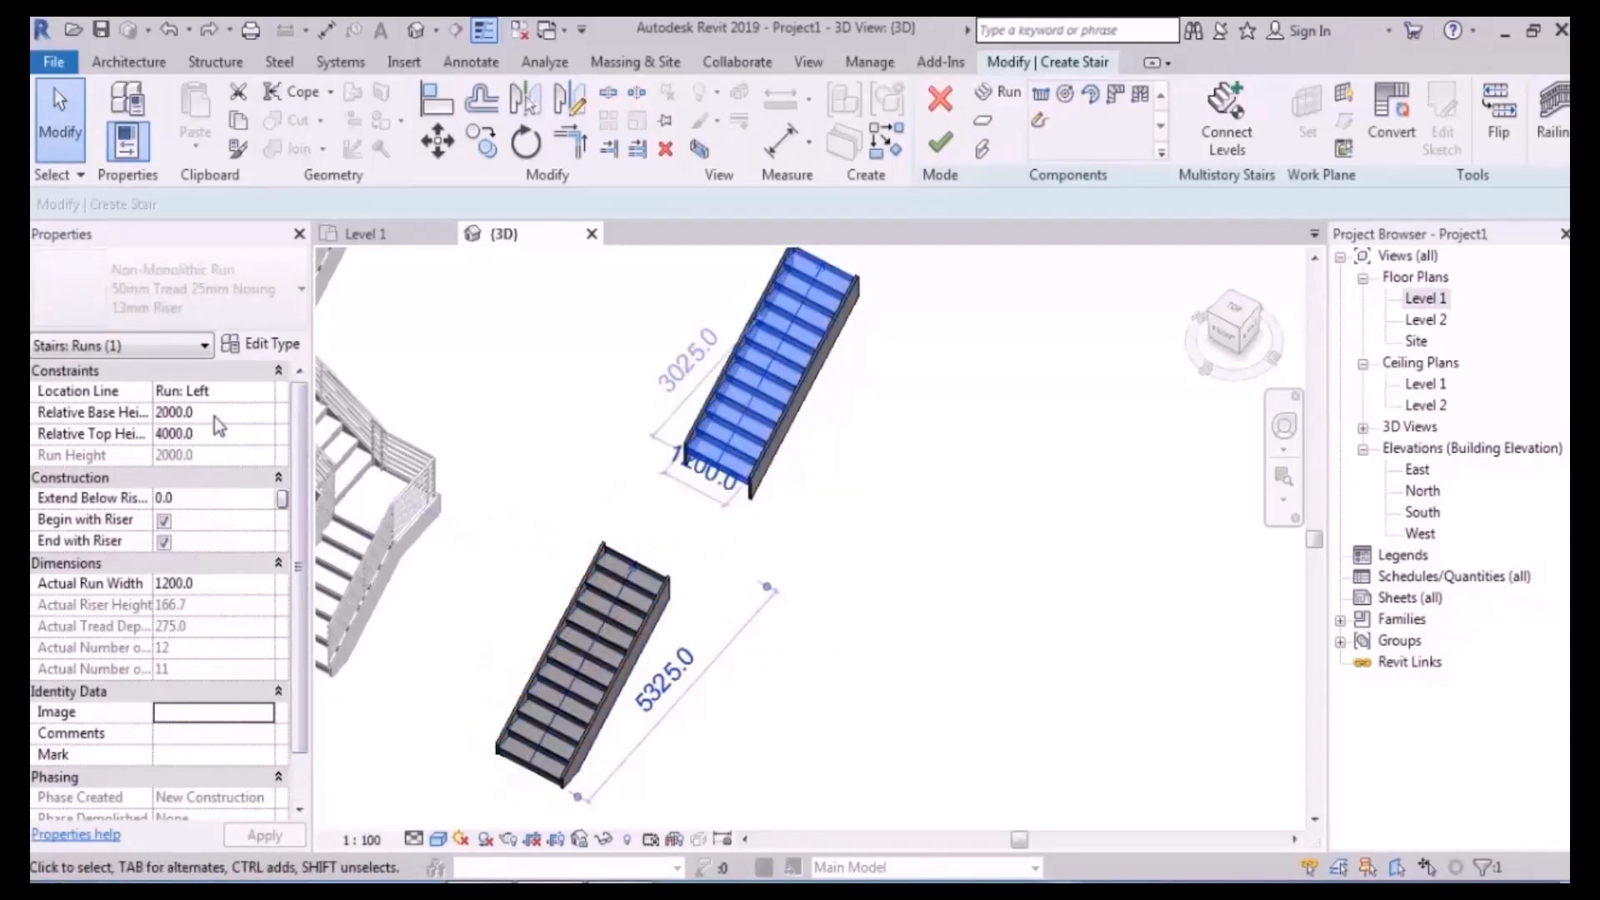
{"action": "left_click", "coordinate": [1158, 333]}
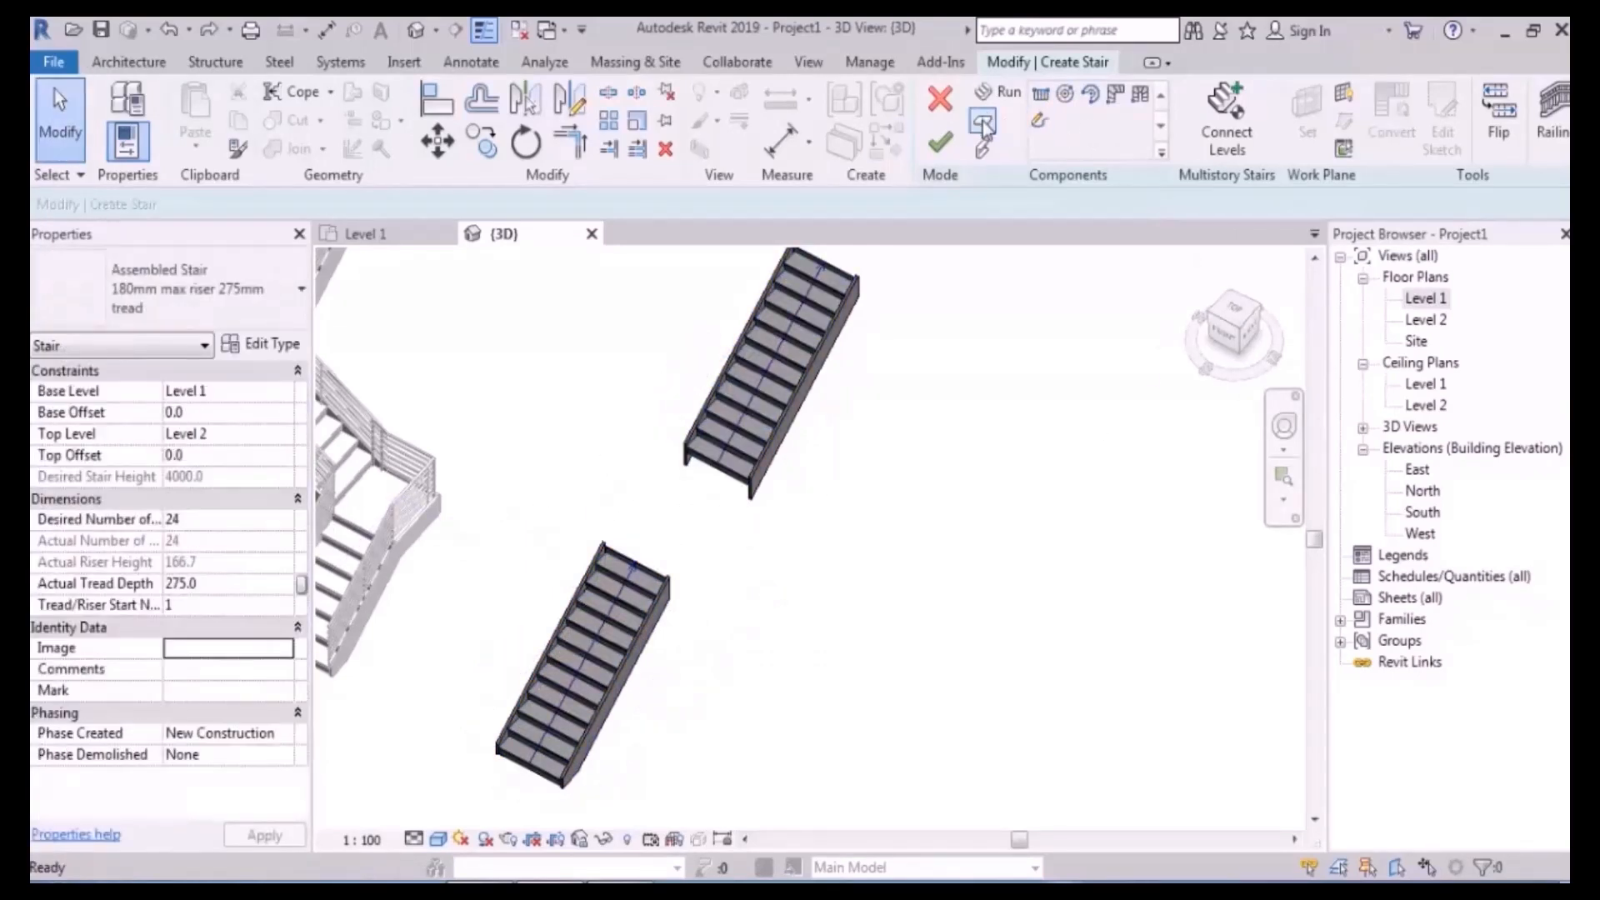
{"action": "left_click", "coordinate": [983, 121]}
{"action": "left_click", "coordinate": [595, 658]}
{"action": "left_click", "coordinate": [715, 457]}
- Exit the landing tool, pan the Level 1 plan, and open the South elevation
{"action": "key", "text": "Escape"}
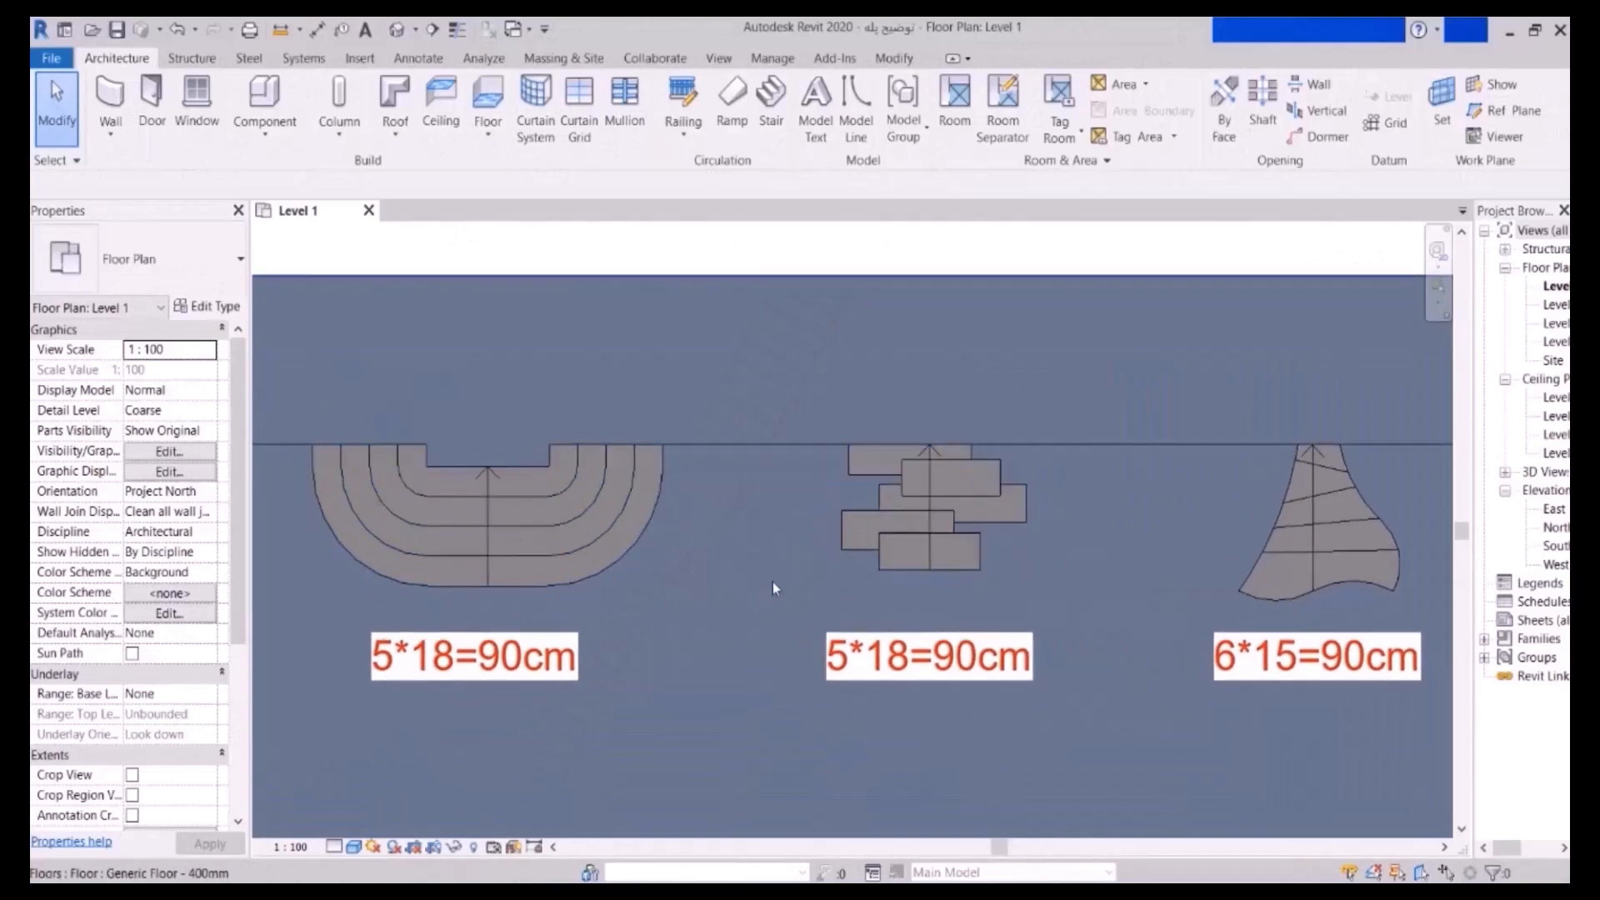
{"action": "middle_click_drag", "start_coordinate": [876, 562], "coordinate": [851, 565]}
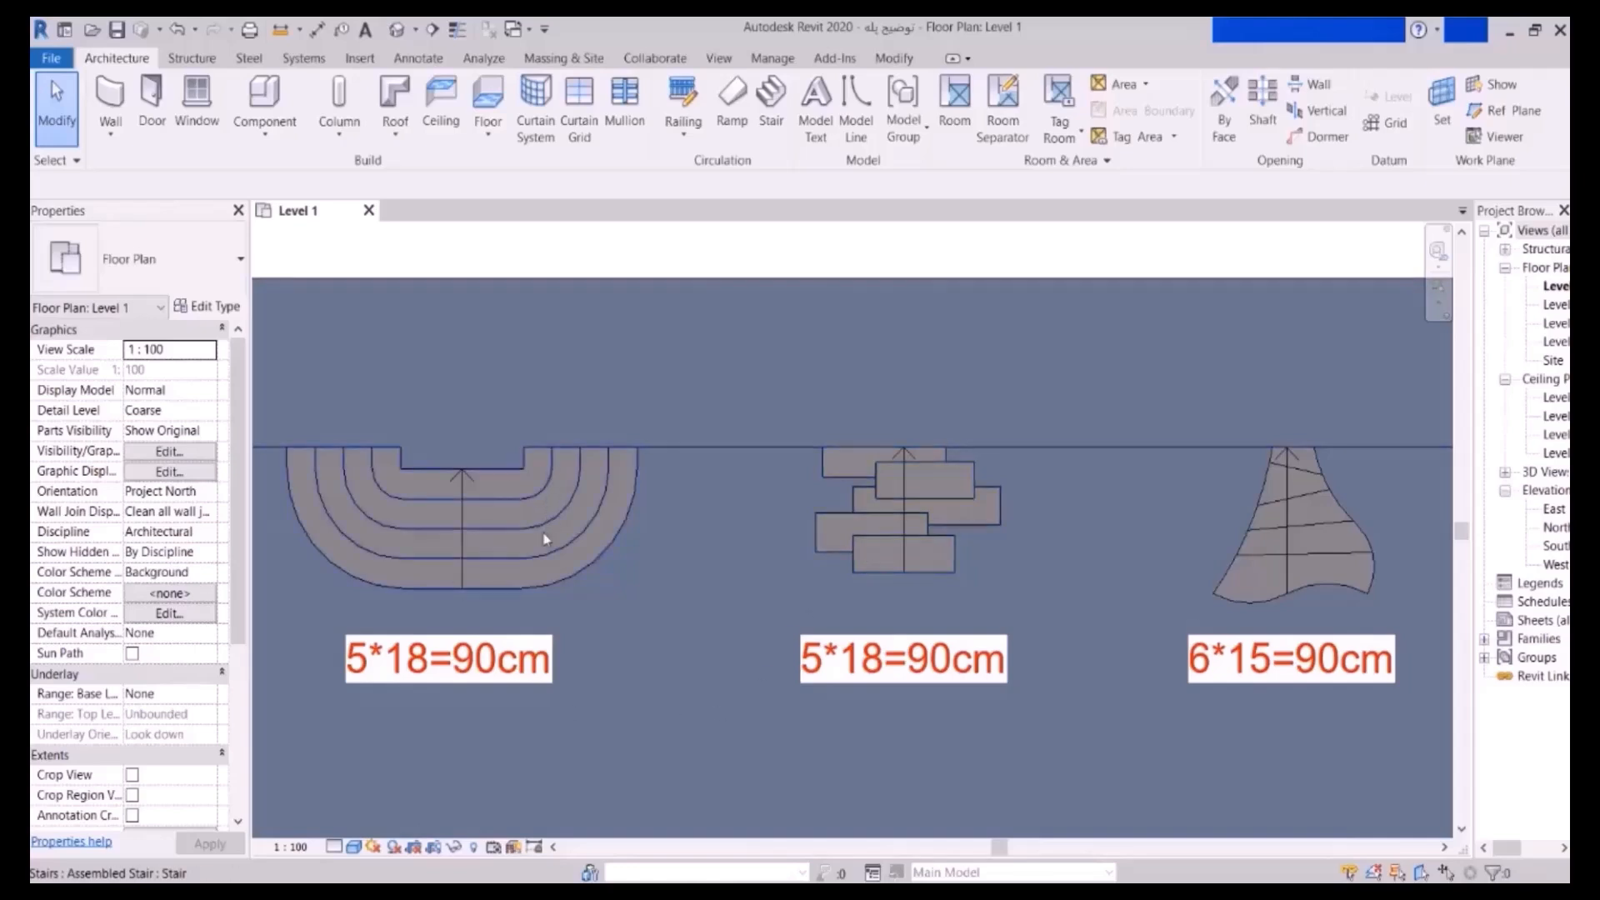
{"action": "double_click", "coordinate": [1555, 544]}
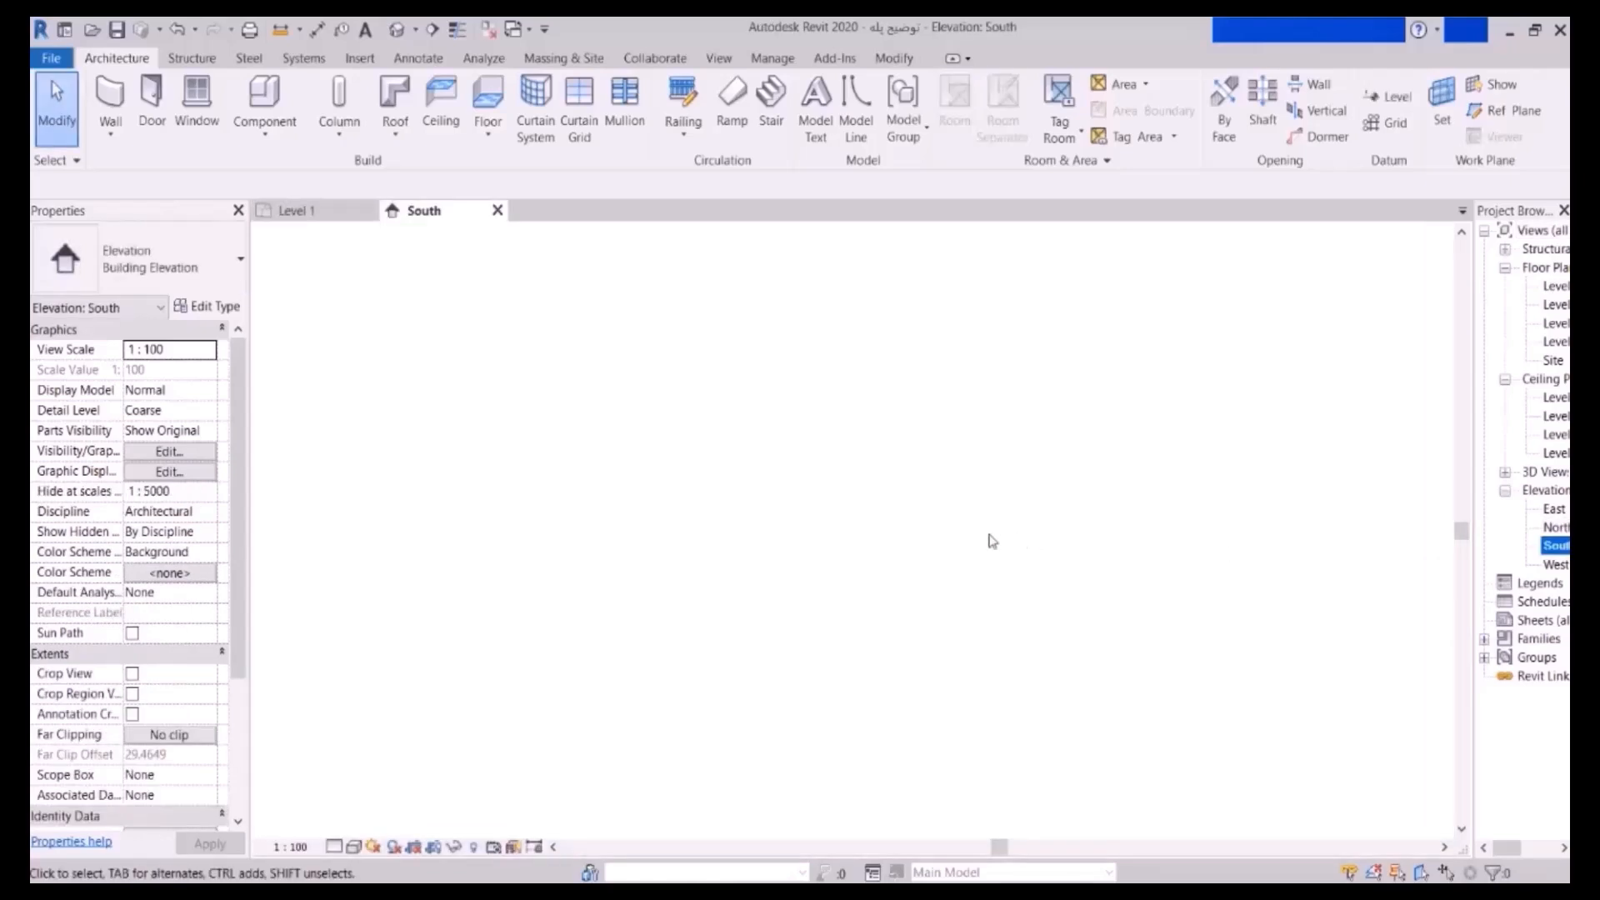
- Zoom around the South elevation to check the three stairs against Levels 1 to 4
{"action": "scroll", "coordinate": [1350, 662], "scroll_direction": "up", "scroll_amount": 5}
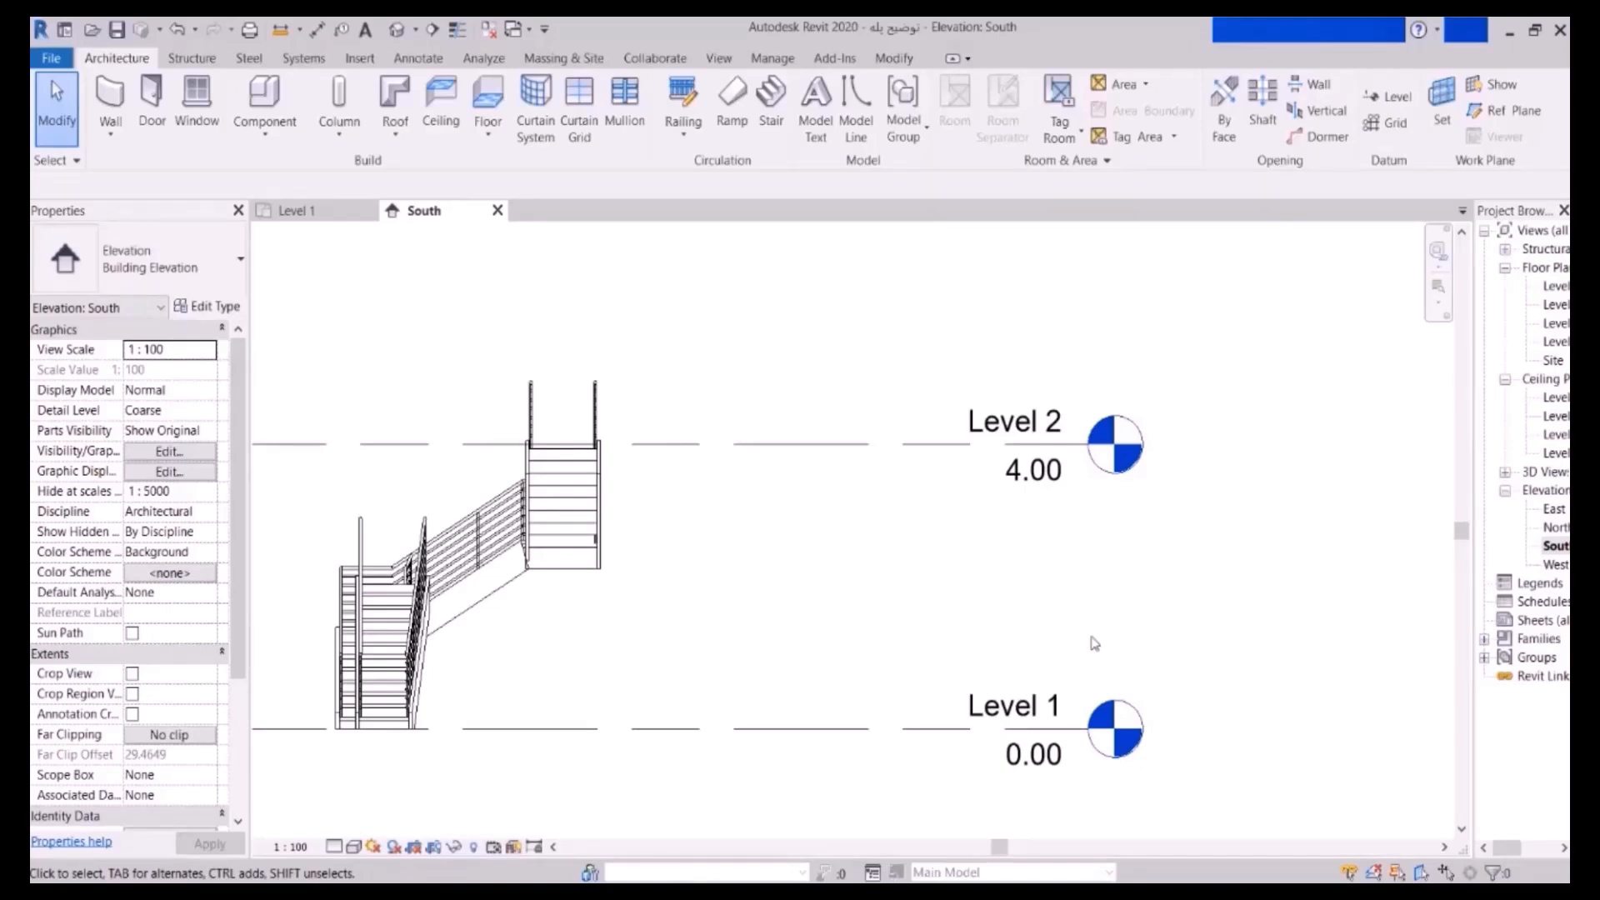
{"action": "scroll", "coordinate": [1149, 617], "scroll_direction": "down", "scroll_amount": 6}
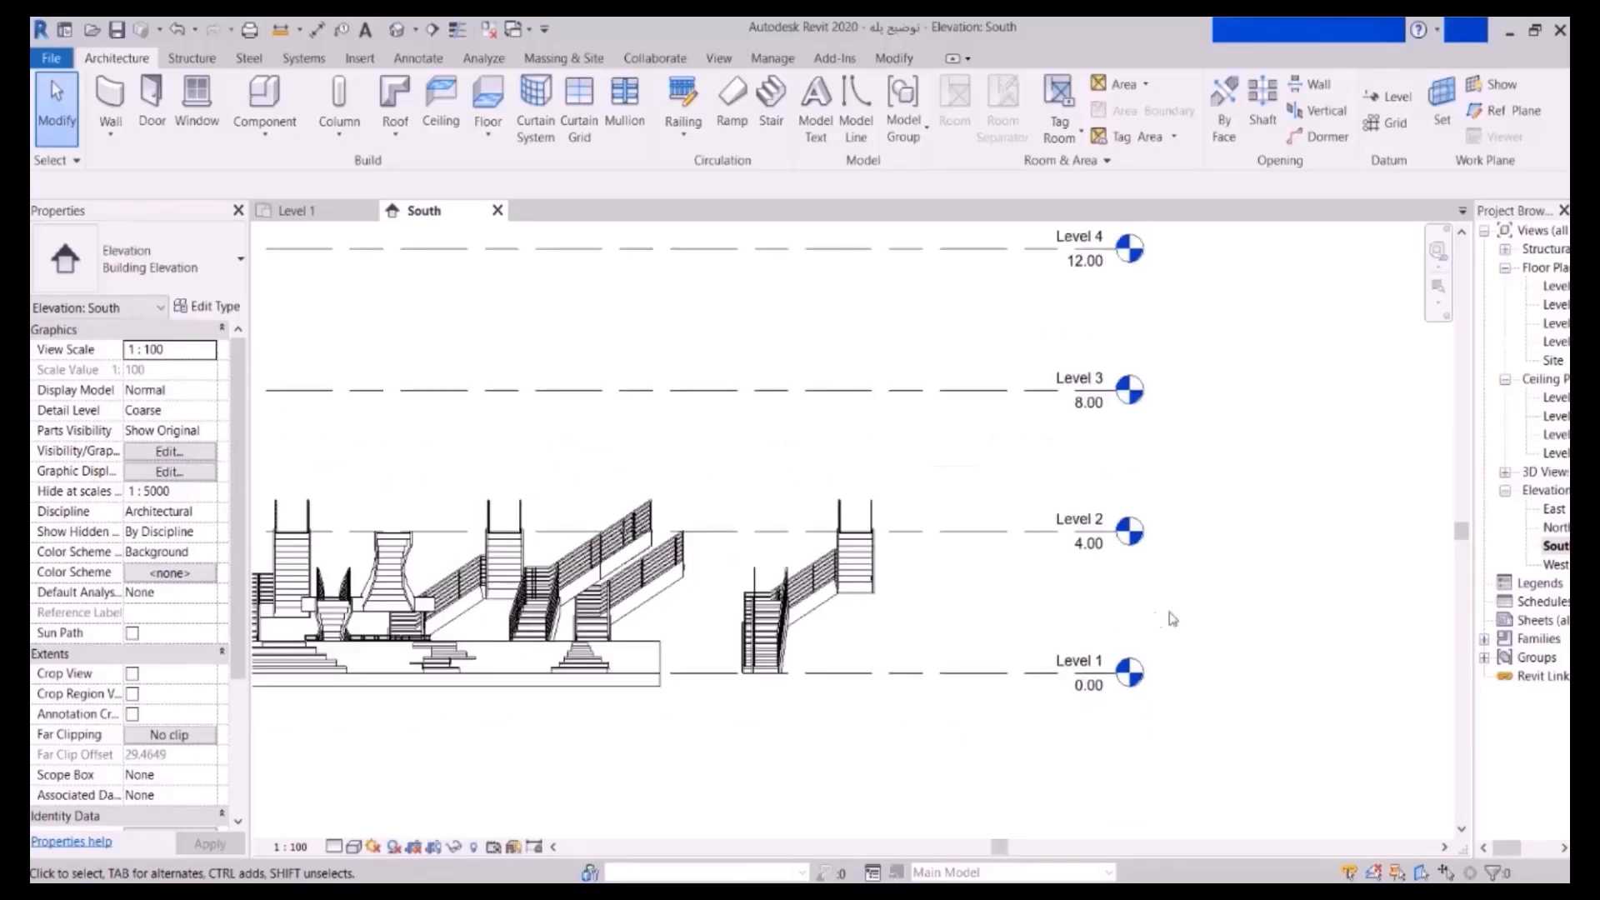
{"action": "scroll", "coordinate": [558, 664], "scroll_direction": "up", "scroll_amount": 3}
{"action": "scroll", "coordinate": [559, 664], "scroll_direction": "up", "scroll_amount": 2}
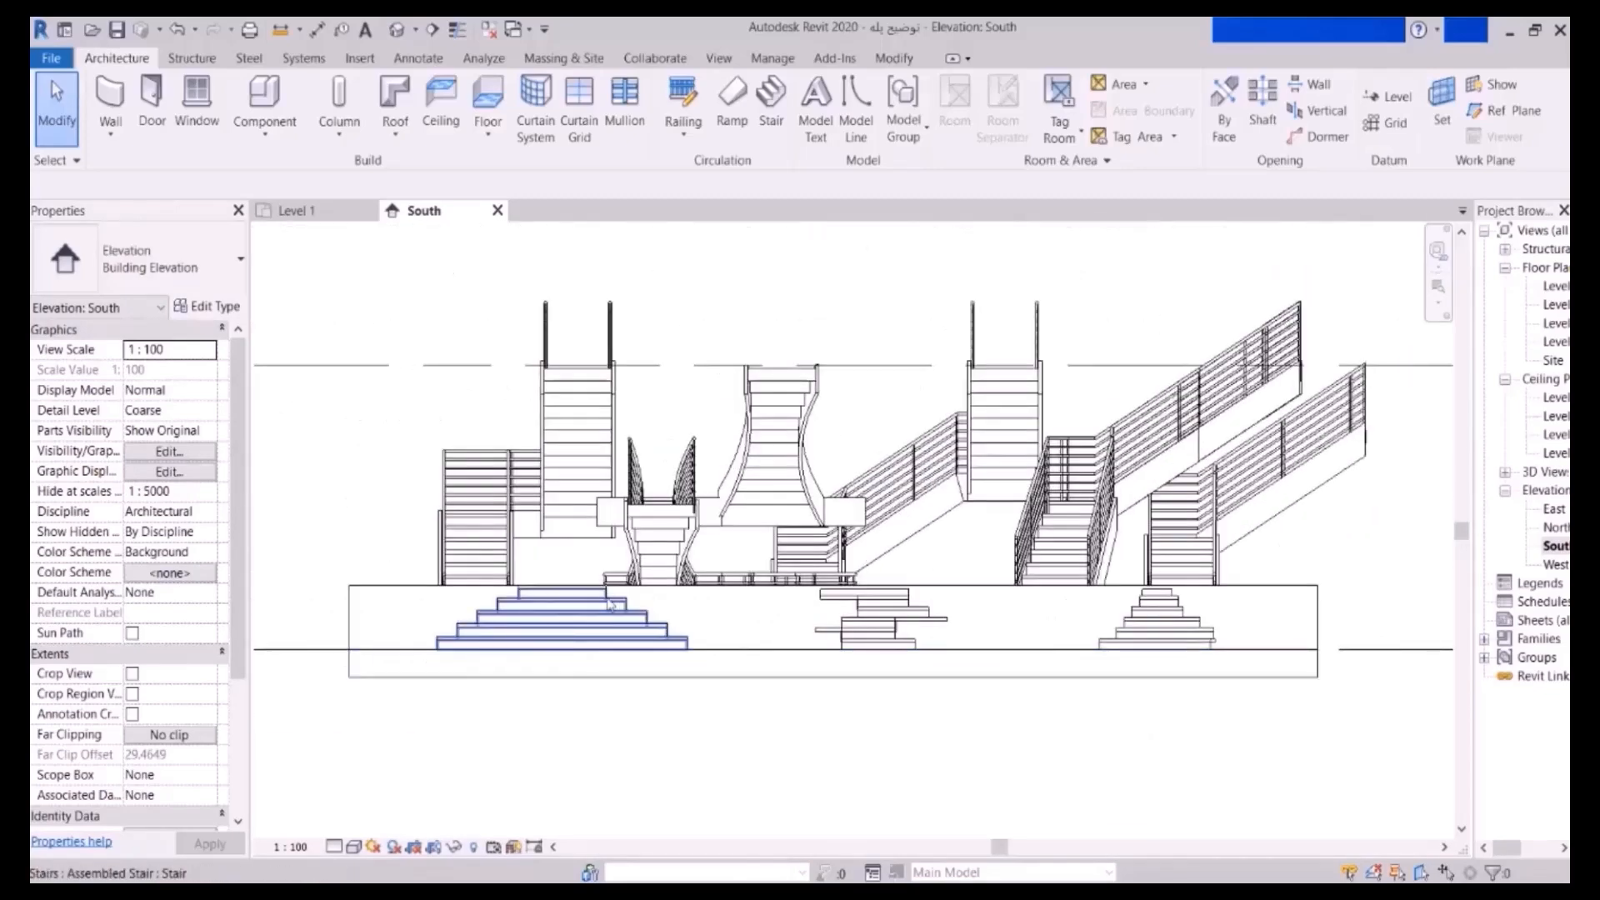
{"action": "scroll", "coordinate": [466, 597], "scroll_direction": "down", "scroll_amount": 2}
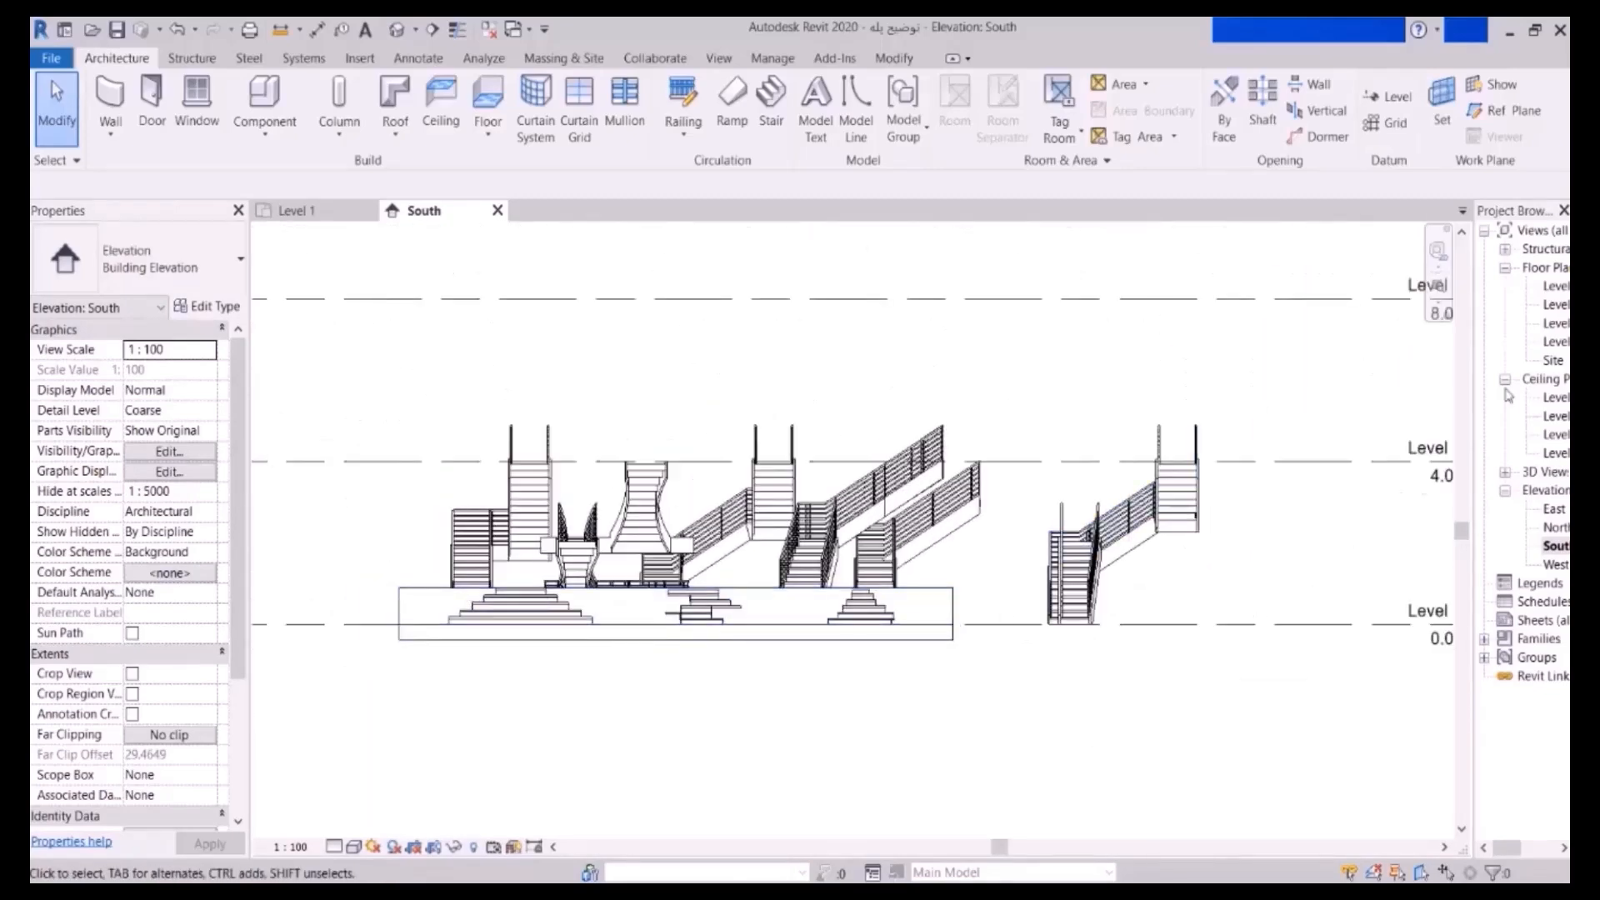
- Return to the Level 1 floor plan and pan it into position
{"action": "double_click", "coordinate": [1555, 286]}
{"action": "scroll", "coordinate": [1008, 487], "scroll_direction": "down", "scroll_amount": 2}
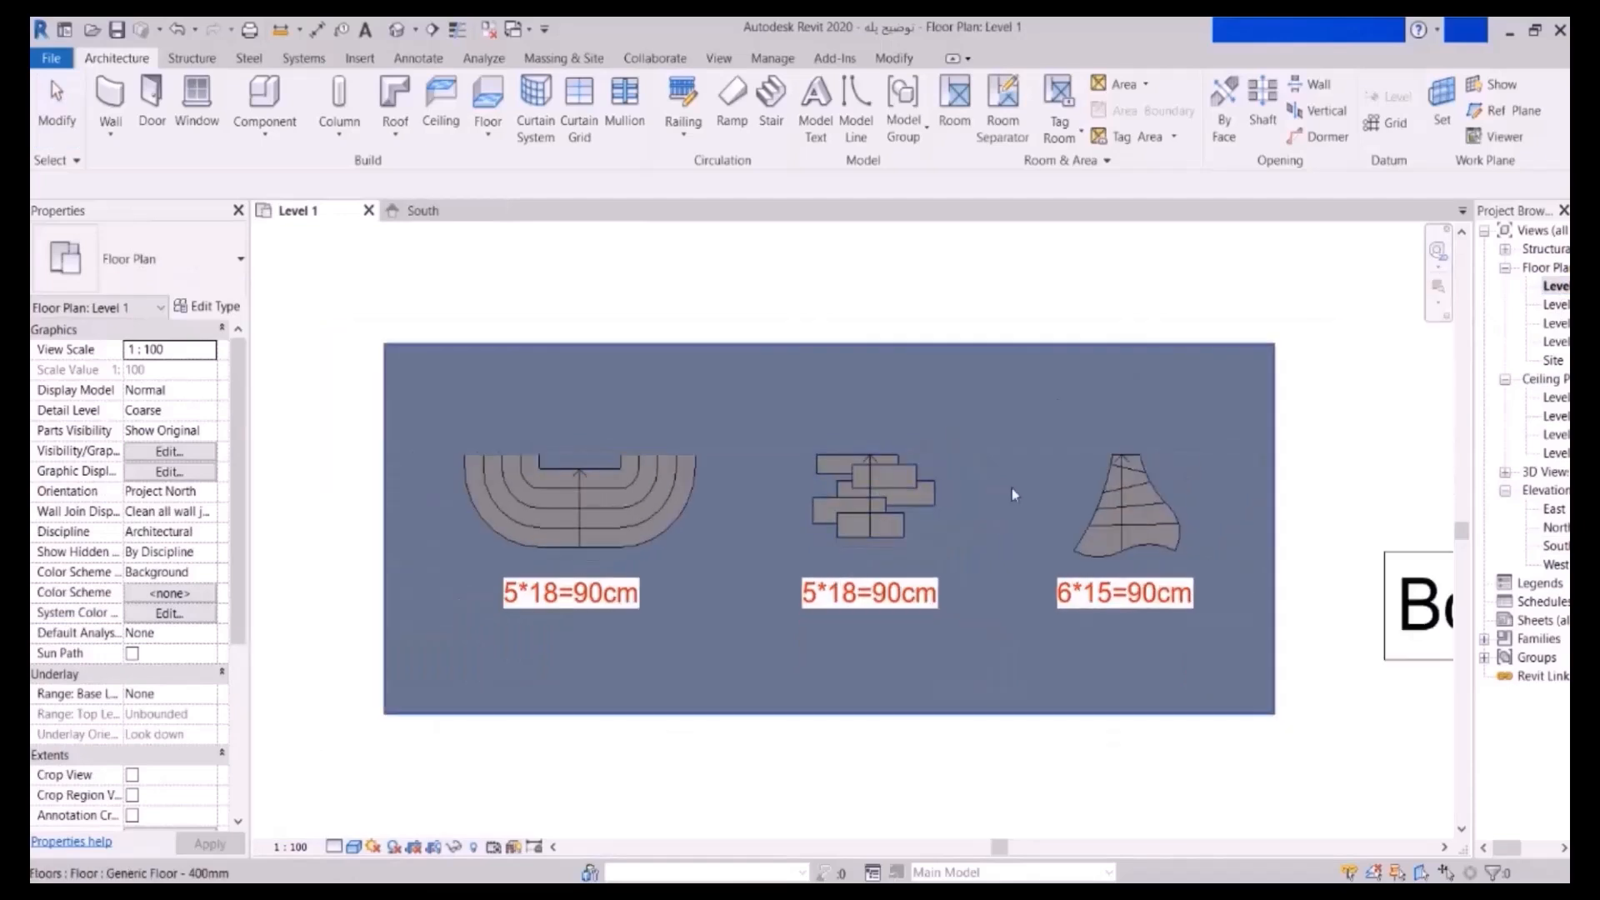
{"action": "scroll", "coordinate": [933, 467], "scroll_direction": "up", "scroll_amount": 2}
{"action": "scroll", "coordinate": [1097, 549], "scroll_direction": "up", "scroll_amount": 1}
{"action": "middle_click_drag", "start_coordinate": [1097, 549], "coordinate": [883, 526]}
{"action": "scroll", "coordinate": [883, 525], "scroll_direction": "down", "scroll_amount": 2}
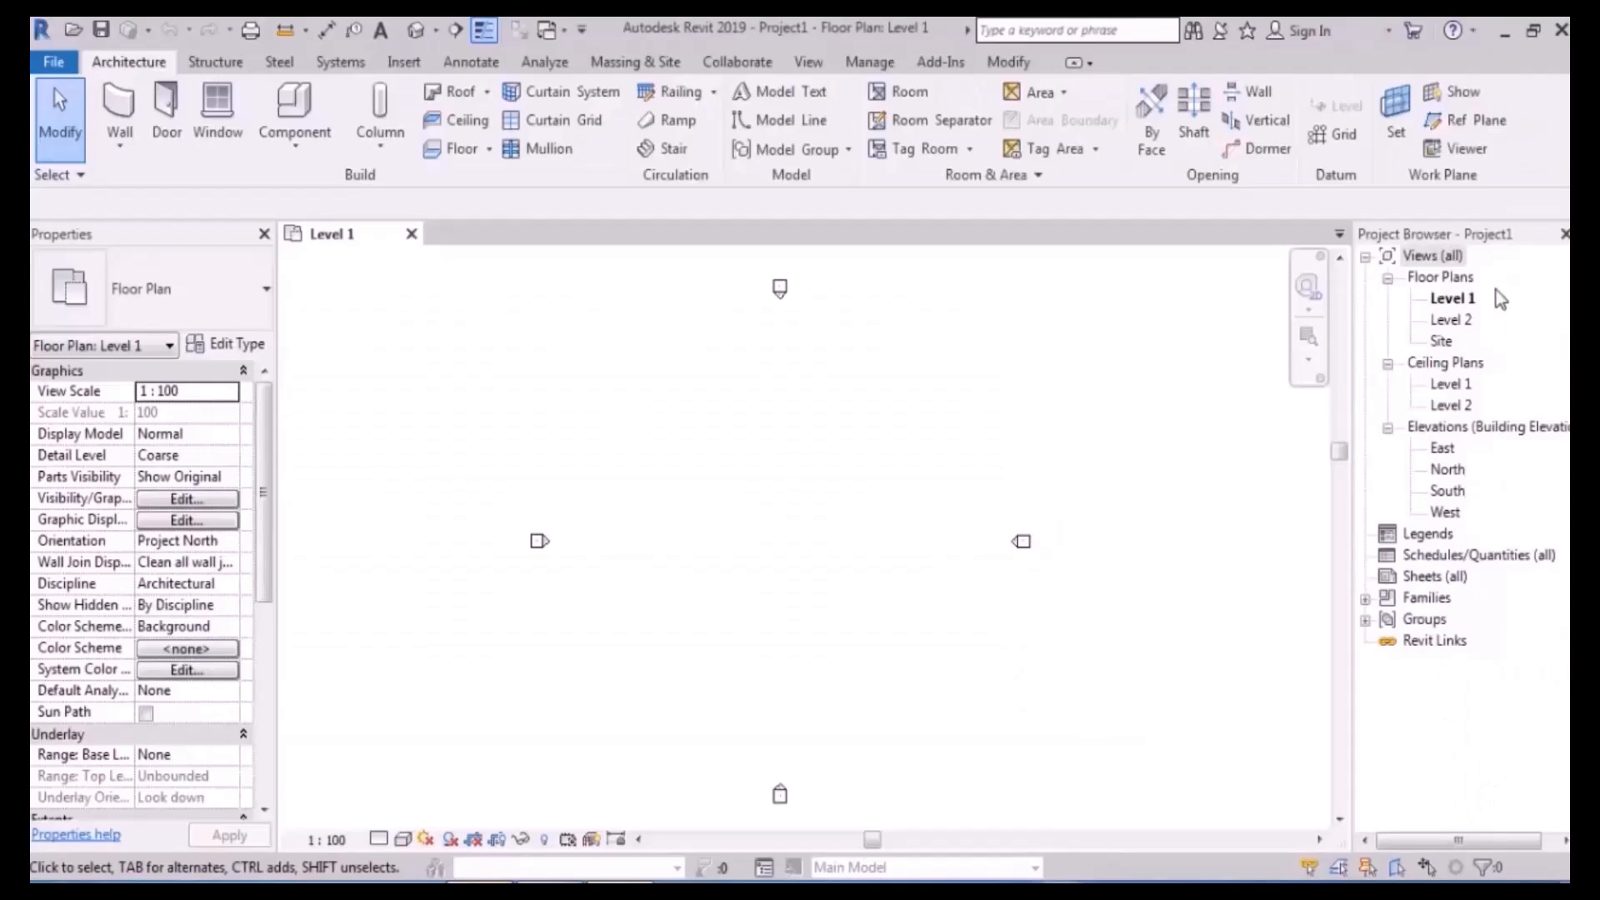
- Create a 39000 × 29000 Generic Floor - 400mm rectangular slab on Level 1, then start another floor
{"action": "left_click", "coordinate": [1453, 300]}
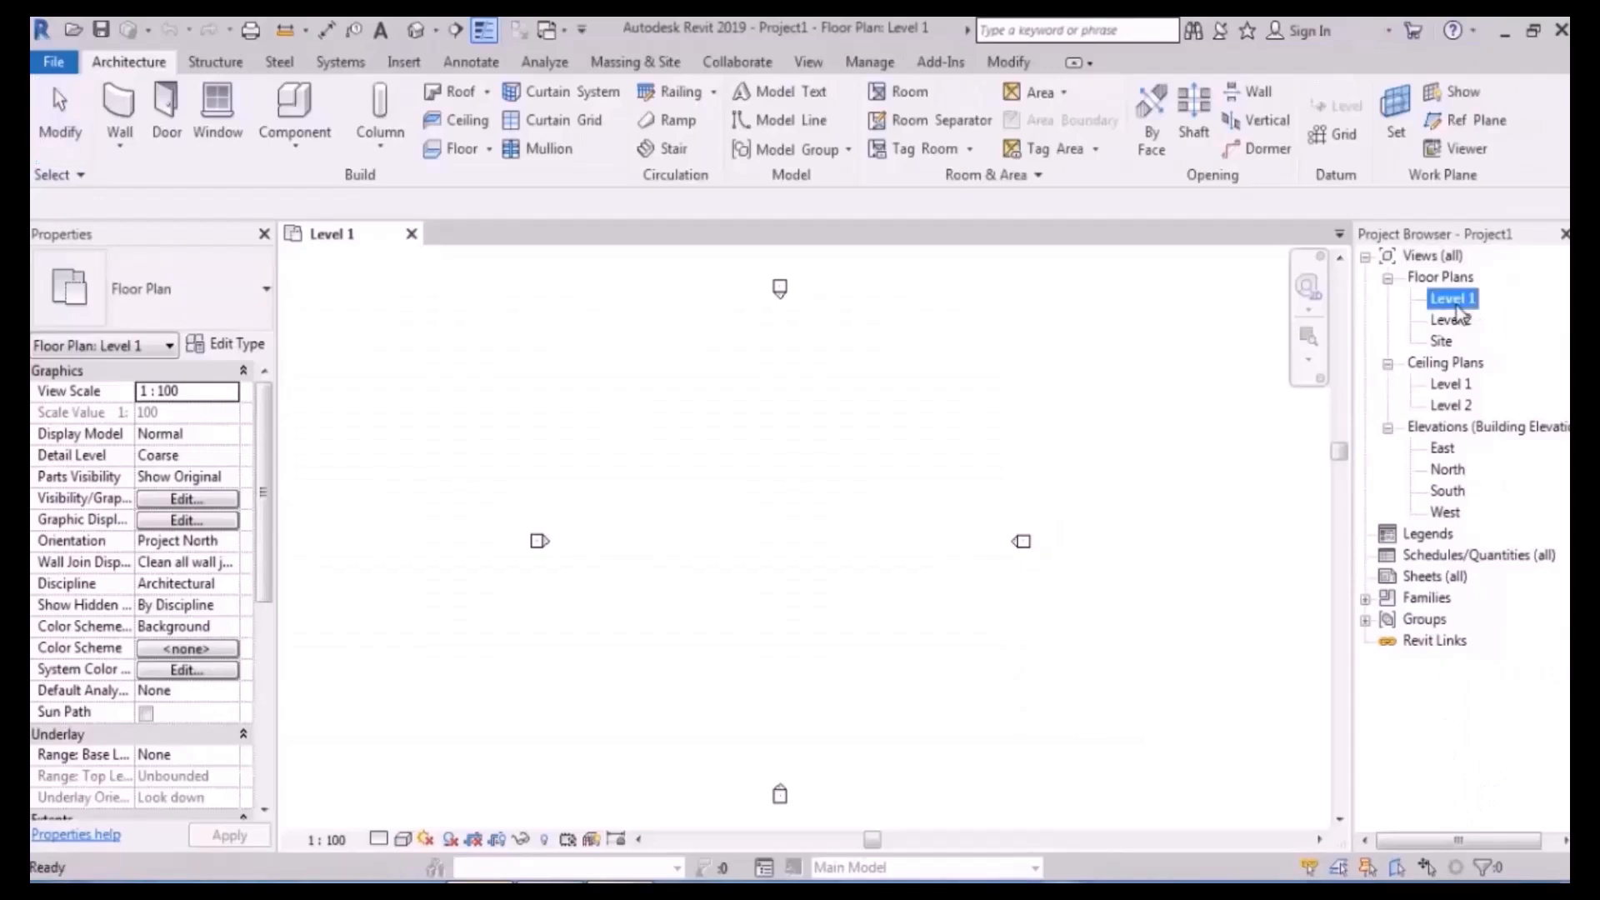
{"action": "left_click", "coordinate": [461, 149]}
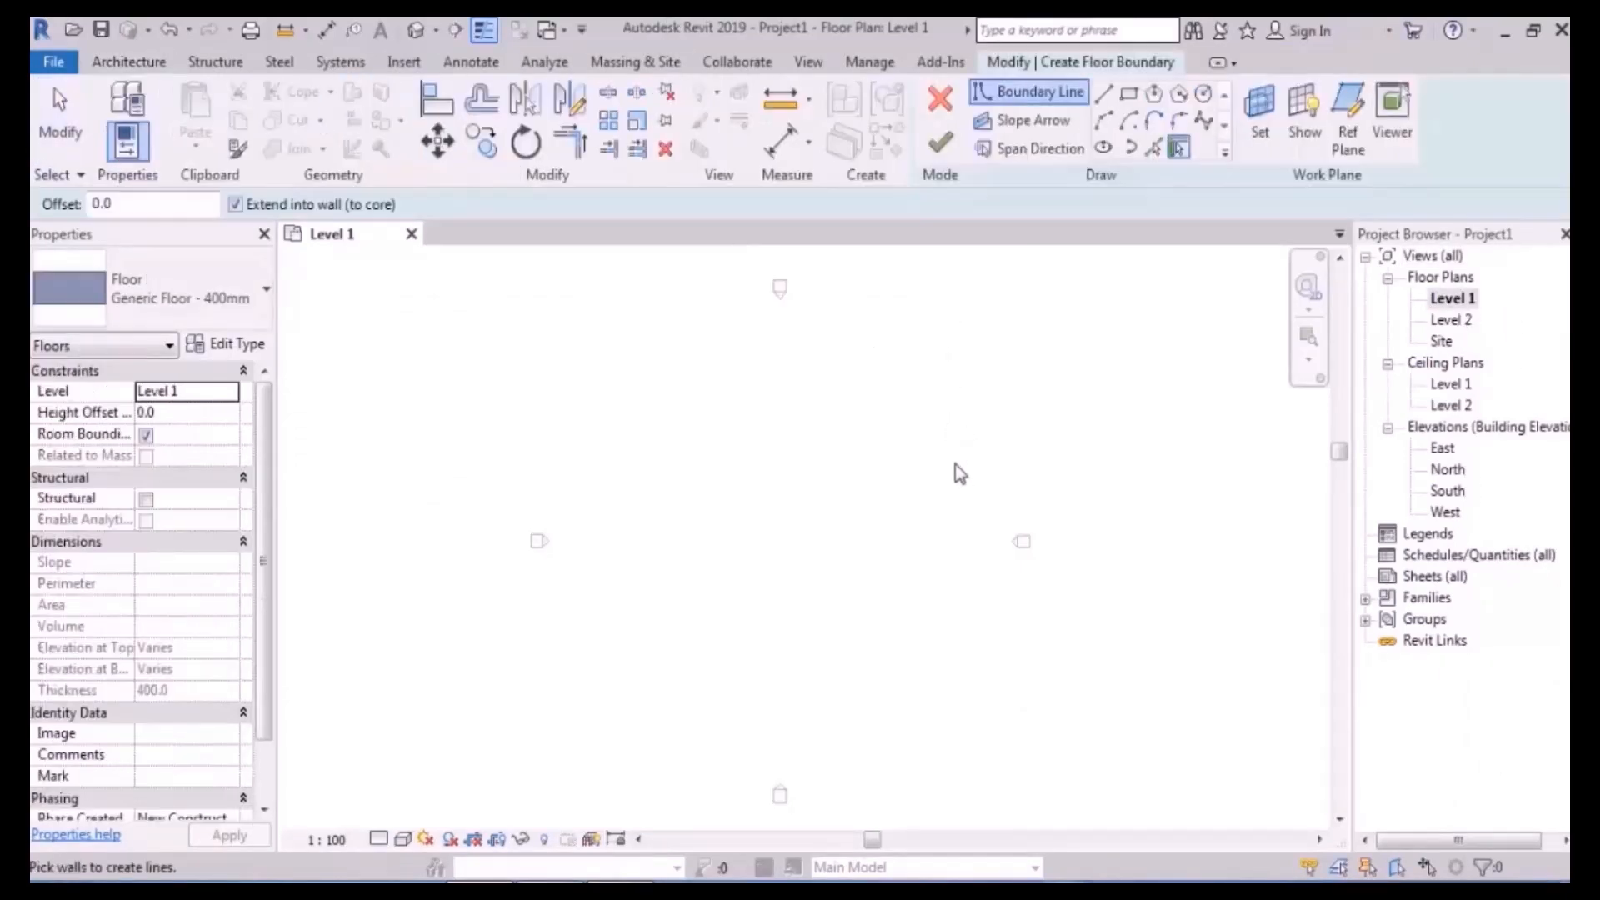
{"action": "left_click", "coordinate": [949, 344]}
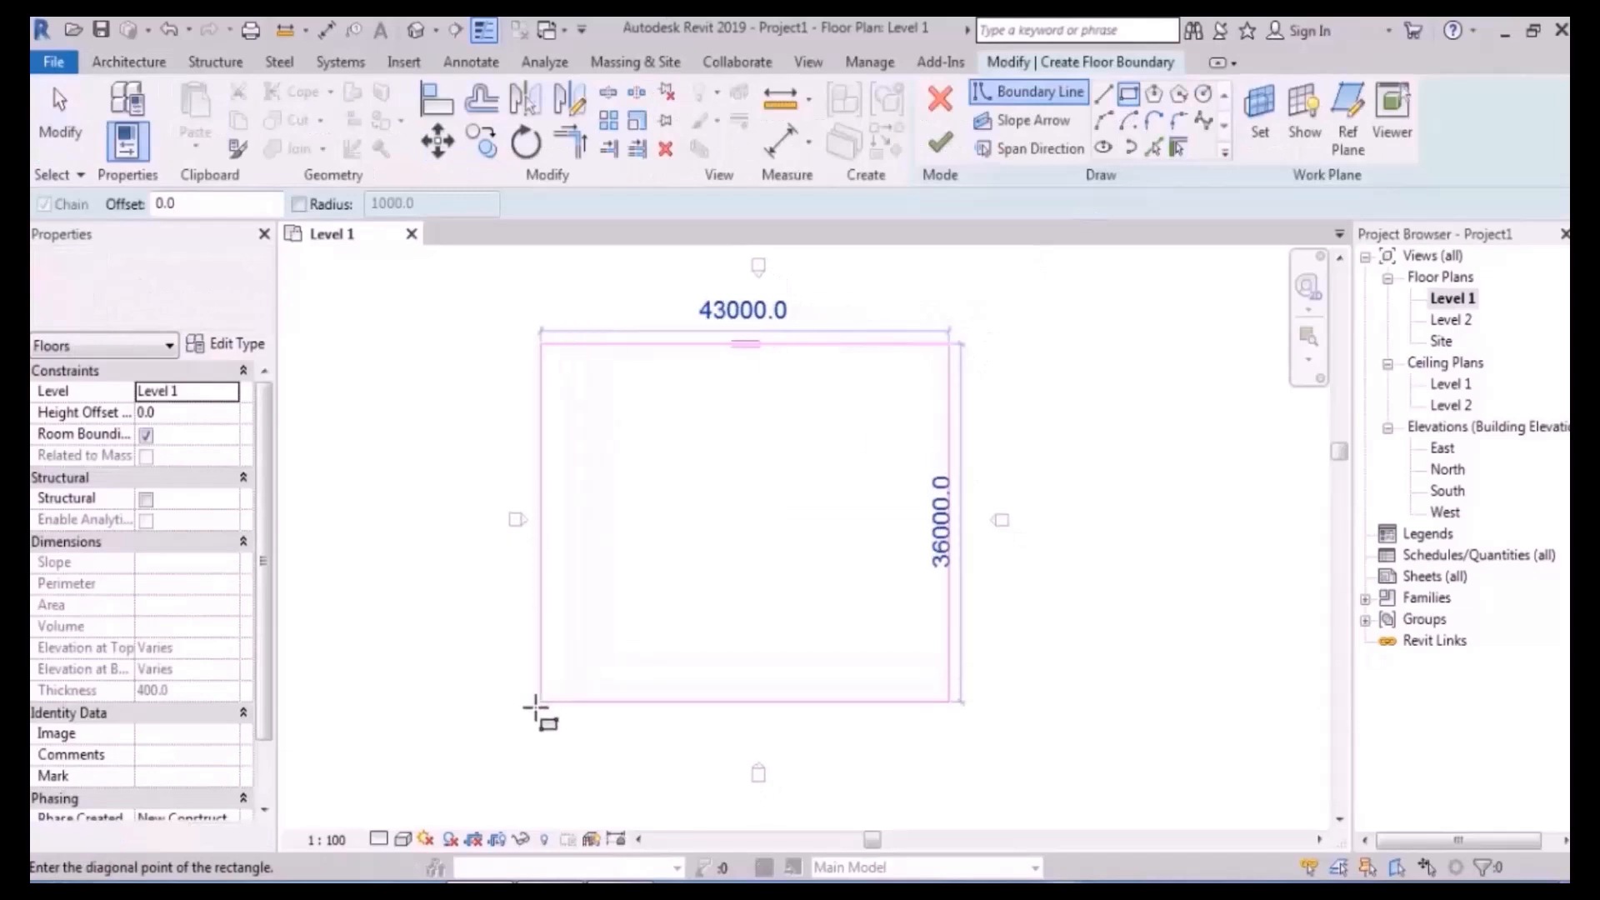
{"action": "left_click", "coordinate": [580, 631]}
{"action": "scroll", "coordinate": [814, 332], "scroll_direction": "up", "scroll_amount": 2}
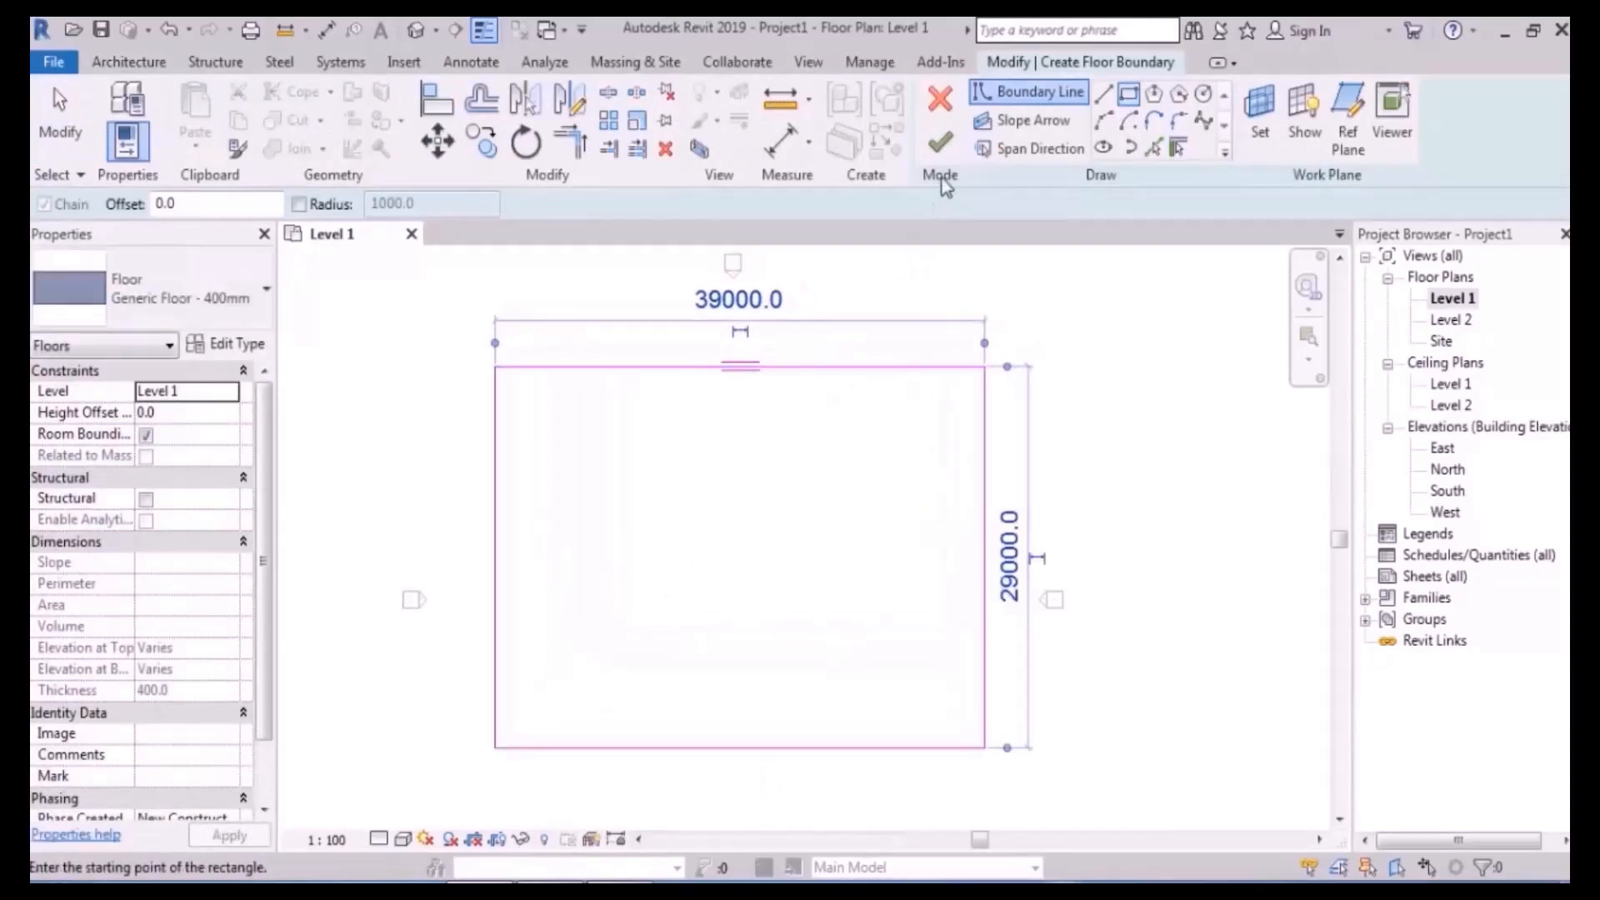
{"action": "left_click", "coordinate": [939, 143]}
{"action": "left_click", "coordinate": [1125, 372]}
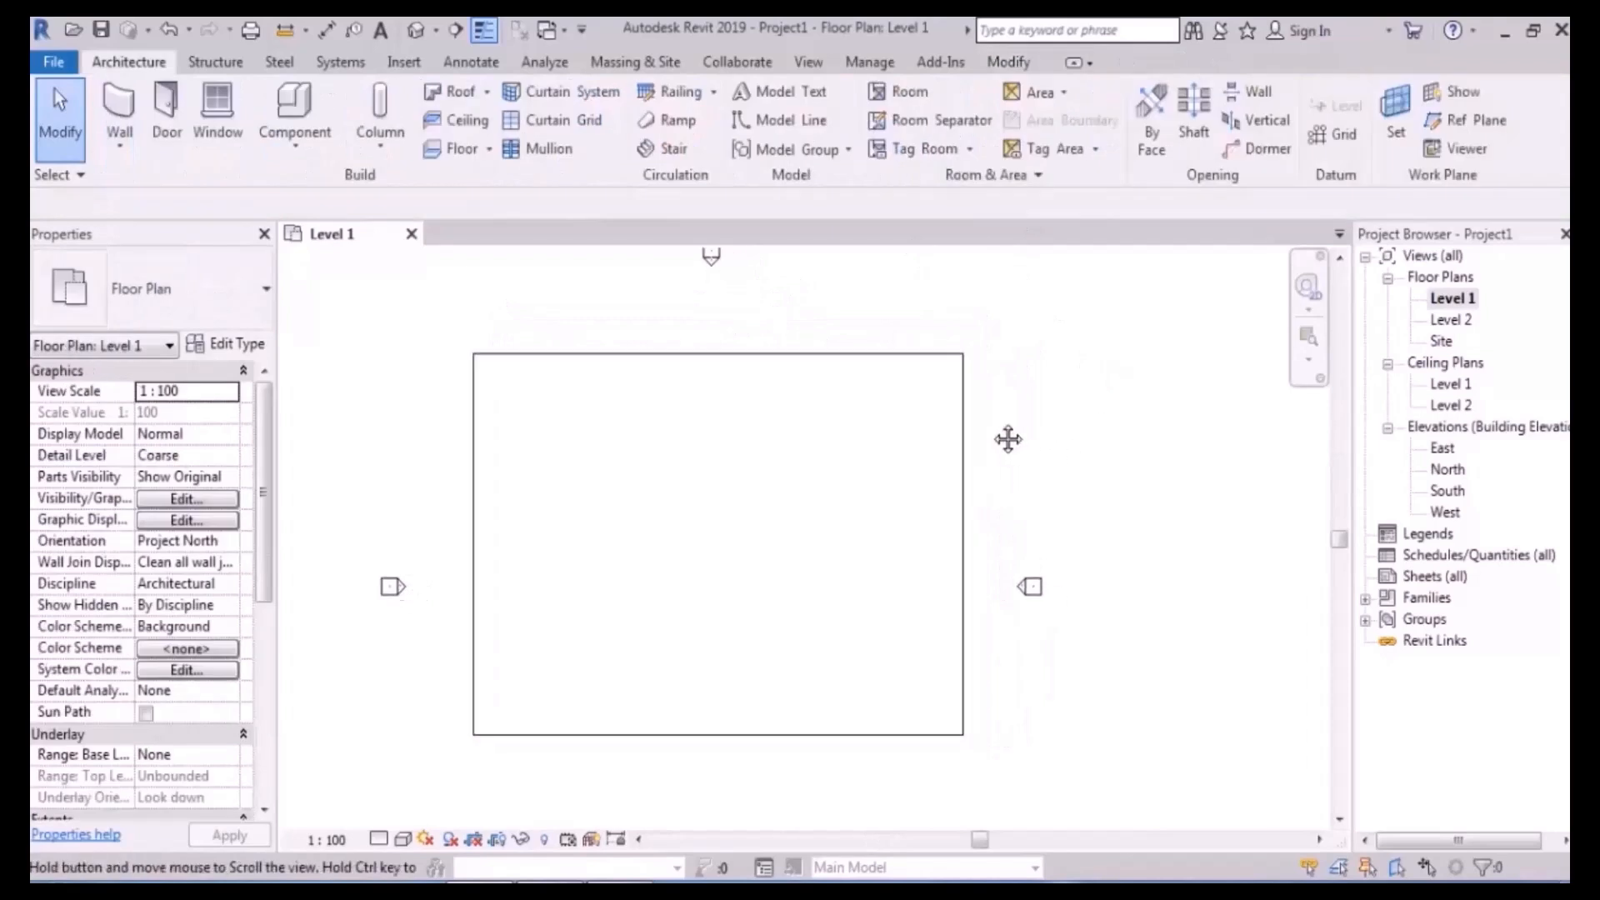
{"action": "left_click", "coordinate": [450, 150]}
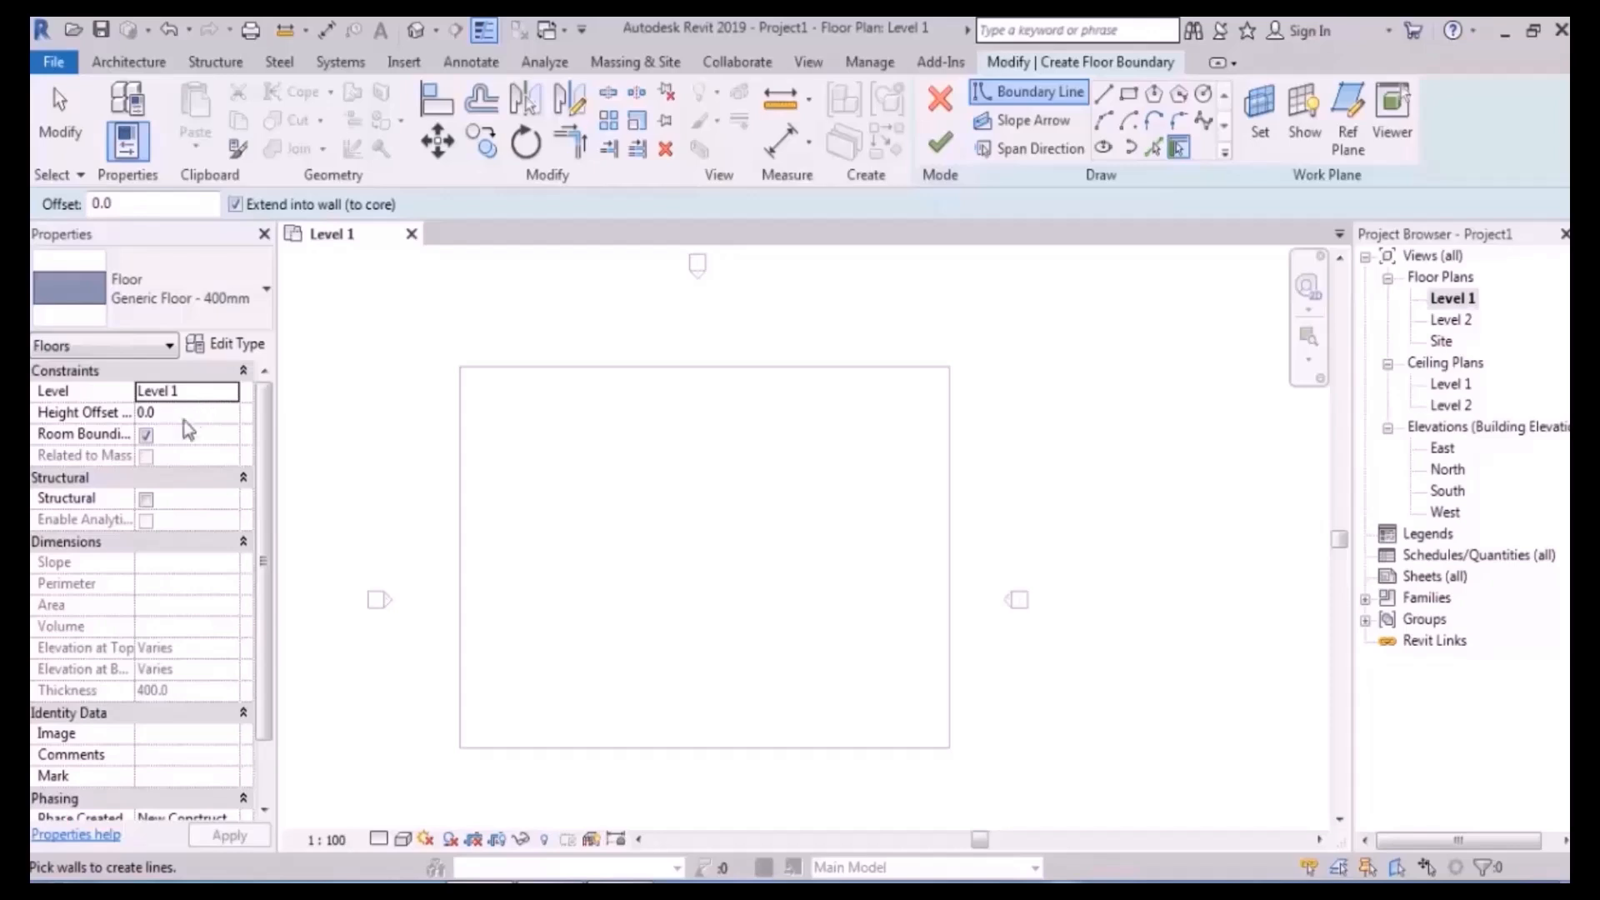
- Draw a 35000 × 13000 rectangular floor over the slab's upper part with a 900 height offset
{"action": "left_click", "coordinate": [187, 411]}
{"action": "type", "text": "900"}
{"action": "key", "text": "Return"}
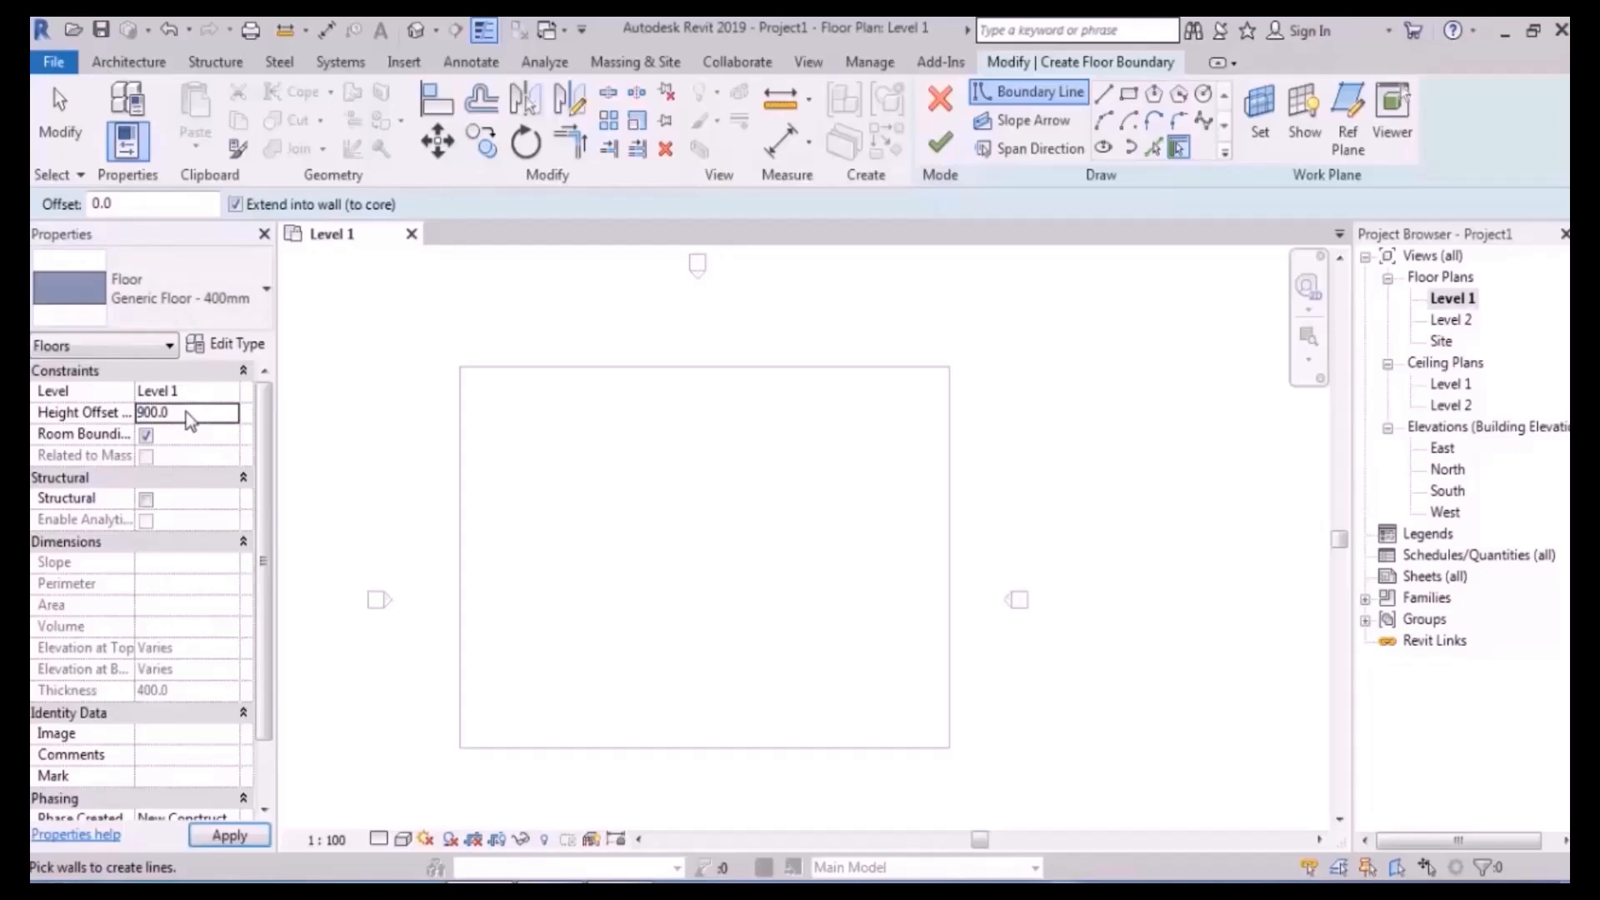
{"action": "middle_click_drag", "start_coordinate": [734, 484], "coordinate": [742, 471]}
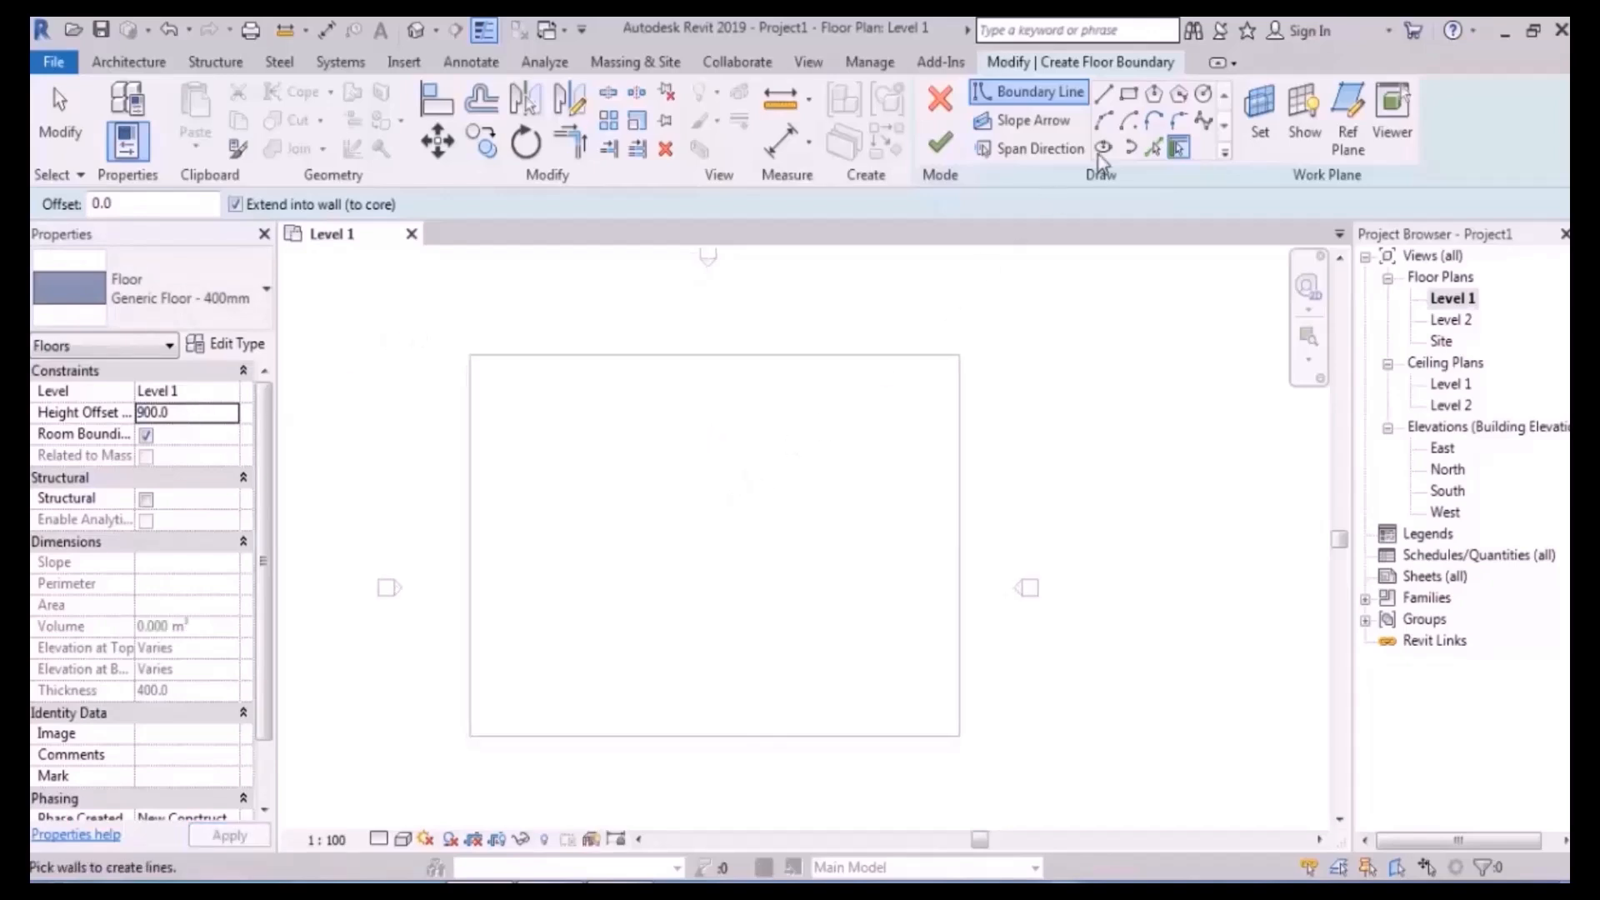
{"action": "left_click", "coordinate": [1128, 93]}
{"action": "left_click", "coordinate": [956, 357]}
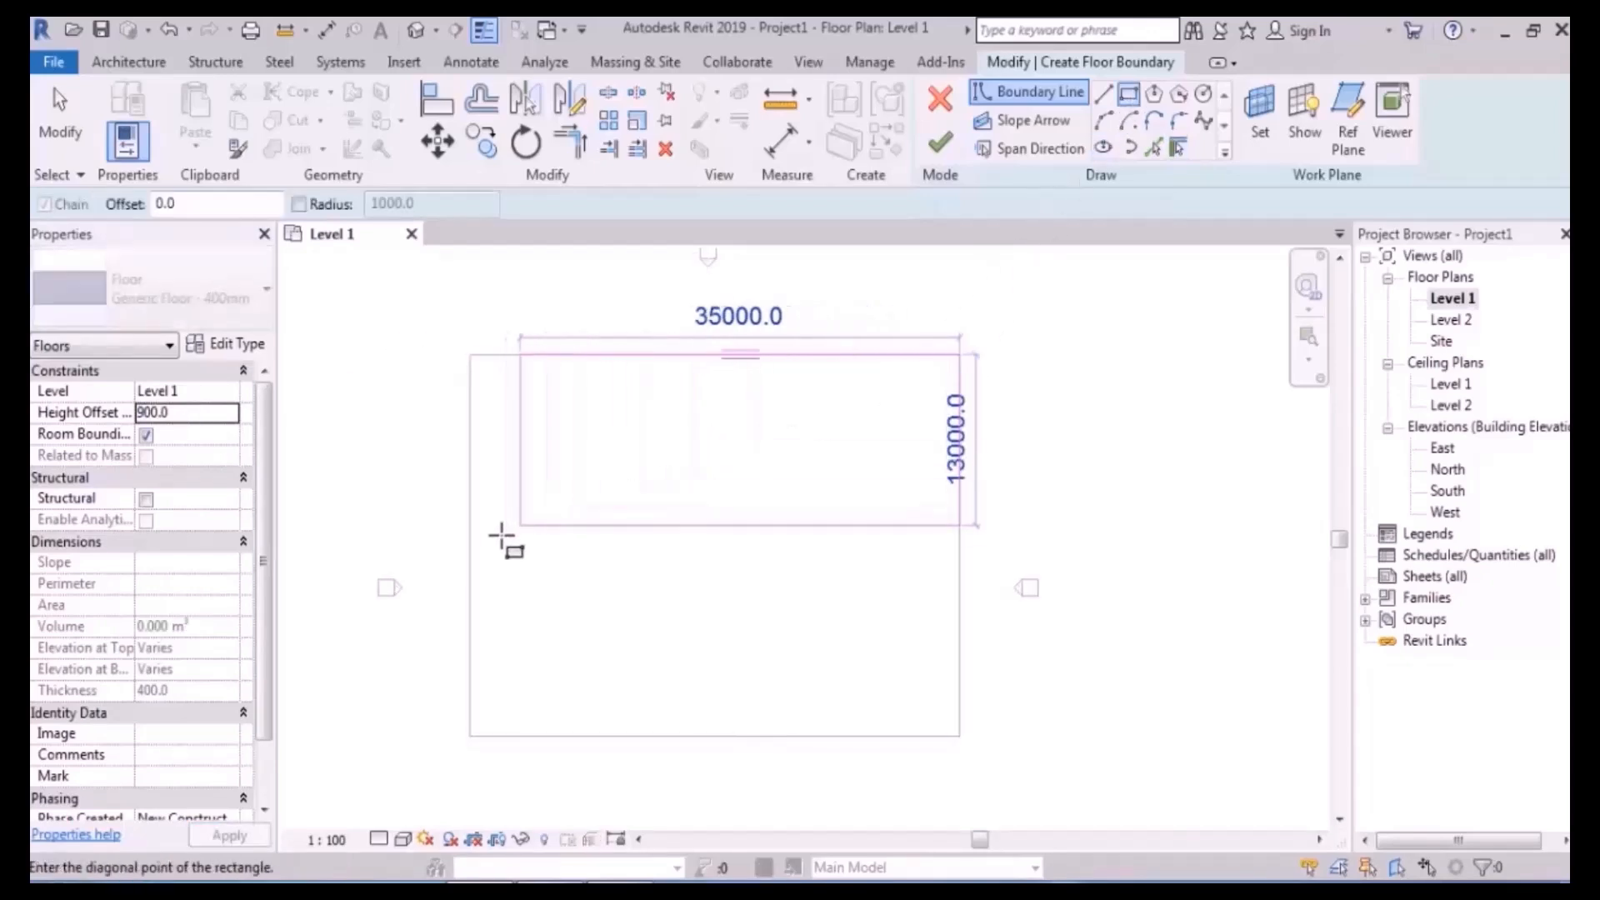
{"action": "left_click", "coordinate": [468, 547]}
{"action": "middle_click_drag", "start_coordinate": [892, 332], "coordinate": [880, 350]}
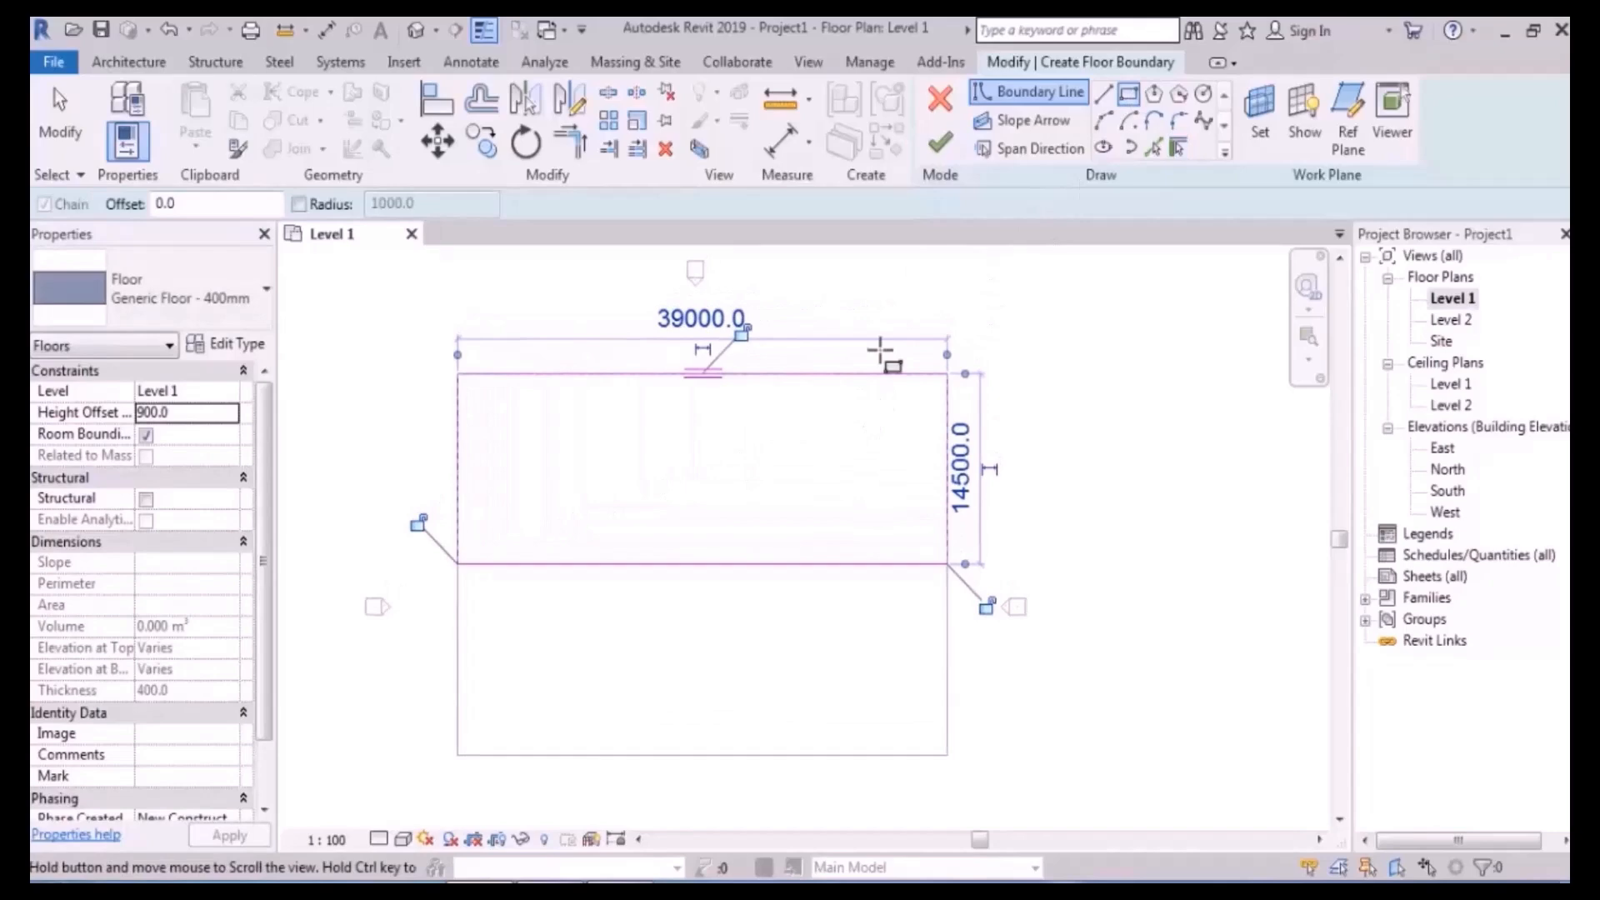
{"action": "left_click", "coordinate": [940, 144]}
- Check both floors in the default 3D view, then go back to the Level 1 plan
{"action": "key", "text": "Escape"}
{"action": "left_click", "coordinate": [415, 31]}
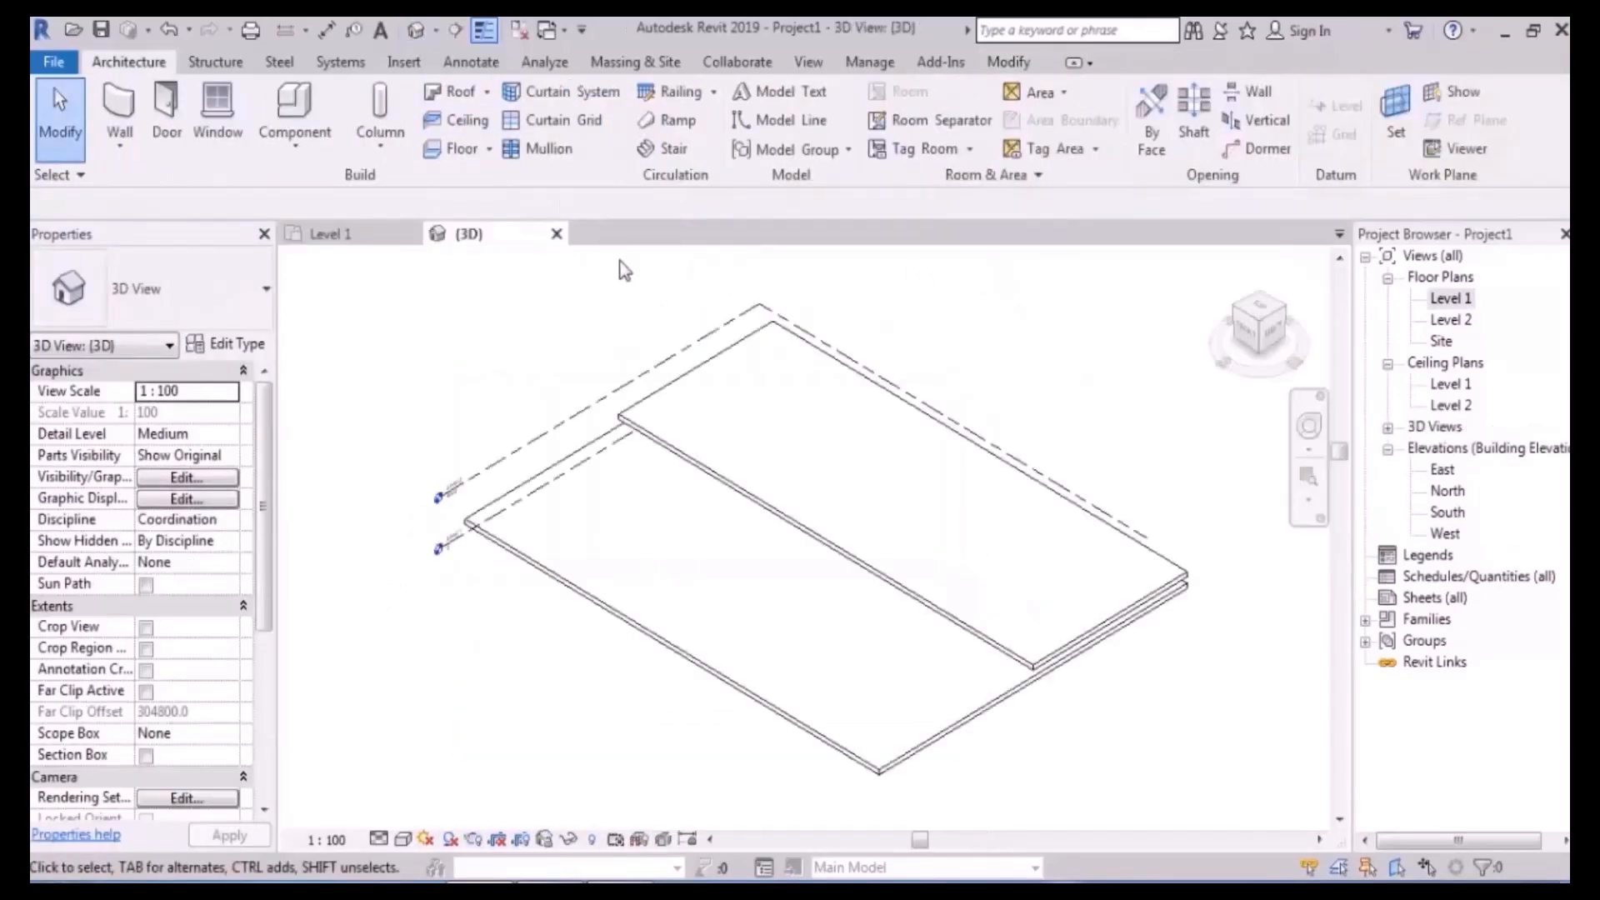
{"action": "middle_click_drag", "start_coordinate": [921, 653], "coordinate": [1106, 564], "text": "shift"}
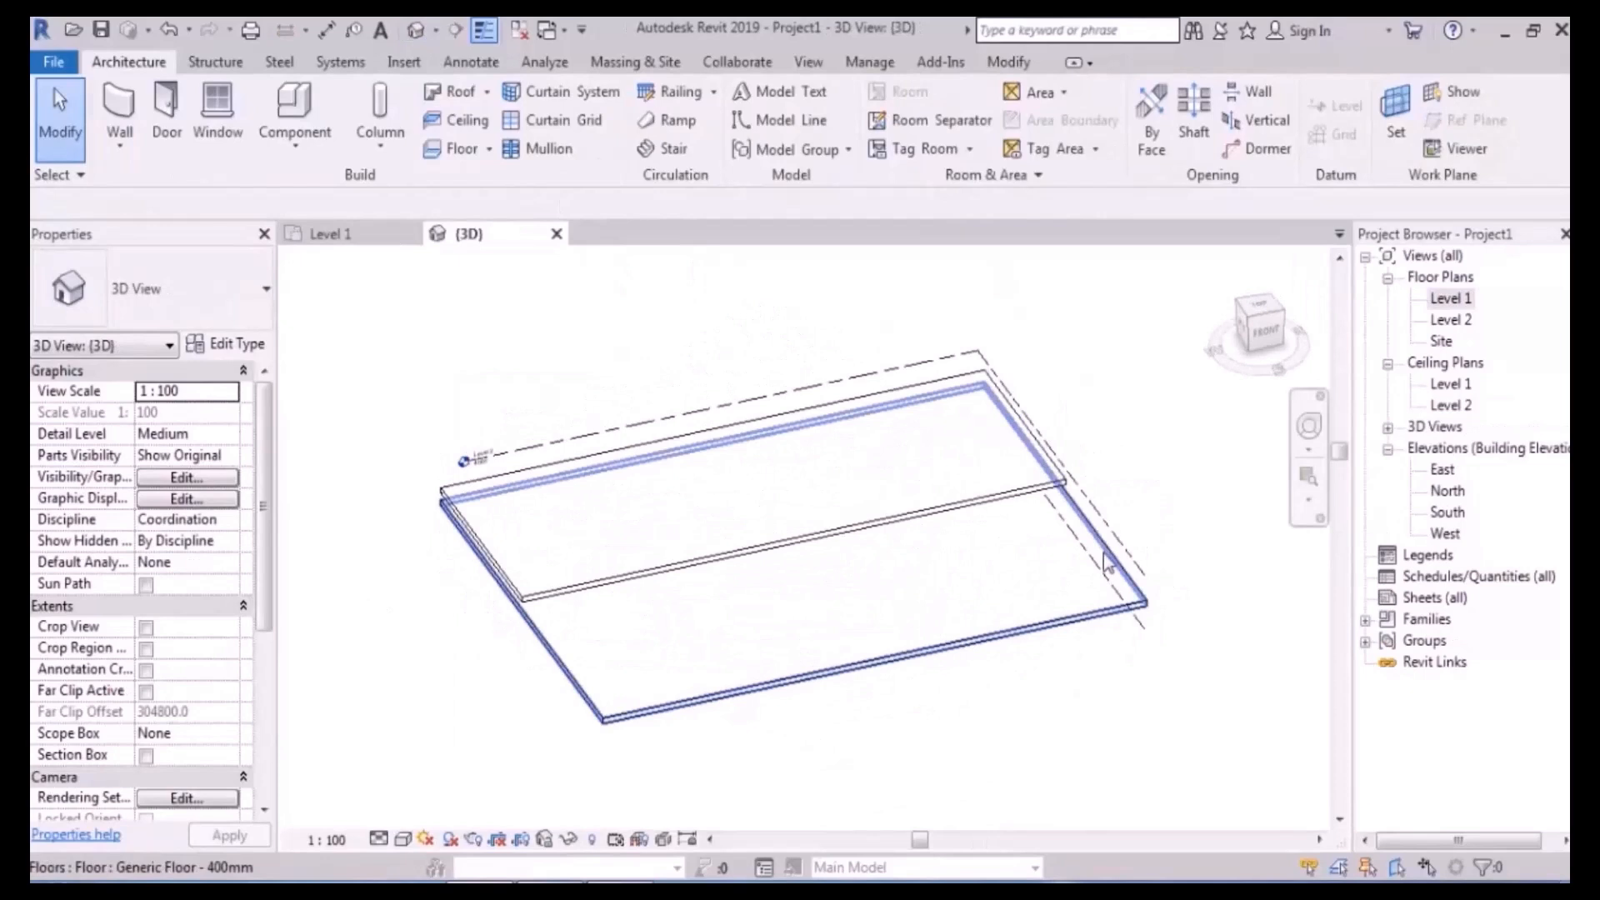
{"action": "double_click", "coordinate": [1450, 298]}
{"action": "middle_click_drag", "start_coordinate": [863, 512], "coordinate": [891, 416]}
{"action": "scroll", "coordinate": [698, 375], "scroll_direction": "up", "scroll_amount": 1}
{"action": "middle_click_drag", "start_coordinate": [687, 361], "coordinate": [701, 398]}
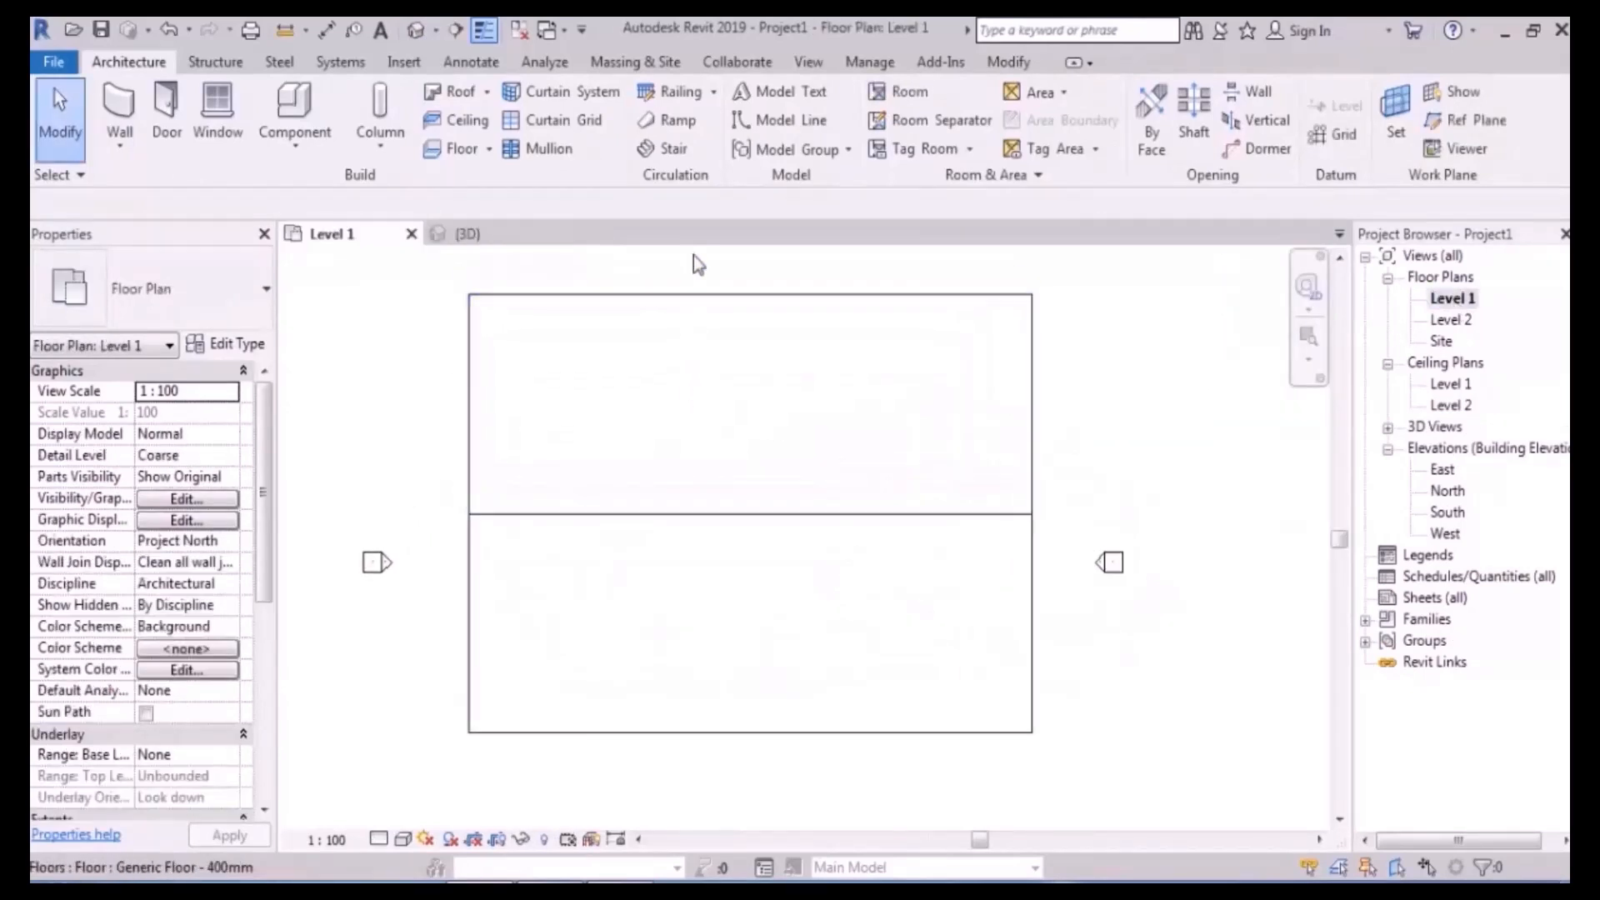
- Launch the Stair tool from the Architecture tab on the Level 1 plan
{"action": "left_click", "coordinate": [672, 148]}
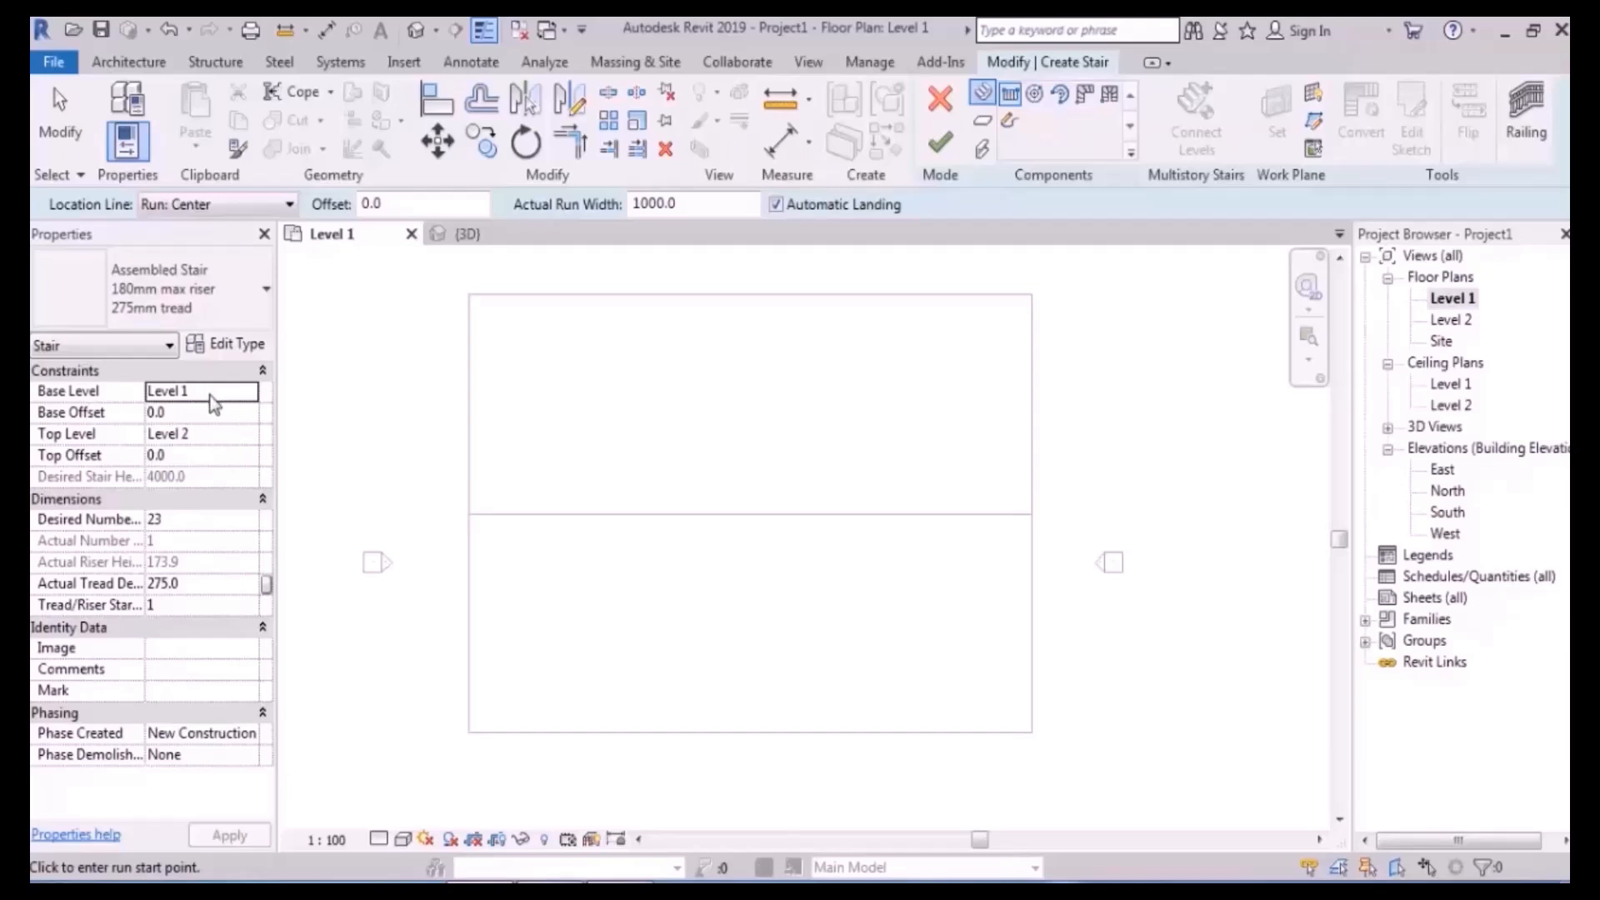
- Set the stair's Top Level to Level 1 with a 900 top offset
{"action": "left_click", "coordinate": [225, 437]}
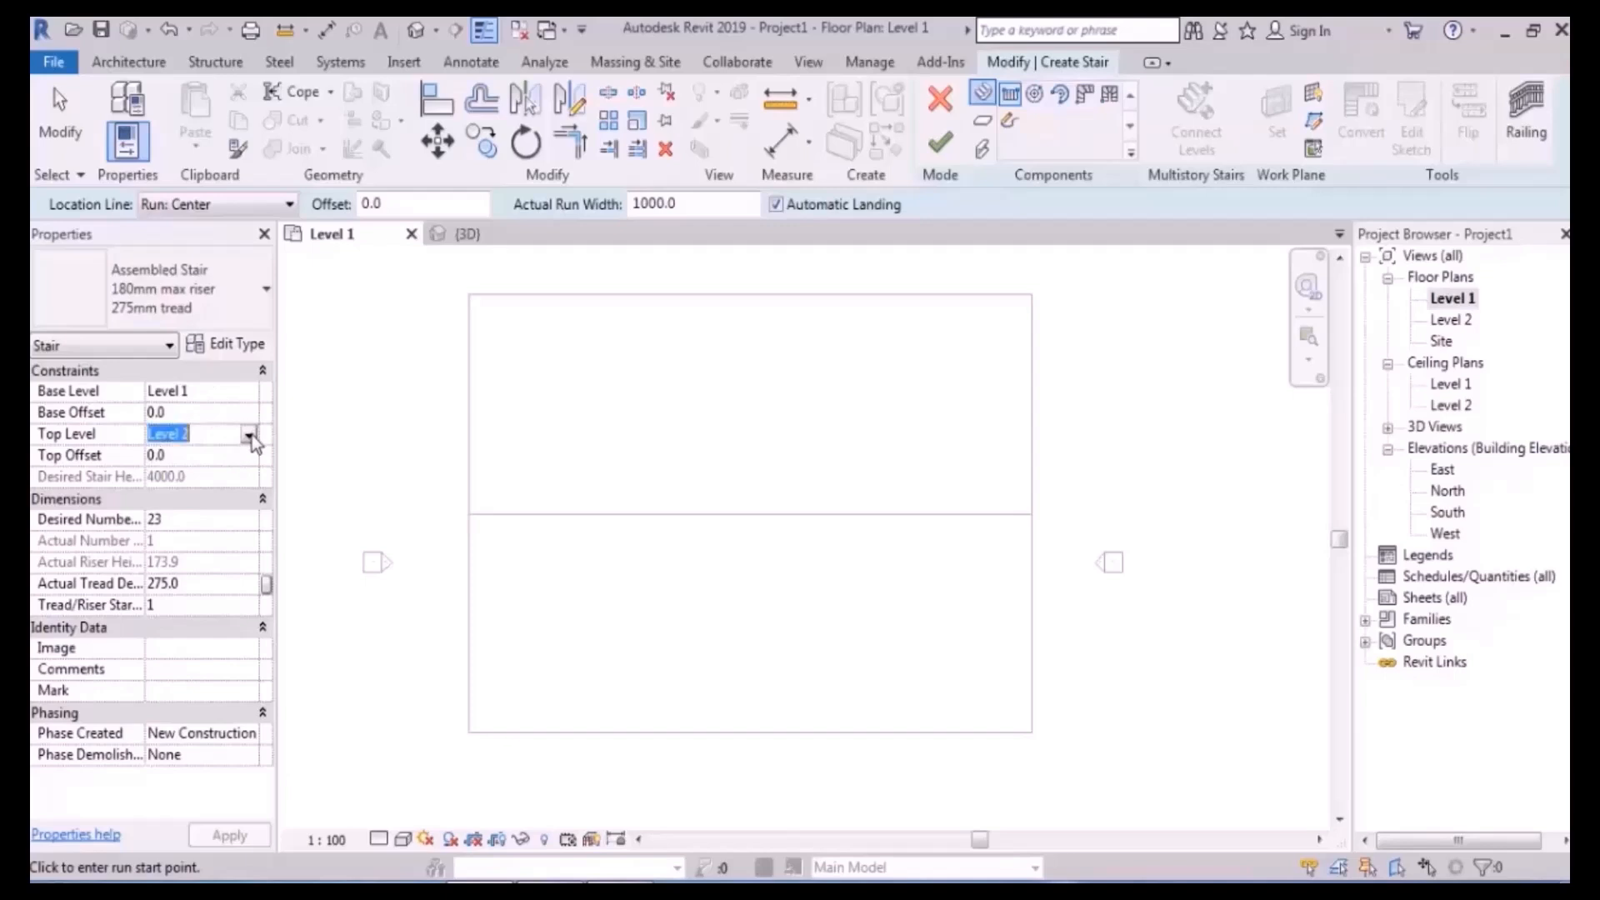
{"action": "left_click", "coordinate": [248, 434]}
{"action": "left_click", "coordinate": [173, 473]}
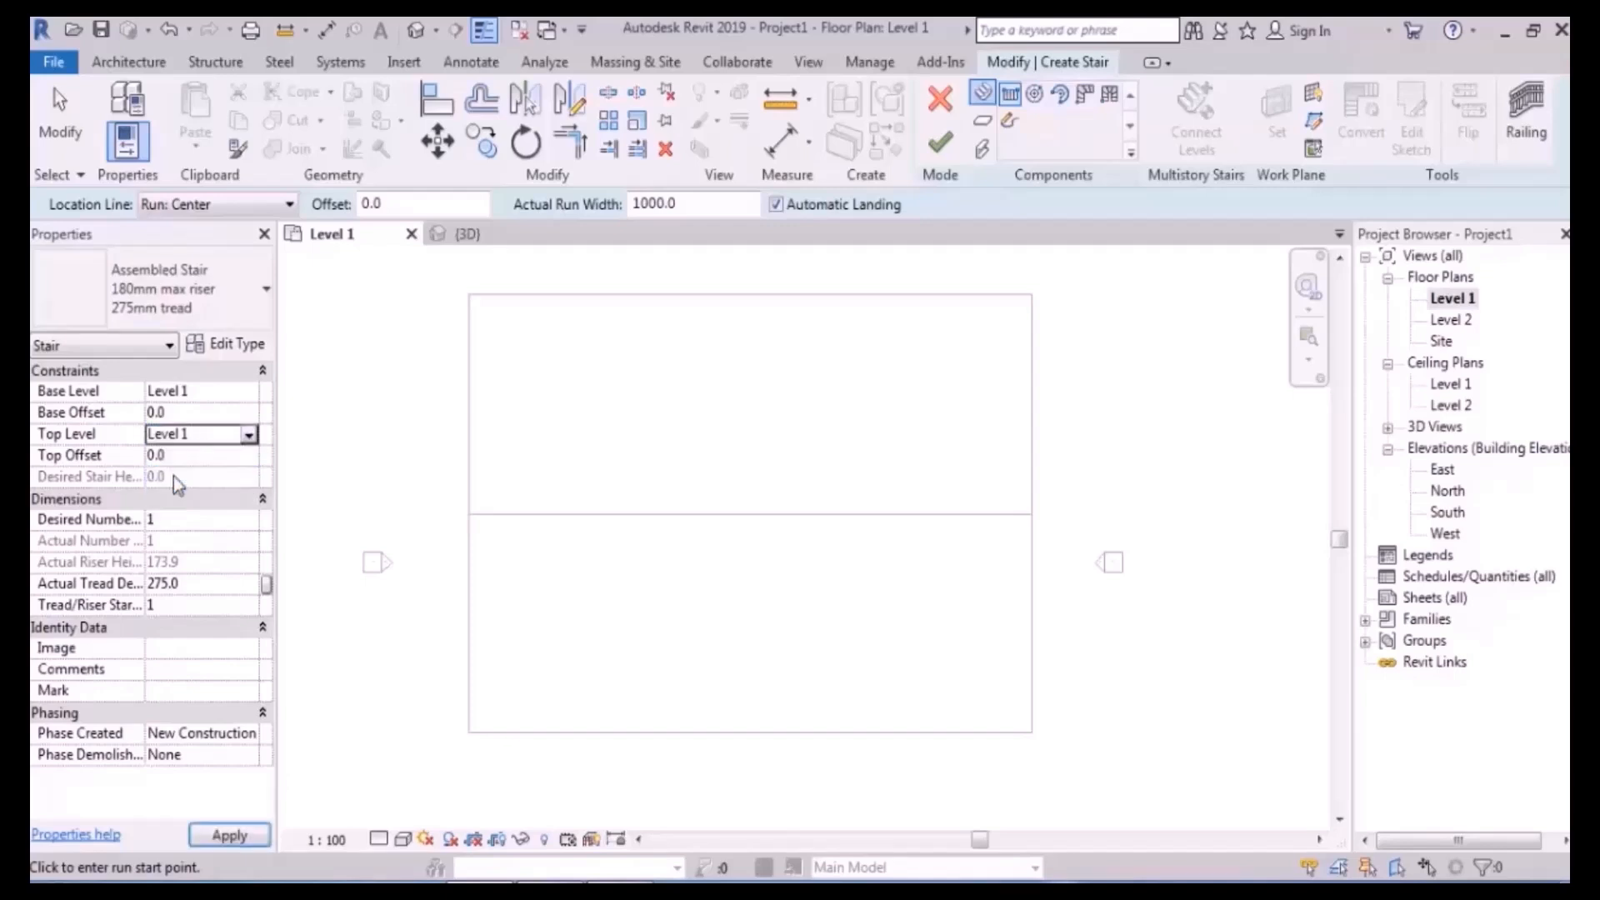
{"action": "left_click", "coordinate": [185, 455]}
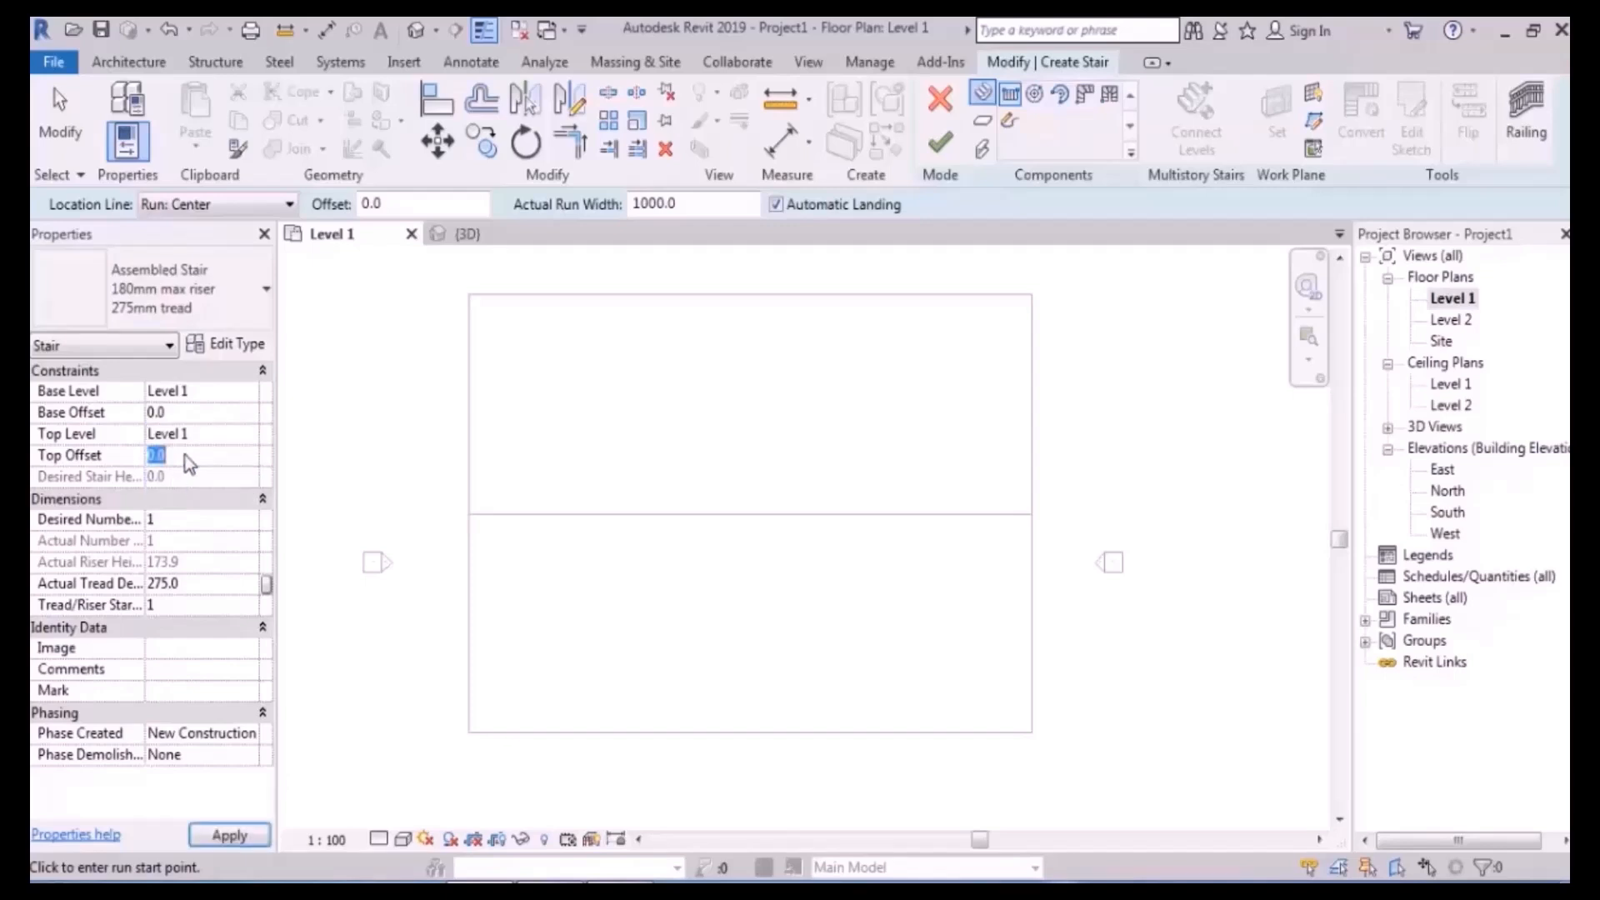
{"action": "type", "text": "900"}
{"action": "key", "text": "Return"}
- Confirm Top Level 1 with 900 offset and set Desired Number of Risers to 6
{"action": "left_click", "coordinate": [243, 433]}
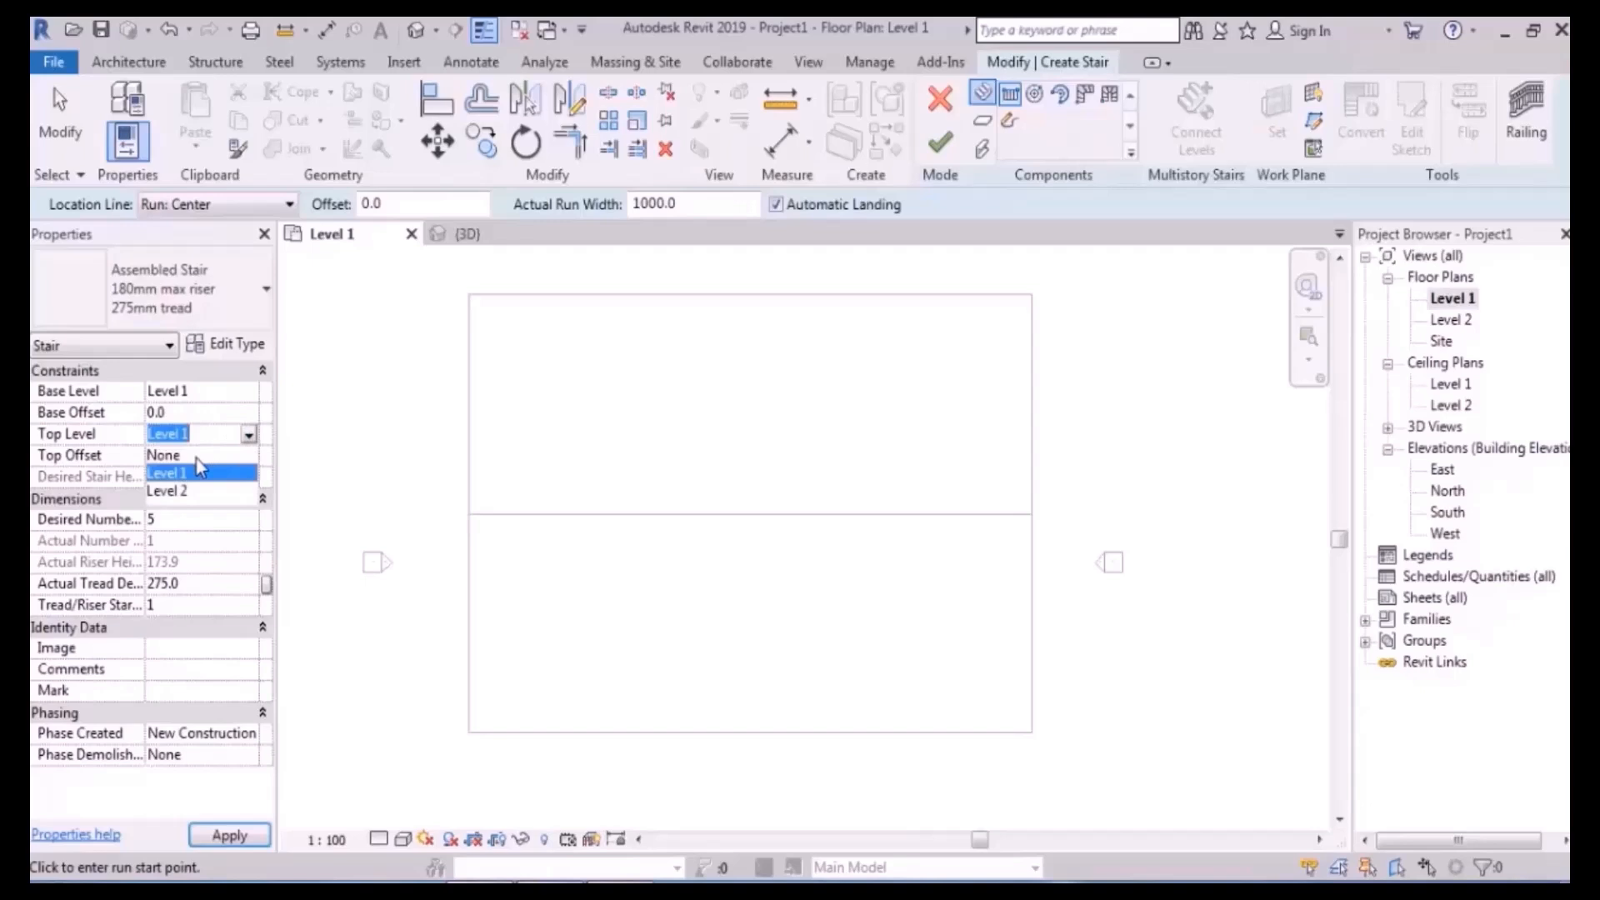
{"action": "left_click", "coordinate": [200, 455]}
{"action": "left_click", "coordinate": [214, 476]}
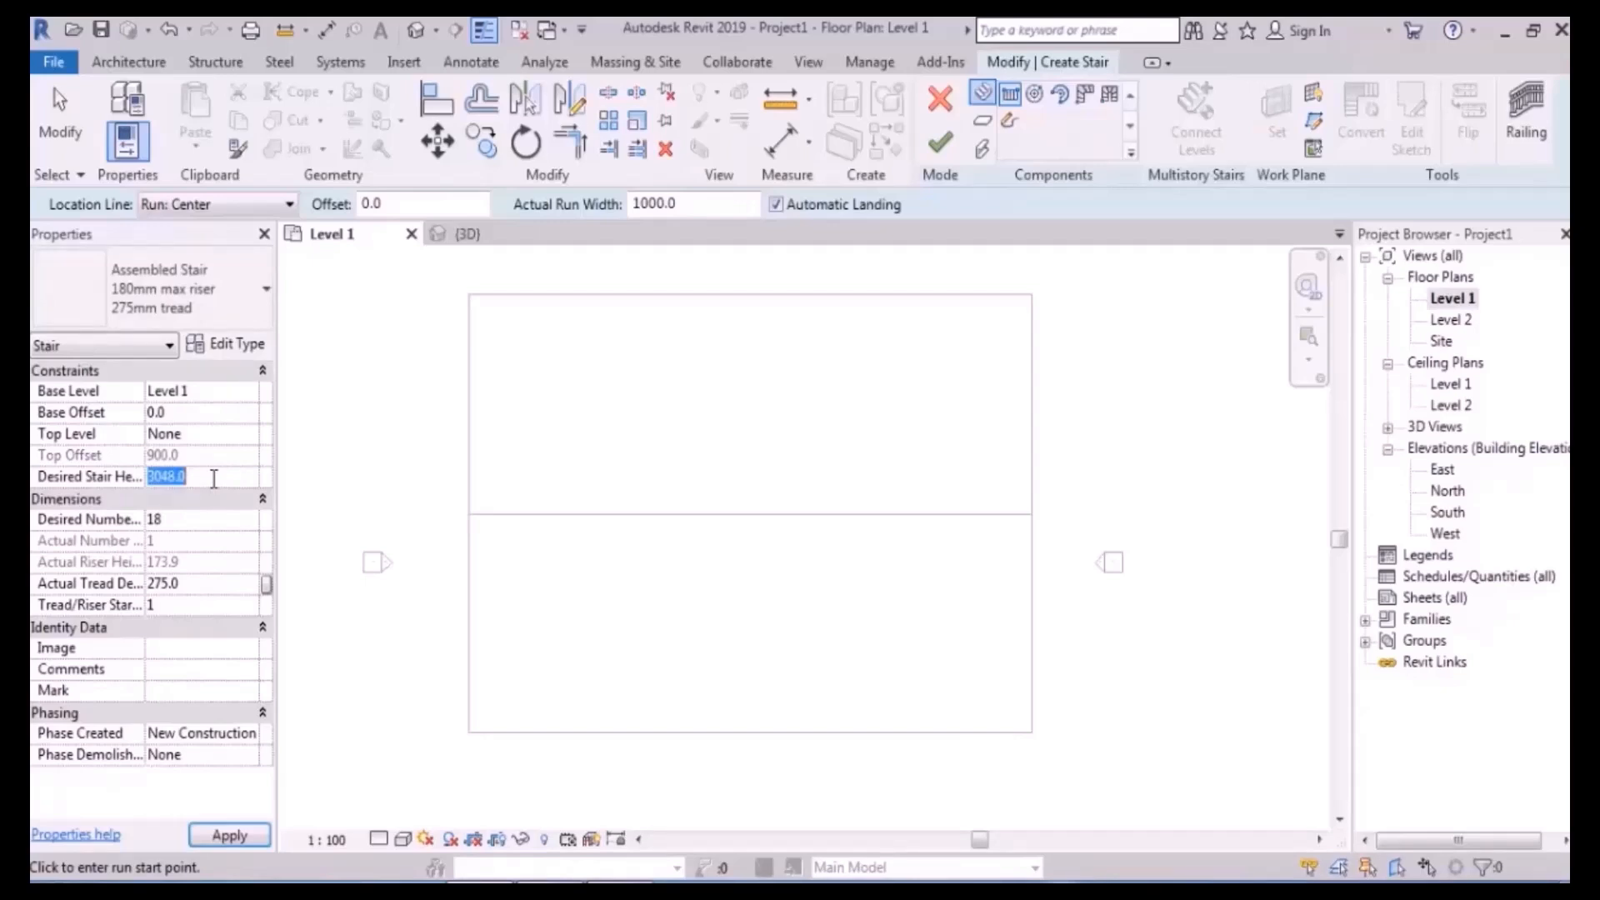
{"action": "left_click", "coordinate": [249, 435]}
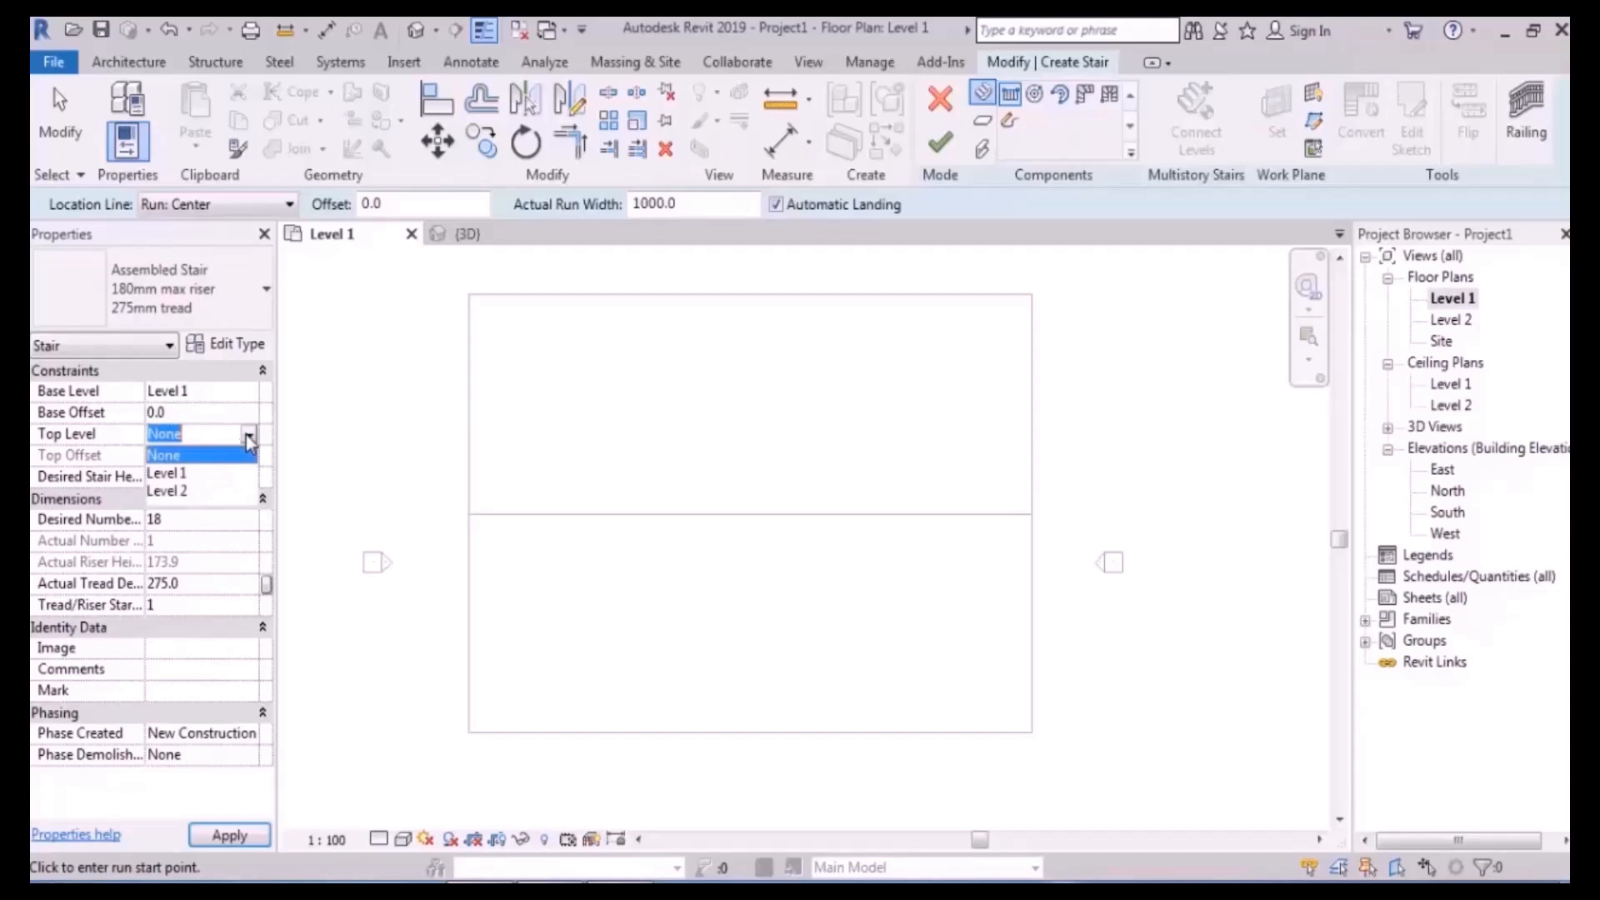
{"action": "left_click", "coordinate": [193, 468]}
{"action": "left_click", "coordinate": [196, 457]}
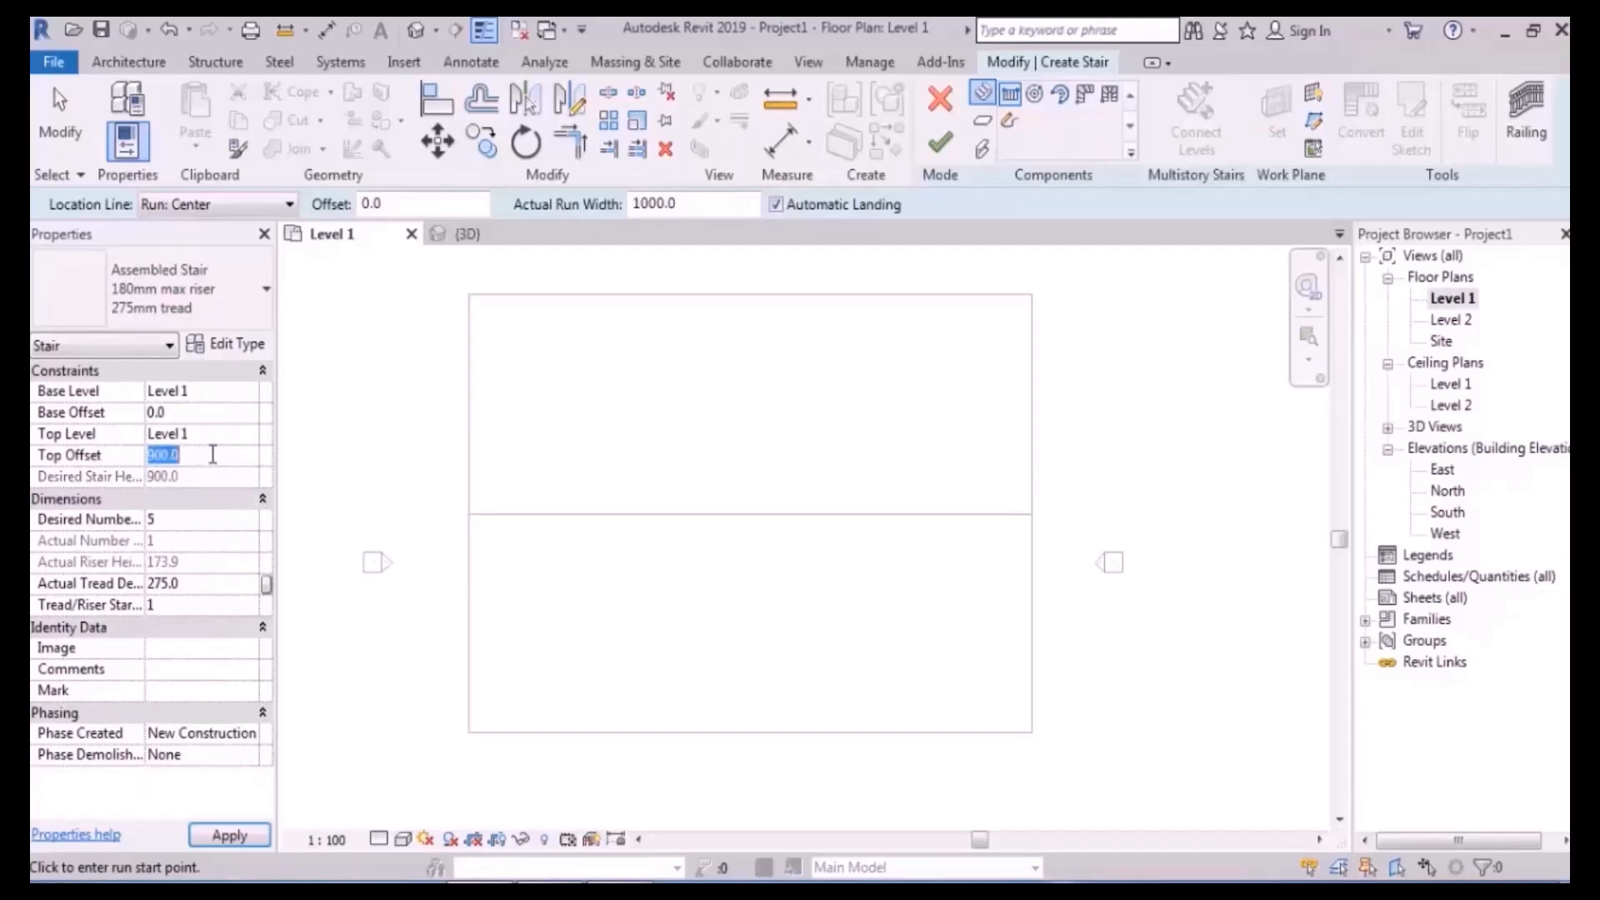
{"action": "left_click", "coordinate": [196, 476]}
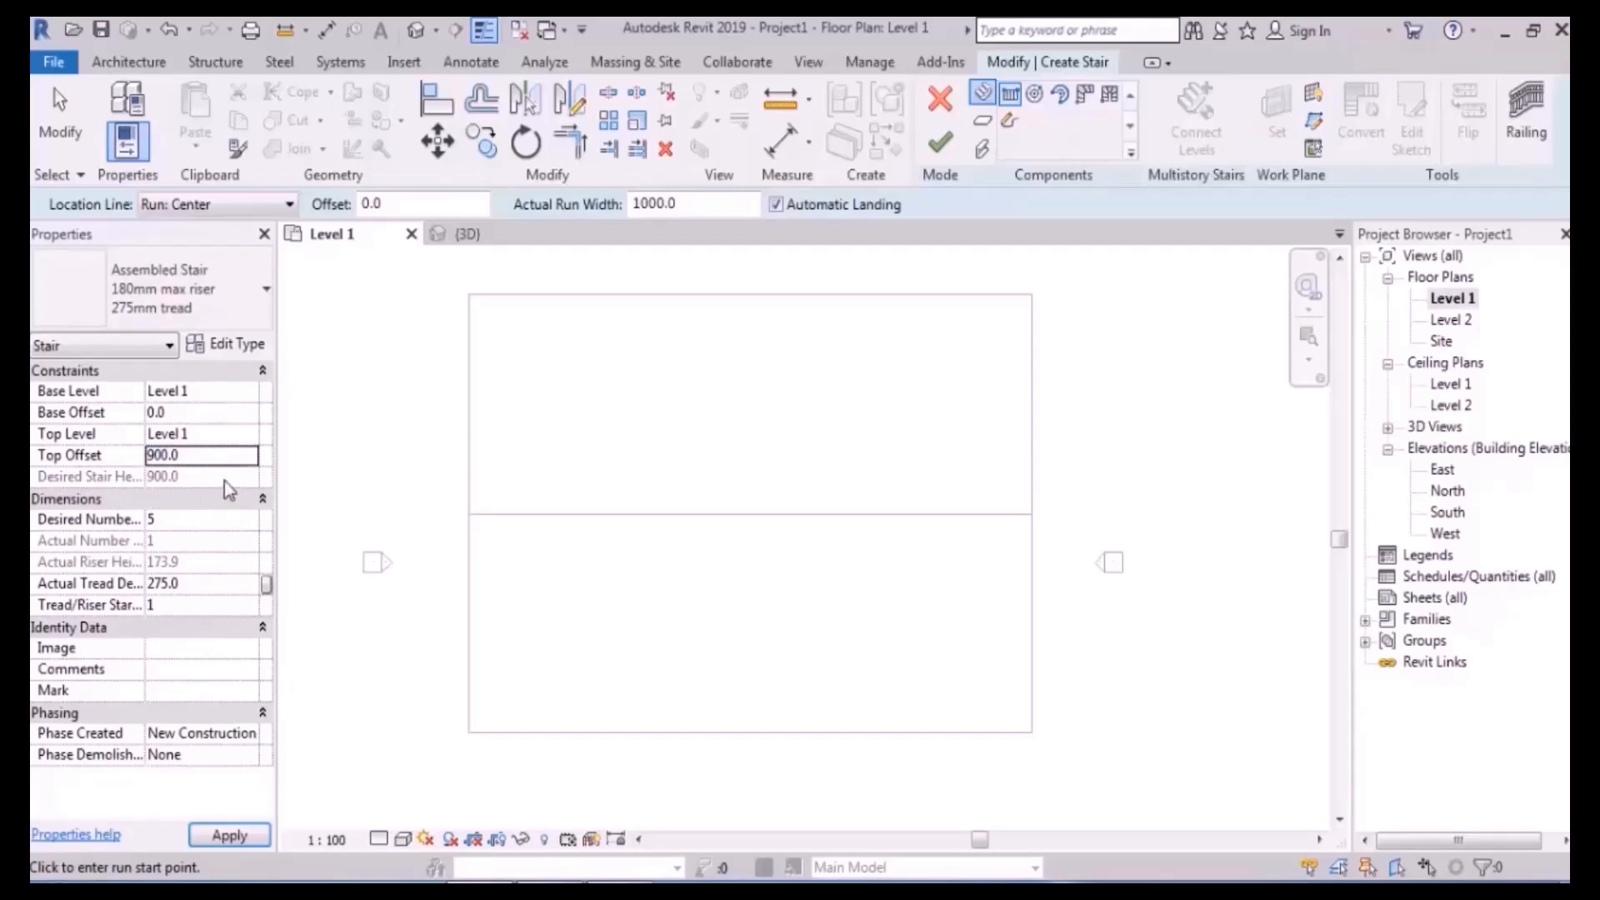
{"action": "left_click", "coordinate": [190, 520]}
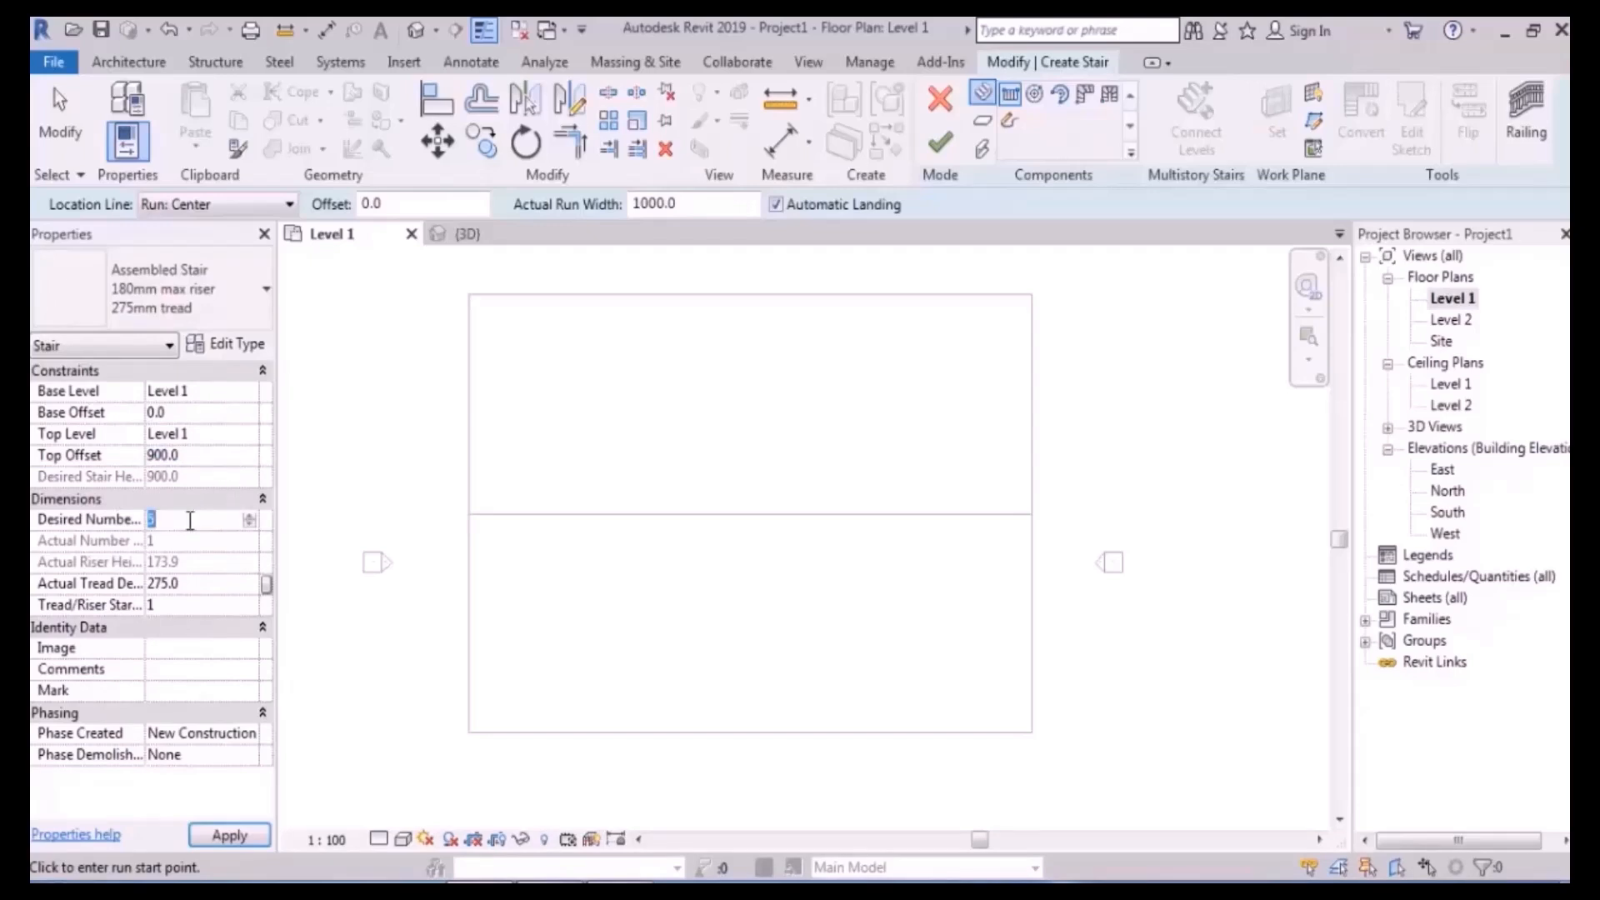
{"action": "type", "text": "6"}
{"action": "key", "text": "Return"}
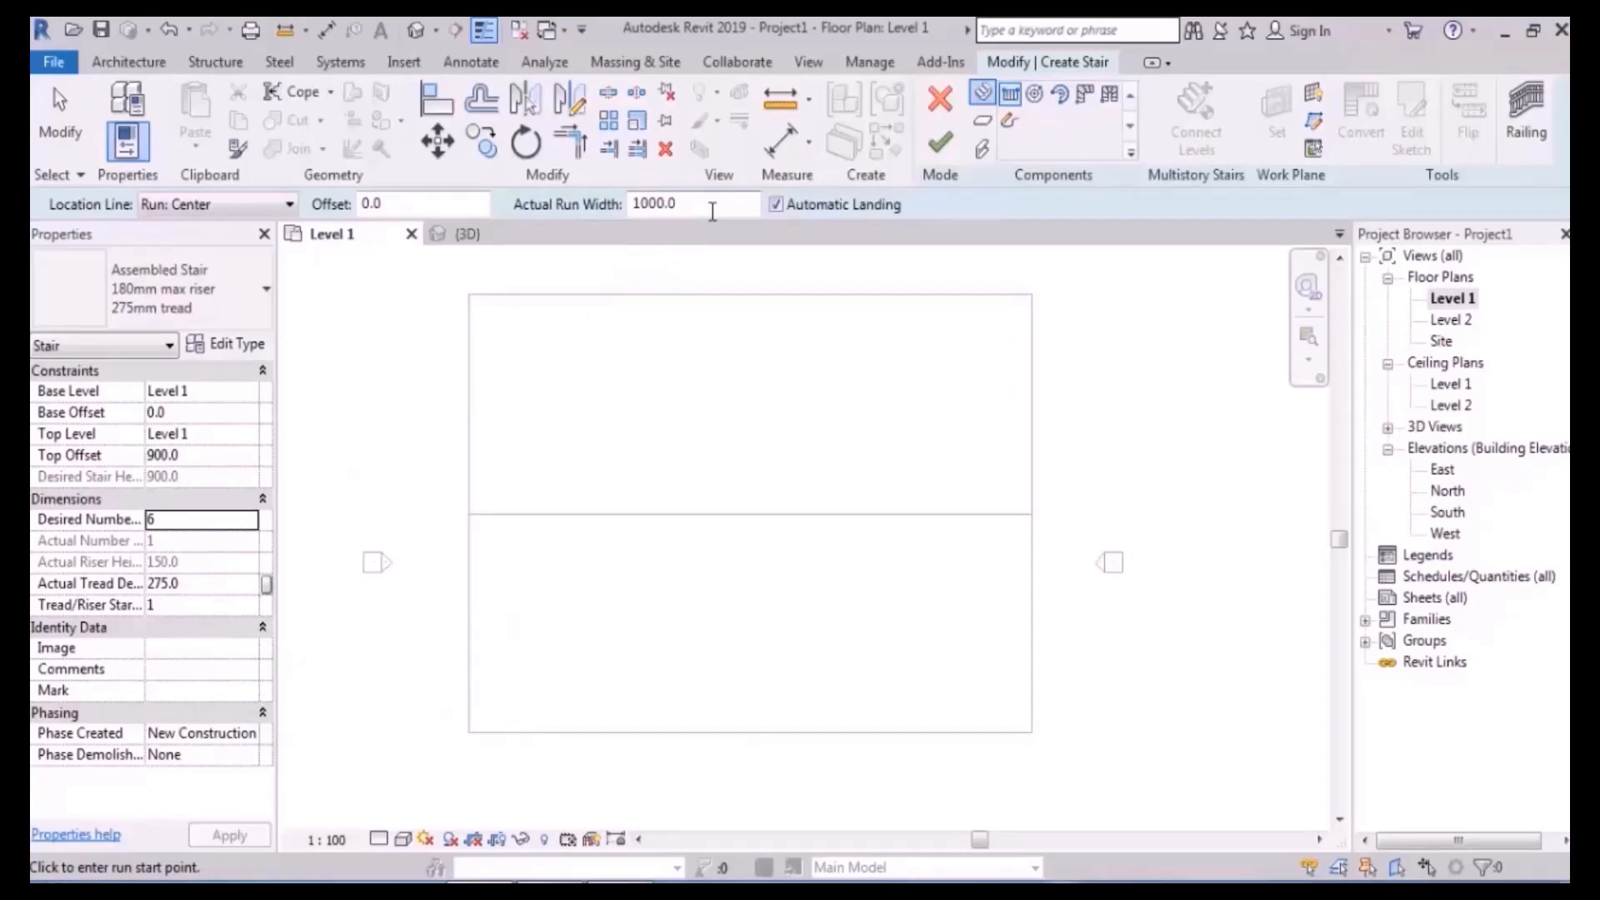
- Switch the stair run to a custom sketch
{"action": "left_click", "coordinate": [1011, 123]}
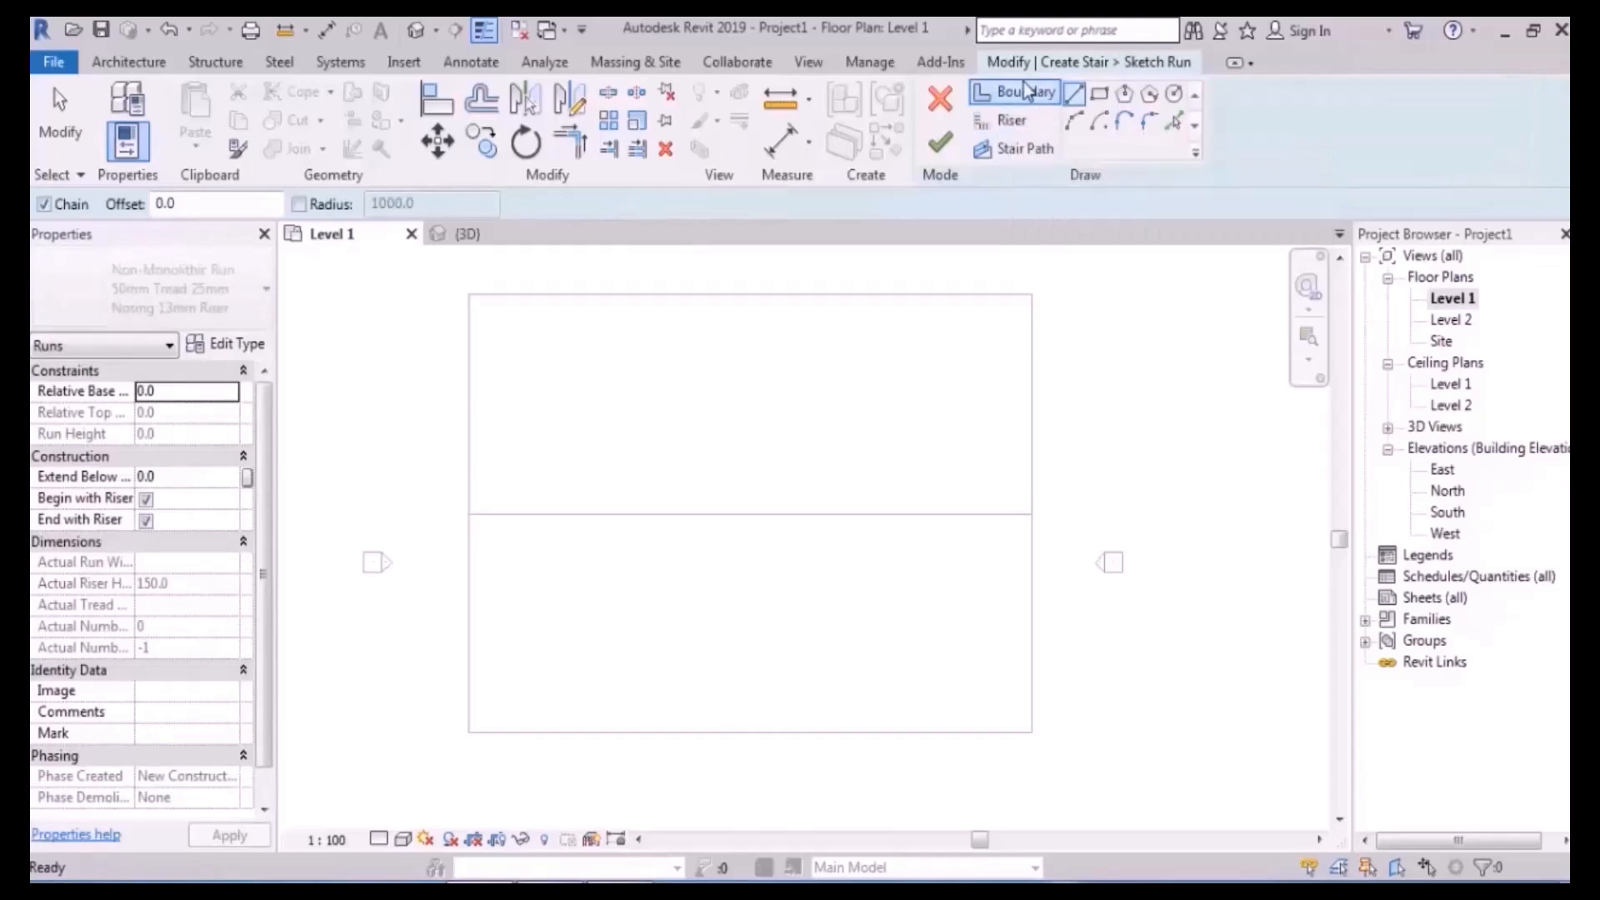
{"action": "left_click", "coordinate": [1023, 155]}
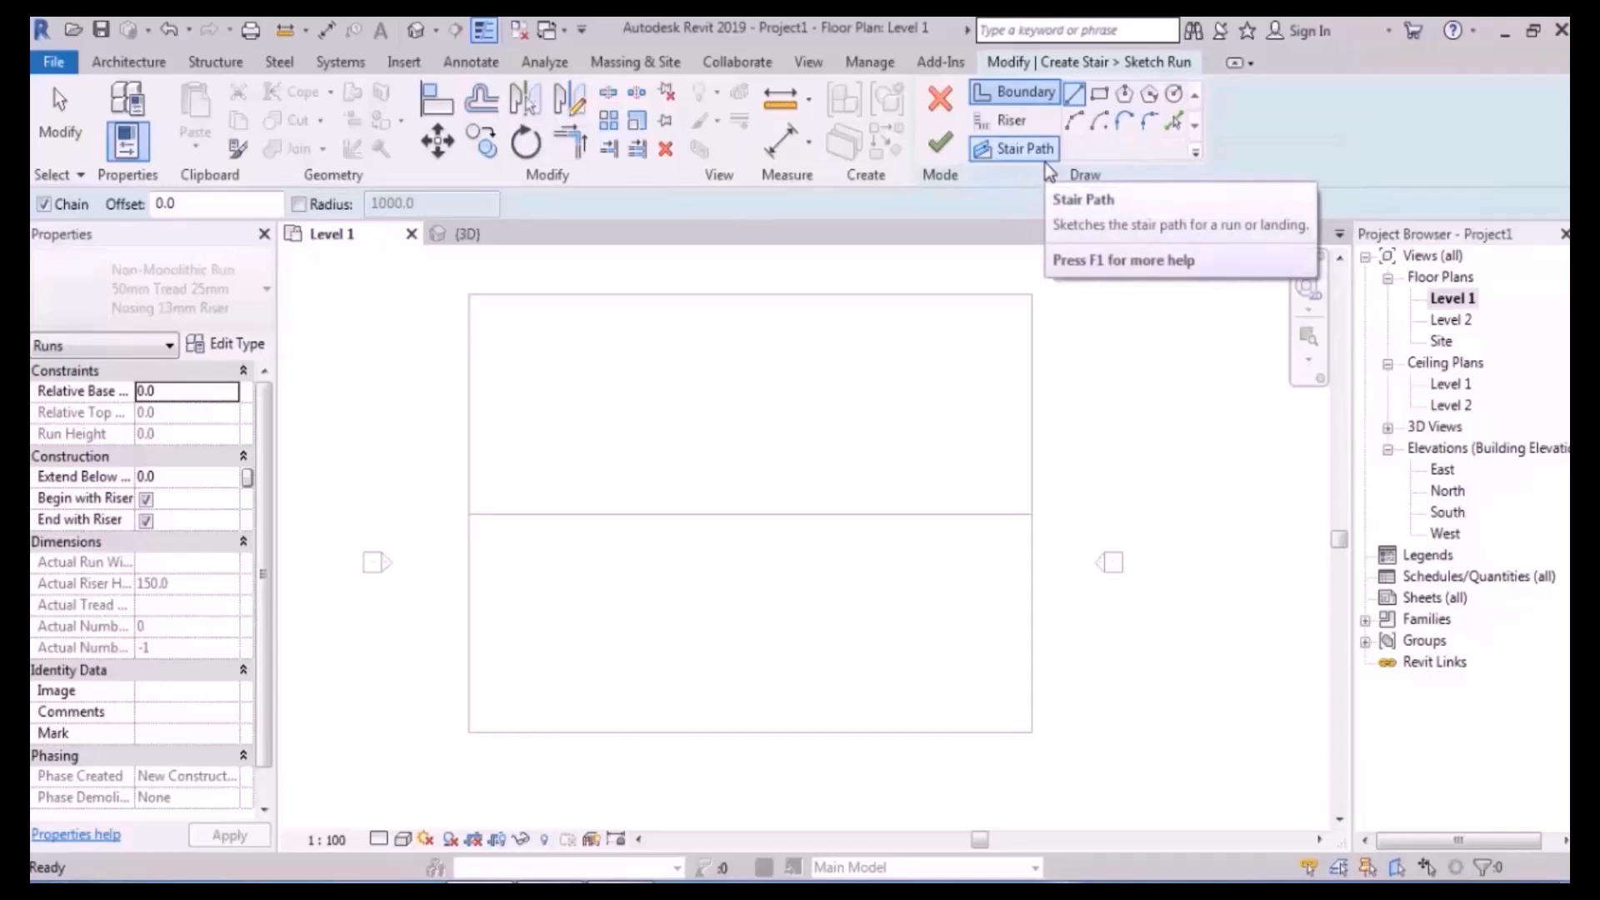
{"action": "scroll", "coordinate": [725, 466], "scroll_direction": "up", "scroll_amount": 3}
{"action": "mouse_move", "coordinate": [703, 436]}
{"action": "middle_mouse_down"}
{"action": "mouse_move", "coordinate": [833, 385]}
{"action": "mouse_move", "coordinate": [804, 447]}
{"action": "middle_mouse_up"}
{"action": "scroll", "coordinate": [836, 395], "scroll_direction": "down", "scroll_amount": 2}
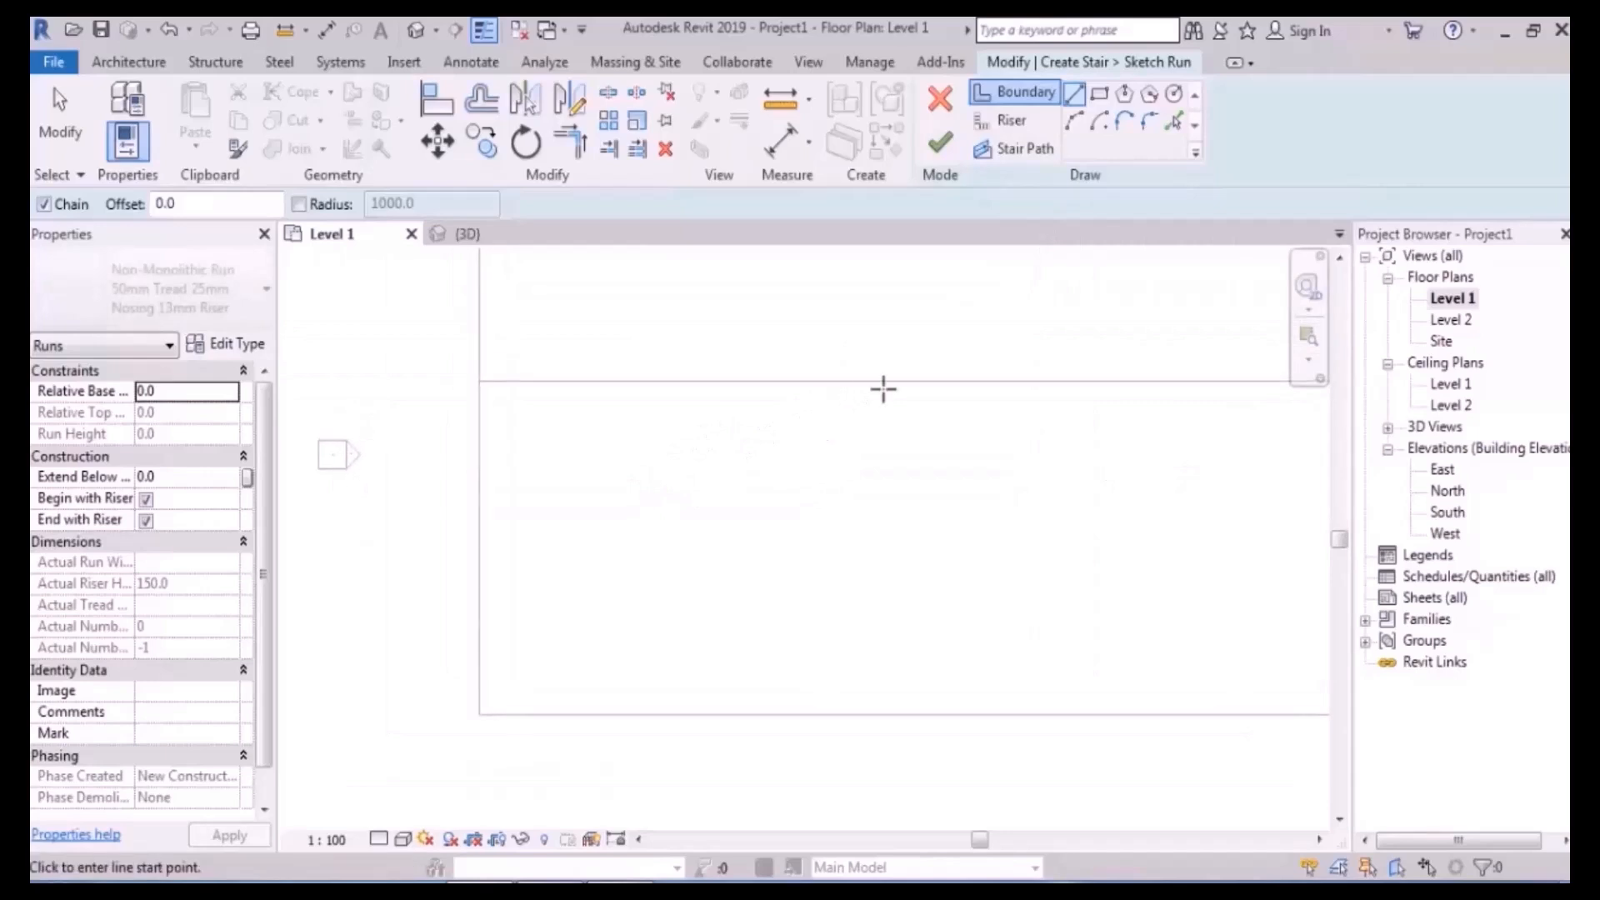
- Draw the first curved boundary with the Start-End-Radius Arc tool from the floor edge
{"action": "left_click", "coordinate": [1035, 96]}
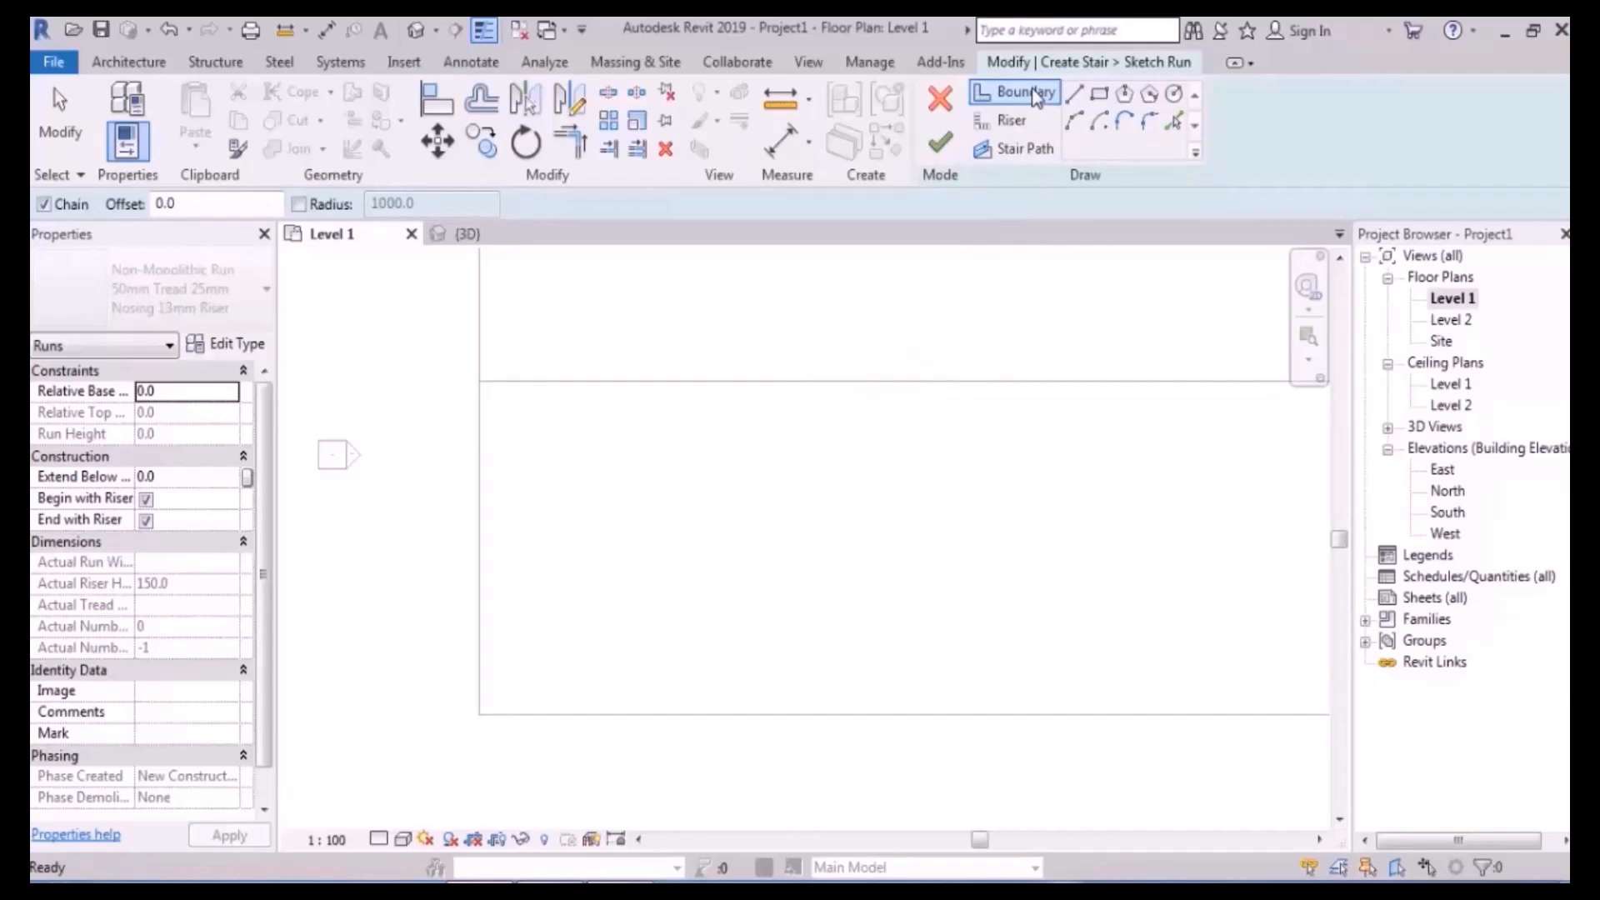
{"action": "left_click", "coordinate": [1073, 125]}
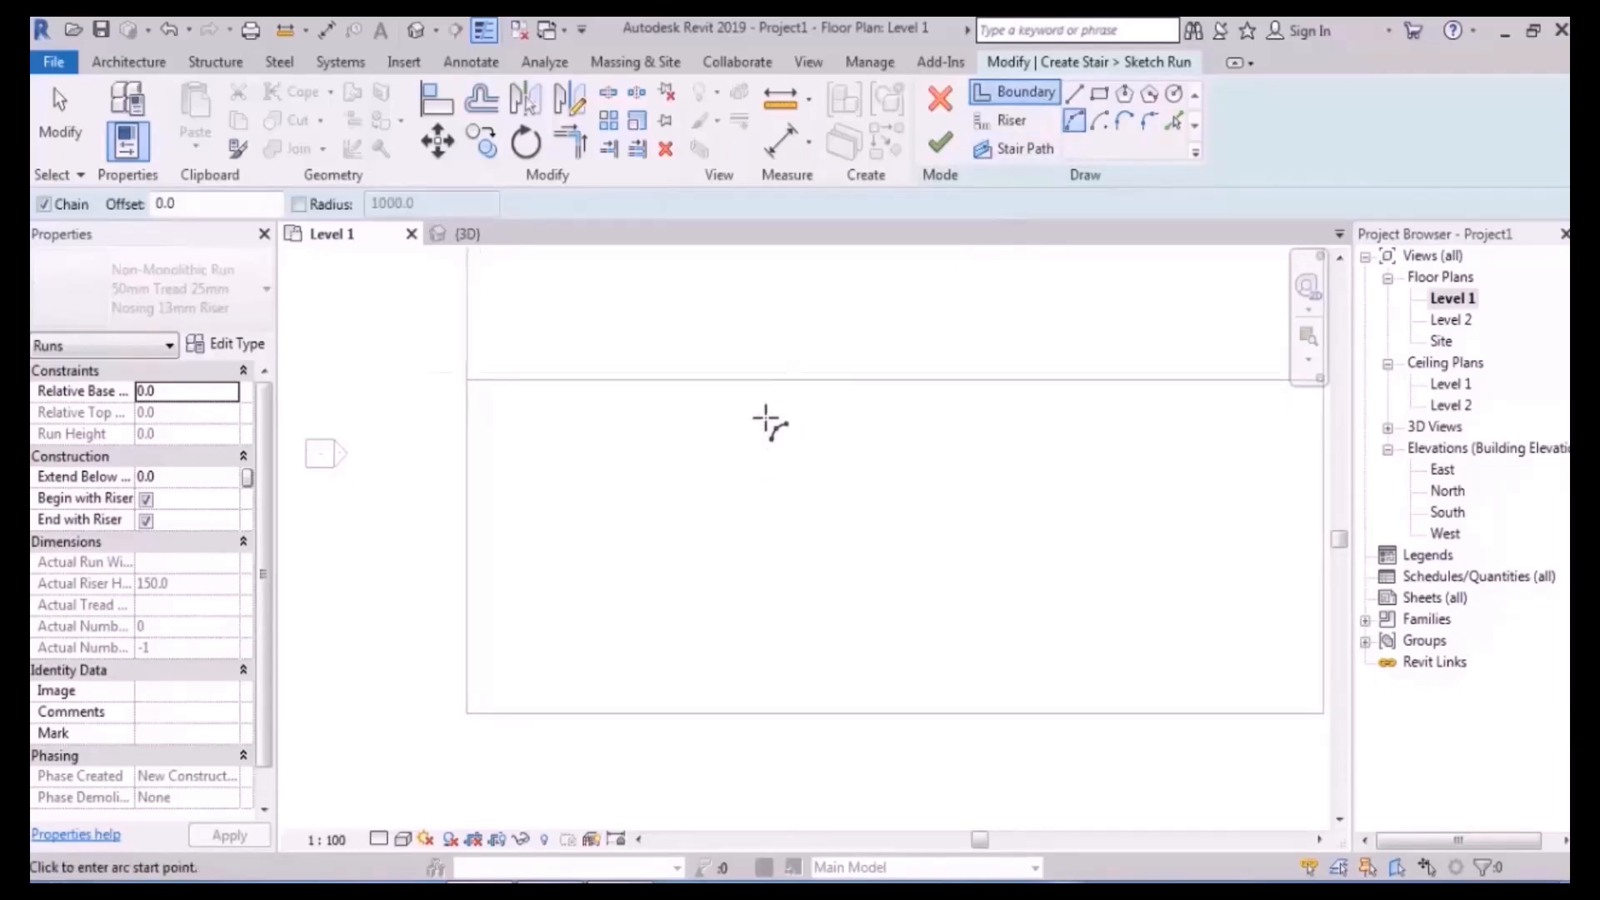
{"action": "left_click", "coordinate": [783, 337]}
{"action": "left_click", "coordinate": [940, 337]}
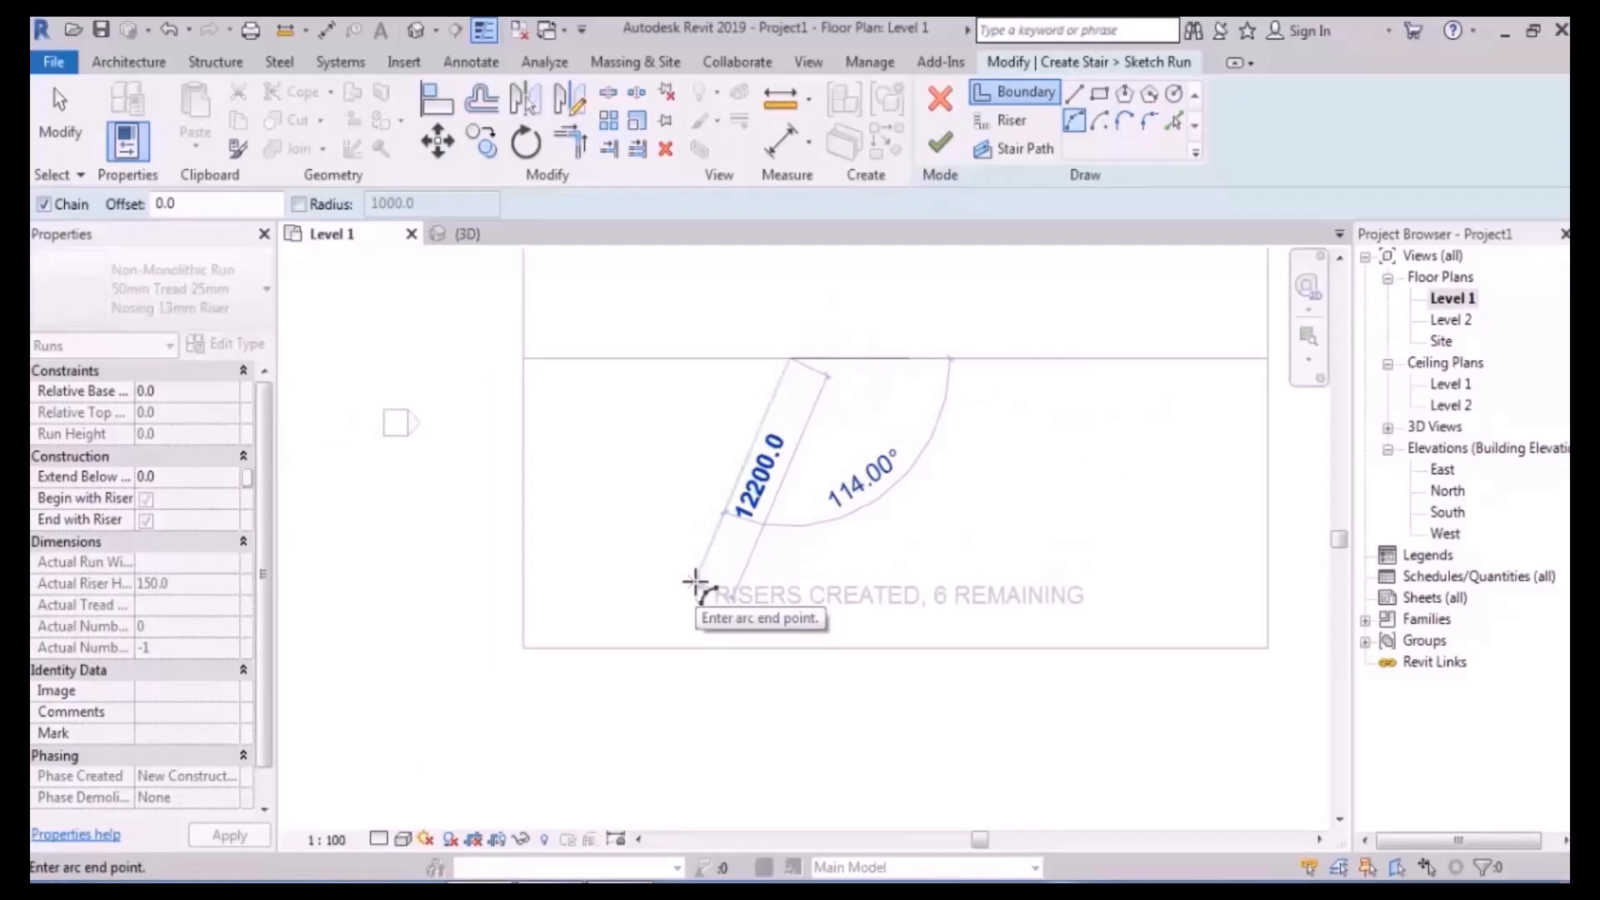
{"action": "scroll", "coordinate": [758, 447], "scroll_direction": "up", "scroll_amount": 4}
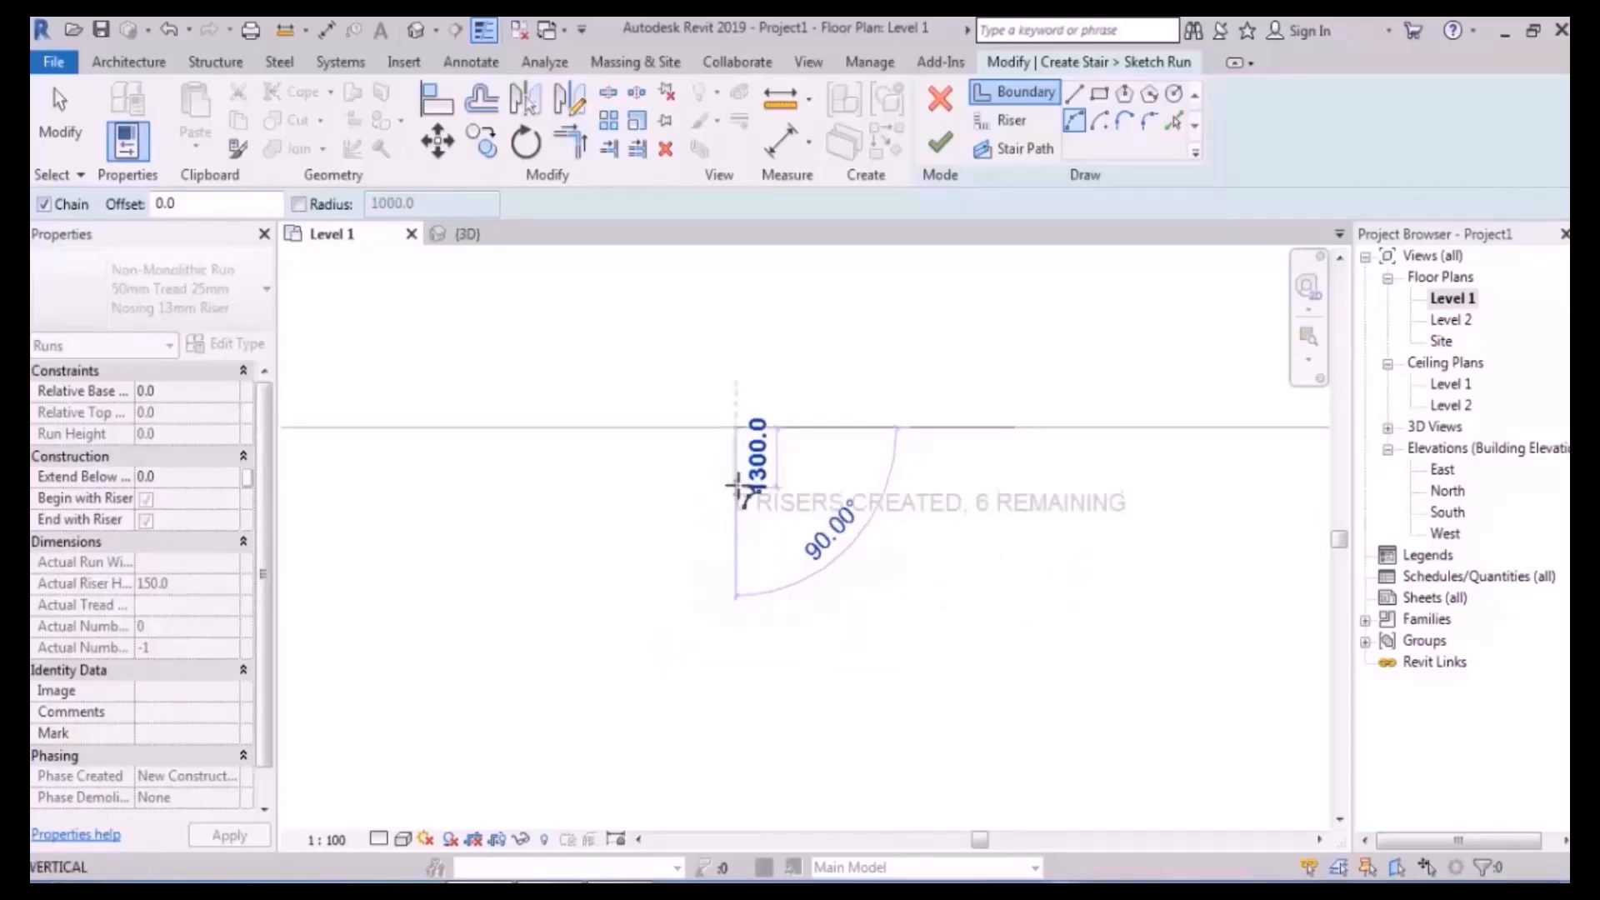
{"action": "left_click", "coordinate": [708, 502]}
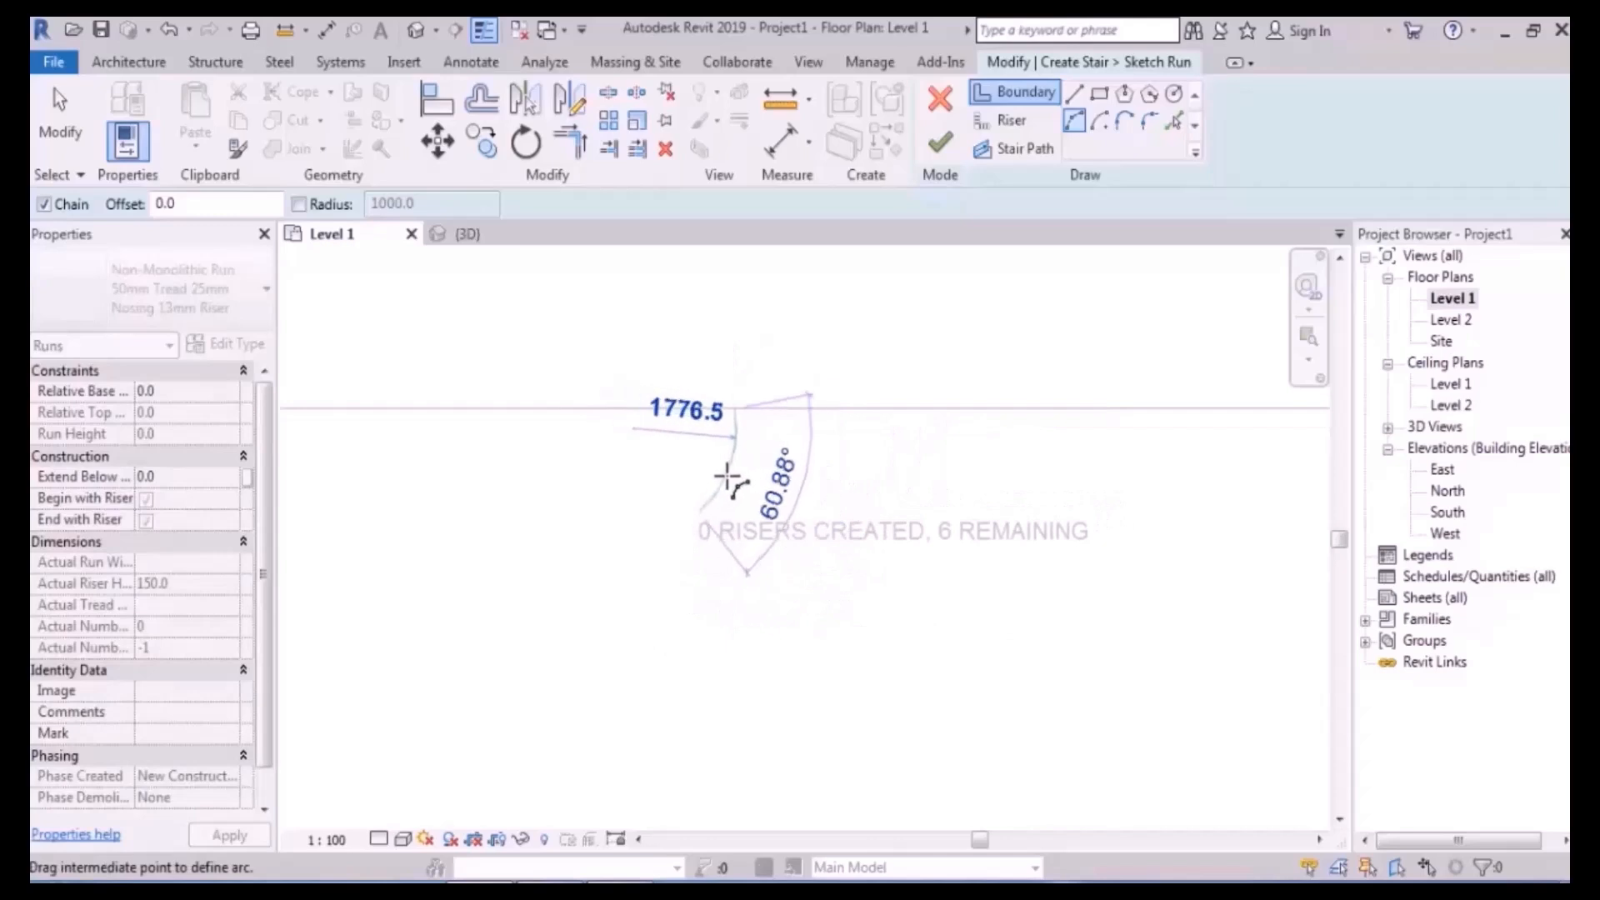
{"action": "left_click", "coordinate": [689, 560]}
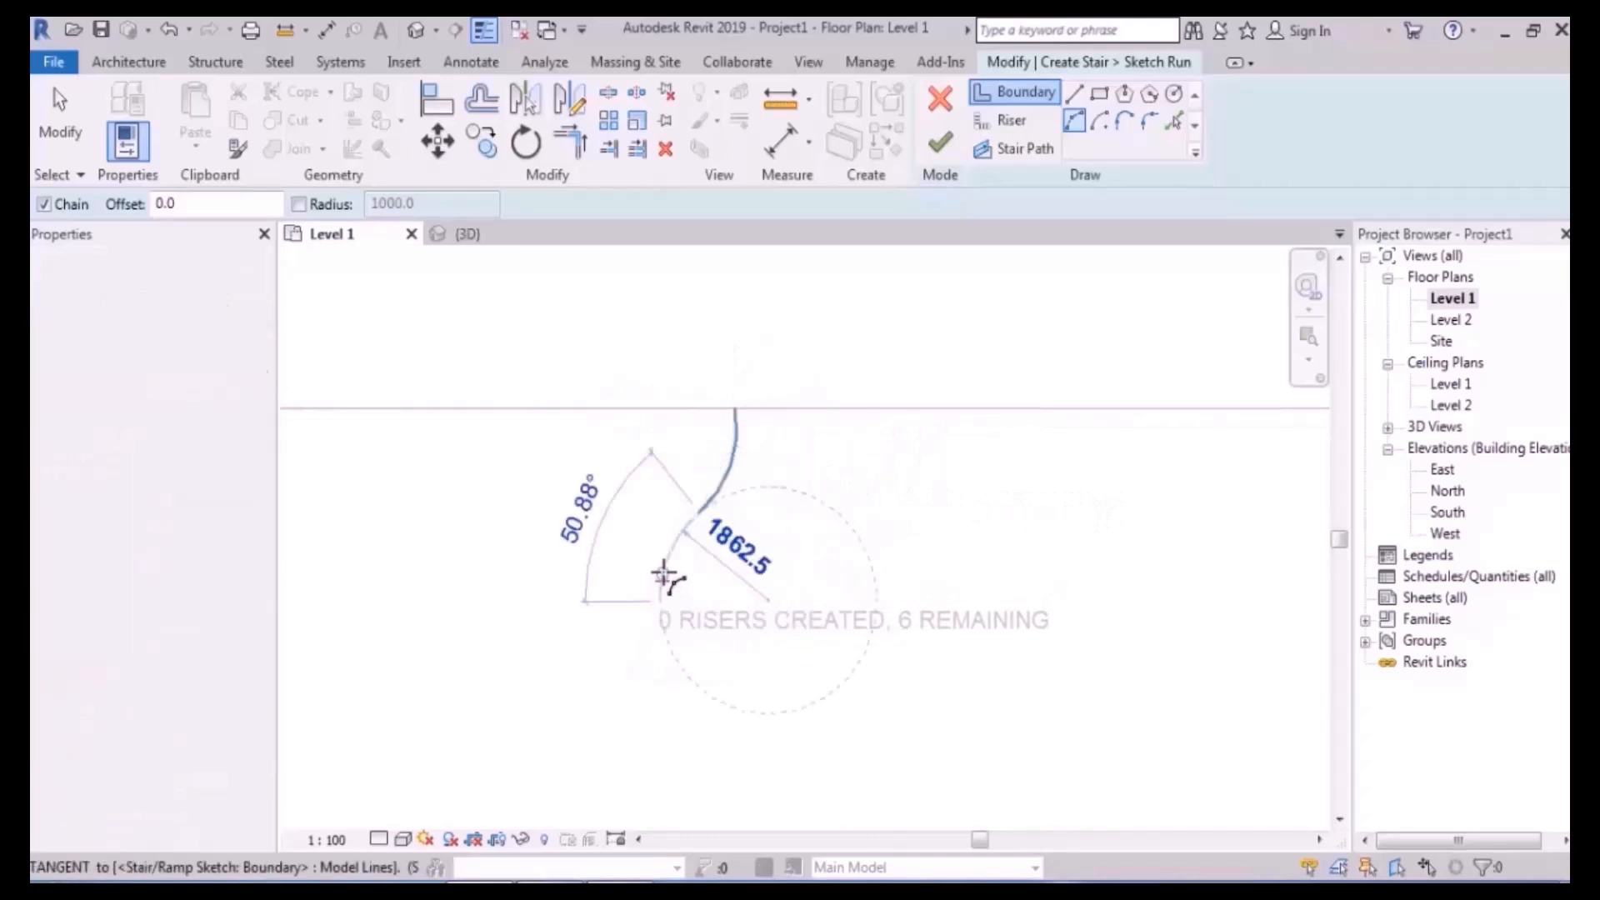
{"action": "key", "text": "Escape"}
- Draw the second curved boundary arc from the floor edge to the lower right
{"action": "scroll", "coordinate": [845, 466], "scroll_direction": "up", "scroll_amount": 2}
{"action": "middle_click_drag", "start_coordinate": [841, 480], "coordinate": [749, 481]}
{"action": "left_click", "coordinate": [699, 381]}
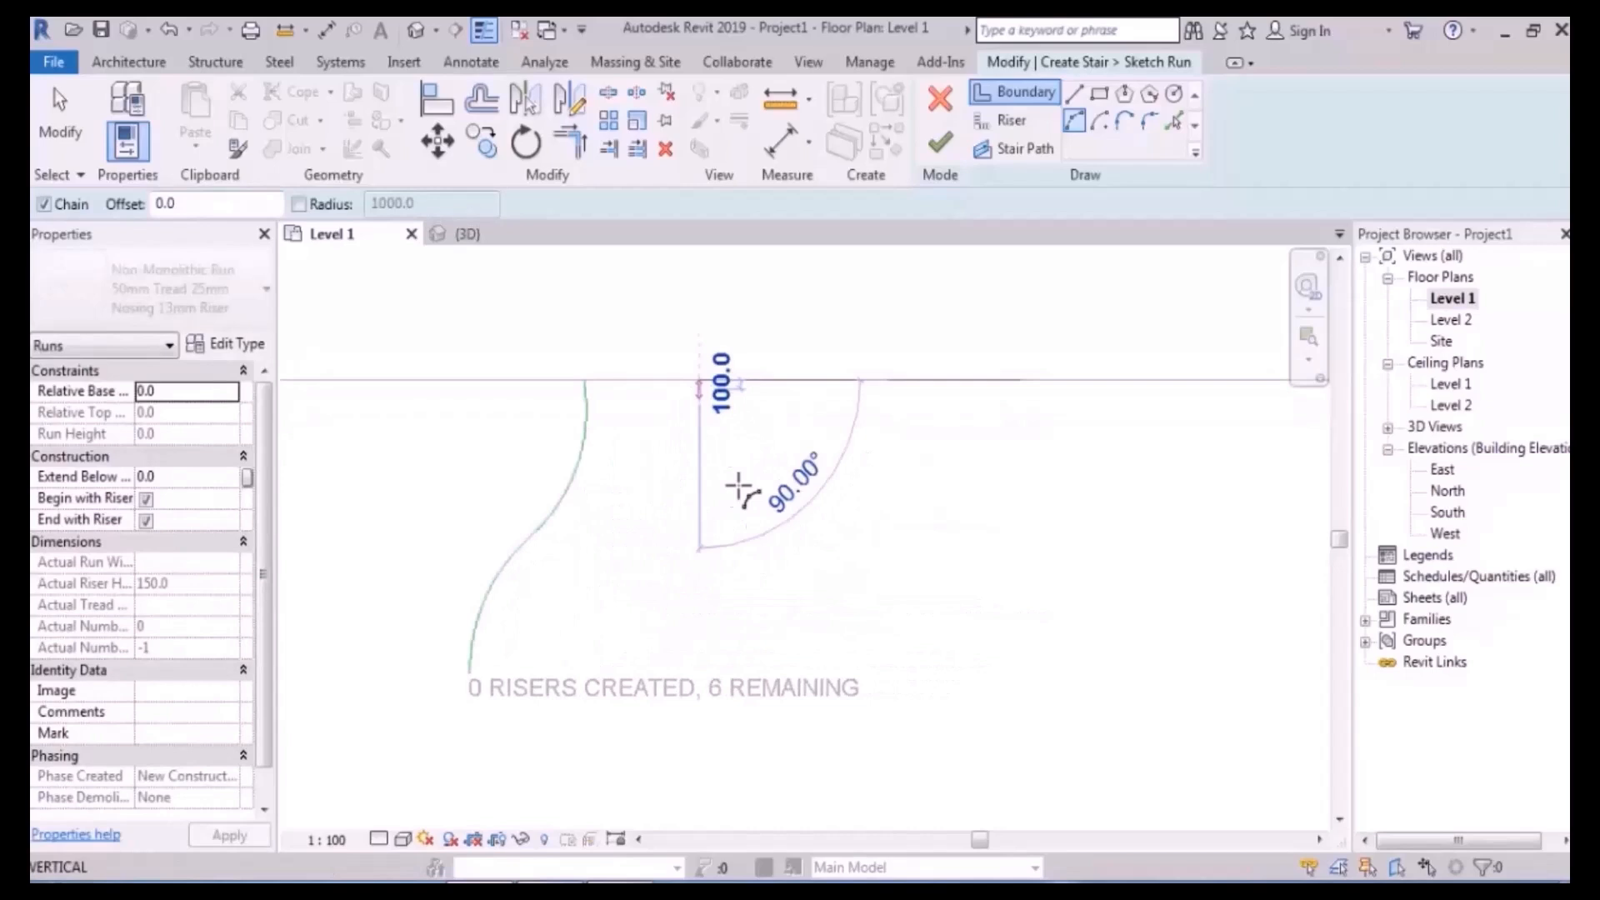
{"action": "left_click", "coordinate": [786, 692]}
{"action": "key", "text": "Escape"}
{"action": "middle_click_drag", "start_coordinate": [936, 582], "coordinate": [969, 534]}
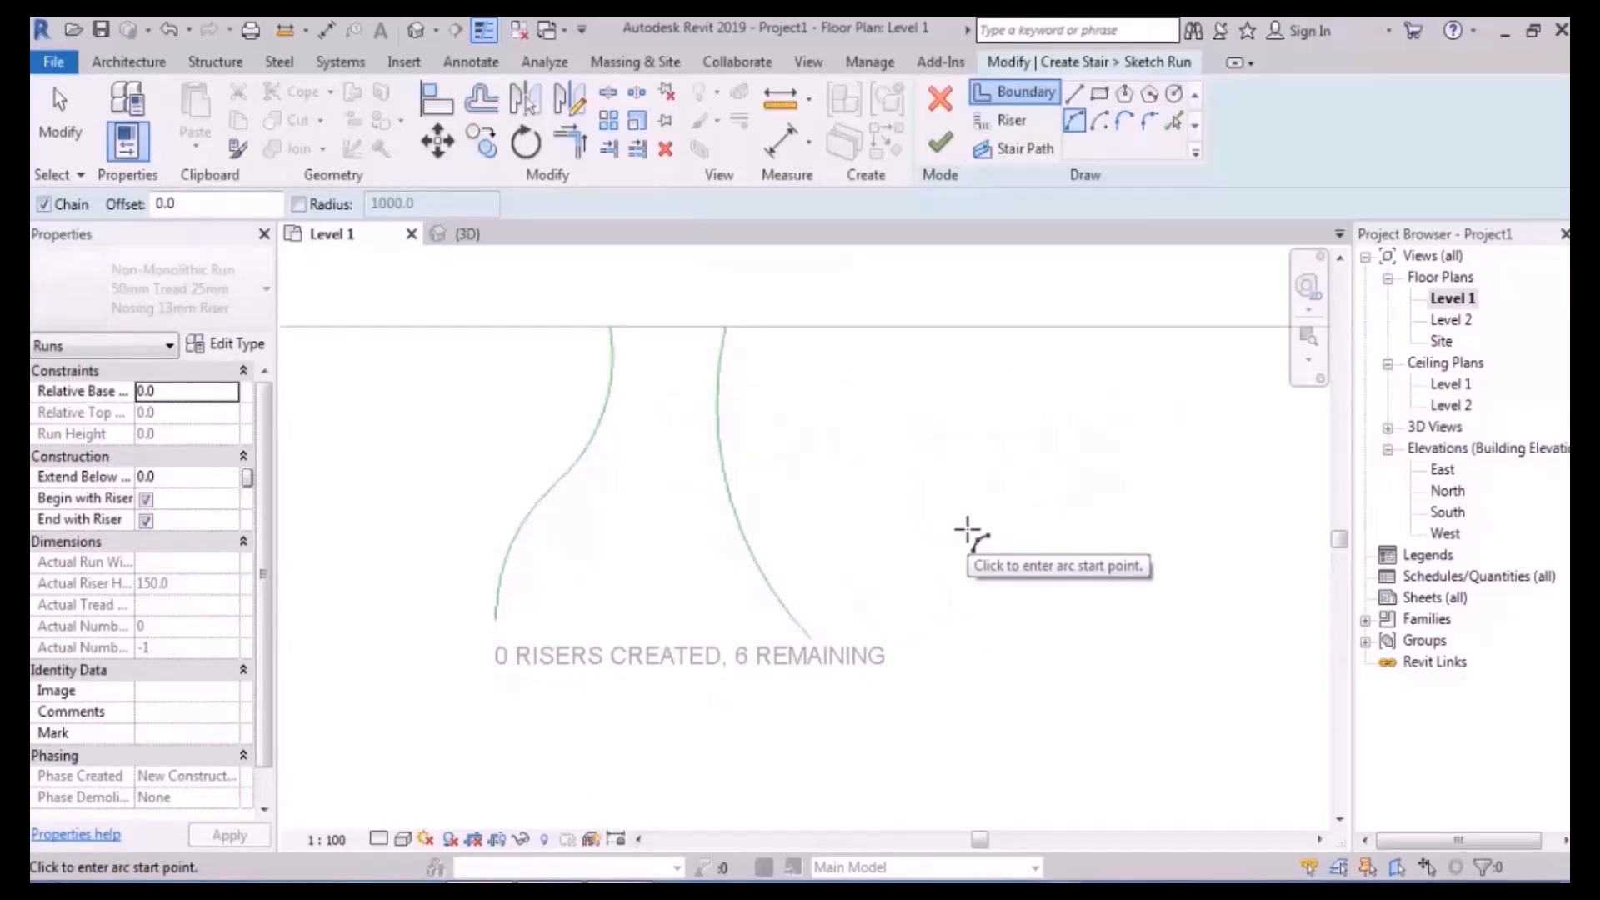
{"action": "middle_click_drag", "start_coordinate": [909, 404], "coordinate": [967, 412]}
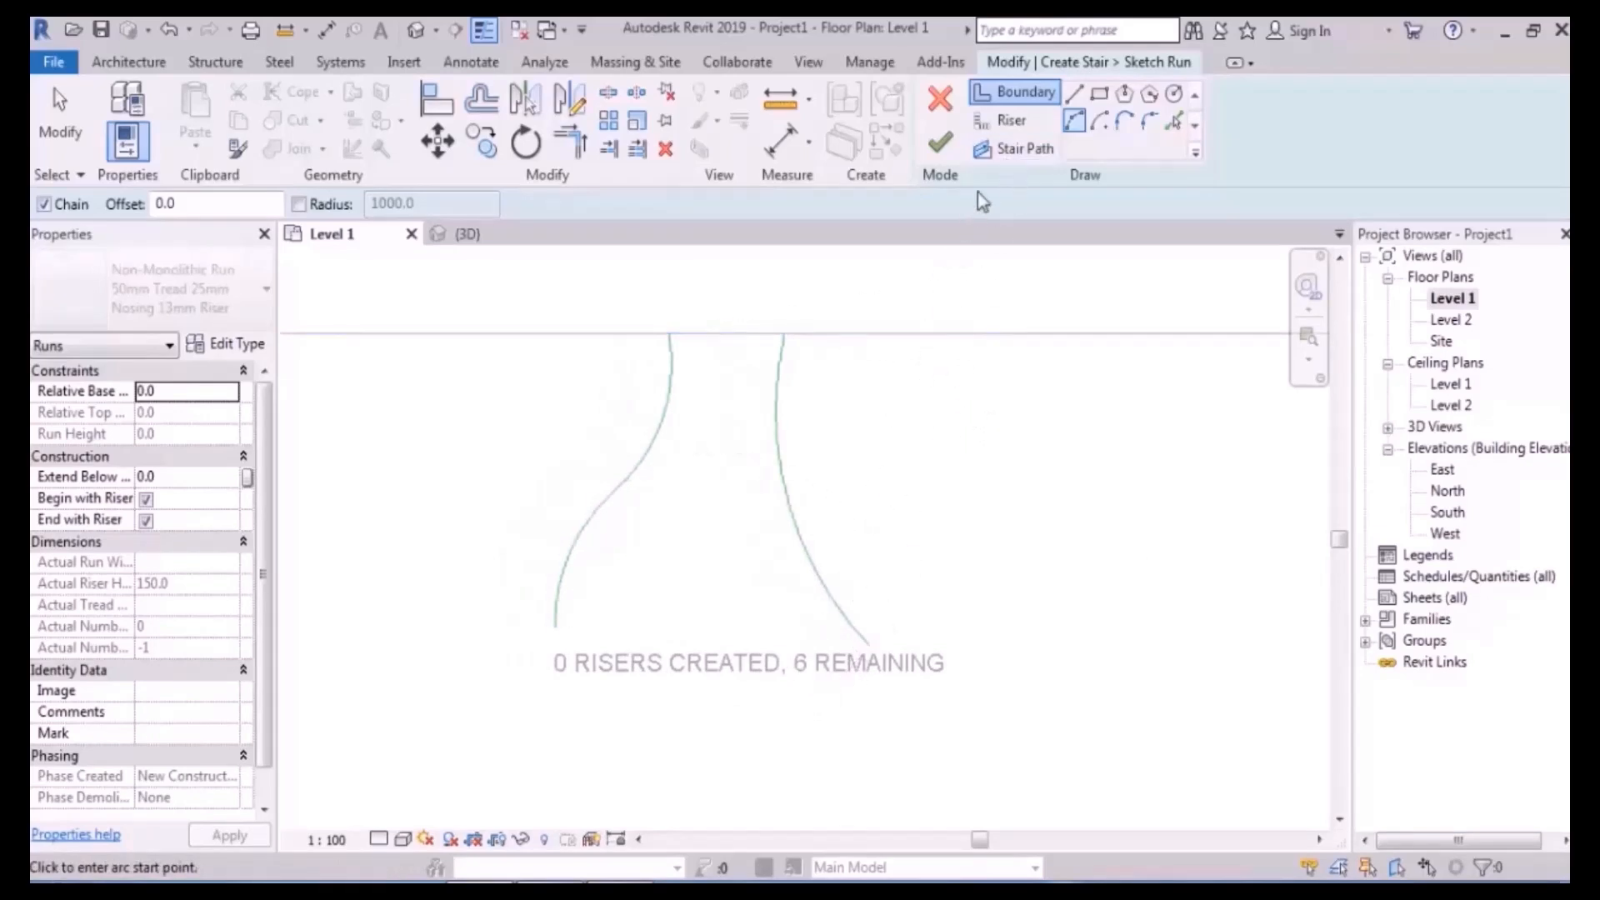
{"action": "left_click", "coordinate": [1007, 122]}
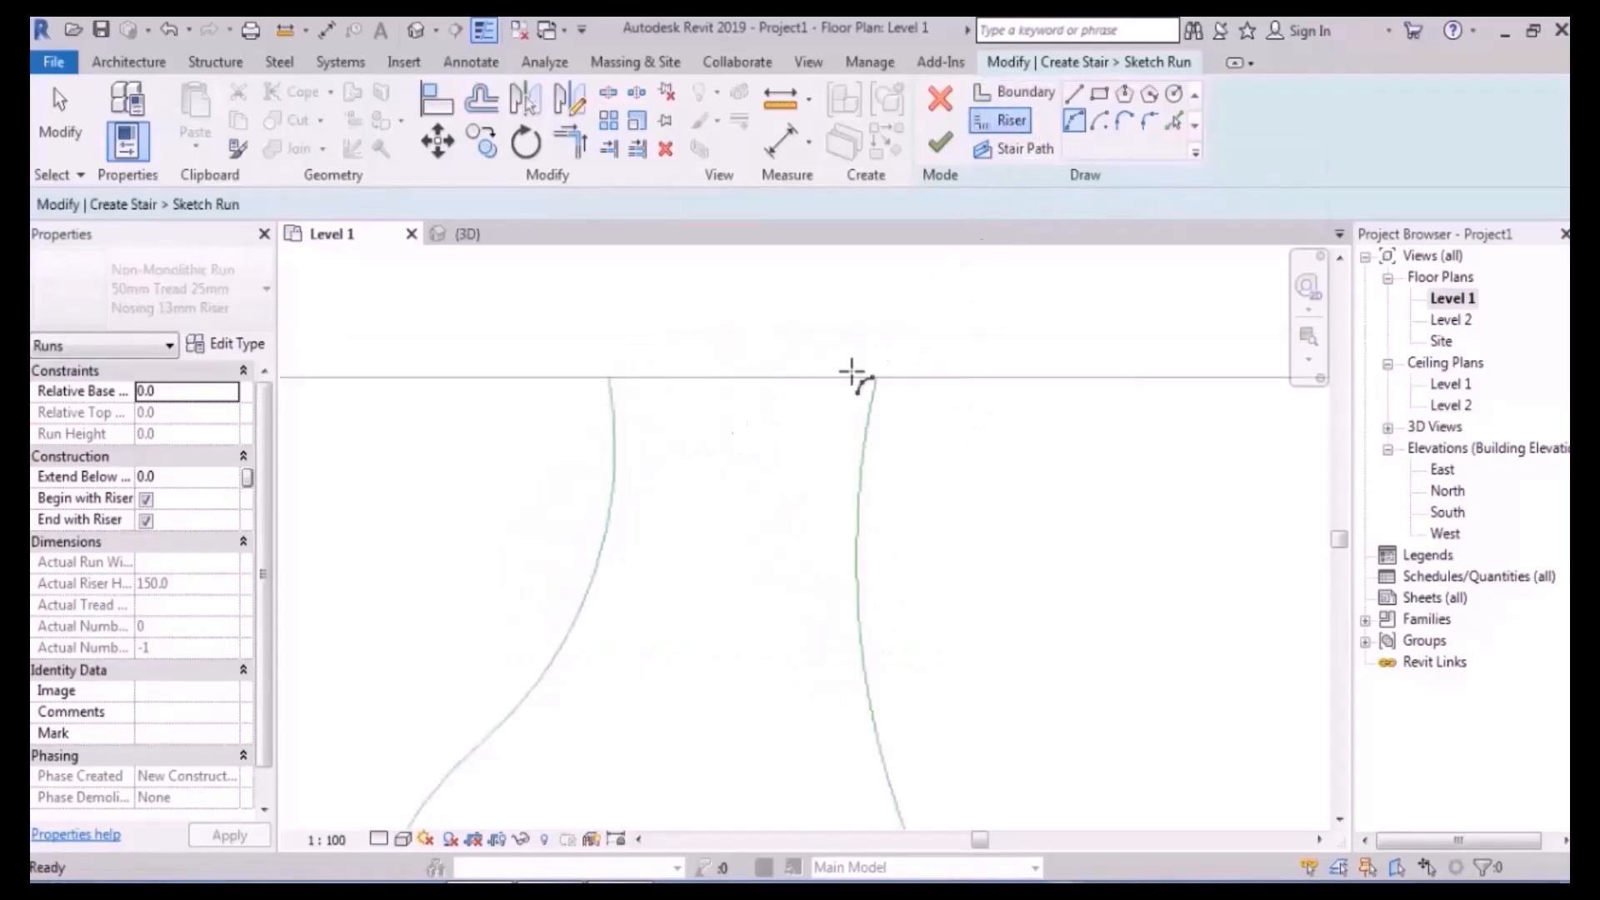
- Sketch the first two arched risers between the curved boundaries
{"action": "left_click", "coordinate": [608, 377]}
{"action": "left_click", "coordinate": [874, 378]}
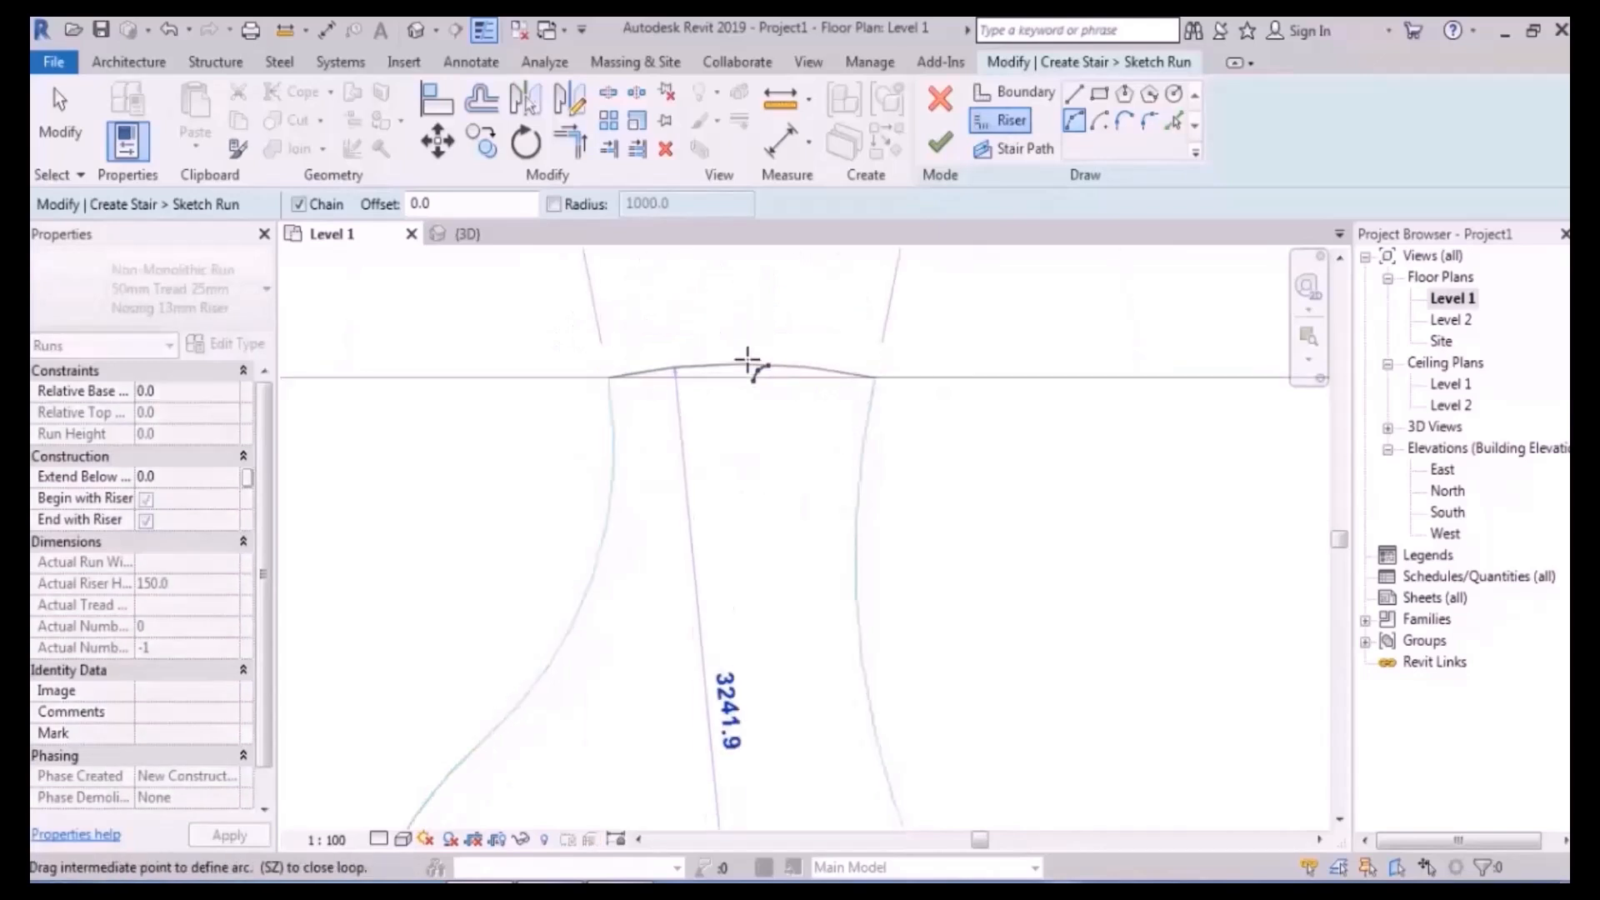
{"action": "left_click", "coordinate": [740, 337]}
{"action": "scroll", "coordinate": [660, 453], "scroll_direction": "down", "scroll_amount": 2}
{"action": "left_click", "coordinate": [624, 397]}
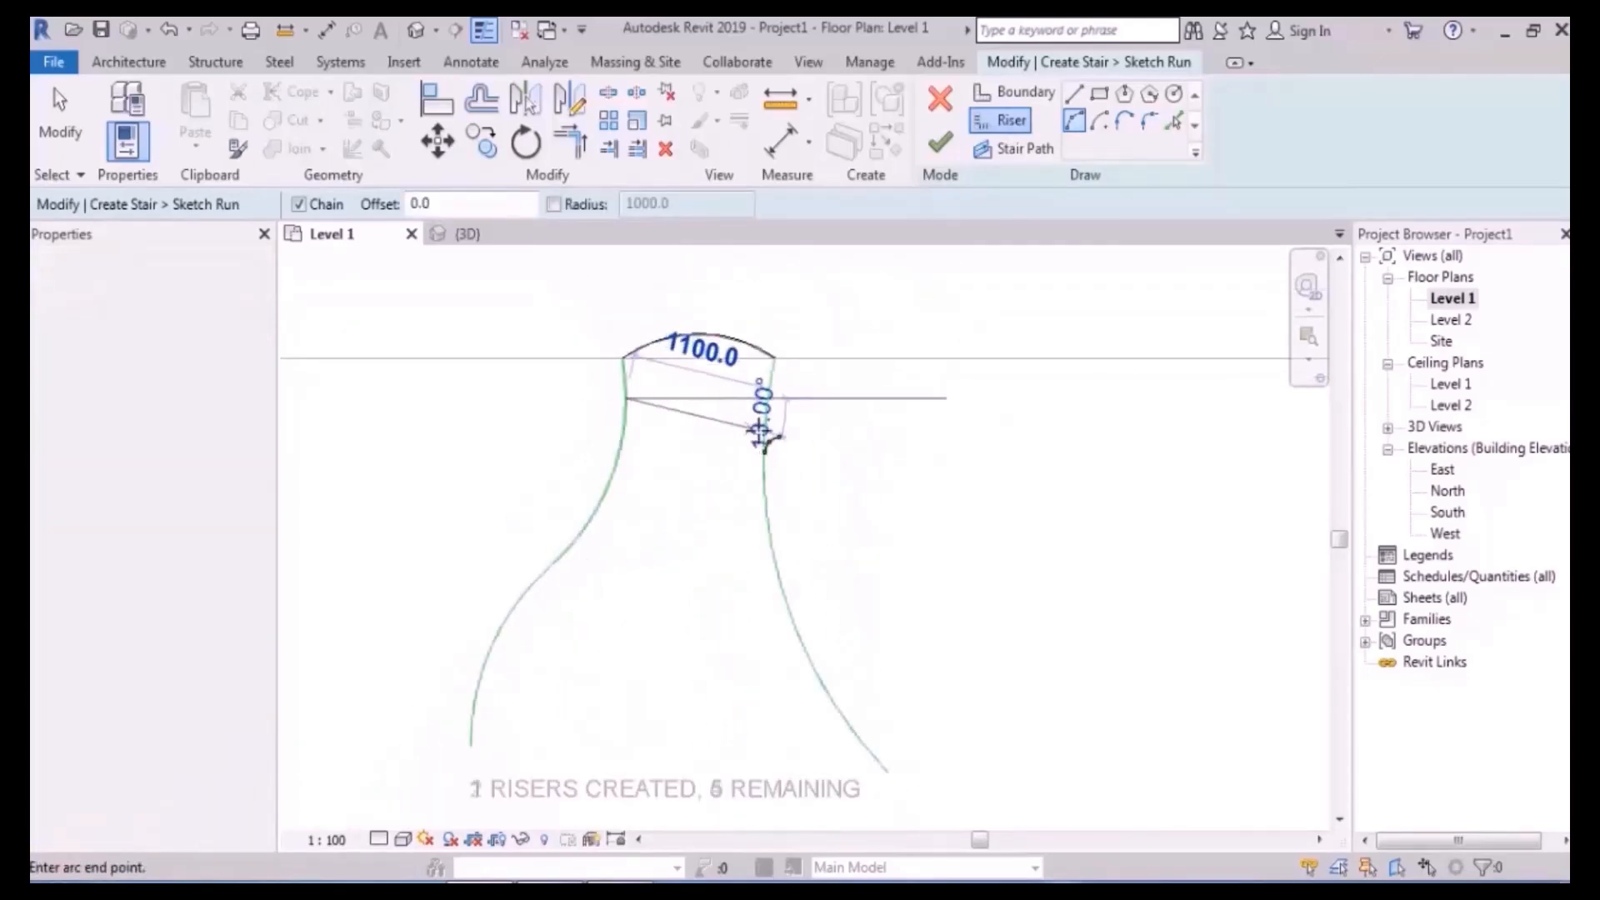
{"action": "left_click", "coordinate": [764, 434]}
{"action": "left_click", "coordinate": [698, 441]}
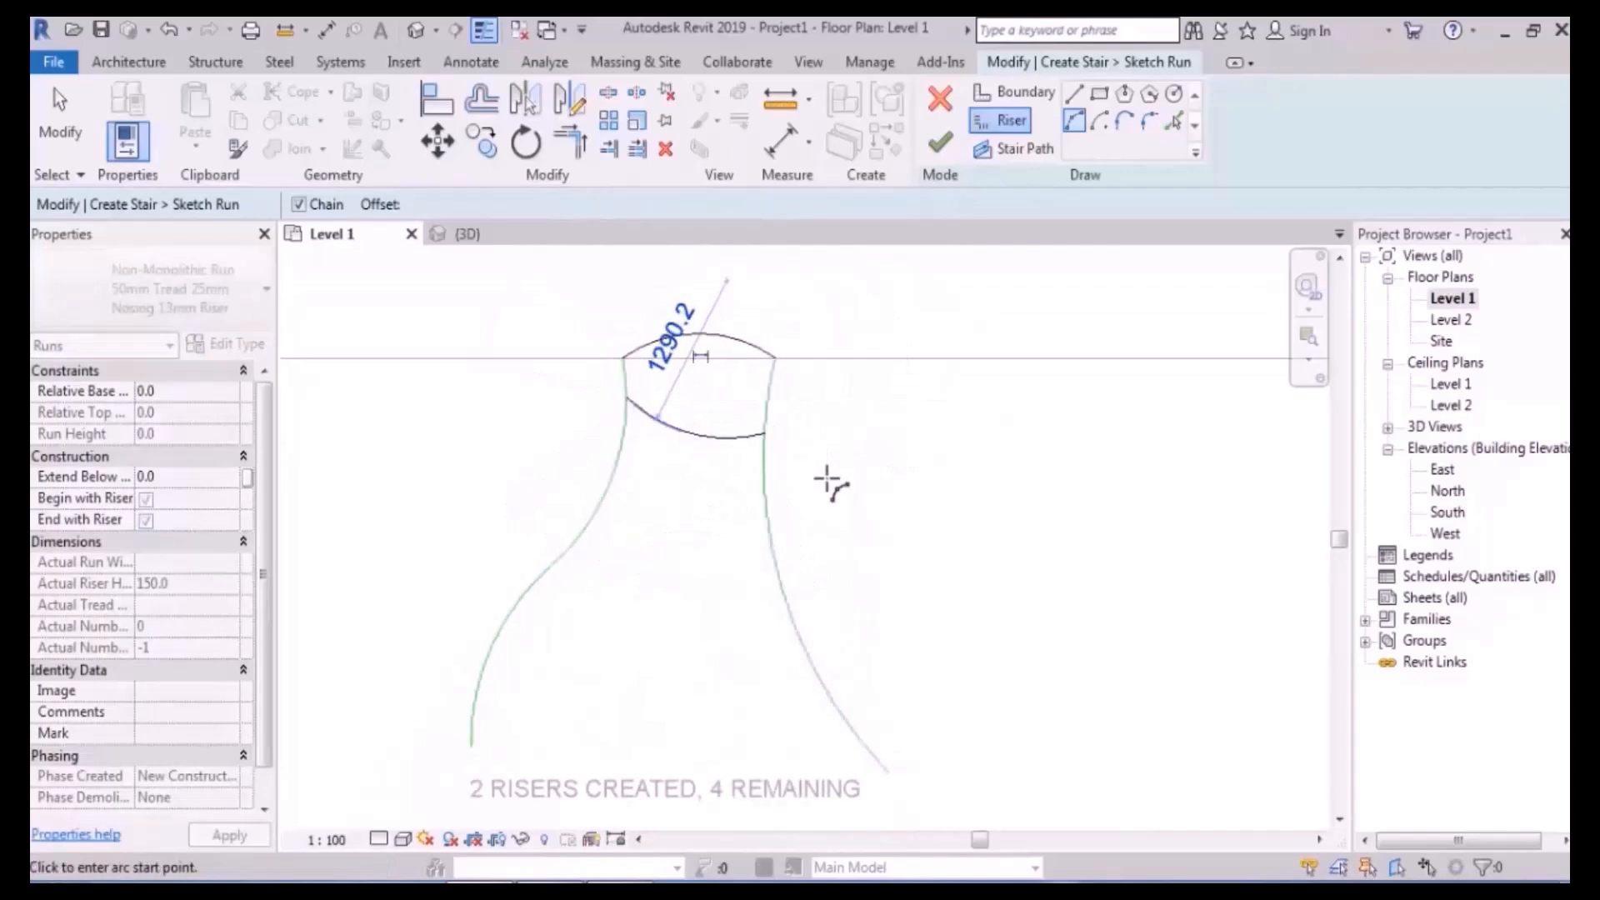
{"action": "middle_click_drag", "start_coordinate": [862, 423], "coordinate": [874, 371]}
- Add the third riser as a bent straight line across the run
{"action": "left_click", "coordinate": [1080, 92]}
{"action": "scroll", "coordinate": [596, 447], "scroll_direction": "up", "scroll_amount": 2}
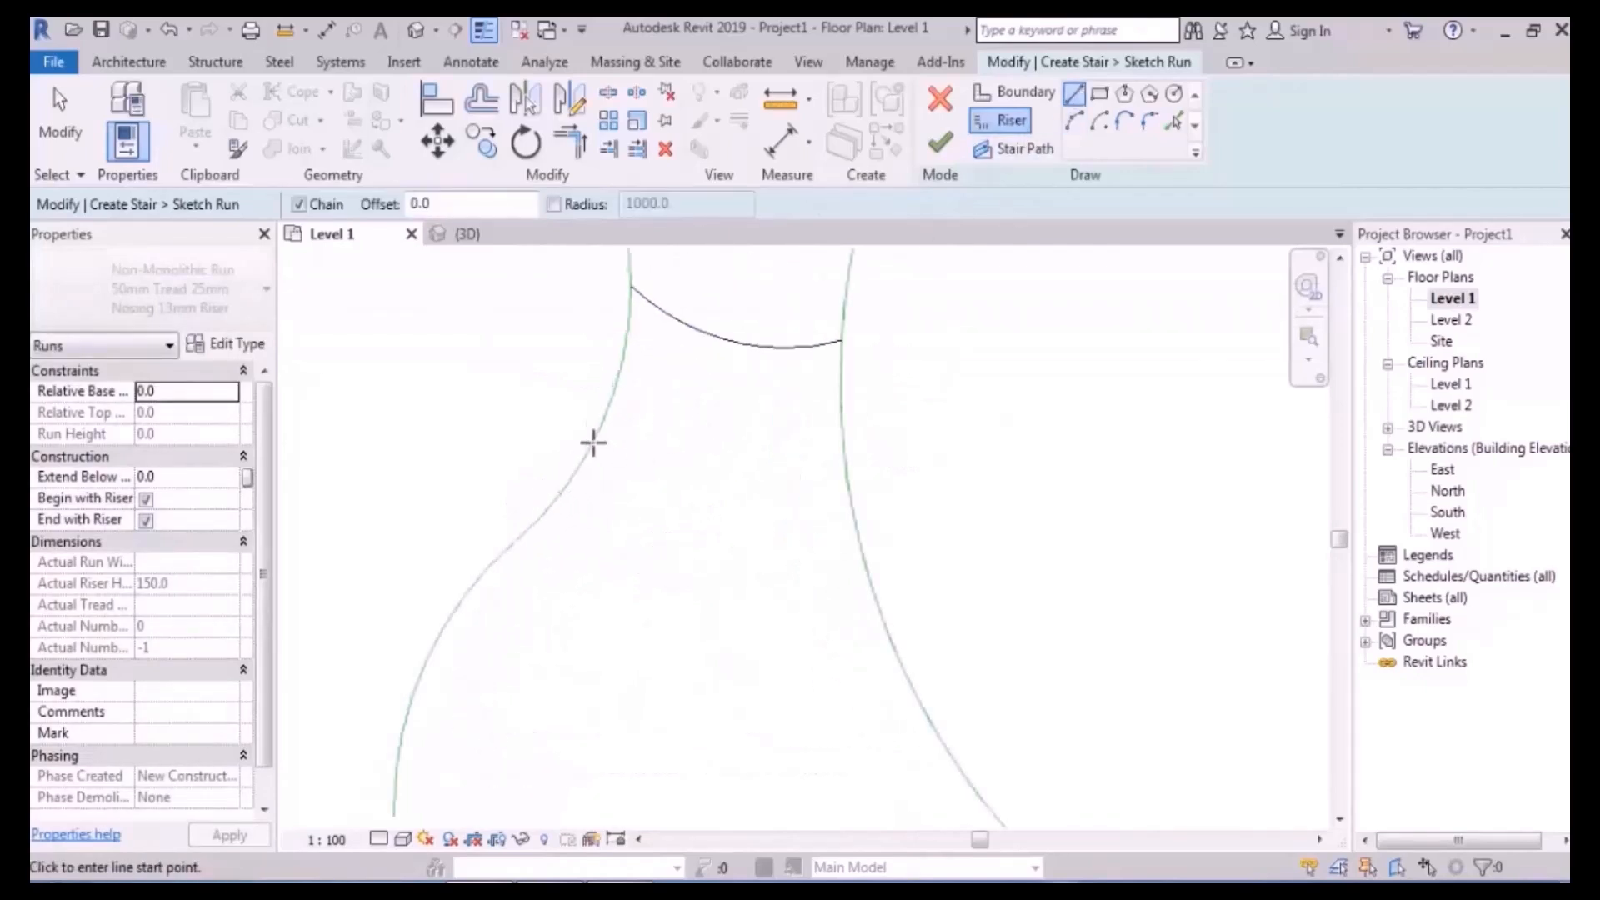
{"action": "left_click", "coordinate": [599, 433]}
{"action": "left_click", "coordinate": [675, 473]}
{"action": "scroll", "coordinate": [774, 458], "scroll_direction": "up", "scroll_amount": 2}
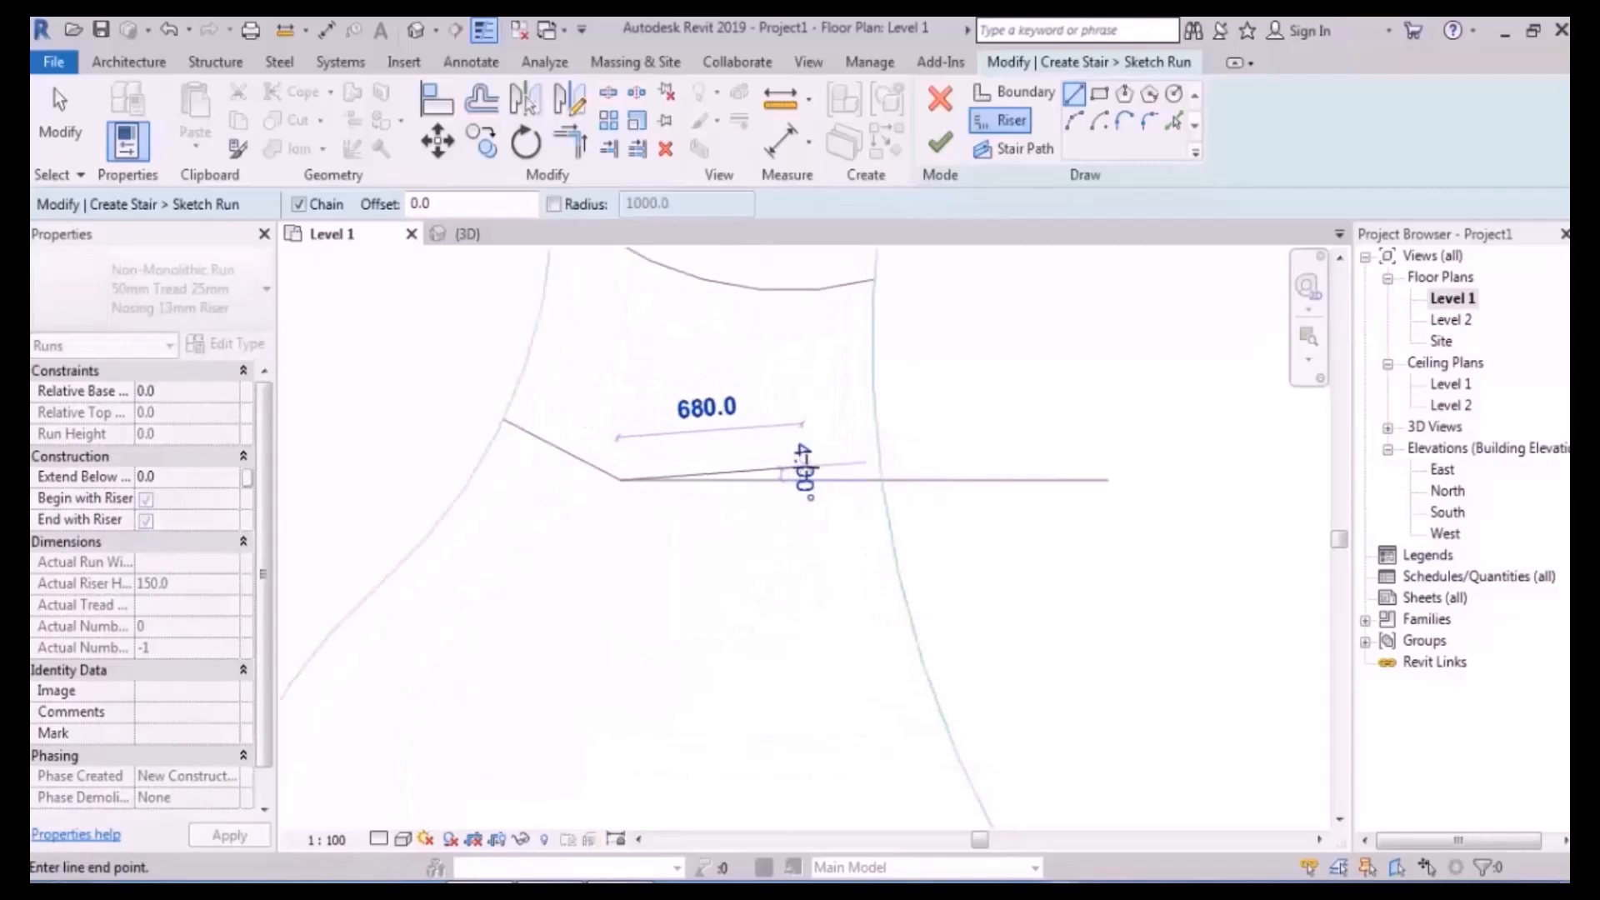
{"action": "left_click", "coordinate": [811, 466]}
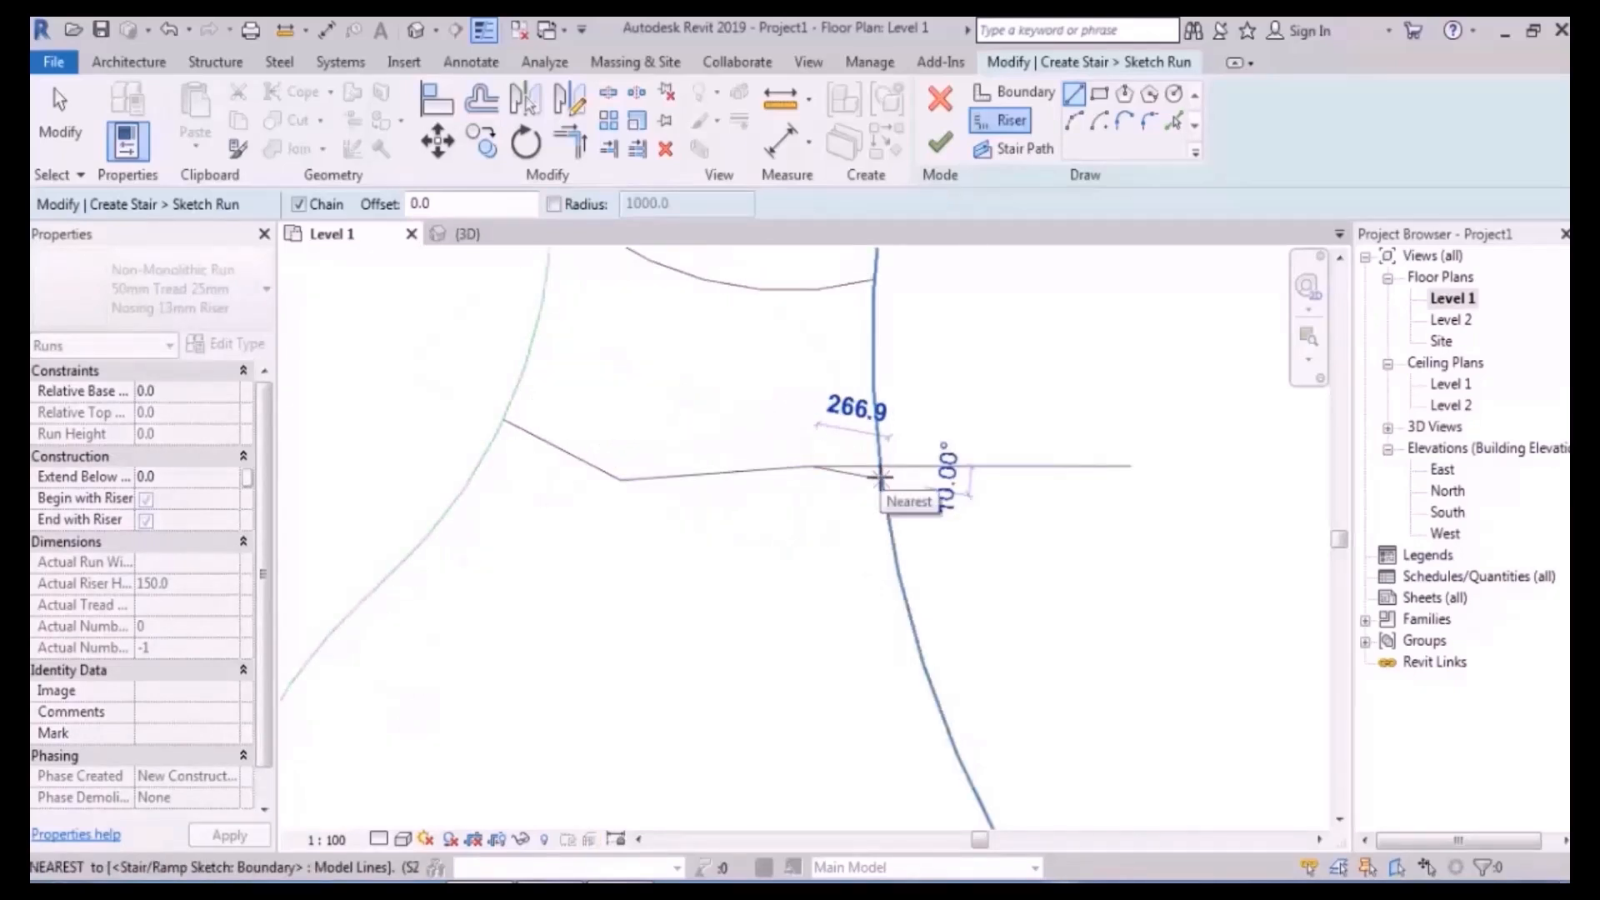
{"action": "left_click", "coordinate": [880, 476]}
{"action": "key", "text": "Escape"}
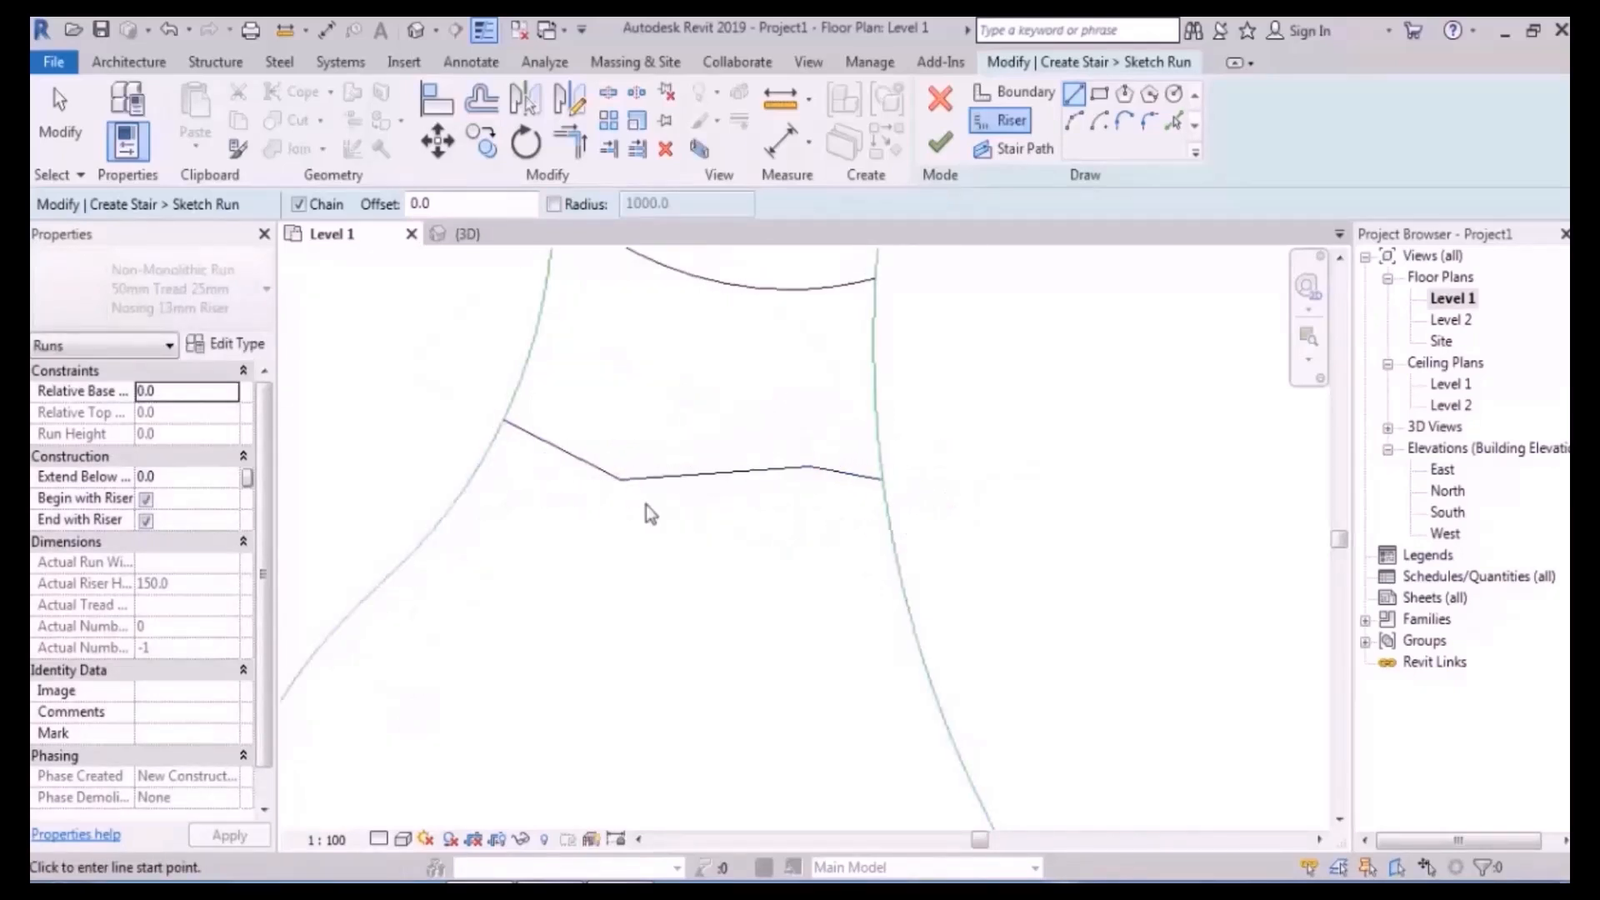
{"action": "key", "text": "Escape"}
- Draw a boundary line across the run by mistake and delete it
{"action": "scroll", "coordinate": [707, 548], "scroll_direction": "down", "scroll_amount": 2}
{"action": "middle_click_drag", "start_coordinate": [707, 547], "coordinate": [704, 526]}
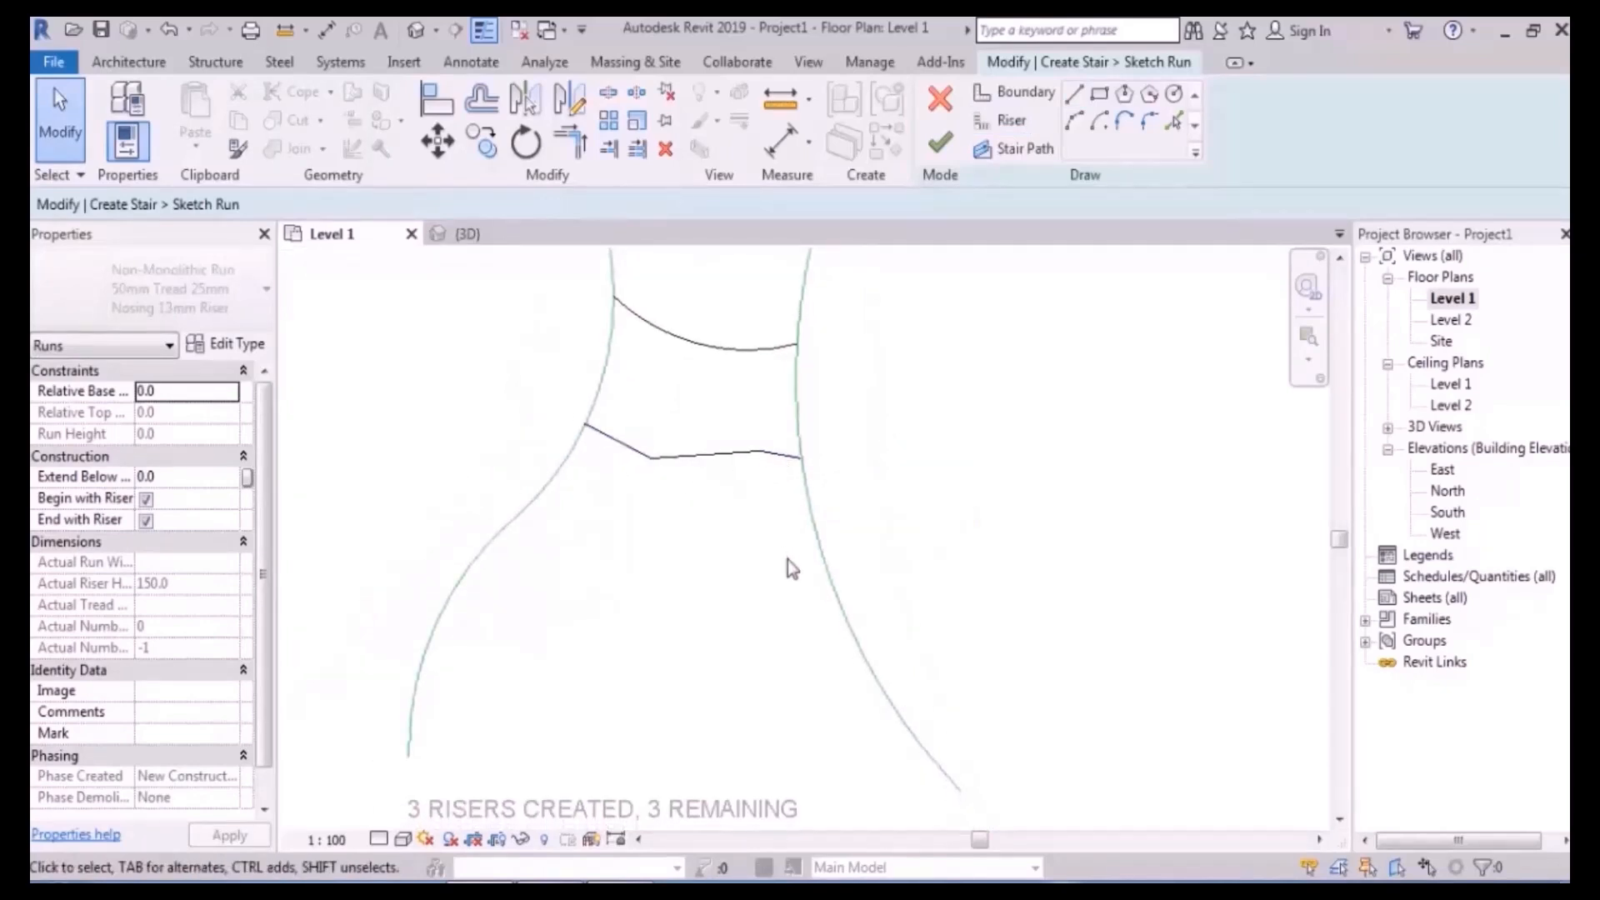
{"action": "left_click", "coordinate": [1014, 92]}
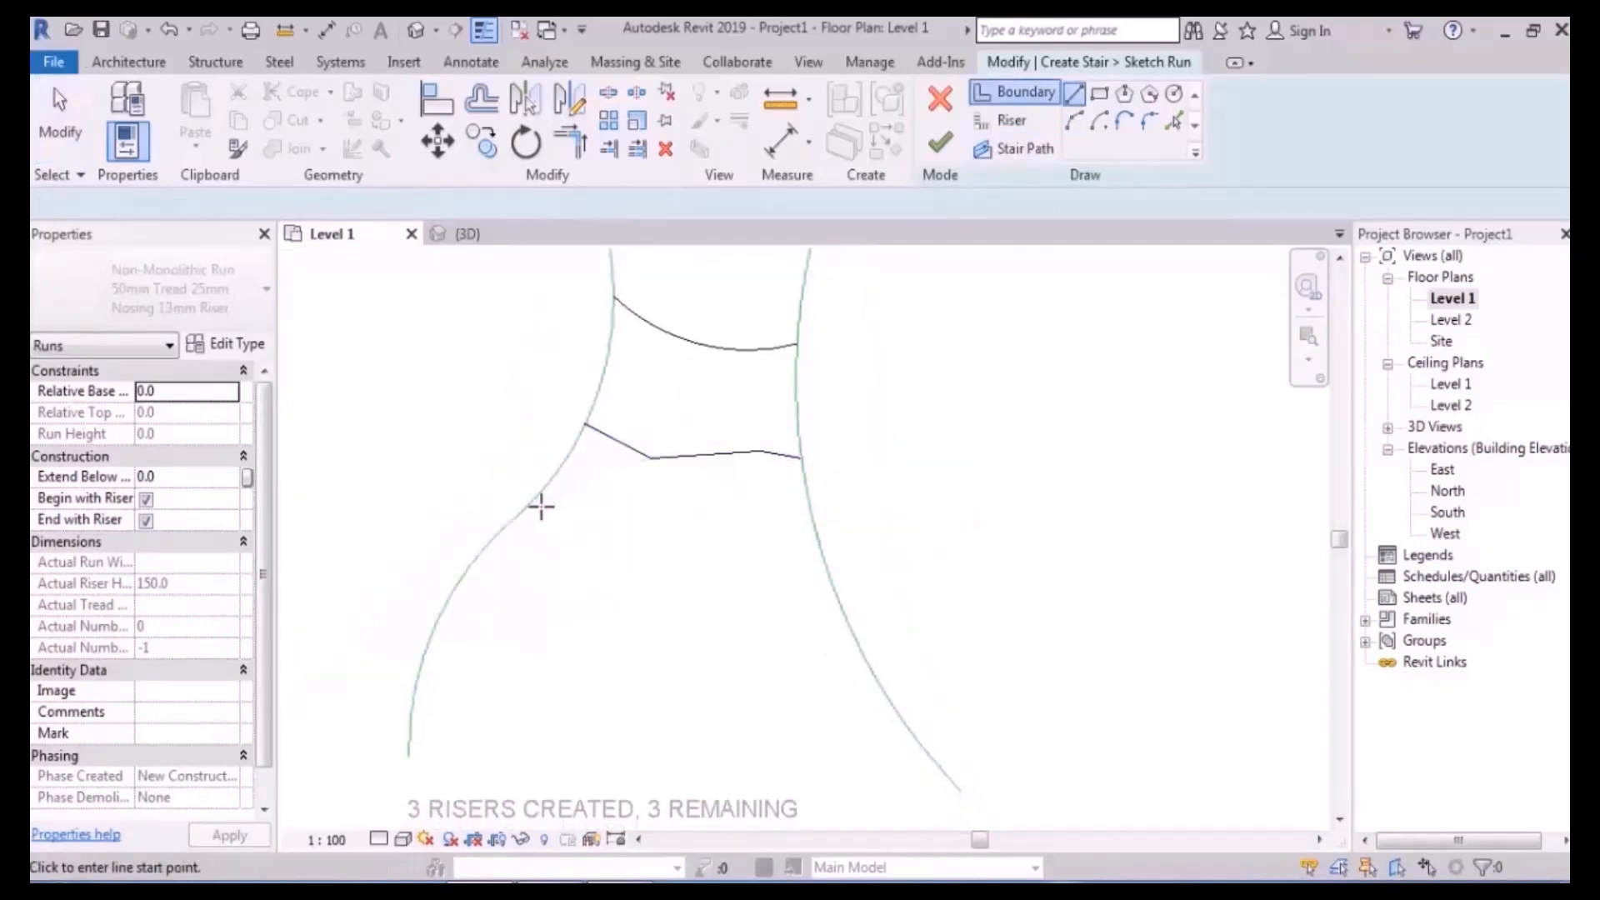
{"action": "left_click", "coordinate": [521, 511]}
{"action": "left_click", "coordinate": [710, 567]}
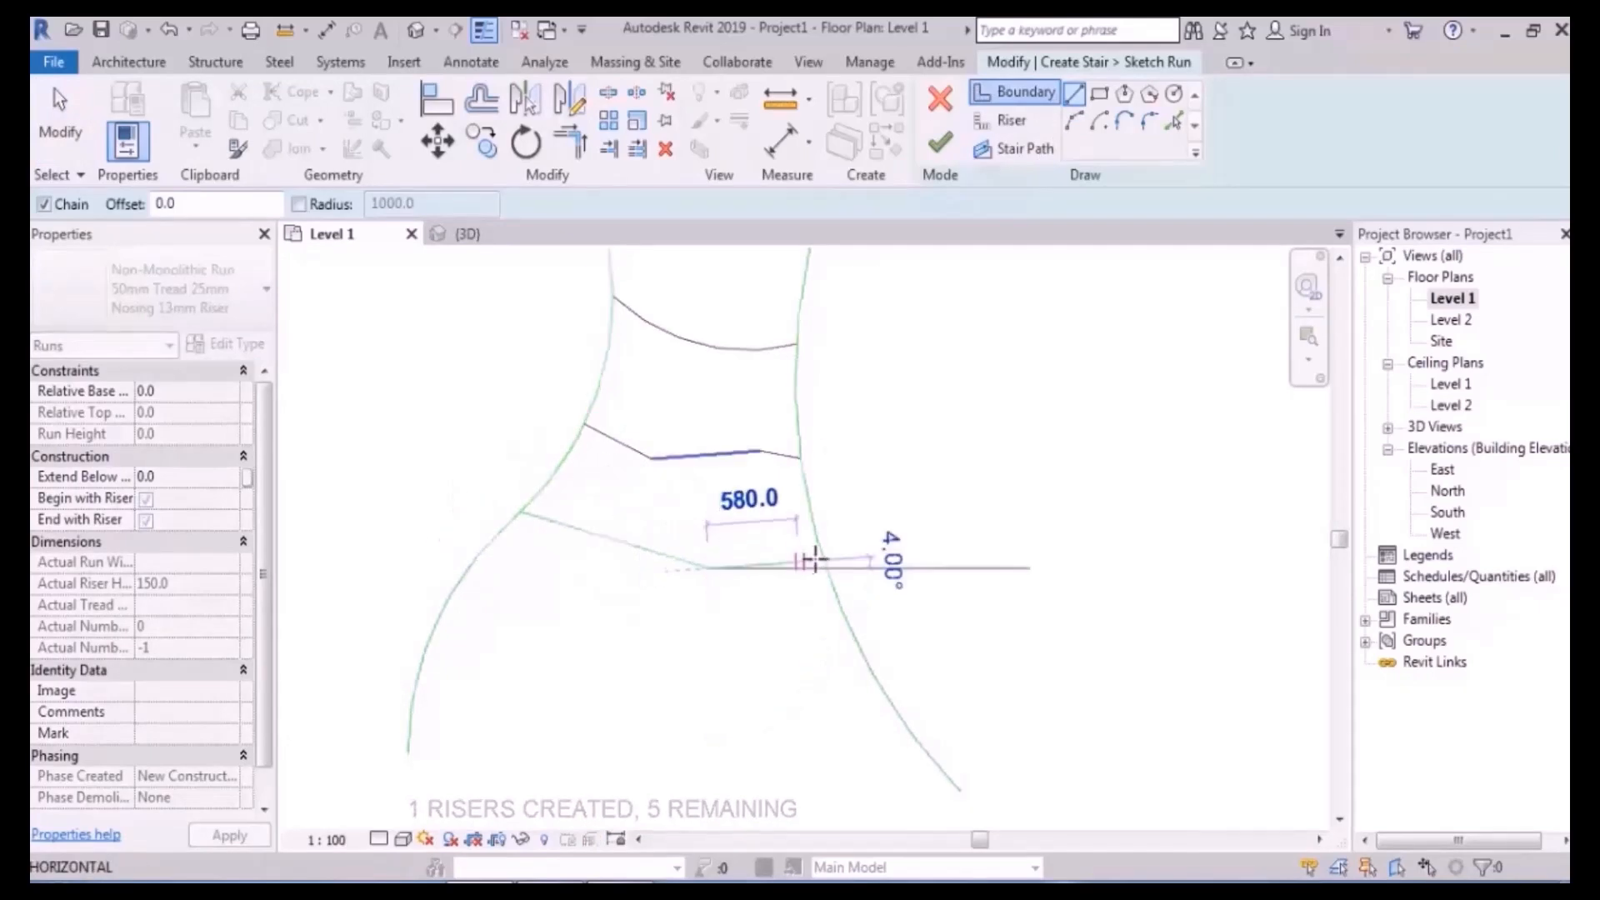
{"action": "left_click", "coordinate": [821, 560]}
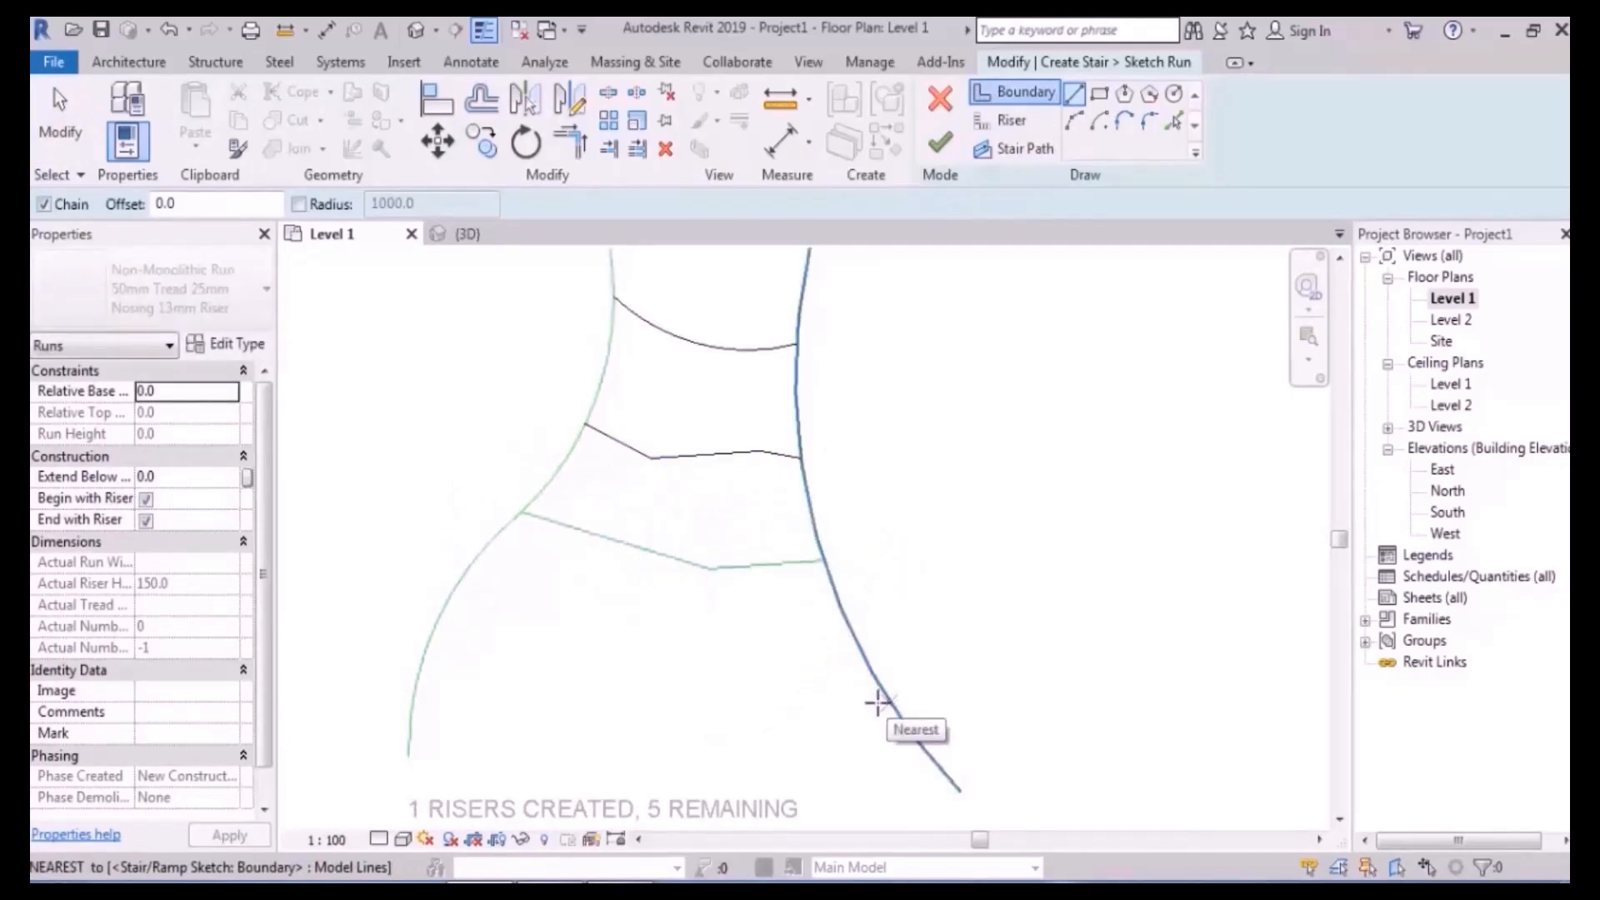
{"action": "key", "text": "Escape"}
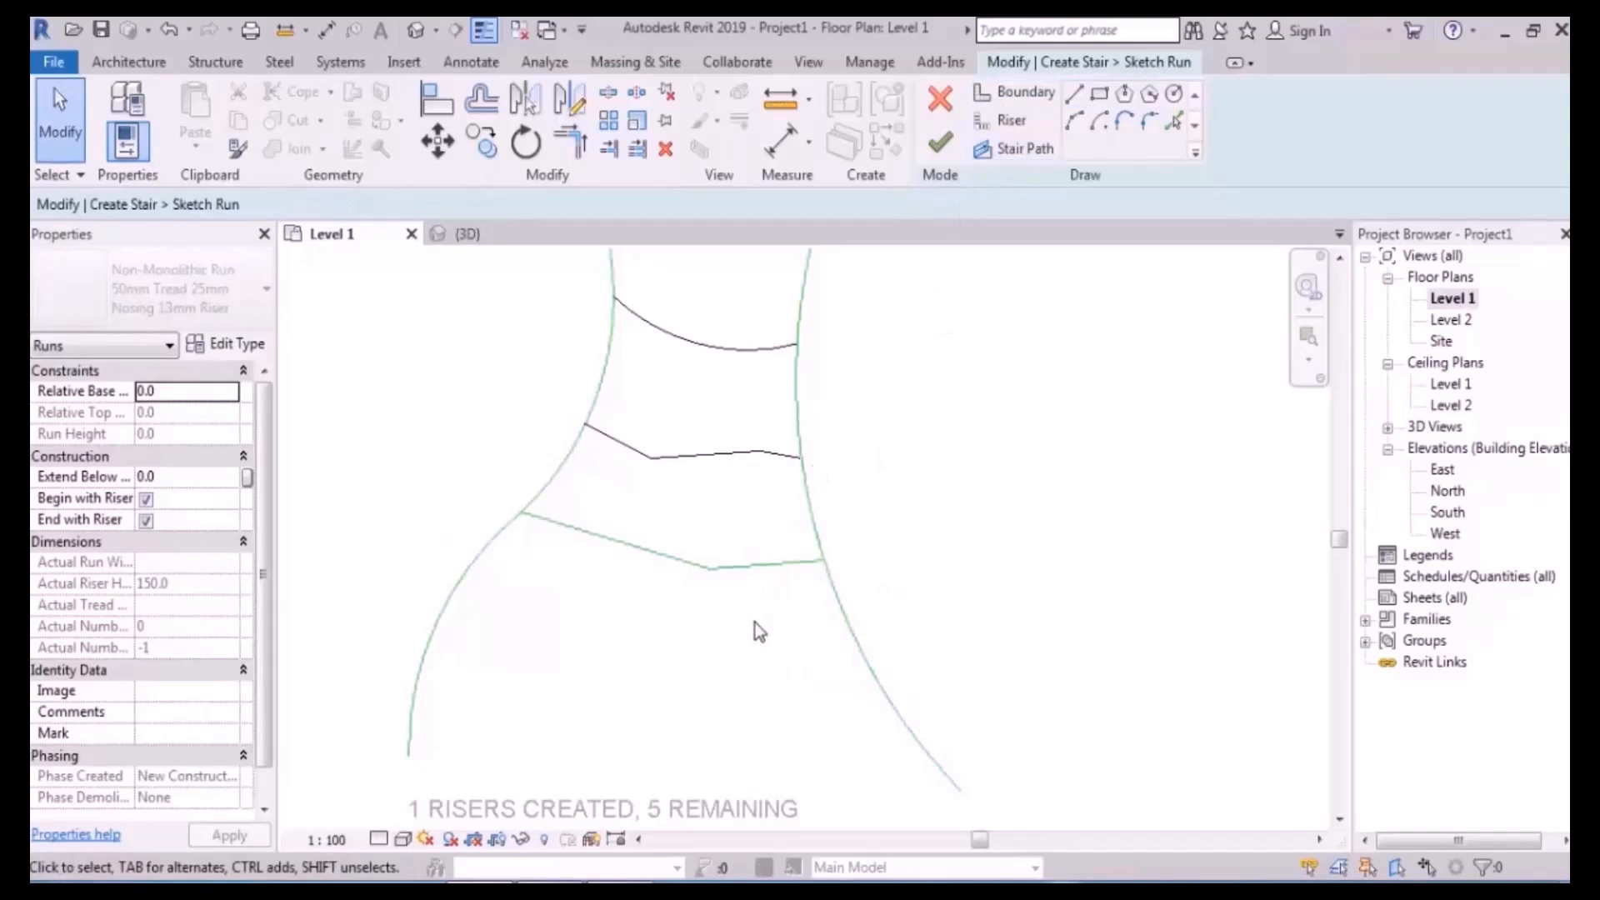
{"action": "left_click", "coordinate": [671, 535]}
{"action": "key", "text": "Delete"}
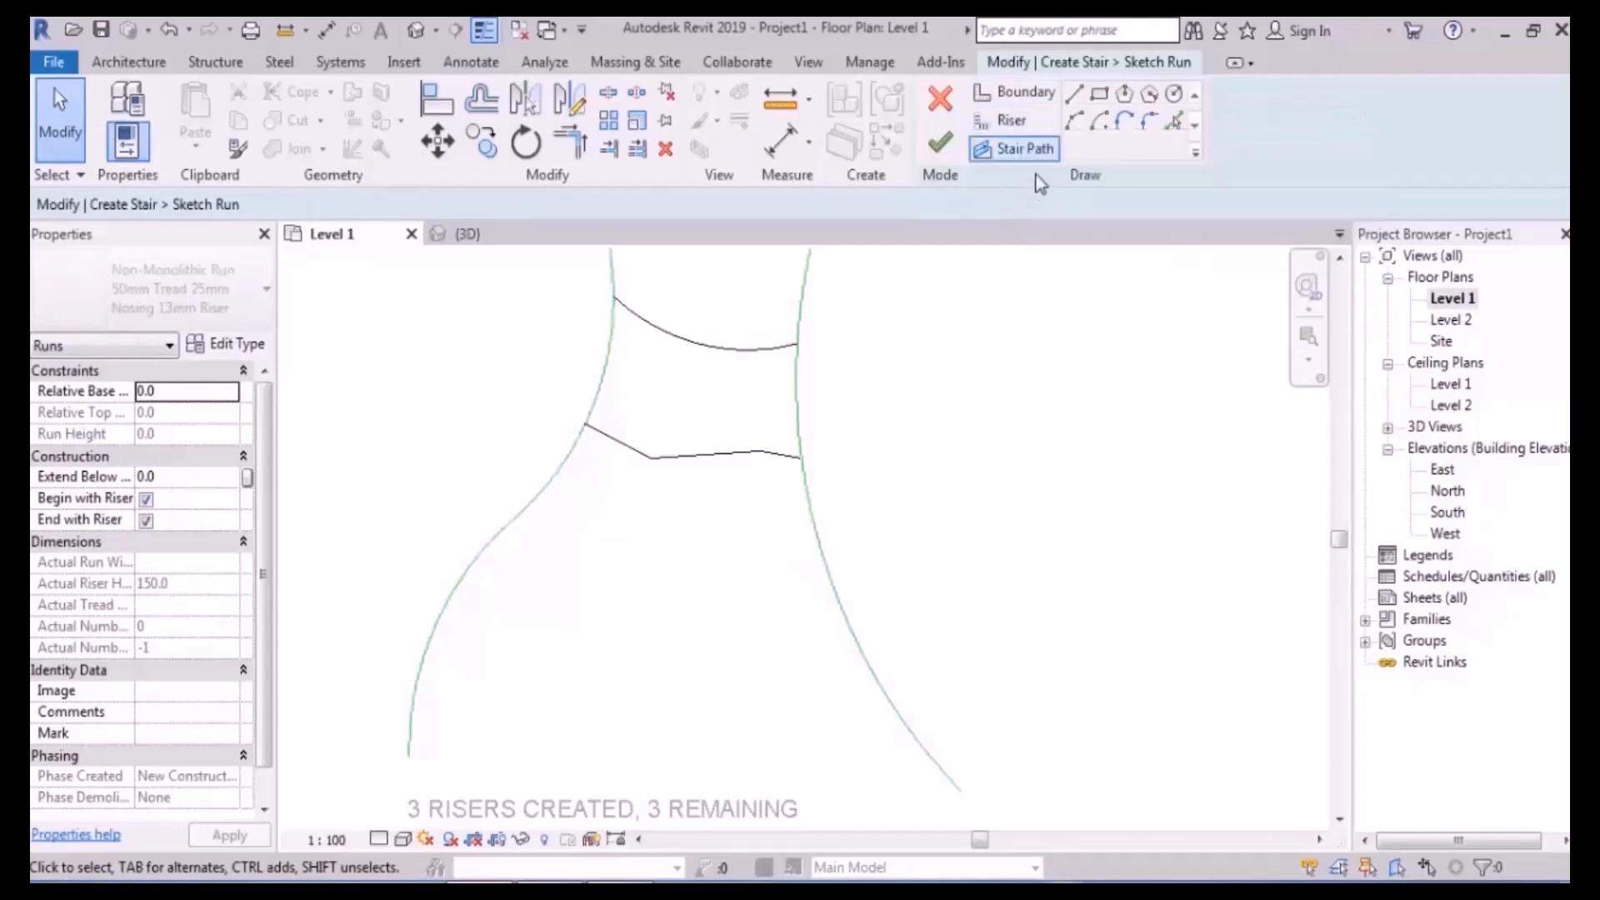
- Draw the fourth riser as a bent line between the boundaries
{"action": "left_click", "coordinate": [1010, 122]}
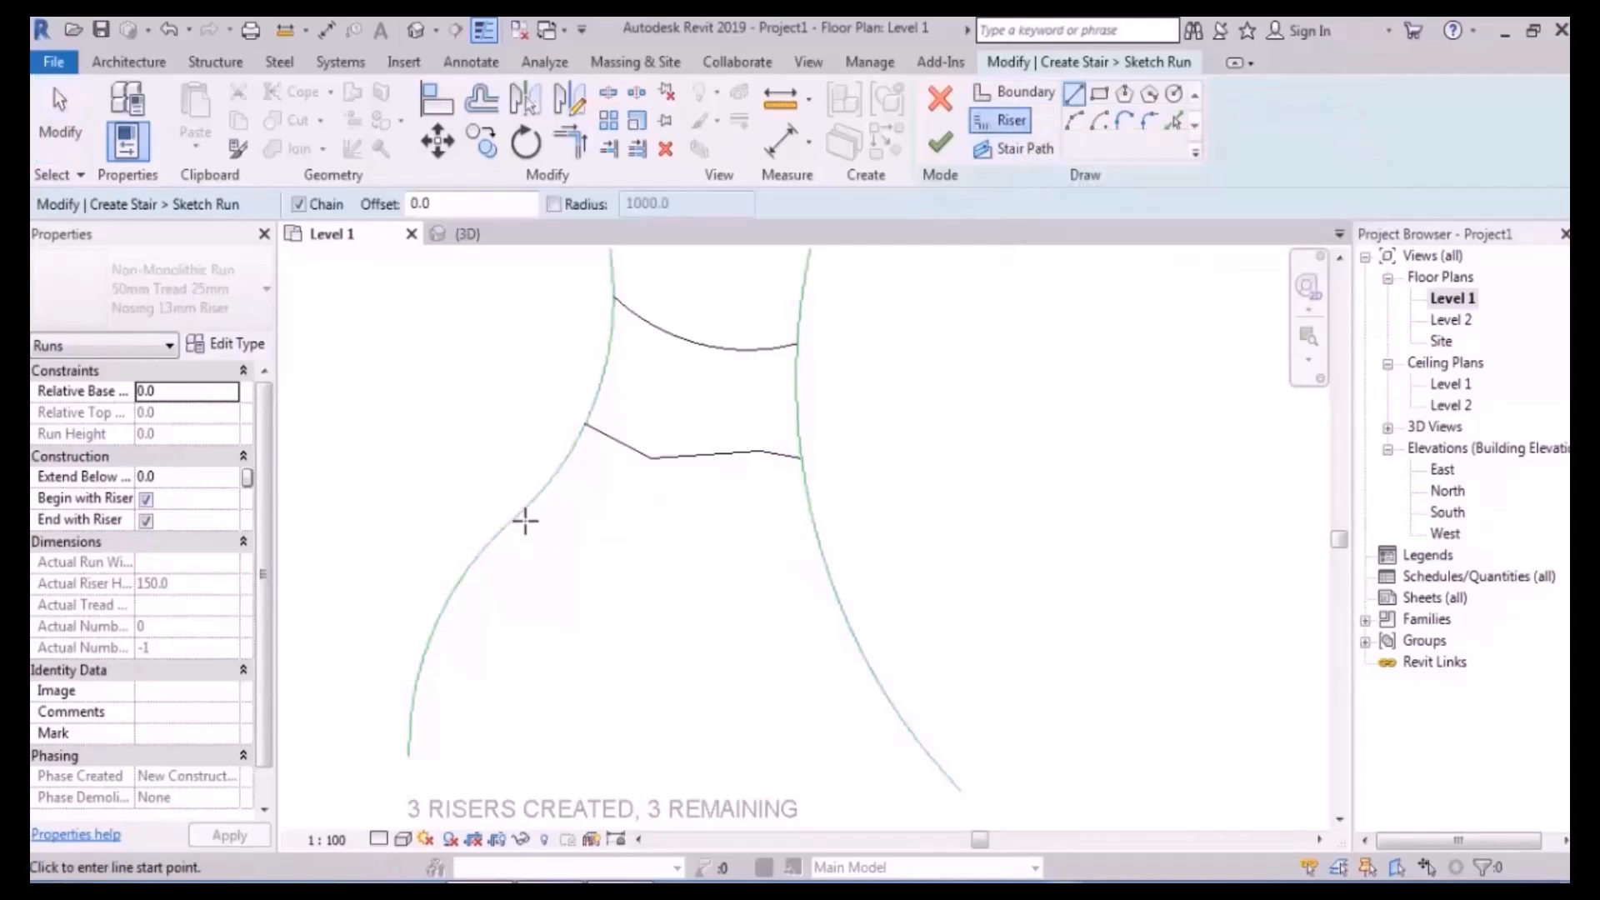
{"action": "left_click", "coordinate": [523, 512]}
{"action": "left_click", "coordinate": [676, 568]}
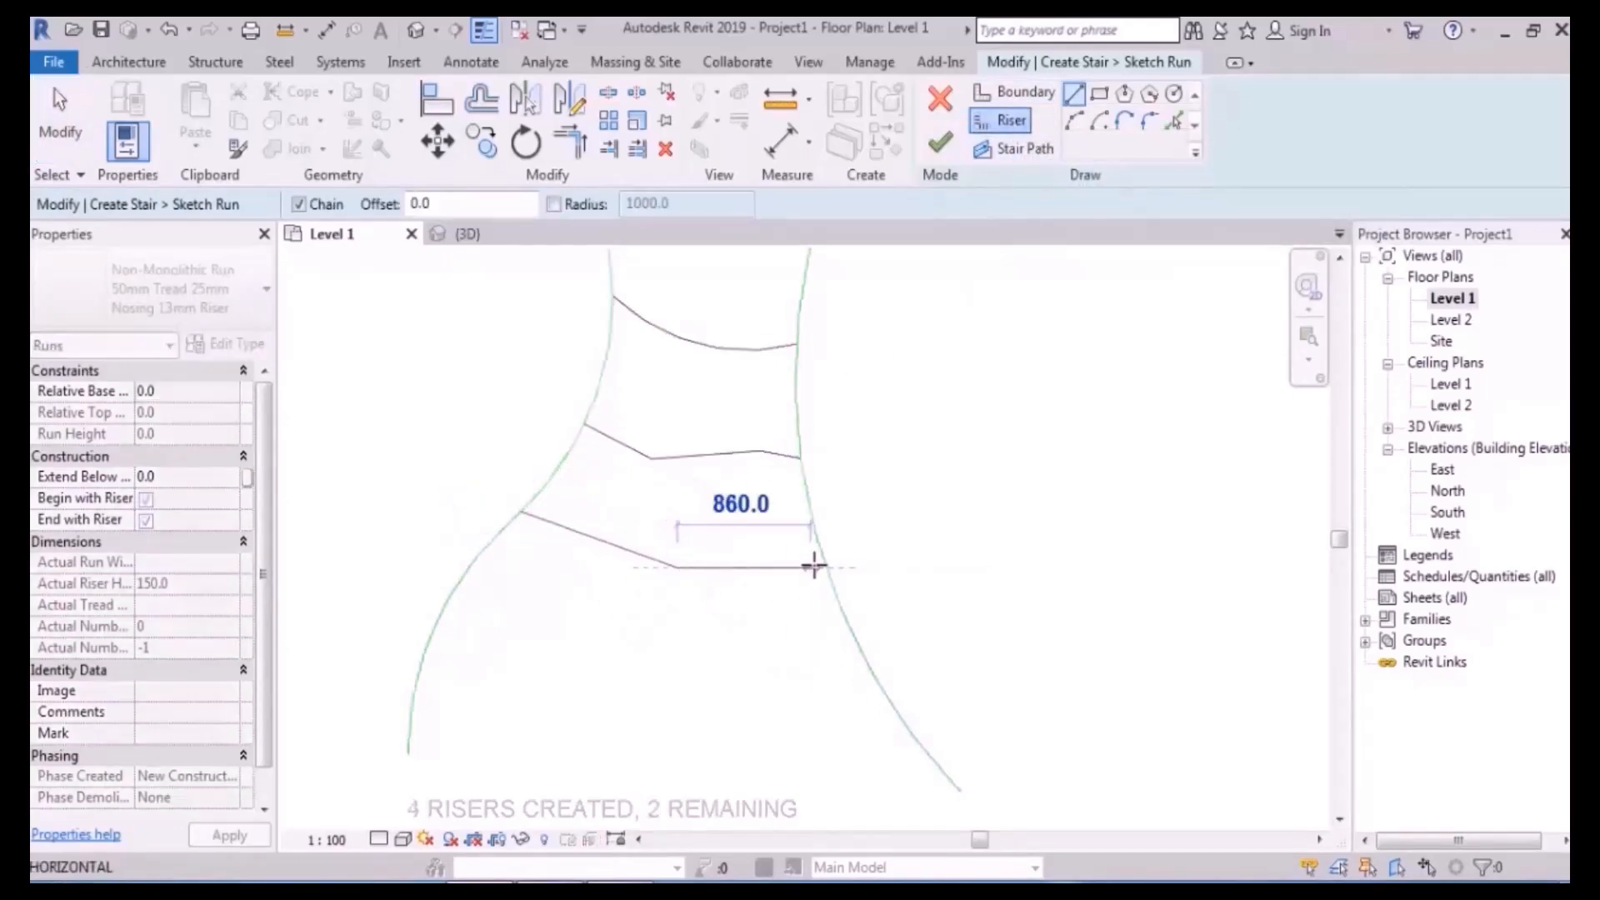
{"action": "left_click", "coordinate": [824, 566]}
{"action": "scroll", "coordinate": [844, 562], "scroll_direction": "down", "scroll_amount": 1}
{"action": "middle_click_drag", "start_coordinate": [842, 636], "coordinate": [831, 567]}
- Add the fifth arched riser and the wide arched bottom riser, completing all six
{"action": "left_click", "coordinate": [1074, 121]}
{"action": "left_click", "coordinate": [523, 547]}
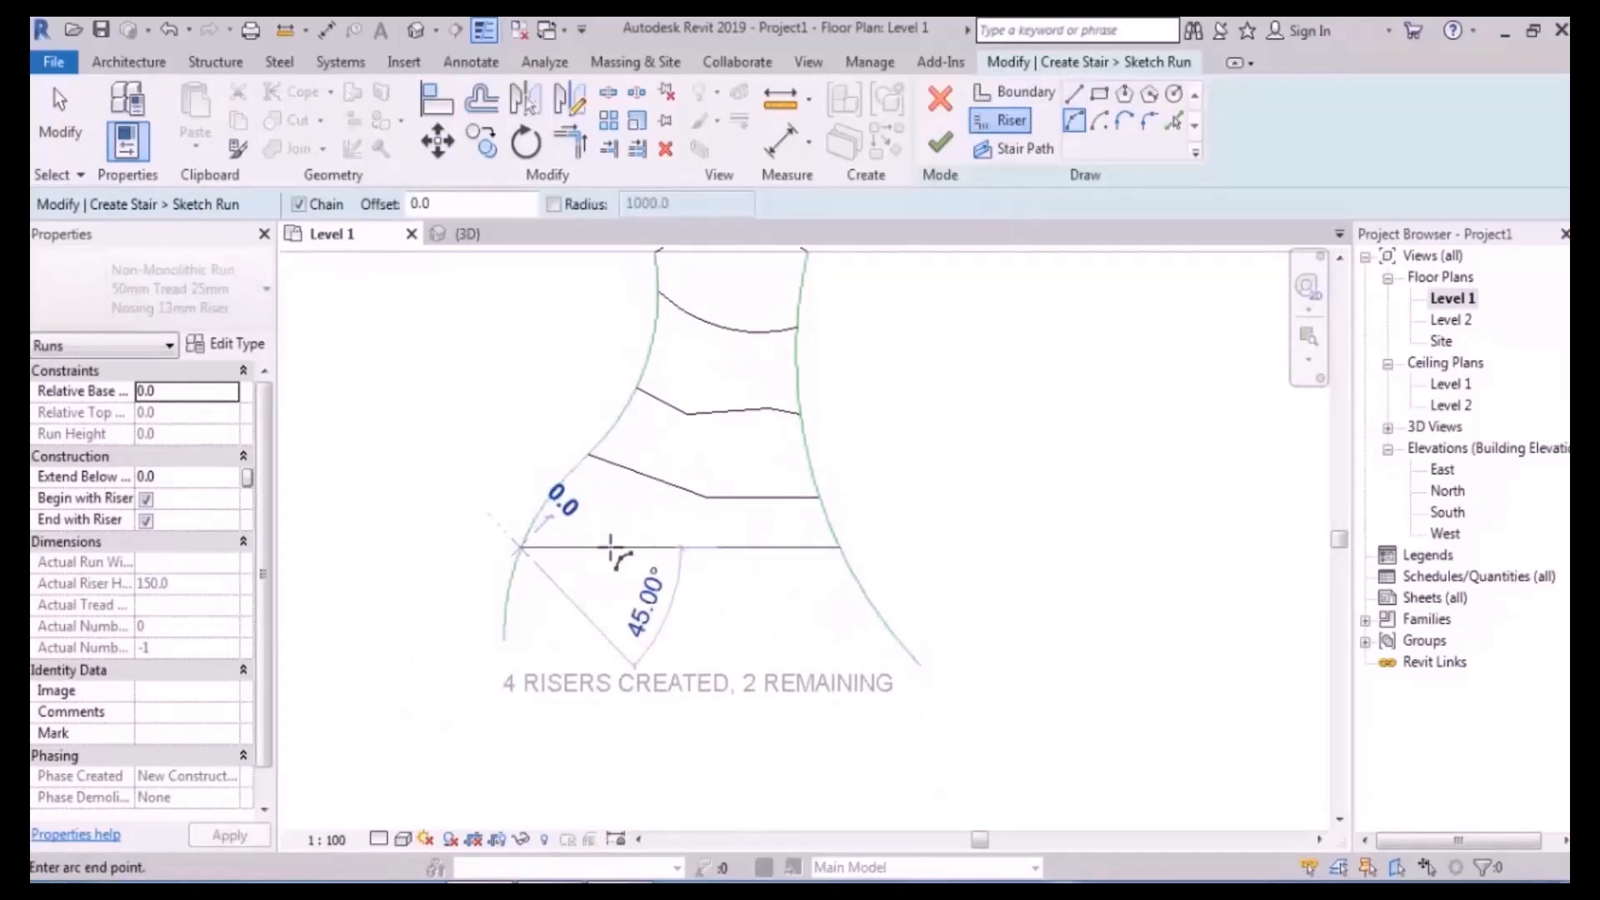
{"action": "left_click", "coordinate": [858, 586]}
{"action": "left_click", "coordinate": [735, 613]}
{"action": "middle_click_drag", "start_coordinate": [632, 665], "coordinate": [639, 525]}
{"action": "left_click", "coordinate": [418, 483]}
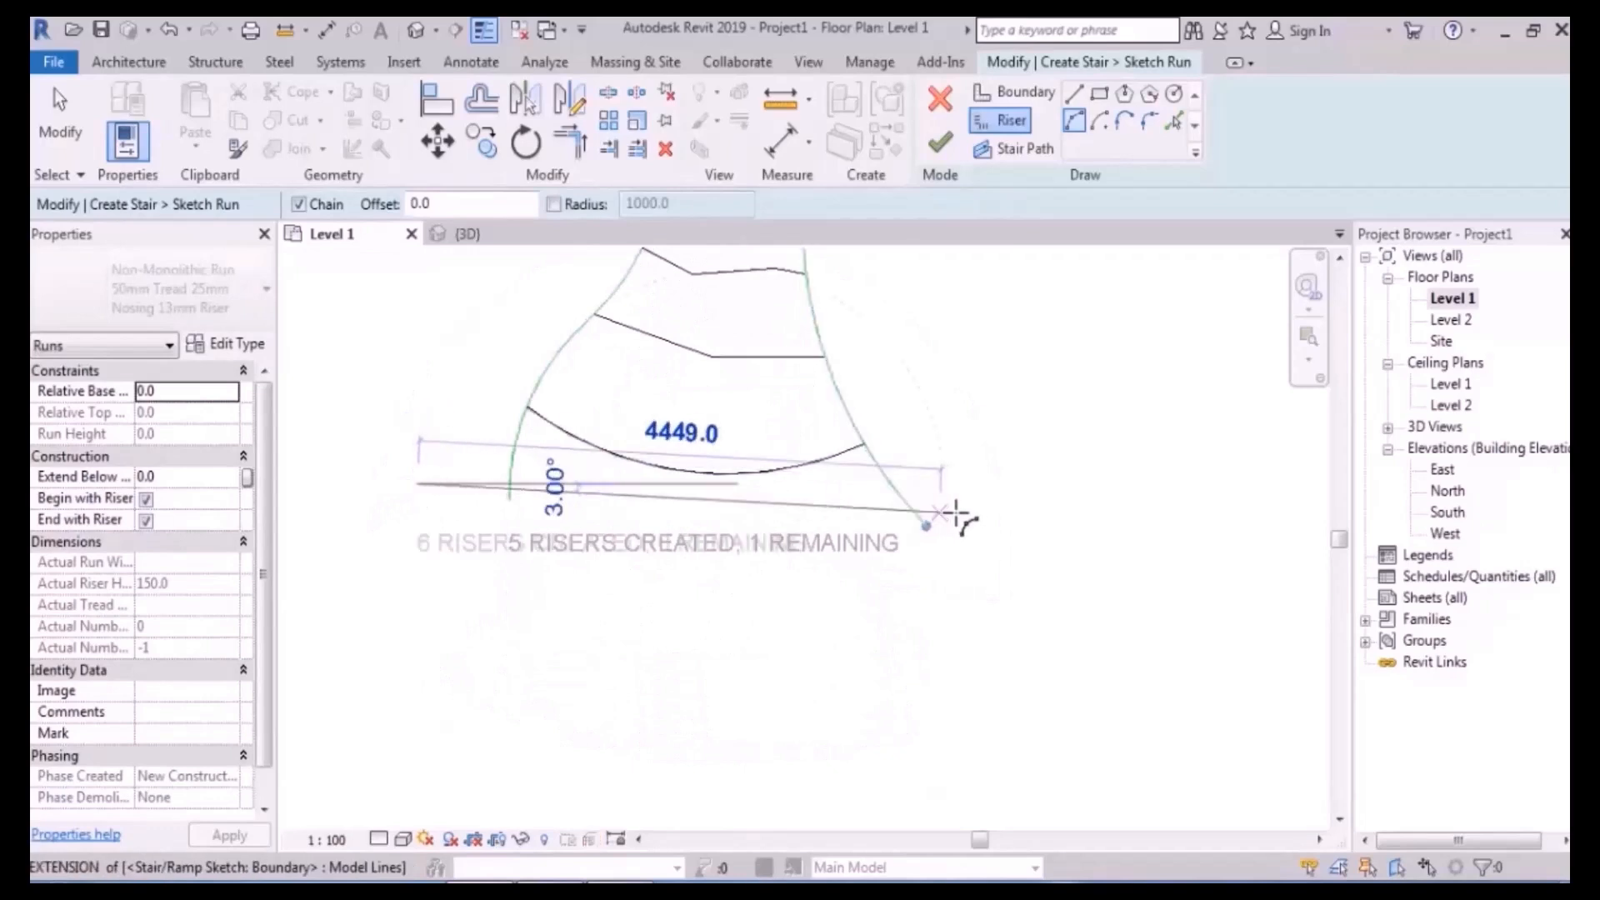
{"action": "left_click", "coordinate": [981, 513]}
{"action": "left_click", "coordinate": [761, 660]}
{"action": "scroll", "coordinate": [1036, 381], "scroll_direction": "up", "scroll_amount": 2}
- Join the bottom arc's ends to the boundaries with short riser lines
{"action": "left_click", "coordinate": [1075, 95]}
{"action": "left_click", "coordinate": [954, 588]}
{"action": "left_click", "coordinate": [837, 565]}
{"action": "key", "text": "Escape"}
{"action": "middle_click_drag", "start_coordinate": [852, 594], "coordinate": [1212, 598]}
{"action": "left_click", "coordinate": [454, 545]}
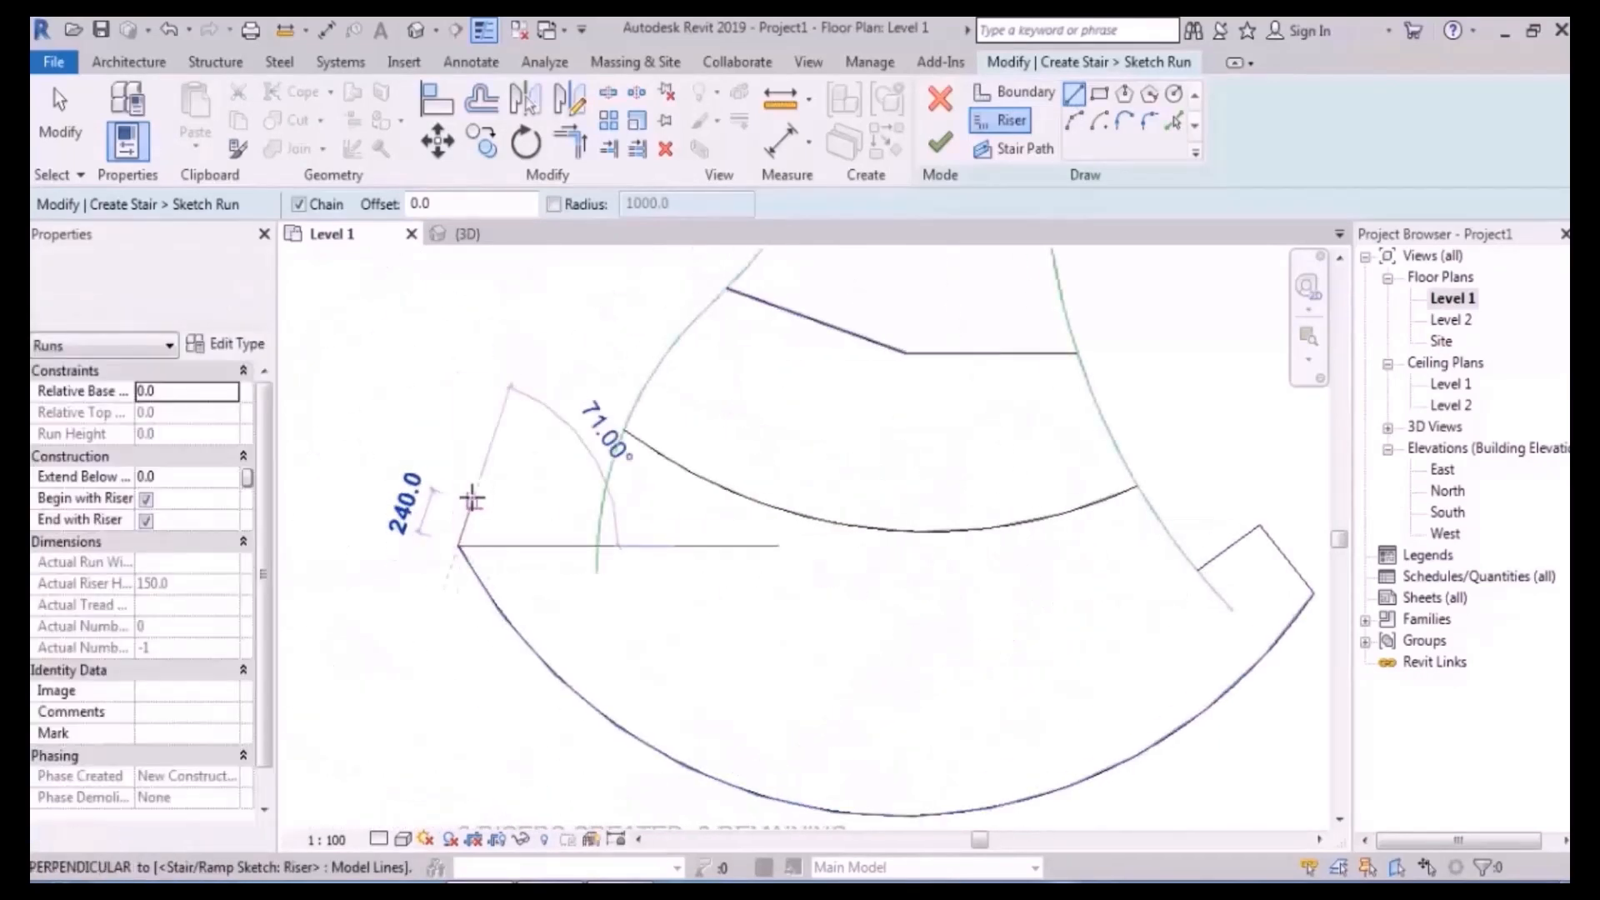
{"action": "left_click", "coordinate": [496, 475]}
{"action": "left_click", "coordinate": [600, 516]}
{"action": "key", "text": "Escape"}
{"action": "scroll", "coordinate": [719, 519], "scroll_direction": "down", "scroll_amount": 3}
{"action": "middle_click_drag", "start_coordinate": [945, 463], "coordinate": [890, 520]}
{"action": "key", "text": "Escape"}
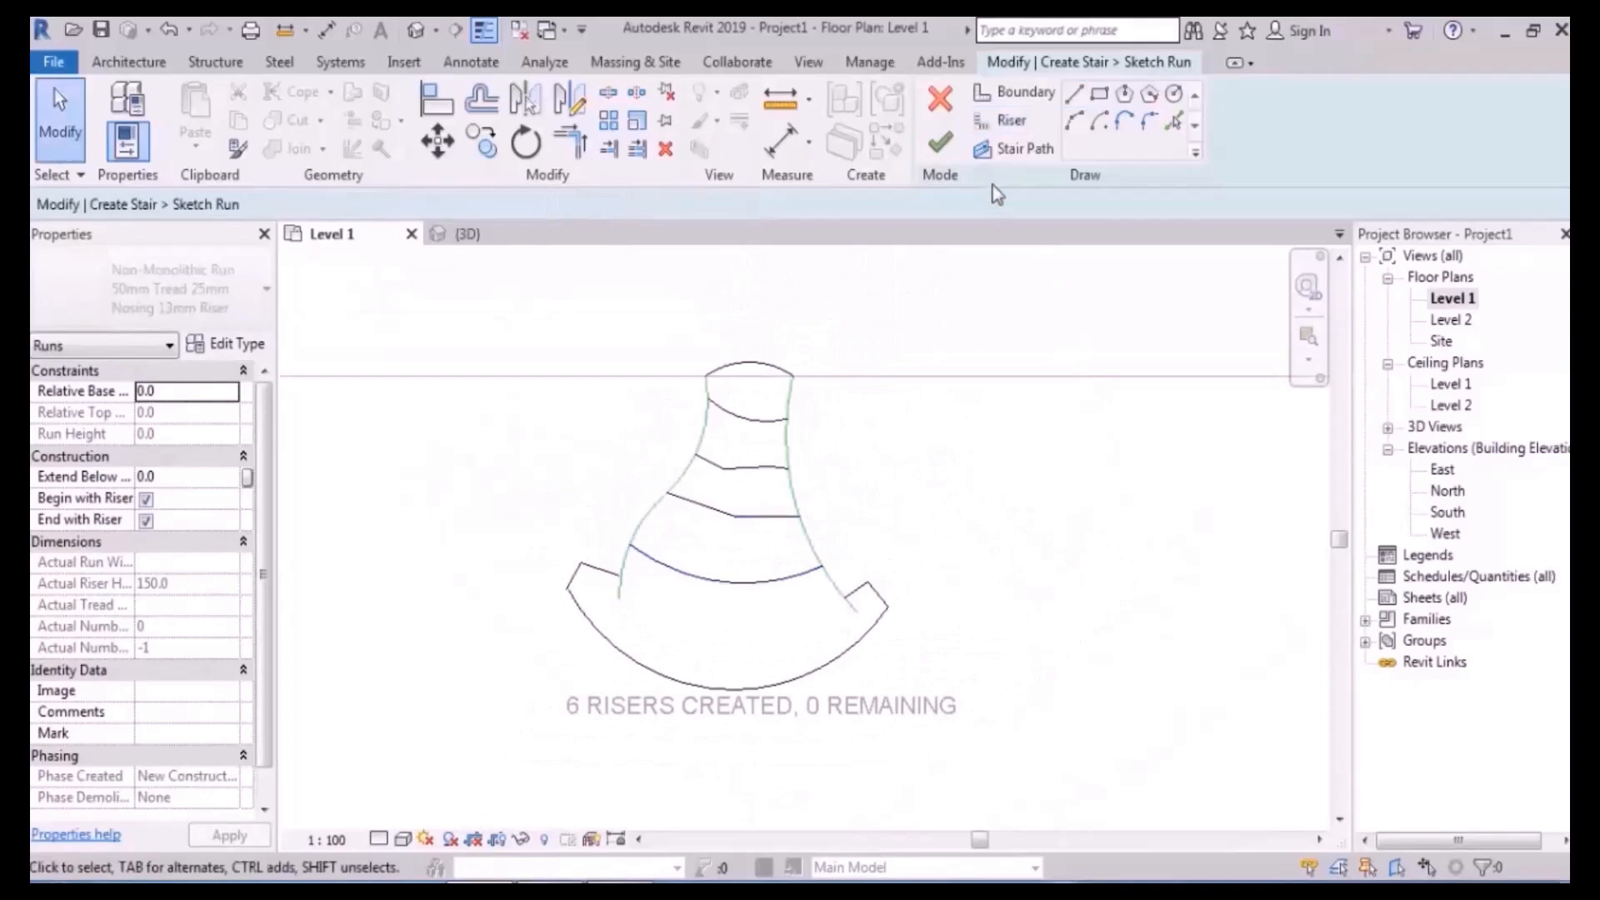
- Finish the sketched run and view it in the default 3D view
{"action": "left_click", "coordinate": [940, 143]}
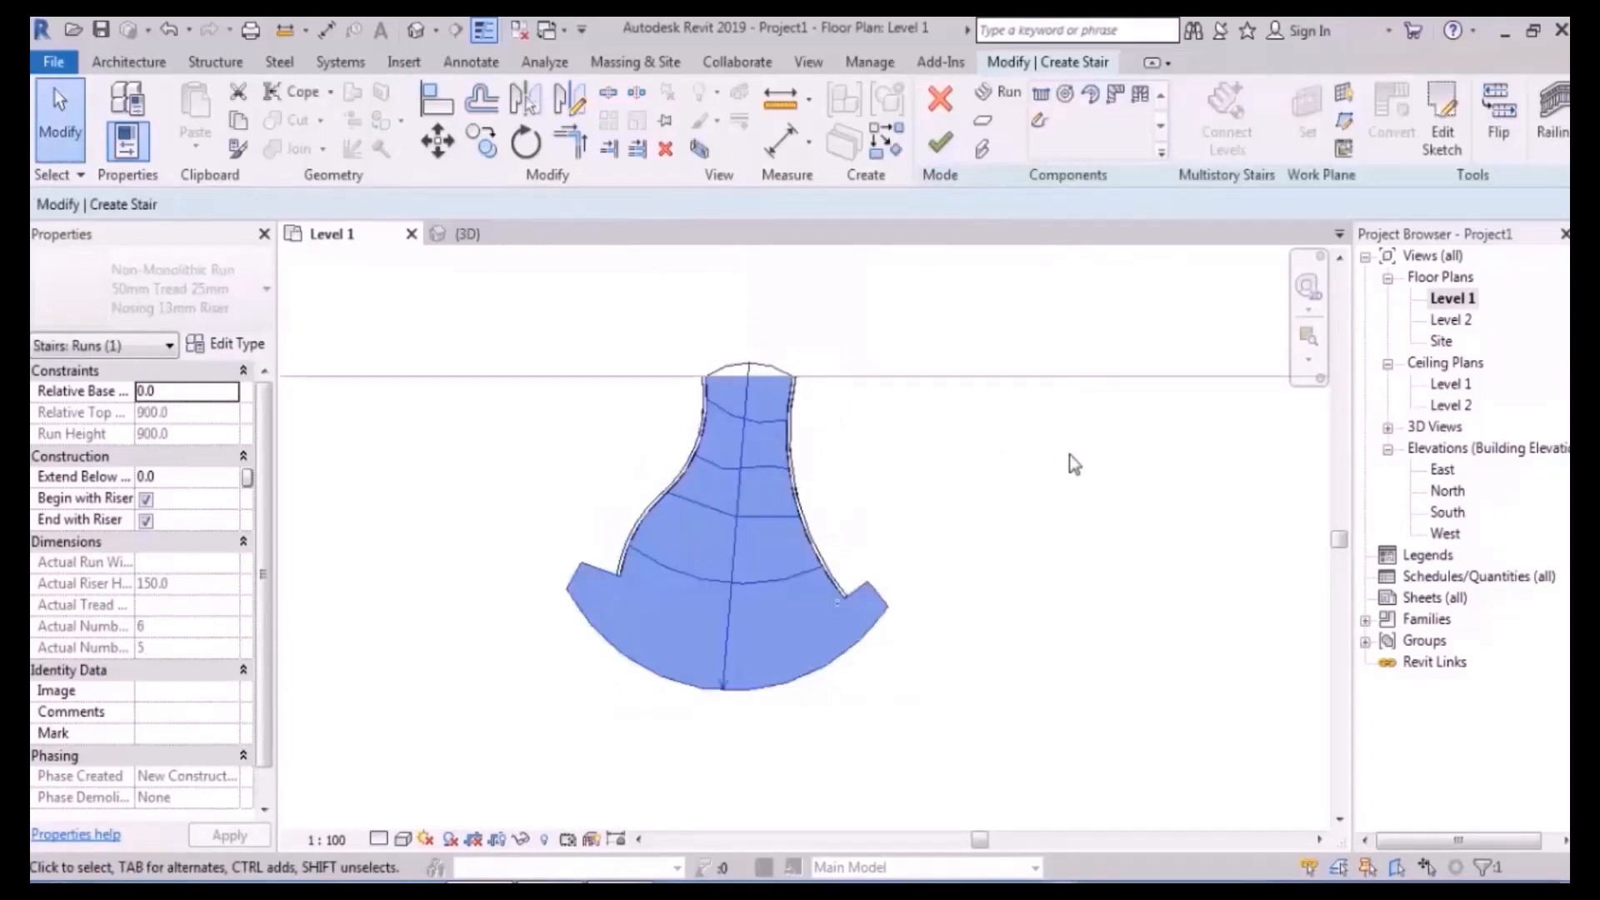
{"action": "left_click", "coordinate": [416, 33]}
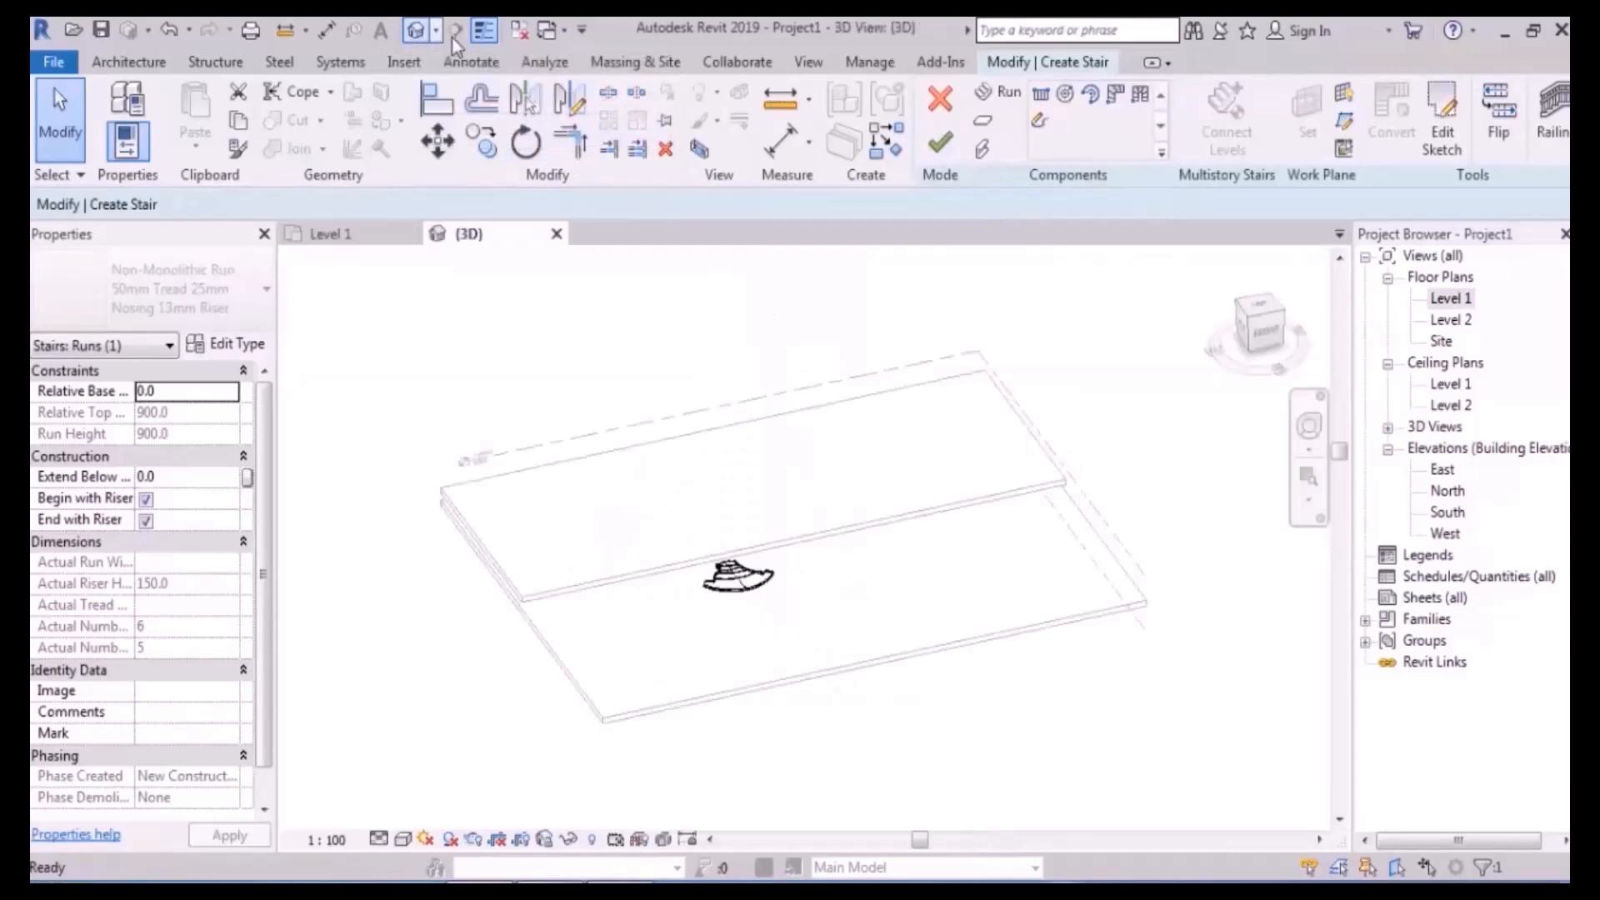
{"action": "middle_click_drag", "start_coordinate": [803, 614], "coordinate": [958, 603], "text": "shift"}
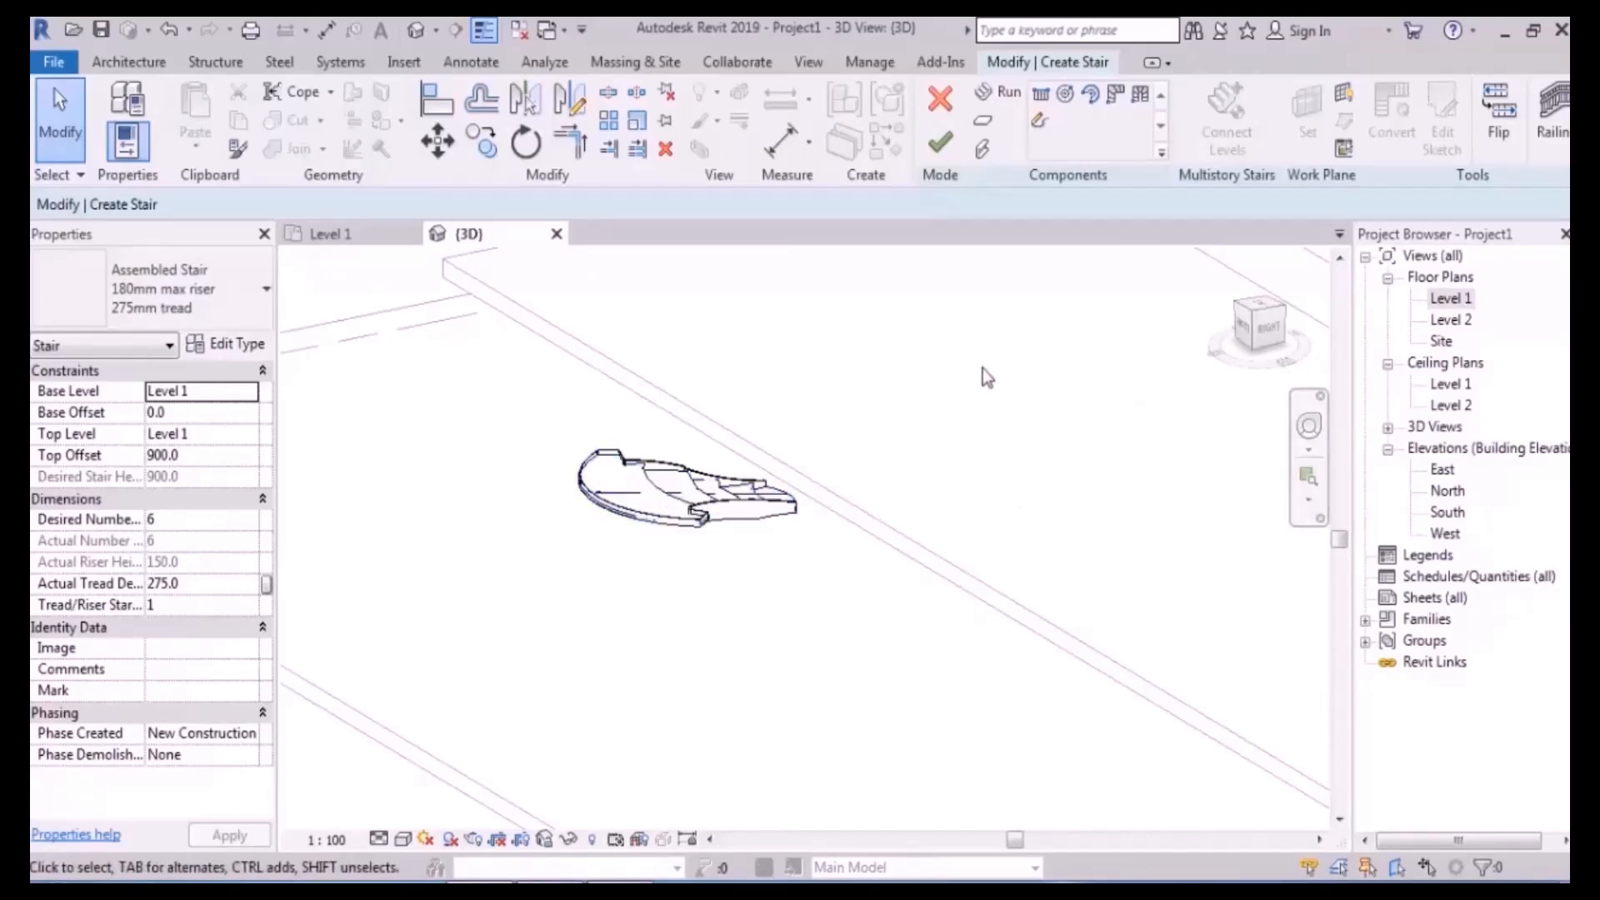
- Flip the stair's climbing direction, orbit to check it, and finish the stair
{"action": "left_click", "coordinate": [1506, 149]}
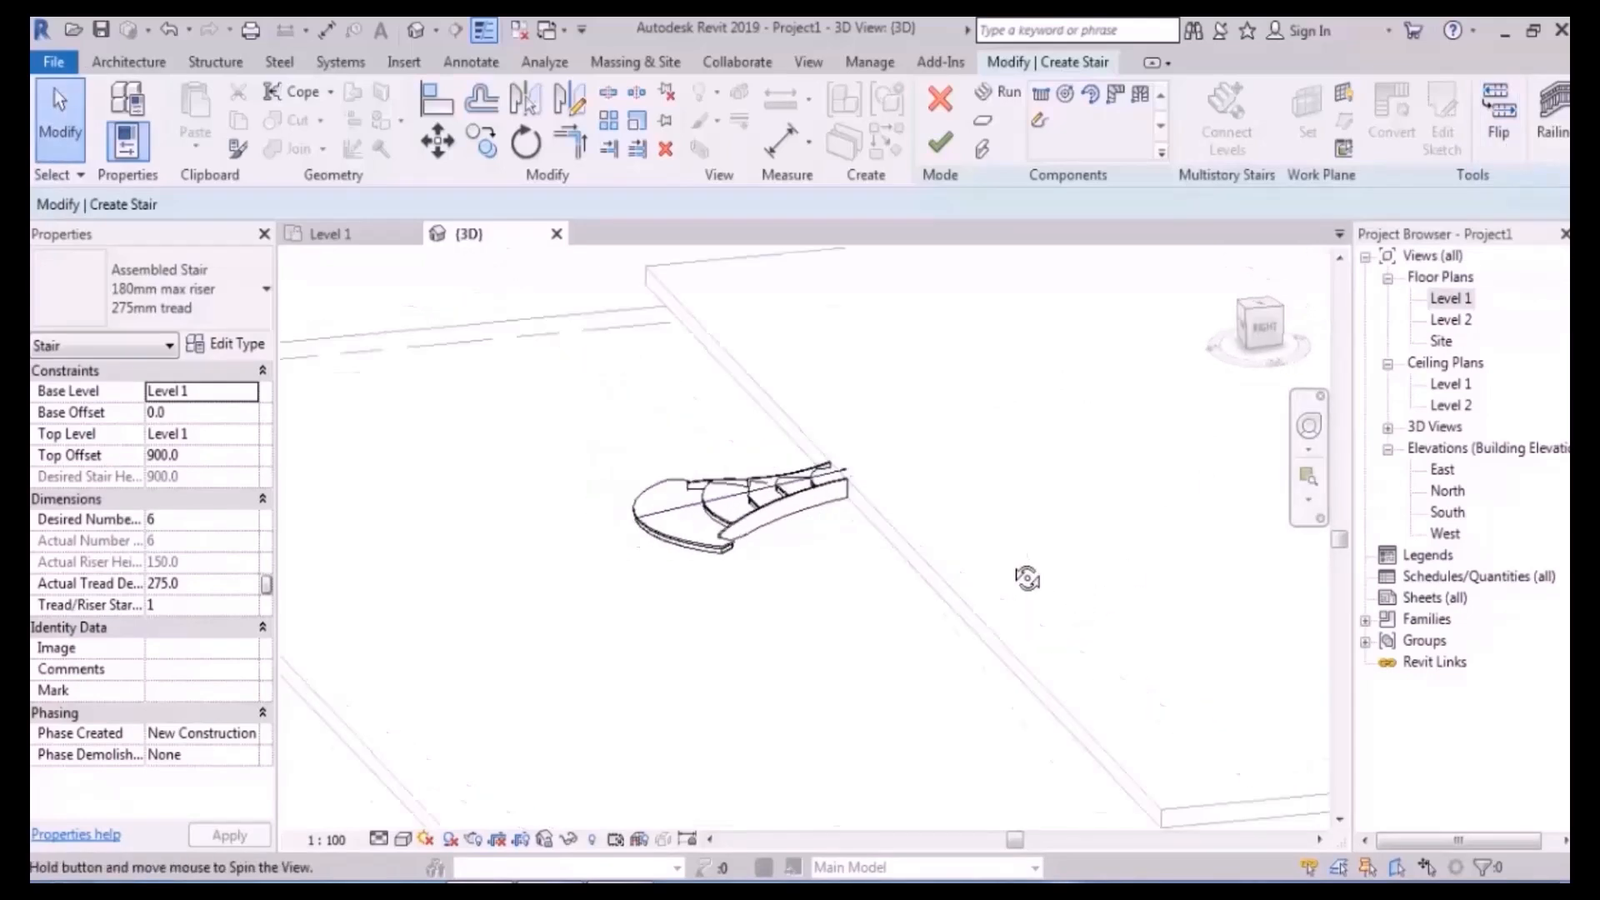
{"action": "left_click", "coordinate": [1498, 125]}
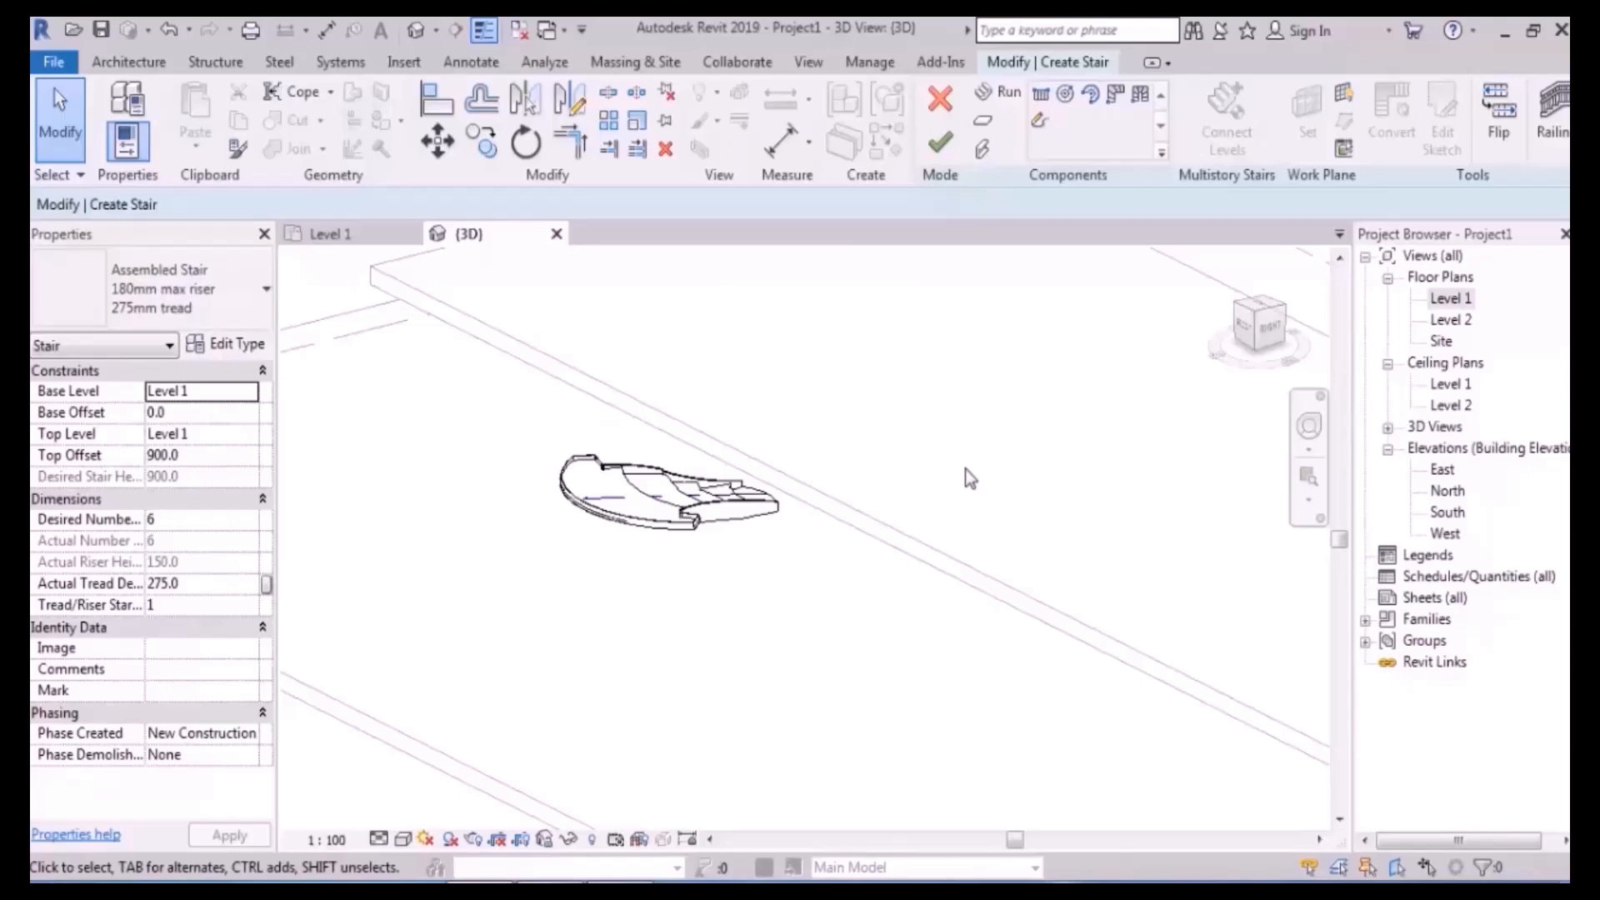
{"action": "left_click", "coordinate": [1497, 121]}
{"action": "middle_click_drag", "start_coordinate": [925, 543], "coordinate": [922, 472], "text": "shift"}
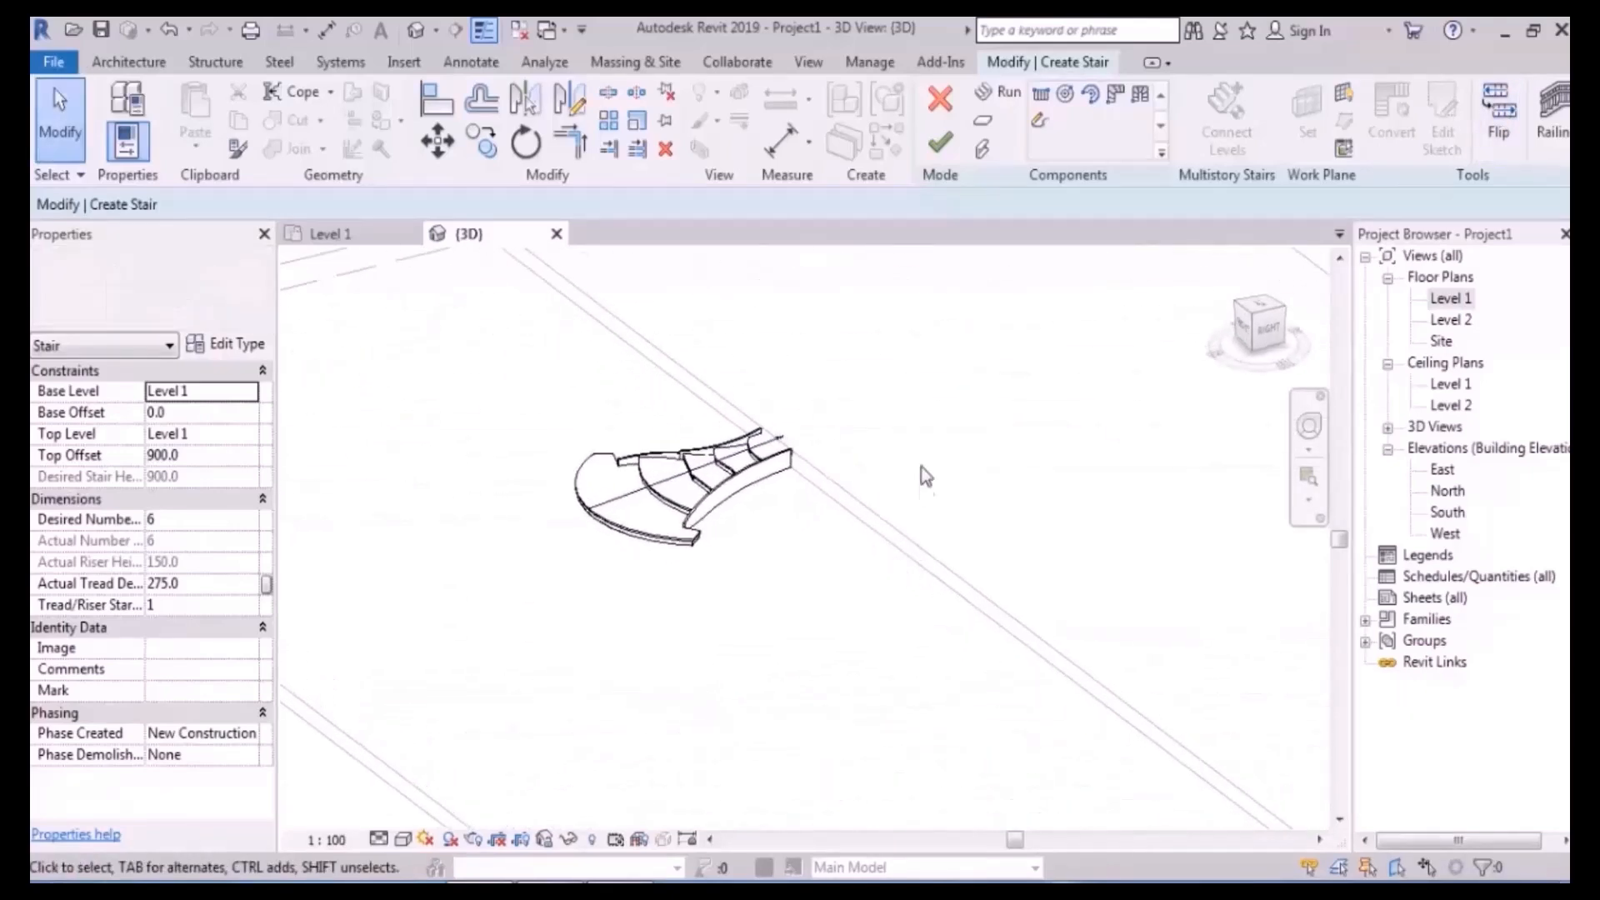
{"action": "left_click", "coordinate": [940, 145]}
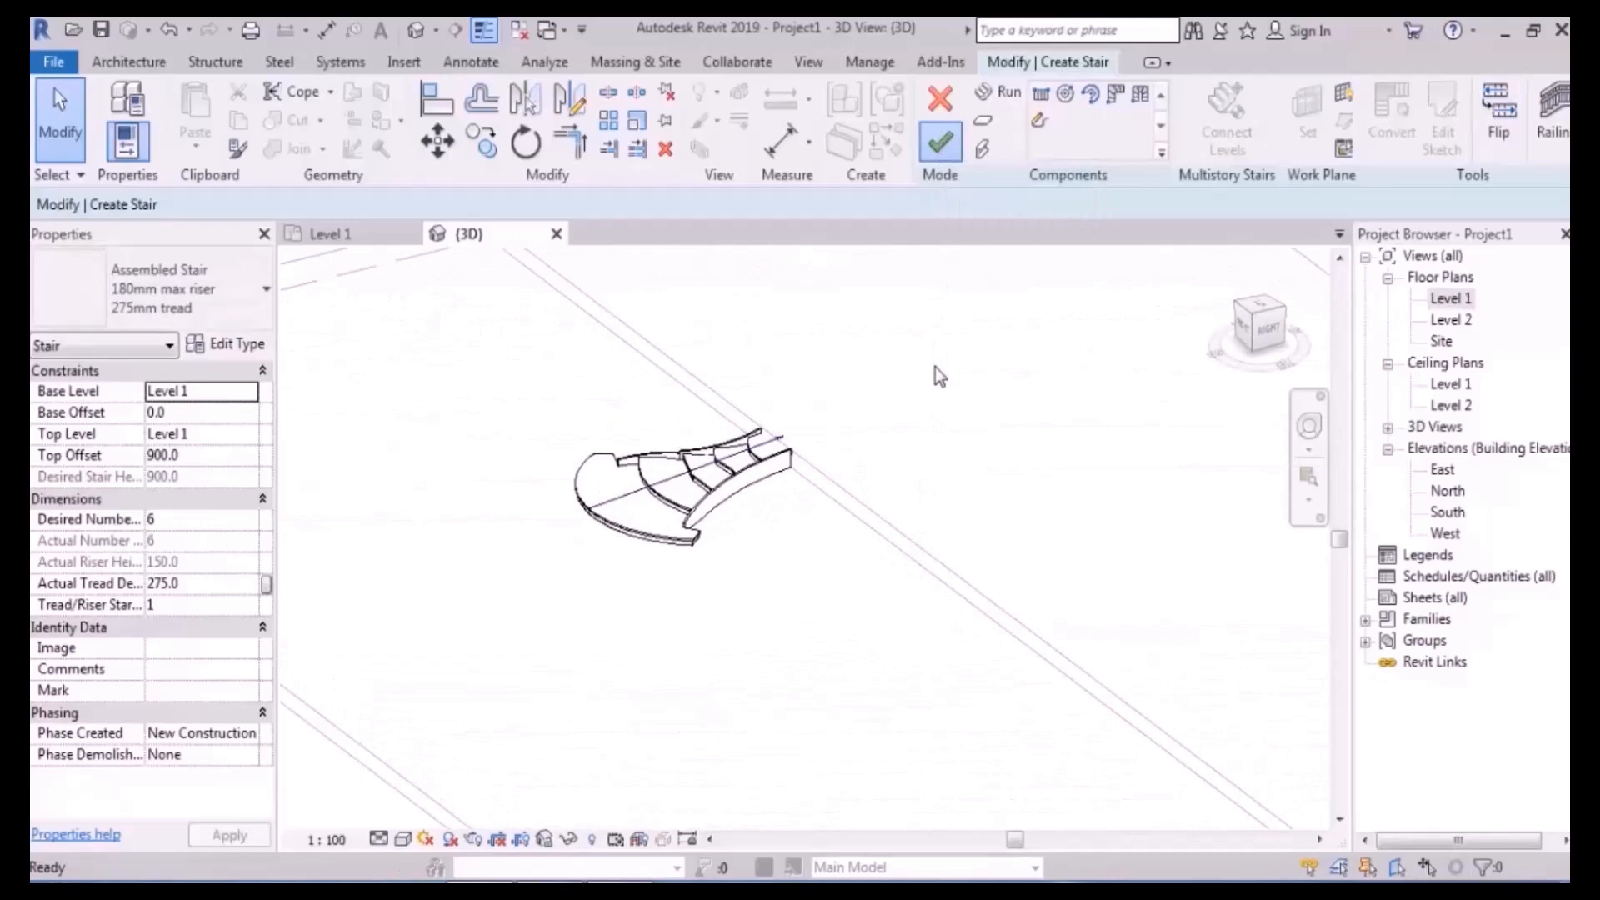
- Switch the 3D view to shaded display and select the curved stair to check its properties
{"action": "scroll", "coordinate": [875, 557], "scroll_direction": "up", "scroll_amount": 3}
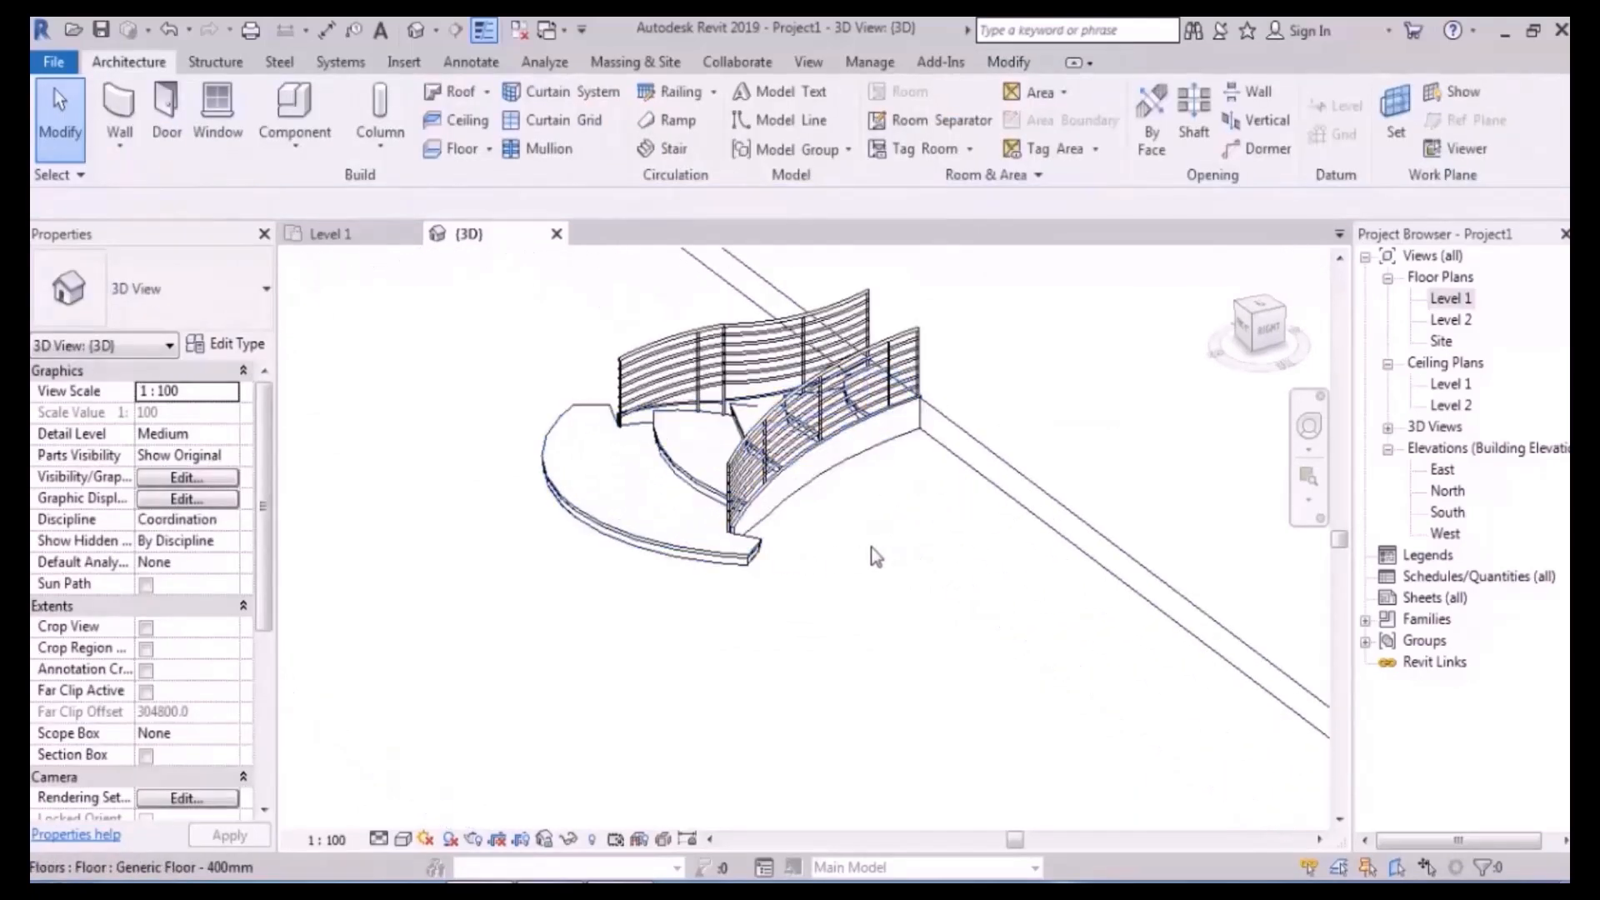
{"action": "middle_click_drag", "start_coordinate": [892, 530], "coordinate": [968, 540]}
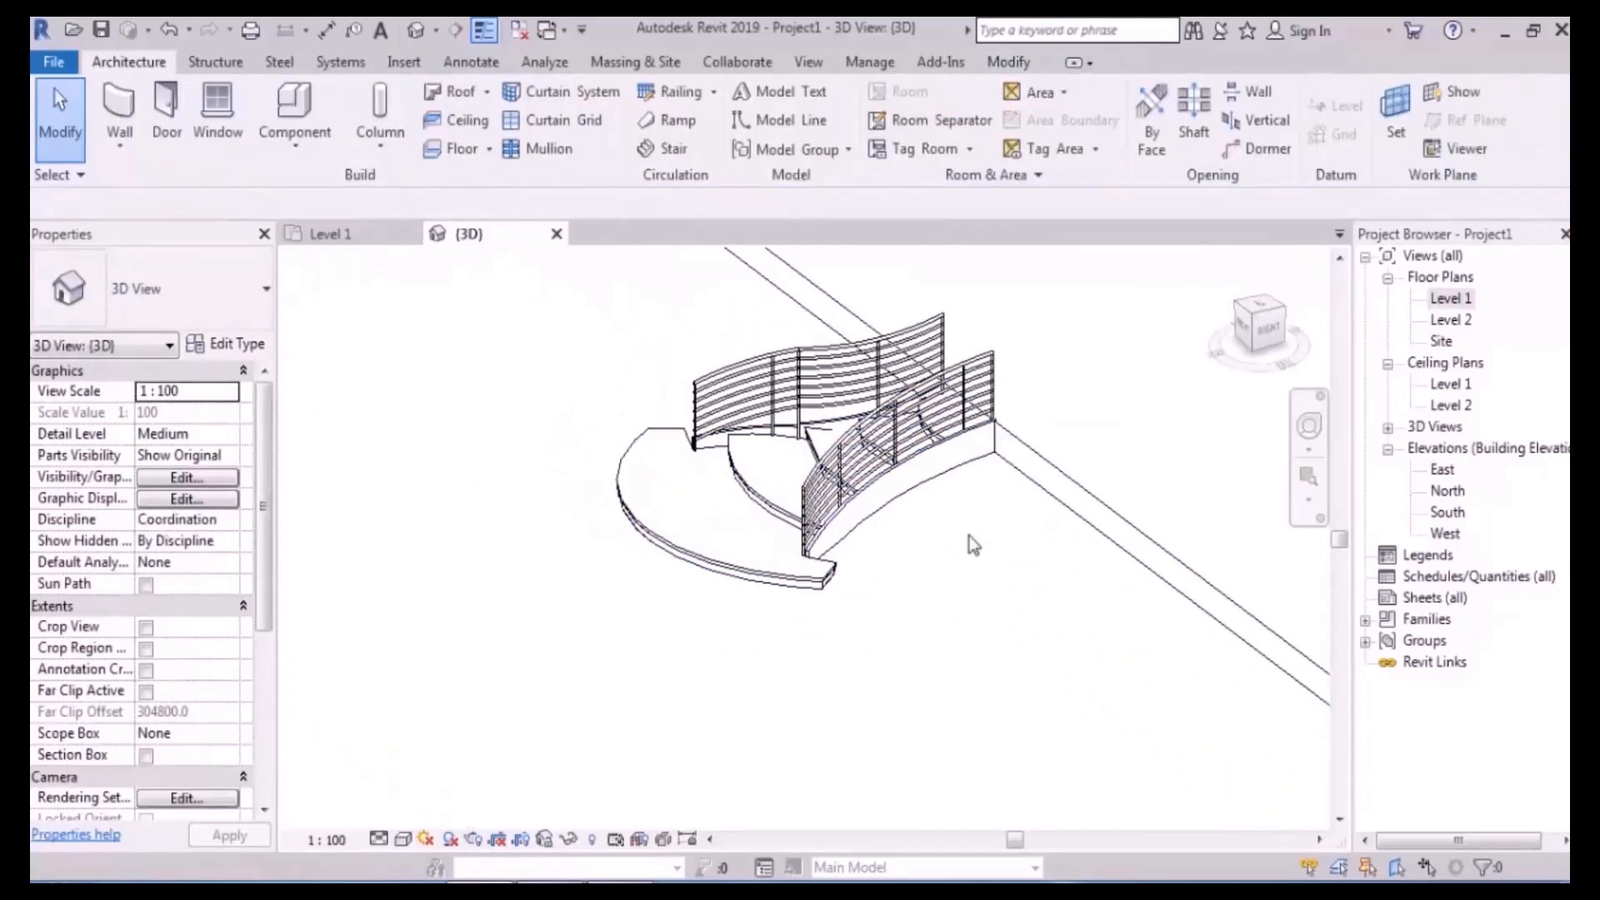
{"action": "key", "text": "s"}
{"action": "key", "text": "d"}
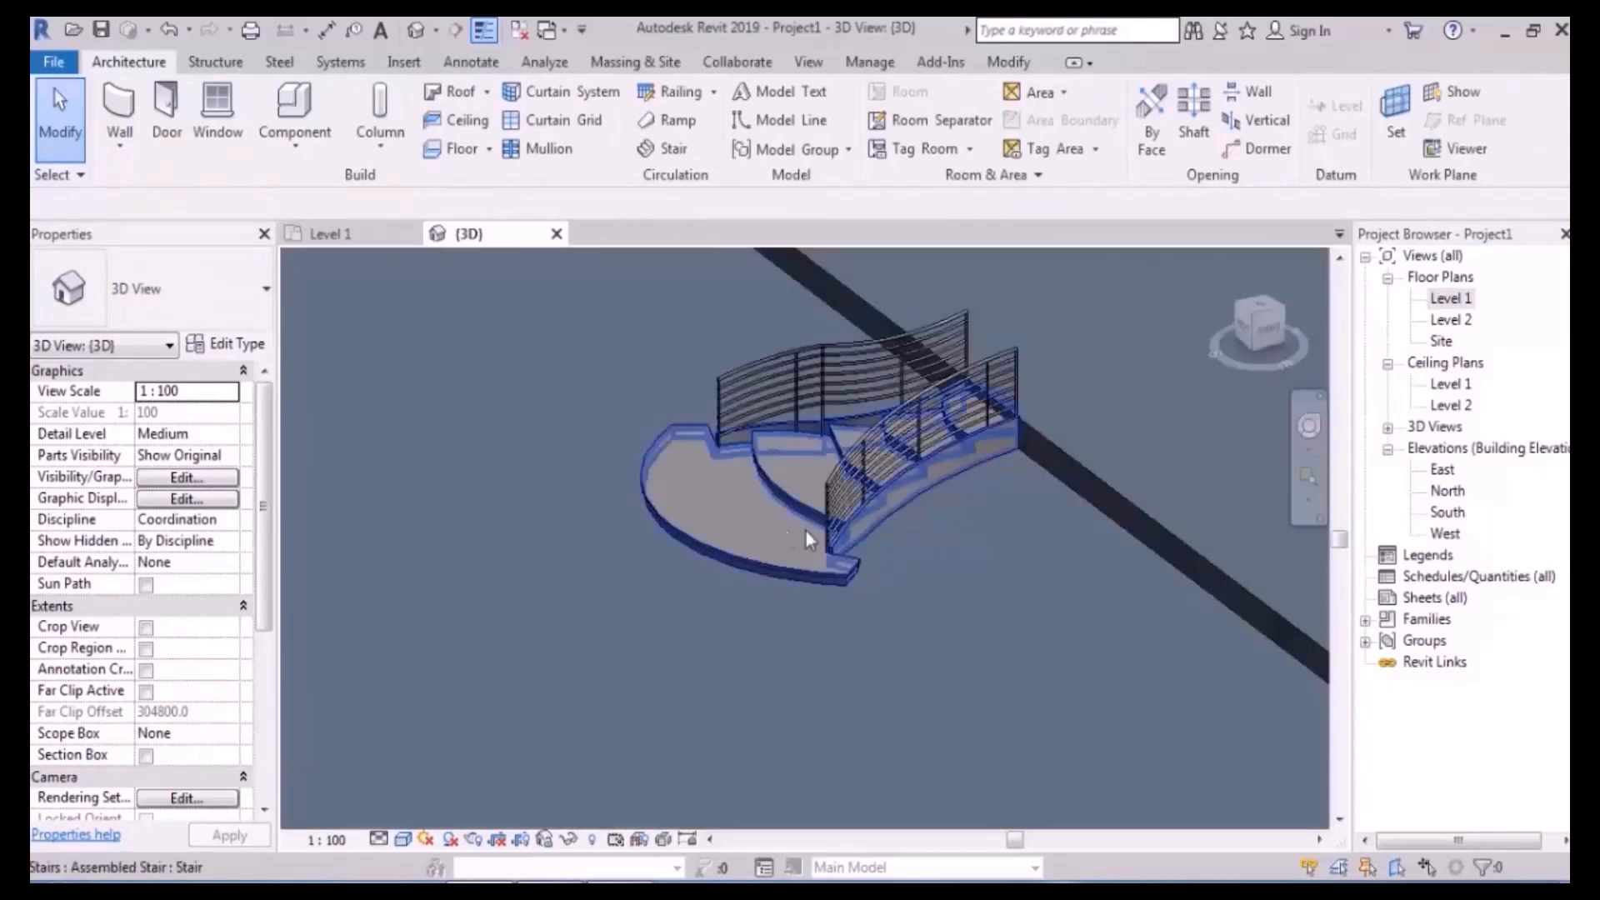
{"action": "left_click", "coordinate": [747, 510]}
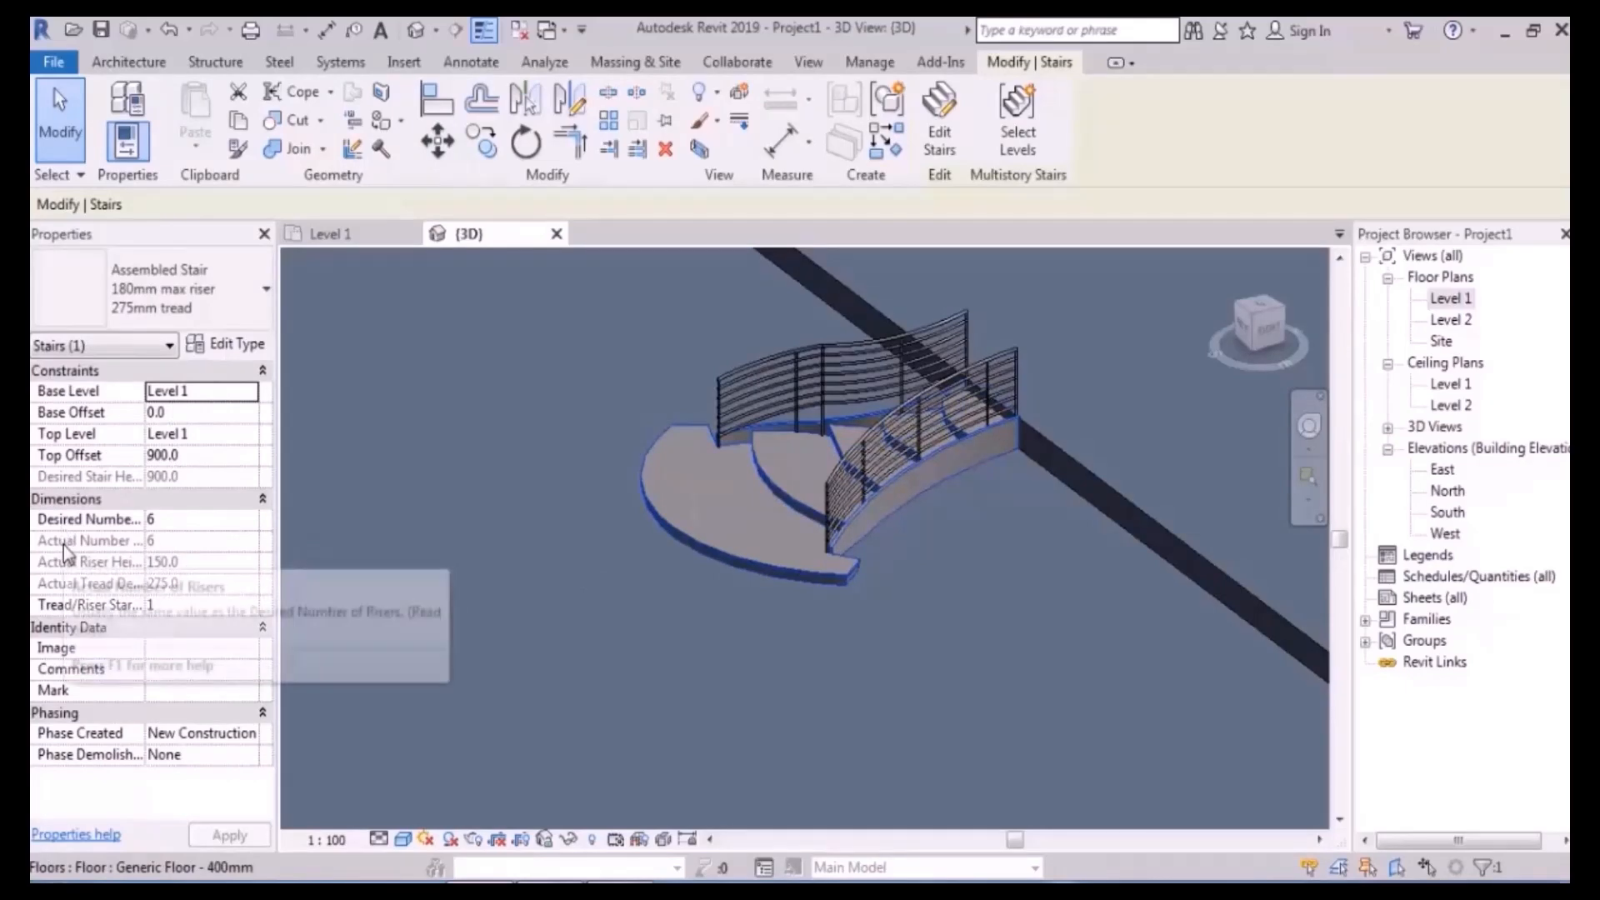
{"action": "key", "text": "Escape"}
- Bring the curved stair into view, then open the Level 1 floor plan
{"action": "scroll", "coordinate": [636, 507], "scroll_direction": "down", "scroll_amount": 4}
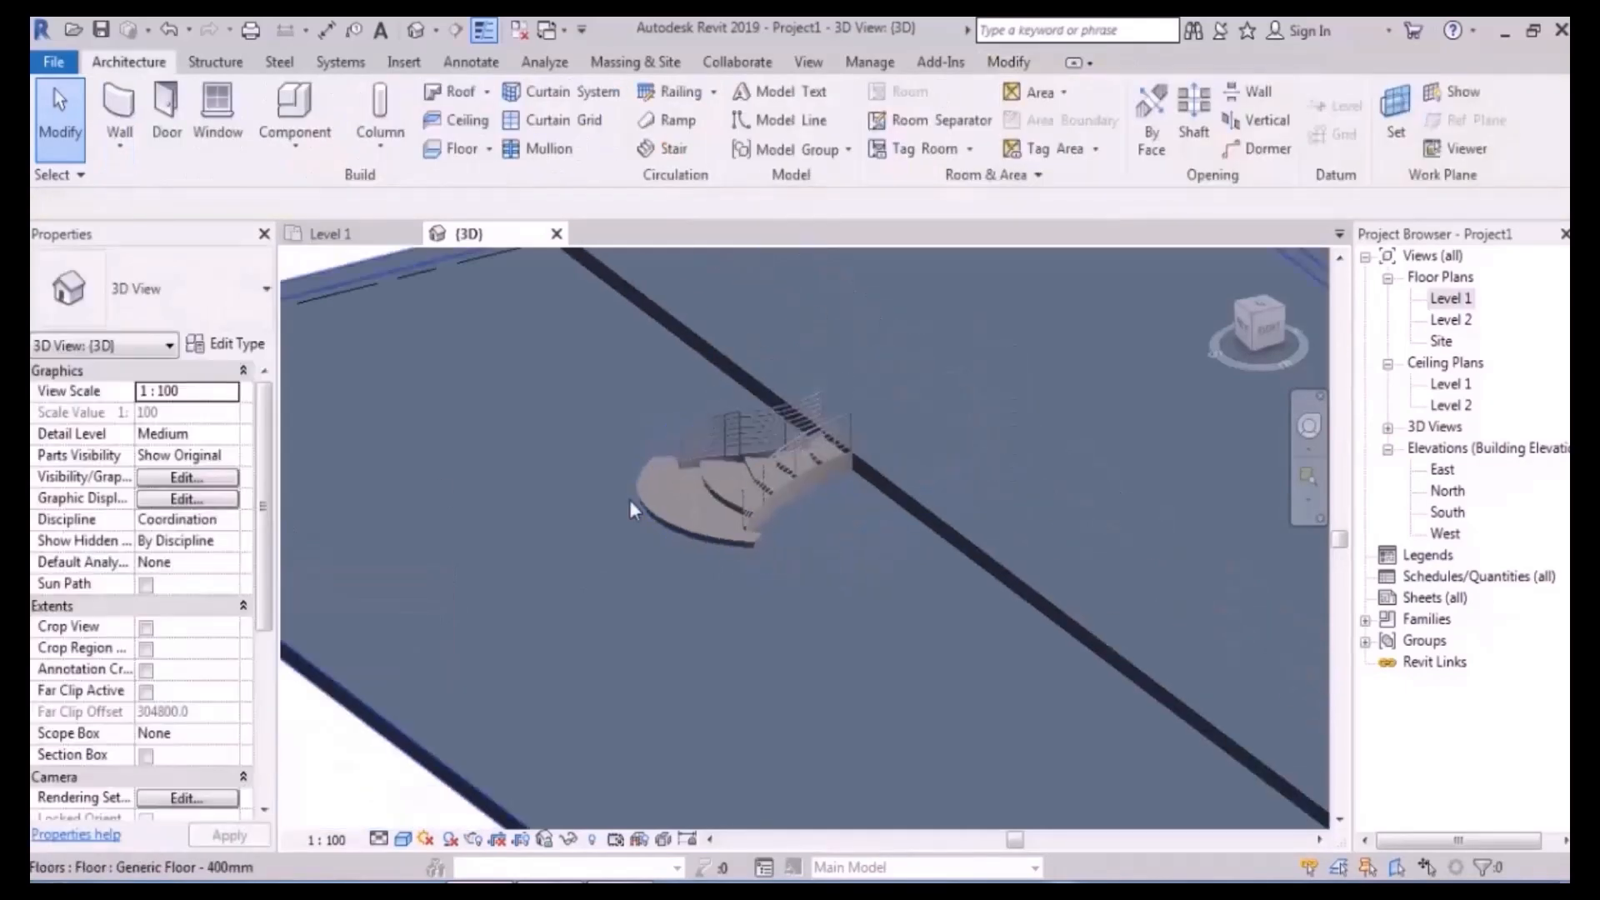
{"action": "middle_click_drag", "start_coordinate": [746, 543], "coordinate": [793, 393]}
{"action": "middle_click_drag", "start_coordinate": [856, 441], "coordinate": [815, 400]}
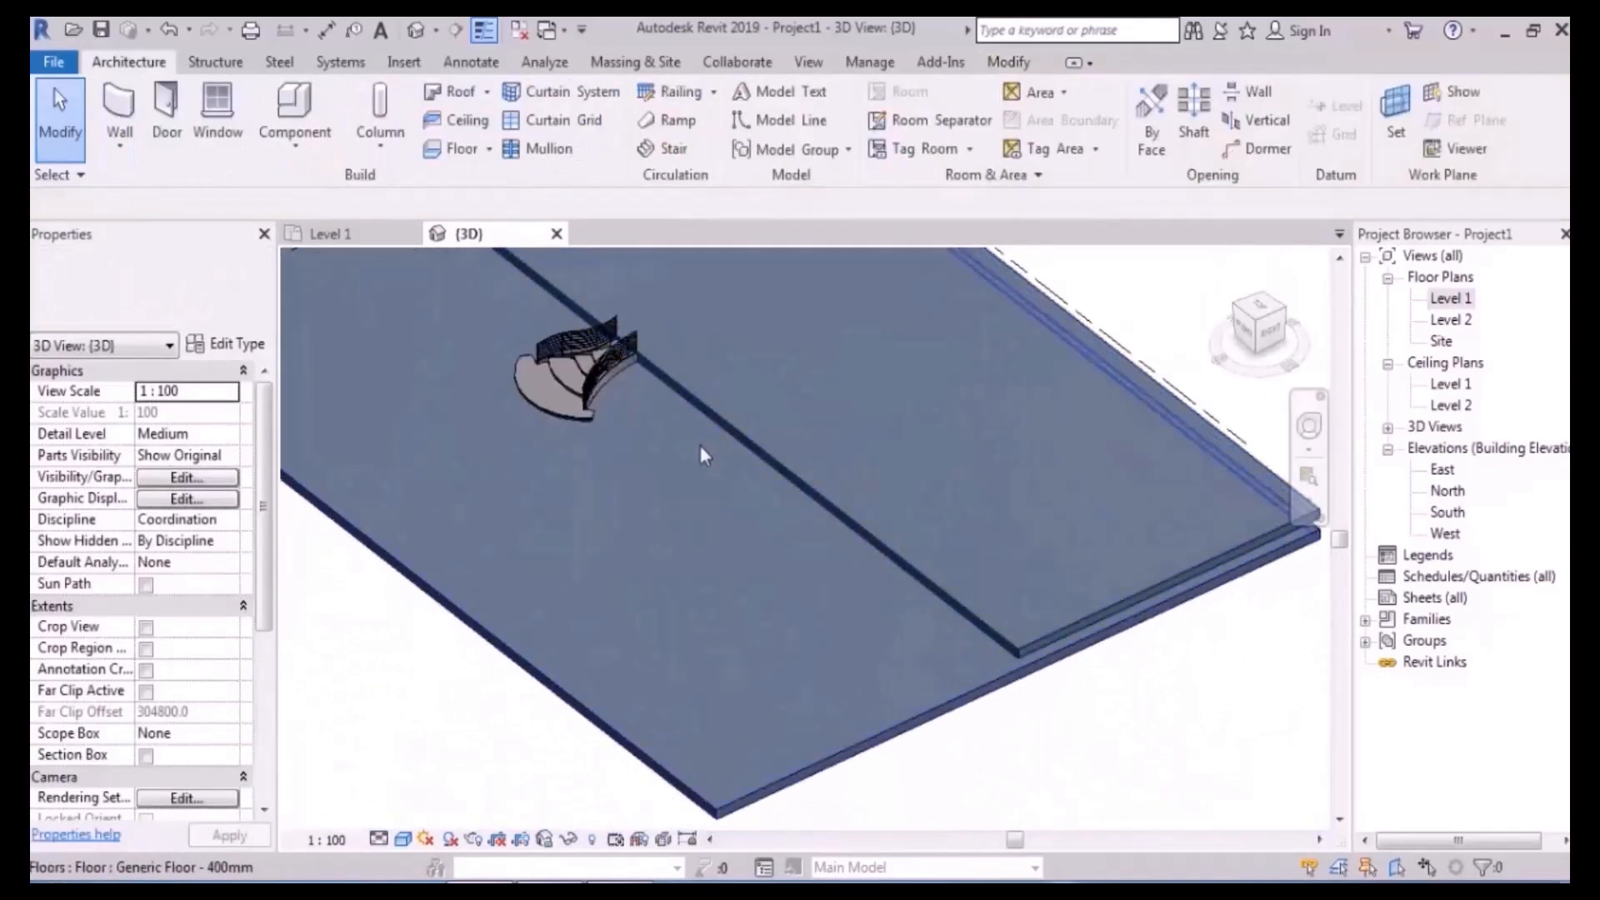
{"action": "scroll", "coordinate": [607, 339], "scroll_direction": "up", "scroll_amount": 5}
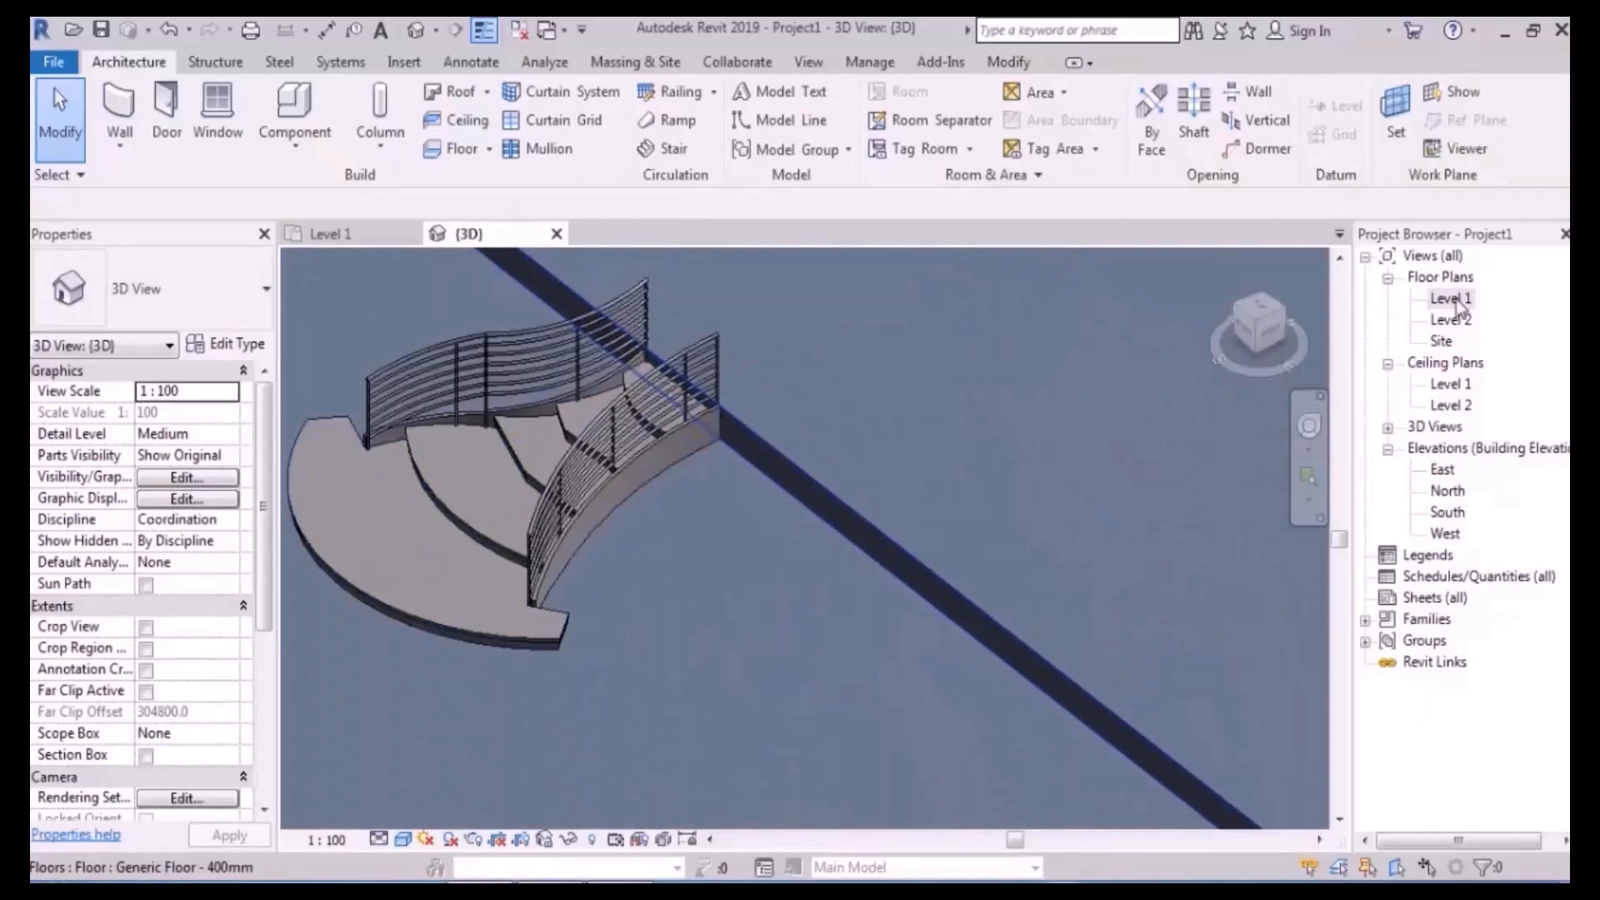
{"action": "double_click", "coordinate": [1450, 298]}
{"action": "scroll", "coordinate": [852, 543], "scroll_direction": "down", "scroll_amount": 2}
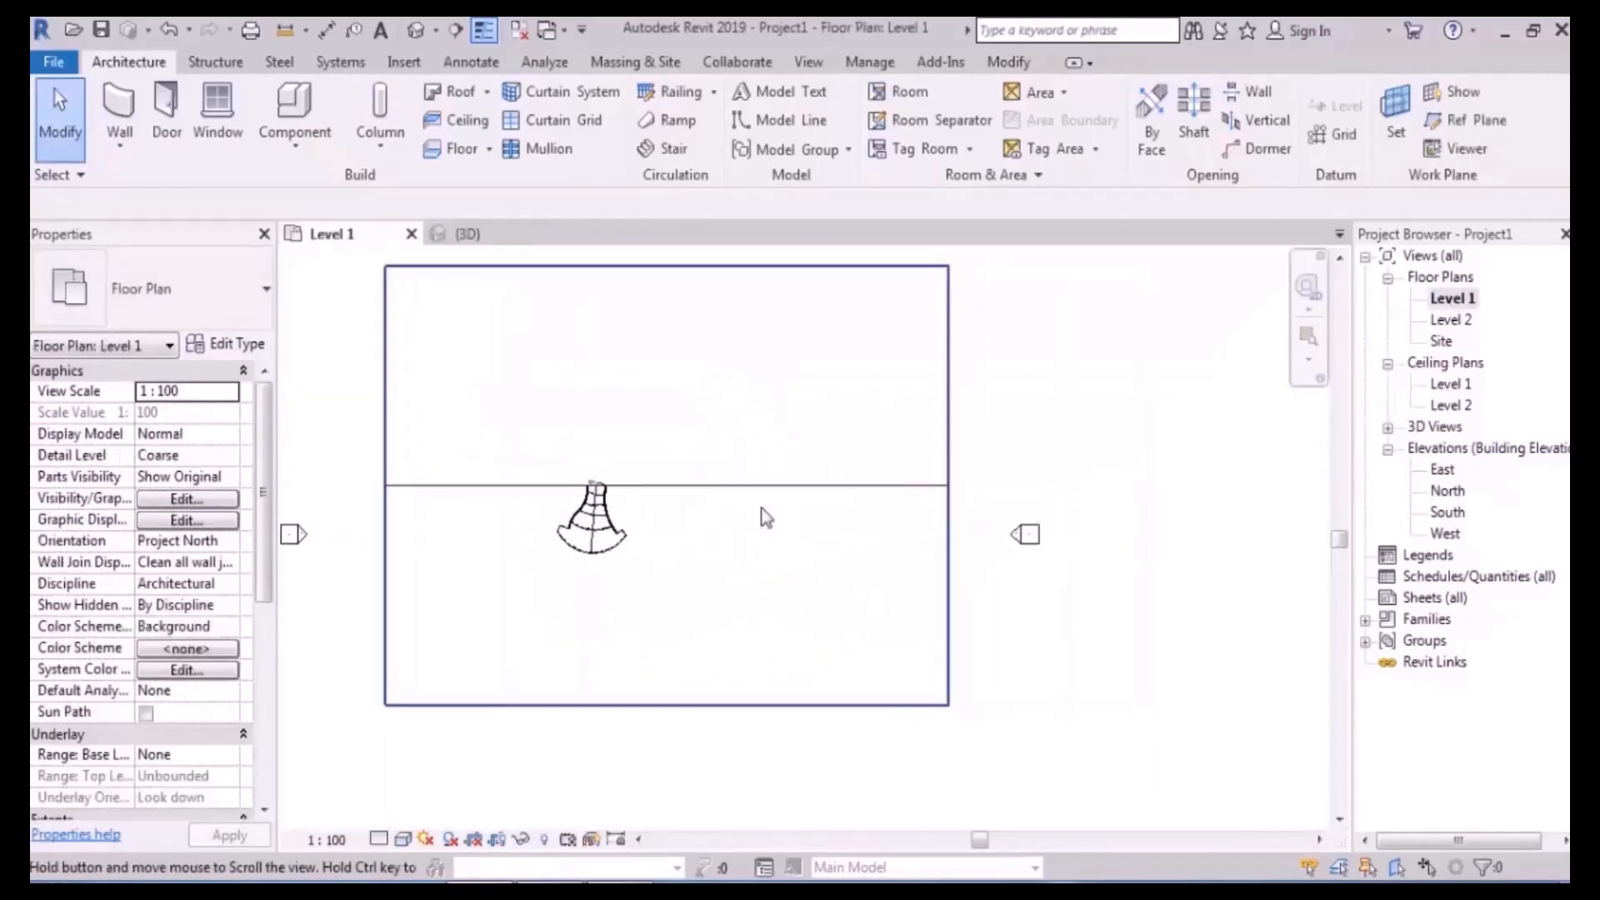
{"action": "scroll", "coordinate": [800, 344], "scroll_direction": "up", "scroll_amount": 1}
- Sketch a stair on Level 1 with two parallel runs joined by a landing
{"action": "left_click", "coordinate": [676, 154]}
{"action": "scroll", "coordinate": [707, 600], "scroll_direction": "up", "scroll_amount": 3}
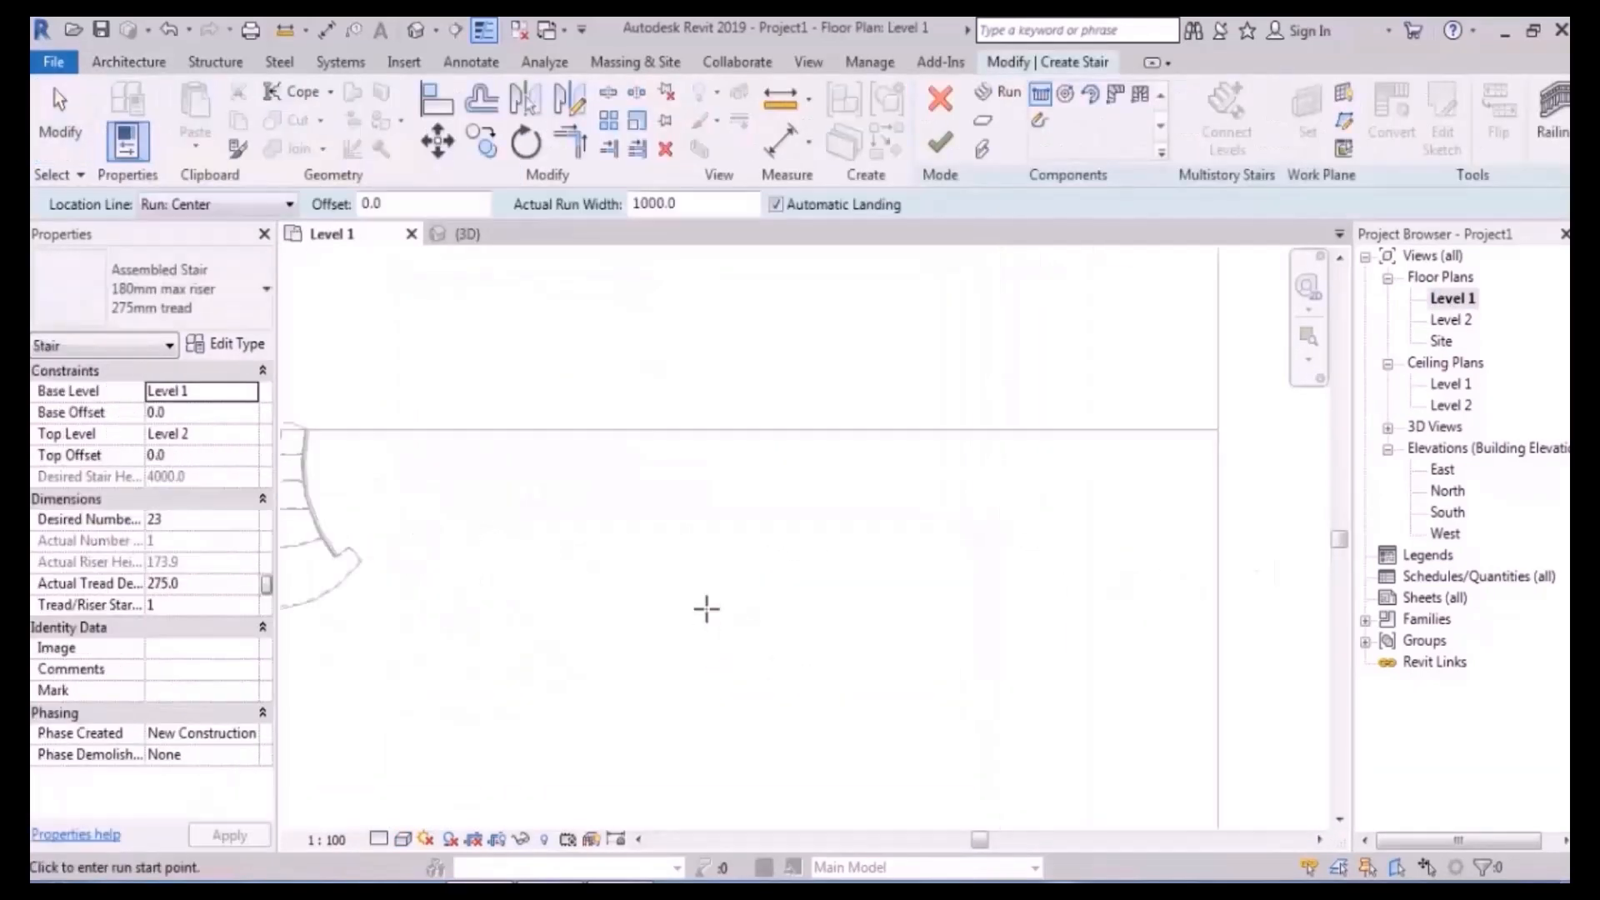
{"action": "left_click", "coordinate": [705, 600]}
{"action": "left_click", "coordinate": [705, 455]}
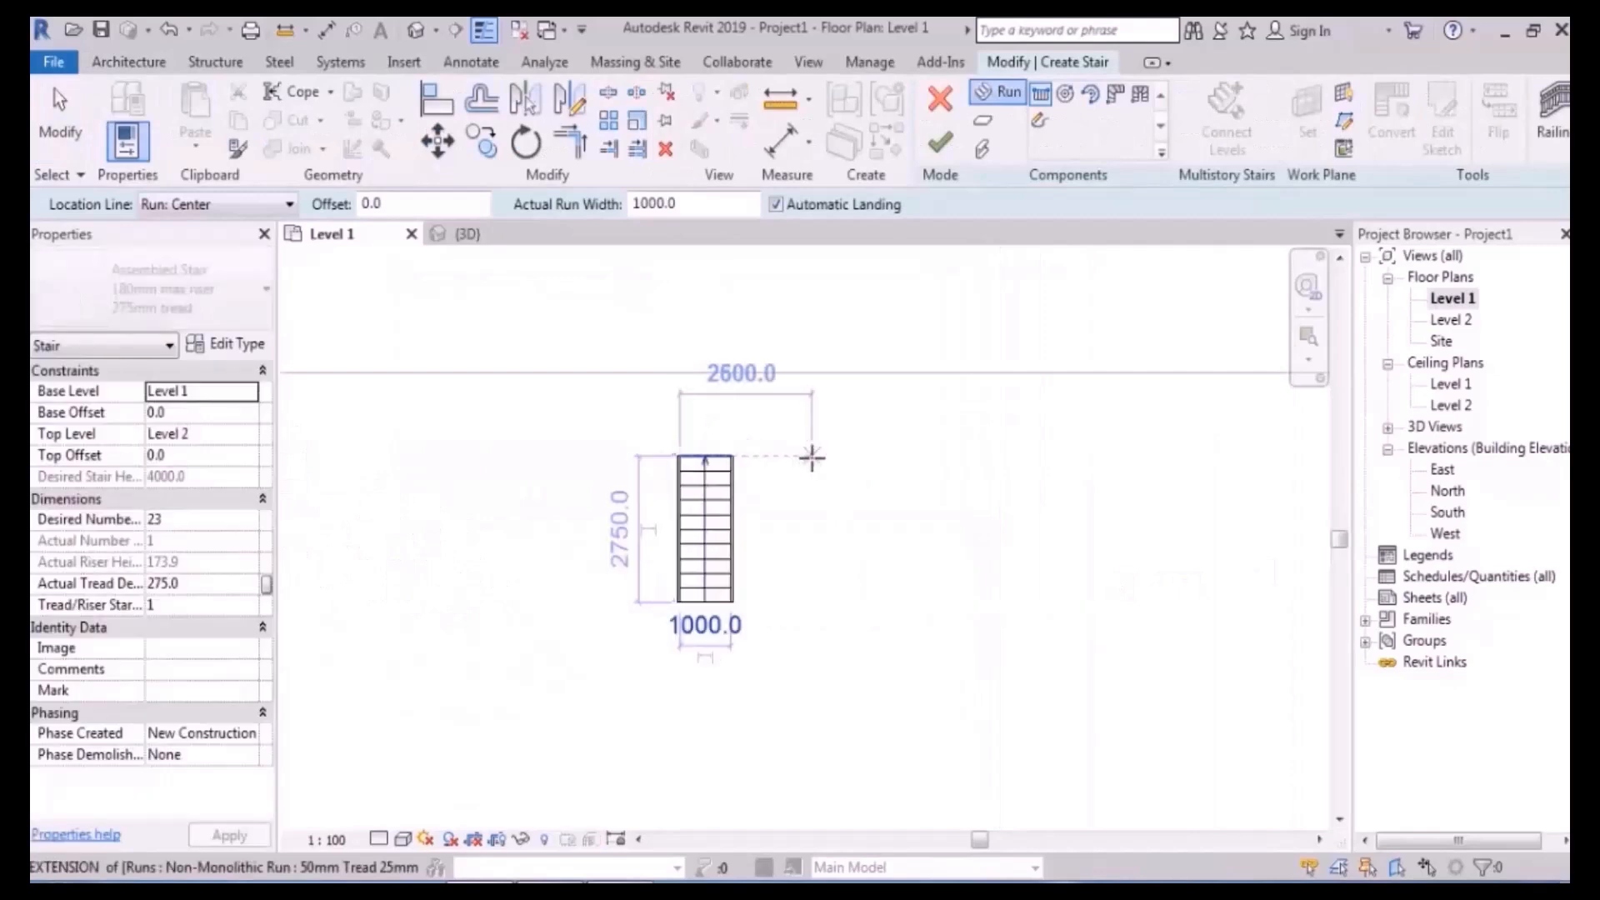
{"action": "left_click", "coordinate": [806, 456]}
{"action": "left_click", "coordinate": [807, 660]}
- Finish the 23-riser U-shaped stair with railings and select it in the 3D view
{"action": "left_click", "coordinate": [416, 32]}
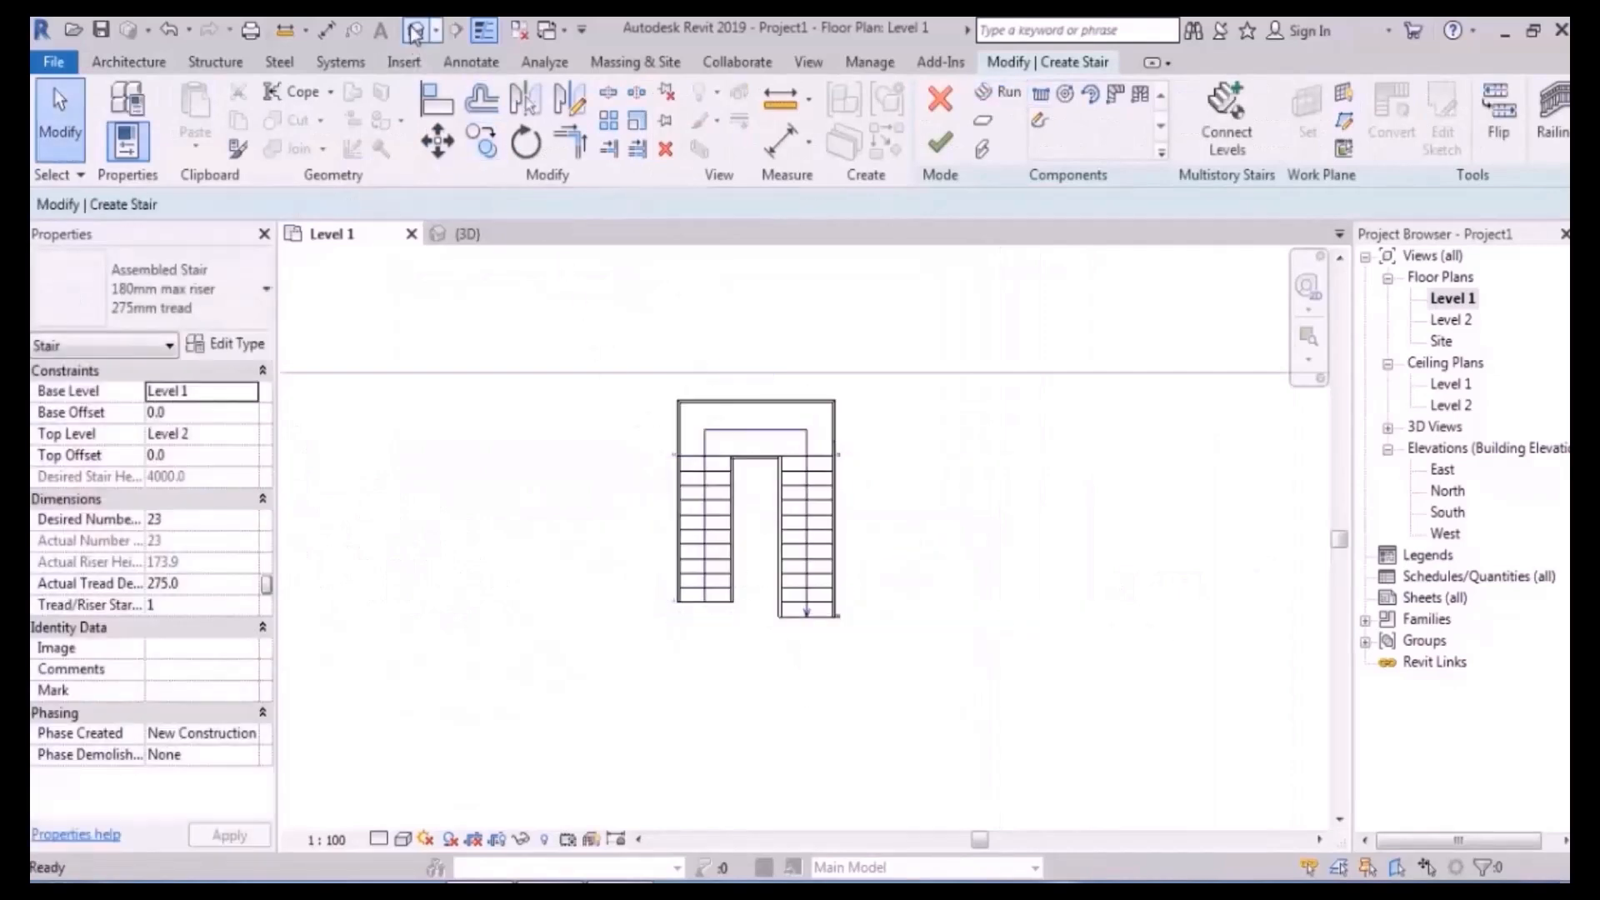
{"action": "scroll", "coordinate": [757, 454], "scroll_direction": "down", "scroll_amount": 3}
{"action": "scroll", "coordinate": [797, 569], "scroll_direction": "down", "scroll_amount": 2}
{"action": "middle_click_drag", "start_coordinate": [797, 569], "coordinate": [870, 503], "text": "shift"}
{"action": "left_click", "coordinate": [940, 147]}
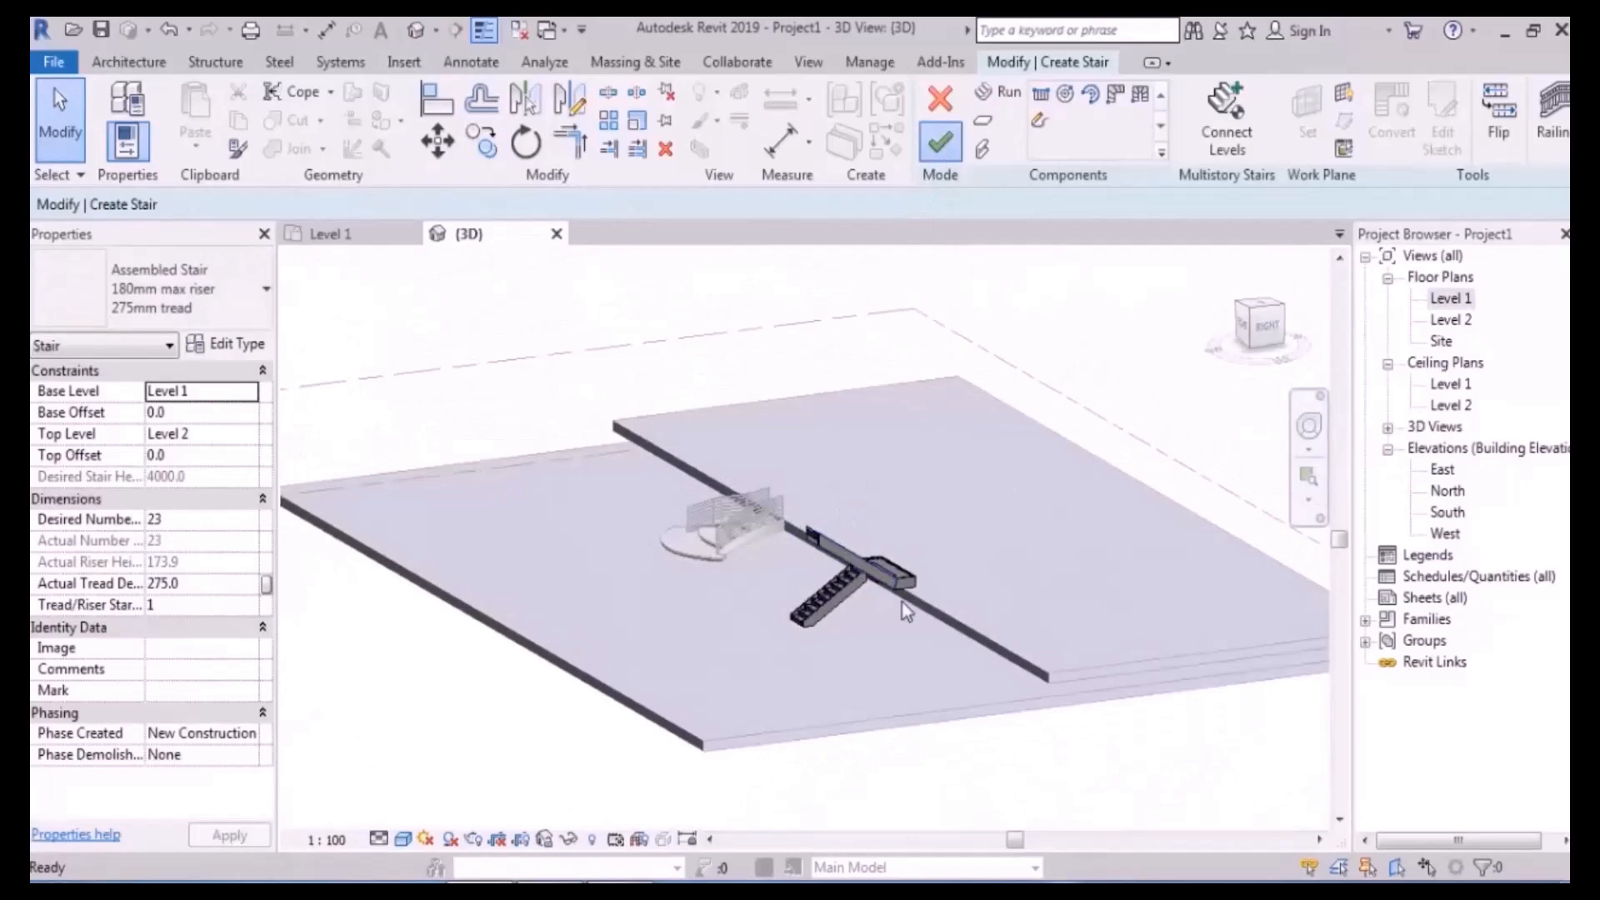
{"action": "scroll", "coordinate": [901, 602], "scroll_direction": "up", "scroll_amount": 2}
{"action": "middle_click_drag", "start_coordinate": [902, 600], "coordinate": [891, 552]}
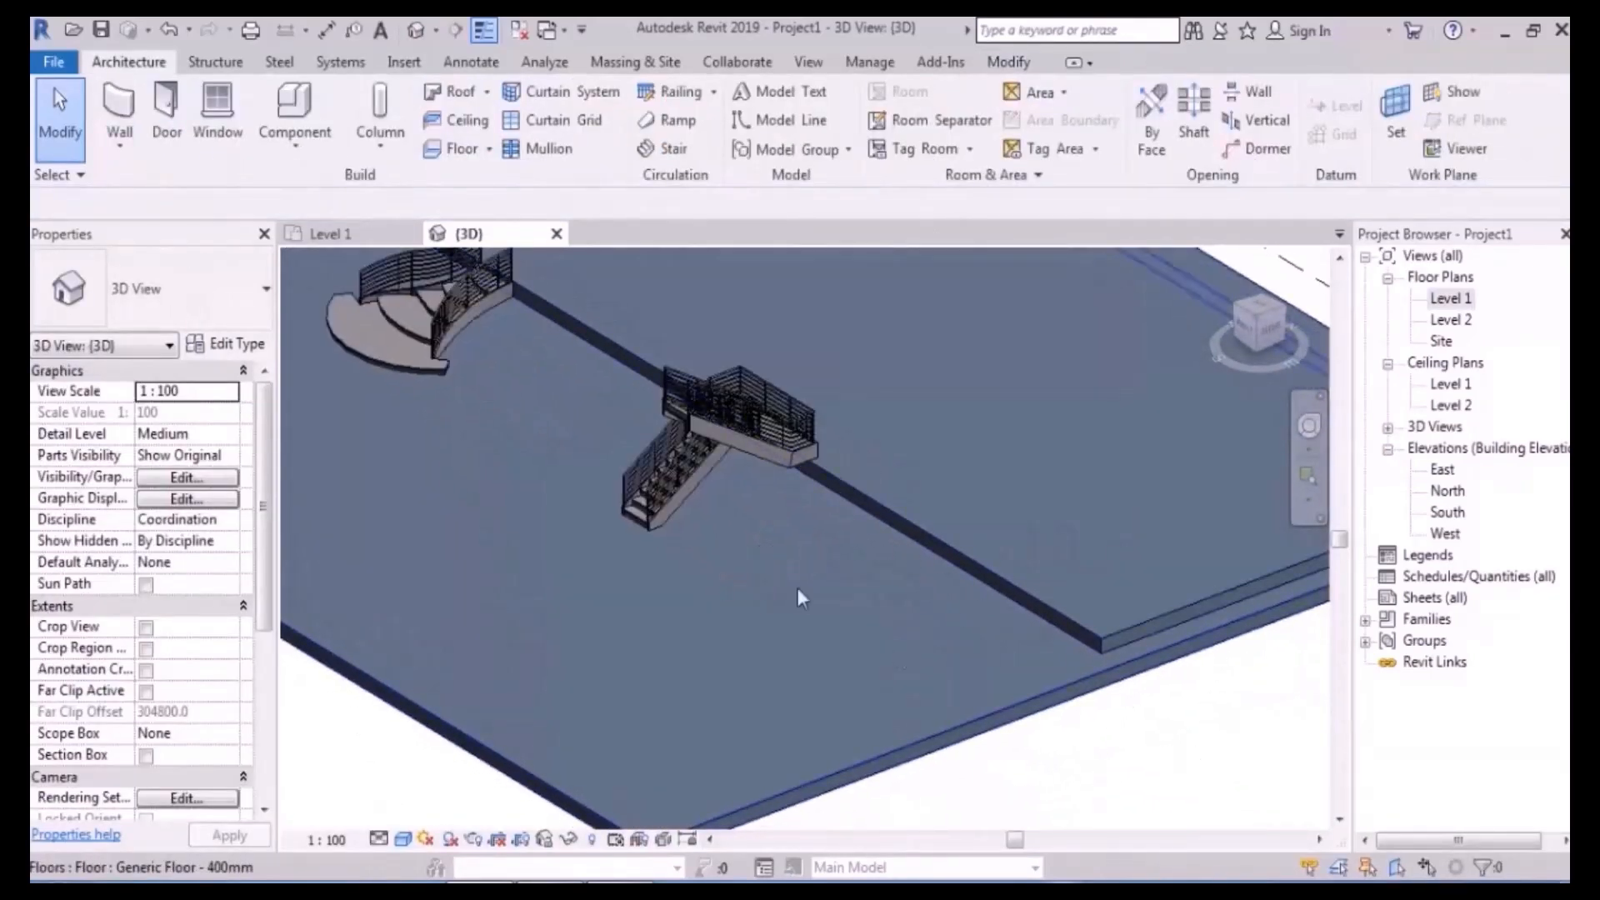
{"action": "scroll", "coordinate": [696, 536], "scroll_direction": "up", "scroll_amount": 4}
{"action": "left_click", "coordinate": [499, 524]}
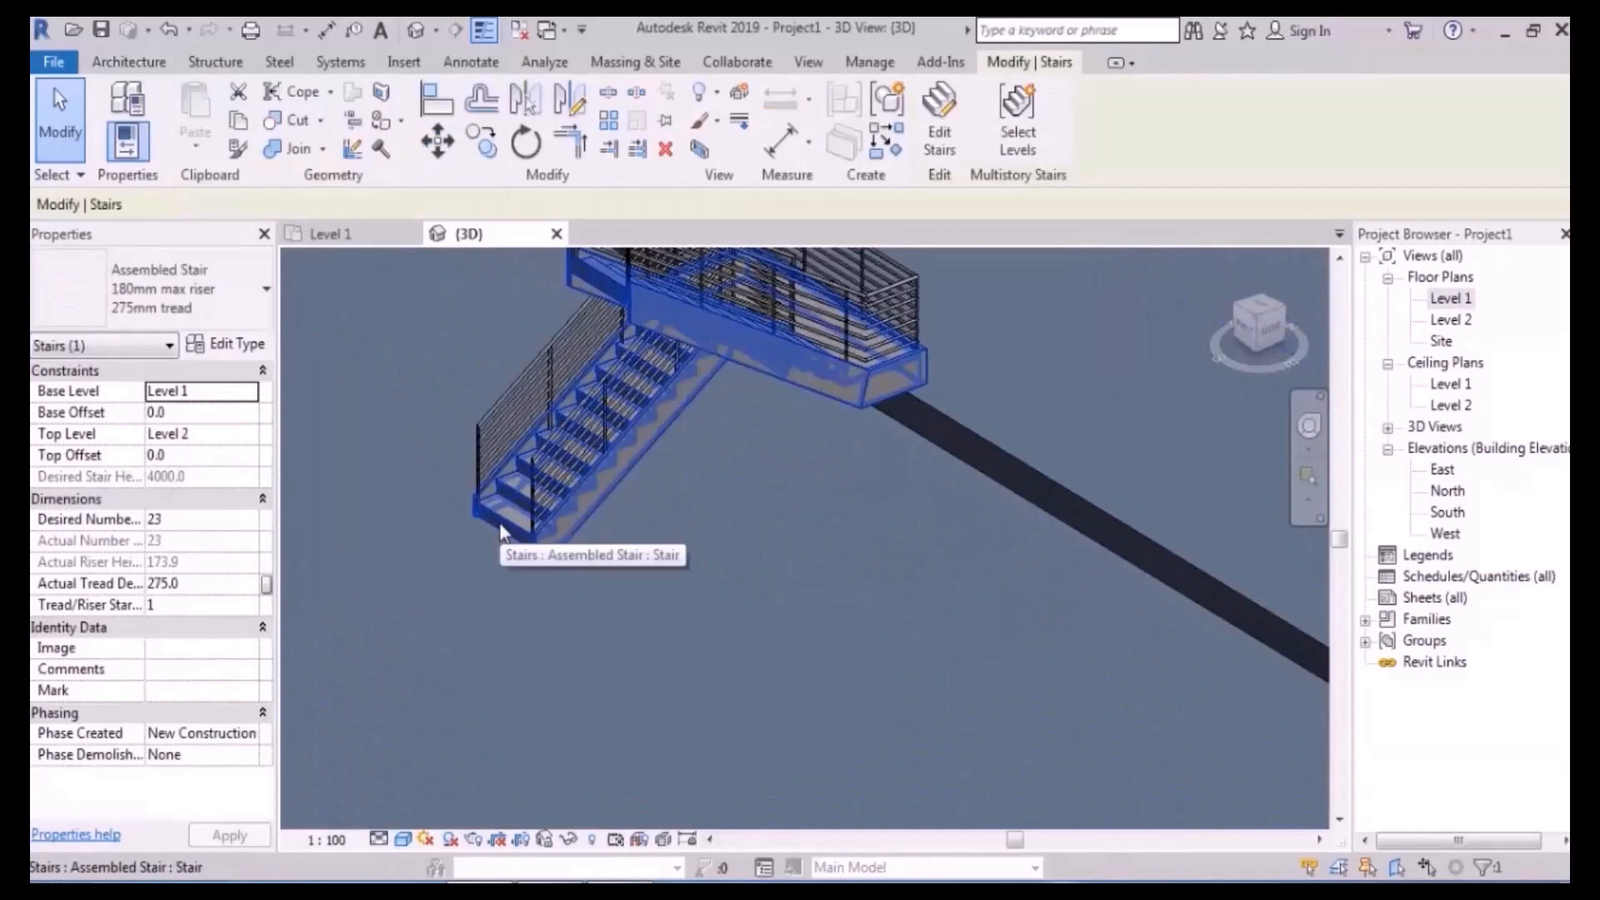
- Edit the U-shaped stair and flip its run direction back and forth several times
{"action": "left_click", "coordinate": [940, 134]}
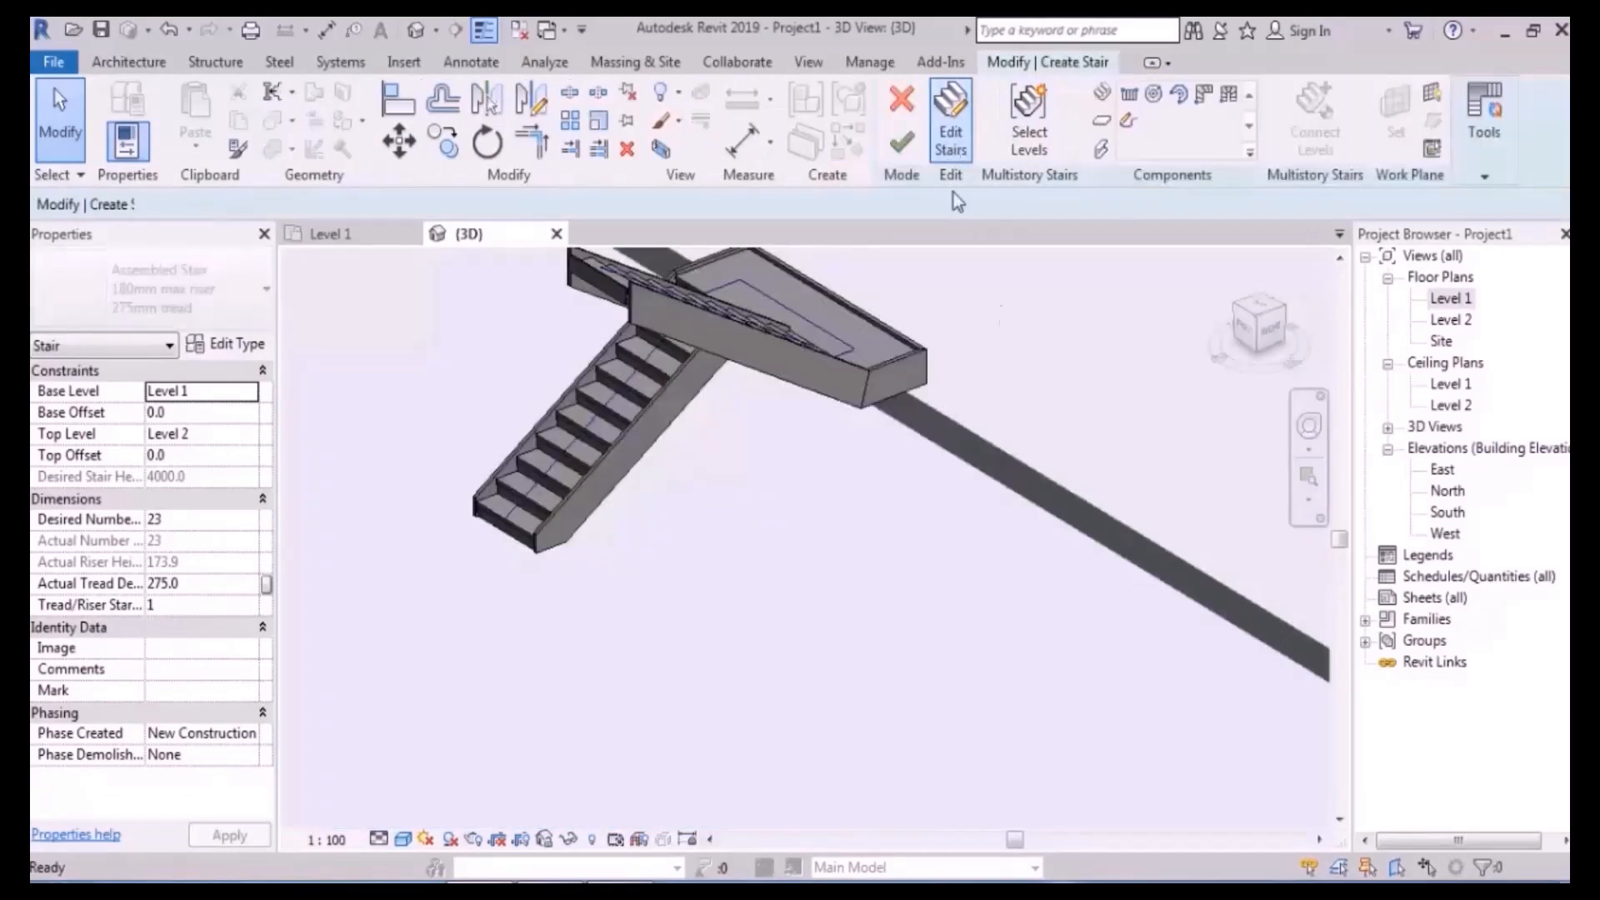
{"action": "scroll", "coordinate": [825, 620], "scroll_direction": "down", "scroll_amount": 3}
{"action": "middle_click_drag", "start_coordinate": [836, 617], "coordinate": [925, 653], "text": "shift"}
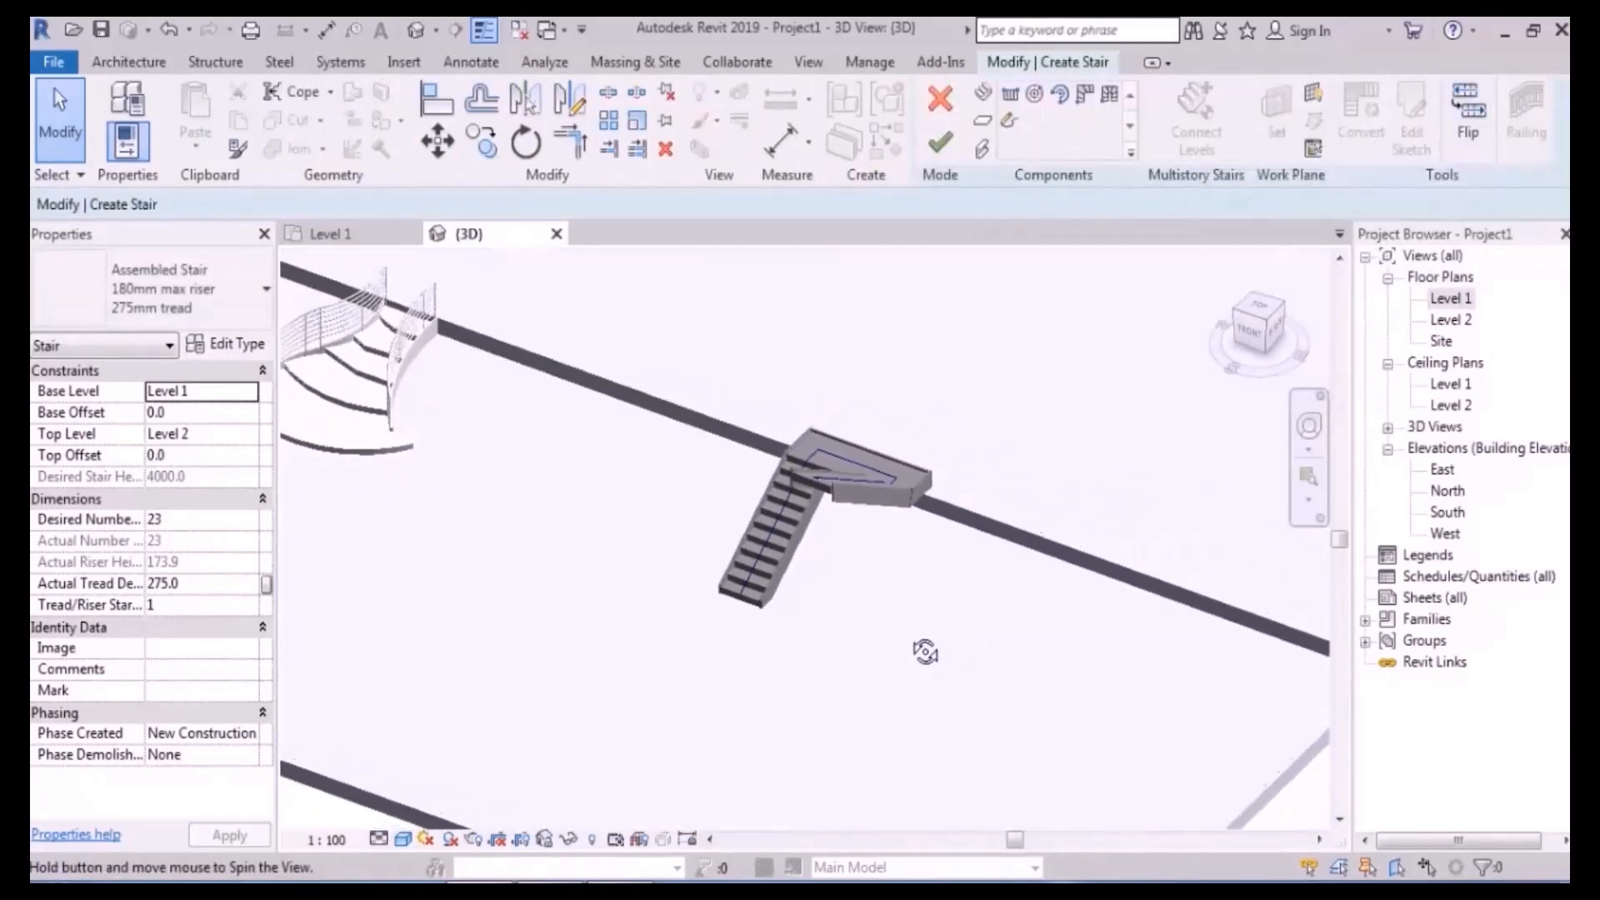
{"action": "left_click", "coordinate": [1477, 132]}
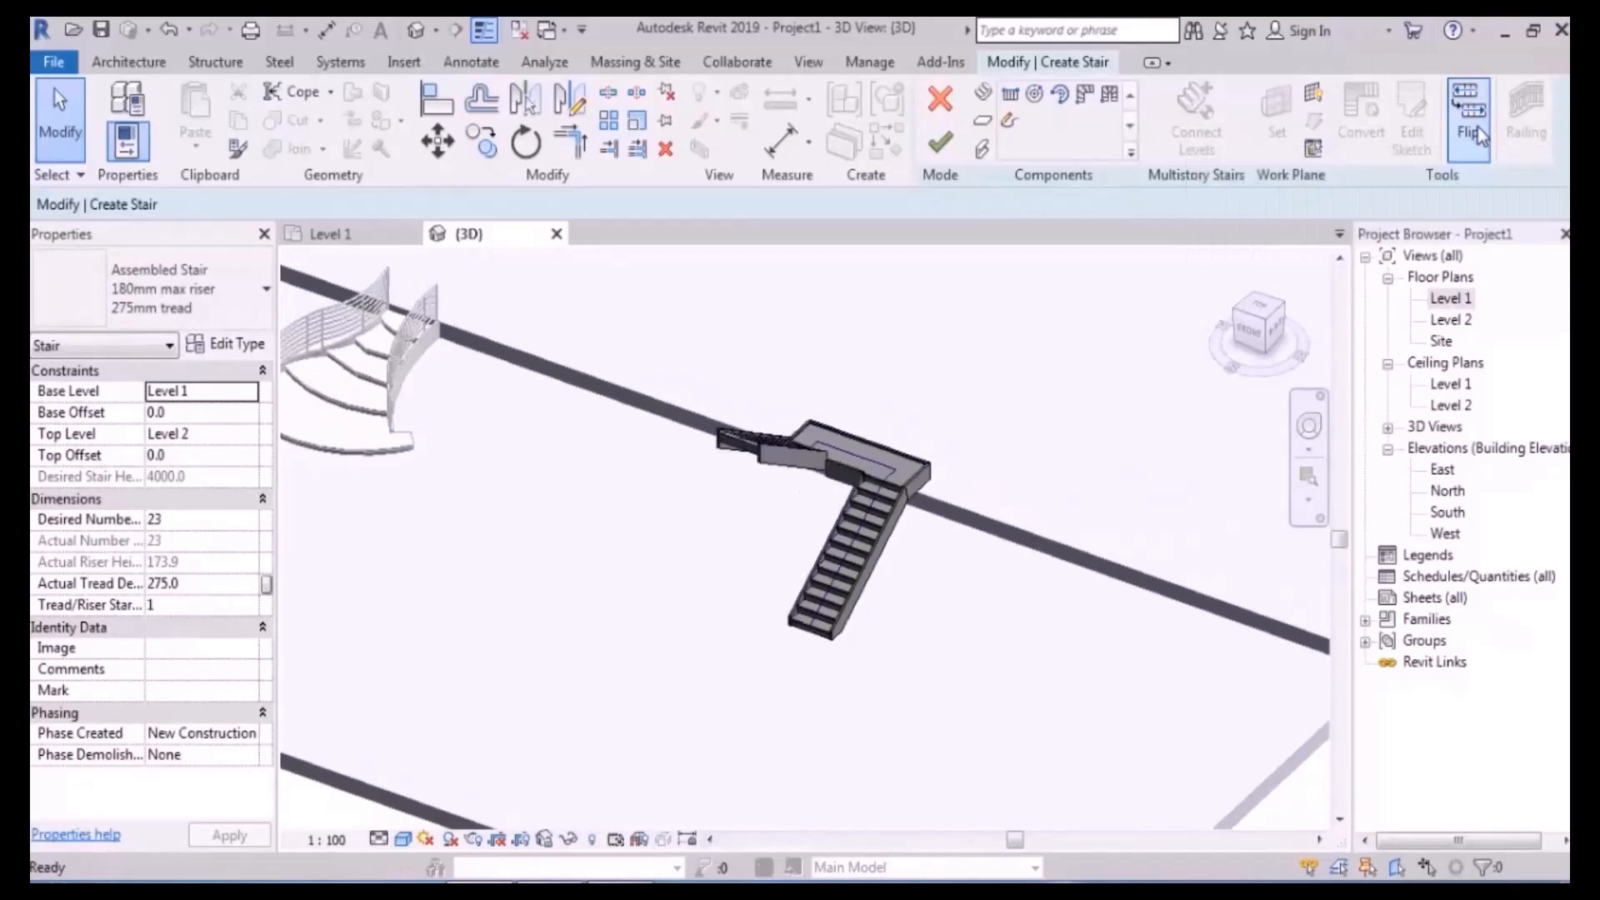
{"action": "left_click", "coordinate": [1477, 132]}
{"action": "left_click", "coordinate": [1478, 132]}
{"action": "left_click", "coordinate": [1477, 132]}
{"action": "left_click", "coordinate": [1477, 131]}
- Finish editing the U-shaped stair, then select it and delete it
{"action": "left_click", "coordinate": [943, 146]}
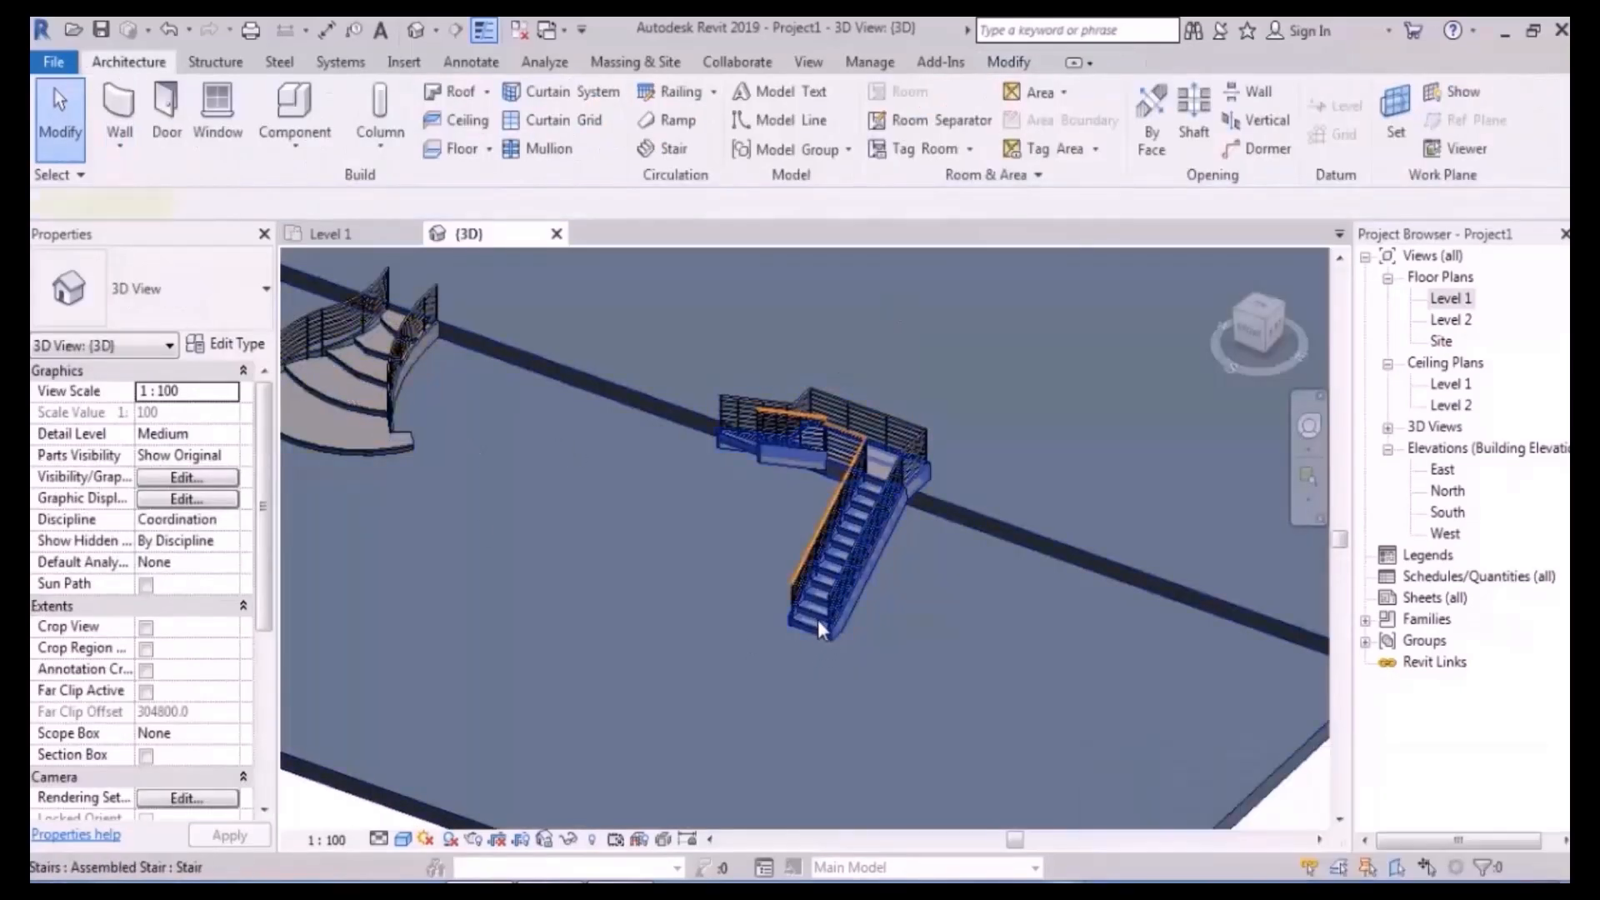
{"action": "left_click", "coordinate": [817, 618]}
{"action": "key", "text": "Delete"}
{"action": "double_click", "coordinate": [1452, 298]}
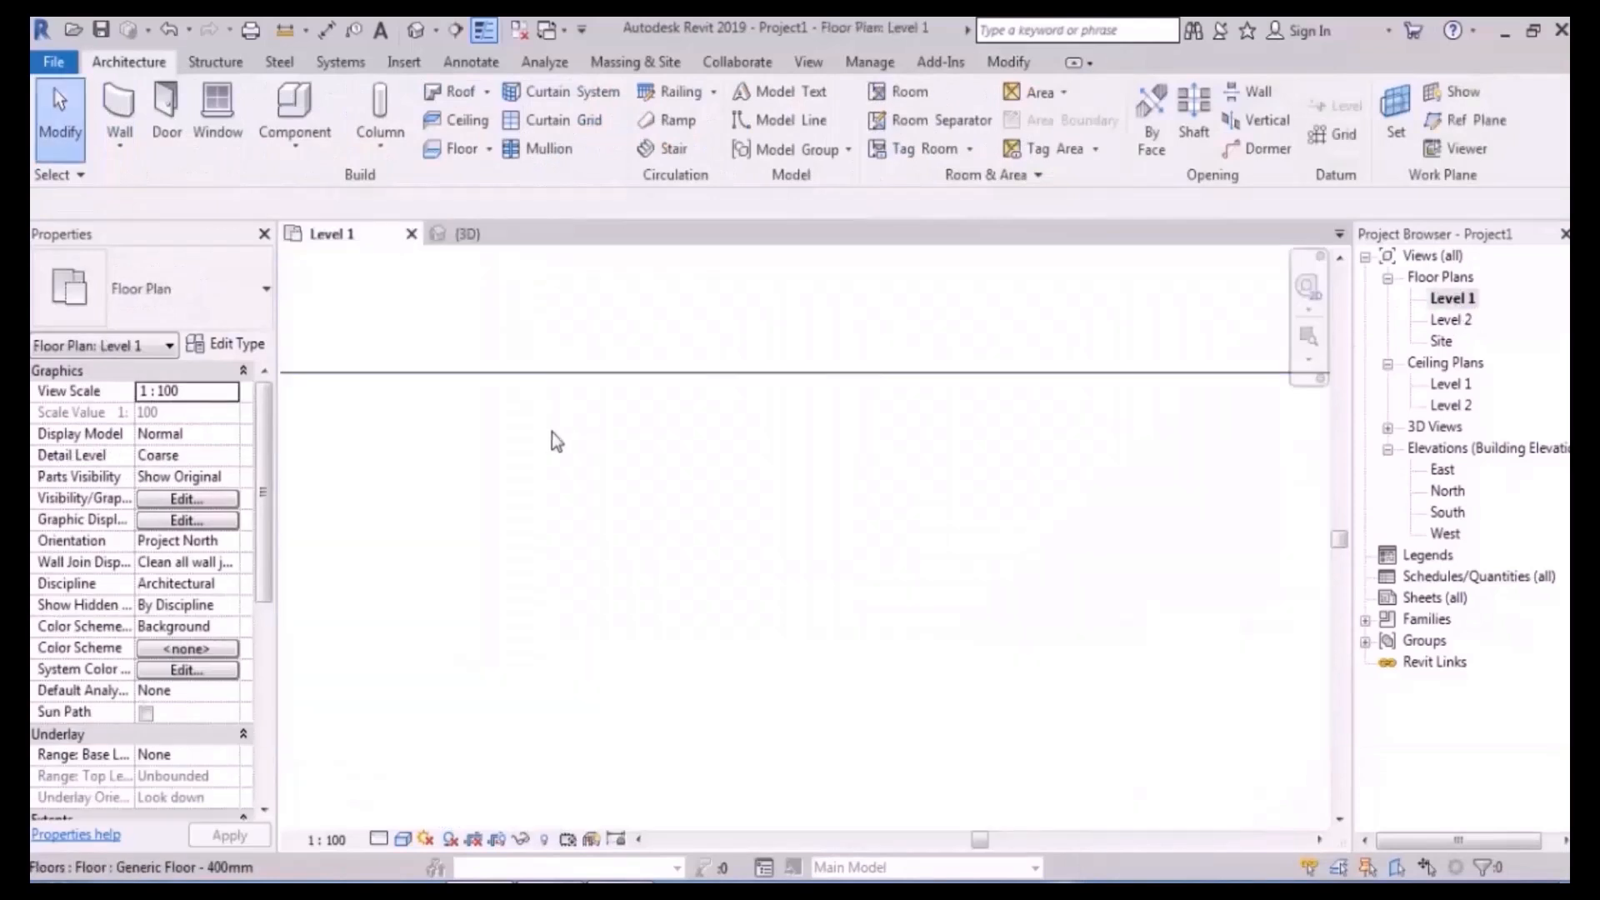
{"action": "scroll", "coordinate": [488, 485], "scroll_direction": "up", "scroll_amount": 5}
{"action": "scroll", "coordinate": [598, 437], "scroll_direction": "up", "scroll_amount": 2}
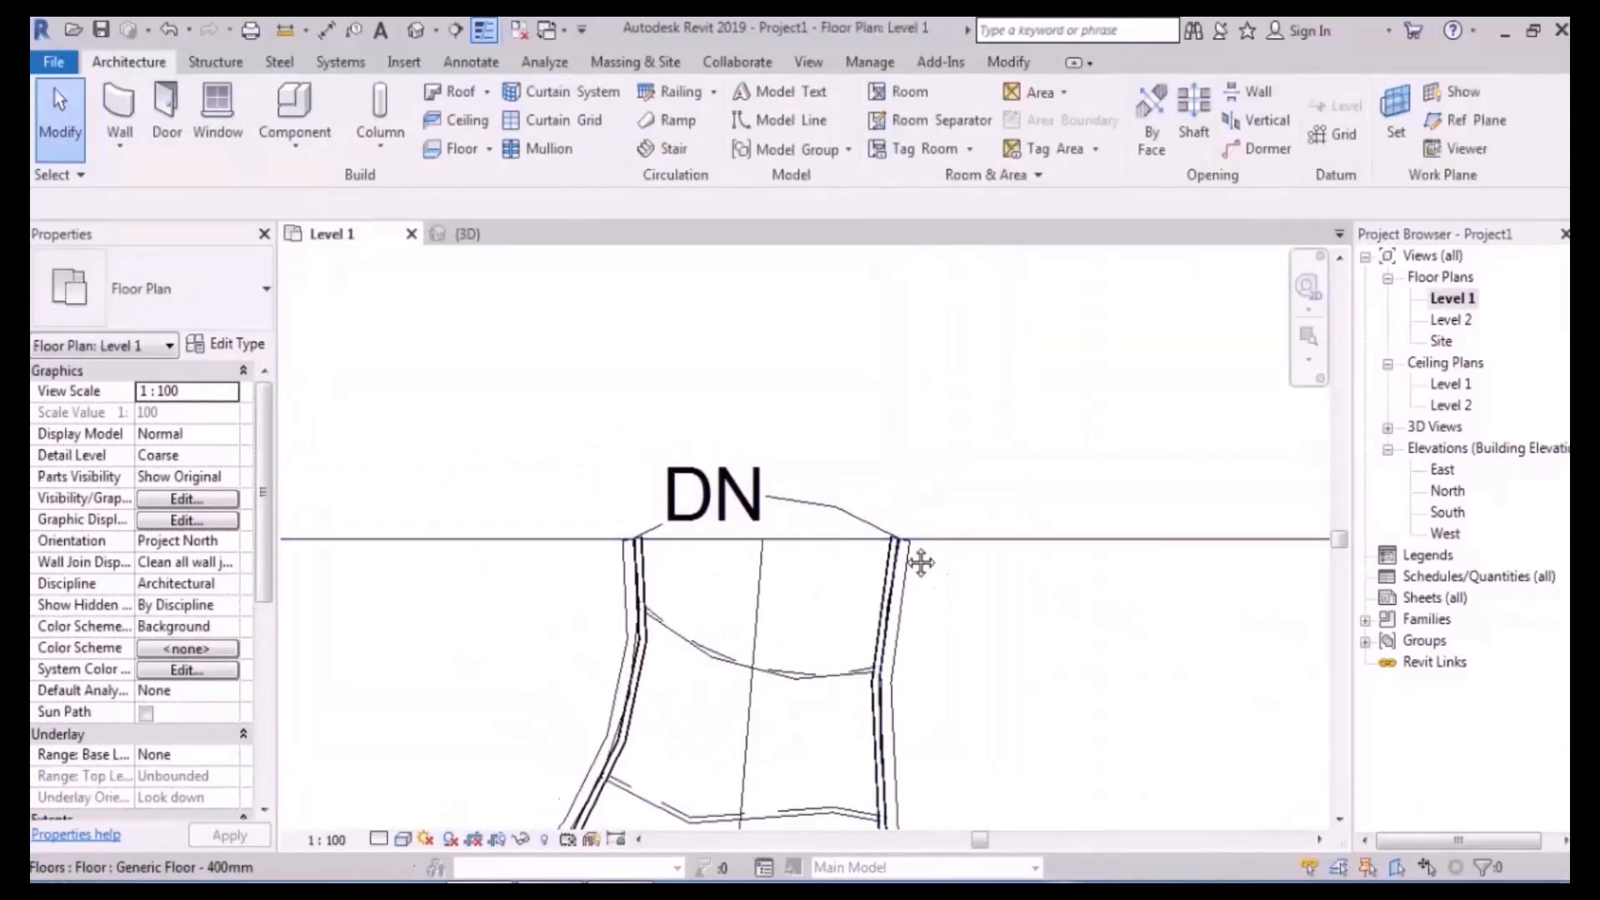
{"action": "middle_click_drag", "start_coordinate": [936, 571], "coordinate": [864, 474]}
{"action": "left_click", "coordinate": [673, 397]}
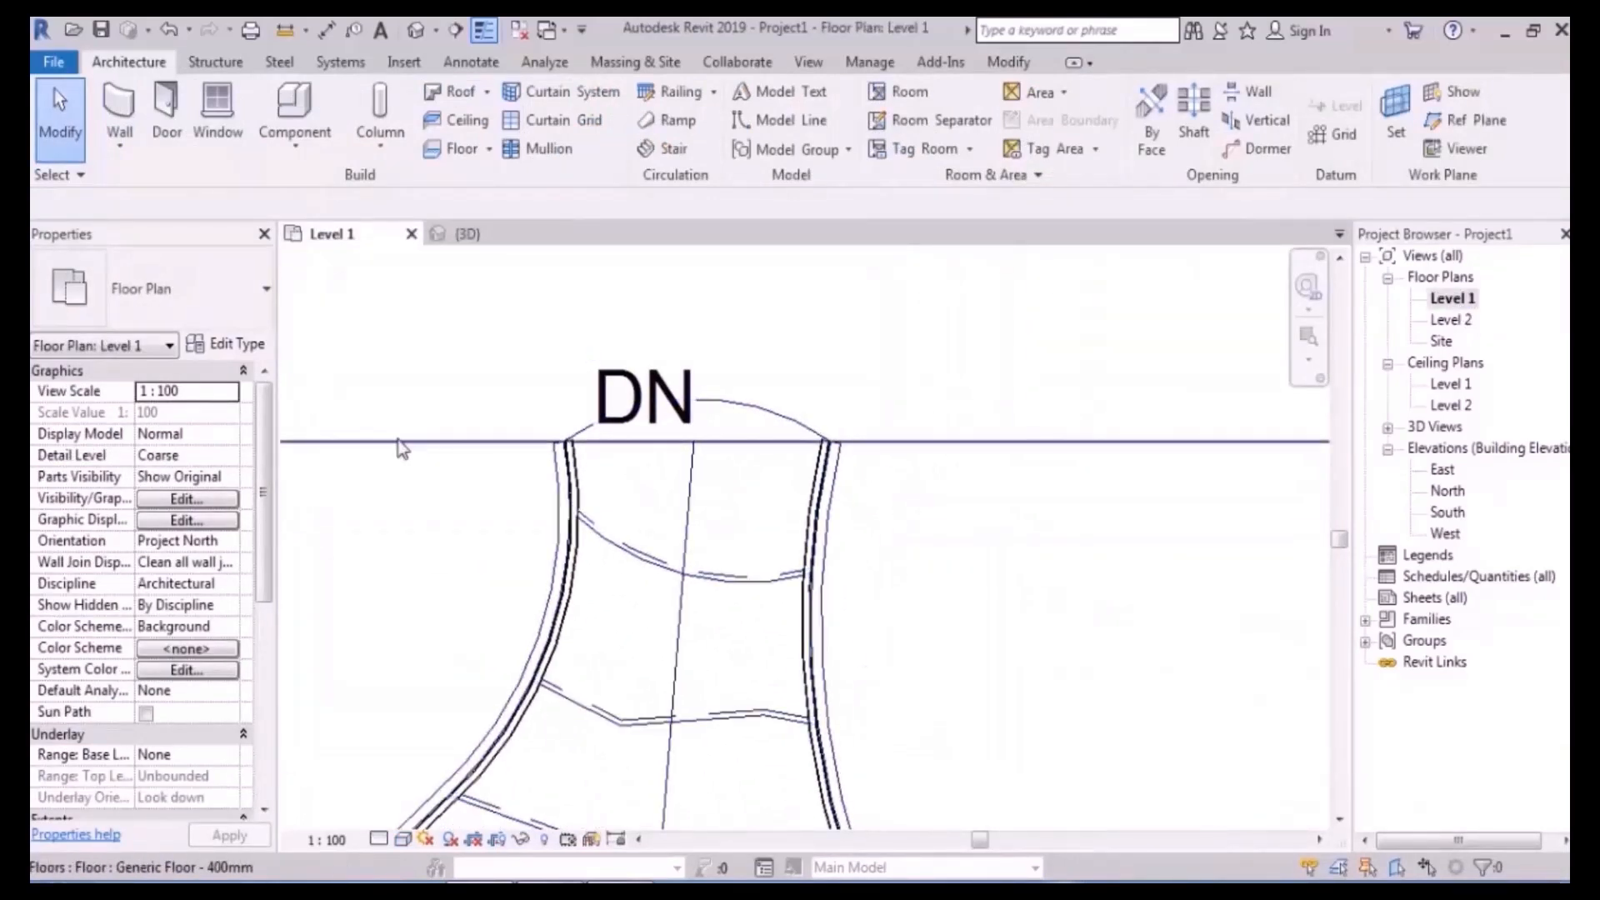
{"action": "scroll", "coordinate": [870, 487], "scroll_direction": "down", "scroll_amount": 4}
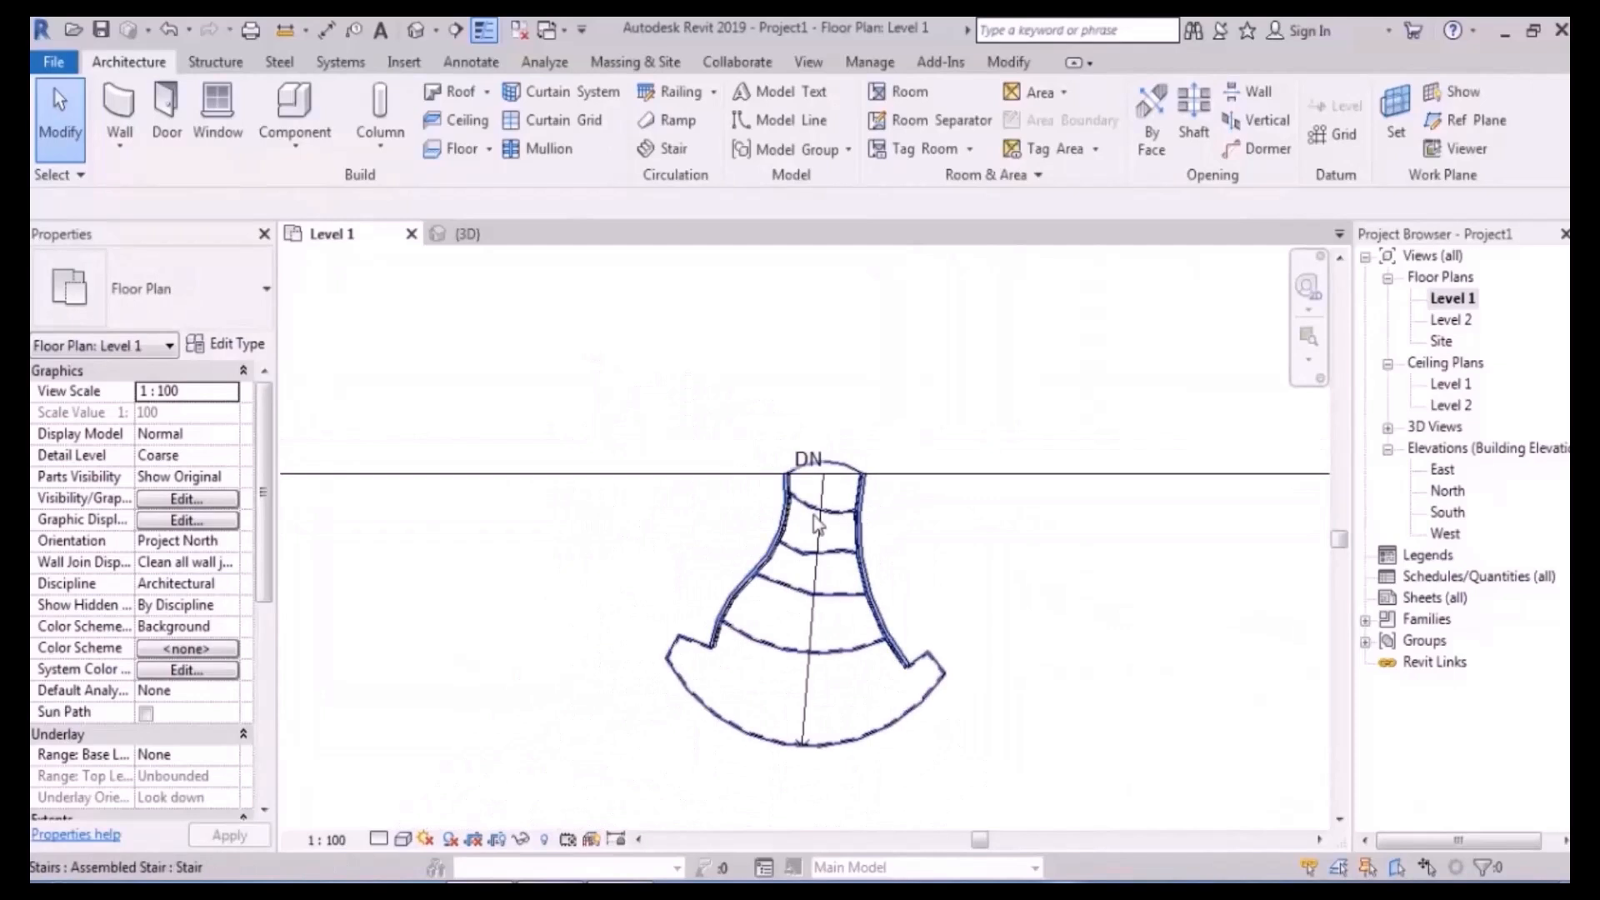
{"action": "scroll", "coordinate": [985, 491], "scroll_direction": "up", "scroll_amount": 3}
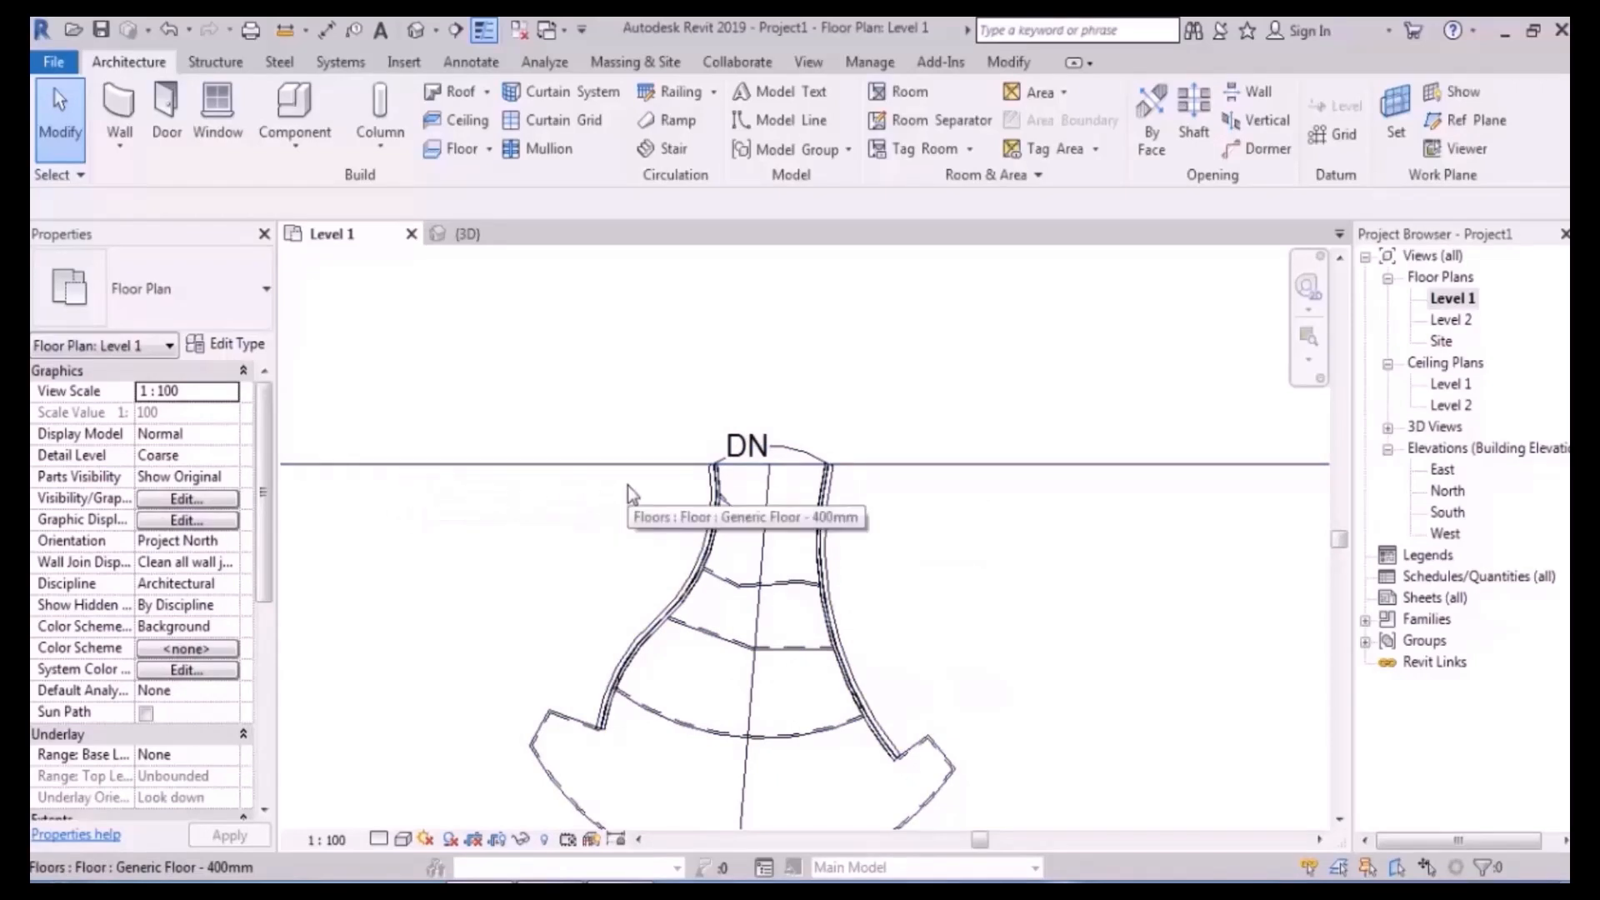
- Save the project into the Desktop folder with the file name 'stair'
{"action": "left_click", "coordinate": [101, 32]}
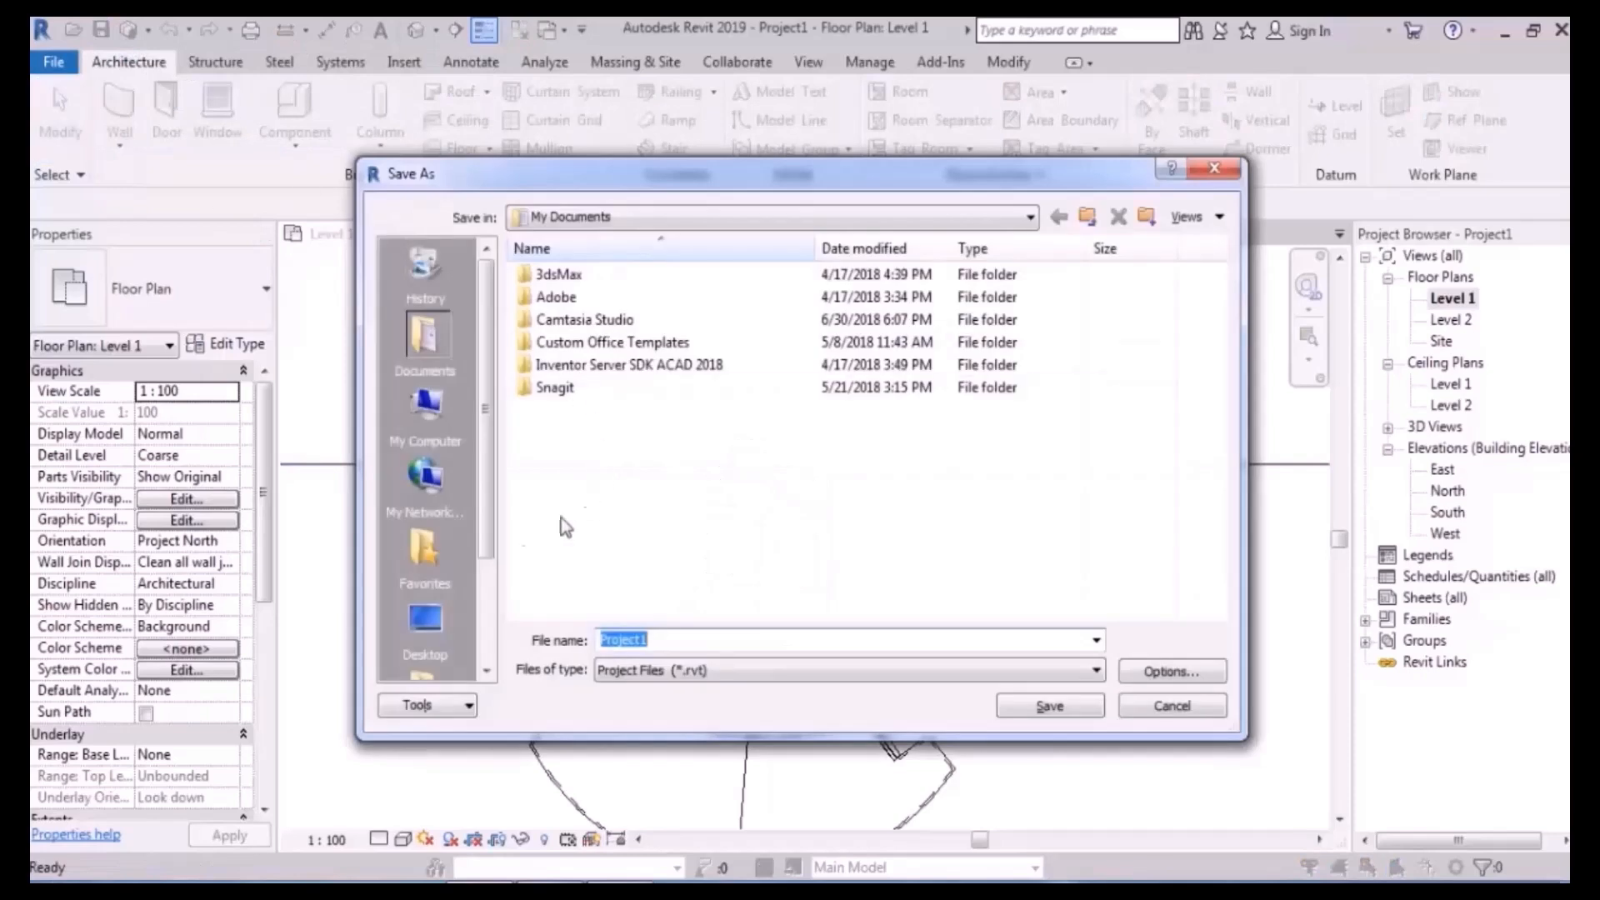
{"action": "left_click", "coordinate": [423, 625]}
{"action": "double_click", "coordinate": [696, 639]}
{"action": "type", "text": "sta"}
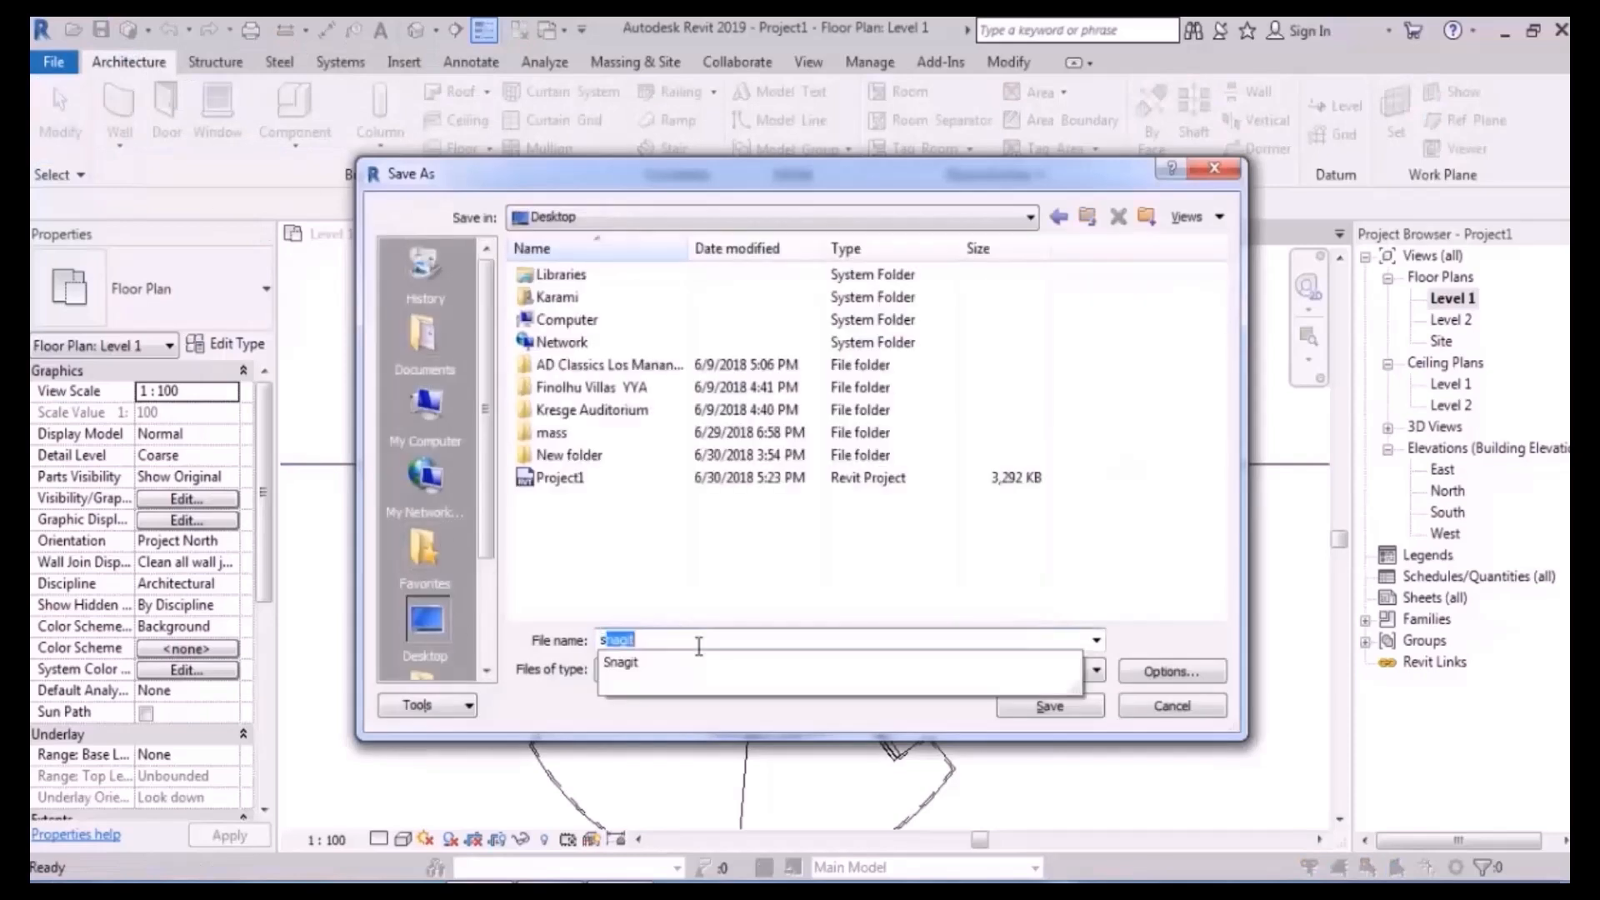
{"action": "type", "text": "ir"}
{"action": "key", "text": "Return"}
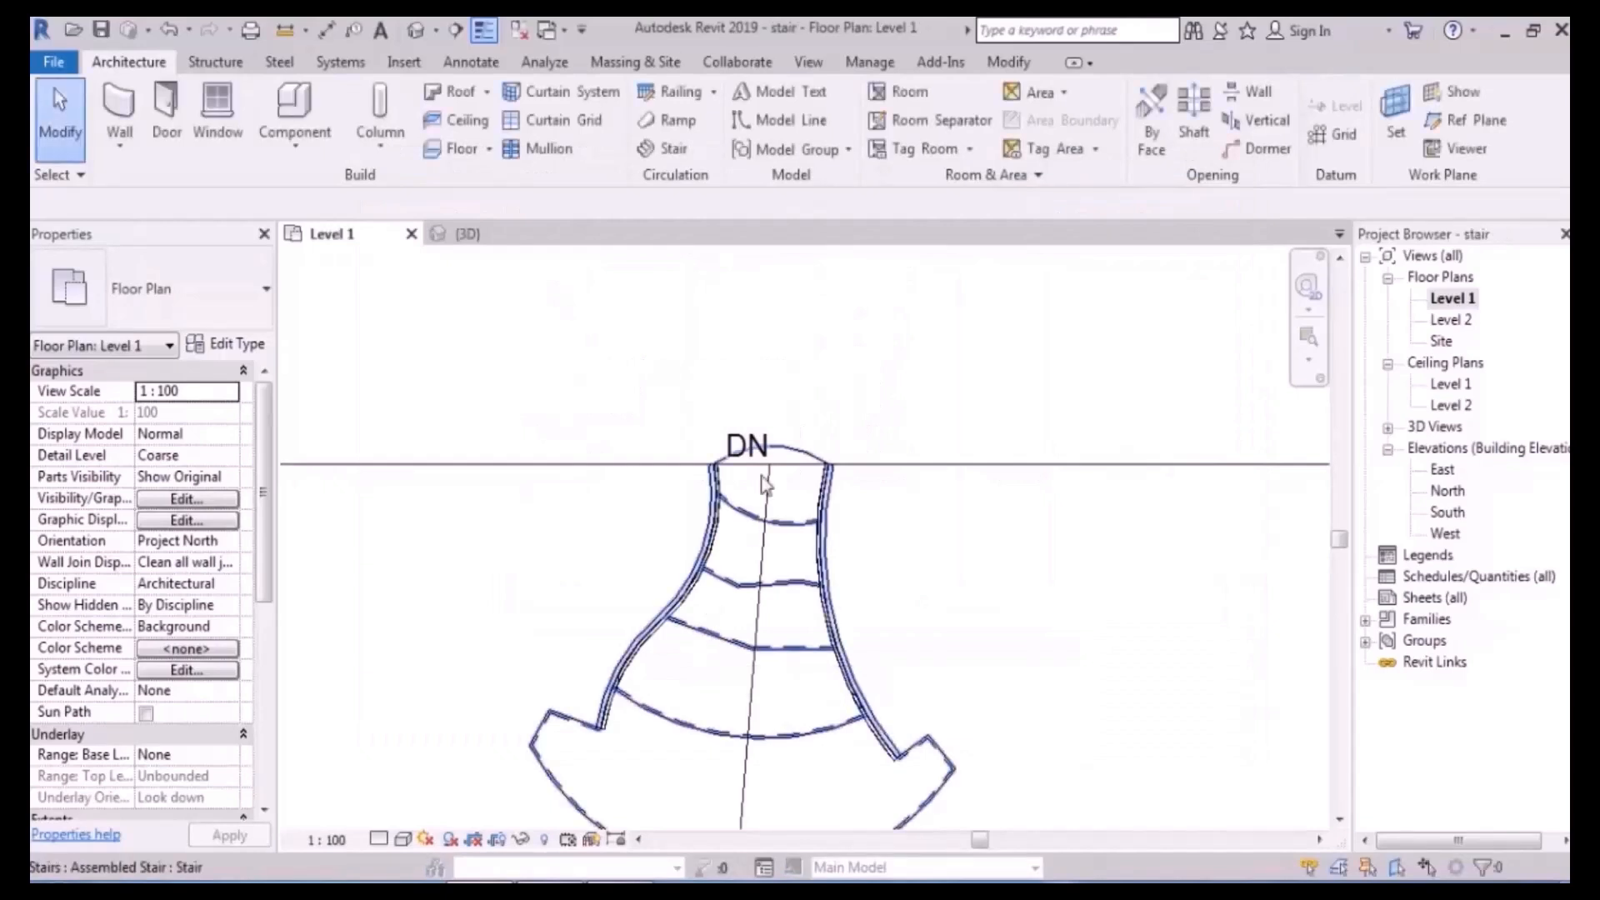
- Edit the raised floor's boundary and pick the curved stair's top arc edge as a boundary line
{"action": "left_click", "coordinate": [772, 390]}
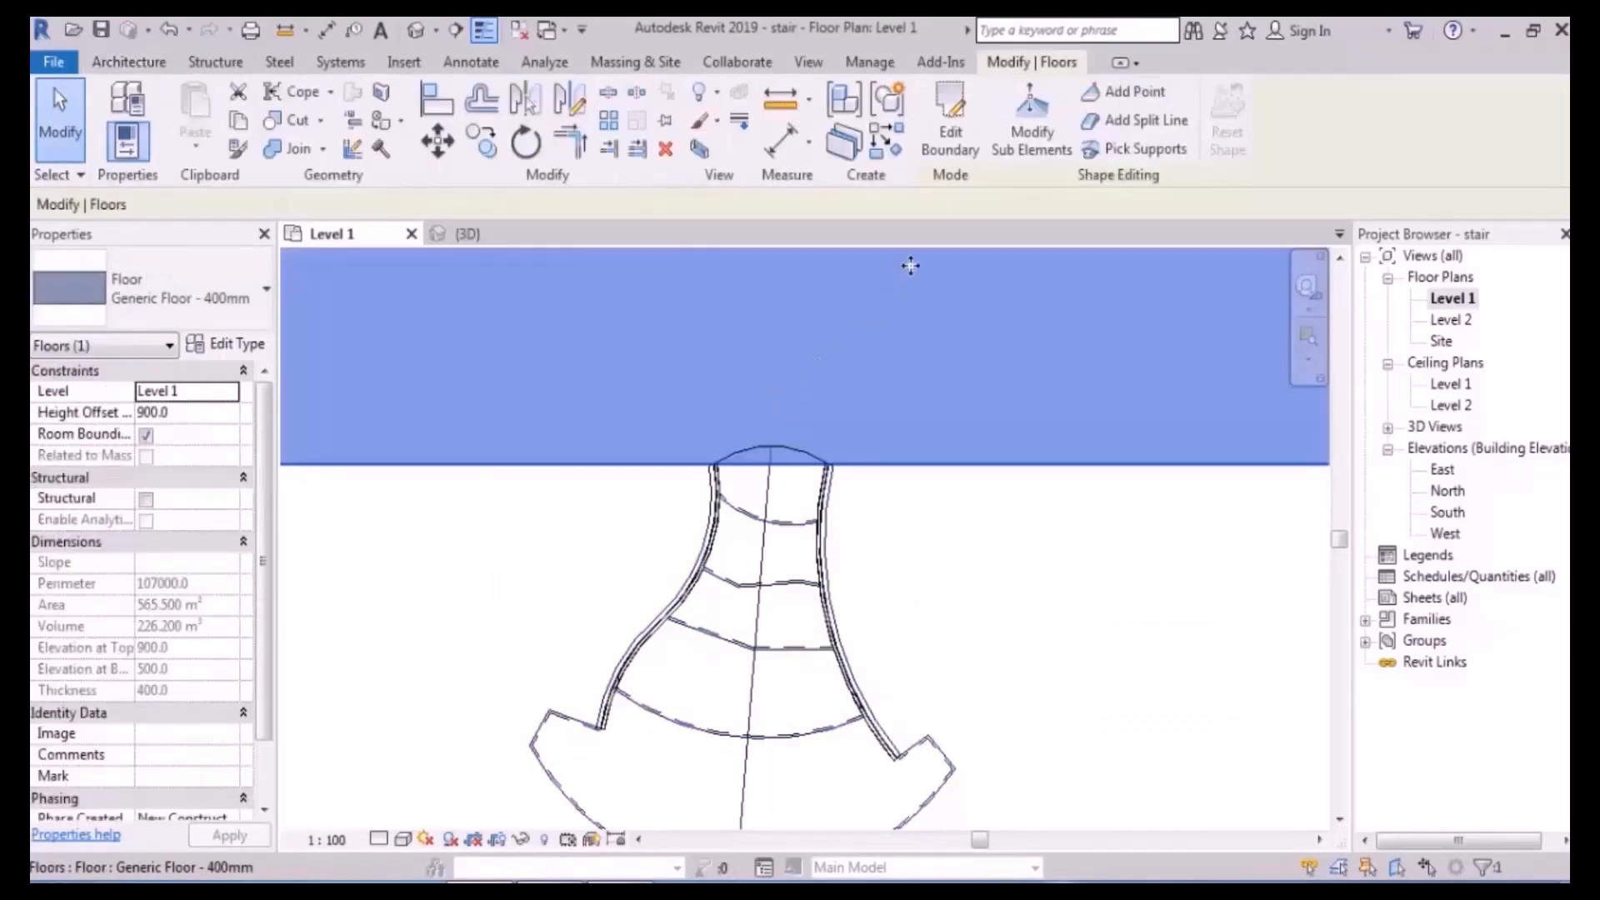
{"action": "left_click", "coordinate": [949, 134]}
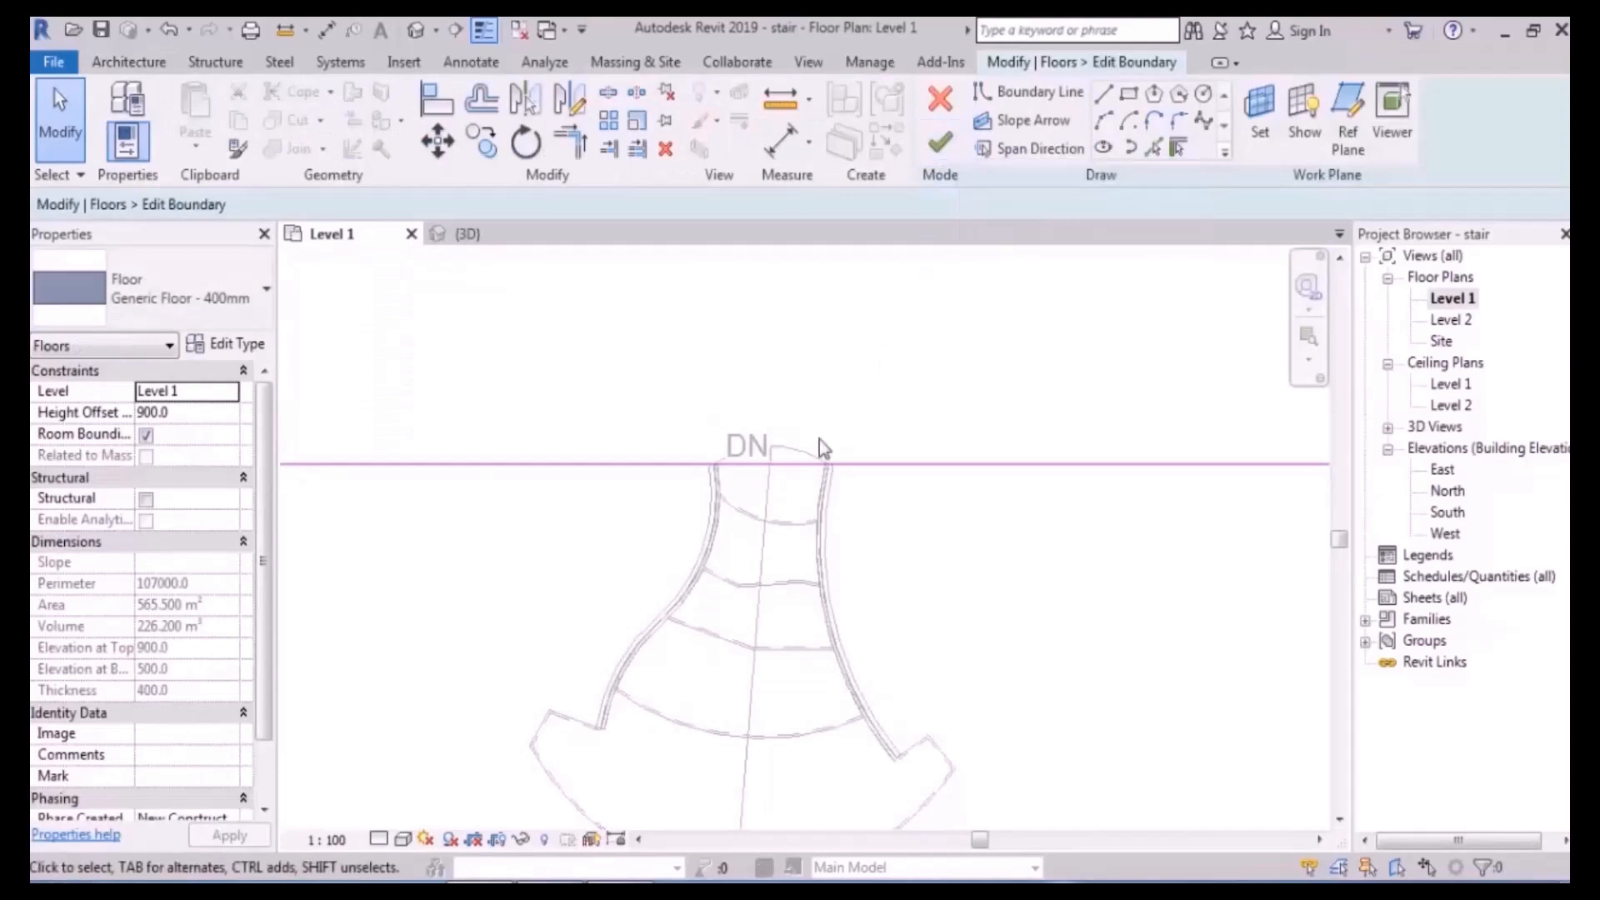
{"action": "scroll", "coordinate": [835, 443], "scroll_direction": "up", "scroll_amount": 3}
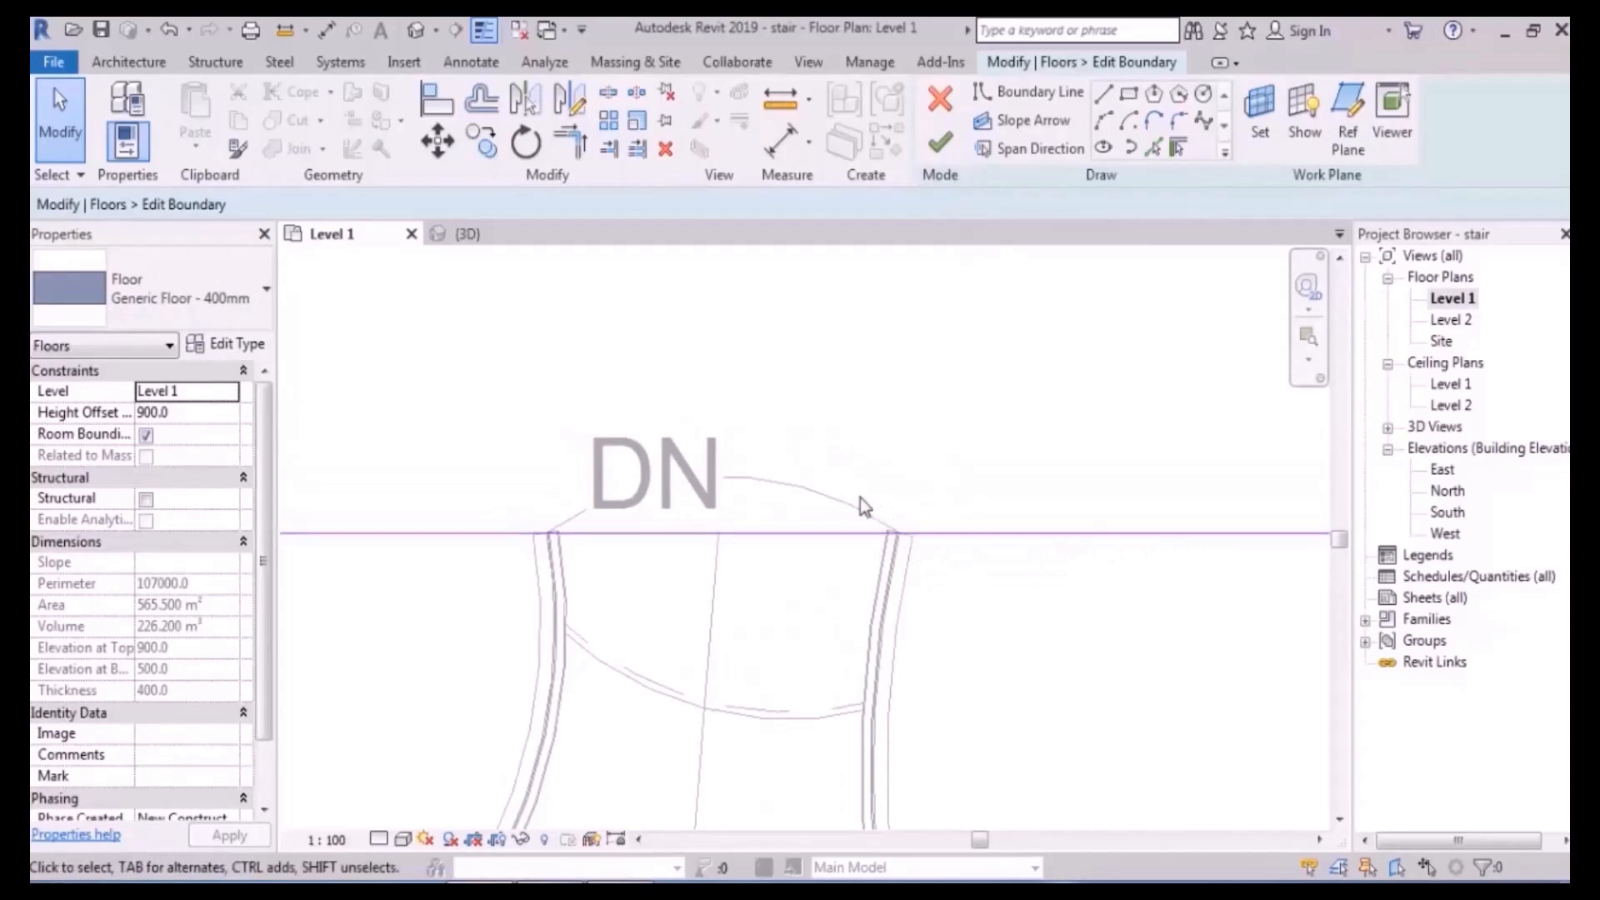
{"action": "left_click", "coordinate": [1155, 149]}
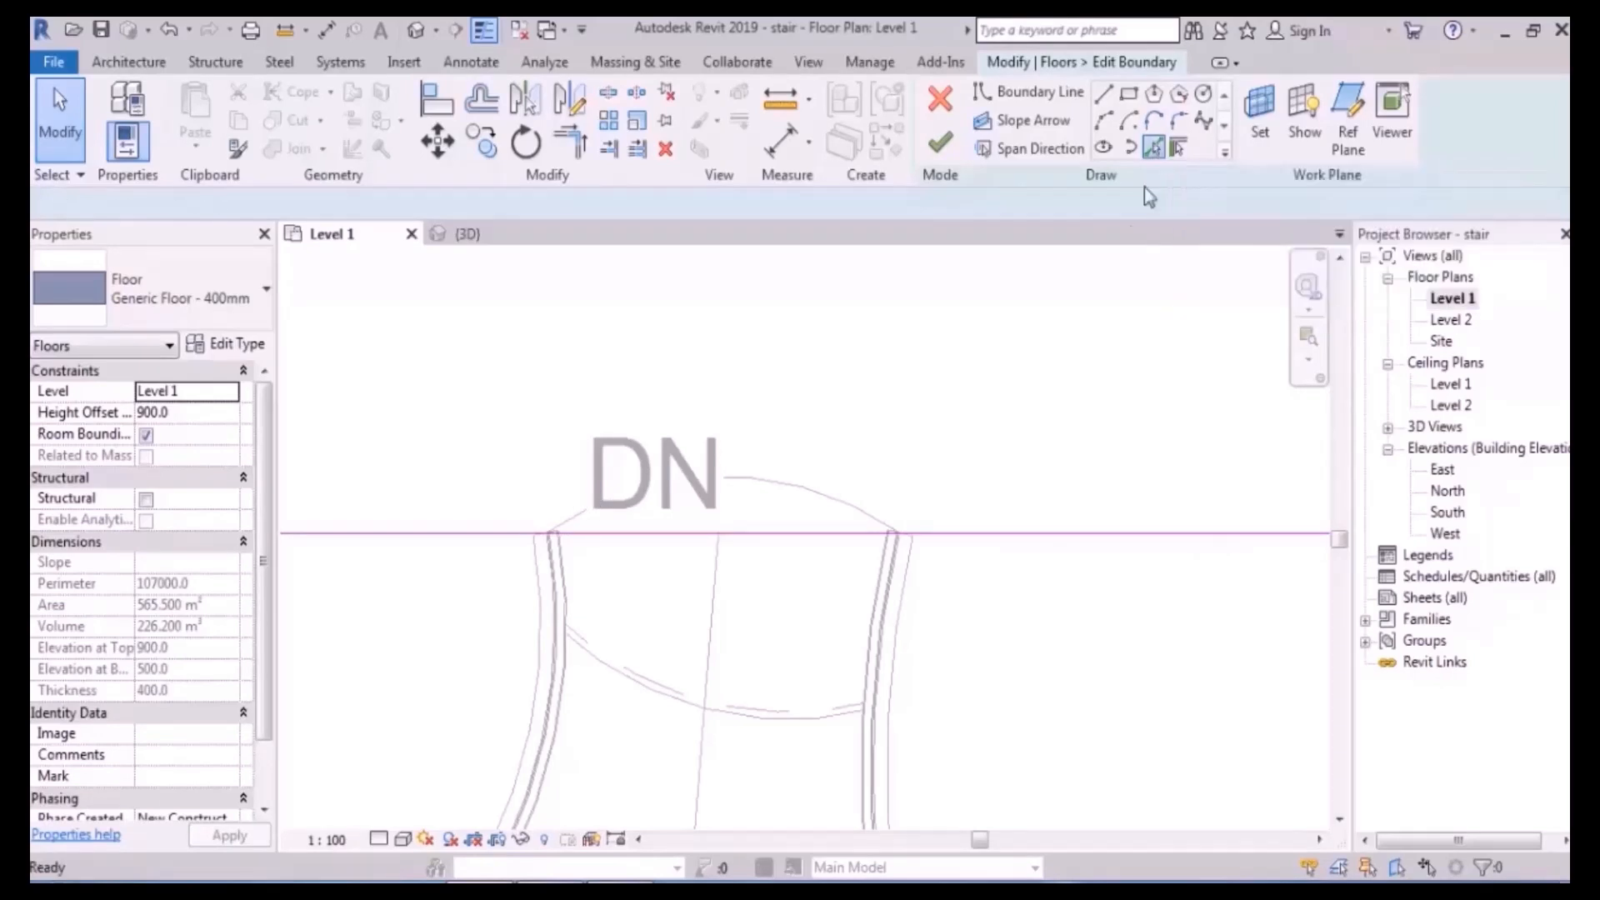
{"action": "left_click", "coordinate": [786, 487]}
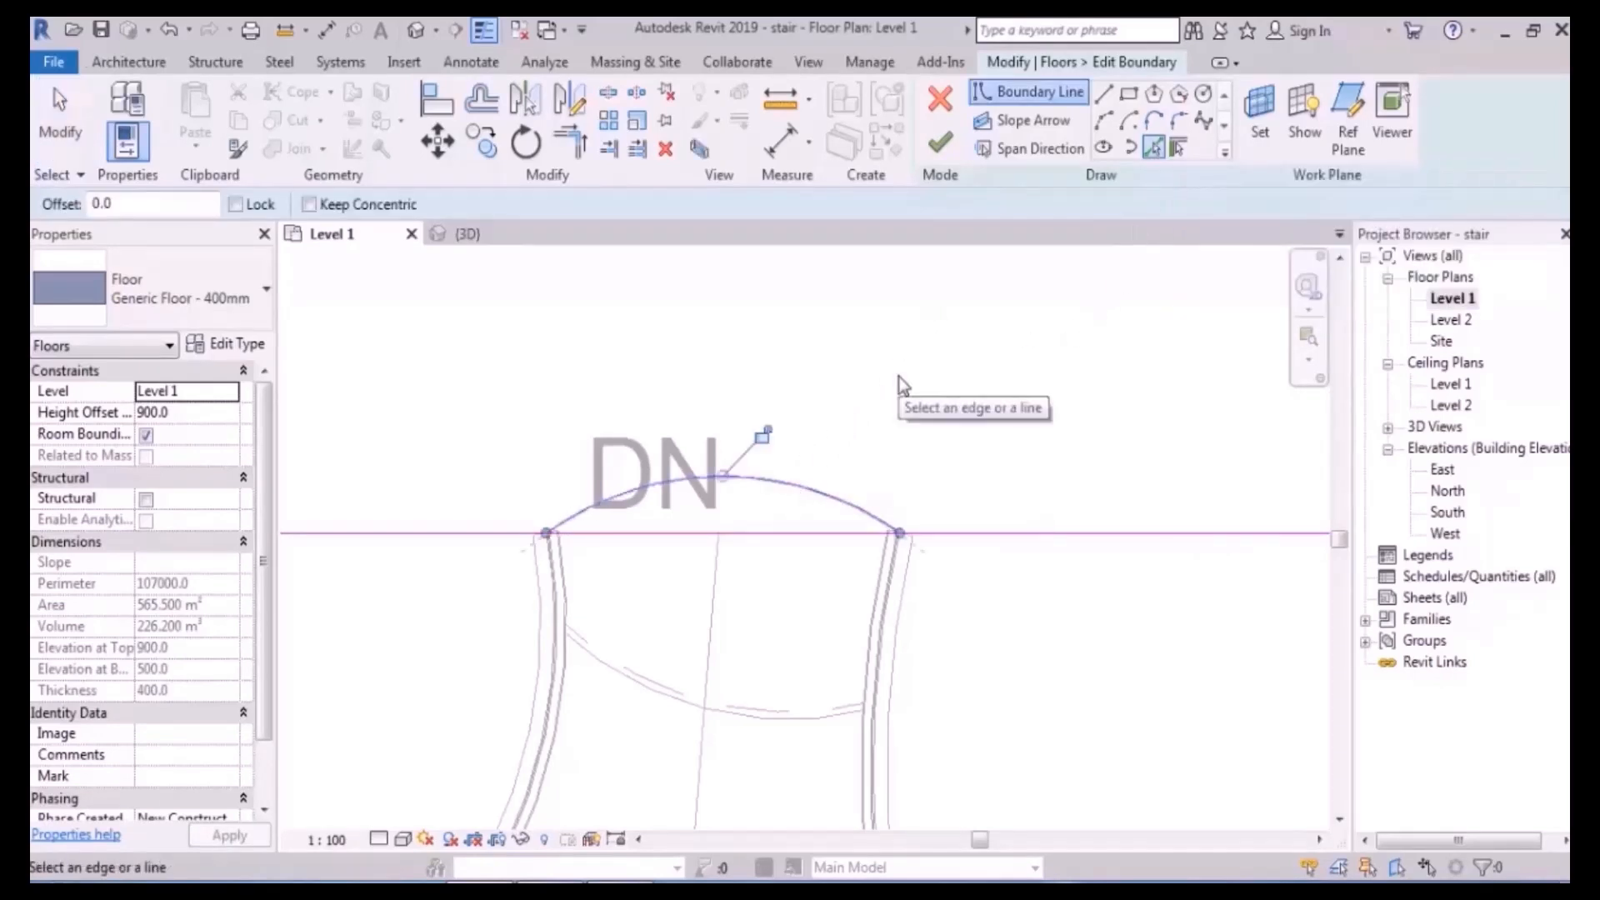
{"action": "scroll", "coordinate": [800, 491], "scroll_direction": "down", "scroll_amount": 3}
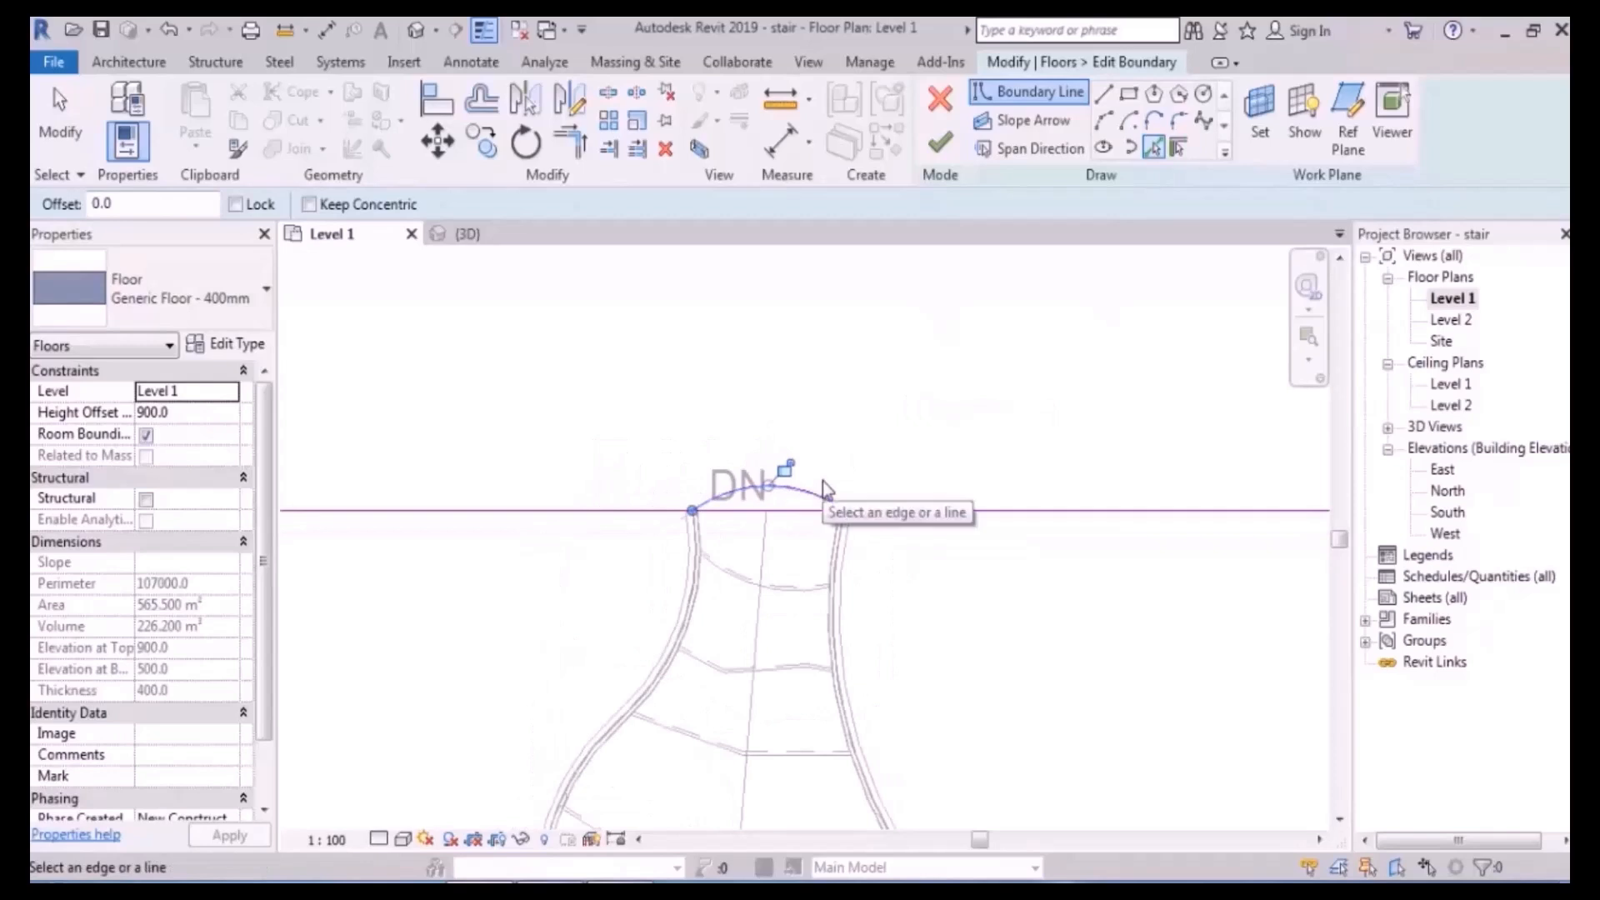
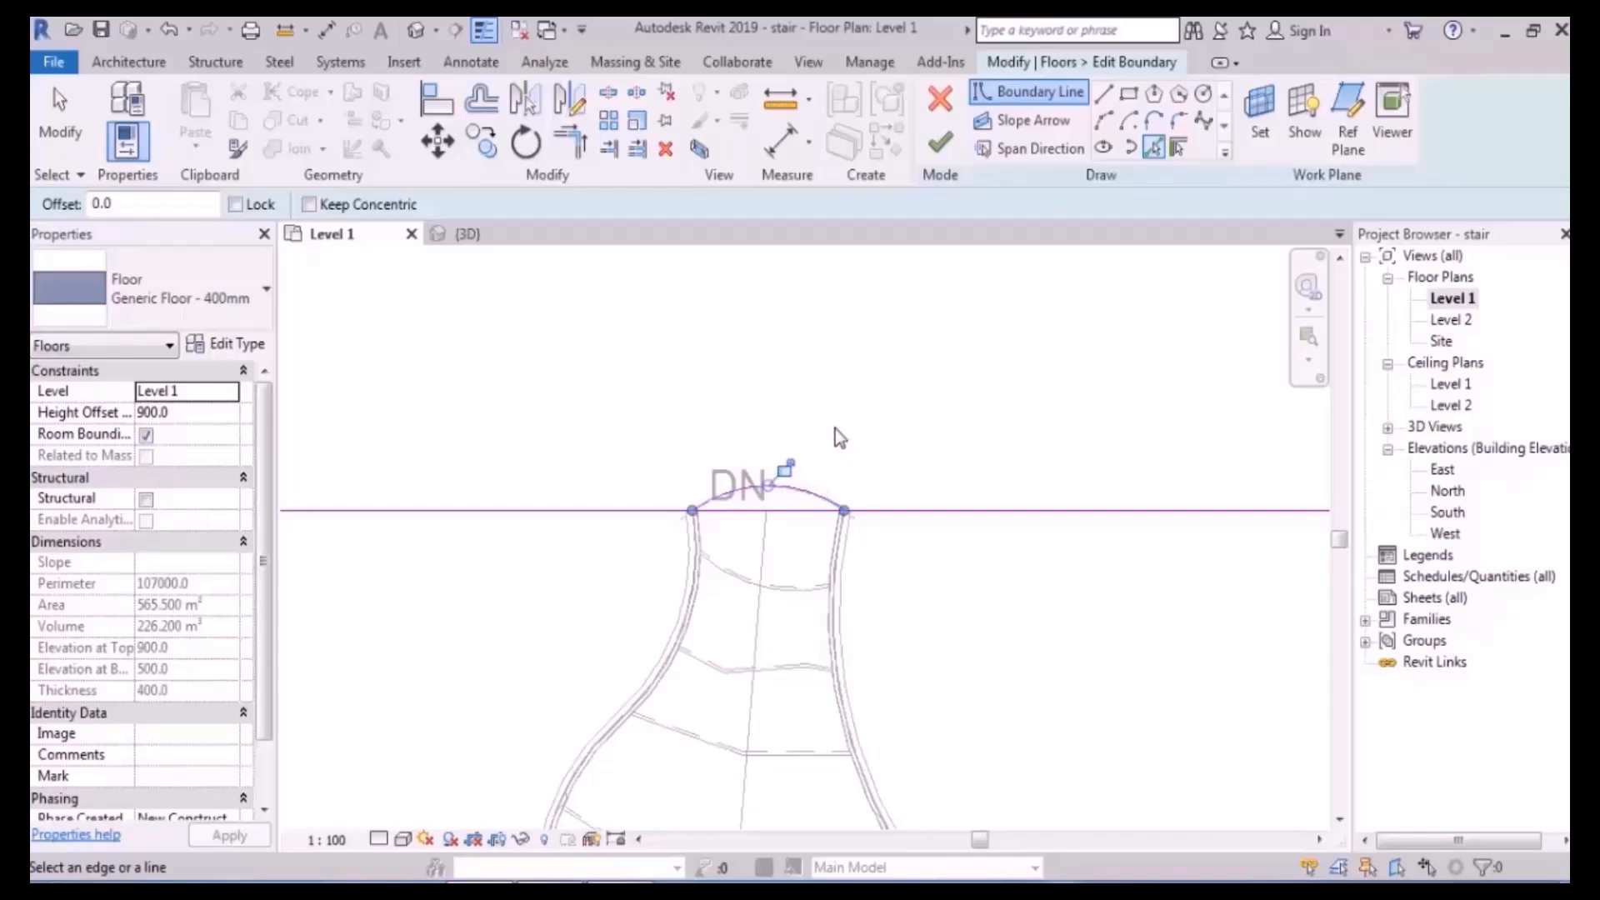
- Trim the right floor boundary line to the stair's top arc using Trim/Extend to Corner (TR)
{"action": "key", "text": "Escape"}
{"action": "key", "text": "Escape"}
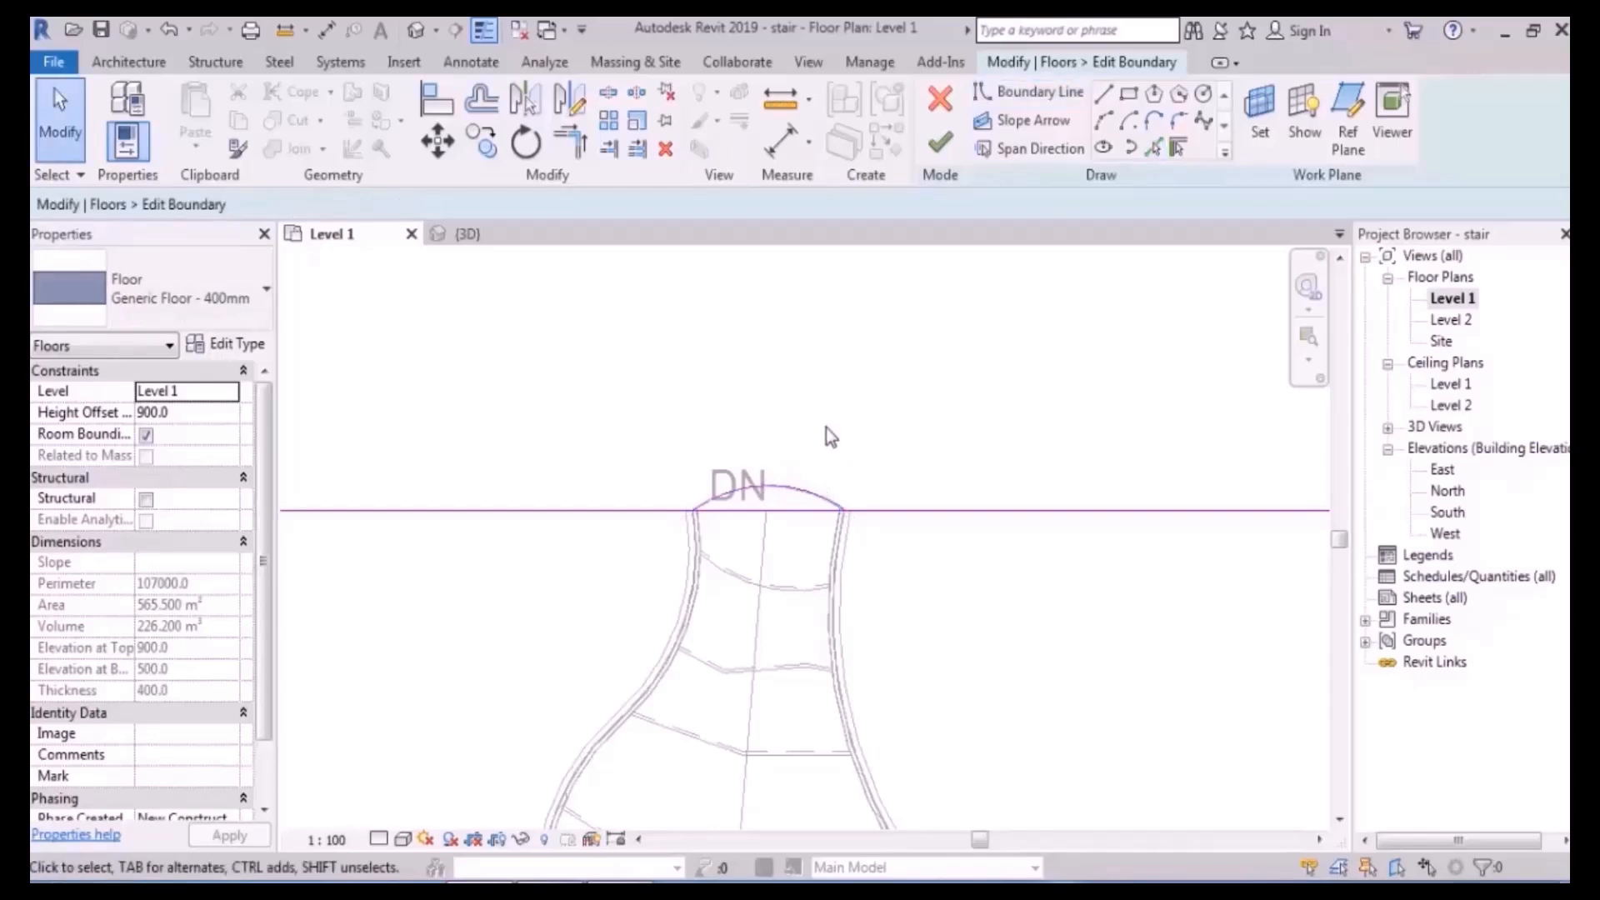
{"action": "scroll", "coordinate": [824, 504], "scroll_direction": "up", "scroll_amount": 3}
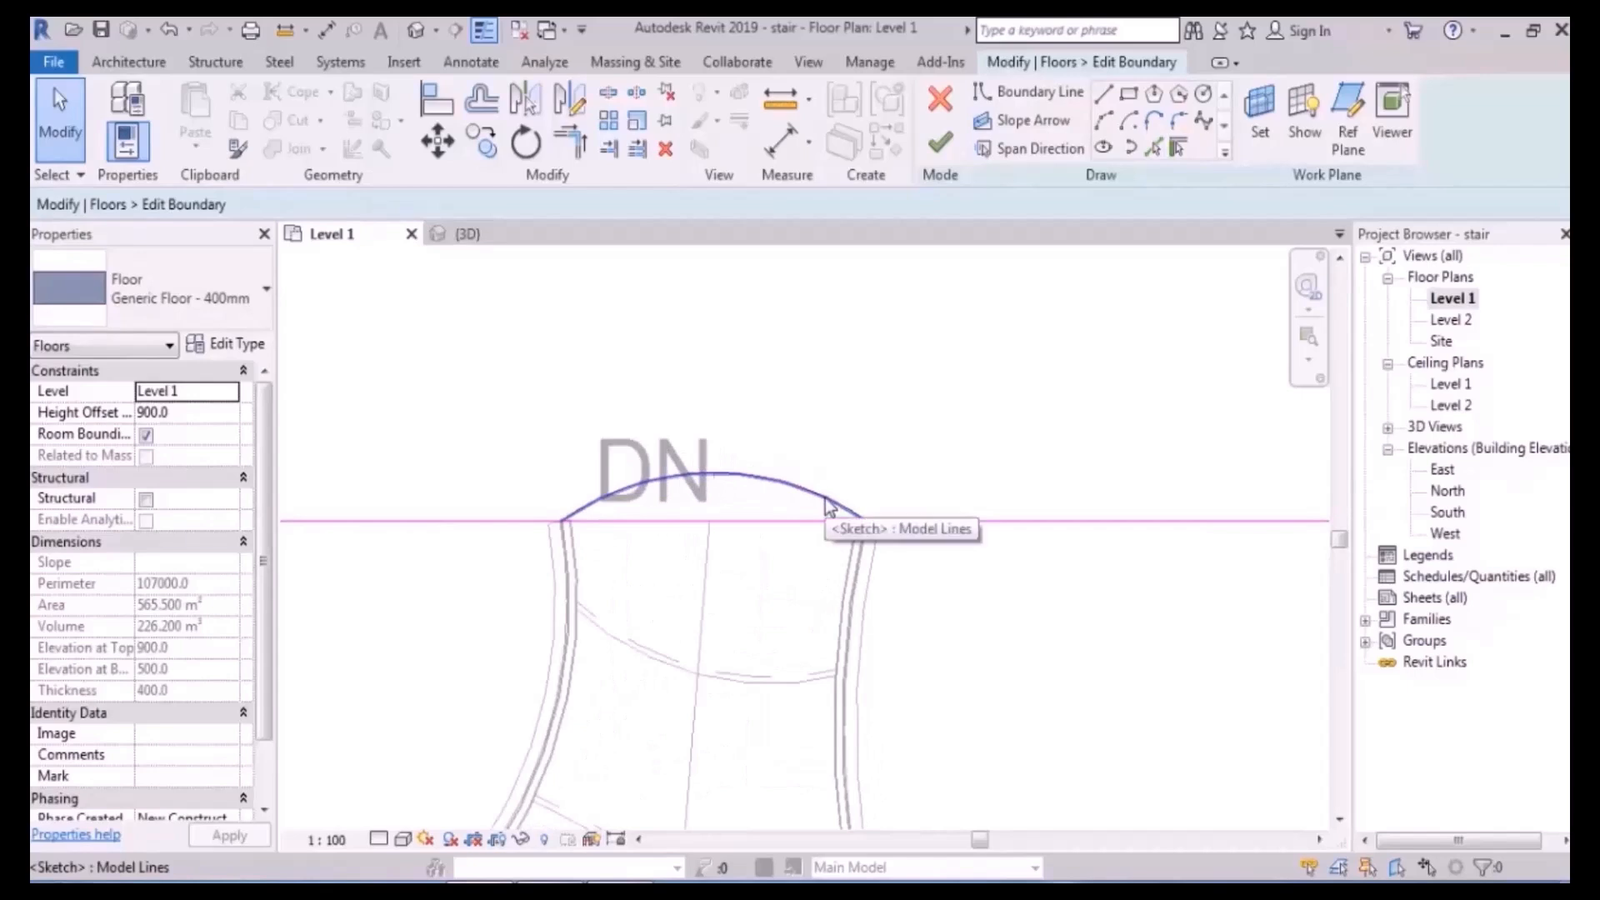
{"action": "middle_click_drag", "start_coordinate": [813, 485], "coordinate": [841, 405]}
{"action": "left_click", "coordinate": [609, 95]}
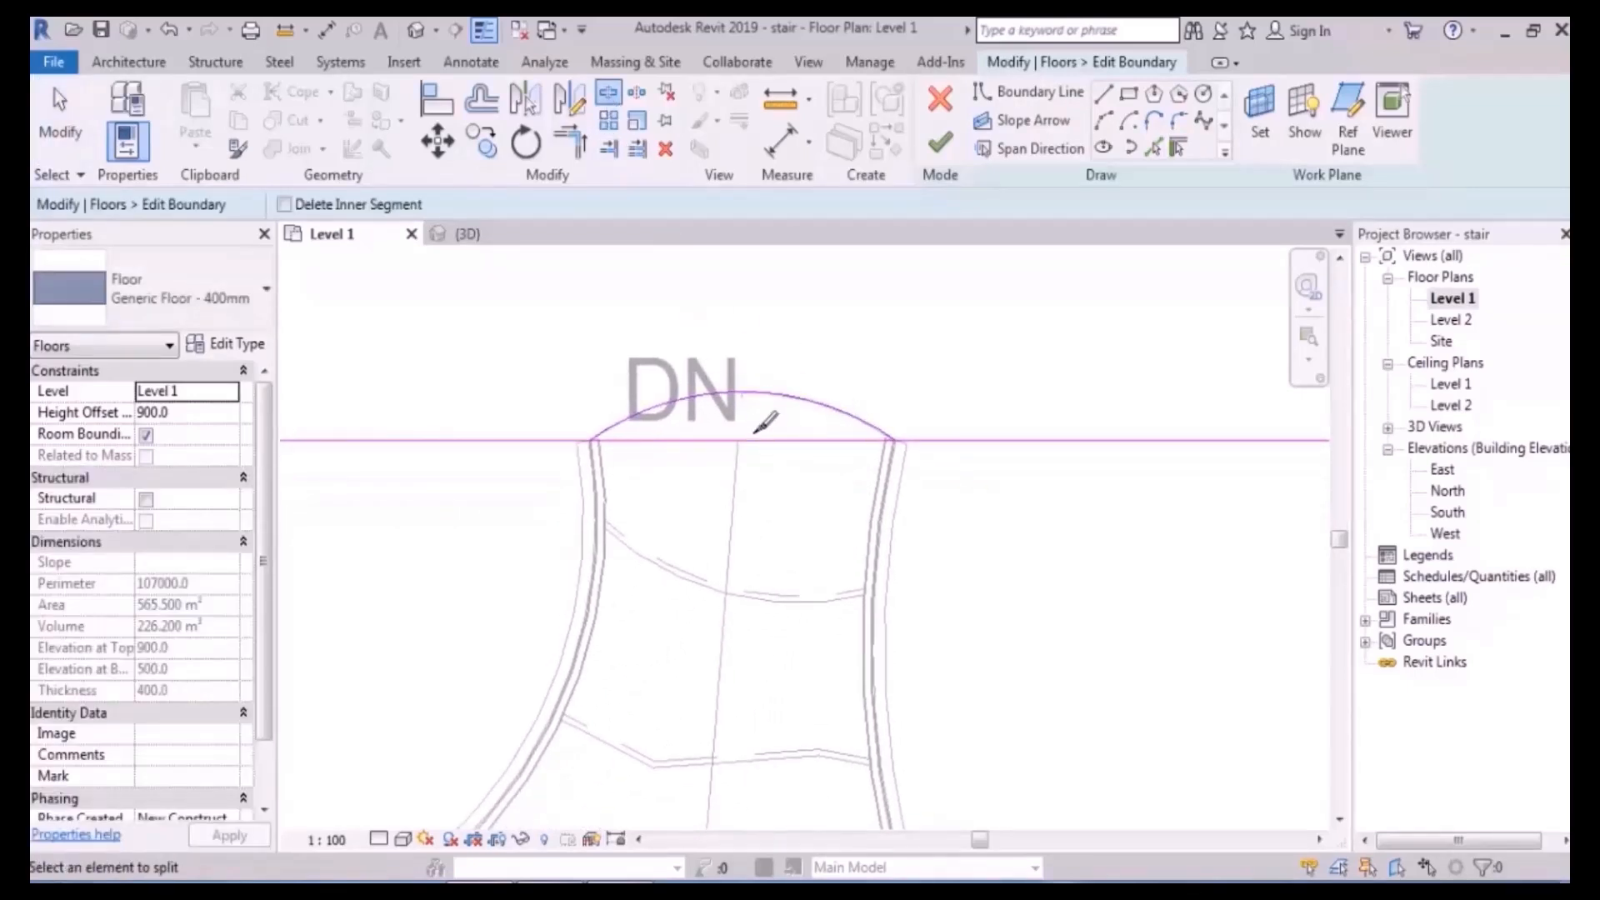
{"action": "middle_click_drag", "start_coordinate": [892, 347], "coordinate": [863, 421]}
{"action": "key", "text": "Escape"}
{"action": "key", "text": "t"}
{"action": "key", "text": "r"}
{"action": "left_click", "coordinate": [834, 498]}
{"action": "left_click", "coordinate": [919, 516]}
- Trim the left boundary line to the arc and finish the floor
{"action": "left_click", "coordinate": [581, 503]}
{"action": "left_click", "coordinate": [518, 515]}
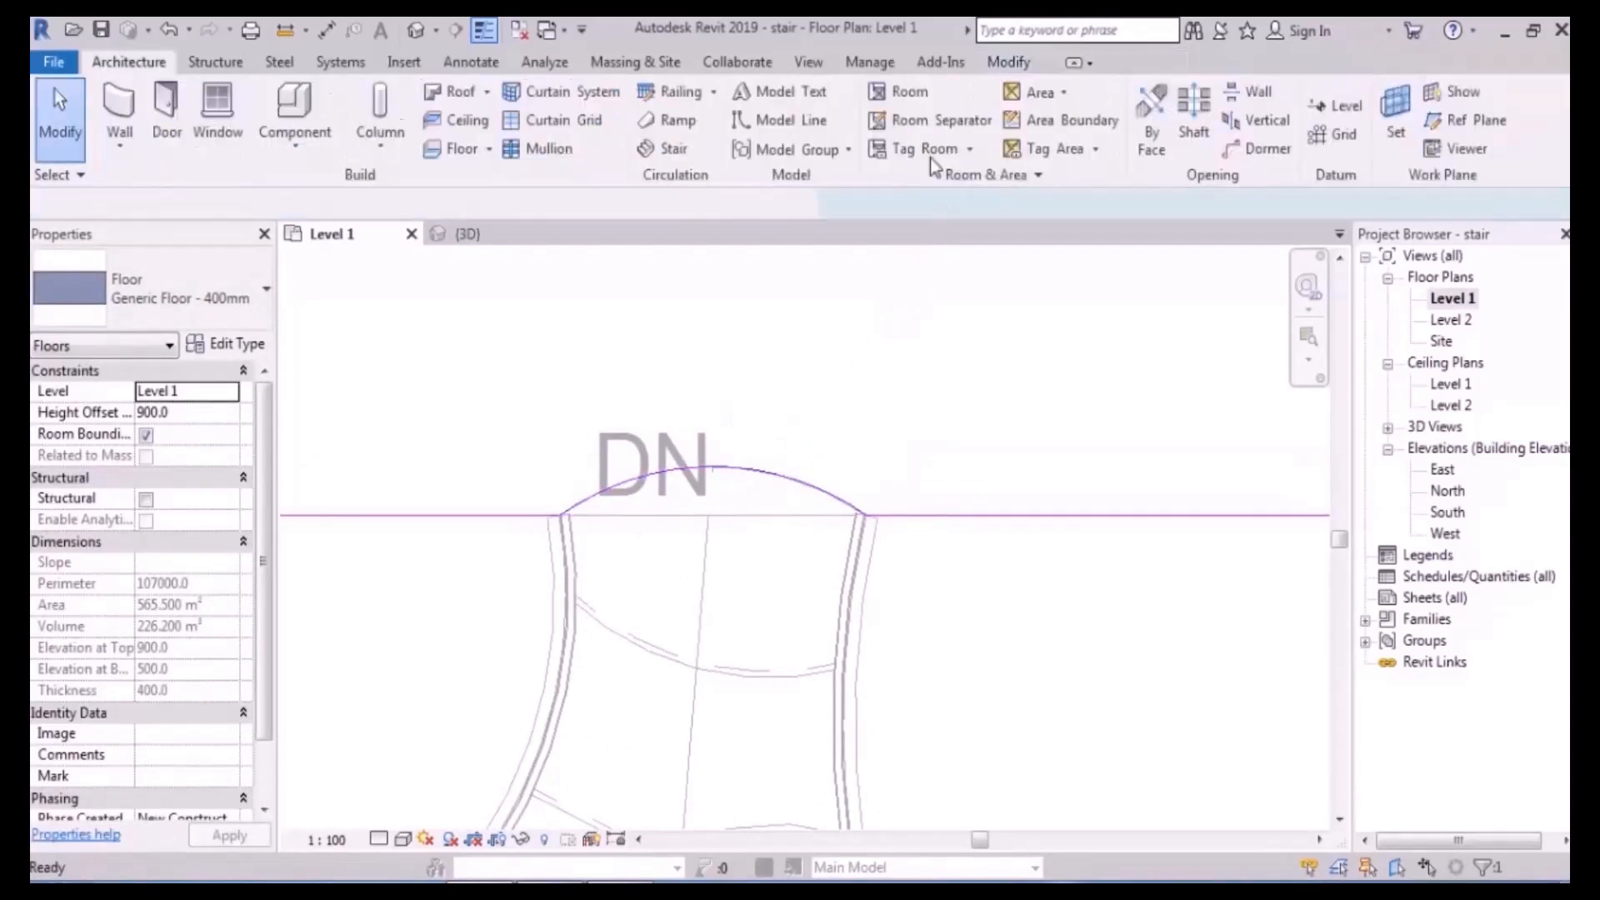
{"action": "left_click", "coordinate": [940, 142]}
- In the 3D view, orbit around the stair and notched floor to inspect both sides
{"action": "left_click", "coordinate": [415, 30]}
{"action": "scroll", "coordinate": [720, 567], "scroll_direction": "down", "scroll_amount": 2}
{"action": "middle_click_drag", "start_coordinate": [617, 597], "coordinate": [687, 582], "text": "shift"}
{"action": "scroll", "coordinate": [554, 471], "scroll_direction": "up", "scroll_amount": 6}
{"action": "middle_click_drag", "start_coordinate": [944, 567], "coordinate": [1073, 576], "text": "shift"}
{"action": "left_click", "coordinate": [971, 526]}
{"action": "middle_click_drag", "start_coordinate": [971, 526], "coordinate": [1089, 464], "text": "shift"}
{"action": "key", "text": "Escape"}
{"action": "scroll", "coordinate": [953, 447], "scroll_direction": "up", "scroll_amount": 3}
{"action": "left_click", "coordinate": [572, 392]}
{"action": "middle_click_drag", "start_coordinate": [571, 392], "coordinate": [833, 473], "text": "shift"}
{"action": "key", "text": "Escape"}
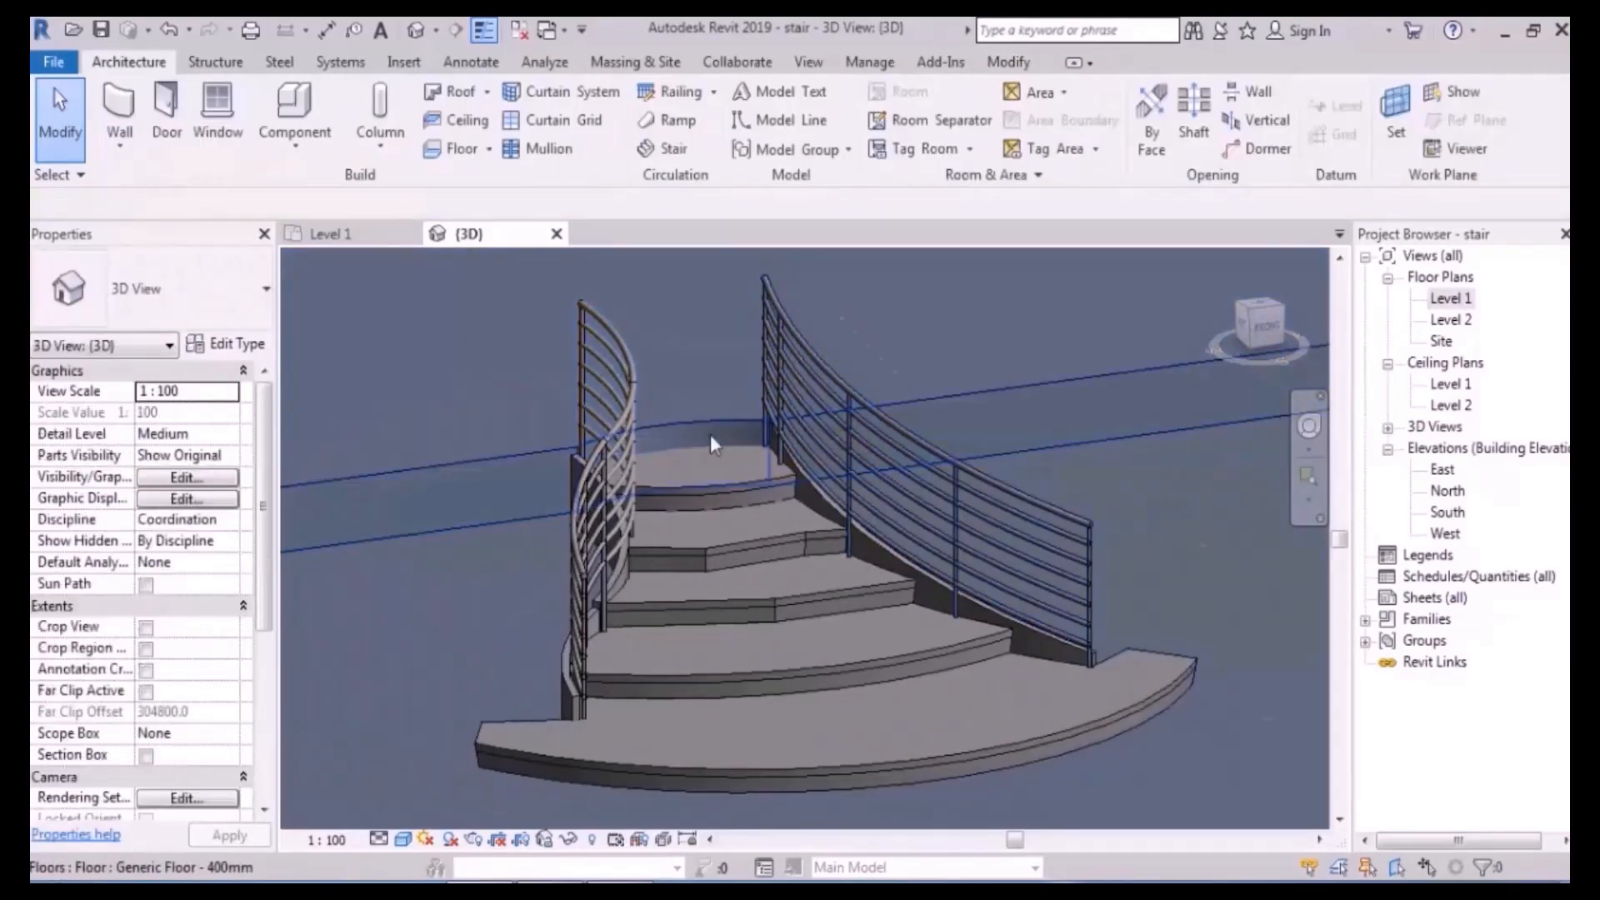
{"action": "scroll", "coordinate": [740, 487], "scroll_direction": "up", "scroll_amount": 3}
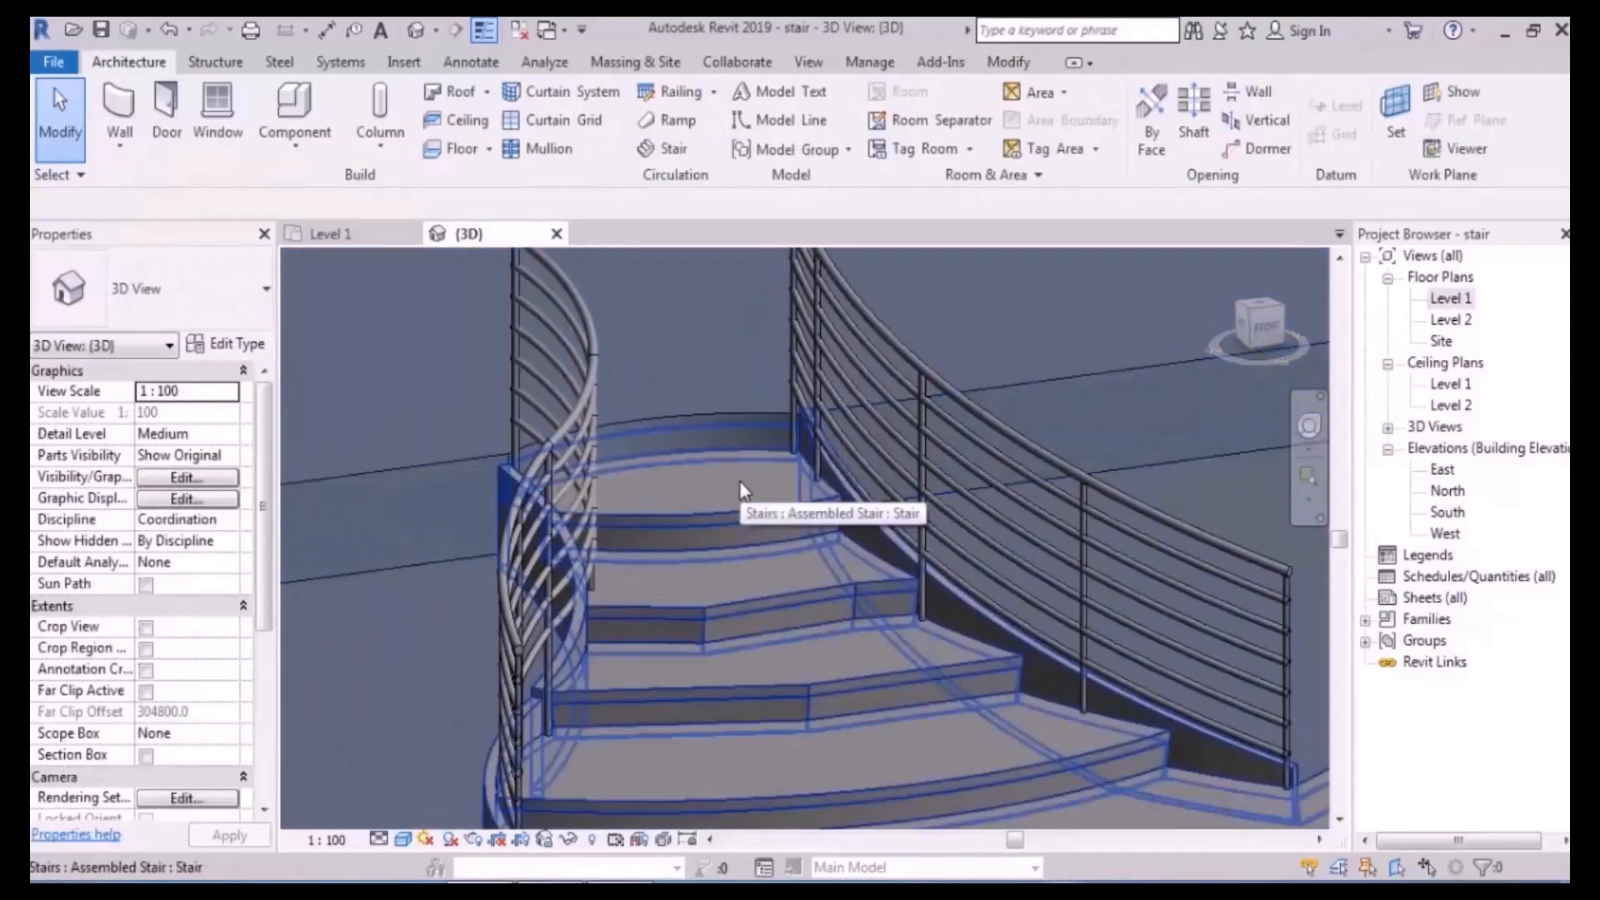
- Temporarily isolate the stair with HI, orbit it, then restore everything with HR
{"action": "left_click", "coordinate": [734, 502]}
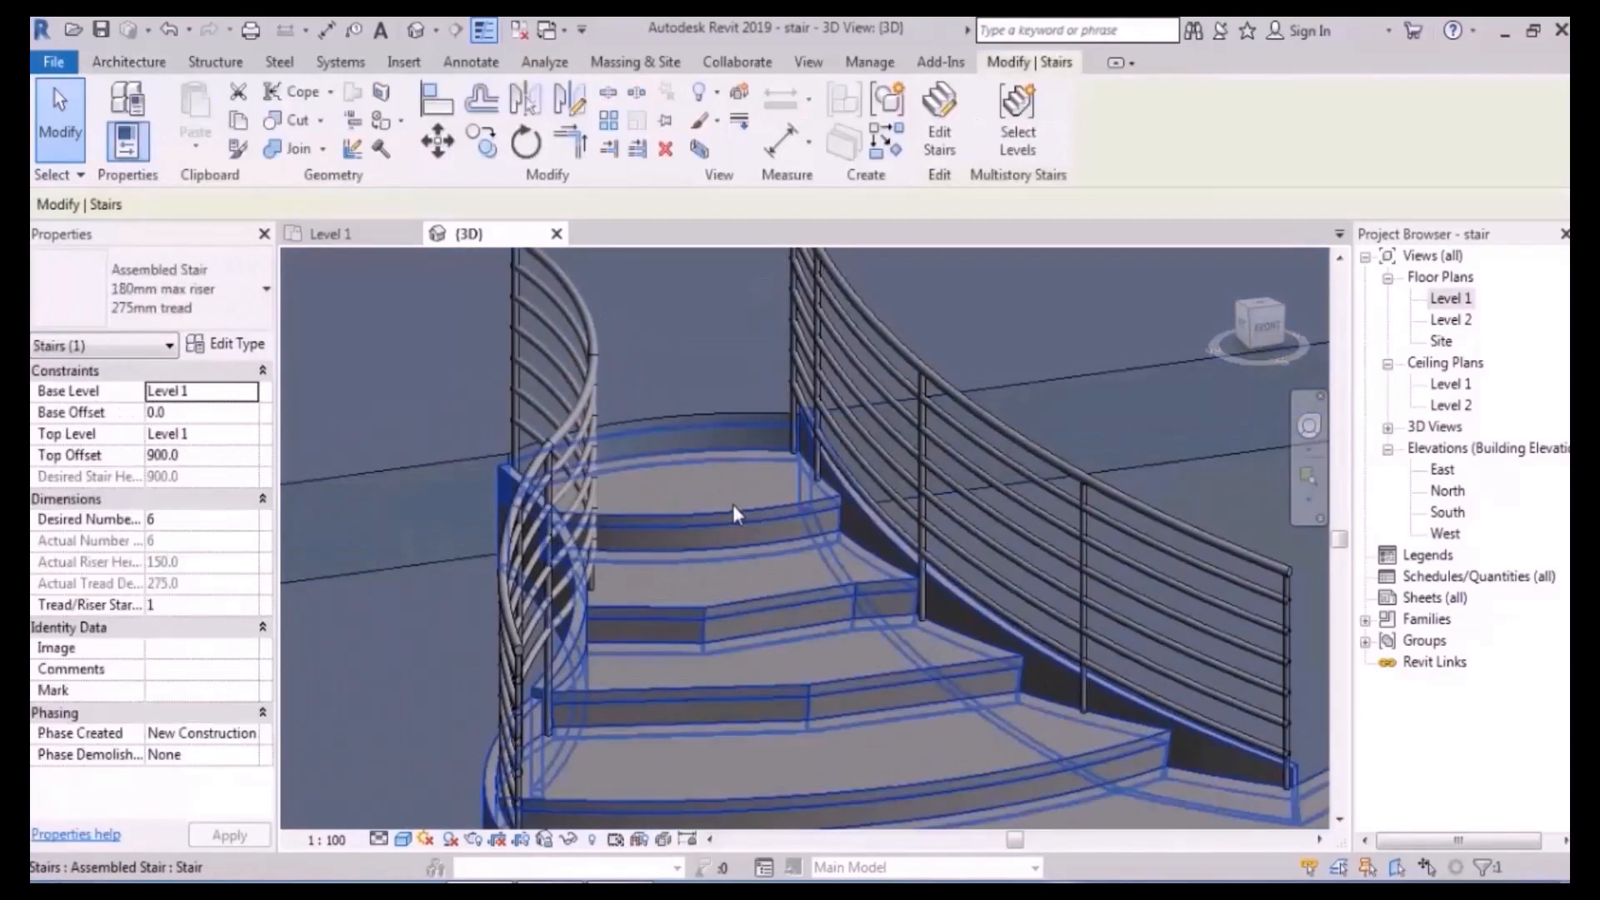
{"action": "key", "text": "h"}
{"action": "key", "text": "i"}
{"action": "middle_click_drag", "start_coordinate": [840, 583], "coordinate": [741, 480], "text": "shift"}
{"action": "key", "text": "h"}
{"action": "key", "text": "r"}
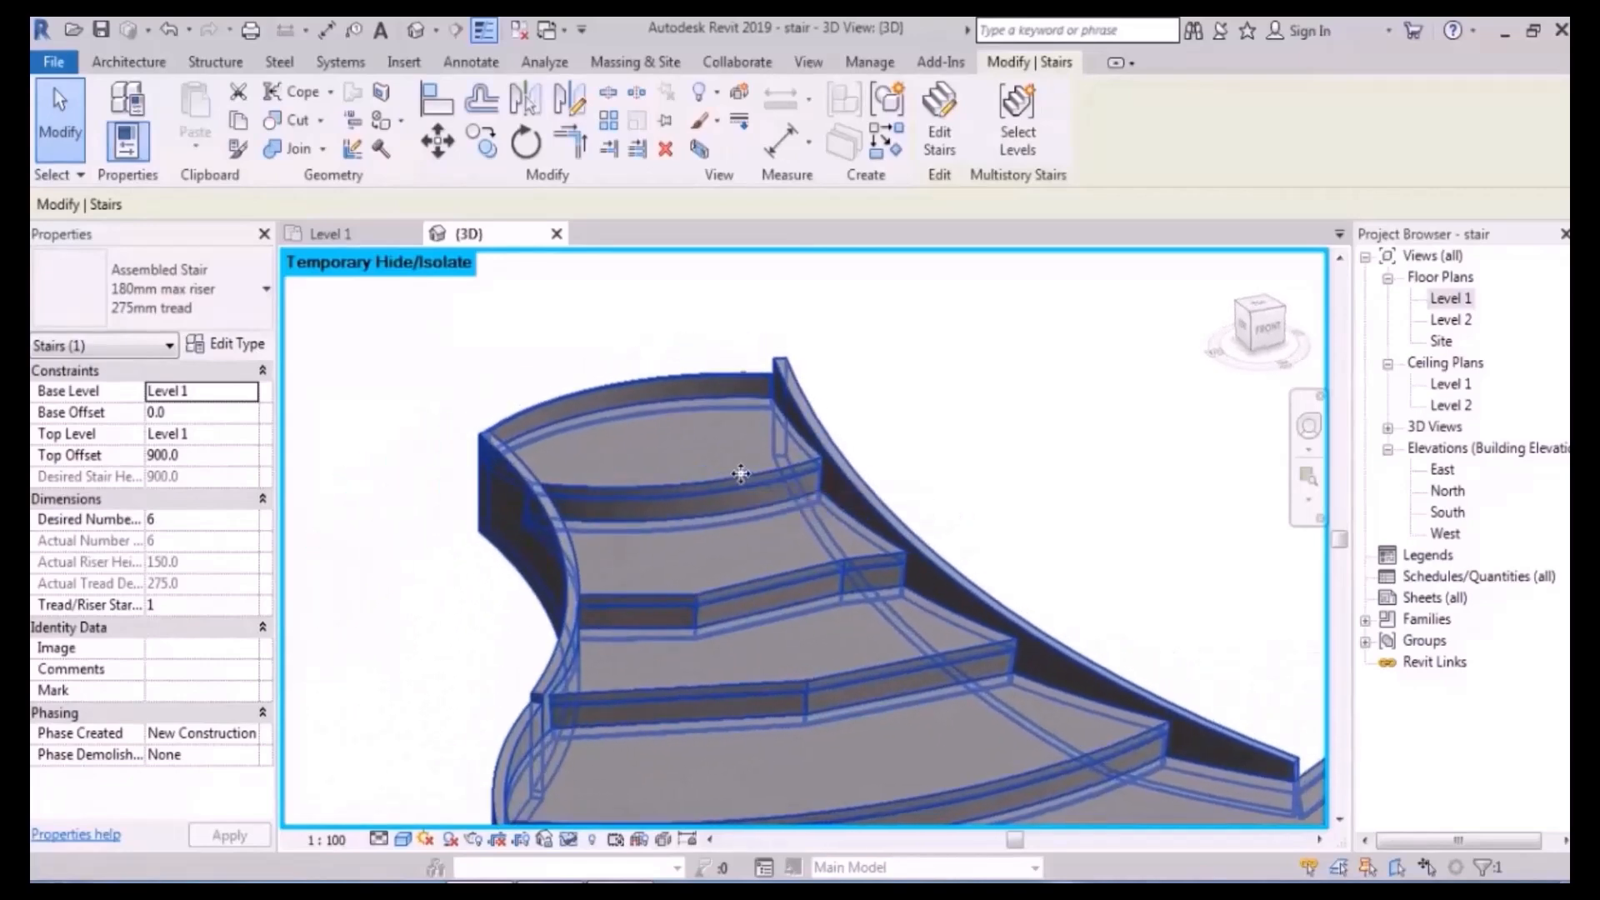
{"action": "scroll", "coordinate": [742, 479], "scroll_direction": "down", "scroll_amount": 2}
{"action": "middle_click_drag", "start_coordinate": [831, 593], "coordinate": [685, 562]}
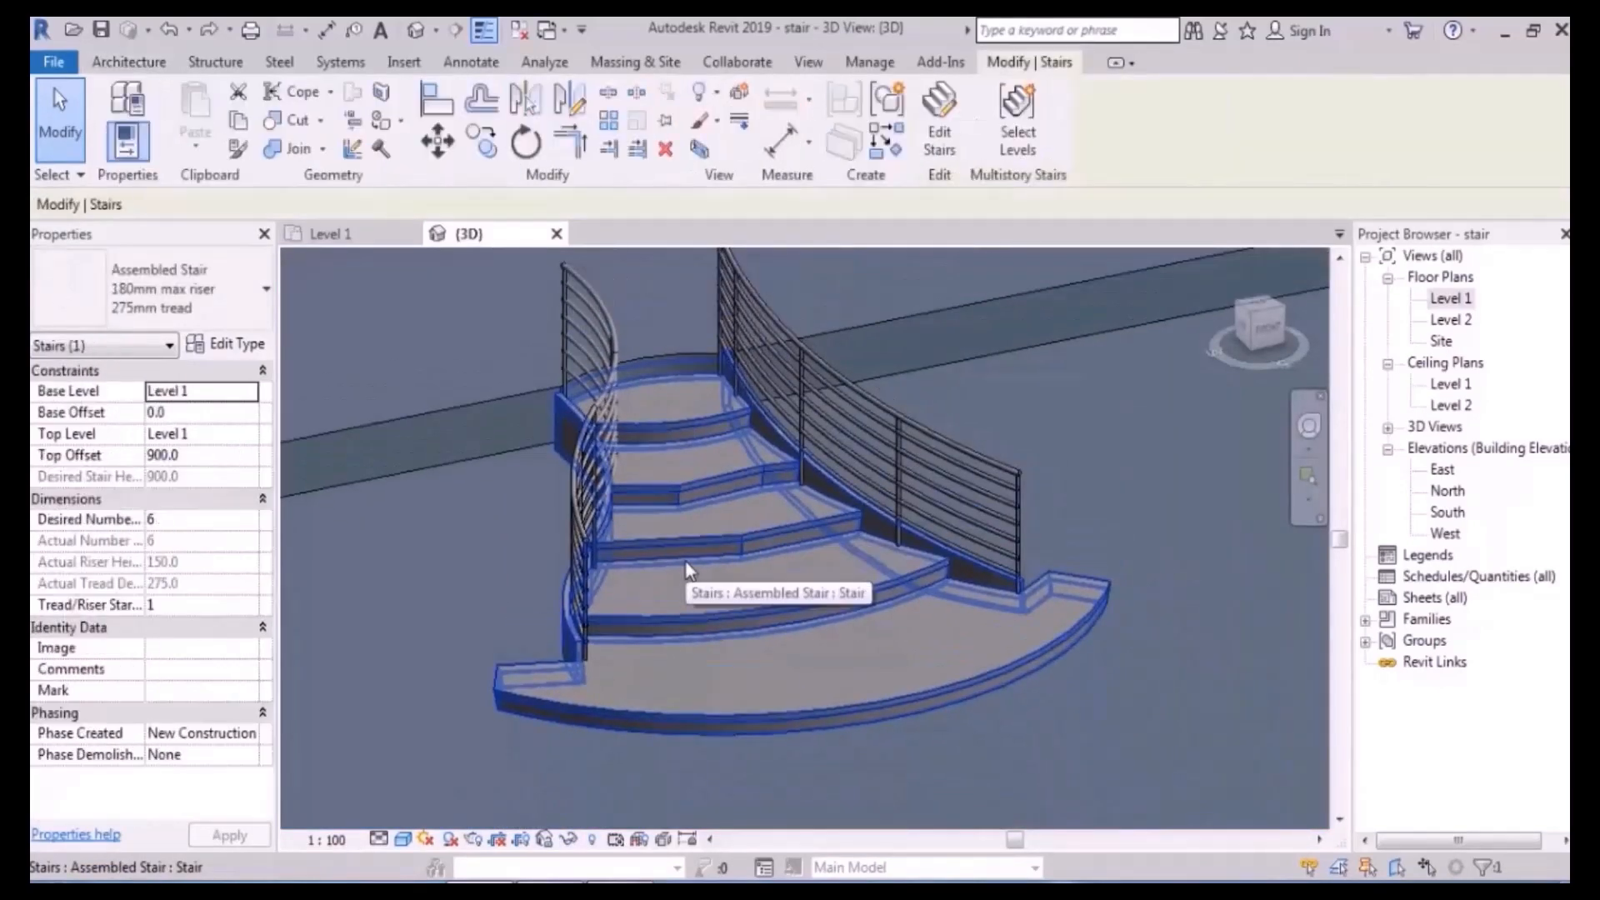
- Edit the stair and turn off End with Riser for the run
{"action": "left_click", "coordinate": [939, 129]}
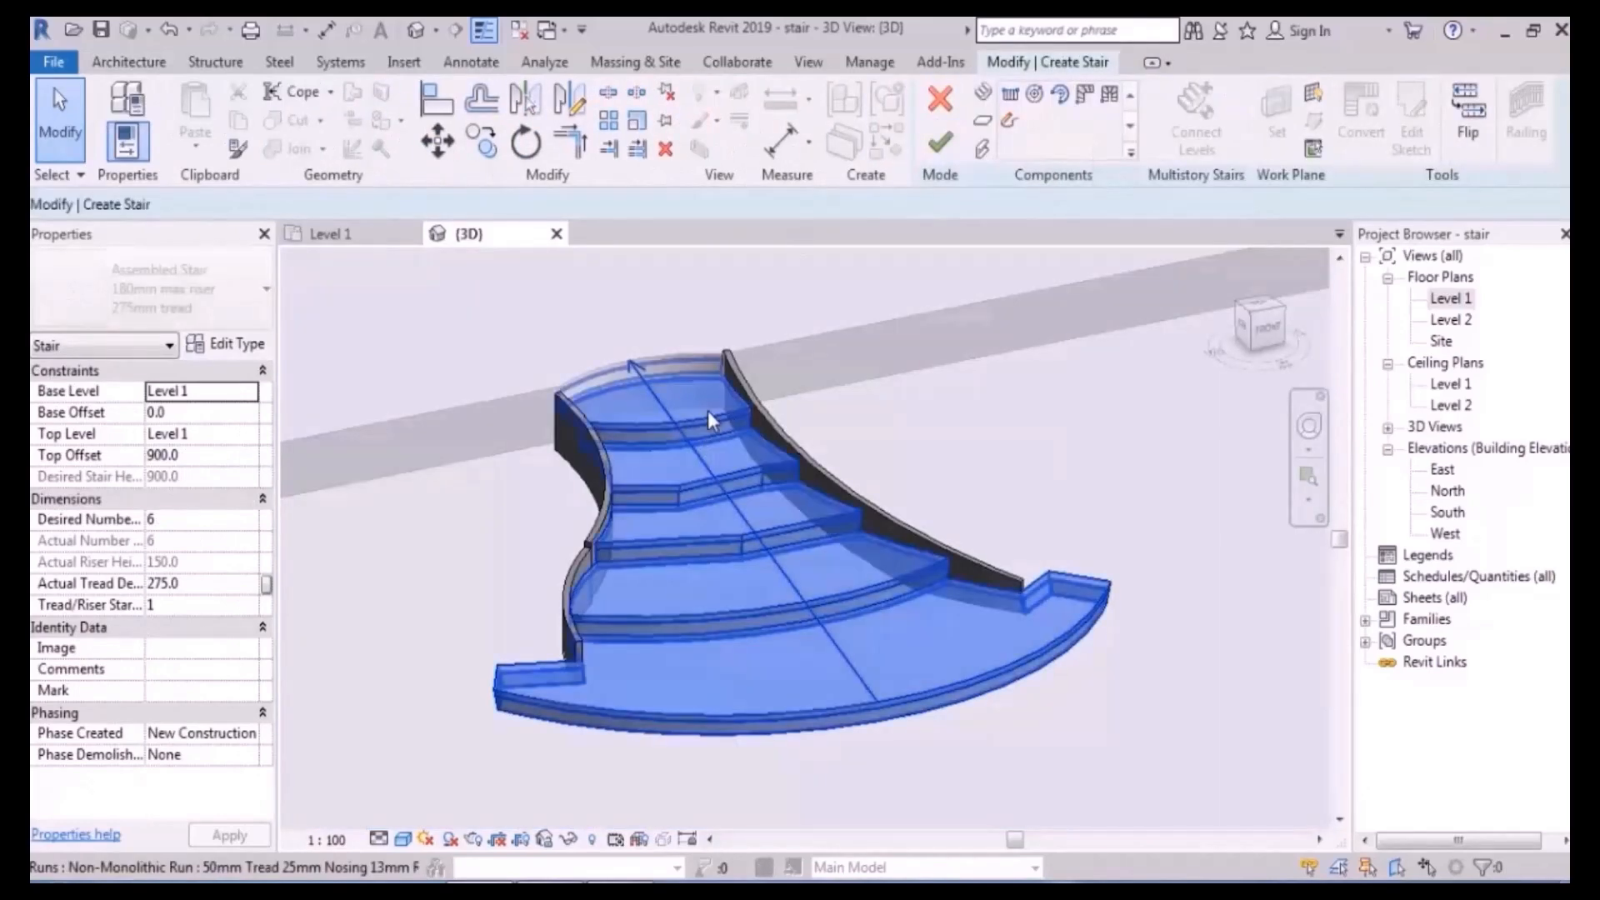
{"action": "left_click", "coordinate": [707, 409]}
{"action": "left_click", "coordinate": [146, 520]}
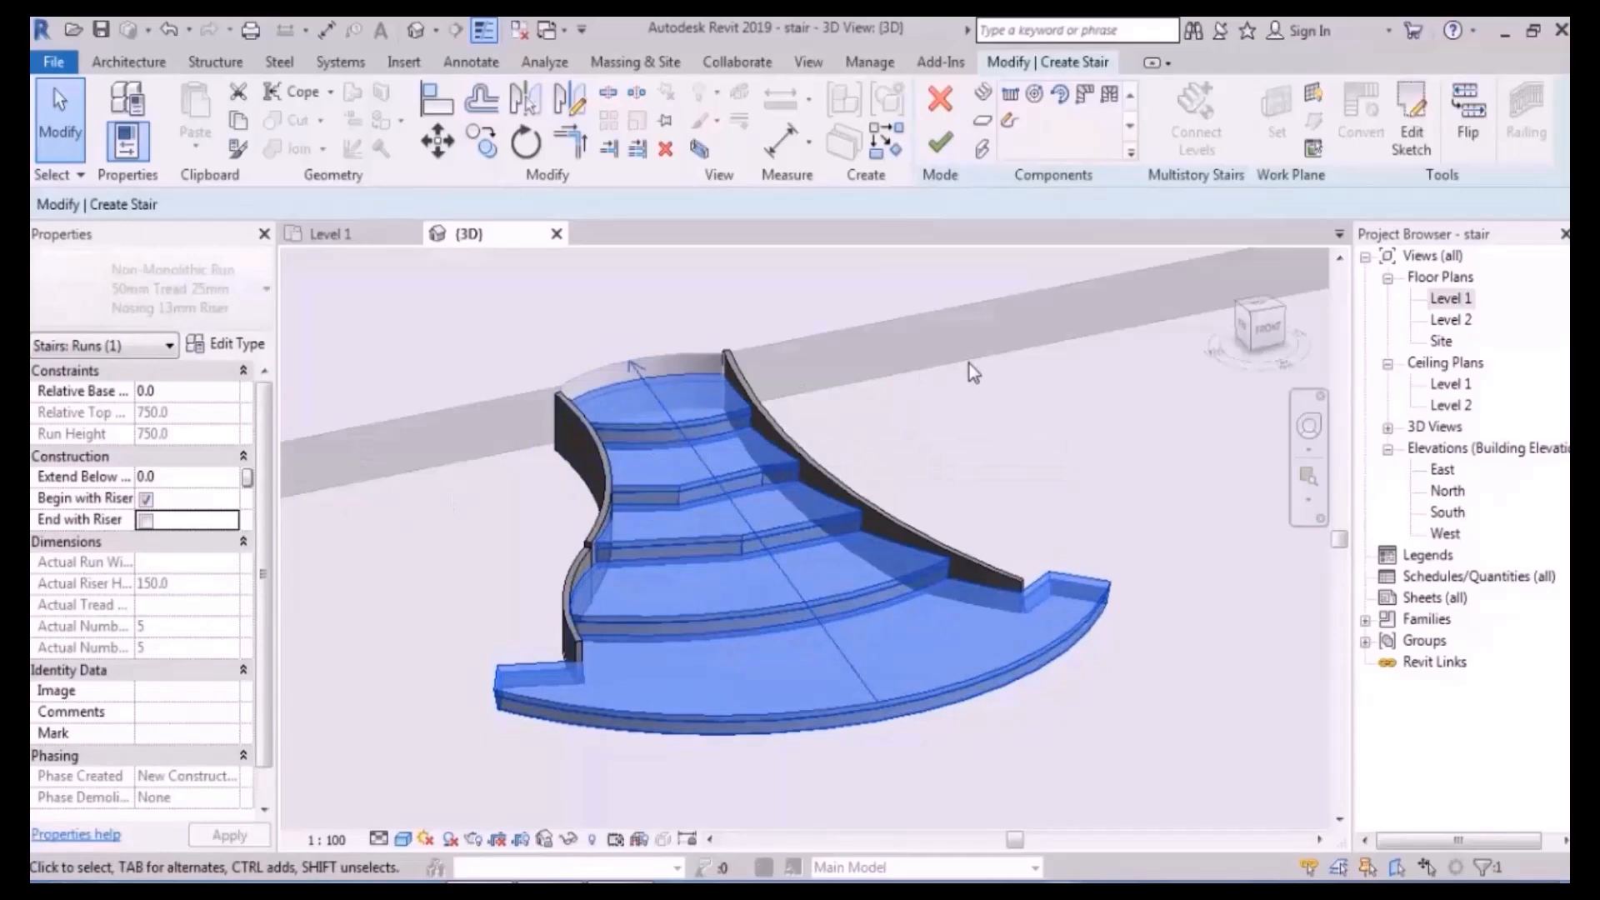
{"action": "left_click", "coordinate": [1102, 443]}
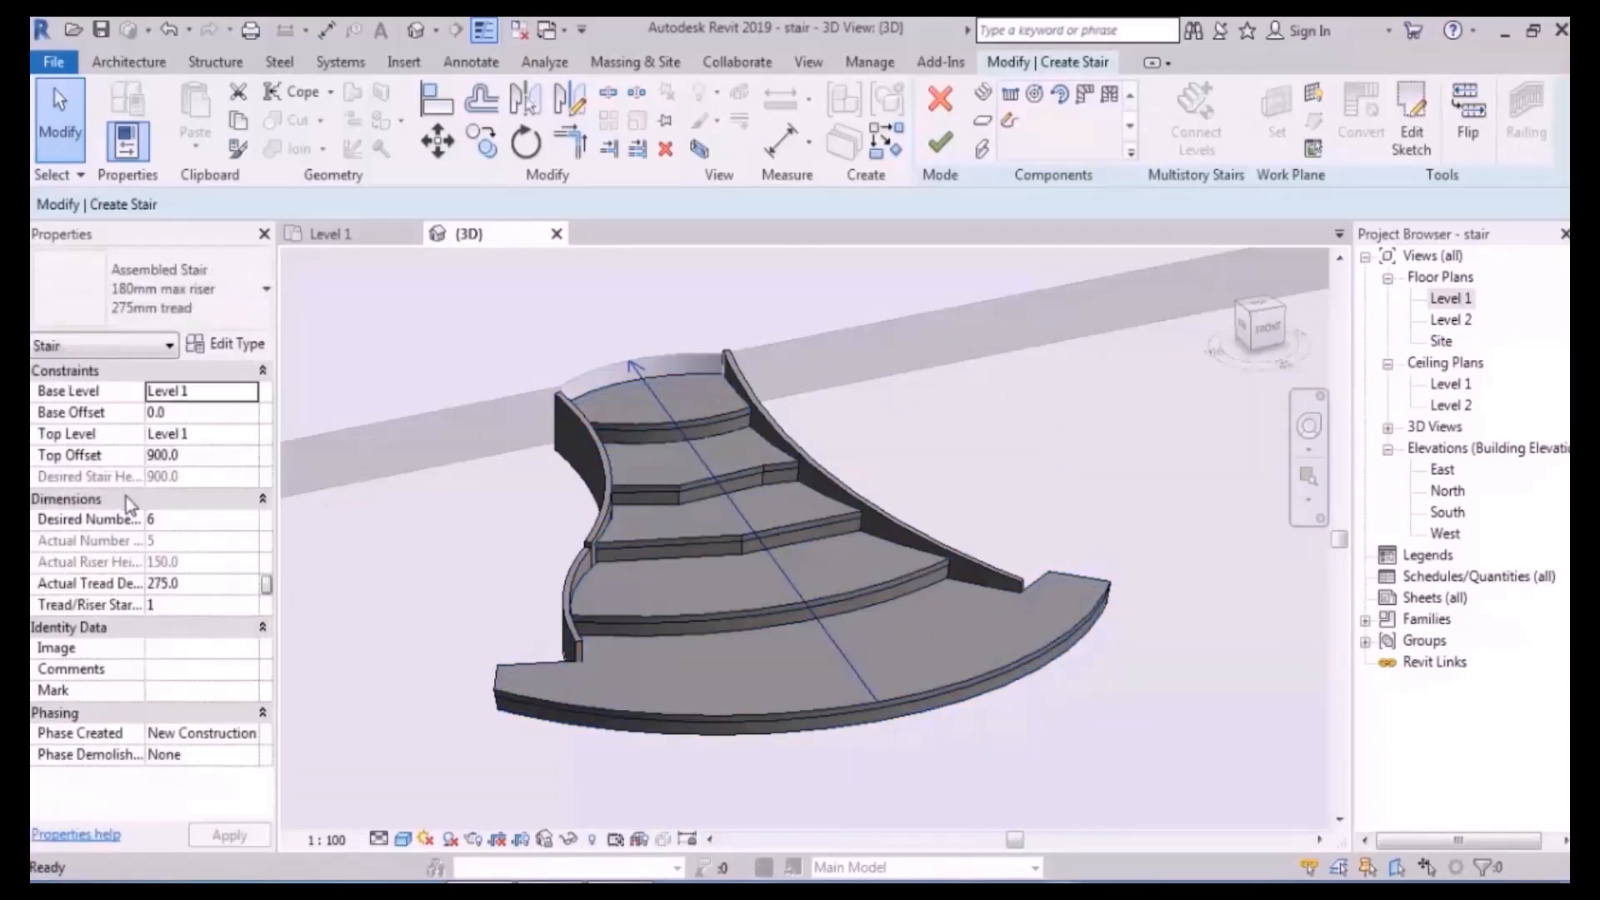
- On Level 1, draw a start-end-radius arc riser across the run's wide base
{"action": "double_click", "coordinate": [1480, 302]}
{"action": "scroll", "coordinate": [933, 492], "scroll_direction": "down", "scroll_amount": 3}
{"action": "scroll", "coordinate": [800, 581], "scroll_direction": "up", "scroll_amount": 3}
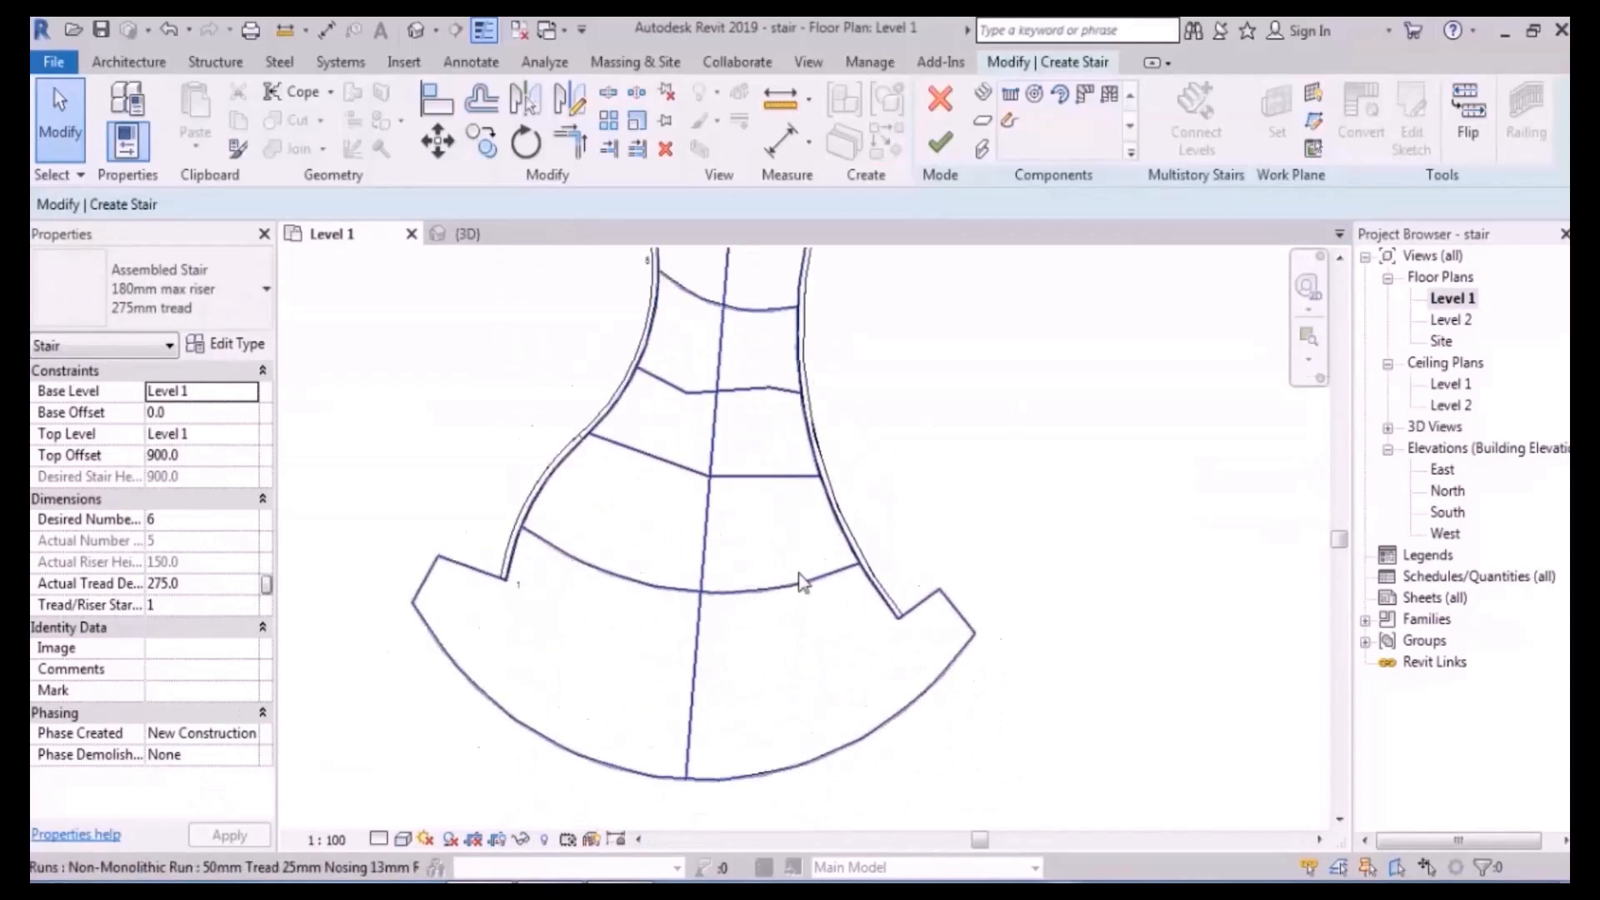
{"action": "scroll", "coordinate": [800, 583], "scroll_direction": "up", "scroll_amount": 2}
{"action": "left_click", "coordinate": [800, 583]}
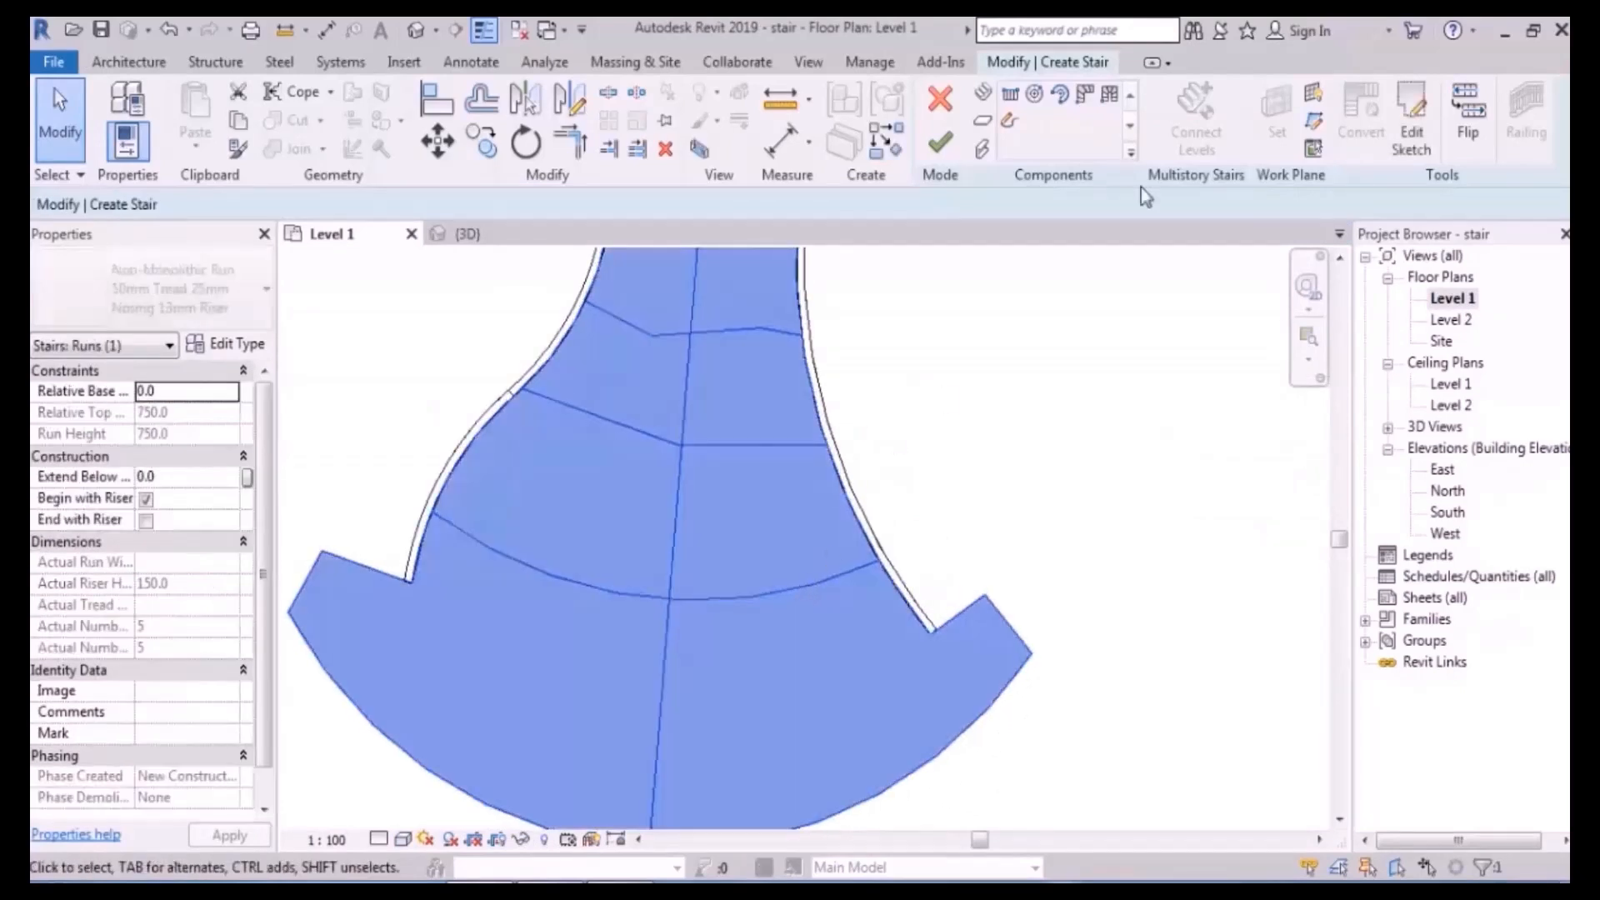
{"action": "left_click", "coordinate": [1410, 134]}
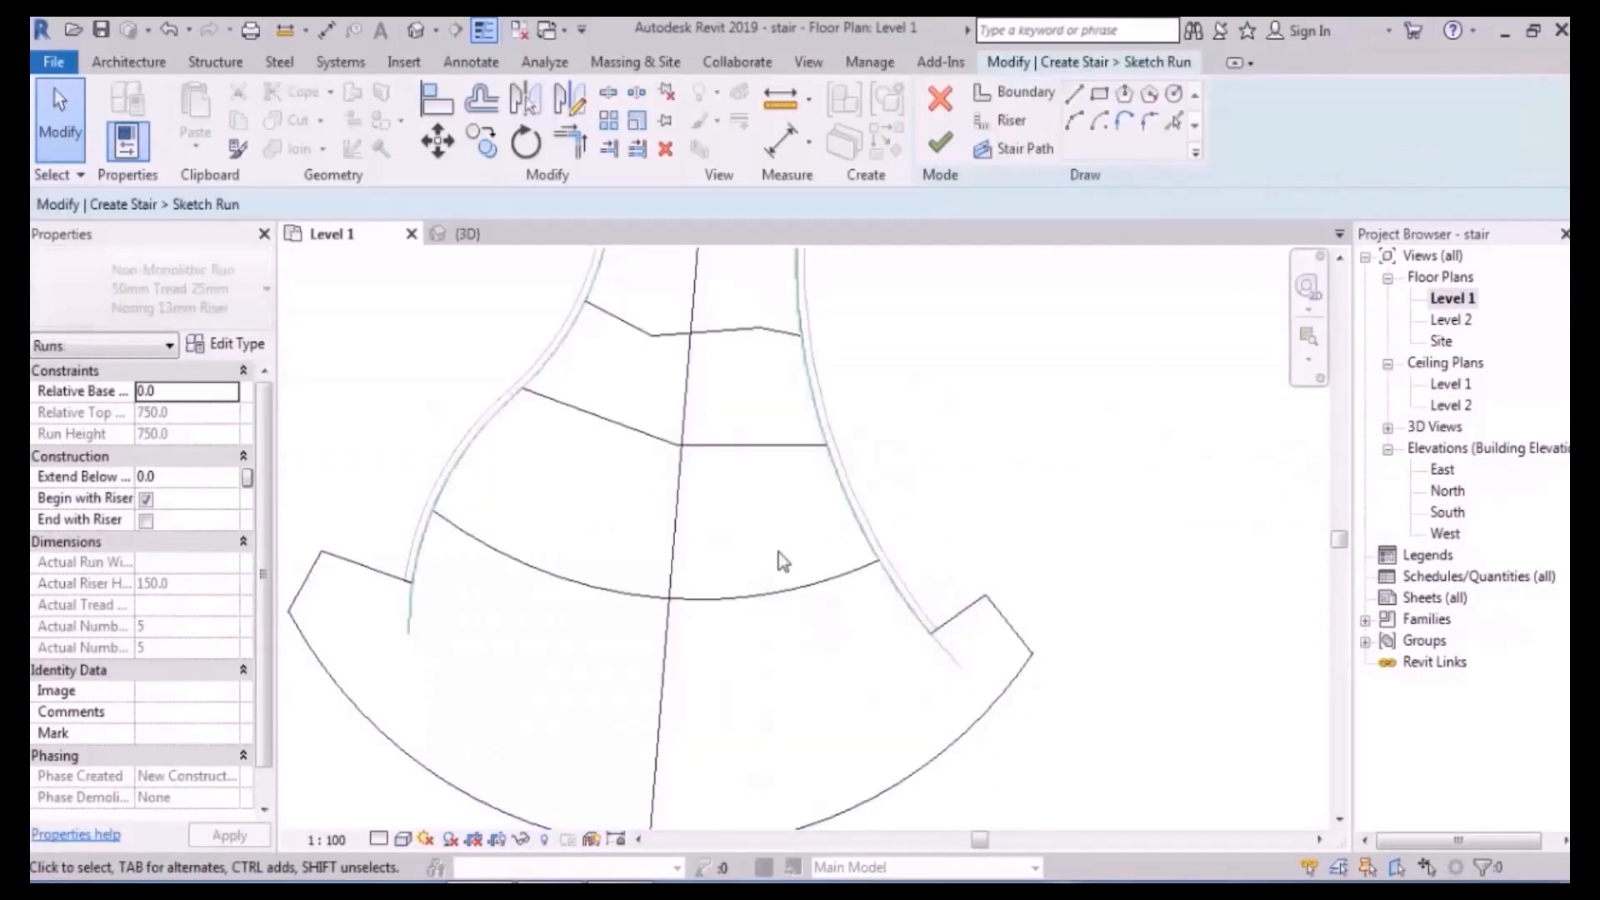
{"action": "left_click", "coordinate": [1001, 120]}
{"action": "scroll", "coordinate": [628, 475], "scroll_direction": "down", "scroll_amount": 2}
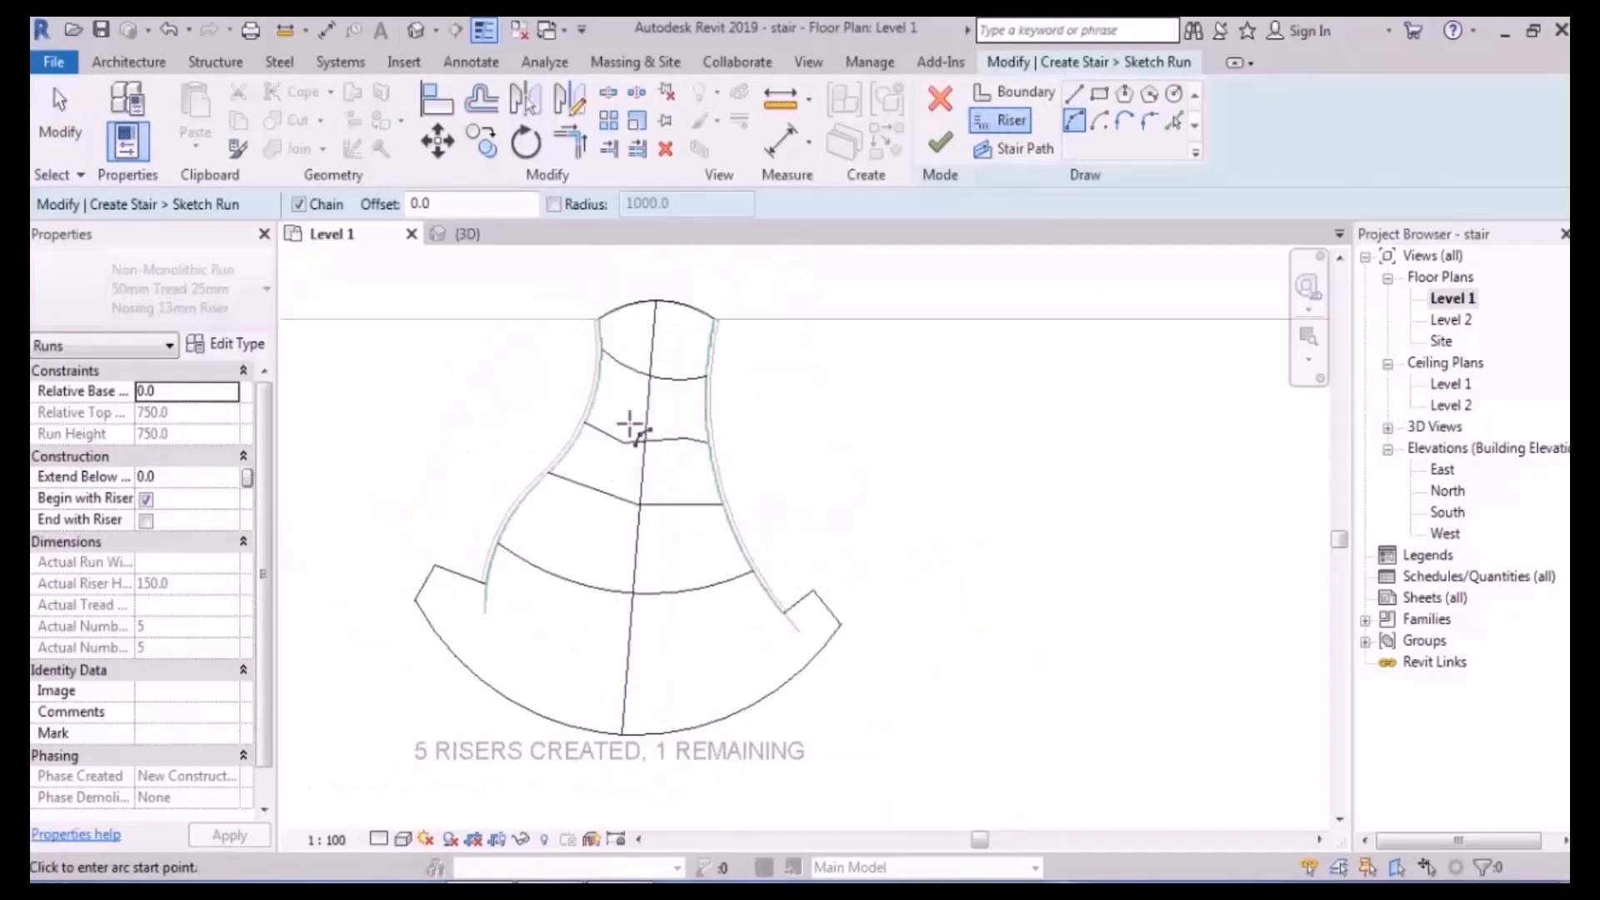
{"action": "scroll", "coordinate": [500, 653], "scroll_direction": "up", "scroll_amount": 3}
{"action": "left_click", "coordinate": [488, 483]}
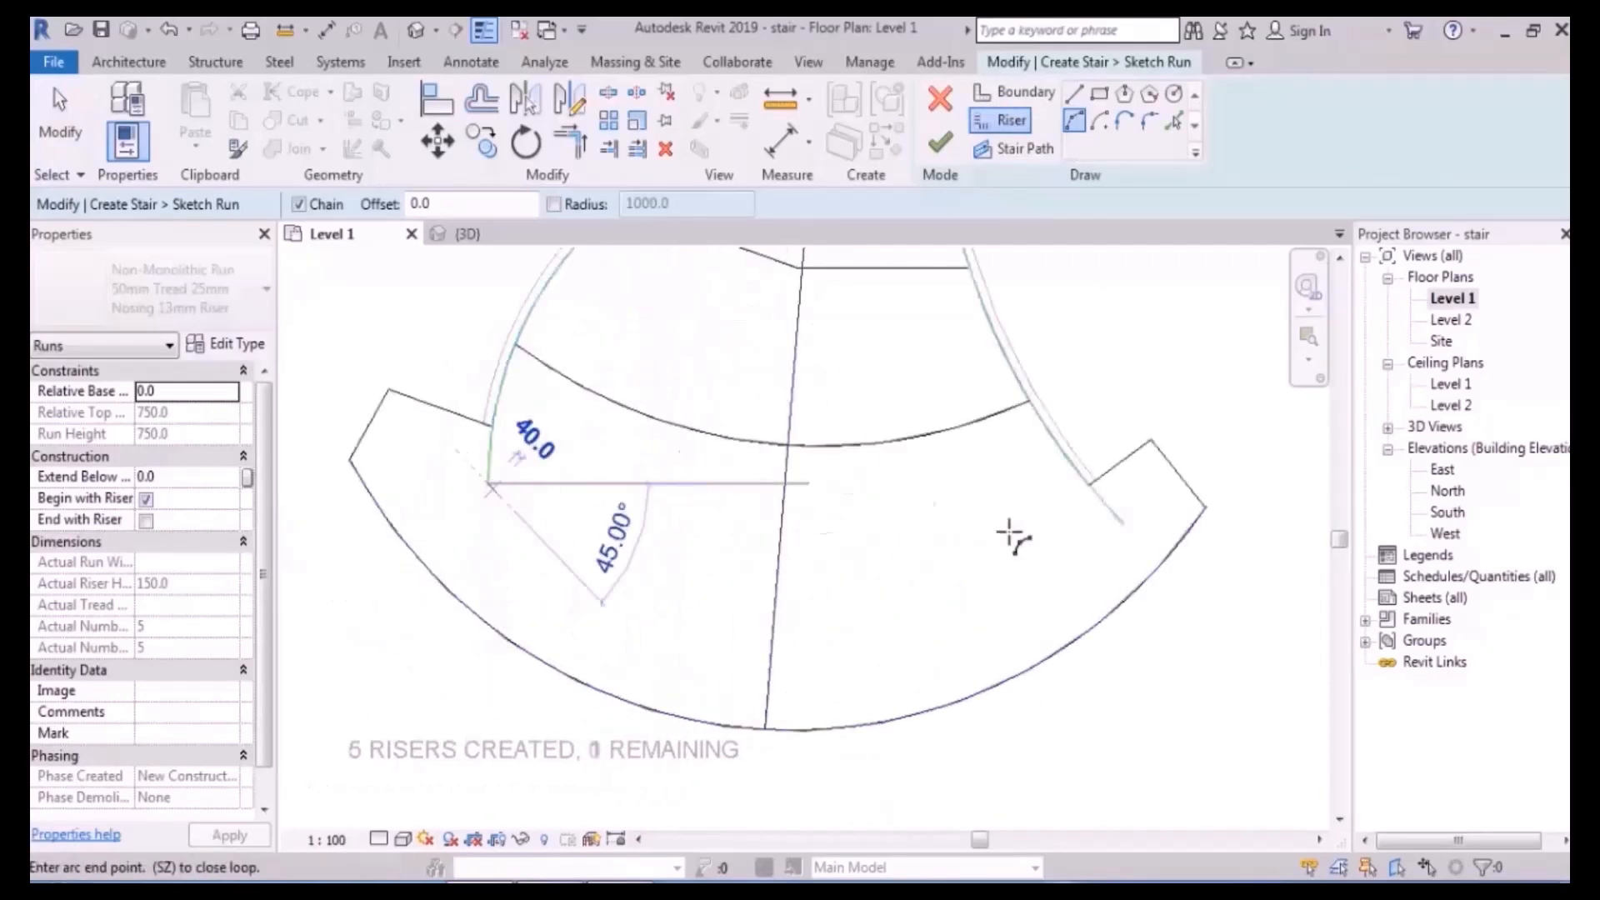
{"action": "left_click", "coordinate": [1123, 526]}
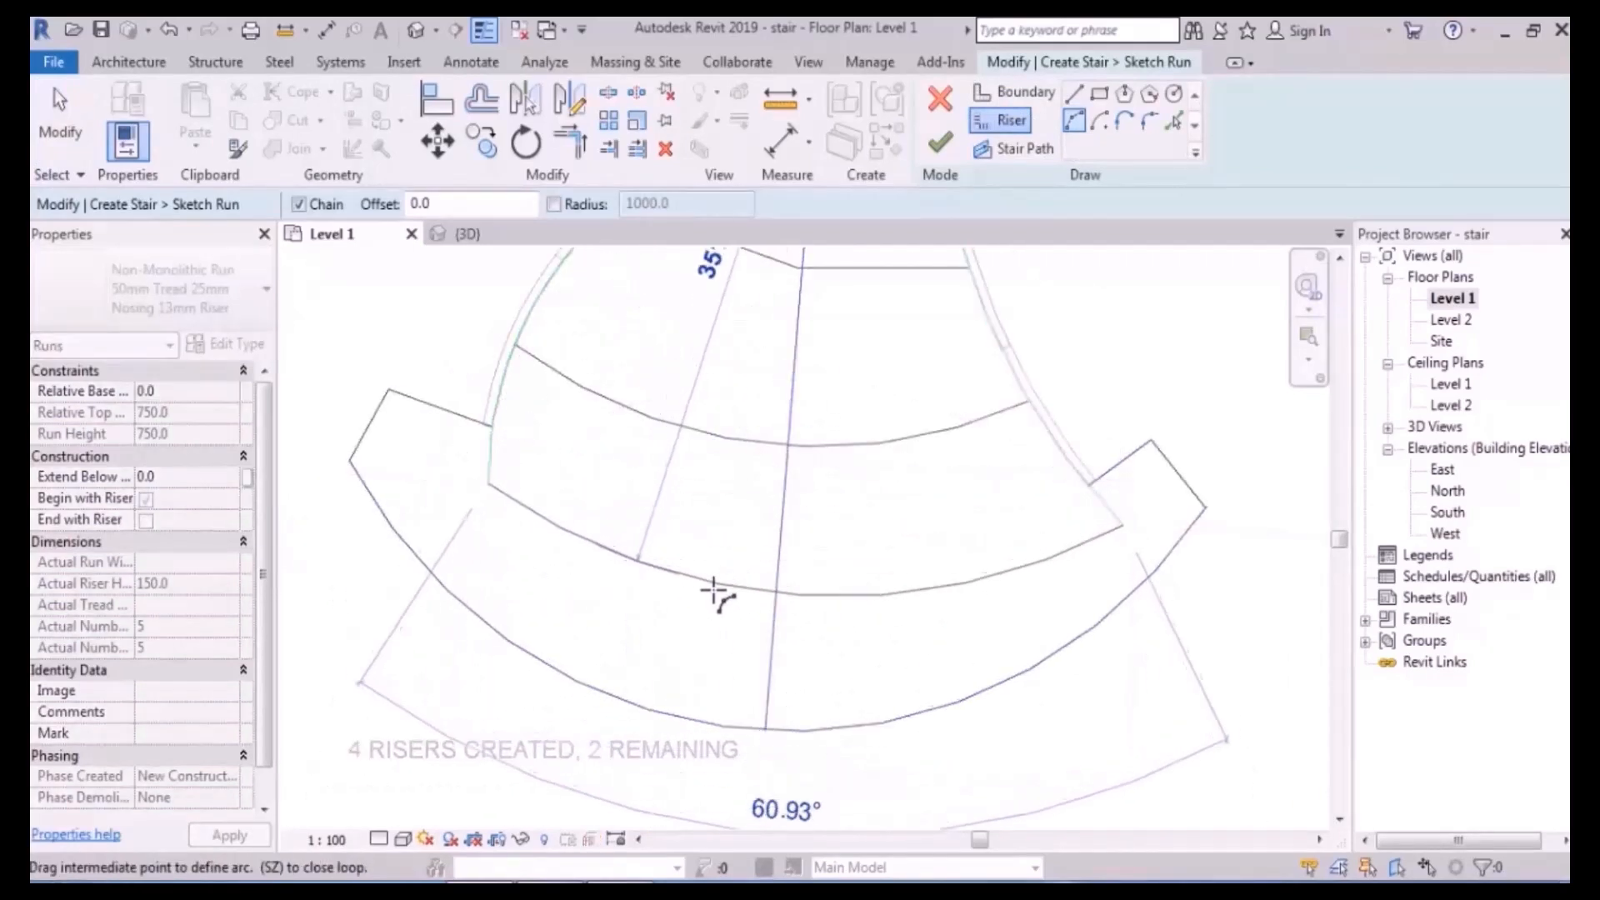
{"action": "left_click", "coordinate": [702, 635]}
{"action": "key", "text": "Escape"}
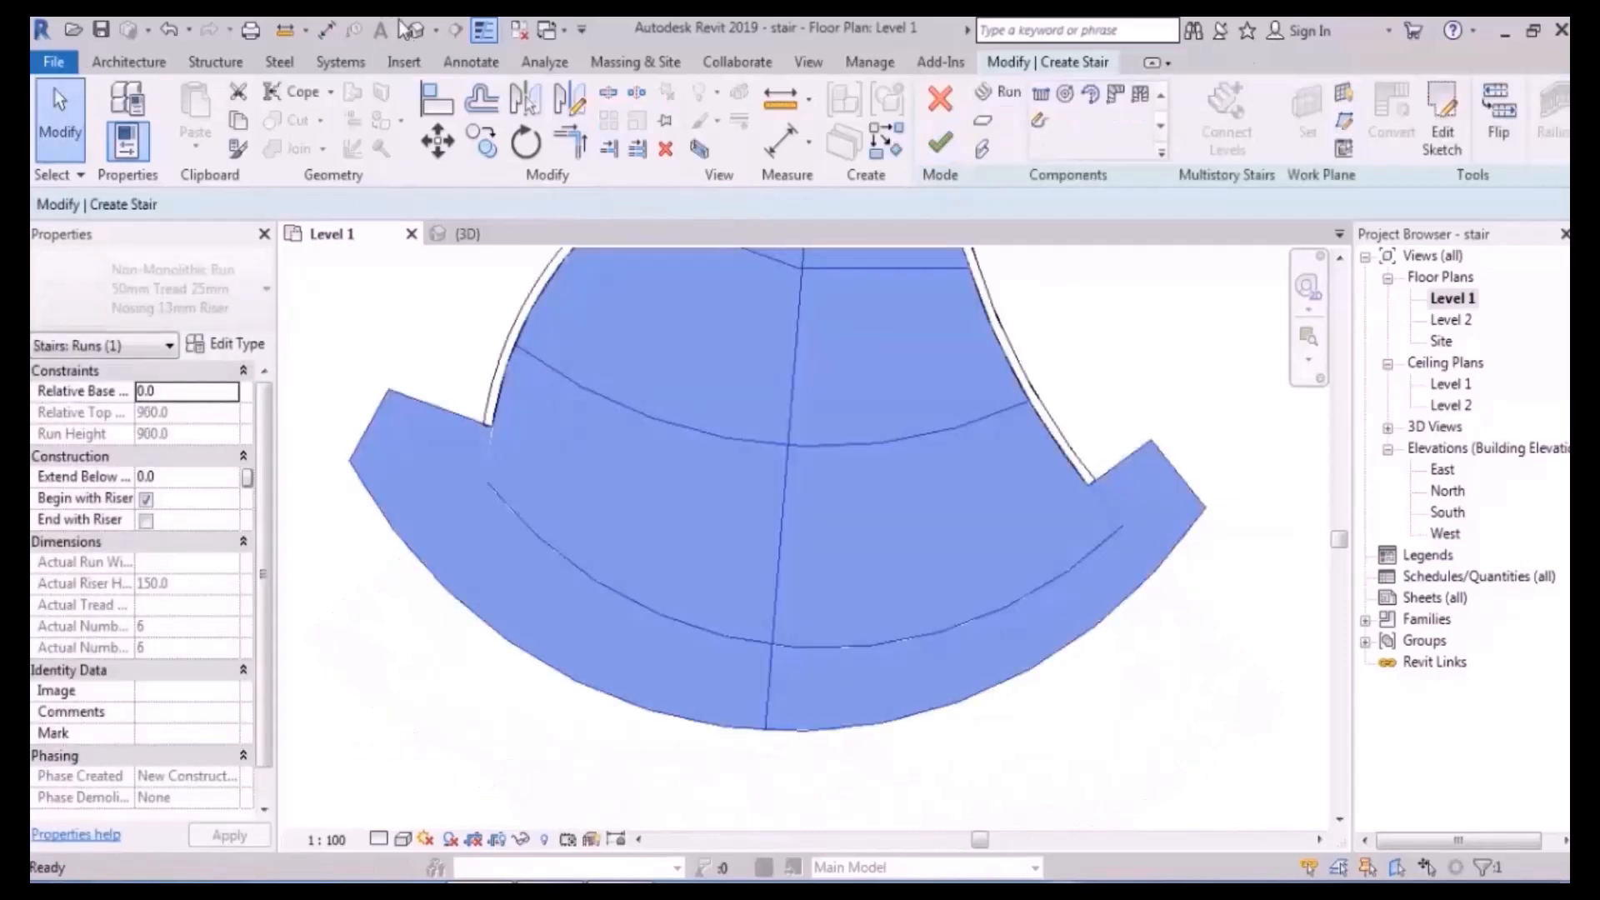
- Check the six-riser stair in 3D and finish editing the stair
{"action": "left_click", "coordinate": [416, 31]}
{"action": "mouse_move", "coordinate": [754, 538]}
{"action": "middle_mouse_down", "text": "shift"}
{"action": "mouse_move", "coordinate": [1050, 509]}
{"action": "mouse_move", "coordinate": [1073, 487]}
{"action": "mouse_move", "coordinate": [950, 507]}
{"action": "mouse_move", "coordinate": [1029, 457]}
{"action": "mouse_move", "coordinate": [997, 536]}
{"action": "middle_mouse_up", "text": "shift"}
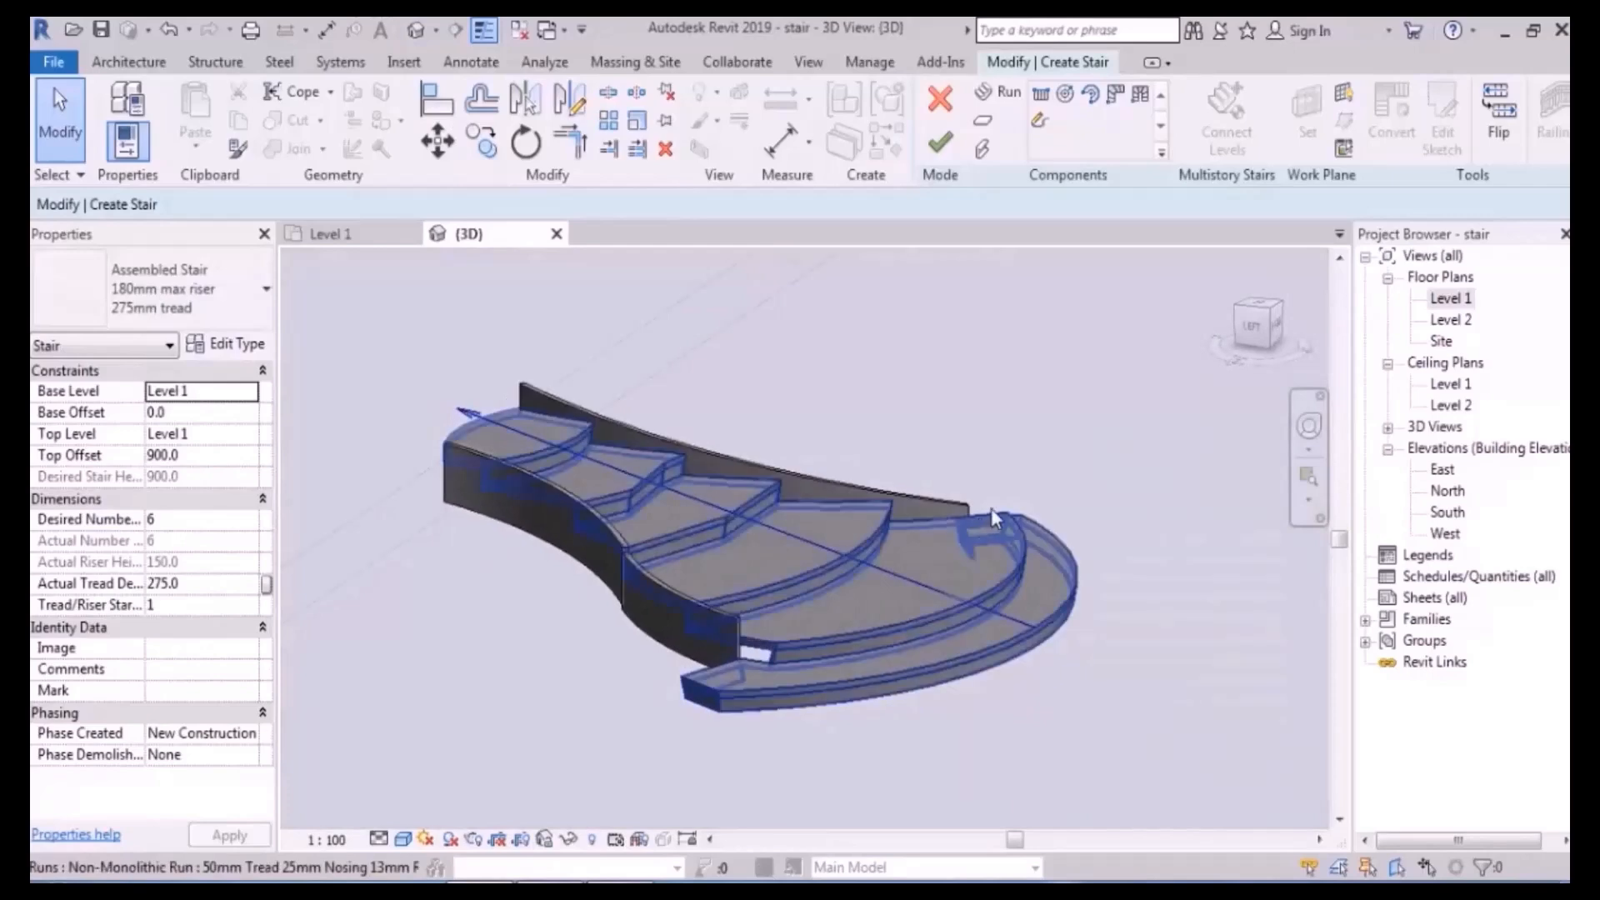
{"action": "middle_click_drag", "start_coordinate": [1011, 429], "coordinate": [995, 531], "text": "shift"}
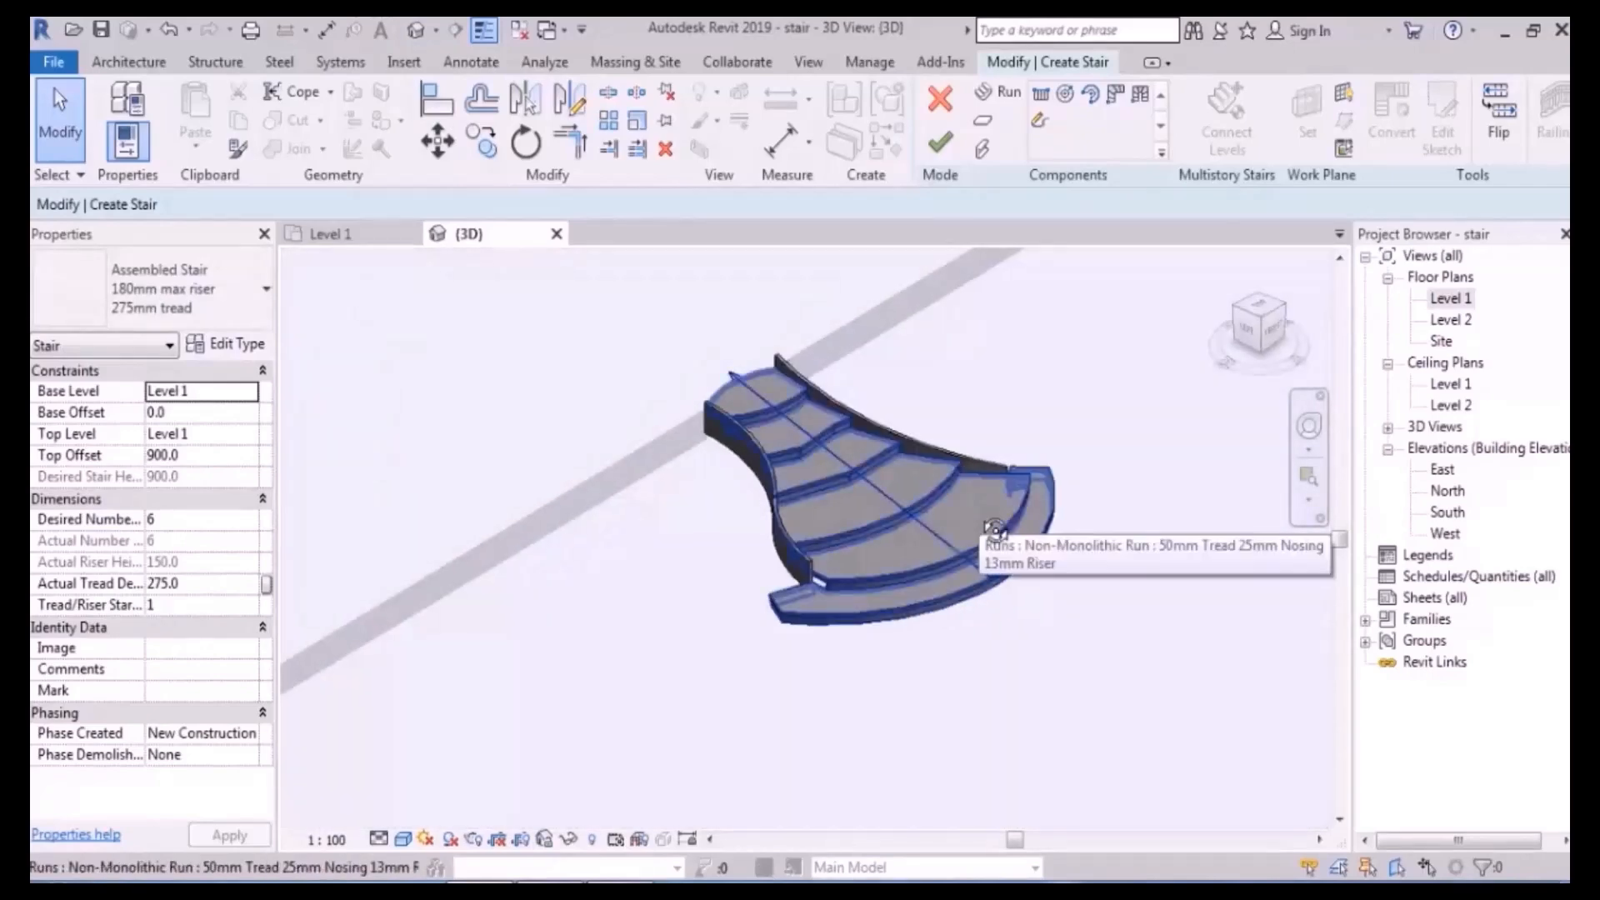
{"action": "left_click", "coordinate": [944, 146]}
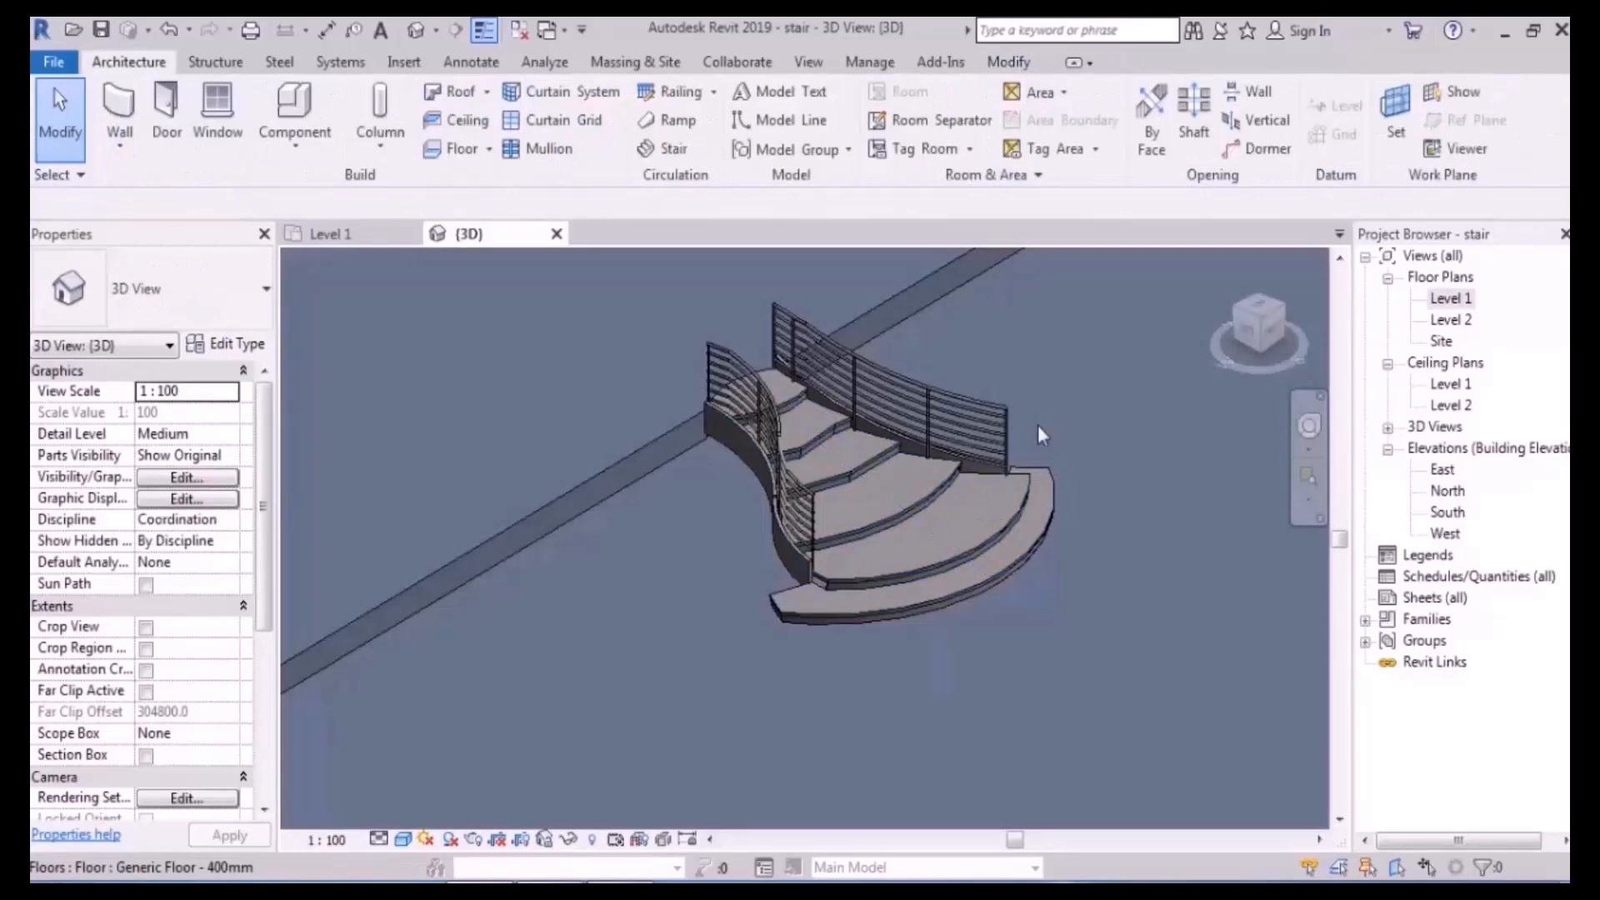
- On the Level 1 plan, open the stair run's sketch for editing
{"action": "scroll", "coordinate": [1000, 463], "scroll_direction": "up", "scroll_amount": 3}
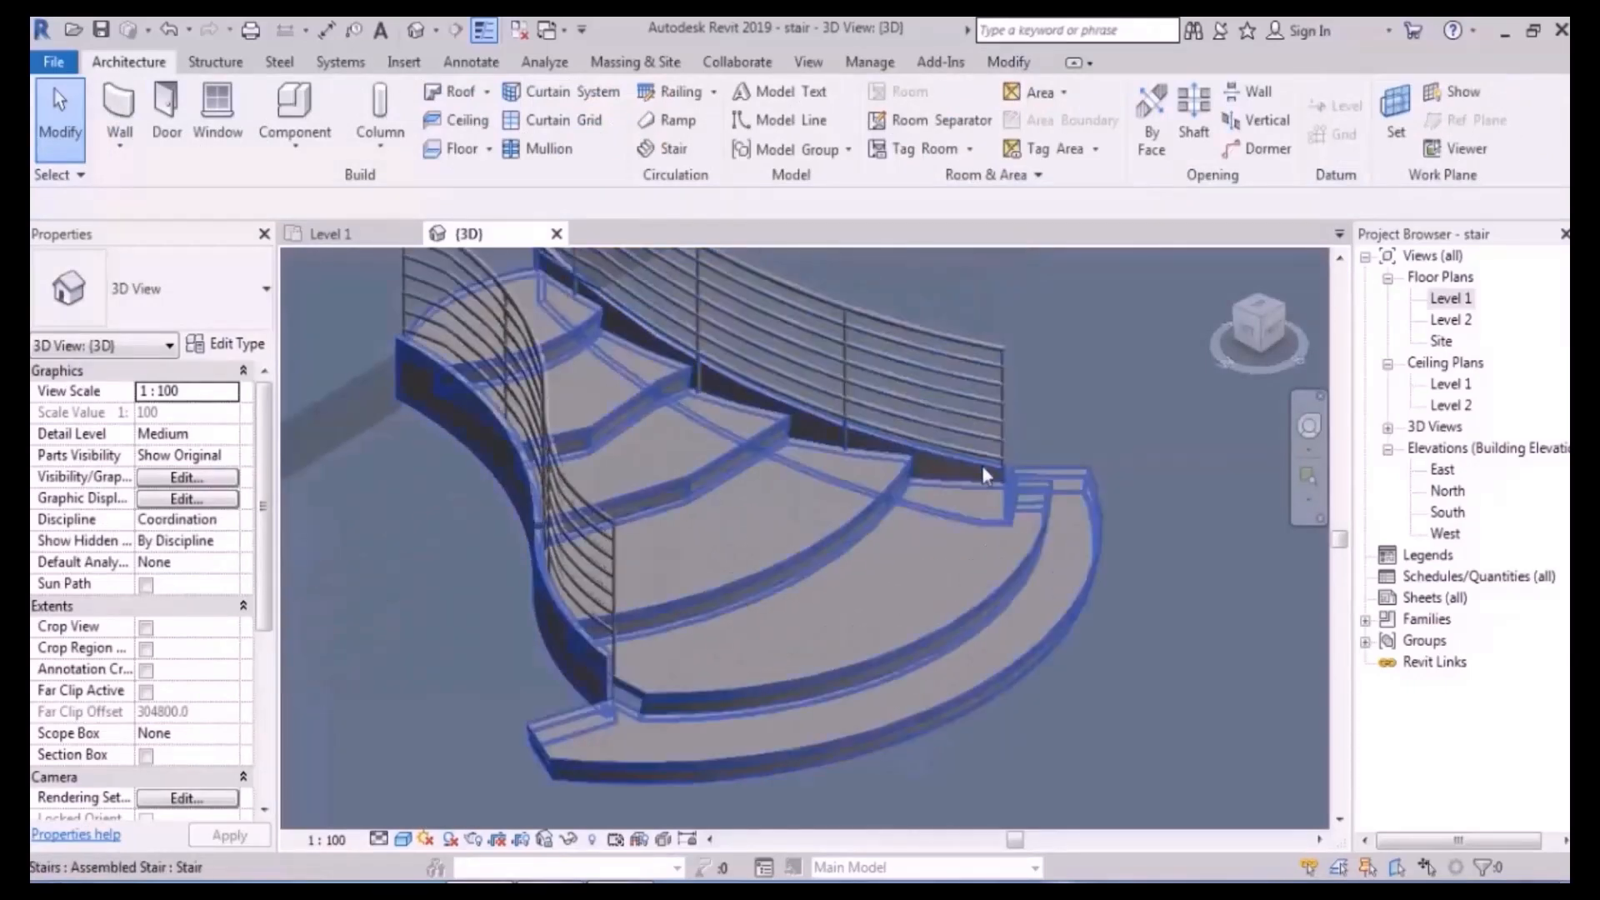
{"action": "double_click", "coordinate": [1464, 298]}
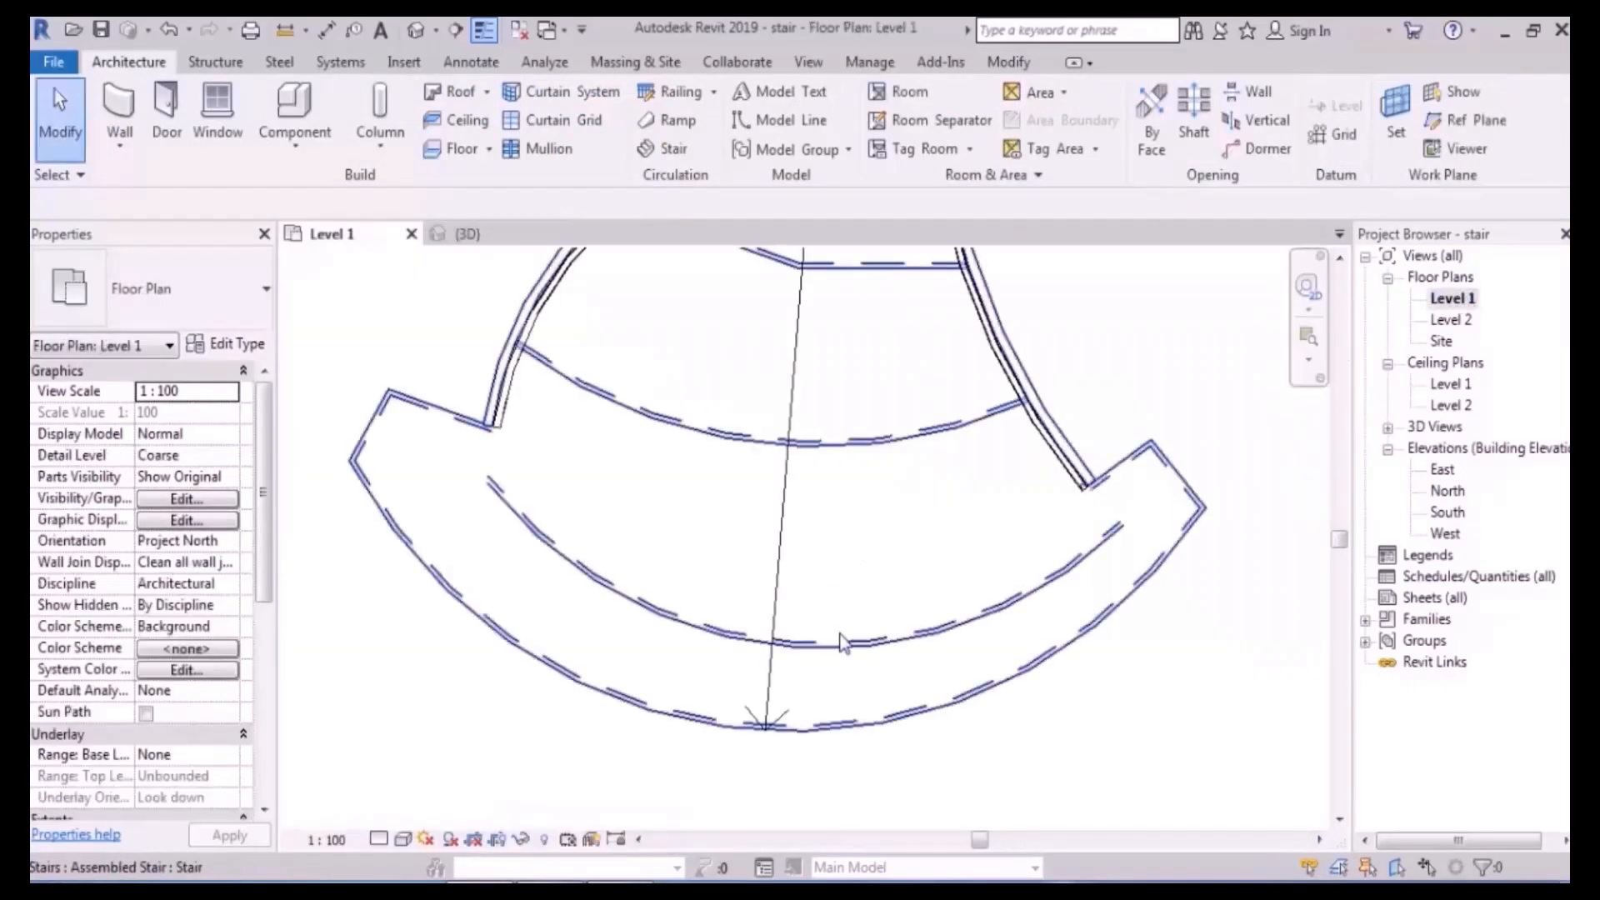
{"action": "scroll", "coordinate": [840, 644], "scroll_direction": "down", "scroll_amount": 3}
{"action": "left_click", "coordinate": [935, 442]}
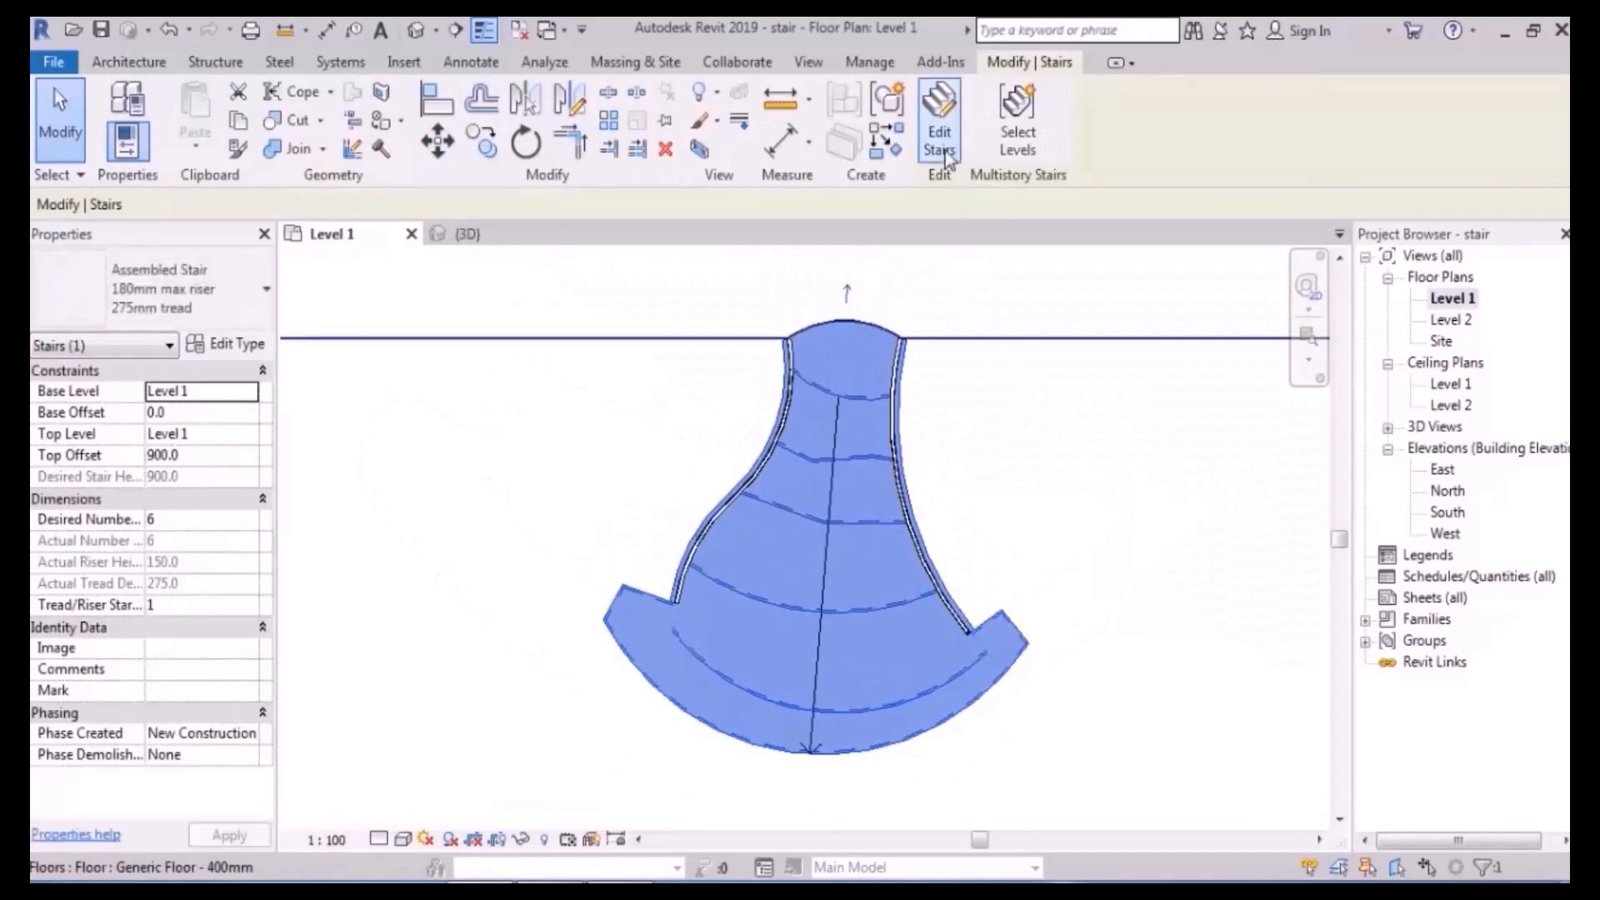
{"action": "left_click", "coordinate": [946, 158]}
{"action": "scroll", "coordinate": [863, 521], "scroll_direction": "up", "scroll_amount": 2}
{"action": "scroll", "coordinate": [864, 521], "scroll_direction": "up", "scroll_amount": 2}
{"action": "left_click", "coordinate": [958, 508]}
{"action": "left_click", "coordinate": [1411, 125]}
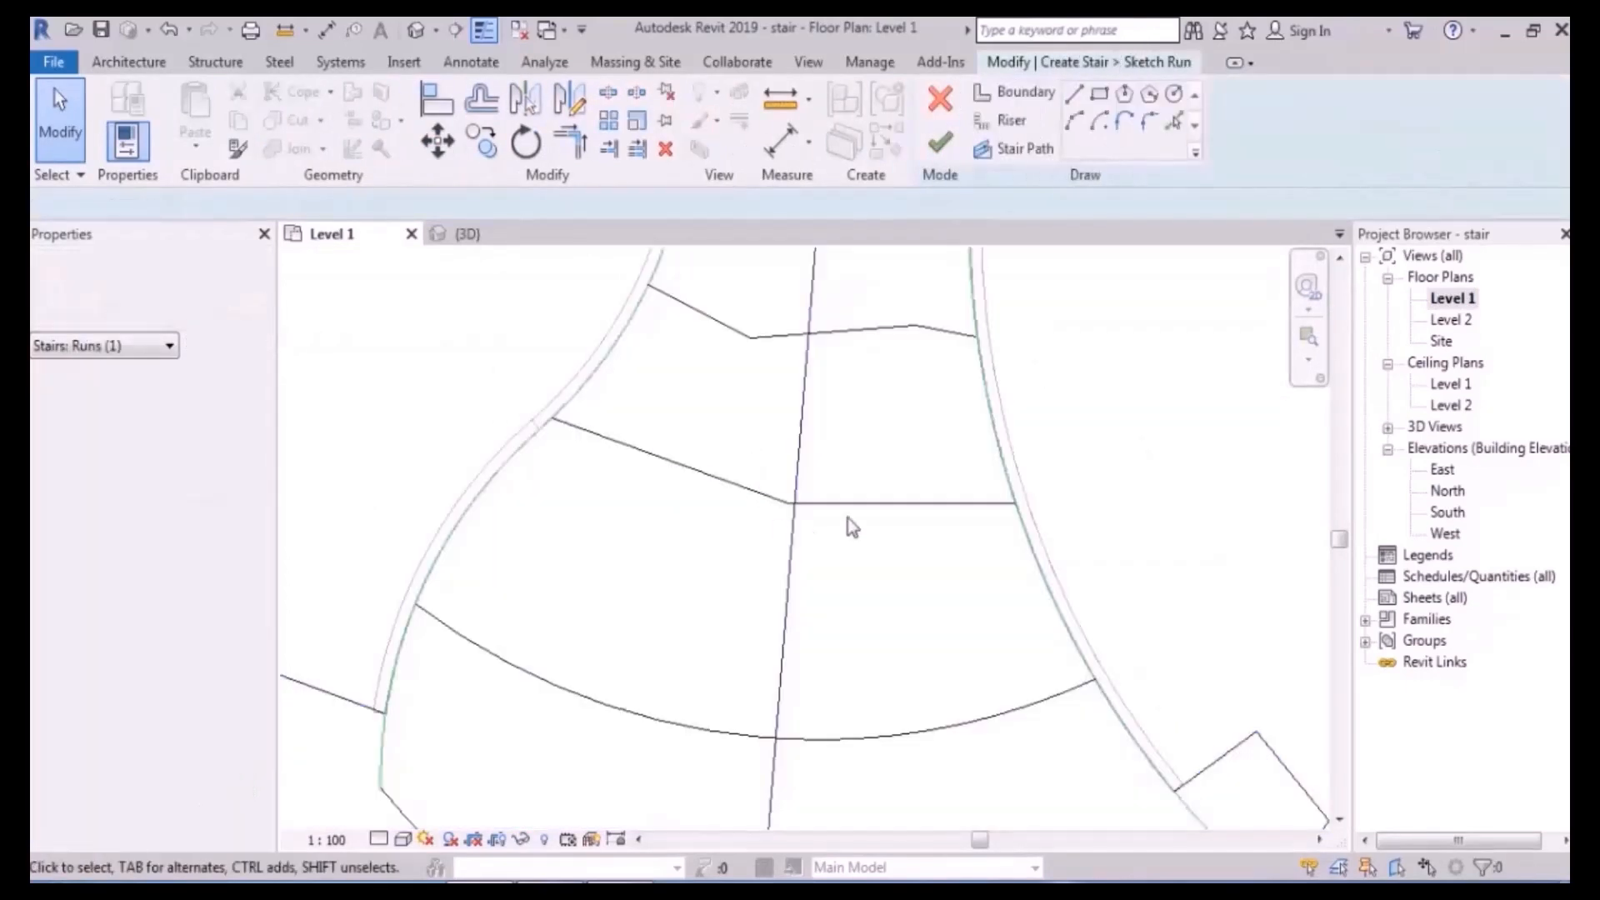
- Move the two upper straight riser lines up the stair
{"action": "middle_click_drag", "start_coordinate": [875, 482], "coordinate": [881, 563]}
{"action": "left_click", "coordinate": [876, 583]}
{"action": "left_click", "coordinate": [719, 557], "text": "ctrl"}
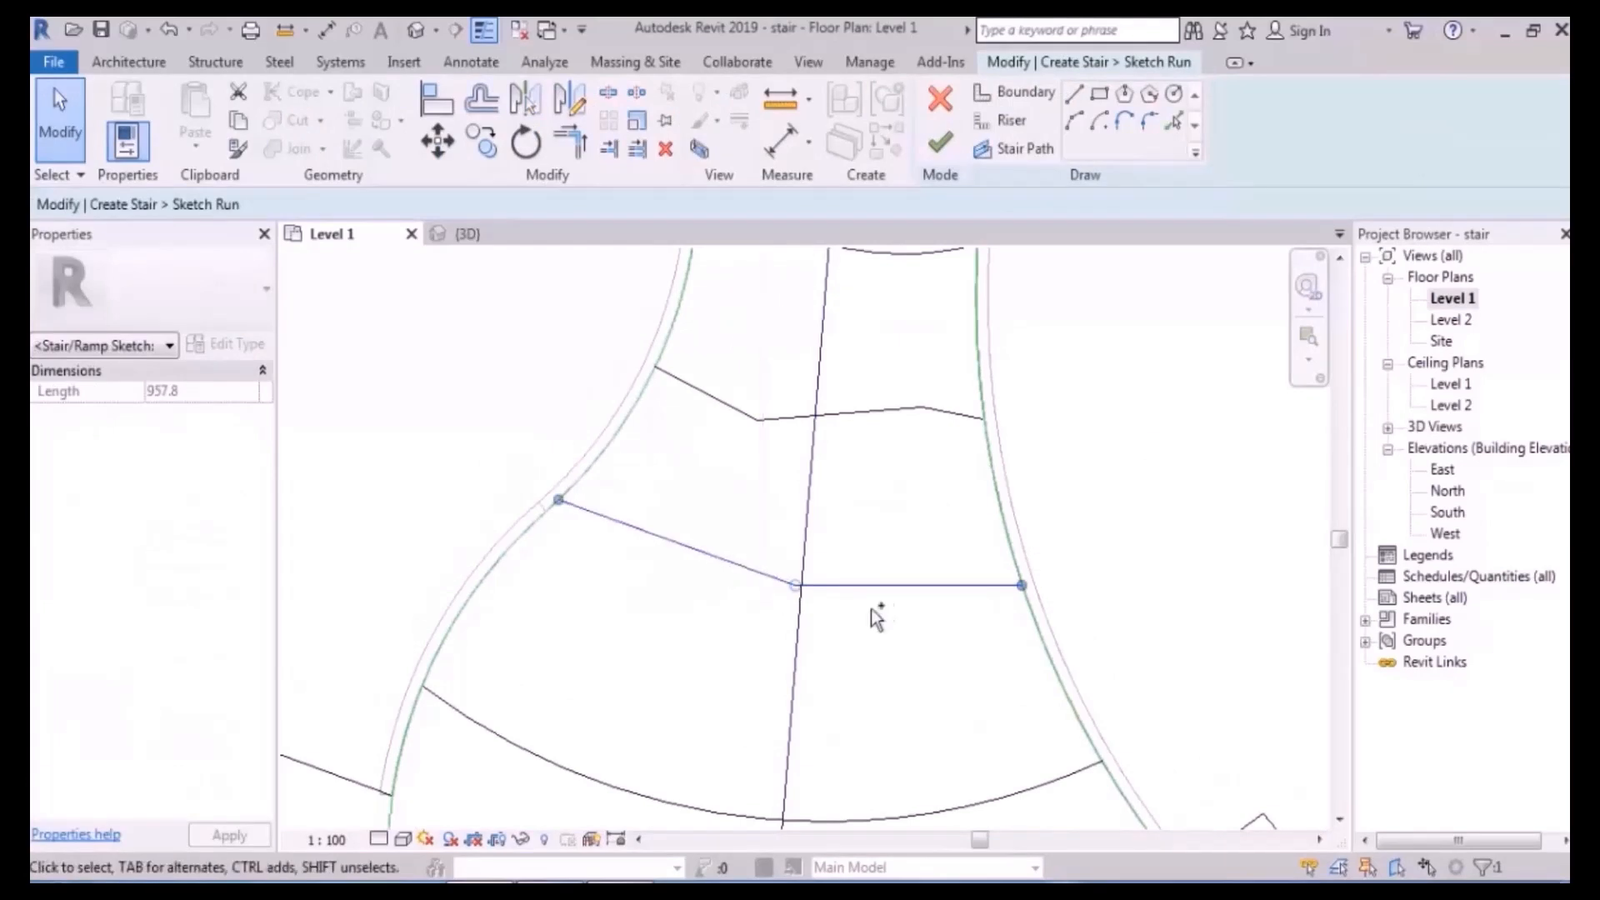
{"action": "left_click_drag", "start_coordinate": [886, 583], "coordinate": [892, 486]}
- Push the lower arc riser down toward the stair's base
{"action": "middle_click_drag", "start_coordinate": [848, 659], "coordinate": [890, 431]}
{"action": "left_click", "coordinate": [920, 598]}
{"action": "left_click_drag", "start_coordinate": [922, 599], "coordinate": [917, 694]}
{"action": "scroll", "coordinate": [937, 579], "scroll_direction": "down", "scroll_amount": 3}
{"action": "middle_click_drag", "start_coordinate": [950, 567], "coordinate": [923, 619]}
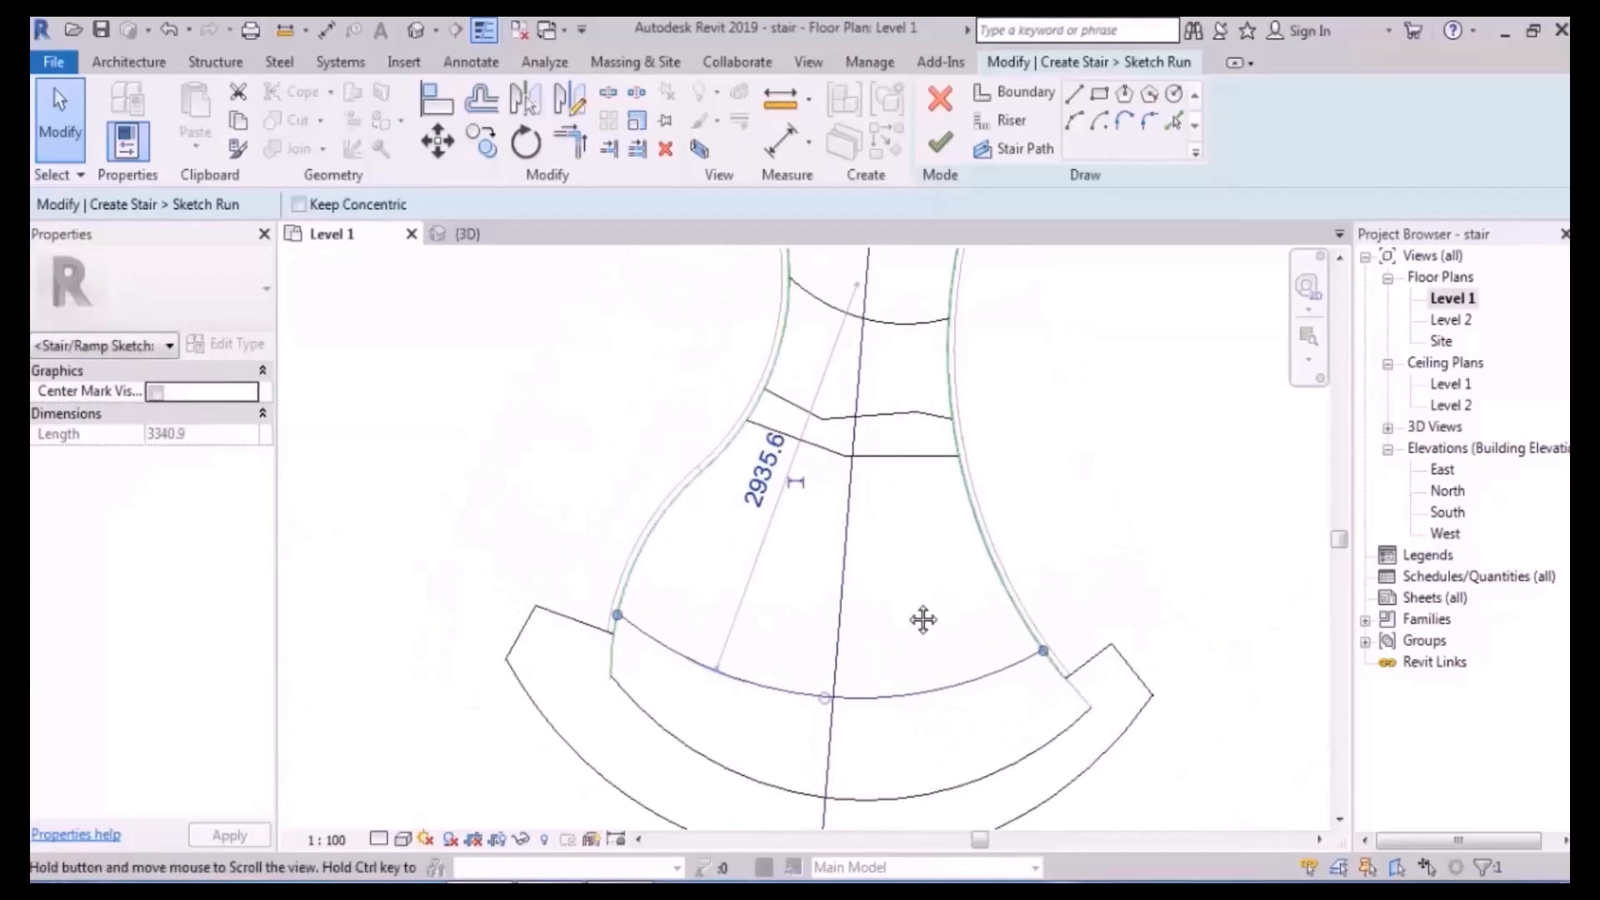
{"action": "left_click", "coordinate": [796, 525]}
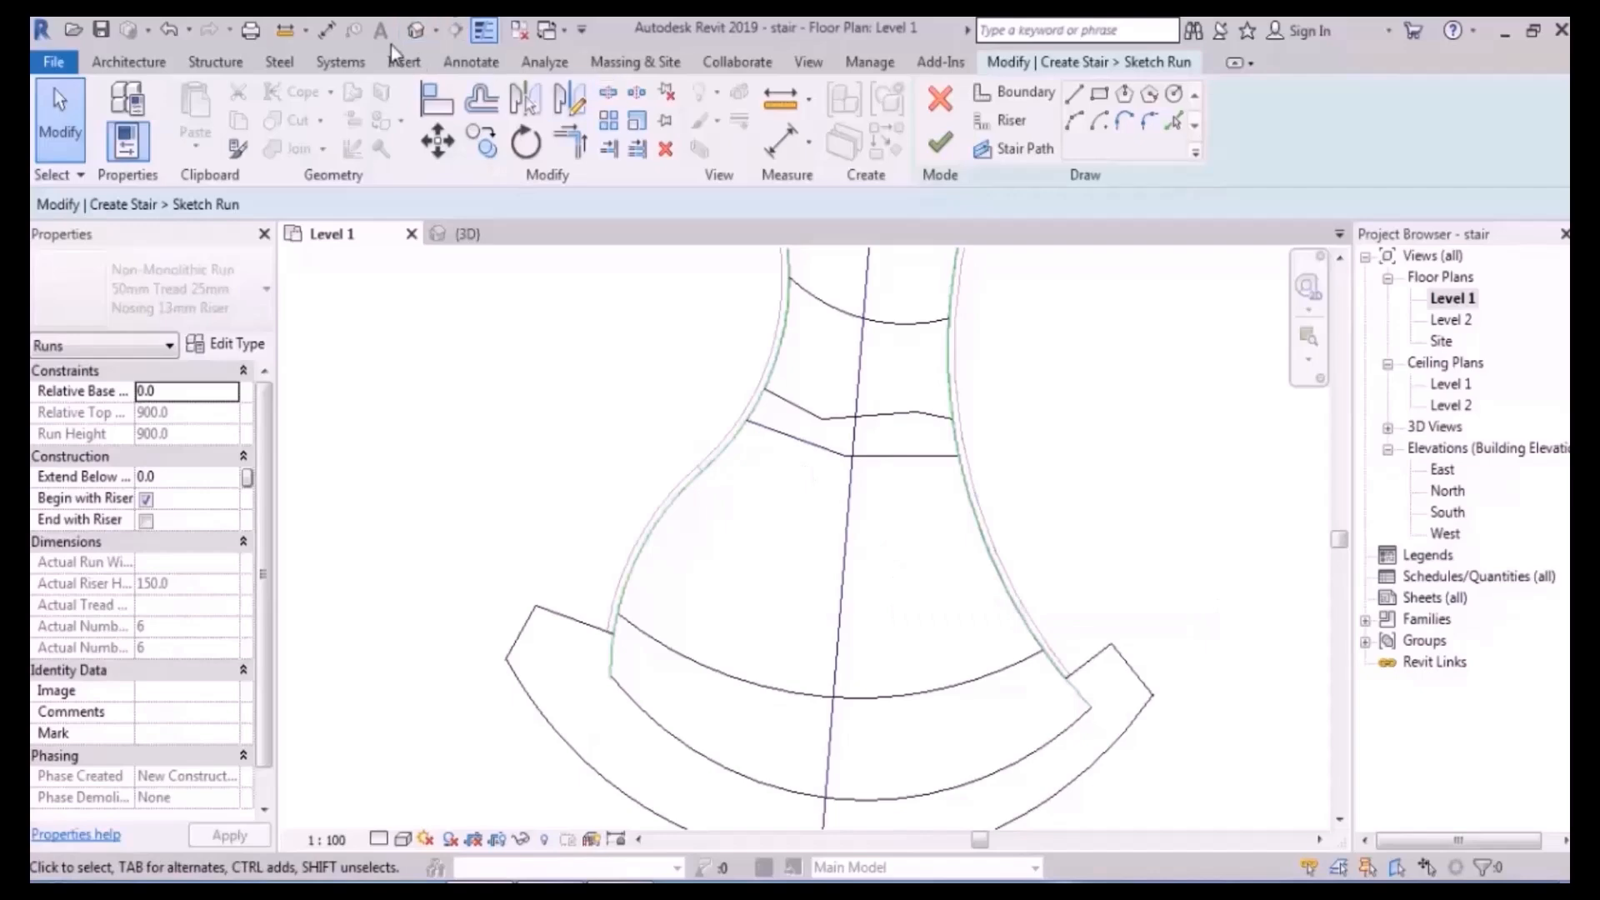
- Finish the run sketch and orbit the 3D view to check the curved steps
{"action": "left_click", "coordinate": [416, 30]}
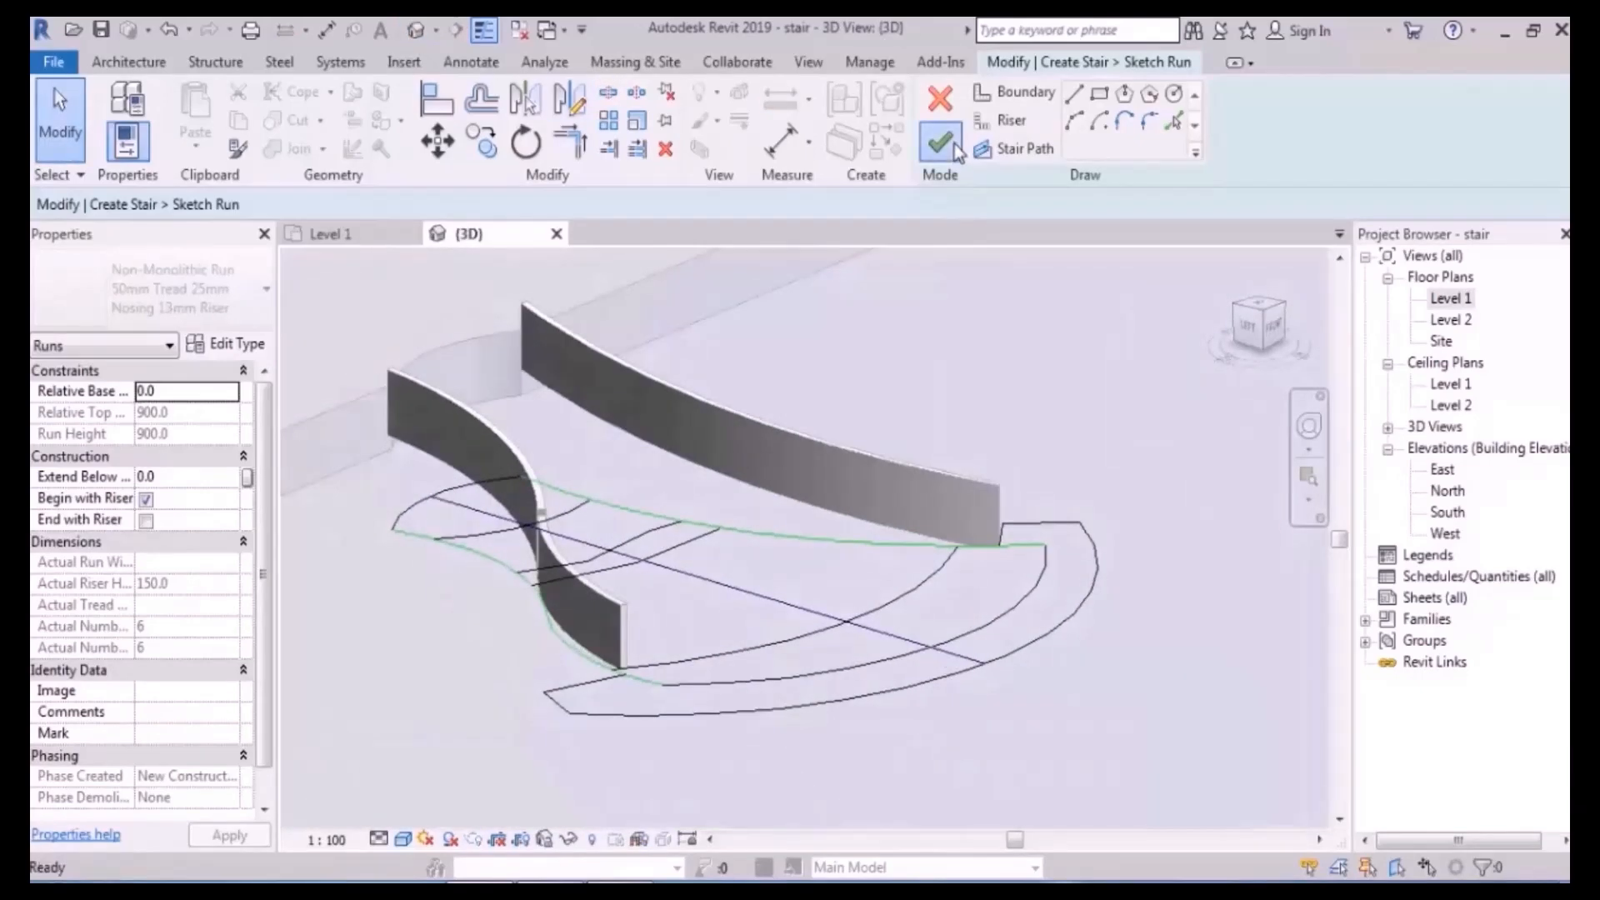
{"action": "left_click", "coordinate": [956, 152]}
{"action": "middle_click_drag", "start_coordinate": [1041, 538], "coordinate": [1033, 631], "text": "shift"}
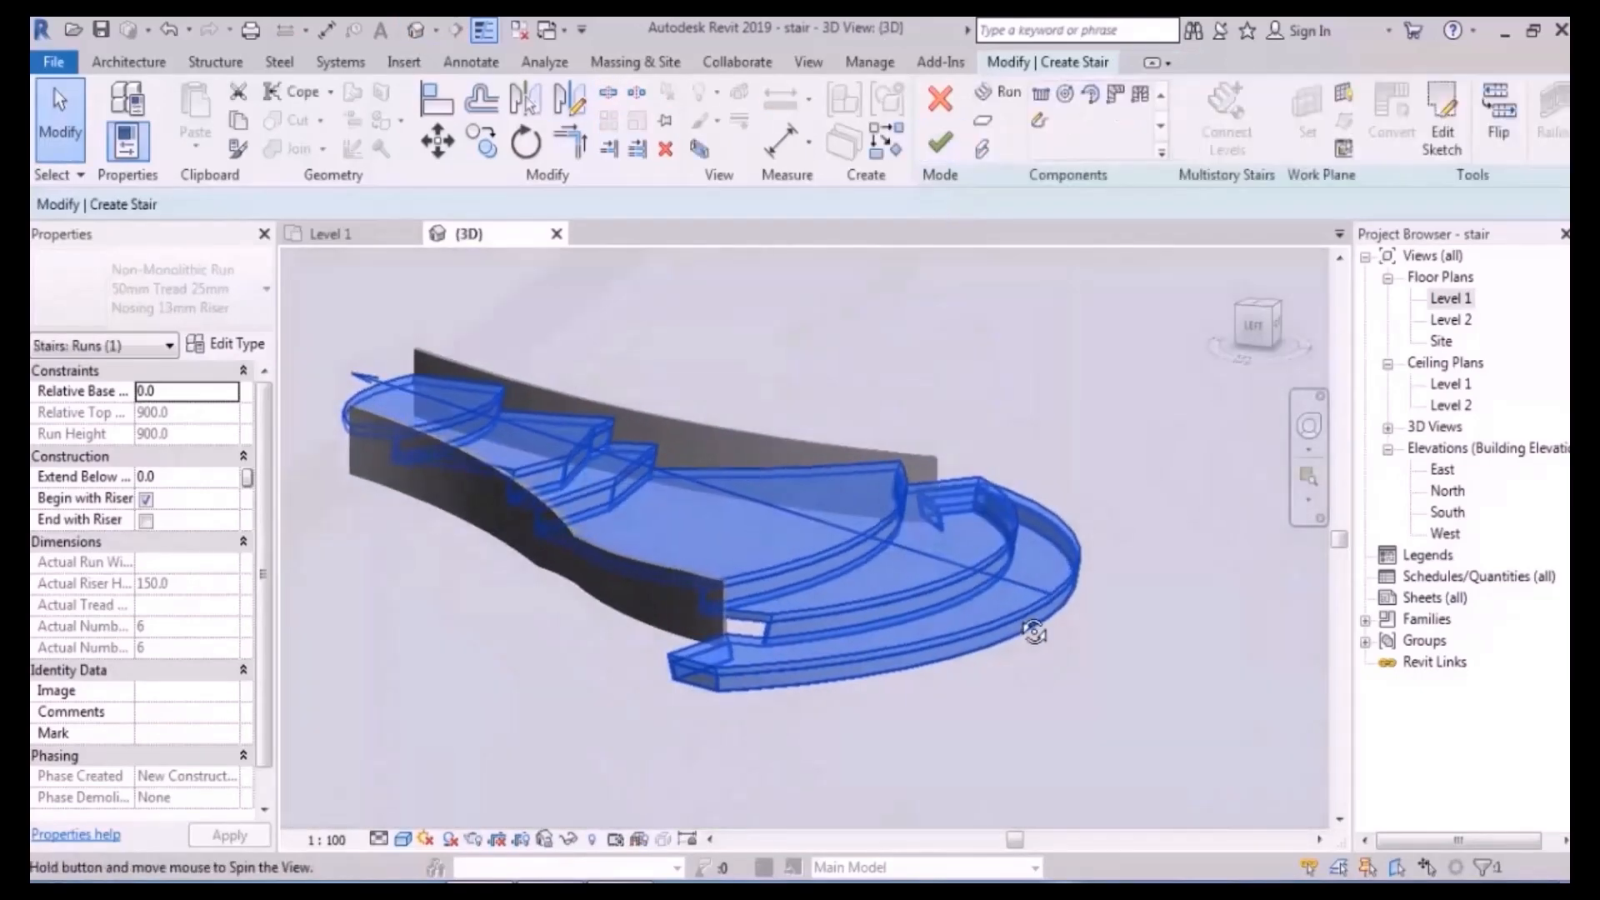
{"action": "key", "text": "Escape"}
{"action": "scroll", "coordinate": [869, 407], "scroll_direction": "up", "scroll_amount": 1}
{"action": "middle_click_drag", "start_coordinate": [1046, 420], "coordinate": [1077, 421], "text": "shift"}
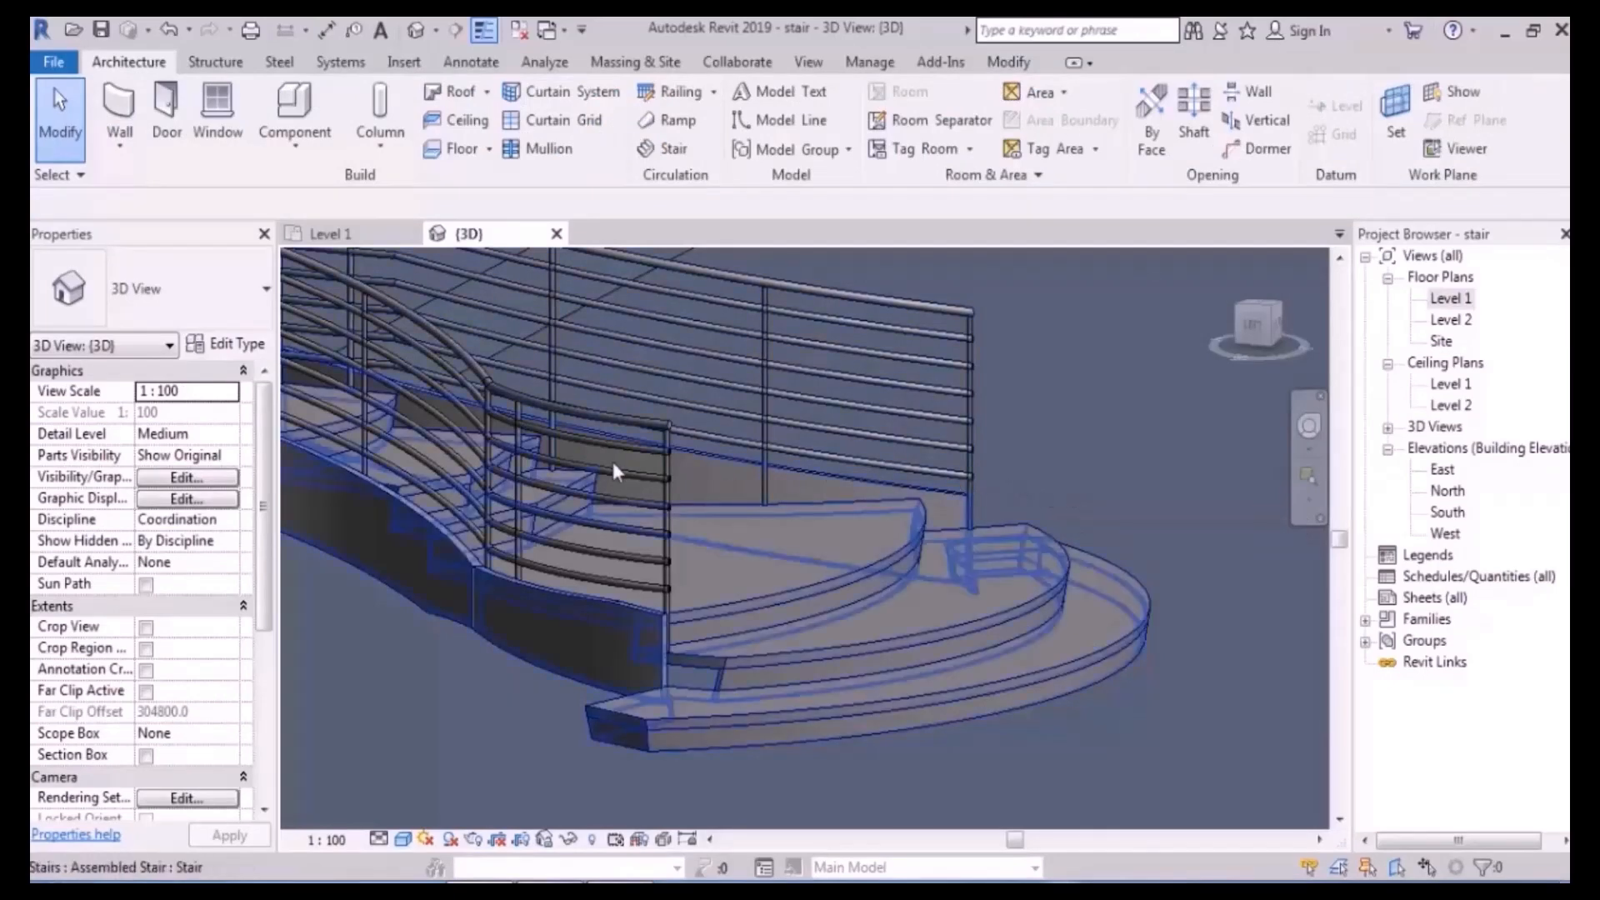
- Edit the stair and open the curved run's sketch on the Level 1 plan
{"action": "middle_click_drag", "start_coordinate": [923, 410], "coordinate": [901, 552], "text": "shift"}
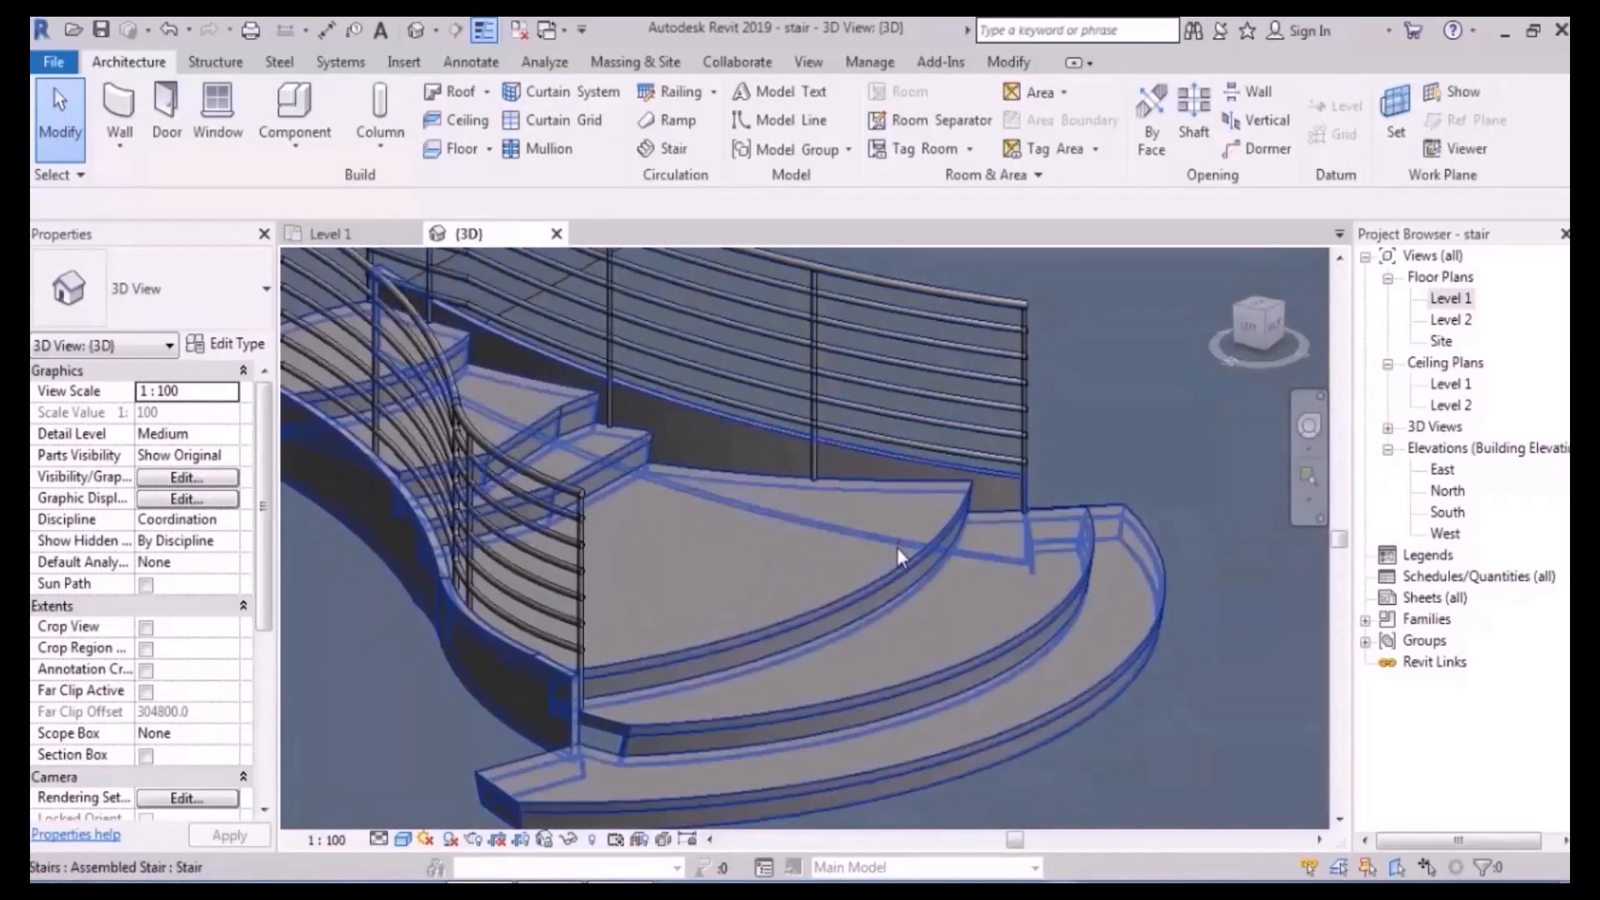
{"action": "left_click", "coordinate": [898, 553]}
{"action": "left_click", "coordinate": [940, 138]}
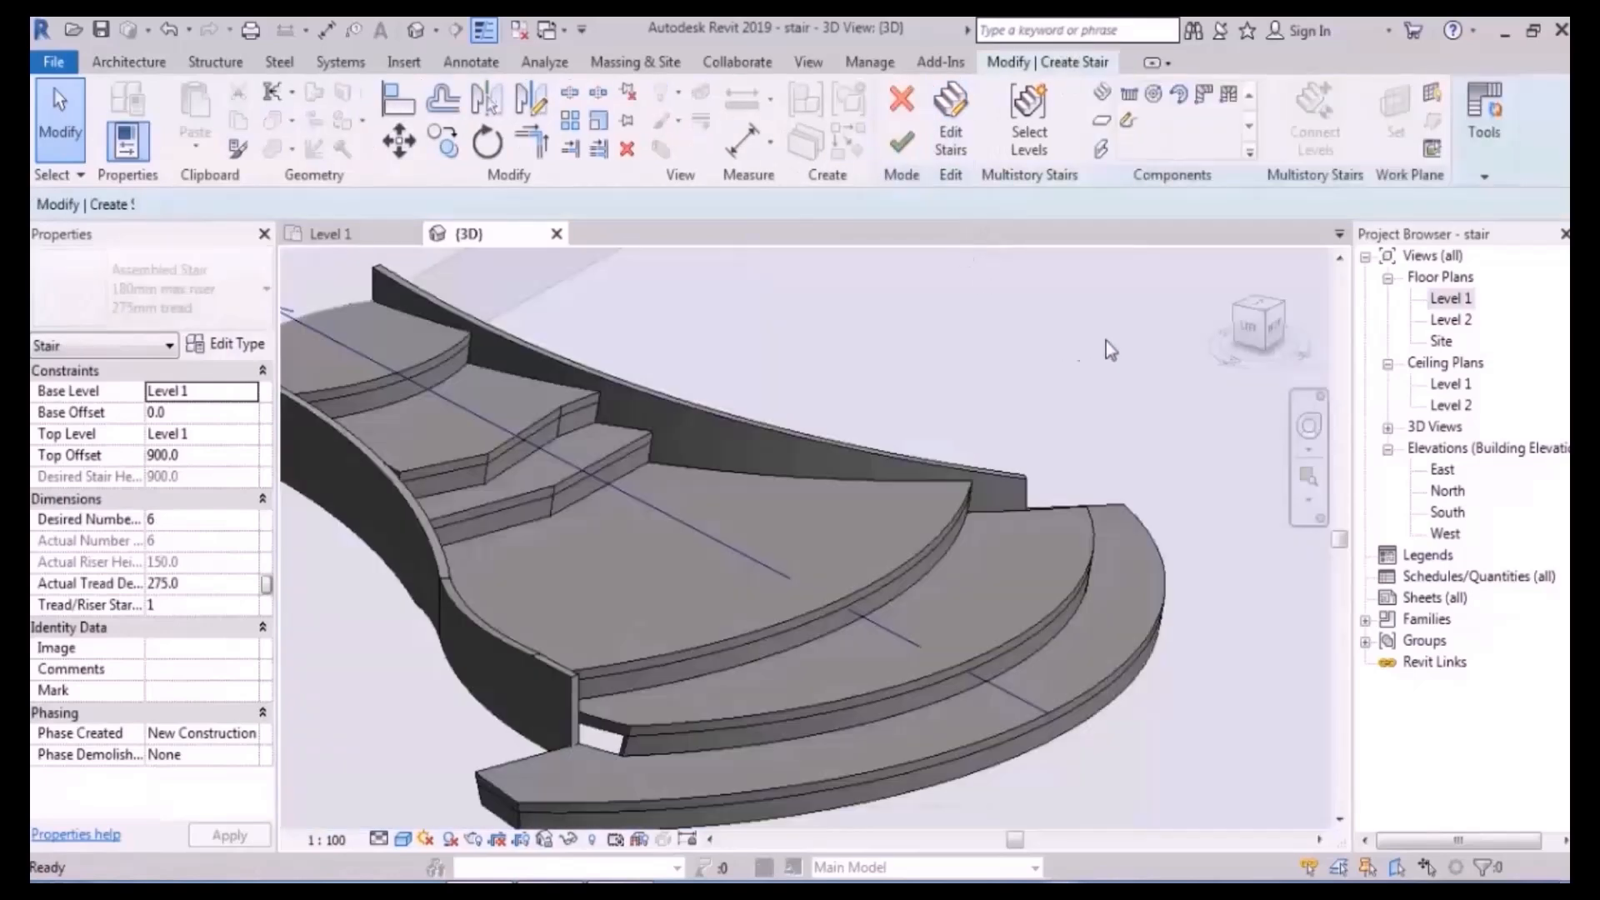
{"action": "left_click", "coordinate": [1452, 304]}
{"action": "left_click", "coordinate": [1450, 300]}
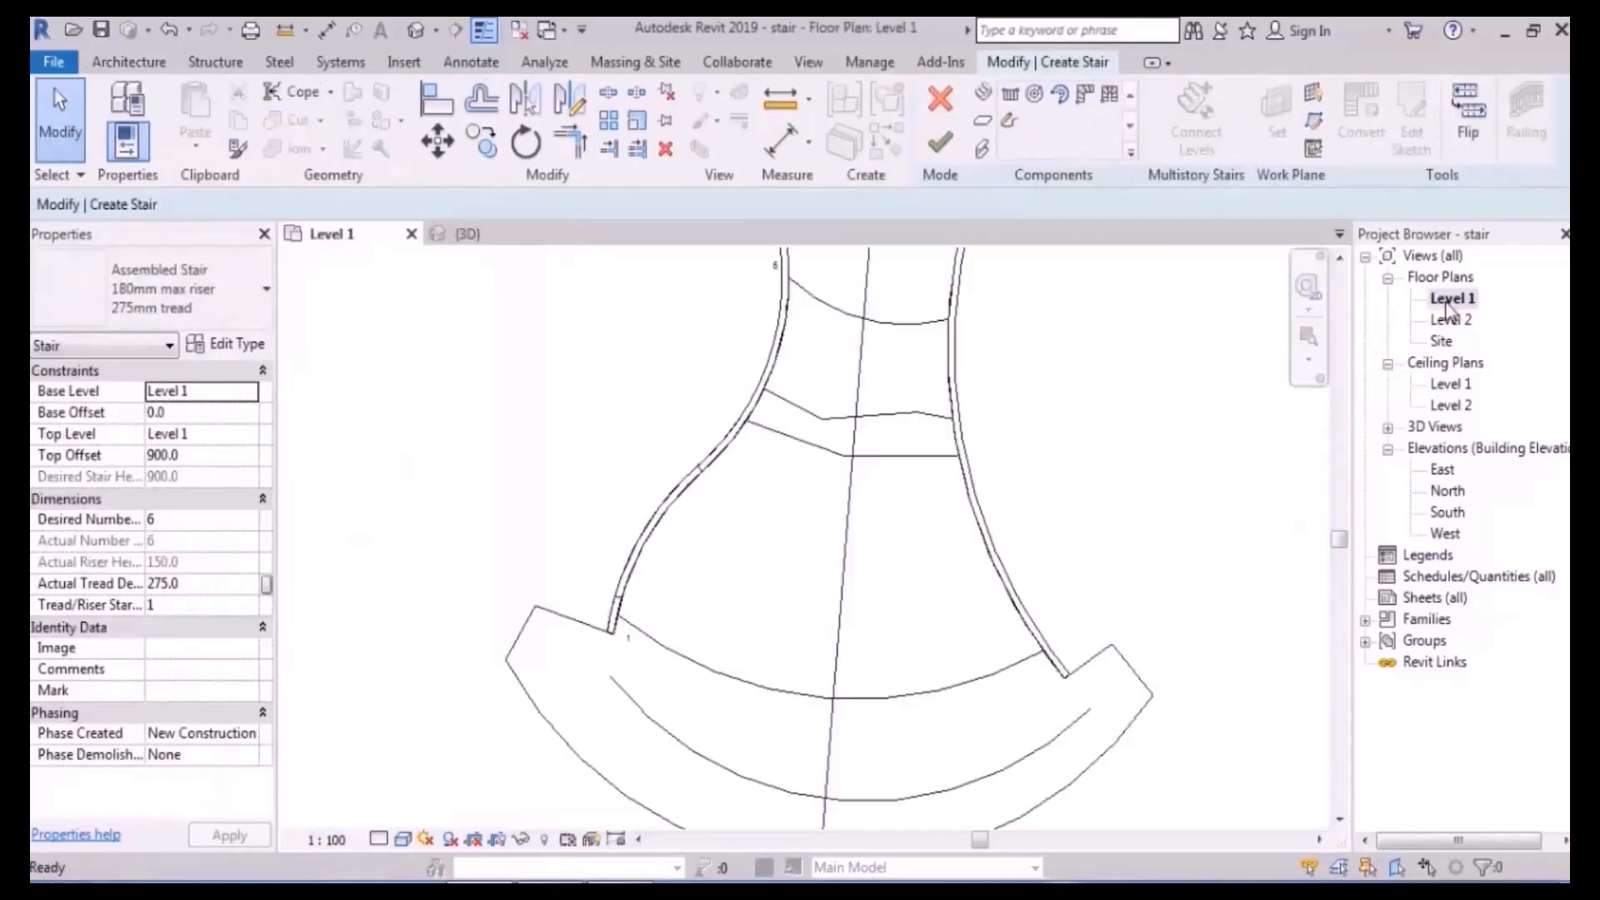
{"action": "left_click", "coordinate": [767, 482]}
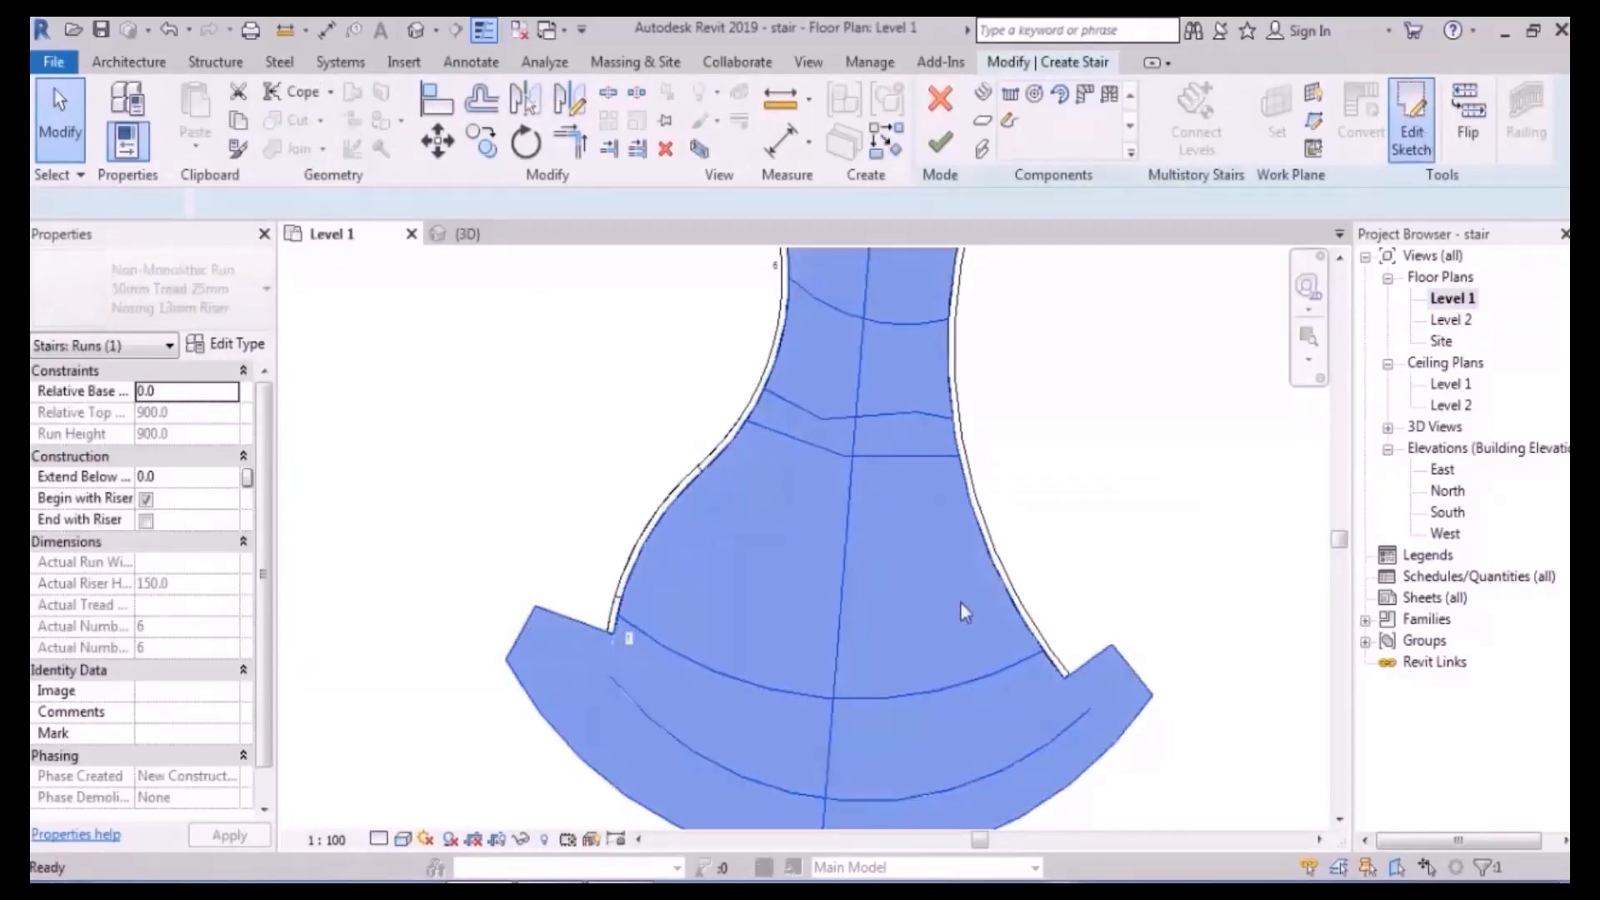
{"action": "left_click", "coordinate": [1410, 125]}
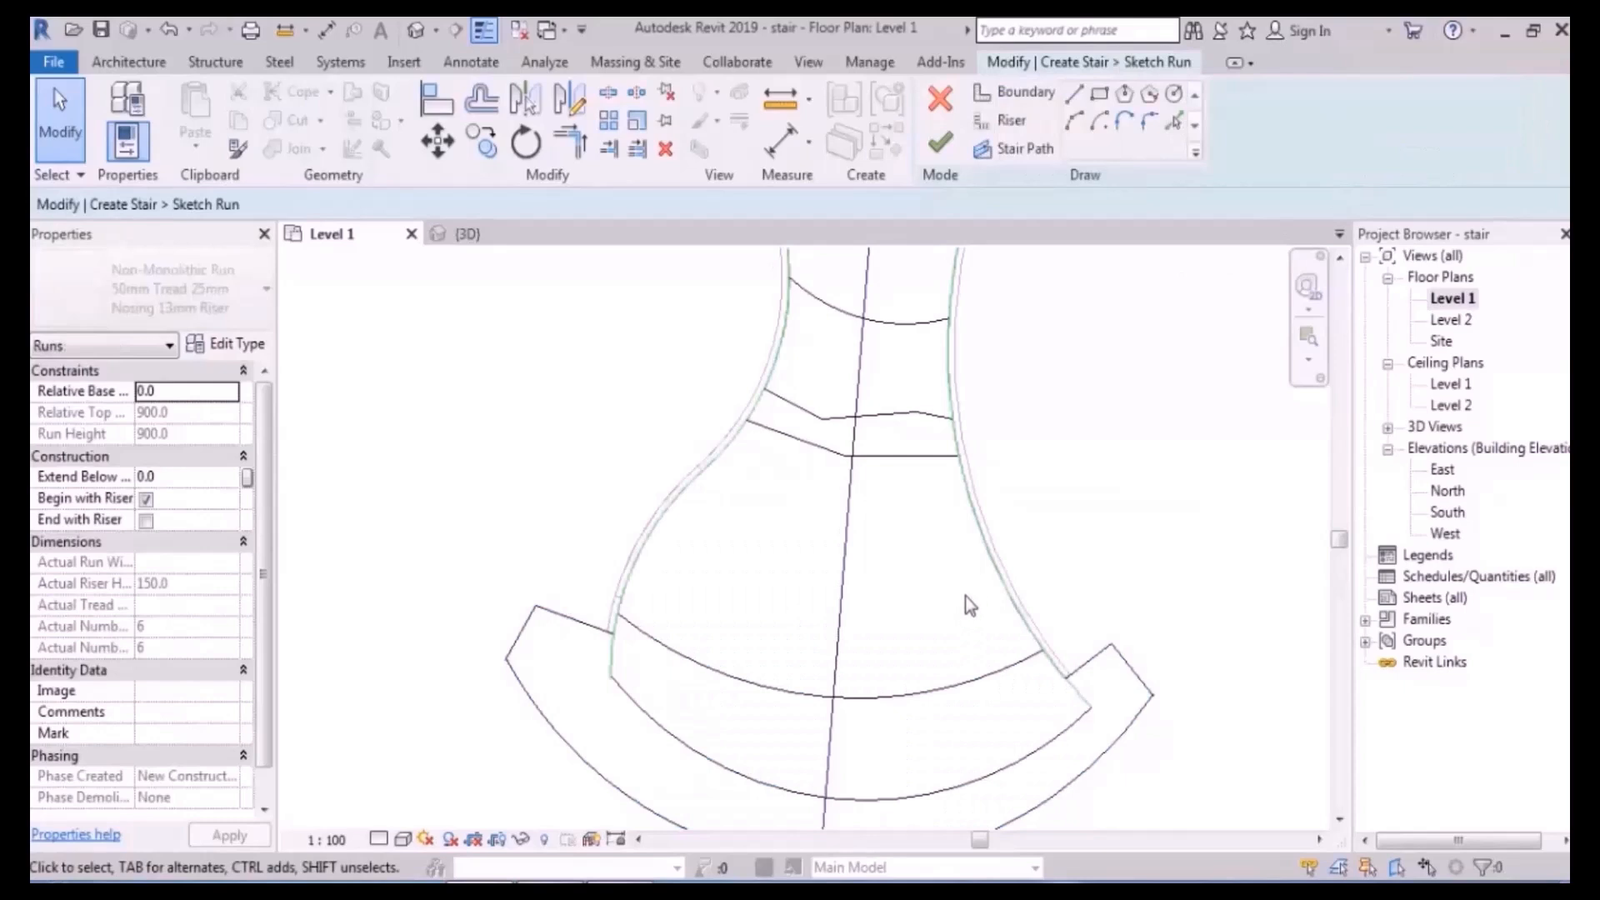
- Split the run's side boundaries with SL at the bottom and upper-left riser junctions
{"action": "scroll", "coordinate": [967, 596], "scroll_direction": "up", "scroll_amount": 2}
{"action": "mouse_move", "coordinate": [973, 594]}
{"action": "middle_mouse_down"}
{"action": "mouse_move", "coordinate": [994, 569]}
{"action": "mouse_move", "coordinate": [950, 483]}
{"action": "middle_mouse_up"}
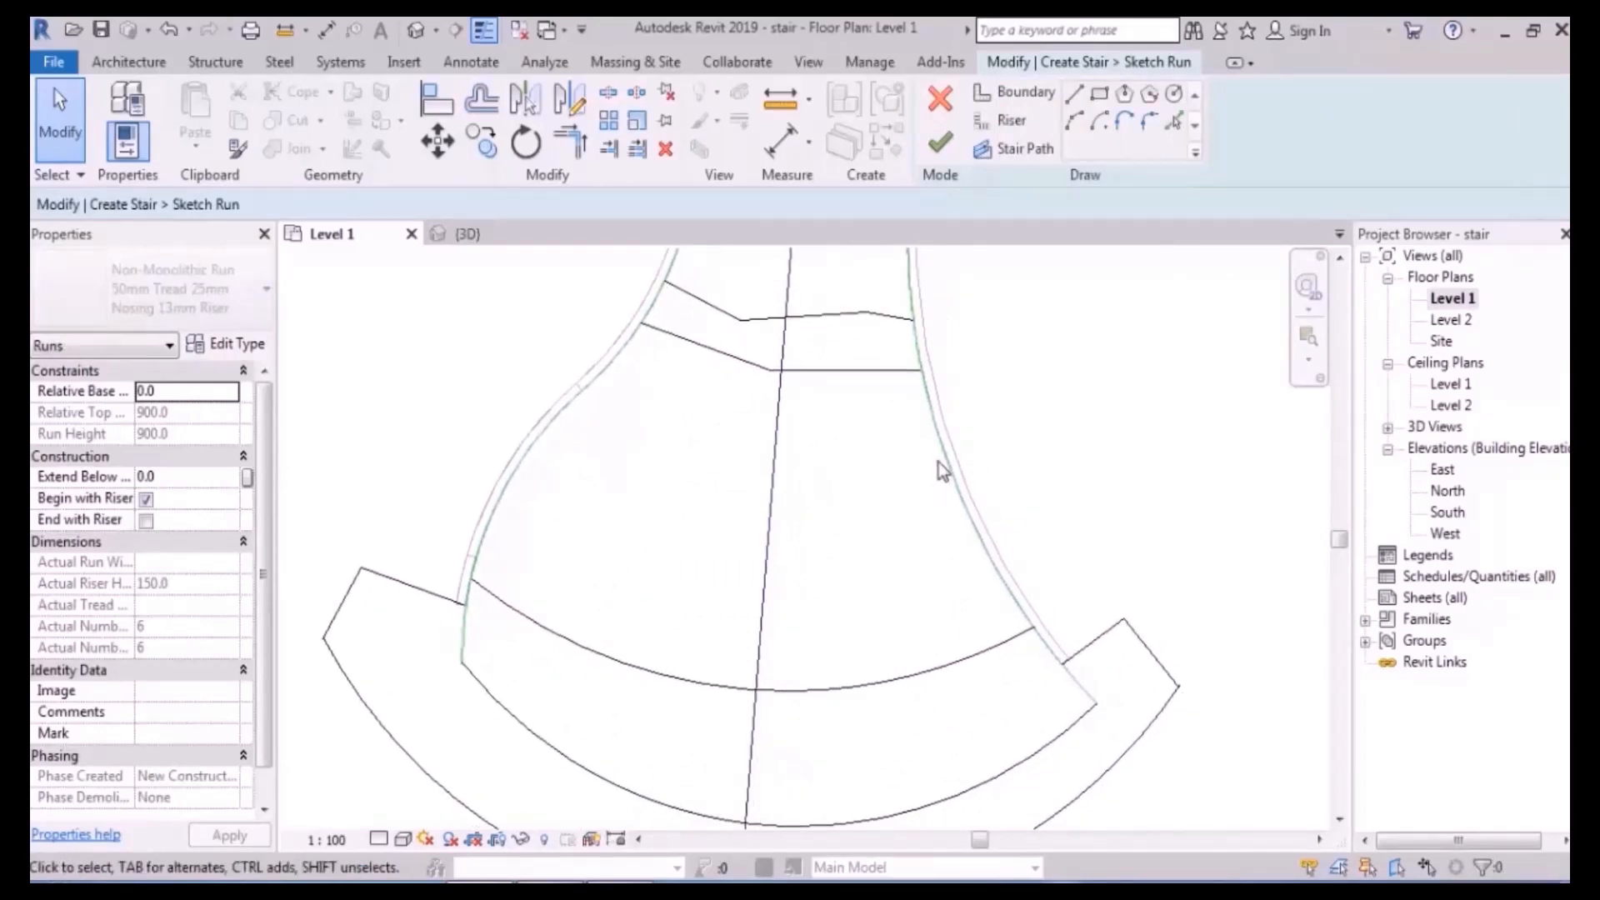
{"action": "middle_click_drag", "start_coordinate": [945, 478], "coordinate": [914, 467]}
{"action": "key", "text": "s"}
{"action": "key", "text": "l"}
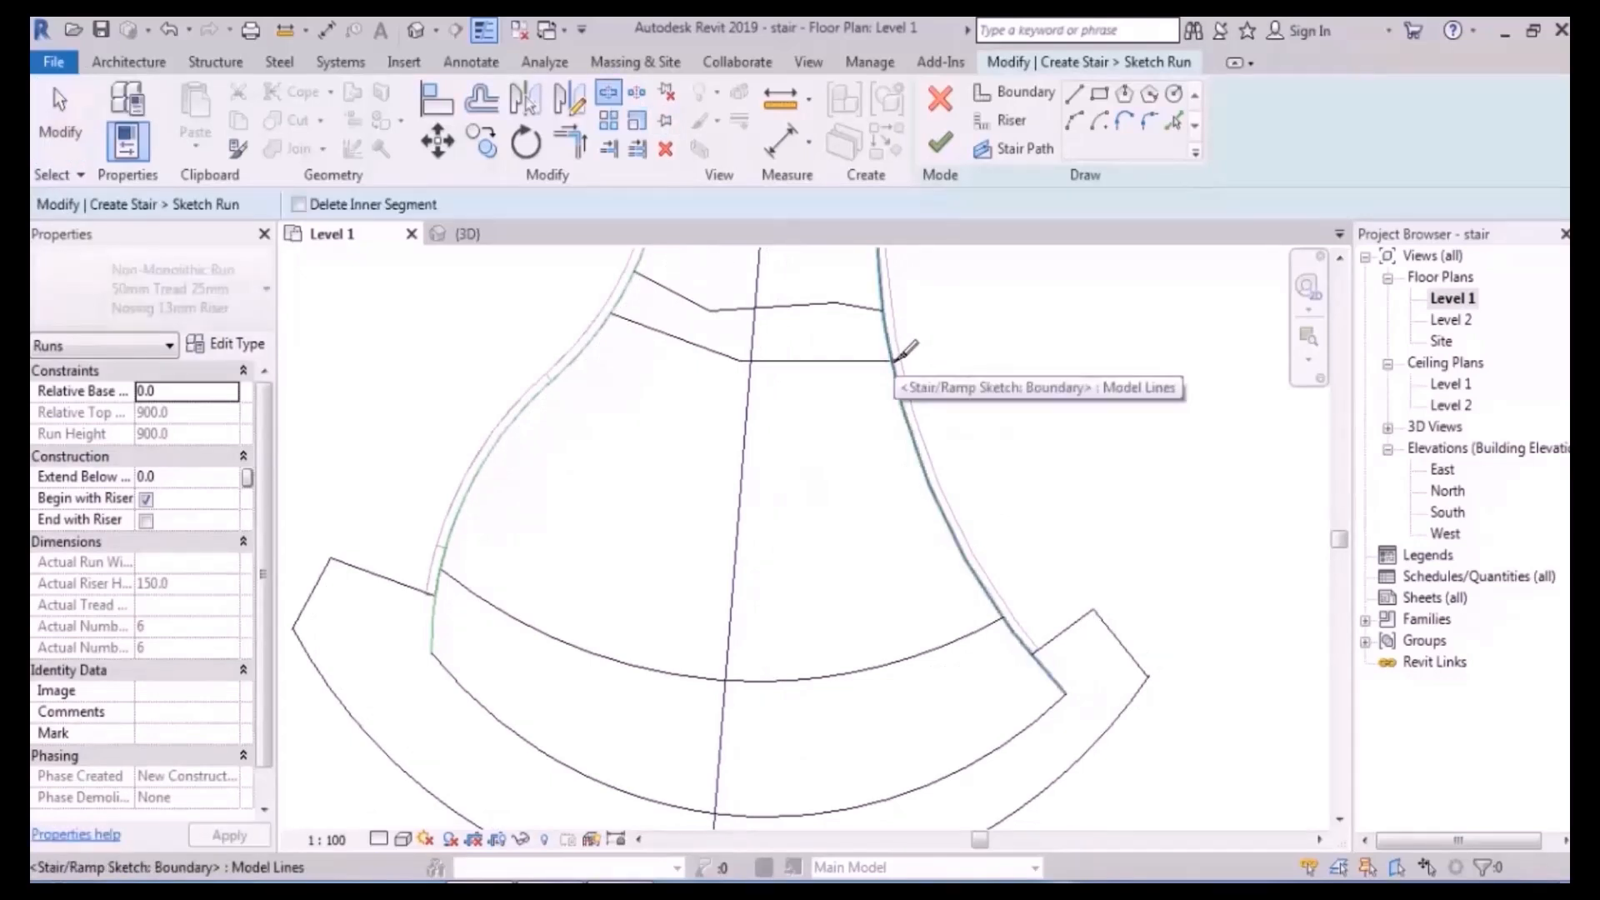
{"action": "left_click", "coordinate": [1008, 621]}
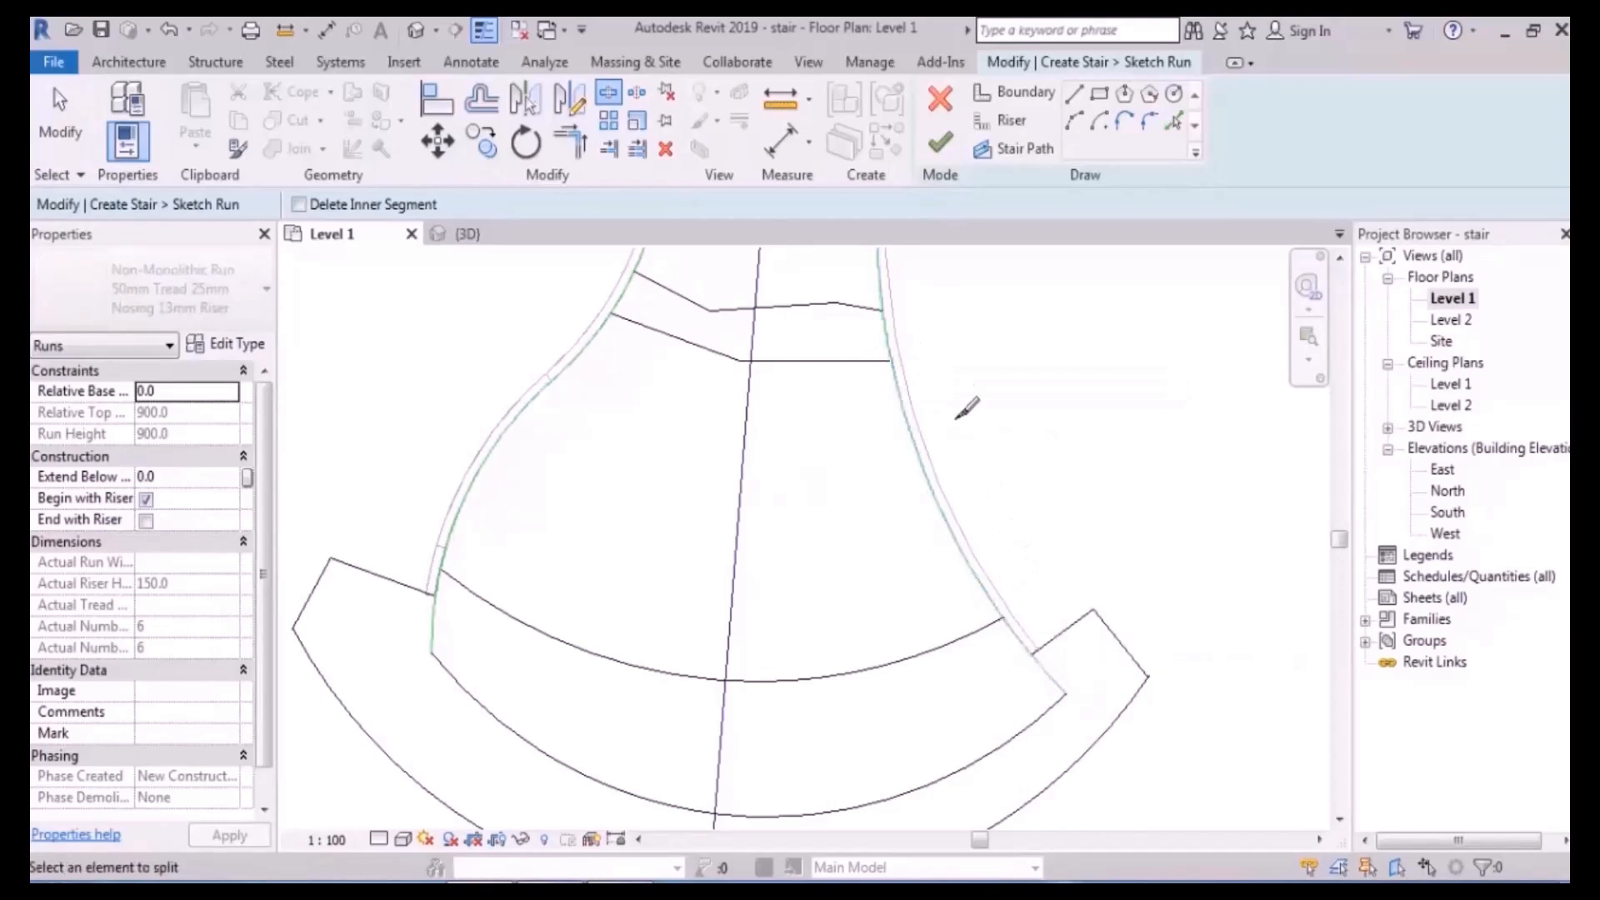
{"action": "left_click", "coordinate": [893, 360]}
{"action": "scroll", "coordinate": [1016, 594], "scroll_direction": "up", "scroll_amount": 3}
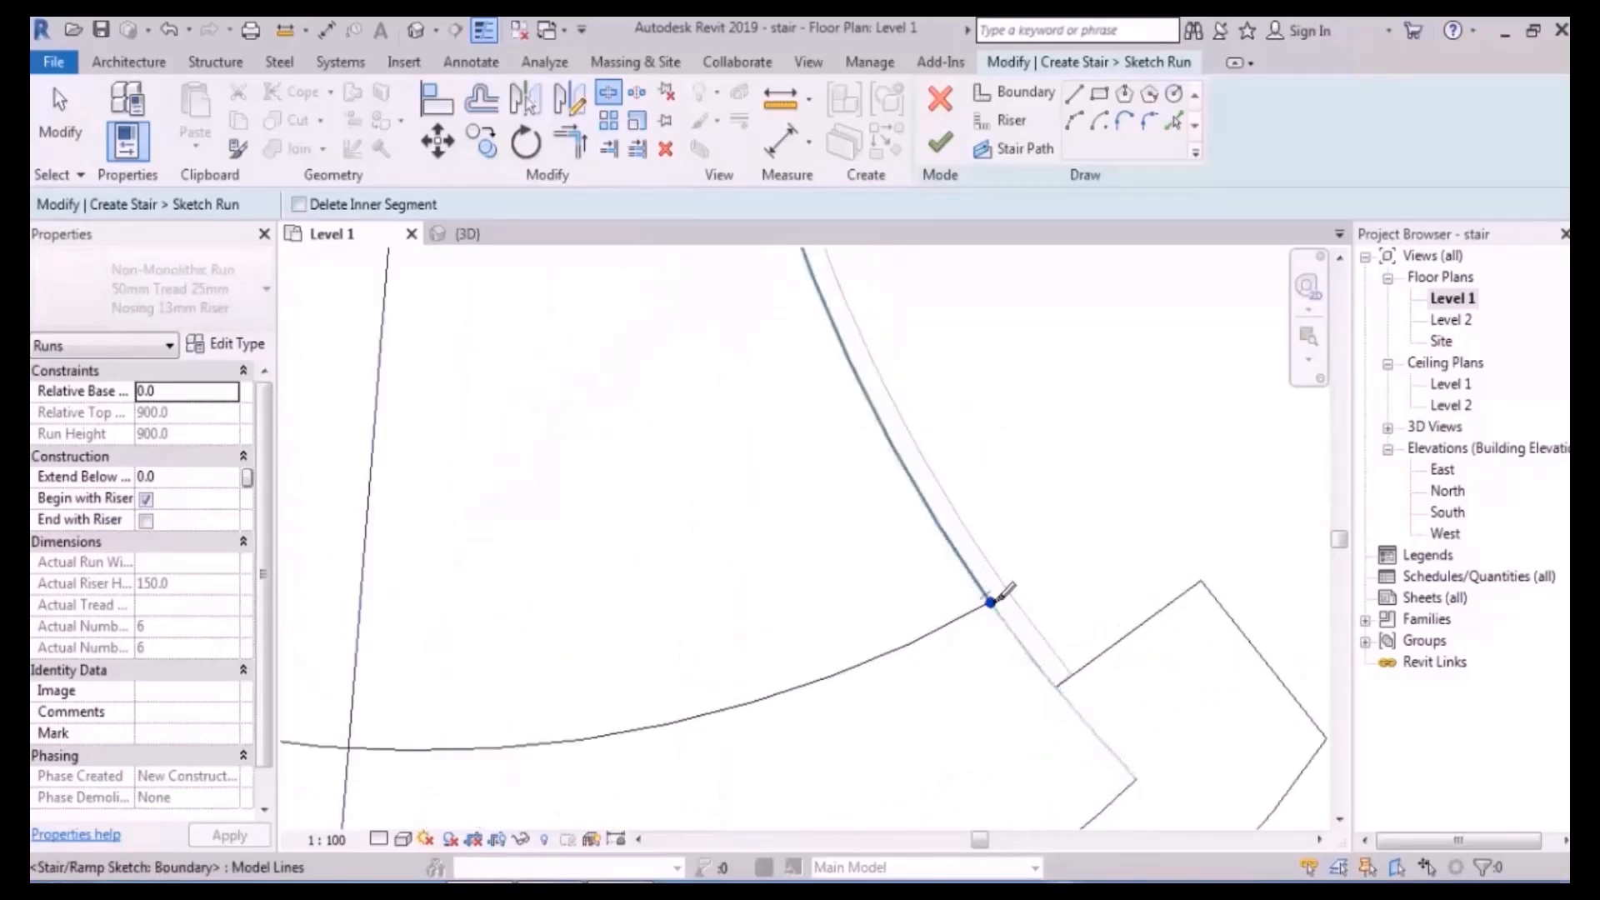
{"action": "scroll", "coordinate": [996, 593], "scroll_direction": "down", "scroll_amount": 3}
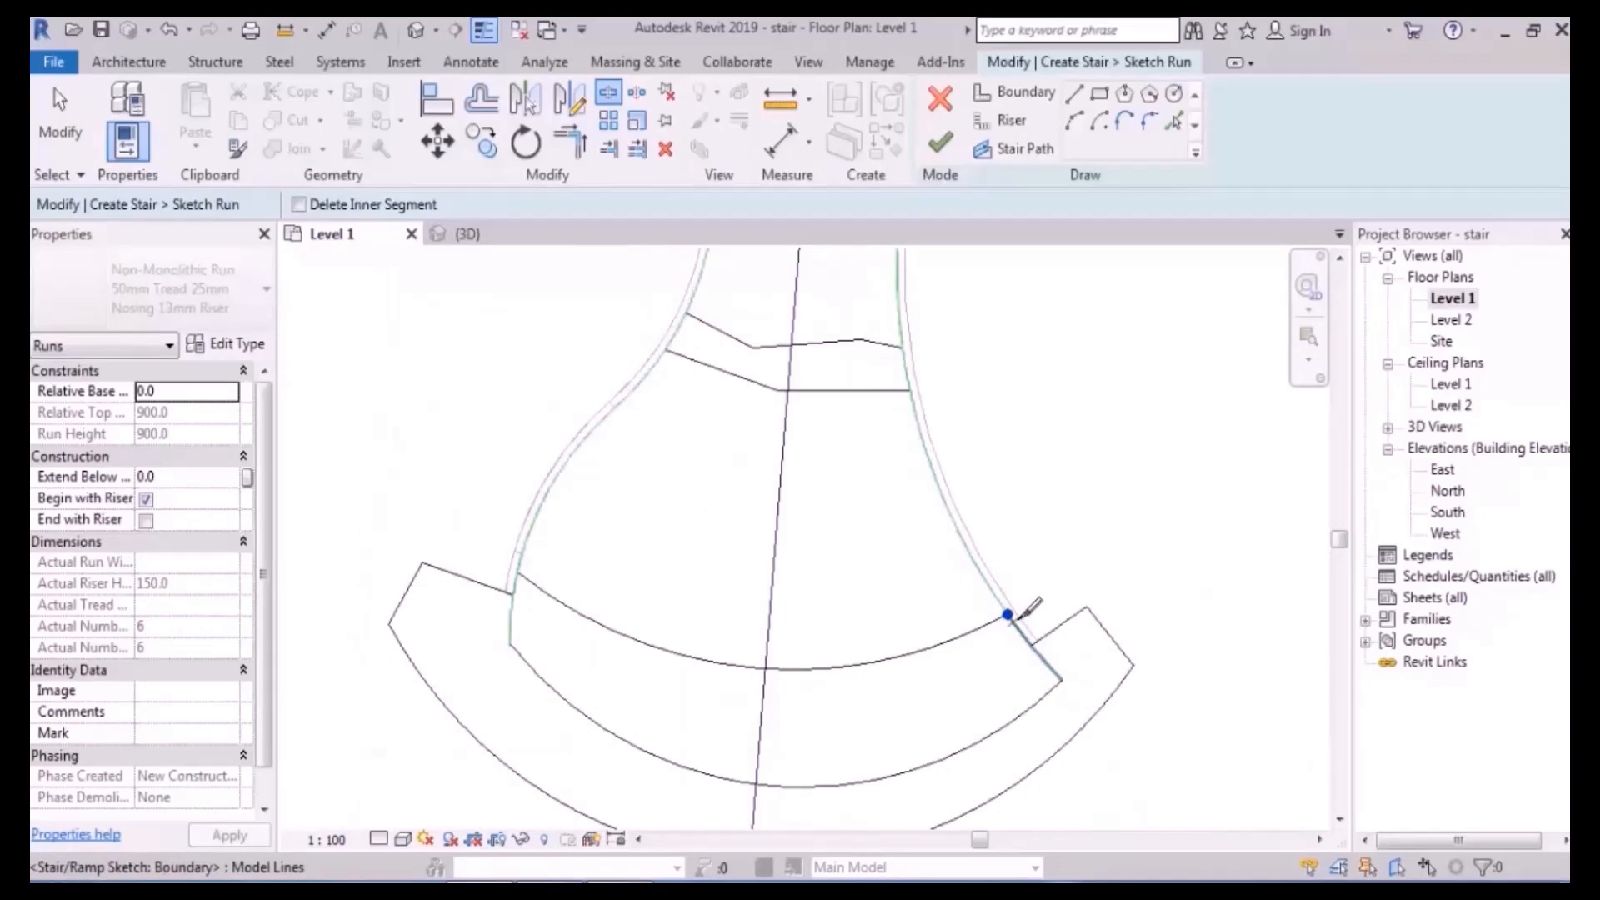
{"action": "scroll", "coordinate": [643, 385], "scroll_direction": "up", "scroll_amount": 3}
{"action": "left_click", "coordinate": [709, 365]}
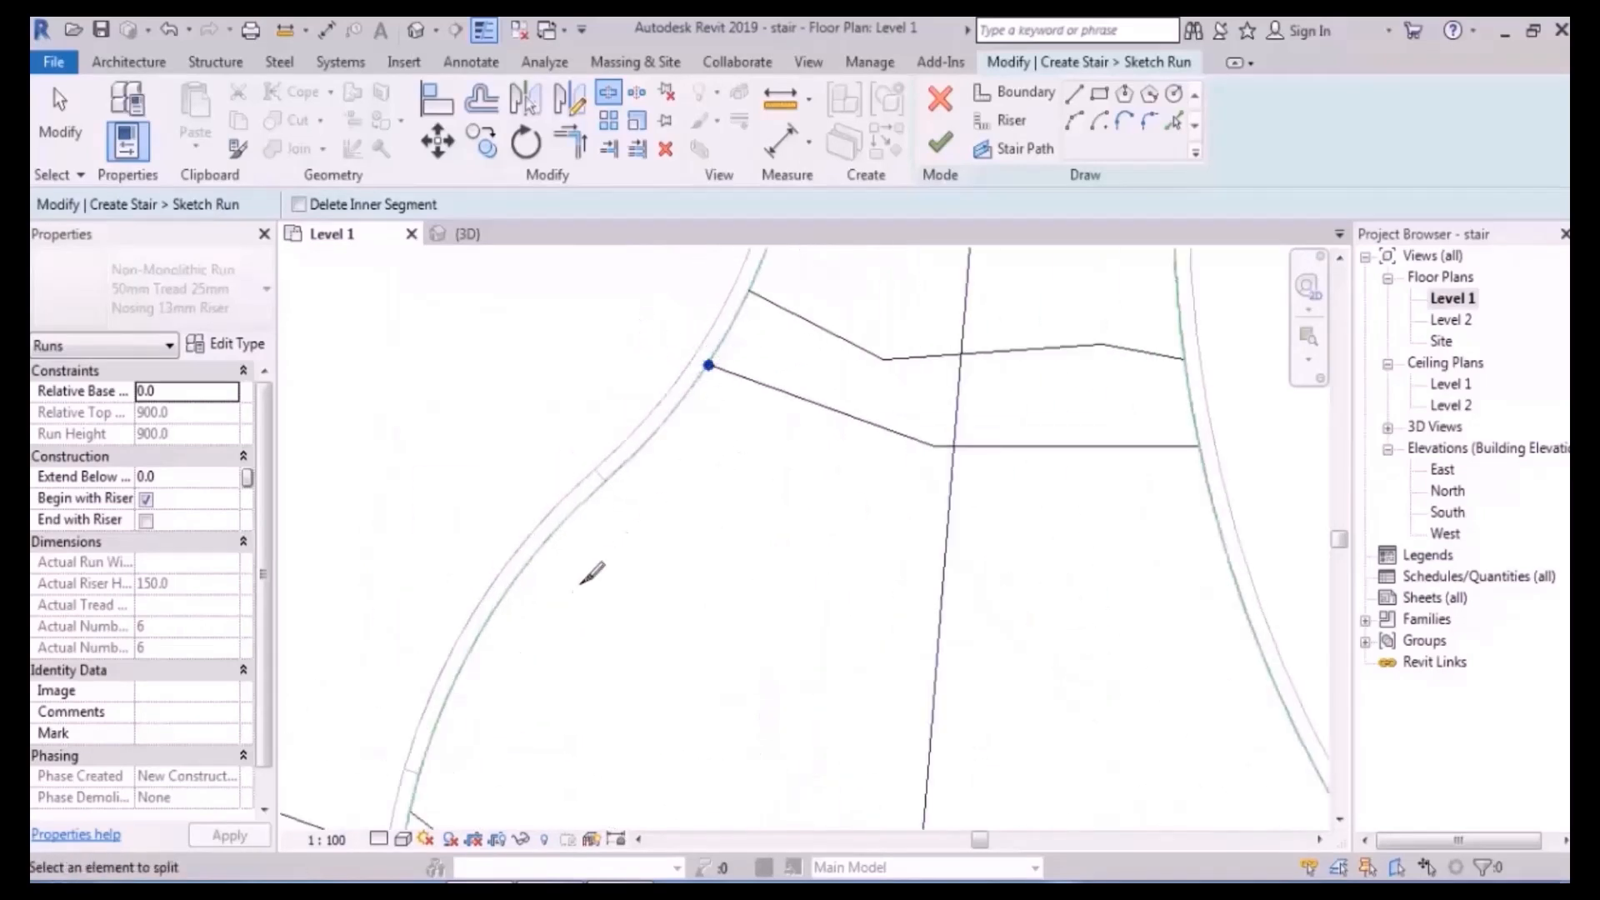
{"action": "scroll", "coordinate": [606, 554], "scroll_direction": "down", "scroll_amount": 2}
{"action": "left_click", "coordinate": [525, 602]}
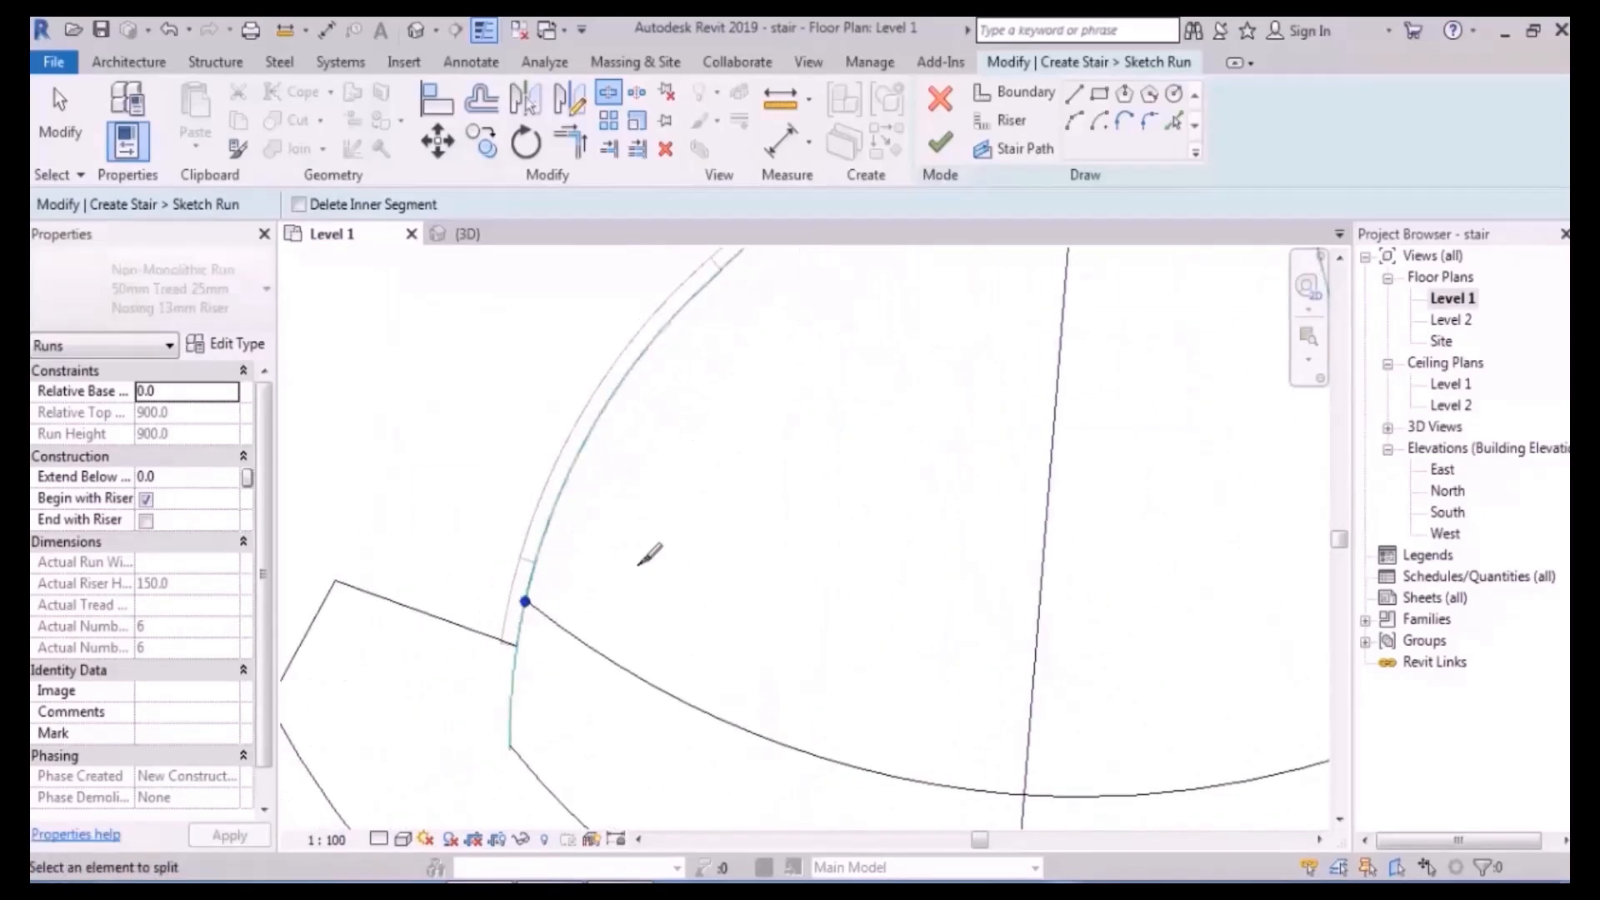
- Finish the run sketch and inspect the stair in 3D
{"action": "left_click", "coordinate": [416, 31]}
{"action": "left_click", "coordinate": [933, 146]}
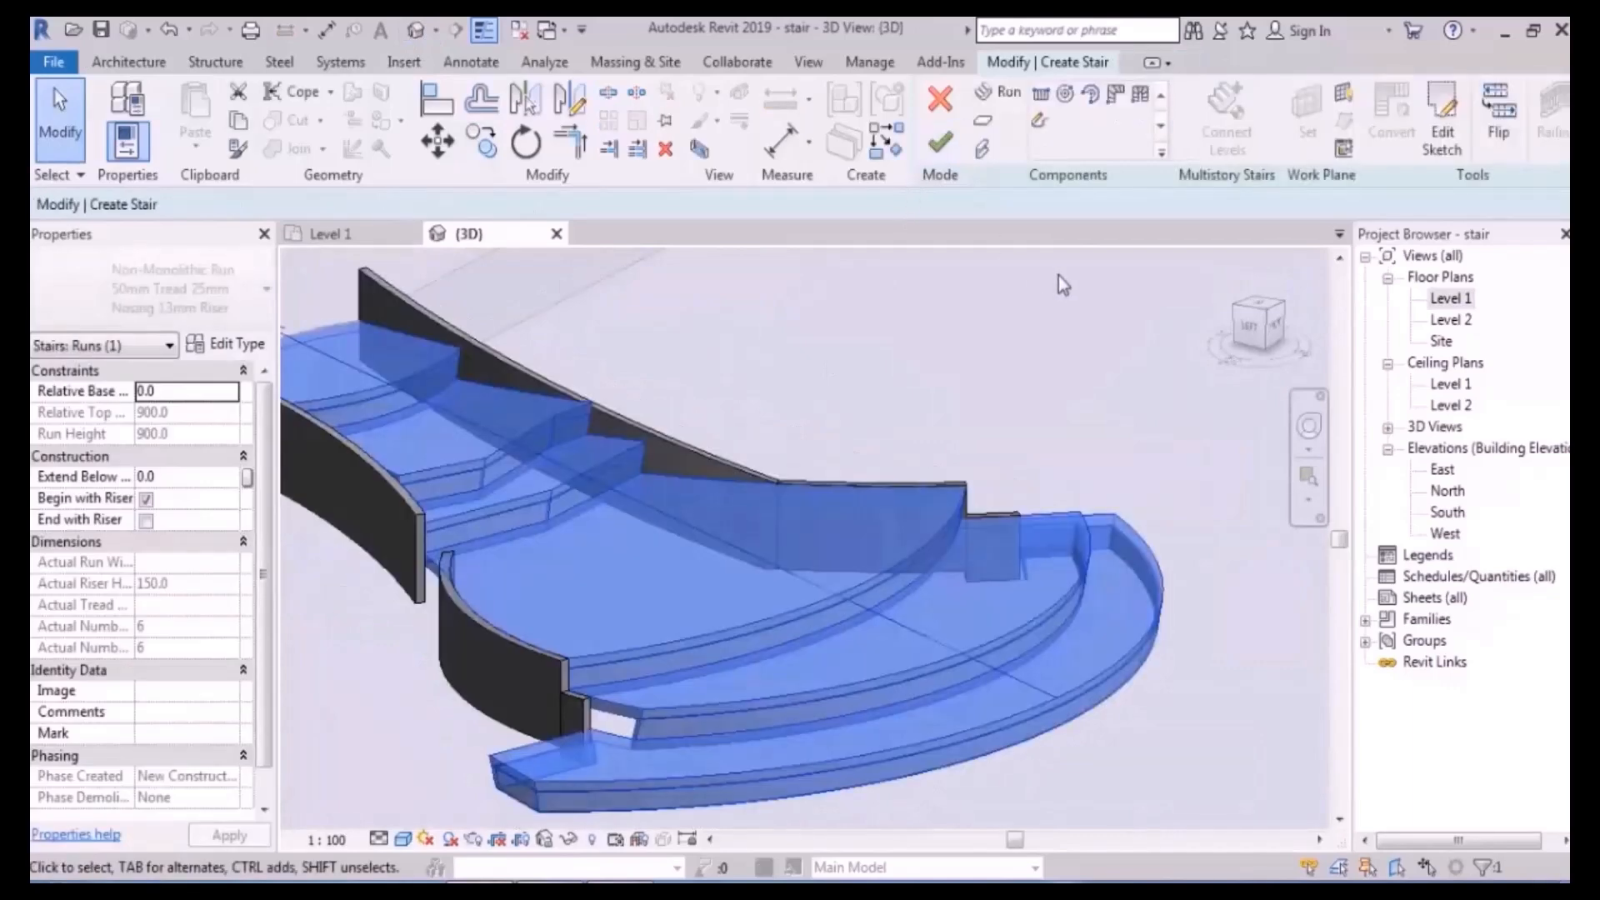
{"action": "middle_click_drag", "start_coordinate": [768, 476], "coordinate": [758, 503], "text": "shift"}
{"action": "key", "text": "Escape"}
{"action": "scroll", "coordinate": [726, 457], "scroll_direction": "up", "scroll_amount": 3}
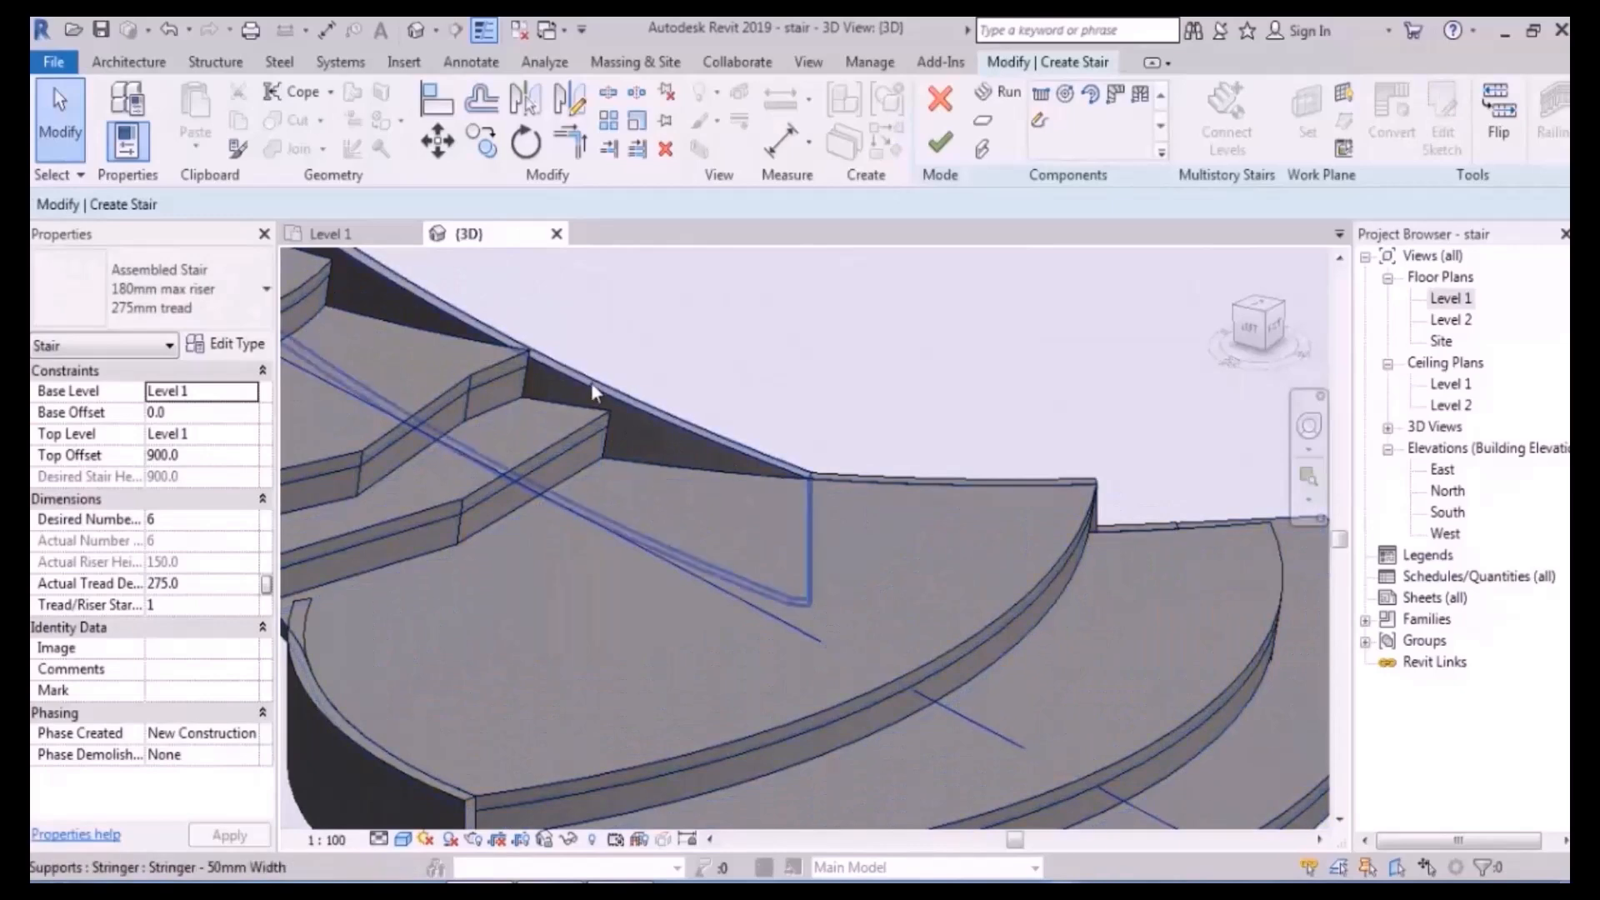
- Reopen the run's sketch and bring the upper risers into view on Level 1
{"action": "double_click", "coordinate": [792, 477]}
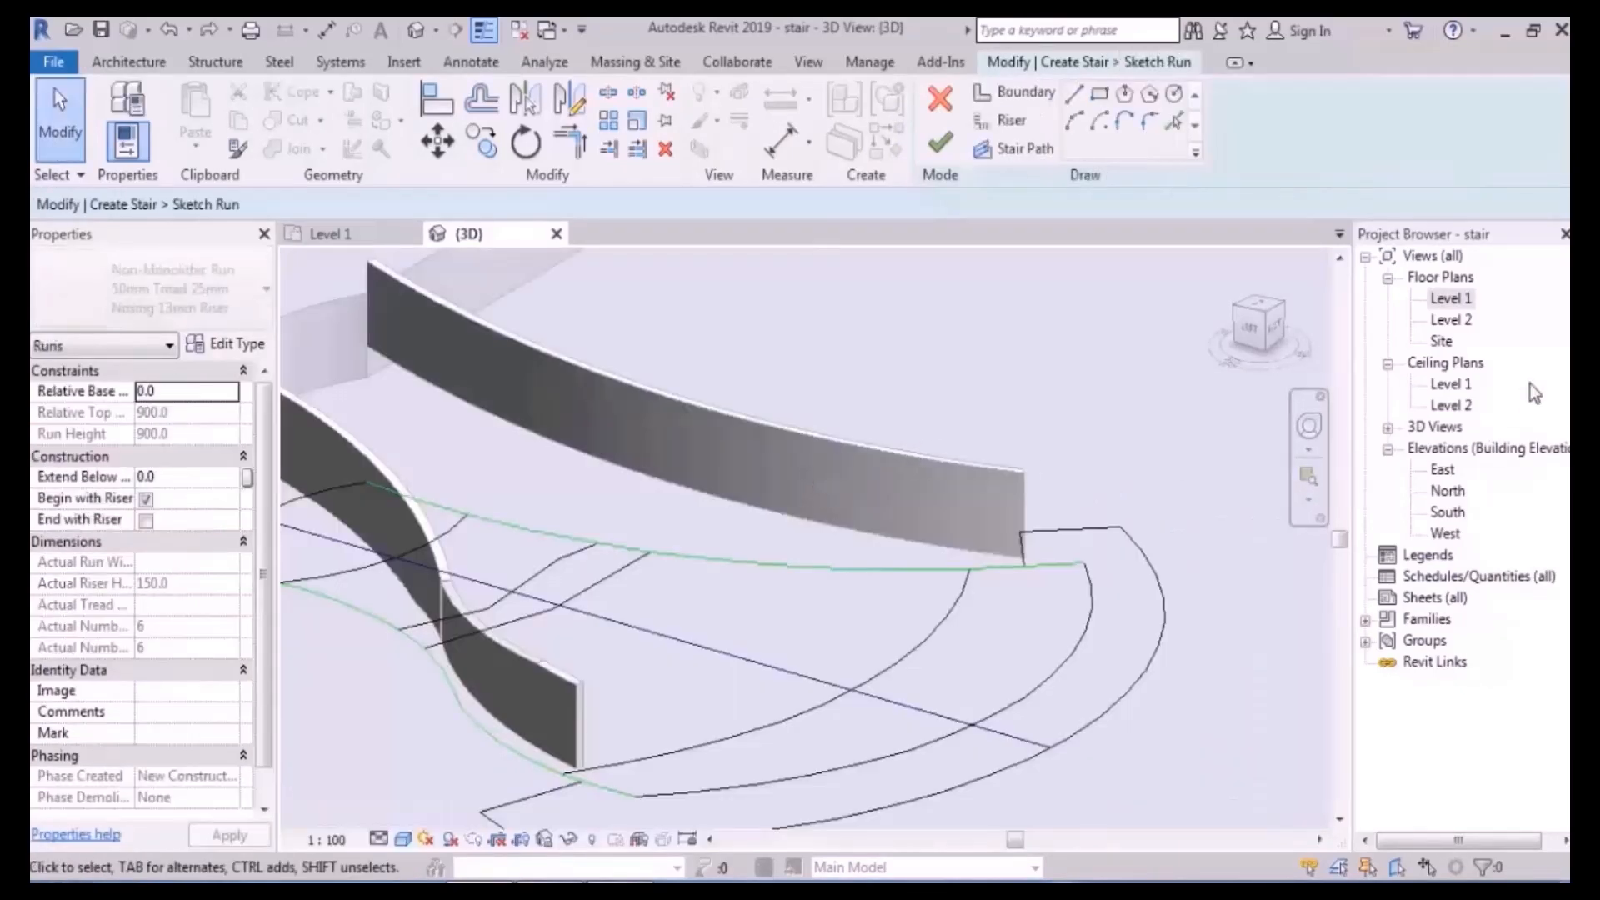
{"action": "double_click", "coordinate": [1451, 299]}
{"action": "scroll", "coordinate": [692, 553], "scroll_direction": "down", "scroll_amount": 5}
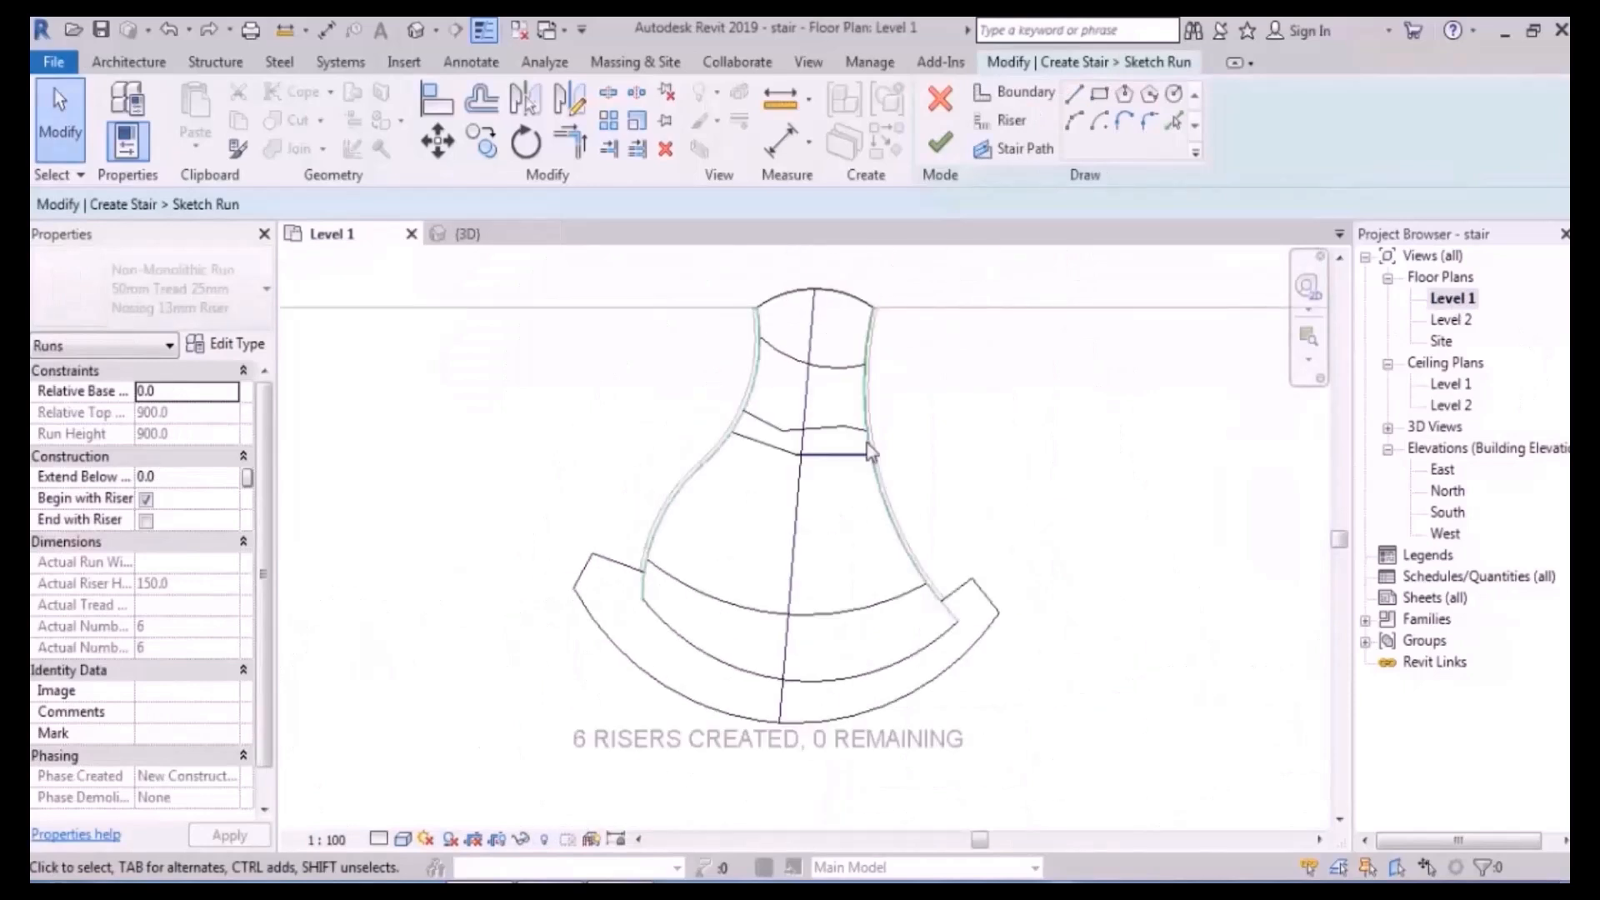
{"action": "scroll", "coordinate": [883, 433], "scroll_direction": "up", "scroll_amount": 5}
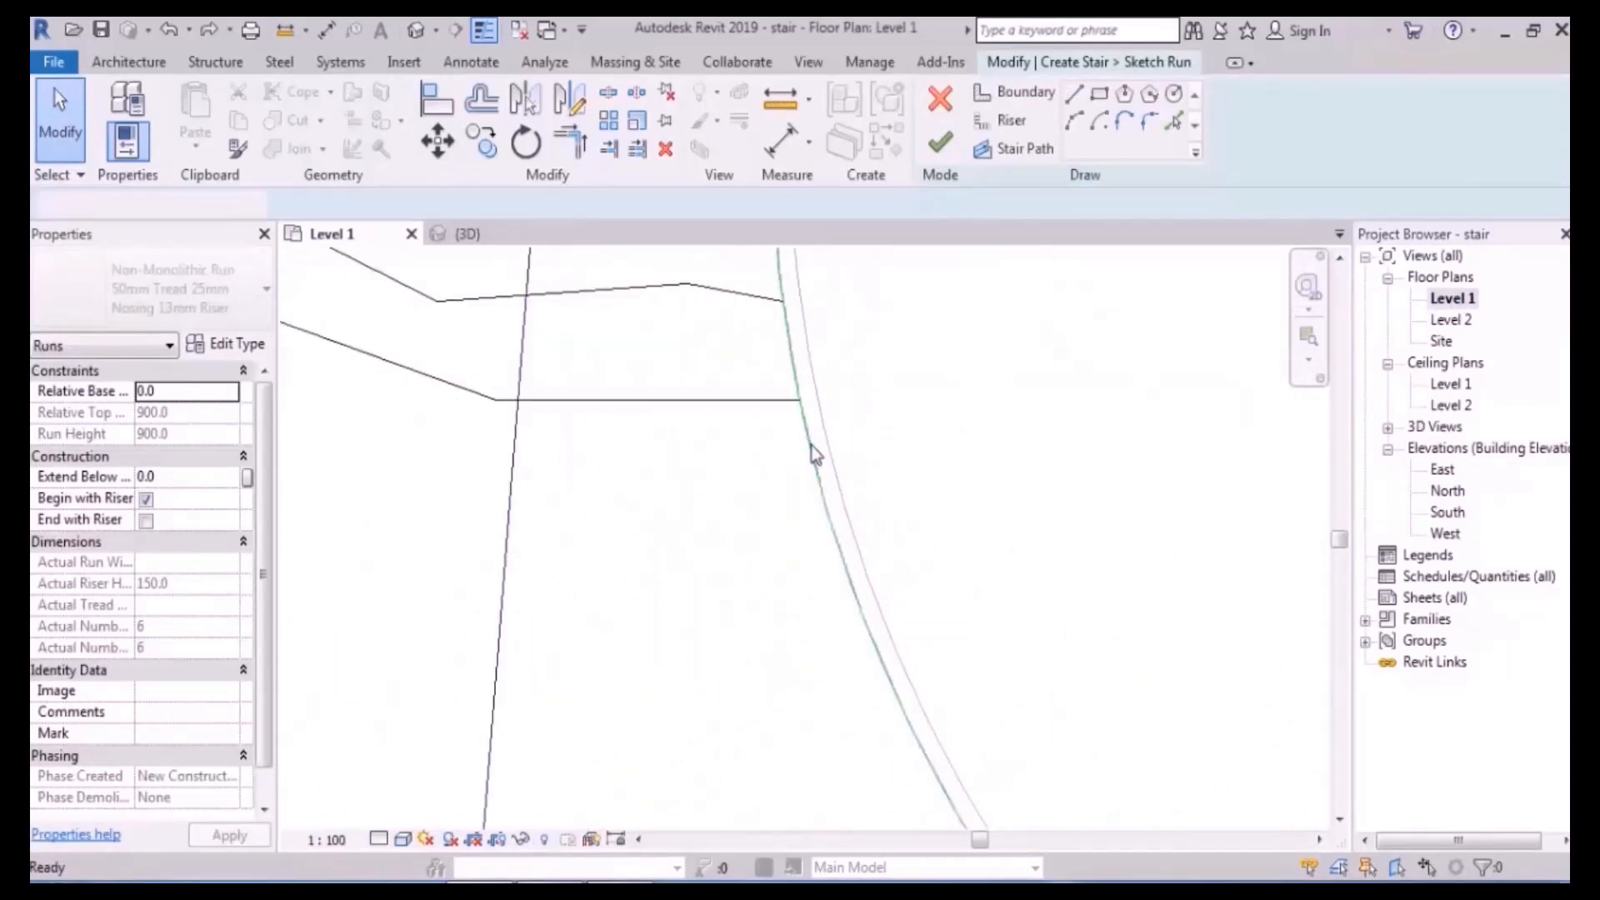
{"action": "middle_click_drag", "start_coordinate": [873, 293], "coordinate": [756, 503]}
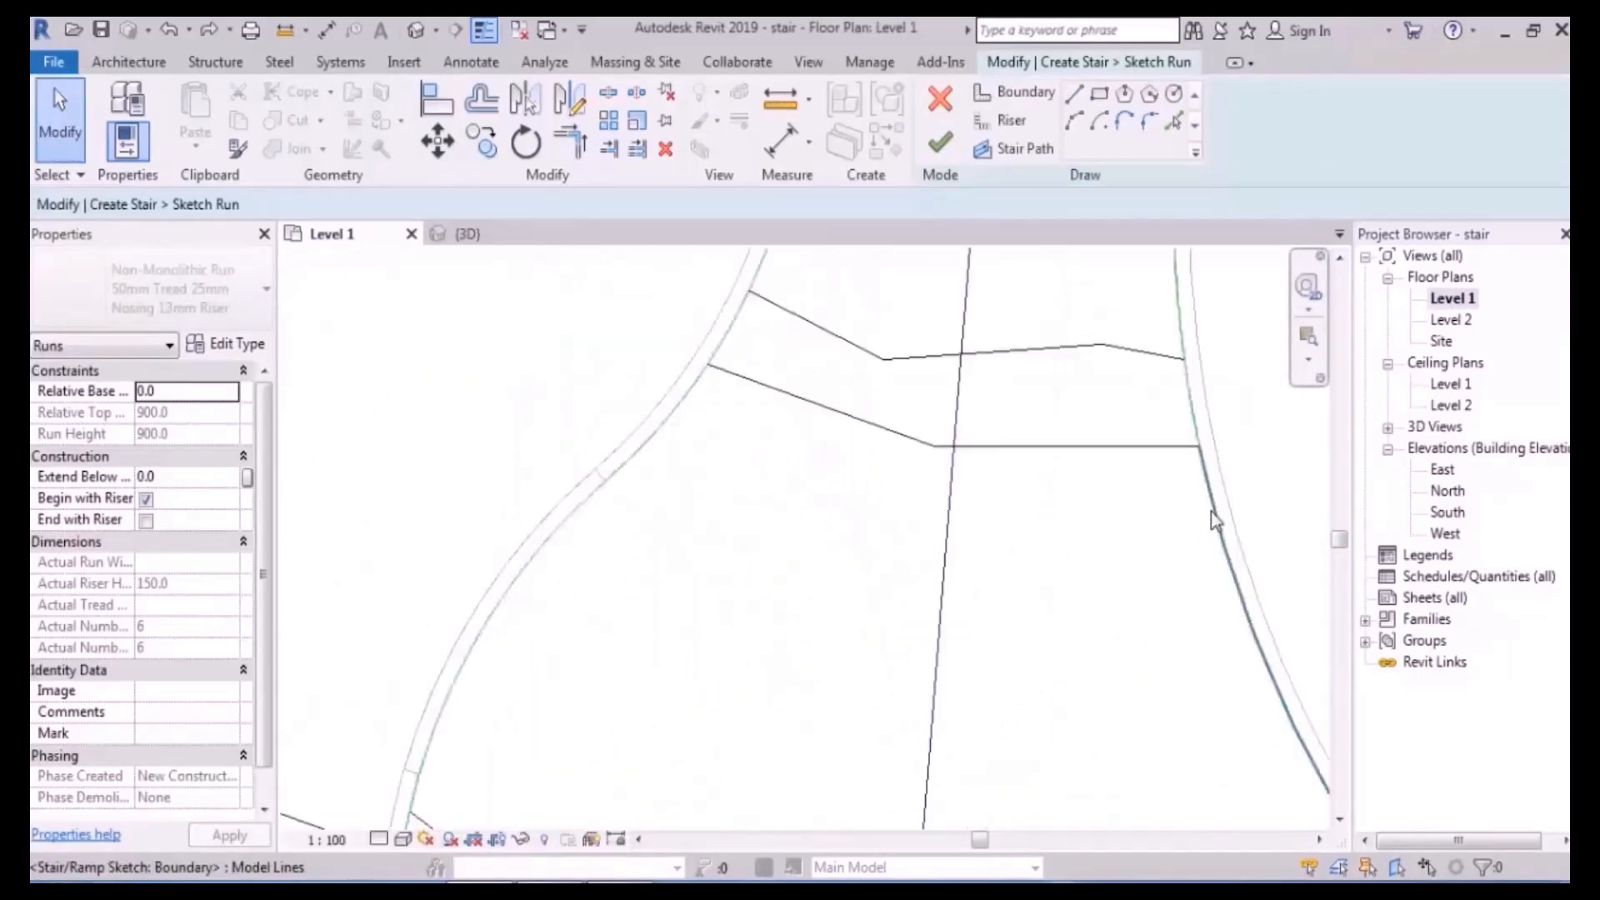
{"action": "scroll", "coordinate": [1124, 546], "scroll_direction": "down", "scroll_amount": 3}
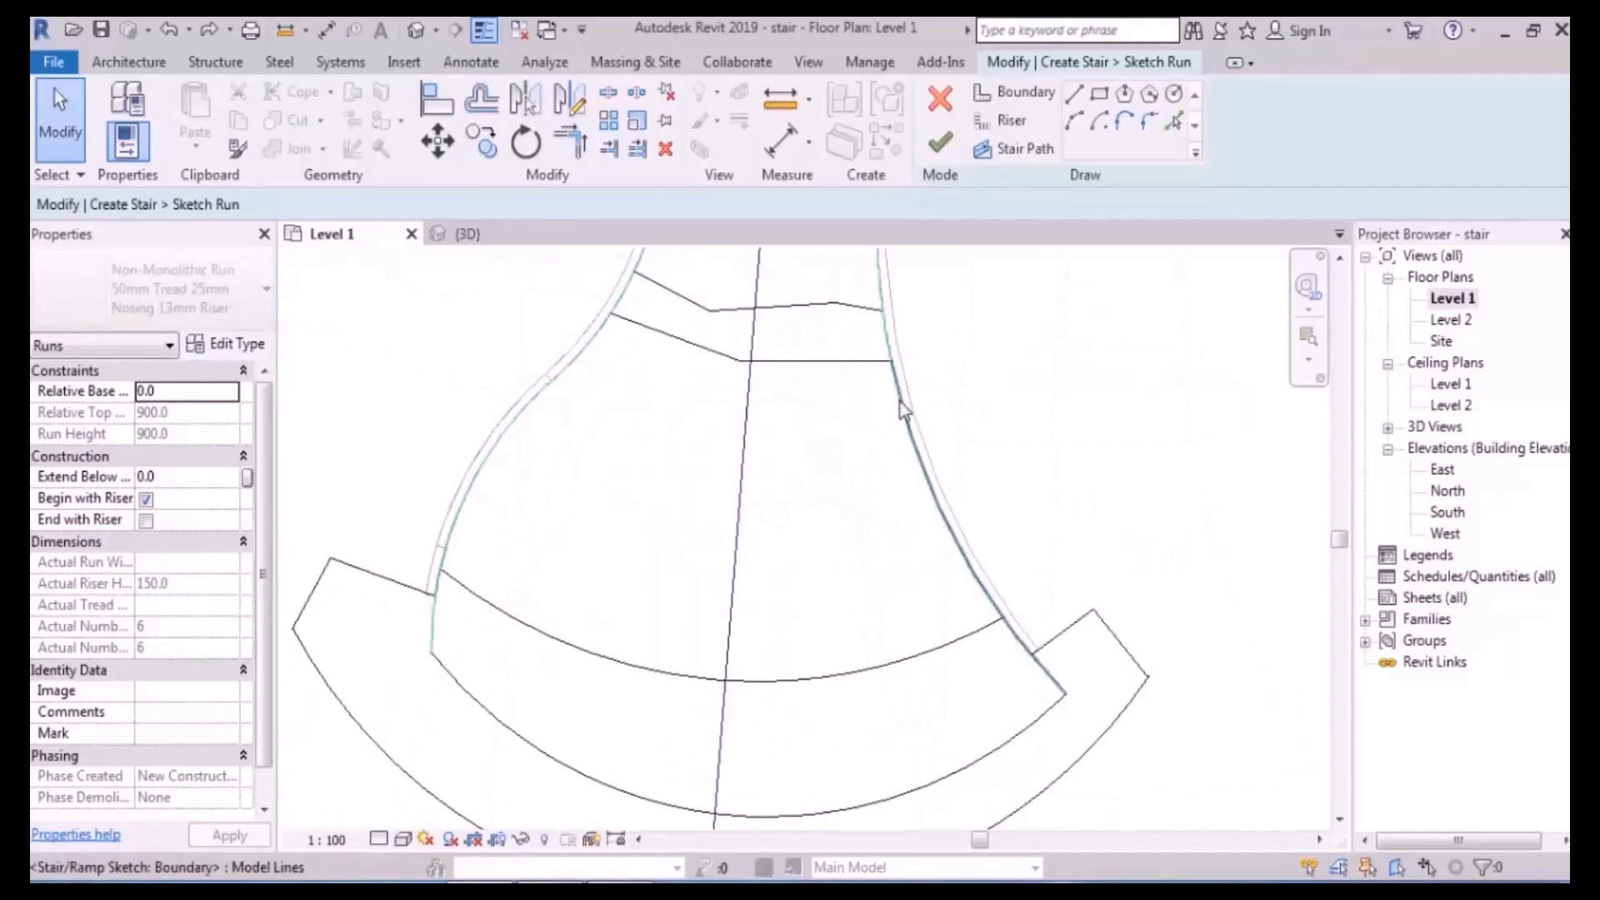
{"action": "scroll", "coordinate": [943, 432], "scroll_direction": "up", "scroll_amount": 2}
{"action": "scroll", "coordinate": [926, 389], "scroll_direction": "up", "scroll_amount": 2}
- Split the right boundary at the upper riser and lower arc, and the left boundary's upper end
{"action": "left_click", "coordinate": [615, 93]}
{"action": "scroll", "coordinate": [911, 392], "scroll_direction": "up", "scroll_amount": 3}
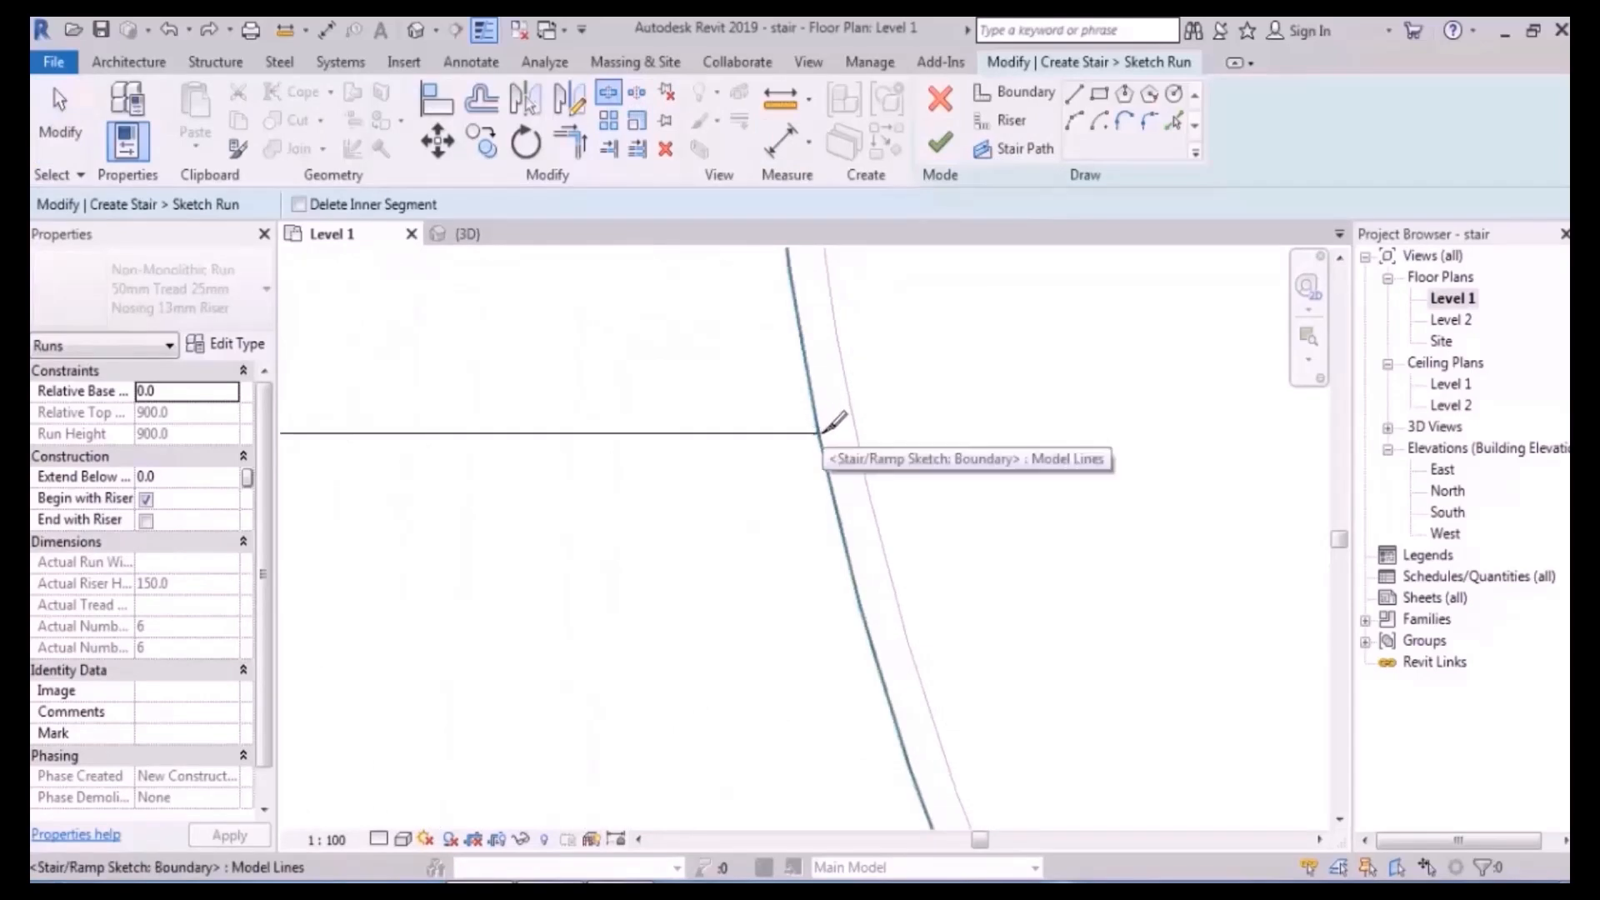
{"action": "left_click", "coordinate": [813, 395]}
{"action": "scroll", "coordinate": [850, 317], "scroll_direction": "down", "scroll_amount": 3}
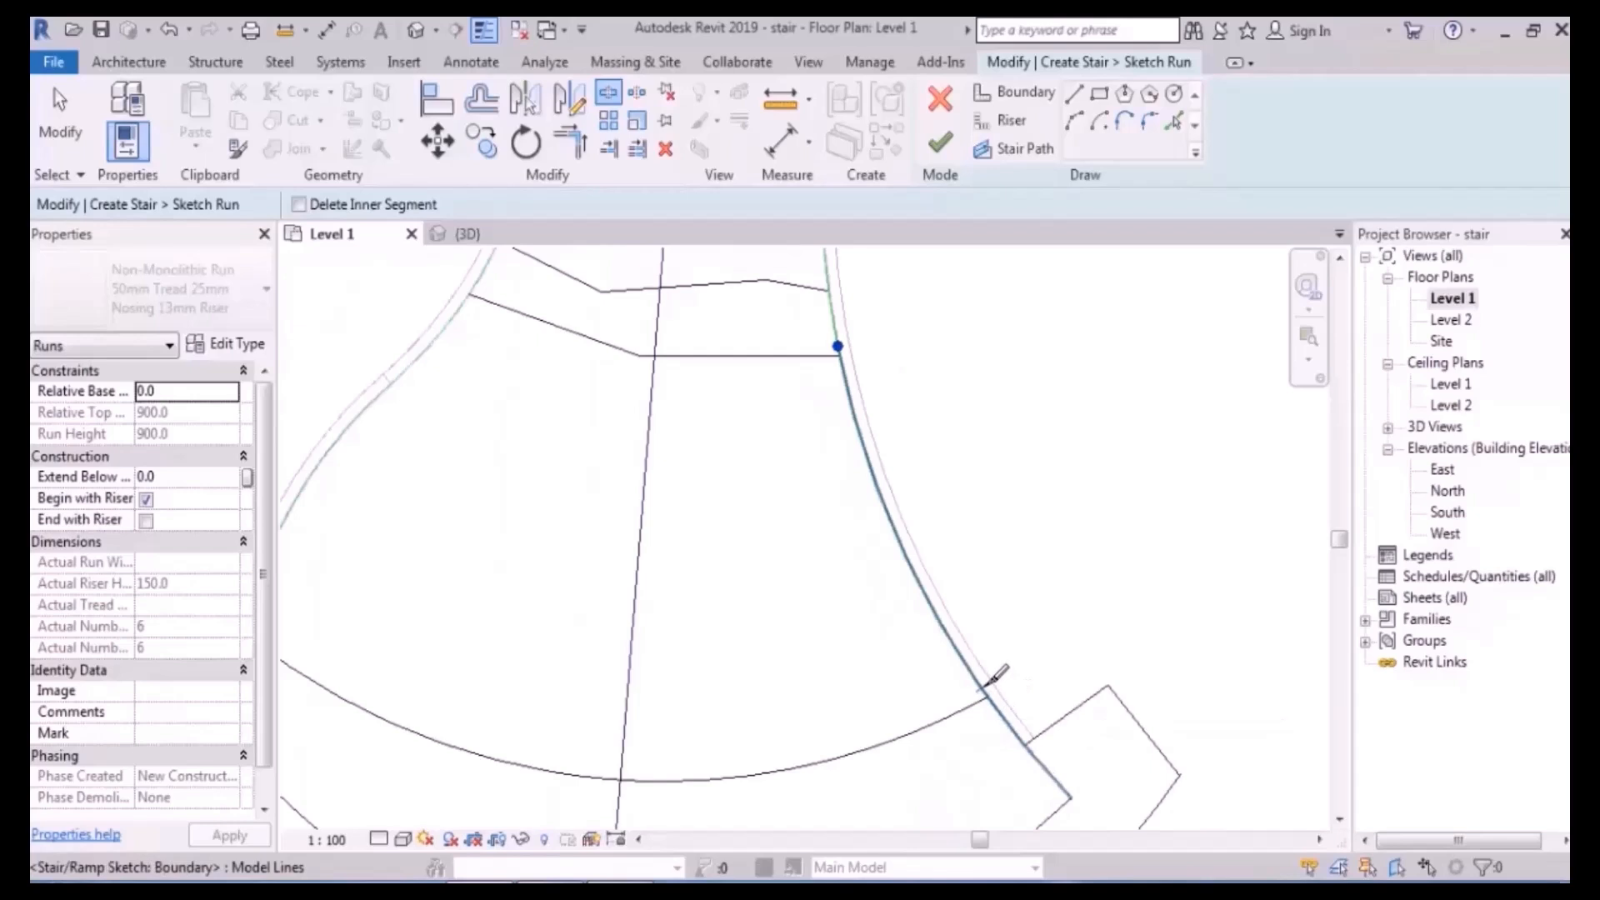
{"action": "left_click", "coordinate": [994, 706]}
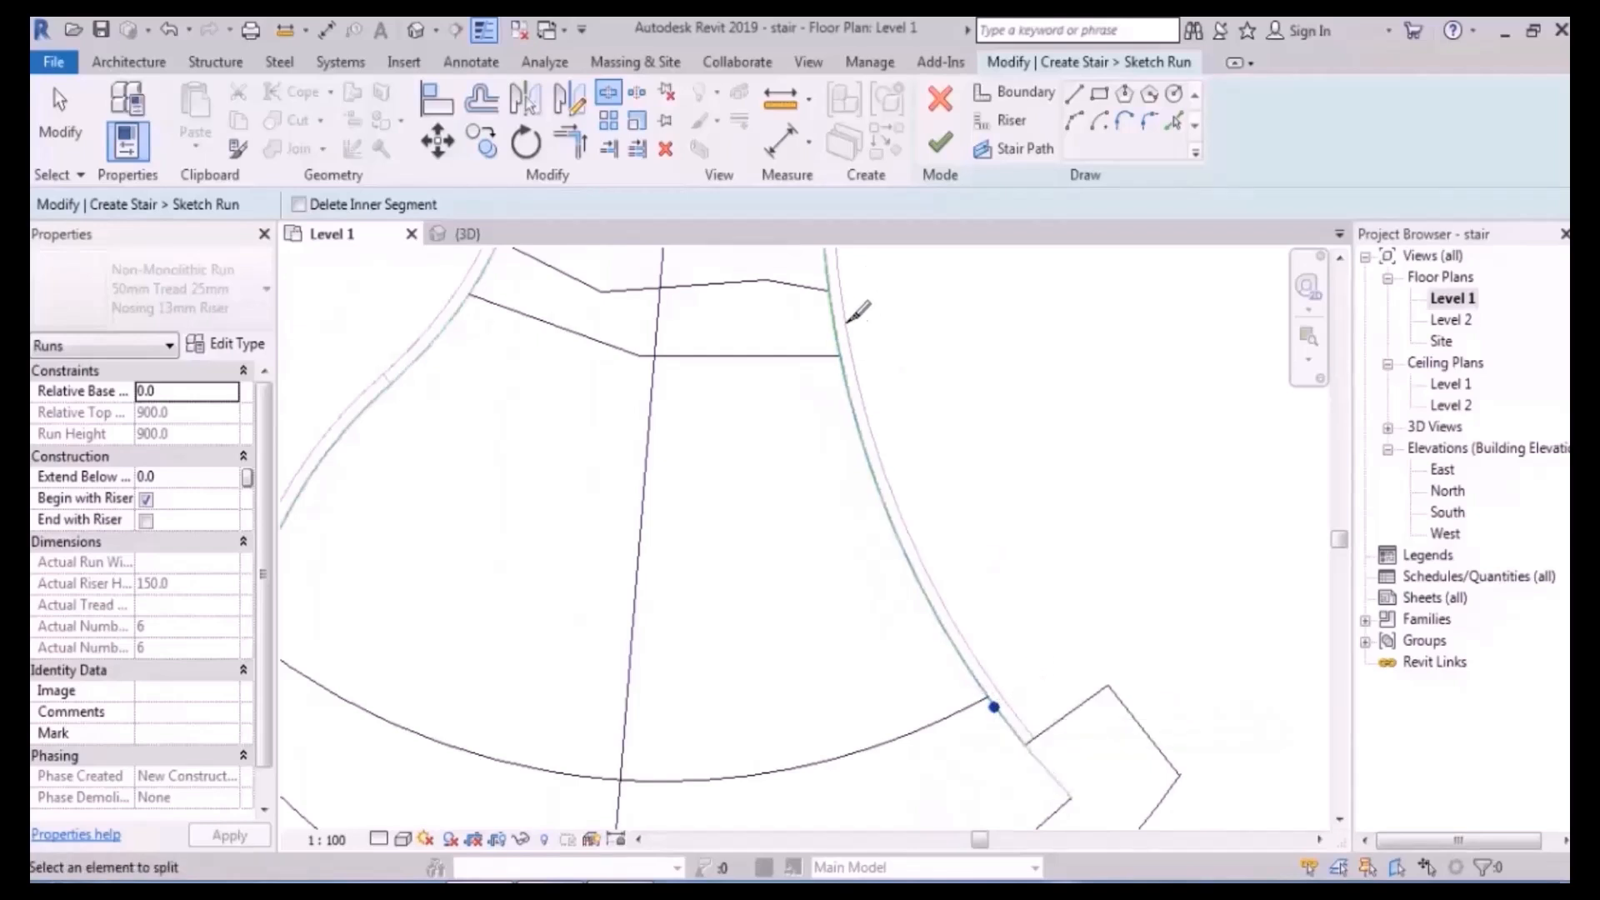
{"action": "middle_click_drag", "start_coordinate": [474, 442], "coordinate": [813, 442]}
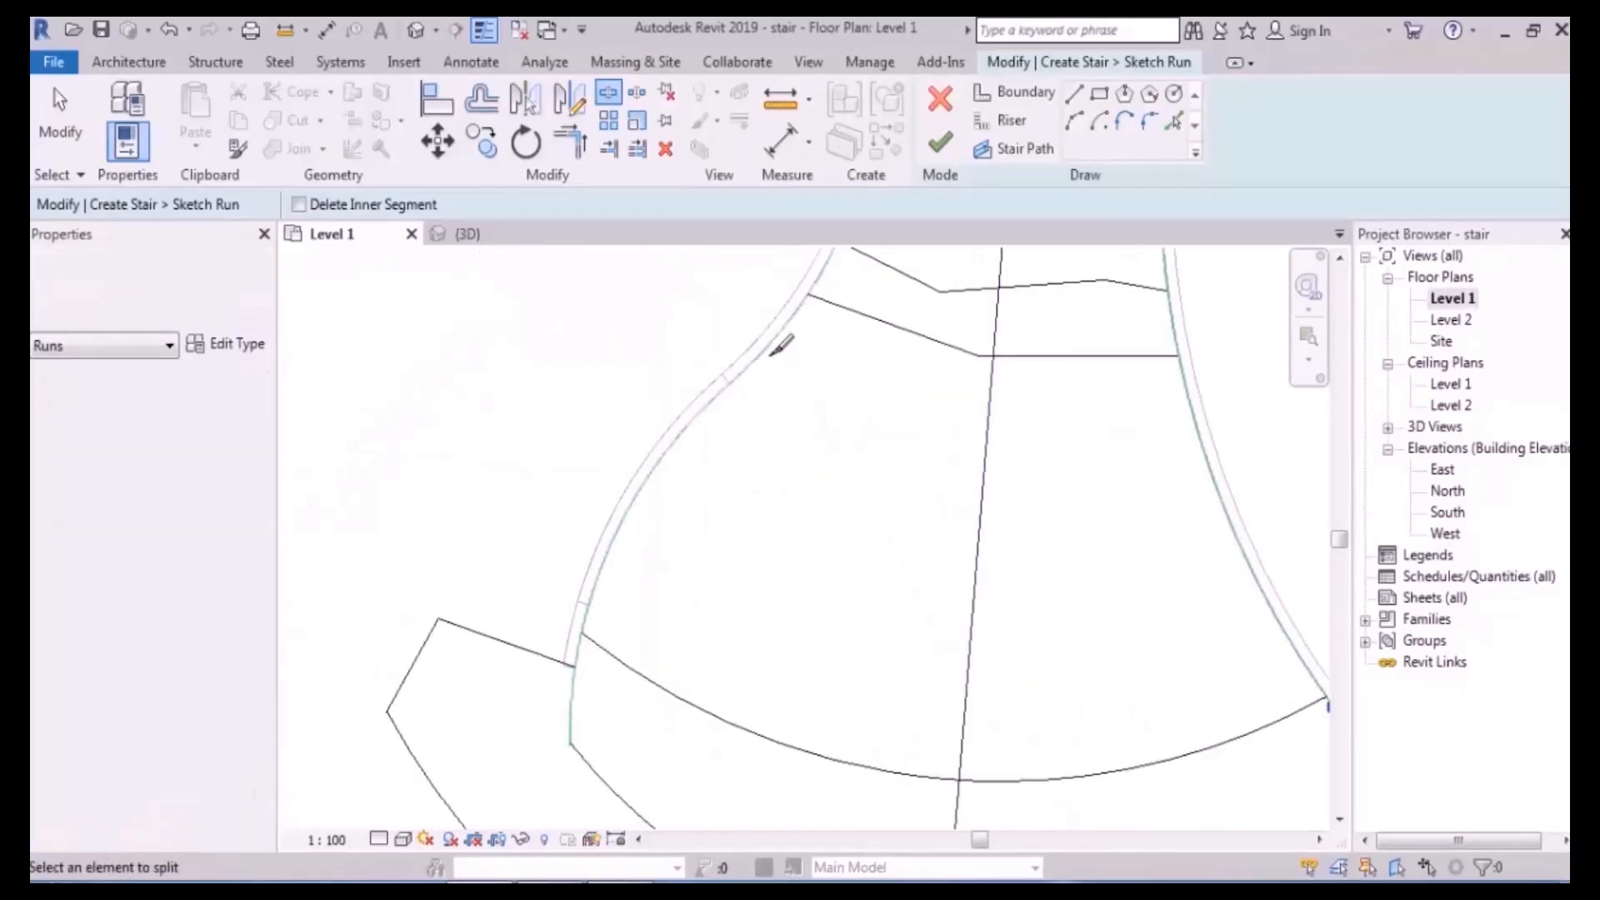
{"action": "left_click", "coordinate": [813, 286]}
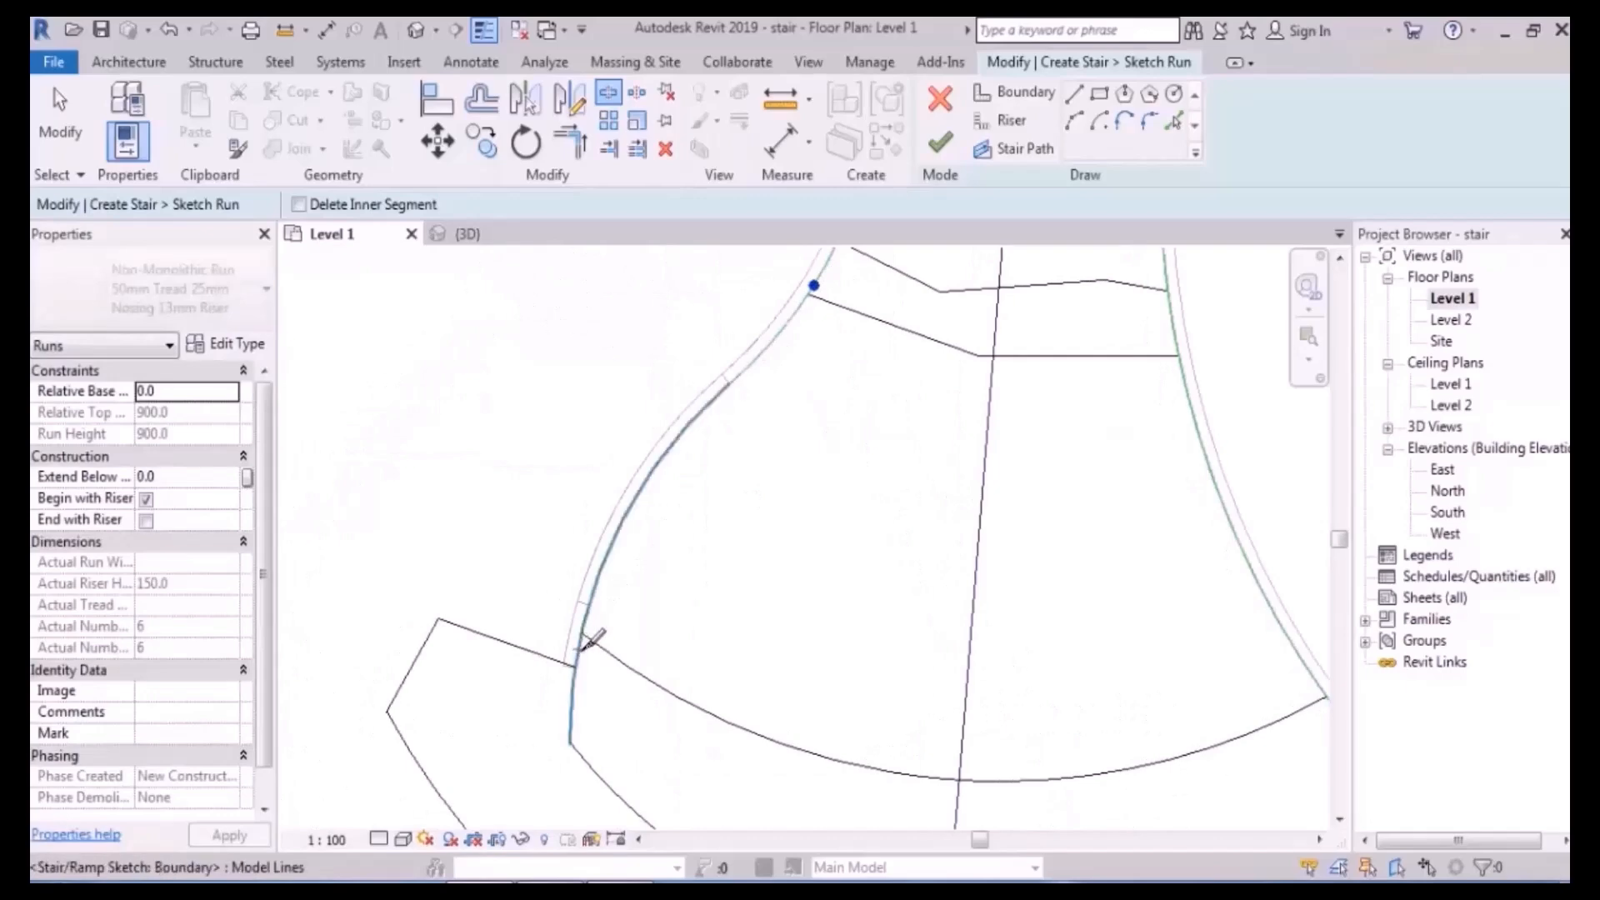
{"action": "left_click", "coordinate": [582, 645]}
{"action": "left_click", "coordinate": [417, 31]}
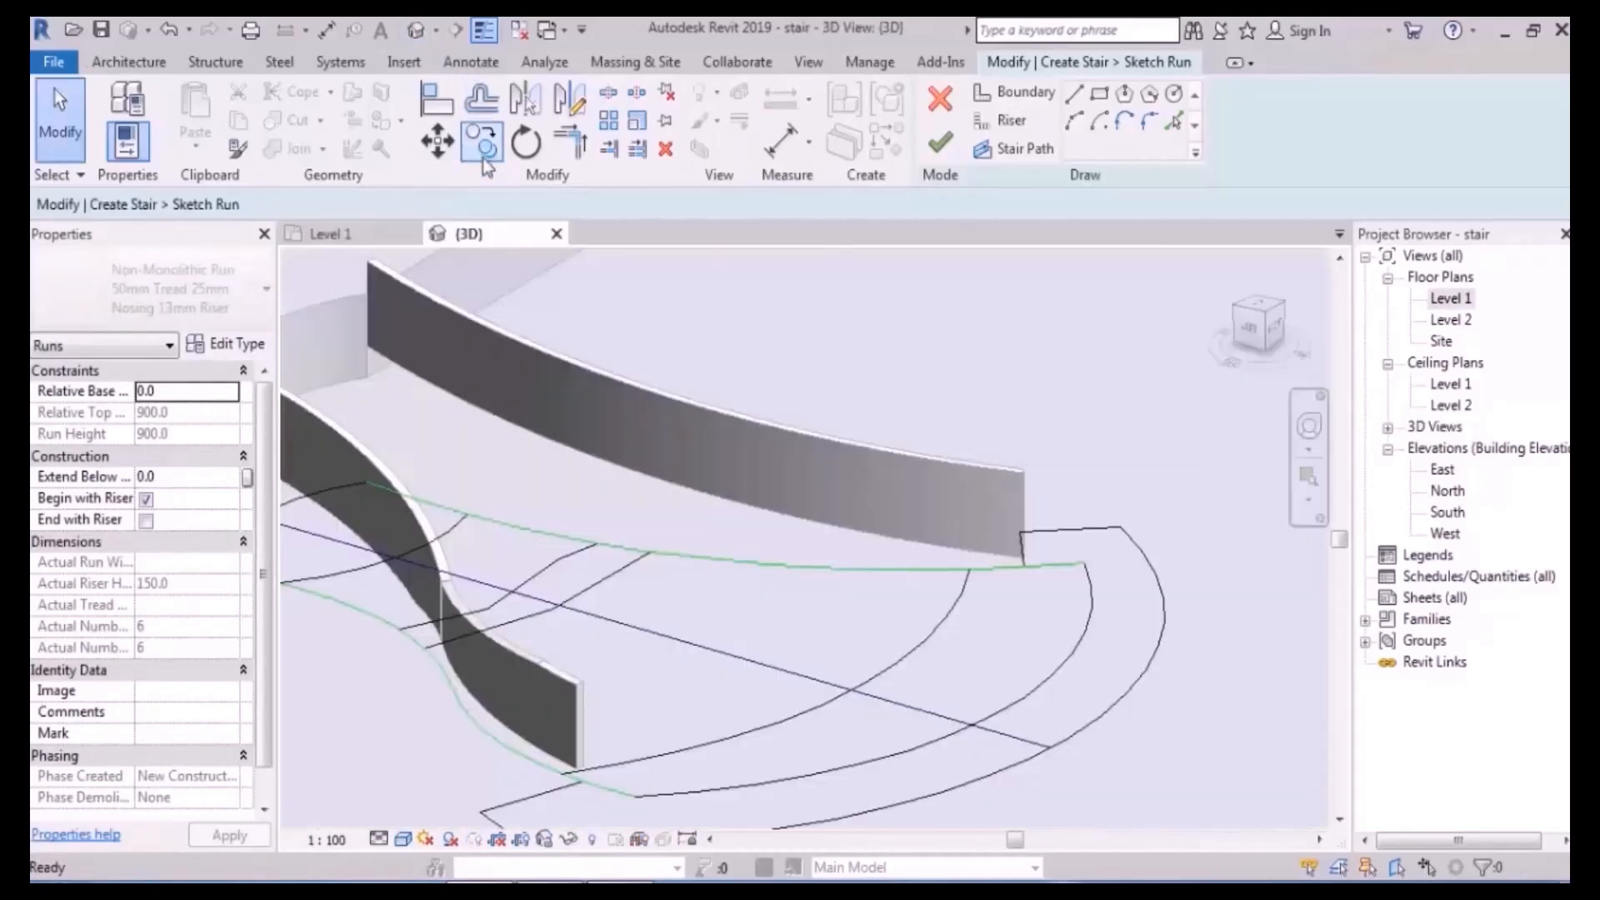
- Finish the run sketch and orbit around the stair to inspect it in 3D
{"action": "mouse_move", "coordinate": [835, 387]}
{"action": "middle_mouse_down", "text": "shift"}
{"action": "mouse_move", "coordinate": [1008, 400]}
{"action": "mouse_move", "coordinate": [985, 372]}
{"action": "middle_mouse_up", "text": "shift"}
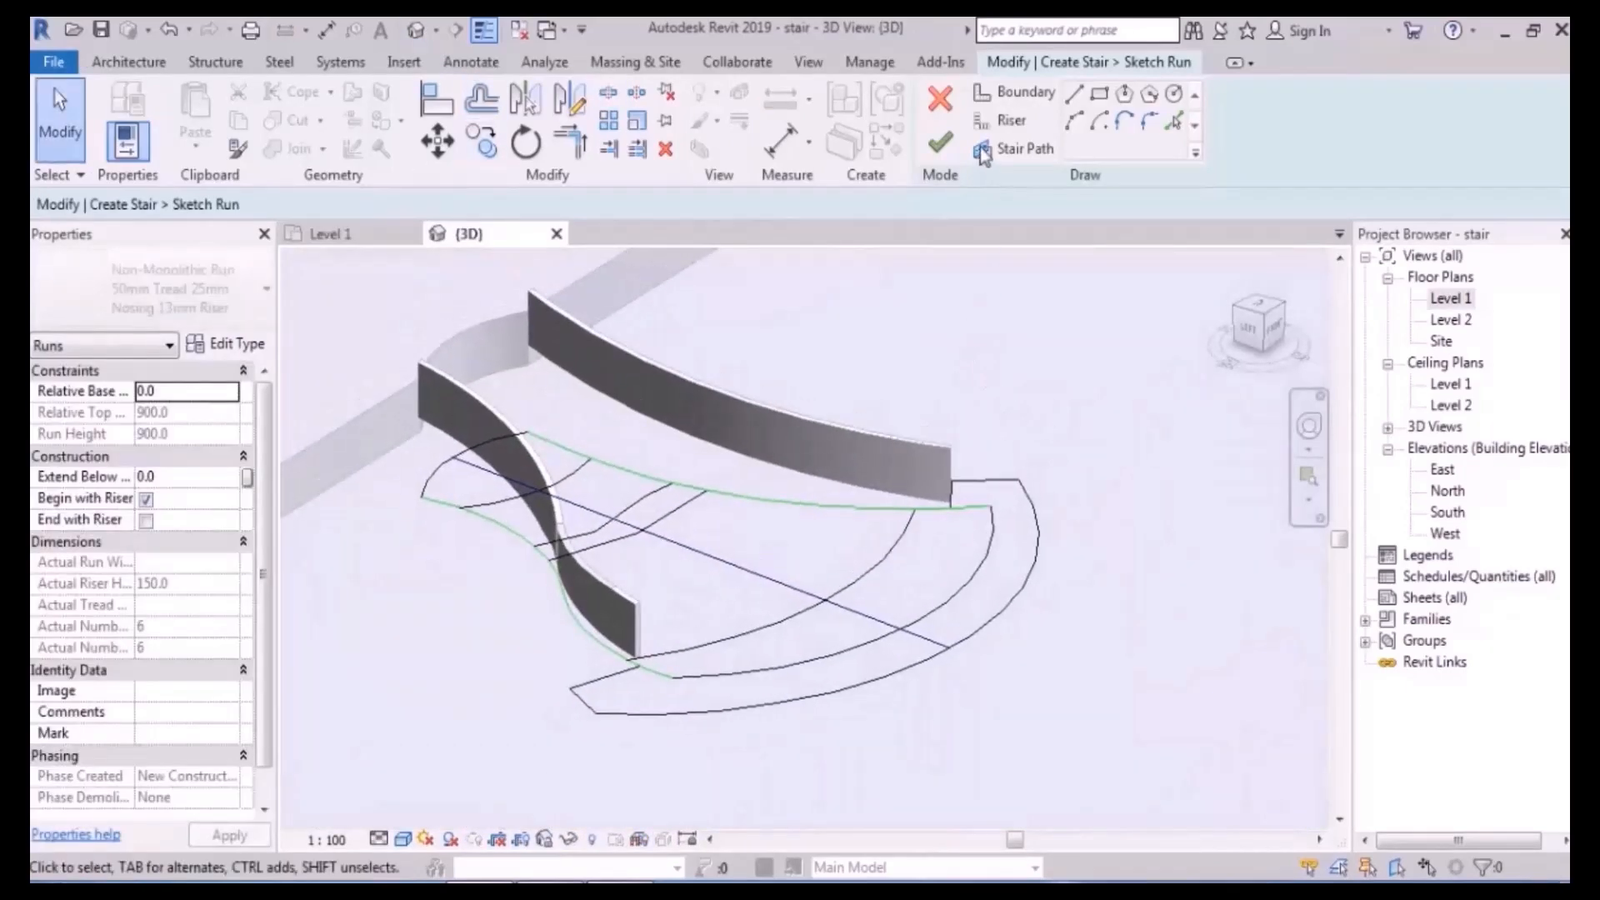
{"action": "left_click", "coordinate": [940, 142]}
{"action": "mouse_move", "coordinate": [1097, 330]}
{"action": "middle_mouse_down", "text": "shift"}
{"action": "mouse_move", "coordinate": [1106, 429]}
{"action": "mouse_move", "coordinate": [1120, 379]}
{"action": "middle_mouse_up", "text": "shift"}
{"action": "scroll", "coordinate": [743, 463], "scroll_direction": "up", "scroll_amount": 2}
{"action": "middle_click_drag", "start_coordinate": [792, 478], "coordinate": [845, 467], "text": "shift"}
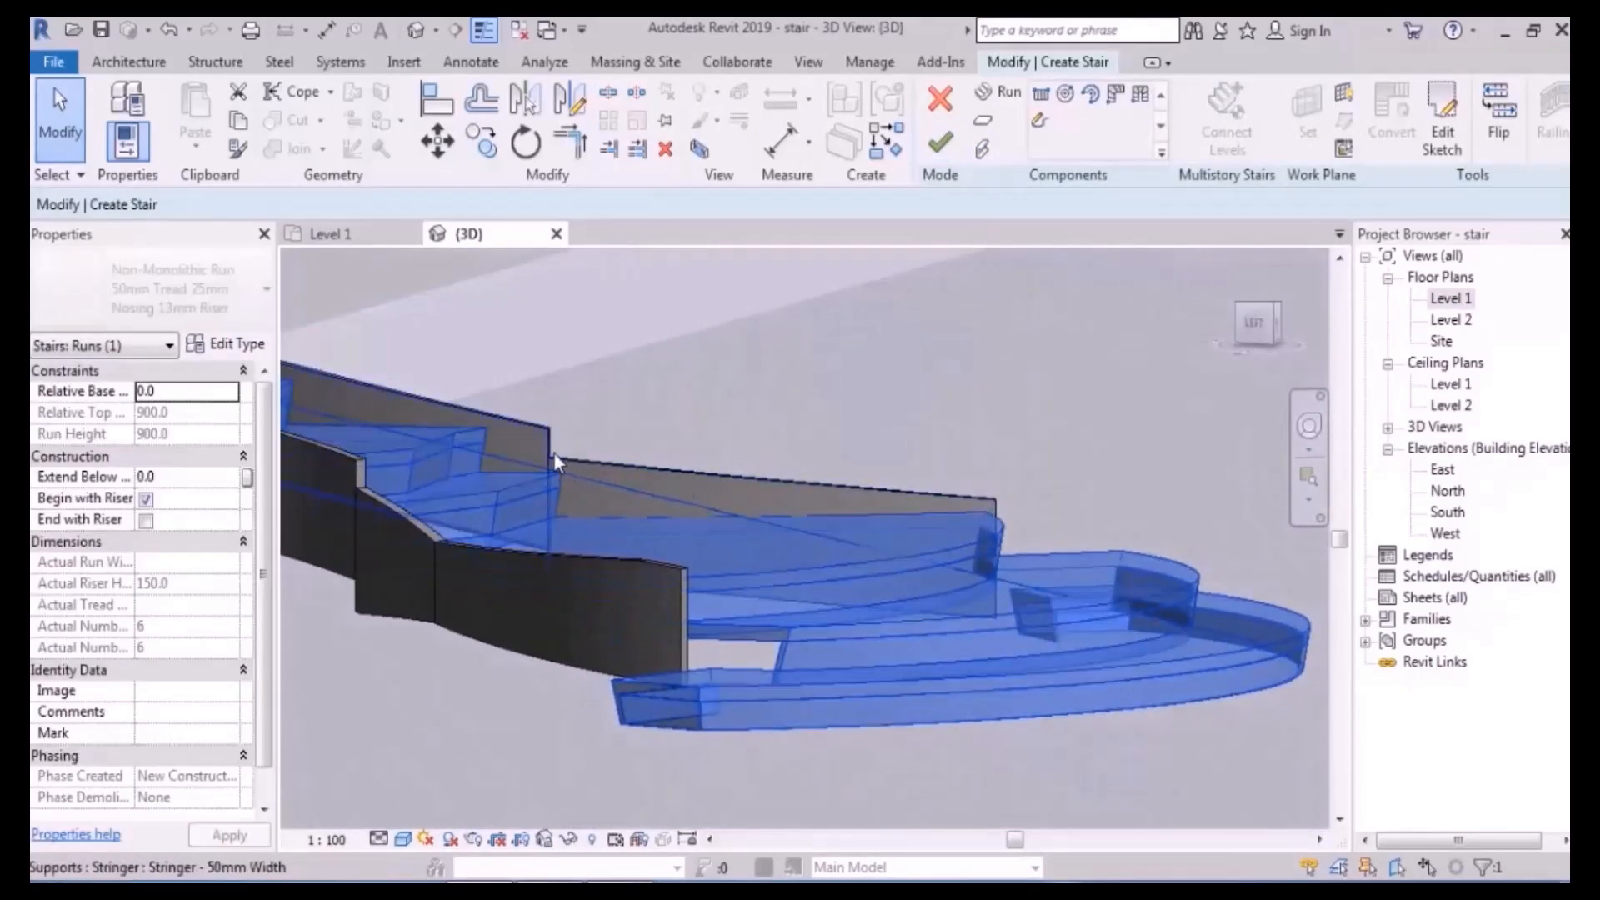
{"action": "scroll", "coordinate": [843, 496], "scroll_direction": "down", "scroll_amount": 2}
{"action": "middle_click_drag", "start_coordinate": [1003, 445], "coordinate": [905, 578], "text": "shift"}
- Reopen the run's sketch for editing in the Level 1 floor plan
{"action": "double_click", "coordinate": [906, 579]}
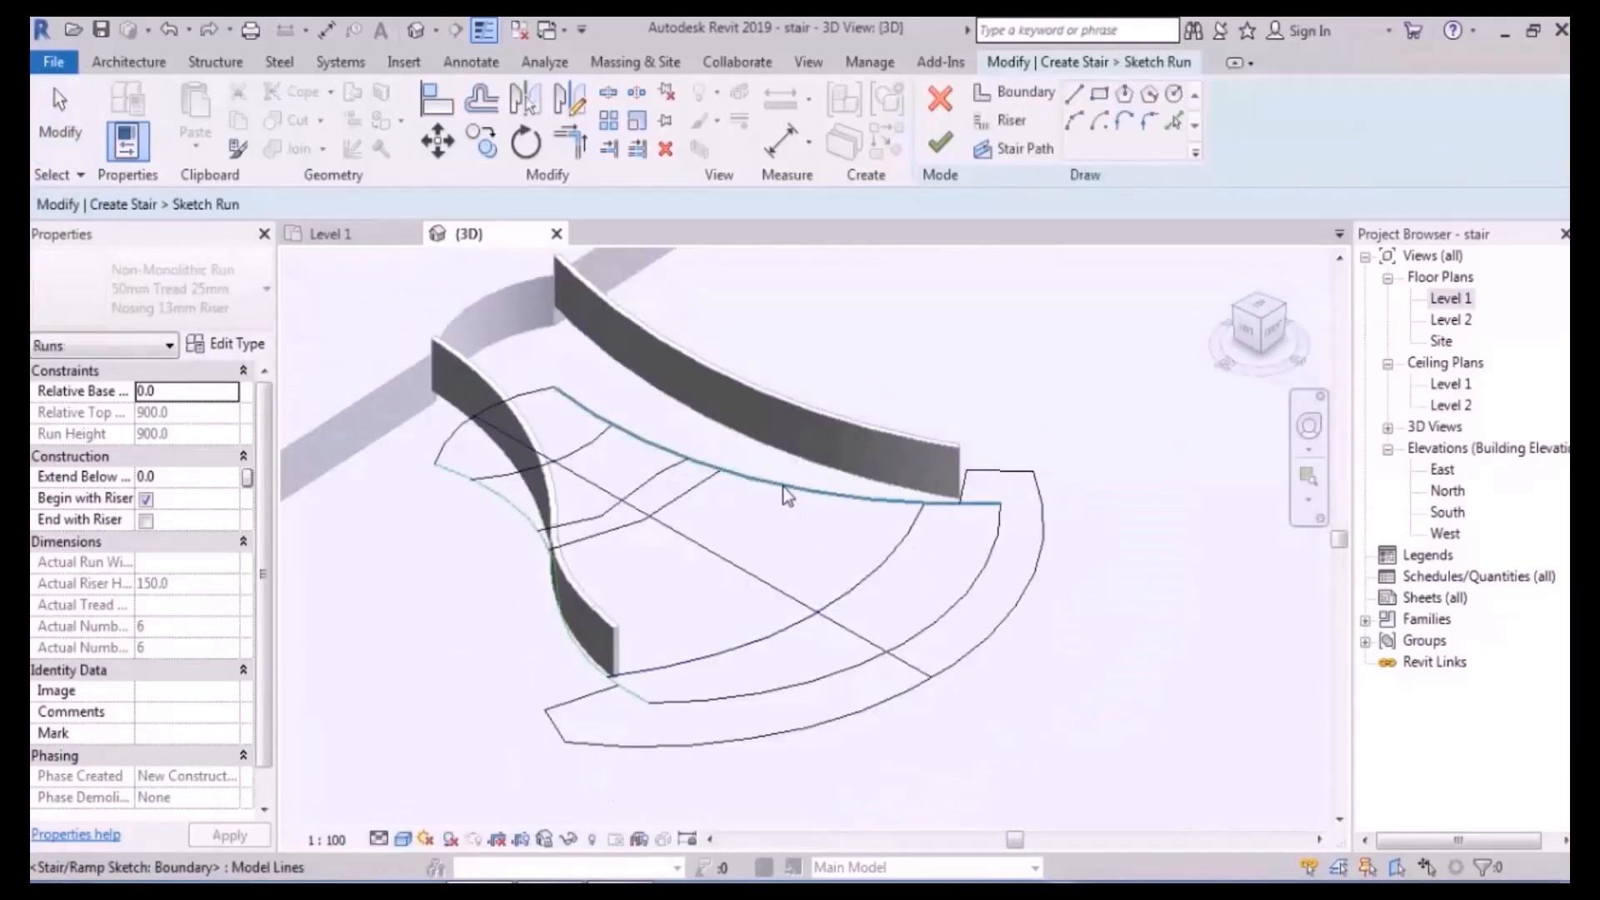
{"action": "double_click", "coordinate": [1479, 305]}
{"action": "scroll", "coordinate": [857, 450], "scroll_direction": "down", "scroll_amount": 5}
{"action": "scroll", "coordinate": [847, 441], "scroll_direction": "up", "scroll_amount": 3}
- Split the boundary arcs at the right, left and upper riser junctions
{"action": "left_click", "coordinate": [607, 94]}
{"action": "scroll", "coordinate": [833, 429], "scroll_direction": "up", "scroll_amount": 4}
{"action": "left_click", "coordinate": [868, 447]}
{"action": "middle_click_drag", "start_coordinate": [967, 654], "coordinate": [811, 377]}
{"action": "middle_click_drag", "start_coordinate": [941, 712], "coordinate": [804, 427]}
{"action": "left_click", "coordinate": [882, 571]}
{"action": "scroll", "coordinate": [982, 624], "scroll_direction": "down", "scroll_amount": 3}
{"action": "middle_click_drag", "start_coordinate": [540, 575], "coordinate": [925, 672]}
{"action": "scroll", "coordinate": [749, 655], "scroll_direction": "up", "scroll_amount": 2}
{"action": "left_click", "coordinate": [638, 625]}
{"action": "scroll", "coordinate": [721, 567], "scroll_direction": "down", "scroll_amount": 2}
{"action": "middle_click_drag", "start_coordinate": [890, 300], "coordinate": [842, 472]}
{"action": "scroll", "coordinate": [851, 469], "scroll_direction": "up", "scroll_amount": 3}
{"action": "left_click", "coordinate": [837, 434]}
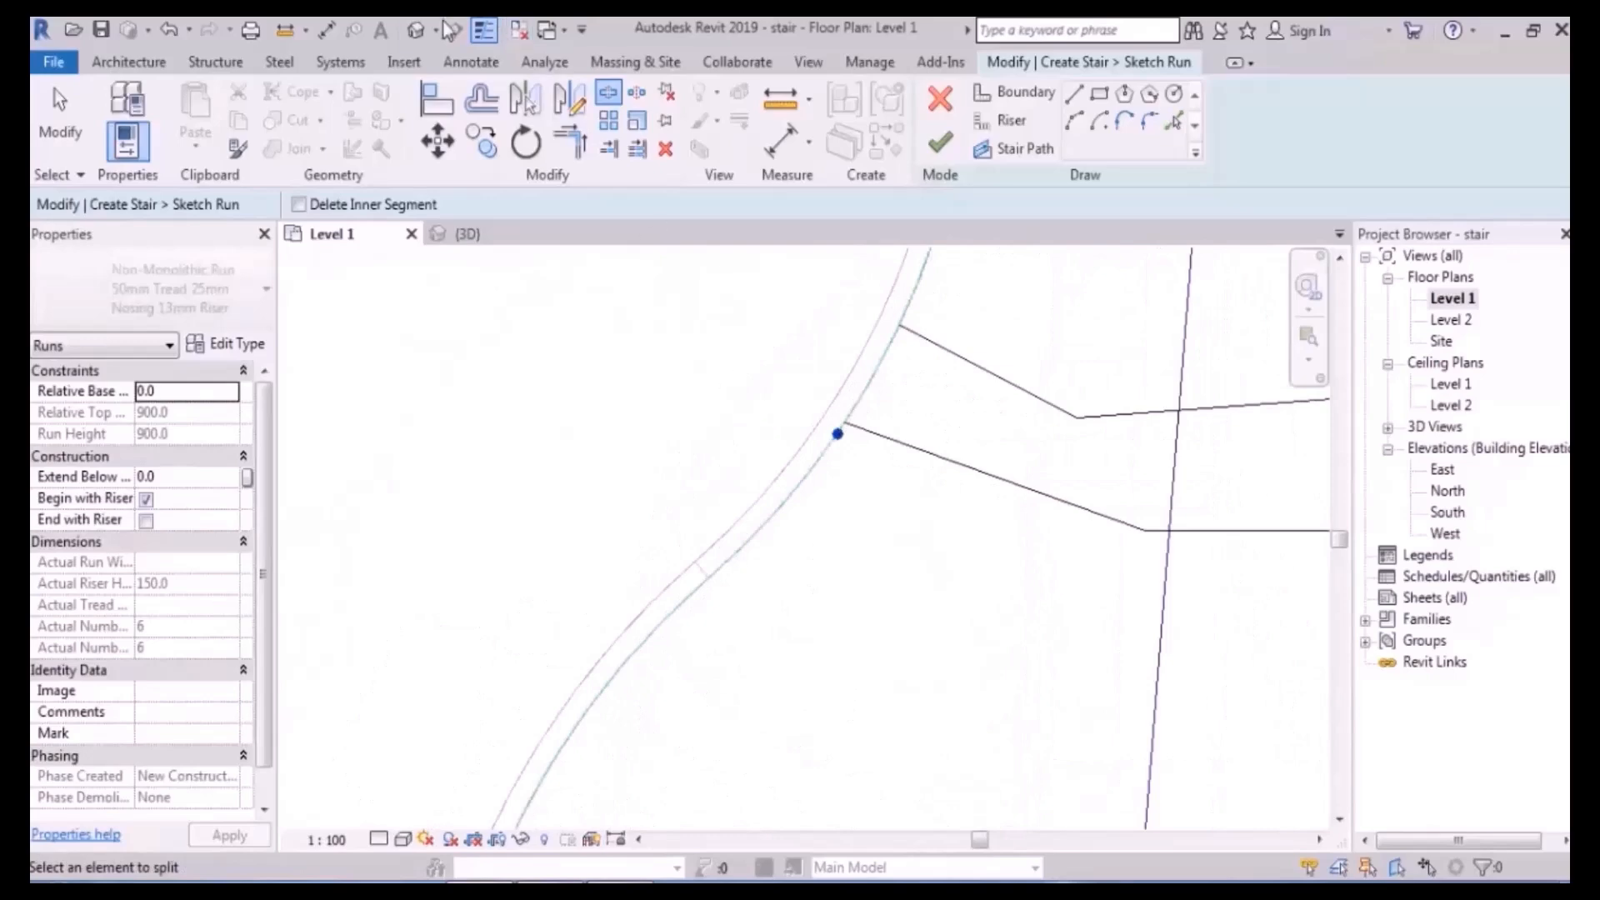
- Back in 3D, finish the run sketch so the curved lower steps regenerate
{"action": "left_click", "coordinate": [415, 33]}
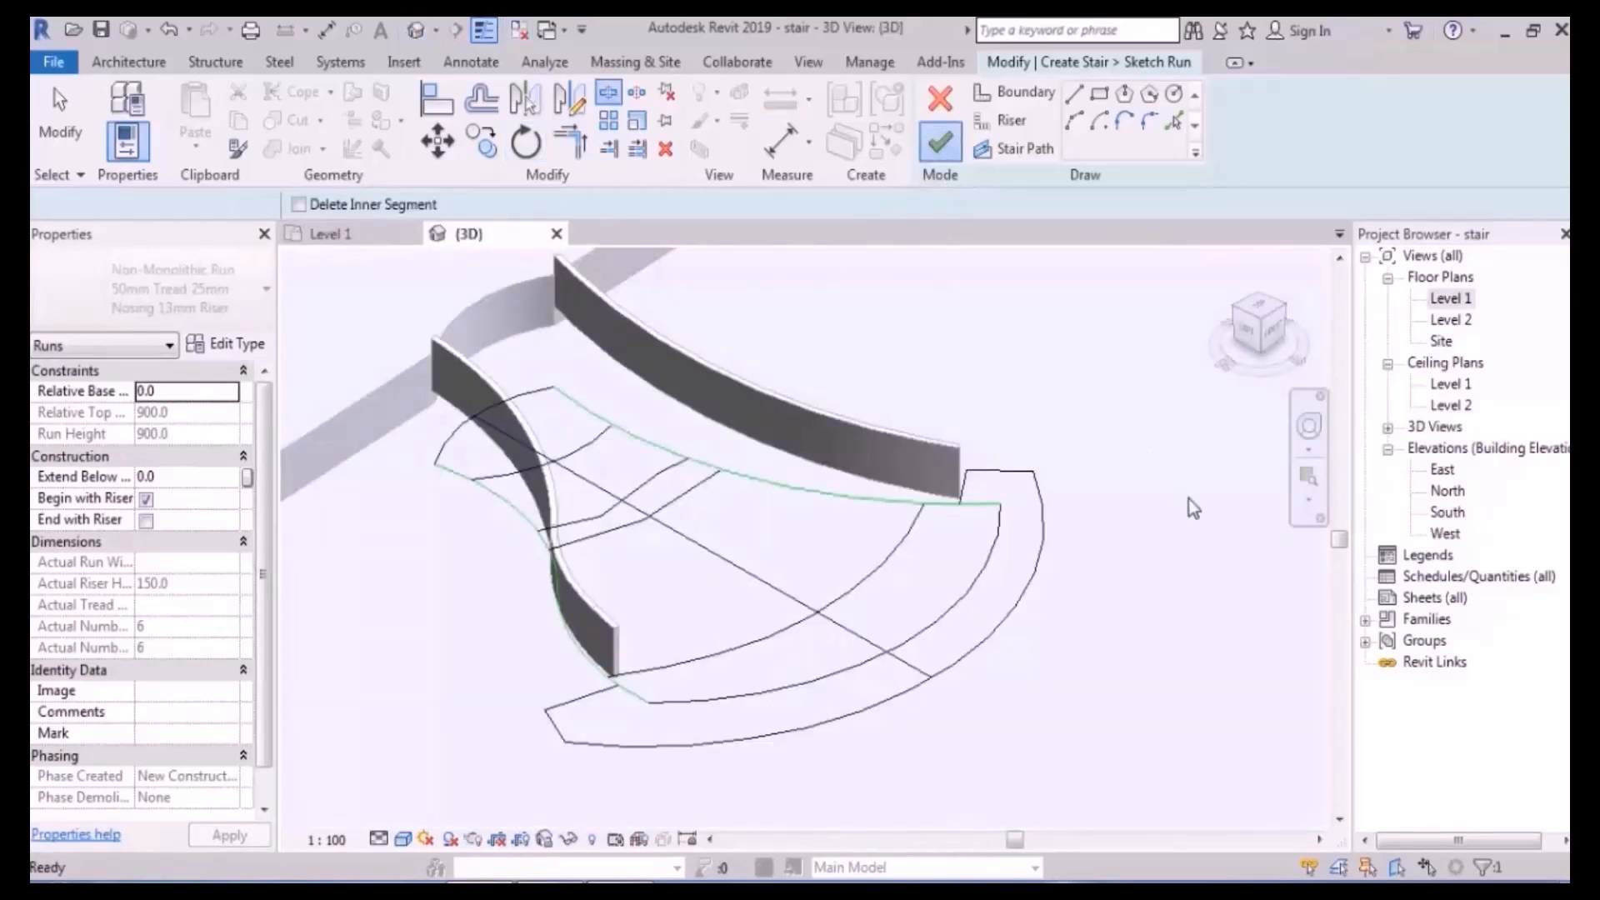
{"action": "left_click", "coordinate": [1058, 481]}
{"action": "scroll", "coordinate": [959, 492], "scroll_direction": "up", "scroll_amount": 2}
{"action": "middle_click_drag", "start_coordinate": [813, 521], "coordinate": [894, 671], "text": "shift"}
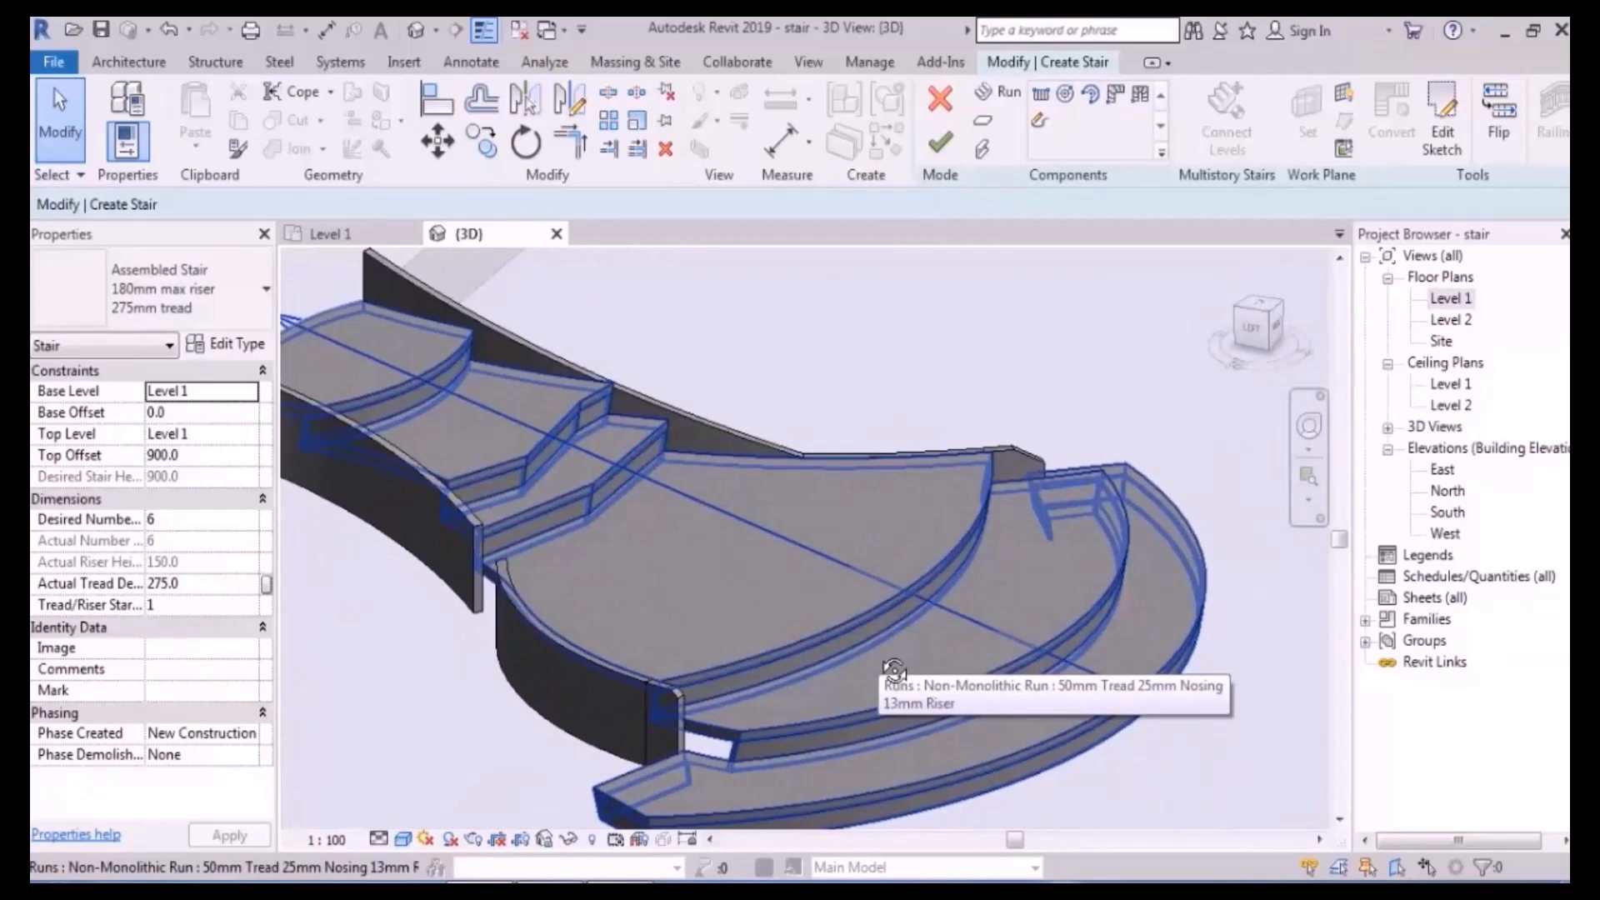
- Go to the Level 1 plan and reopen the stair run's sketch for editing
{"action": "middle_click_drag", "start_coordinate": [894, 671], "coordinate": [842, 533], "text": "shift"}
{"action": "scroll", "coordinate": [842, 534], "scroll_direction": "up", "scroll_amount": 4}
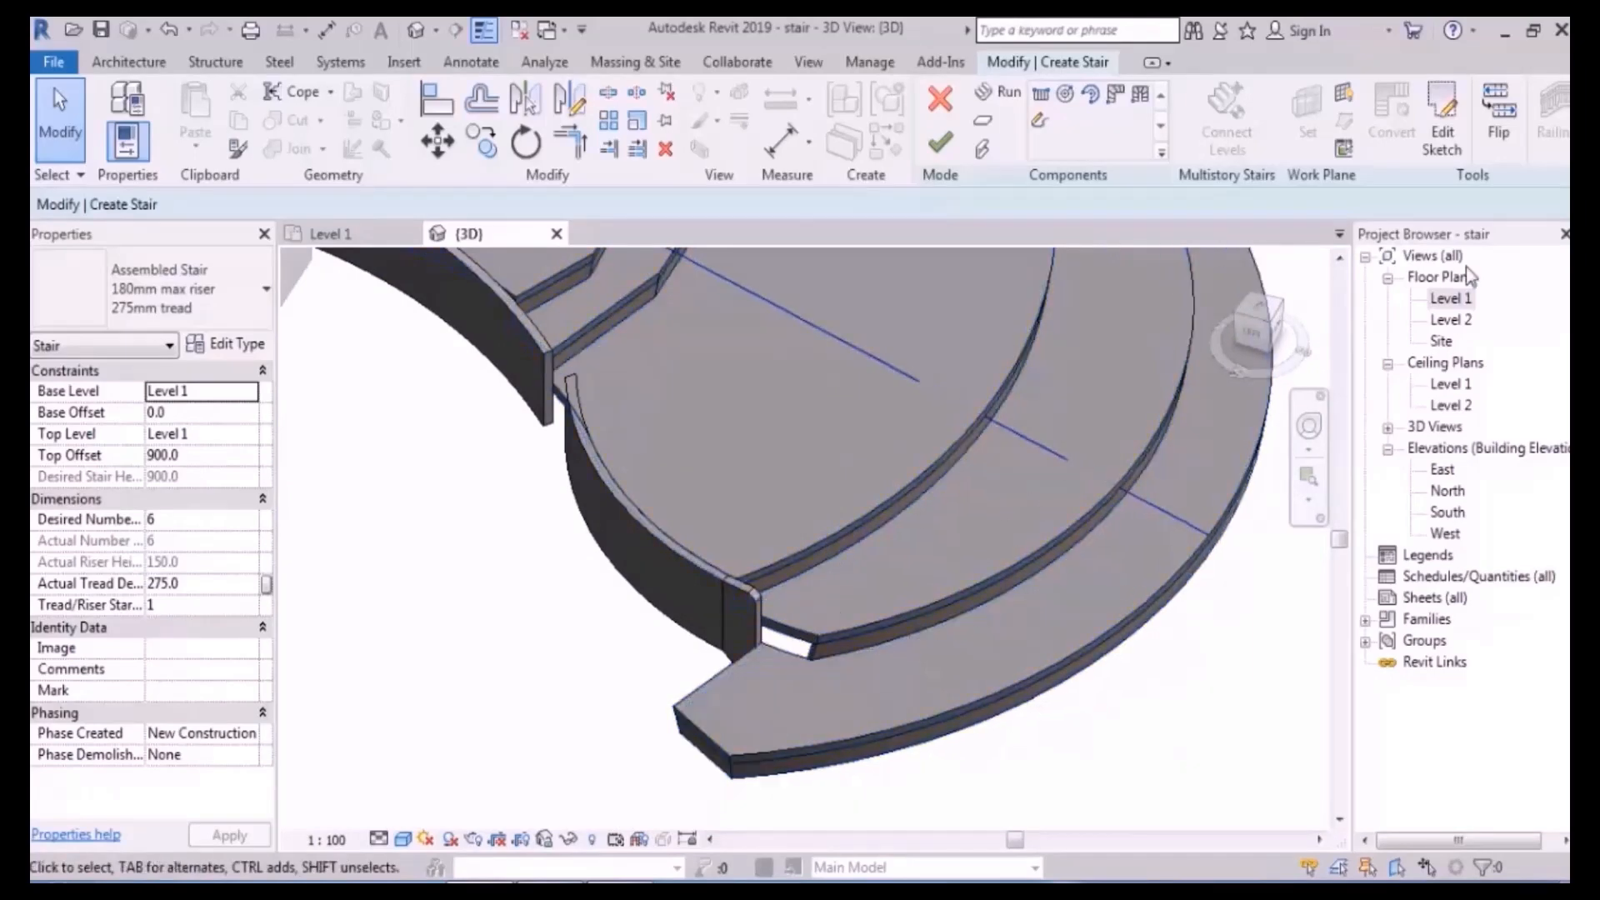
{"action": "left_click", "coordinate": [1453, 300]}
{"action": "double_click", "coordinate": [1454, 300]}
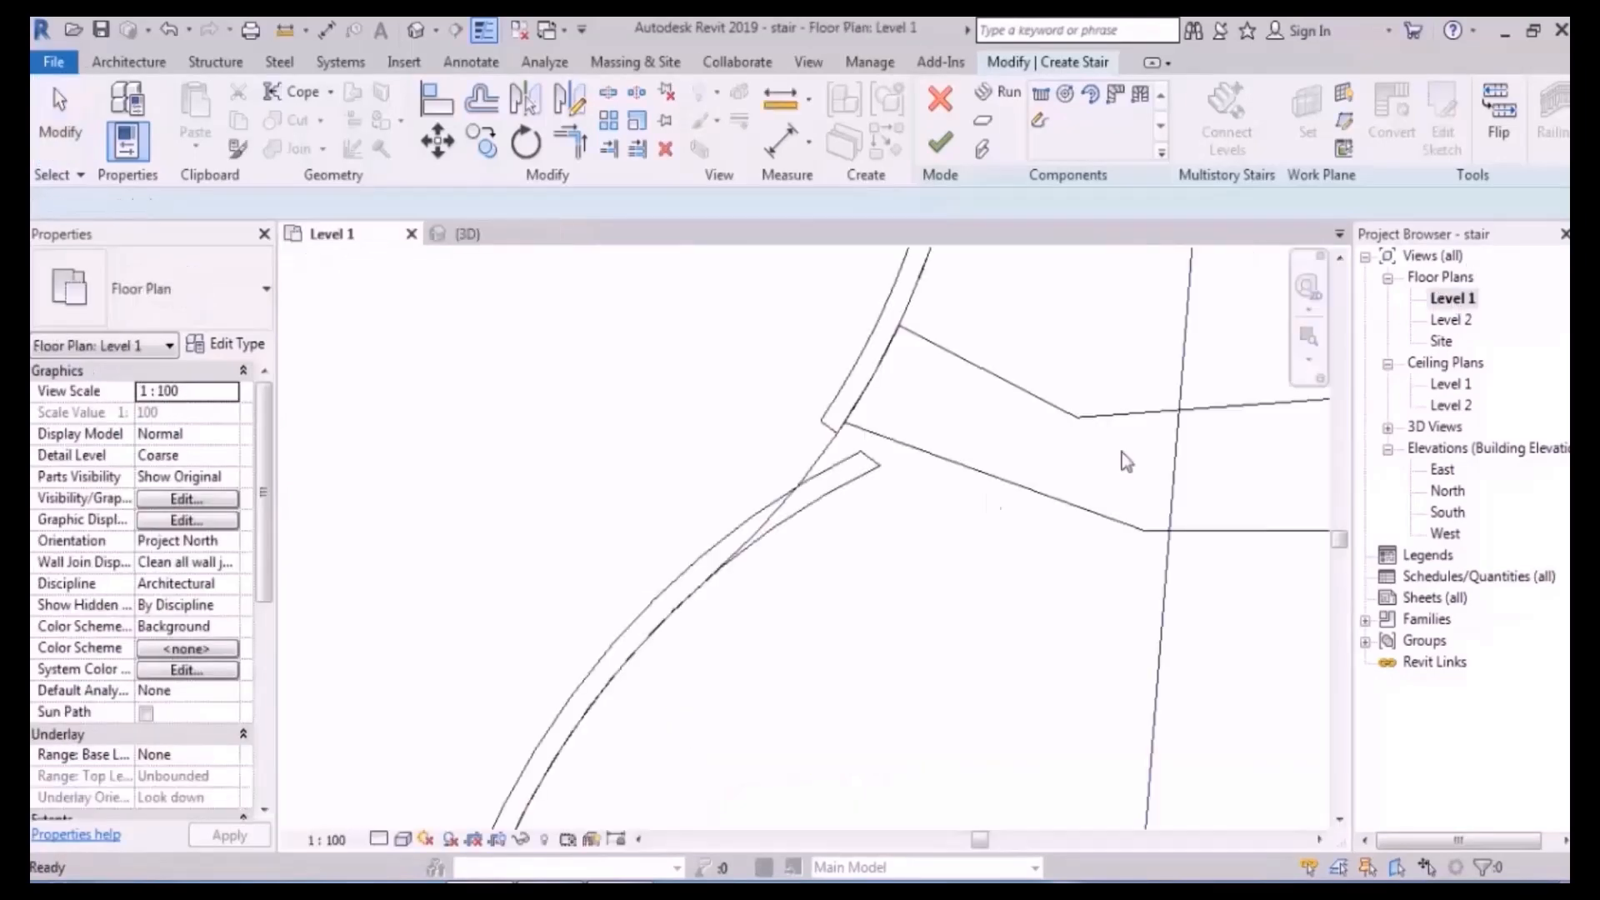
{"action": "double_click", "coordinate": [790, 433]}
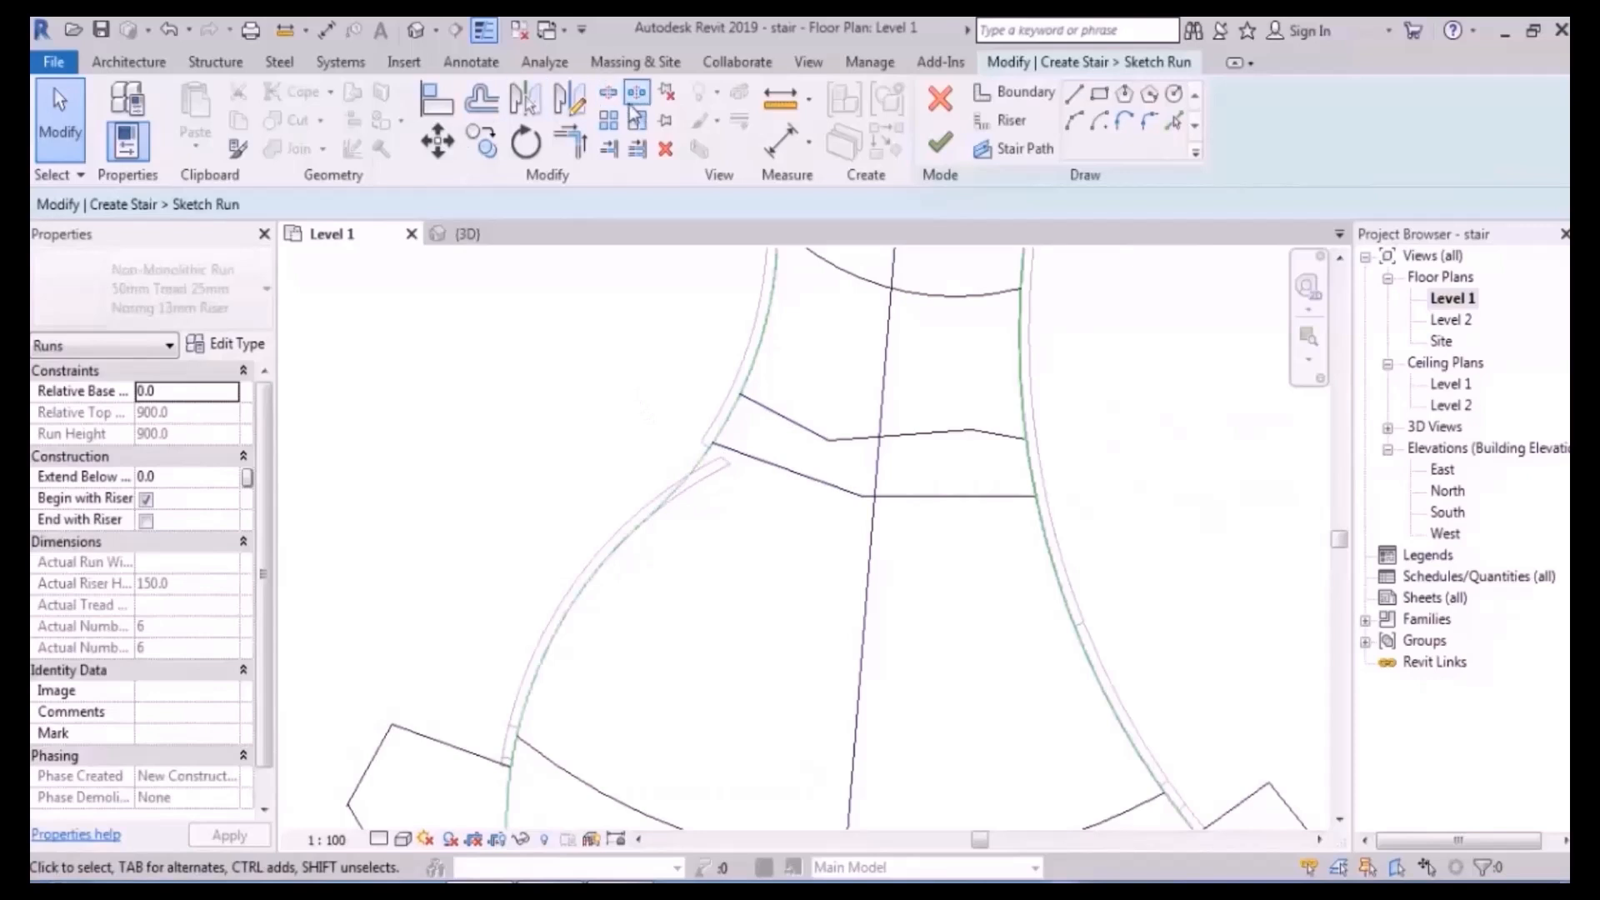
- Split the outer curved boundary, finish the sketch and check the stair in 3D
{"action": "left_click", "coordinate": [607, 96]}
{"action": "scroll", "coordinate": [767, 447], "scroll_direction": "up", "scroll_amount": 2}
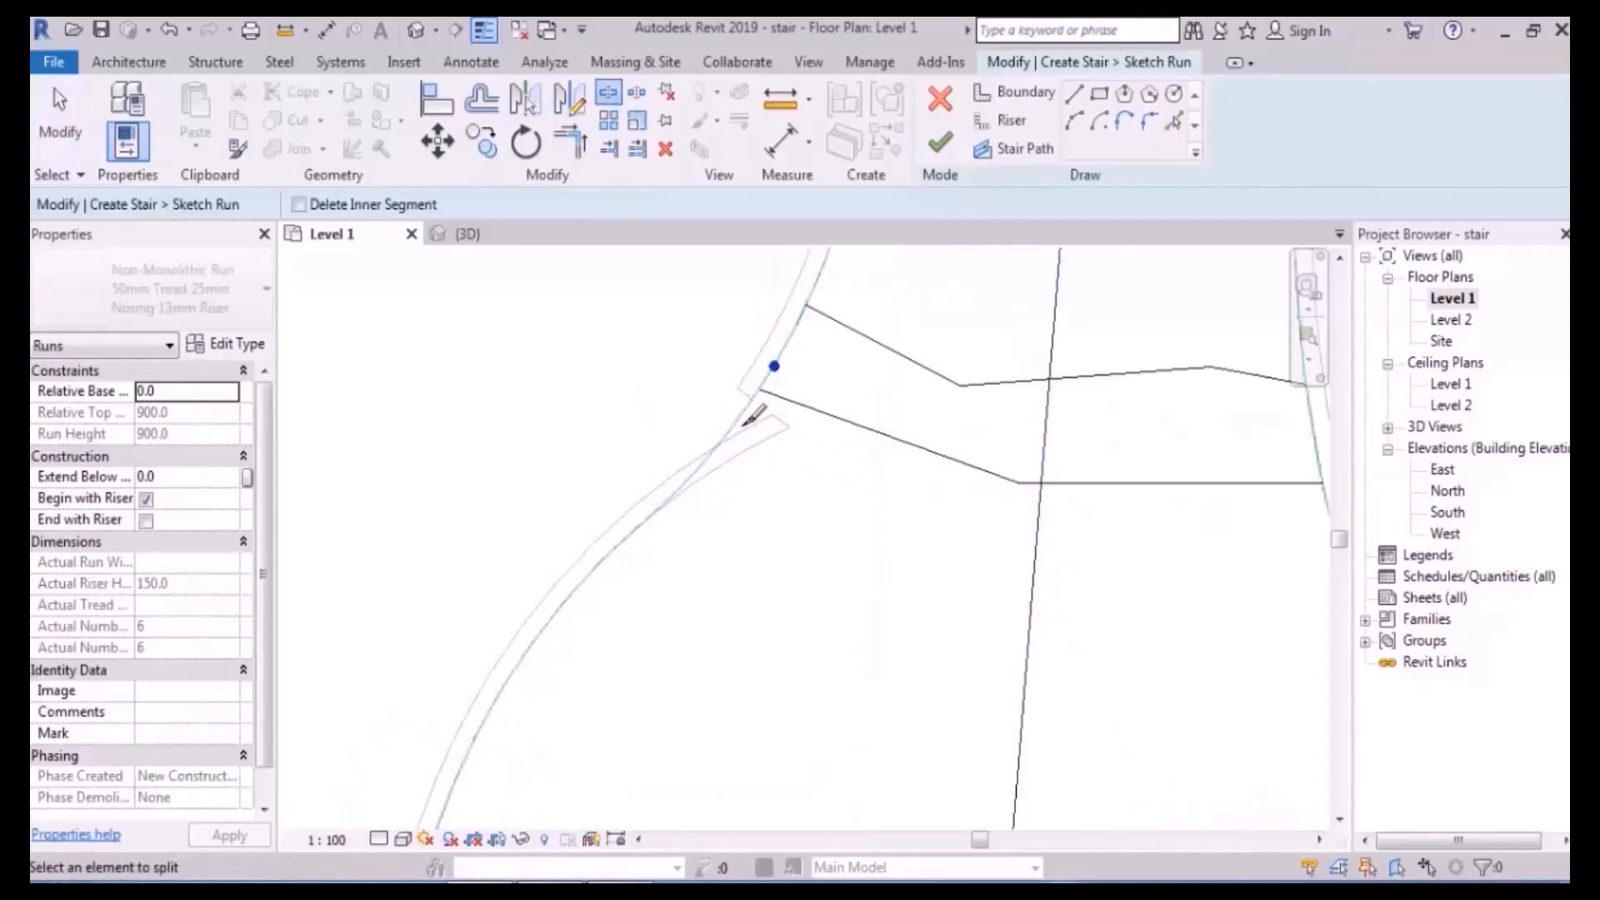
{"action": "left_click", "coordinate": [699, 468]}
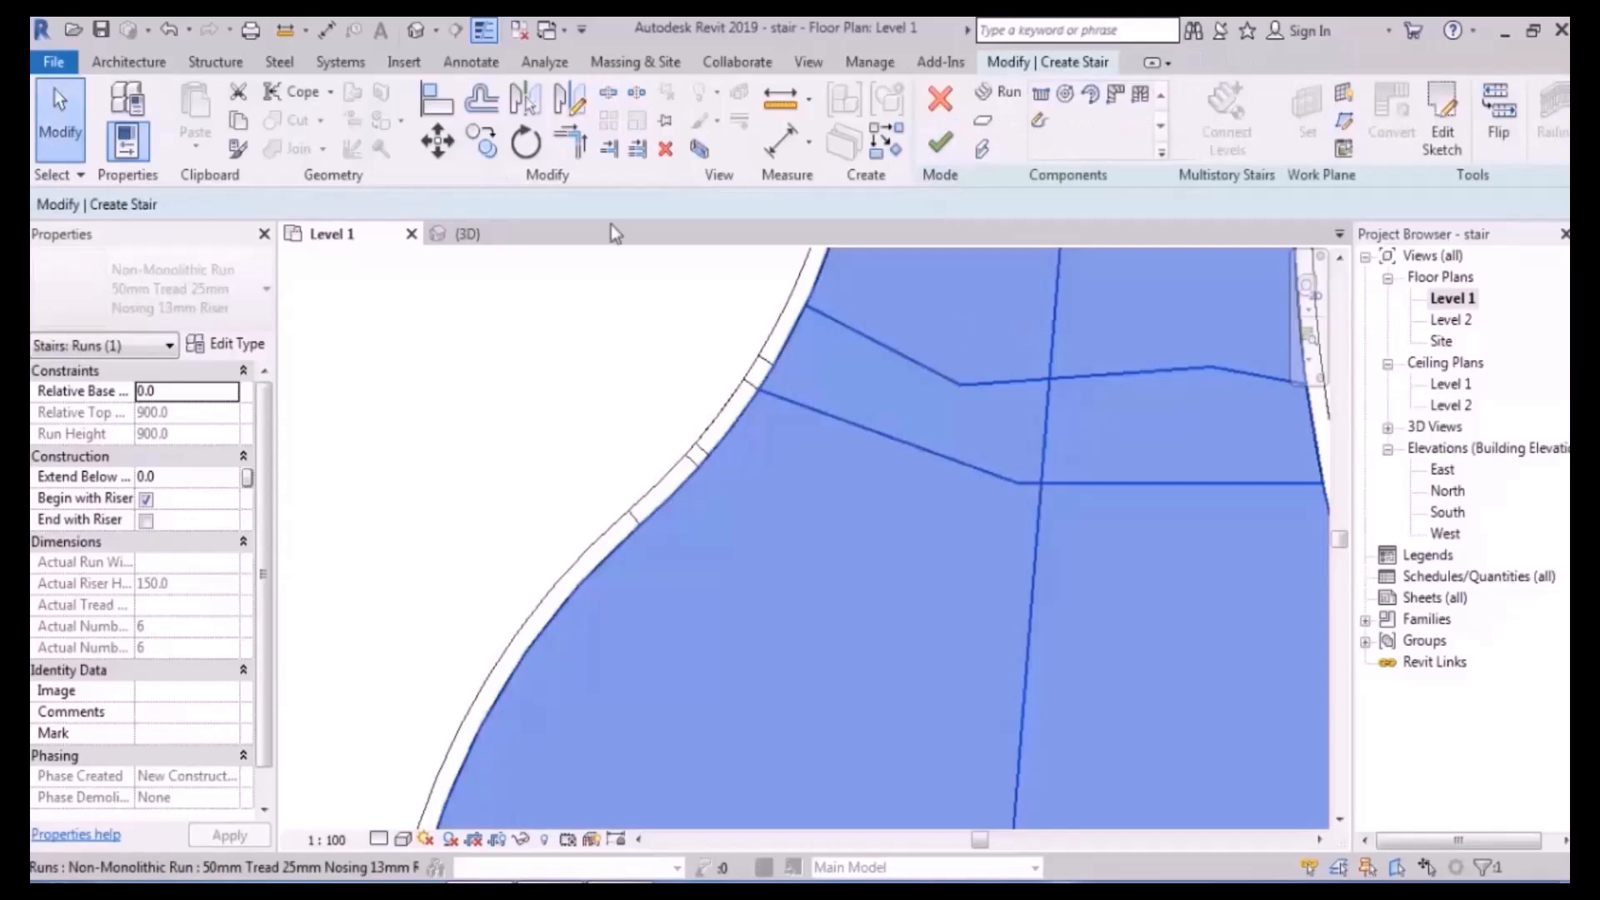
{"action": "left_click", "coordinate": [800, 275]}
{"action": "left_click", "coordinate": [467, 234]}
{"action": "middle_click_drag", "start_coordinate": [750, 493], "coordinate": [817, 512], "text": "shift"}
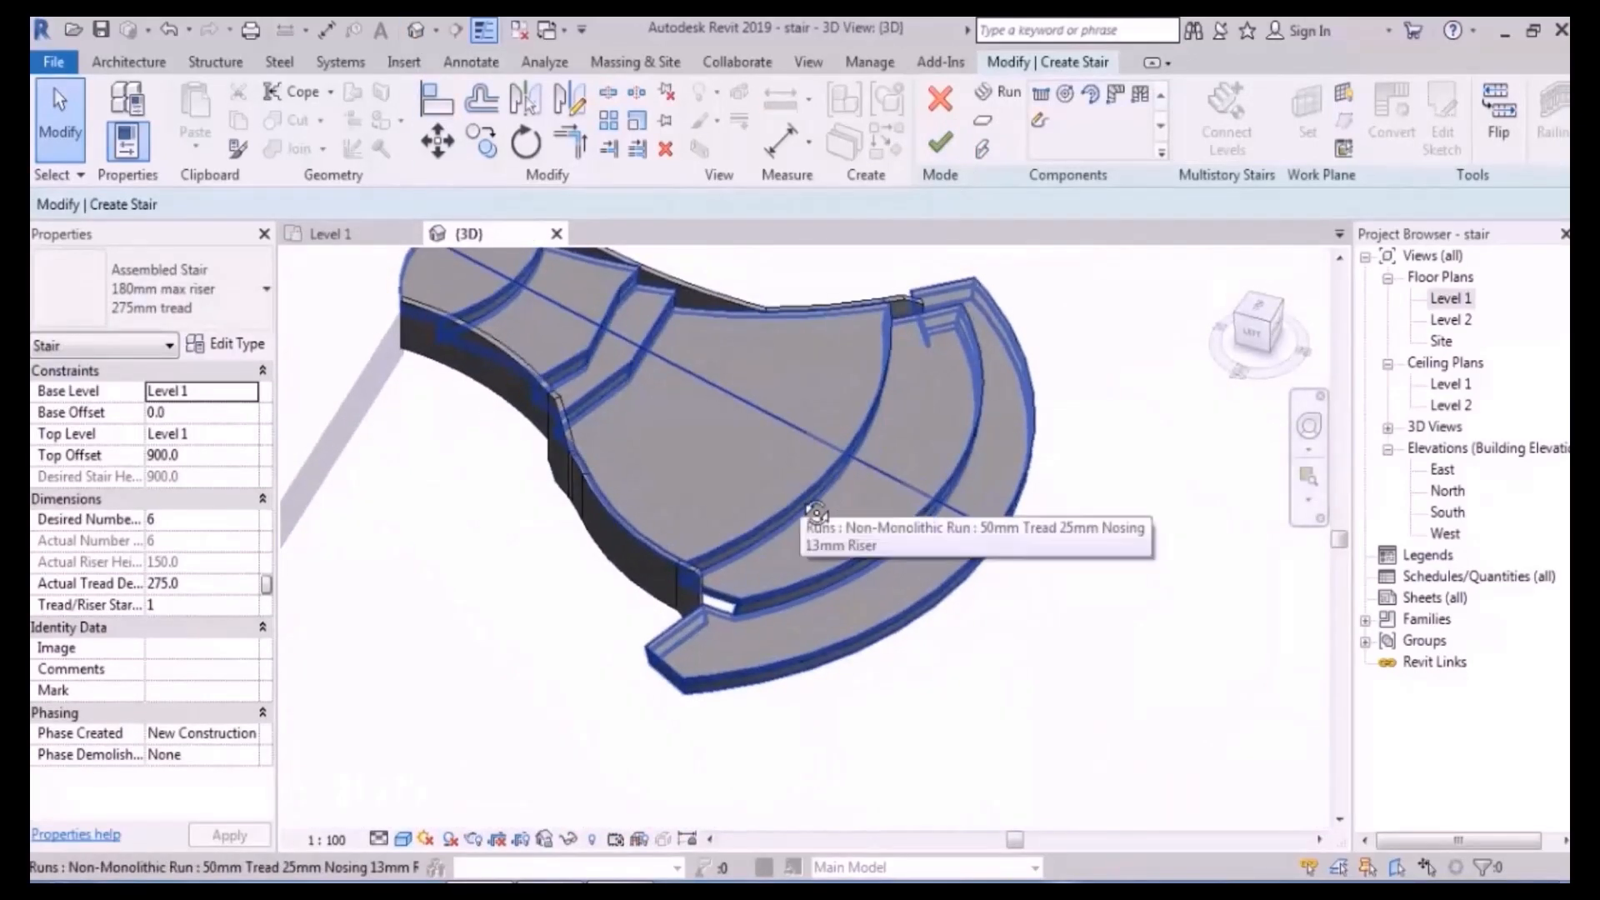
- In Level 1, reopen the run's boundary sketch and split the other curved boundary line
{"action": "double_click", "coordinate": [1452, 301]}
{"action": "scroll", "coordinate": [886, 472], "scroll_direction": "down", "scroll_amount": 5}
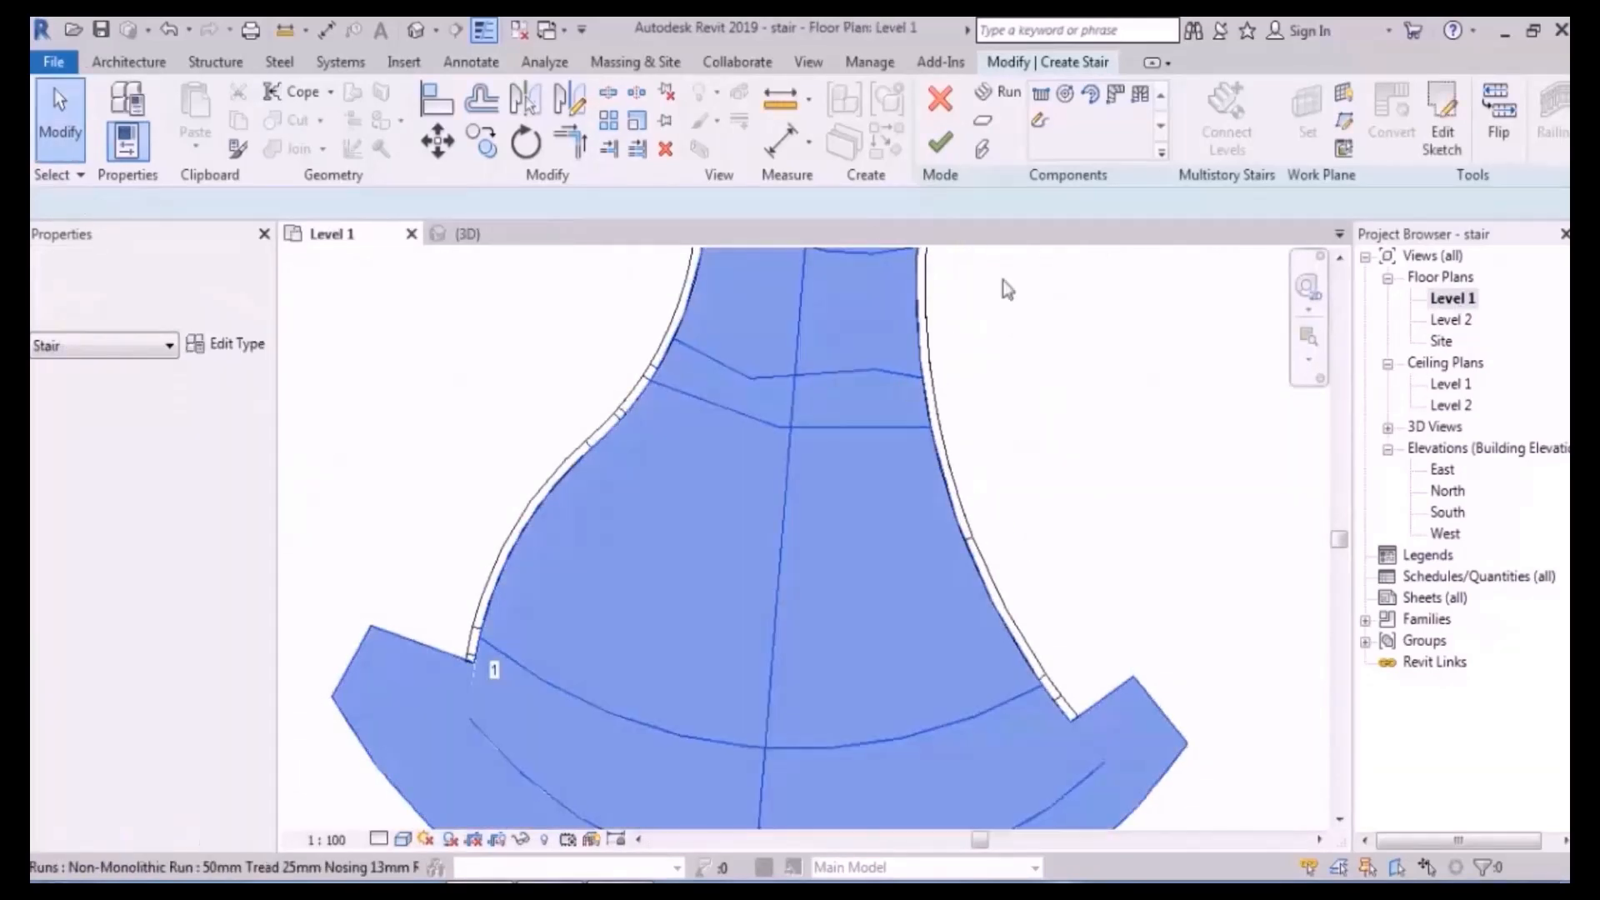
{"action": "left_click", "coordinate": [949, 344]}
{"action": "left_click", "coordinate": [1441, 133]}
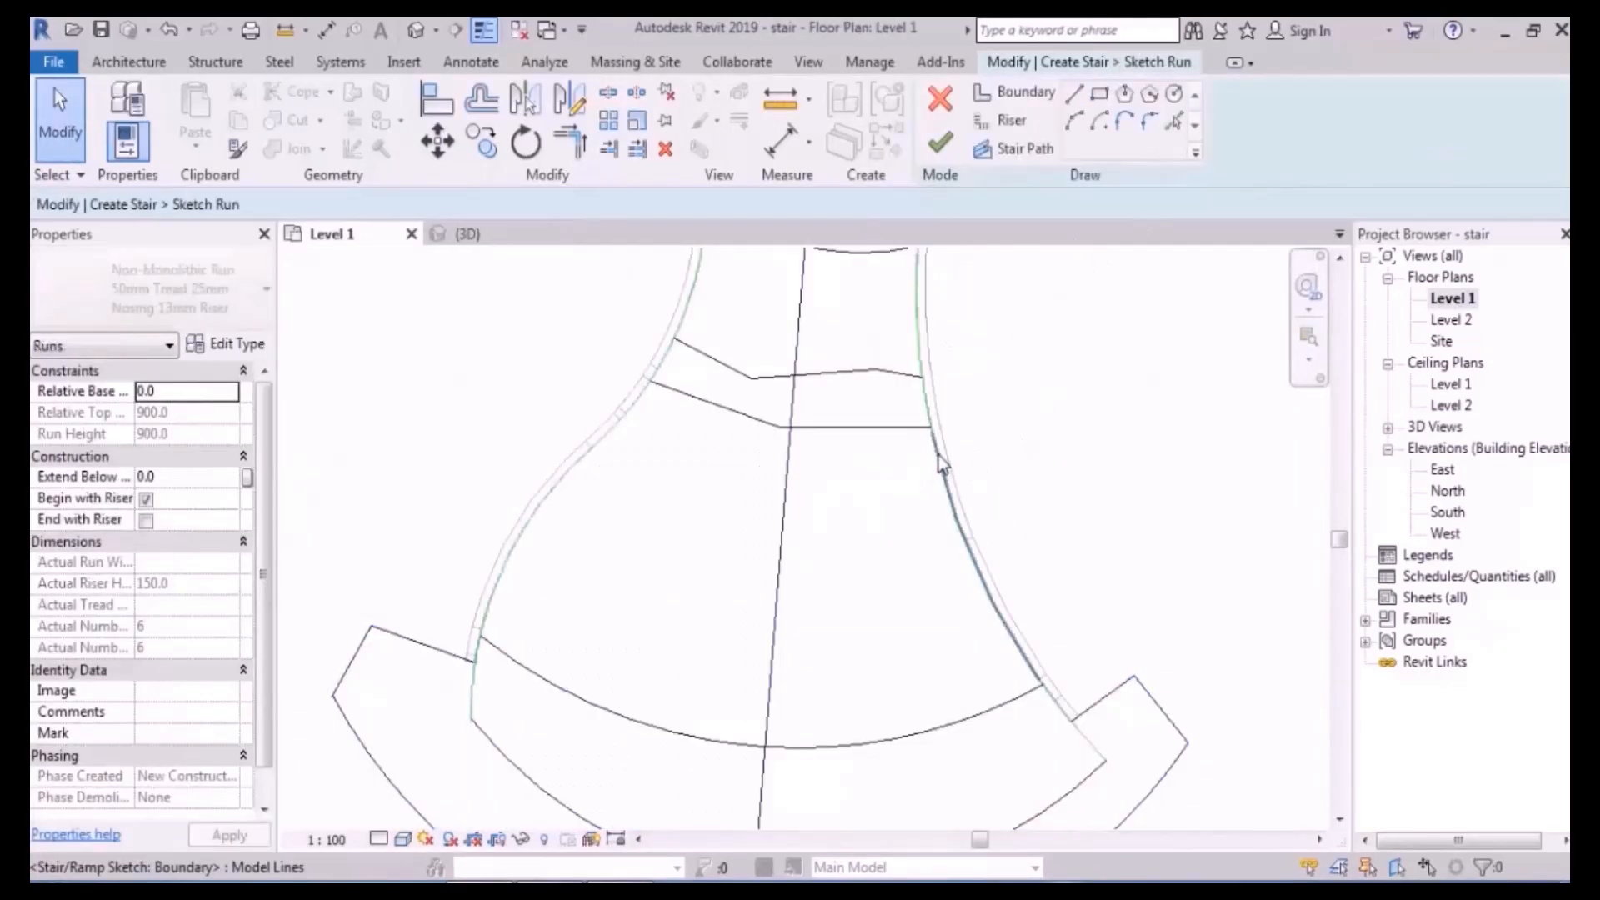
{"action": "scroll", "coordinate": [938, 455], "scroll_direction": "up", "scroll_amount": 5}
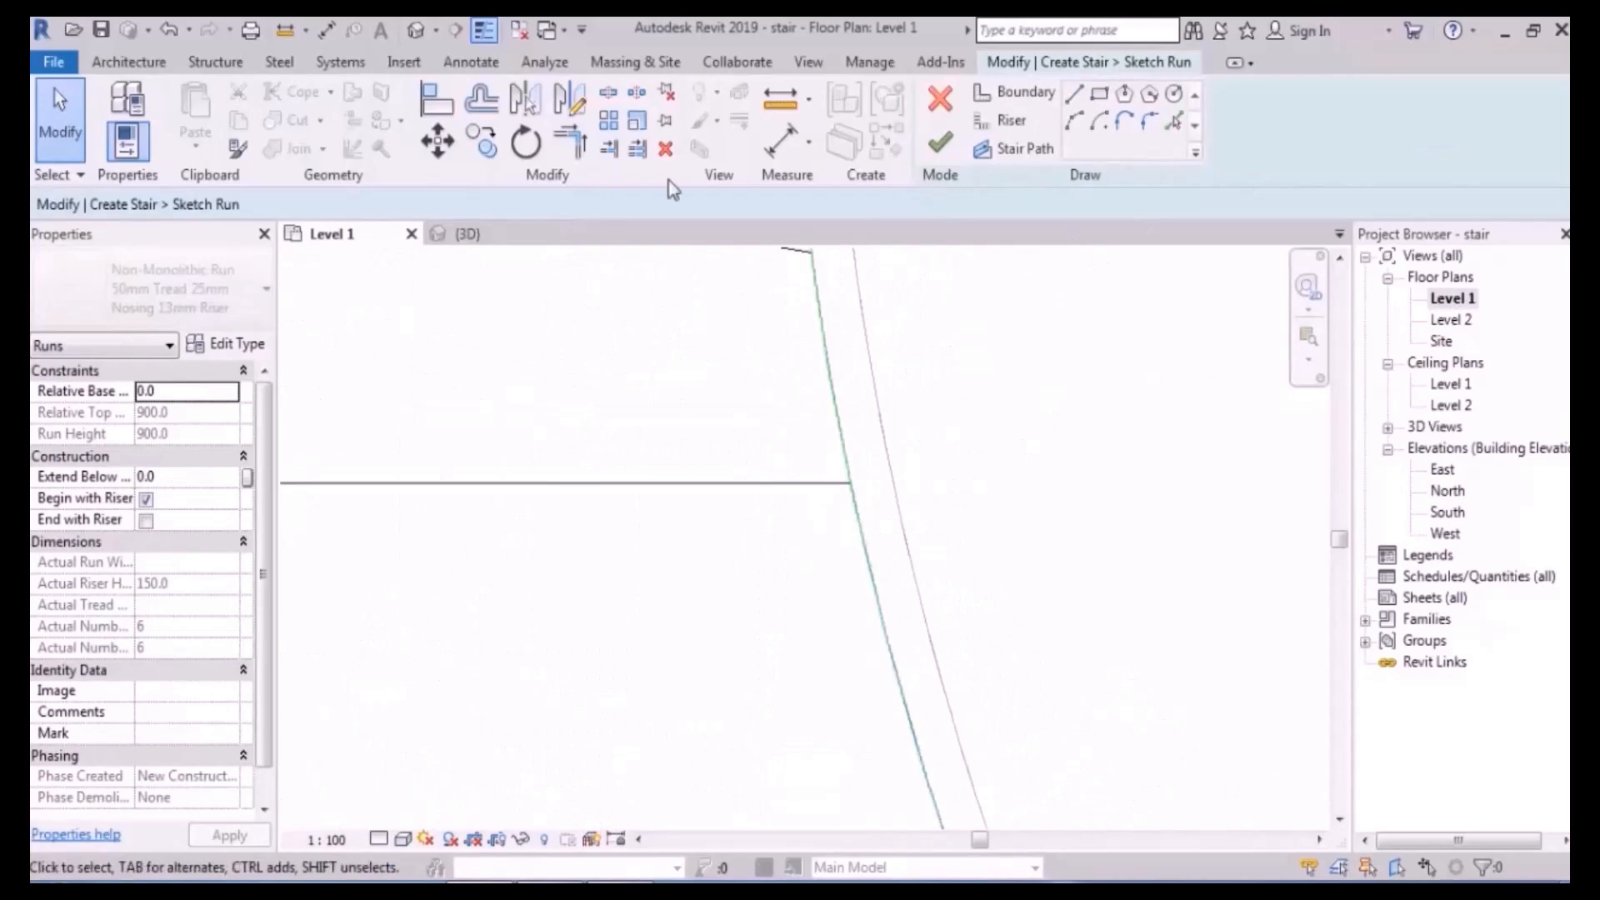
{"action": "left_click", "coordinate": [609, 93]}
{"action": "left_click", "coordinate": [845, 459]}
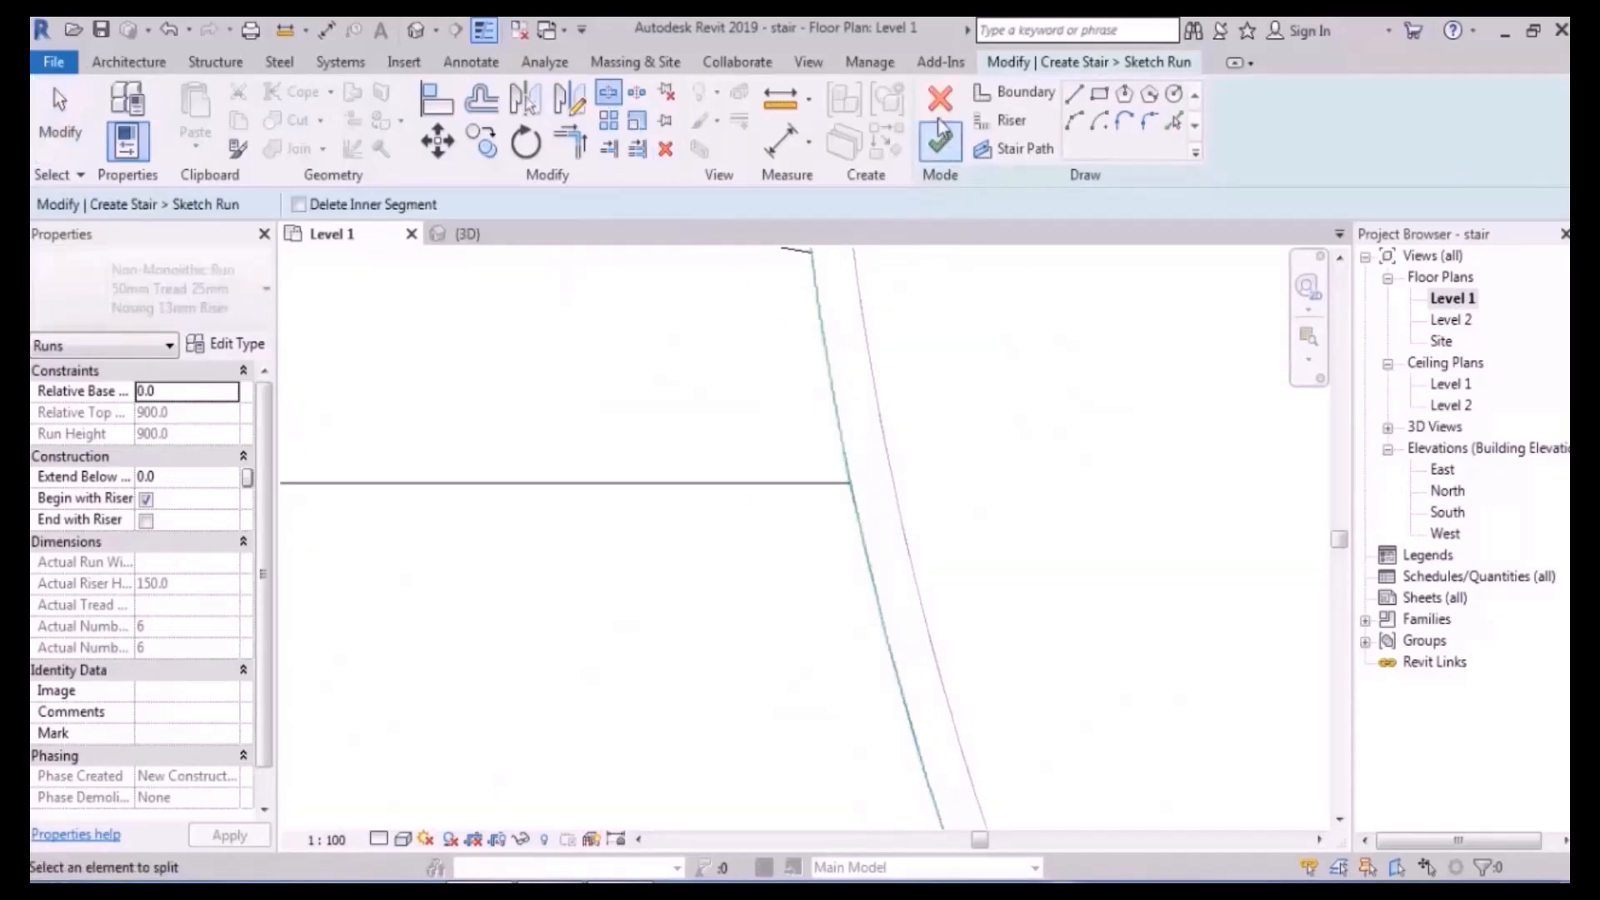
- Finish editing the stair run sketch
{"action": "left_click", "coordinate": [416, 32]}
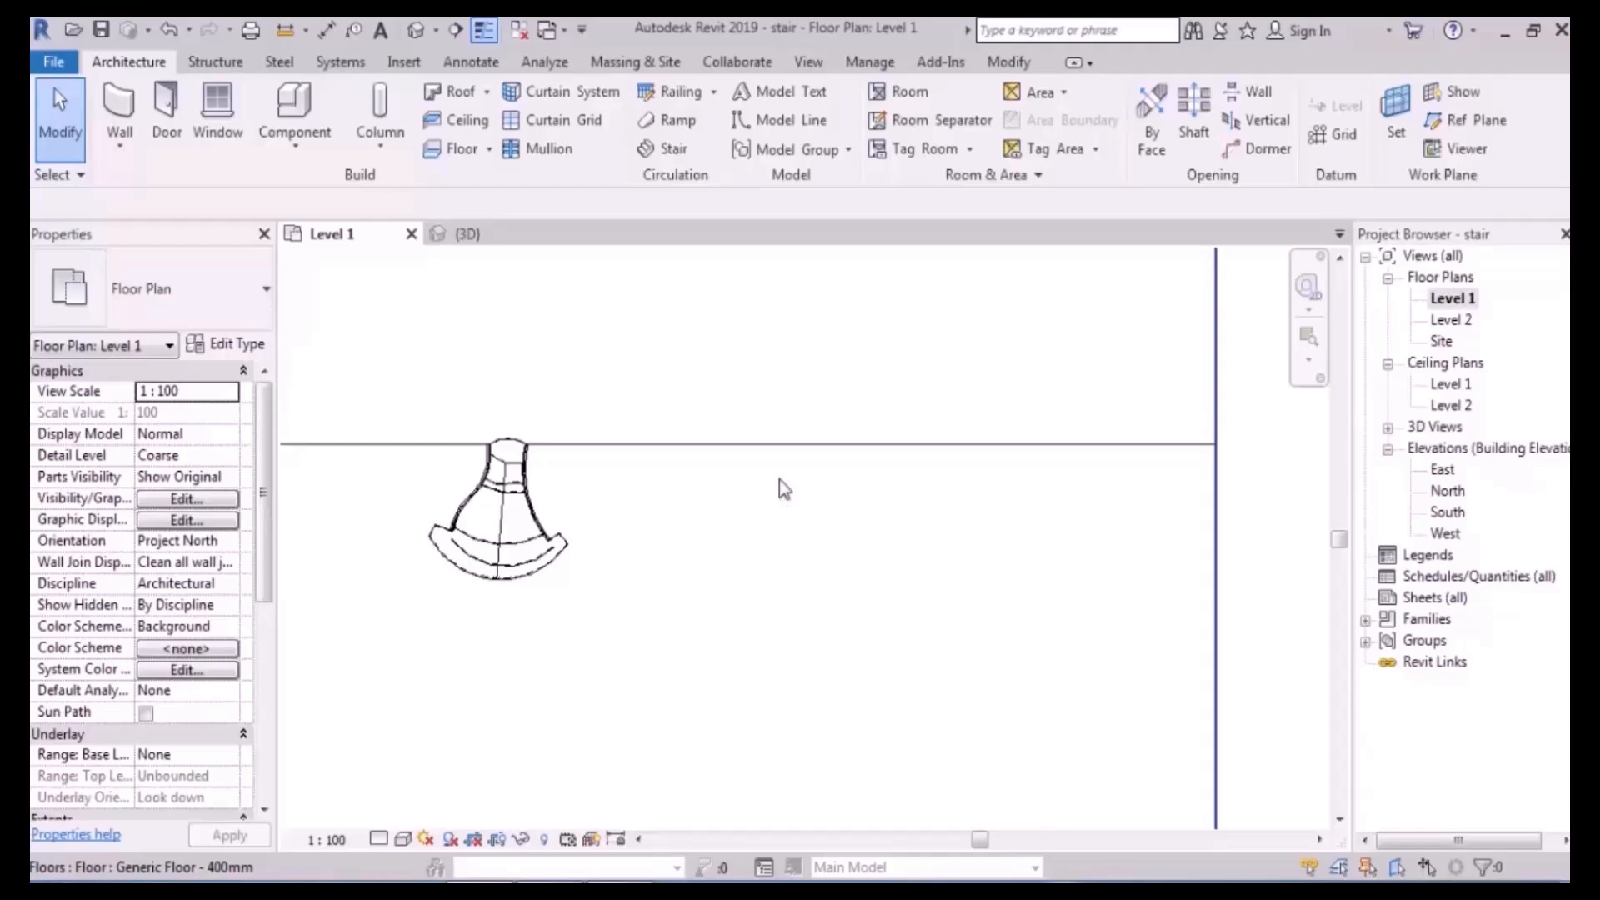
{"action": "scroll", "coordinate": [557, 495], "scroll_direction": "up", "scroll_amount": 2}
{"action": "scroll", "coordinate": [575, 481], "scroll_direction": "up", "scroll_amount": 2}
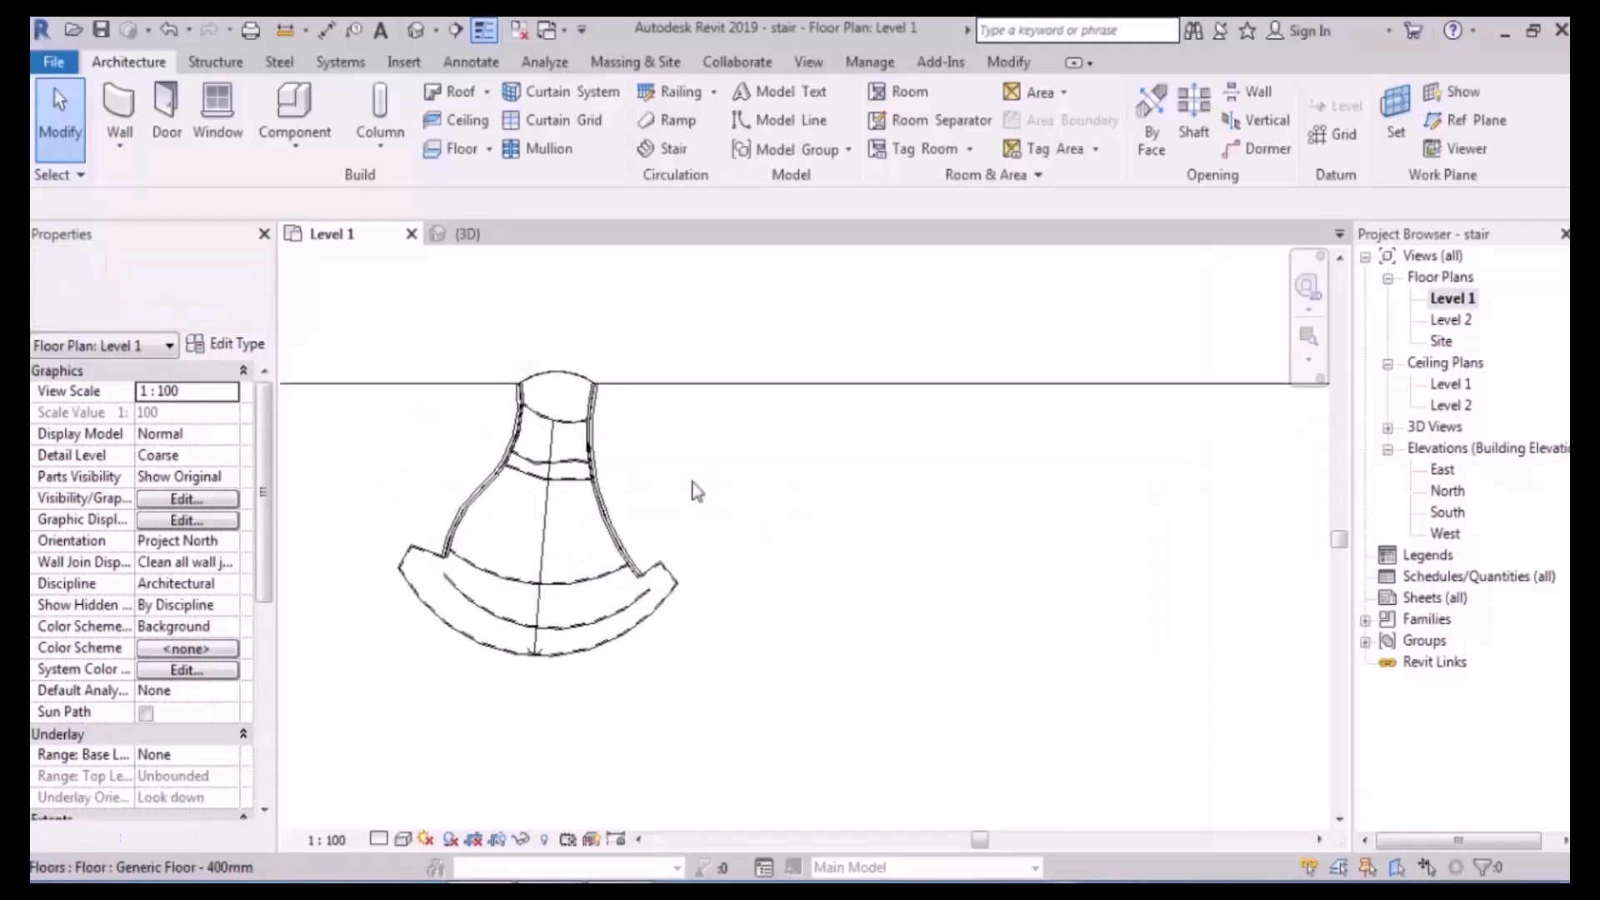
- Draw a first 3000 × 800 rectangle as a detail line in the Level 1 plan
{"action": "left_click", "coordinate": [453, 67]}
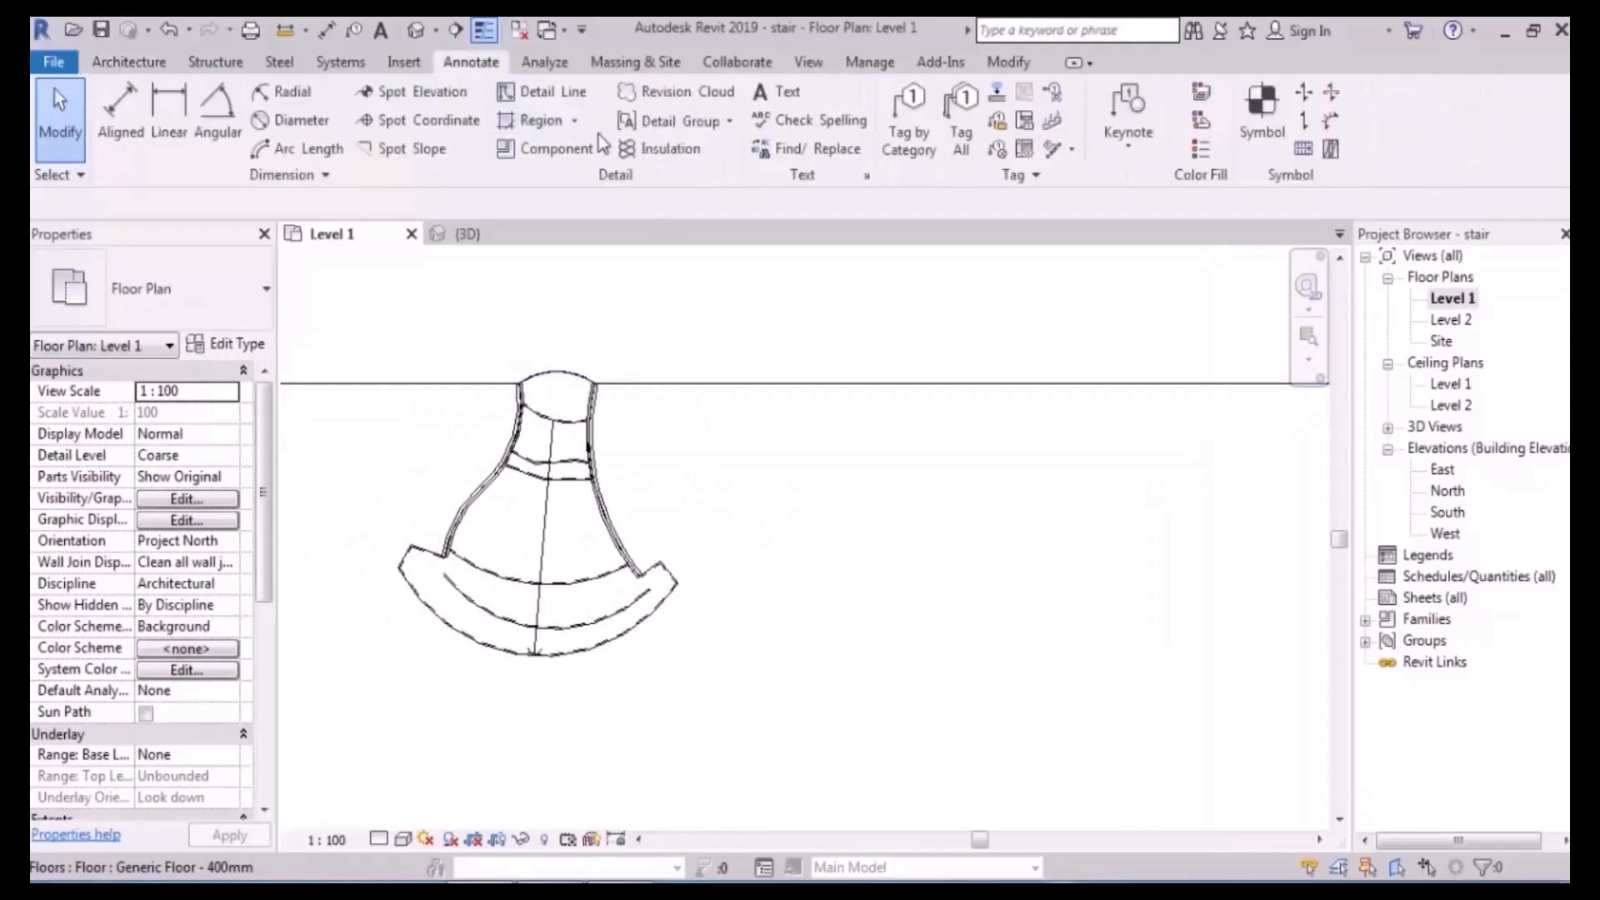
{"action": "left_click", "coordinate": [130, 61]}
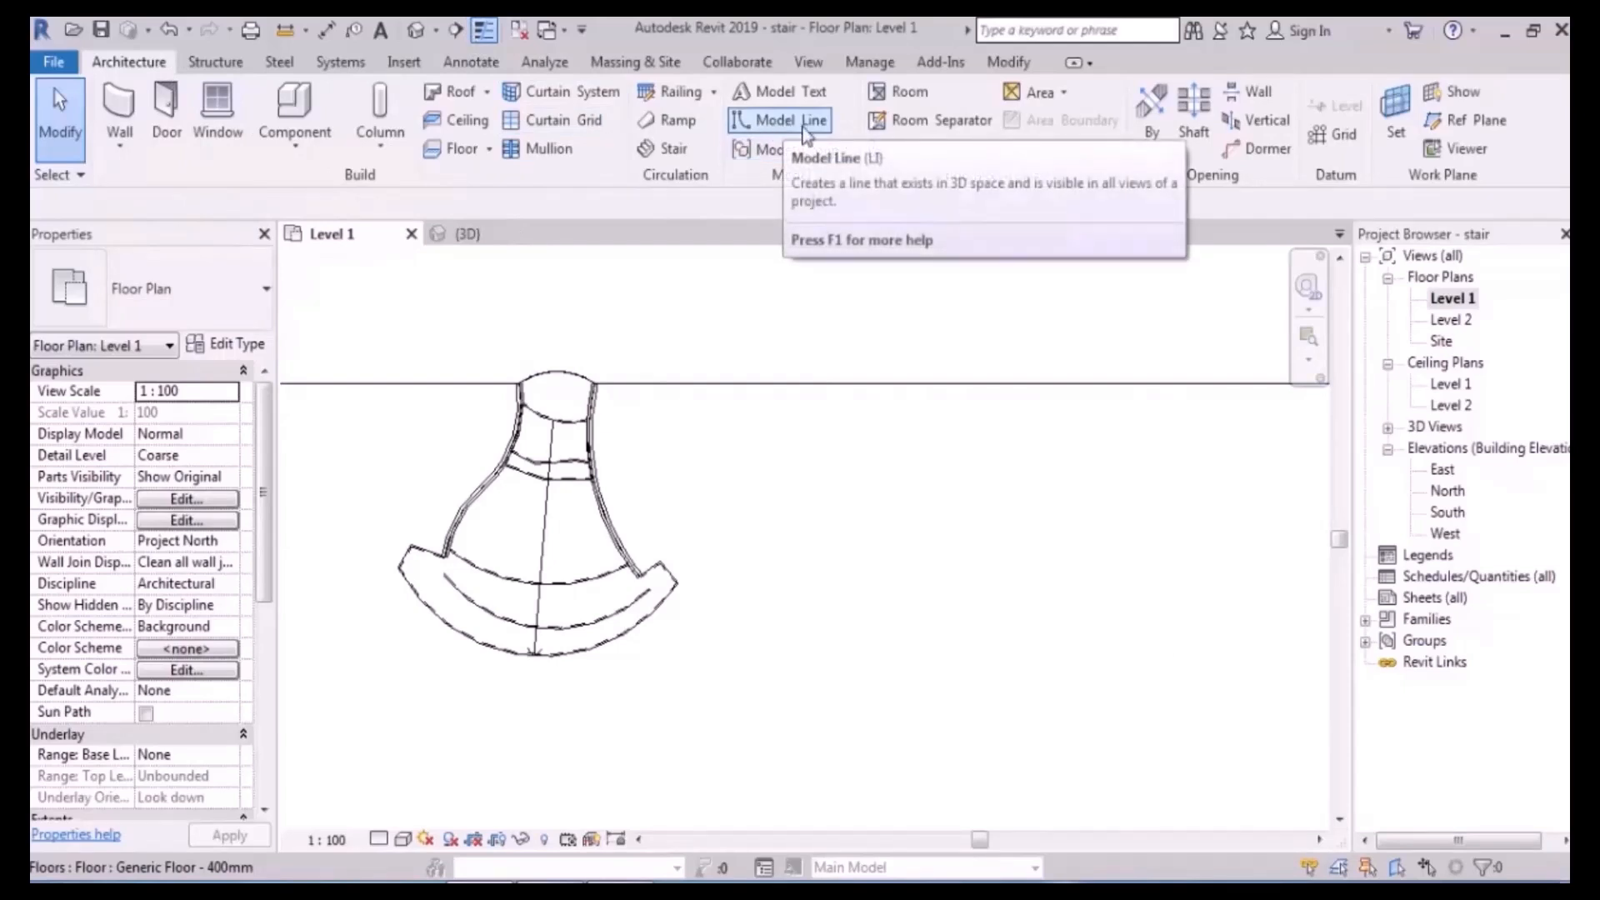
{"action": "left_click", "coordinate": [477, 63]}
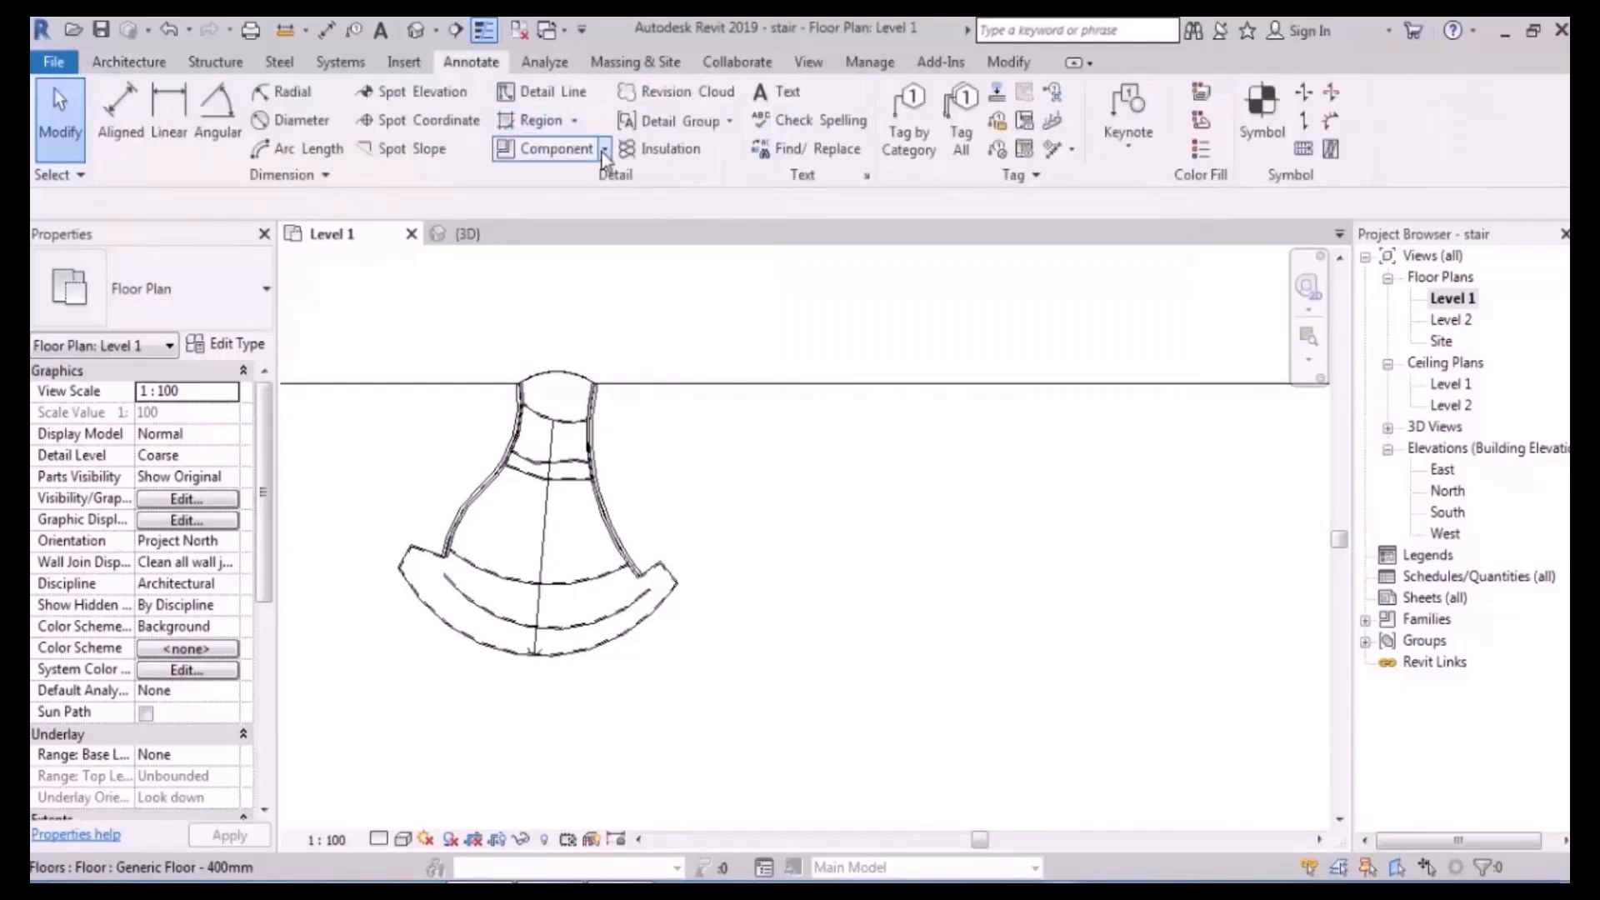
{"action": "left_click", "coordinate": [570, 97]}
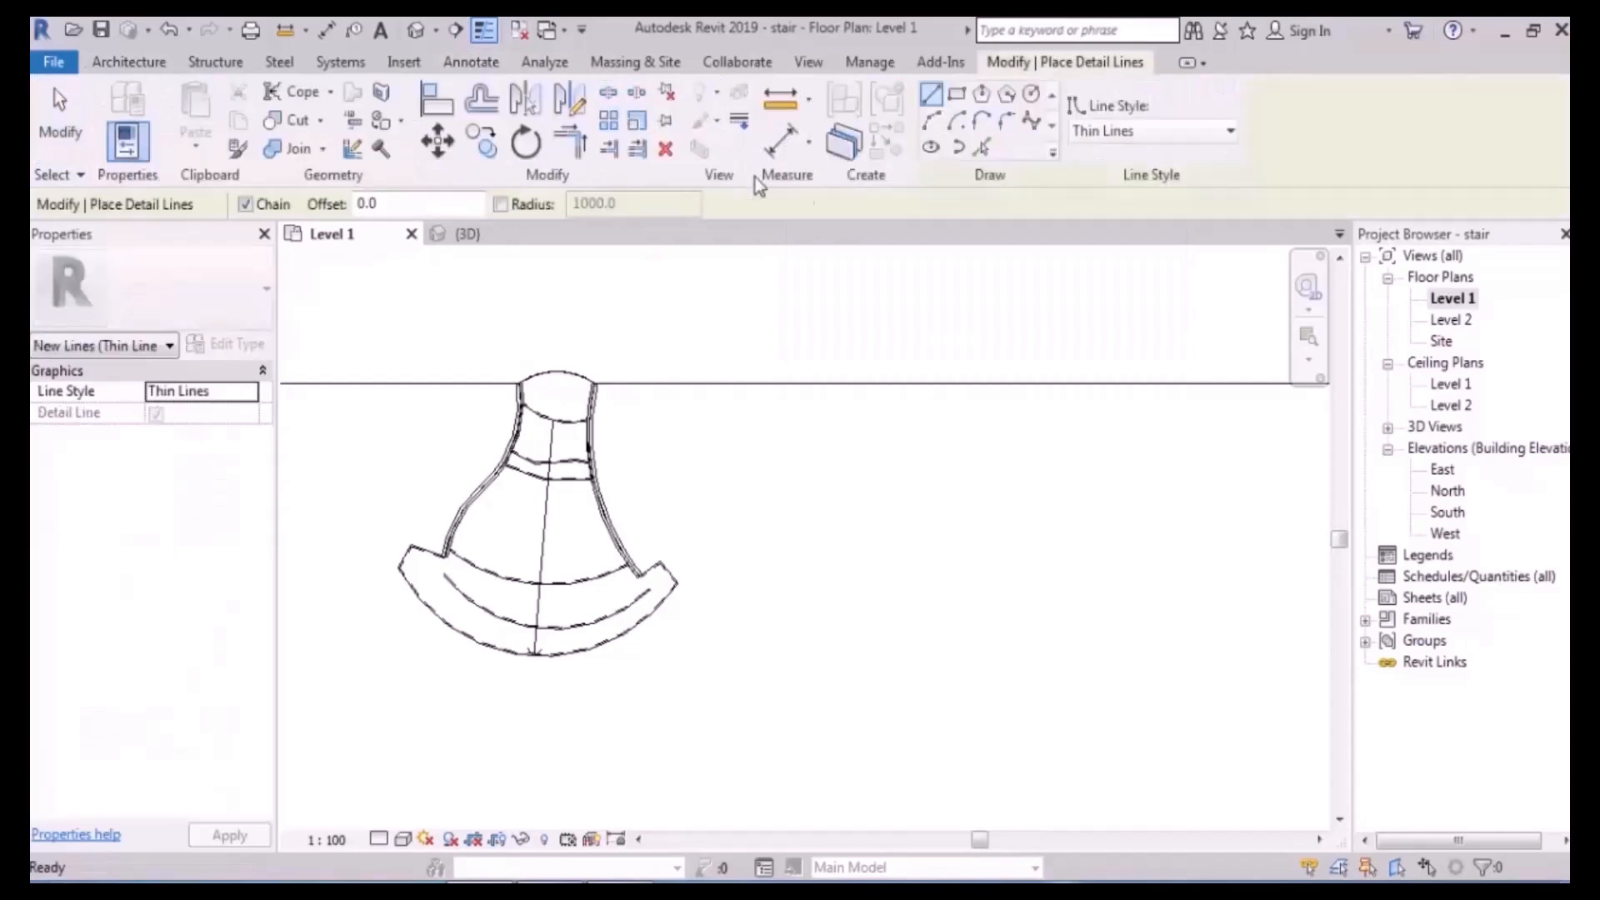
{"action": "left_click", "coordinate": [956, 93]}
{"action": "scroll", "coordinate": [700, 386], "scroll_direction": "up", "scroll_amount": 3}
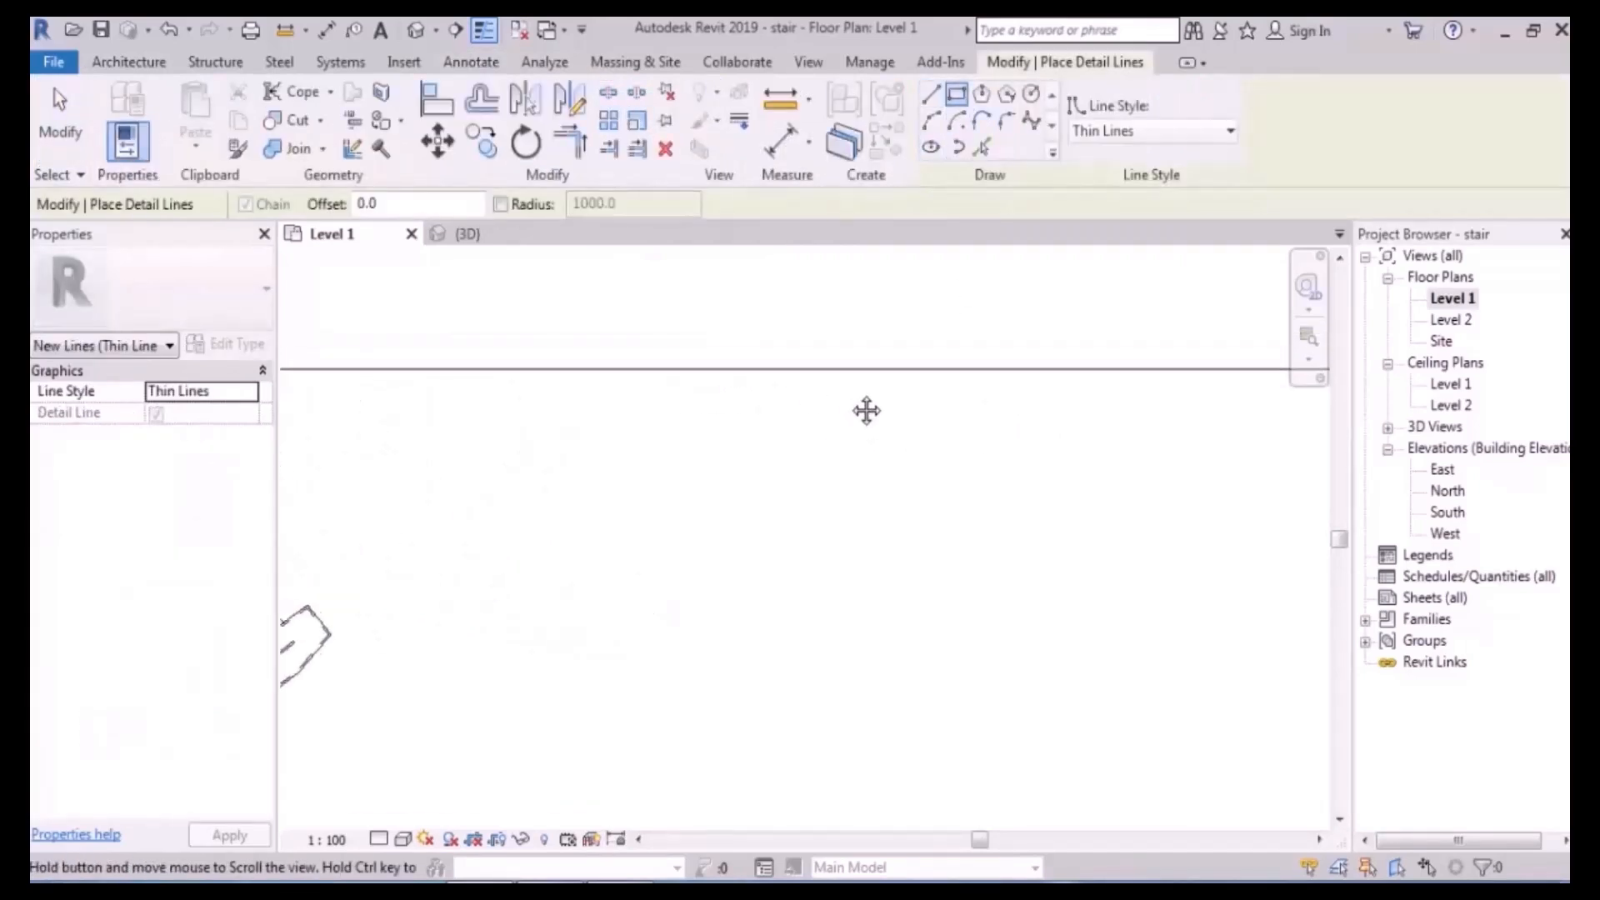
{"action": "left_click", "coordinate": [1004, 370]}
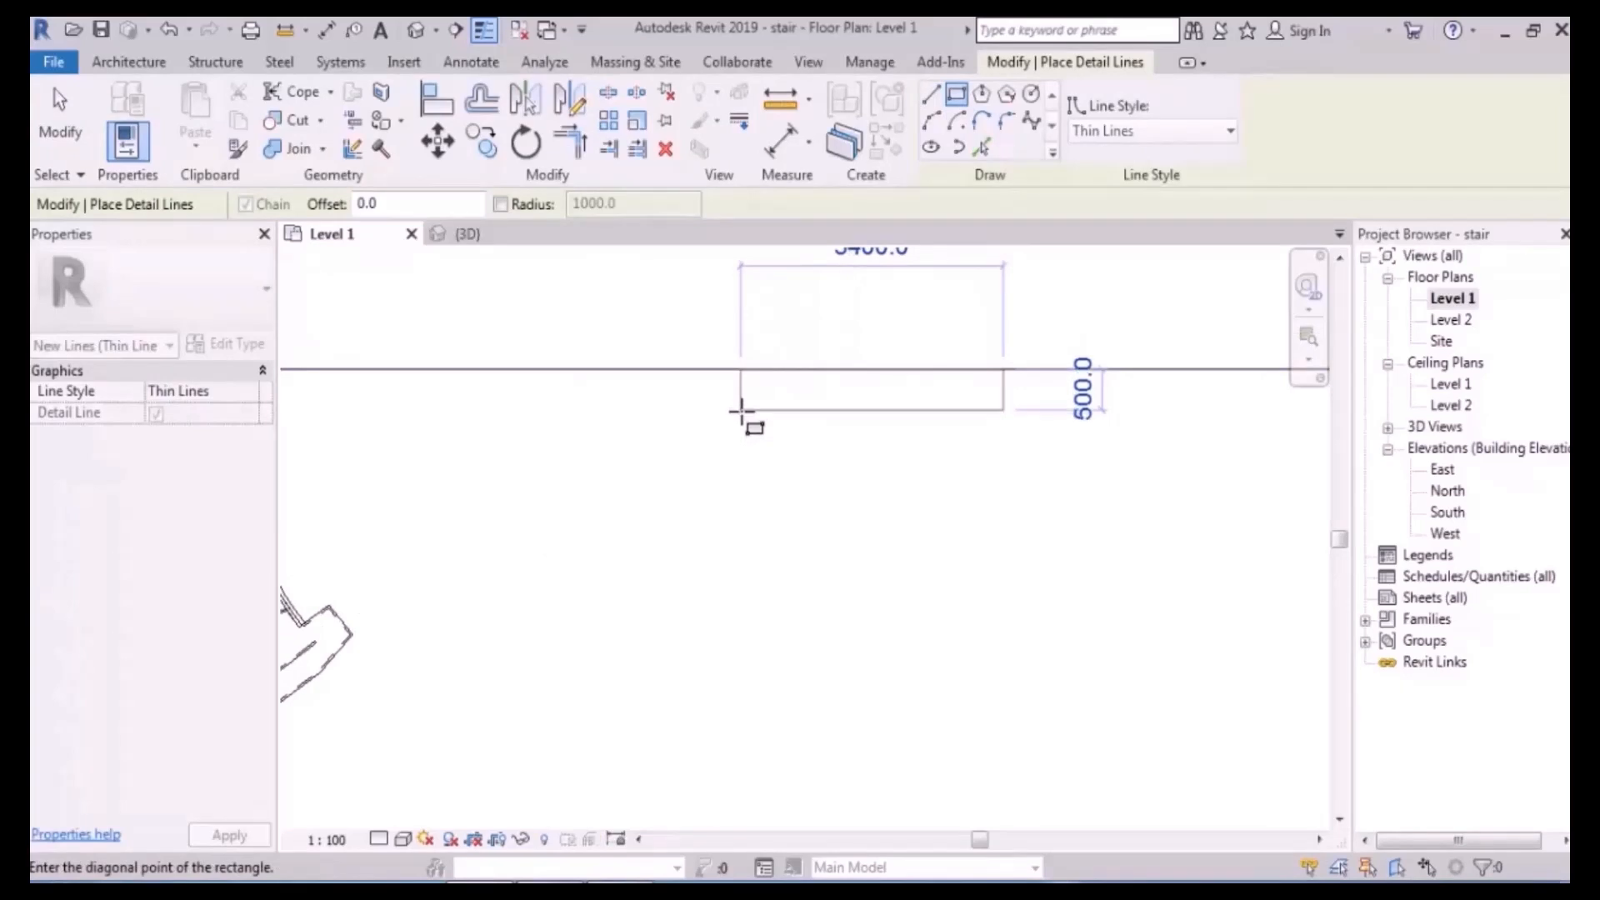
{"action": "scroll", "coordinate": [747, 583], "scroll_direction": "down", "scroll_amount": 3}
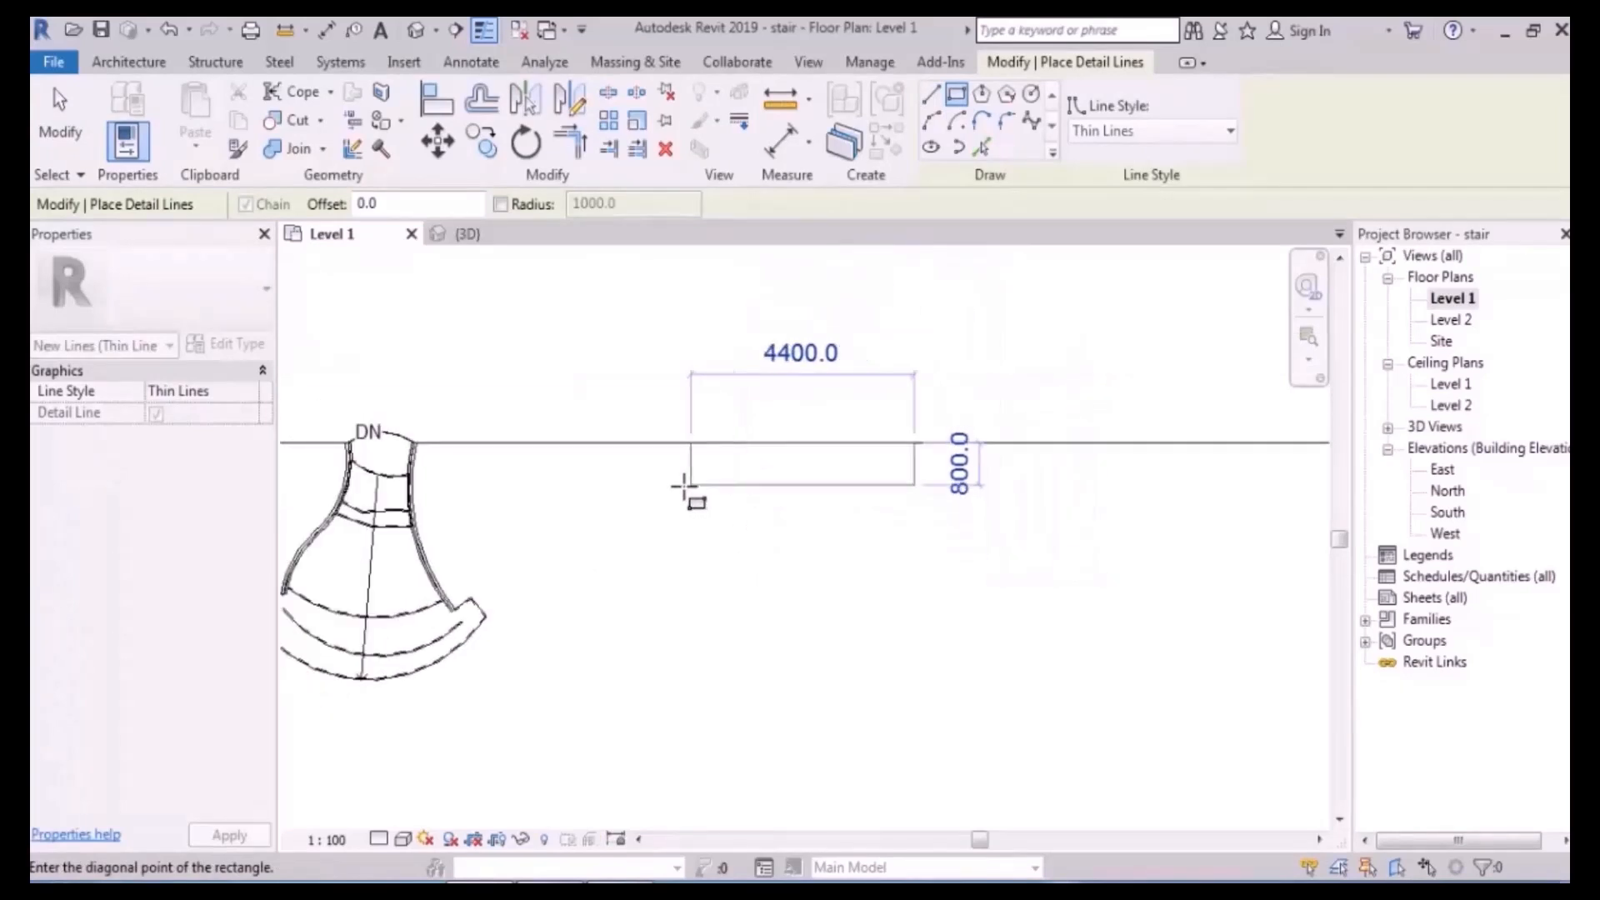
{"action": "scroll", "coordinate": [784, 482], "scroll_direction": "up", "scroll_amount": 3}
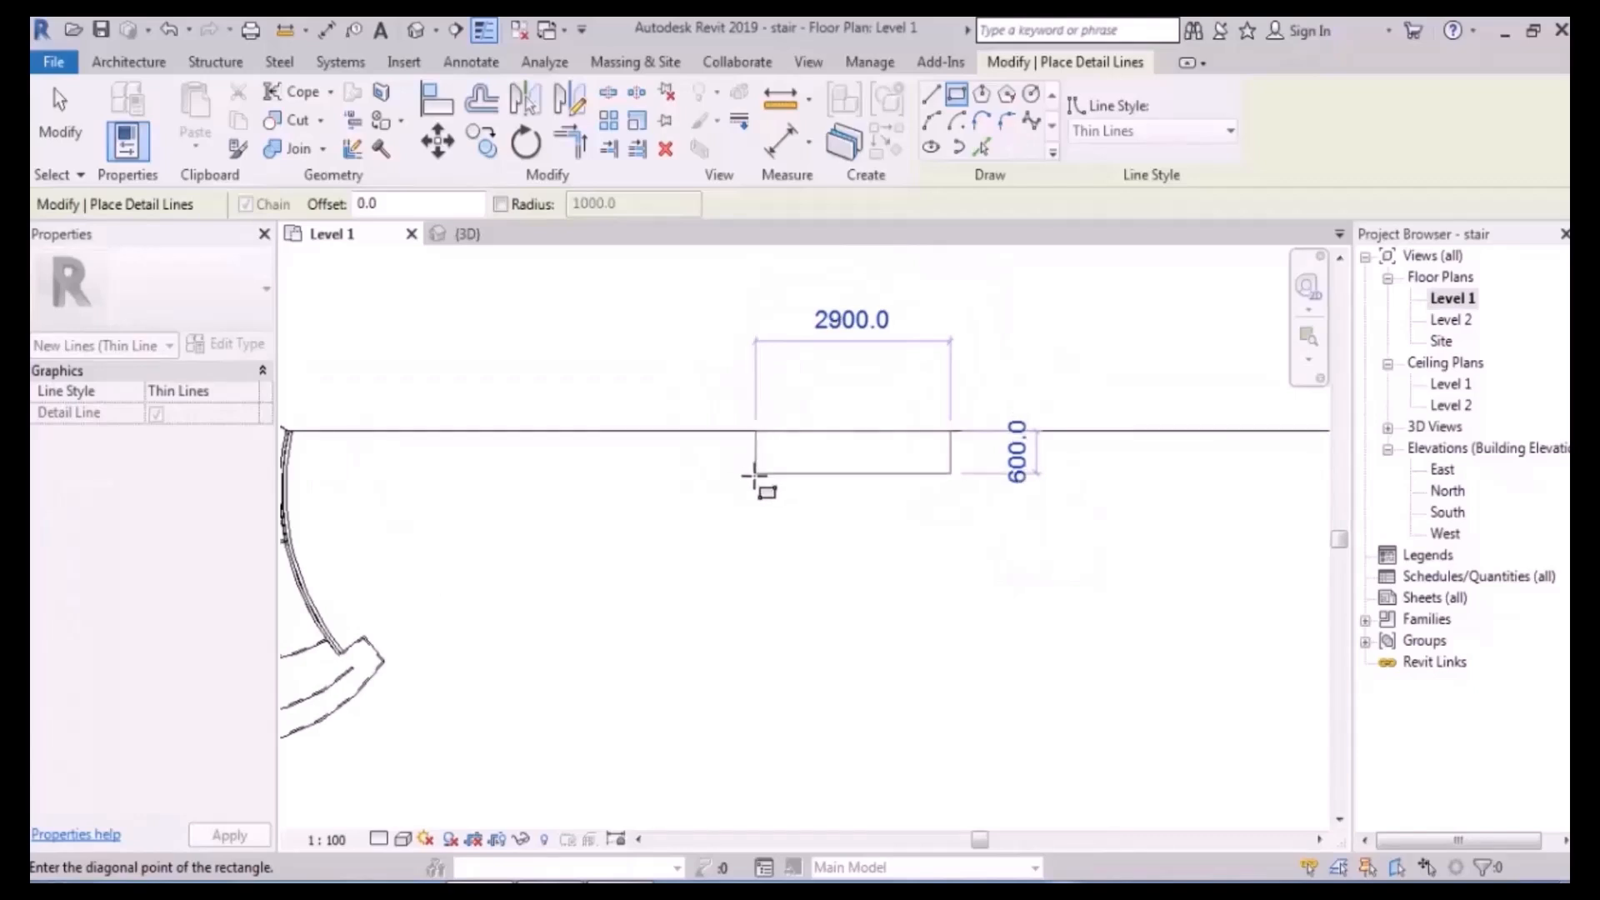
{"action": "left_click", "coordinate": [754, 486]}
- Add four more overlapping detail rectangles, including 4700 × 900 and 3800 × 1100
{"action": "scroll", "coordinate": [986, 489], "scroll_direction": "up", "scroll_amount": 2}
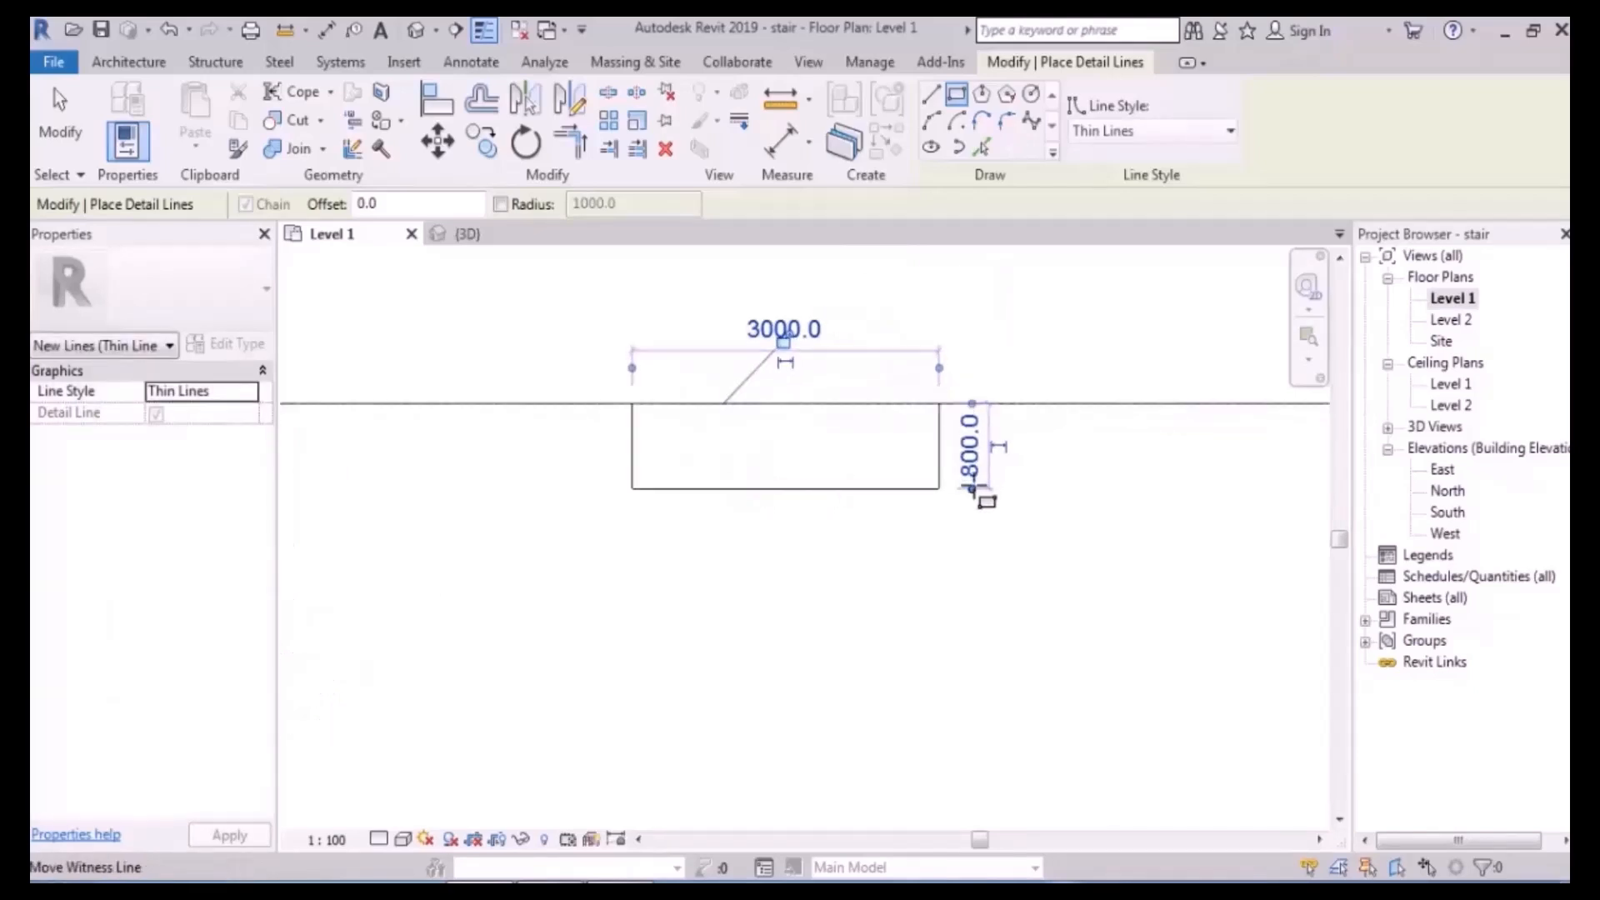
{"action": "left_click", "coordinate": [1072, 440]}
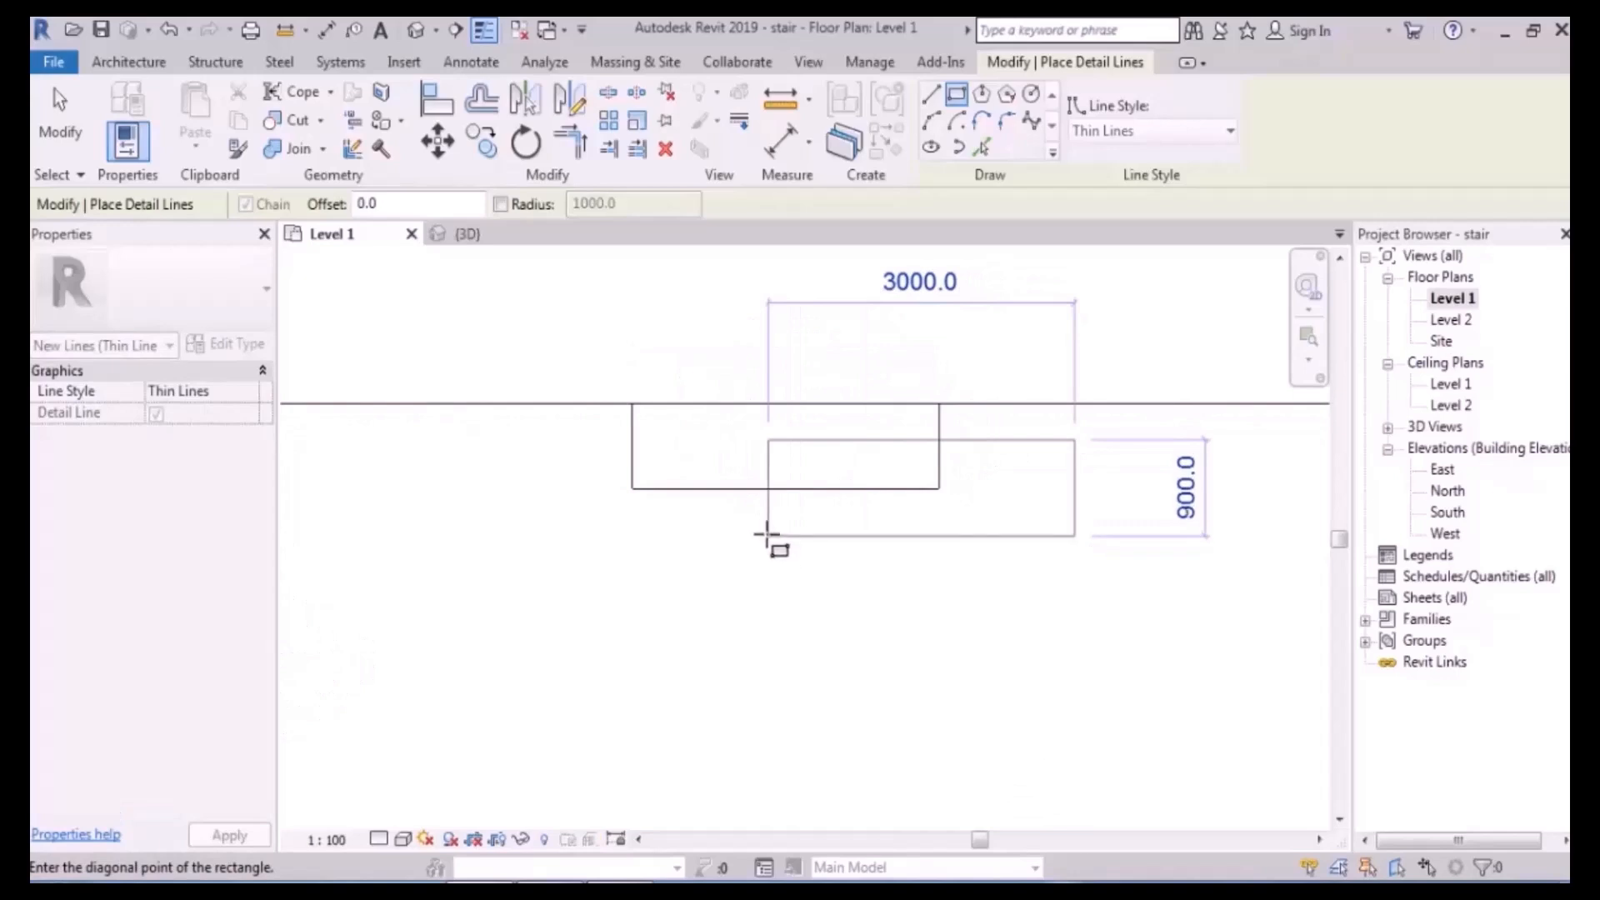
{"action": "left_click", "coordinate": [767, 536]}
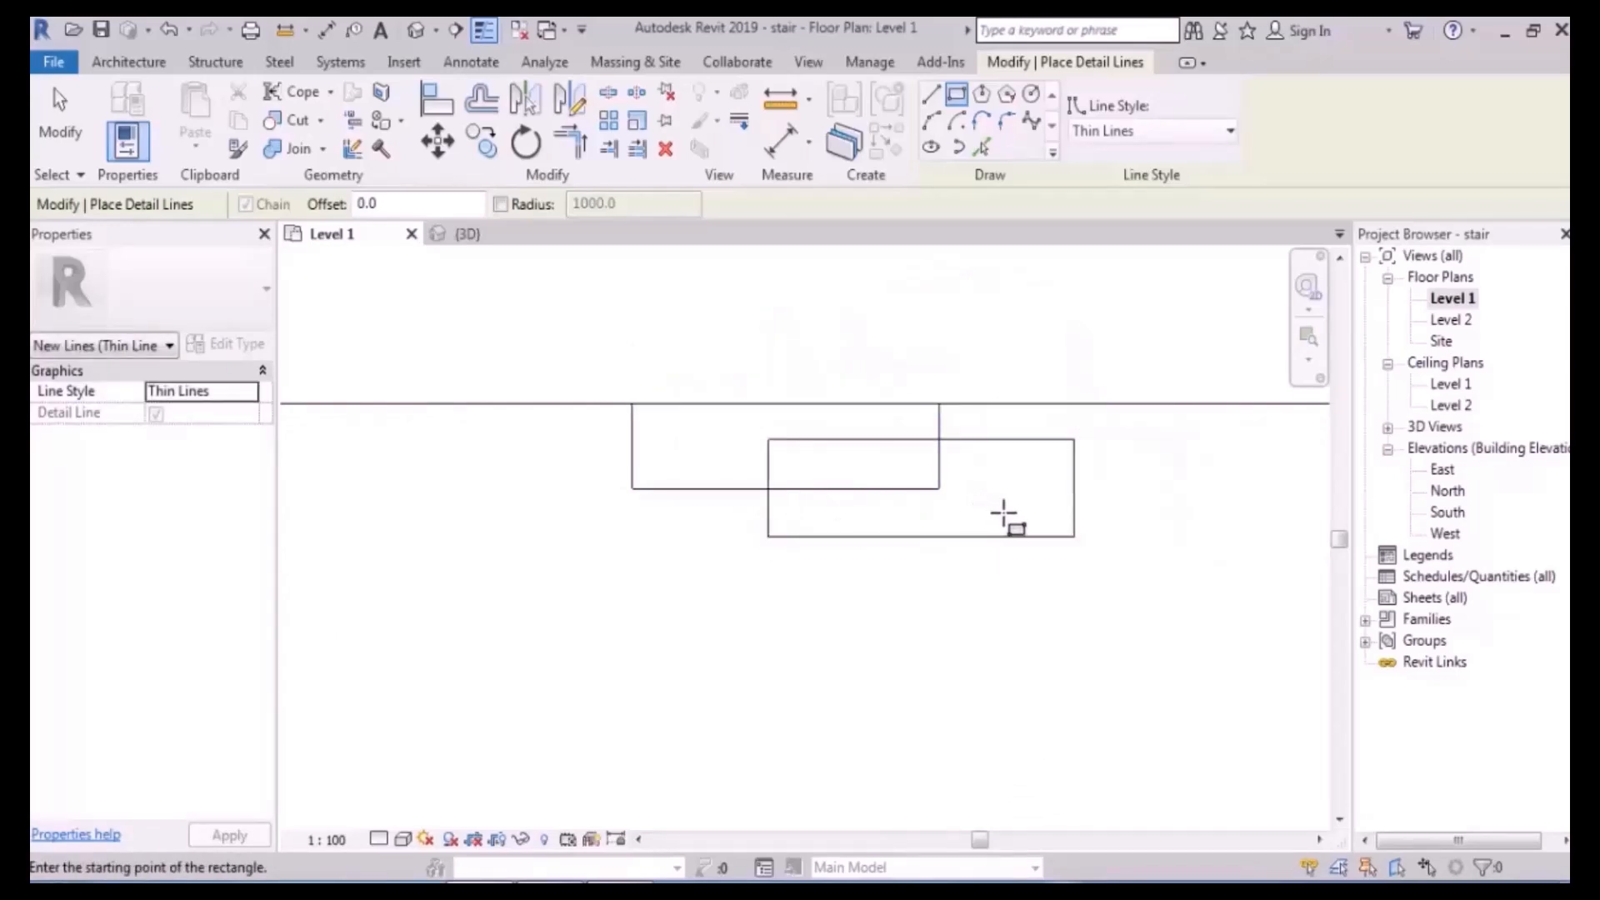
{"action": "left_click", "coordinate": [1005, 512]}
{"action": "left_click", "coordinate": [678, 589]}
{"action": "left_click", "coordinate": [1095, 561]}
{"action": "left_click", "coordinate": [617, 658]}
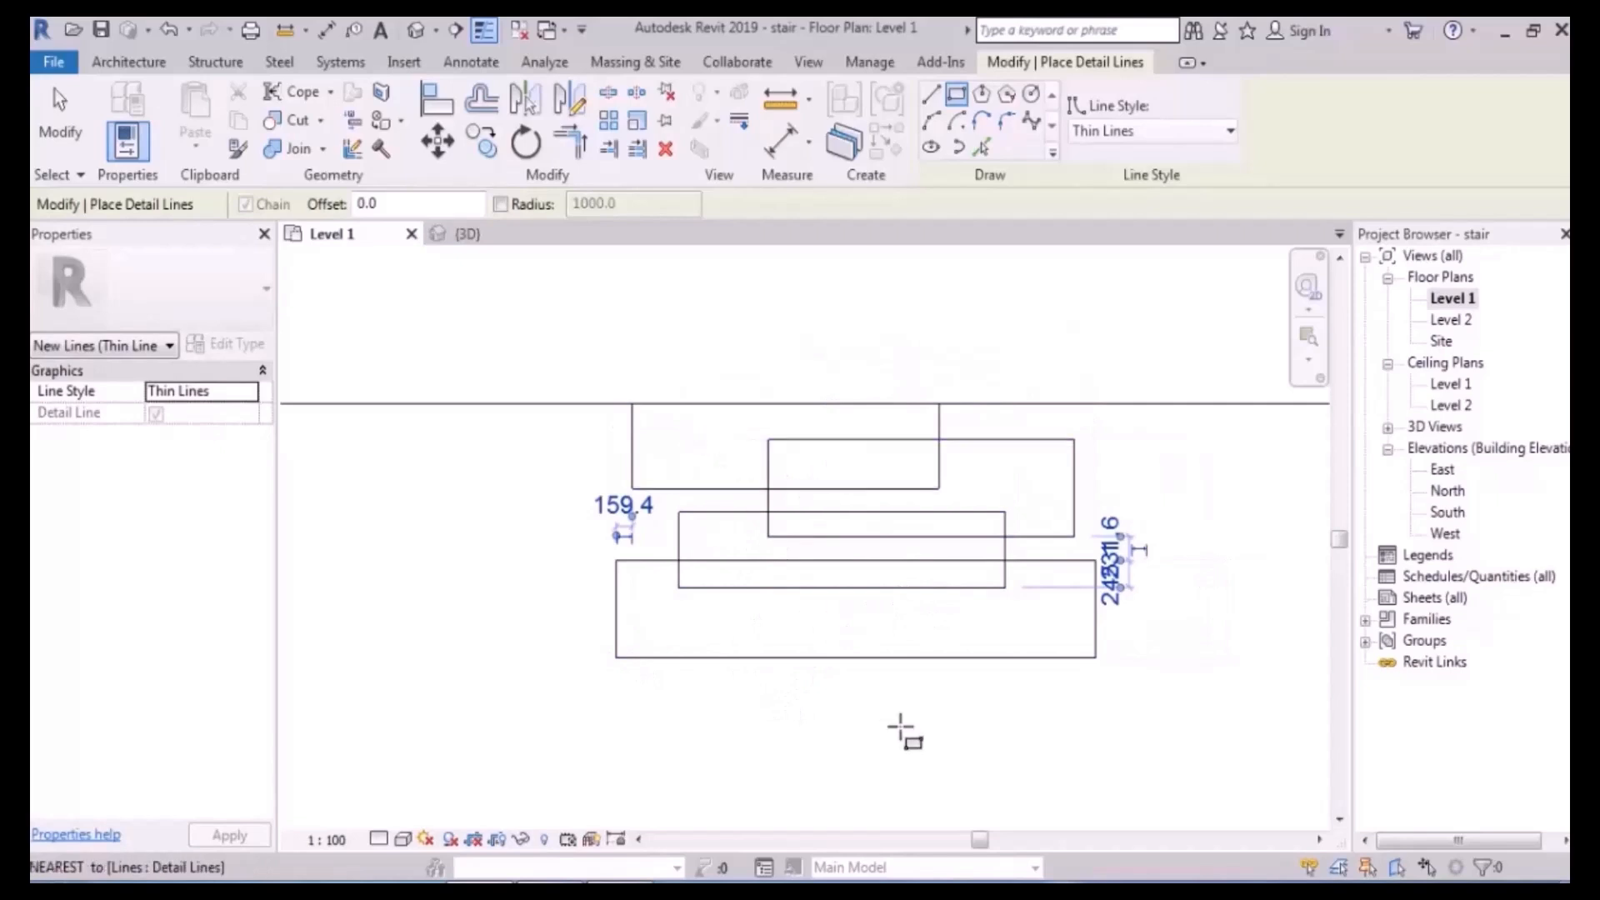
{"action": "middle_click_drag", "start_coordinate": [872, 703], "coordinate": [864, 628]}
{"action": "left_click", "coordinate": [1121, 521]}
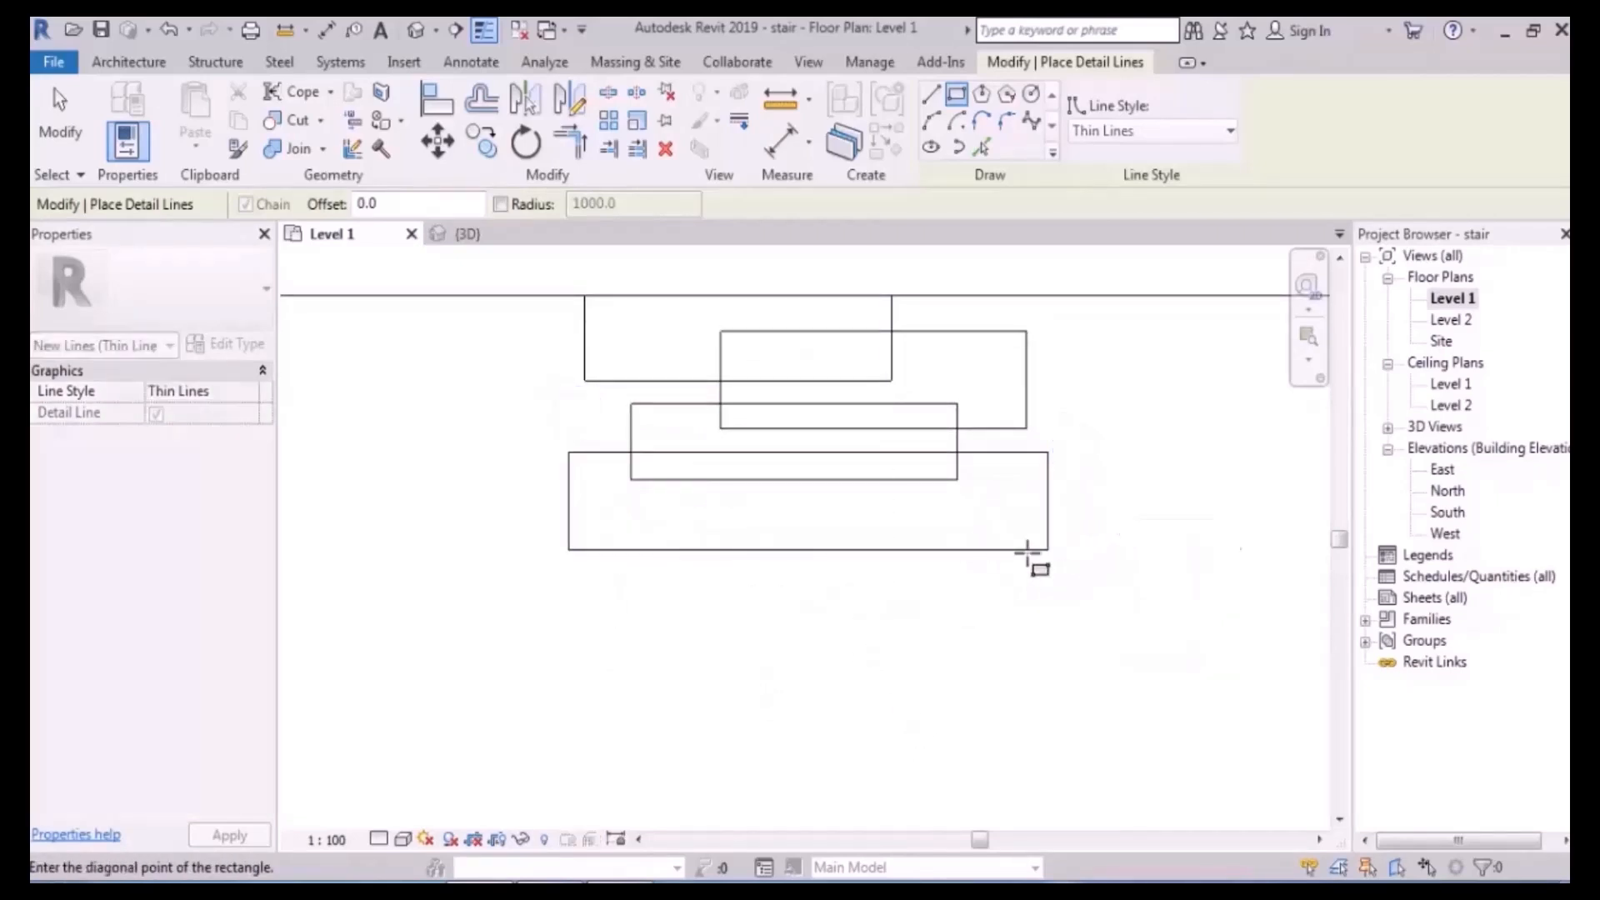
{"action": "left_click", "coordinate": [733, 635]}
{"action": "middle_click_drag", "start_coordinate": [1094, 626], "coordinate": [1053, 678]}
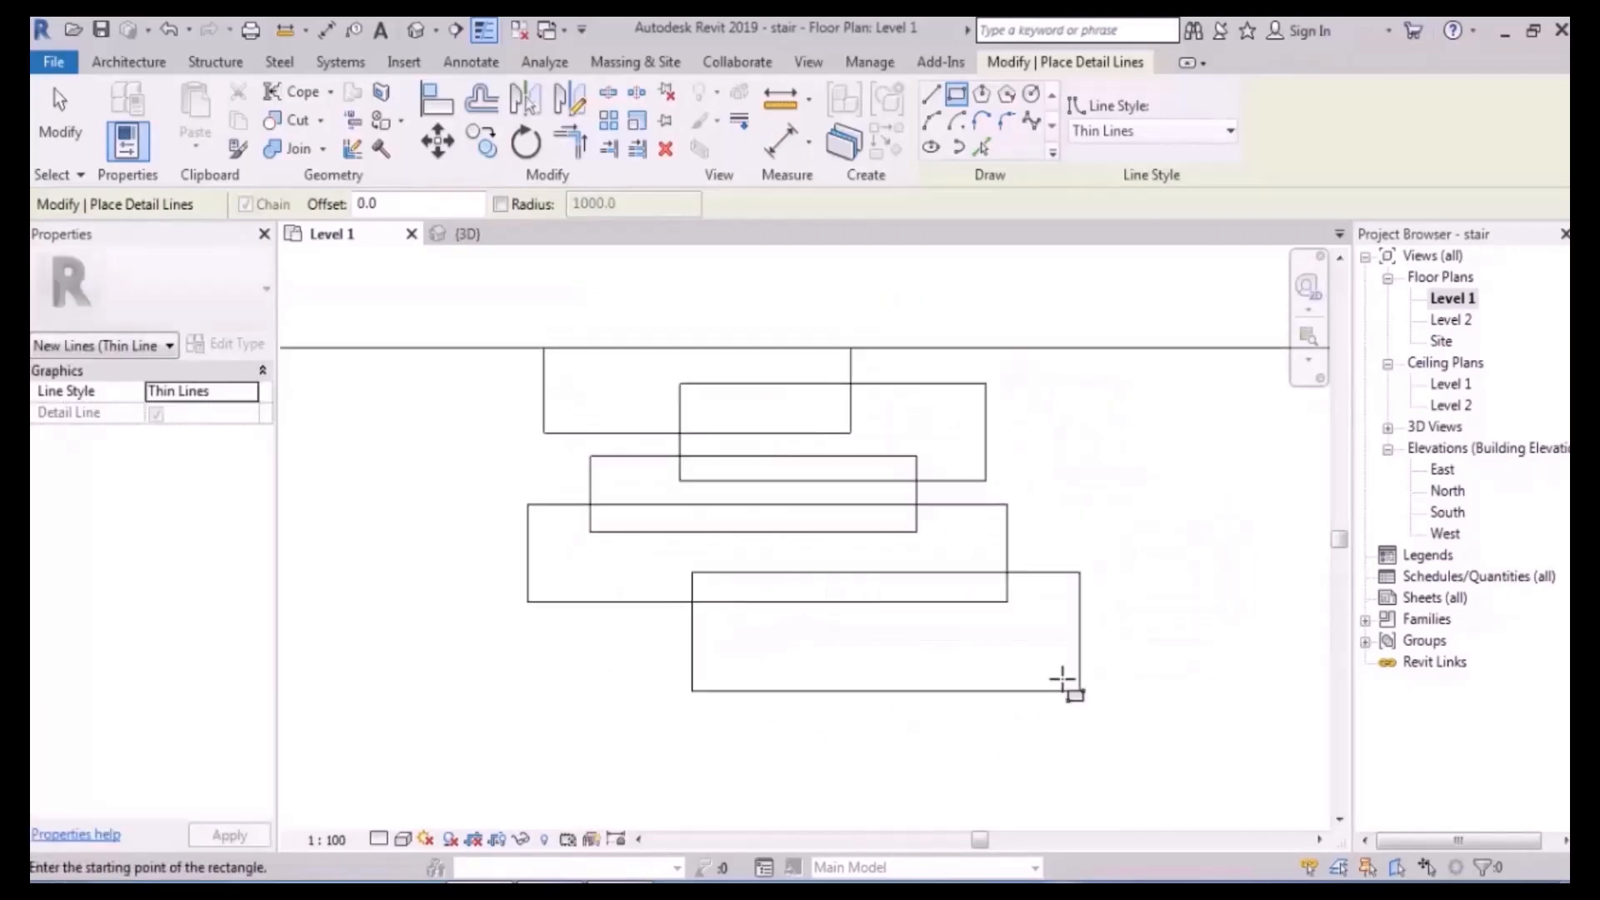
{"action": "key", "text": "Escape"}
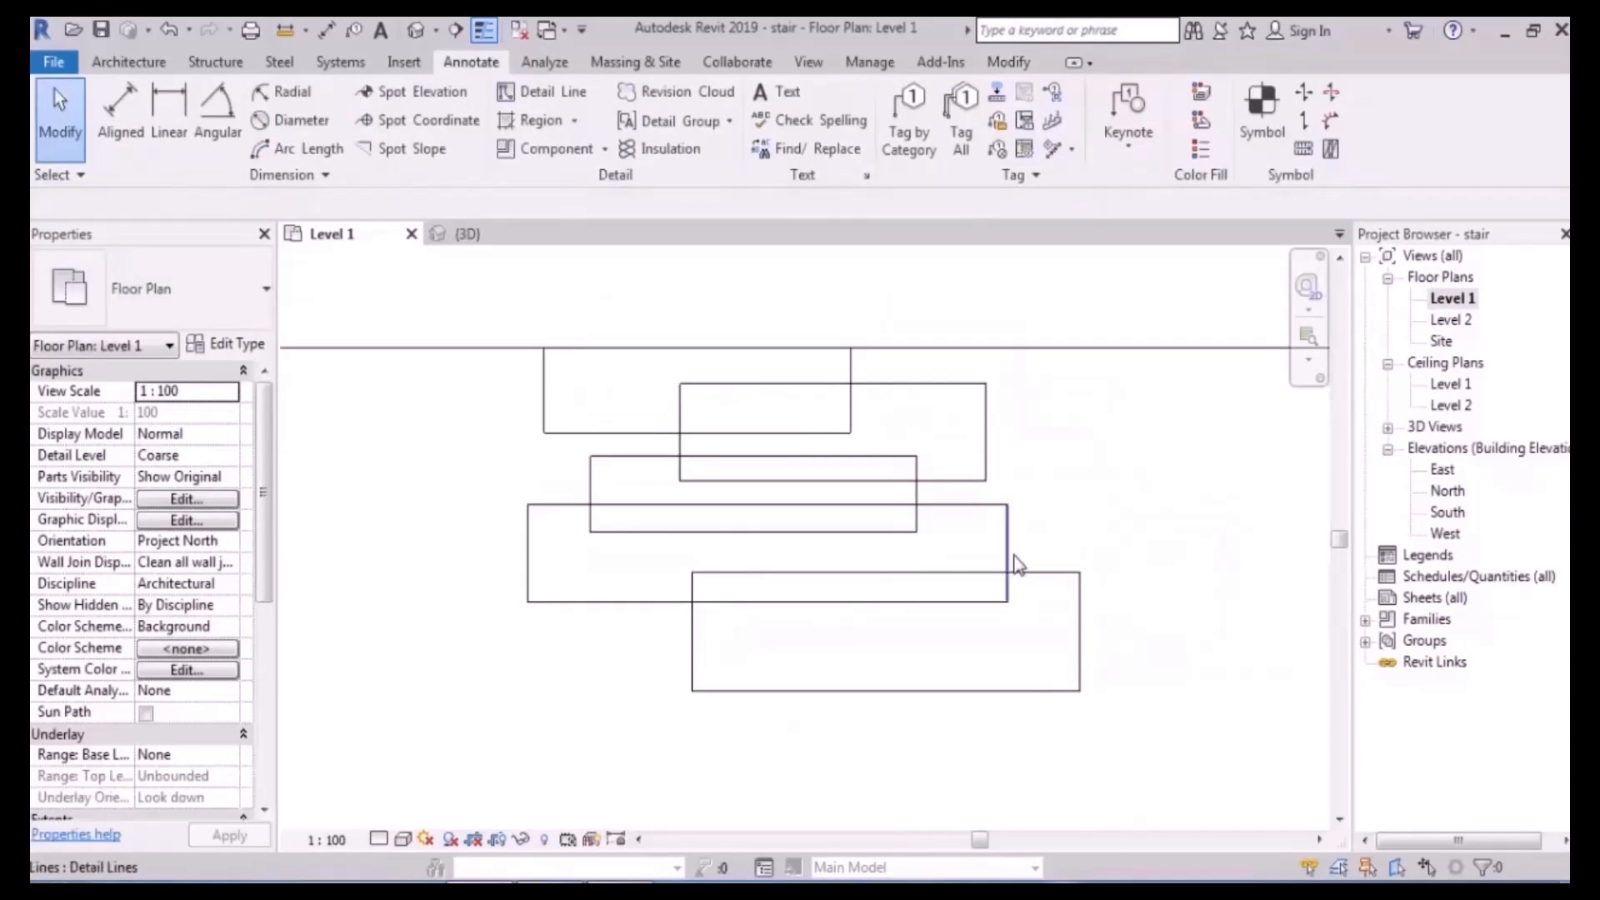
- Create a stair with Top Level set to Level 1 and Top Offset 900, then sketch its run
{"action": "left_click", "coordinate": [123, 66]}
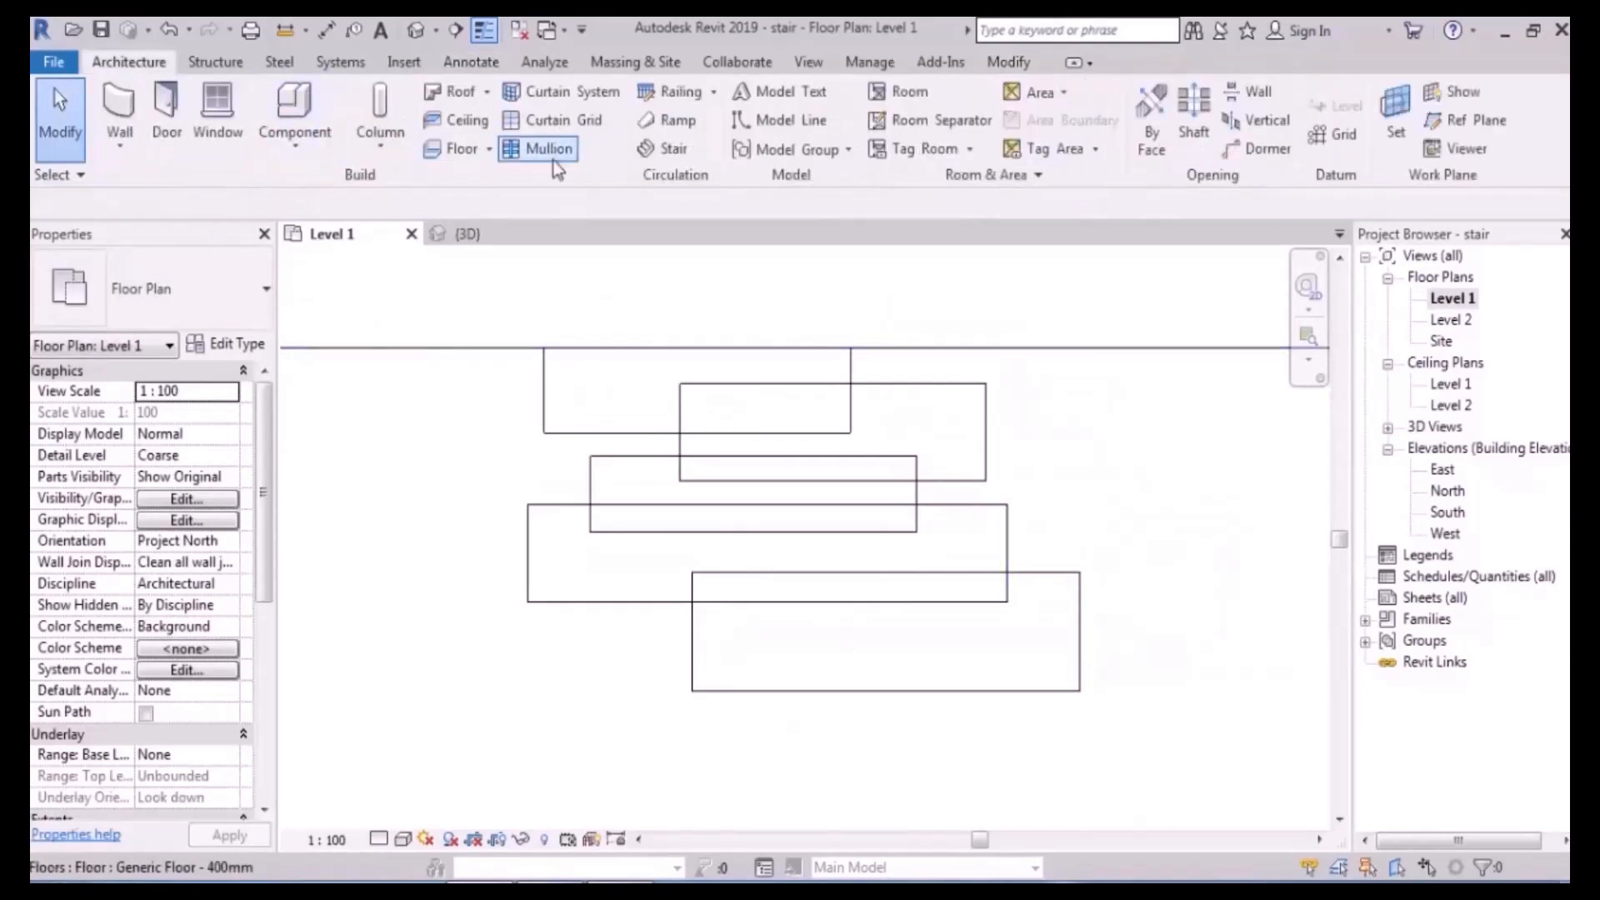
{"action": "left_click", "coordinate": [654, 148]}
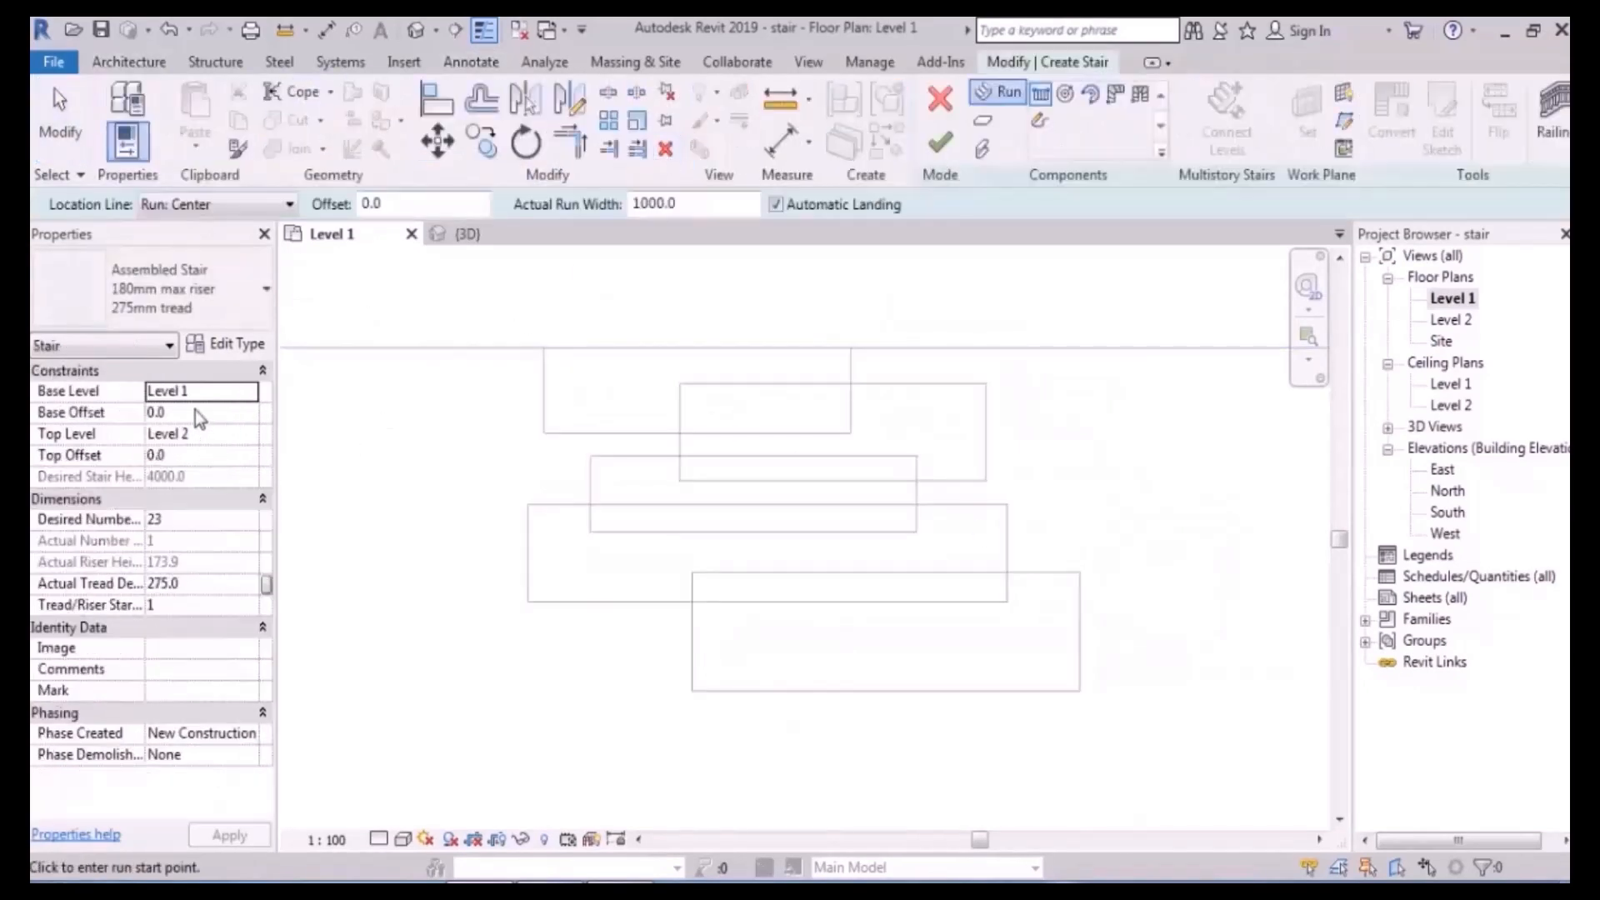
{"action": "left_click", "coordinate": [253, 436]}
{"action": "left_click", "coordinate": [187, 472]}
{"action": "left_click", "coordinate": [191, 459]}
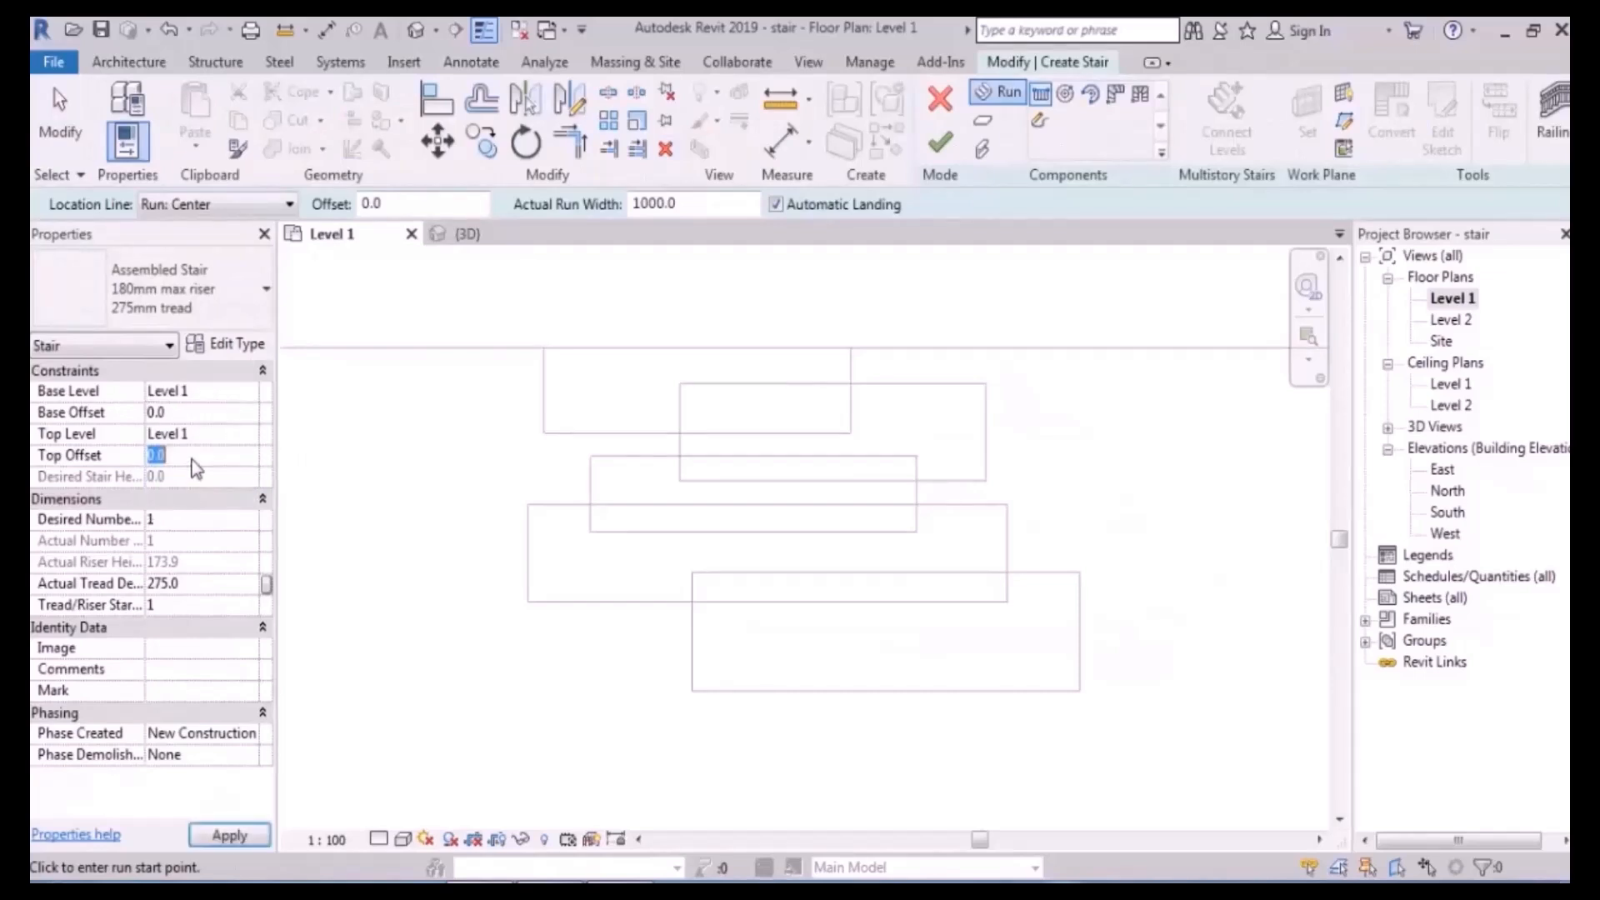
{"action": "type", "text": "900"}
{"action": "key", "text": "Return"}
{"action": "middle_click_drag", "start_coordinate": [1061, 438], "coordinate": [1006, 421]}
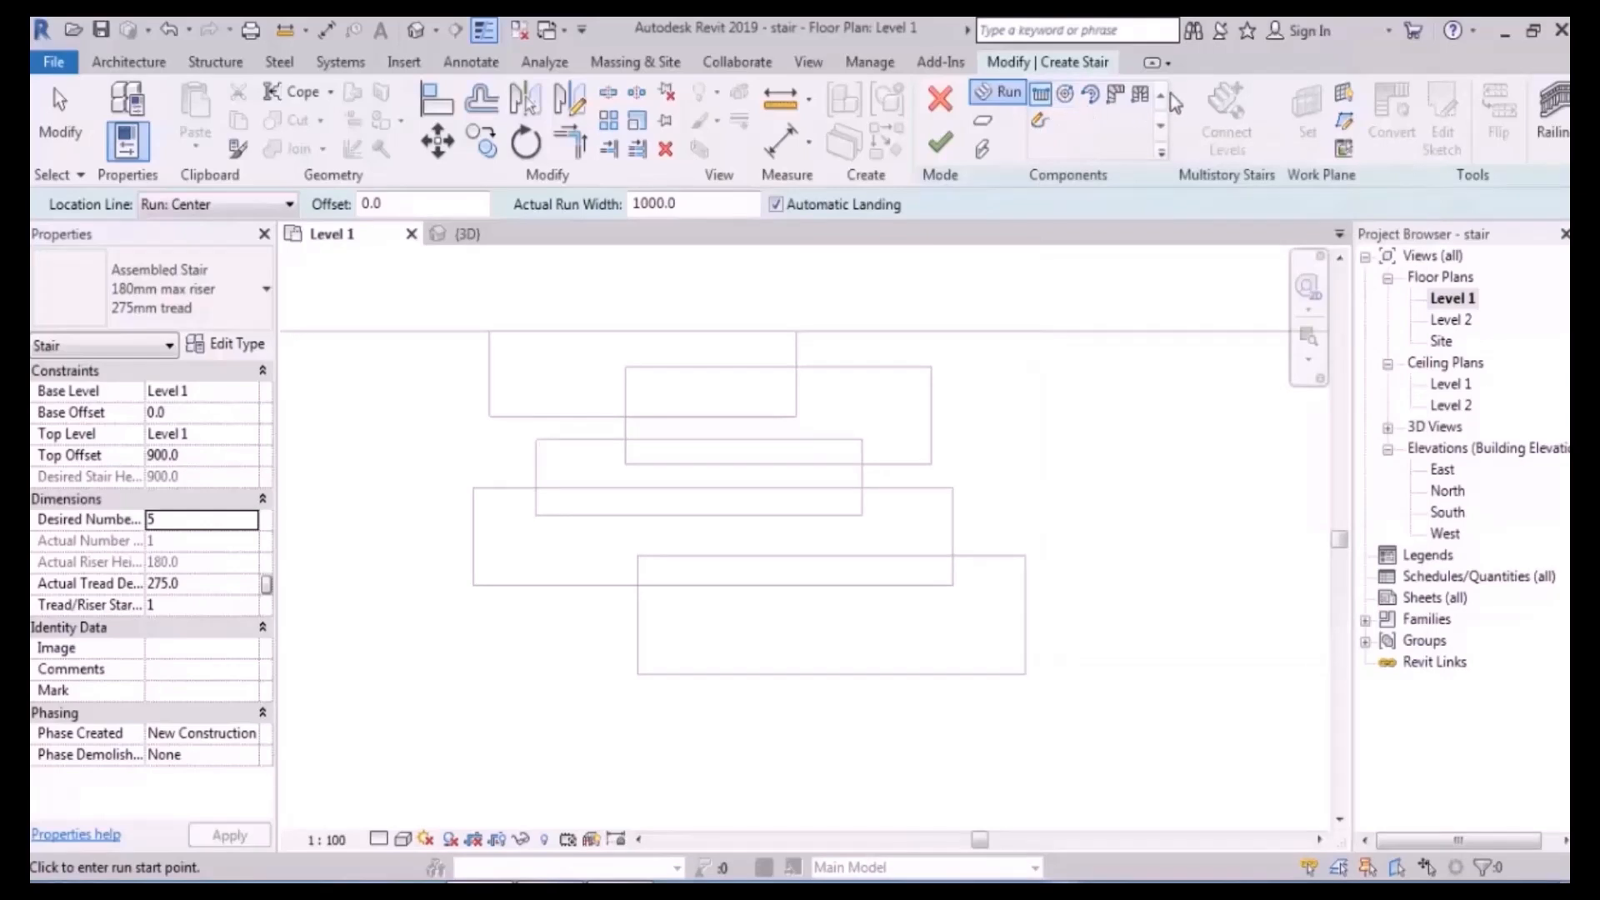
{"action": "left_click", "coordinate": [1040, 125]}
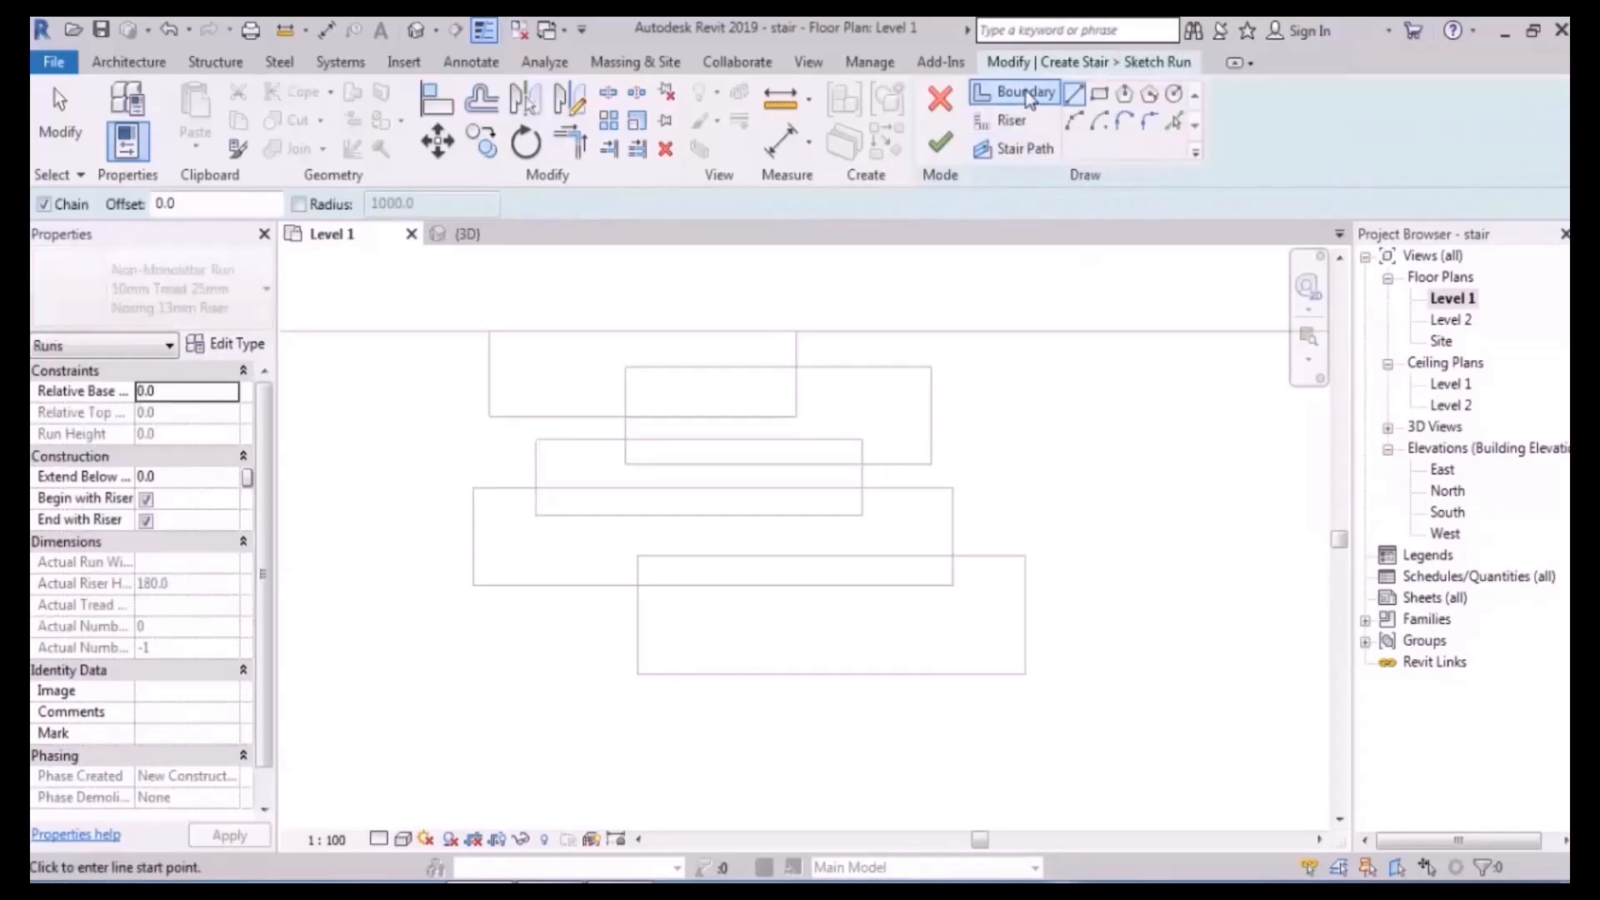
- Trace the first stepped boundary line along one outer side of the tread rectangles
{"action": "left_click", "coordinate": [1026, 92]}
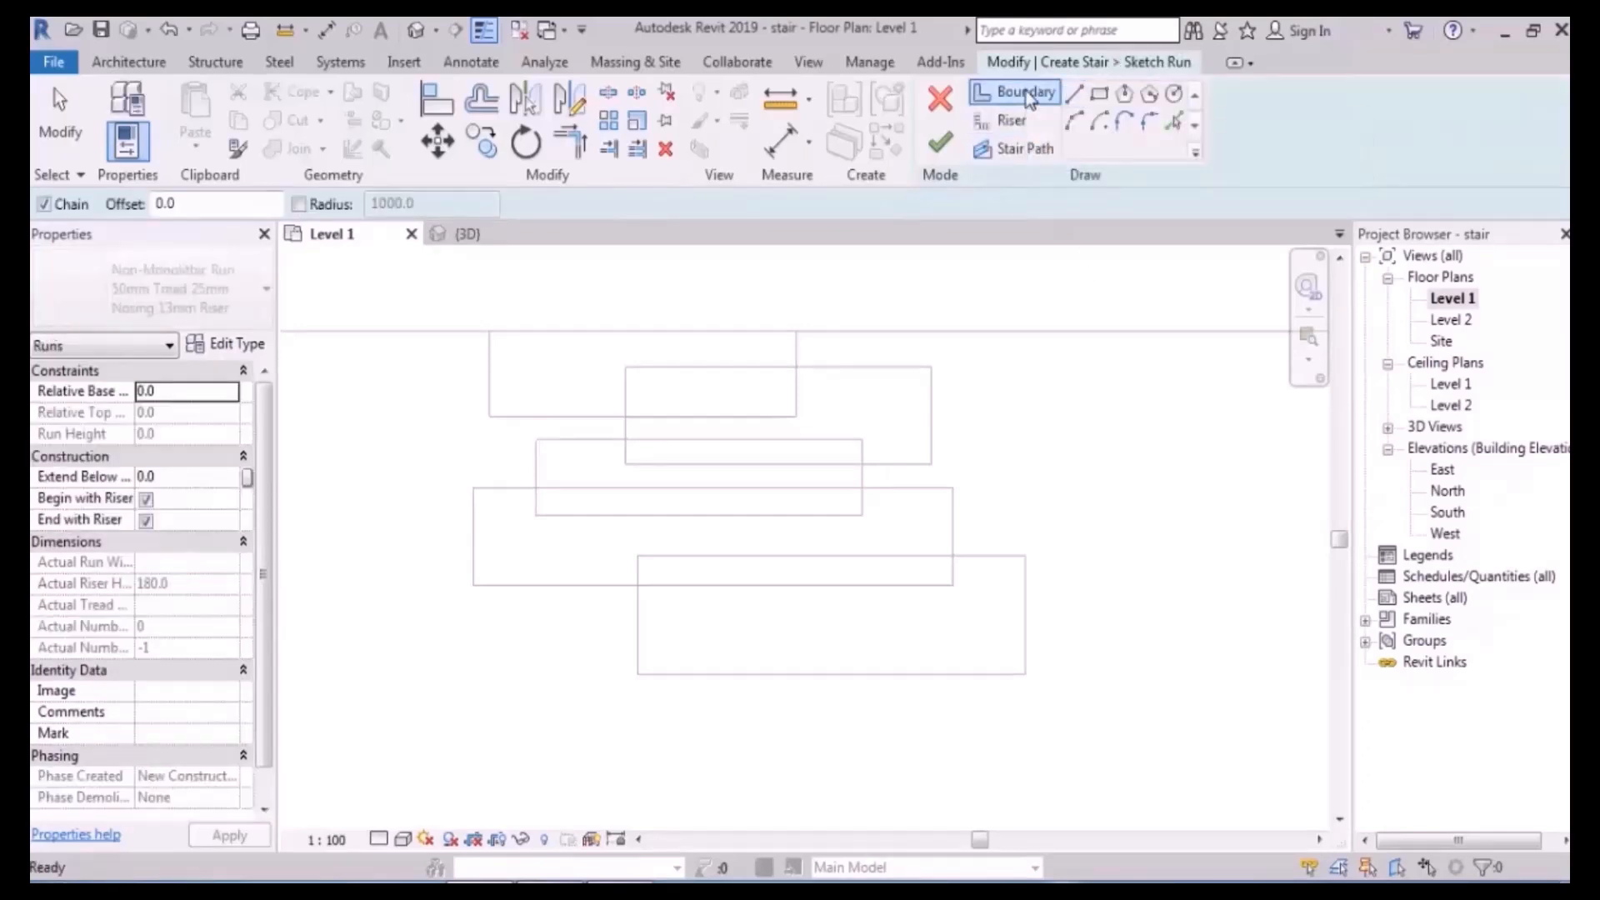
{"action": "scroll", "coordinate": [464, 421], "scroll_direction": "up", "scroll_amount": 3}
{"action": "left_click", "coordinate": [534, 272]}
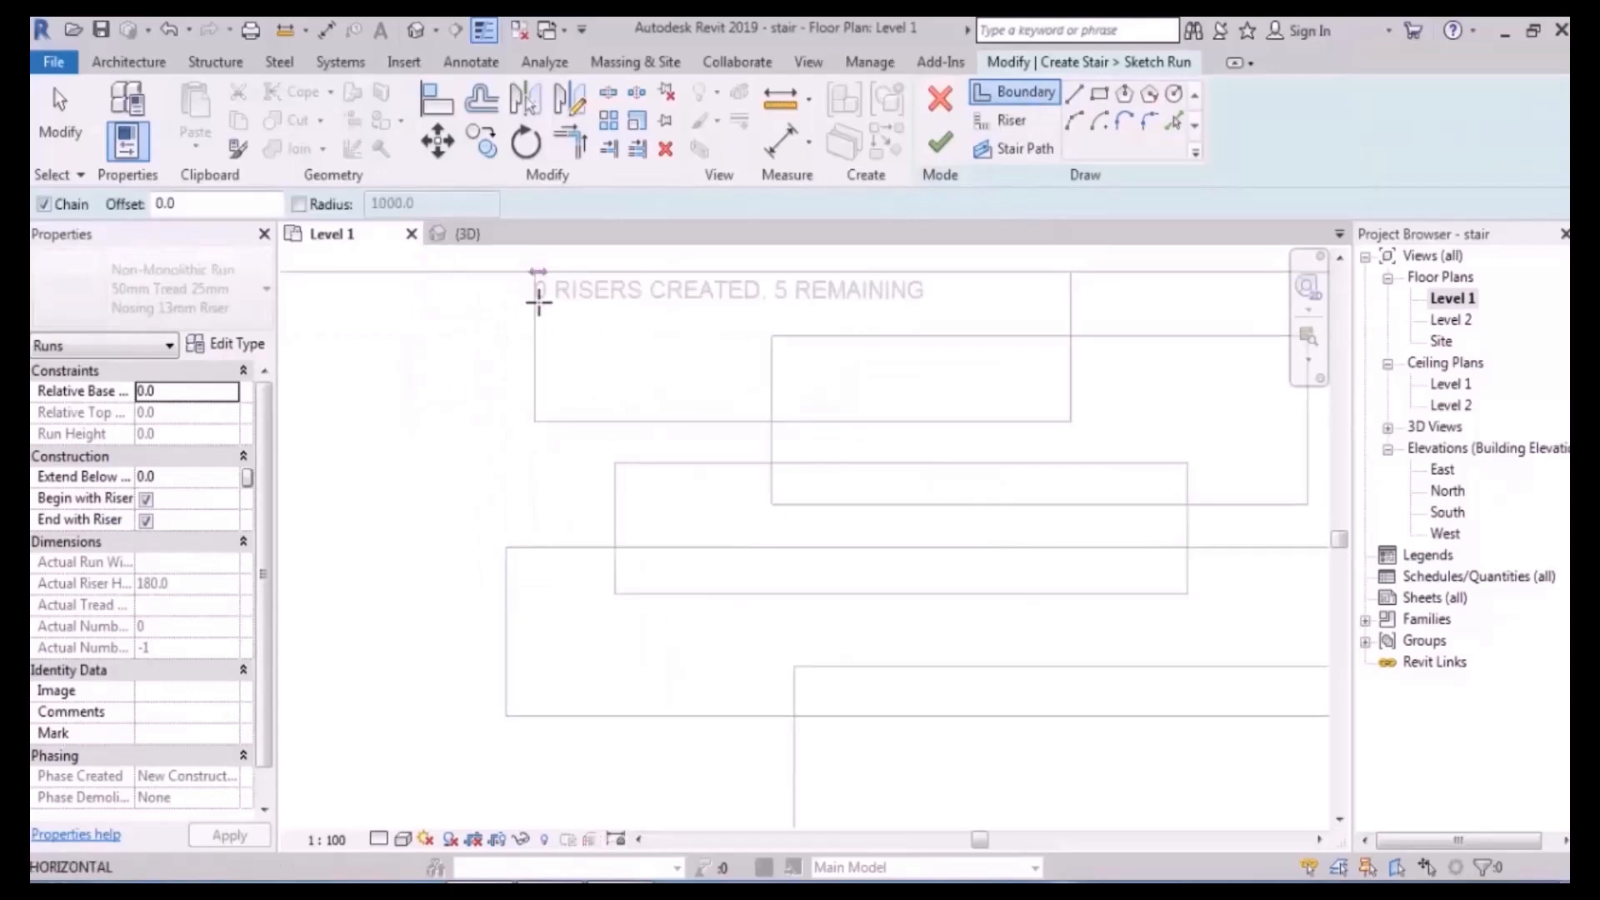
{"action": "left_click", "coordinate": [534, 421]}
{"action": "scroll", "coordinate": [743, 429], "scroll_direction": "up", "scroll_amount": 3}
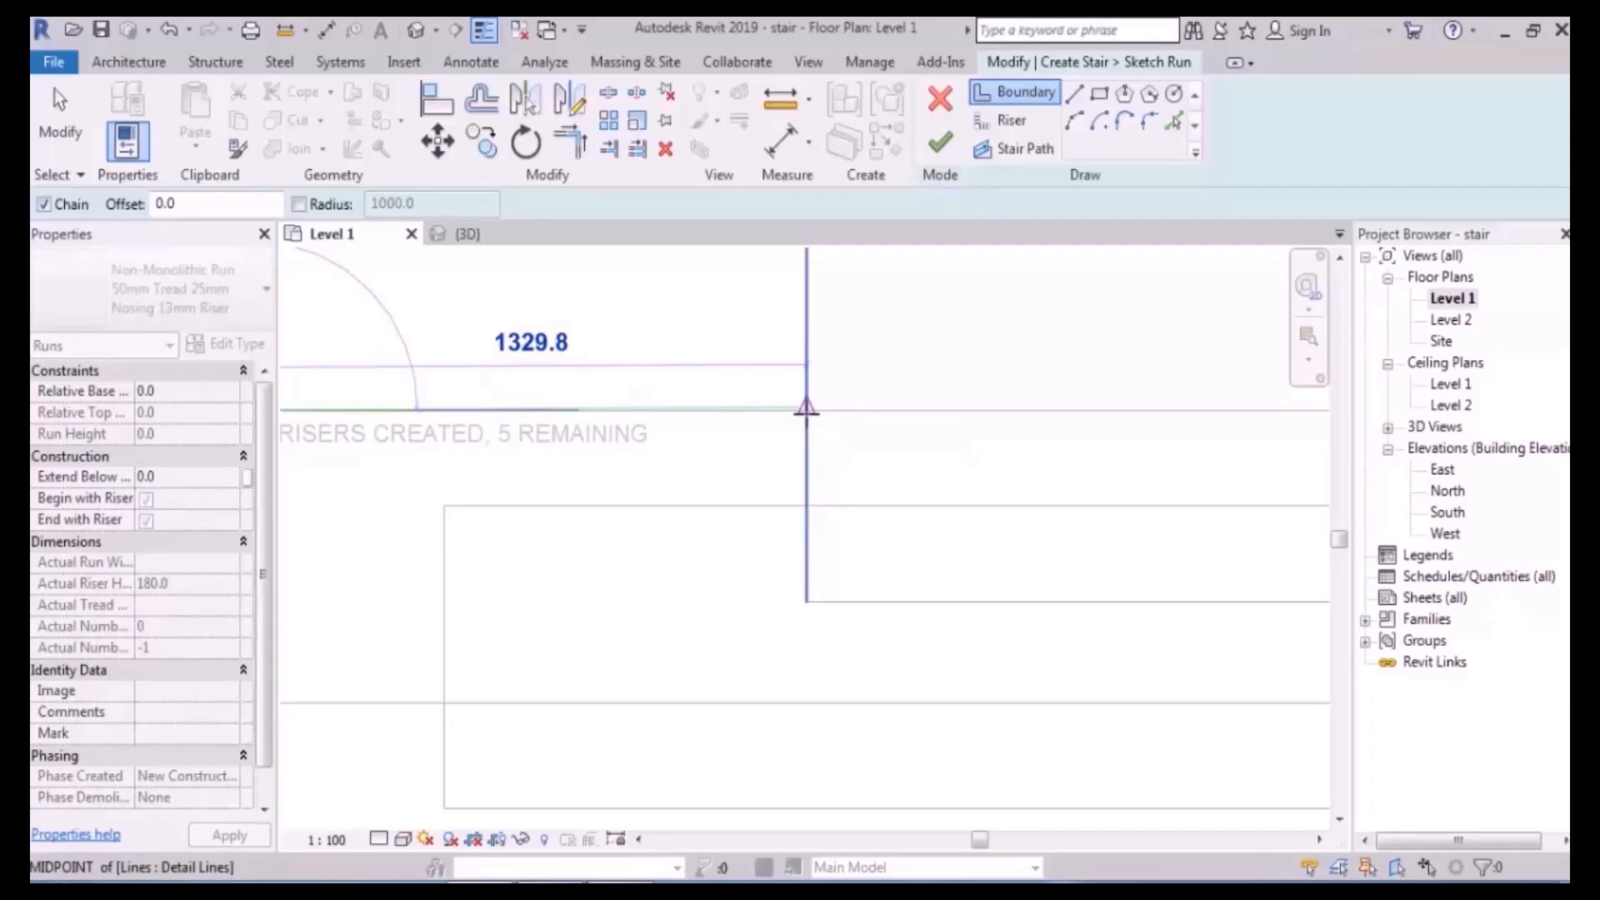
{"action": "scroll", "coordinate": [805, 409], "scroll_direction": "up", "scroll_amount": 2}
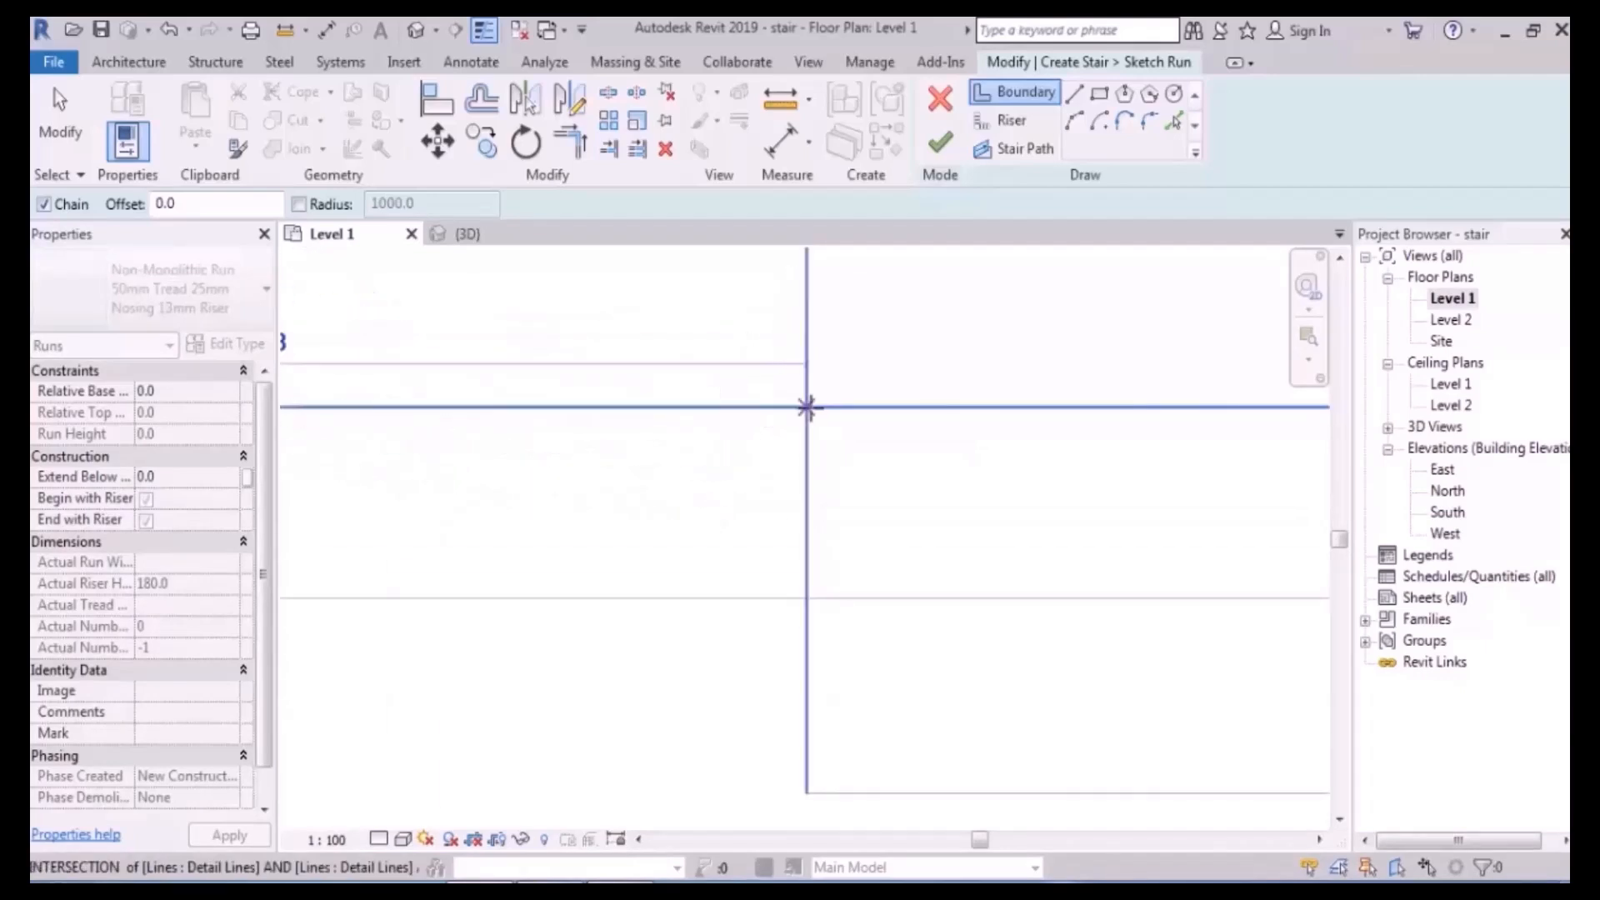
{"action": "left_click", "coordinate": [807, 408]}
{"action": "scroll", "coordinate": [826, 323], "scroll_direction": "down", "scroll_amount": 2}
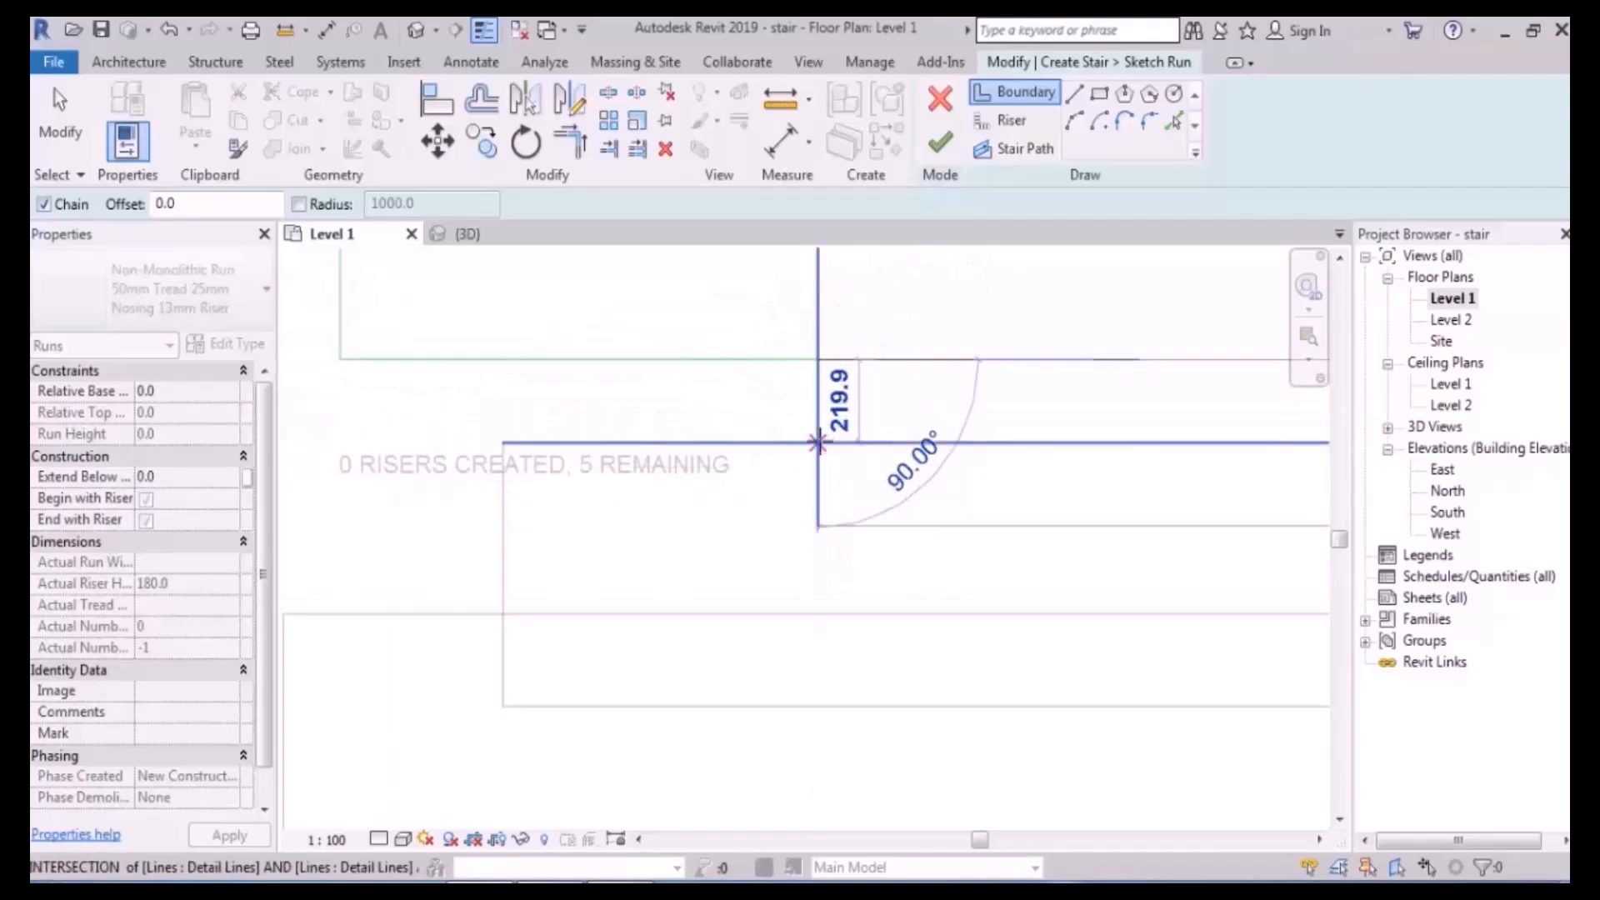
{"action": "left_click", "coordinate": [817, 443]}
{"action": "left_click", "coordinate": [503, 442]}
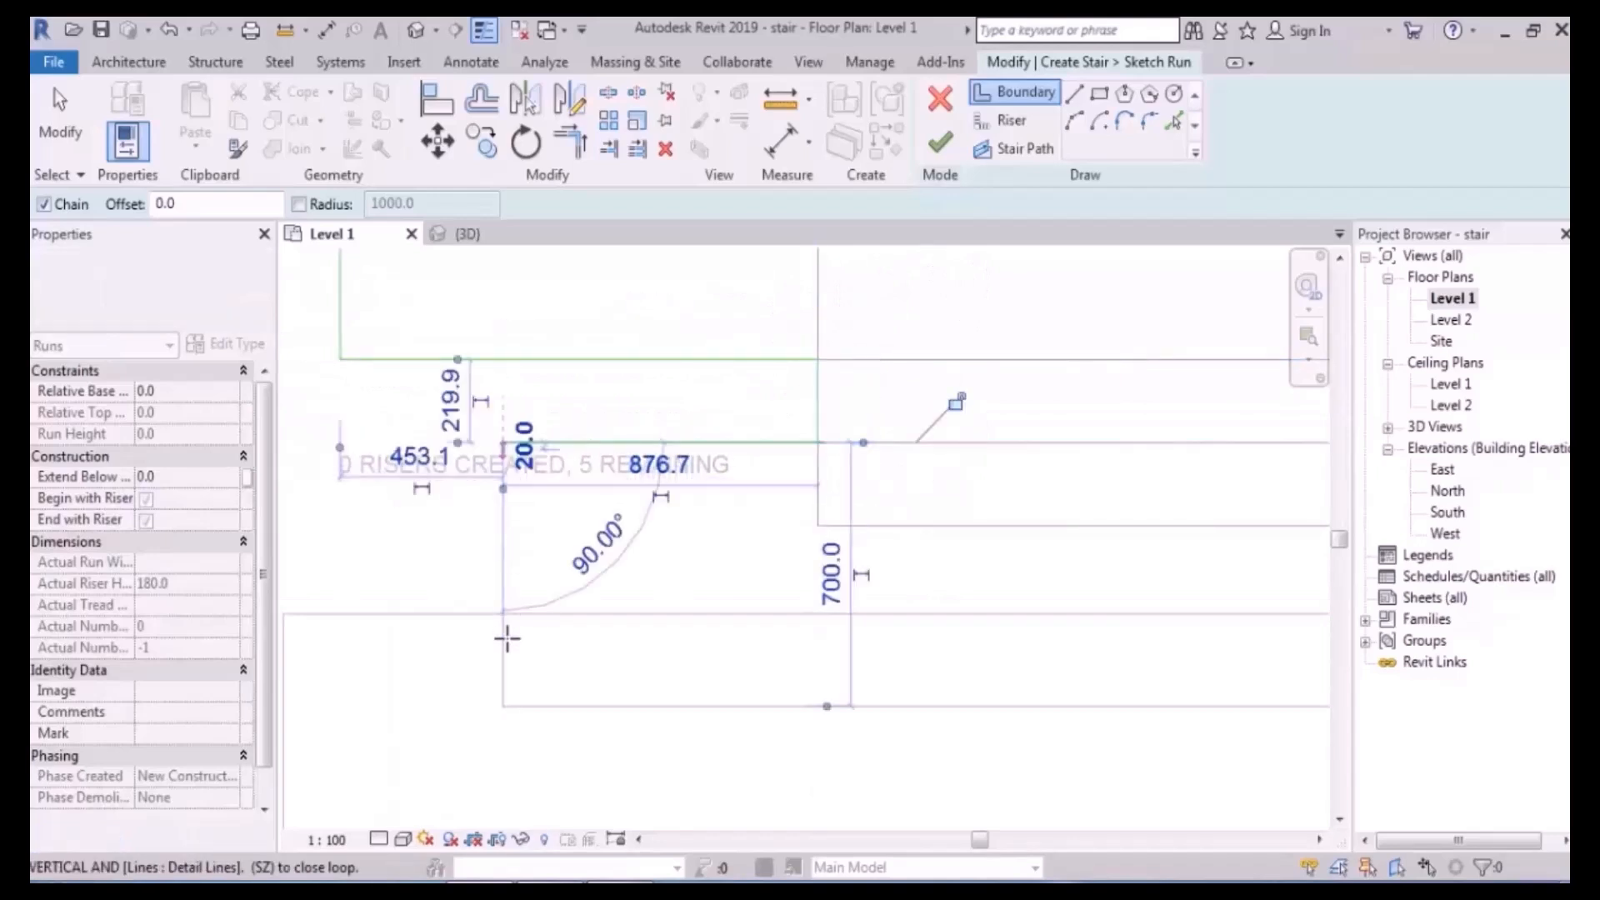
{"action": "mouse_move", "coordinate": [498, 614]}
{"action": "middle_mouse_down"}
{"action": "mouse_move", "coordinate": [697, 422]}
{"action": "mouse_move", "coordinate": [750, 582]}
{"action": "mouse_move", "coordinate": [624, 589]}
{"action": "mouse_move", "coordinate": [549, 531]}
{"action": "middle_mouse_up"}
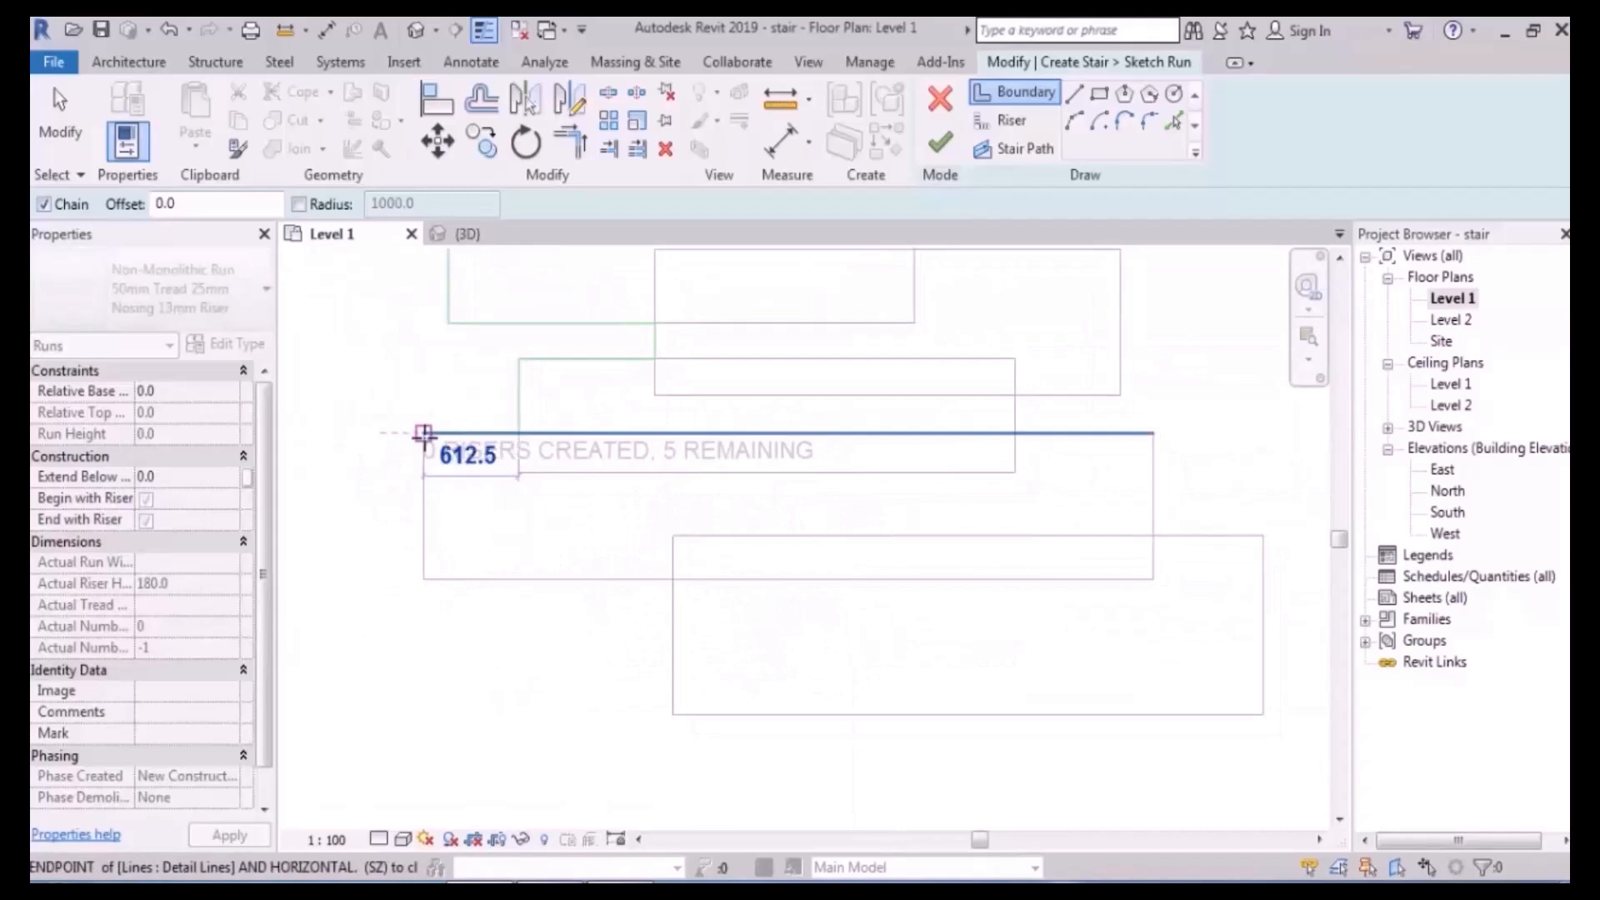
{"action": "left_click", "coordinate": [423, 579]}
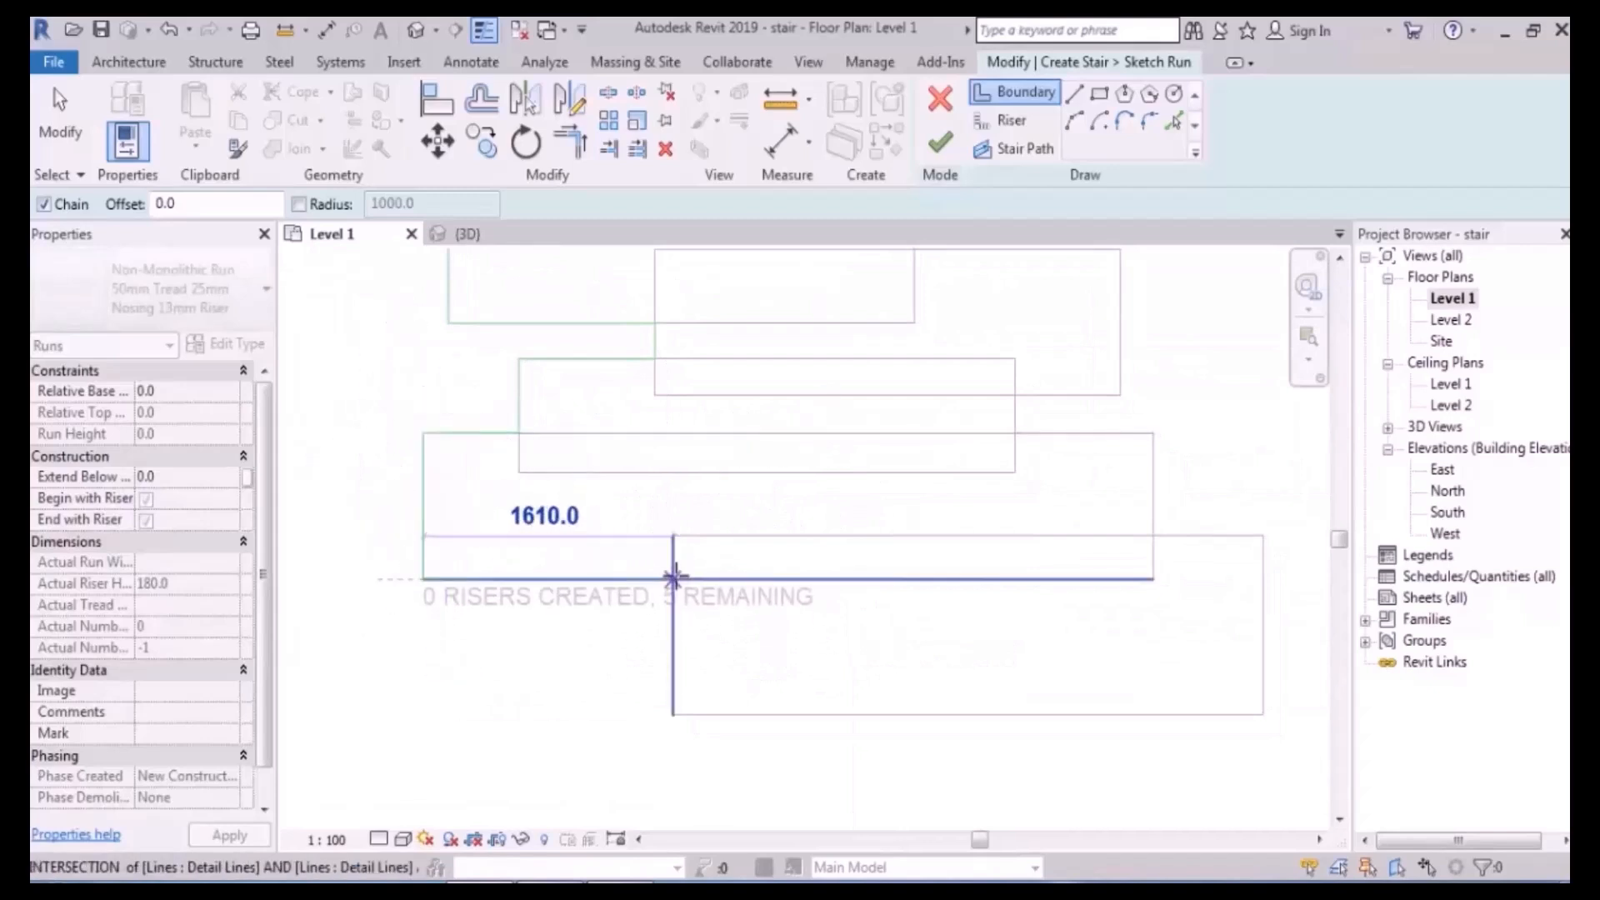
{"action": "left_click", "coordinate": [673, 579]}
{"action": "left_click", "coordinate": [673, 715]}
{"action": "scroll", "coordinate": [492, 715], "scroll_direction": "down", "scroll_amount": 2}
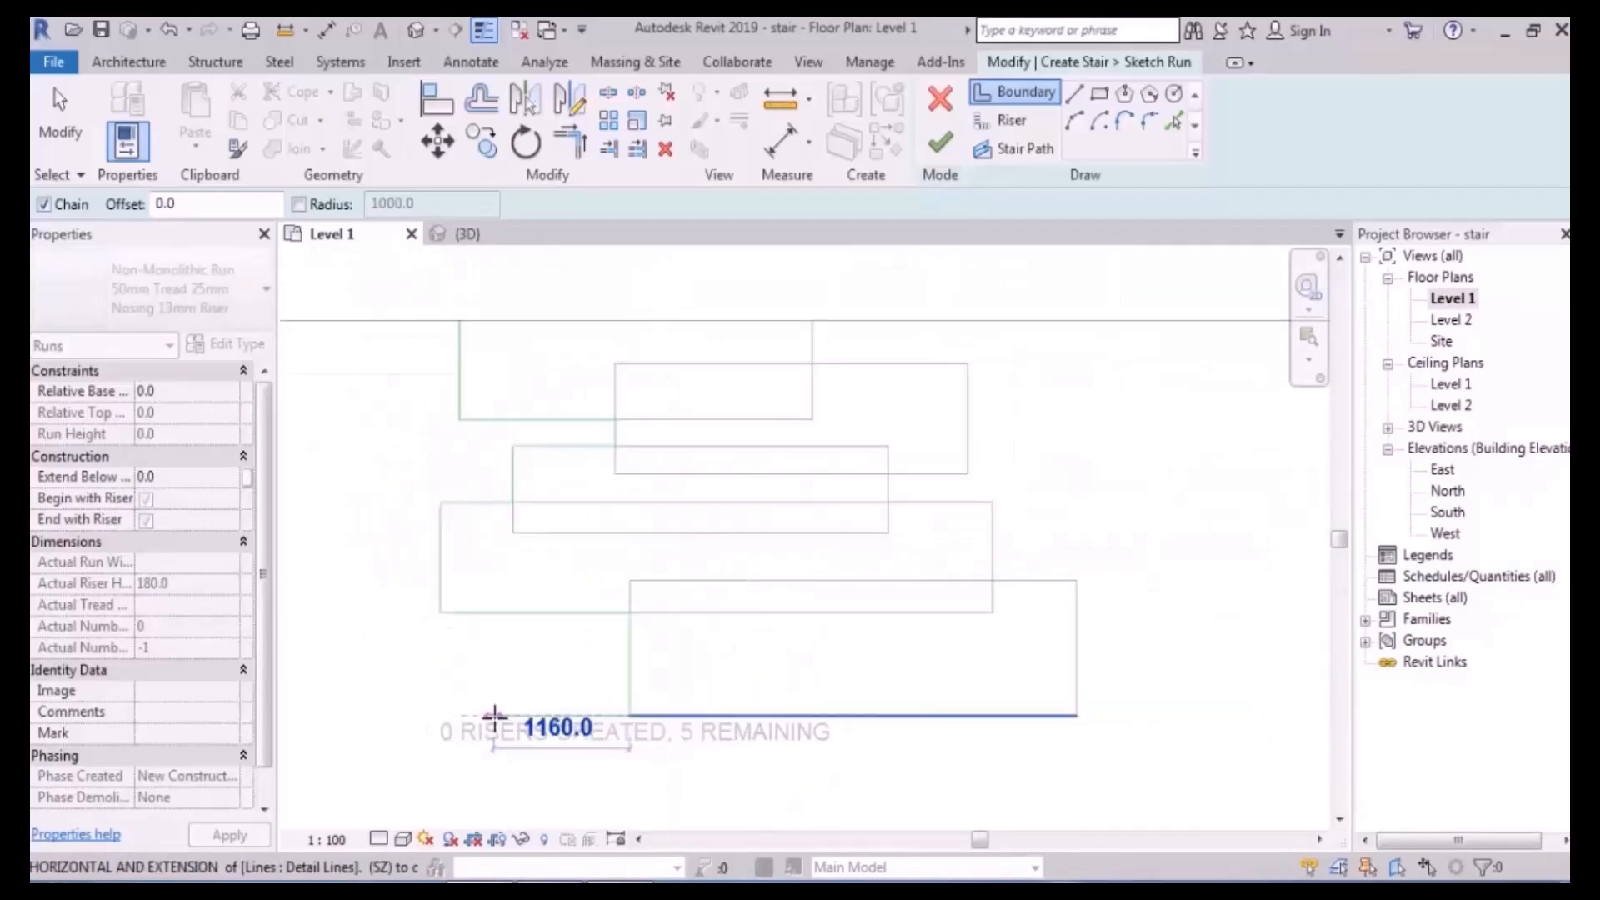
{"action": "key", "text": "Escape"}
- Trace the second stepped boundary along the opposite side, from top corner to bottom corner
{"action": "scroll", "coordinate": [646, 612], "scroll_direction": "up", "scroll_amount": 2}
{"action": "scroll", "coordinate": [418, 511], "scroll_direction": "up", "scroll_amount": 1}
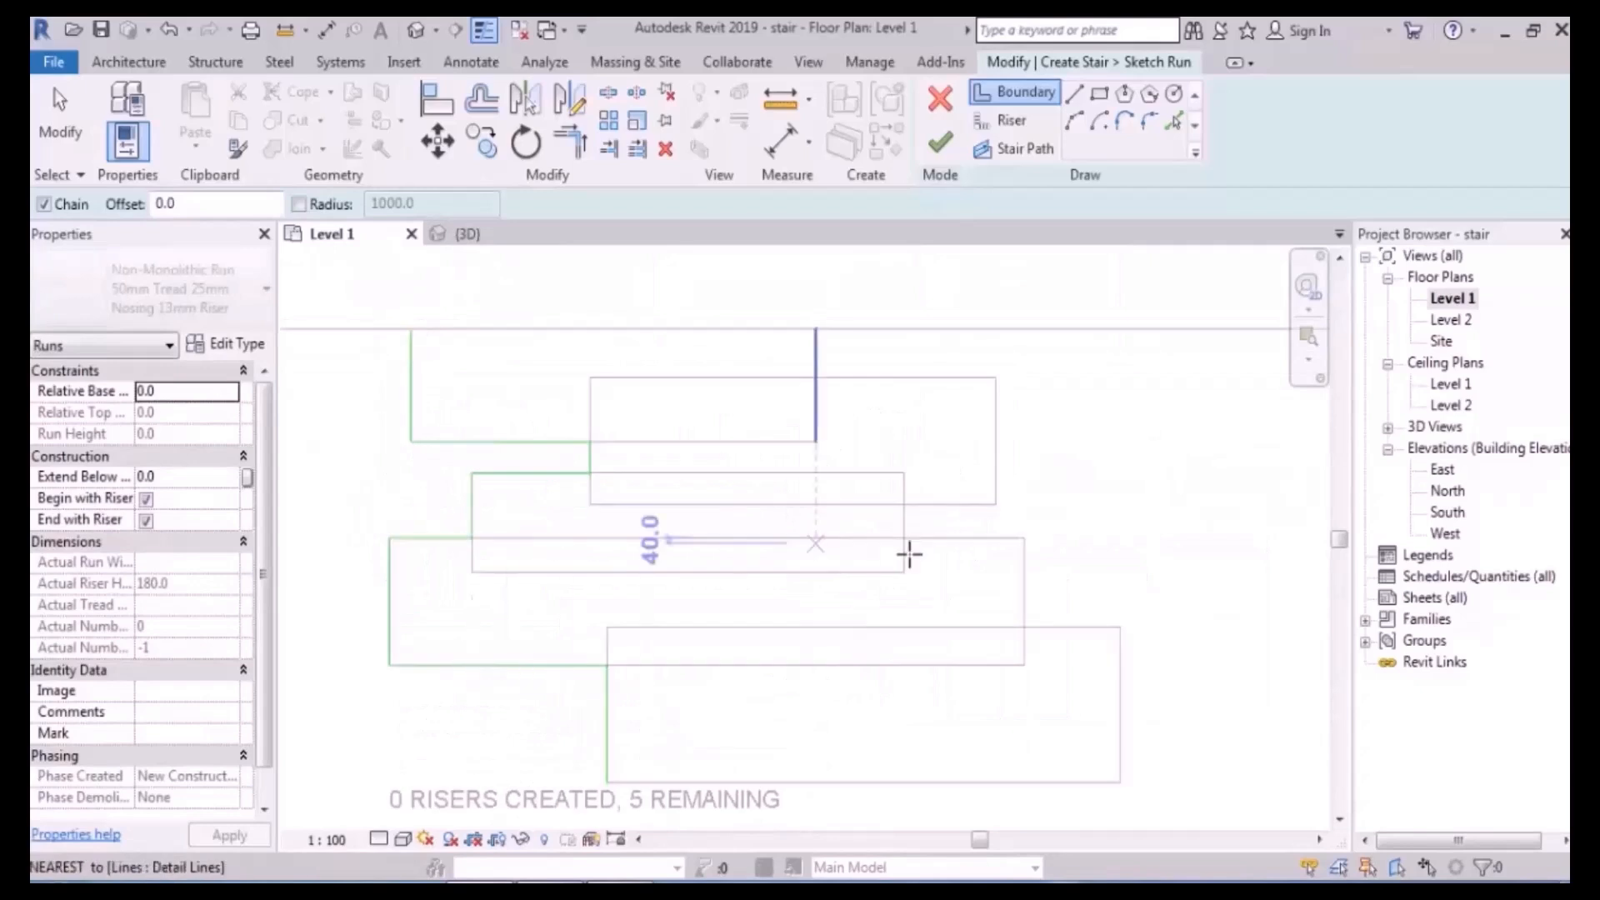
{"action": "middle_click_drag", "start_coordinate": [878, 554], "coordinate": [837, 533]}
{"action": "left_click", "coordinate": [773, 309]}
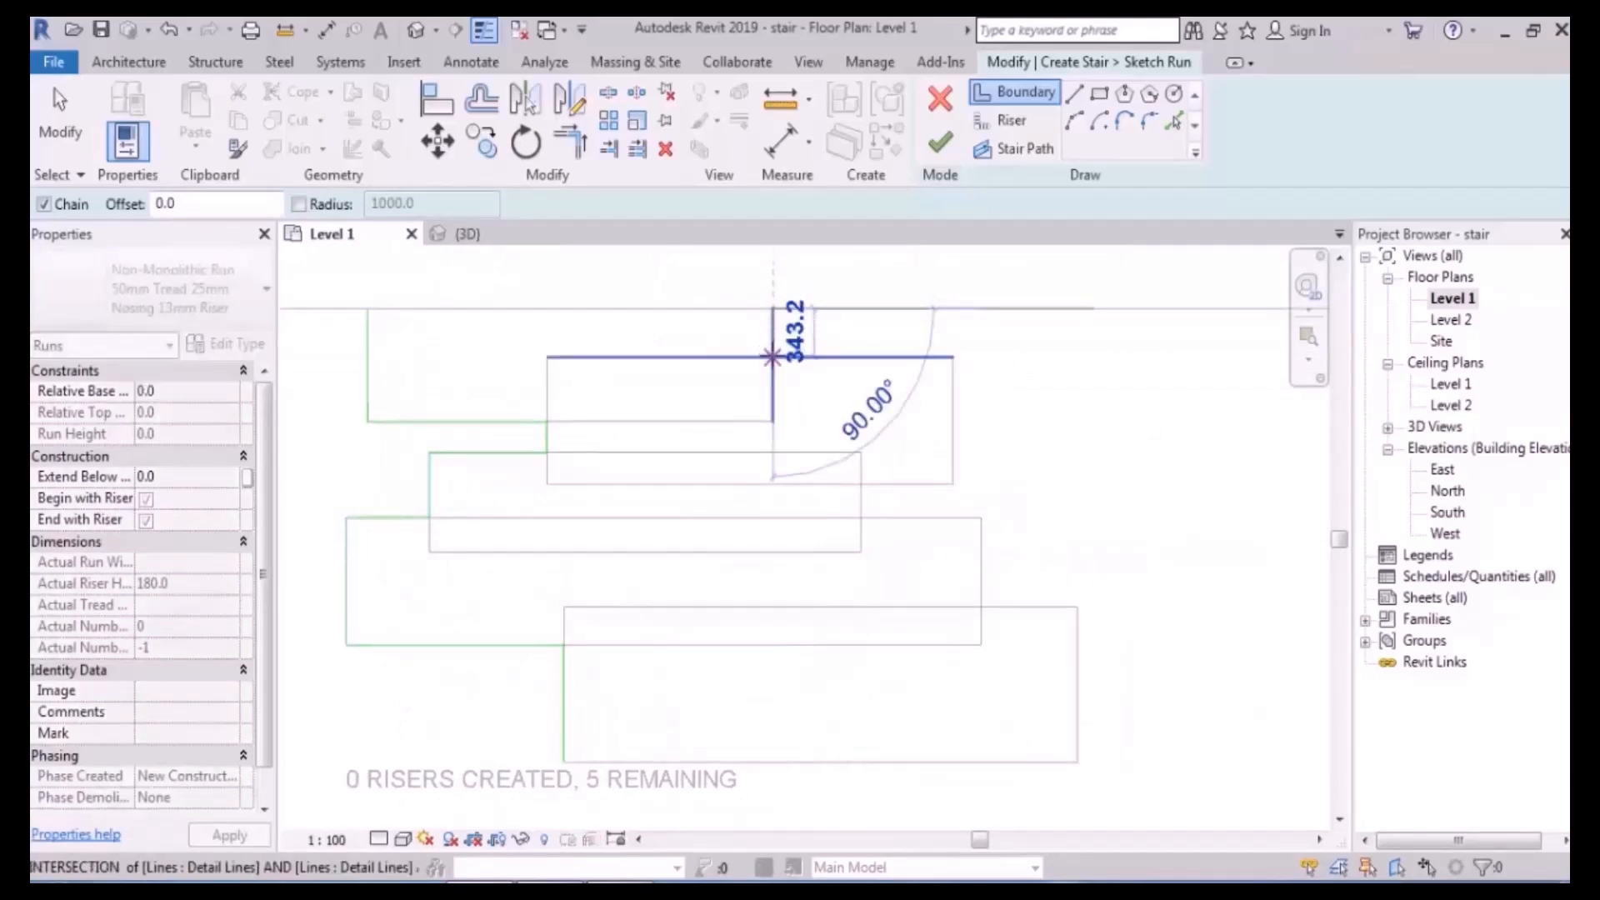
{"action": "left_click", "coordinate": [773, 357]}
{"action": "left_click", "coordinate": [953, 356]}
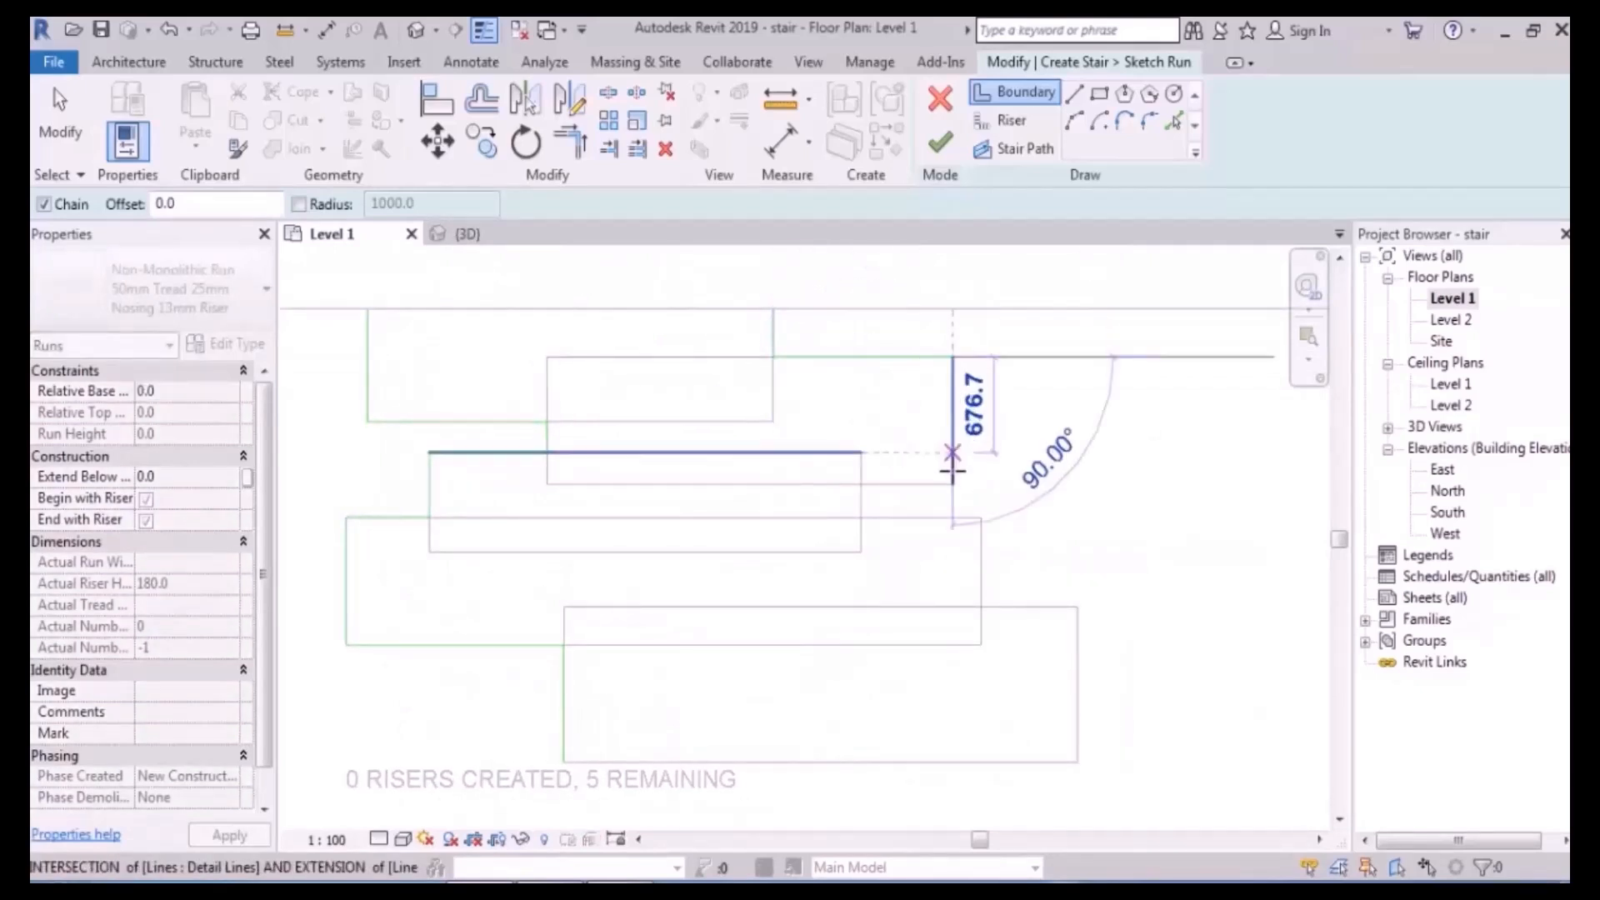
{"action": "left_click", "coordinate": [952, 484]}
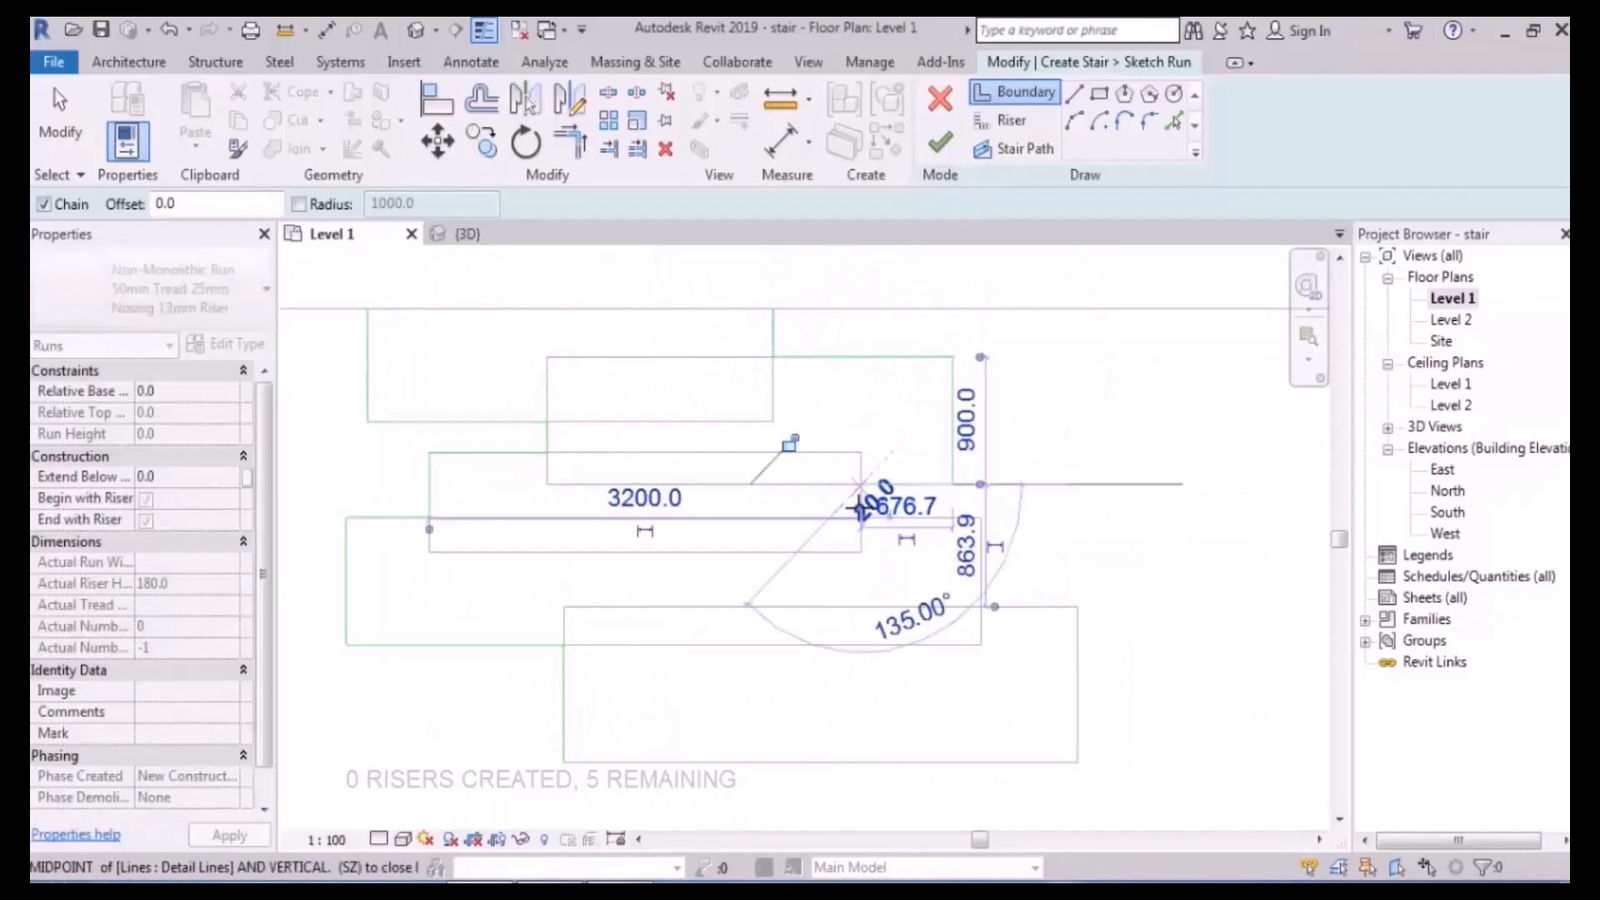
{"action": "left_click", "coordinate": [860, 517]}
{"action": "left_click", "coordinate": [980, 517]}
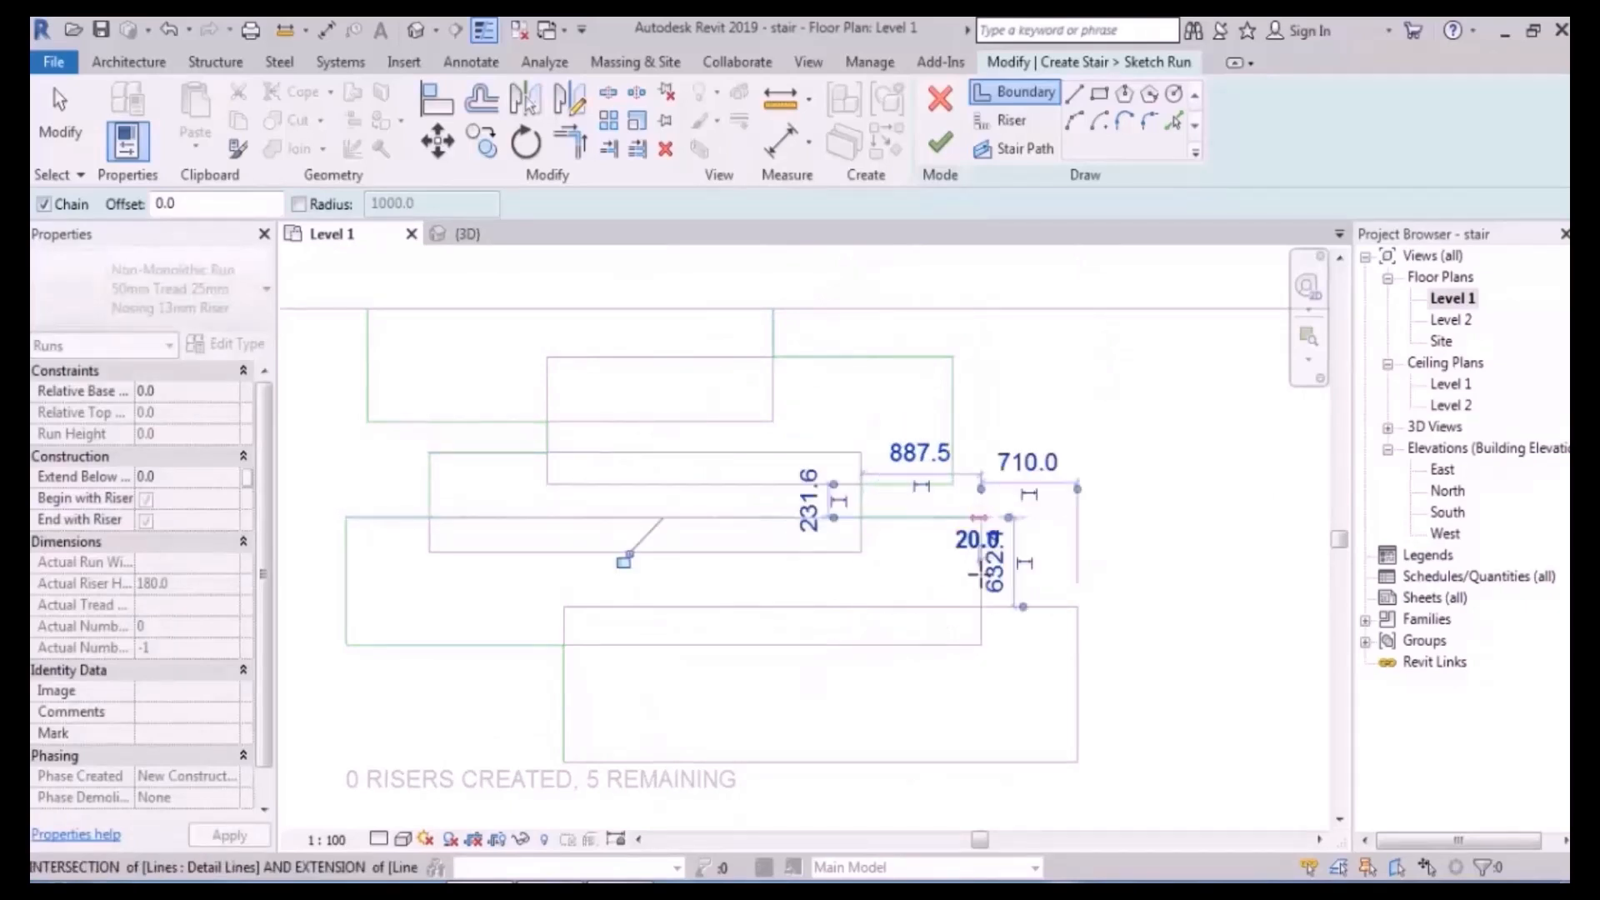
{"action": "left_click", "coordinate": [980, 607]}
{"action": "left_click", "coordinate": [1077, 607]}
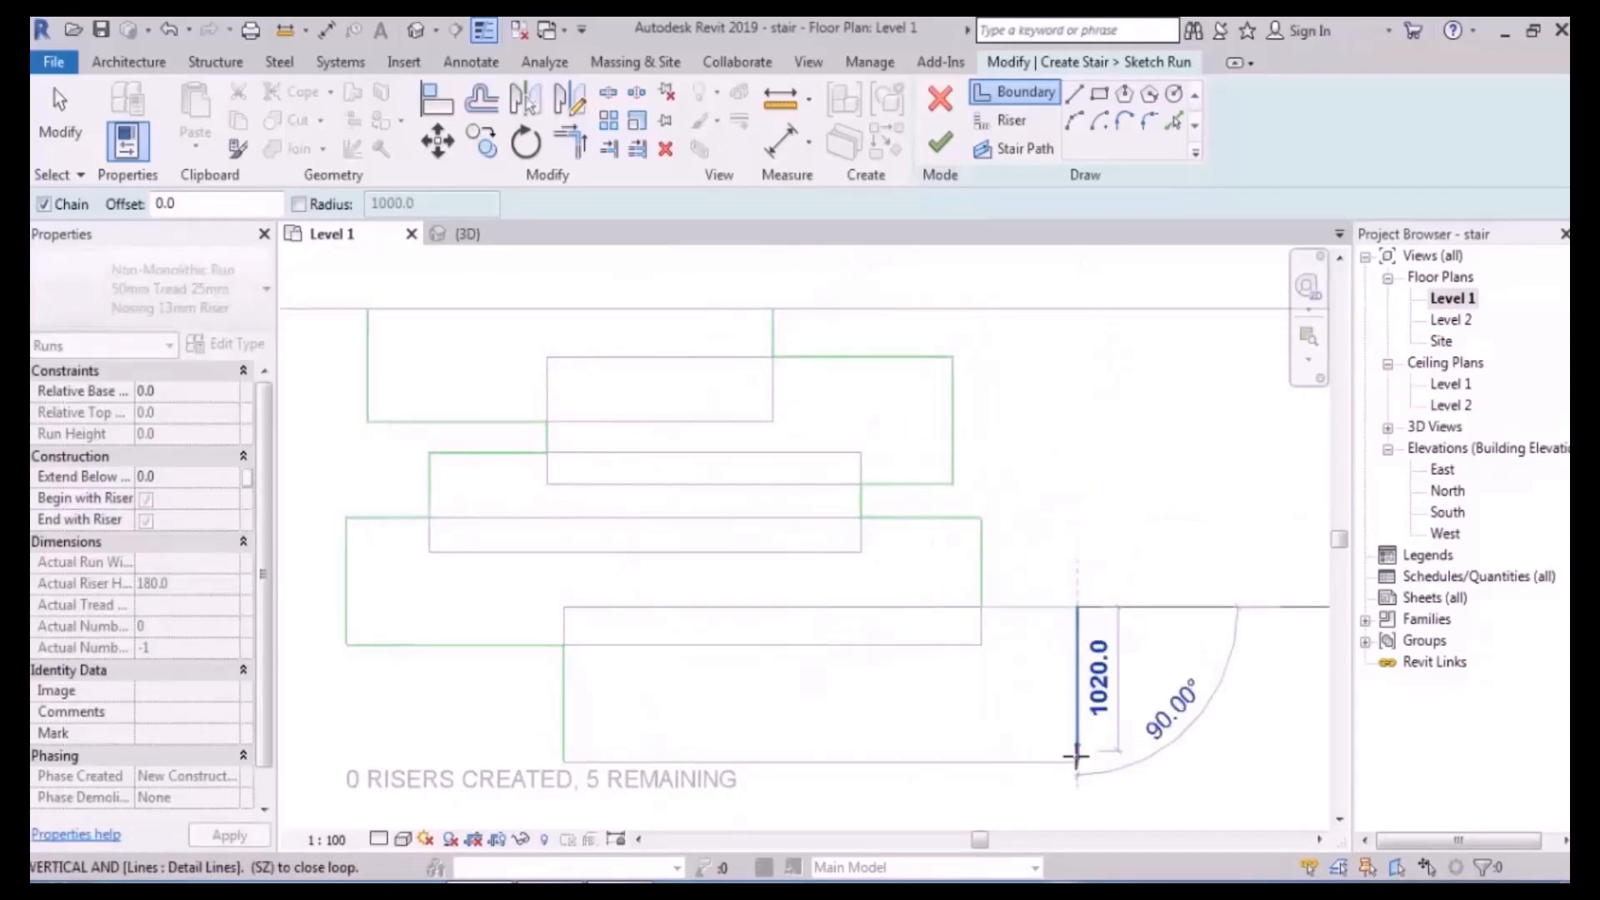
{"action": "left_click", "coordinate": [1077, 762]}
{"action": "key", "text": "Escape"}
{"action": "middle_click_drag", "start_coordinate": [1199, 664], "coordinate": [1114, 627]}
{"action": "scroll", "coordinate": [1100, 608], "scroll_direction": "down", "scroll_amount": 1}
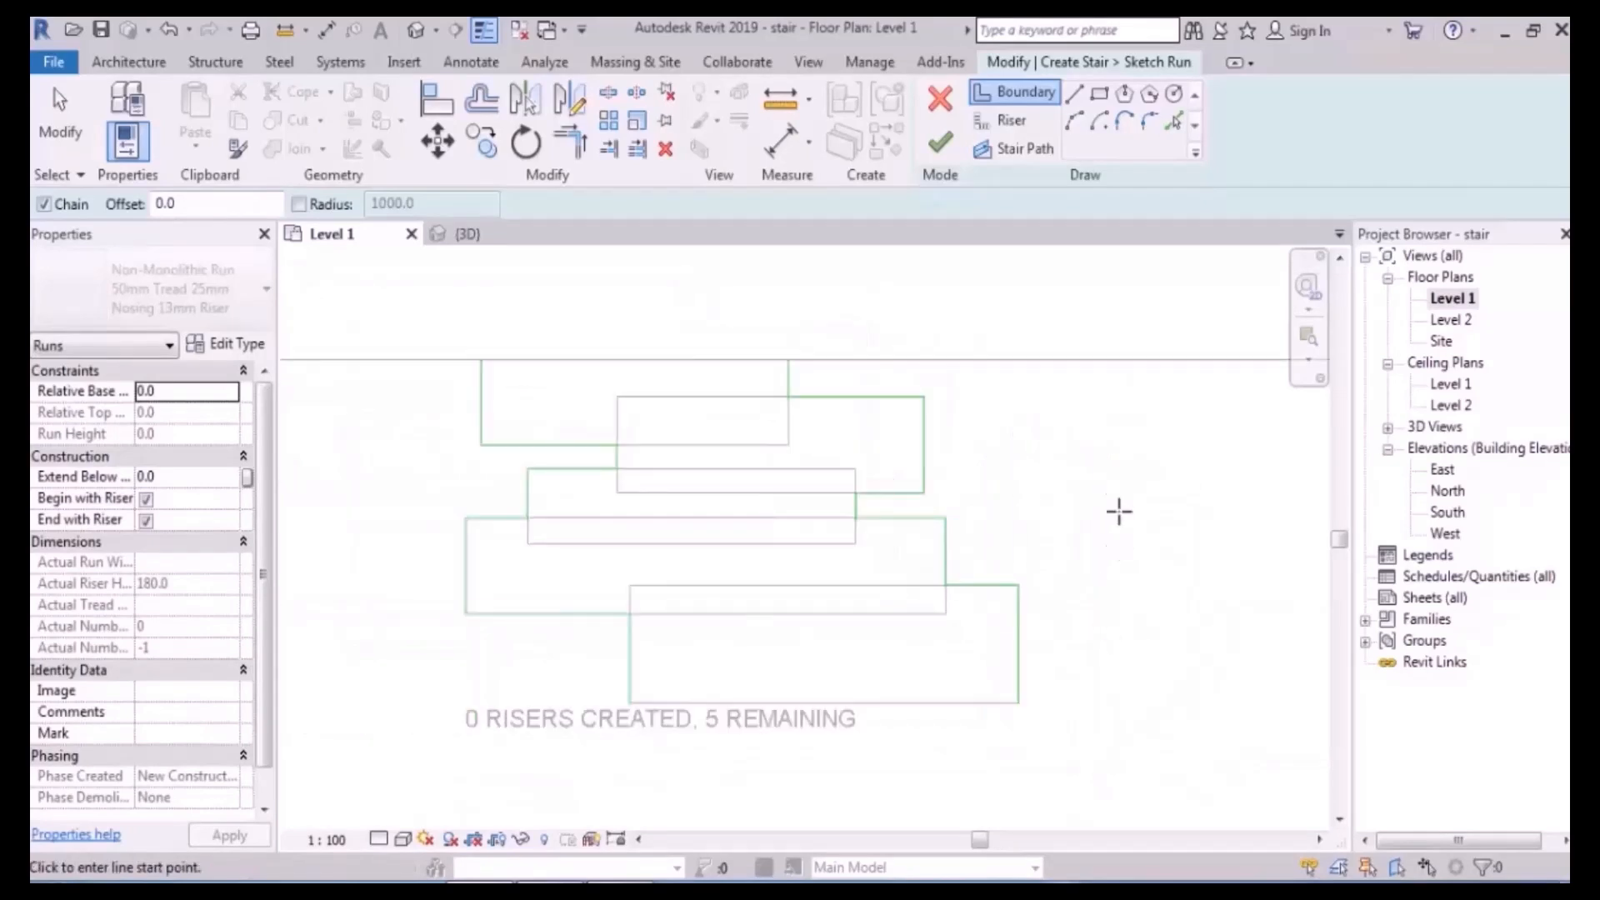
{"action": "key", "text": "Escape"}
{"action": "scroll", "coordinate": [829, 450], "scroll_direction": "up", "scroll_amount": 2}
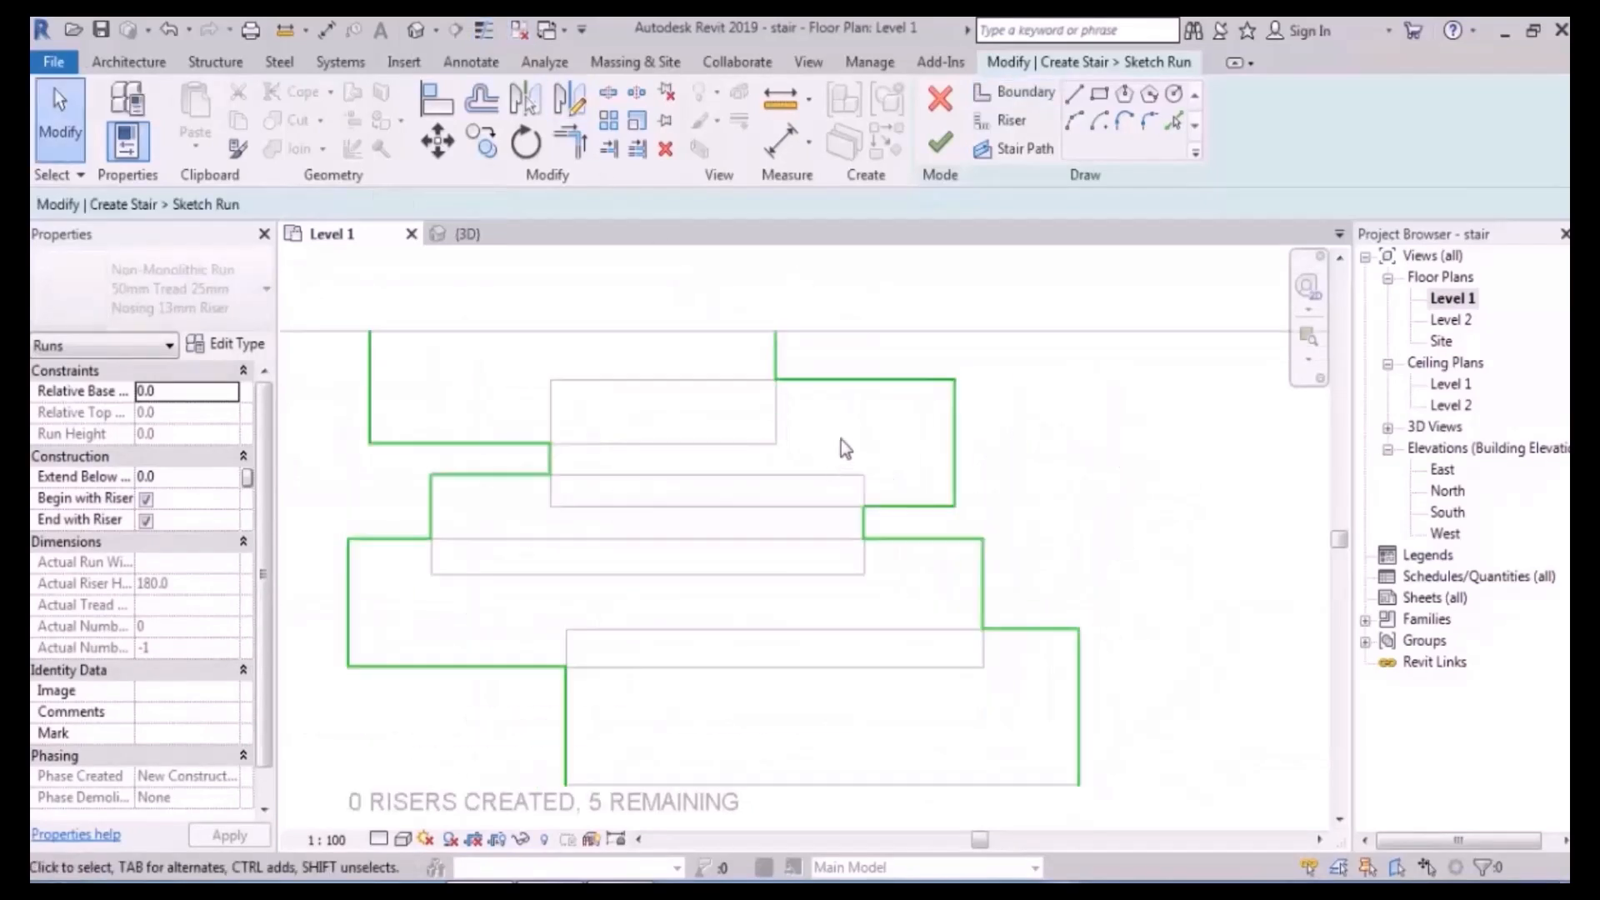
- Draw riser lines along the top edge and across the second tread
{"action": "middle_click_drag", "start_coordinate": [823, 436], "coordinate": [846, 423]}
{"action": "left_click", "coordinate": [1006, 120]}
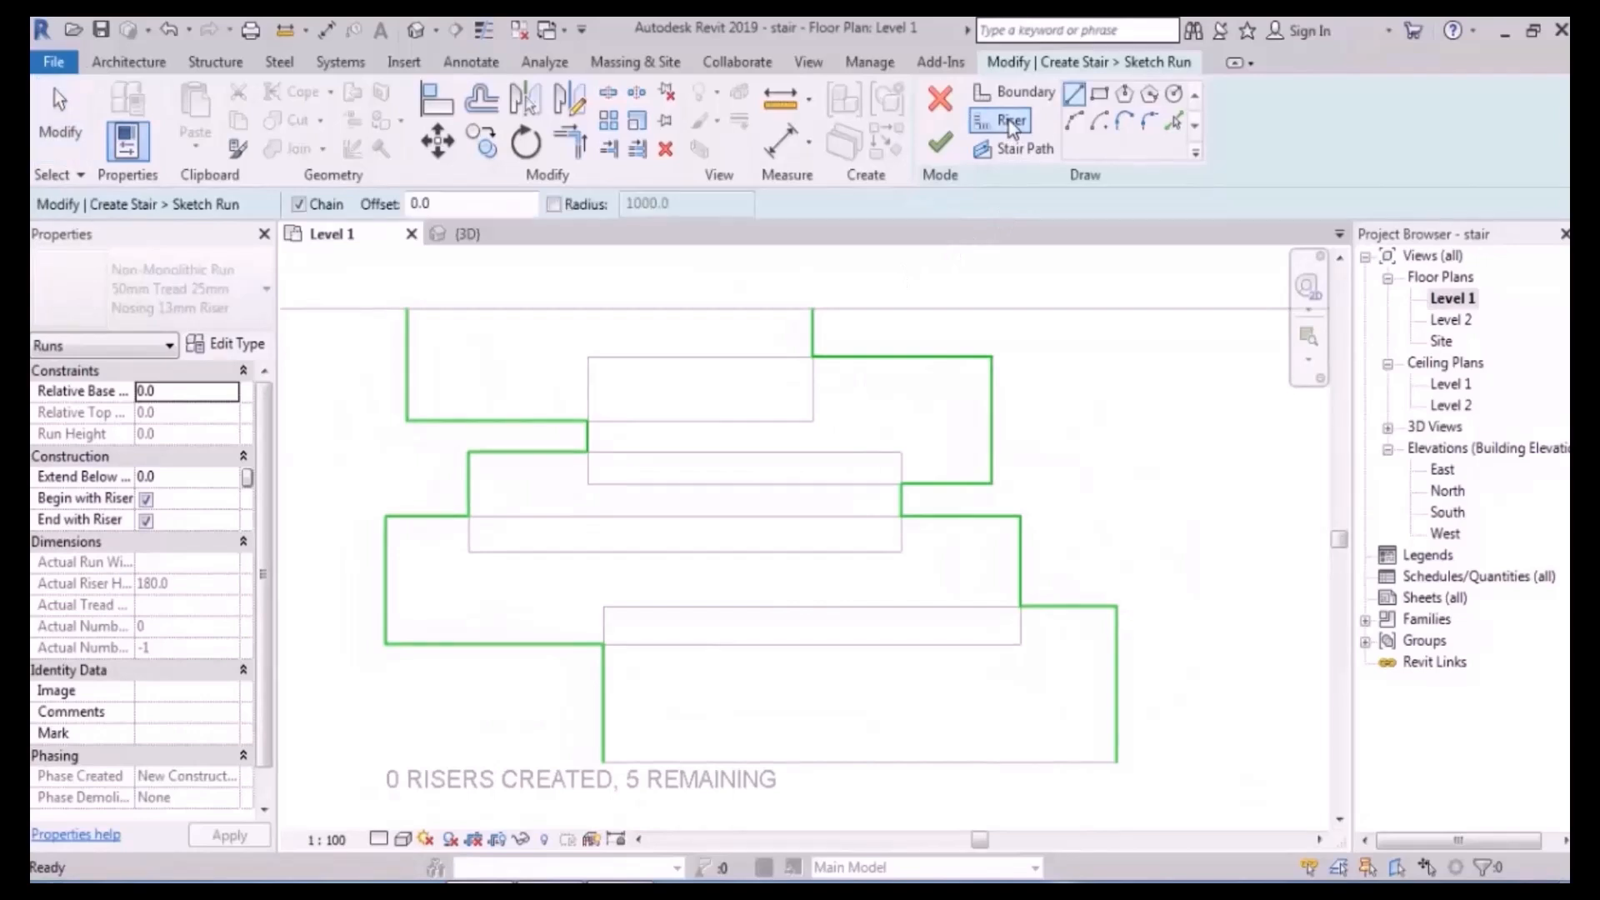
{"action": "left_click", "coordinate": [408, 309]}
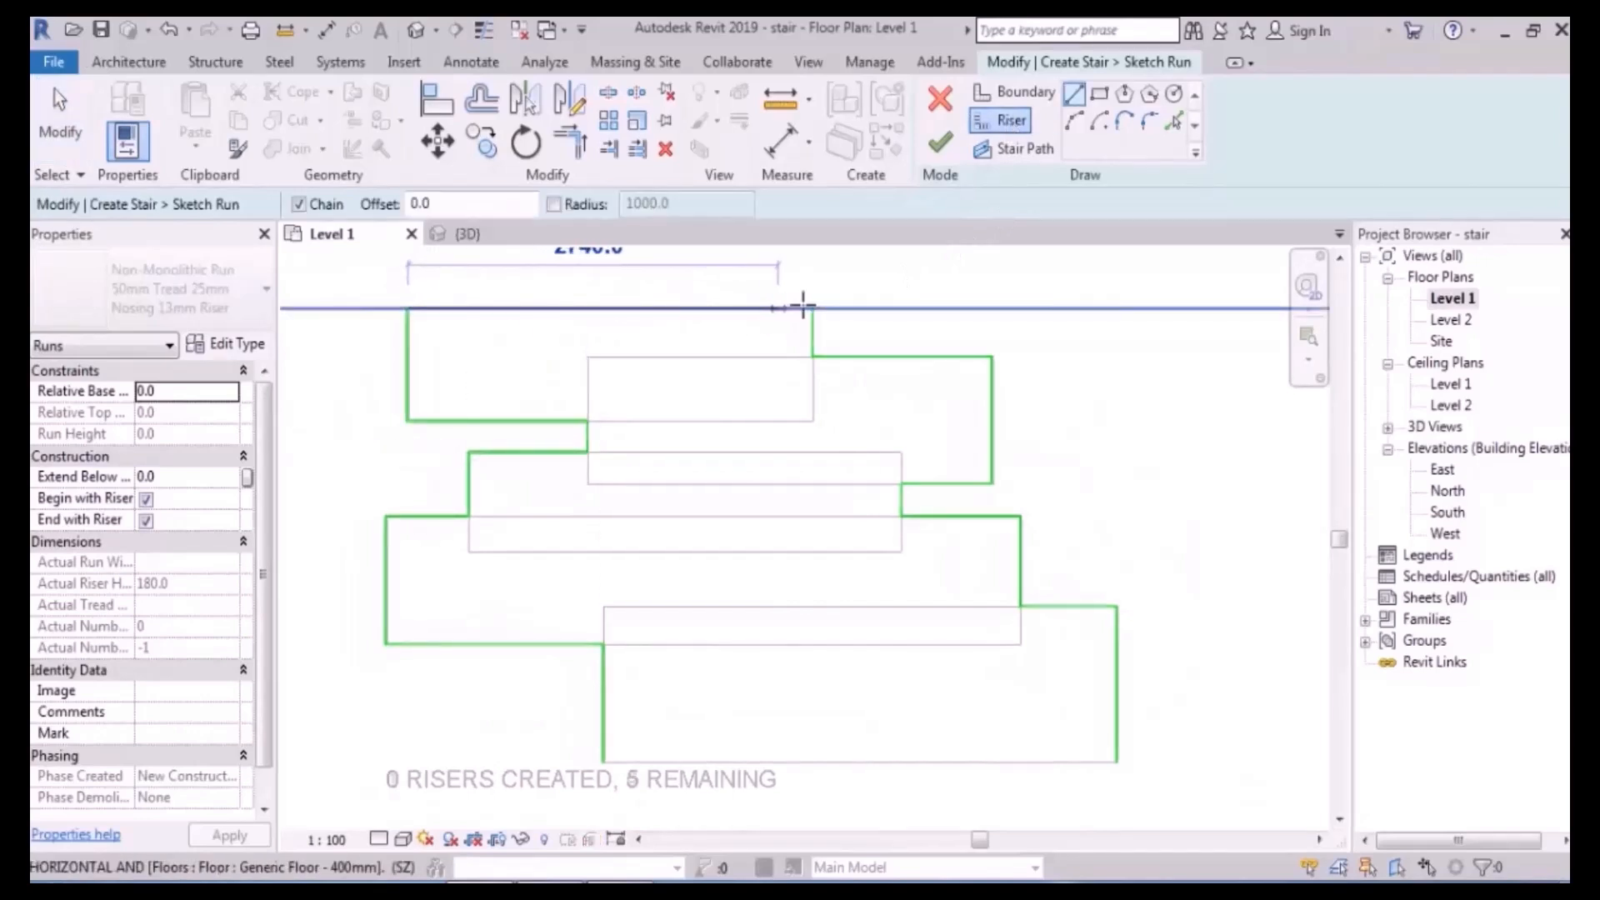
{"action": "left_click", "coordinate": [813, 308]}
{"action": "scroll", "coordinate": [643, 454], "scroll_direction": "up", "scroll_amount": 3}
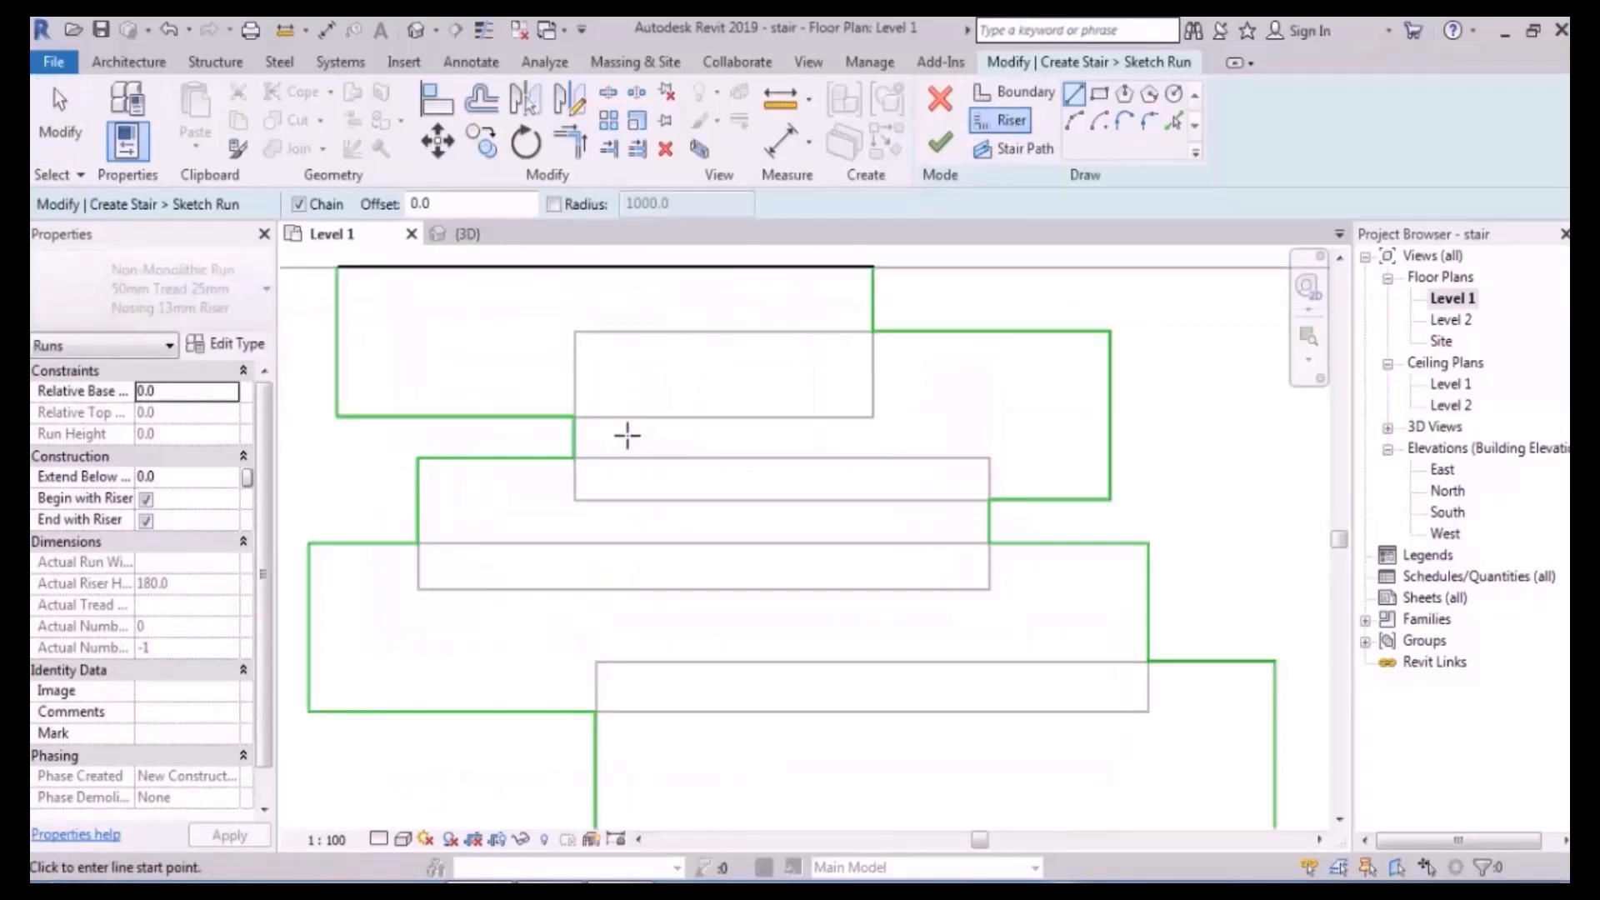
{"action": "middle_click_drag", "start_coordinate": [617, 432], "coordinate": [713, 490]}
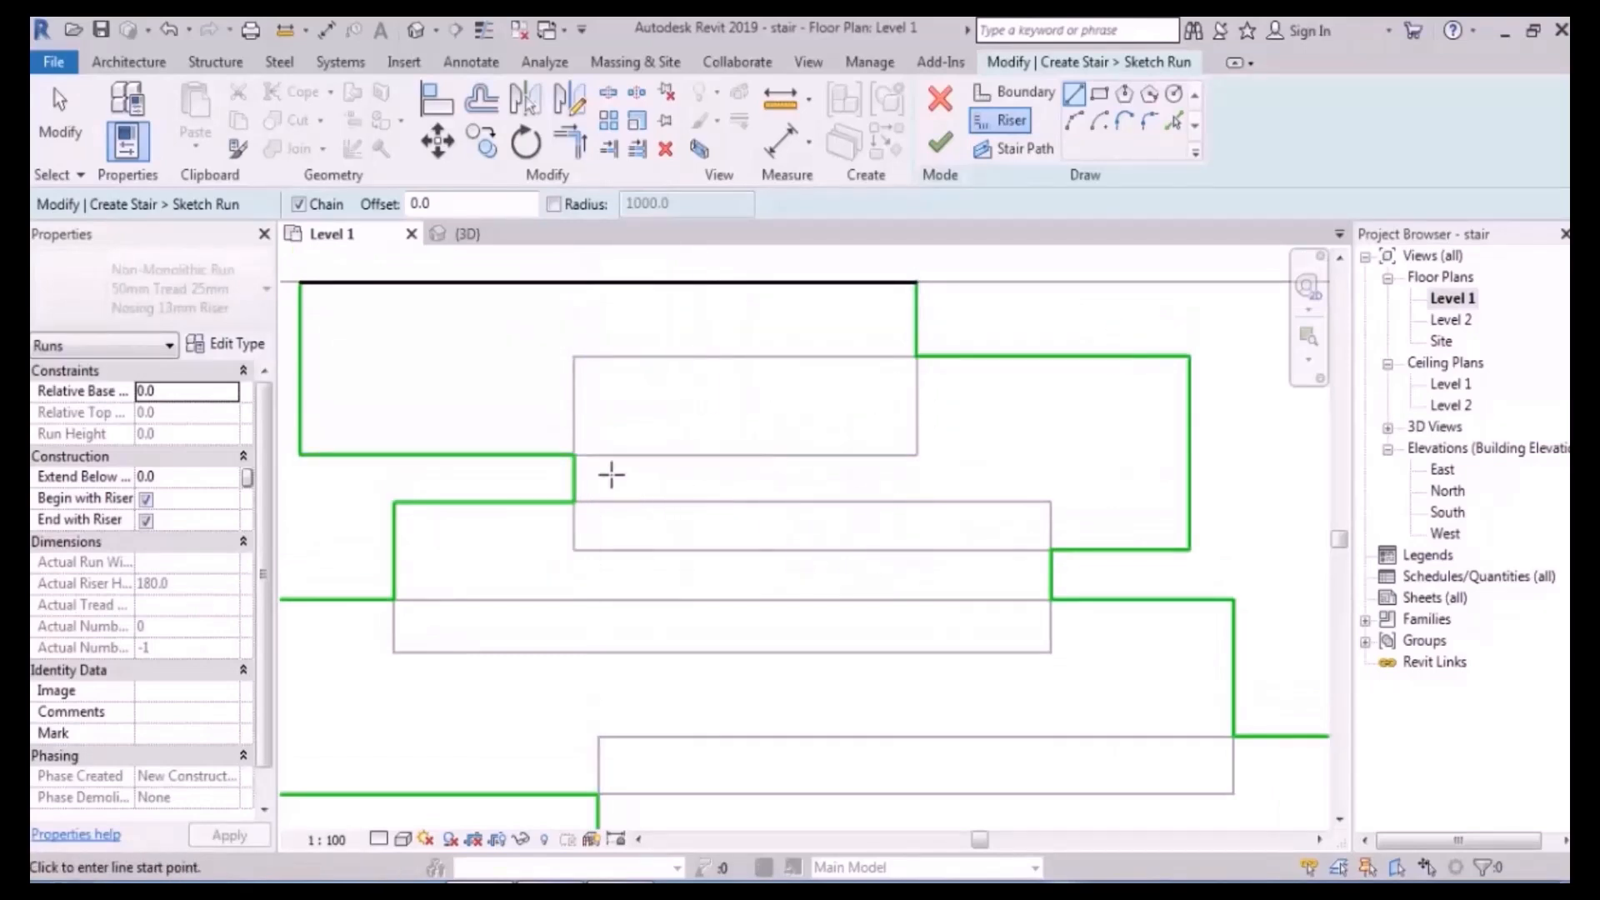
{"action": "left_click", "coordinate": [573, 454]}
{"action": "left_click", "coordinate": [917, 454]}
{"action": "left_click", "coordinate": [916, 356]}
- Draw the third and fourth riser lines across their staggered treads
{"action": "middle_click_drag", "start_coordinate": [842, 587], "coordinate": [844, 527]}
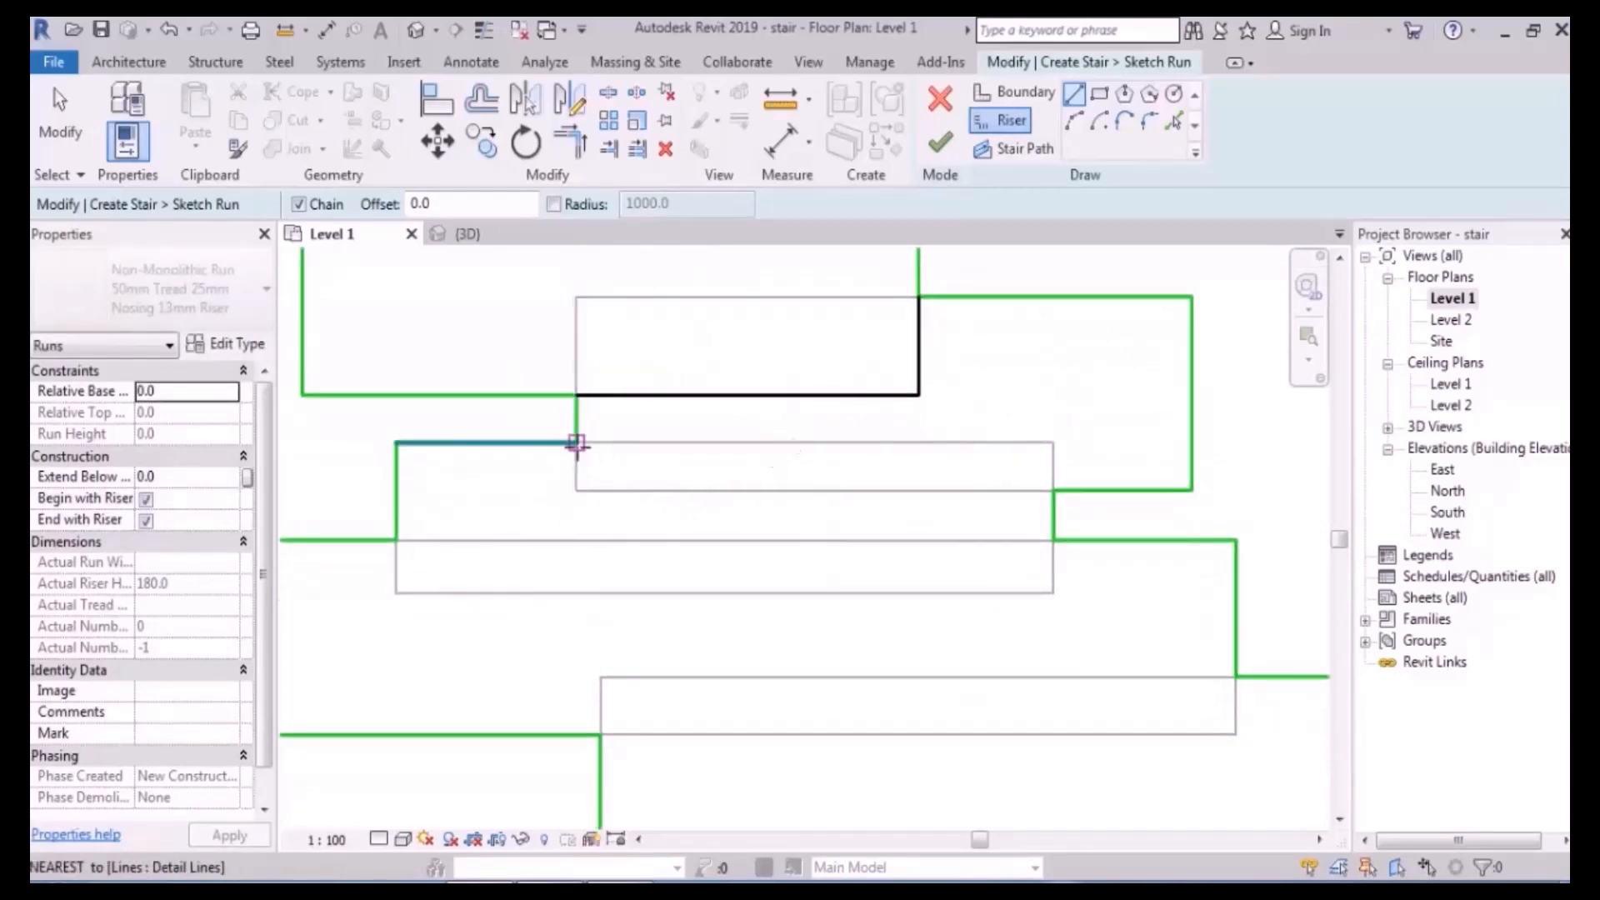
{"action": "left_click", "coordinate": [576, 443]}
{"action": "left_click", "coordinate": [575, 489]}
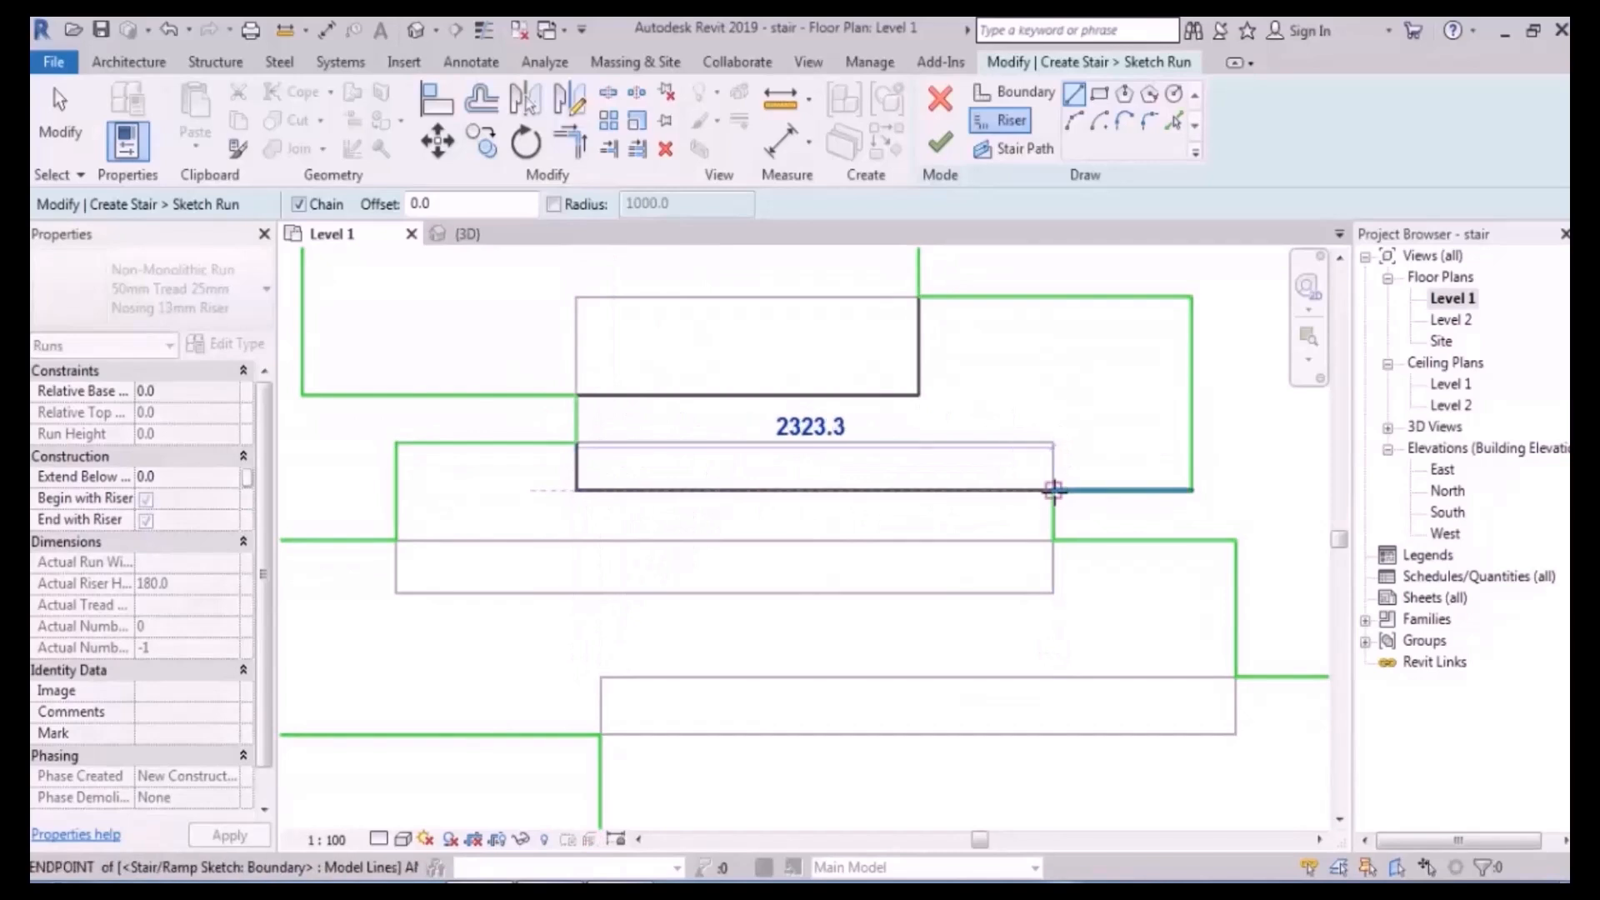
{"action": "left_click", "coordinate": [1053, 490]}
{"action": "middle_click_drag", "start_coordinate": [774, 605], "coordinate": [786, 514]}
{"action": "scroll", "coordinate": [786, 514], "scroll_direction": "down", "scroll_amount": 2}
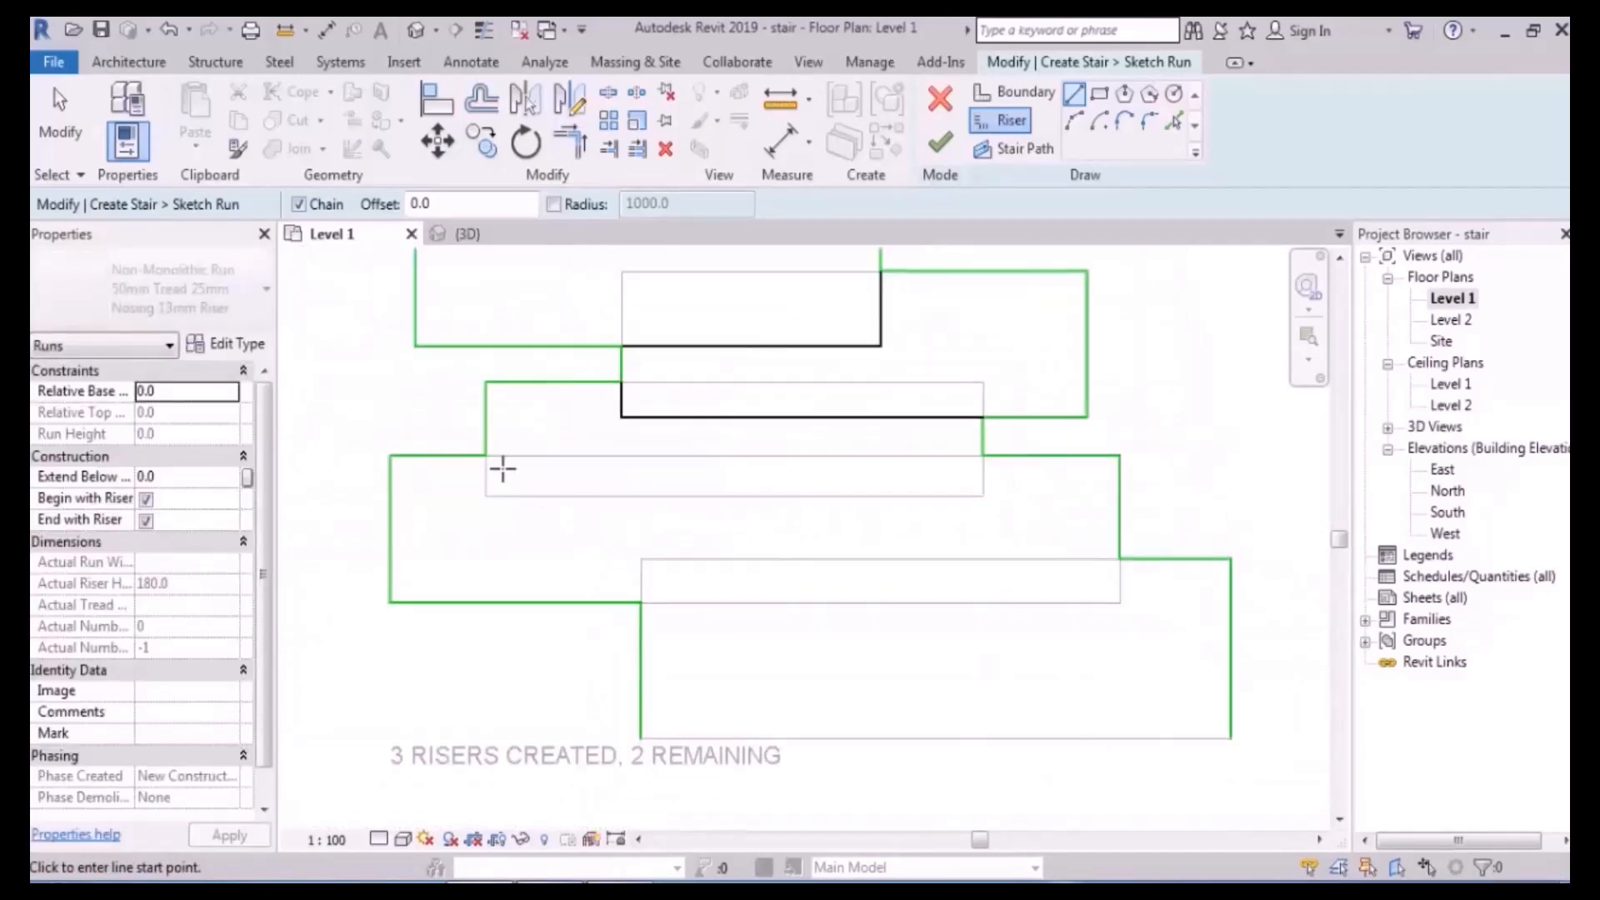
{"action": "left_click", "coordinate": [485, 456]}
{"action": "left_click", "coordinate": [486, 496]}
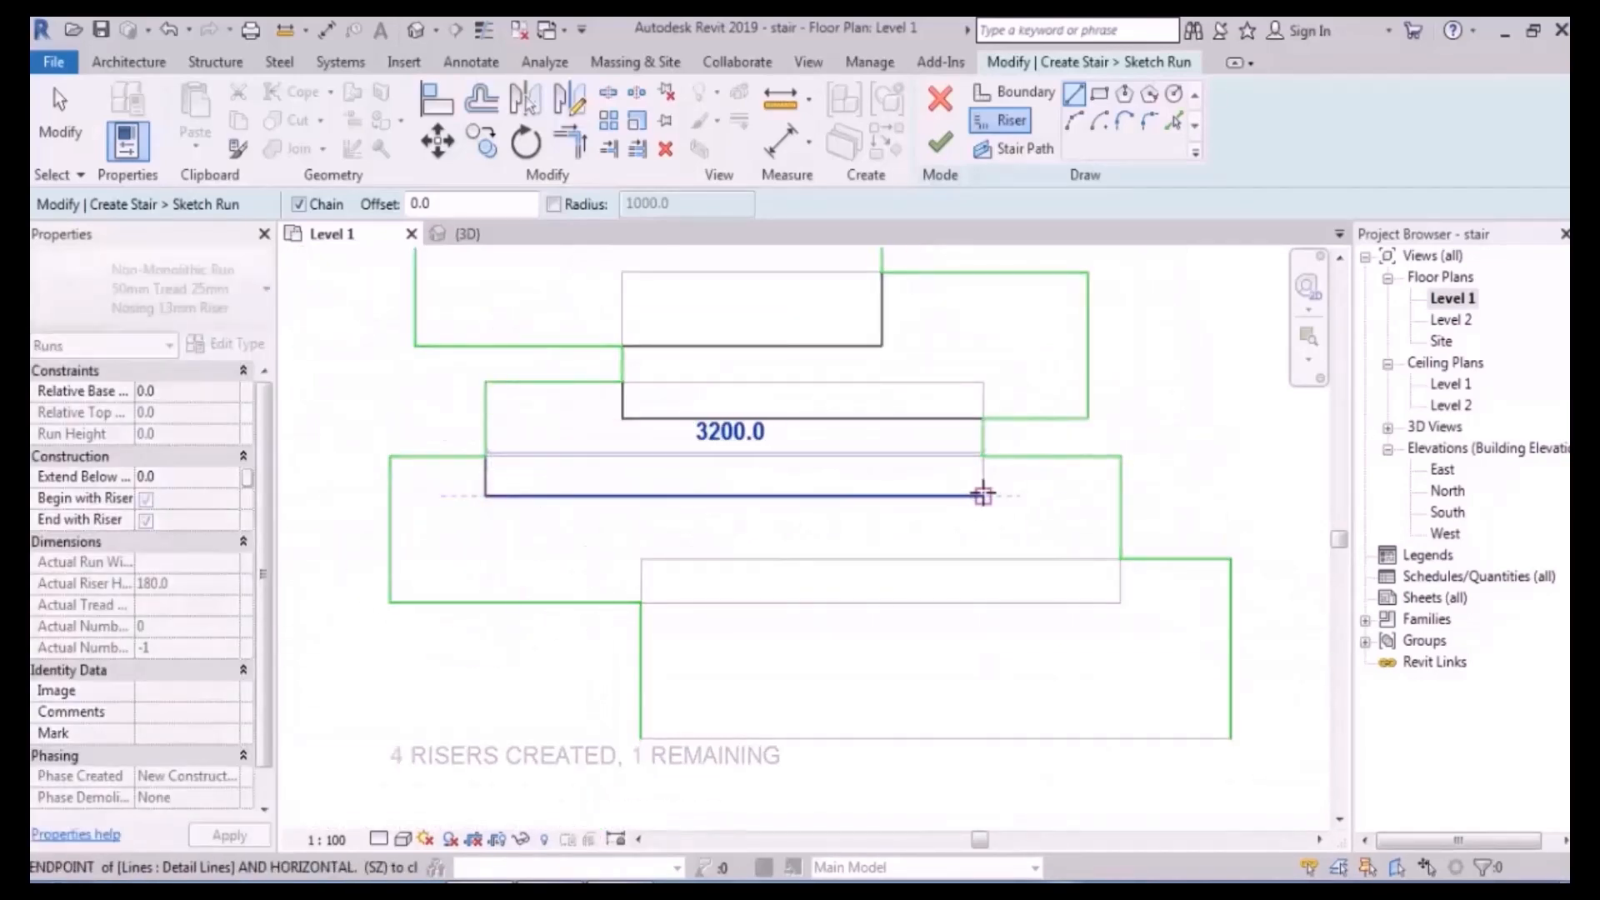
{"action": "left_click", "coordinate": [983, 496]}
{"action": "left_click", "coordinate": [985, 457]}
- Draw the fifth and bottom riser lines, bringing the sketch to six risers created
{"action": "middle_click_drag", "start_coordinate": [839, 642], "coordinate": [796, 559]}
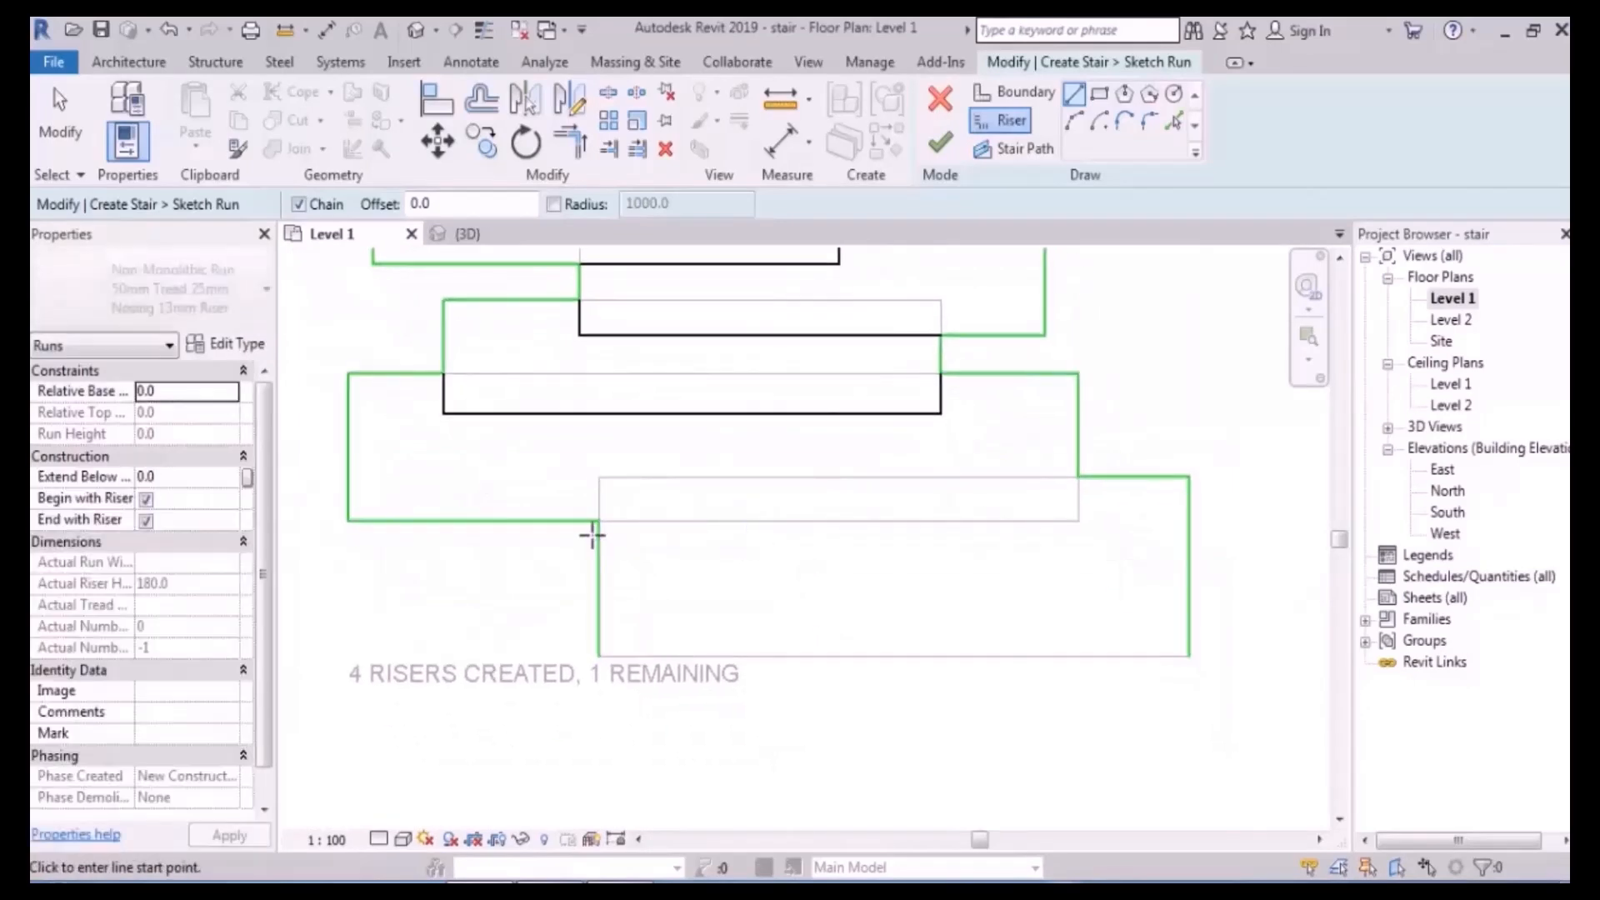
{"action": "left_click", "coordinate": [597, 522]}
{"action": "left_click", "coordinate": [597, 477]}
{"action": "left_click", "coordinate": [1079, 478]}
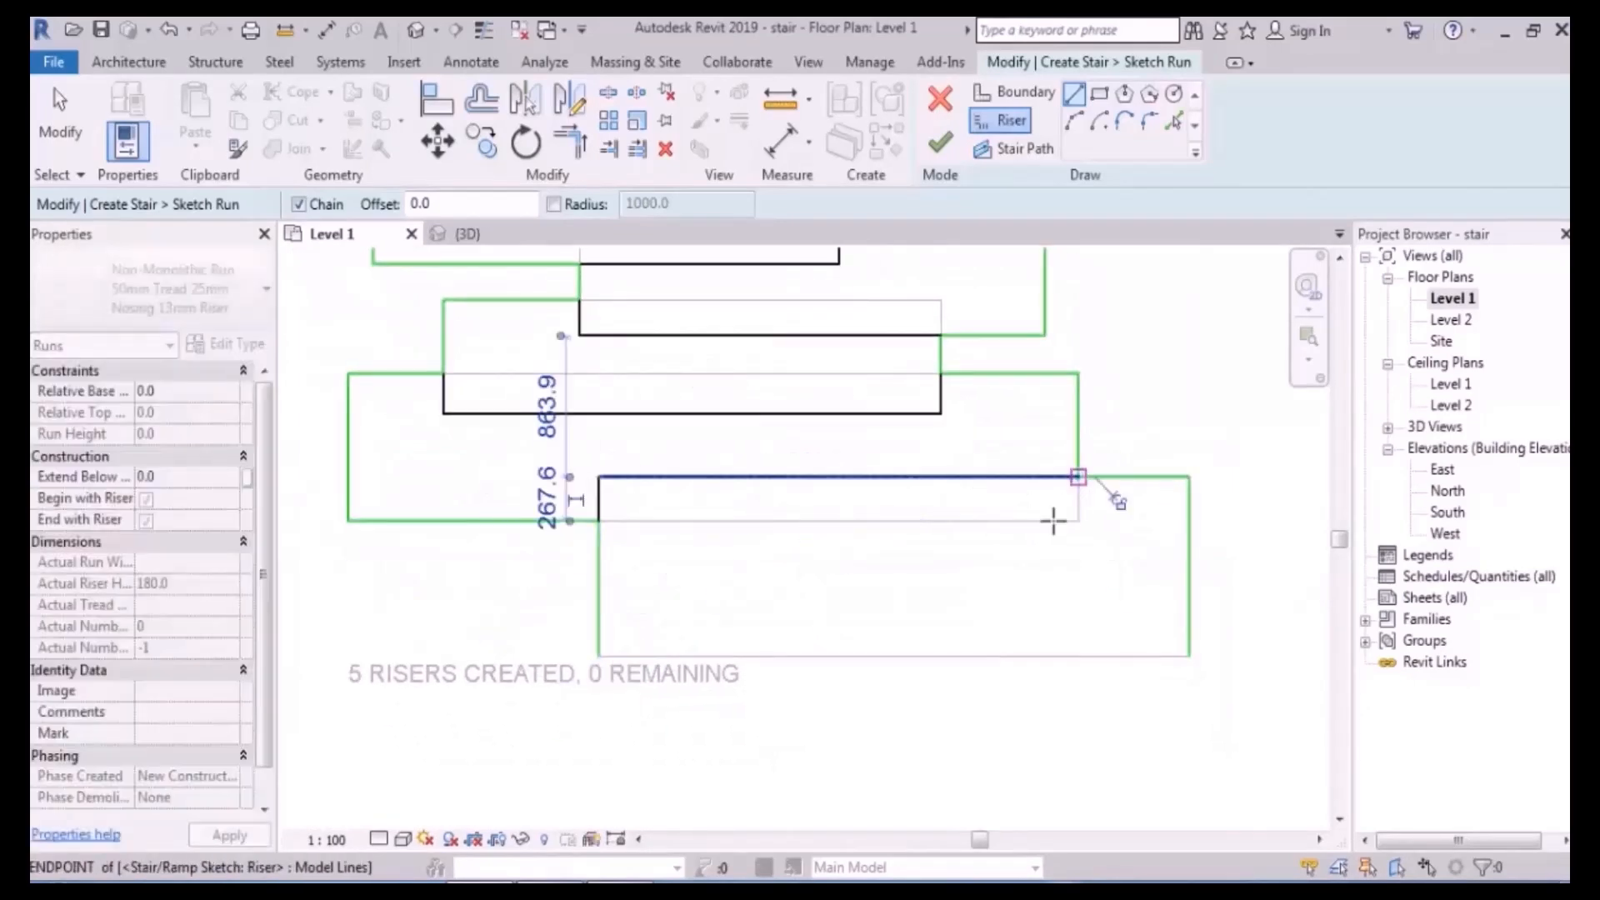
{"action": "left_click", "coordinate": [596, 657]}
{"action": "left_click", "coordinate": [1189, 655]}
{"action": "scroll", "coordinate": [953, 442], "scroll_direction": "down", "scroll_amount": 2}
{"action": "middle_click_drag", "start_coordinate": [953, 442], "coordinate": [957, 568]}
{"action": "middle_click_drag", "start_coordinate": [938, 498], "coordinate": [895, 491]}
{"action": "key", "text": "Escape"}
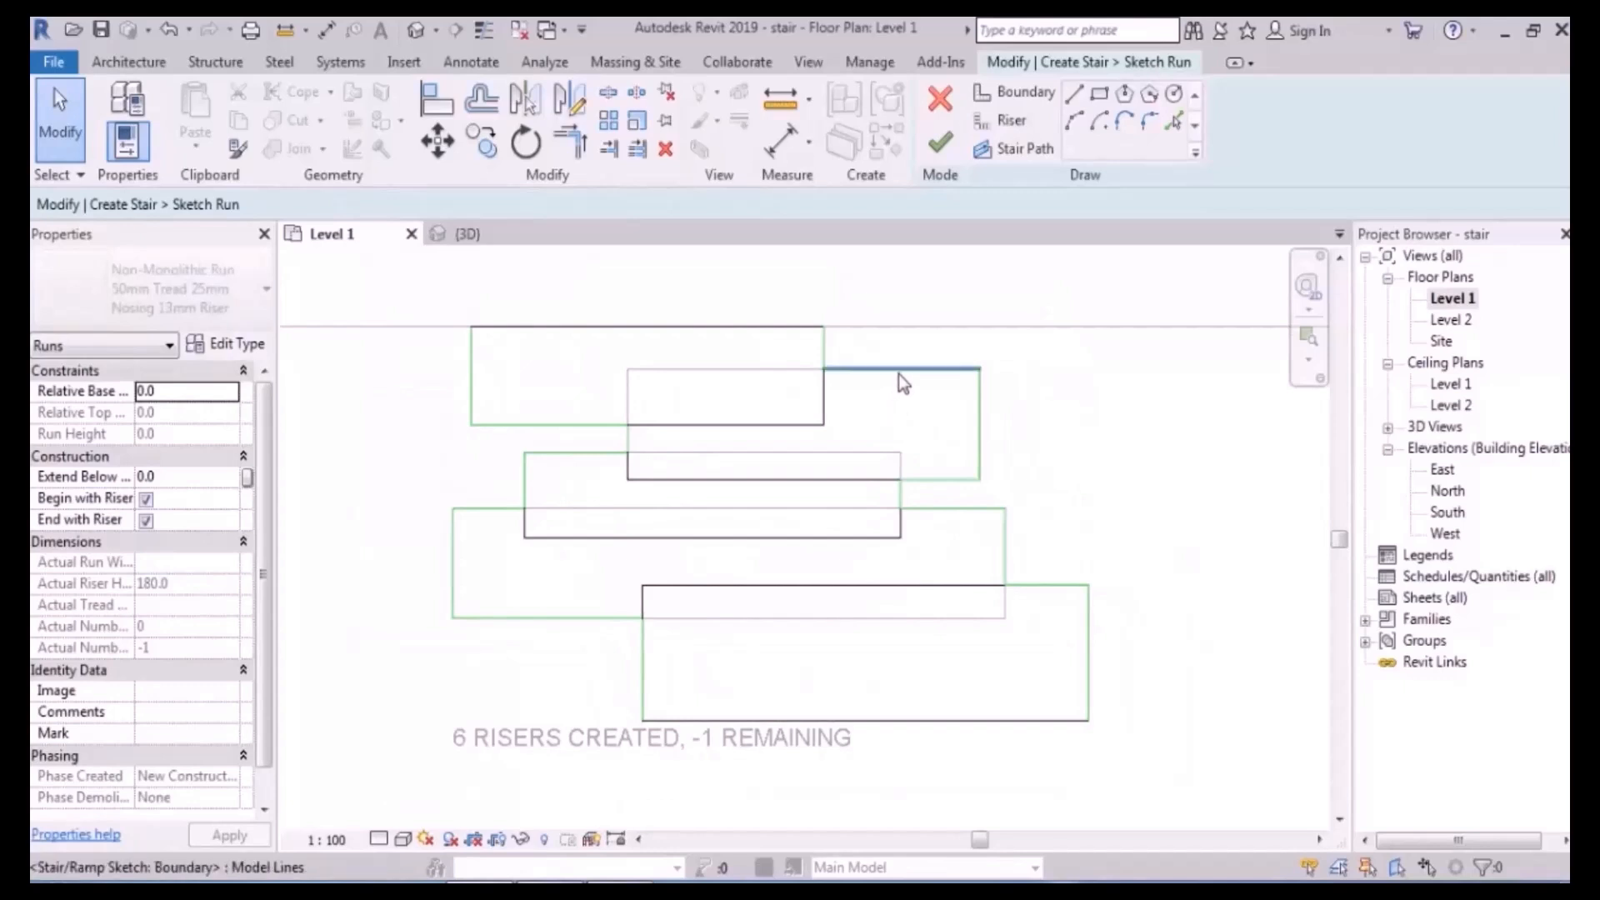
- Finish the run sketch and look at the new stair run in the 3D view
{"action": "left_click", "coordinate": [942, 145]}
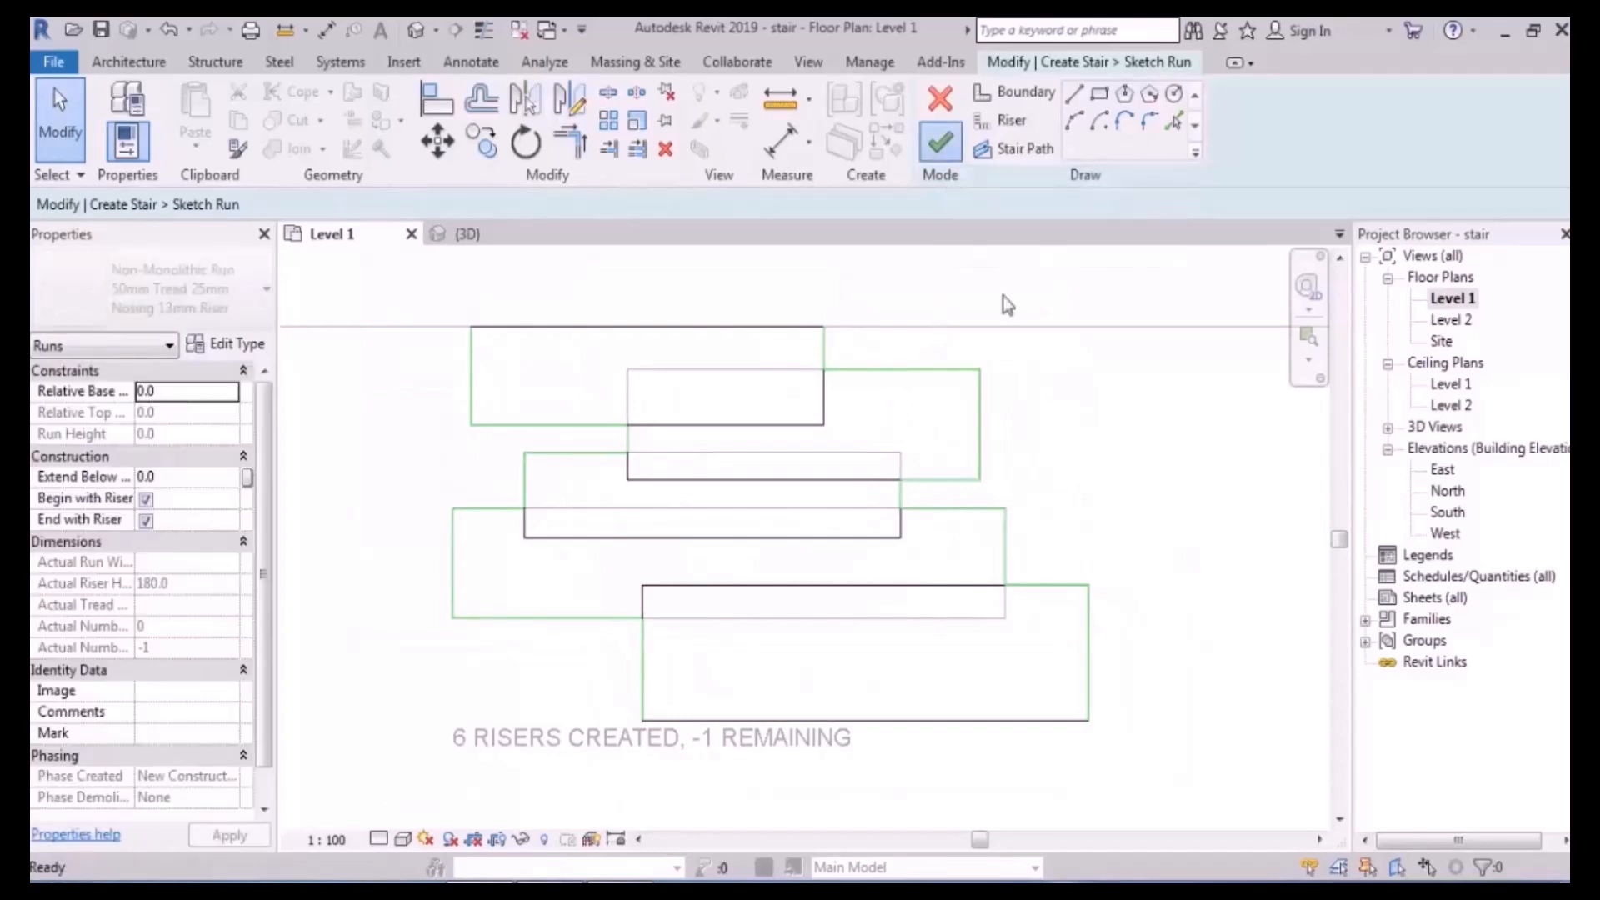
{"action": "middle_click_drag", "start_coordinate": [1066, 358], "coordinate": [1081, 415]}
{"action": "left_click", "coordinate": [1021, 384]}
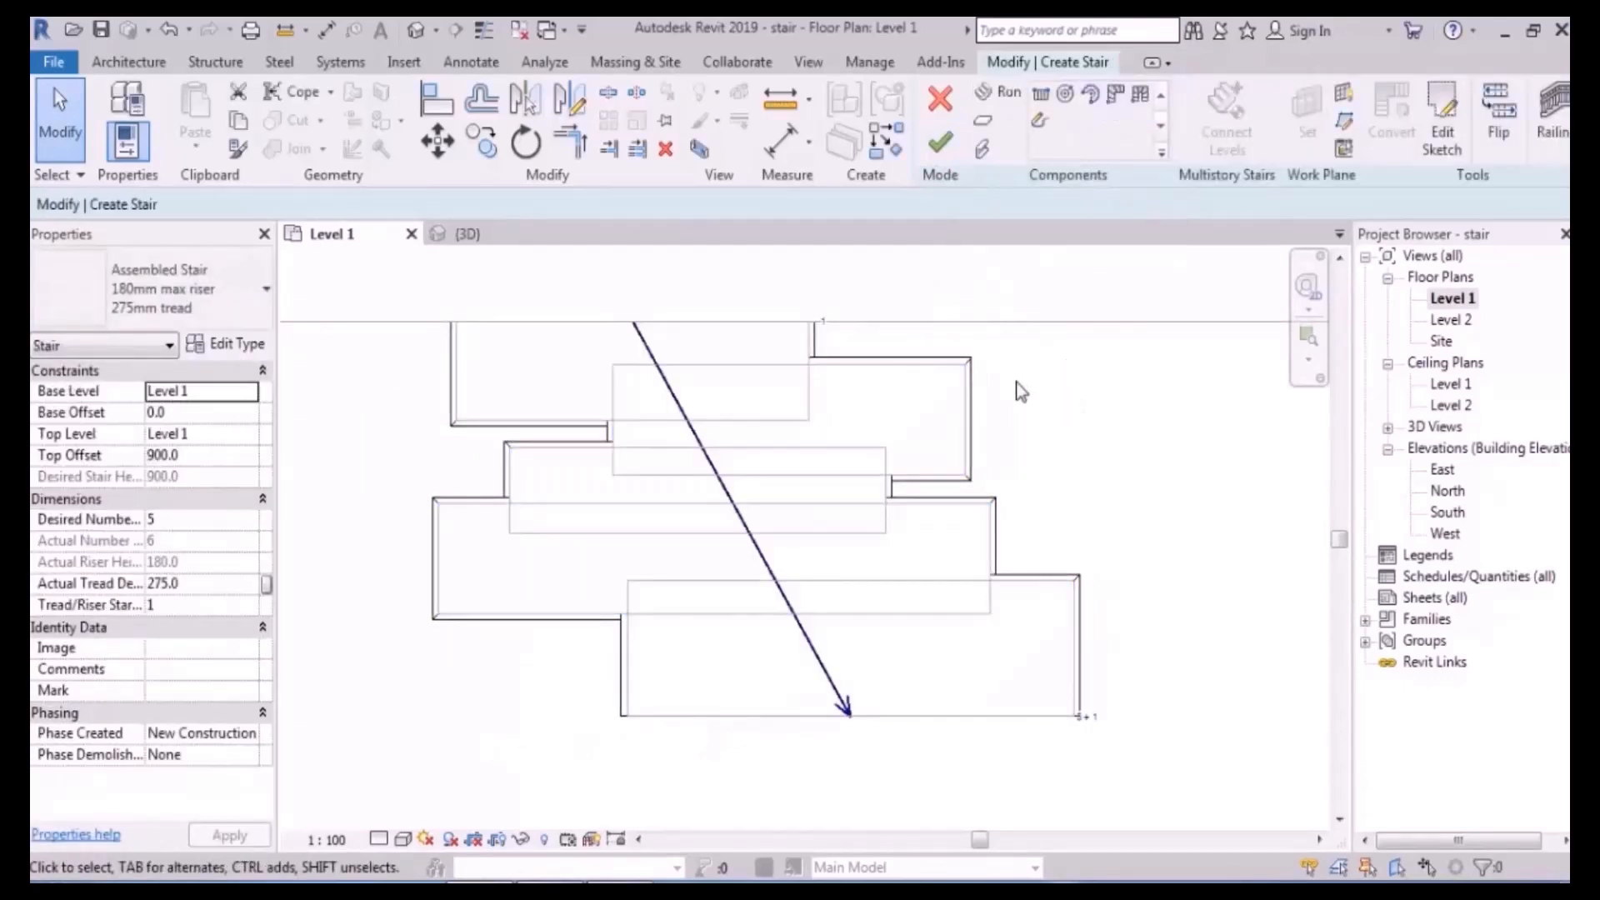
{"action": "left_click", "coordinate": [416, 35]}
{"action": "middle_click_drag", "start_coordinate": [885, 539], "coordinate": [541, 502], "text": "shift"}
{"action": "scroll", "coordinate": [951, 587], "scroll_direction": "up", "scroll_amount": 2}
- Reverse the stair direction and uncheck End with Riser so it rises 900 with five risers
{"action": "left_click", "coordinate": [1499, 138]}
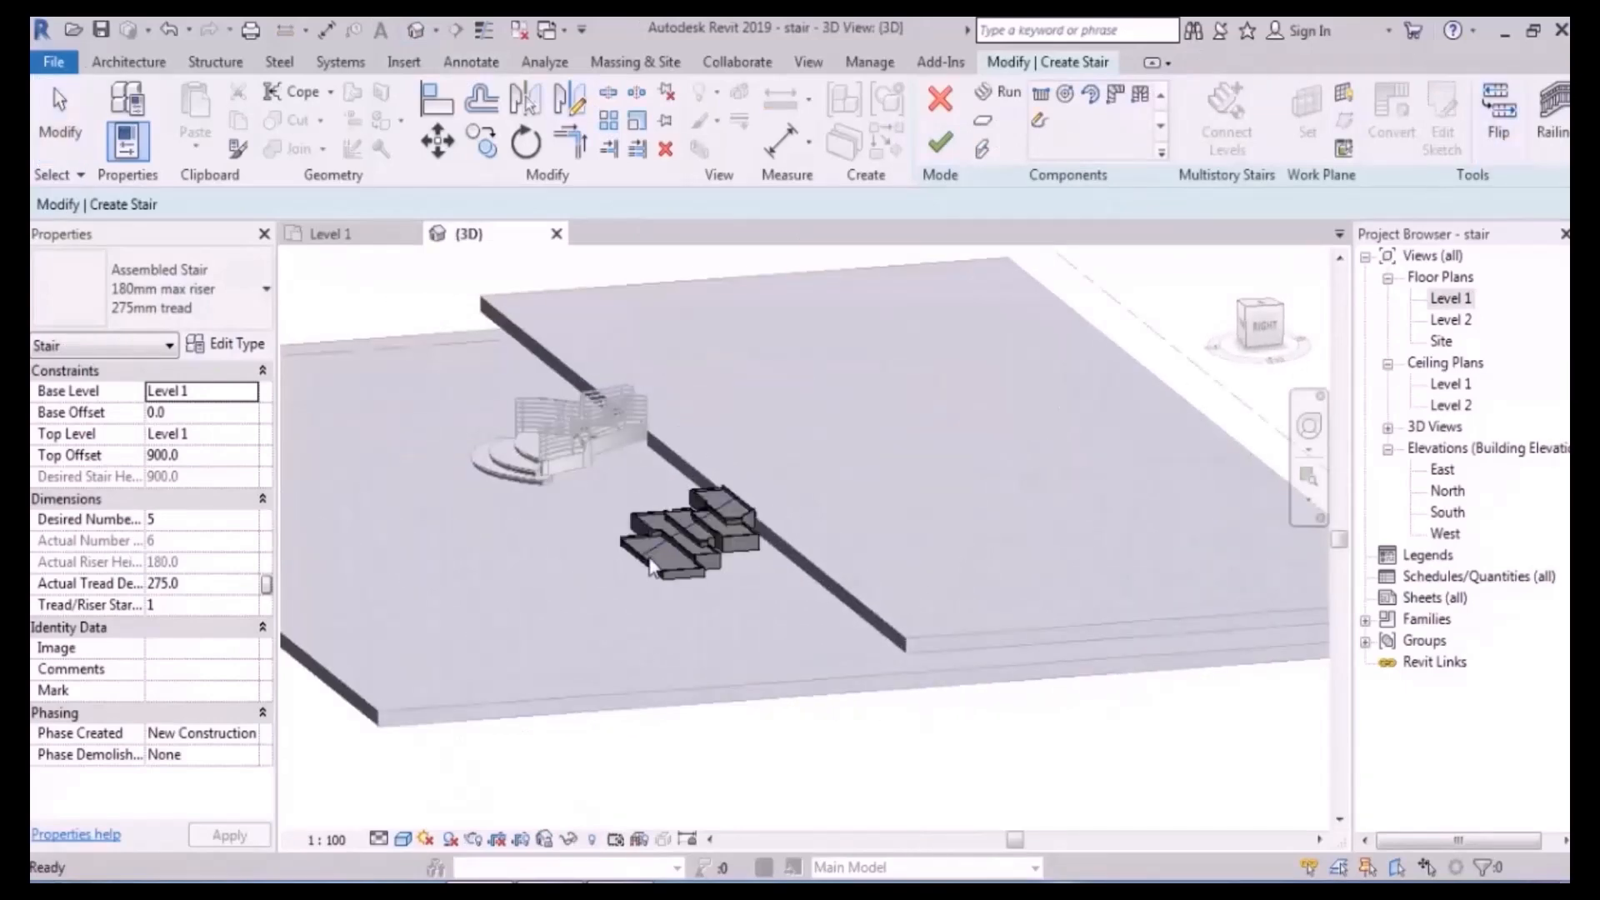
{"action": "scroll", "coordinate": [742, 550], "scroll_direction": "up", "scroll_amount": 3}
{"action": "middle_click_drag", "start_coordinate": [746, 528], "coordinate": [893, 636], "text": "shift"}
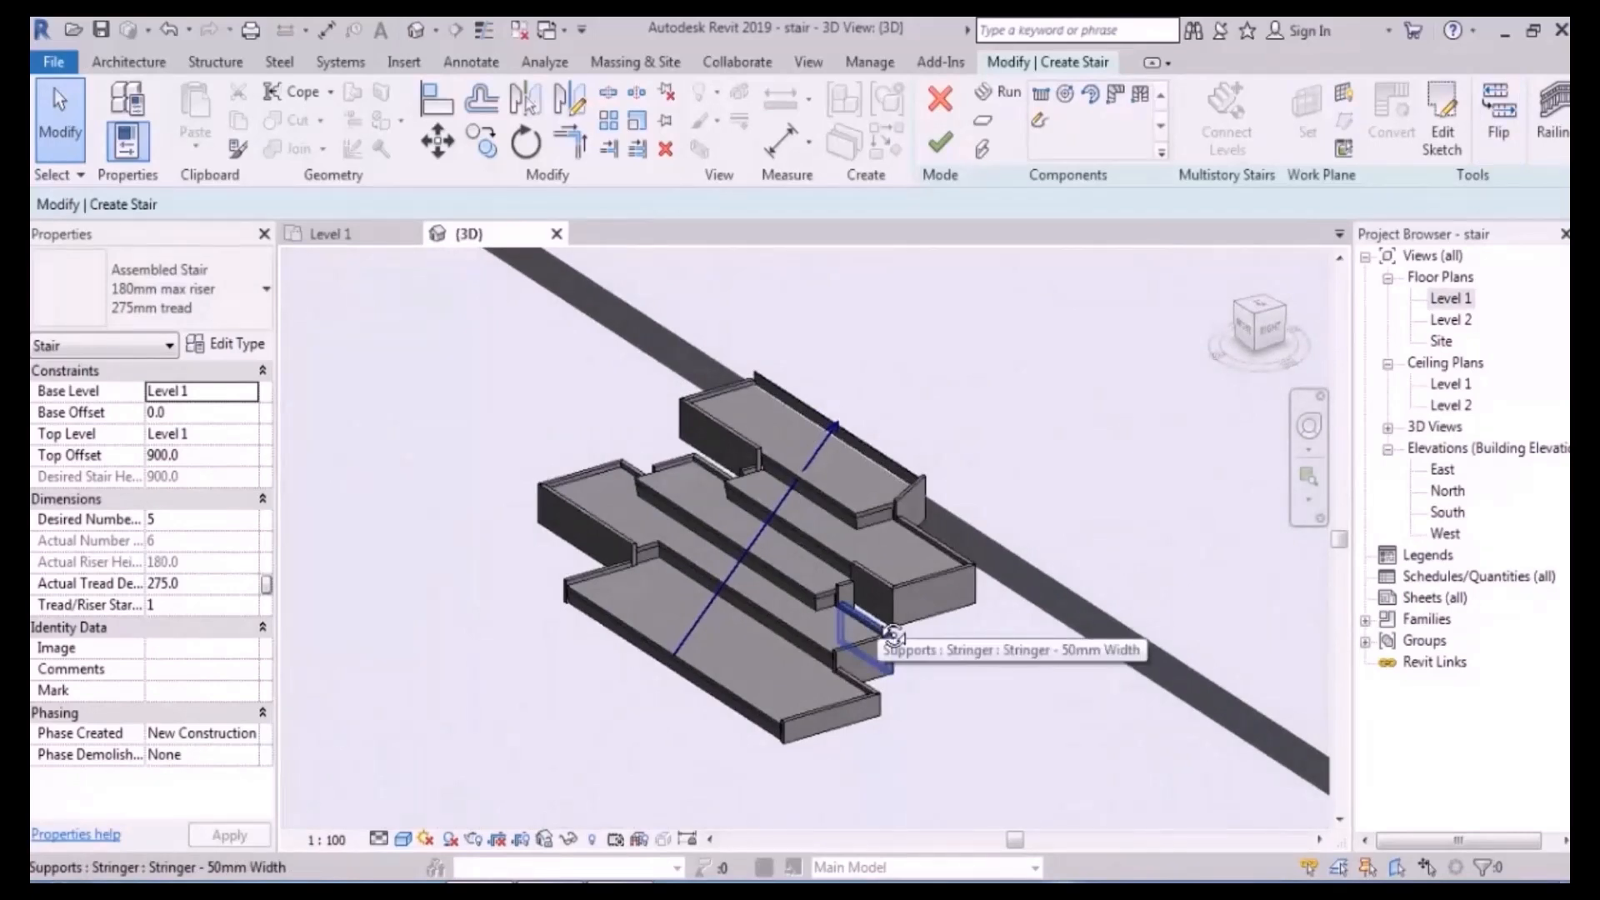
{"action": "middle_click_drag", "start_coordinate": [893, 637], "coordinate": [797, 495]}
{"action": "left_click", "coordinate": [788, 465]}
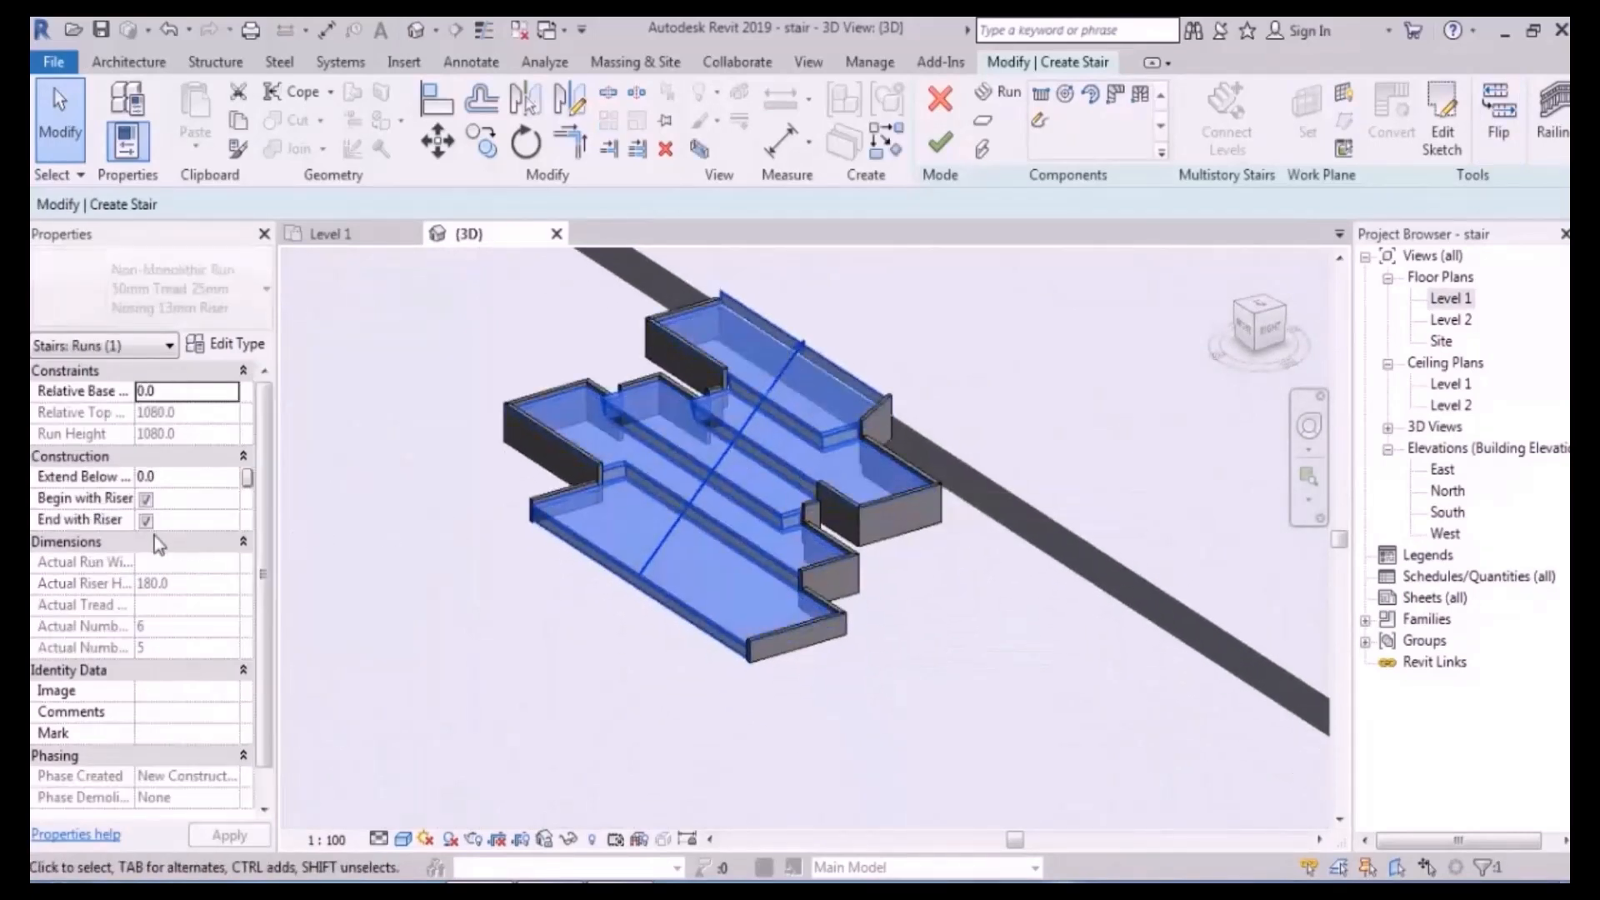
{"action": "middle_click_drag", "start_coordinate": [800, 450], "coordinate": [873, 419], "text": "shift"}
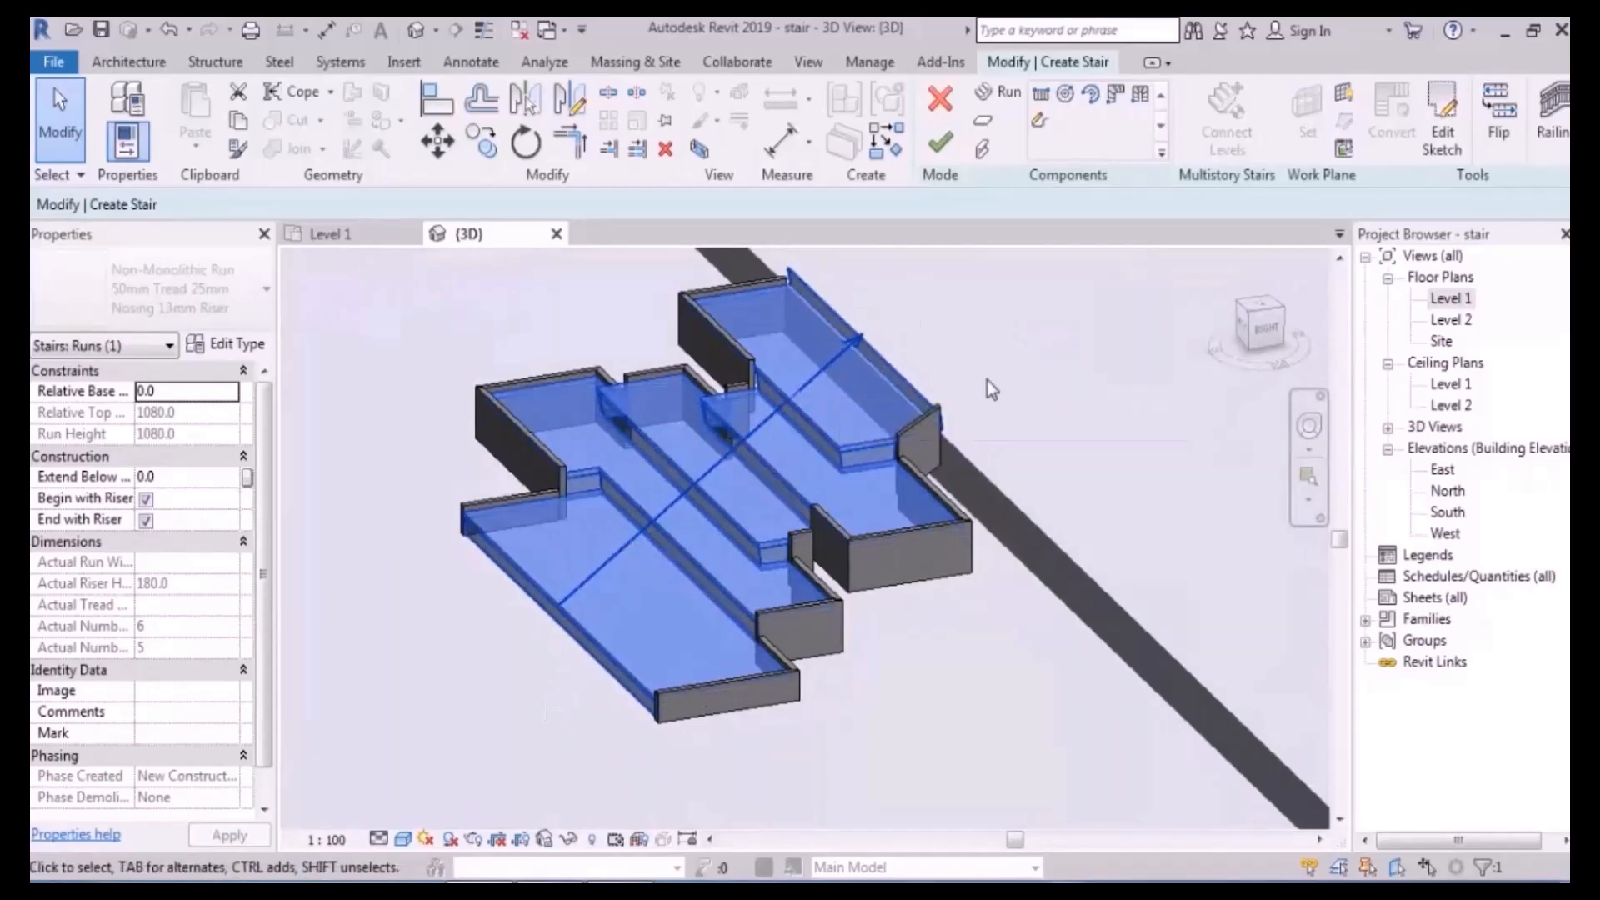
{"action": "left_click", "coordinate": [146, 521]}
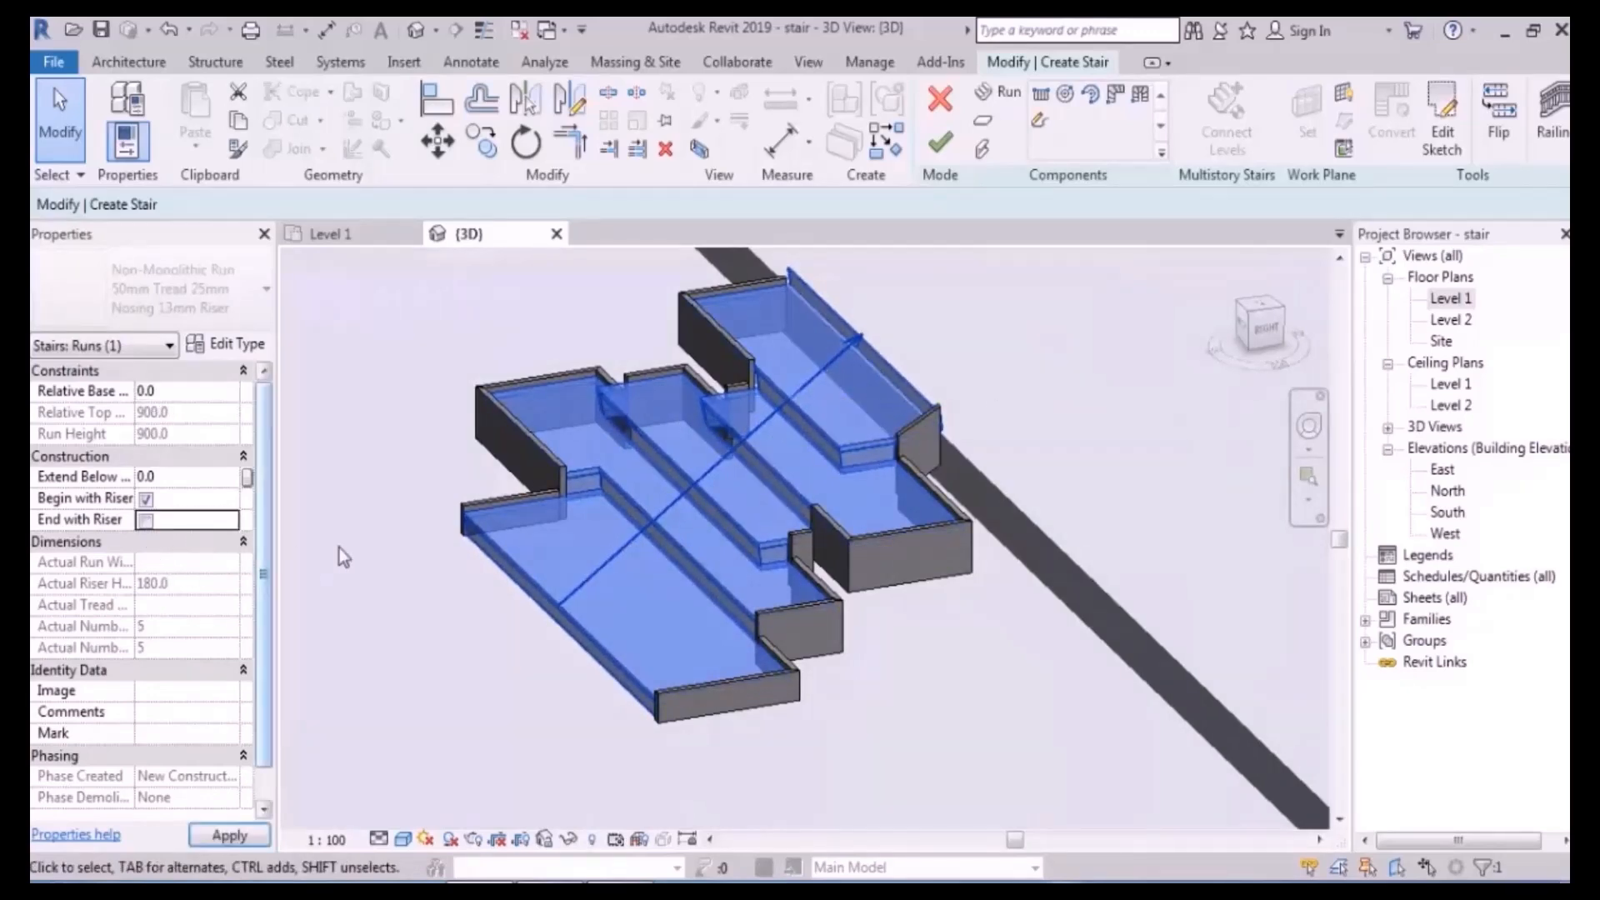
{"action": "middle_click_drag", "start_coordinate": [1062, 673], "coordinate": [1111, 679], "text": "shift"}
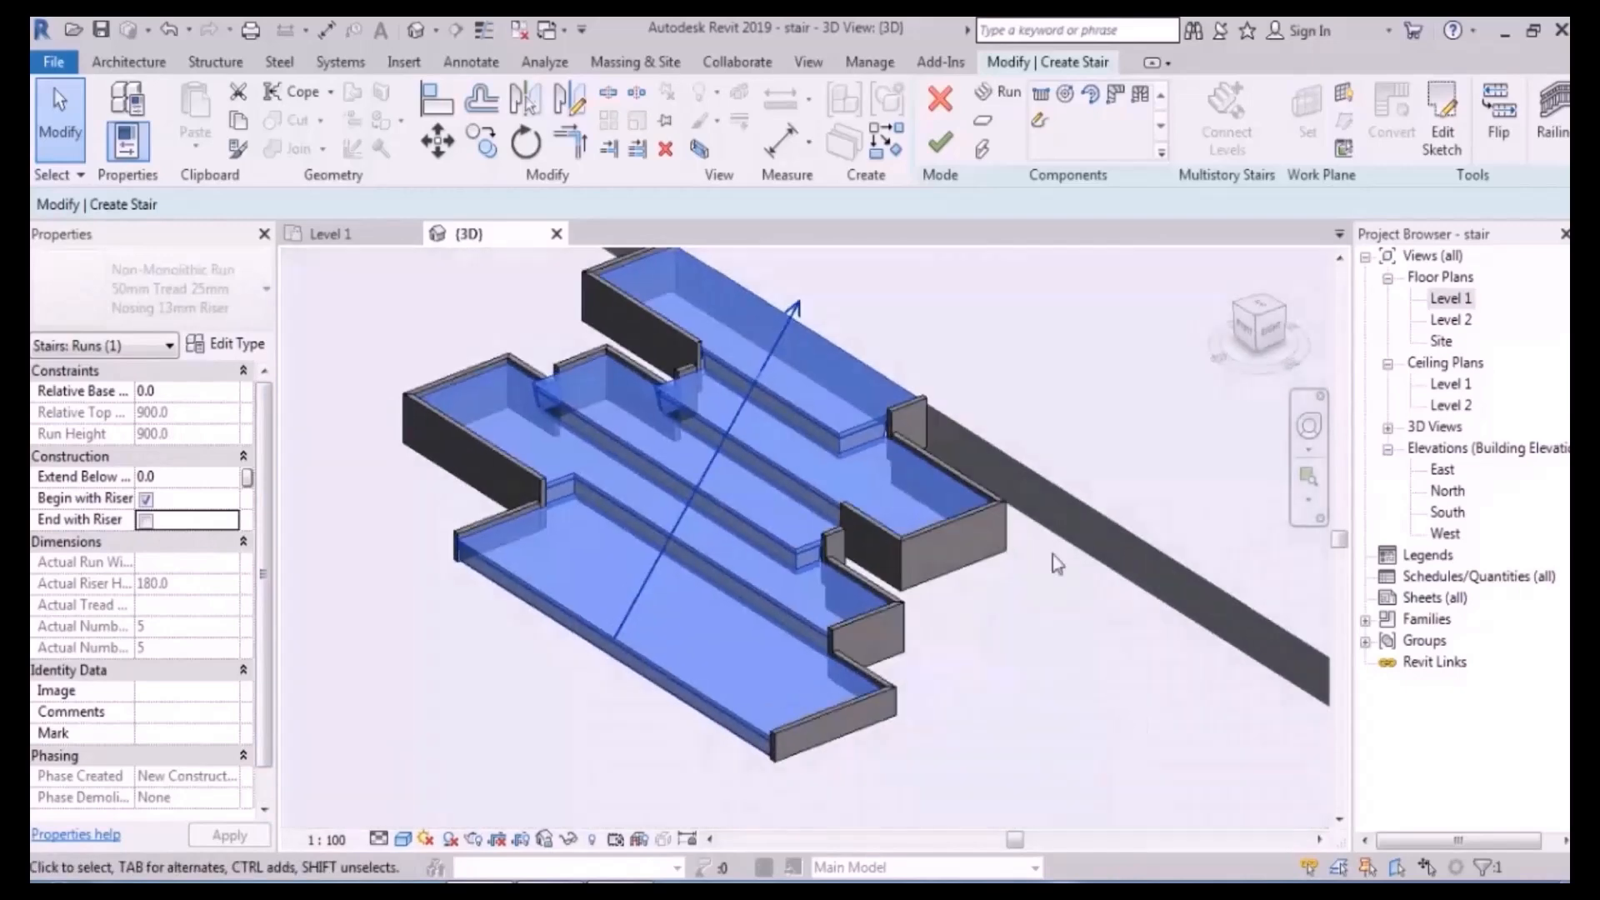
- Finish the stair with railings, then select it on the Level 1 floor plan
{"action": "left_click", "coordinate": [952, 144]}
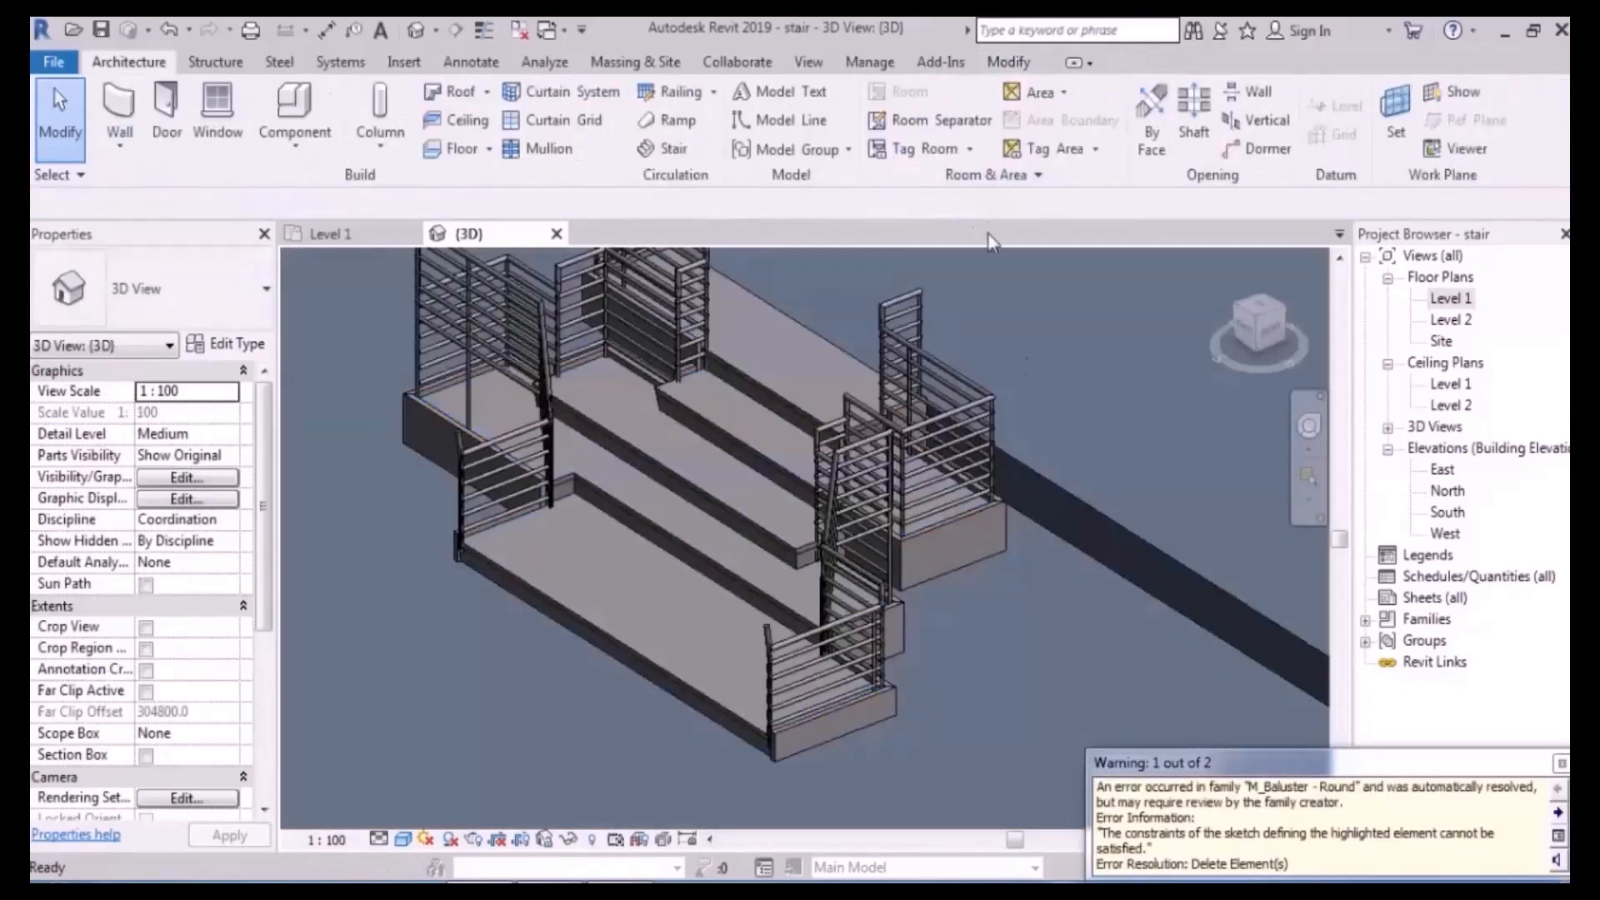
{"action": "scroll", "coordinate": [947, 523], "scroll_direction": "down", "scroll_amount": 3}
{"action": "middle_click_drag", "start_coordinate": [904, 528], "coordinate": [975, 546], "text": "shift"}
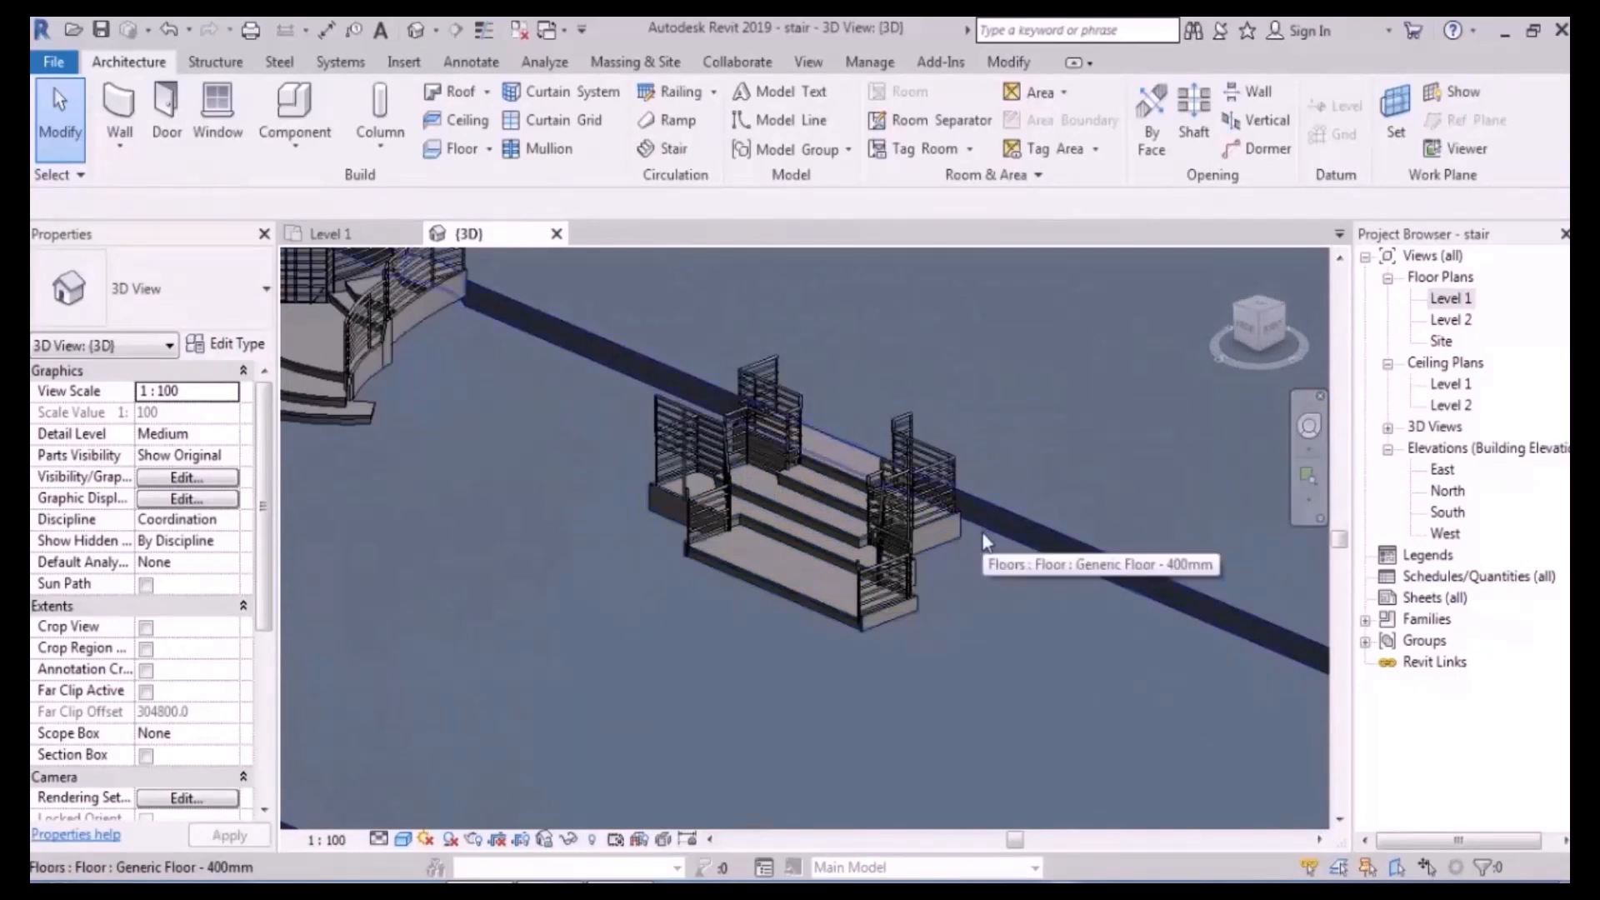
{"action": "double_click", "coordinate": [1456, 300]}
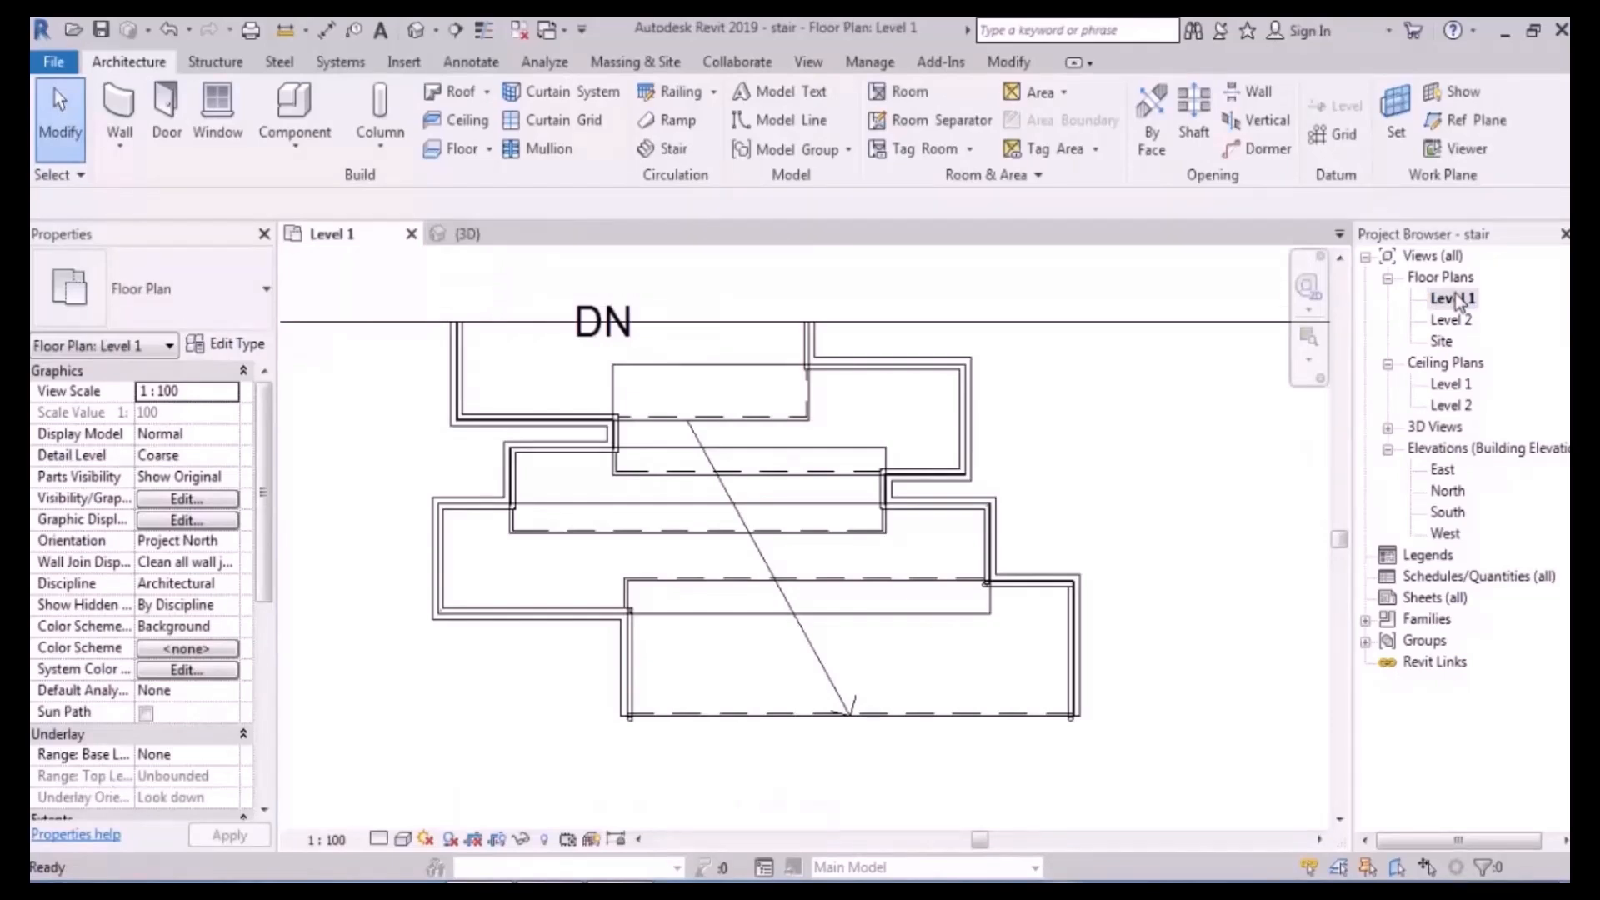
{"action": "left_click", "coordinate": [783, 503]}
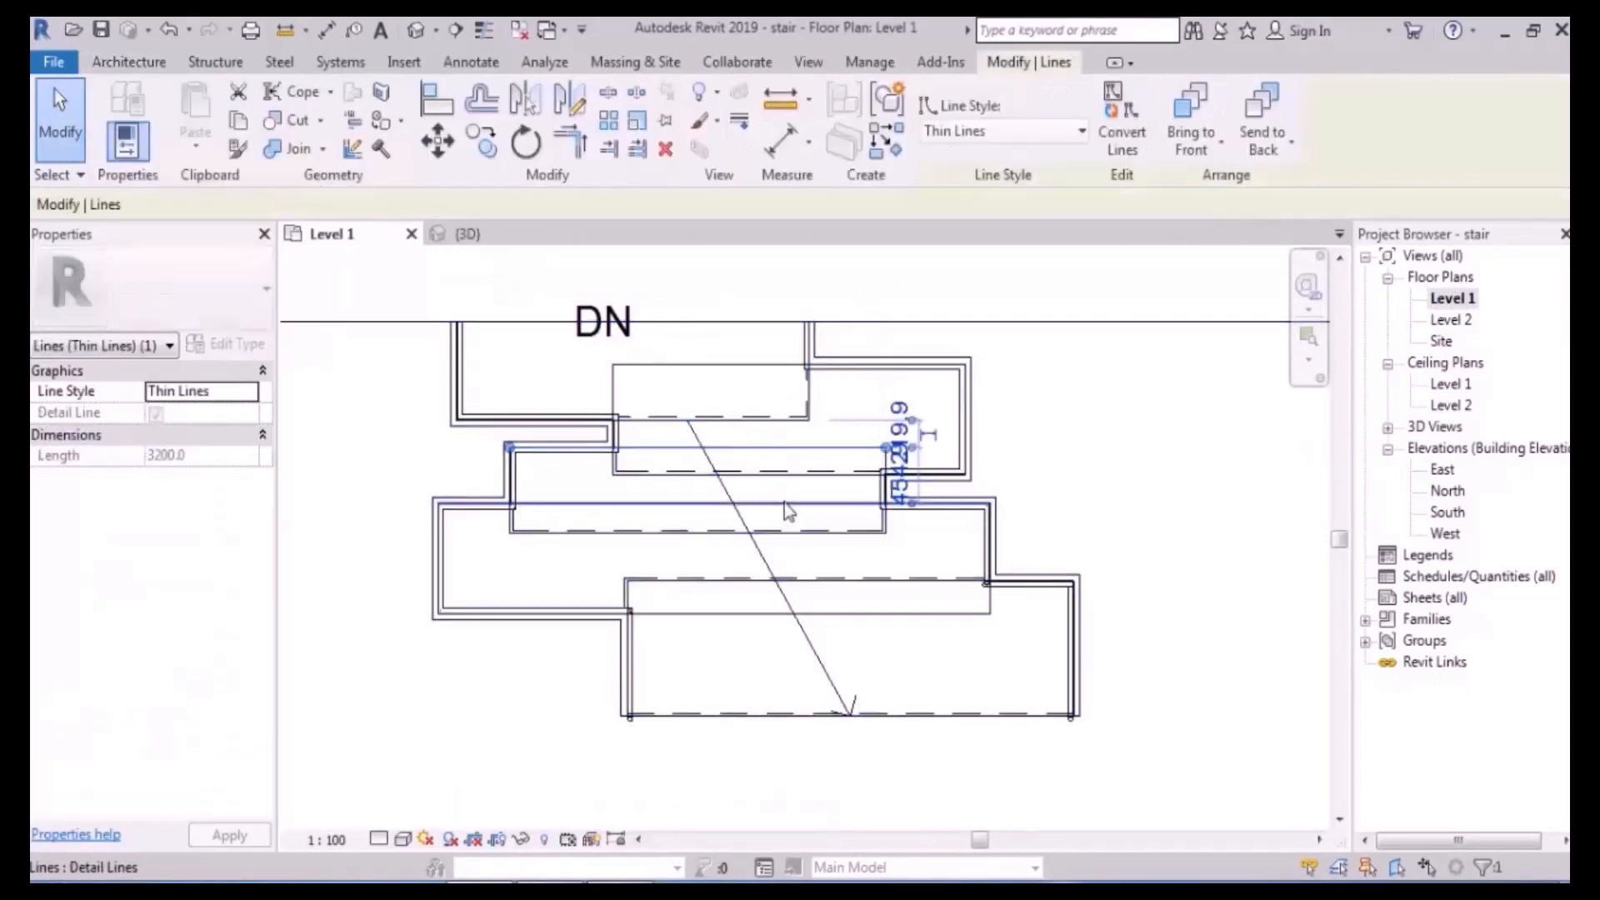
{"action": "left_click", "coordinate": [787, 490]}
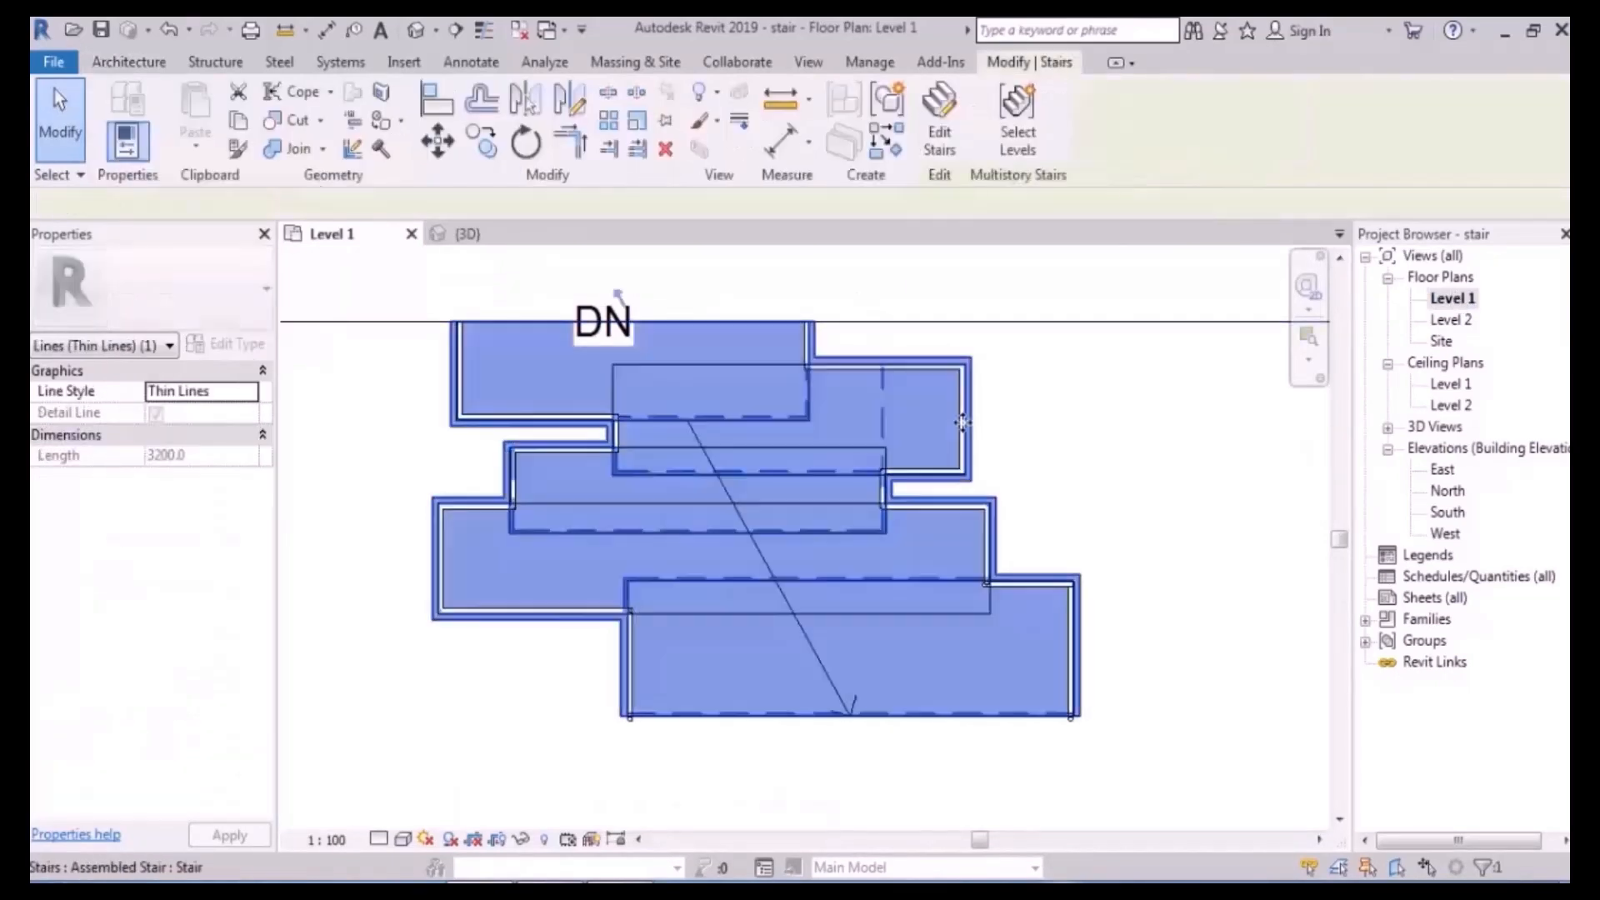
- Edit the run sketch and delete the bottom step's short and right vertical boundary lines
{"action": "left_click", "coordinate": [940, 154]}
{"action": "middle_click_drag", "start_coordinate": [973, 372], "coordinate": [989, 447]}
{"action": "left_click", "coordinate": [787, 398]}
{"action": "left_click", "coordinate": [1412, 142]}
{"action": "scroll", "coordinate": [997, 571], "scroll_direction": "up", "scroll_amount": 2}
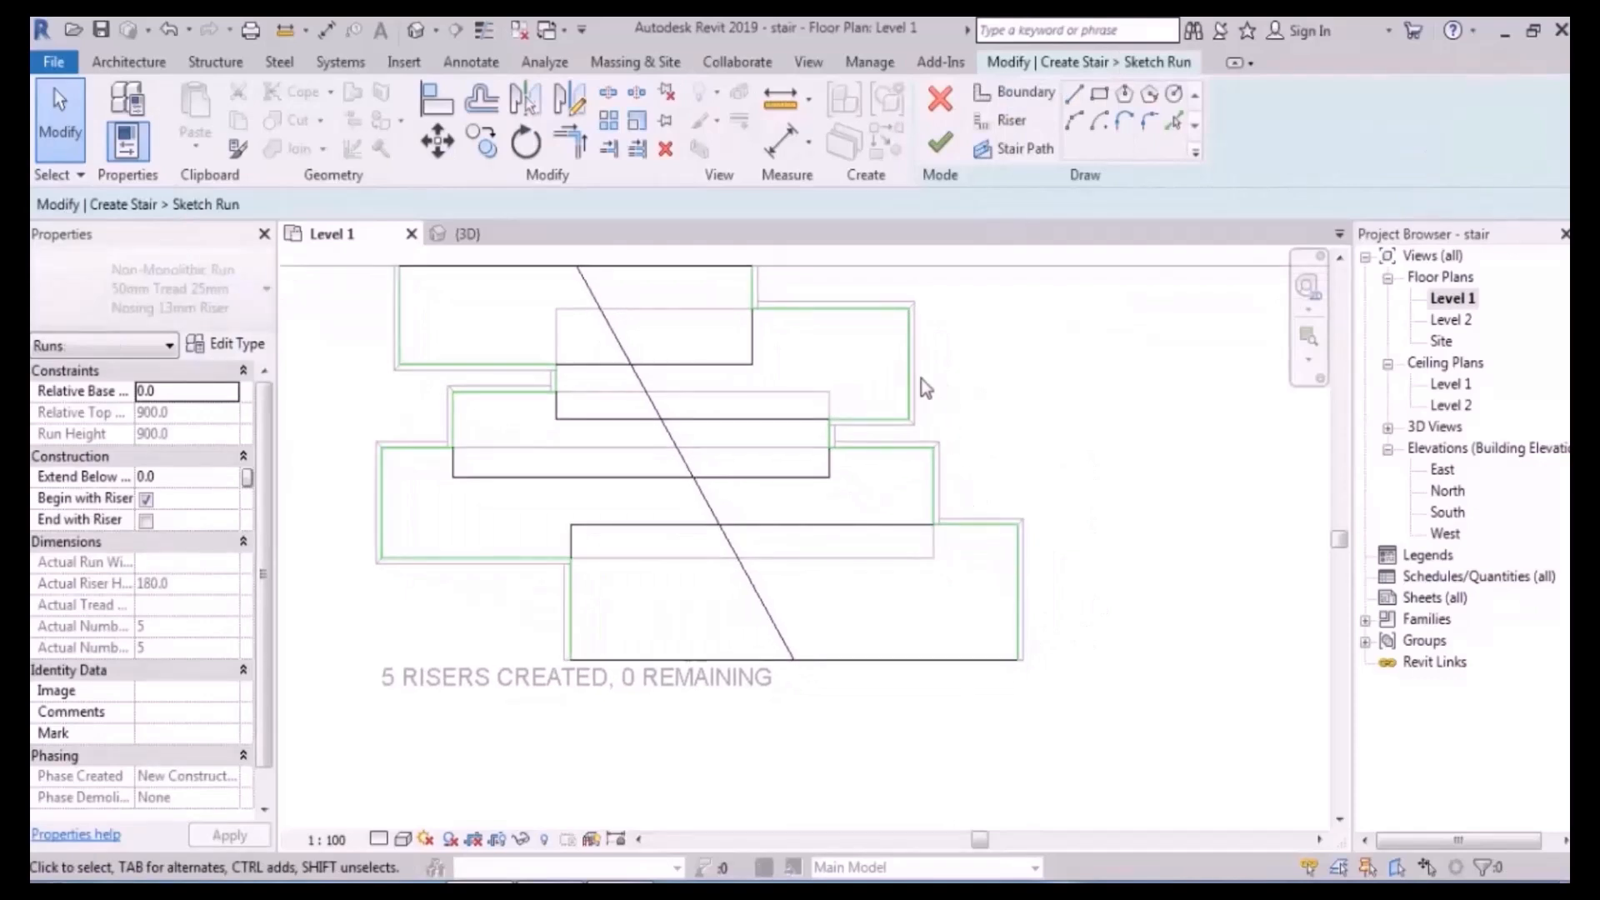
{"action": "scroll", "coordinate": [911, 423], "scroll_direction": "up", "scroll_amount": 1}
{"action": "scroll", "coordinate": [904, 517], "scroll_direction": "up", "scroll_amount": 2}
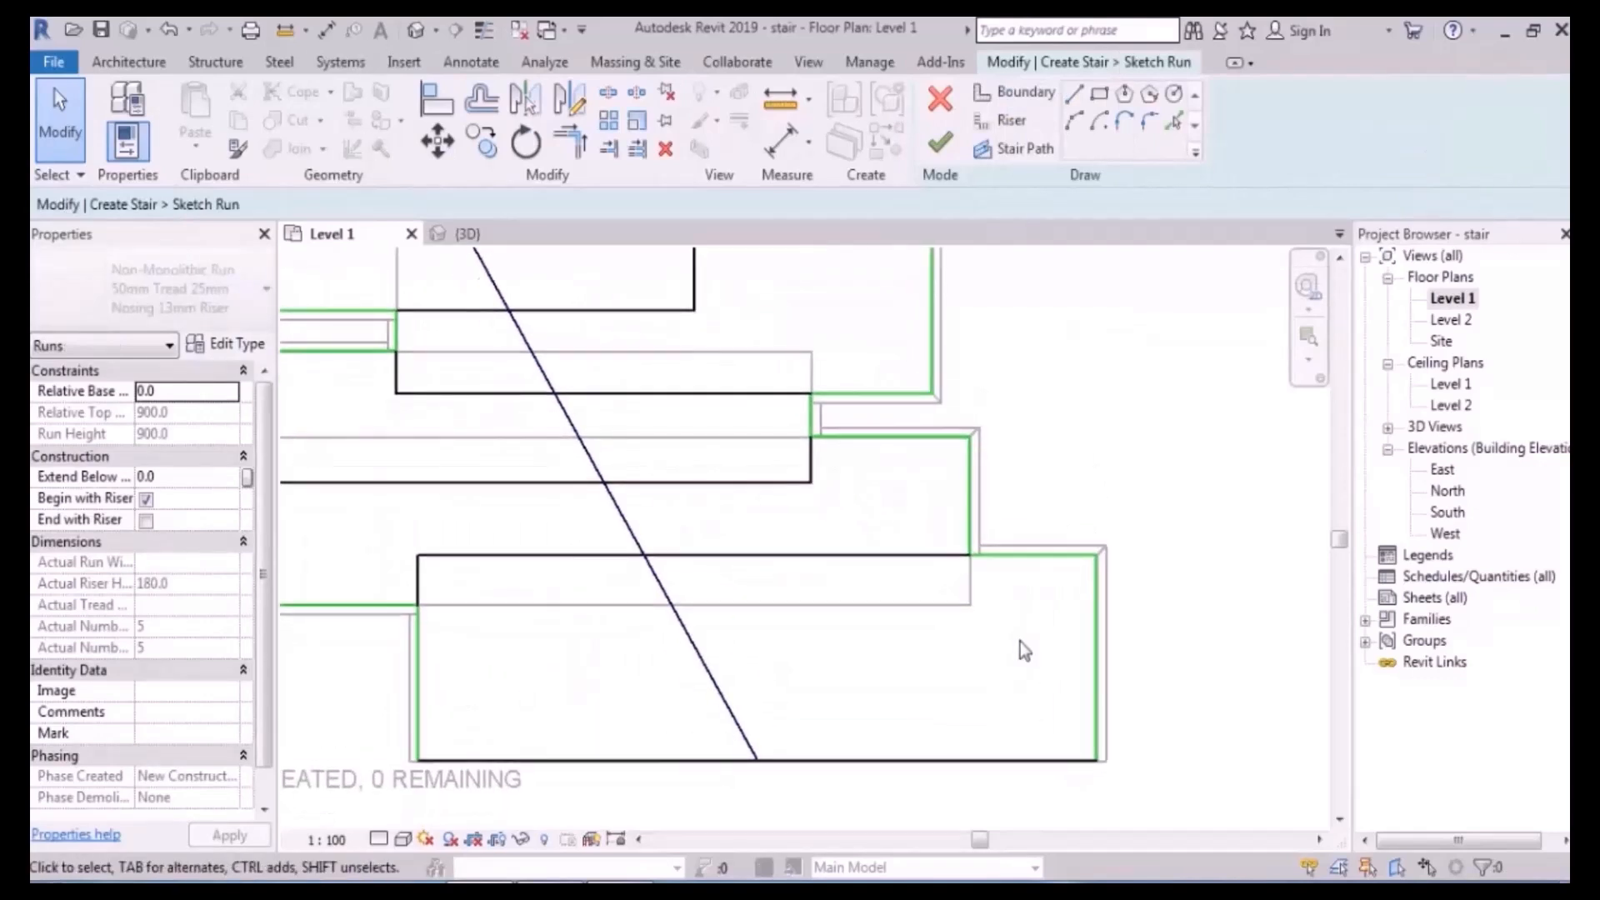
{"action": "scroll", "coordinate": [967, 572], "scroll_direction": "down", "scroll_amount": 3}
{"action": "scroll", "coordinate": [812, 391], "scroll_direction": "up", "scroll_amount": 2}
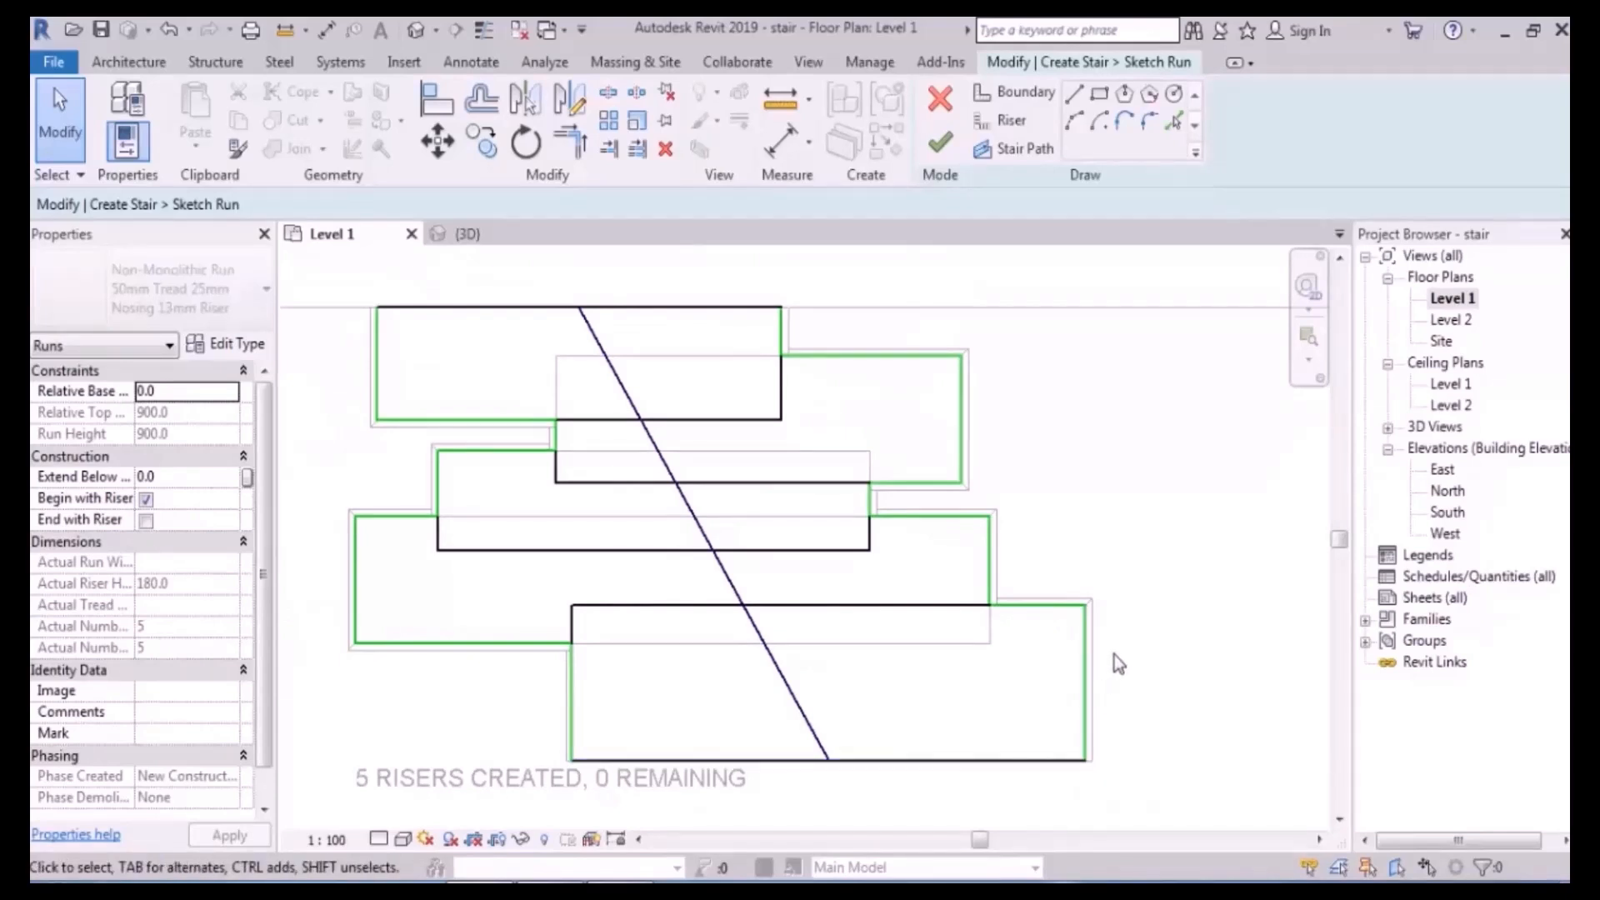
{"action": "left_click", "coordinate": [1043, 607]}
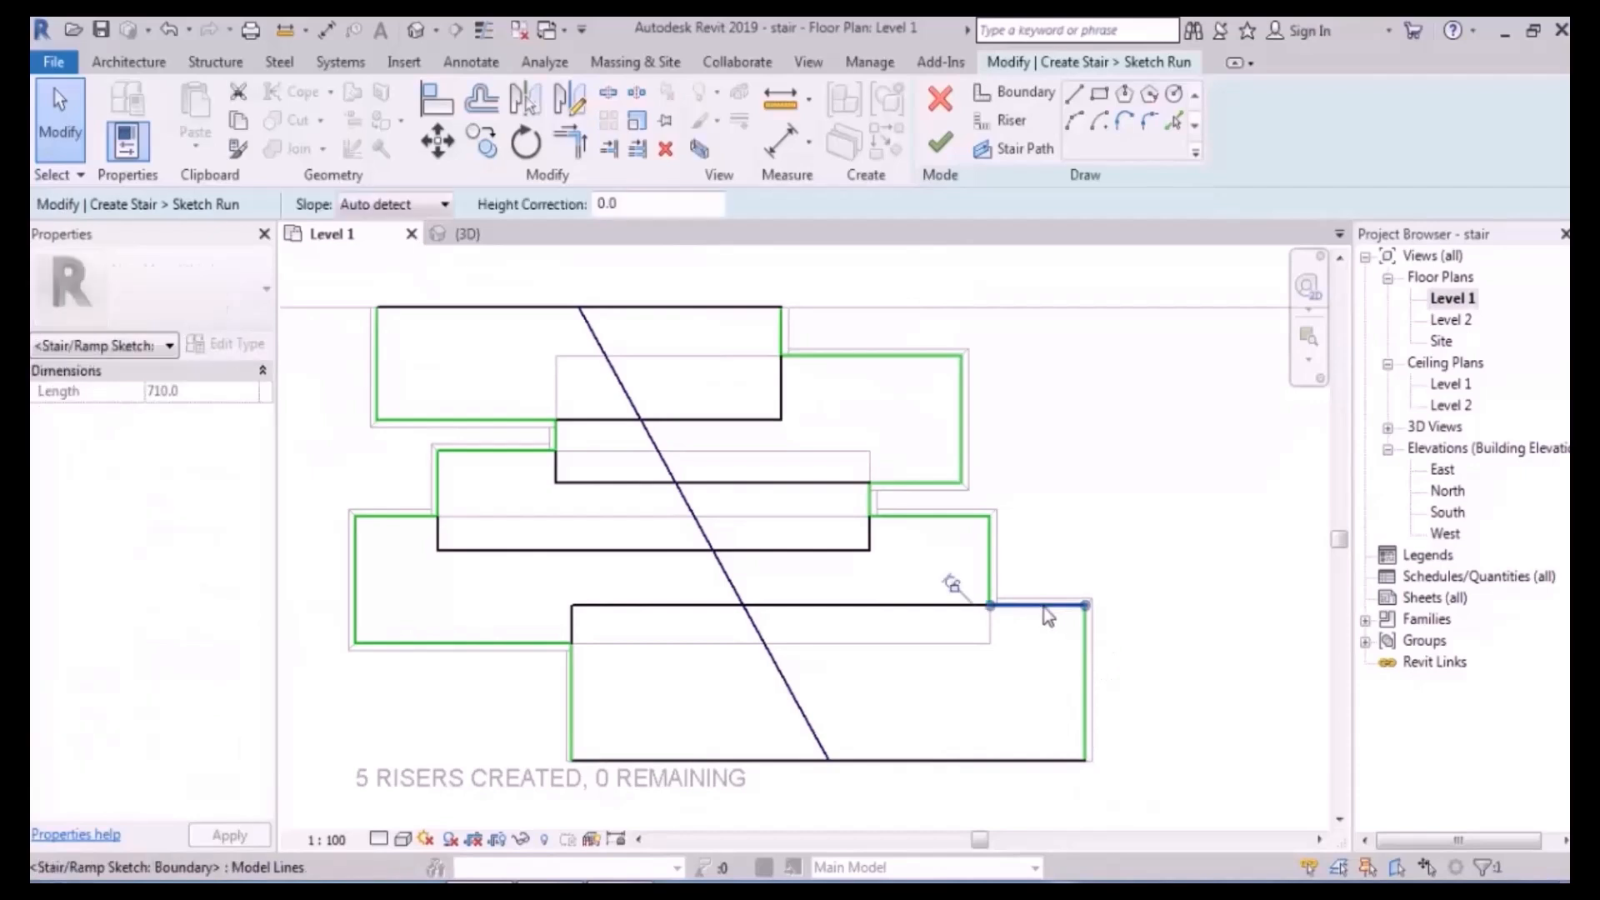
{"action": "key", "text": "Delete"}
{"action": "left_click", "coordinate": [1085, 645]}
{"action": "key", "text": "Delete"}
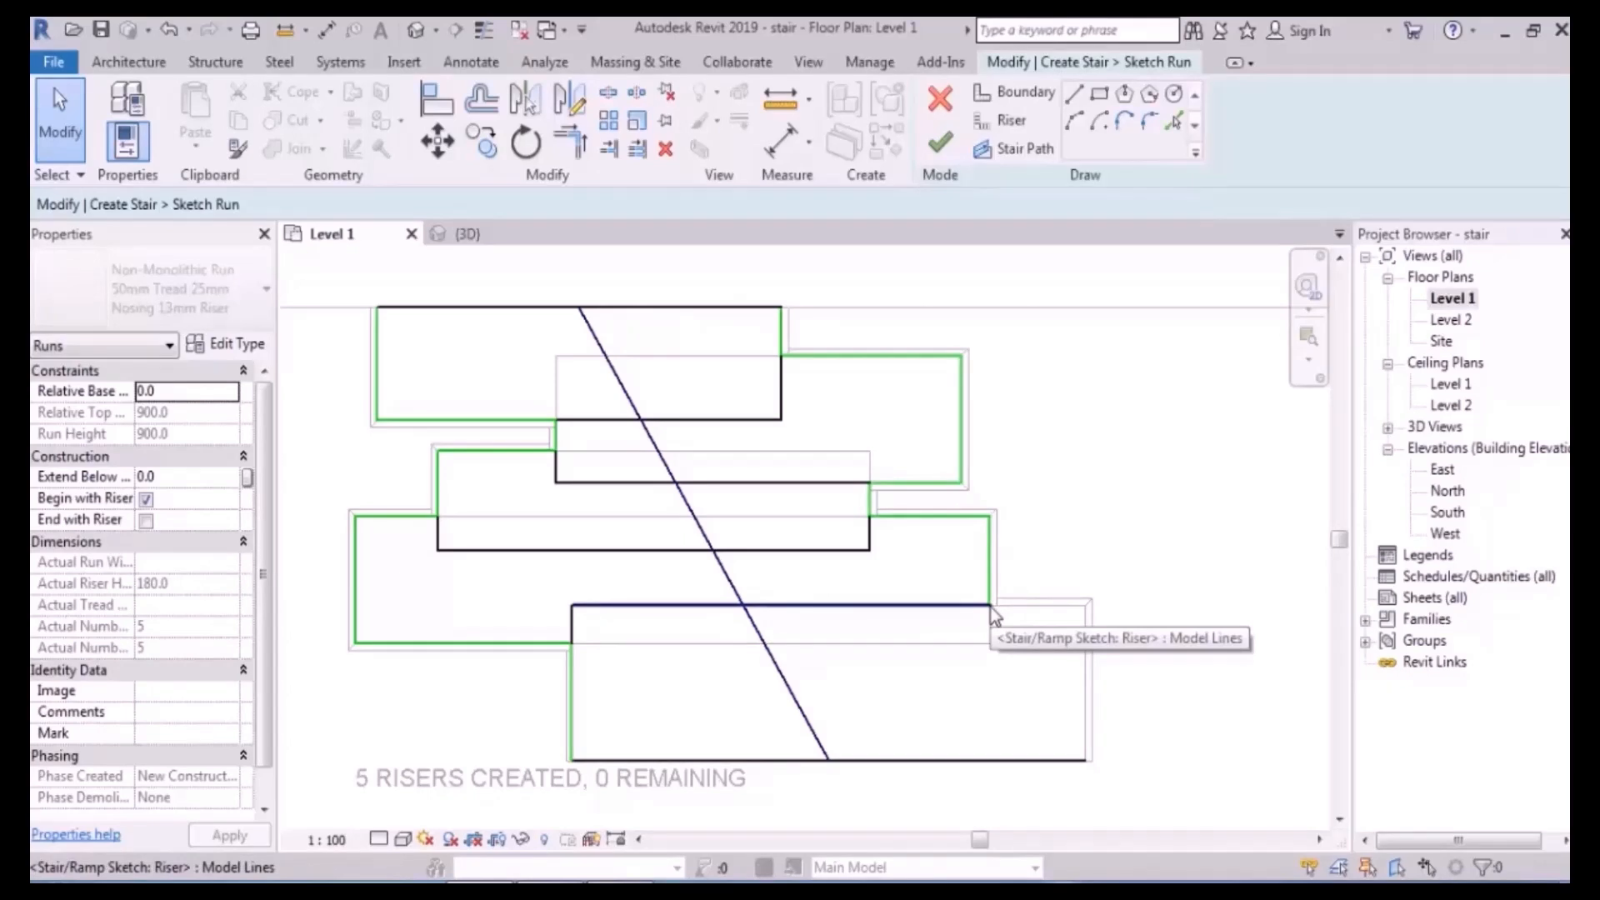
- Draw a riser line along the bottom step's right edge and finish the run sketch
{"action": "left_click", "coordinate": [1006, 120]}
{"action": "left_click", "coordinate": [1086, 760]}
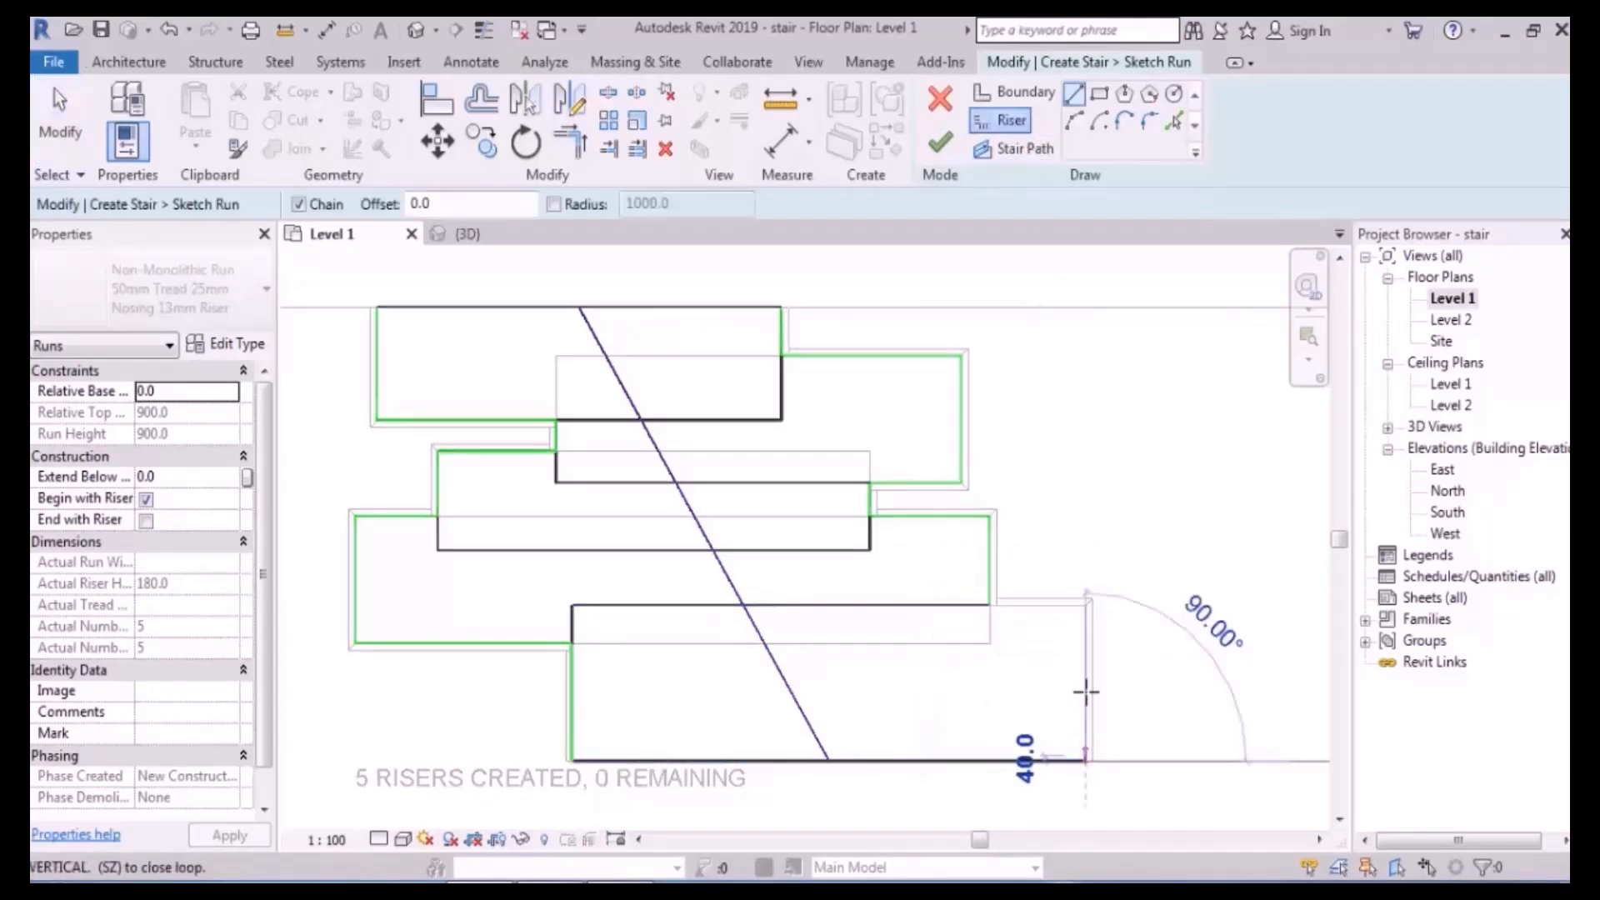
{"action": "left_click", "coordinate": [1085, 604]}
{"action": "key", "text": "Escape"}
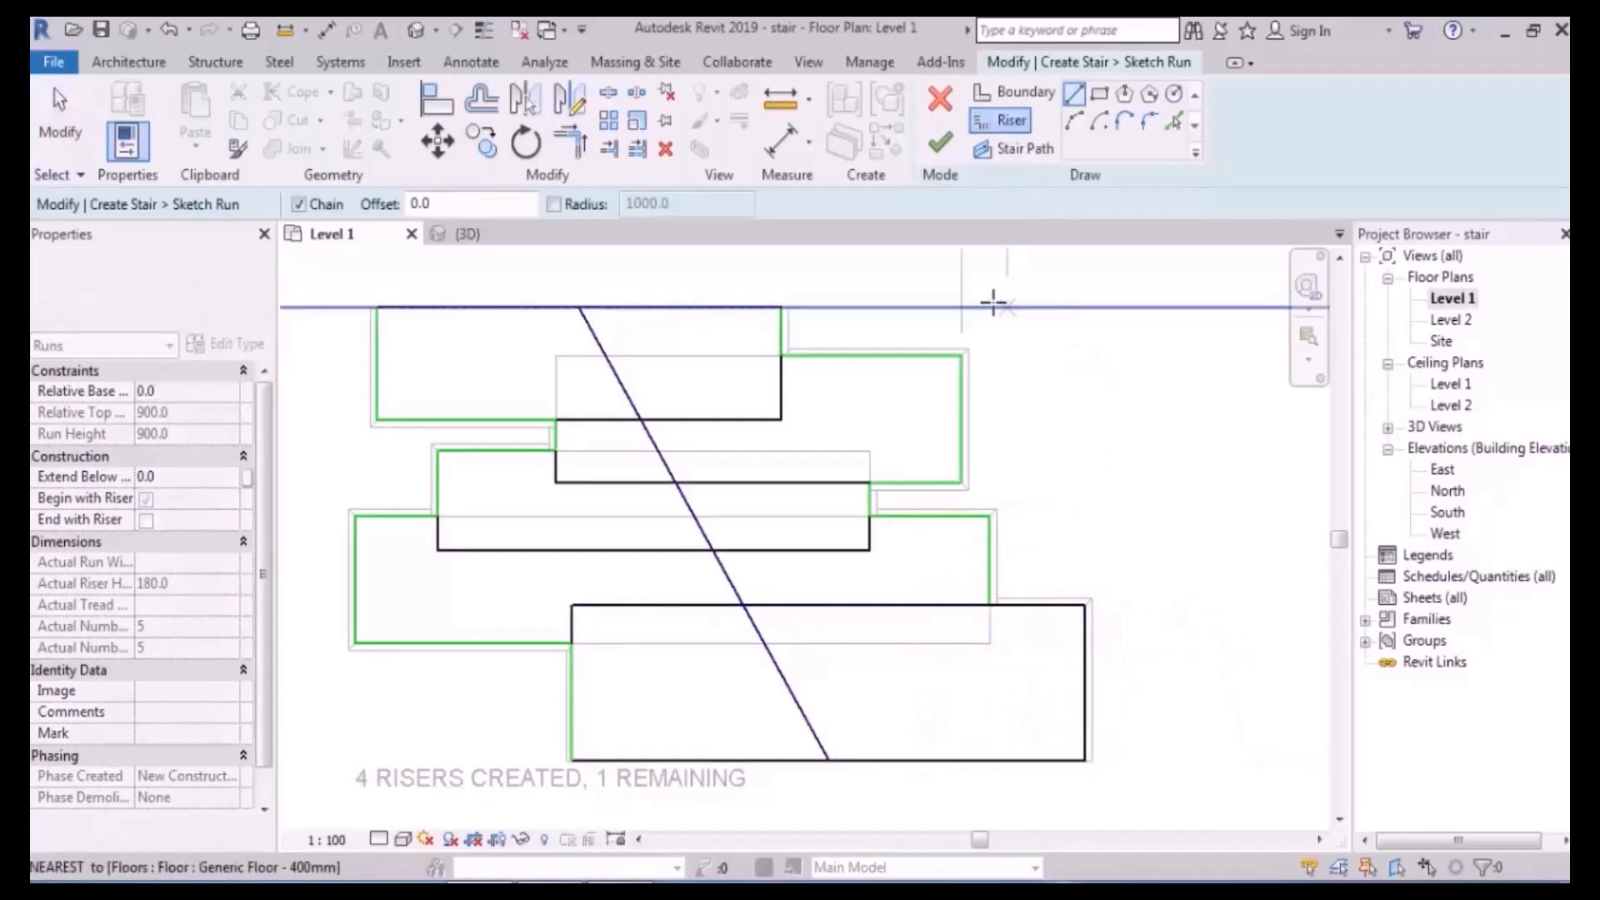
{"action": "left_click", "coordinate": [940, 143]}
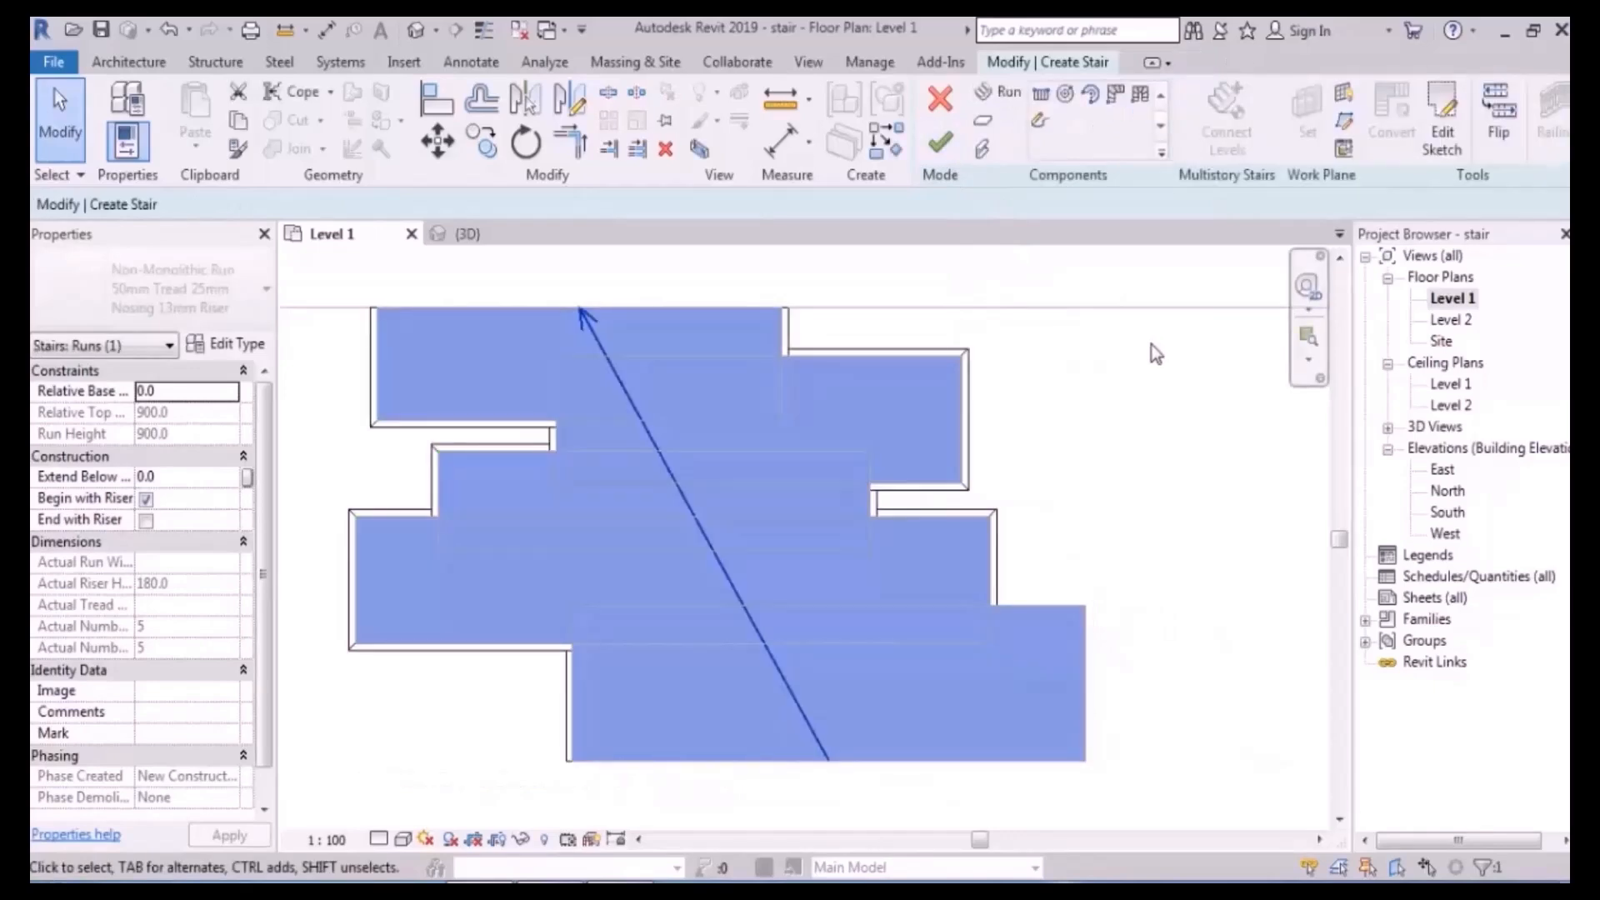
- Finish the stair, inspect the widened bottom step in 3D, then reopen the stair for editing
{"action": "left_click", "coordinate": [415, 30]}
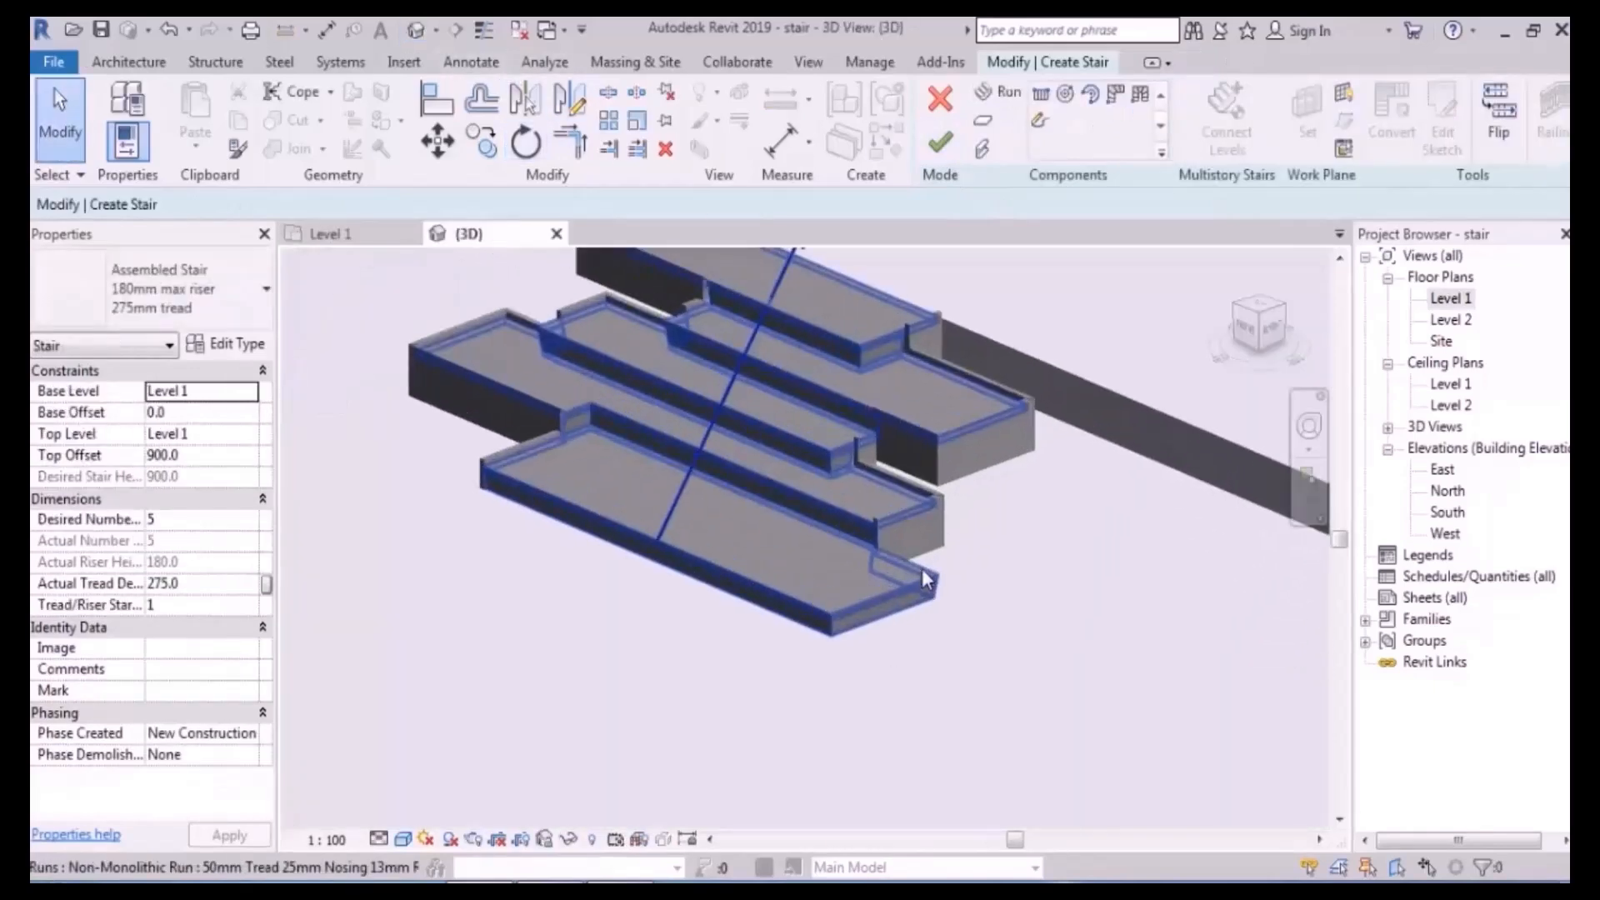
{"action": "left_click", "coordinate": [939, 143]}
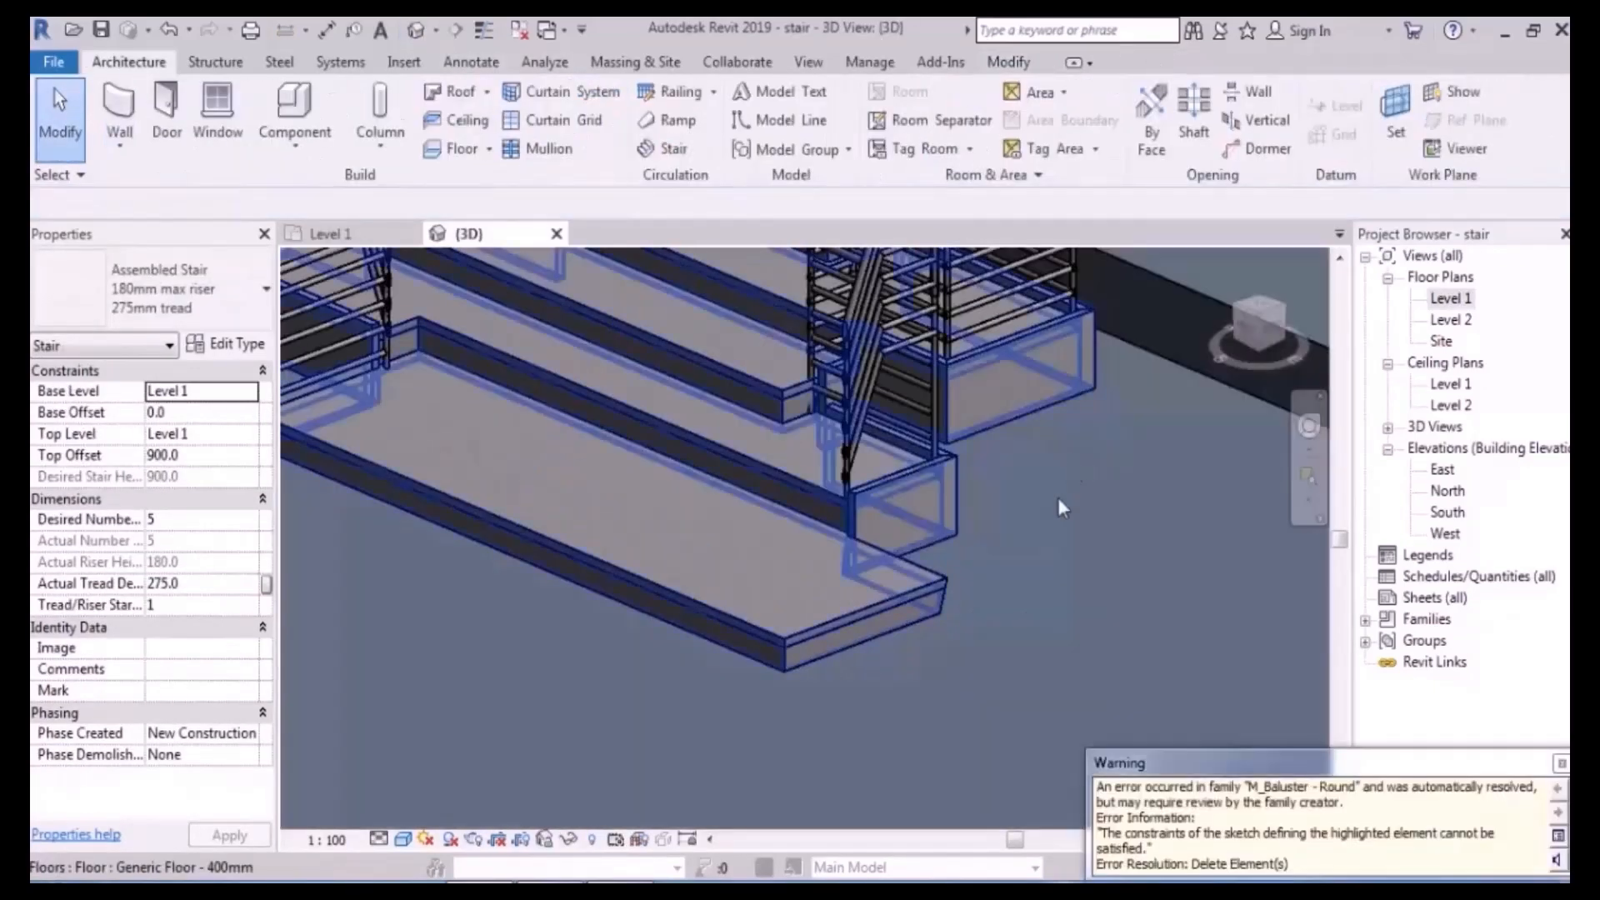
{"action": "left_click", "coordinate": [1070, 471]}
{"action": "scroll", "coordinate": [1003, 607], "scroll_direction": "down", "scroll_amount": 4}
{"action": "middle_click_drag", "start_coordinate": [1003, 608], "coordinate": [1073, 602], "text": "shift"}
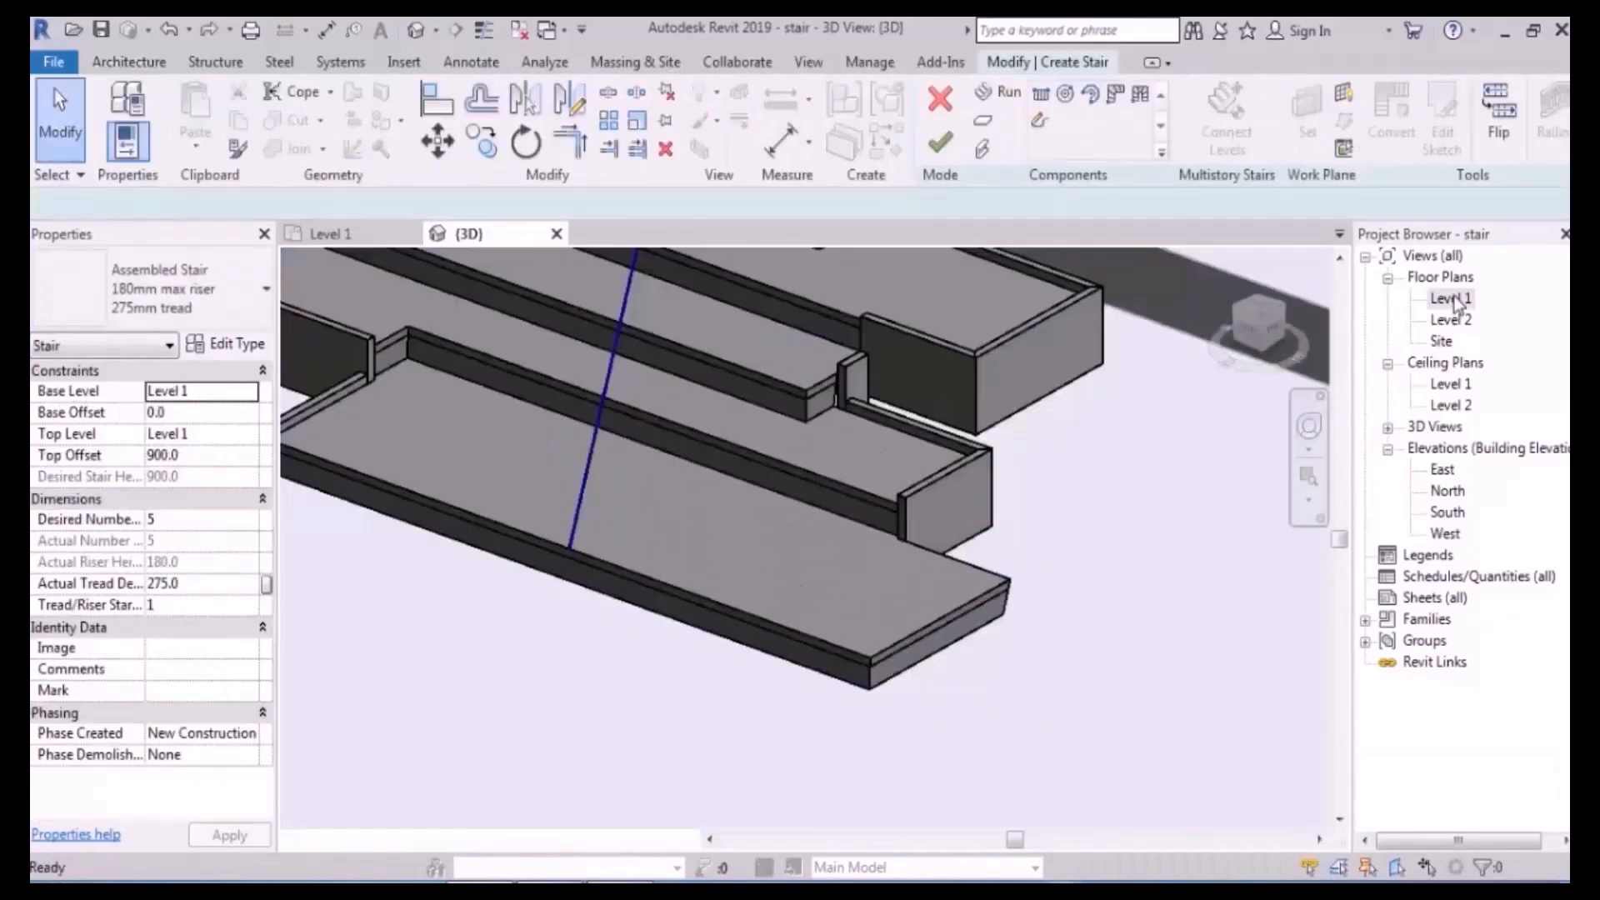
{"action": "double_click", "coordinate": [1450, 297]}
{"action": "left_click", "coordinate": [952, 552]}
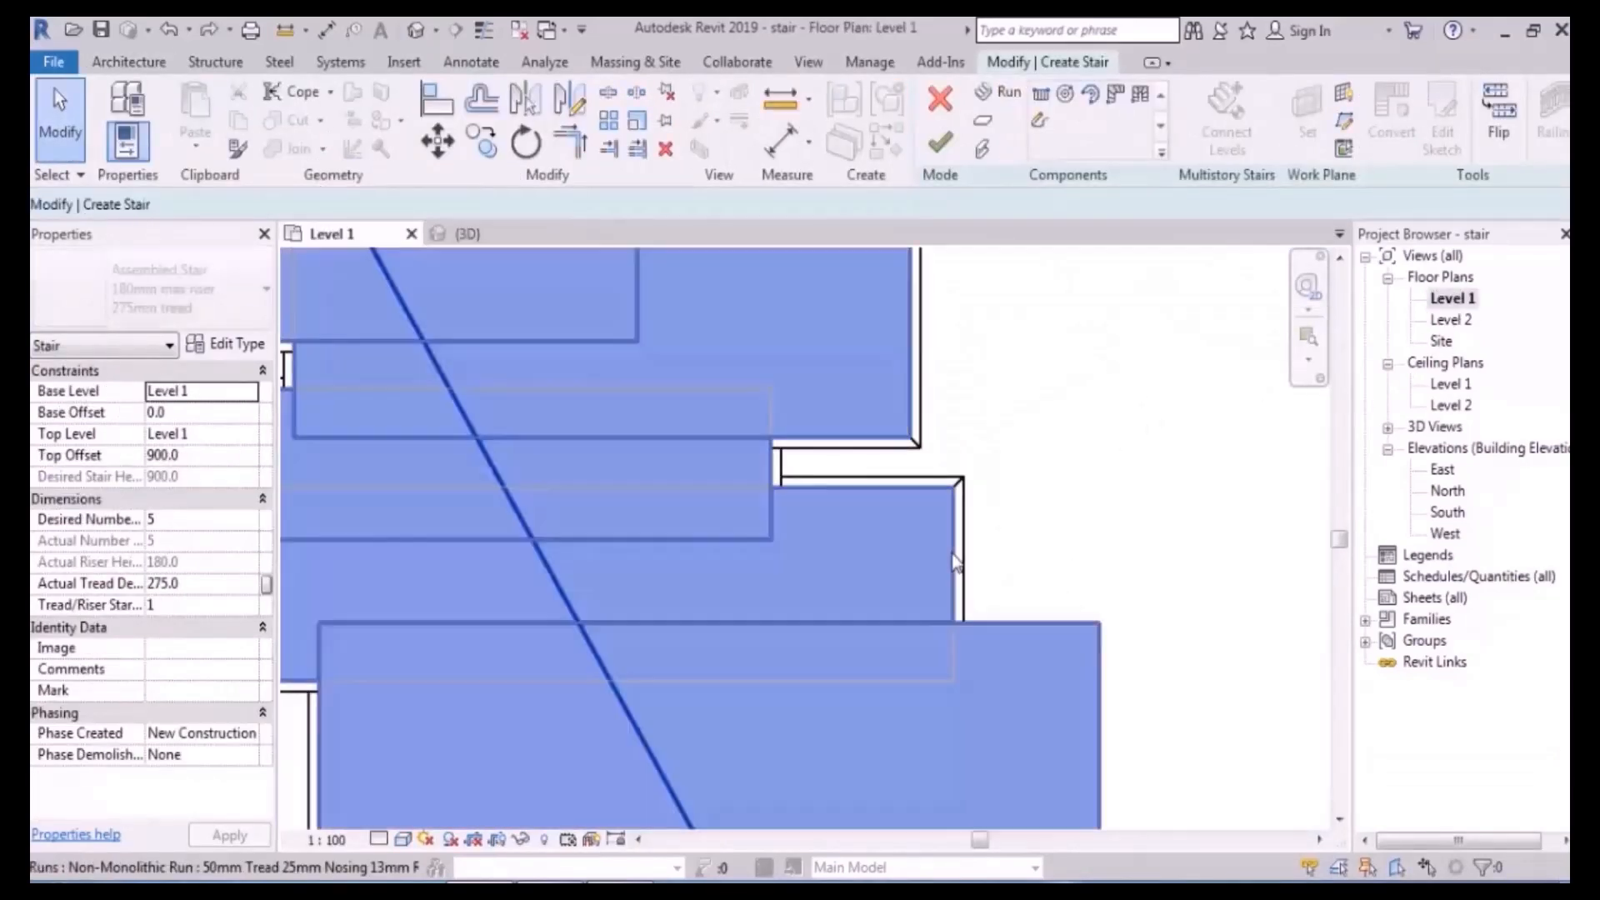
{"action": "left_click", "coordinate": [1442, 127]}
{"action": "middle_click_drag", "start_coordinate": [983, 677], "coordinate": [983, 528]}
{"action": "scroll", "coordinate": [995, 538], "scroll_direction": "down", "scroll_amount": 2}
{"action": "scroll", "coordinate": [941, 525], "scroll_direction": "up", "scroll_amount": 2}
{"action": "left_click", "coordinate": [938, 529]}
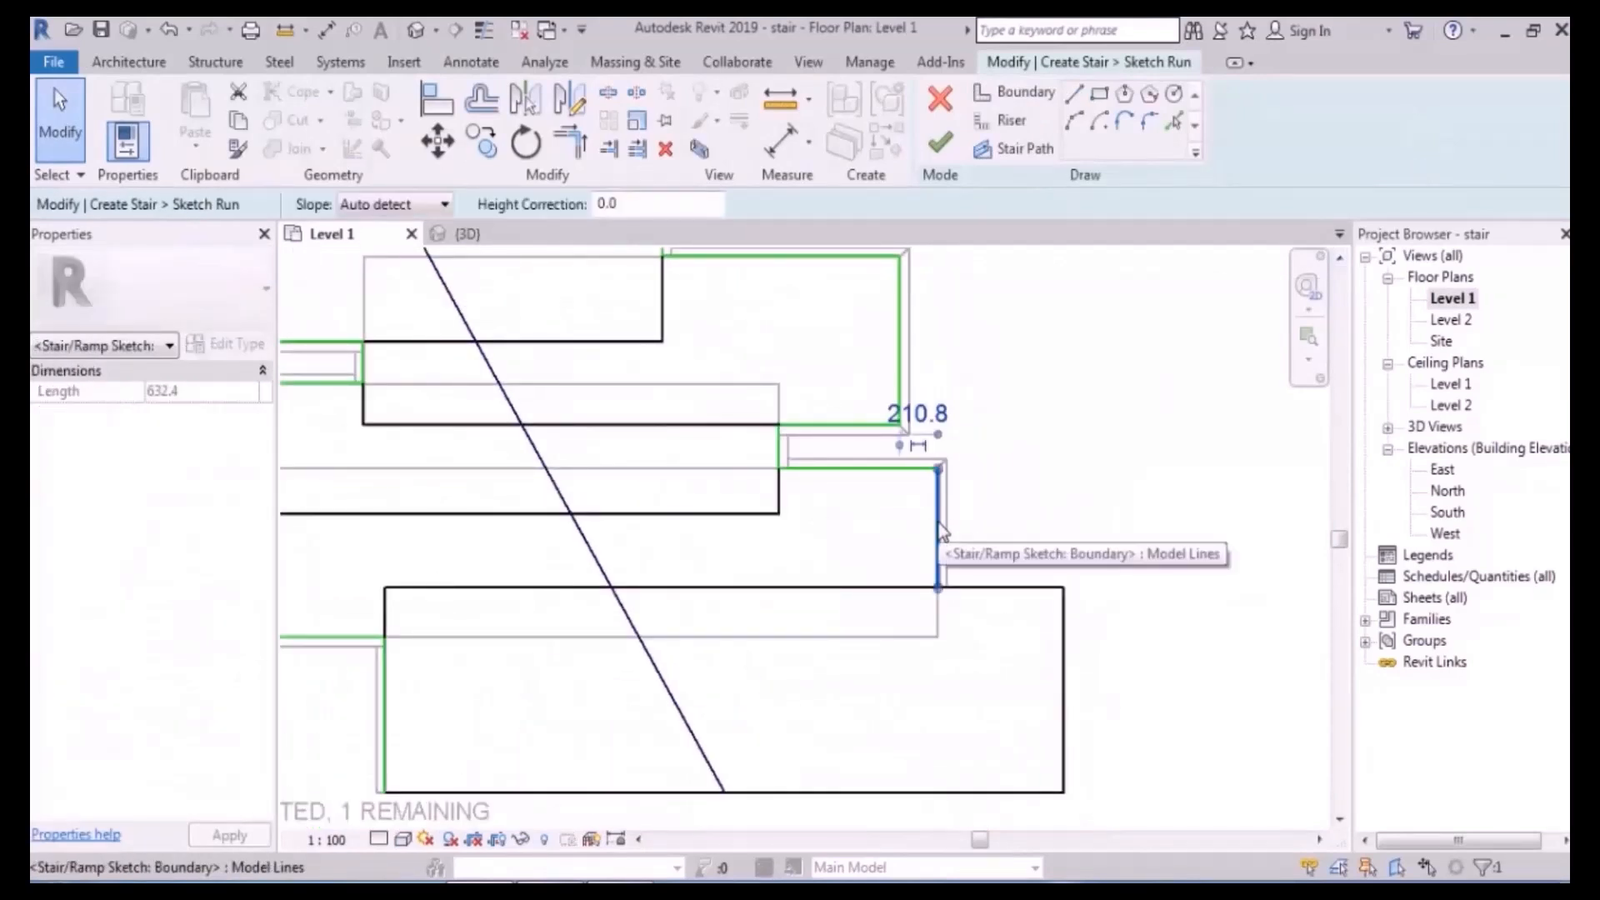
{"action": "left_click", "coordinate": [1038, 511]}
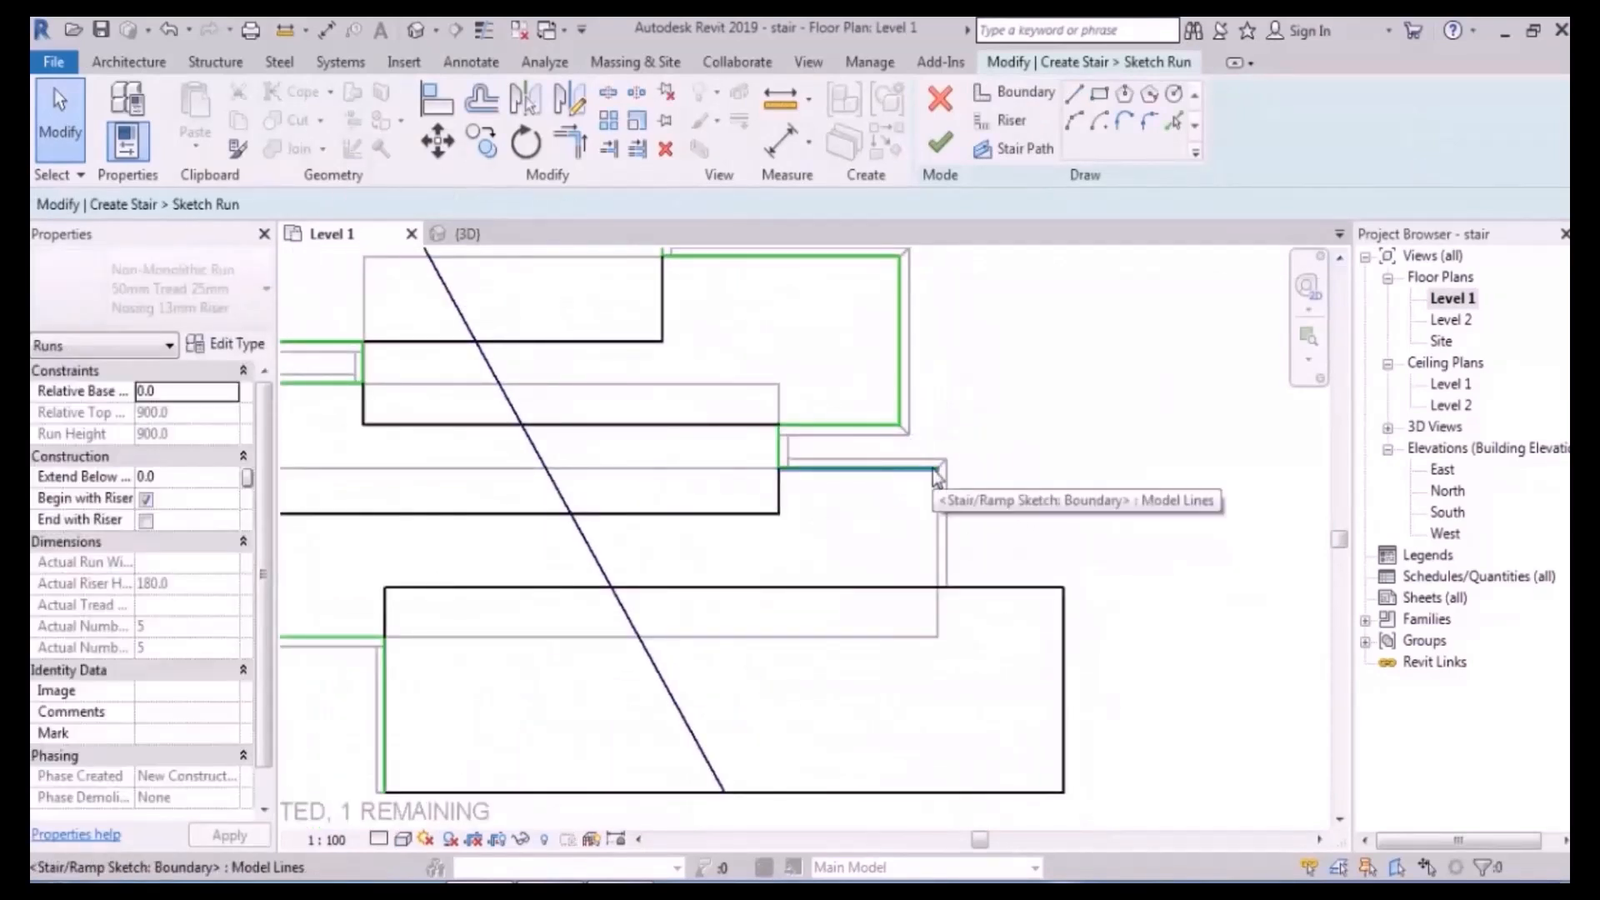
{"action": "left_click", "coordinate": [1004, 120]}
{"action": "left_click", "coordinate": [937, 587]}
{"action": "left_click", "coordinate": [937, 467]}
{"action": "key", "text": "Escape"}
{"action": "key", "text": "Escape"}
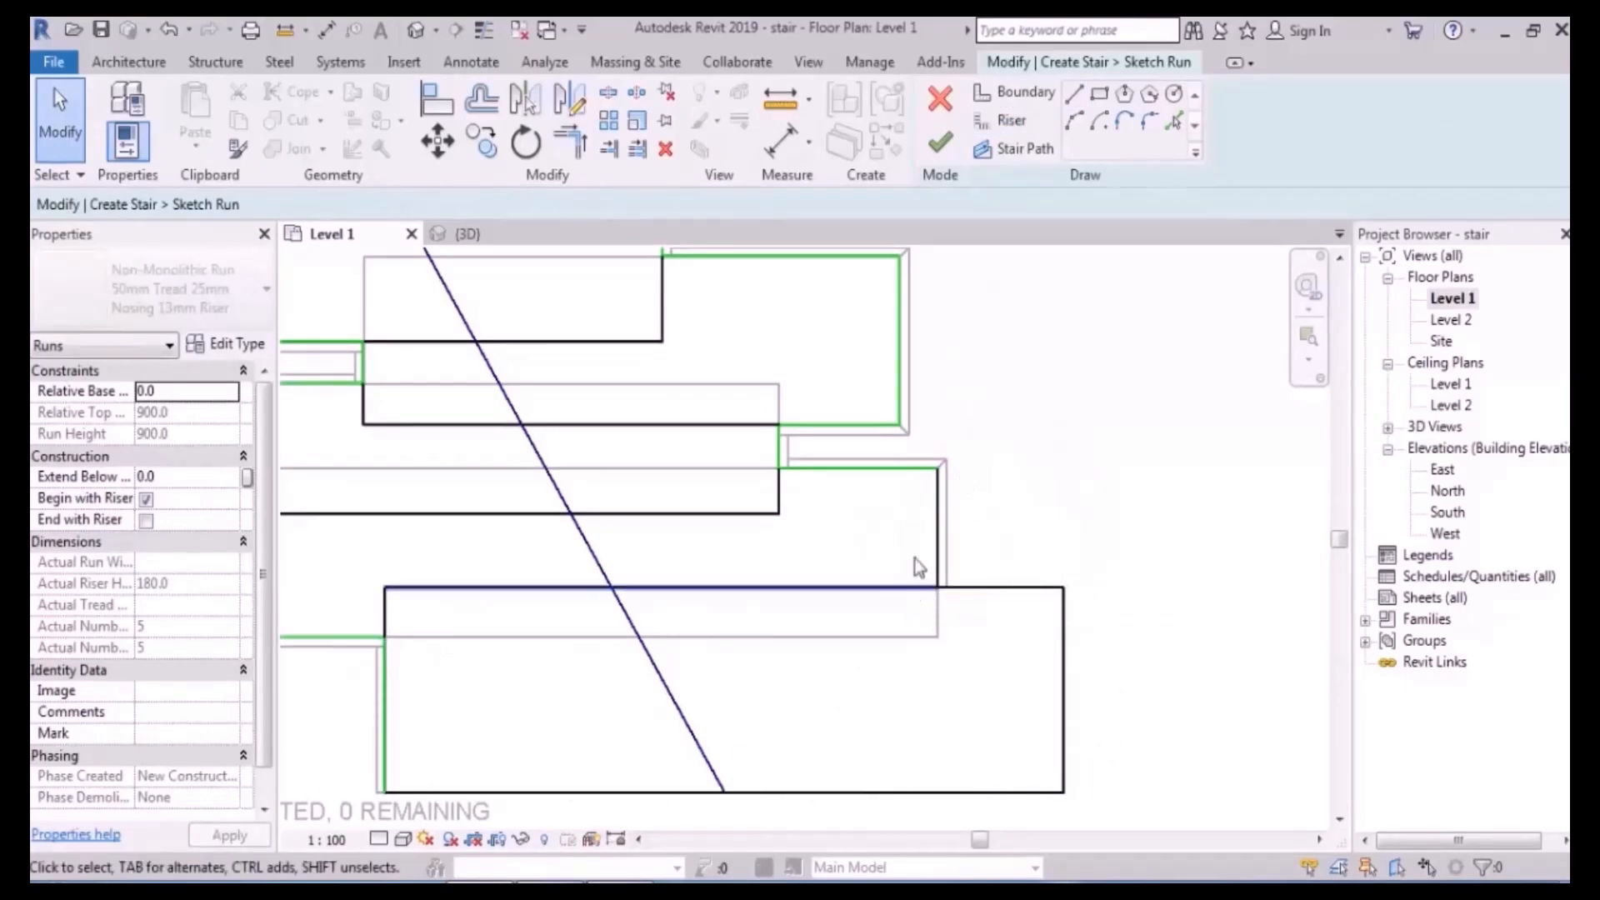
{"action": "key", "text": "ctrl+z"}
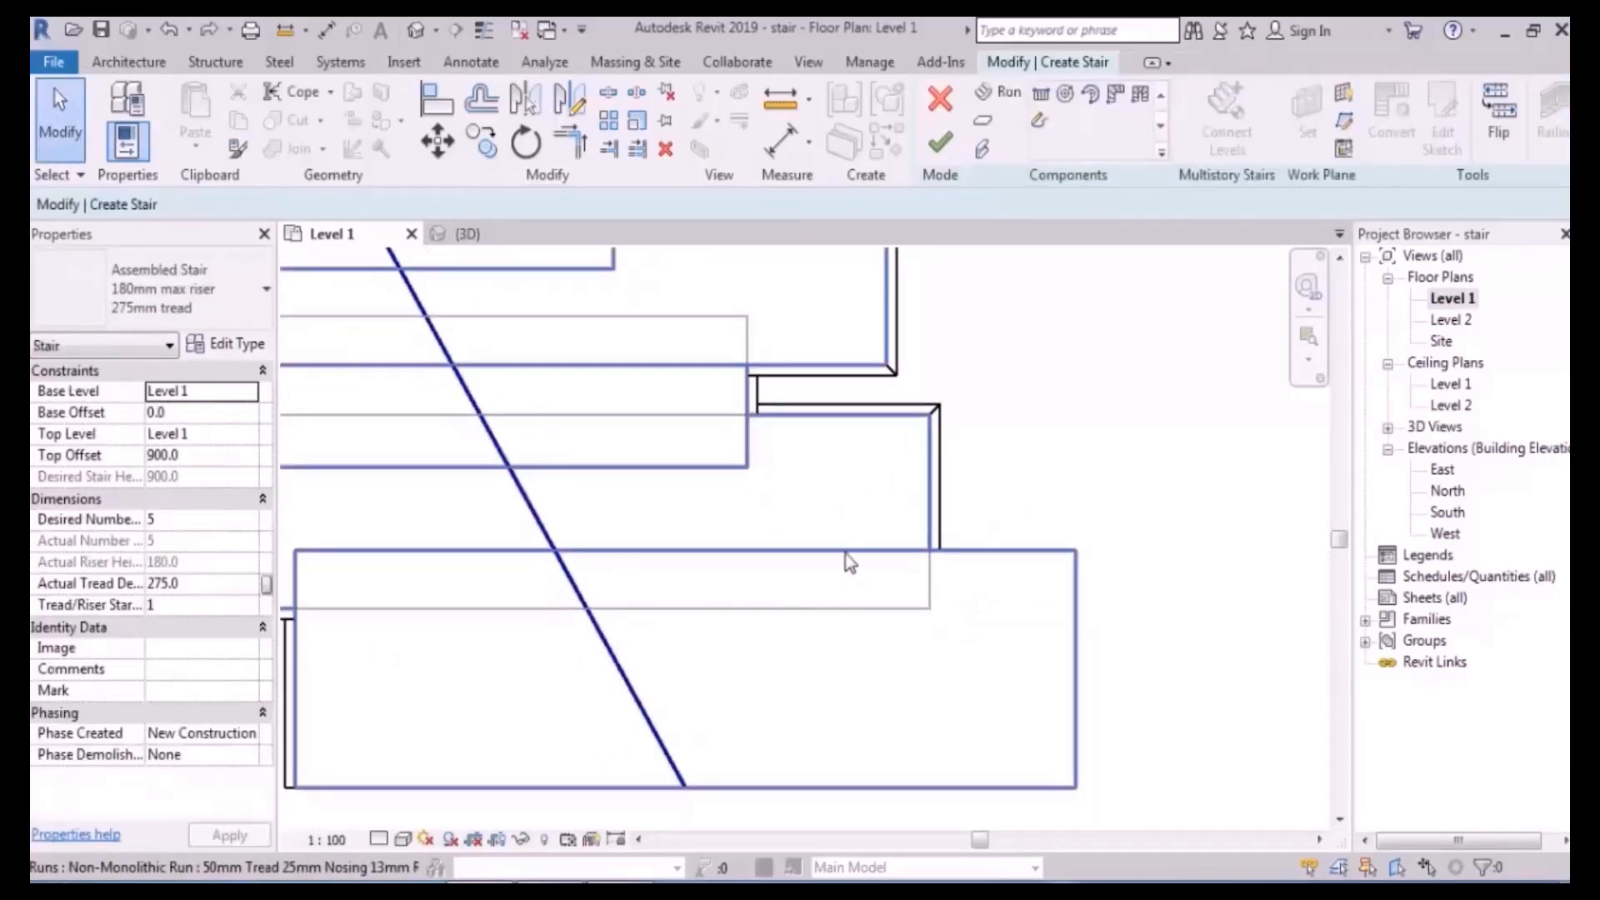
{"action": "left_click", "coordinate": [841, 479]}
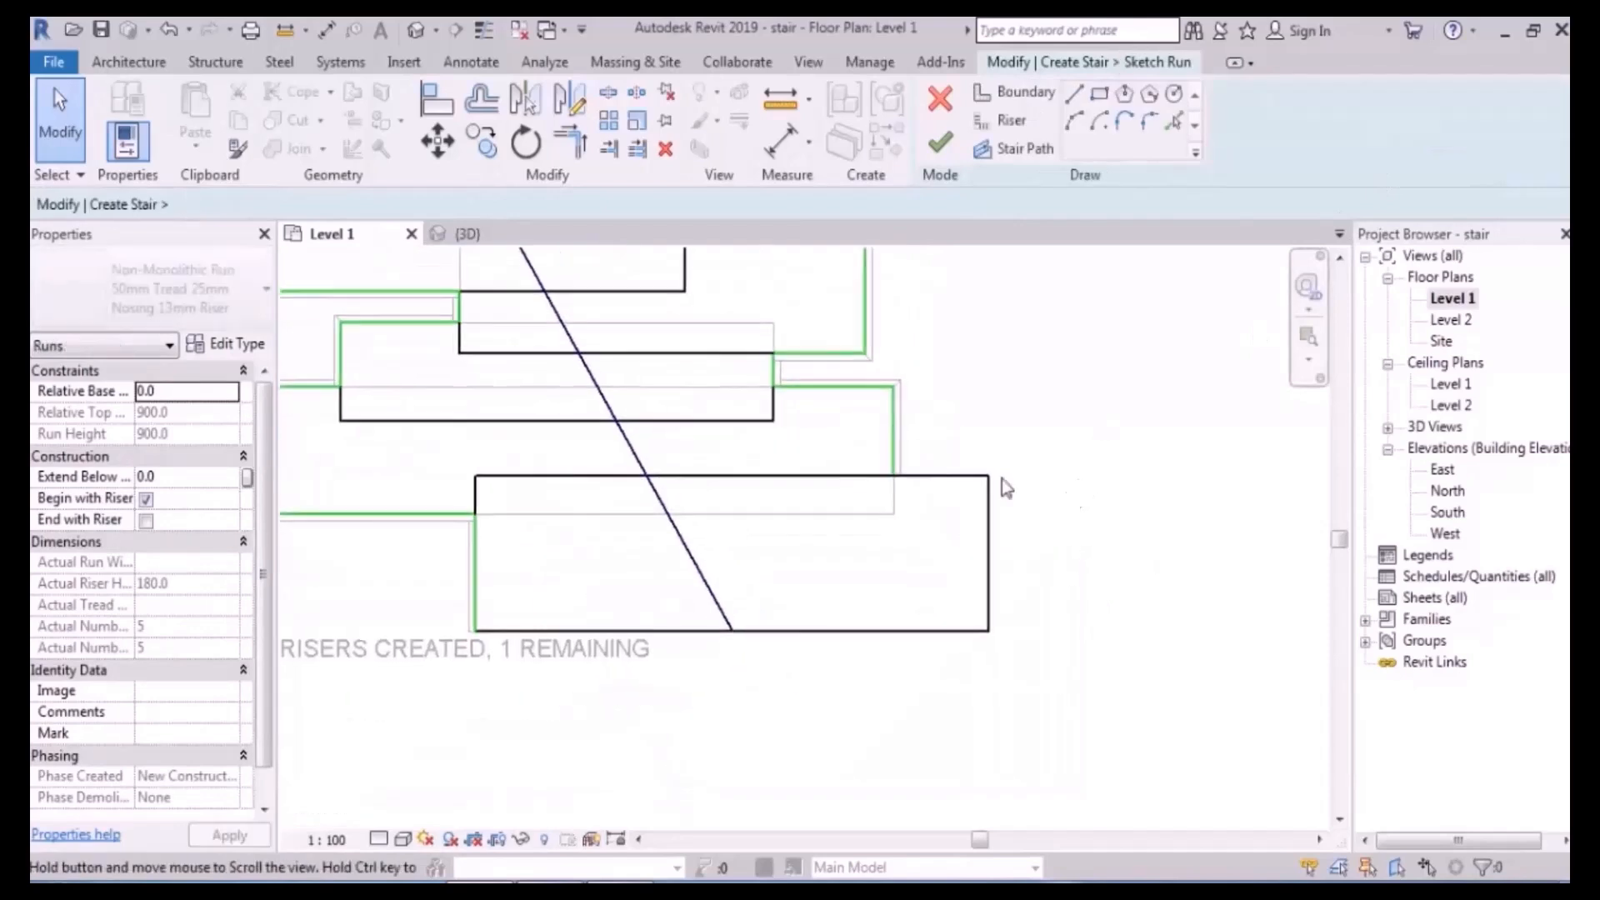
- Replace the right-side riser lines with boundary lines down the bottom step's right edge
{"action": "left_click", "coordinate": [921, 480]}
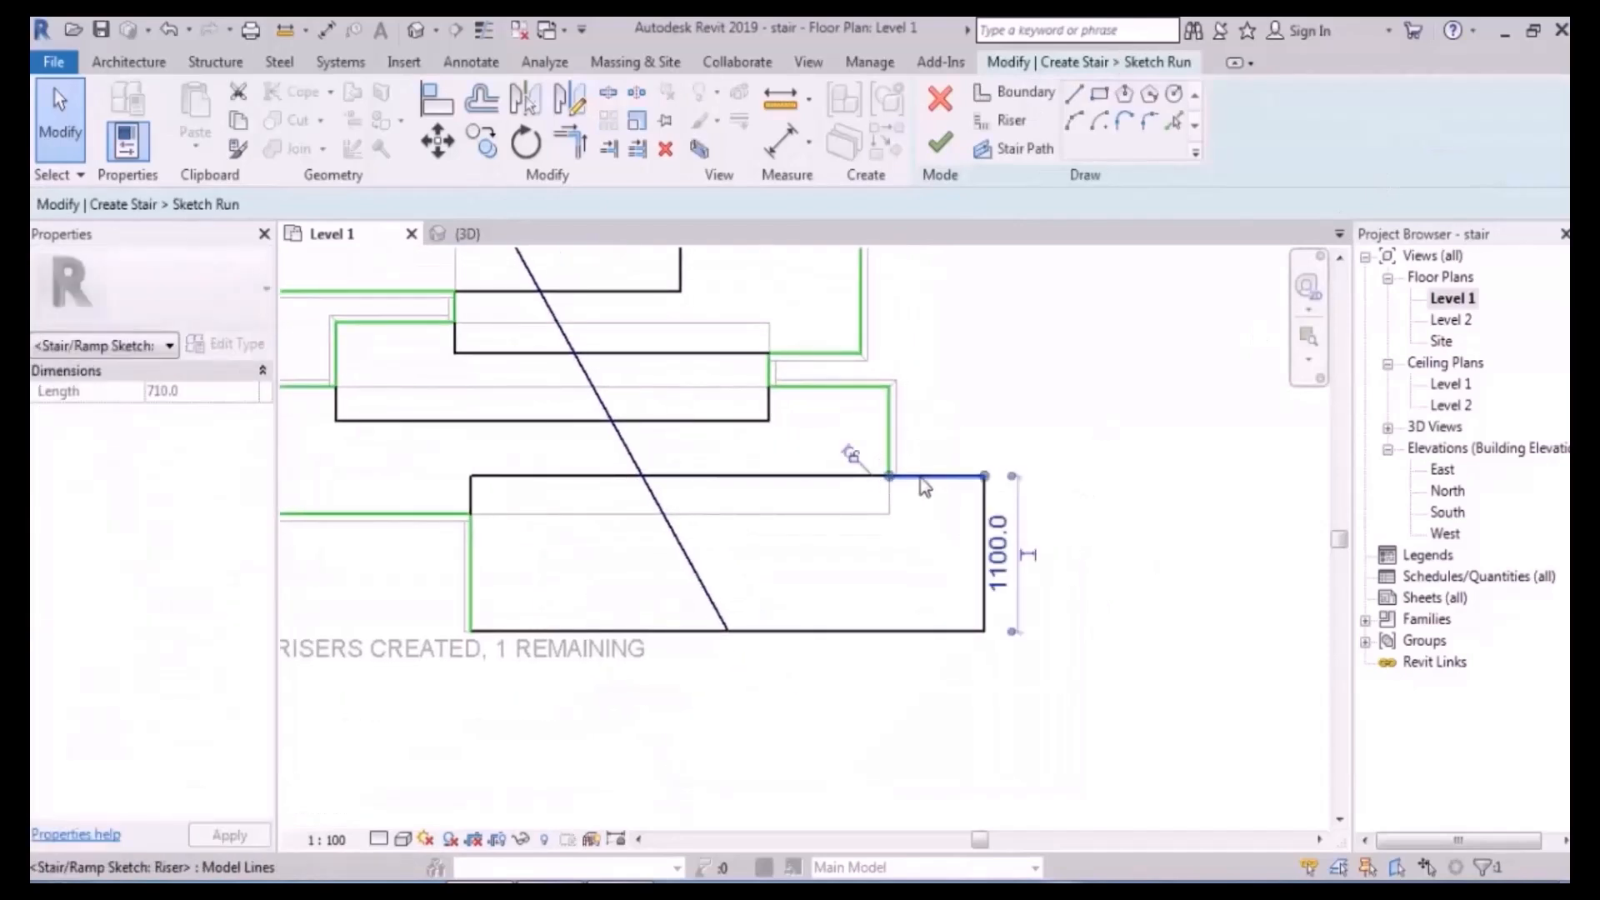
{"action": "key", "text": "Delete"}
{"action": "left_click", "coordinate": [1017, 91]}
{"action": "left_click", "coordinate": [888, 475]}
{"action": "left_click", "coordinate": [984, 475]}
{"action": "key", "text": "Escape"}
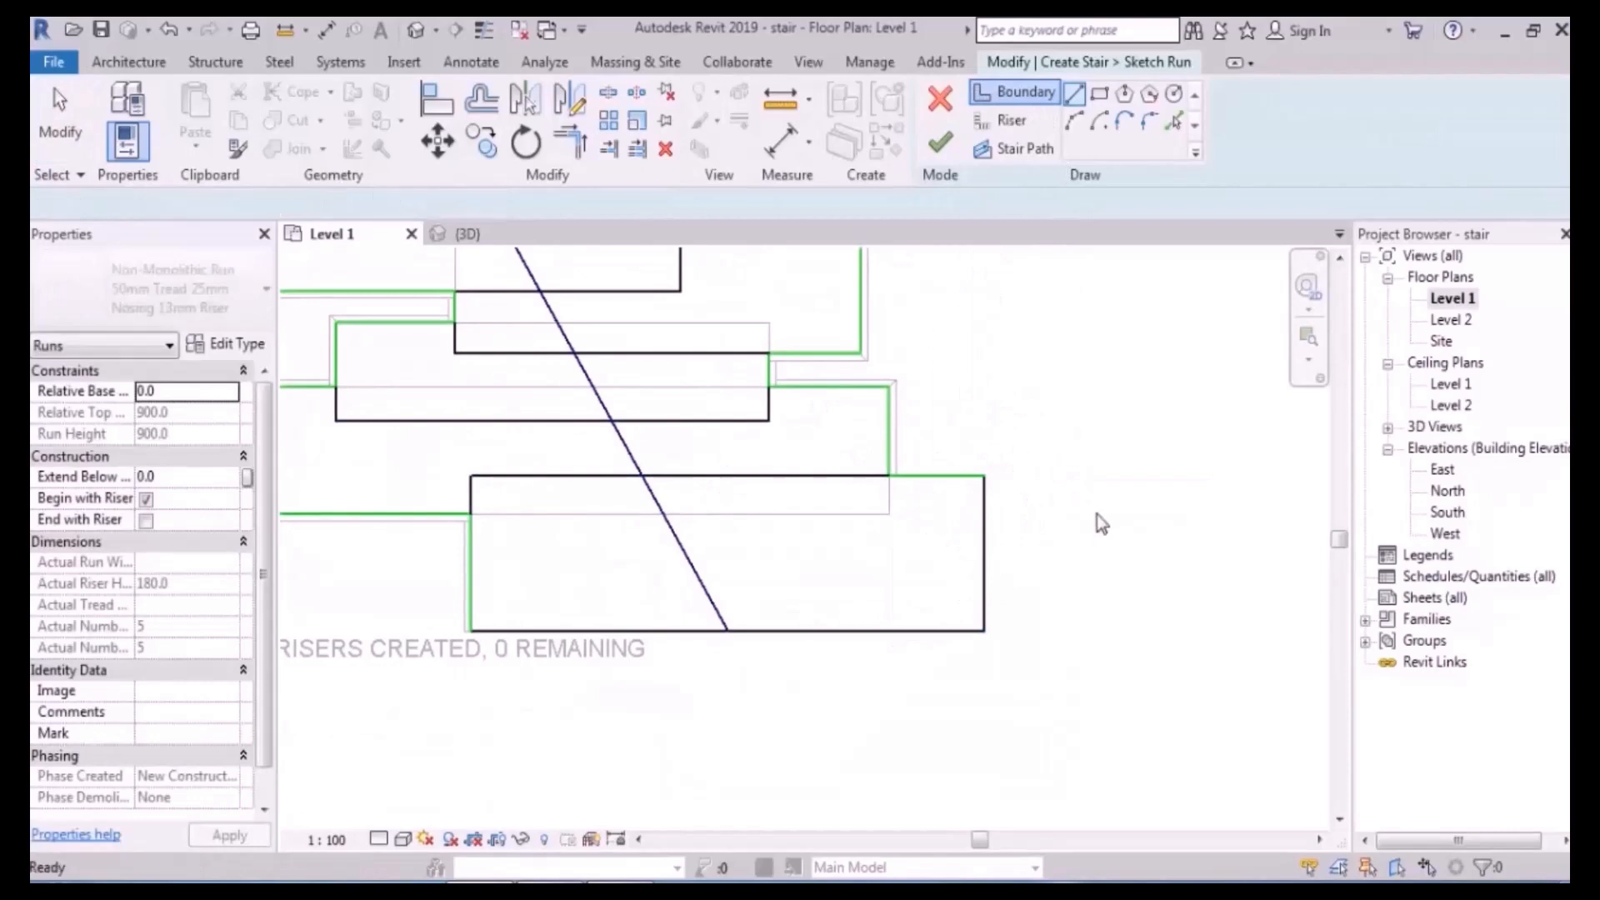
{"action": "middle_click_drag", "start_coordinate": [1095, 491], "coordinate": [1070, 456]}
{"action": "left_click", "coordinate": [958, 506]}
{"action": "key", "text": "Delete"}
{"action": "left_click", "coordinate": [1017, 91]}
{"action": "left_click", "coordinate": [960, 439]}
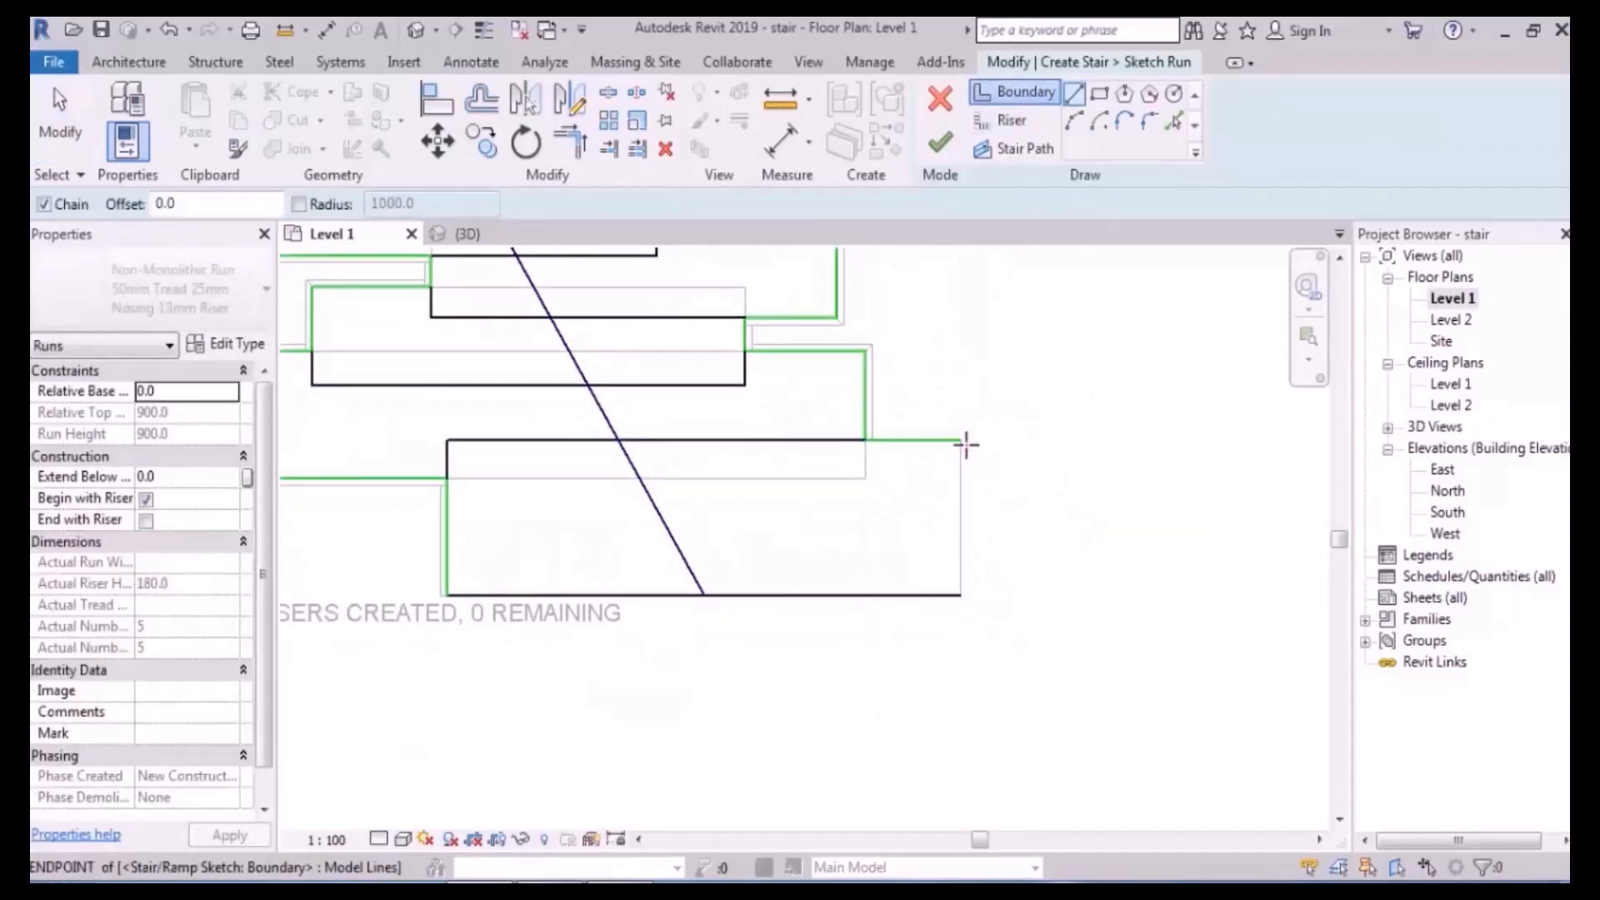
{"action": "left_click", "coordinate": [960, 595]}
{"action": "key", "text": "Escape"}
{"action": "key", "text": "Escape"}
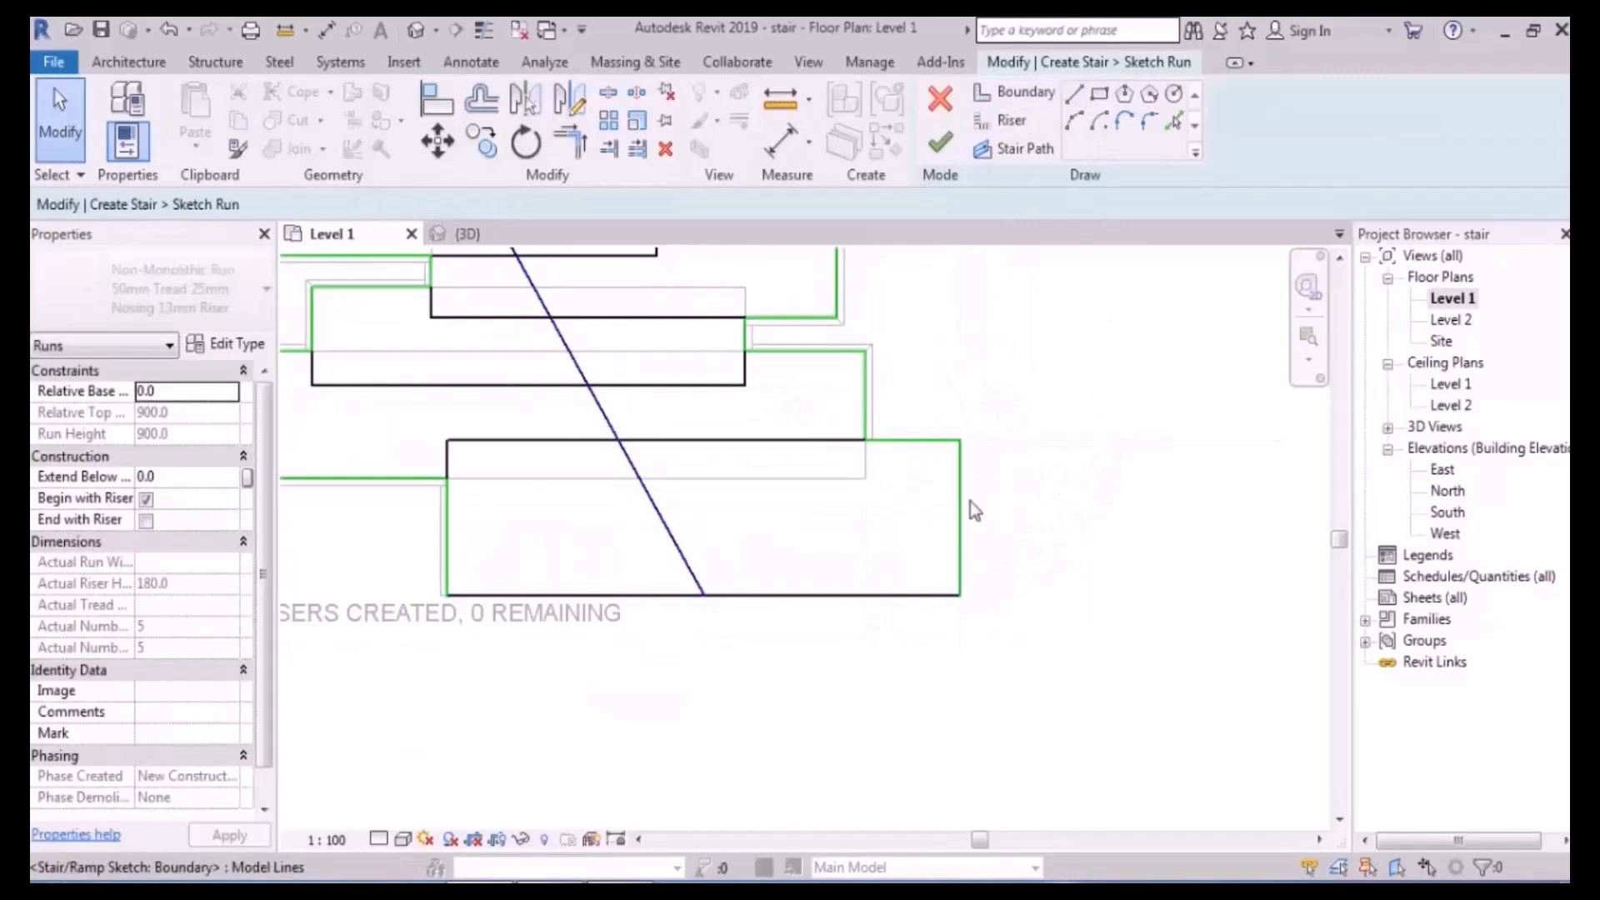
- Delete the lower run's bottom riser and draw a boundary along its lower edge instead
{"action": "scroll", "coordinate": [916, 513], "scroll_direction": "down", "scroll_amount": 3}
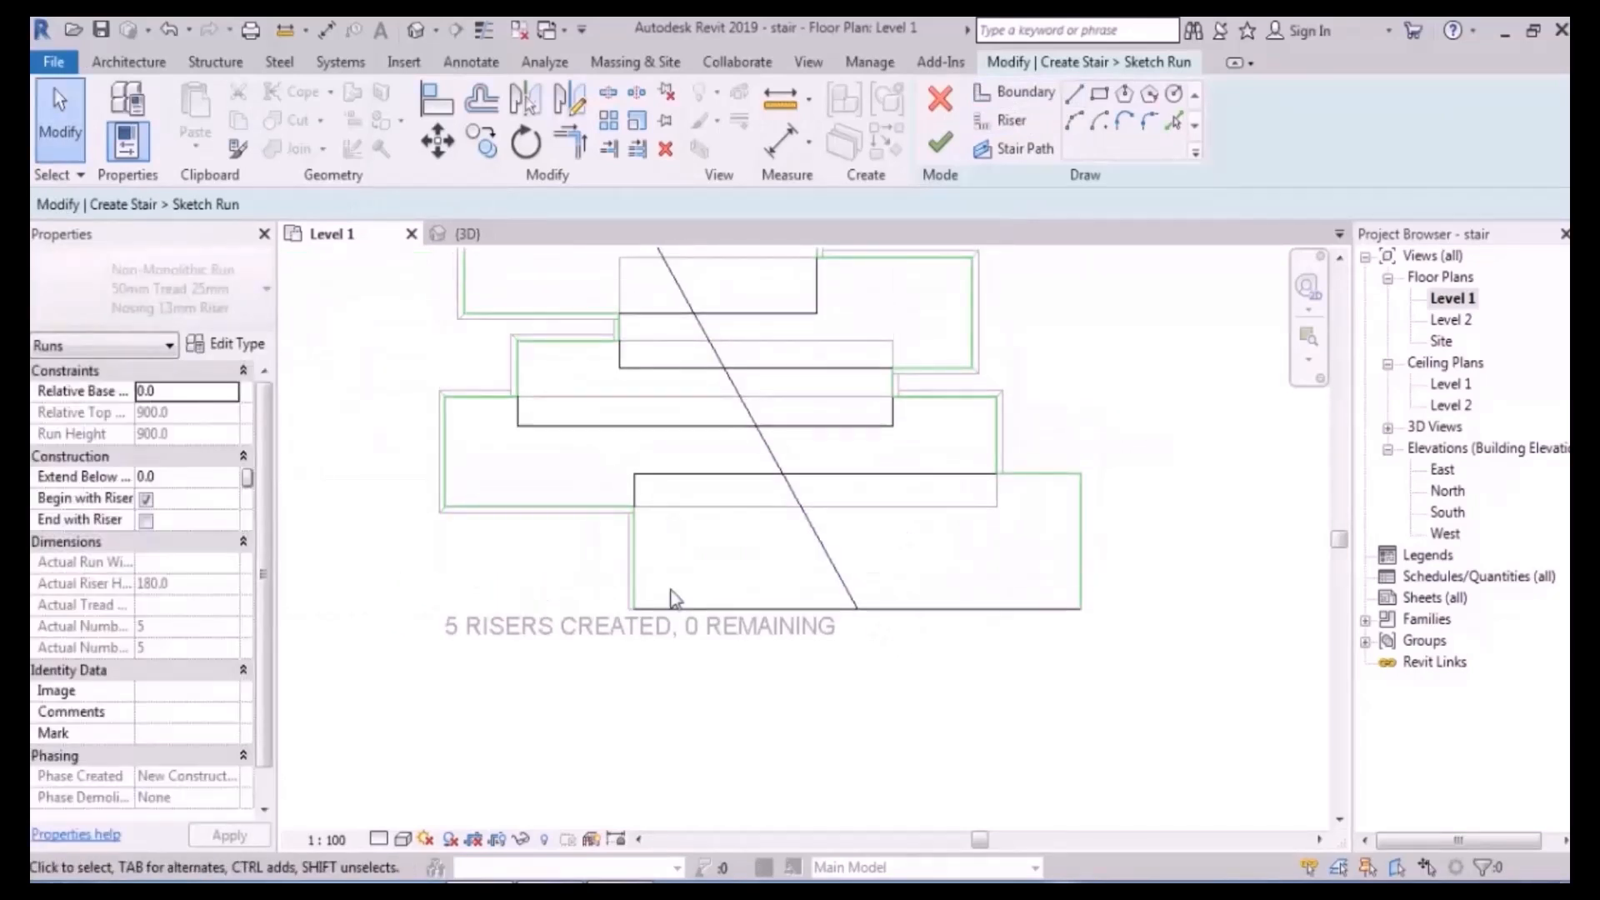
{"action": "left_click", "coordinate": [632, 565]}
{"action": "left_click", "coordinate": [727, 566]}
{"action": "left_click", "coordinate": [933, 608]}
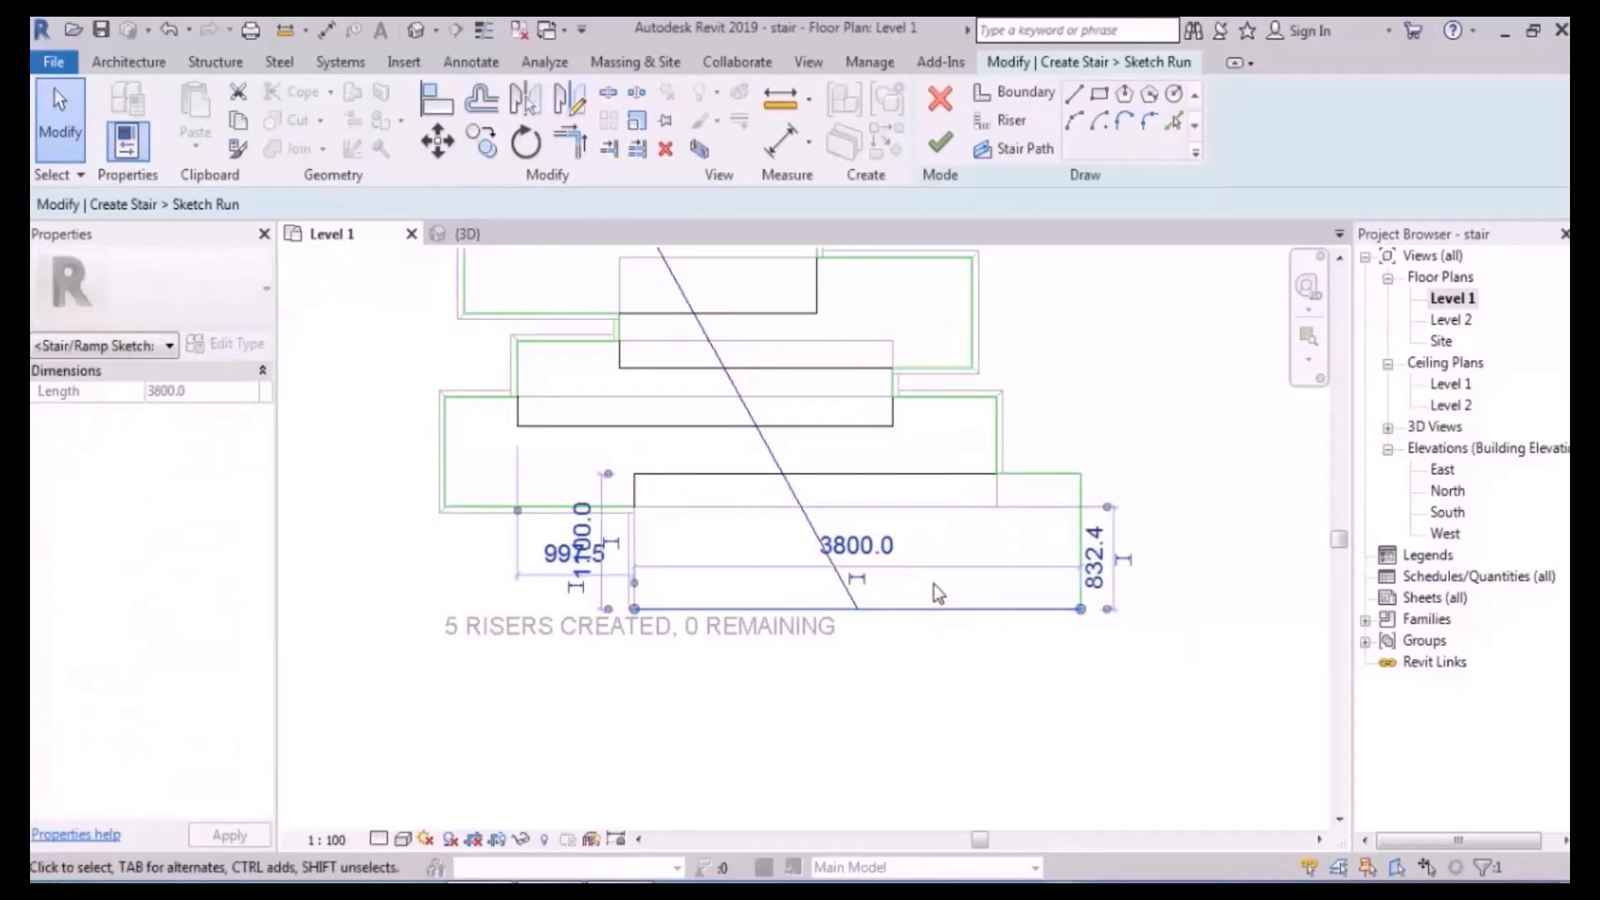
{"action": "key", "text": "Delete"}
{"action": "left_click", "coordinate": [1015, 92]}
{"action": "left_click", "coordinate": [1081, 474]}
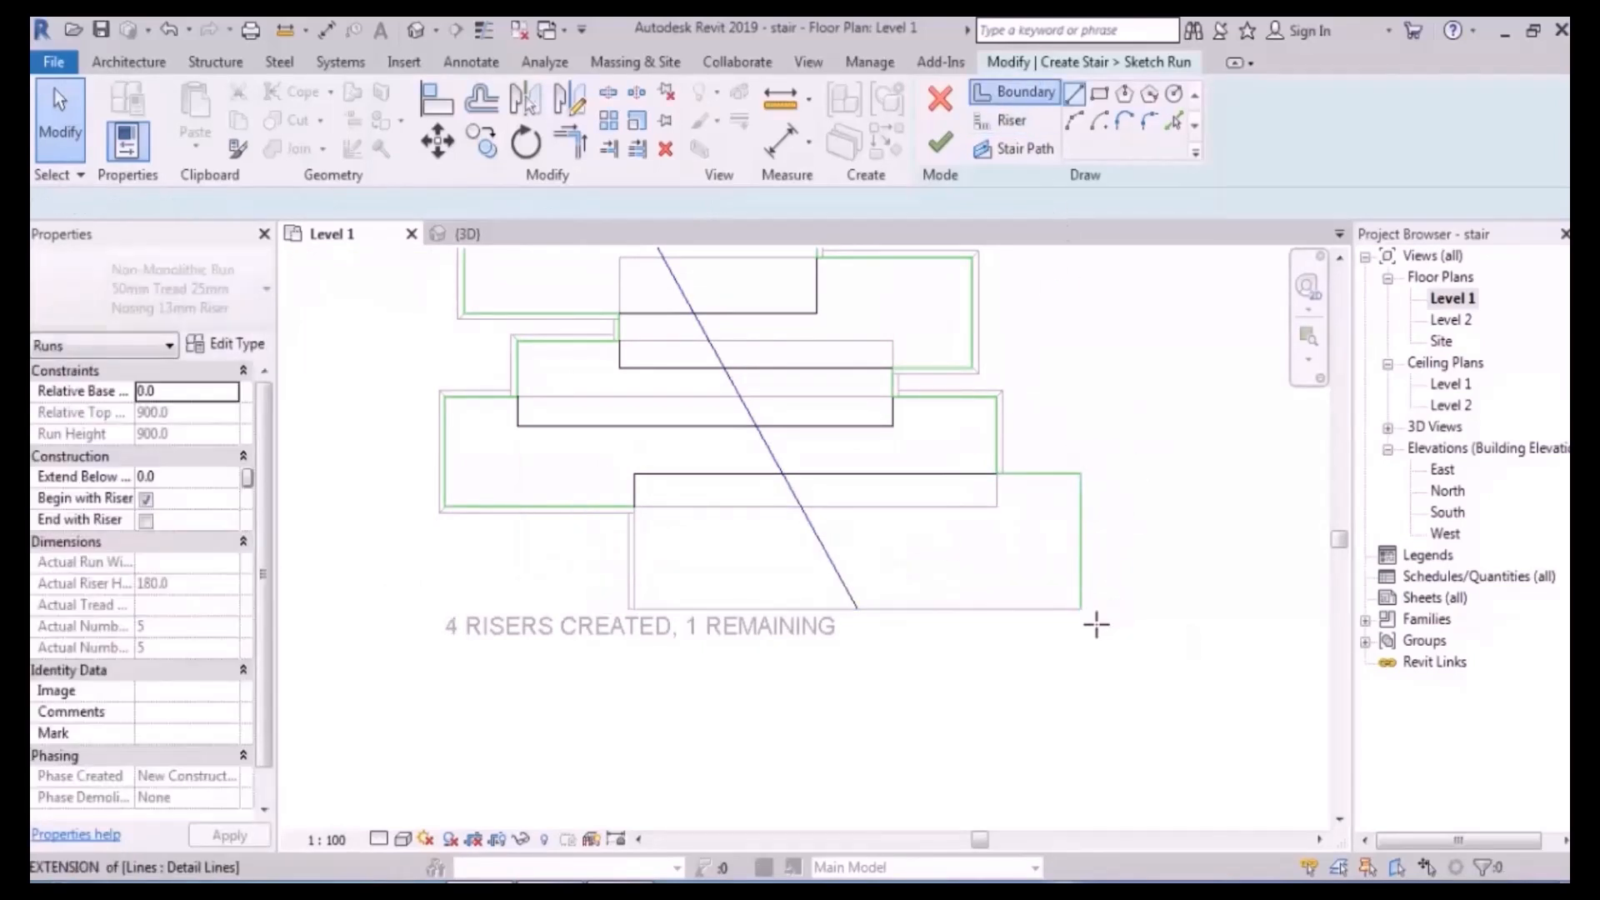
{"action": "left_click", "coordinate": [1081, 609]}
{"action": "left_click", "coordinate": [632, 609]}
{"action": "key", "text": "Escape"}
{"action": "scroll", "coordinate": [711, 528], "scroll_direction": "up", "scroll_amount": 2}
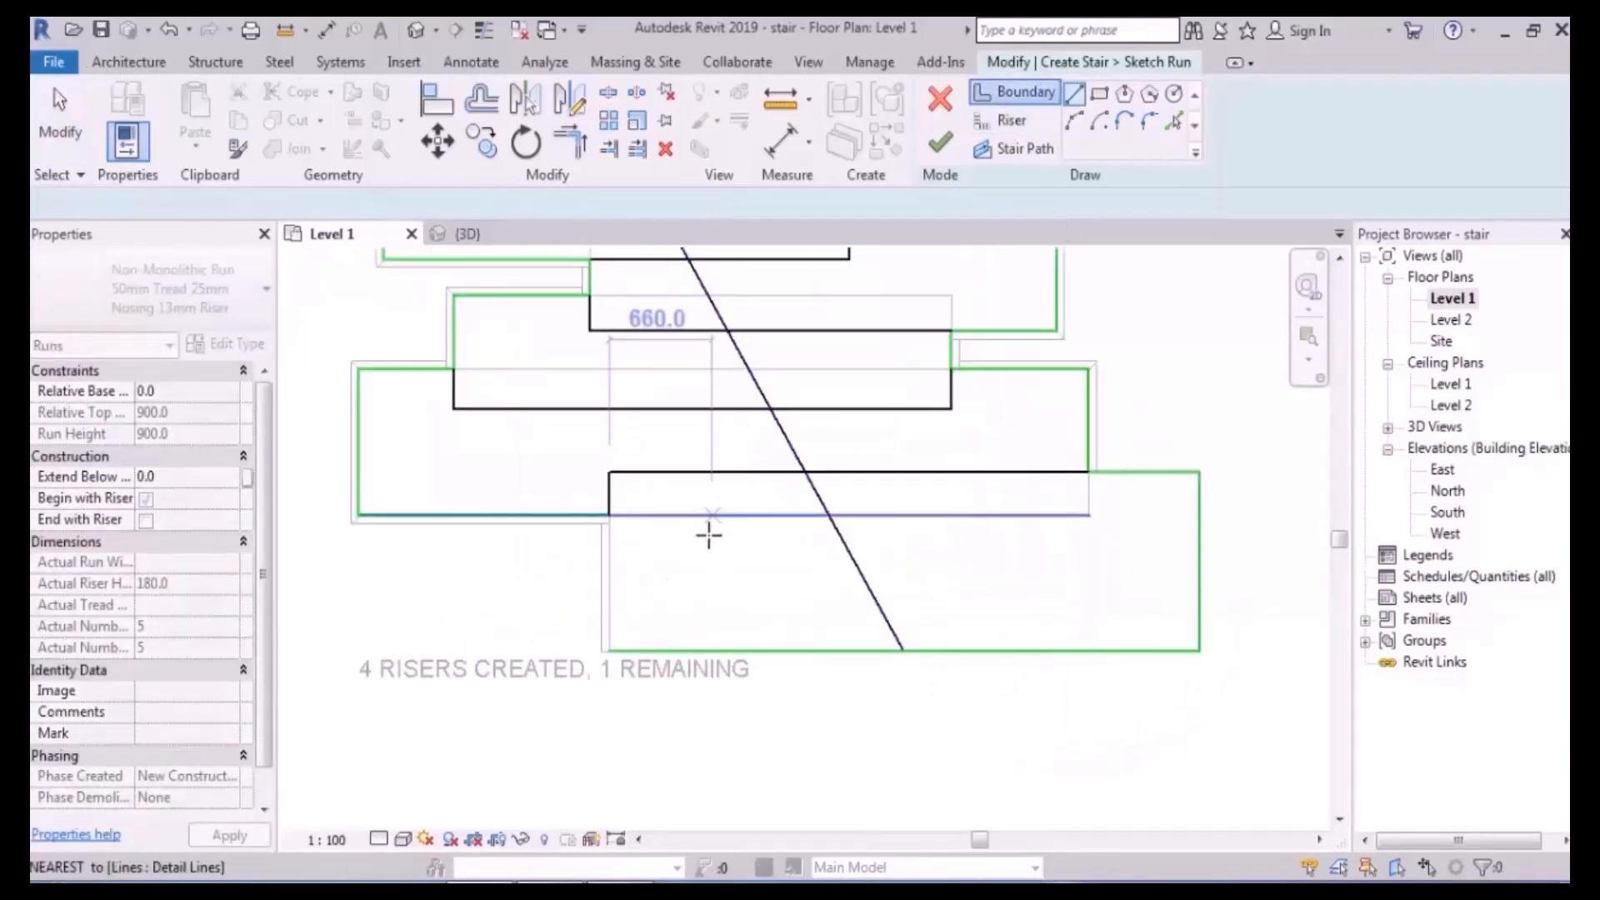
- Draw a riser along the lower run's left end, then attempt to finish and dismiss the error
{"action": "left_click", "coordinate": [1025, 123]}
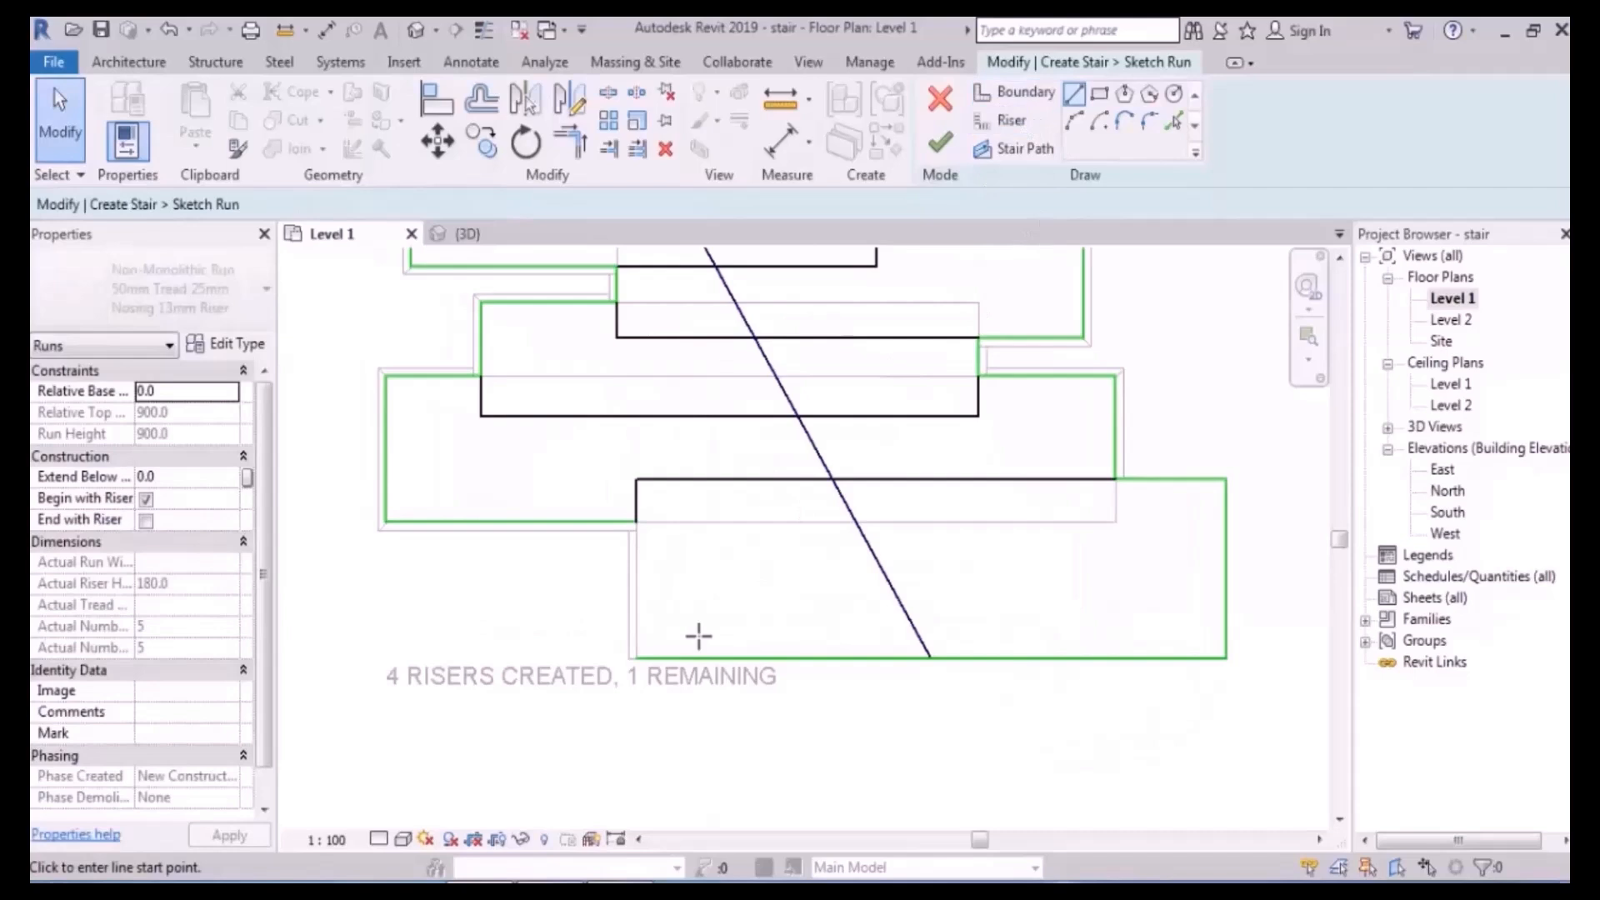
{"action": "left_click", "coordinate": [637, 660]}
{"action": "left_click", "coordinate": [636, 480]}
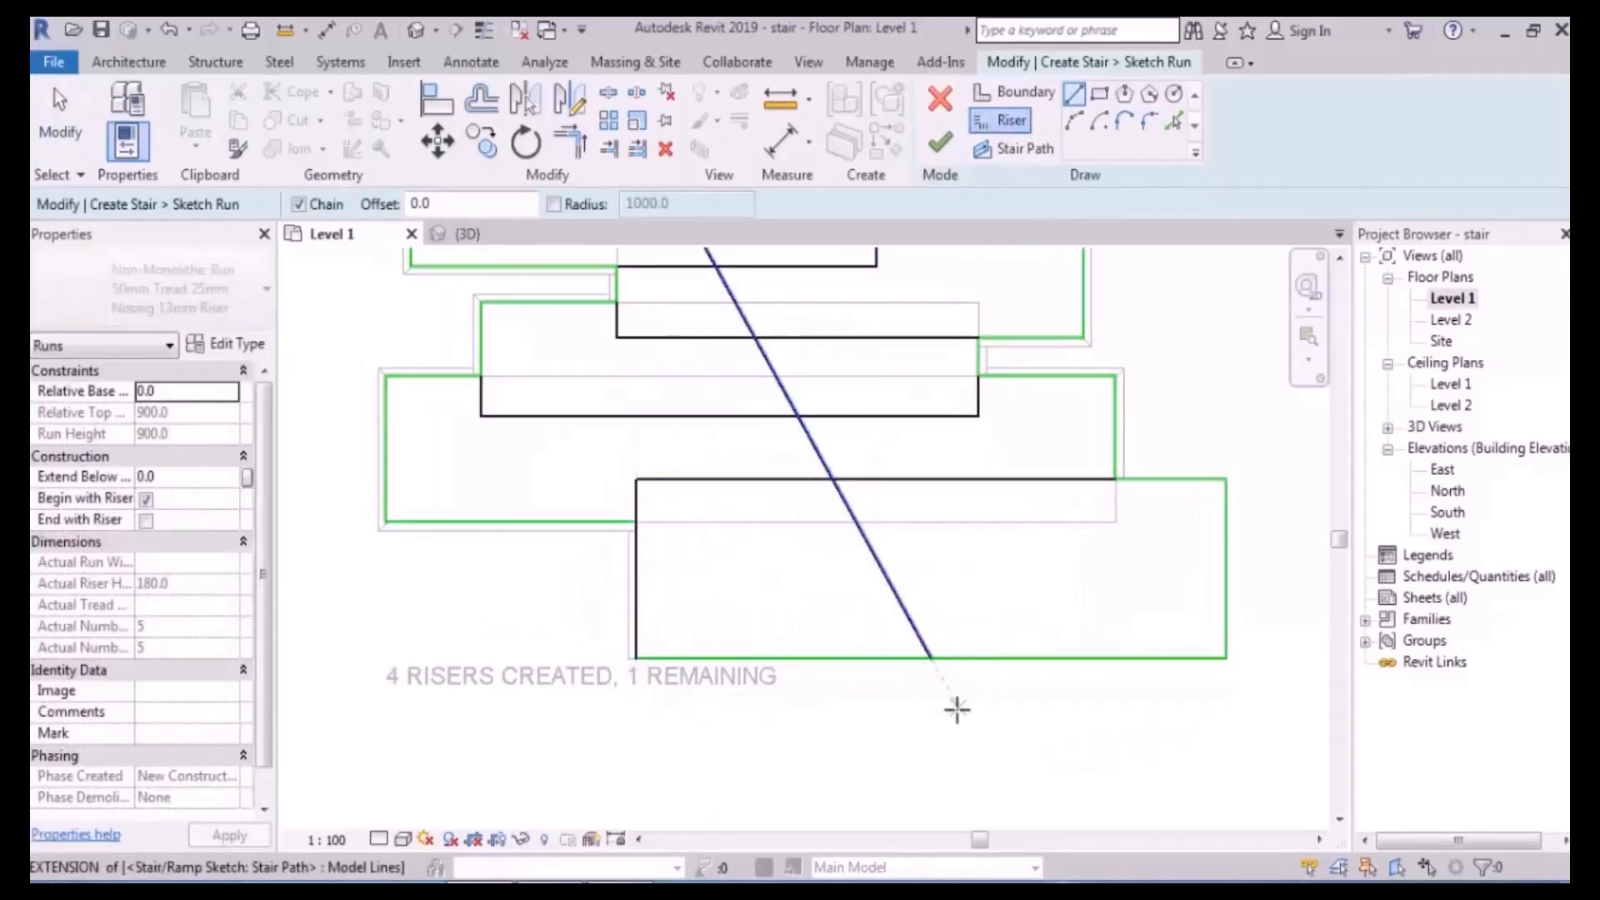
{"action": "scroll", "coordinate": [860, 710], "scroll_direction": "down", "scroll_amount": 2}
{"action": "scroll", "coordinate": [860, 511], "scroll_direction": "up", "scroll_amount": 3}
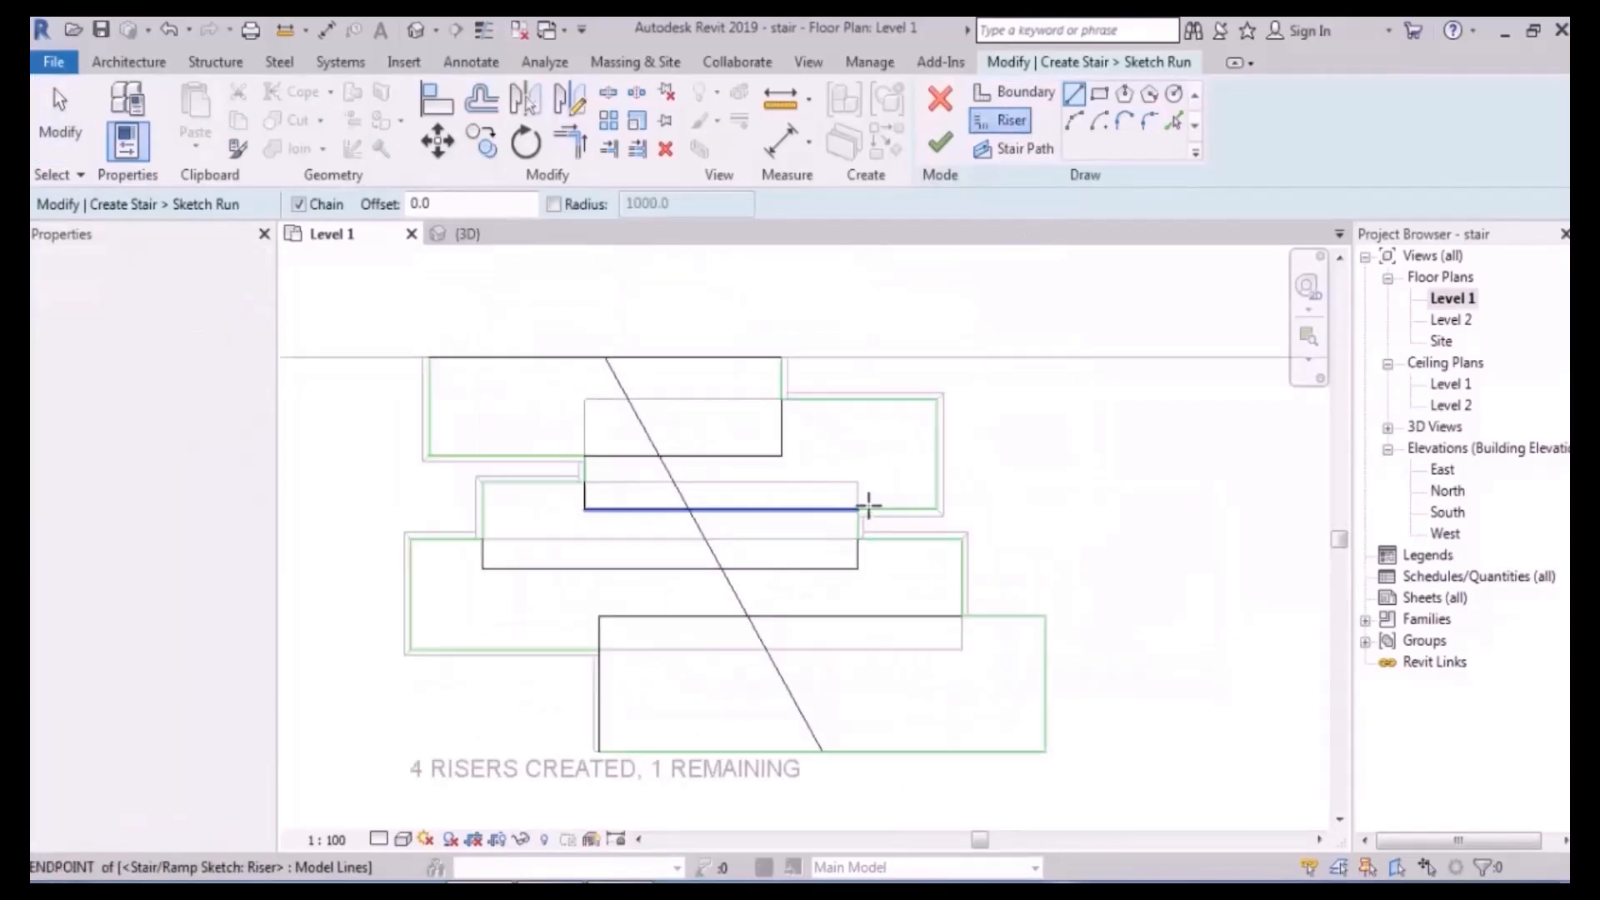
{"action": "middle_click_drag", "start_coordinate": [620, 806], "coordinate": [664, 725]}
{"action": "key", "text": "Escape"}
{"action": "key", "text": "Escape"}
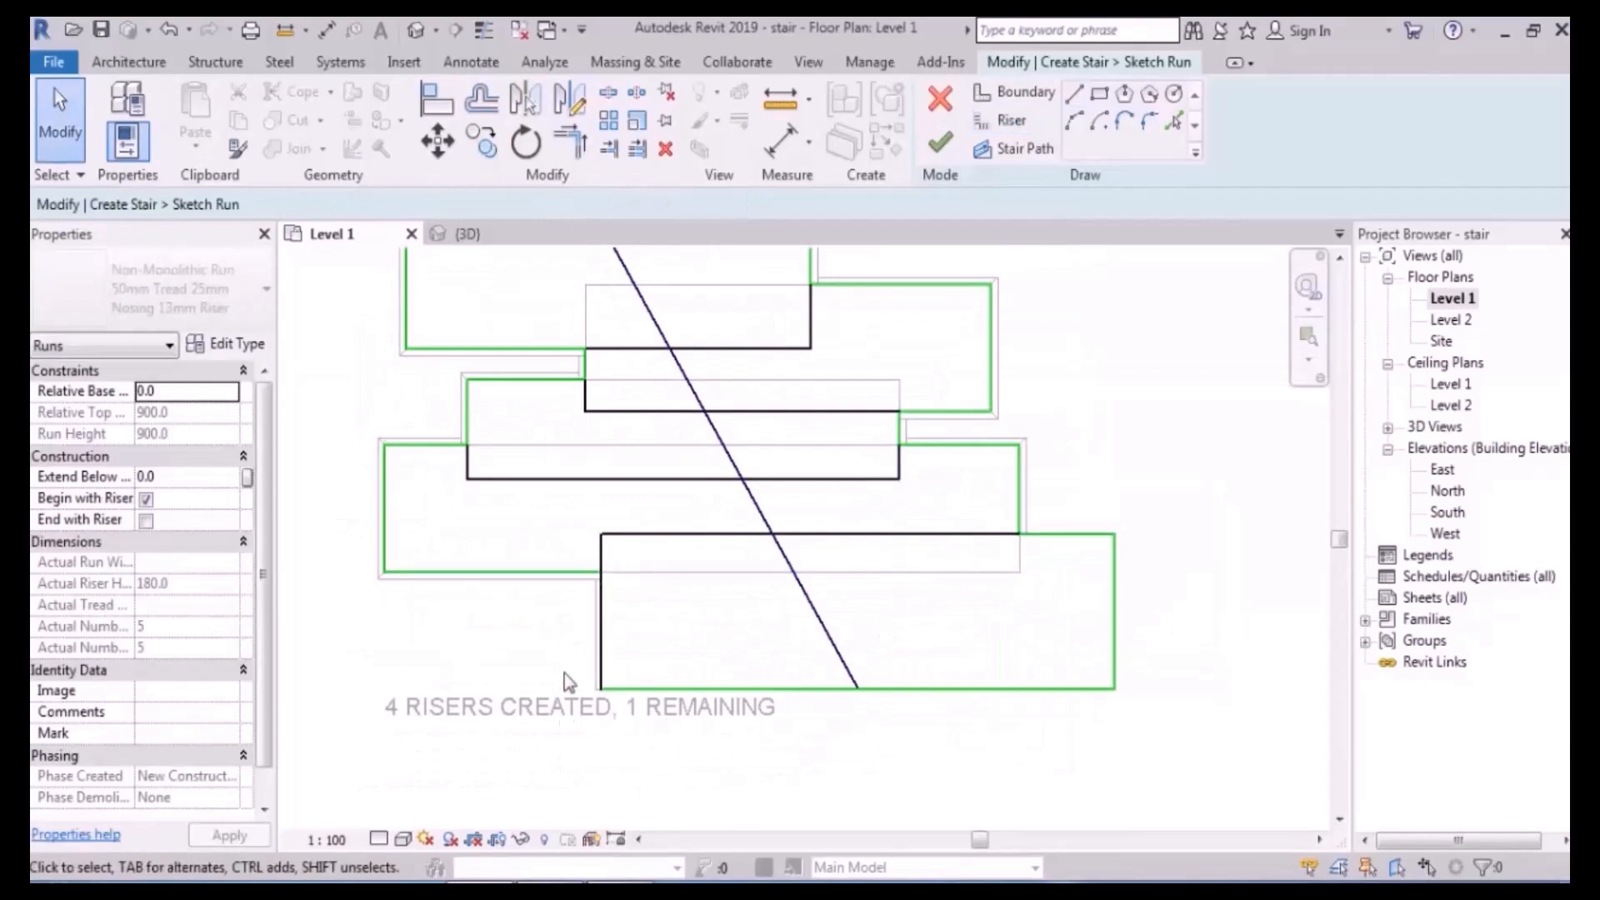
{"action": "scroll", "coordinate": [843, 708], "scroll_direction": "down", "scroll_amount": 1}
{"action": "middle_click_drag", "start_coordinate": [969, 590], "coordinate": [942, 628]}
{"action": "scroll", "coordinate": [886, 622], "scroll_direction": "up", "scroll_amount": 1}
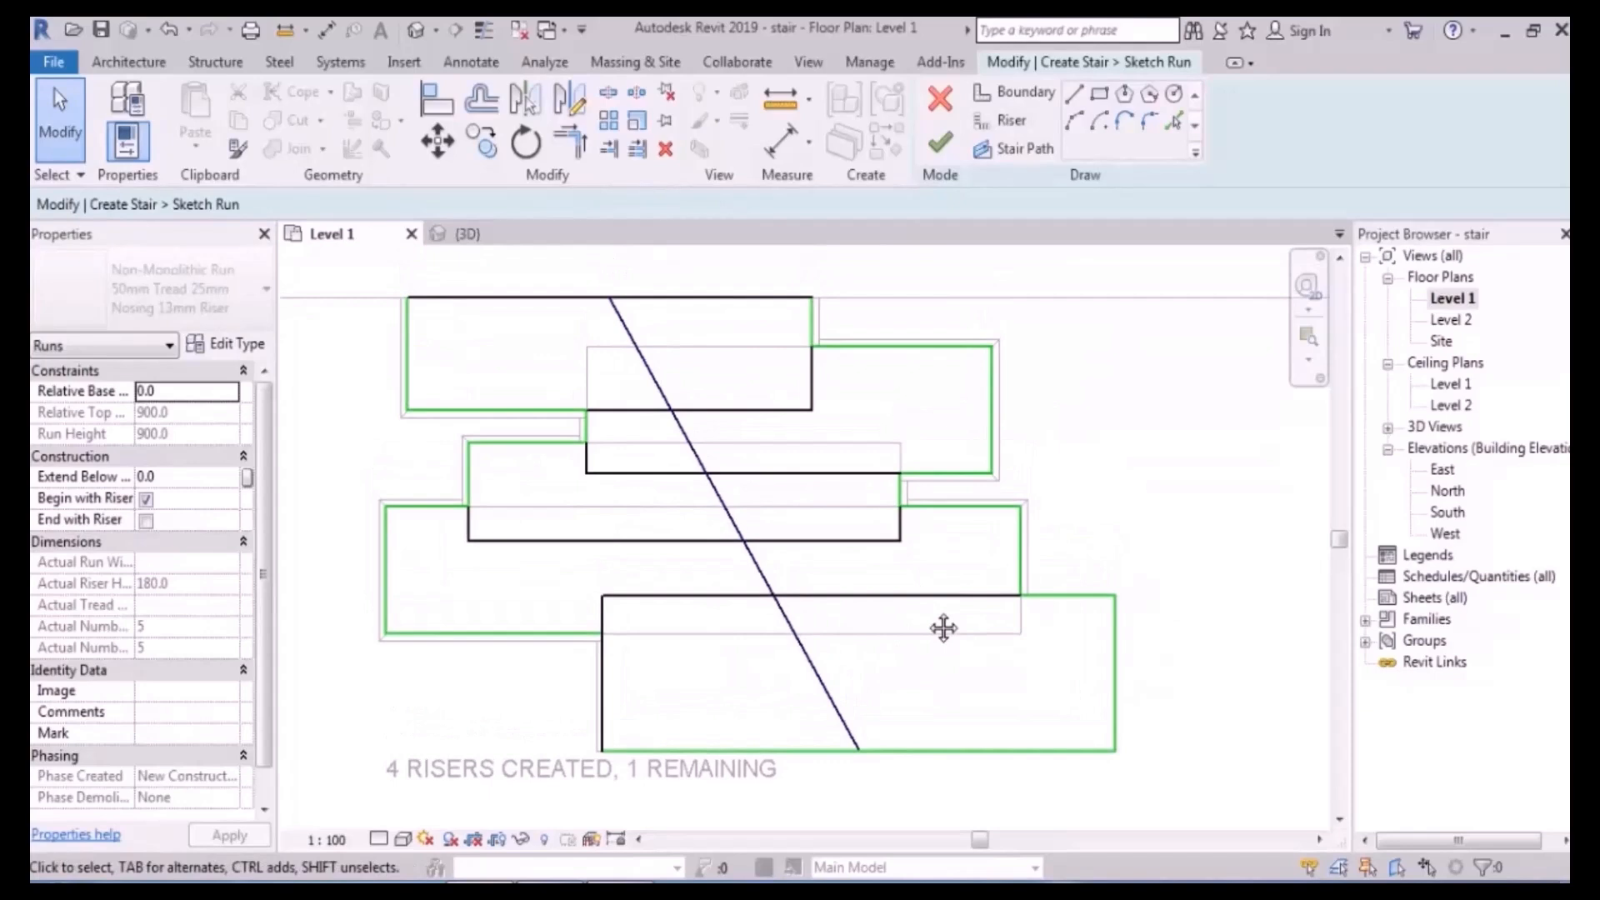
{"action": "scroll", "coordinate": [596, 771], "scroll_direction": "down", "scroll_amount": 1}
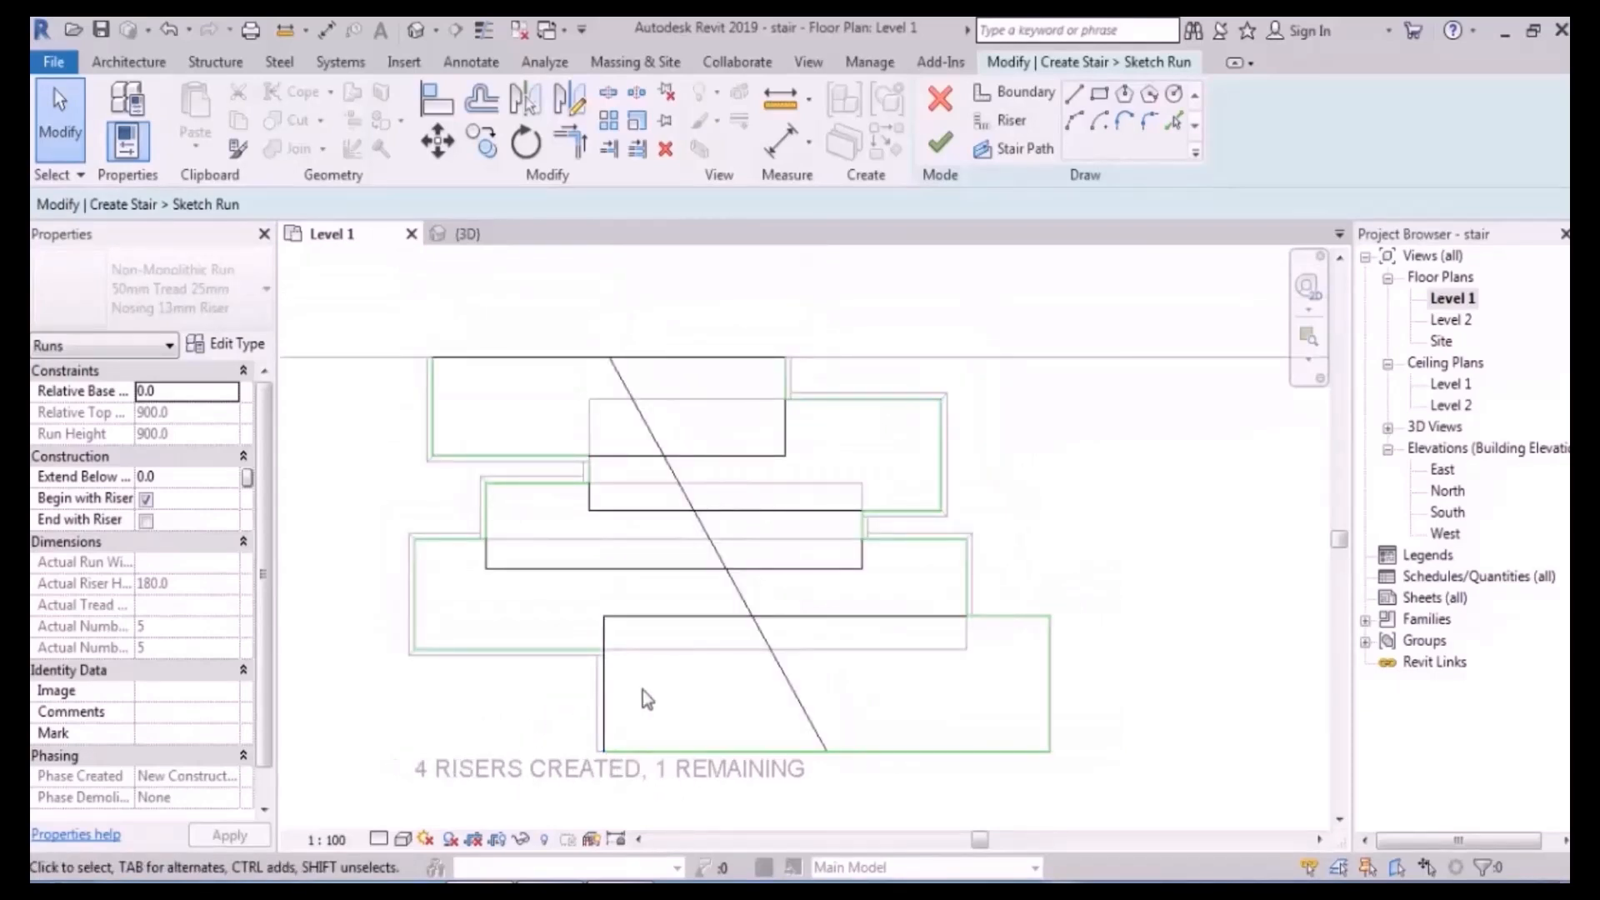
{"action": "left_click", "coordinate": [947, 148]}
{"action": "key", "text": "Return"}
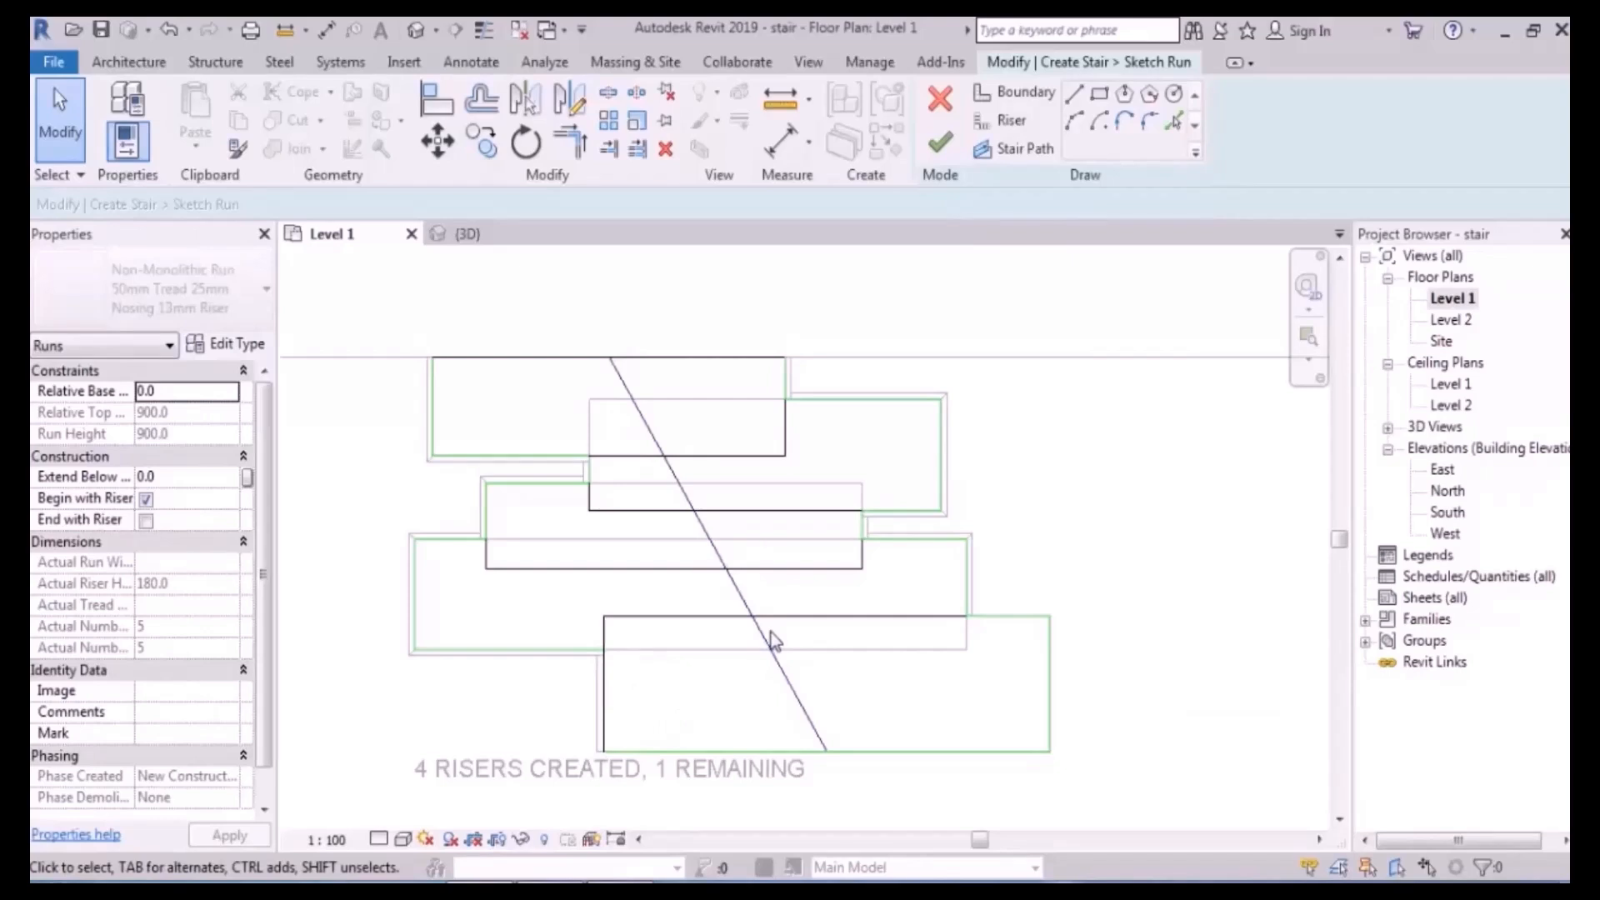
- Redraw the stair path as a vertical leg turning left at the bottom, then finish the sketch
{"action": "left_click", "coordinate": [712, 541]}
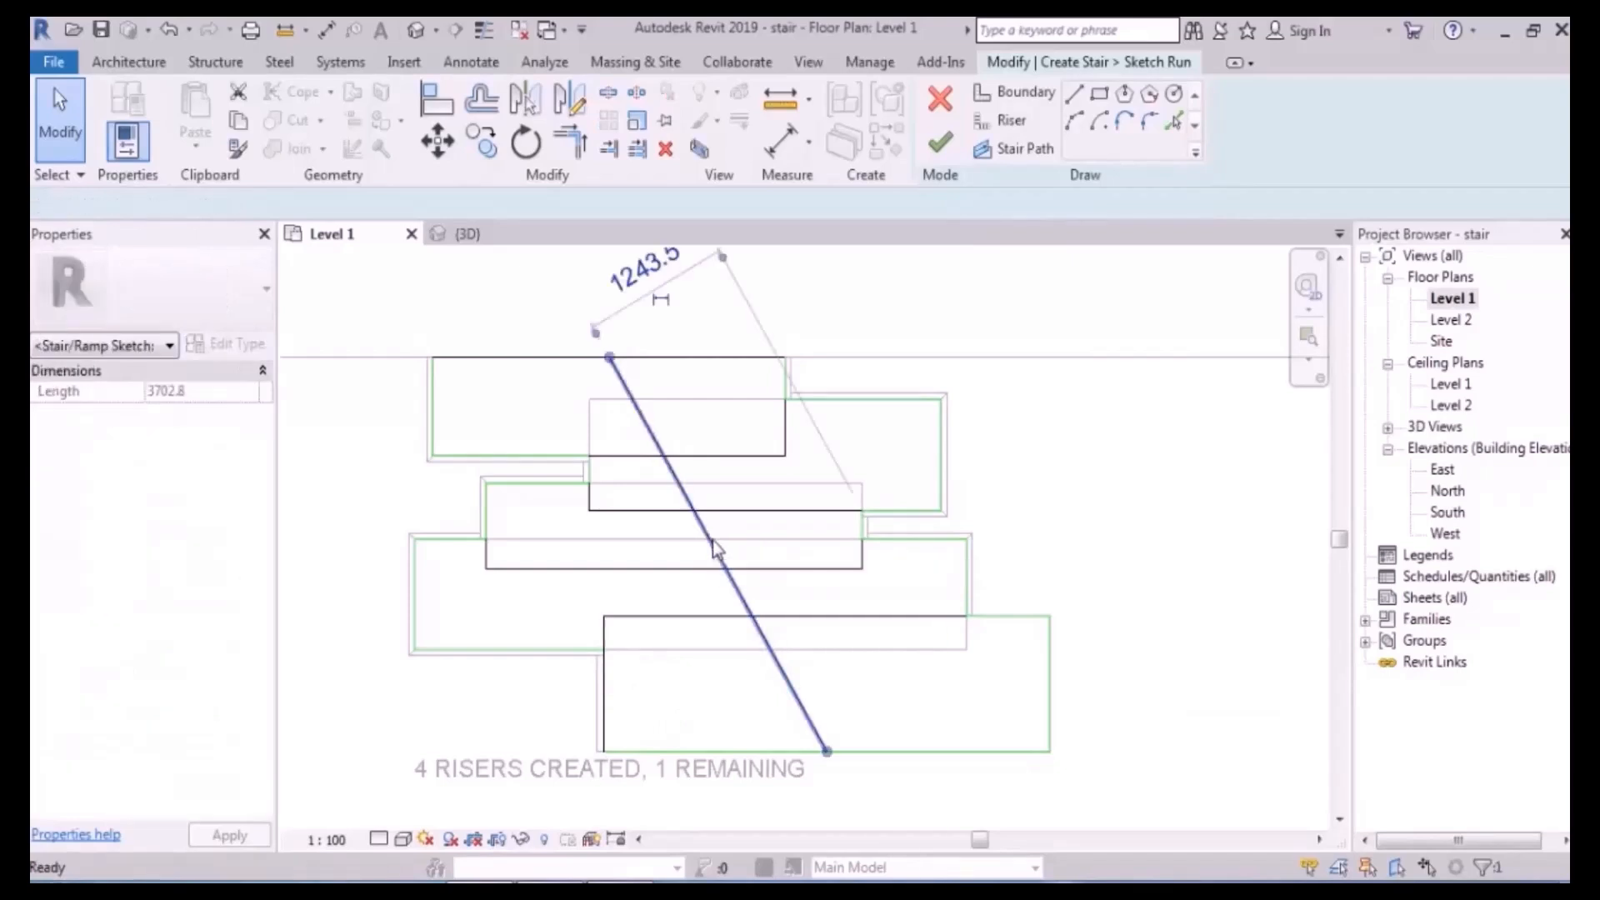
{"action": "key", "text": "Delete"}
{"action": "left_click", "coordinate": [1012, 148]}
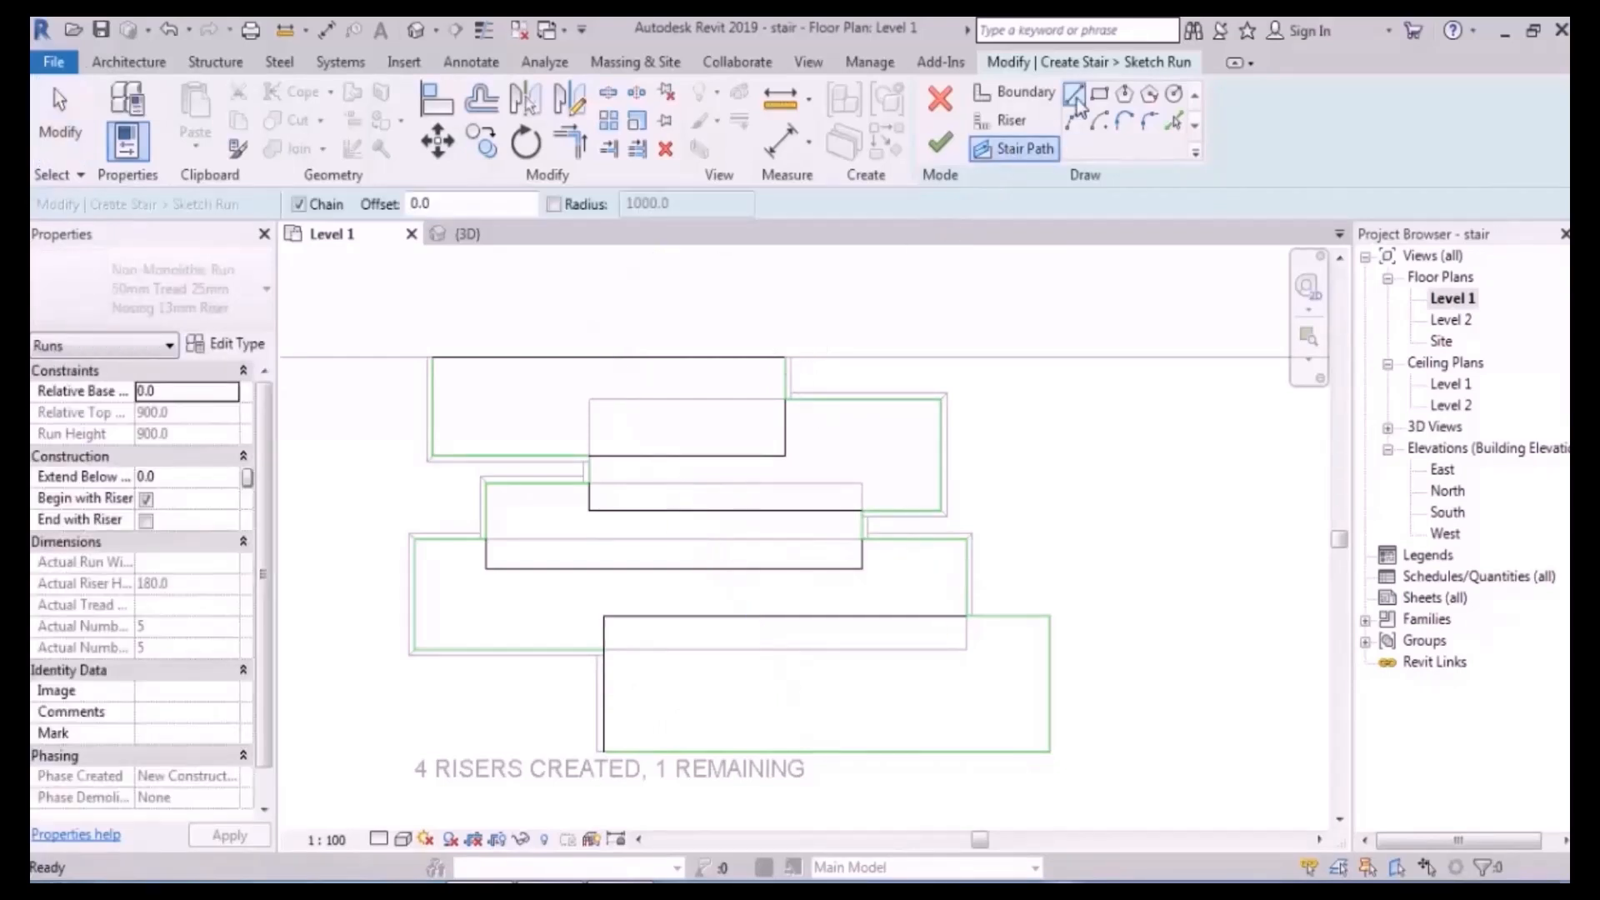
{"action": "left_click", "coordinate": [715, 357]}
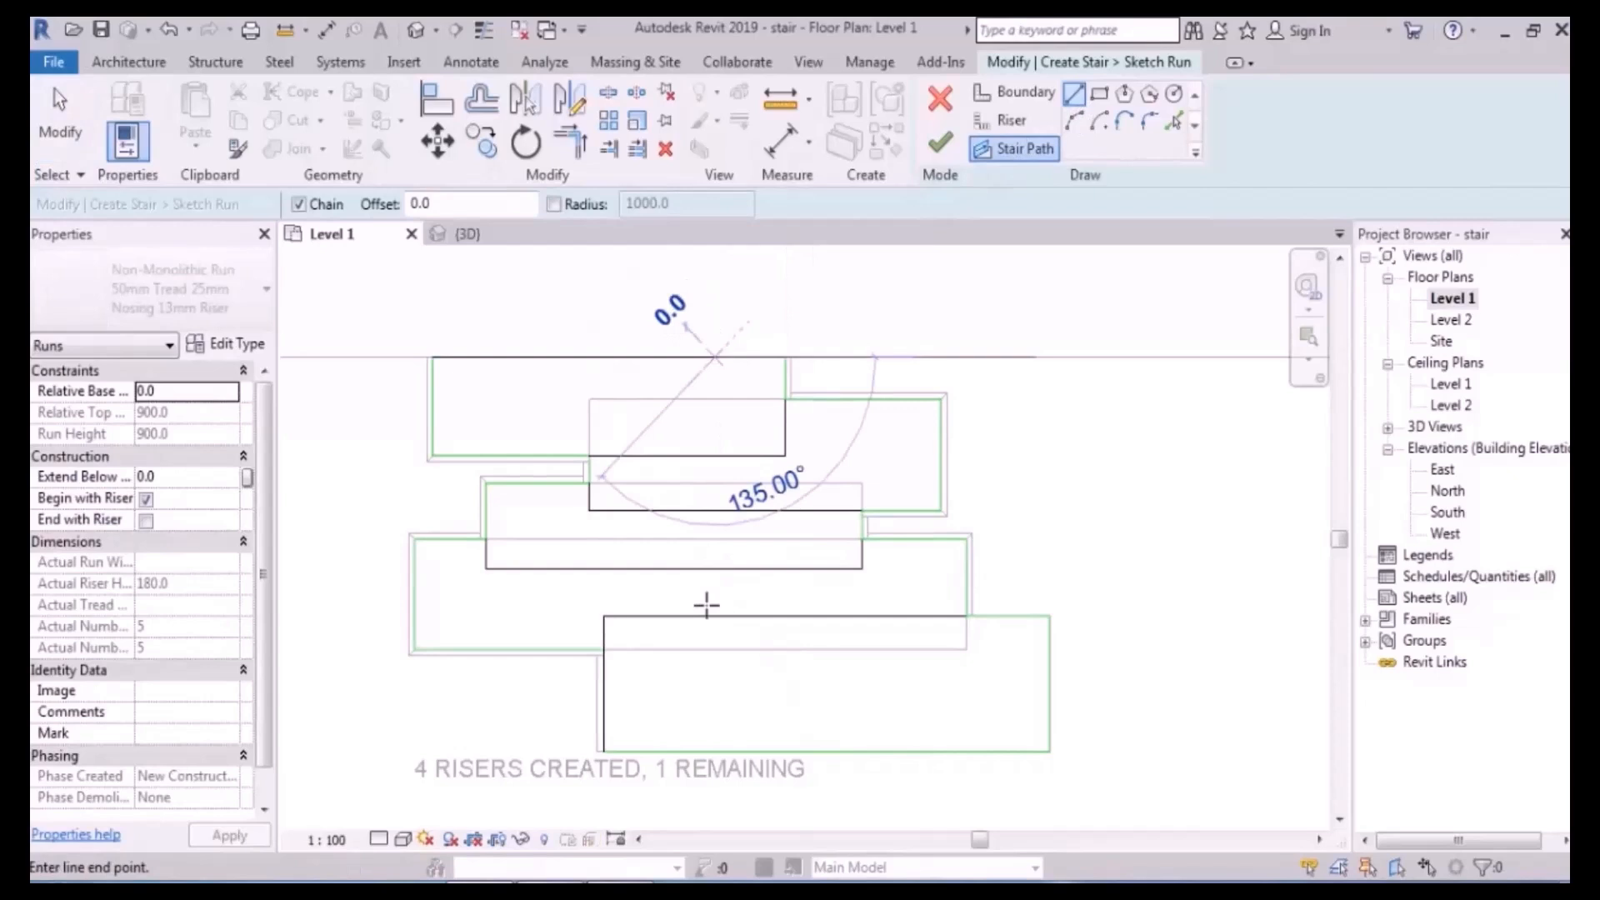
{"action": "left_click", "coordinate": [715, 700]}
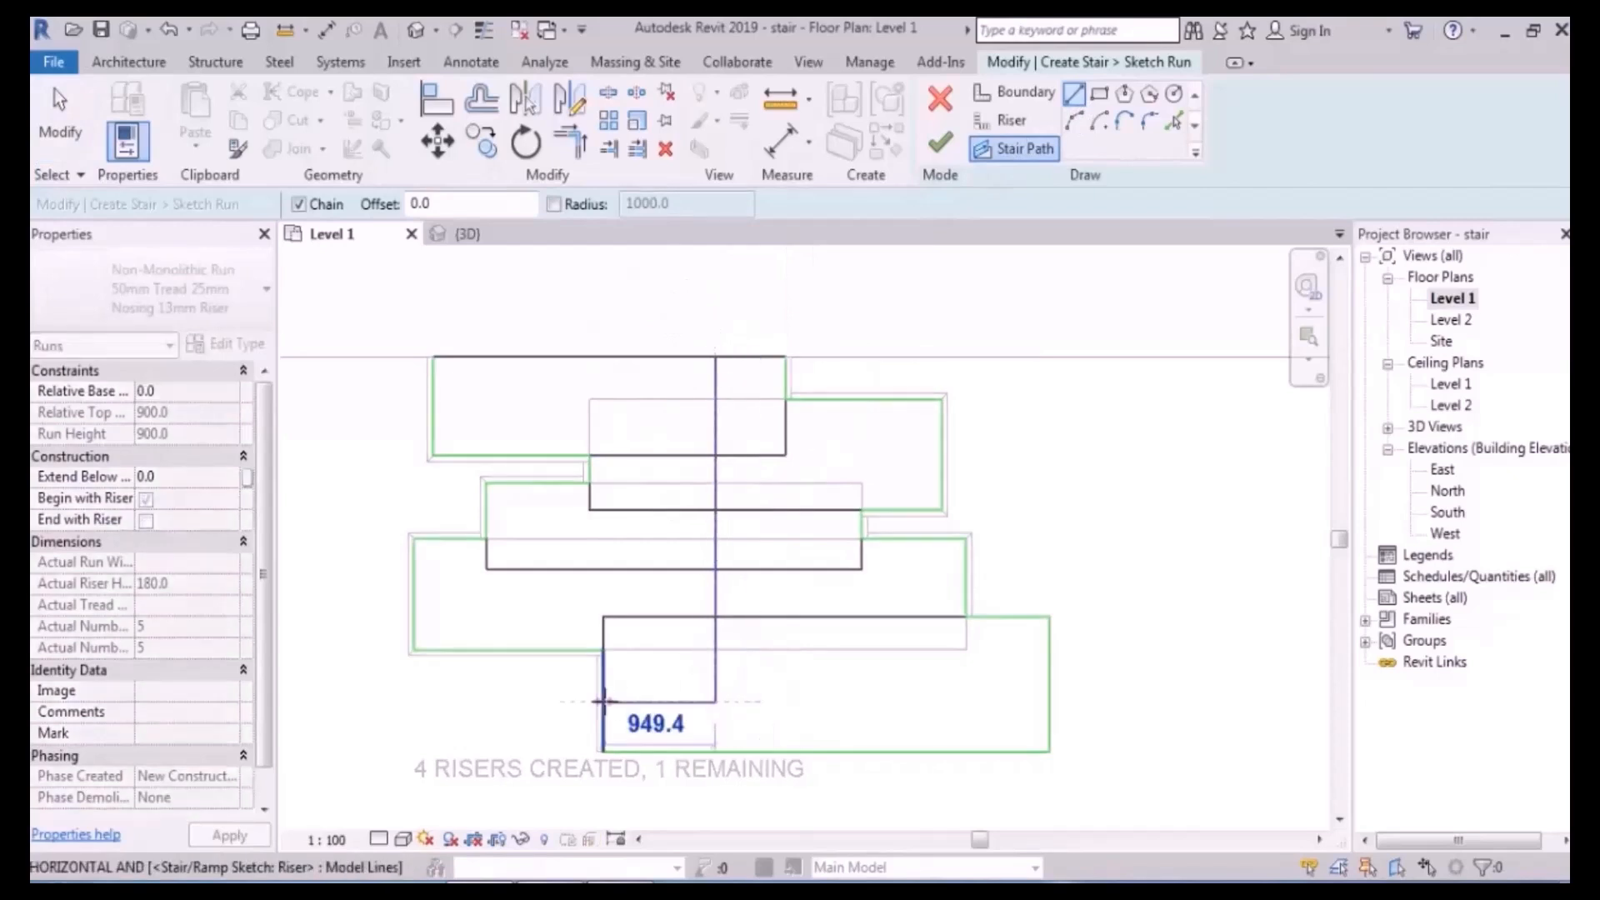
{"action": "left_click", "coordinate": [603, 699]}
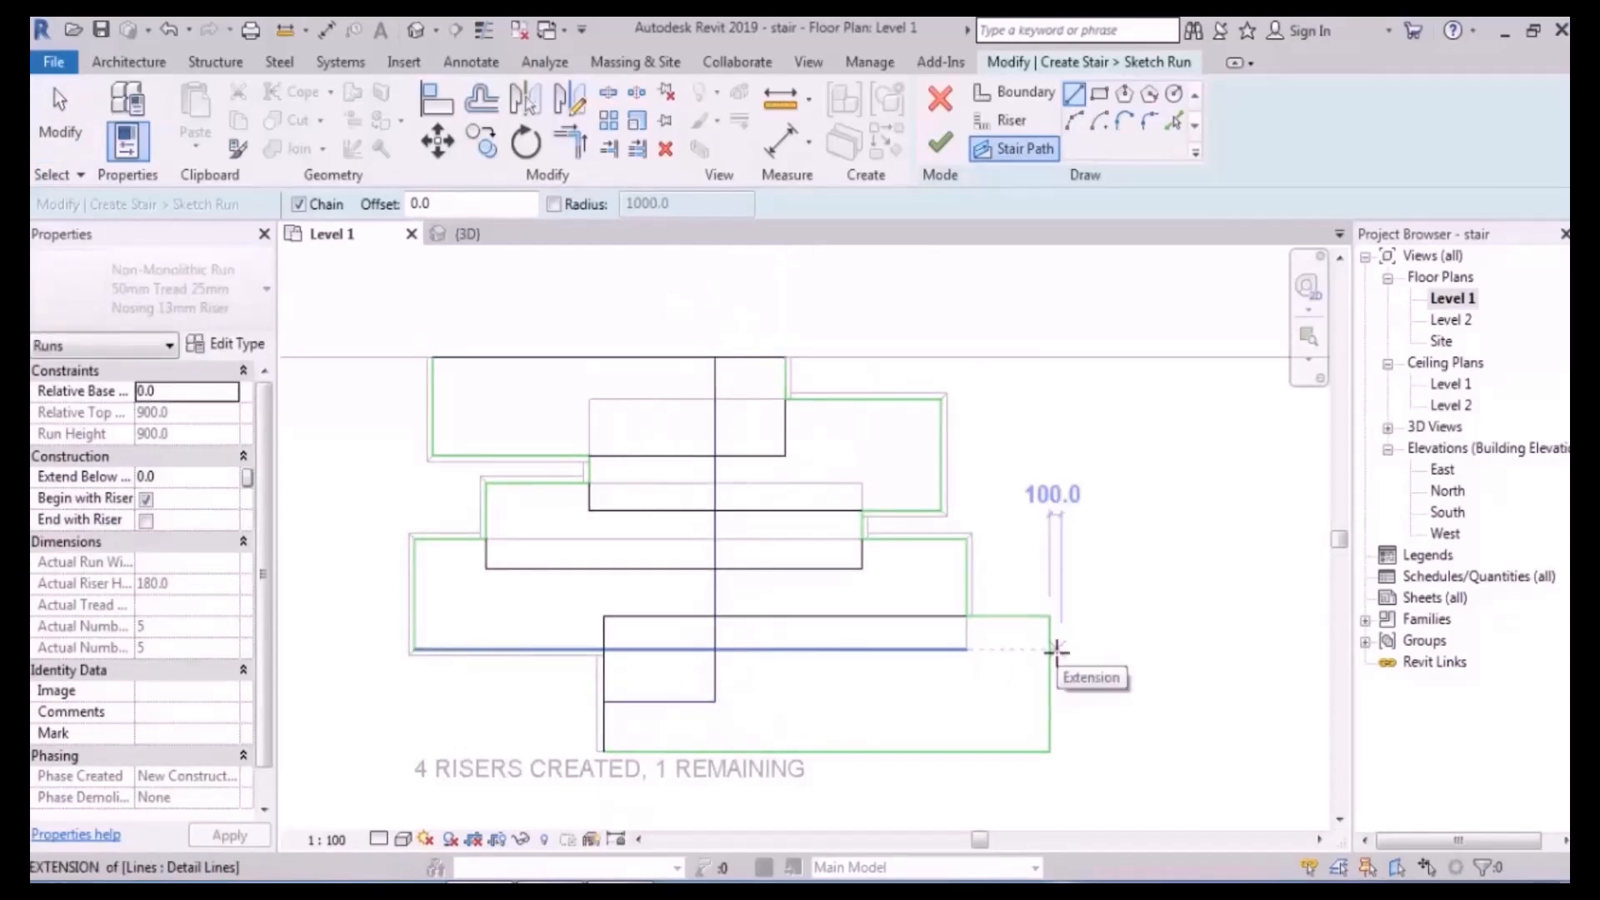
{"action": "key", "text": "Escape"}
{"action": "key", "text": "Escape"}
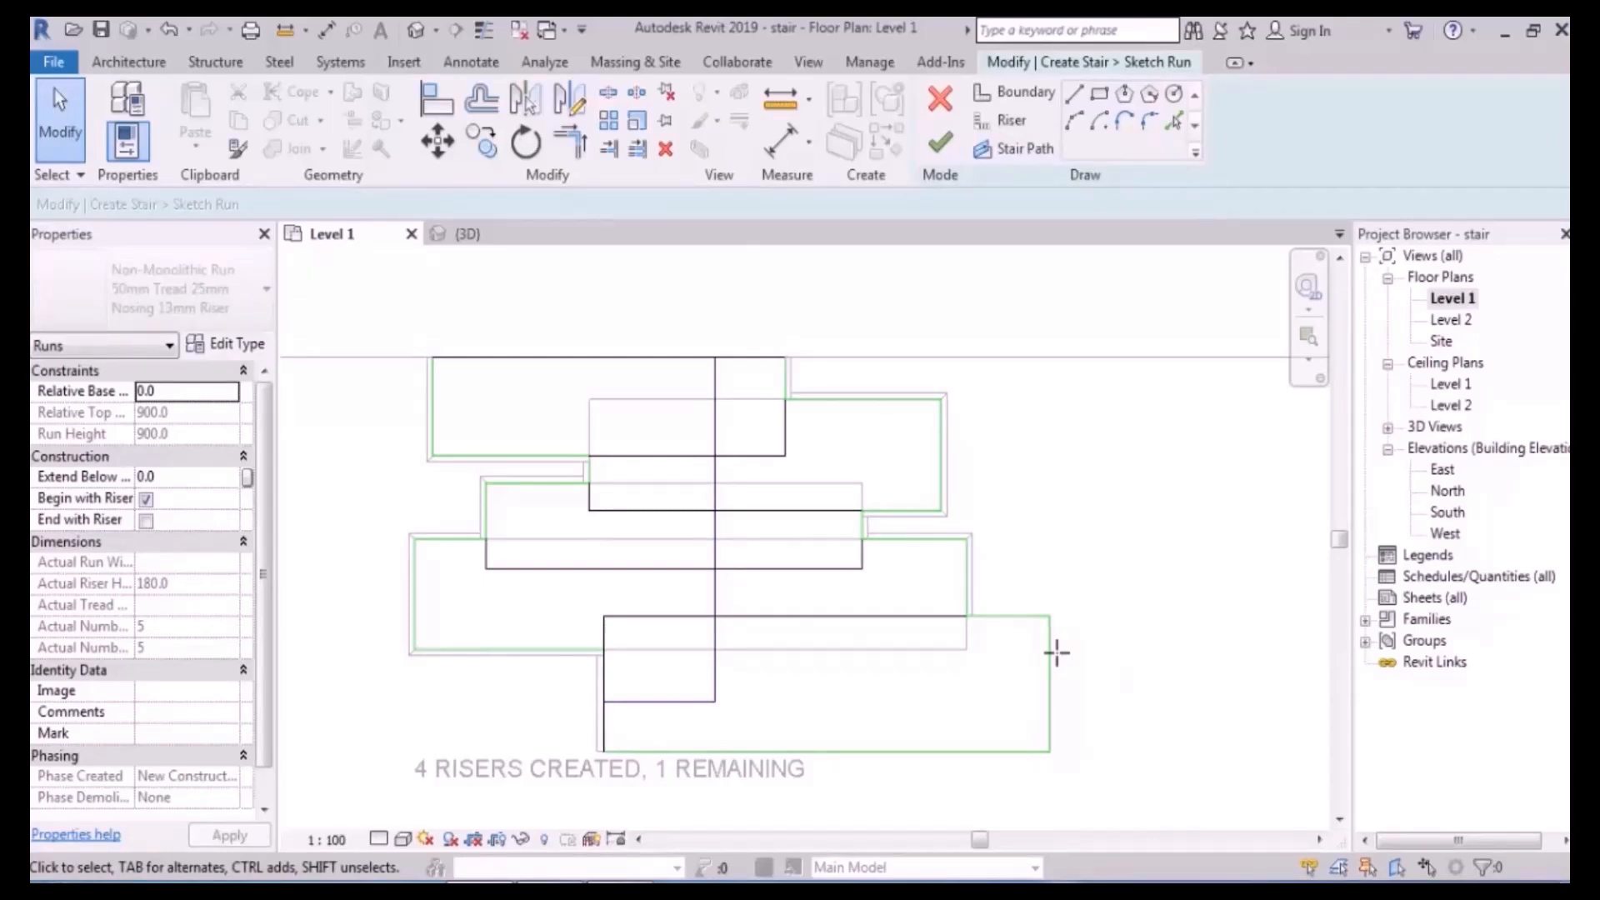
{"action": "left_click", "coordinate": [940, 143]}
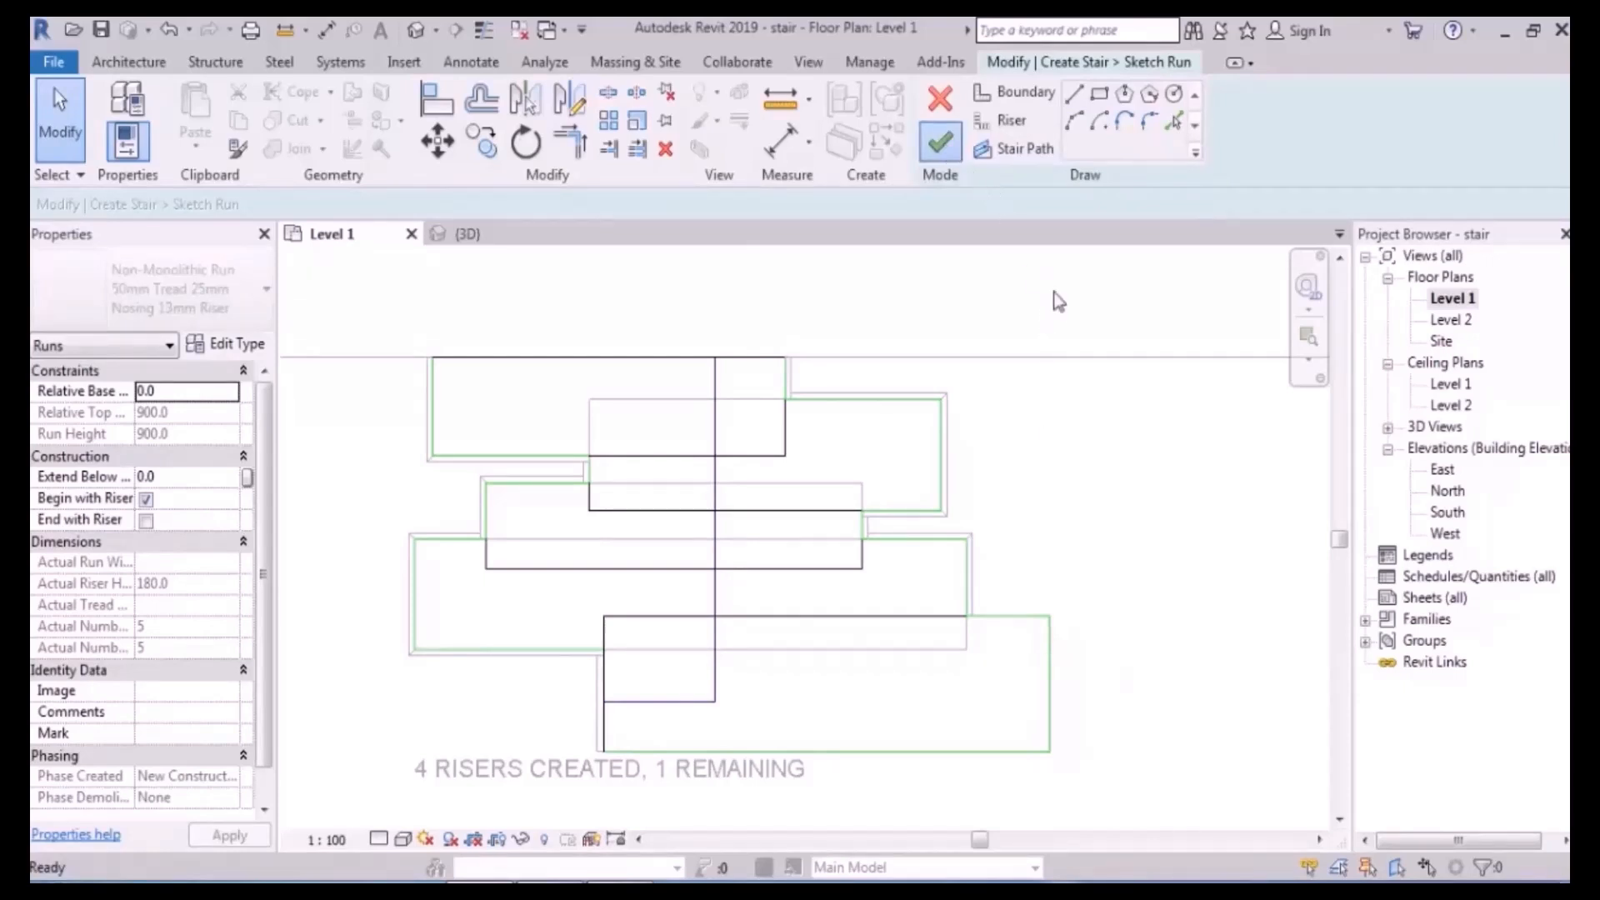
- Finish the stair from the 3D view and orbit to inspect the stepped treads and railings
{"action": "left_click", "coordinate": [418, 31]}
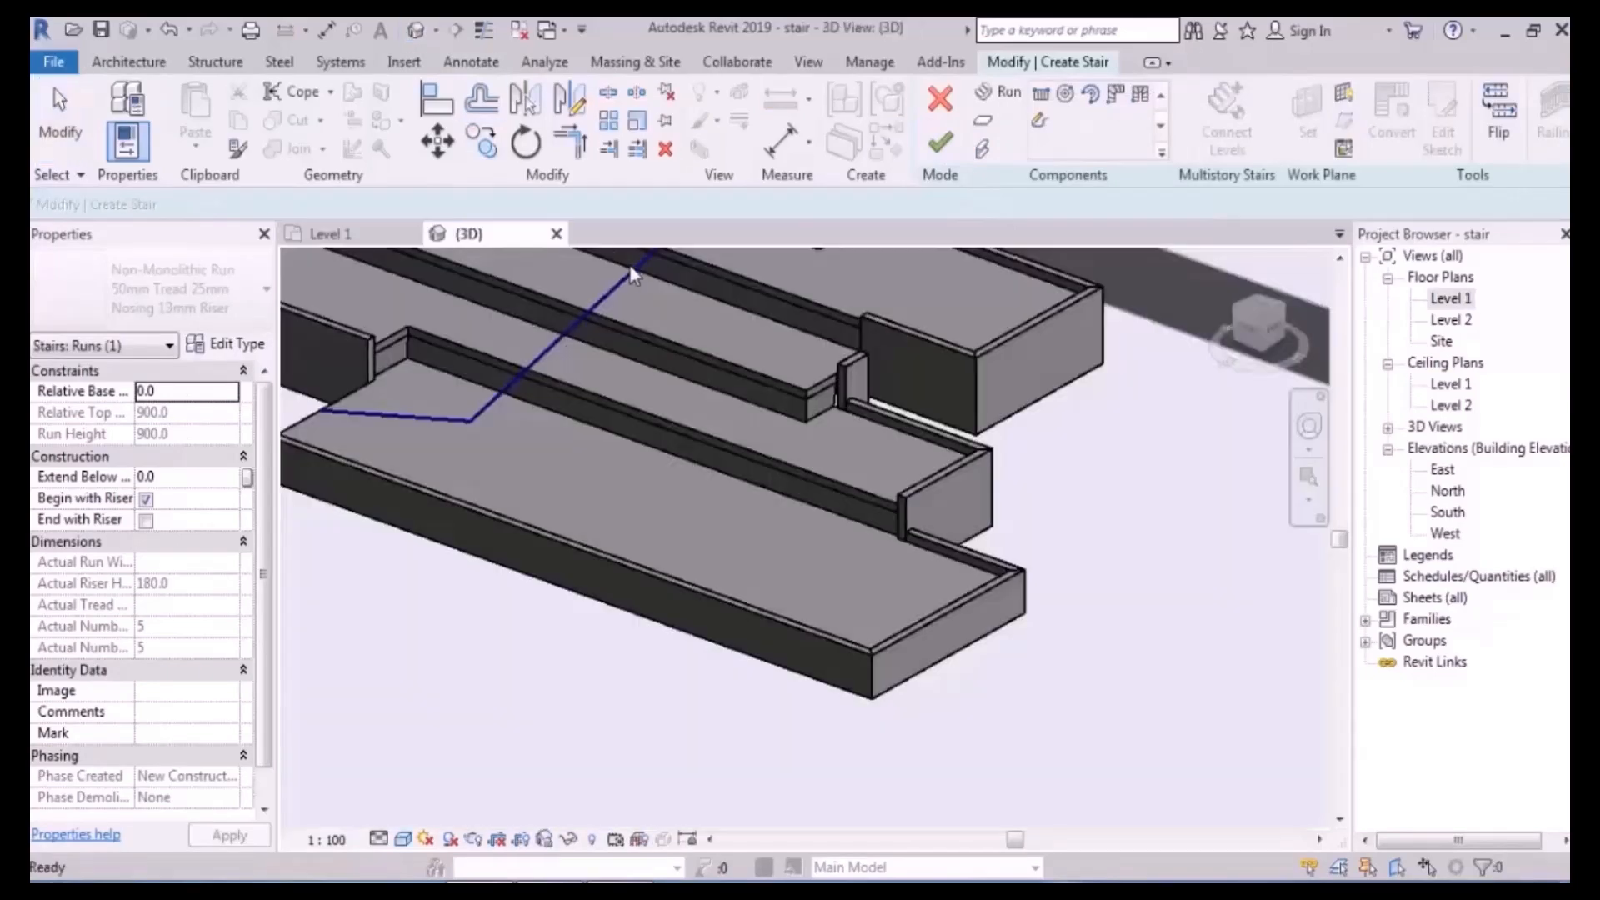
{"action": "left_click", "coordinate": [772, 615]}
{"action": "scroll", "coordinate": [772, 615], "scroll_direction": "down", "scroll_amount": 2}
{"action": "middle_click_drag", "start_coordinate": [771, 615], "coordinate": [873, 447], "text": "shift"}
{"action": "left_click", "coordinate": [935, 146]}
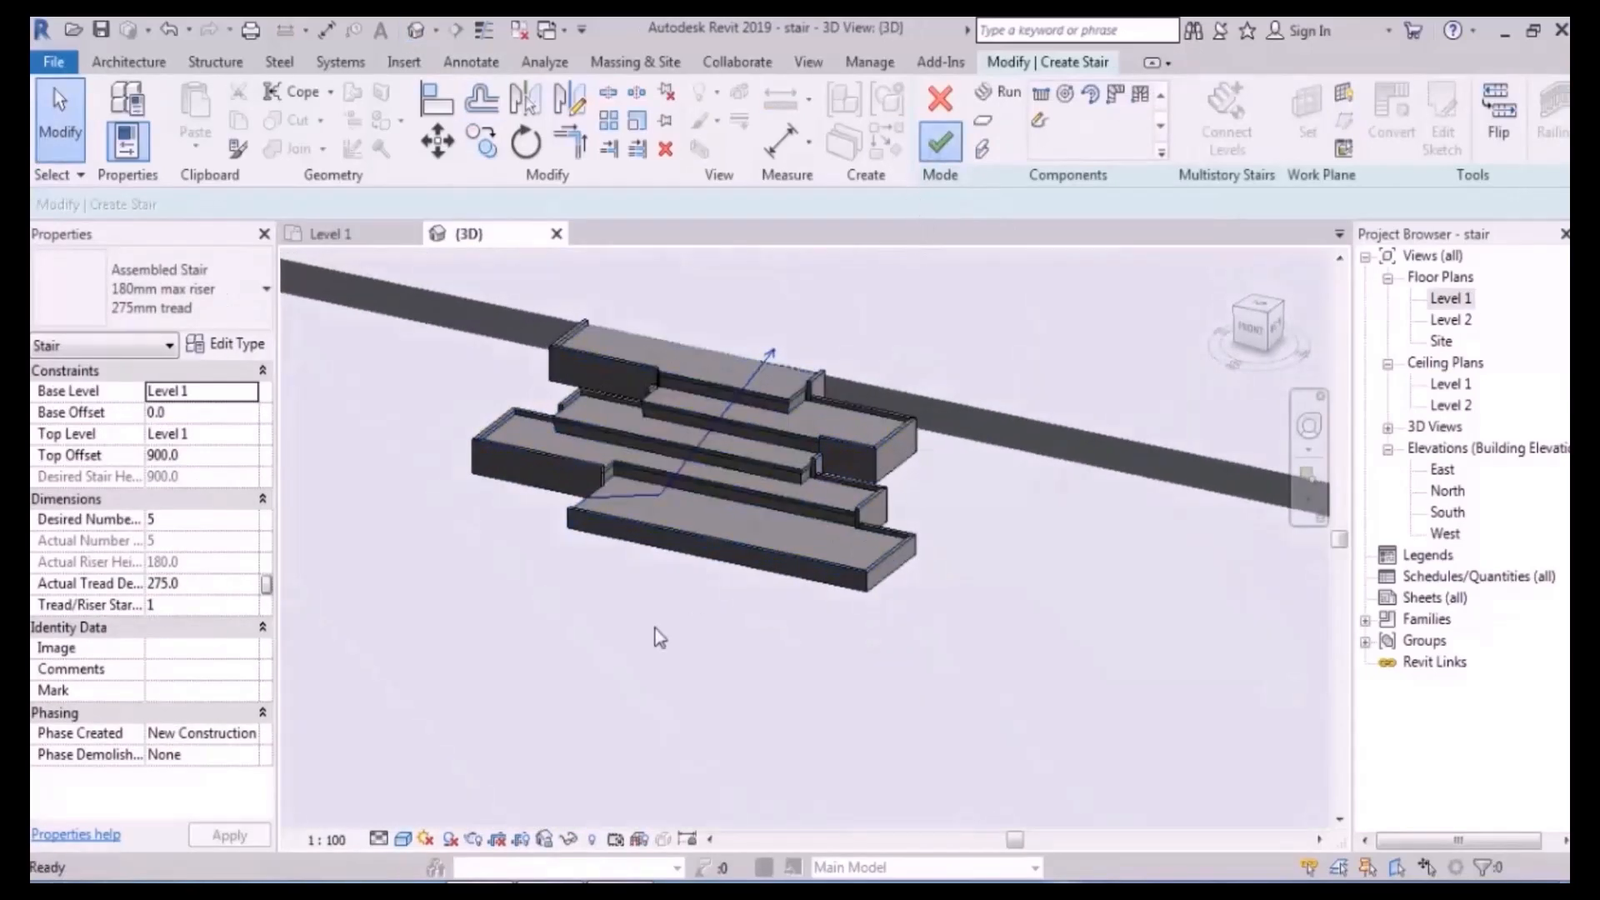
{"action": "mouse_move", "coordinate": [653, 627]}
{"action": "middle_mouse_down", "text": "shift"}
{"action": "mouse_move", "coordinate": [829, 646]}
{"action": "mouse_move", "coordinate": [885, 621]}
{"action": "mouse_move", "coordinate": [872, 607]}
{"action": "middle_mouse_up", "text": "shift"}
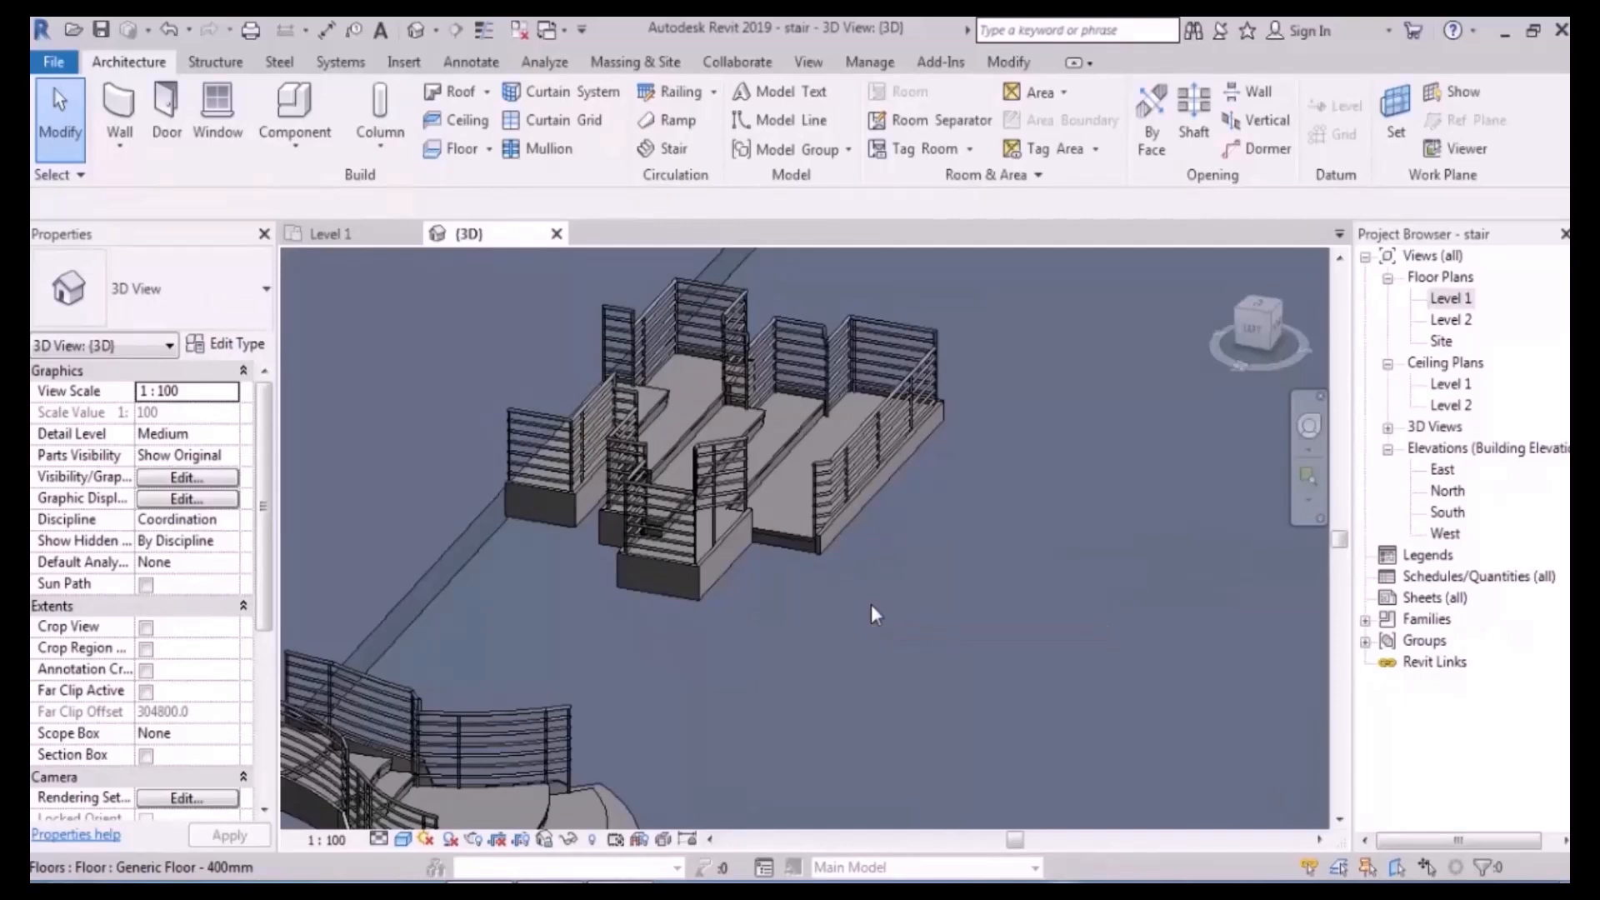
- Open the Level 1 floor plan and begin a new stair beside the existing one
{"action": "double_click", "coordinate": [1450, 297]}
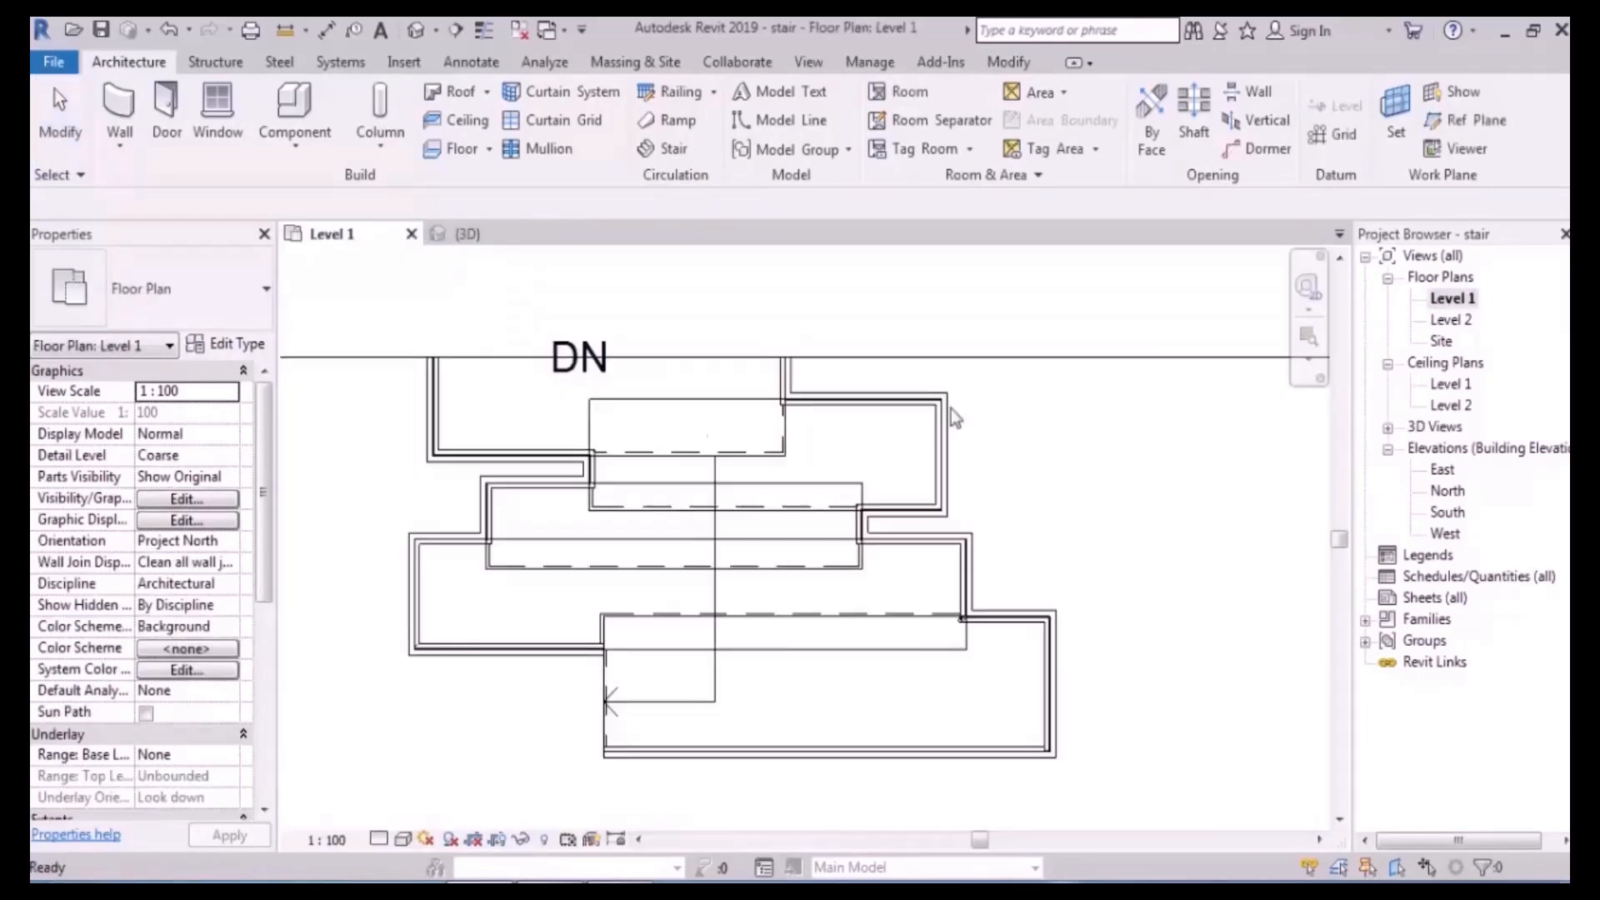
{"action": "scroll", "coordinate": [683, 449], "scroll_direction": "down", "scroll_amount": 7}
{"action": "middle_click_drag", "start_coordinate": [1060, 541], "coordinate": [918, 546]}
{"action": "scroll", "coordinate": [967, 488], "scroll_direction": "up", "scroll_amount": 3}
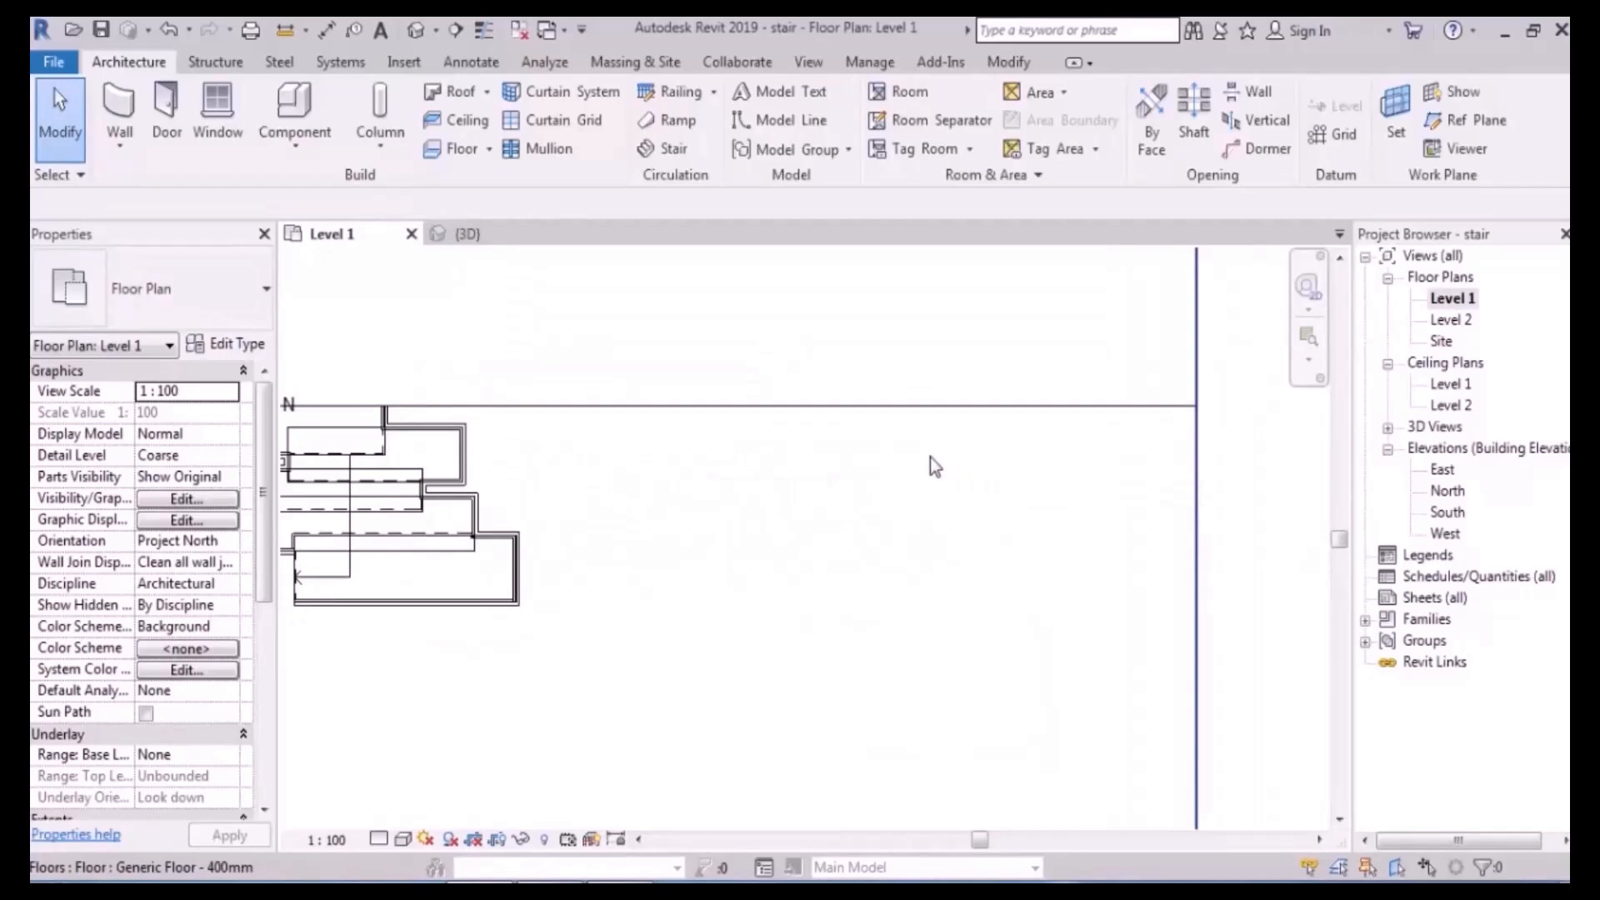
{"action": "scroll", "coordinate": [930, 461], "scroll_direction": "up", "scroll_amount": 3}
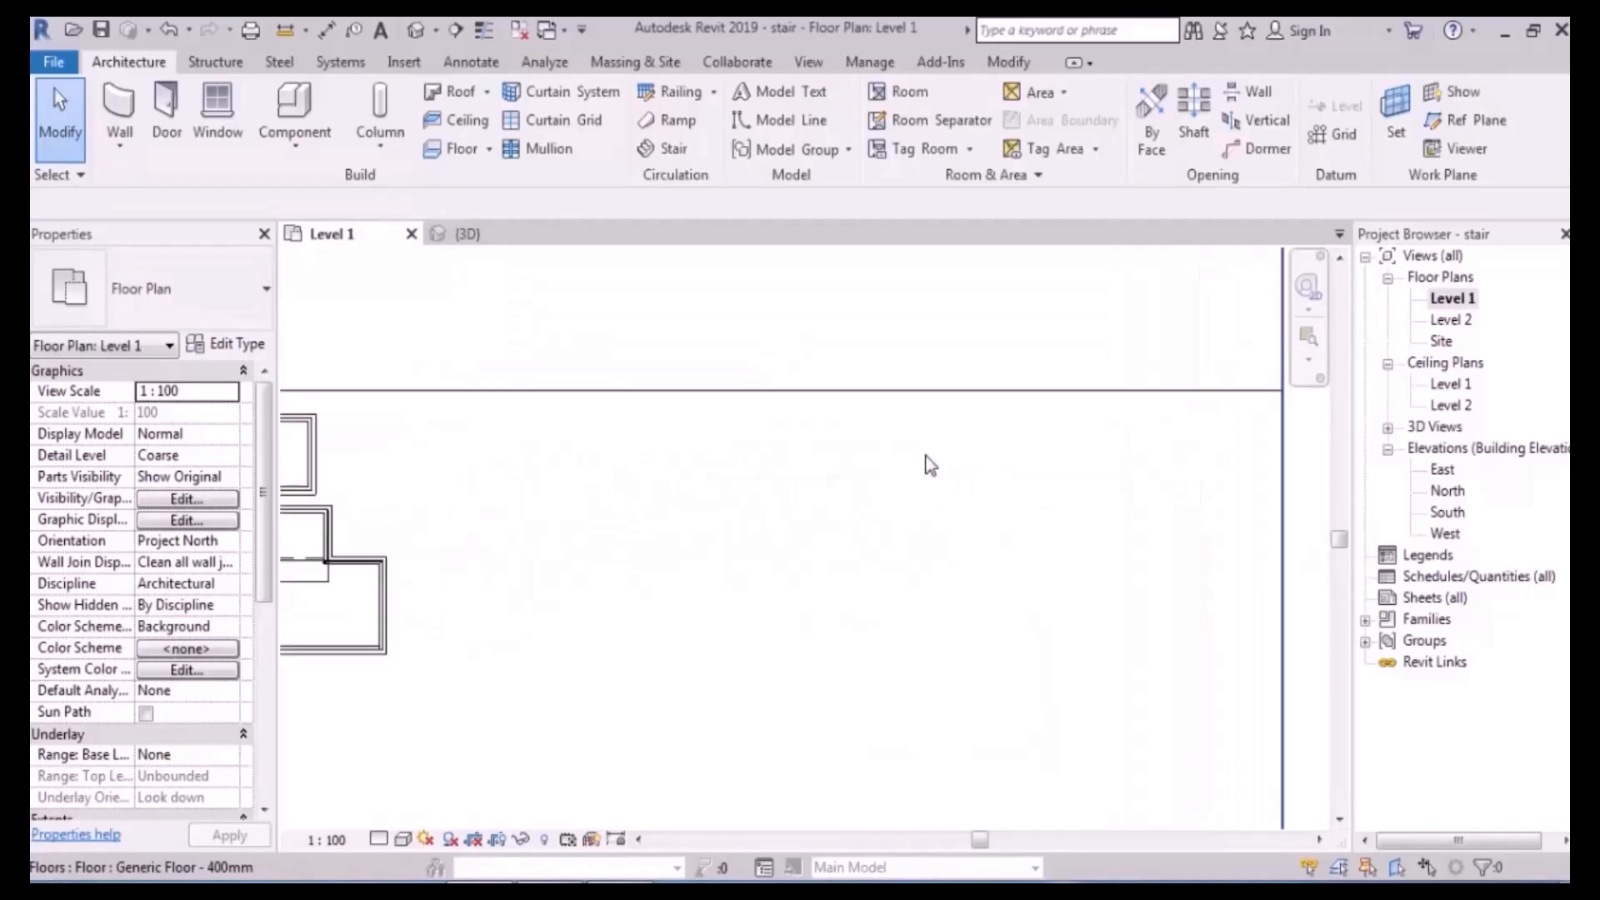
{"action": "left_click", "coordinate": [674, 150]}
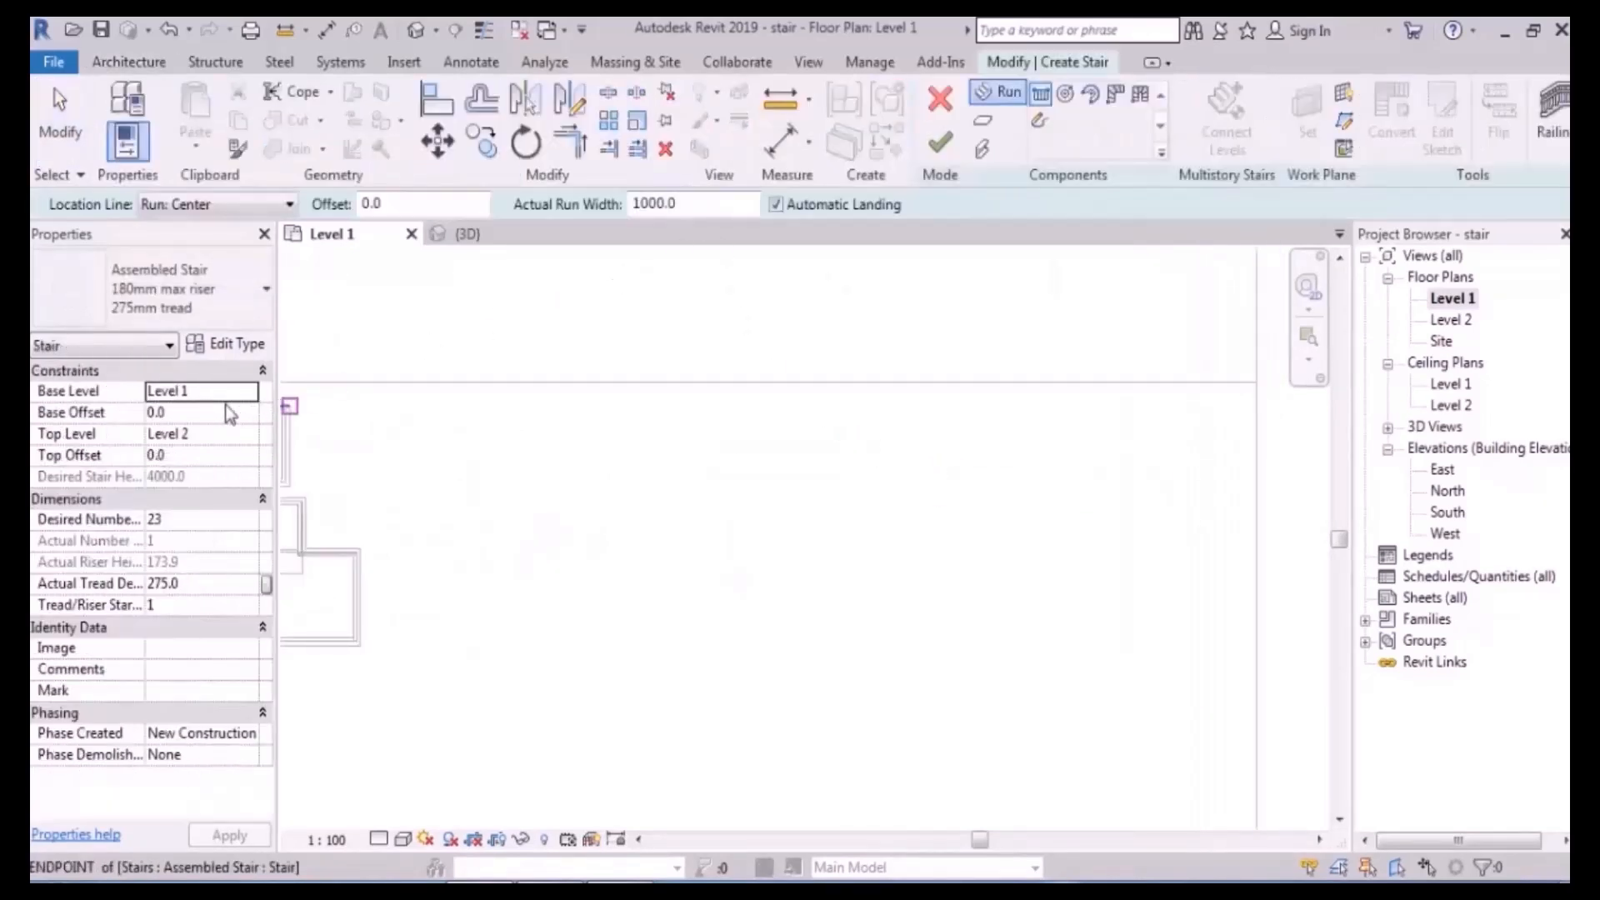
- Set the stair's top level to Level 1 and desired number of risers to 6
{"action": "left_click", "coordinate": [208, 434]}
{"action": "left_click", "coordinate": [192, 473]}
{"action": "left_click", "coordinate": [197, 522]}
{"action": "type", "text": "0"}
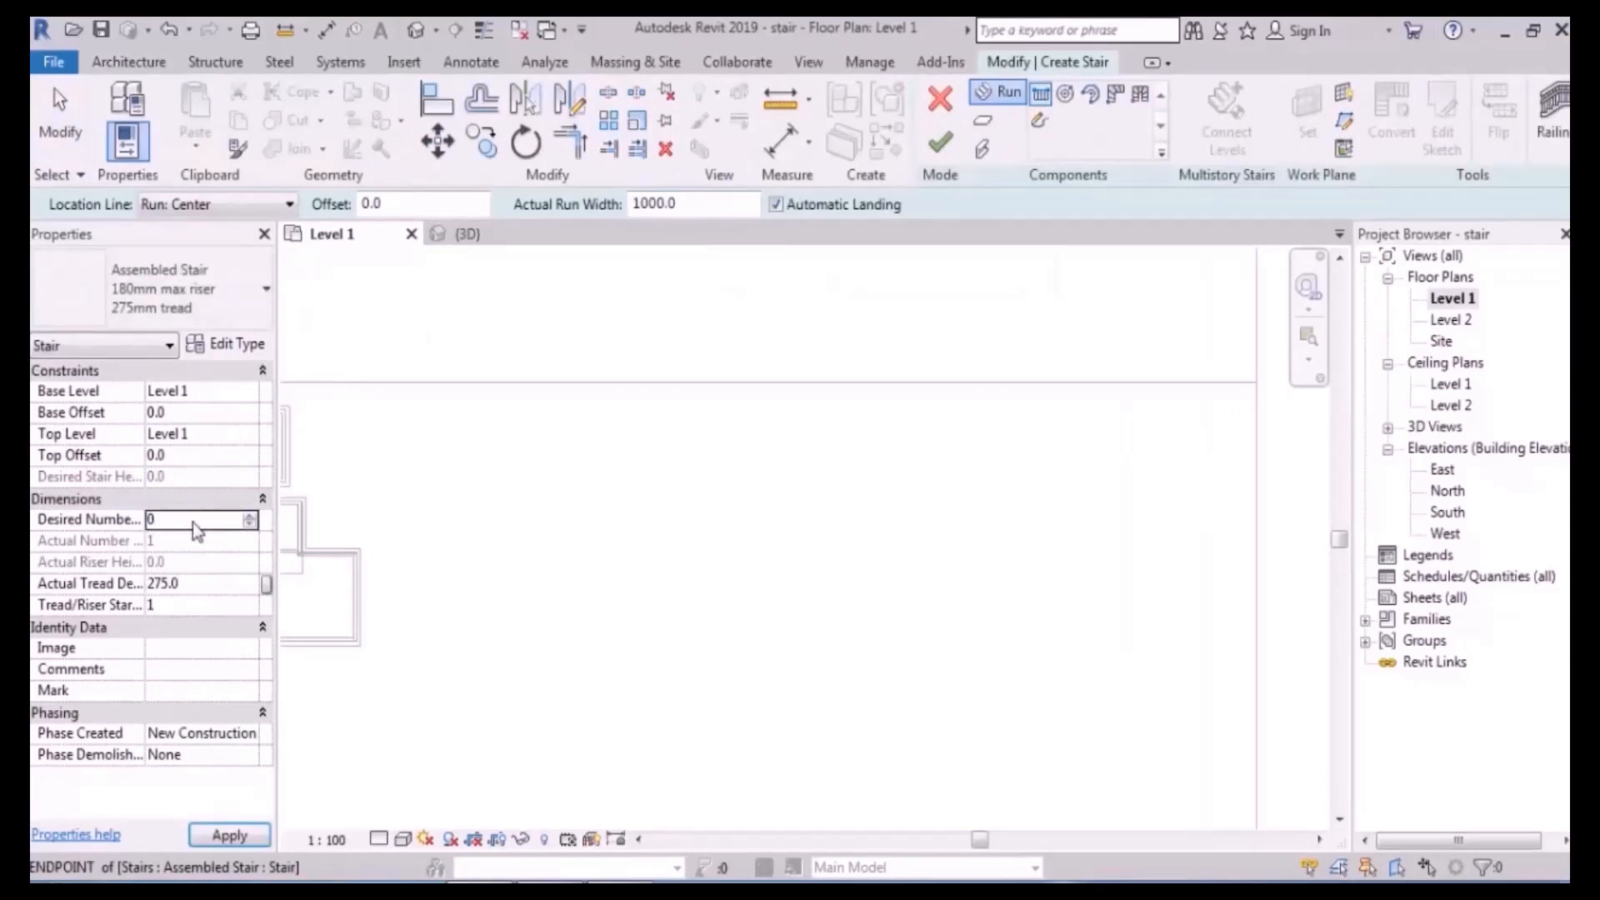
{"action": "left_click", "coordinate": [179, 587]}
{"action": "left_click", "coordinate": [992, 537]}
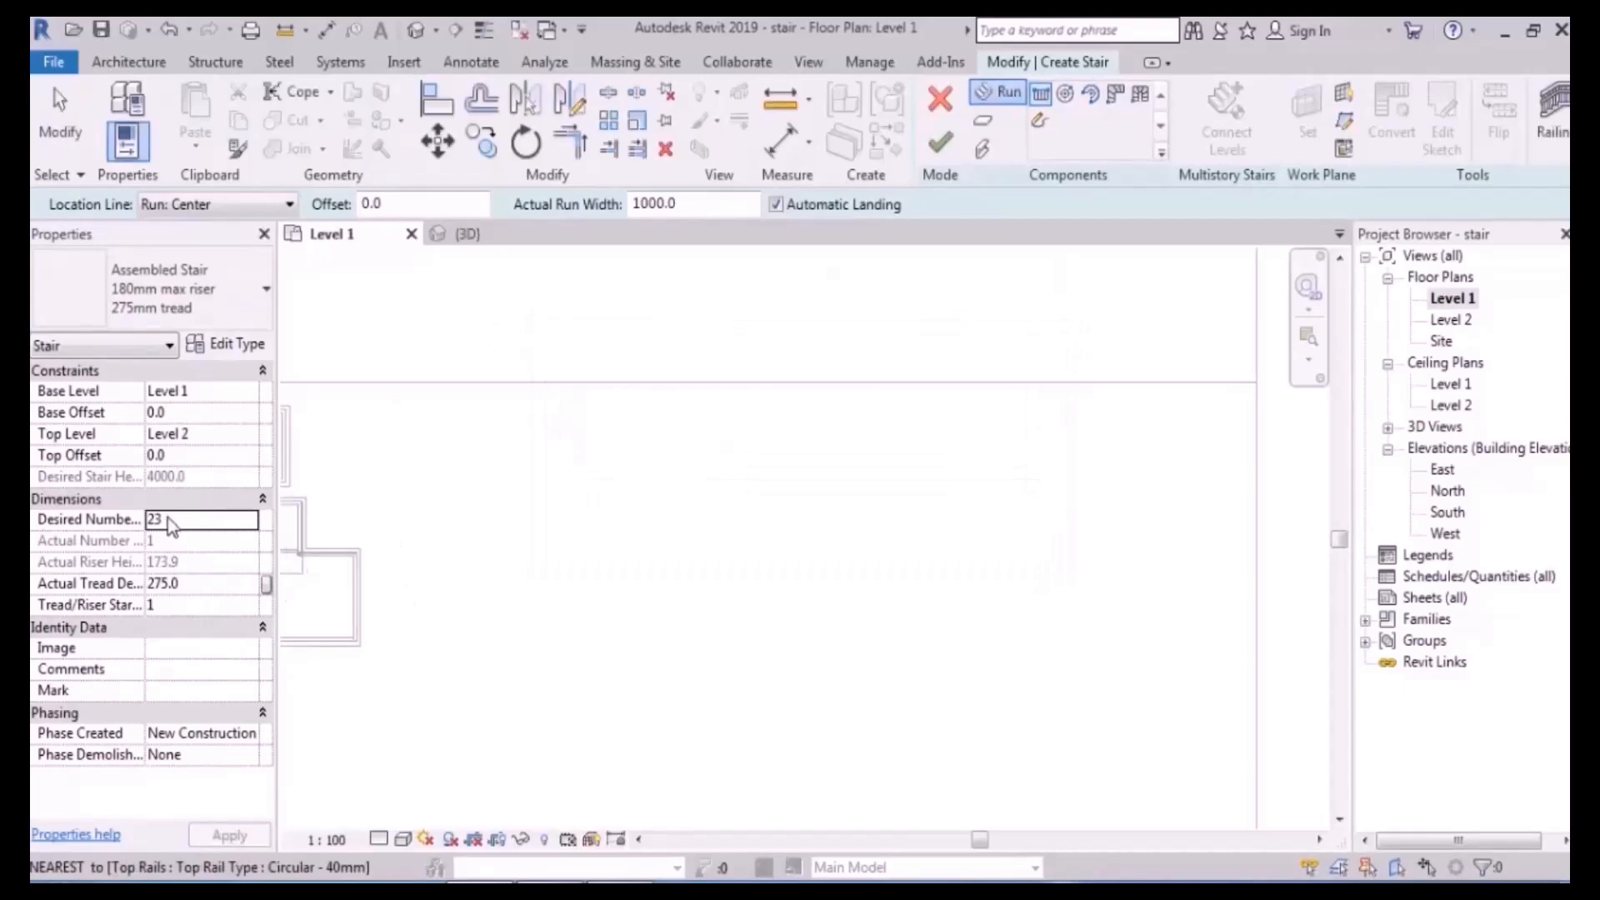
{"action": "type", "text": "6"}
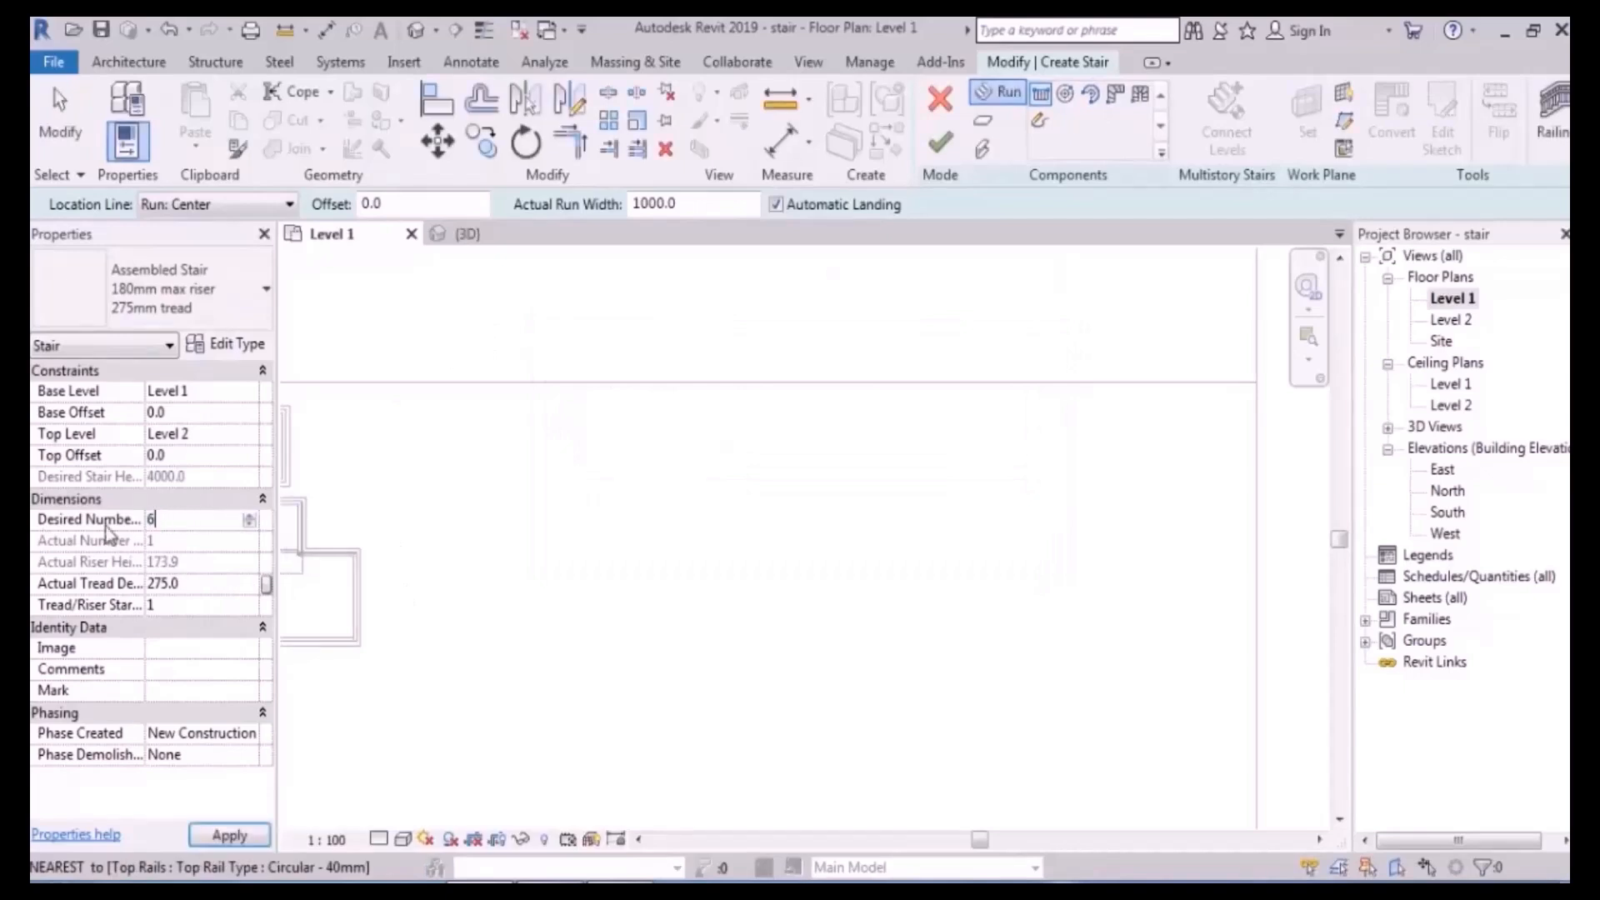
{"action": "left_click", "coordinate": [204, 584]}
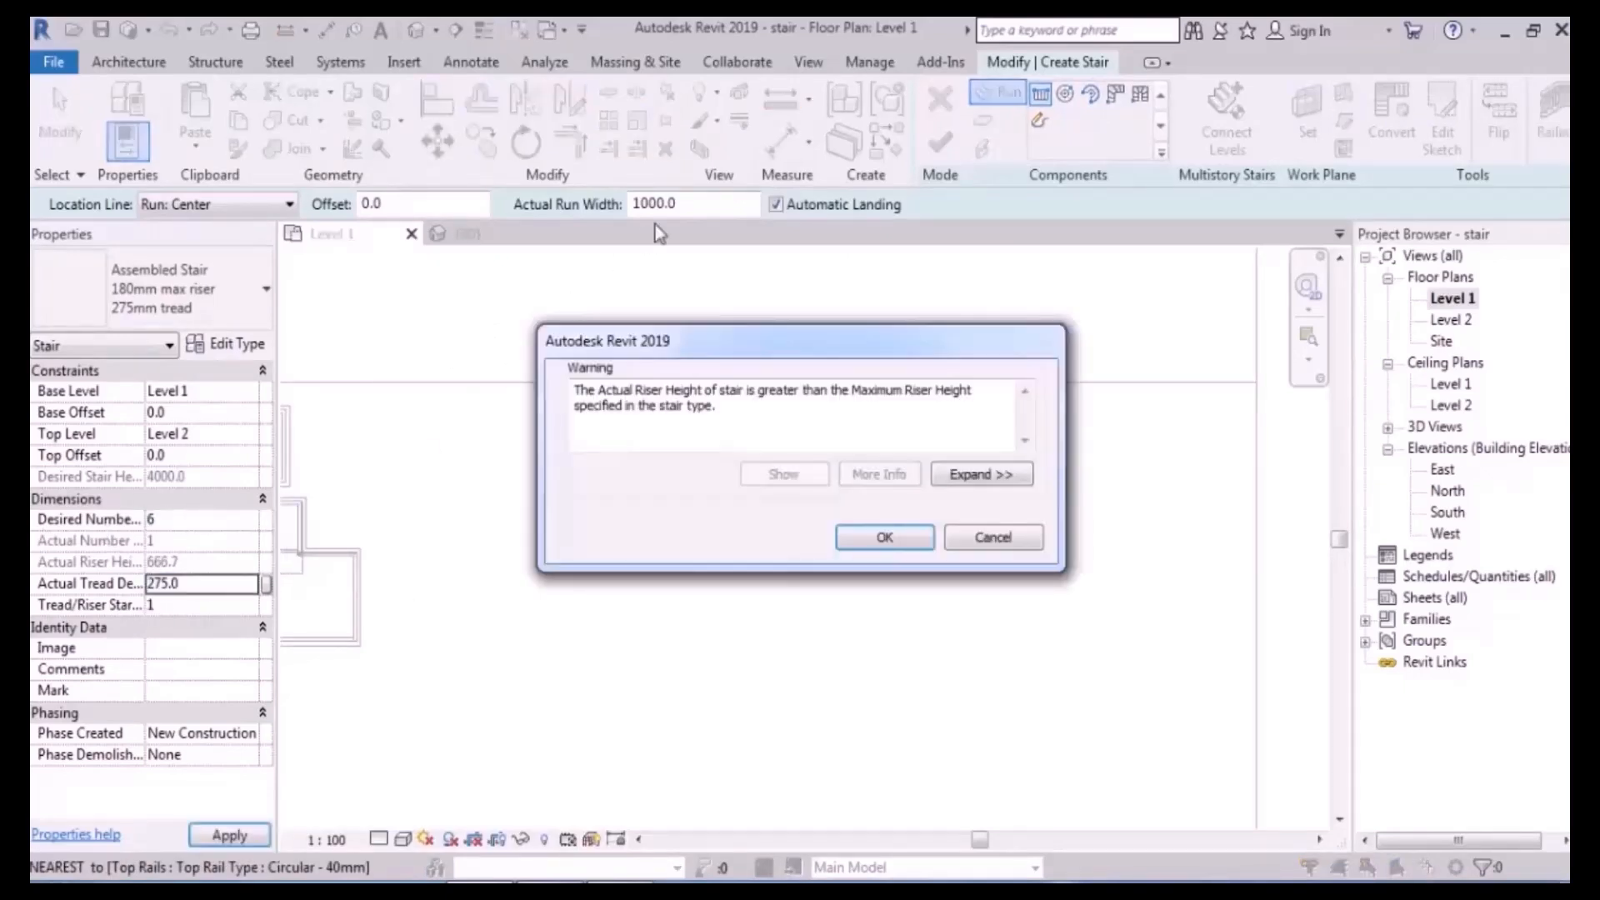
{"action": "key", "text": "Return"}
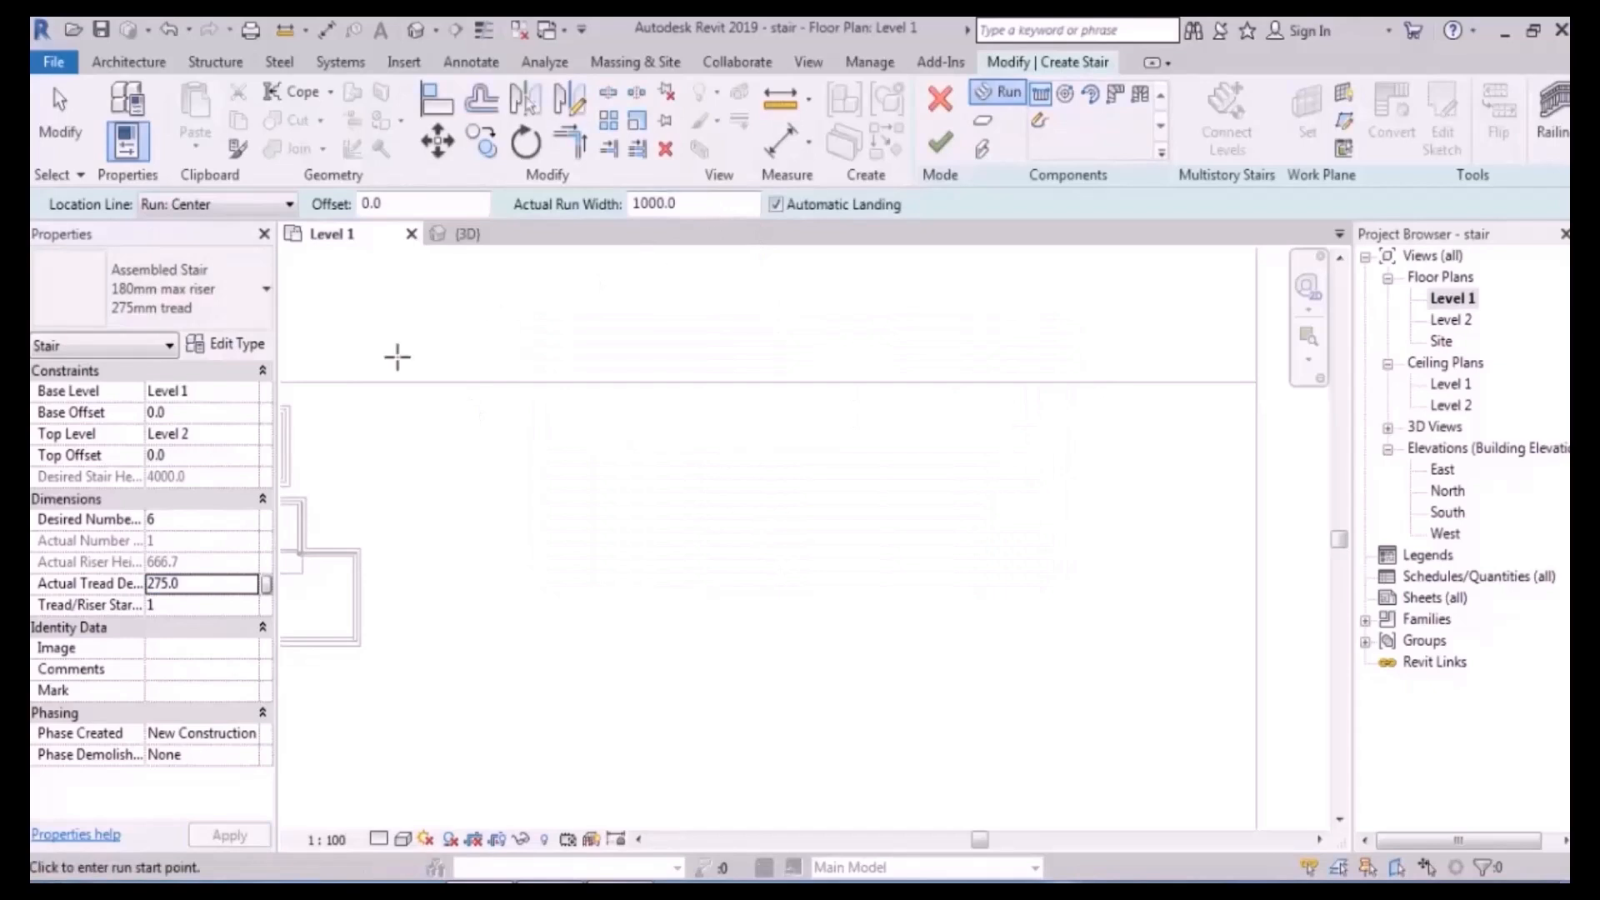
- Reapply Level 1 as the top level with a 900.0 top offset
{"action": "left_click", "coordinate": [249, 434]}
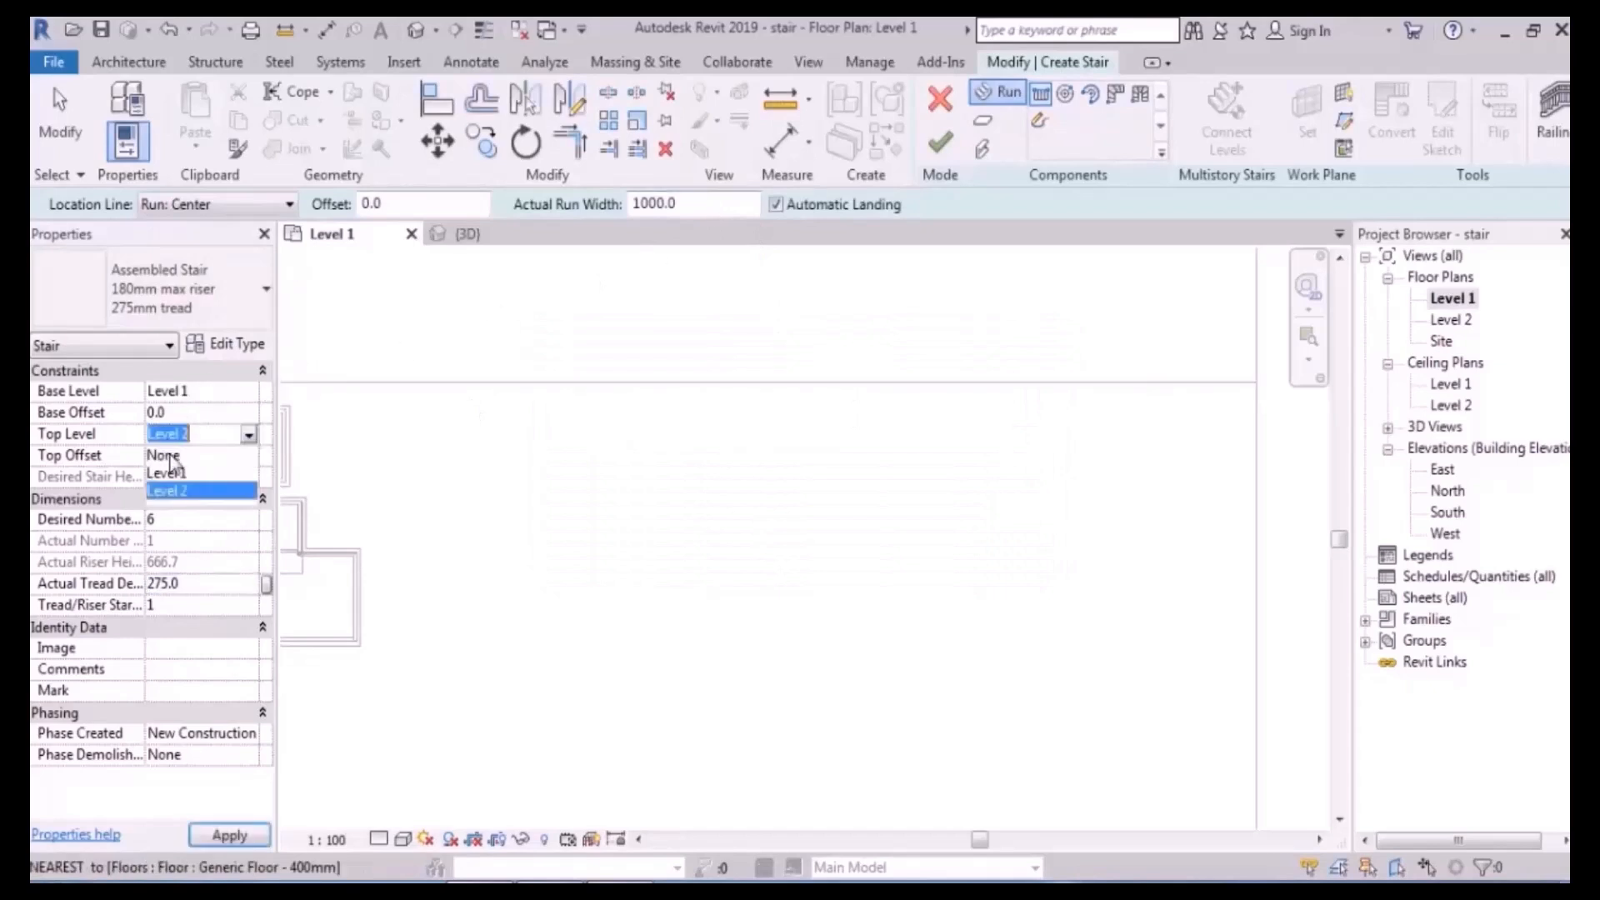
{"action": "left_click", "coordinate": [190, 459]}
{"action": "type", "text": "00"}
{"action": "key", "text": "Return"}
{"action": "left_click", "coordinate": [180, 520]}
- Commit 6 risers (150.0 riser height) and switch the run to sketch mode
{"action": "type", "text": "6"}
{"action": "key", "text": "Return"}
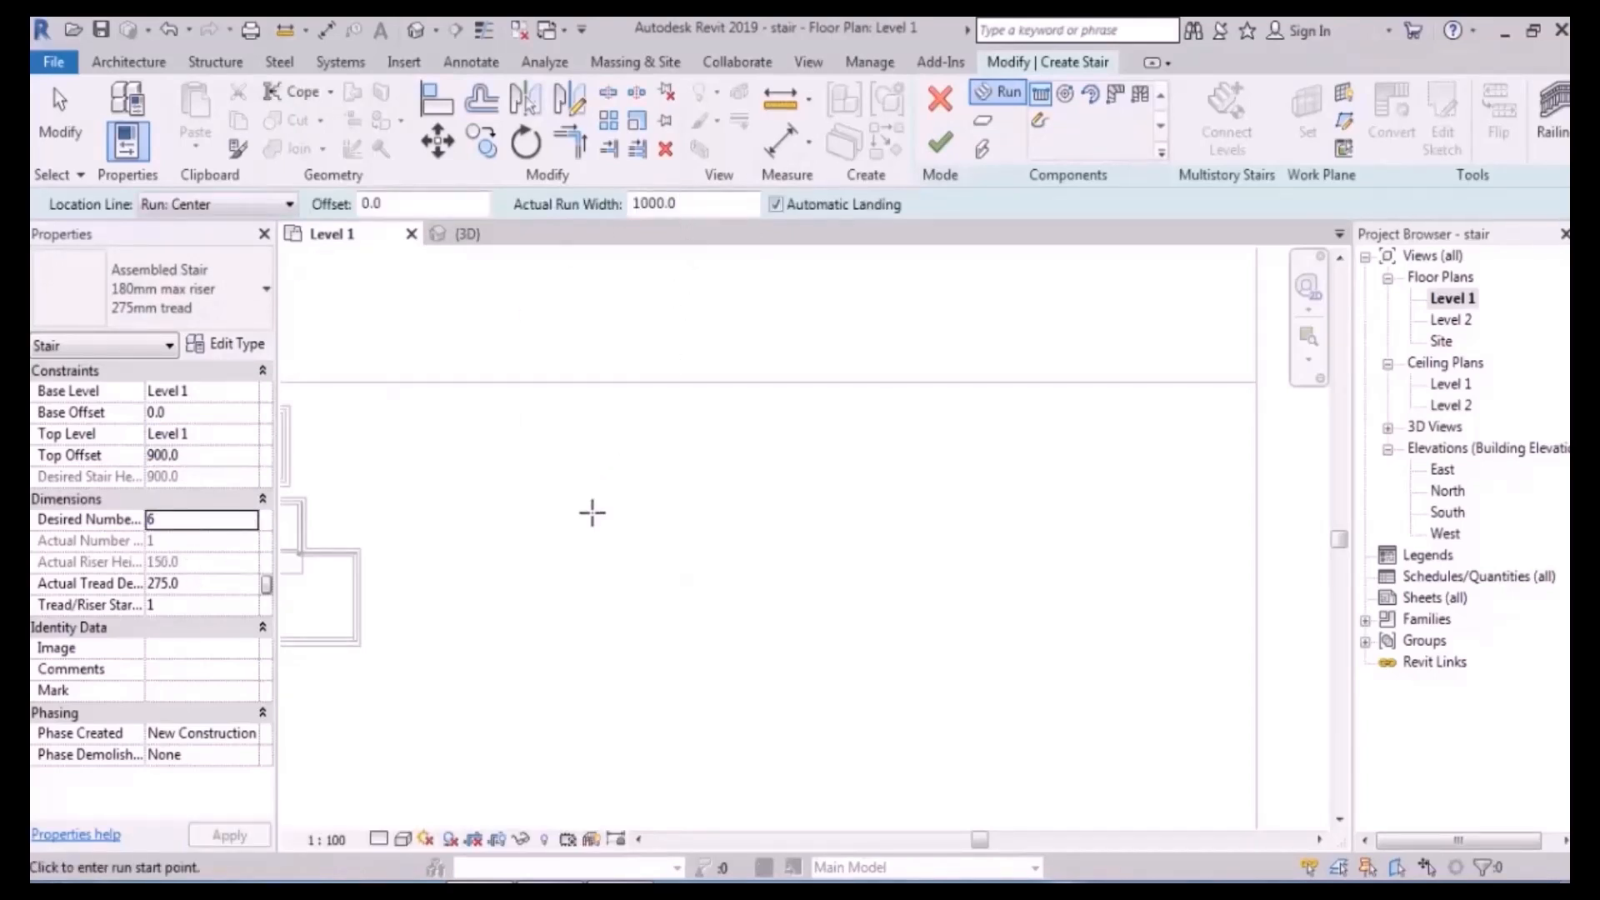
{"action": "left_click", "coordinate": [1039, 120]}
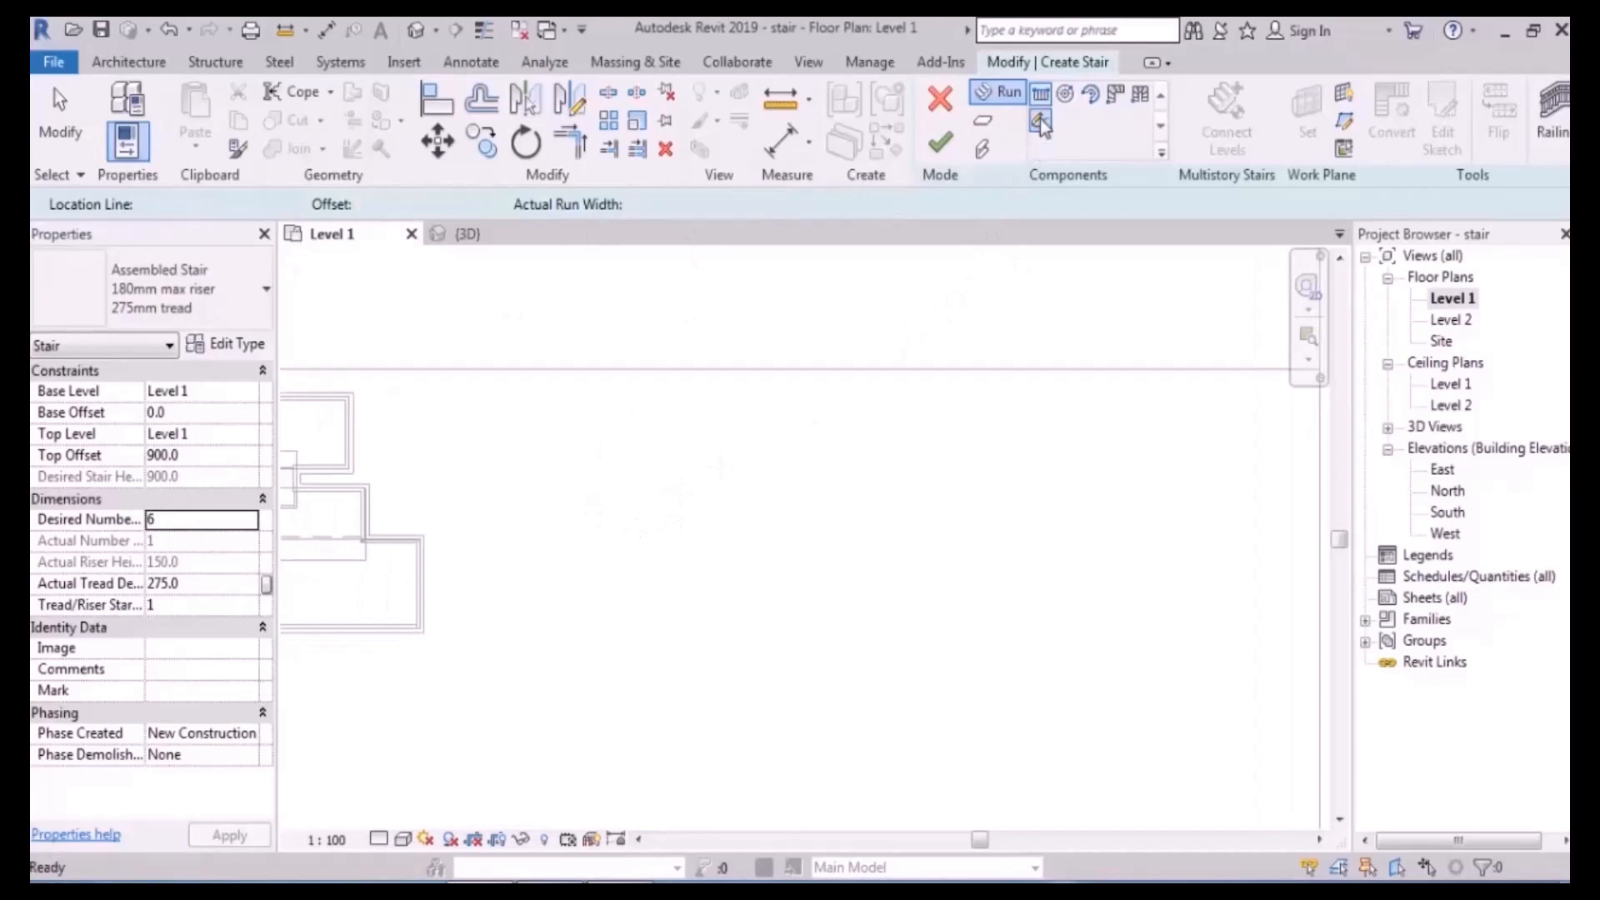
{"action": "scroll", "coordinate": [617, 442], "scroll_direction": "up", "scroll_amount": 1}
{"action": "middle_click_drag", "start_coordinate": [738, 429], "coordinate": [843, 439]}
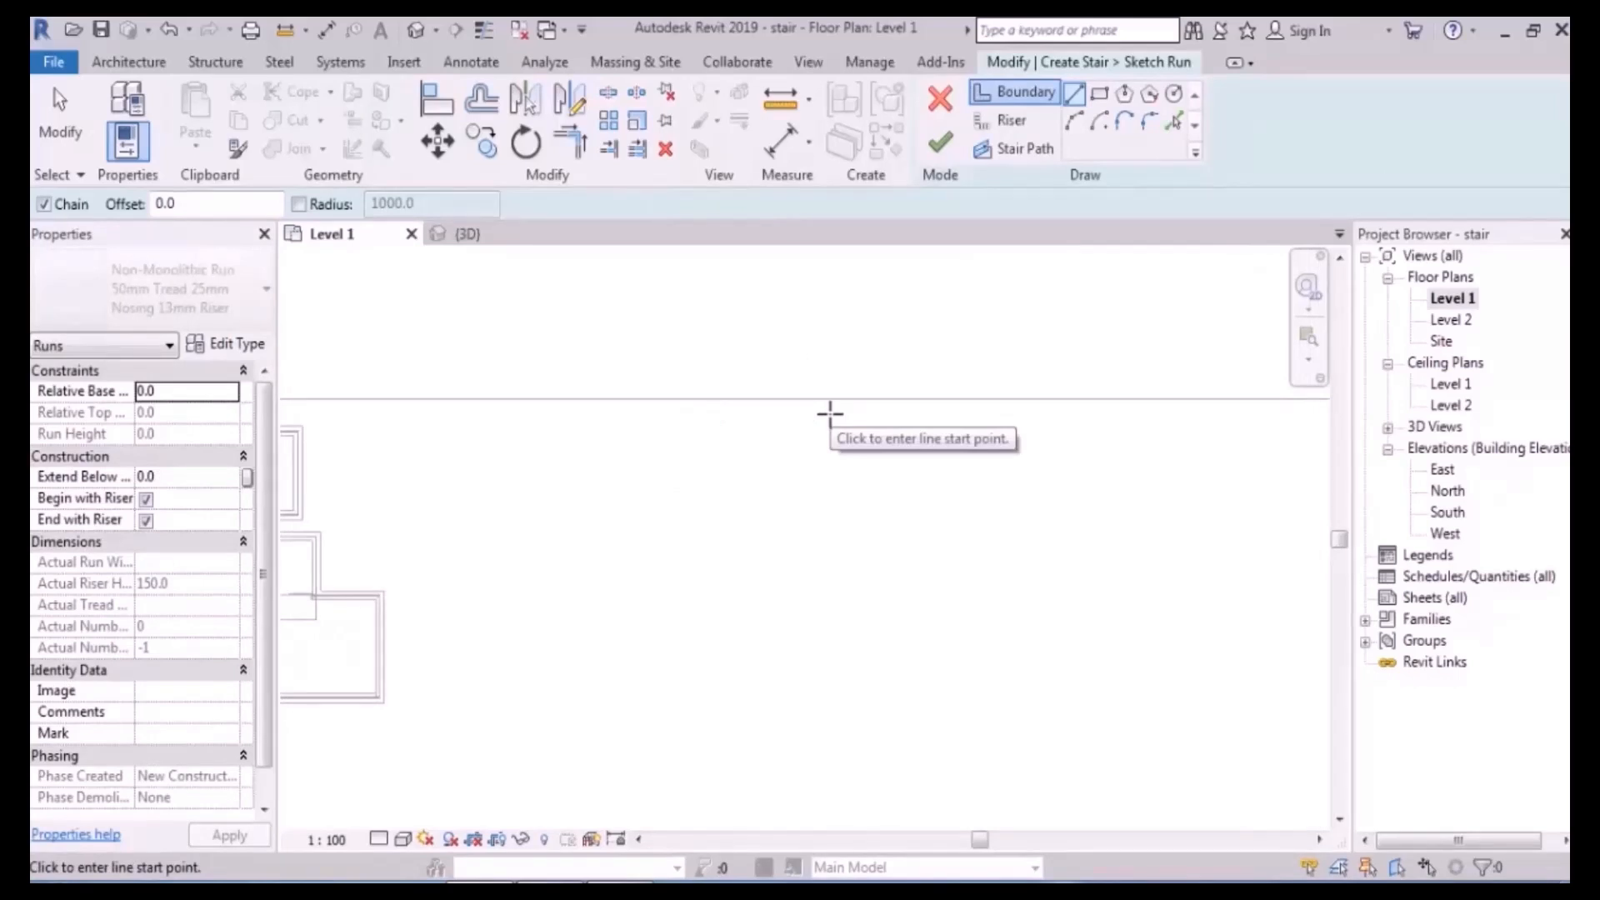
- Draw riser lines down, across and back up, forming a U-shaped outline
{"action": "left_click", "coordinate": [1004, 120]}
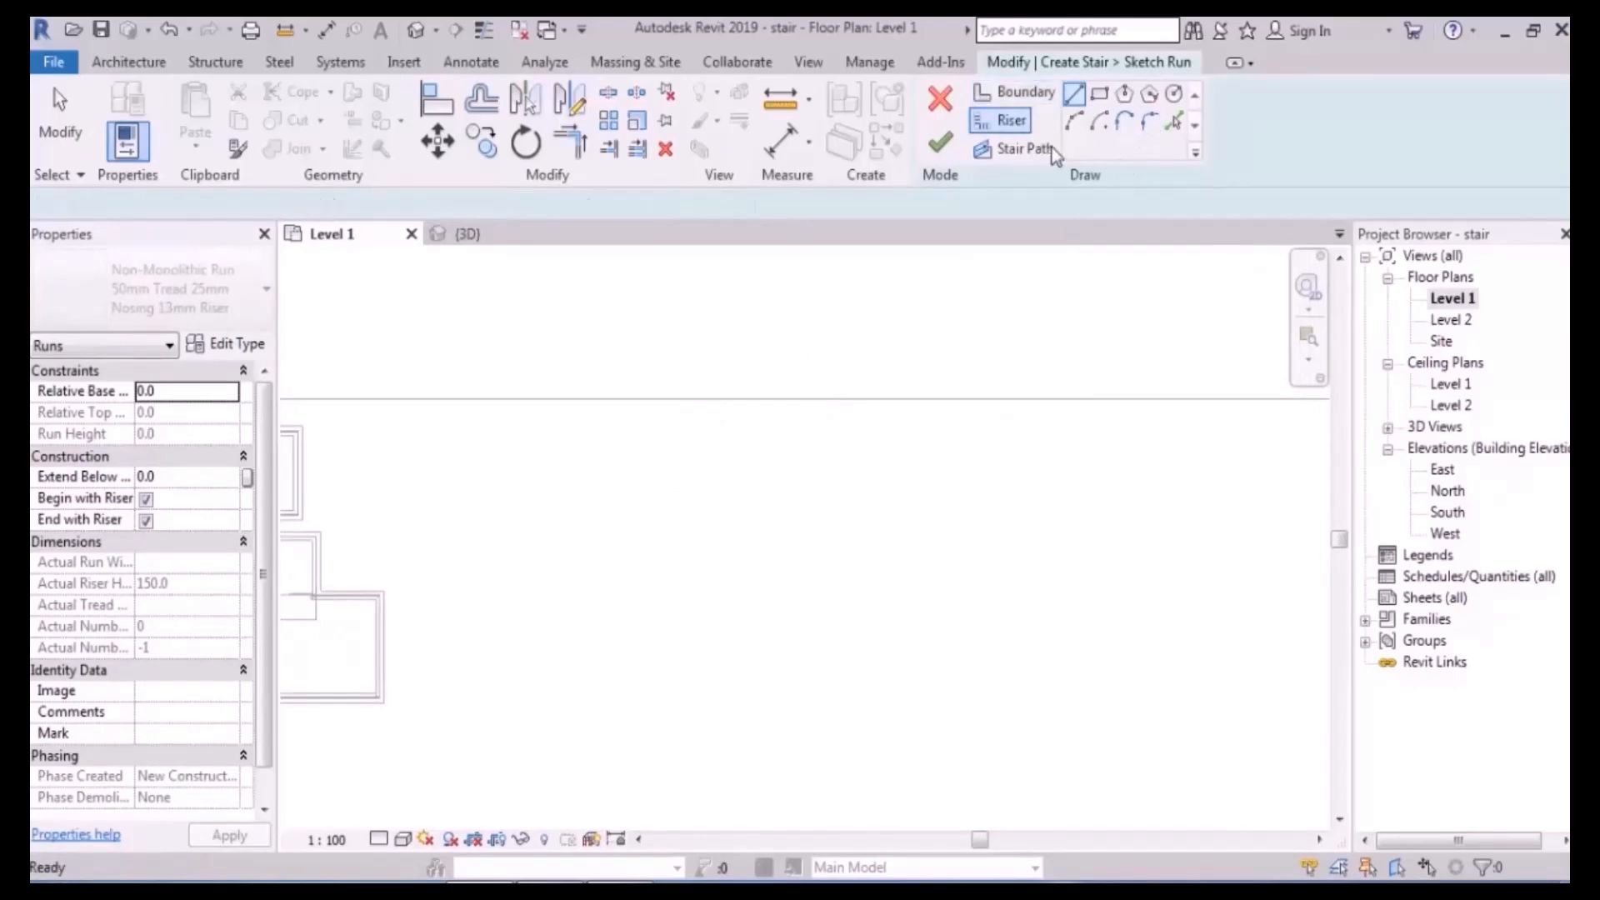
{"action": "scroll", "coordinate": [775, 516], "scroll_direction": "down", "scroll_amount": 2}
{"action": "middle_click_drag", "start_coordinate": [825, 502], "coordinate": [779, 497]}
{"action": "scroll", "coordinate": [756, 483], "scroll_direction": "up", "scroll_amount": 2}
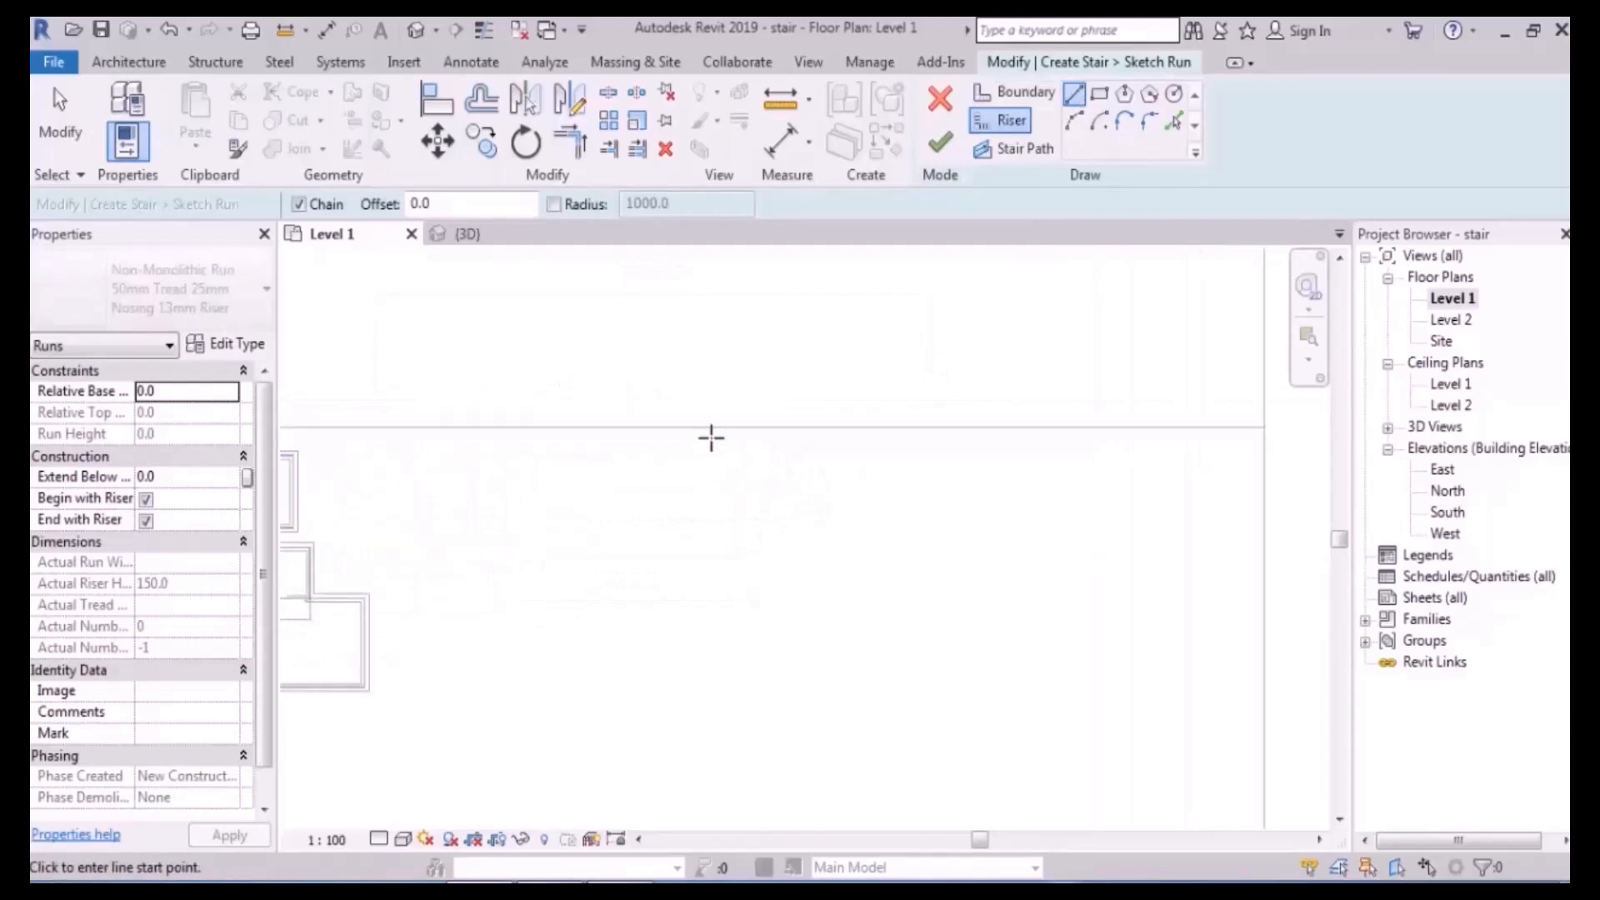
{"action": "left_click", "coordinate": [704, 429]}
{"action": "left_click", "coordinate": [704, 529]}
{"action": "left_click", "coordinate": [1029, 528]}
{"action": "left_click", "coordinate": [1028, 427]}
{"action": "key", "text": "Escape"}
{"action": "scroll", "coordinate": [1039, 522], "scroll_direction": "up", "scroll_amount": 2}
{"action": "middle_click_drag", "start_coordinate": [875, 355], "coordinate": [872, 386]}
{"action": "key", "text": "Escape"}
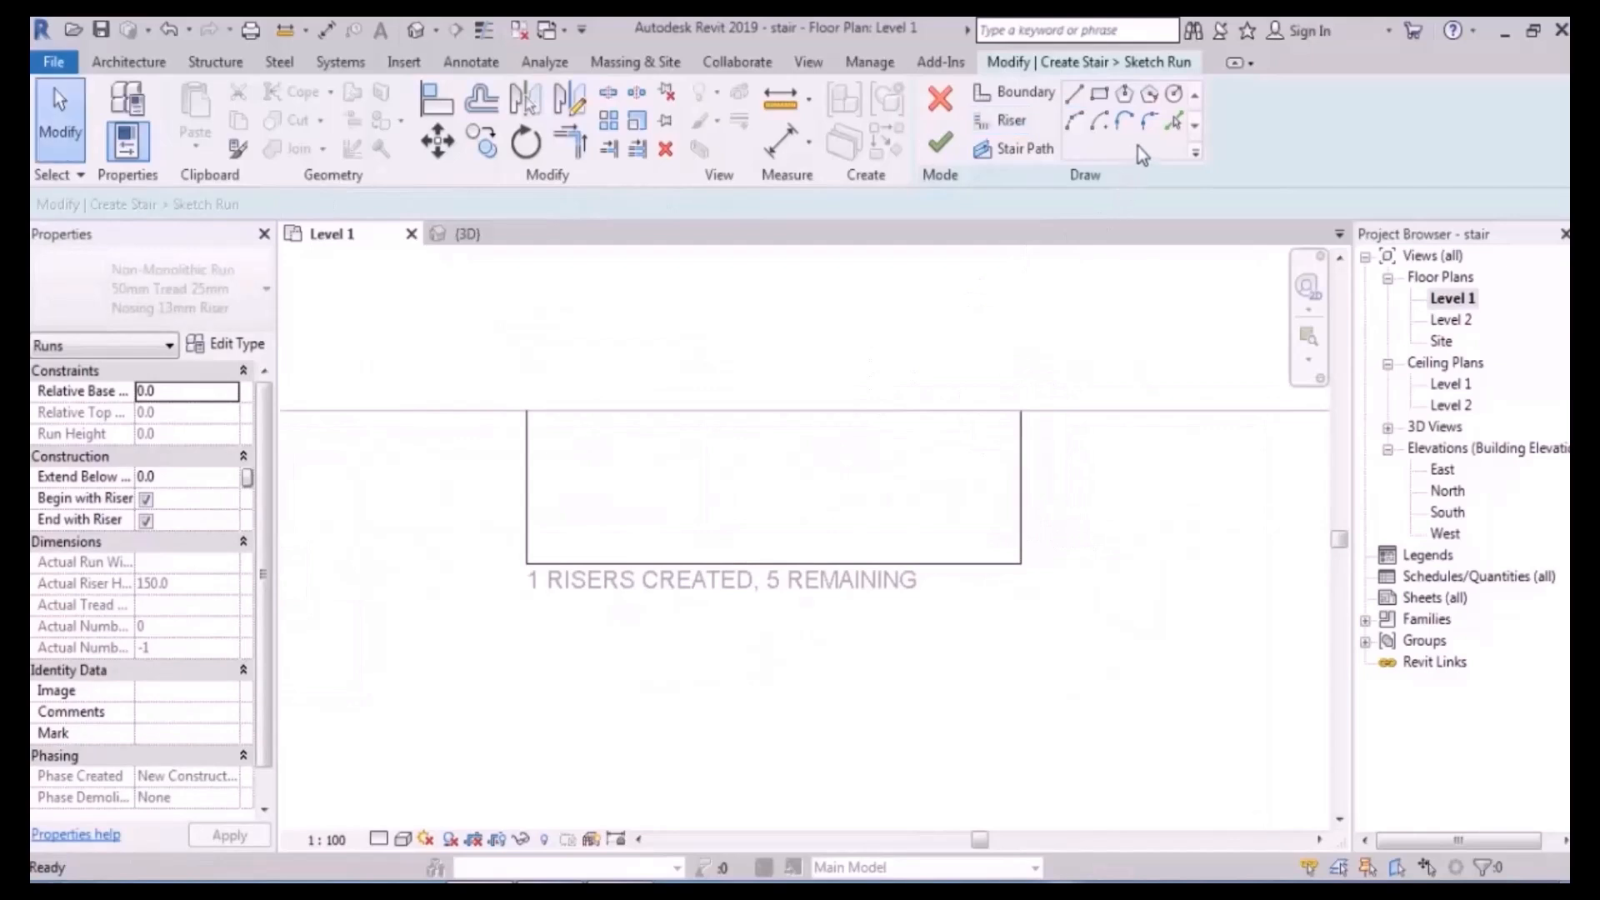
{"action": "scroll", "coordinate": [544, 577], "scroll_direction": "up", "scroll_amount": 3}
{"action": "left_click", "coordinate": [496, 511]}
- Fillet the riser outline's bottom-left corner with a 1000 radius arc
{"action": "left_click", "coordinate": [514, 533]}
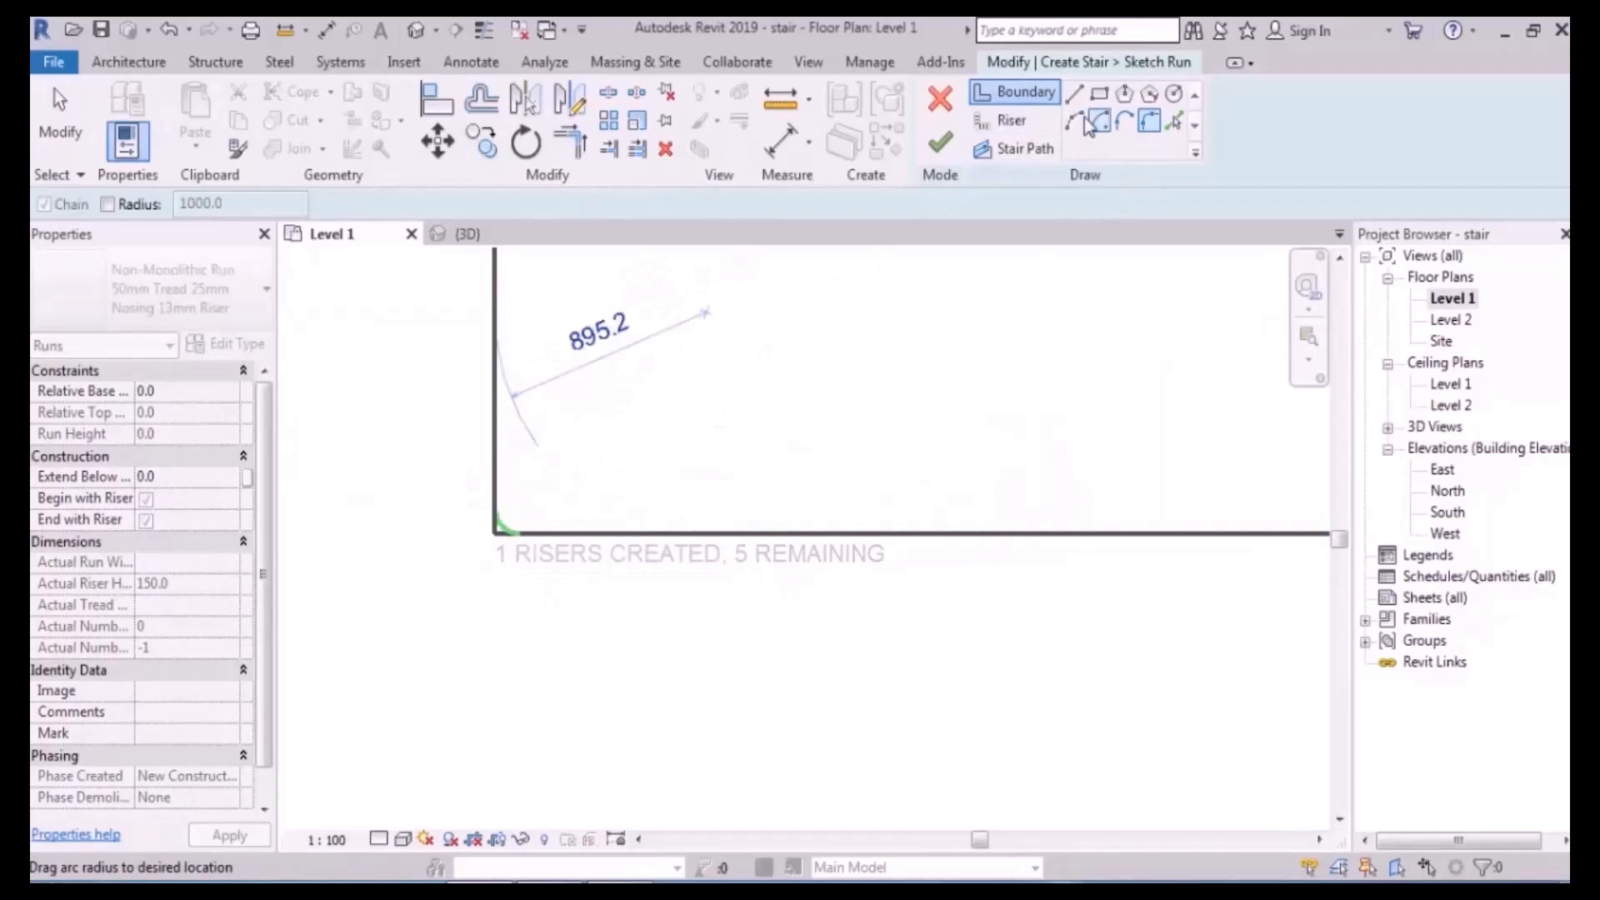
{"action": "left_click", "coordinate": [1010, 120]}
{"action": "left_click", "coordinate": [1146, 128]}
{"action": "left_click", "coordinate": [497, 511]}
{"action": "left_click", "coordinate": [512, 533]}
{"action": "left_click", "coordinate": [542, 500]}
{"action": "left_click", "coordinate": [542, 443]}
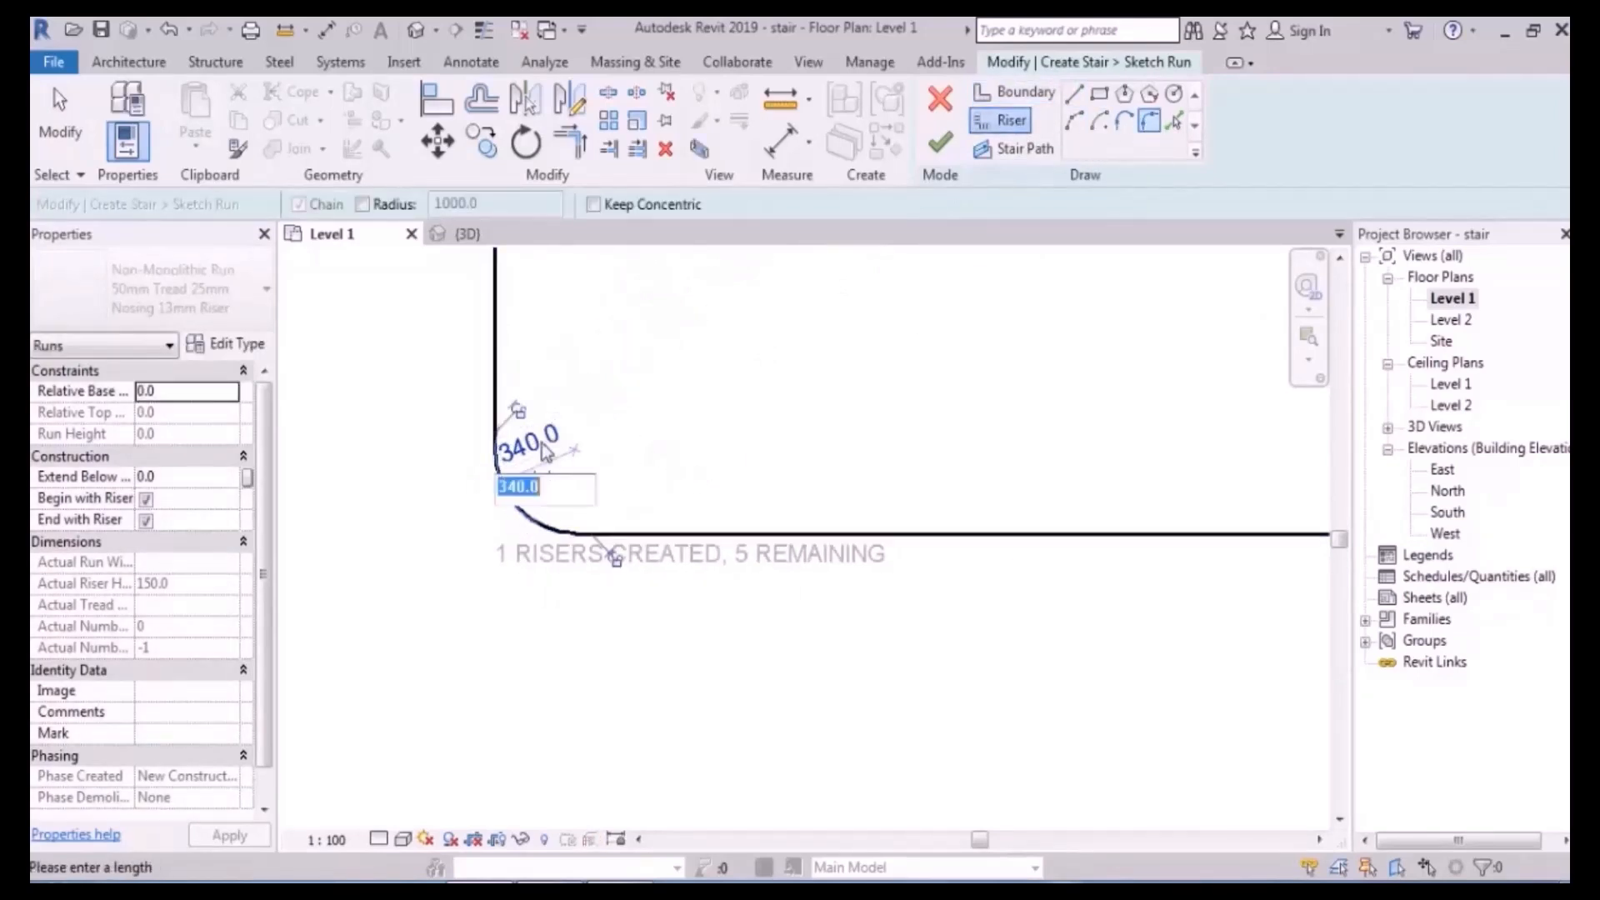
{"action": "type", "text": "20"}
{"action": "key", "text": "Return"}
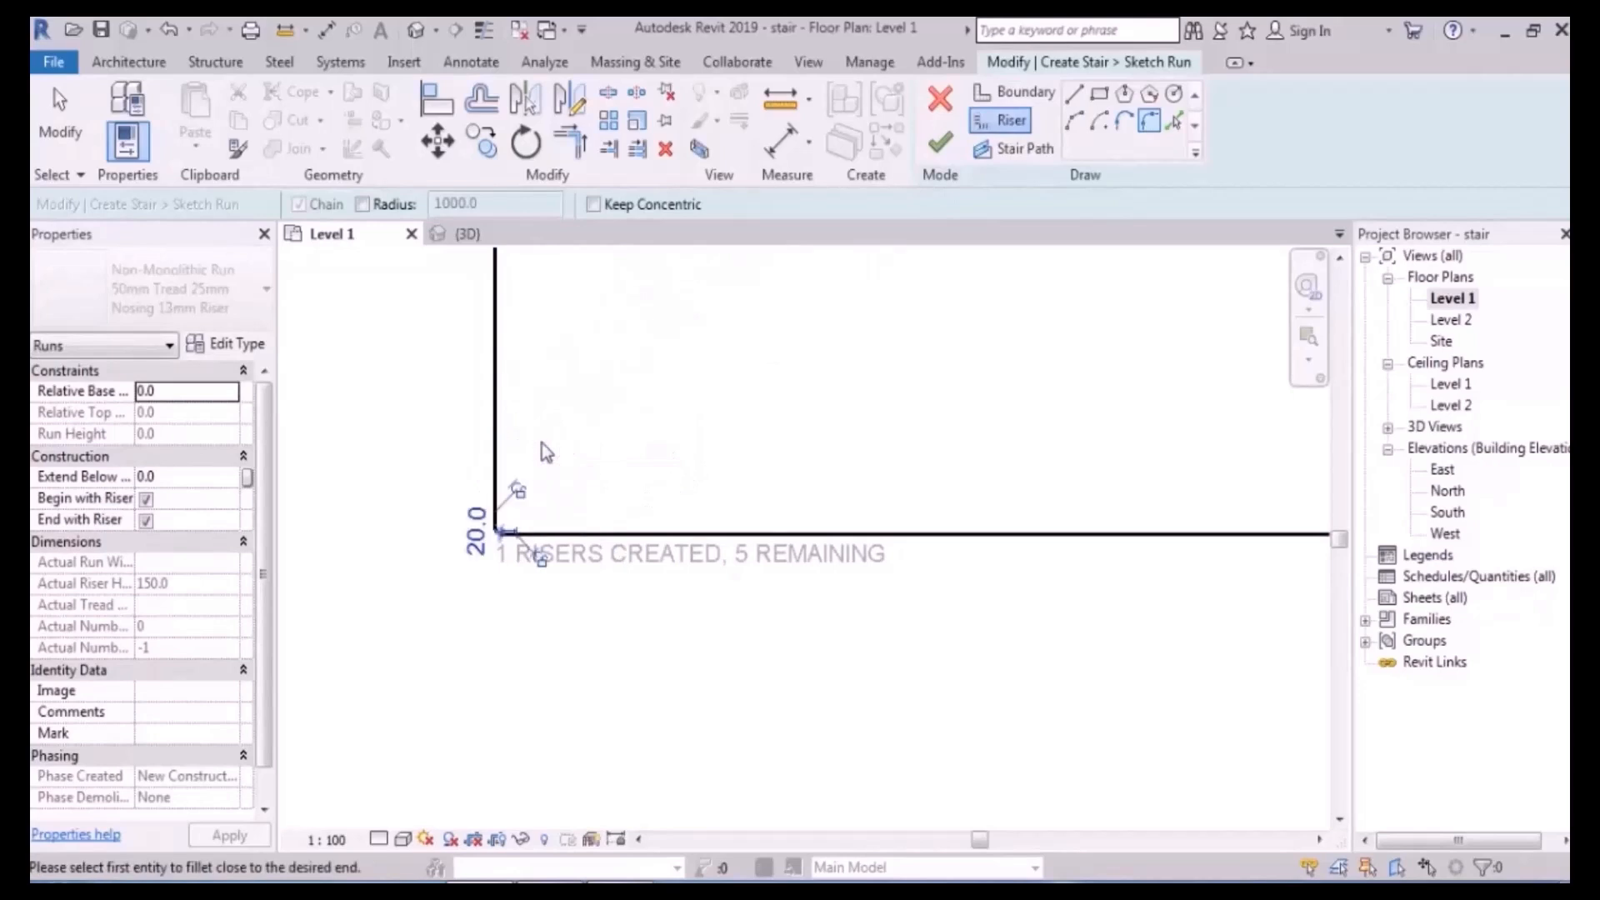
{"action": "left_click", "coordinate": [466, 550]}
{"action": "type", "text": "1000"}
{"action": "key", "text": "Return"}
- Fillet the bottom-right corner with a 100 radius arc and show thin lines
{"action": "scroll", "coordinate": [471, 537], "scroll_direction": "down", "scroll_amount": 2}
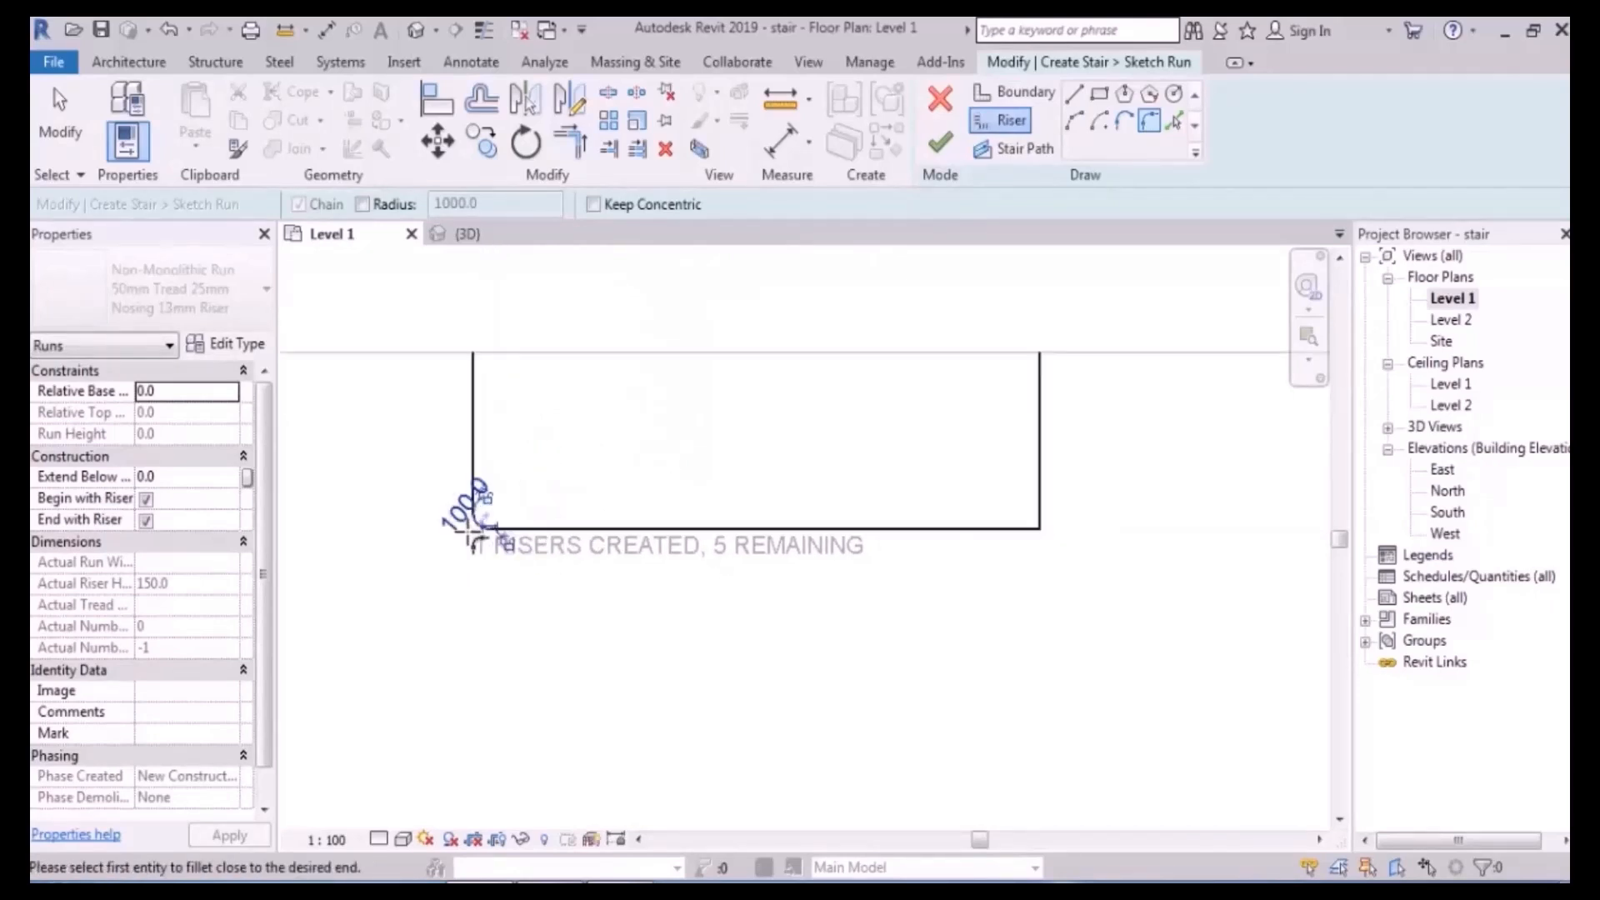
{"action": "middle_click_drag", "start_coordinate": [908, 569], "coordinate": [893, 606]}
{"action": "left_click", "coordinate": [1005, 568]}
{"action": "left_click", "coordinate": [1024, 552]}
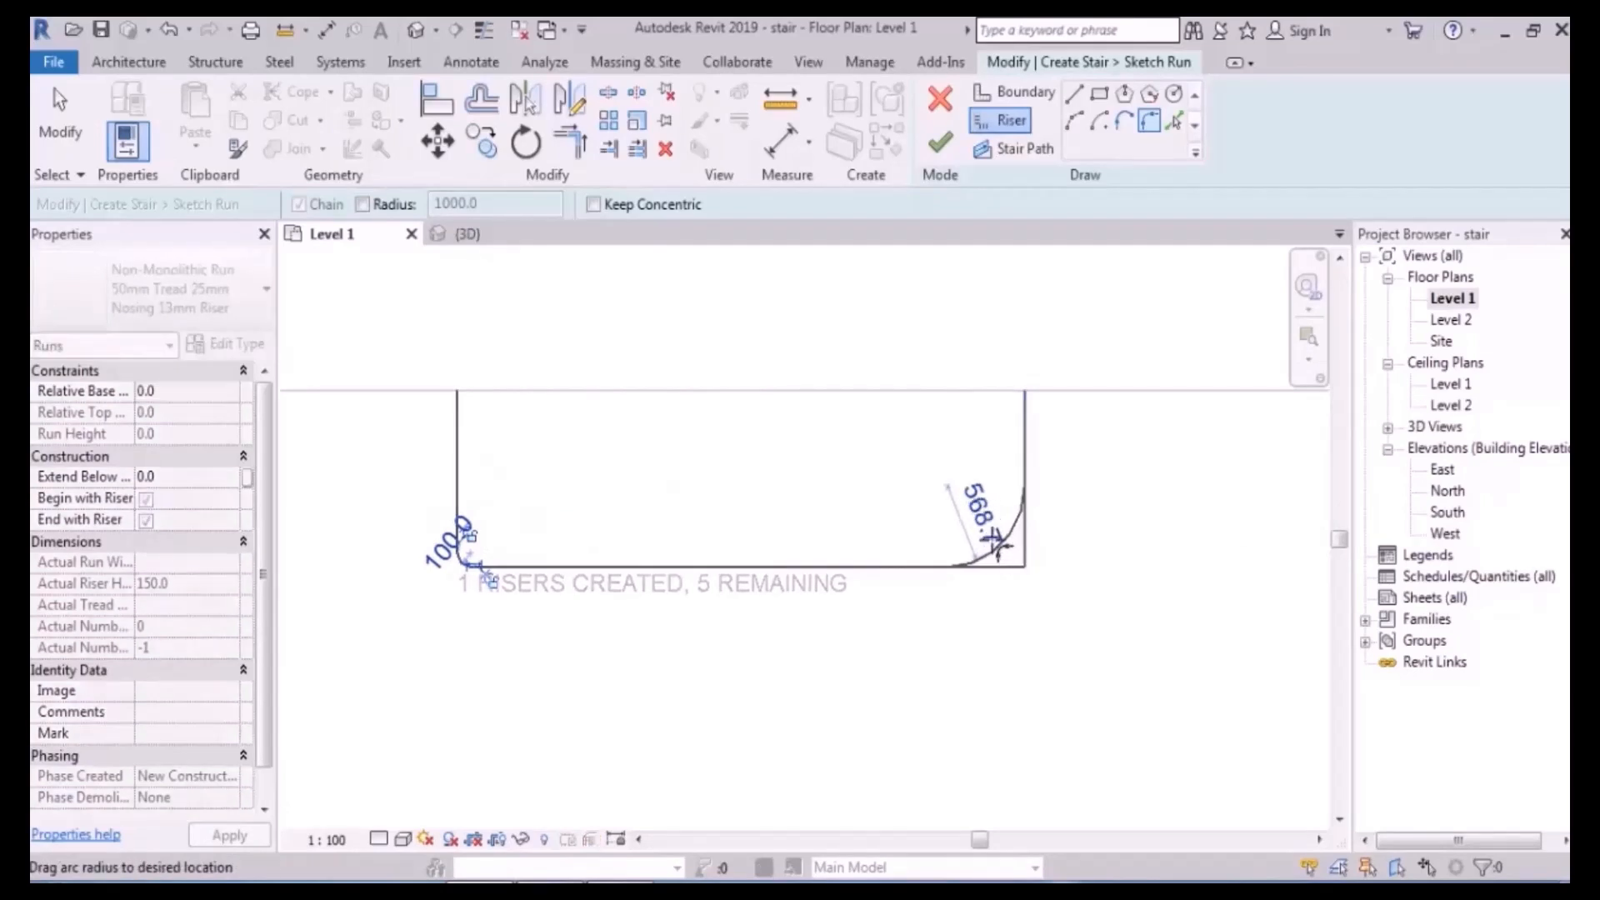
{"action": "left_click", "coordinate": [976, 508]}
{"action": "left_click", "coordinate": [967, 500]}
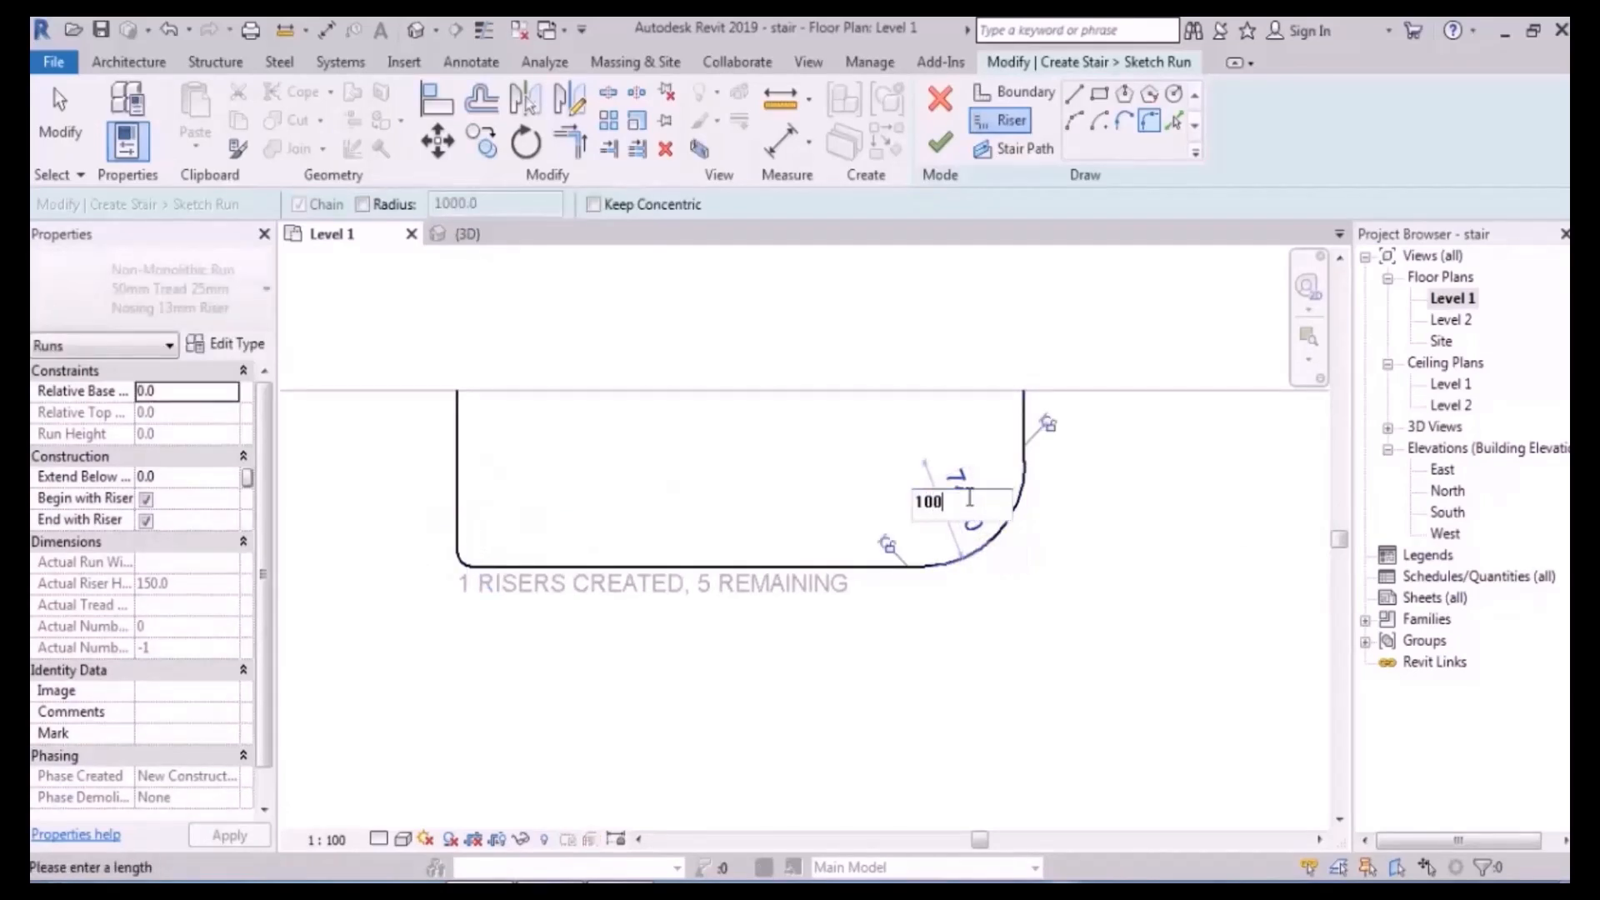
{"action": "key", "text": "Return"}
{"action": "key", "text": "Escape"}
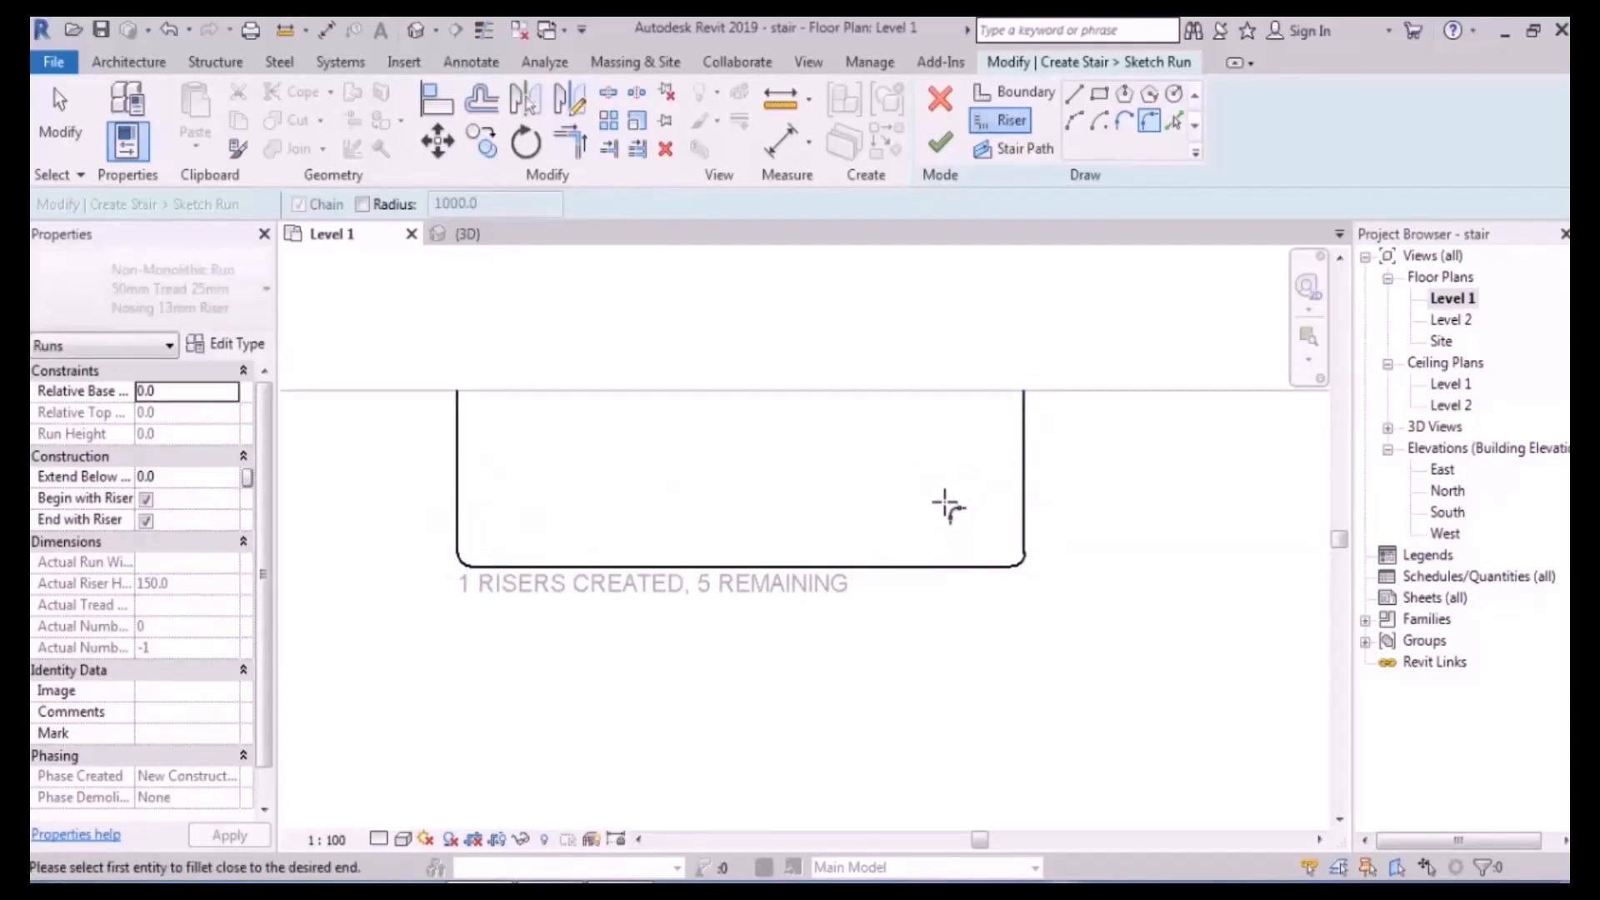
{"action": "left_click", "coordinate": [483, 31]}
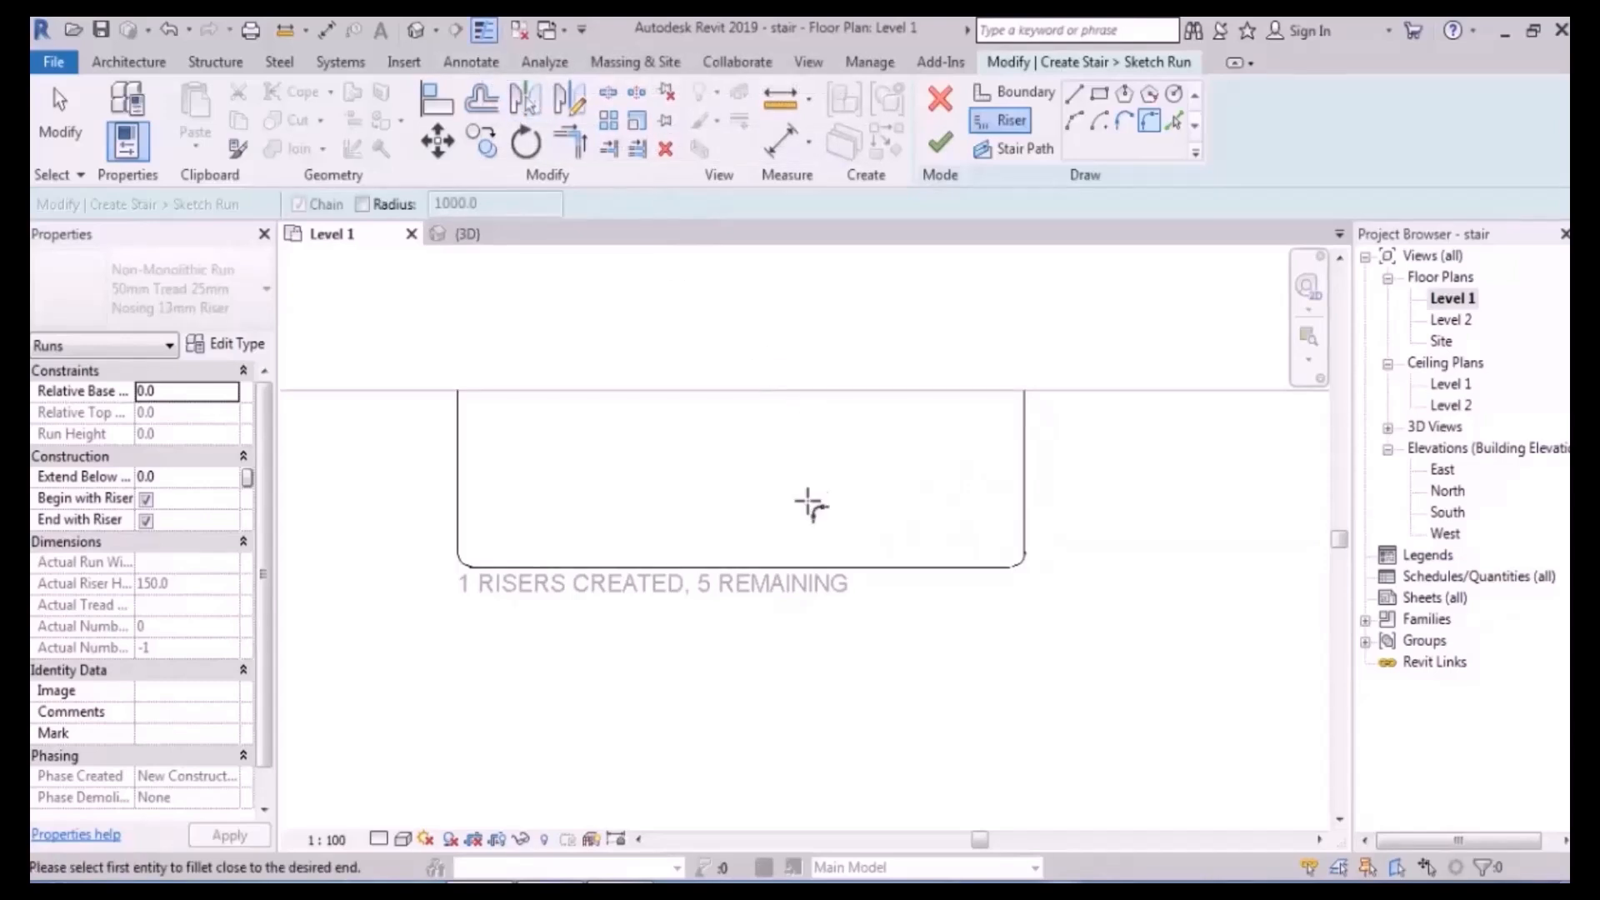
{"action": "middle_click_drag", "start_coordinate": [756, 412], "coordinate": [787, 358]}
{"action": "left_click", "coordinate": [482, 98]}
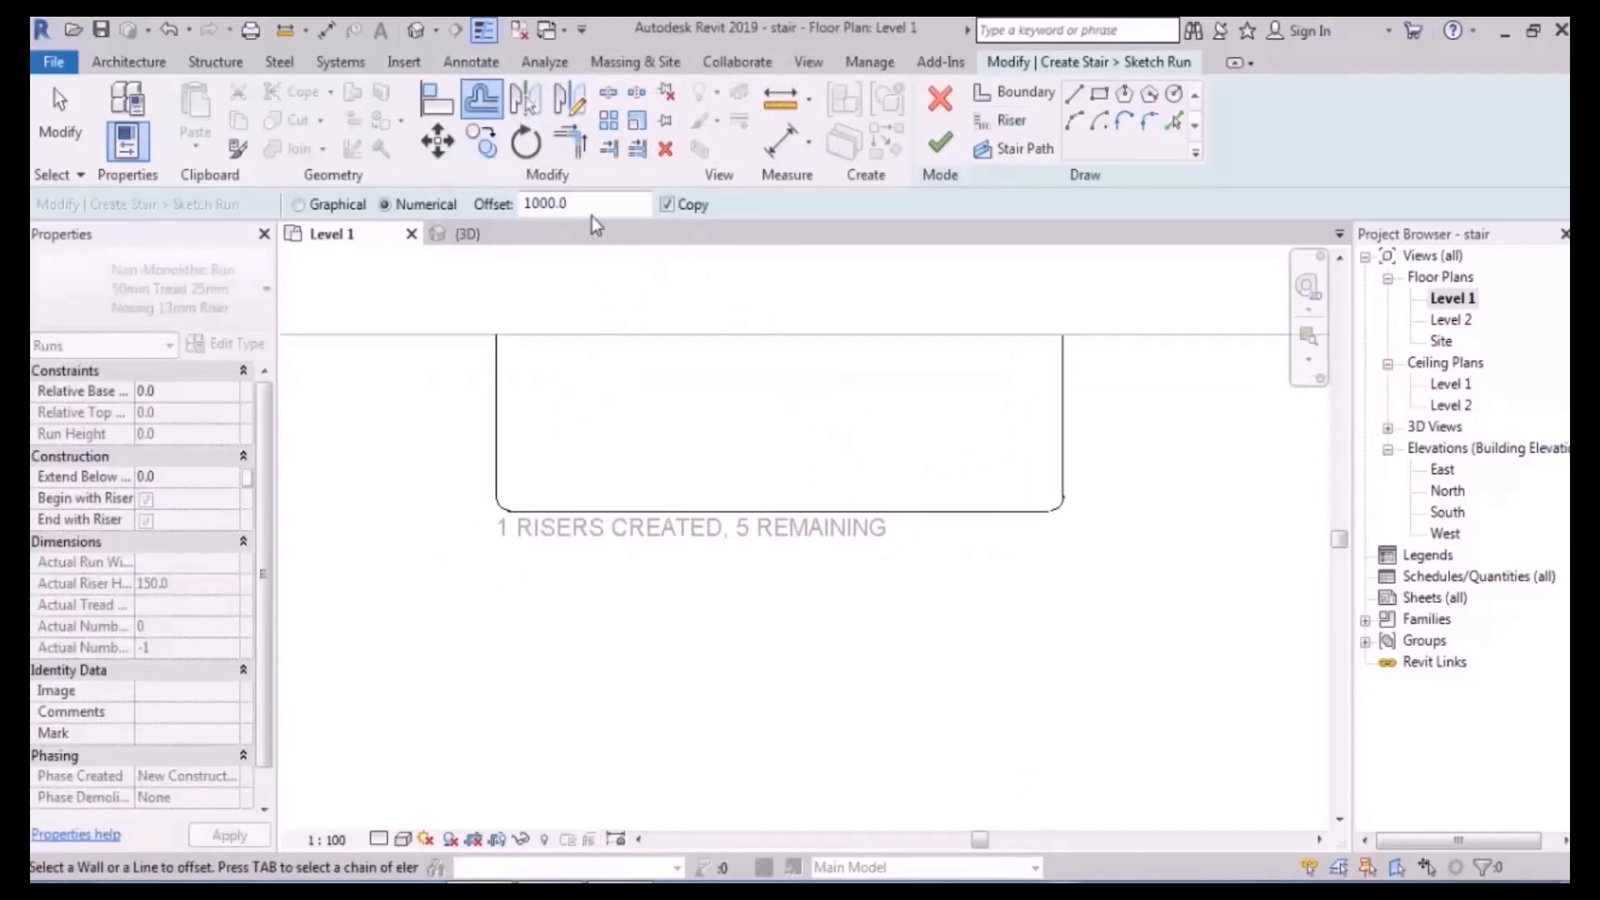
- Set the offset to 400 and make four offset copies of the riser chain
{"action": "left_click", "coordinate": [592, 204]}
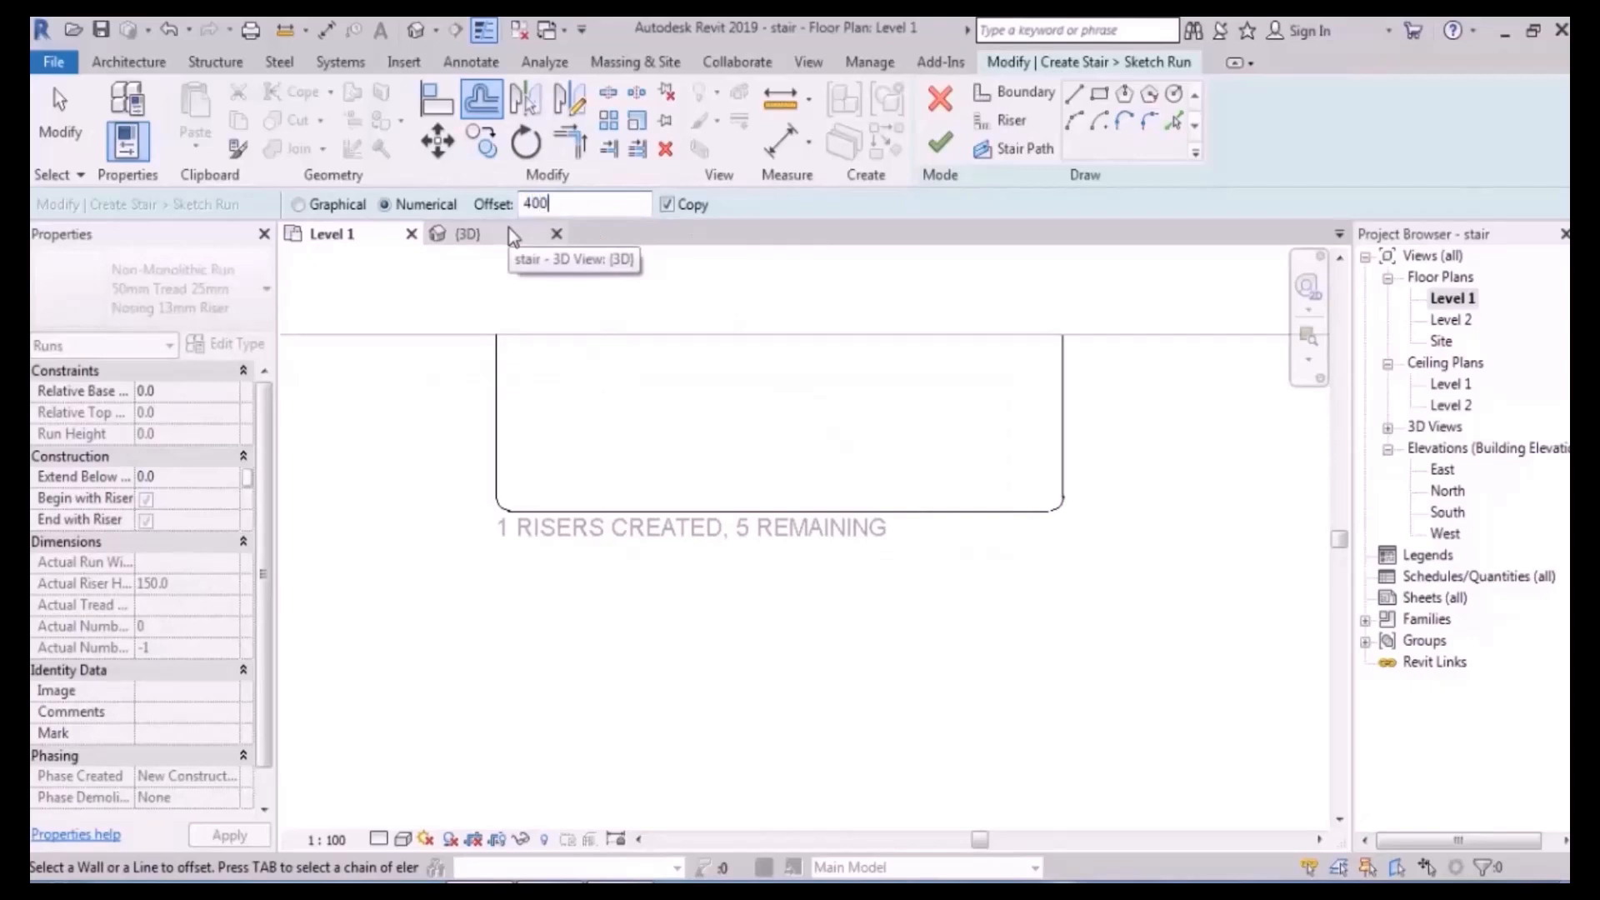
{"action": "middle_click_drag", "start_coordinate": [580, 517], "coordinate": [571, 515]}
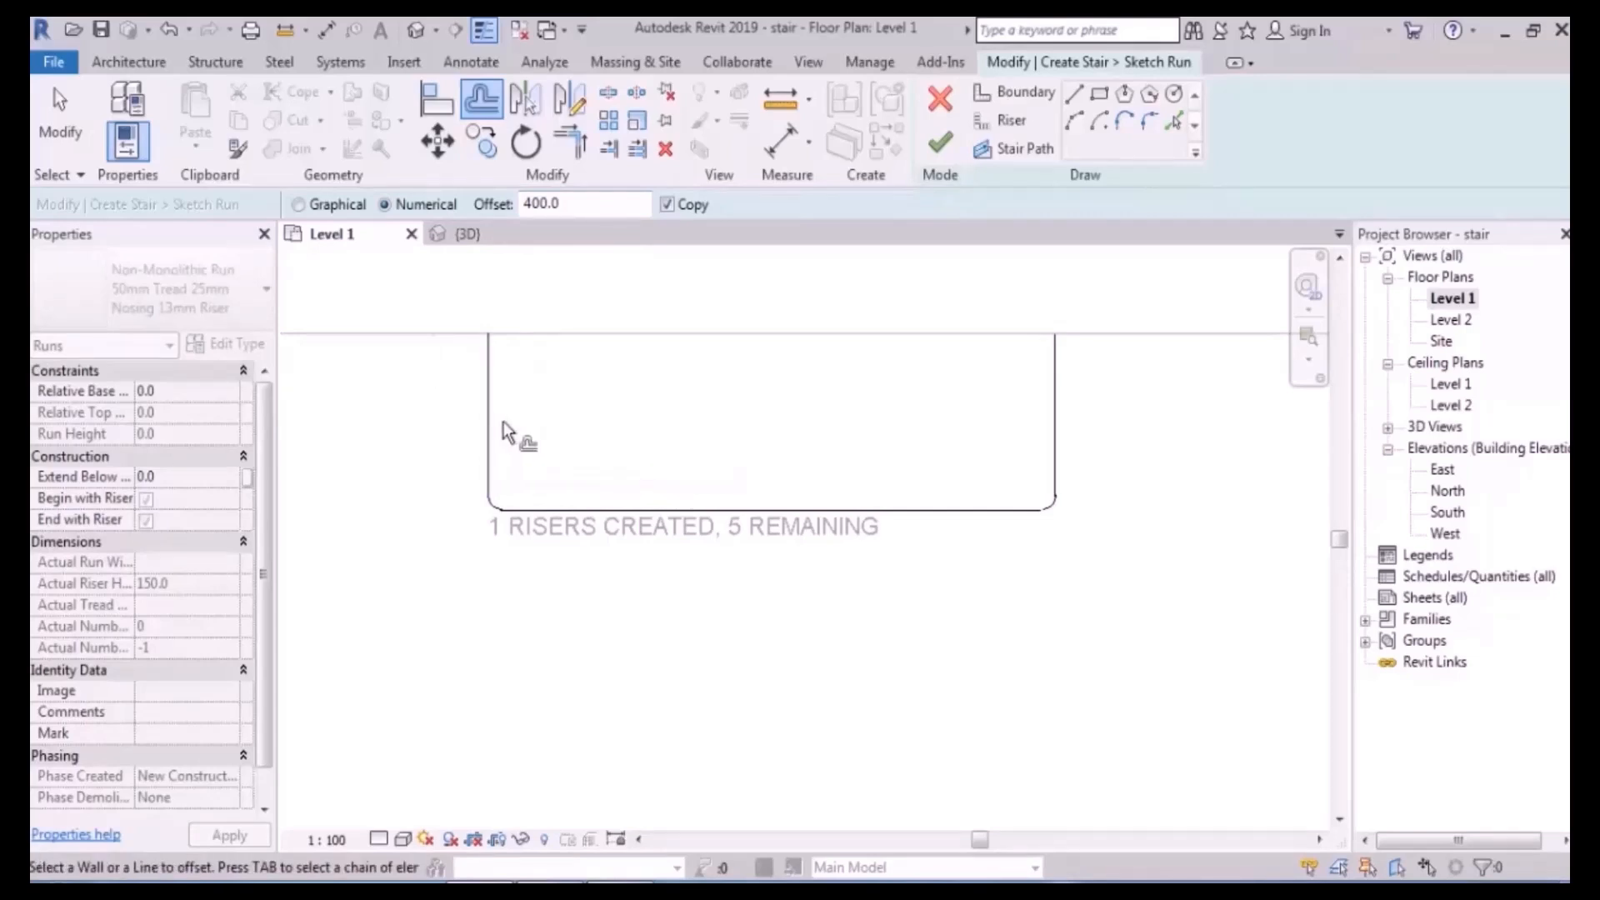
{"action": "key", "text": "Tab"}
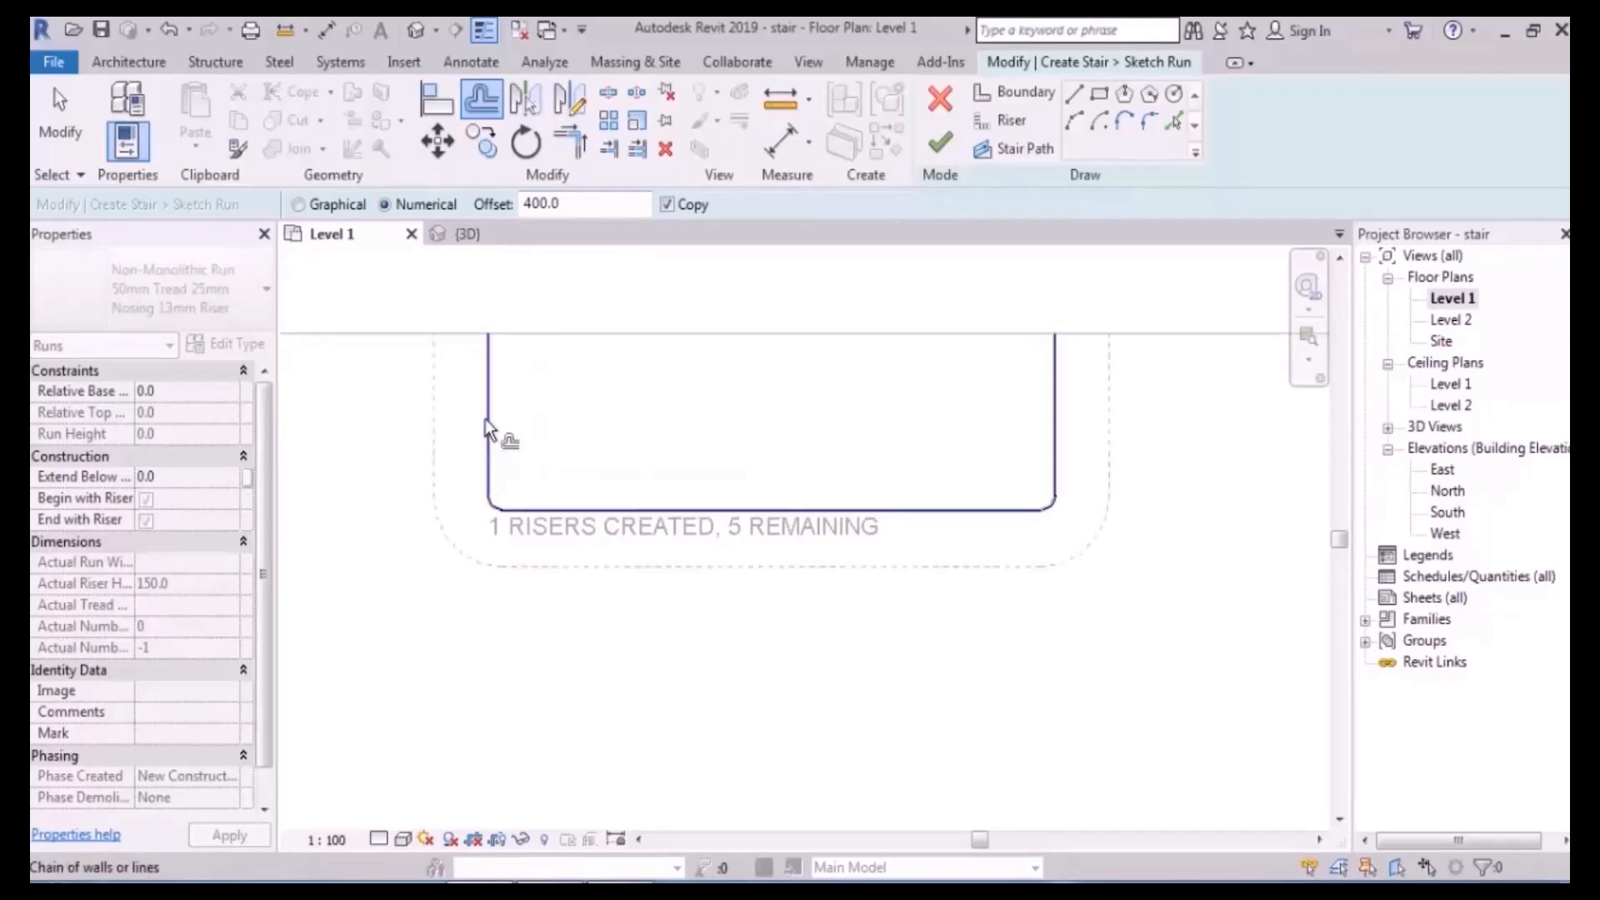
{"action": "left_click", "coordinate": [489, 429]}
{"action": "key", "text": "Tab"}
{"action": "left_click", "coordinate": [482, 445]}
{"action": "middle_click_drag", "start_coordinate": [483, 445], "coordinate": [559, 470]}
{"action": "key", "text": "Tab"}
{"action": "left_click", "coordinate": [528, 448]}
{"action": "key", "text": "Tab"}
{"action": "left_click", "coordinate": [491, 448]}
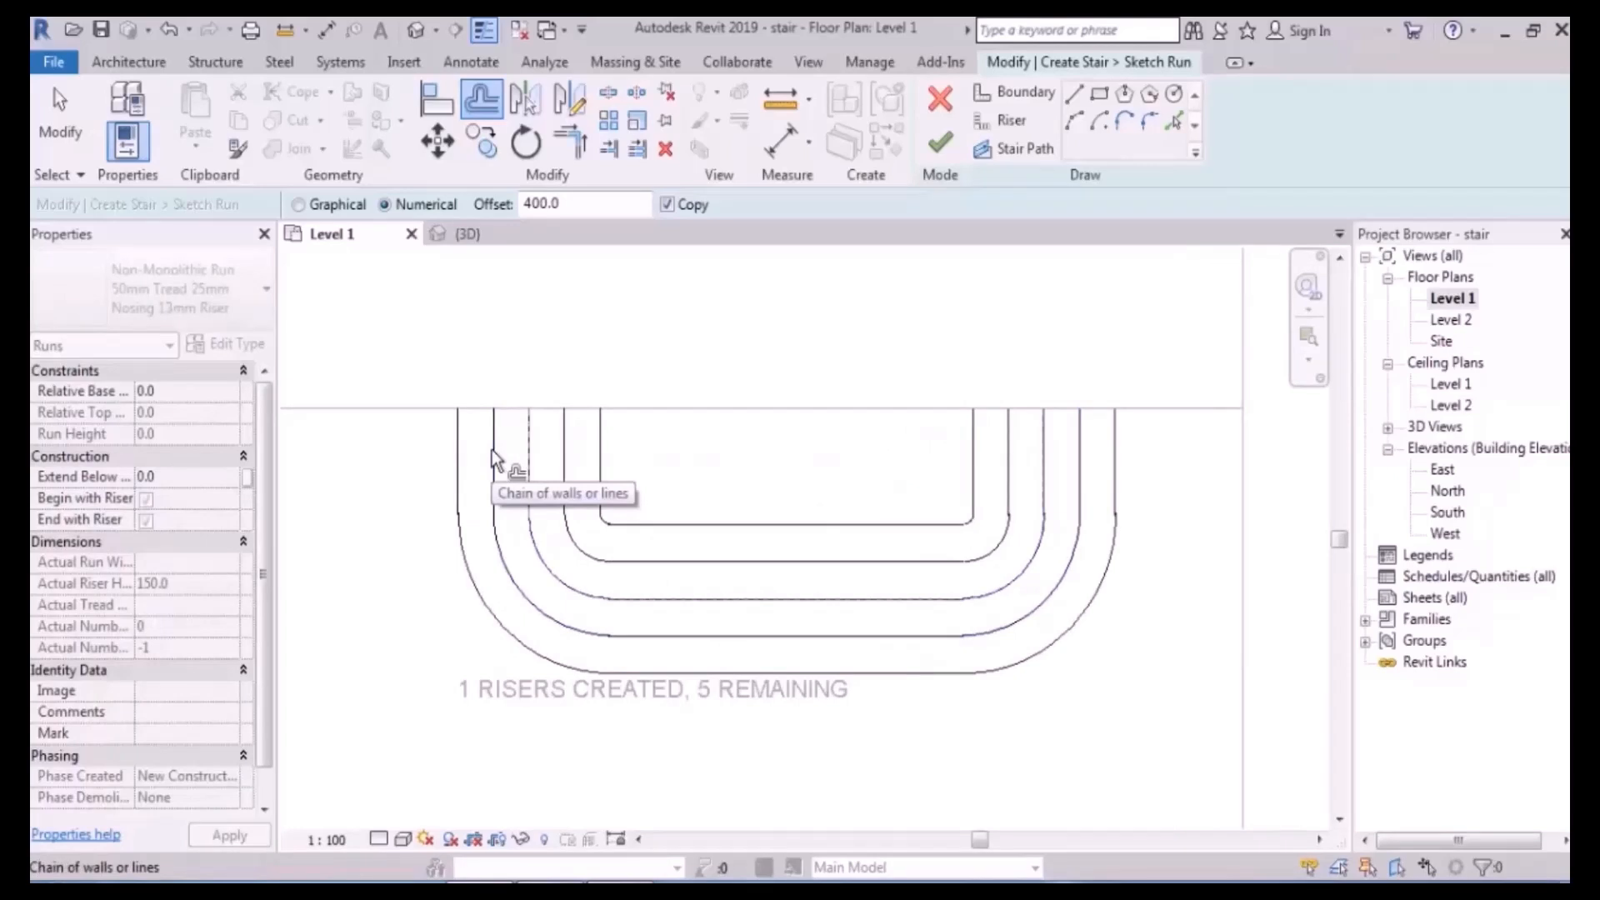
- Add two more outer 400 offset copies of the riser chain
{"action": "scroll", "coordinate": [491, 458], "scroll_direction": "up", "scroll_amount": 2}
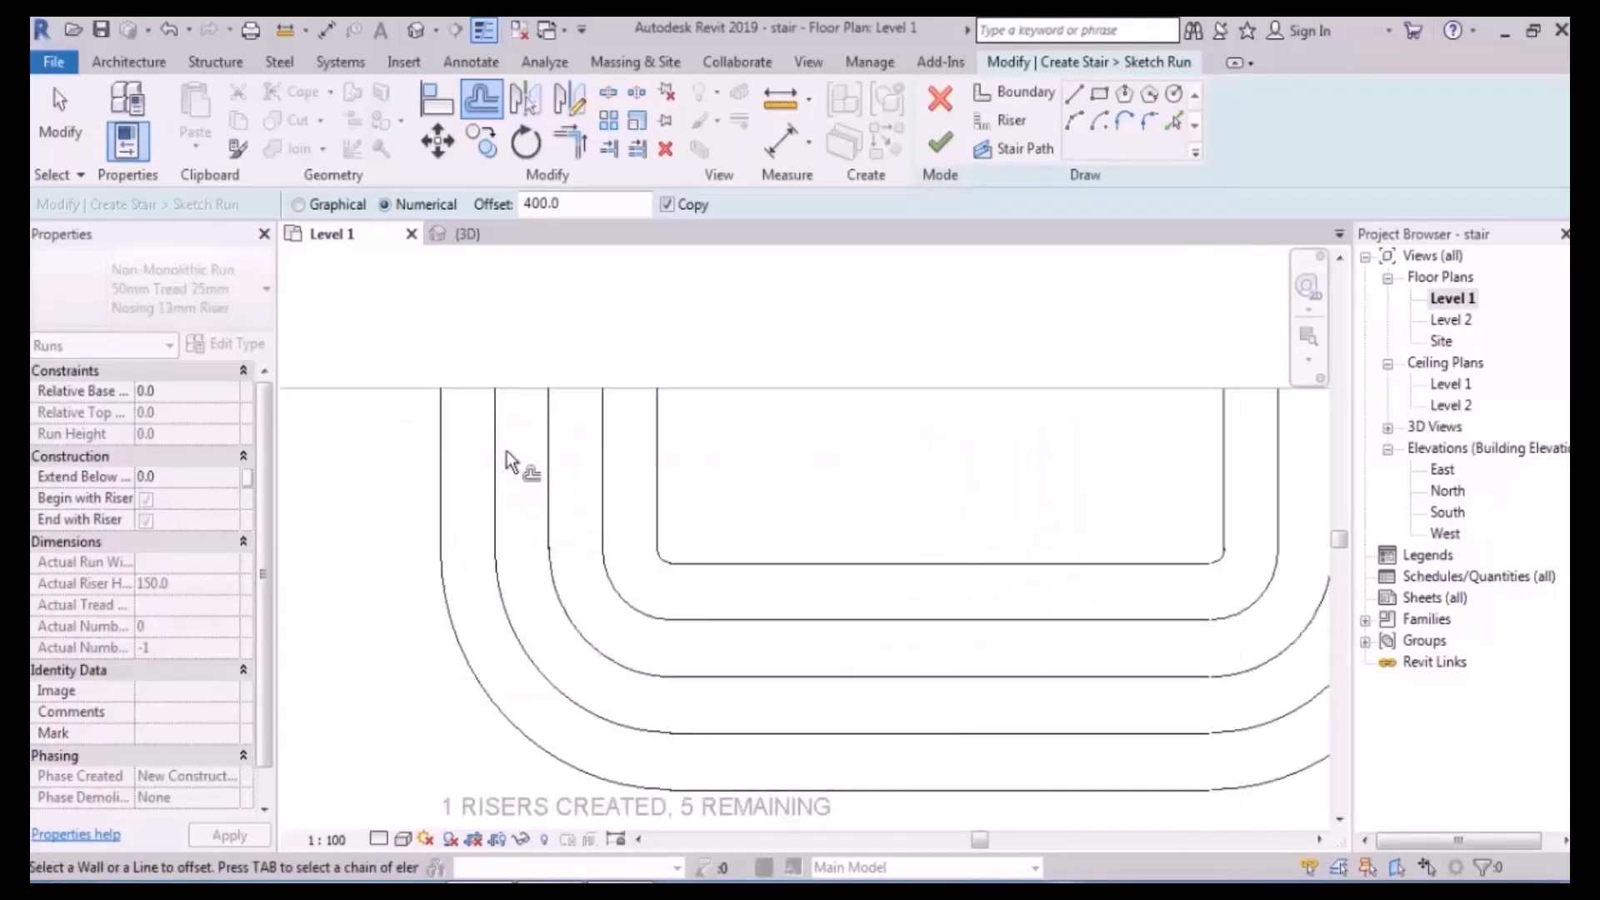
{"action": "key", "text": "Tab"}
{"action": "left_click", "coordinate": [443, 452]}
{"action": "middle_click_drag", "start_coordinate": [443, 463], "coordinate": [454, 478]}
{"action": "mouse_move", "coordinate": [562, 493]}
{"action": "middle_mouse_down"}
{"action": "mouse_move", "coordinate": [602, 477]}
{"action": "mouse_move", "coordinate": [552, 487]}
{"action": "middle_mouse_up"}
{"action": "middle_click_drag", "start_coordinate": [572, 549], "coordinate": [562, 486]}
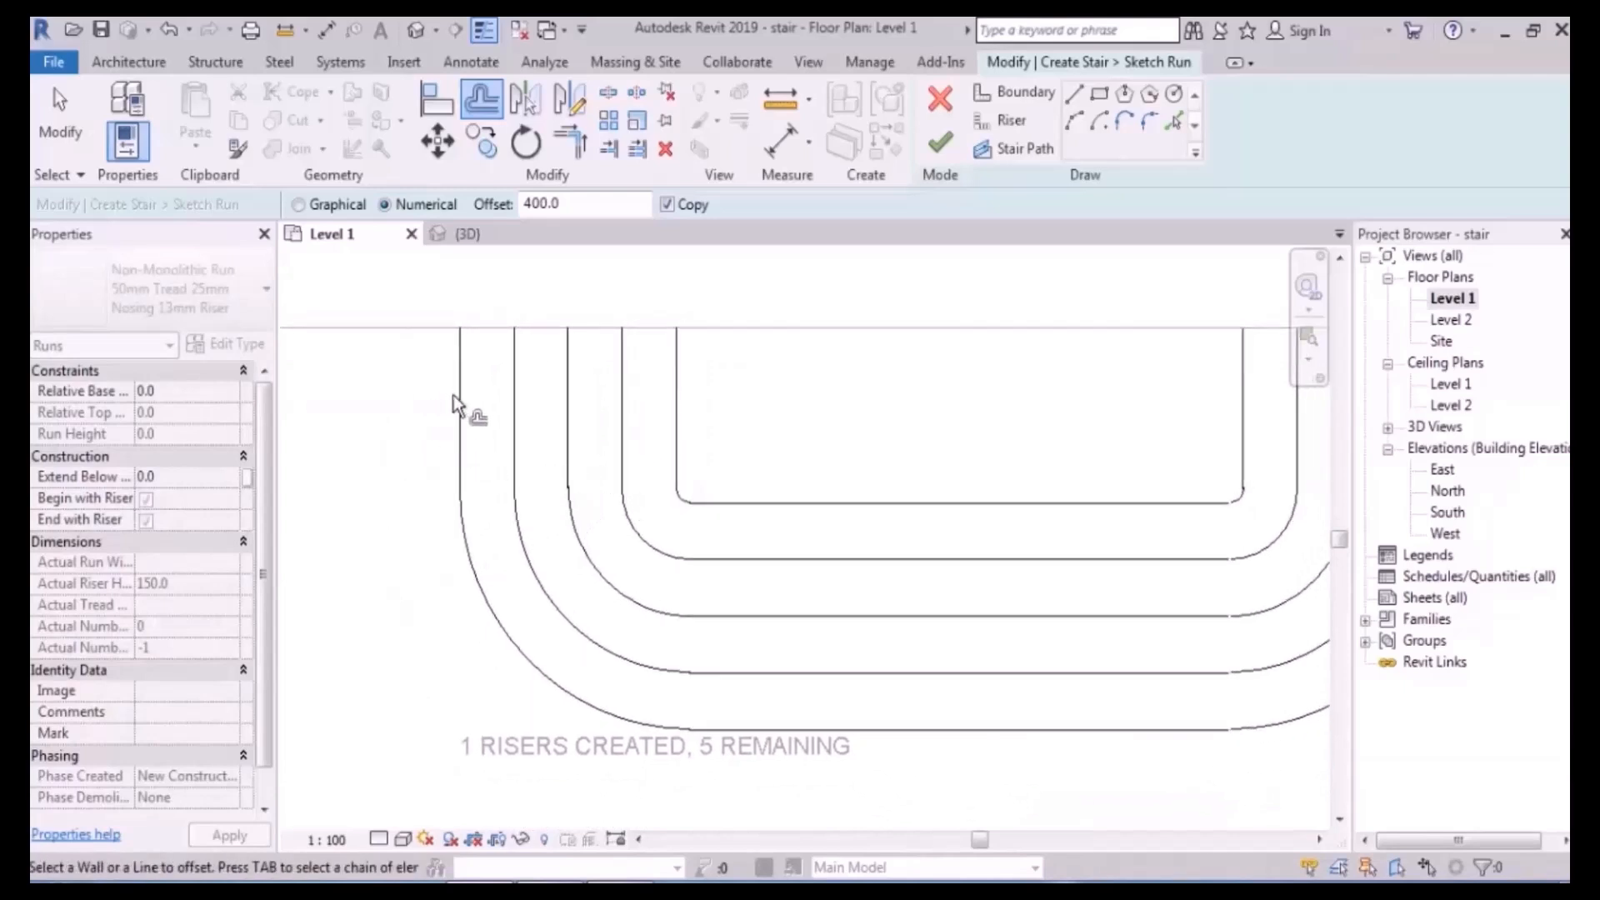
{"action": "left_click", "coordinate": [469, 414]}
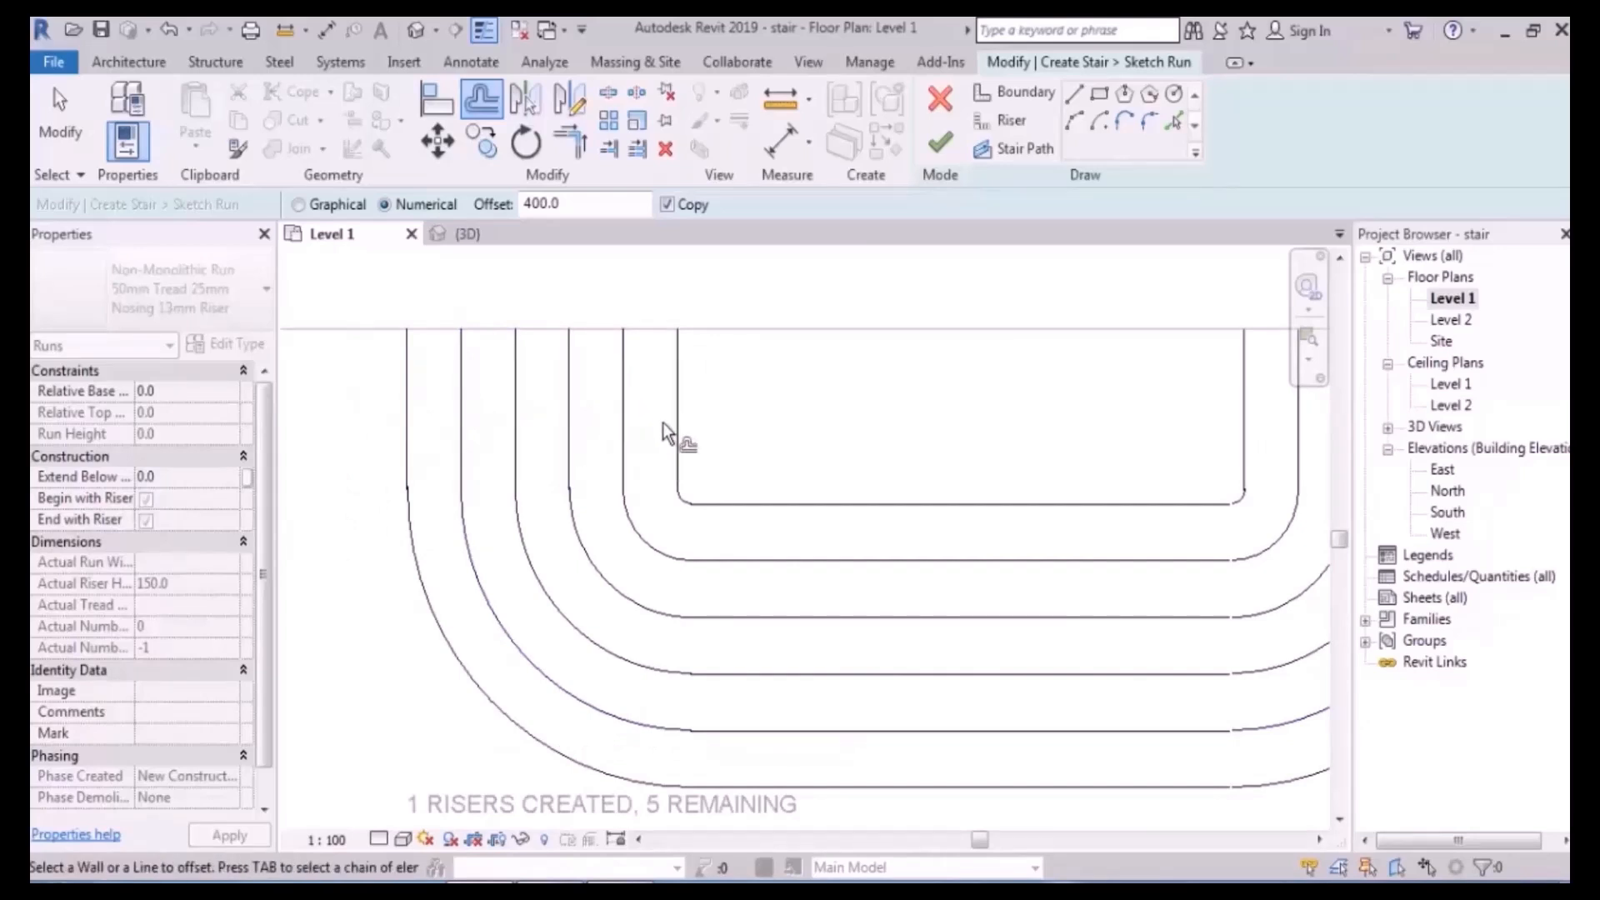
{"action": "scroll", "coordinate": [360, 474], "scroll_direction": "down", "scroll_amount": 2}
{"action": "middle_click_drag", "start_coordinate": [406, 494], "coordinate": [455, 515]}
{"action": "key", "text": "Escape"}
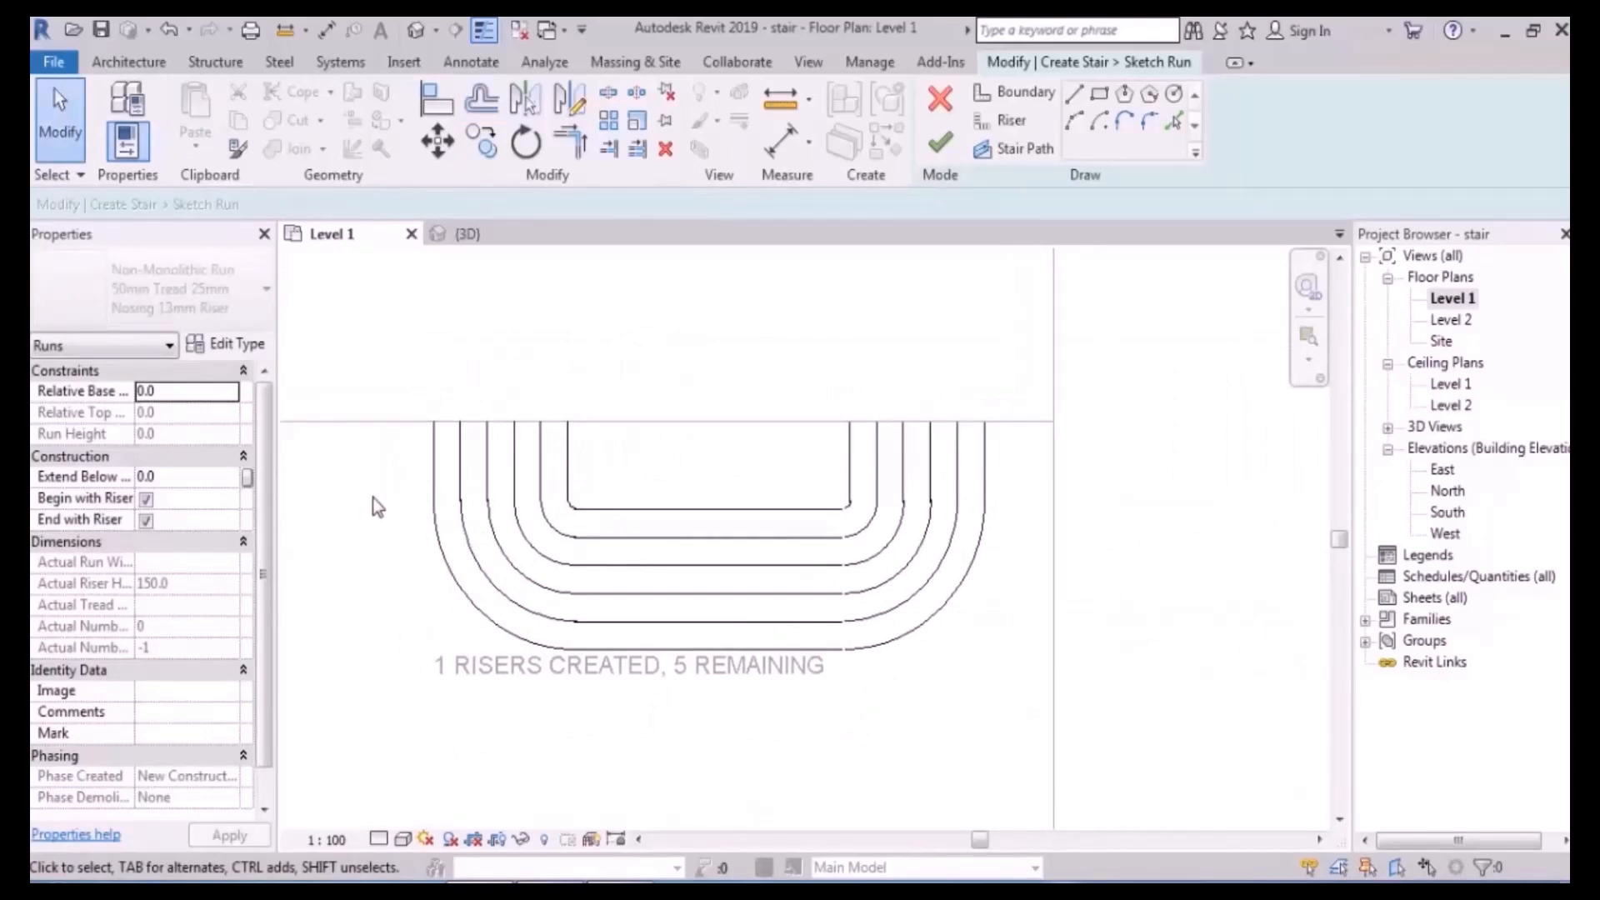
{"action": "left_click", "coordinate": [1014, 91]}
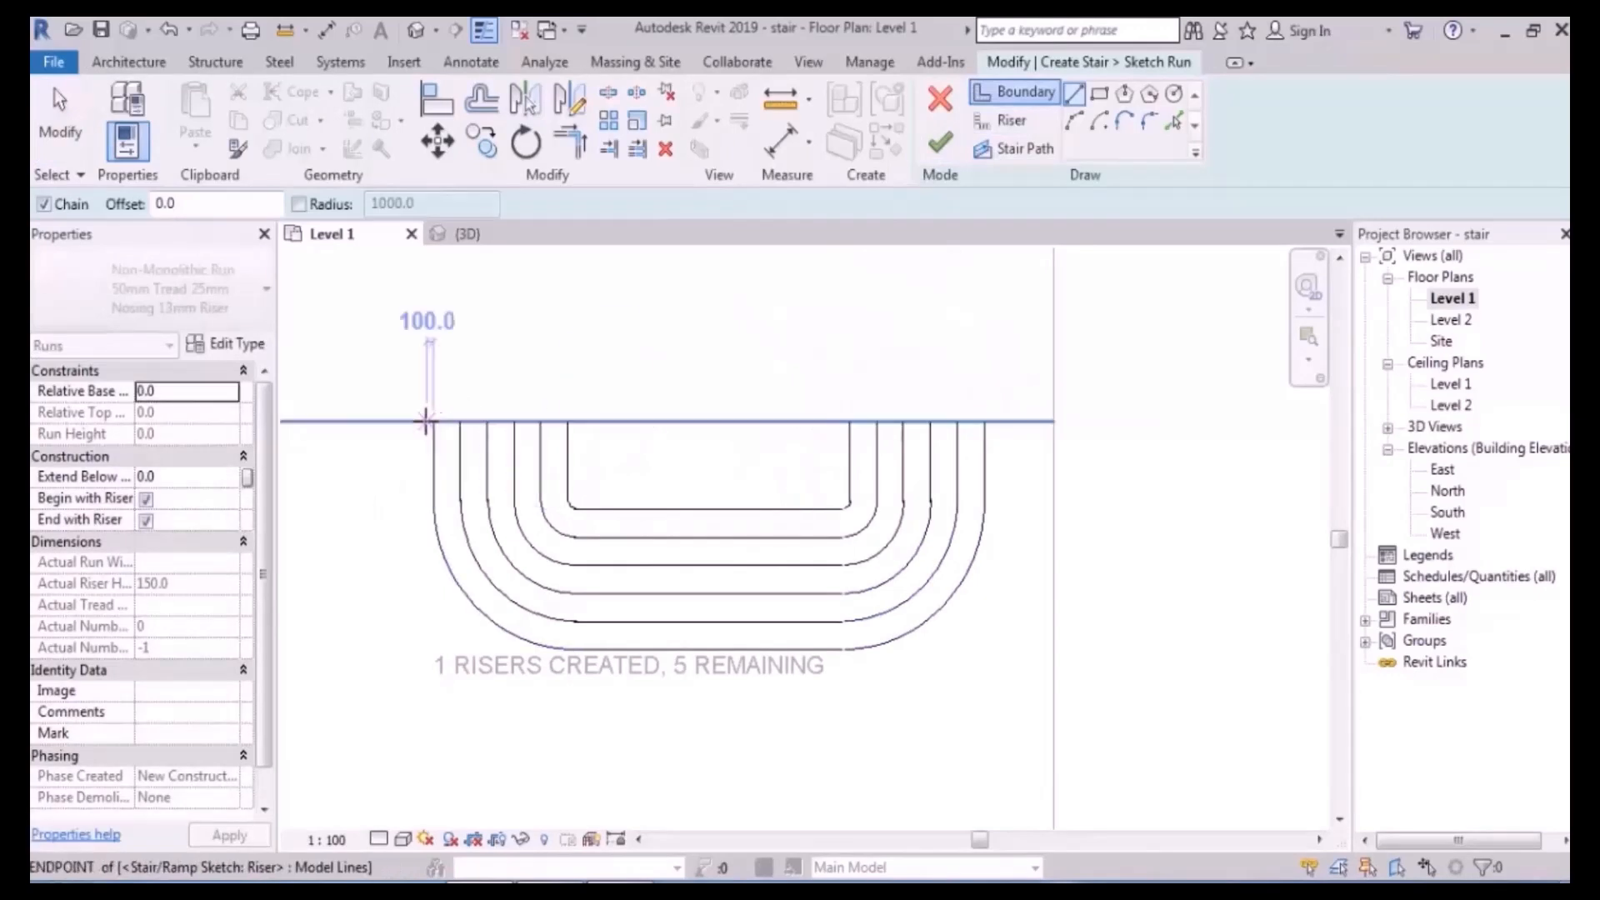
- Attempt to finish the sketch, dismiss the invalid-sketch error, and inspect overlapping riser lines
{"action": "left_click", "coordinate": [939, 142]}
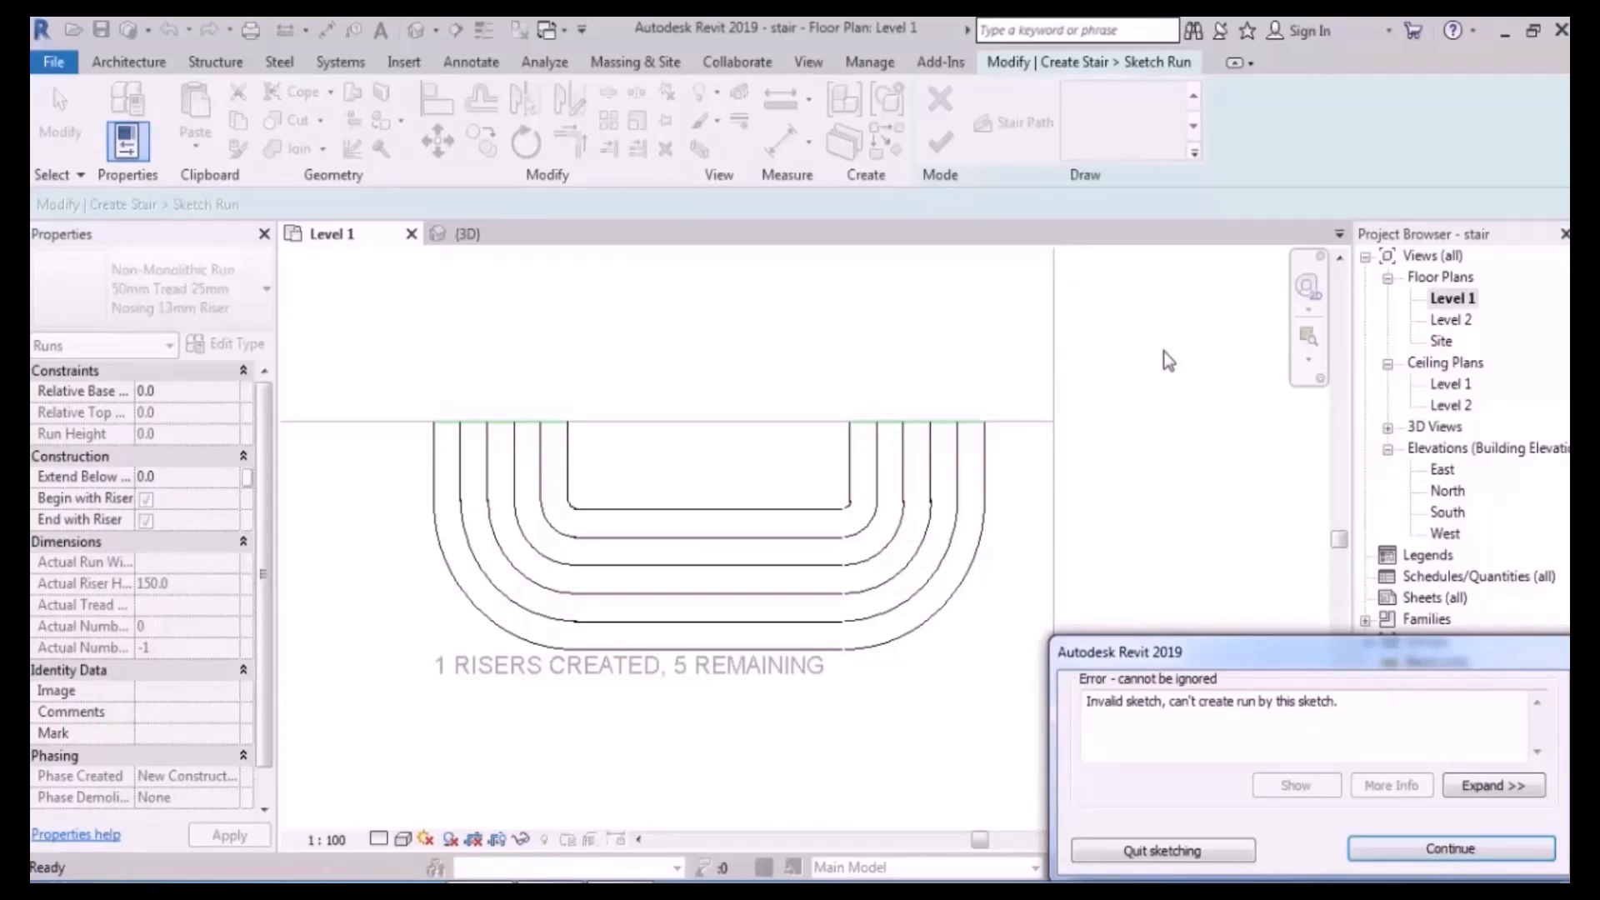
{"action": "key", "text": "Return"}
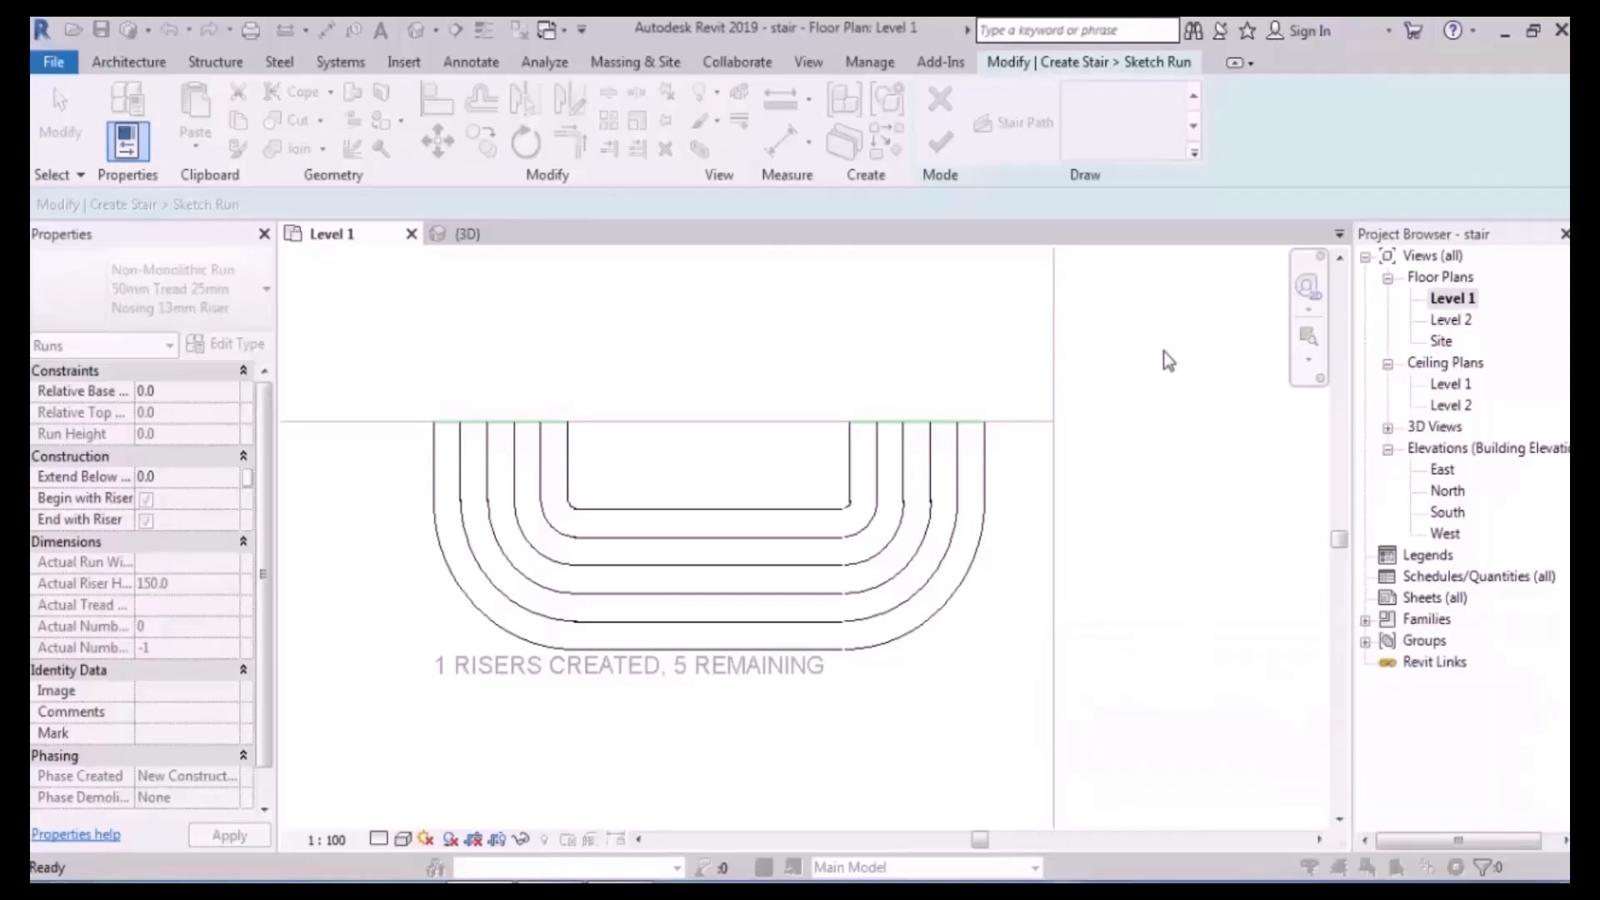
{"action": "scroll", "coordinate": [725, 564], "scroll_direction": "up", "scroll_amount": 2}
{"action": "middle_click_drag", "start_coordinate": [724, 564], "coordinate": [861, 537]}
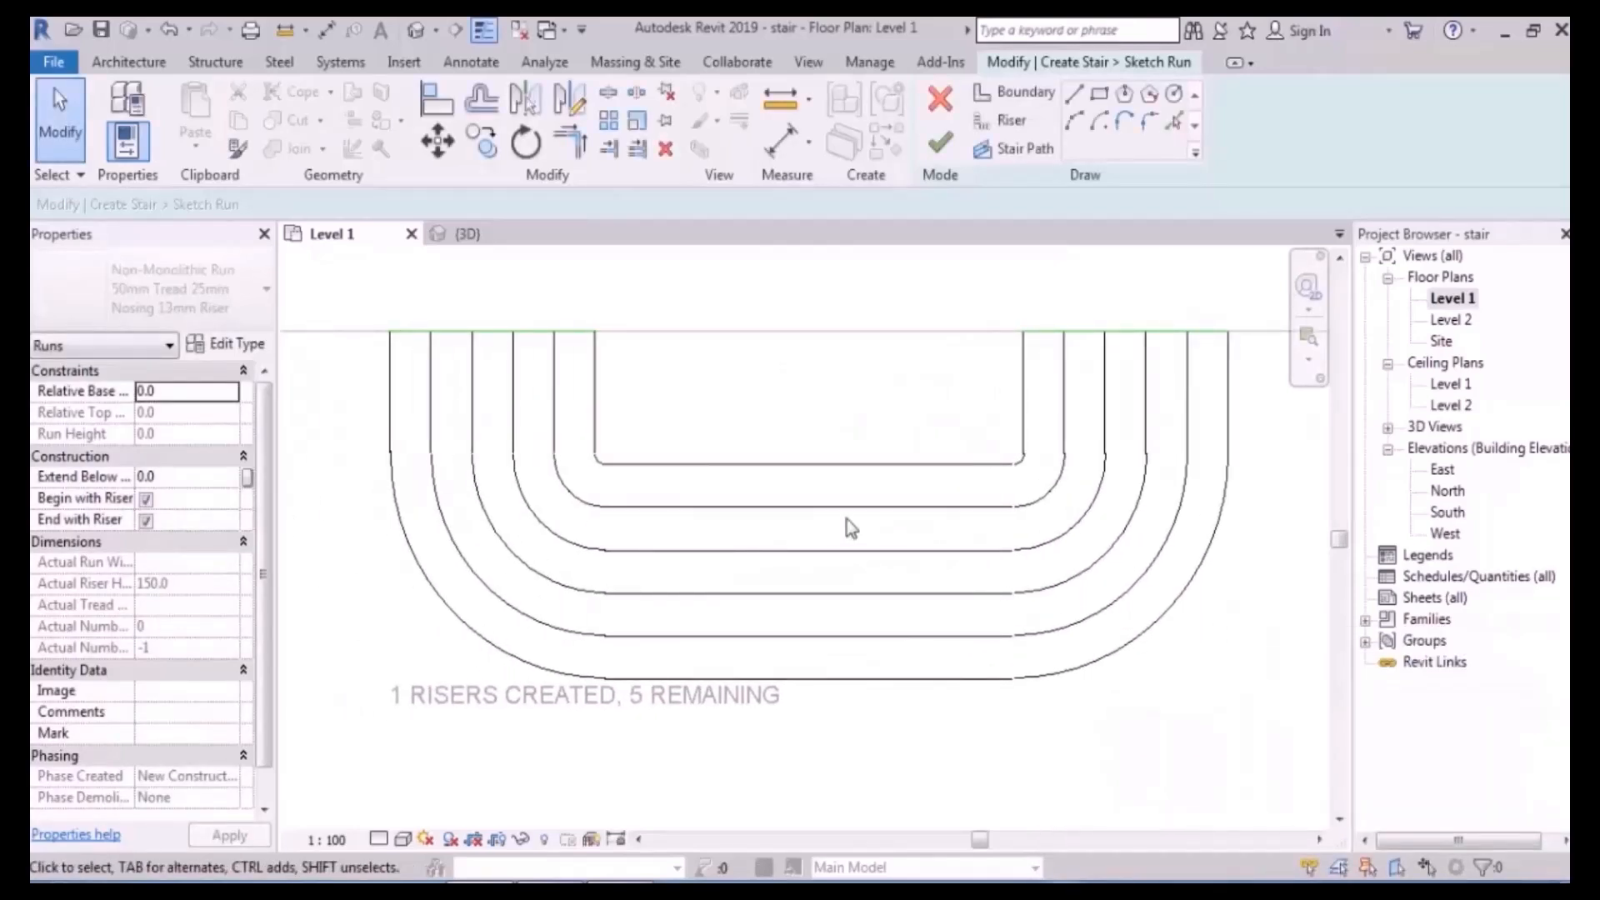
{"action": "left_click_drag", "start_coordinate": [841, 442], "coordinate": [717, 760]}
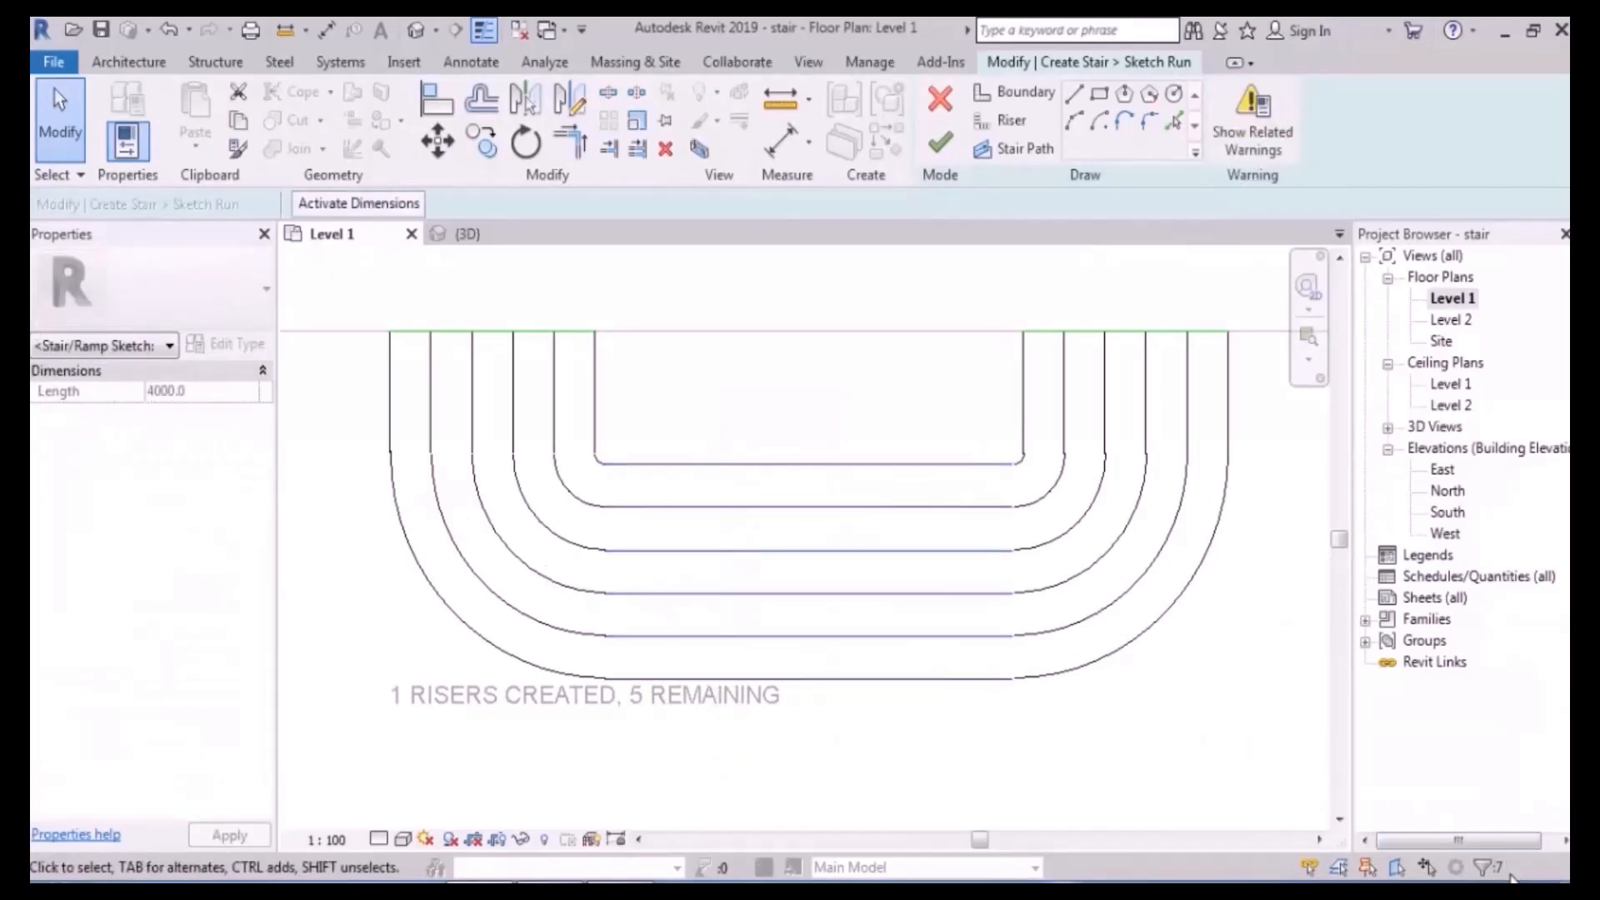
{"action": "left_click", "coordinate": [870, 439]}
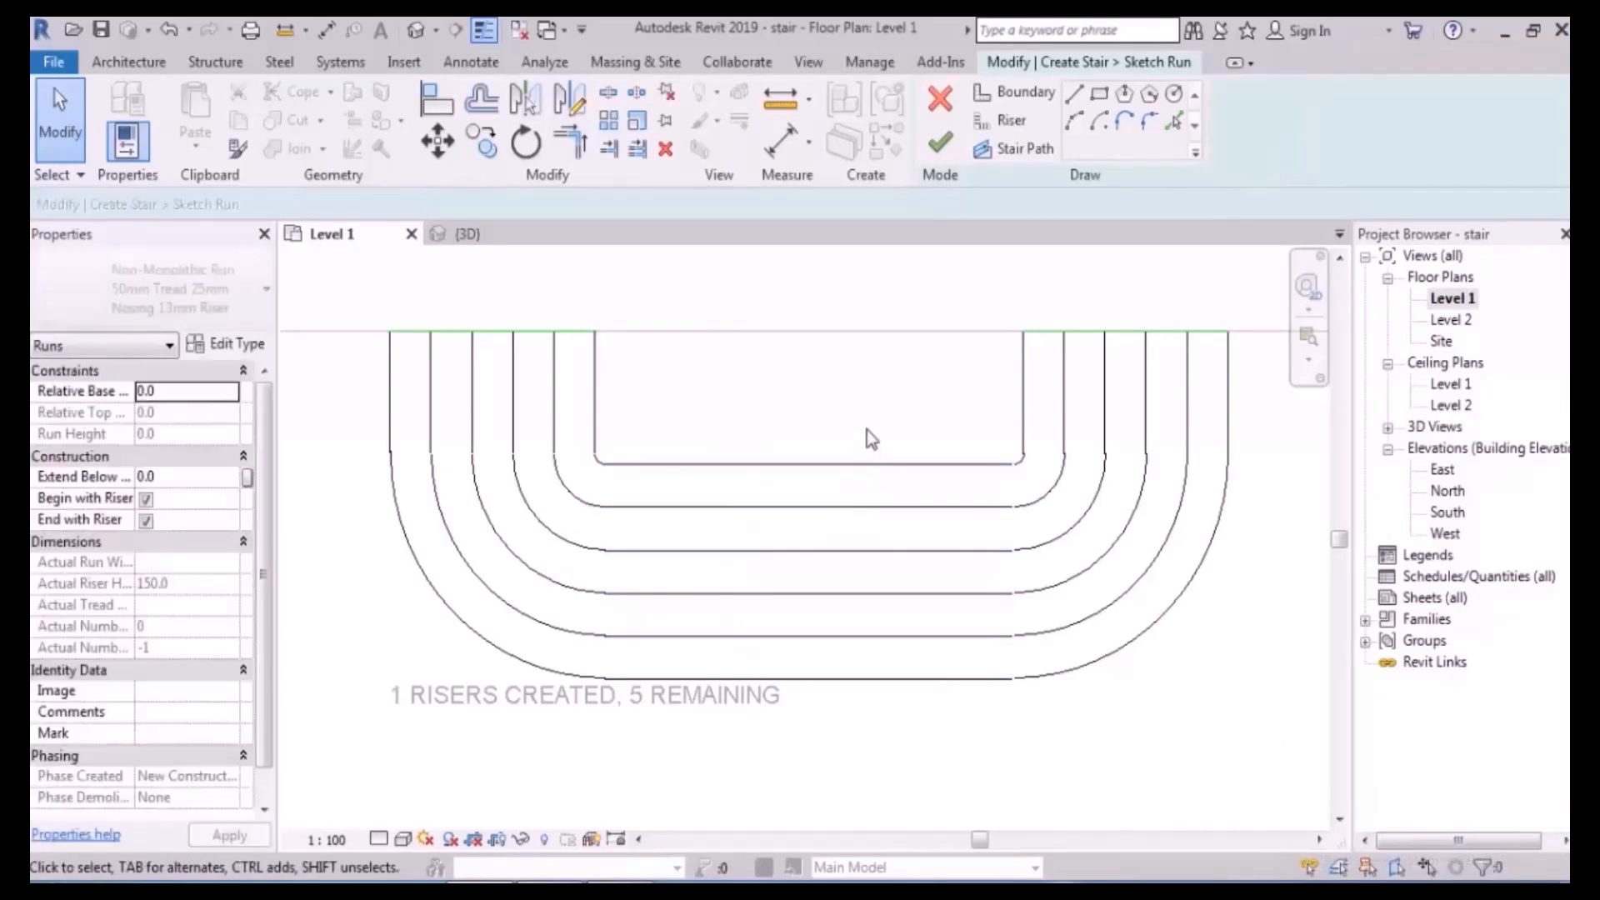
{"action": "left_click_drag", "start_coordinate": [867, 438], "coordinate": [820, 527]}
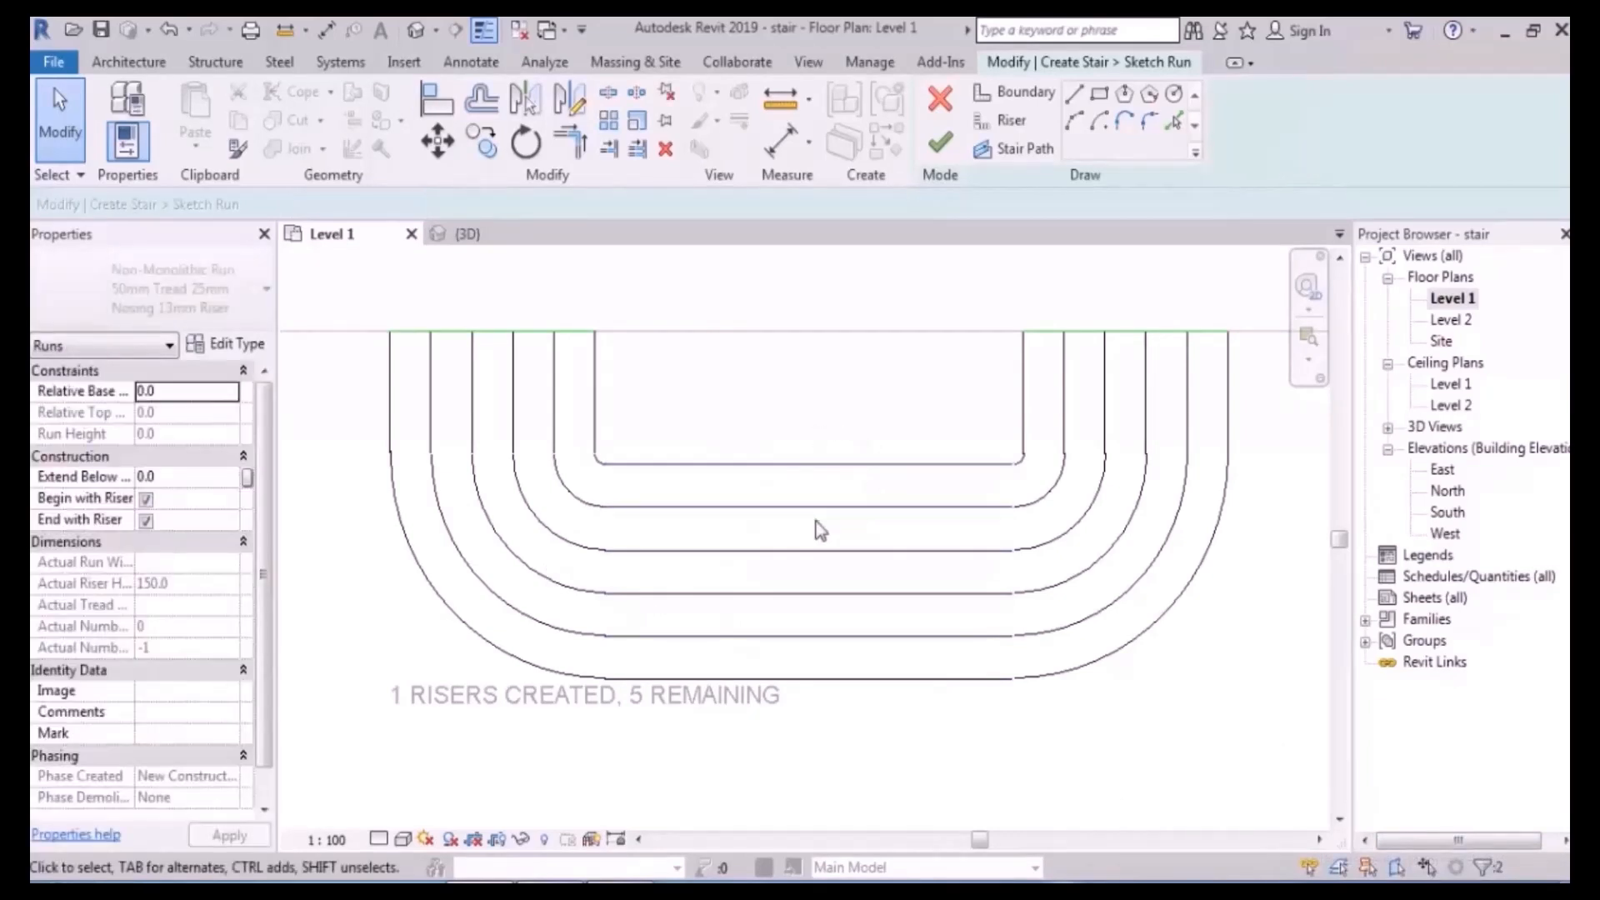
{"action": "left_click", "coordinate": [866, 406]}
{"action": "scroll", "coordinate": [863, 526], "scroll_direction": "up", "scroll_amount": 2}
{"action": "left_click_drag", "start_coordinate": [867, 527], "coordinate": [840, 642]}
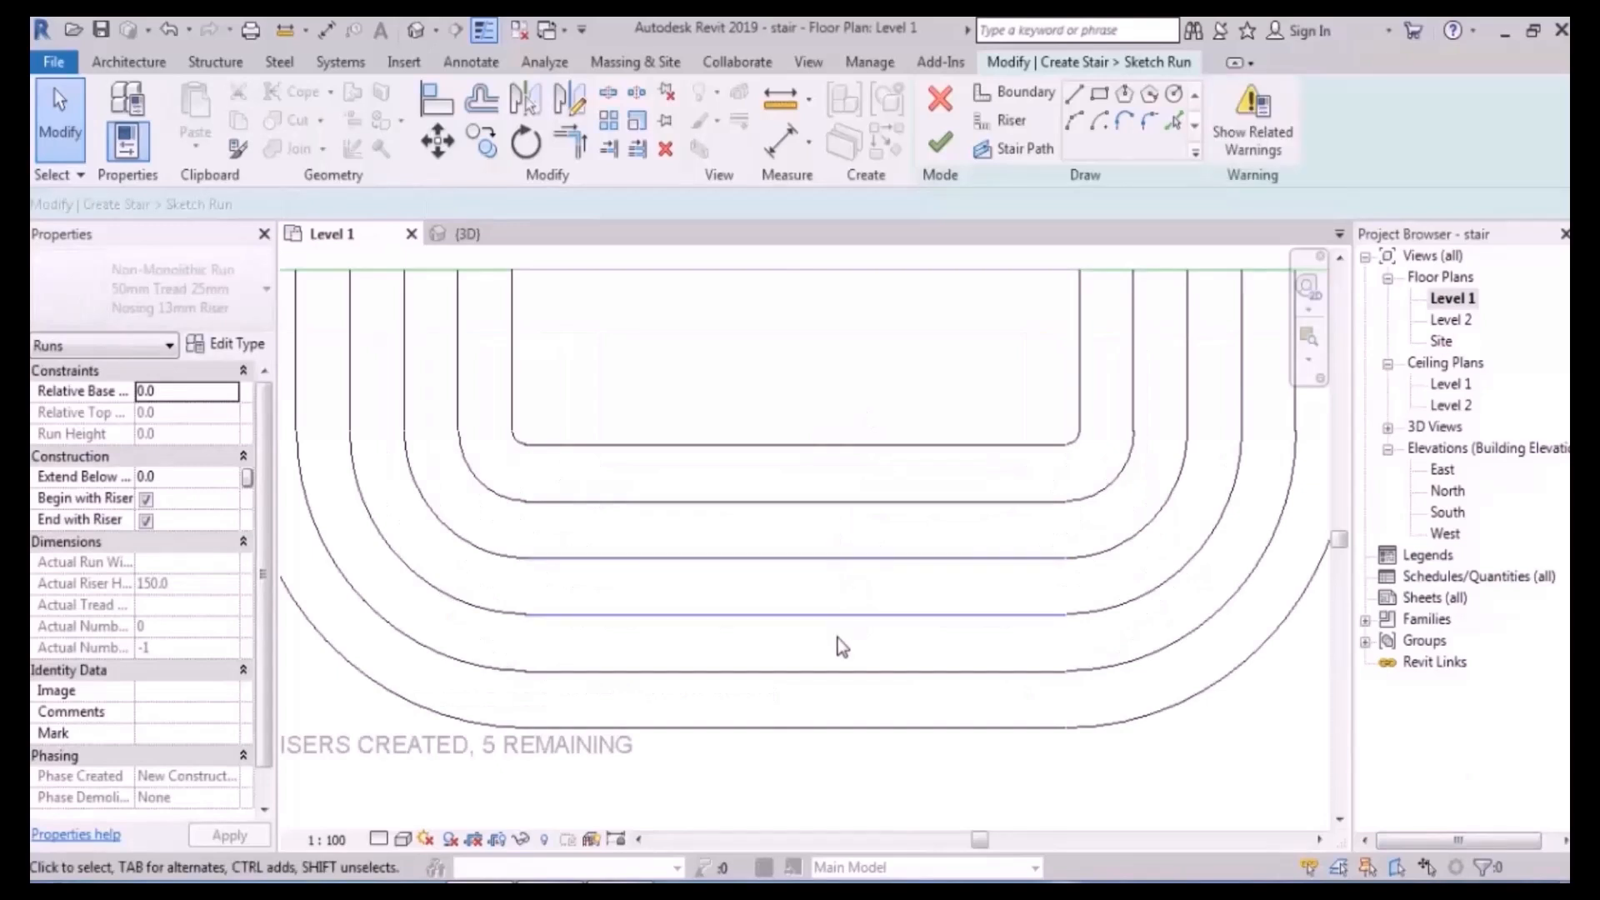
{"action": "left_click", "coordinate": [884, 527]}
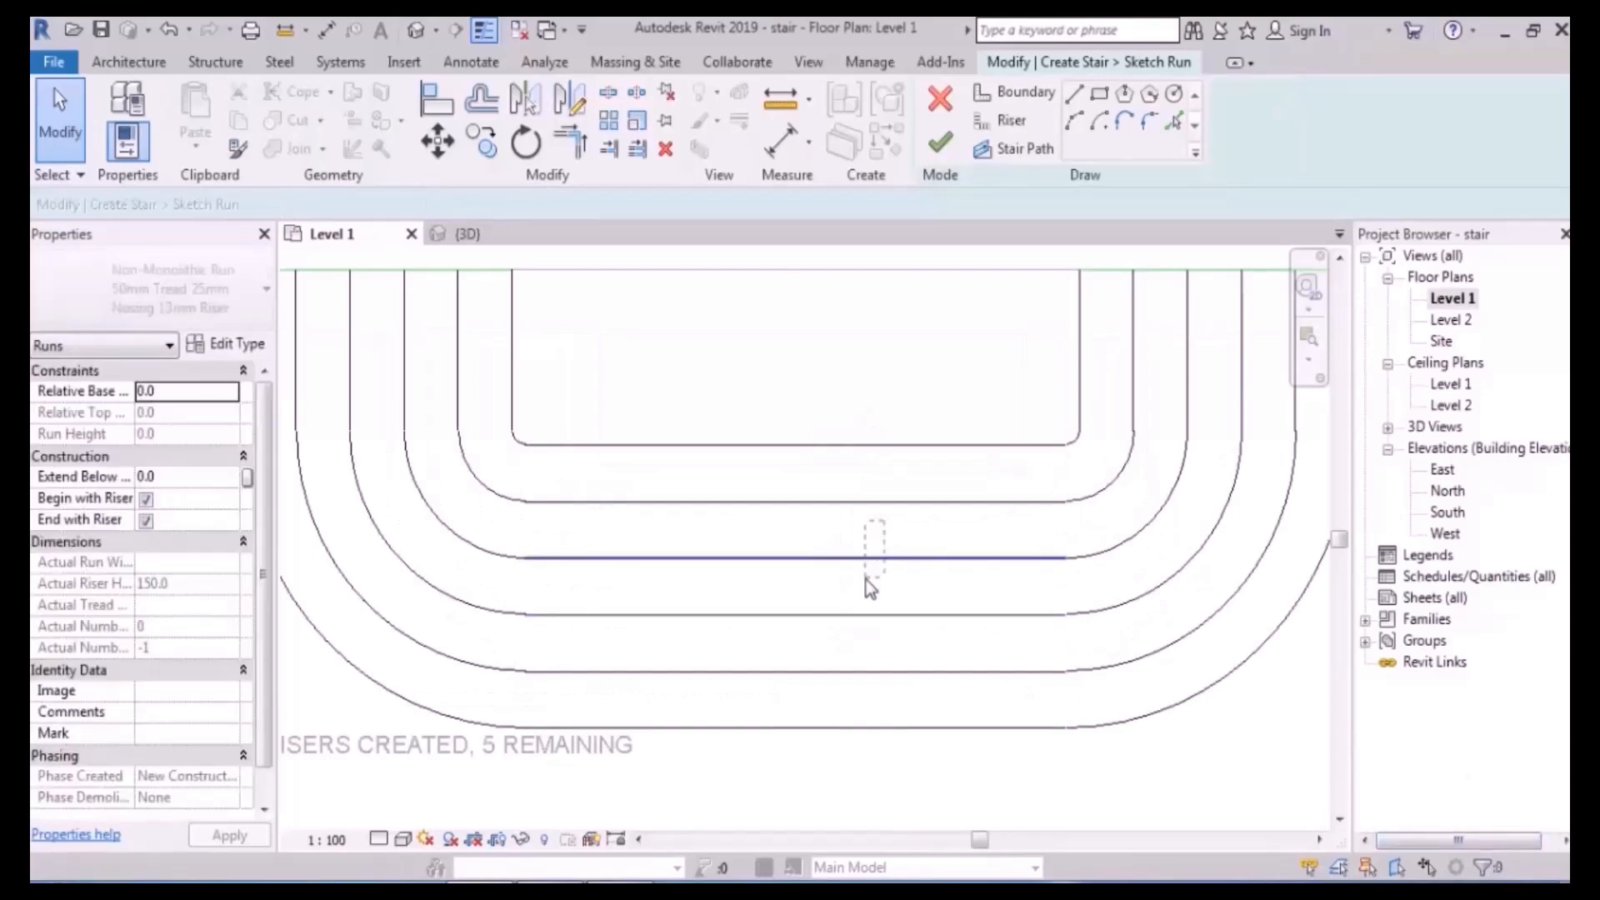
{"action": "left_click", "coordinate": [867, 555]}
{"action": "left_click_drag", "start_coordinate": [964, 583], "coordinate": [921, 636]}
{"action": "left_click", "coordinate": [878, 578]}
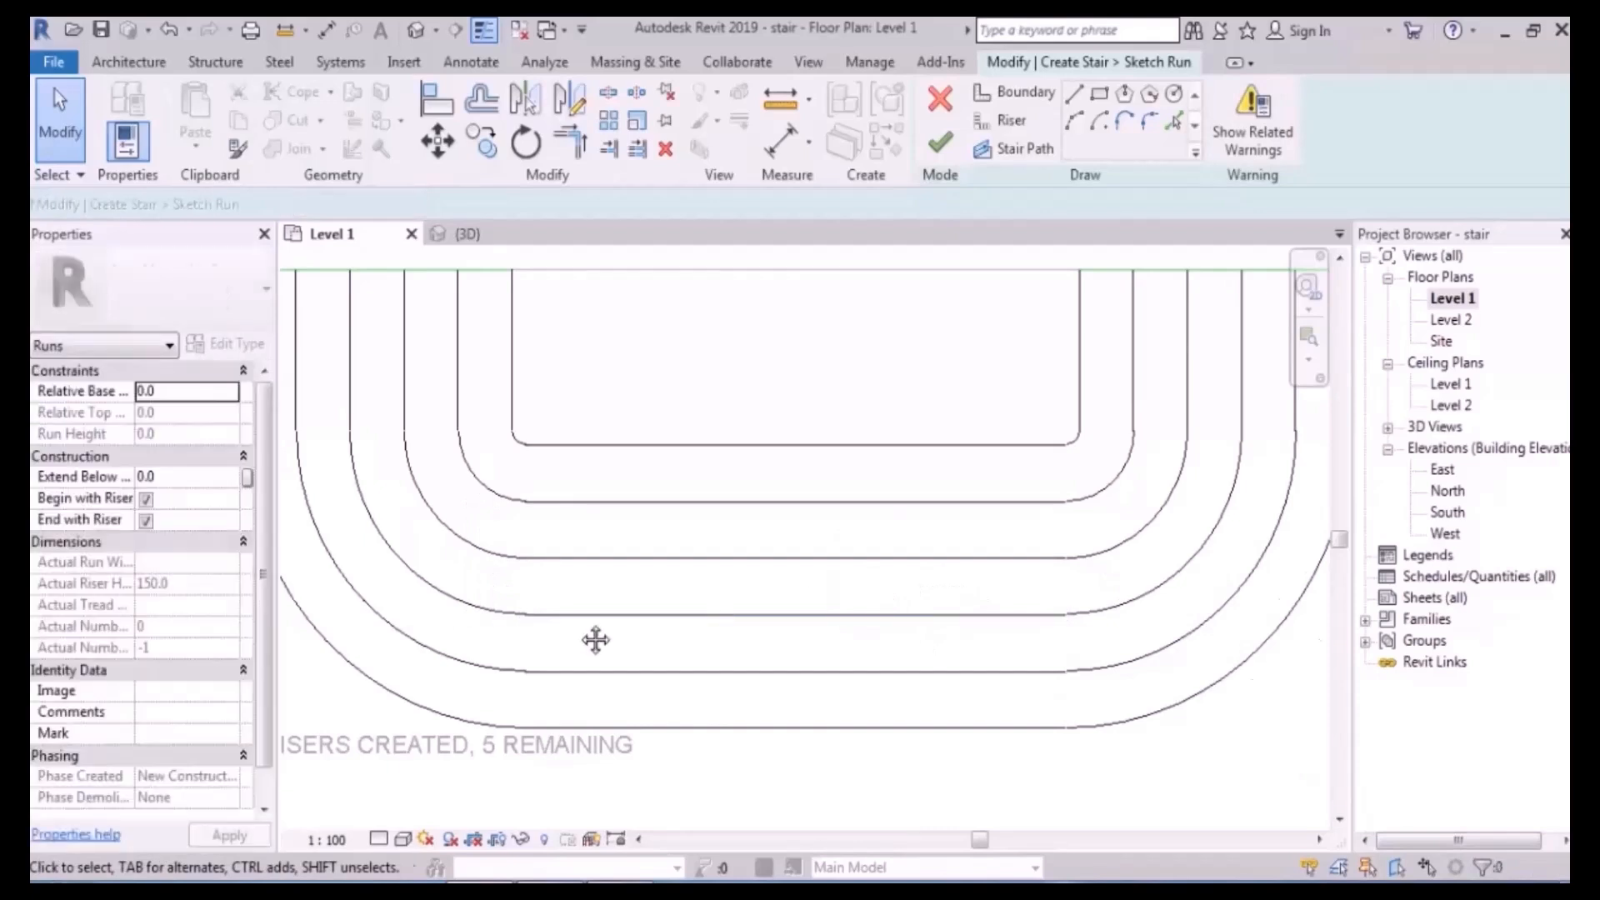
- Select the vertical lines, both arcs and the bottom line of a riser, then clear the selection
{"action": "middle_click_drag", "start_coordinate": [582, 636], "coordinate": [692, 662]}
{"action": "left_click_drag", "start_coordinate": [547, 574], "coordinate": [512, 627]}
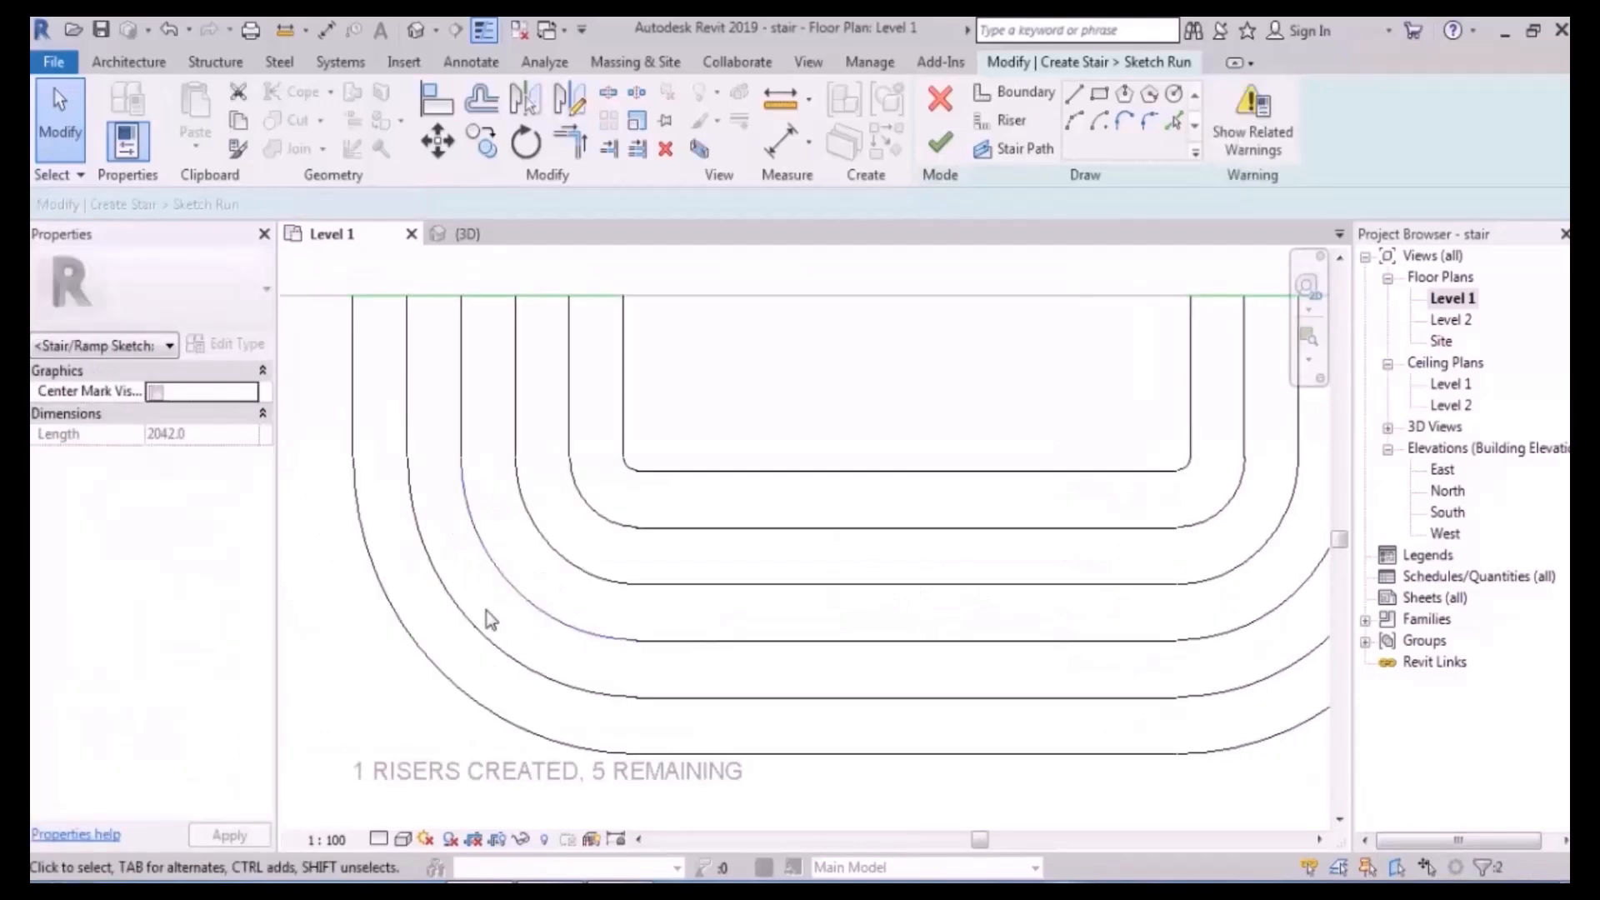
{"action": "left_click_drag", "start_coordinate": [479, 358], "coordinate": [435, 418]}
{"action": "left_click", "coordinate": [435, 419]}
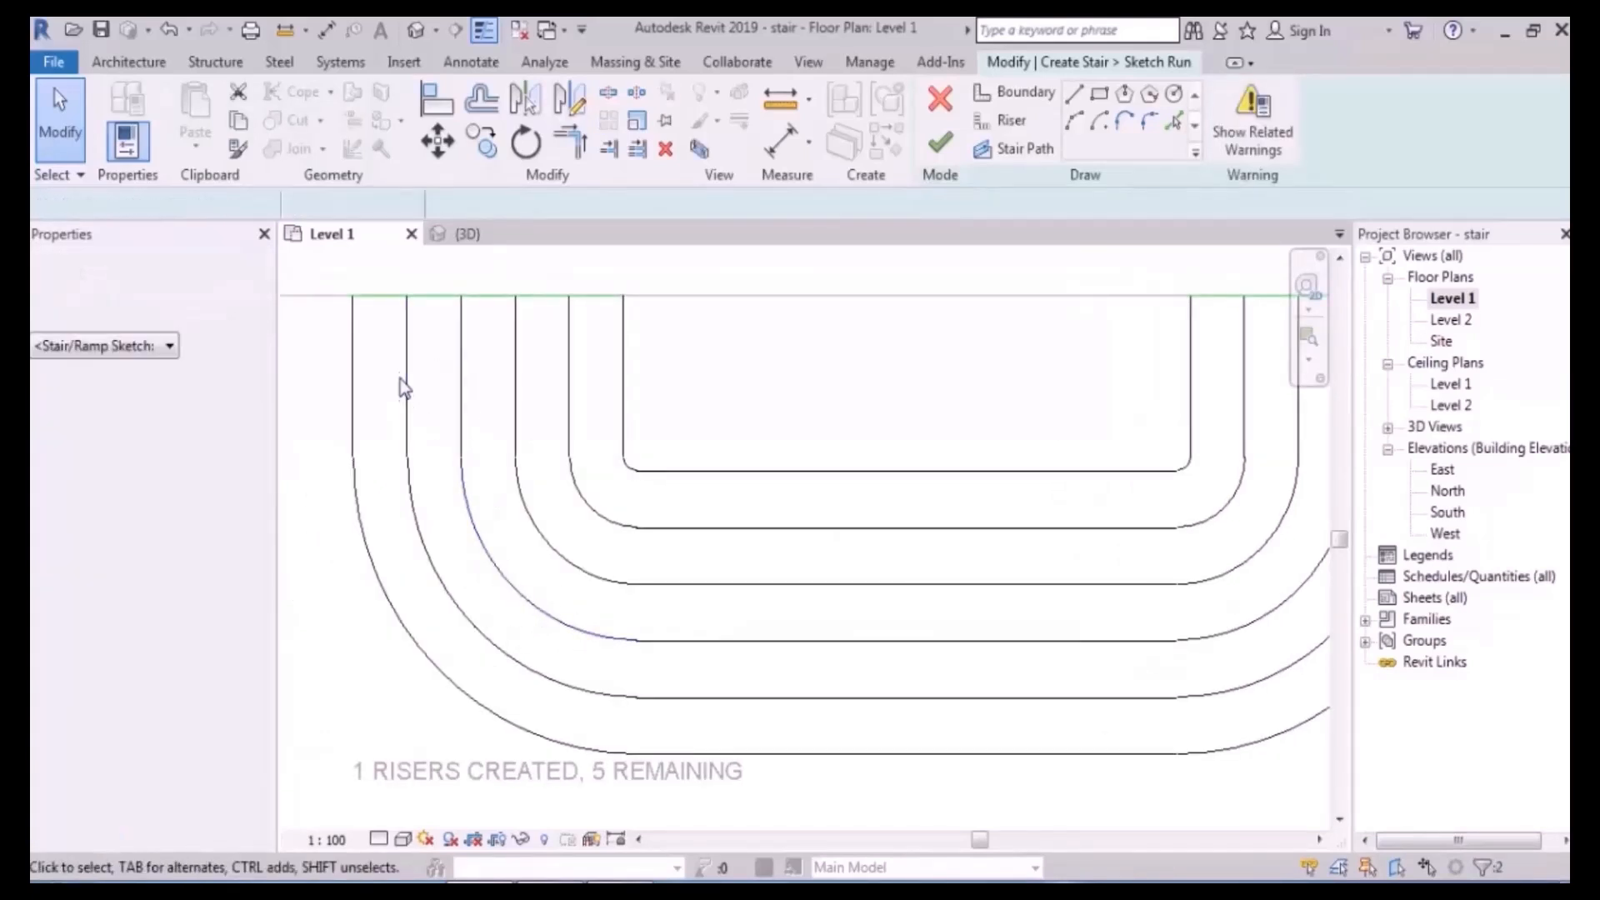
{"action": "scroll", "coordinate": [421, 387], "scroll_direction": "down", "scroll_amount": 1}
{"action": "left_click", "coordinate": [451, 395]}
{"action": "left_click", "coordinate": [474, 519], "text": "ctrl"}
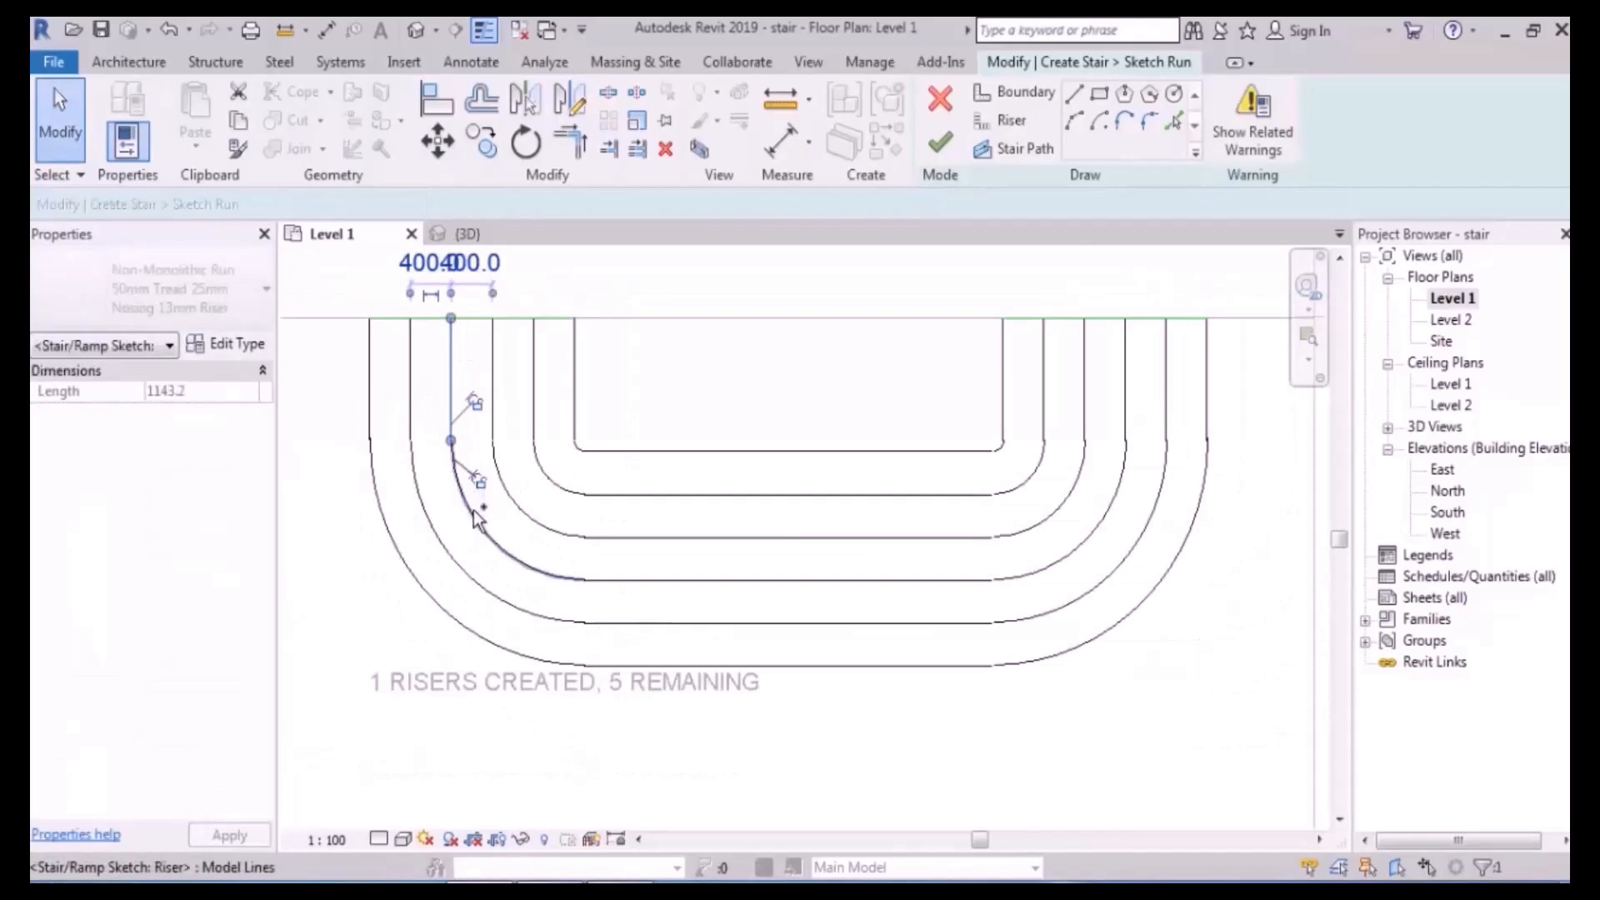
{"action": "left_click", "coordinate": [702, 580], "text": "ctrl"}
{"action": "left_click", "coordinate": [1096, 546], "text": "ctrl"}
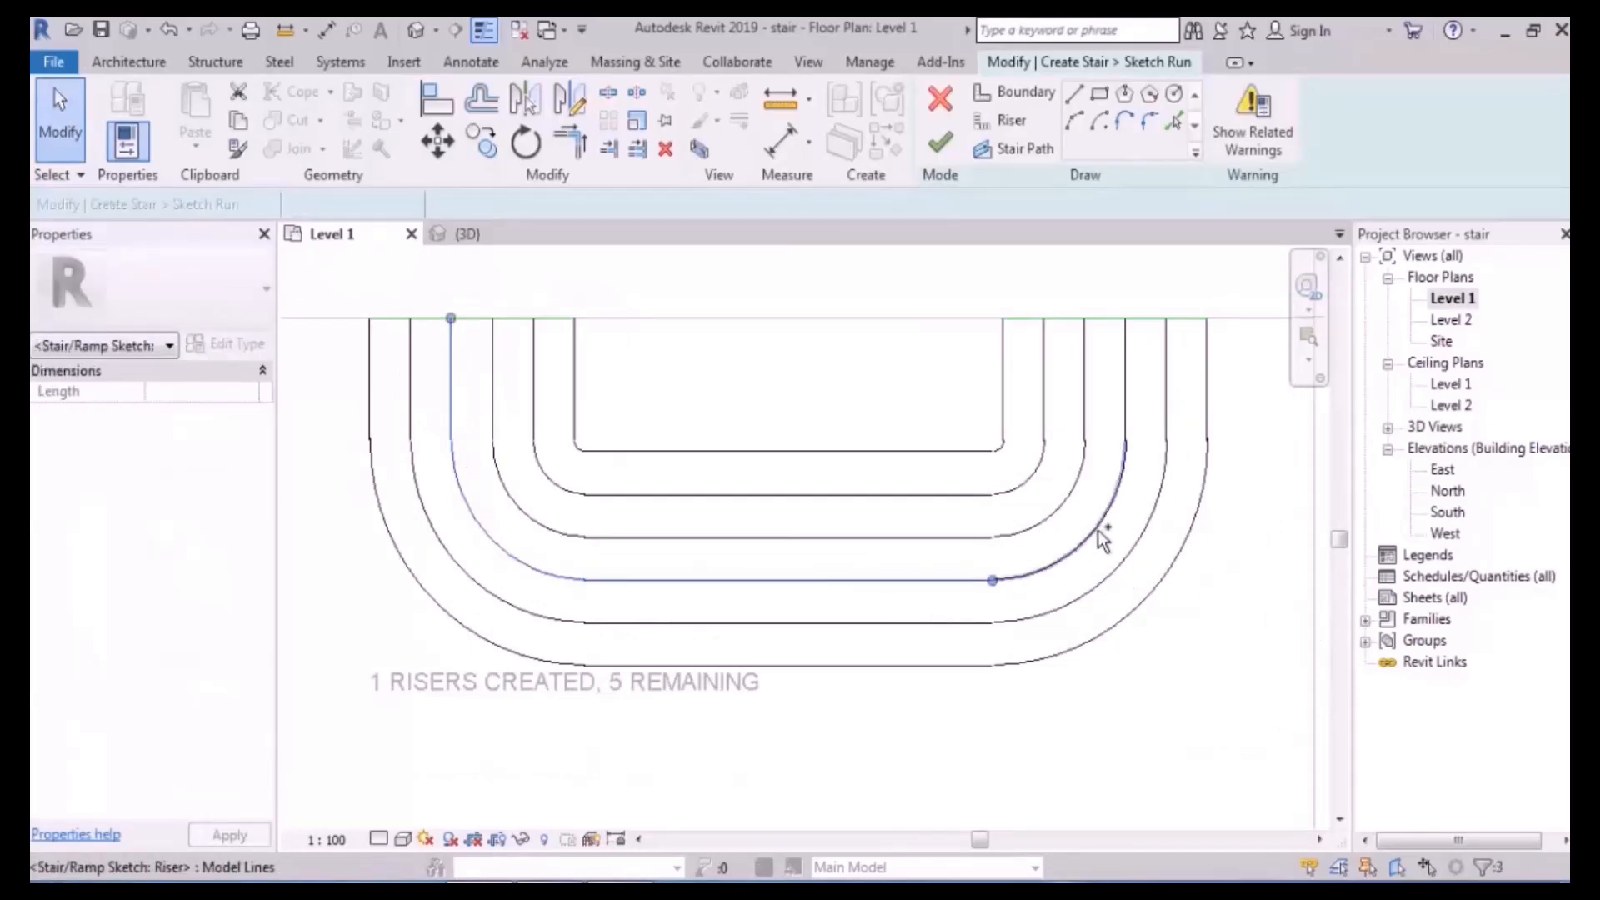
{"action": "left_click", "coordinate": [1133, 373], "text": "ctrl"}
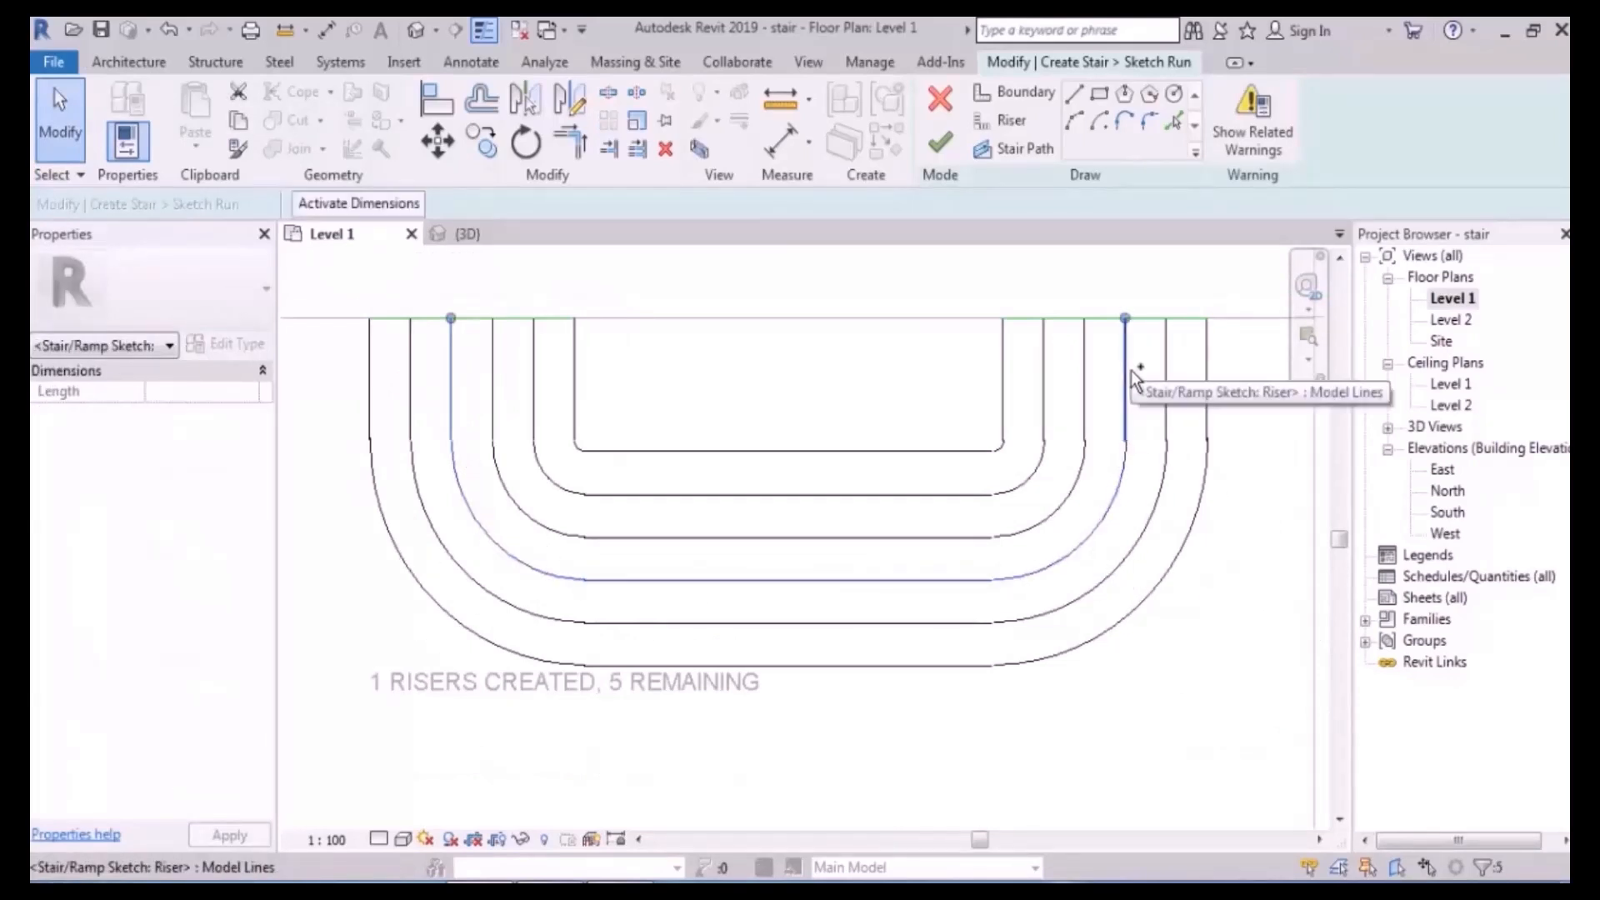
{"action": "key", "text": "Escape"}
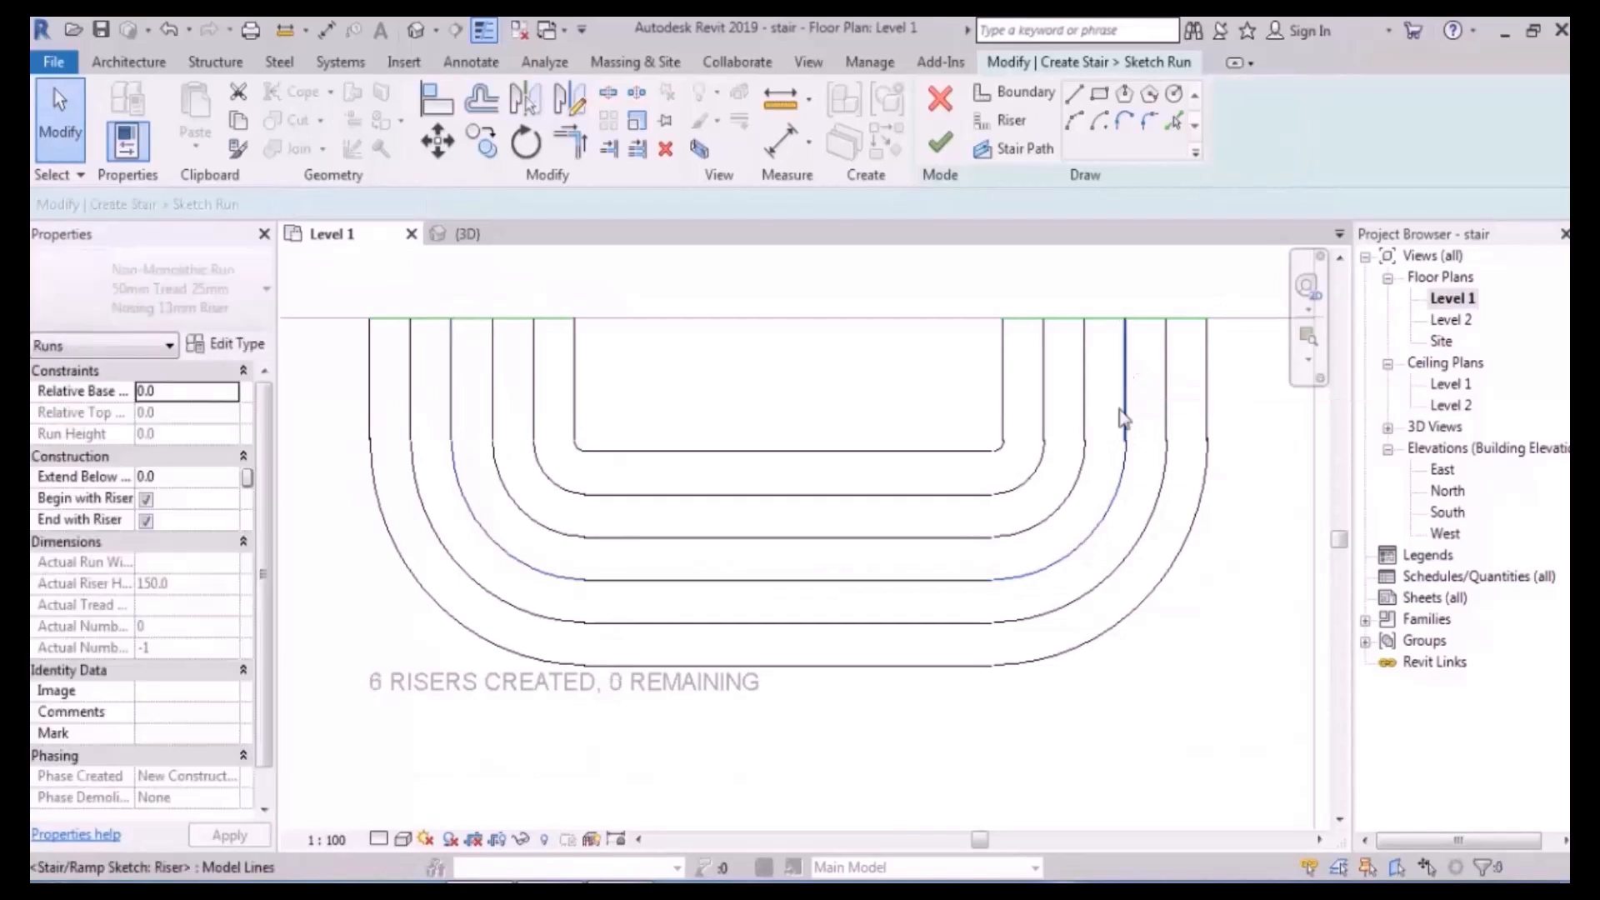
{"action": "scroll", "coordinate": [839, 489], "scroll_direction": "down", "scroll_amount": 2}
- Finish the run sketch, view it in default 3D, and flip the stair's direction
{"action": "left_click", "coordinate": [944, 145]}
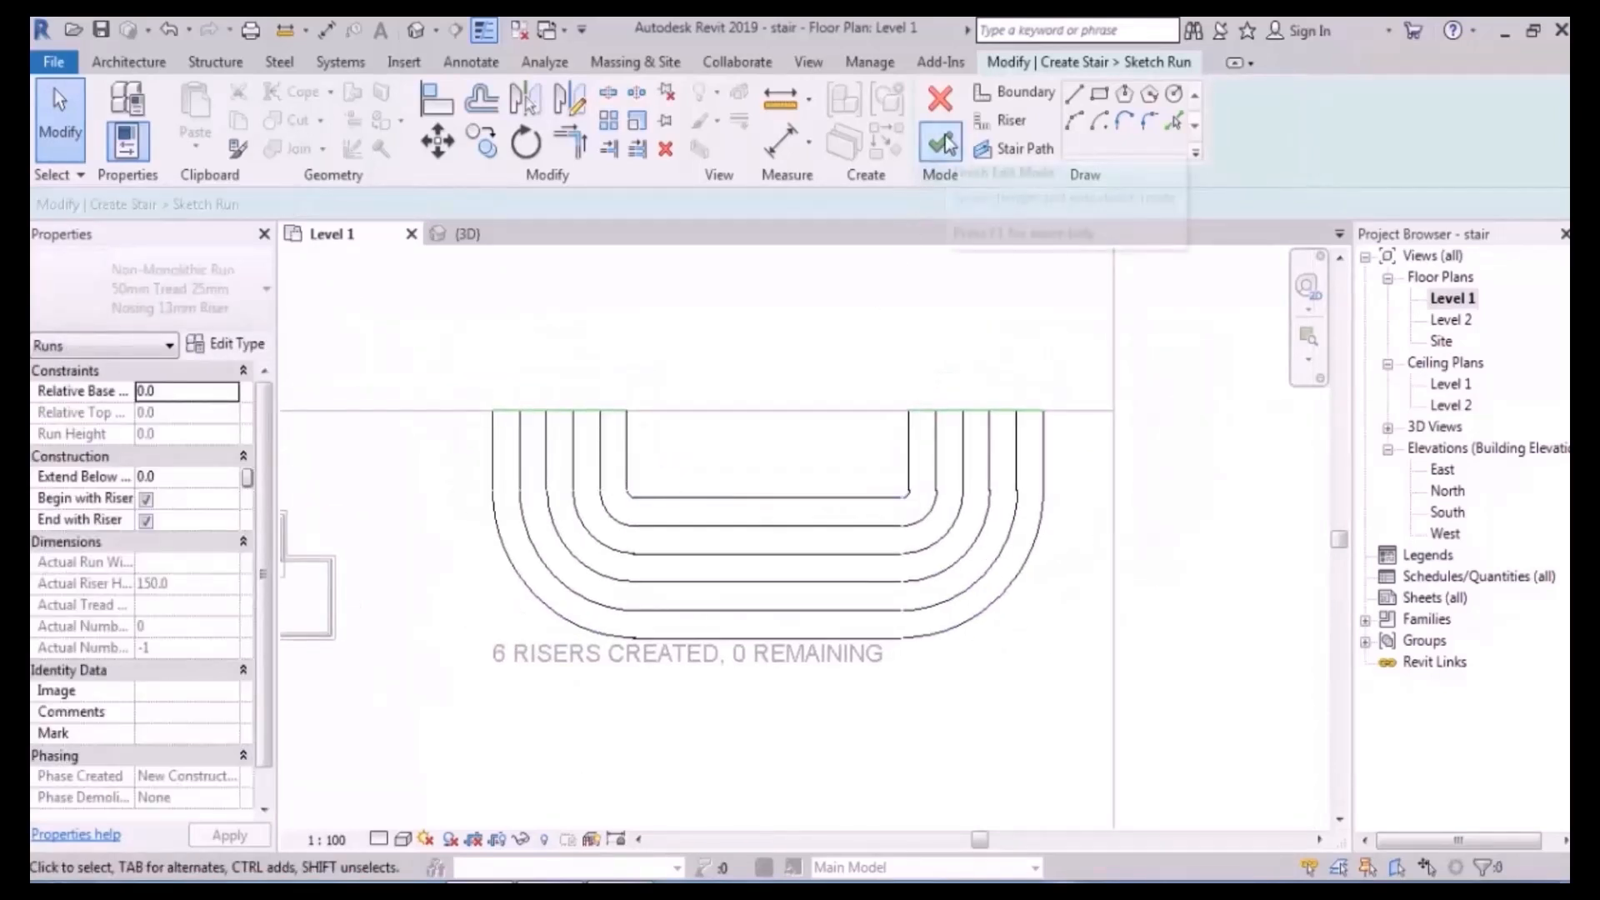
{"action": "left_click", "coordinate": [416, 31]}
{"action": "middle_click_drag", "start_coordinate": [985, 637], "coordinate": [569, 718], "text": "shift"}
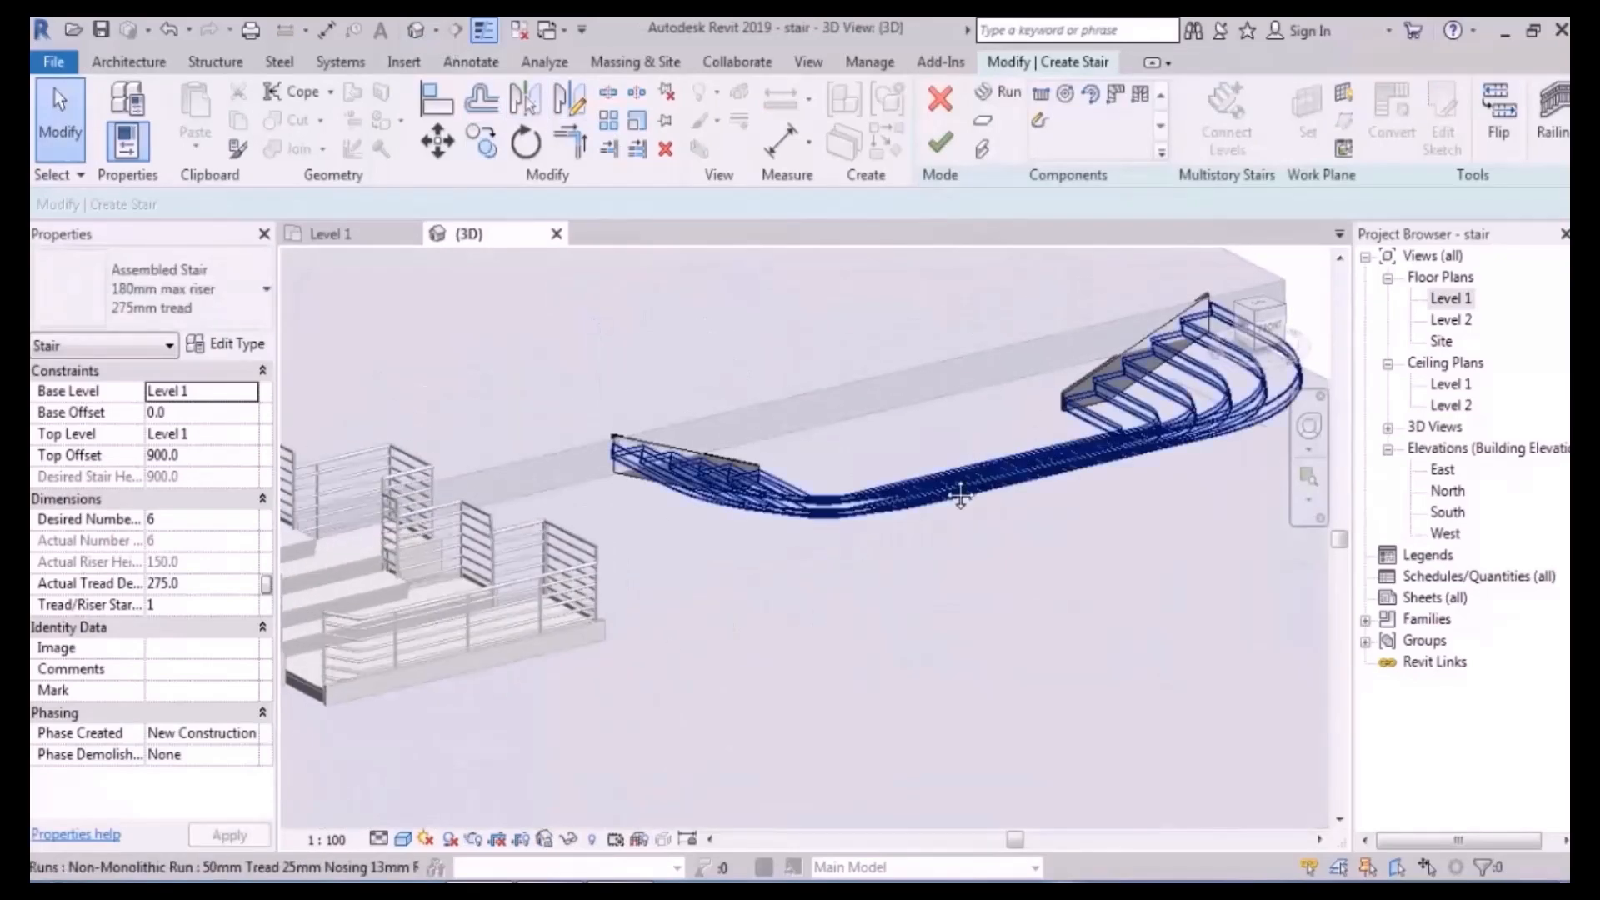
{"action": "middle_click_drag", "start_coordinate": [1046, 447], "coordinate": [828, 561]}
{"action": "left_click", "coordinate": [1498, 125]}
{"action": "middle_click_drag", "start_coordinate": [958, 538], "coordinate": [820, 584], "text": "shift"}
{"action": "middle_click_drag", "start_coordinate": [837, 579], "coordinate": [817, 403]}
- Turn off End with Riser, set desired risers to 5, and finish the stair
{"action": "left_click", "coordinate": [992, 560]}
{"action": "middle_click_drag", "start_coordinate": [1071, 604], "coordinate": [1091, 501], "text": "shift"}
{"action": "scroll", "coordinate": [1006, 540], "scroll_direction": "up", "scroll_amount": 3}
{"action": "middle_click_drag", "start_coordinate": [992, 543], "coordinate": [857, 608], "text": "shift"}
{"action": "scroll", "coordinate": [1053, 576], "scroll_direction": "down", "scroll_amount": 5}
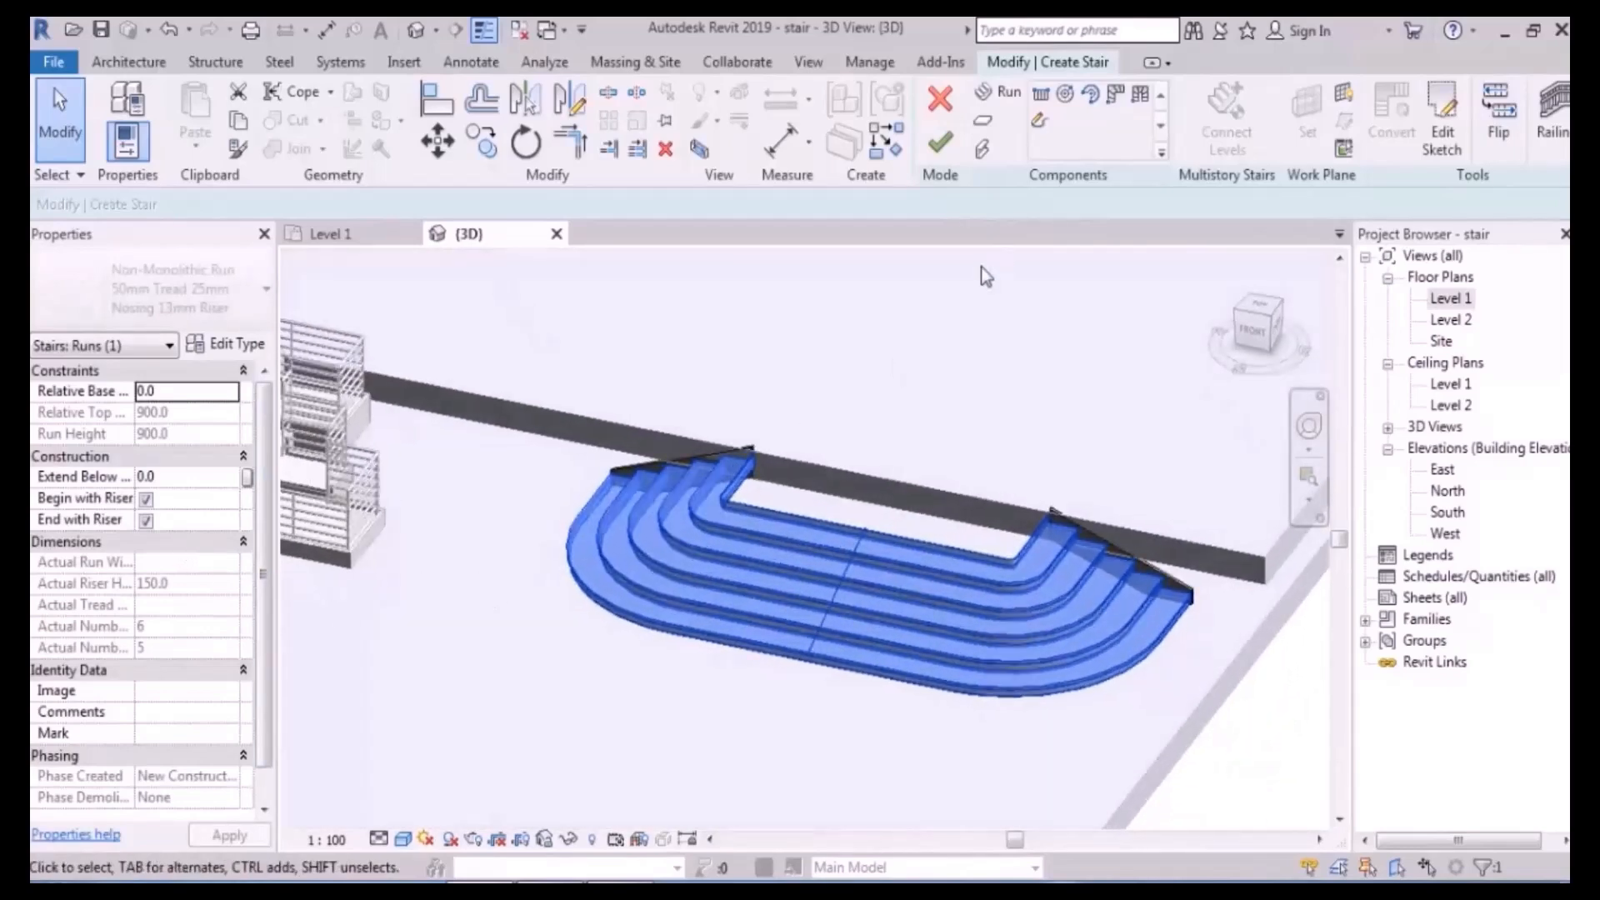
{"action": "left_click", "coordinate": [146, 521]}
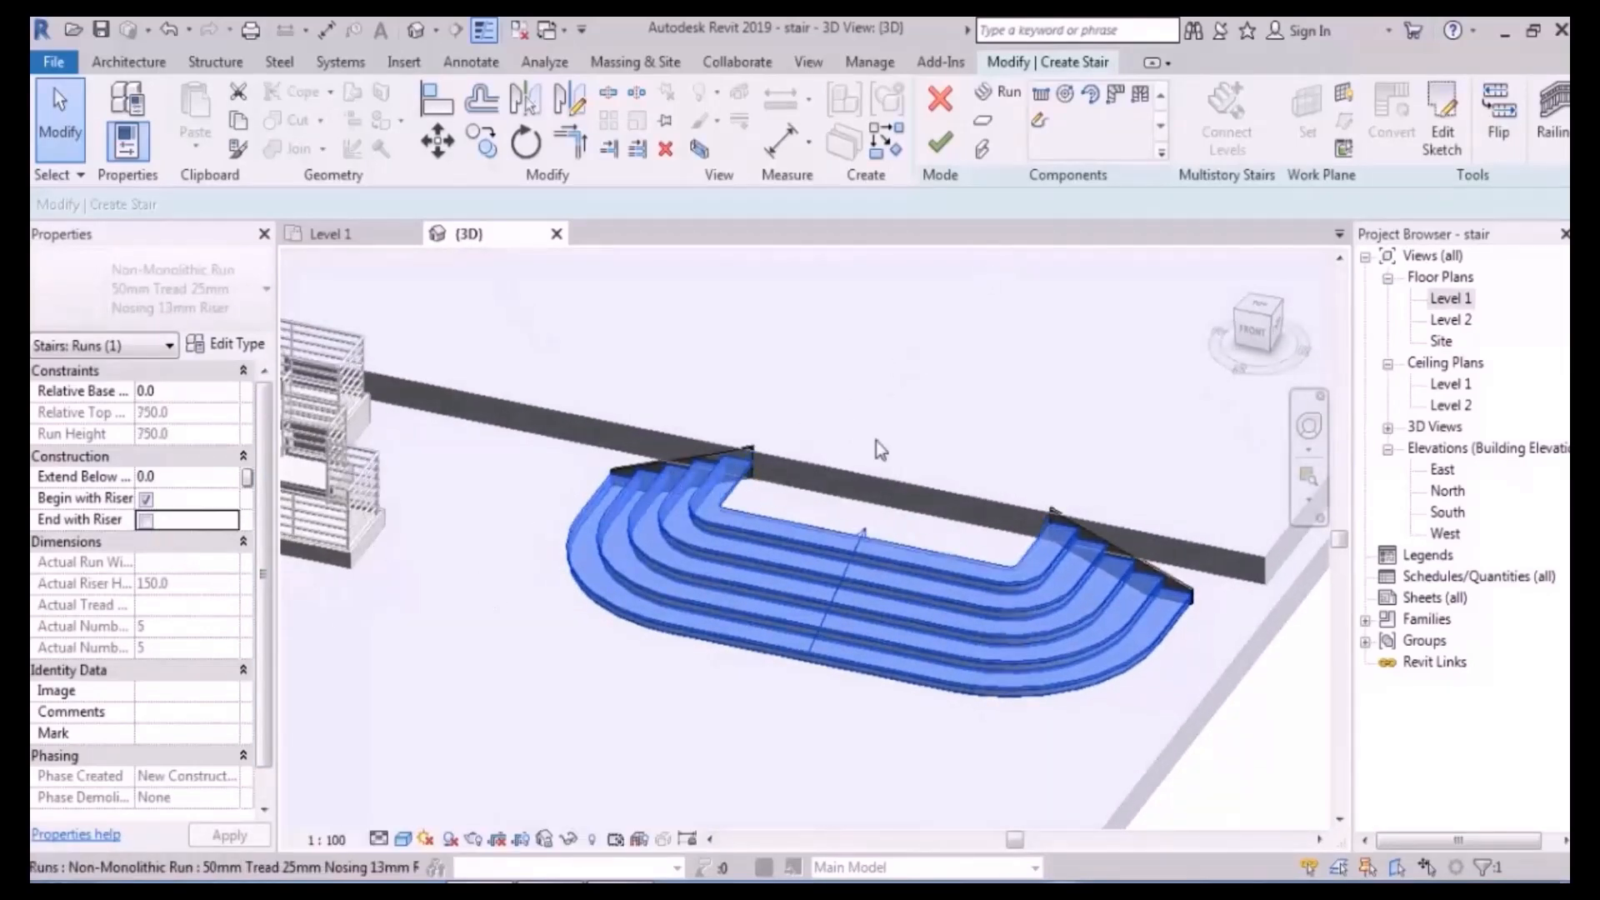
{"action": "middle_click_drag", "start_coordinate": [824, 453], "coordinate": [923, 498], "text": "shift"}
{"action": "key", "text": "Escape"}
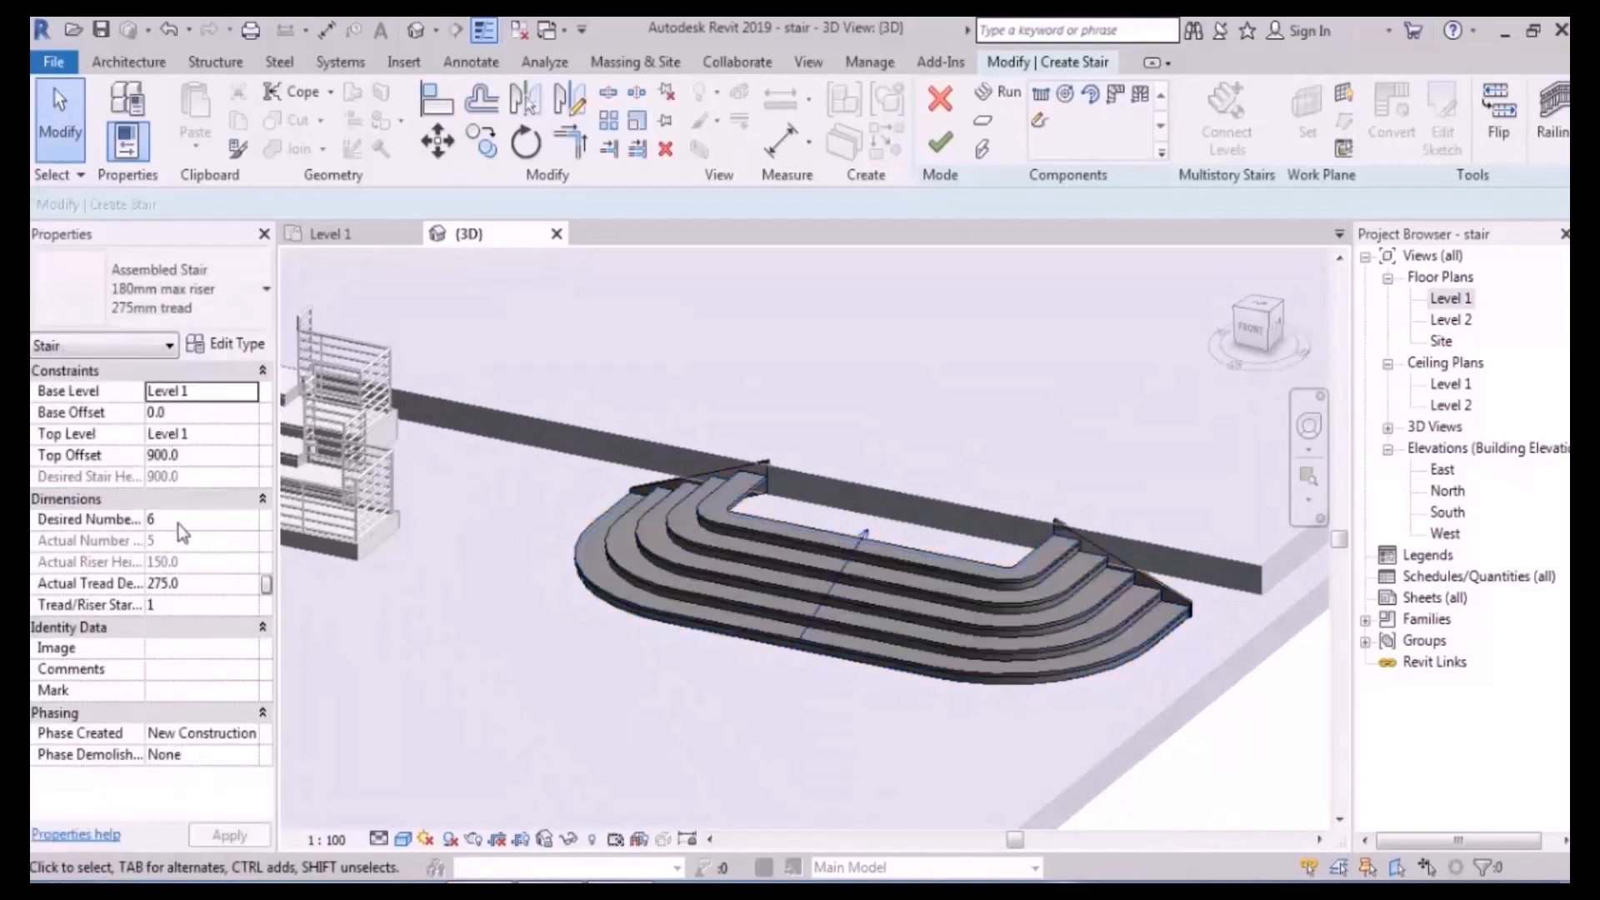
{"action": "left_click", "coordinate": [179, 523]}
{"action": "type", "text": "5"}
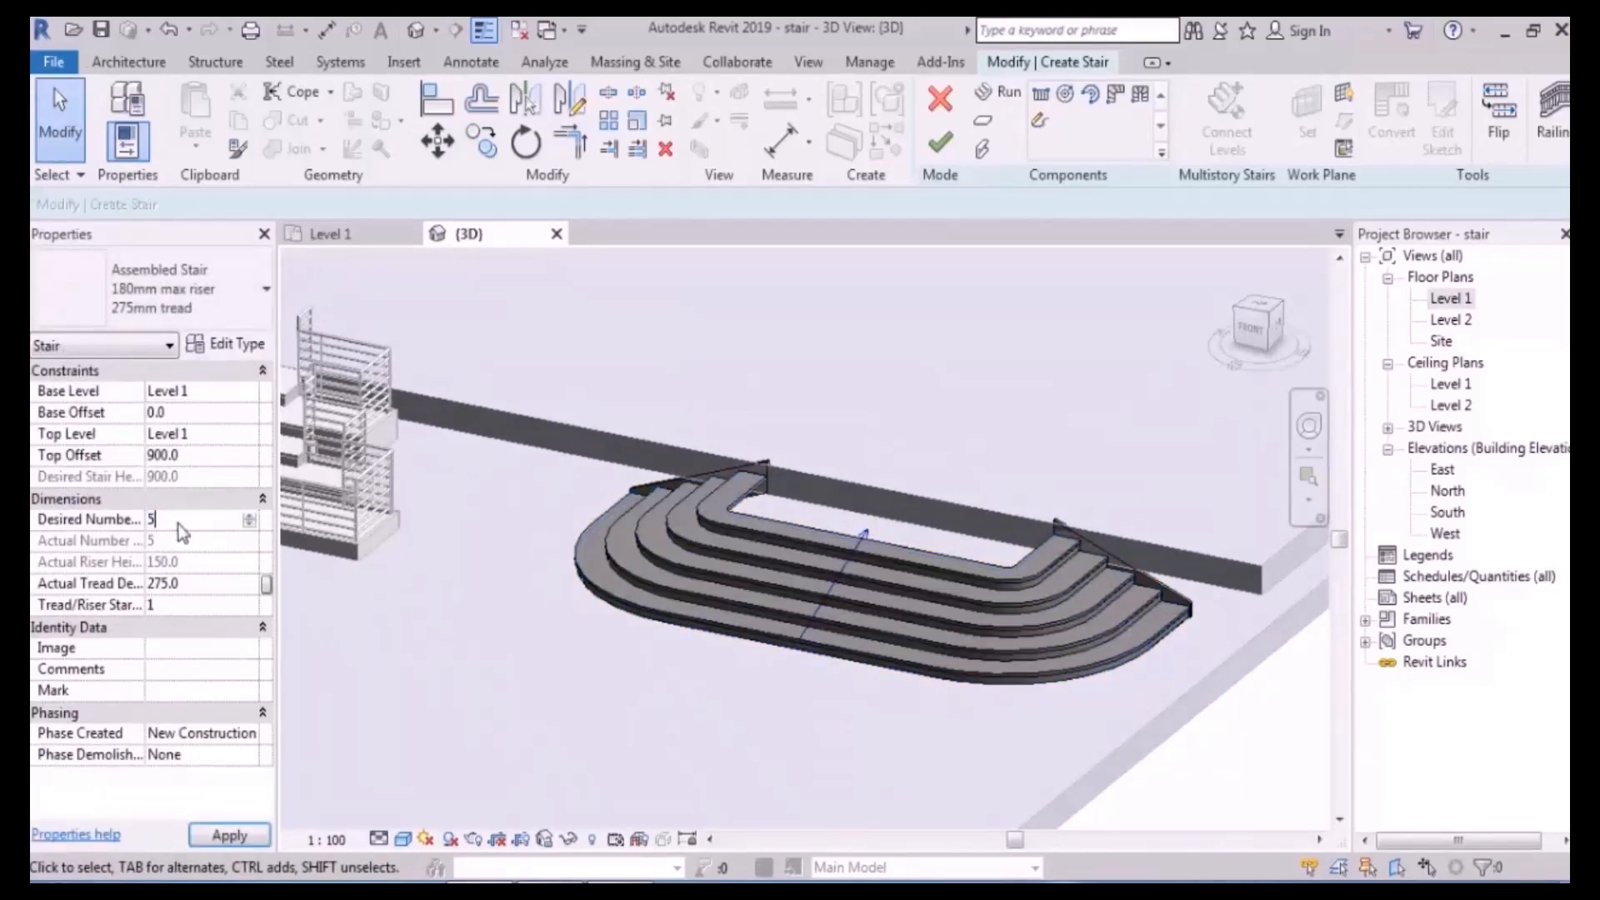
{"action": "mouse_move", "coordinate": [836, 582]}
{"action": "middle_mouse_down", "text": "shift"}
{"action": "mouse_move", "coordinate": [963, 543]}
{"action": "mouse_move", "coordinate": [814, 581]}
{"action": "middle_mouse_up", "text": "shift"}
{"action": "middle_click_drag", "start_coordinate": [733, 612], "coordinate": [692, 687], "text": "shift"}
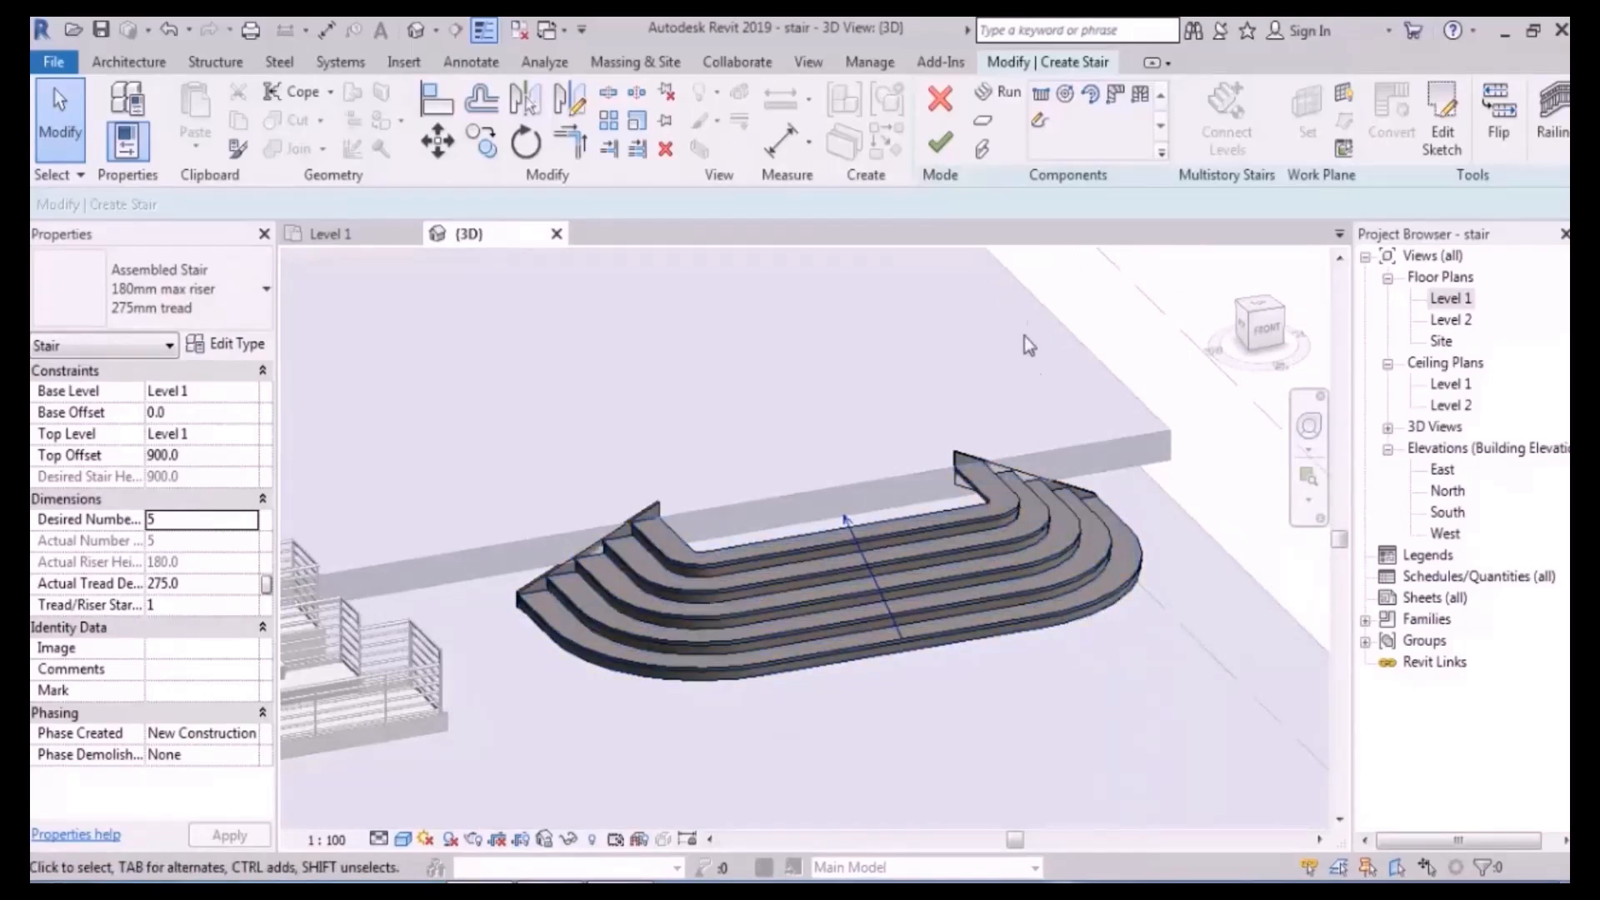
{"action": "left_click", "coordinate": [940, 143]}
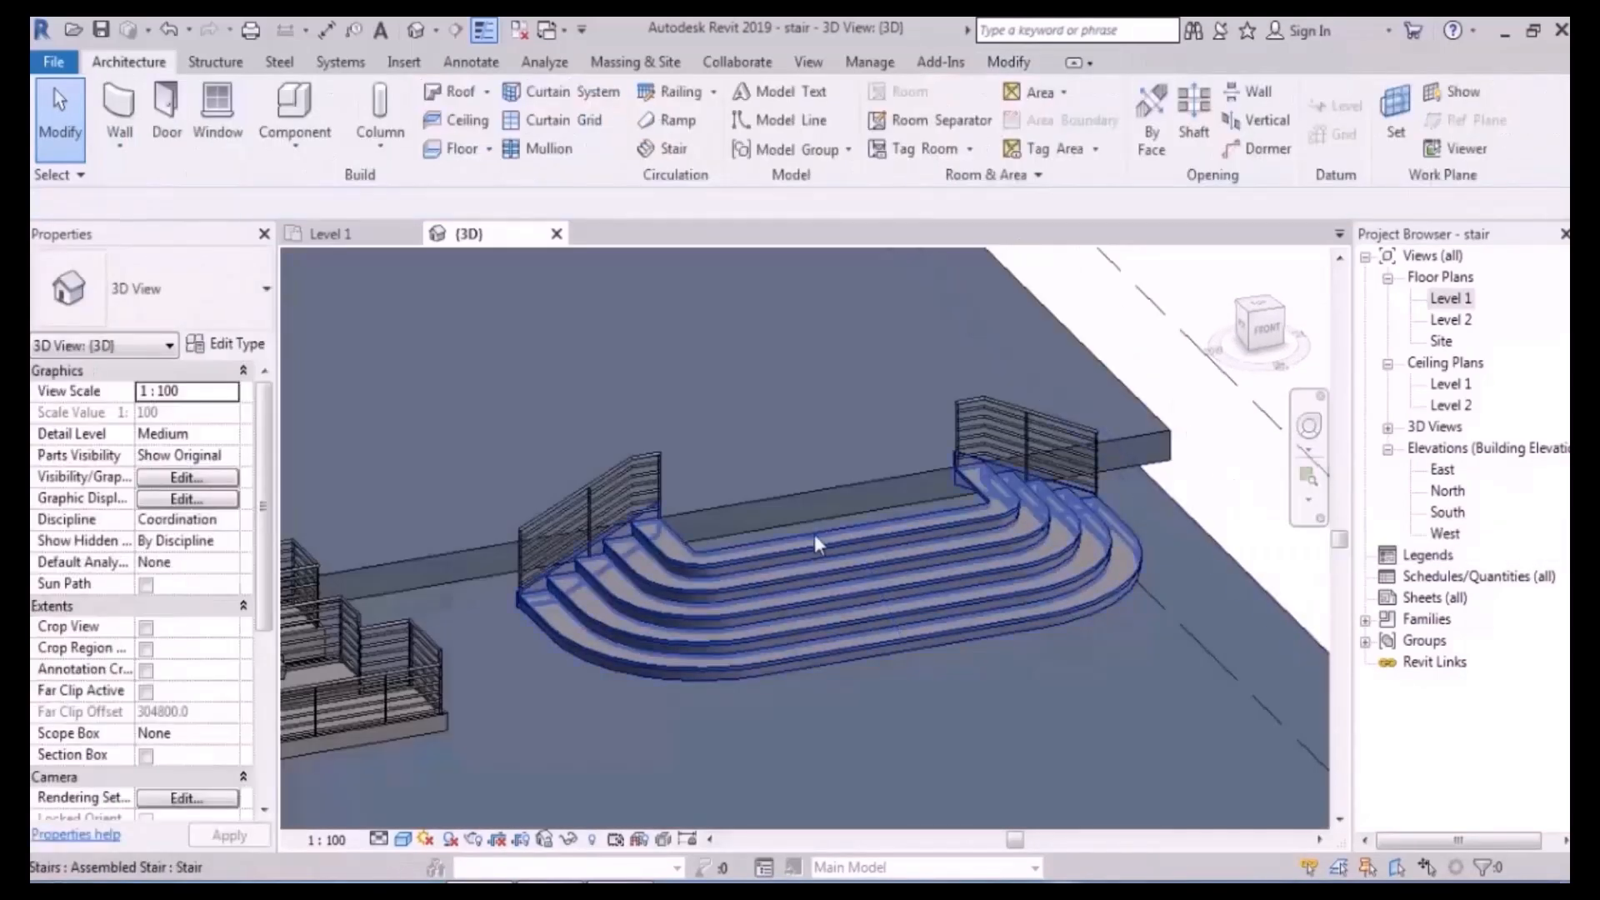
- Reopen the stair, select its run, and open the run's sketch for editing
{"action": "left_click", "coordinate": [783, 575]}
{"action": "middle_click_drag", "start_coordinate": [783, 575], "coordinate": [800, 540], "text": "shift"}
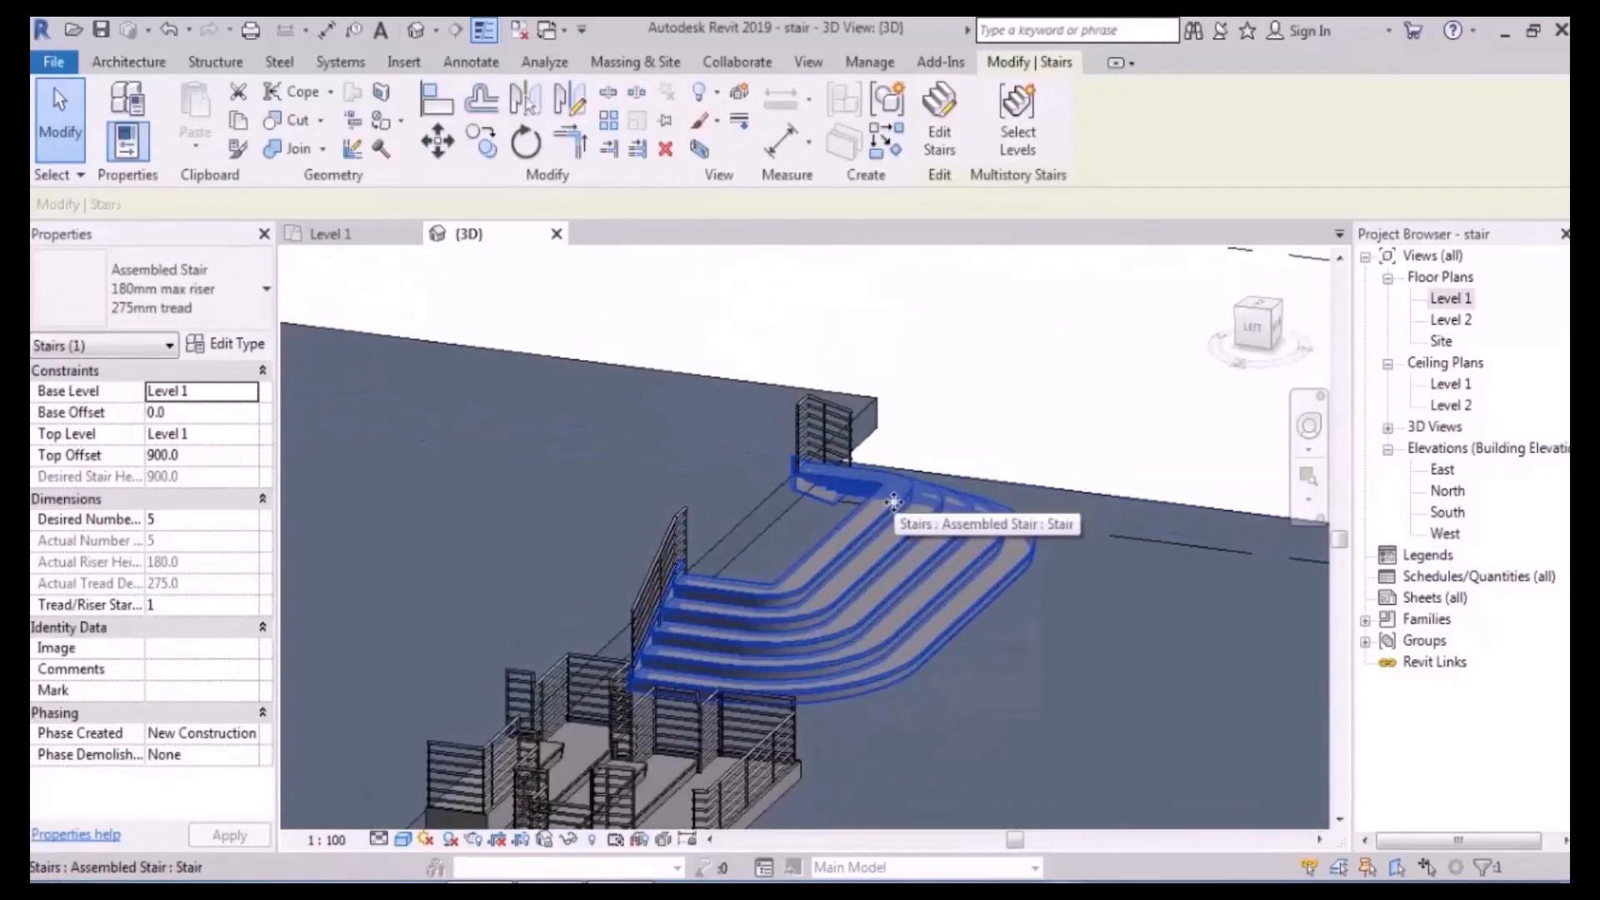
{"action": "middle_click_drag", "start_coordinate": [921, 446], "coordinate": [1020, 504], "text": "shift"}
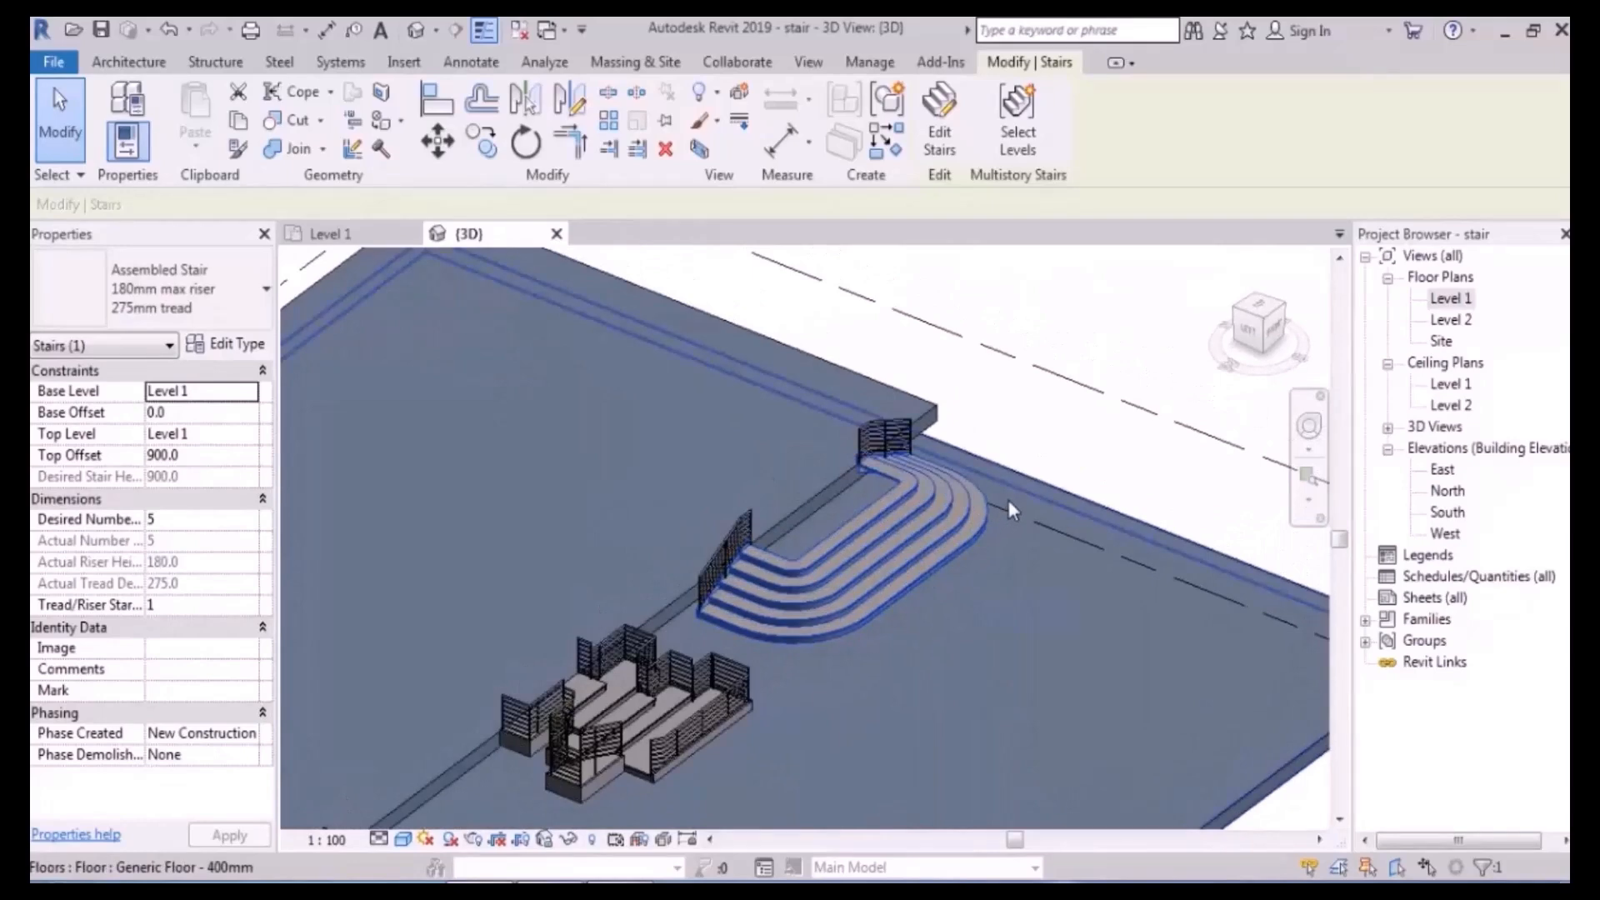
{"action": "left_click", "coordinate": [963, 143]}
{"action": "left_click", "coordinate": [937, 511]}
{"action": "left_click", "coordinate": [1411, 141]}
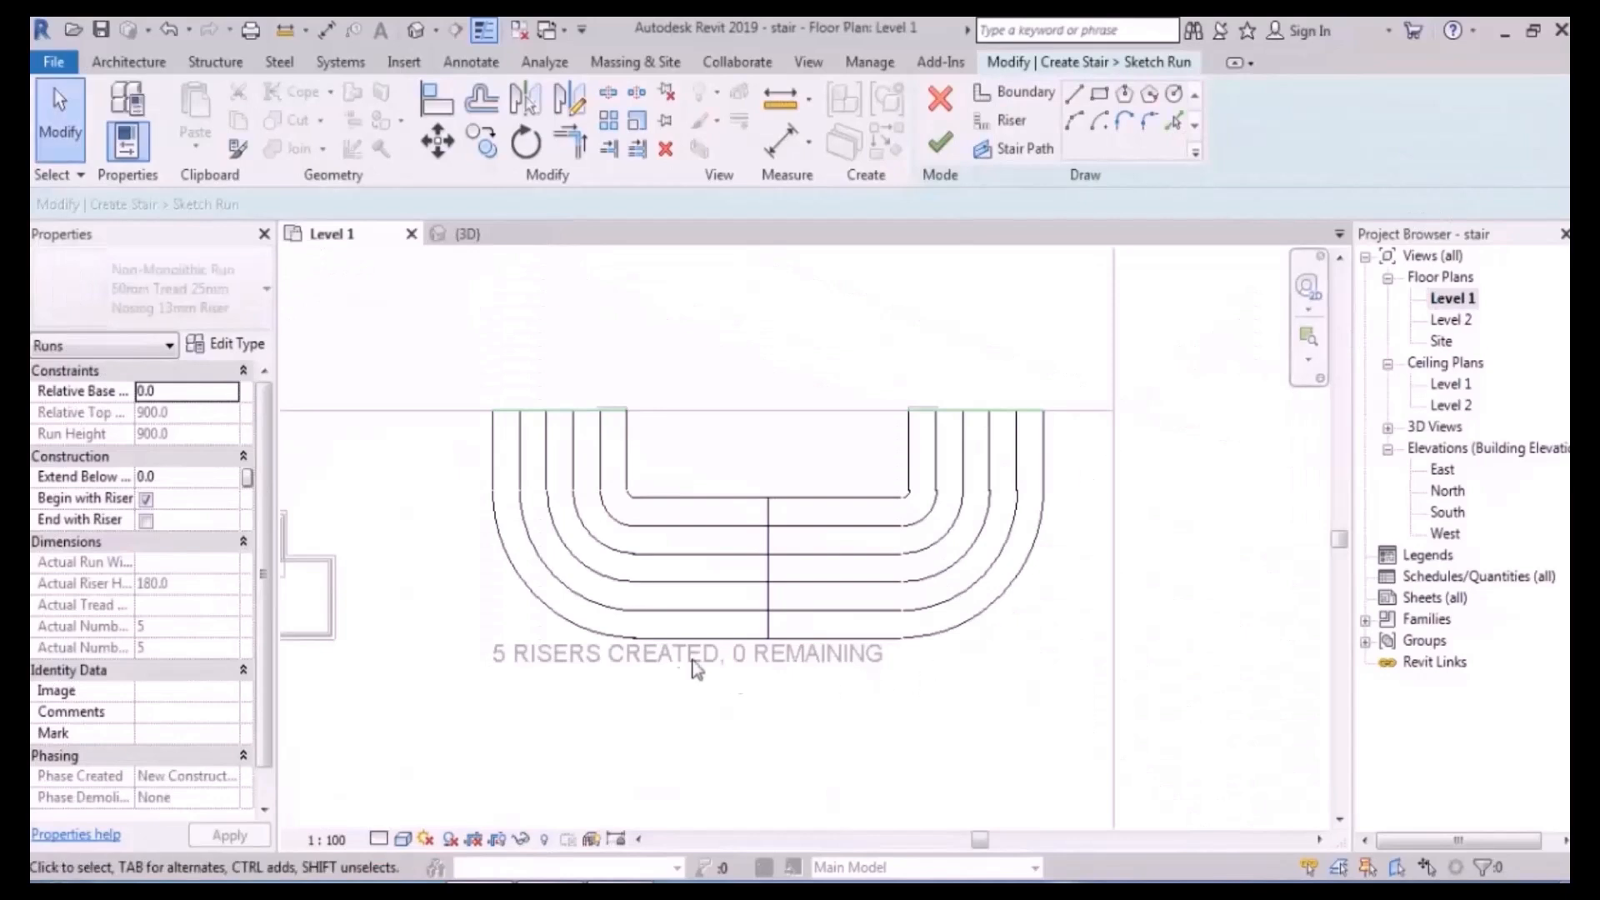
- Delete the outer U-shaped riser's straight lines and arcs
{"action": "left_click", "coordinate": [493, 454]}
{"action": "left_click", "coordinate": [570, 629], "text": "ctrl"}
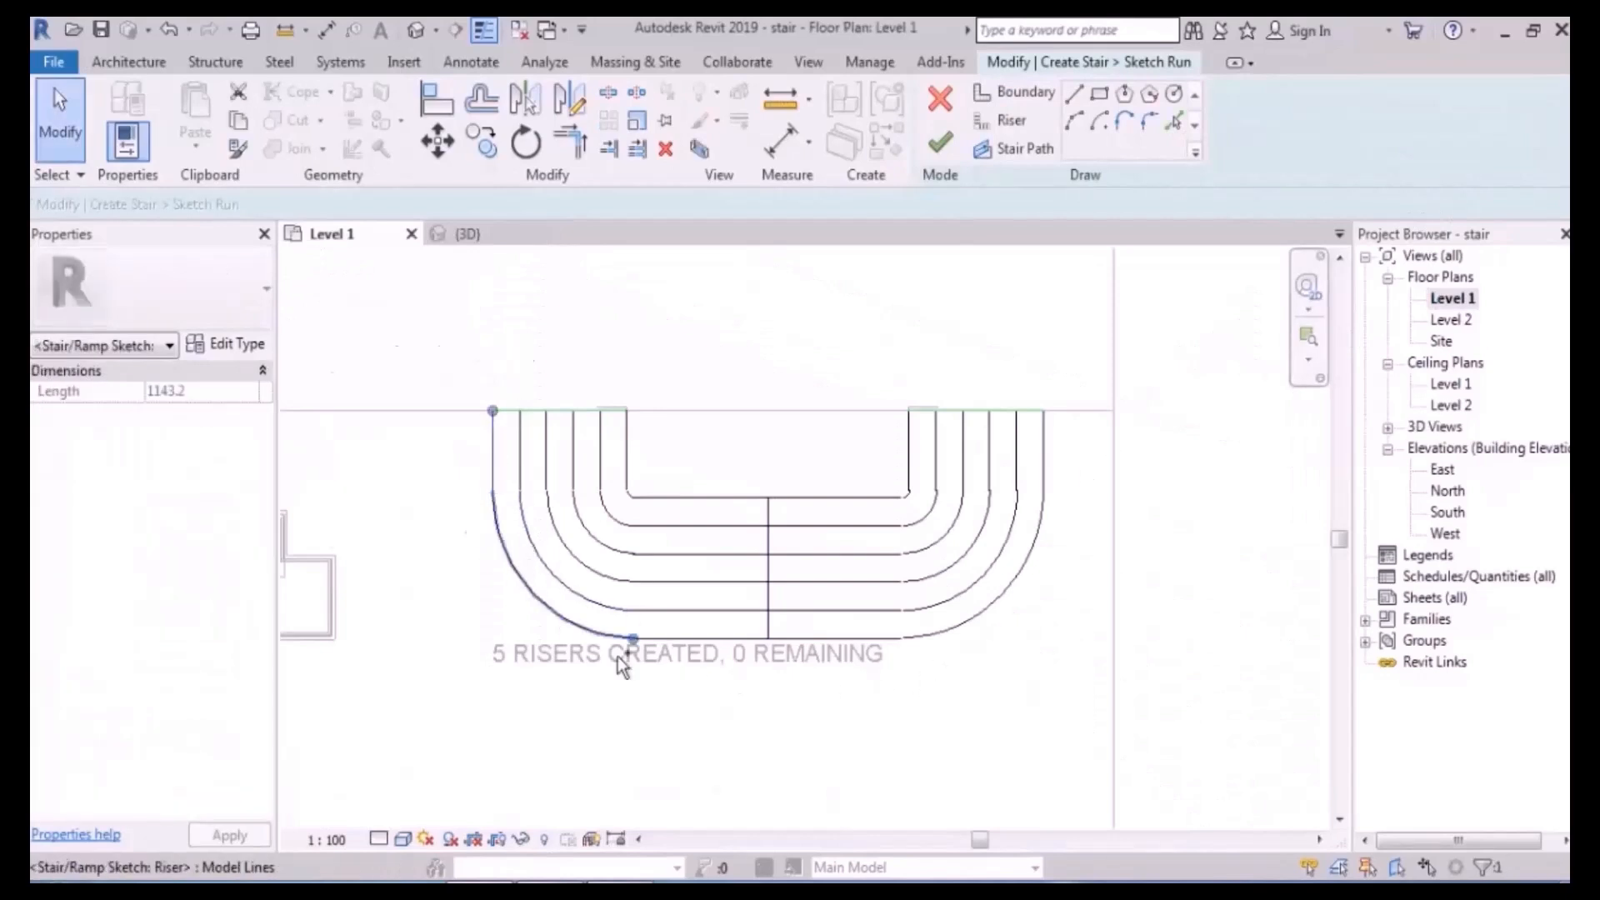
{"action": "left_click", "coordinate": [684, 637], "text": "ctrl"}
{"action": "left_click", "coordinate": [966, 623], "text": "ctrl"}
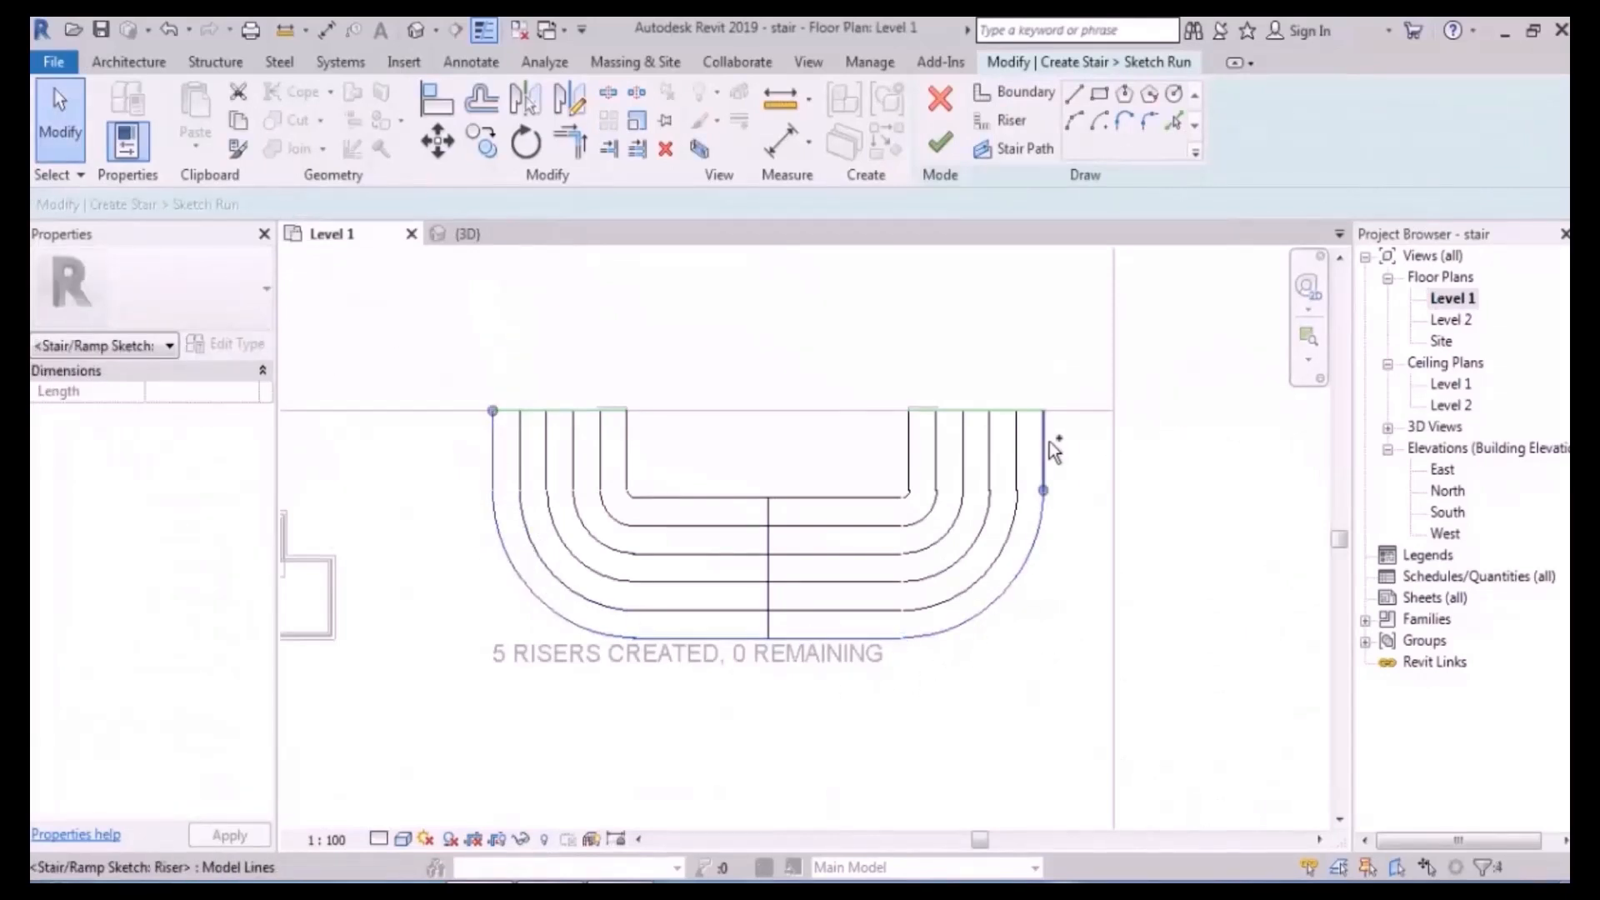
{"action": "left_click", "coordinate": [1048, 450], "text": "ctrl"}
{"action": "key", "text": "Delete"}
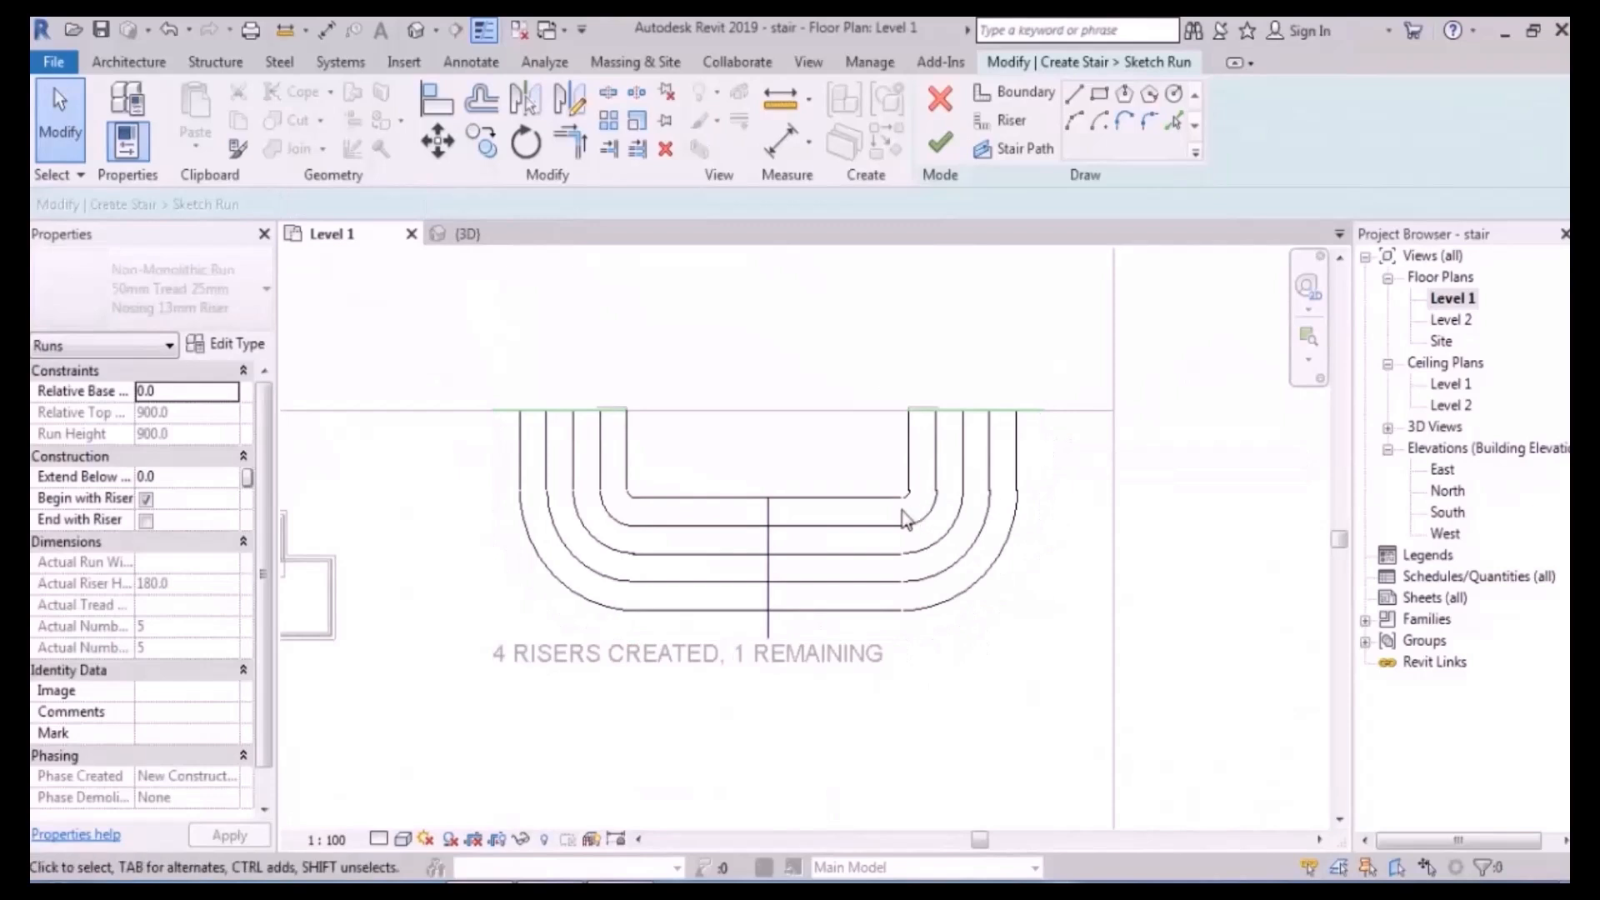
- Draw a straight riser line along the run's top edge
{"action": "scroll", "coordinate": [915, 516], "scroll_direction": "up", "scroll_amount": 2}
{"action": "left_click", "coordinate": [999, 120]}
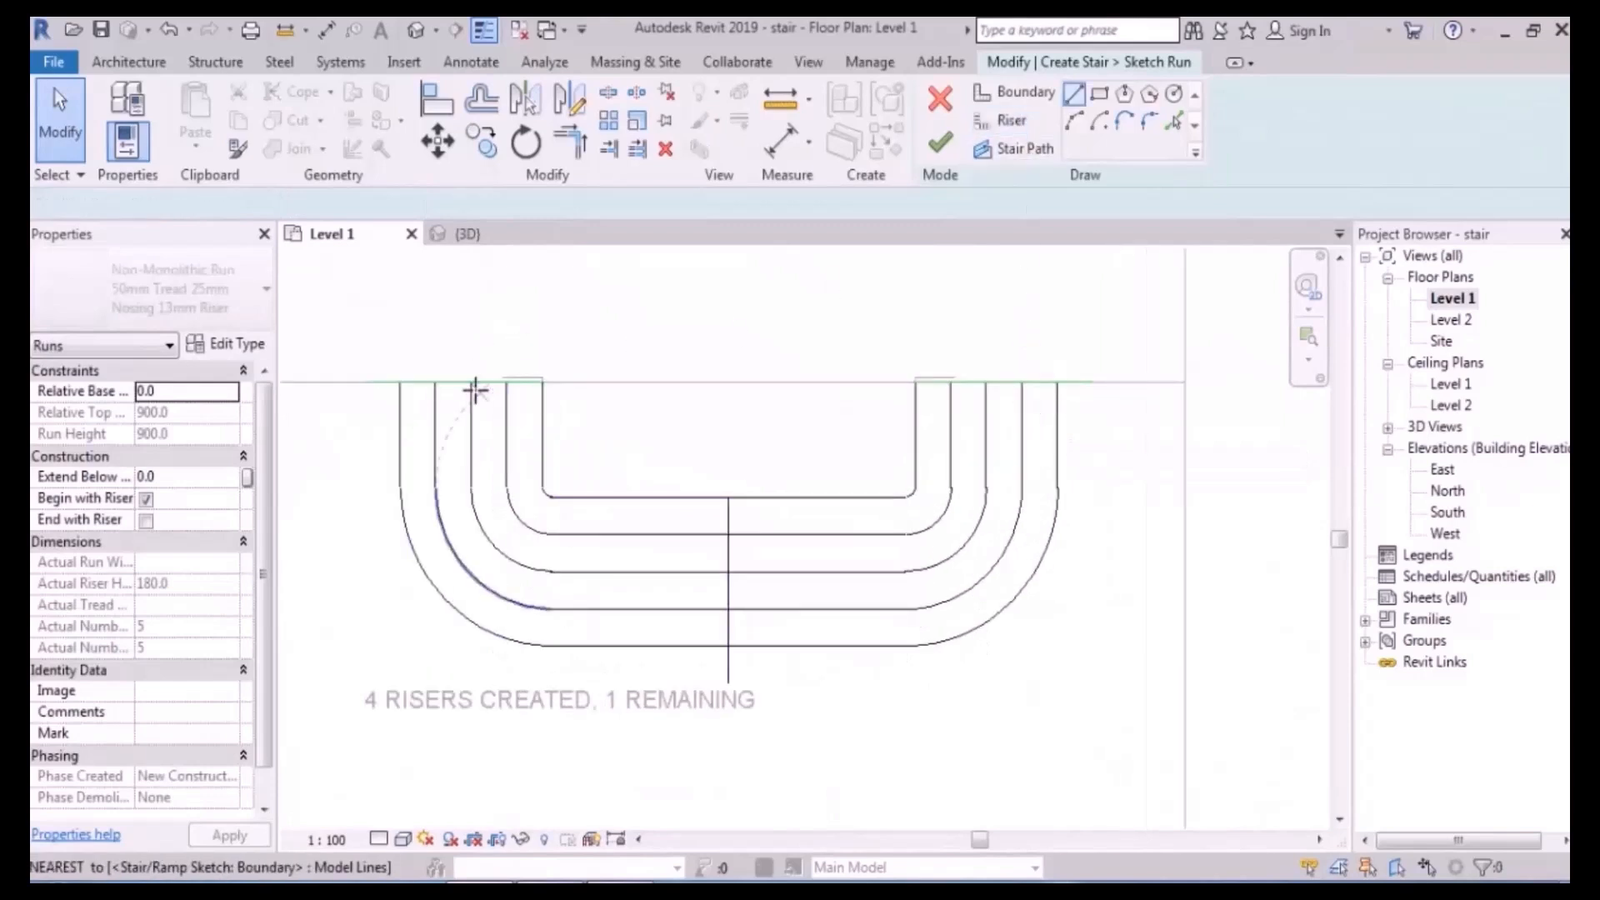
{"action": "left_click", "coordinate": [537, 381]}
{"action": "left_click", "coordinate": [914, 382]}
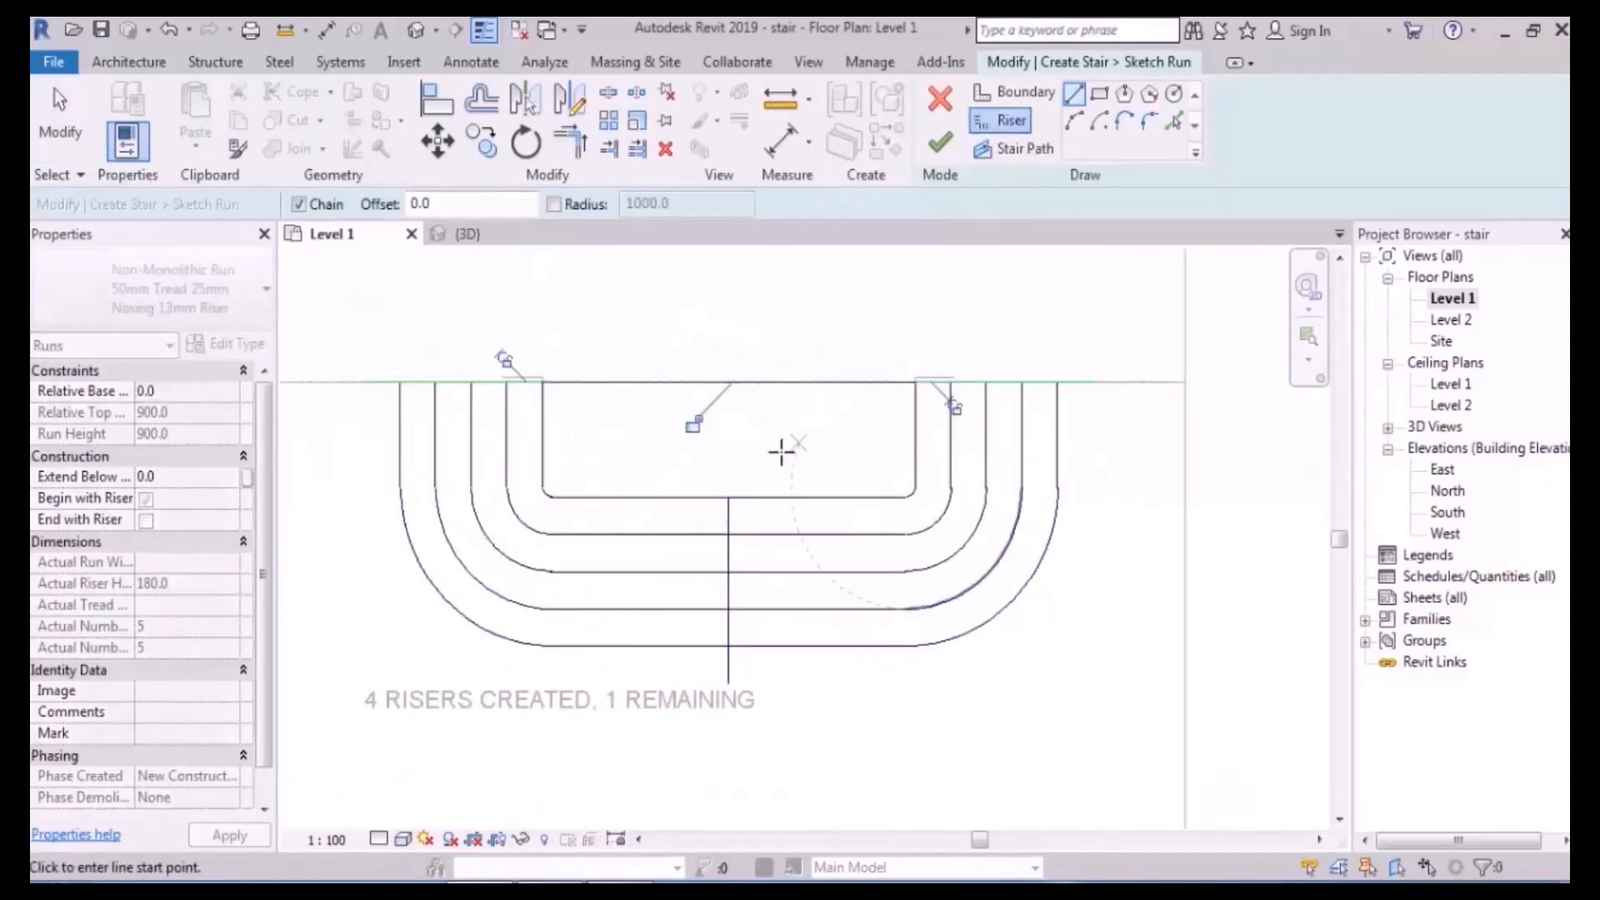
{"action": "key", "text": "Escape"}
- Stretch the stair path up to the top edge and finish the run sketch
{"action": "left_click", "coordinate": [729, 663]}
{"action": "left_click_drag", "start_coordinate": [729, 683], "coordinate": [728, 645]}
{"action": "left_click_drag", "start_coordinate": [728, 498], "coordinate": [728, 382]}
{"action": "left_click", "coordinate": [879, 478]}
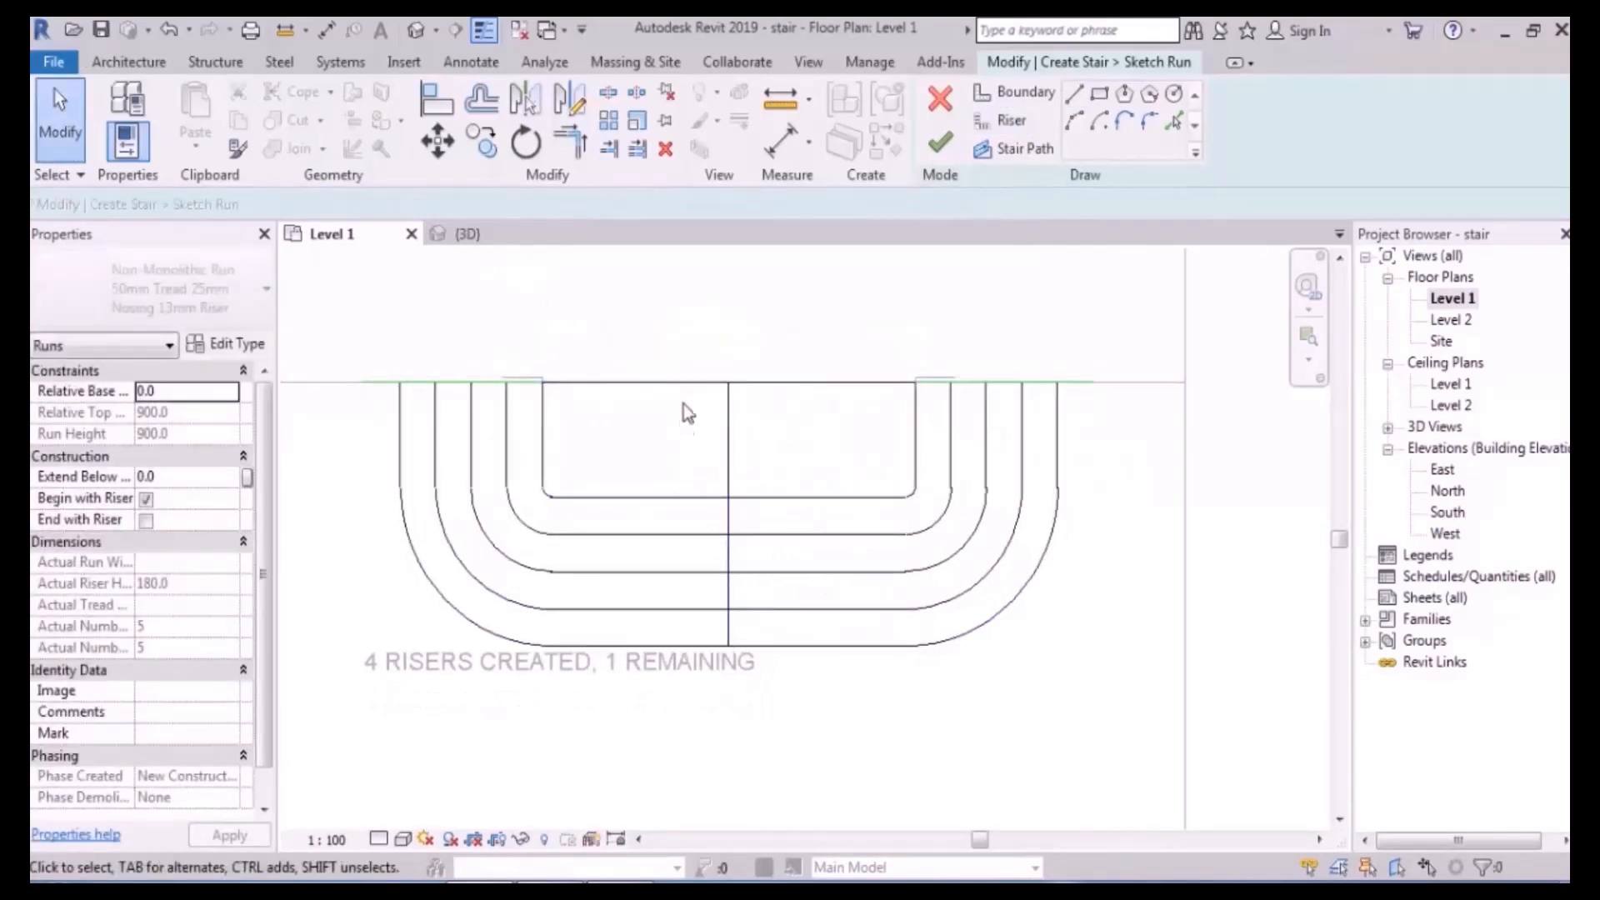
{"action": "left_click", "coordinate": [940, 143]}
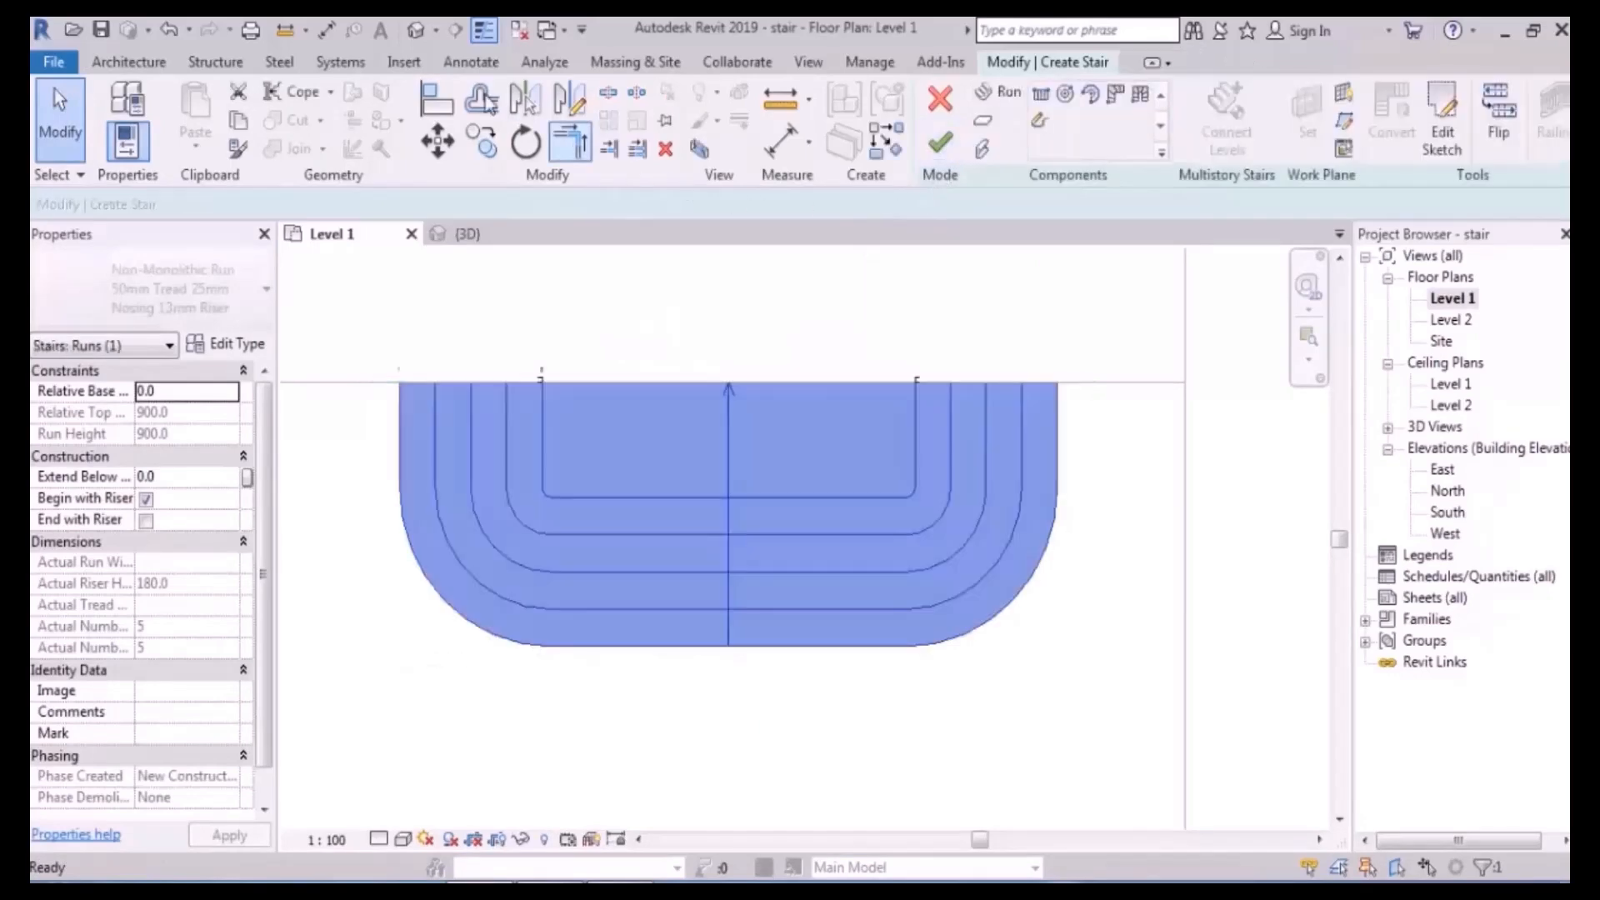
- Inspect the revised U-shaped stair in the default 3D view, then view it in the Level 1 plan
{"action": "left_click", "coordinate": [416, 30]}
{"action": "middle_click_drag", "start_coordinate": [910, 654], "coordinate": [1066, 612], "text": "shift"}
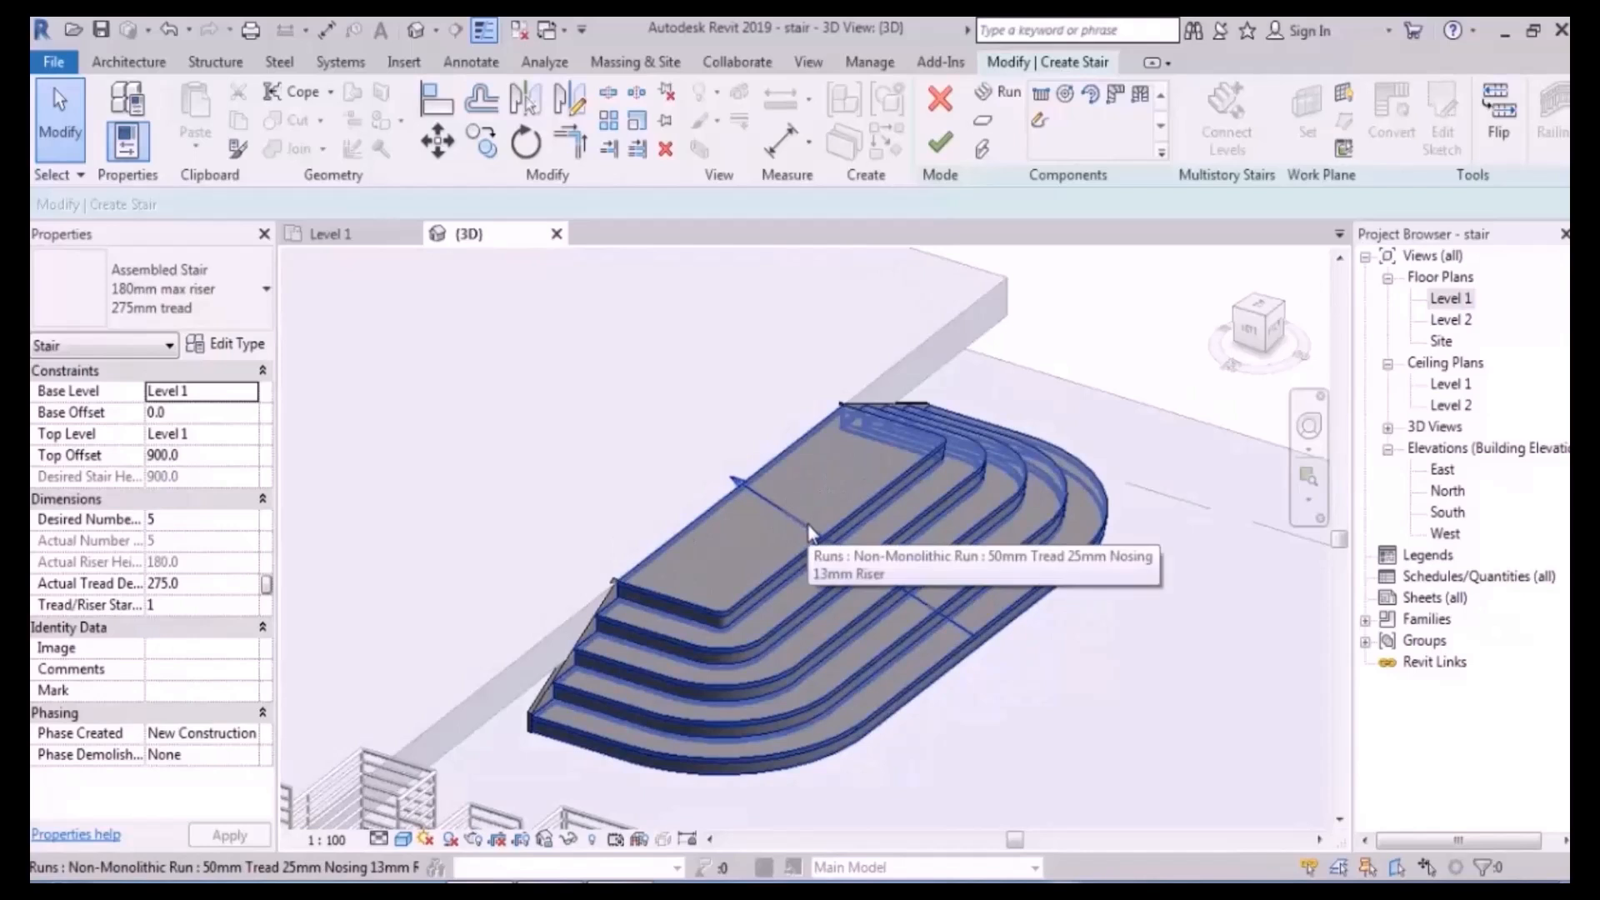
{"action": "double_click", "coordinate": [1067, 523]}
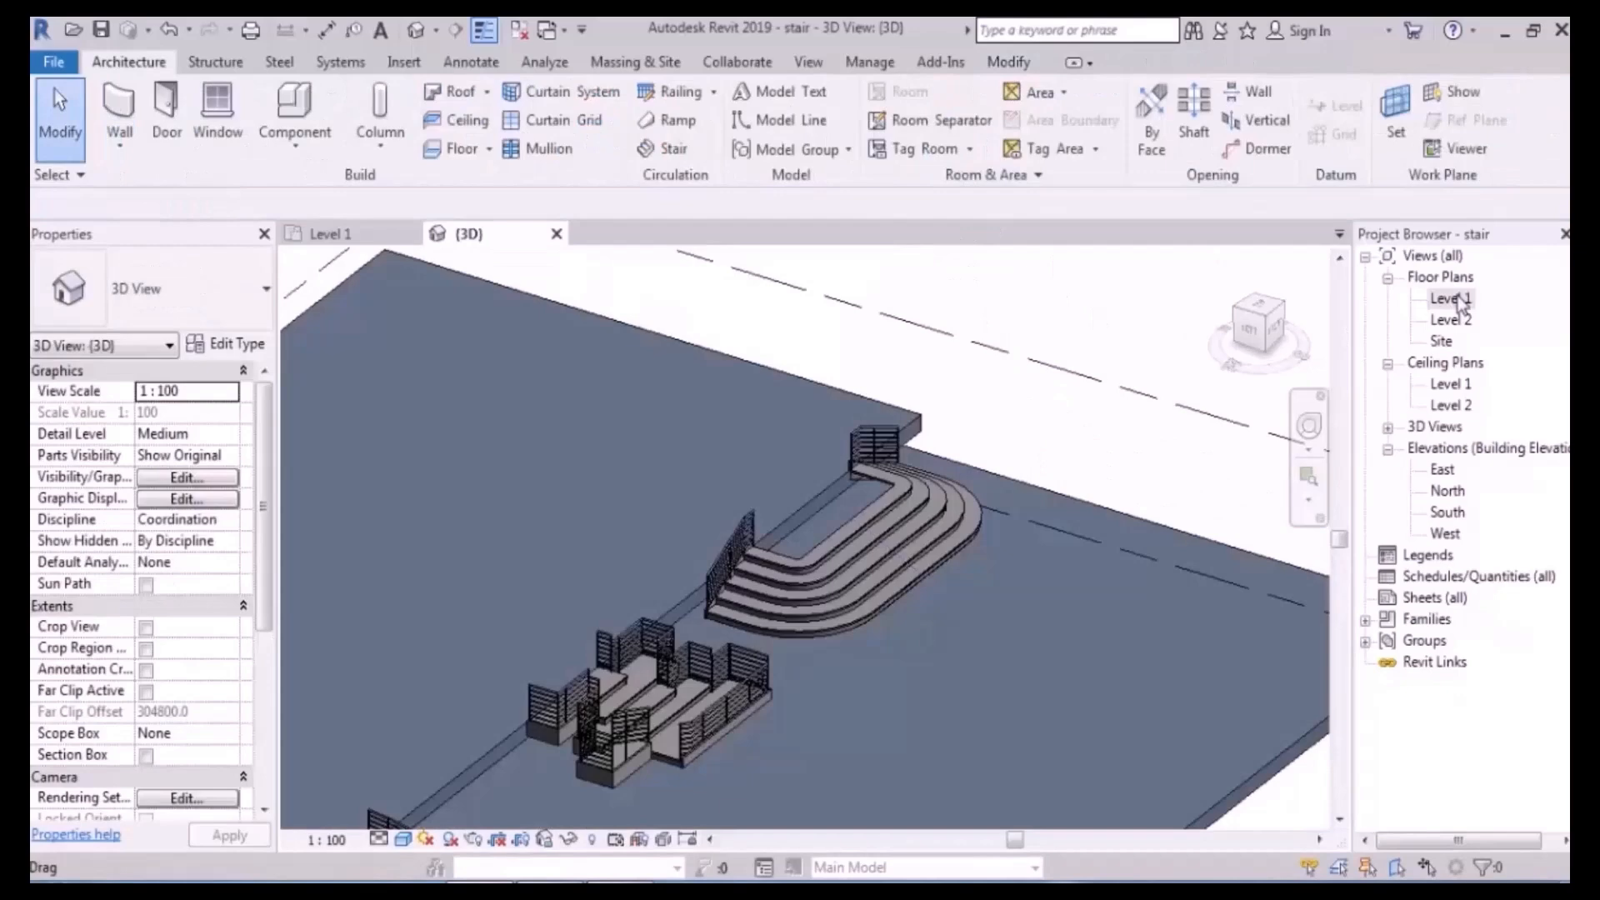
{"action": "double_click", "coordinate": [1451, 298]}
{"action": "middle_click_drag", "start_coordinate": [821, 421], "coordinate": [839, 488]}
- Start editing the boundary of the floor above the stair with Pick Lines
{"action": "left_click", "coordinate": [823, 452]}
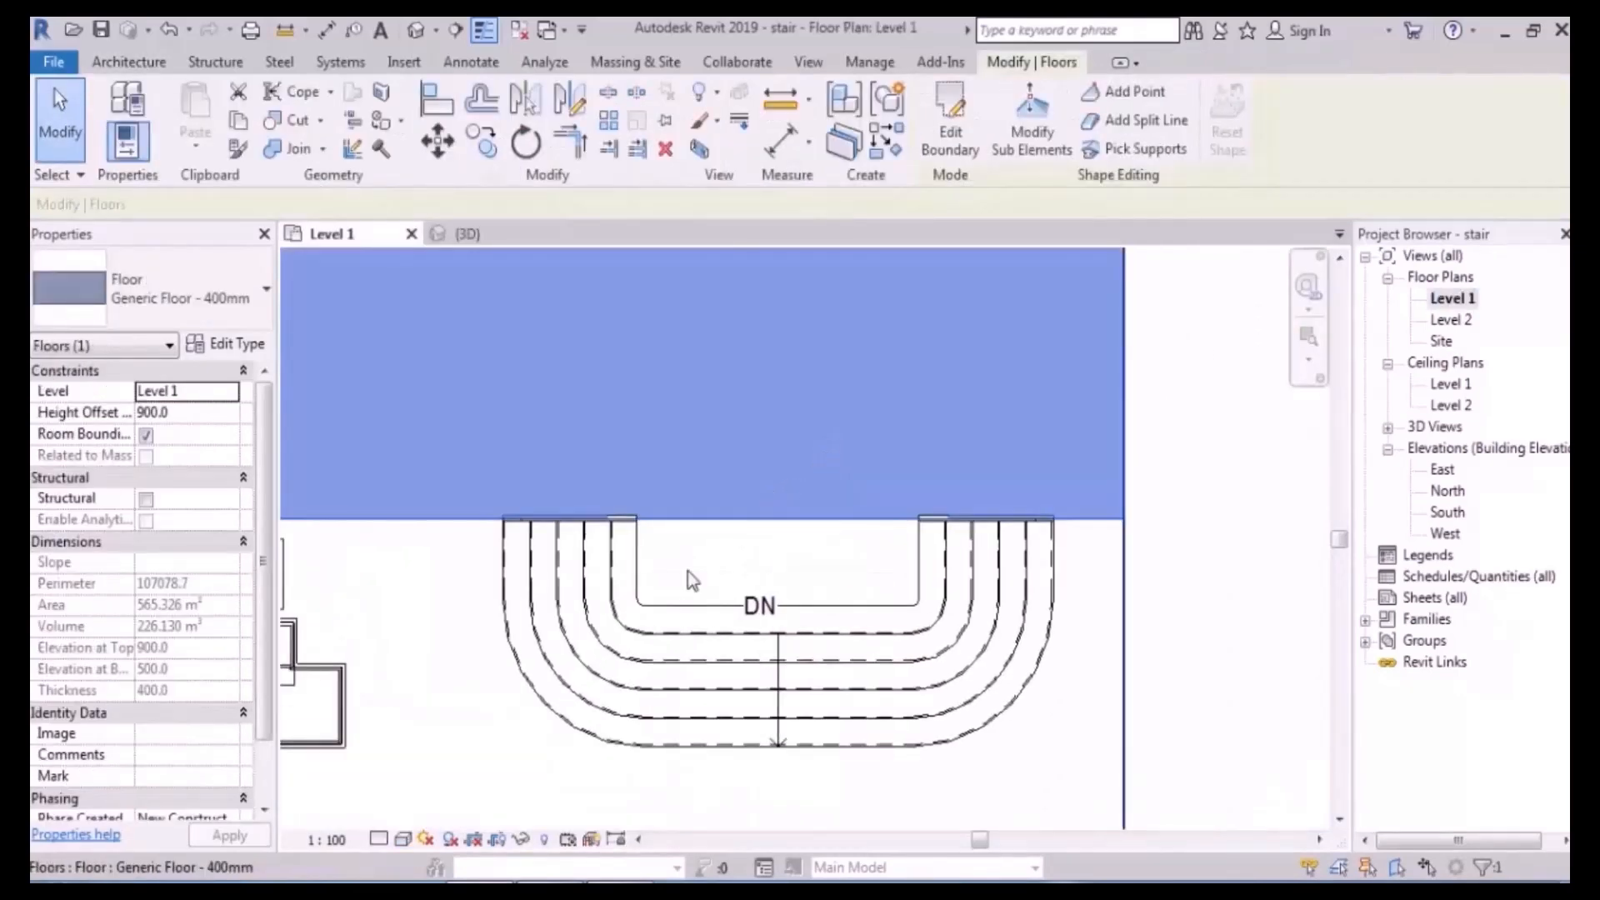
{"action": "scroll", "coordinate": [692, 576], "scroll_direction": "up", "scroll_amount": 2}
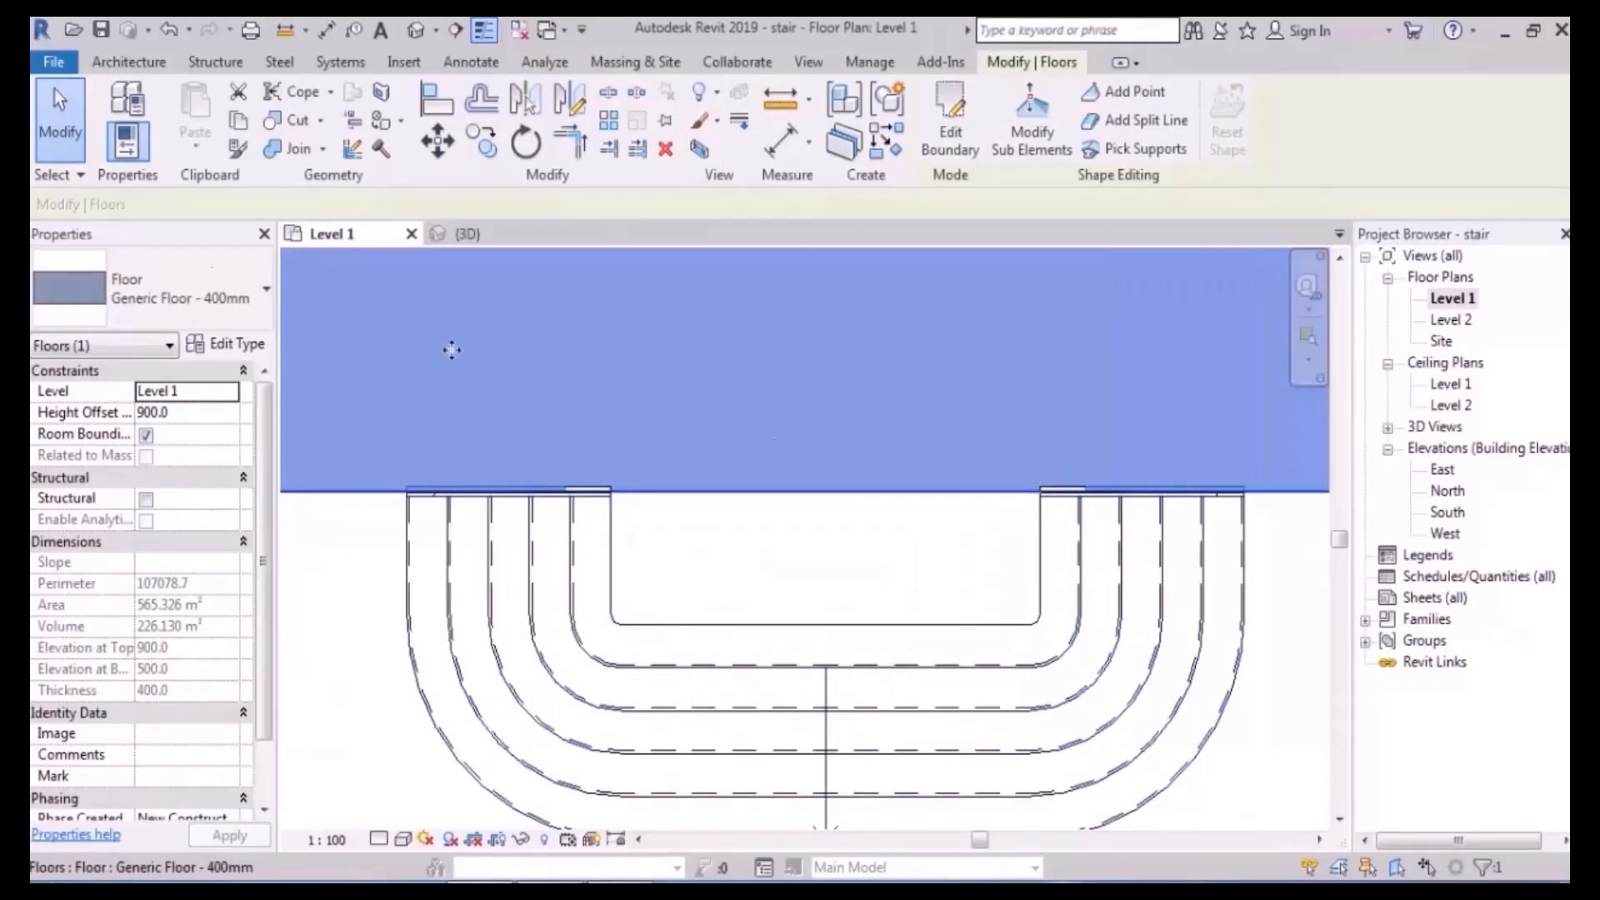
{"action": "key", "text": "Escape"}
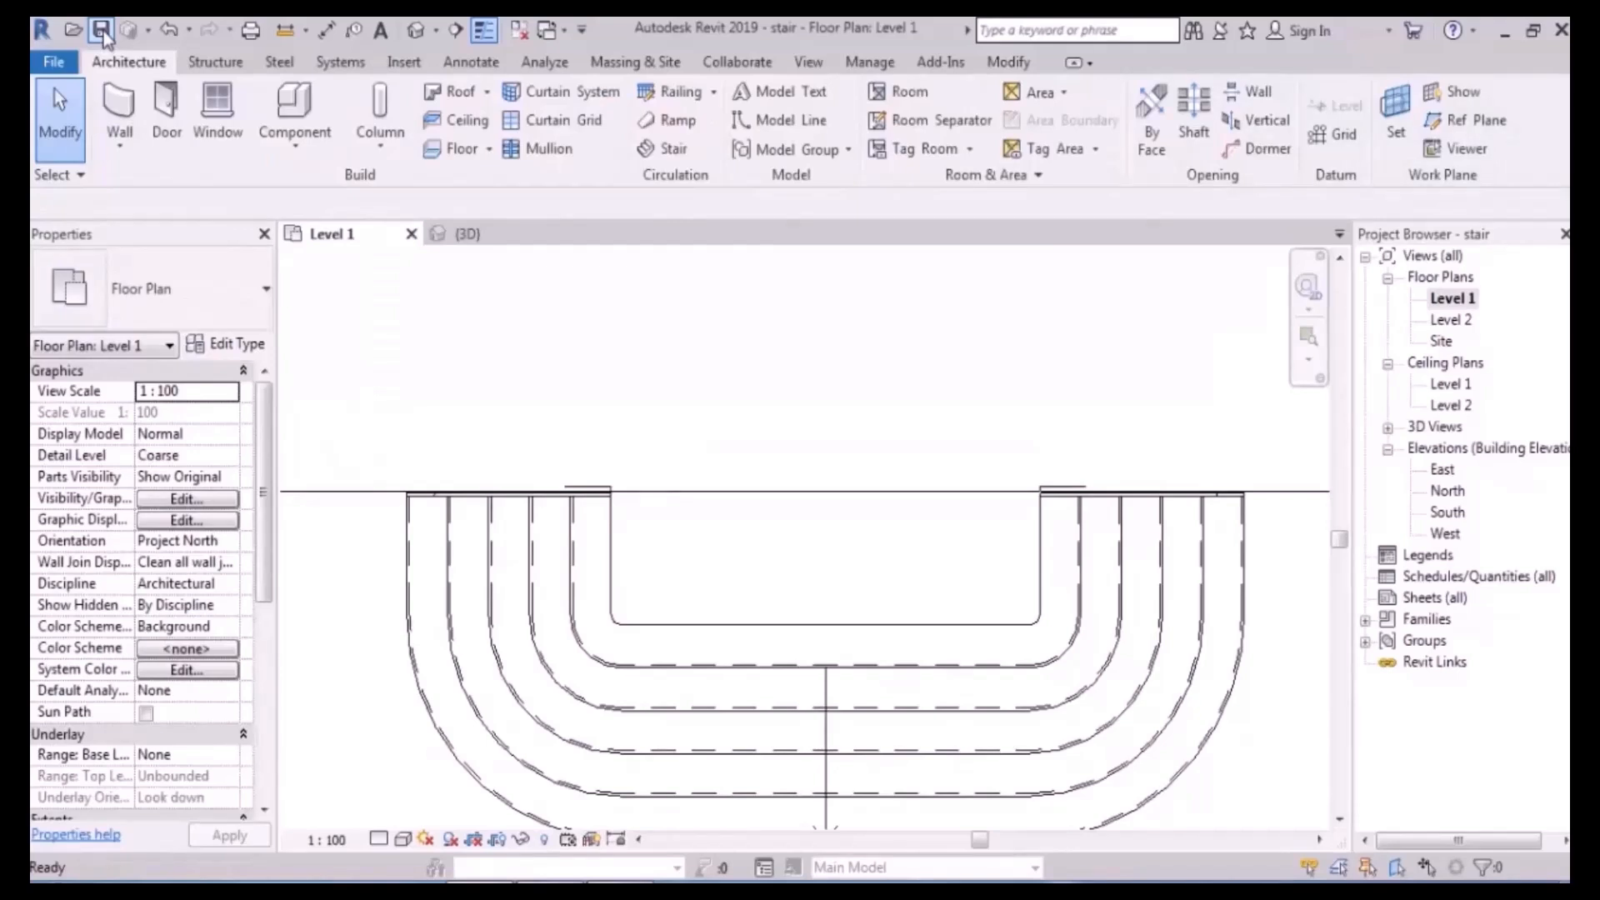
{"action": "left_click", "coordinate": [764, 419]}
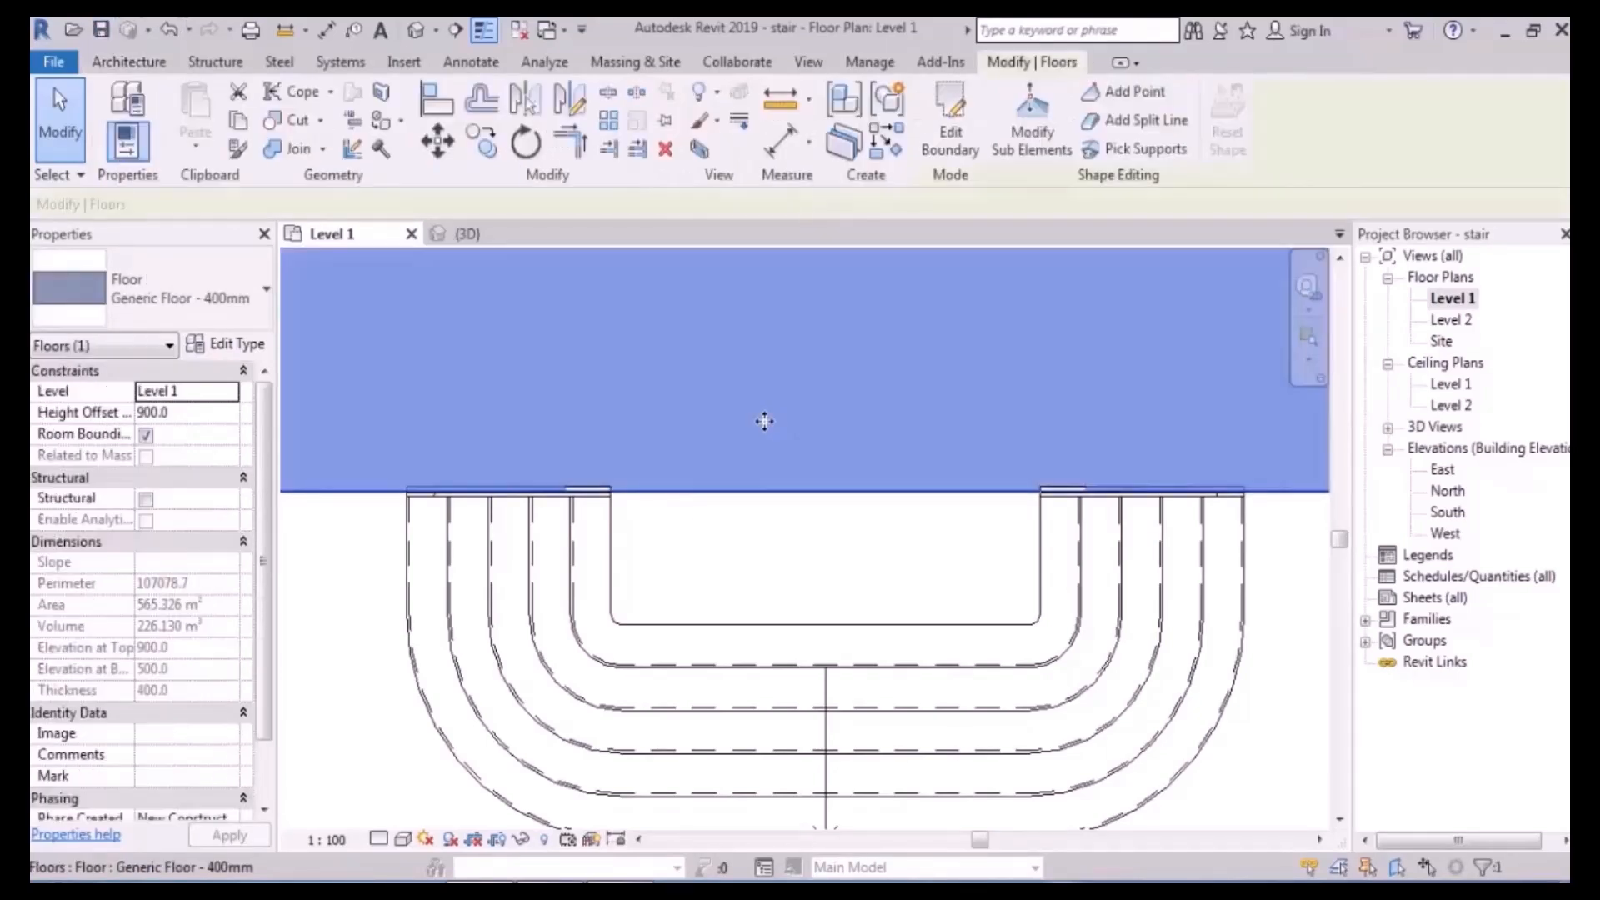
{"action": "left_click", "coordinate": [947, 146]}
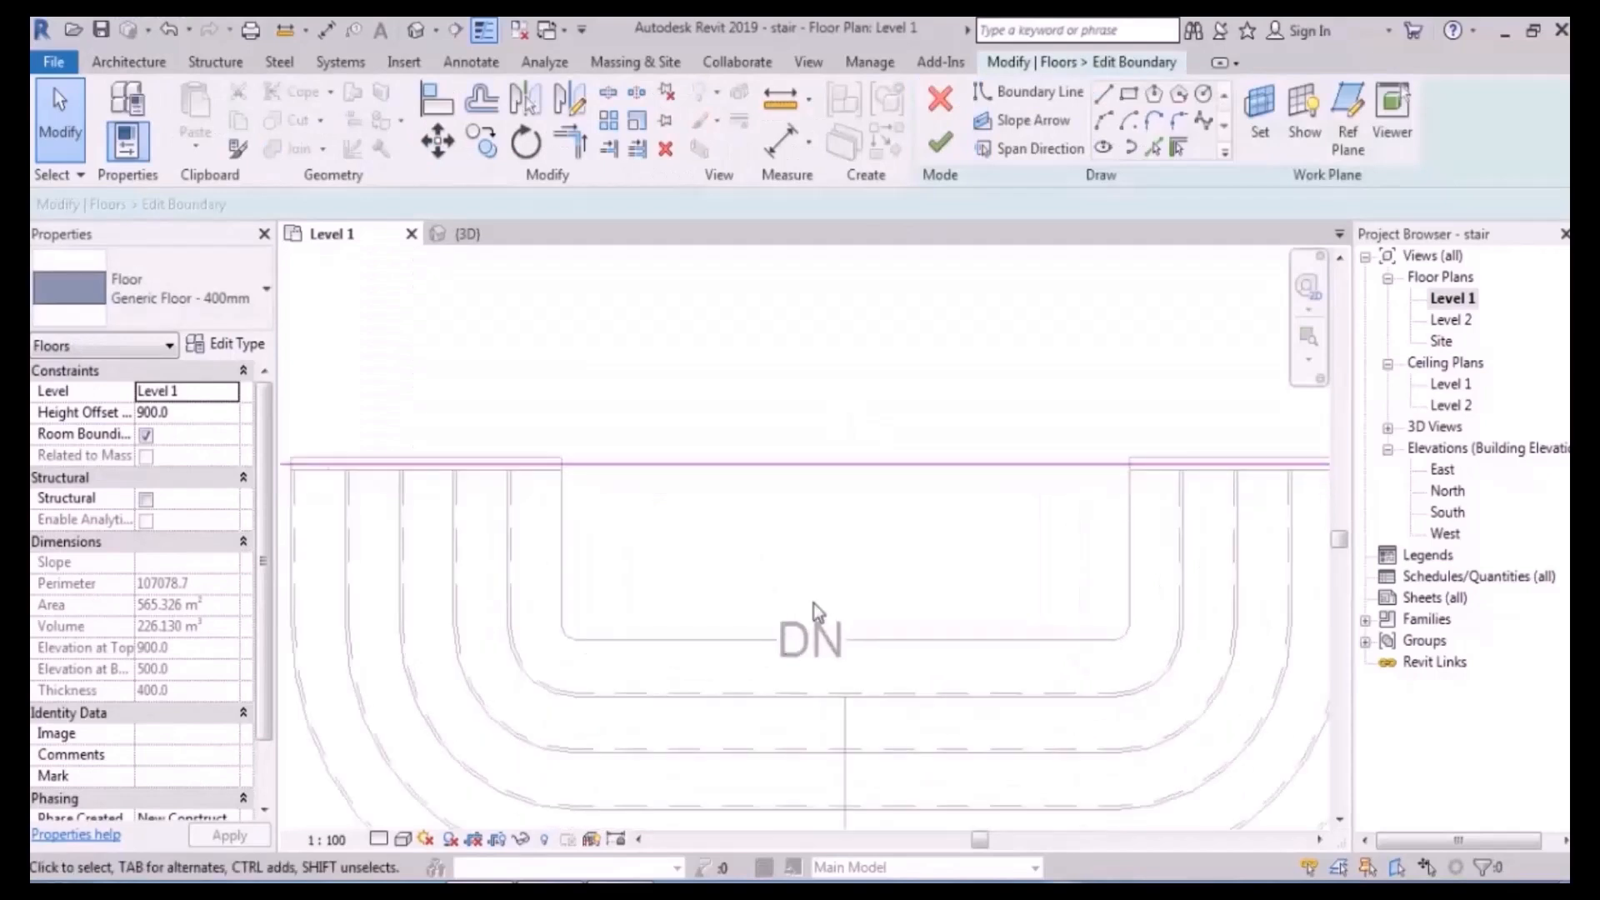
{"action": "left_click", "coordinate": [1153, 148]}
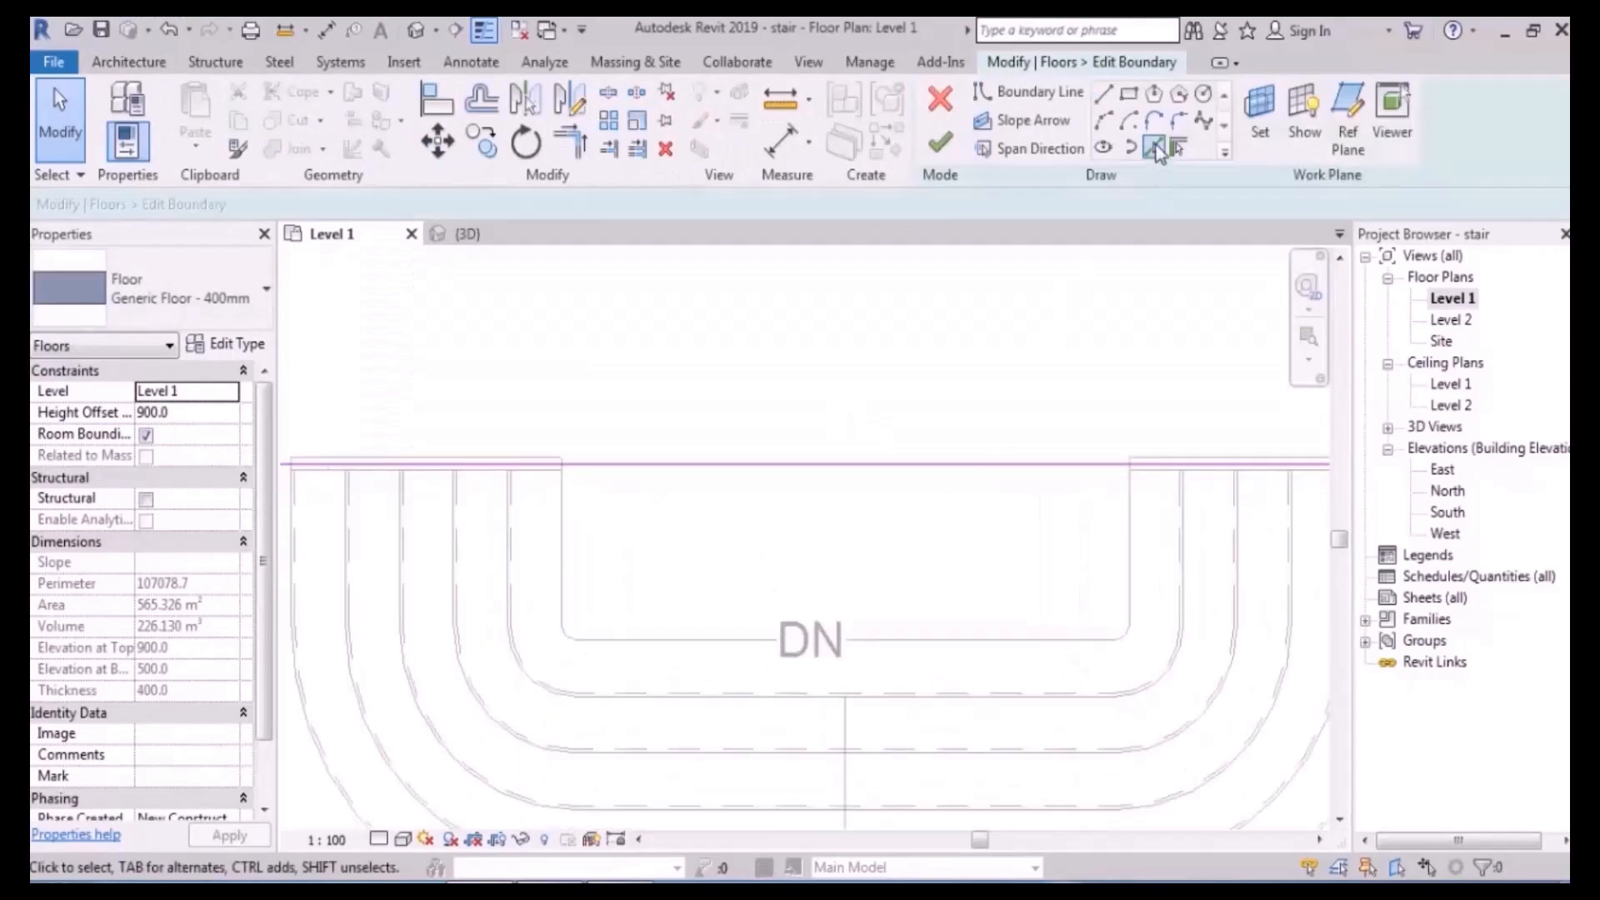
- Add the stair's left edge, corner arc, bottom line and right edge to the floor boundary
{"action": "left_click", "coordinate": [565, 545]}
{"action": "scroll", "coordinate": [582, 639], "scroll_direction": "up", "scroll_amount": 5}
{"action": "left_click", "coordinate": [553, 642]}
{"action": "left_click", "coordinate": [605, 649]}
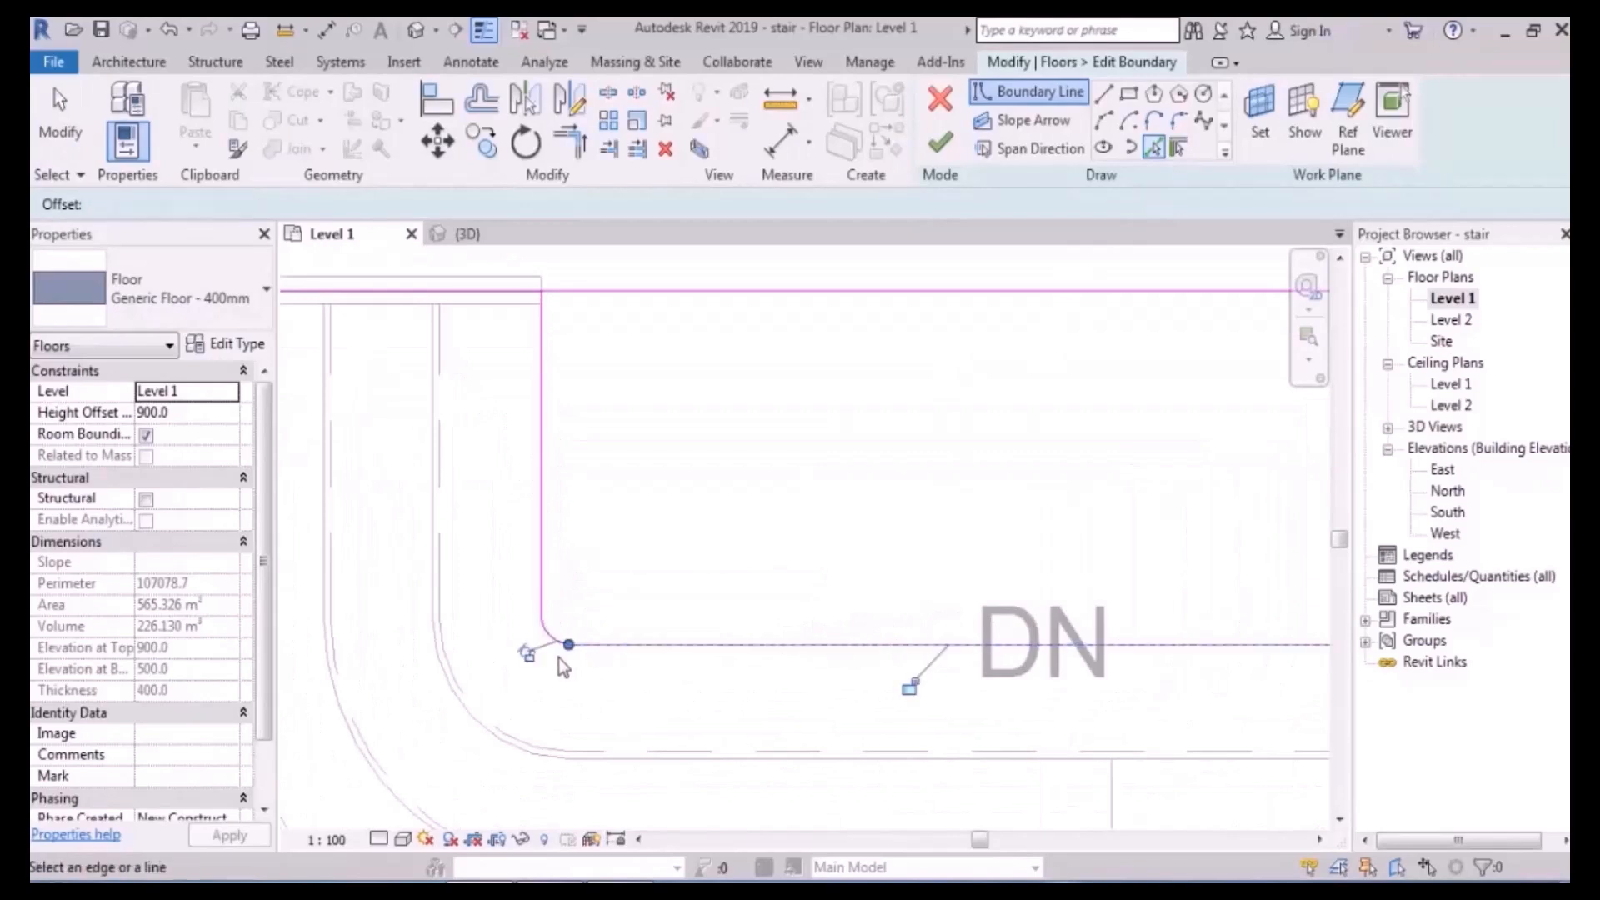
{"action": "scroll", "coordinate": [557, 656], "scroll_direction": "down", "scroll_amount": 6}
{"action": "middle_click_drag", "start_coordinate": [1029, 634], "coordinate": [1001, 641]}
{"action": "scroll", "coordinate": [992, 654], "scroll_direction": "up", "scroll_amount": 3}
{"action": "left_click", "coordinate": [1013, 618]}
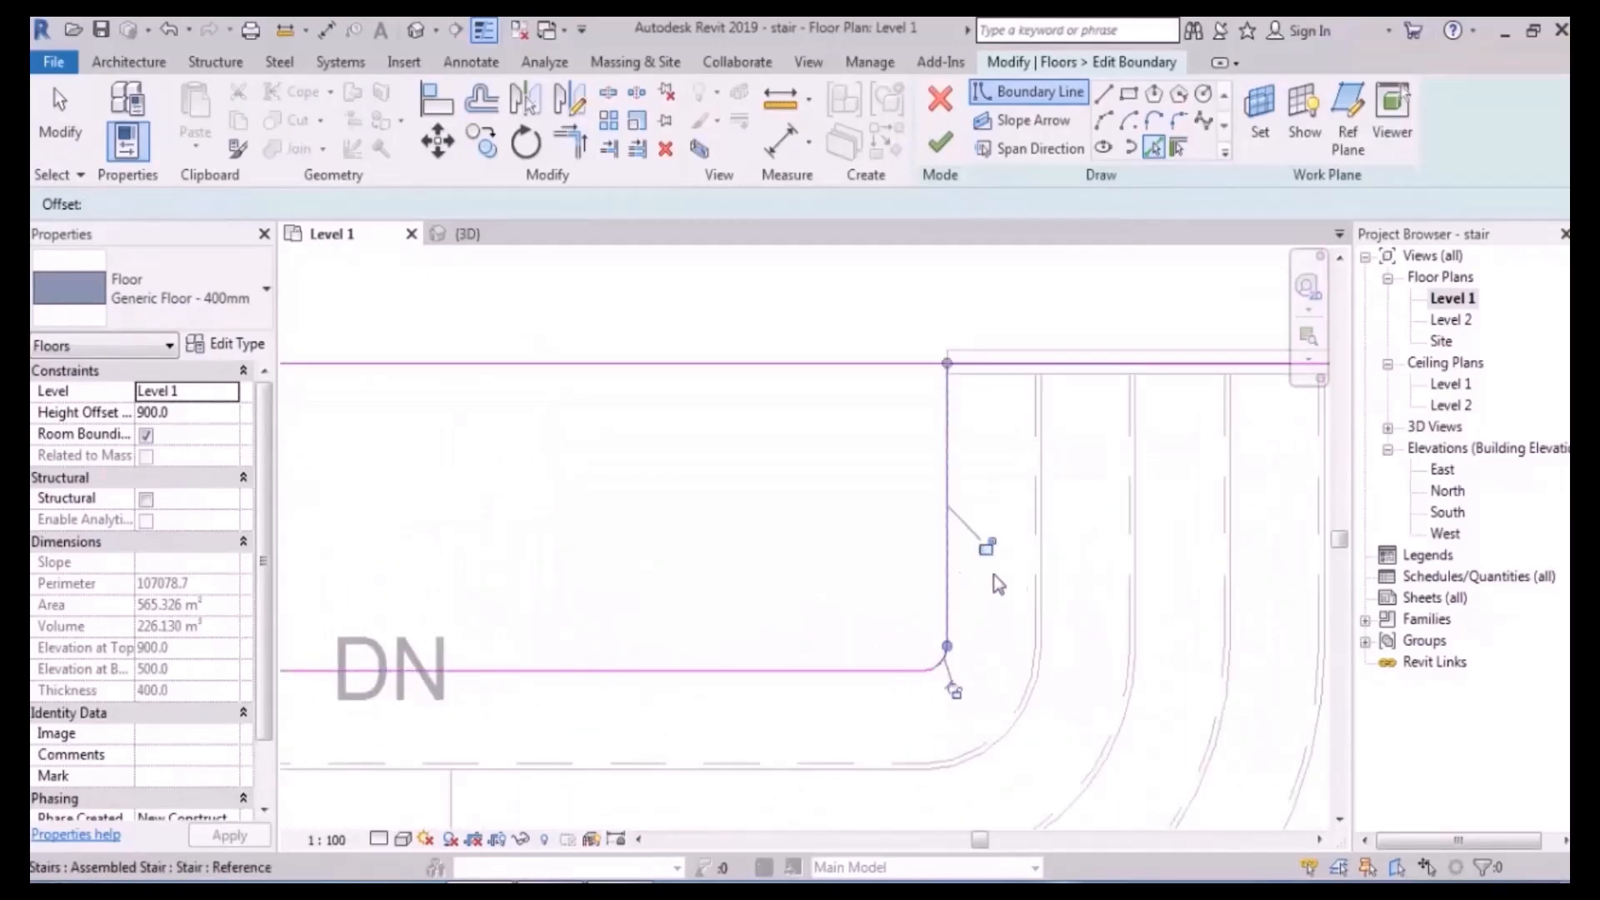
{"action": "scroll", "coordinate": [916, 510], "scroll_direction": "down", "scroll_amount": 3}
- Split the top boundary line, trim it to both notch edges, and finish the floor
{"action": "left_click", "coordinate": [609, 91]}
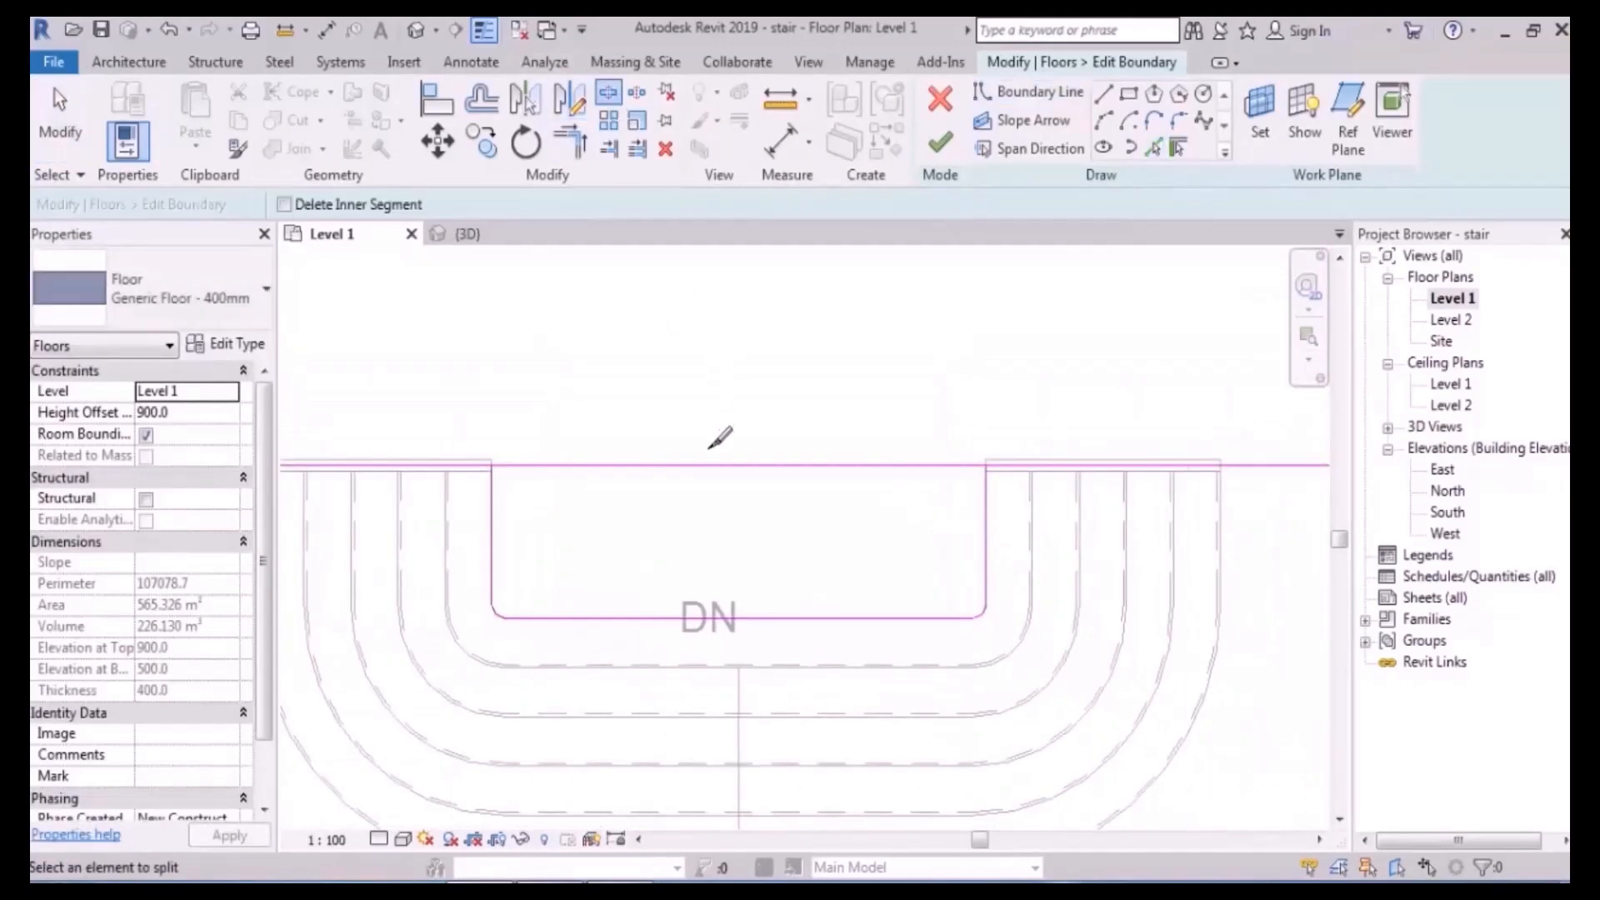
{"action": "left_click", "coordinate": [709, 465]}
{"action": "left_click", "coordinate": [569, 142]}
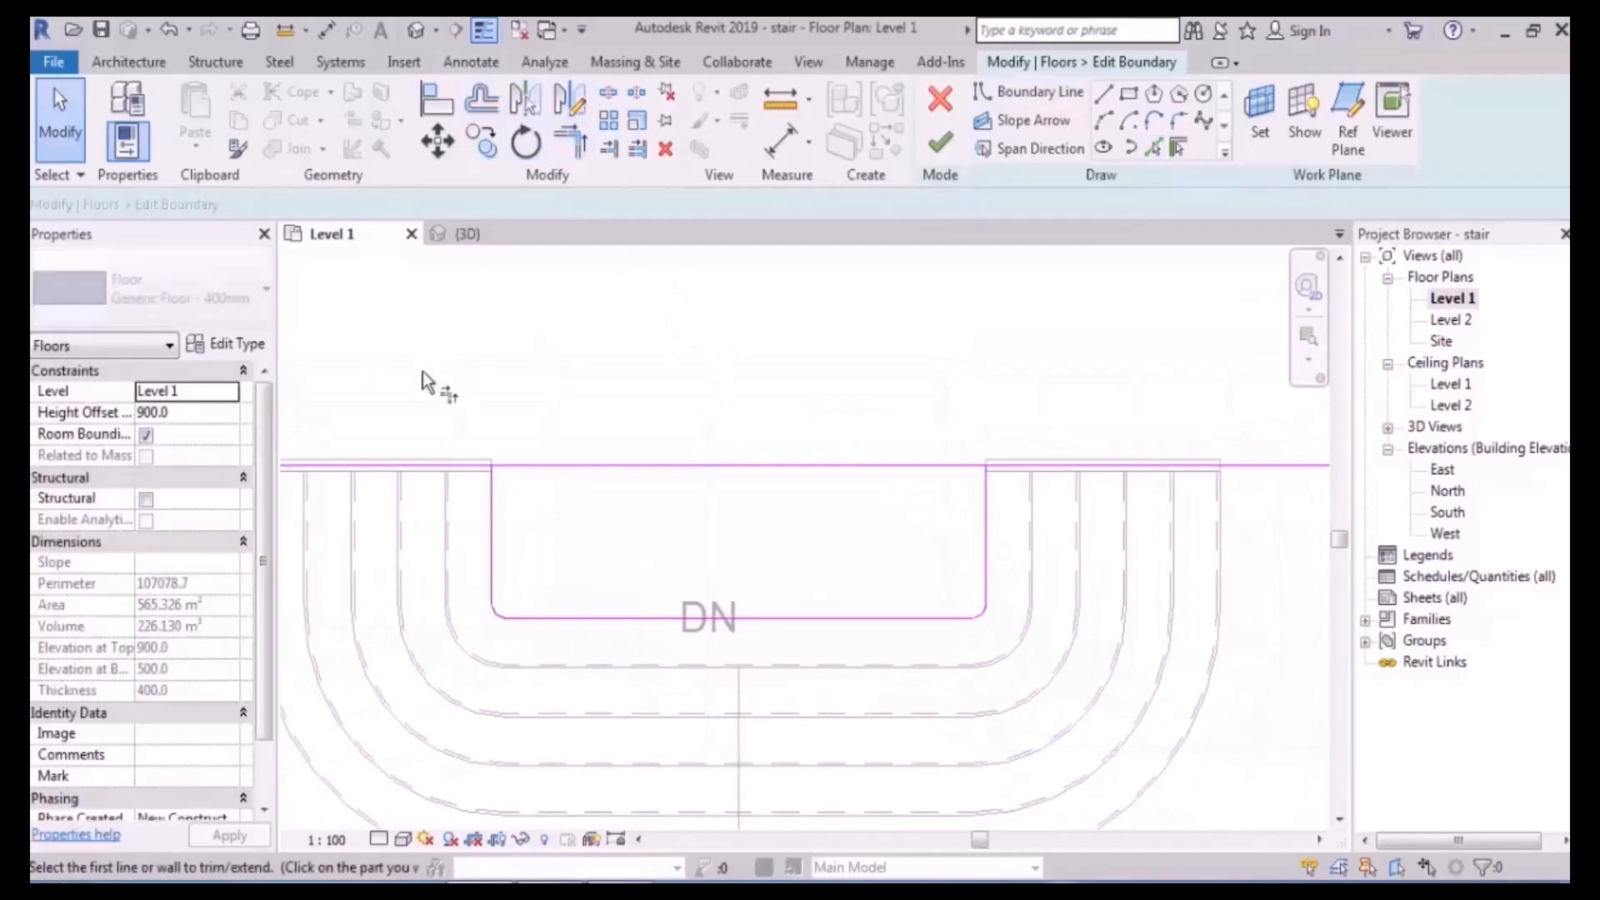
{"action": "left_click", "coordinate": [469, 471]}
{"action": "left_click", "coordinate": [492, 499]}
{"action": "left_click", "coordinate": [986, 509]}
{"action": "left_click", "coordinate": [1023, 465]}
{"action": "left_click", "coordinate": [940, 143]}
{"action": "key", "text": "Escape"}
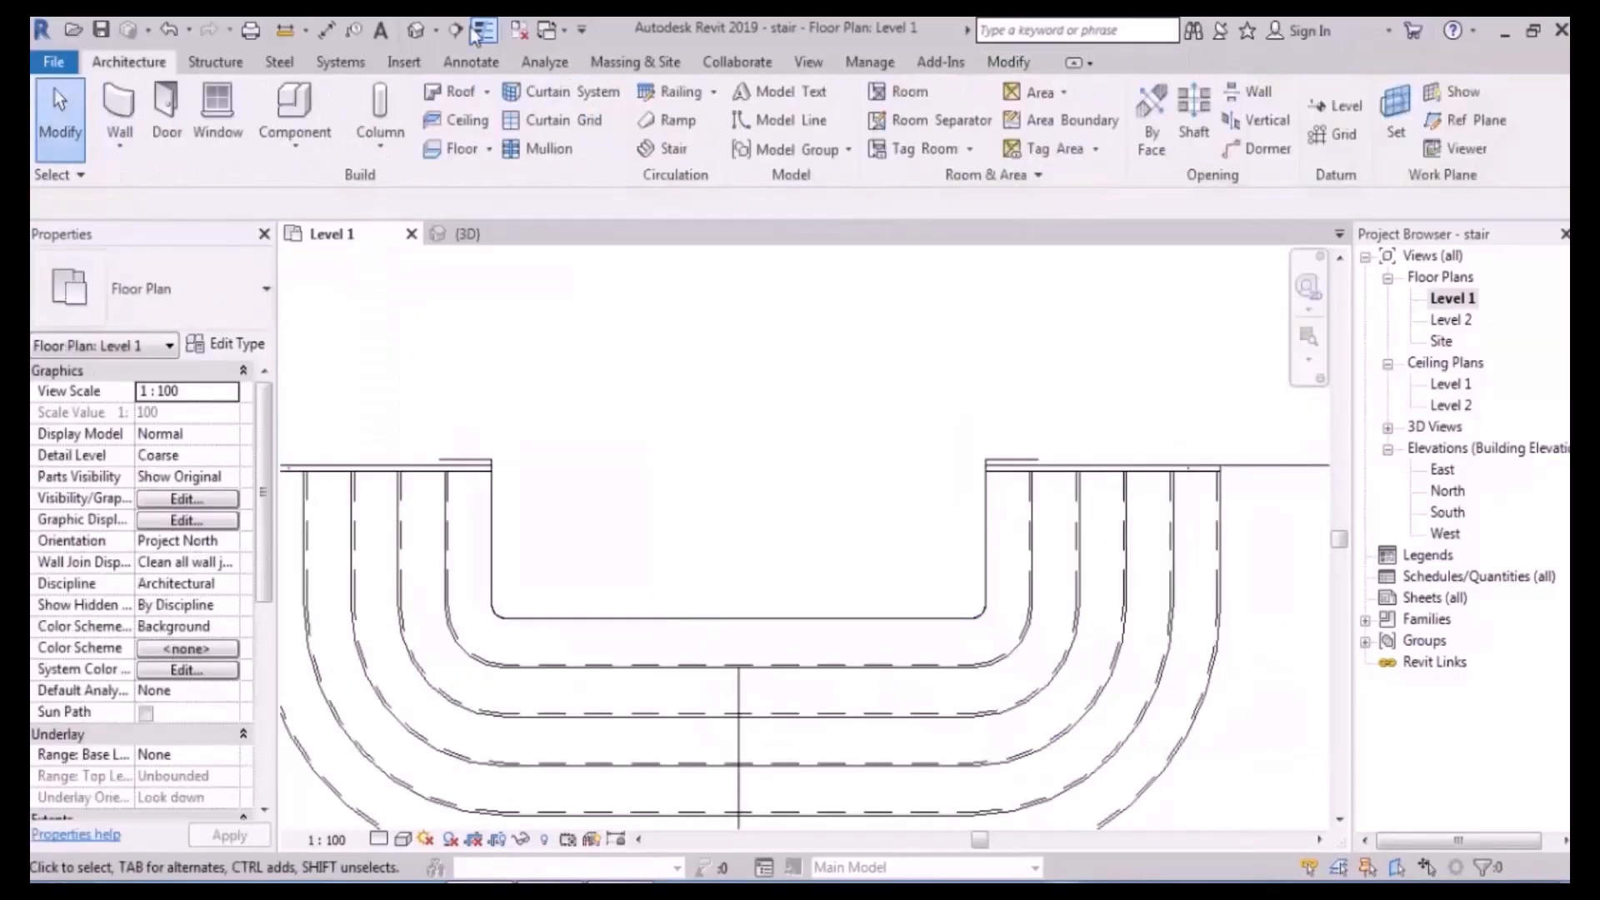
- View the new project in 3D and start a stair rising from Level 1 to Level 2
{"action": "left_click", "coordinate": [415, 31]}
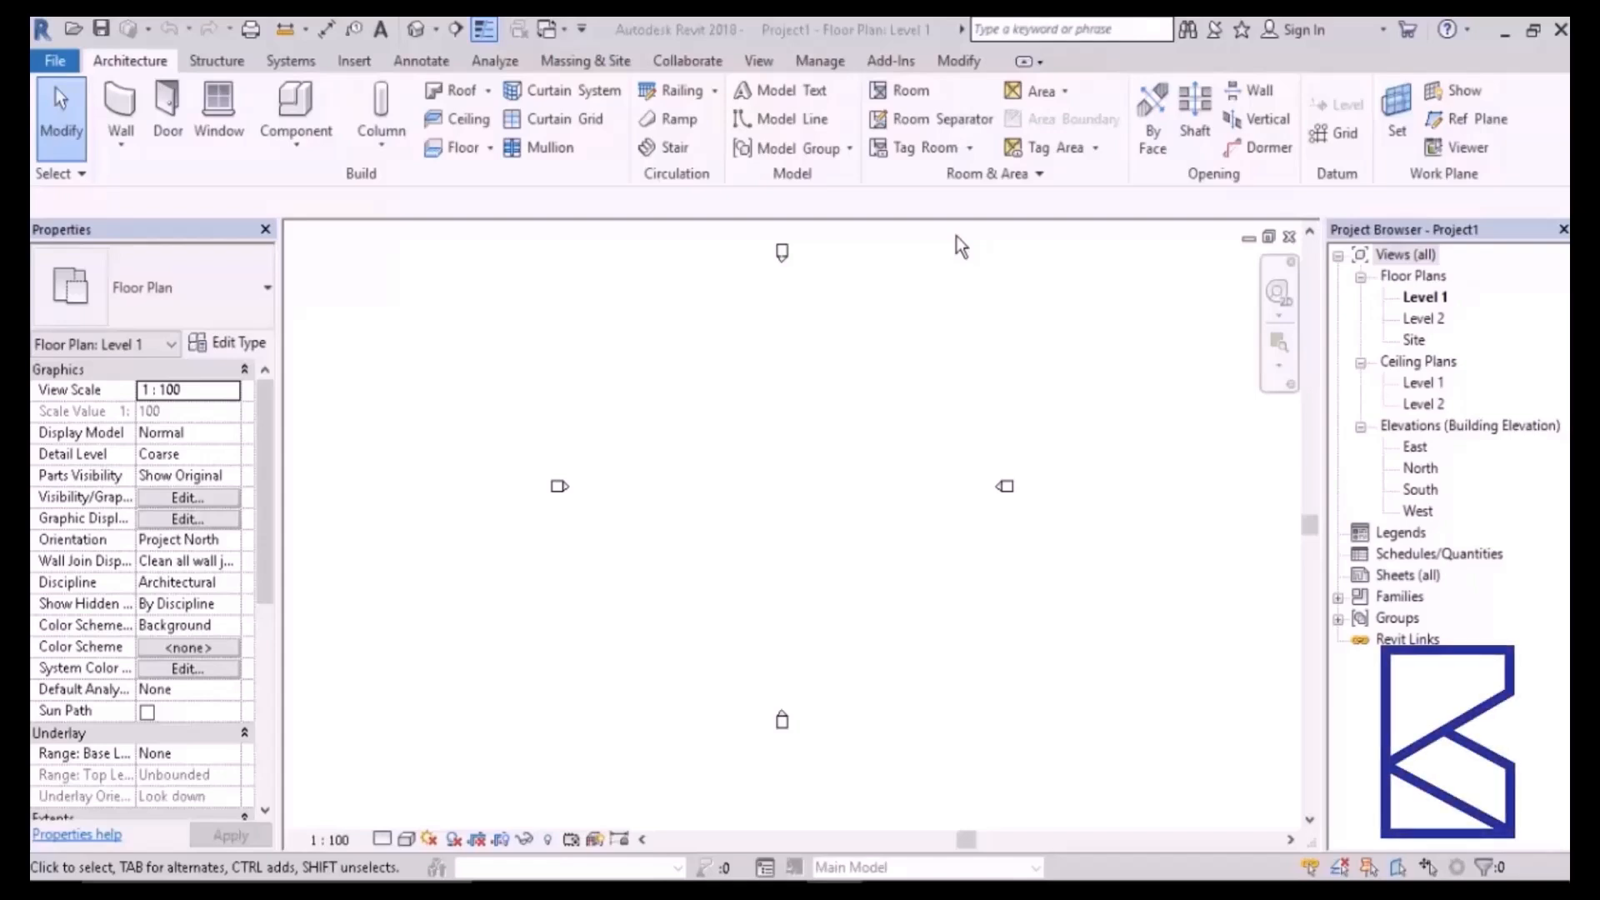
{"action": "left_click", "coordinate": [667, 153]}
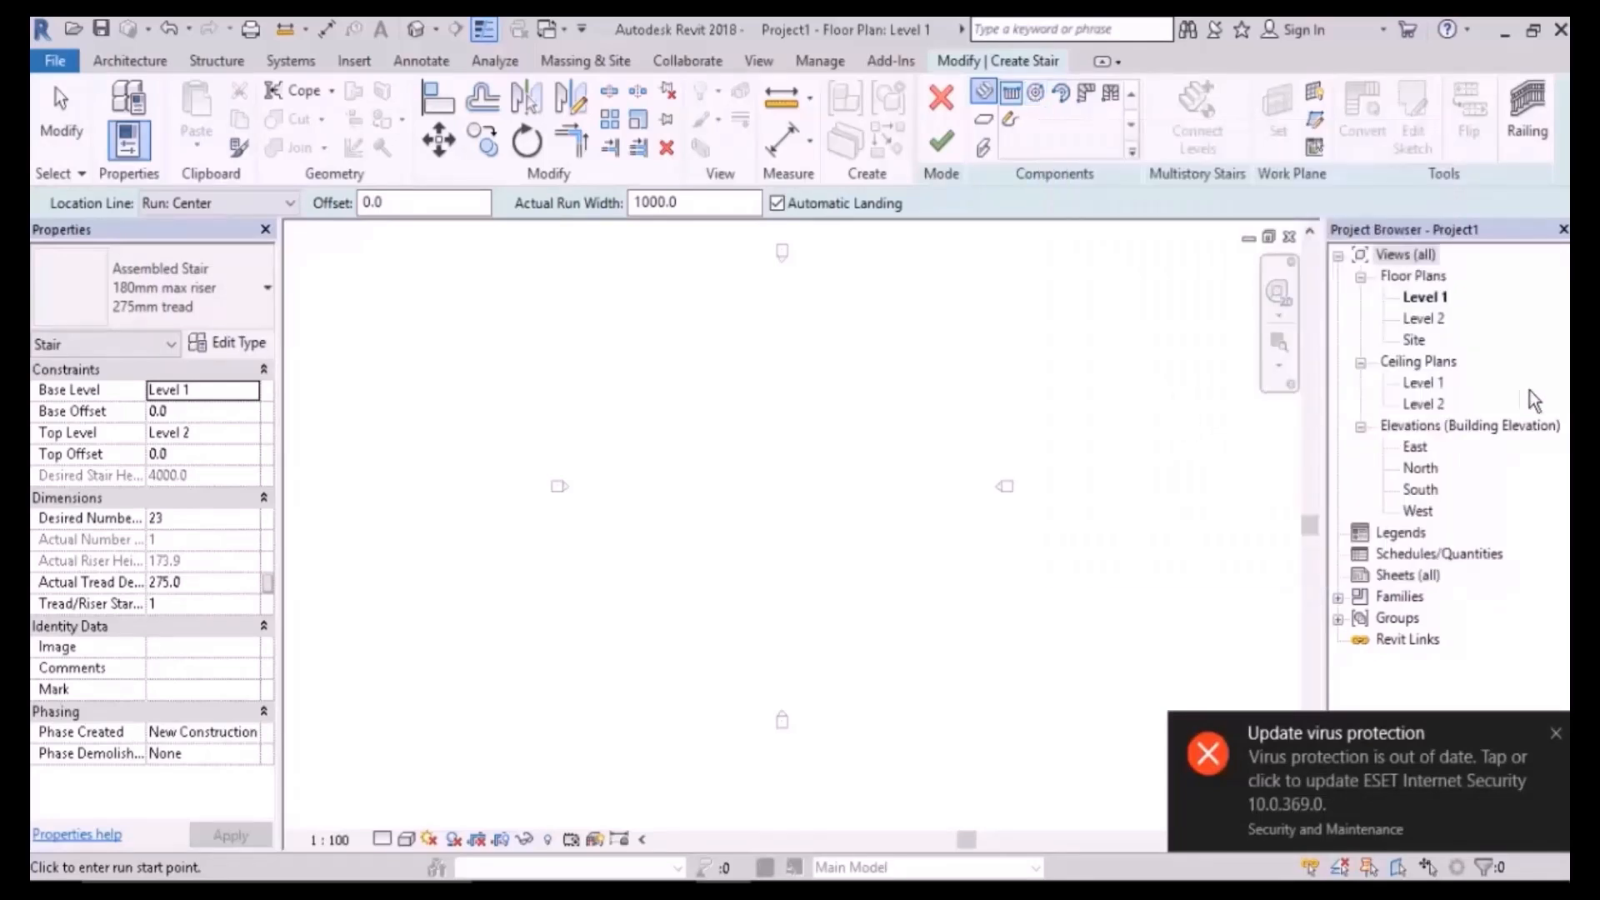
- Cancel the stair, add Level 3 12000 above Level 2 in South elevation, and reopen the Level 1 plan
{"action": "double_click", "coordinate": [1420, 491]}
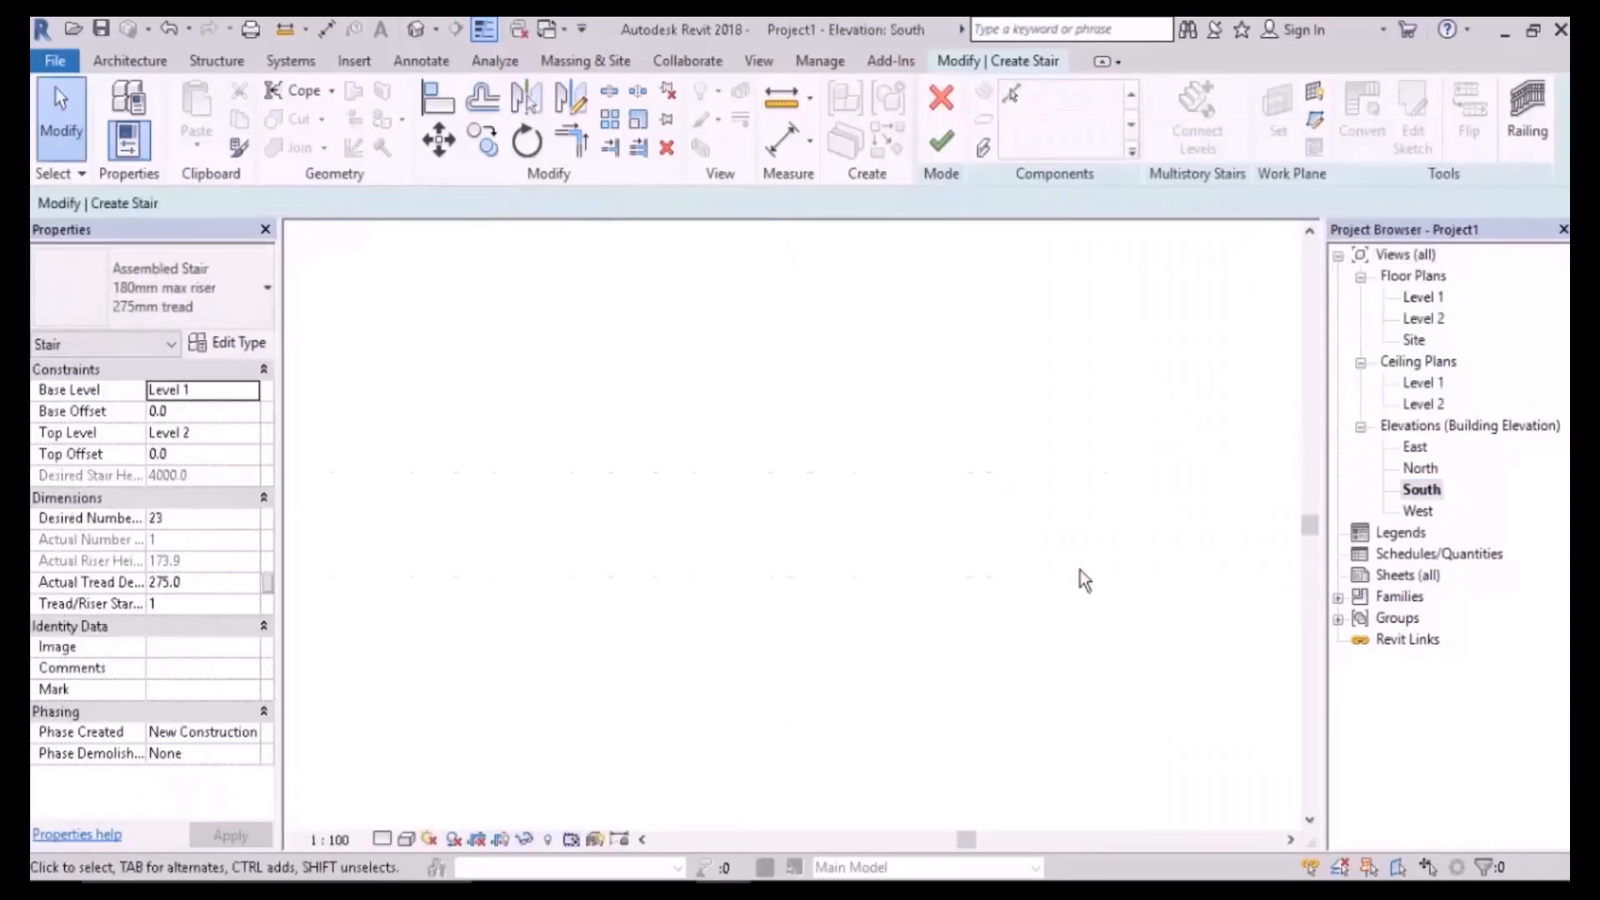
{"action": "left_click", "coordinate": [941, 97]}
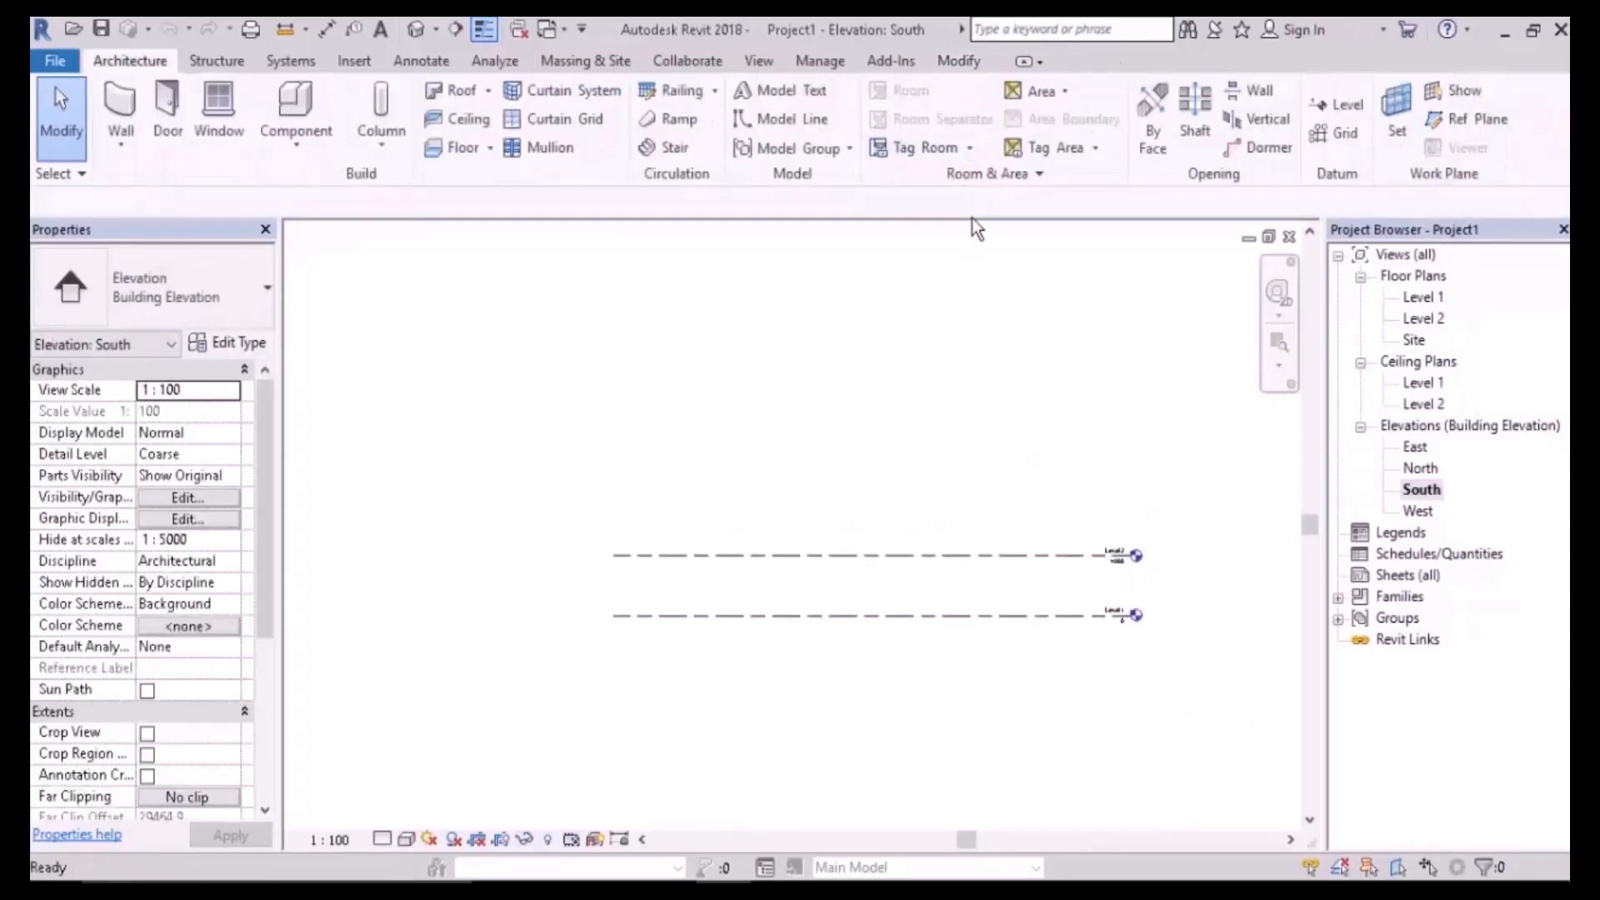
{"action": "left_click", "coordinate": [1337, 104]}
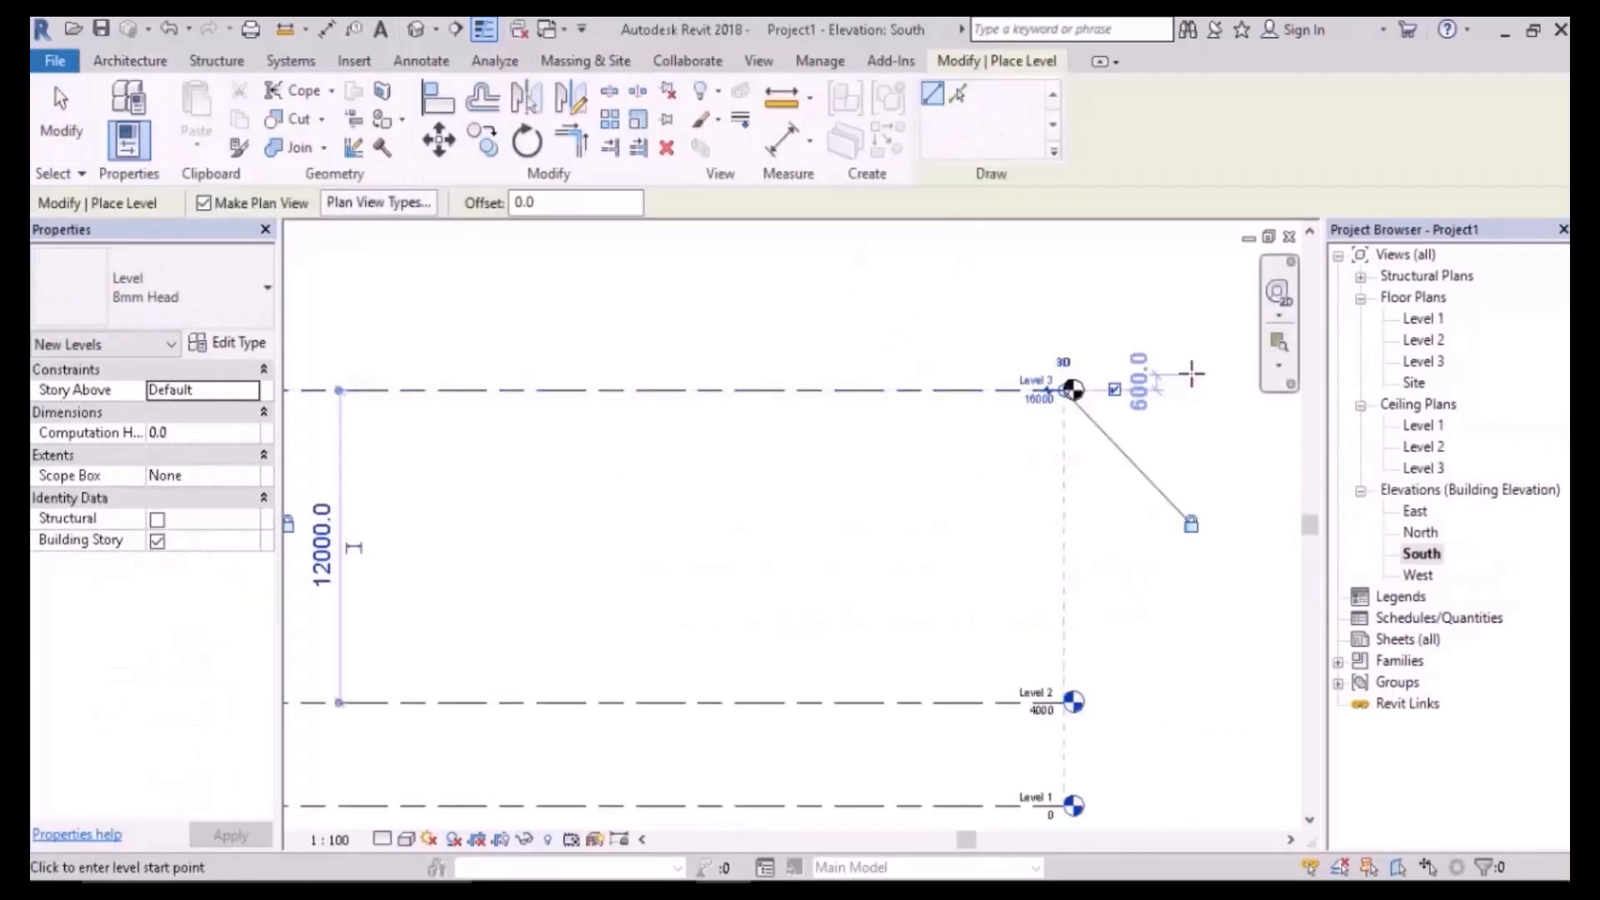
{"action": "key", "text": "Escape"}
{"action": "key", "text": "Escape"}
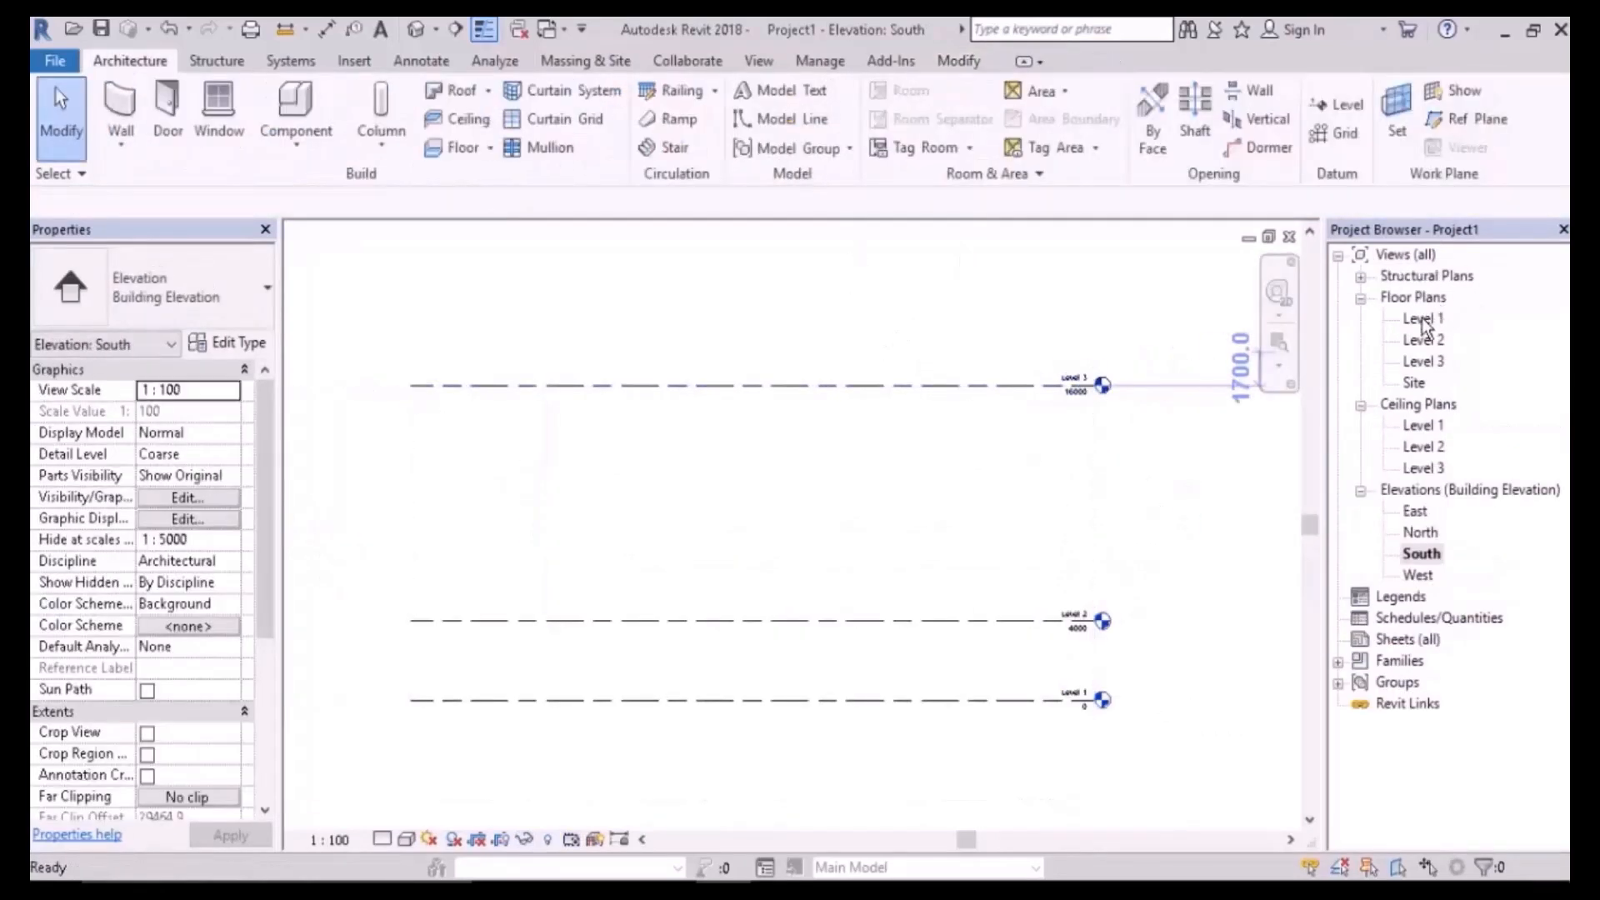
{"action": "double_click", "coordinate": [1422, 320]}
{"action": "scroll", "coordinate": [999, 575], "scroll_direction": "down", "scroll_amount": 1}
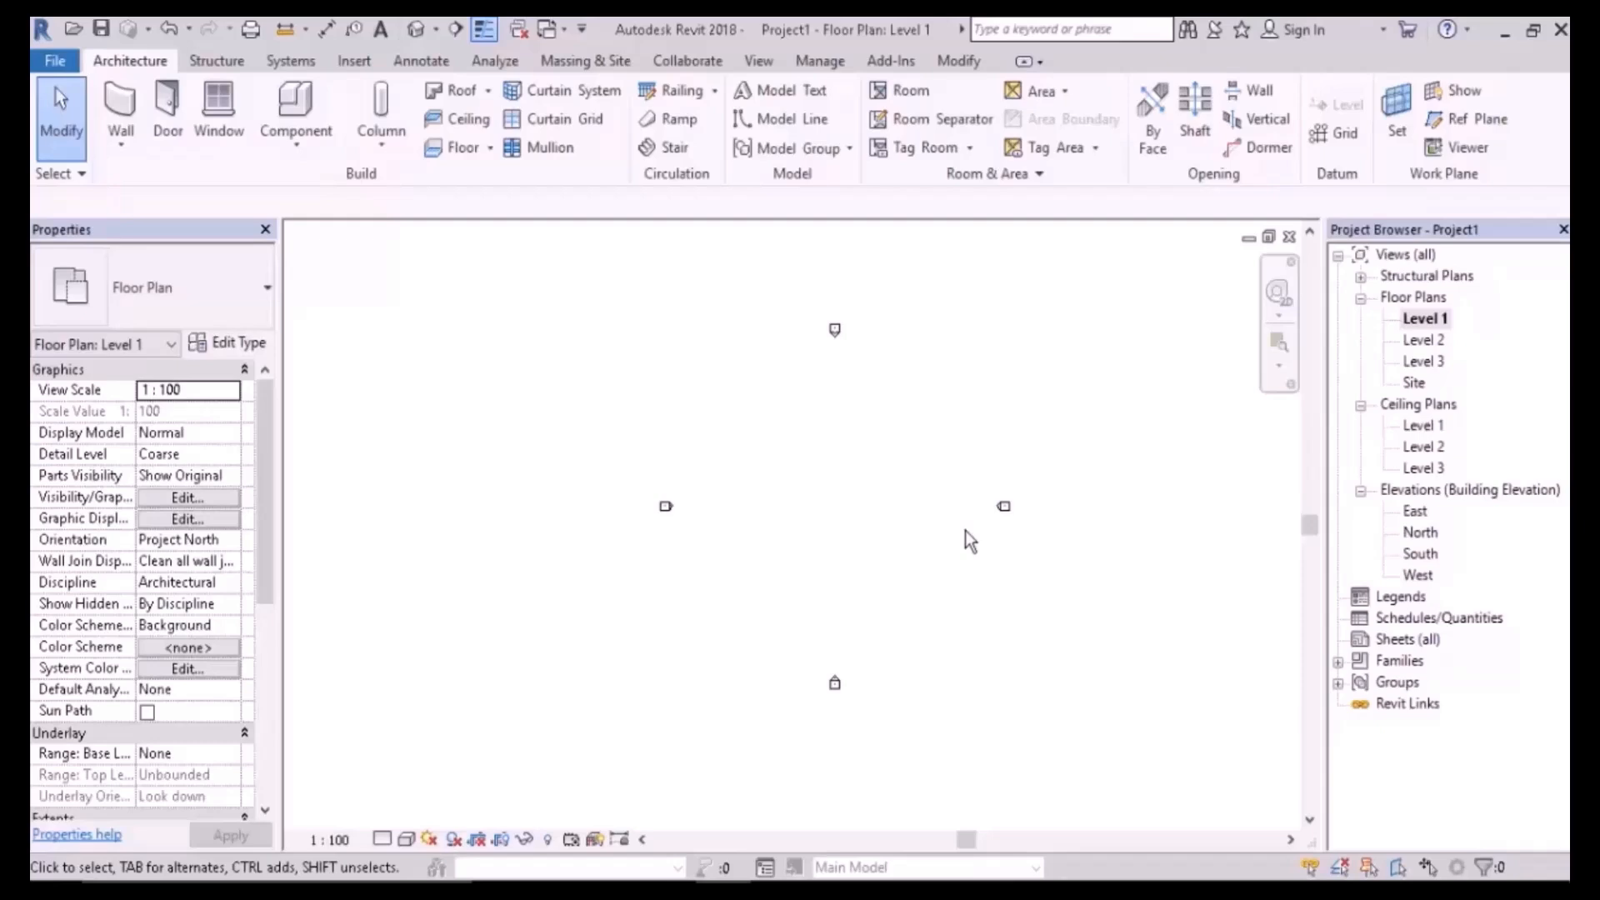
- Start a full-step spiral stair to Level 3 with 100 risers, 300 tread depth and 1200 run width
{"action": "left_click", "coordinate": [670, 146]}
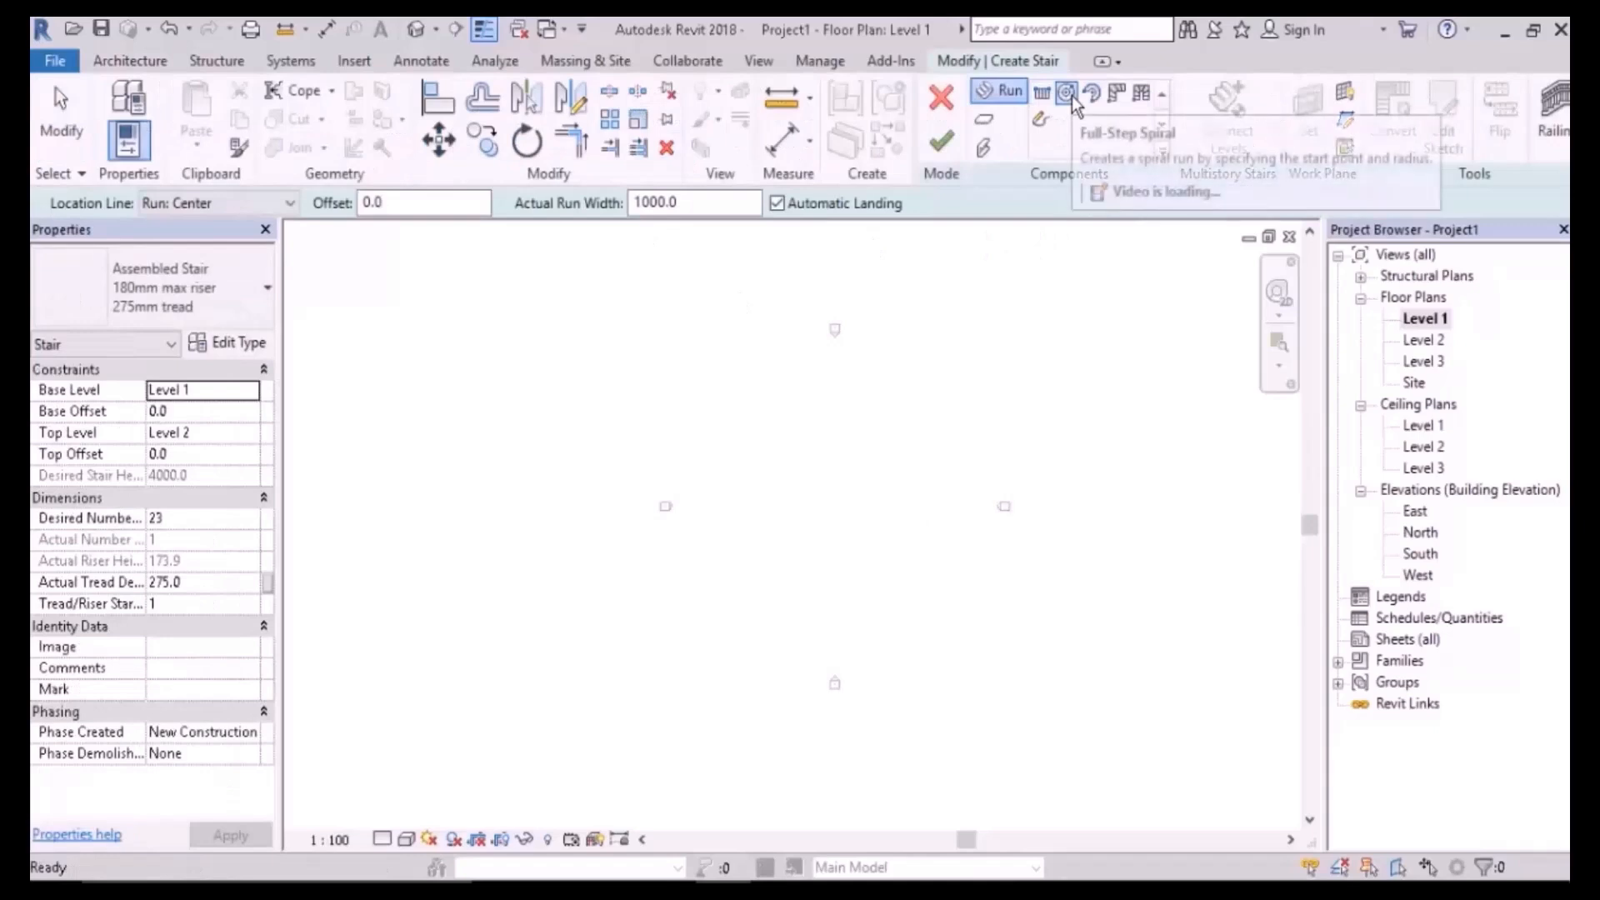
{"action": "left_click", "coordinate": [1053, 126]}
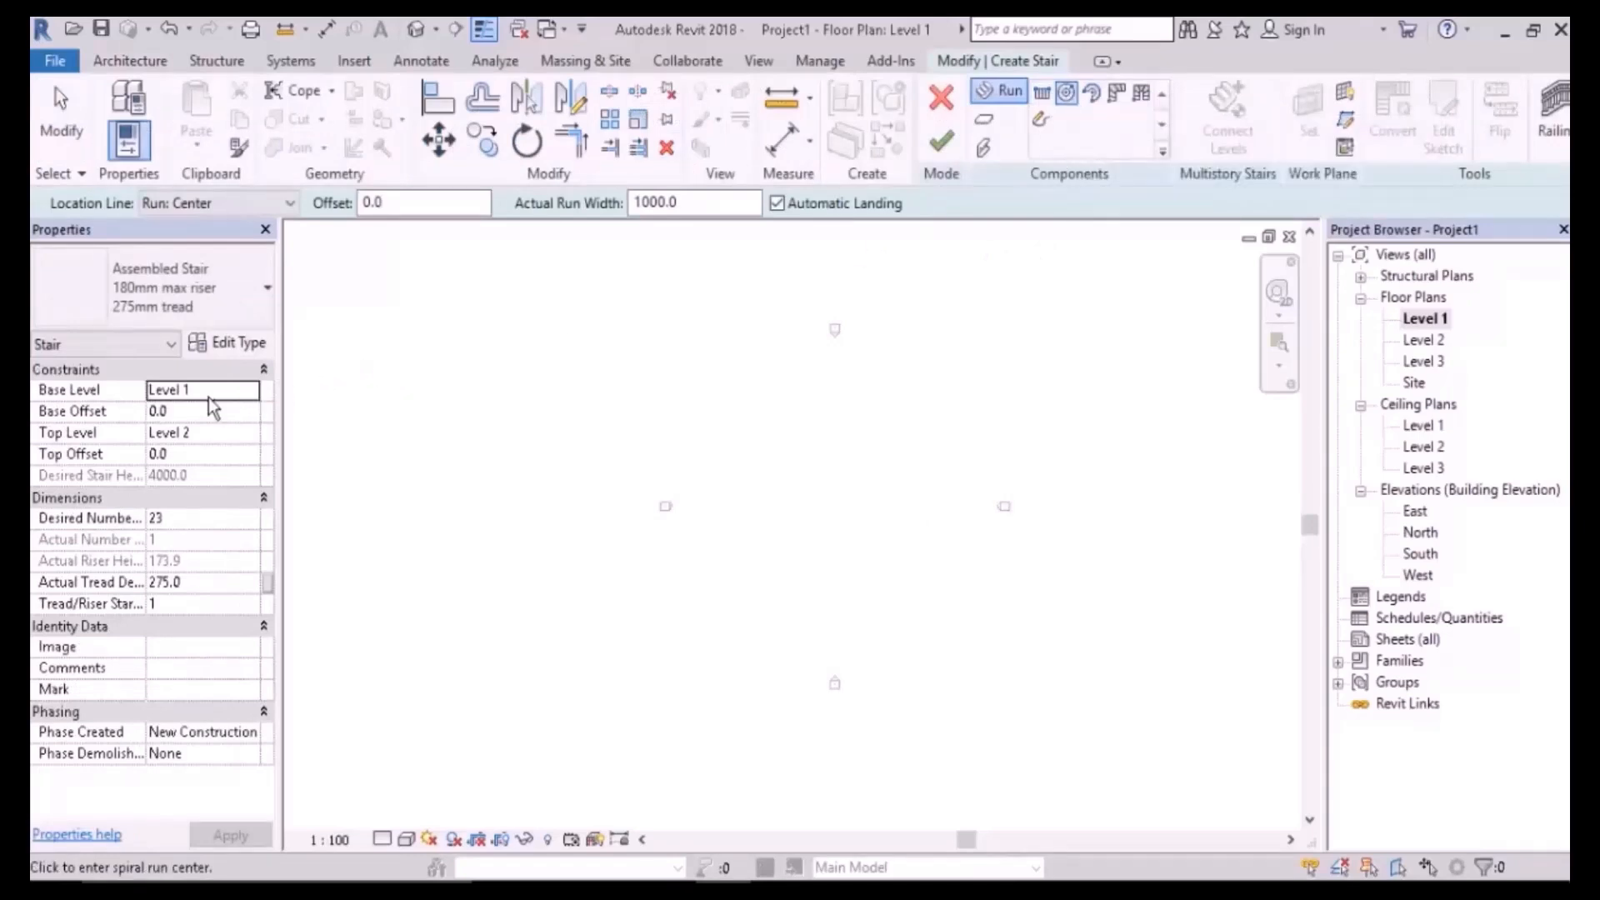
{"action": "left_click", "coordinate": [242, 431]}
{"action": "left_click", "coordinate": [187, 503]}
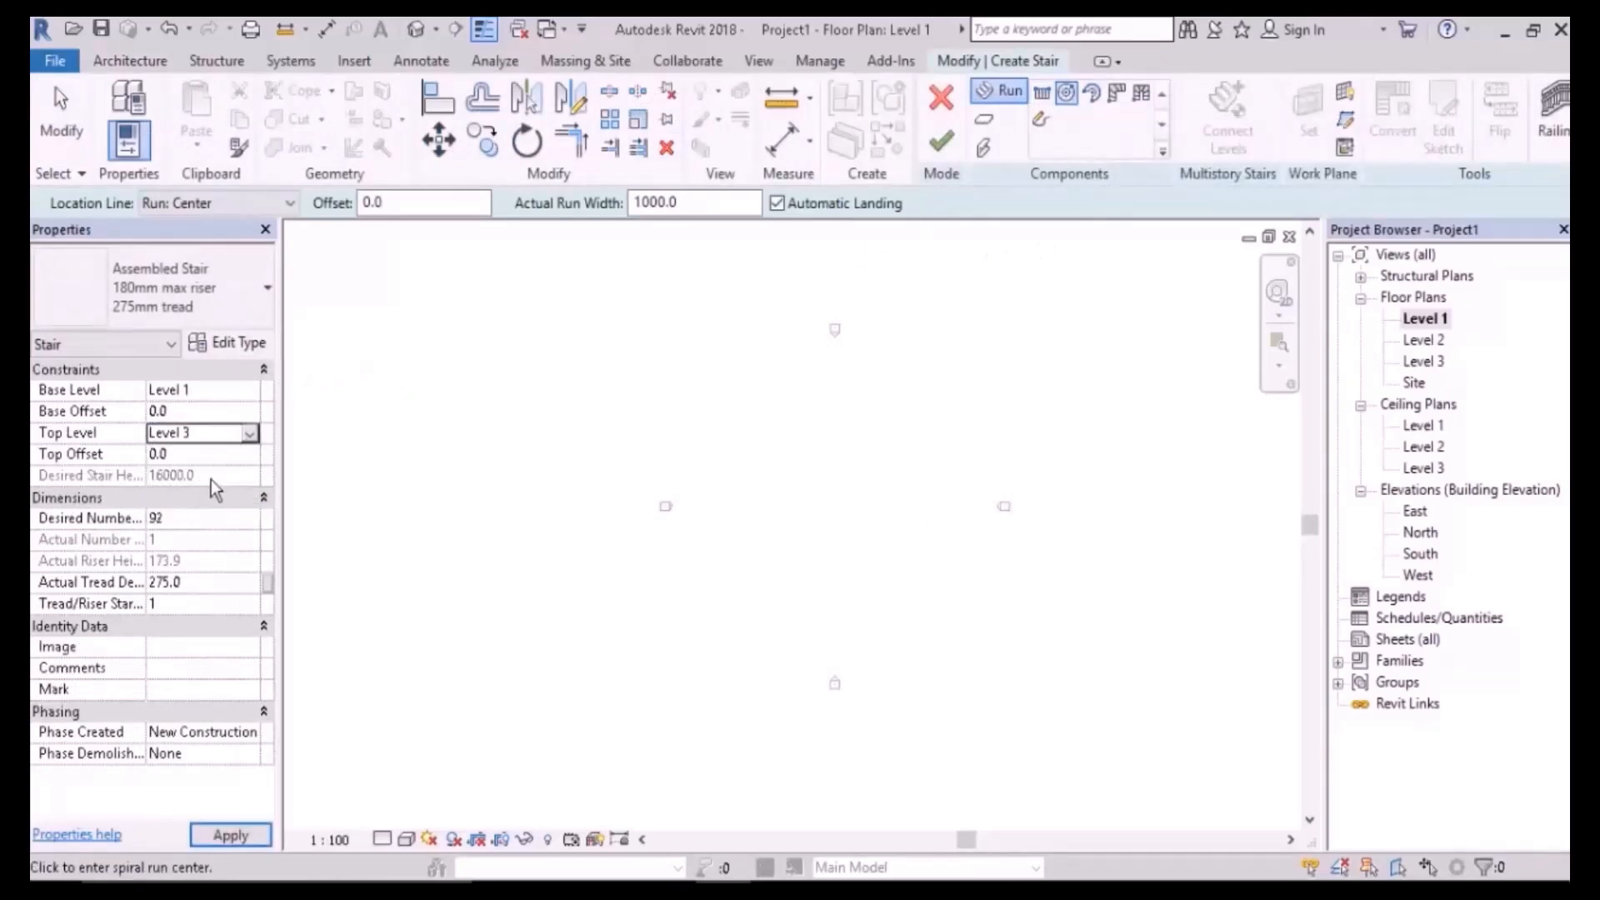
{"action": "left_click", "coordinate": [180, 522]}
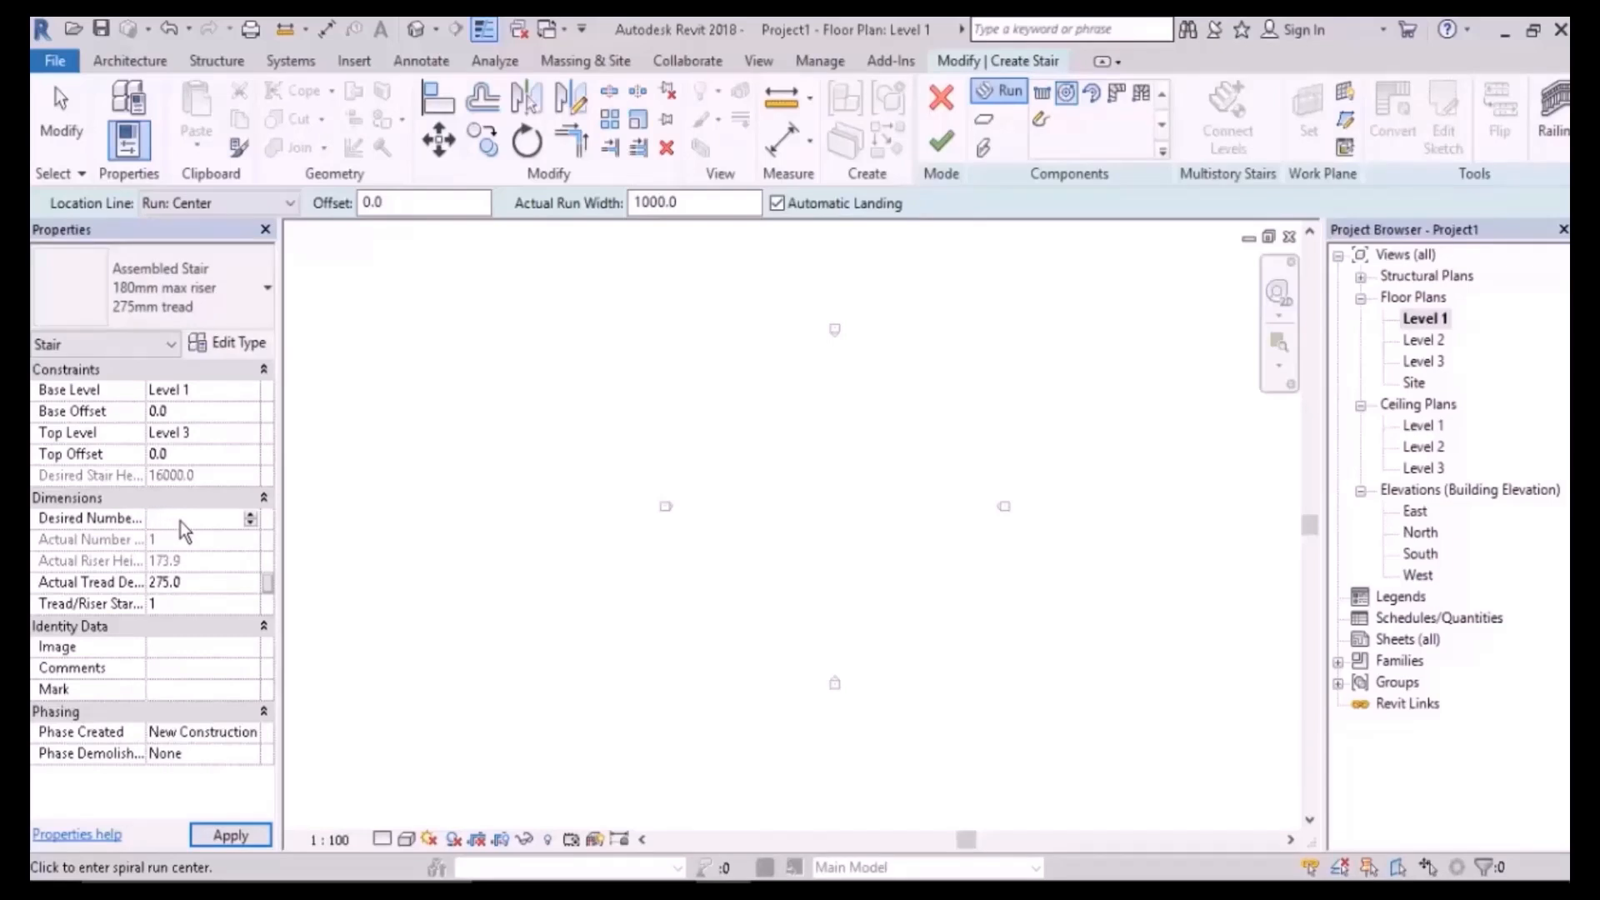
{"action": "key", "text": "Return"}
{"action": "left_click", "coordinate": [203, 586]}
{"action": "type", "text": "300"}
{"action": "left_click_drag", "start_coordinate": [708, 208], "coordinate": [620, 216]}
{"action": "type", "text": "1"}
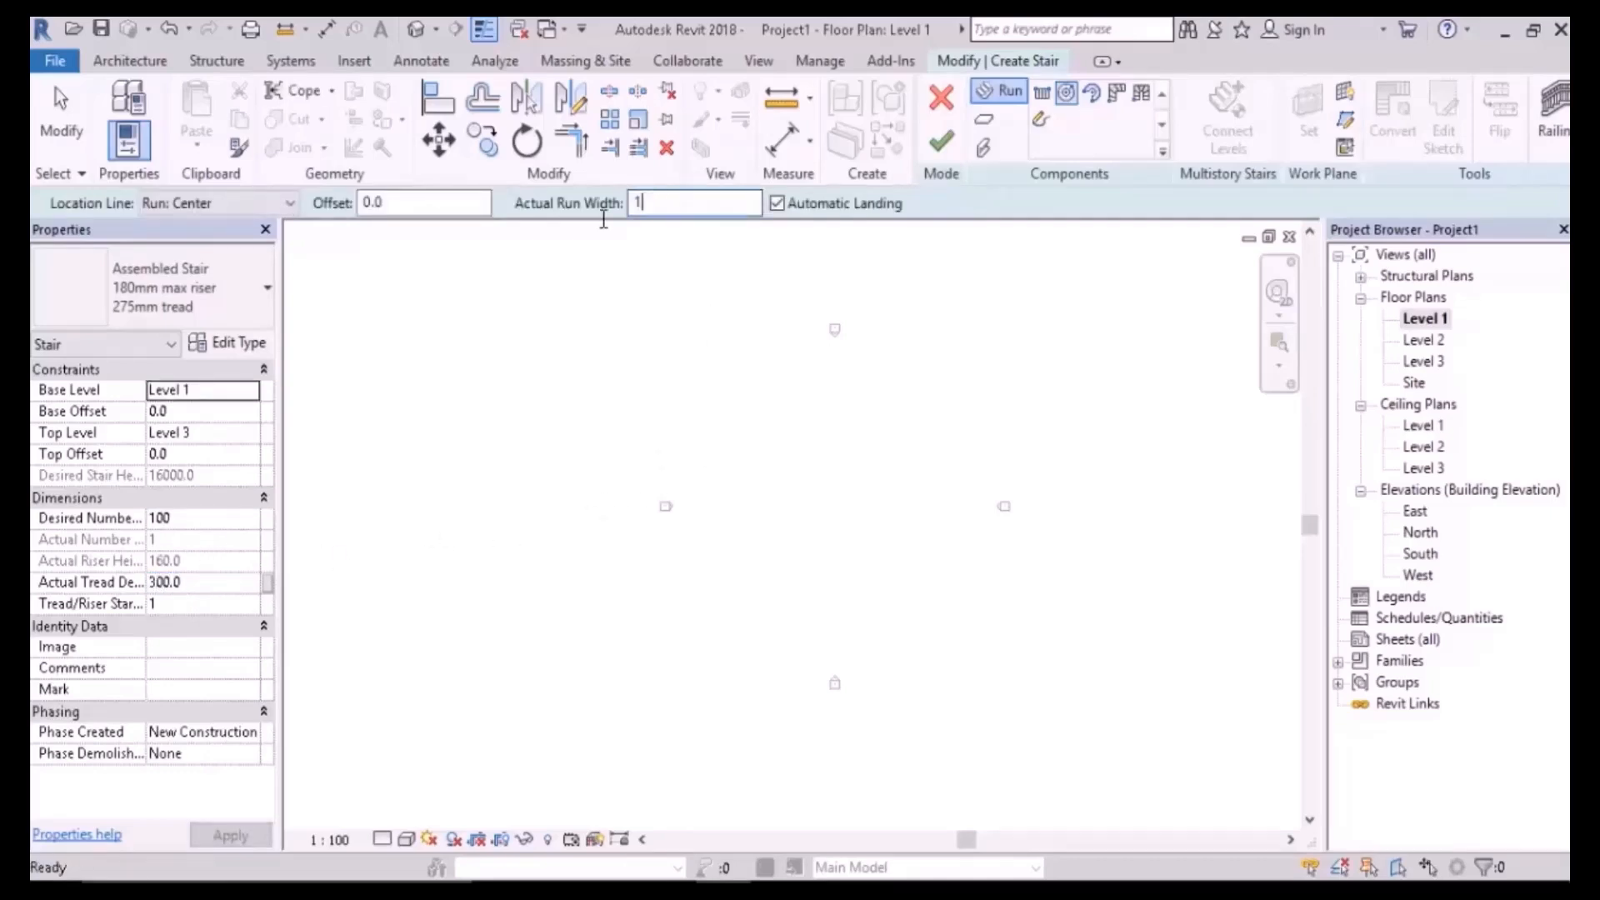
- Place the spiral run's centre point and set its radius
{"action": "scroll", "coordinate": [821, 496], "scroll_direction": "up", "scroll_amount": 3}
{"action": "left_click", "coordinate": [759, 486]}
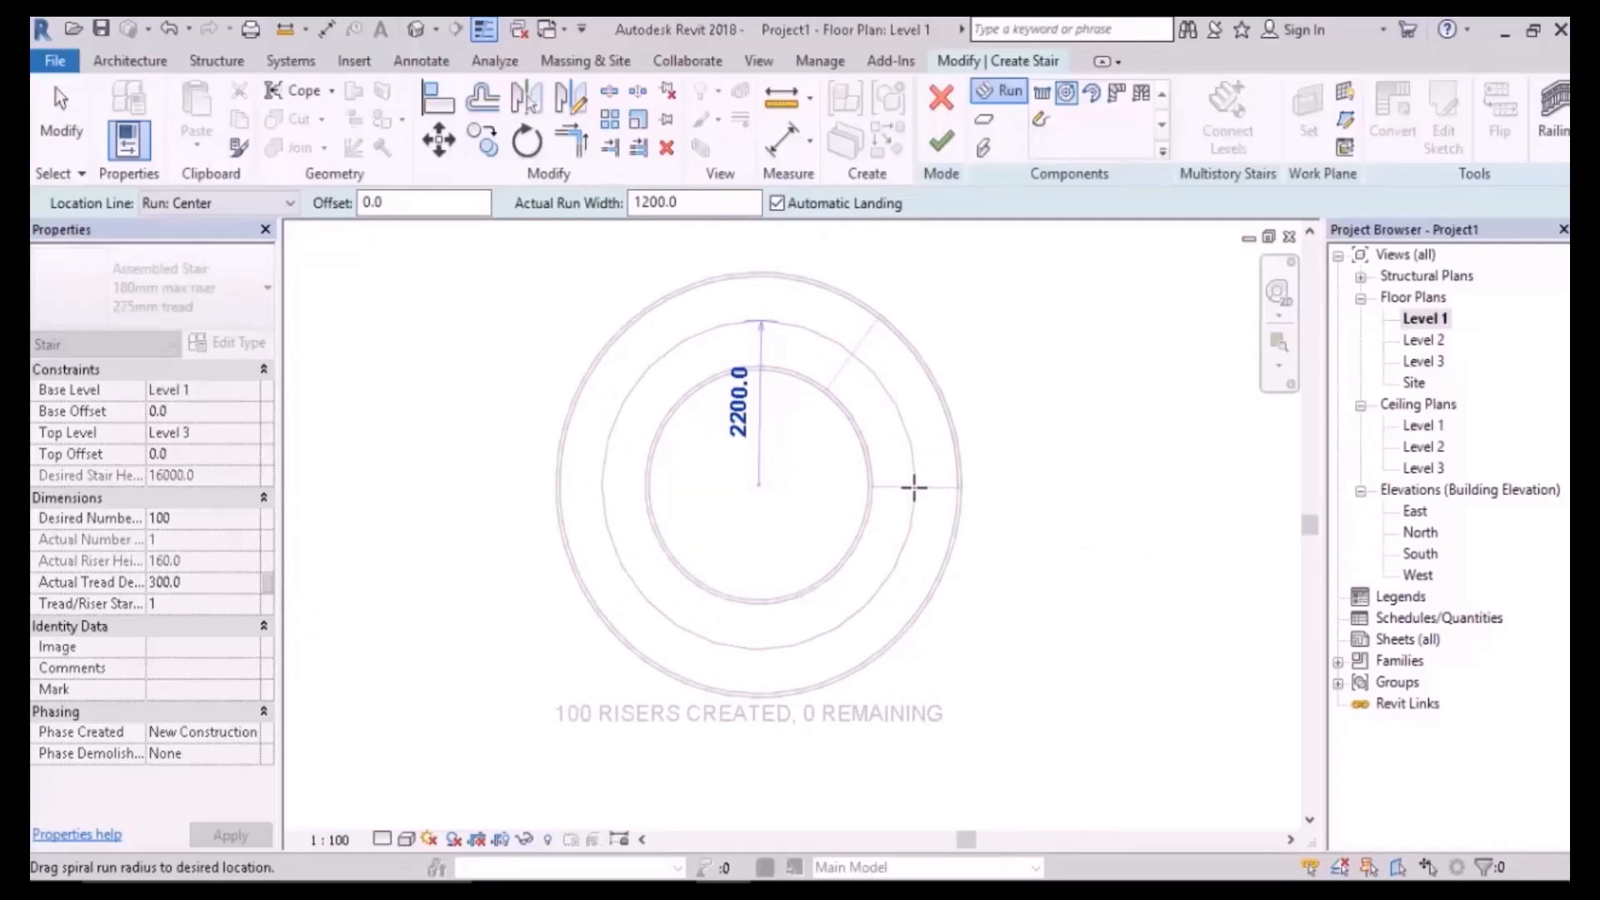
{"action": "scroll", "coordinate": [854, 504], "scroll_direction": "down", "scroll_amount": 4}
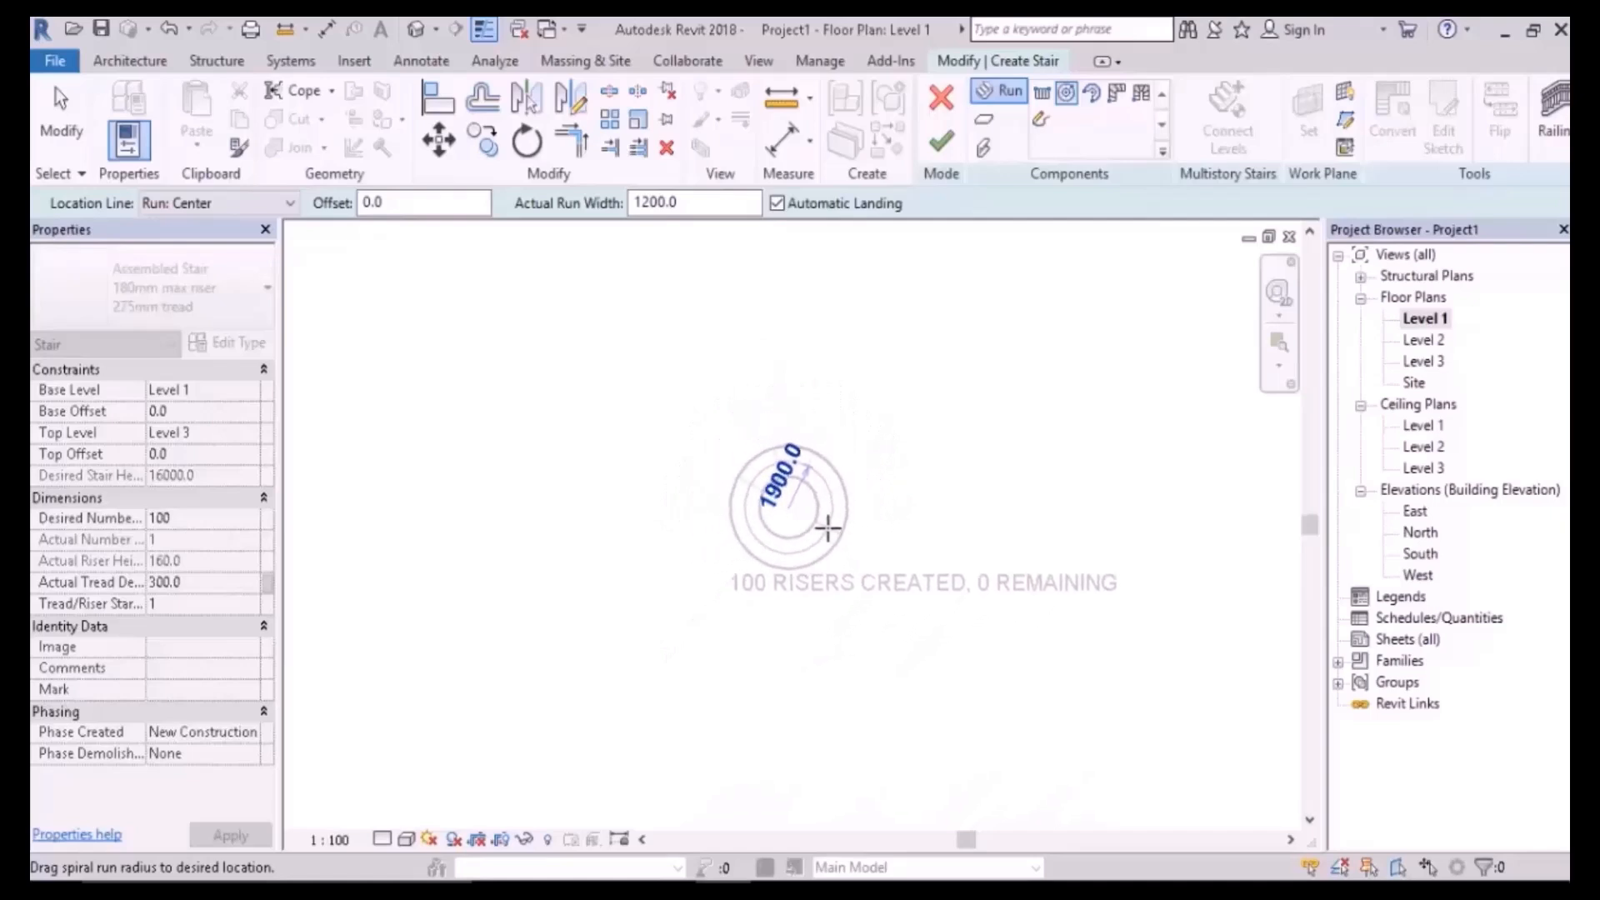
{"action": "scroll", "coordinate": [817, 525], "scroll_direction": "up", "scroll_amount": 2}
{"action": "left_click", "coordinate": [831, 517]}
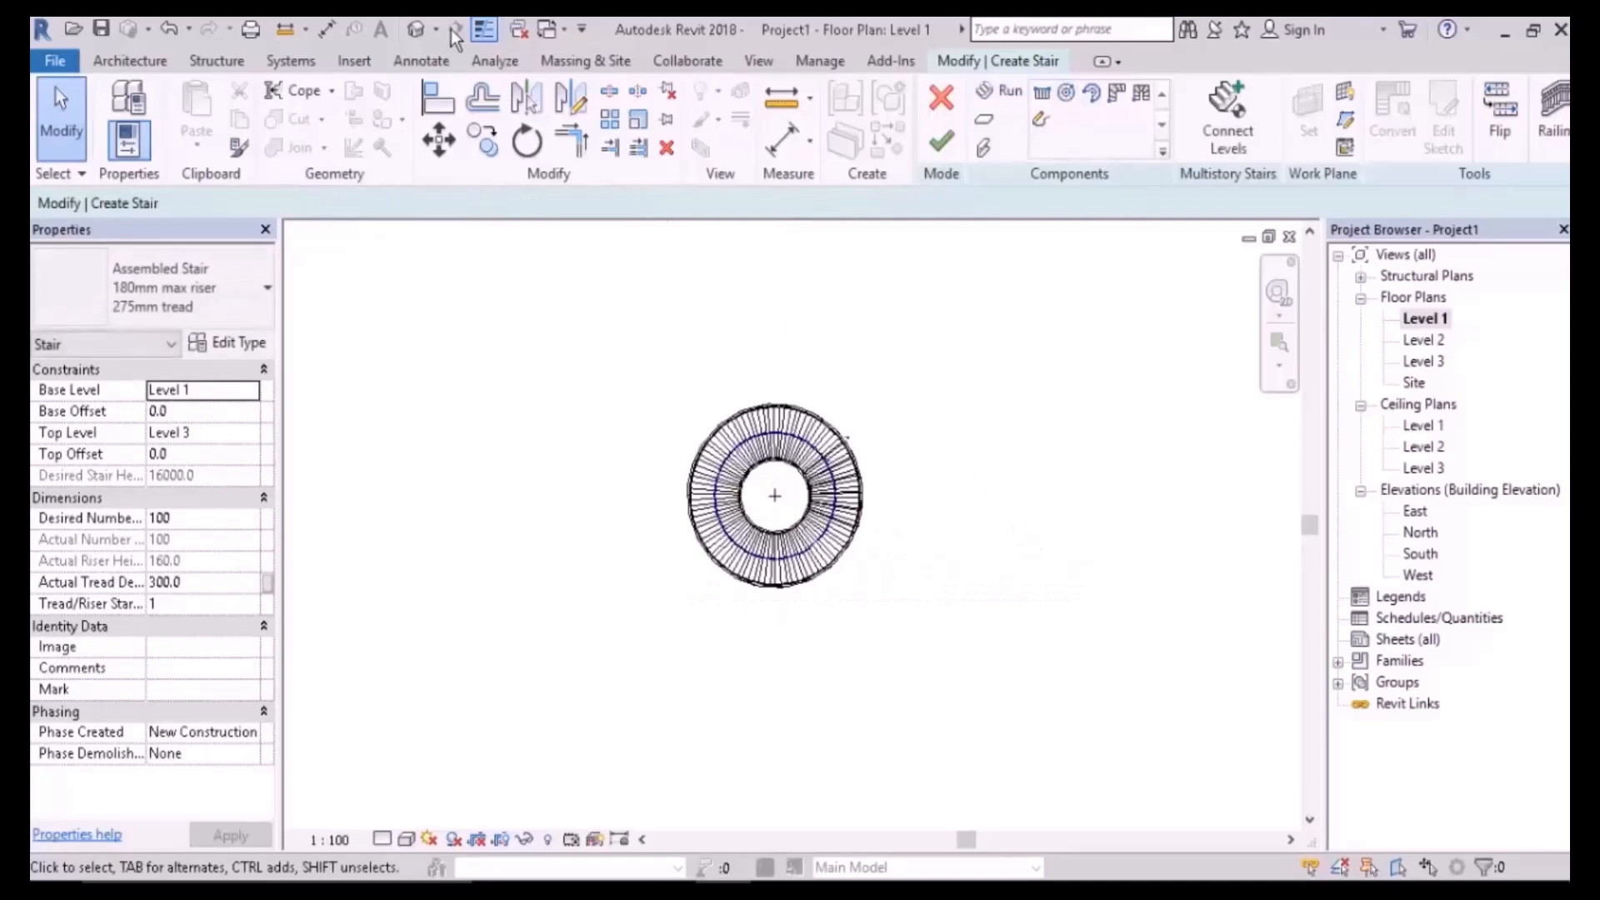
- Check the spiral stair in 3D and South elevation, then finish it from the Level 1 plan
{"action": "left_click", "coordinate": [416, 30]}
{"action": "middle_click_drag", "start_coordinate": [688, 241], "coordinate": [1058, 508], "text": "shift"}
{"action": "double_click", "coordinate": [1418, 575]}
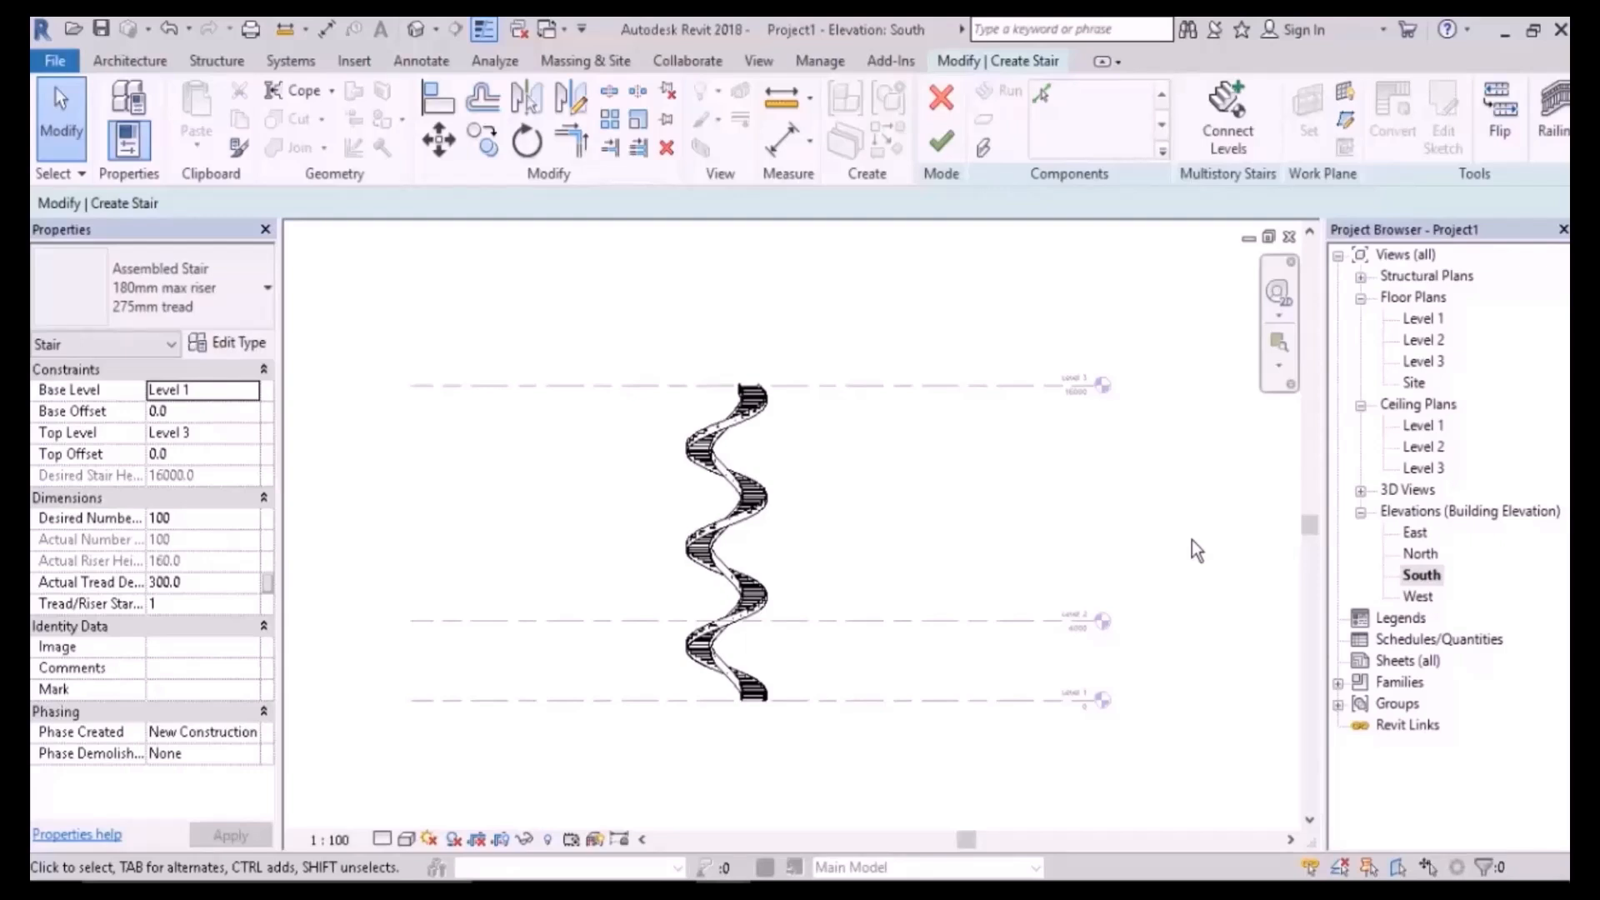
{"action": "double_click", "coordinate": [1427, 318]}
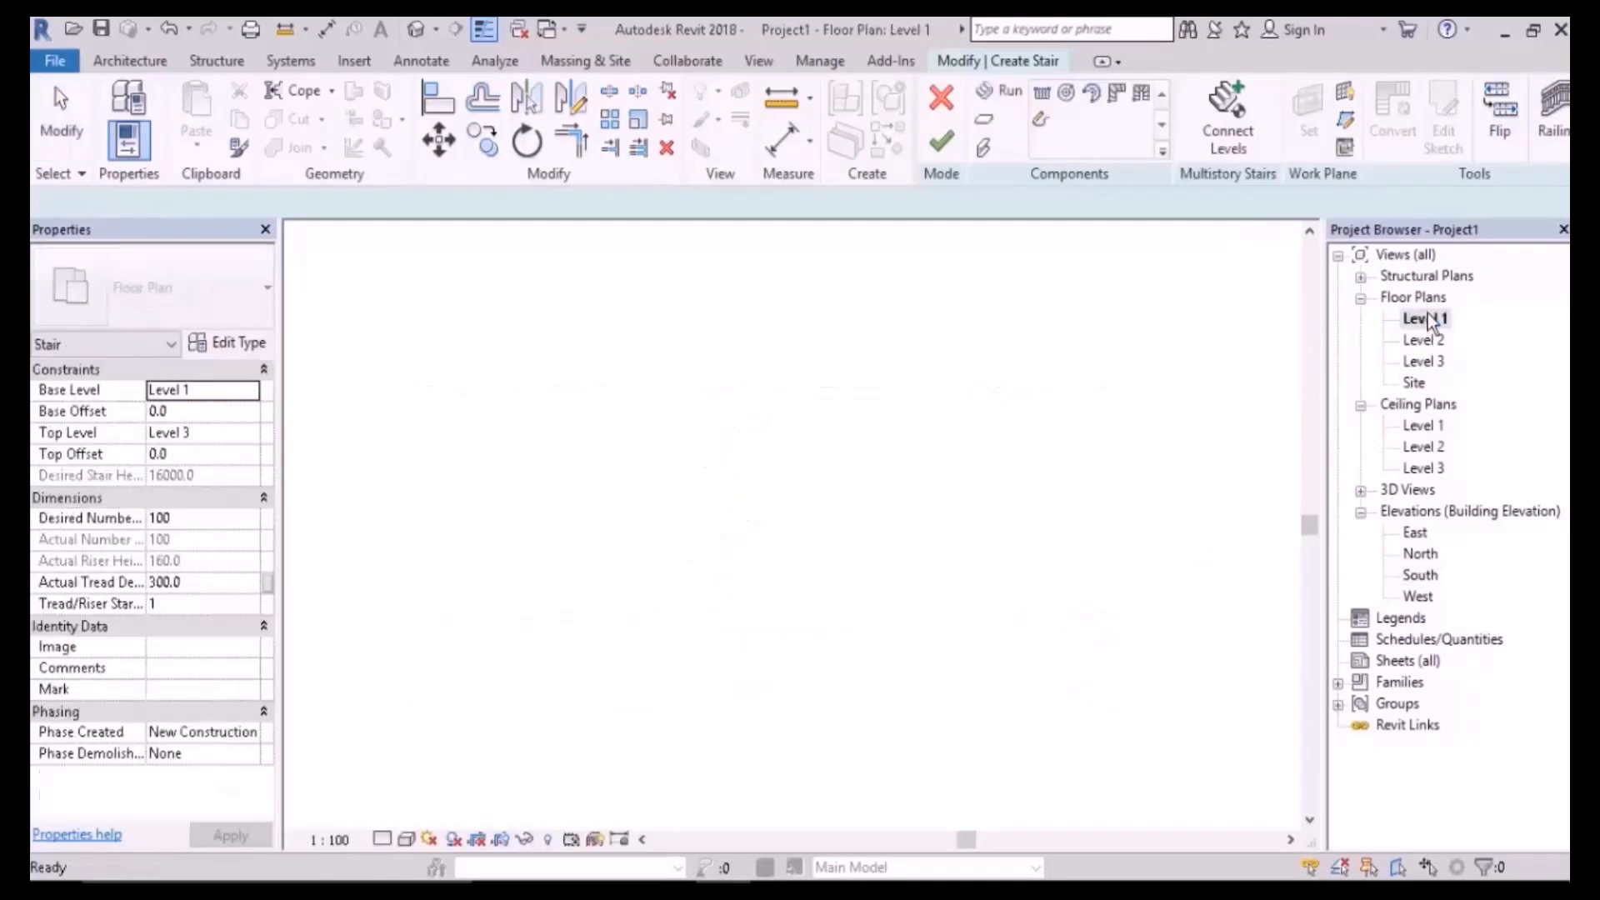
{"action": "left_click", "coordinate": [940, 143]}
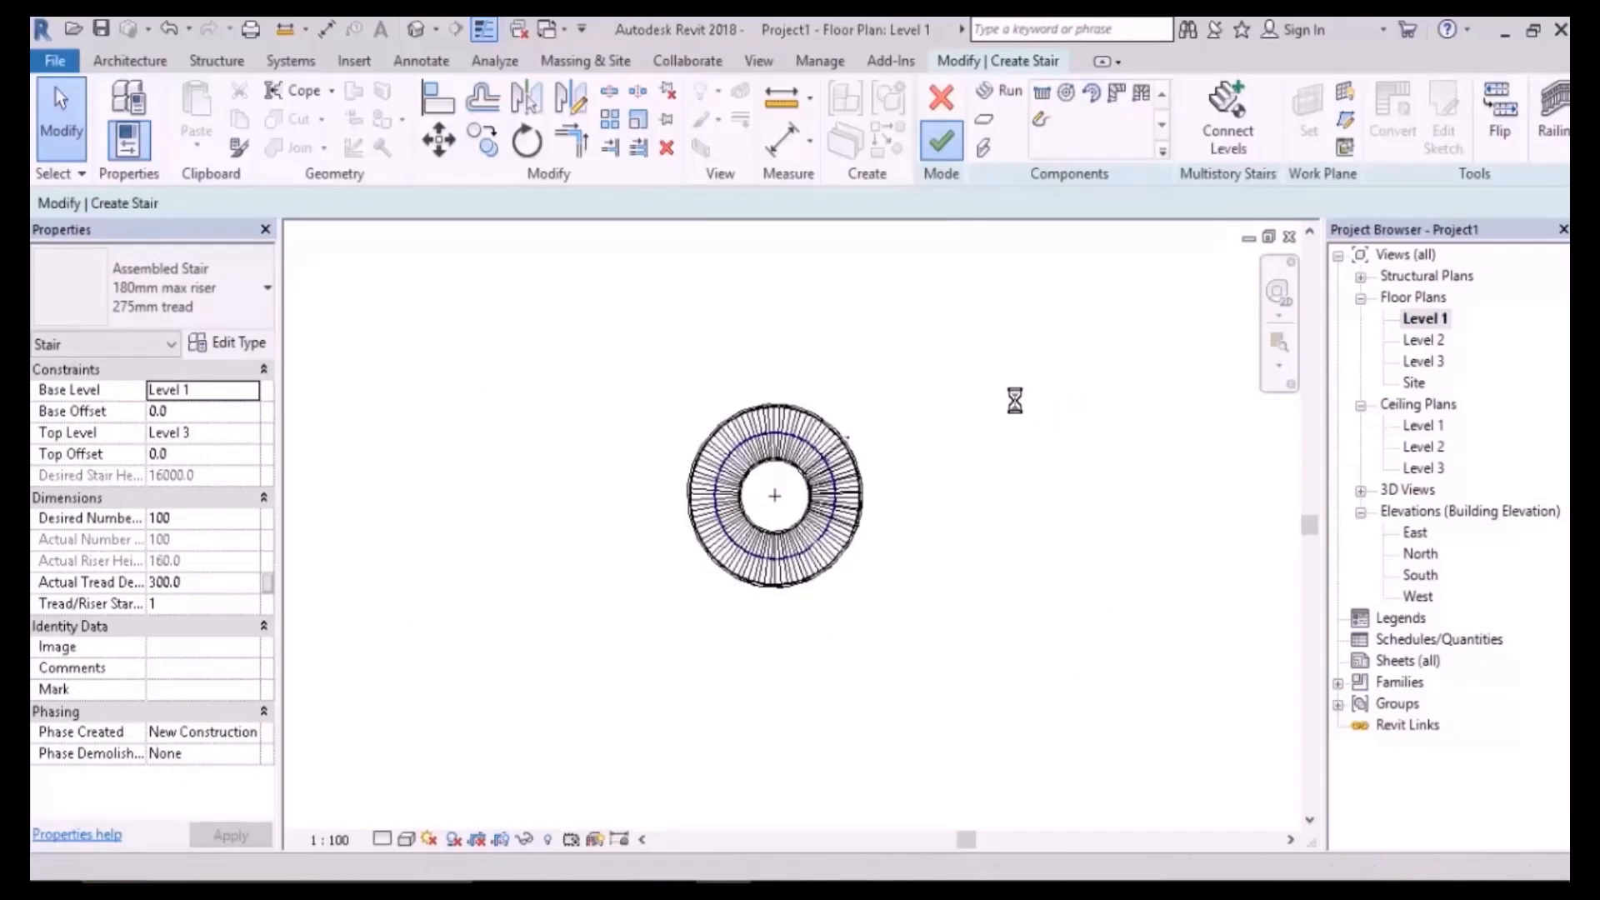
{"action": "left_click", "coordinate": [1075, 409]}
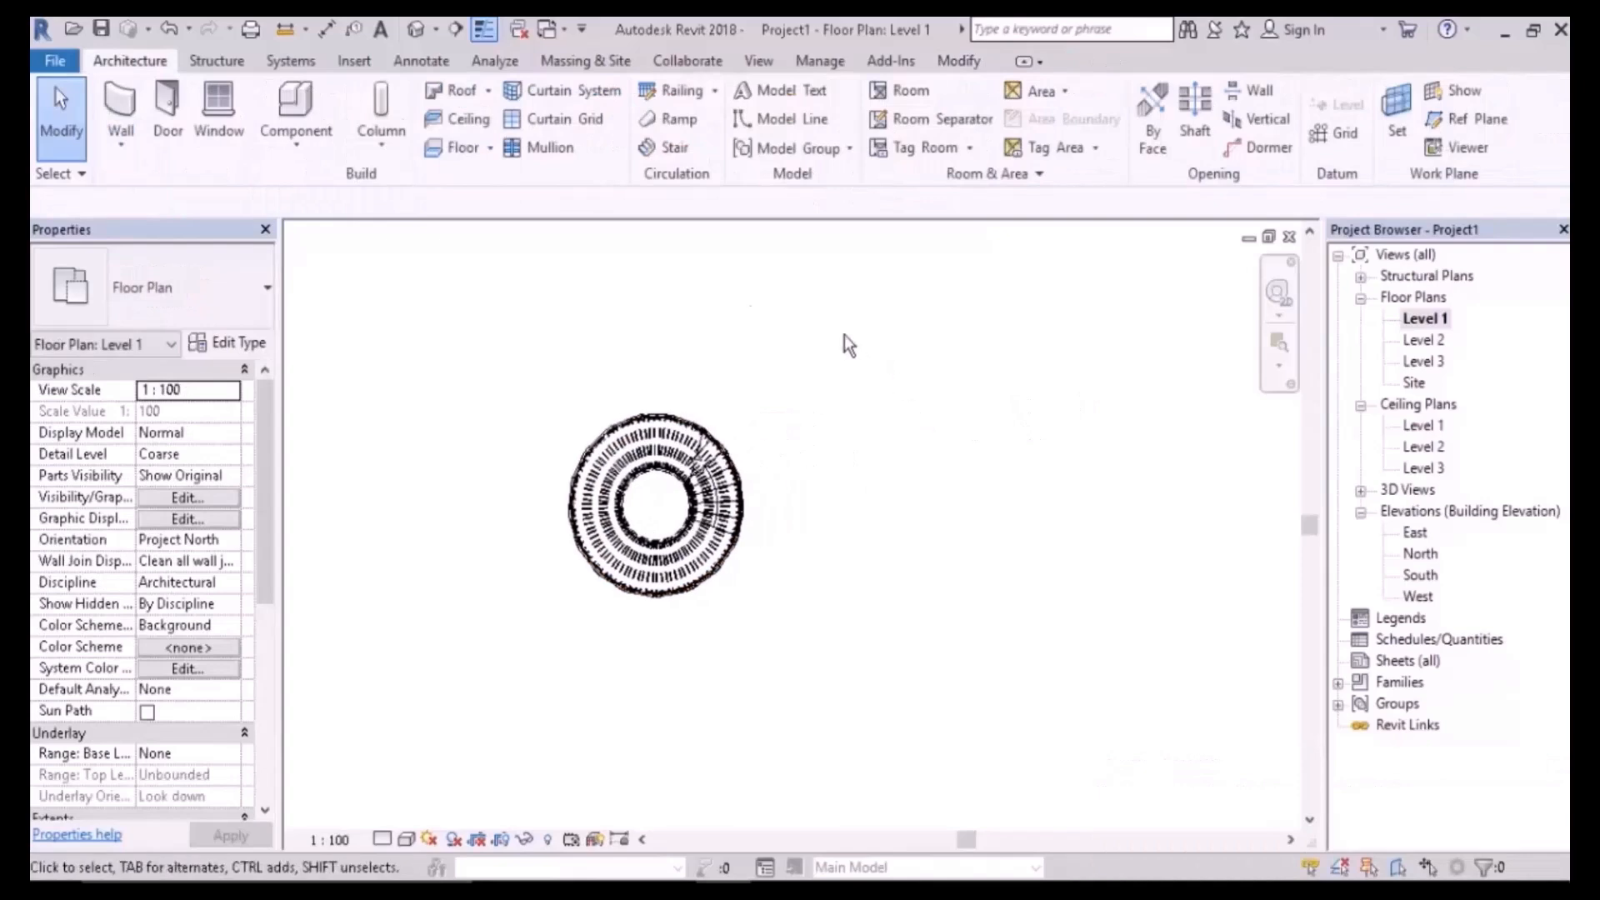
- Start a full-step spiral stair with 24 risers and 300 tread depth, centred beside the first
{"action": "left_click", "coordinate": [673, 150]}
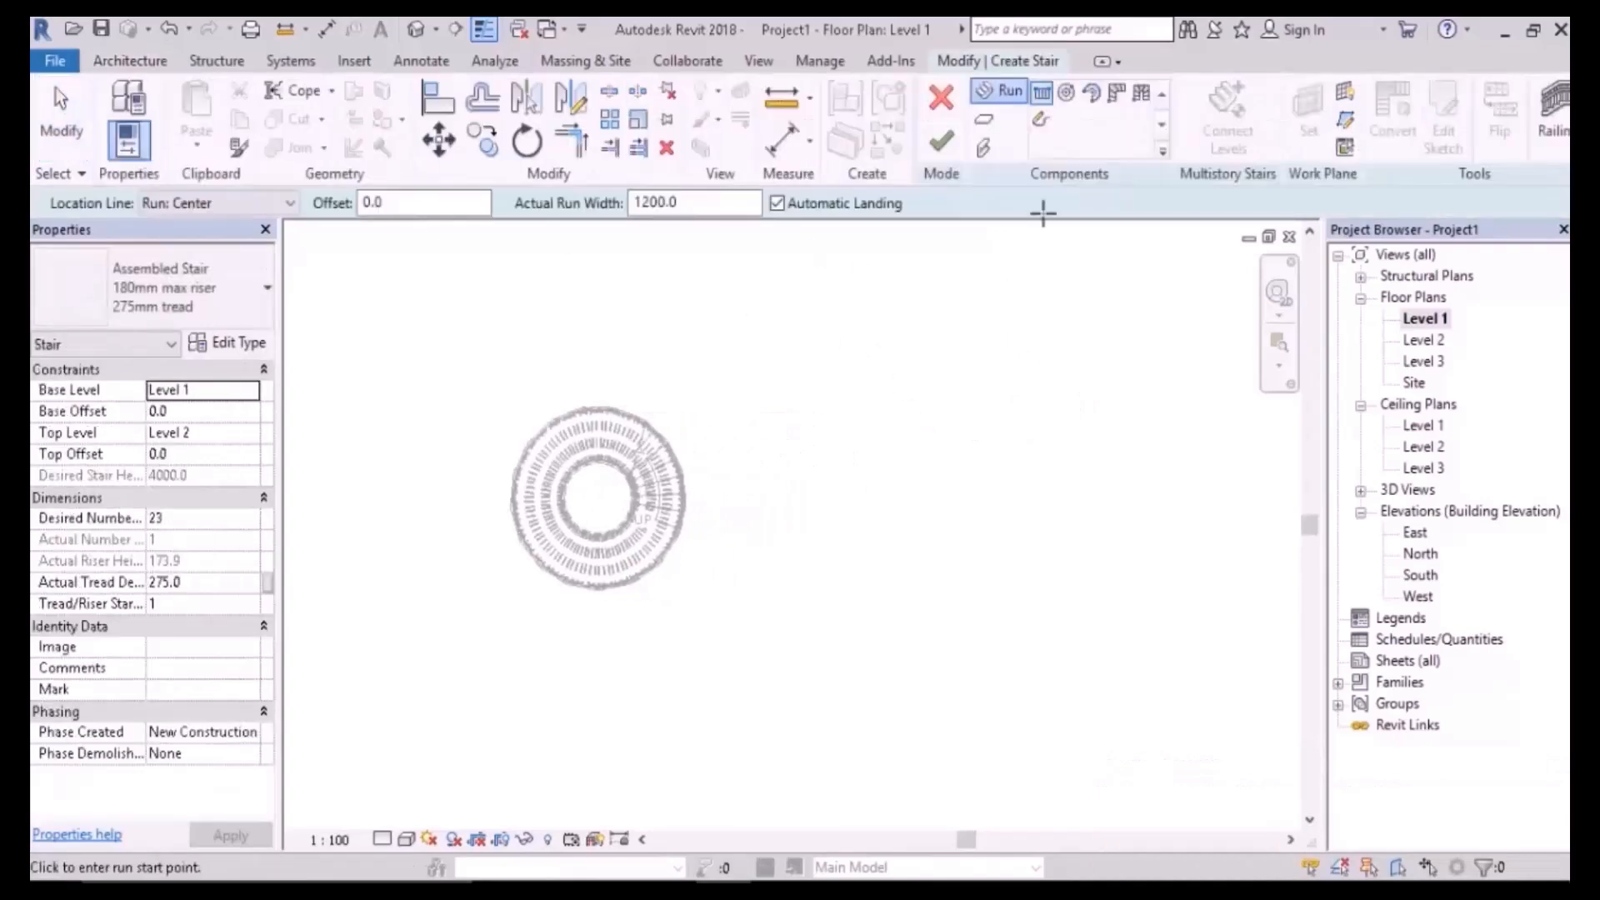
{"action": "left_click", "coordinate": [1063, 97]}
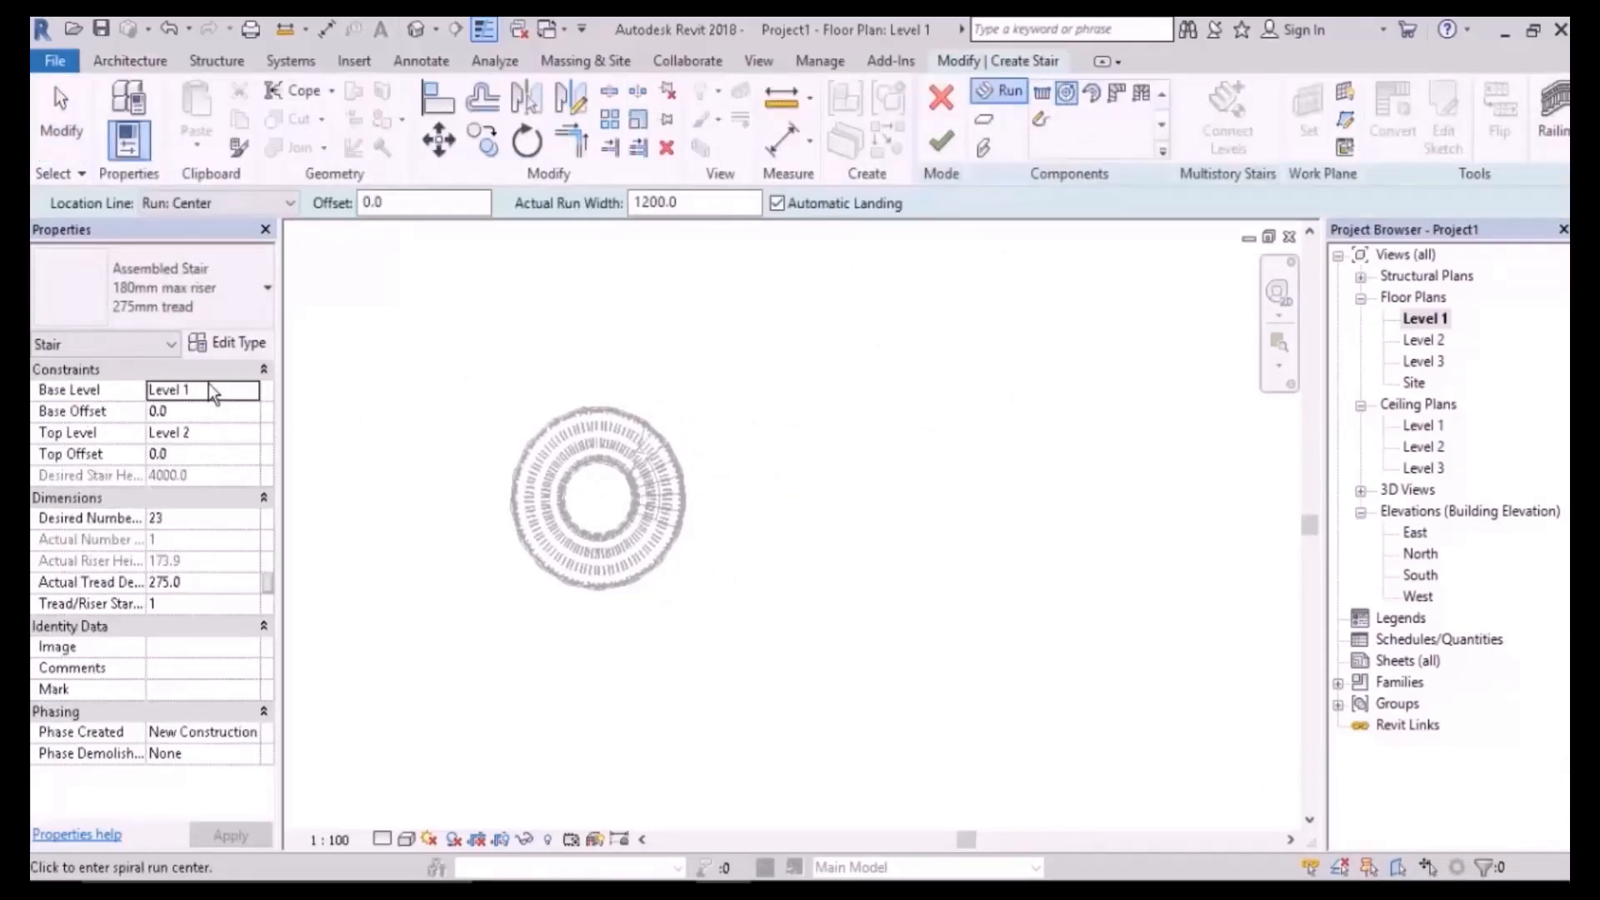
{"action": "left_click", "coordinate": [192, 518]}
{"action": "type", "text": "24"}
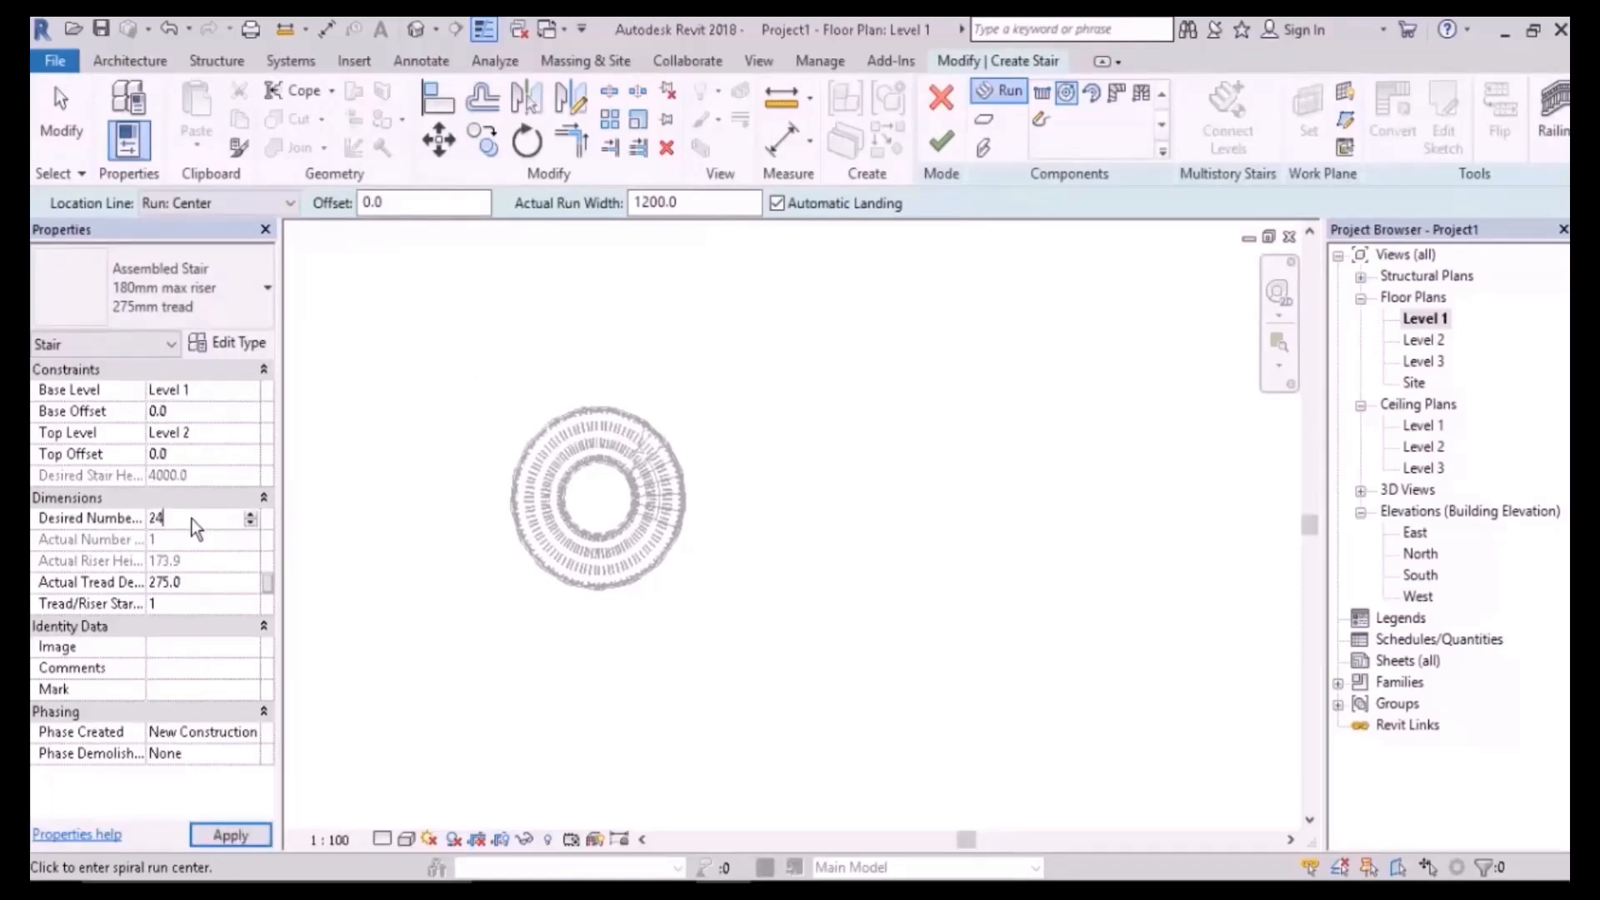
{"action": "left_click", "coordinate": [197, 587]}
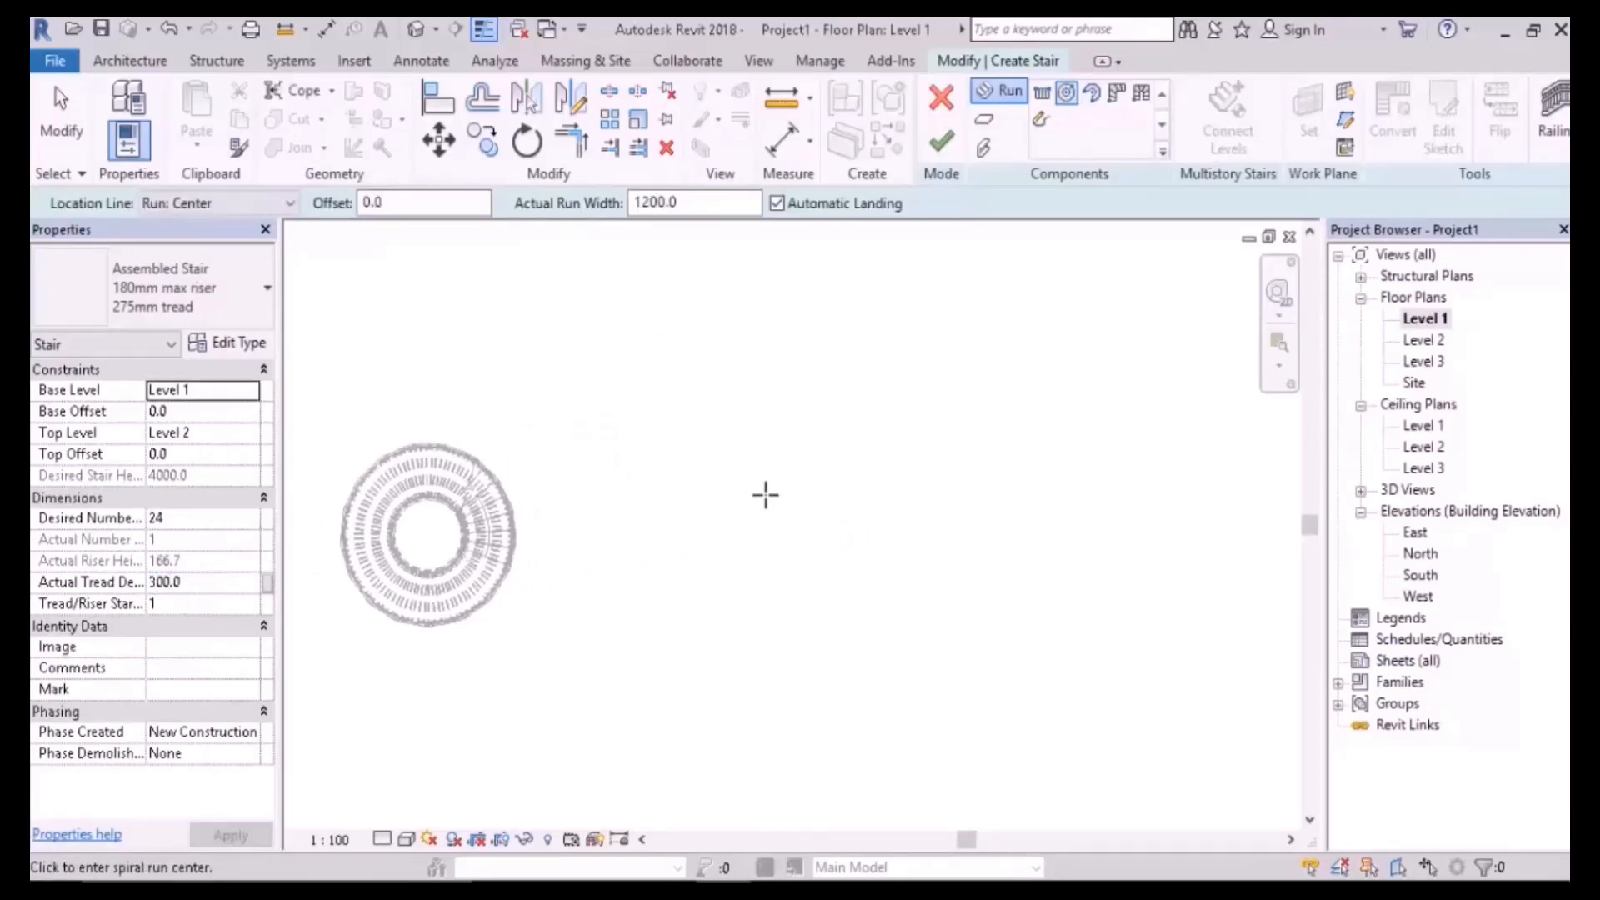
{"action": "left_click", "coordinate": [763, 528]}
{"action": "scroll", "coordinate": [849, 528], "scroll_direction": "up", "scroll_amount": 5}
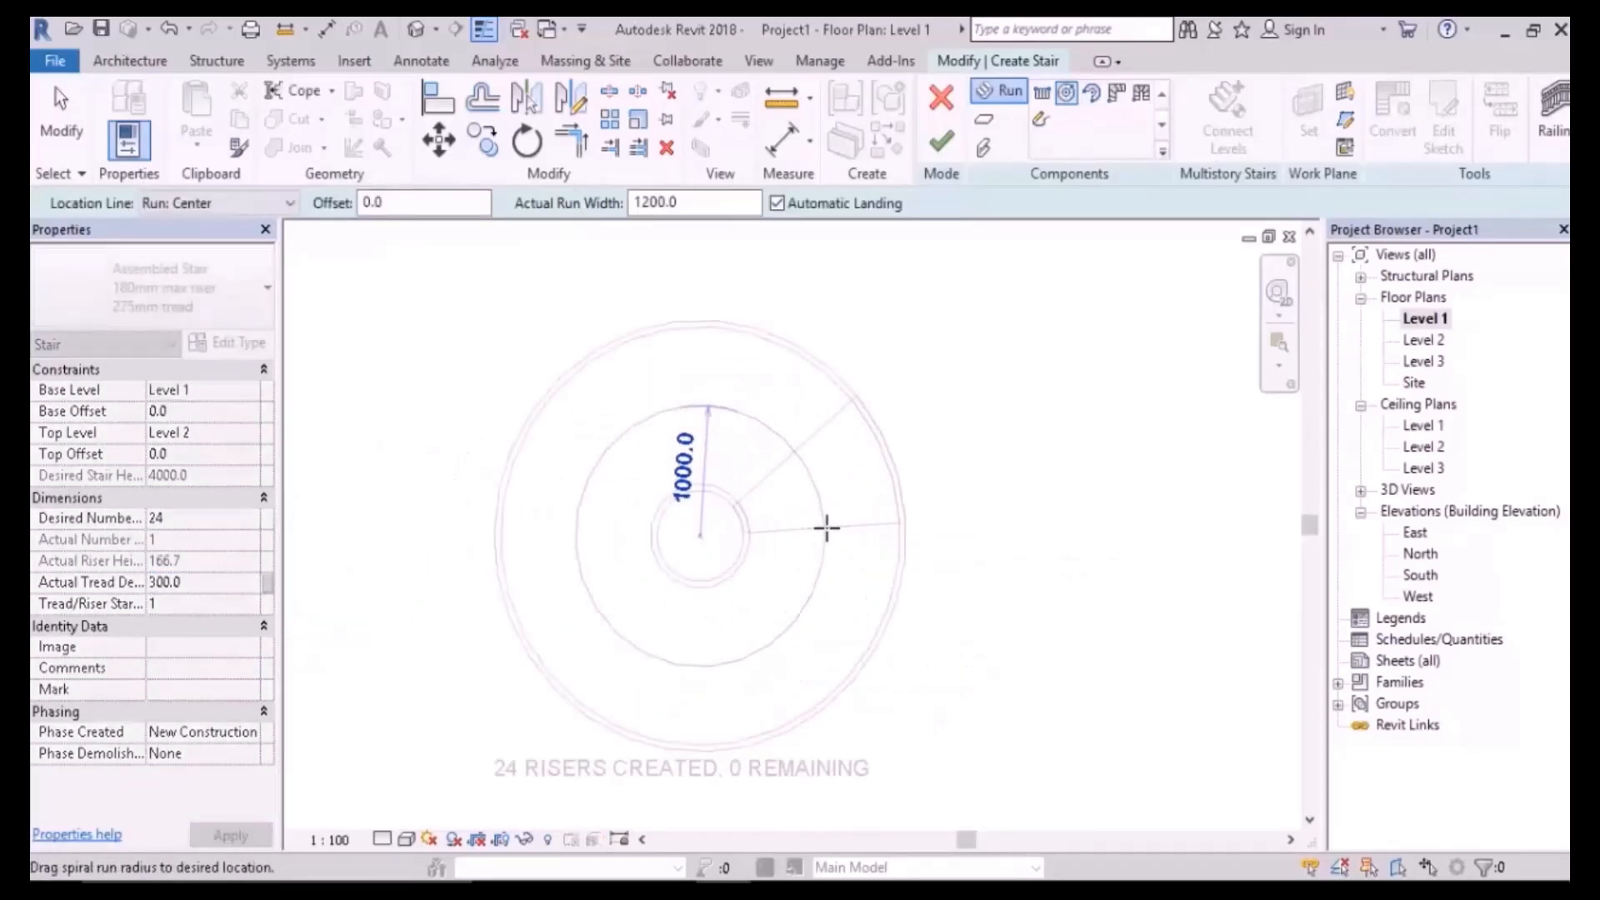
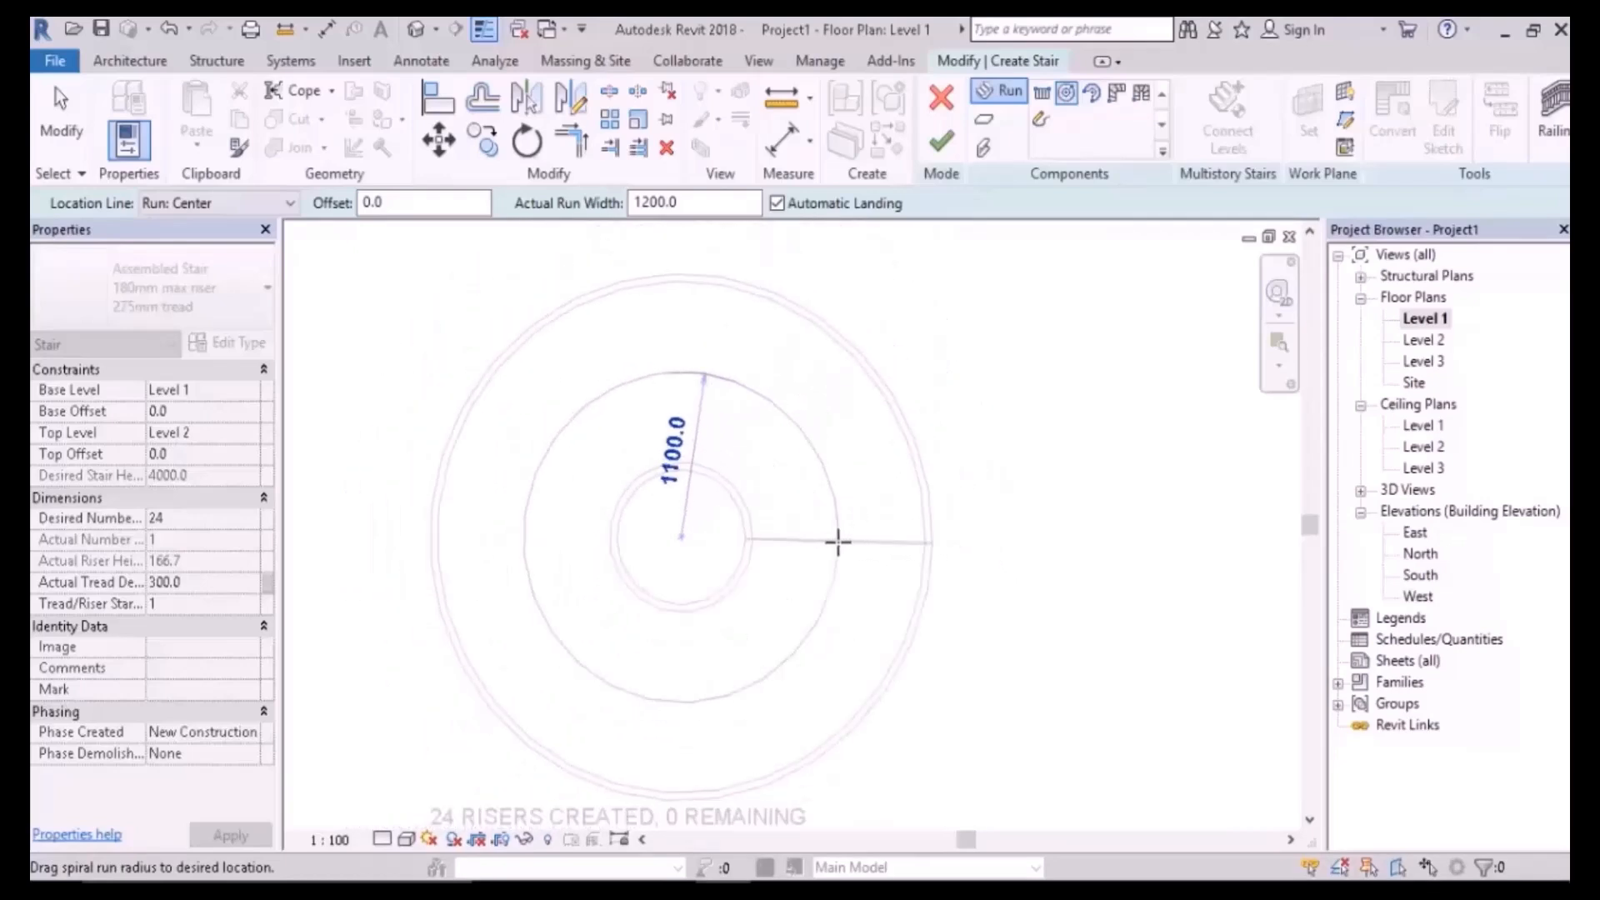
- Complete the 24-riser spiral run and inspect it in 3D and the South elevation
{"action": "left_click", "coordinate": [837, 542]}
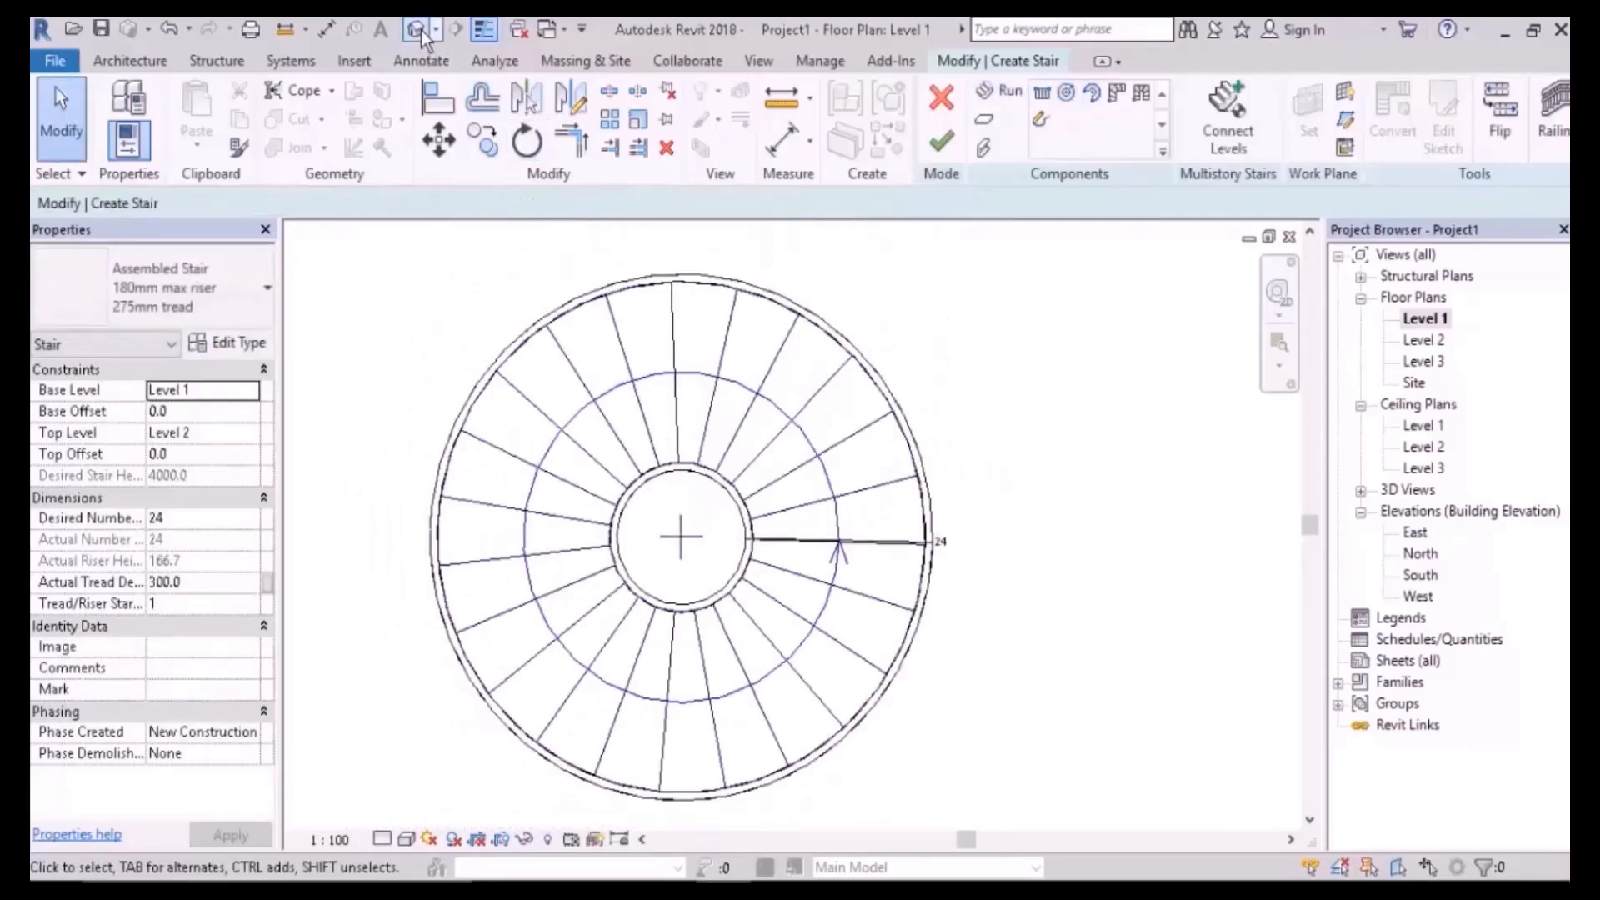
{"action": "middle_click_drag", "start_coordinate": [1027, 648], "coordinate": [948, 477]}
{"action": "middle_click_drag", "start_coordinate": [1153, 618], "coordinate": [1134, 651], "text": "shift"}
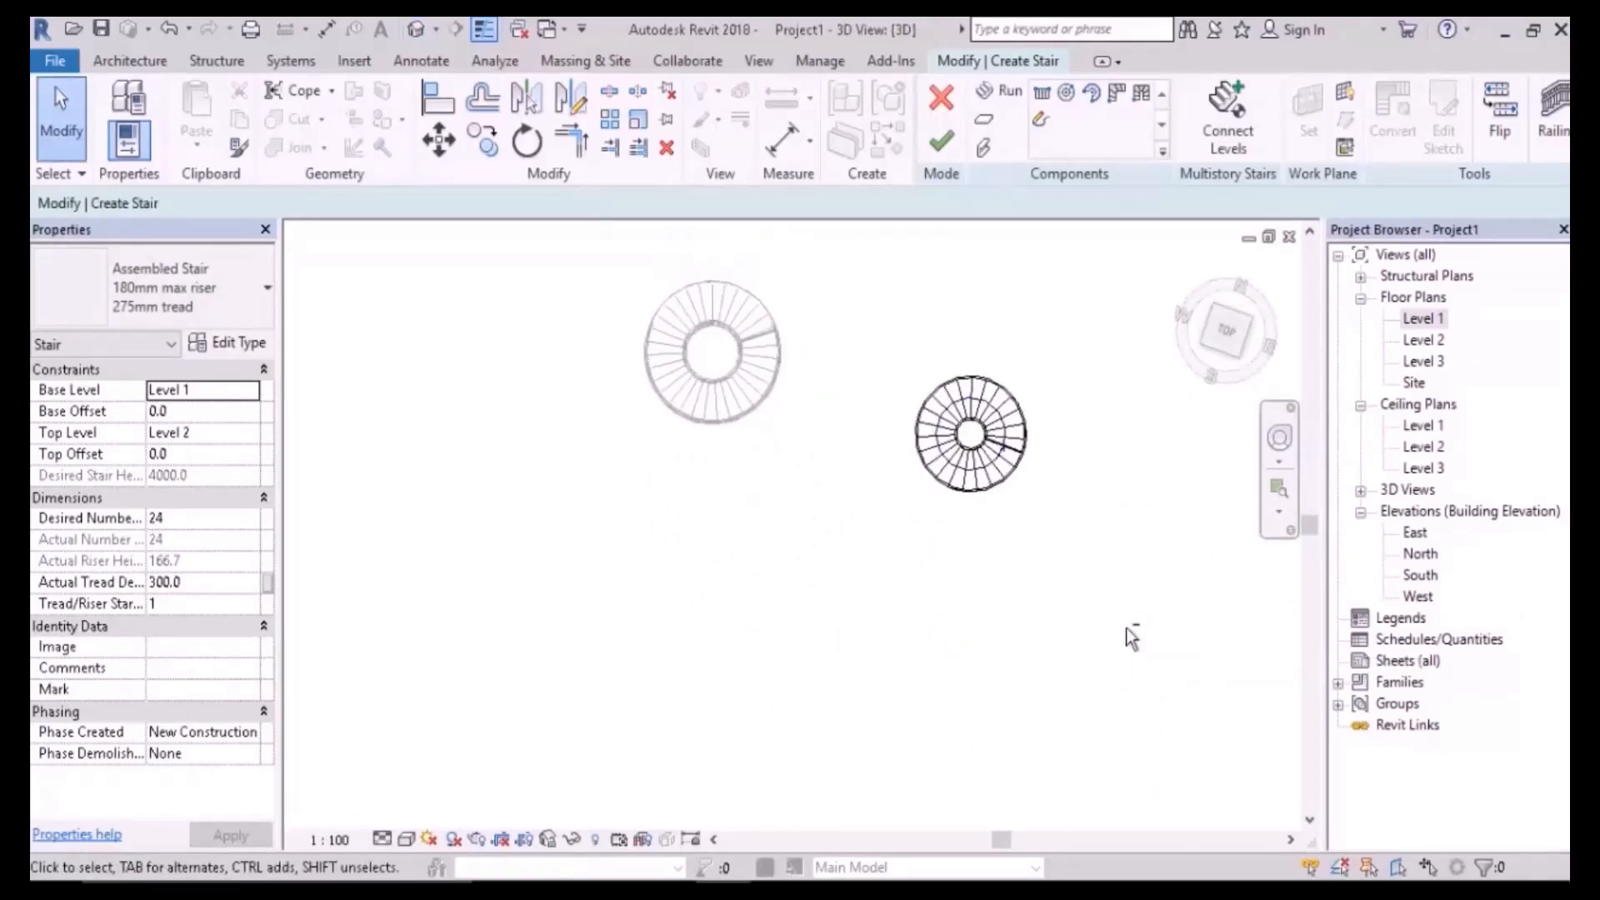
{"action": "double_click", "coordinate": [1418, 577]}
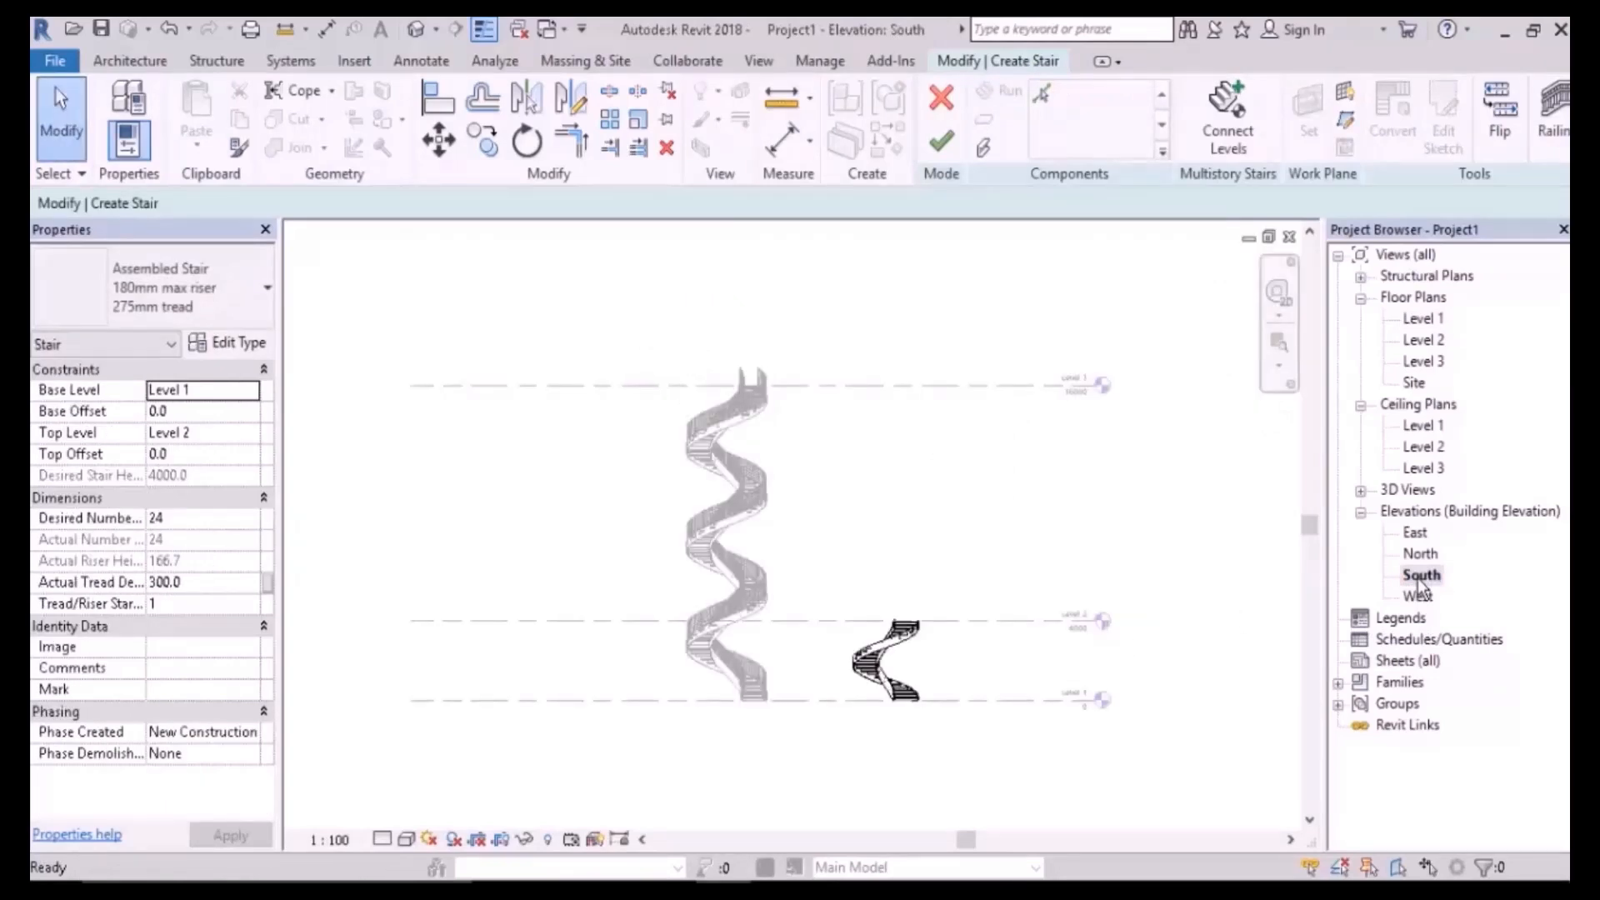
- Back on Level 1, shift the new spiral run down and left, then finish the stair
{"action": "double_click", "coordinate": [1423, 319]}
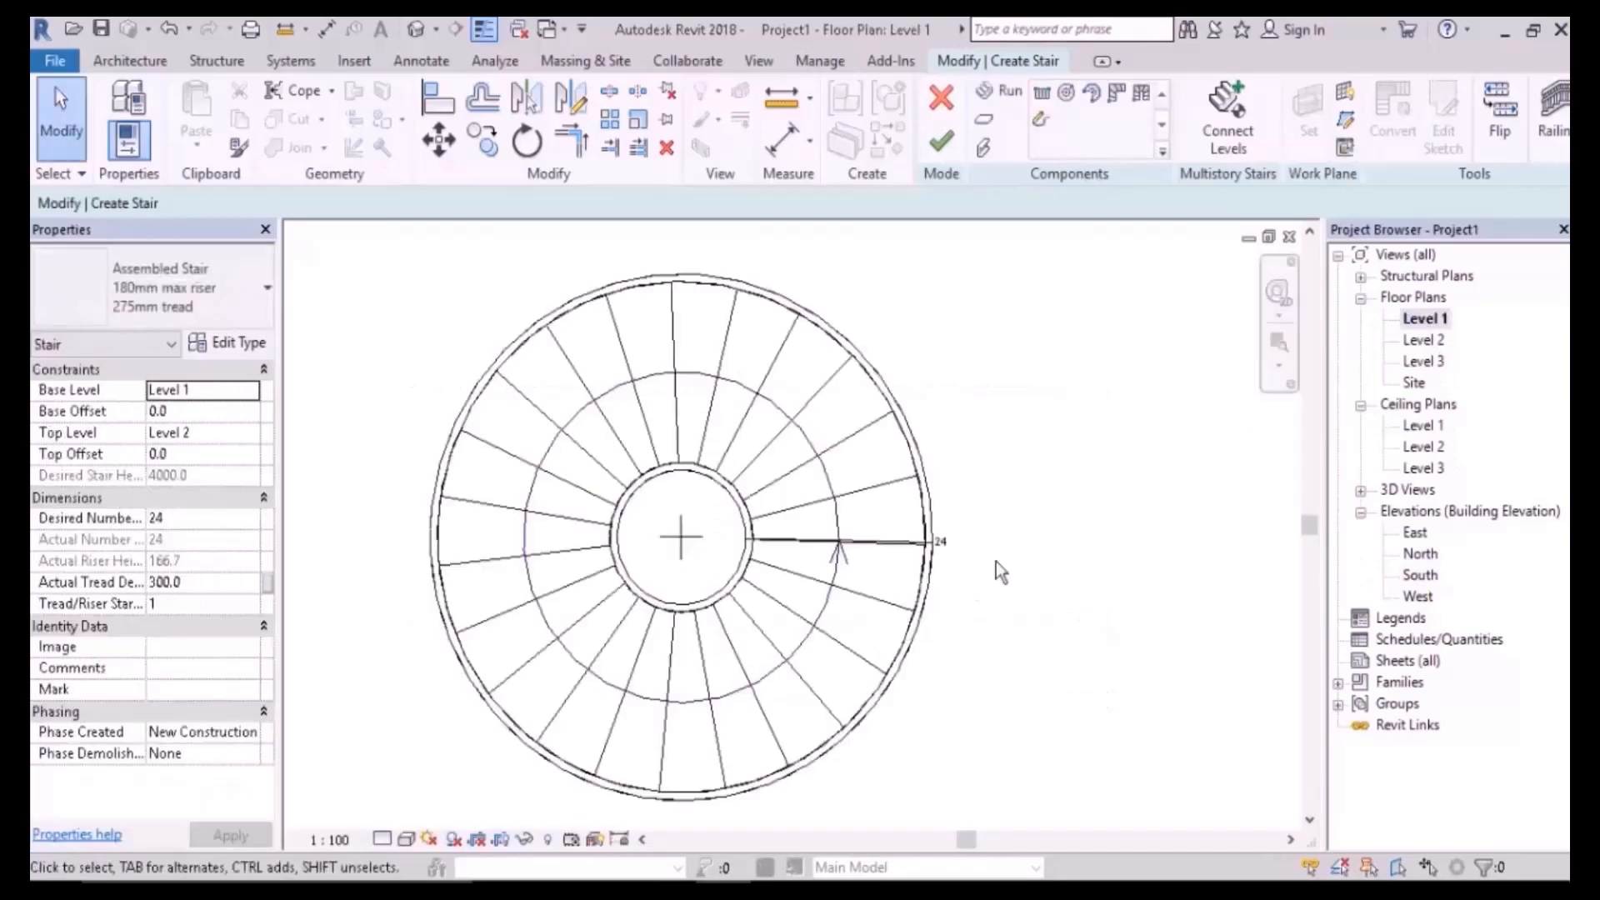
{"action": "scroll", "coordinate": [1066, 504], "scroll_direction": "down", "scroll_amount": 5}
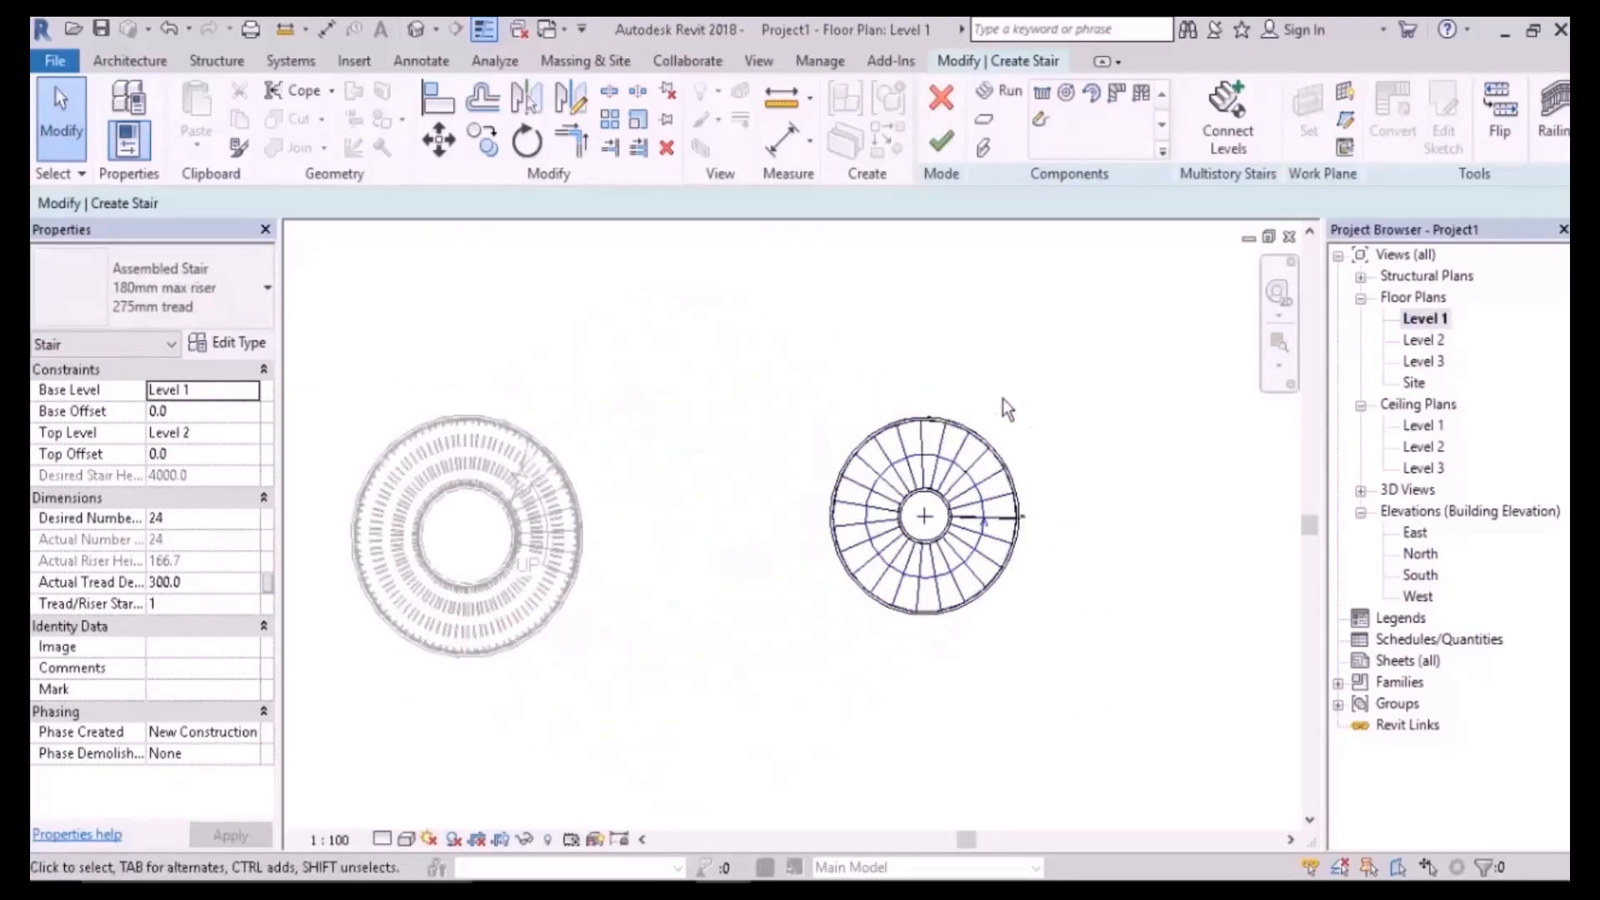
{"action": "left_click_drag", "start_coordinate": [1055, 340], "coordinate": [759, 810]}
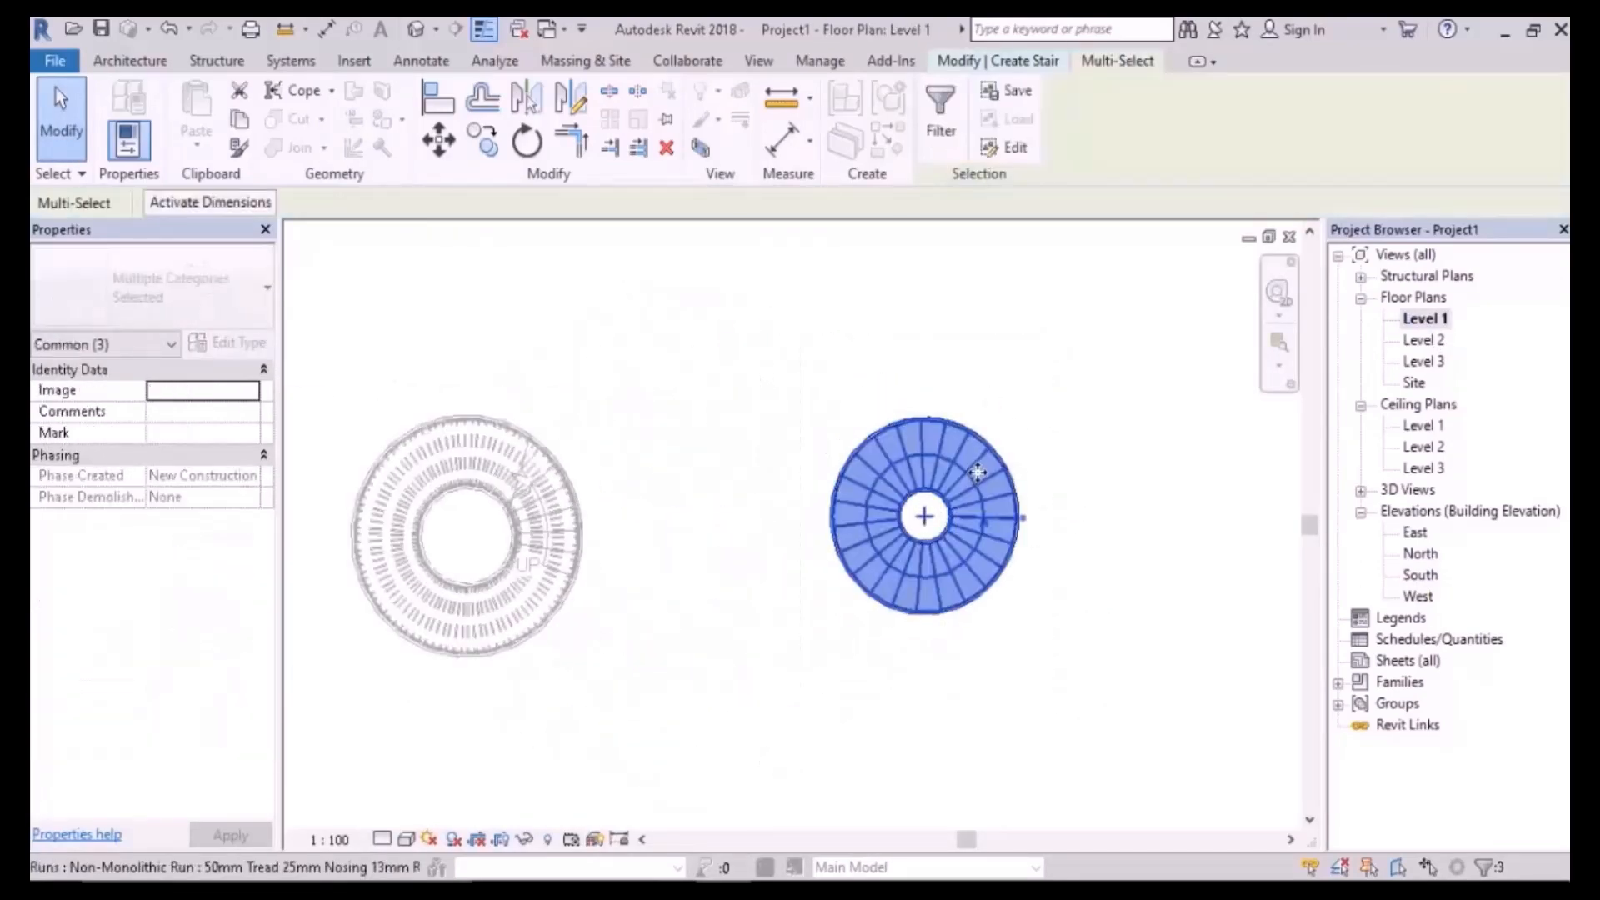
{"action": "left_click_drag", "start_coordinate": [881, 502], "coordinate": [751, 533]}
{"action": "left_click", "coordinate": [961, 338]}
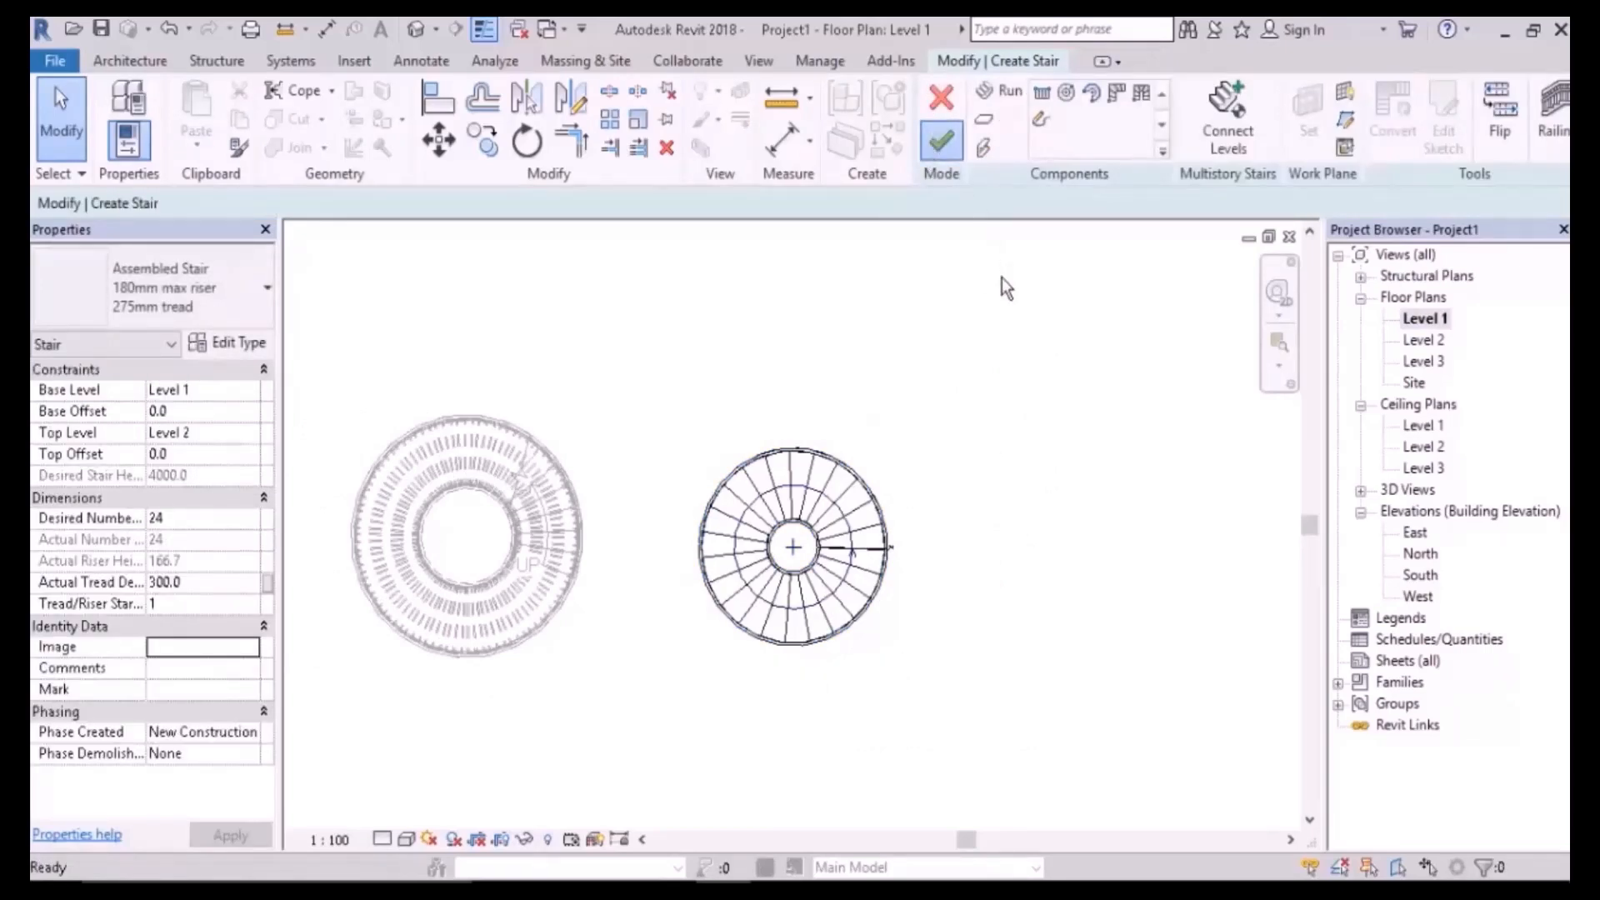
{"action": "middle_click_drag", "start_coordinate": [989, 422], "coordinate": [792, 346]}
- Start a new stair and place an L-shaped winder run right of the spiral stairs
{"action": "left_click", "coordinate": [673, 154]}
{"action": "scroll", "coordinate": [858, 404], "scroll_direction": "up", "scroll_amount": 2}
{"action": "scroll", "coordinate": [771, 350], "scroll_direction": "up", "scroll_amount": 3}
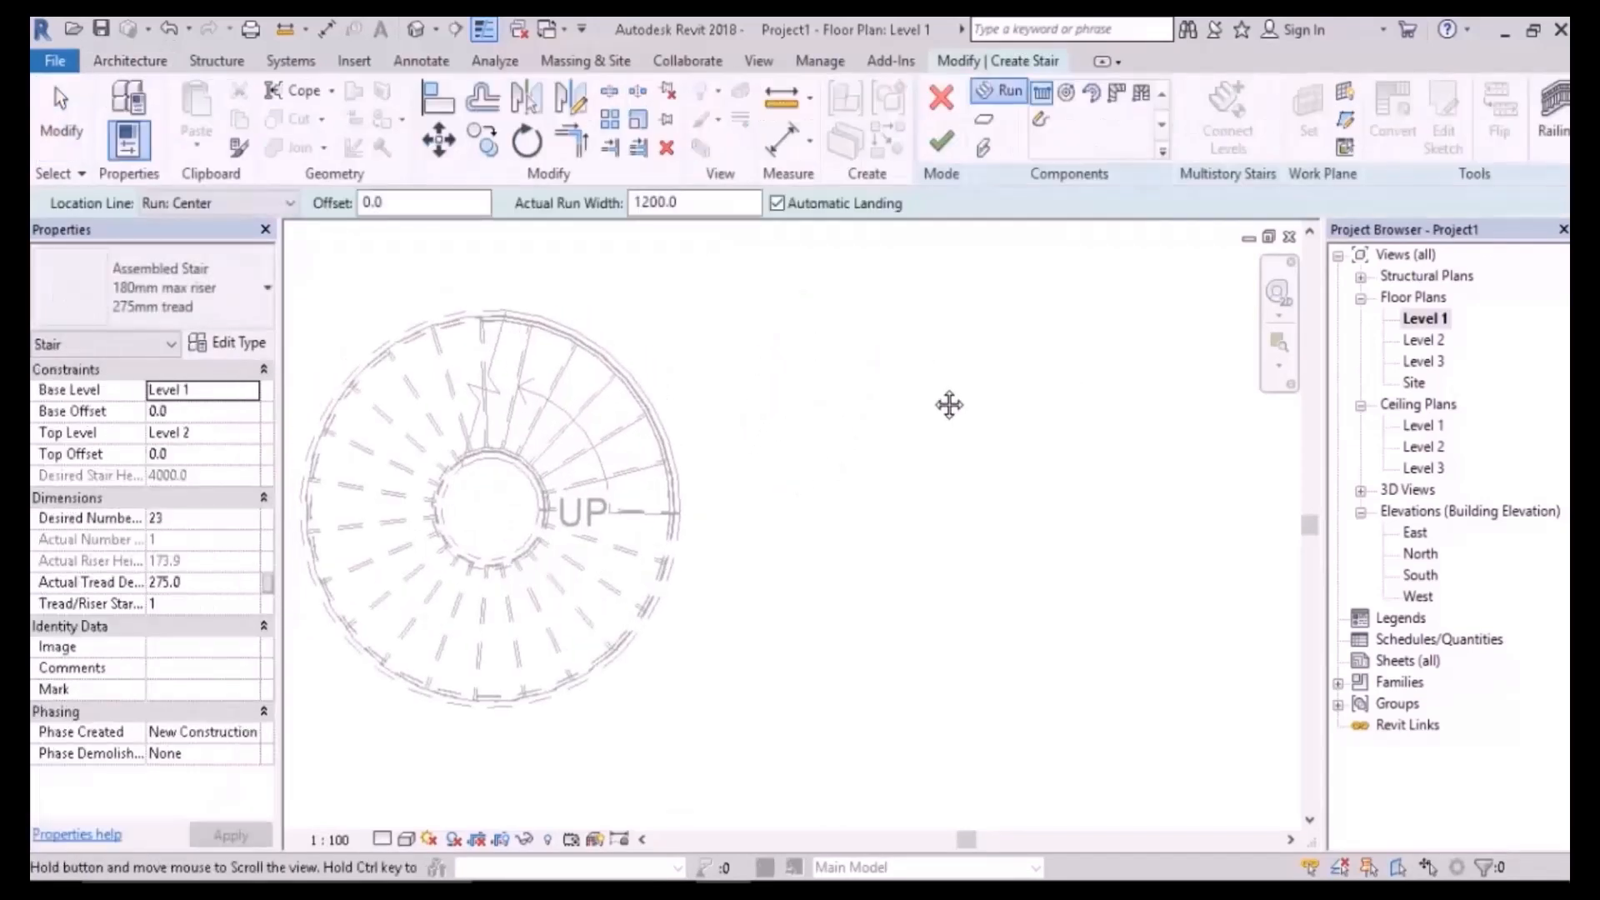
{"action": "left_click", "coordinate": [1118, 93]}
{"action": "middle_click_drag", "start_coordinate": [975, 428], "coordinate": [916, 510]}
{"action": "scroll", "coordinate": [885, 557], "scroll_direction": "up", "scroll_amount": 2}
{"action": "scroll", "coordinate": [846, 624], "scroll_direction": "down", "scroll_amount": 4}
{"action": "scroll", "coordinate": [941, 642], "scroll_direction": "down", "scroll_amount": 1}
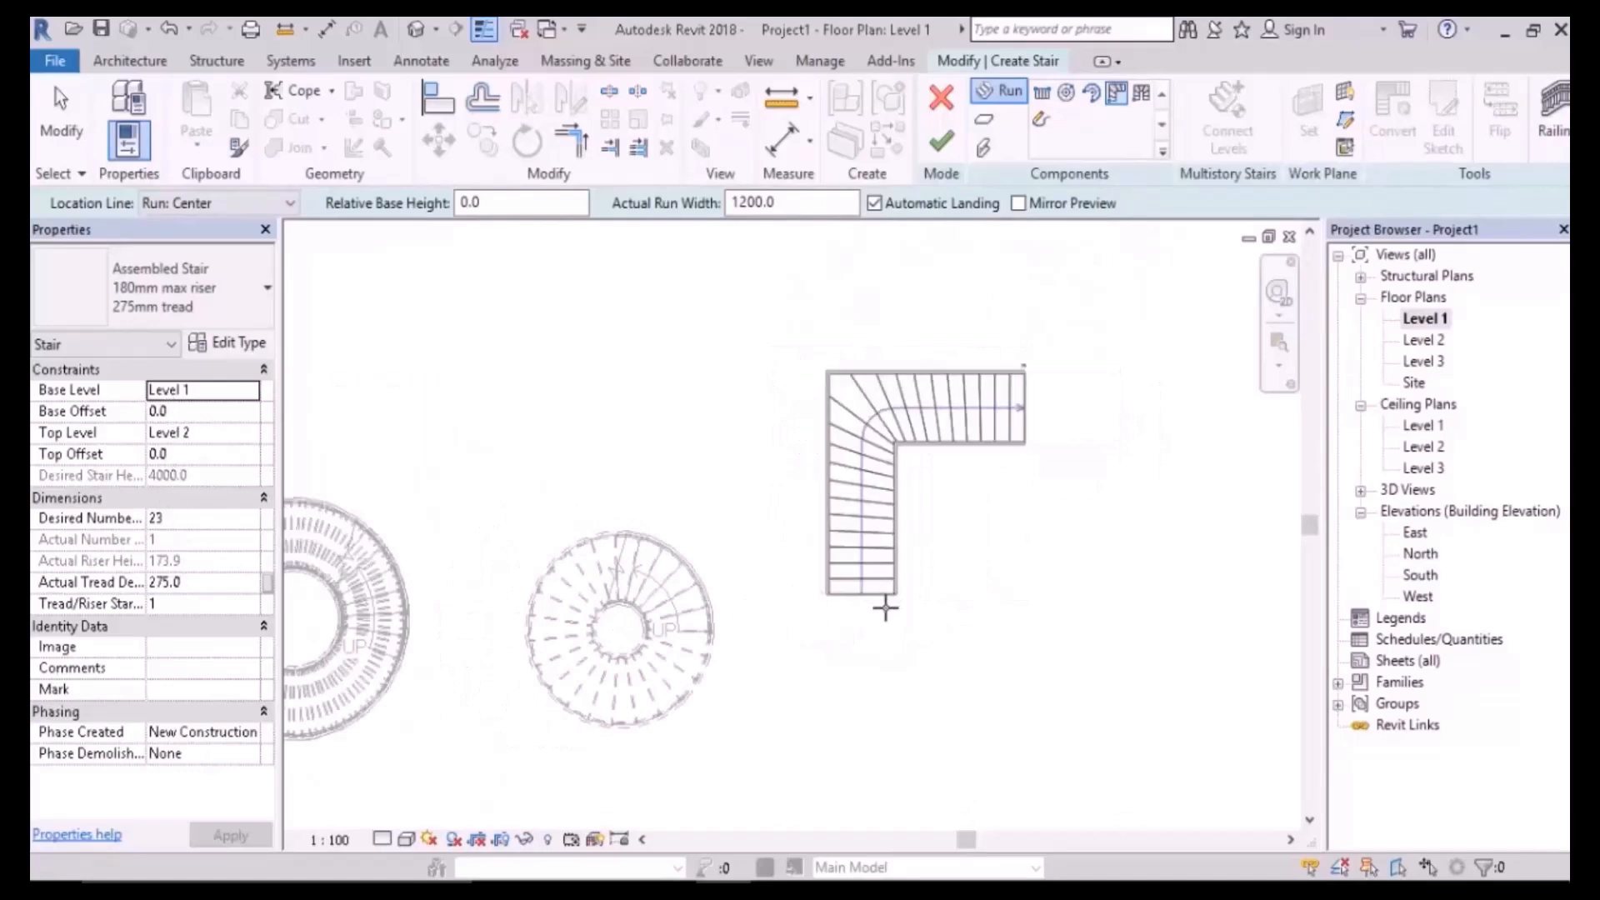
{"action": "left_click", "coordinate": [1060, 605]}
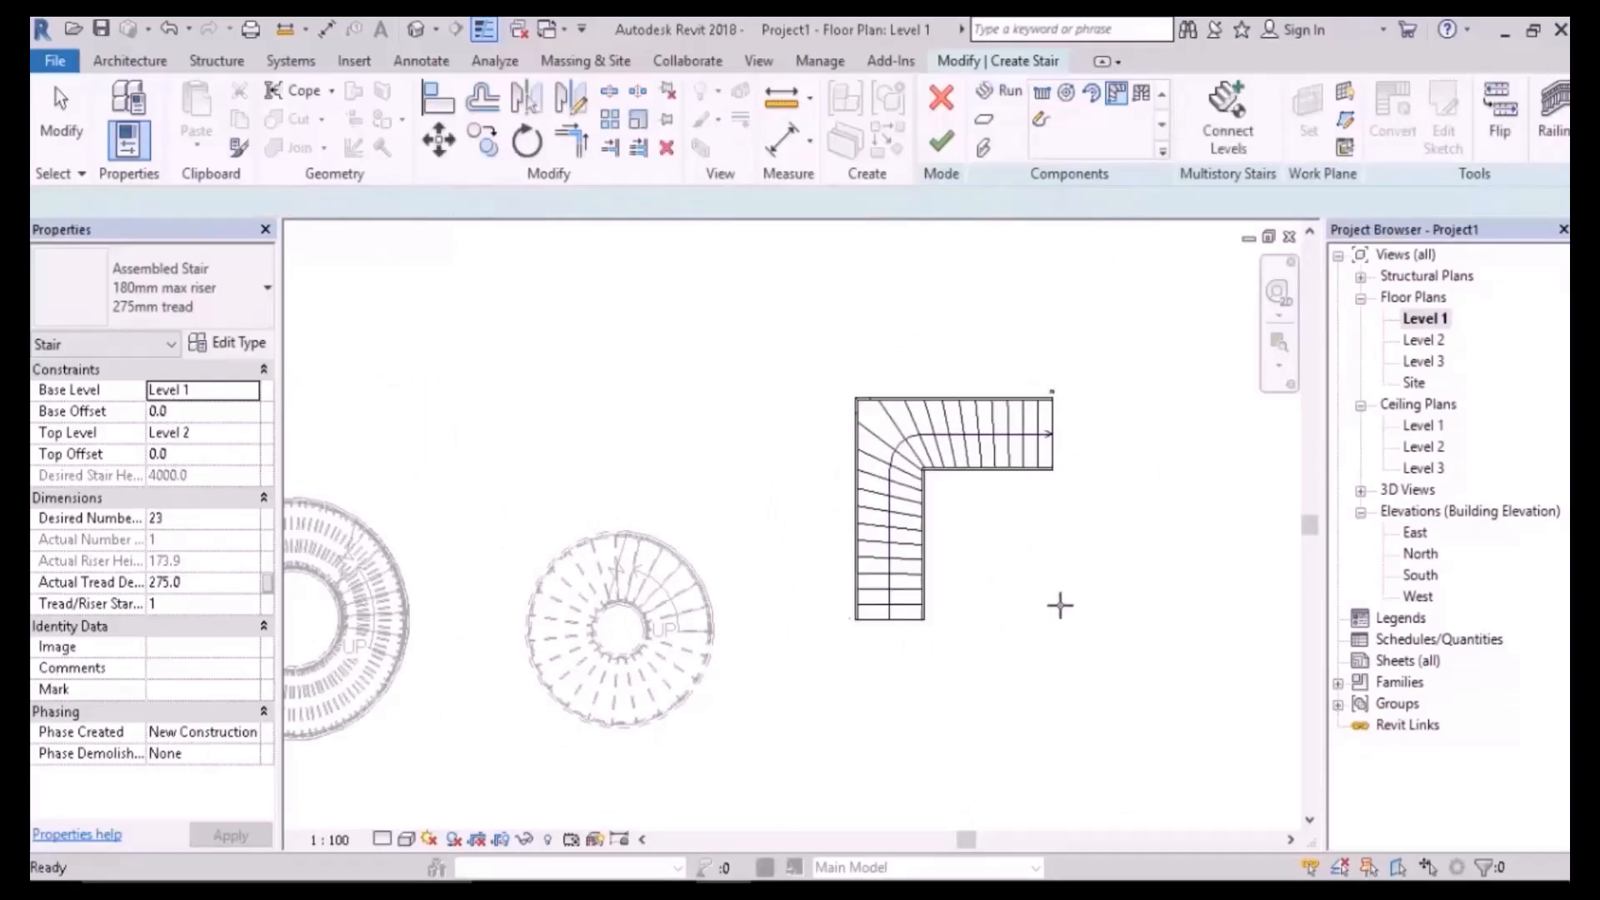
- Inspect the 23-riser winder run in the Default 3D view, then return to Level 1
{"action": "left_click", "coordinate": [416, 29]}
{"action": "middle_click_drag", "start_coordinate": [1023, 553], "coordinate": [803, 625]}
{"action": "middle_click_drag", "start_coordinate": [969, 520], "coordinate": [1067, 583], "text": "shift"}
{"action": "double_click", "coordinate": [1441, 317]}
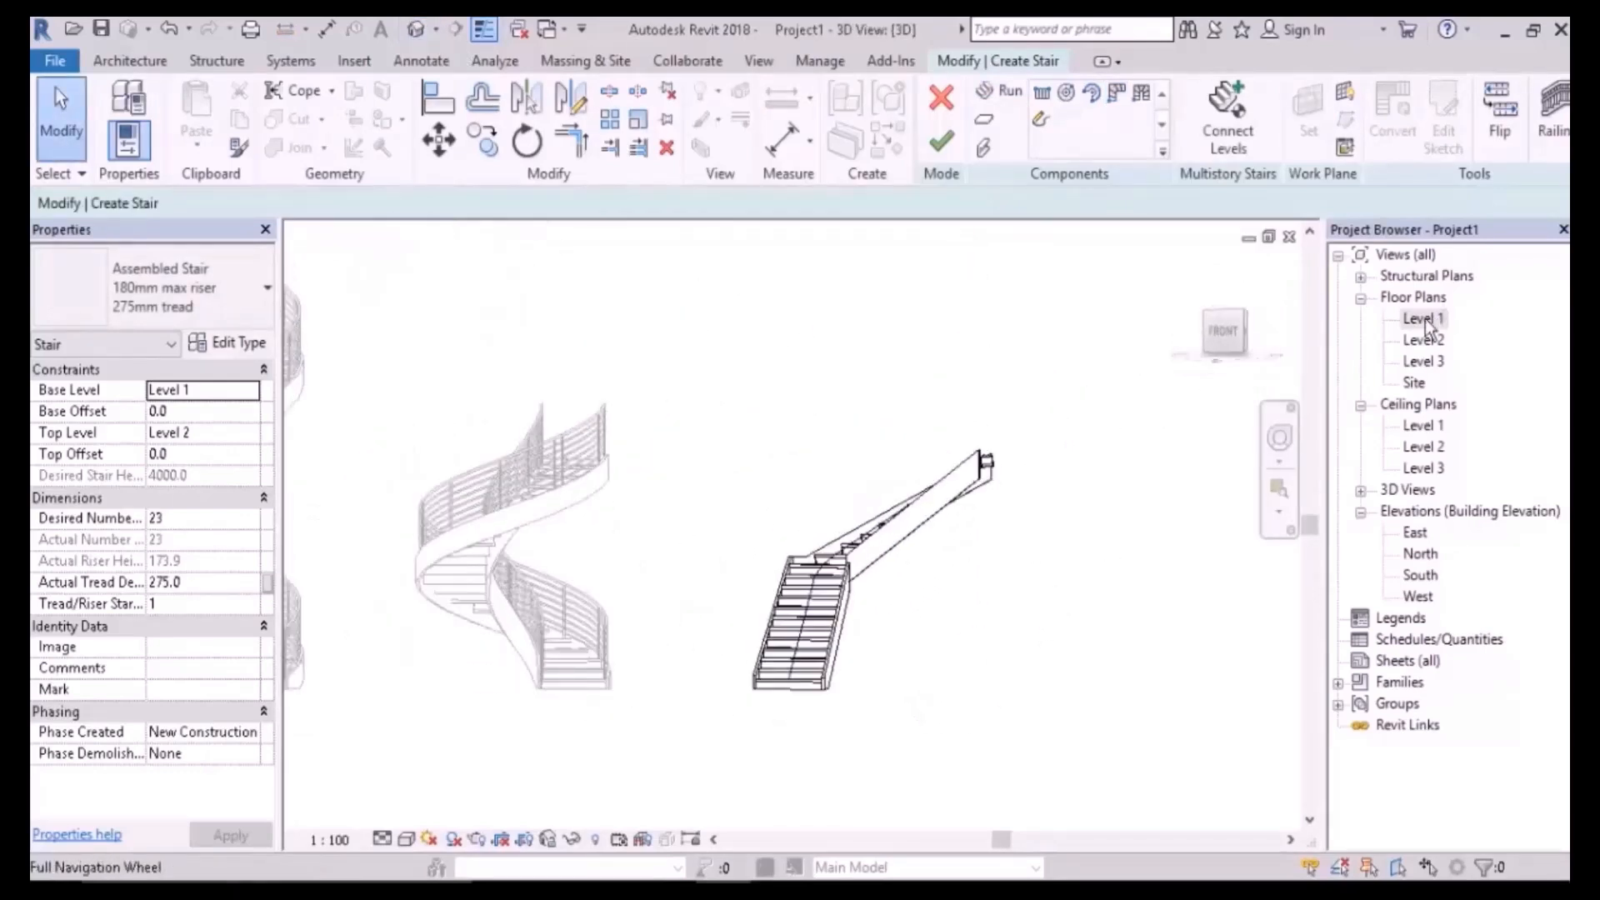
- Convert the L-shaped winder run to a sketch-based run and open its sketch
{"action": "scroll", "coordinate": [1072, 445], "scroll_direction": "up", "scroll_amount": 1}
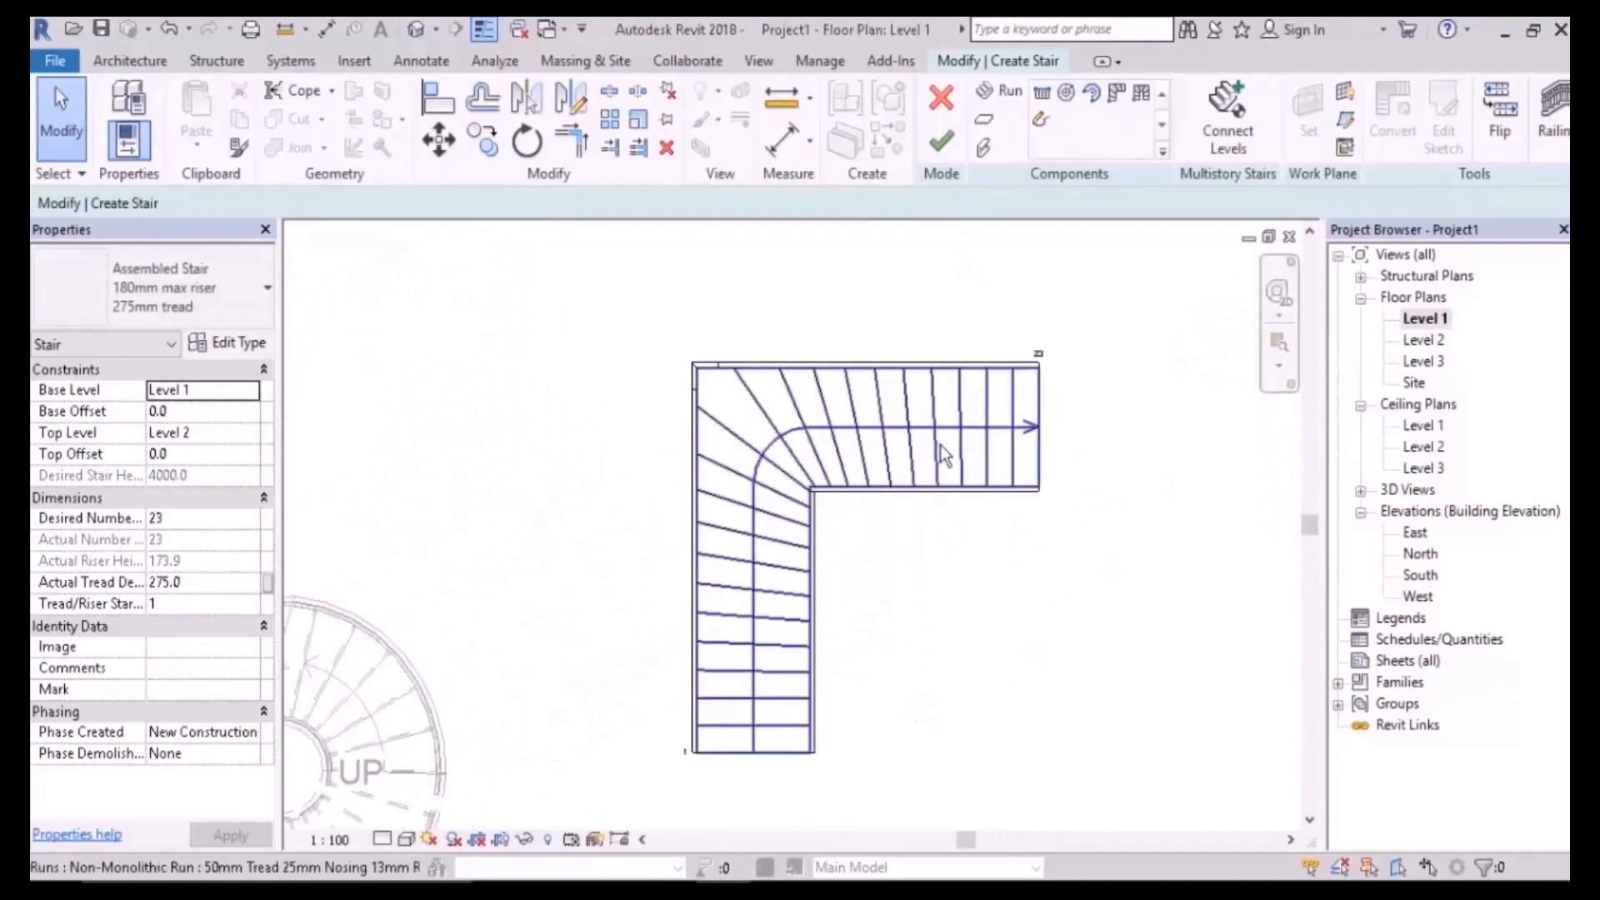
{"action": "left_click", "coordinate": [892, 451]}
{"action": "middle_click_drag", "start_coordinate": [1107, 457], "coordinate": [1078, 411]}
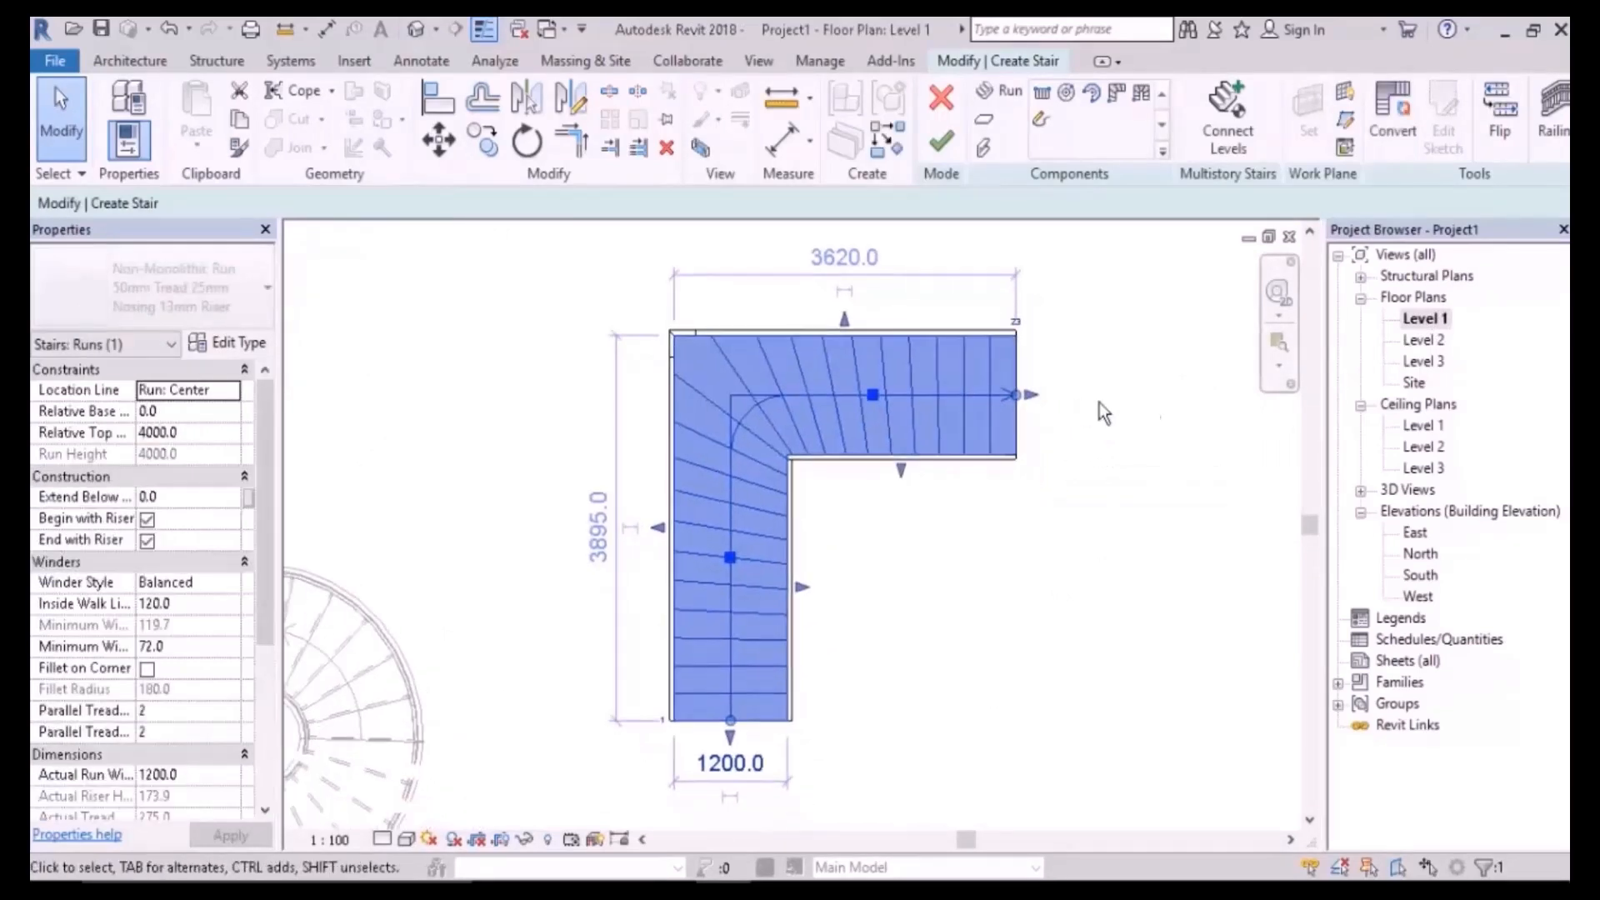
{"action": "left_click", "coordinate": [1391, 117]}
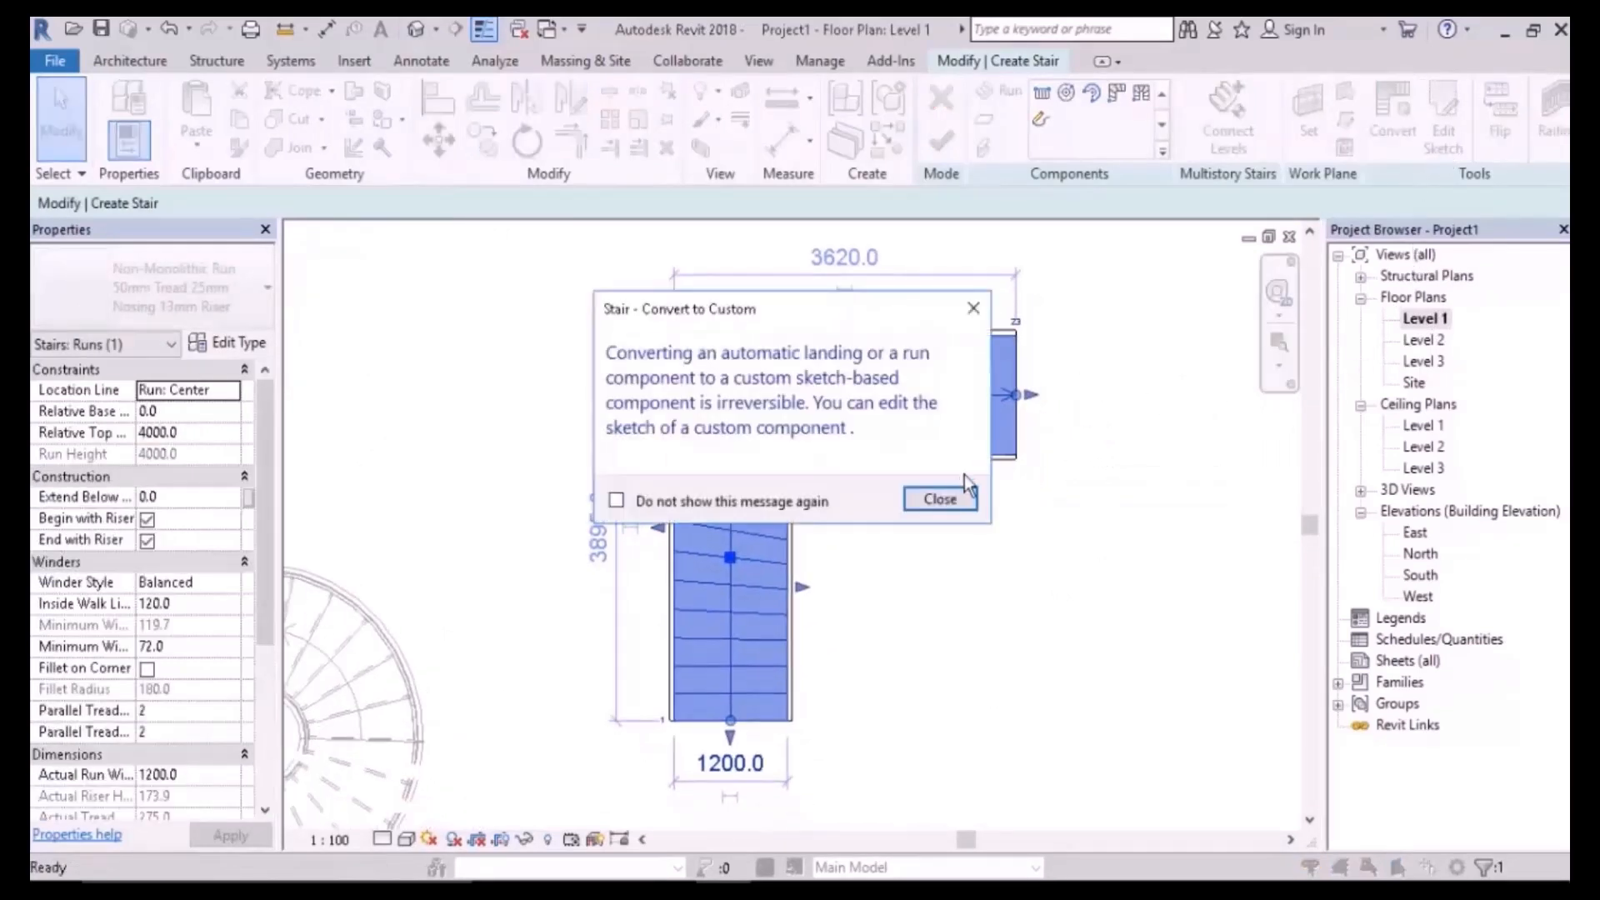
{"action": "left_click", "coordinate": [940, 498]}
{"action": "left_click", "coordinate": [1456, 145]}
- Delete three corner riser lines from the sketch, then finish the run and the stair
{"action": "scroll", "coordinate": [646, 433], "scroll_direction": "up", "scroll_amount": 3}
{"action": "left_click", "coordinate": [698, 433]}
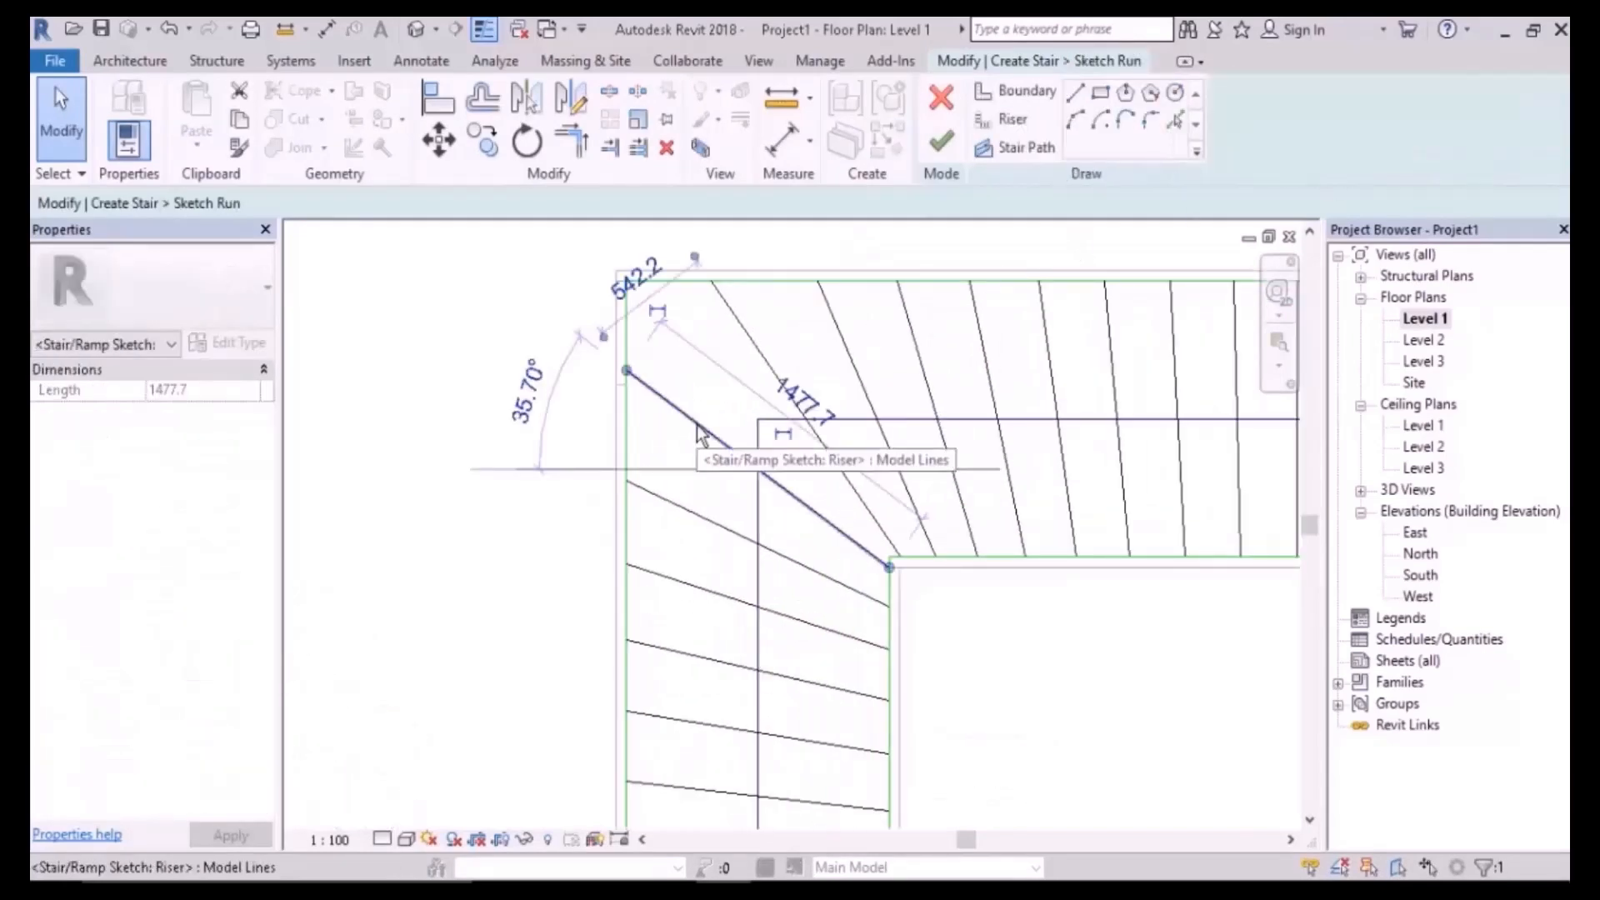
{"action": "key", "text": "Delete"}
{"action": "scroll", "coordinate": [847, 369], "scroll_direction": "down", "scroll_amount": 4}
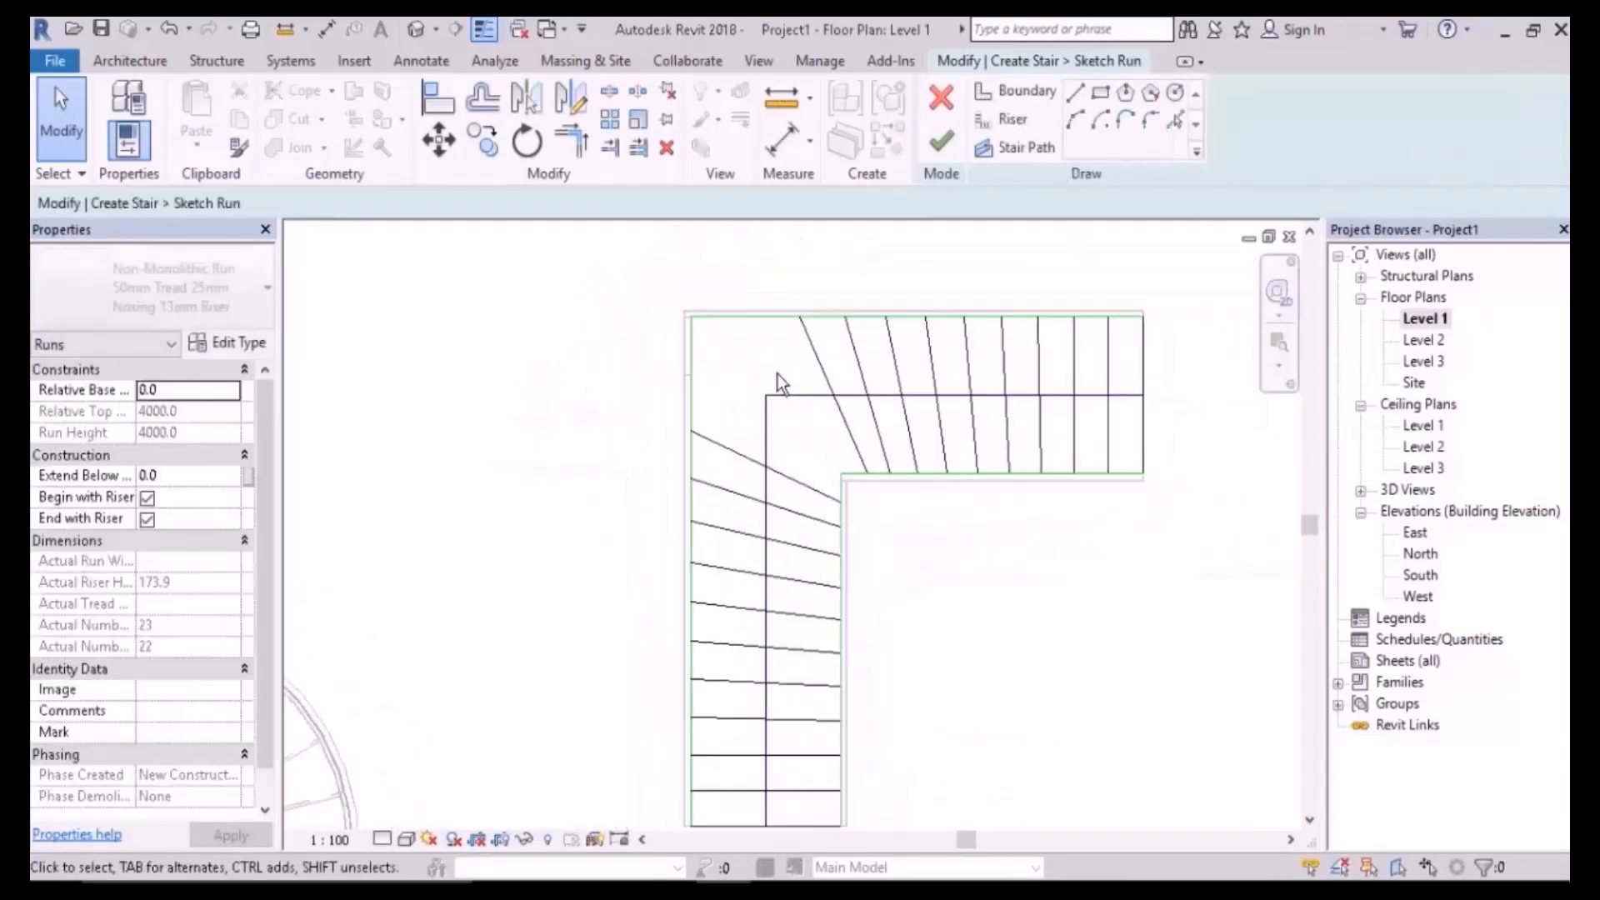
{"action": "left_click", "coordinate": [733, 429]}
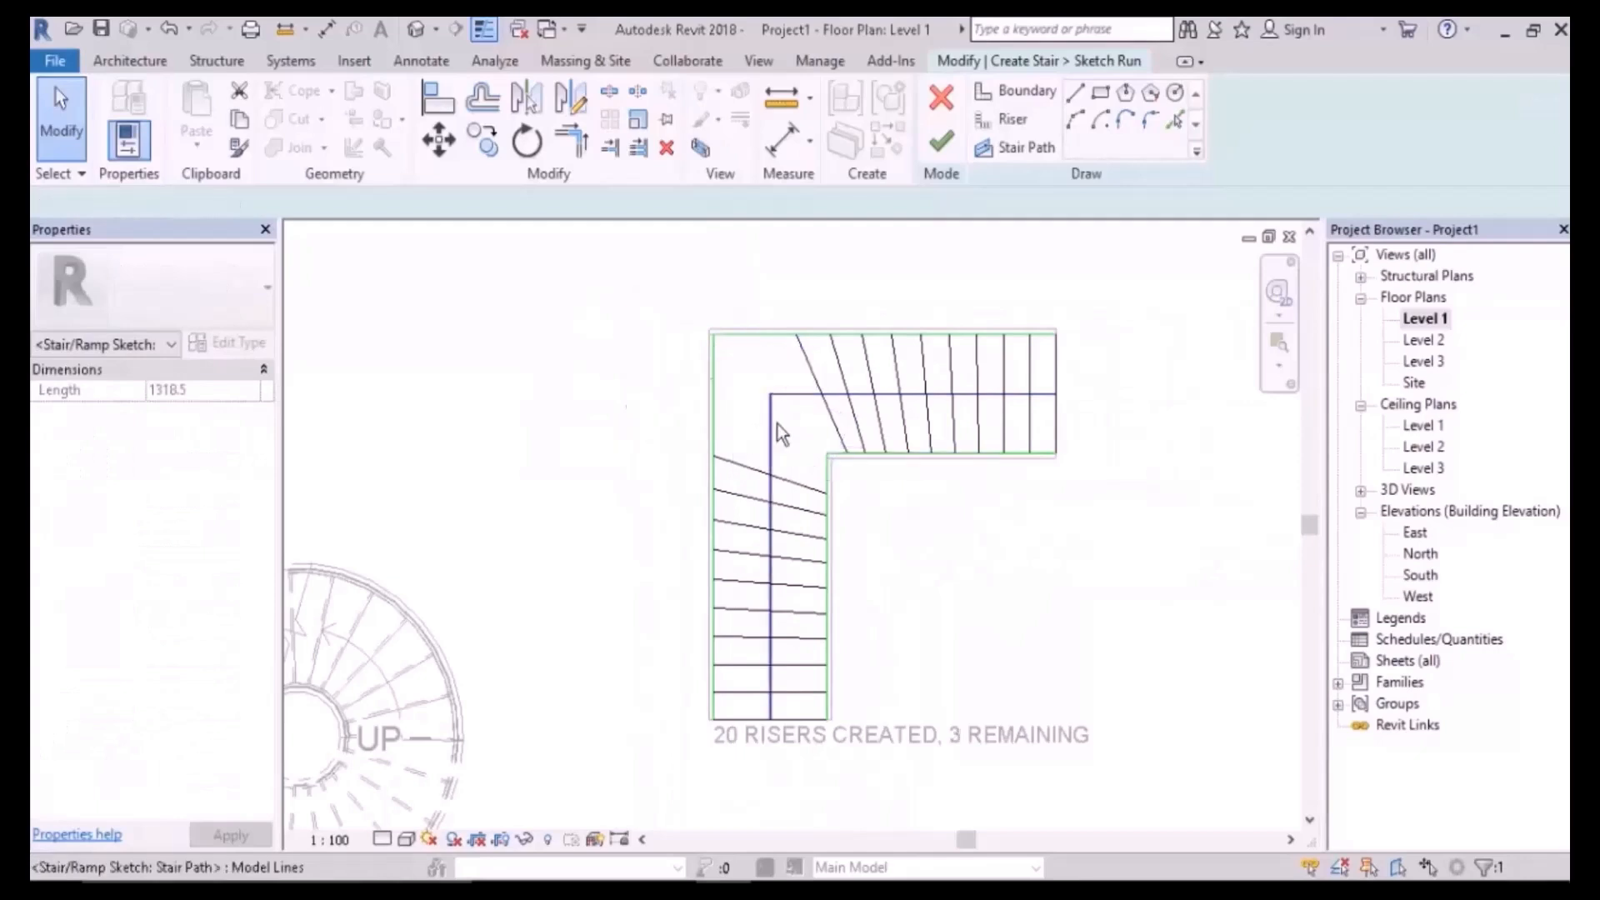
{"action": "key", "text": "Delete"}
{"action": "left_click", "coordinate": [796, 377]}
{"action": "key", "text": "Delete"}
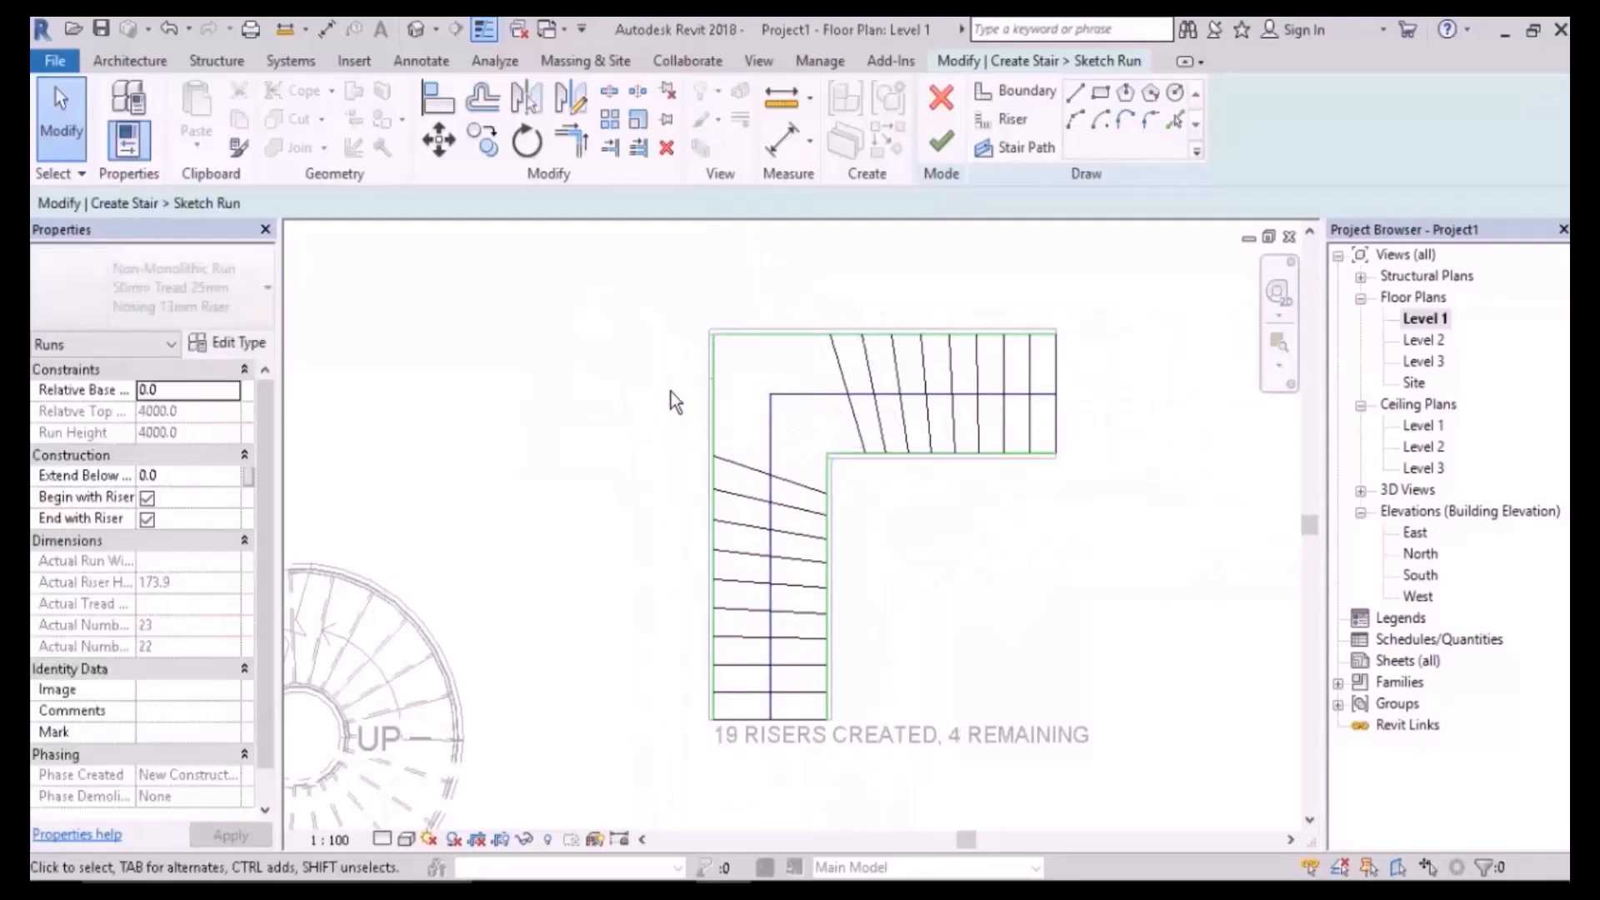
{"action": "left_click", "coordinate": [937, 163]}
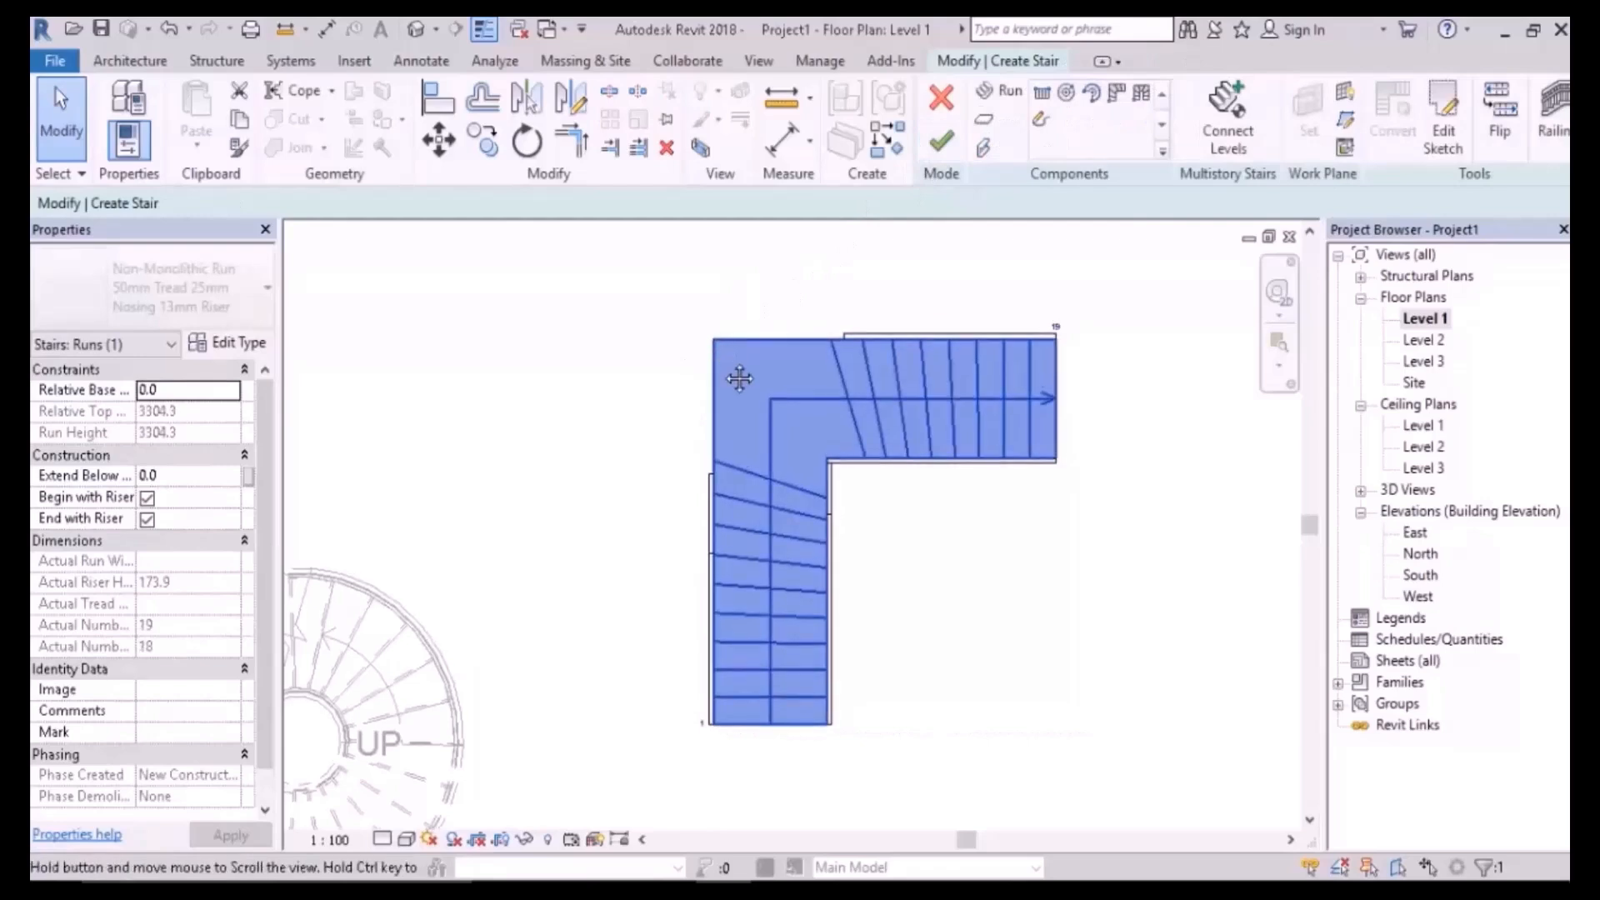
{"action": "left_click", "coordinate": [940, 141]}
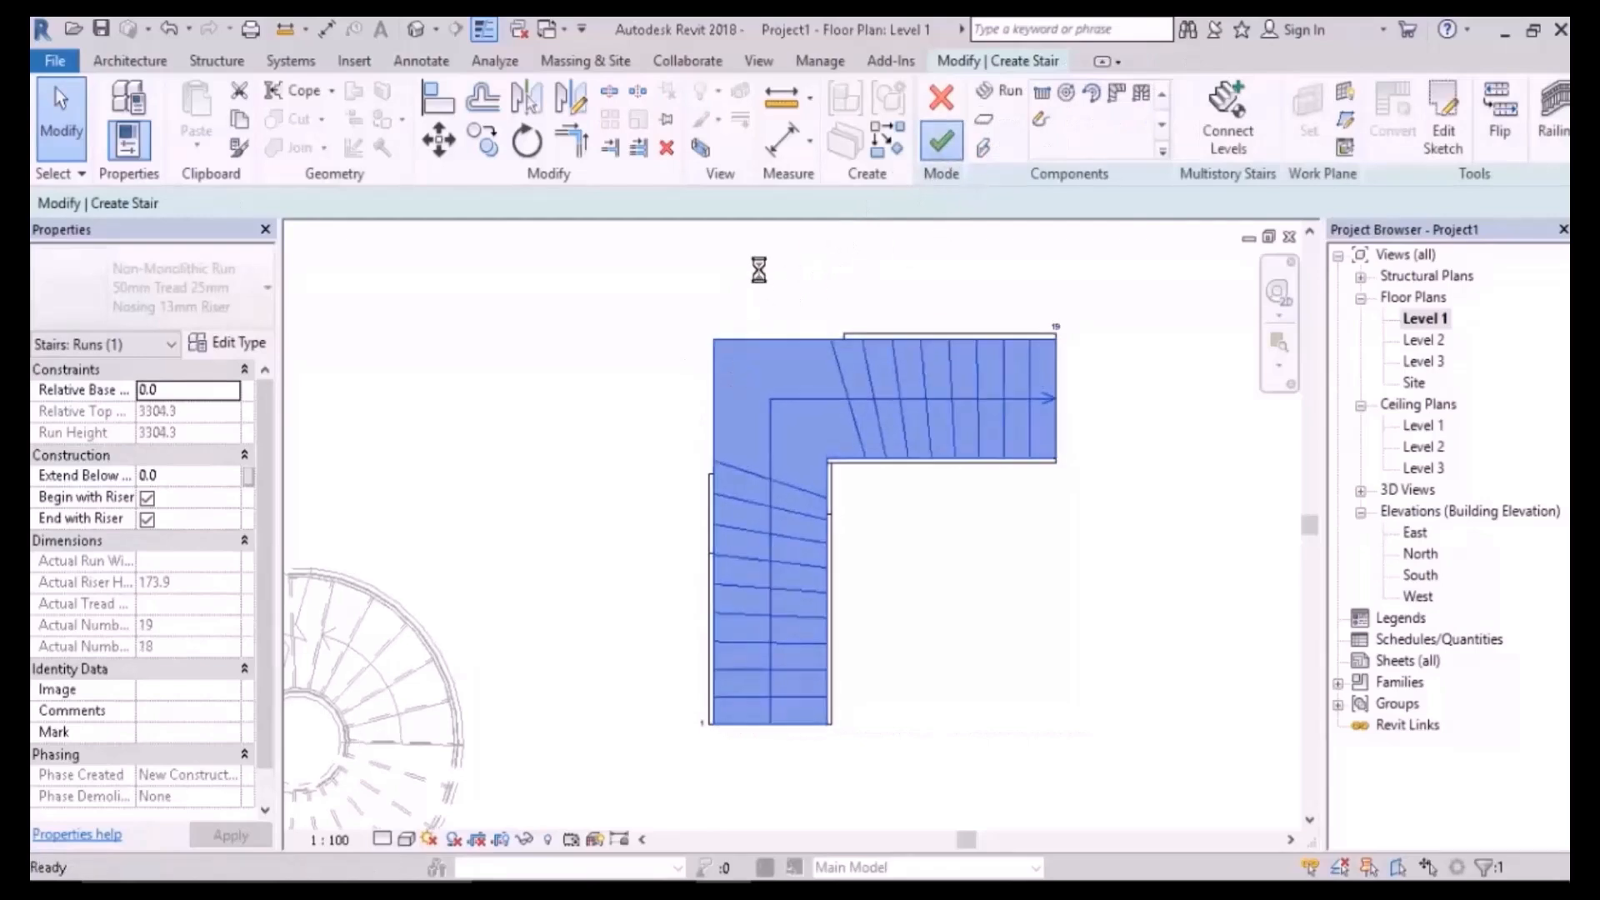
- Set the L-shaped stair's Desired Number of Risers to 19, accepting the riser-height warning
{"action": "left_click", "coordinate": [908, 413]}
{"action": "left_click", "coordinate": [197, 517]}
{"action": "type", "text": "19"}
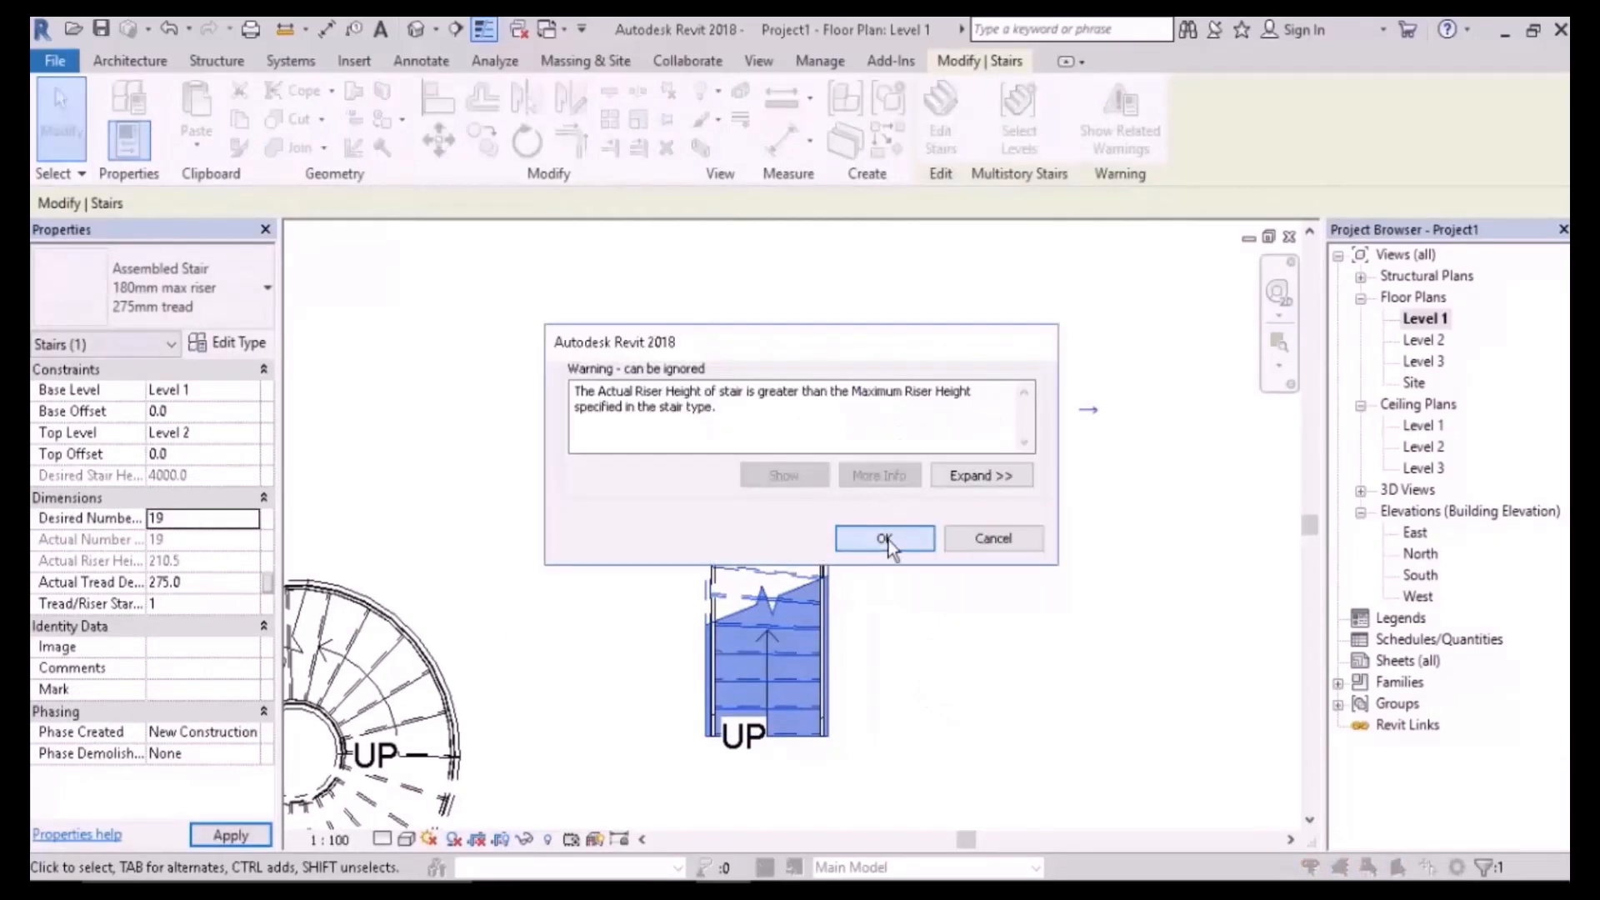
{"action": "left_click", "coordinate": [885, 539]}
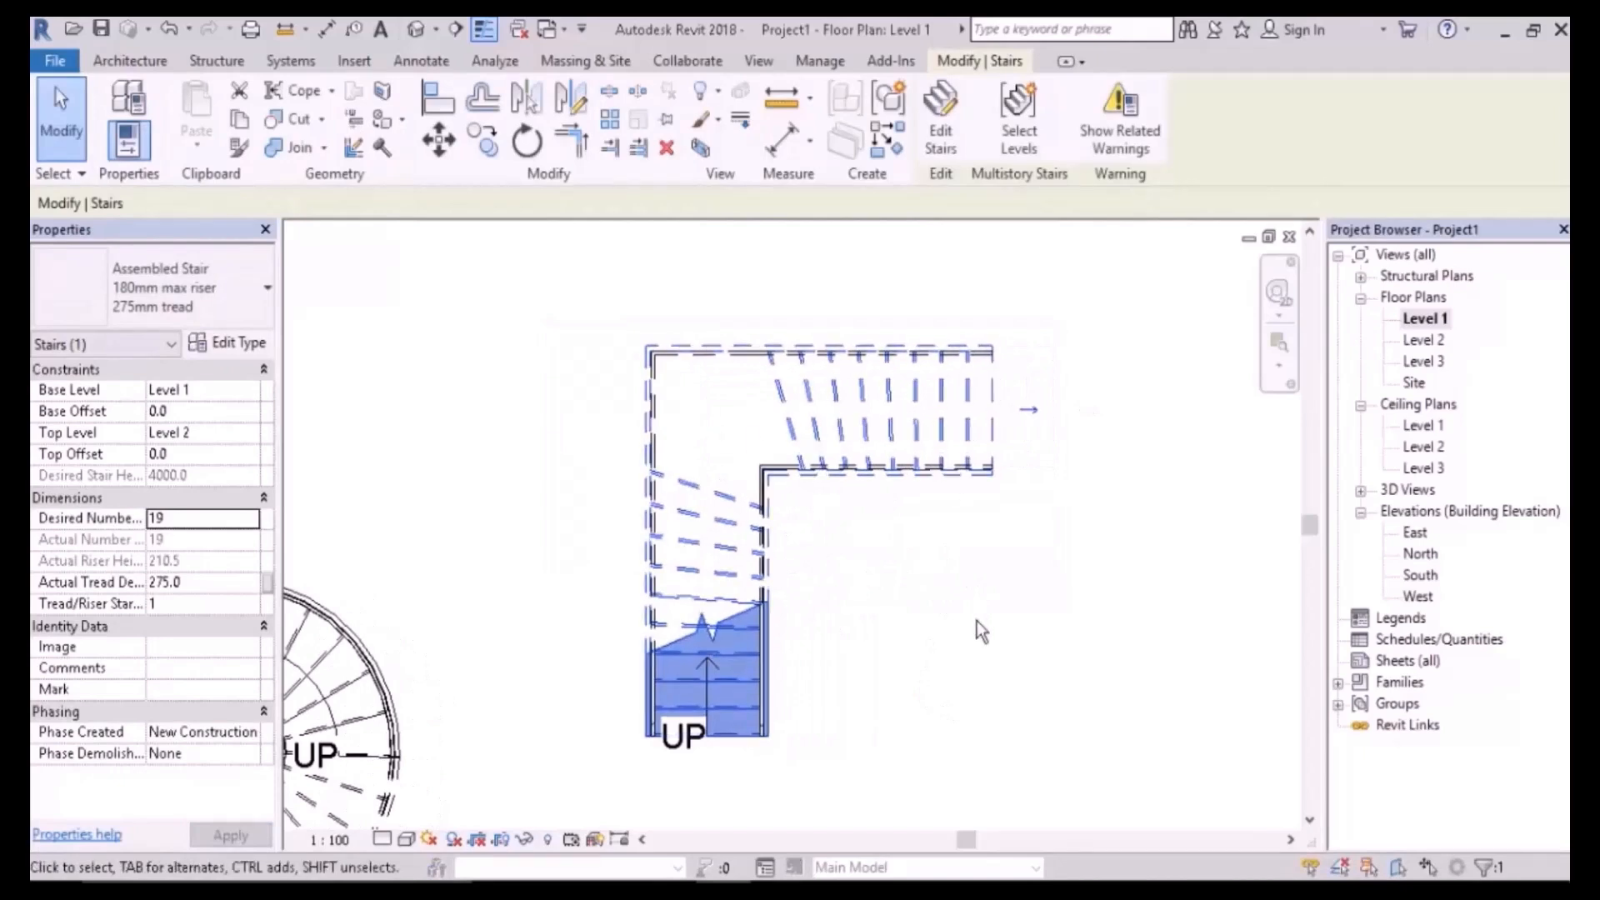
- Clear the selection, pan to free space on the right, and begin another stair
{"action": "left_click", "coordinate": [973, 608]}
{"action": "middle_click_drag", "start_coordinate": [1099, 585], "coordinate": [928, 577]}
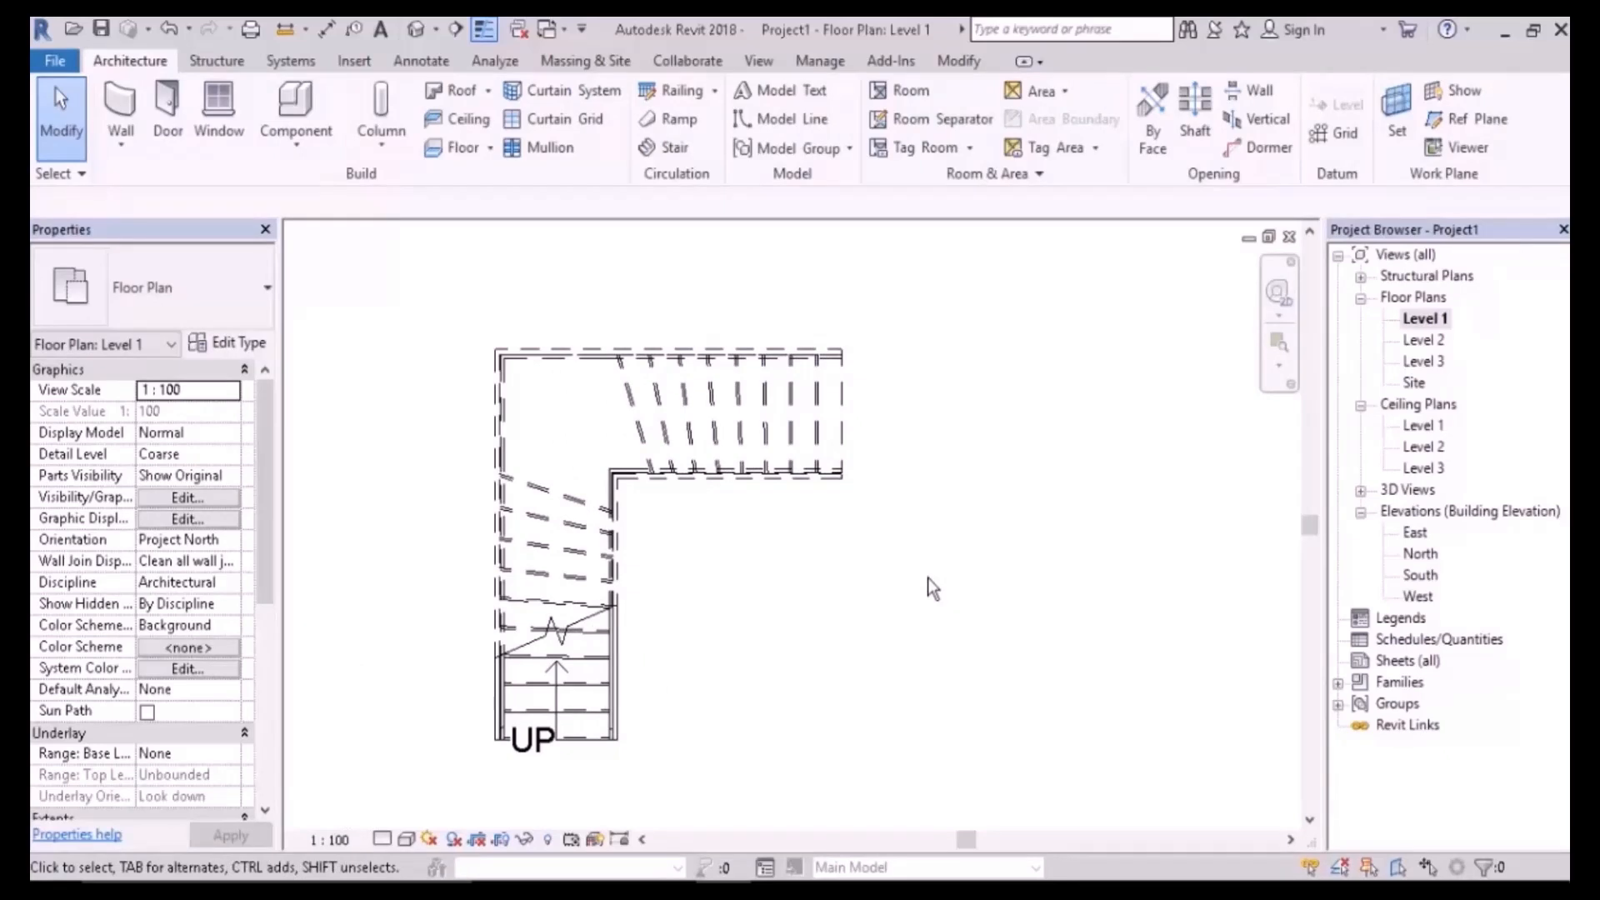
{"action": "middle_click_drag", "start_coordinate": [927, 577], "coordinate": [879, 504]}
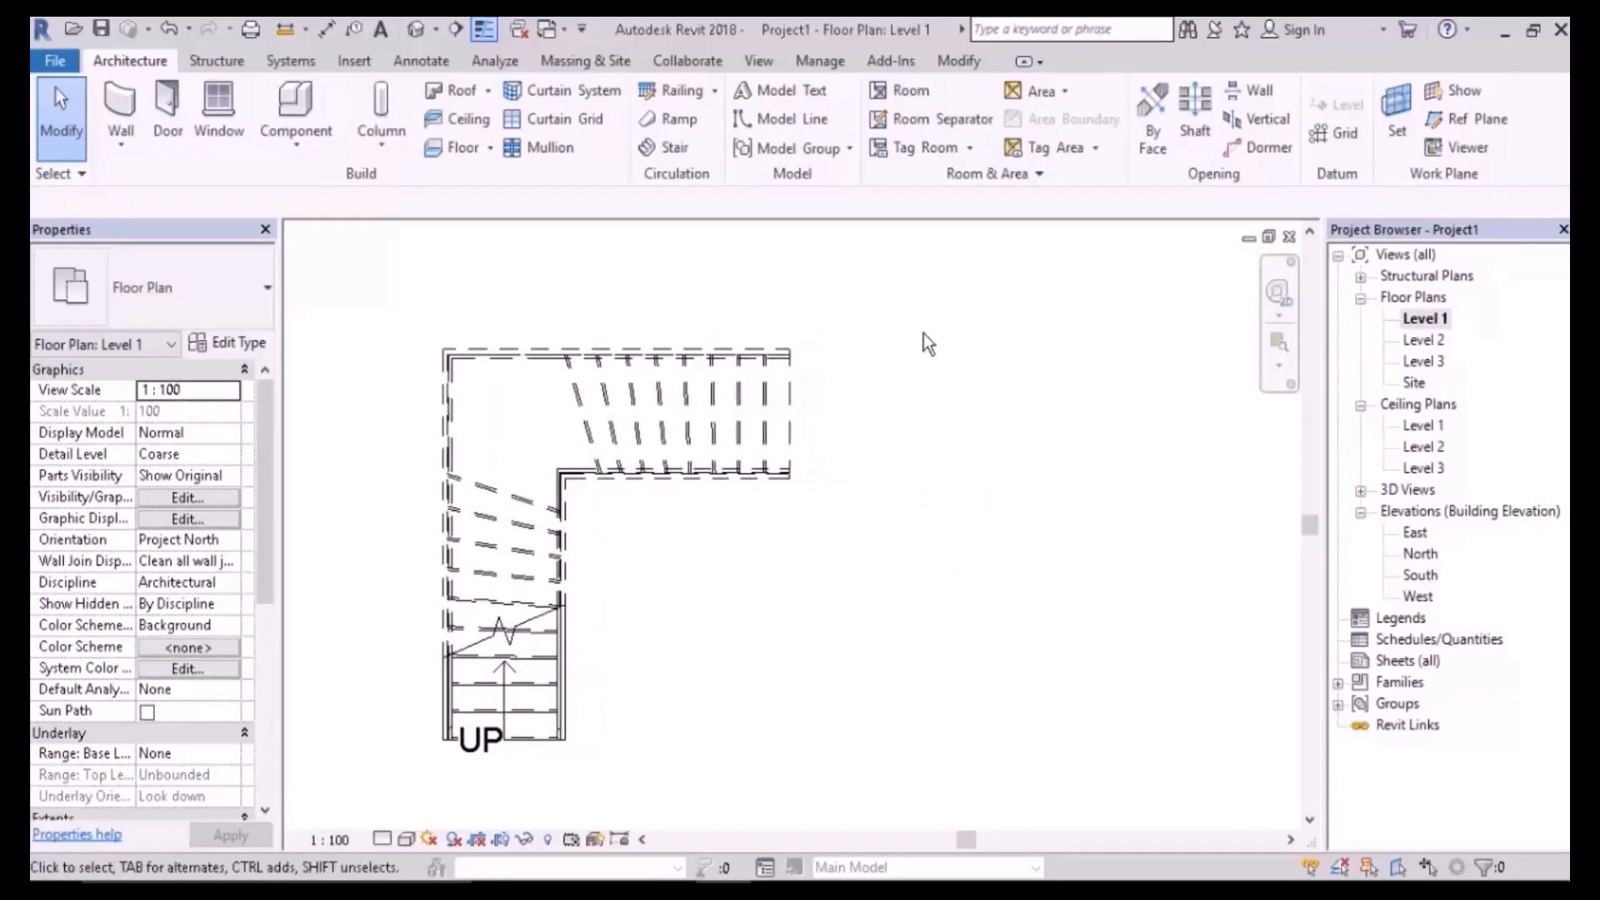
{"action": "left_click", "coordinate": [672, 147]}
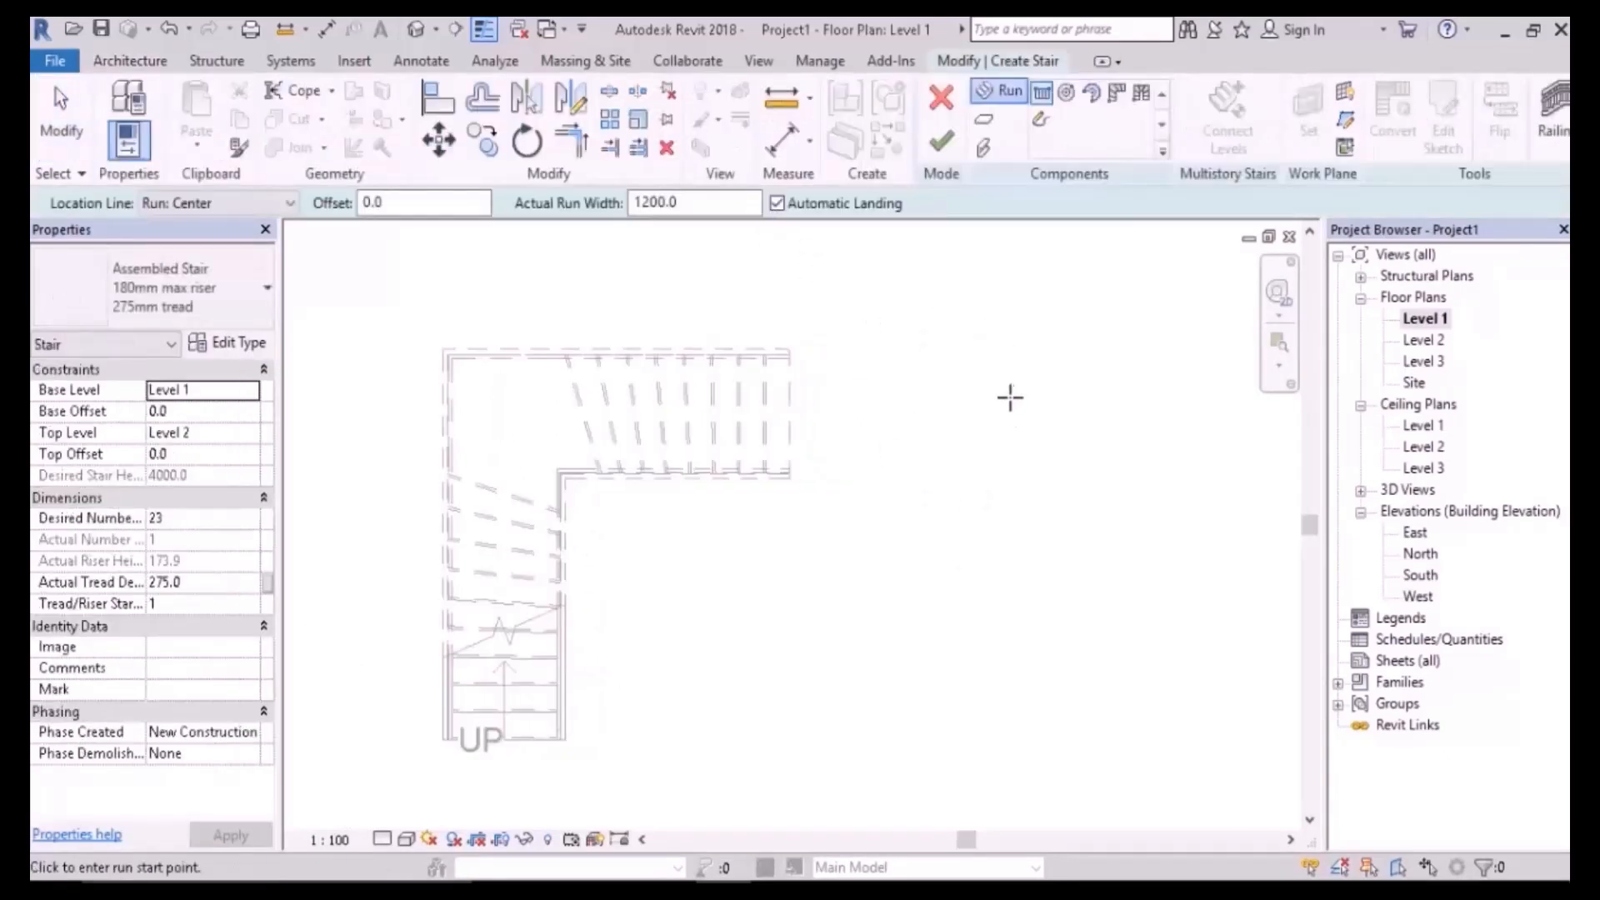
{"action": "left_click", "coordinate": [1146, 102]}
{"action": "middle_click_drag", "start_coordinate": [964, 521], "coordinate": [784, 574]}
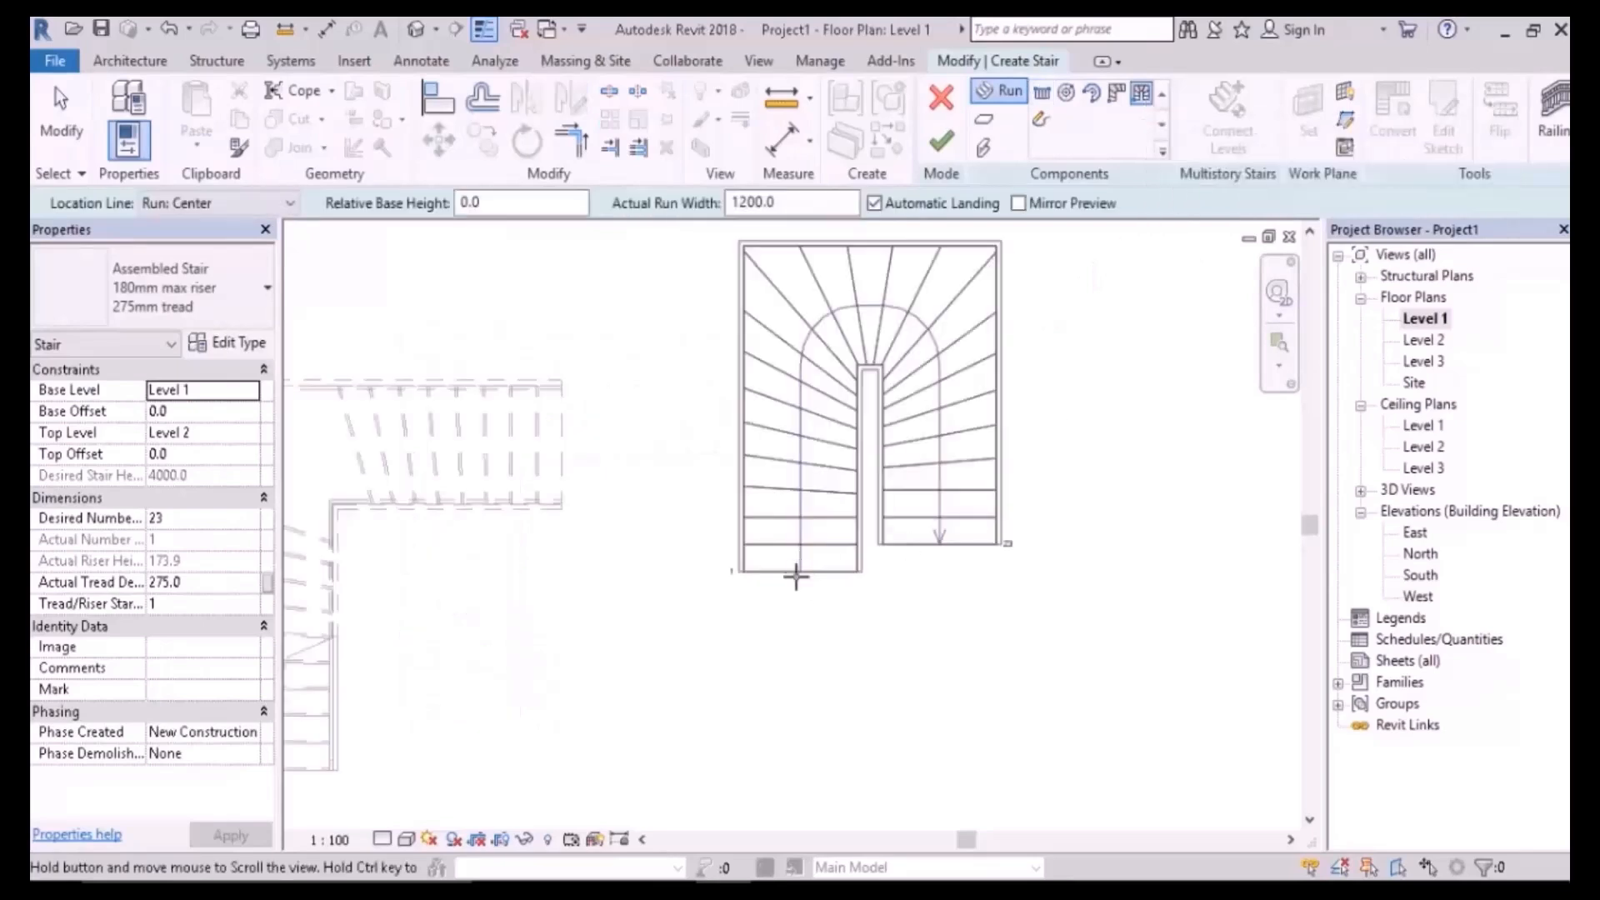
{"action": "left_click", "coordinate": [810, 677]}
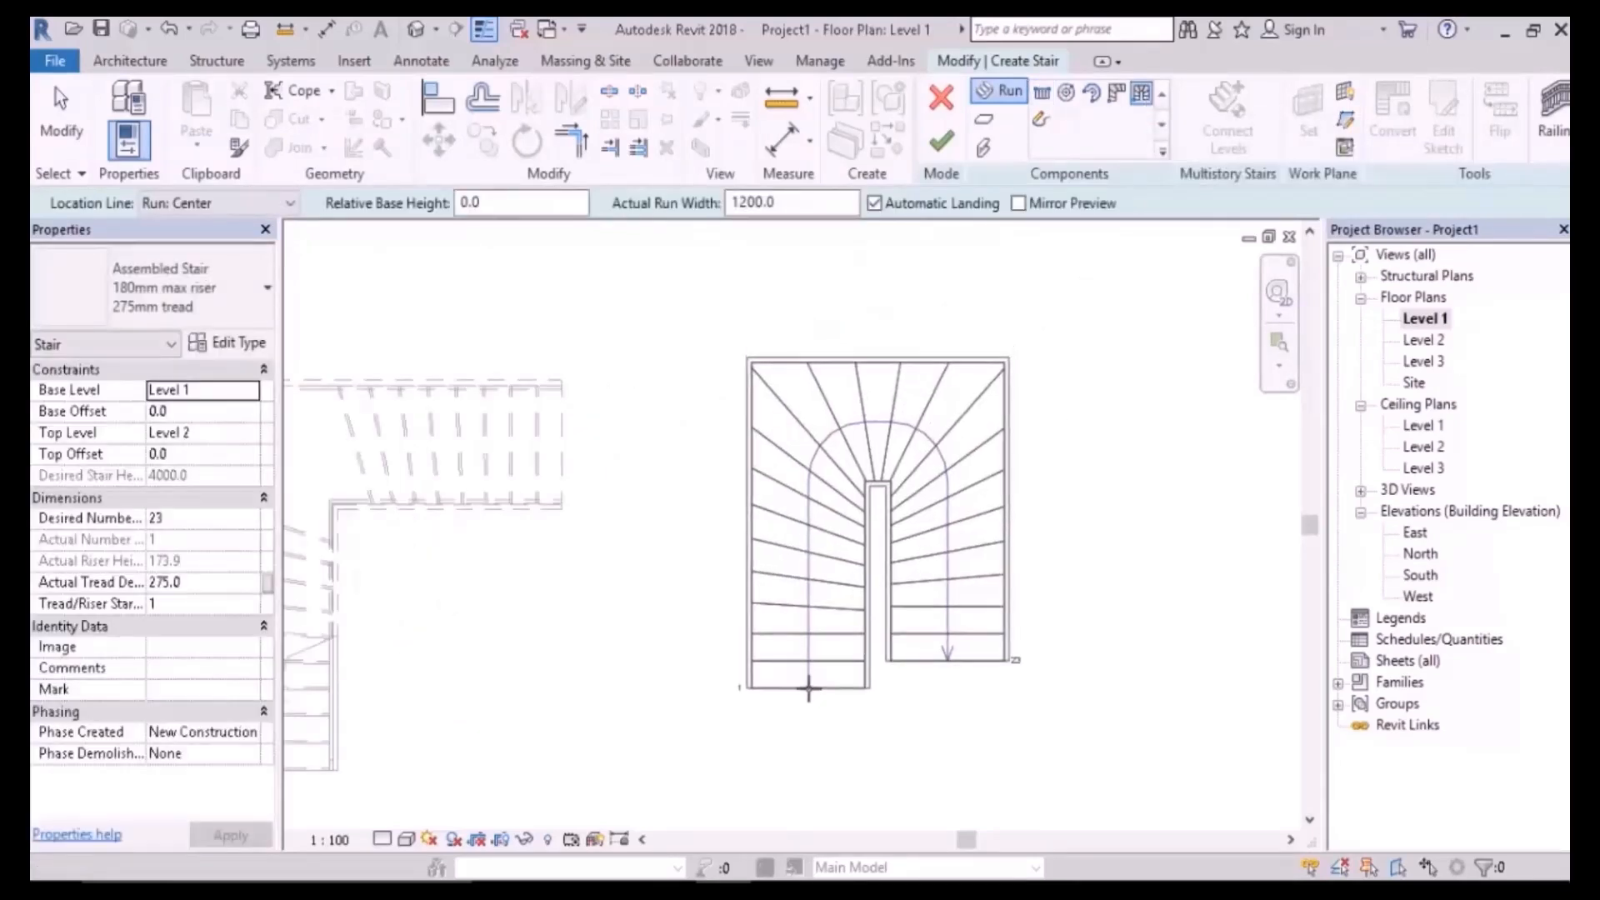
{"action": "key", "text": "Escape"}
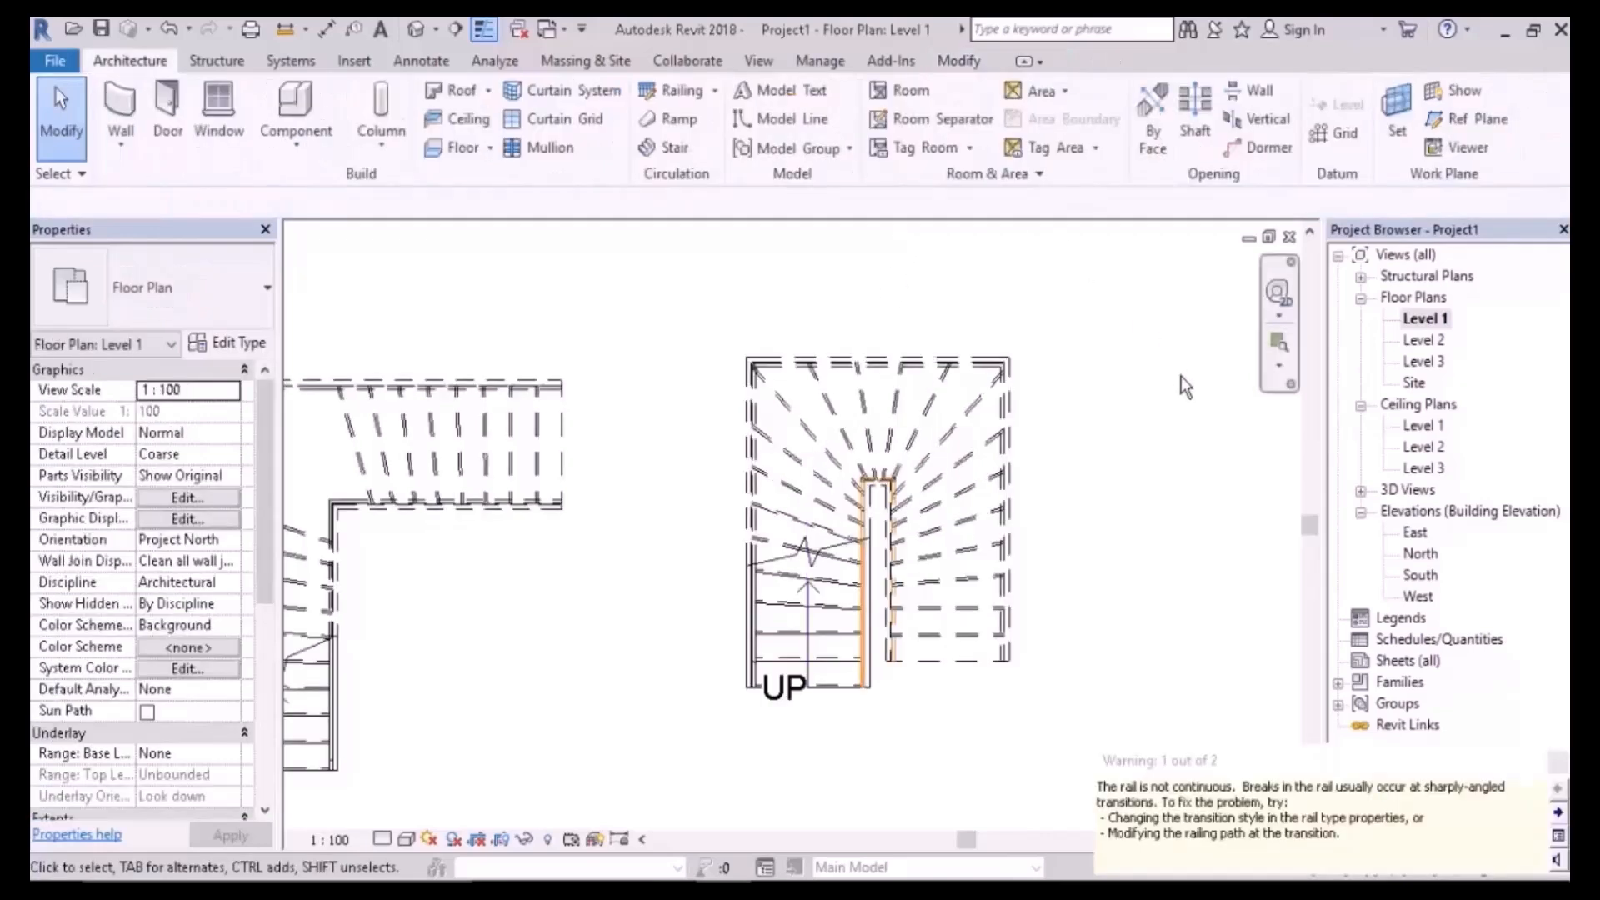
{"action": "scroll", "coordinate": [1166, 416], "scroll_direction": "down", "scroll_amount": 5}
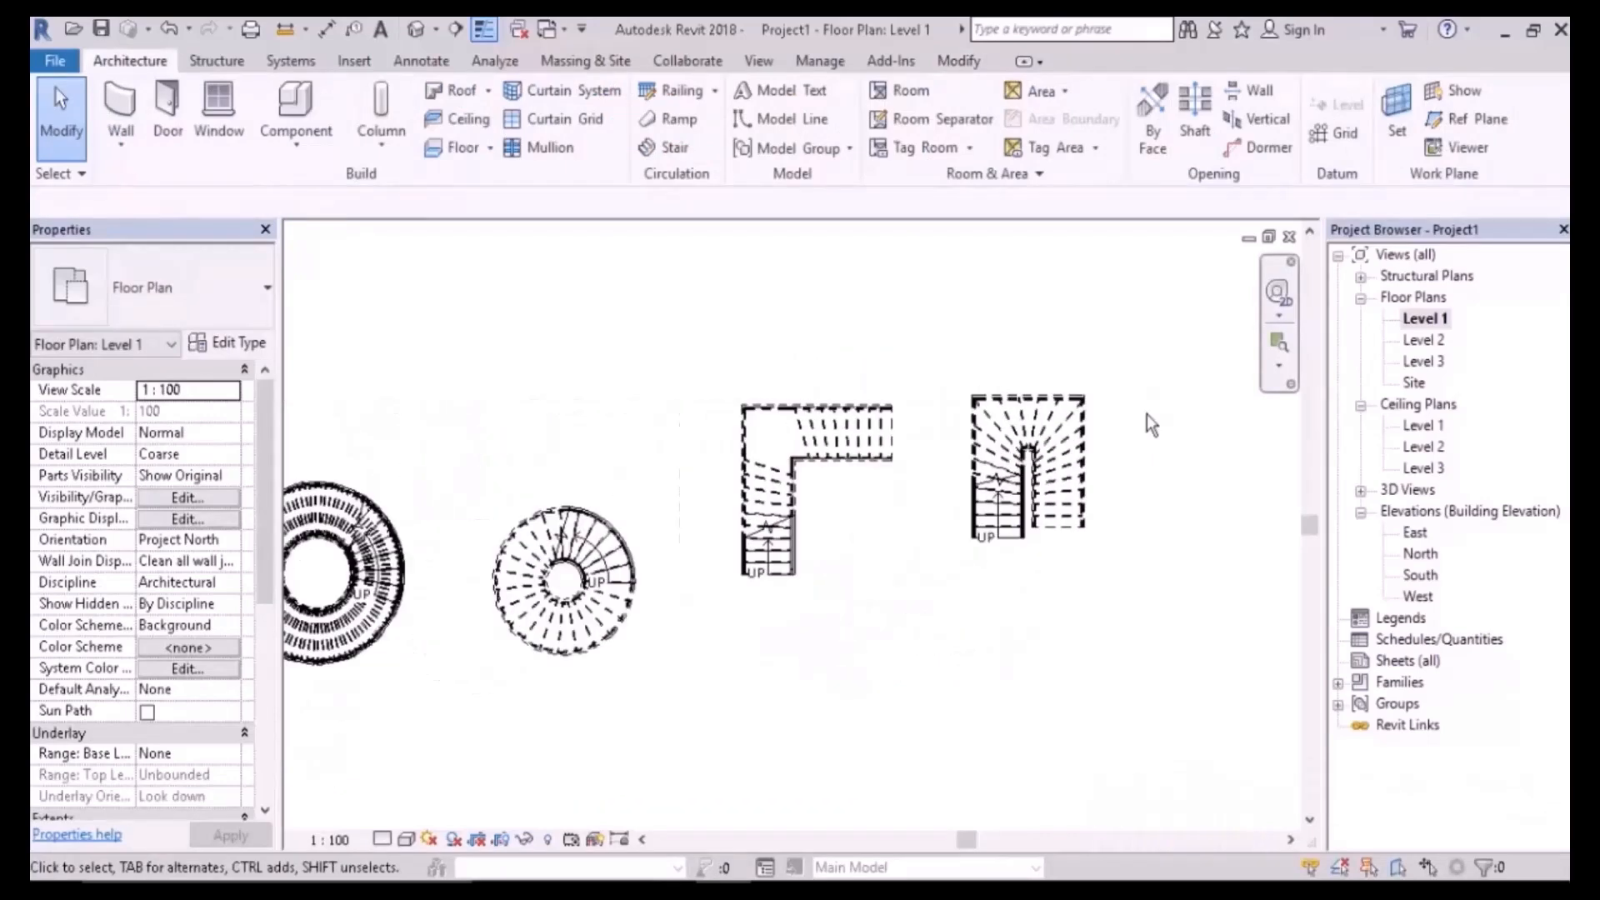
{"action": "middle_click_drag", "start_coordinate": [905, 528], "coordinate": [942, 442]}
{"action": "scroll", "coordinate": [944, 435], "scroll_direction": "up", "scroll_amount": 1}
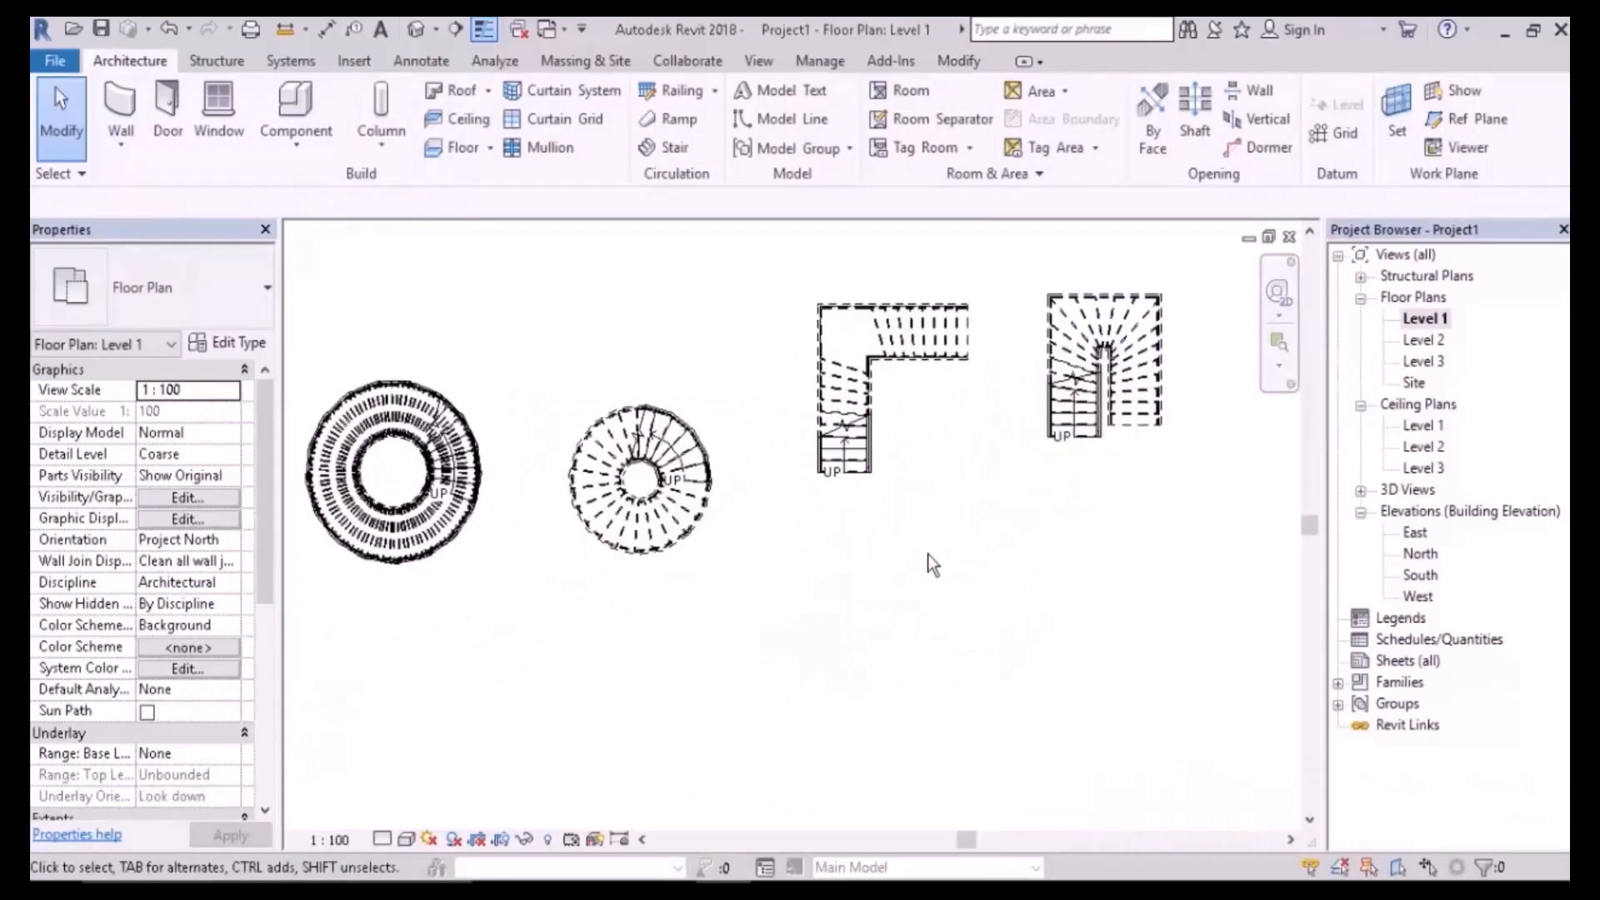
{"action": "left_click", "coordinate": [667, 146]}
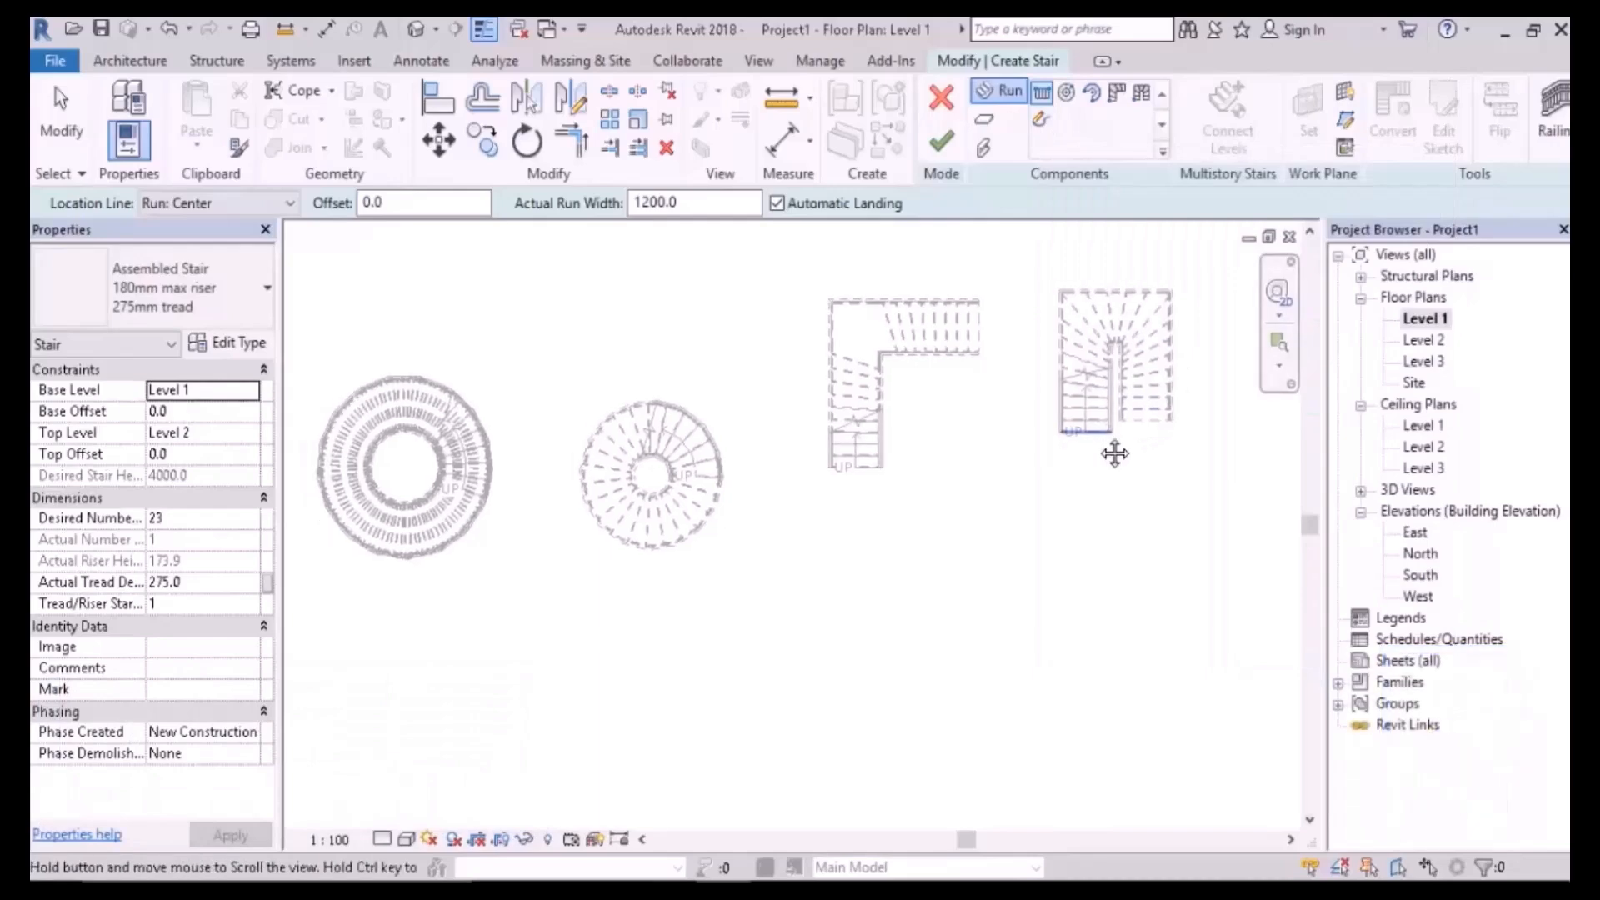
{"action": "left_click", "coordinate": [941, 141]}
{"action": "left_click", "coordinate": [850, 472]}
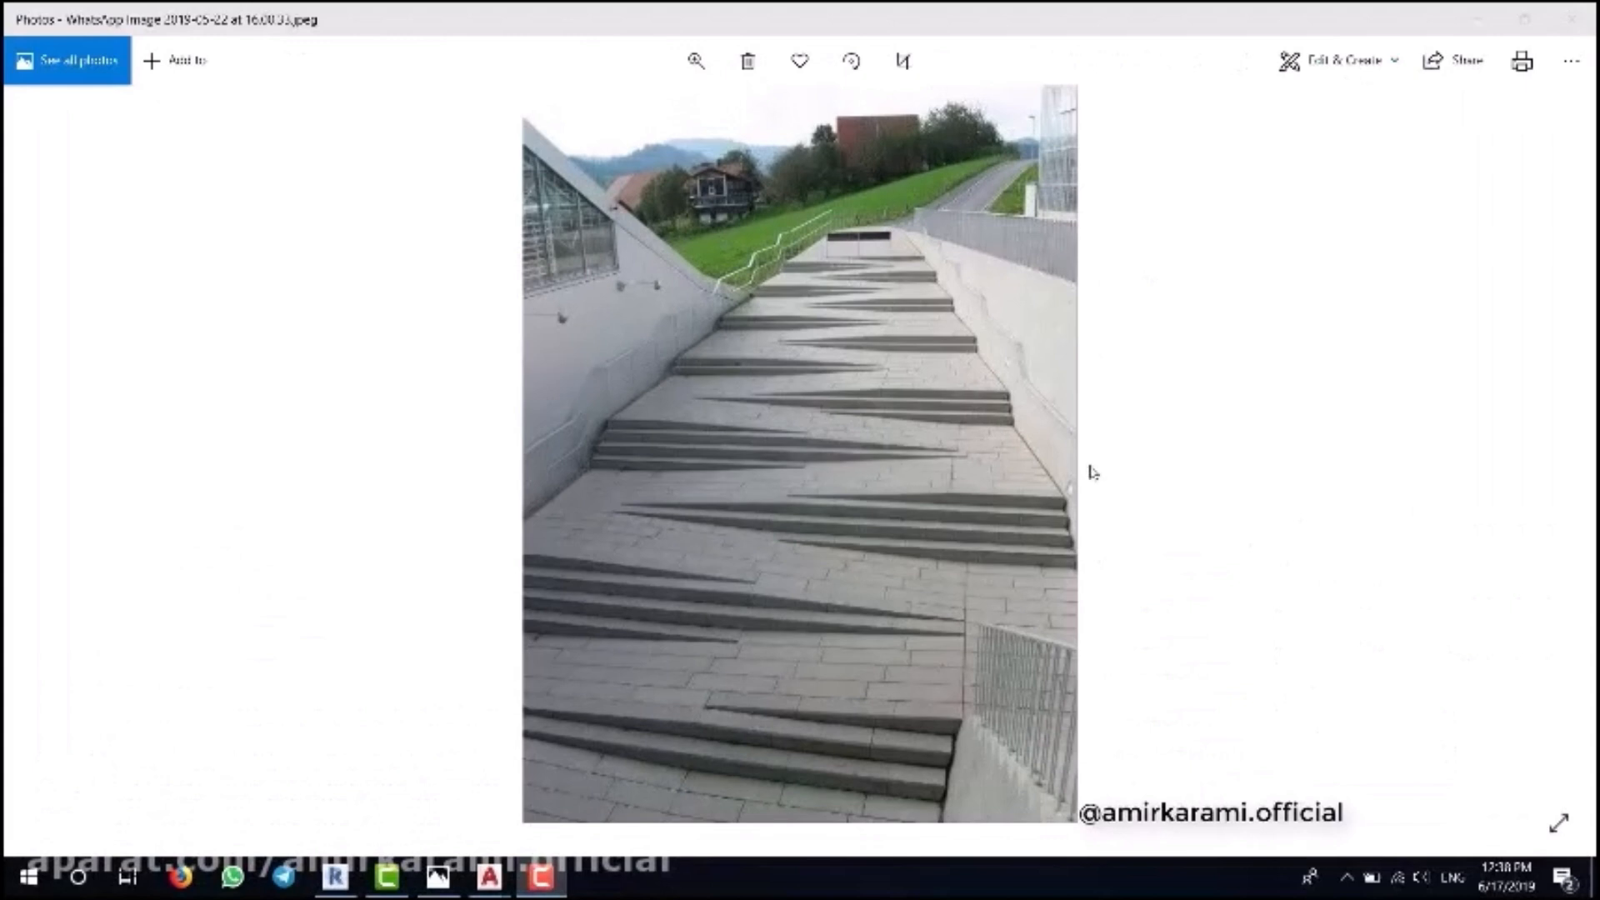
- Bring the Photos window with the zig-zag ramp reference image to the front
{"action": "left_click", "coordinate": [1272, 465]}
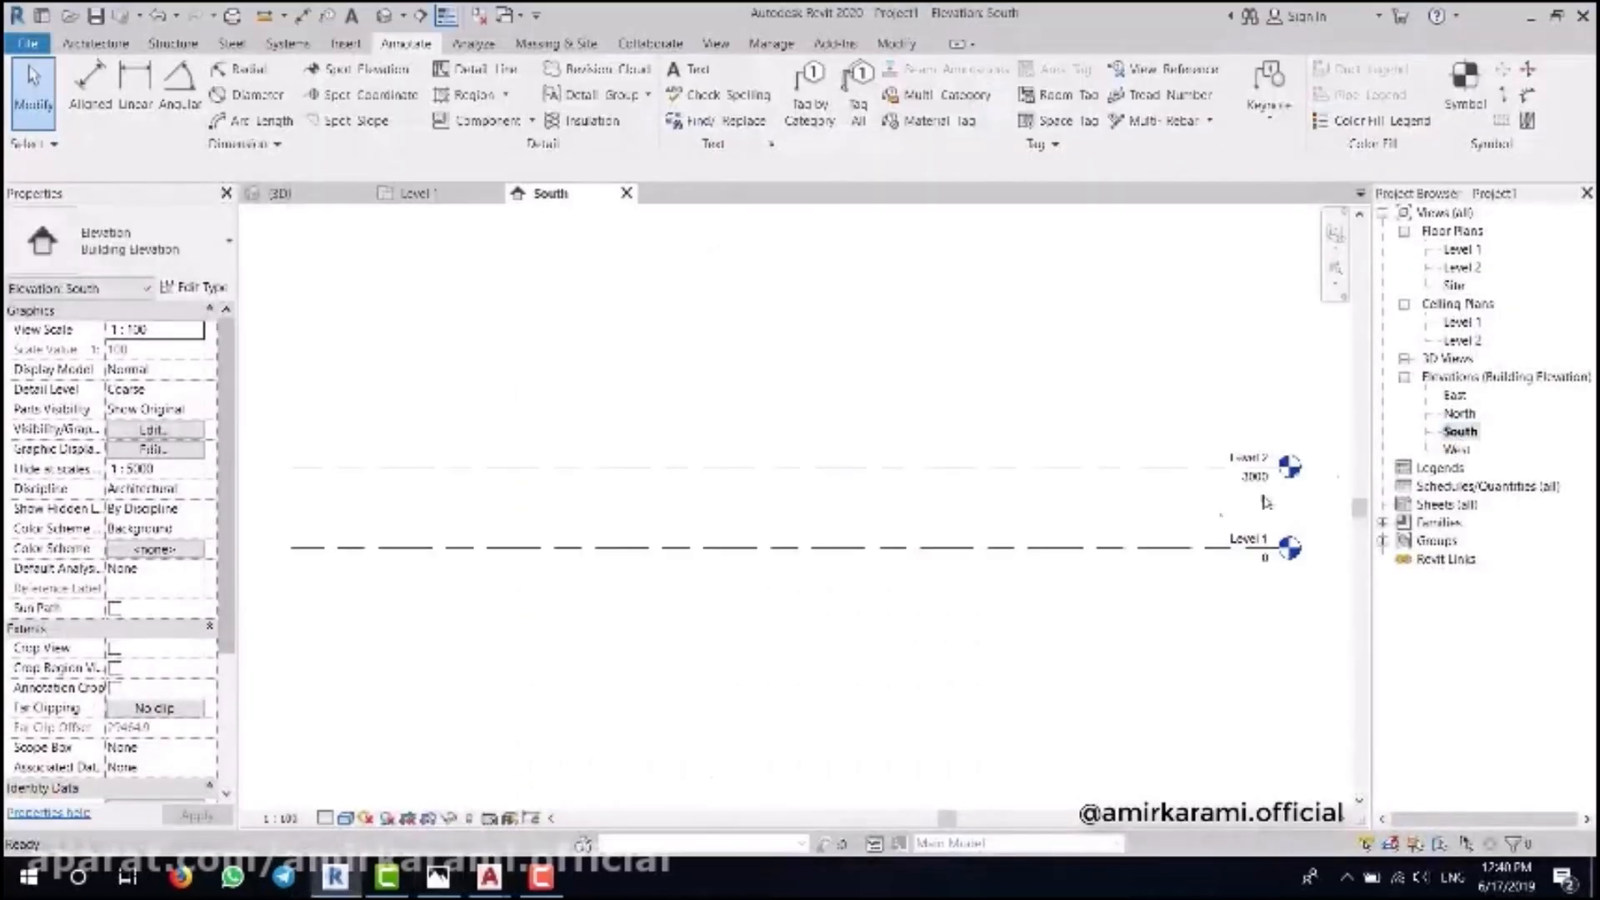
- Open the Level 1 plan and start sketching a ramp
{"action": "scroll", "coordinate": [992, 475], "scroll_direction": "up", "scroll_amount": 2}
{"action": "scroll", "coordinate": [991, 475], "scroll_direction": "up", "scroll_amount": 1}
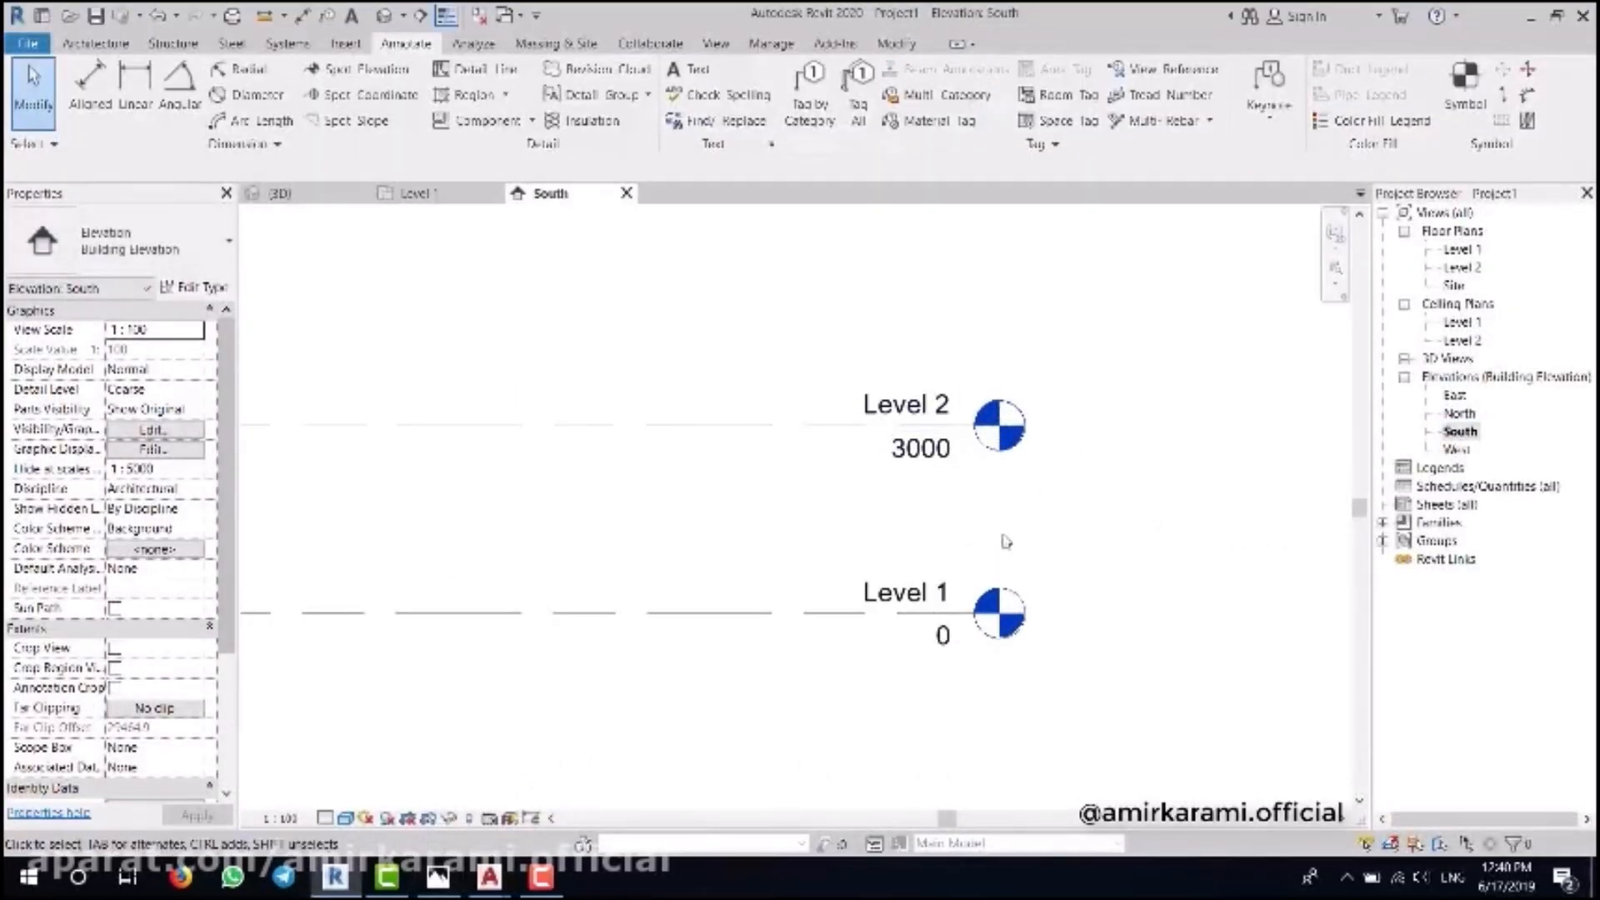
{"action": "double_click", "coordinate": [1462, 249]}
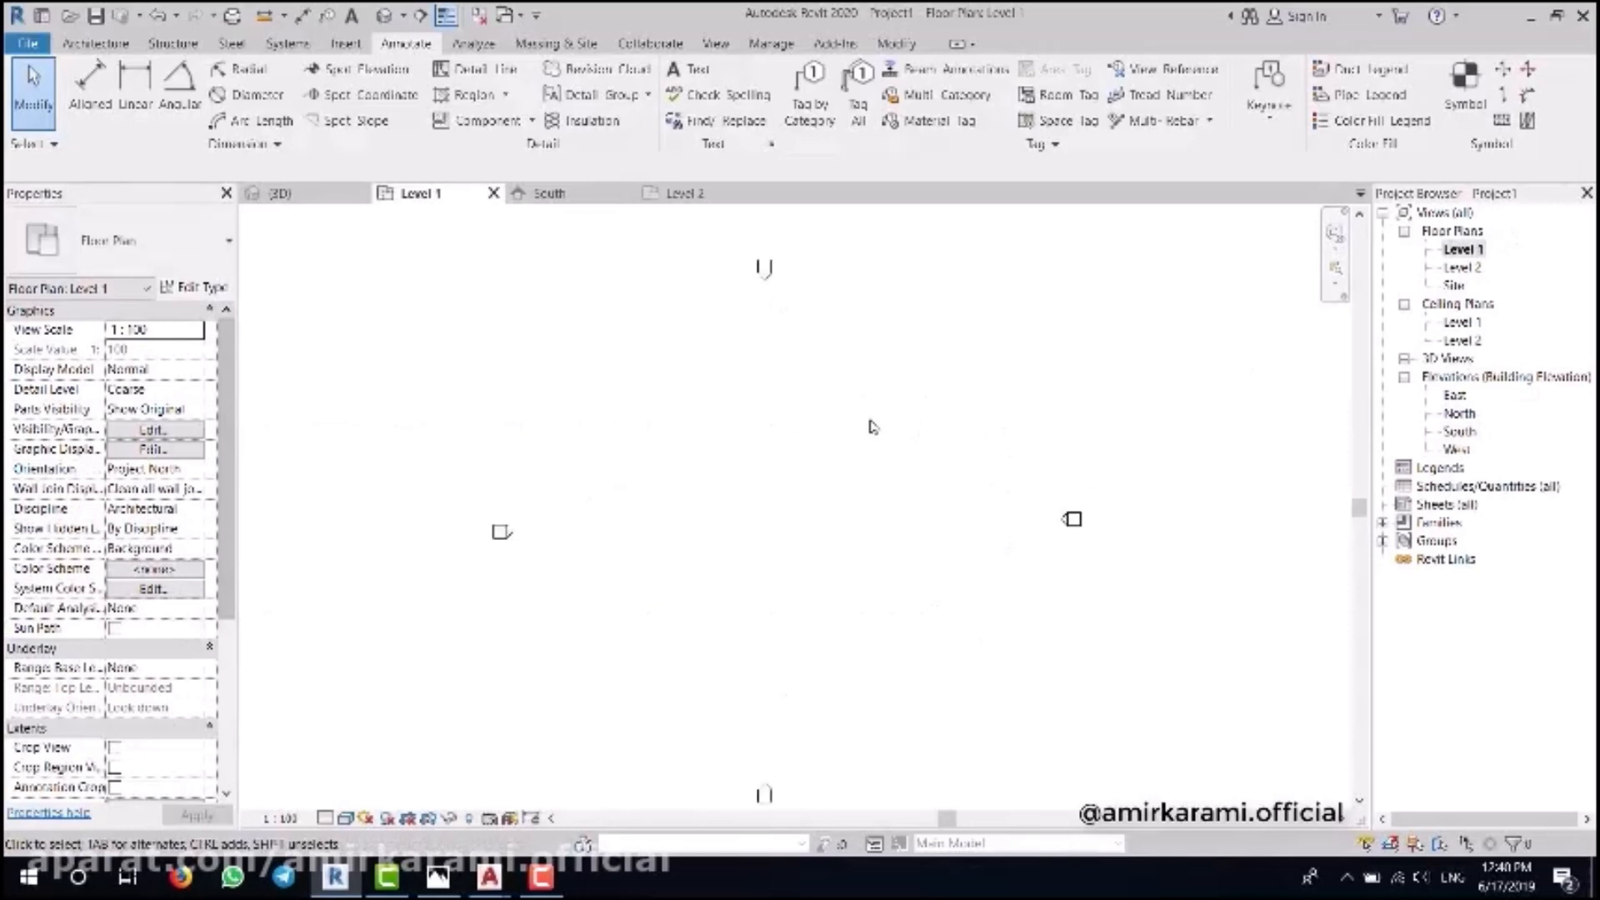
{"action": "left_click", "coordinate": [95, 43]}
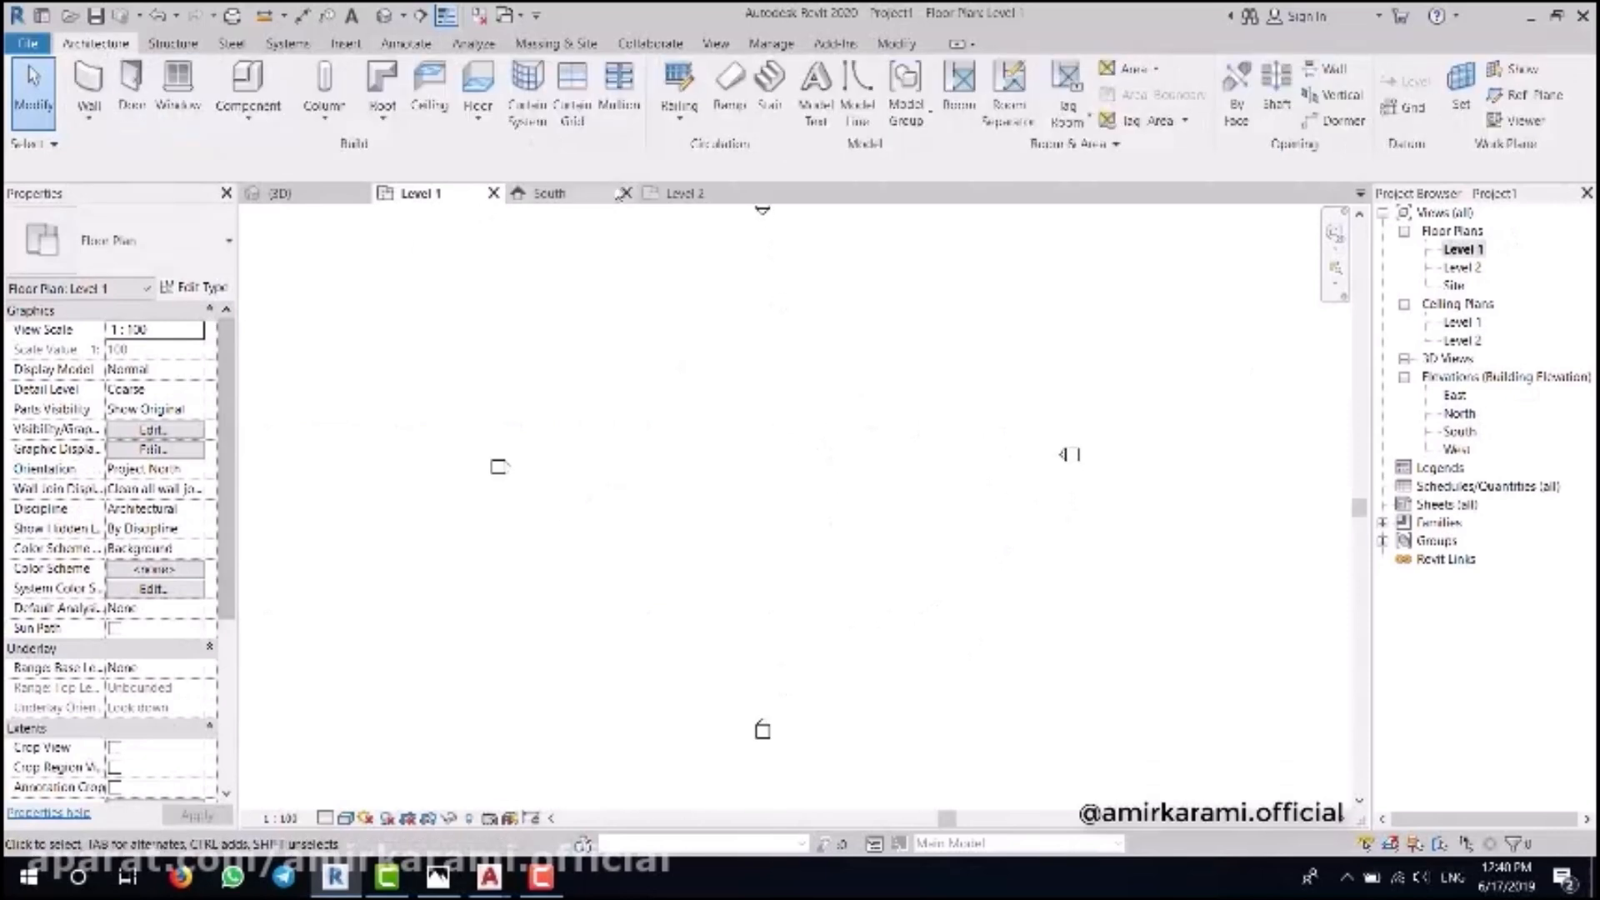
{"action": "left_click", "coordinate": [729, 104]}
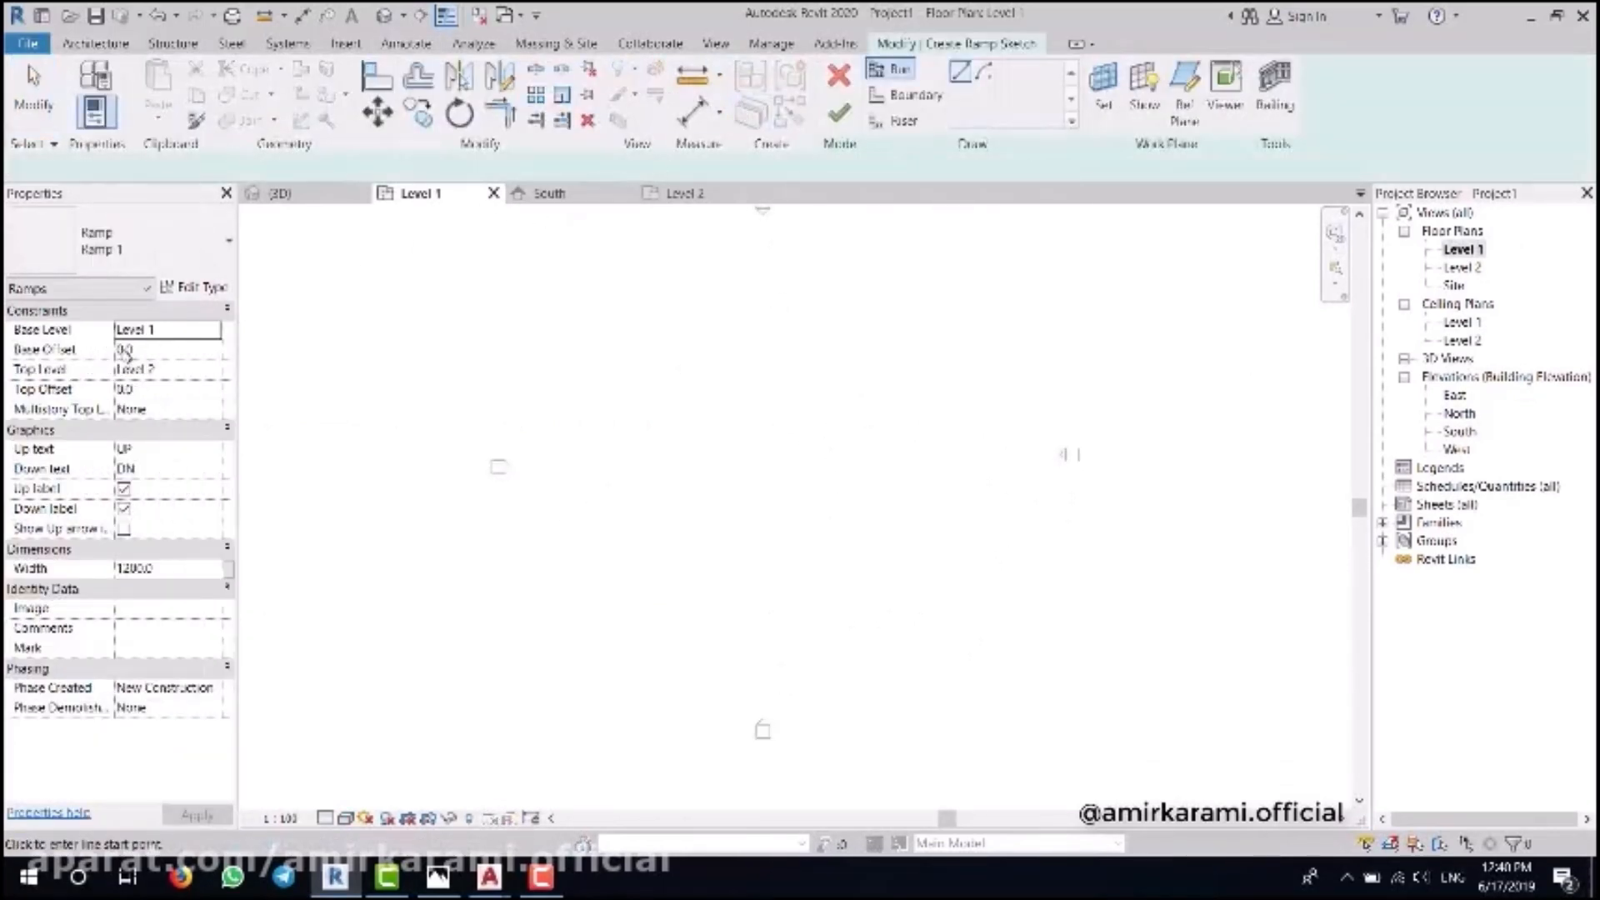
- Set the Ramp 1 type's maximum slope to =100/7 (14.285714), keeping the 1200 width
{"action": "left_click", "coordinate": [233, 285]}
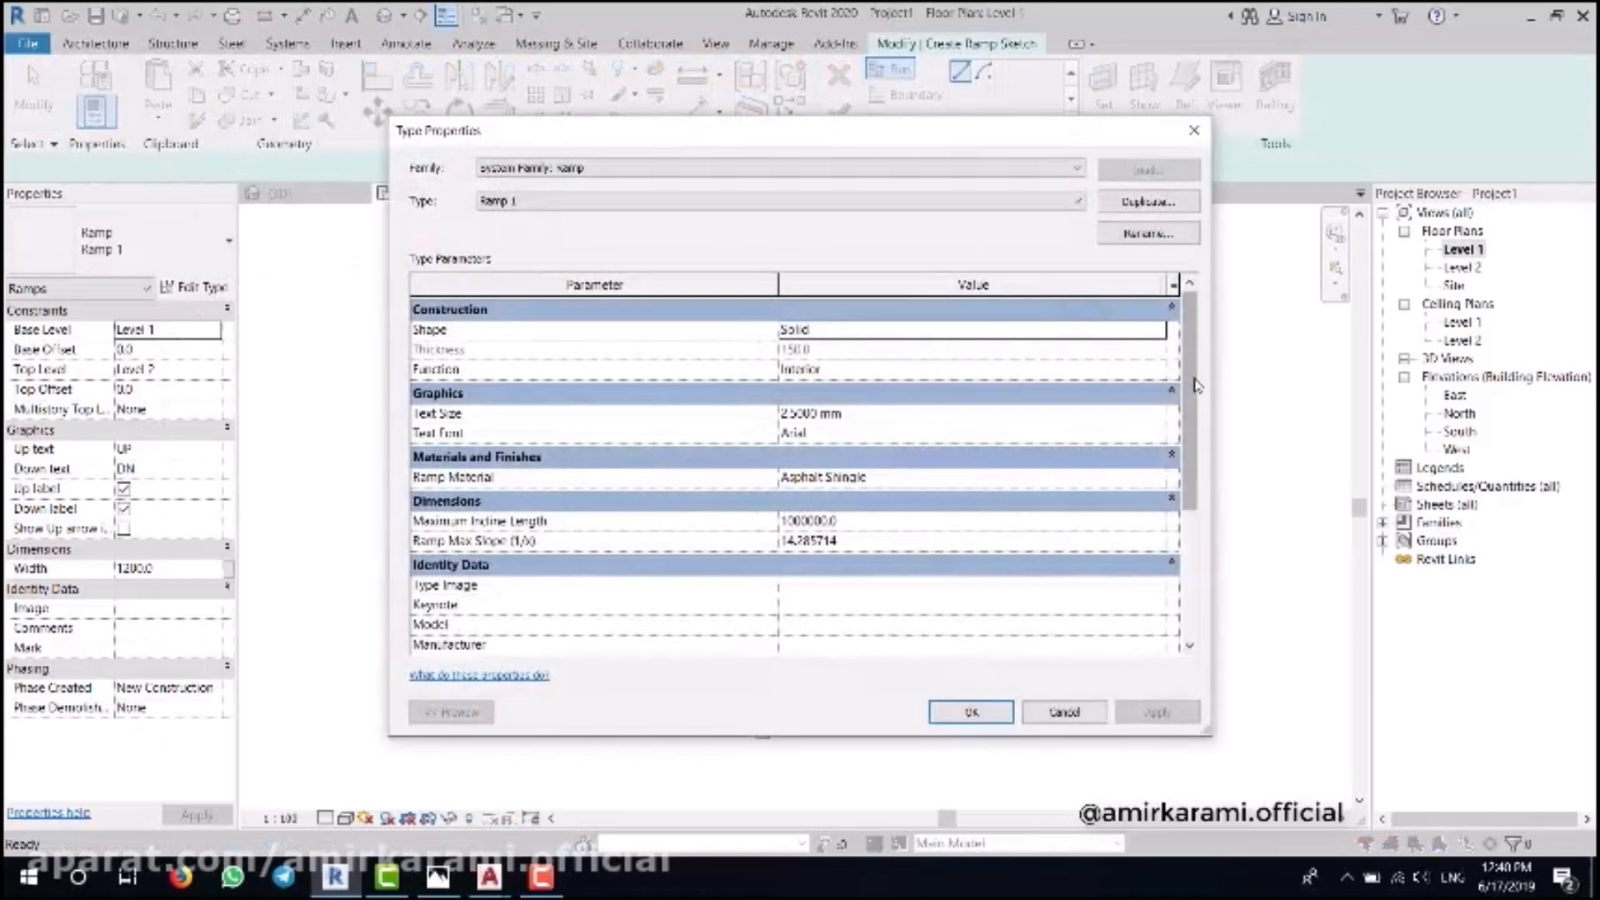
{"action": "scroll", "coordinate": [1189, 400], "scroll_direction": "down", "scroll_amount": 3}
{"action": "left_click", "coordinate": [888, 477]}
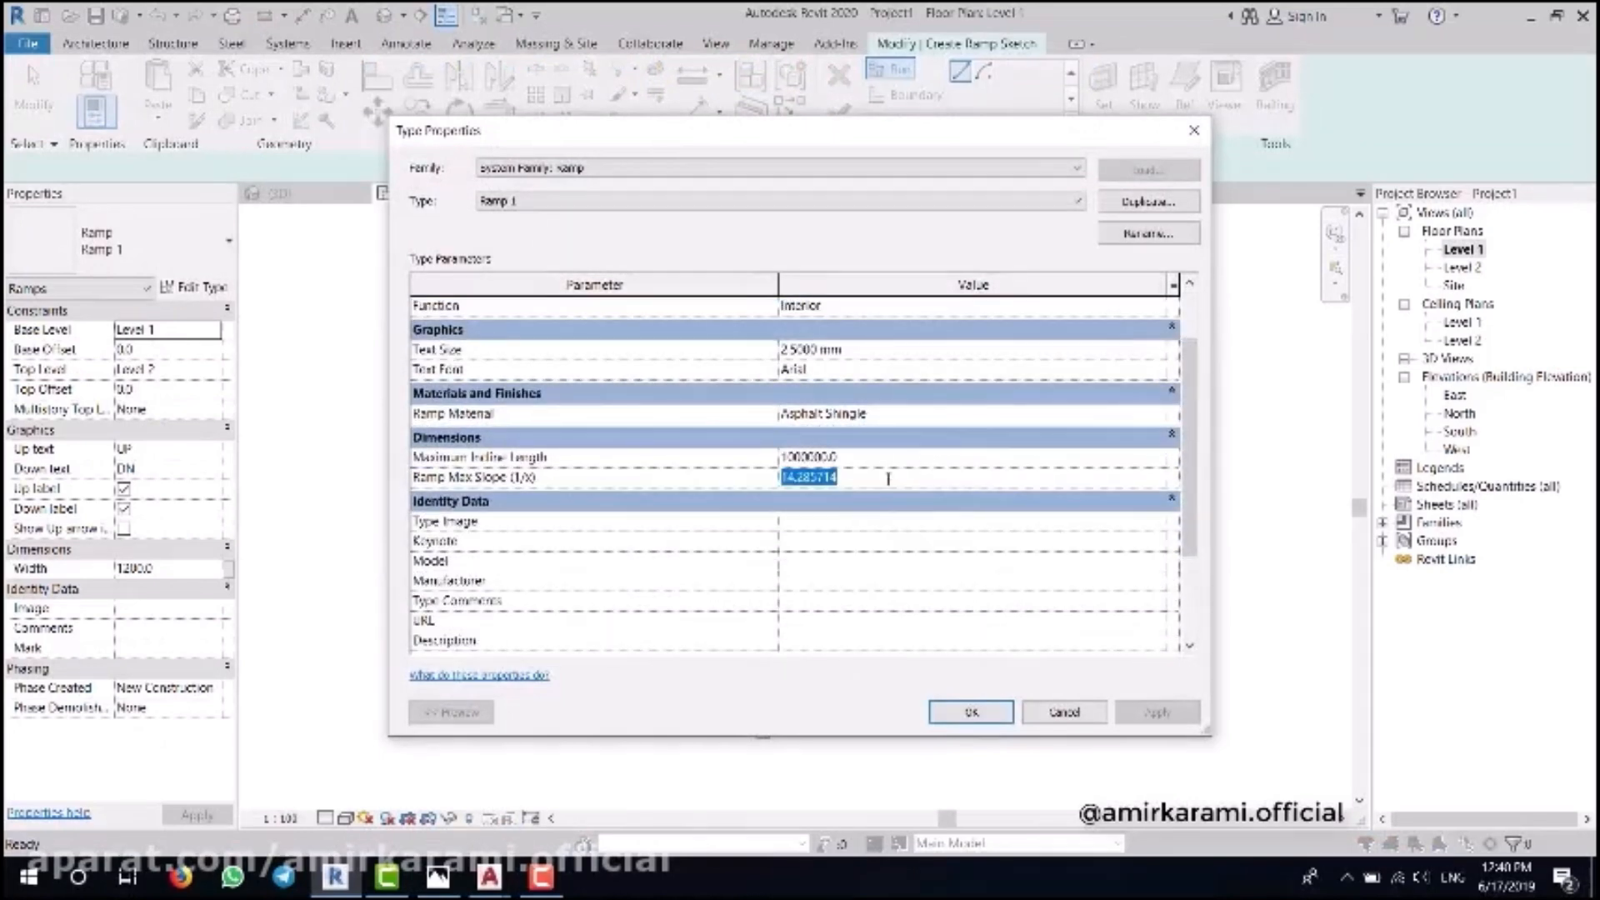
{"action": "type", "text": "100/7"}
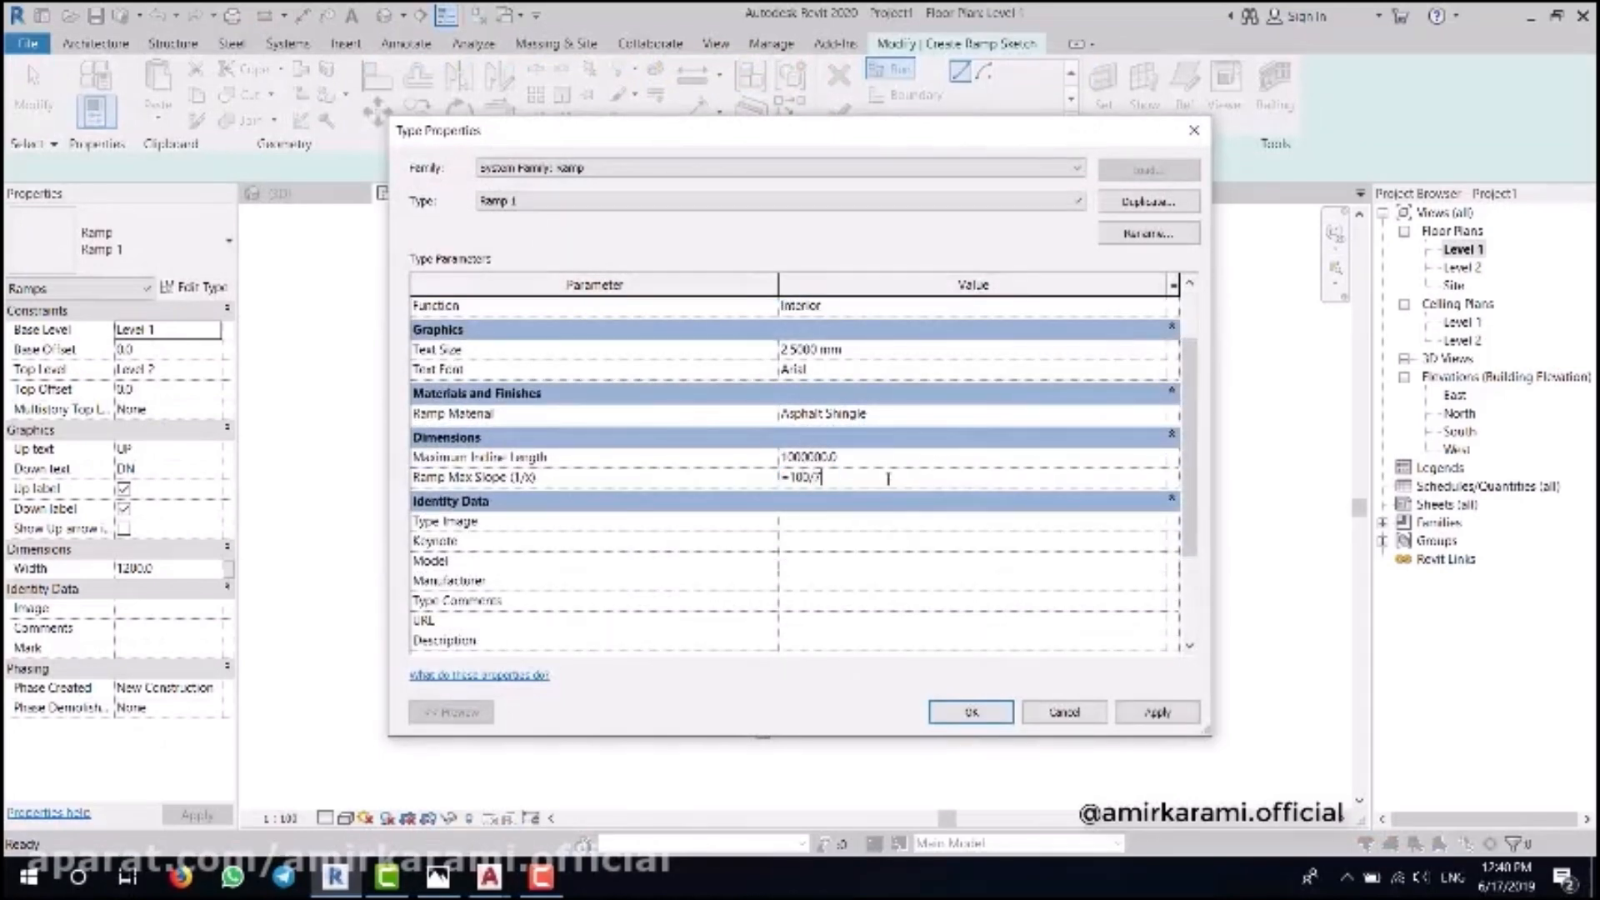
{"action": "key", "text": "Return"}
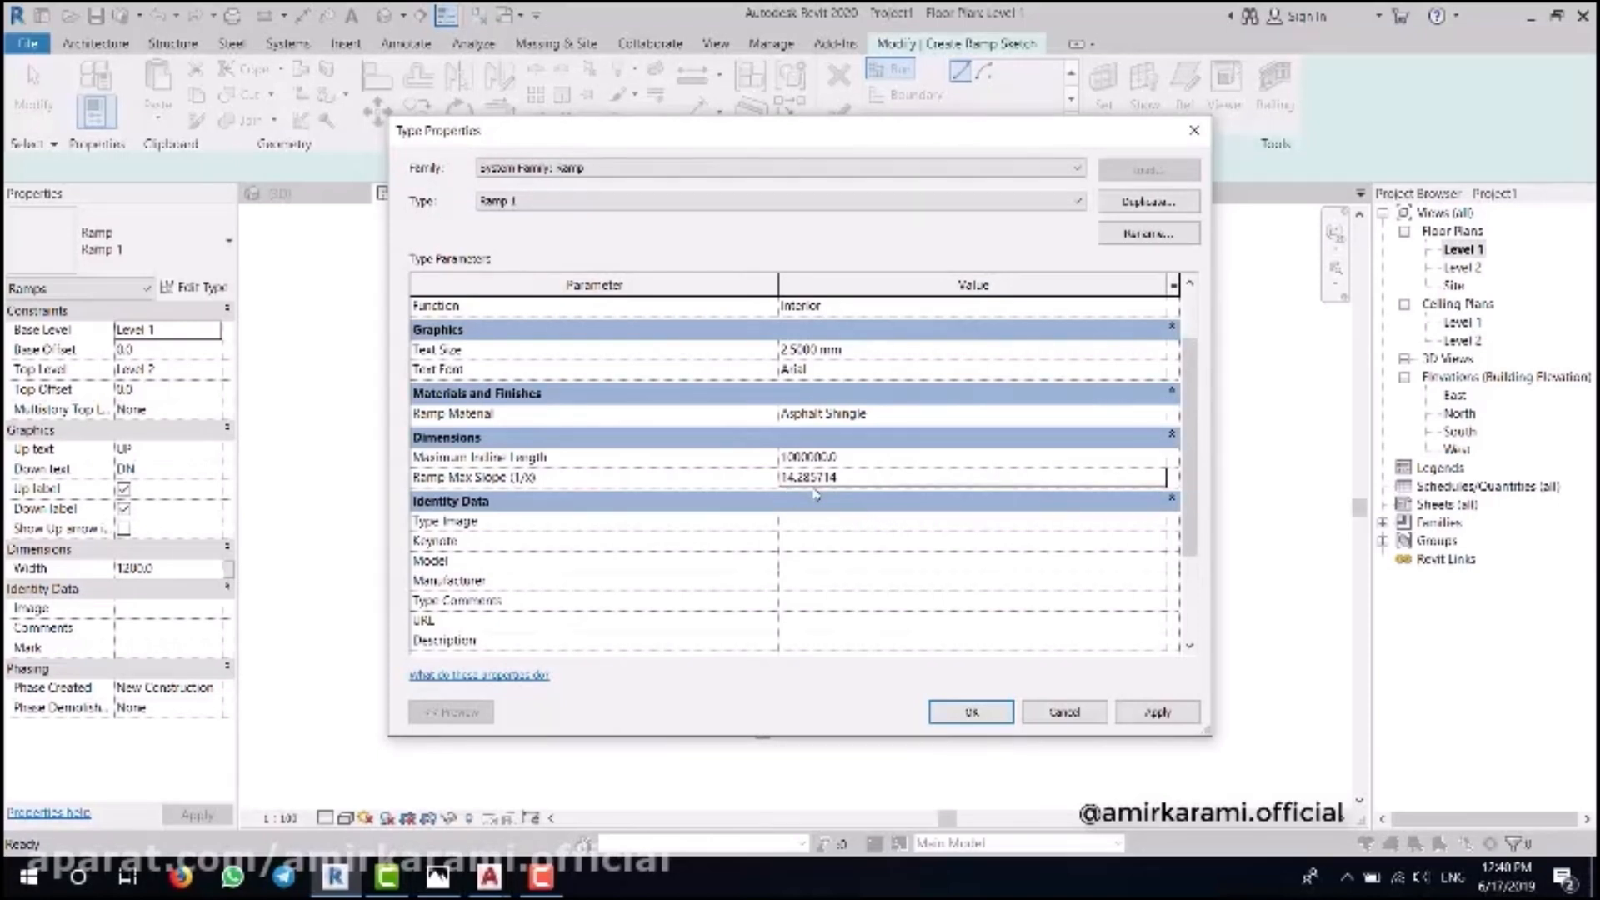
{"action": "left_click", "coordinate": [982, 713]}
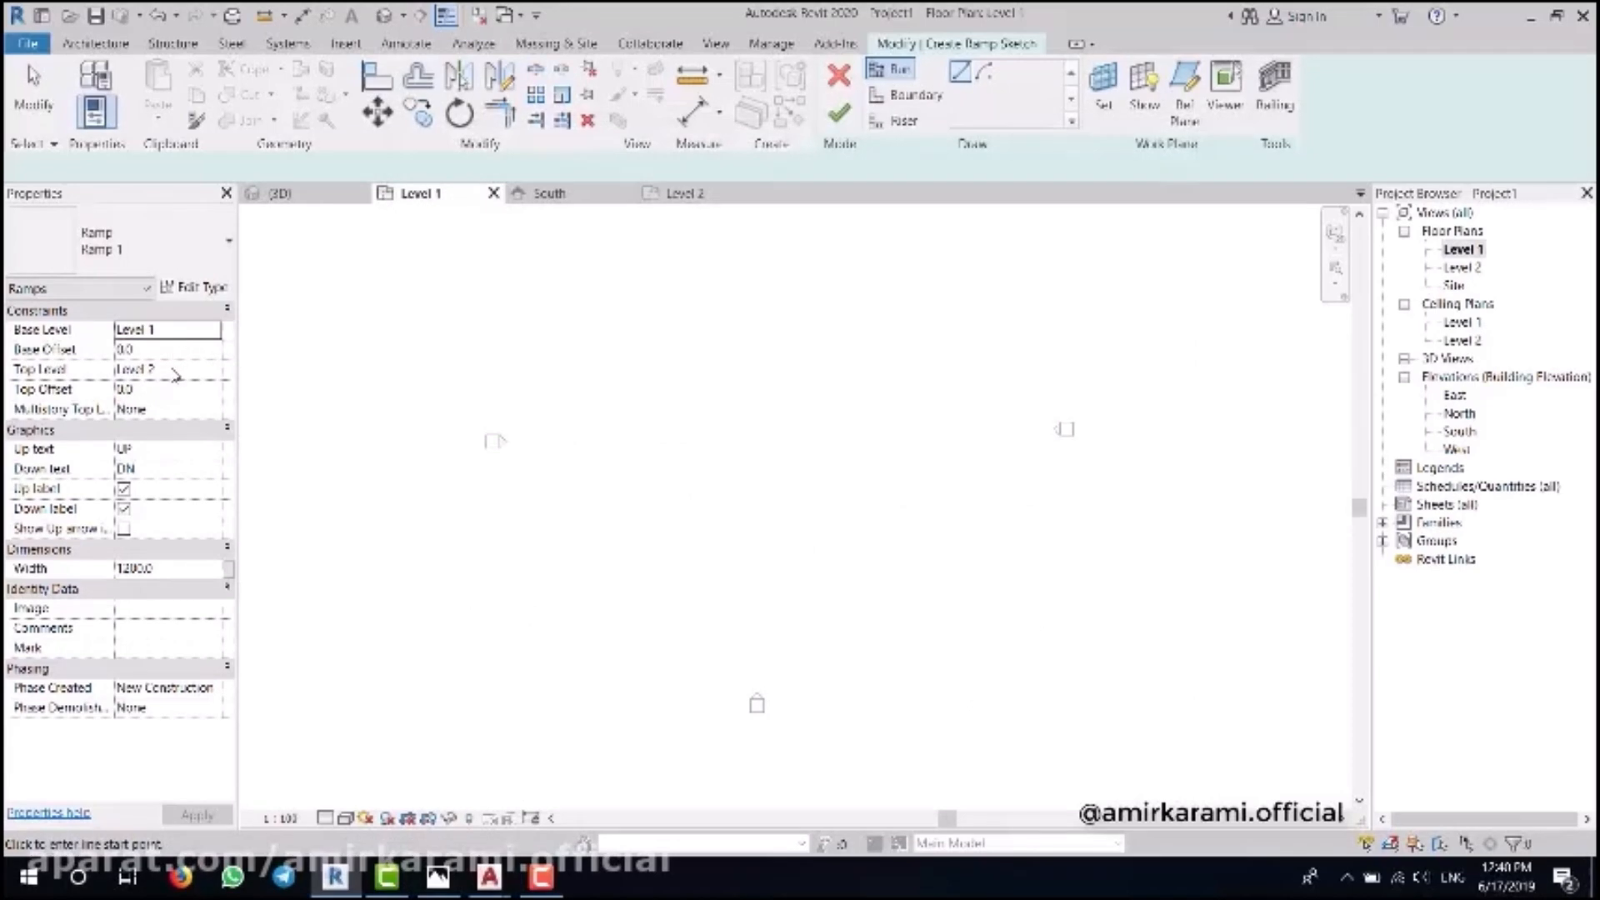
{"action": "left_click", "coordinate": [180, 569]}
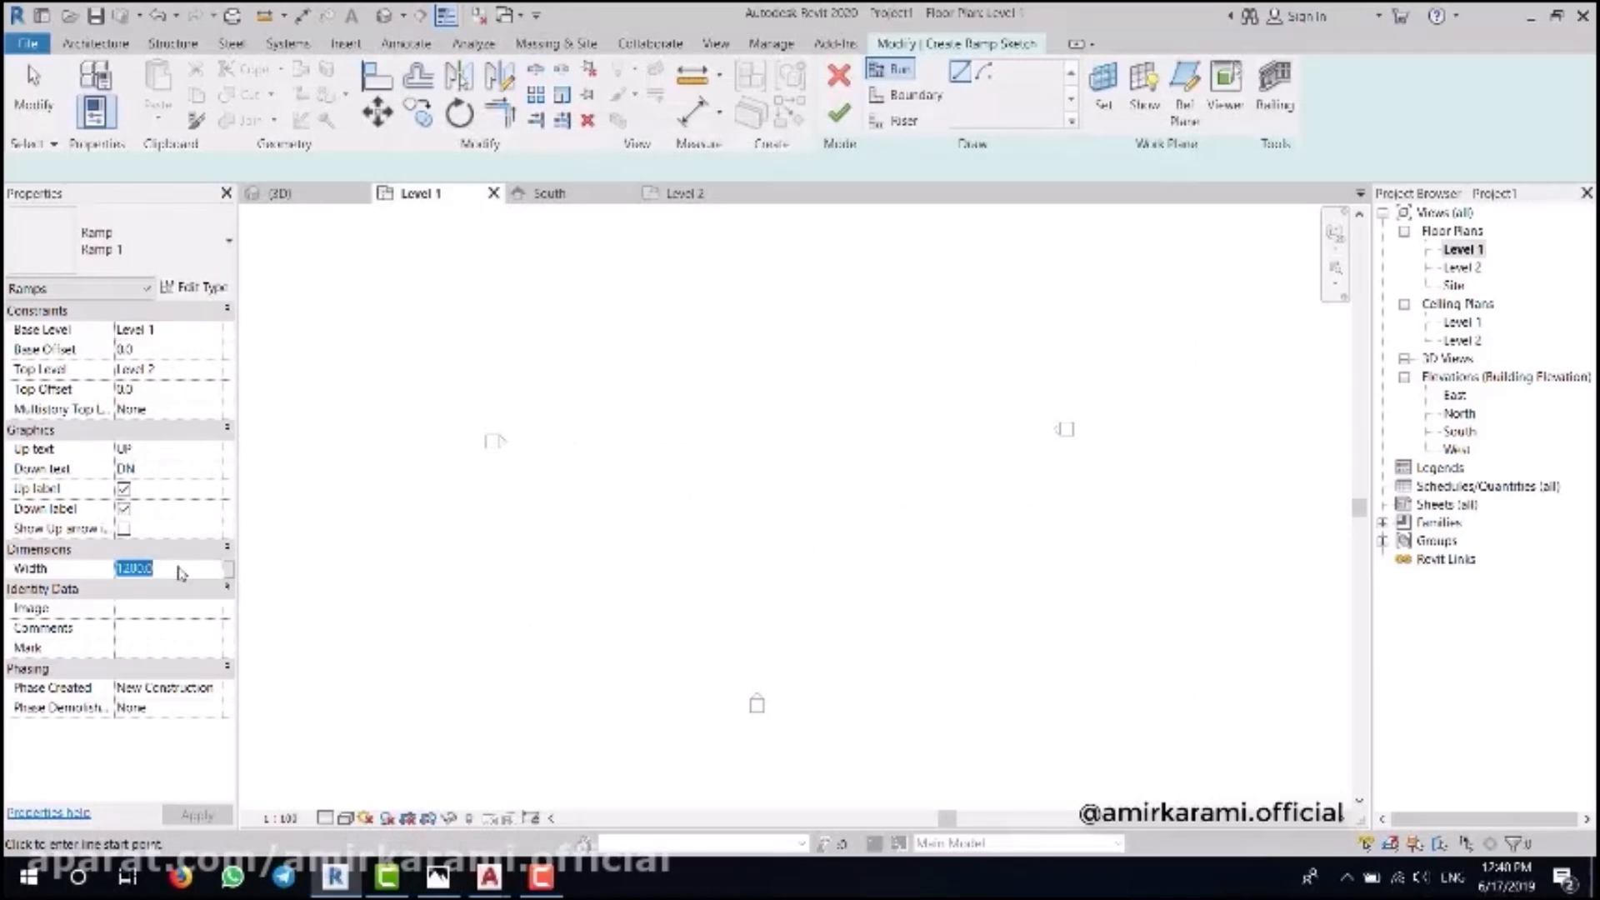
- Draw the first 1200-wide ramp run, 4285.71 long, in an empty area of the plan
{"action": "scroll", "coordinate": [847, 454], "scroll_direction": "up", "scroll_amount": 4}
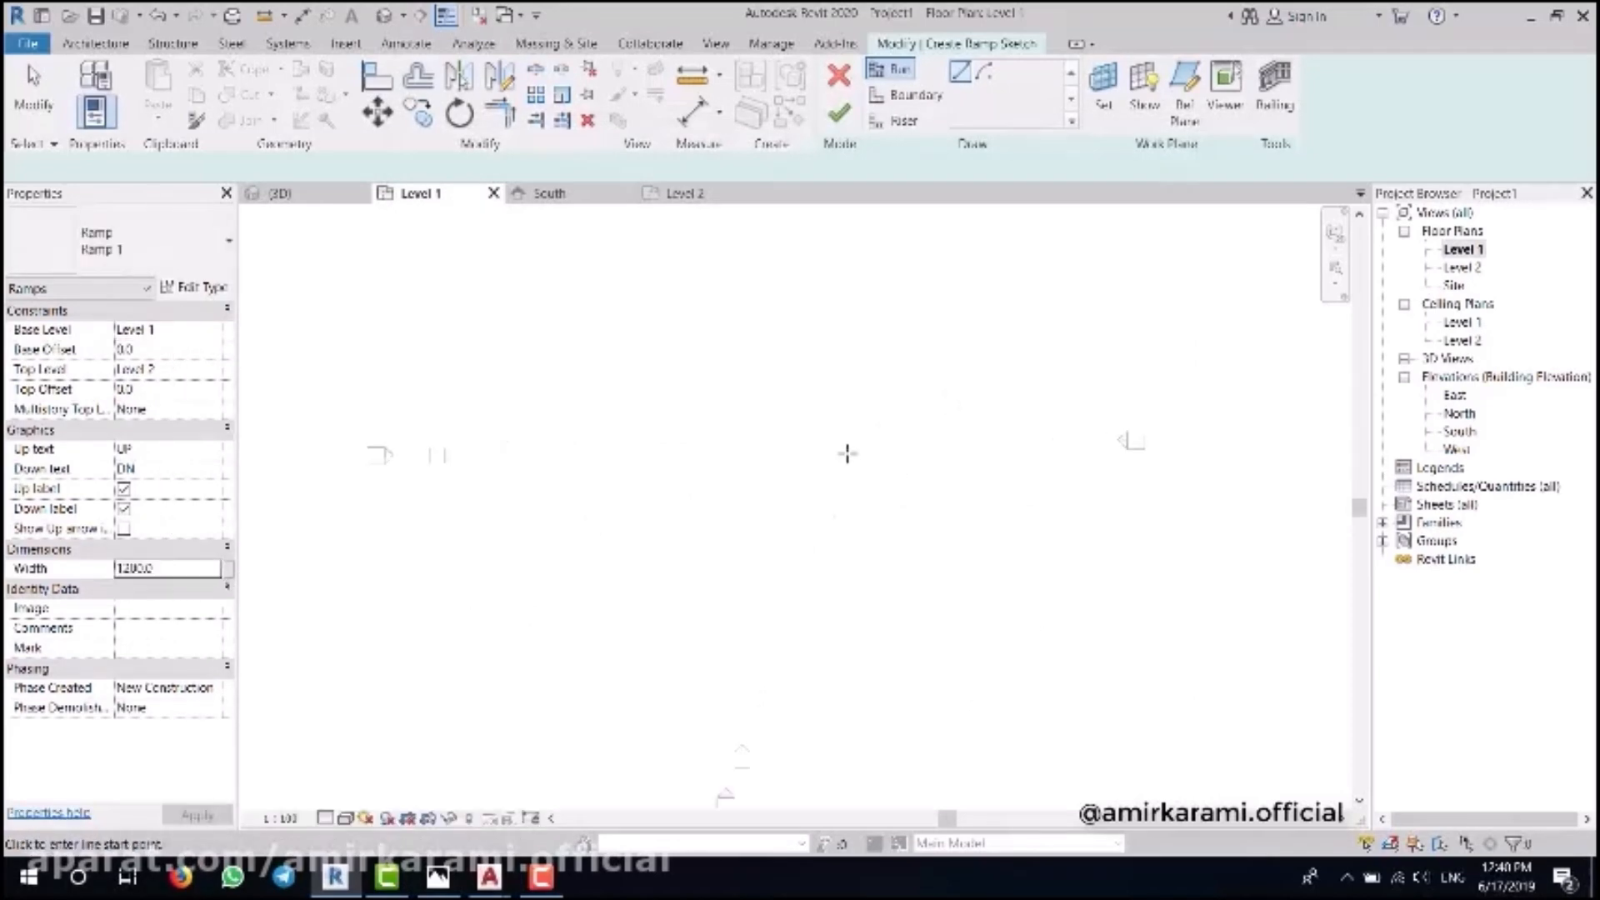
{"action": "scroll", "coordinate": [702, 484], "scroll_direction": "up", "scroll_amount": 1}
{"action": "middle_click_drag", "start_coordinate": [702, 484], "coordinate": [764, 514]}
{"action": "left_click", "coordinate": [504, 579]}
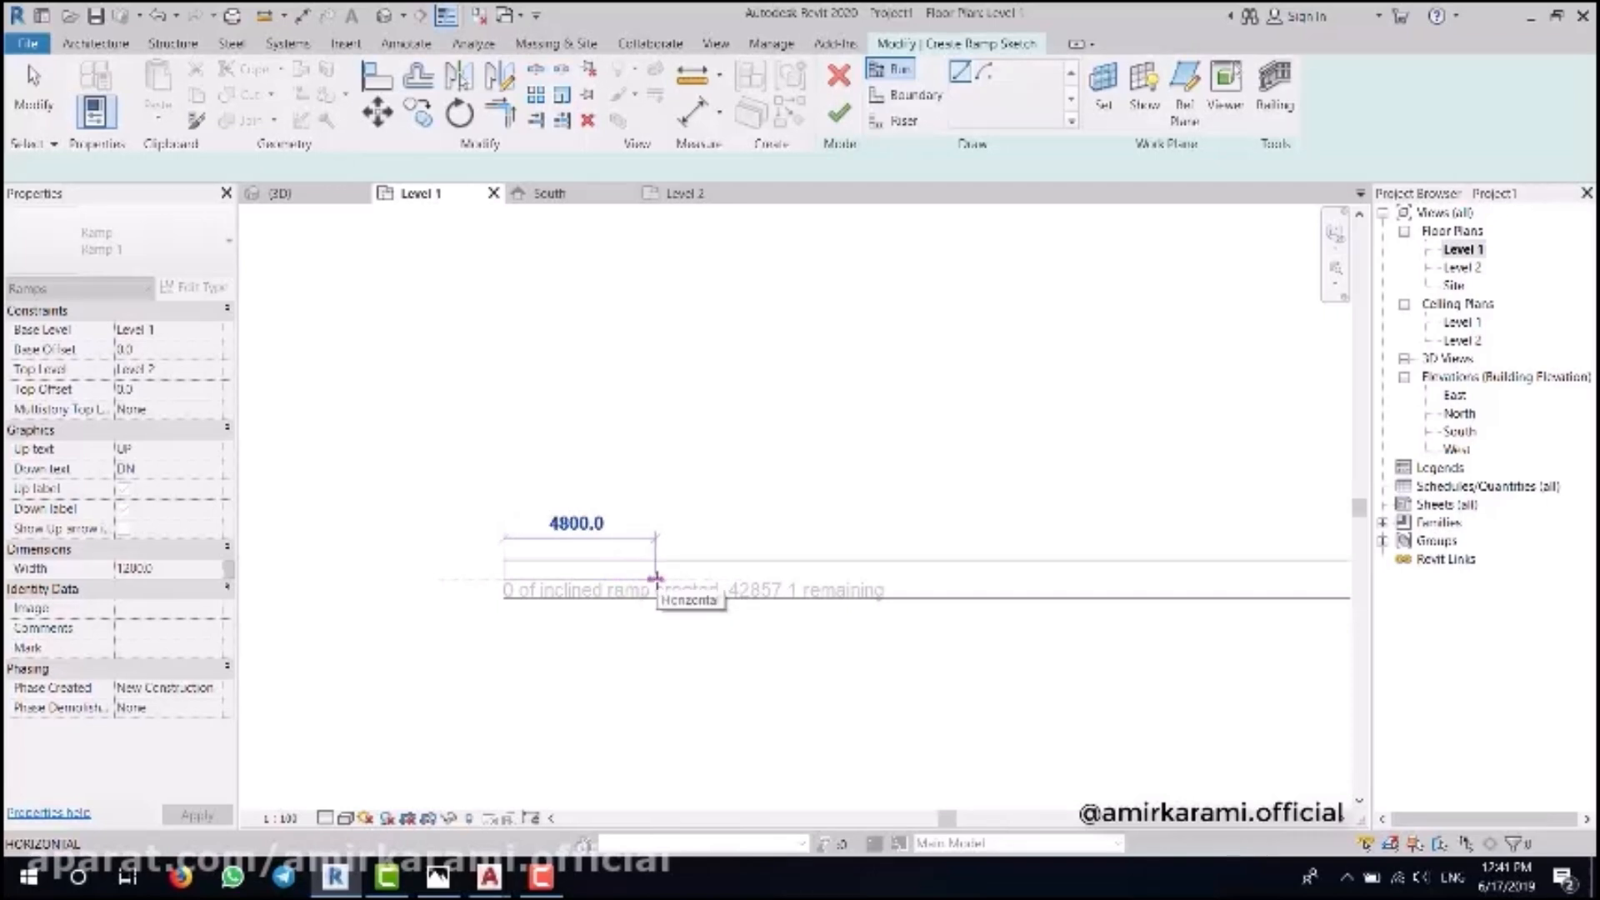
{"action": "type", "text": "42"}
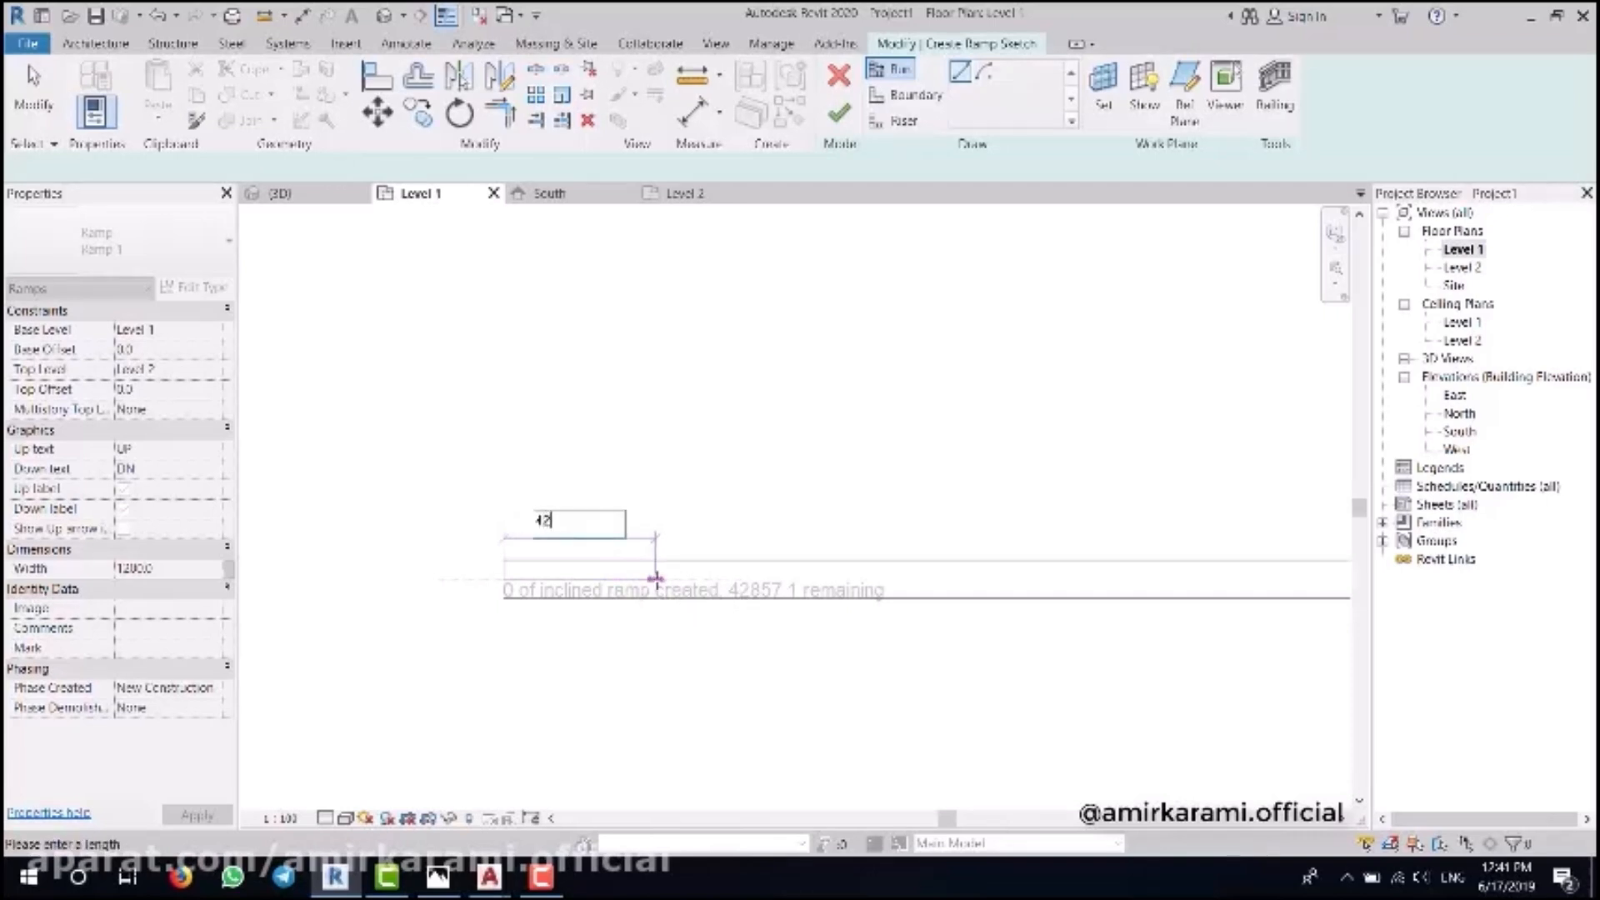
{"action": "type", "text": "8"}
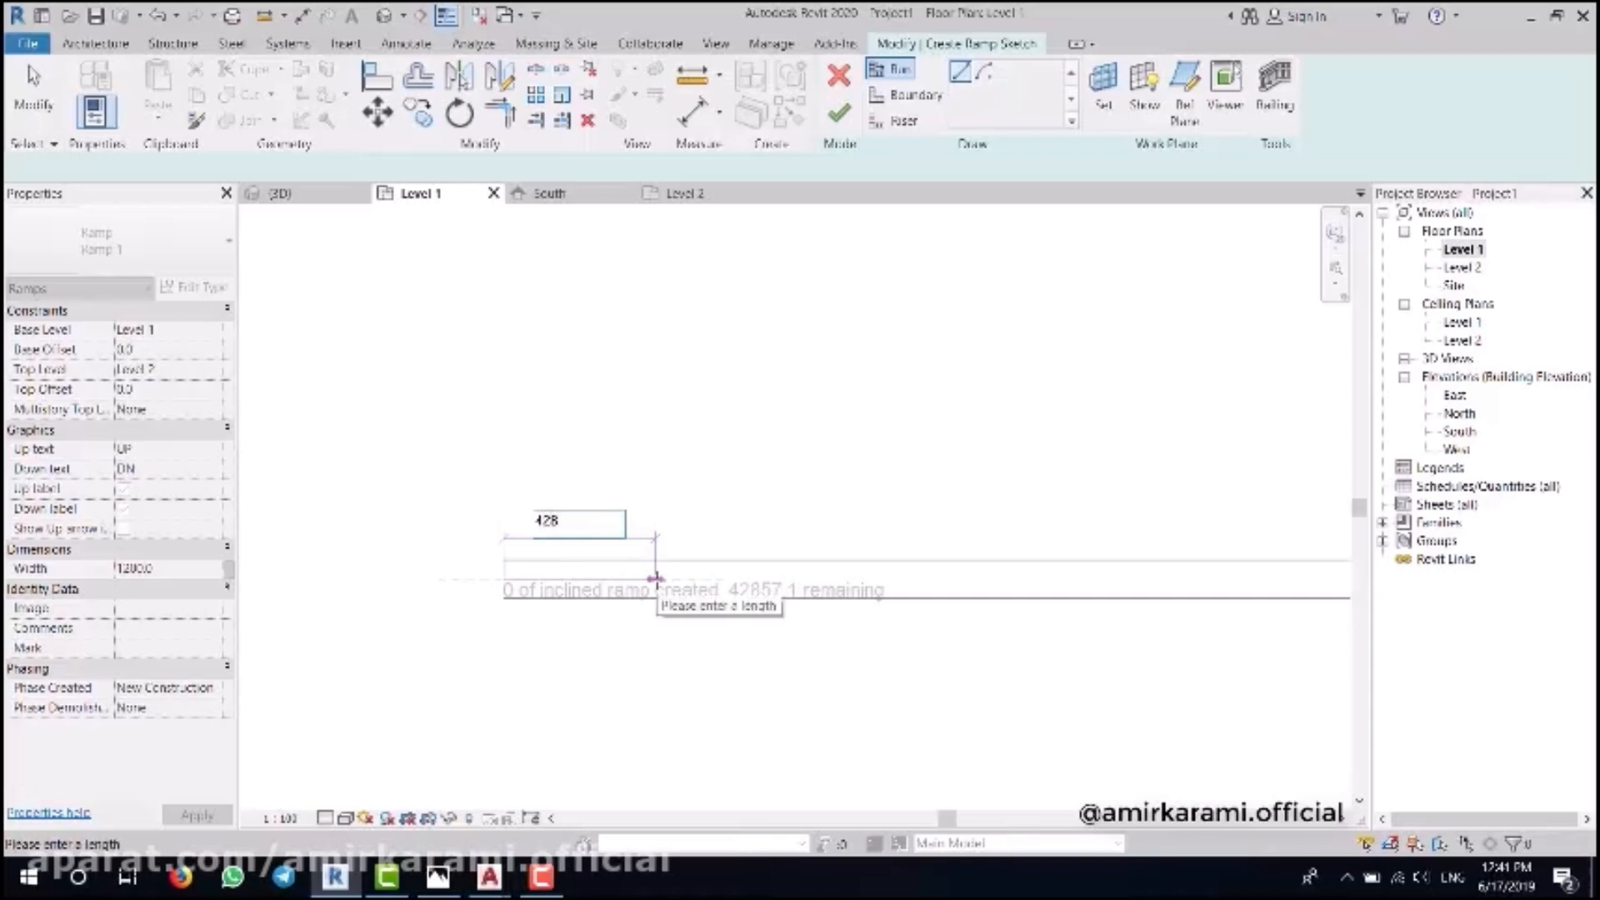
{"action": "type", "text": "5.7"}
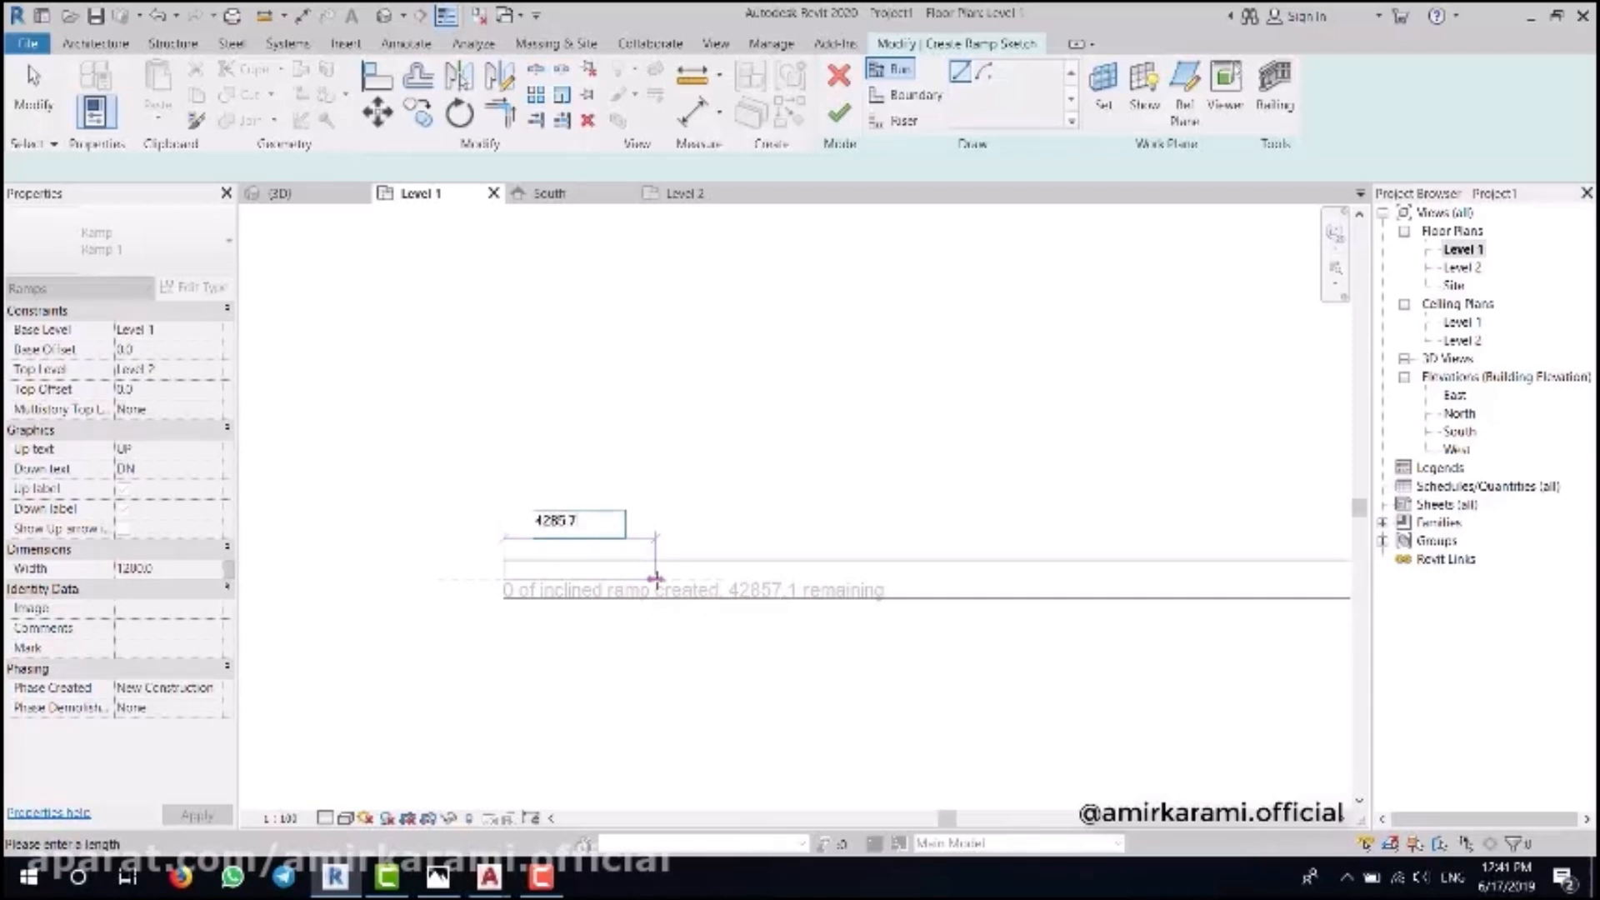
{"action": "type", "text": "1"}
{"action": "key", "text": "Return"}
{"action": "scroll", "coordinate": [728, 612], "scroll_direction": "up", "scroll_amount": 2}
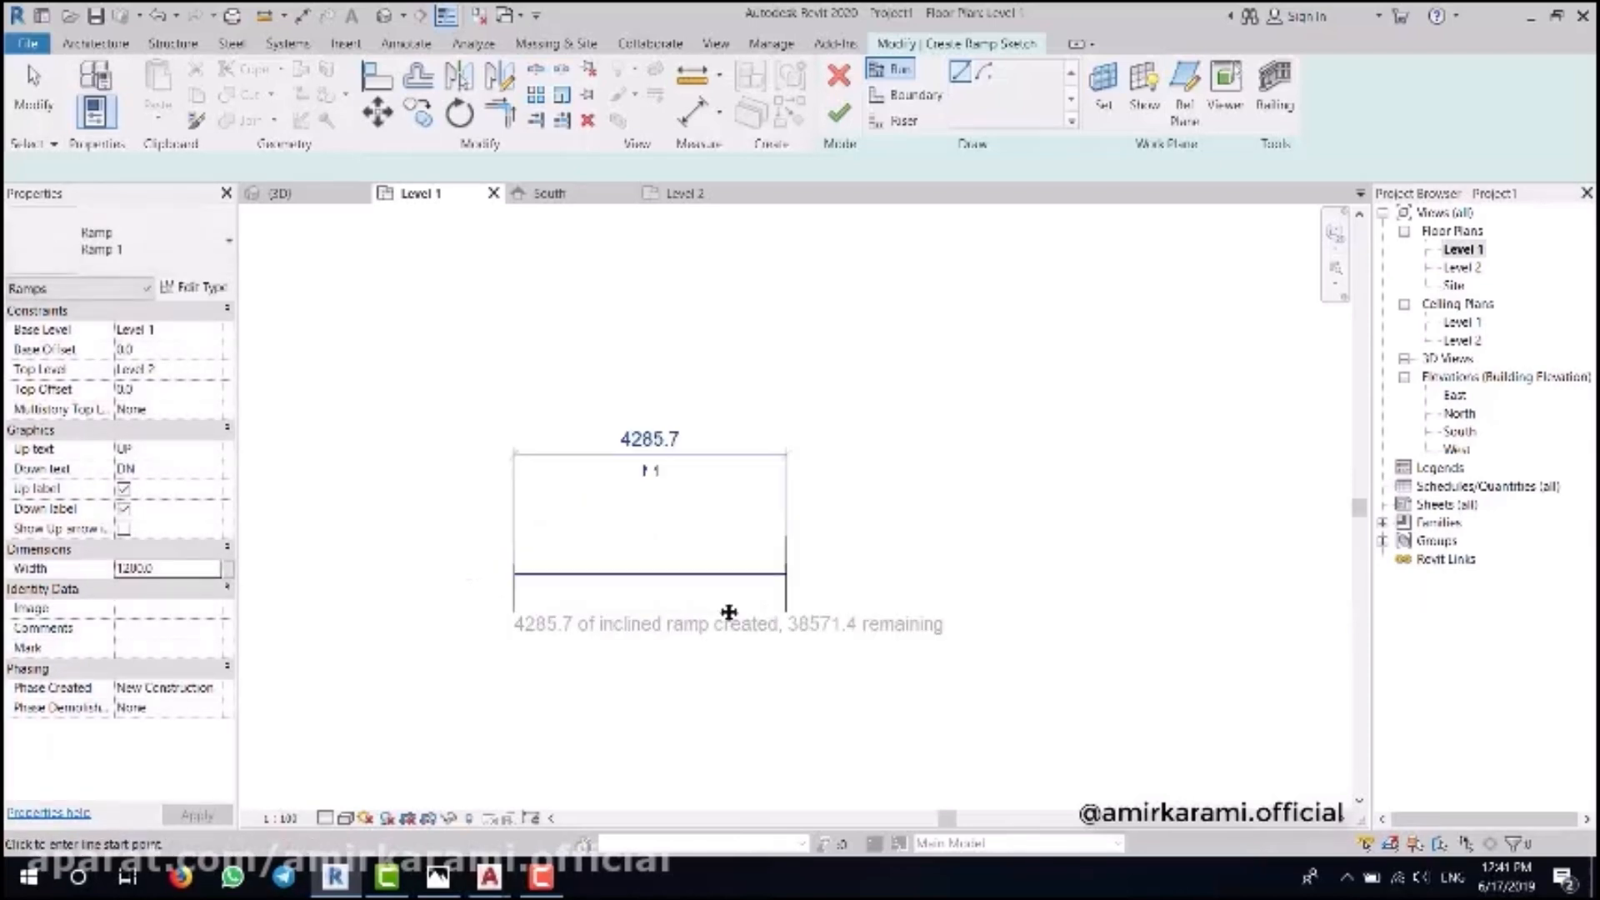
{"action": "left_click", "coordinate": [438, 876]}
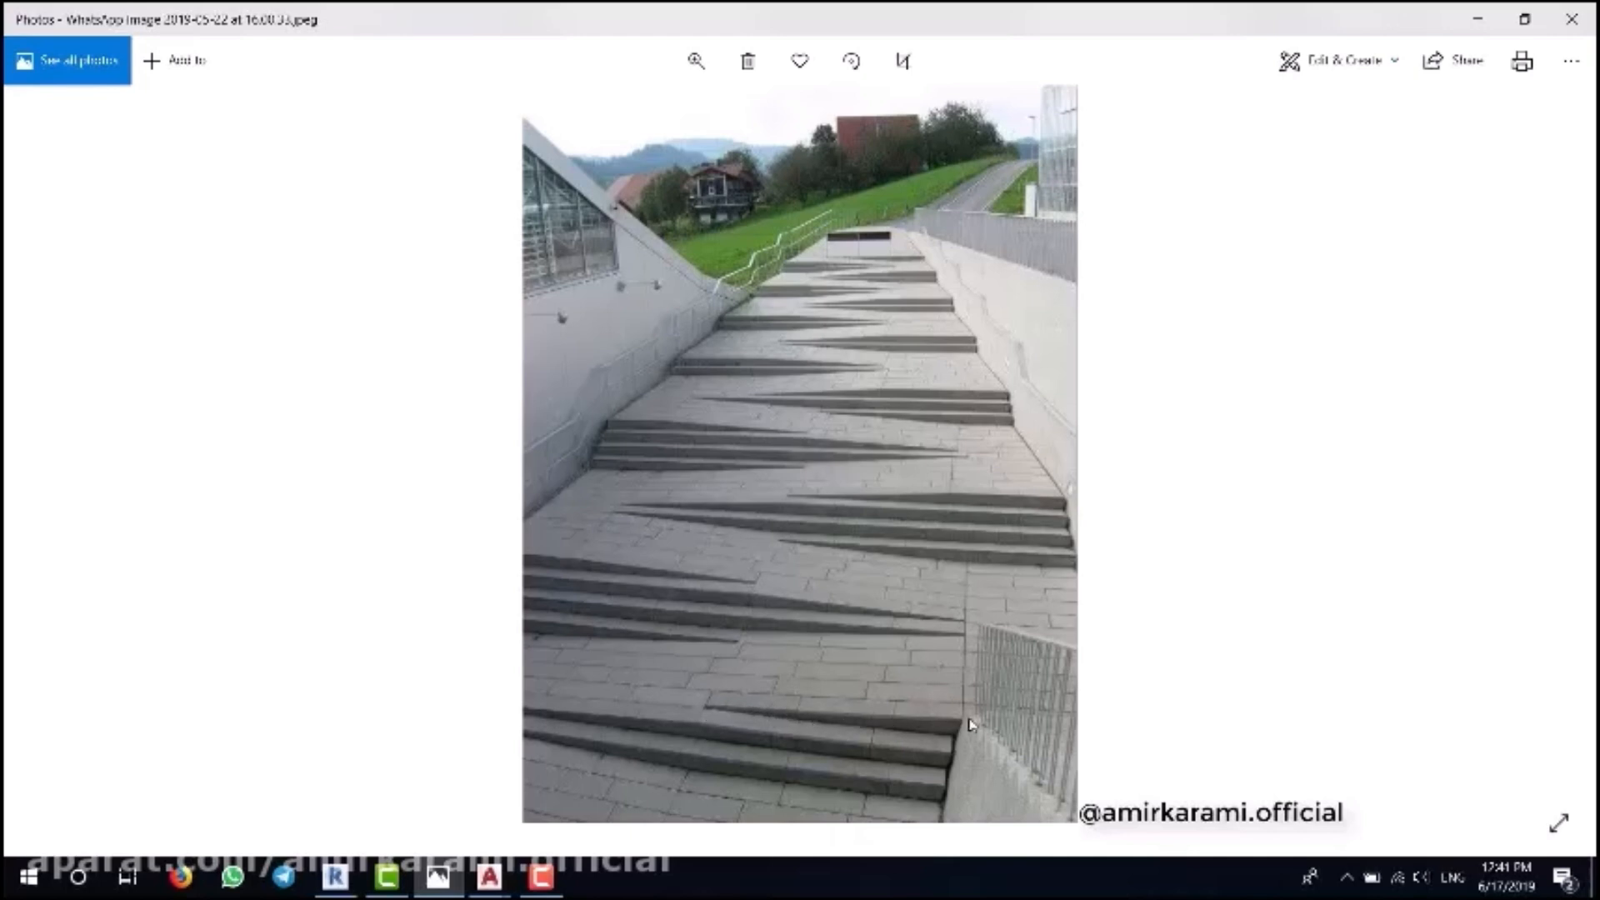
- Draw offset boundary steps from the midpoints of the run's top and bottom edges
{"action": "left_click", "coordinate": [335, 876]}
{"action": "middle_click_drag", "start_coordinate": [753, 564], "coordinate": [714, 506]}
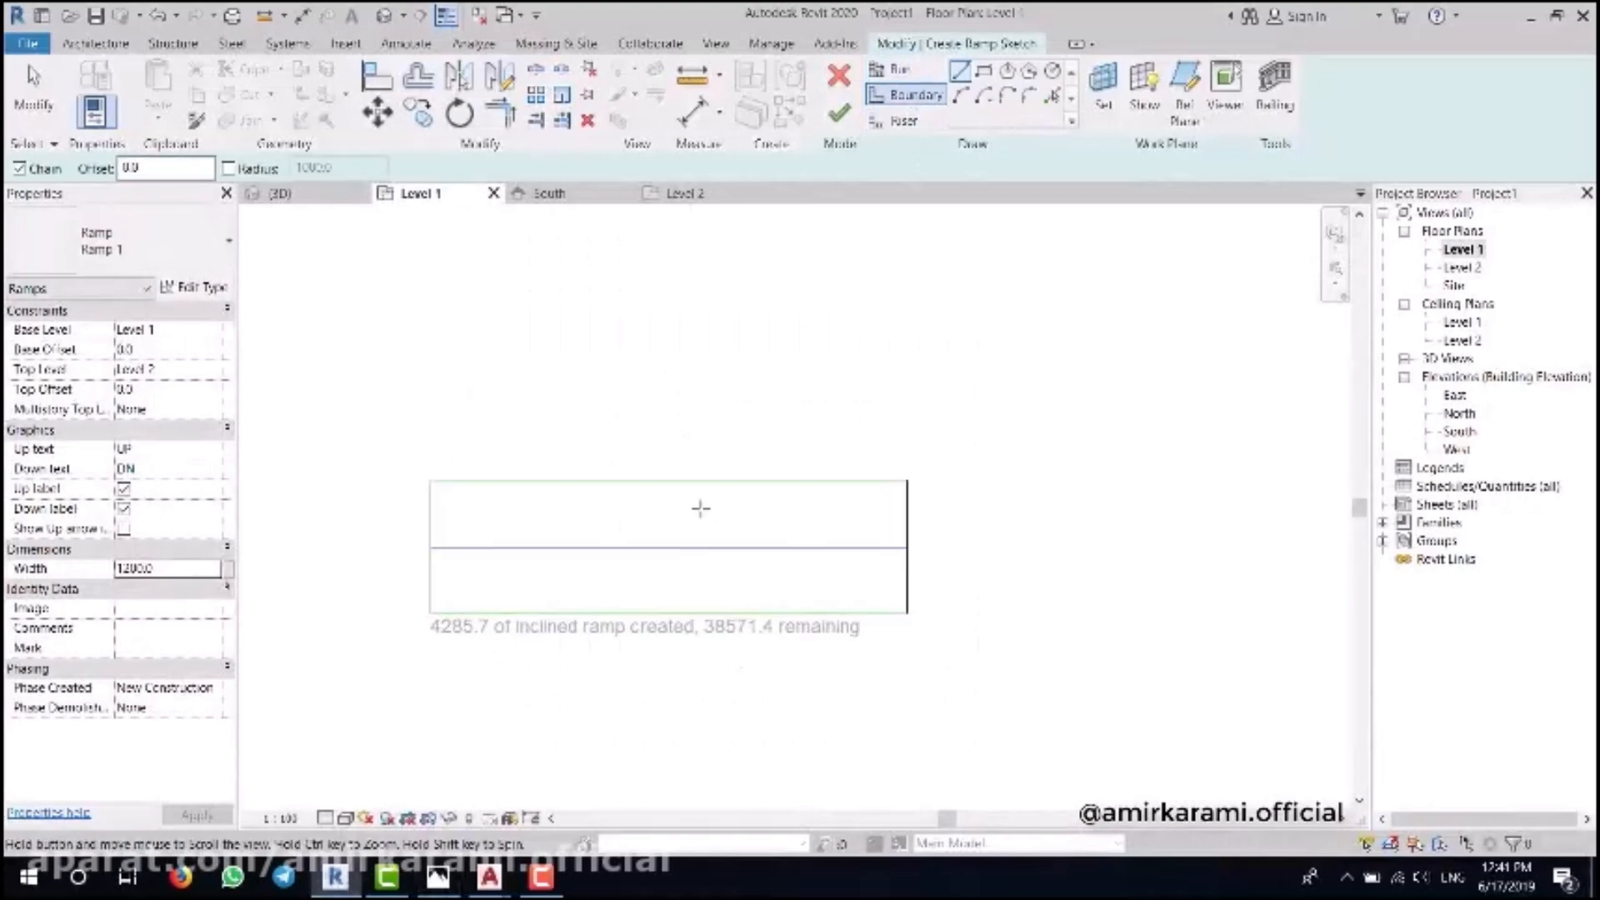
{"action": "scroll", "coordinate": [695, 498], "scroll_direction": "up", "scroll_amount": 3}
{"action": "left_click", "coordinate": [654, 467]}
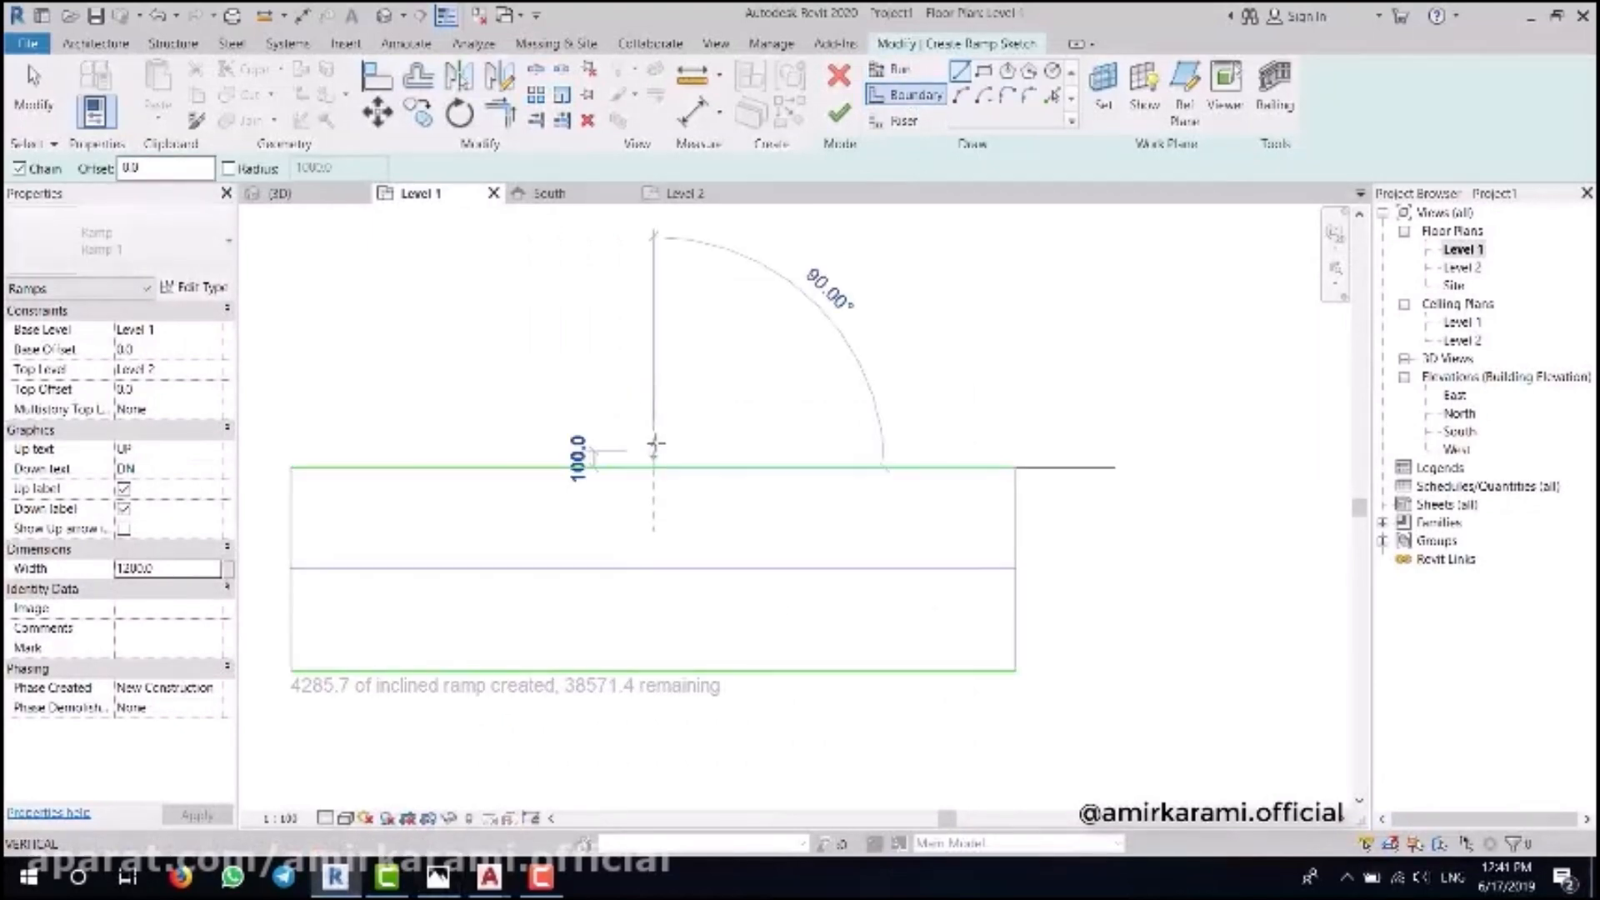
{"action": "left_click", "coordinate": [654, 416]}
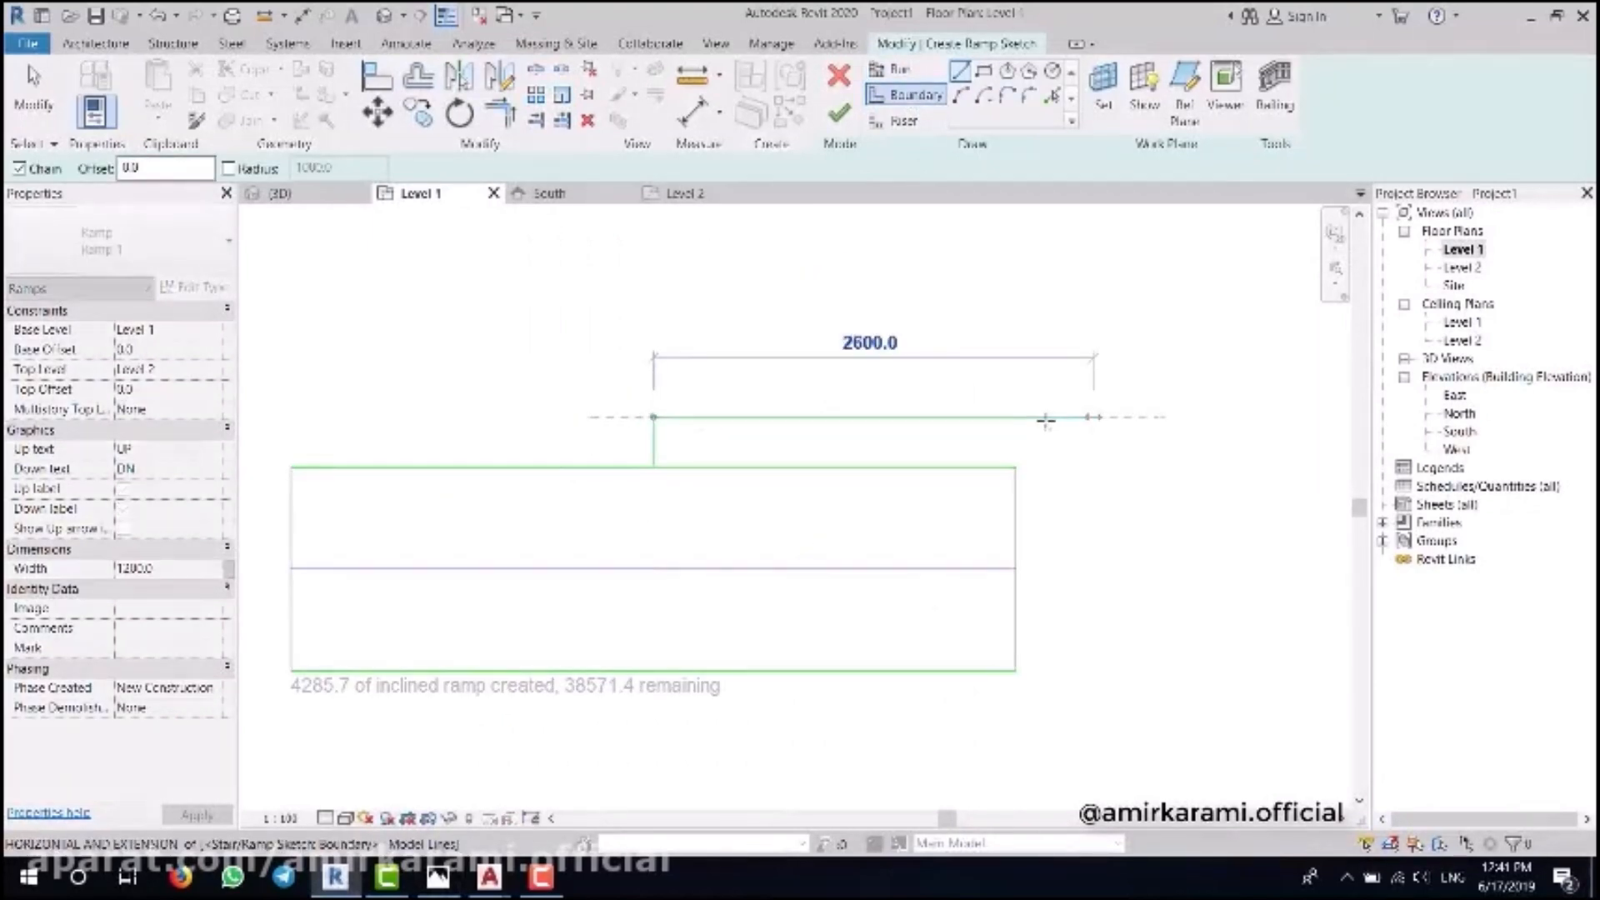
{"action": "left_click", "coordinate": [1015, 417]}
{"action": "key", "text": "Escape"}
{"action": "left_click", "coordinate": [653, 670]}
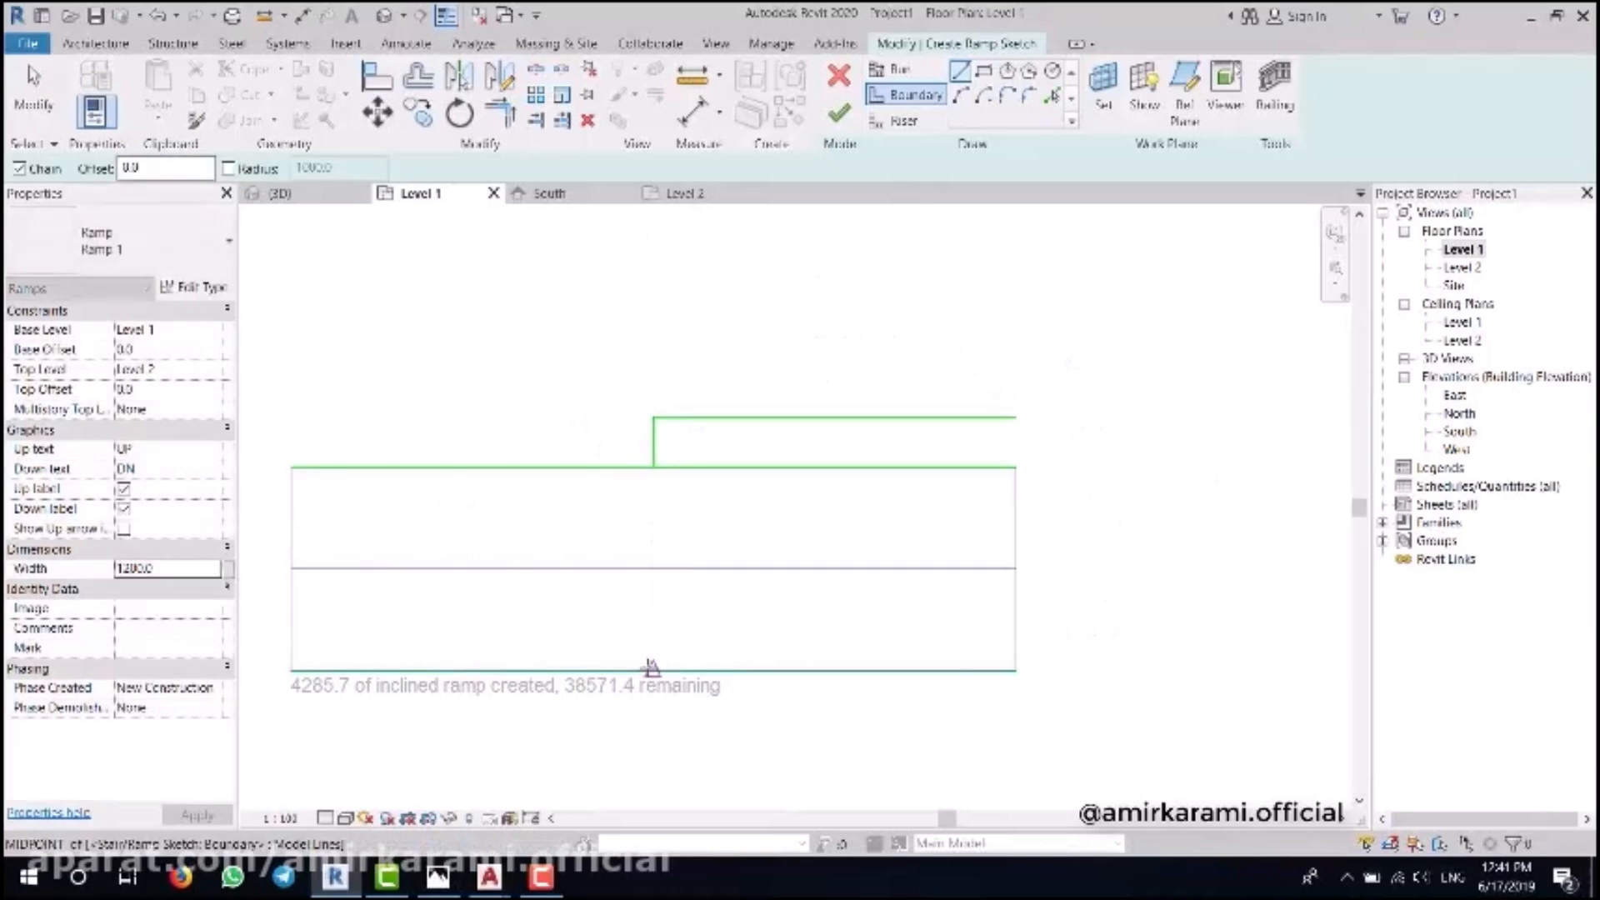
{"action": "left_click", "coordinate": [654, 620]}
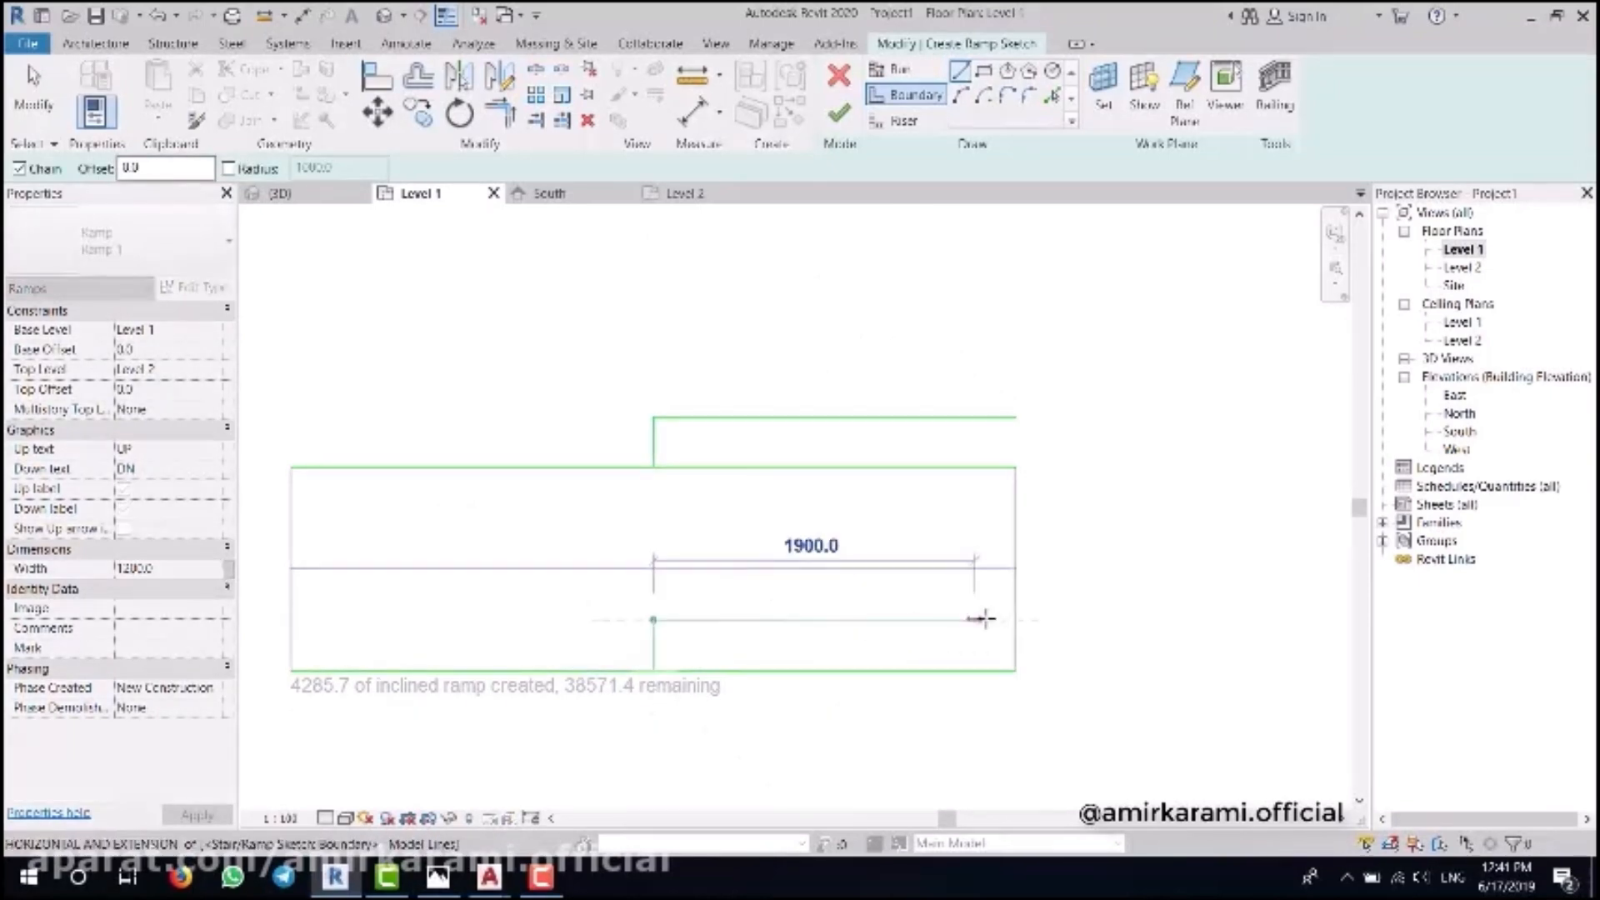
{"action": "key", "text": "Escape"}
- Compare with the reference photo and extend the right riser to the raised top boundary
{"action": "left_click", "coordinate": [438, 877]}
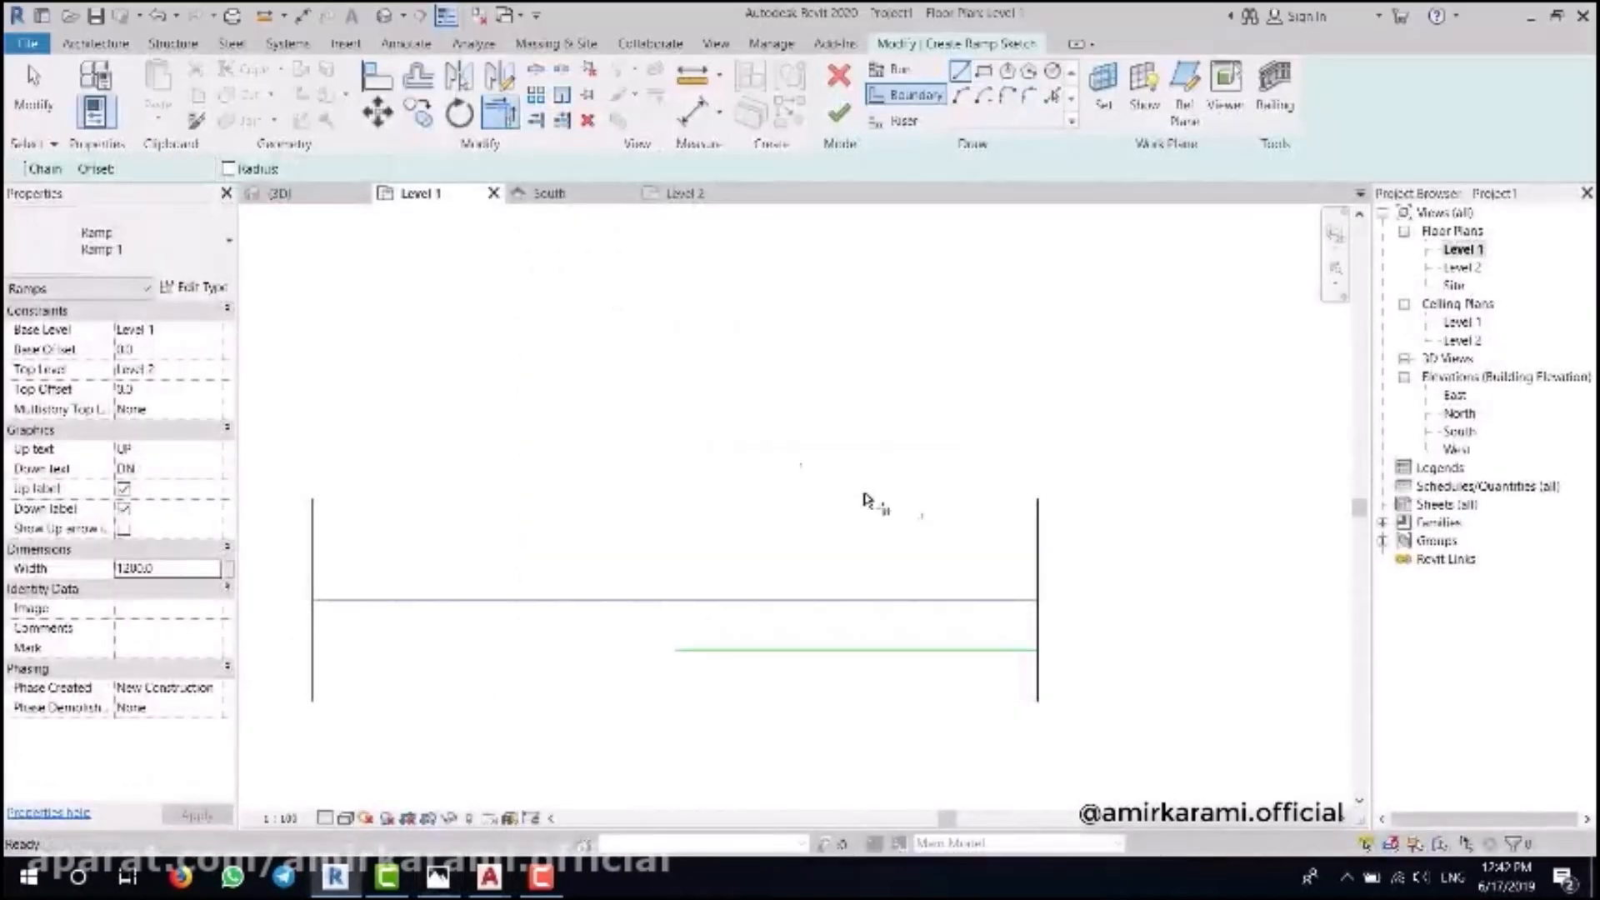
{"action": "left_click", "coordinate": [675, 448]}
{"action": "left_click", "coordinate": [1012, 448]}
{"action": "left_click", "coordinate": [1038, 518]}
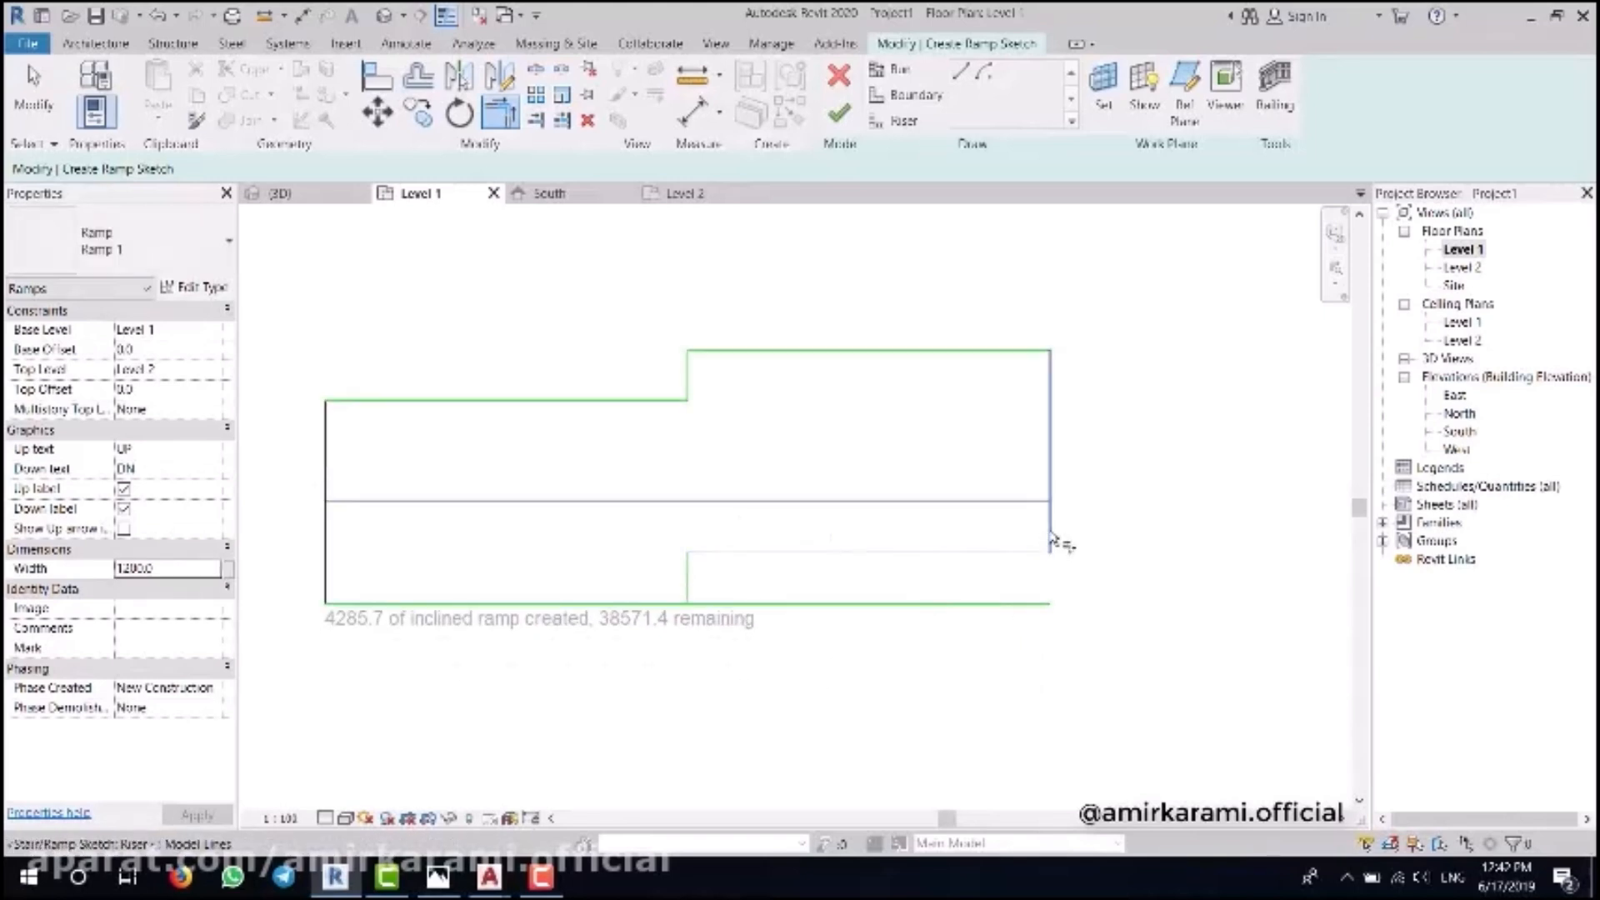
- Exit the trim command and compare the sketch against the ramp reference photo
{"action": "scroll", "coordinate": [887, 573], "scroll_direction": "down", "scroll_amount": 3}
{"action": "scroll", "coordinate": [895, 577], "scroll_direction": "down", "scroll_amount": 1}
{"action": "middle_click_drag", "start_coordinate": [895, 576], "coordinate": [806, 529]}
{"action": "scroll", "coordinate": [804, 527], "scroll_direction": "up", "scroll_amount": 1}
{"action": "key", "text": "Escape"}
{"action": "middle_click_drag", "start_coordinate": [930, 522], "coordinate": [996, 564]}
{"action": "key", "text": "Escape"}
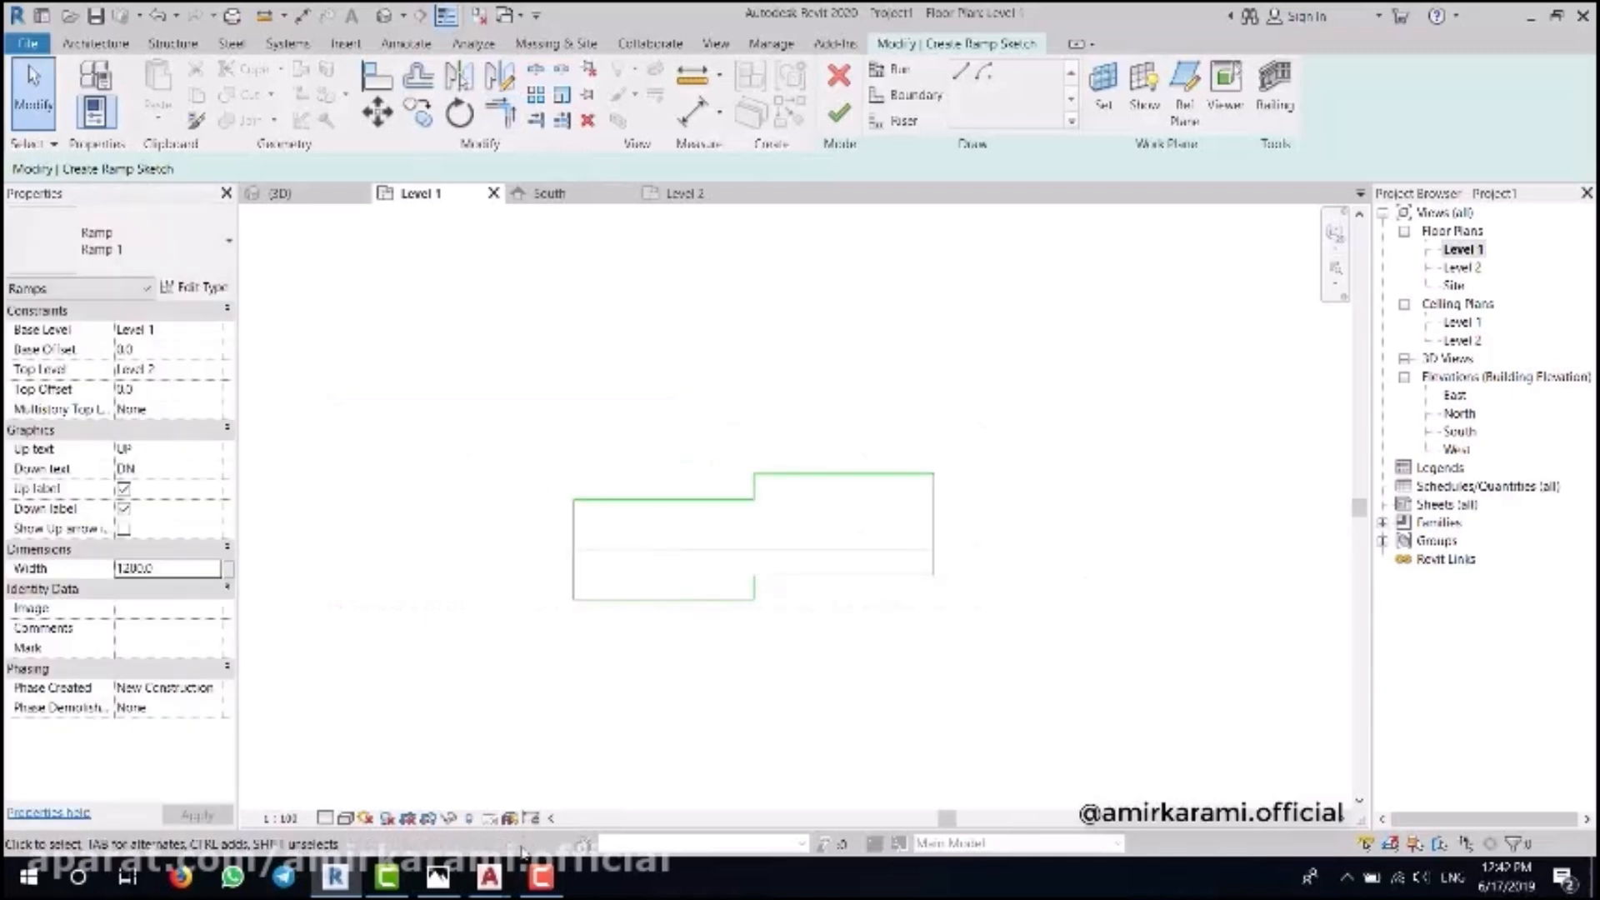
{"action": "left_click", "coordinate": [437, 875]}
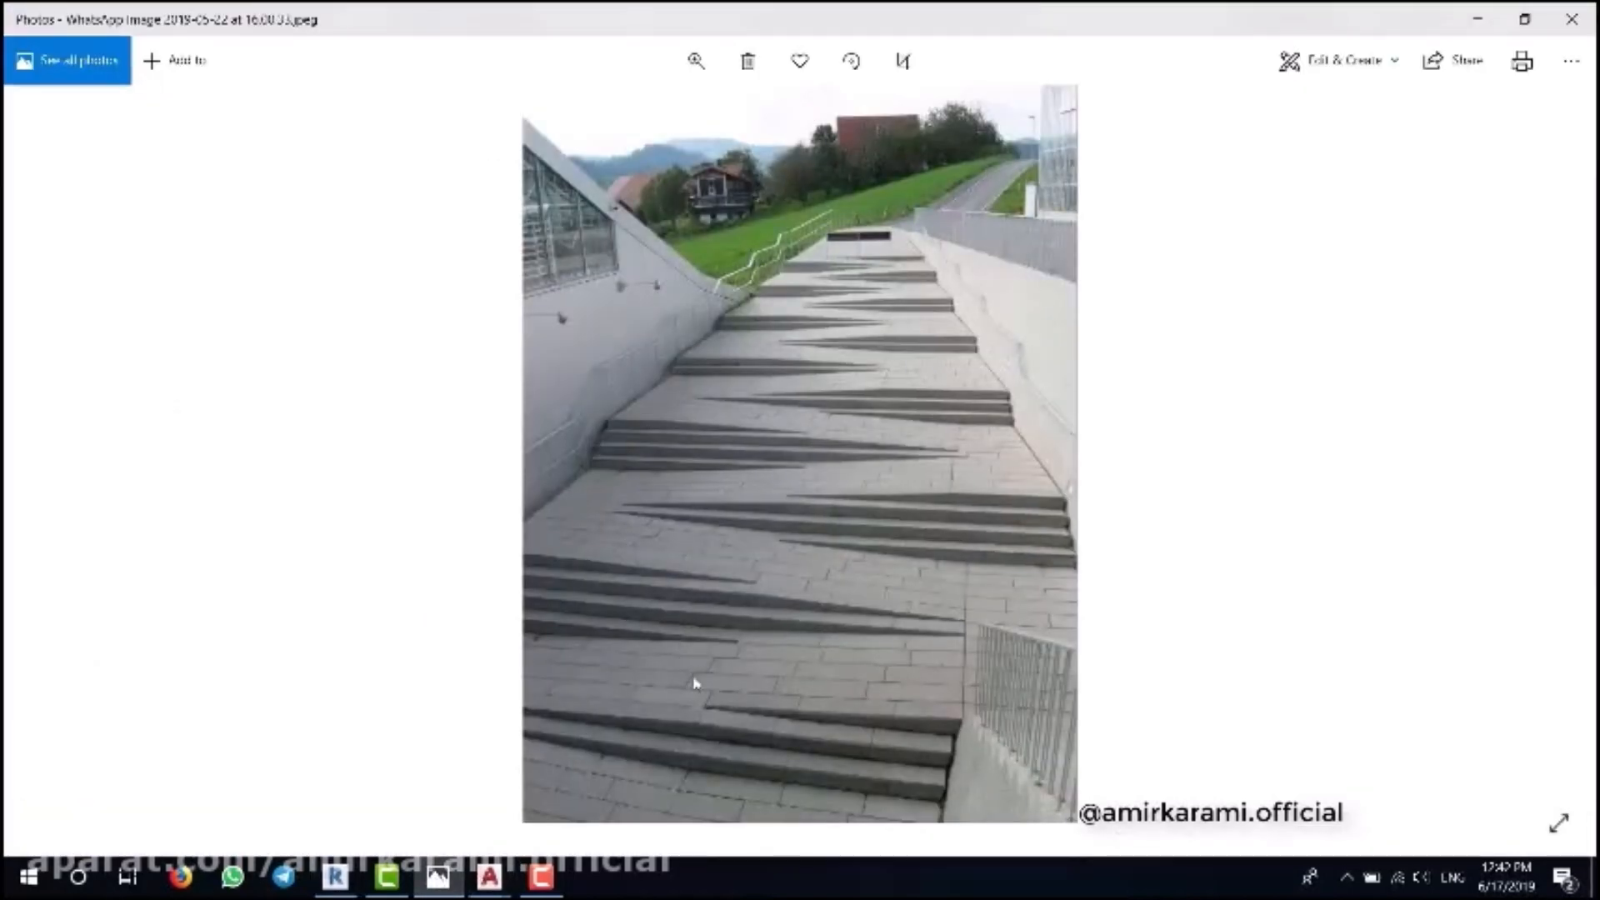
{"action": "left_click", "coordinate": [335, 875]}
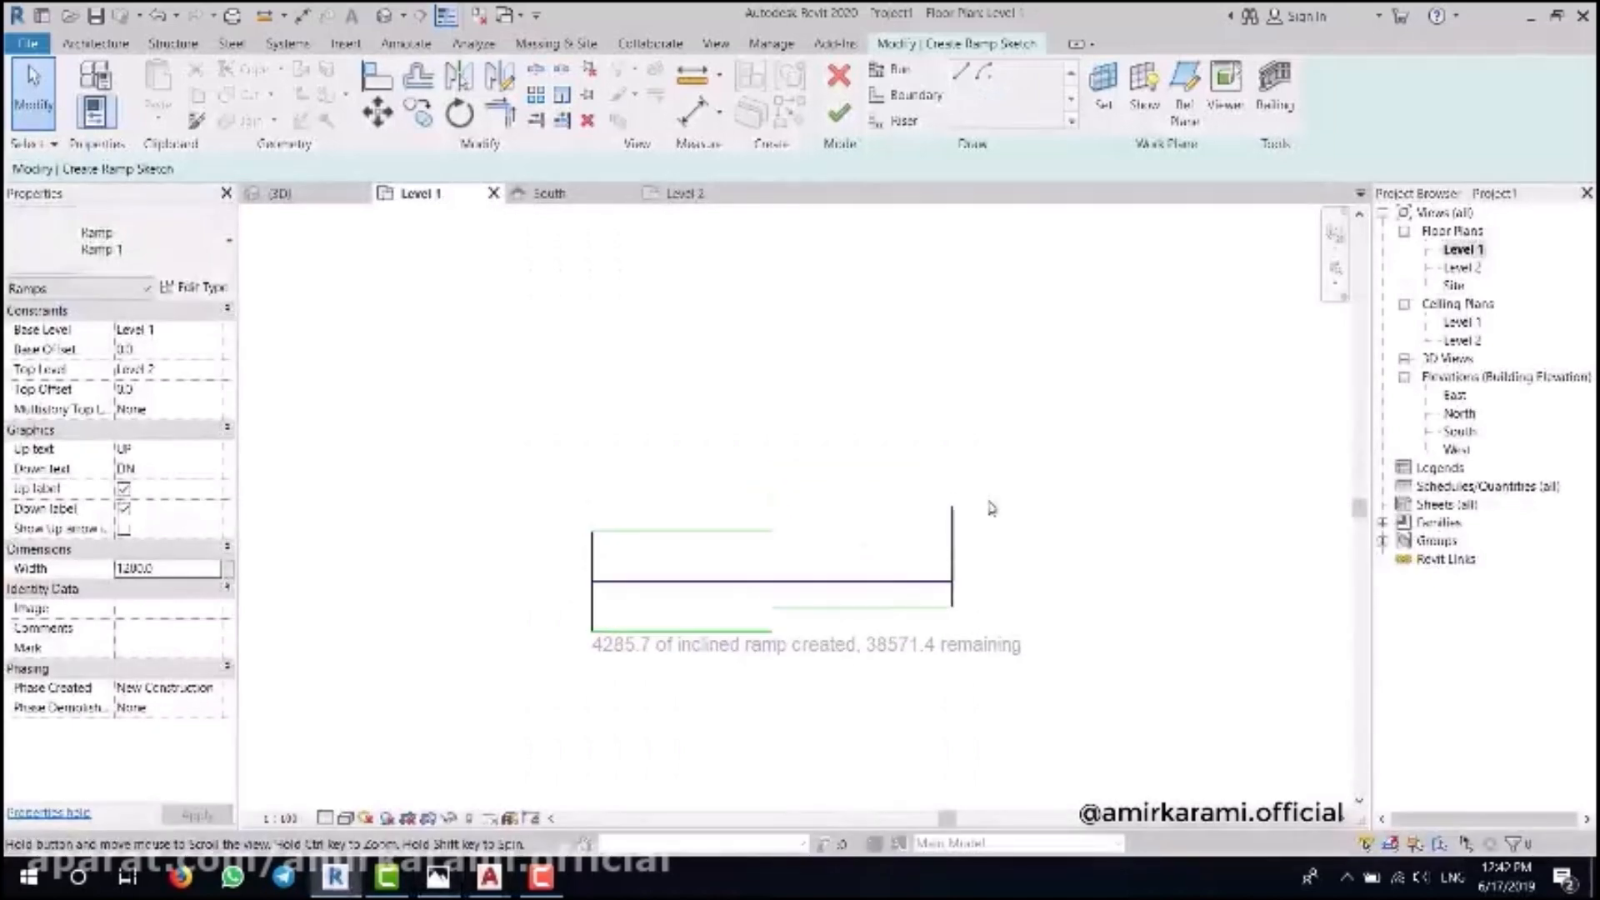
- Copy all the ramp run sketch lines 2400 above the original
{"action": "left_click_drag", "start_coordinate": [519, 700], "coordinate": [518, 701]}
{"action": "middle_click_drag", "start_coordinate": [963, 356], "coordinate": [912, 408]}
{"action": "left_click", "coordinate": [417, 112]}
{"action": "left_click", "coordinate": [750, 596]}
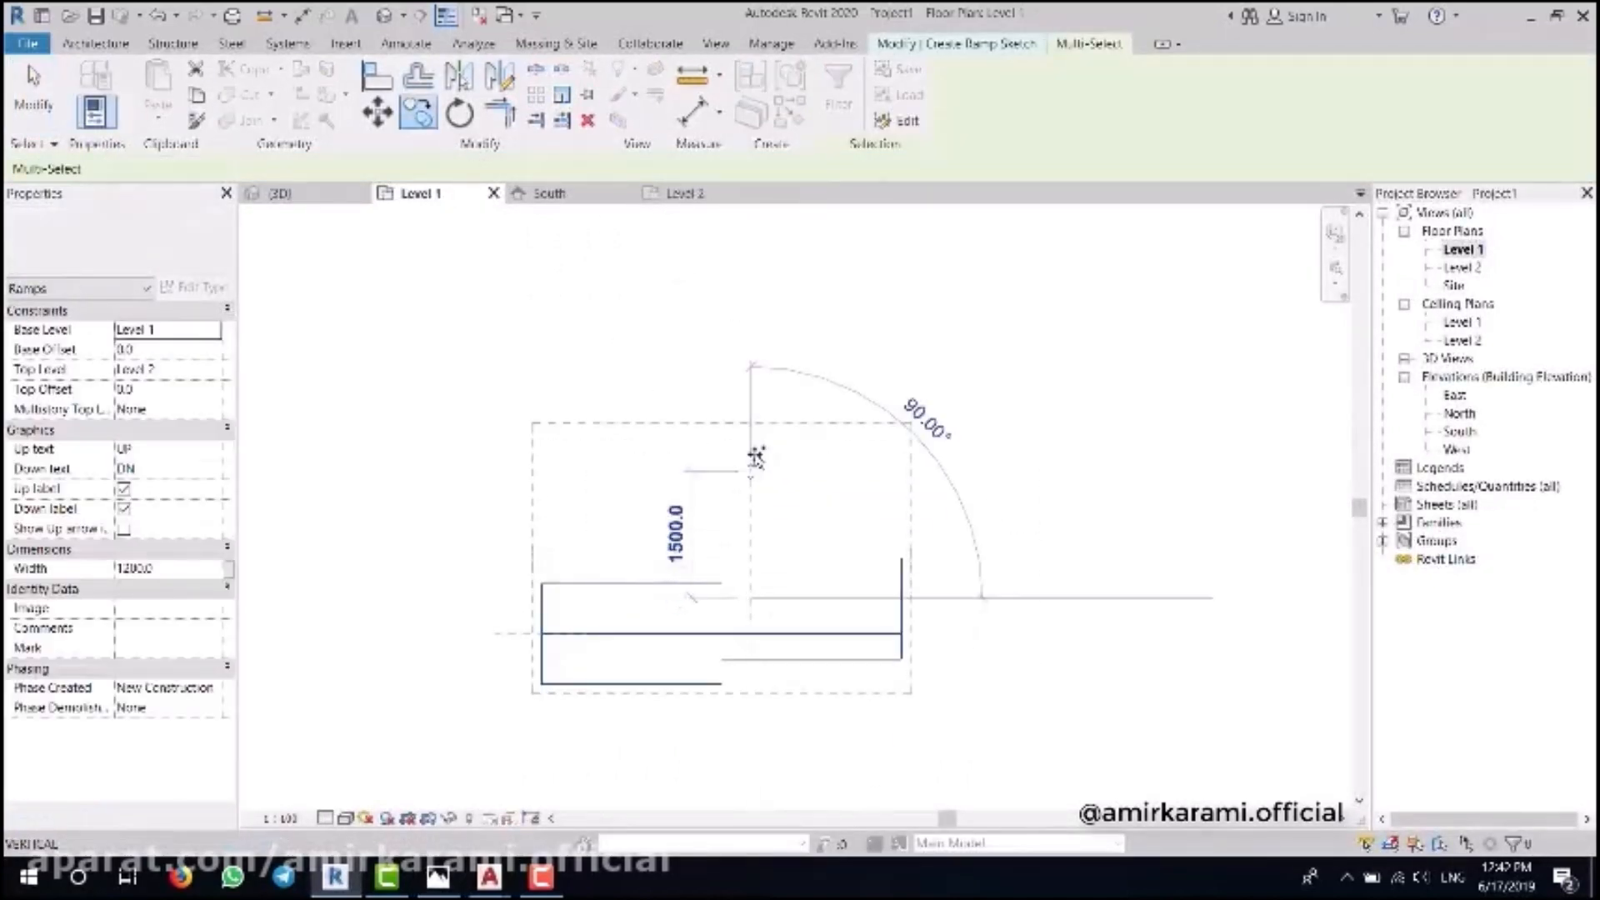
{"action": "left_click", "coordinate": [750, 395]}
{"action": "key", "text": "Escape"}
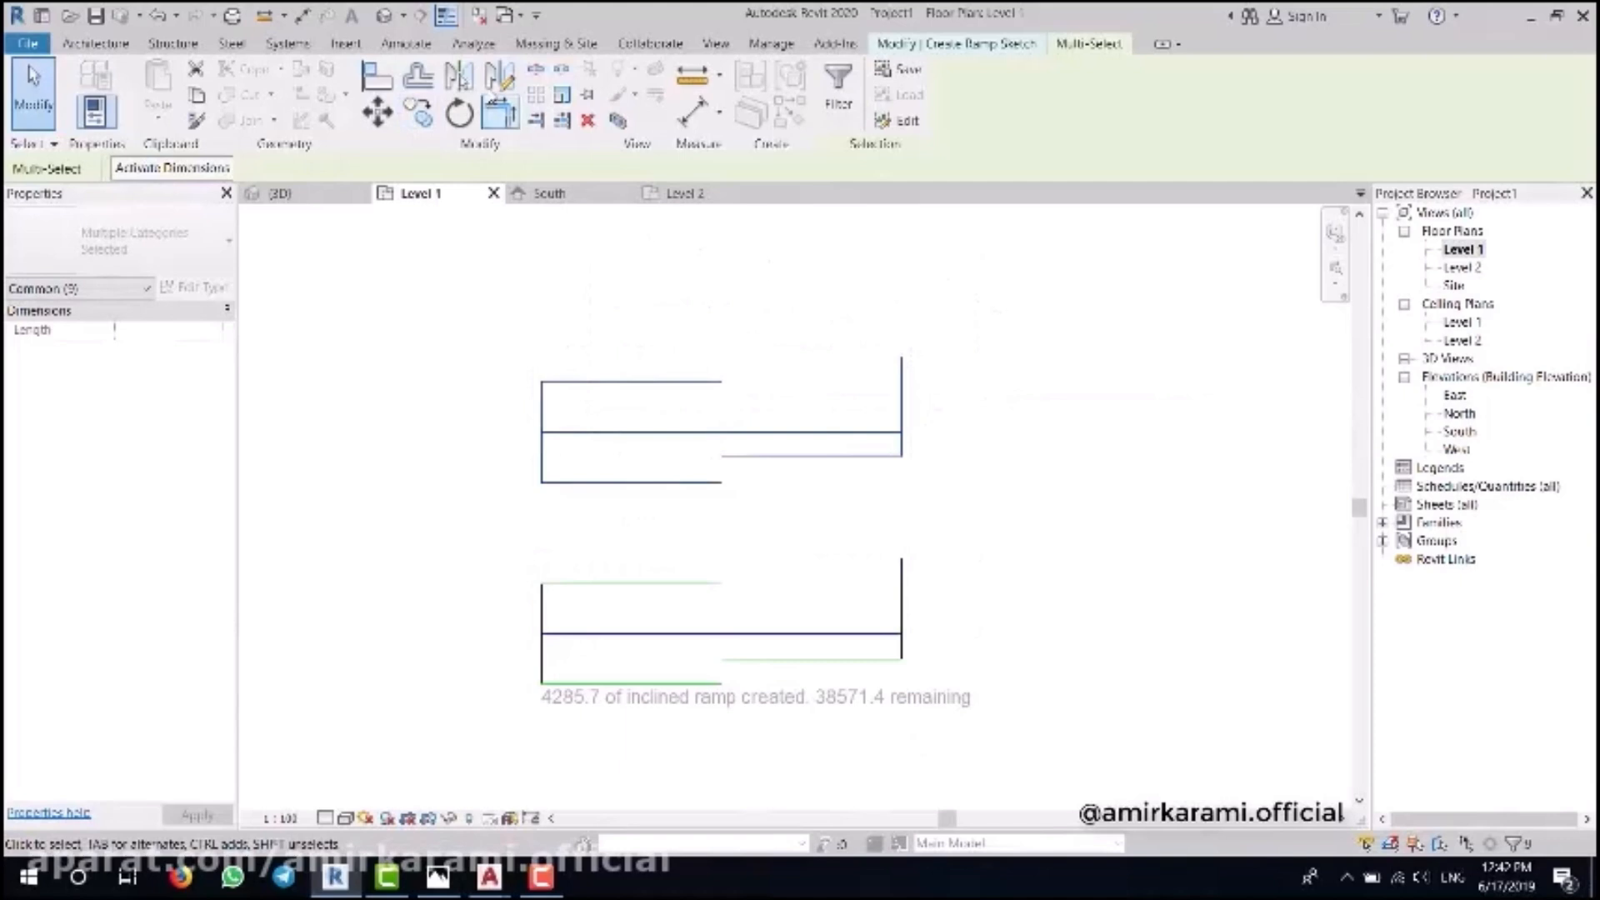
- Mirror the copied run with a drawn axis (DM) so its step flips
{"action": "key", "text": "d"}
{"action": "key", "text": "m"}
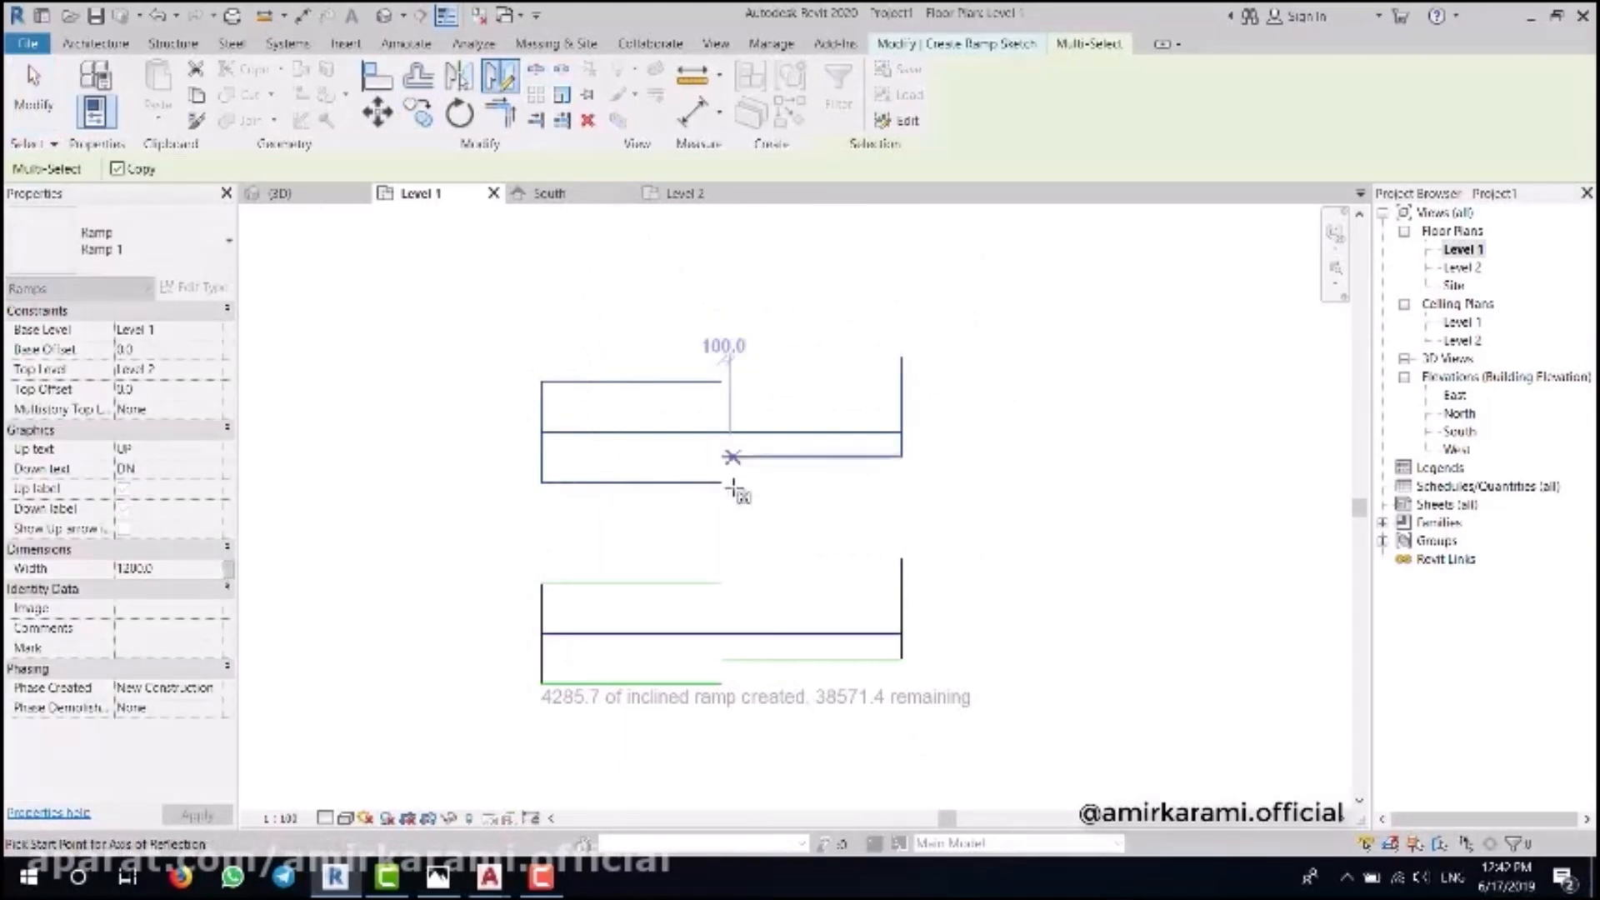
{"action": "left_click", "coordinate": [722, 456]}
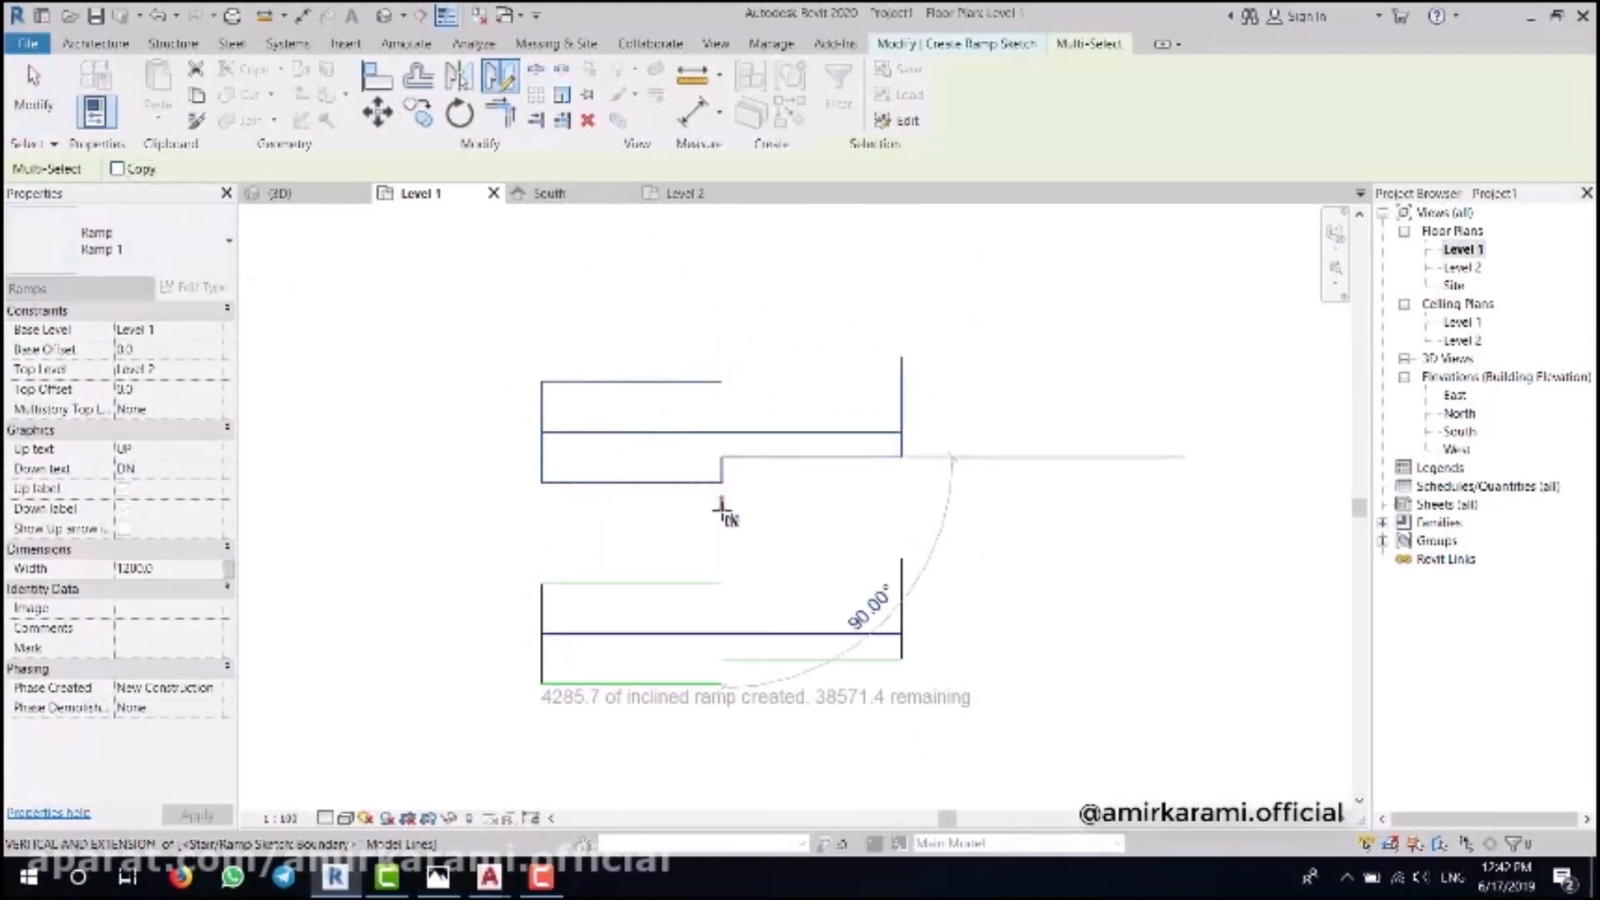
{"action": "left_click", "coordinate": [862, 525]}
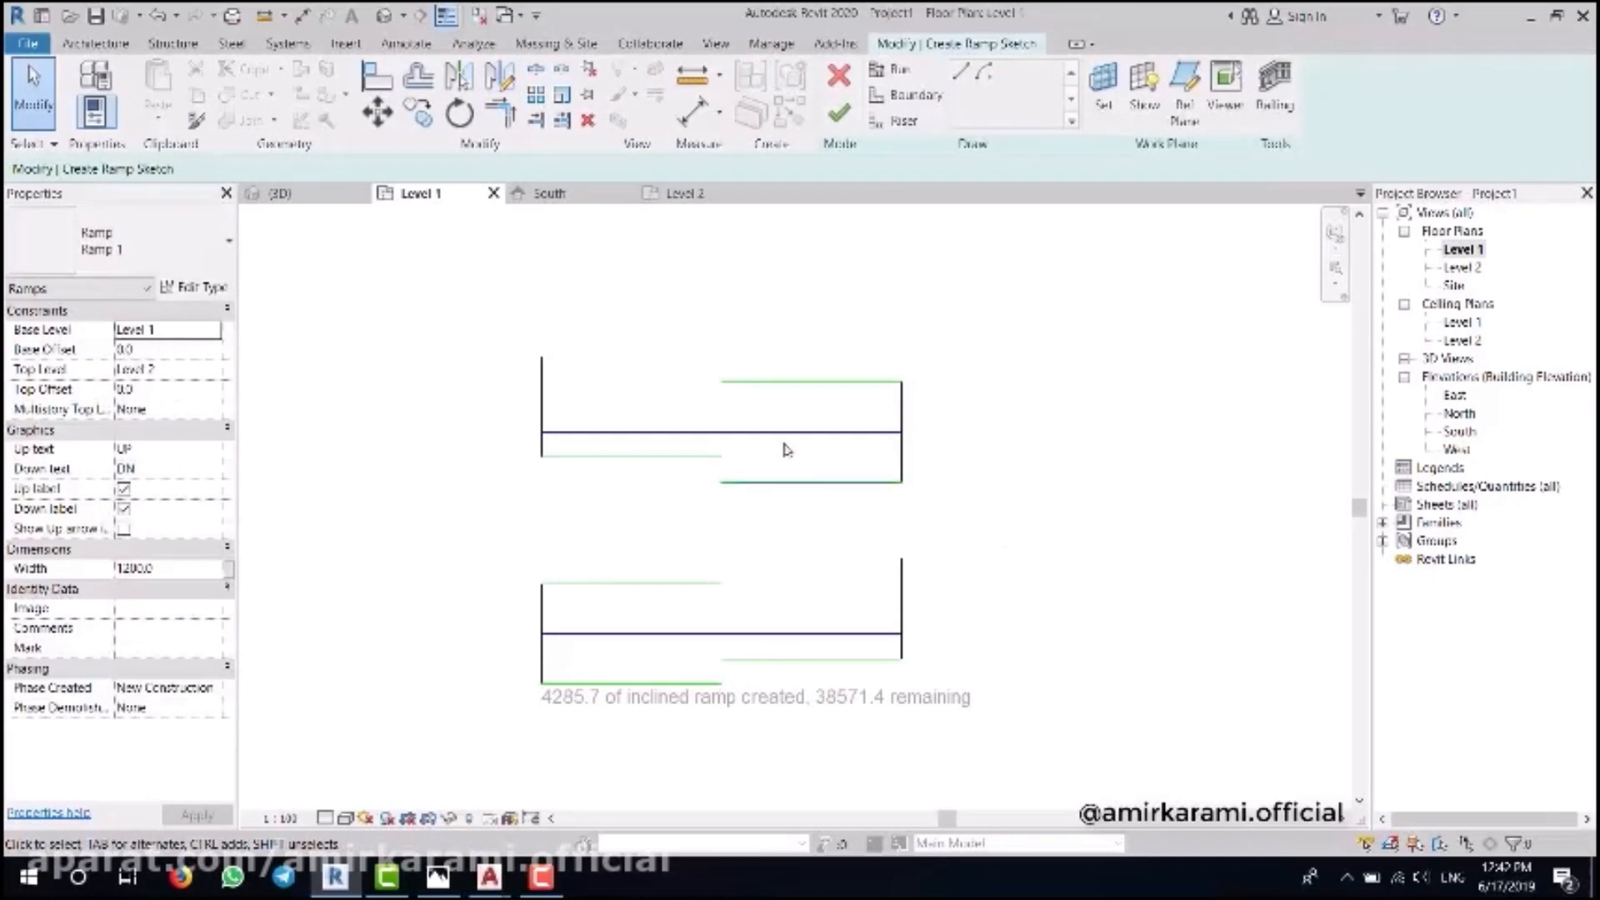
{"action": "middle_click_drag", "start_coordinate": [955, 564], "coordinate": [936, 524]}
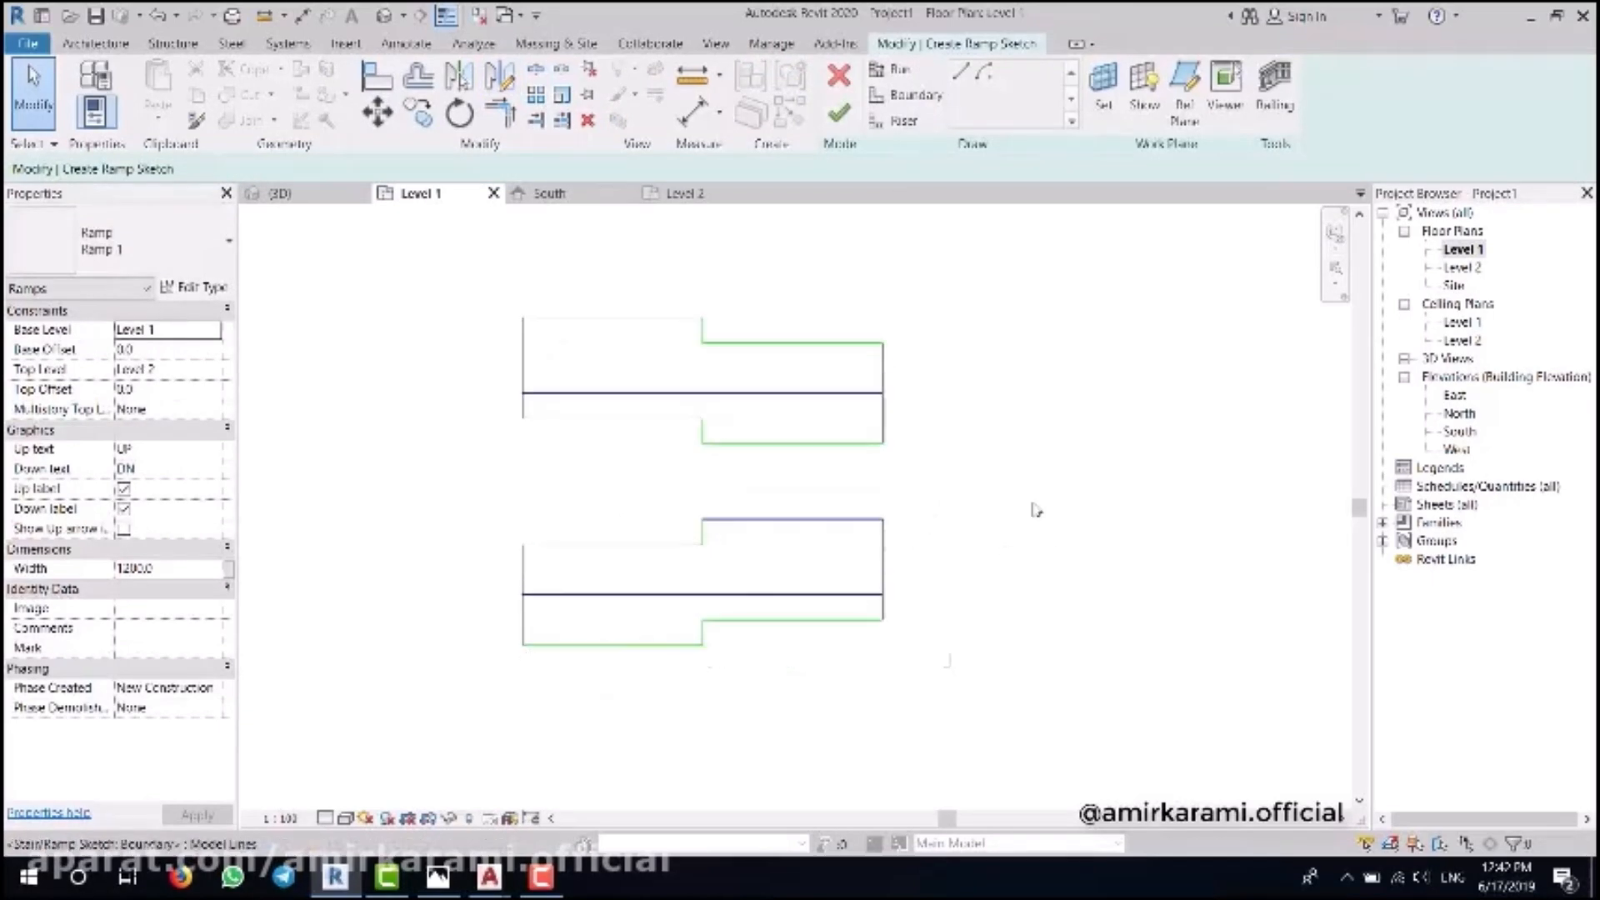
{"action": "left_click", "coordinate": [440, 879]}
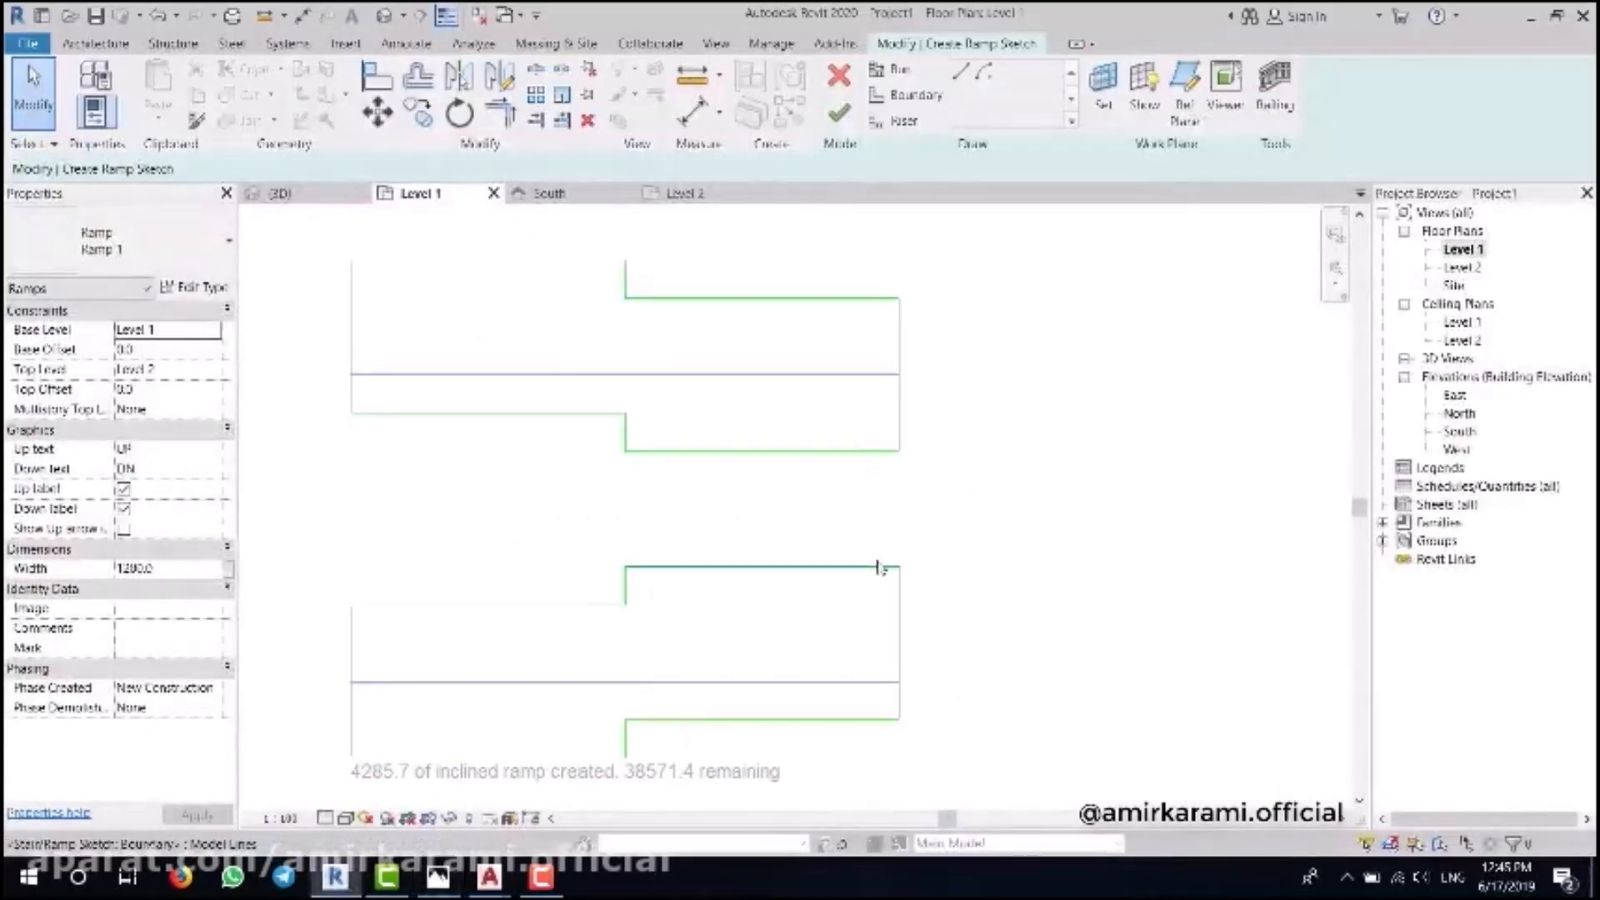
{"action": "scroll", "coordinate": [879, 568], "scroll_direction": "up", "scroll_amount": 2}
- Offset the green boundary line 300 upward
{"action": "left_click", "coordinate": [418, 77]}
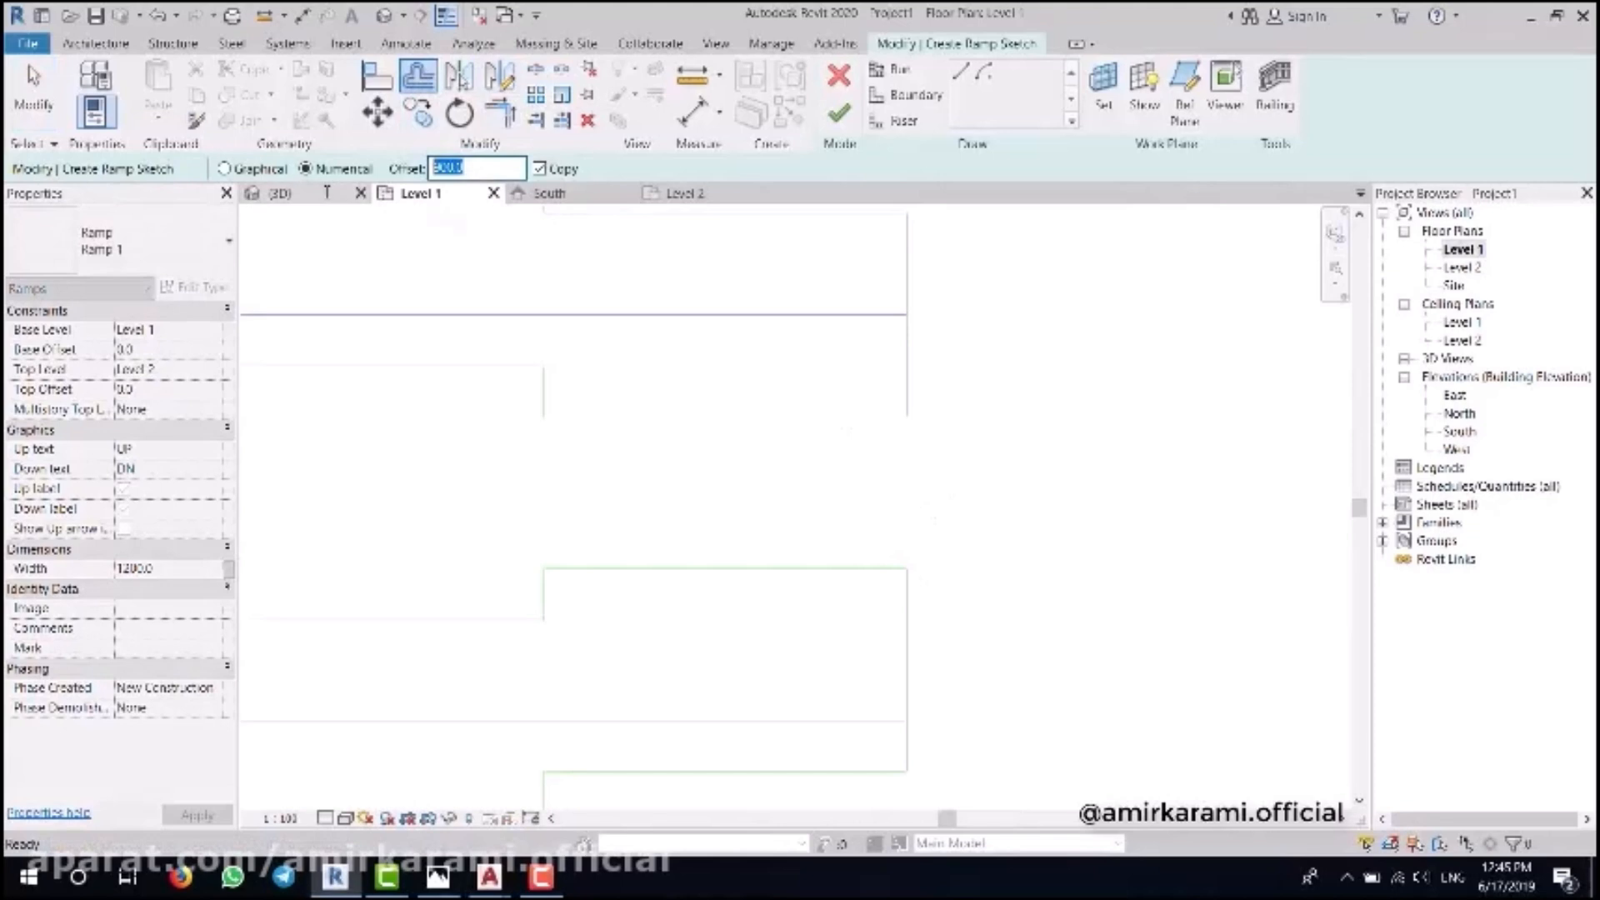
{"action": "type", "text": "300"}
{"action": "left_click", "coordinate": [795, 570]}
{"action": "scroll", "coordinate": [990, 626], "scroll_direction": "down", "scroll_amount": 3}
{"action": "middle_click_drag", "start_coordinate": [1029, 518], "coordinate": [999, 522]}
{"action": "key", "text": "Escape"}
- Move the upper ramp run sketch down so it sits 600 above the lower run
{"action": "left_click_drag", "start_coordinate": [1004, 404], "coordinate": [626, 546]}
{"action": "mouse_move", "coordinate": [989, 536]}
{"action": "middle_mouse_down"}
{"action": "mouse_move", "coordinate": [917, 511]}
{"action": "mouse_move", "coordinate": [873, 453]}
{"action": "middle_mouse_up"}
{"action": "left_click", "coordinate": [378, 112]}
{"action": "scroll", "coordinate": [812, 458], "scroll_direction": "up", "scroll_amount": 4}
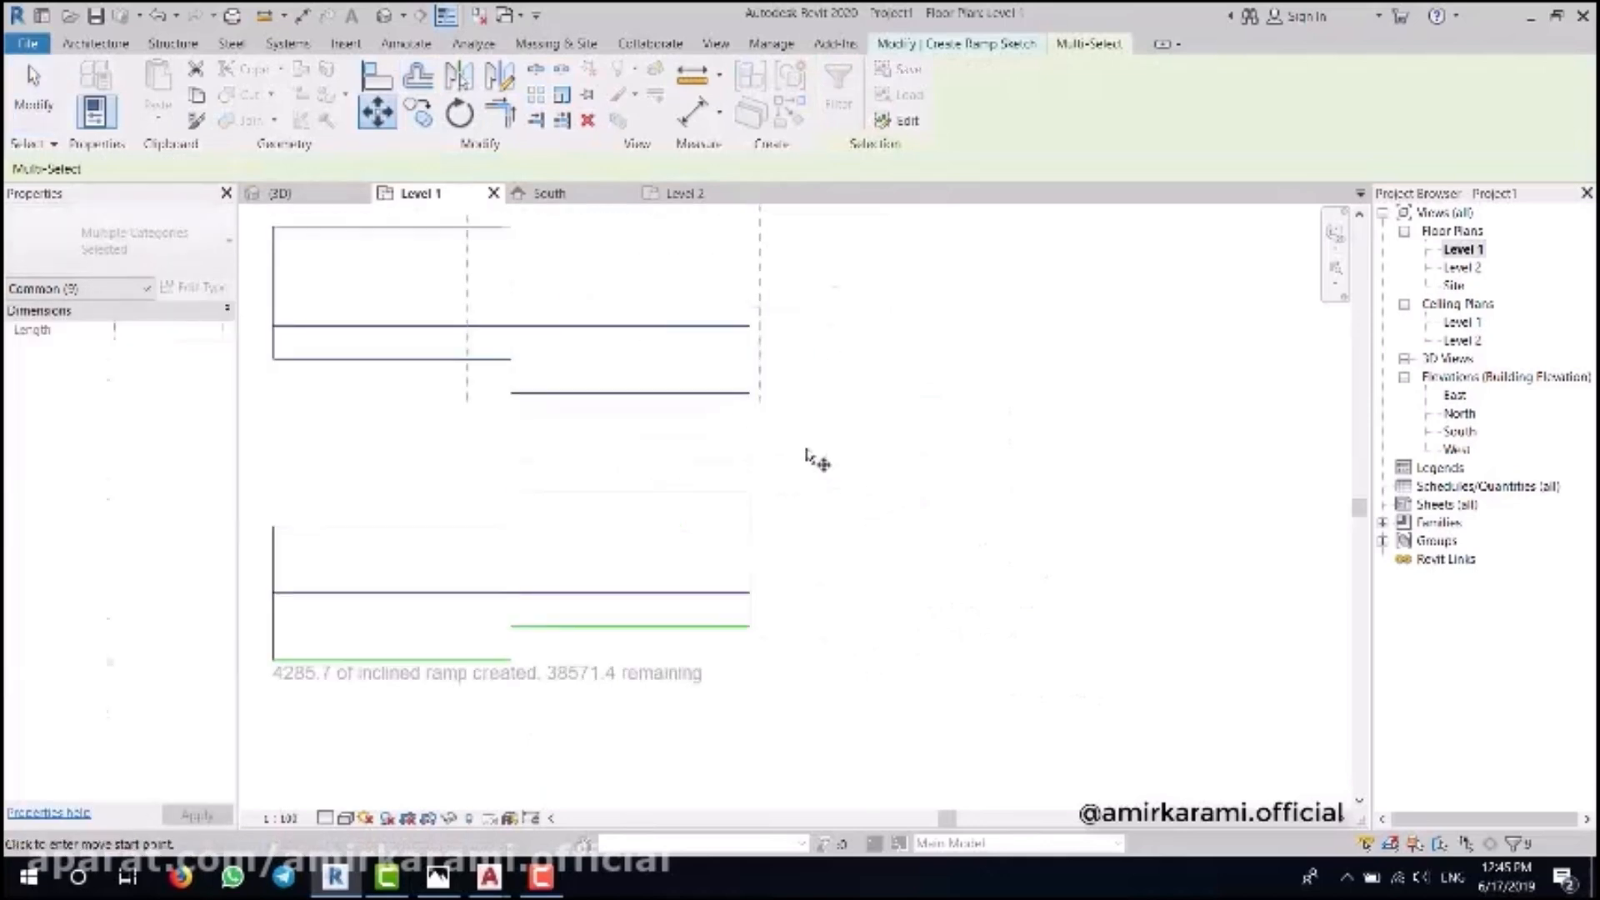
{"action": "left_click", "coordinate": [743, 386]}
{"action": "left_click", "coordinate": [720, 467]}
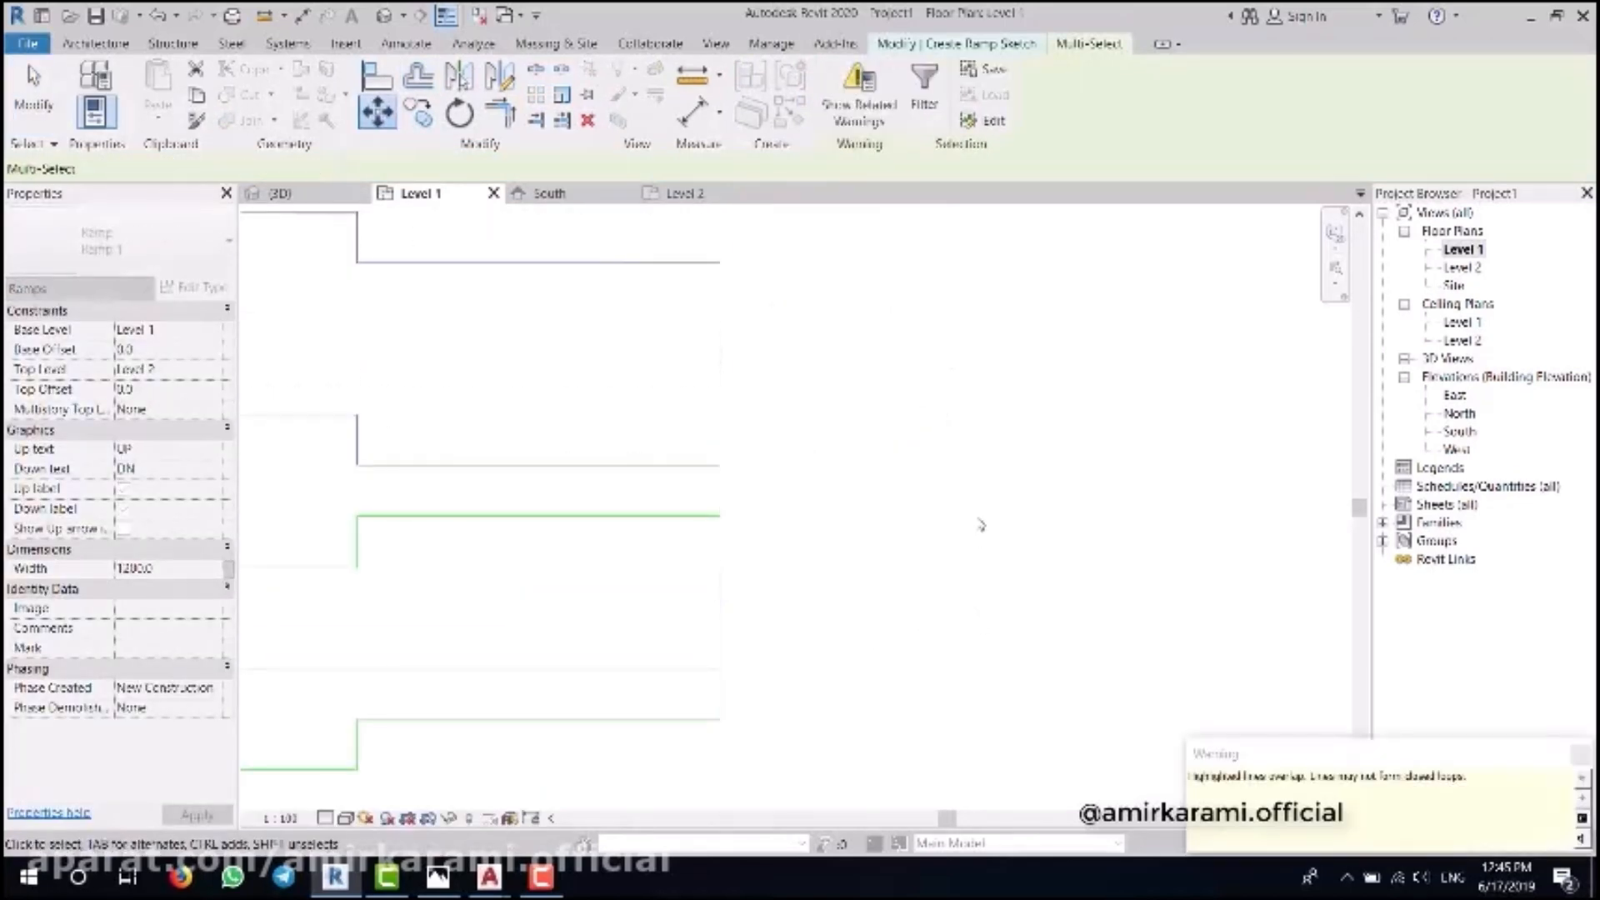
{"action": "left_click", "coordinate": [991, 530]}
{"action": "scroll", "coordinate": [1011, 542], "scroll_direction": "down", "scroll_amount": 2}
- Verify the spacing between the runs using the boundary line's dimensions and Measure
{"action": "left_click", "coordinate": [754, 479]}
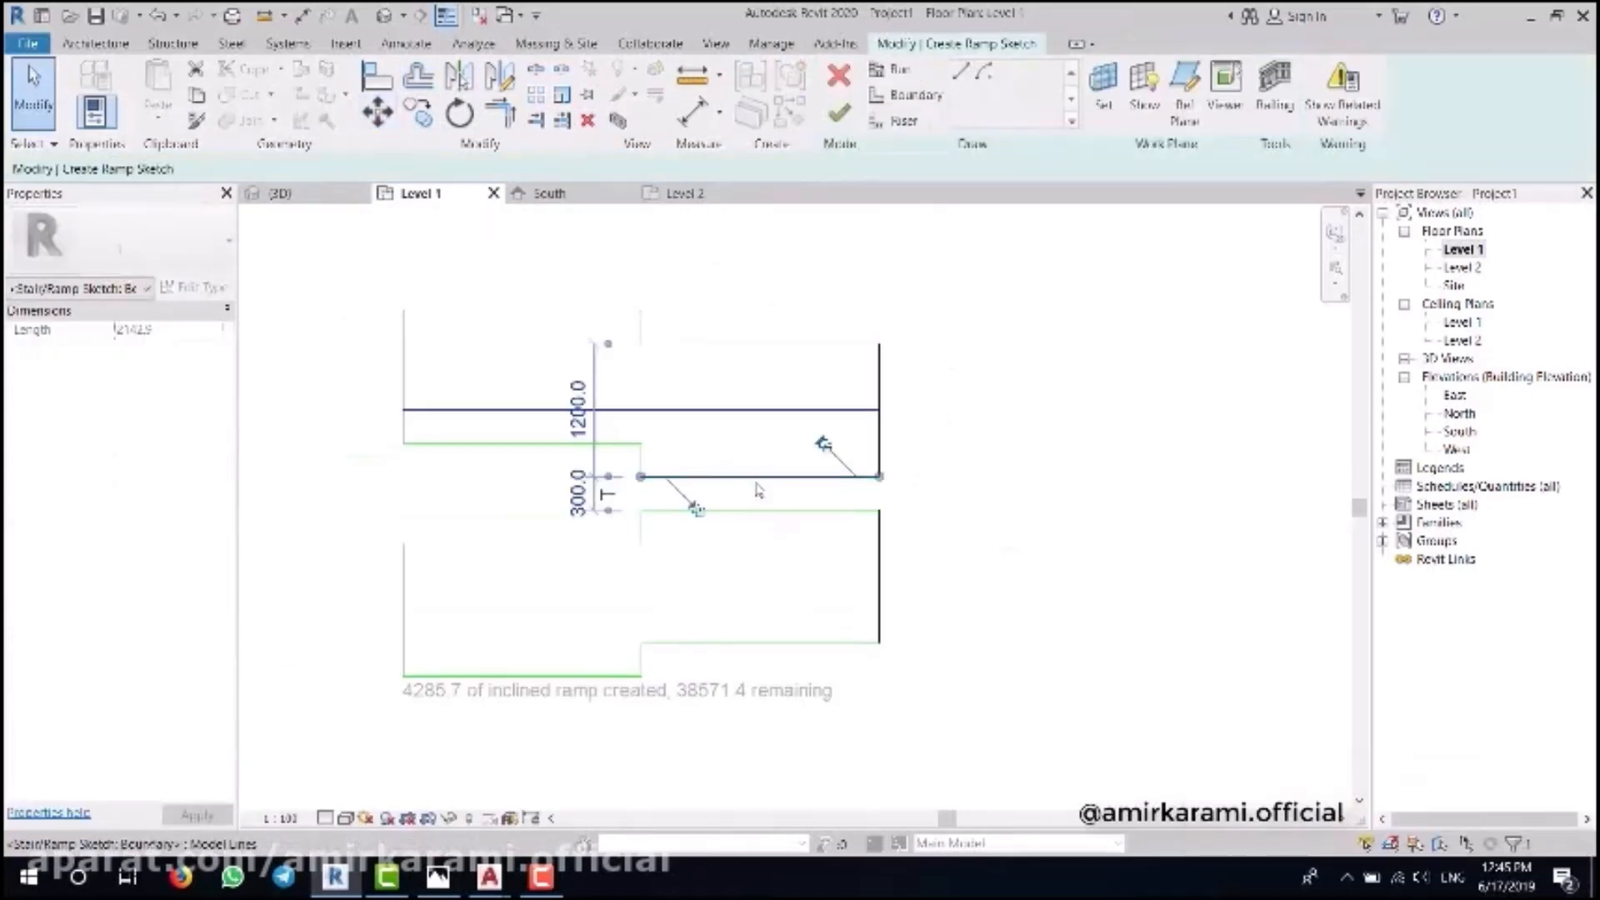
{"action": "key", "text": "Escape"}
{"action": "left_click", "coordinate": [693, 75]}
{"action": "left_click", "coordinate": [531, 542]}
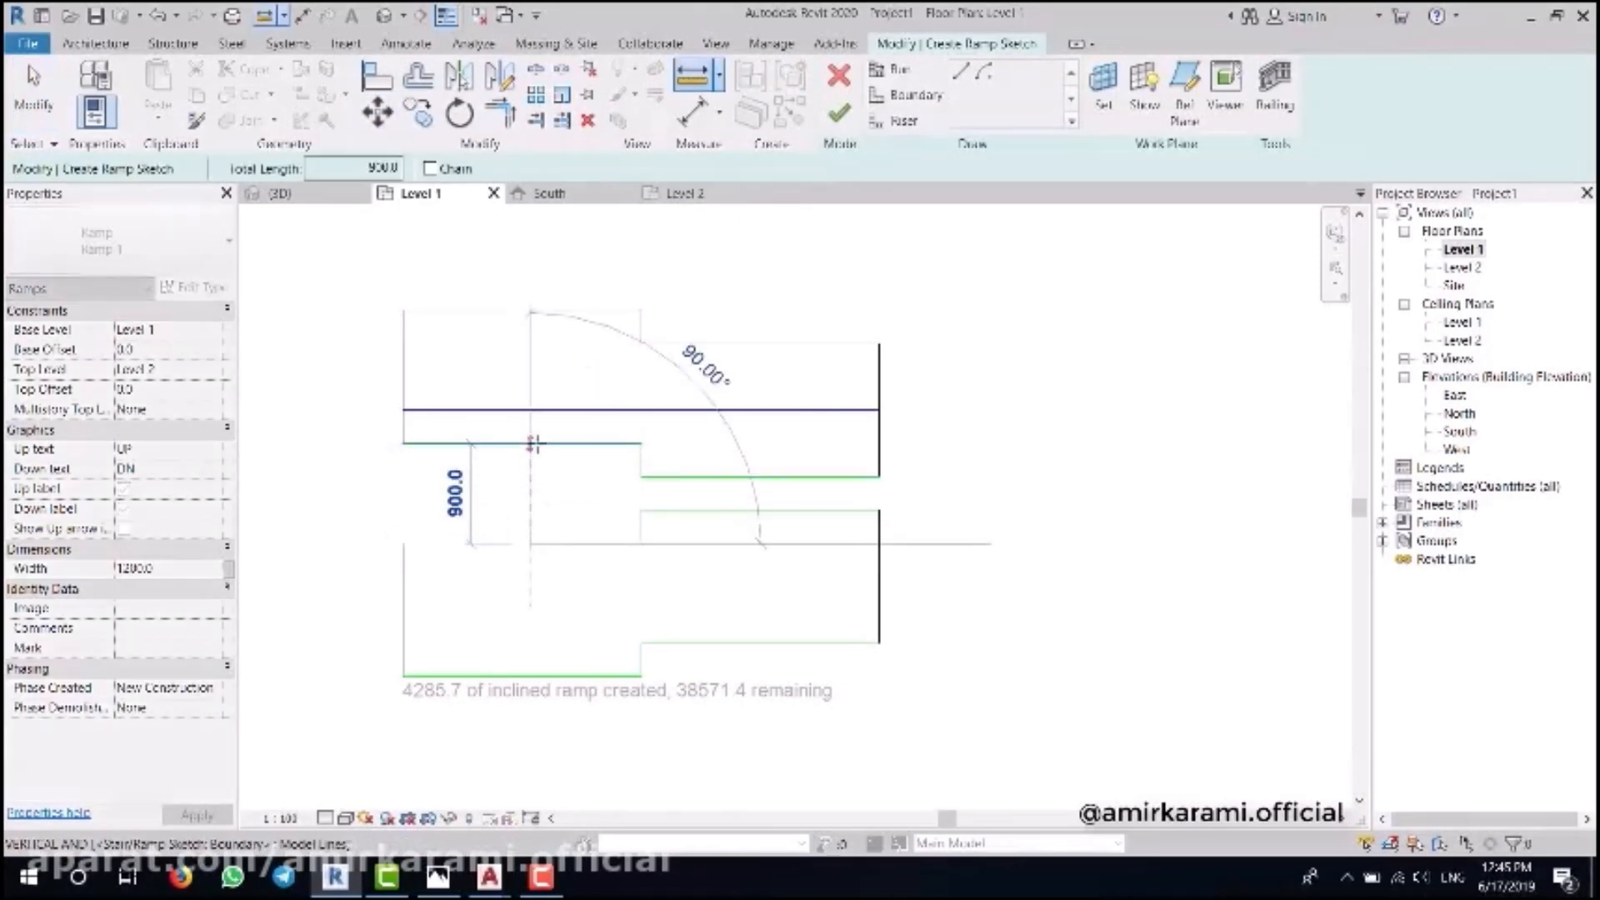
{"action": "key", "text": "Escape"}
{"action": "key", "text": "Escape"}
{"action": "scroll", "coordinate": [871, 472], "scroll_direction": "down", "scroll_amount": 2}
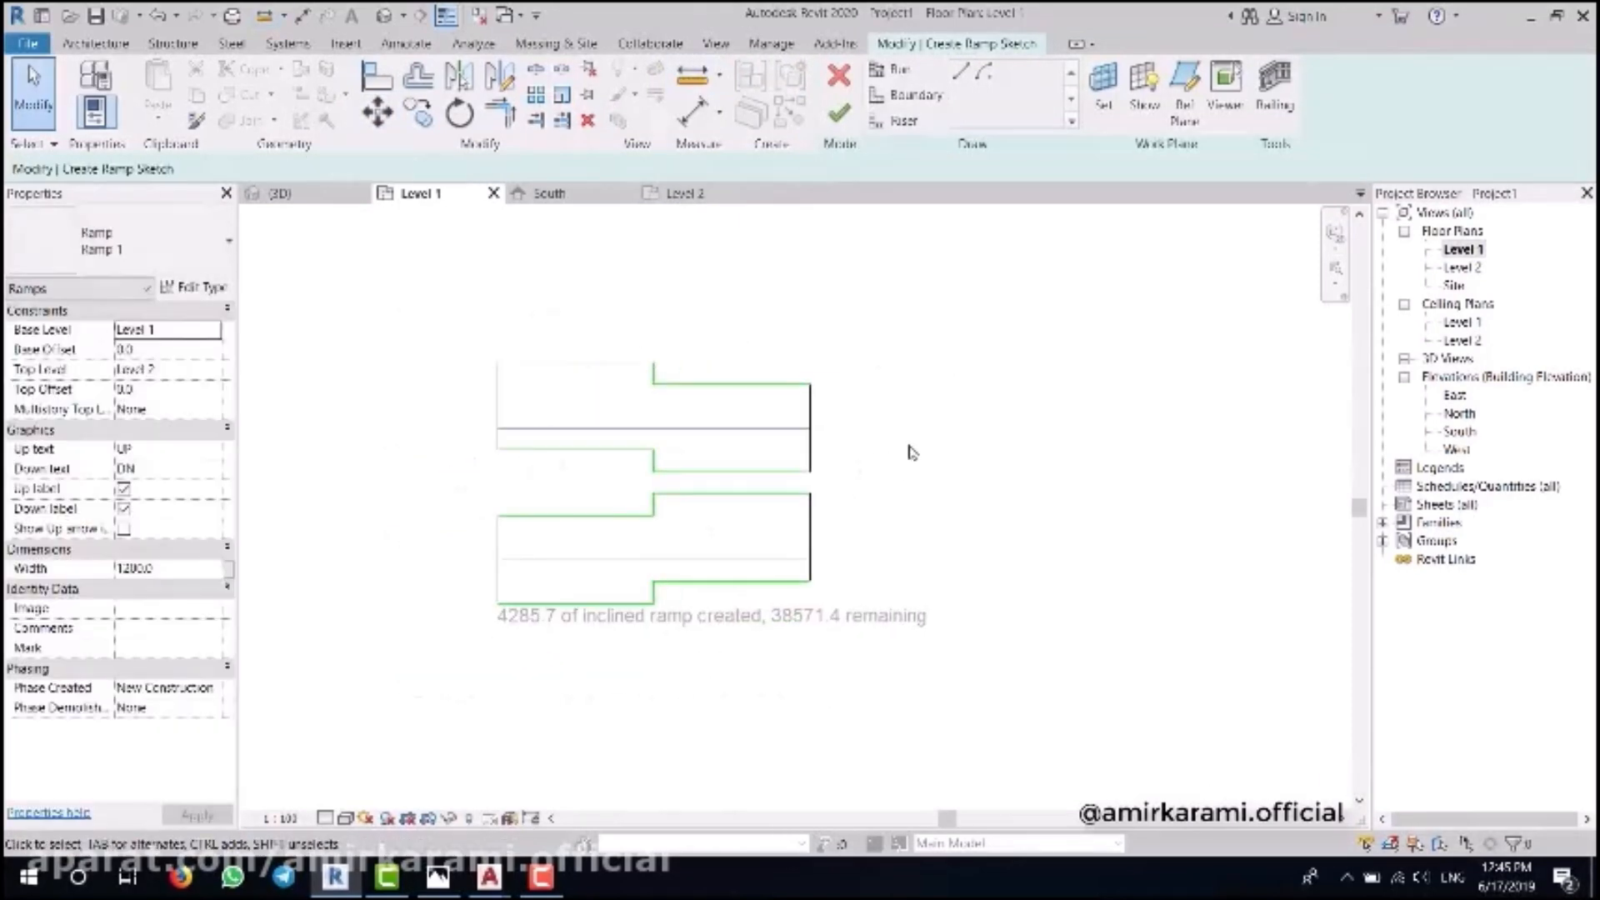
{"action": "scroll", "coordinate": [914, 452], "scroll_direction": "down", "scroll_amount": 1}
{"action": "scroll", "coordinate": [888, 476], "scroll_direction": "up", "scroll_amount": 4}
{"action": "middle_click_drag", "start_coordinate": [919, 421], "coordinate": [919, 432]}
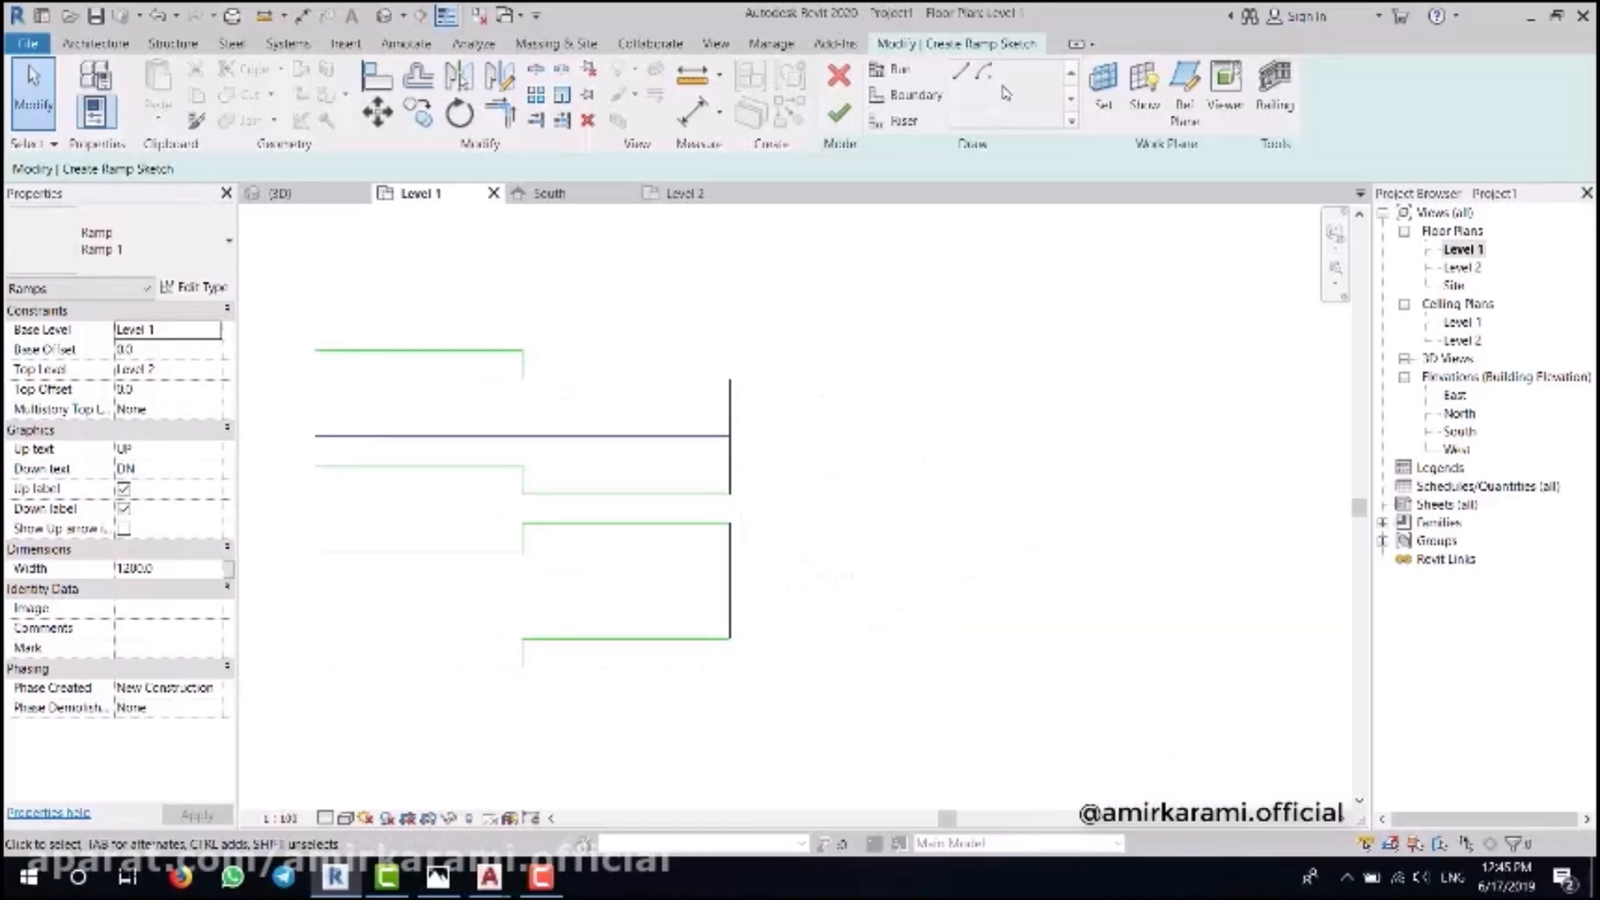
- Draw new boundary lines: a 1200 by 2700 outline plus a 300 segment
{"action": "left_click", "coordinate": [917, 96]}
{"action": "middle_click_drag", "start_coordinate": [847, 393], "coordinate": [786, 371]}
{"action": "left_click", "coordinate": [669, 357]}
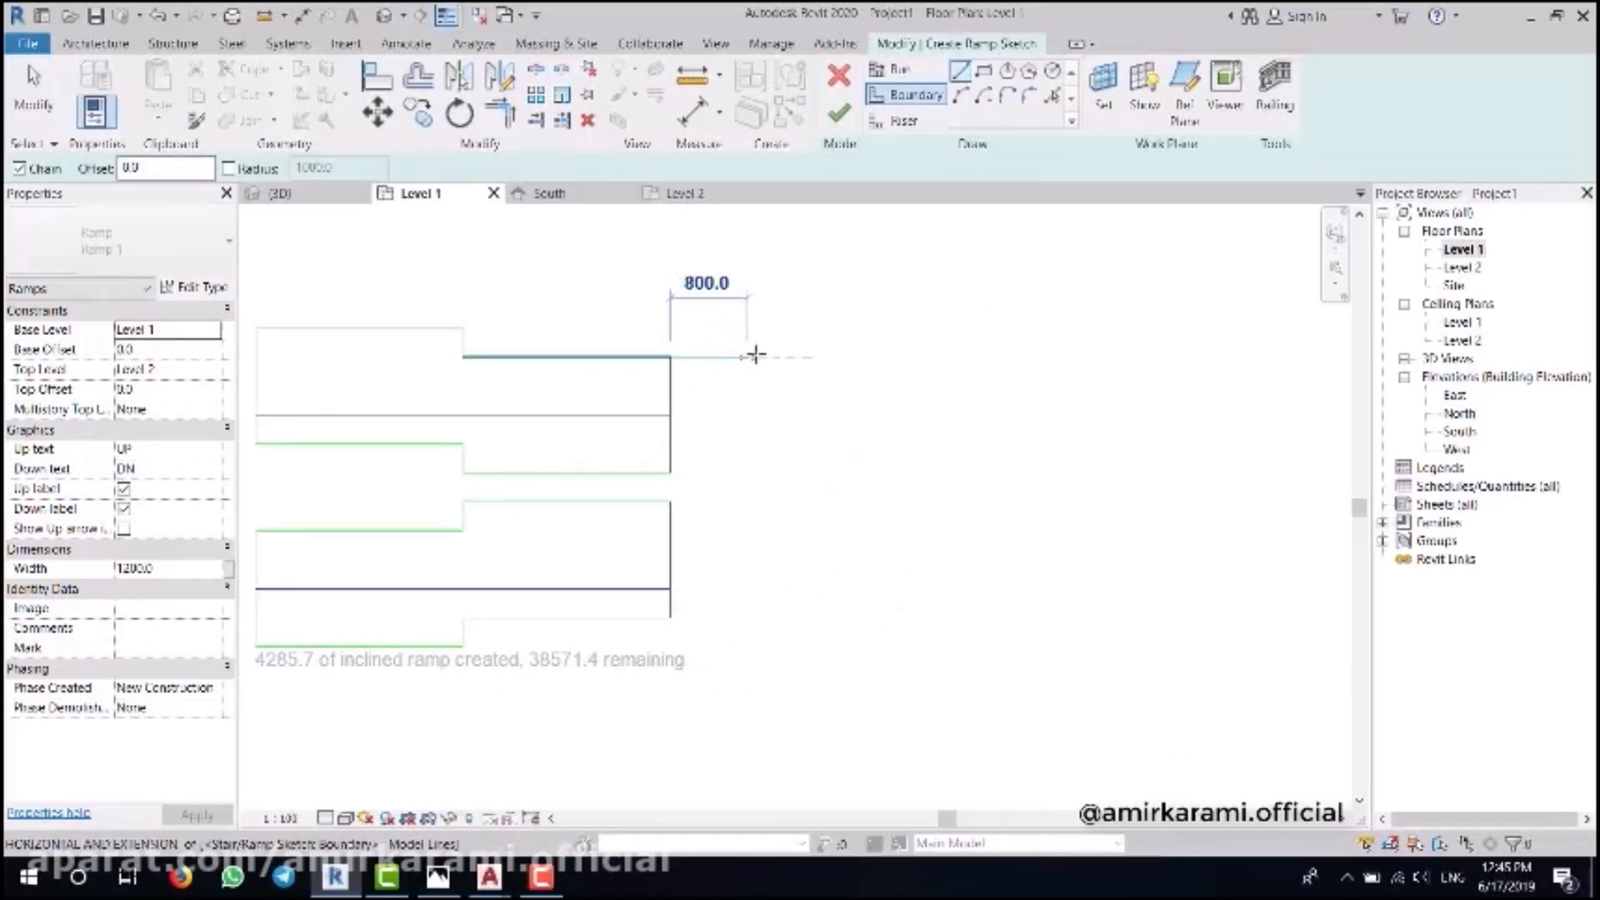
{"action": "left_click", "coordinate": [784, 357]}
{"action": "left_click", "coordinate": [784, 617]}
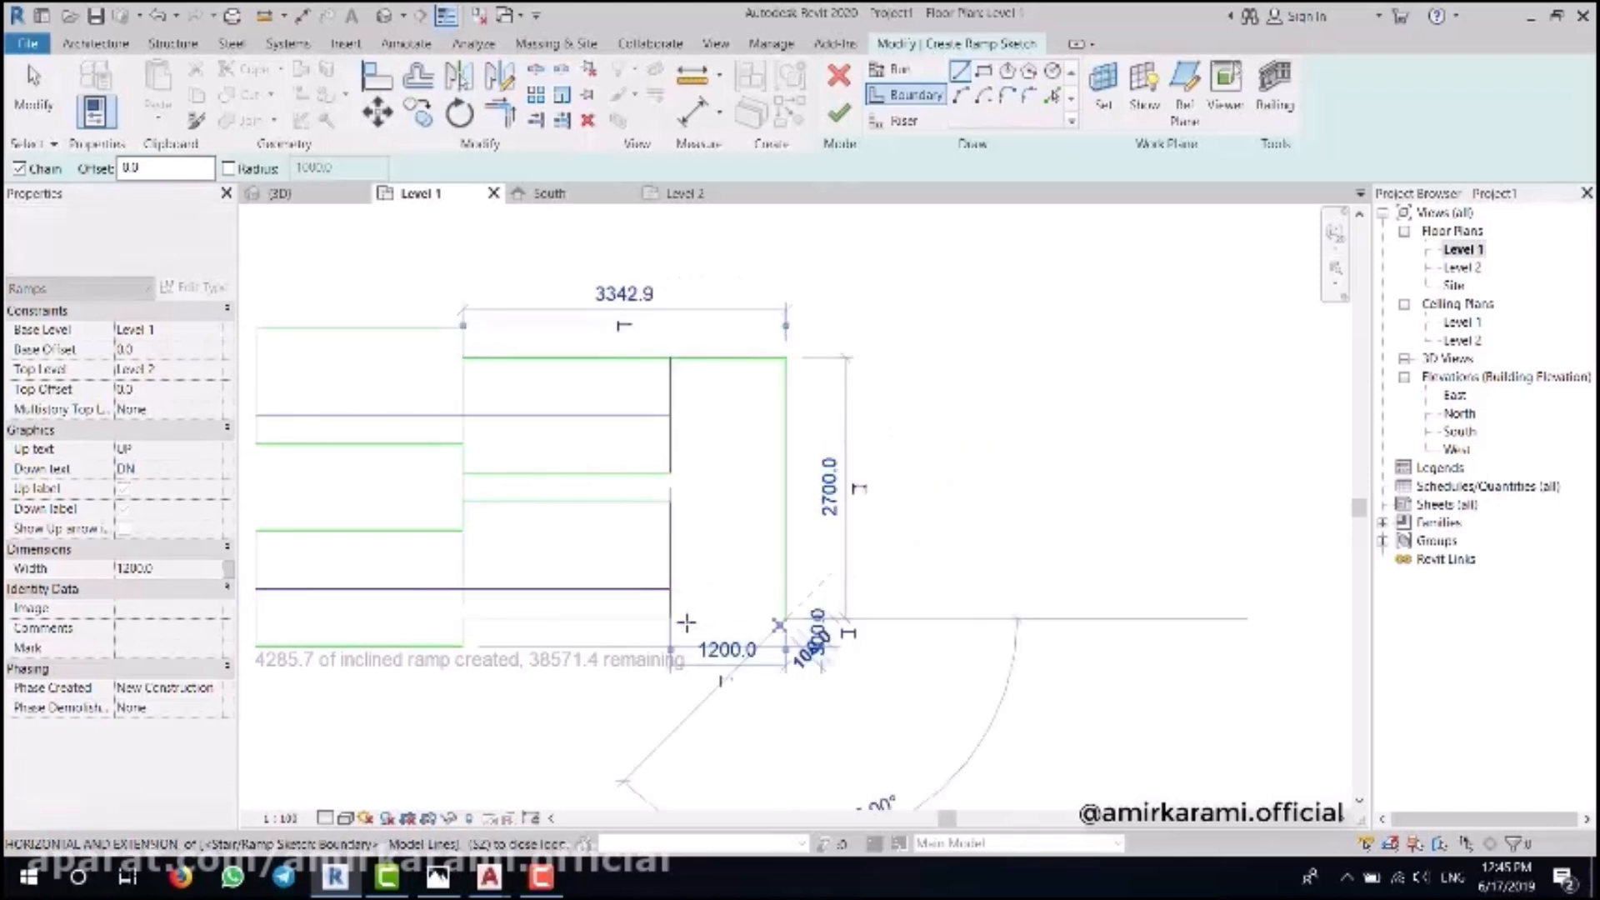
{"action": "left_click", "coordinate": [671, 618]}
{"action": "scroll", "coordinate": [681, 493], "scroll_direction": "up", "scroll_amount": 2}
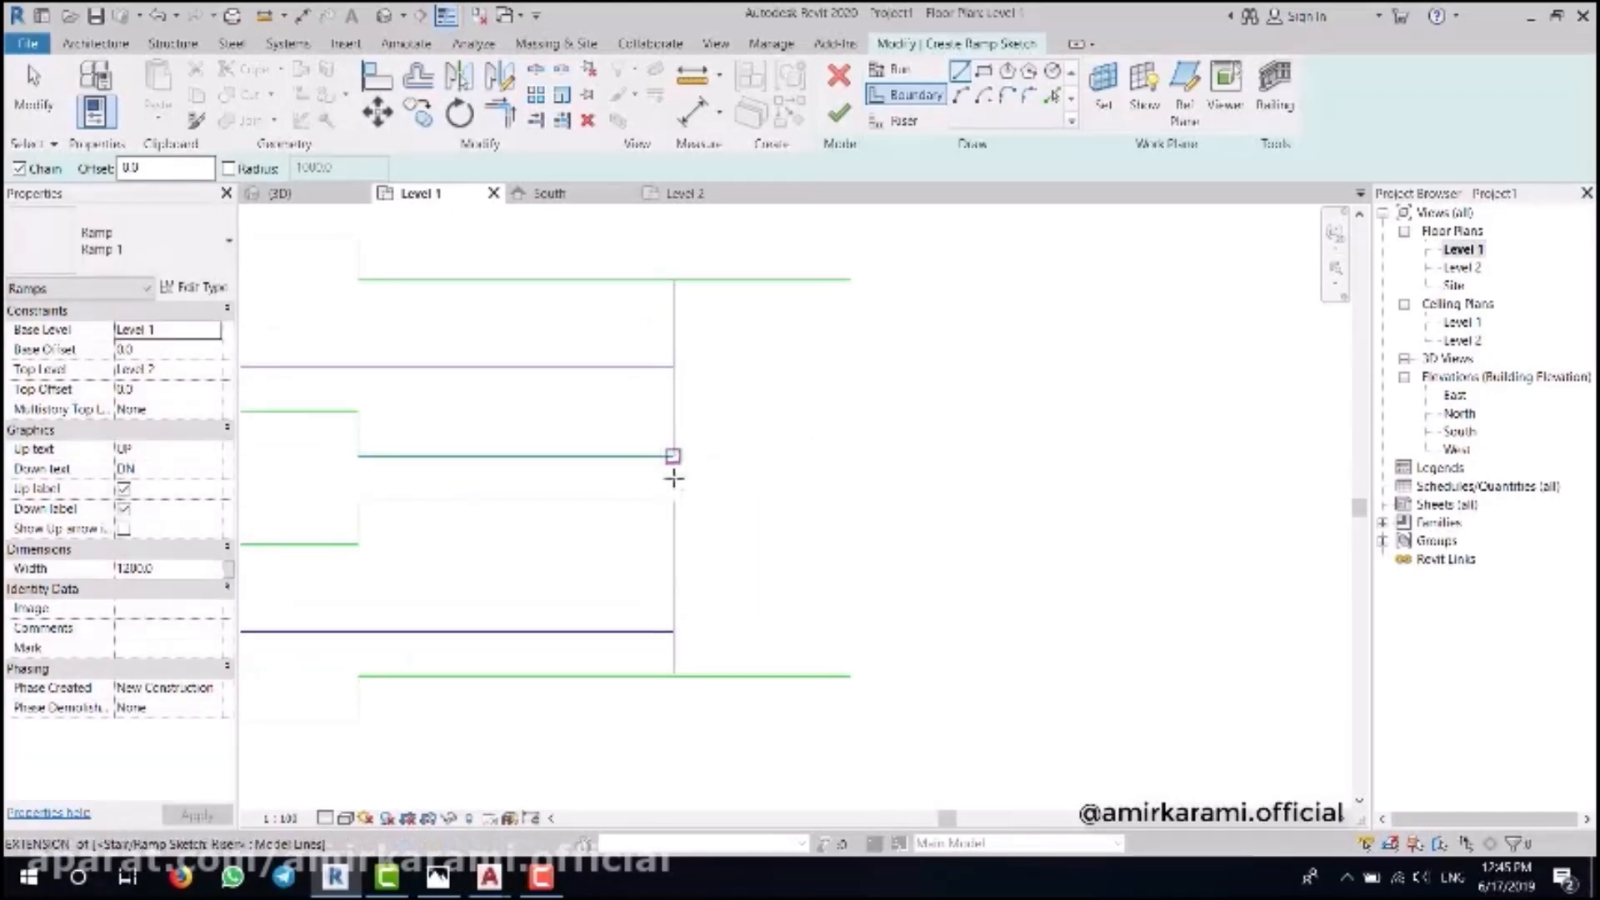
{"action": "left_click", "coordinate": [673, 500]}
{"action": "left_click", "coordinate": [674, 456]}
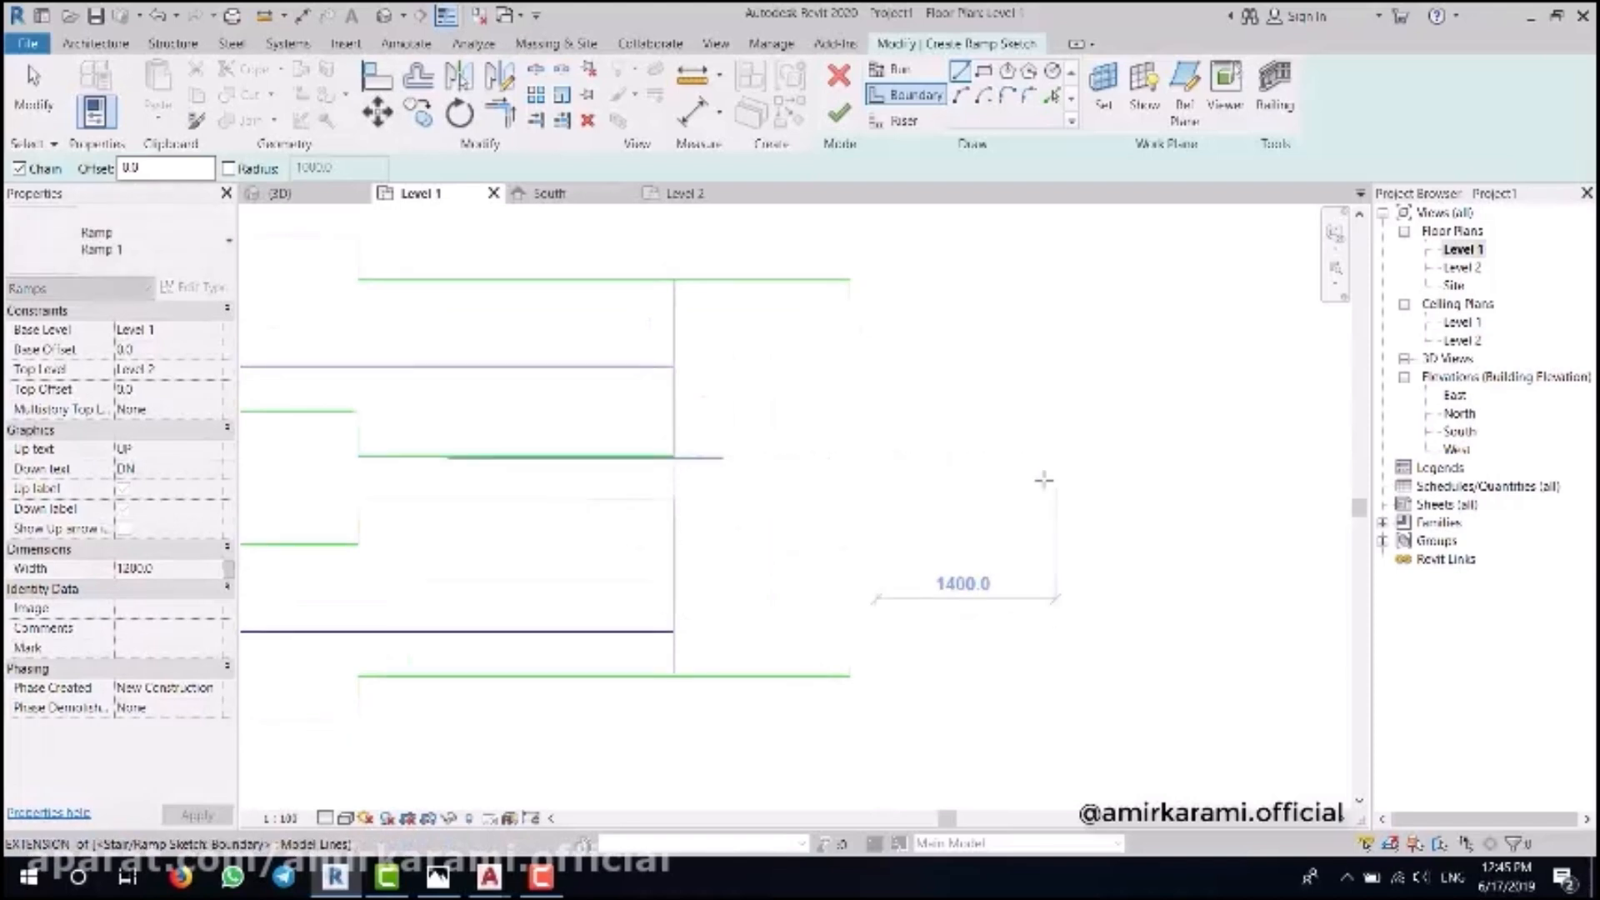
{"action": "scroll", "coordinate": [1043, 478], "scroll_direction": "down", "scroll_amount": 6}
{"action": "middle_click_drag", "start_coordinate": [983, 503], "coordinate": [1033, 532]}
{"action": "key", "text": "Escape"}
- Select the three right-end boundary lines and the 300 segment, then abandon a copy attempt
{"action": "scroll", "coordinate": [928, 397], "scroll_direction": "up", "scroll_amount": 1}
{"action": "middle_click_drag", "start_coordinate": [853, 382], "coordinate": [756, 372]}
{"action": "left_click_drag", "start_coordinate": [972, 396], "coordinate": [897, 643]}
{"action": "scroll", "coordinate": [868, 545], "scroll_direction": "up", "scroll_amount": 5}
{"action": "left_click", "coordinate": [815, 489], "text": "ctrl"}
{"action": "scroll", "coordinate": [863, 619], "scroll_direction": "down", "scroll_amount": 4}
{"action": "middle_click_drag", "start_coordinate": [896, 525], "coordinate": [878, 569]}
{"action": "left_click", "coordinate": [418, 112]}
{"action": "left_click", "coordinate": [707, 608]}
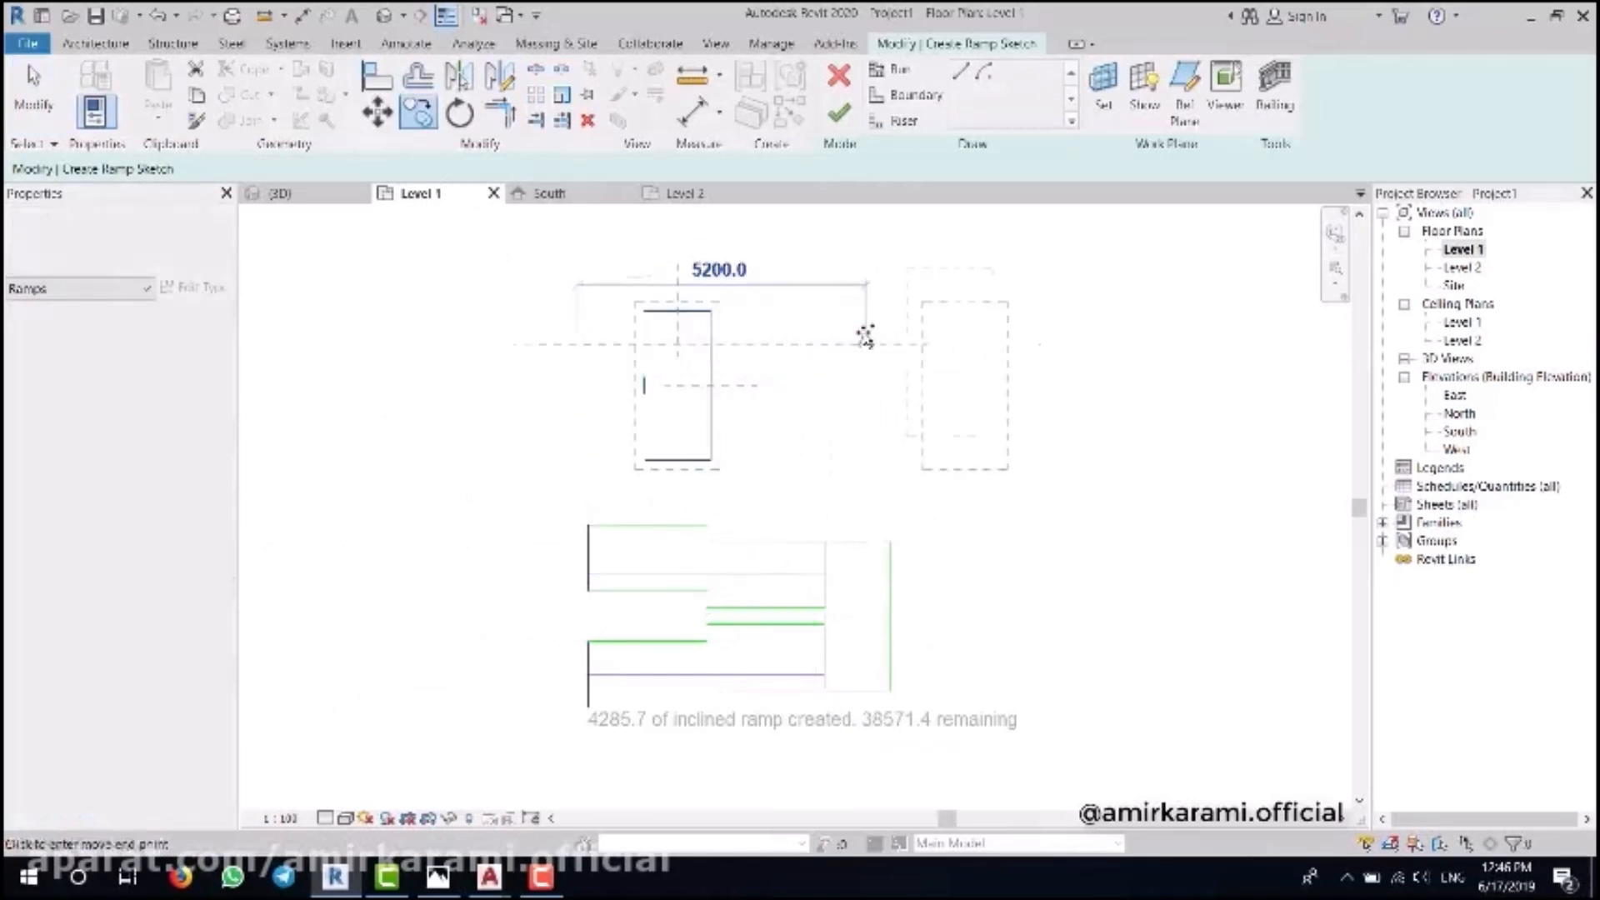
{"action": "key", "text": "Escape"}
{"action": "key", "text": "Escape"}
- Mirror the four upper sketch lines across a vertical axis
{"action": "left_click_drag", "start_coordinate": [746, 254], "coordinate": [603, 480]}
{"action": "left_click", "coordinate": [503, 79]}
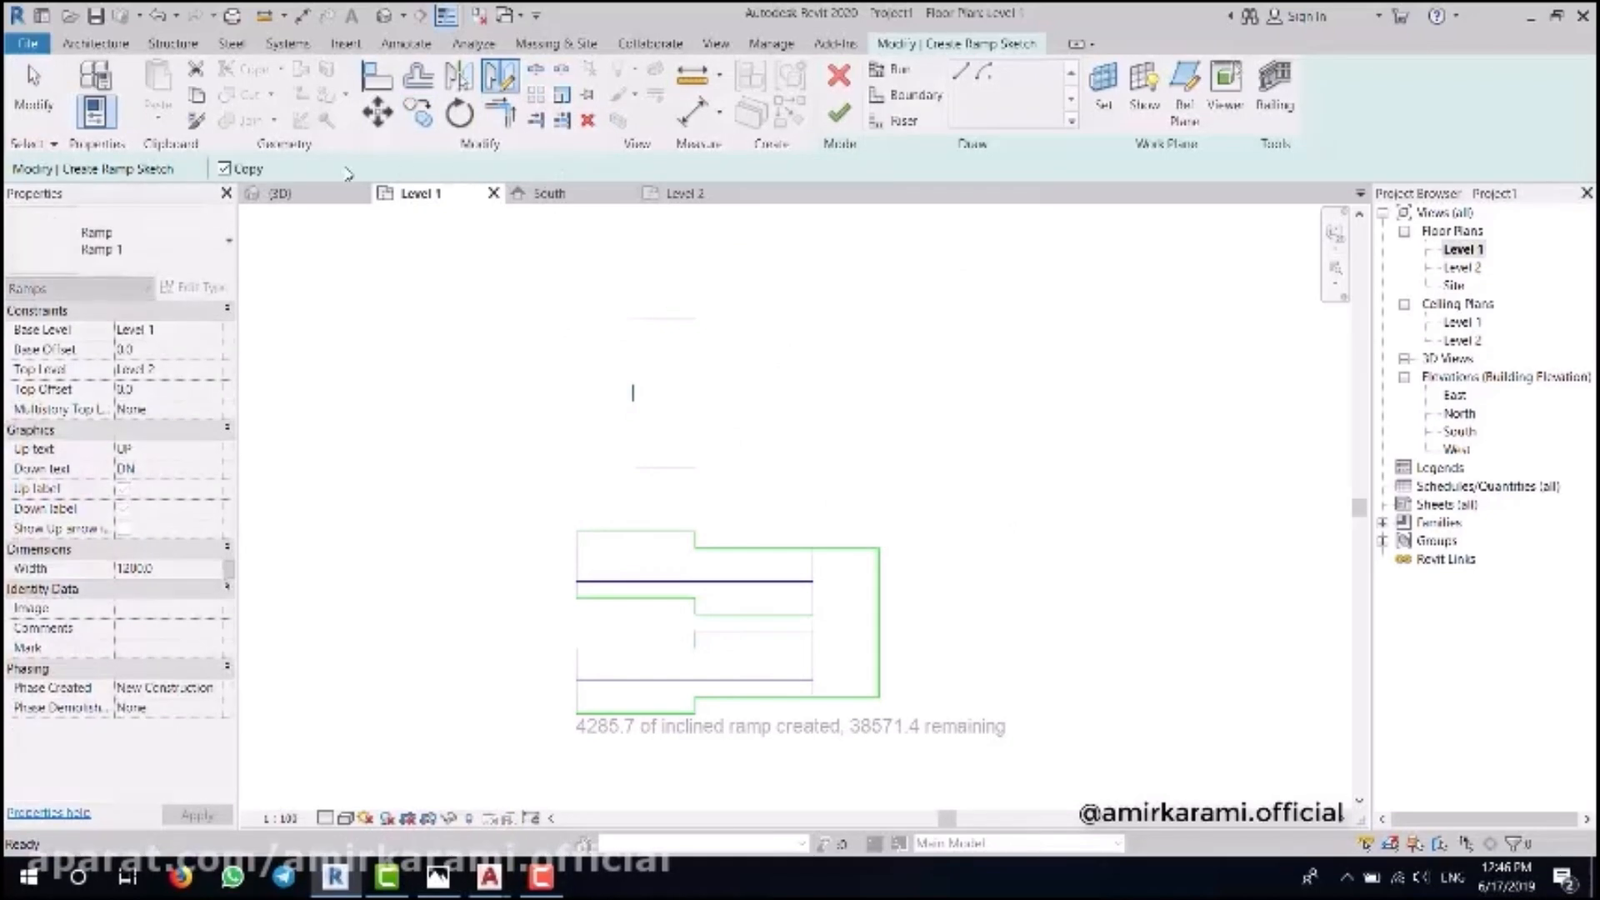
{"action": "left_click", "coordinate": [576, 359]}
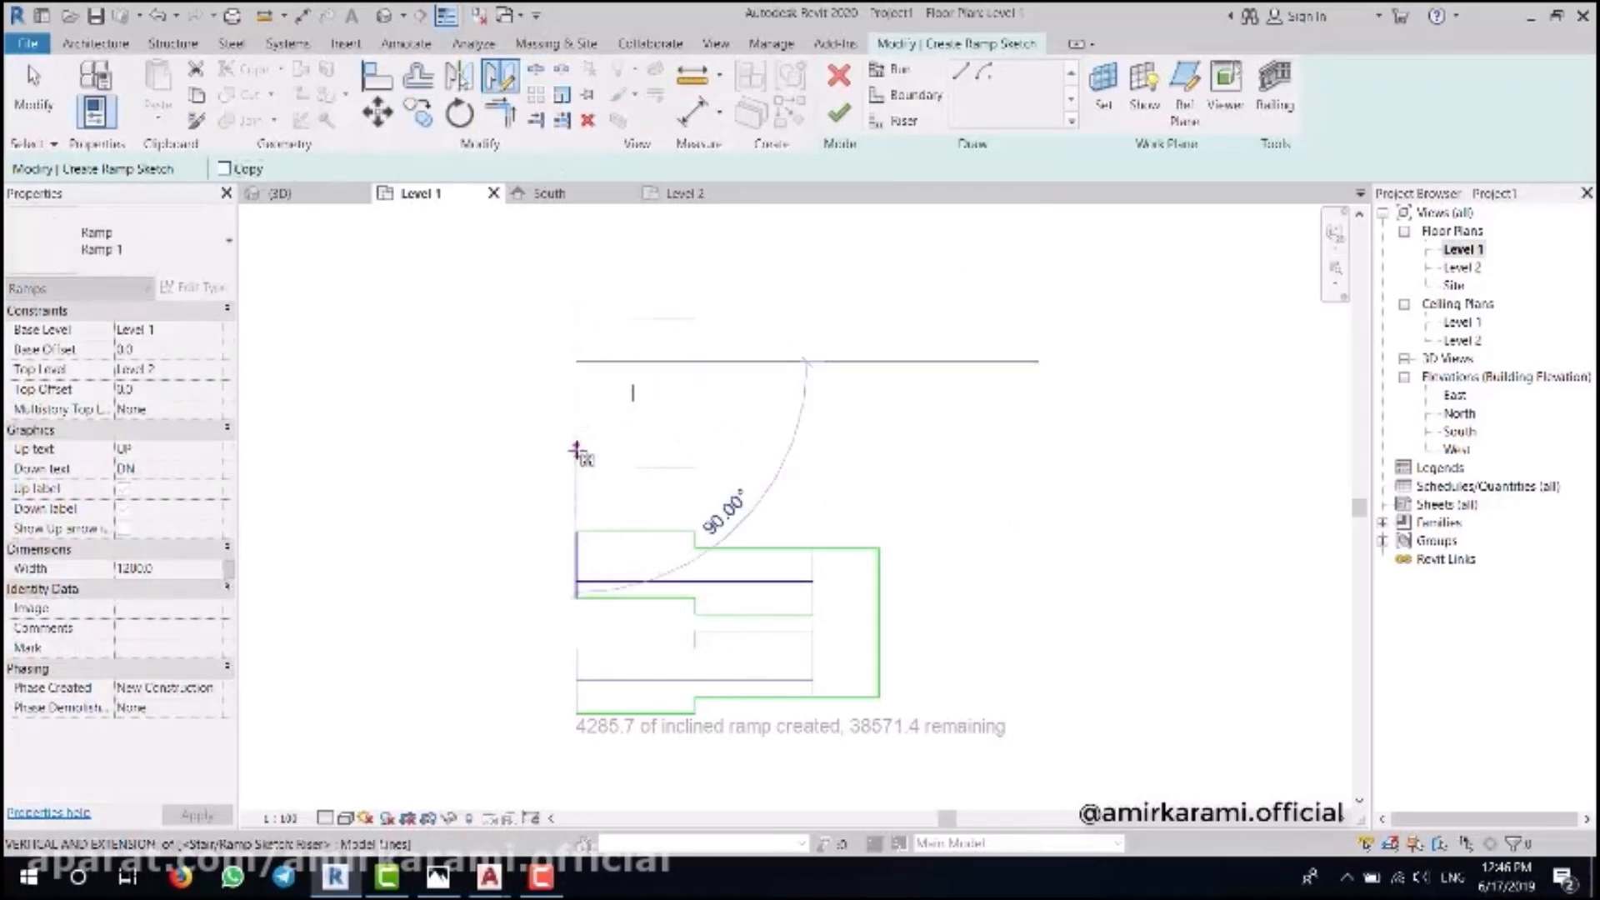
{"action": "left_click", "coordinate": [576, 454]}
{"action": "left_click", "coordinate": [739, 475]}
{"action": "middle_click_drag", "start_coordinate": [843, 472], "coordinate": [787, 443]}
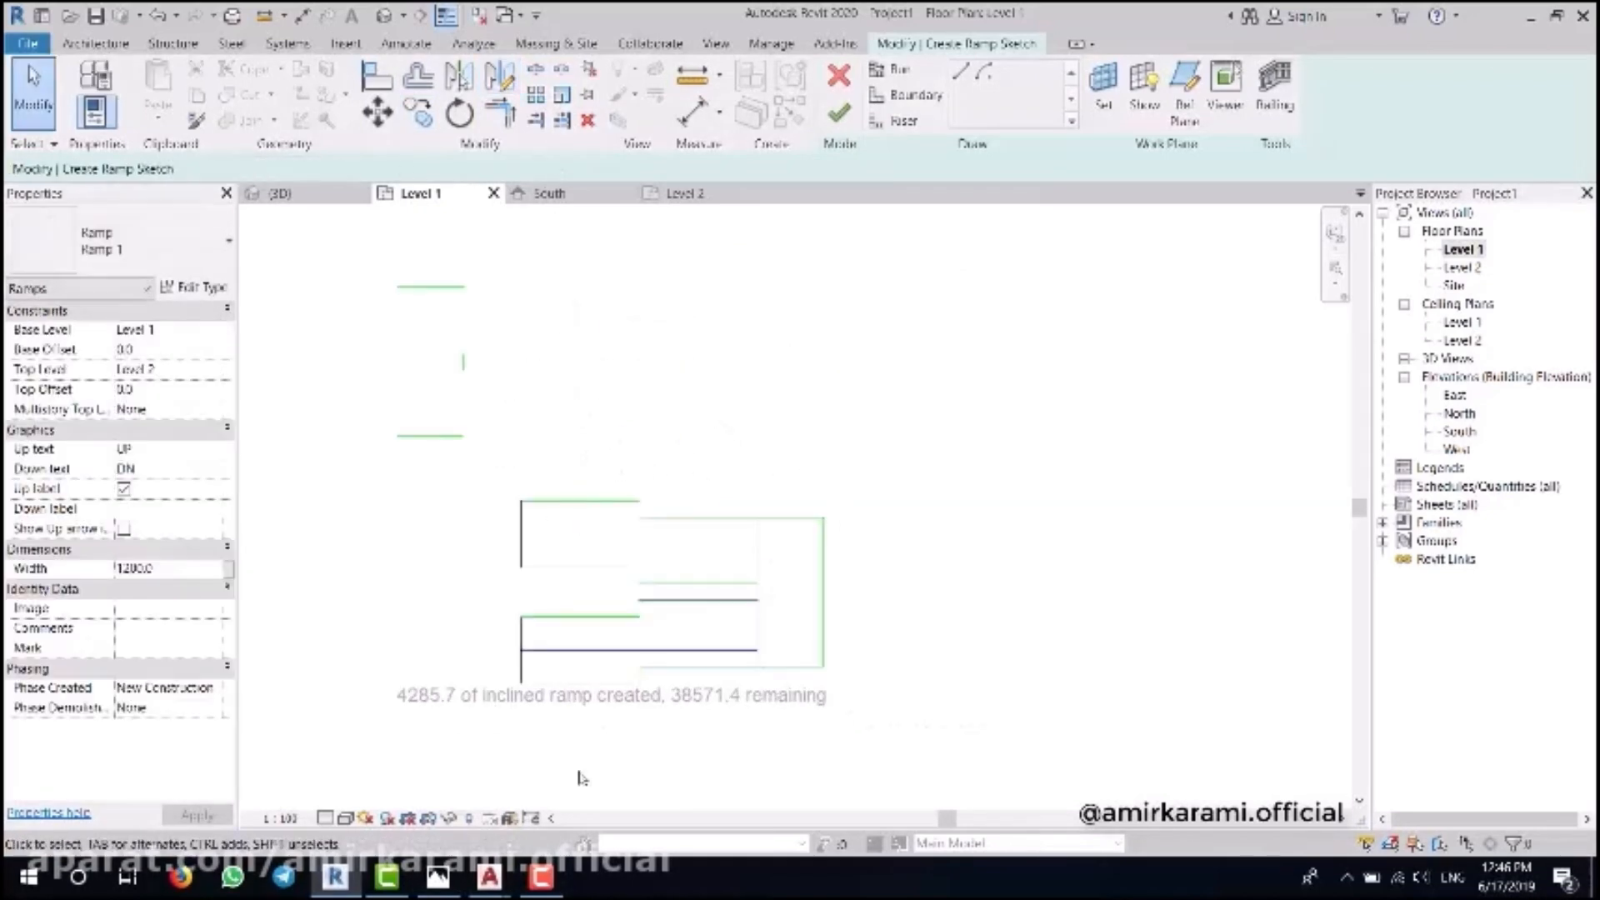
- Check the reference photo, then move the loose boundary lines onto the ramp sketch
{"action": "left_click", "coordinate": [439, 876]}
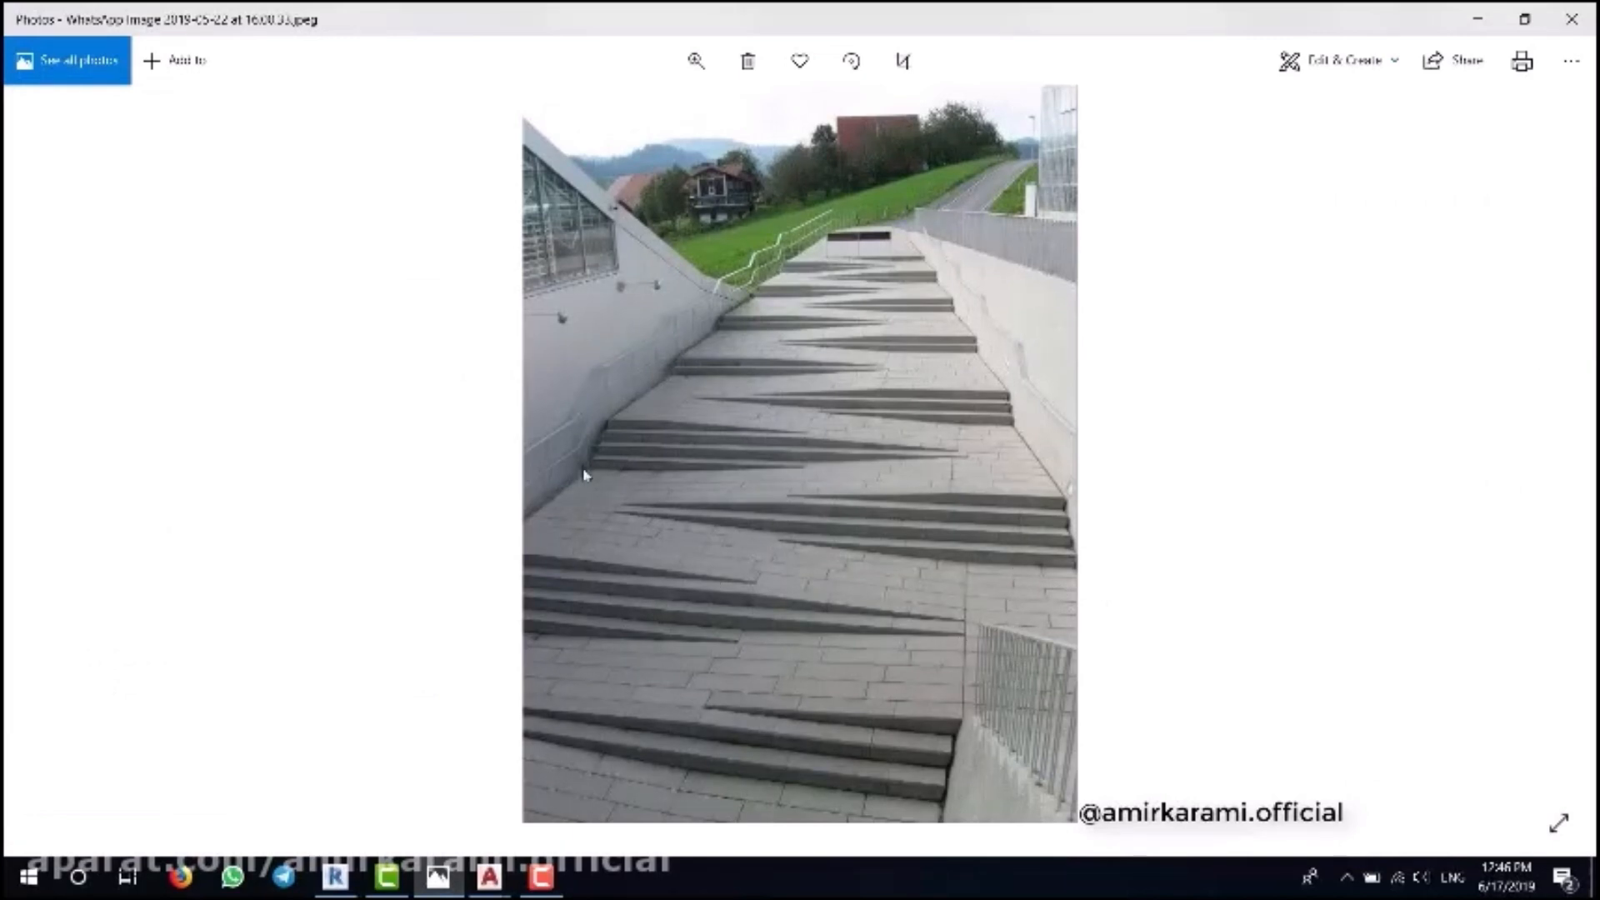
{"action": "left_click", "coordinate": [343, 885]}
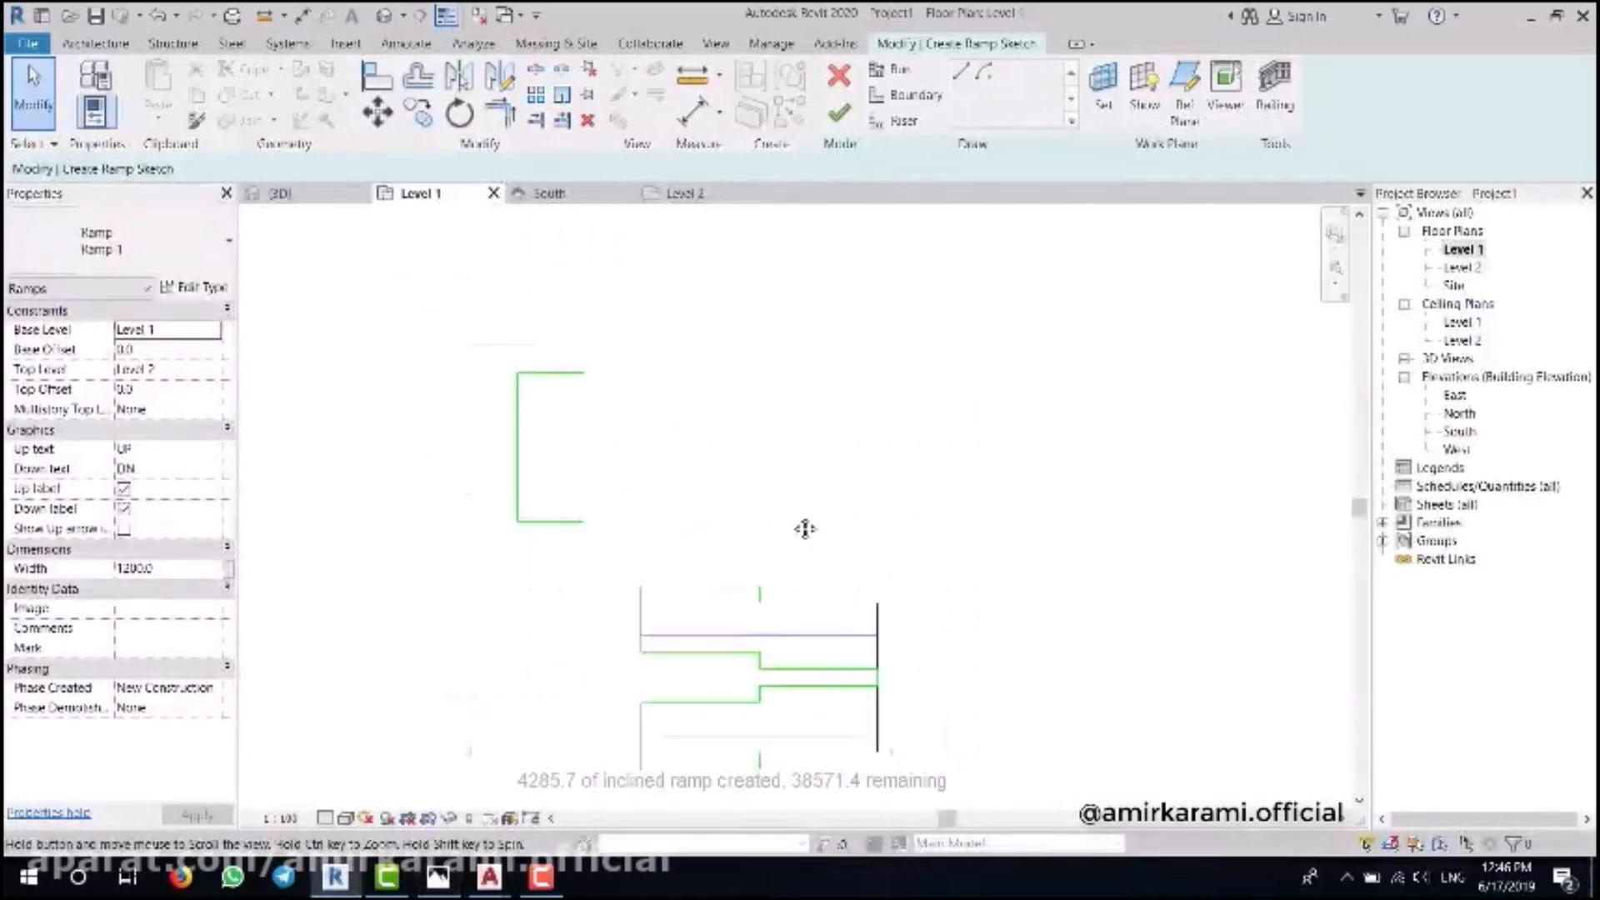
{"action": "left_click_drag", "start_coordinate": [510, 556], "coordinate": [504, 567]}
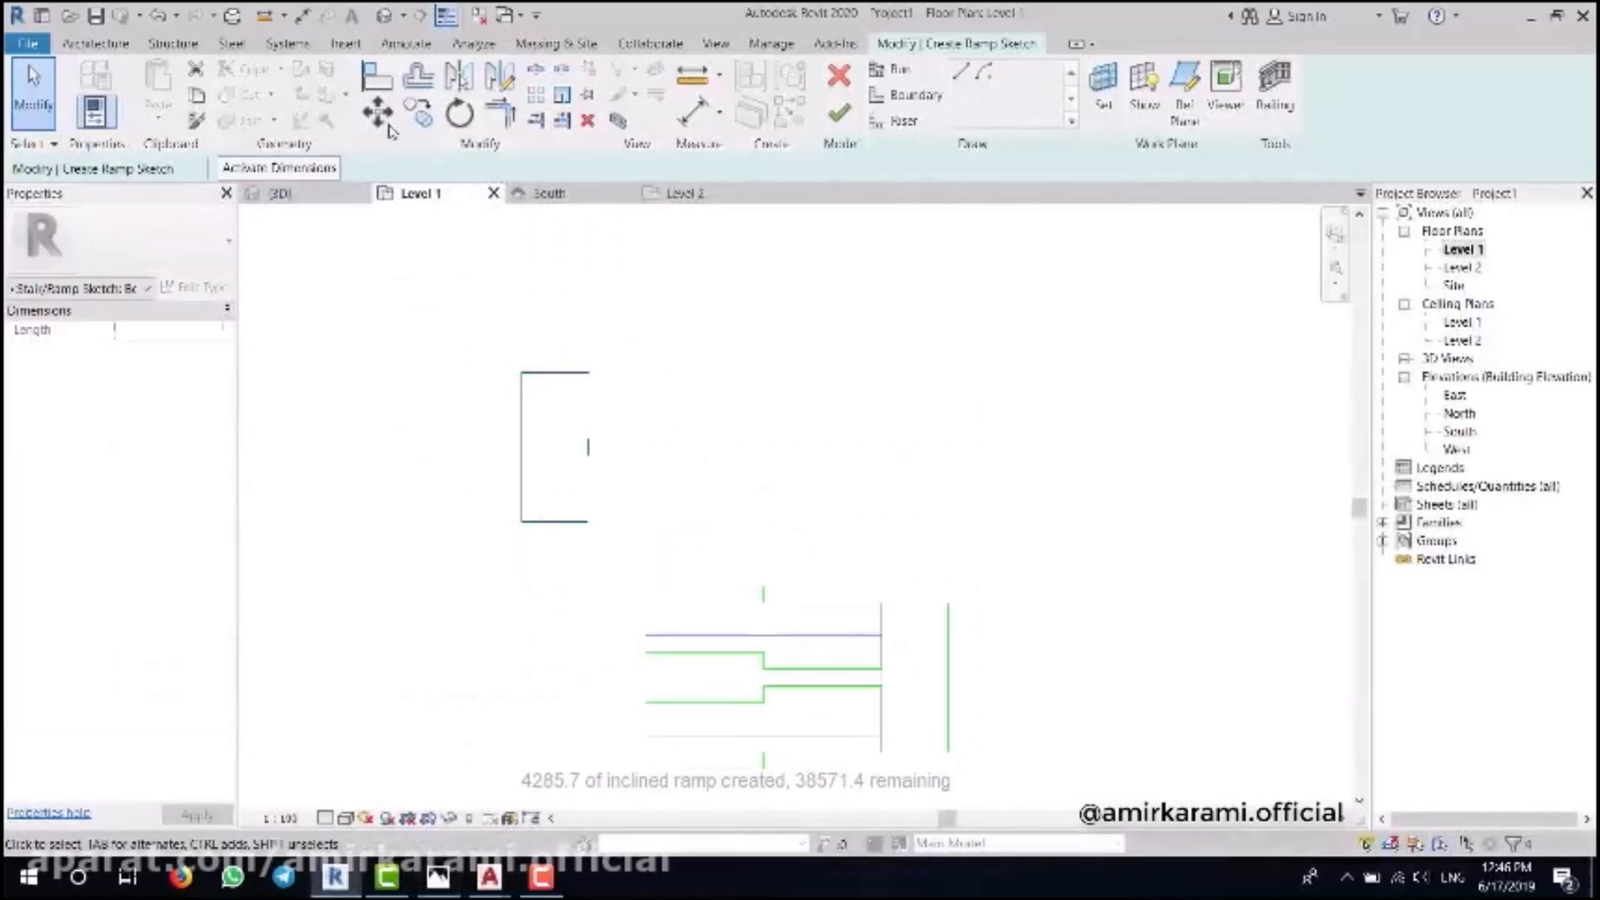
{"action": "middle_click_drag", "start_coordinate": [602, 449], "coordinate": [615, 327]}
{"action": "left_click", "coordinate": [601, 399]}
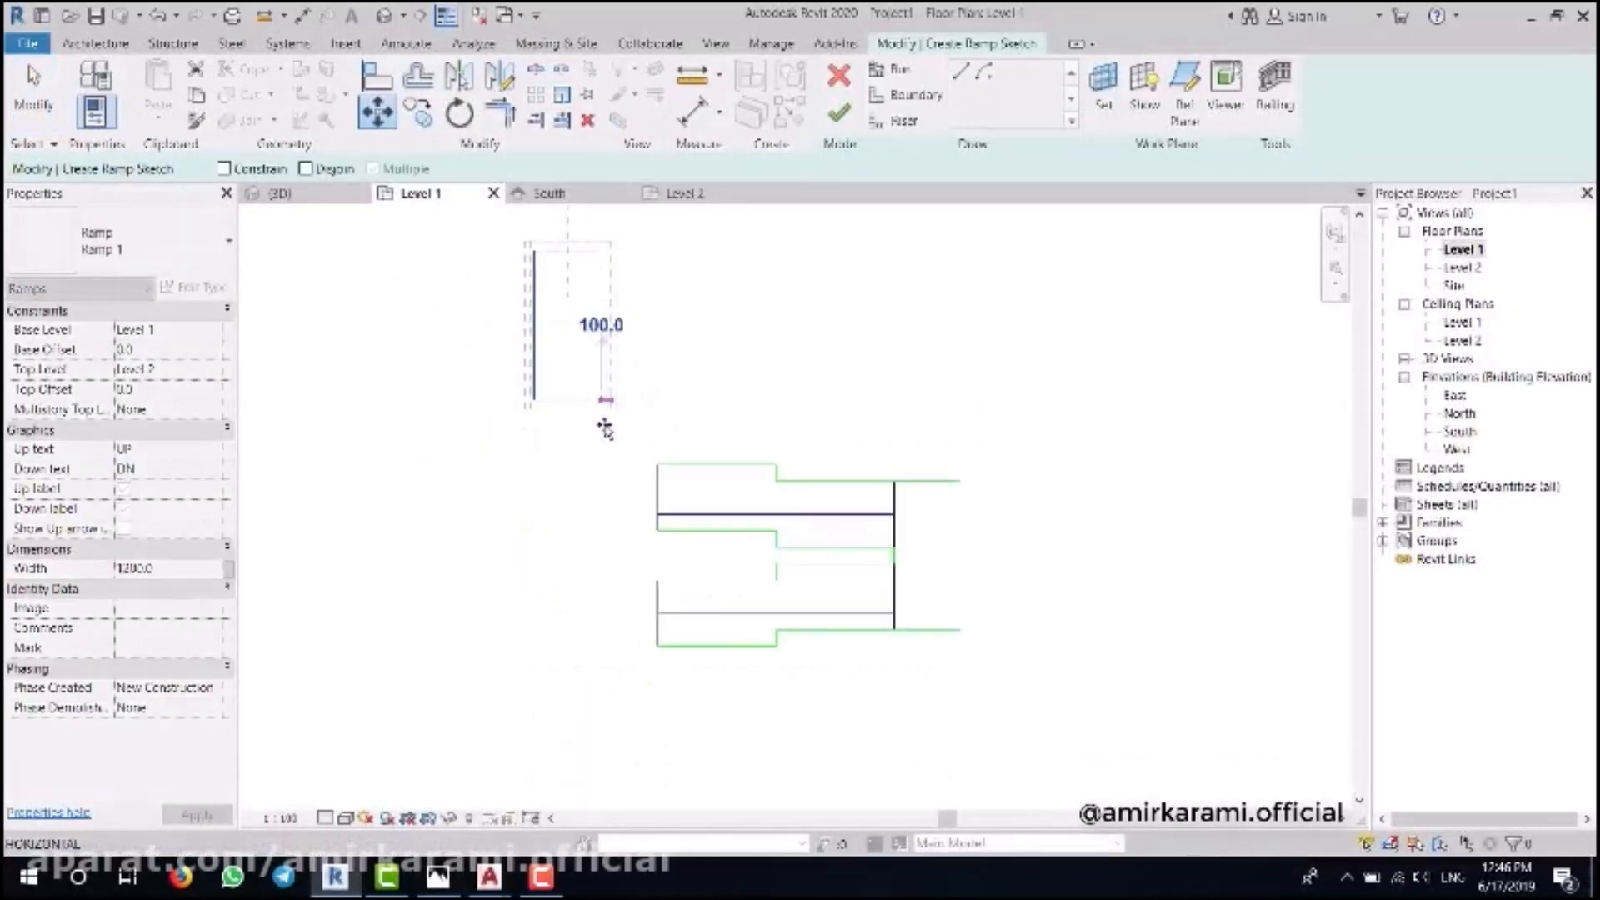
{"action": "left_click", "coordinate": [655, 530]}
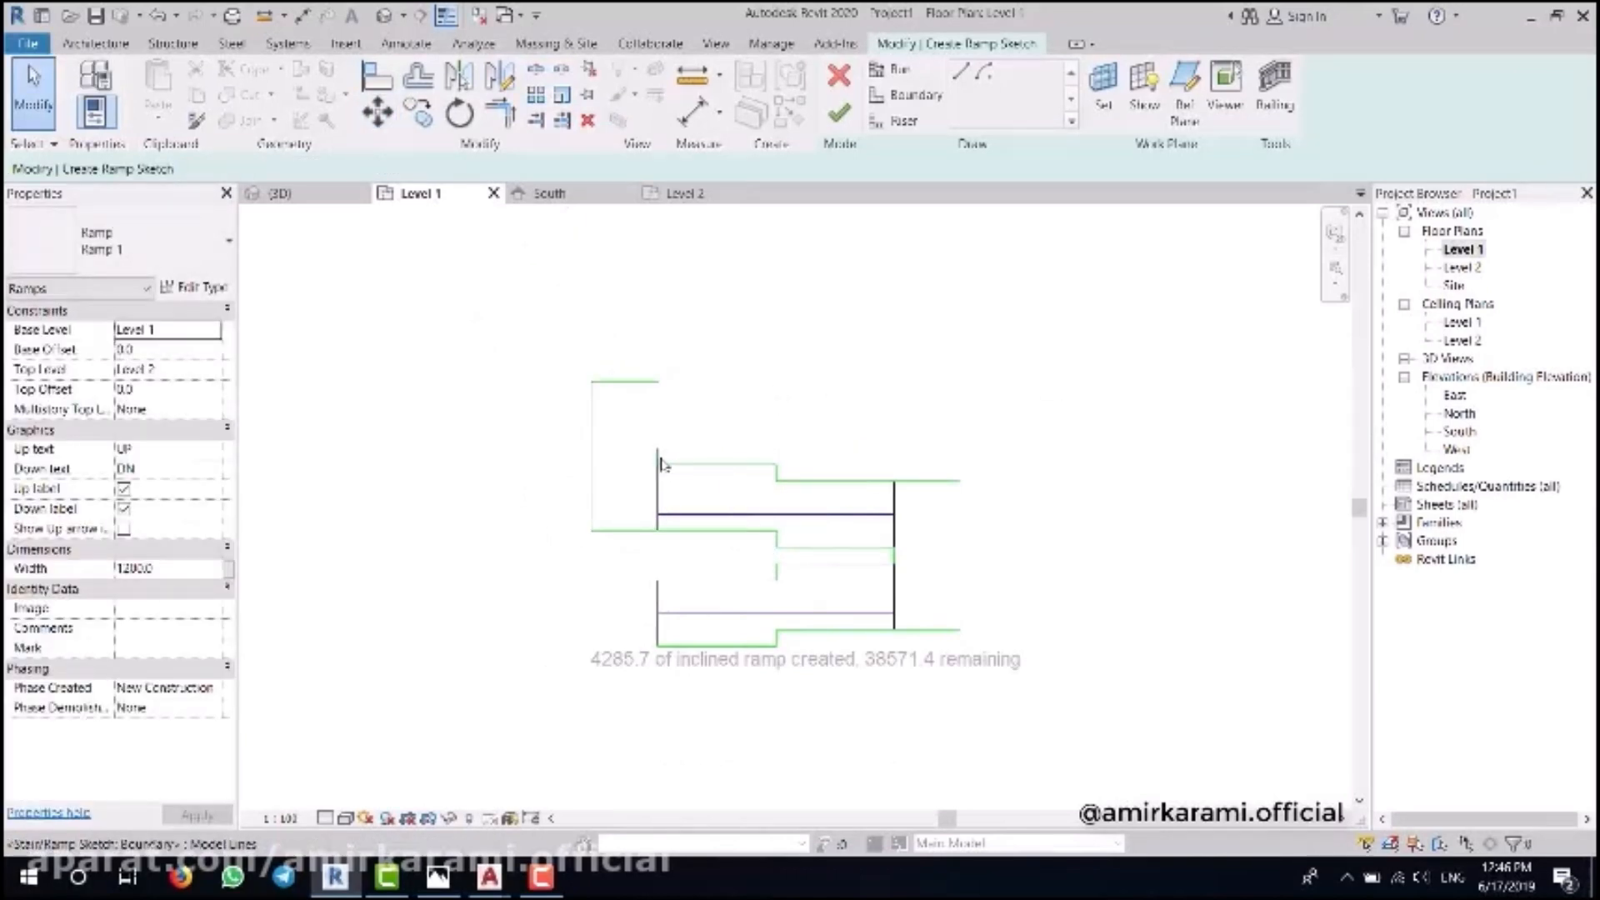
{"action": "scroll", "coordinate": [714, 658], "scroll_direction": "down", "scroll_amount": 2}
{"action": "middle_click_drag", "start_coordinate": [861, 583], "coordinate": [774, 598]}
- Copy the whole ramp sketch upward four times, each copy 3600 mm above the last
{"action": "mouse_move", "coordinate": [979, 413]}
{"action": "left_mouse_down"}
{"action": "mouse_move", "coordinate": [421, 750]}
{"action": "mouse_move", "coordinate": [416, 698]}
{"action": "left_mouse_up"}
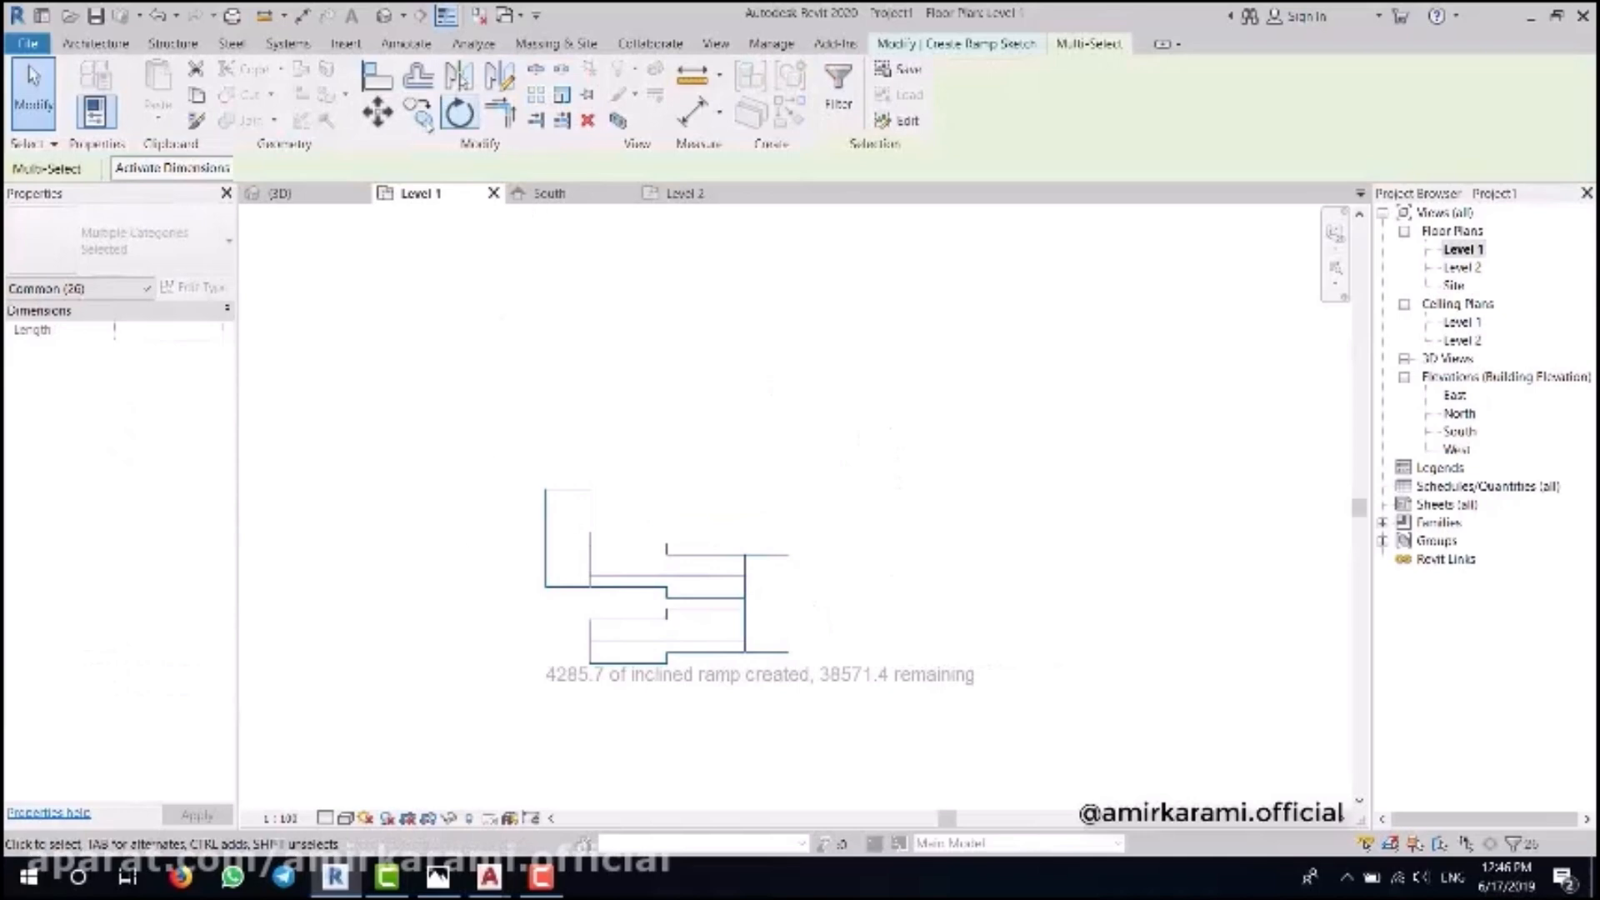
{"action": "left_click", "coordinate": [419, 114]}
{"action": "scroll", "coordinate": [630, 669], "scroll_direction": "up", "scroll_amount": 1}
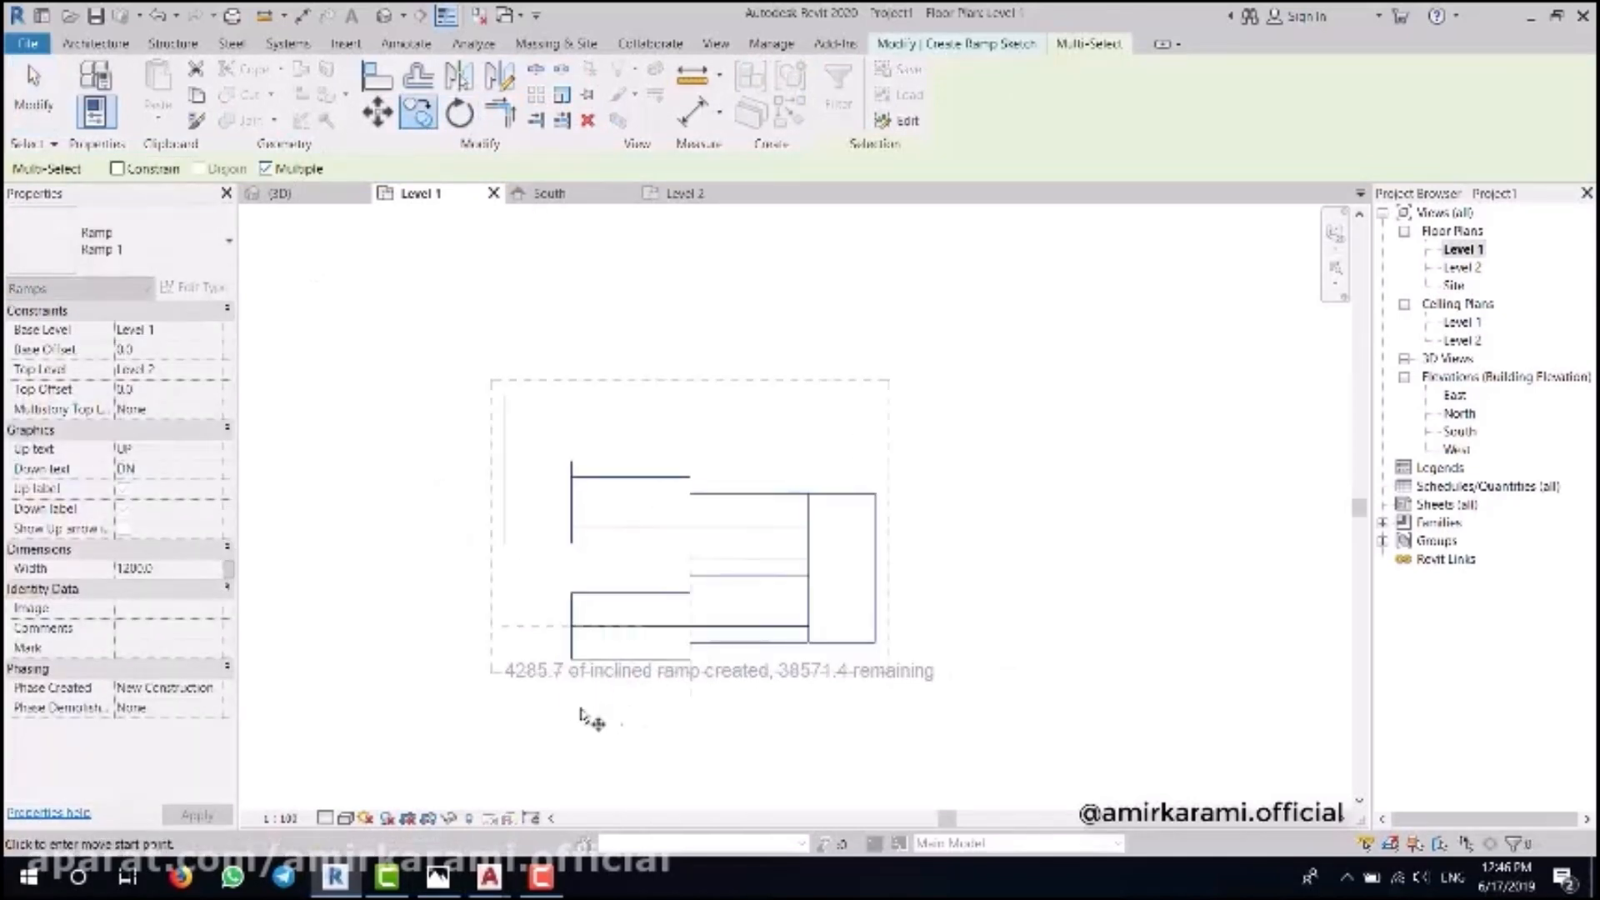
{"action": "left_click", "coordinate": [574, 661]}
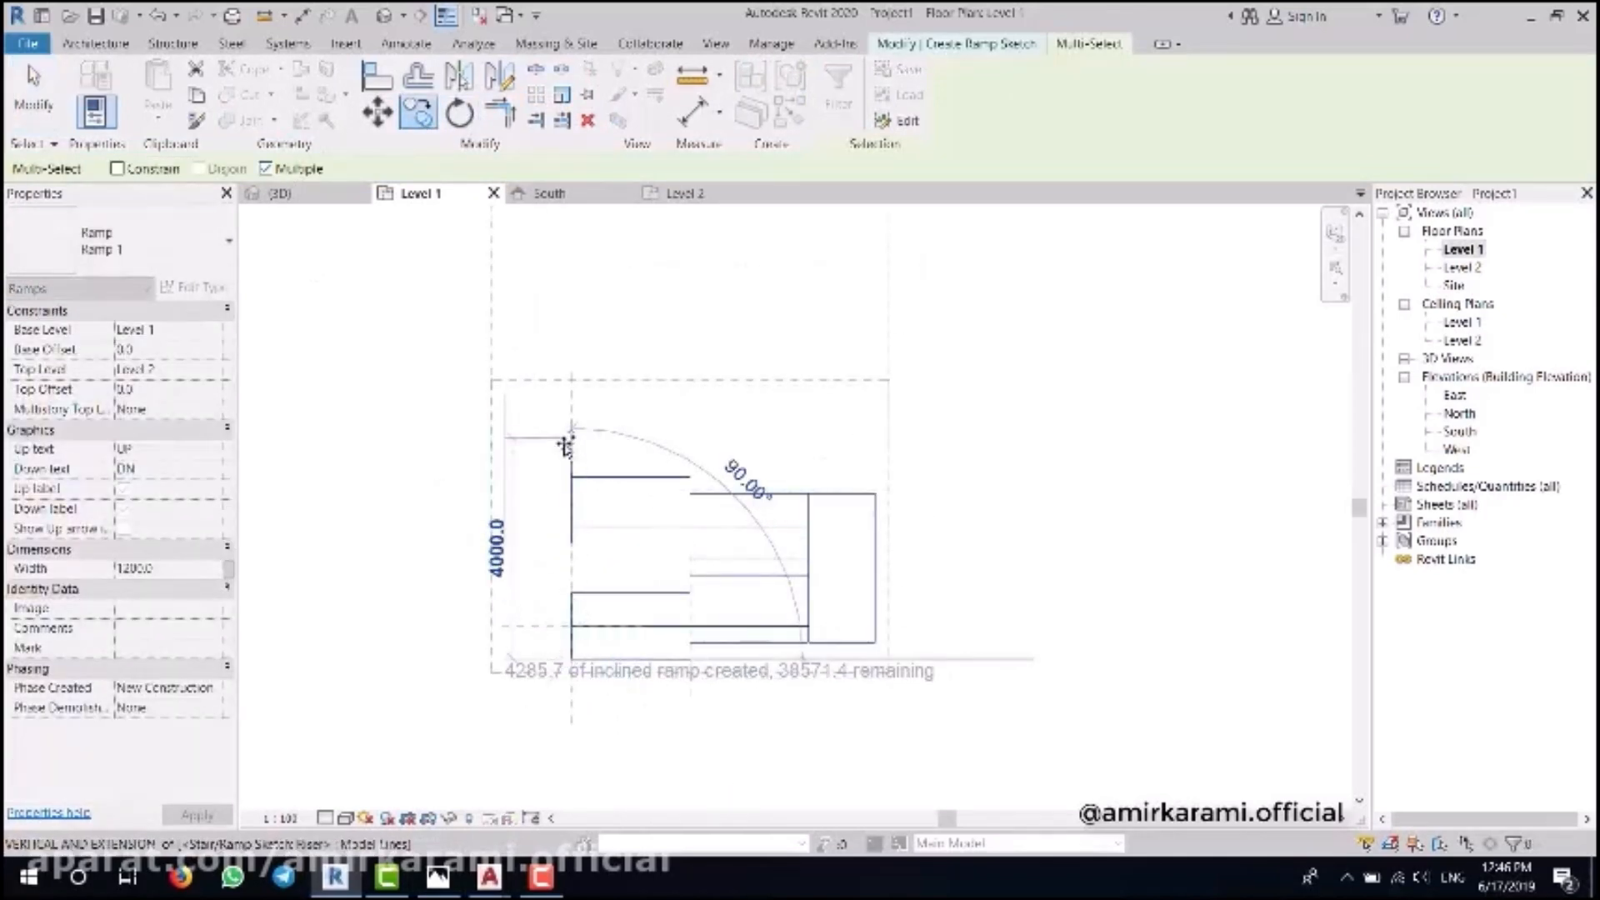
{"action": "left_click", "coordinate": [571, 461]}
{"action": "scroll", "coordinate": [587, 408], "scroll_direction": "down", "scroll_amount": 2}
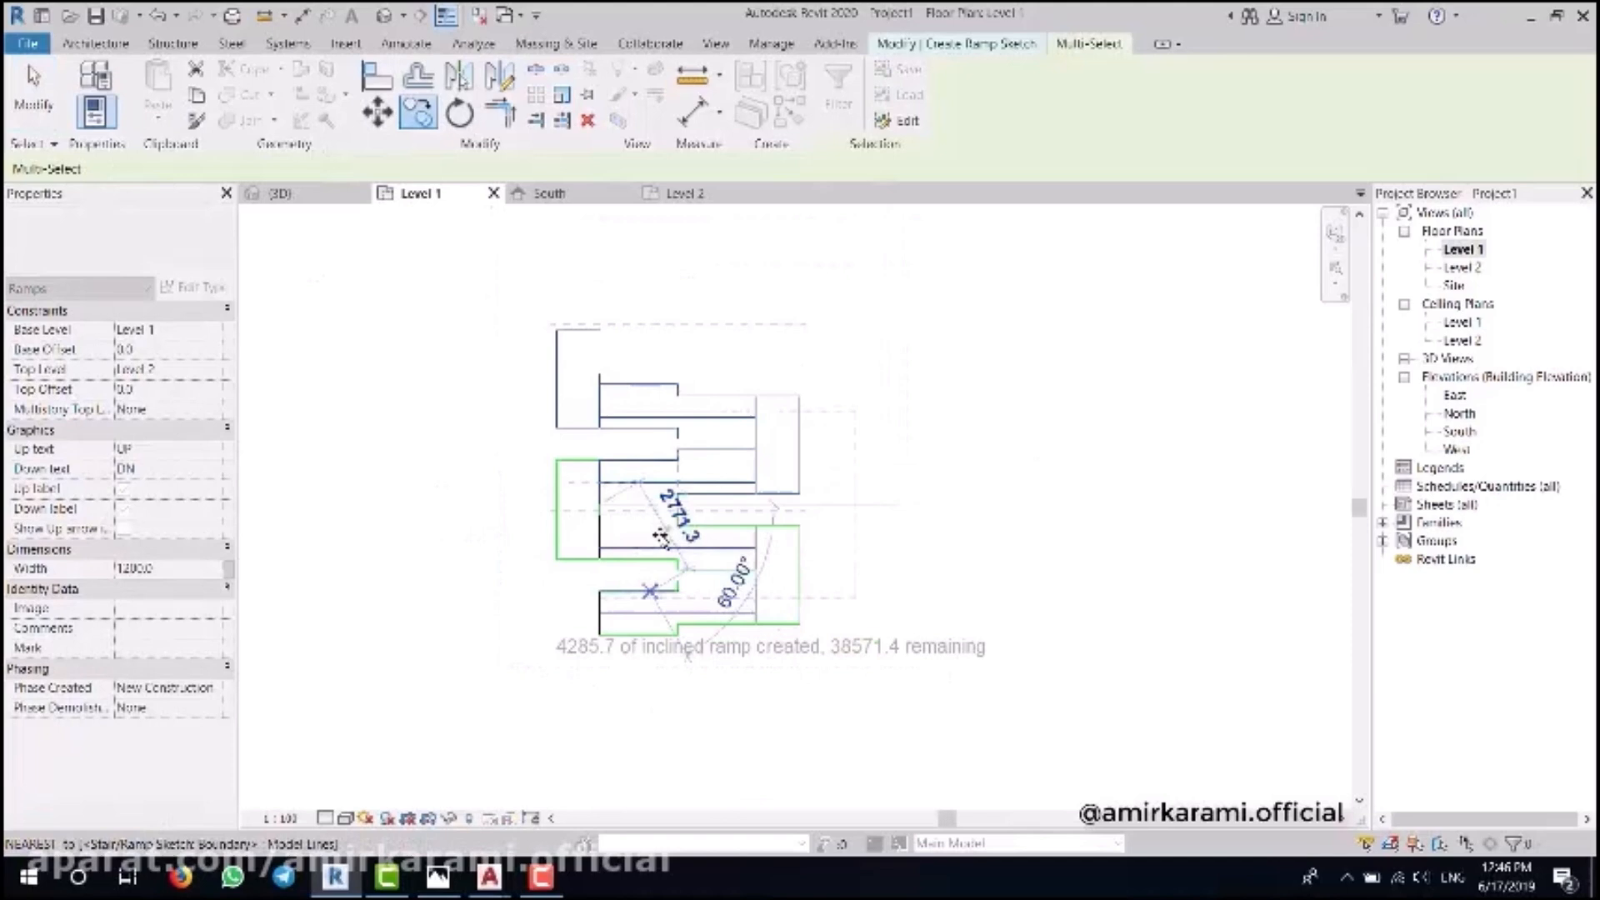
{"action": "left_click", "coordinate": [599, 372]}
{"action": "scroll", "coordinate": [612, 374], "scroll_direction": "down", "scroll_amount": 1}
{"action": "middle_click_drag", "start_coordinate": [817, 361], "coordinate": [783, 513]}
{"action": "middle_click_drag", "start_coordinate": [665, 419], "coordinate": [665, 533]}
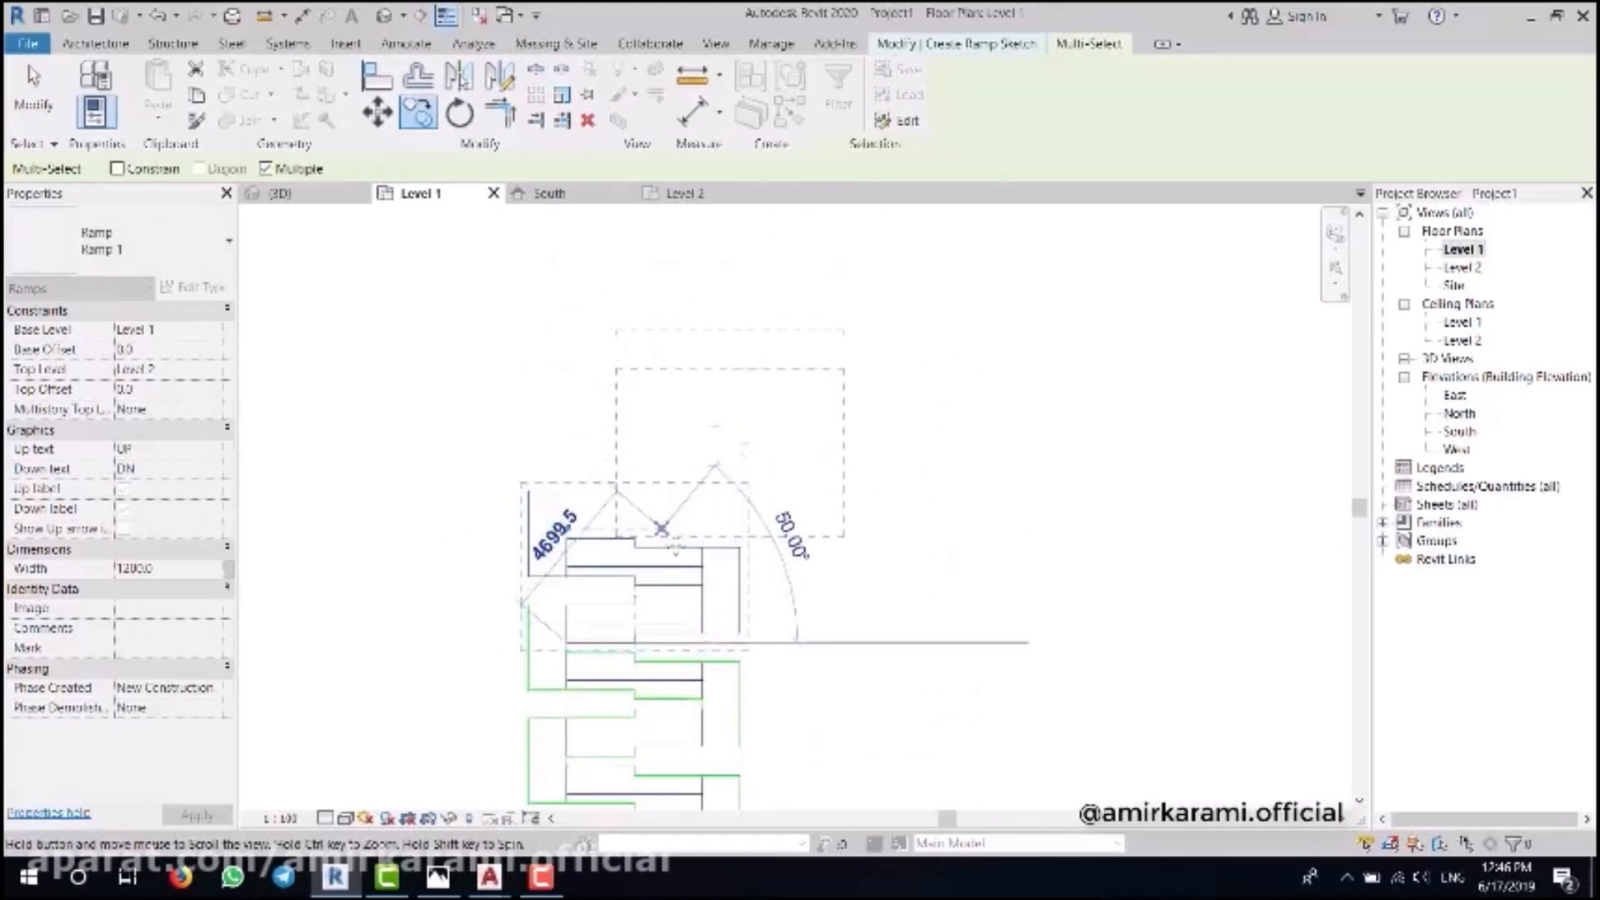
{"action": "left_click", "coordinate": [567, 535]}
{"action": "middle_click_drag", "start_coordinate": [667, 358], "coordinate": [675, 458]}
{"action": "scroll", "coordinate": [607, 505], "scroll_direction": "up", "scroll_amount": 1}
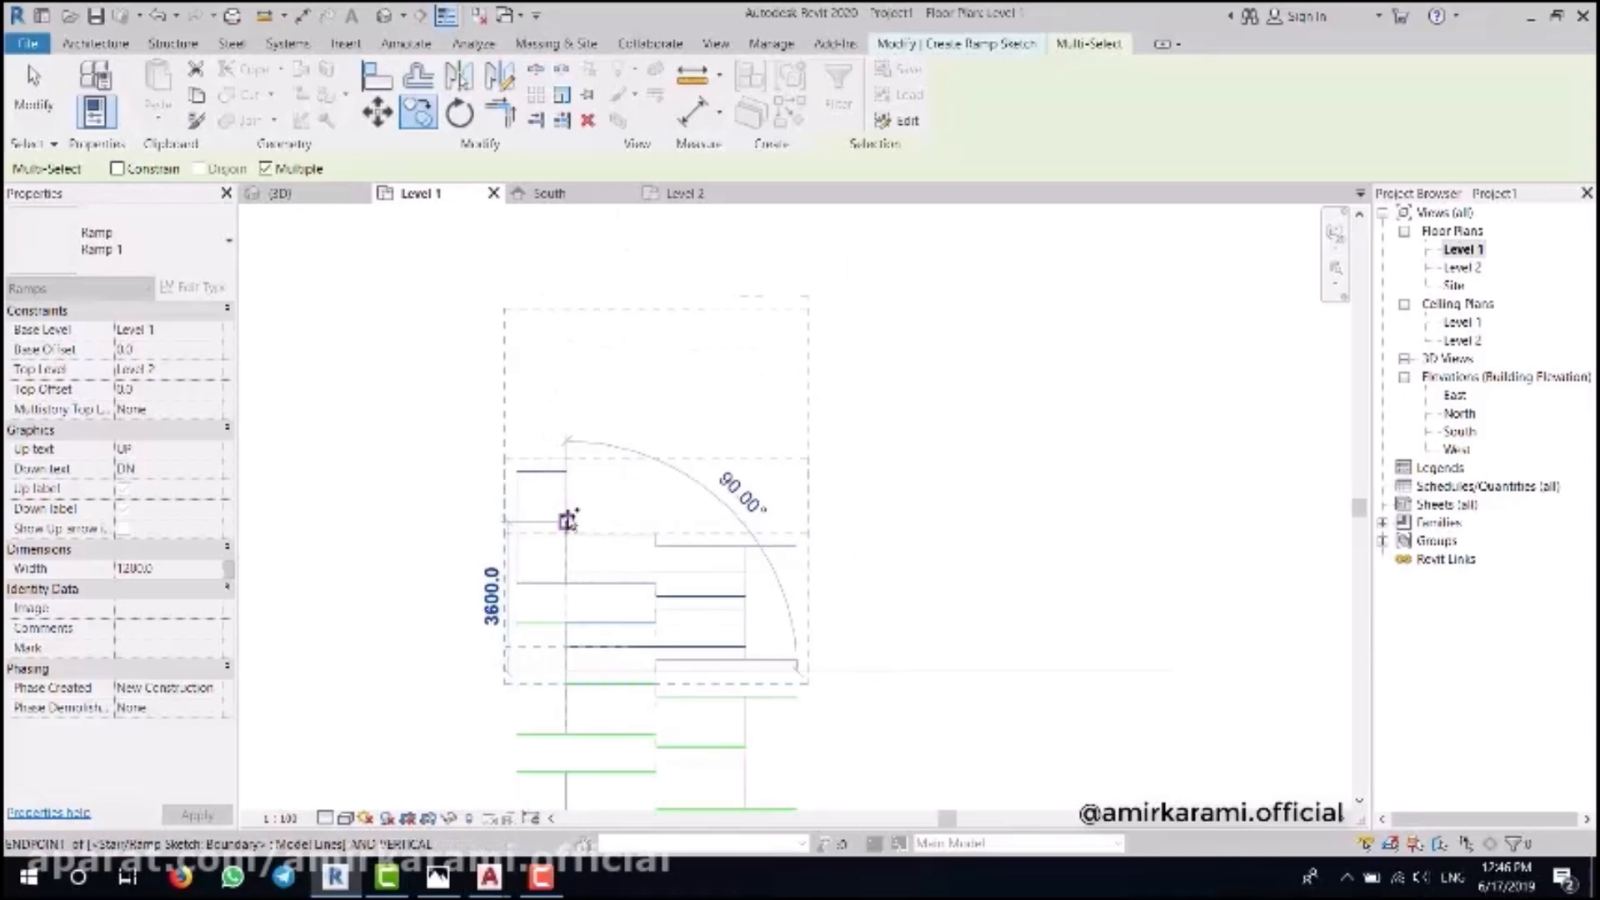
{"action": "left_click", "coordinate": [567, 521]}
{"action": "middle_click_drag", "start_coordinate": [768, 322], "coordinate": [775, 381]}
{"action": "key", "text": "Escape"}
- Inspect the sketch's top end, checking the short 300 mm line
{"action": "scroll", "coordinate": [553, 450], "scroll_direction": "up", "scroll_amount": 1}
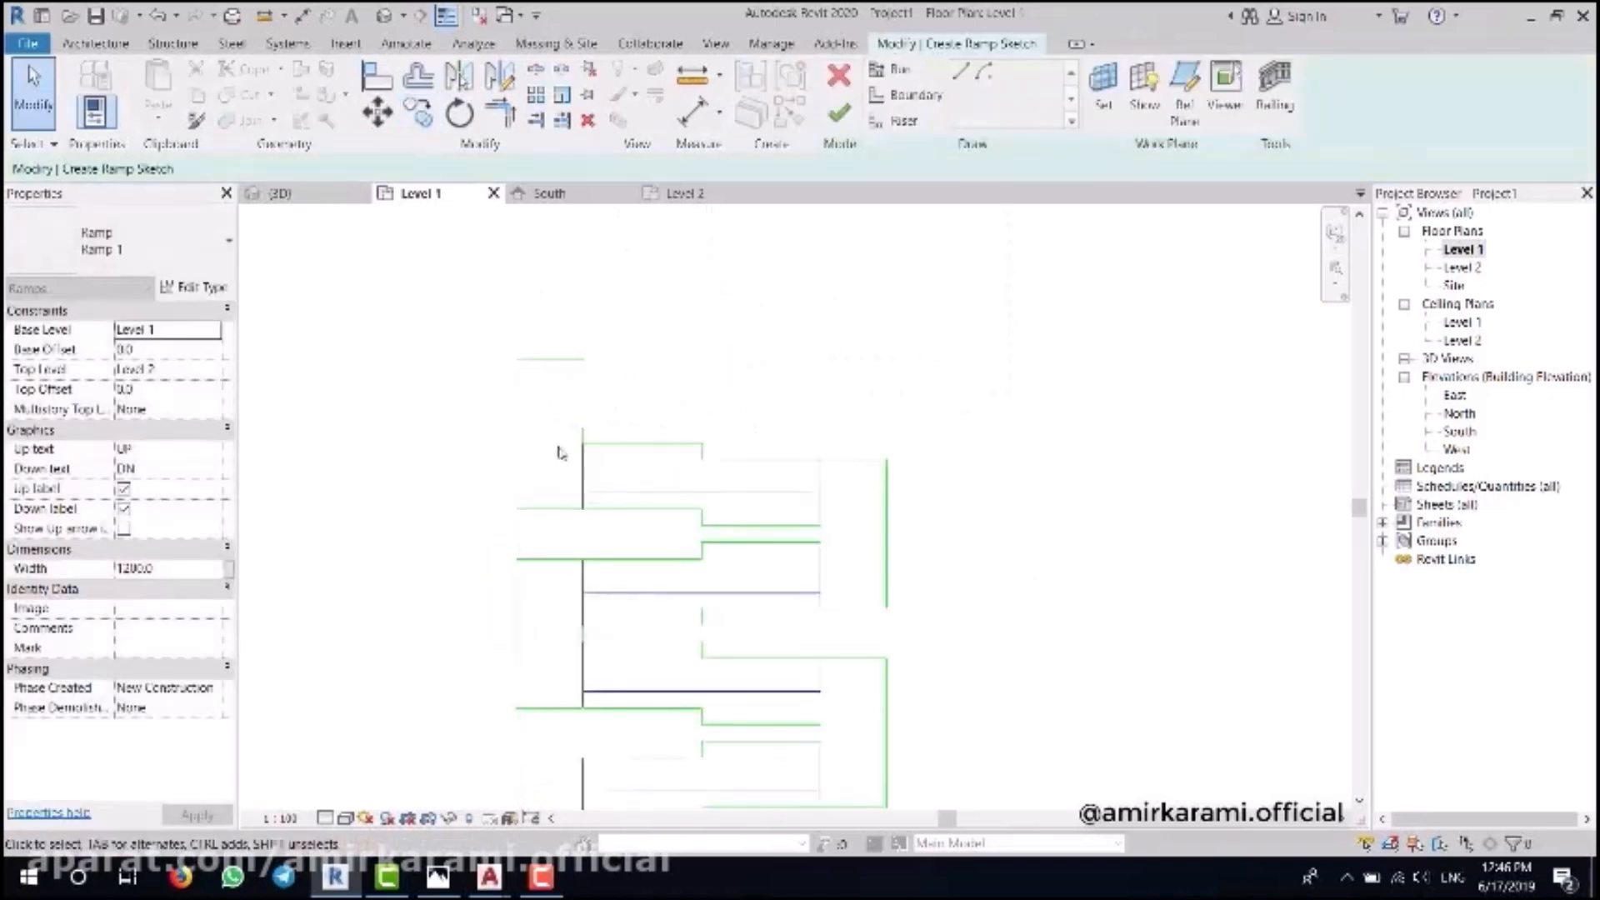
{"action": "middle_click_drag", "start_coordinate": [553, 449], "coordinate": [624, 480]}
{"action": "left_click_drag", "start_coordinate": [537, 564], "coordinate": [538, 565]}
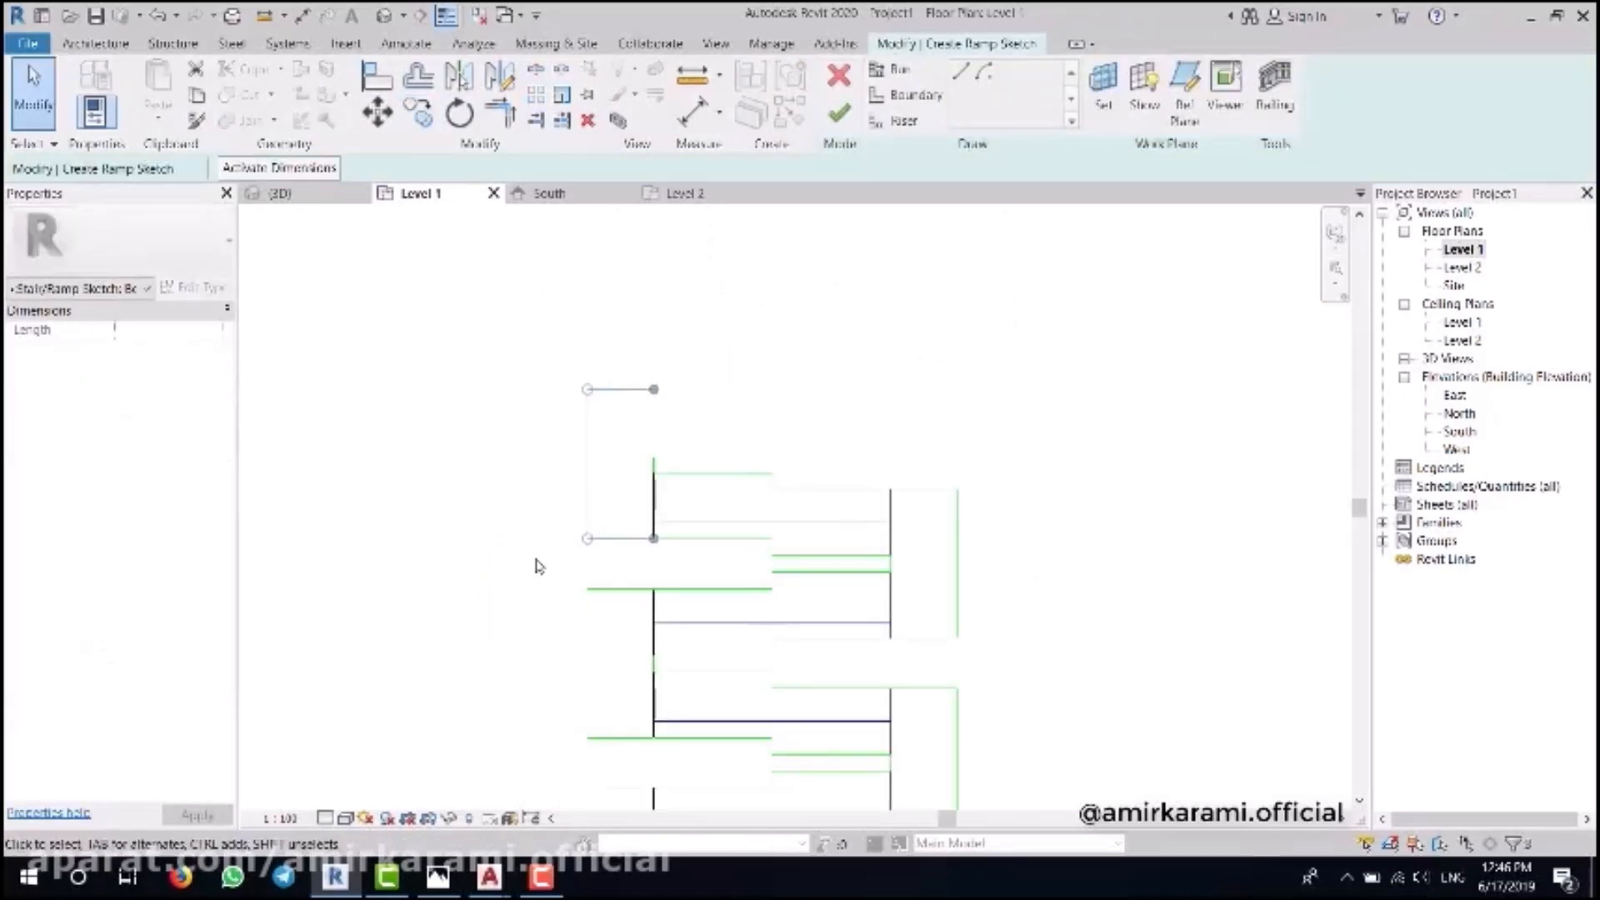
{"action": "left_click", "coordinate": [699, 501]}
{"action": "scroll", "coordinate": [680, 481], "scroll_direction": "up", "scroll_amount": 2}
{"action": "left_click", "coordinate": [608, 447]}
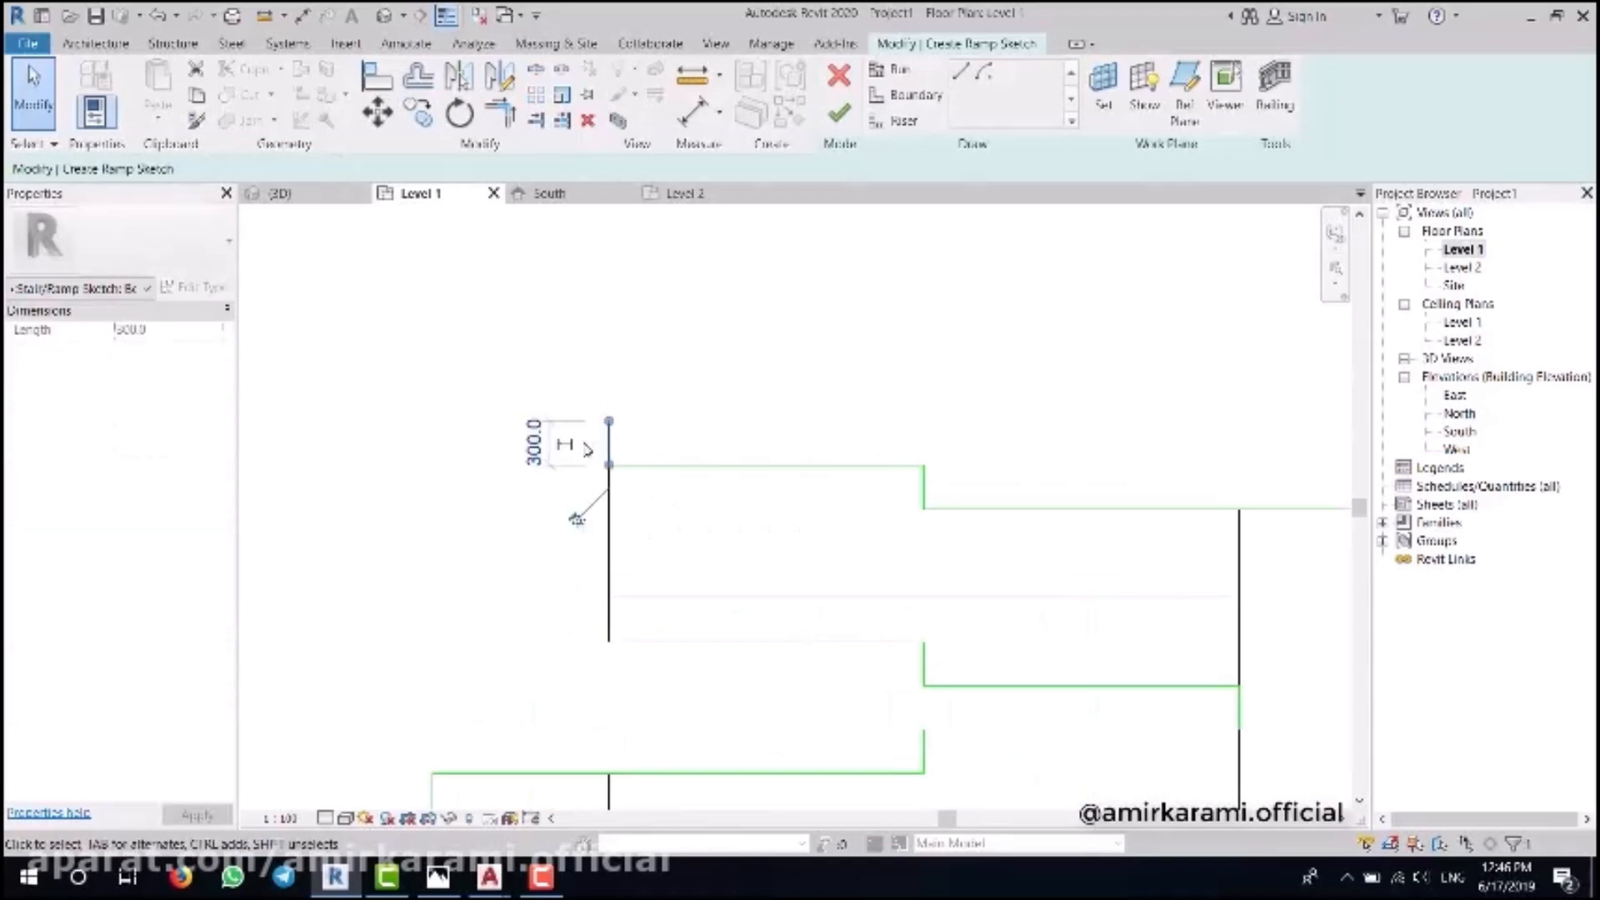
{"action": "left_click", "coordinate": [652, 317]}
{"action": "scroll", "coordinate": [652, 374], "scroll_direction": "down", "scroll_amount": 6}
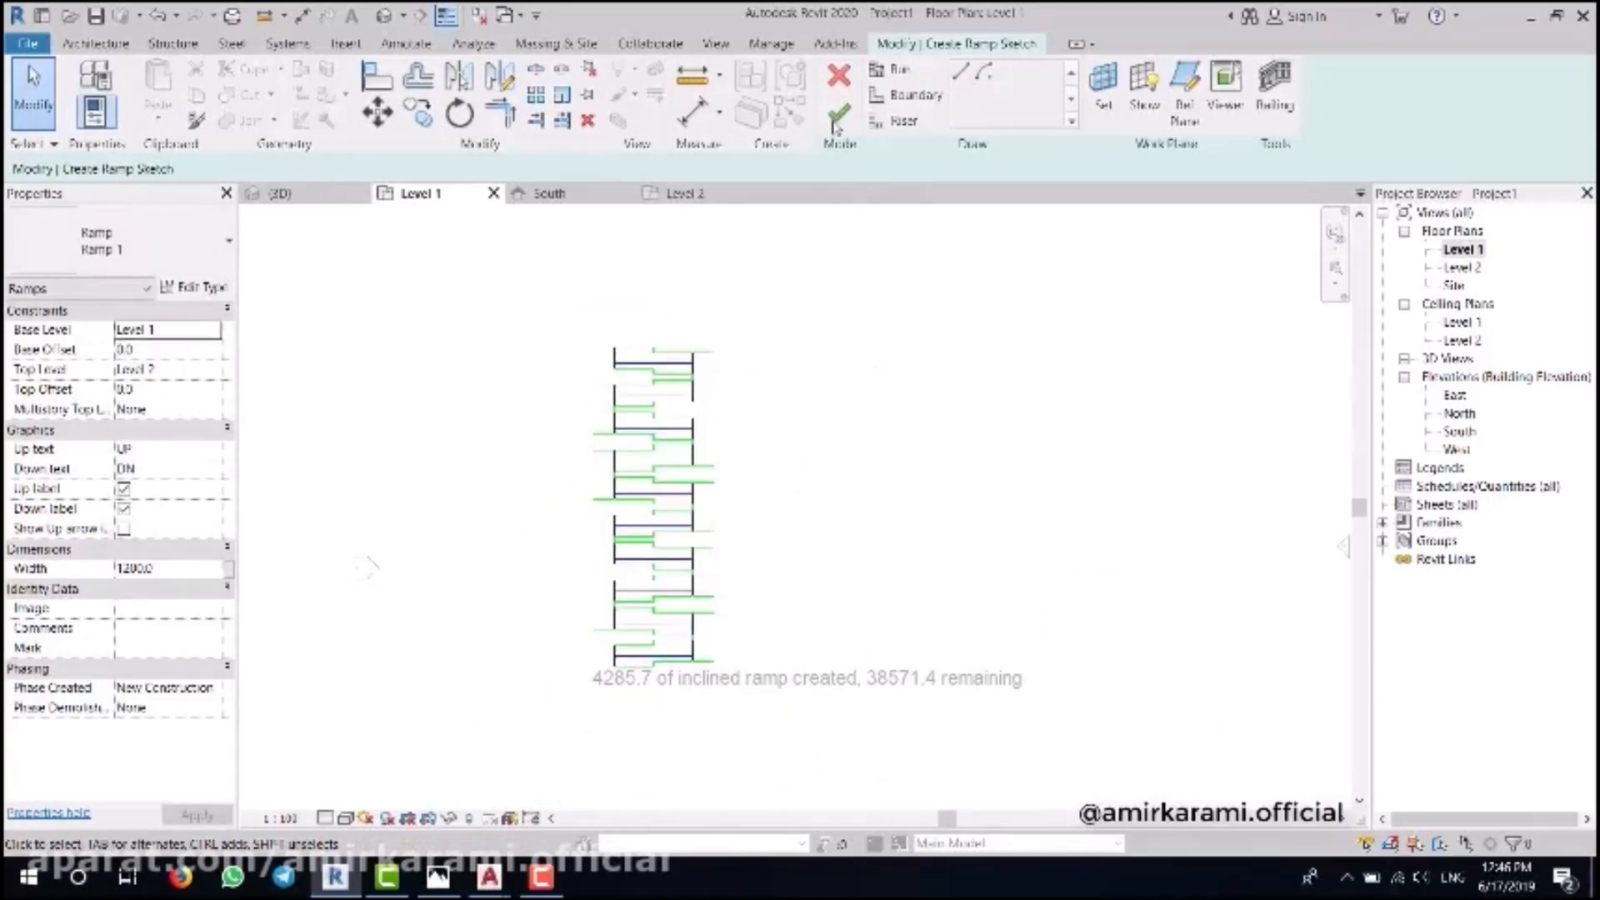
- Finish the ramp sketch and view the ramp in the default 3D view
{"action": "left_click", "coordinate": [976, 489]}
{"action": "left_click", "coordinate": [384, 16]}
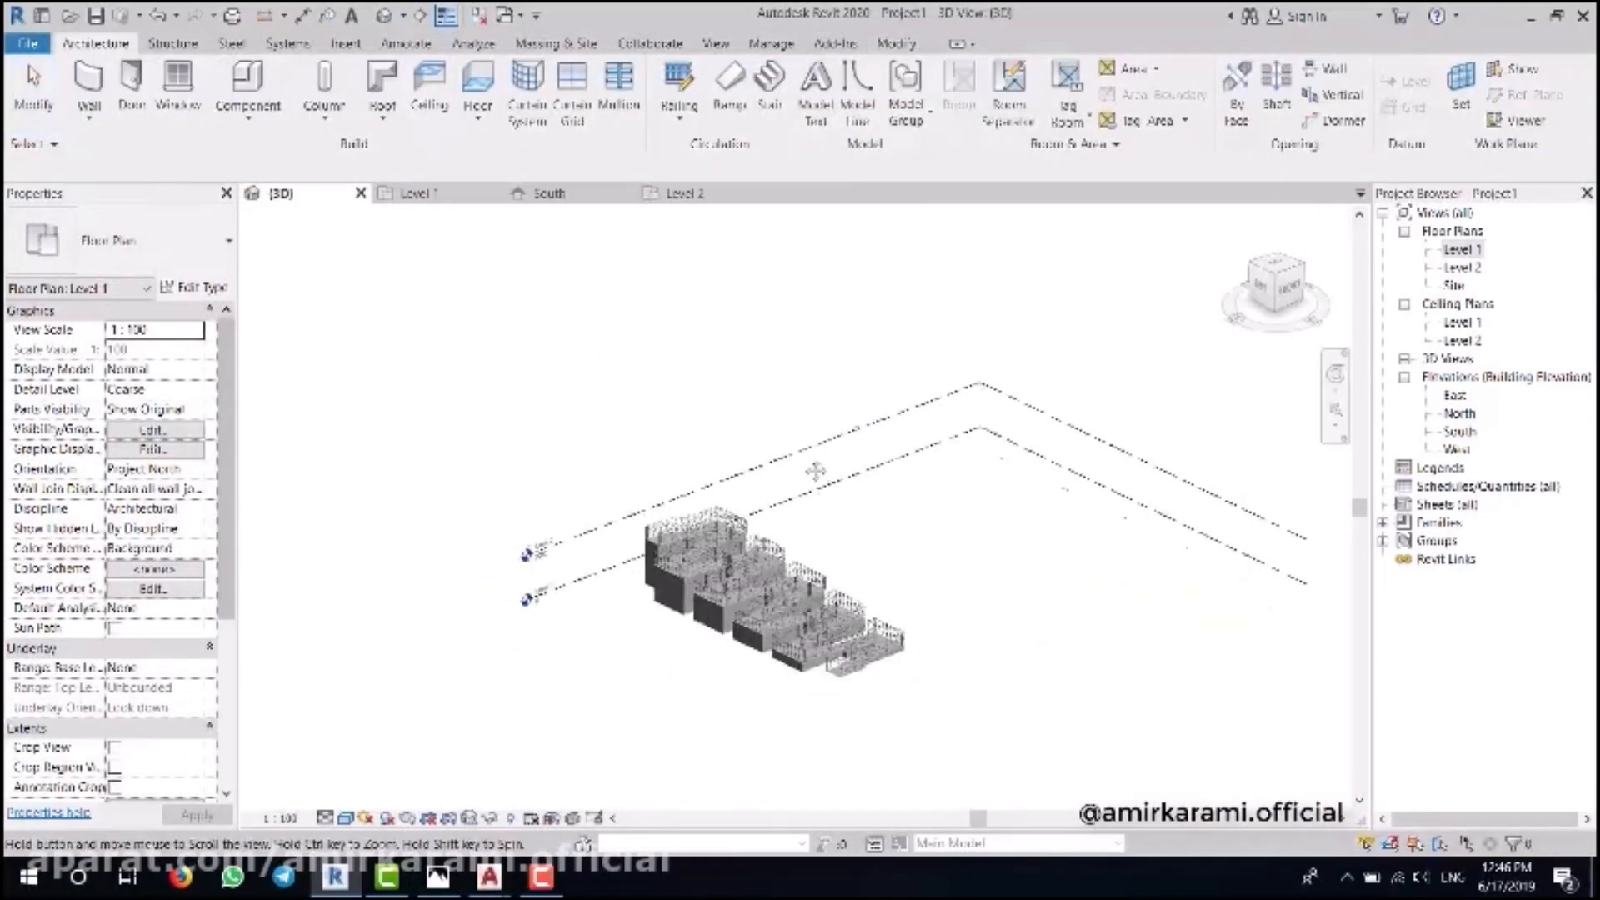
{"action": "scroll", "coordinate": [984, 599], "scroll_direction": "up", "scroll_amount": 4}
{"action": "middle_click_drag", "start_coordinate": [984, 599], "coordinate": [910, 494]}
- Delete both railings from the ramp
{"action": "left_click", "coordinate": [1003, 576]}
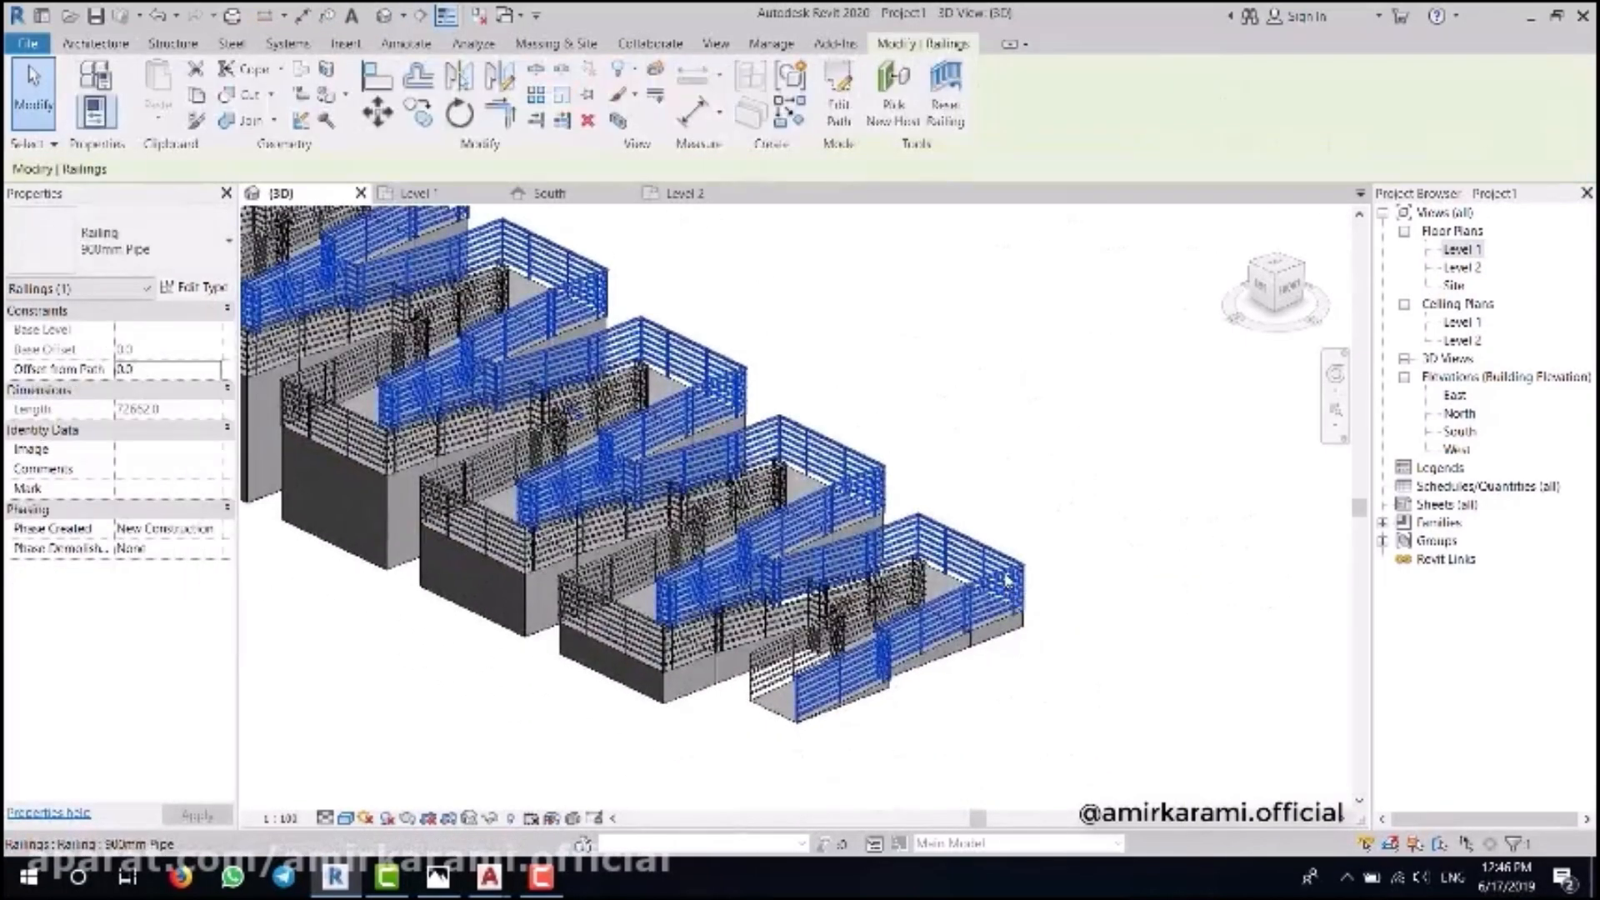
{"action": "key", "text": "Delete"}
{"action": "left_click", "coordinate": [740, 510]}
{"action": "key", "text": "Delete"}
- Set the ramp type's Shape to Thick, then undo that change with Ctrl+Z
{"action": "middle_click_drag", "start_coordinate": [953, 425], "coordinate": [887, 542], "text": "shift"}
{"action": "left_click", "coordinate": [258, 325]}
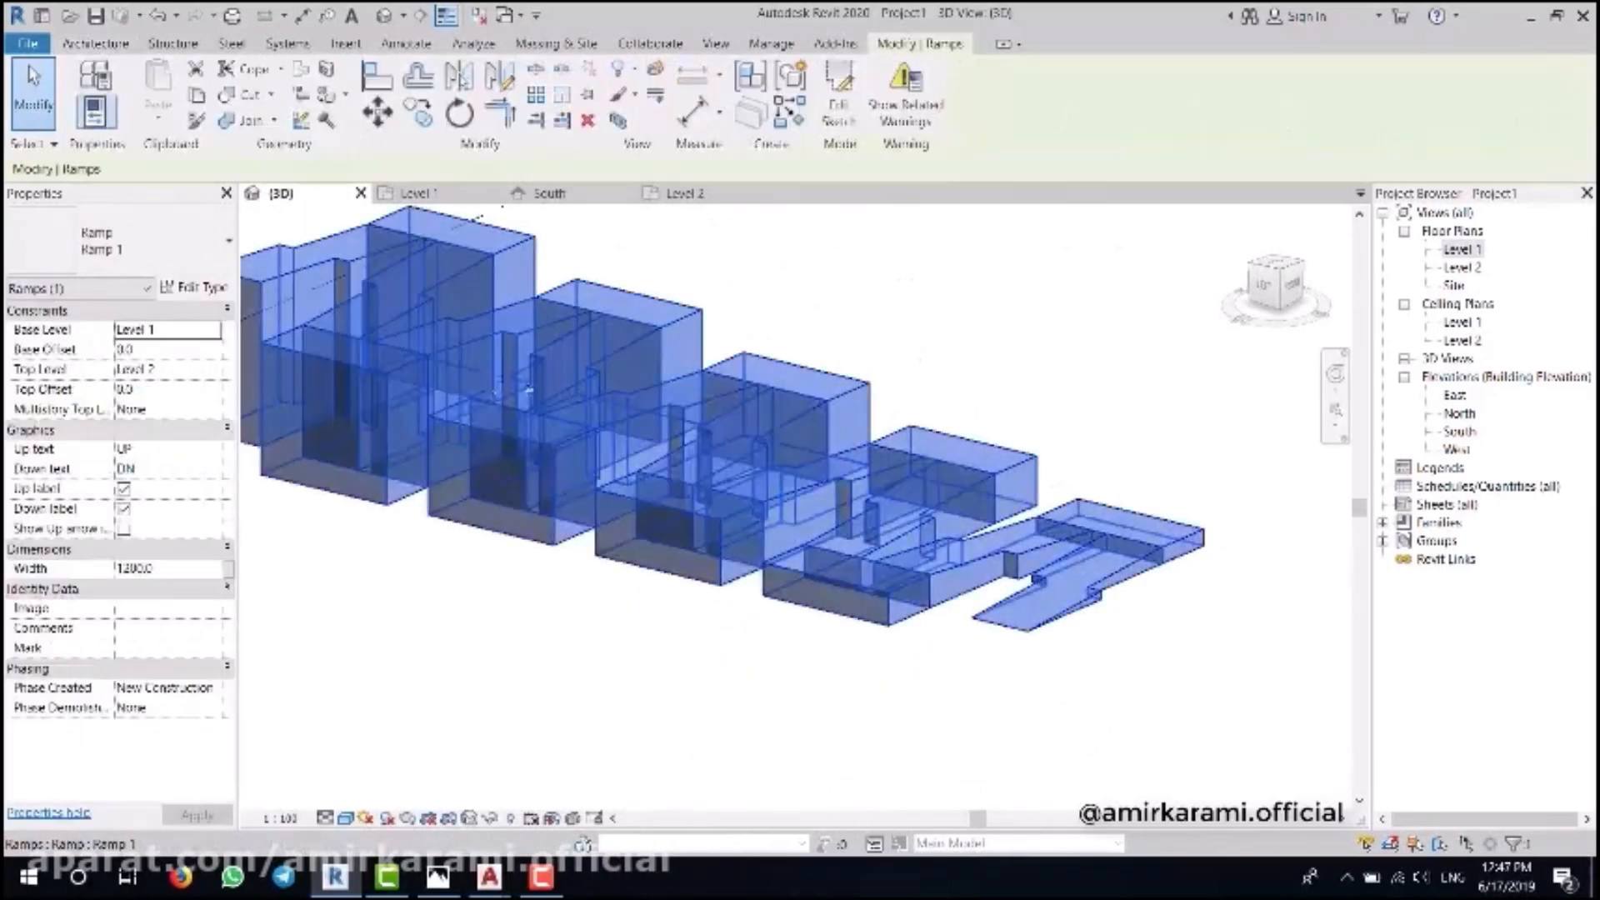
{"action": "left_click", "coordinate": [194, 288]}
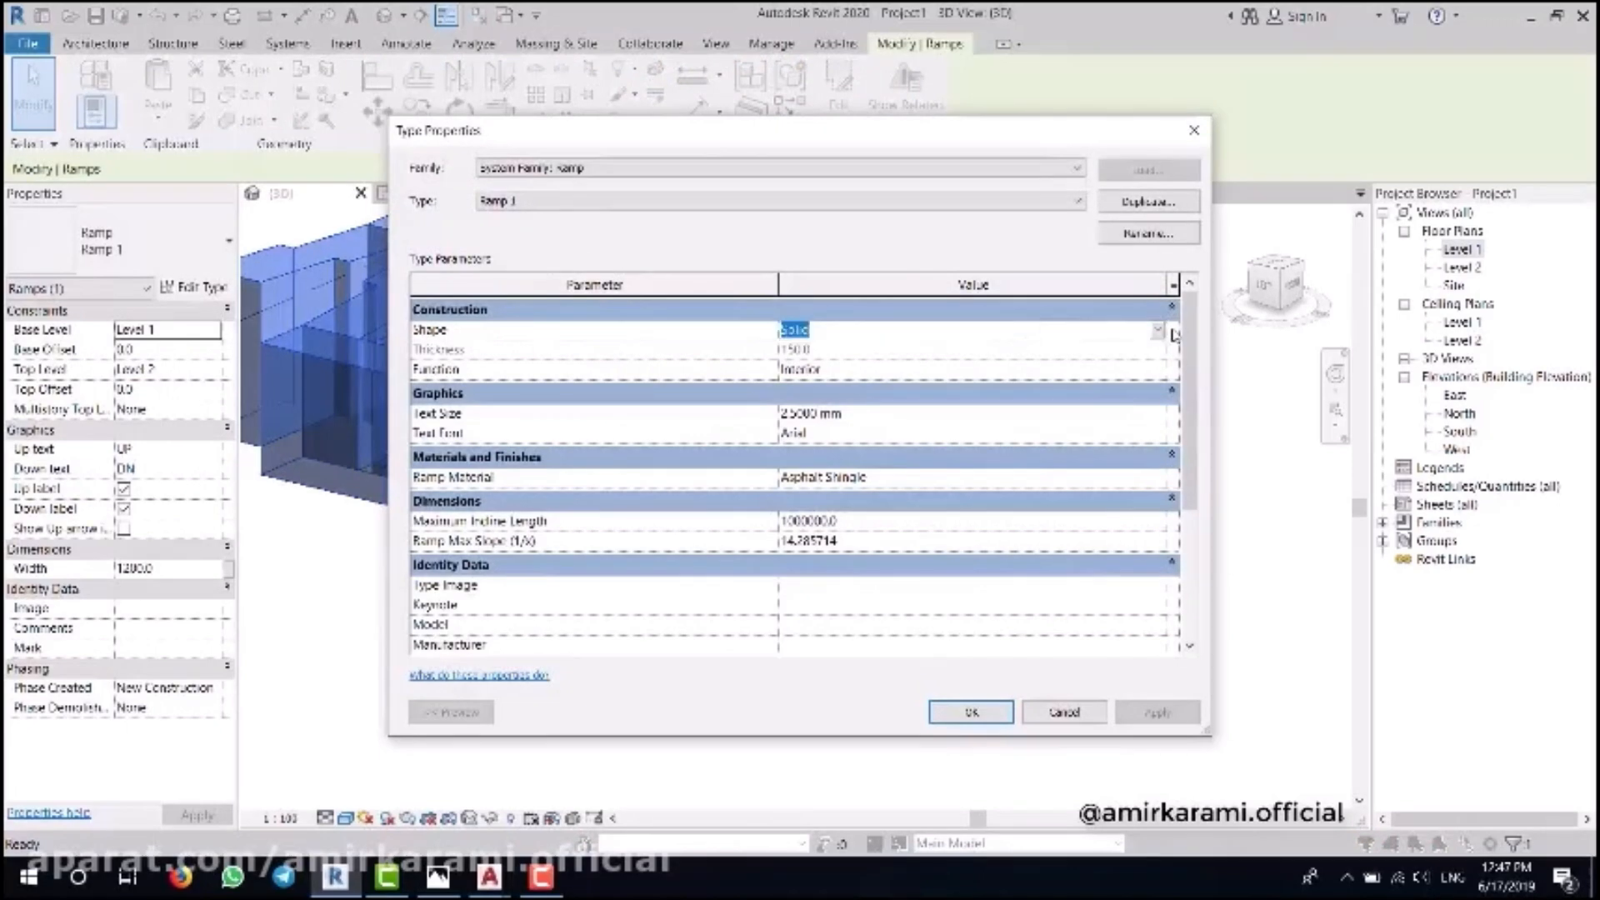
{"action": "left_click", "coordinate": [1157, 331]}
{"action": "left_click", "coordinate": [800, 350]}
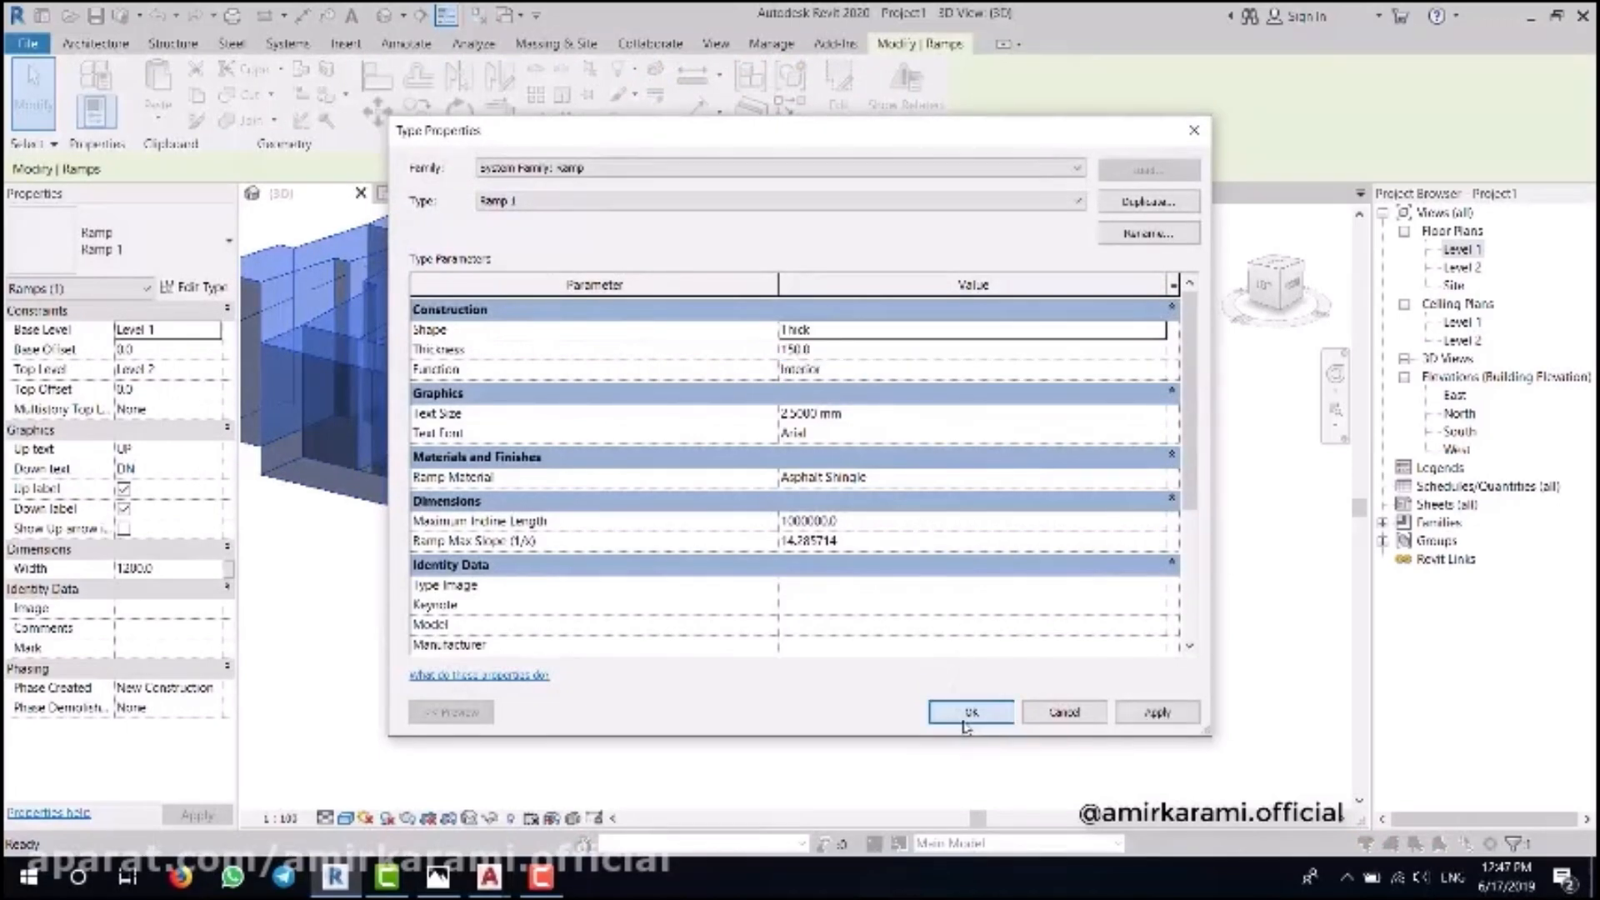
{"action": "left_click", "coordinate": [971, 712]}
{"action": "left_click", "coordinate": [802, 712]}
{"action": "key", "text": "ctrl+z"}
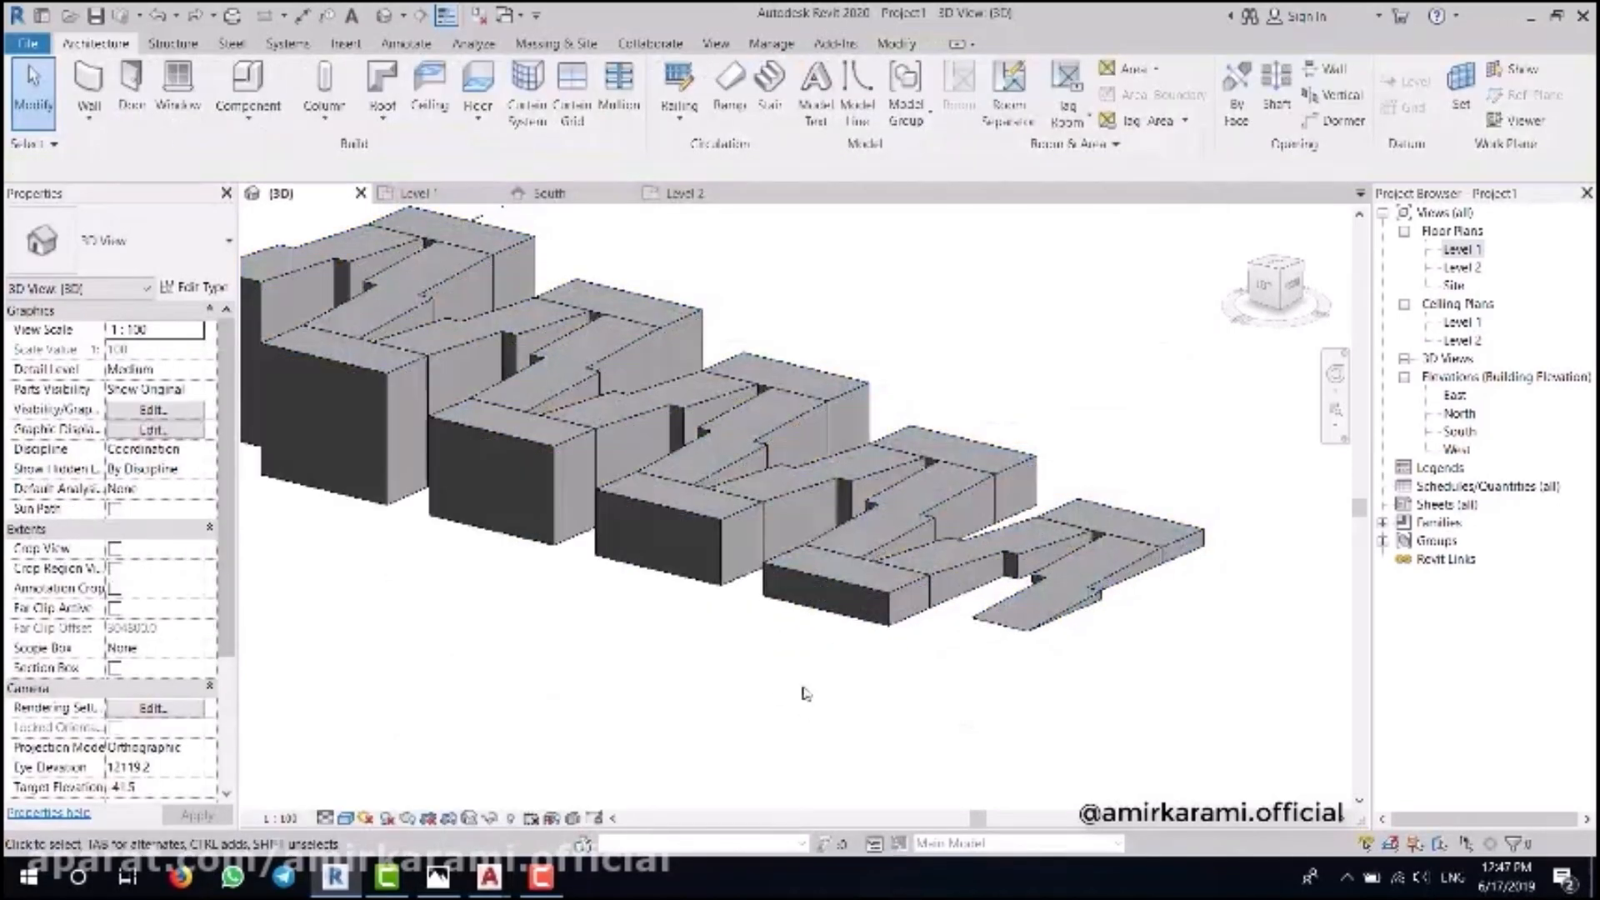
{"action": "scroll", "coordinate": [992, 545], "scroll_direction": "down", "scroll_amount": 2}
{"action": "middle_click_drag", "start_coordinate": [992, 545], "coordinate": [958, 568], "text": "shift"}
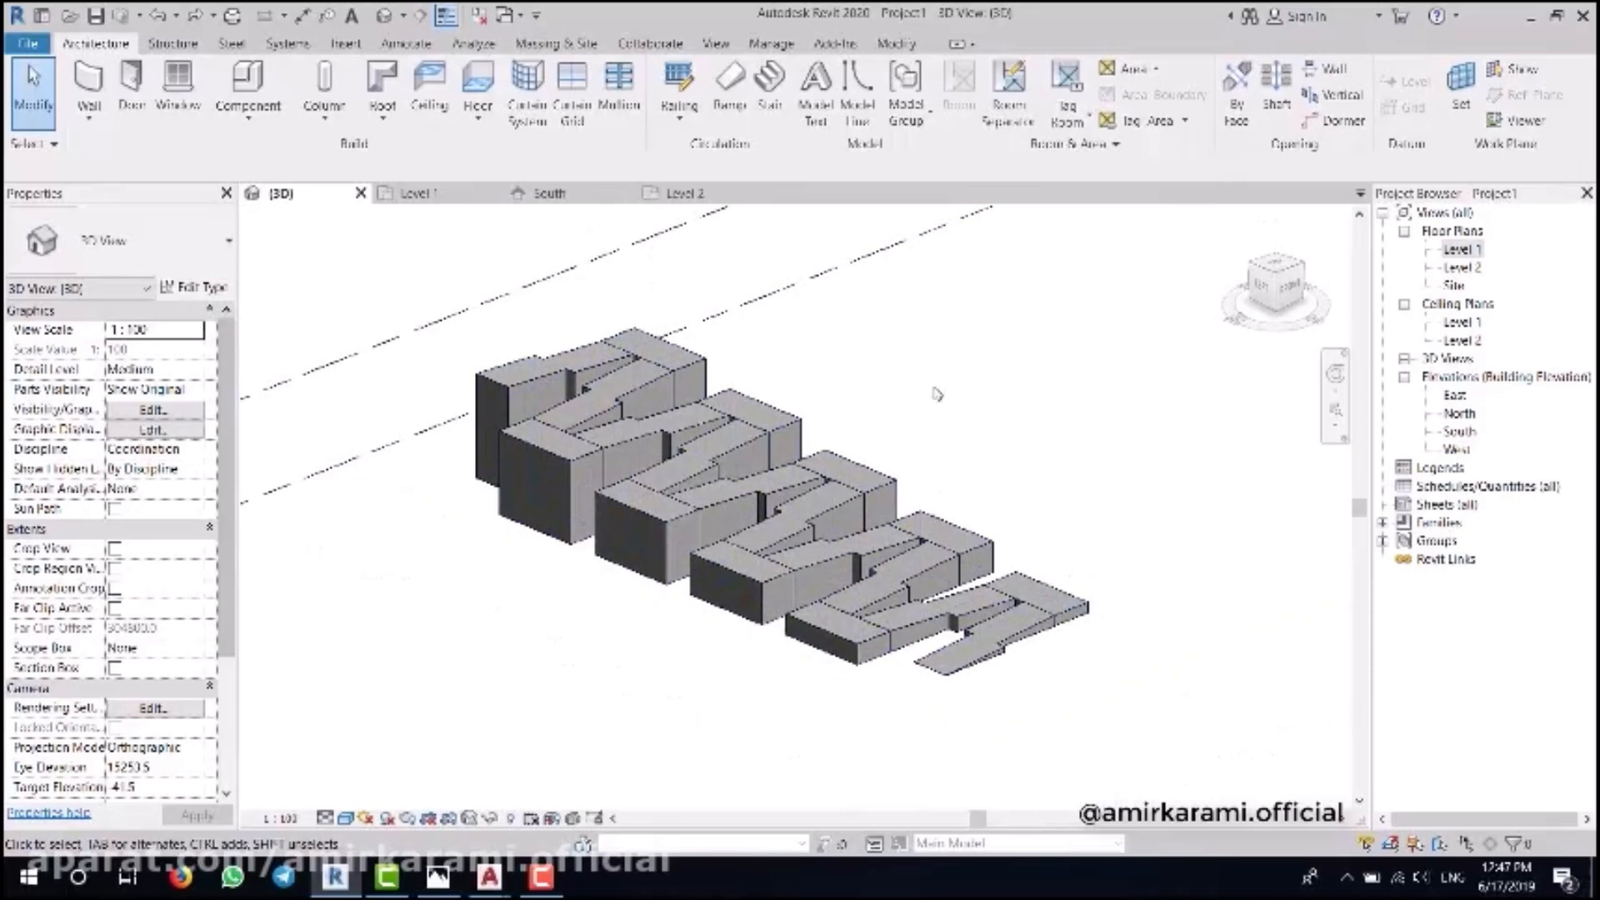
- Start the Spot Elevation tool on the 3D ramp and compare it with the reference photo
{"action": "left_click", "coordinate": [432, 47]}
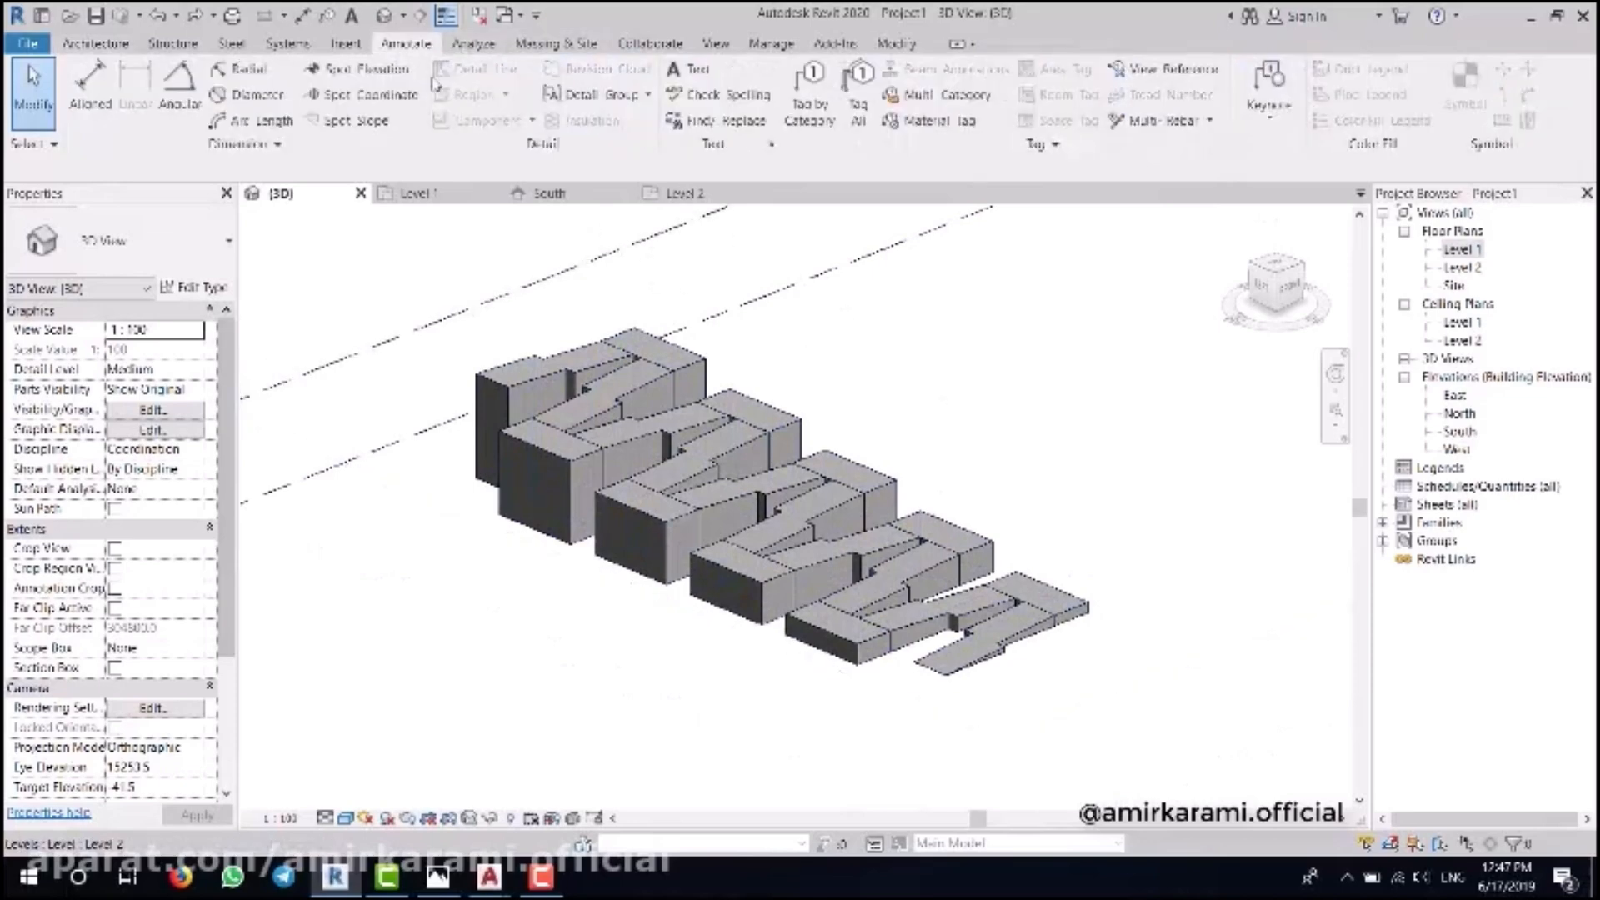
{"action": "left_click", "coordinate": [356, 70]}
{"action": "scroll", "coordinate": [933, 662], "scroll_direction": "up", "scroll_amount": 4}
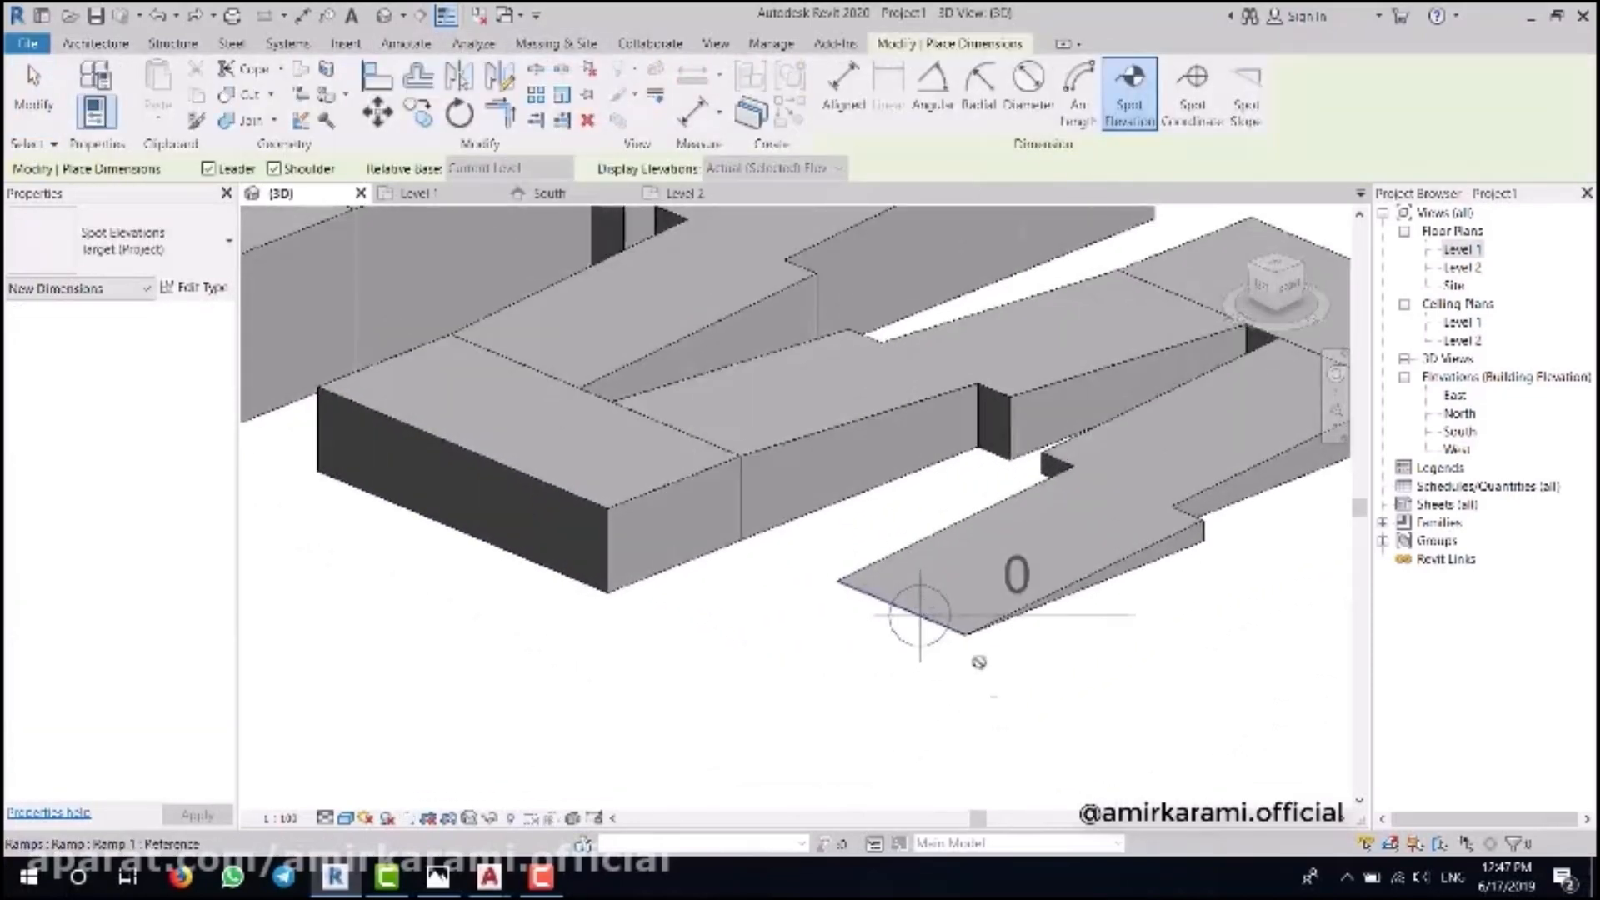
{"action": "scroll", "coordinate": [975, 661], "scroll_direction": "down", "scroll_amount": 5}
{"action": "scroll", "coordinate": [528, 430], "scroll_direction": "up", "scroll_amount": 4}
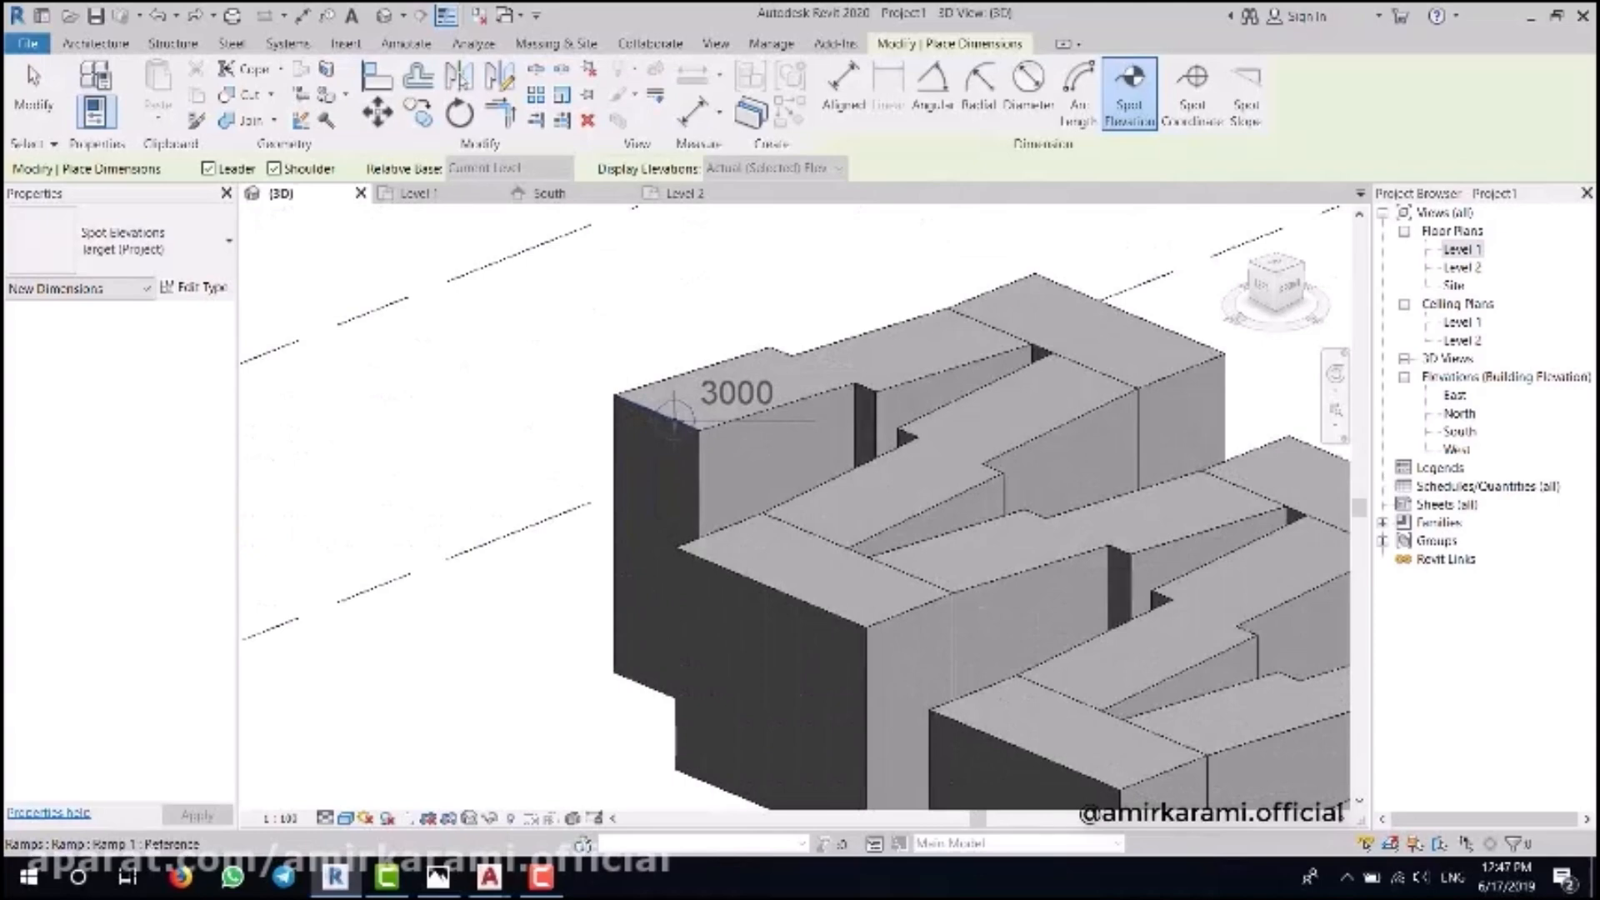
{"action": "scroll", "coordinate": [471, 357], "scroll_direction": "down", "scroll_amount": 3}
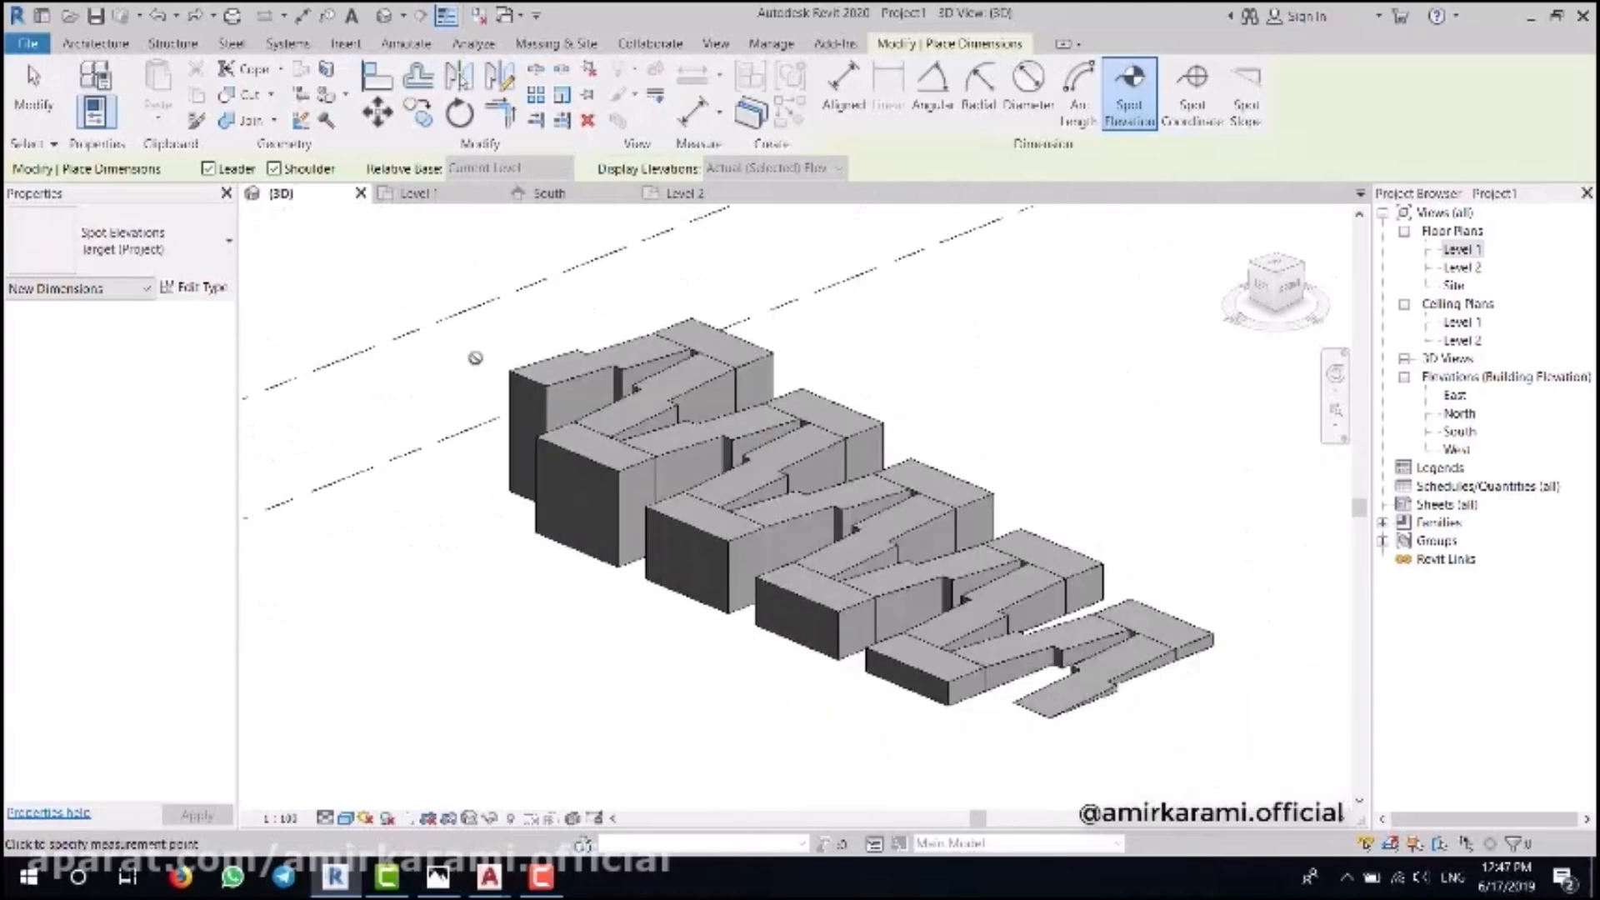
{"action": "scroll", "coordinate": [1229, 679], "scroll_direction": "up", "scroll_amount": 4}
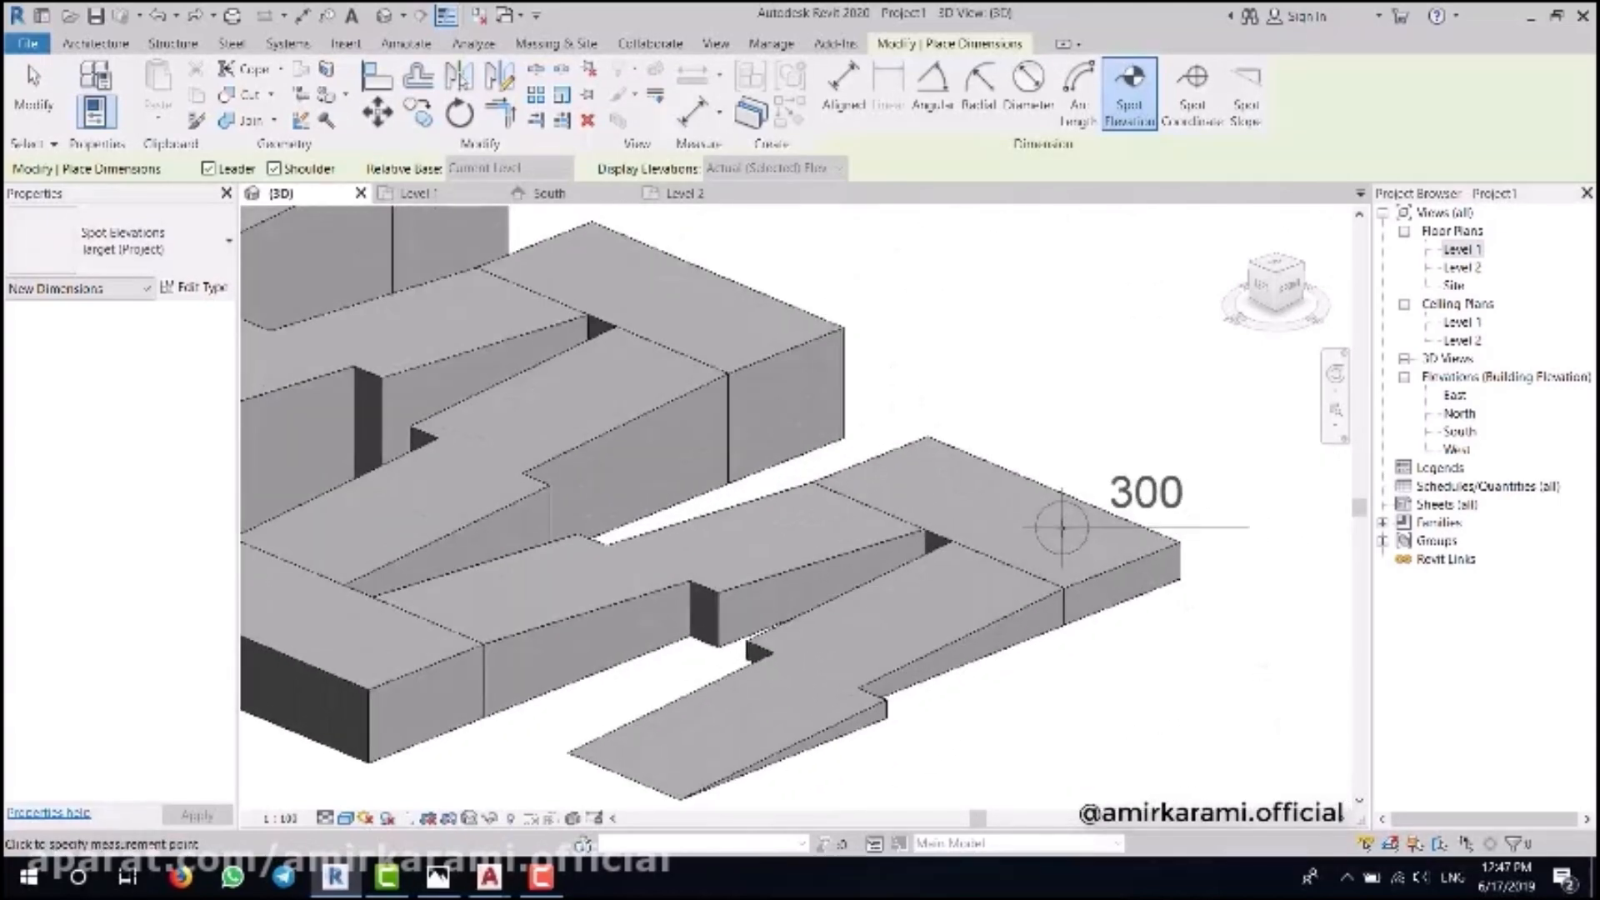
{"action": "scroll", "coordinate": [1061, 527], "scroll_direction": "down", "scroll_amount": 3}
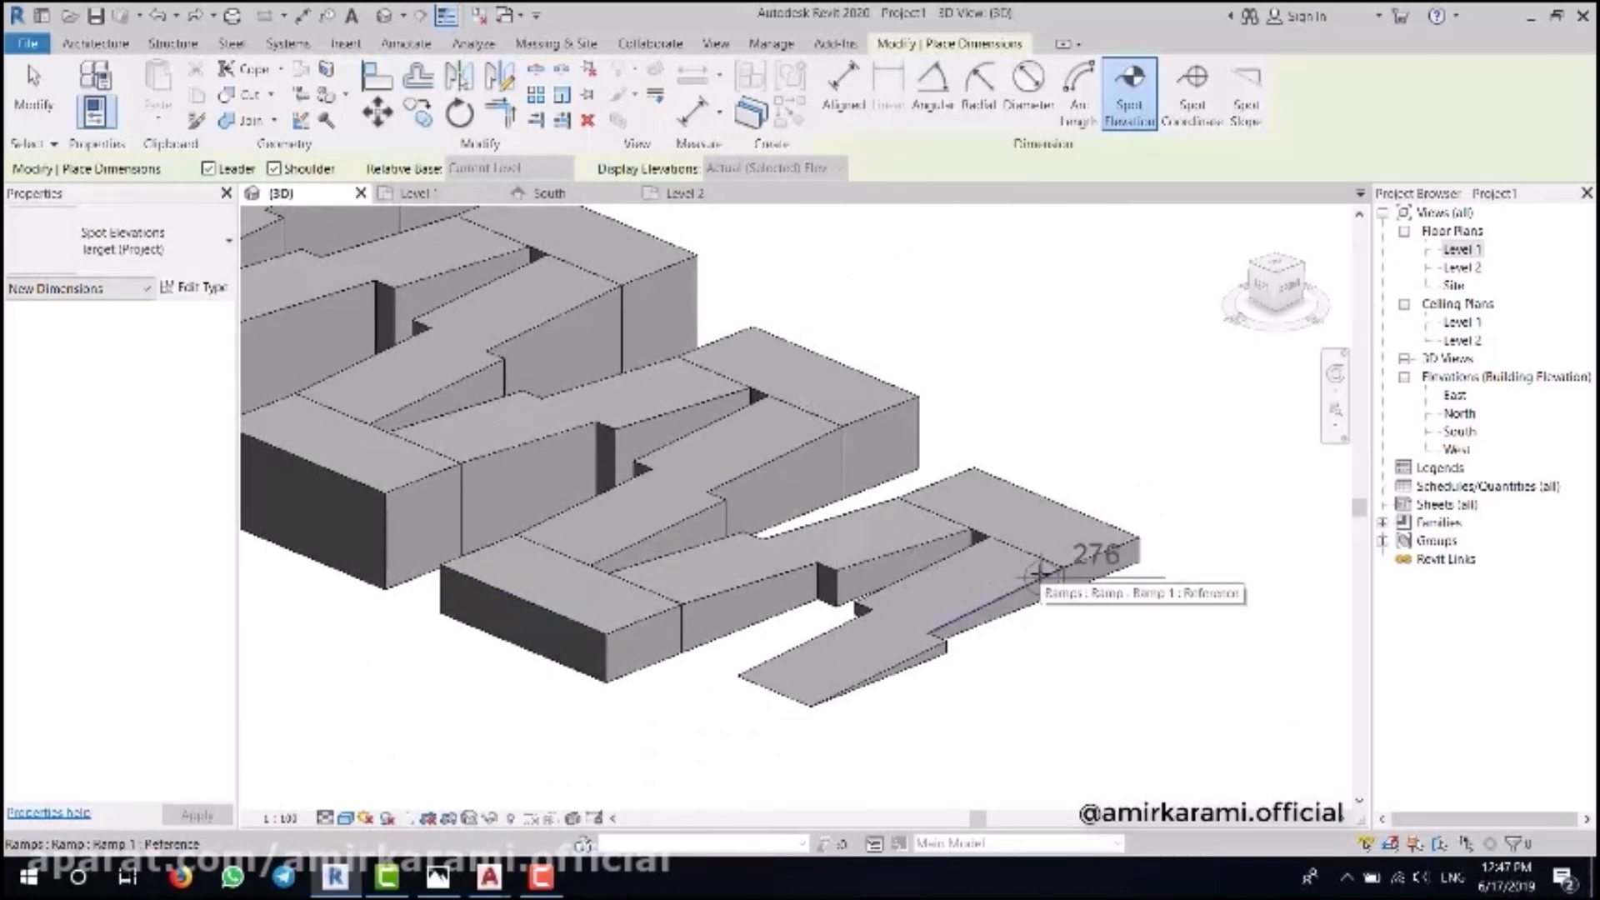
{"action": "scroll", "coordinate": [750, 691], "scroll_direction": "up", "scroll_amount": 2}
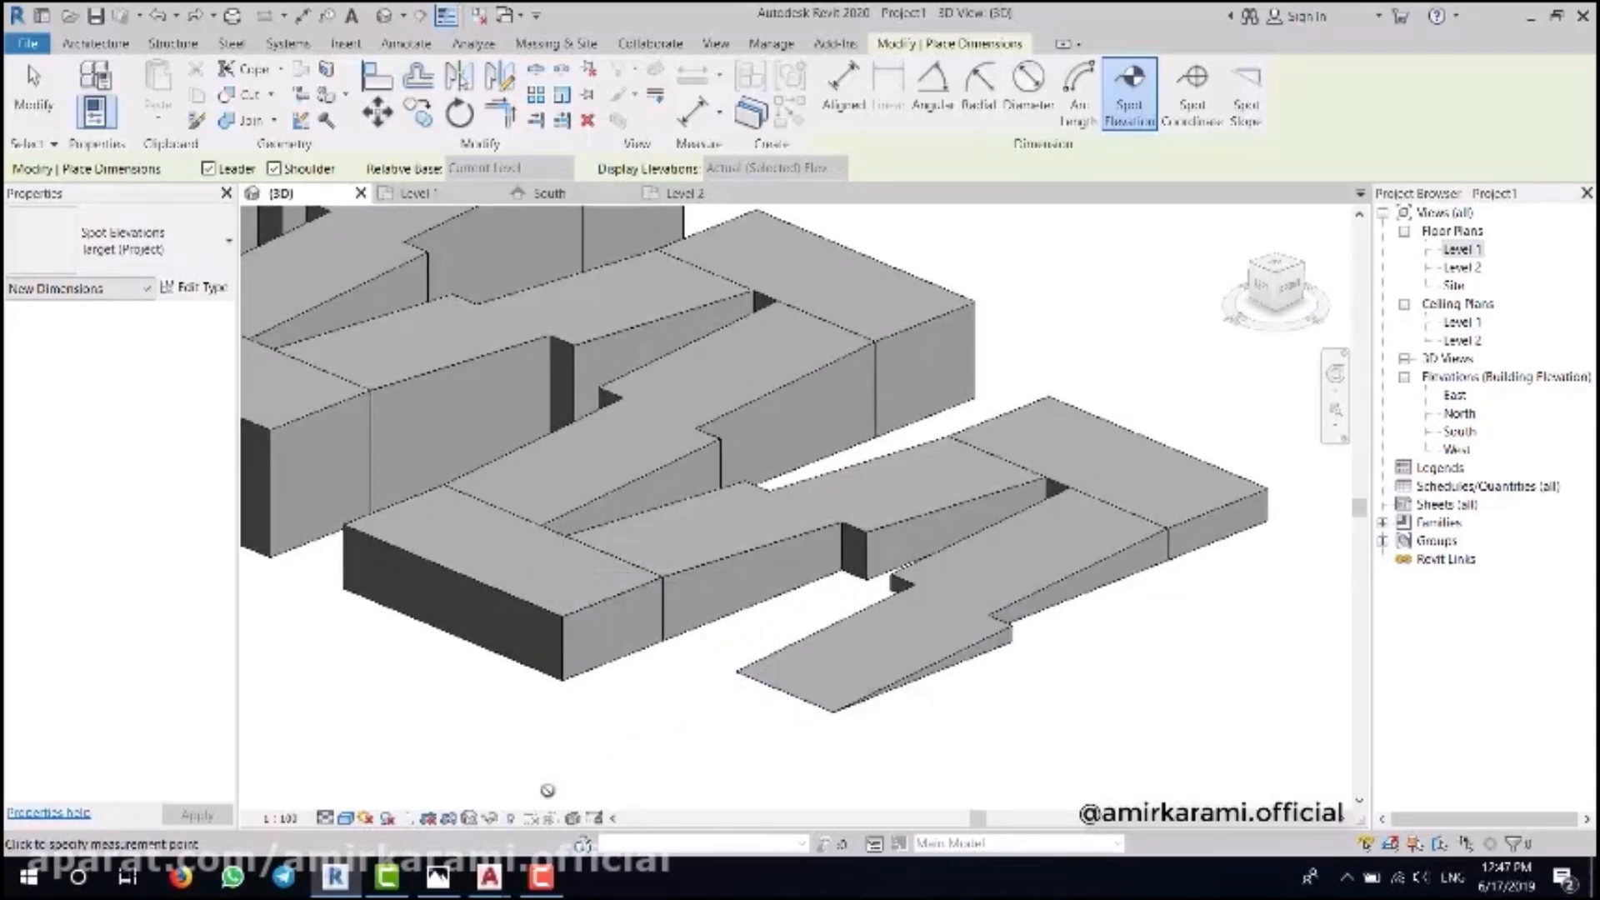
{"action": "left_click", "coordinate": [437, 879]}
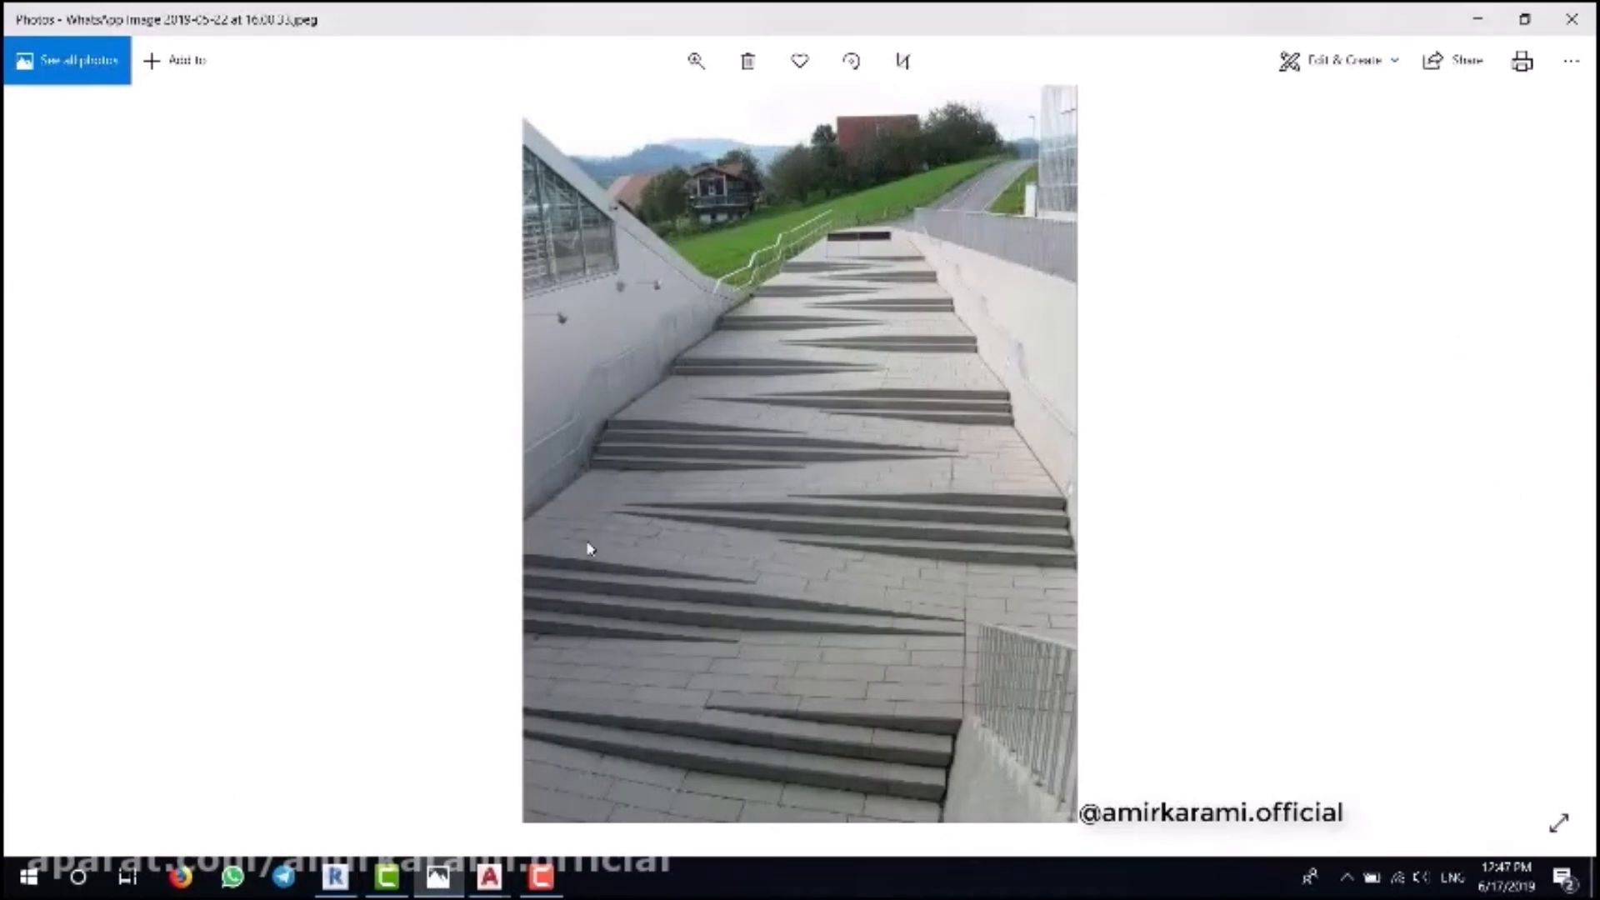
{"action": "left_click", "coordinate": [334, 876]}
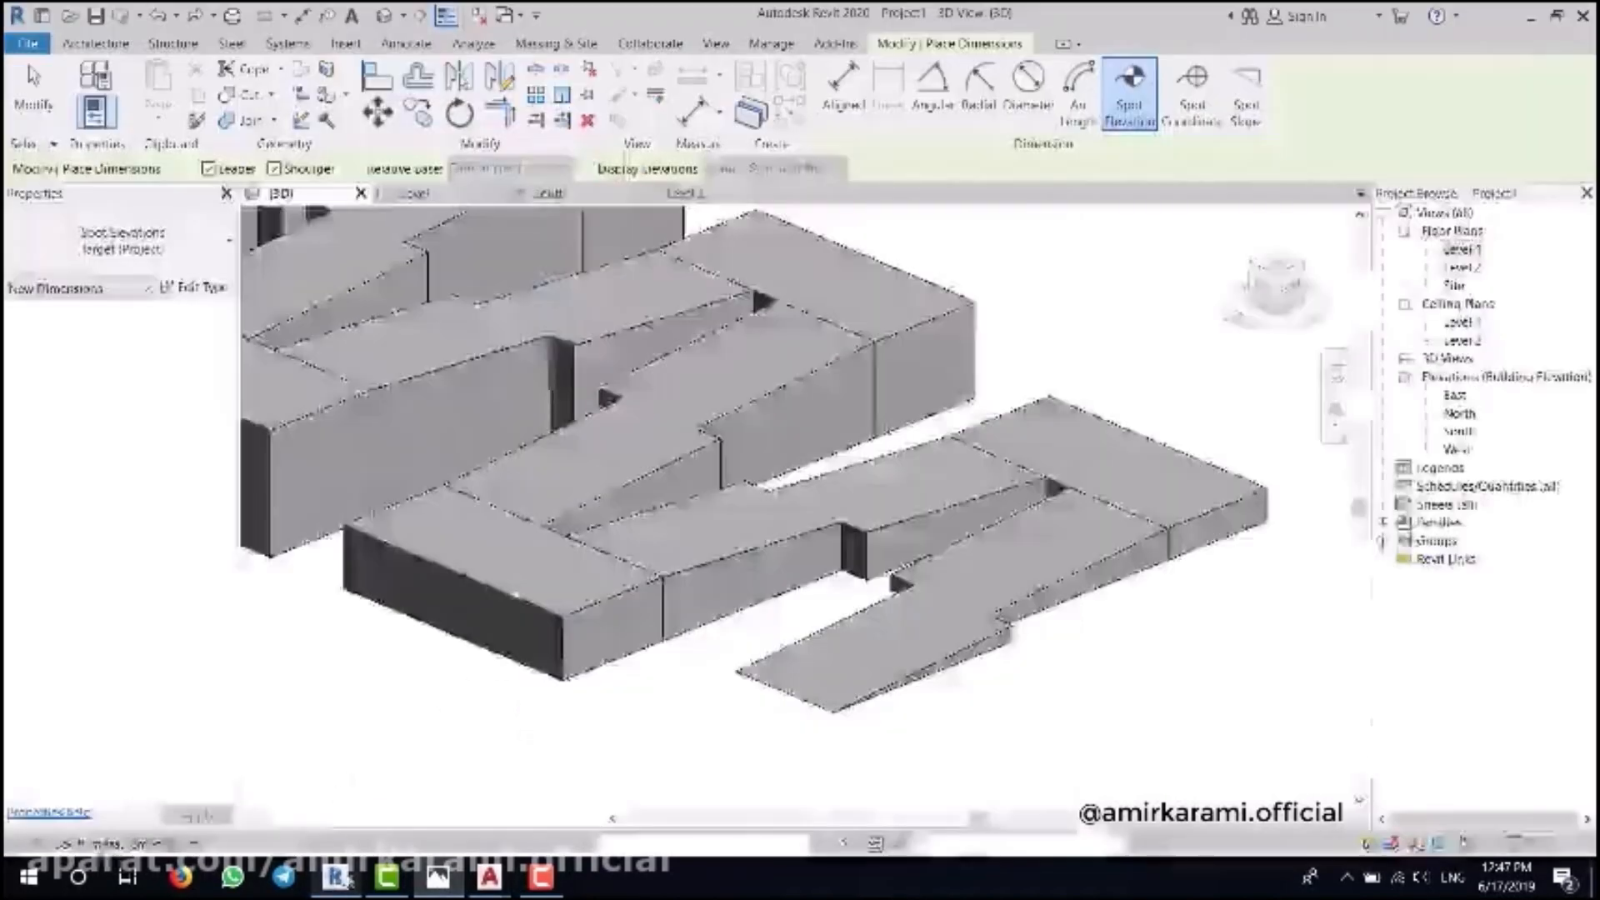
- On the Level 1 plan, start a Cast-In-Place Monolithic stair with its Top Level set to Level 1
{"action": "left_click", "coordinate": [1464, 249]}
{"action": "double_click", "coordinate": [1464, 249]}
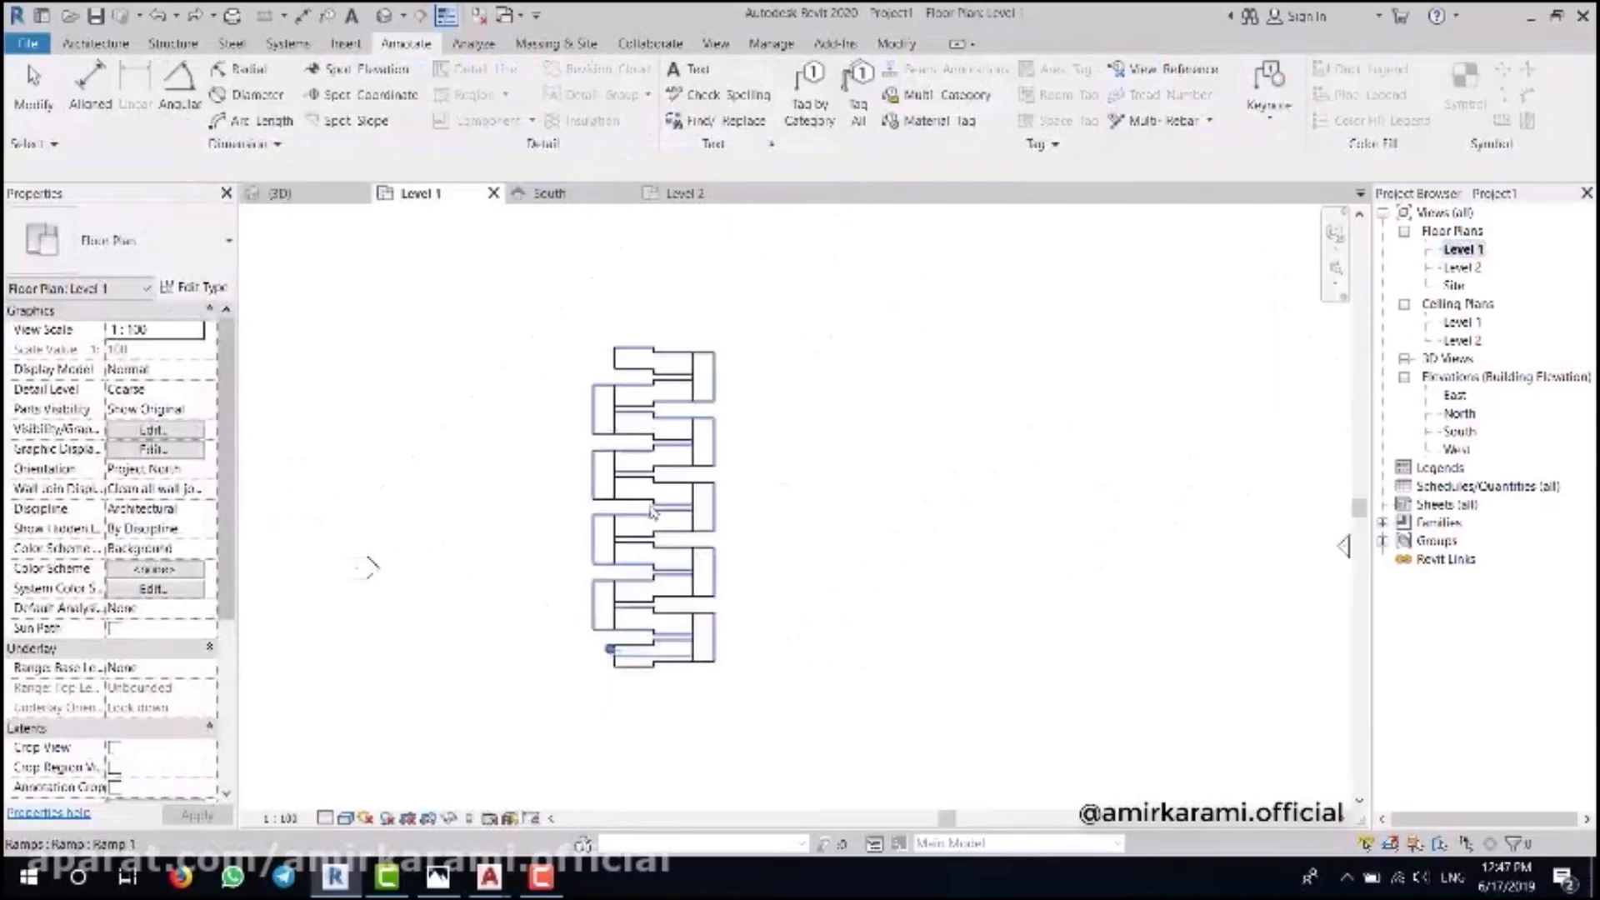
{"action": "scroll", "coordinate": [637, 497], "scroll_direction": "up", "scroll_amount": 6}
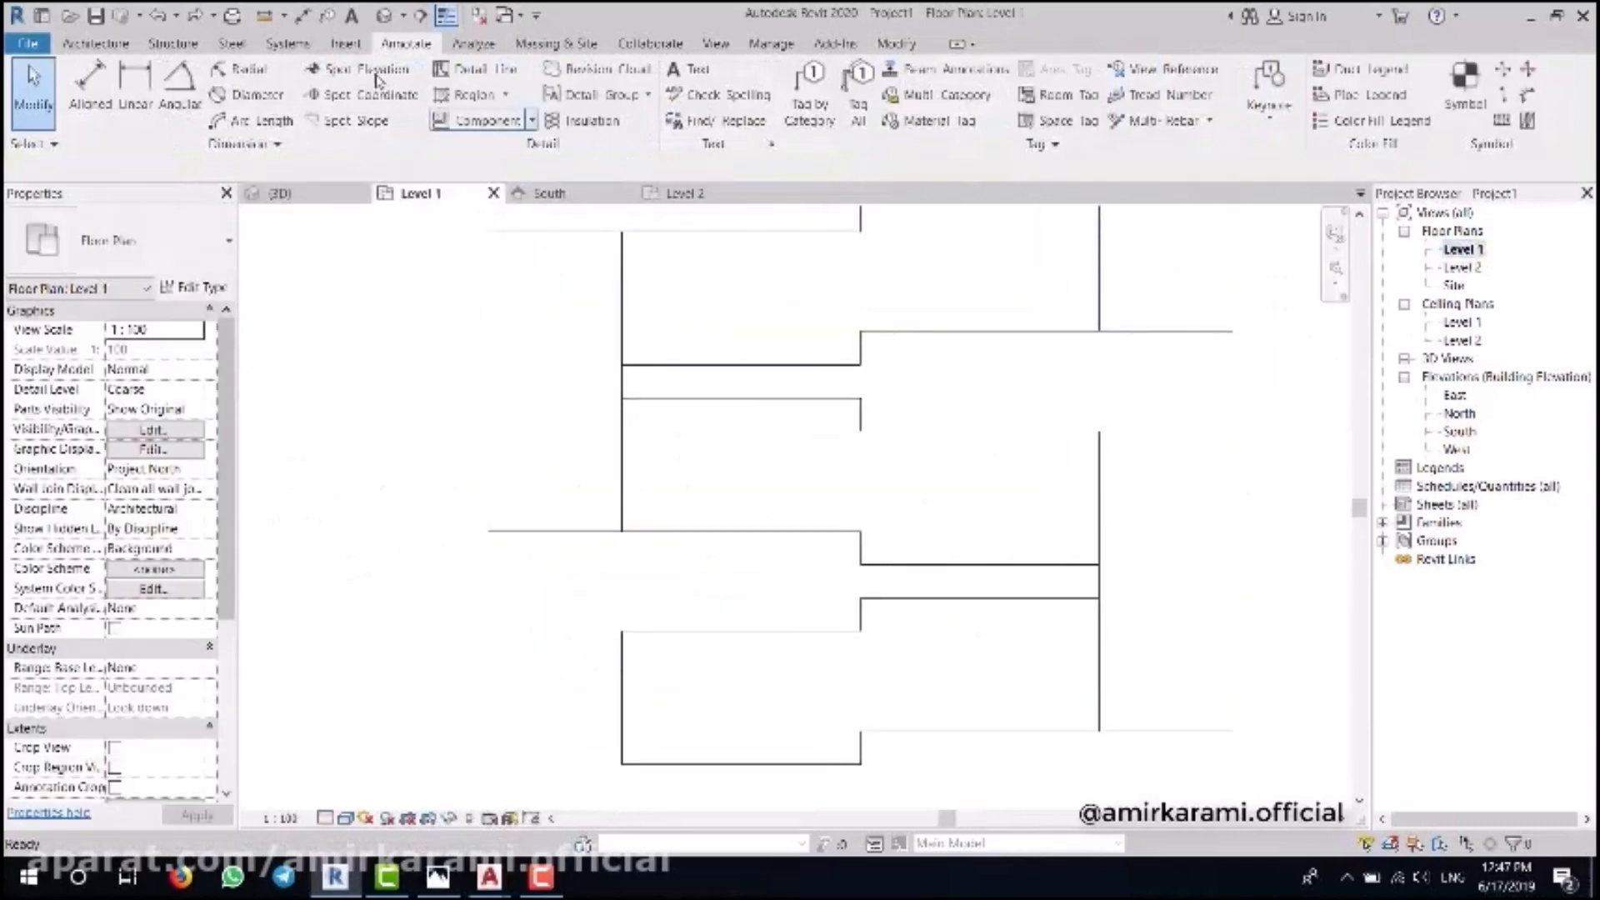
{"action": "left_click", "coordinate": [96, 43]}
{"action": "left_click", "coordinate": [762, 125]}
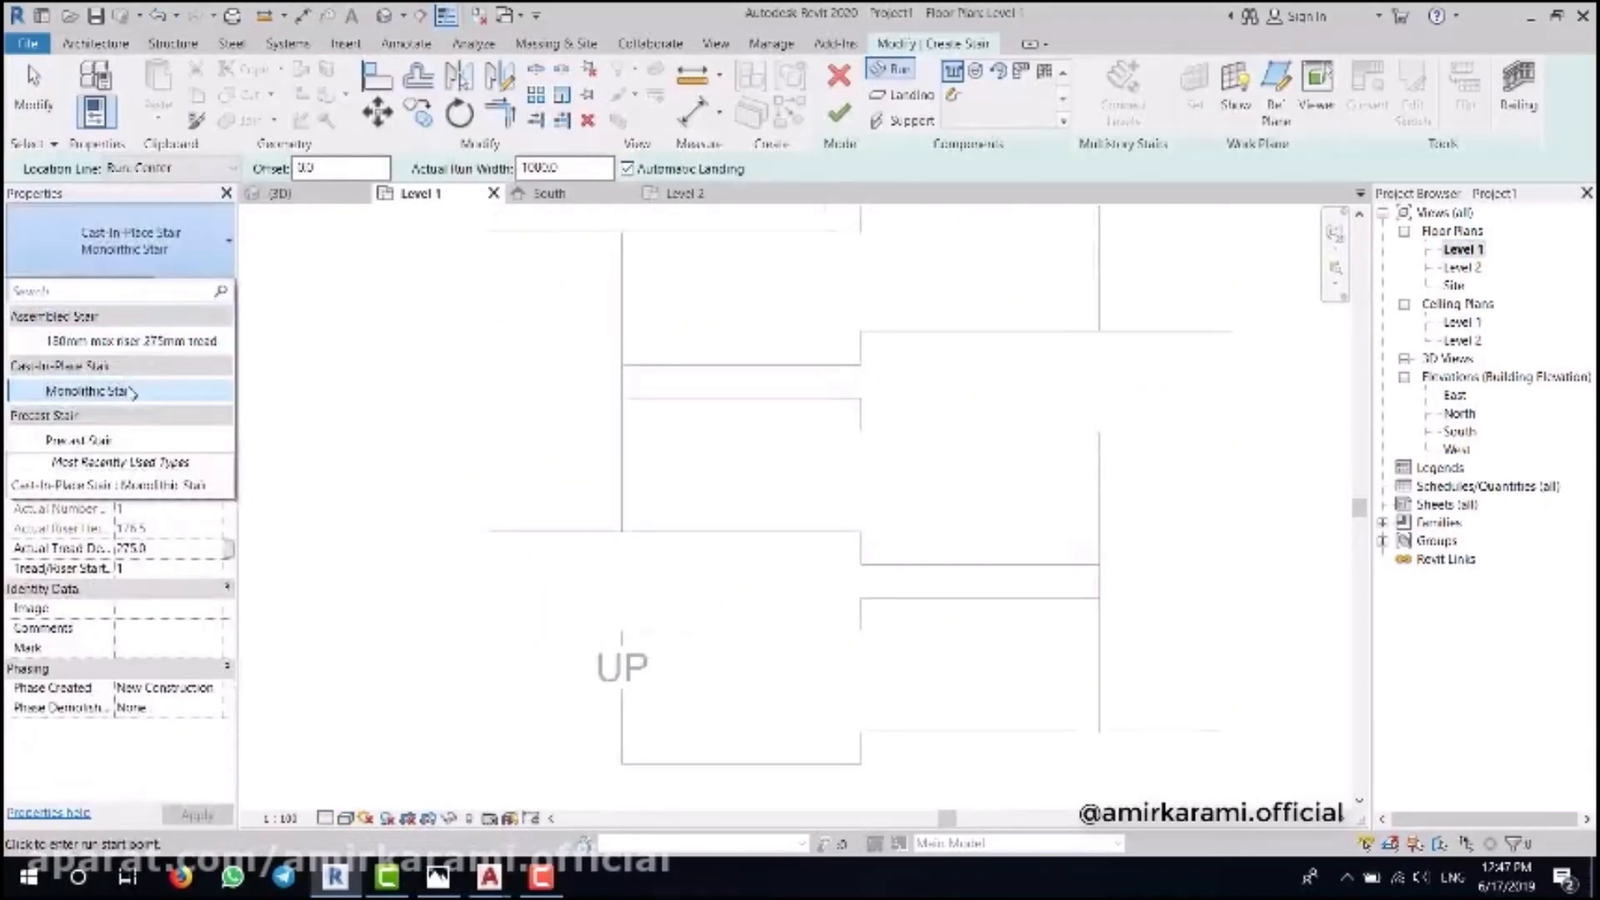
{"action": "middle_click_drag", "start_coordinate": [699, 546], "coordinate": [701, 487]}
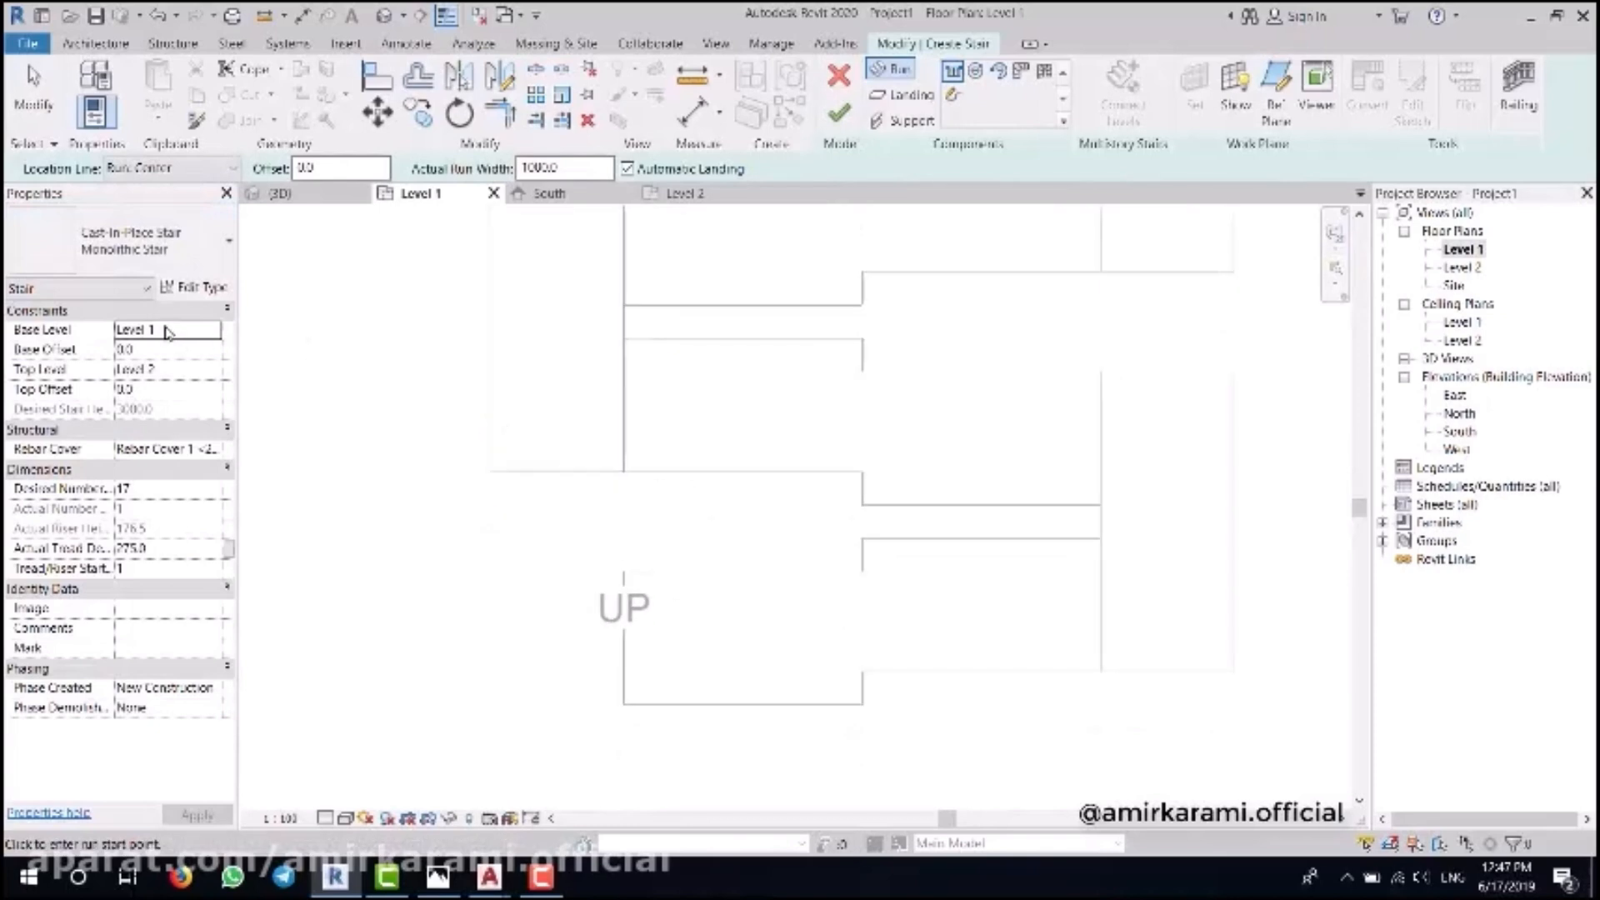
{"action": "left_click", "coordinate": [215, 374]}
{"action": "left_click", "coordinate": [156, 409]}
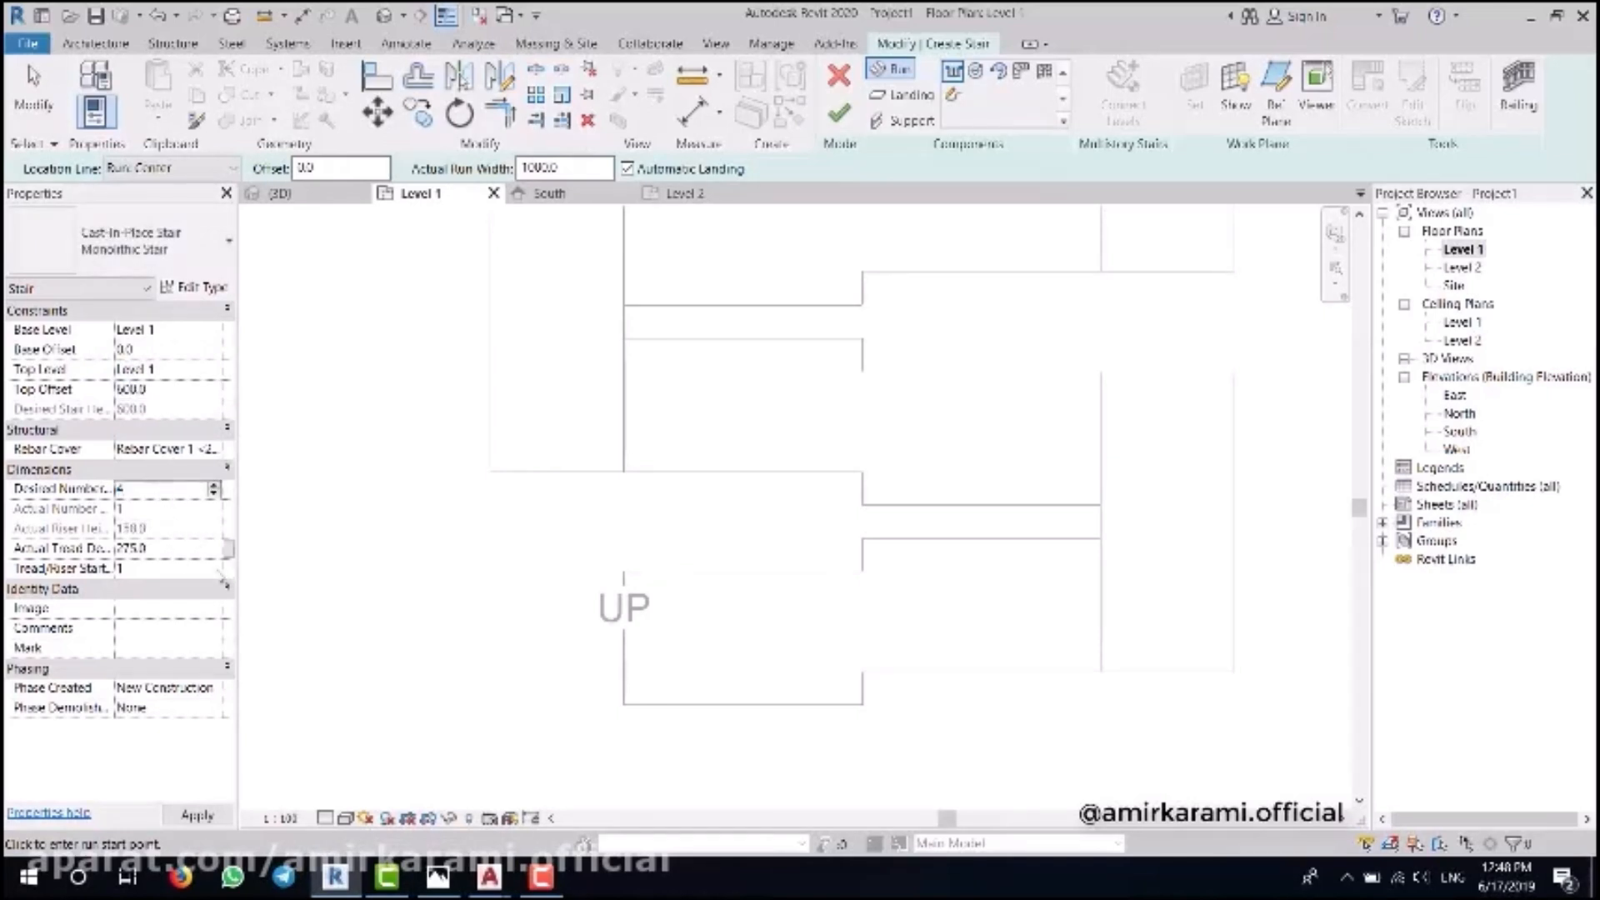
- Sketch the stair run boundary lines at the lowest ramp's foot, including a 900 long edge
{"action": "left_click", "coordinate": [952, 97]}
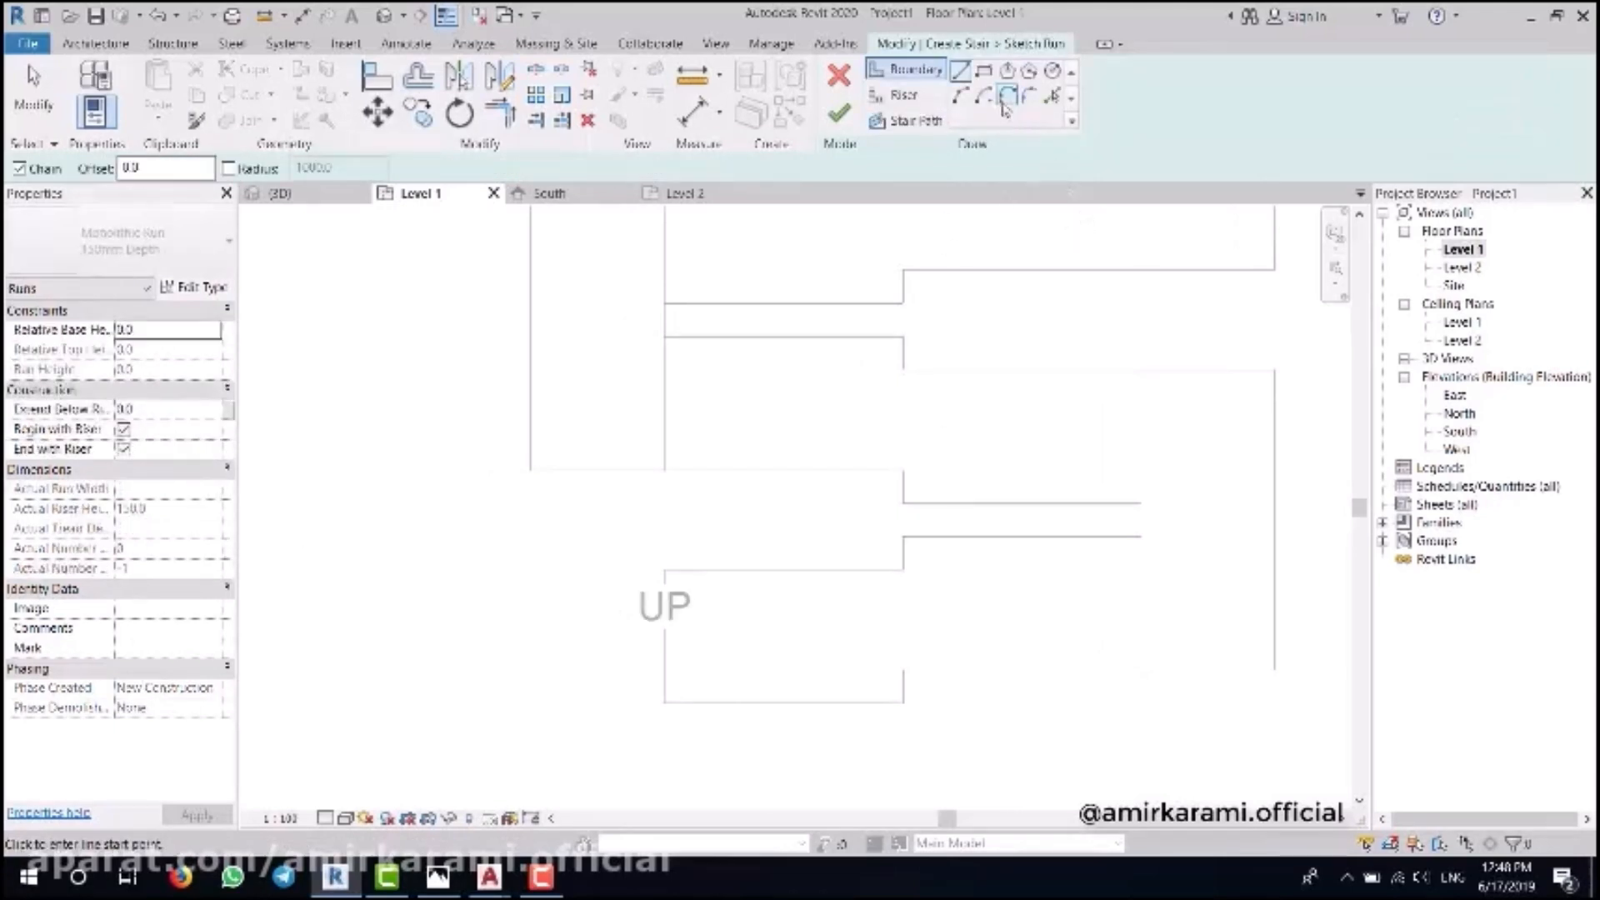
{"action": "left_click", "coordinate": [903, 470]}
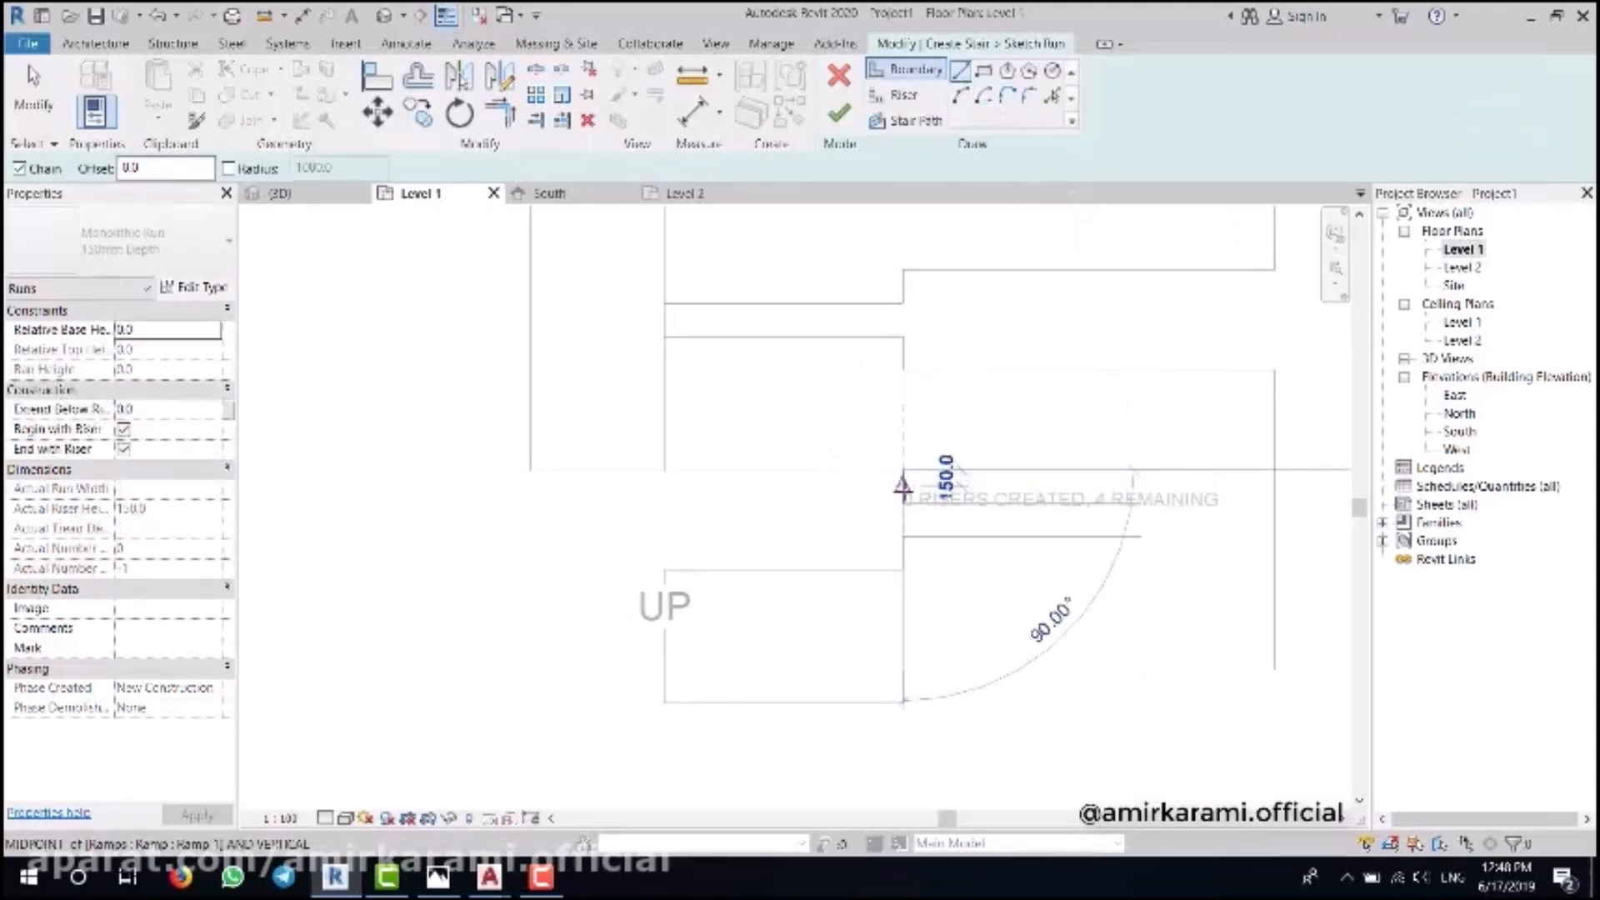
{"action": "left_click", "coordinate": [1141, 503]}
{"action": "left_click", "coordinate": [1140, 537]}
{"action": "left_click", "coordinate": [903, 537]}
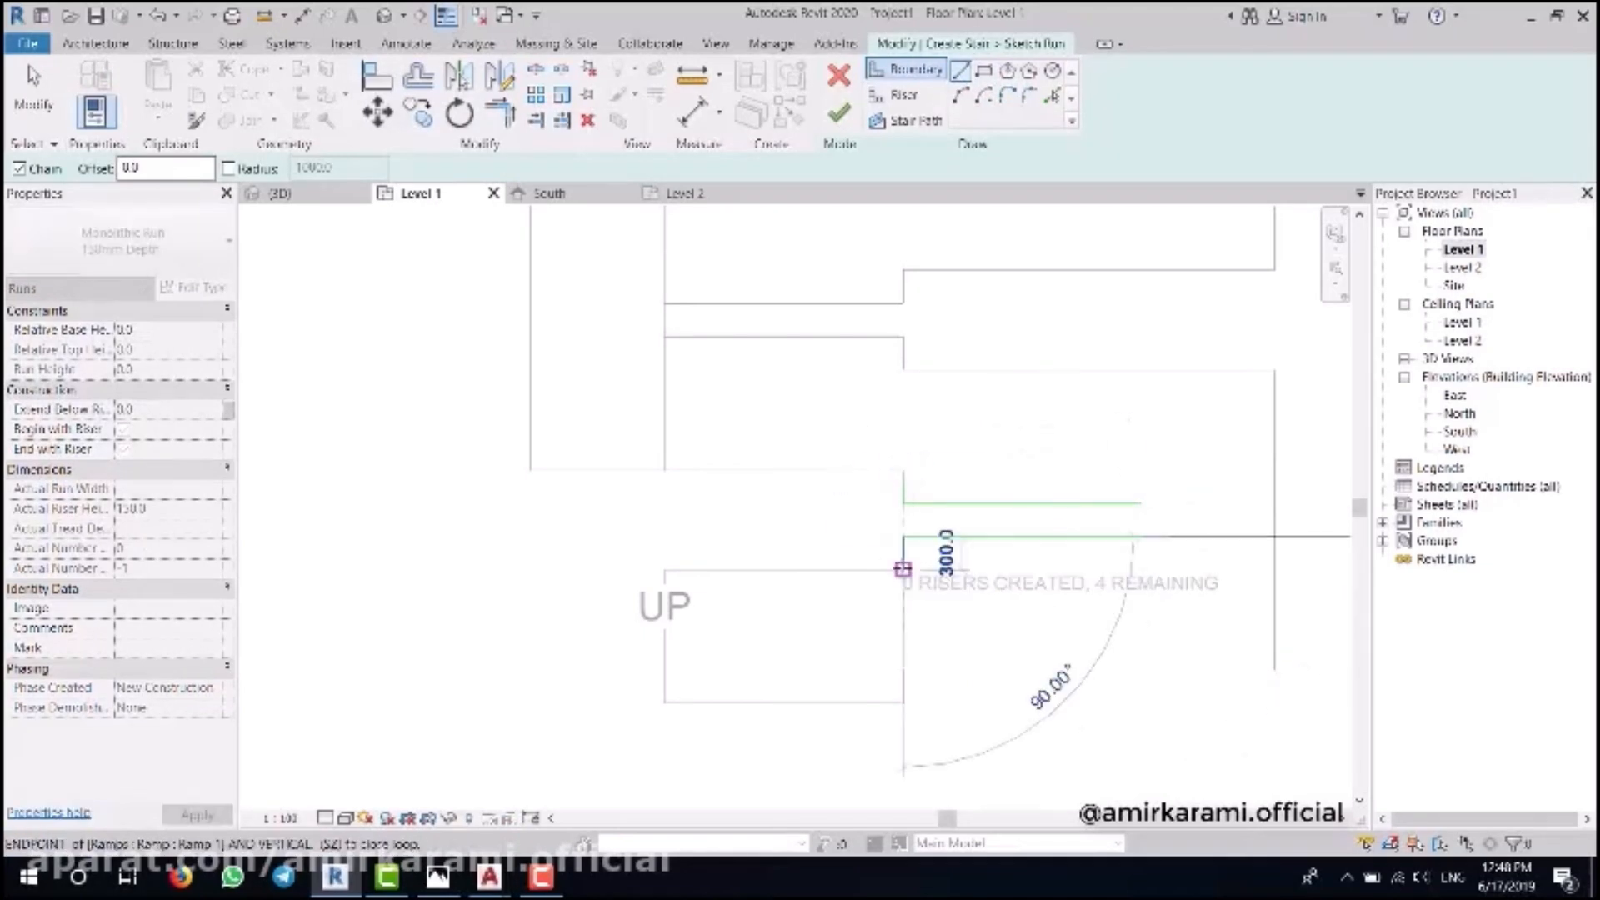
{"action": "left_click", "coordinate": [903, 569]}
{"action": "key", "text": "Escape"}
{"action": "middle_click_drag", "start_coordinate": [525, 504], "coordinate": [607, 500]}
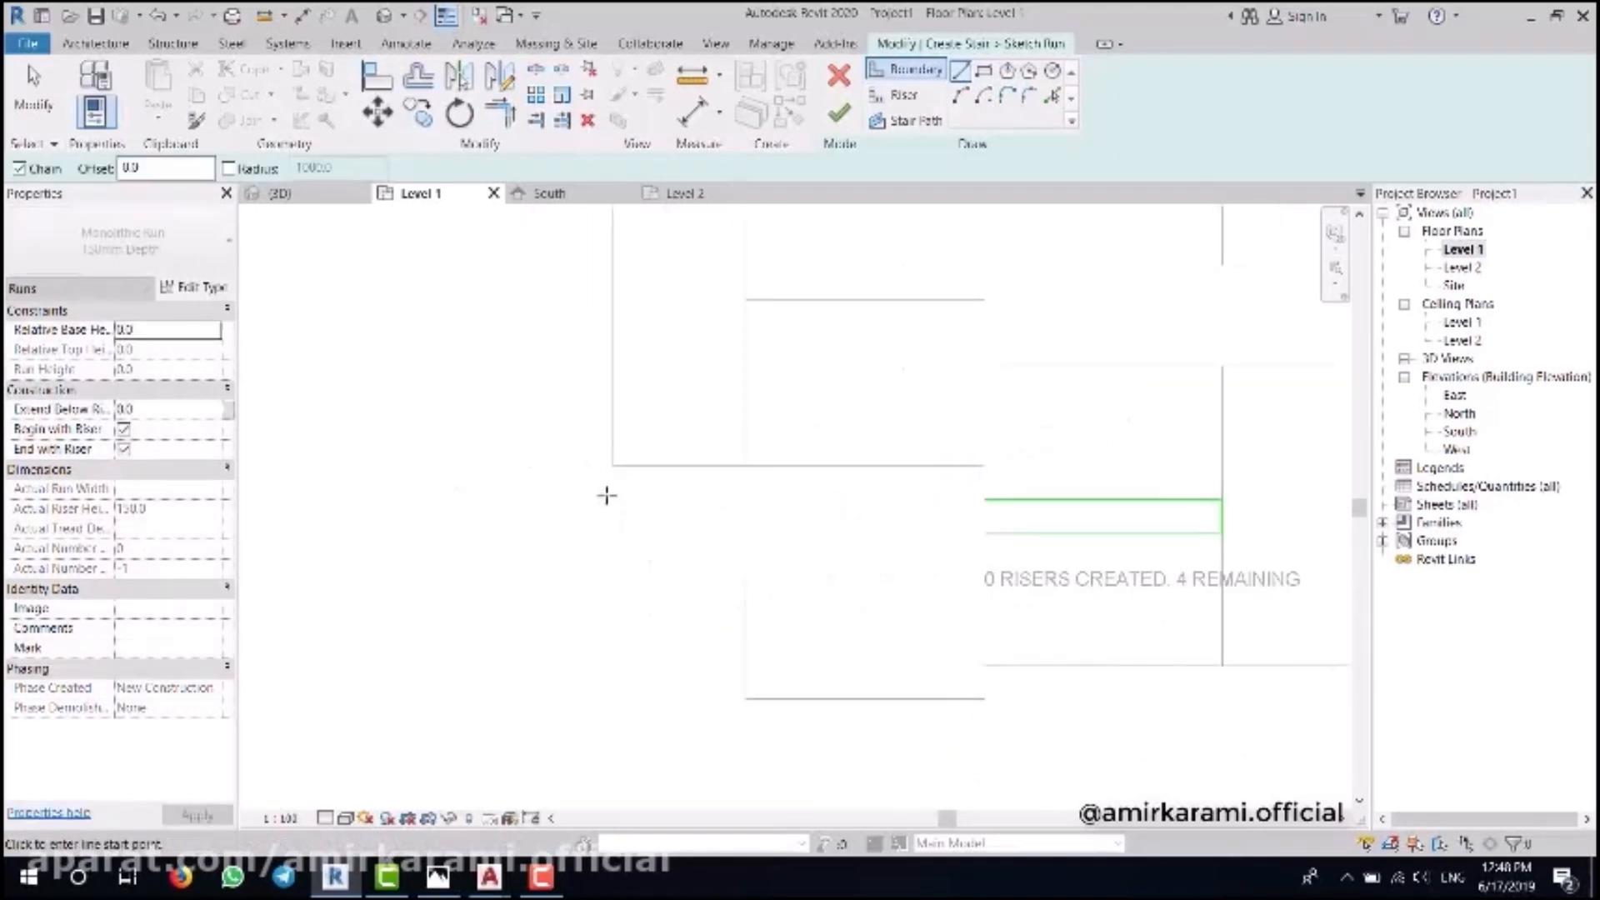
{"action": "left_click", "coordinate": [612, 466]}
{"action": "left_click", "coordinate": [612, 566]}
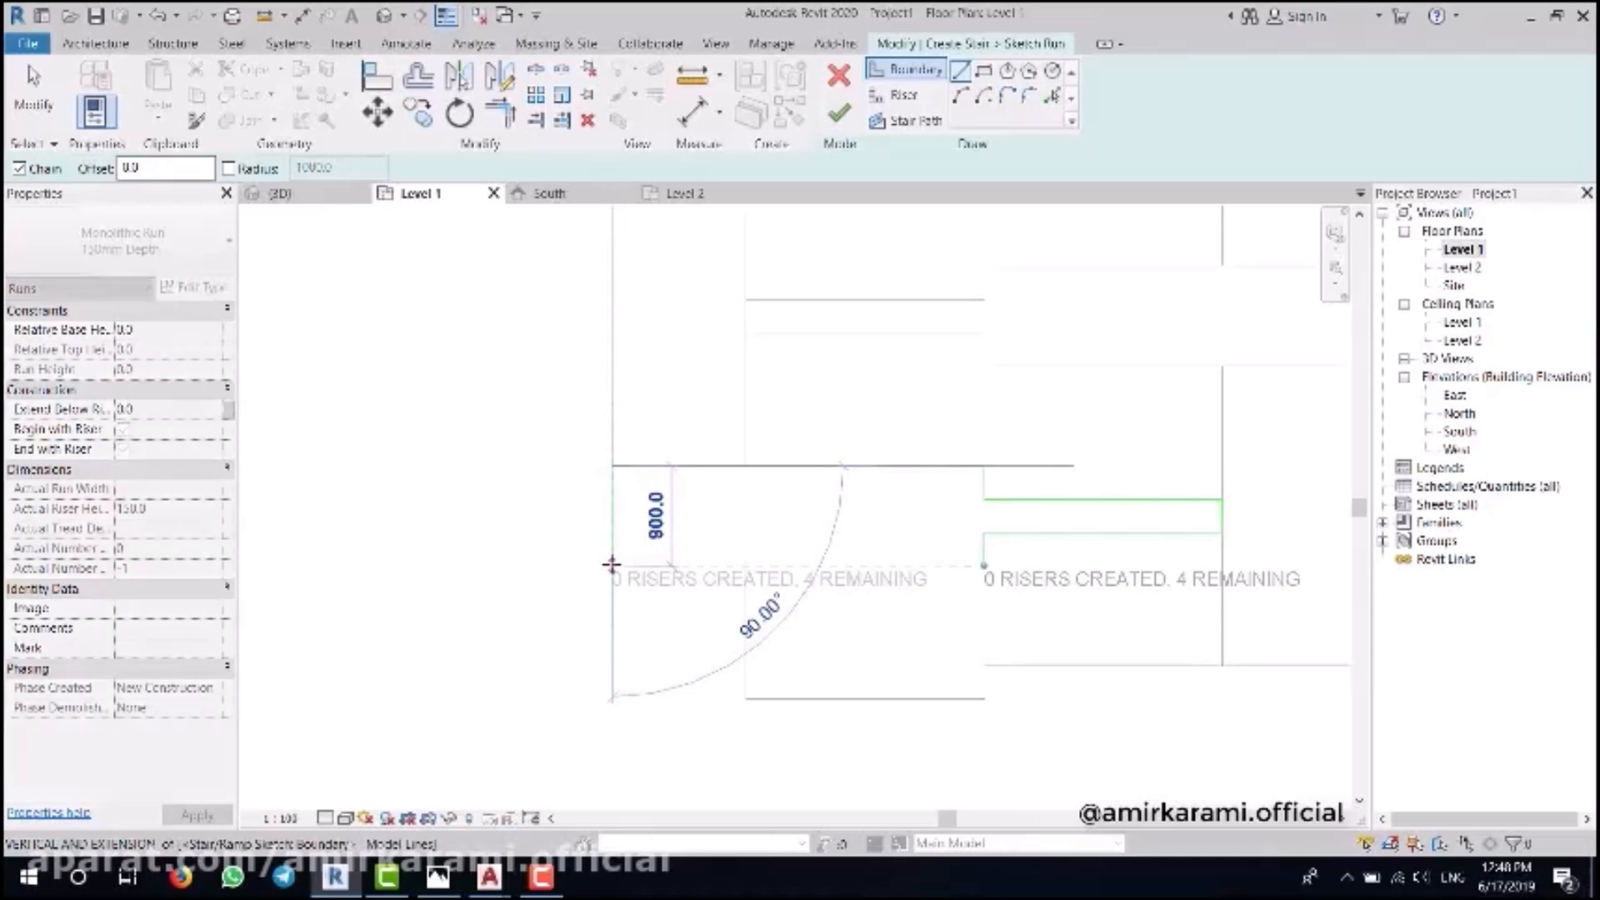
{"action": "key", "text": "Escape"}
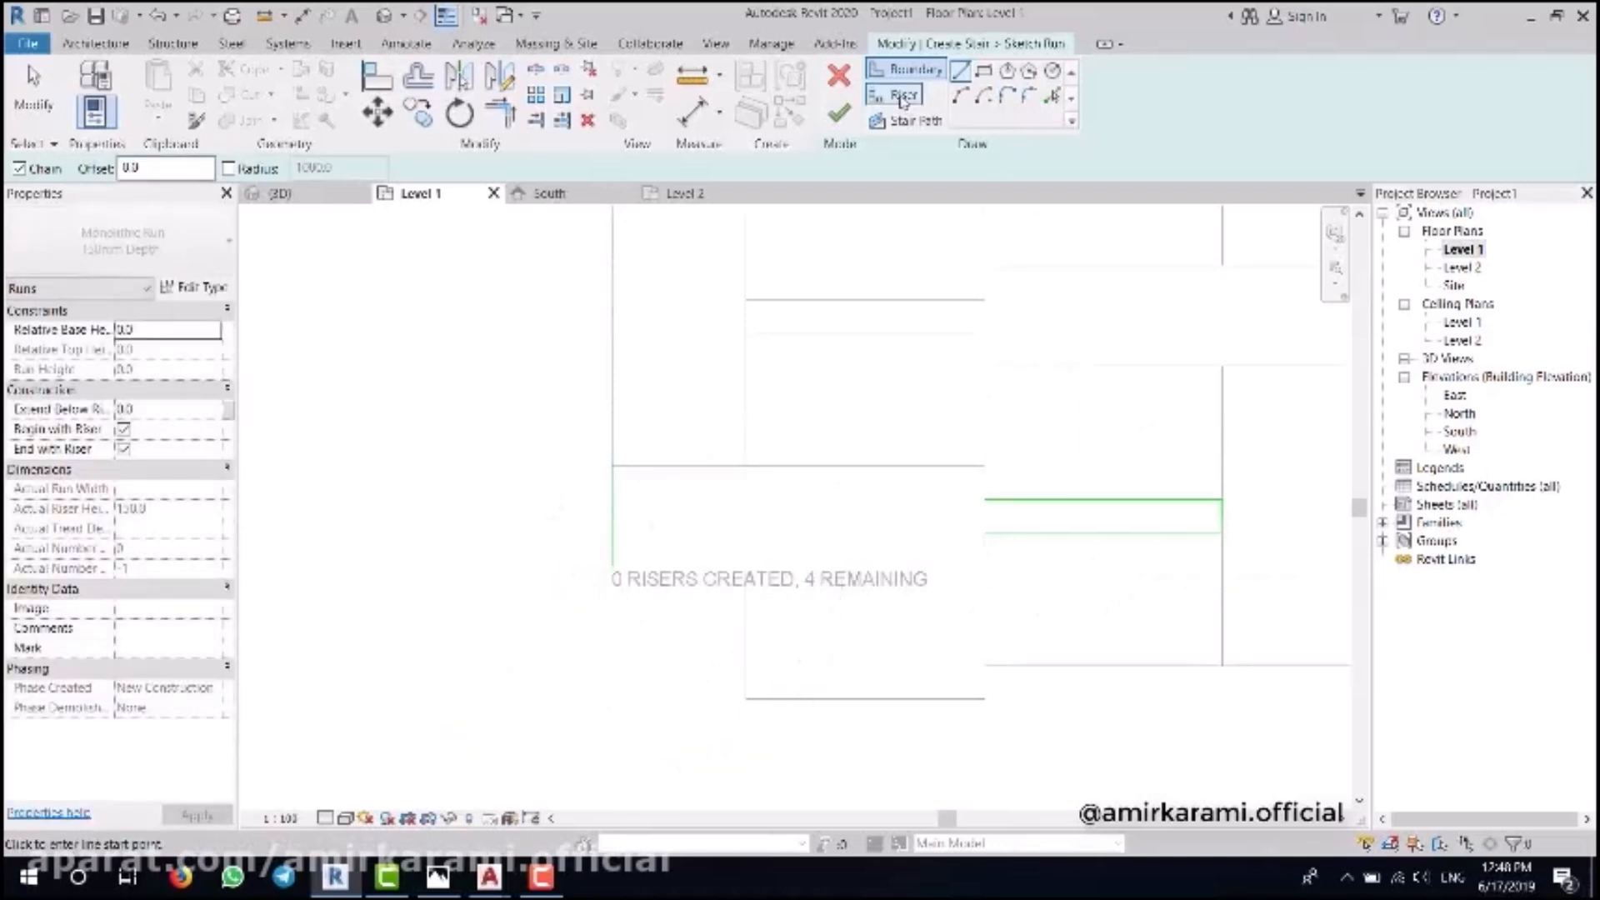
- Draw four parallel riser lines across the run and finish the stair sketch
{"action": "left_click", "coordinate": [901, 96]}
{"action": "left_click", "coordinate": [612, 466]}
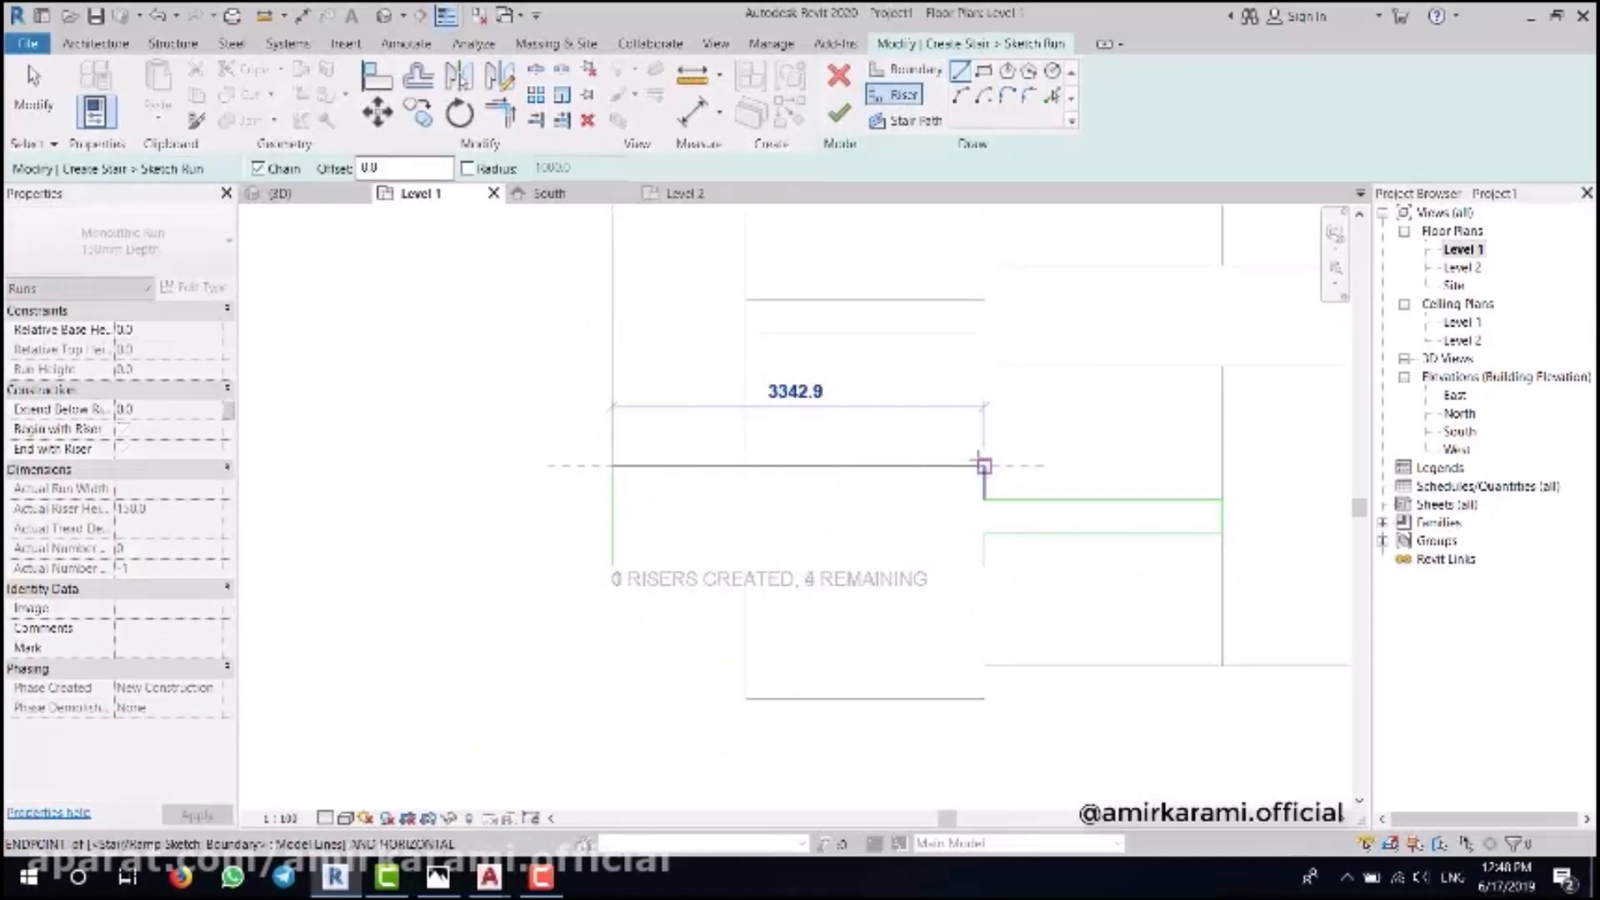
{"action": "left_click", "coordinate": [984, 466]}
{"action": "left_click", "coordinate": [983, 499]}
{"action": "left_click", "coordinate": [612, 499]}
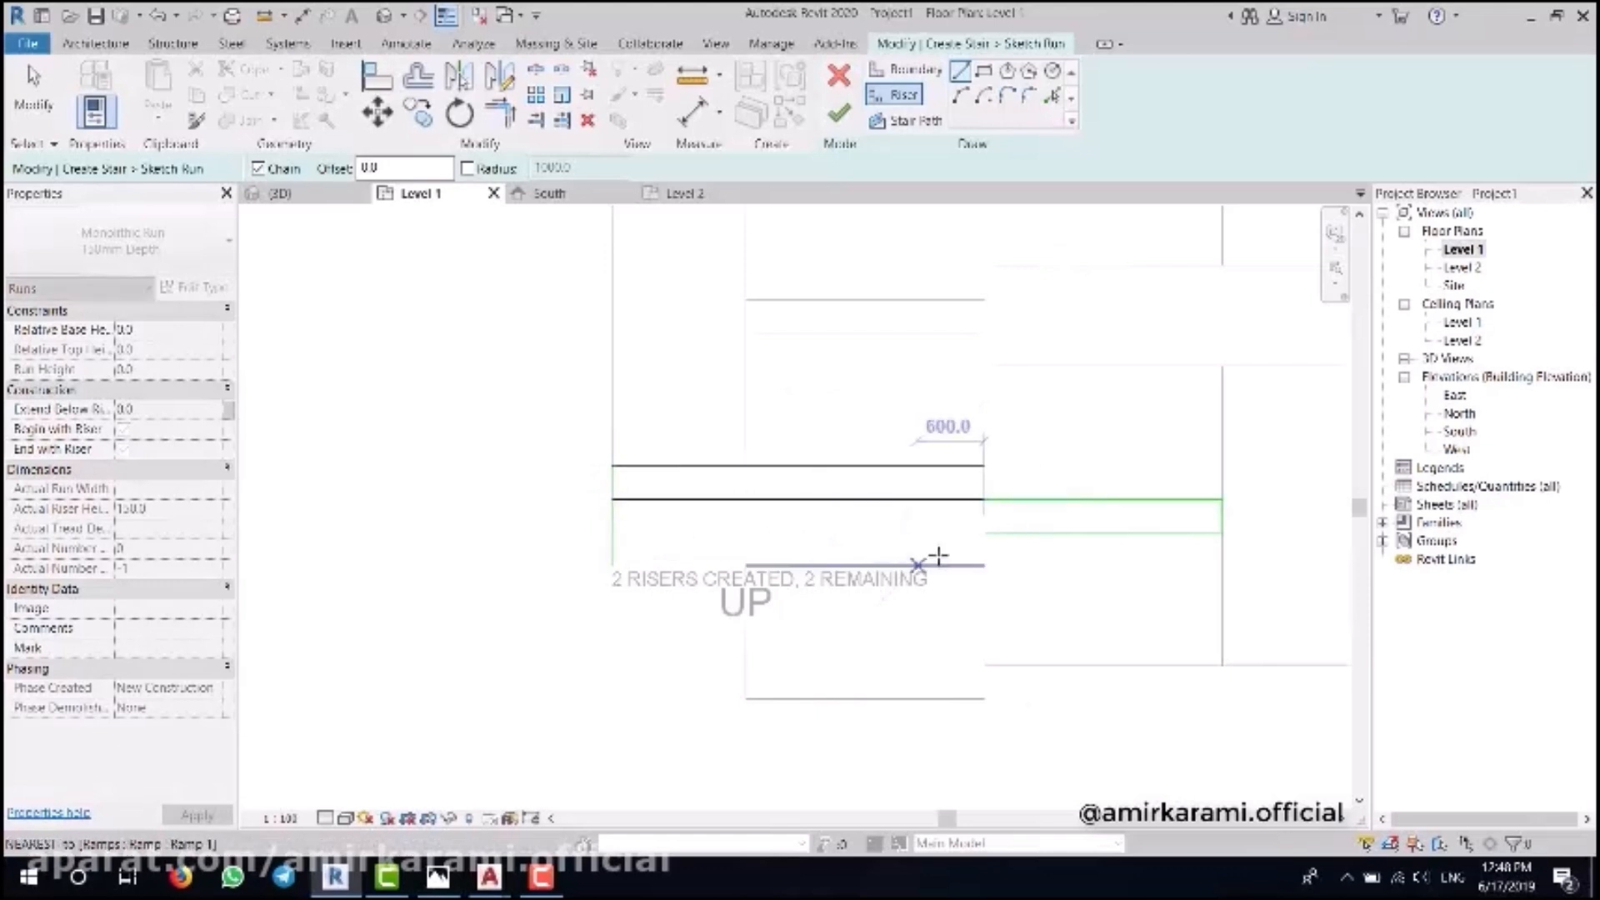
{"action": "left_click", "coordinate": [984, 533]}
{"action": "left_click", "coordinate": [611, 533]}
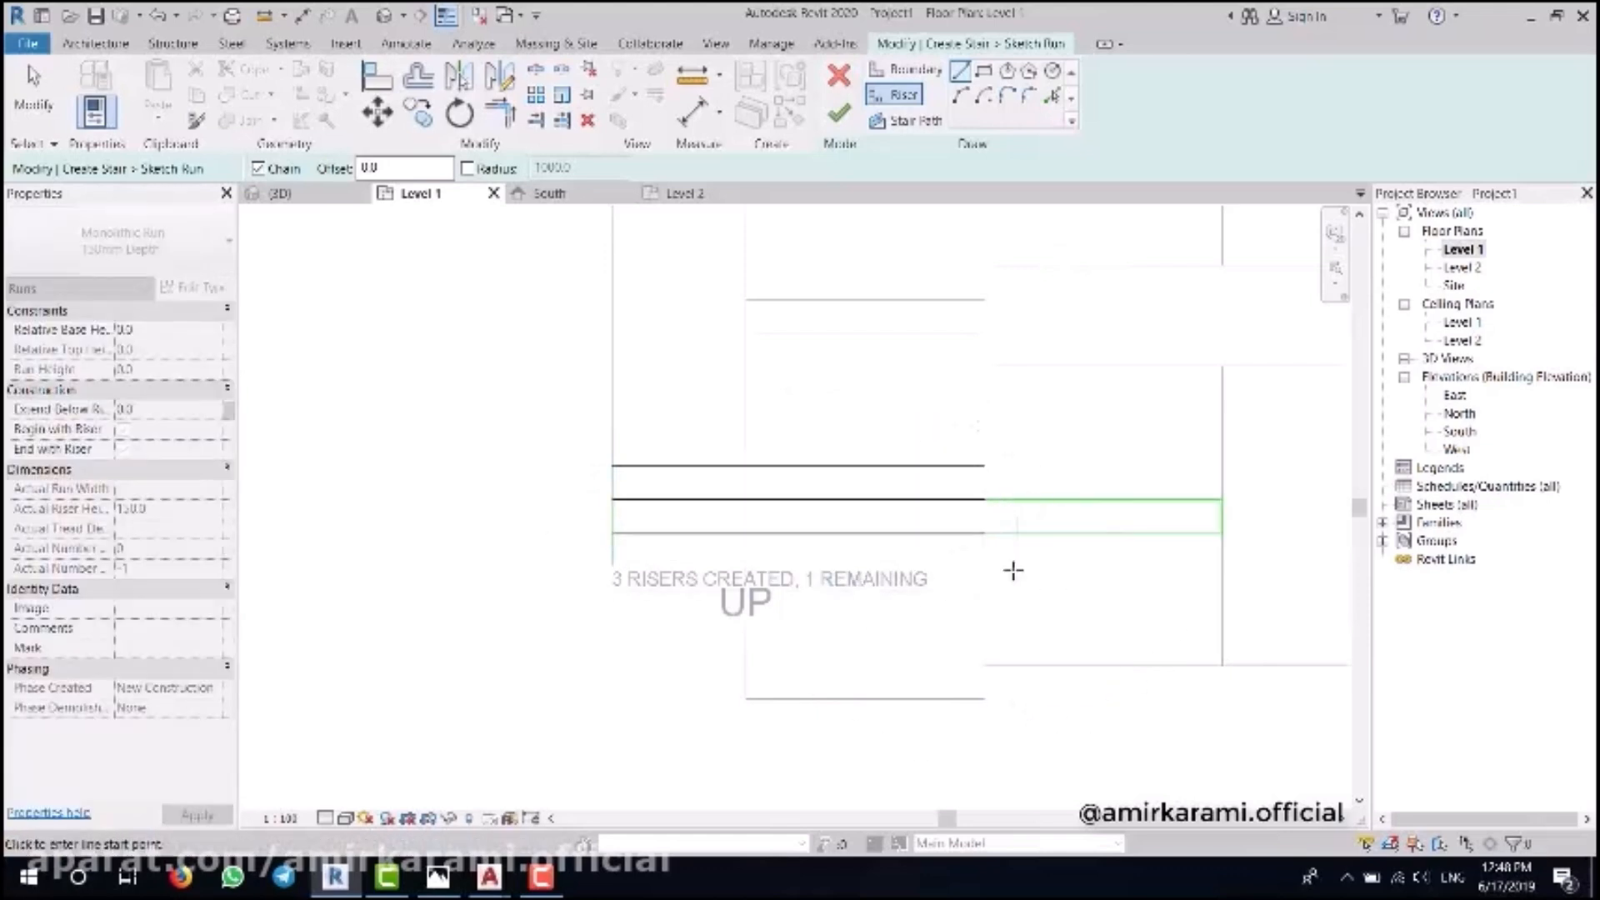
{"action": "left_click", "coordinate": [984, 565]}
{"action": "left_click", "coordinate": [611, 566]}
{"action": "left_click", "coordinate": [839, 112]}
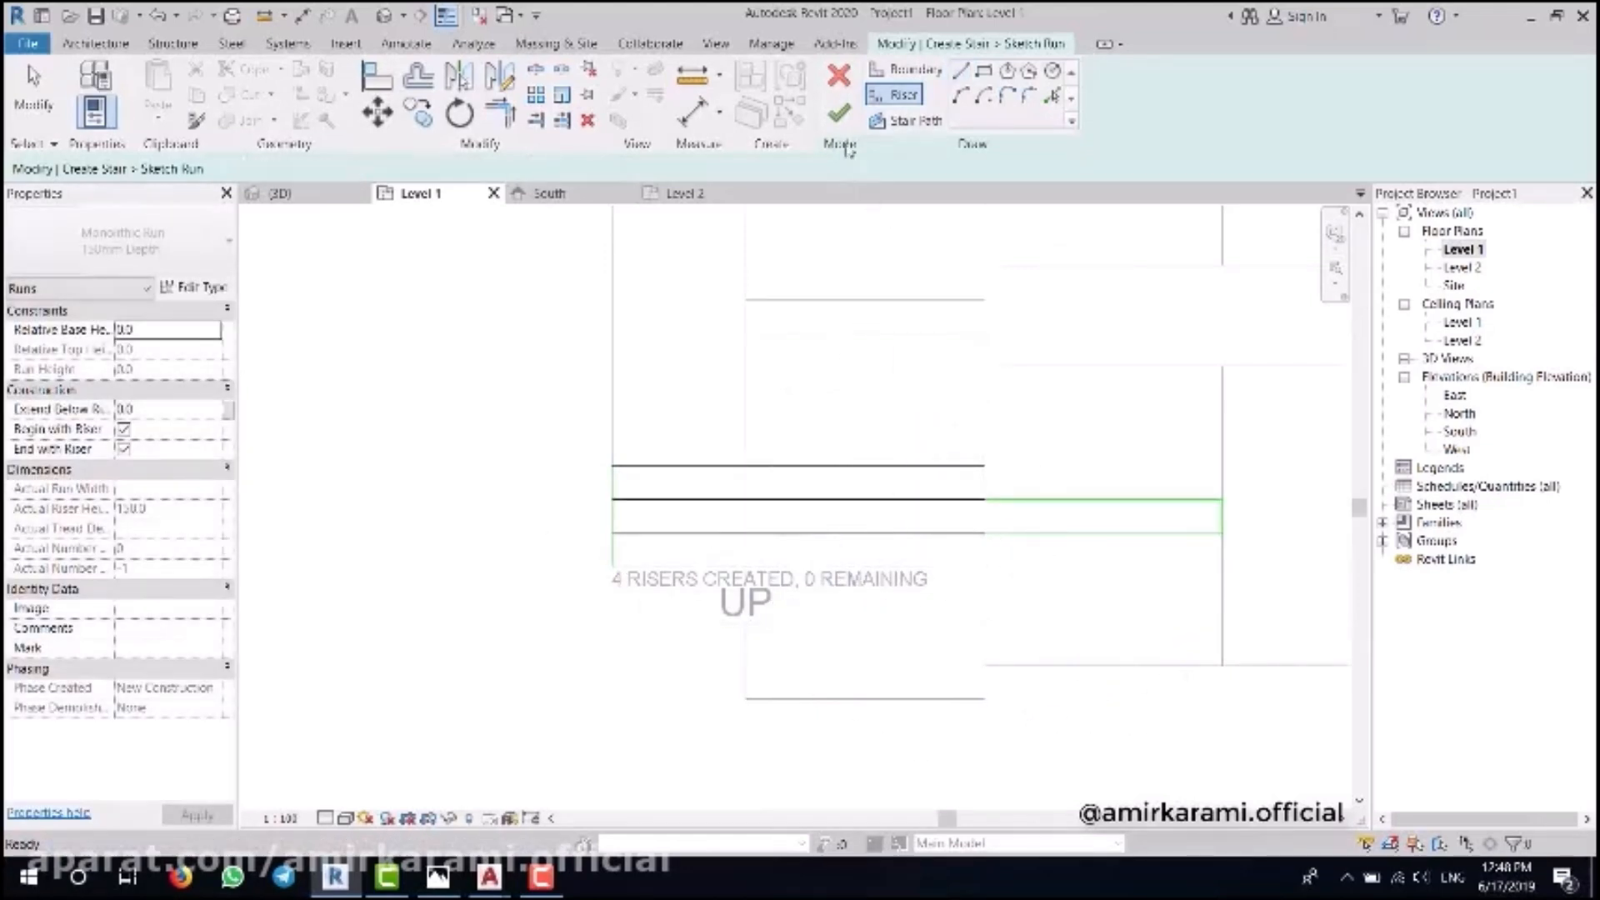
- In 3D, delete both stair railings, then open the Site floor plan
{"action": "left_click", "coordinate": [396, 18]}
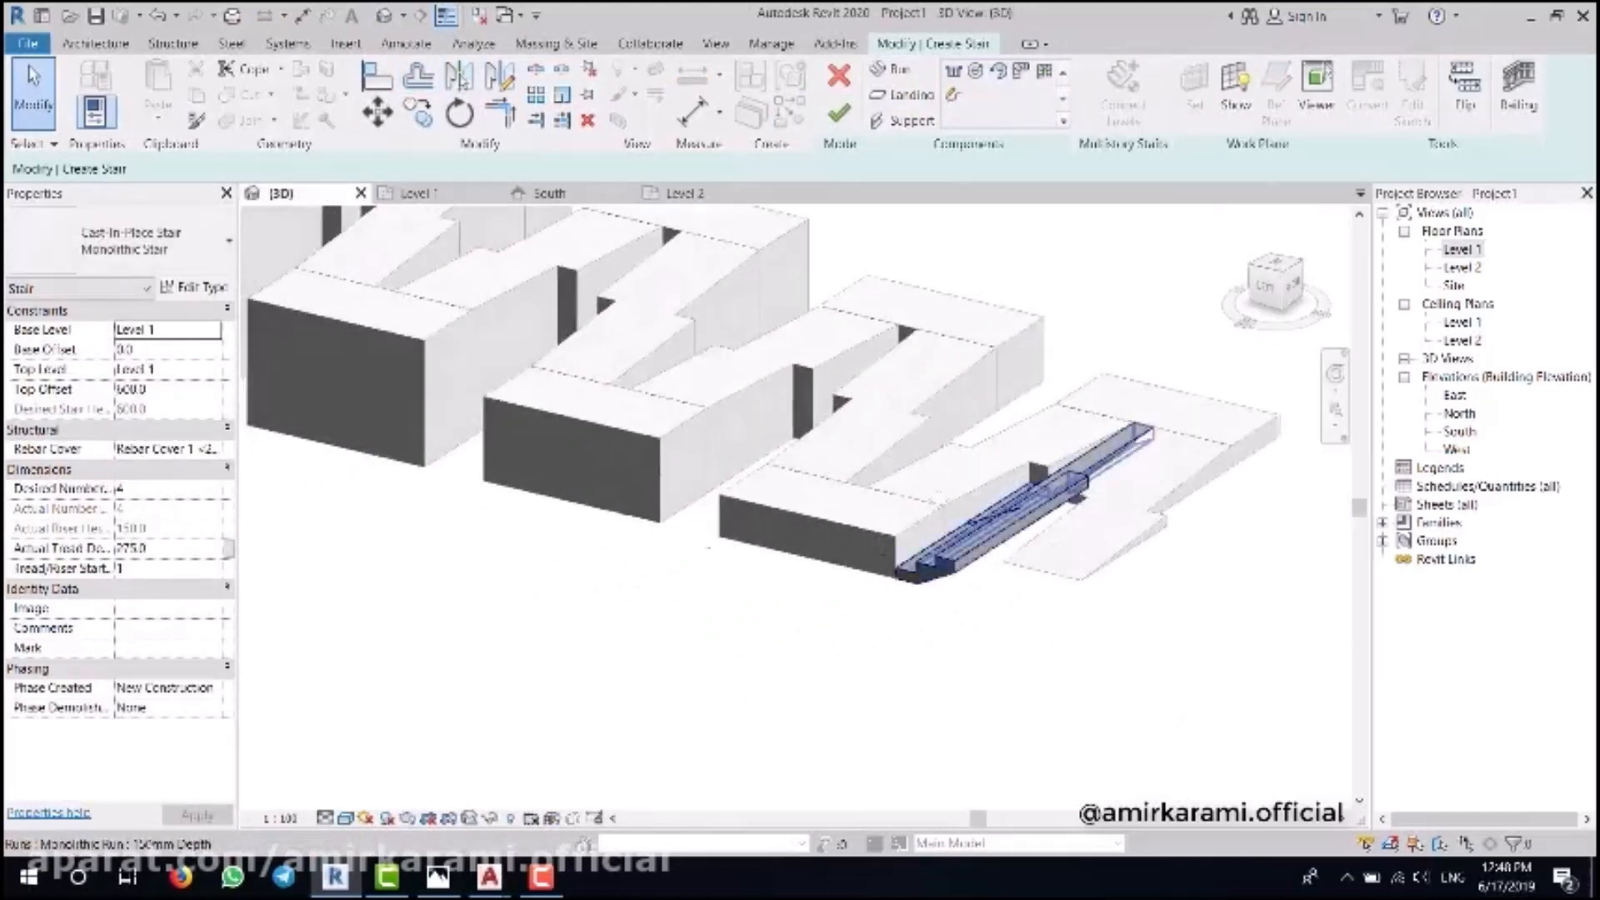
{"action": "middle_click_drag", "start_coordinate": [951, 621], "coordinate": [986, 650], "text": "shift"}
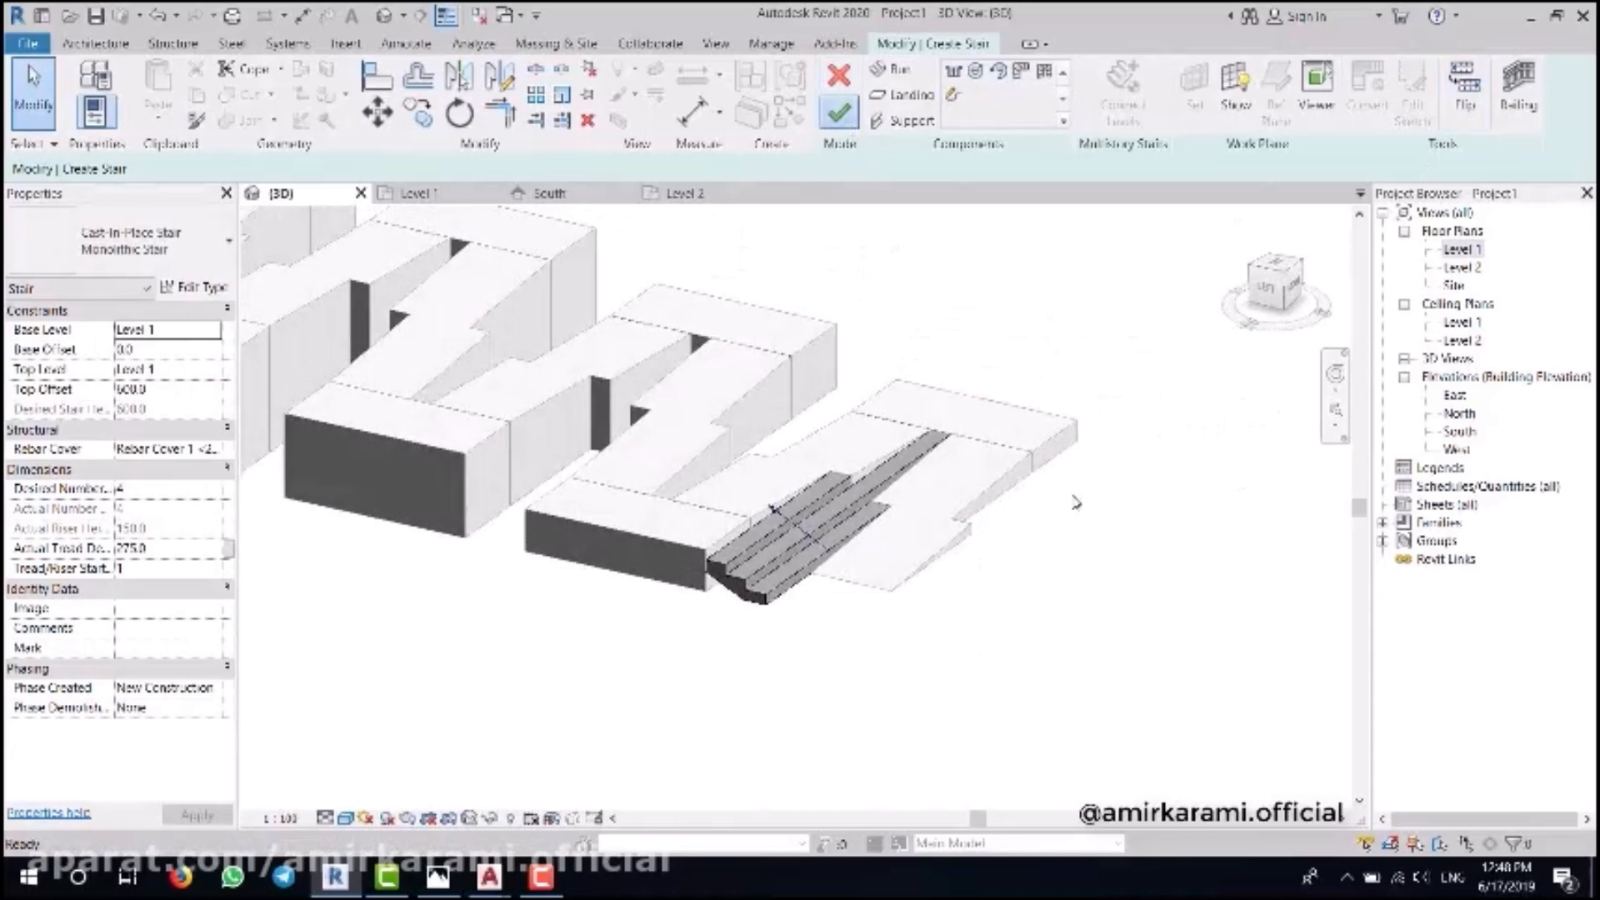
{"action": "left_click", "coordinate": [934, 367]}
{"action": "scroll", "coordinate": [937, 358], "scroll_direction": "up", "scroll_amount": 3}
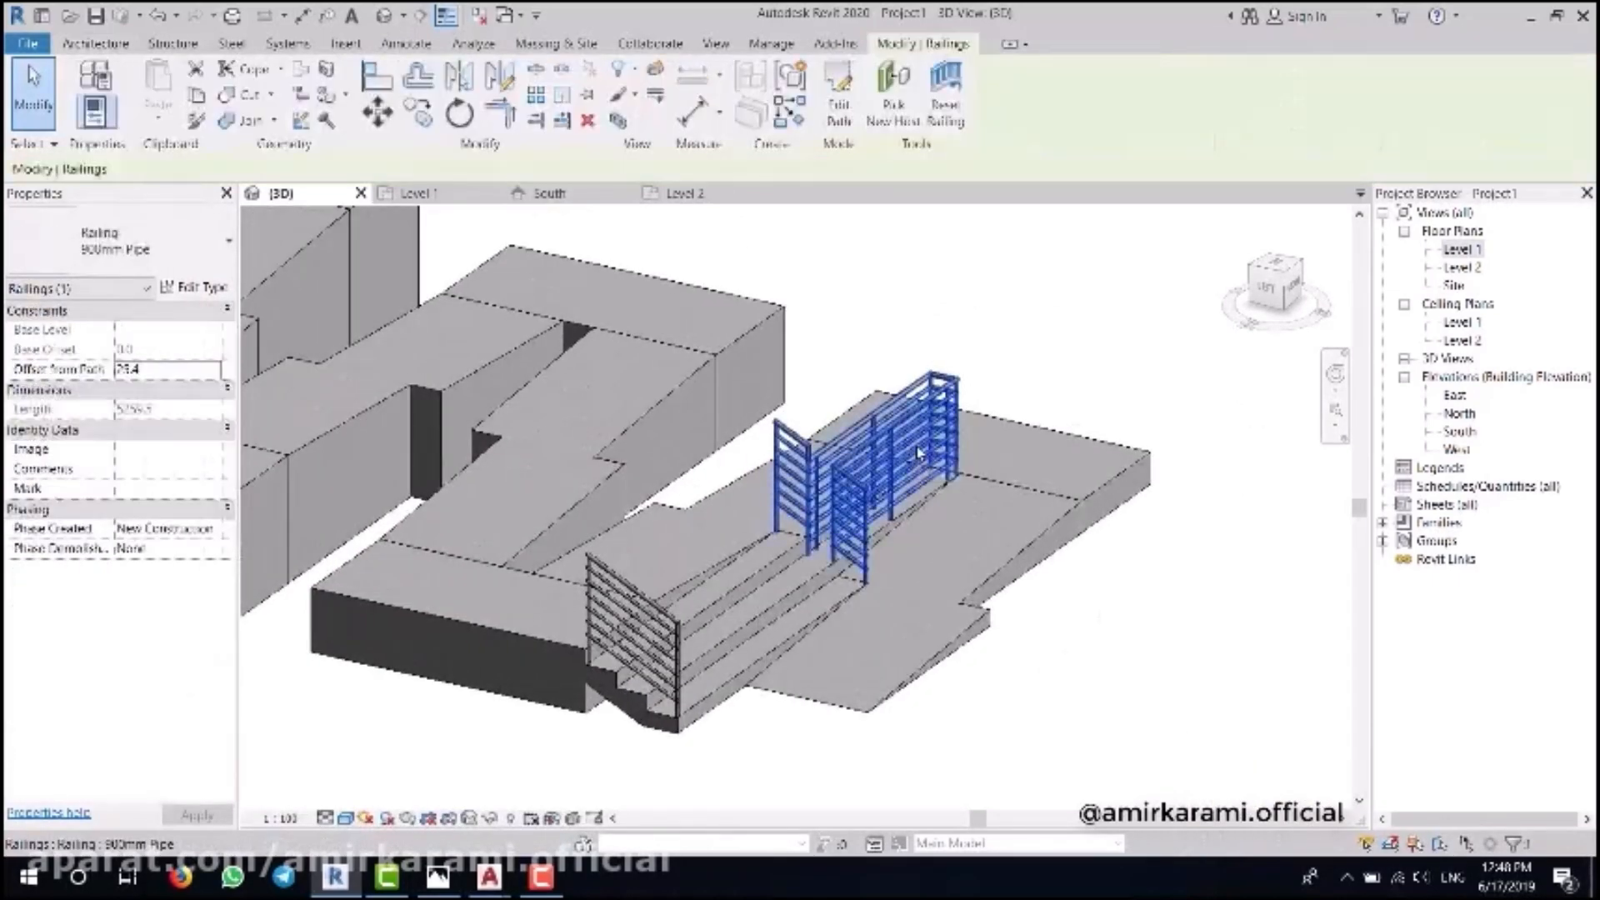
{"action": "key", "text": "Delete"}
{"action": "scroll", "coordinate": [775, 653], "scroll_direction": "up", "scroll_amount": 1}
{"action": "left_click", "coordinate": [651, 640]}
{"action": "key", "text": "Delete"}
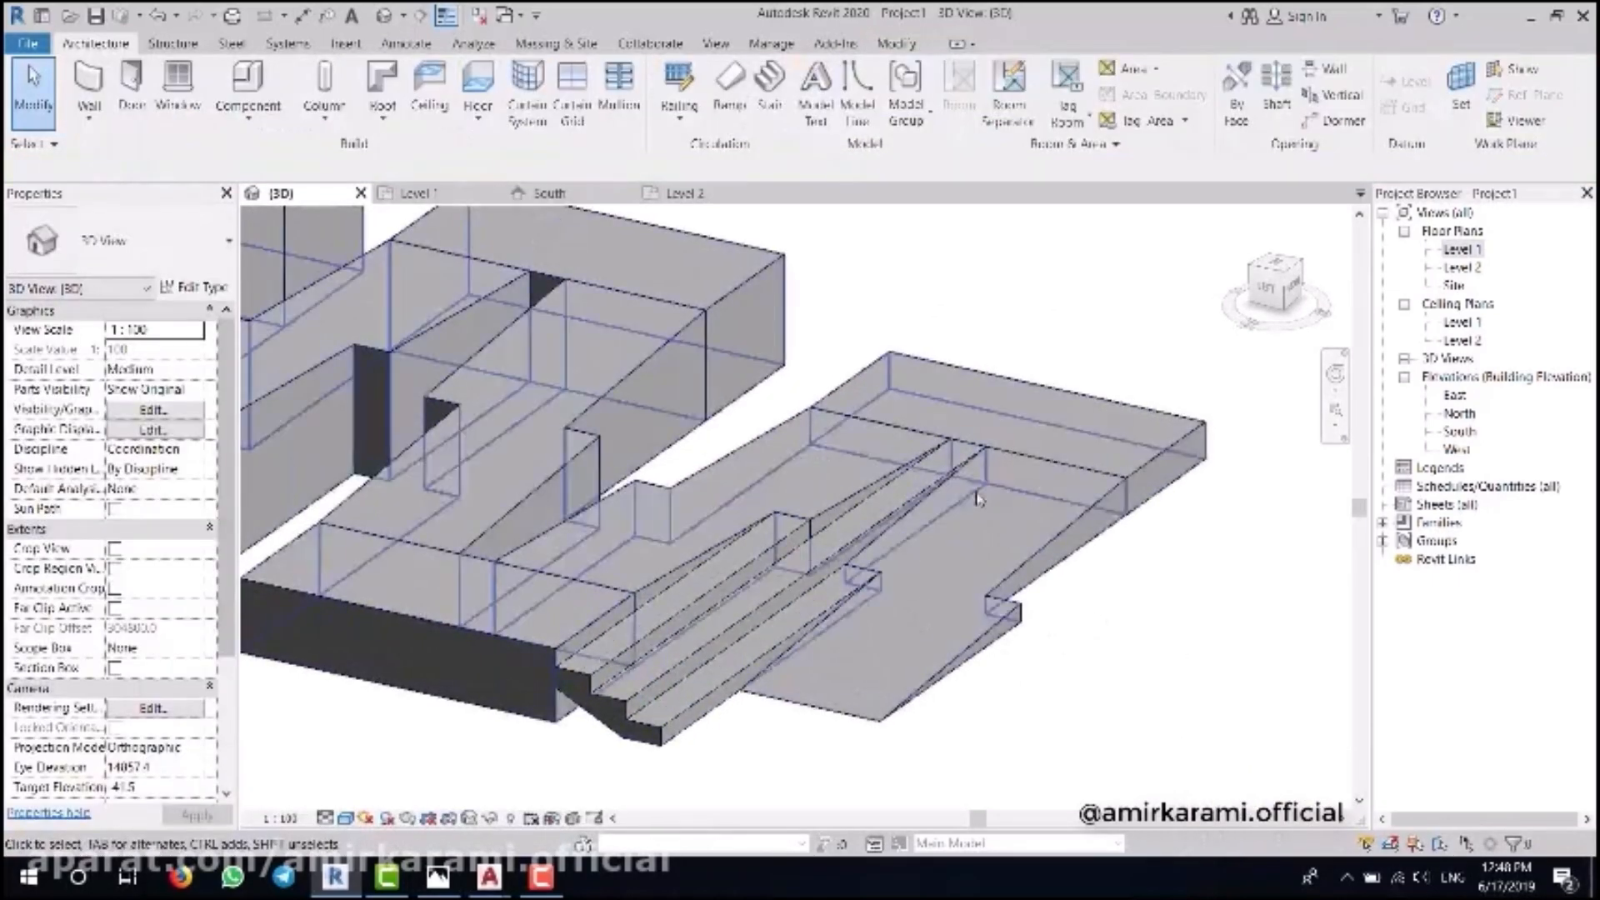
{"action": "scroll", "coordinate": [986, 506], "scroll_direction": "down", "scroll_amount": 5}
{"action": "scroll", "coordinate": [1135, 625], "scroll_direction": "up", "scroll_amount": 3}
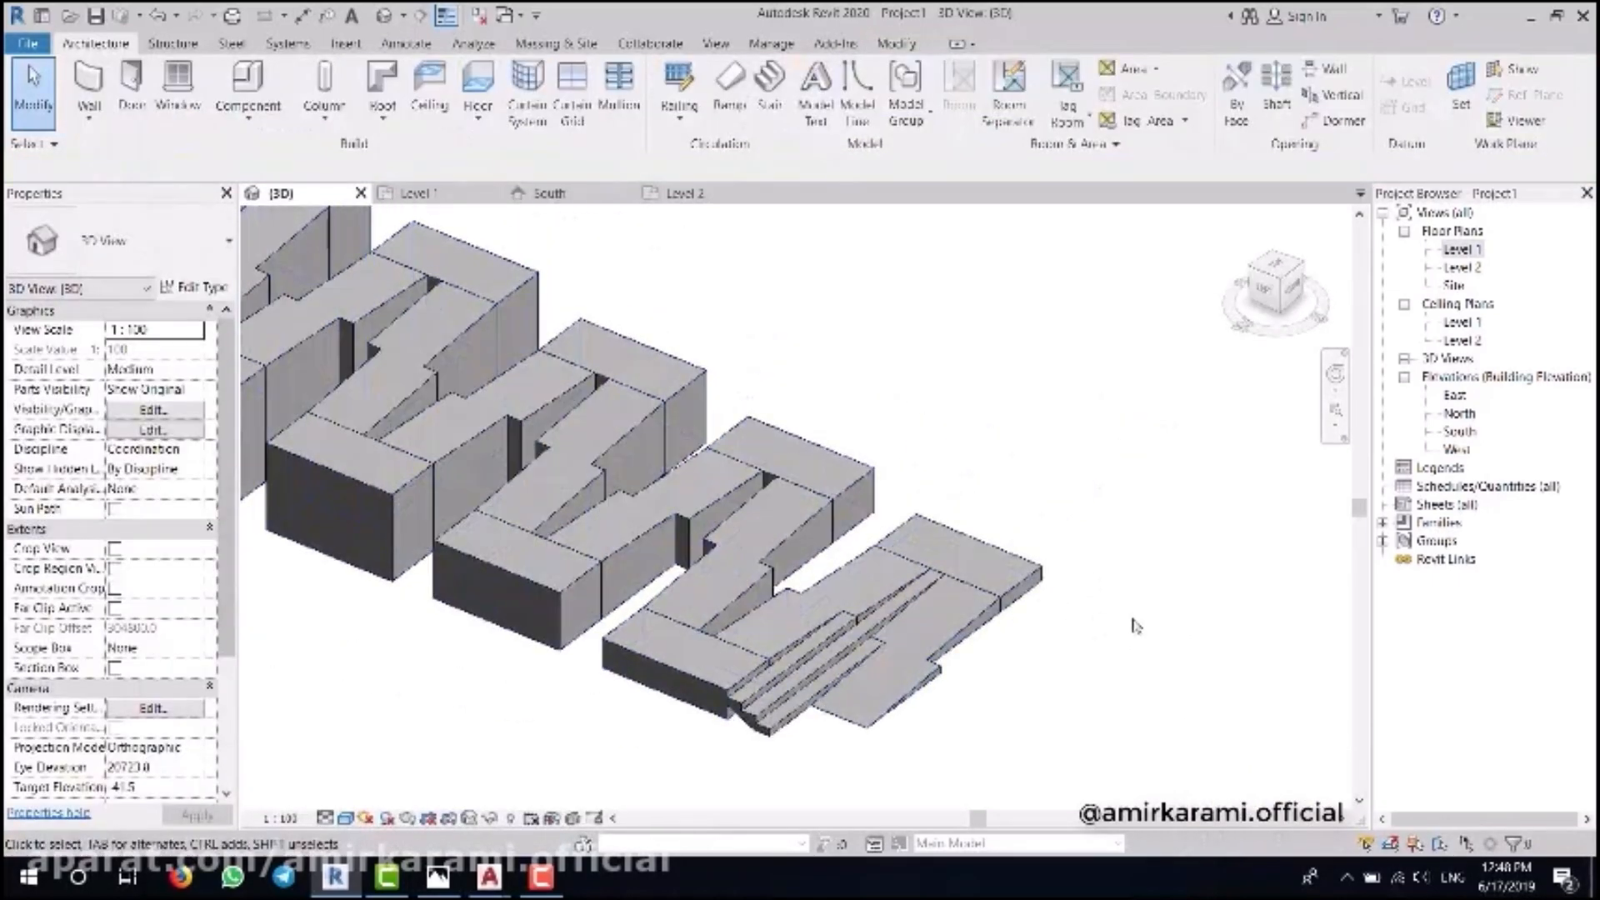
{"action": "double_click", "coordinate": [1453, 286]}
- Copy the new stair onto each successive ramp section using multiple copies
{"action": "scroll", "coordinate": [673, 607], "scroll_direction": "up", "scroll_amount": 4}
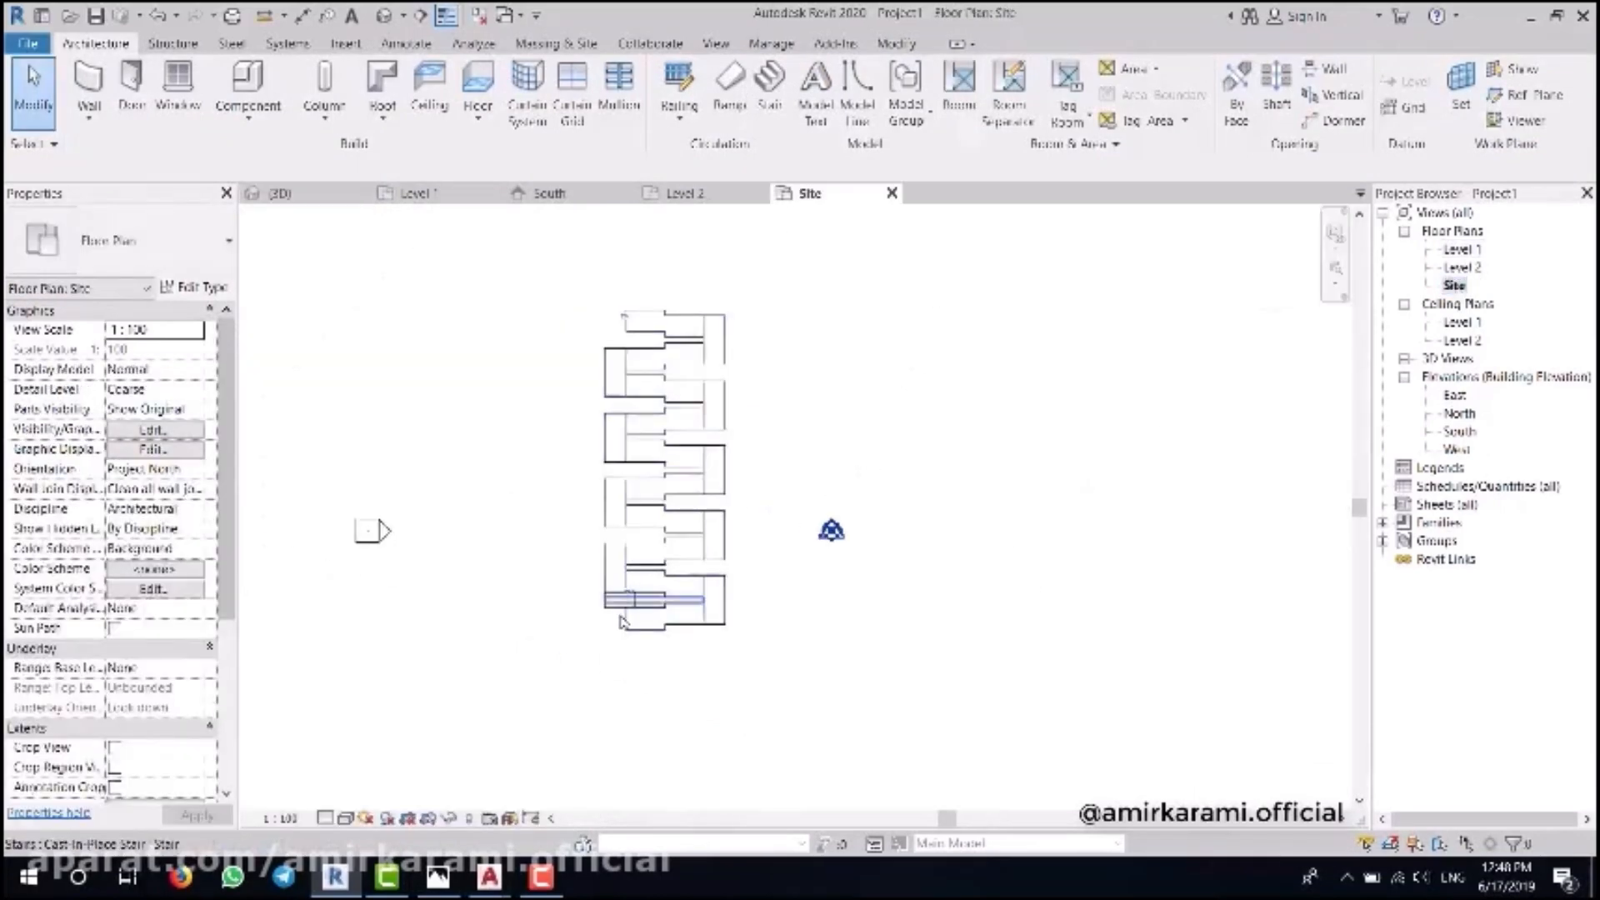
{"action": "scroll", "coordinate": [673, 607], "scroll_direction": "up", "scroll_amount": 2}
{"action": "left_click", "coordinate": [666, 545]}
{"action": "scroll", "coordinate": [771, 664], "scroll_direction": "down", "scroll_amount": 3}
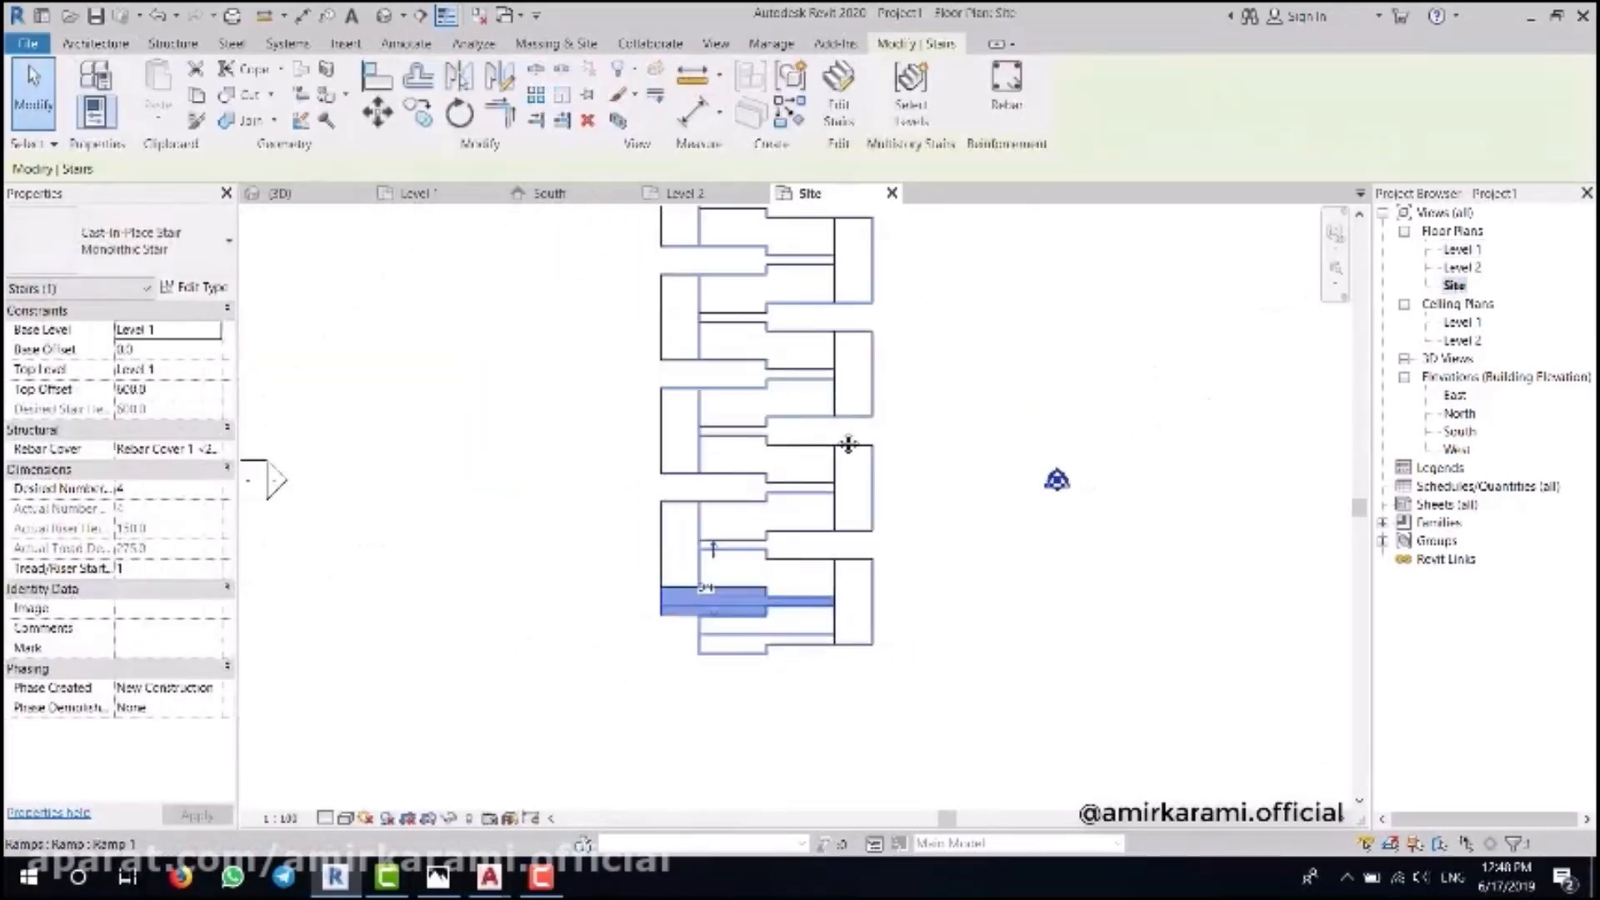
{"action": "left_click", "coordinate": [427, 123]}
{"action": "scroll", "coordinate": [667, 657], "scroll_direction": "up", "scroll_amount": 3}
{"action": "left_click", "coordinate": [651, 636]}
{"action": "middle_click_drag", "start_coordinate": [654, 406], "coordinate": [667, 576]}
{"action": "left_click", "coordinate": [664, 542]}
{"action": "left_click", "coordinate": [664, 279]}
{"action": "middle_click_drag", "start_coordinate": [758, 321], "coordinate": [761, 749]}
{"action": "left_click", "coordinate": [664, 423]}
{"action": "scroll", "coordinate": [672, 429], "scroll_direction": "up", "scroll_amount": 2}
{"action": "scroll", "coordinate": [698, 487], "scroll_direction": "up", "scroll_amount": 2}
{"action": "key", "text": "Escape"}
- Move one stair copy 300 lower
{"action": "left_click", "coordinate": [377, 112]}
{"action": "left_click", "coordinate": [621, 556]}
{"action": "left_click", "coordinate": [621, 624]}
{"action": "scroll", "coordinate": [621, 625], "scroll_direction": "down", "scroll_amount": 4}
{"action": "key", "text": "Escape"}
- Mirror the stairs for the alternate ramp sections about a drawn vertical axis
{"action": "scroll", "coordinate": [607, 521], "scroll_direction": "down", "scroll_amount": 3}
{"action": "middle_click_drag", "start_coordinate": [723, 750], "coordinate": [775, 475]}
{"action": "scroll", "coordinate": [683, 636], "scroll_direction": "up", "scroll_amount": 3}
{"action": "left_click", "coordinate": [685, 632]}
{"action": "middle_click_drag", "start_coordinate": [654, 443], "coordinate": [611, 511]}
{"action": "left_click", "coordinate": [612, 510], "text": "ctrl"}
{"action": "left_click", "coordinate": [625, 343], "text": "ctrl"}
{"action": "scroll", "coordinate": [693, 506], "scroll_direction": "down", "scroll_amount": 1}
{"action": "middle_click_drag", "start_coordinate": [650, 218], "coordinate": [666, 507]}
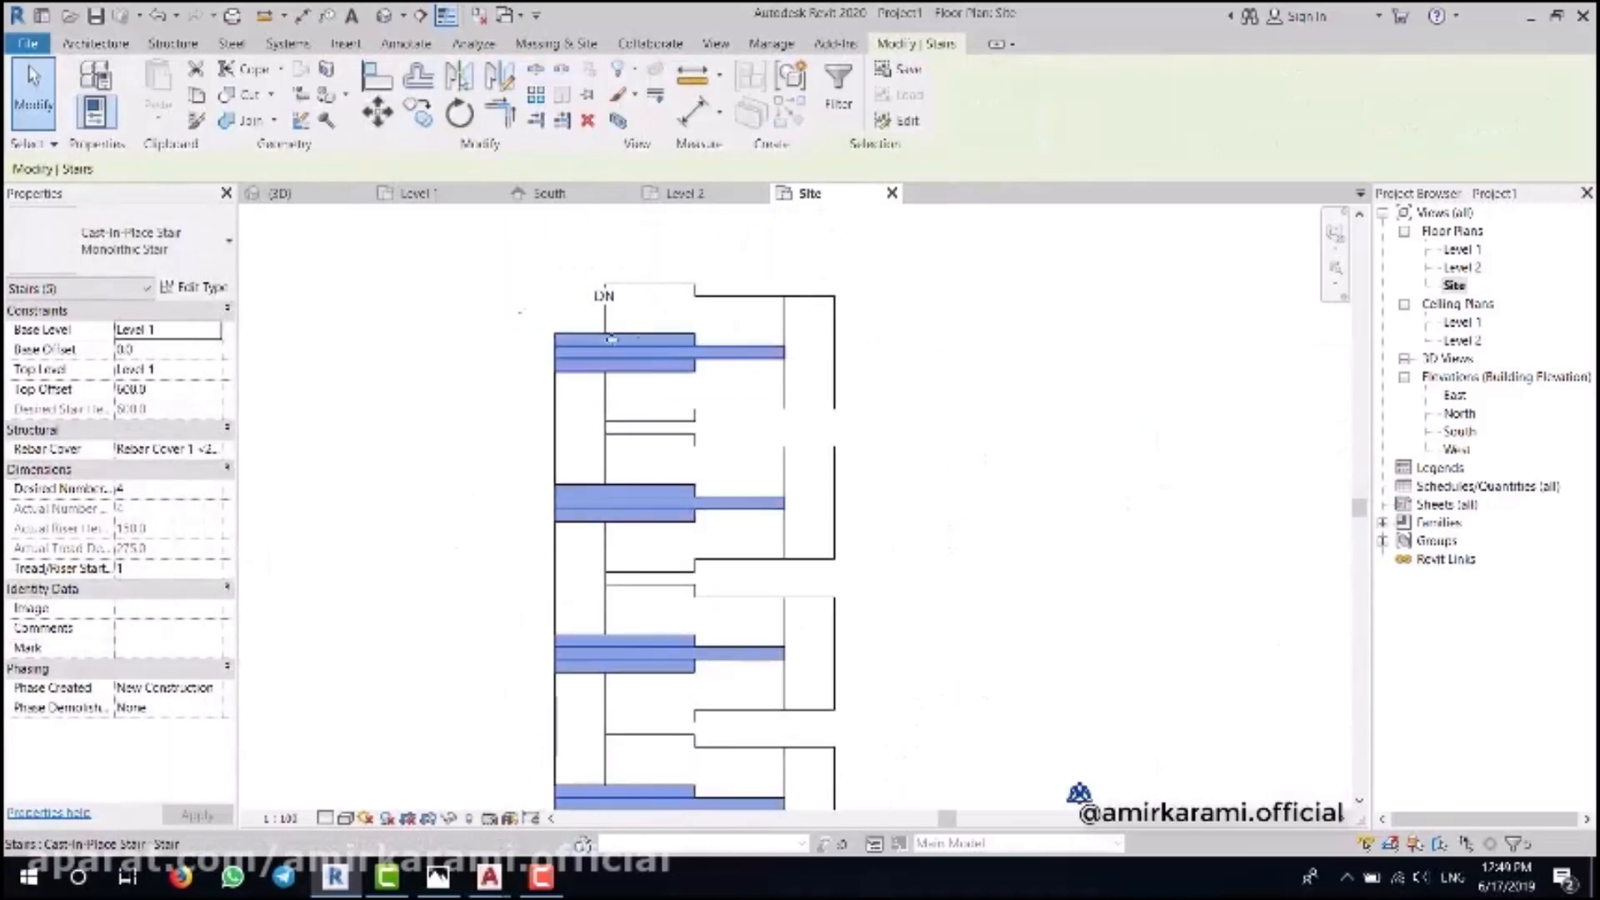
{"action": "scroll", "coordinate": [637, 342], "scroll_direction": "down", "scroll_amount": 2}
{"action": "left_click", "coordinate": [501, 77]}
{"action": "left_click", "coordinate": [808, 400]}
{"action": "left_click", "coordinate": [808, 533]}
{"action": "middle_click_drag", "start_coordinate": [864, 646], "coordinate": [725, 631]}
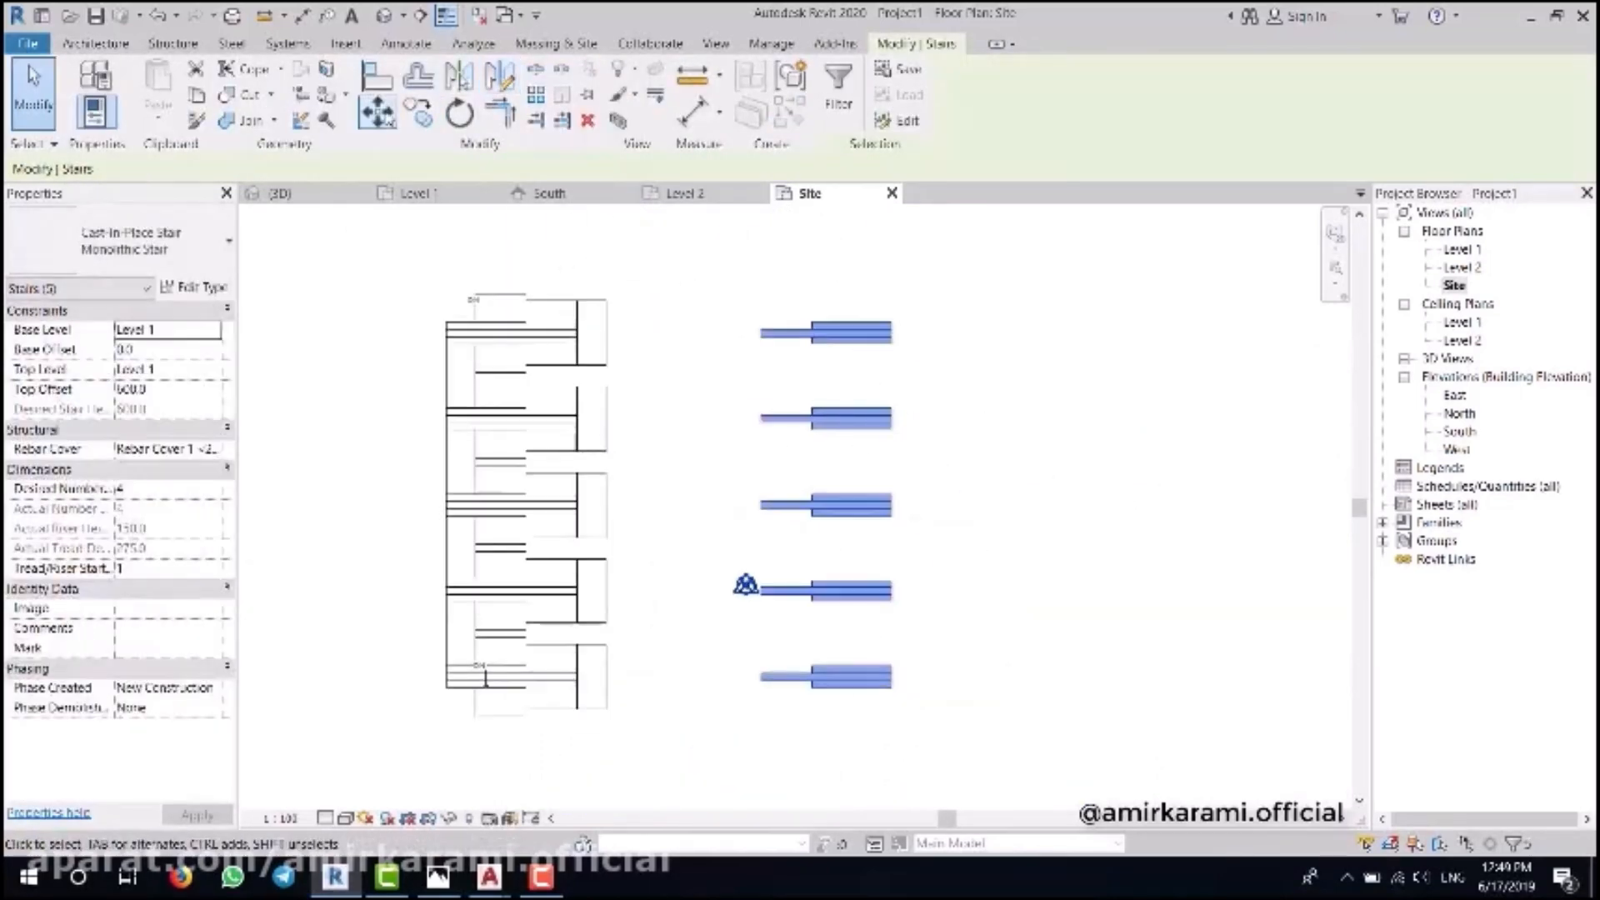
- Move the mirrored stairs left onto their adjoining ramp sections
{"action": "left_click", "coordinate": [385, 121]}
{"action": "left_click", "coordinate": [892, 688]}
{"action": "scroll", "coordinate": [610, 650], "scroll_direction": "up", "scroll_amount": 6}
{"action": "left_click", "coordinate": [596, 619]}
{"action": "scroll", "coordinate": [881, 668], "scroll_direction": "down", "scroll_amount": 3}
- Delete the extra stair copy at the top of the ramp
{"action": "scroll", "coordinate": [882, 671], "scroll_direction": "down", "scroll_amount": 3}
{"action": "middle_click_drag", "start_coordinate": [738, 225], "coordinate": [717, 389]}
{"action": "left_click", "coordinate": [717, 389]}
{"action": "scroll", "coordinate": [718, 395], "scroll_direction": "up", "scroll_amount": 3}
{"action": "left_click", "coordinate": [743, 439]}
{"action": "key", "text": "Delete"}
- Inspect the copied stairs in the 3D view, focusing on the lower ramp sections
{"action": "left_click", "coordinate": [384, 15]}
{"action": "scroll", "coordinate": [717, 450], "scroll_direction": "down", "scroll_amount": 2}
{"action": "middle_click_drag", "start_coordinate": [726, 452], "coordinate": [756, 423], "text": "shift"}
{"action": "scroll", "coordinate": [878, 417], "scroll_direction": "up", "scroll_amount": 2}
{"action": "middle_click_drag", "start_coordinate": [992, 500], "coordinate": [989, 523], "text": "shift"}
{"action": "scroll", "coordinate": [992, 523], "scroll_direction": "up", "scroll_amount": 2}
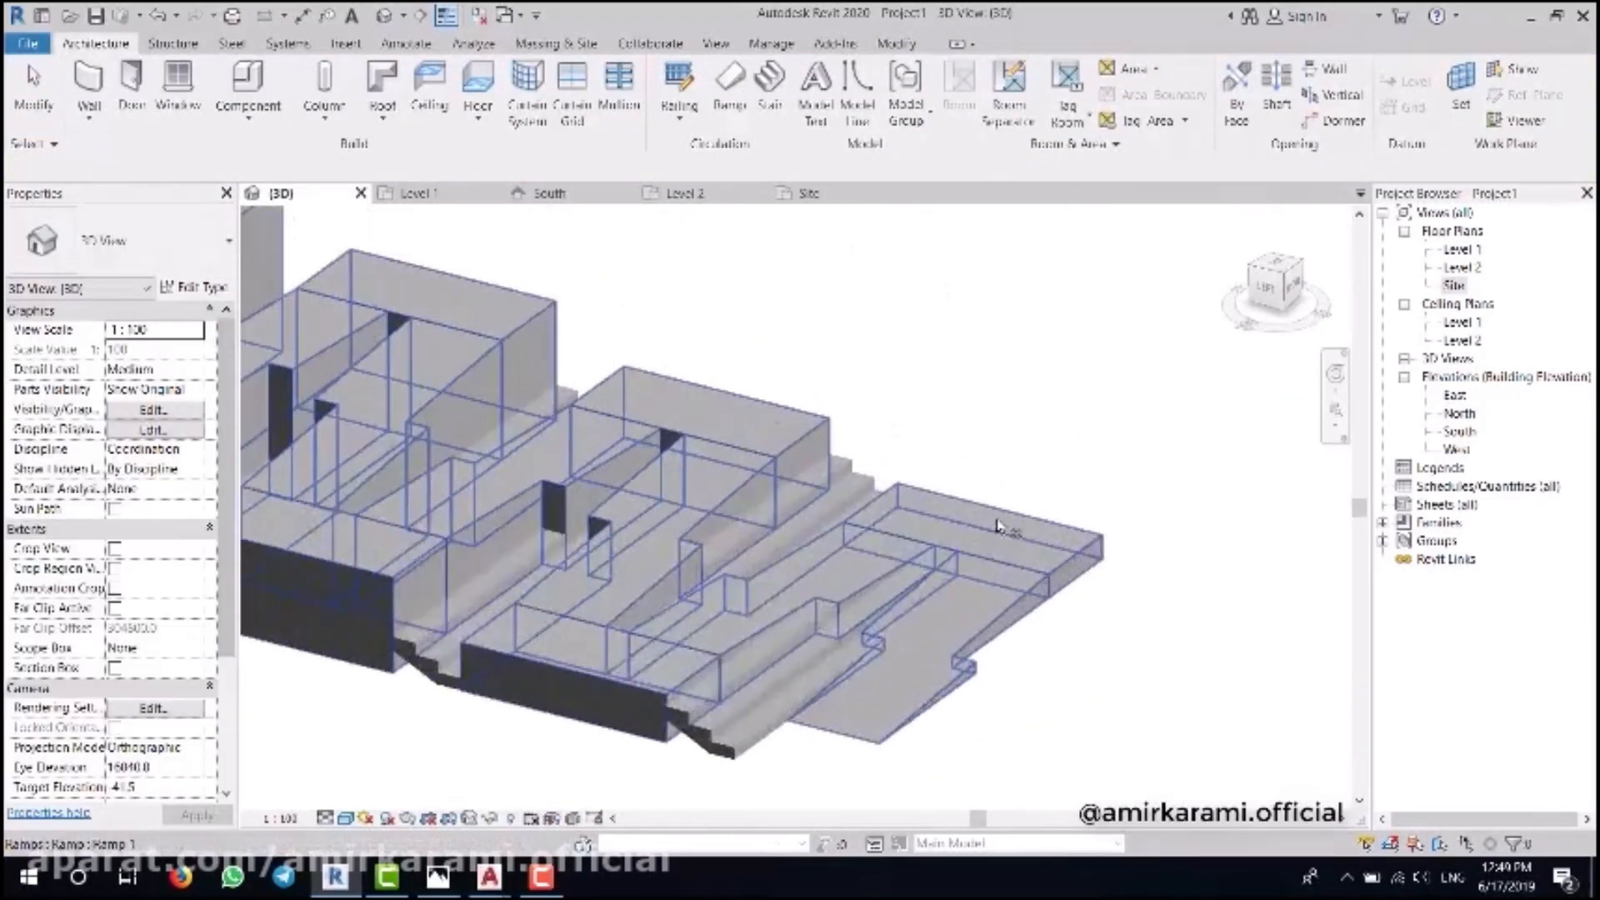
{"action": "middle_click_drag", "start_coordinate": [1003, 394], "coordinate": [1032, 414]}
{"action": "middle_click_drag", "start_coordinate": [975, 476], "coordinate": [1040, 486]}
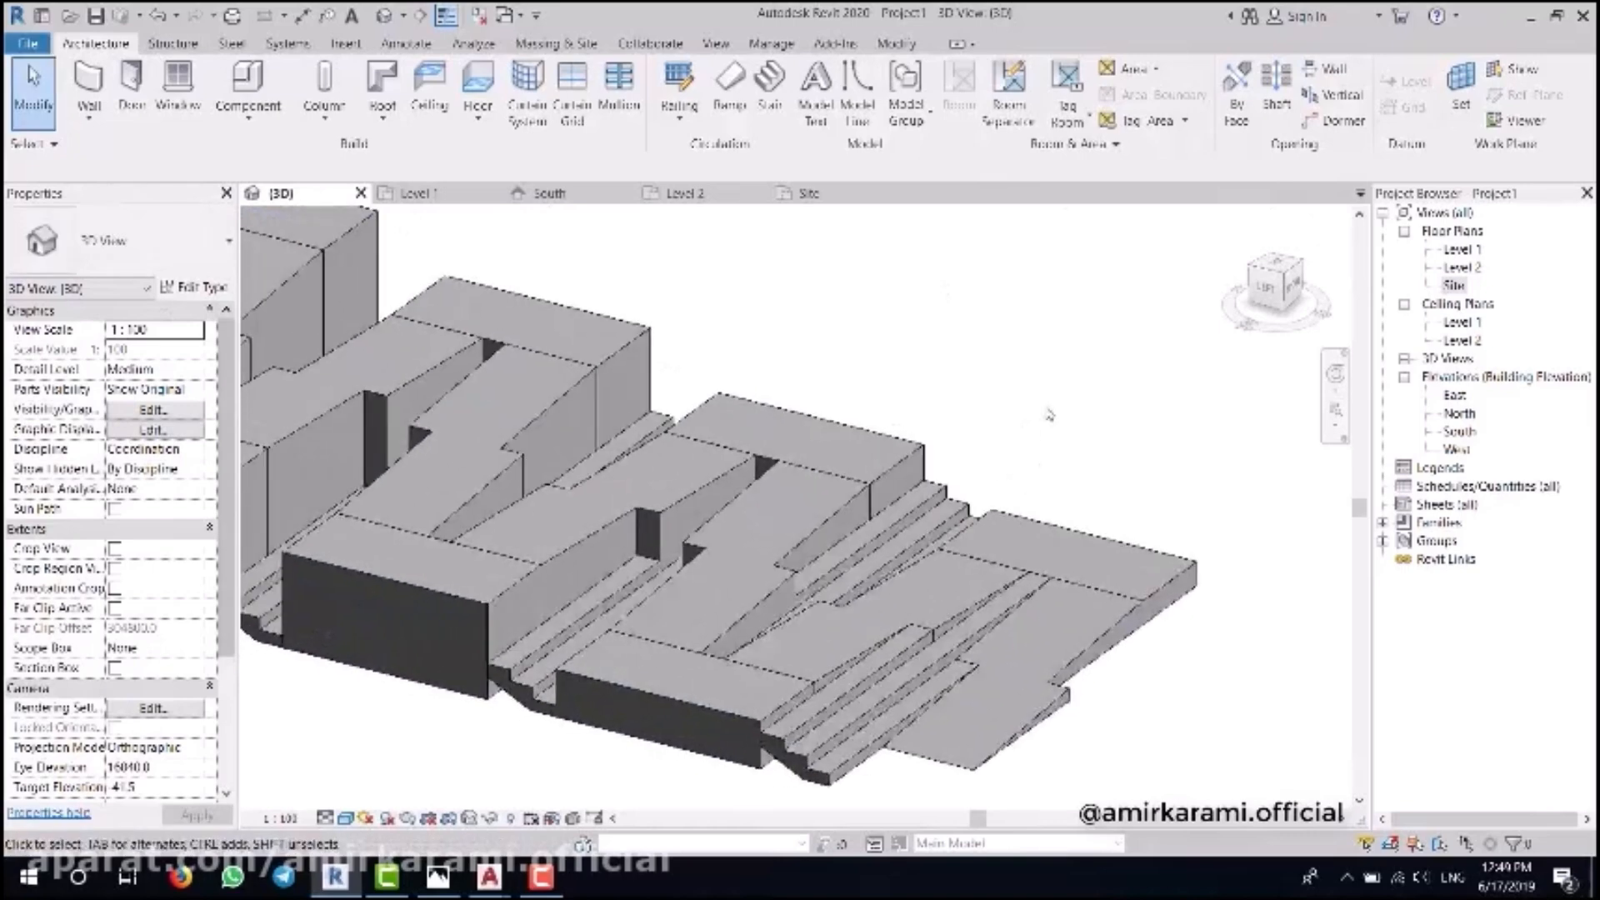
{"action": "left_click", "coordinate": [890, 707]}
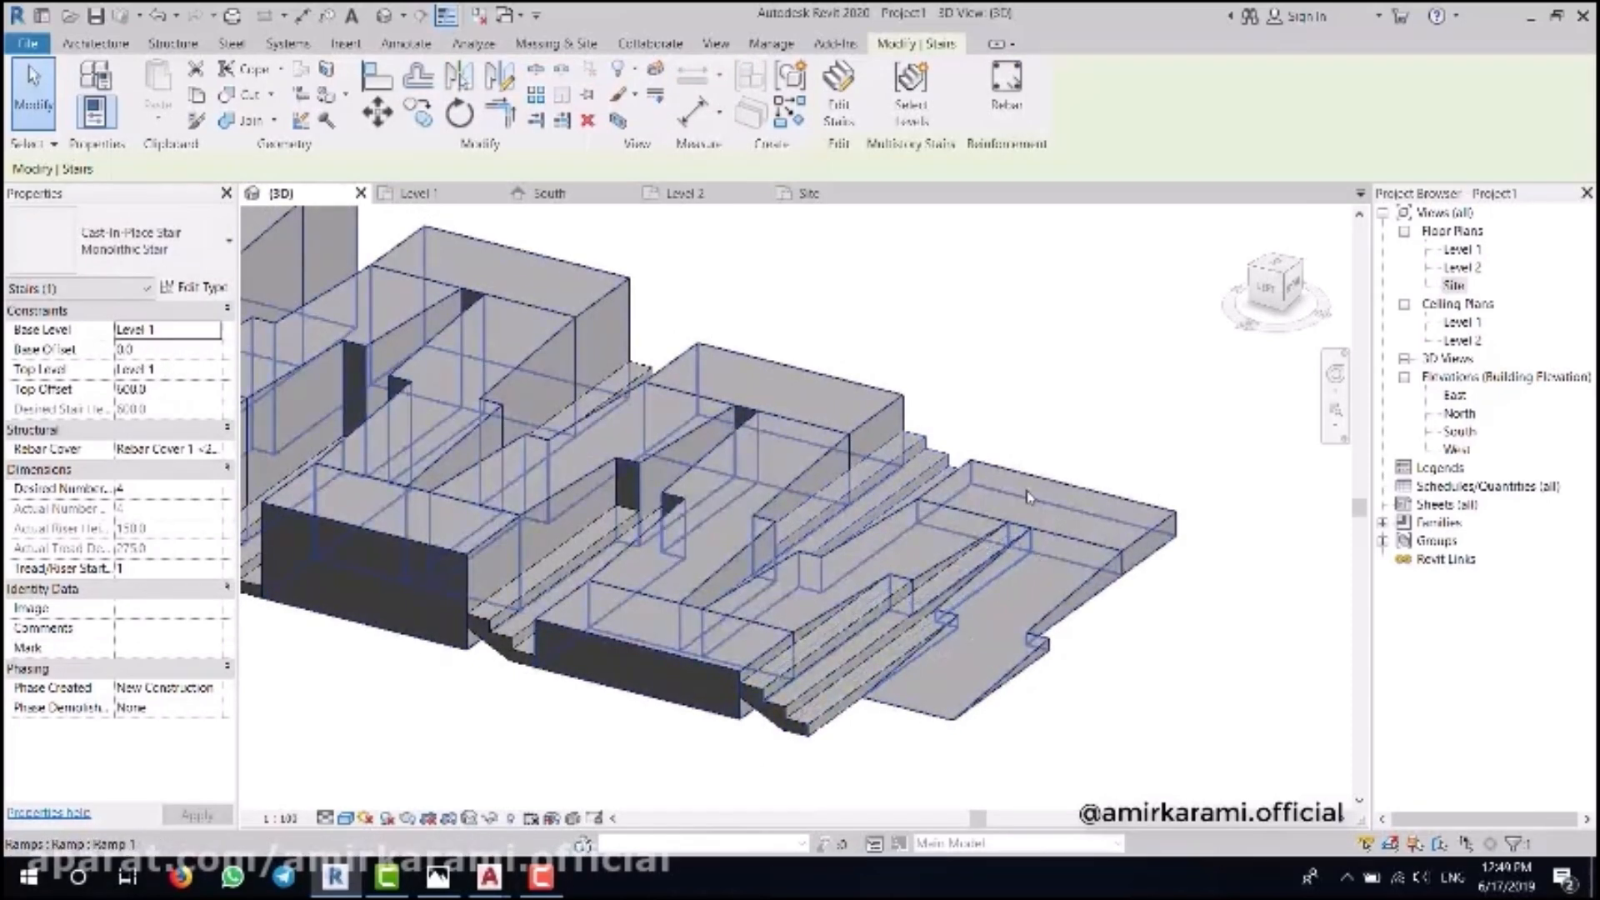
{"action": "scroll", "coordinate": [1027, 498], "scroll_direction": "up", "scroll_amount": 2}
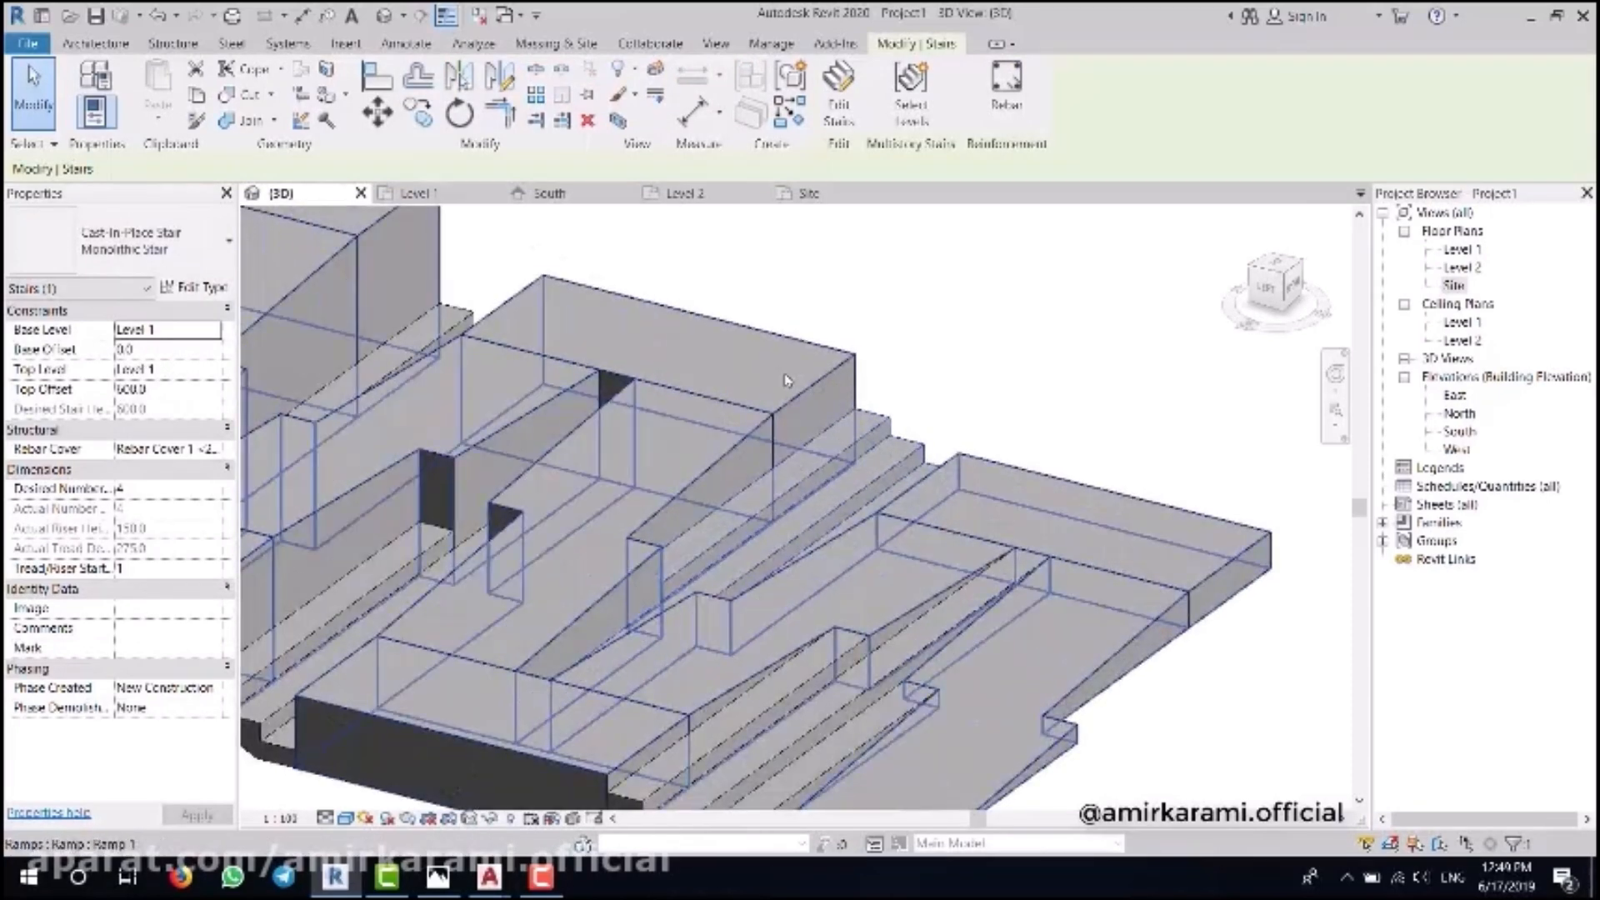
{"action": "key", "text": "Escape"}
{"action": "left_click", "coordinate": [405, 43]}
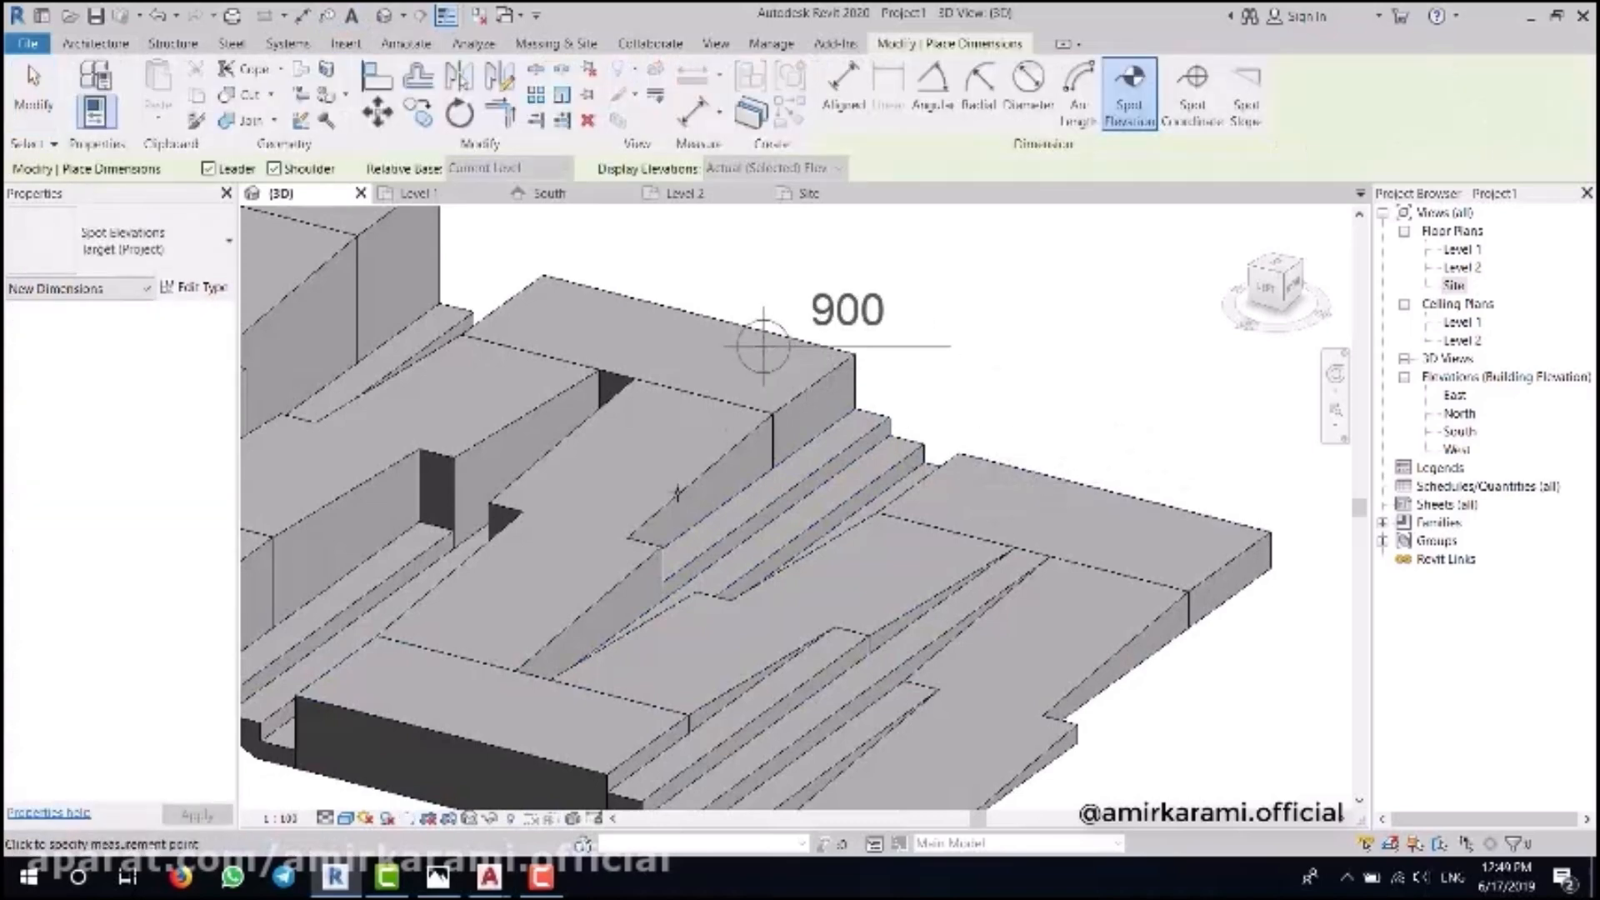
- Raise the next two stairs via their base offsets, giving one a 1500 top offset
{"action": "key", "text": "Escape"}
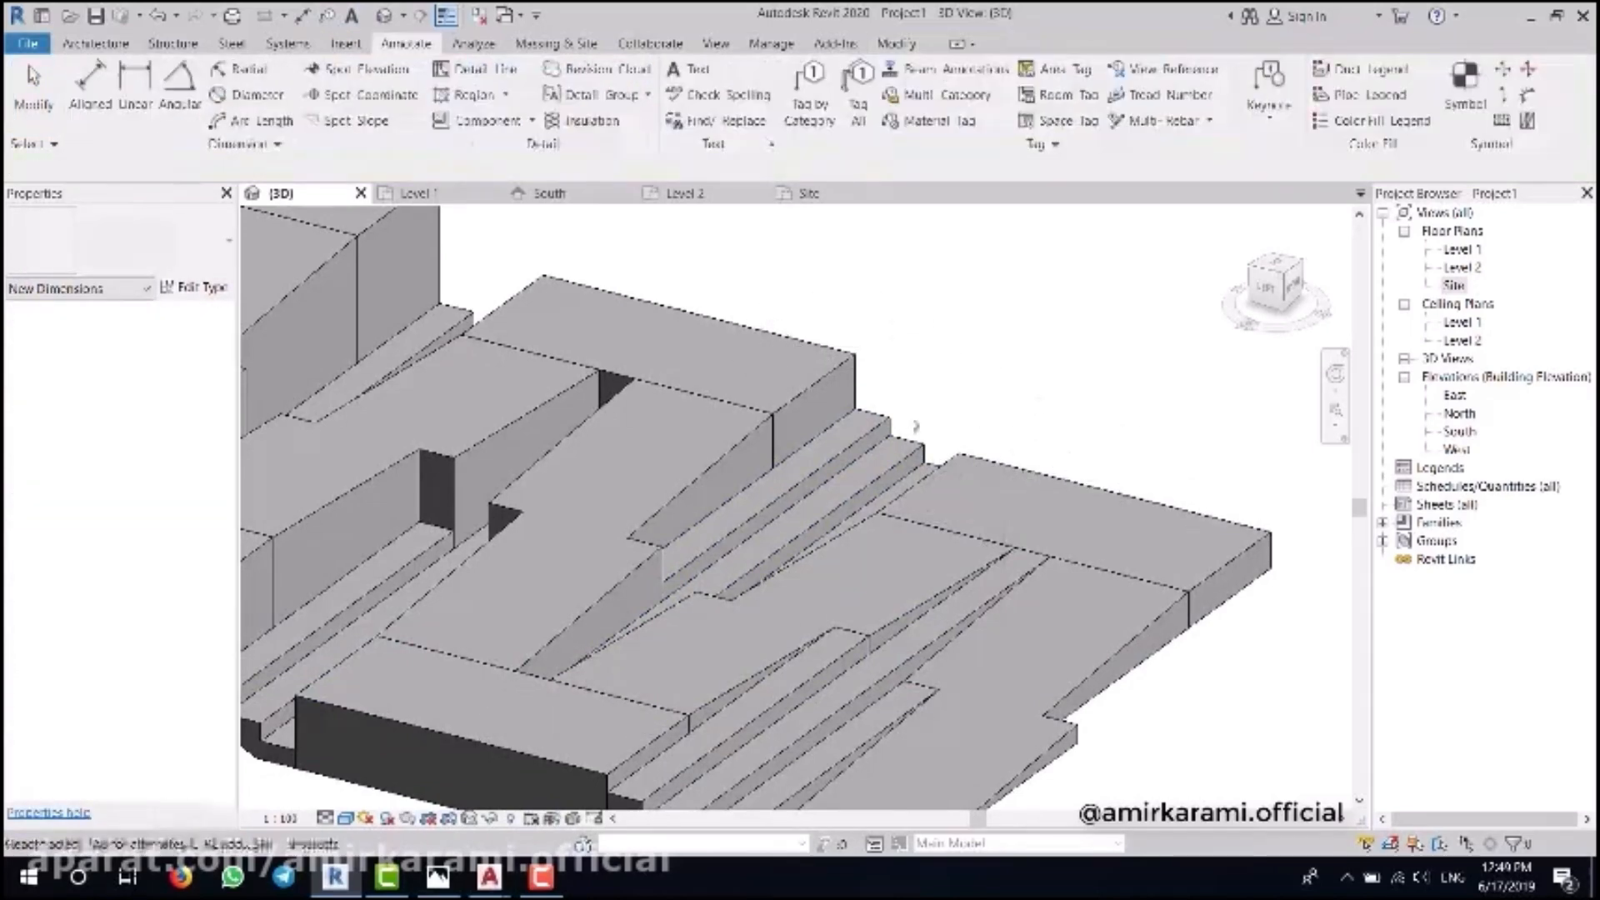
{"action": "left_click", "coordinate": [849, 458]}
{"action": "left_click", "coordinate": [162, 350]}
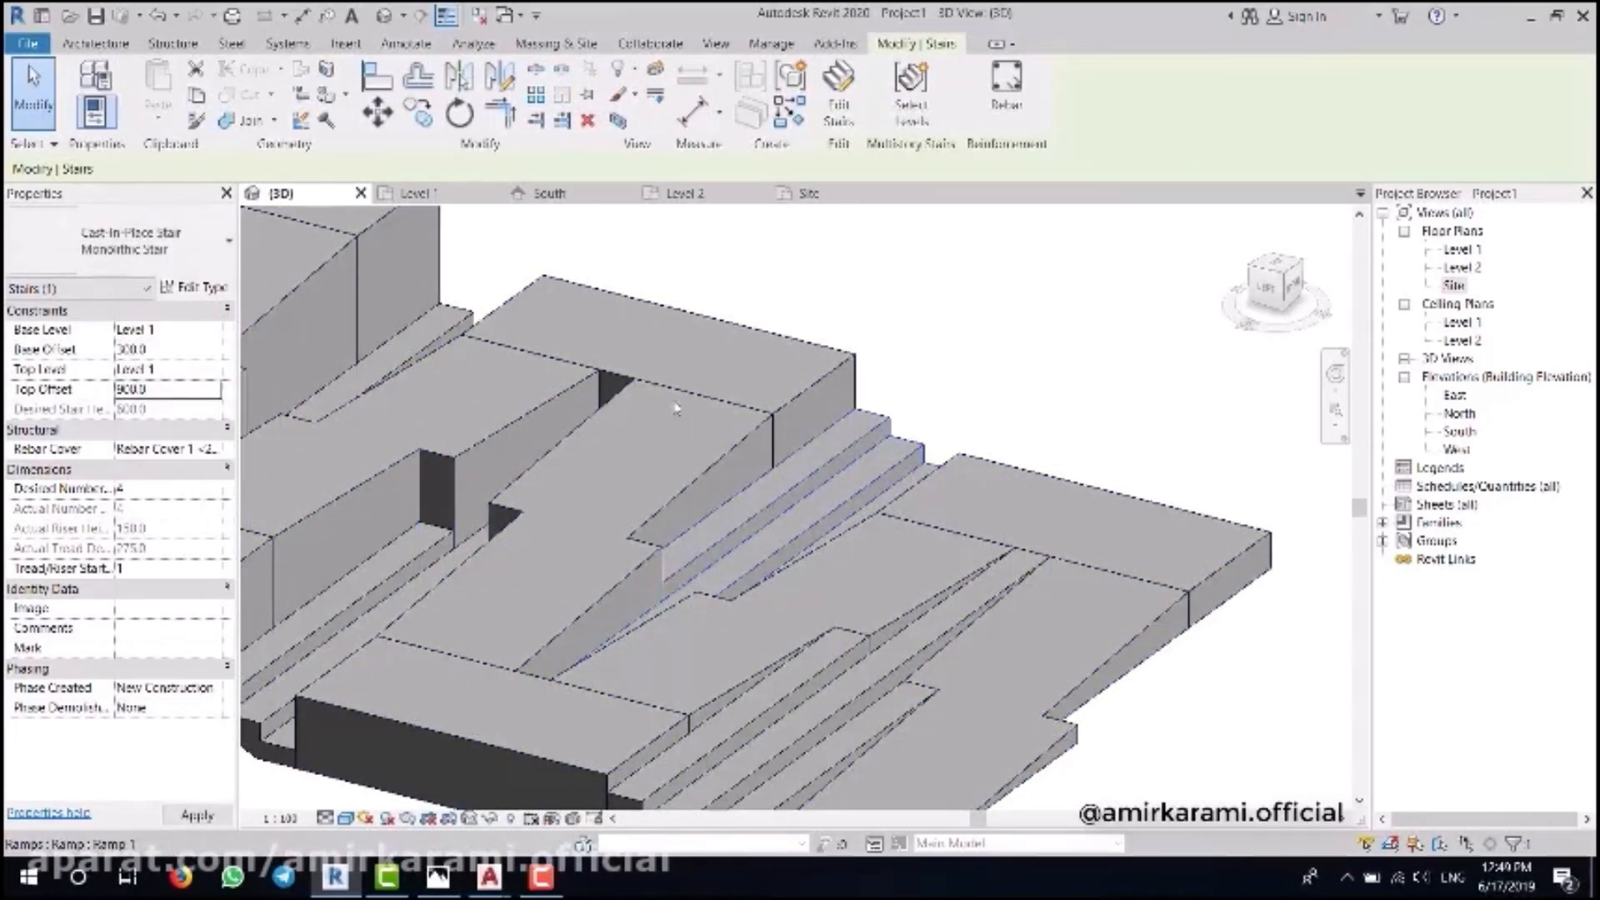
{"action": "left_click", "coordinate": [1039, 325]}
{"action": "scroll", "coordinate": [1041, 326], "scroll_direction": "down", "scroll_amount": 2}
{"action": "middle_click_drag", "start_coordinate": [642, 483], "coordinate": [761, 507]}
{"action": "scroll", "coordinate": [750, 513], "scroll_direction": "up", "scroll_amount": 2}
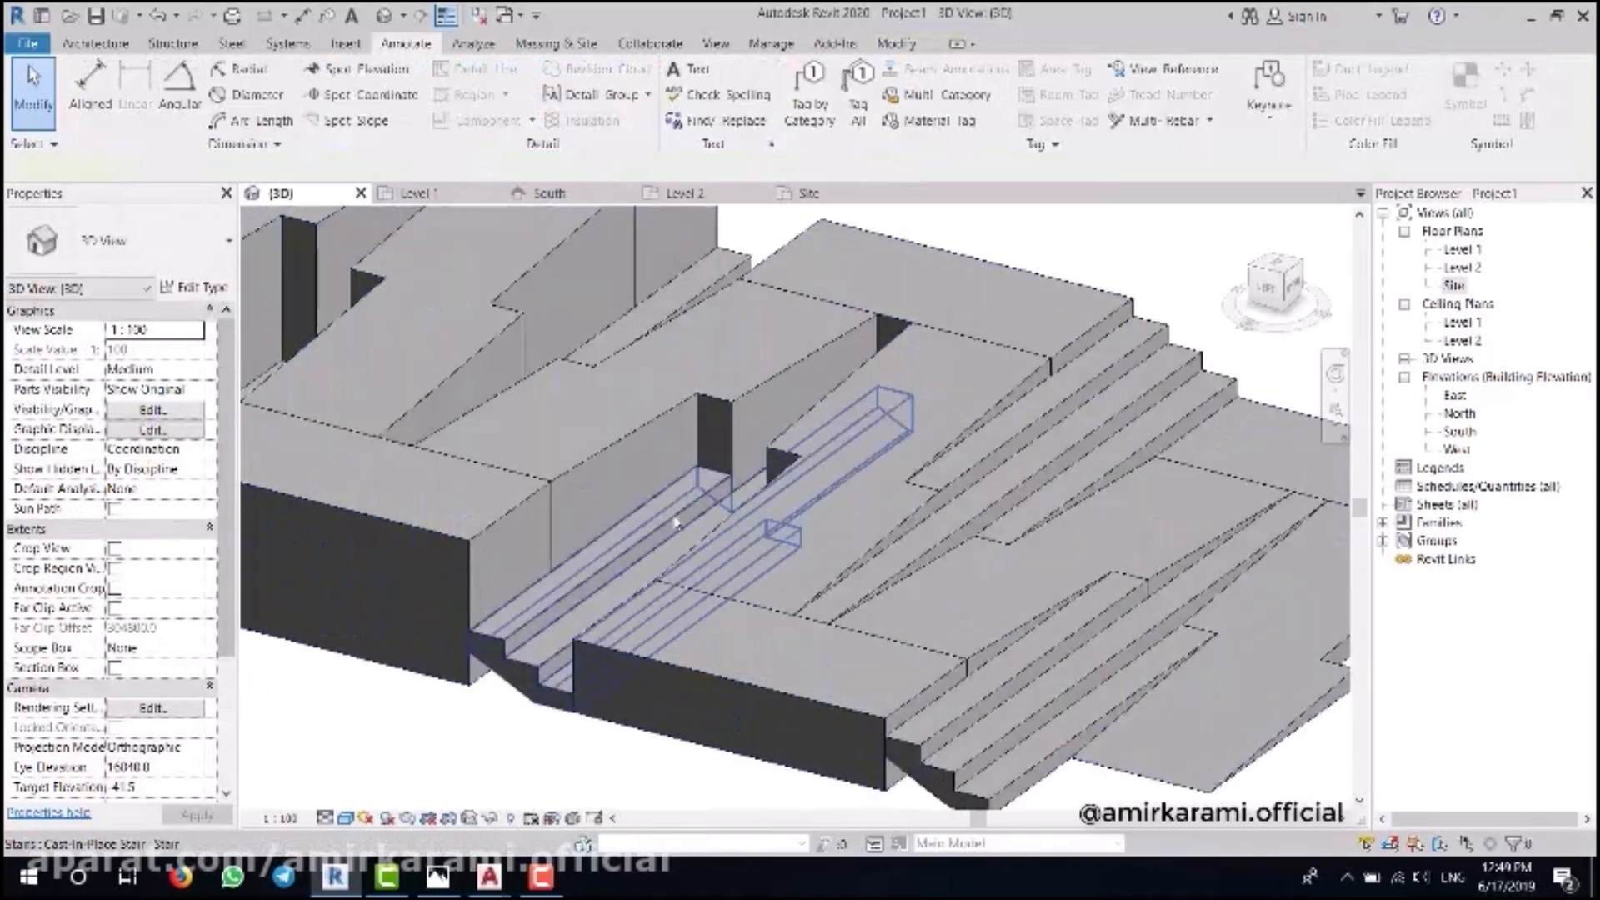
{"action": "left_click", "coordinate": [674, 522]}
{"action": "left_click", "coordinate": [165, 353]}
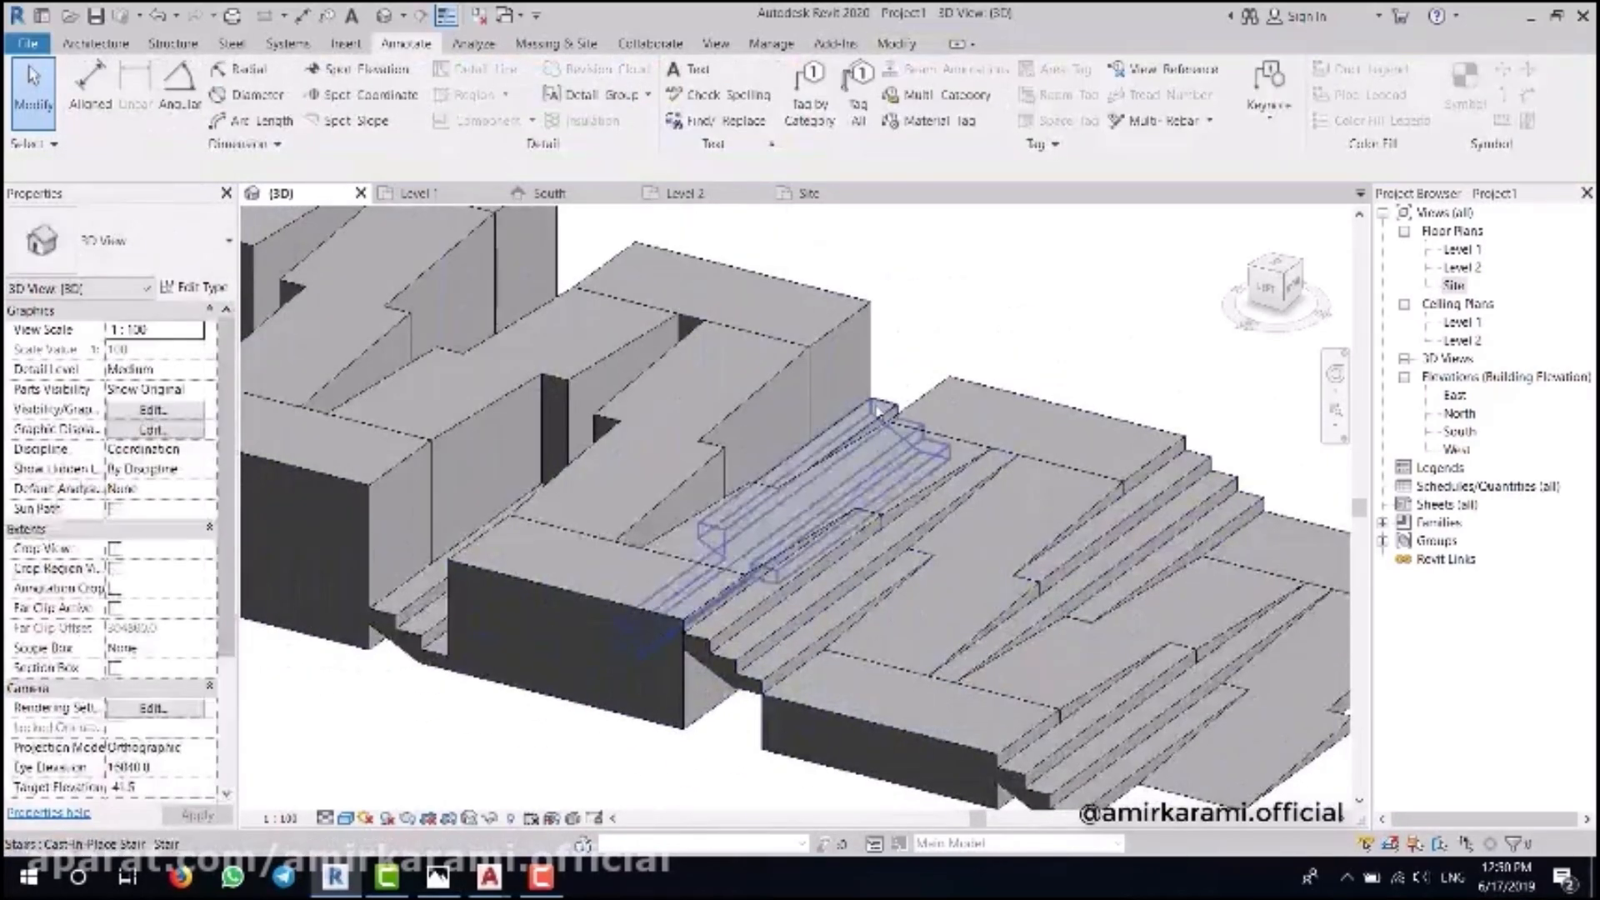
{"action": "left_click", "coordinate": [175, 353]}
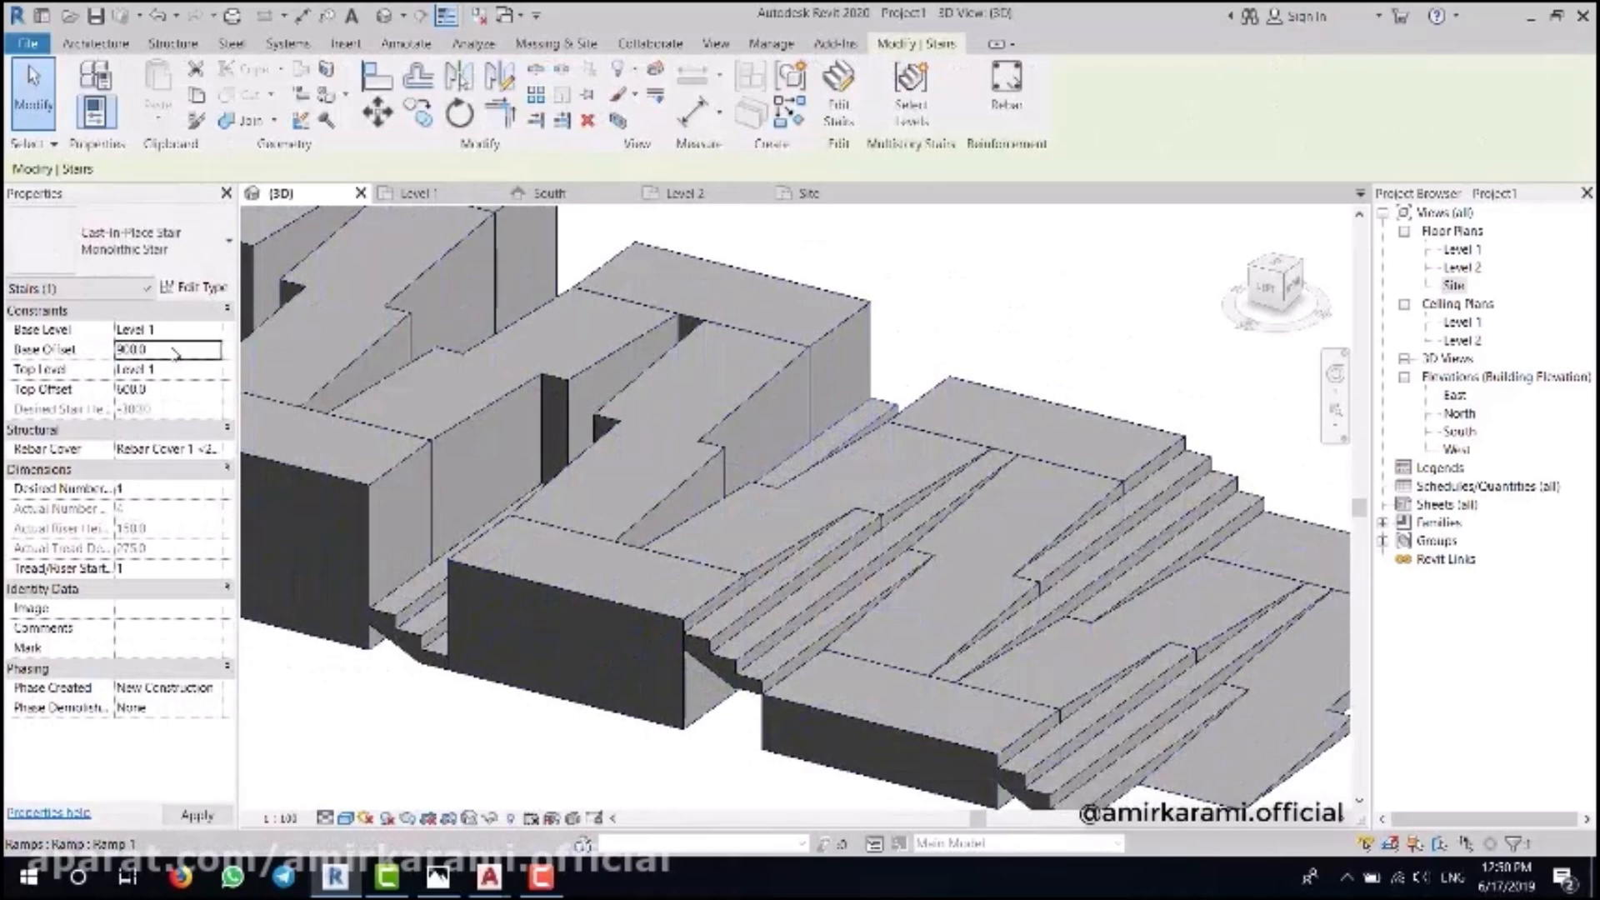
{"action": "left_click", "coordinate": [167, 393]}
{"action": "type", "text": "1500"}
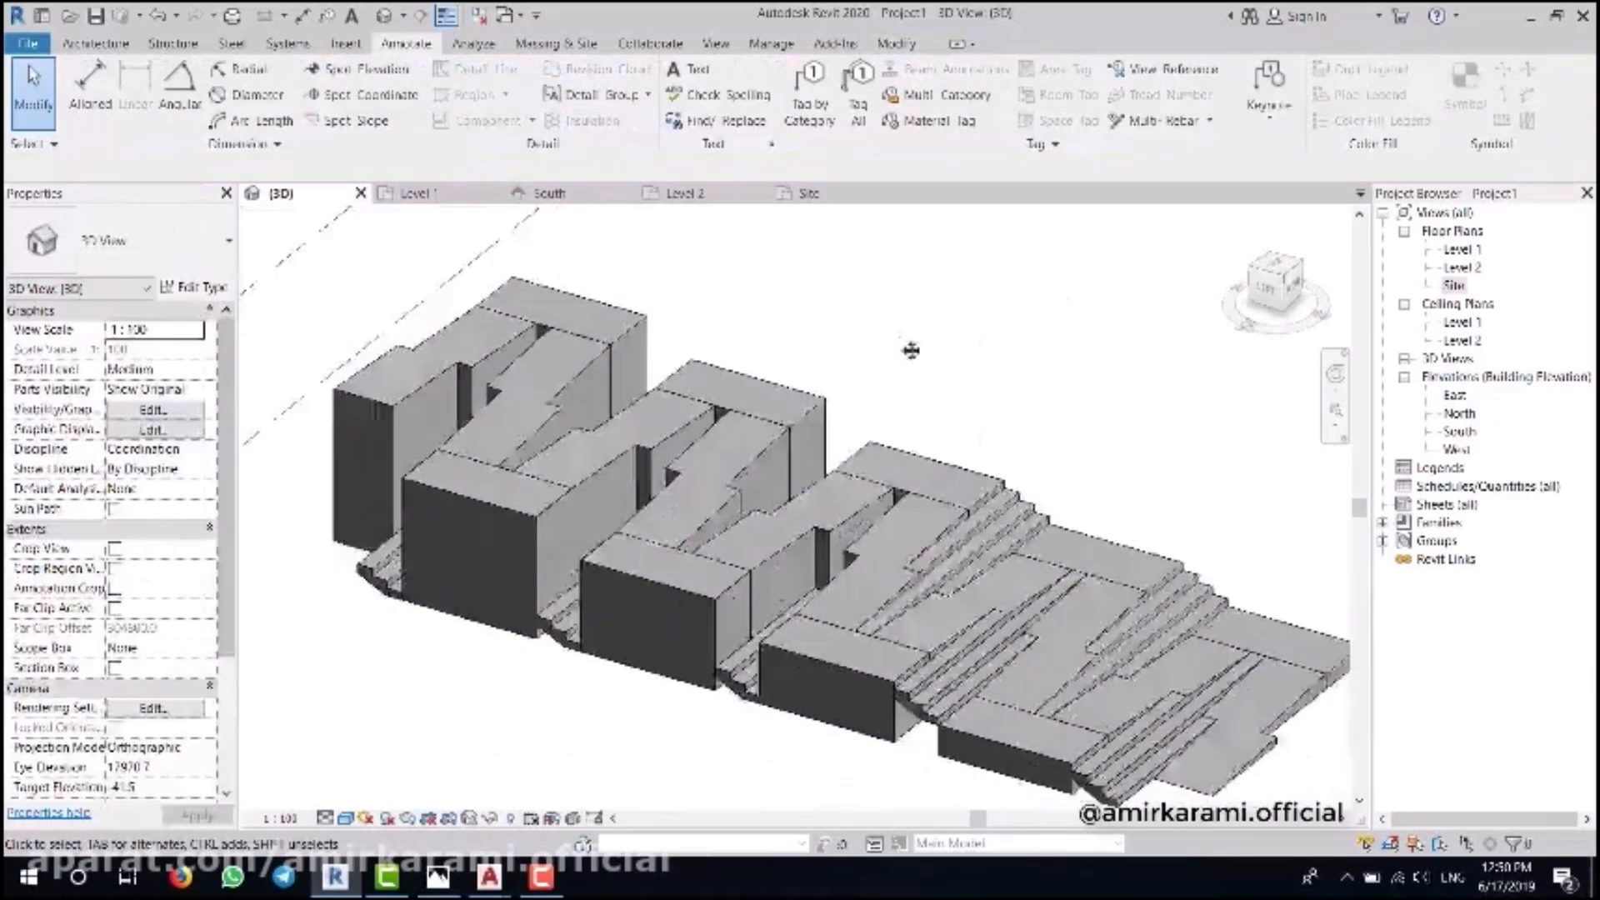
- Place spot elevations 1500 and 1800 on their ramp landings
{"action": "left_click", "coordinate": [382, 73]}
{"action": "scroll", "coordinate": [961, 425], "scroll_direction": "up", "scroll_amount": 3}
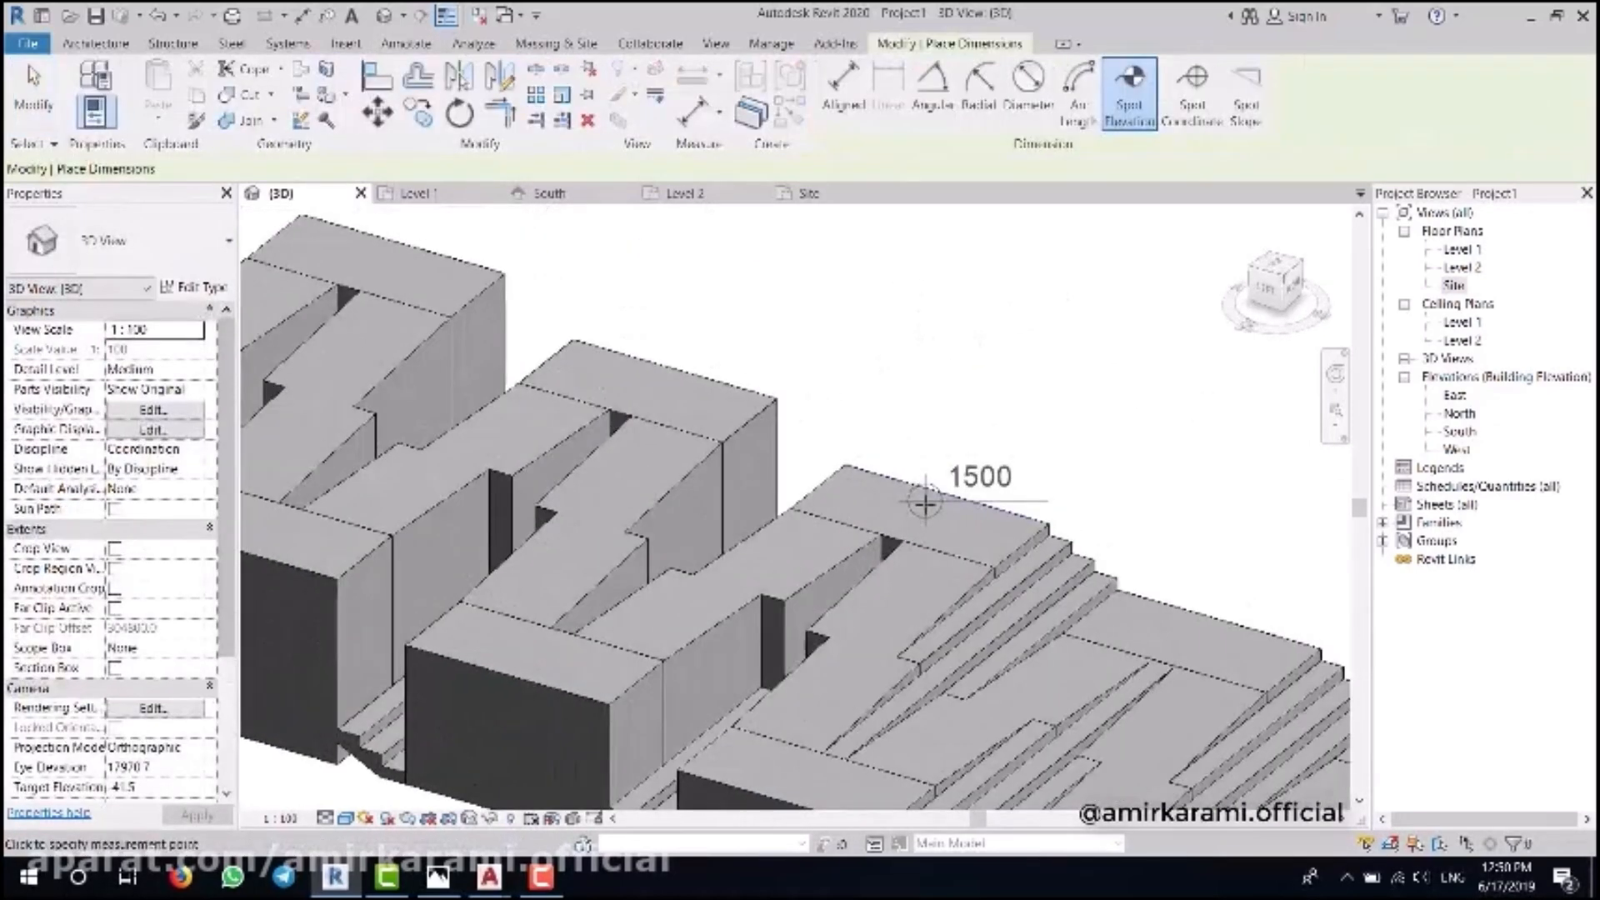
{"action": "left_click", "coordinate": [1080, 450]}
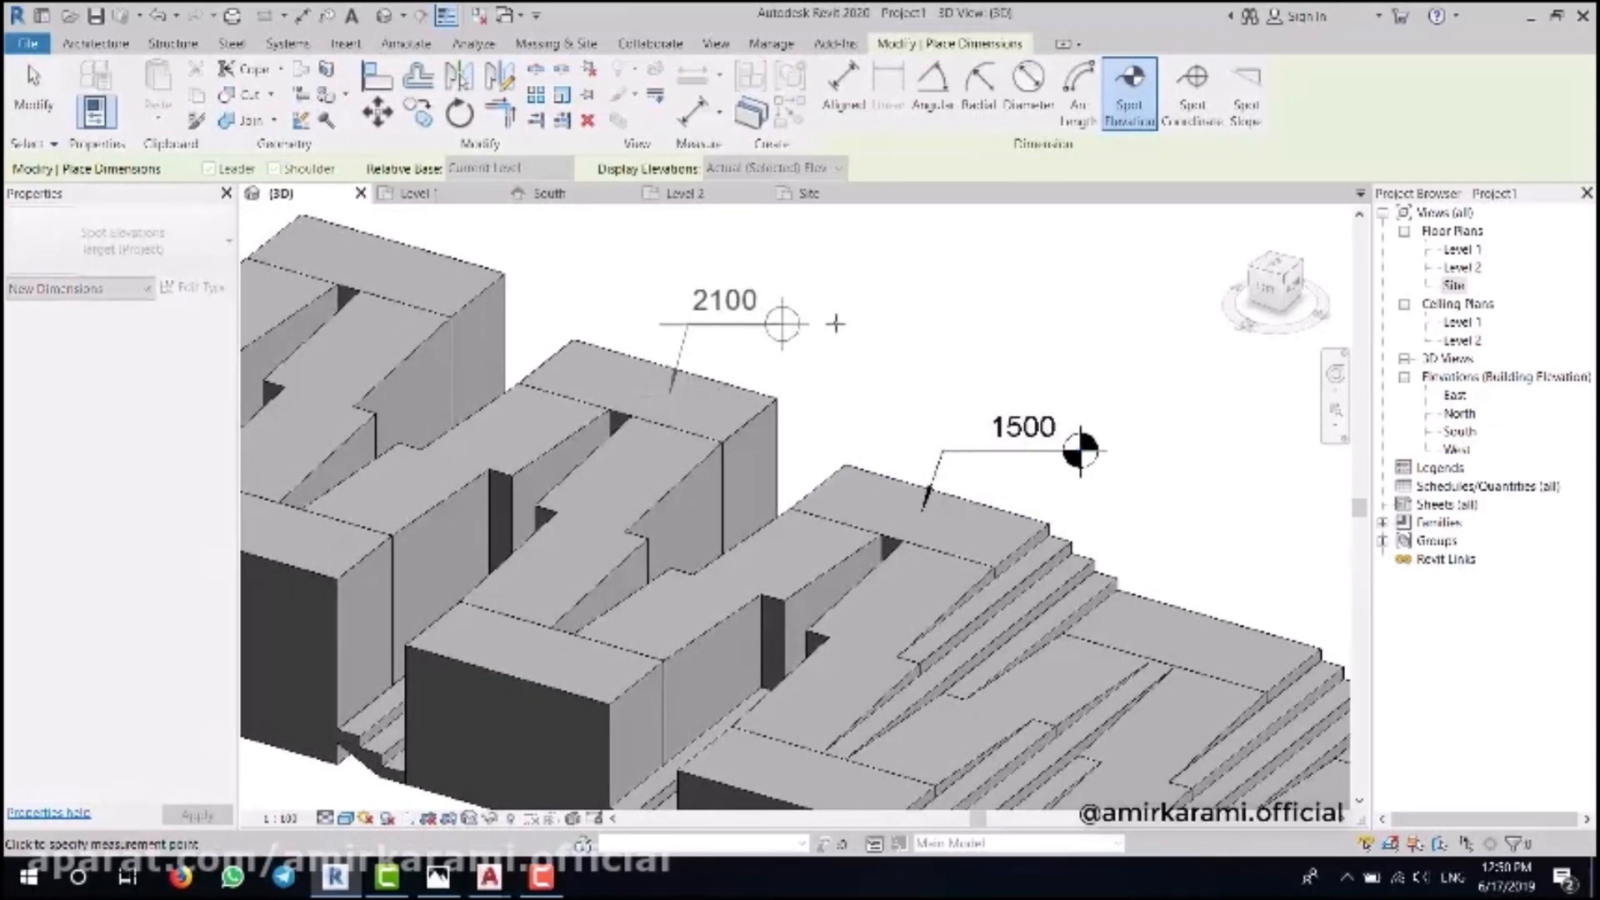
{"action": "scroll", "coordinate": [1080, 450], "scroll_direction": "down", "scroll_amount": 2}
{"action": "scroll", "coordinate": [969, 614], "scroll_direction": "up", "scroll_amount": 3}
{"action": "left_click", "coordinate": [601, 427]}
{"action": "left_click", "coordinate": [536, 601]}
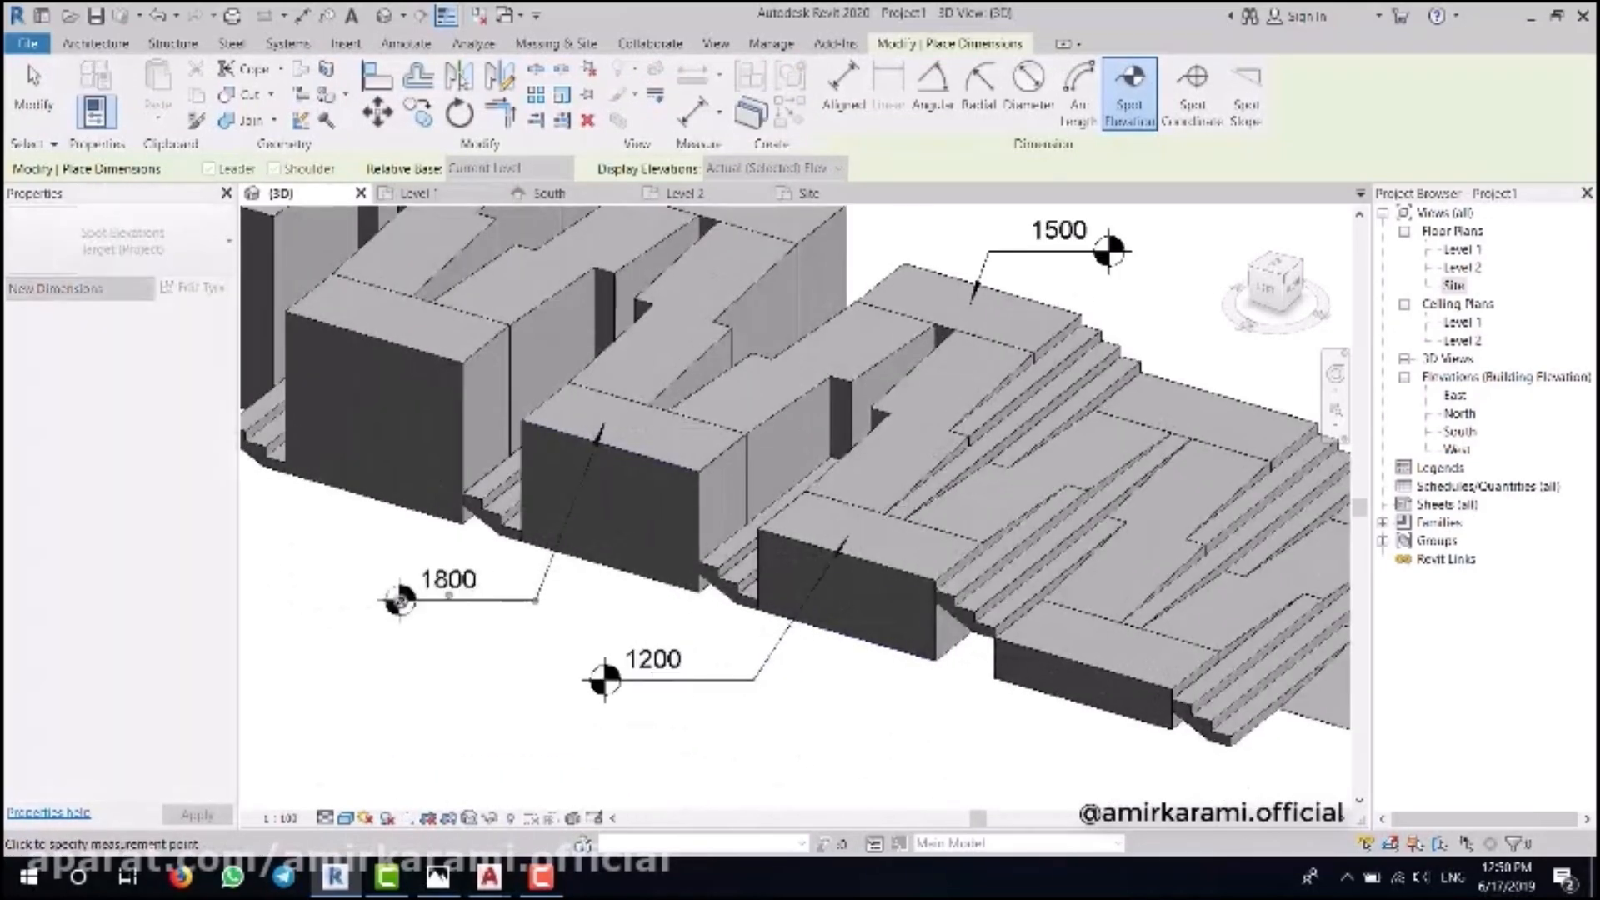
{"action": "left_click", "coordinate": [400, 602]}
- Place spot elevations 2400 and 3000 on the upper landings
{"action": "middle_click_drag", "start_coordinate": [400, 602], "coordinate": [709, 687]}
{"action": "left_click", "coordinate": [702, 408]}
{"action": "left_click", "coordinate": [599, 676]}
{"action": "left_click", "coordinate": [444, 676]}
{"action": "left_click", "coordinate": [558, 268]}
{"action": "key", "text": "Escape"}
{"action": "left_click", "coordinate": [537, 285]}
{"action": "left_click", "coordinate": [375, 250]}
{"action": "left_click", "coordinate": [280, 250]}
{"action": "middle_click_drag", "start_coordinate": [999, 583], "coordinate": [578, 601]}
{"action": "key", "text": "Escape"}
{"action": "key", "text": "Escape"}
- Lift the next stairs up the ramp to top offsets of 2100 and 2400
{"action": "left_click", "coordinate": [614, 693]}
{"action": "middle_click_drag", "start_coordinate": [444, 701], "coordinate": [597, 627]}
{"action": "left_click", "coordinate": [167, 350]}
{"action": "middle_click_drag", "start_coordinate": [1004, 516], "coordinate": [1020, 591], "text": "shift"}
{"action": "scroll", "coordinate": [851, 465], "scroll_direction": "down", "scroll_amount": 3}
{"action": "left_click", "coordinate": [693, 543]}
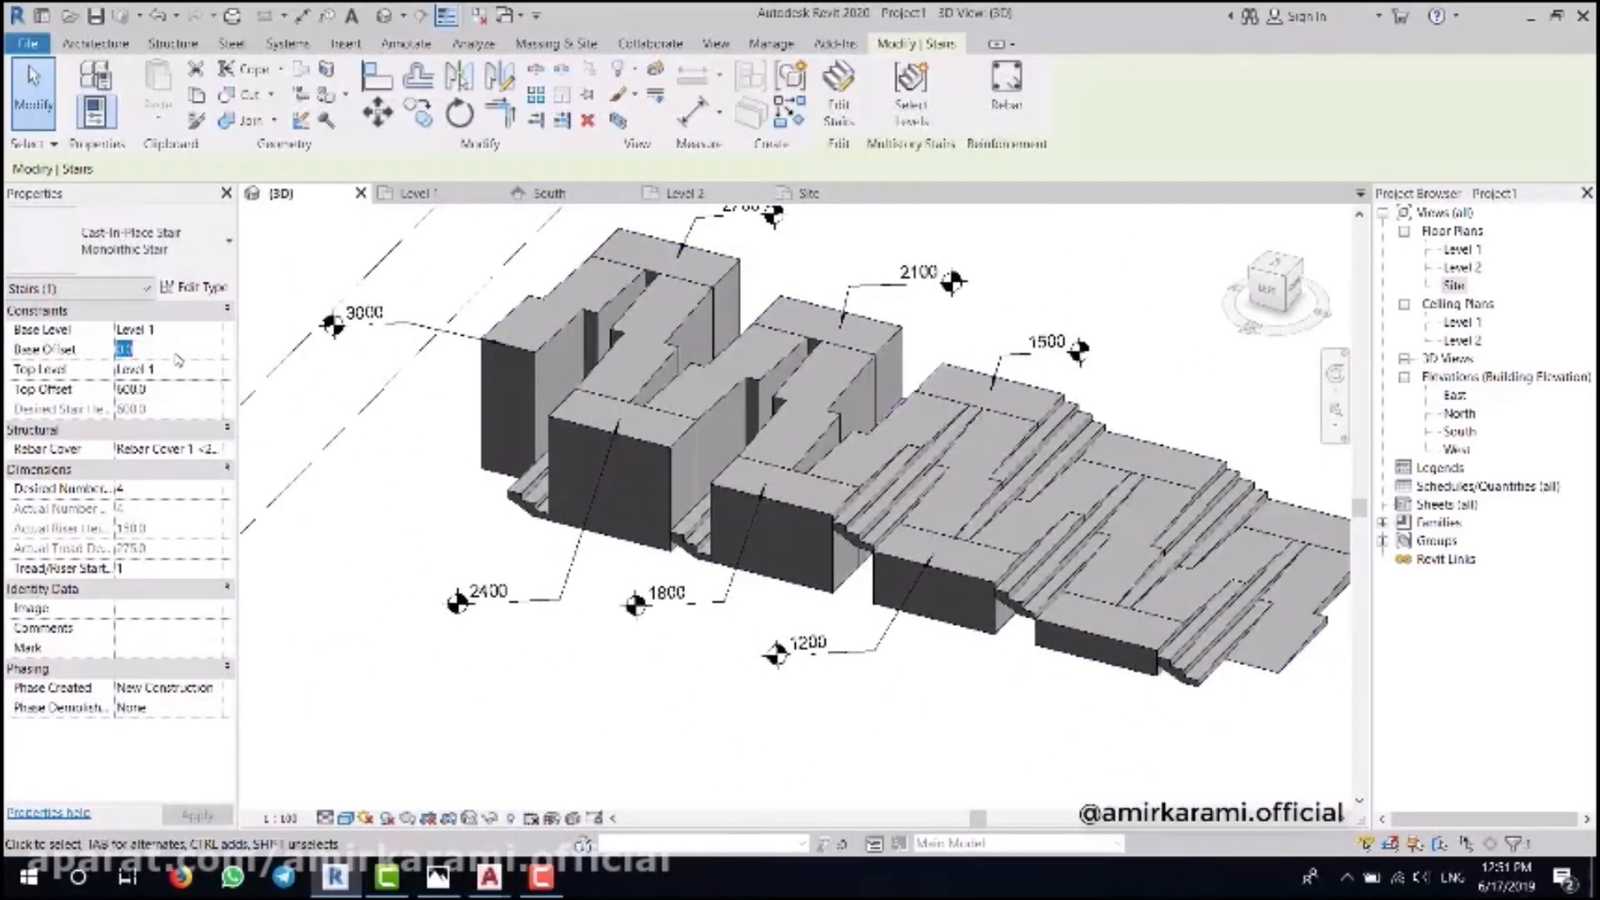
{"action": "key", "text": "Return"}
{"action": "left_click", "coordinate": [693, 545]}
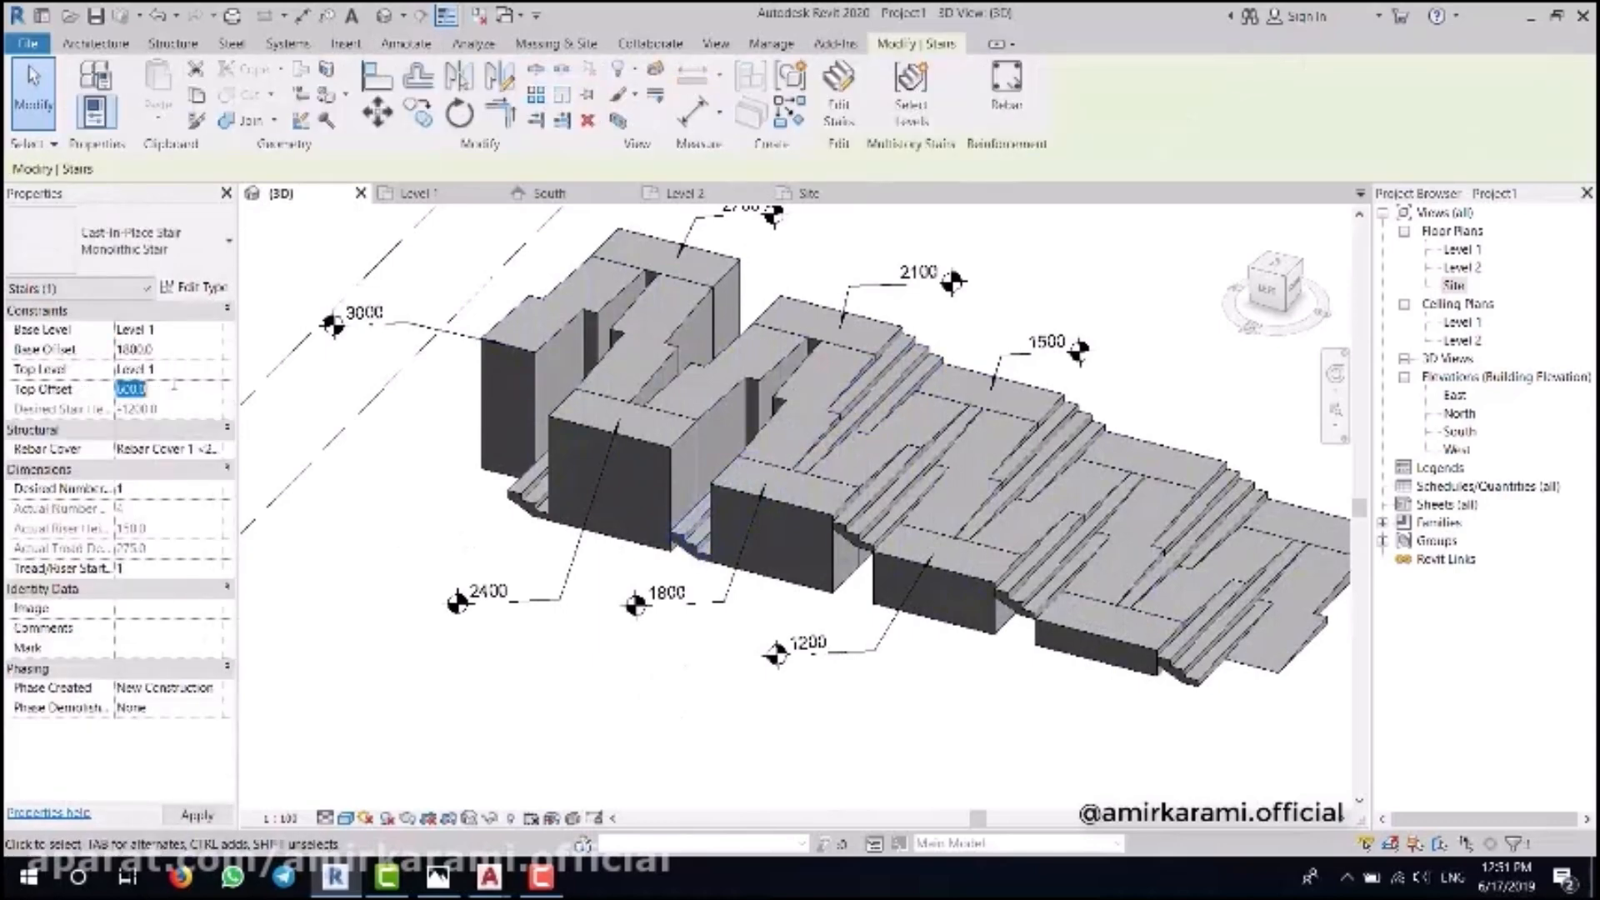
{"action": "left_click", "coordinate": [276, 392]}
- Set the small upper-left stair's top offset to 3000
{"action": "left_click", "coordinate": [526, 492]}
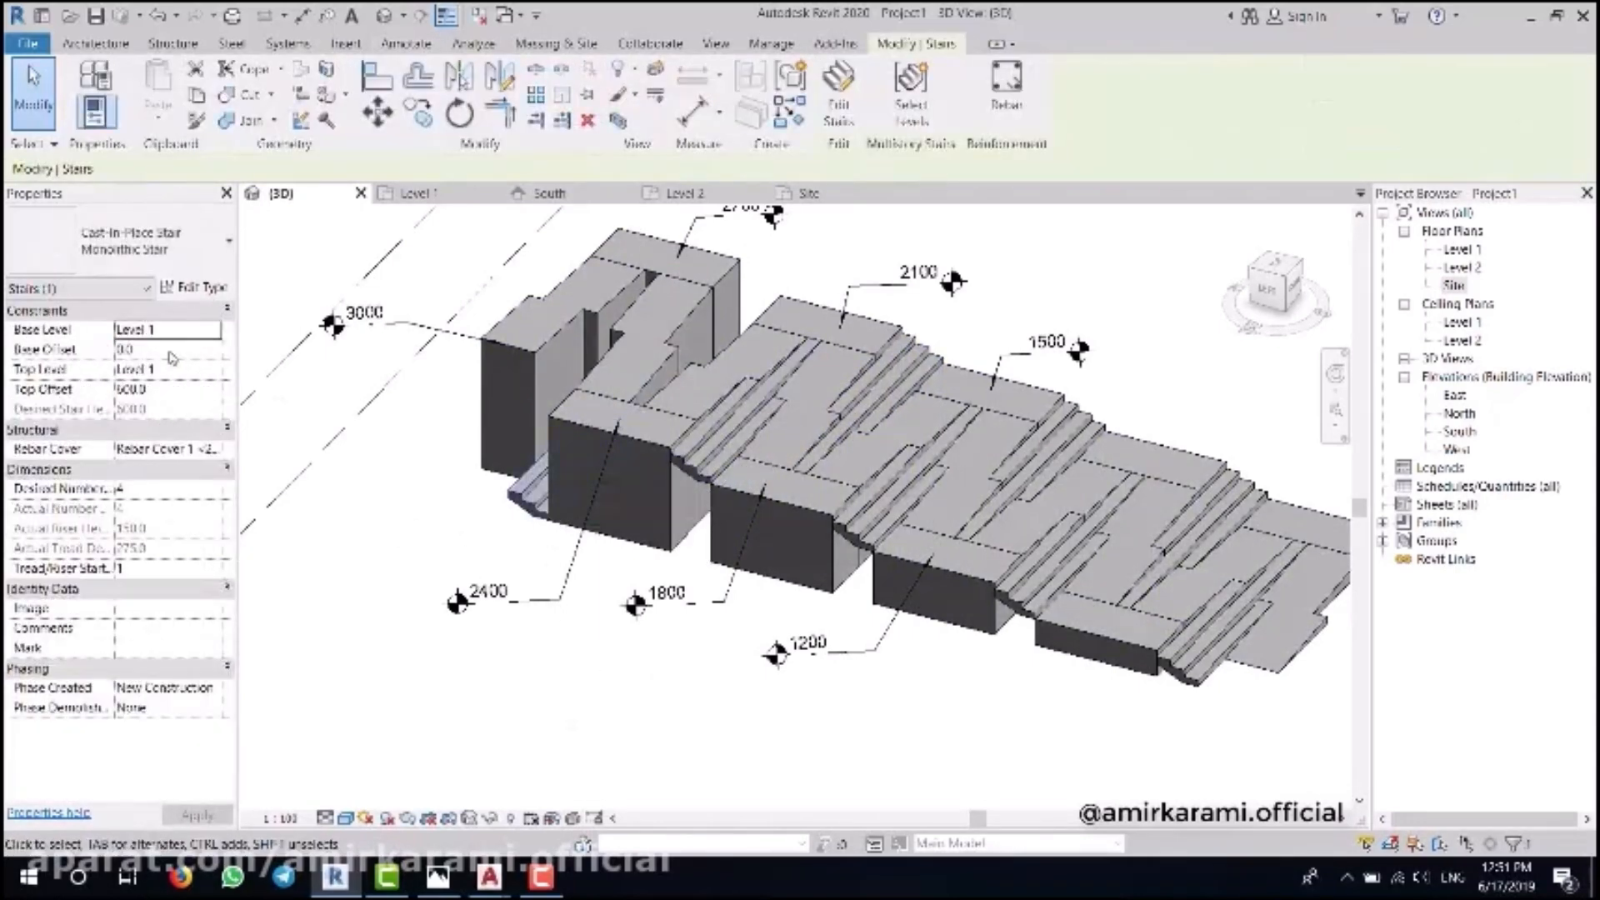
{"action": "left_click", "coordinate": [186, 394]}
{"action": "type", "text": "3000"}
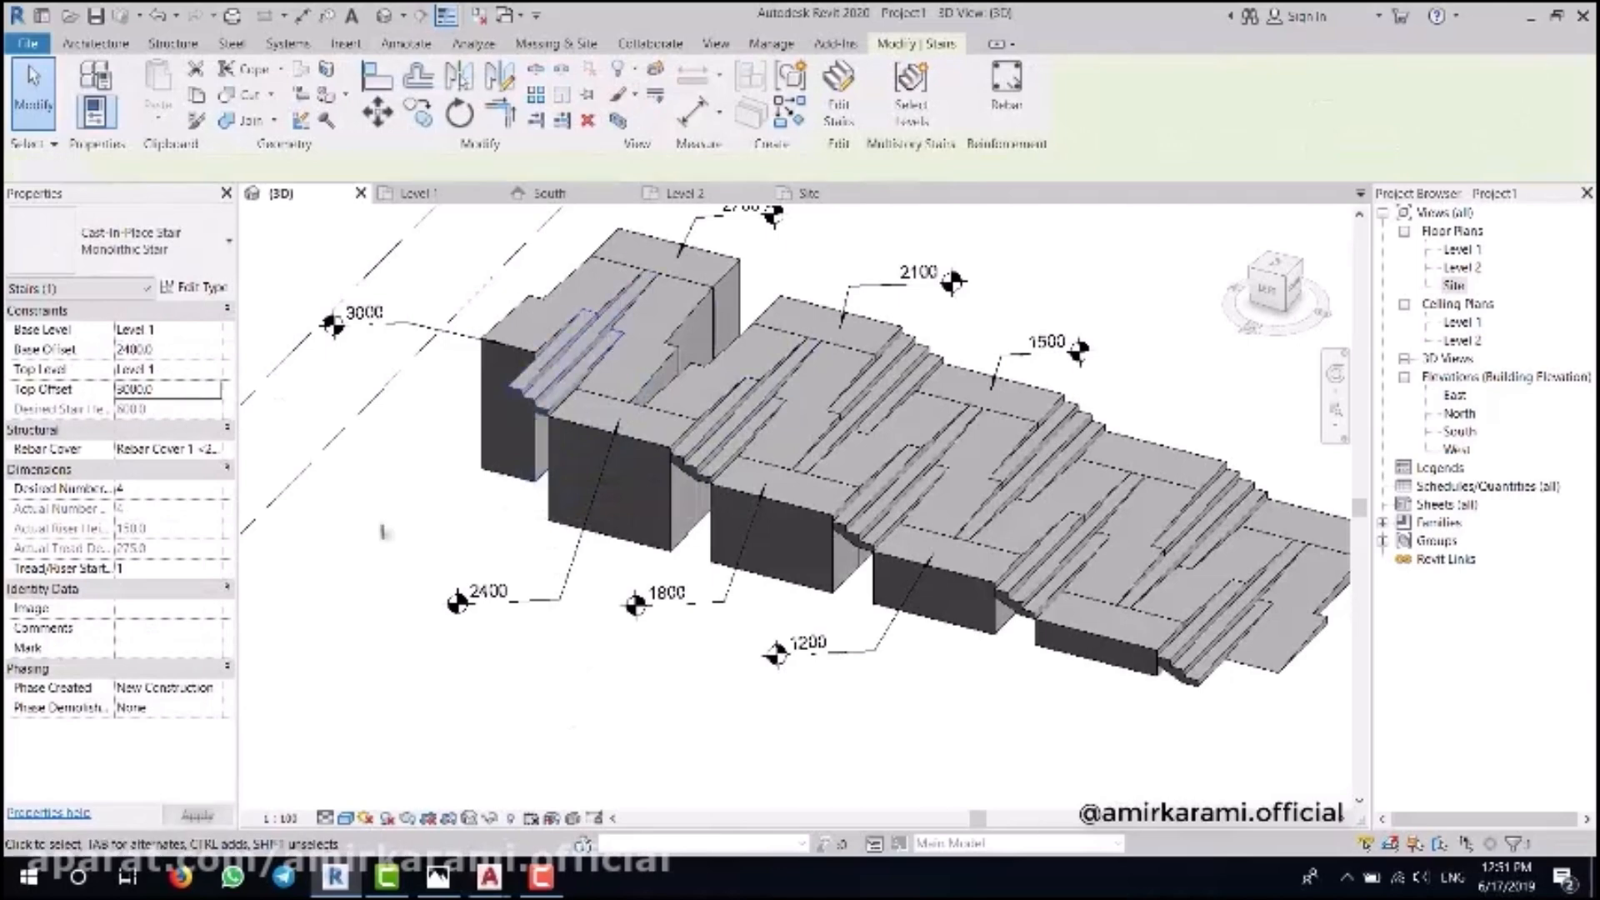
{"action": "left_click", "coordinate": [380, 530]}
{"action": "scroll", "coordinate": [635, 583], "scroll_direction": "down", "scroll_amount": 2}
{"action": "middle_click_drag", "start_coordinate": [635, 583], "coordinate": [658, 620], "text": "shift"}
- On Level 2, sketch the floor's first boundary lines along the top and right edges
{"action": "double_click", "coordinate": [1459, 267]}
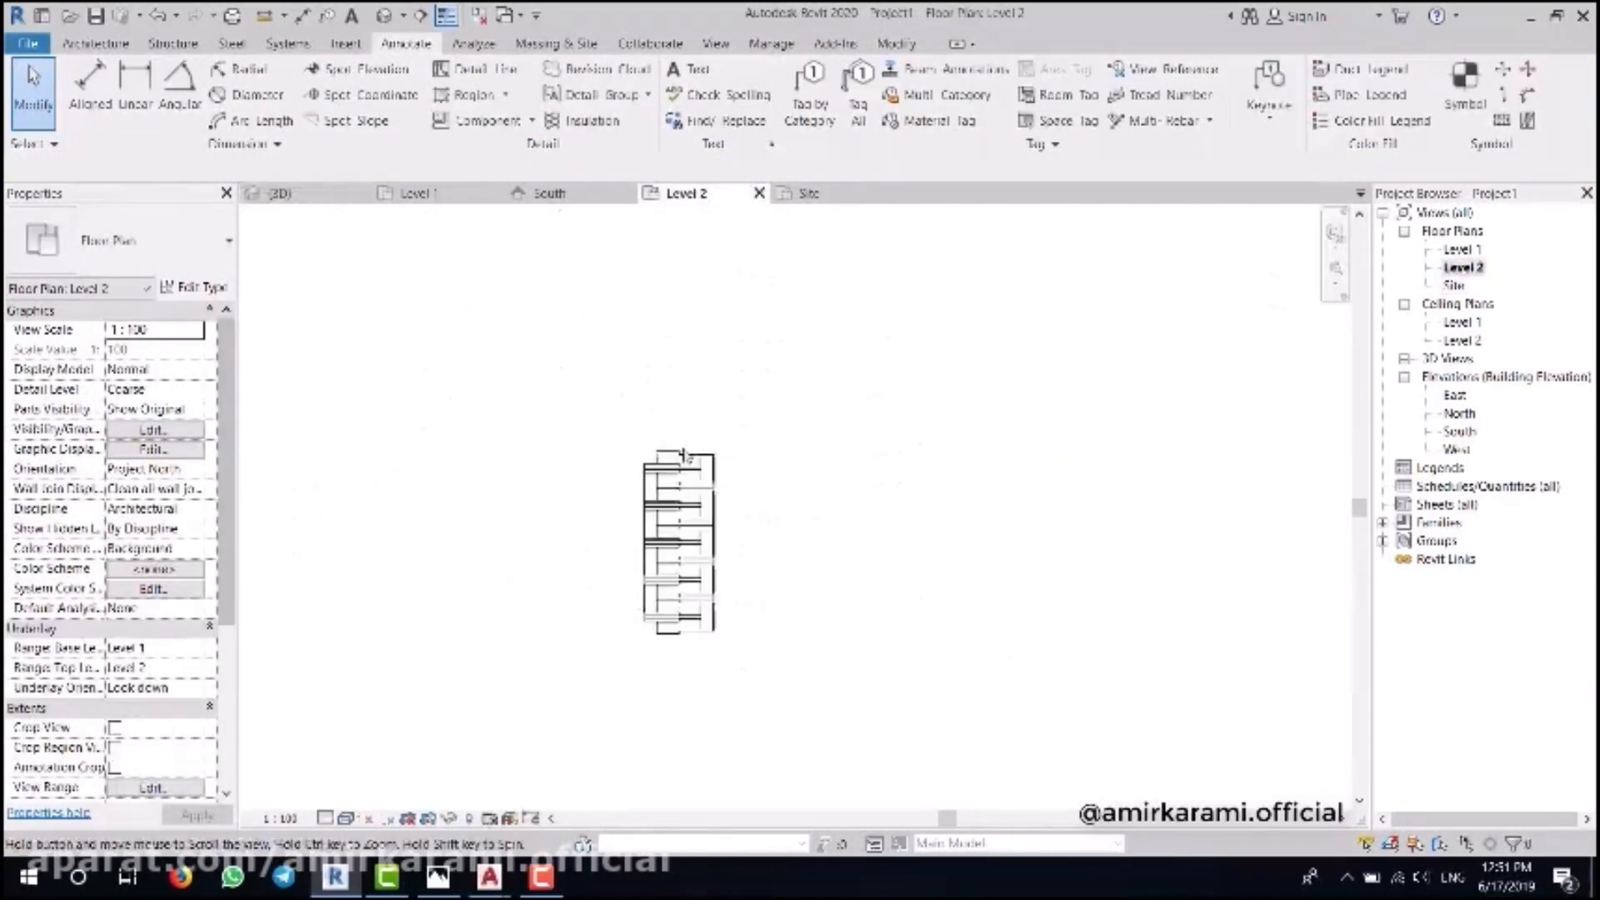
{"action": "left_click", "coordinate": [96, 42]}
{"action": "left_click", "coordinate": [490, 85]}
{"action": "left_click", "coordinate": [989, 72]}
{"action": "scroll", "coordinate": [544, 611], "scroll_direction": "up", "scroll_amount": 5}
{"action": "left_click", "coordinate": [557, 578]}
{"action": "left_click", "coordinate": [457, 578]}
{"action": "scroll", "coordinate": [484, 641], "scroll_direction": "down", "scroll_amount": 4}
{"action": "left_click", "coordinate": [469, 292]}
{"action": "left_click", "coordinate": [770, 292]}
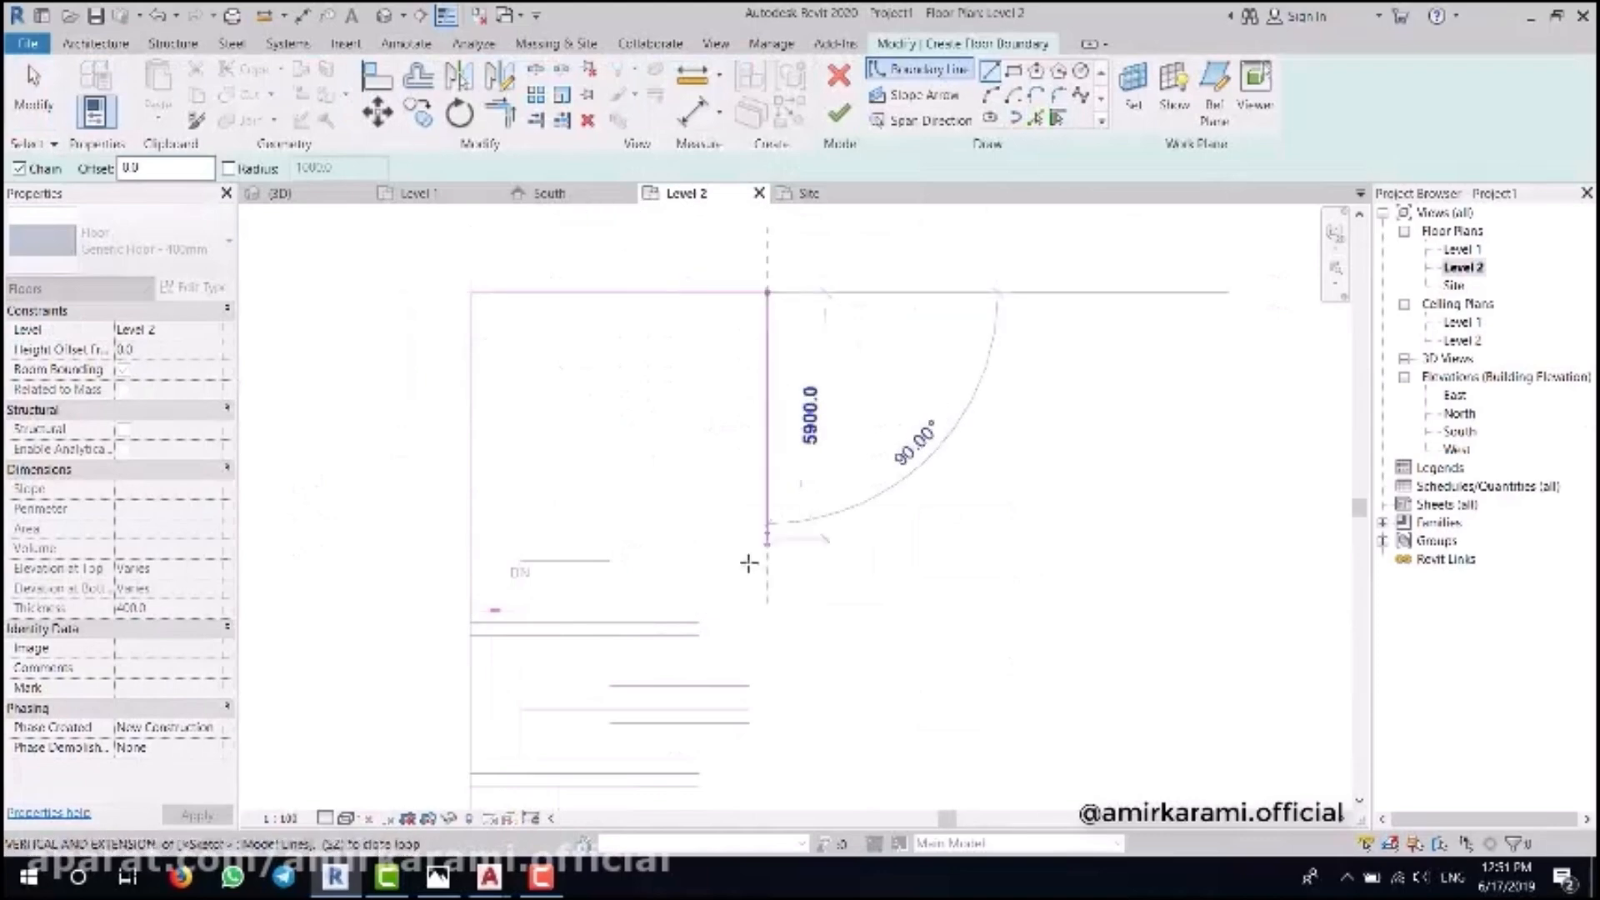
- Trim the floor boundary corners so the lines meet
{"action": "key", "text": "Escape"}
{"action": "left_click", "coordinate": [749, 572]}
{"action": "left_click", "coordinate": [749, 292]}
{"action": "key", "text": "t"}
{"action": "key", "text": "r"}
{"action": "key", "text": "Escape"}
{"action": "scroll", "coordinate": [439, 750], "scroll_direction": "up", "scroll_amount": 2}
{"action": "scroll", "coordinate": [595, 561], "scroll_direction": "up", "scroll_amount": 1}
- Close the boundary around the stair opening and finish the Level 2 floor slab
{"action": "left_click", "coordinate": [576, 490]}
{"action": "left_click", "coordinate": [577, 374]}
{"action": "left_click", "coordinate": [784, 374]}
{"action": "left_click", "coordinate": [784, 403]}
{"action": "left_click", "coordinate": [1108, 403]}
{"action": "left_click", "coordinate": [839, 114]}
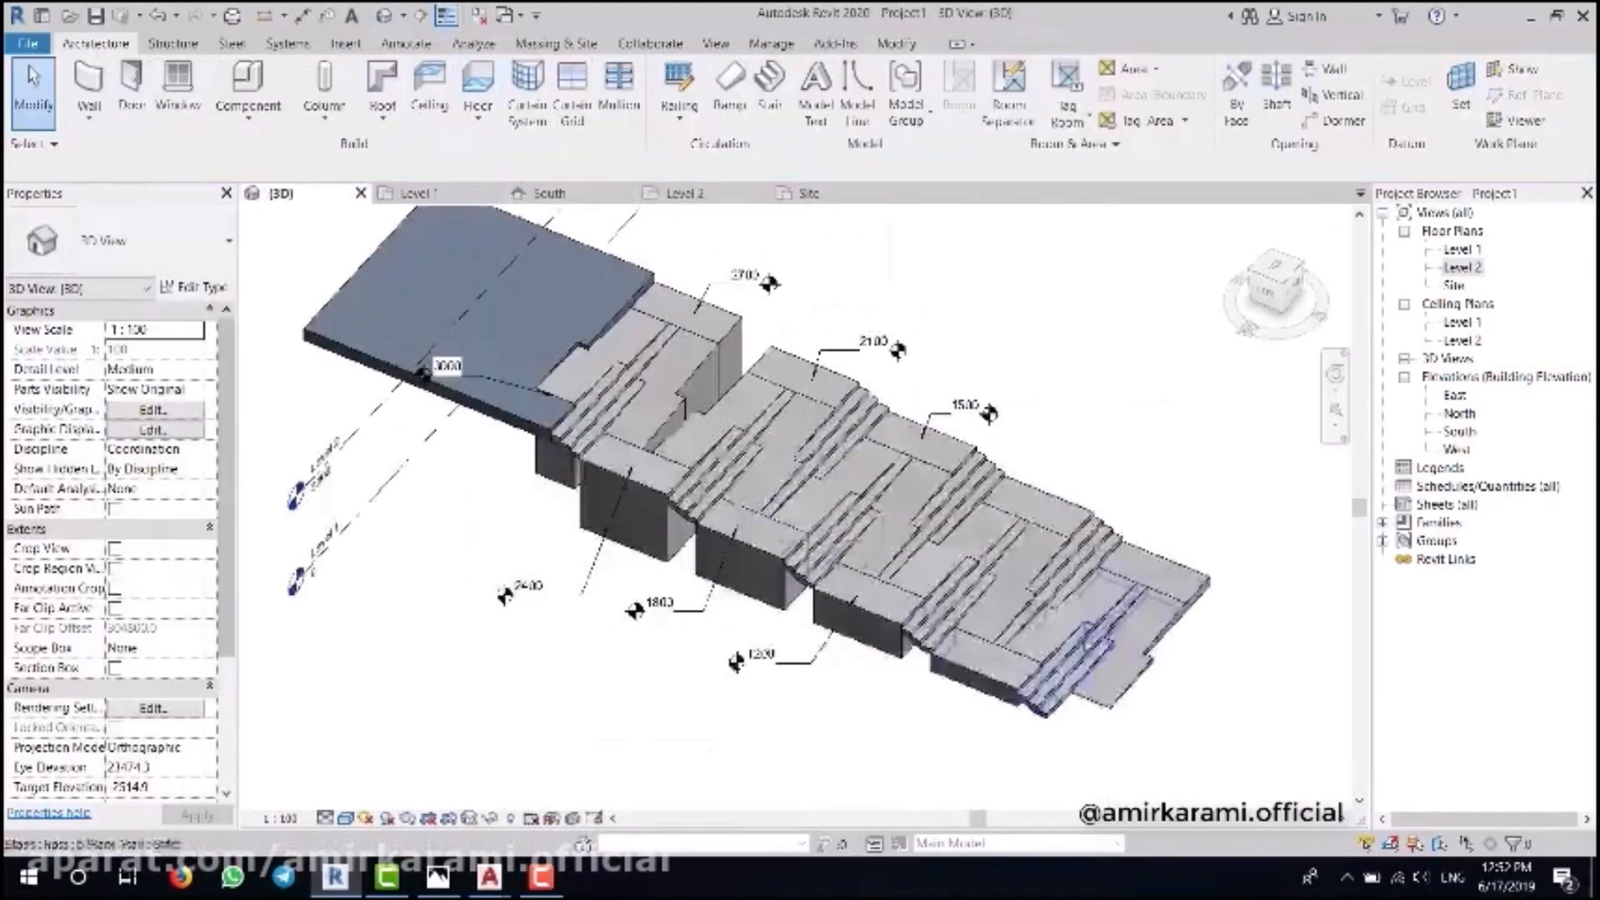
- Check the new slab in 3D, then switch to the Site plan
{"action": "left_click_drag", "start_coordinate": [1281, 293], "coordinate": [1537, 304]}
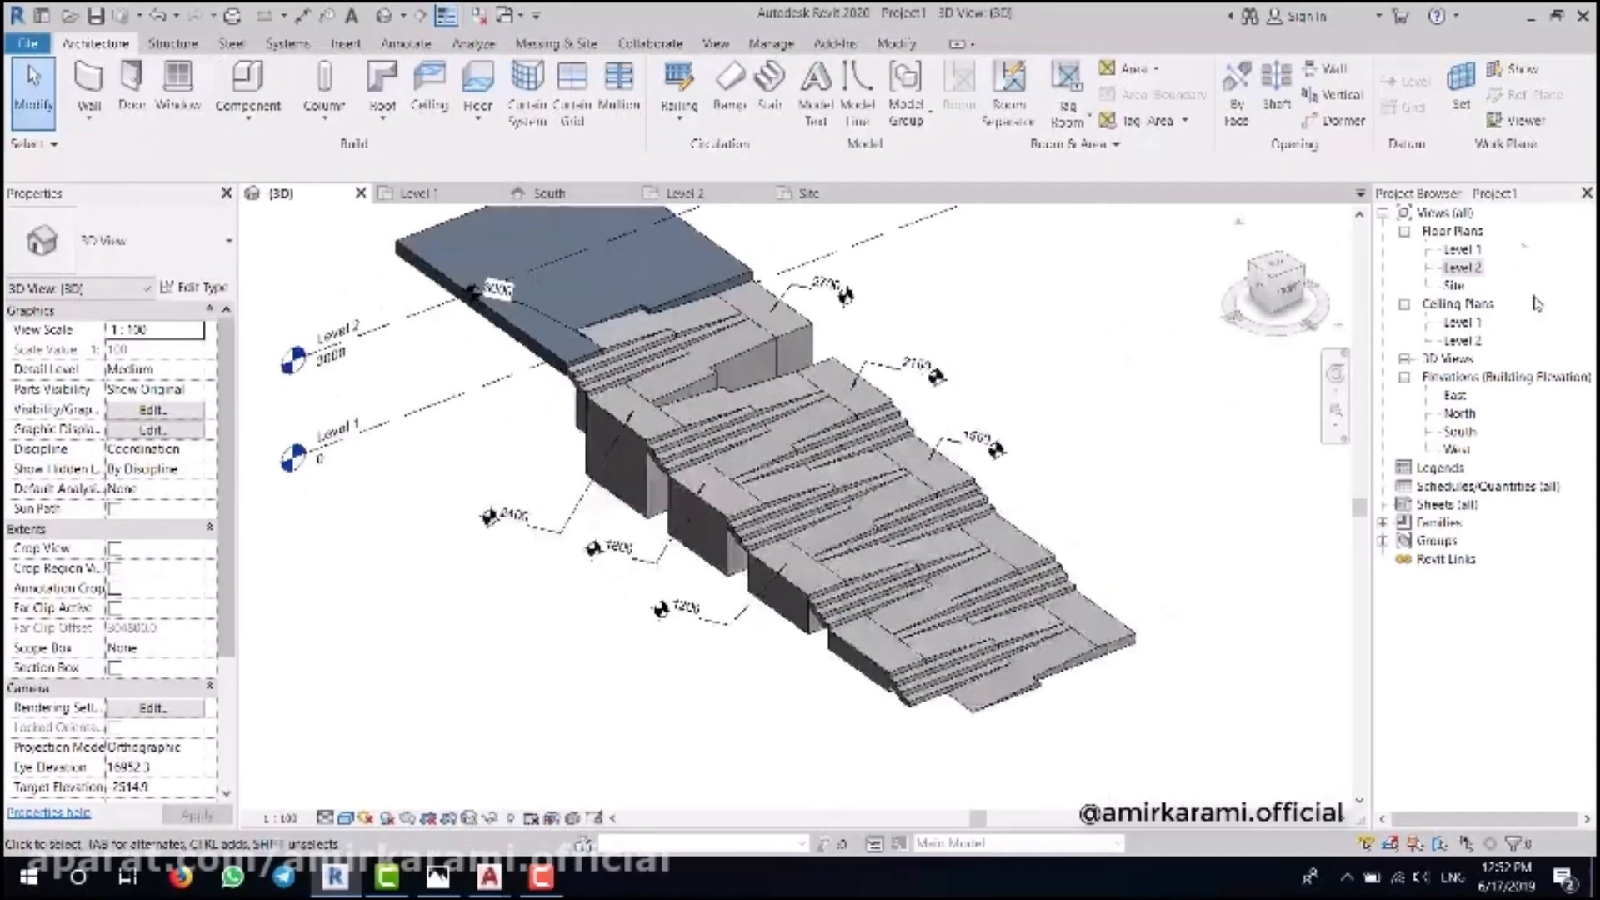
{"action": "double_click", "coordinate": [1462, 267]}
{"action": "double_click", "coordinate": [1454, 285]}
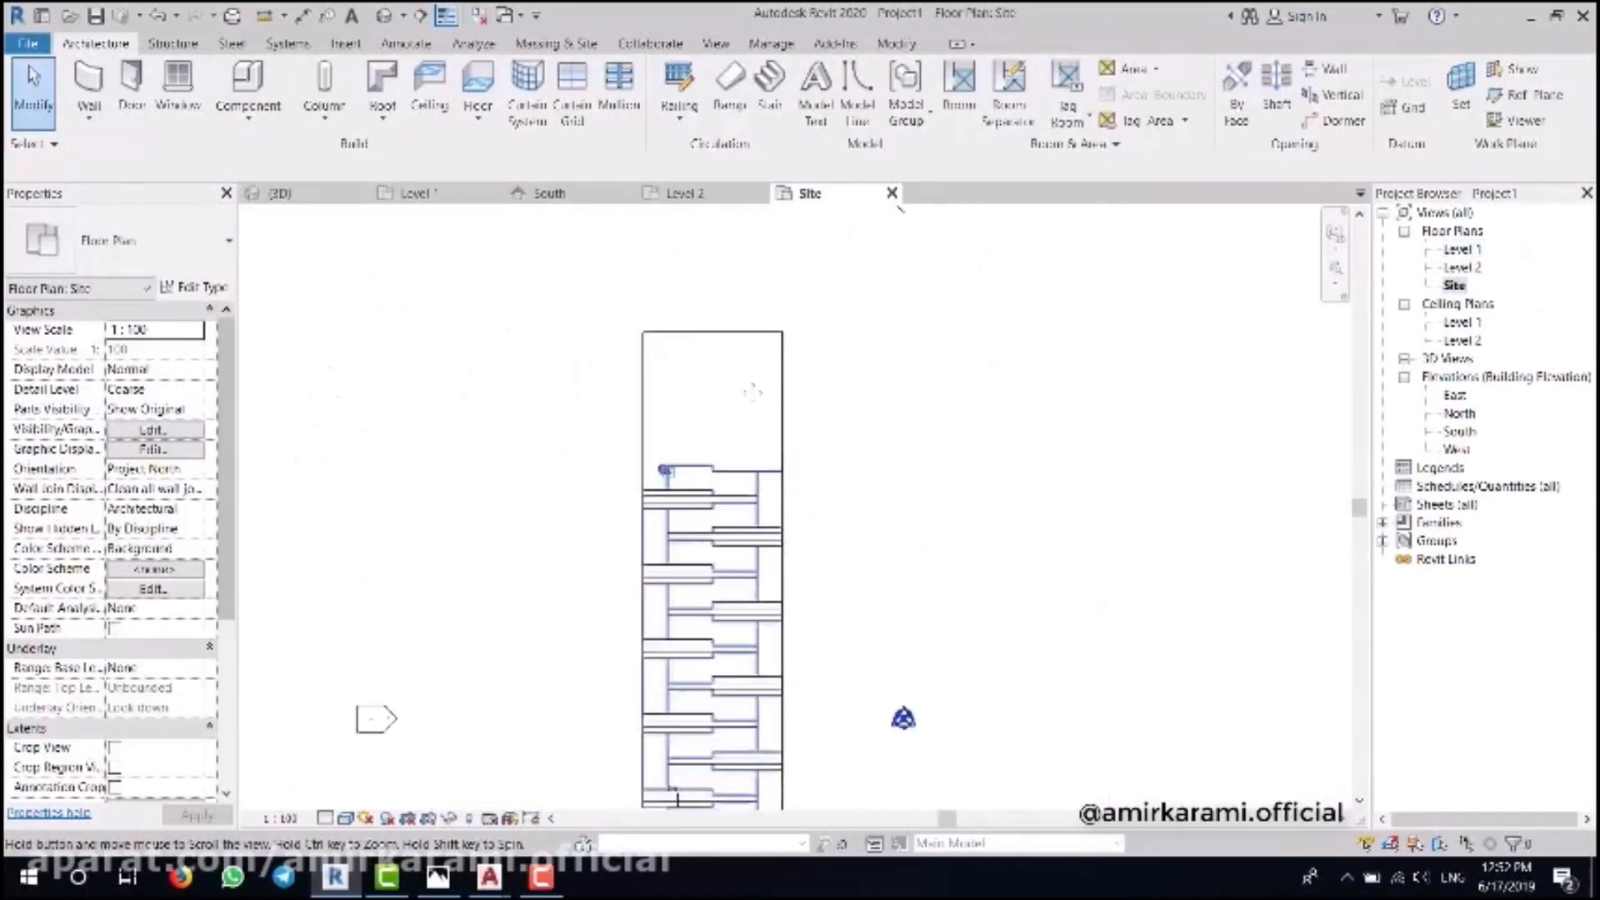
- Draw a wall along the ramp edge from its top corner down to the bottom
{"action": "left_click", "coordinate": [89, 92]}
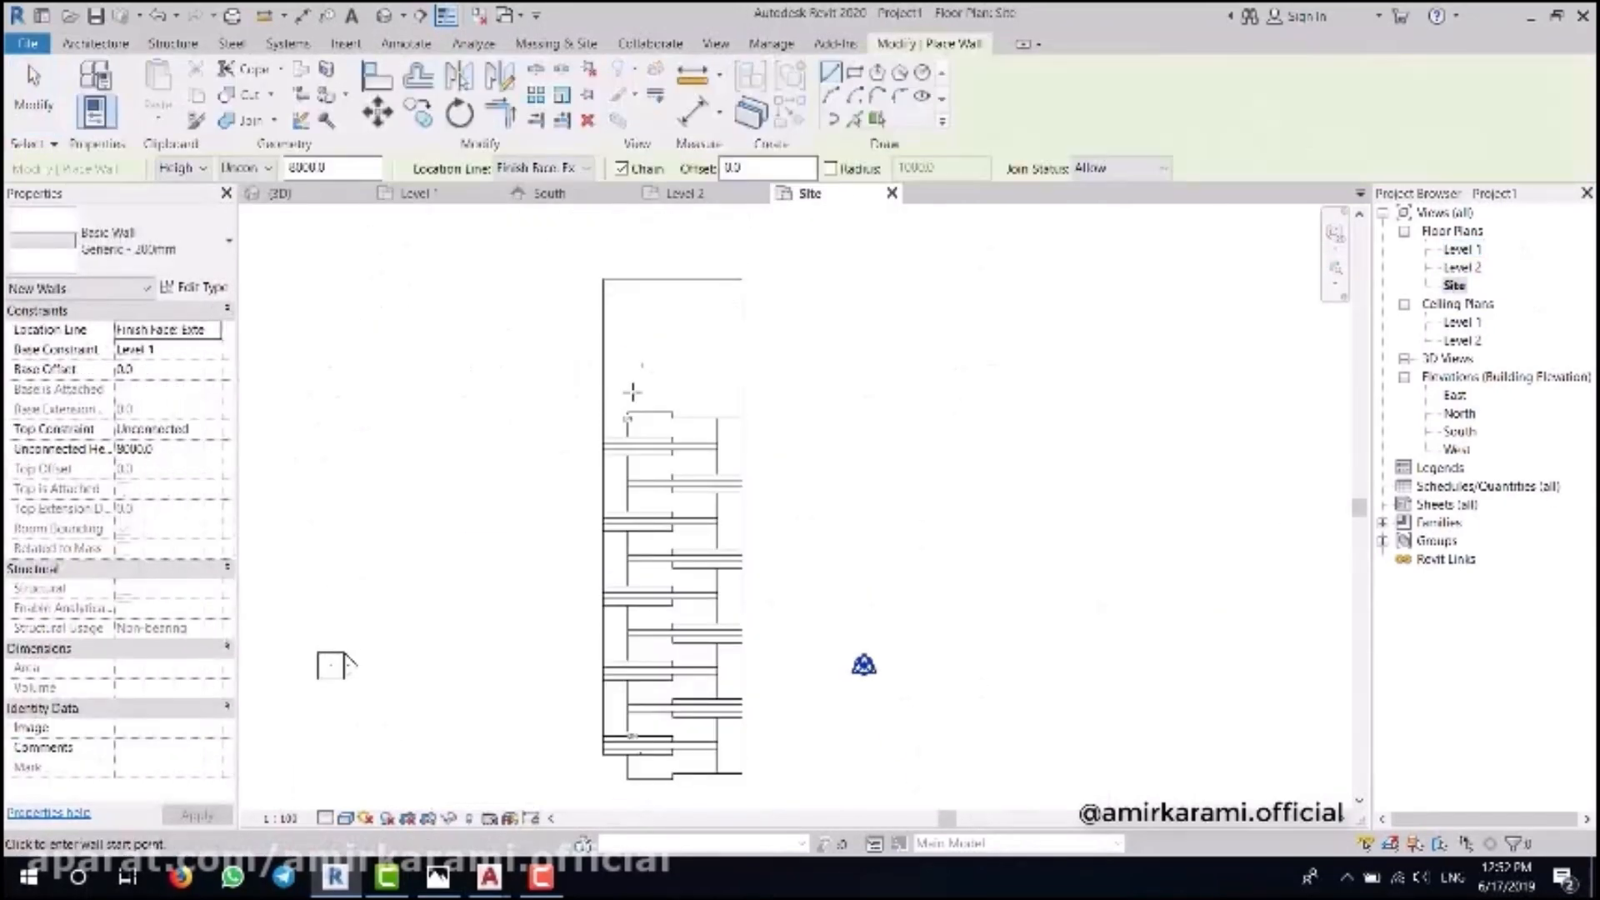
{"action": "left_click", "coordinate": [603, 277]}
{"action": "scroll", "coordinate": [589, 750], "scroll_direction": "up", "scroll_amount": 5}
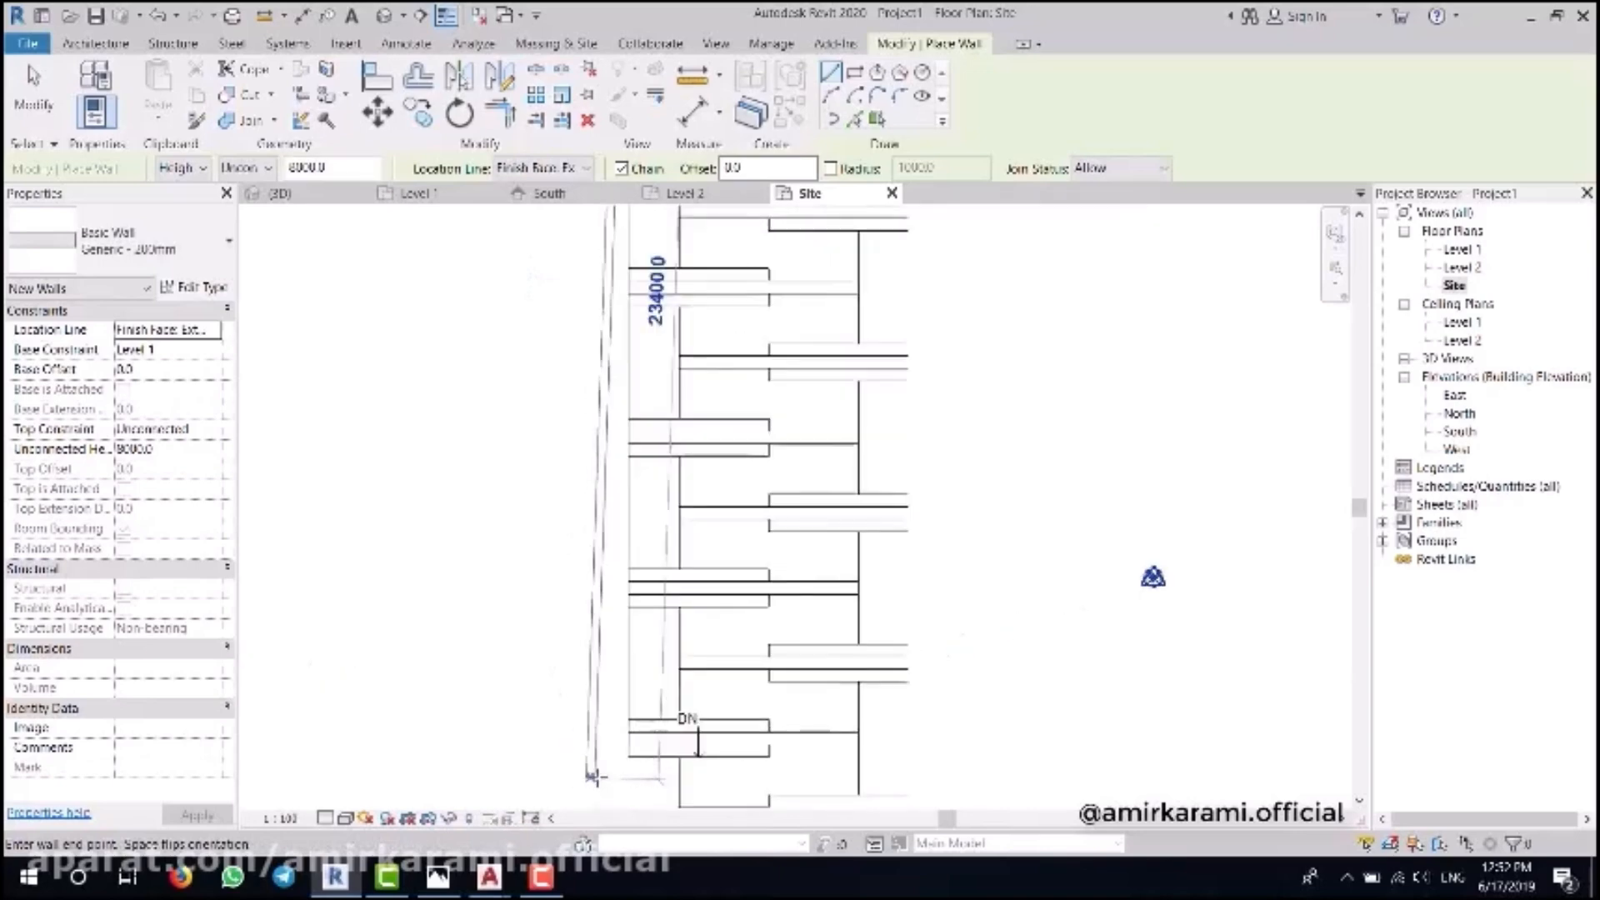
{"action": "left_click", "coordinate": [637, 622]}
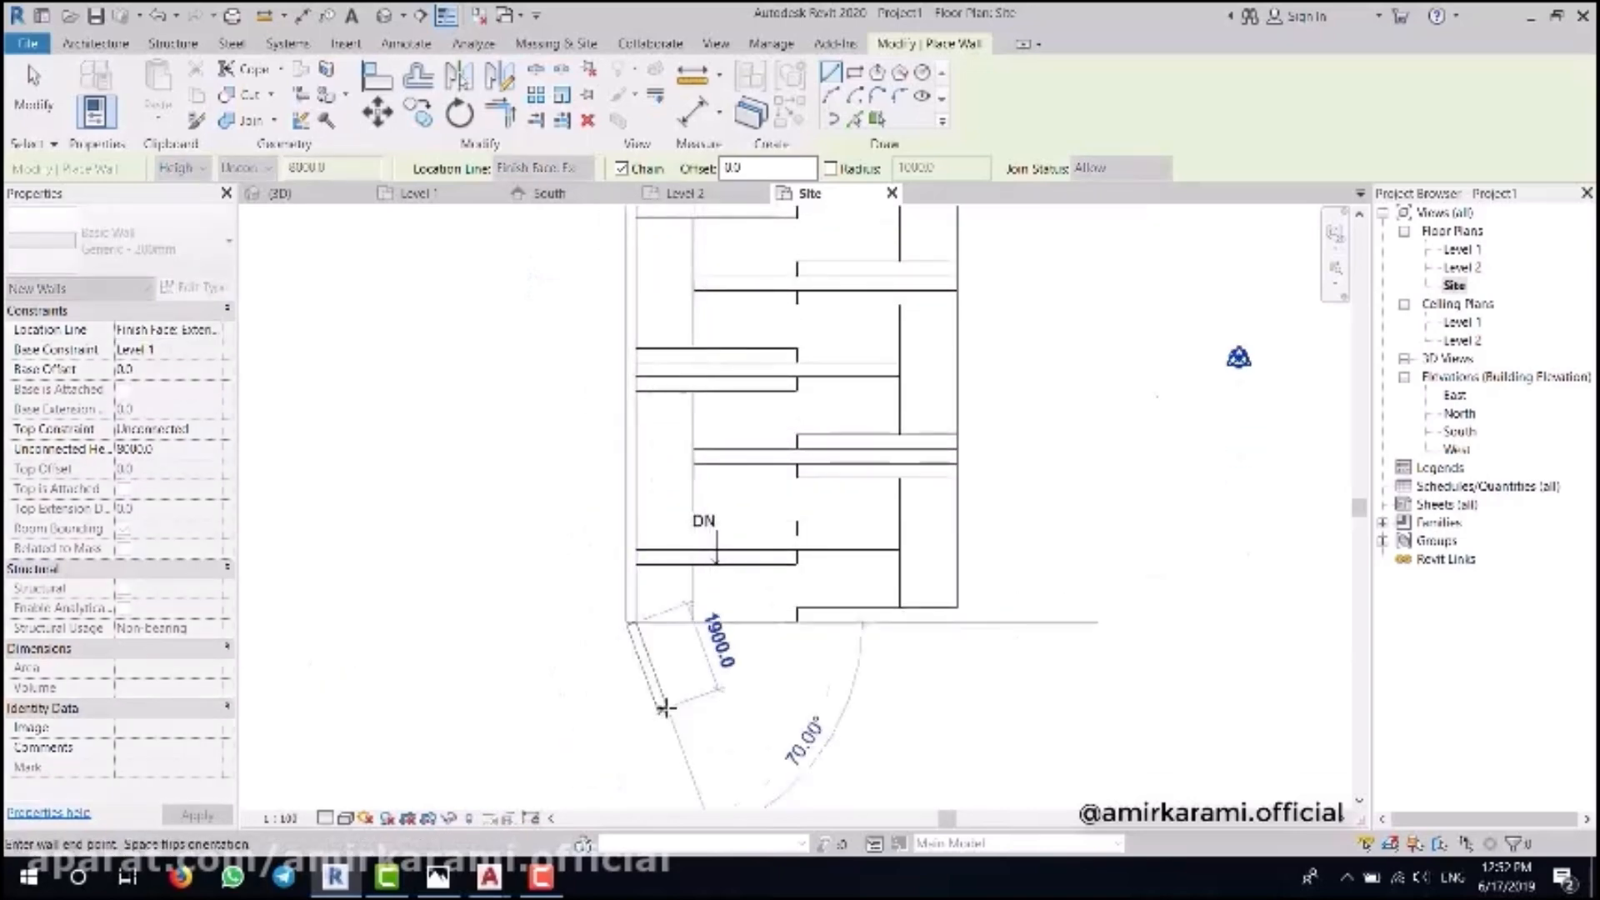
{"action": "key", "text": "Escape"}
{"action": "key", "text": "Escape"}
{"action": "scroll", "coordinate": [667, 707], "scroll_direction": "down", "scroll_amount": 1}
- Mirror the left side wall across the ramp to create the matching opposite wall
{"action": "left_click", "coordinate": [639, 534]}
{"action": "middle_click_drag", "start_coordinate": [640, 350], "coordinate": [622, 398]}
{"action": "key", "text": "Escape"}
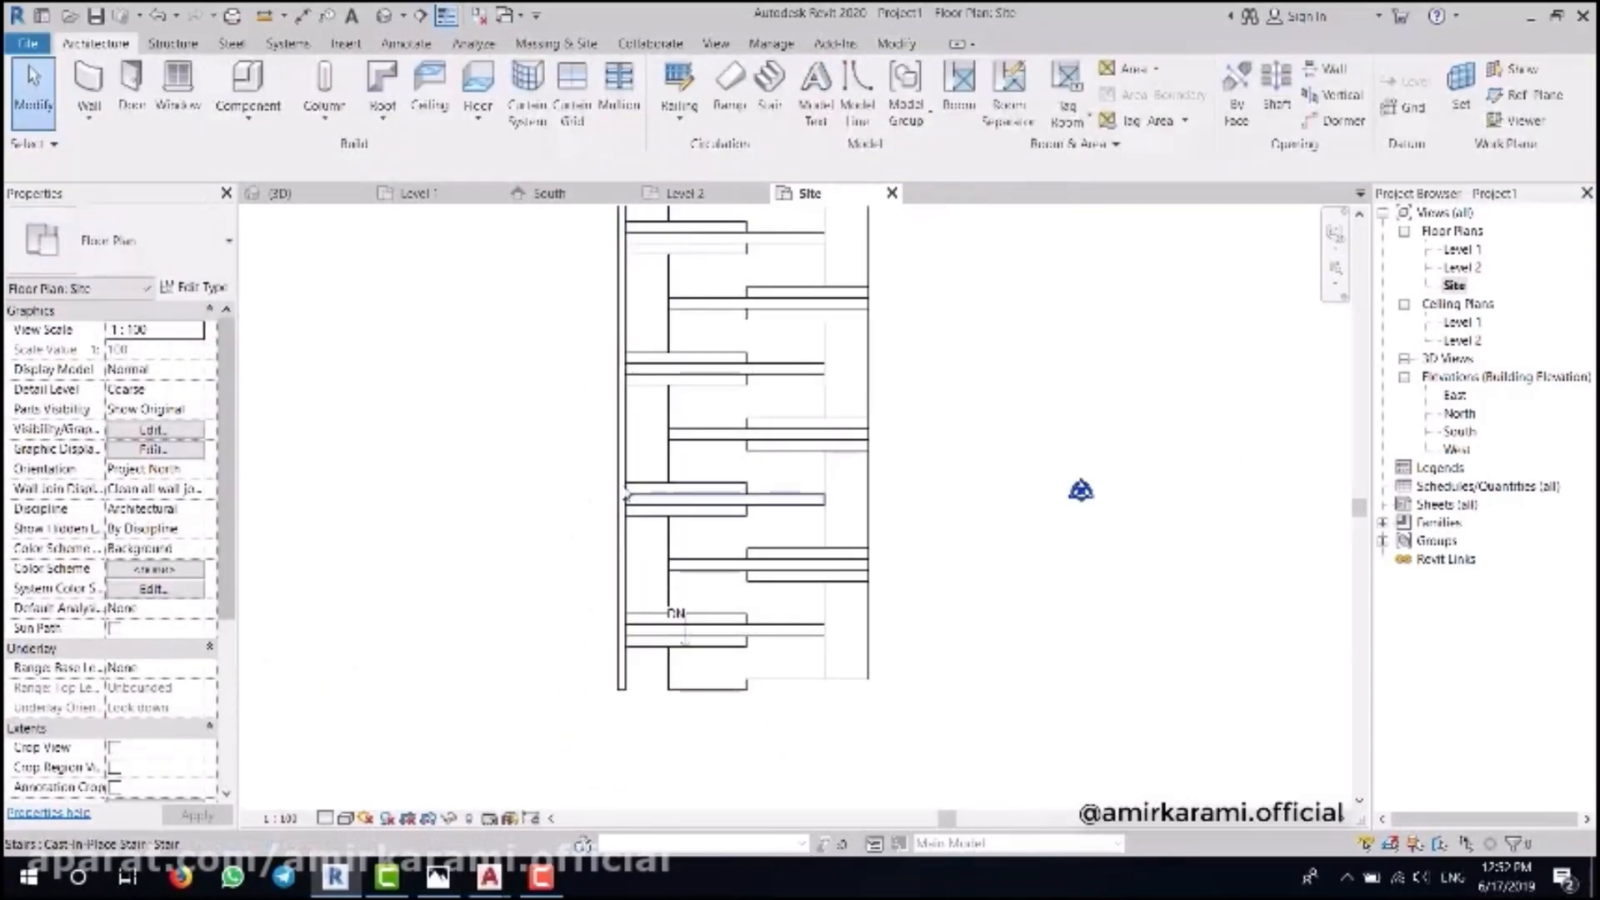
{"action": "left_click", "coordinate": [625, 505]}
{"action": "left_click", "coordinate": [616, 536]}
{"action": "left_click", "coordinate": [500, 77]}
{"action": "left_click", "coordinate": [747, 482]}
{"action": "left_click", "coordinate": [746, 400]}
{"action": "left_click", "coordinate": [1029, 415]}
- In the 3D view, start editing the side wall's elevation profile and line up the step edges
{"action": "left_click", "coordinate": [383, 15]}
{"action": "scroll", "coordinate": [749, 433], "scroll_direction": "up", "scroll_amount": 4}
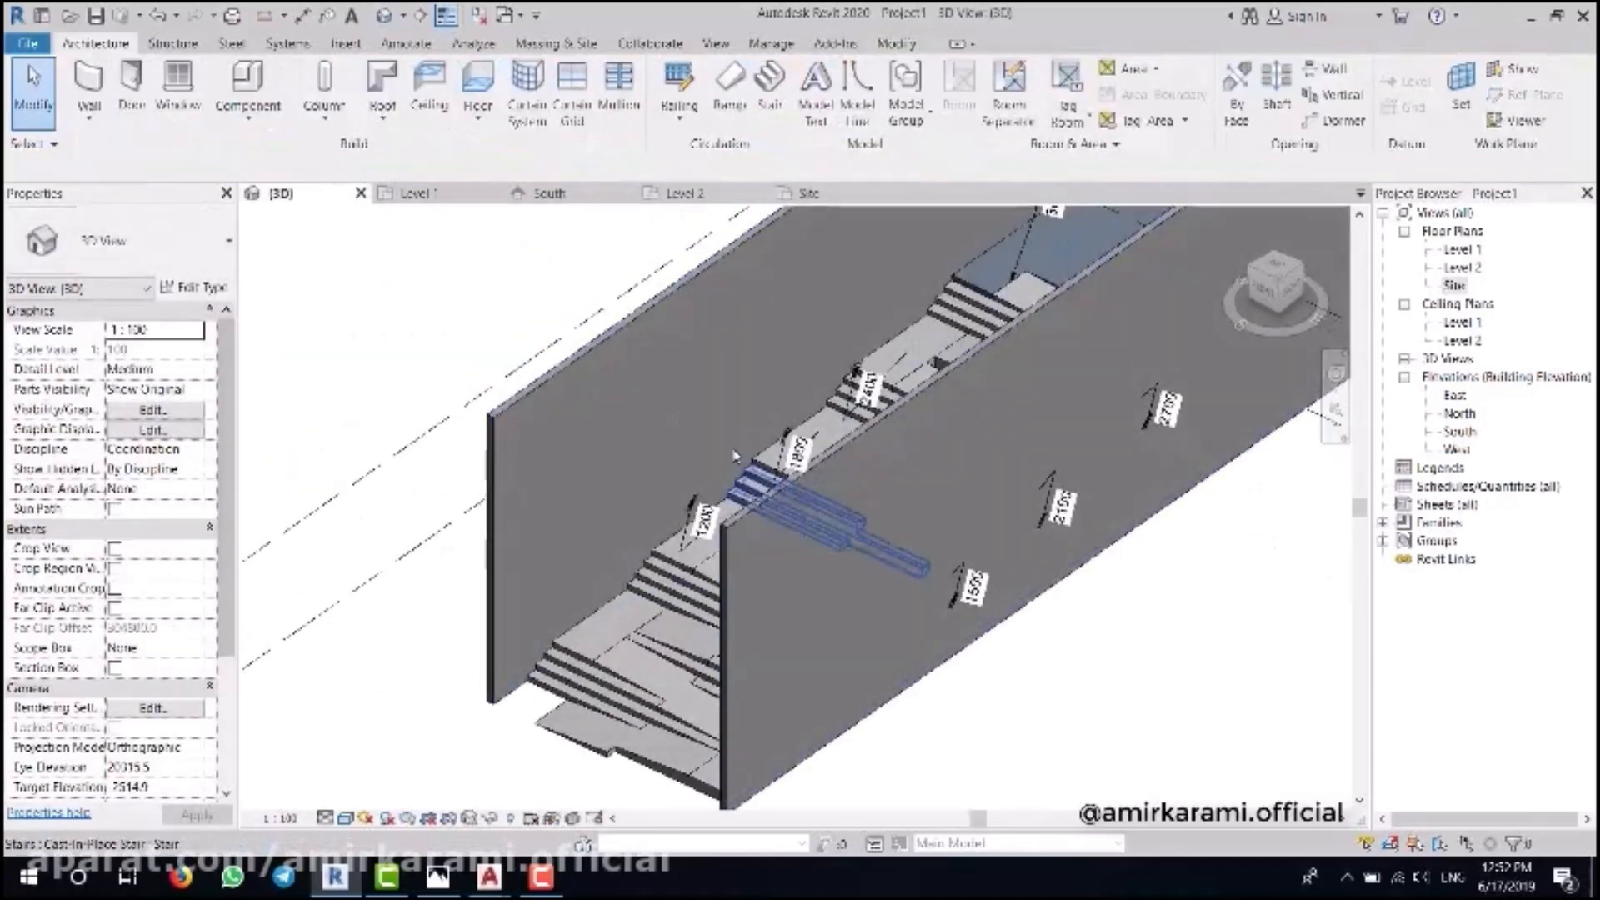
{"action": "left_click", "coordinate": [609, 434]}
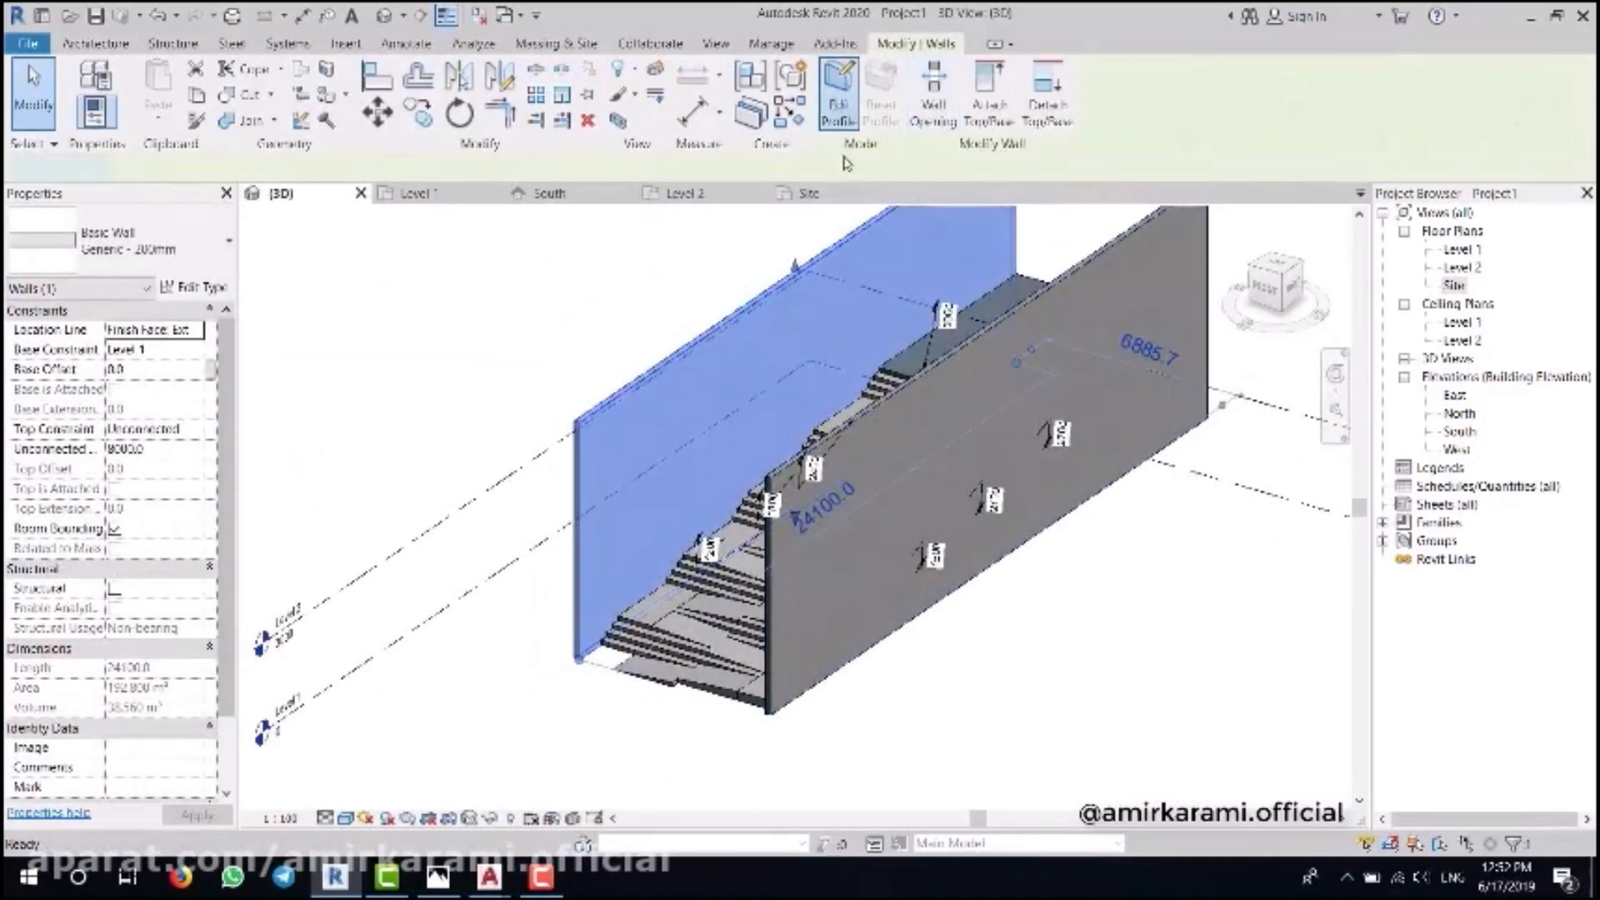
{"action": "left_click", "coordinate": [837, 104]}
{"action": "scroll", "coordinate": [805, 414], "scroll_direction": "up", "scroll_amount": 4}
{"action": "mouse_move", "coordinate": [805, 415]}
{"action": "middle_mouse_down", "text": "shift"}
{"action": "mouse_move", "coordinate": [807, 378]}
{"action": "mouse_move", "coordinate": [778, 475]}
{"action": "mouse_move", "coordinate": [791, 433]}
{"action": "middle_mouse_up", "text": "shift"}
{"action": "left_click", "coordinate": [922, 118]}
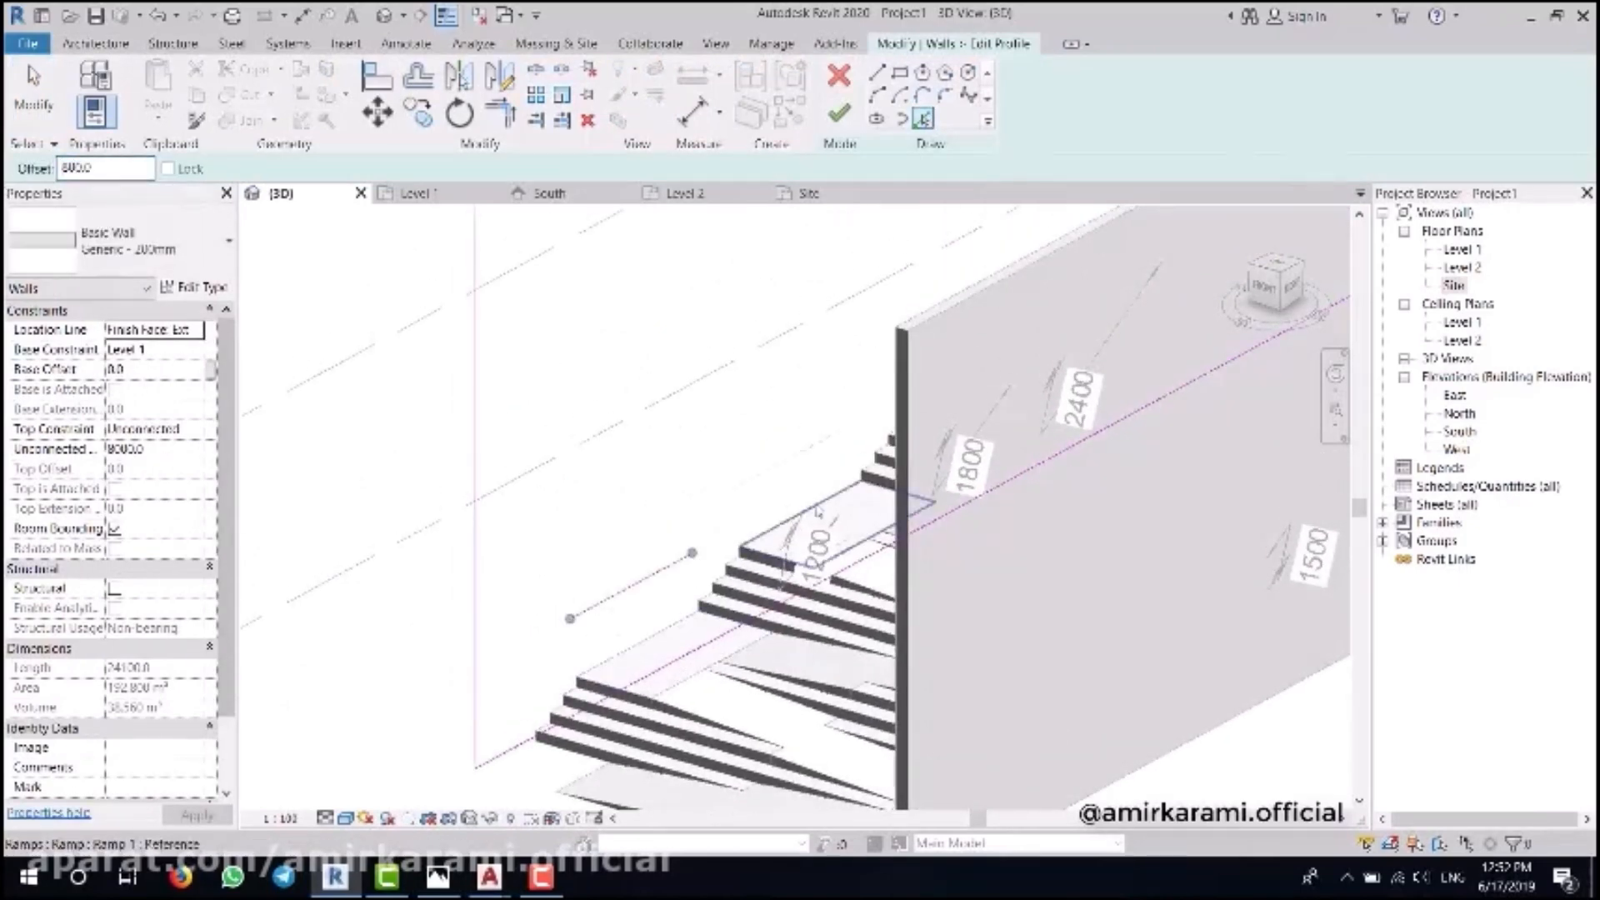
{"action": "mouse_move", "coordinate": [814, 370]}
{"action": "middle_mouse_down", "text": "shift"}
{"action": "mouse_move", "coordinate": [858, 420]}
{"action": "mouse_move", "coordinate": [863, 456]}
{"action": "middle_mouse_up", "text": "shift"}
{"action": "middle_click_drag", "start_coordinate": [997, 293], "coordinate": [734, 664], "text": "shift"}
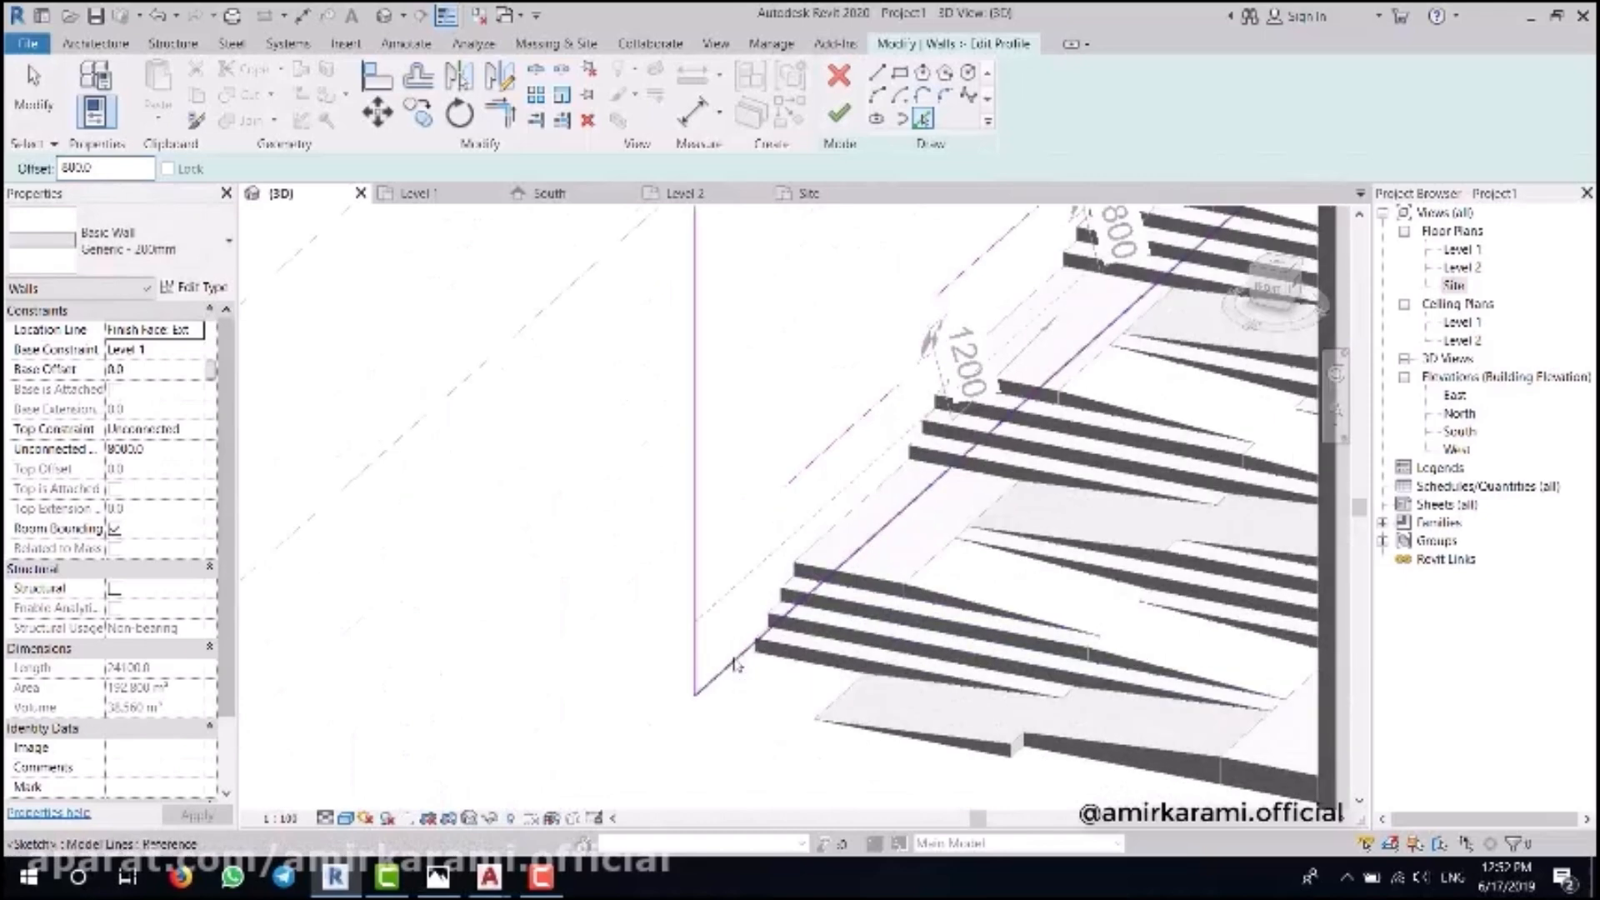
- Sketch a sloped profile segment joined to the sketch line and trim the long line to it
{"action": "left_click", "coordinate": [872, 76]}
{"action": "left_click", "coordinate": [786, 484]}
{"action": "left_click", "coordinate": [750, 571]}
{"action": "key", "text": "Escape"}
{"action": "mouse_move", "coordinate": [751, 533]}
{"action": "middle_mouse_down"}
{"action": "mouse_move", "coordinate": [666, 631]}
{"action": "mouse_move", "coordinate": [733, 568]}
{"action": "middle_mouse_up"}
{"action": "key", "text": "Escape"}
{"action": "key", "text": "t"}
{"action": "key", "text": "r"}
{"action": "left_click", "coordinate": [654, 679]}
{"action": "left_click", "coordinate": [676, 640]}
- Copy the sloped profile segment to each of the following landings
{"action": "key", "text": "Escape"}
{"action": "left_click", "coordinate": [668, 646]}
{"action": "scroll", "coordinate": [708, 596], "scroll_direction": "down", "scroll_amount": 1}
{"action": "left_click", "coordinate": [417, 111]}
{"action": "left_click", "coordinate": [896, 417]}
{"action": "mouse_move", "coordinate": [900, 412]}
{"action": "middle_mouse_down"}
{"action": "mouse_move", "coordinate": [789, 557]}
{"action": "mouse_move", "coordinate": [829, 651]}
{"action": "mouse_move", "coordinate": [912, 447]}
{"action": "middle_mouse_up"}
{"action": "left_click", "coordinate": [904, 437]}
{"action": "left_click", "coordinate": [943, 534]}
{"action": "scroll", "coordinate": [900, 475], "scroll_direction": "down", "scroll_amount": 2}
{"action": "key", "text": "Escape"}
- Trim the profile corners into a stepped outline and finish the wall profile edit
{"action": "key", "text": "t"}
{"action": "key", "text": "r"}
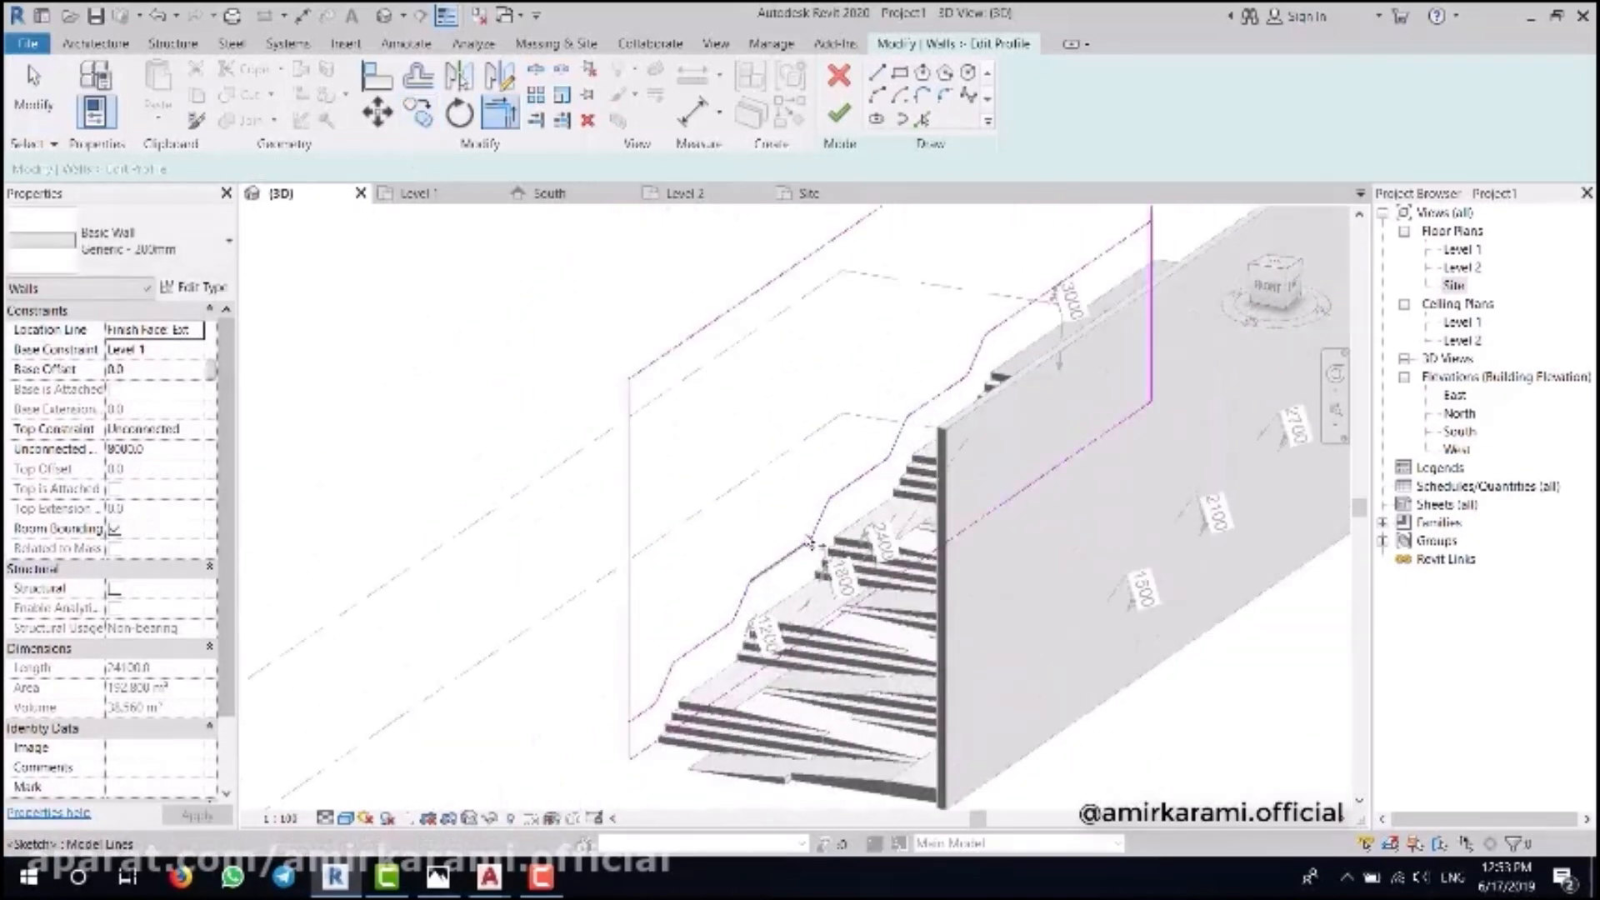
{"action": "middle_click_drag", "start_coordinate": [652, 716], "coordinate": [1030, 578], "text": "shift"}
{"action": "key", "text": "Escape"}
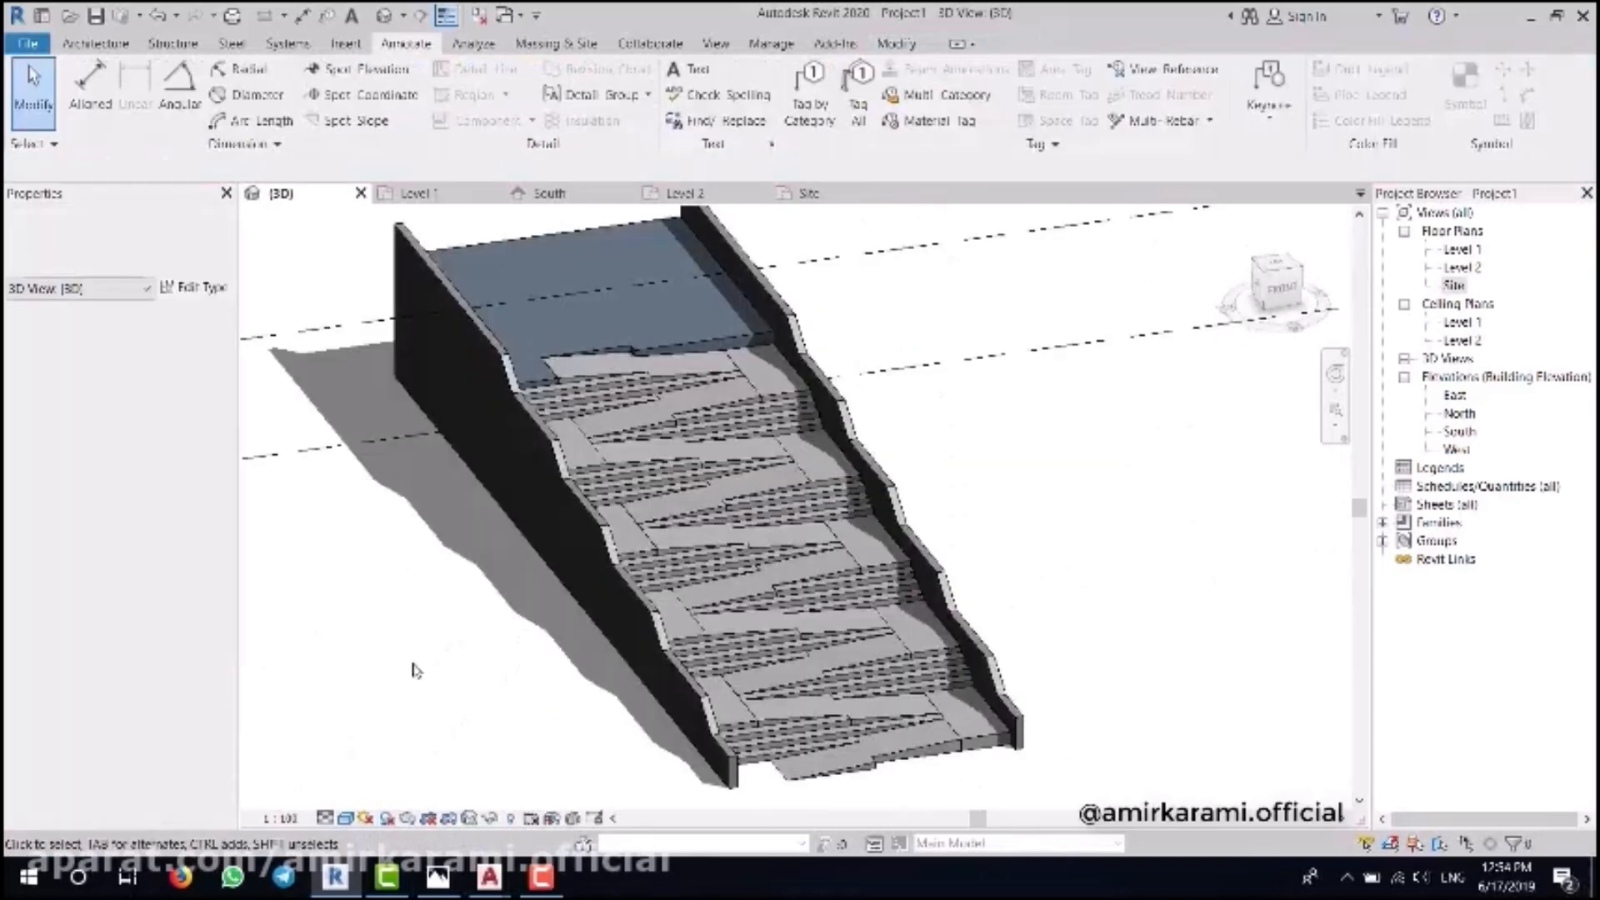
{"action": "left_click", "coordinate": [386, 817]}
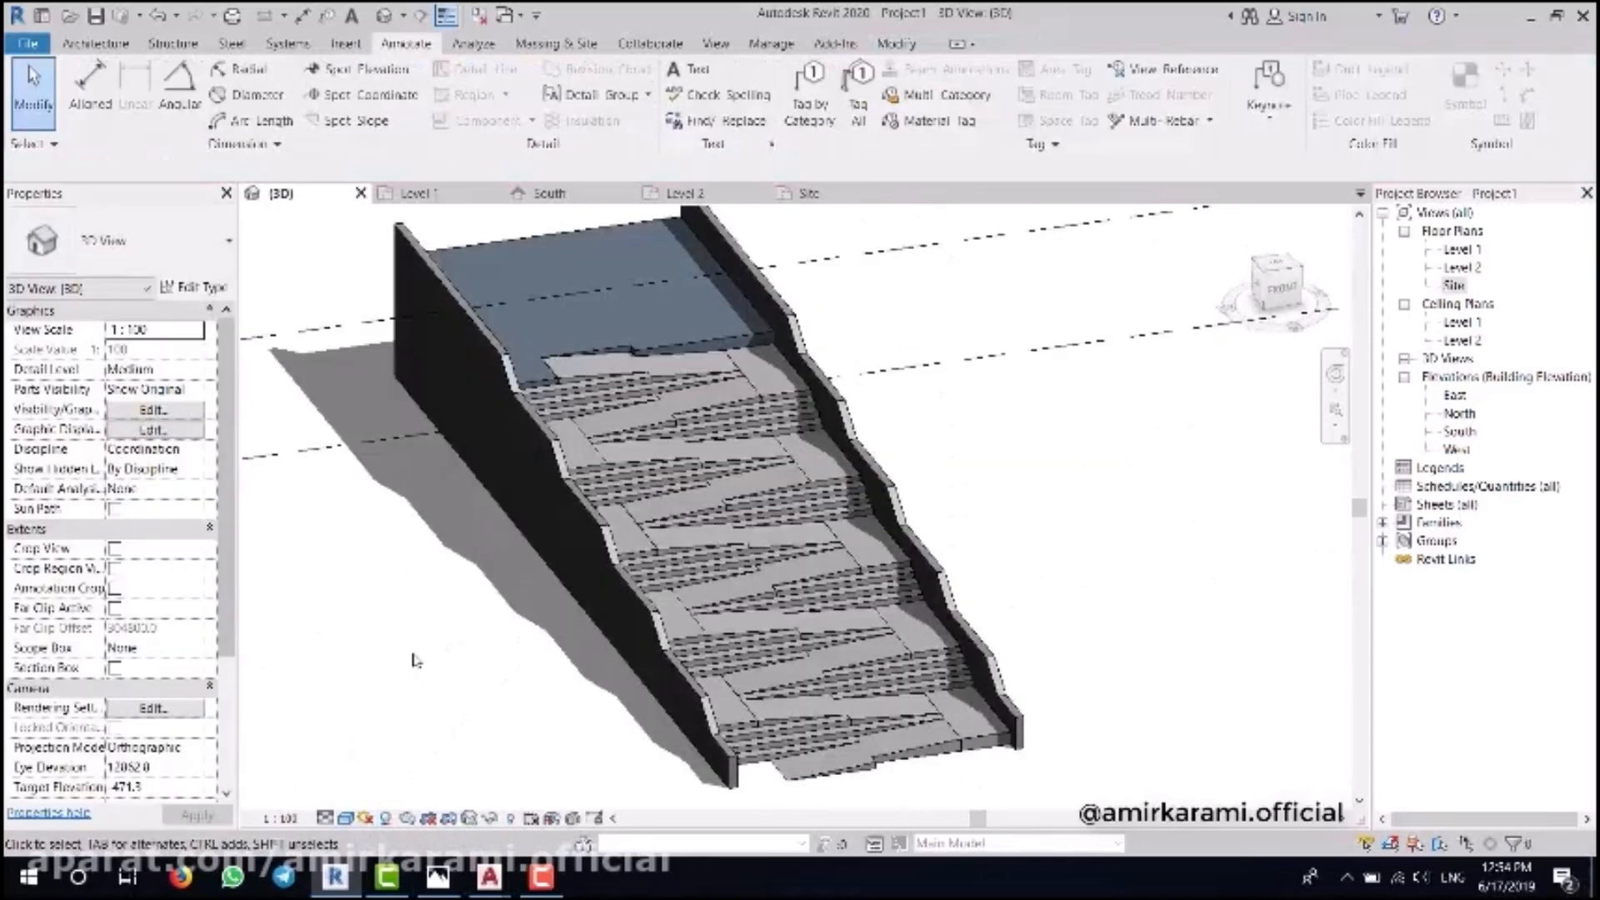